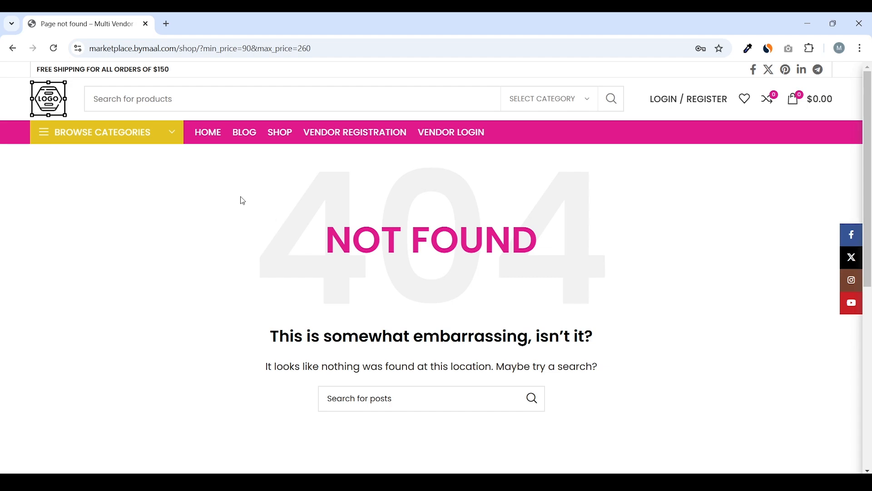
Return to the Shop from the not-found page and filter by the colour Brown, showing four products
{"action": "left_click", "coordinate": [13, 48]}
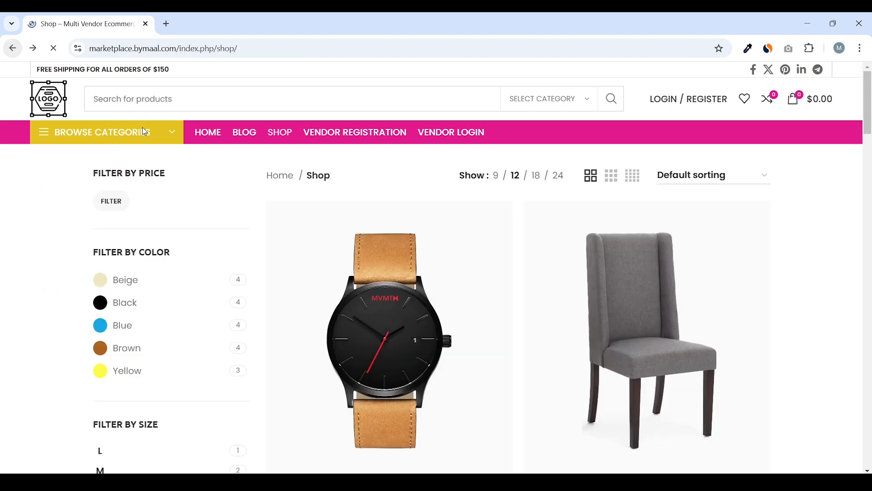
{"action": "scroll", "coordinate": [166, 214], "scroll_direction": "down", "scroll_amount": 2}
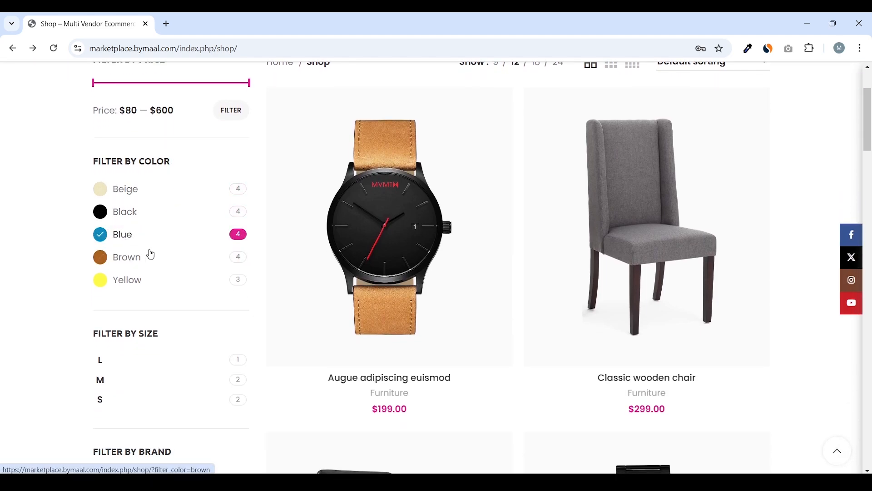
{"action": "left_click", "coordinate": [131, 263]}
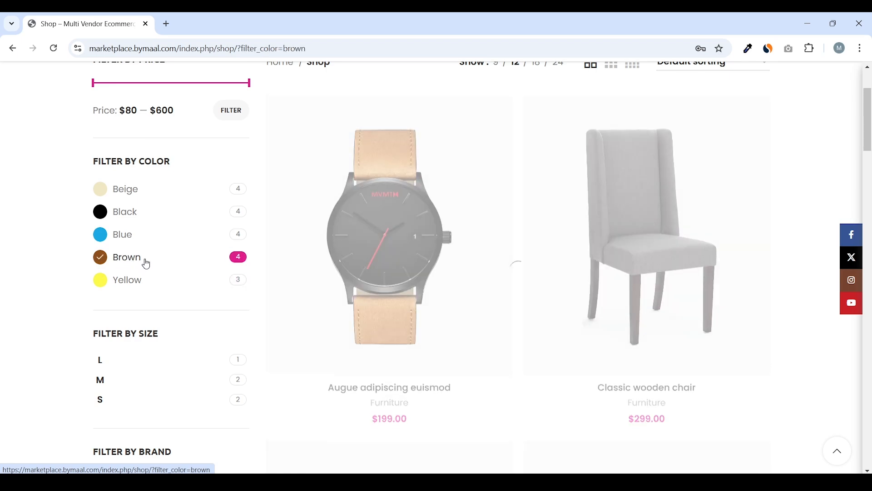
{"action": "scroll", "coordinate": [331, 285], "scroll_direction": "down", "scroll_amount": 5}
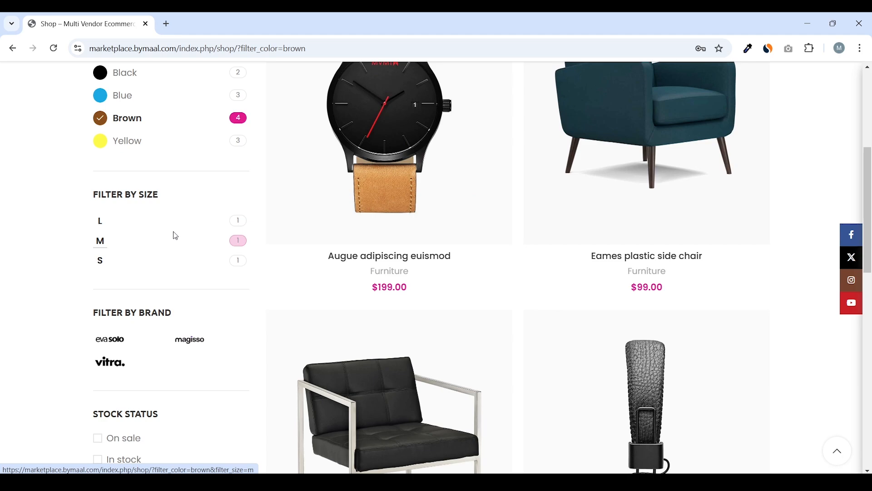
{"action": "scroll", "coordinate": [173, 233], "scroll_direction": "down", "scroll_amount": 2}
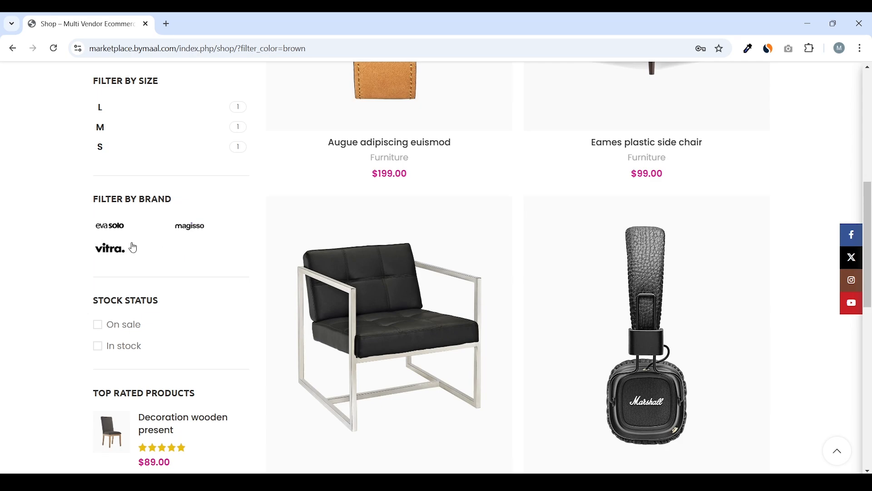
{"action": "left_click", "coordinate": [109, 240]}
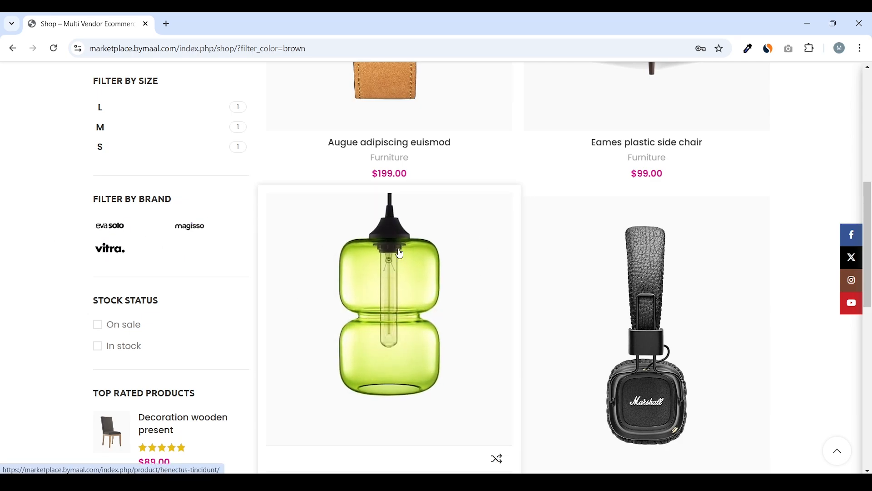
{"action": "scroll", "coordinate": [324, 232], "scroll_direction": "up", "scroll_amount": 2}
{"action": "scroll", "coordinate": [324, 232], "scroll_direction": "up", "scroll_amount": 1}
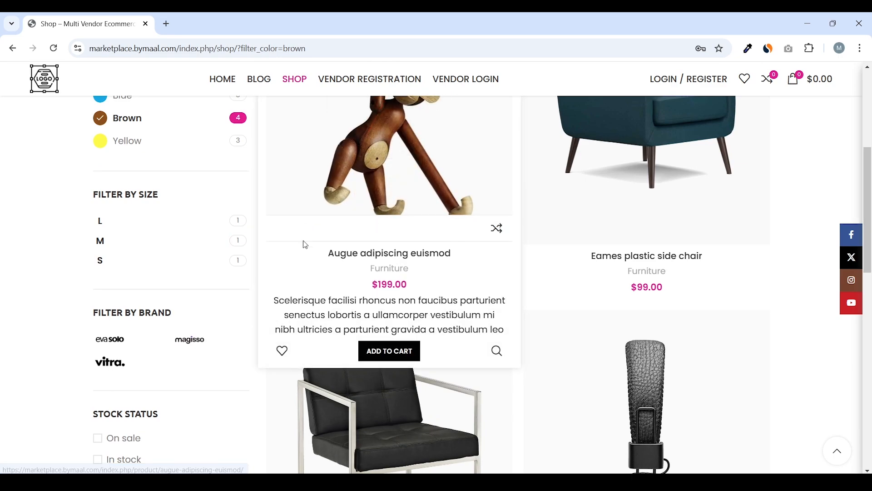
{"action": "scroll", "coordinate": [255, 234], "scroll_direction": "down", "scroll_amount": 5}
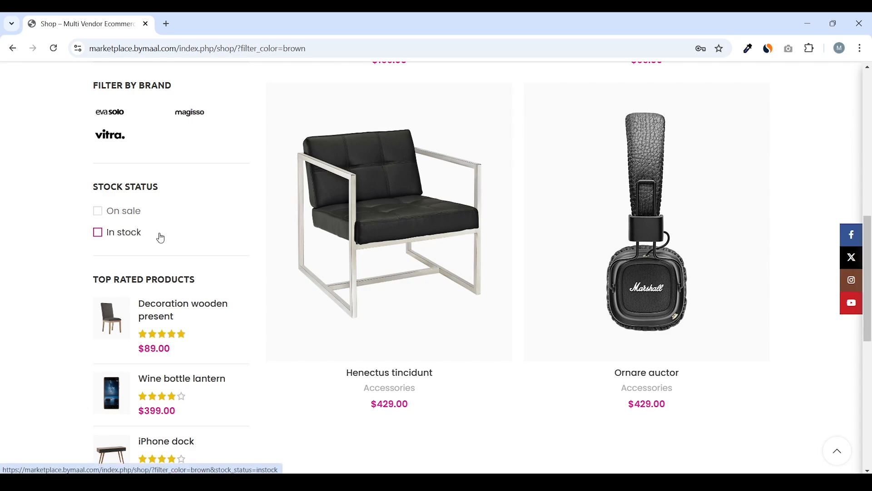
{"action": "left_click", "coordinate": [121, 211]}
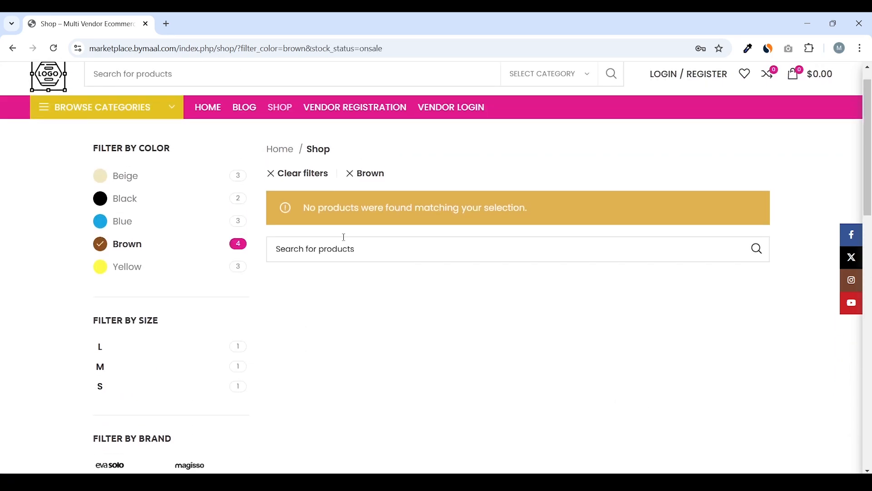
{"action": "scroll", "coordinate": [343, 241], "scroll_direction": "down", "scroll_amount": 6}
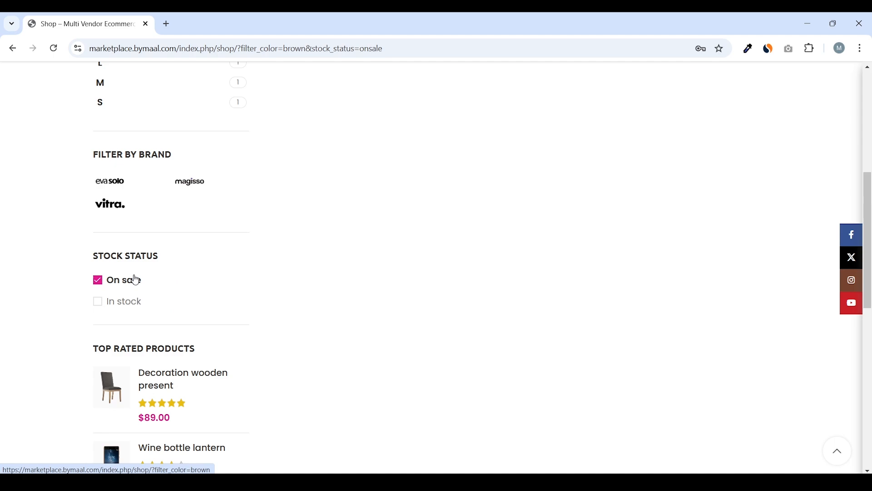
{"action": "left_click", "coordinate": [135, 279]}
{"action": "scroll", "coordinate": [177, 264], "scroll_direction": "down", "scroll_amount": 5}
{"action": "scroll", "coordinate": [175, 264], "scroll_direction": "down", "scroll_amount": 5}
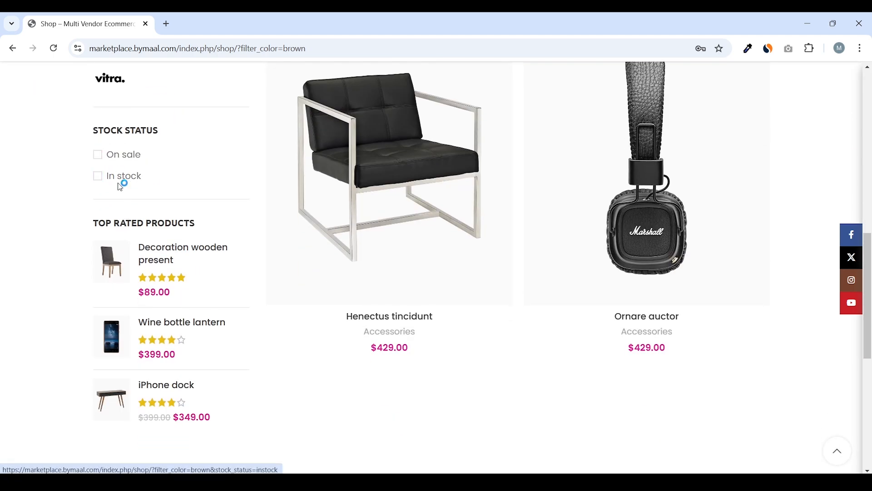
{"action": "scroll", "coordinate": [138, 200], "scroll_direction": "down", "scroll_amount": 1}
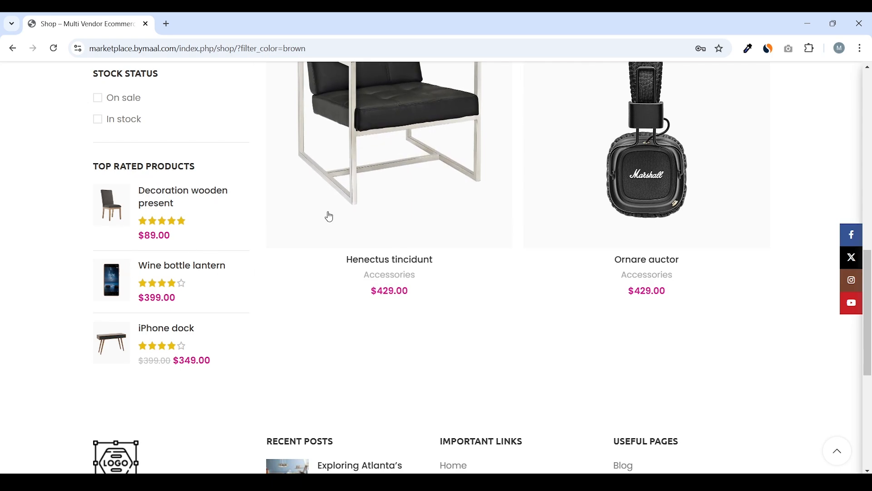
{"action": "scroll", "coordinate": [409, 227], "scroll_direction": "up", "scroll_amount": 1}
{"action": "scroll", "coordinate": [182, 277], "scroll_direction": "down", "scroll_amount": 1}
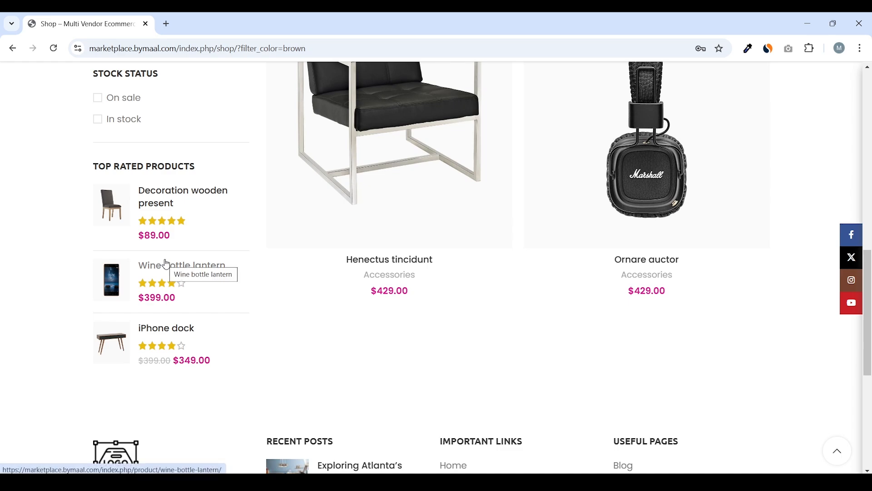
{"action": "scroll", "coordinate": [166, 264], "scroll_direction": "up", "scroll_amount": 10}
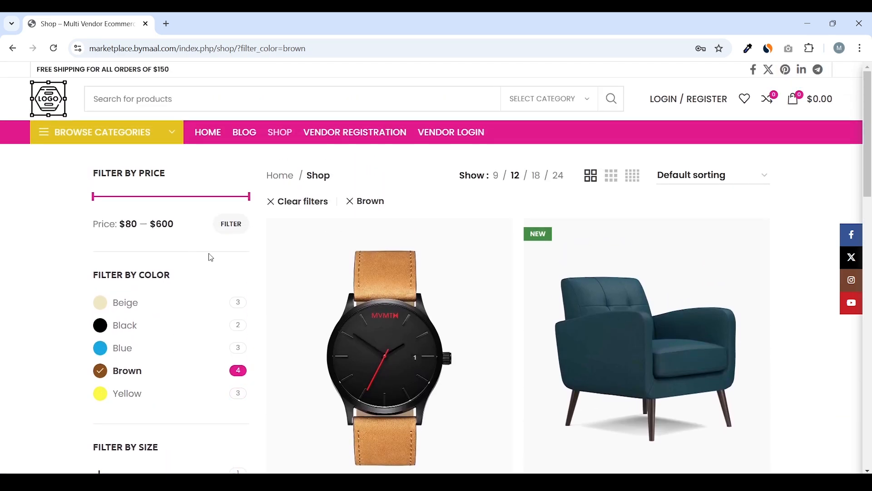
Look over the product sorting options, keeping Default sorting
{"action": "left_click", "coordinate": [708, 183]}
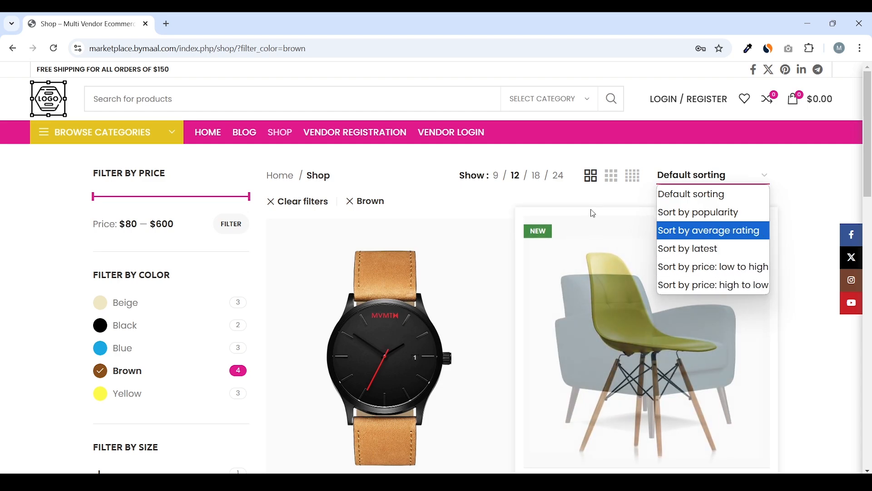
{"action": "left_click", "coordinate": [592, 212]}
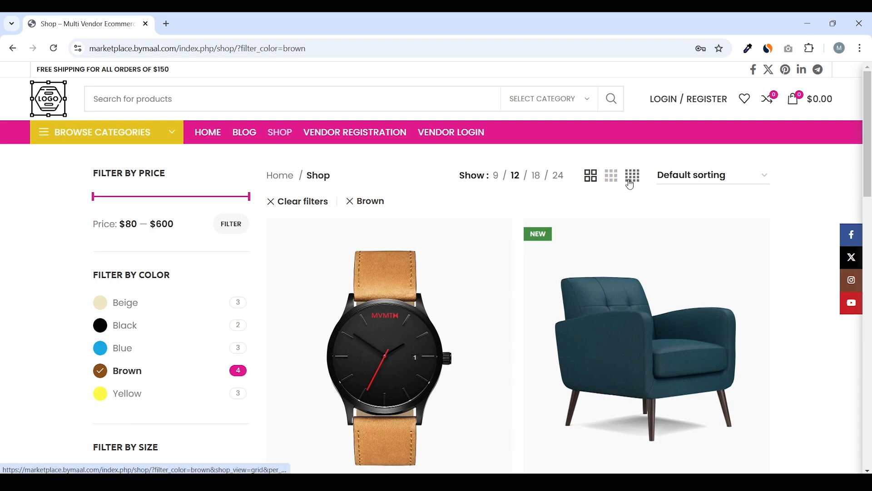
{"action": "scroll", "coordinate": [630, 185], "scroll_direction": "down", "scroll_amount": 1}
{"action": "scroll", "coordinate": [630, 186], "scroll_direction": "up", "scroll_amount": 1}
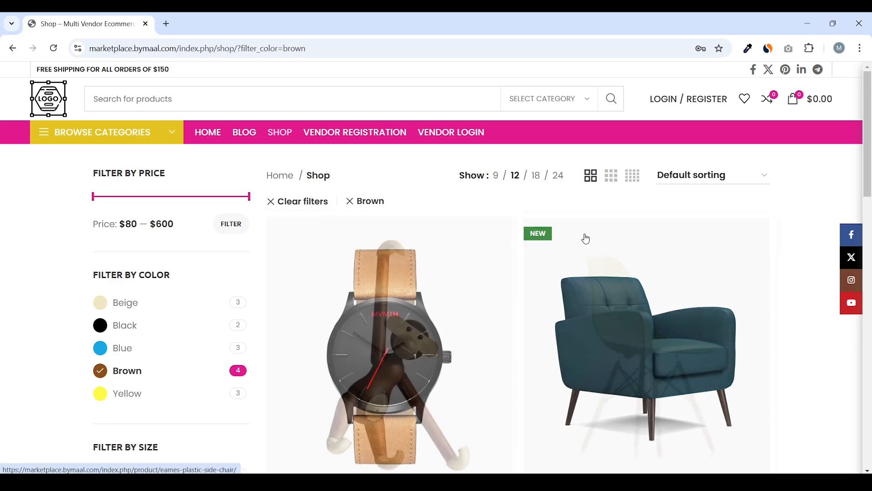
Lay out the Brown products four per row, then go to the Home page
{"action": "left_click", "coordinate": [612, 186]}
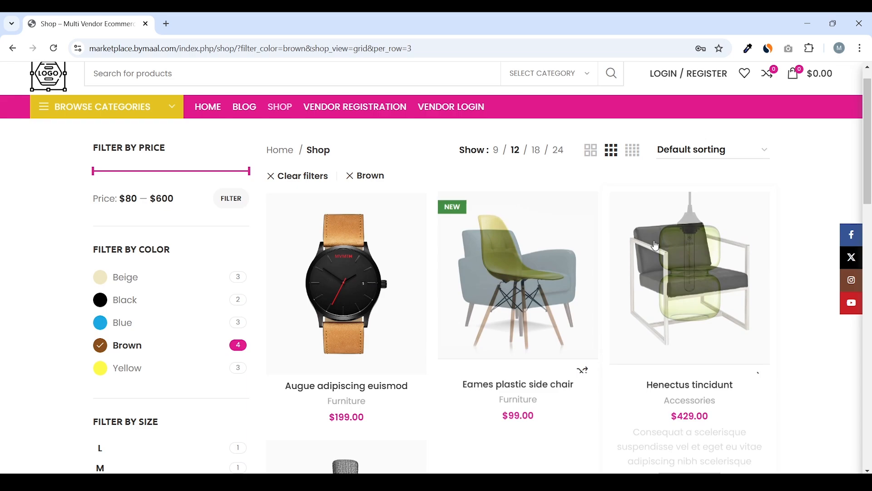
{"action": "left_click", "coordinate": [633, 149]}
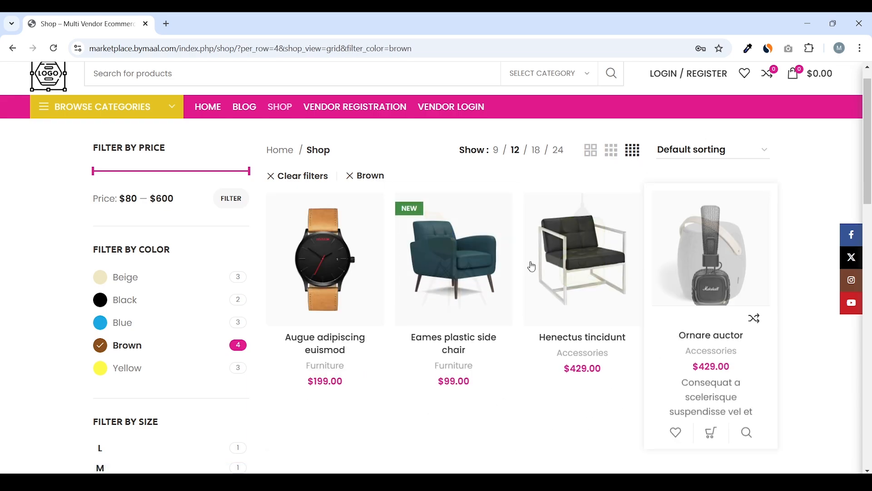
{"action": "scroll", "coordinate": [469, 266], "scroll_direction": "up", "scroll_amount": 1}
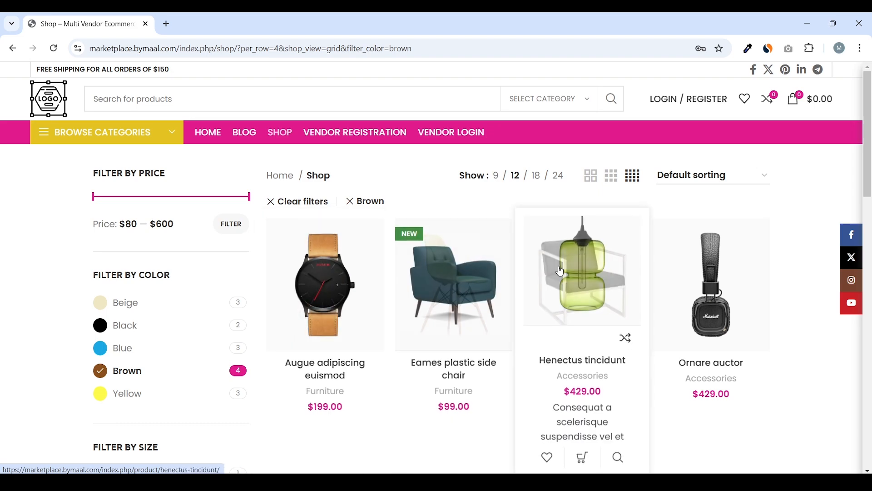
{"action": "left_click", "coordinate": [289, 176]}
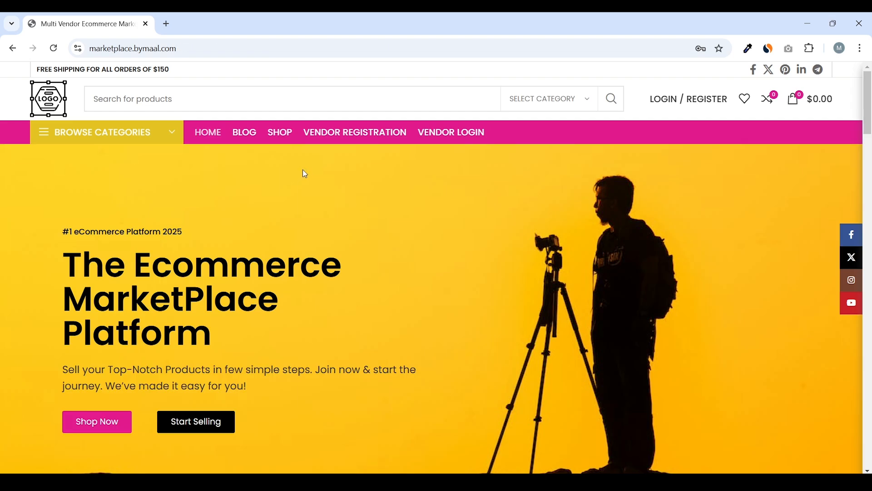
Open DevTools on the home page and emulate an iPhone 12 Pro
{"action": "right_click", "coordinate": [302, 172]}
{"action": "left_click", "coordinate": [370, 424]}
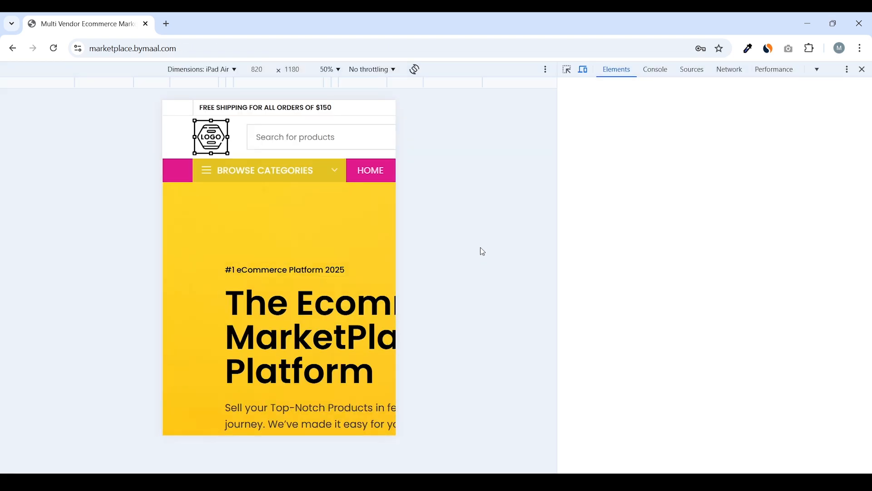
{"action": "left_click", "coordinate": [208, 73]}
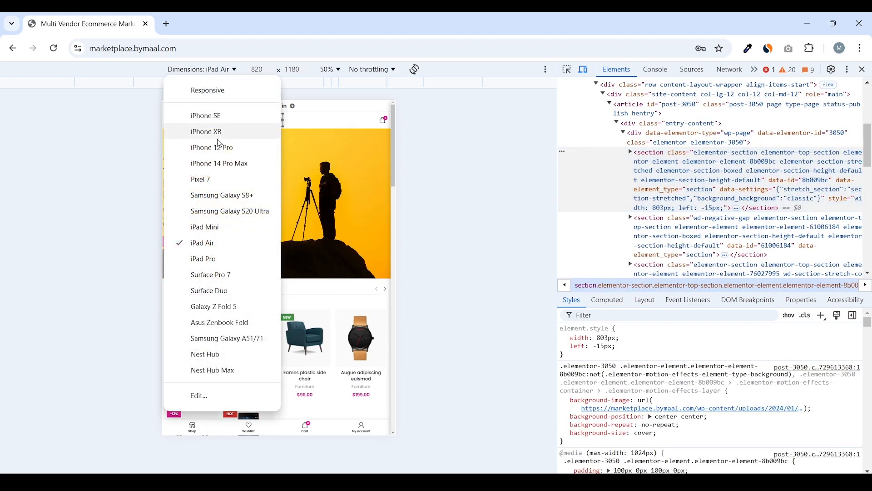
{"action": "left_click", "coordinate": [211, 148]}
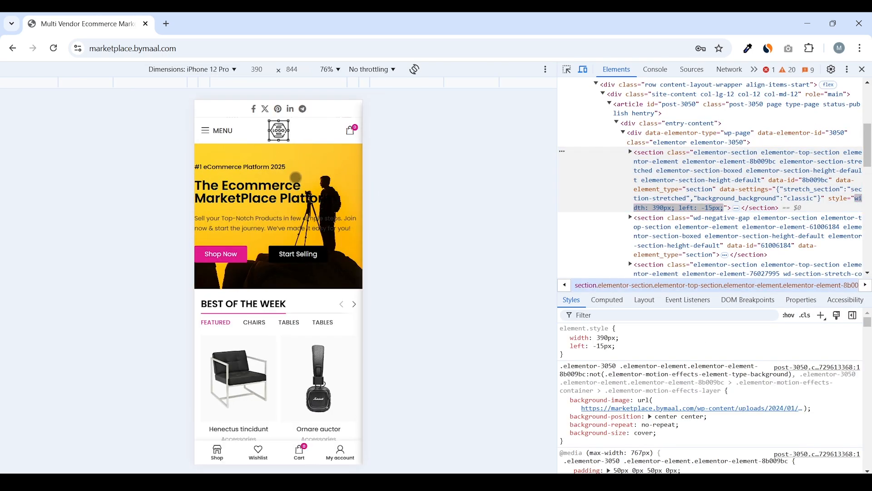
Expand the Useful Pages, Recent Posts and Important Links footer sections in the mobile view
{"action": "scroll", "coordinate": [282, 185], "scroll_direction": "down", "scroll_amount": 10}
{"action": "scroll", "coordinate": [281, 185], "scroll_direction": "down", "scroll_amount": 15}
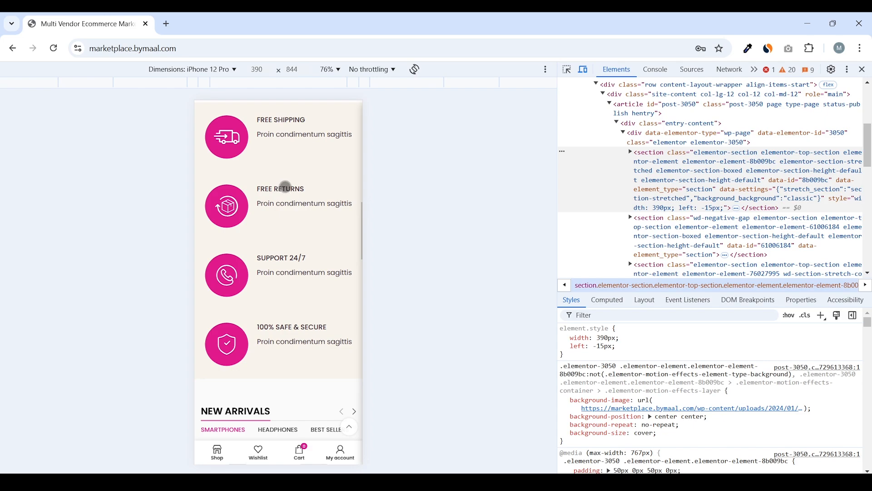
{"action": "scroll", "coordinate": [293, 196], "scroll_direction": "down", "scroll_amount": 6}
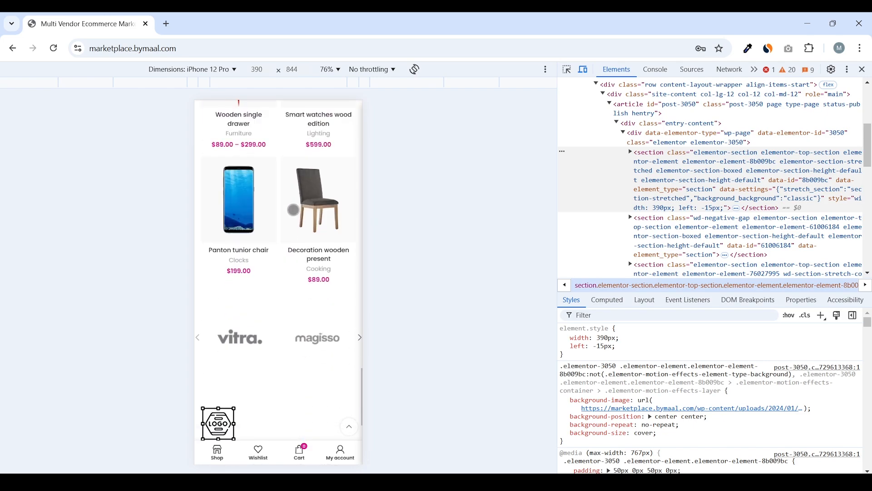
{"action": "scroll", "coordinate": [278, 198], "scroll_direction": "down", "scroll_amount": 3}
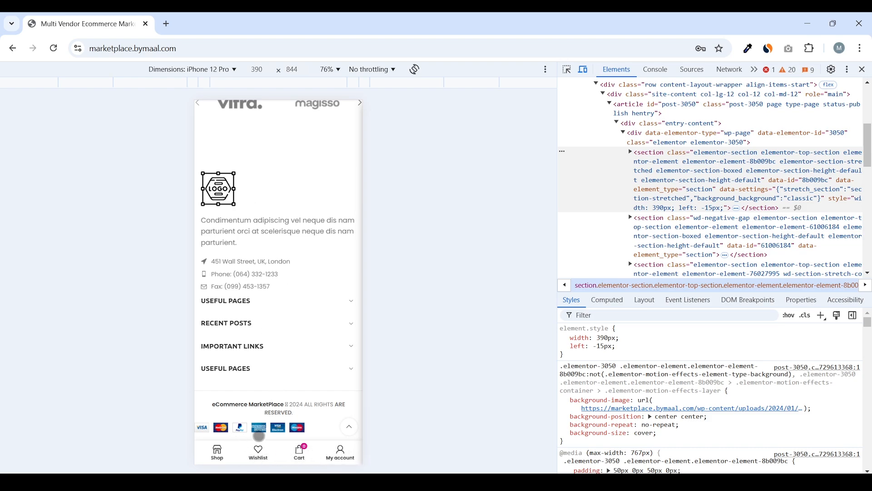
{"action": "left_click", "coordinate": [286, 301]}
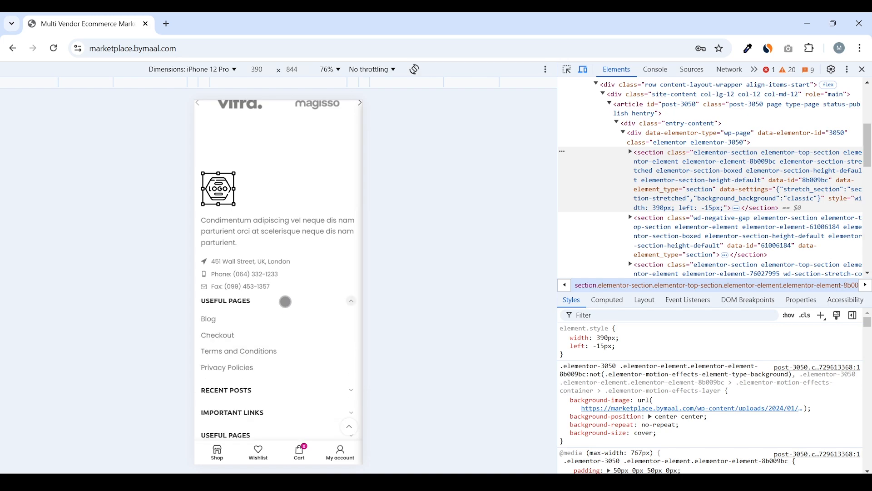
{"action": "left_click", "coordinate": [285, 302]}
{"action": "left_click", "coordinate": [274, 322]}
{"action": "left_click", "coordinate": [274, 323]}
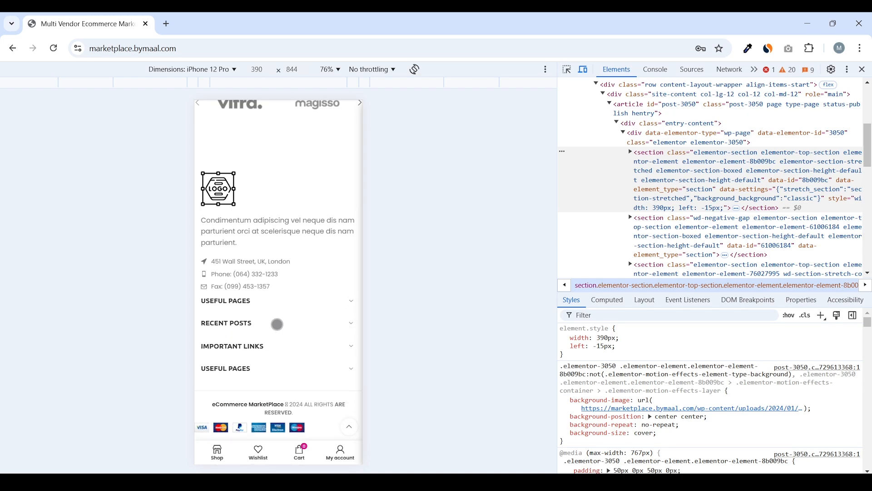
{"action": "left_click", "coordinate": [263, 348]}
{"action": "left_click", "coordinate": [273, 347]}
{"action": "scroll", "coordinate": [302, 270], "scroll_direction": "up", "scroll_amount": 10}
{"action": "scroll", "coordinate": [298, 273], "scroll_direction": "down", "scroll_amount": 5}
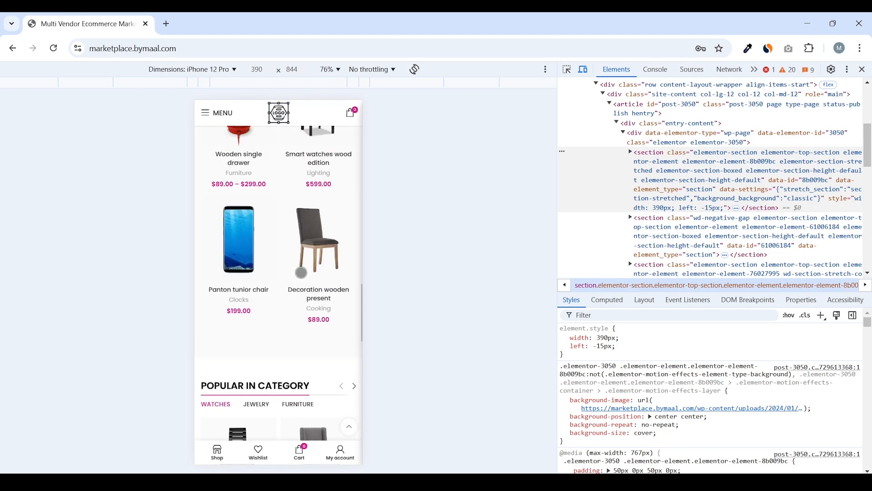
{"action": "scroll", "coordinate": [298, 273], "scroll_direction": "up", "scroll_amount": 2}
Open the mobile side menu, switch to CATEGORIES and back to MENU, then close it
{"action": "left_click", "coordinate": [206, 112]}
{"action": "left_click", "coordinate": [289, 141]}
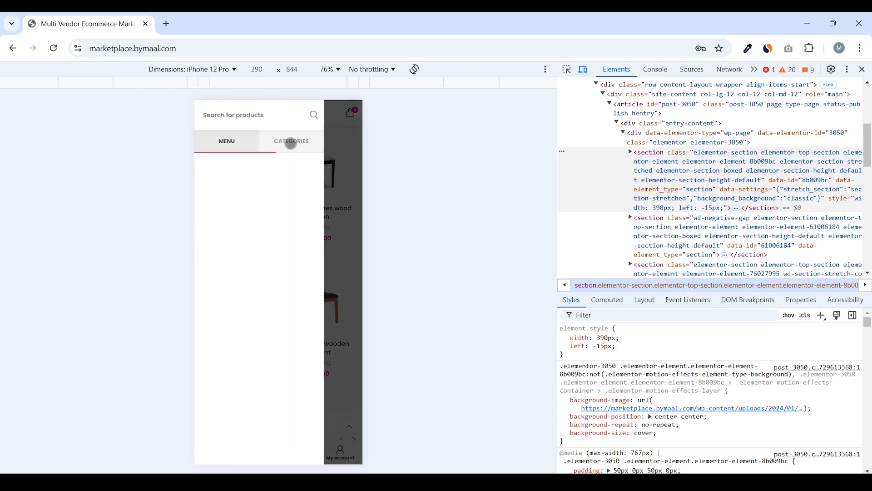
{"action": "left_click", "coordinate": [226, 141]}
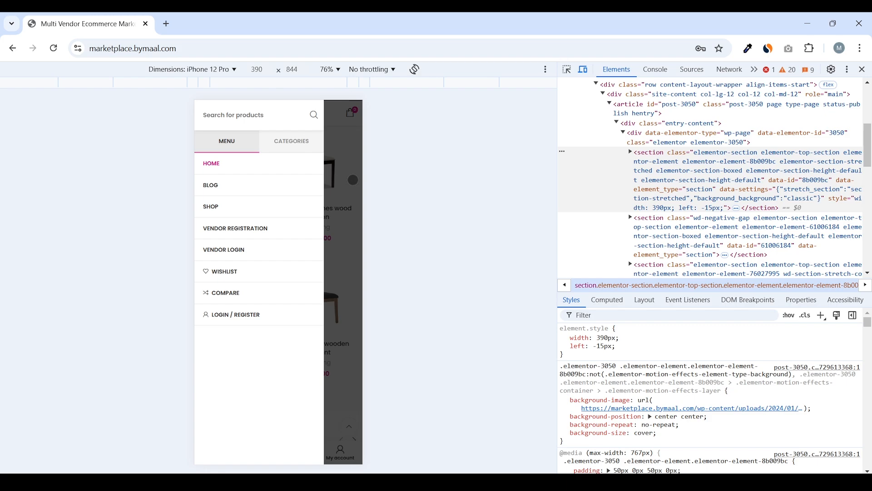
{"action": "left_click", "coordinate": [359, 233]}
Close DevTools to return to the desktop view of the home page
{"action": "scroll", "coordinate": [327, 233], "scroll_direction": "up", "scroll_amount": 5}
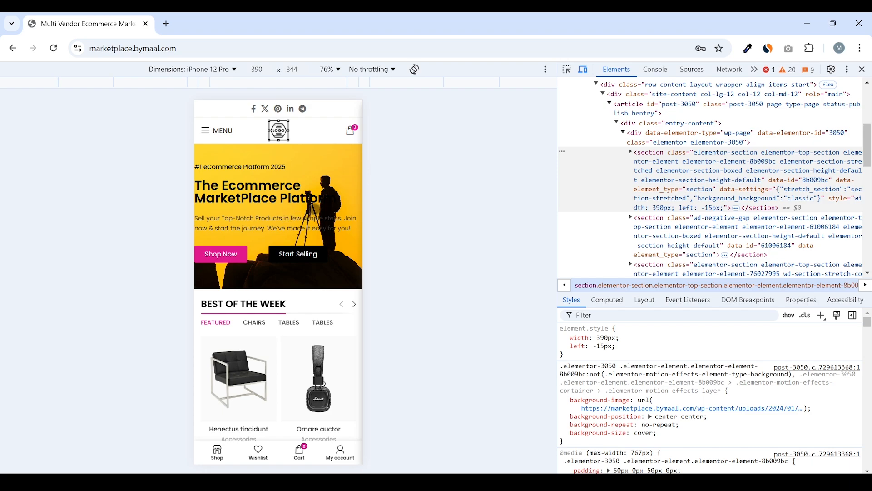
{"action": "scroll", "coordinate": [289, 233], "scroll_direction": "down", "scroll_amount": 8}
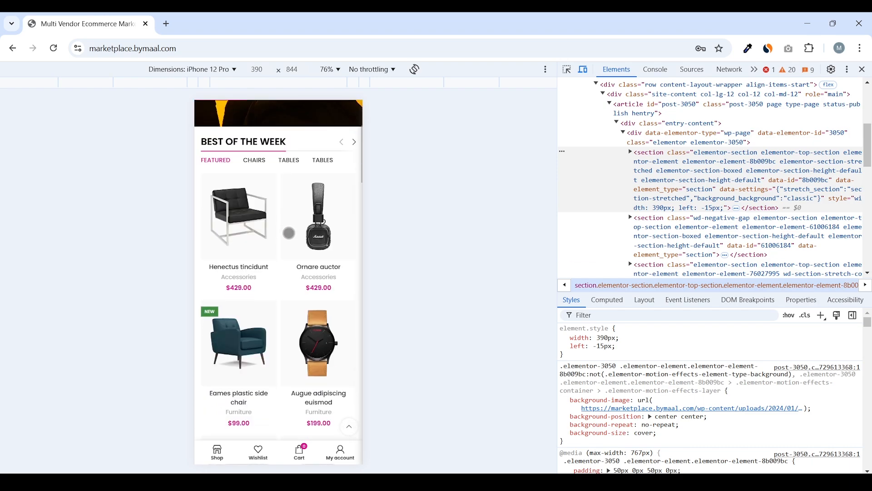
{"action": "left_click", "coordinate": [862, 69]}
{"action": "scroll", "coordinate": [396, 192], "scroll_direction": "up", "scroll_amount": 3}
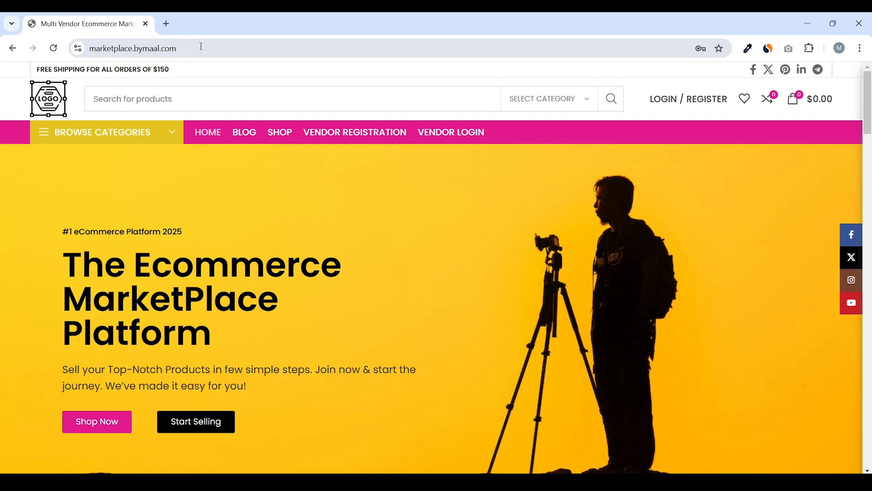
Open a new tab and load google.com, then youtube.com
{"action": "left_click", "coordinate": [167, 24]}
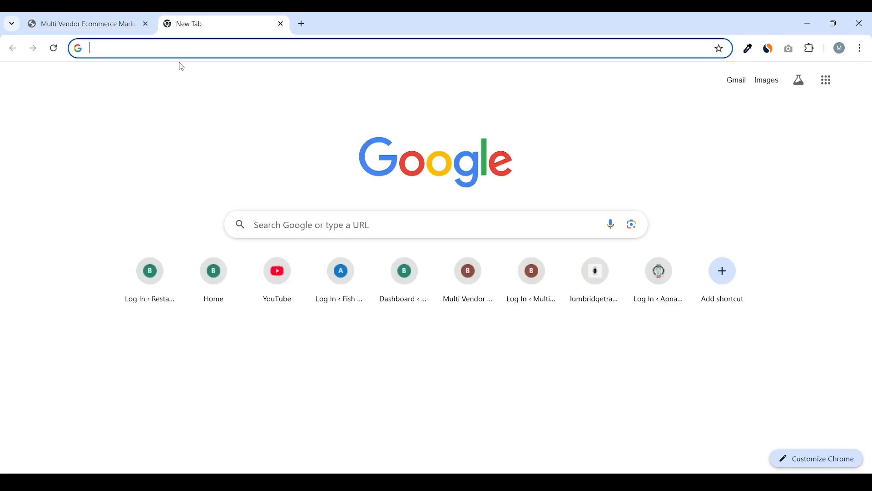
{"action": "type", "text": "google.com"}
{"action": "key", "text": "Return"}
{"action": "left_click", "coordinate": [191, 57]}
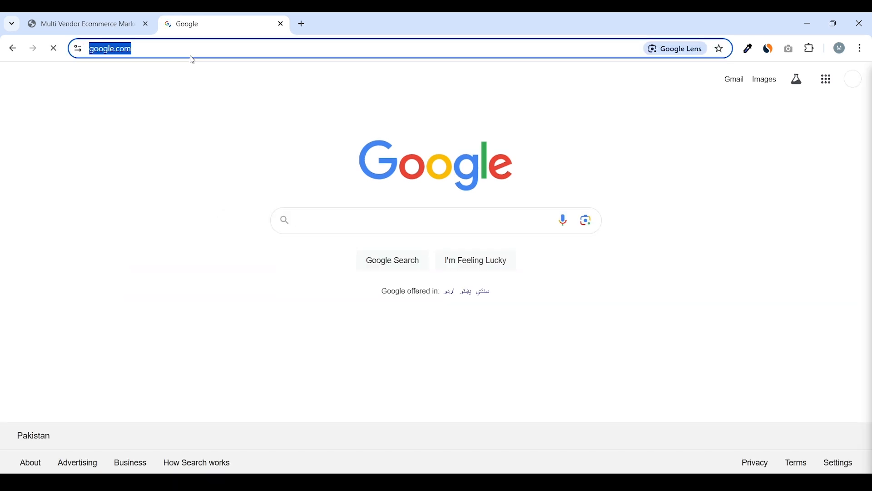
{"action": "type", "text": "youtub"}
{"action": "key", "text": "Return"}
Load facebook.com in that tab, then switch back to the marketplace tab
{"action": "left_click", "coordinate": [206, 47]}
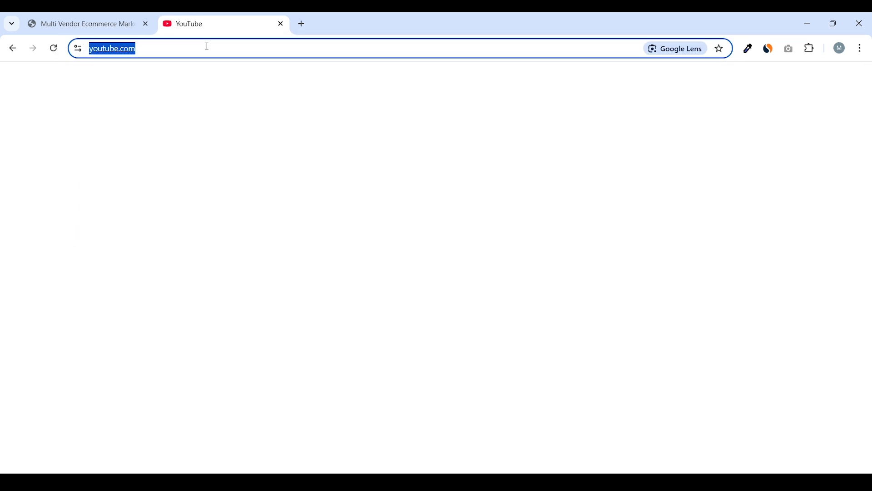
{"action": "type", "text": "facebook.com"}
{"action": "key", "text": "Return"}
{"action": "left_click", "coordinate": [222, 49]}
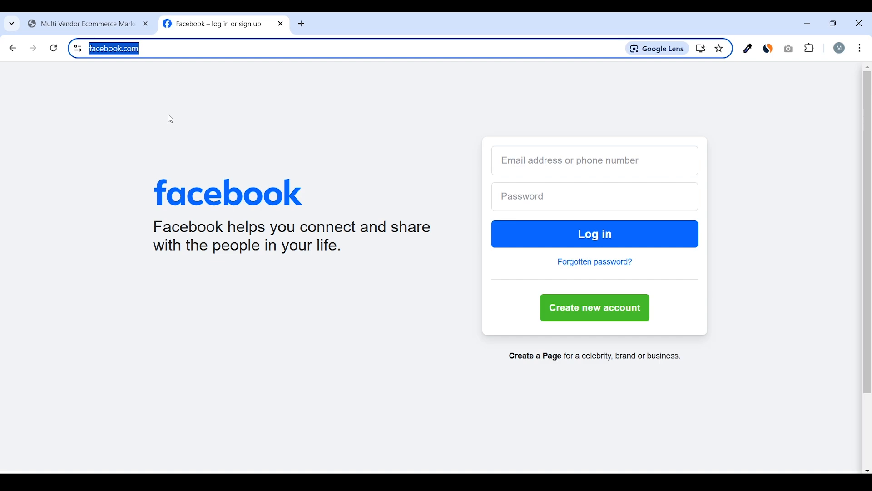
{"action": "left_click", "coordinate": [181, 147]}
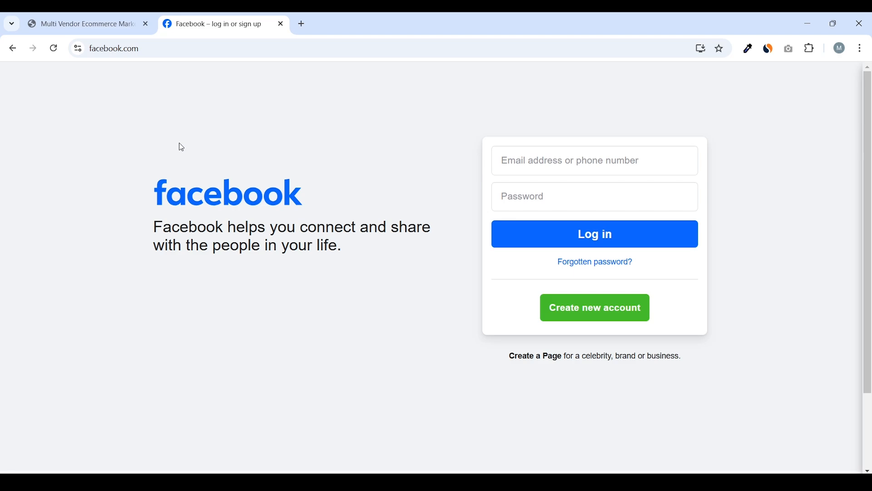
{"action": "left_click", "coordinate": [92, 17]}
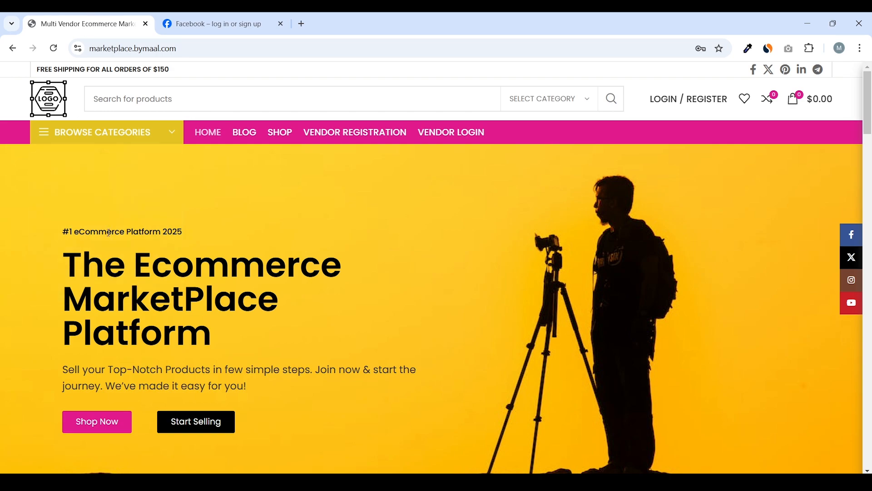
Close the Facebook tab and open Hostinger's Black Friday sale page from the referral link
{"action": "left_click", "coordinate": [280, 23]}
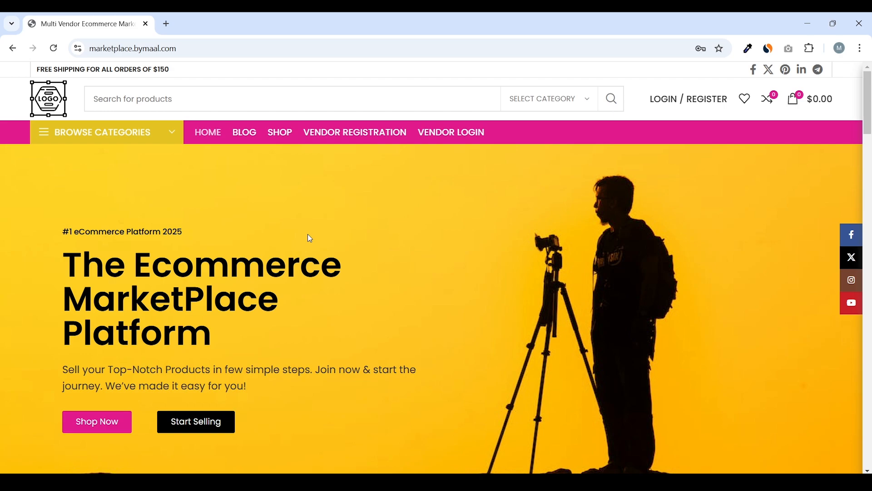
{"action": "left_click", "coordinate": [310, 238]}
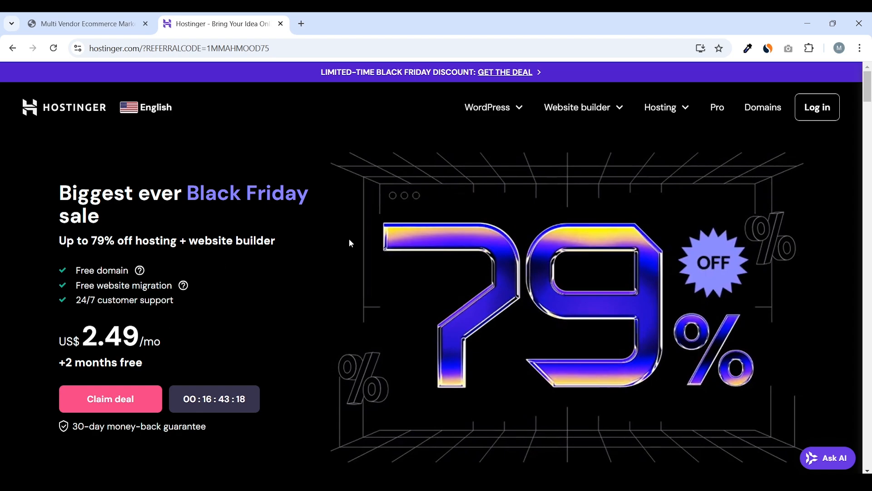
Scroll down to the Premium, Business and Cloud Startup plan comparison
{"action": "scroll", "coordinate": [387, 230], "scroll_direction": "down", "scroll_amount": 10}
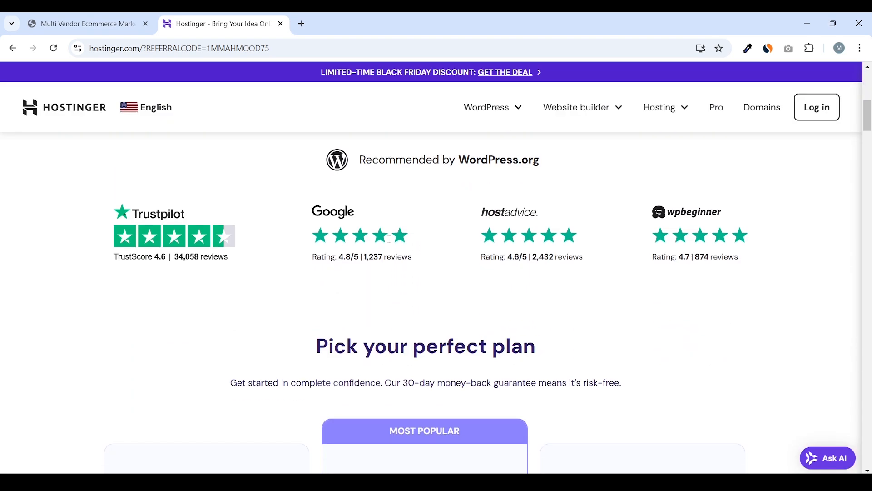
{"action": "scroll", "coordinate": [391, 243], "scroll_direction": "down", "scroll_amount": 3}
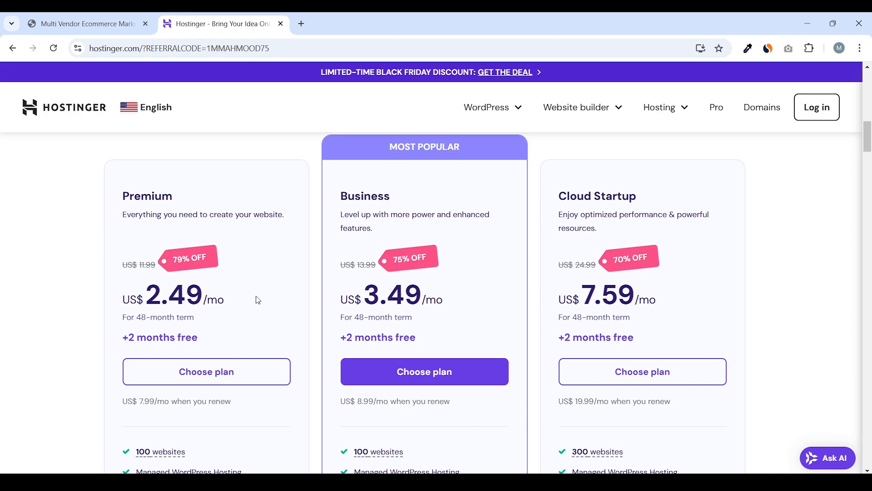
{"action": "scroll", "coordinate": [149, 302], "scroll_direction": "down", "scroll_amount": 1}
{"action": "scroll", "coordinate": [223, 296], "scroll_direction": "down", "scroll_amount": 3}
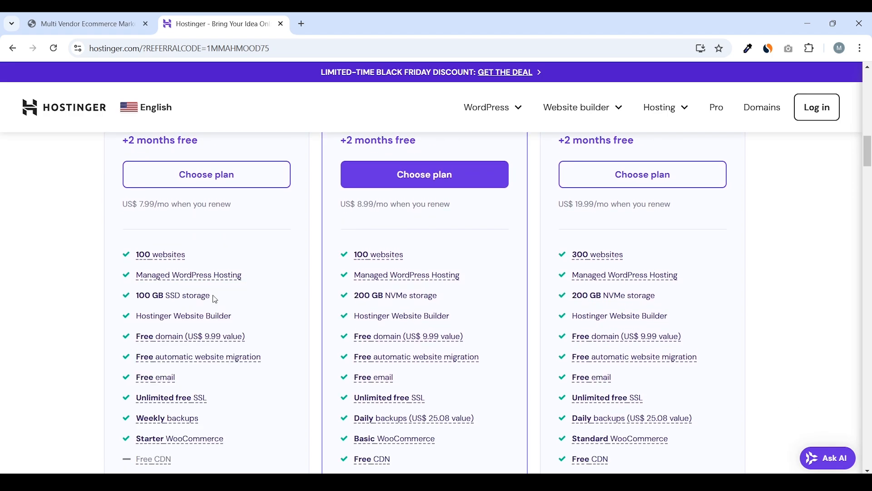
{"action": "mouse_move", "coordinate": [178, 232]}
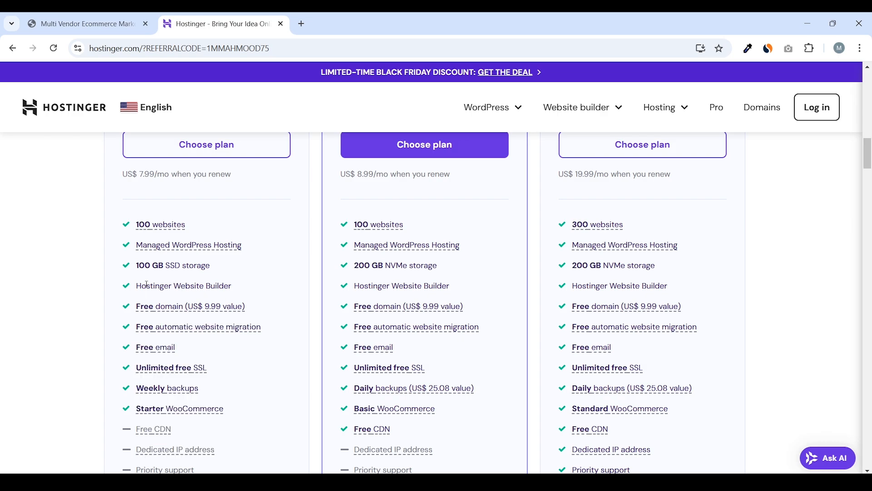
Read the feature tooltips for Free domain, Free email and other plan features
{"action": "scroll", "coordinate": [232, 282], "scroll_direction": "down", "scroll_amount": 1}
{"action": "scroll", "coordinate": [239, 282], "scroll_direction": "down", "scroll_amount": 1}
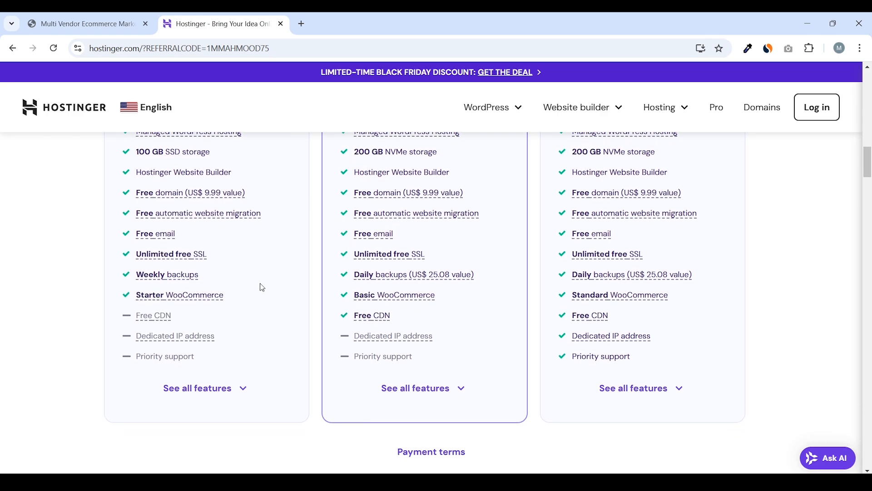
{"action": "scroll", "coordinate": [259, 287], "scroll_direction": "up", "scroll_amount": 1}
{"action": "mouse_move", "coordinate": [168, 260]}
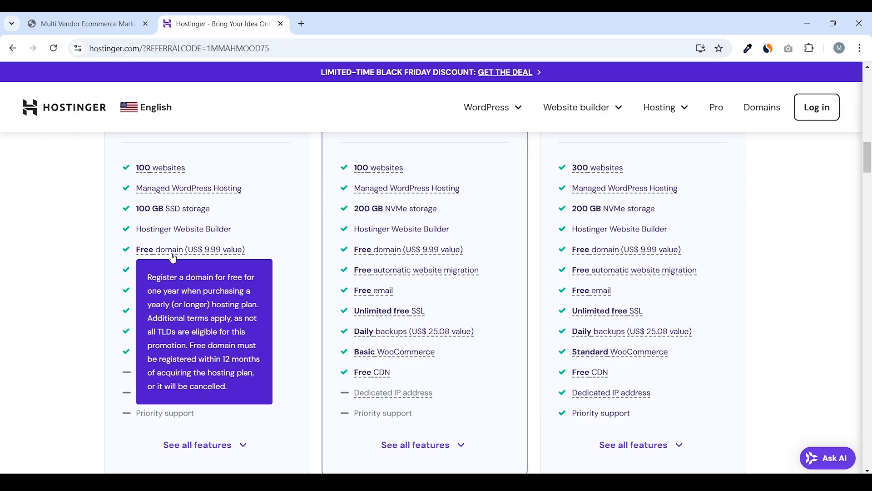
{"action": "mouse_move", "coordinate": [203, 273]}
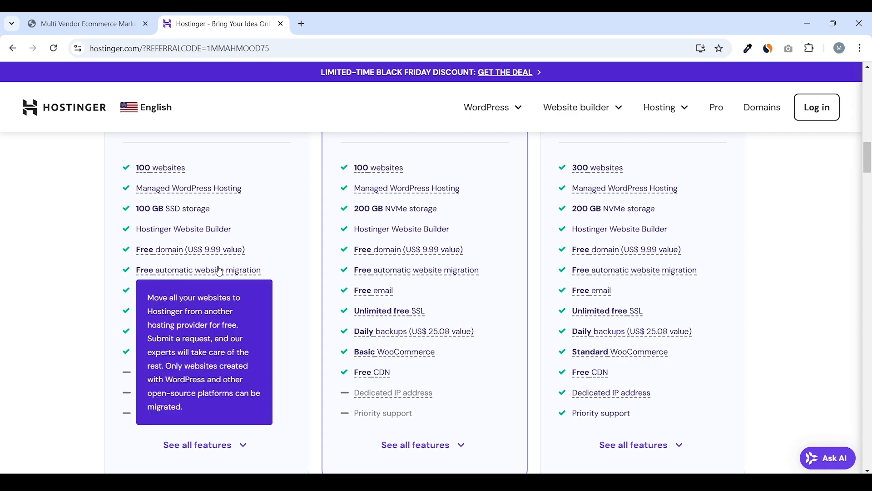
{"action": "mouse_move", "coordinate": [146, 298]}
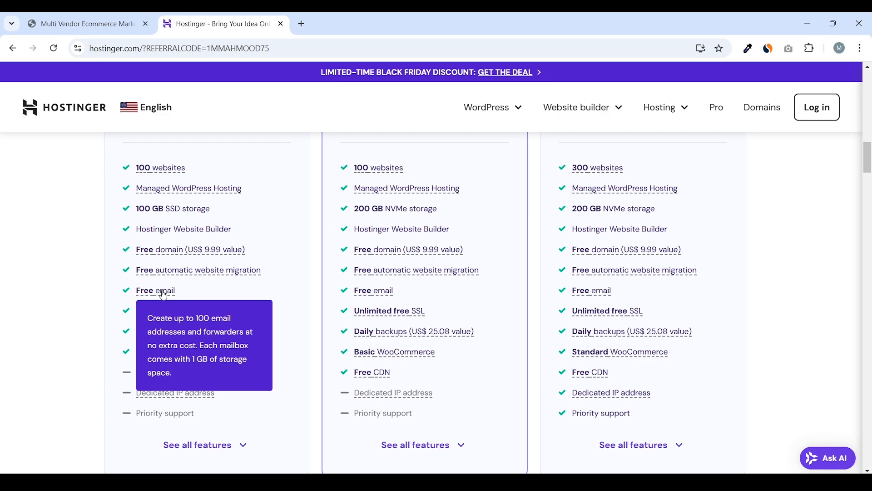
{"action": "mouse_move", "coordinate": [167, 313]}
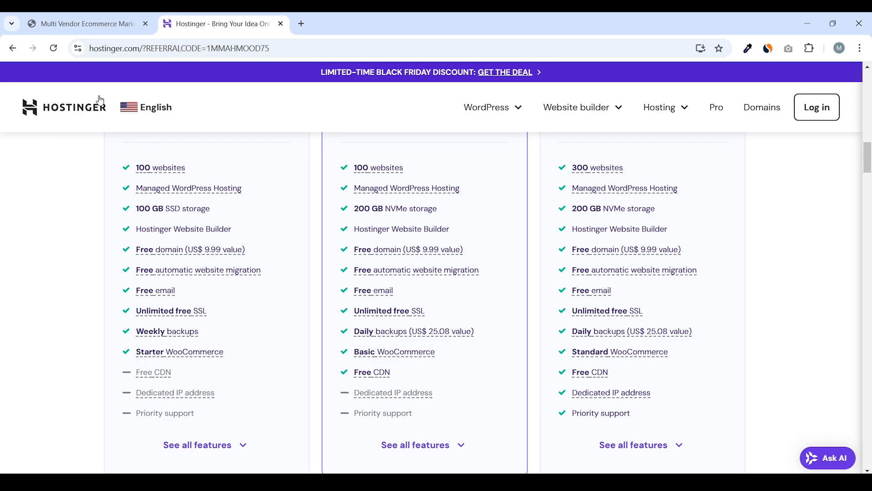
{"action": "left_click", "coordinate": [84, 53]}
{"action": "left_click", "coordinate": [82, 51]}
{"action": "left_click", "coordinate": [84, 55]}
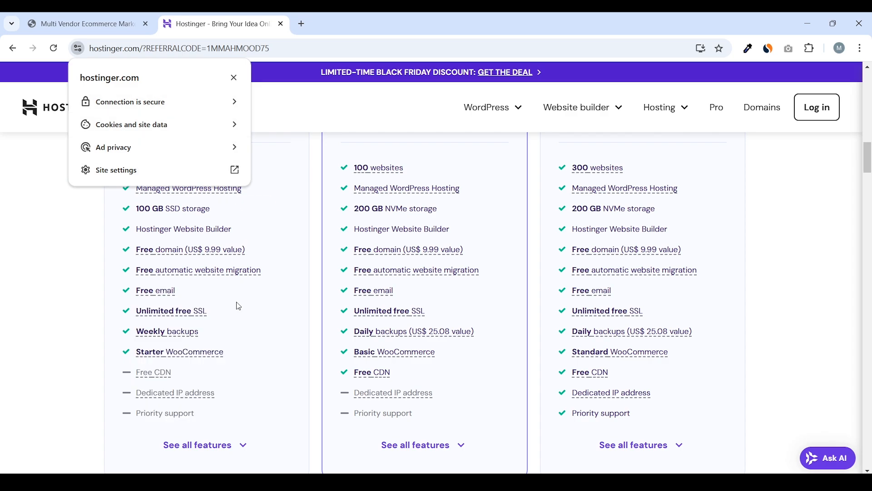
{"action": "left_click", "coordinate": [254, 294]}
{"action": "scroll", "coordinate": [254, 295], "scroll_direction": "up", "scroll_amount": 5}
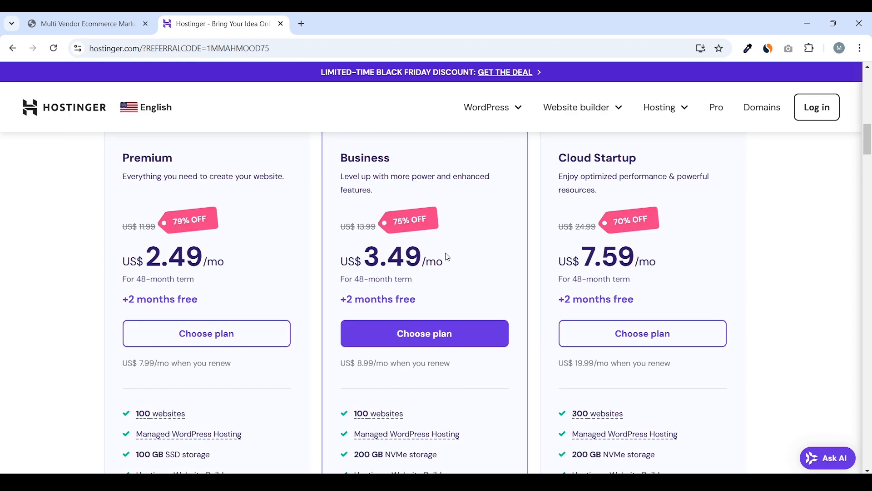
{"action": "left_click_drag", "start_coordinate": [447, 255], "coordinate": [336, 255]}
{"action": "scroll", "coordinate": [433, 229], "scroll_direction": "down", "scroll_amount": 4}
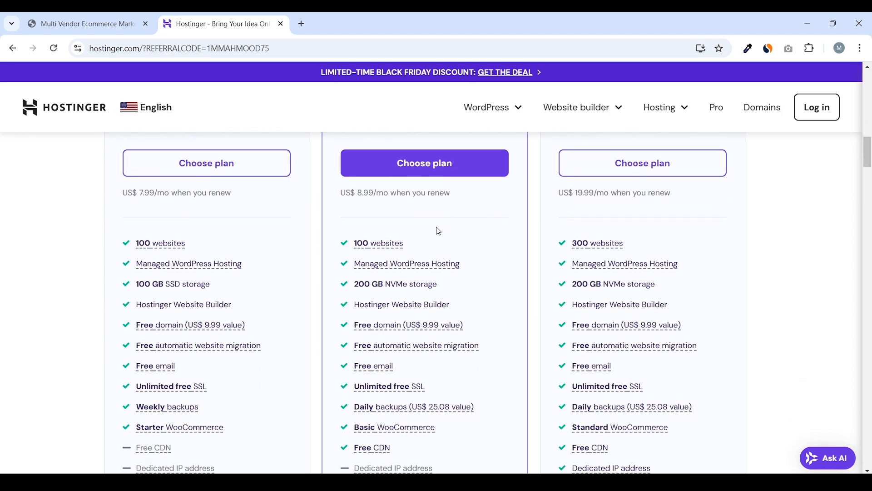
{"action": "scroll", "coordinate": [403, 239], "scroll_direction": "down", "scroll_amount": 1}
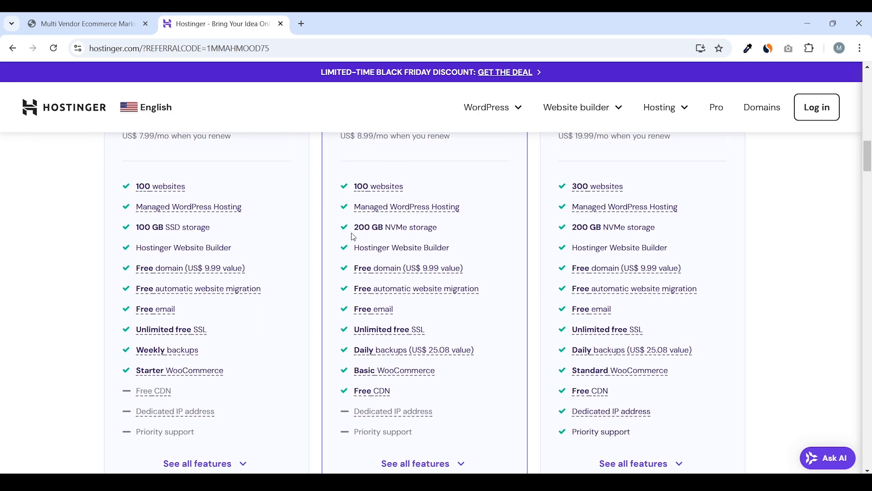
{"action": "left_click_drag", "start_coordinate": [353, 228], "coordinate": [396, 228]}
{"action": "left_click", "coordinate": [407, 247]}
{"action": "scroll", "coordinate": [407, 248], "scroll_direction": "down", "scroll_amount": 1}
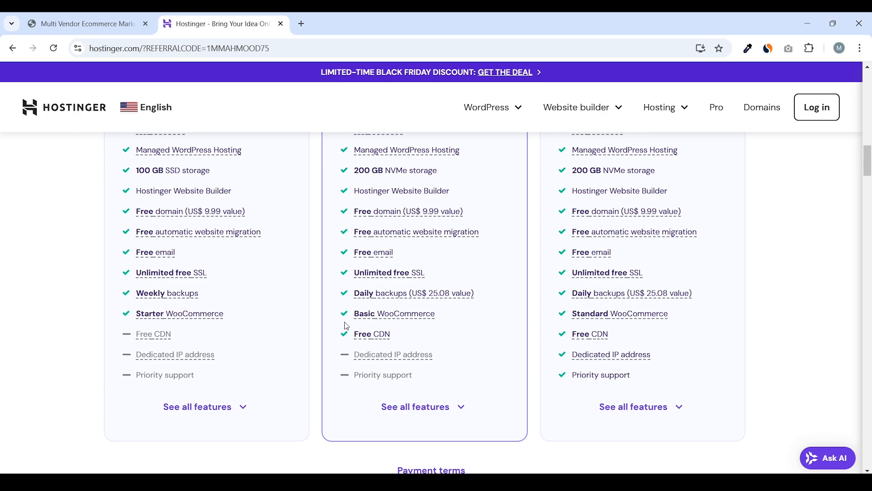
{"action": "mouse_move", "coordinate": [374, 299]}
{"action": "mouse_move", "coordinate": [191, 298]}
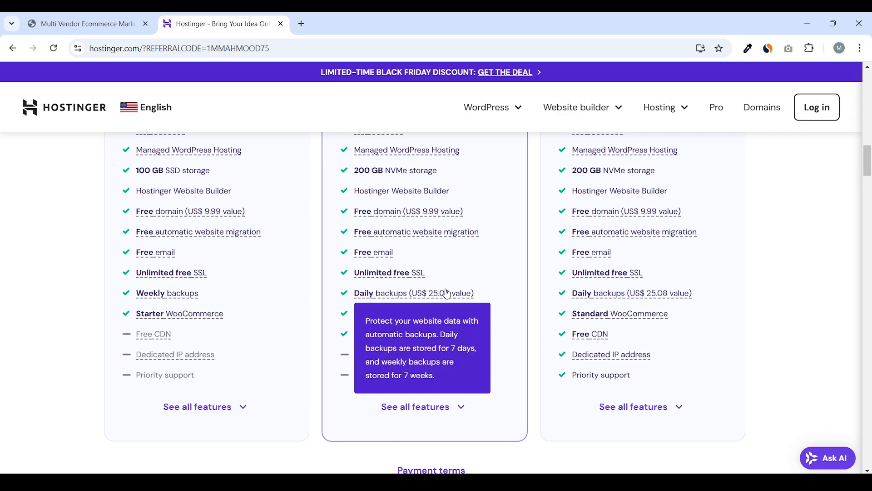
{"action": "mouse_move", "coordinate": [406, 295]}
{"action": "scroll", "coordinate": [425, 284], "scroll_direction": "up", "scroll_amount": 6}
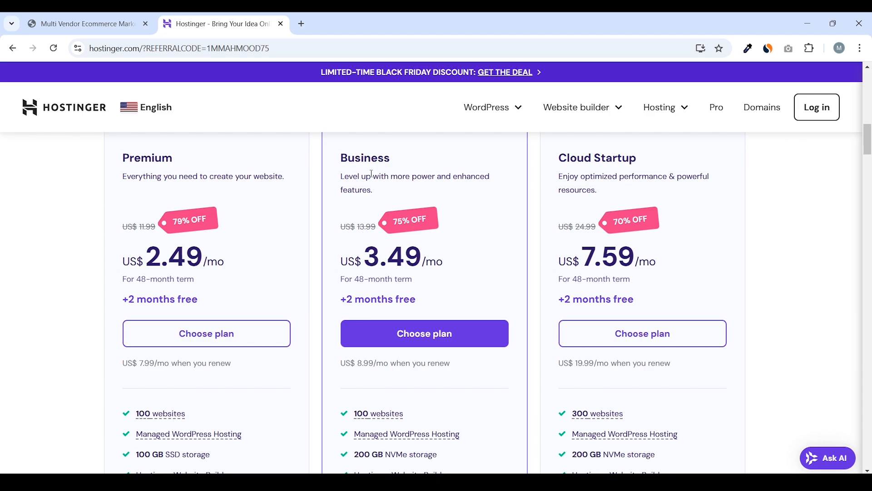
Add the Business Web Hosting plan to the cart with a 12-month period
{"action": "left_click", "coordinate": [440, 332]}
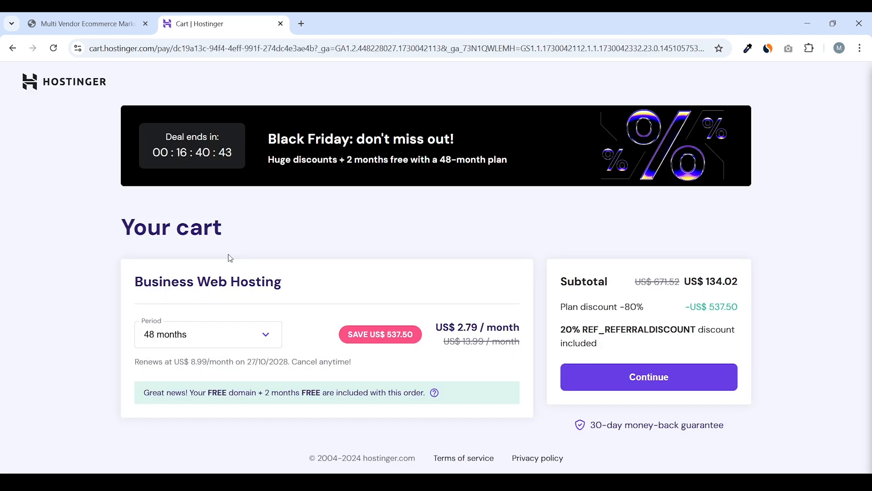
{"action": "left_click", "coordinate": [224, 340]}
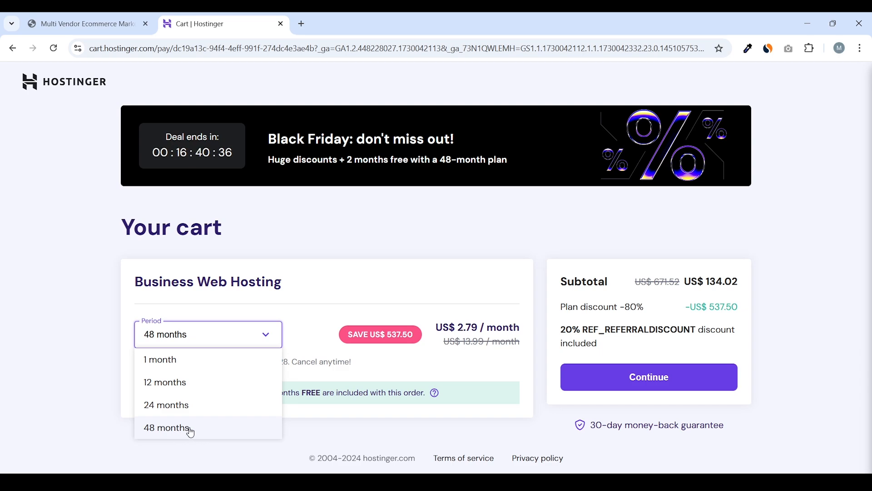
{"action": "left_click", "coordinate": [177, 383]}
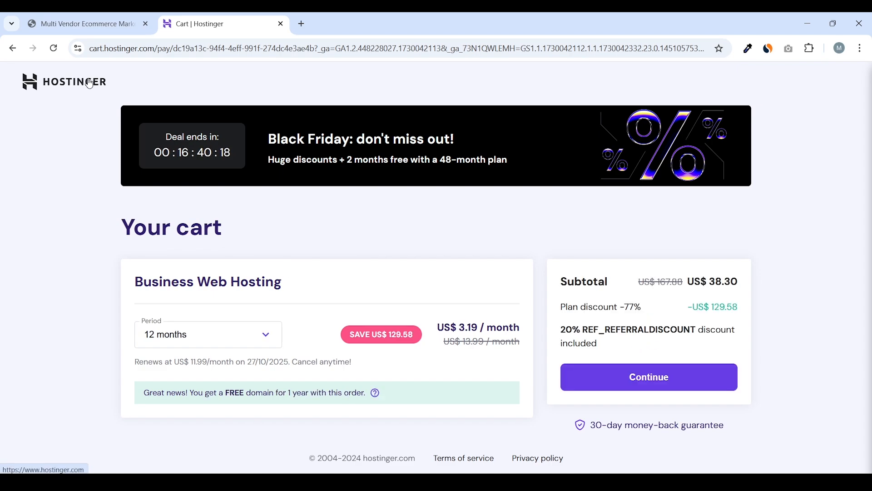
Check the Business plan's 3.49 monthly price × 12 against the pricing page and Calculator
{"action": "left_click", "coordinate": [109, 97]}
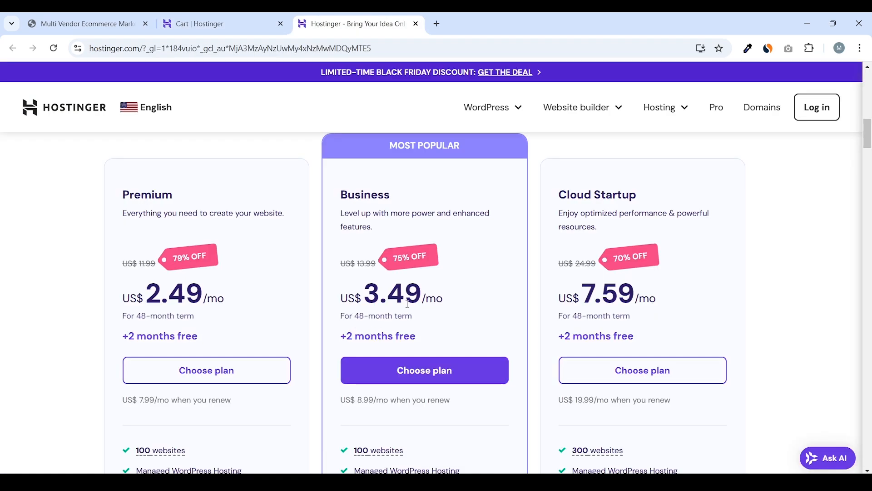
{"action": "left_click_drag", "start_coordinate": [447, 302], "coordinate": [350, 298]}
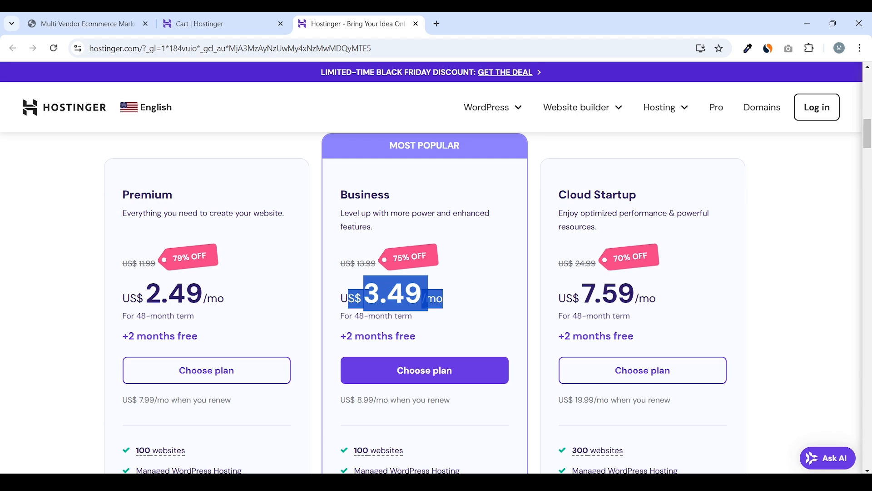
{"action": "left_click", "coordinate": [255, 20]}
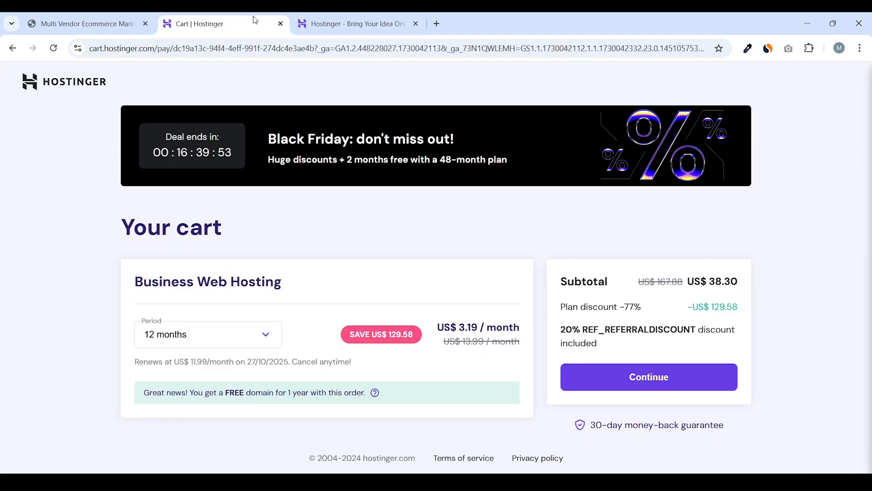
{"action": "key", "text": "alt+Tab"}
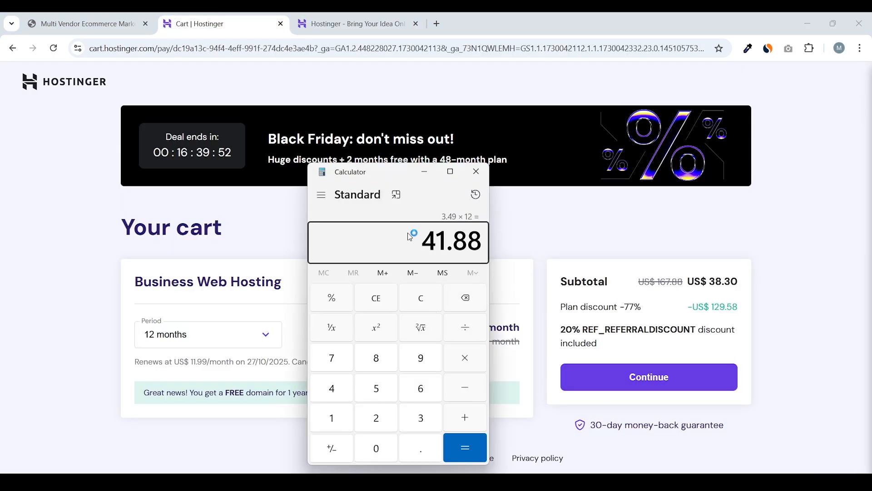
{"action": "left_click", "coordinate": [591, 244]}
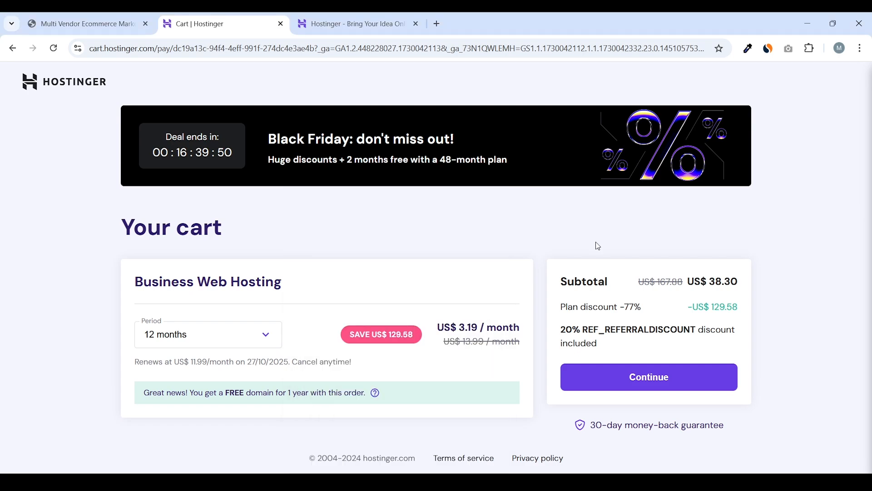
Review the US$38.30 subtotal and referral discount, then continue to checkout
{"action": "left_click_drag", "start_coordinate": [738, 283], "coordinate": [724, 282]}
{"action": "left_click", "coordinate": [718, 283]}
{"action": "left_click_drag", "start_coordinate": [630, 329], "coordinate": [700, 329]}
{"action": "left_click_drag", "start_coordinate": [622, 348], "coordinate": [561, 331]}
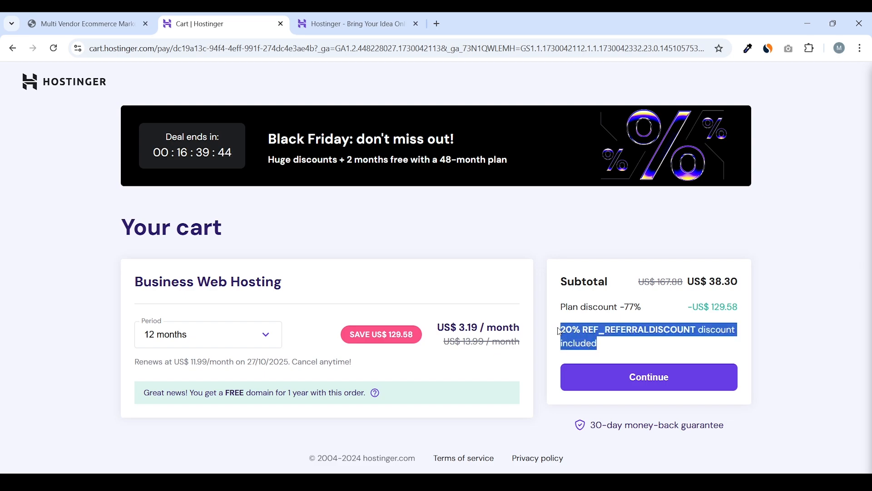
{"action": "left_click", "coordinate": [559, 331]}
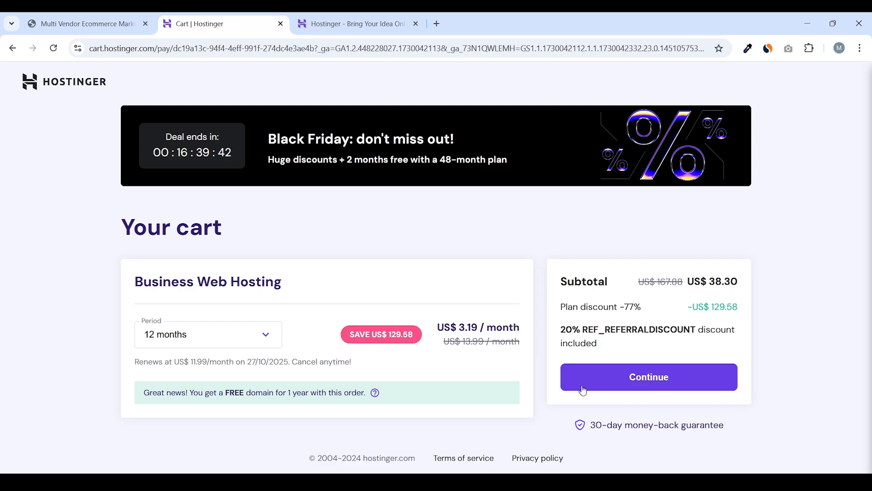
{"action": "left_click", "coordinate": [653, 377]}
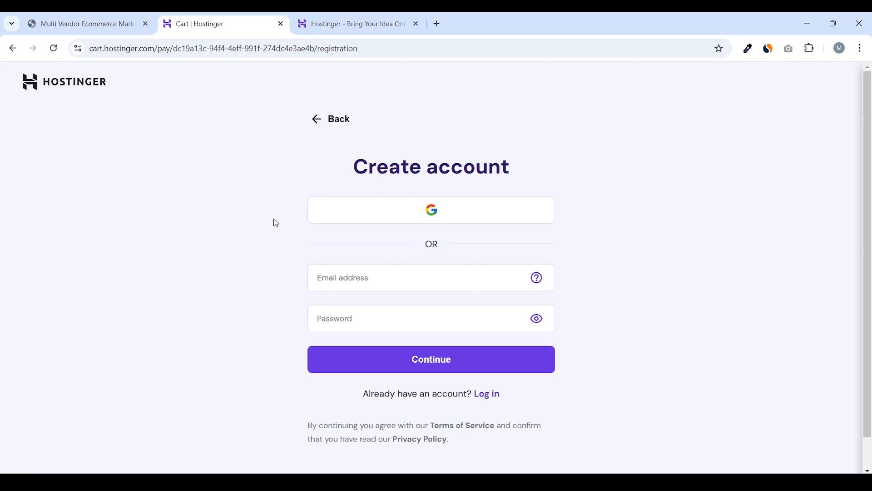
Leave the Create account step by going back from checkout
{"action": "left_click", "coordinate": [322, 124]}
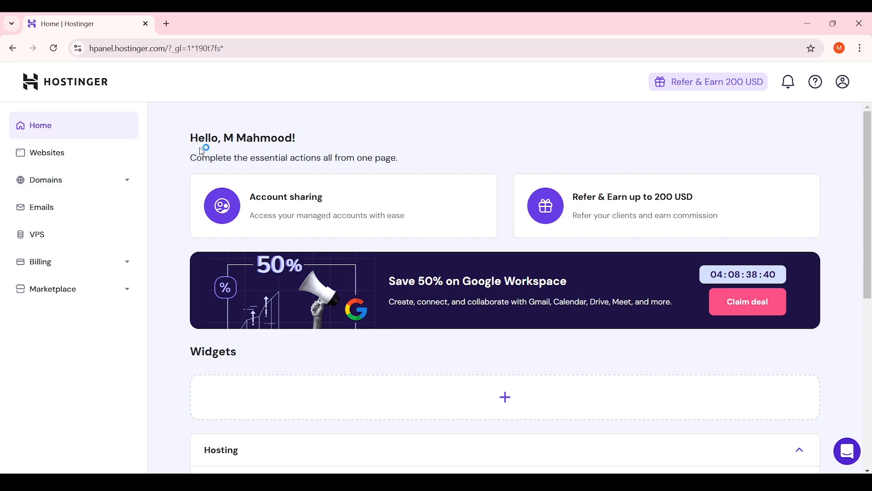
Manage the Business Web Hosting plan, keeping bymaal.com as the selected website
{"action": "left_click", "coordinate": [58, 158]}
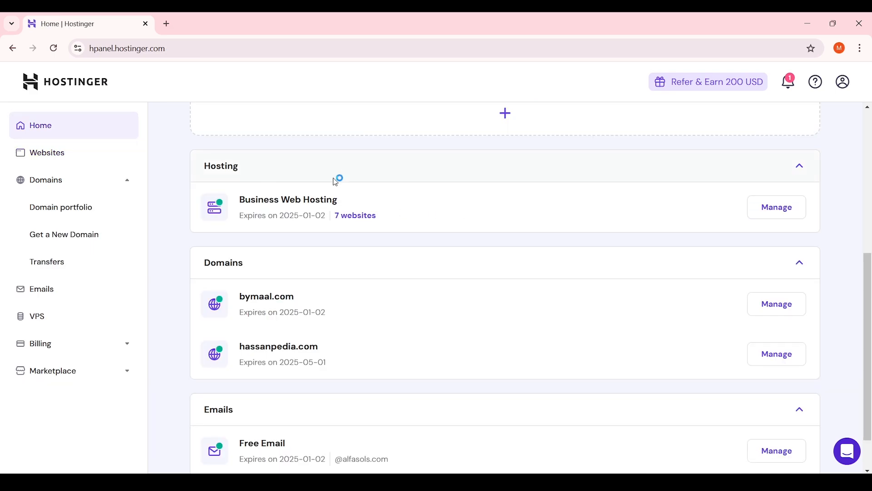
{"action": "scroll", "coordinate": [339, 177], "scroll_direction": "up", "scroll_amount": 5}
{"action": "scroll", "coordinate": [400, 182], "scroll_direction": "down", "scroll_amount": 5}
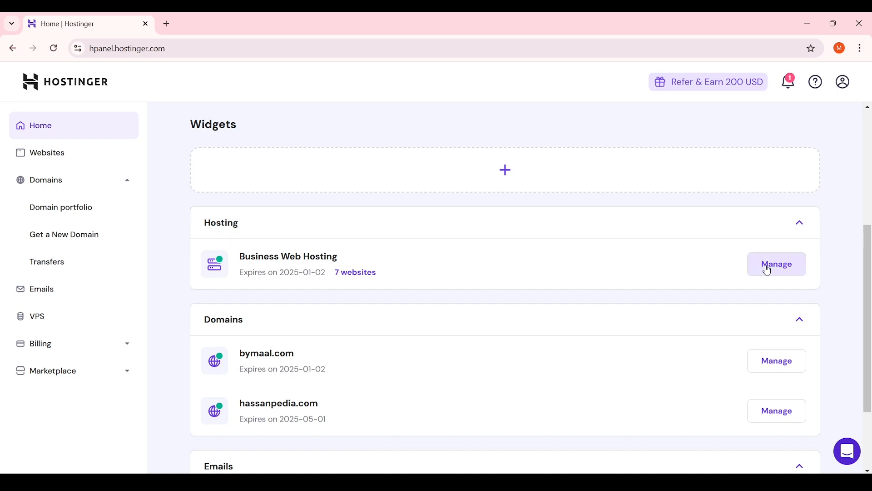
{"action": "left_click", "coordinate": [768, 267]}
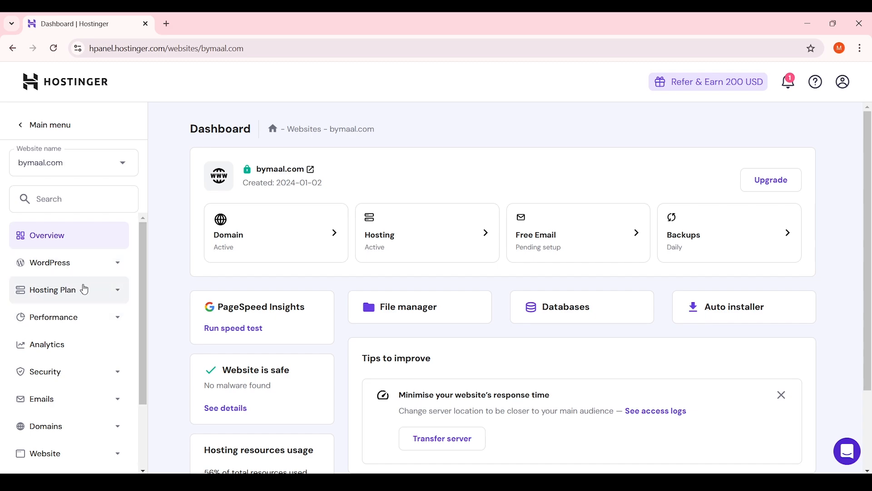
{"action": "left_click", "coordinate": [93, 170]}
{"action": "left_click", "coordinate": [107, 168]}
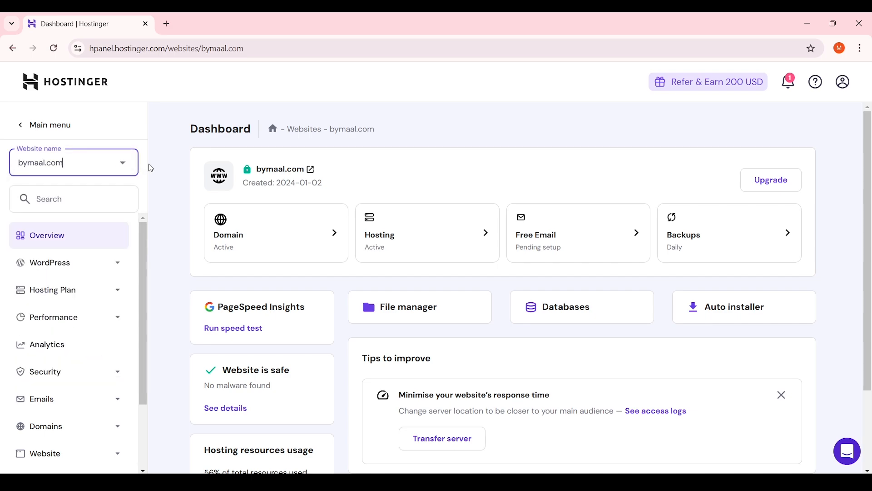
Open the Subdomains page from the site's Domains settings
{"action": "scroll", "coordinate": [90, 369], "scroll_direction": "down", "scroll_amount": 1}
{"action": "left_click", "coordinate": [90, 369]}
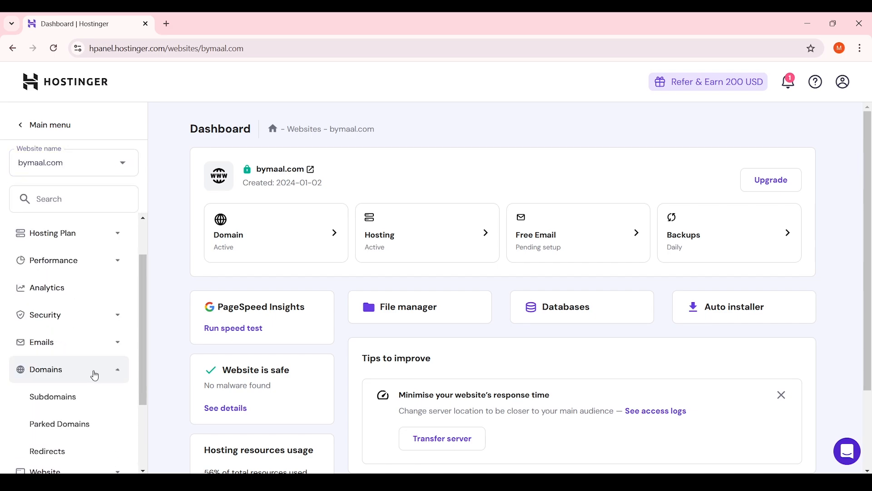
{"action": "scroll", "coordinate": [93, 388], "scroll_direction": "down", "scroll_amount": 1}
{"action": "left_click", "coordinate": [74, 344]}
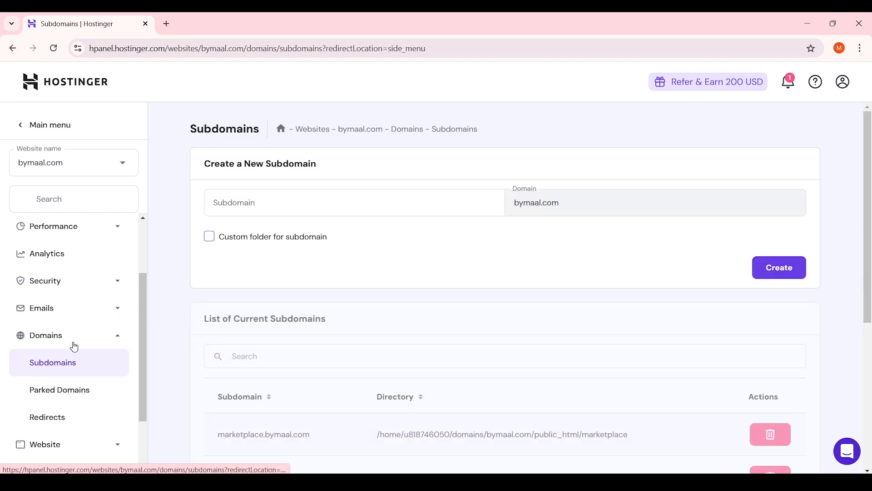
Create the marketplace1 subdomain of bymaal.com, then open the WordPress Overview
{"action": "left_click", "coordinate": [322, 200]}
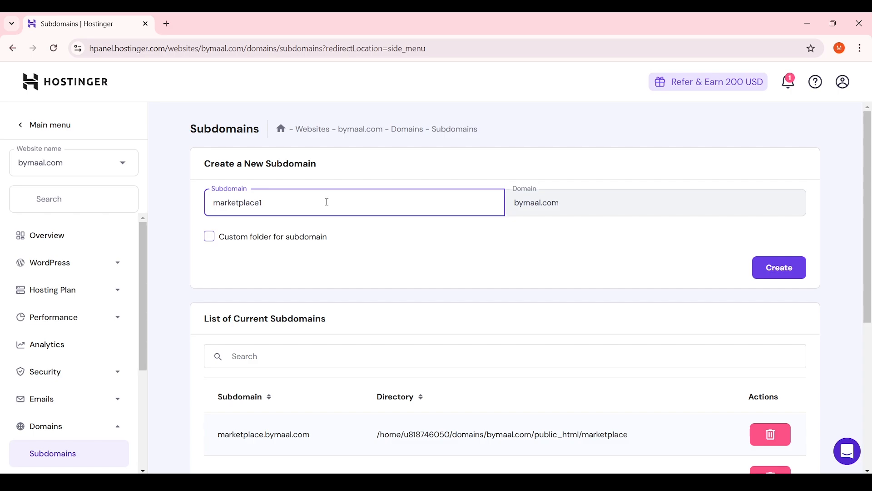
{"action": "left_click", "coordinate": [529, 269]}
{"action": "left_click", "coordinate": [782, 269]}
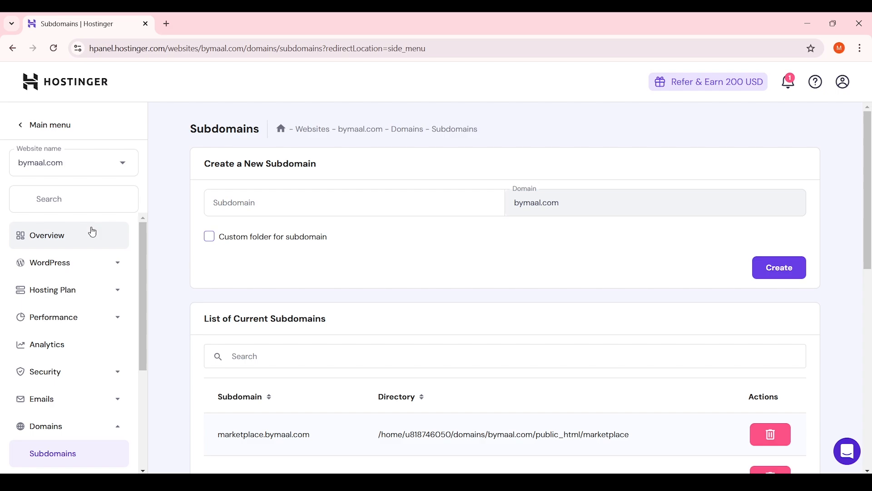
{"action": "left_click", "coordinate": [91, 268]}
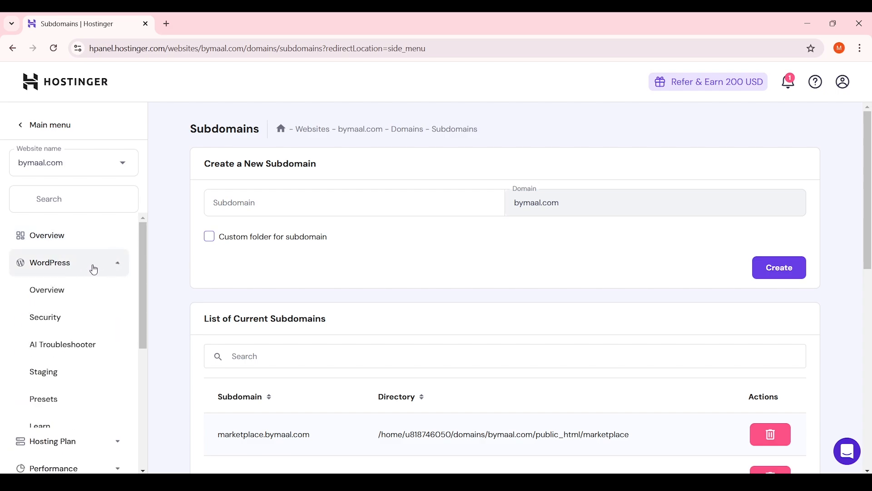
{"action": "left_click", "coordinate": [71, 291]}
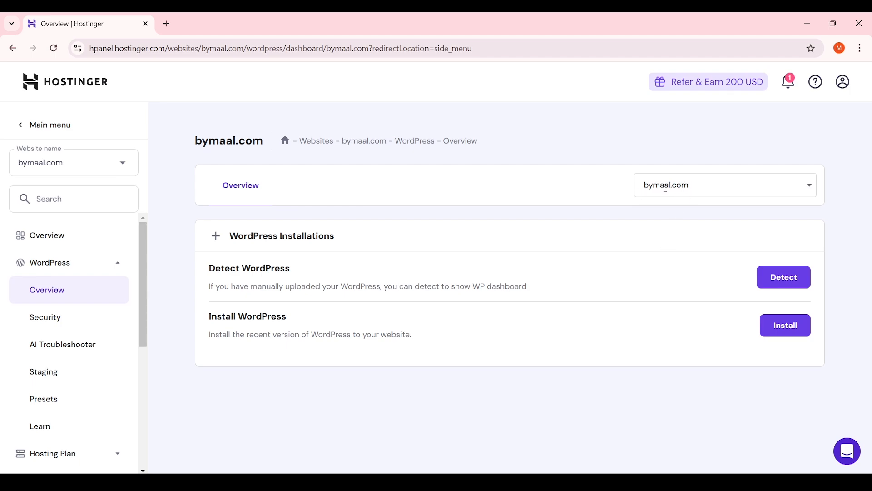
Switch the WordPress overview to marketplace1.bymaal.com and open its Install WordPress form
{"action": "left_click", "coordinate": [703, 189]}
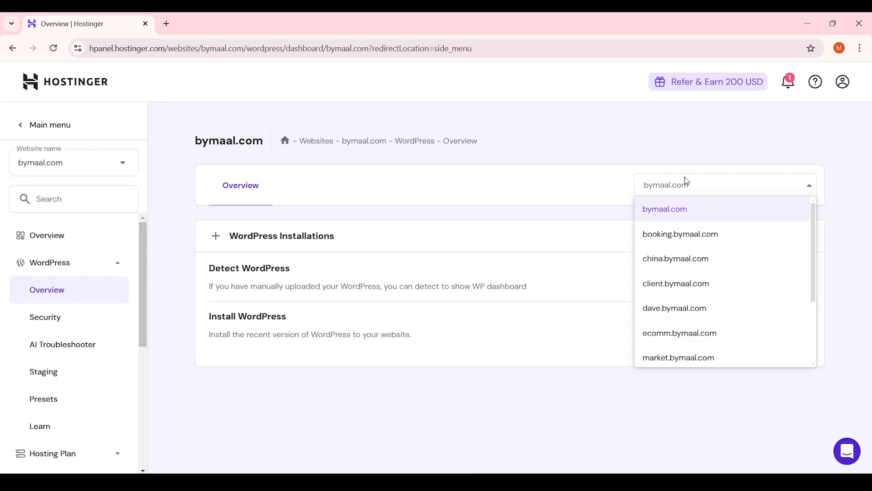
{"action": "scroll", "coordinate": [724, 224], "scroll_direction": "down", "scroll_amount": 3}
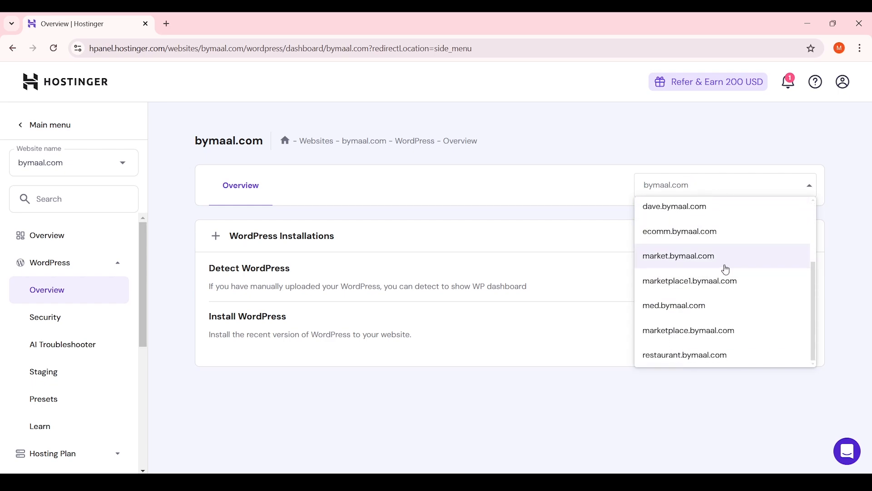
{"action": "scroll", "coordinate": [727, 254], "scroll_direction": "up", "scroll_amount": 2}
{"action": "scroll", "coordinate": [743, 253], "scroll_direction": "down", "scroll_amount": 2}
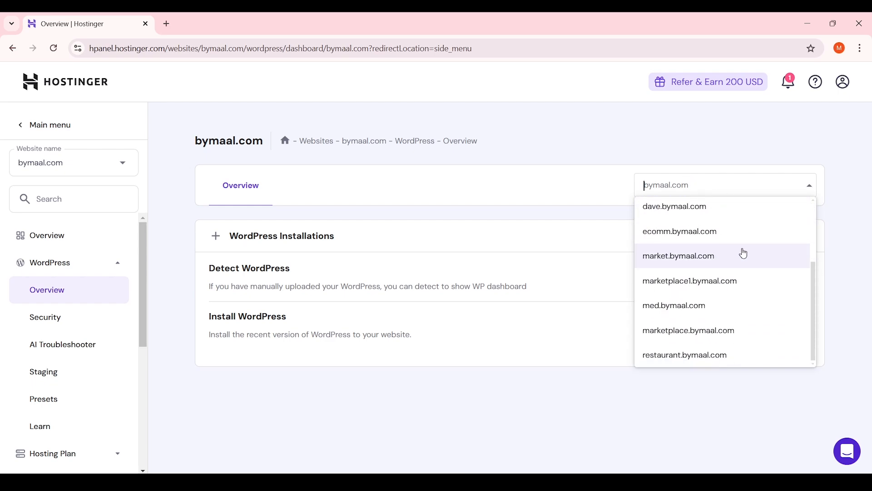
{"action": "left_click", "coordinate": [714, 281]}
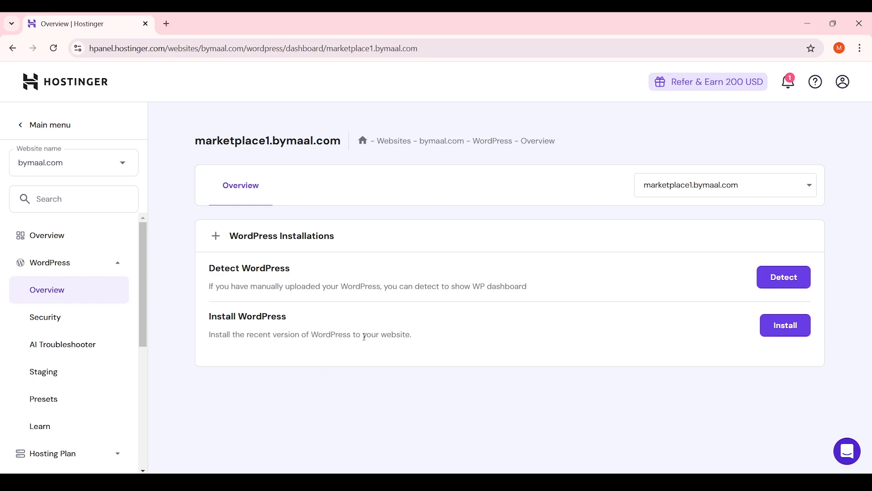
{"action": "left_click", "coordinate": [782, 330]}
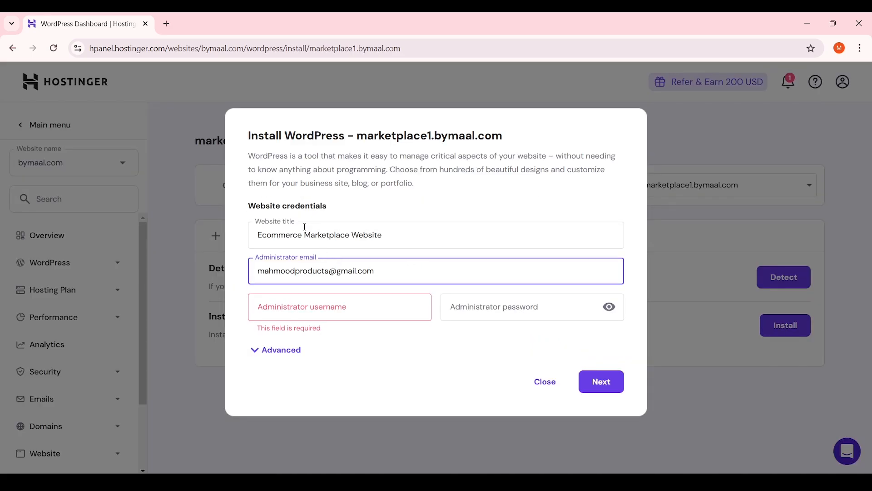
Check the prefilled site title and admin email, then enter the administrator username
{"action": "left_click_drag", "start_coordinate": [392, 233], "coordinate": [254, 234]}
{"action": "left_click_drag", "start_coordinate": [425, 269], "coordinate": [253, 271]}
{"action": "left_click", "coordinate": [402, 277]}
{"action": "left_click", "coordinate": [309, 306]}
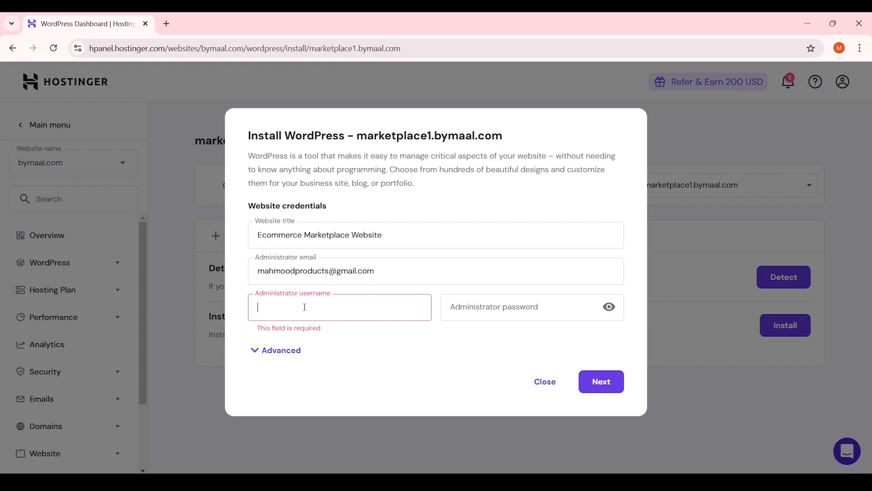
{"action": "type", "text": "admin12345"}
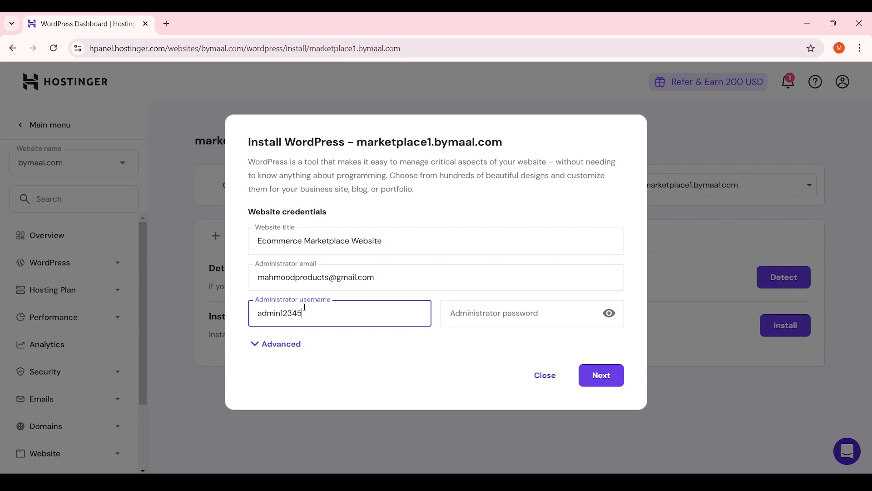
{"action": "key", "text": "Tab"}
Paste a strong administrator password, reveal and copy it, then continue to version settings
{"action": "left_click", "coordinate": [523, 313]}
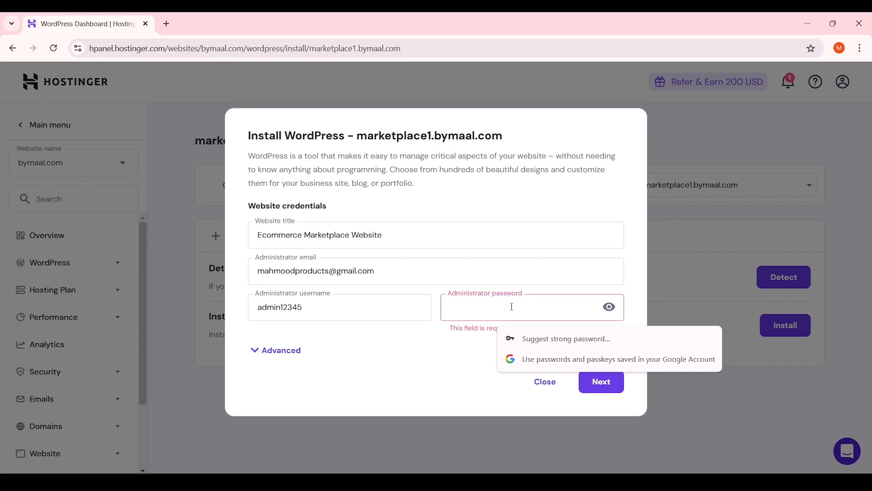
{"action": "key", "text": "ctrl+v"}
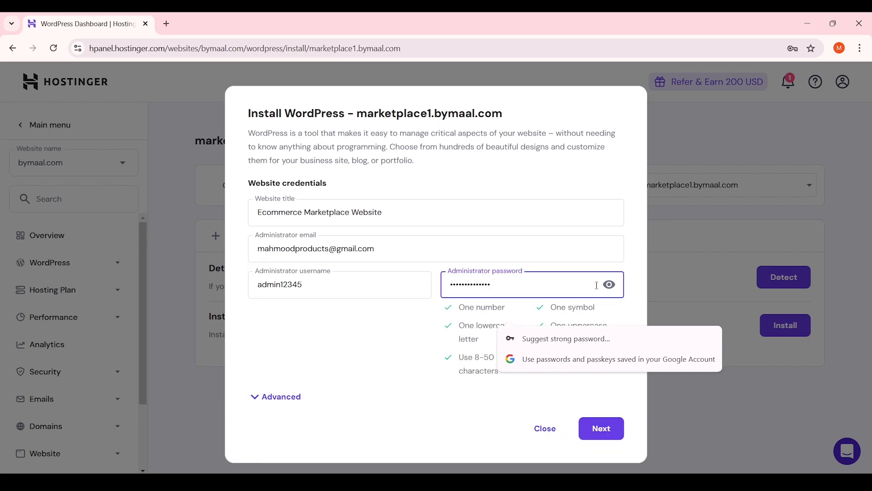
{"action": "left_click", "coordinate": [609, 285]}
{"action": "triple_click", "coordinate": [534, 285]}
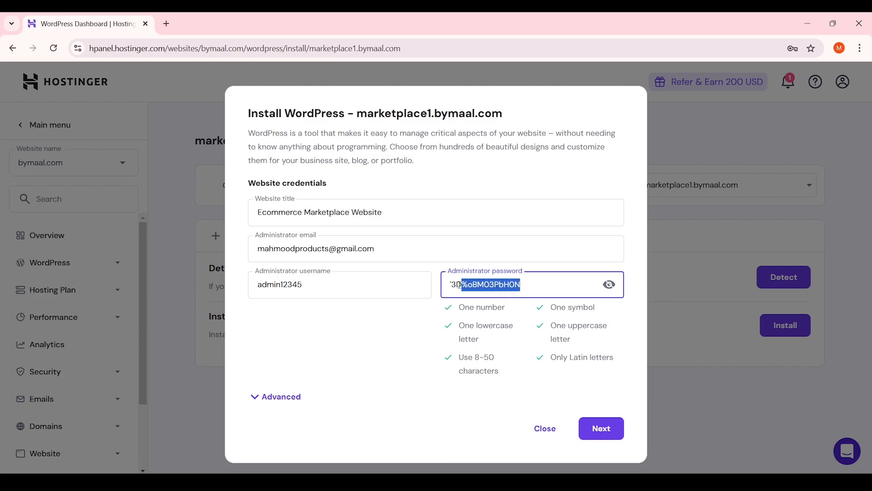
{"action": "left_click", "coordinate": [526, 309]}
{"action": "left_click", "coordinate": [612, 437]}
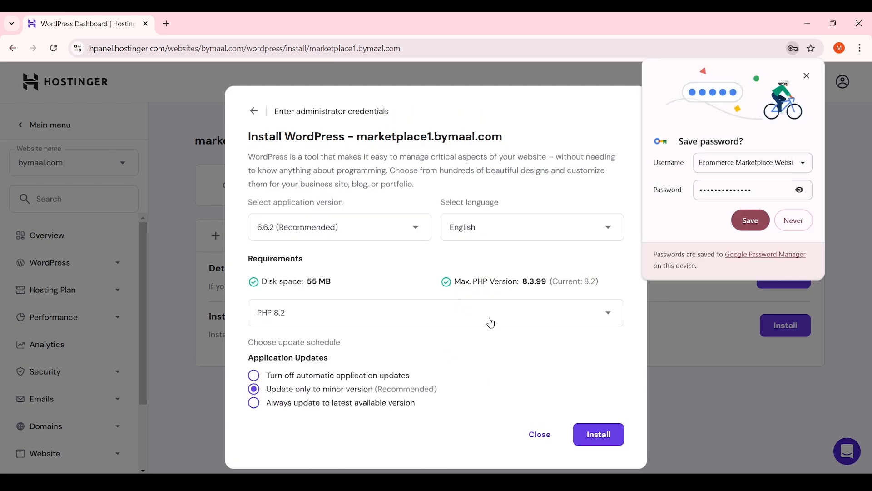
Decline Chrome's password save, keep WordPress 6.6.2 (Recommended), and run the installation
{"action": "left_click", "coordinate": [802, 223]}
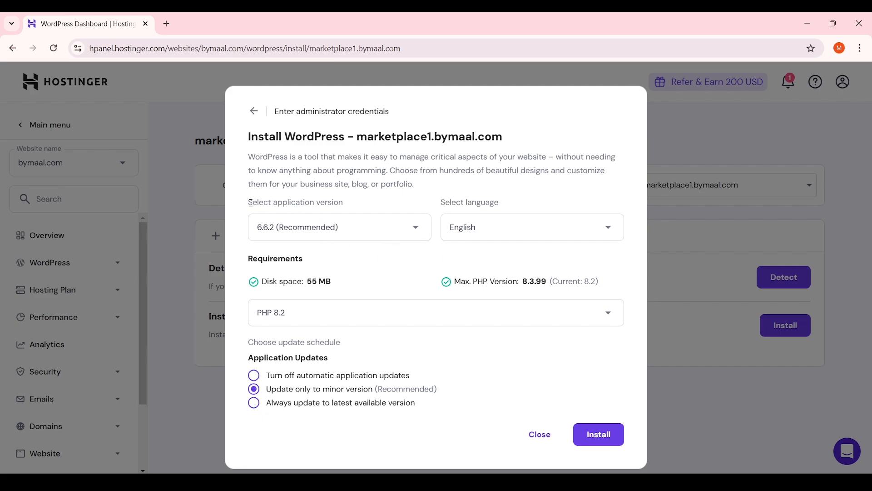
{"action": "left_click_drag", "start_coordinate": [251, 202], "coordinate": [339, 202]}
{"action": "left_click", "coordinate": [338, 204]}
{"action": "left_click", "coordinate": [312, 230]}
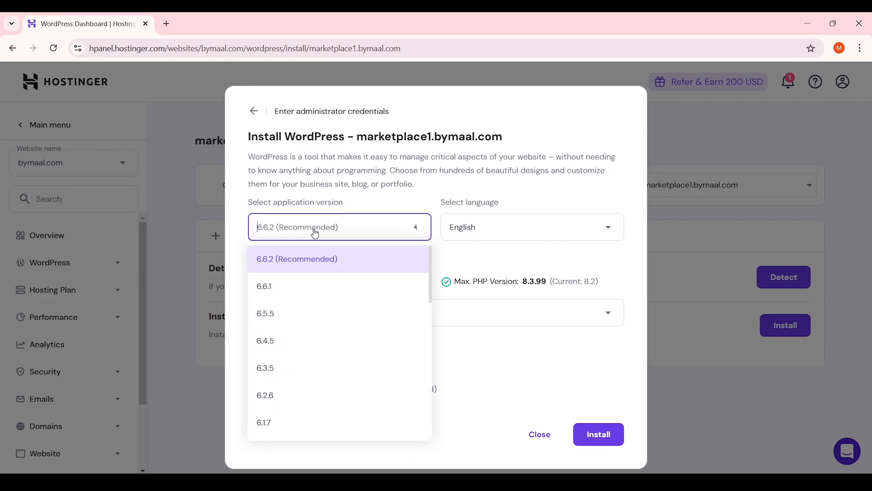
{"action": "left_click", "coordinate": [331, 260]}
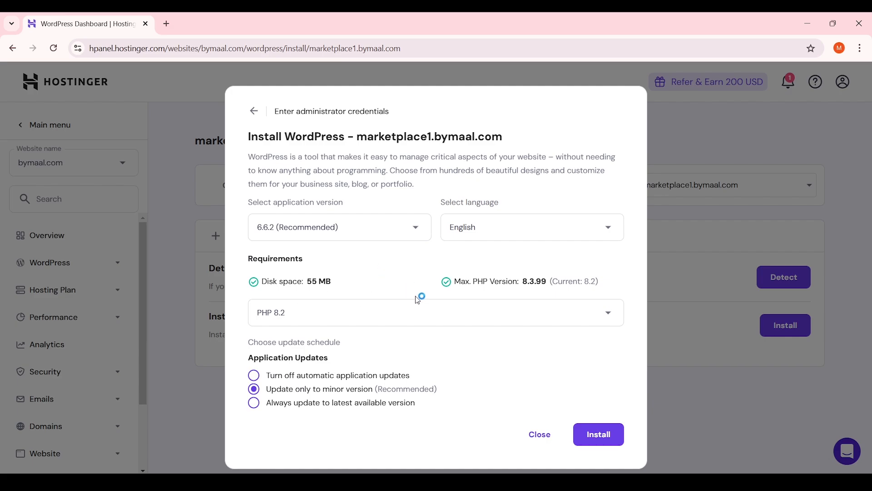
{"action": "left_click", "coordinate": [599, 434]}
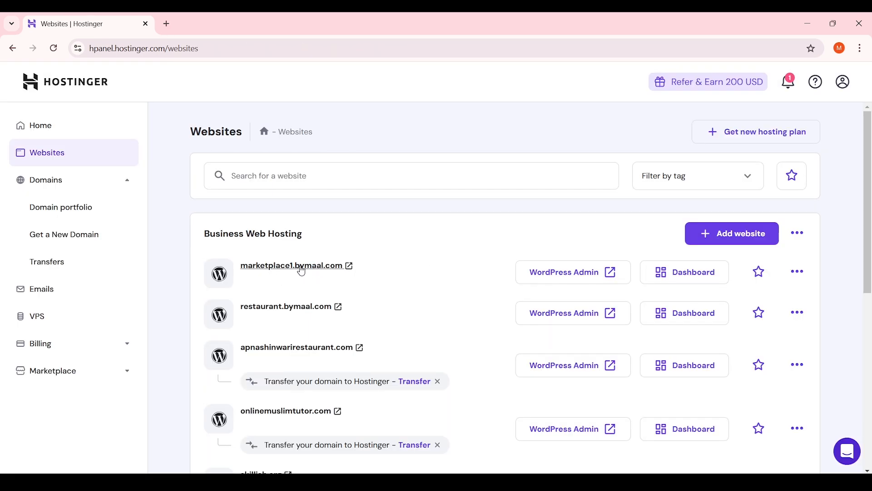
Open marketplace1.bymaal.com in a new tab and scroll its default homepage to the footer and back
{"action": "left_click", "coordinate": [314, 266]}
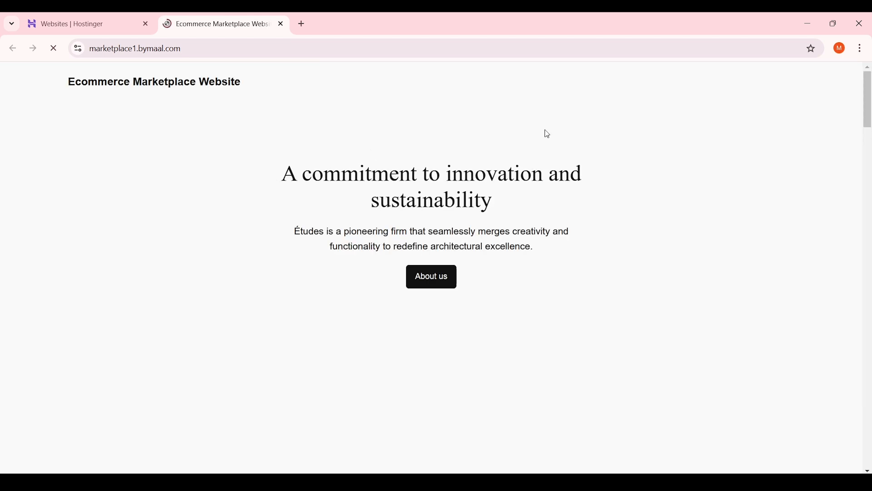
{"action": "mouse_move", "coordinate": [869, 91]}
{"action": "left_mouse_down"}
{"action": "mouse_move", "coordinate": [869, 385]}
{"action": "mouse_move", "coordinate": [860, 445]}
{"action": "mouse_move", "coordinate": [869, 85]}
{"action": "left_mouse_up"}
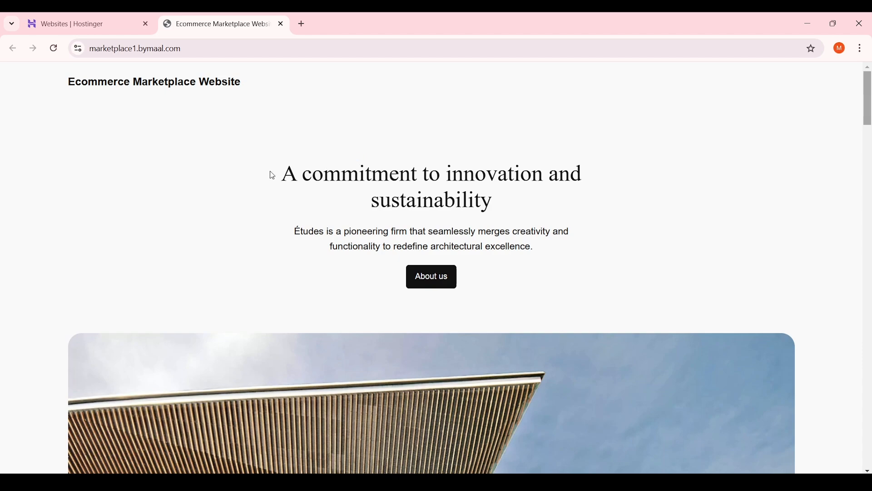
{"action": "scroll", "coordinate": [272, 175], "scroll_direction": "down", "scroll_amount": 15}
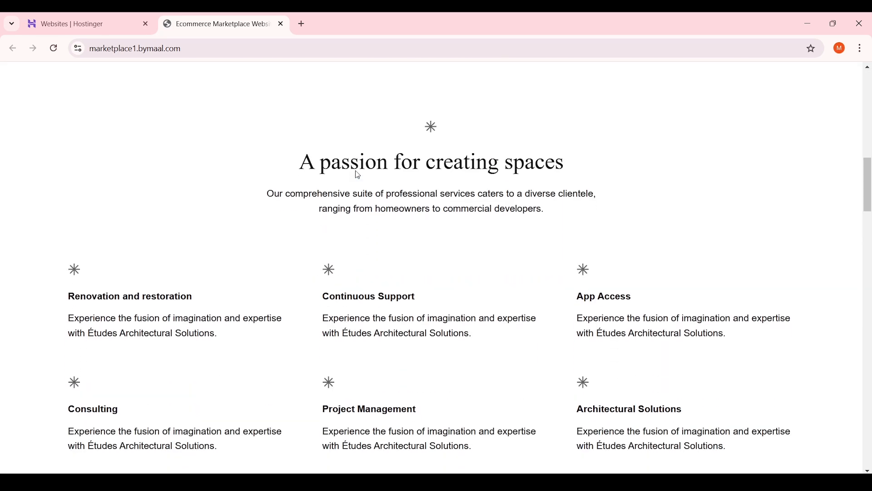
{"action": "scroll", "coordinate": [359, 176], "scroll_direction": "down", "scroll_amount": 15}
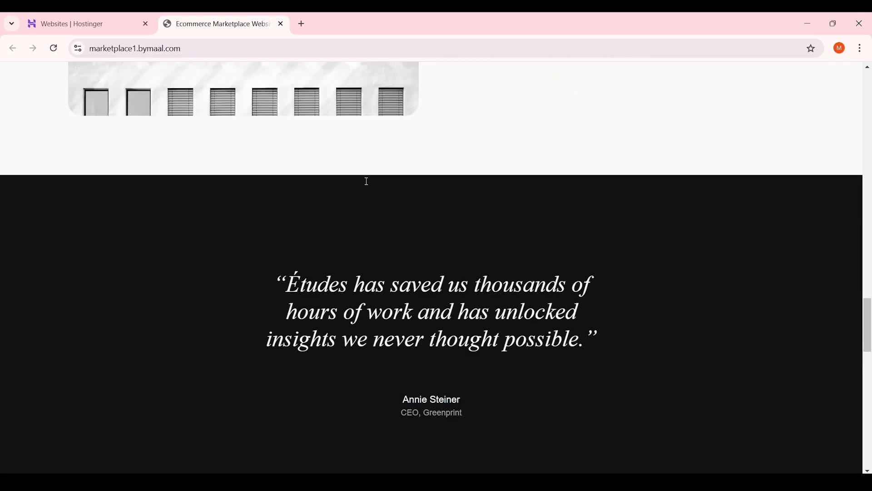
{"action": "scroll", "coordinate": [368, 182], "scroll_direction": "down", "scroll_amount": 15}
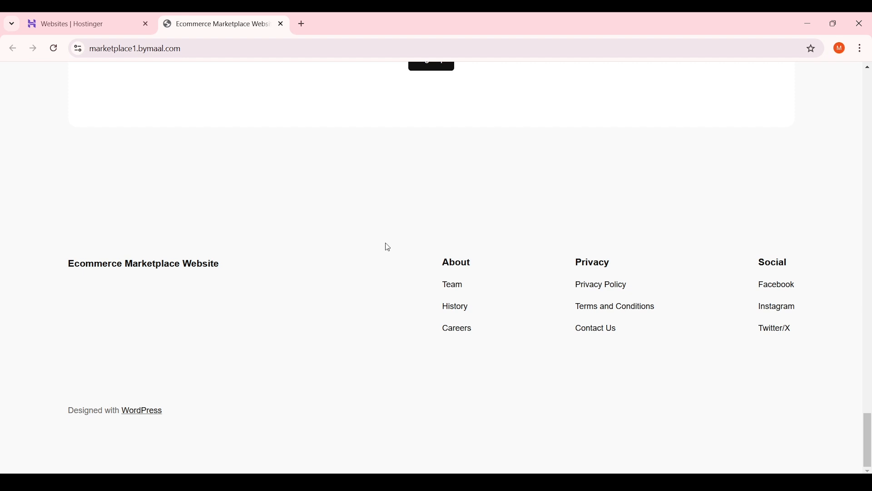
{"action": "scroll", "coordinate": [388, 247], "scroll_direction": "up", "scroll_amount": 15}
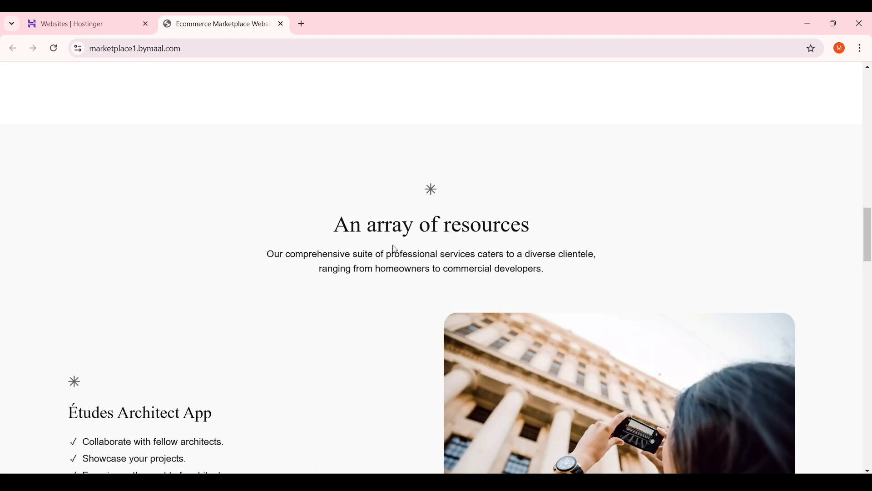
{"action": "scroll", "coordinate": [395, 250], "scroll_direction": "up", "scroll_amount": 10}
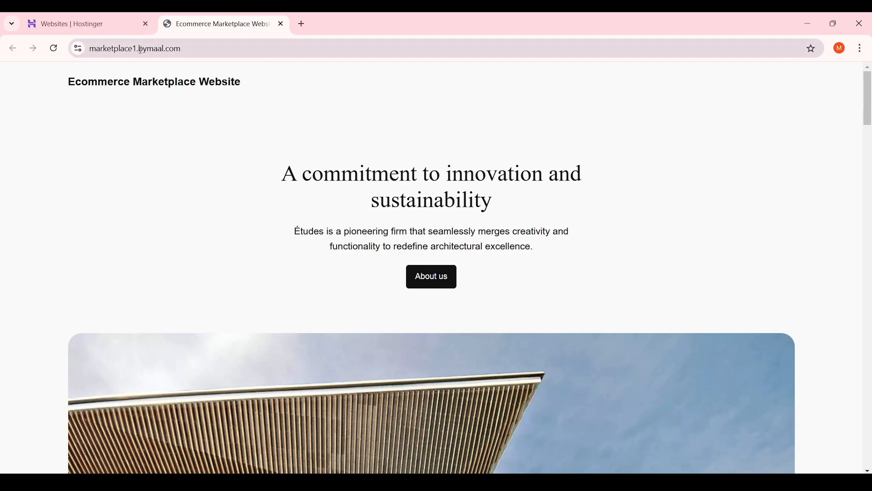
{"action": "left_click", "coordinate": [275, 47]}
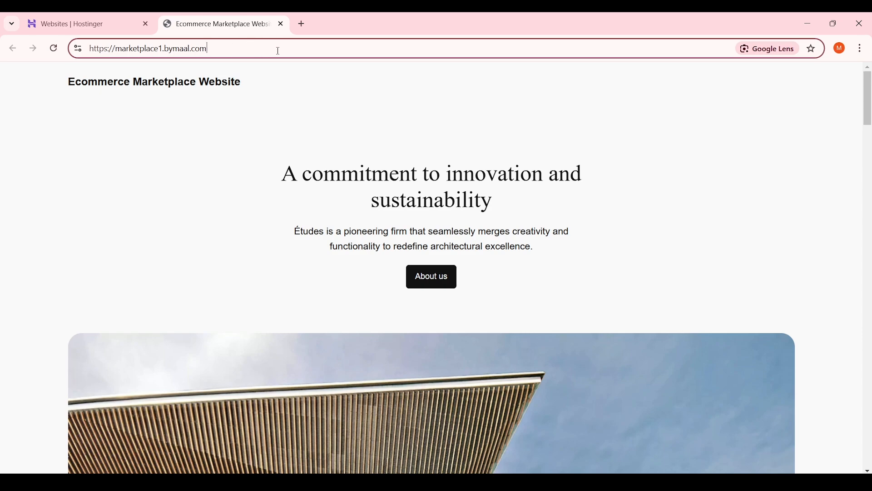
Append wp-admin to the site URL to load the WordPress login page
{"action": "left_click", "coordinate": [278, 51]}
{"action": "type", "text": "wp"}
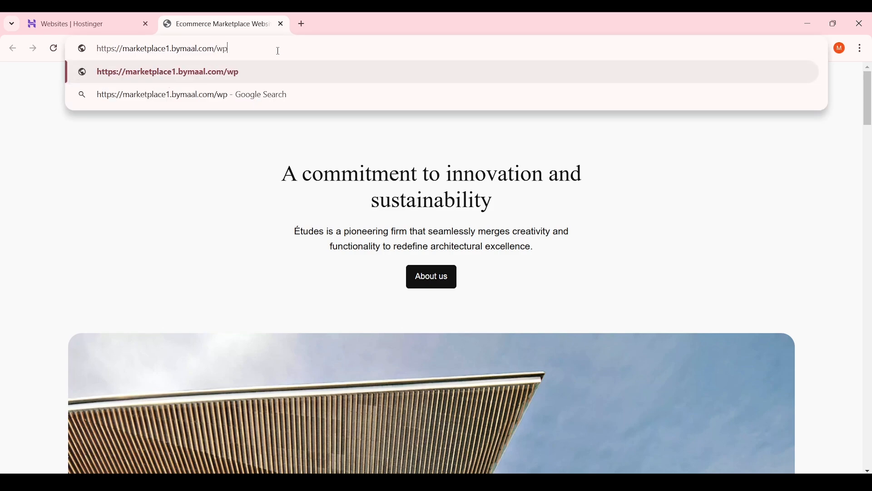
{"action": "type", "text": "-admin"}
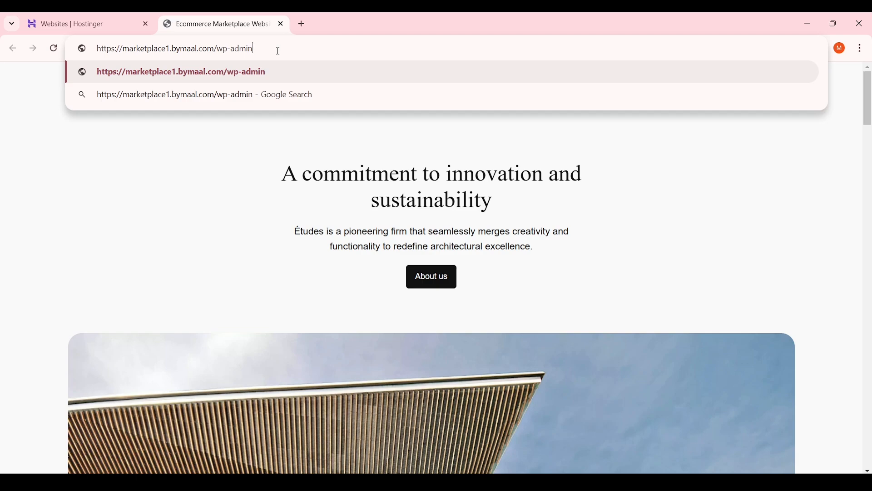
{"action": "key", "text": "Return"}
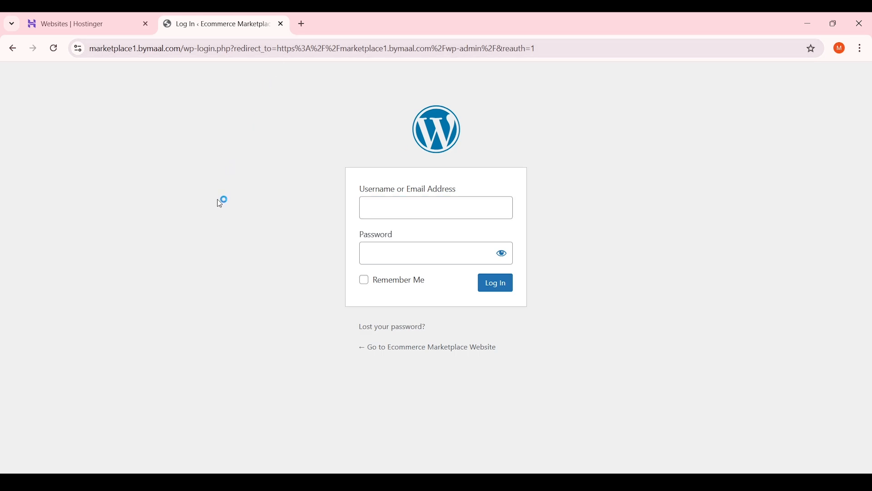
Log in with the administrator username and pasted password, Remember Me ticked, retrying after the error
{"action": "left_click", "coordinate": [374, 212]}
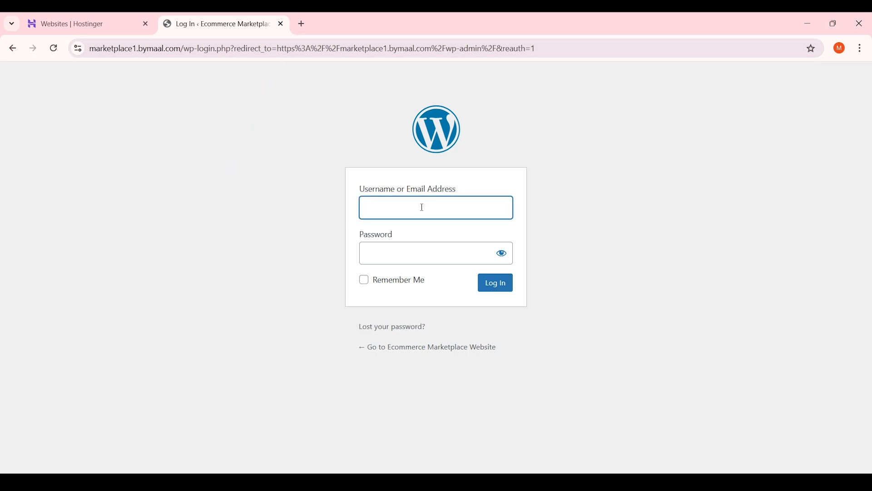
{"action": "type", "text": "admin12345"}
{"action": "key", "text": "Tab"}
{"action": "key", "text": "ctrl+v"}
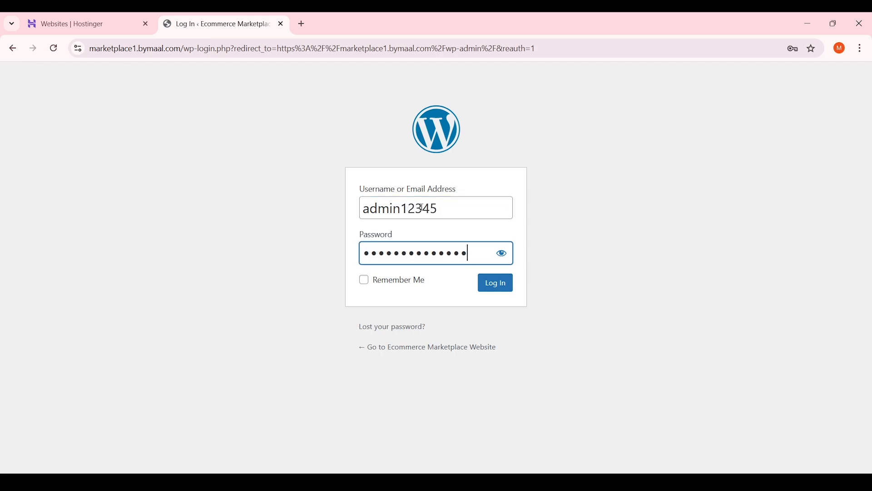
{"action": "left_click", "coordinate": [502, 253]}
{"action": "left_click", "coordinate": [502, 254]}
{"action": "left_click", "coordinate": [366, 285]}
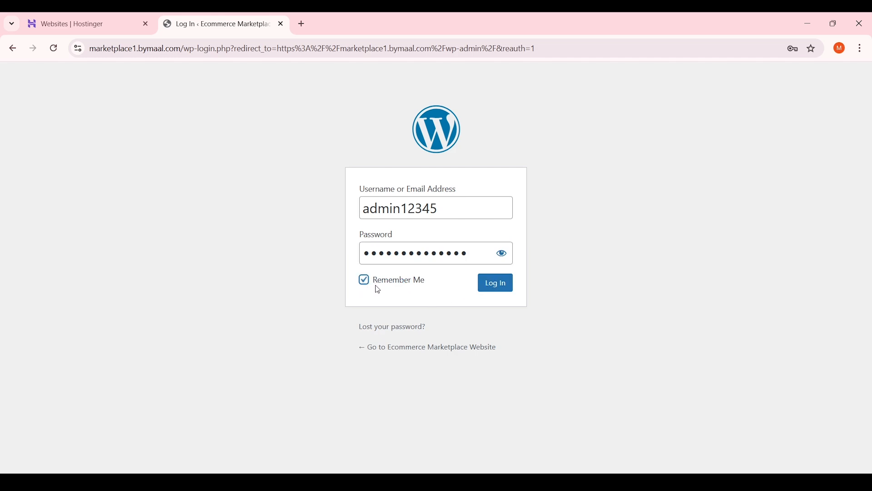
{"action": "left_click", "coordinate": [498, 290]}
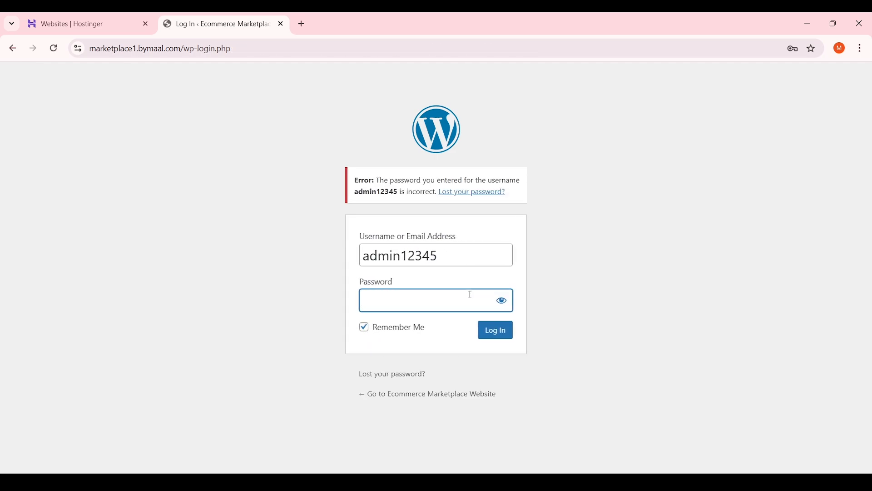
{"action": "left_click", "coordinate": [496, 334]}
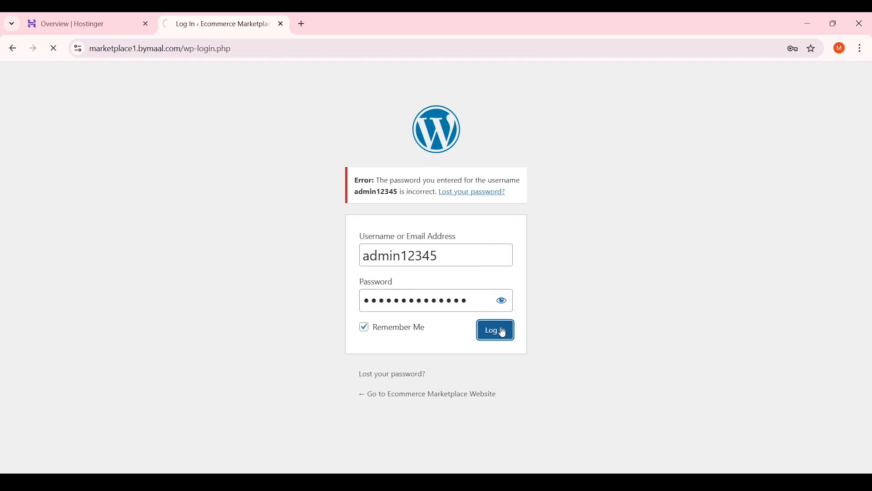
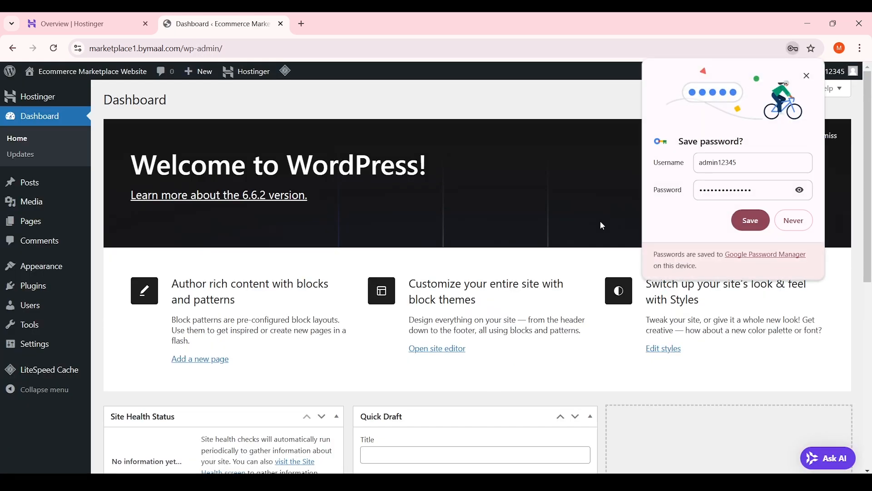
Save the admin login in Chrome, dismiss the Google password-storage offer, and return to Hostinger
{"action": "left_click", "coordinate": [755, 224]}
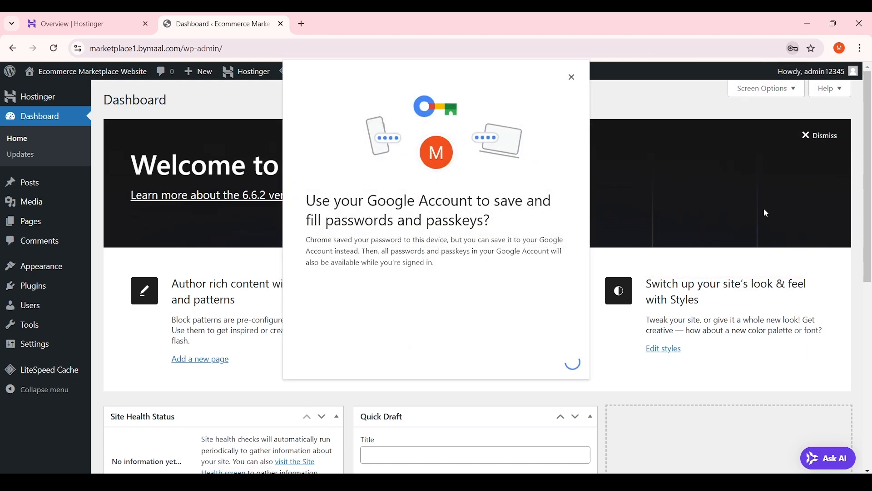
{"action": "left_click", "coordinate": [571, 77]}
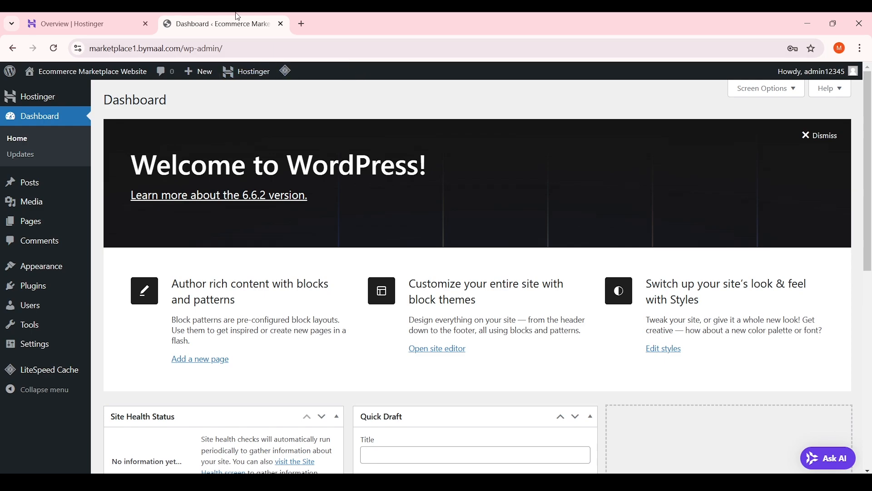
{"action": "left_click", "coordinate": [99, 18]}
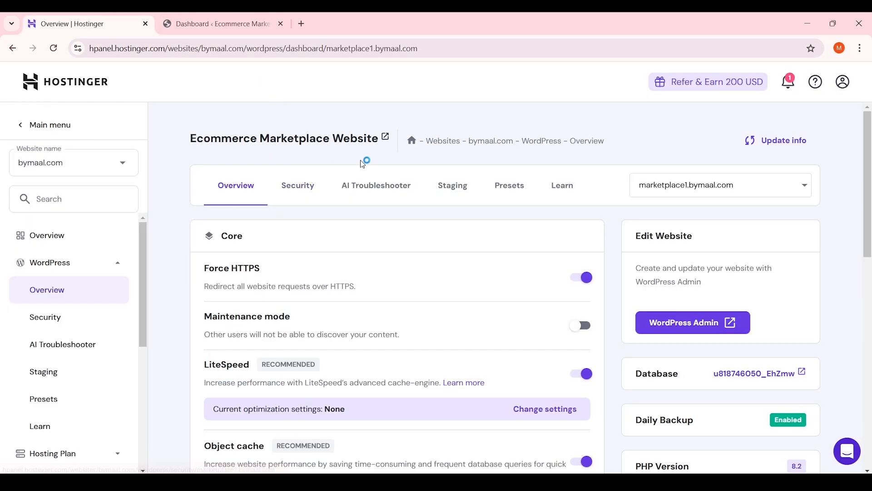
From hPanel's WordPress Overview, select marketplace1.bymaal.com and launch its WordPress Admin
{"action": "left_click", "coordinate": [63, 240]}
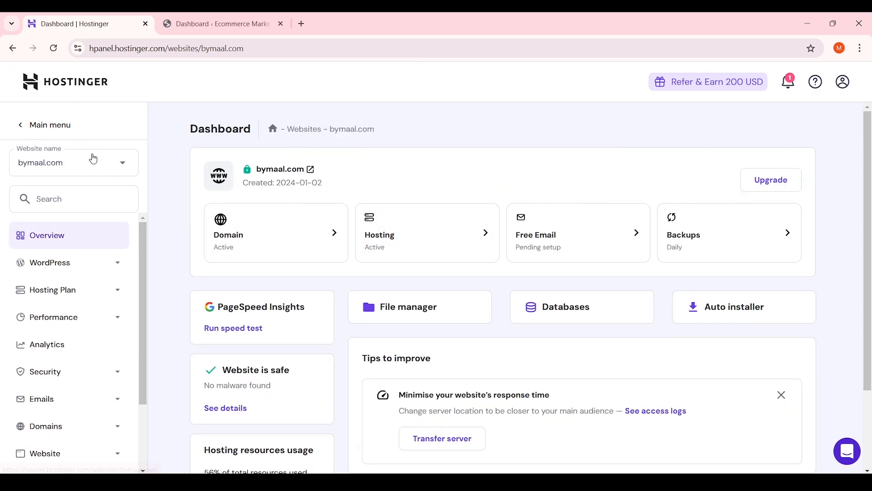
{"action": "left_click", "coordinate": [68, 261]}
{"action": "left_click", "coordinate": [68, 298]}
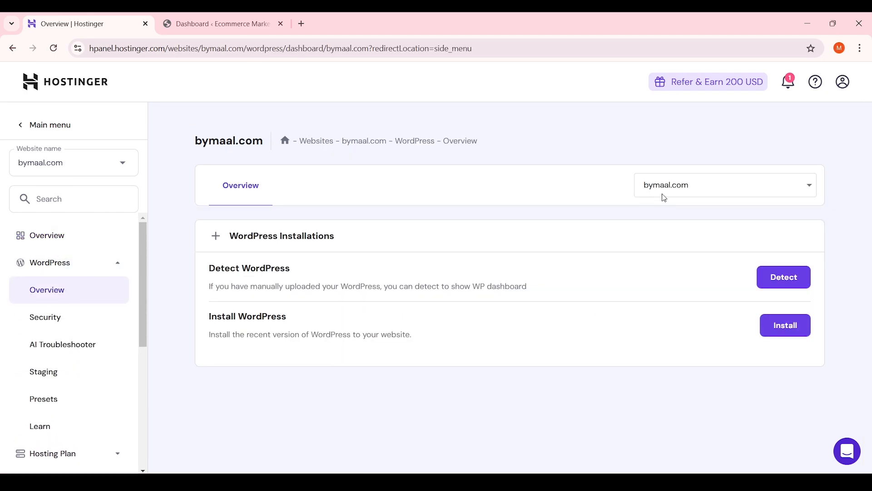
{"action": "left_click", "coordinate": [741, 187]}
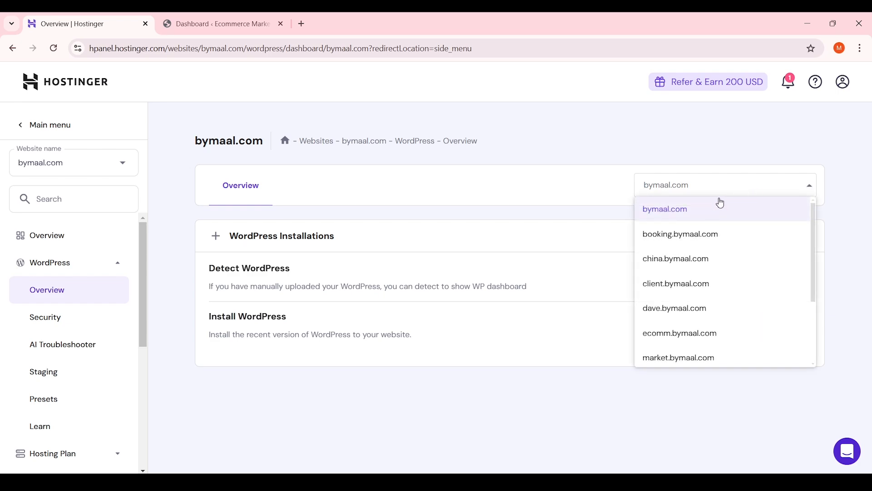
{"action": "type", "text": "mark"}
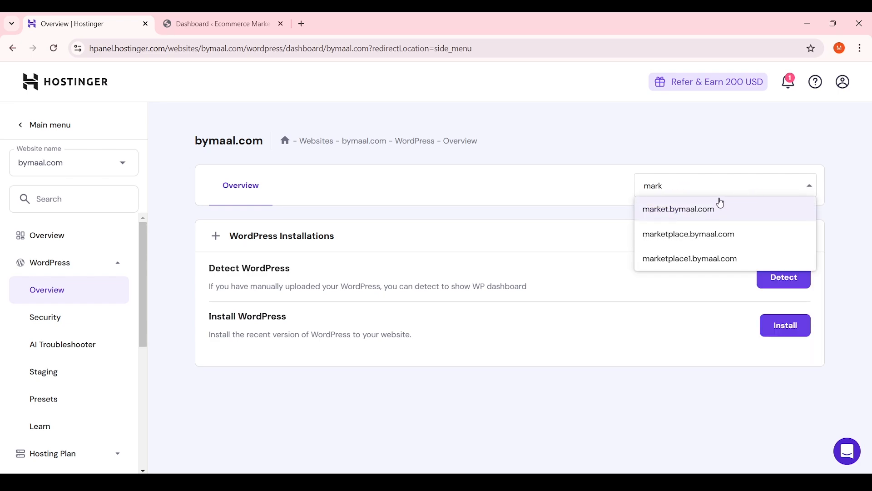
{"action": "left_click", "coordinate": [715, 257]}
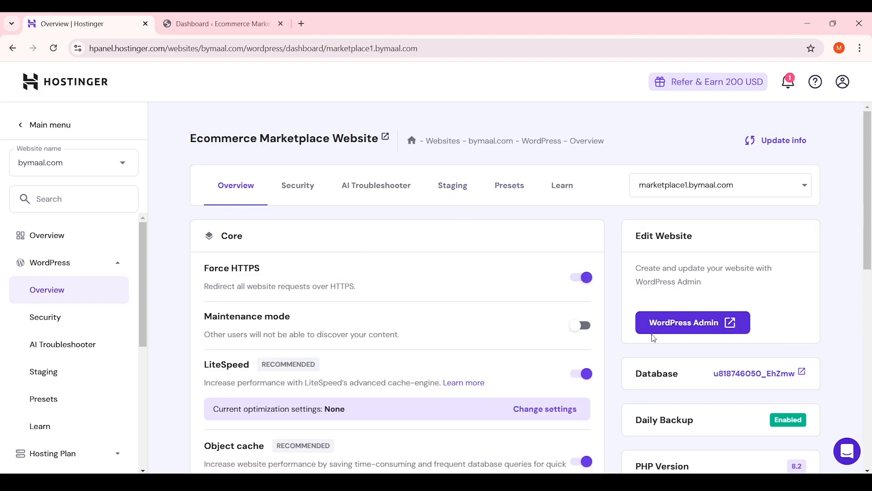
{"action": "left_click", "coordinate": [691, 334]}
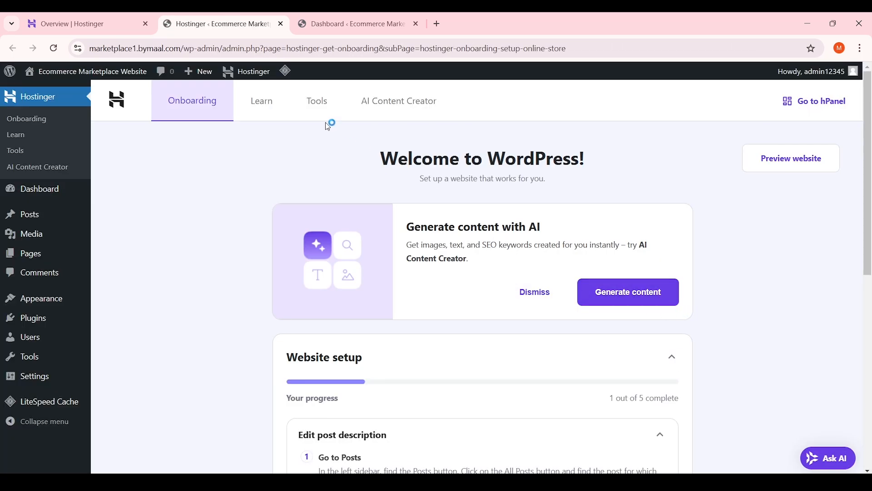
Move the Dashboard tab into second position and close the redundant Hostinger onboarding tab
{"action": "left_click", "coordinate": [346, 20]}
{"action": "left_click", "coordinate": [253, 19]}
{"action": "left_click_drag", "start_coordinate": [374, 32], "coordinate": [227, 24]}
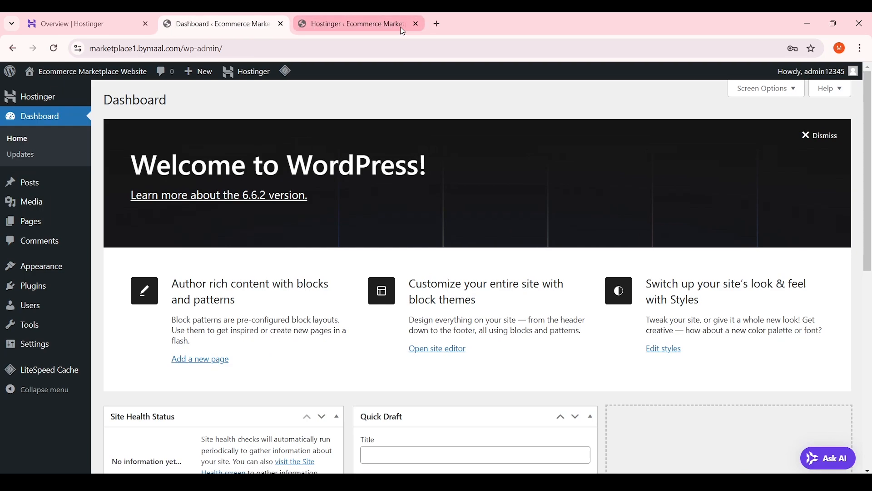
{"action": "left_click", "coordinate": [417, 24]}
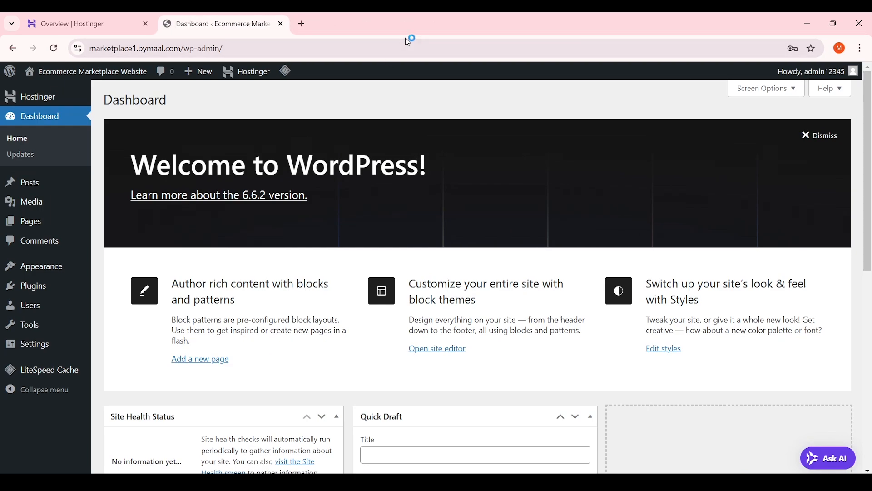
Close the Hostinger tab and explore the admin sidebar's menu sections
{"action": "left_click", "coordinate": [145, 24]}
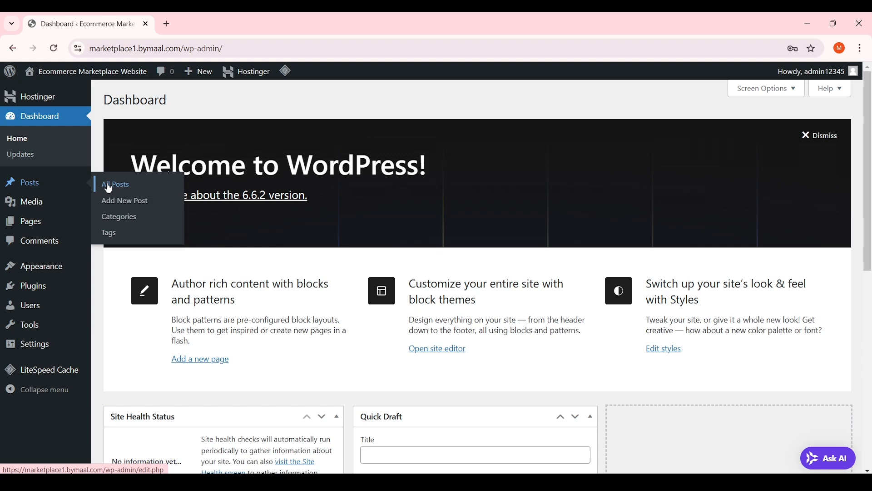
{"action": "mouse_move", "coordinate": [72, 212]}
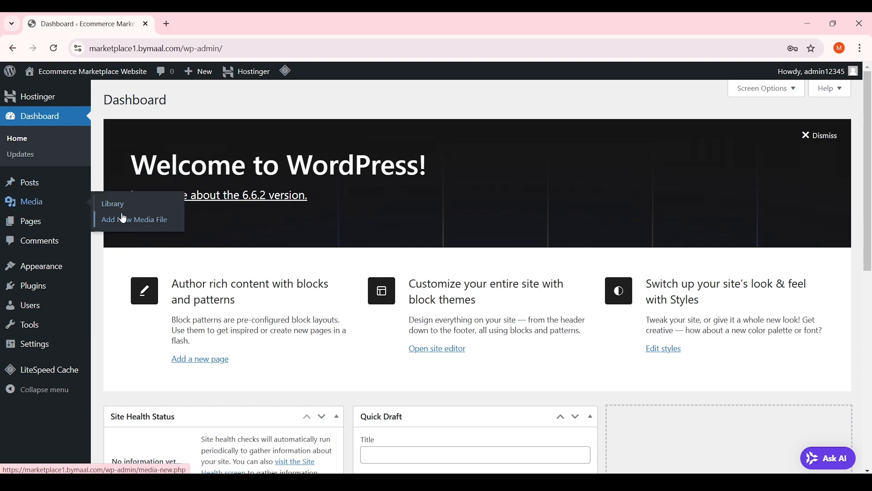
{"action": "mouse_move", "coordinate": [109, 214]}
{"action": "mouse_move", "coordinate": [43, 221]}
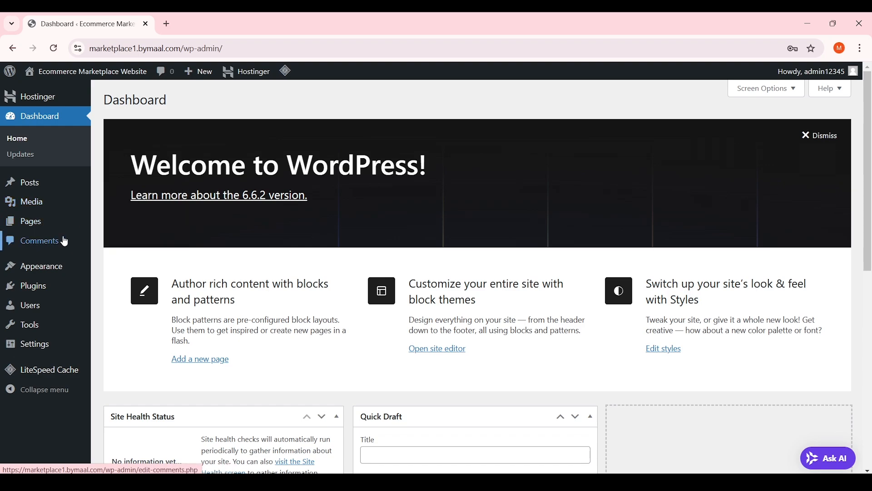
{"action": "mouse_move", "coordinate": [57, 270]}
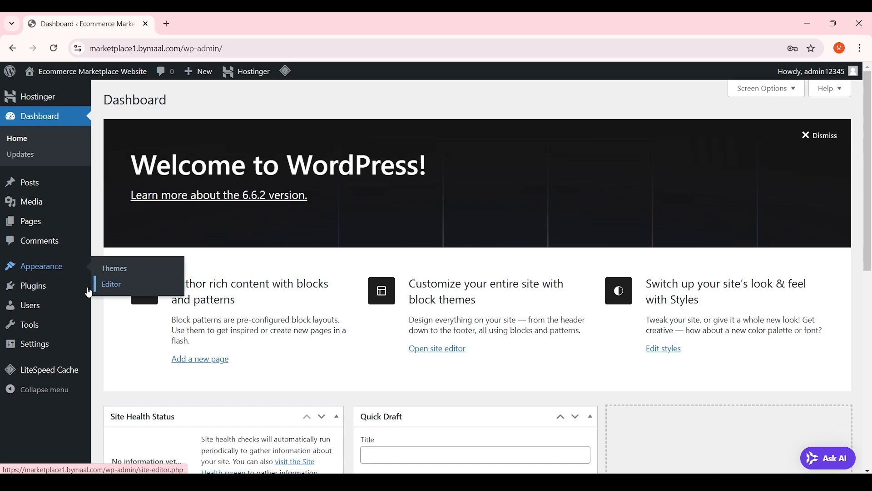
{"action": "mouse_move", "coordinate": [59, 293]}
{"action": "mouse_move", "coordinate": [87, 305]}
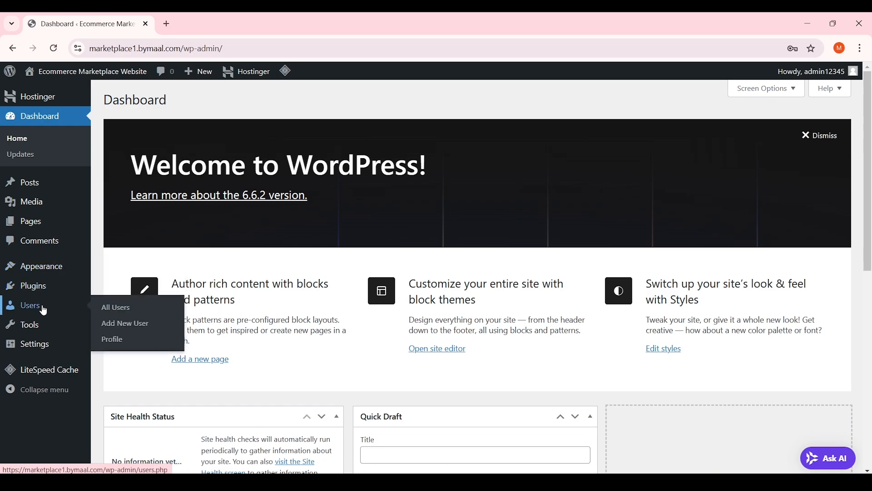
{"action": "mouse_move", "coordinate": [50, 326]}
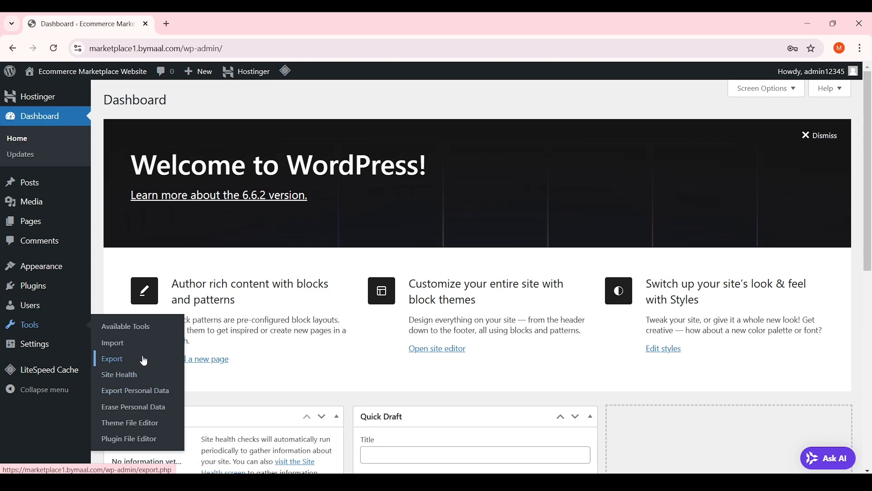
Collapse the admin sidebar to icons, then expand it back to full labels
{"action": "mouse_move", "coordinate": [50, 345]}
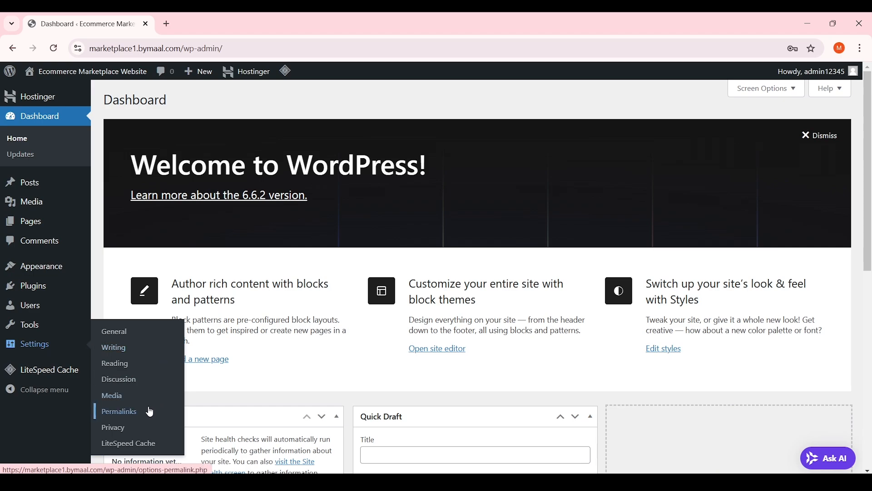
{"action": "mouse_move", "coordinate": [40, 378]}
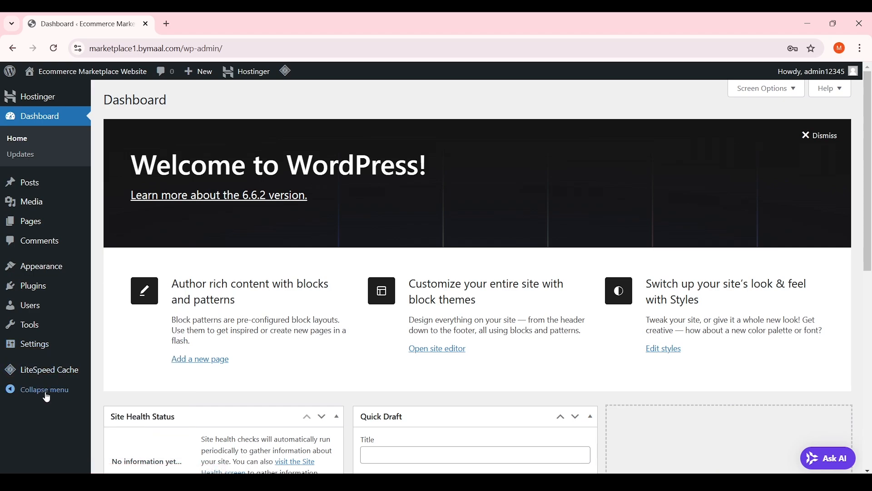
{"action": "left_click", "coordinate": [42, 393]}
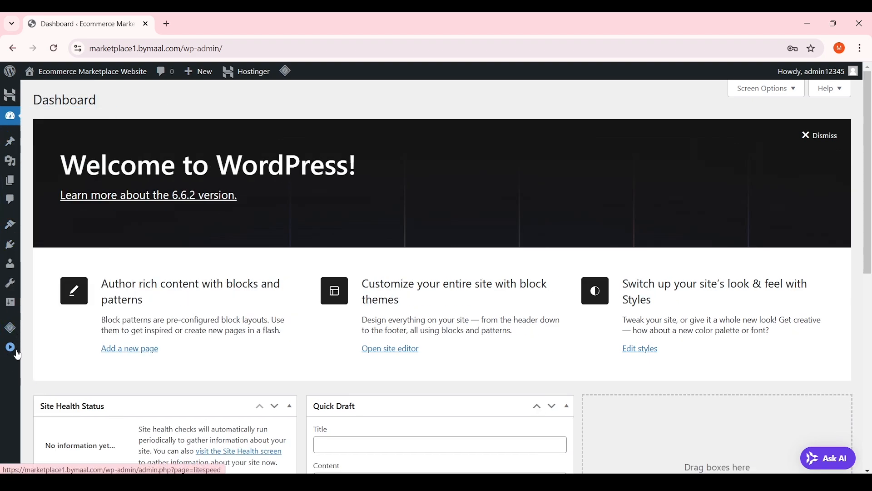
{"action": "left_click", "coordinate": [17, 352]}
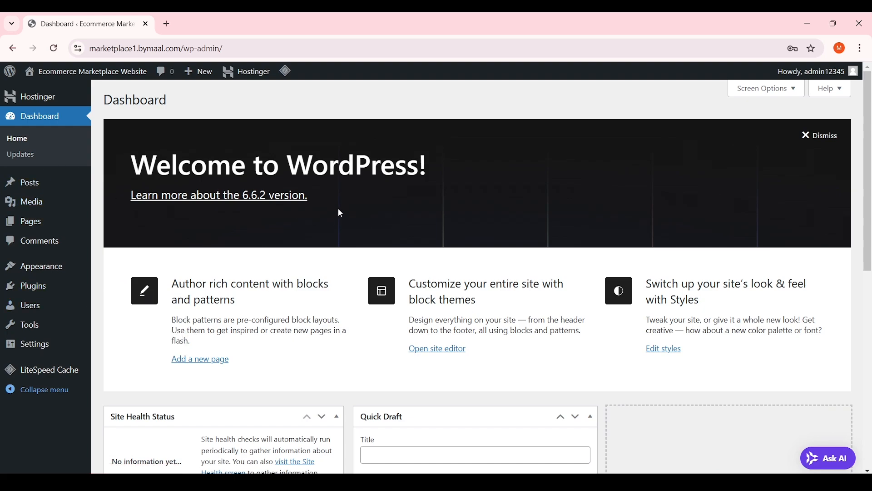
Dismiss the Welcome banner and untick Site Health, At a Glance, Activity, Quick Draft and Events widgets
{"action": "left_click", "coordinate": [813, 142]}
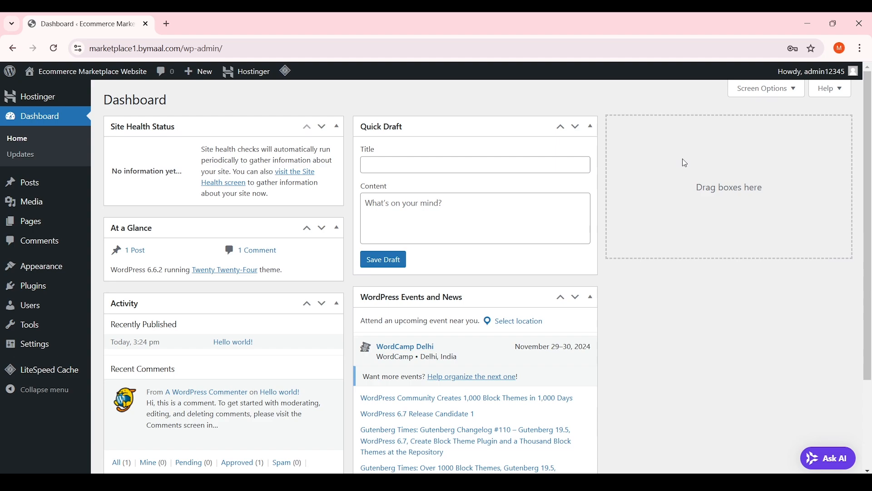
{"action": "left_click", "coordinate": [769, 93]}
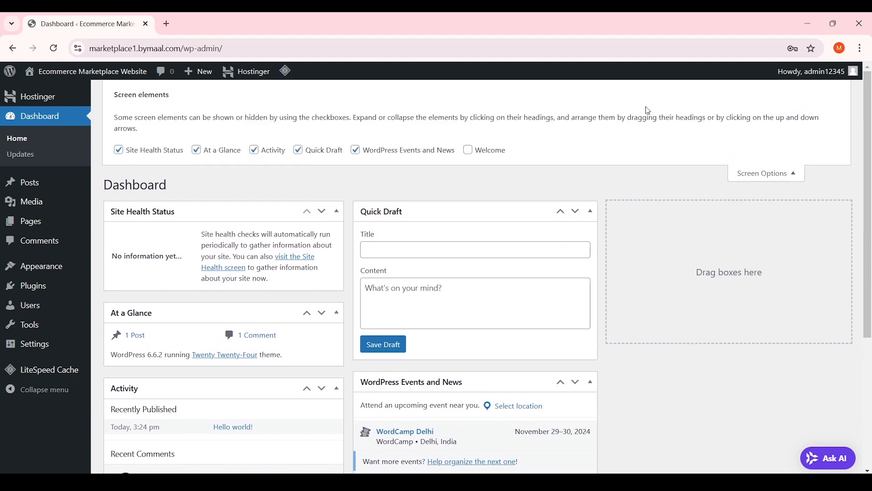
{"action": "left_click", "coordinate": [148, 152]}
{"action": "left_click", "coordinate": [200, 151]}
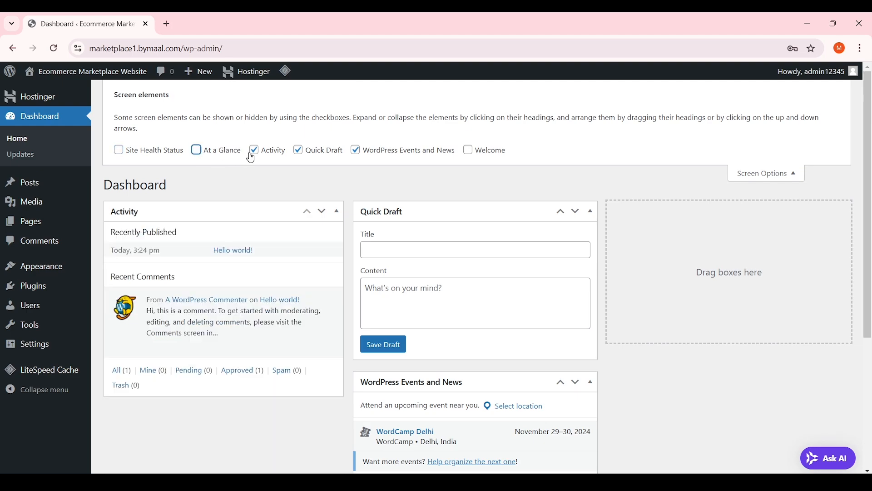
{"action": "left_click", "coordinate": [252, 151]}
{"action": "left_click", "coordinate": [299, 150]}
{"action": "left_click", "coordinate": [356, 151]}
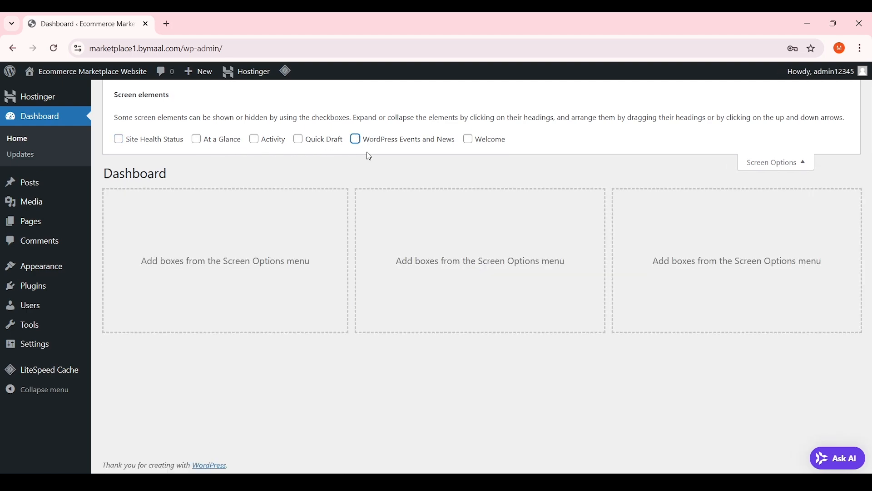
{"action": "left_click", "coordinate": [784, 164]}
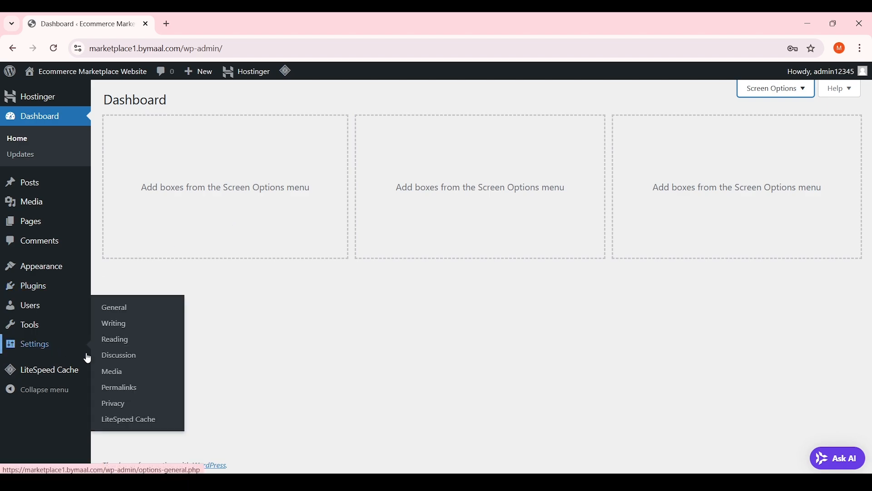
{"action": "left_click", "coordinate": [133, 313]}
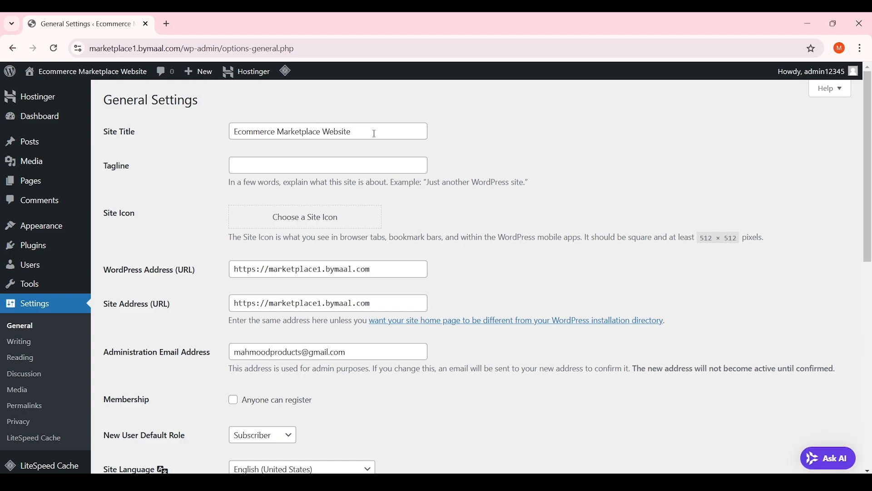
Review the site title, tagline and the https WordPress Address and Site Address fields
{"action": "left_click_drag", "start_coordinate": [374, 133], "coordinate": [182, 130]}
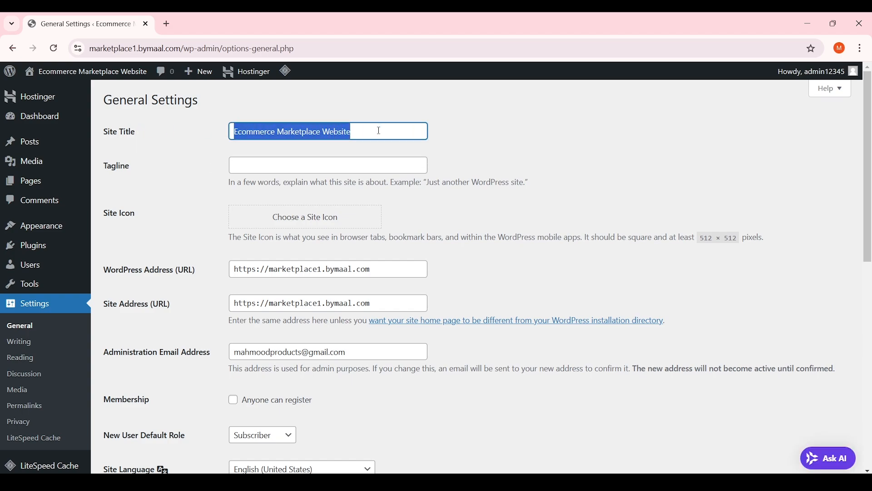
{"action": "left_click", "coordinate": [198, 163]}
{"action": "left_click", "coordinate": [289, 167]}
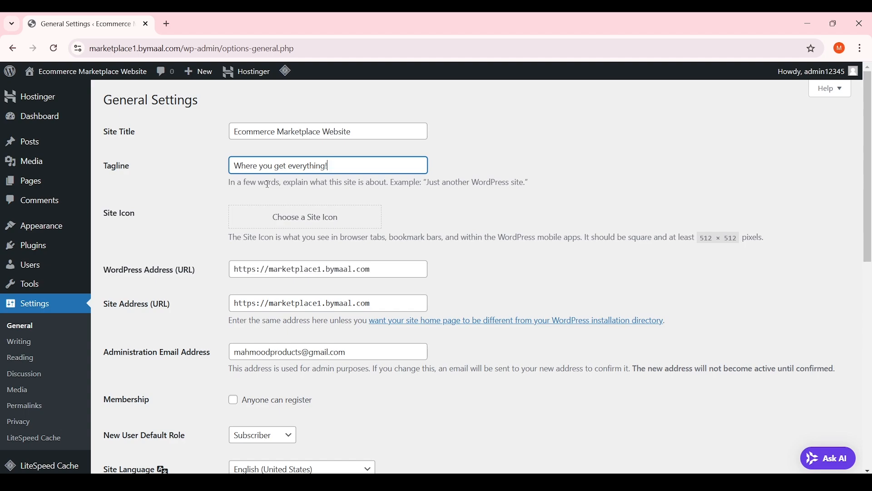
{"action": "scroll", "coordinate": [268, 184], "scroll_direction": "down", "scroll_amount": 3}
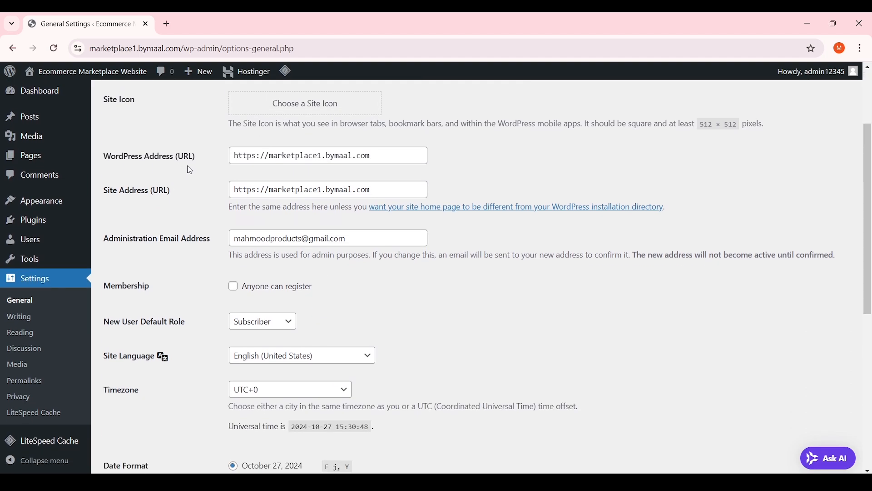
{"action": "left_click_drag", "start_coordinate": [203, 162], "coordinate": [101, 162]}
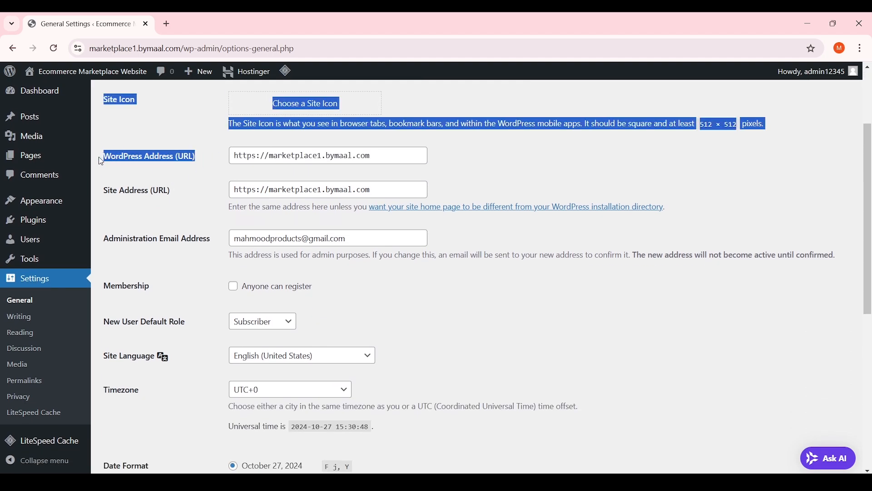
{"action": "left_click_drag", "start_coordinate": [177, 190], "coordinate": [119, 191]}
{"action": "left_click", "coordinate": [136, 190]}
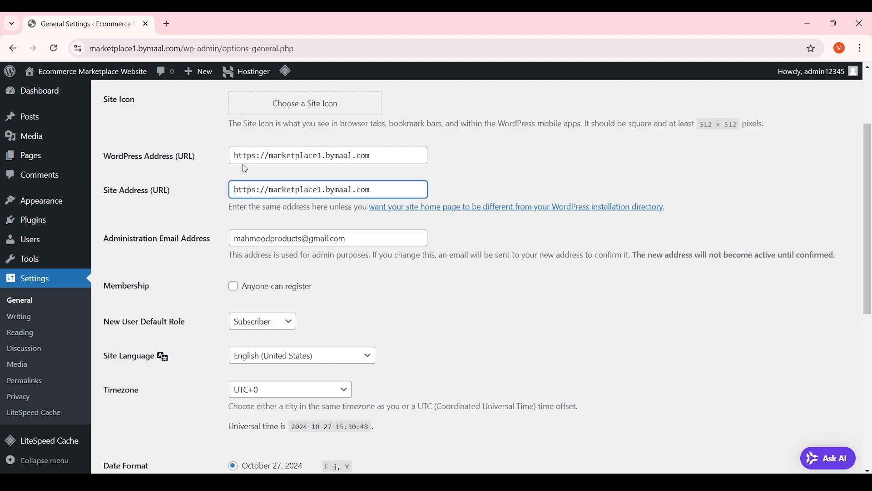
{"action": "left_click_drag", "start_coordinate": [260, 156], "coordinate": [254, 157]}
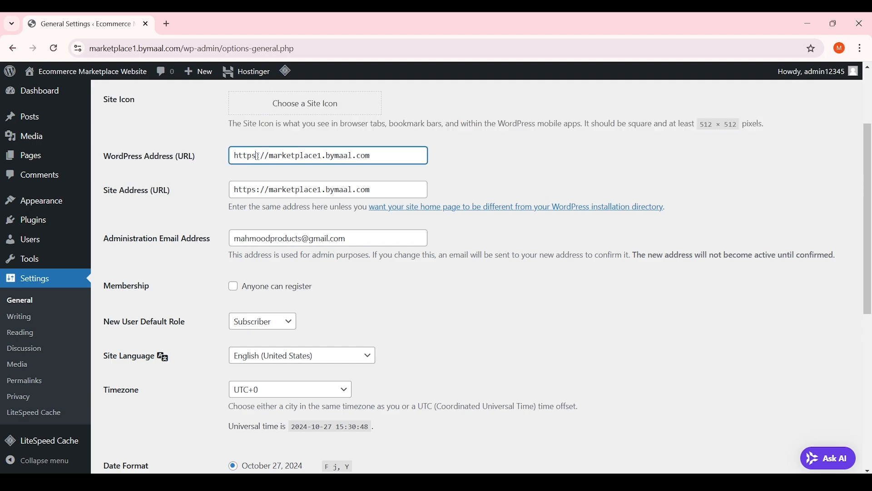
{"action": "left_click_drag", "start_coordinate": [258, 187], "coordinate": [253, 189]}
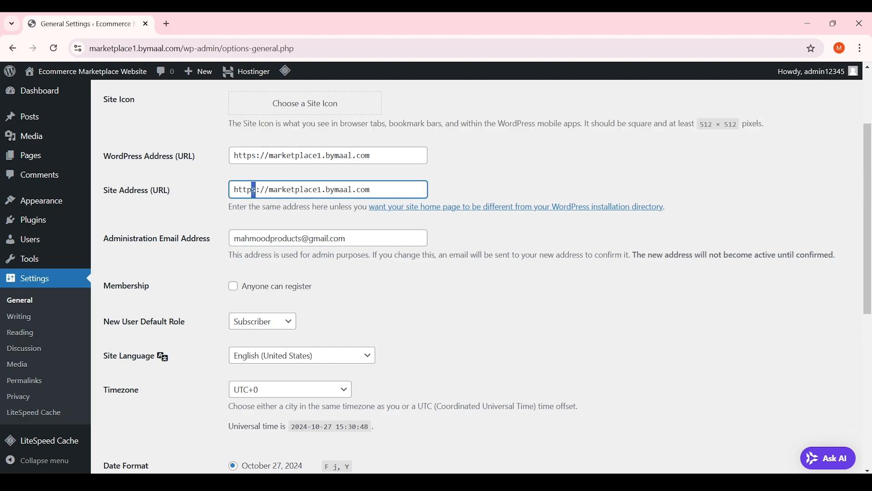
{"action": "left_click", "coordinate": [79, 49]}
{"action": "key", "text": "Escape"}
Tick 'Anyone can register' under Membership and save the General Settings
{"action": "left_click", "coordinate": [206, 167]}
{"action": "scroll", "coordinate": [210, 170], "scroll_direction": "down", "scroll_amount": 1}
{"action": "scroll", "coordinate": [210, 170], "scroll_direction": "down", "scroll_amount": 1}
{"action": "left_click_drag", "start_coordinate": [206, 189], "coordinate": [131, 187]}
{"action": "left_click", "coordinate": [159, 184]}
{"action": "scroll", "coordinate": [165, 192], "scroll_direction": "down", "scroll_amount": 2}
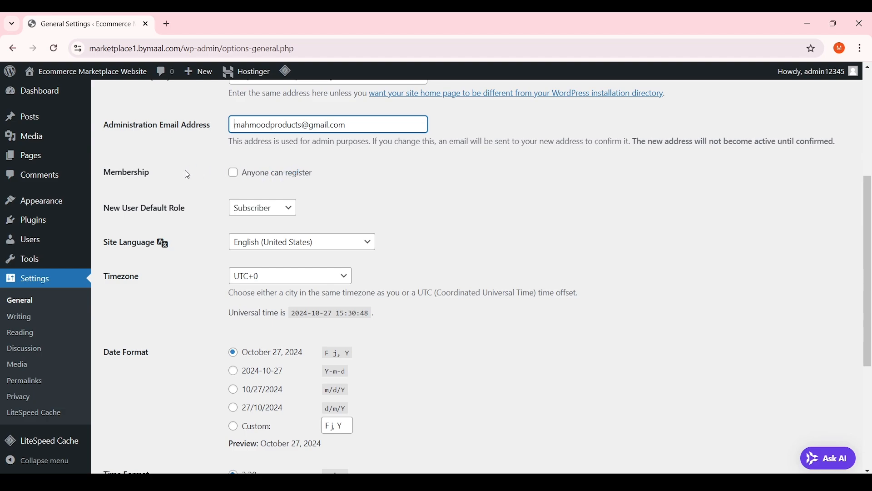
{"action": "left_click", "coordinate": [255, 177]}
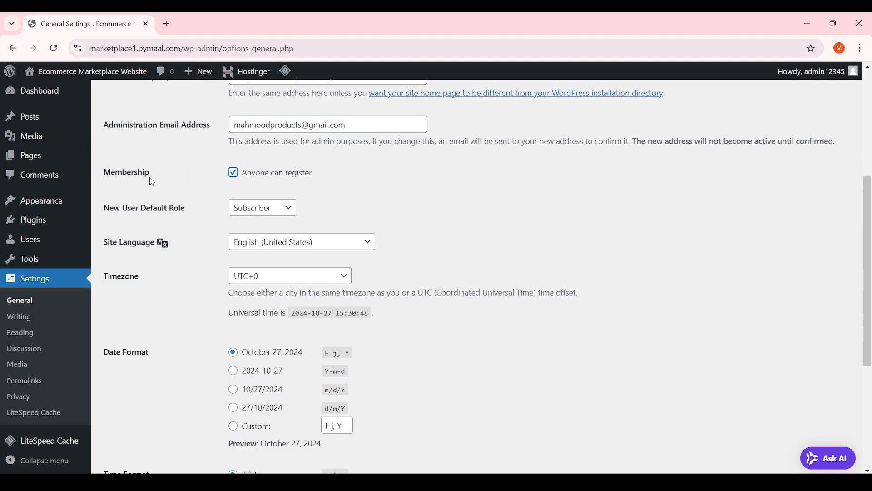
{"action": "left_click_drag", "start_coordinate": [111, 175], "coordinate": [184, 178]}
{"action": "left_click", "coordinate": [186, 180]}
{"action": "scroll", "coordinate": [846, 200], "scroll_direction": "down", "scroll_amount": 5}
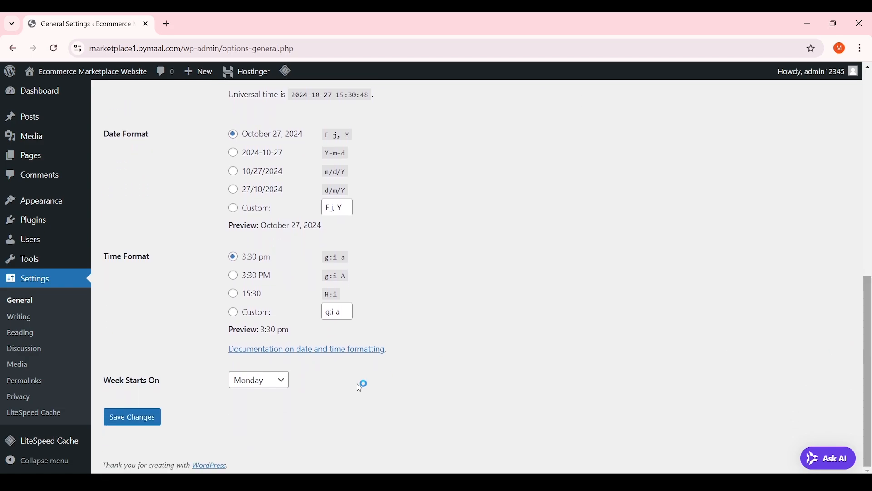
{"action": "left_click", "coordinate": [127, 423]}
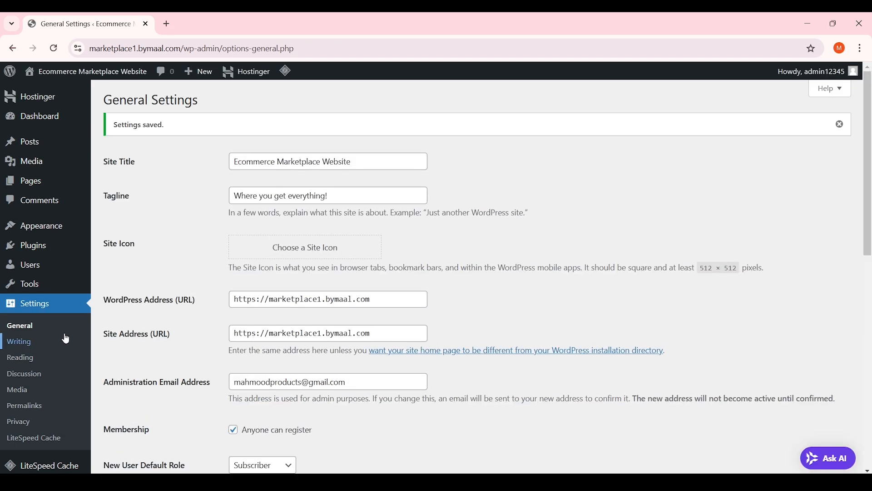
Try the Numeric and Day and name permalink options, then save the Post name structure
{"action": "left_click", "coordinate": [36, 408]}
{"action": "scroll", "coordinate": [234, 248], "scroll_direction": "down", "scroll_amount": 3}
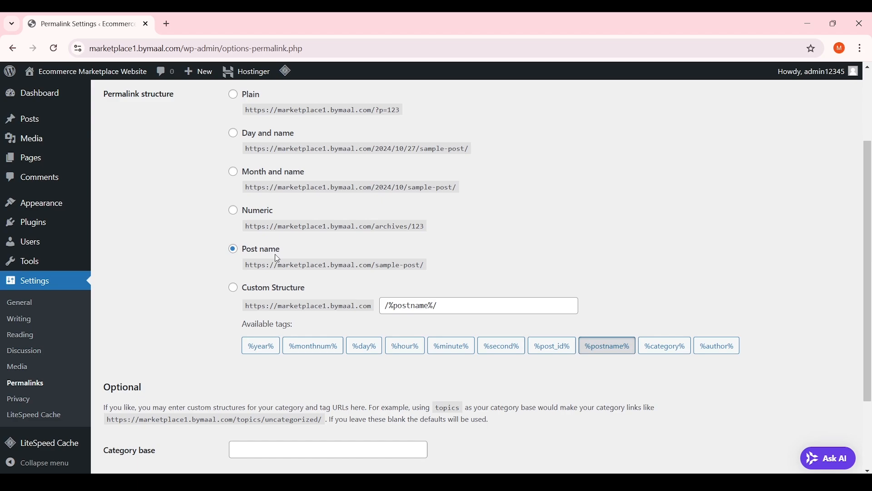
{"action": "scroll", "coordinate": [259, 247], "scroll_direction": "up", "scroll_amount": 1}
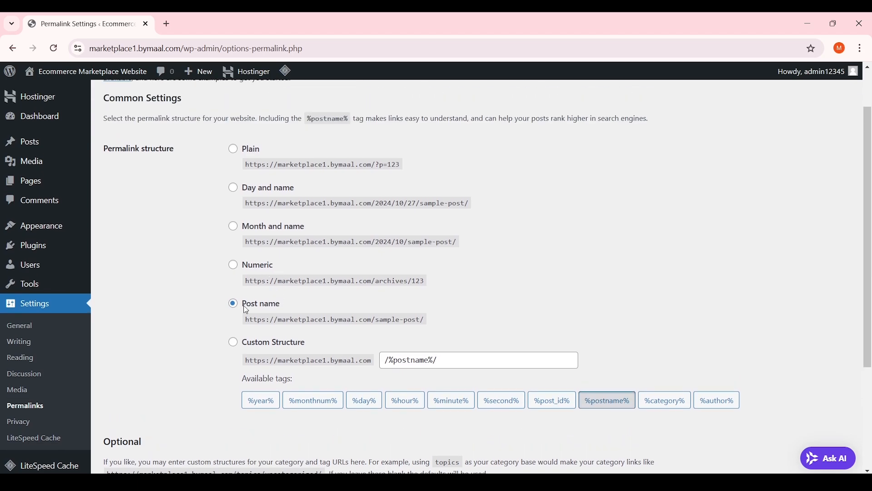
{"action": "left_click", "coordinate": [255, 265]}
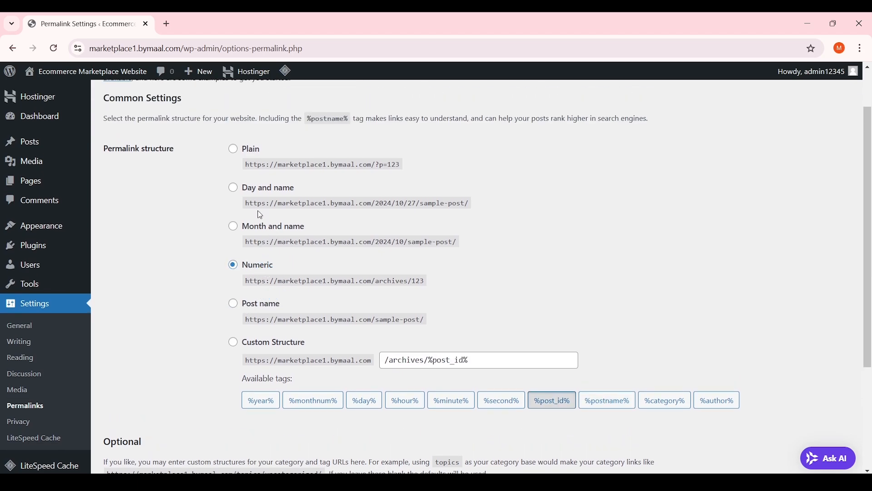
{"action": "left_click", "coordinate": [259, 189]}
{"action": "left_click", "coordinate": [256, 305]}
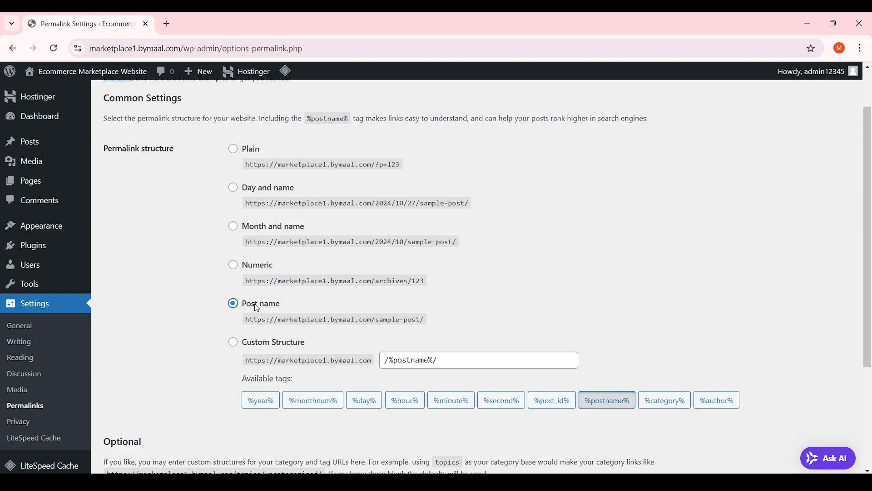
{"action": "scroll", "coordinate": [207, 246], "scroll_direction": "down", "scroll_amount": 3}
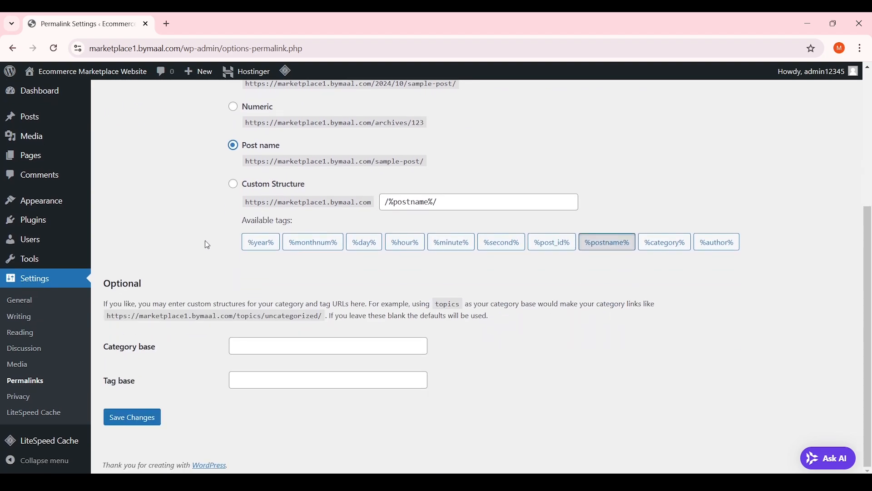
{"action": "left_click", "coordinate": [134, 417]}
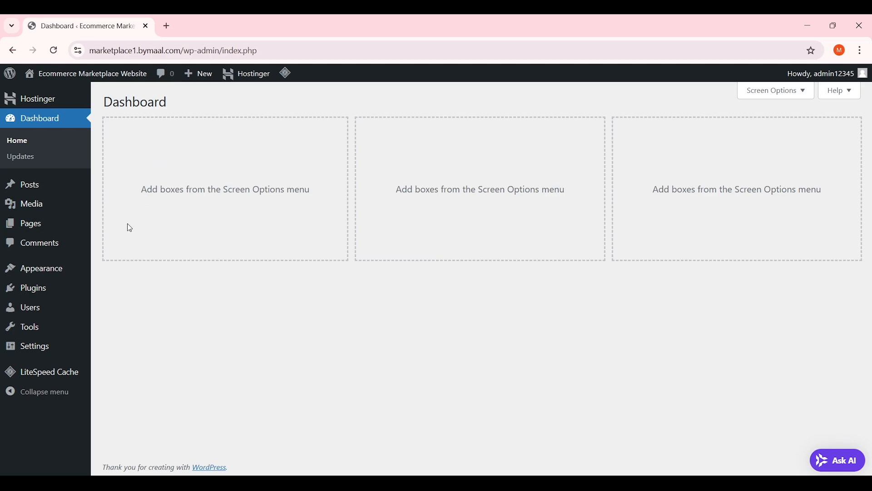
Open Plugins > Installed Plugins from the admin sidebar
{"action": "mouse_move", "coordinate": [60, 298]}
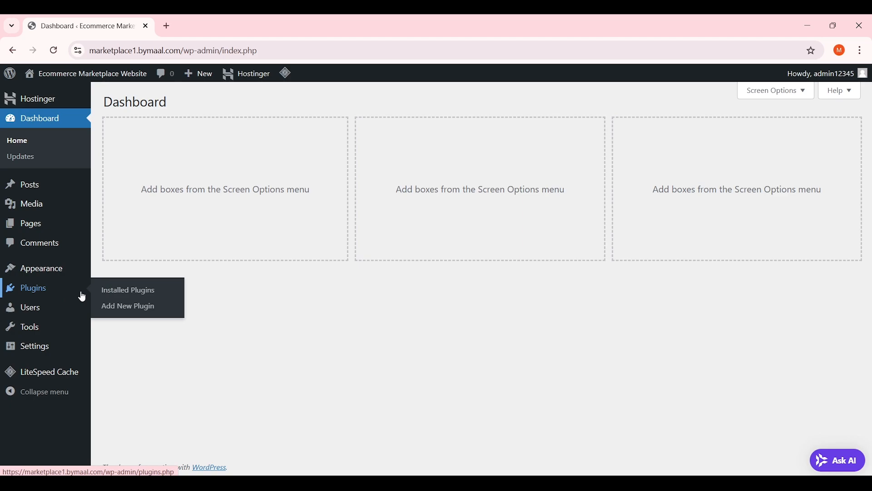
{"action": "left_click", "coordinate": [79, 292]}
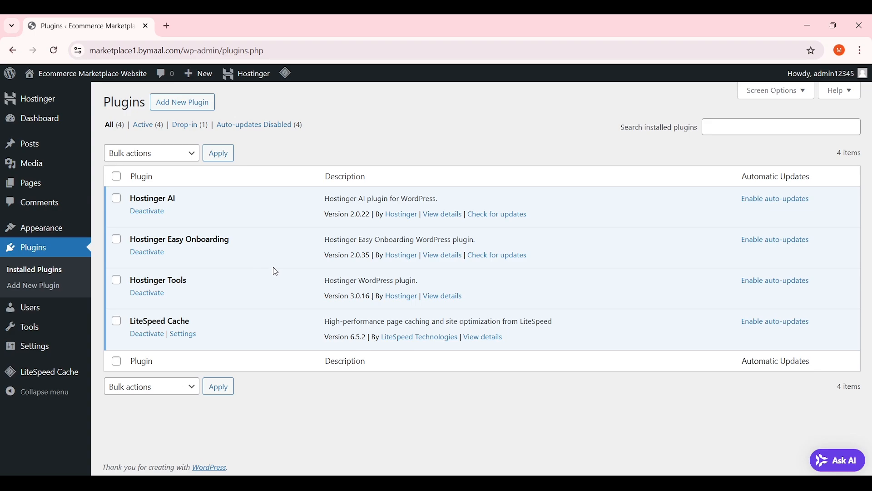
Search Add New Plugin for 'woocommerce', then install and activate WooCommerce
{"action": "left_click", "coordinate": [208, 103]}
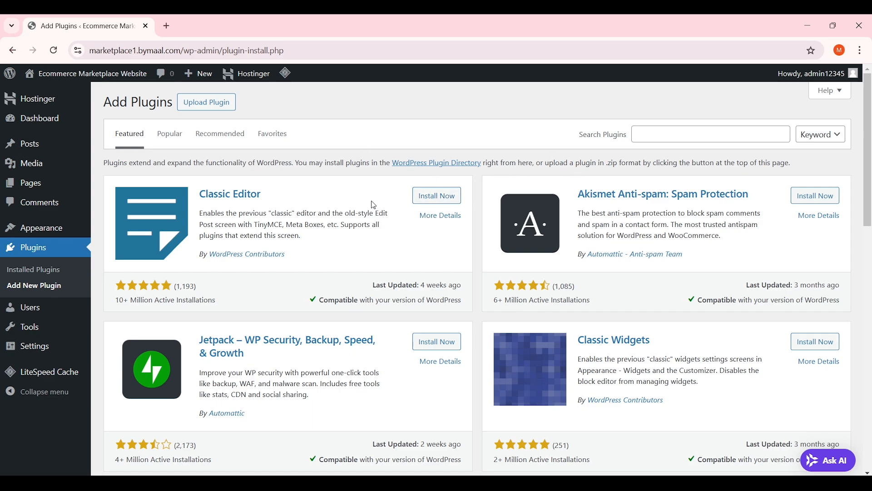
{"action": "mouse_move", "coordinate": [870, 121]}
{"action": "left_mouse_down"}
{"action": "mouse_move", "coordinate": [869, 338]}
{"action": "mouse_move", "coordinate": [869, 119]}
{"action": "left_mouse_up"}
{"action": "left_click", "coordinate": [662, 132]}
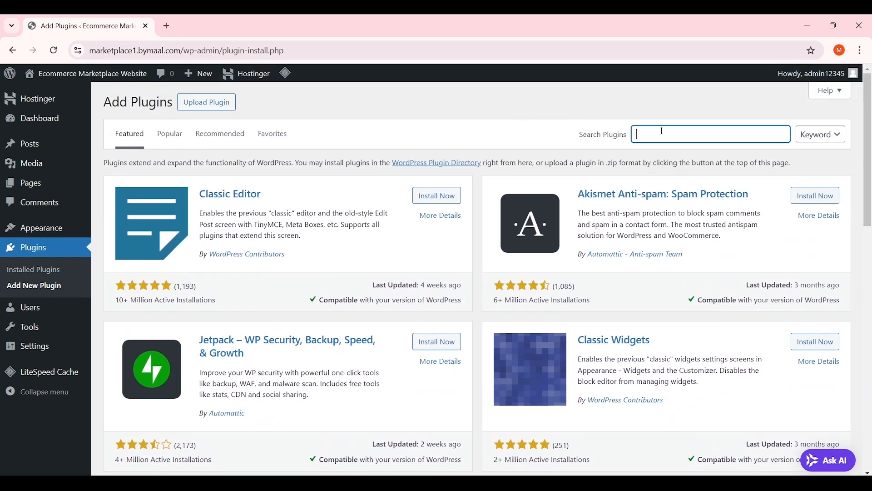
{"action": "type", "text": "woocommerce"}
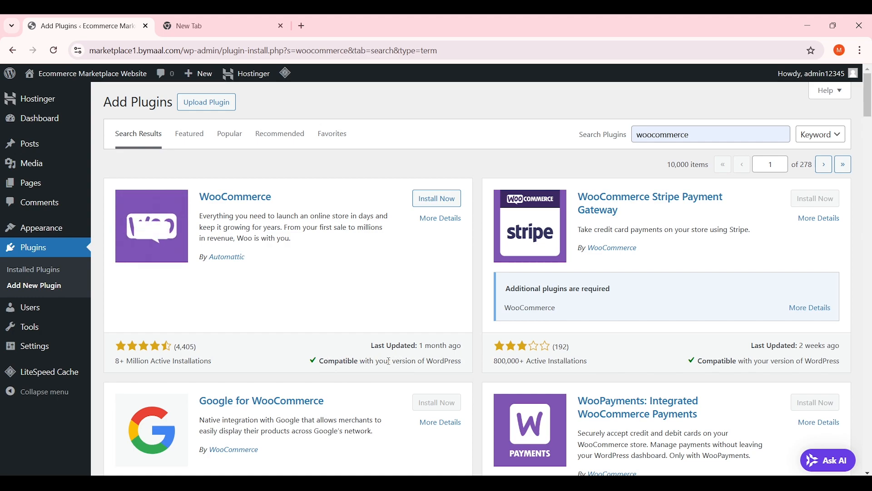
{"action": "left_click", "coordinate": [437, 208]}
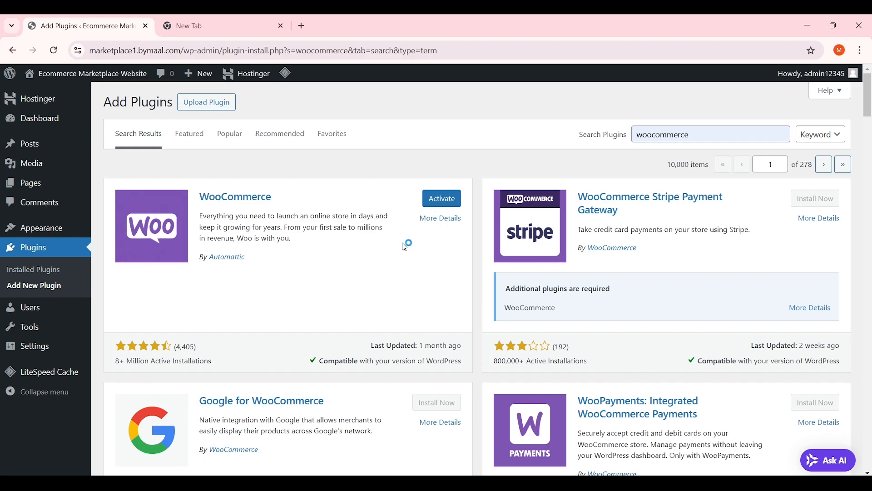
{"action": "left_click", "coordinate": [447, 205]}
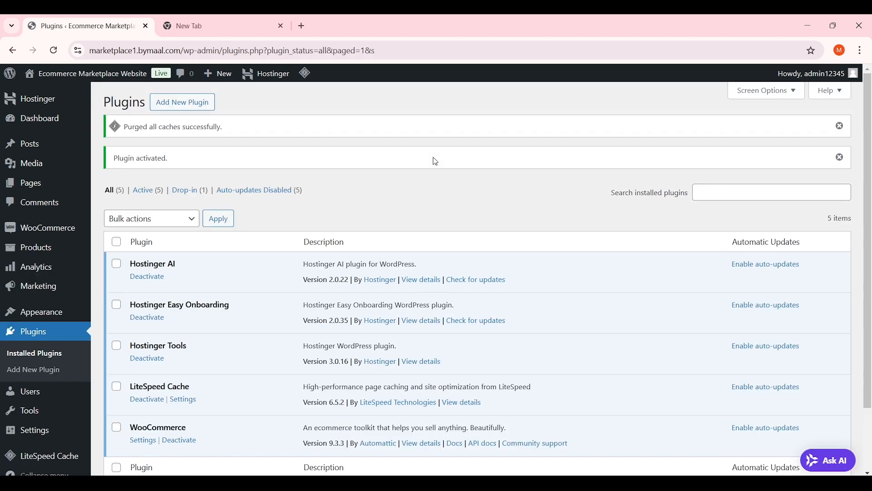
Open the Settings link under WooCommerce in the plugin list
{"action": "scroll", "coordinate": [434, 159], "scroll_direction": "down", "scroll_amount": 2}
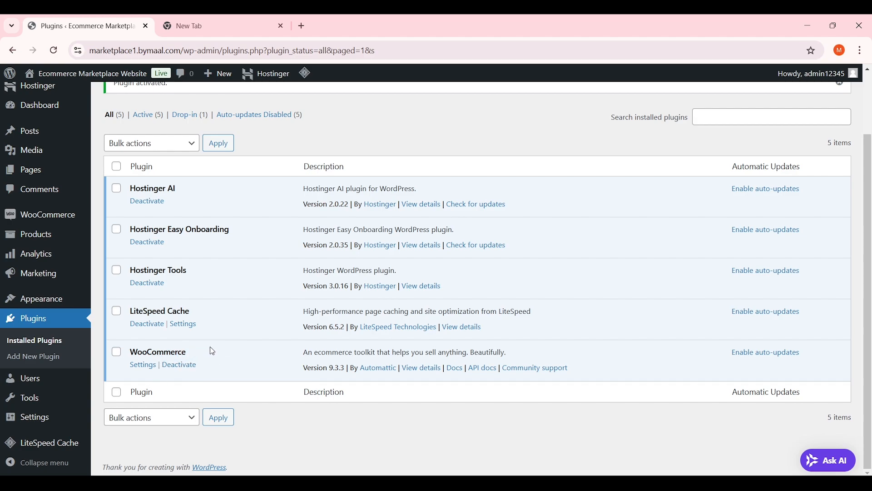
{"action": "left_click", "coordinate": [145, 366]}
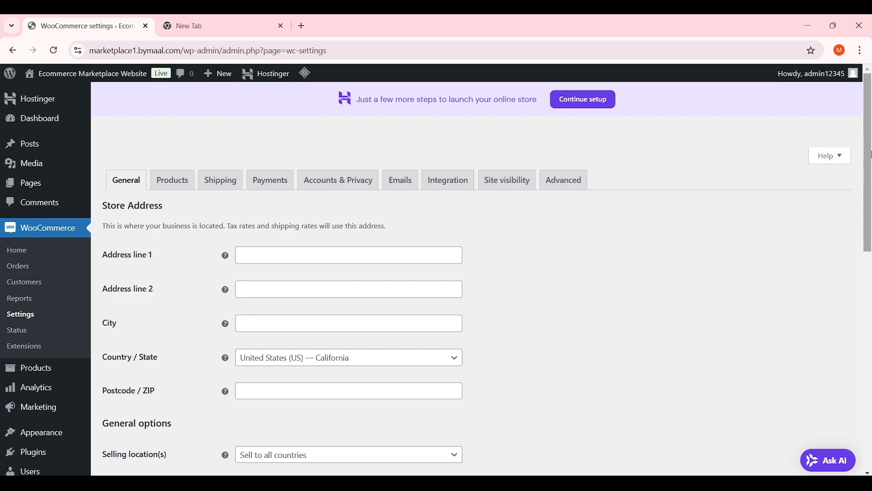
Reload WooCommerce General settings and check the Address line 1, Address line 2 and City fields
{"action": "scroll", "coordinate": [870, 153], "scroll_direction": "down", "scroll_amount": 1}
{"action": "scroll", "coordinate": [636, 155], "scroll_direction": "up", "scroll_amount": 1}
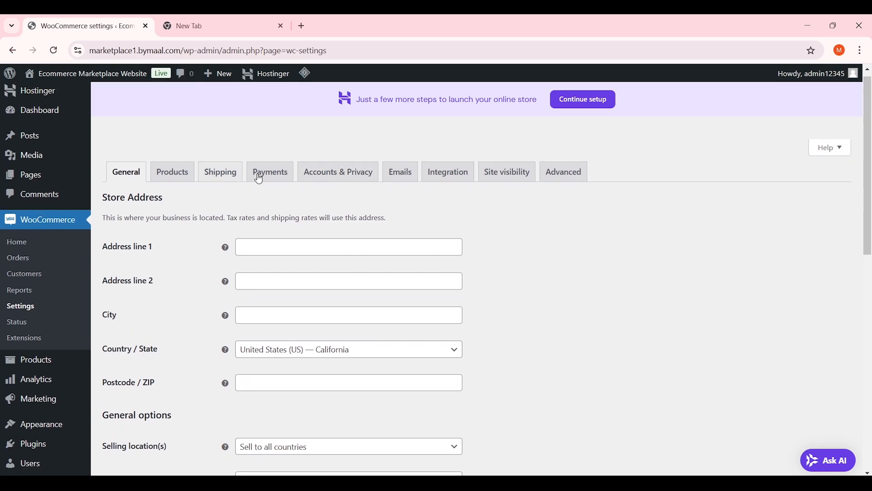
{"action": "left_click", "coordinate": [132, 180]}
{"action": "scroll", "coordinate": [166, 235], "scroll_direction": "down", "scroll_amount": 1}
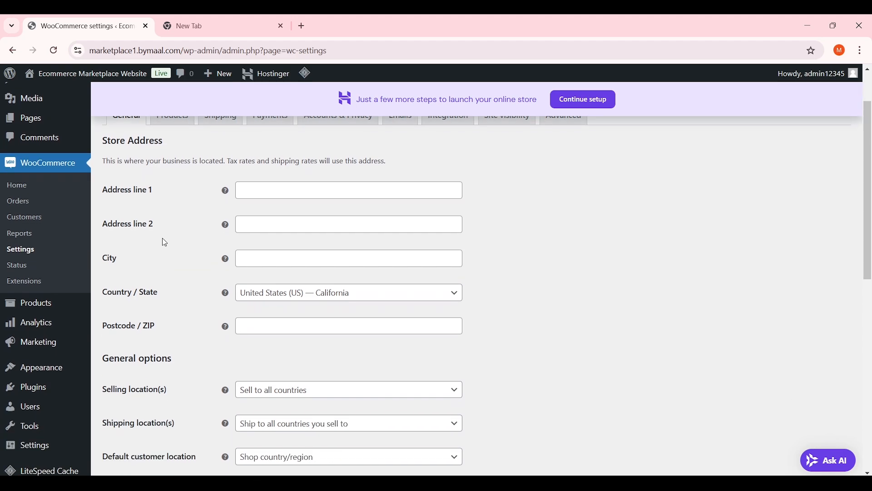
{"action": "left_click", "coordinate": [277, 188]}
{"action": "left_click", "coordinate": [265, 224]}
{"action": "left_click", "coordinate": [279, 188]}
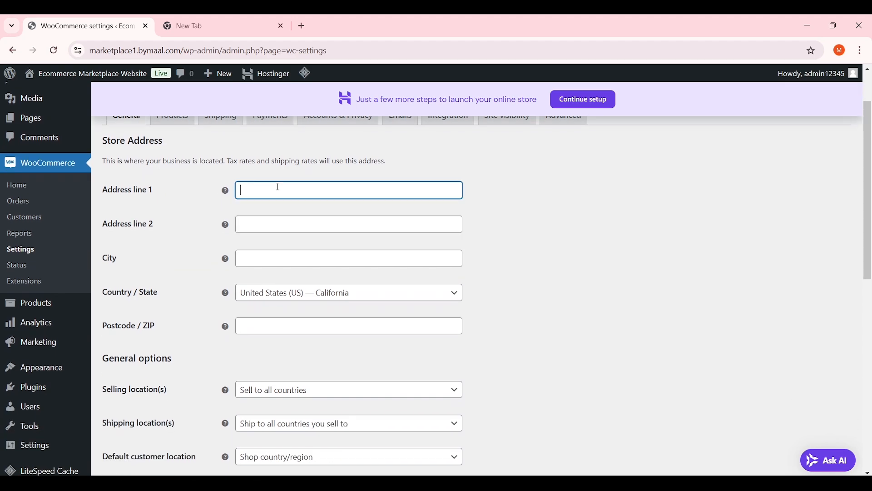
{"action": "left_click", "coordinate": [267, 224]}
{"action": "scroll", "coordinate": [273, 227], "scroll_direction": "down", "scroll_amount": 1}
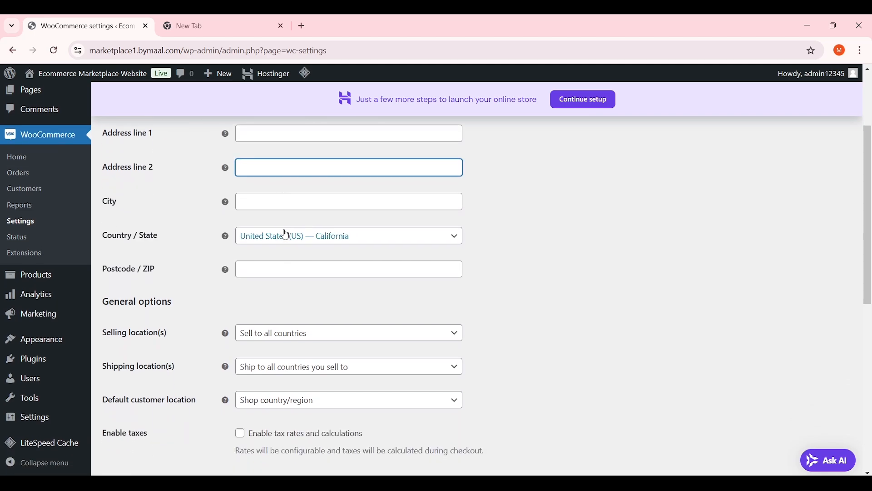
{"action": "left_click", "coordinate": [286, 204]}
Search the Country / State list for 'Pakis' and choose Pakistan — Punjab
{"action": "left_click", "coordinate": [262, 242]}
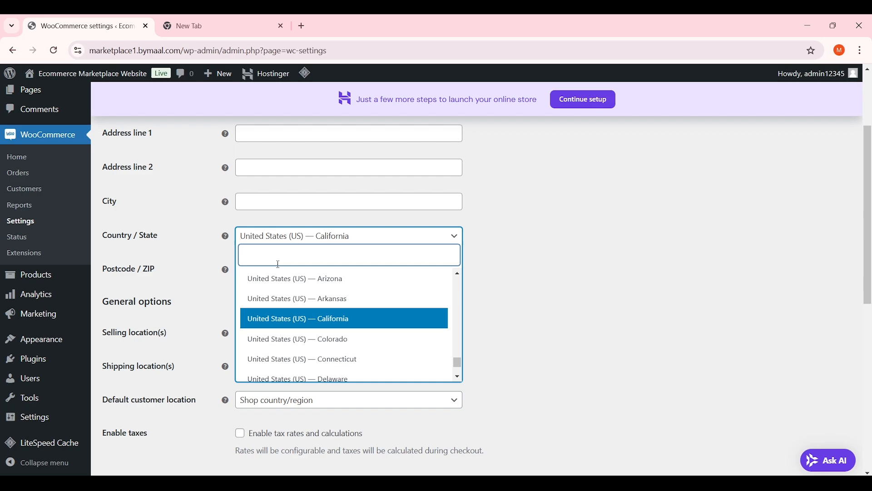
{"action": "type", "text": "united sta"}
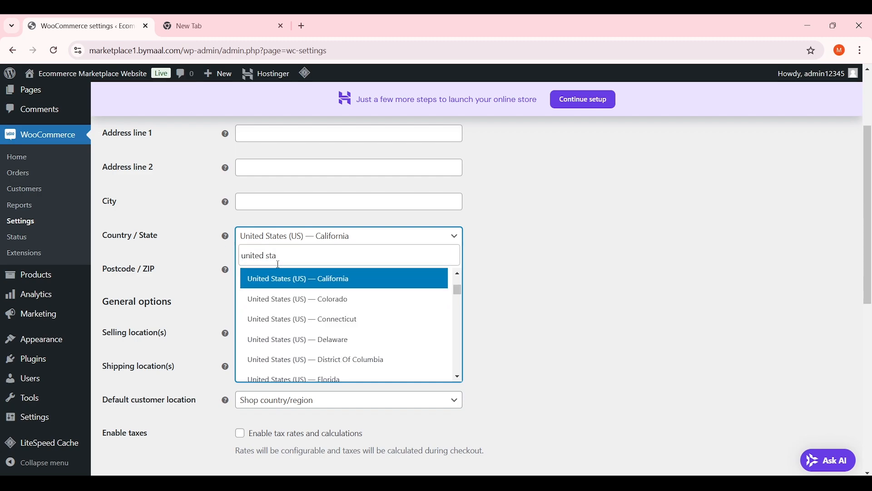
{"action": "scroll", "coordinate": [307, 302], "scroll_direction": "up", "scroll_amount": 3}
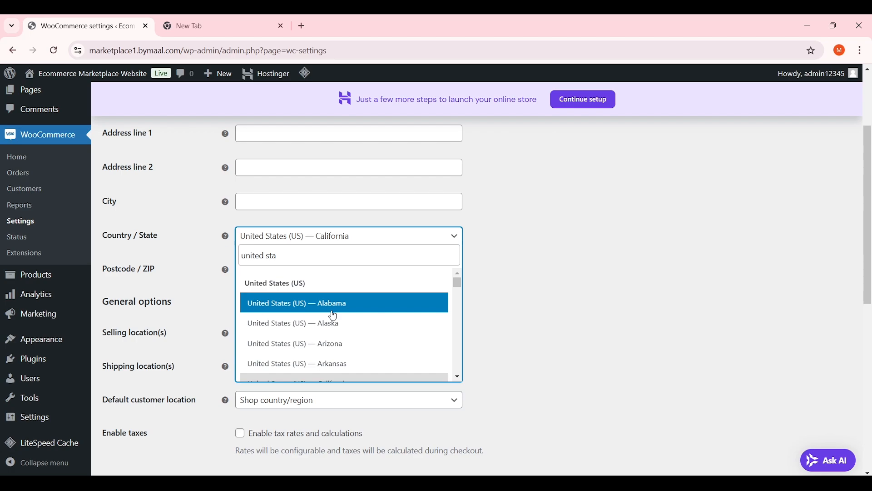
{"action": "key", "text": "ctrl+shift+Left"}
{"action": "key", "text": "ctrl+shift+Left"}
{"action": "type", "text": "P"}
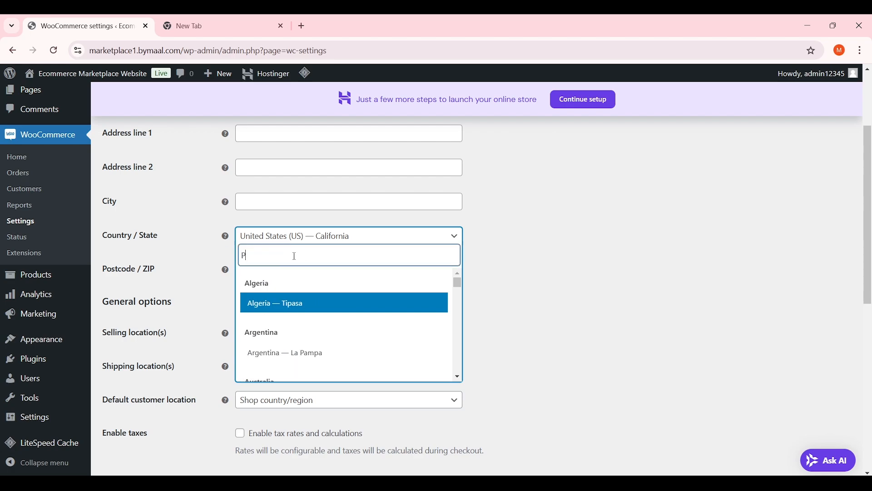
{"action": "type", "text": "akis"}
{"action": "scroll", "coordinate": [311, 334], "scroll_direction": "down", "scroll_amount": 2}
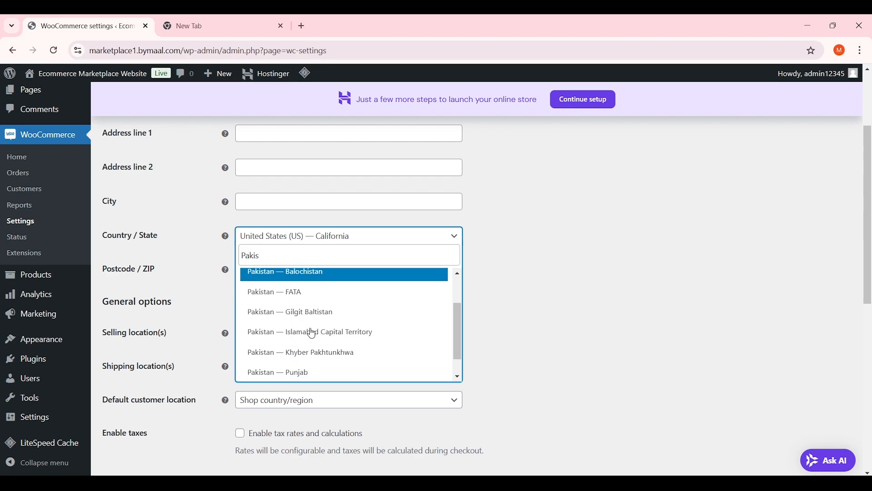
{"action": "left_click", "coordinate": [336, 371]}
{"action": "left_click", "coordinate": [340, 287]}
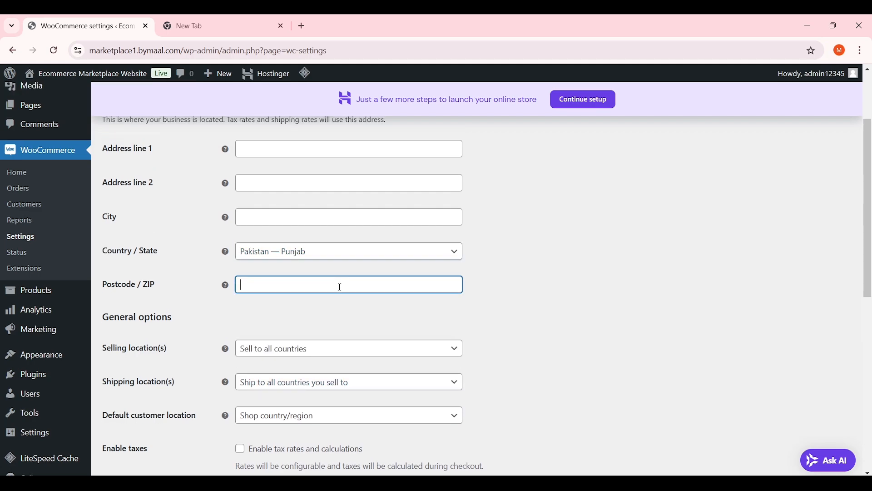
{"action": "scroll", "coordinate": [341, 287], "scroll_direction": "down", "scroll_amount": 1}
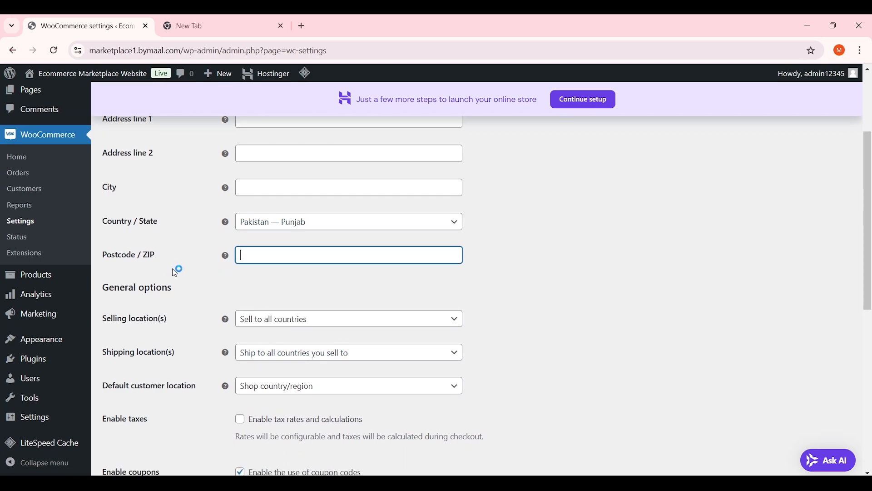
{"action": "scroll", "coordinate": [193, 269], "scroll_direction": "down", "scroll_amount": 3}
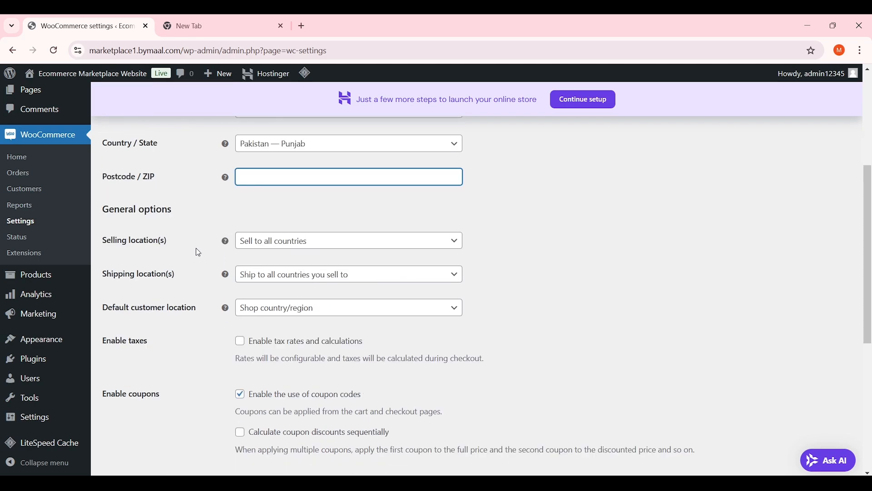
{"action": "scroll", "coordinate": [198, 252], "scroll_direction": "down", "scroll_amount": 1}
{"action": "scroll", "coordinate": [183, 209], "scroll_direction": "down", "scroll_amount": 1}
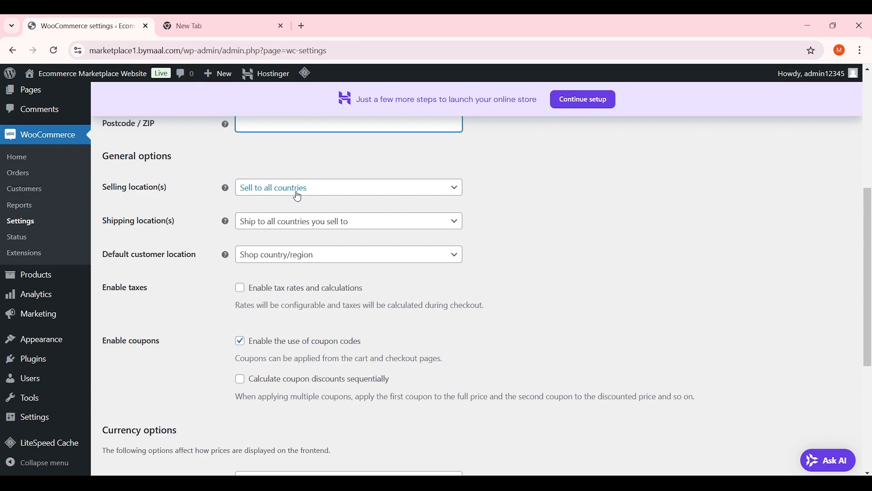
{"action": "left_click", "coordinate": [297, 197]}
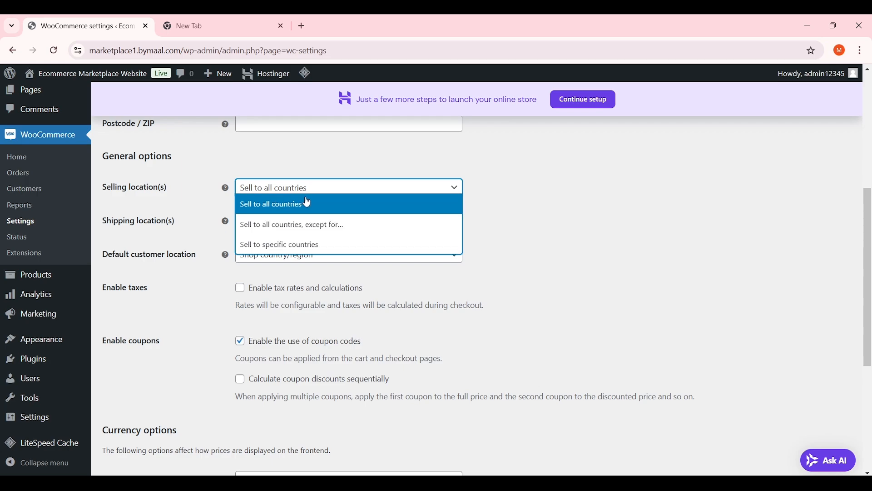
{"action": "left_click", "coordinate": [291, 246]}
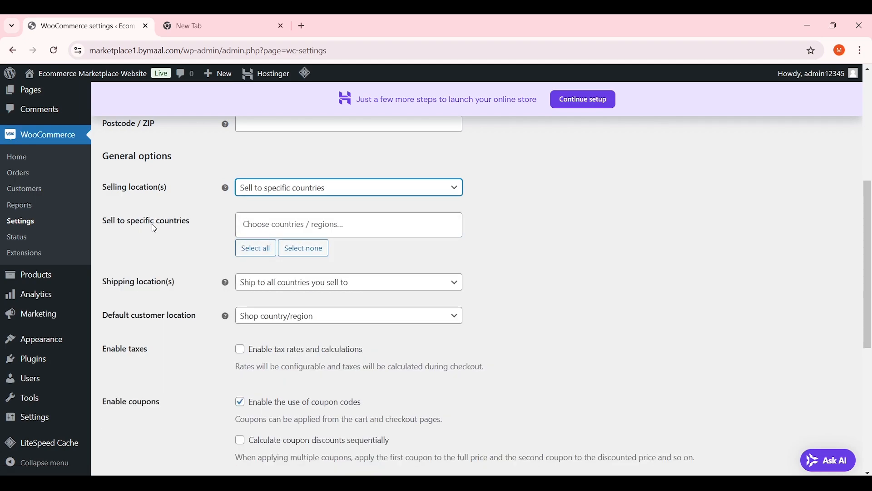
{"action": "left_click", "coordinate": [264, 225]}
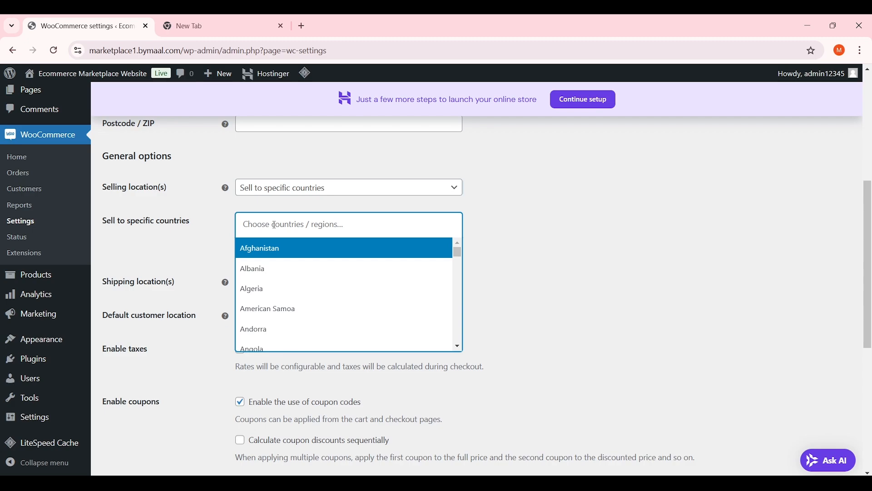
{"action": "type", "text": "pak"}
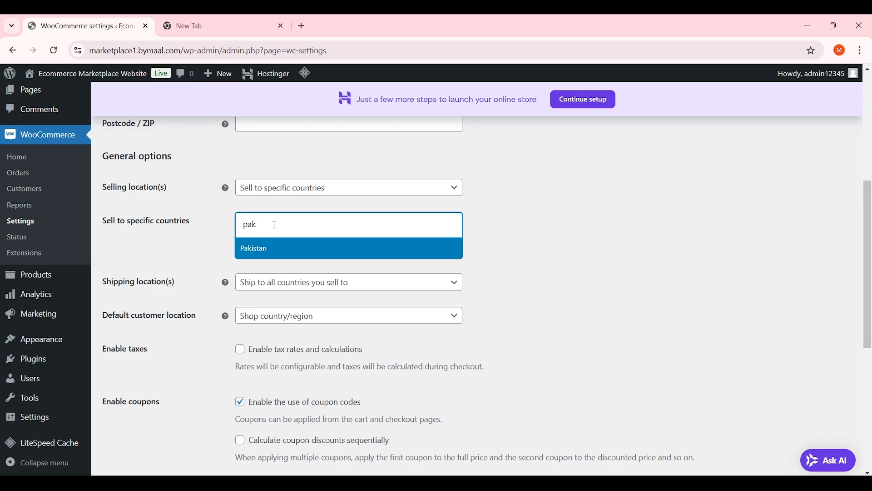
{"action": "left_click", "coordinate": [287, 247]}
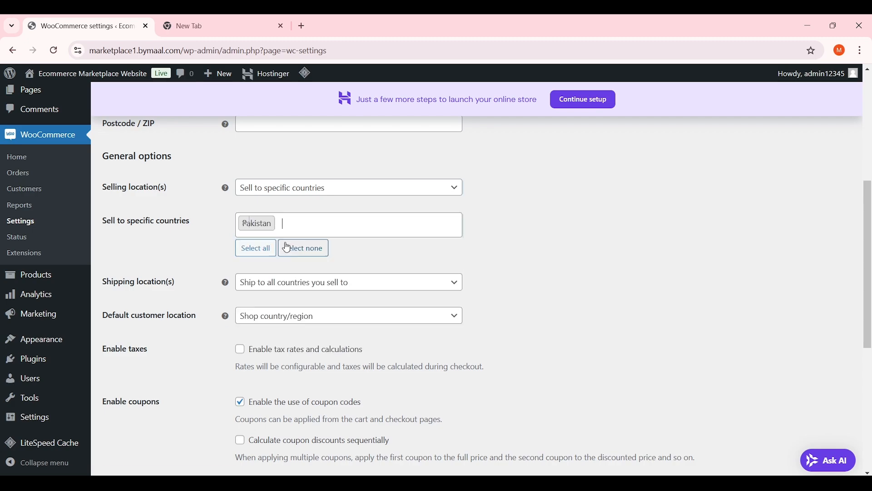
{"action": "left_click", "coordinate": [325, 227]}
{"action": "type", "text": "india"}
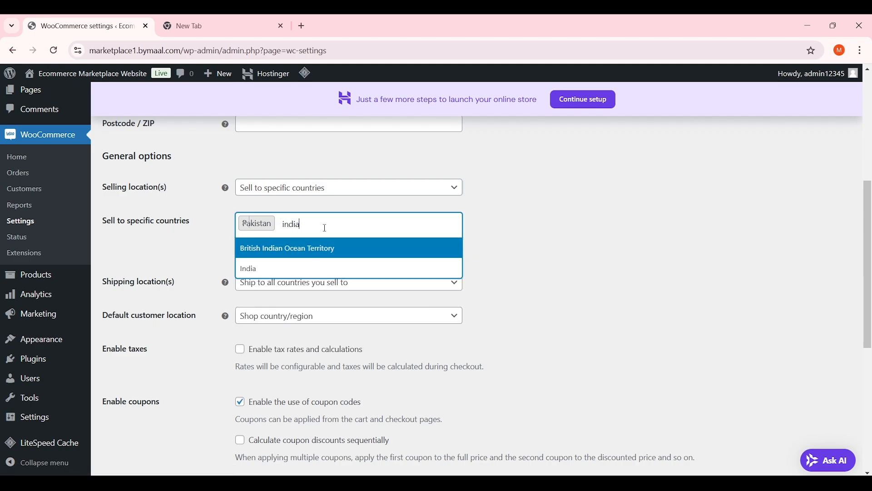
{"action": "left_click", "coordinate": [294, 270]}
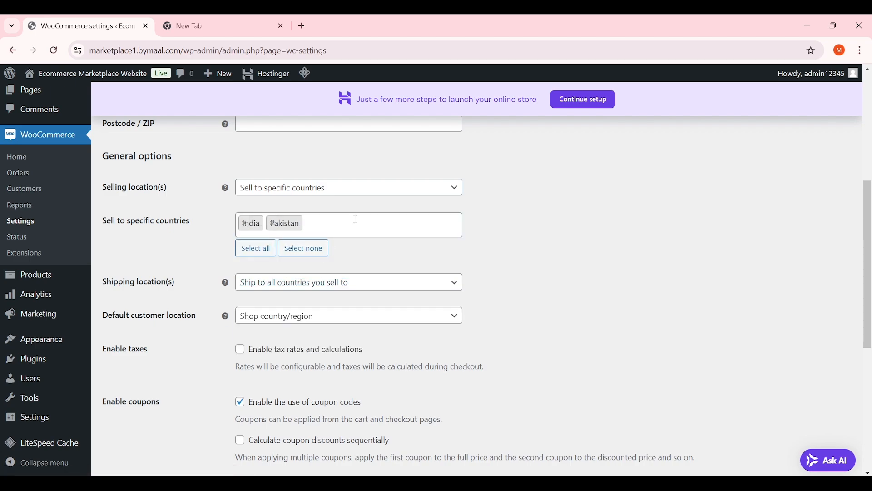
{"action": "left_click", "coordinate": [357, 220]}
{"action": "type", "text": "united"}
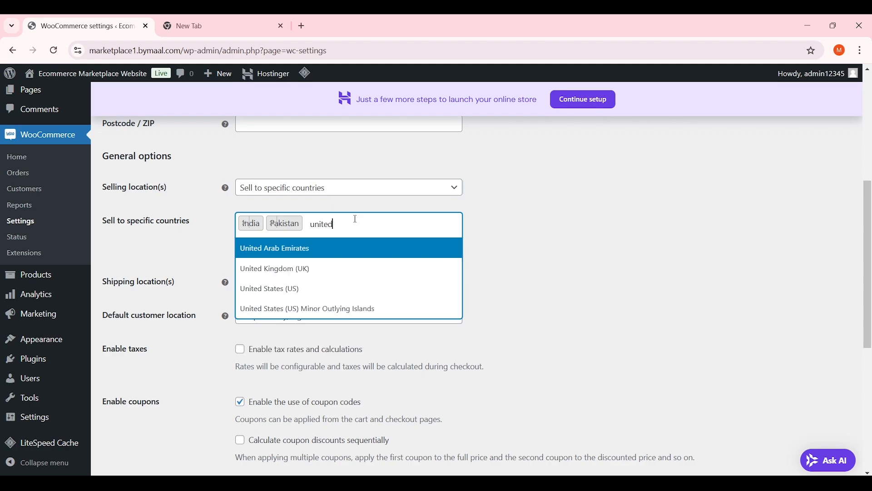
{"action": "left_click", "coordinate": [317, 289]}
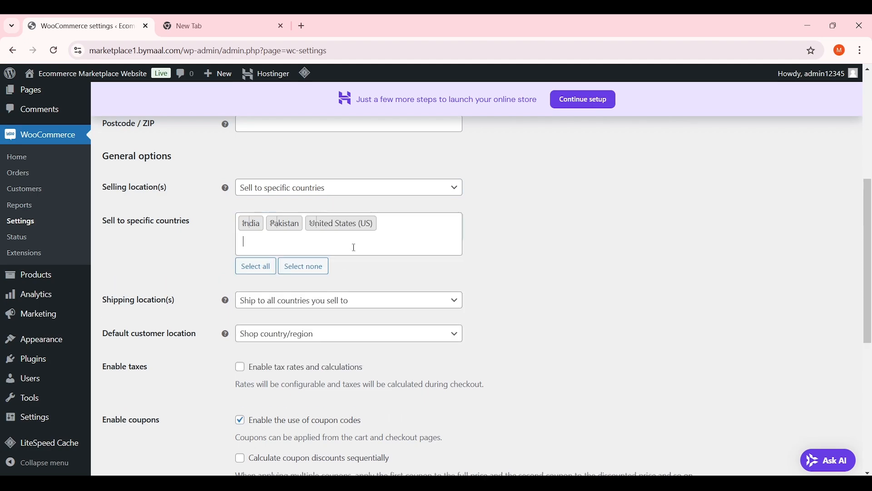
{"action": "left_click", "coordinate": [371, 251]}
{"action": "type", "text": "uni"}
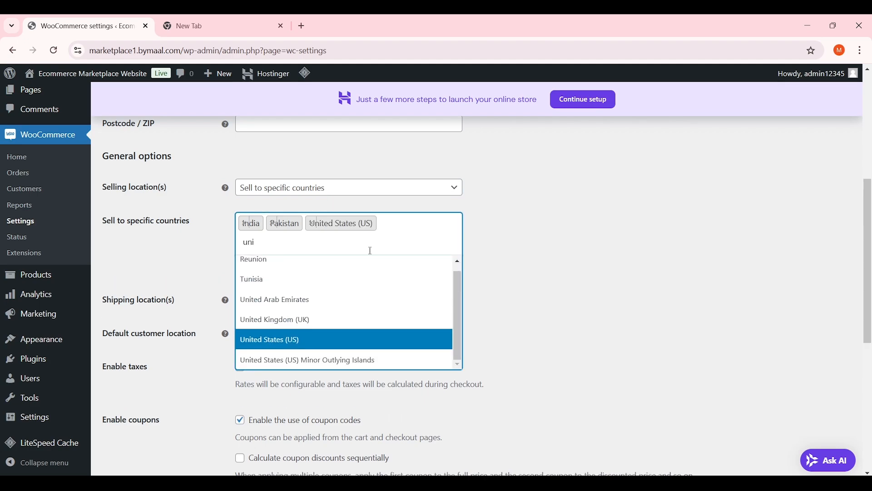
{"action": "type", "text": "te"}
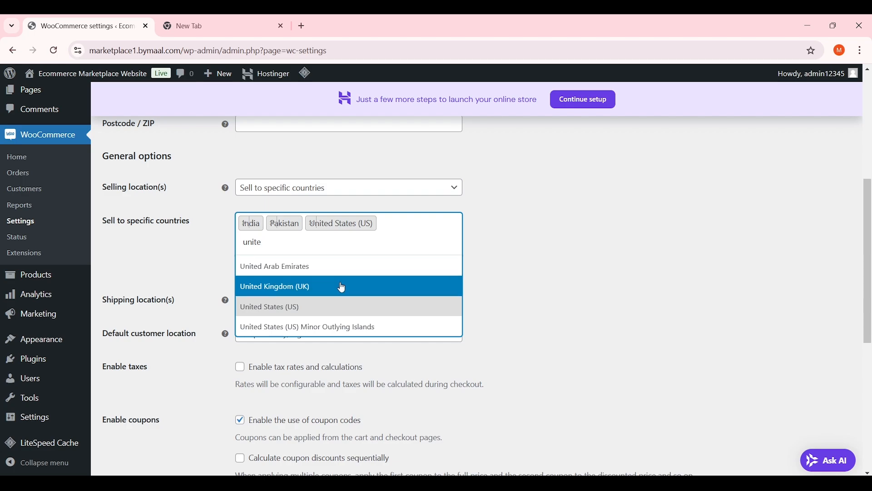
{"action": "left_click", "coordinate": [340, 287]}
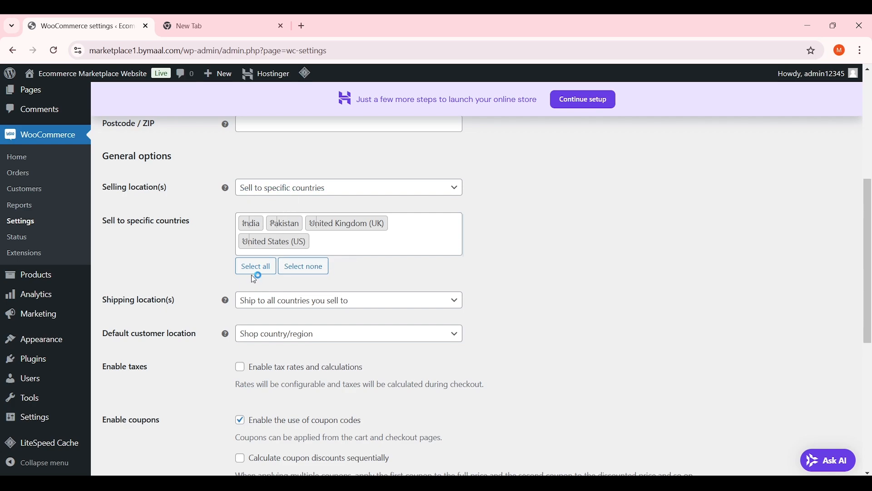
{"action": "left_click", "coordinate": [303, 267]}
{"action": "scroll", "coordinate": [369, 236], "scroll_direction": "up", "scroll_amount": 1}
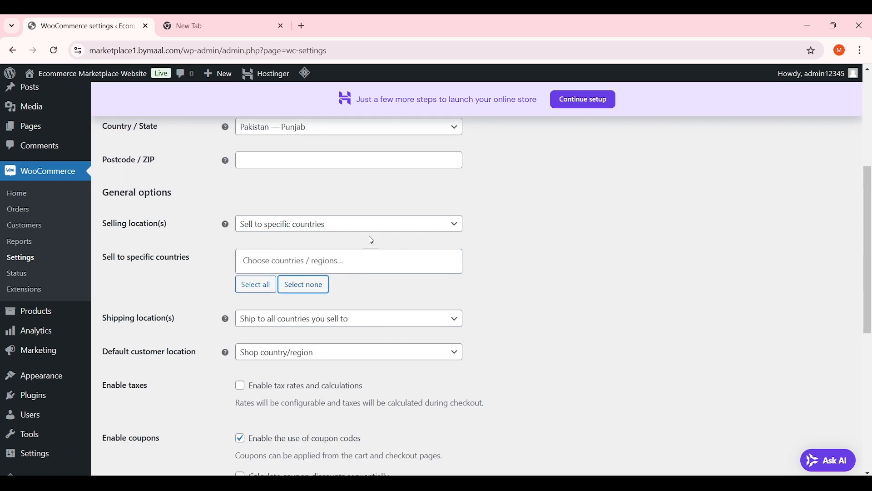
{"action": "left_click", "coordinate": [321, 228]}
{"action": "left_click", "coordinate": [308, 244]}
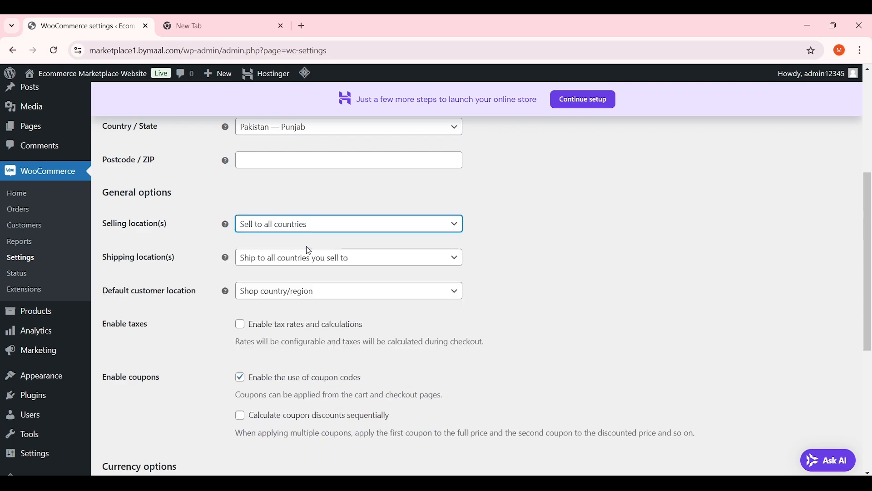
{"action": "left_click", "coordinate": [336, 224]}
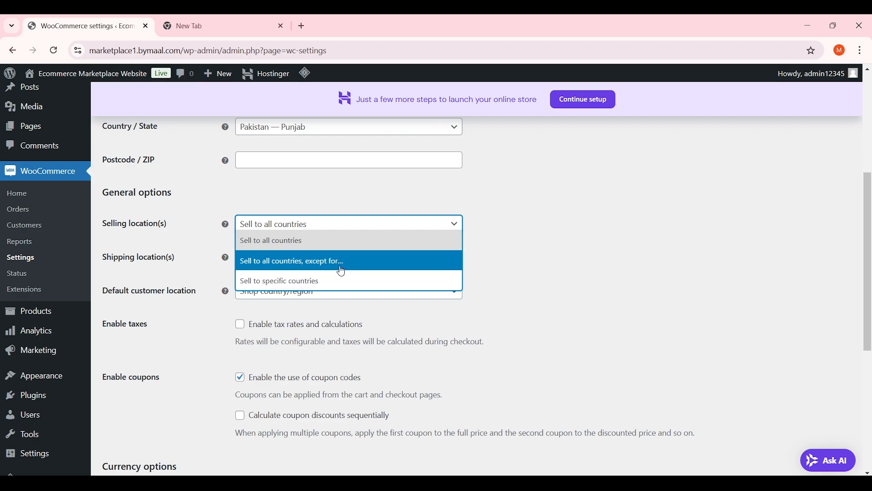
{"action": "left_click", "coordinate": [342, 261]}
{"action": "scroll", "coordinate": [358, 275], "scroll_direction": "down", "scroll_amount": 1}
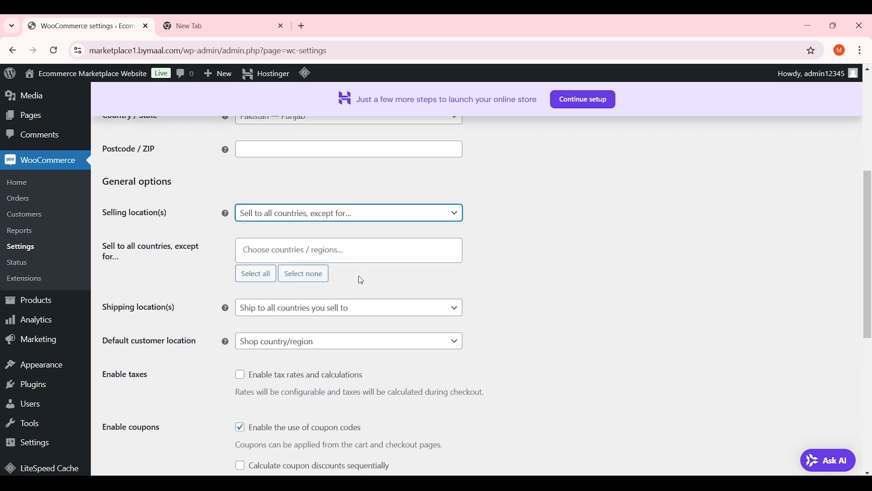
{"action": "left_click", "coordinate": [336, 258]}
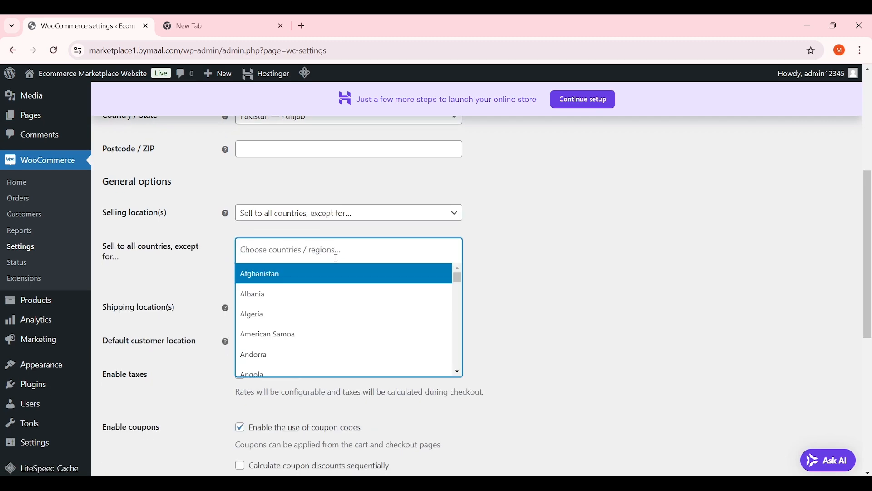
{"action": "type", "text": "united"}
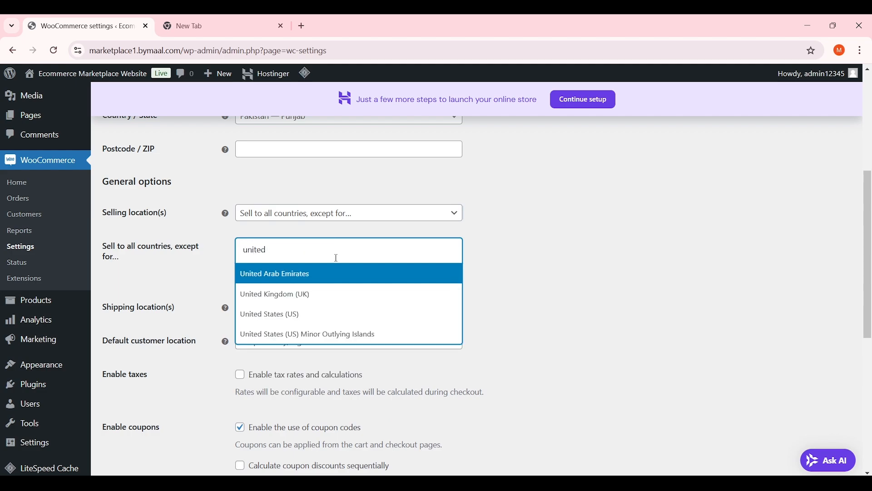
{"action": "type", "text": " sta"}
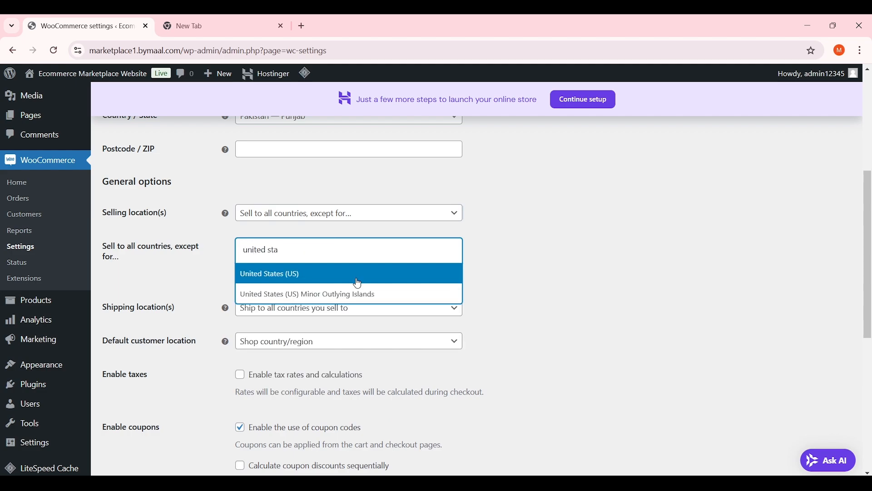
{"action": "left_click", "coordinate": [359, 275]}
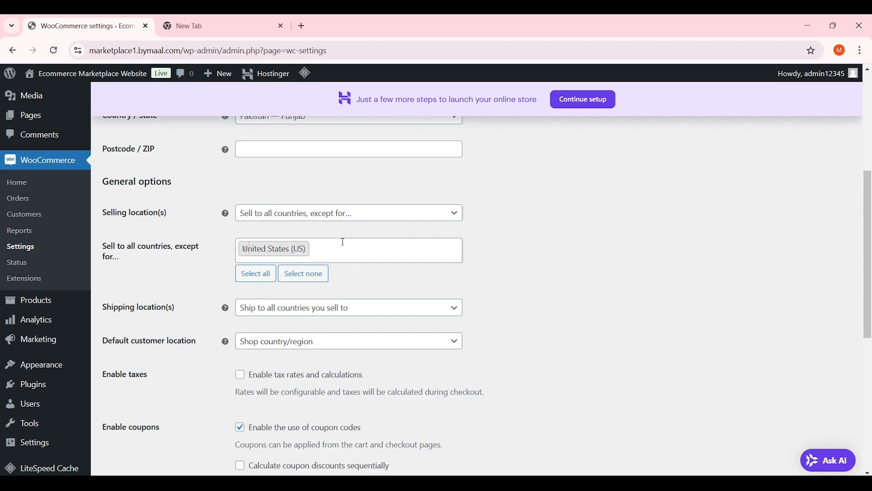
{"action": "left_click", "coordinate": [304, 275]}
{"action": "left_click", "coordinate": [338, 219]}
{"action": "left_click", "coordinate": [311, 231]}
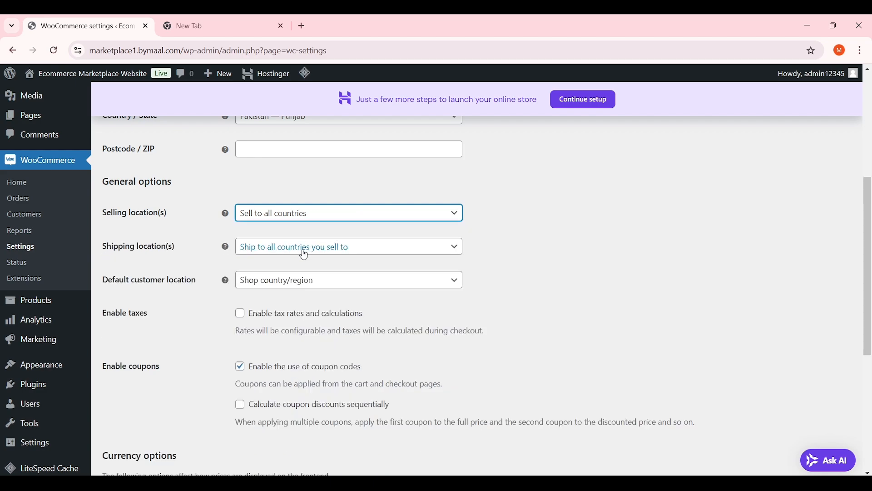
Keep shipping to all countries you sell to, with Shop country/region as the default customer location
{"action": "left_click", "coordinate": [275, 246]}
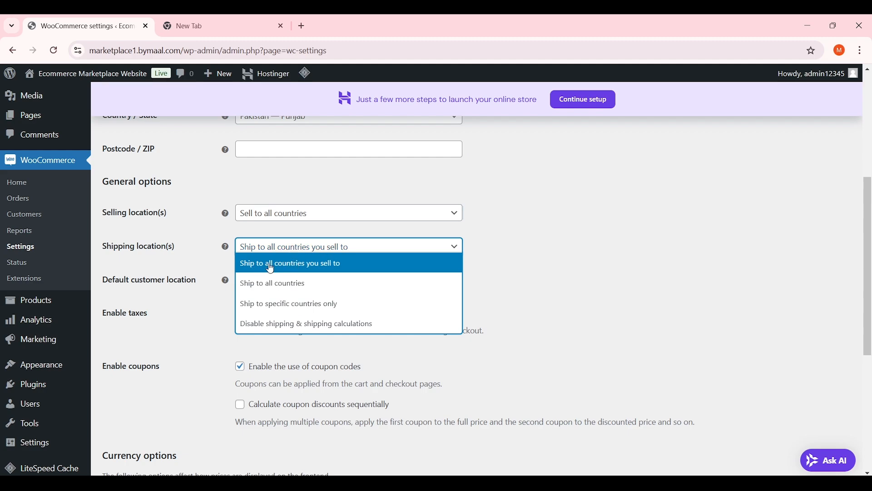
{"action": "left_click", "coordinate": [349, 267]}
{"action": "scroll", "coordinate": [526, 207], "scroll_direction": "down", "scroll_amount": 2}
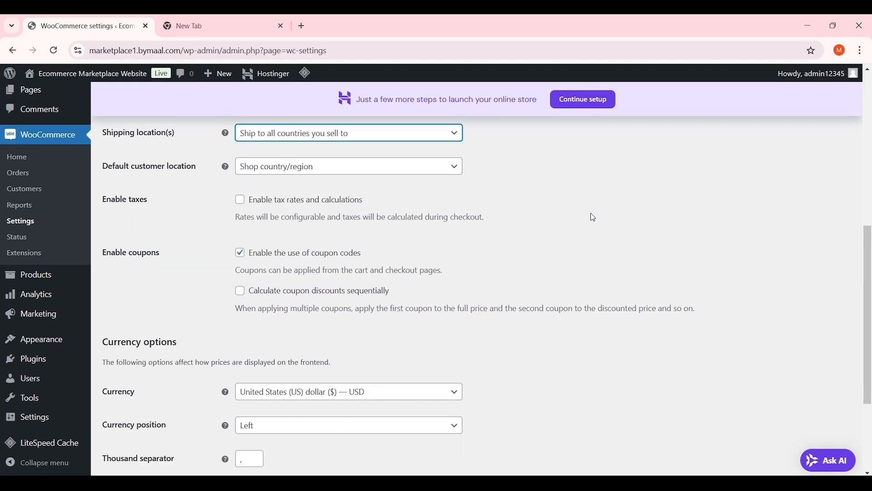
{"action": "scroll", "coordinate": [414, 234], "scroll_direction": "up", "scroll_amount": 1}
{"action": "left_click", "coordinate": [334, 230]}
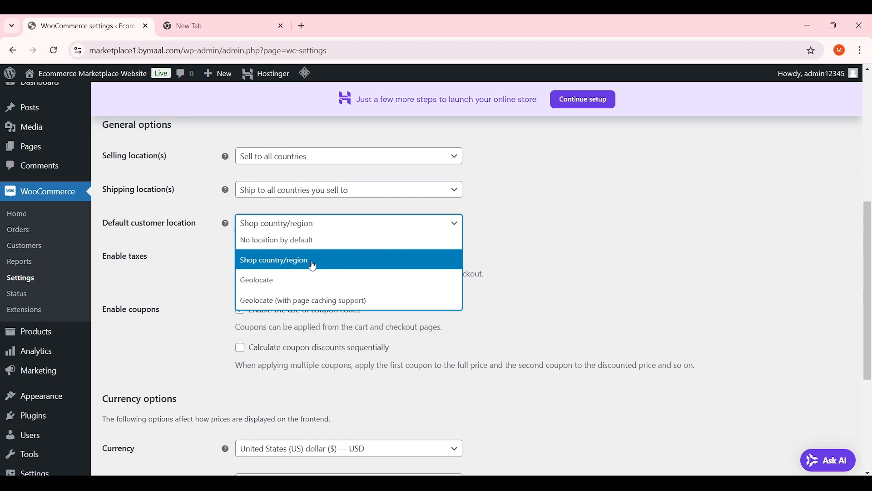
{"action": "left_click", "coordinate": [313, 264]}
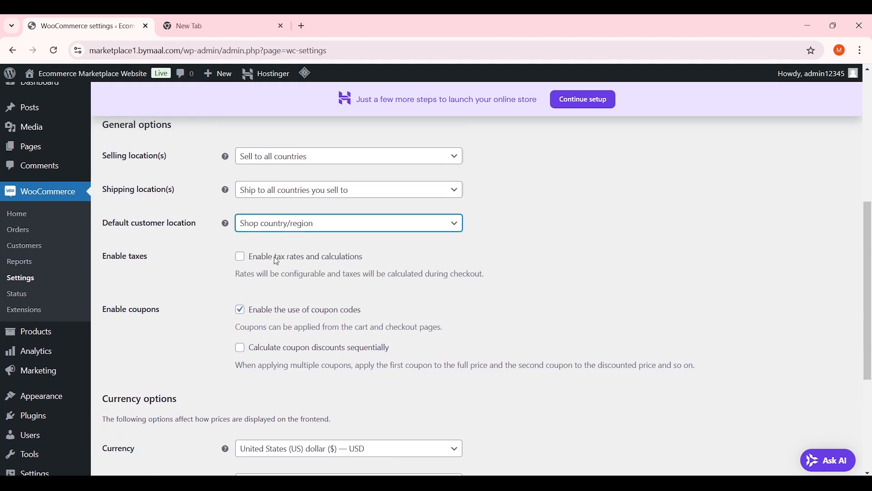
Enable tax rates and calculations, leaving coupon codes turned on
{"action": "left_click", "coordinate": [151, 262]}
{"action": "left_click_drag", "start_coordinate": [149, 259], "coordinate": [98, 260]}
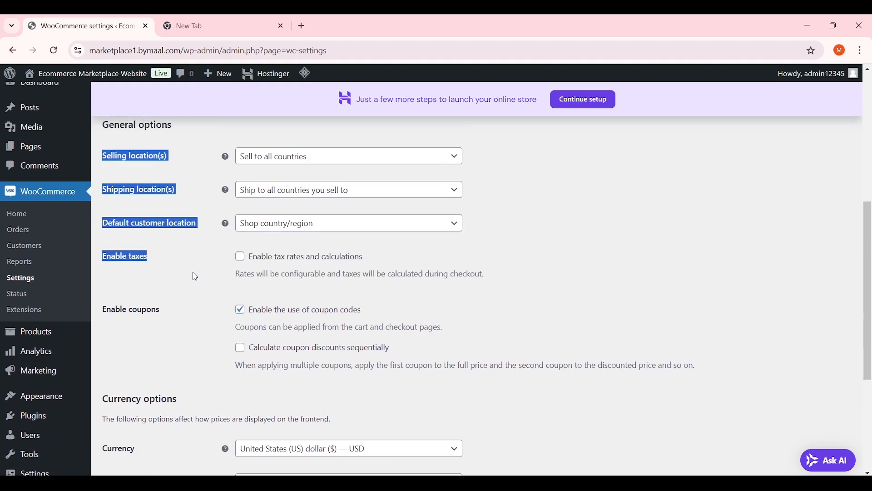
{"action": "left_click", "coordinate": [281, 270]}
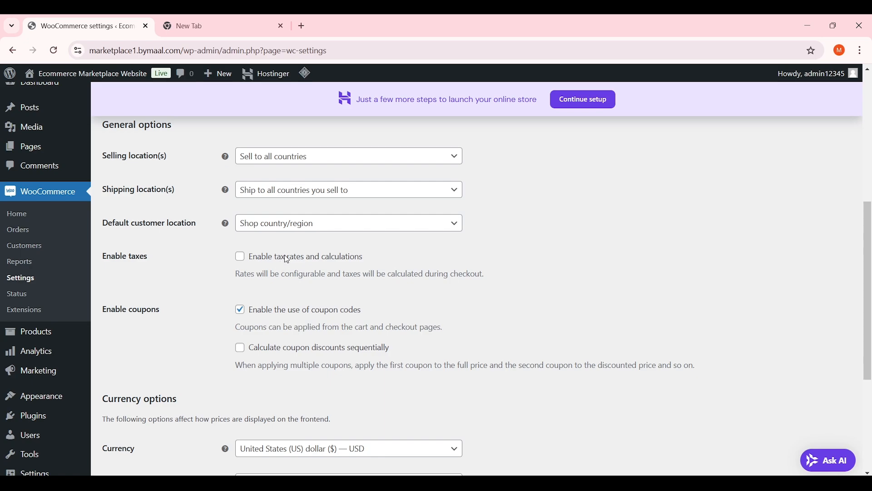
{"action": "left_click", "coordinate": [240, 259]}
{"action": "scroll", "coordinate": [412, 238], "scroll_direction": "down", "scroll_amount": 2}
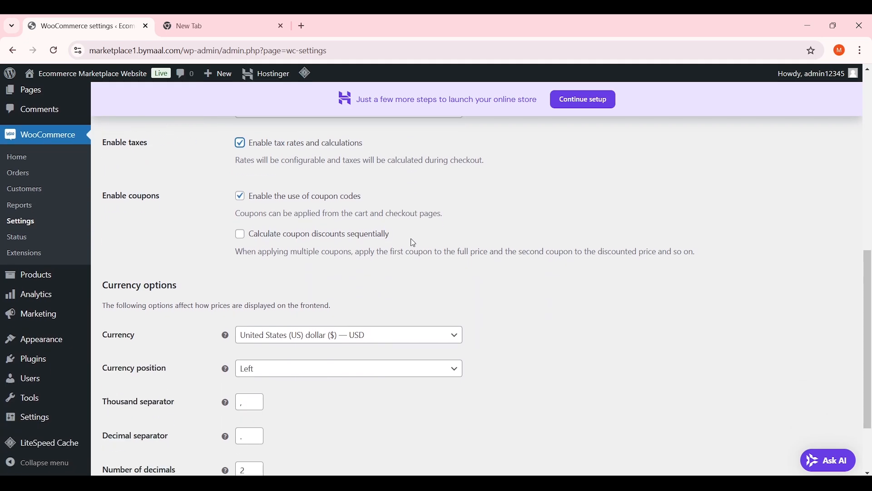
{"action": "left_click_drag", "start_coordinate": [253, 196], "coordinate": [329, 200]}
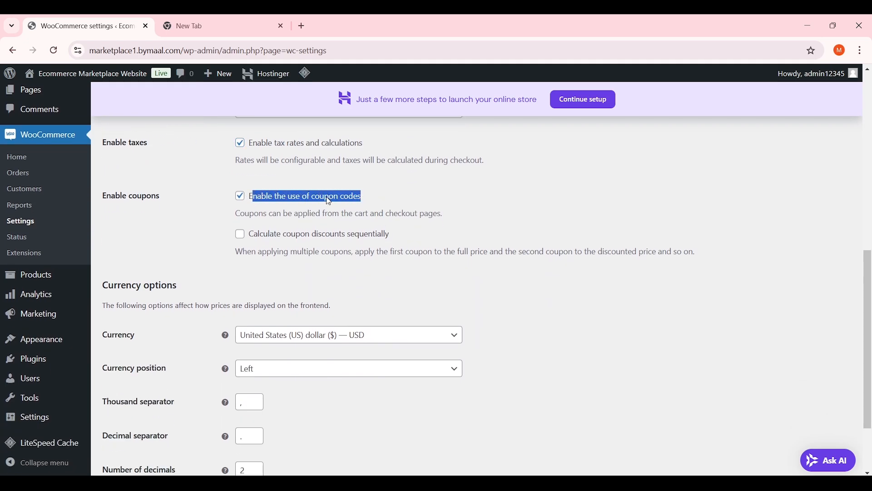
{"action": "left_click", "coordinate": [285, 200]}
{"action": "left_click", "coordinate": [292, 200]}
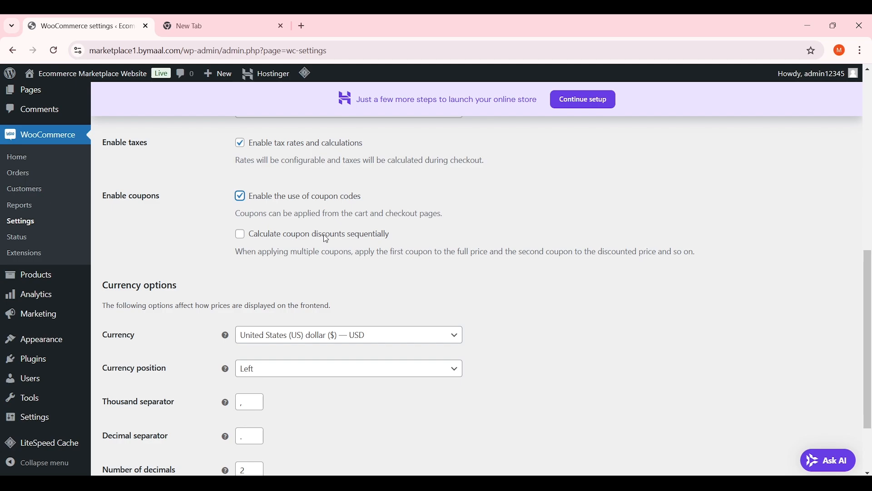
{"action": "scroll", "coordinate": [324, 227], "scroll_direction": "down", "scroll_amount": 2}
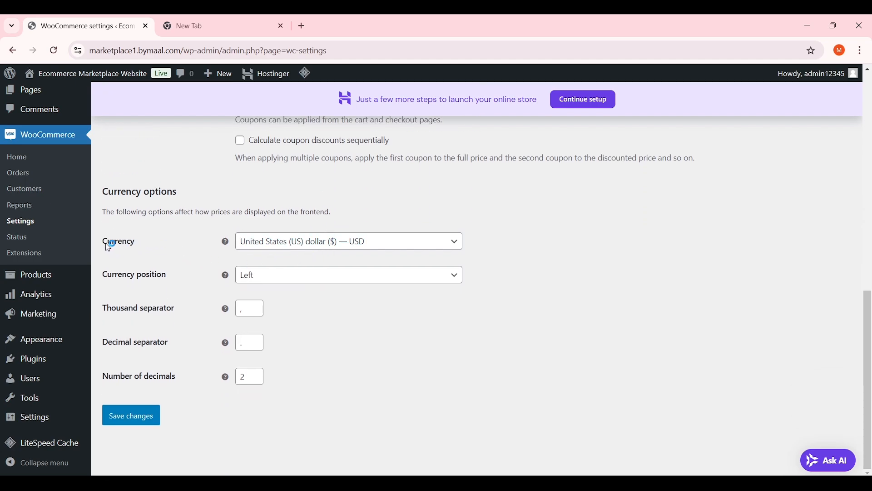
Try Pakistani rupee and Indian rupee, then settle on United States (US) dollar as the store currency
{"action": "left_click", "coordinate": [283, 243]}
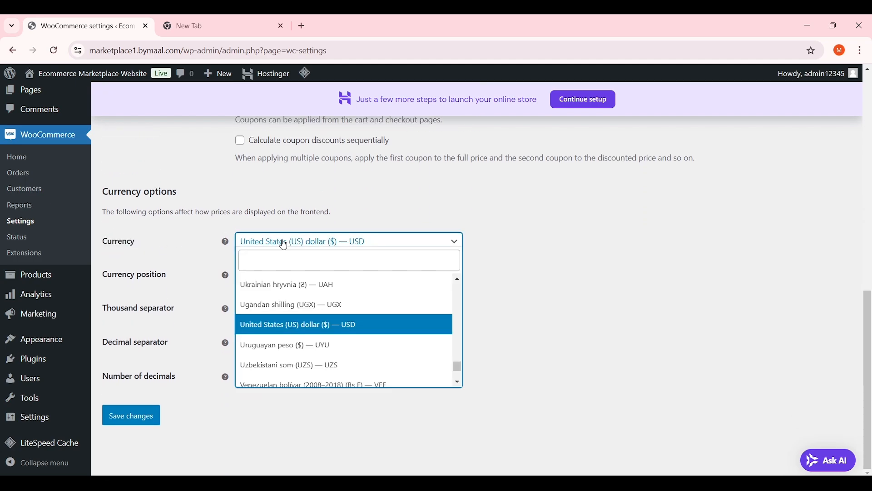
{"action": "left_click", "coordinate": [349, 265]}
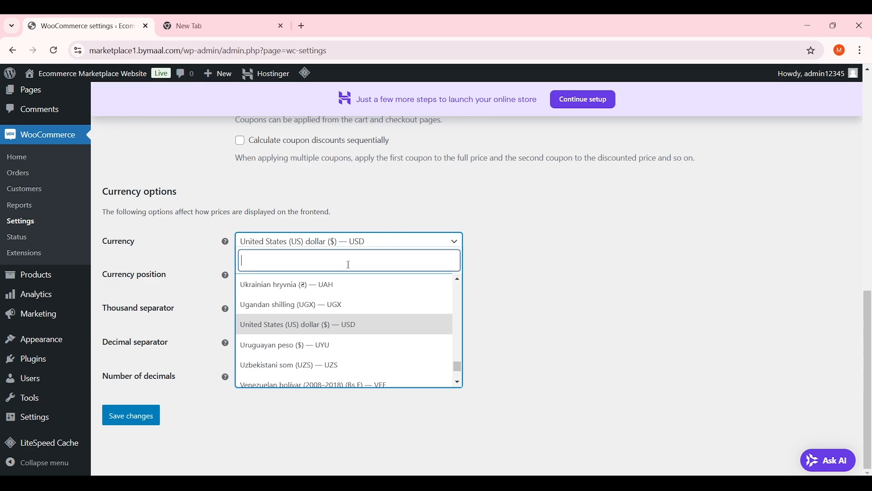
{"action": "type", "text": "pkr"}
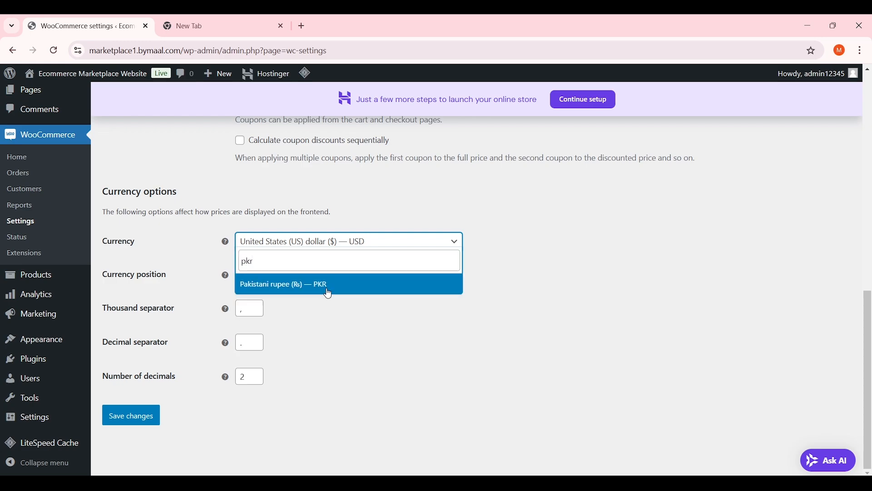
{"action": "left_click", "coordinate": [327, 289]}
{"action": "left_click", "coordinate": [349, 246]}
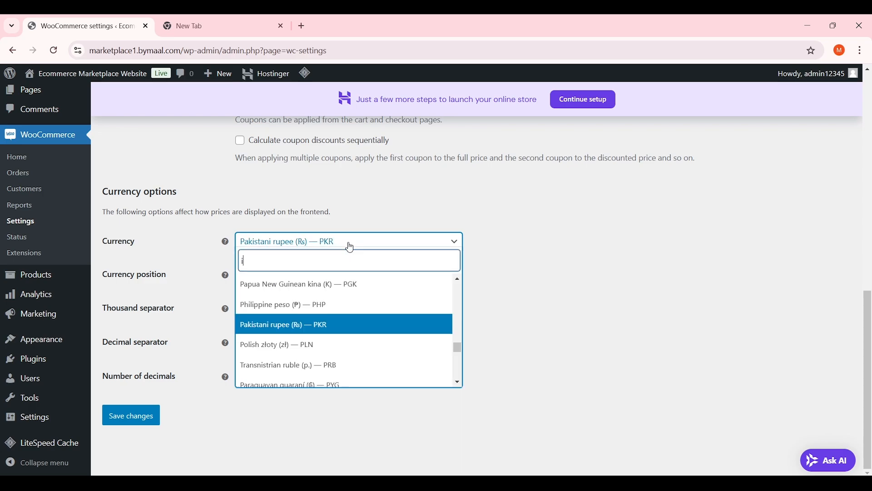
{"action": "type", "text": "inr"}
{"action": "left_click", "coordinate": [334, 286]}
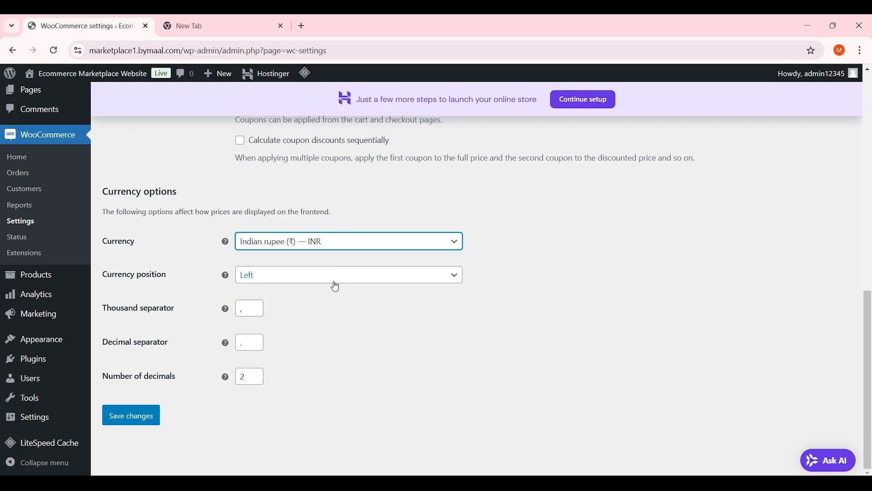
{"action": "left_click", "coordinate": [332, 245]}
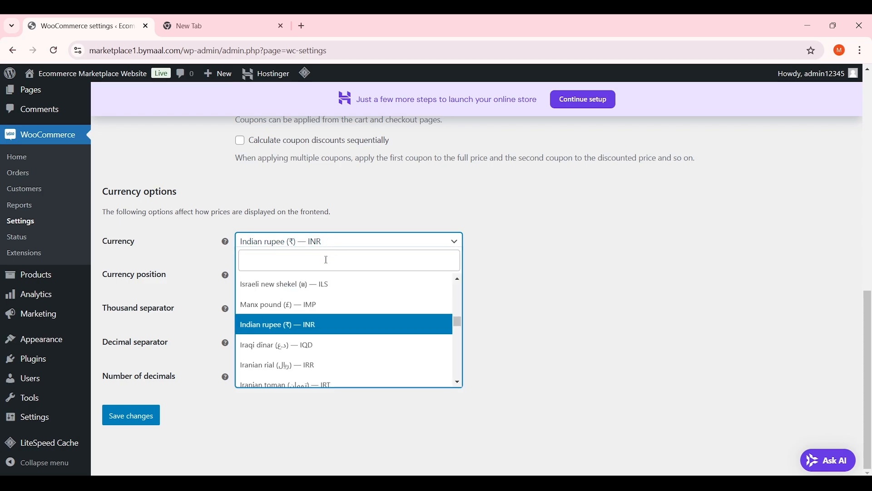
{"action": "left_click", "coordinate": [325, 258]}
{"action": "type", "text": "united"}
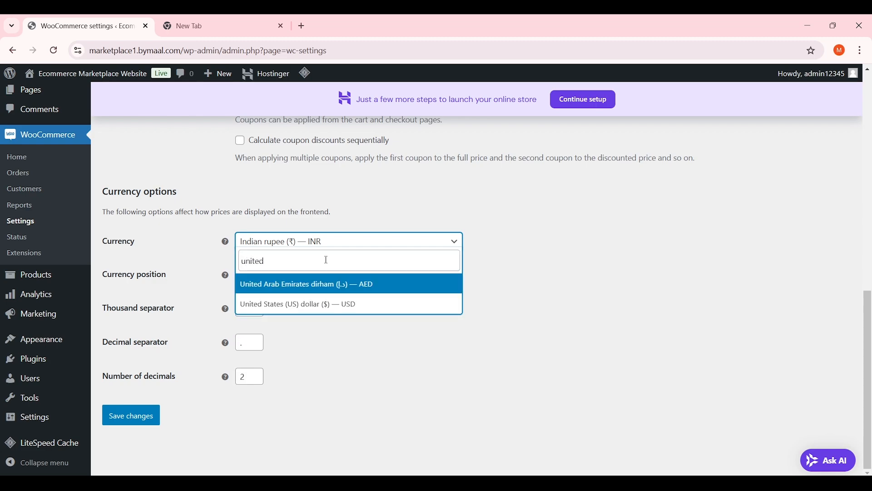
{"action": "left_click", "coordinate": [328, 304]}
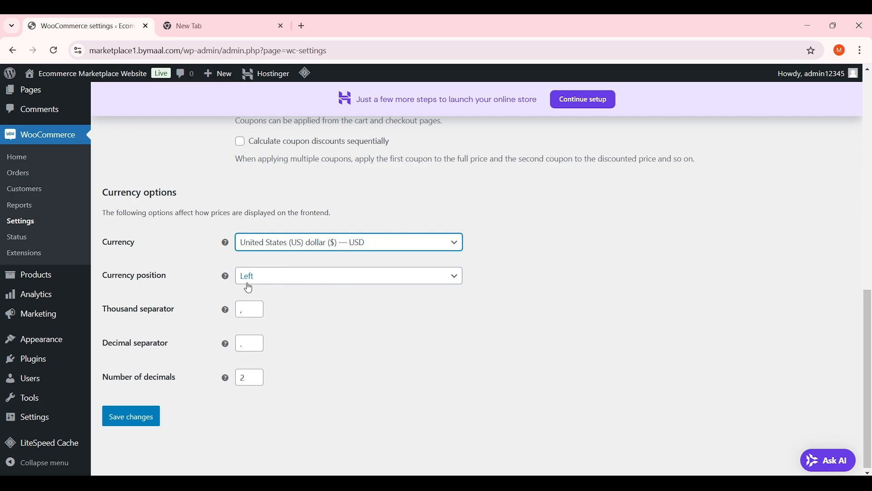
Try Right for the currency position, then set it back to Left
{"action": "left_click", "coordinate": [268, 277]}
{"action": "left_click", "coordinate": [265, 309]}
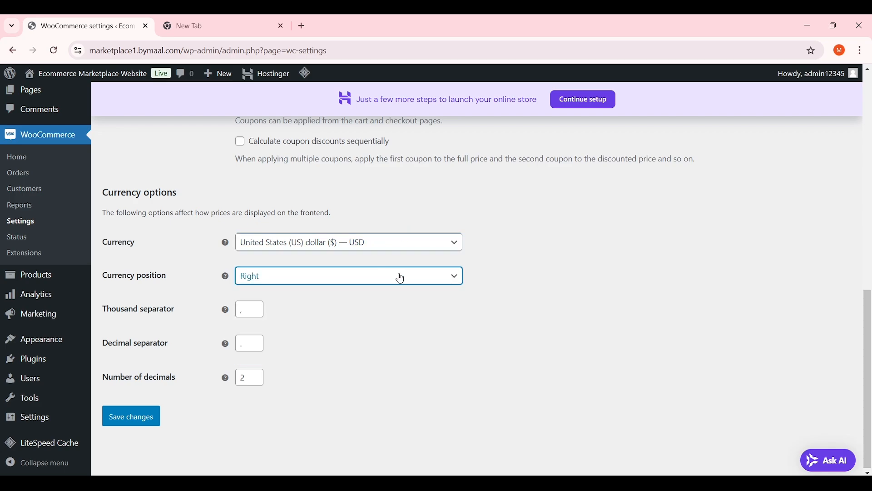
{"action": "left_click", "coordinate": [331, 275]}
{"action": "left_click", "coordinate": [291, 294]}
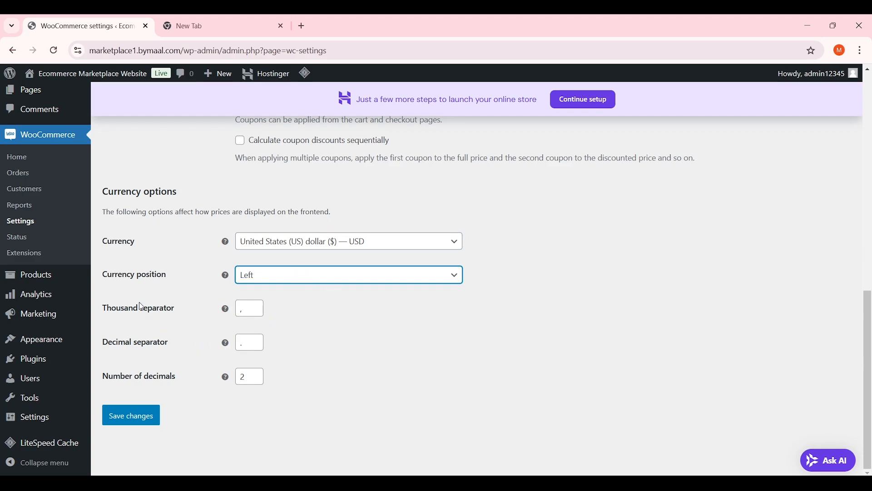
Set the decimal separator to '.' and save the general settings
{"action": "left_click", "coordinate": [244, 313]}
{"action": "left_click", "coordinate": [190, 336]}
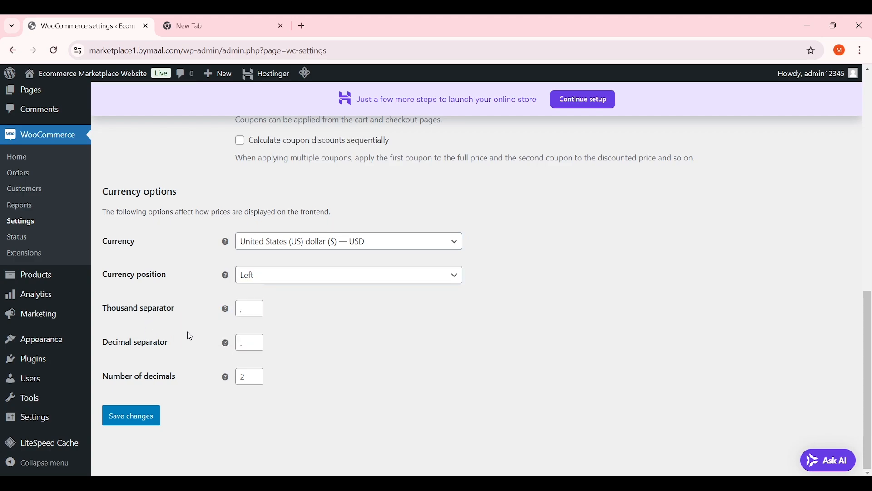
{"action": "left_click", "coordinate": [250, 344]}
{"action": "key", "text": "BackSpace"}
{"action": "mouse_move", "coordinate": [227, 346]}
{"action": "type", "text": "."}
{"action": "left_click", "coordinate": [200, 385]}
{"action": "left_click", "coordinate": [129, 415]}
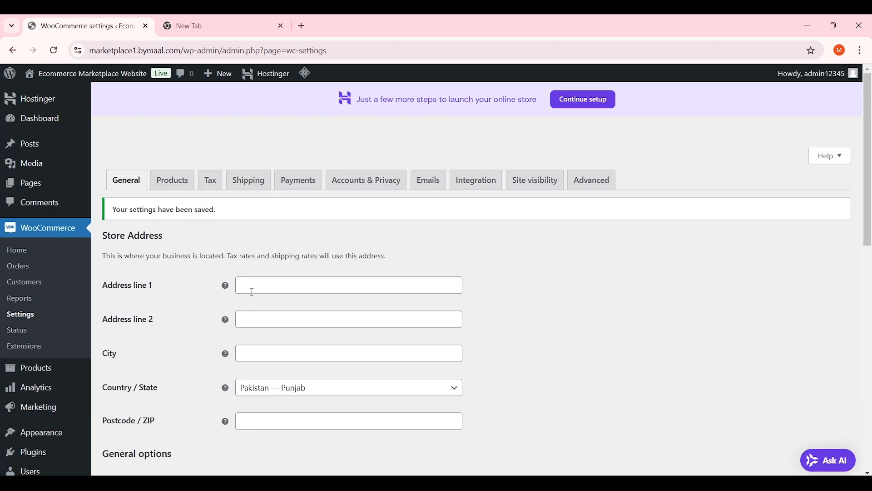
Confirm Shop as the shop page in Products settings and open All Pages in a new tab
{"action": "left_click", "coordinate": [173, 186]}
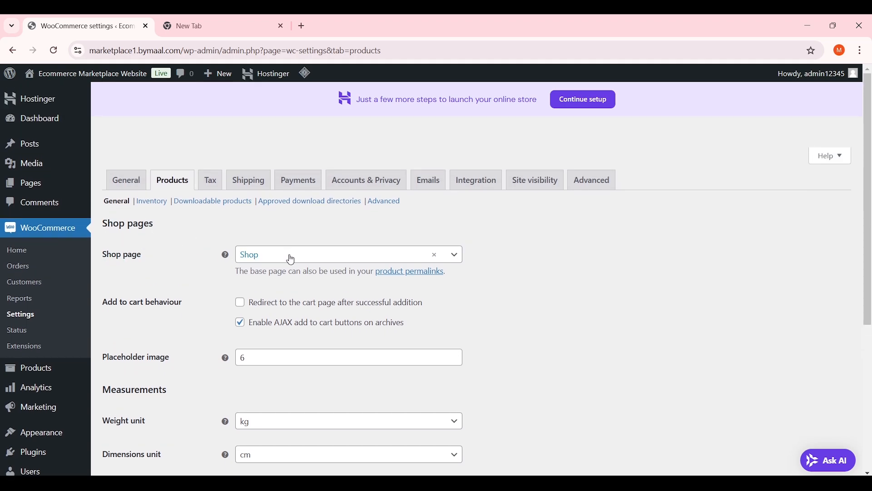
{"action": "left_click", "coordinate": [311, 260]}
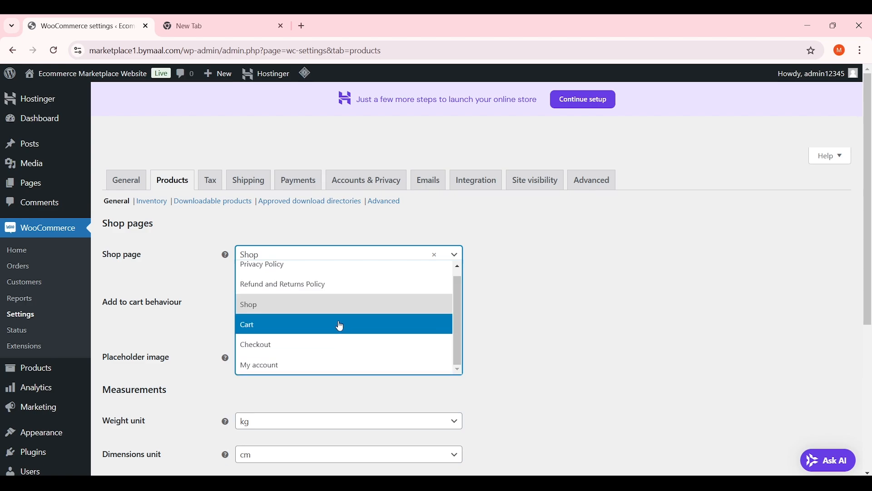
{"action": "left_click", "coordinate": [307, 313]}
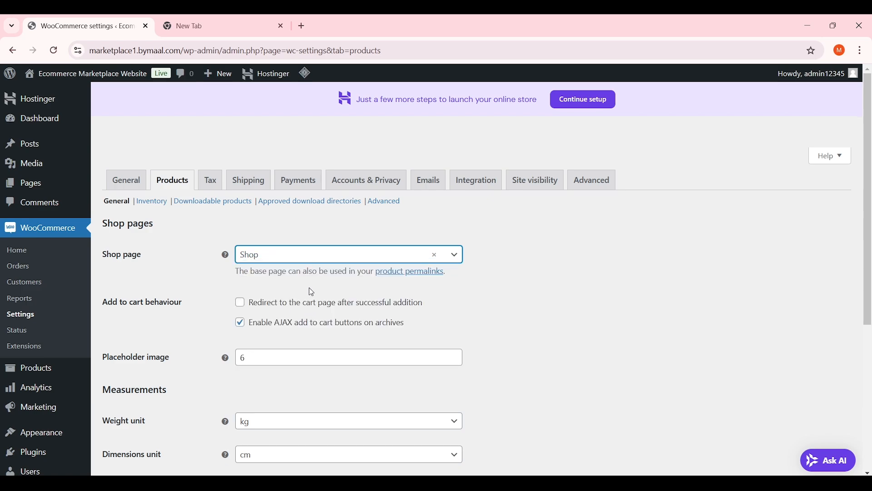
{"action": "right_click", "coordinate": [49, 195]}
{"action": "left_click", "coordinate": [69, 199]}
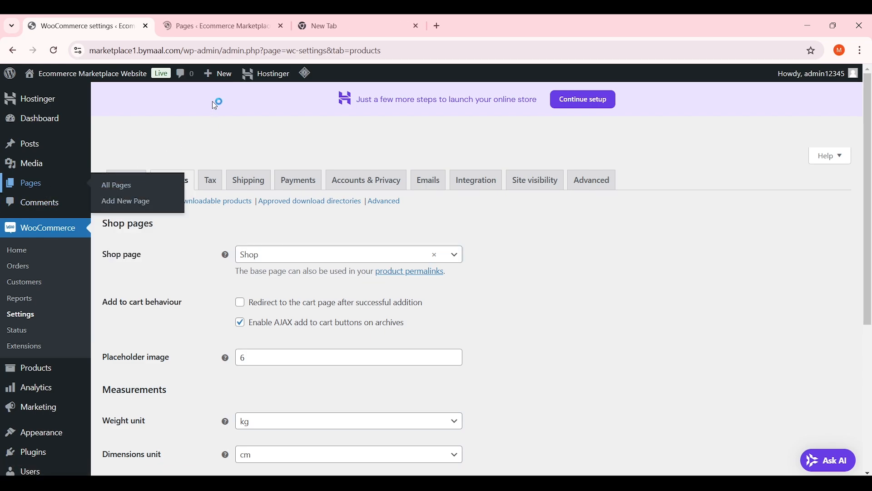
From the Pages list, open the Shop page's View link in a new tab and switch to it
{"action": "left_click", "coordinate": [245, 26]}
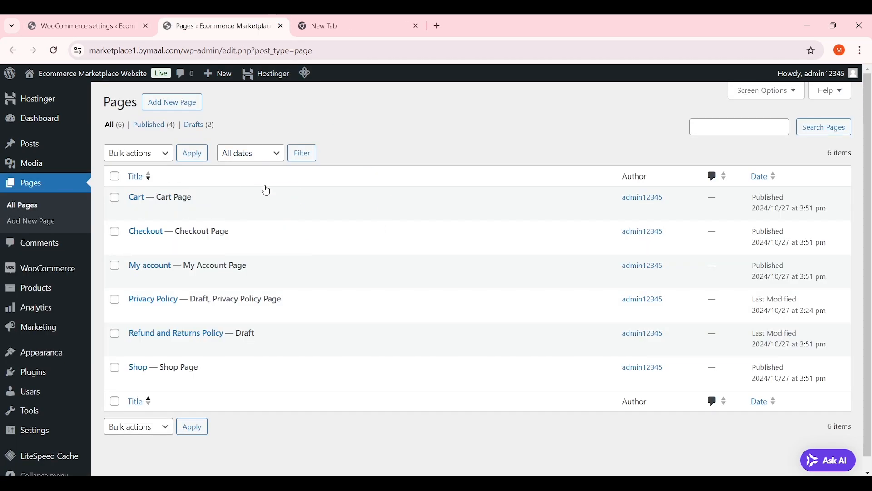
{"action": "mouse_move", "coordinate": [235, 214]}
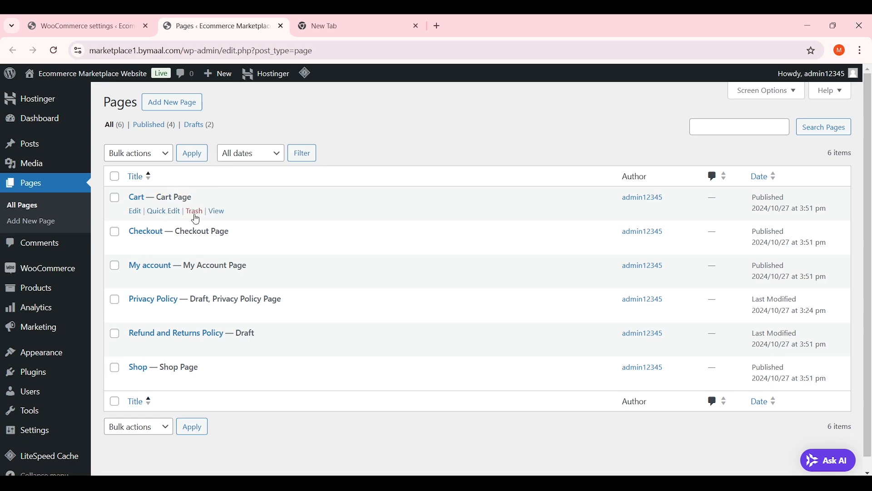
{"action": "mouse_move", "coordinate": [131, 239]}
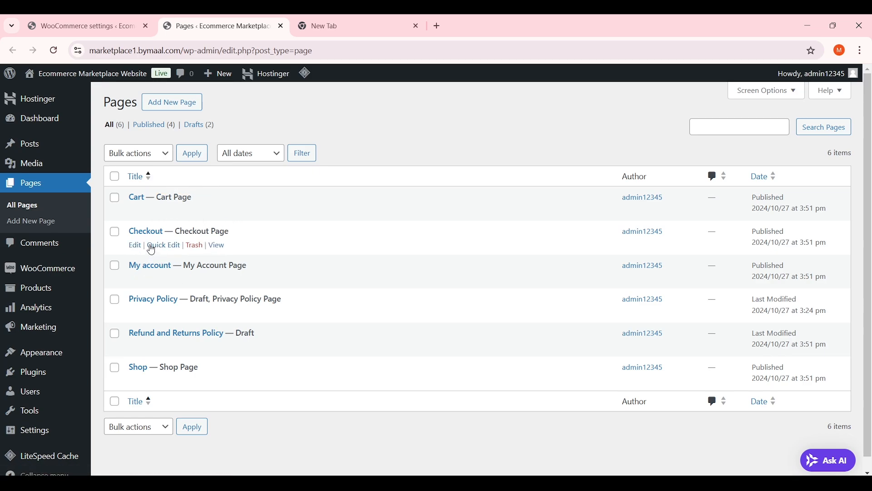
{"action": "mouse_move", "coordinate": [207, 300]}
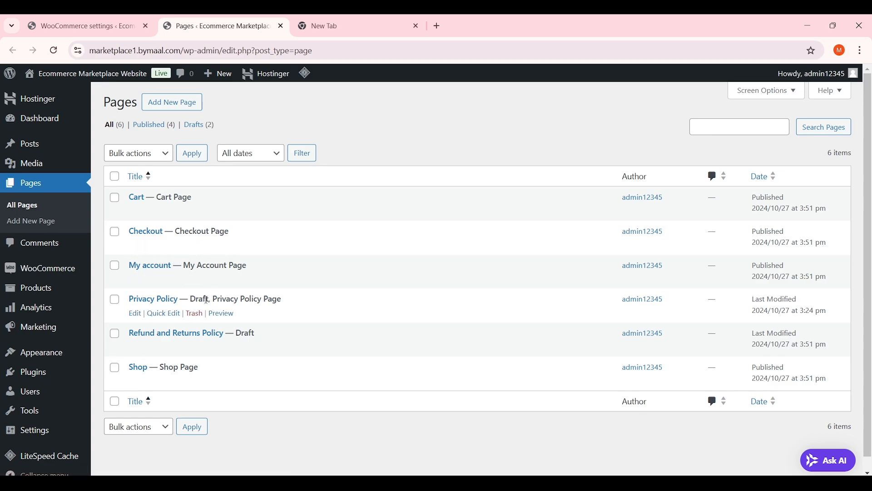
{"action": "scroll", "coordinate": [239, 344], "scroll_direction": "down", "scroll_amount": 1}
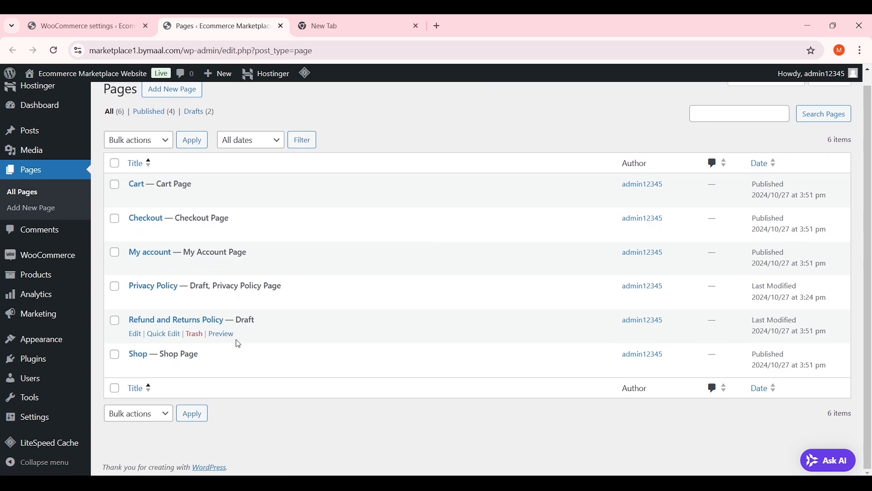
{"action": "mouse_move", "coordinate": [151, 365]}
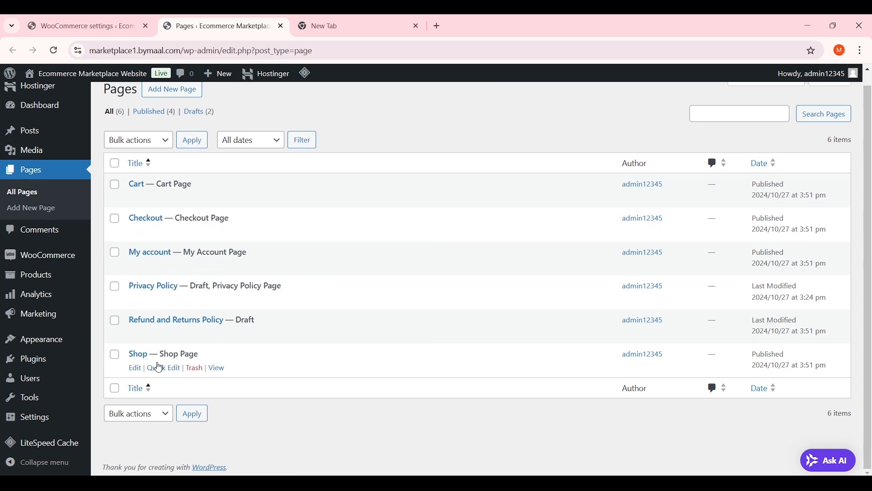
{"action": "right_click", "coordinate": [218, 369]}
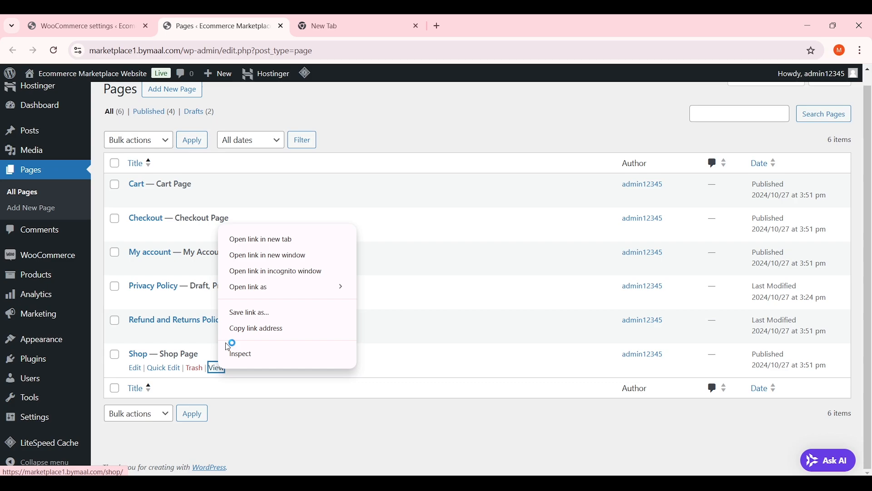
{"action": "left_click", "coordinate": [357, 27]}
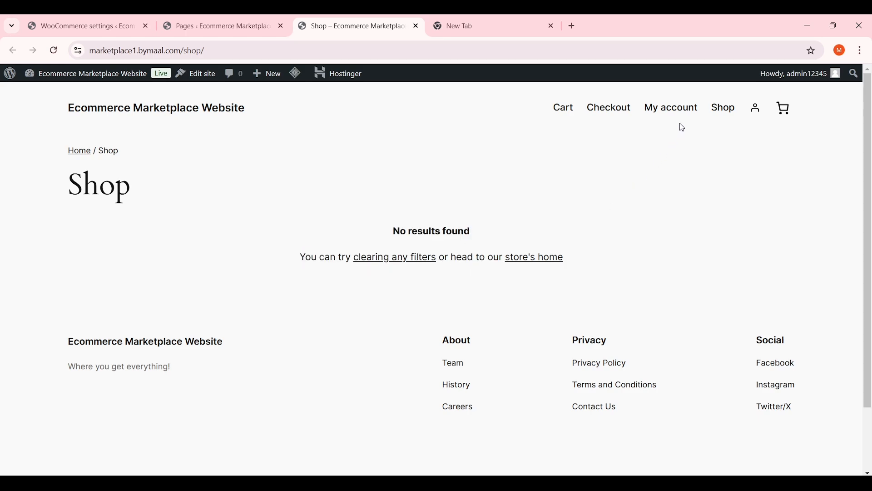
Visit My account, check the empty Orders and Downloads sections, then return to the Dashboard
{"action": "left_click", "coordinate": [671, 108]}
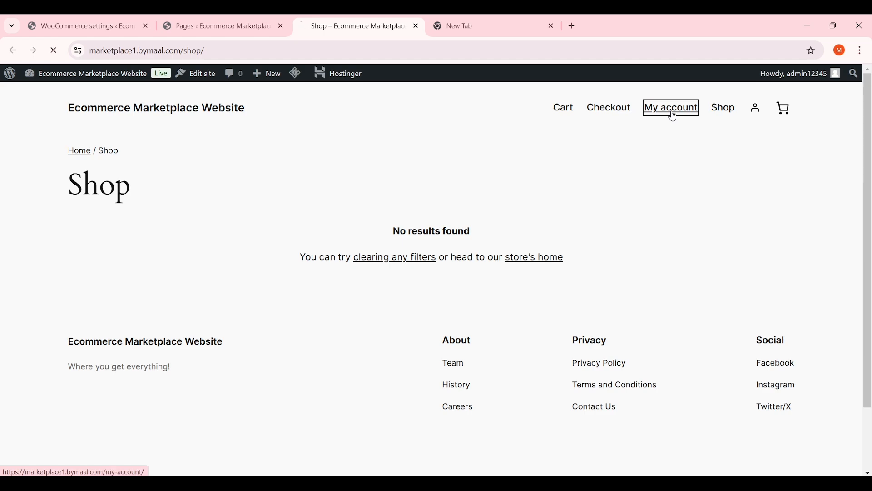
{"action": "scroll", "coordinate": [318, 224], "scroll_direction": "down", "scroll_amount": 3}
{"action": "scroll", "coordinate": [309, 231], "scroll_direction": "up", "scroll_amount": 3}
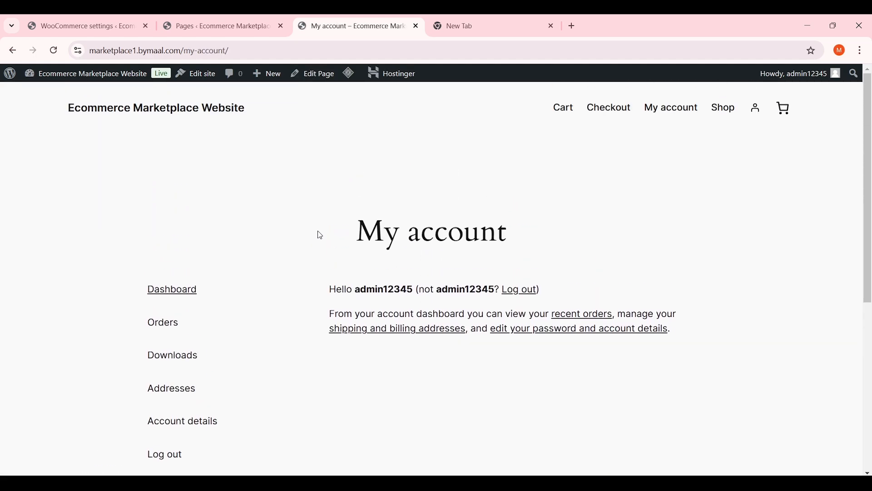
{"action": "scroll", "coordinate": [254, 259], "scroll_direction": "down", "scroll_amount": 2}
{"action": "left_click", "coordinate": [164, 267]}
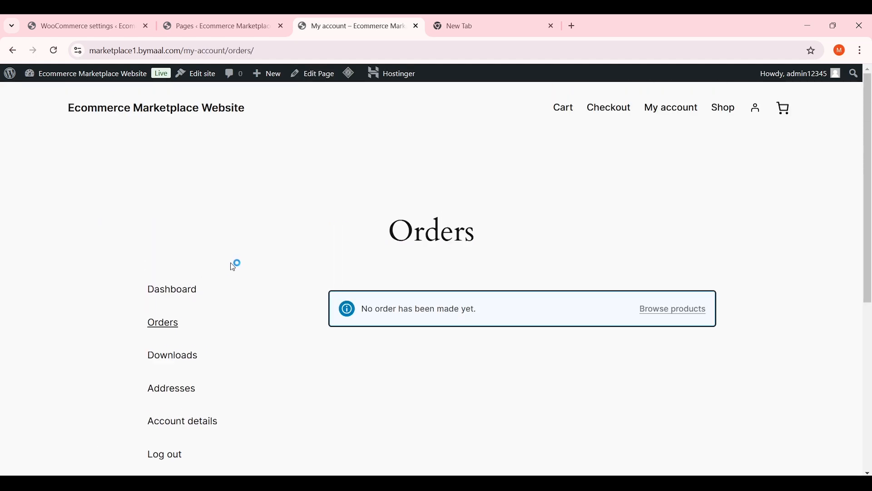
{"action": "scroll", "coordinate": [268, 252], "scroll_direction": "down", "scroll_amount": 3}
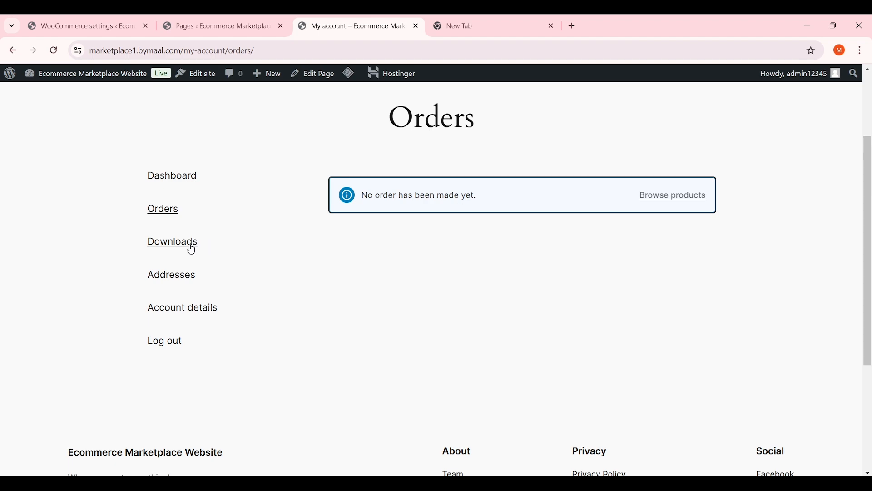
{"action": "left_click", "coordinate": [187, 245]}
{"action": "left_click", "coordinate": [173, 323]}
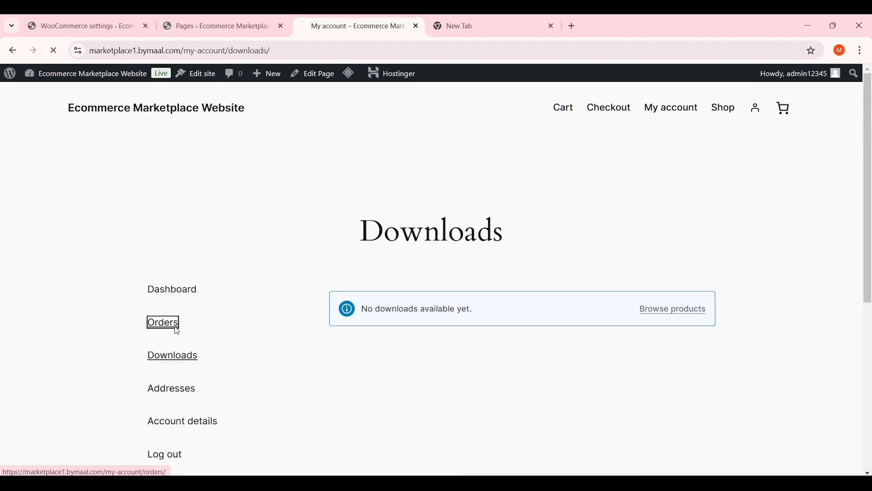
{"action": "scroll", "coordinate": [392, 300], "scroll_direction": "down", "scroll_amount": 1}
{"action": "scroll", "coordinate": [392, 300], "scroll_direction": "down", "scroll_amount": 1}
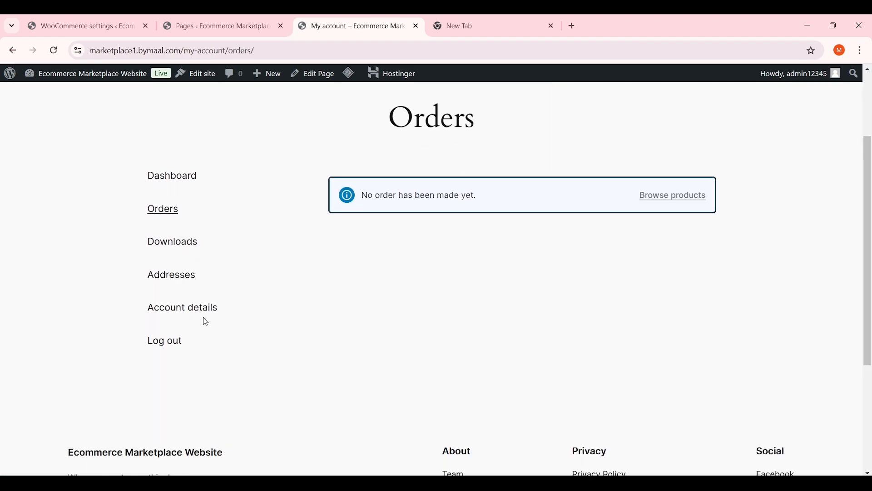
{"action": "scroll", "coordinate": [210, 310], "scroll_direction": "up", "scroll_amount": 1}
{"action": "scroll", "coordinate": [210, 310], "scroll_direction": "up", "scroll_amount": 2}
{"action": "left_click", "coordinate": [170, 289]}
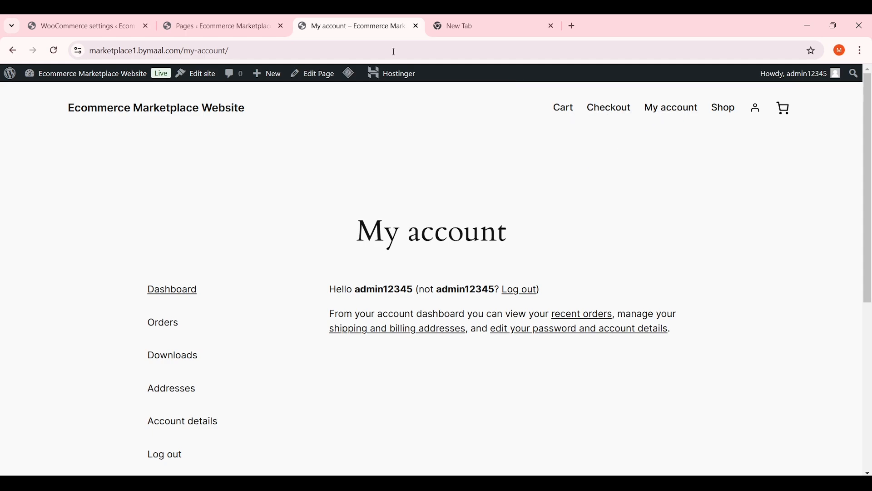
Look over the Shop page entry in the Pages list, then return to the WooCommerce Products settings
{"action": "left_click", "coordinate": [84, 25]}
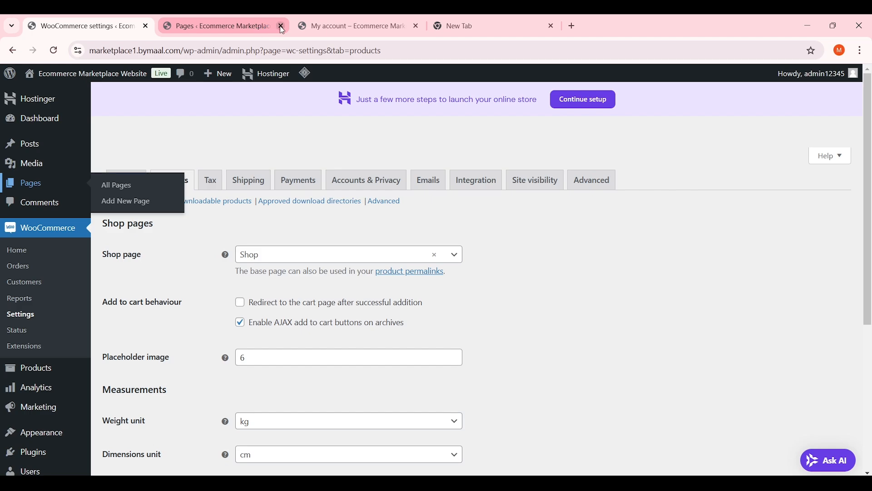
{"action": "left_click", "coordinate": [241, 26]}
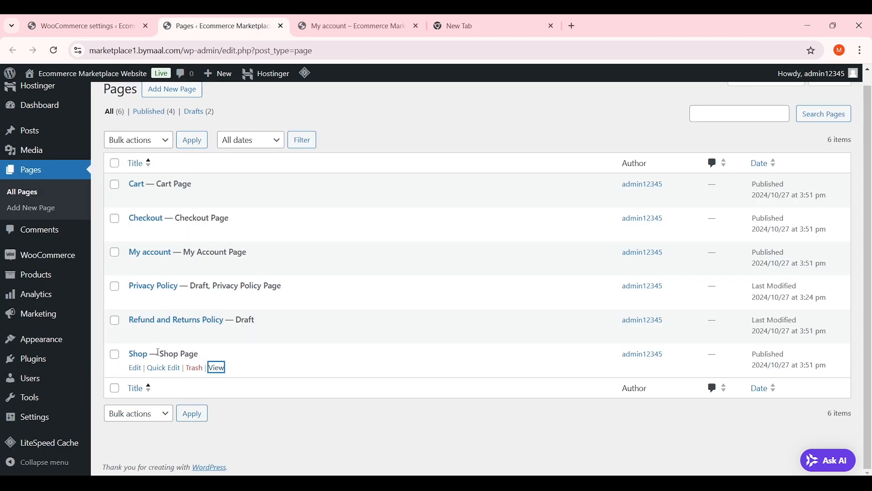
{"action": "mouse_move", "coordinate": [159, 352]}
{"action": "left_mouse_down"}
{"action": "mouse_move", "coordinate": [205, 356]}
{"action": "mouse_move", "coordinate": [161, 354]}
{"action": "left_mouse_up"}
{"action": "left_click", "coordinate": [206, 359]}
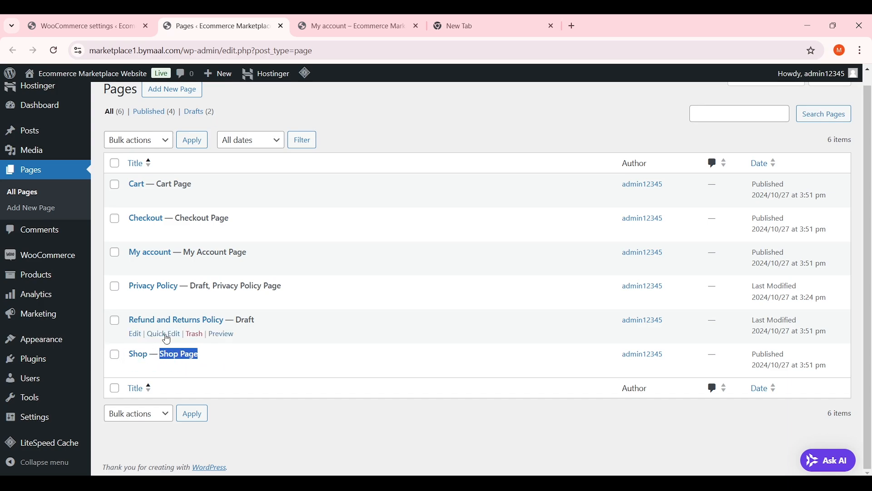
{"action": "left_click", "coordinate": [124, 23]}
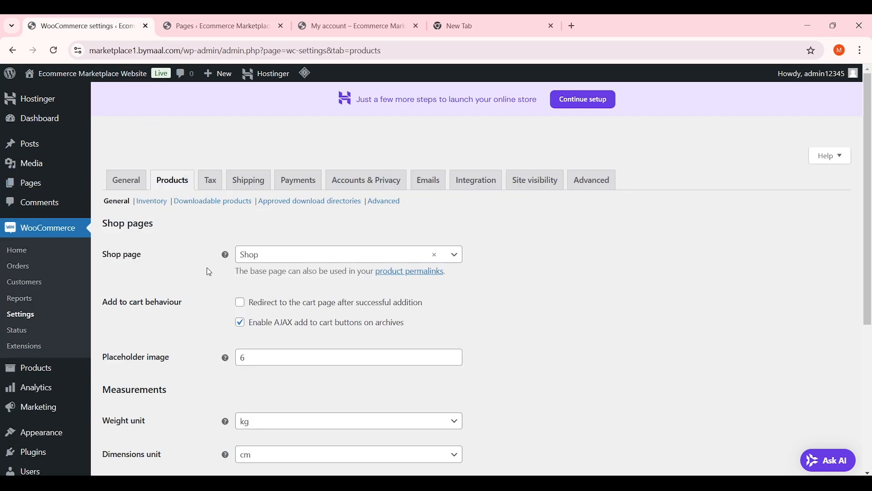
Keep Shop as the shop page and set the weight unit to g
{"action": "left_click", "coordinate": [254, 256]}
{"action": "left_click", "coordinate": [253, 317]}
{"action": "scroll", "coordinate": [205, 267], "scroll_direction": "down", "scroll_amount": 2}
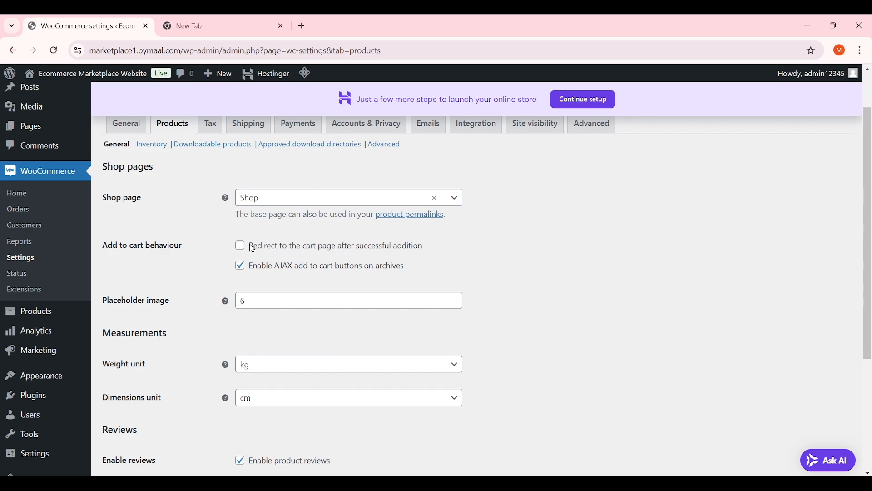
{"action": "scroll", "coordinate": [202, 254], "scroll_direction": "down", "scroll_amount": 1}
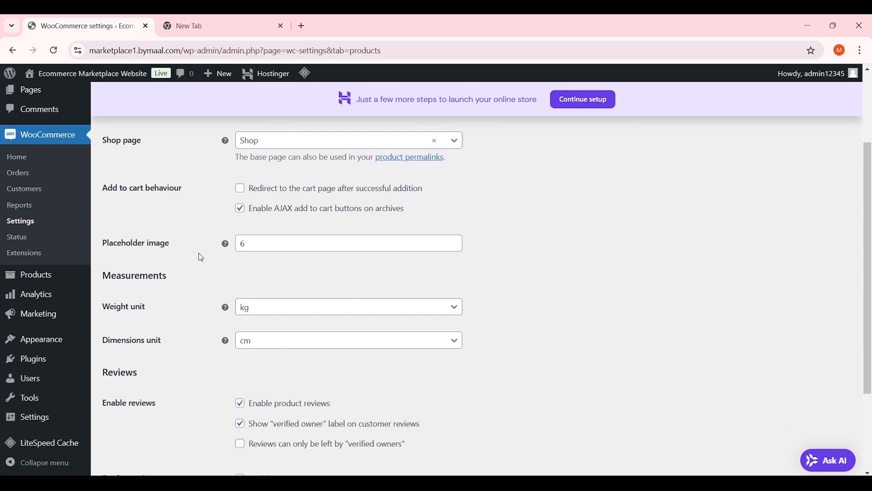
{"action": "scroll", "coordinate": [202, 259], "scroll_direction": "down", "scroll_amount": 2}
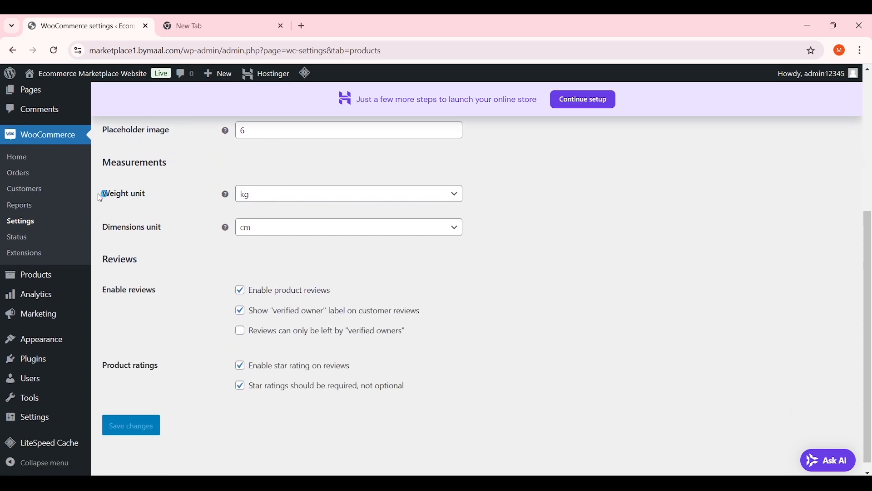
{"action": "left_click_drag", "start_coordinate": [168, 163], "coordinate": [104, 162]}
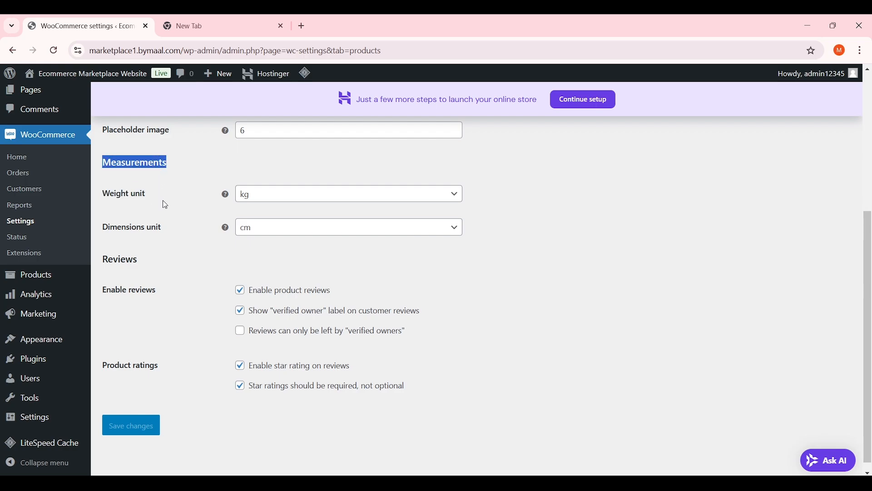
{"action": "left_click_drag", "start_coordinate": [162, 200], "coordinate": [110, 194]}
{"action": "left_click", "coordinate": [269, 198]}
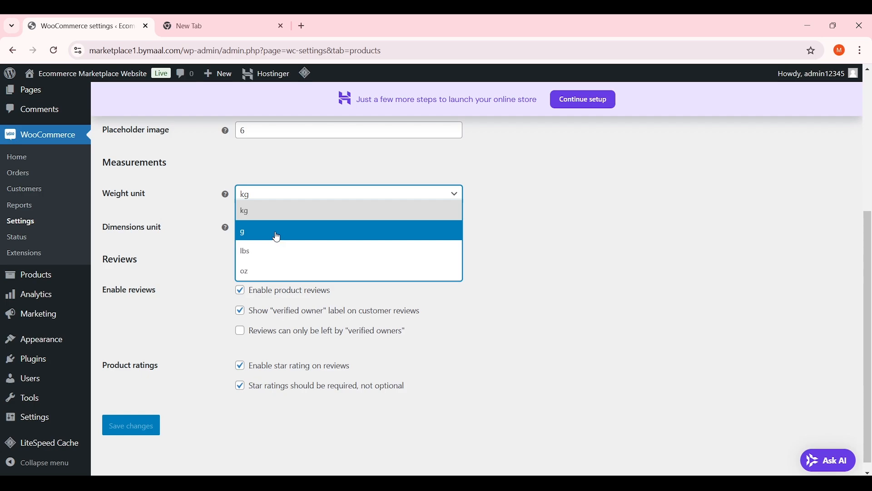
{"action": "left_click", "coordinate": [277, 237]}
{"action": "left_click", "coordinate": [333, 191]}
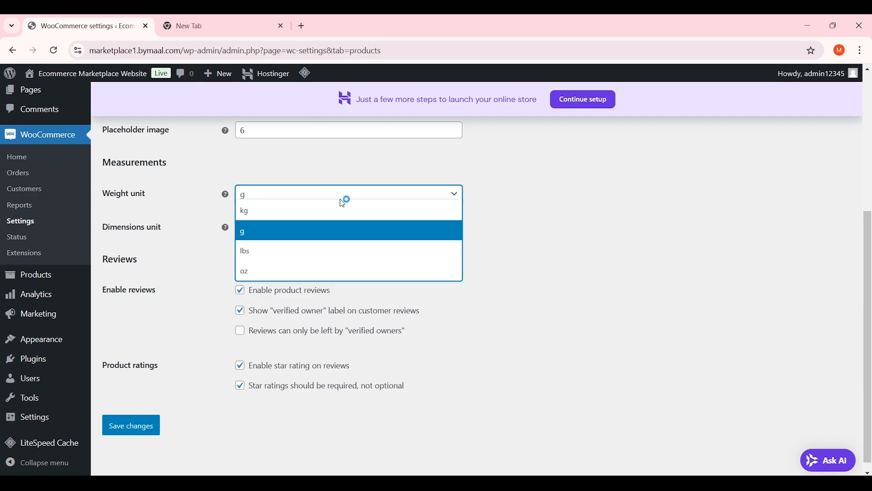
{"action": "left_click", "coordinate": [288, 235]}
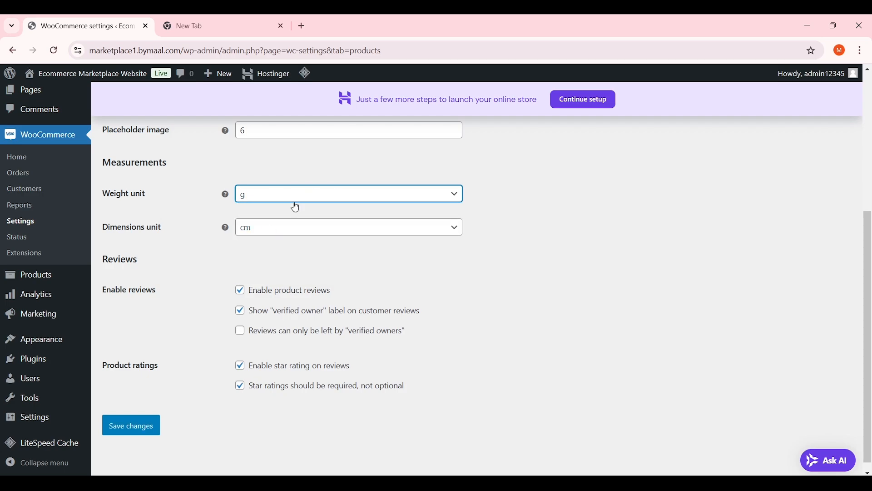
Keep cm as the dimensions unit and leave product reviews enabled
{"action": "scroll", "coordinate": [295, 207], "scroll_direction": "down", "scroll_amount": 1}
{"action": "left_click", "coordinate": [269, 218]}
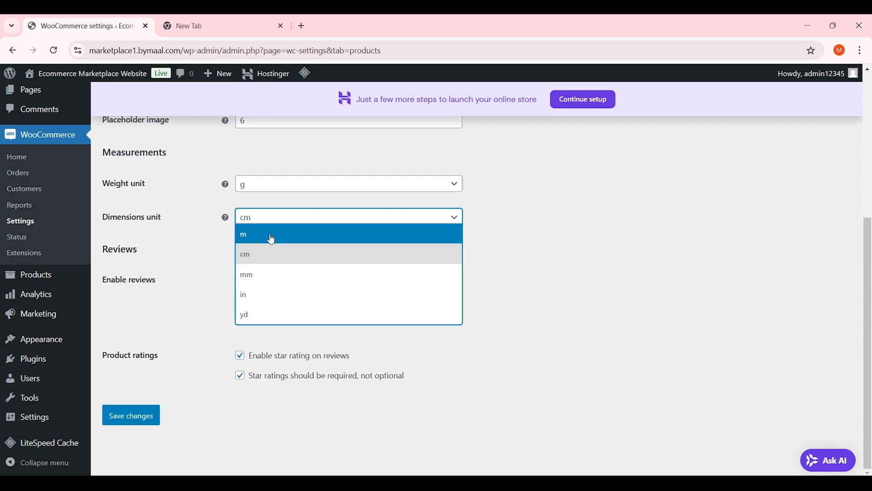
{"action": "left_click", "coordinate": [298, 256]}
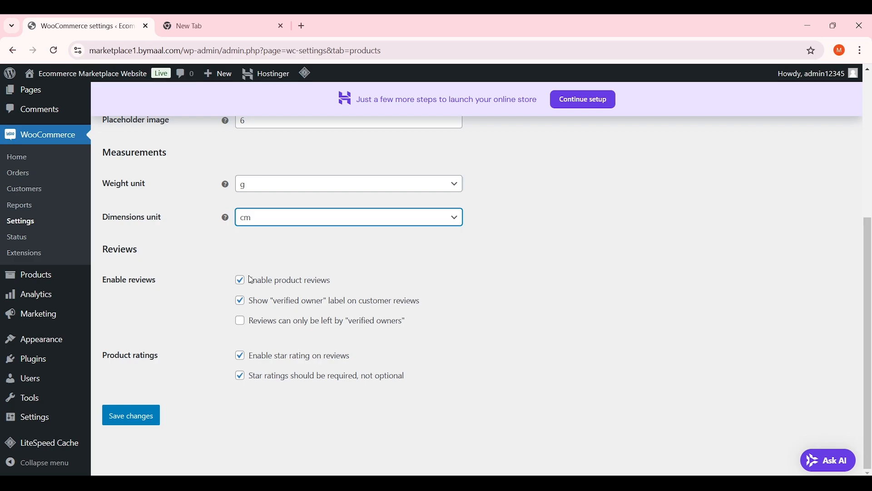
{"action": "left_click", "coordinate": [272, 282]}
{"action": "left_click", "coordinate": [282, 376]}
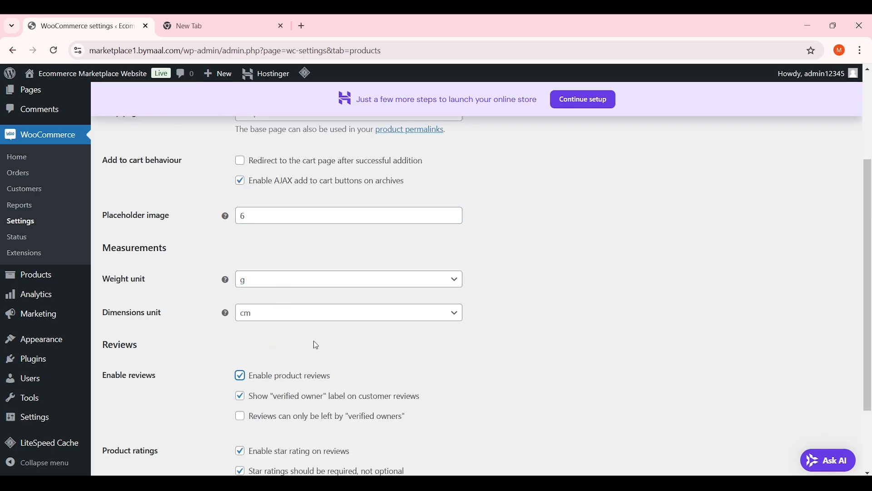
Allow reviews only from verified owners and save the Products settings
{"action": "scroll", "coordinate": [305, 327], "scroll_direction": "down", "scroll_amount": 2}
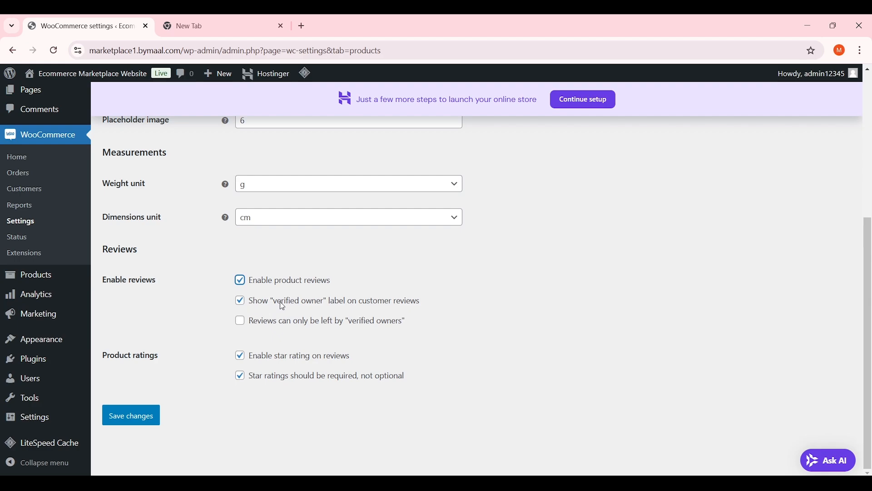
{"action": "left_click_drag", "start_coordinate": [251, 303], "coordinate": [388, 306]}
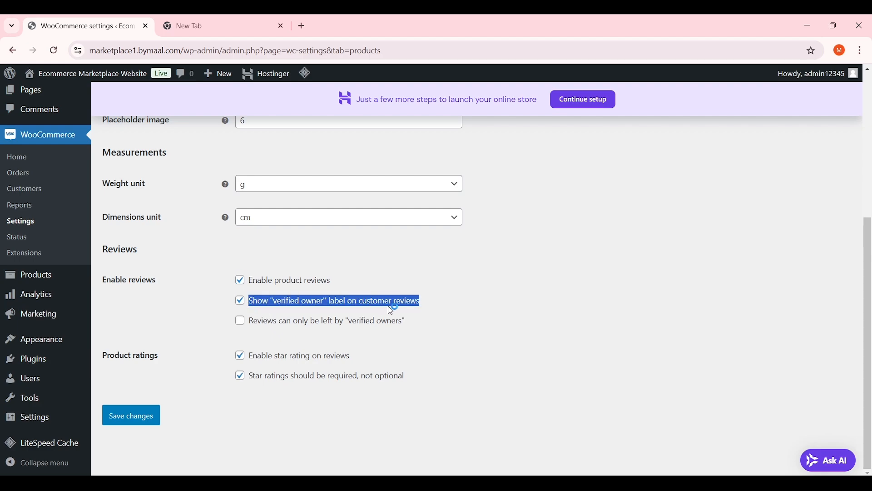
{"action": "left_click", "coordinate": [412, 306]}
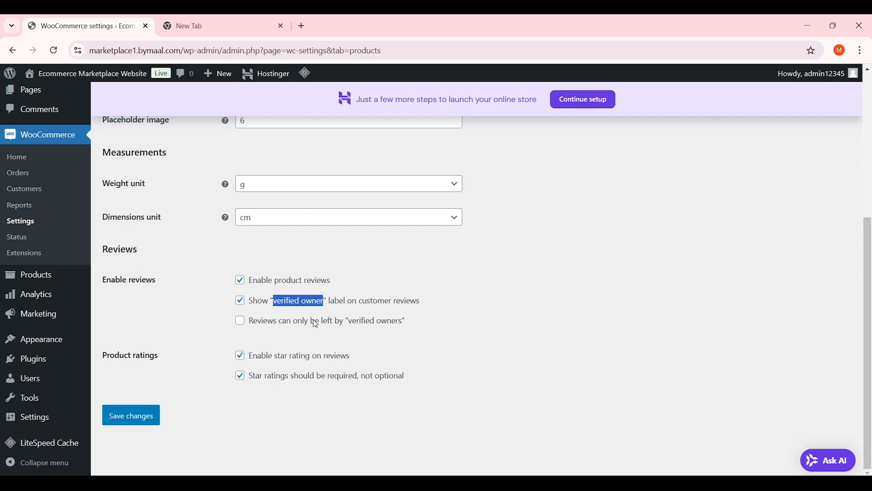
{"action": "left_click", "coordinate": [361, 323]}
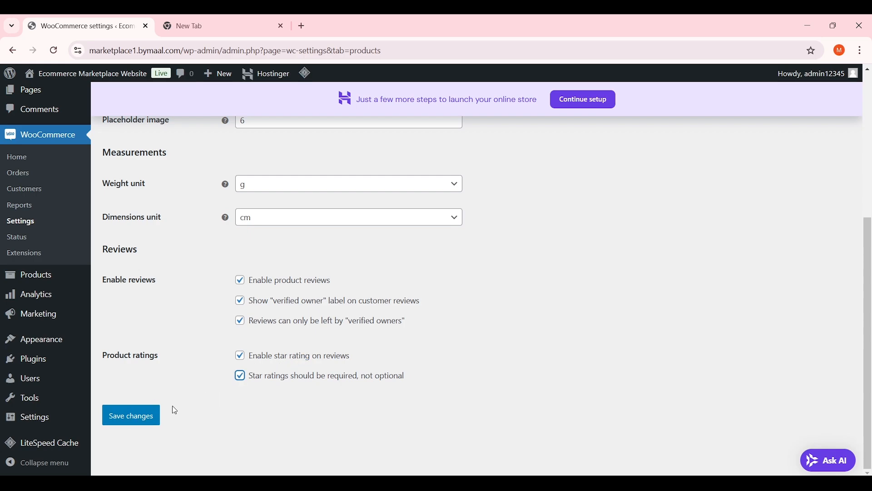
{"action": "left_click", "coordinate": [145, 422]}
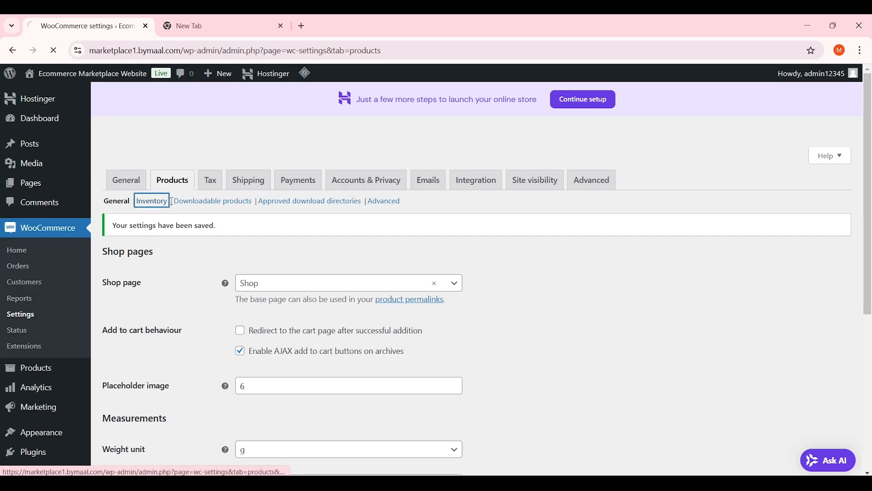
In the Inventory section, keep low stock notifications enabled
{"action": "left_click", "coordinate": [161, 202]}
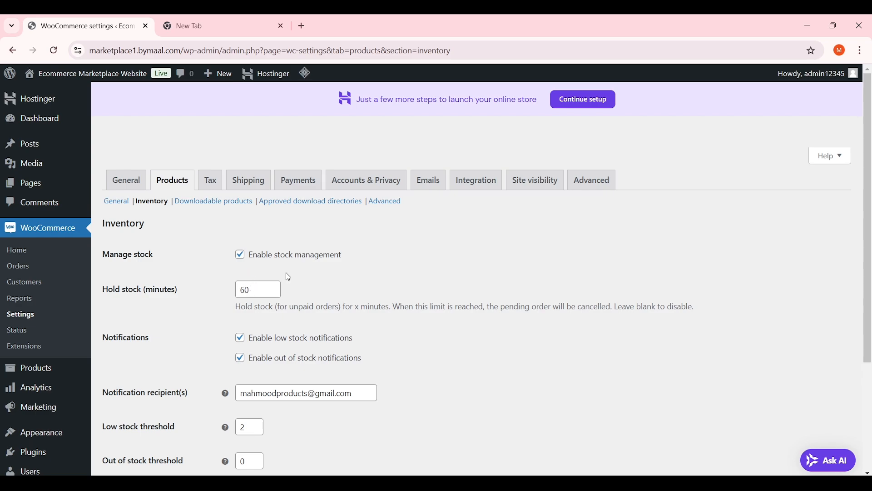
{"action": "scroll", "coordinate": [331, 266], "scroll_direction": "down", "scroll_amount": 1}
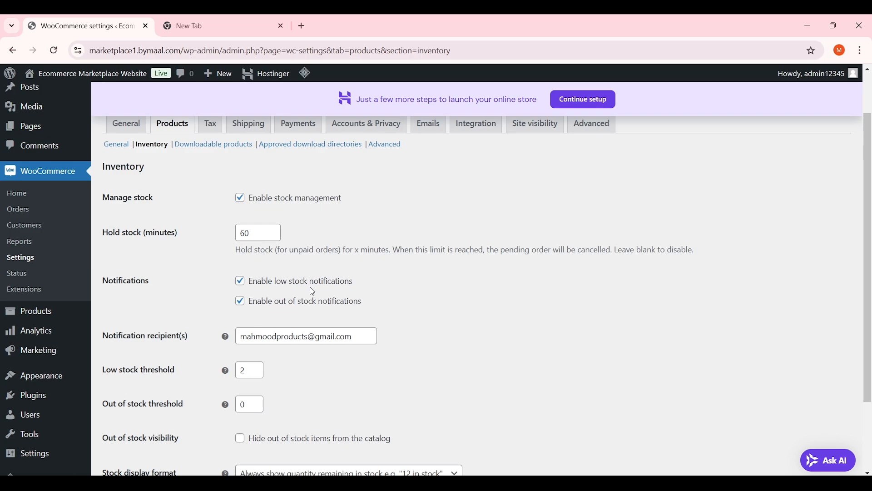
{"action": "left_click_drag", "start_coordinate": [335, 281], "coordinate": [254, 280]}
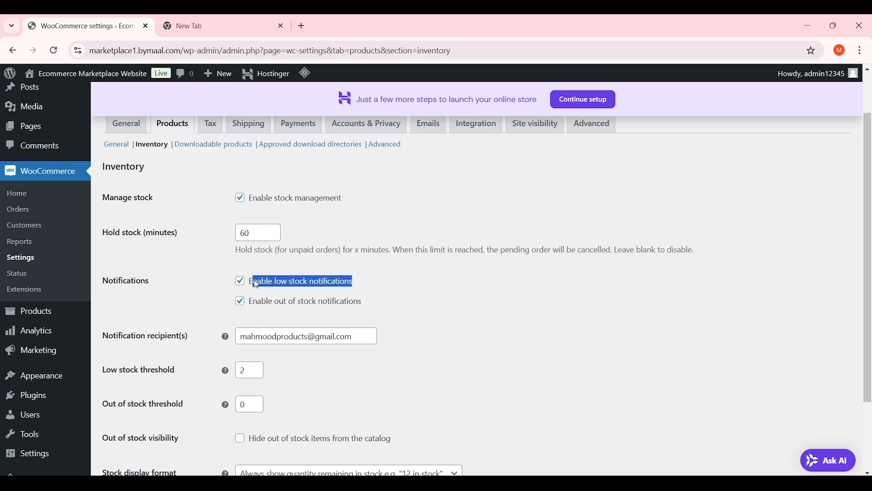
{"action": "left_click", "coordinate": [289, 280]}
{"action": "left_click", "coordinate": [291, 280]}
Check the notification recipient, low stock threshold 2 and out of stock threshold 0, then save
{"action": "scroll", "coordinate": [346, 293], "scroll_direction": "down", "scroll_amount": 2}
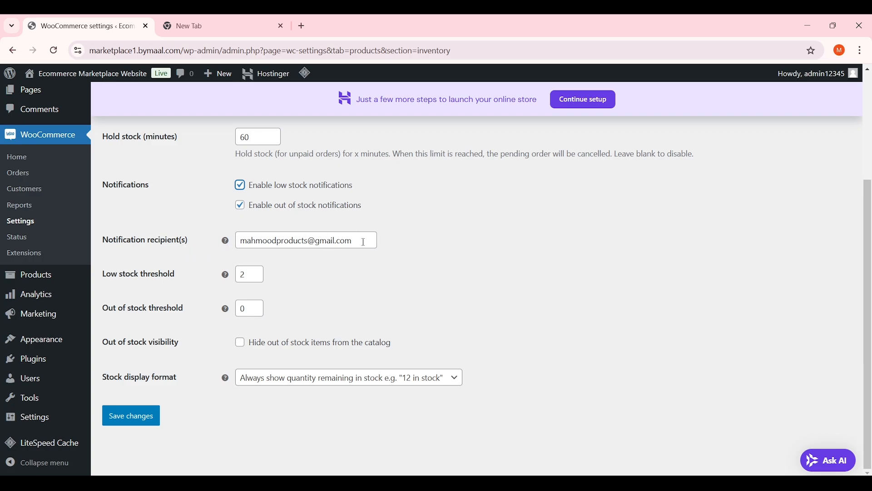
{"action": "left_click_drag", "start_coordinate": [364, 242], "coordinate": [227, 245]}
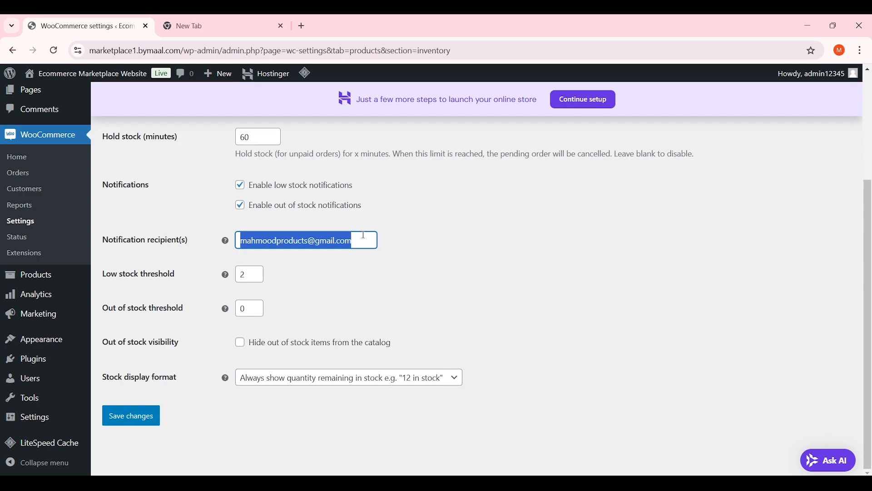
{"action": "left_click_drag", "start_coordinate": [355, 241], "coordinate": [241, 240]}
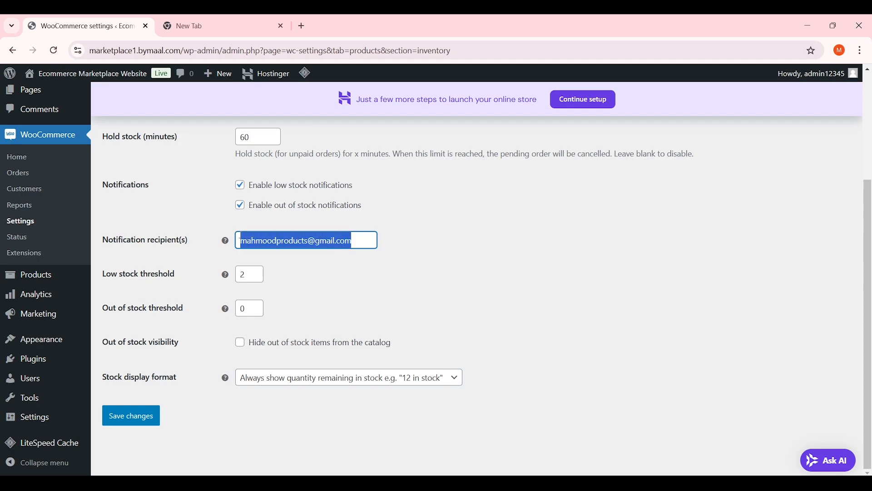
{"action": "left_click", "coordinate": [413, 249]}
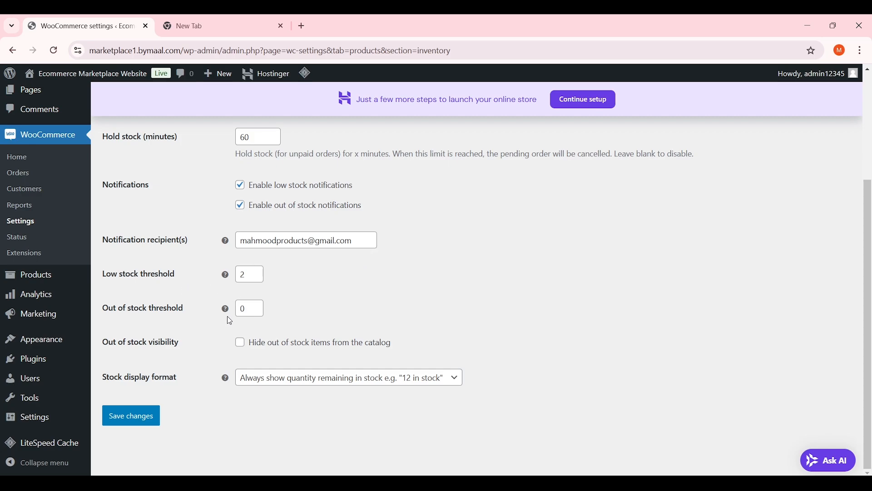
{"action": "left_click", "coordinate": [175, 275]}
{"action": "left_click_drag", "start_coordinate": [246, 273], "coordinate": [221, 279]}
{"action": "left_click_drag", "start_coordinate": [253, 310], "coordinate": [233, 310]}
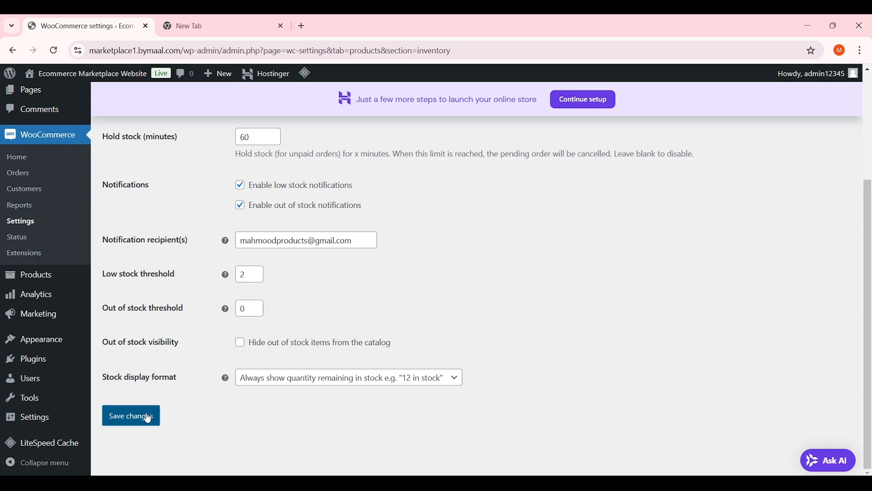
{"action": "left_click", "coordinate": [132, 415]}
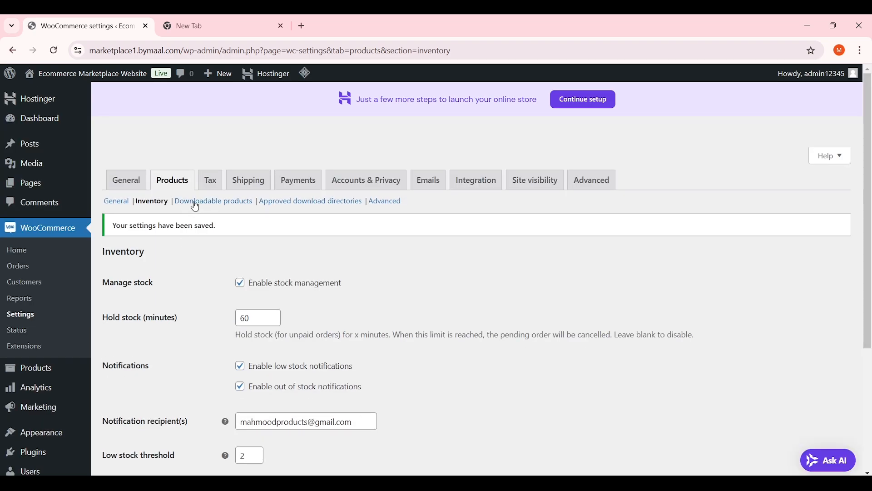
Save the Downloadable products settings with Force downloads as the method
{"action": "left_click", "coordinate": [209, 202]}
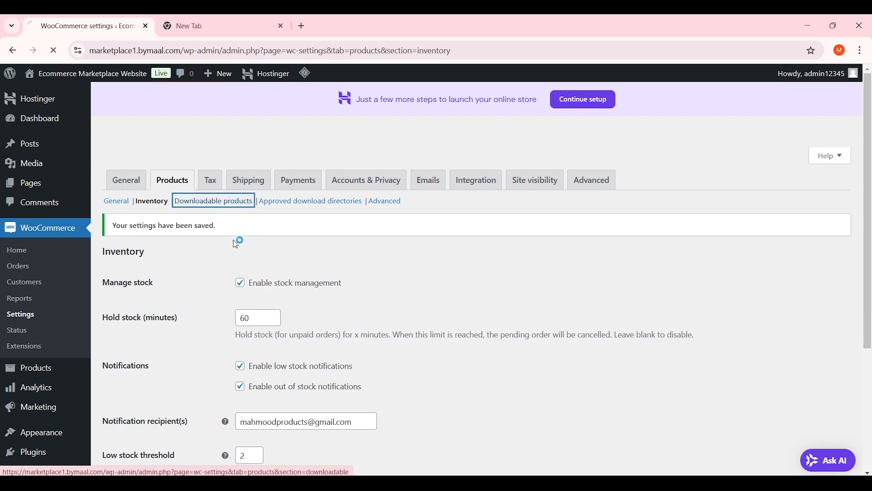
{"action": "scroll", "coordinate": [330, 248], "scroll_direction": "down", "scroll_amount": 3}
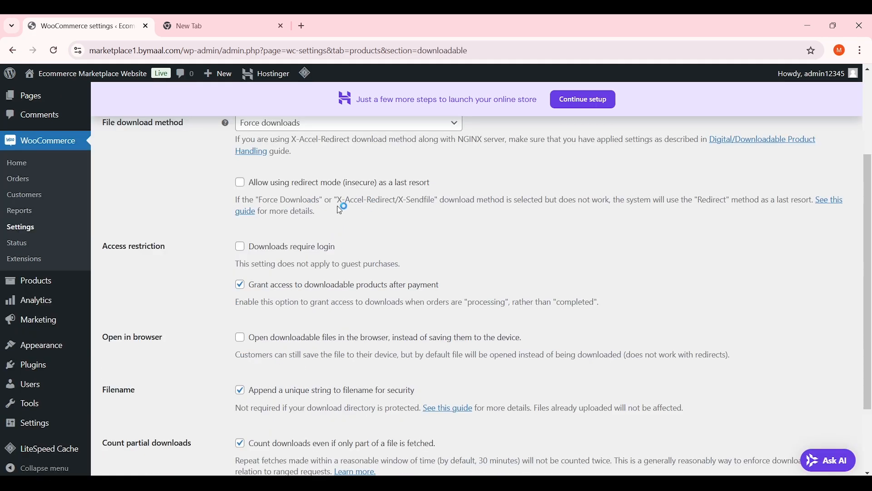
{"action": "scroll", "coordinate": [387, 200], "scroll_direction": "down", "scroll_amount": 2}
{"action": "scroll", "coordinate": [258, 323], "scroll_direction": "up", "scroll_amount": 4}
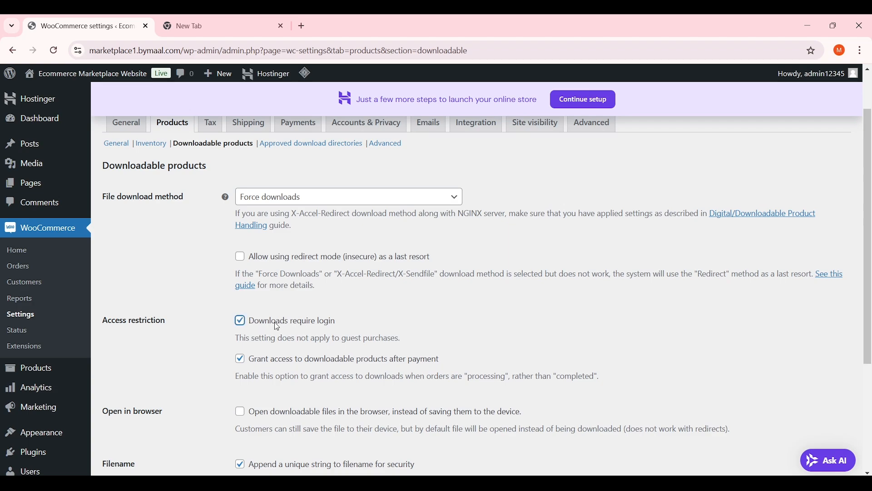
{"action": "scroll", "coordinate": [323, 306], "scroll_direction": "down", "scroll_amount": 4}
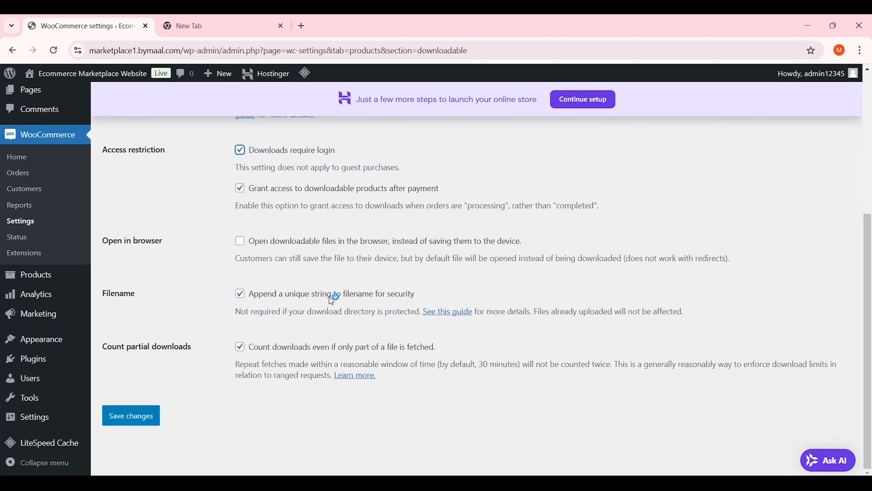
{"action": "left_click", "coordinate": [139, 418]}
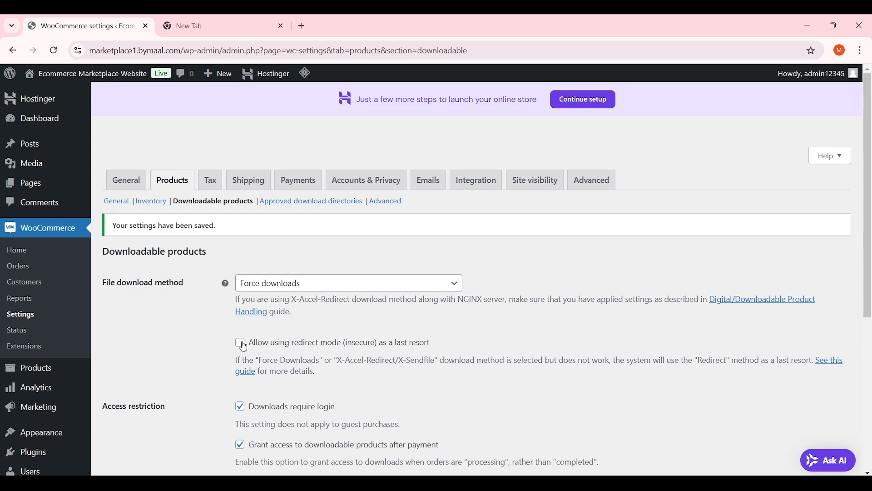
View the Approved download directories list, then the Advanced product settings
{"action": "left_click", "coordinate": [318, 205]}
{"action": "scroll", "coordinate": [359, 295], "scroll_direction": "down", "scroll_amount": 2}
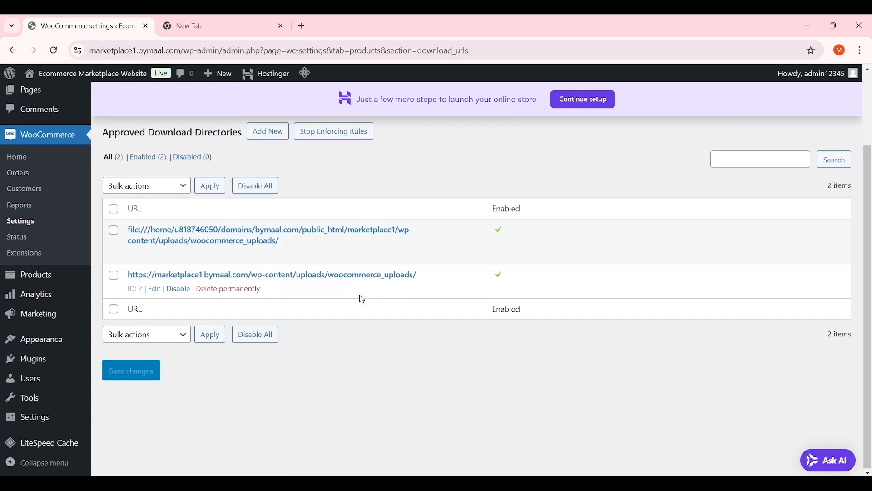
{"action": "scroll", "coordinate": [364, 277], "scroll_direction": "up", "scroll_amount": 2}
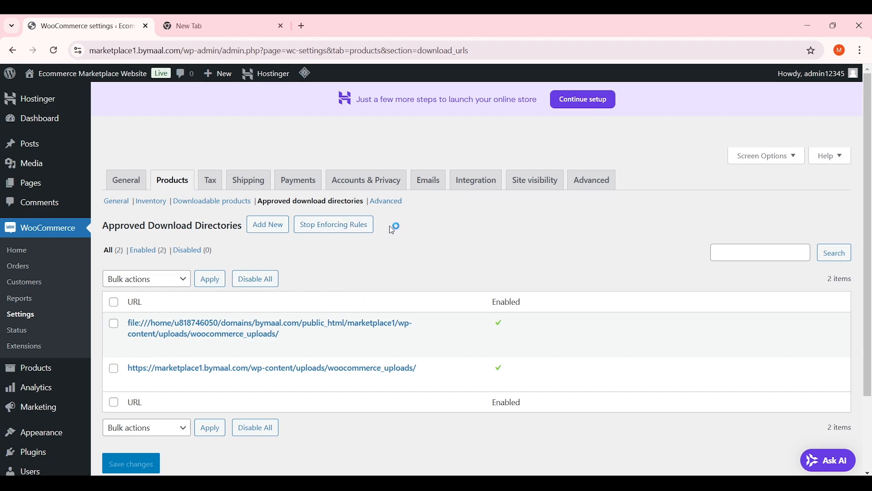
{"action": "left_click", "coordinate": [398, 205]}
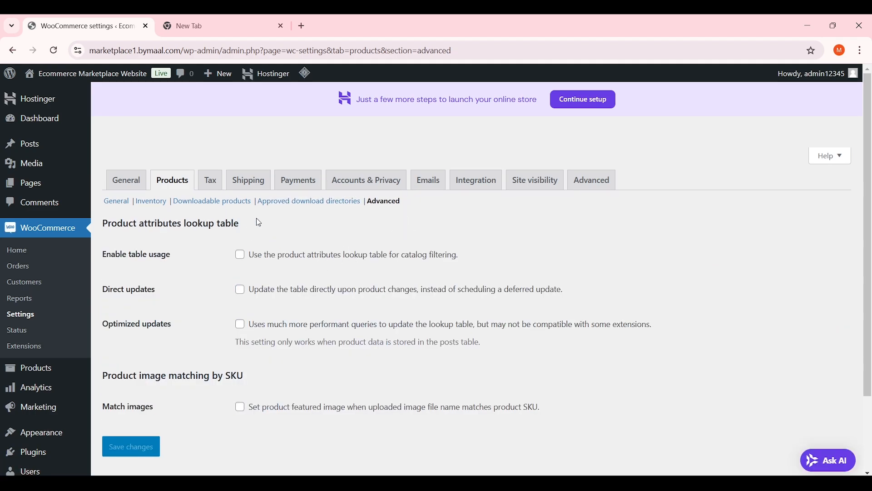
Review tax options, keeping prices exclusive of tax and customer shipping address as the tax basis
{"action": "left_click", "coordinate": [220, 187]}
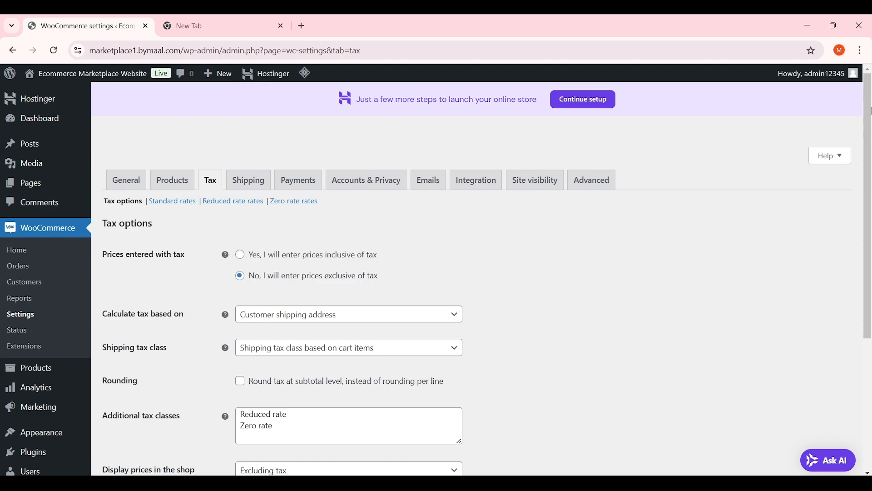
{"action": "scroll", "coordinate": [871, 104], "scroll_direction": "down", "scroll_amount": 1}
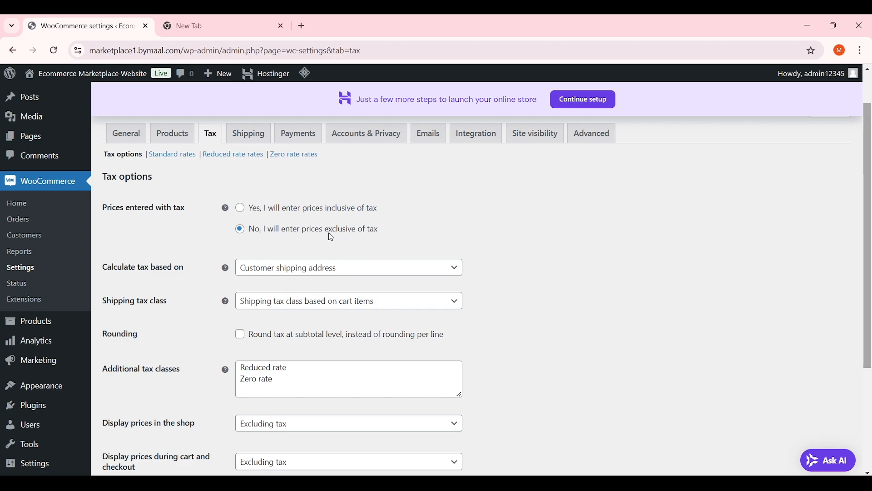
{"action": "left_click_drag", "start_coordinate": [379, 230], "coordinate": [247, 231]}
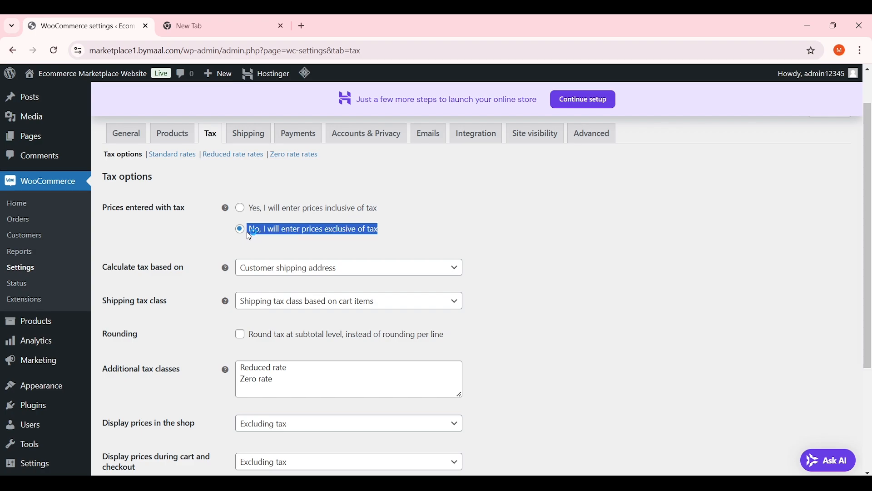
{"action": "left_click", "coordinate": [185, 228]}
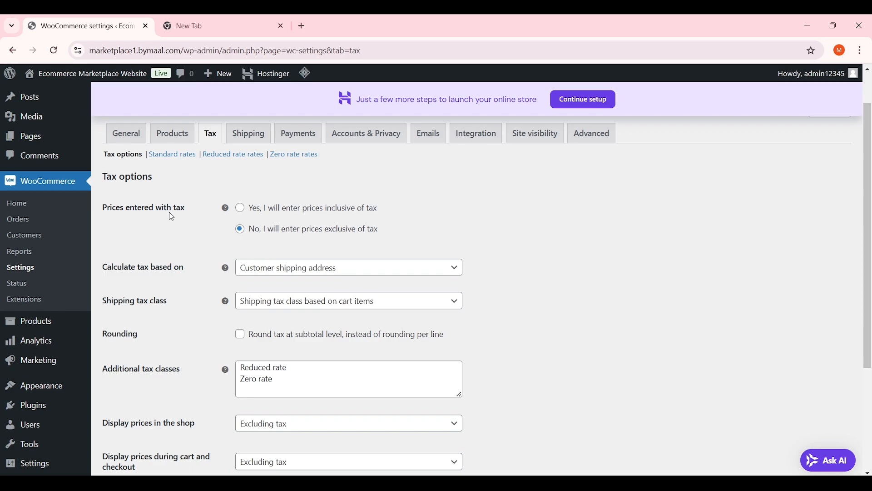
{"action": "triple_click", "coordinate": [146, 267]}
{"action": "left_click", "coordinate": [306, 268]}
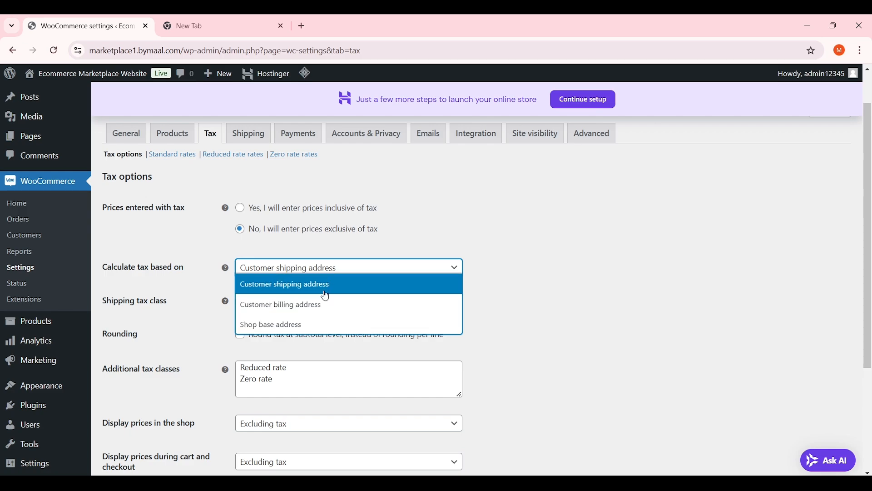
{"action": "left_click", "coordinate": [320, 285]}
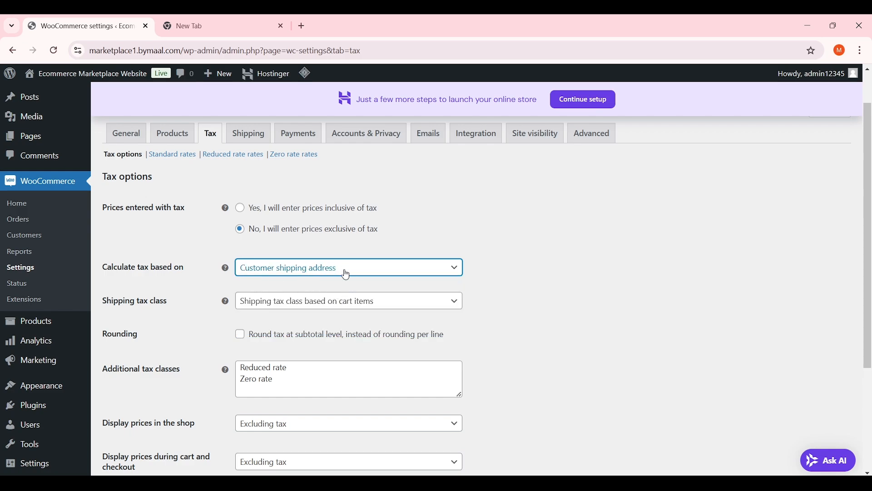
Try Standard, Reduced rate and Zero rate as the shipping tax class
{"action": "scroll", "coordinate": [233, 309], "scroll_direction": "down", "scroll_amount": 1}
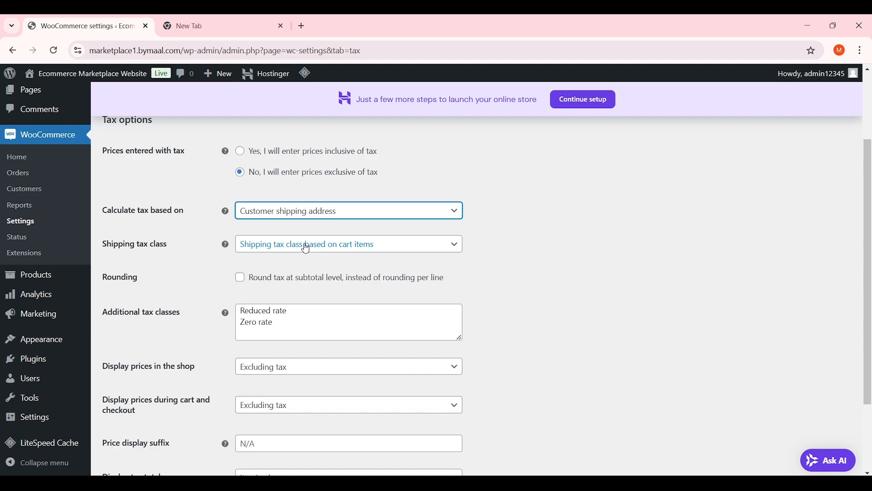
{"action": "left_click", "coordinate": [319, 247]}
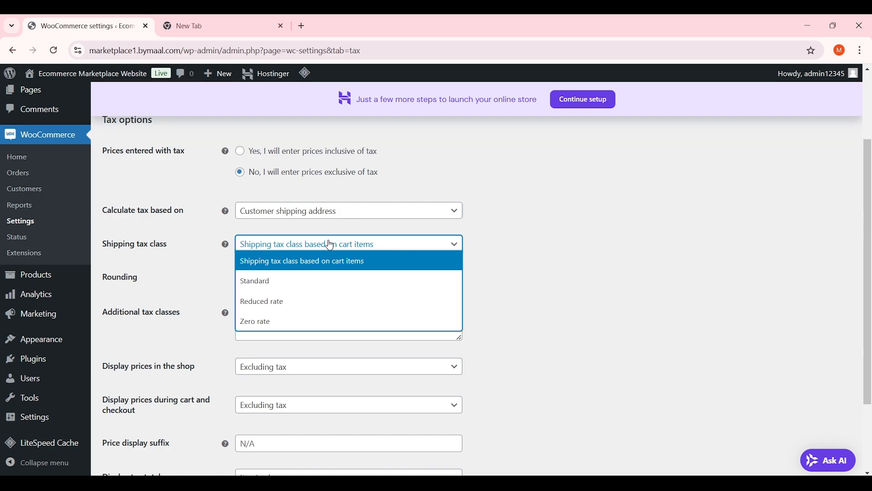
{"action": "left_click", "coordinate": [531, 250]}
{"action": "scroll", "coordinate": [481, 272], "scroll_direction": "down", "scroll_amount": 1}
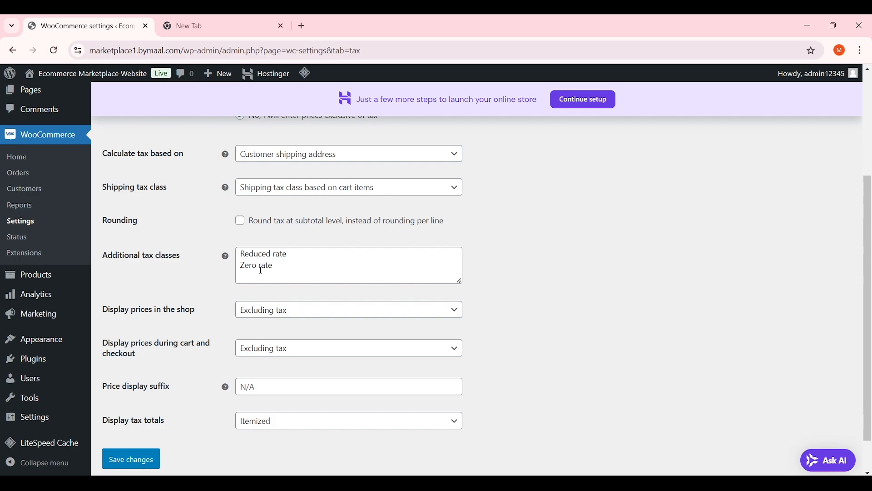
{"action": "left_click", "coordinate": [324, 191]}
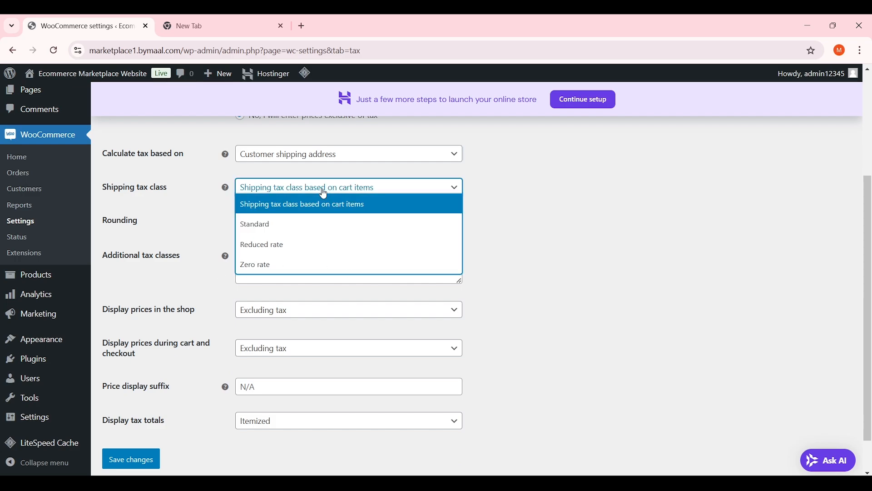
{"action": "left_click", "coordinate": [298, 225]}
{"action": "left_click", "coordinate": [318, 187]}
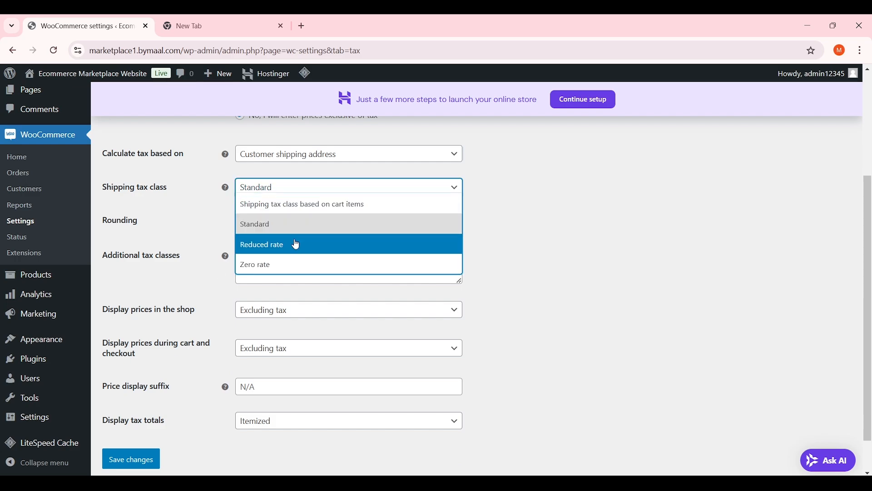
{"action": "left_click", "coordinate": [296, 244]}
{"action": "left_click", "coordinate": [325, 187]}
{"action": "left_click", "coordinate": [307, 265]}
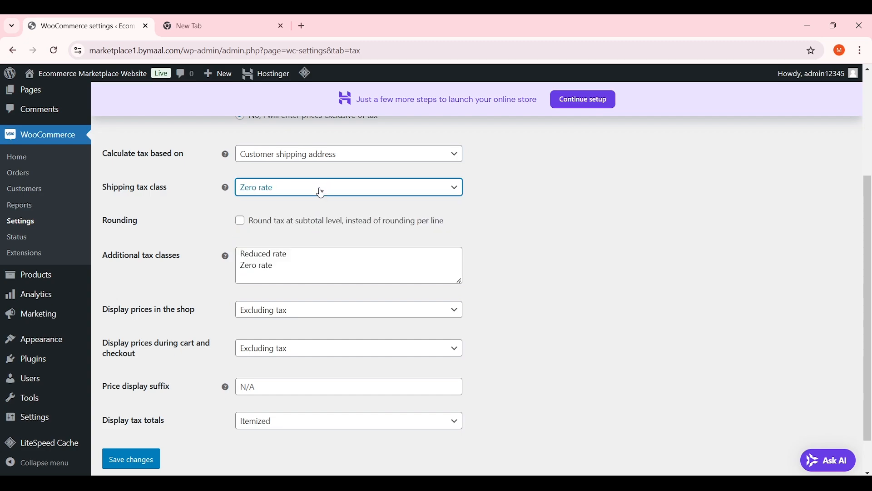
{"action": "left_click", "coordinate": [321, 192]}
{"action": "left_click", "coordinate": [314, 184]}
Reset the shipping tax class to 'based on cart items' and select the additional tax class names
{"action": "left_click_drag", "start_coordinate": [290, 267], "coordinate": [240, 252]}
{"action": "left_click", "coordinate": [321, 270]}
{"action": "left_click", "coordinate": [329, 193]}
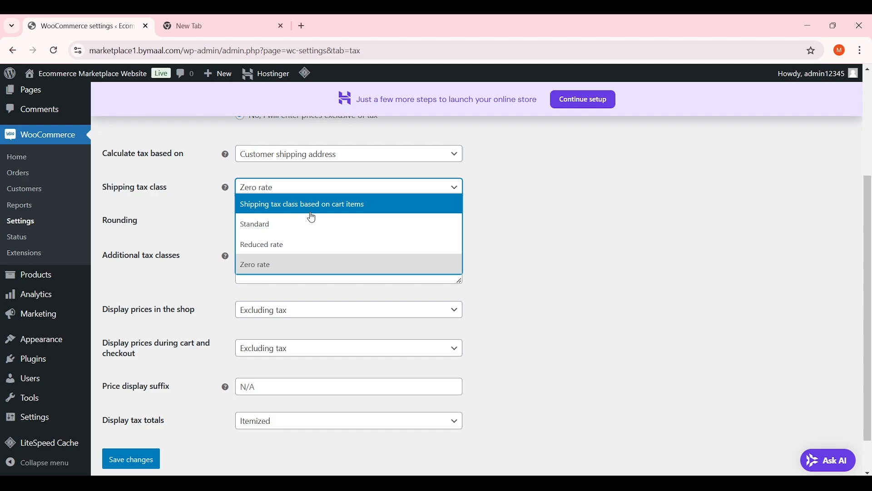
{"action": "left_click", "coordinate": [317, 201]}
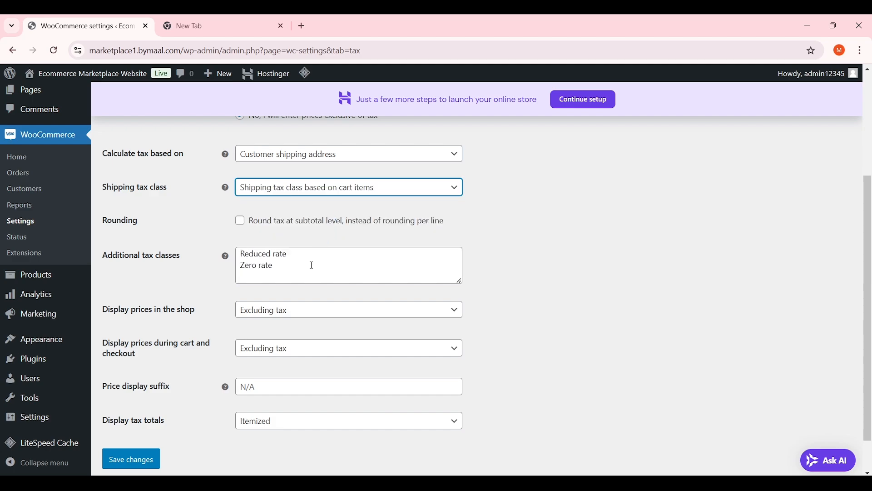
{"action": "left_click_drag", "start_coordinate": [312, 265], "coordinate": [240, 253]}
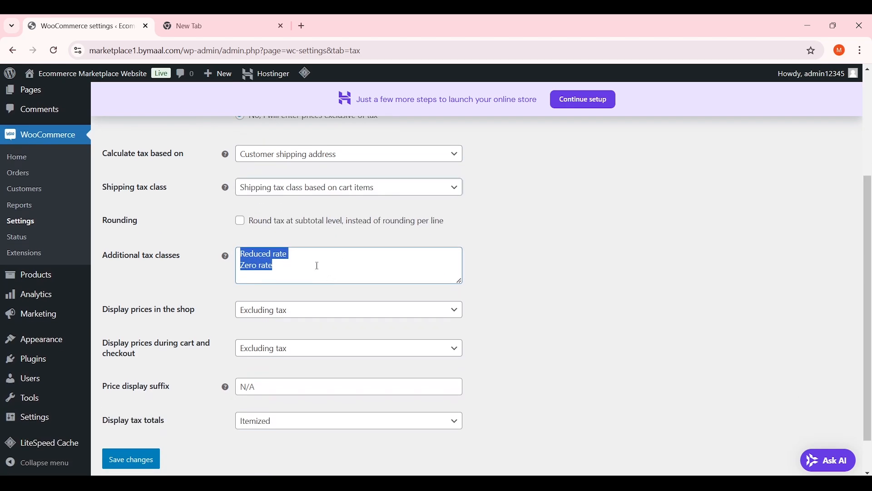
Replace the Reduced rate and Zero rate tax classes with a single 'Standard Taxes' class
{"action": "key", "text": "BackSpace"}
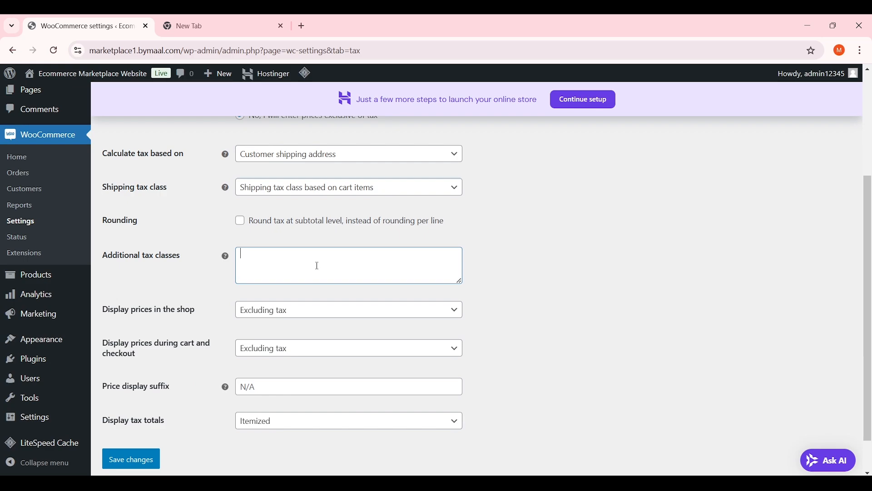
{"action": "type", "text": "Standard Taxes"}
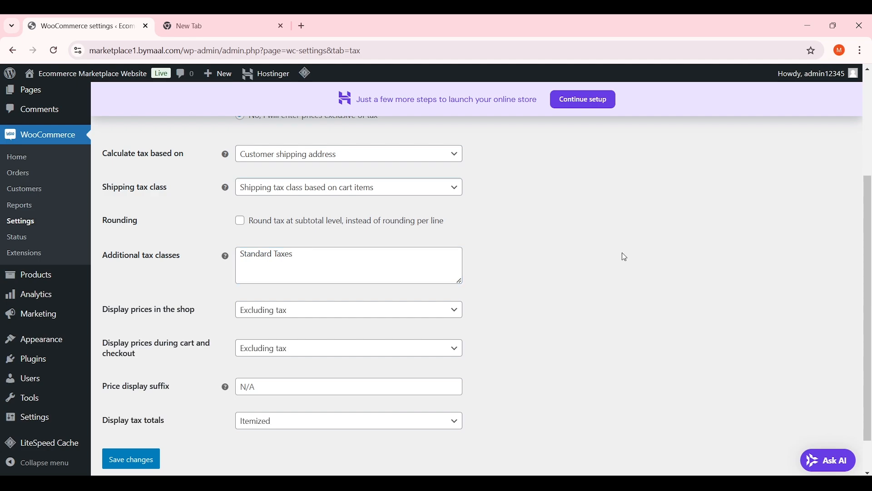
{"action": "scroll", "coordinate": [129, 306], "scroll_direction": "down", "scroll_amount": 1}
Show cart and checkout prices 'Including tax' and save the tax options
{"action": "triple_click", "coordinate": [116, 301]}
{"action": "left_click", "coordinate": [116, 300]}
{"action": "left_click", "coordinate": [261, 305]}
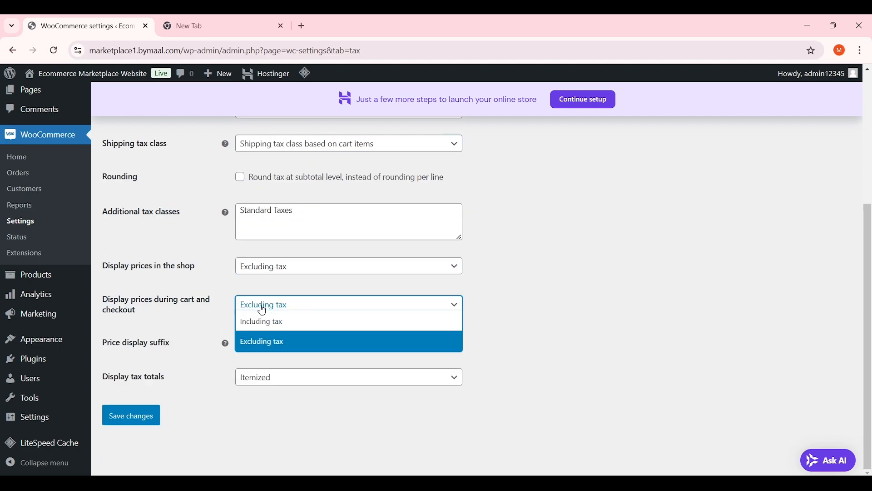
{"action": "left_click", "coordinate": [277, 320]}
{"action": "scroll", "coordinate": [209, 324], "scroll_direction": "down", "scroll_amount": 1}
{"action": "scroll", "coordinate": [210, 327], "scroll_direction": "down", "scroll_amount": 2}
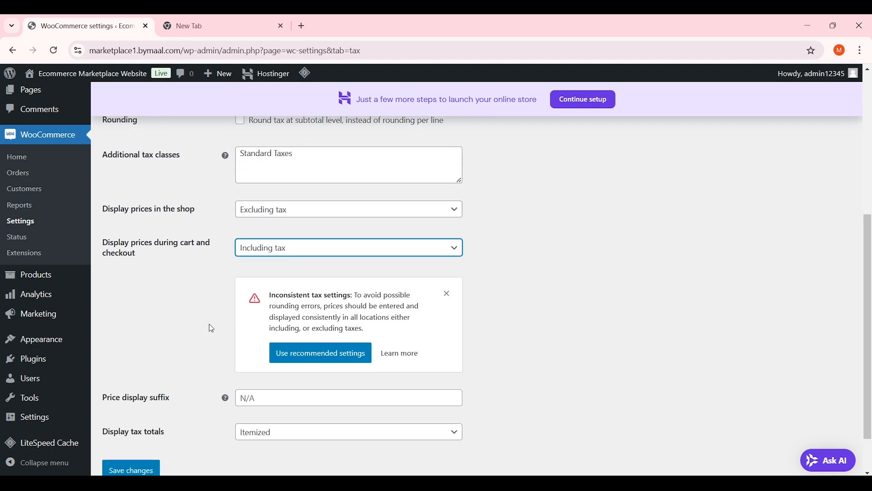
{"action": "left_click", "coordinate": [133, 416]}
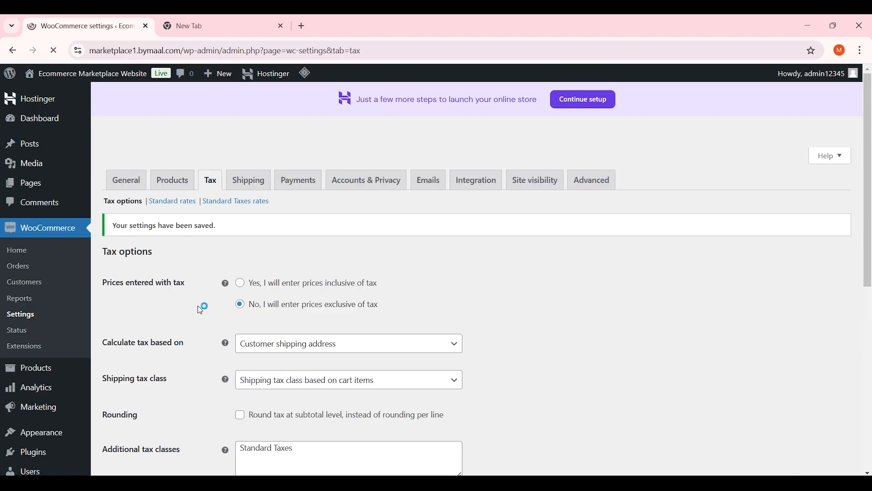
{"action": "scroll", "coordinate": [213, 284], "scroll_direction": "down", "scroll_amount": 4}
{"action": "left_click_drag", "start_coordinate": [309, 282], "coordinate": [218, 278]}
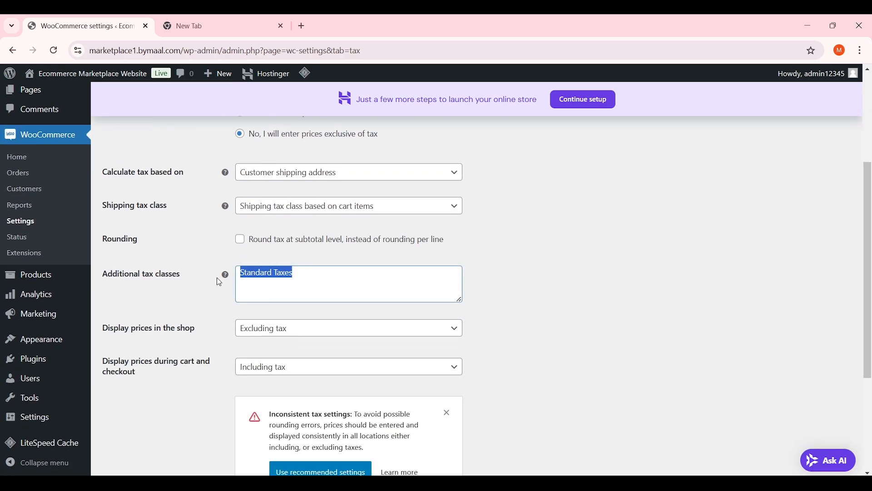
{"action": "scroll", "coordinate": [205, 281], "scroll_direction": "up", "scroll_amount": 1}
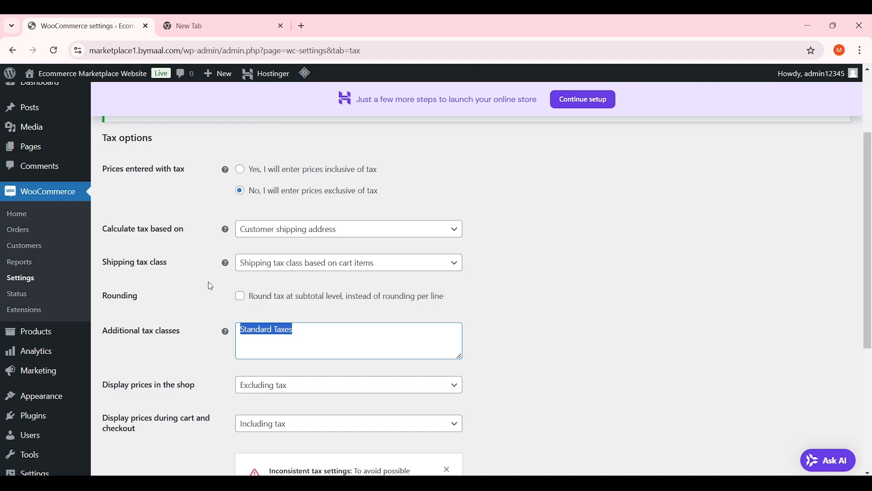
{"action": "left_click_drag", "start_coordinate": [302, 333], "coordinate": [248, 334]}
{"action": "scroll", "coordinate": [175, 287], "scroll_direction": "up", "scroll_amount": 2}
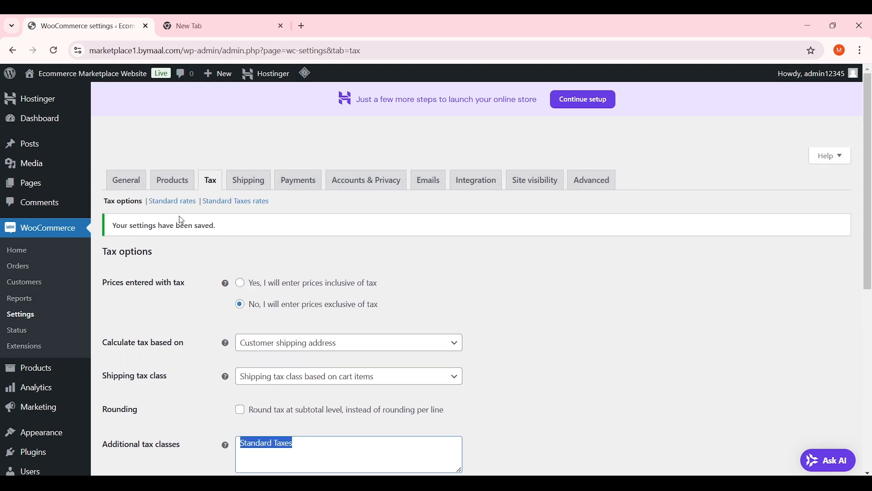
Insert a new Standard Taxes rate row with country US and state NY
{"action": "left_click", "coordinate": [233, 203]}
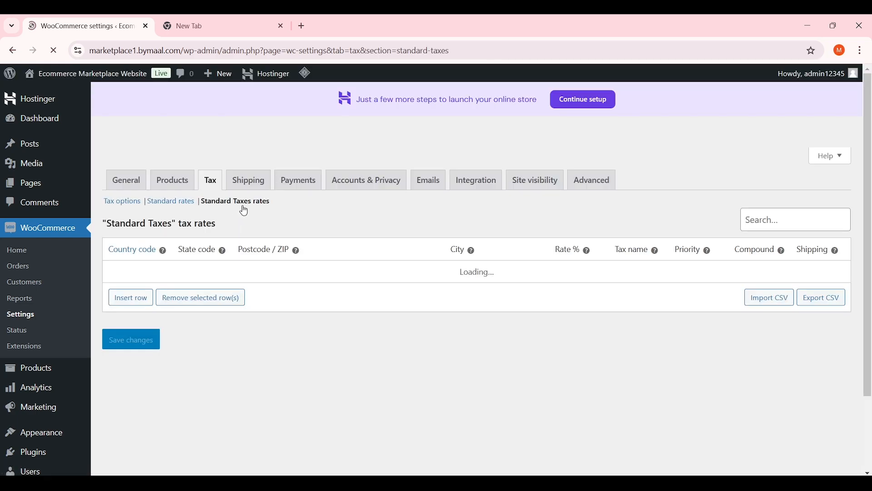
{"action": "left_click", "coordinate": [140, 301]}
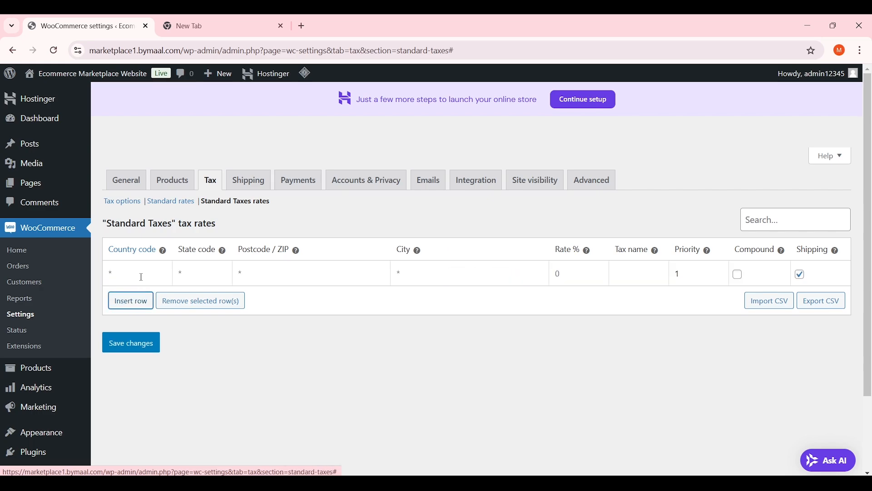
{"action": "left_click", "coordinate": [119, 273]}
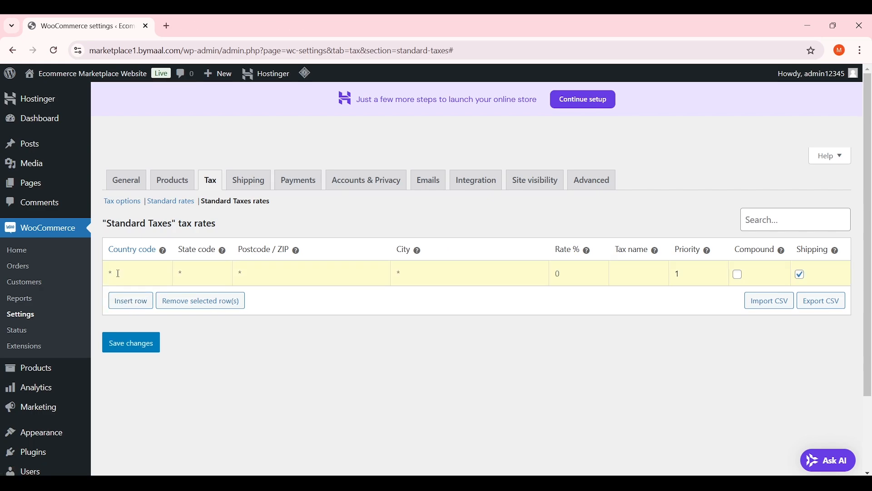
{"action": "type", "text": "US"}
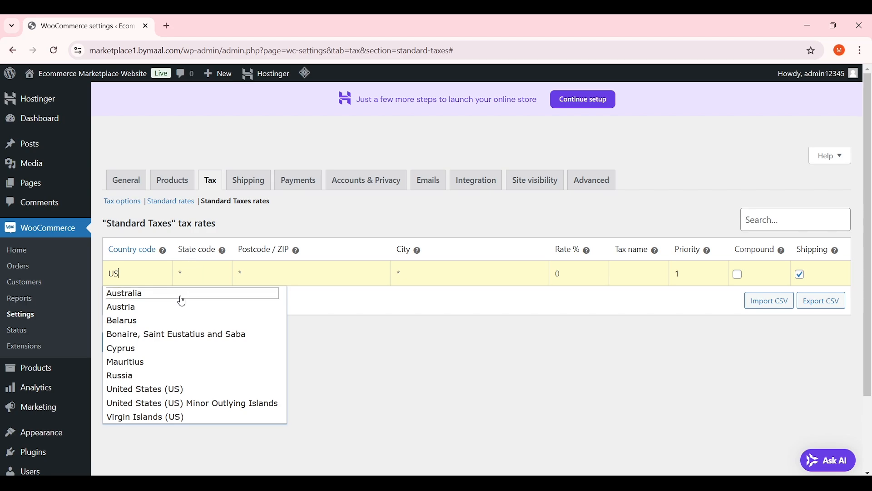
{"action": "key", "text": "Down"}
{"action": "left_click", "coordinate": [192, 271]}
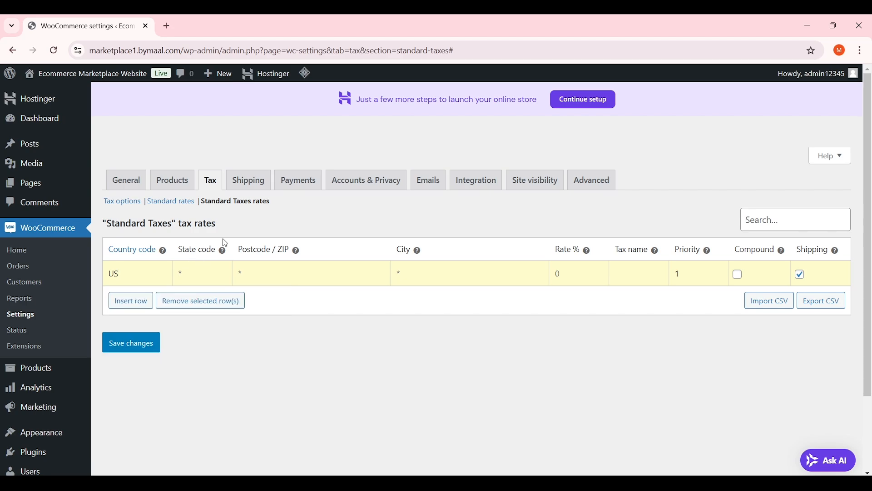
{"action": "type", "text": "NY"}
Set the US/NY row's city field to * so it covers all cities
{"action": "type", "text": "Ne"}
{"action": "type", "text": "w york"}
{"action": "mouse_move", "coordinate": [419, 251]}
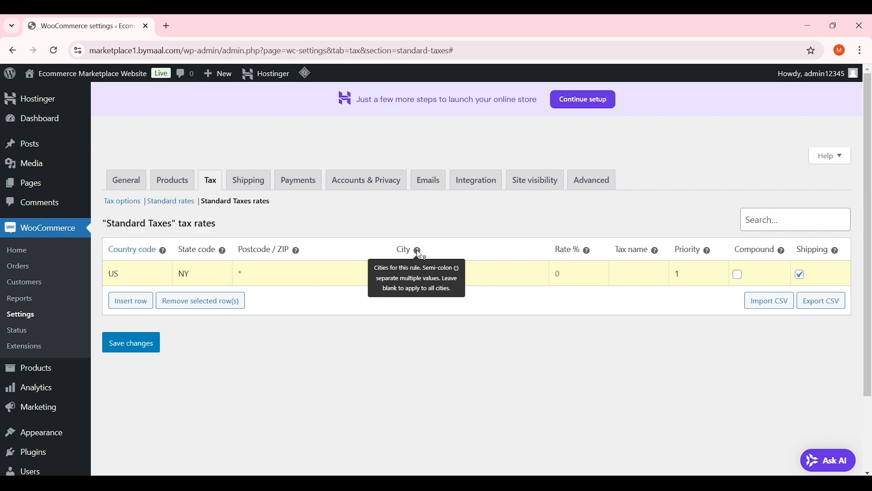
{"action": "scroll", "coordinate": [416, 250], "scroll_direction": "up", "scroll_amount": 5}
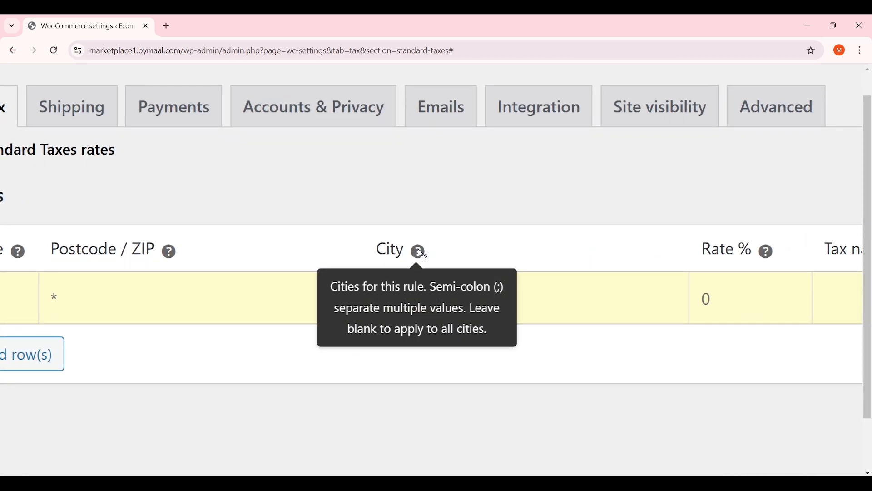
{"action": "type", "text": ";"}
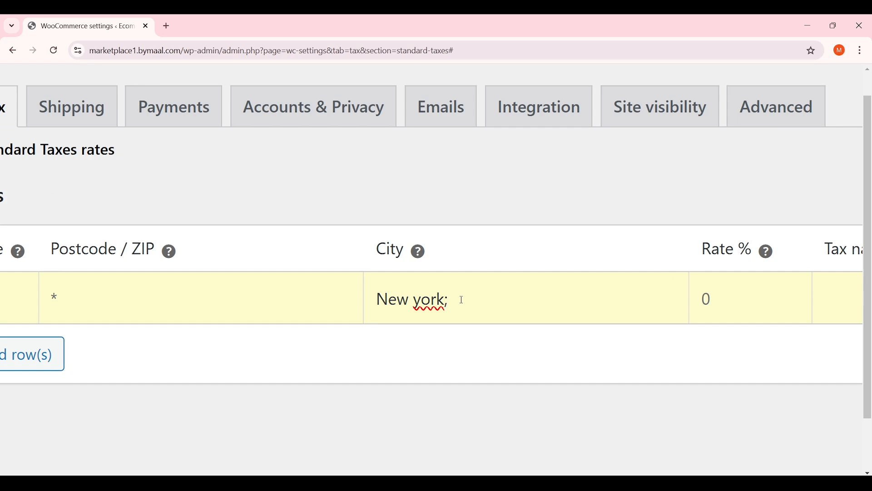
{"action": "key", "text": "BackSpace"}
{"action": "key", "text": "BackSpace"}
{"action": "key", "text": "BackSpace"}
{"action": "key", "text": "BackSpace"}
{"action": "key", "text": "BackSpace"}
{"action": "key", "text": "BackSpace"}
{"action": "key", "text": "BackSpace"}
{"action": "key", "text": "BackSpace"}
{"action": "key", "text": "BackSpace"}
{"action": "type", "text": "*"}
{"action": "scroll", "coordinate": [463, 301], "scroll_direction": "down", "scroll_amount": 5}
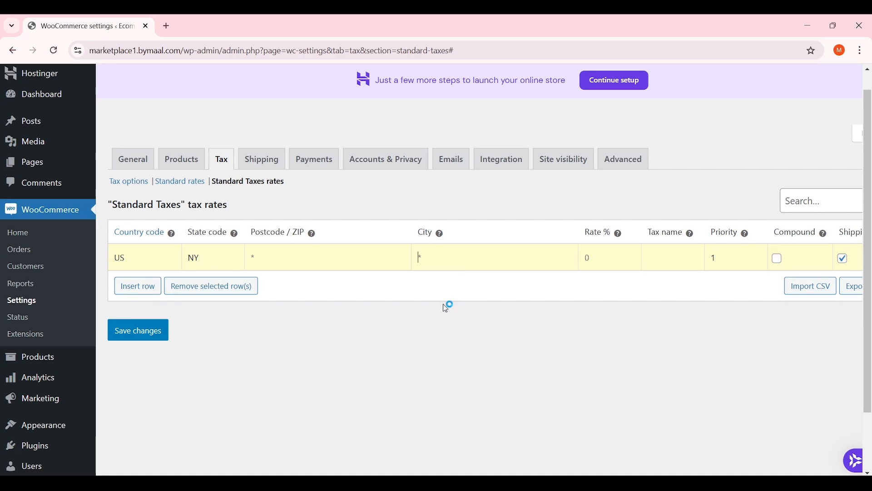
{"action": "scroll", "coordinate": [443, 304], "scroll_direction": "up", "scroll_amount": 1}
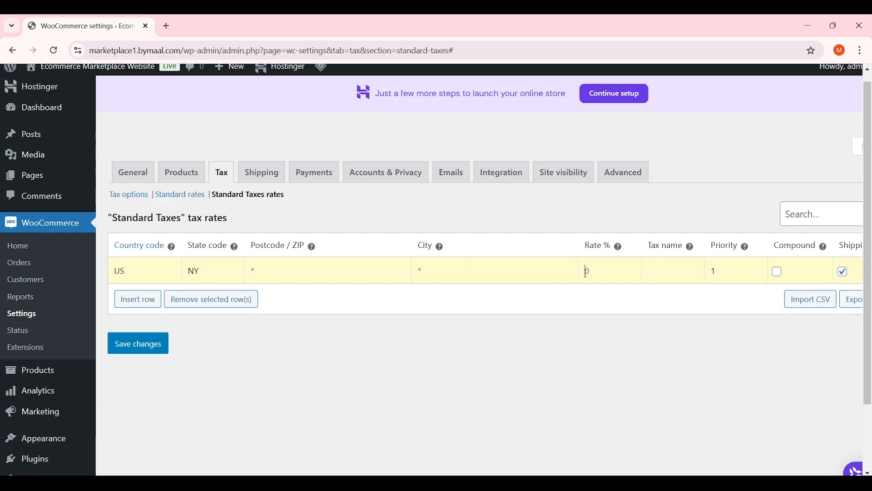
Give the US/NY row a 2% rate and the tax name 'Govt. Standard Taxing System'
{"action": "mouse_move", "coordinate": [620, 251]}
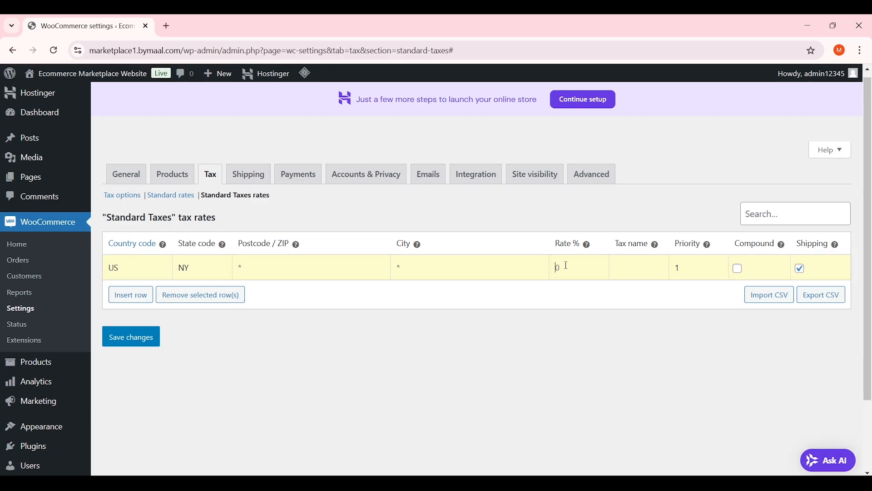
{"action": "type", "text": "2"}
{"action": "left_click", "coordinate": [635, 274]}
{"action": "type", "text": "Govt. Standard"}
{"action": "type", "text": " Tax"}
{"action": "type", "text": "ing System"}
{"action": "triple_click", "coordinate": [654, 263]}
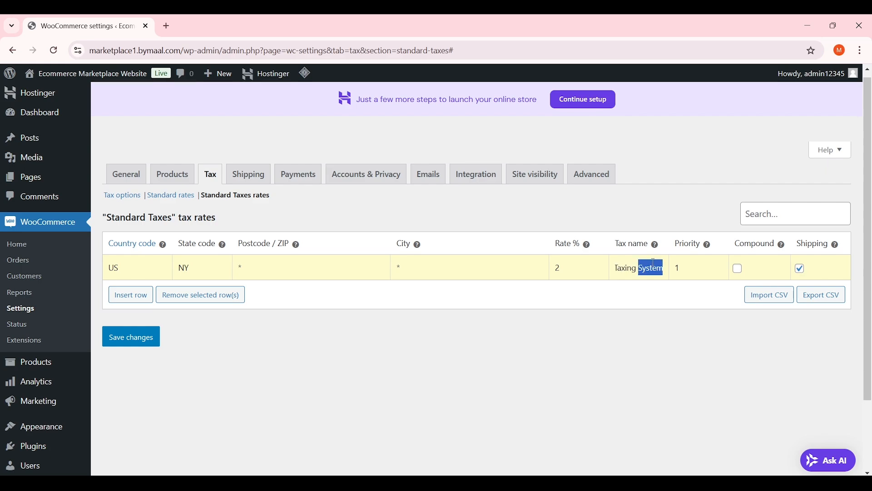
{"action": "left_click", "coordinate": [658, 321]}
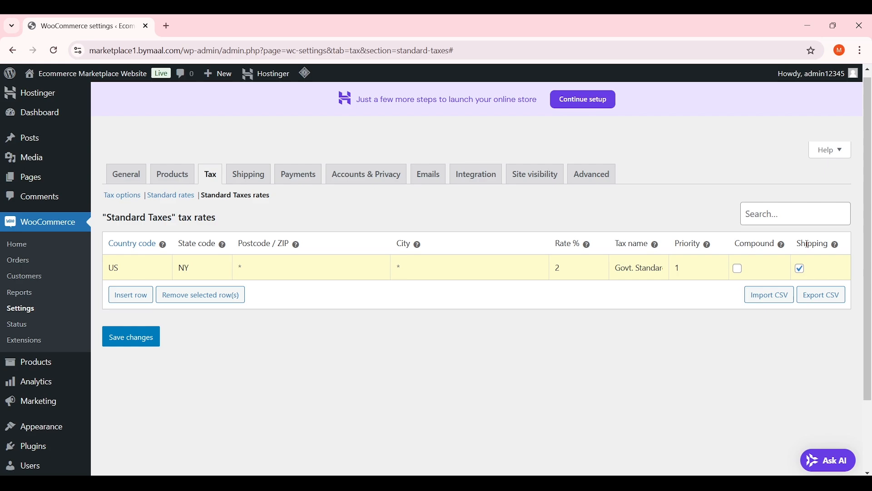
{"action": "mouse_move", "coordinate": [839, 247]}
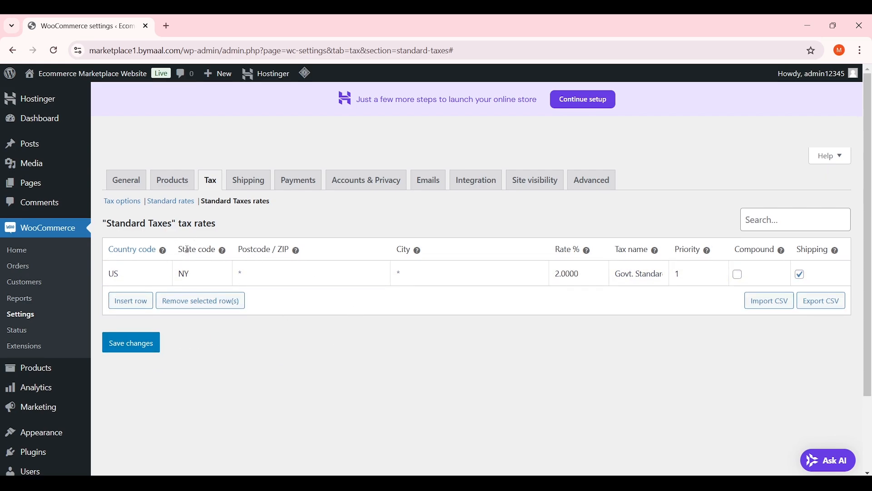
{"action": "mouse_move", "coordinate": [223, 253]}
{"action": "left_click", "coordinate": [197, 269]}
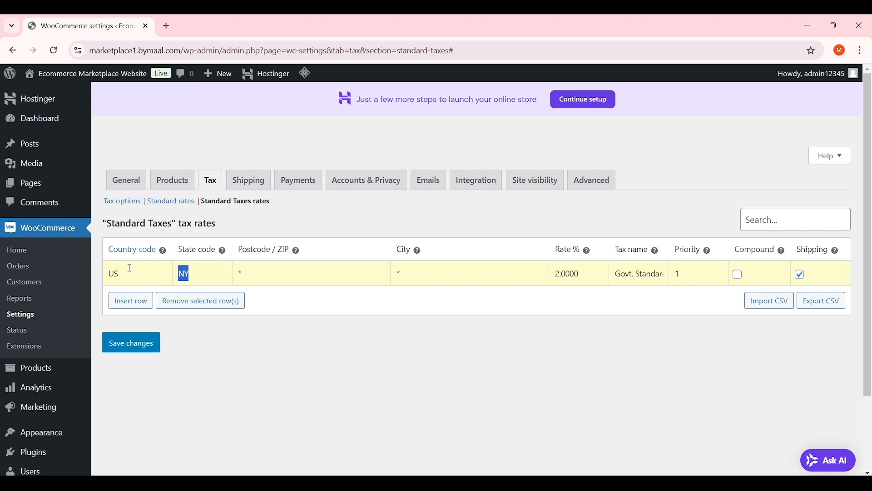
{"action": "left_click", "coordinate": [134, 282]}
Add a United Kingdom (GB) rate row at 5.0000% named 'UK Standard Tax'
{"action": "left_click", "coordinate": [130, 302]}
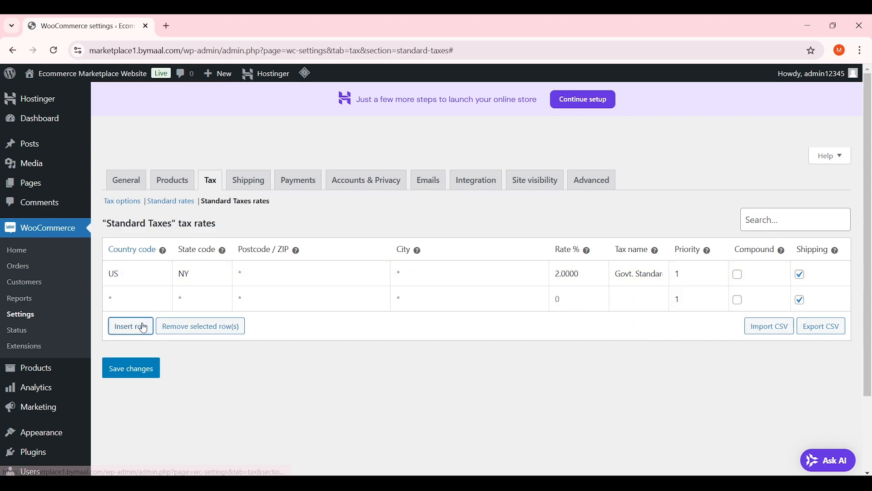
{"action": "left_click", "coordinate": [118, 298]}
{"action": "type", "text": "UK"}
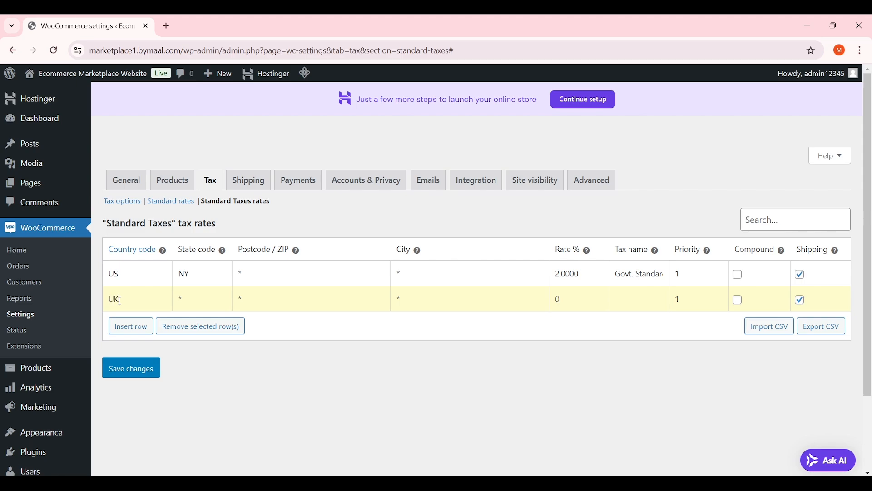
{"action": "key", "text": "Down"}
{"action": "key", "text": "Down"}
{"action": "key", "text": "Tab"}
{"action": "type", "text": "5.0000"}
{"action": "left_click", "coordinate": [638, 303]}
{"action": "type", "text": "U"}
{"action": "key", "text": "BackSpace"}
{"action": "type", "text": "UK Standard"}
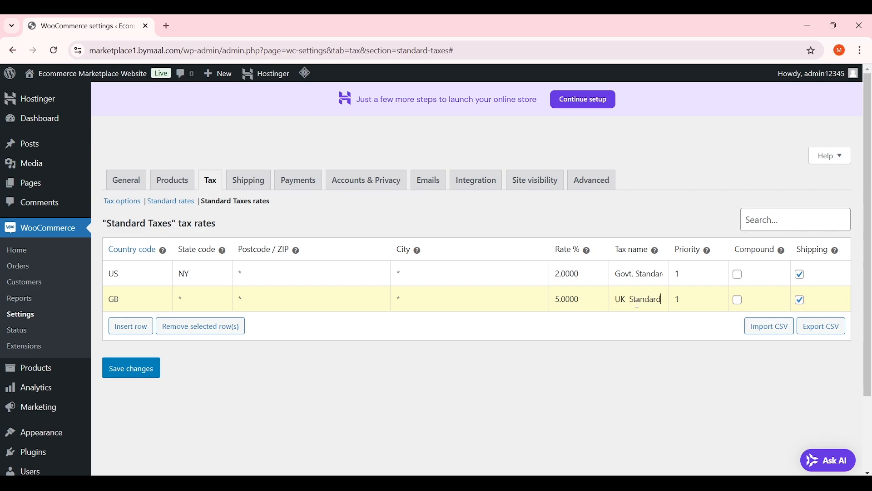
{"action": "type", "text": " Tax"}
Add a PK / PB rate row at 10.000% and save the Standard Taxes table
{"action": "left_click", "coordinate": [137, 326]}
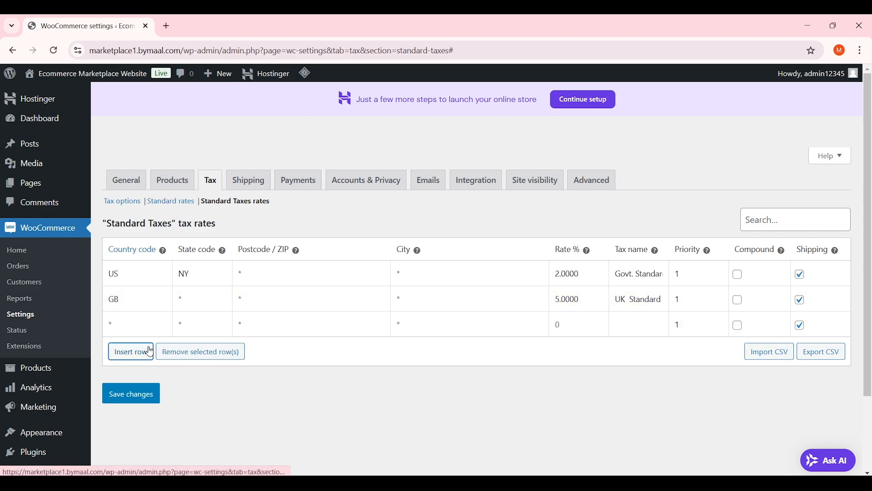
{"action": "left_click", "coordinate": [130, 326]}
{"action": "type", "text": "PK"}
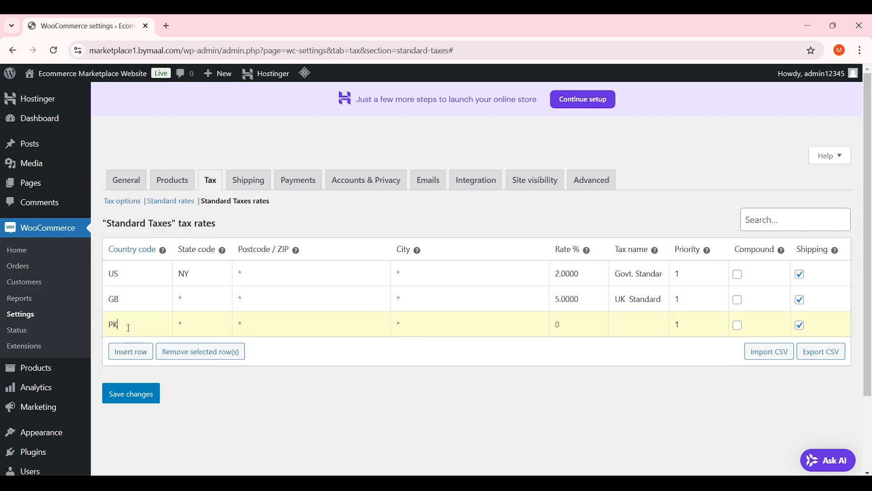
{"action": "left_click", "coordinate": [176, 318]}
{"action": "type", "text": "PB"}
{"action": "type", "text": "10.000"}
{"action": "left_click", "coordinate": [136, 402]}
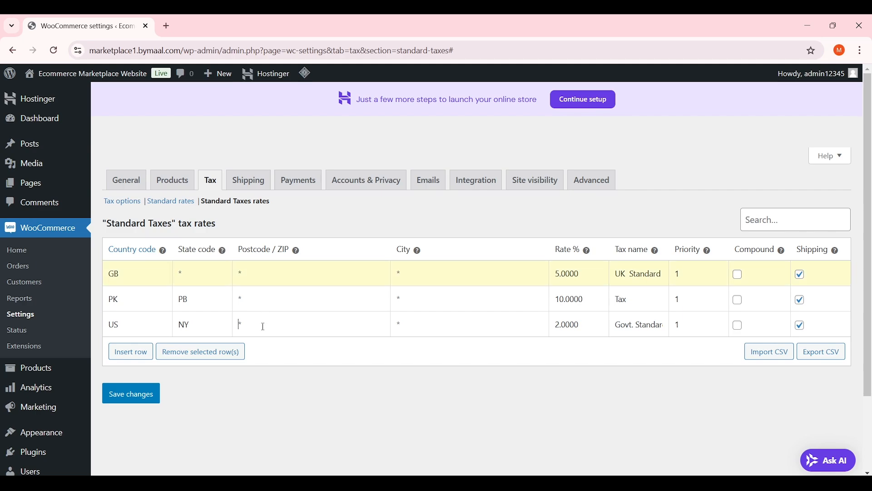
{"action": "left_click", "coordinate": [432, 277]}
{"action": "mouse_move", "coordinate": [712, 251]}
{"action": "left_click", "coordinate": [732, 300]}
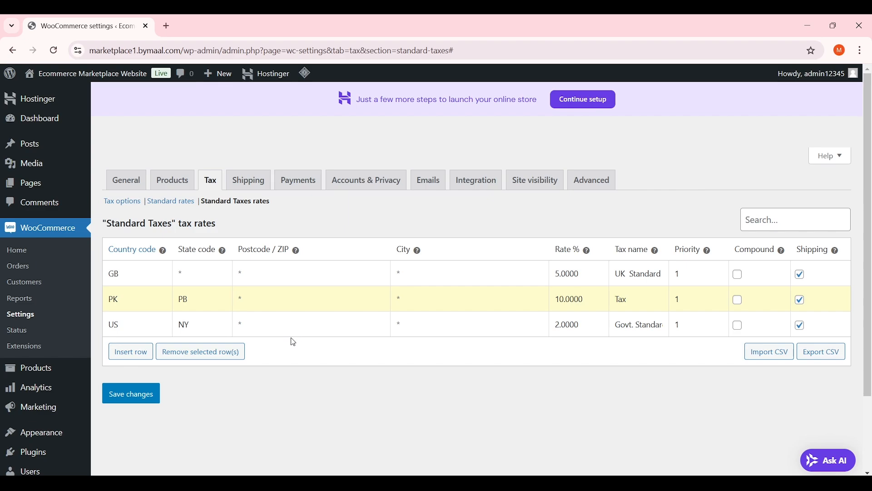
Save the GB, PK and US standard tax rates and go to the Shipping settings
{"action": "left_click", "coordinate": [118, 390]}
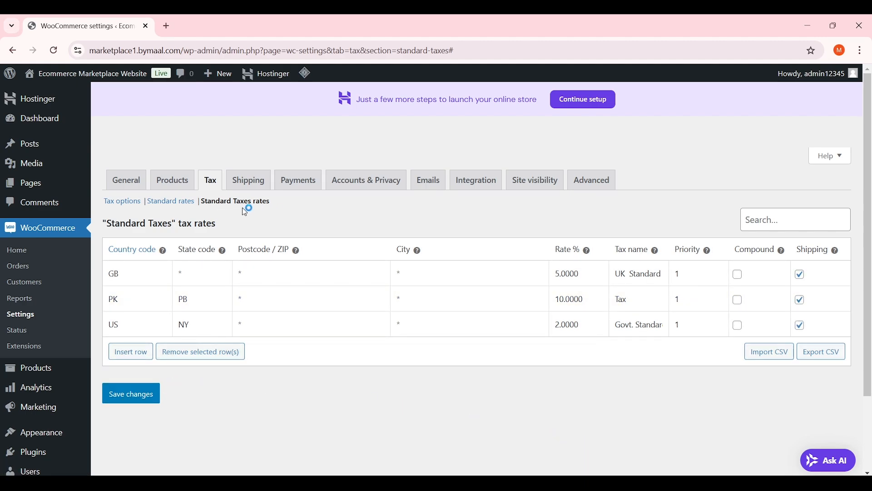
{"action": "left_click", "coordinate": [256, 186]}
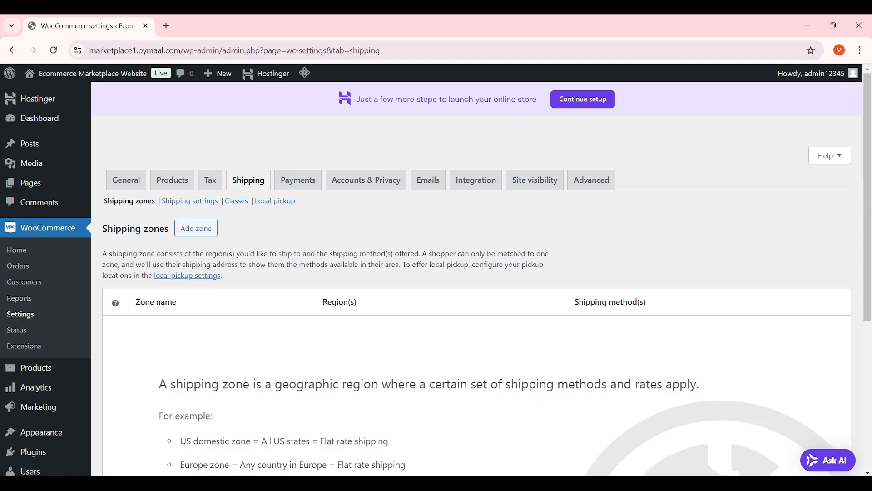
Add a shipping zone named 'Pakistan', with no regions yet, and save it
{"action": "scroll", "coordinate": [871, 206], "scroll_direction": "down", "scroll_amount": 1}
{"action": "scroll", "coordinate": [871, 207], "scroll_direction": "up", "scroll_amount": 1}
{"action": "scroll", "coordinate": [331, 217], "scroll_direction": "down", "scroll_amount": 2}
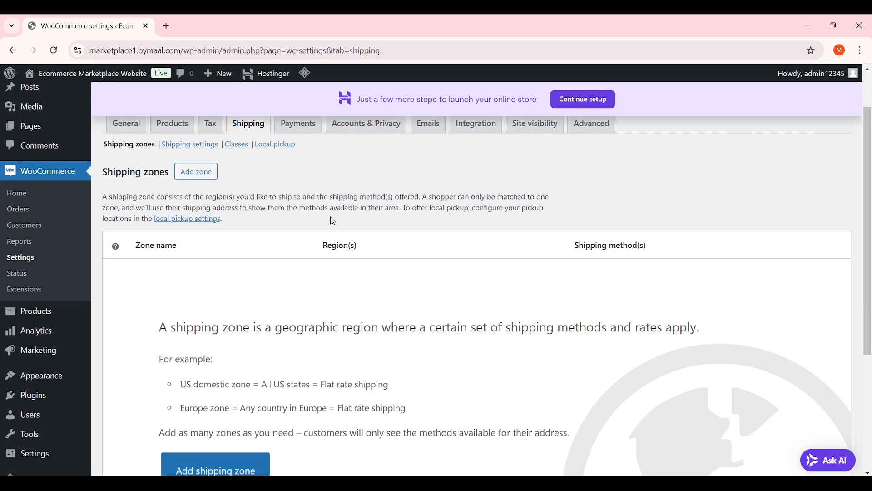
{"action": "left_click", "coordinate": [195, 173]}
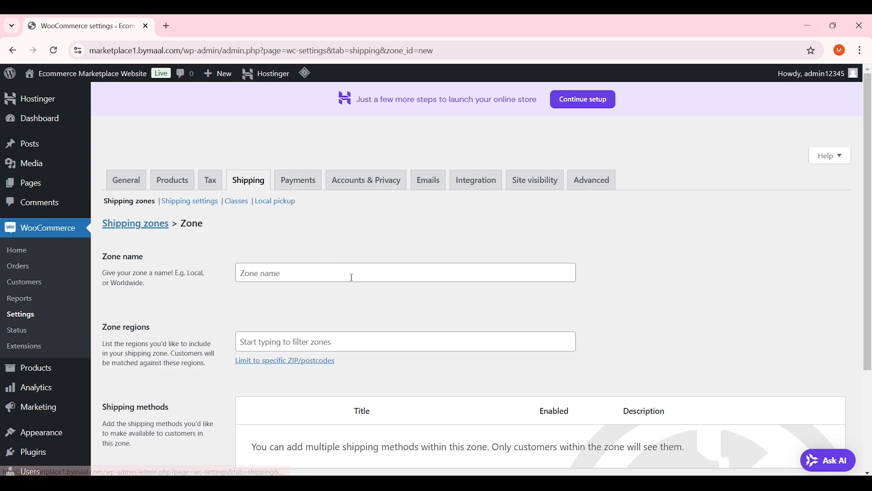
{"action": "scroll", "coordinate": [352, 288], "scroll_direction": "down", "scroll_amount": 2}
{"action": "scroll", "coordinate": [350, 260], "scroll_direction": "up", "scroll_amount": 1}
{"action": "left_click", "coordinate": [305, 222]}
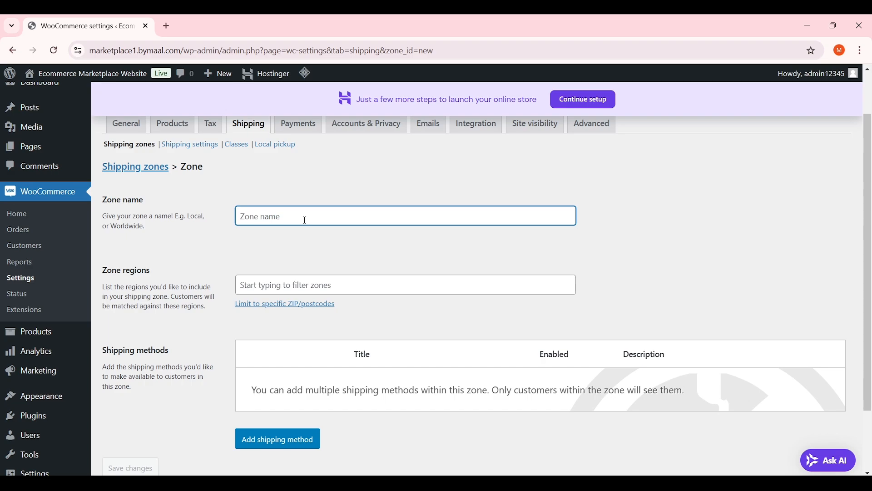
{"action": "type", "text": "Pakistan"}
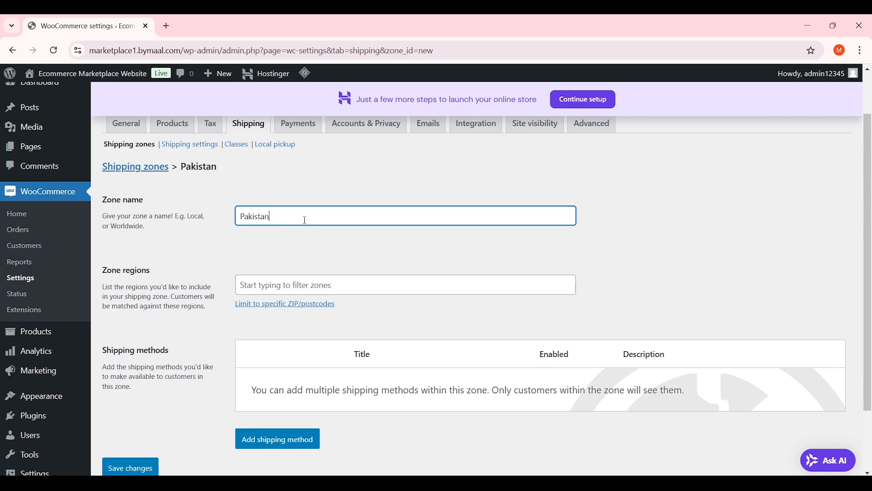
{"action": "scroll", "coordinate": [306, 222], "scroll_direction": "down", "scroll_amount": 1}
{"action": "scroll", "coordinate": [315, 196], "scroll_direction": "up", "scroll_amount": 1}
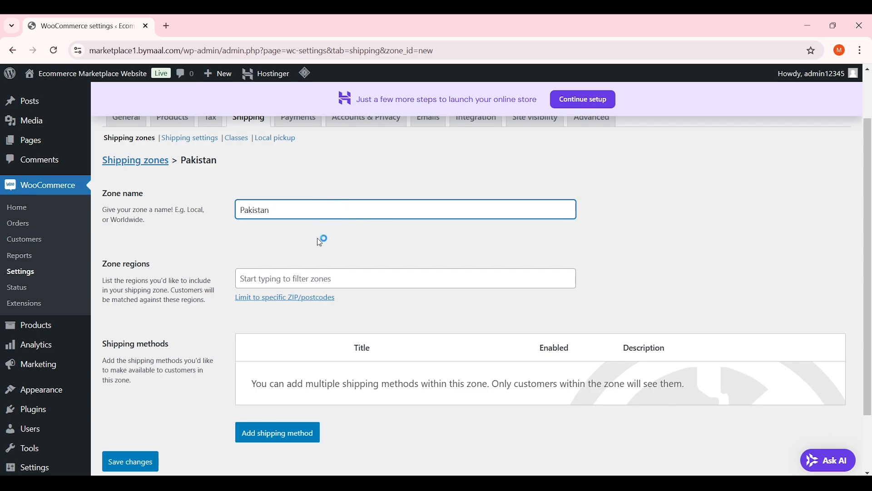
{"action": "left_click", "coordinate": [139, 463]}
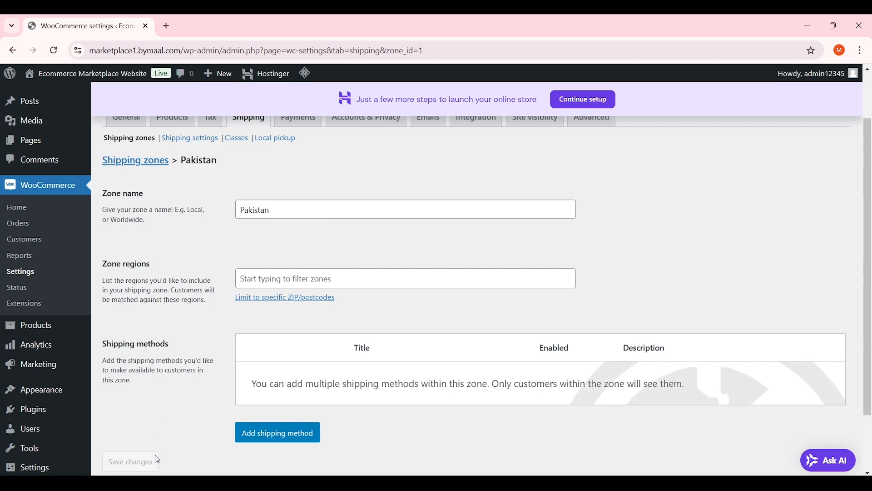
Search 'pakis' in the zone regions and add Pakistan
{"action": "left_click", "coordinate": [275, 278]}
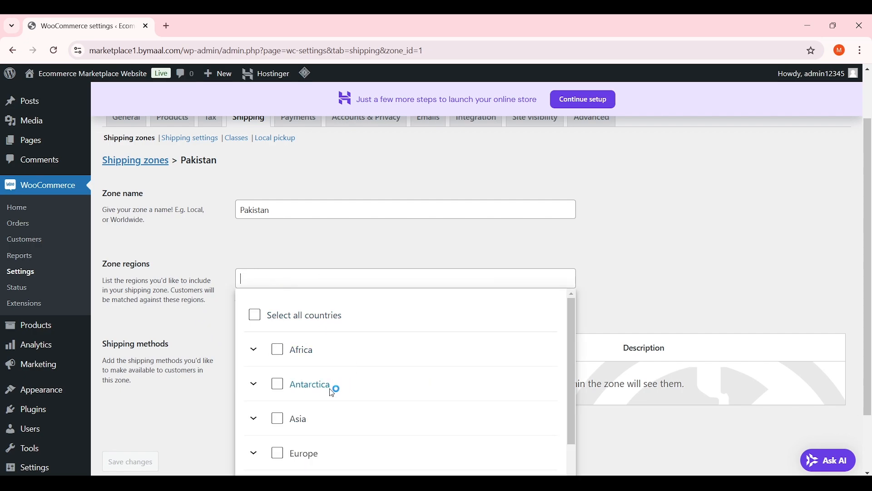
{"action": "scroll", "coordinate": [352, 386], "scroll_direction": "down", "scroll_amount": 2}
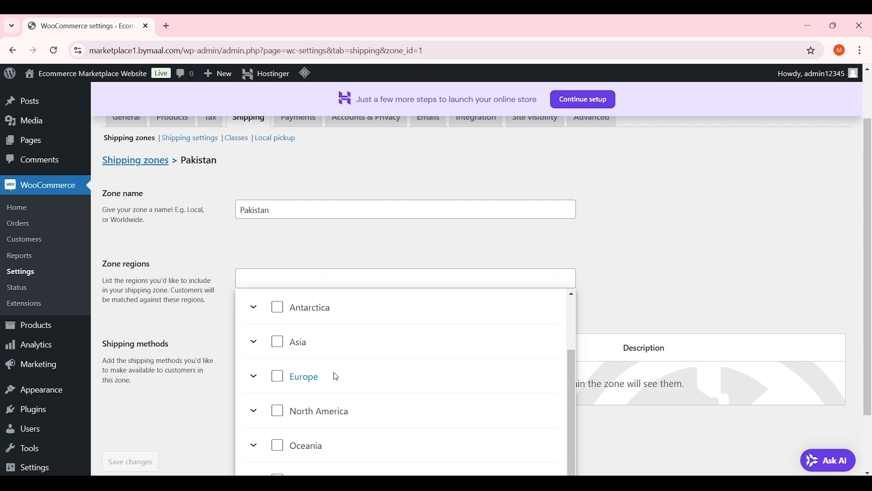
{"action": "scroll", "coordinate": [321, 353], "scroll_direction": "up", "scroll_amount": 2}
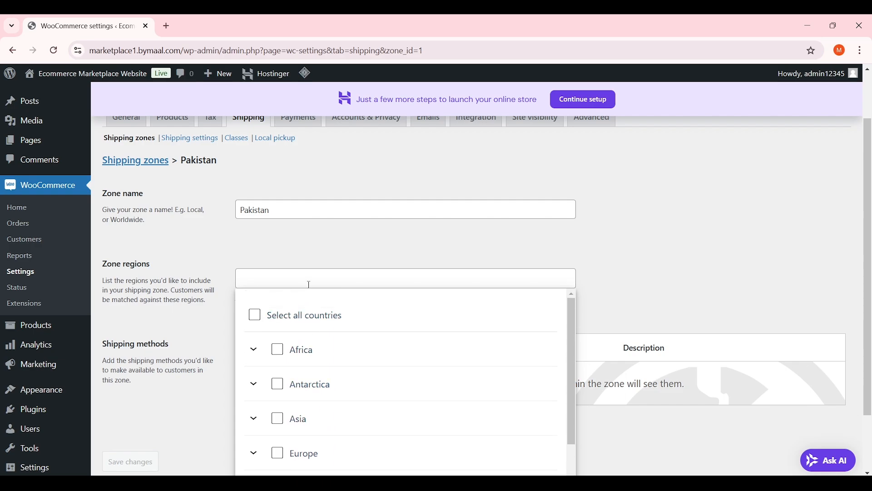
{"action": "type", "text": "pakis"}
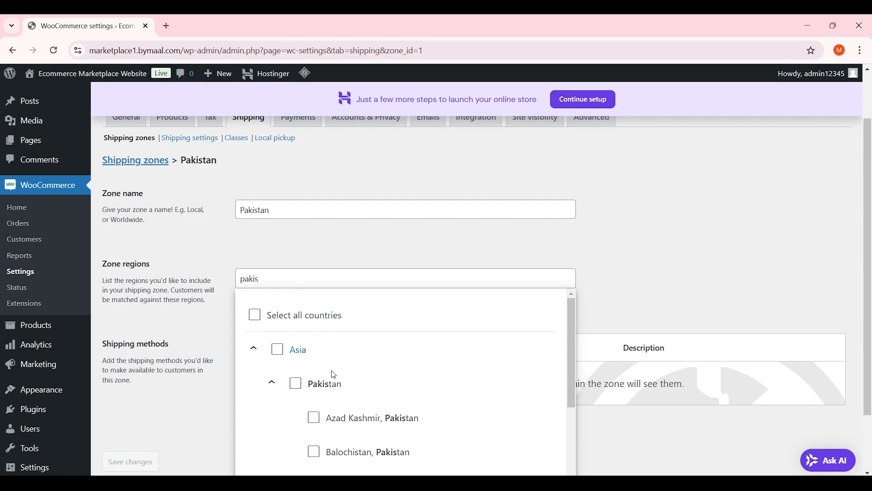
{"action": "left_click", "coordinate": [293, 384]}
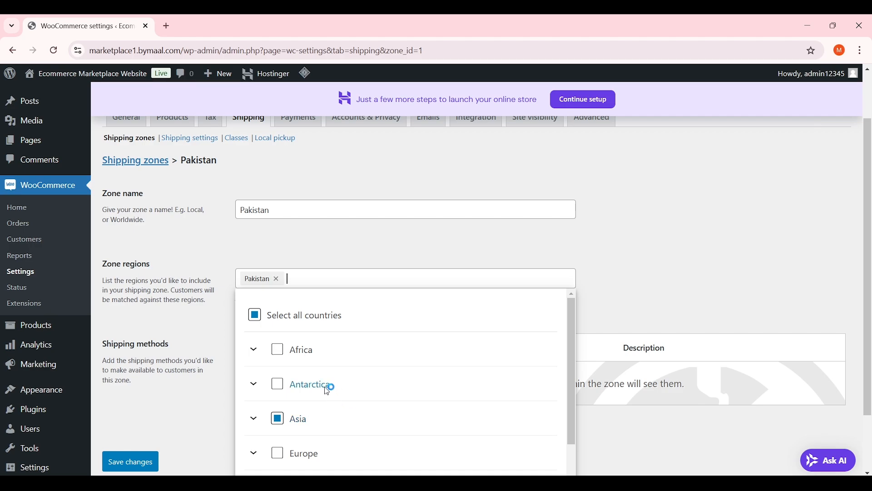
Add Azad Kashmir and the other Pakistani provinces, nine regions total, and save the zone
{"action": "scroll", "coordinate": [327, 391], "scroll_direction": "down", "scroll_amount": 2}
{"action": "scroll", "coordinate": [279, 373], "scroll_direction": "up", "scroll_amount": 2}
{"action": "scroll", "coordinate": [117, 312], "scroll_direction": "down", "scroll_amount": 2}
{"action": "type", "text": "paki"}
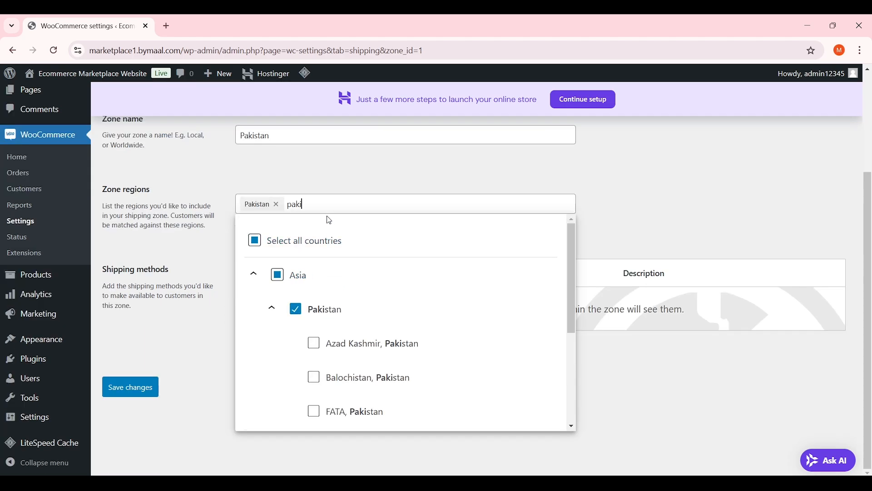
{"action": "scroll", "coordinate": [345, 336], "scroll_direction": "down", "scroll_amount": 4}
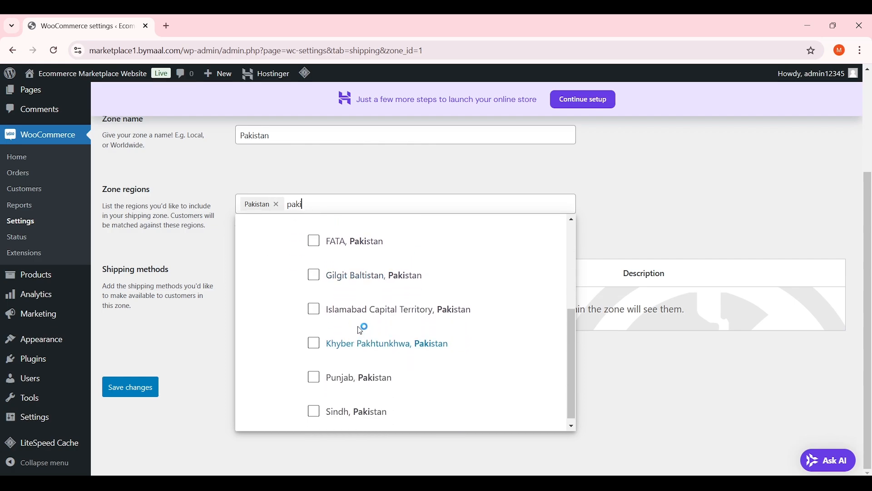
{"action": "scroll", "coordinate": [332, 370], "scroll_direction": "up", "scroll_amount": 3}
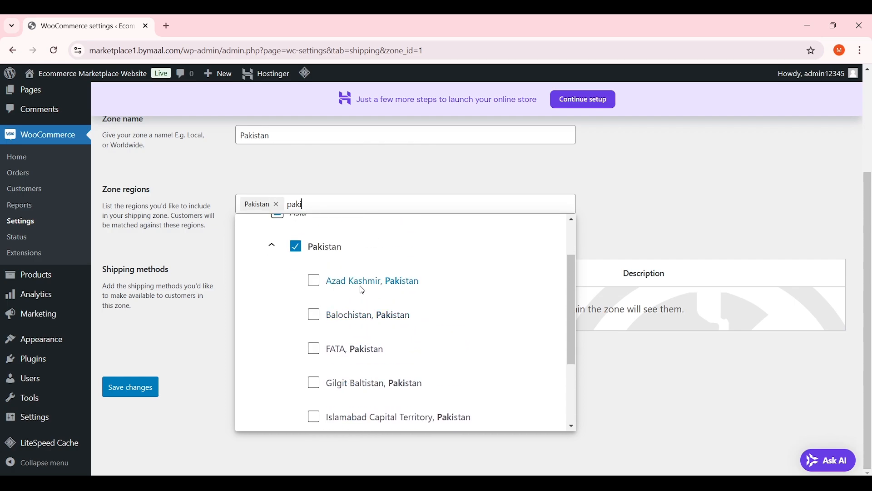
{"action": "left_click", "coordinate": [316, 282]}
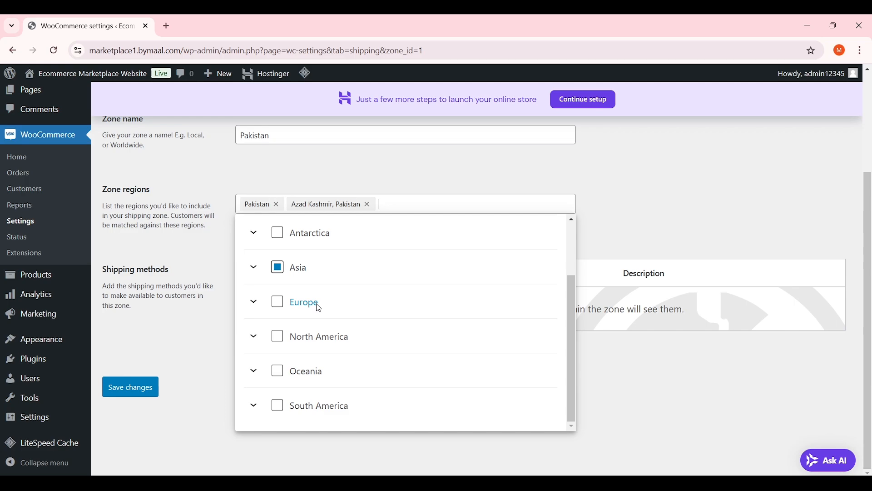
{"action": "left_click", "coordinate": [254, 267]}
{"action": "scroll", "coordinate": [334, 325], "scroll_direction": "down", "scroll_amount": 3}
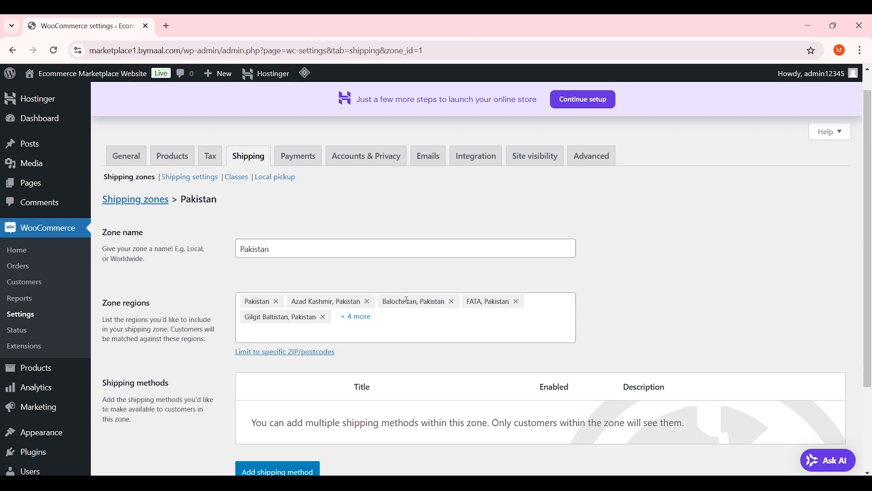
{"action": "scroll", "coordinate": [484, 316], "scroll_direction": "down", "scroll_amount": 1}
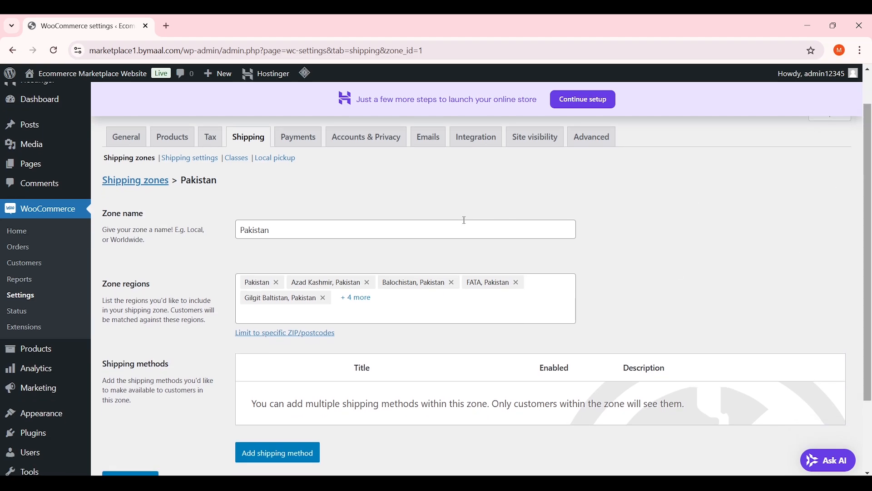
{"action": "scroll", "coordinate": [455, 268], "scroll_direction": "down", "scroll_amount": 3}
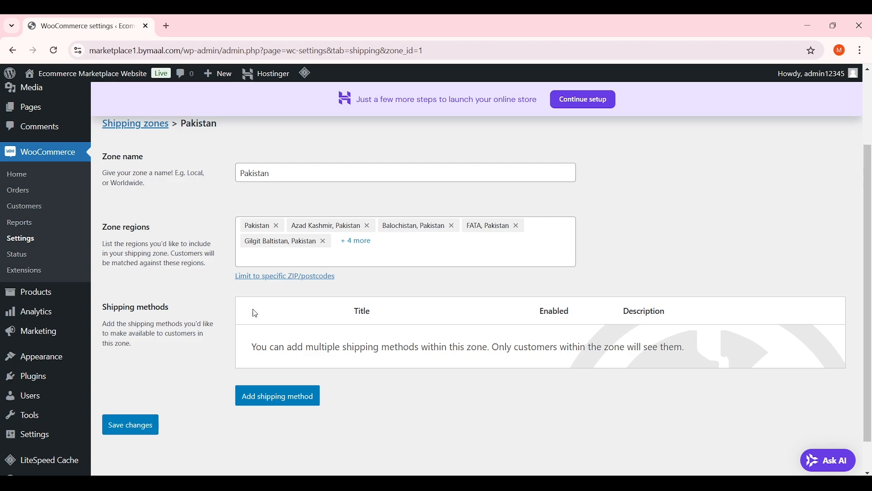
{"action": "left_click", "coordinate": [152, 425]}
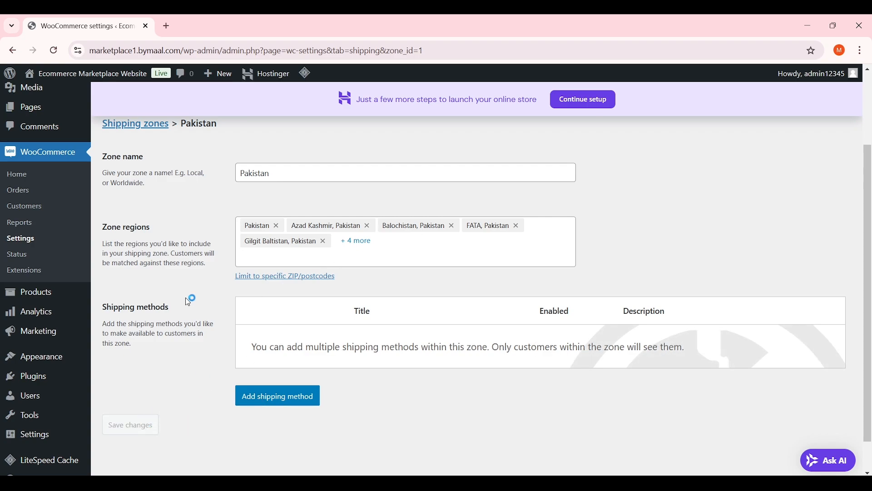
{"action": "scroll", "coordinate": [190, 281], "scroll_direction": "up", "scroll_amount": 1}
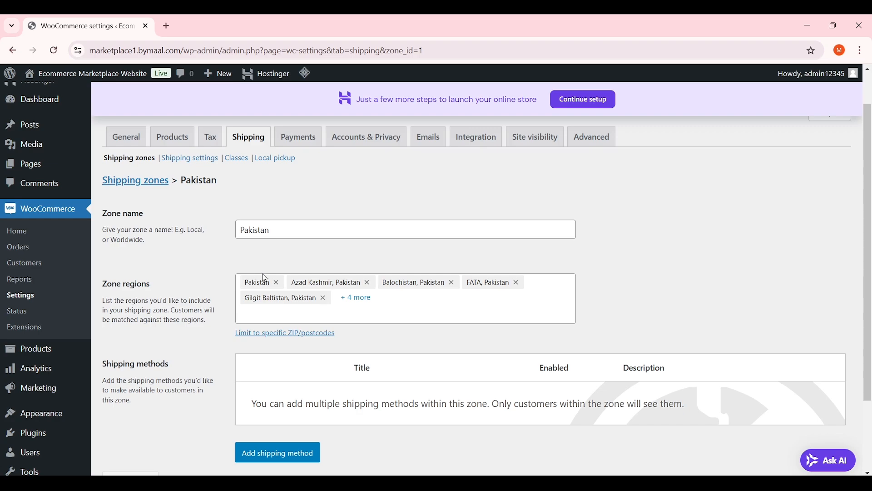
{"action": "scroll", "coordinate": [300, 290], "scroll_direction": "down", "scroll_amount": 1}
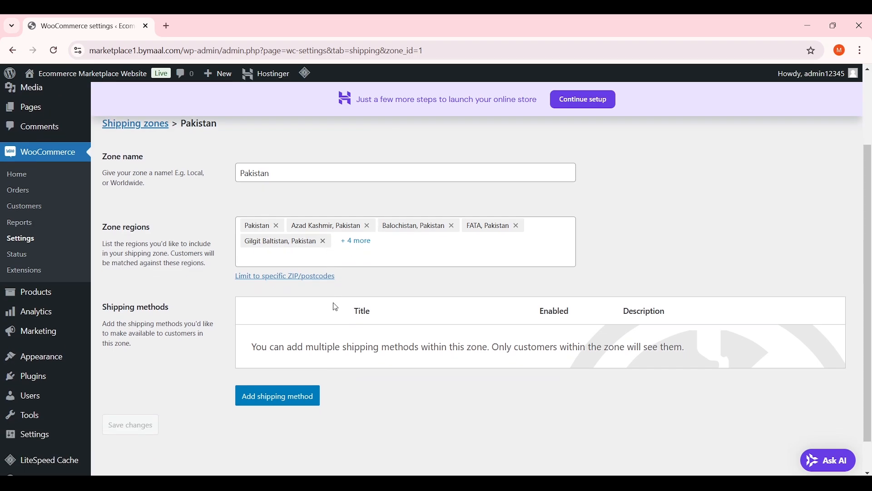
Choose Free shipping as a new method for the Pakistan zone
{"action": "left_click", "coordinate": [295, 406]}
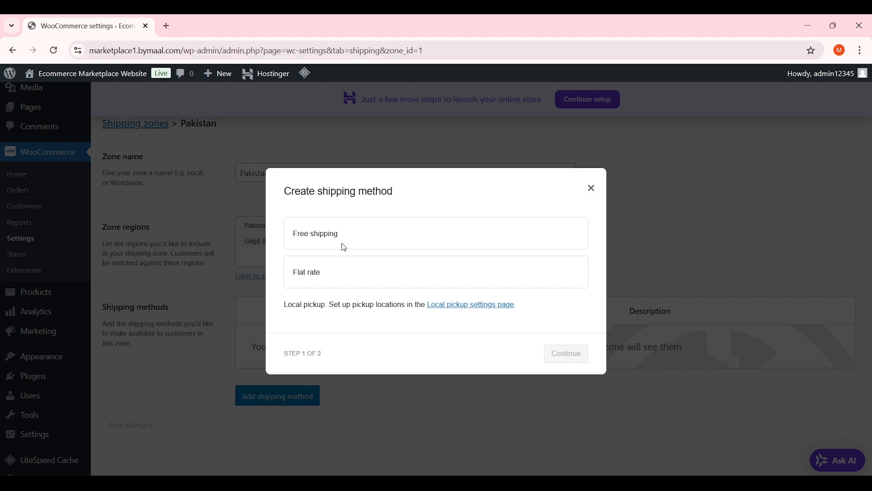
{"action": "left_click", "coordinate": [341, 244]}
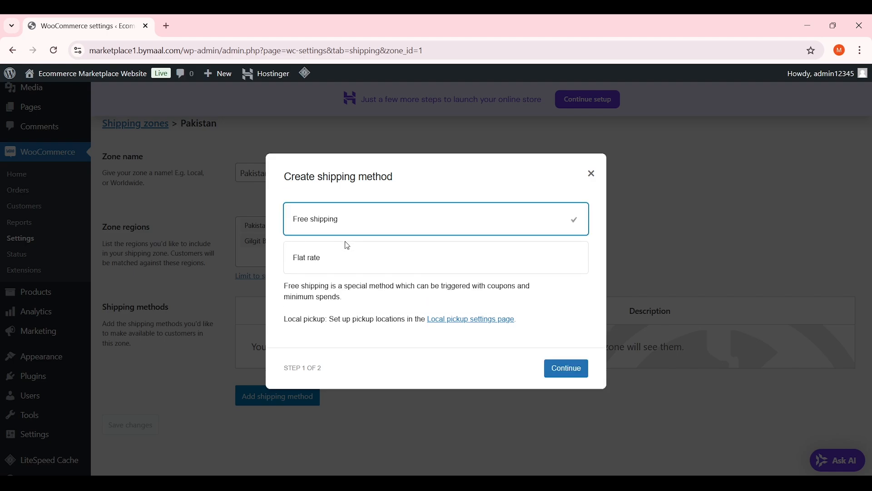
{"action": "left_click", "coordinate": [563, 368]}
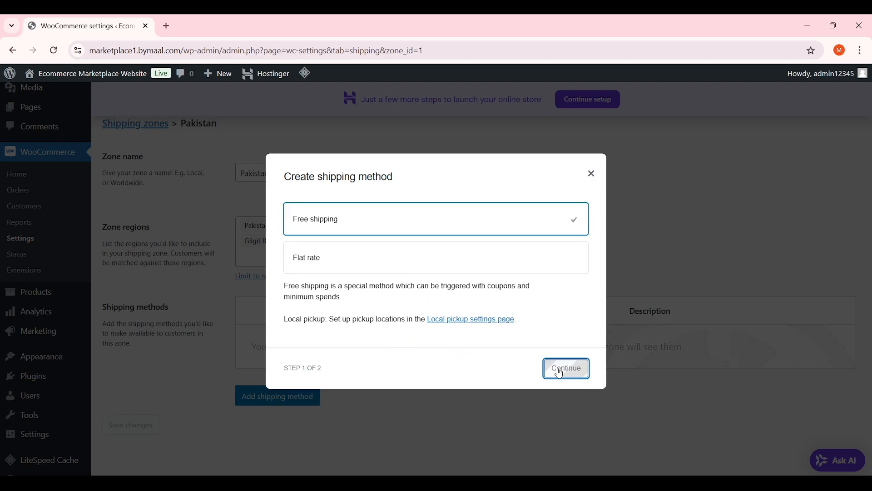
Require a minimum order amount of 50 and create the free shipping method
{"action": "left_click", "coordinate": [369, 301]}
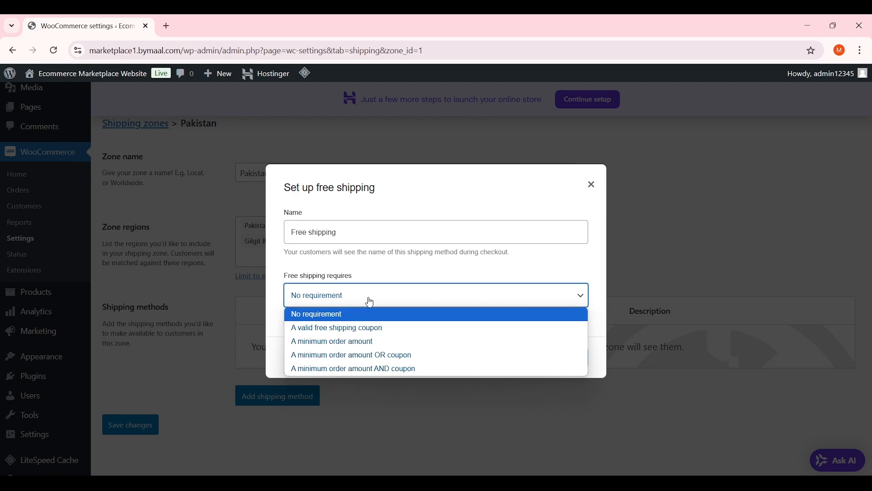
{"action": "left_click", "coordinate": [406, 261]}
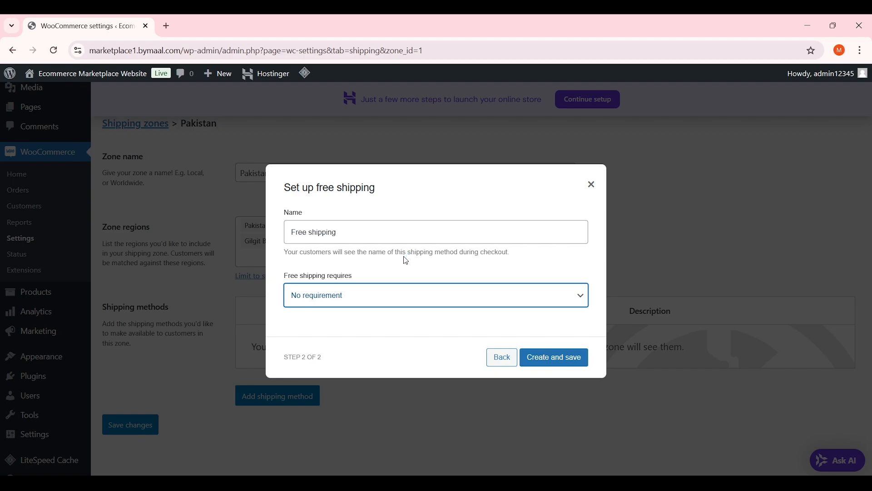
{"action": "left_click", "coordinate": [418, 294]}
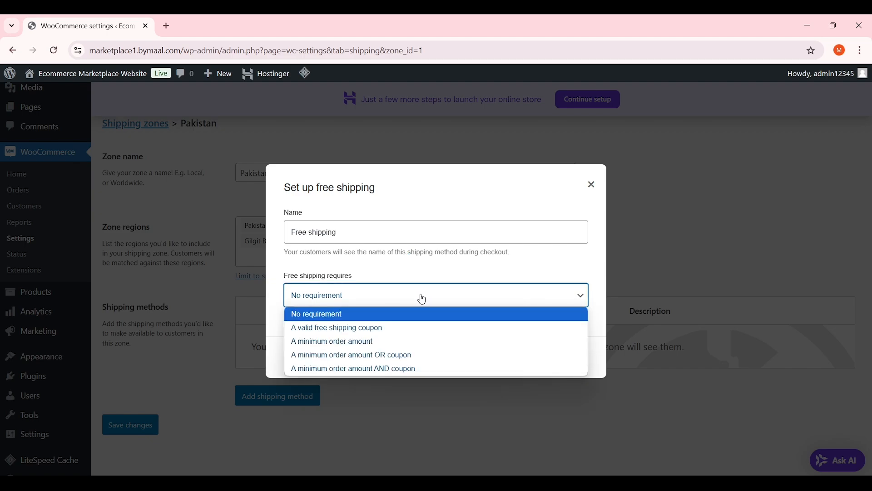
{"action": "left_click", "coordinate": [422, 298]}
{"action": "left_click", "coordinate": [423, 297]}
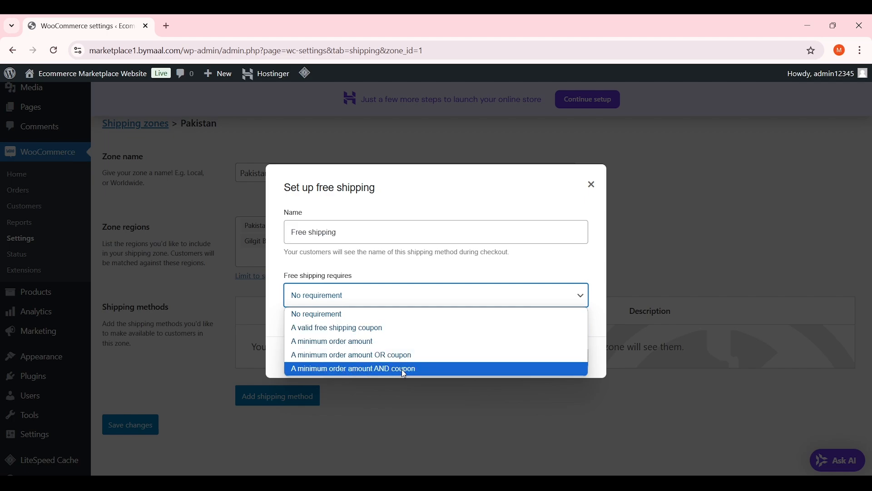
{"action": "left_click", "coordinate": [391, 348]}
{"action": "left_click", "coordinate": [382, 306]}
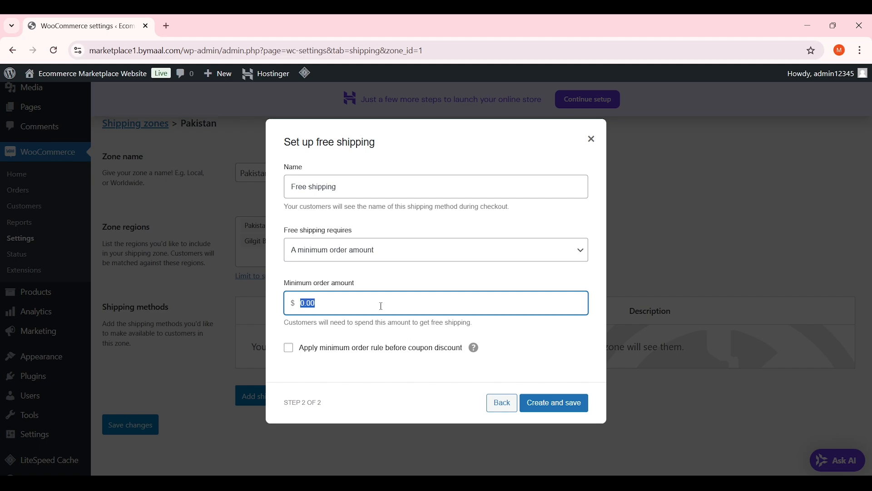
{"action": "type", "text": "50"}
{"action": "key", "text": "Tab"}
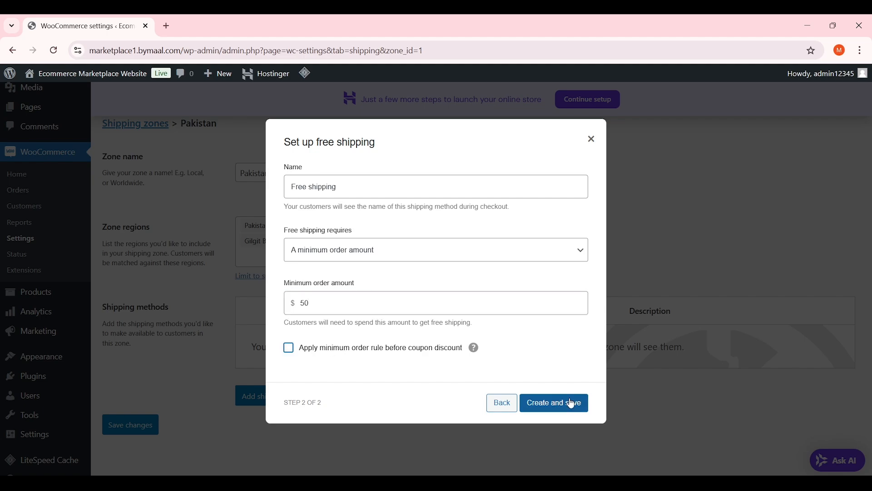
{"action": "left_click", "coordinate": [566, 403]}
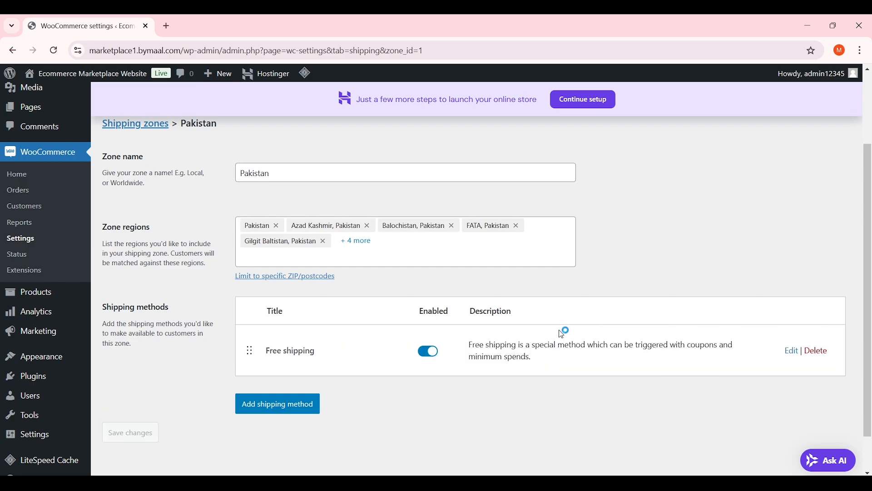
Change the Free shipping method's name to 'FREE SHIPPING FROM $50' and save it
{"action": "double_click", "coordinate": [296, 351]}
{"action": "triple_click", "coordinate": [295, 351]}
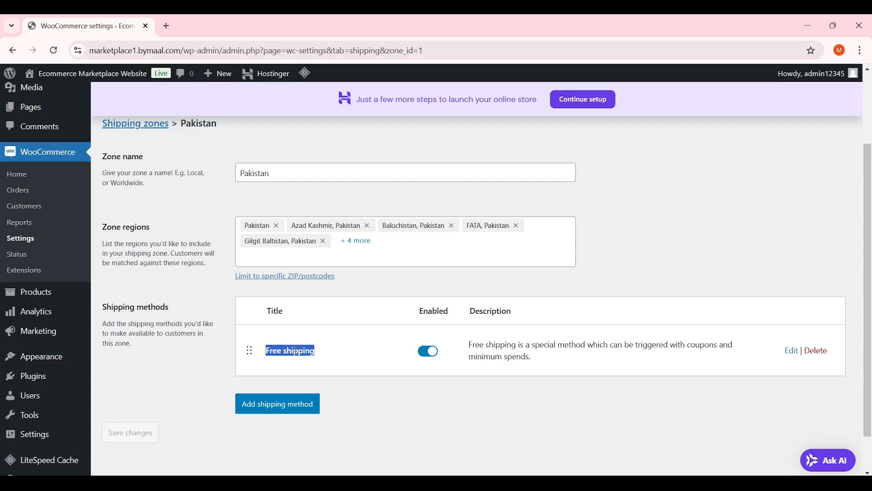
{"action": "left_click", "coordinate": [792, 351]}
{"action": "double_click", "coordinate": [413, 193]}
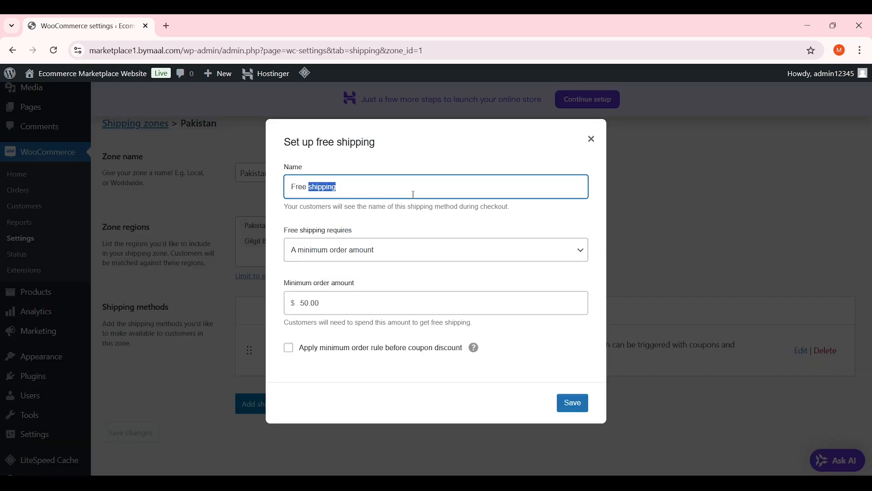
{"action": "triple_click", "coordinate": [414, 194]}
{"action": "type", "text": "FREE SHIPPING FROM"}
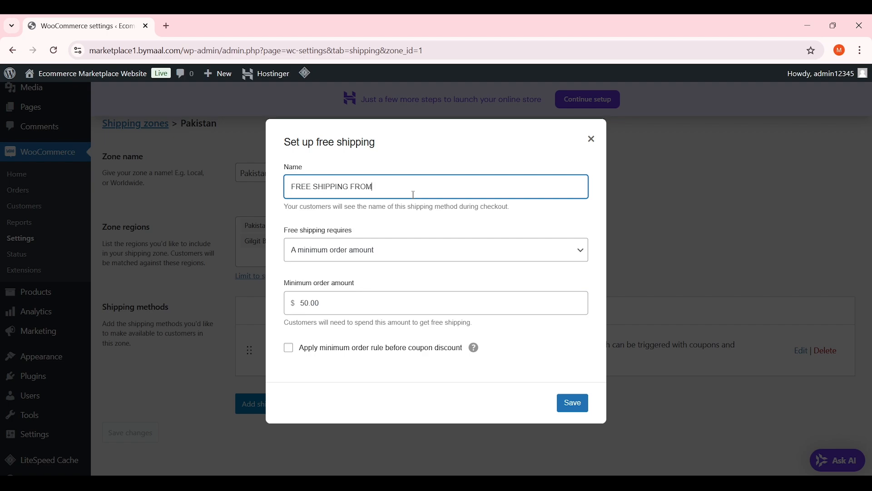
{"action": "type", "text": " $50"}
{"action": "left_click", "coordinate": [572, 402]}
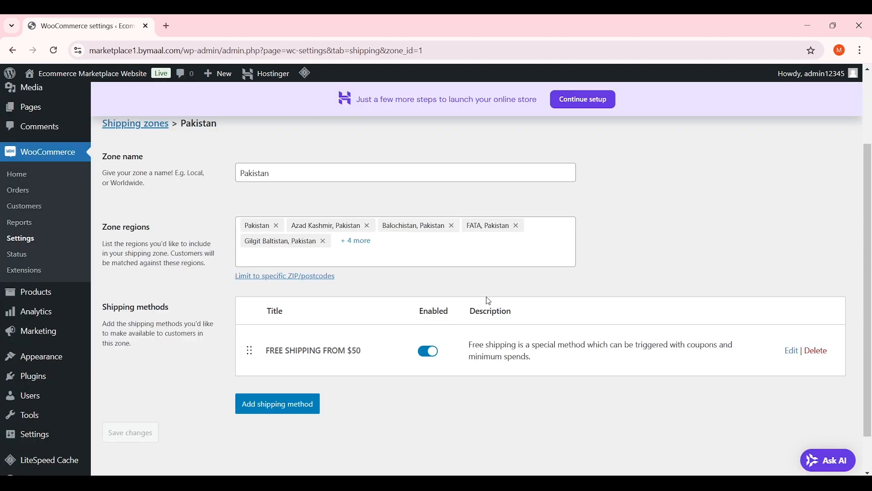
{"action": "scroll", "coordinate": [300, 301], "scroll_direction": "down", "scroll_amount": 1}
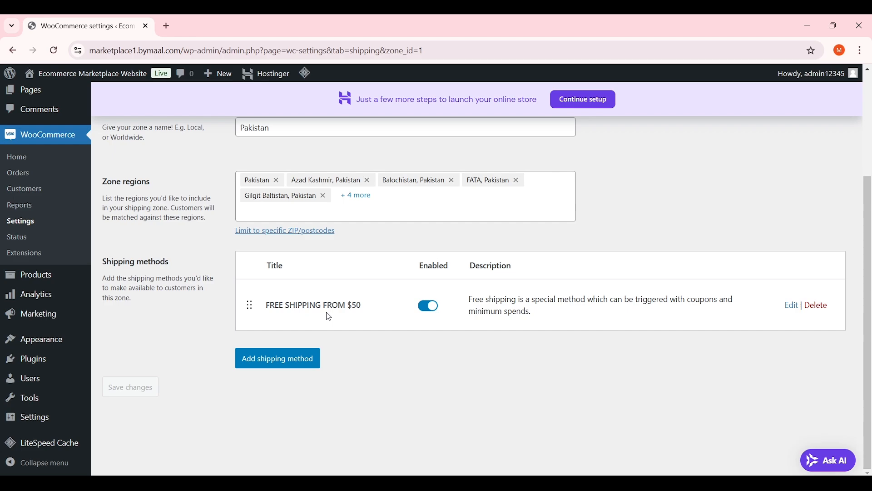
Add a Flat rate method to the Pakistan zone with tax status Taxable
{"action": "left_click", "coordinate": [296, 363]}
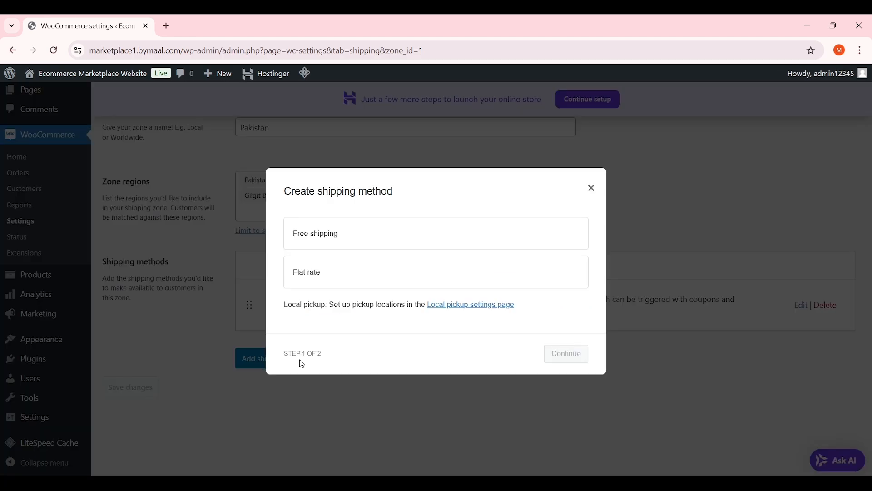
{"action": "left_click", "coordinate": [349, 274]}
{"action": "left_click", "coordinate": [579, 366]}
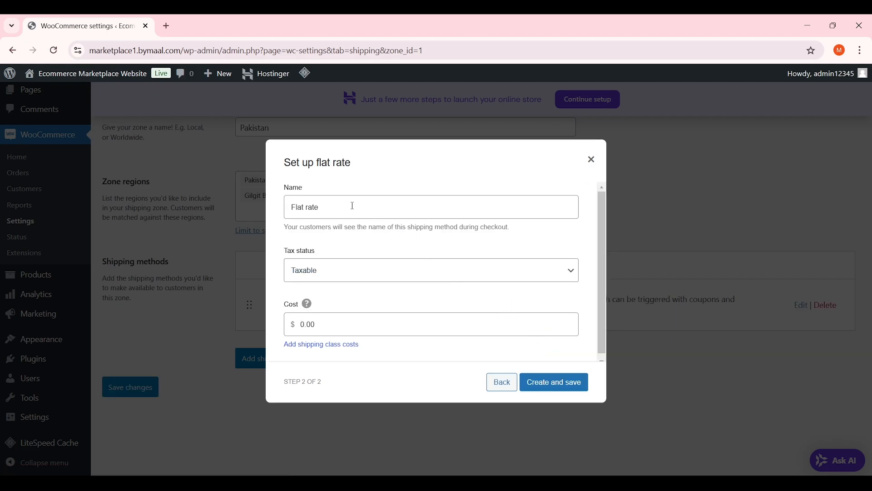
{"action": "left_click_drag", "start_coordinate": [352, 206], "coordinate": [280, 207]}
{"action": "left_click", "coordinate": [385, 241]}
{"action": "scroll", "coordinate": [418, 235], "scroll_direction": "down", "scroll_amount": 1}
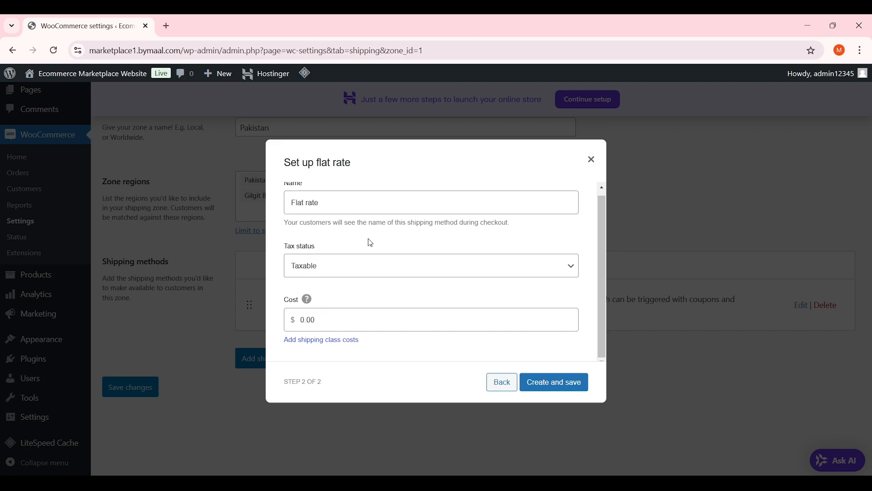
{"action": "left_click", "coordinate": [311, 262]}
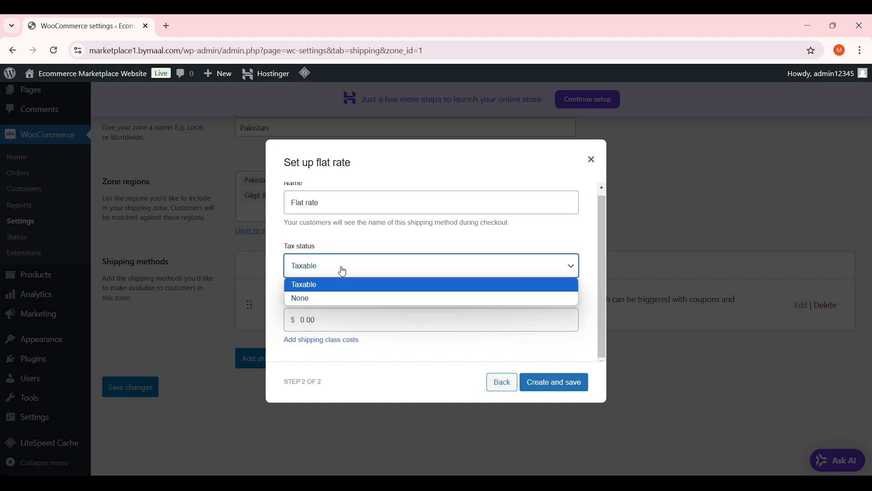
{"action": "left_click", "coordinate": [345, 271]}
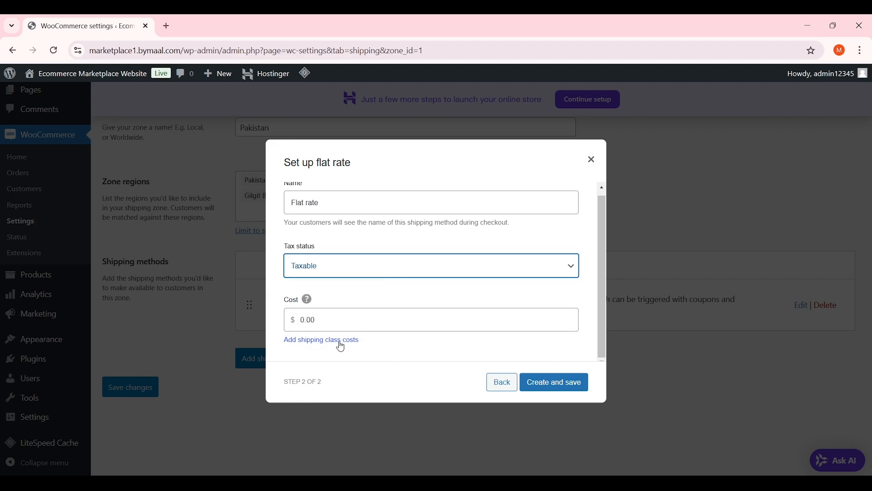
Set the flat rate cost to 5.00 * [qty]
{"action": "left_click", "coordinate": [366, 324]}
{"action": "left_click", "coordinate": [369, 321]}
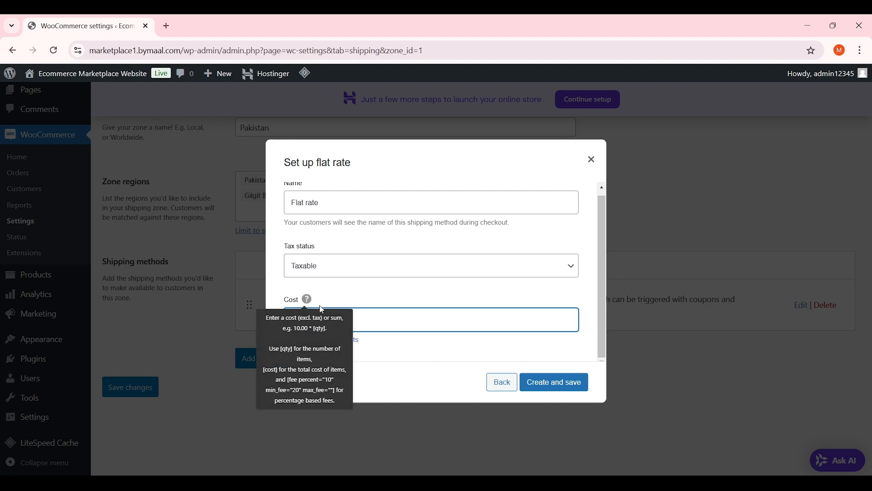
{"action": "double_click", "coordinate": [369, 318]}
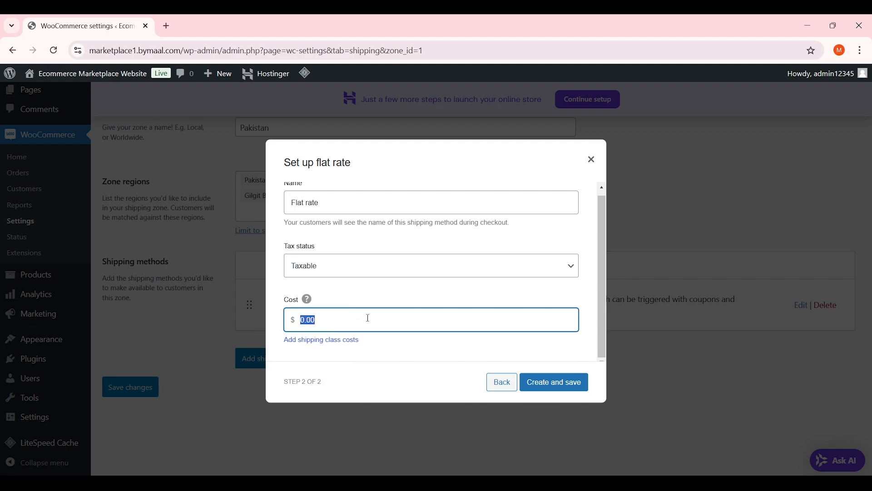
{"action": "type", "text": "5.00"}
{"action": "type", "text": "[qty"}
{"action": "left_click", "coordinate": [338, 323]}
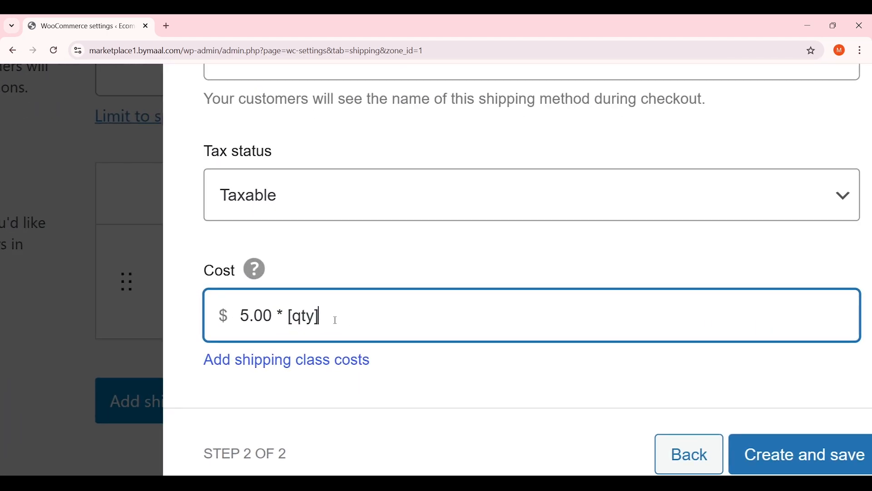
{"action": "left_click_drag", "start_coordinate": [316, 320], "coordinate": [282, 317]}
{"action": "left_click", "coordinate": [337, 314]}
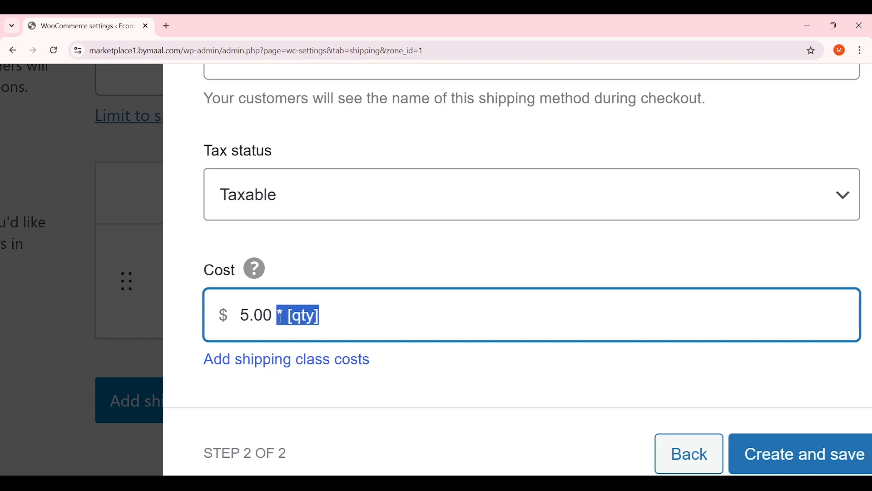
{"action": "left_click", "coordinate": [339, 315]}
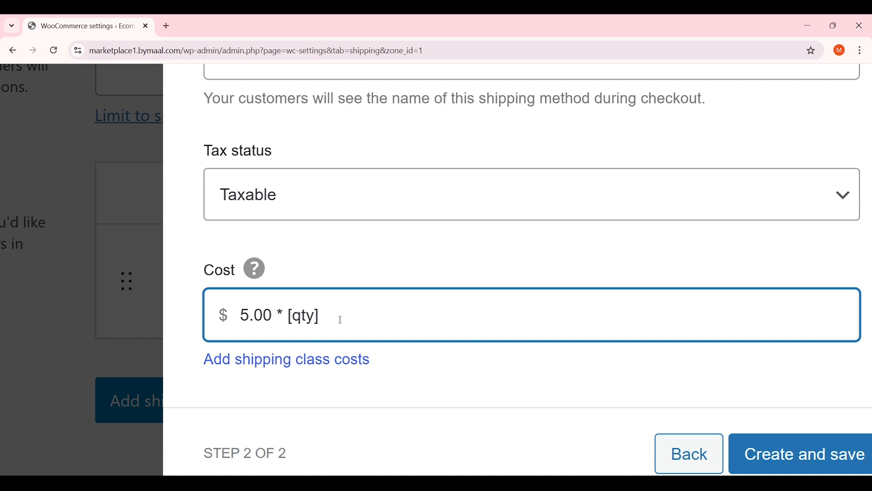
{"action": "left_click_drag", "start_coordinate": [318, 317], "coordinate": [280, 317]}
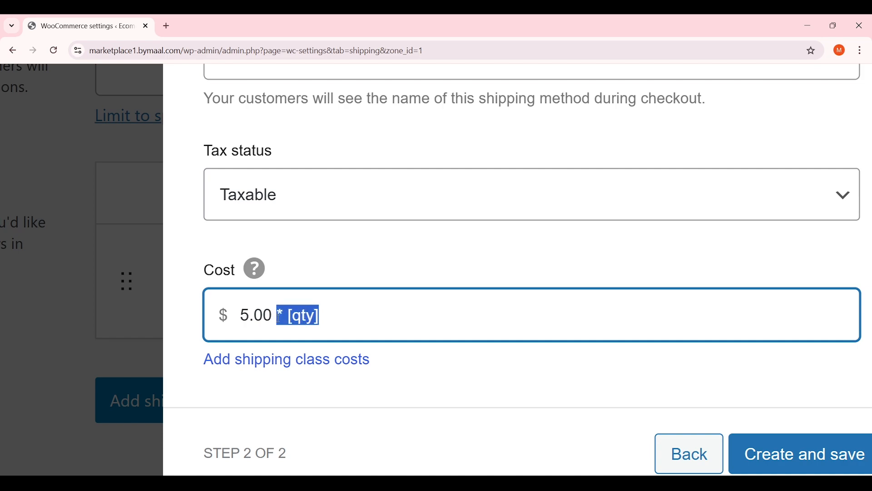
{"action": "left_click", "coordinate": [354, 316]}
{"action": "key", "text": "shift+Left"}
{"action": "key", "text": "shift+Left"}
{"action": "key", "text": "shift+Left"}
{"action": "key", "text": "shift+Left"}
{"action": "key", "text": "shift+Left"}
{"action": "key", "text": "shift+Left"}
{"action": "key", "text": "shift+Left"}
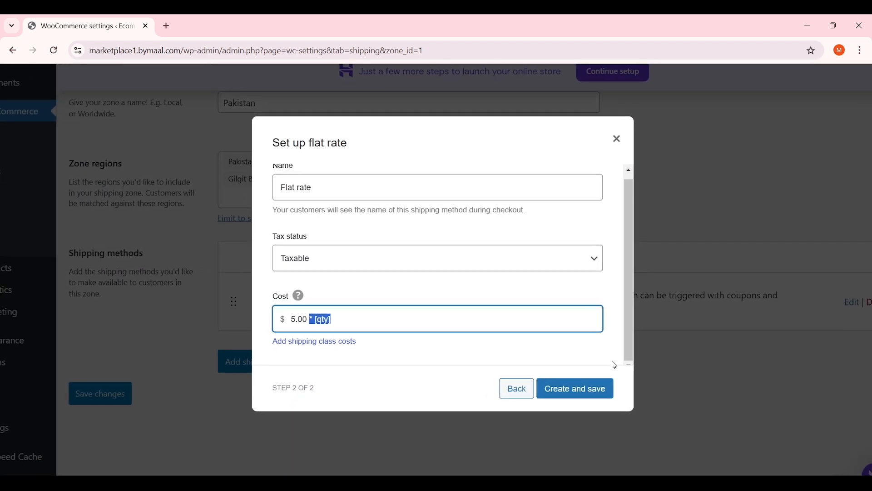
Create and save the Flat rate shipping method
{"action": "left_click", "coordinate": [578, 388]}
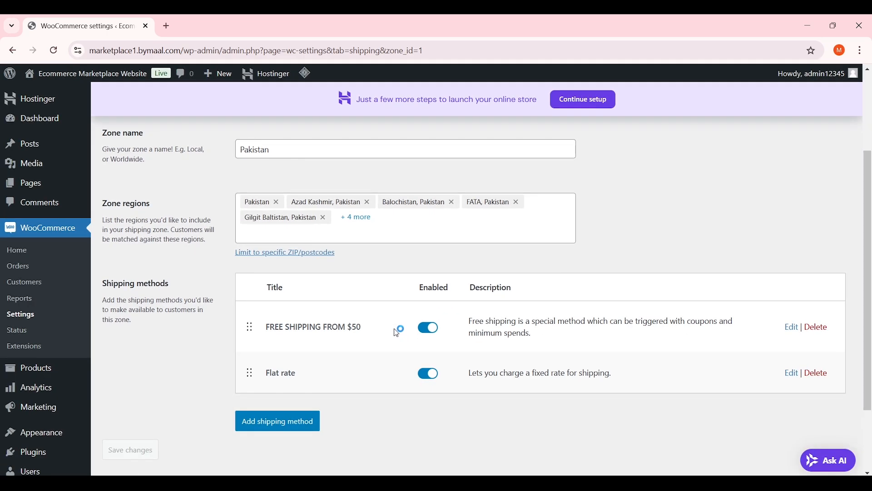
{"action": "scroll", "coordinate": [396, 333], "scroll_direction": "up", "scroll_amount": 3}
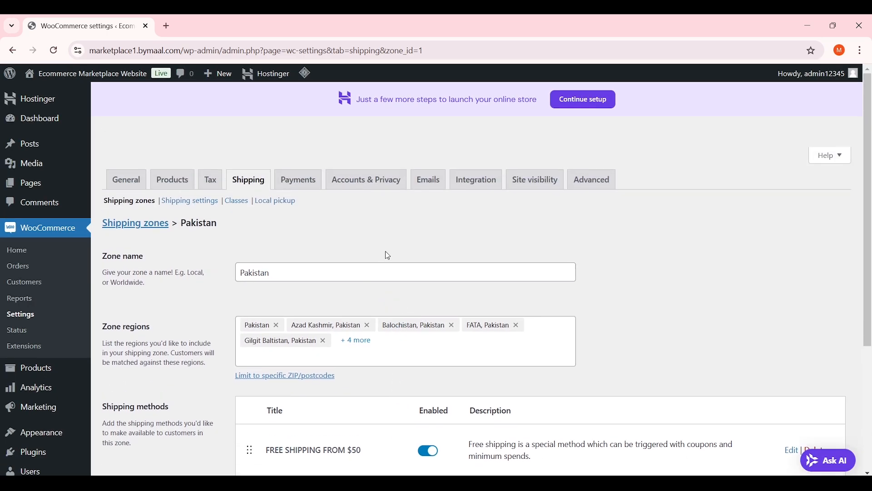
{"action": "scroll", "coordinate": [217, 217], "scroll_direction": "down", "scroll_amount": 4}
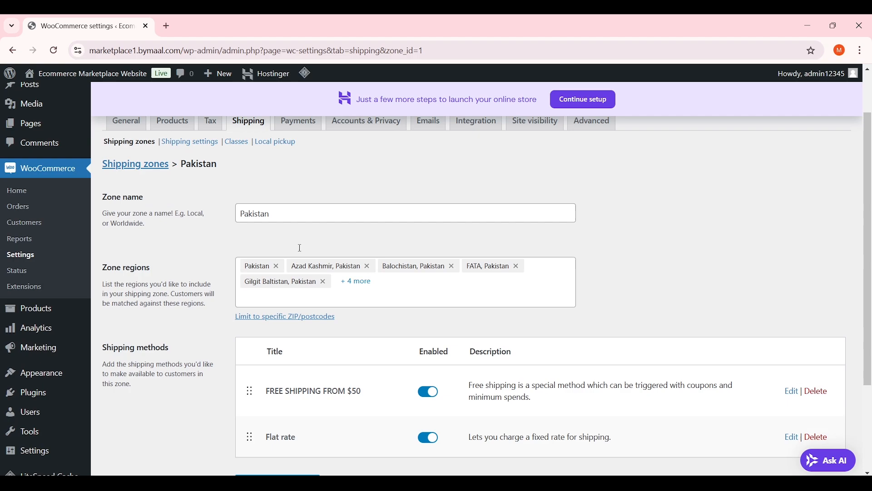
{"action": "scroll", "coordinate": [218, 210], "scroll_direction": "up", "scroll_amount": 4}
Save the general shipping settings, check Classes, and reopen the Pakistan zone
{"action": "left_click", "coordinate": [217, 203]}
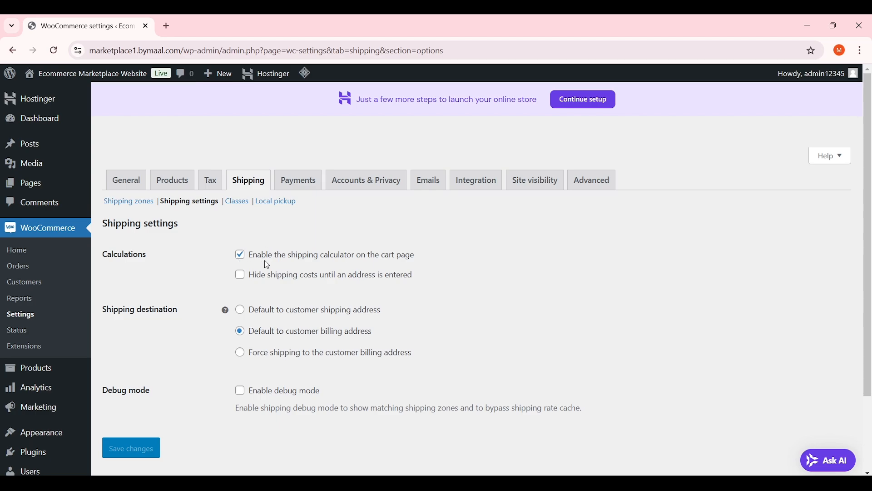
{"action": "scroll", "coordinate": [255, 318], "scroll_direction": "down", "scroll_amount": 1}
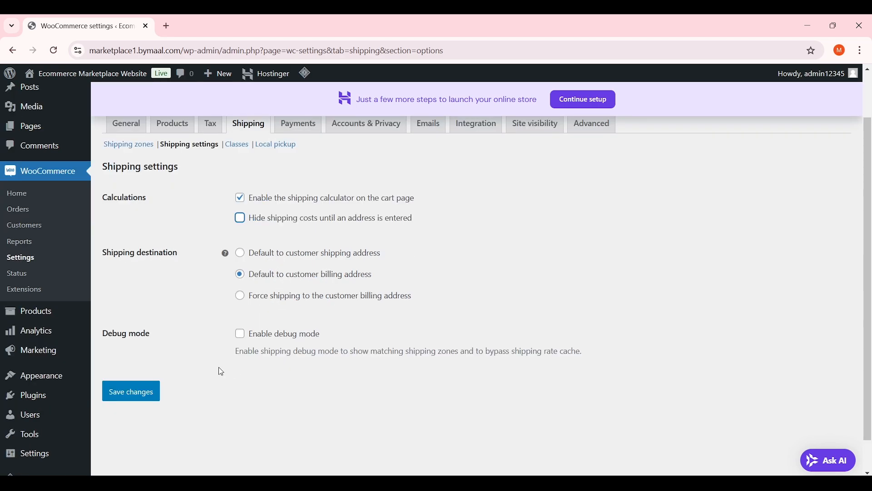
{"action": "left_click", "coordinate": [132, 391]}
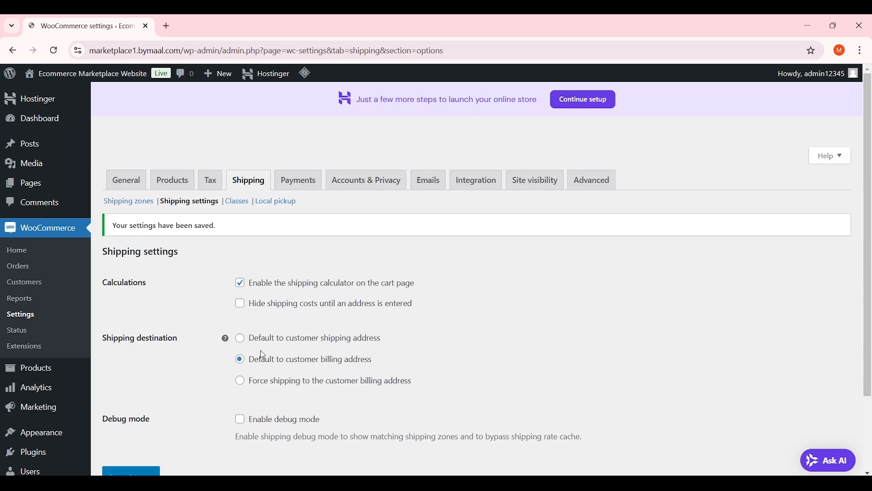
{"action": "left_click", "coordinate": [240, 202]}
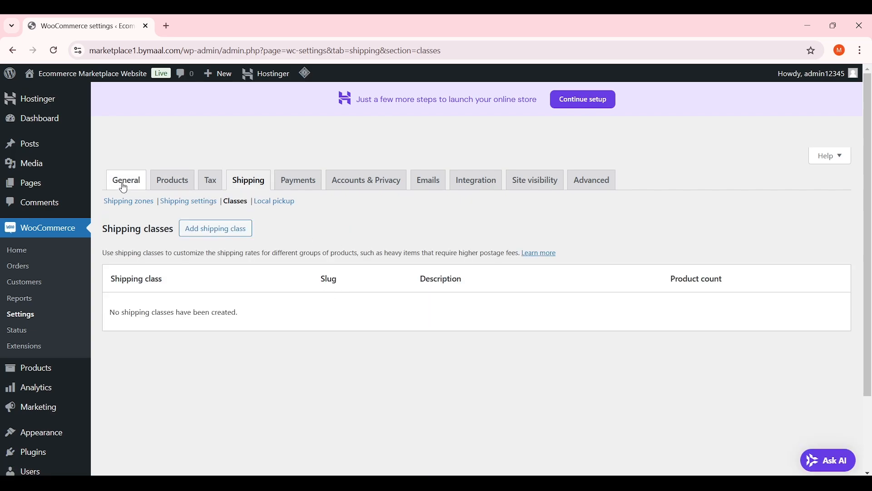
{"action": "left_click", "coordinate": [125, 202]}
{"action": "scroll", "coordinate": [545, 295], "scroll_direction": "down", "scroll_amount": 1}
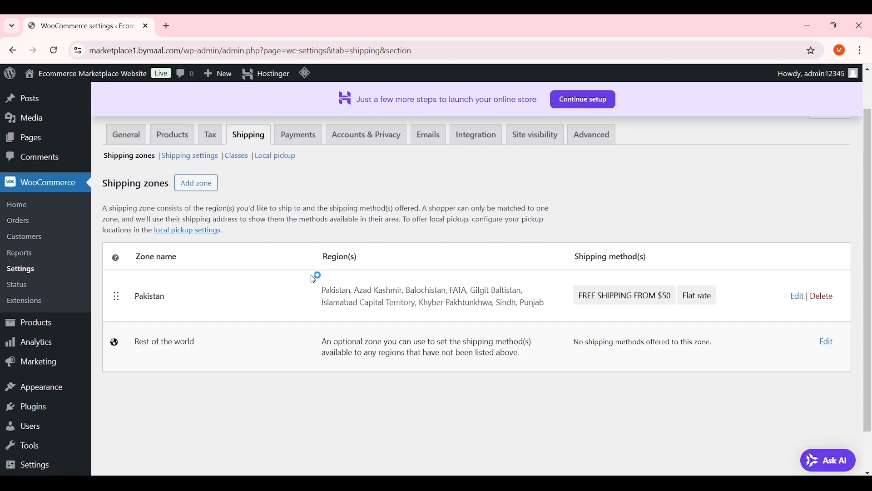
{"action": "scroll", "coordinate": [521, 348], "scroll_direction": "up", "scroll_amount": 1}
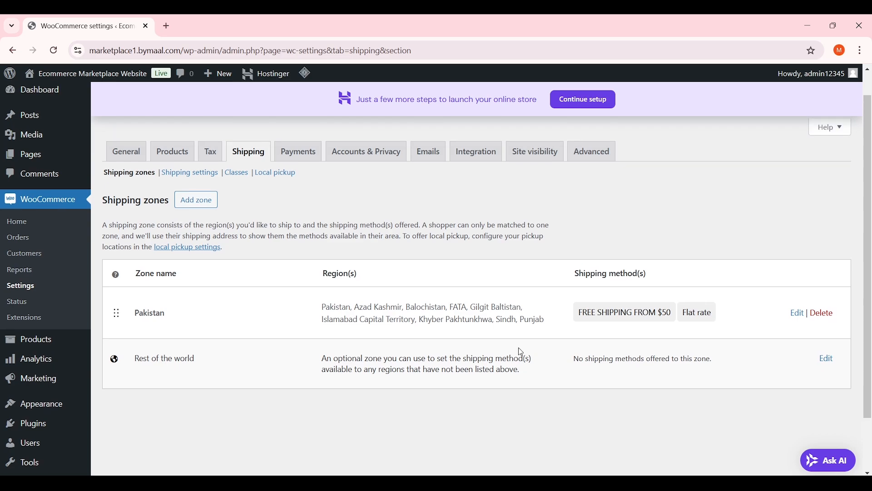
{"action": "left_click", "coordinate": [798, 314]}
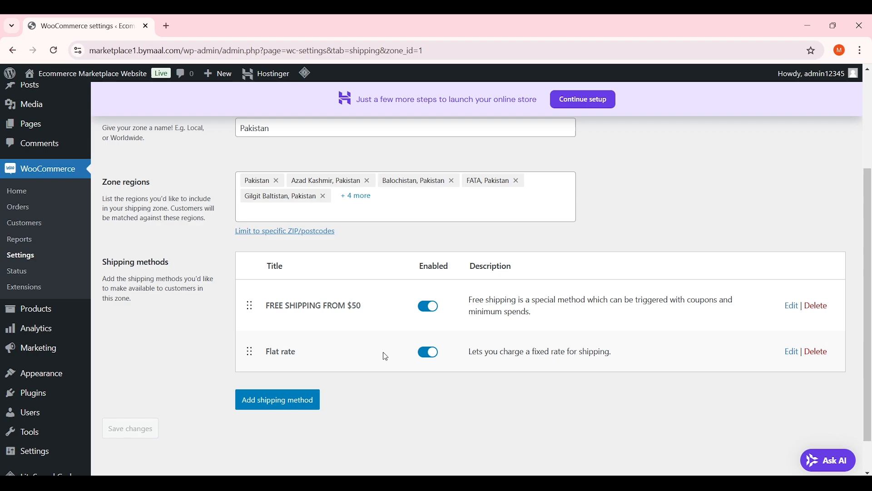
{"action": "scroll", "coordinate": [383, 351], "scroll_direction": "up", "scroll_amount": 2}
Search 'united' in the zone regions and add United States (US)
{"action": "left_click", "coordinate": [405, 270]}
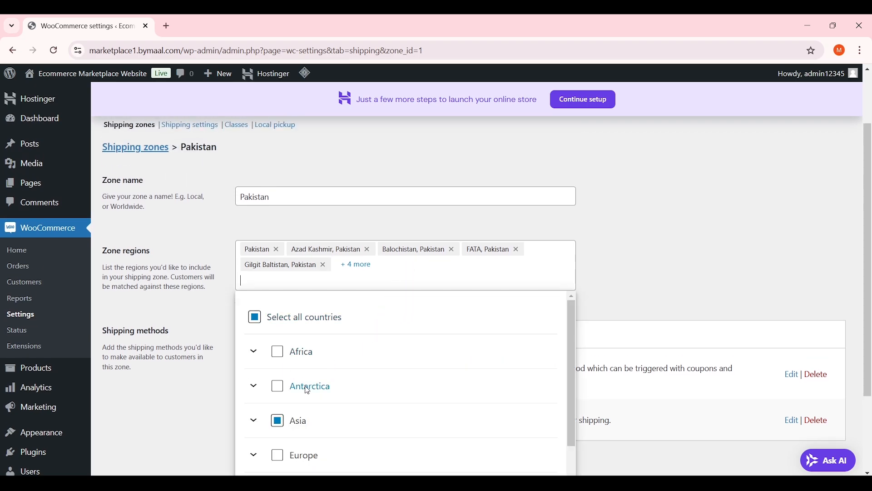
{"action": "type", "text": "united"}
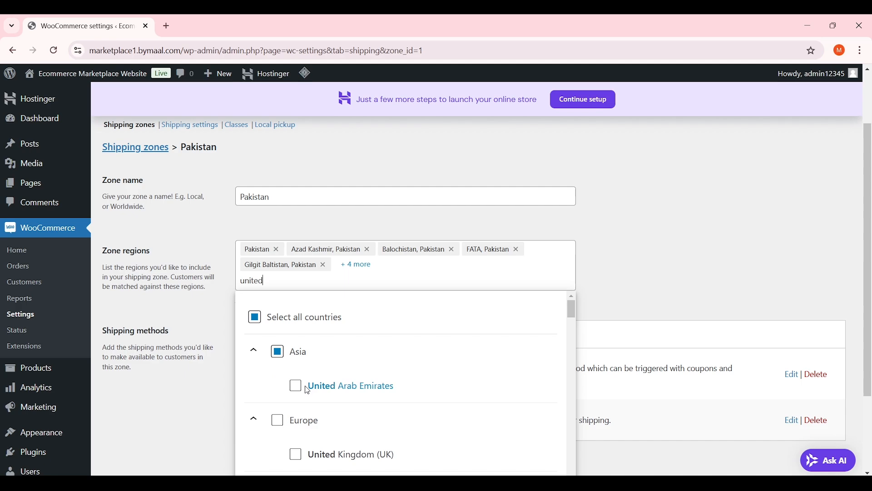
{"action": "scroll", "coordinate": [318, 400], "scroll_direction": "down", "scroll_amount": 3}
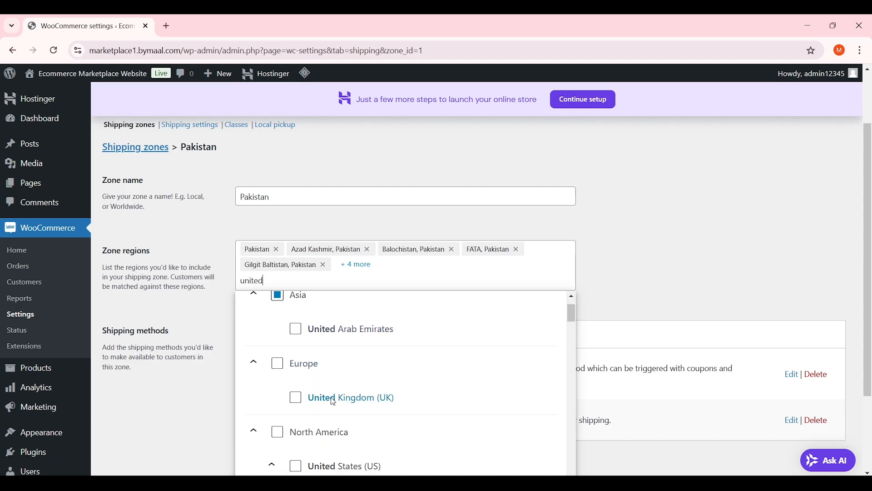
{"action": "left_click", "coordinate": [296, 408]}
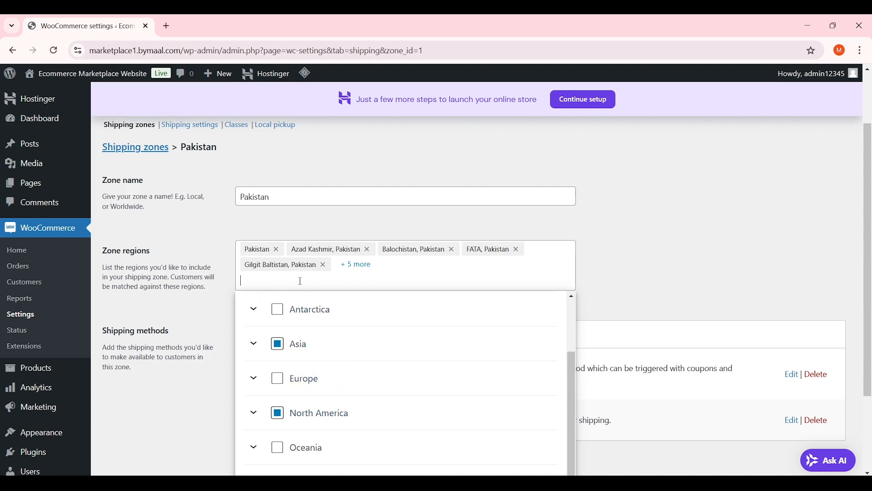
Add United Kingdom (UK) to the zone regions and save the zone
{"action": "type", "text": "uuni"}
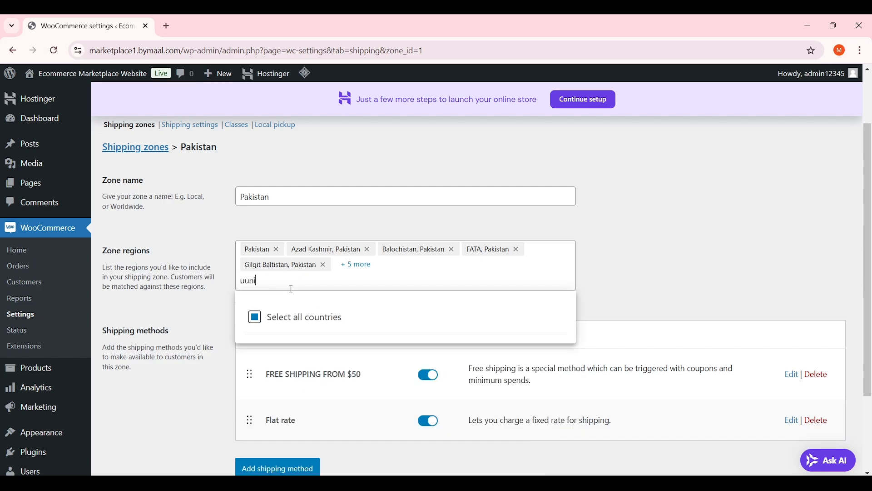
{"action": "key", "text": "BackSpace"}
{"action": "key", "text": "BackSpace"}
{"action": "key", "text": "BackSpace"}
{"action": "type", "text": "nite"}
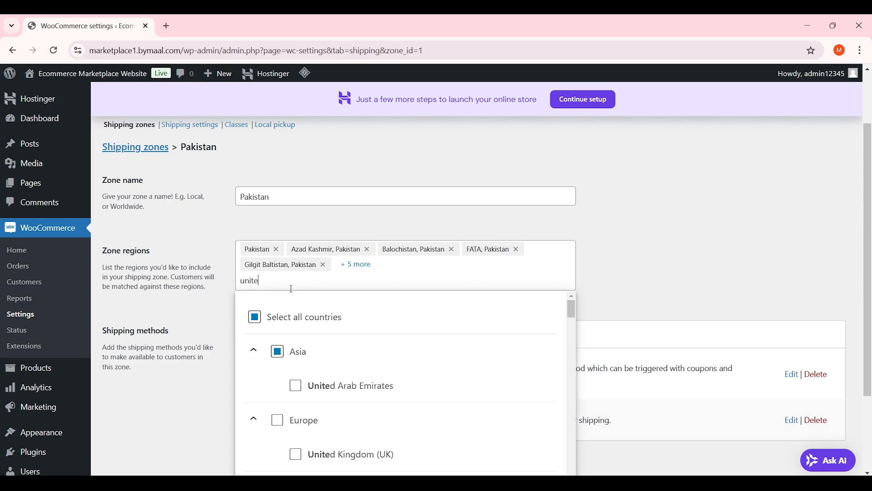
{"action": "type", "text": "d k"}
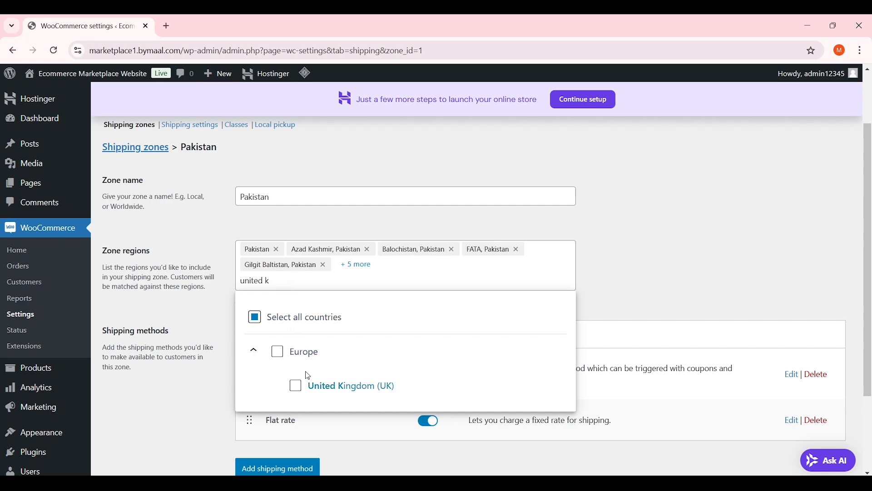
{"action": "left_click", "coordinate": [296, 386]}
{"action": "left_click", "coordinate": [219, 299]}
{"action": "scroll", "coordinate": [272, 318], "scroll_direction": "down", "scroll_amount": 3}
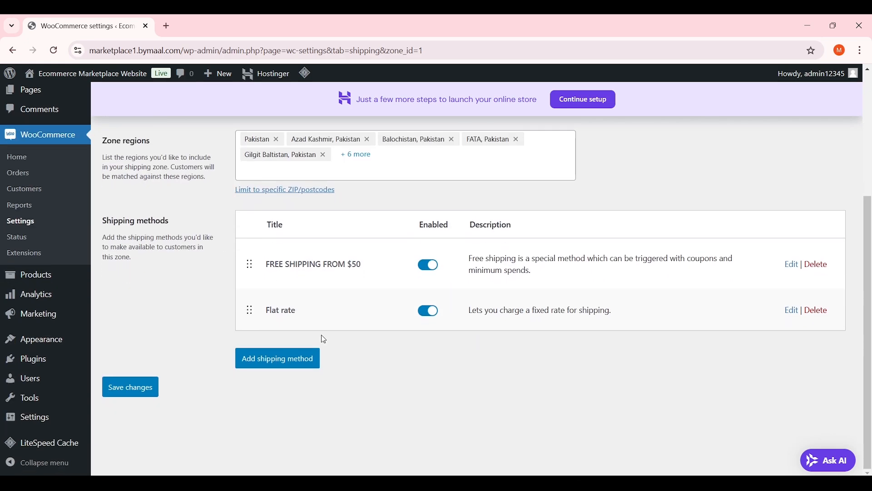
{"action": "left_click", "coordinate": [131, 388]}
{"action": "scroll", "coordinate": [209, 361], "scroll_direction": "up", "scroll_amount": 4}
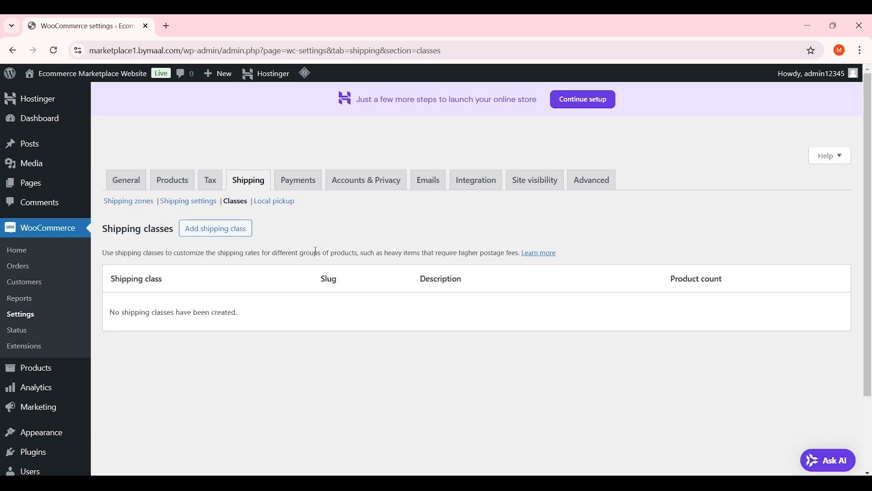
Start a new shipping class named 'HEAVY ITEMS'
{"action": "left_click", "coordinate": [217, 236]}
{"action": "left_click", "coordinate": [326, 211]}
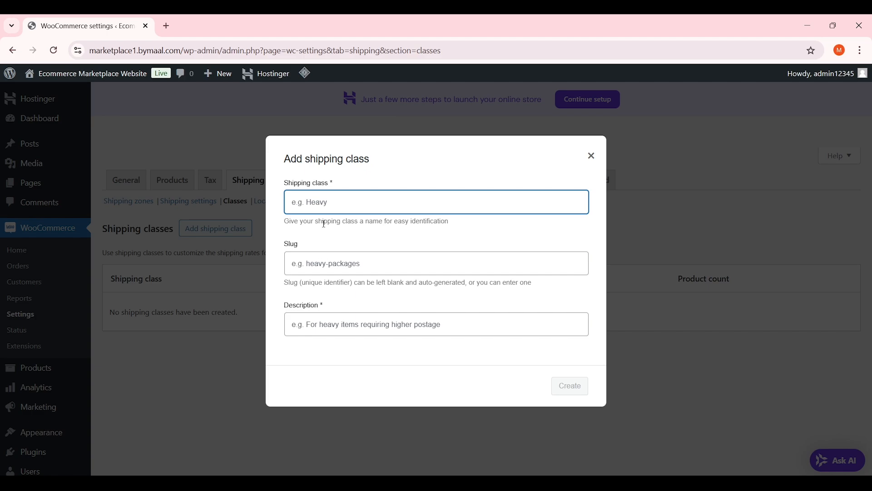
{"action": "type", "text": "HEAVY ITEMS"}
{"action": "left_click", "coordinate": [344, 276]}
{"action": "left_click", "coordinate": [344, 273]}
{"action": "left_click", "coordinate": [380, 280]}
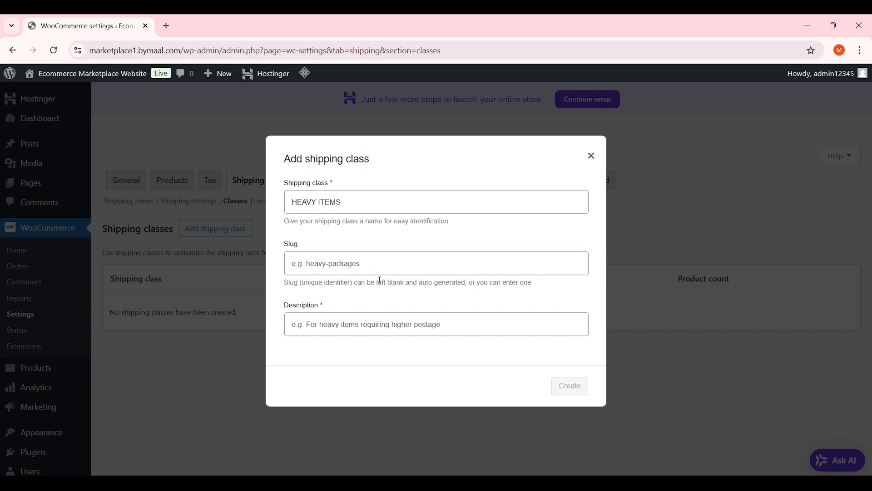
{"action": "left_click", "coordinate": [380, 278]}
{"action": "left_click", "coordinate": [369, 281]}
Describe it as 'This shipping class is for big products like refrigerators, cars, etc.' and create it
{"action": "left_click", "coordinate": [373, 270]}
{"action": "left_click", "coordinate": [355, 320]}
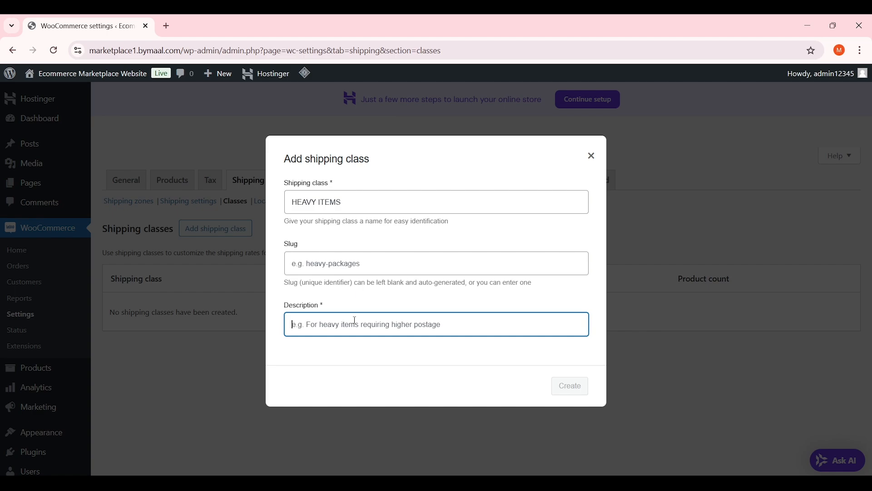
{"action": "type", "text": "This shipp"}
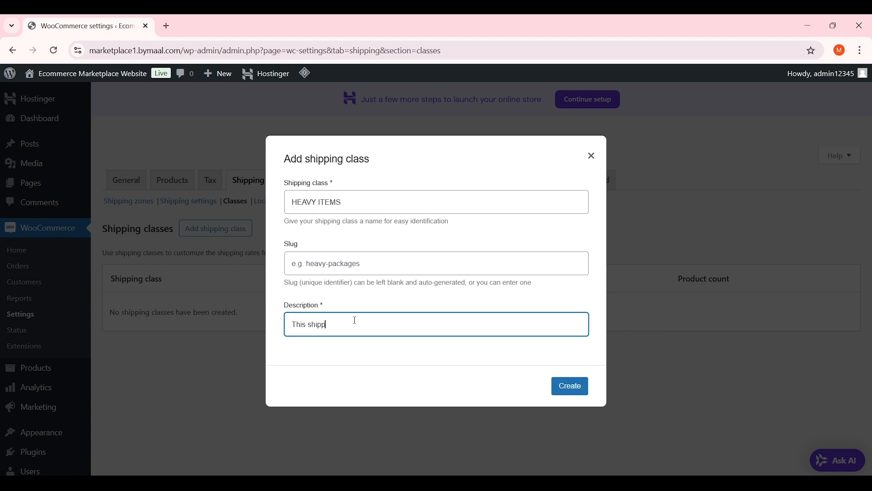
{"action": "type", "text": "ing class is for big products like reg"}
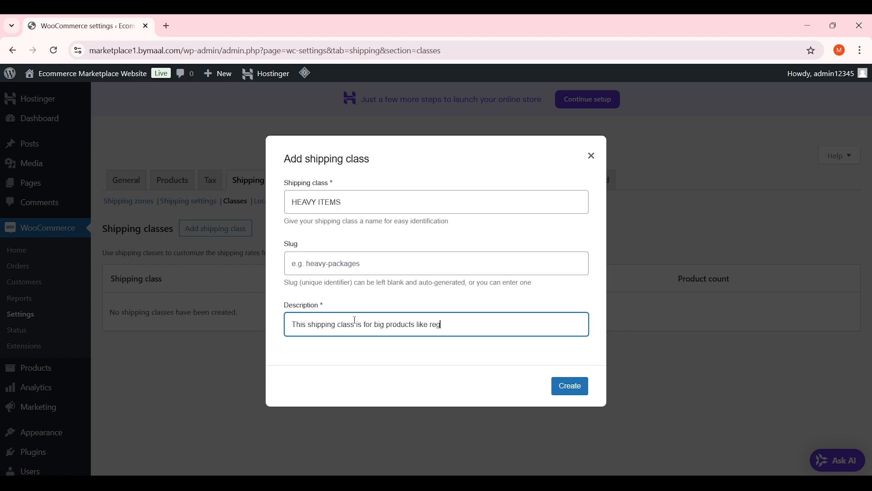
{"action": "key", "text": "BackSpace"}
{"action": "type", "text": "frigerators, cars, etc."}
{"action": "left_click", "coordinate": [477, 359]}
{"action": "left_click", "coordinate": [570, 386]}
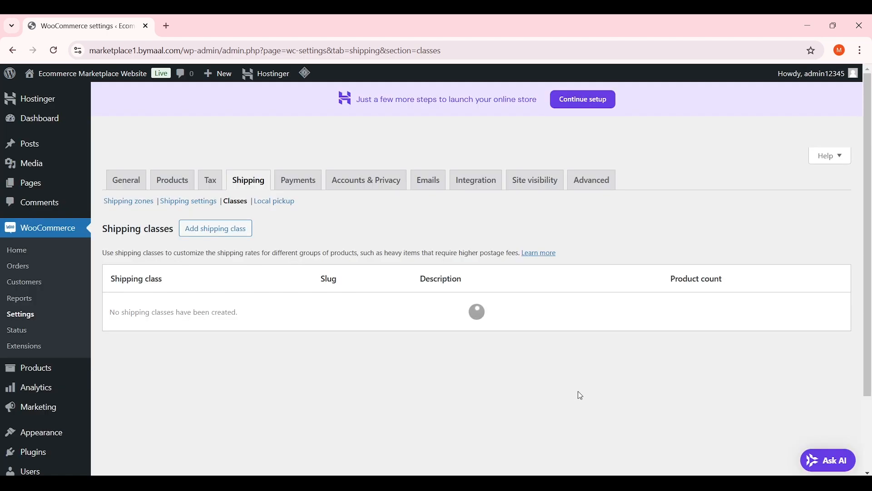
{"action": "scroll", "coordinate": [871, 208], "scroll_direction": "down", "scroll_amount": 1}
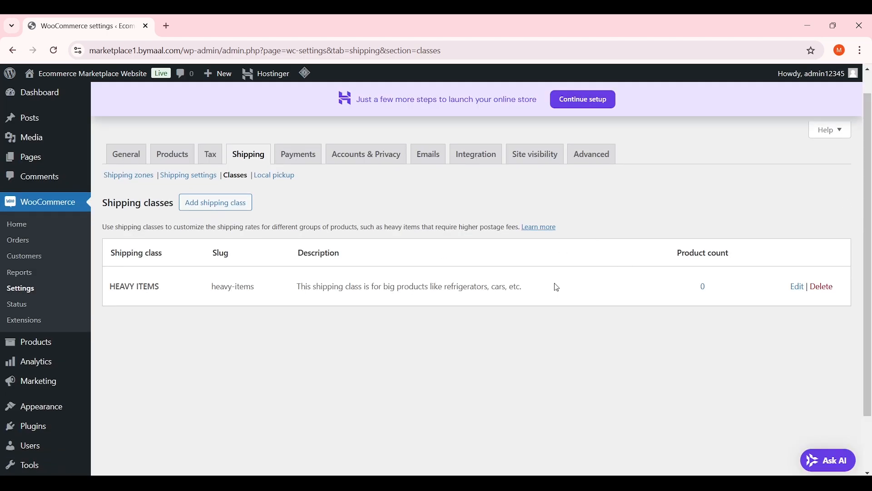
{"action": "scroll", "coordinate": [764, 300], "scroll_direction": "up", "scroll_amount": 1}
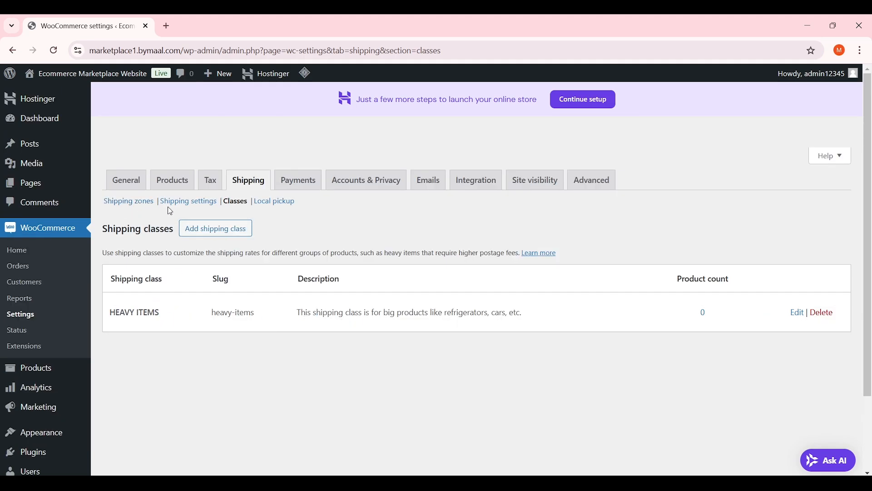
Reopen the Pakistan zone from Shipping zones and begin adding another shipping method
{"action": "left_click", "coordinate": [139, 202]}
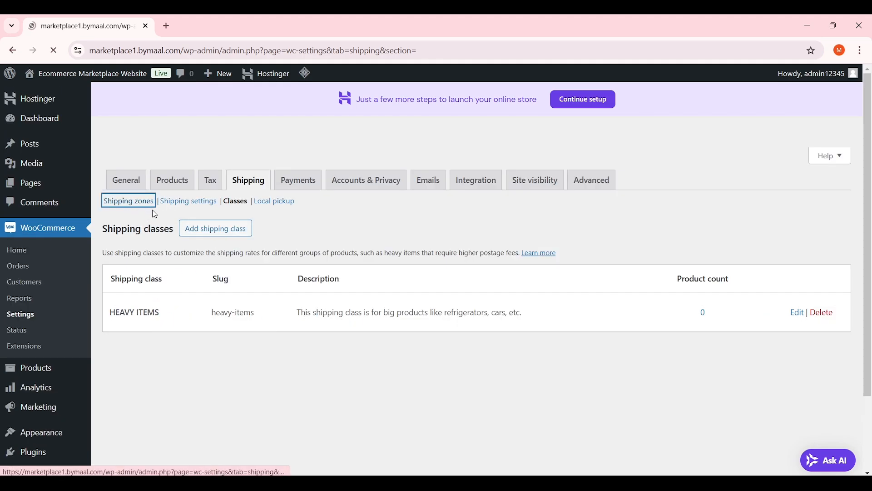
{"action": "scroll", "coordinate": [596, 284], "scroll_direction": "down", "scroll_amount": 2}
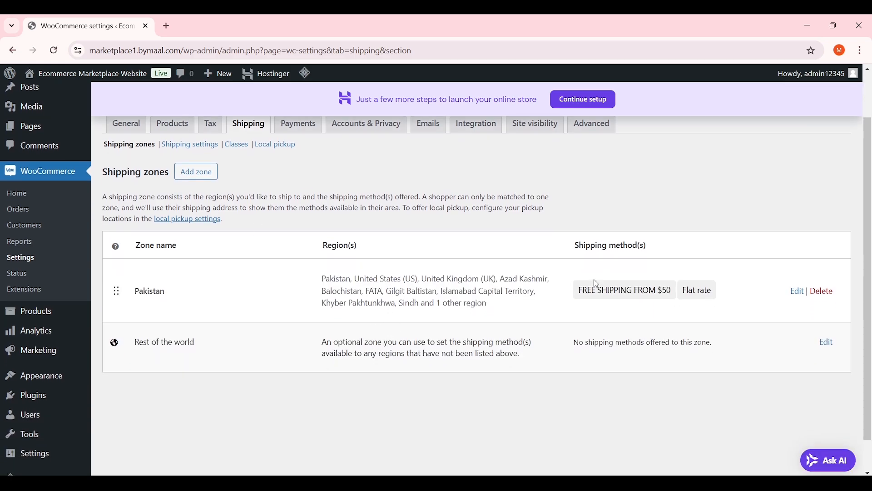
{"action": "left_click", "coordinate": [797, 291]}
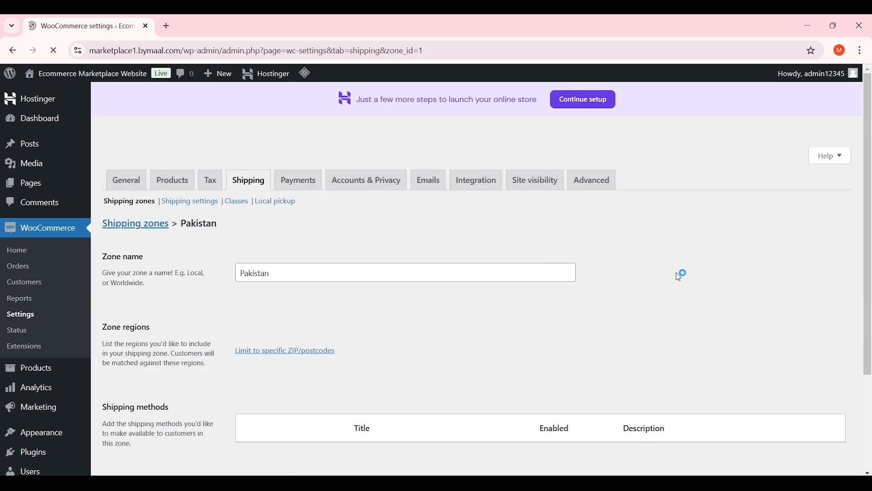
{"action": "scroll", "coordinate": [460, 236], "scroll_direction": "down", "scroll_amount": 4}
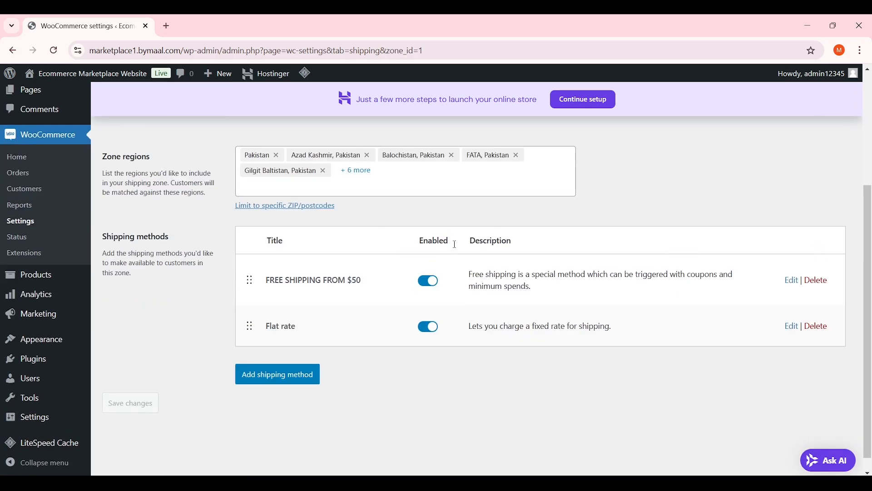
{"action": "left_click", "coordinate": [301, 375]}
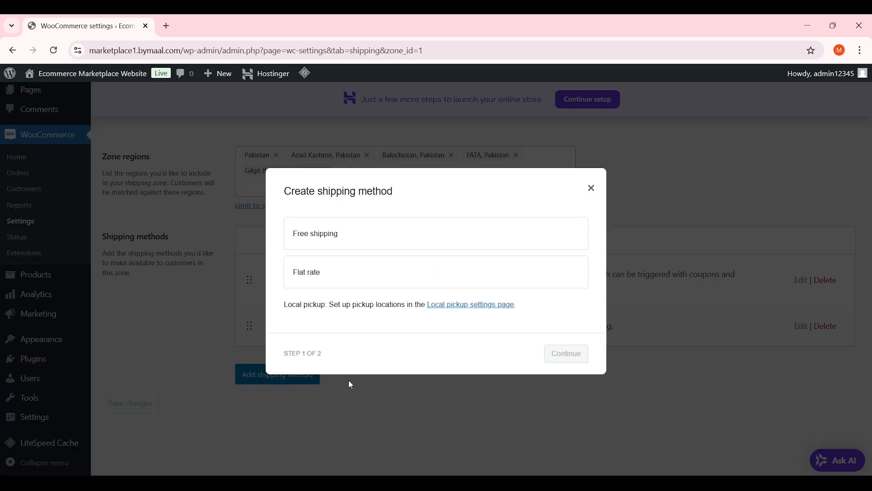
Add a Flat rate method to the Pakistan zone, keeping tax status Taxable
{"action": "left_click", "coordinate": [358, 275]}
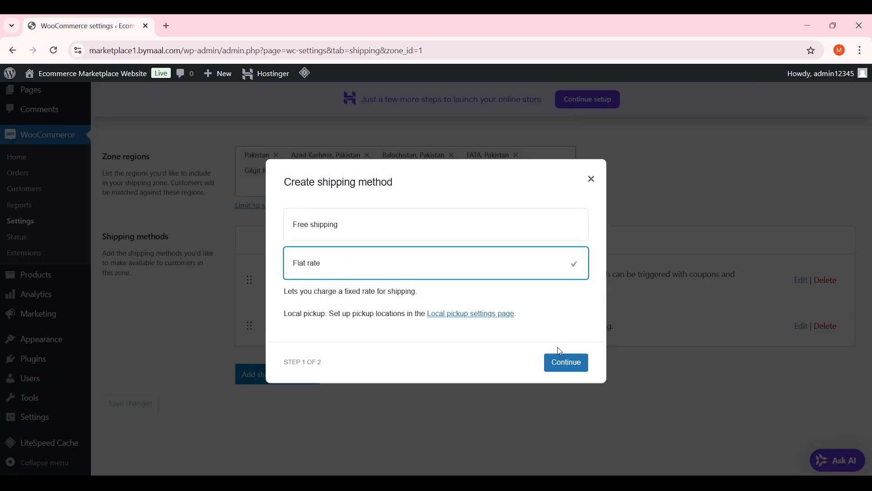
{"action": "left_click", "coordinate": [570, 363]}
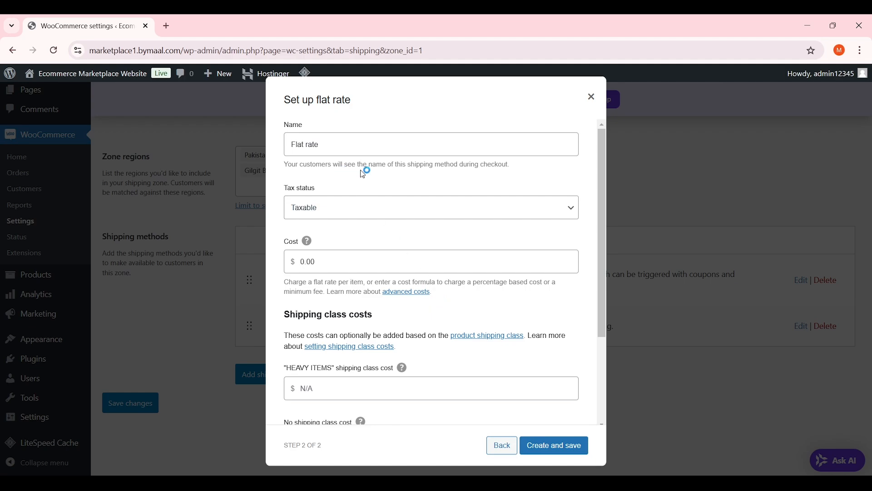
{"action": "left_click", "coordinate": [351, 207]}
{"action": "left_click", "coordinate": [374, 213]}
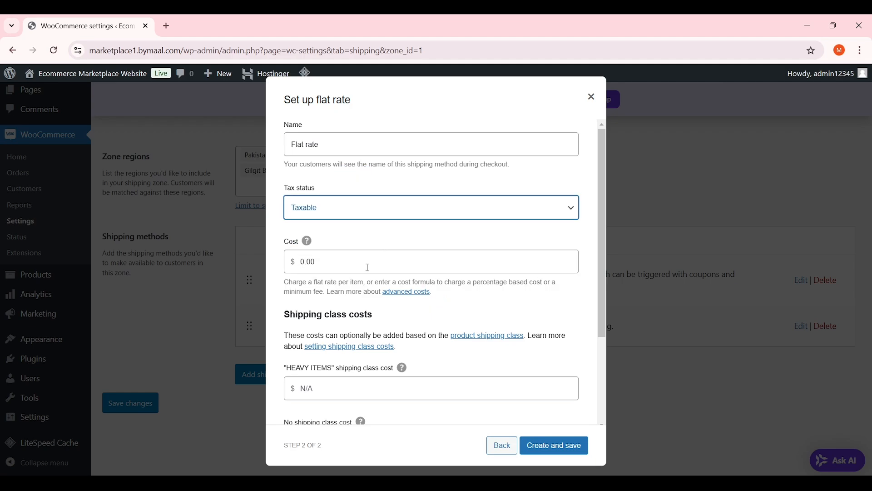
{"action": "scroll", "coordinate": [370, 264], "scroll_direction": "down", "scroll_amount": 2}
{"action": "scroll", "coordinate": [356, 210], "scroll_direction": "up", "scroll_amount": 1}
Replace the flat rate cost with 50.00 * [qty]
{"action": "double_click", "coordinate": [335, 208]}
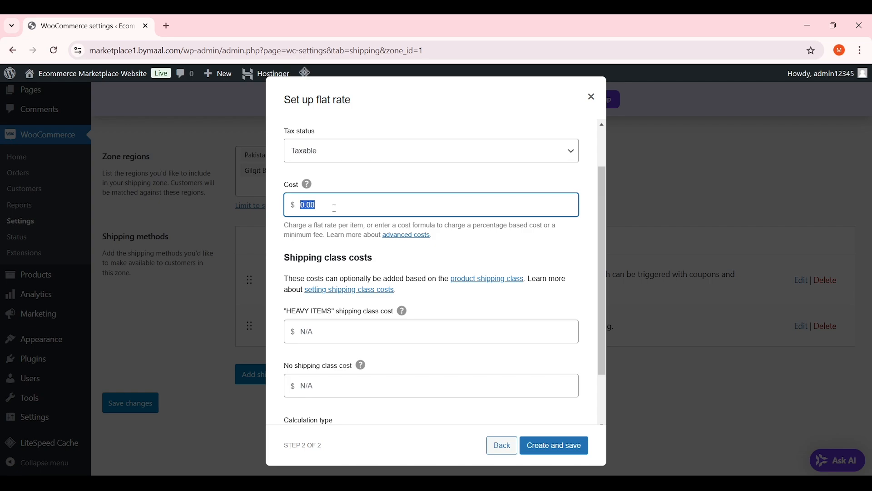
{"action": "scroll", "coordinate": [334, 208], "scroll_direction": "up", "scroll_amount": 1}
{"action": "type", "text": "50"}
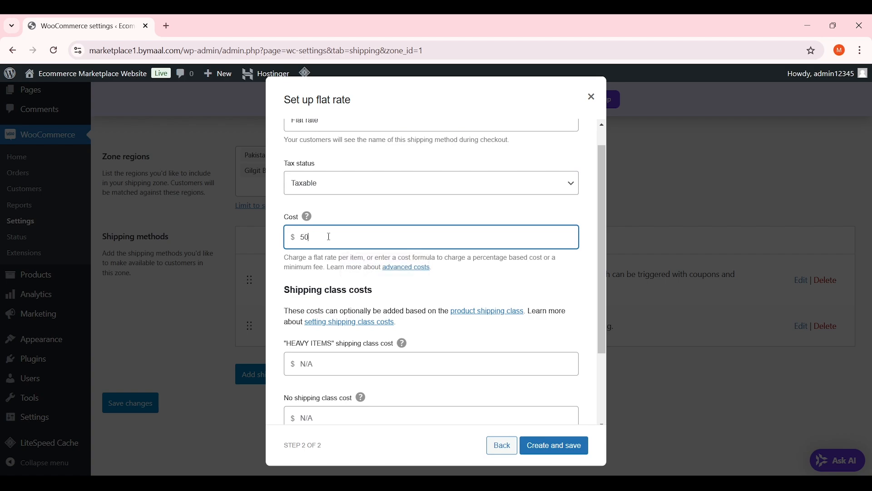
{"action": "scroll", "coordinate": [330, 237], "scroll_direction": "down", "scroll_amount": 3}
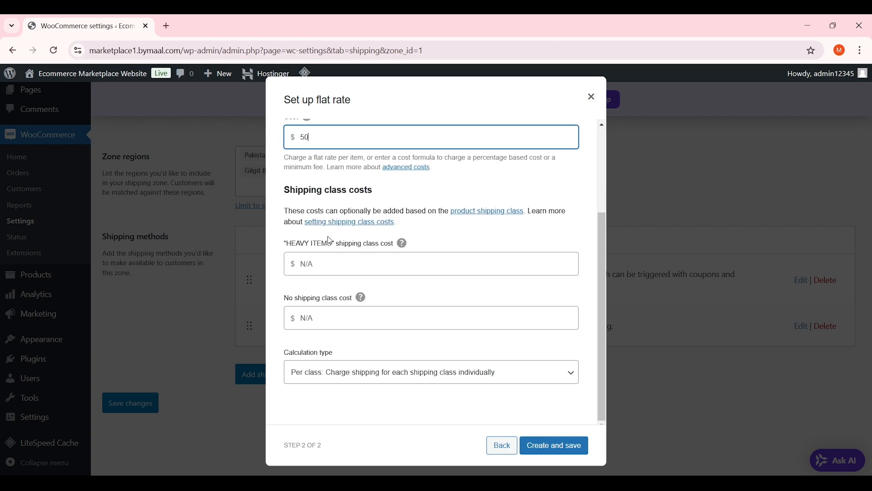
{"action": "left_click", "coordinate": [347, 264]}
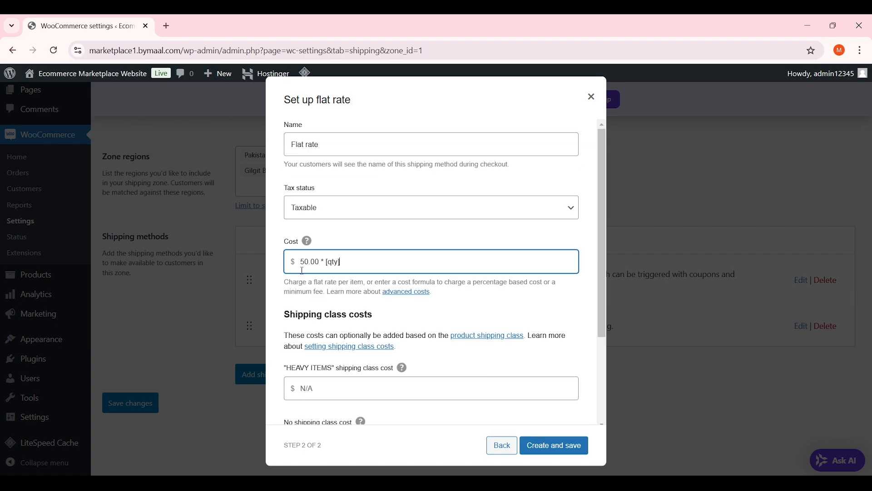
{"action": "left_click", "coordinate": [331, 293]}
{"action": "scroll", "coordinate": [364, 318], "scroll_direction": "down", "scroll_amount": 3}
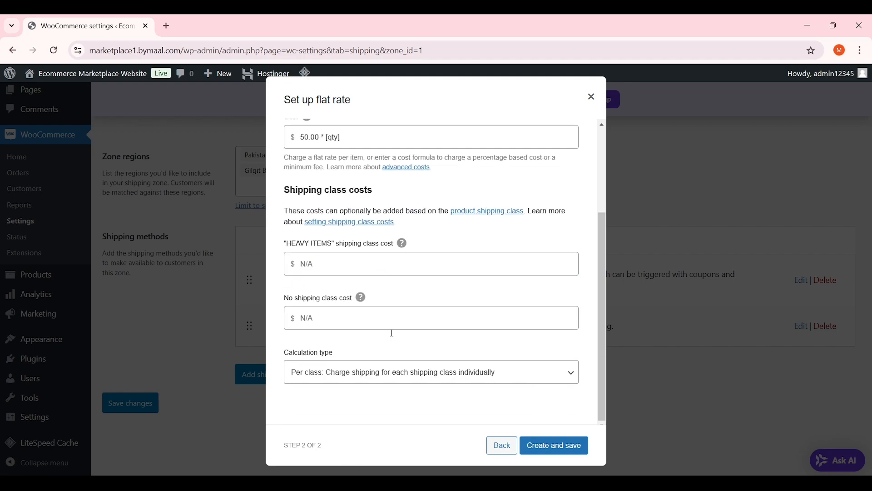
Save the new flat rate, then rename it to HEAVY ITEMS and save
{"action": "left_click", "coordinate": [572, 450]}
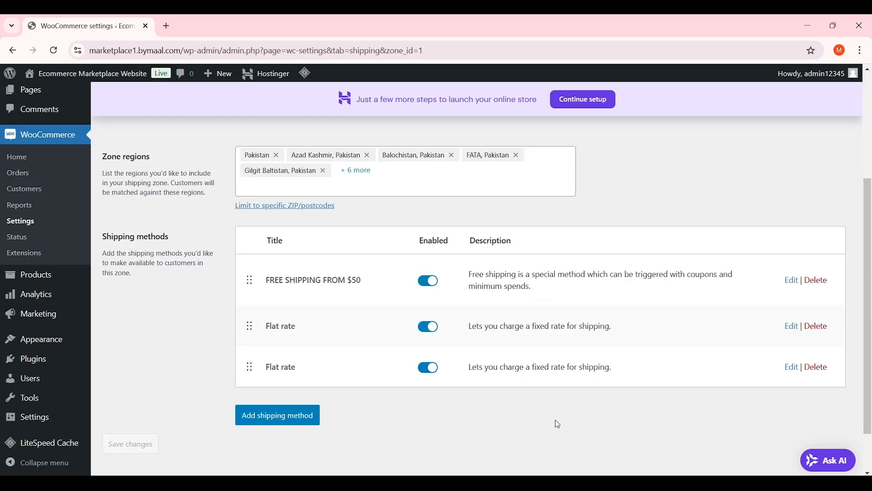
{"action": "scroll", "coordinate": [682, 386], "scroll_direction": "down", "scroll_amount": 1}
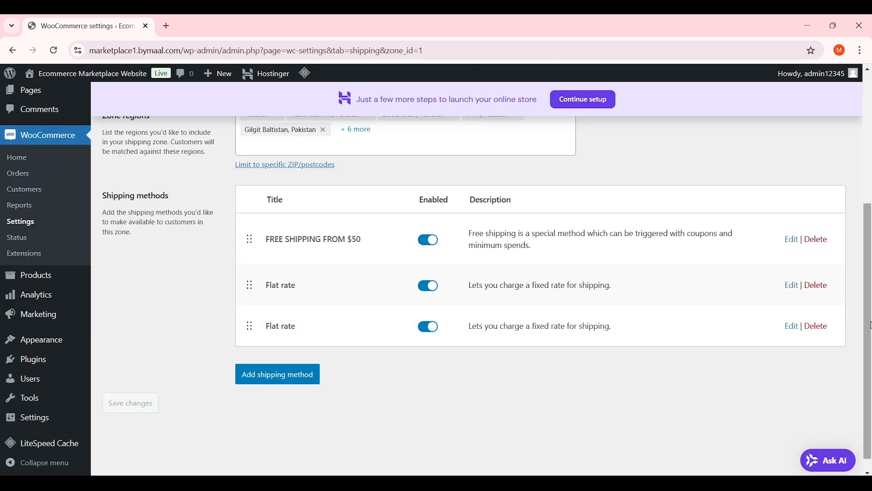
{"action": "left_click", "coordinate": [791, 326]}
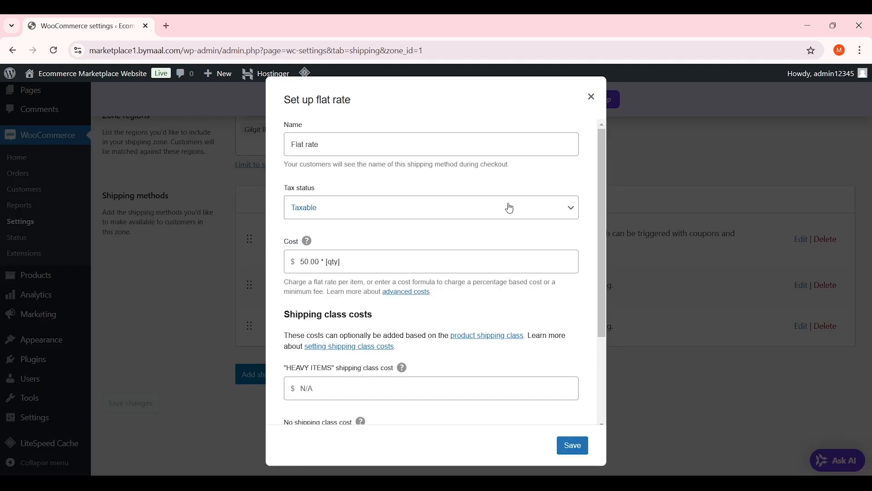
{"action": "triple_click", "coordinate": [343, 150]}
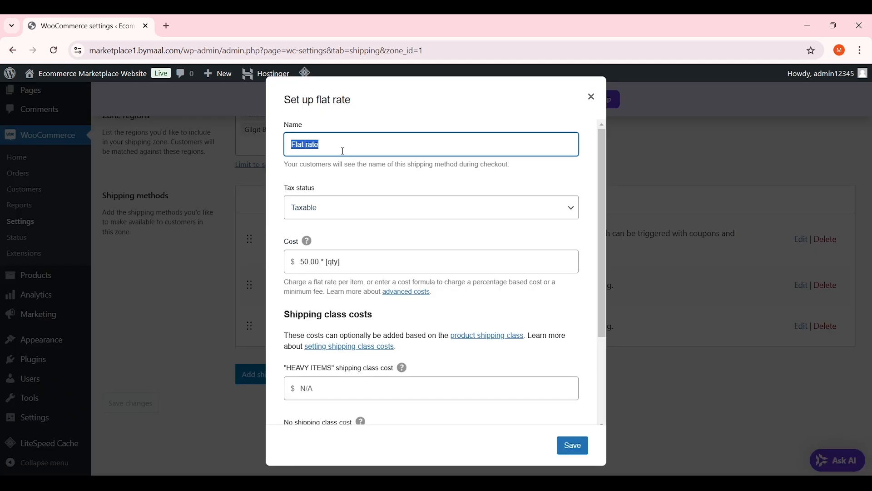
{"action": "type", "text": "HEAVY I"}
{"action": "key", "text": "BackSpace"}
{"action": "type", "text": "ITEMS"}
{"action": "left_click", "coordinate": [571, 445]}
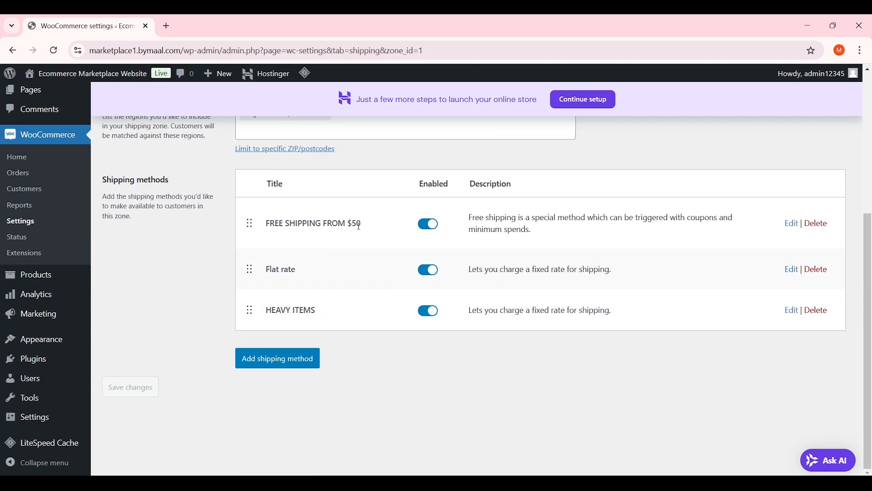
Review the FREE SHIPPING FROM $50, Flat rate and HEAVY ITEMS method titles
{"action": "left_click_drag", "start_coordinate": [363, 225], "coordinate": [252, 224]}
{"action": "left_click_drag", "start_coordinate": [311, 260], "coordinate": [262, 270]}
{"action": "left_click", "coordinate": [262, 271]}
{"action": "left_click_drag", "start_coordinate": [332, 312], "coordinate": [265, 311]}
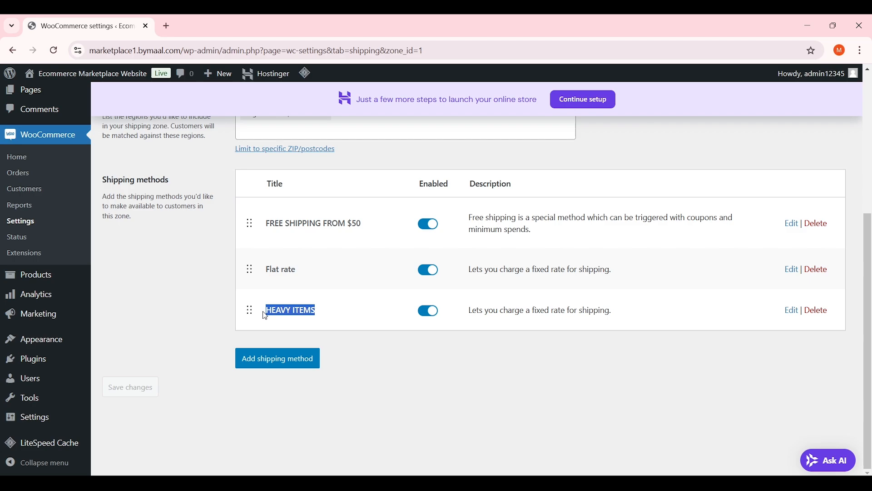
{"action": "left_click", "coordinate": [320, 319]}
{"action": "left_click_drag", "start_coordinate": [321, 312], "coordinate": [253, 309]}
{"action": "left_click", "coordinate": [593, 349]}
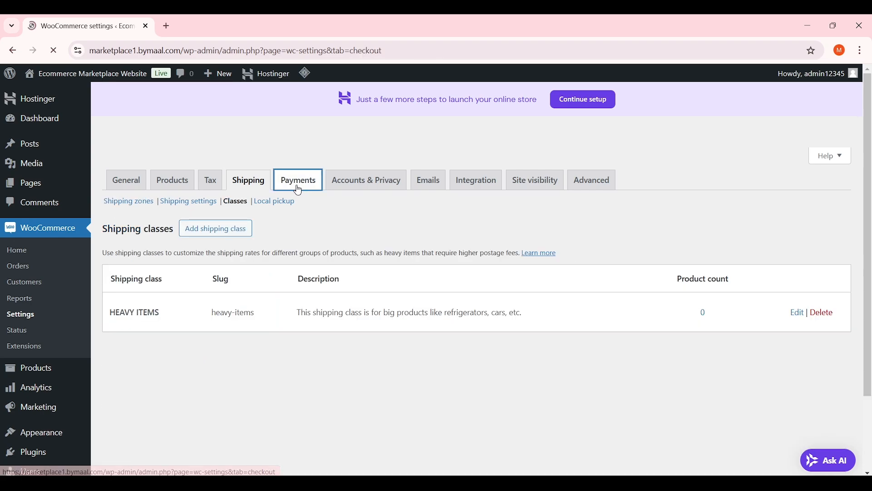
Enable Cash on delivery under Payments, save changes, and open its Finish setup page
{"action": "left_click", "coordinate": [297, 183]}
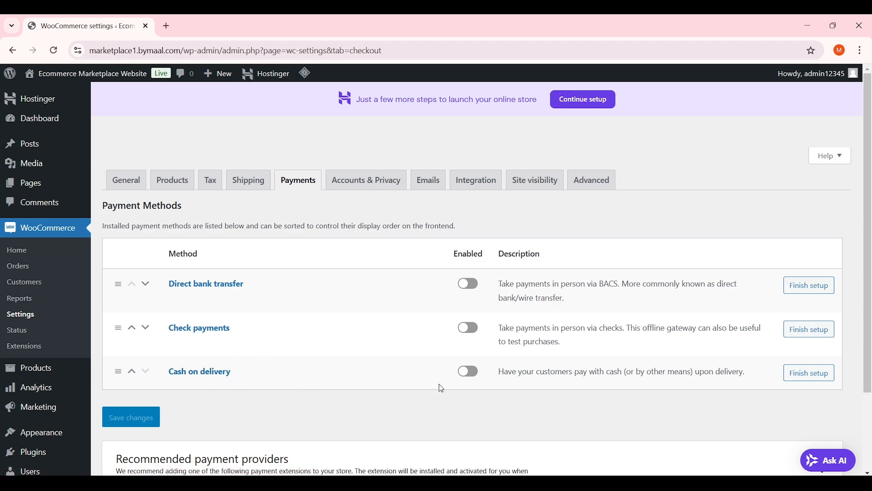
{"action": "left_click", "coordinate": [469, 376]}
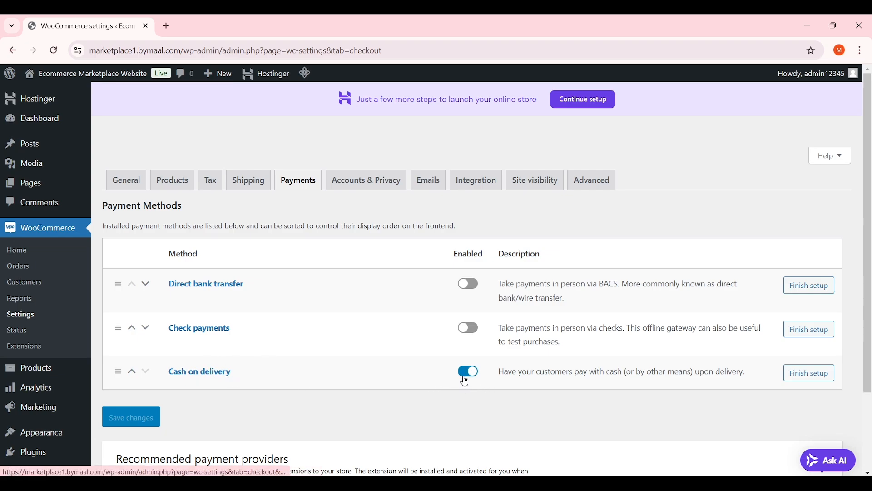
{"action": "scroll", "coordinate": [362, 376], "scroll_direction": "down", "scroll_amount": 2}
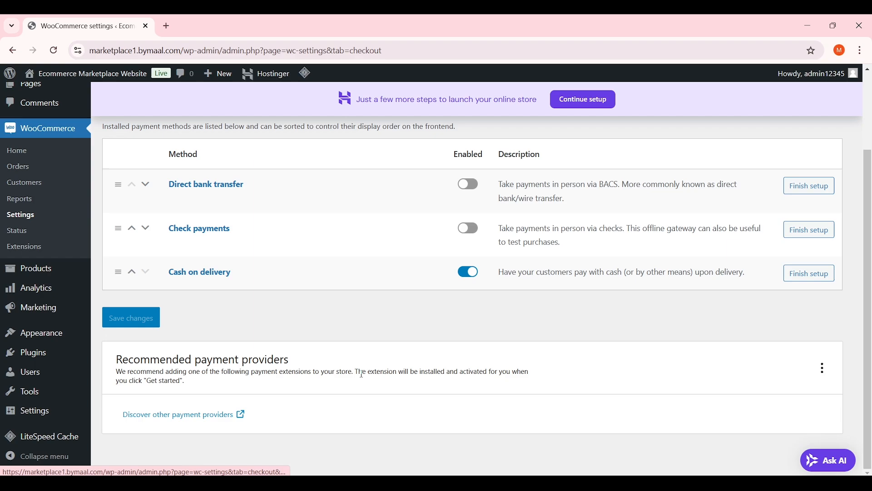
{"action": "left_click", "coordinate": [142, 319]}
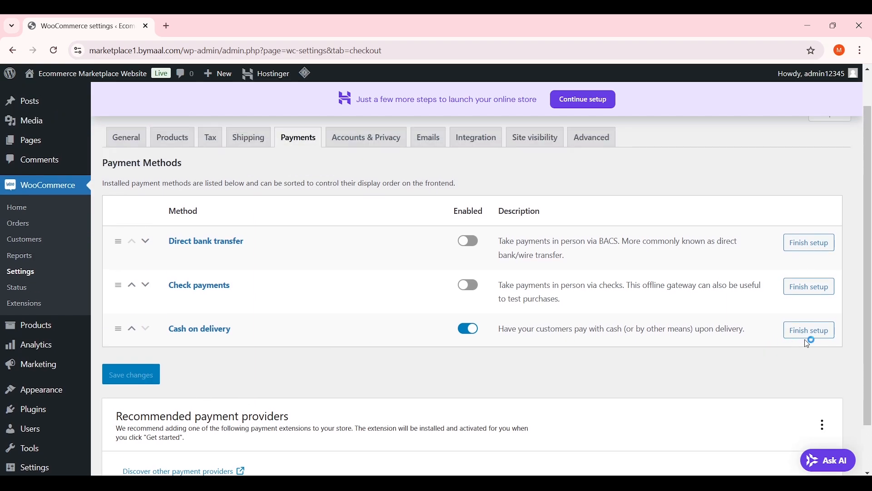
{"action": "left_click", "coordinate": [810, 341]}
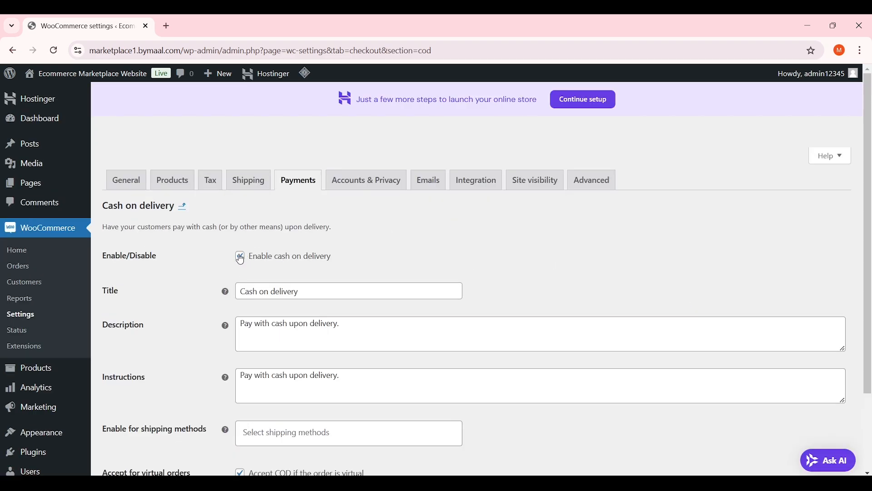
{"action": "scroll", "coordinate": [243, 259], "scroll_direction": "down", "scroll_amount": 3}
In Accounts & Privacy, uncheck Enable guest checkout
{"action": "left_click", "coordinate": [373, 183]}
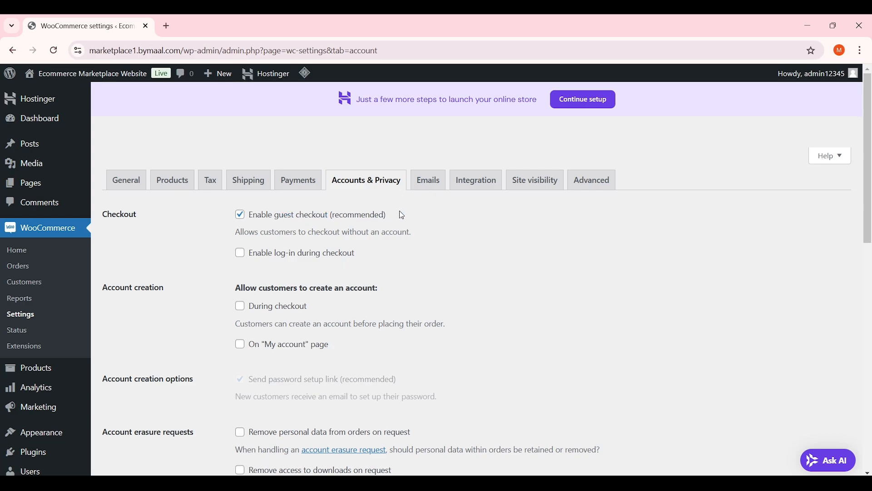
{"action": "left_click_drag", "start_coordinate": [402, 214], "coordinate": [268, 216]}
{"action": "left_click", "coordinate": [357, 207]}
{"action": "left_click", "coordinate": [241, 214]}
{"action": "left_click", "coordinate": [240, 214]}
Enable log-in and account creation during checkout, then save the settings
{"action": "scroll", "coordinate": [192, 253], "scroll_direction": "down", "scroll_amount": 1}
{"action": "left_click", "coordinate": [240, 197]}
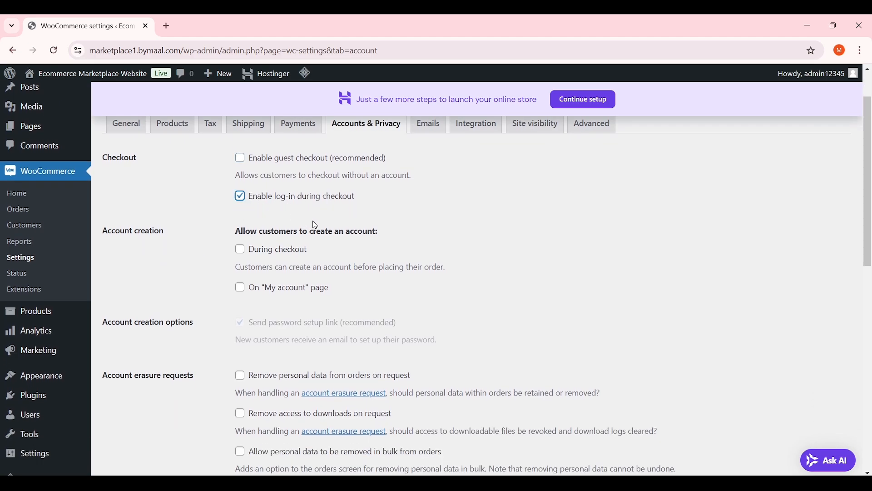
{"action": "scroll", "coordinate": [316, 222], "scroll_direction": "down", "scroll_amount": 1}
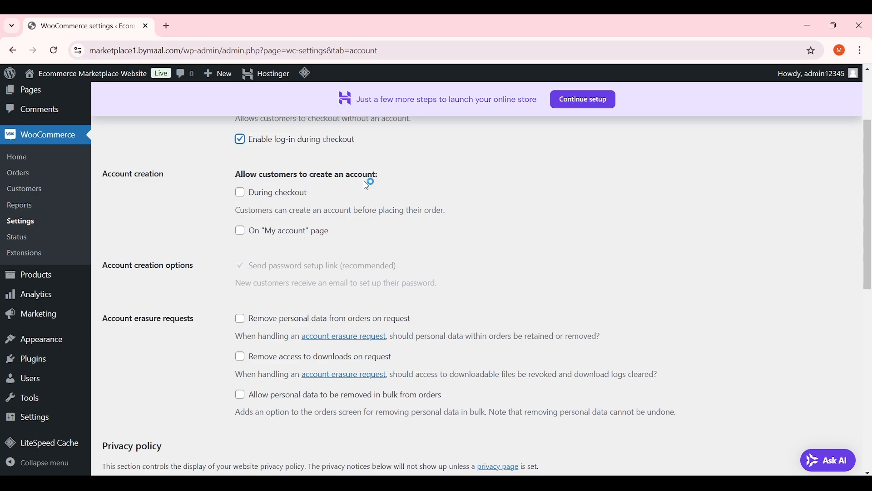
{"action": "left_click", "coordinate": [285, 195]}
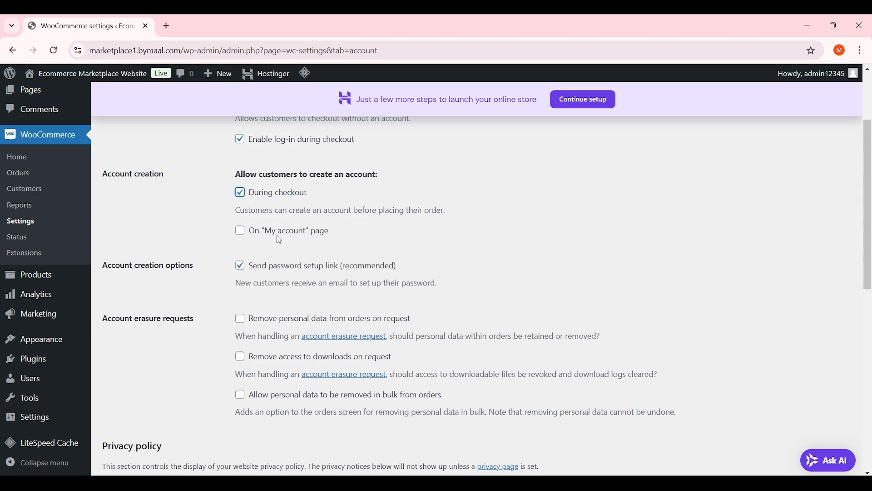
{"action": "scroll", "coordinate": [289, 237], "scroll_direction": "down", "scroll_amount": 1}
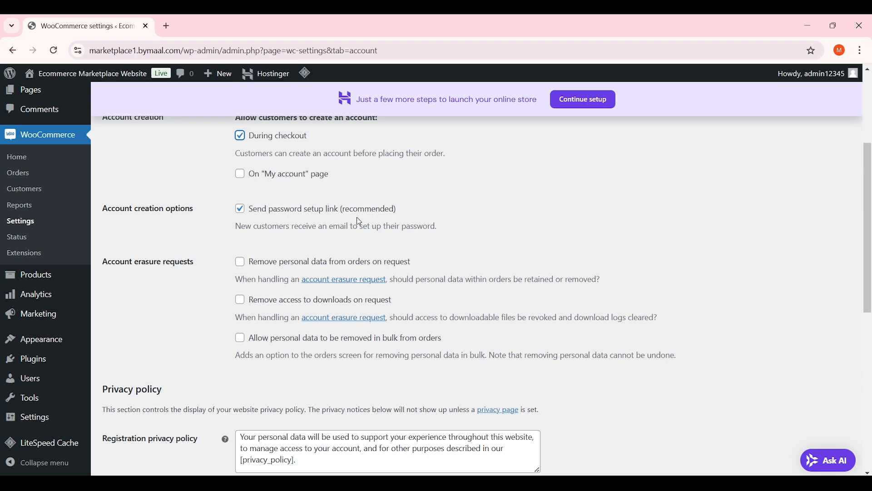
{"action": "scroll", "coordinate": [871, 179], "scroll_direction": "down", "scroll_amount": 8}
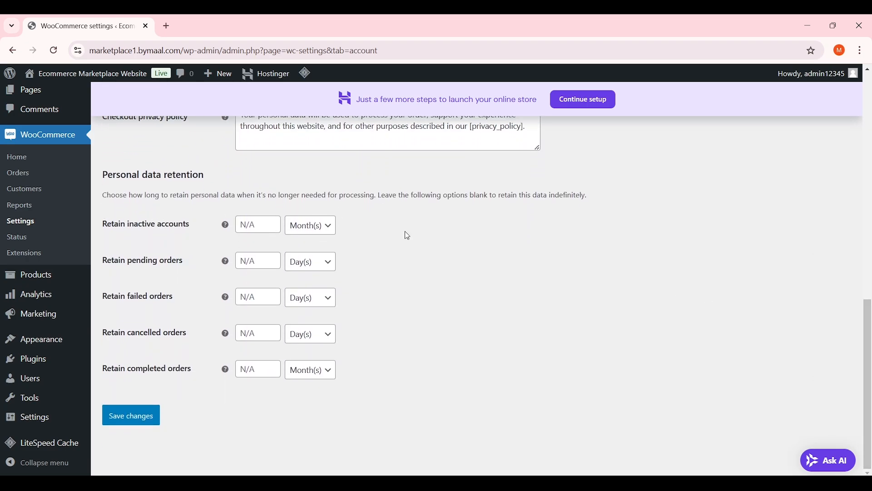
{"action": "left_click", "coordinate": [119, 416]}
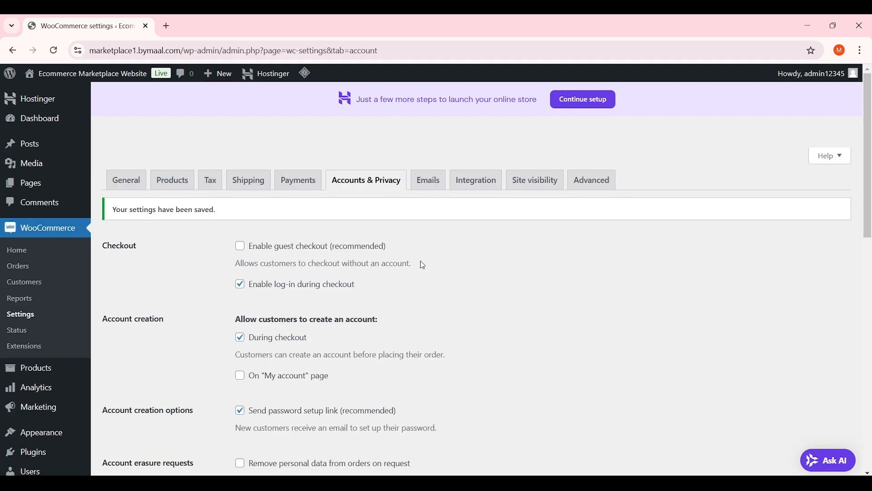
Open the Emails tab and review the New order recipient address
{"action": "left_click", "coordinate": [430, 184]}
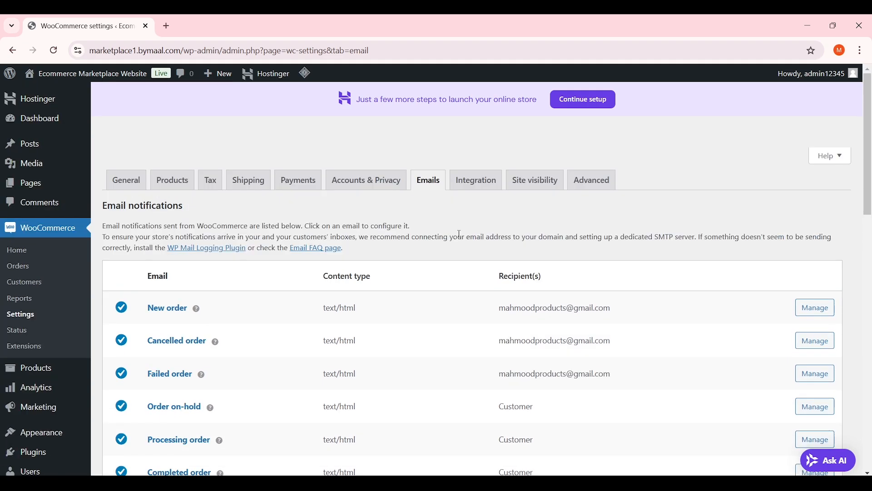
{"action": "scroll", "coordinate": [871, 131], "scroll_direction": "down", "scroll_amount": 2}
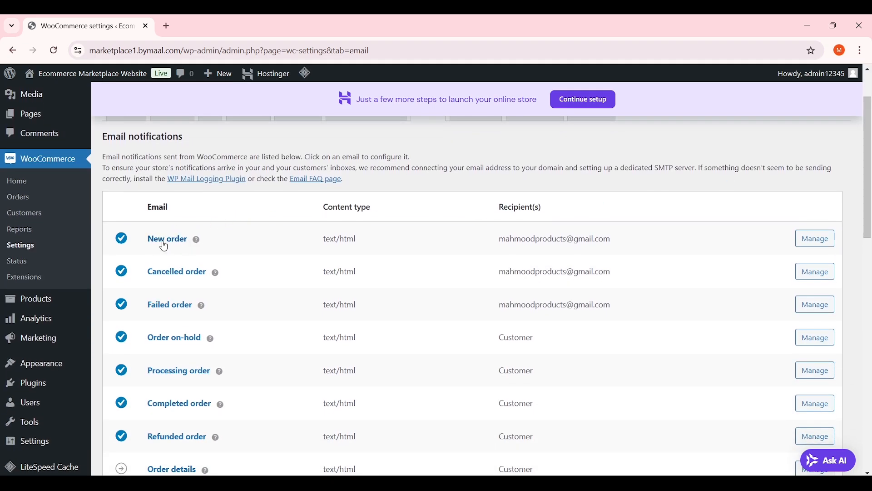
{"action": "left_click_drag", "start_coordinate": [372, 239], "coordinate": [418, 237]}
{"action": "left_click_drag", "start_coordinate": [641, 238], "coordinate": [499, 239]}
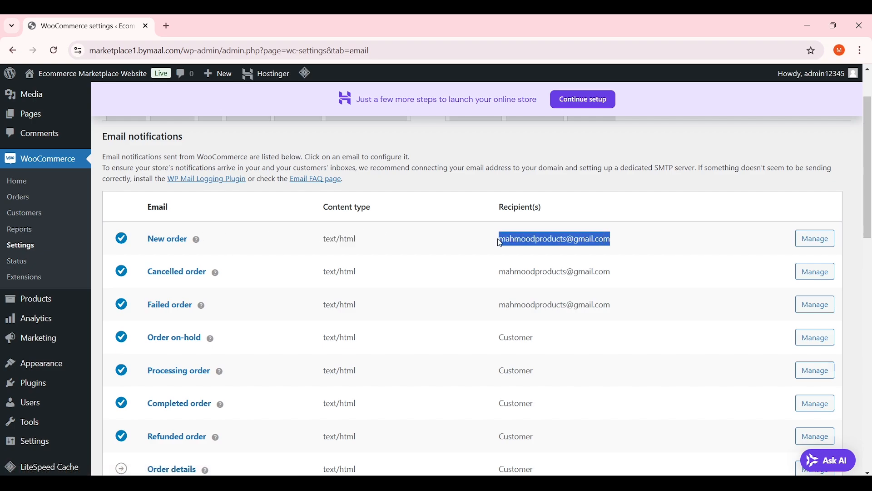
{"action": "left_click", "coordinate": [567, 230]}
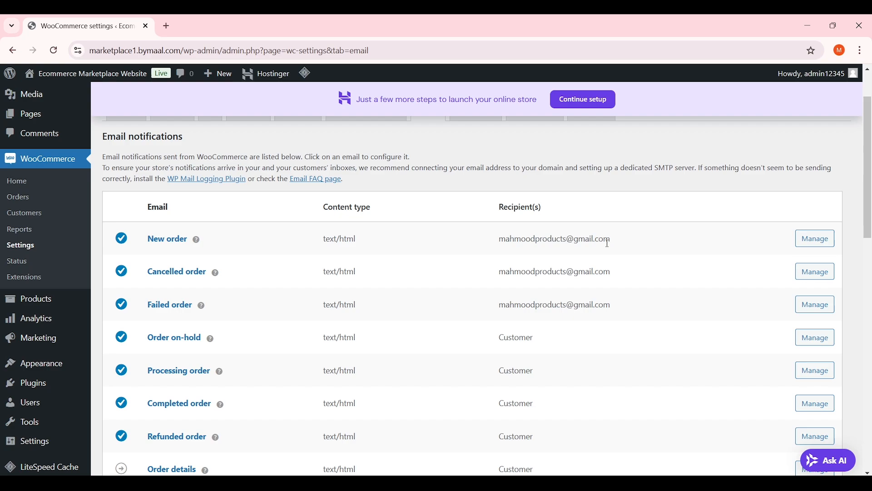
{"action": "left_click_drag", "start_coordinate": [610, 241], "coordinate": [516, 240]}
{"action": "left_click", "coordinate": [490, 242]}
Inspect the New order email settings' recipient, then return to the notifications list
{"action": "left_click", "coordinate": [814, 238]}
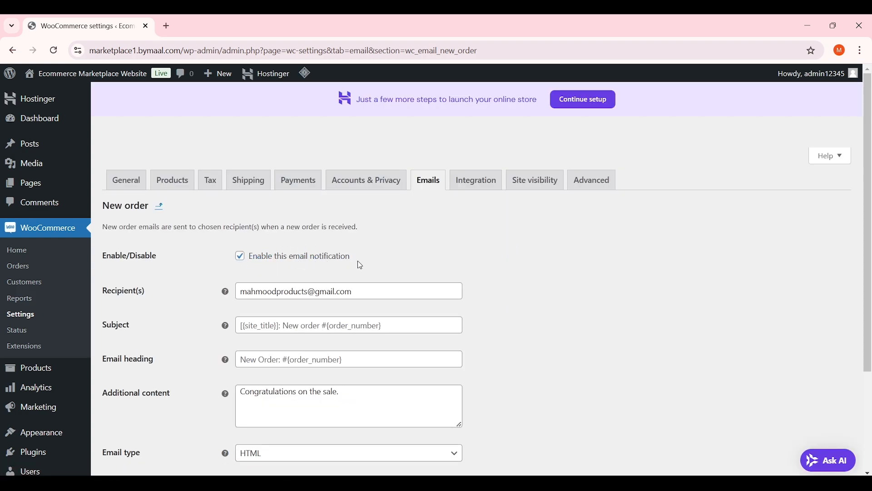
{"action": "scroll", "coordinate": [359, 257], "scroll_direction": "down", "scroll_amount": 1}
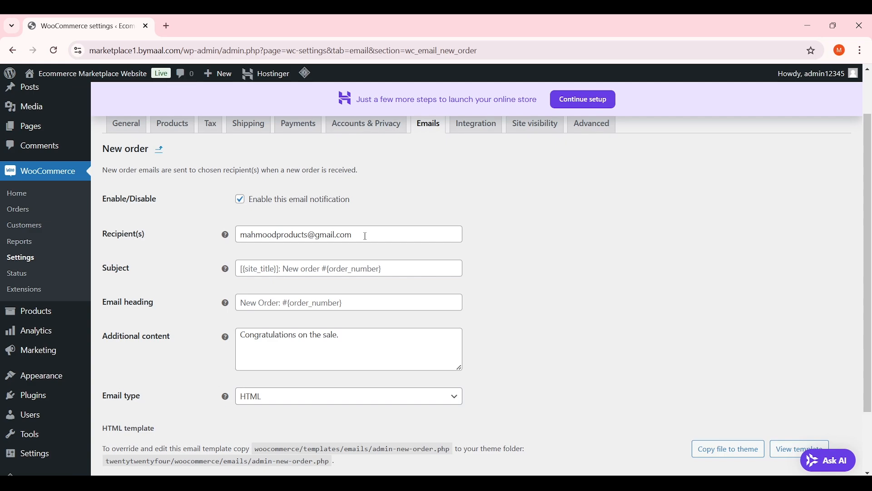
{"action": "left_click_drag", "start_coordinate": [388, 233], "coordinate": [214, 234]}
{"action": "left_click", "coordinate": [124, 247]}
{"action": "left_click_drag", "start_coordinate": [372, 235], "coordinate": [228, 236]}
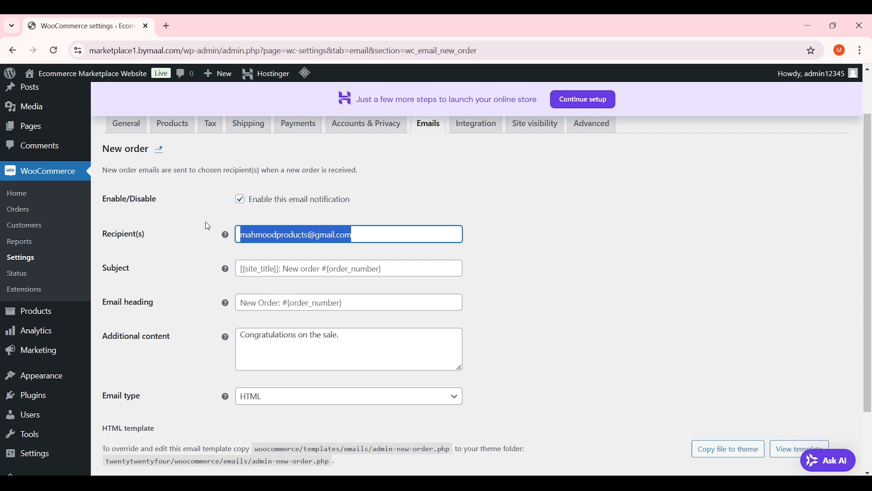
{"action": "scroll", "coordinate": [209, 244], "scroll_direction": "down", "scroll_amount": 2}
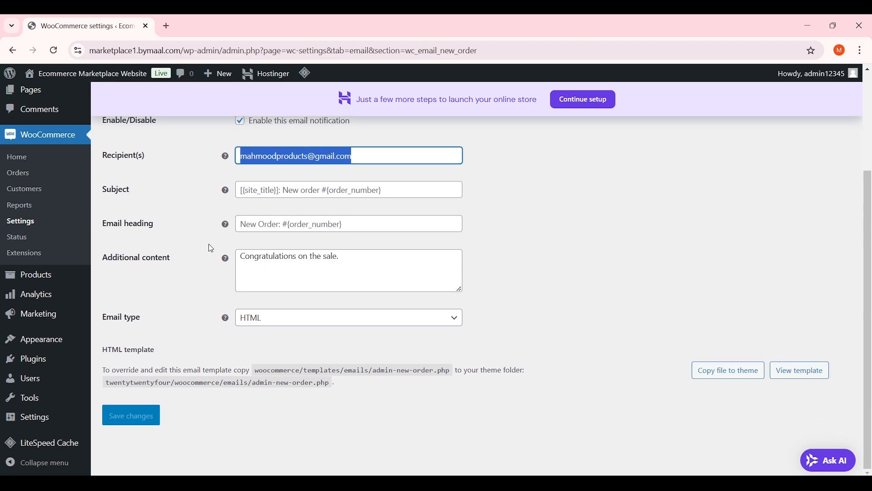
{"action": "scroll", "coordinate": [209, 243], "scroll_direction": "up", "scroll_amount": 4}
{"action": "left_click", "coordinate": [429, 181]}
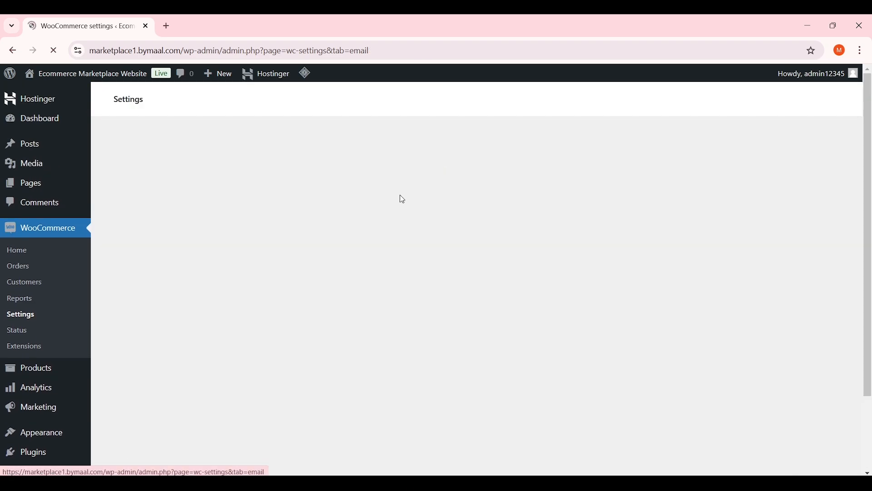
Review the Customer note email's subject, heading and 'Thanks for reading.' content, then return
{"action": "scroll", "coordinate": [564, 250], "scroll_direction": "down", "scroll_amount": 5}
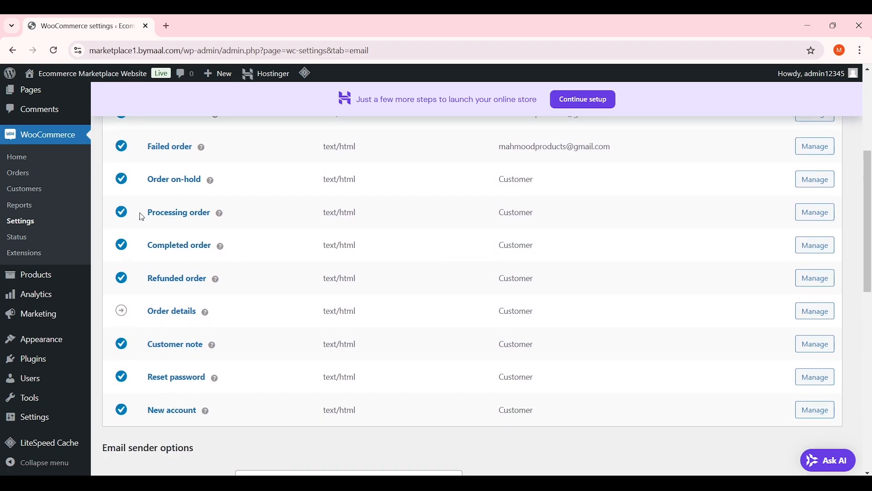
{"action": "left_click", "coordinate": [818, 346]}
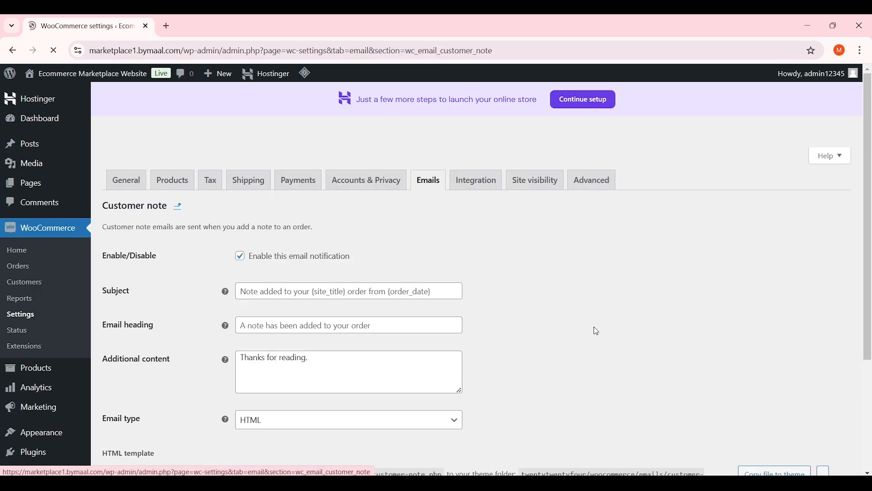
{"action": "scroll", "coordinate": [404, 301], "scroll_direction": "down", "scroll_amount": 2}
{"action": "scroll", "coordinate": [404, 301], "scroll_direction": "down", "scroll_amount": 1}
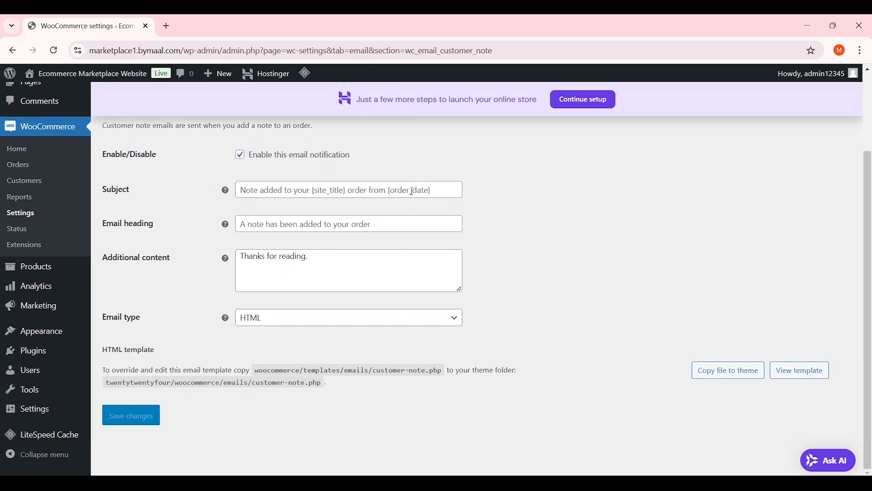
{"action": "left_click", "coordinate": [274, 192]}
{"action": "left_click", "coordinate": [292, 220]}
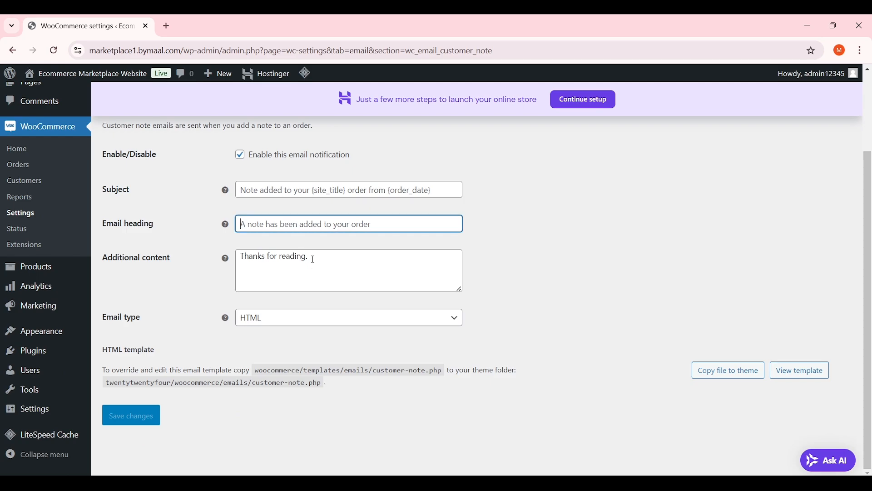
{"action": "left_click", "coordinate": [334, 263]}
{"action": "left_click_drag", "start_coordinate": [335, 263], "coordinate": [211, 259]}
{"action": "left_click", "coordinate": [192, 247]}
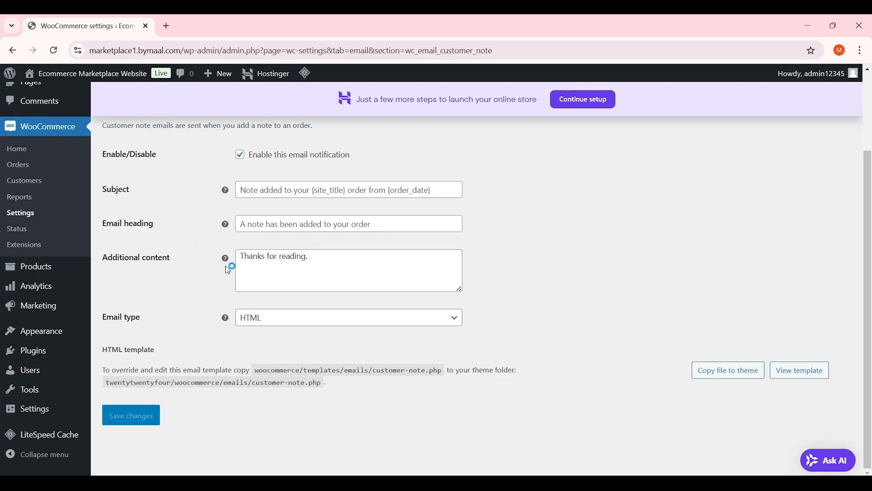
{"action": "scroll", "coordinate": [226, 265], "scroll_direction": "up", "scroll_amount": 2}
{"action": "left_click", "coordinate": [435, 136]}
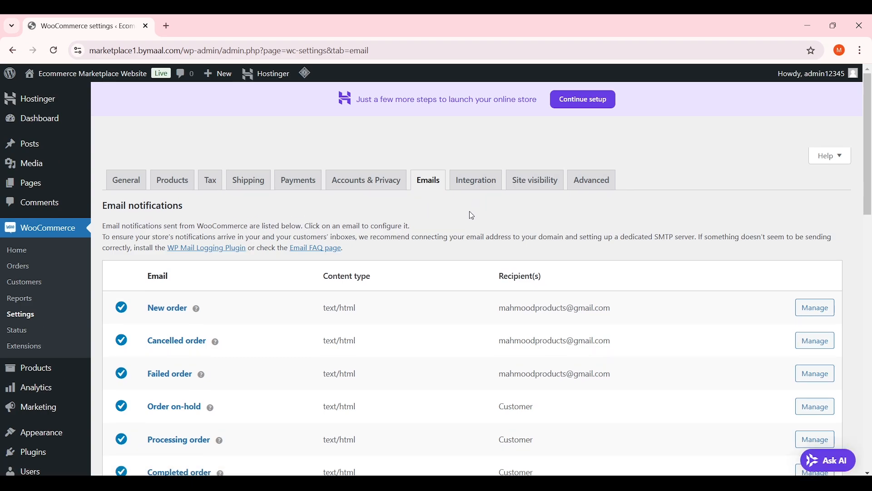
Dismiss the Windows Hello prompt and review Advanced page setup: Cart, Checkout, My account
{"action": "left_click", "coordinate": [488, 184]}
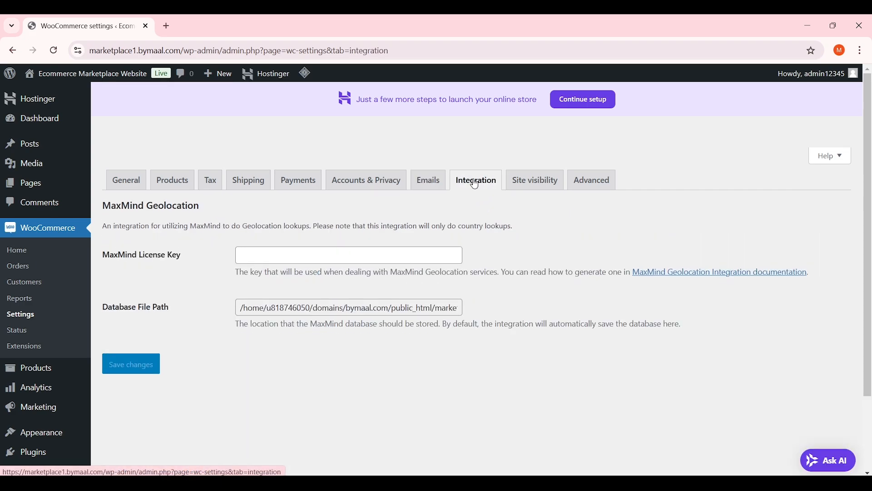
{"action": "left_click", "coordinate": [788, 222]}
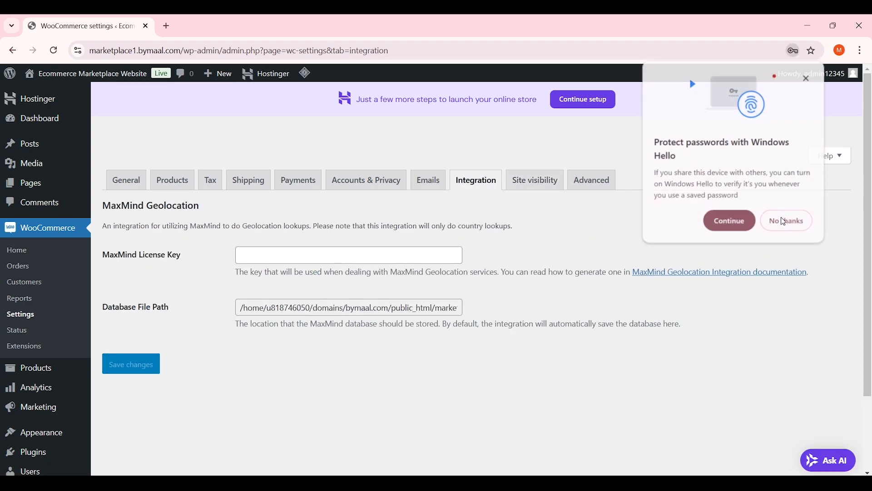
{"action": "left_click", "coordinate": [539, 190]}
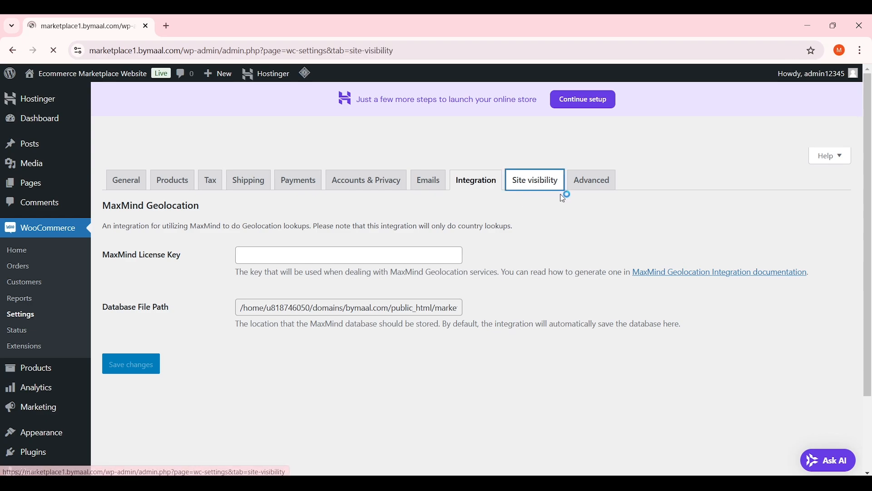
{"action": "left_click", "coordinate": [595, 187]}
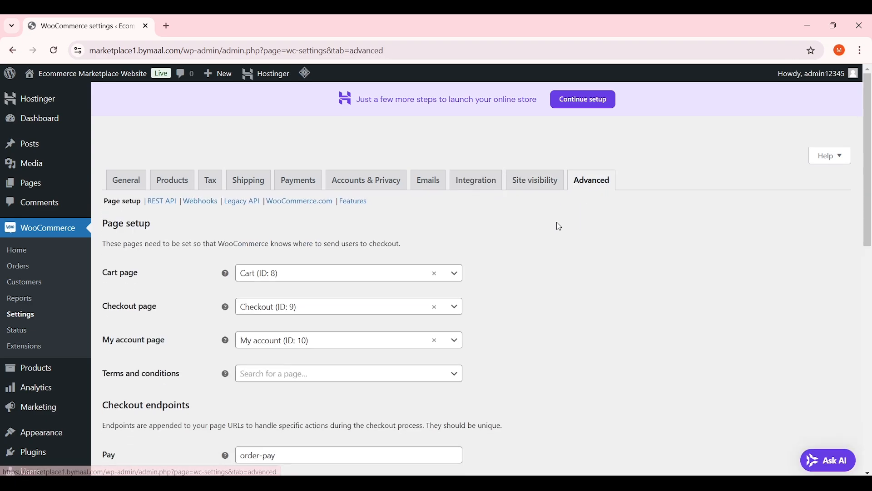
{"action": "scroll", "coordinate": [871, 168], "scroll_direction": "down", "scroll_amount": 1}
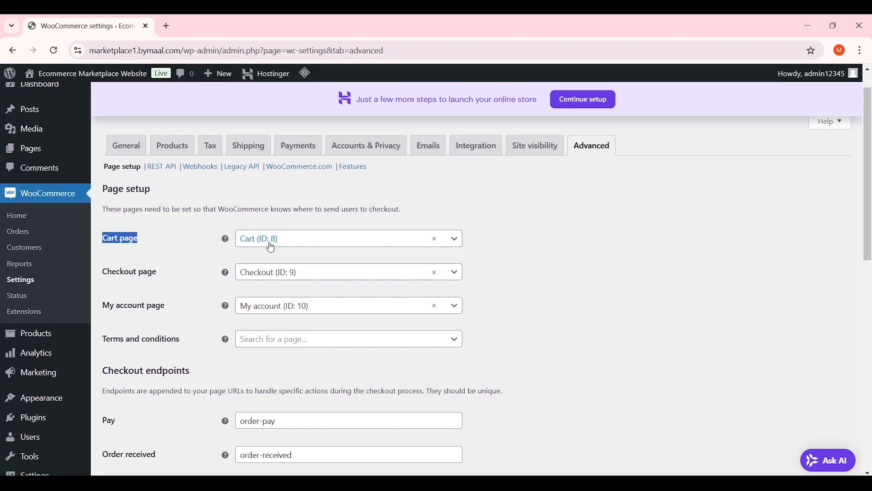
{"action": "left_click_drag", "start_coordinate": [161, 277], "coordinate": [104, 237]}
{"action": "left_click", "coordinate": [184, 268]}
{"action": "scroll", "coordinate": [187, 271], "scroll_direction": "down", "scroll_amount": 1}
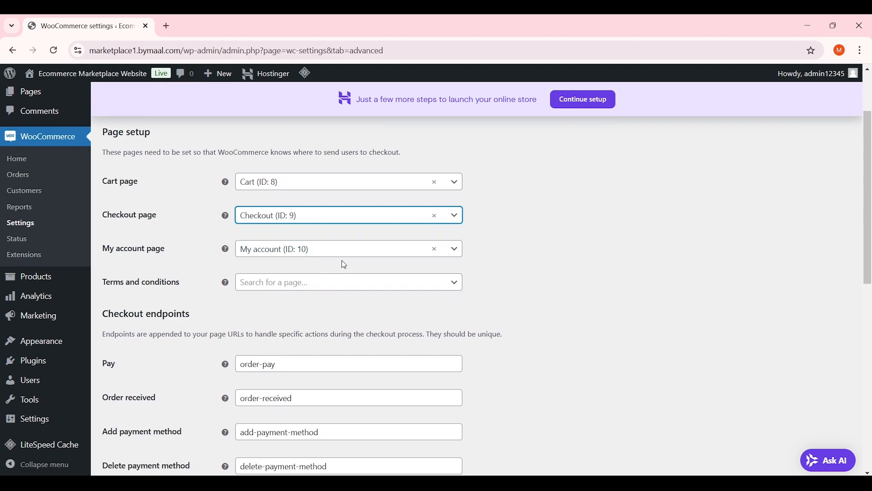
{"action": "scroll", "coordinate": [344, 262], "scroll_direction": "down", "scroll_amount": 8}
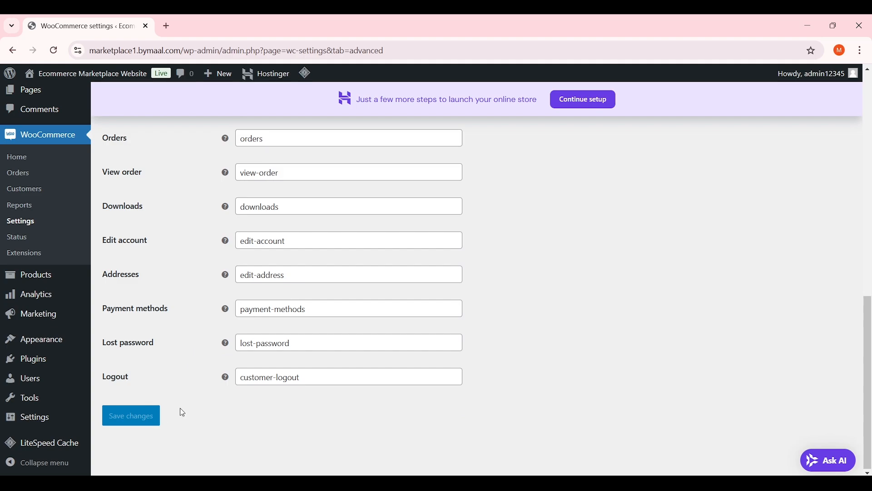
{"action": "scroll", "coordinate": [326, 281], "scroll_direction": "up", "scroll_amount": 10}
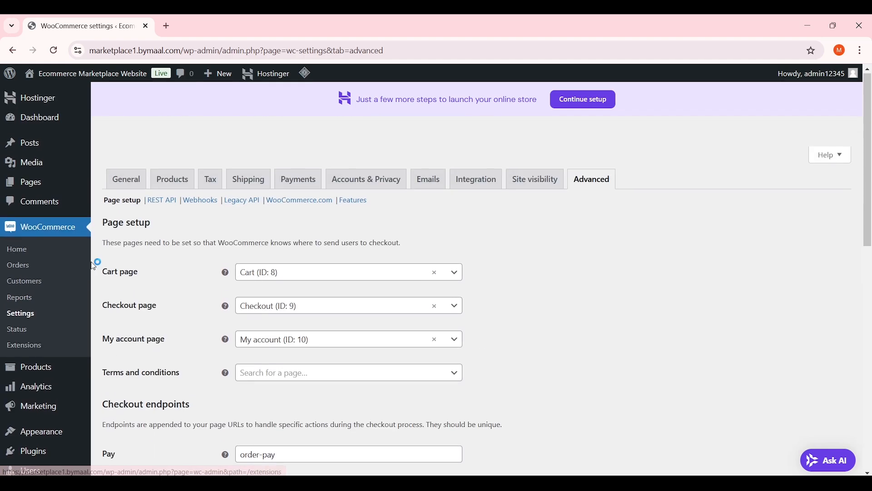
View the WooCommerce Home dashboard, then go to Plugins > Add New Plugin
{"action": "left_click", "coordinate": [29, 249]}
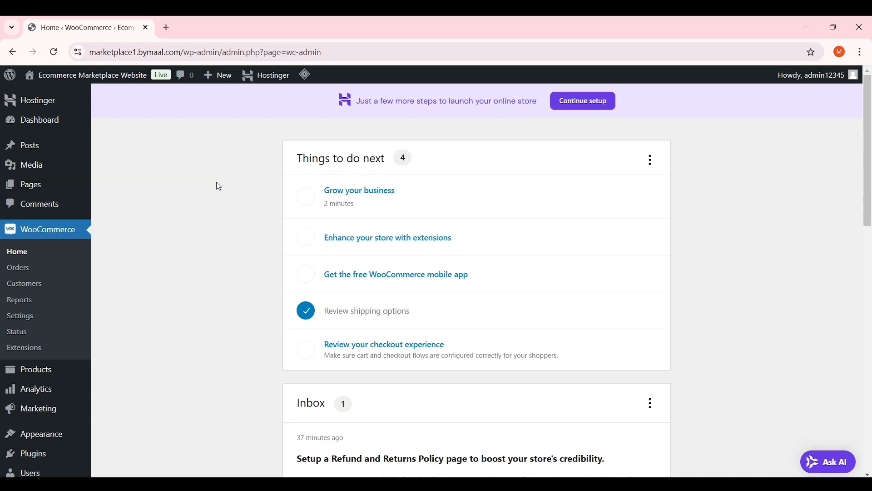
{"action": "scroll", "coordinate": [219, 186], "scroll_direction": "down", "scroll_amount": 5}
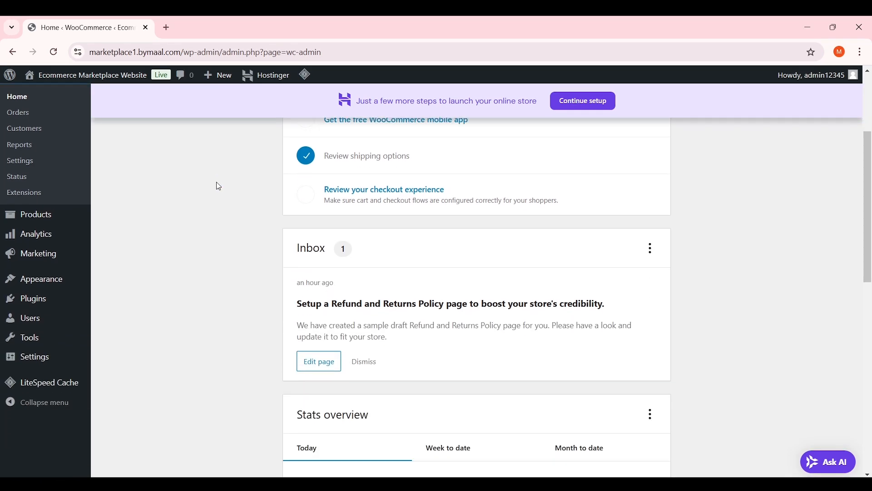
{"action": "scroll", "coordinate": [136, 219], "scroll_direction": "up", "scroll_amount": 5}
{"action": "scroll", "coordinate": [152, 218], "scroll_direction": "down", "scroll_amount": 3}
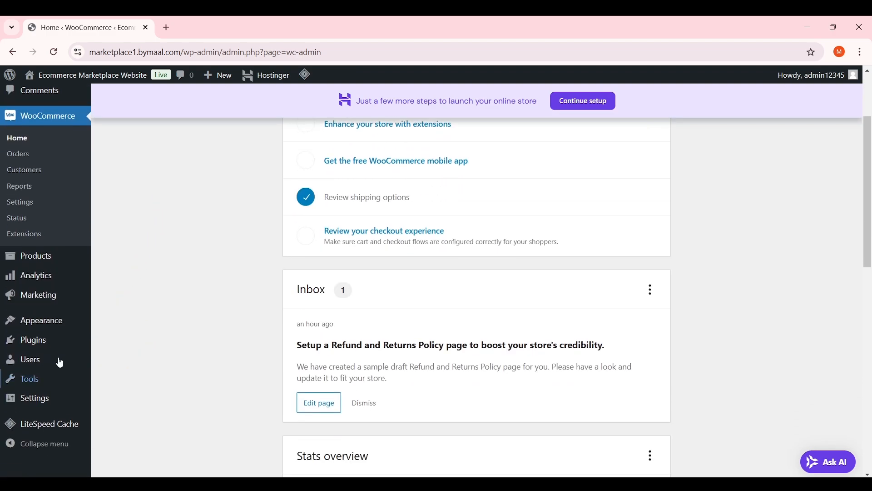
{"action": "mouse_move", "coordinate": [59, 342]}
{"action": "left_click", "coordinate": [148, 365]}
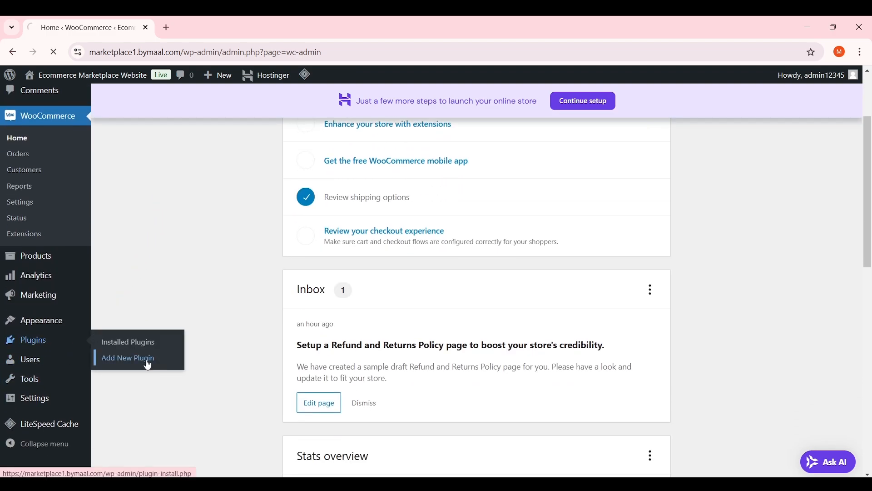
Install WCFM Marketplace, Frontend Manager, Elementor integration and Membership, then search 'elem'
{"action": "left_click", "coordinate": [659, 136]}
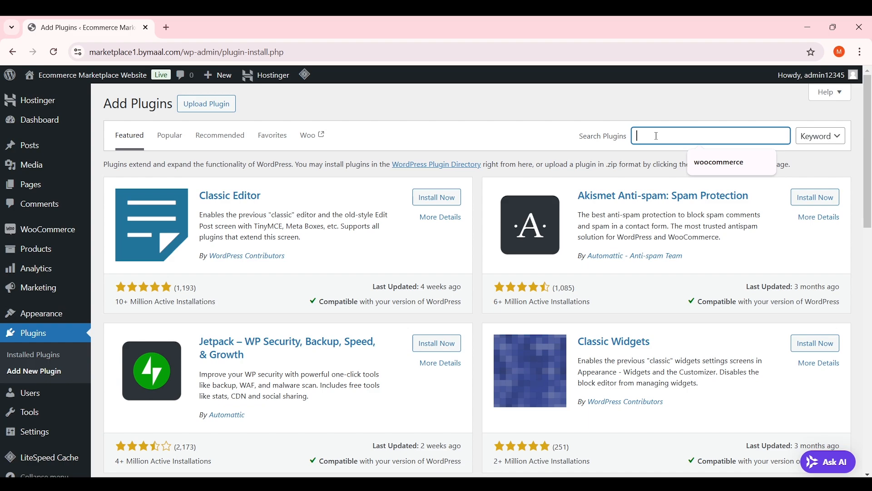
{"action": "type", "text": "wo"}
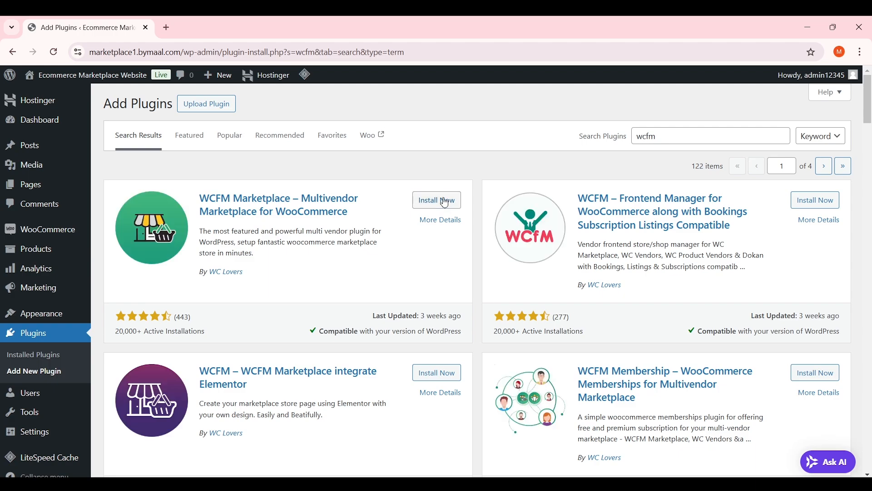
{"action": "left_click", "coordinate": [444, 200]}
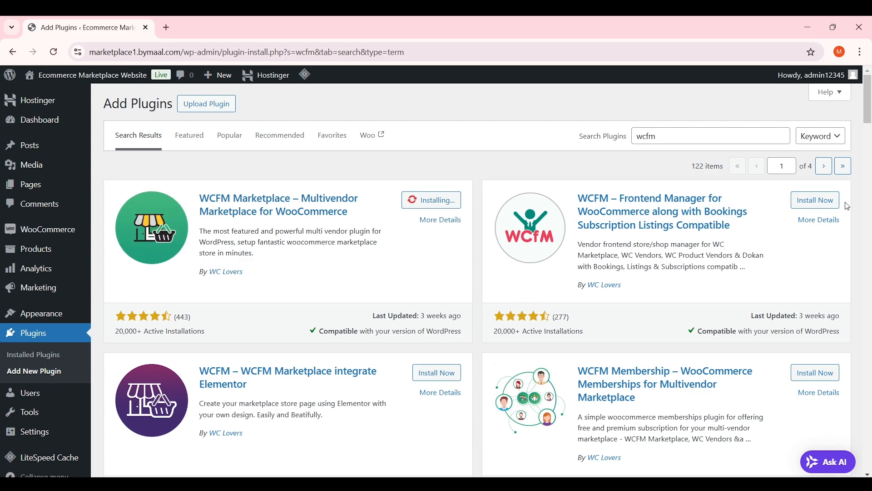
{"action": "left_click", "coordinate": [828, 201]}
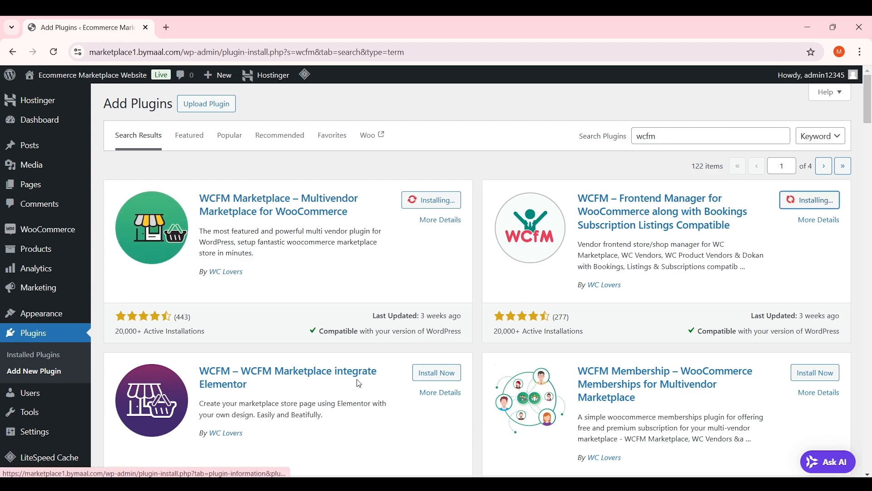
{"action": "scroll", "coordinate": [871, 121], "scroll_direction": "down", "scroll_amount": 2}
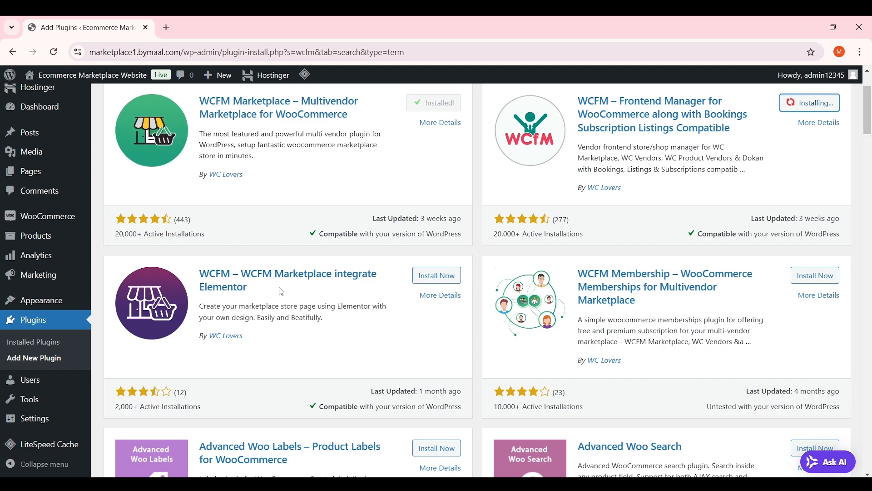
{"action": "left_click", "coordinate": [438, 276]}
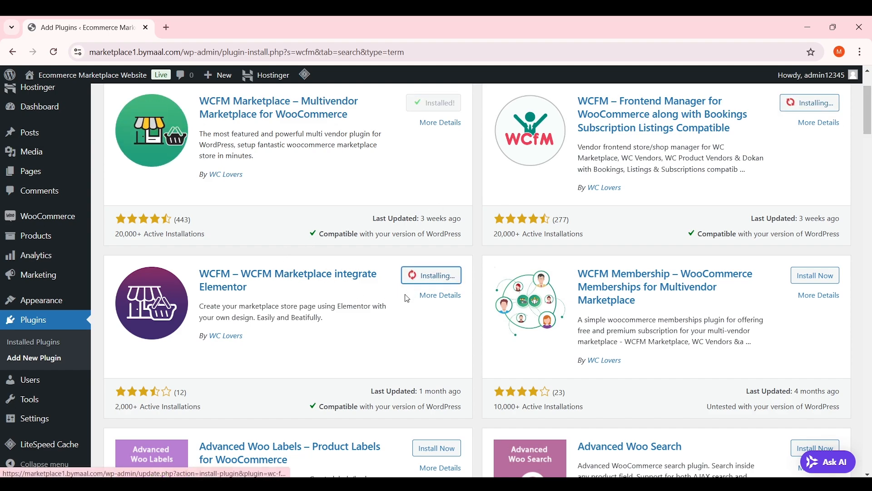
{"action": "left_click", "coordinate": [815, 276]}
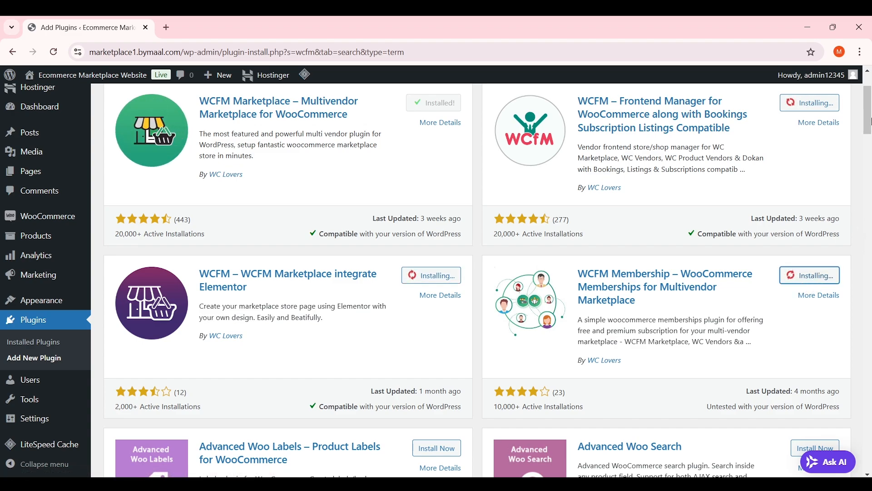
{"action": "scroll", "coordinate": [645, 193], "scroll_direction": "up", "scroll_amount": 2}
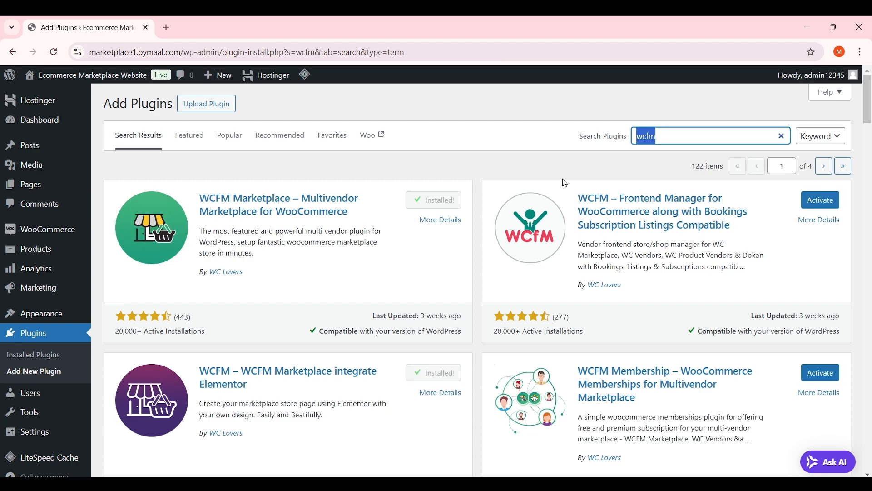
{"action": "type", "text": "elementor"}
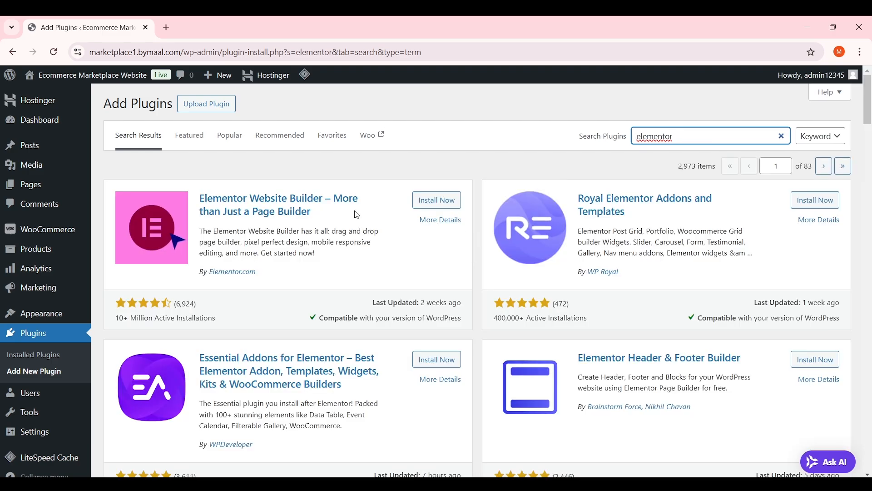
Install Elementor Website Builder and Essential Addons, then search for and install WPForms
{"action": "left_click", "coordinate": [447, 204]}
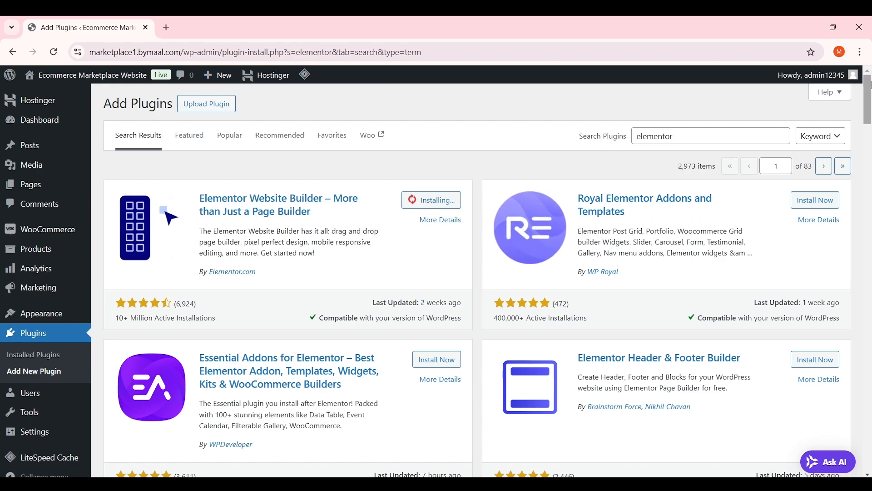
{"action": "scroll", "coordinate": [343, 256], "scroll_direction": "down", "scroll_amount": 2}
{"action": "left_click", "coordinate": [289, 299]}
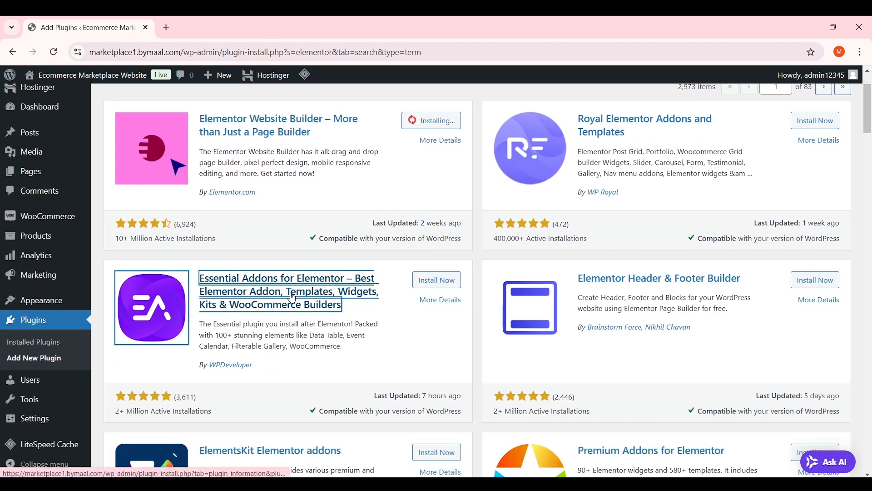
{"action": "left_click", "coordinate": [429, 280]}
{"action": "scroll", "coordinate": [427, 326], "scroll_direction": "up", "scroll_amount": 2}
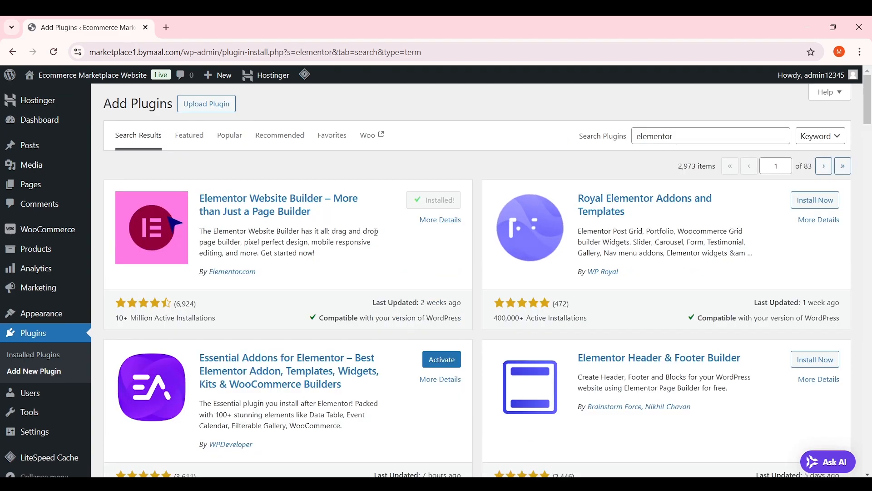
{"action": "left_click_drag", "start_coordinate": [725, 135], "coordinate": [632, 136]}
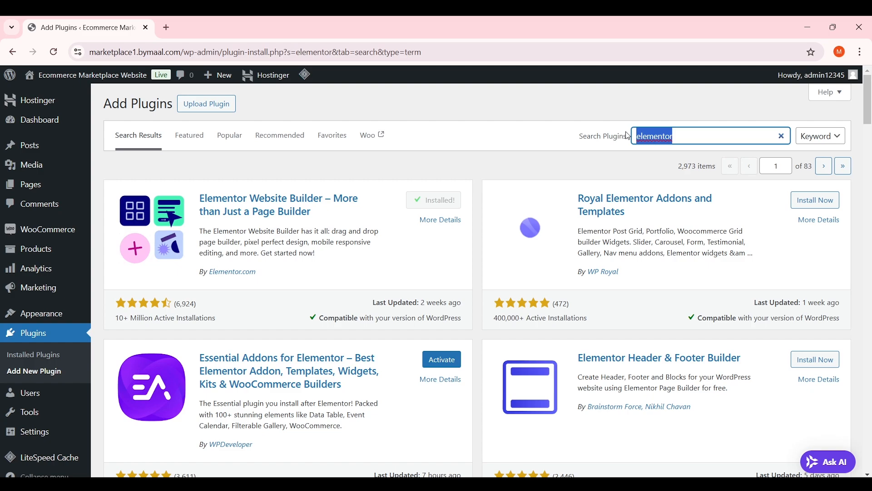
{"action": "type", "text": "wpforms"}
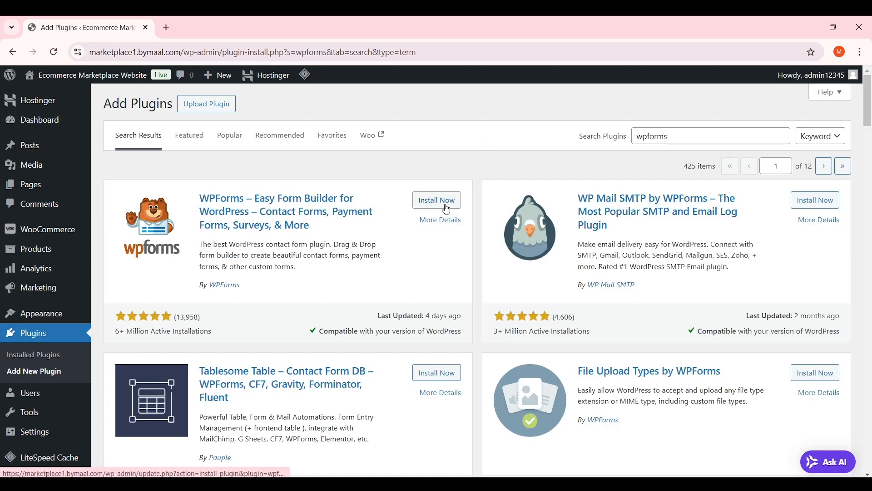
{"action": "left_click", "coordinate": [462, 204]}
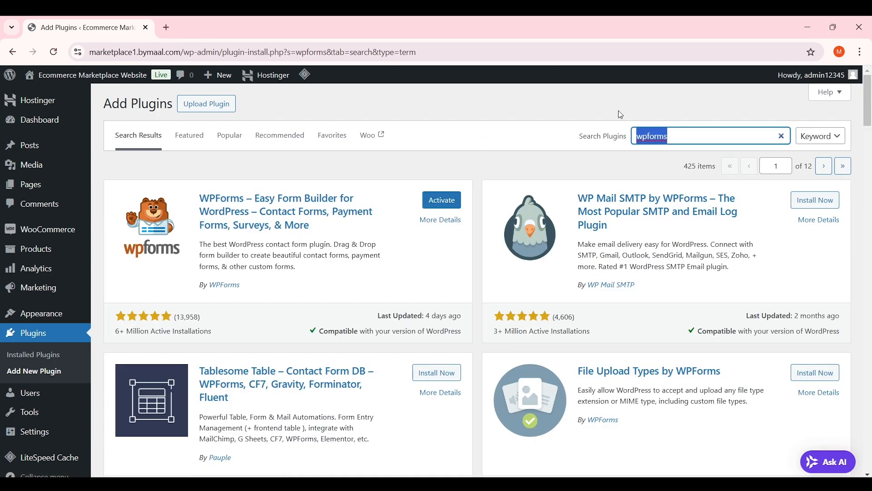
Search 'menu visibility' and install User Menus – Nav Menu Visibility
{"action": "type", "text": "men"}
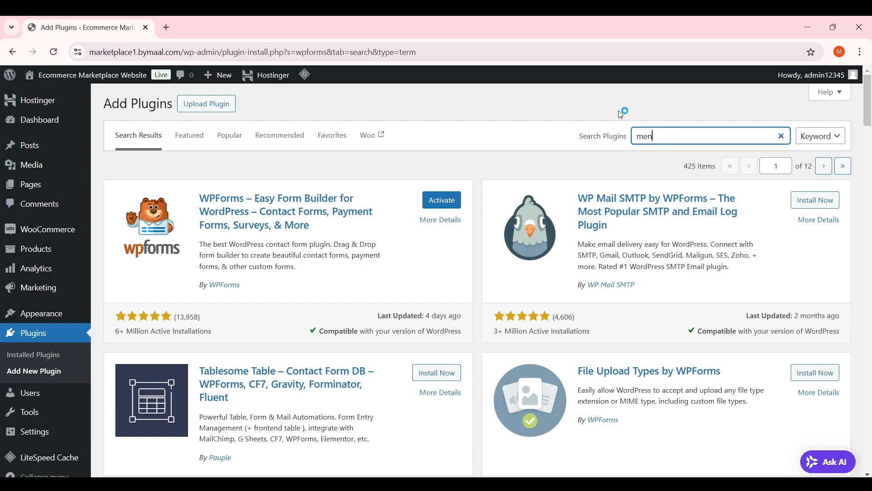
{"action": "type", "text": "u visbility"}
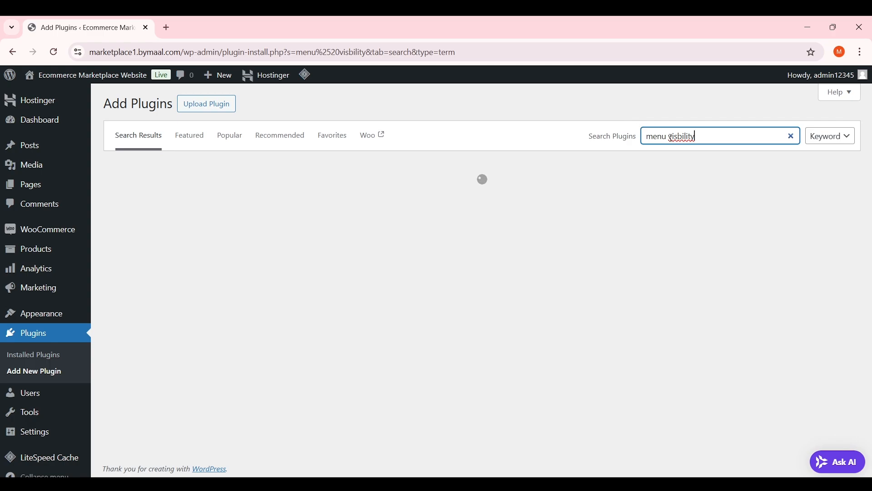
{"action": "right_click", "coordinate": [671, 137]}
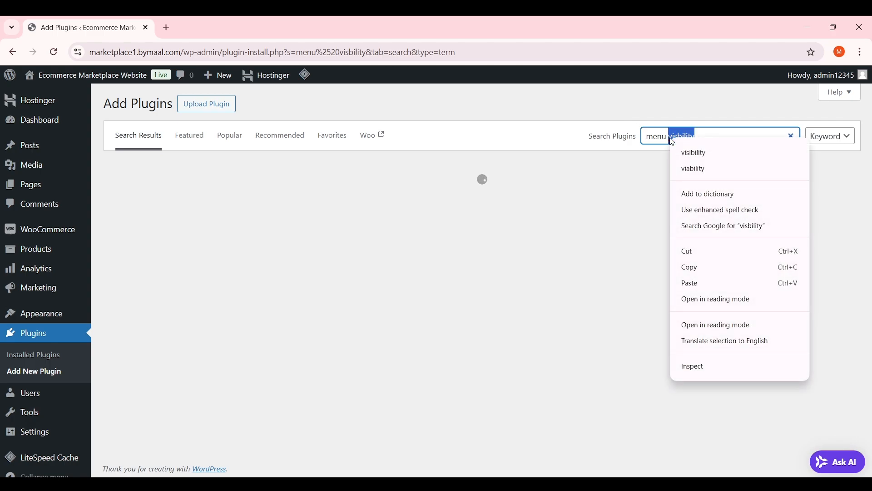
{"action": "left_click", "coordinate": [677, 150]}
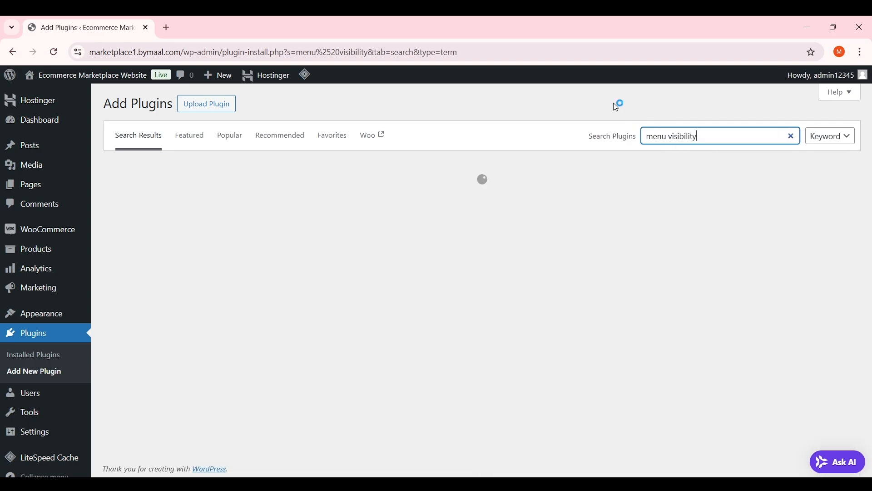
{"action": "left_click", "coordinate": [601, 103]}
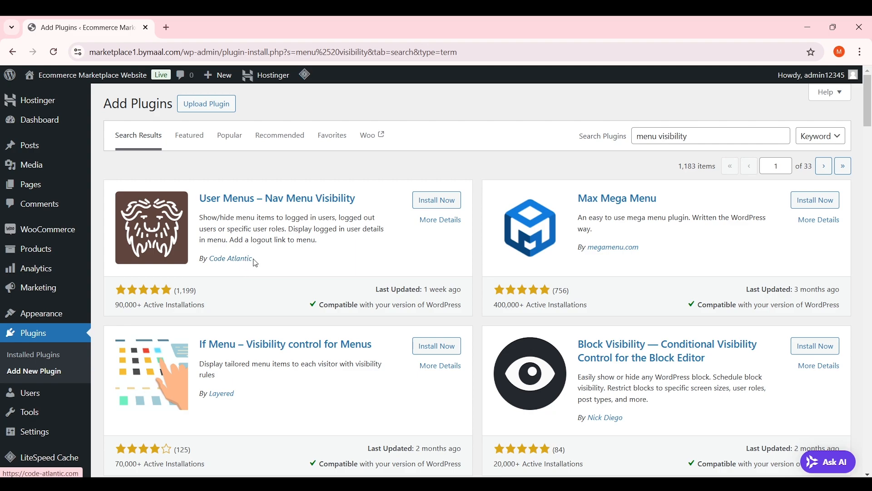
{"action": "left_click", "coordinate": [434, 201]}
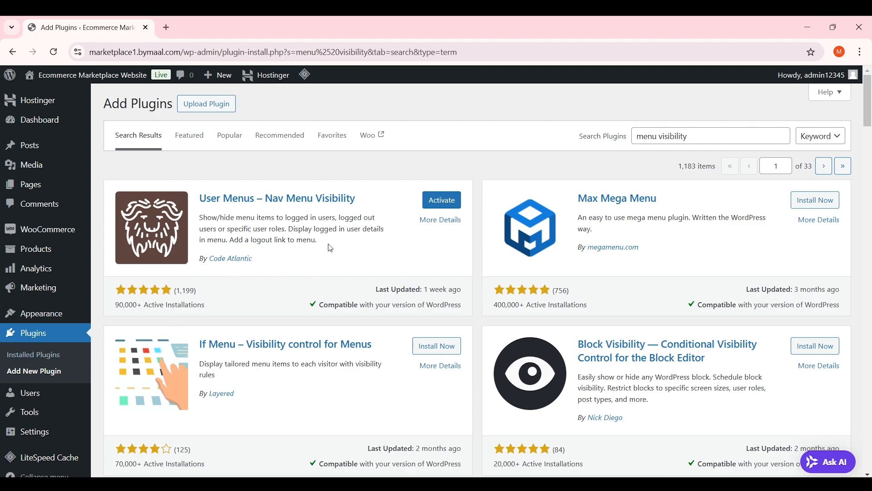
{"action": "left_click", "coordinate": [54, 354]}
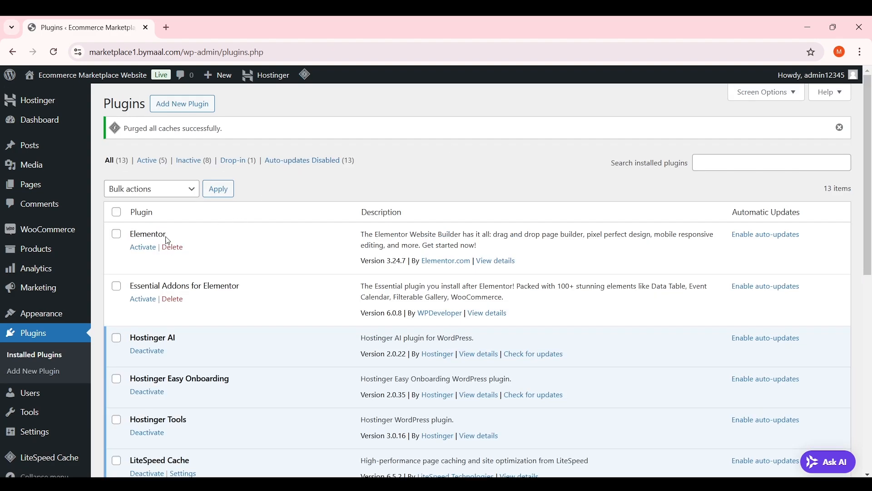
Select the eight inactive plugins, including WCFM, User Menus and WPForms Lite, and bulk-activate them
{"action": "left_click", "coordinate": [117, 286]}
{"action": "scroll", "coordinate": [234, 247], "scroll_direction": "down", "scroll_amount": 6}
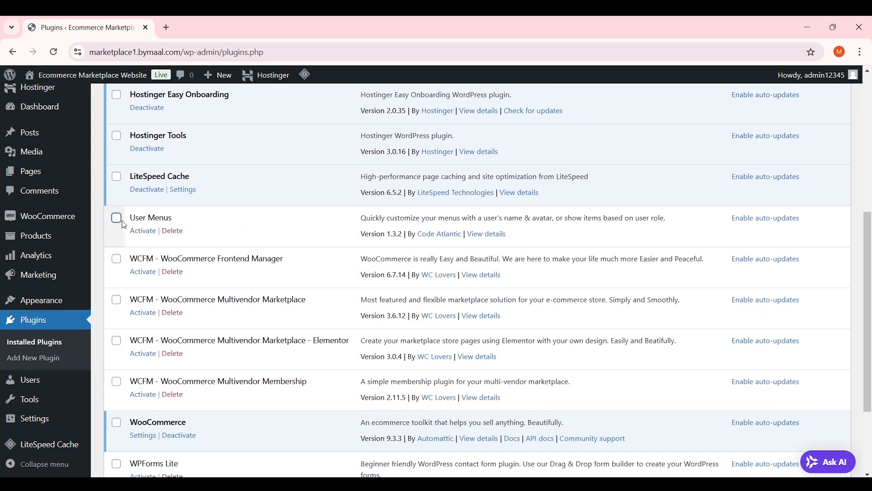
{"action": "left_click", "coordinate": [117, 218]}
{"action": "left_click", "coordinate": [117, 259]}
{"action": "left_click", "coordinate": [117, 300]}
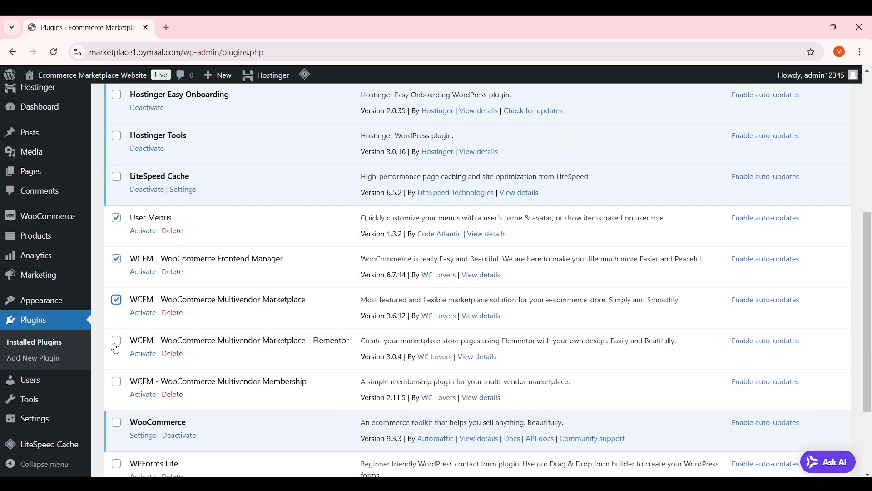
{"action": "left_click", "coordinate": [117, 340]}
{"action": "left_click", "coordinate": [117, 381]}
{"action": "scroll", "coordinate": [208, 315], "scroll_direction": "down", "scroll_amount": 3}
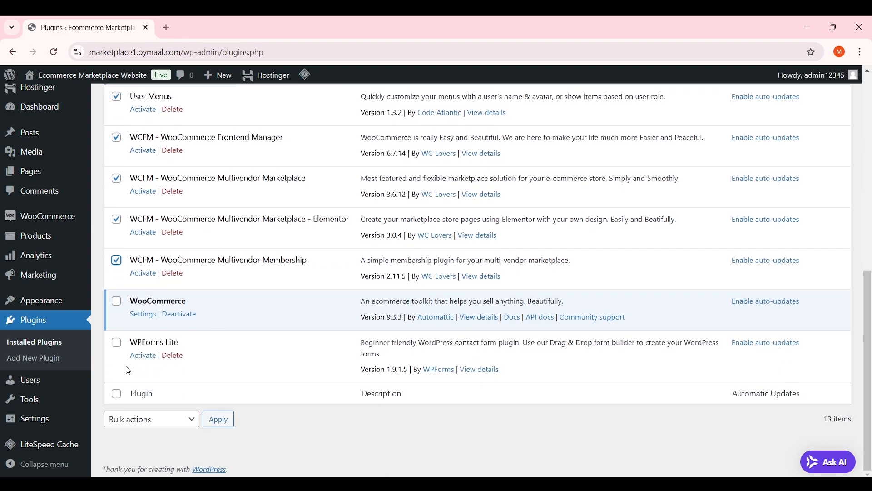
{"action": "left_click", "coordinate": [117, 342]}
{"action": "scroll", "coordinate": [241, 304], "scroll_direction": "up", "scroll_amount": 1}
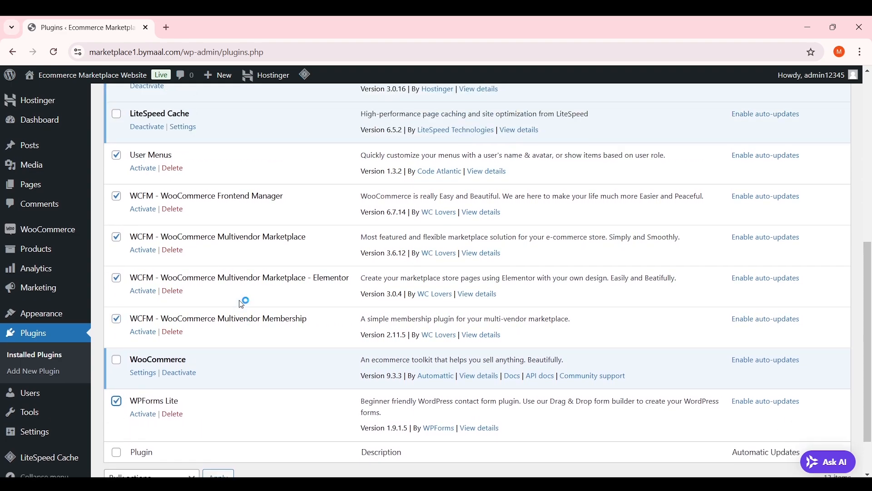
{"action": "scroll", "coordinate": [243, 301], "scroll_direction": "up", "scroll_amount": 8}
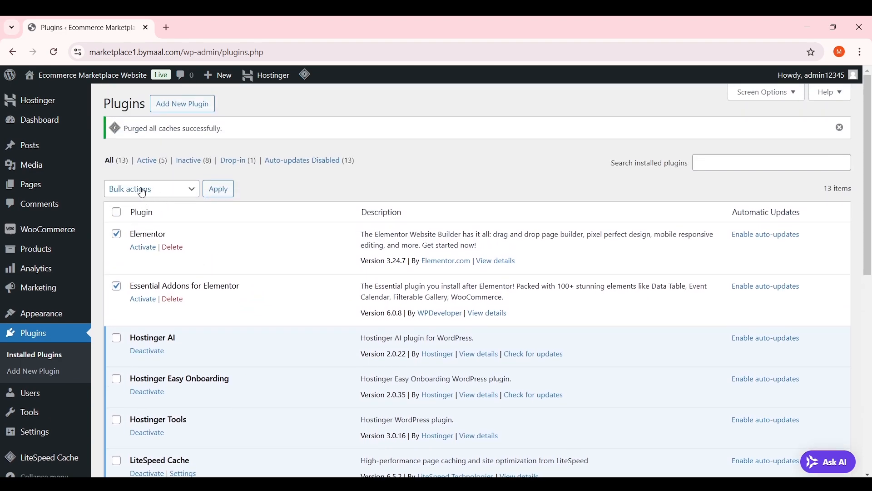
{"action": "left_click", "coordinate": [153, 192]}
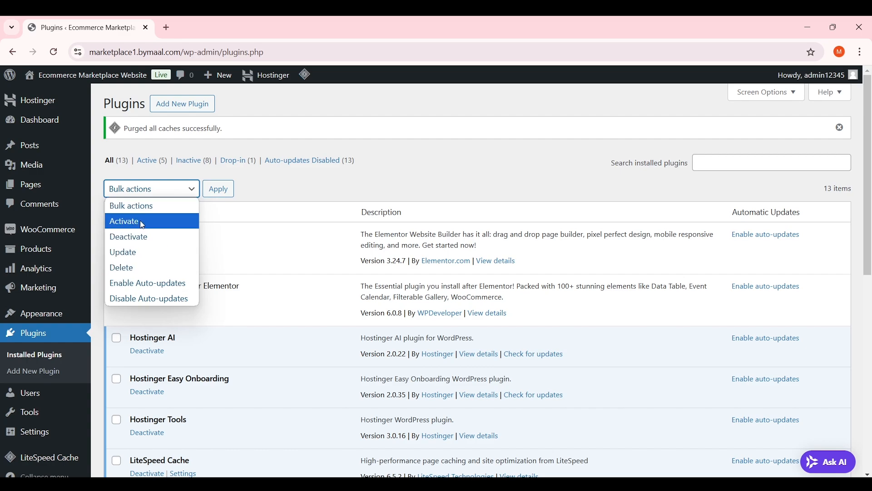
{"action": "left_click", "coordinate": [222, 191]}
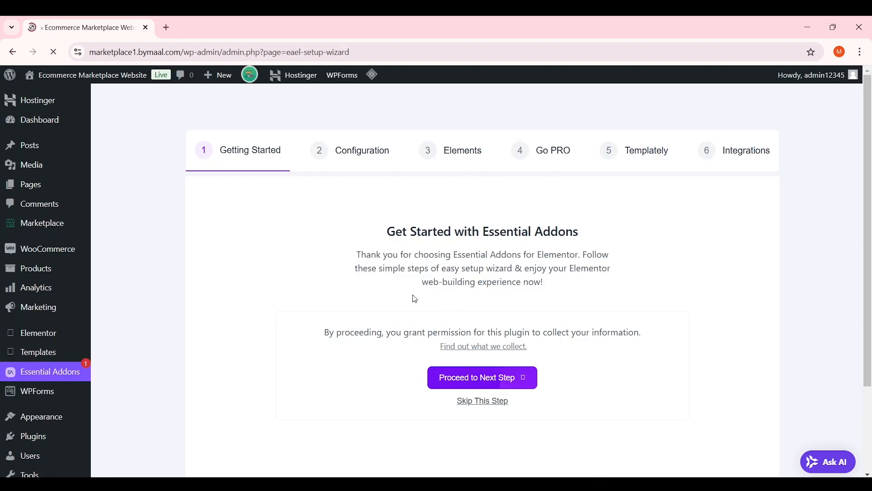
Run the Essential Addons wizard in Basic mode with default elements, passing the PRO step and skipping templates
{"action": "scroll", "coordinate": [871, 226], "scroll_direction": "down", "scroll_amount": 1}
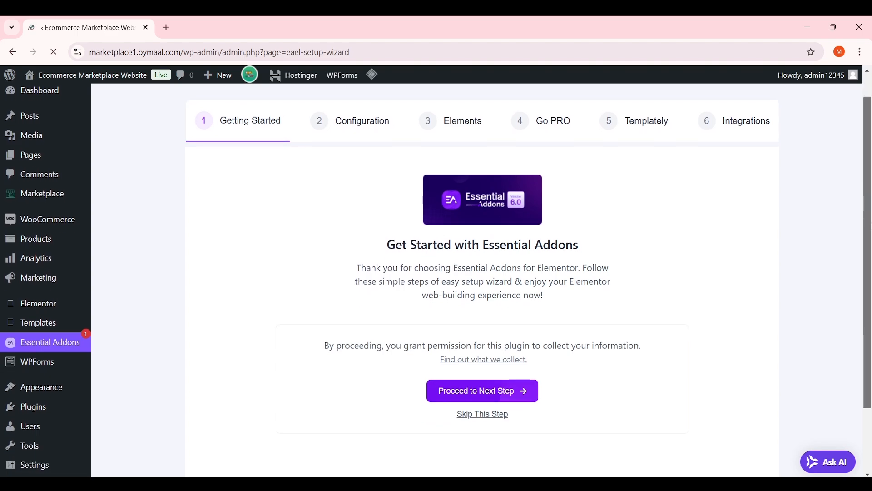
{"action": "mouse_move", "coordinate": [871, 226]}
{"action": "left_mouse_down"}
{"action": "mouse_move", "coordinate": [871, 215]}
{"action": "mouse_move", "coordinate": [871, 228]}
{"action": "left_mouse_up"}
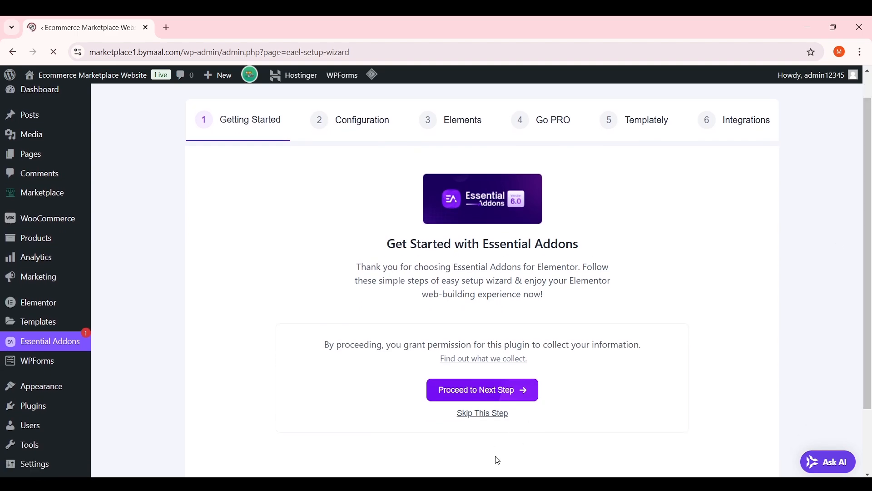
{"action": "left_click", "coordinate": [500, 413]}
{"action": "scroll", "coordinate": [545, 386], "scroll_direction": "down", "scroll_amount": 4}
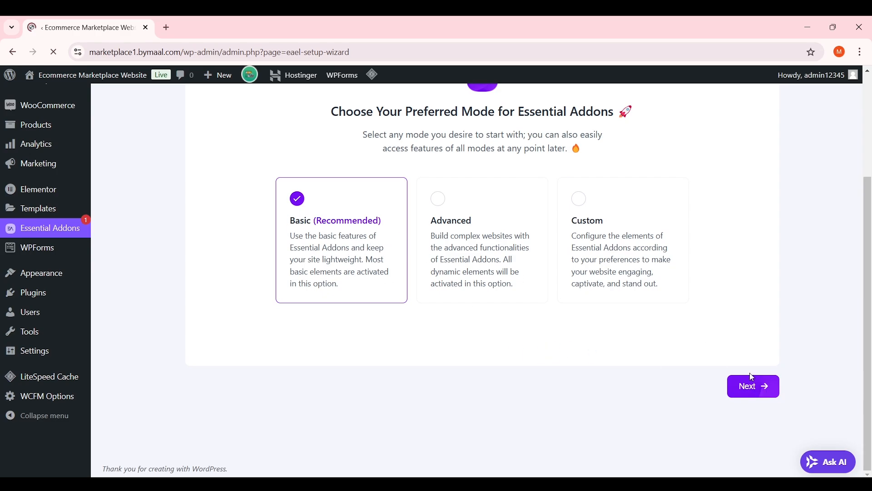
{"action": "left_click", "coordinate": [765, 393]}
{"action": "scroll", "coordinate": [667, 360], "scroll_direction": "down", "scroll_amount": 5}
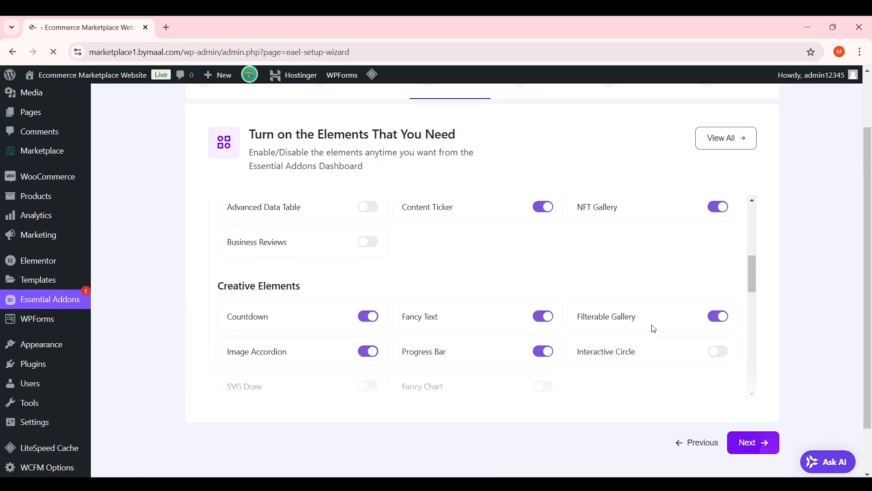
{"action": "left_click", "coordinate": [767, 451]}
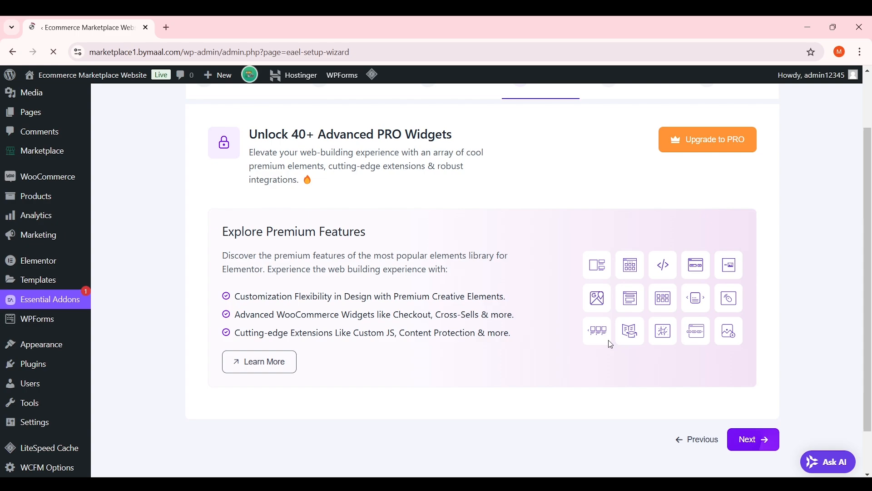
{"action": "left_click", "coordinate": [775, 442]}
{"action": "scroll", "coordinate": [576, 301], "scroll_direction": "down", "scroll_amount": 2}
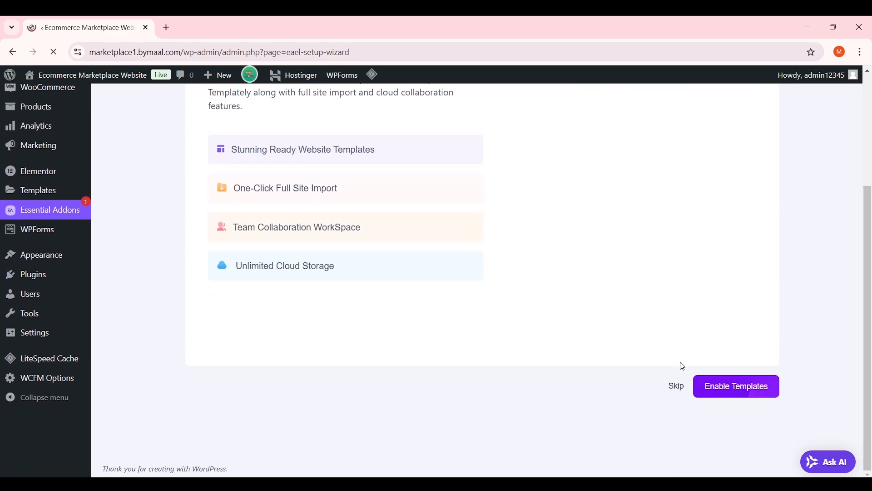
{"action": "left_click", "coordinate": [676, 387]}
Finish the Essential Addons wizard and close the congratulations popup
{"action": "scroll", "coordinate": [678, 348], "scroll_direction": "up", "scroll_amount": 3}
{"action": "scroll", "coordinate": [677, 345], "scroll_direction": "down", "scroll_amount": 5}
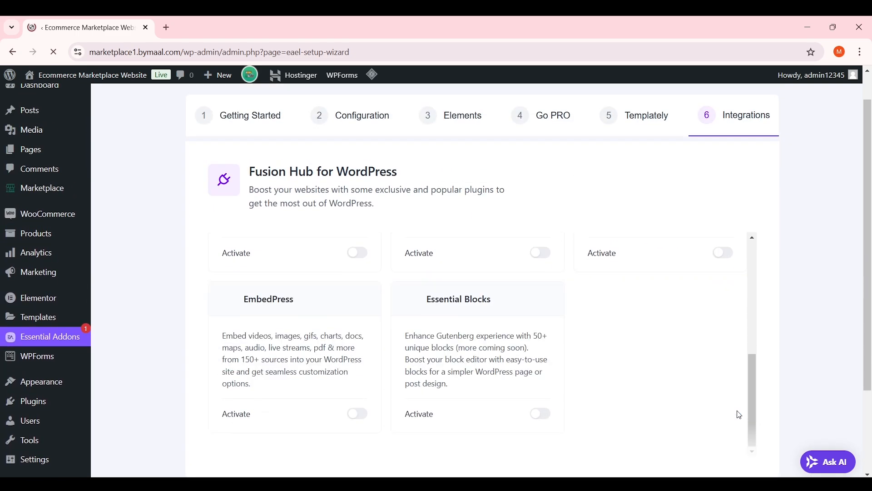
{"action": "scroll", "coordinate": [789, 392], "scroll_direction": "down", "scroll_amount": 2}
{"action": "scroll", "coordinate": [749, 399], "scroll_direction": "up", "scroll_amount": 3}
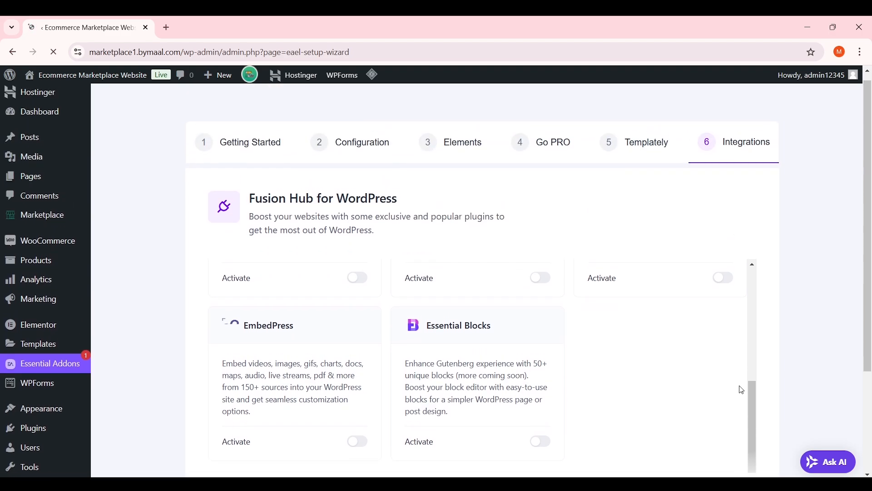
{"action": "scroll", "coordinate": [737, 353], "scroll_direction": "up", "scroll_amount": 3}
{"action": "scroll", "coordinate": [737, 353], "scroll_direction": "up", "scroll_amount": 1}
{"action": "scroll", "coordinate": [786, 334], "scroll_direction": "down", "scroll_amount": 3}
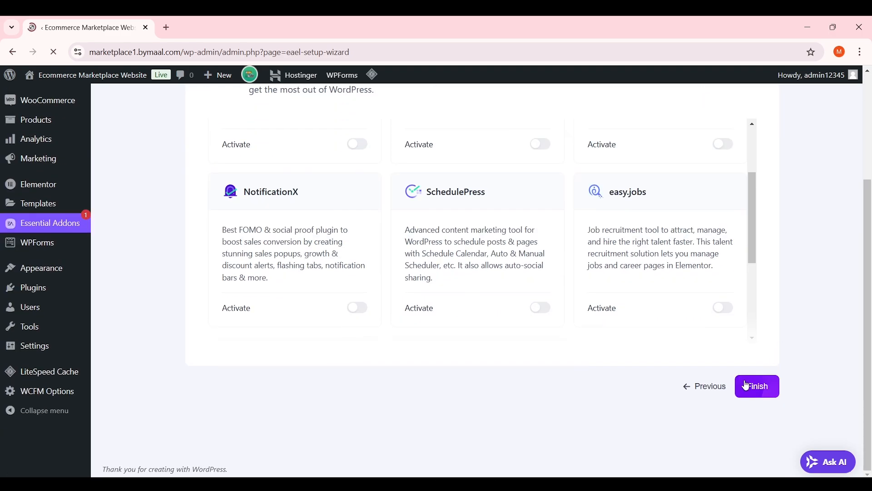
{"action": "left_click", "coordinate": [753, 390]}
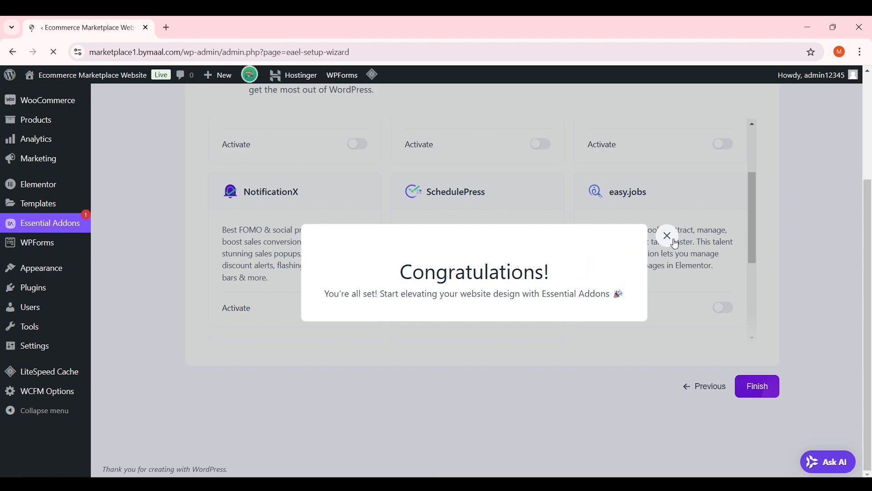
{"action": "left_click", "coordinate": [668, 235]}
{"action": "scroll", "coordinate": [696, 243], "scroll_direction": "up", "scroll_amount": 3}
{"action": "scroll", "coordinate": [272, 237], "scroll_direction": "up", "scroll_amount": 3}
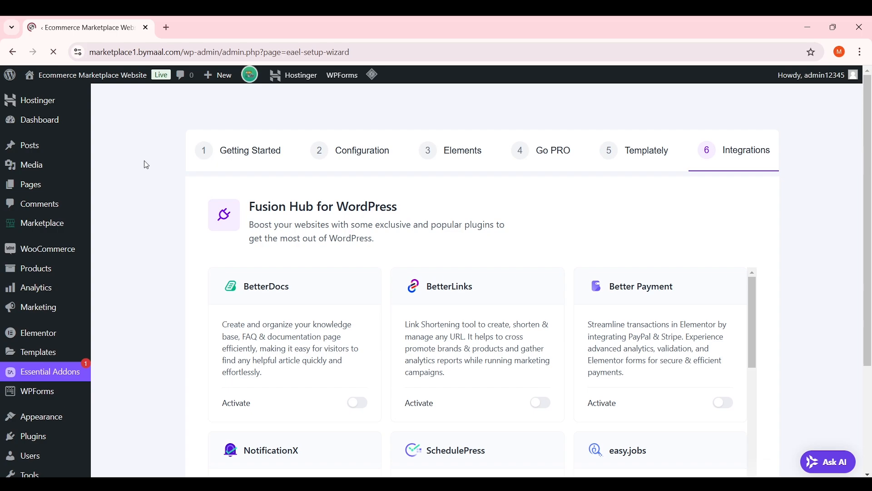
{"action": "scroll", "coordinate": [79, 350], "scroll_direction": "down", "scroll_amount": 3}
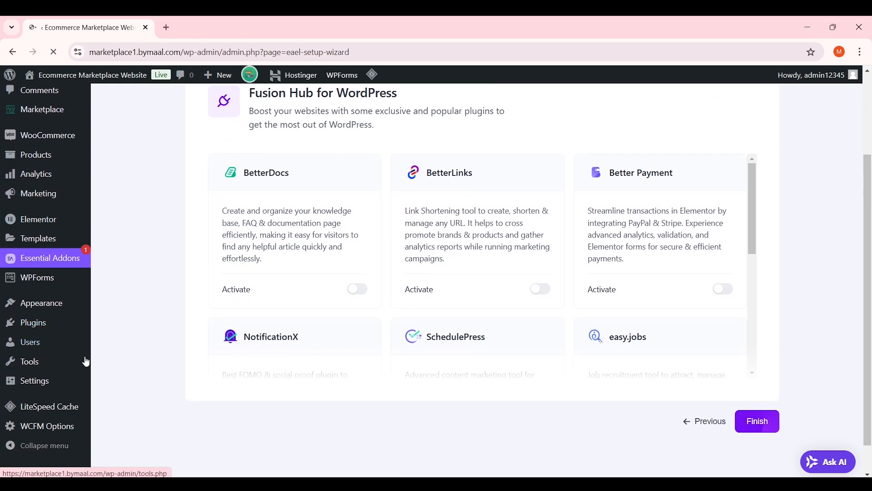
Confirm all 13 plugins are active, then go to the Dashboard and show its Screen Options
{"action": "mouse_move", "coordinate": [61, 326]}
{"action": "scroll", "coordinate": [159, 249], "scroll_direction": "up", "scroll_amount": 3}
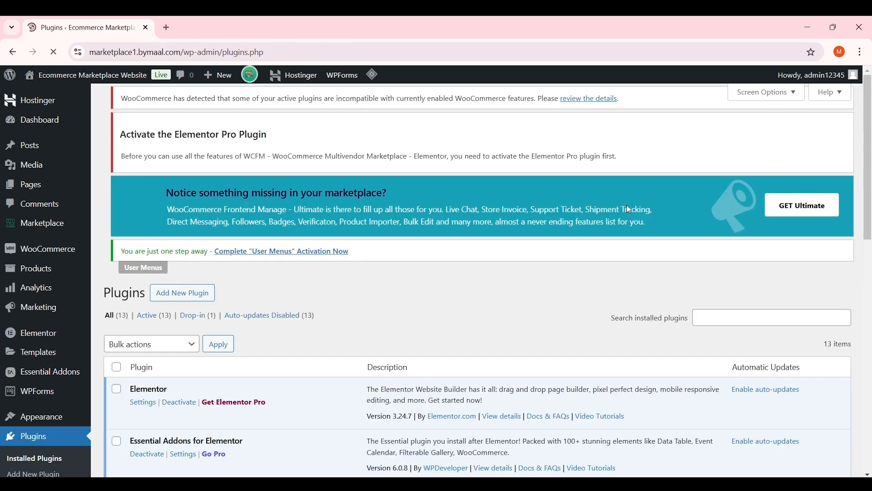
{"action": "left_click_drag", "start_coordinate": [869, 187], "coordinate": [871, 159]}
{"action": "left_click", "coordinate": [57, 121]}
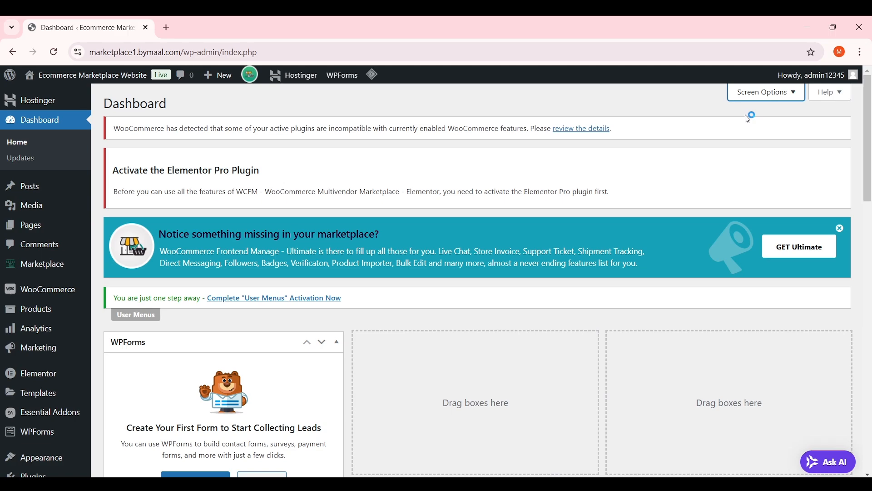
{"action": "left_click", "coordinate": [762, 94]}
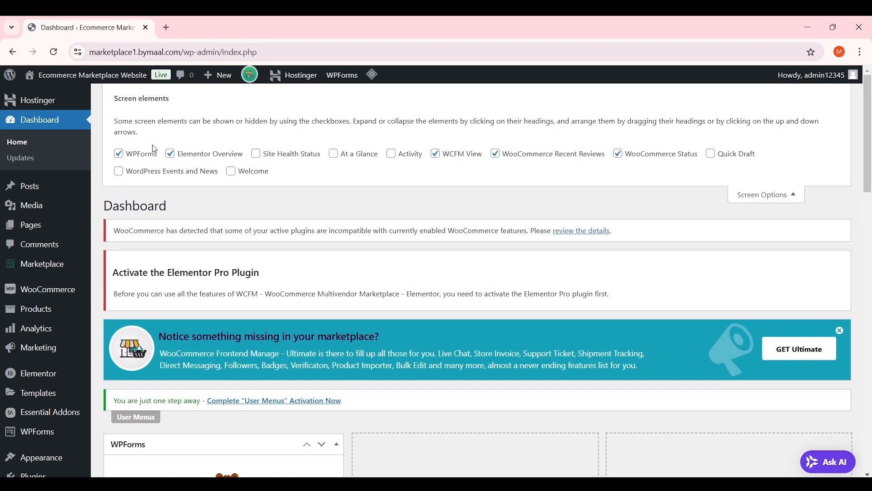
Hide the WPForms and Elementor Overview widgets and dismiss the marketplace upgrade banner
{"action": "left_click", "coordinate": [151, 154]}
{"action": "left_click", "coordinate": [191, 155]}
{"action": "left_click", "coordinate": [781, 197]}
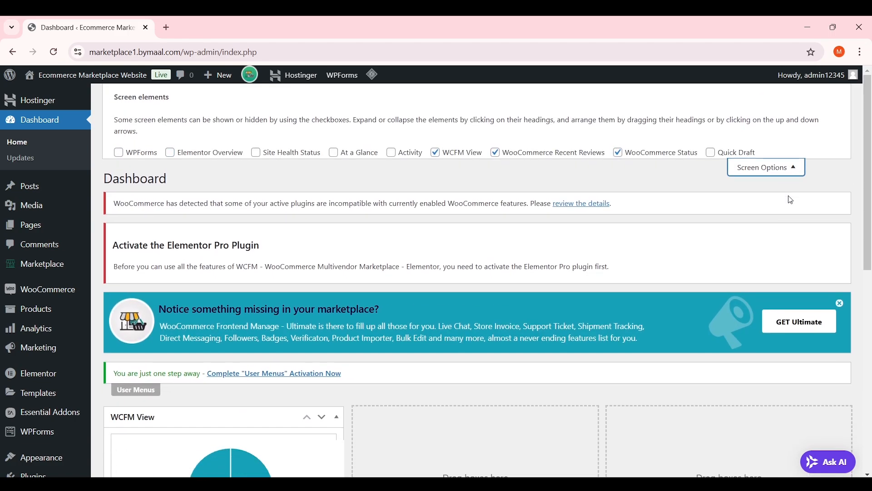
{"action": "left_click", "coordinate": [844, 229]}
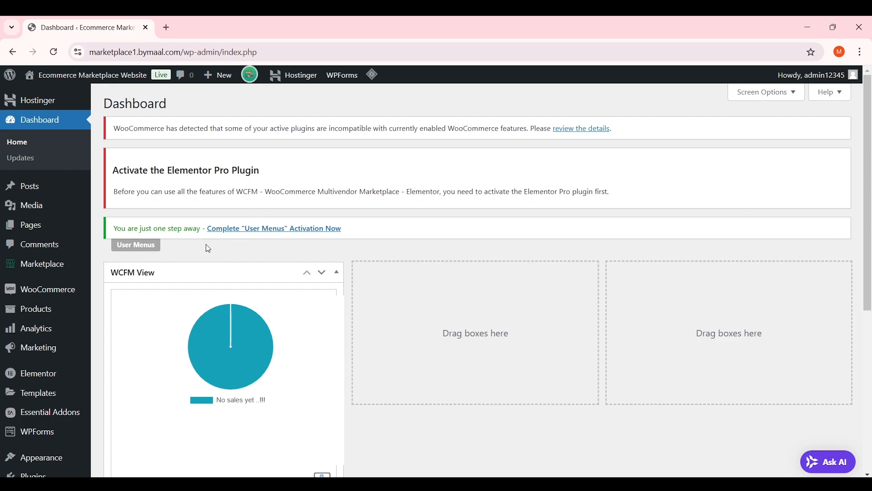
Collapse WCFM View, Recent Reviews and WooCommerce Status, spreading them across the three columns
{"action": "left_click", "coordinate": [336, 273]}
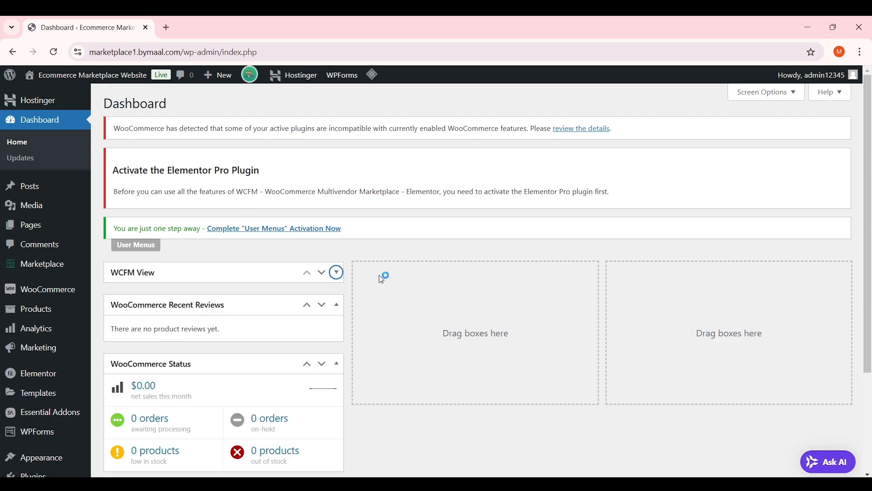
{"action": "left_click", "coordinate": [337, 305]}
{"action": "left_click", "coordinate": [322, 336]}
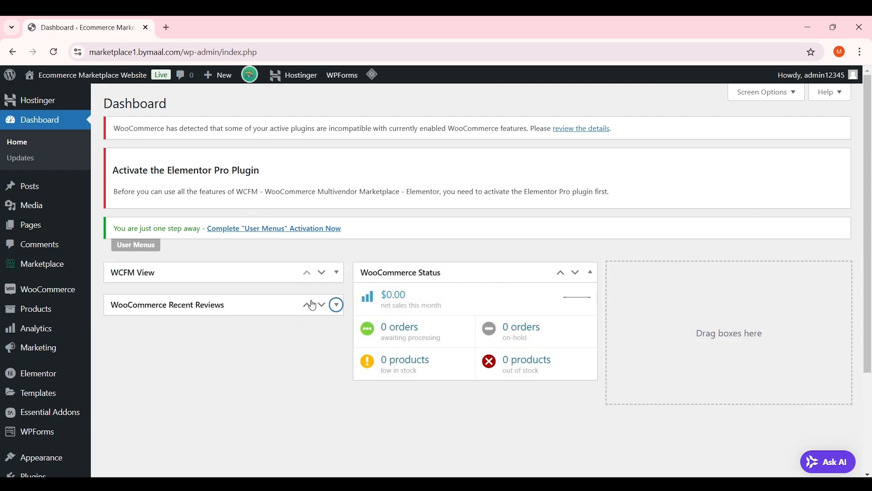
{"action": "left_click_drag", "start_coordinate": [293, 310], "coordinate": [838, 299]}
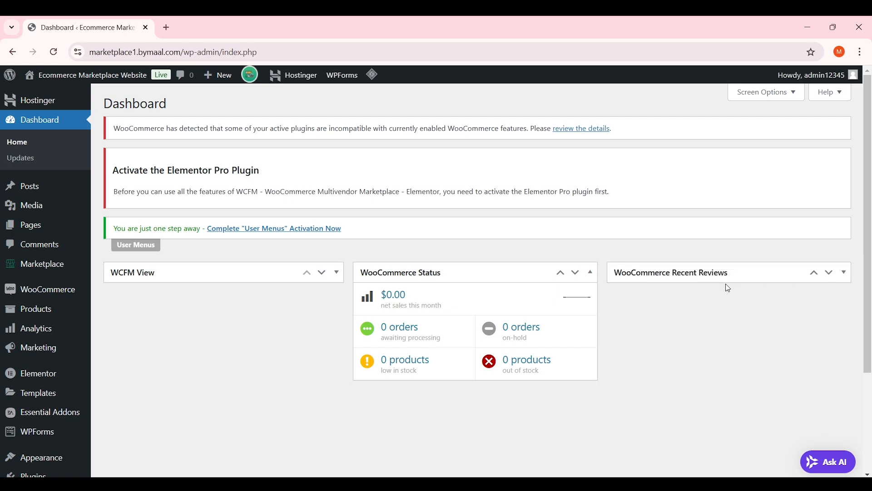
{"action": "left_click", "coordinate": [591, 273]}
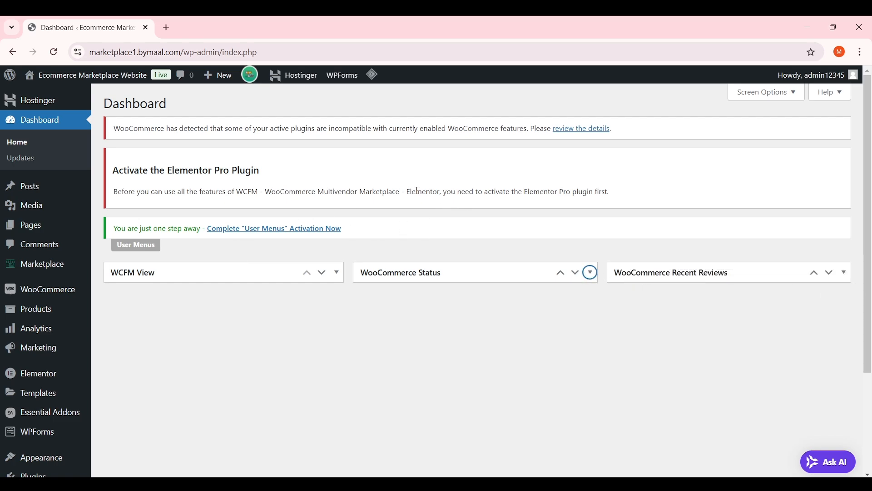
{"action": "scroll", "coordinate": [249, 315], "scroll_direction": "down", "scroll_amount": 1}
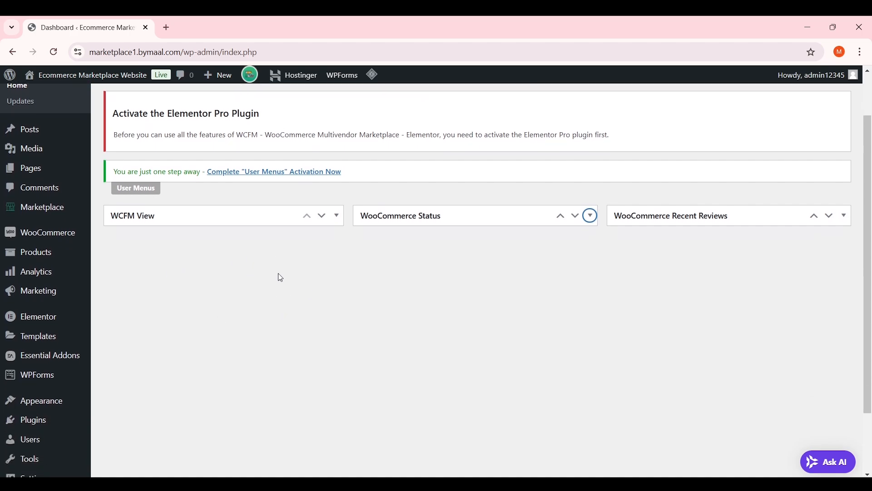
{"action": "scroll", "coordinate": [293, 270], "scroll_direction": "up", "scroll_amount": 1}
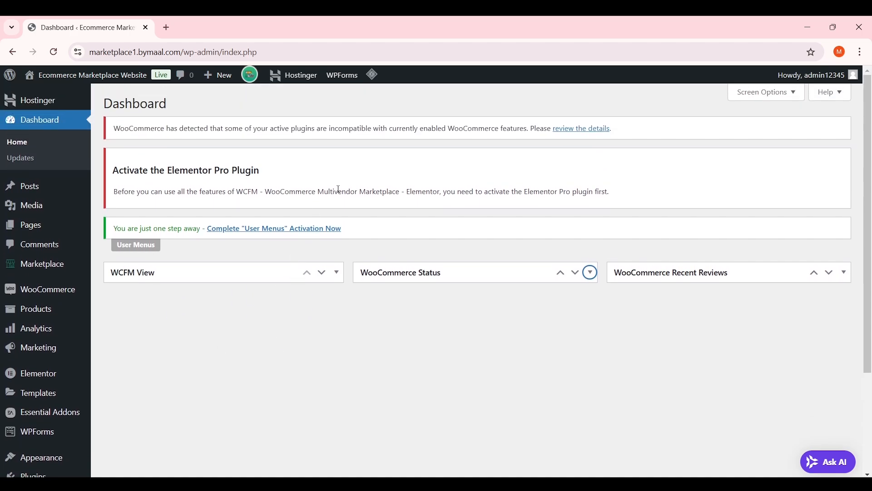
{"action": "scroll", "coordinate": [274, 194], "scroll_direction": "down", "scroll_amount": 3}
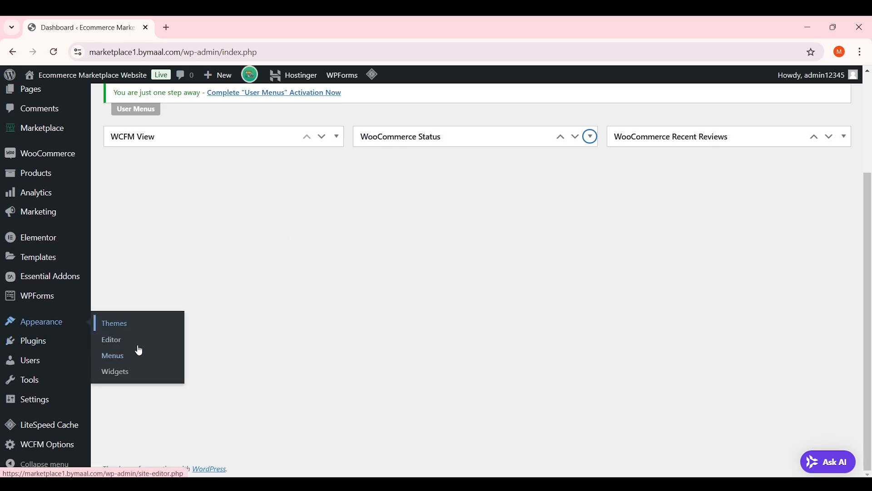
{"action": "left_click", "coordinate": [128, 331]}
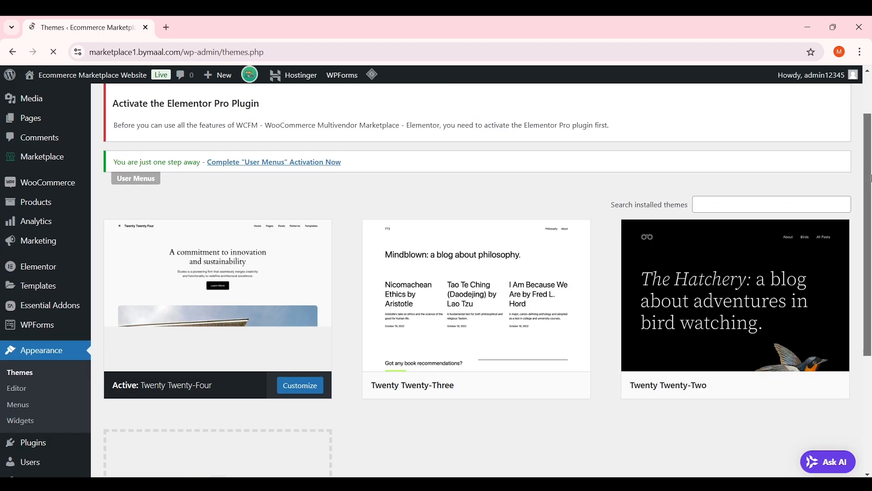
{"action": "scroll", "coordinate": [328, 240], "scroll_direction": "down", "scroll_amount": 3}
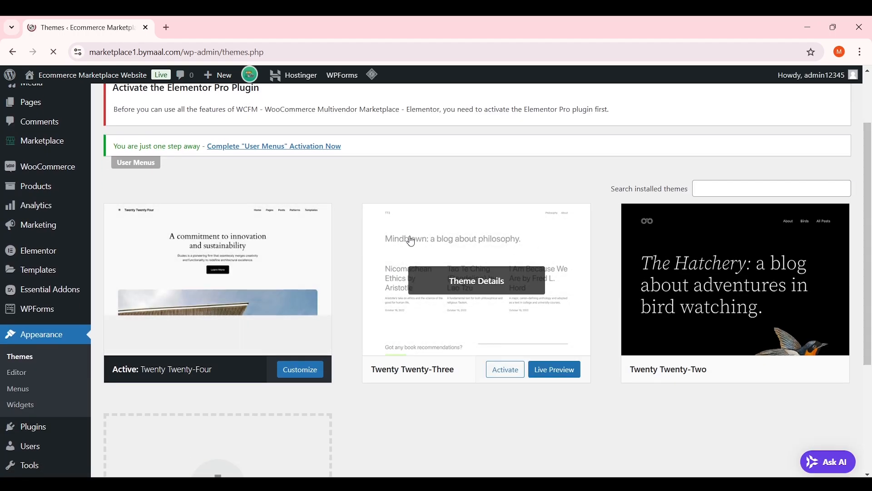
{"action": "scroll", "coordinate": [301, 330], "scroll_direction": "down", "scroll_amount": 1}
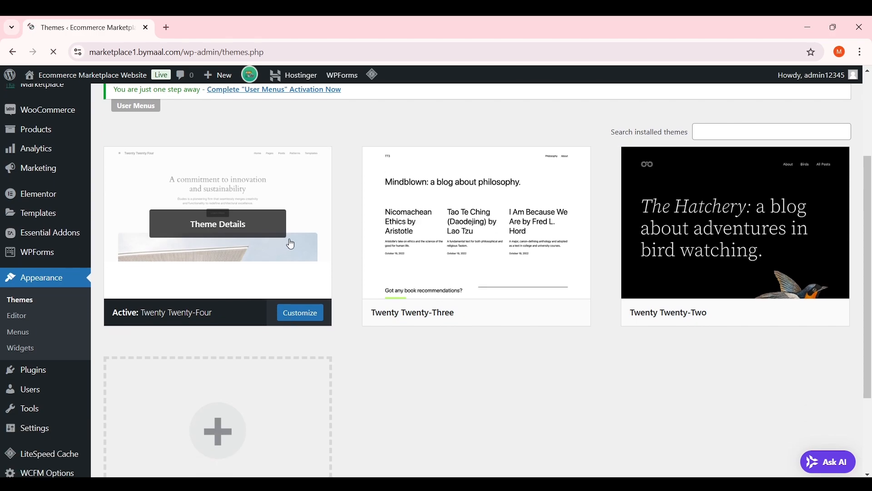
{"action": "scroll", "coordinate": [288, 243], "scroll_direction": "up", "scroll_amount": 1}
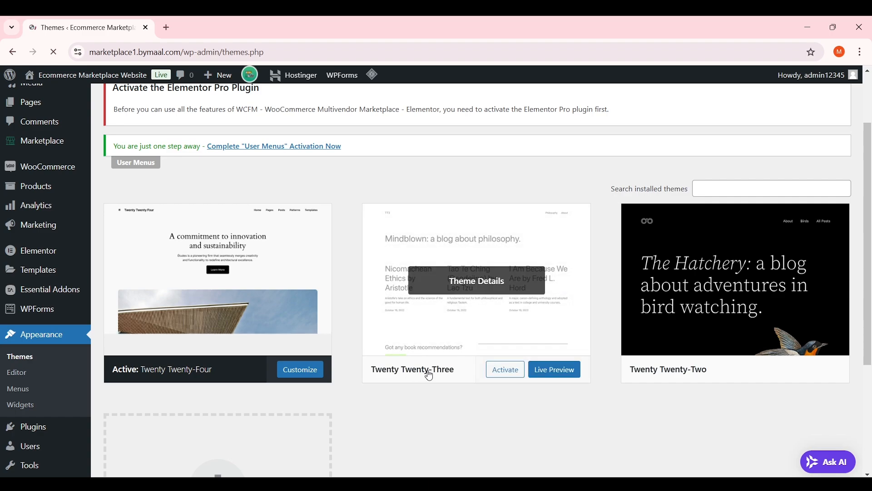
{"action": "scroll", "coordinate": [690, 322], "scroll_direction": "down", "scroll_amount": 1}
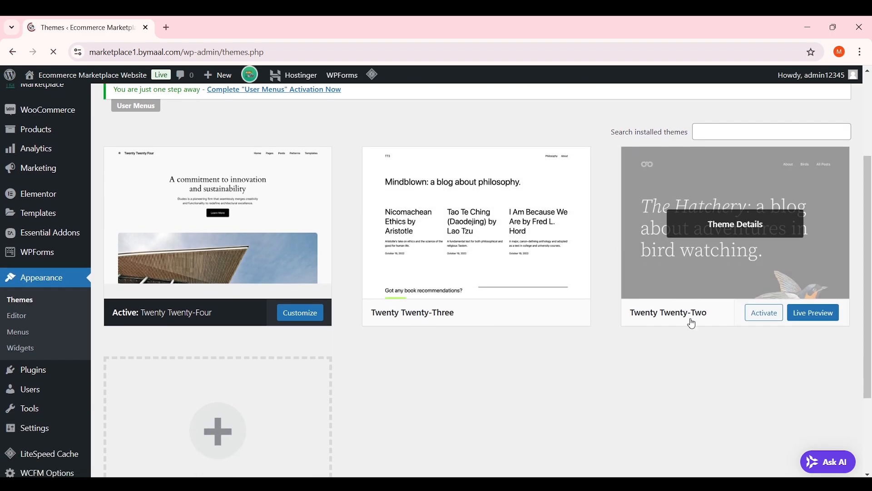
{"action": "scroll", "coordinate": [683, 318], "scroll_direction": "up", "scroll_amount": 1}
{"action": "scroll", "coordinate": [684, 318], "scroll_direction": "up", "scroll_amount": 2}
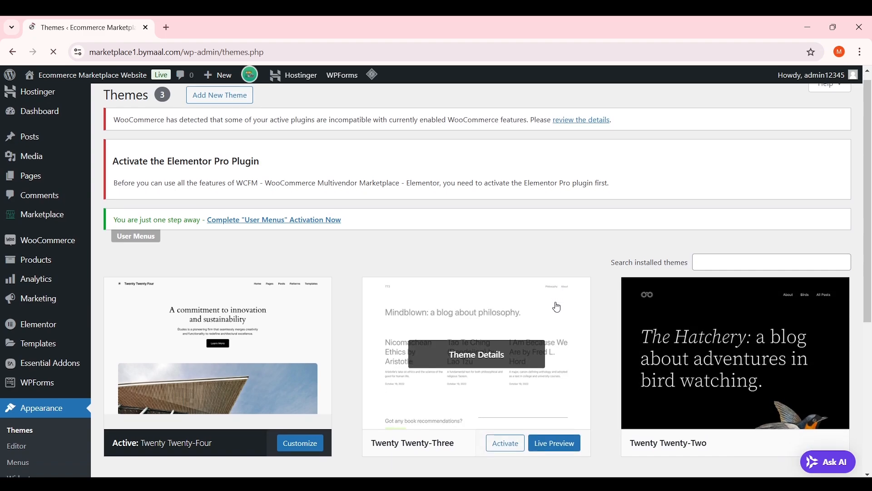
{"action": "scroll", "coordinate": [555, 305], "scroll_direction": "down", "scroll_amount": 3}
{"action": "scroll", "coordinate": [526, 200], "scroll_direction": "up", "scroll_amount": 1}
{"action": "scroll", "coordinate": [459, 232], "scroll_direction": "up", "scroll_amount": 1}
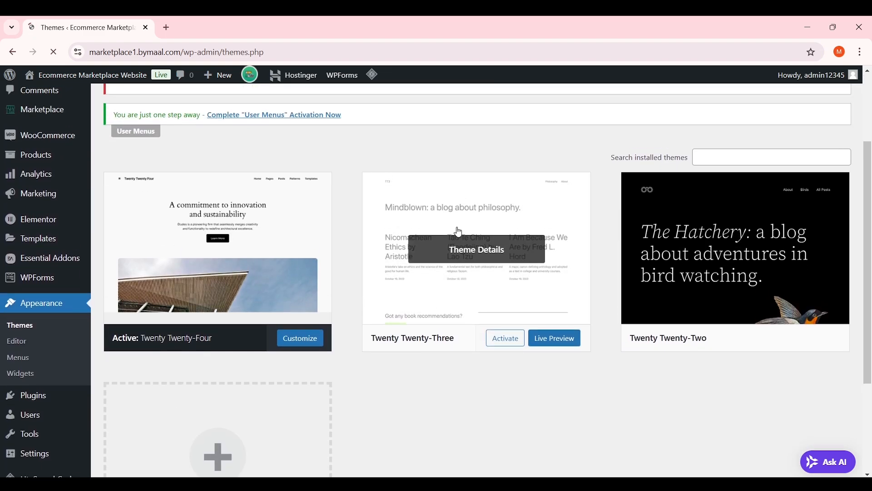
{"action": "scroll", "coordinate": [130, 172], "scroll_direction": "up", "scroll_amount": 3}
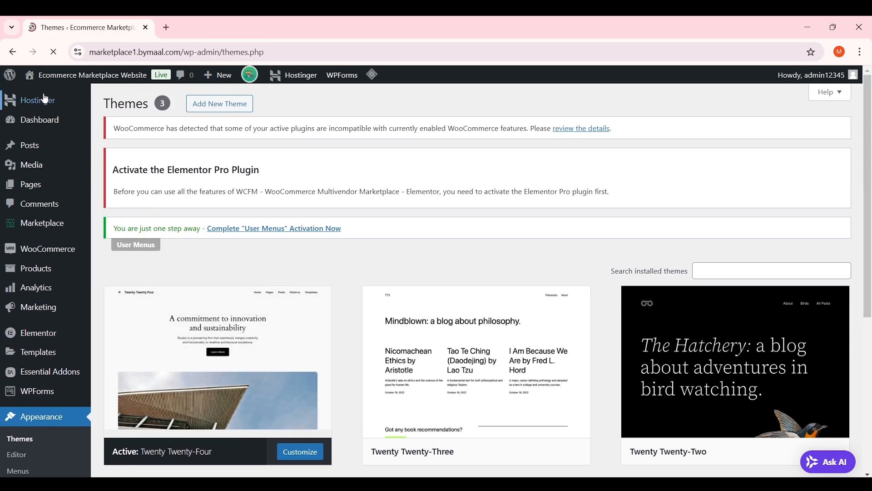
{"action": "mouse_move", "coordinate": [64, 81]}
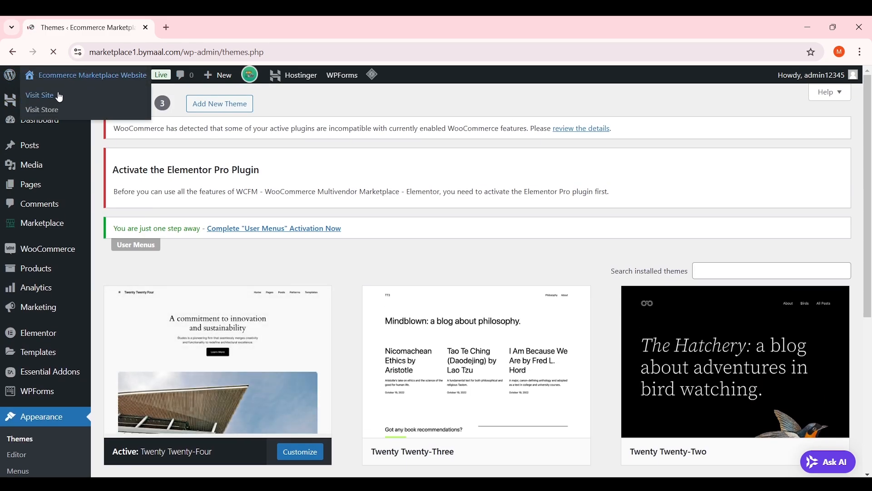
Open the live site's Twenty Twenty-Four homepage in a new tab, browse it, then return to Themes
{"action": "right_click", "coordinate": [54, 96]}
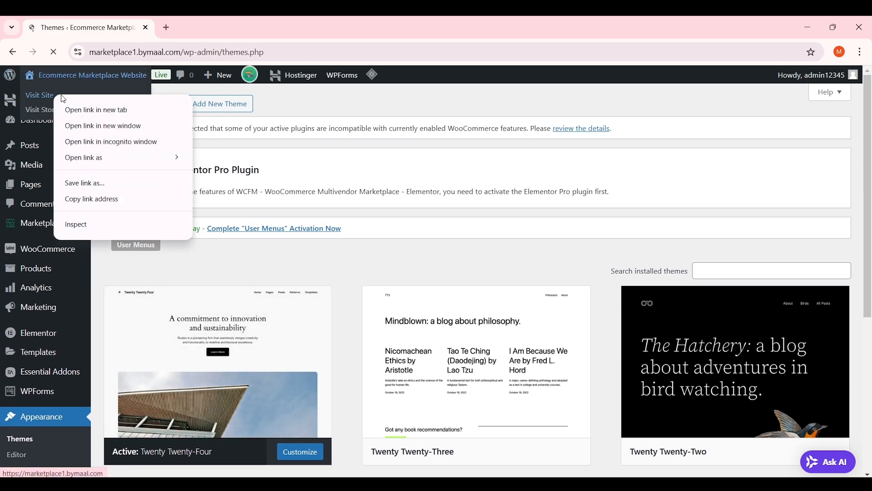
{"action": "left_click", "coordinate": [101, 112]}
{"action": "left_click", "coordinate": [255, 27]}
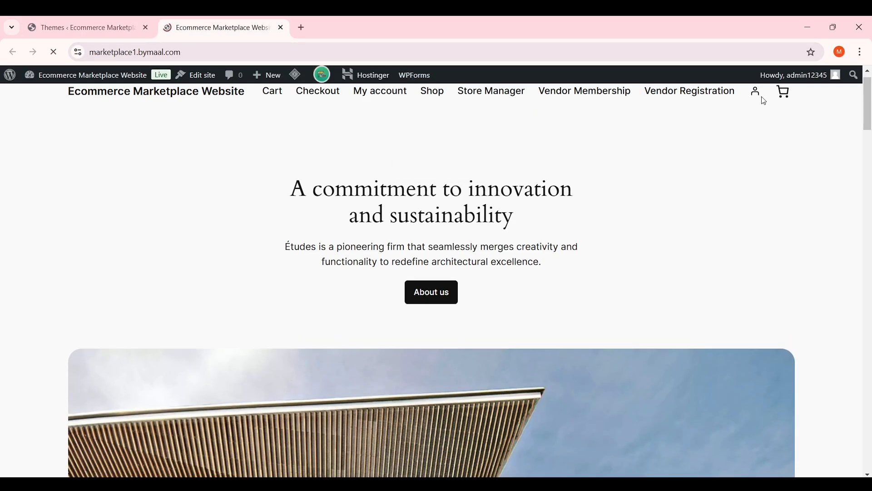
{"action": "left_click_drag", "start_coordinate": [870, 93], "coordinate": [871, 68]}
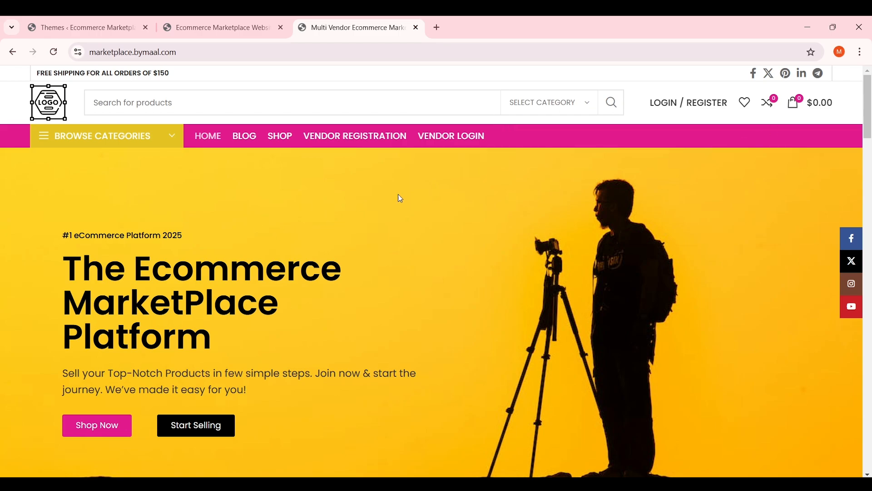
{"action": "scroll", "coordinate": [477, 211], "scroll_direction": "down", "scroll_amount": 10}
{"action": "scroll", "coordinate": [441, 218], "scroll_direction": "up", "scroll_amount": 10}
{"action": "key", "text": "ctrl+shift+Tab"}
{"action": "left_click", "coordinate": [147, 19]}
{"action": "scroll", "coordinate": [359, 223], "scroll_direction": "down", "scroll_amount": 5}
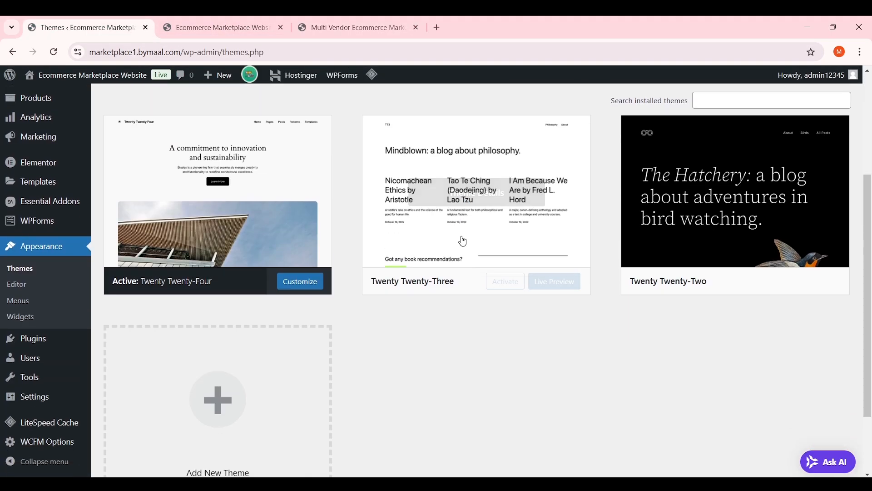
Scroll back up the Themes admin page
{"action": "scroll", "coordinate": [450, 218], "scroll_direction": "up", "scroll_amount": 5}
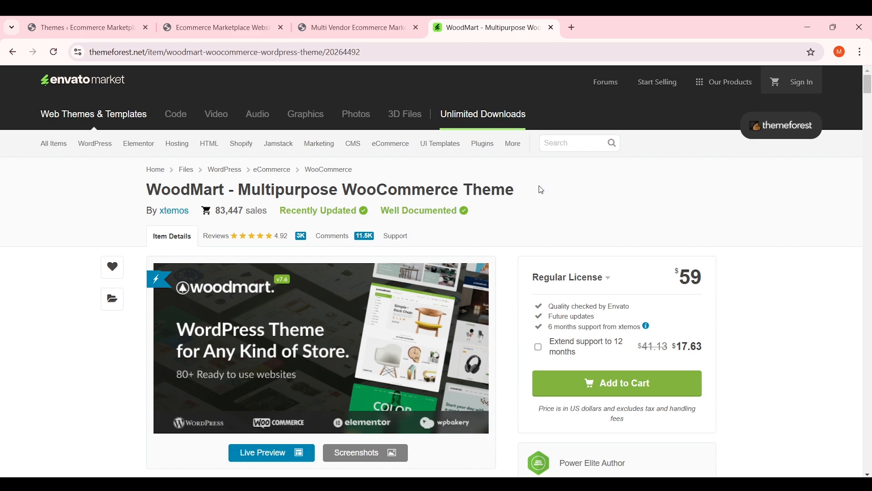
{"action": "scroll", "coordinate": [541, 190], "scroll_direction": "down", "scroll_amount": 1}
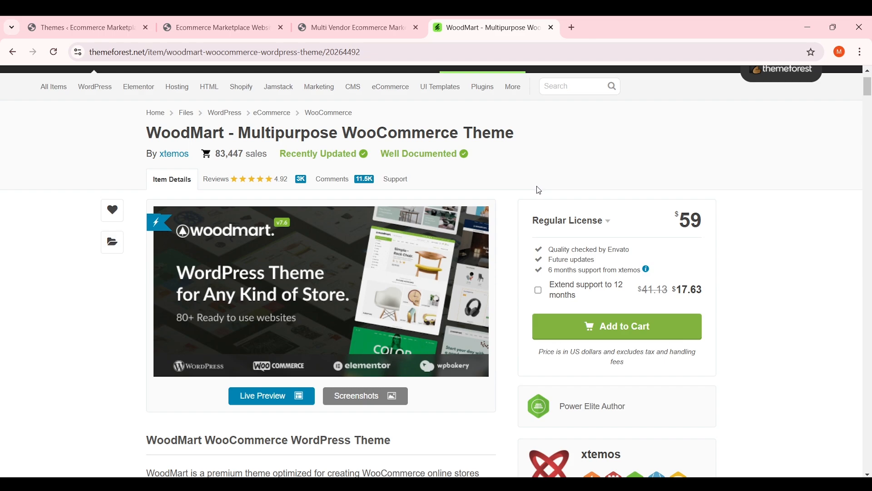
{"action": "scroll", "coordinate": [318, 241], "scroll_direction": "down", "scroll_amount": 3}
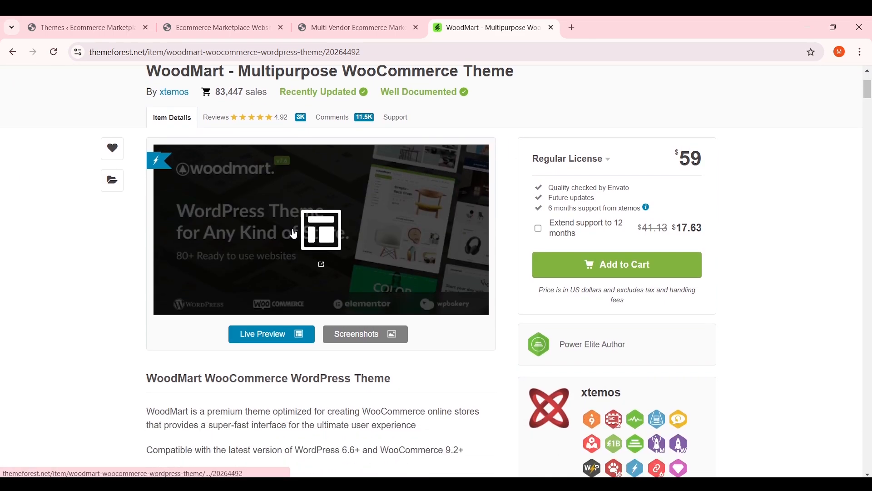
{"action": "scroll", "coordinate": [157, 219], "scroll_direction": "down", "scroll_amount": 4}
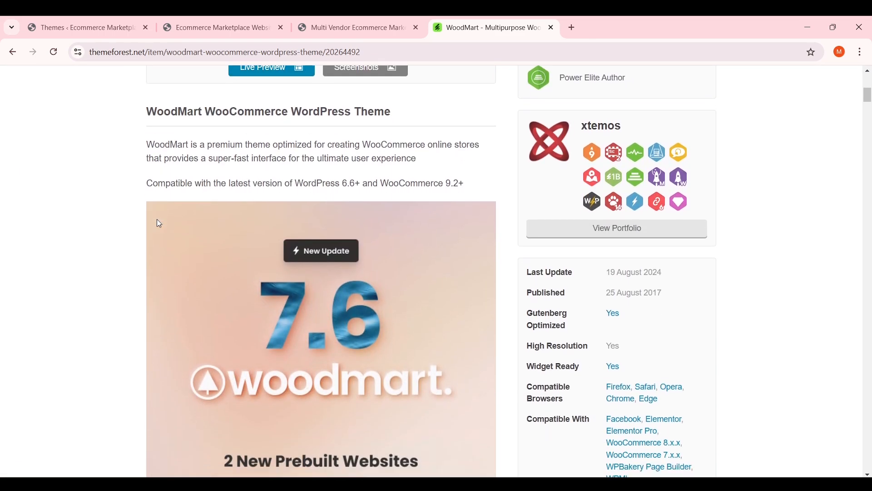
{"action": "left_click", "coordinate": [159, 224]}
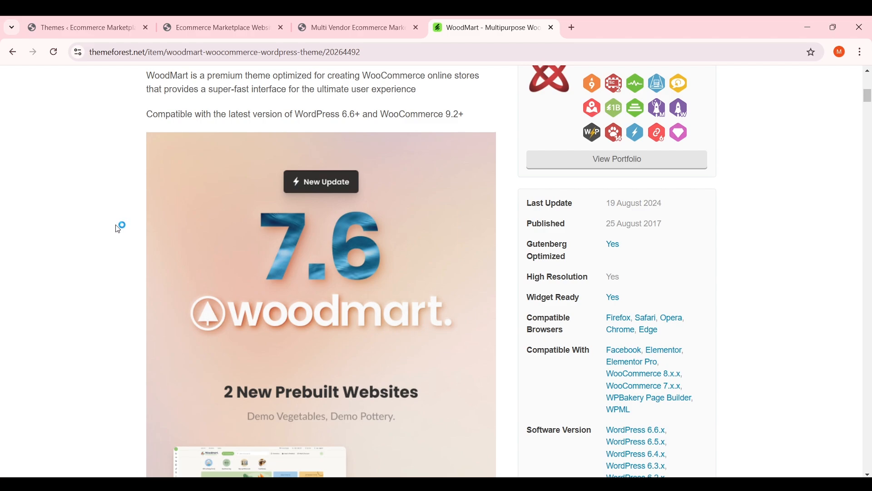
{"action": "scroll", "coordinate": [125, 219], "scroll_direction": "down", "scroll_amount": 1}
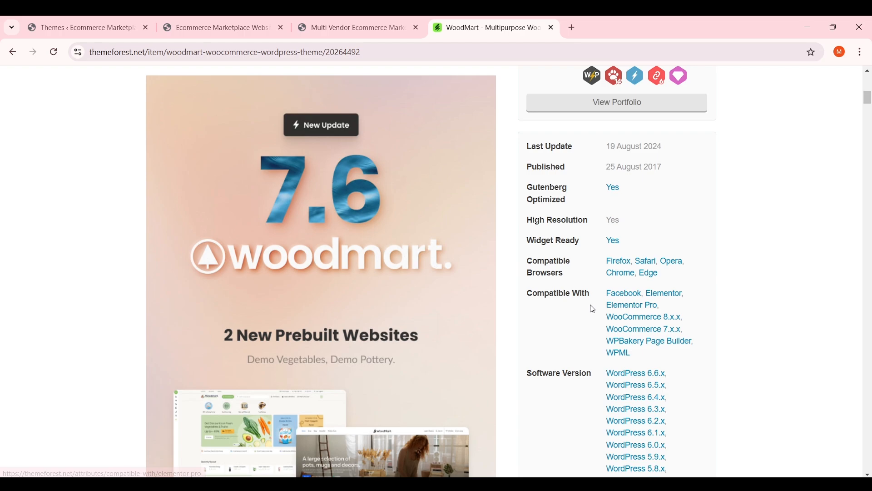
{"action": "scroll", "coordinate": [425, 233], "scroll_direction": "down", "scroll_amount": 2}
{"action": "scroll", "coordinate": [426, 234], "scroll_direction": "down", "scroll_amount": 8}
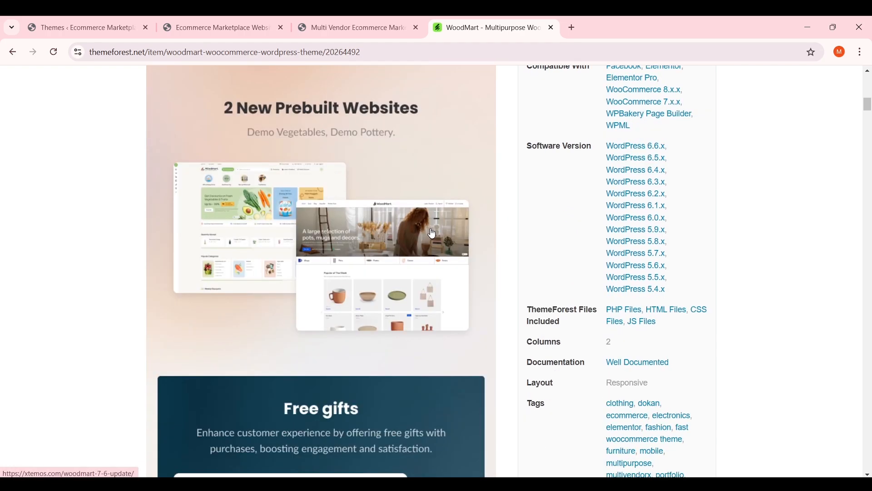
{"action": "scroll", "coordinate": [432, 235], "scroll_direction": "down", "scroll_amount": 3}
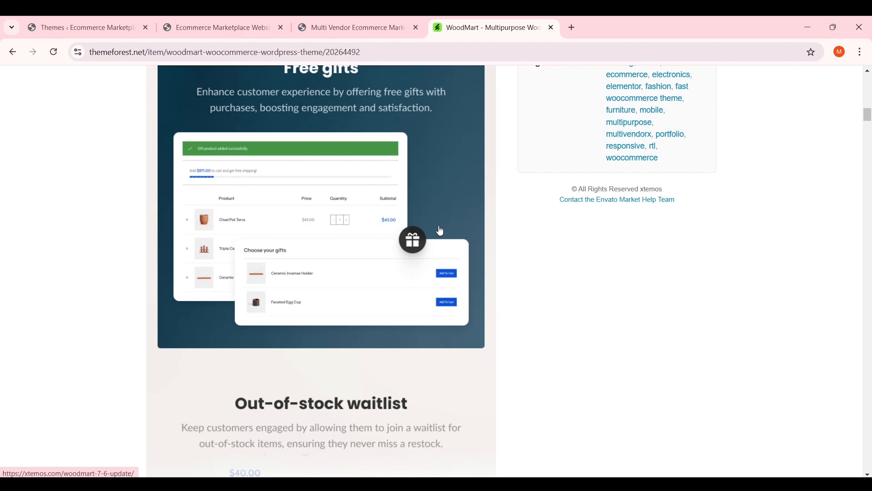
{"action": "scroll", "coordinate": [440, 231], "scroll_direction": "down", "scroll_amount": 6}
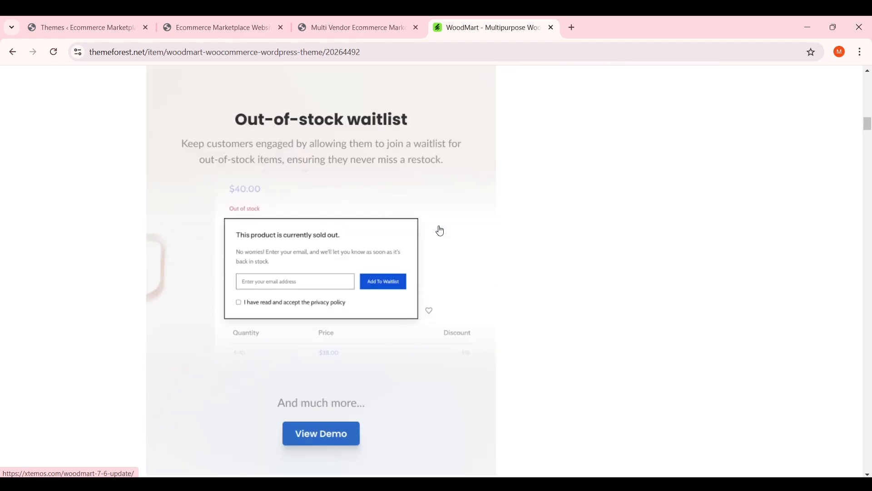
{"action": "scroll", "coordinate": [439, 230], "scroll_direction": "down", "scroll_amount": 3}
{"action": "scroll", "coordinate": [443, 229], "scroll_direction": "down", "scroll_amount": 4}
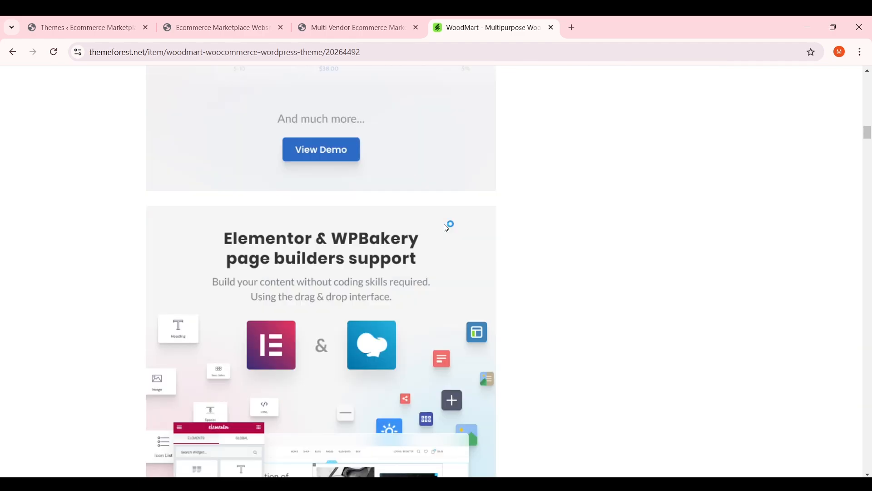
{"action": "scroll", "coordinate": [454, 222], "scroll_direction": "down", "scroll_amount": 5}
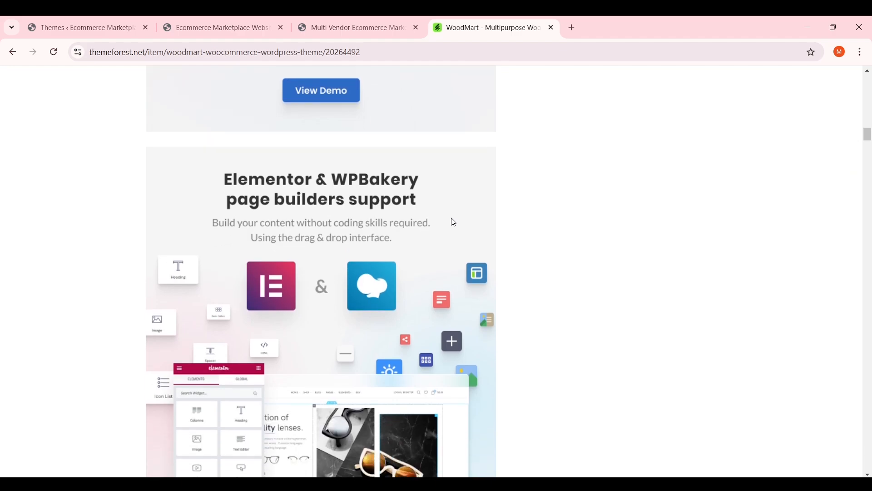
{"action": "scroll", "coordinate": [454, 222], "scroll_direction": "up", "scroll_amount": 18}
{"action": "scroll", "coordinate": [452, 223], "scroll_direction": "up", "scroll_amount": 20}
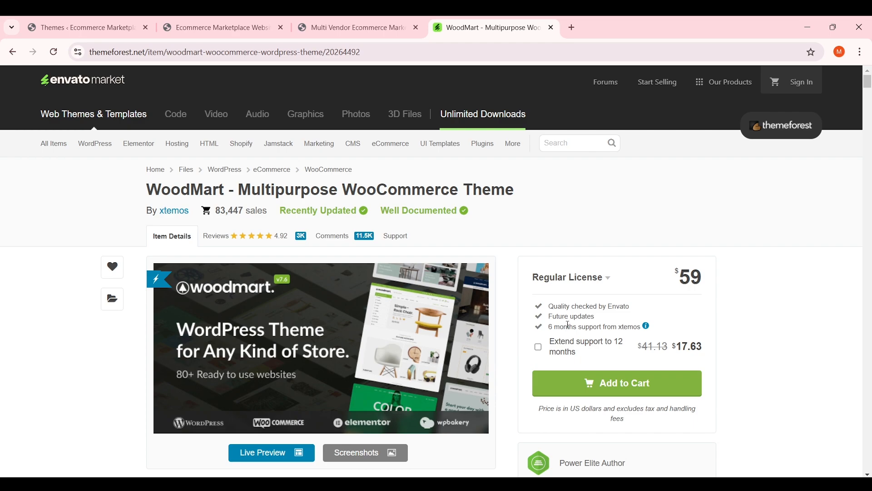
{"action": "left_click_drag", "start_coordinate": [708, 278], "coordinate": [676, 277]}
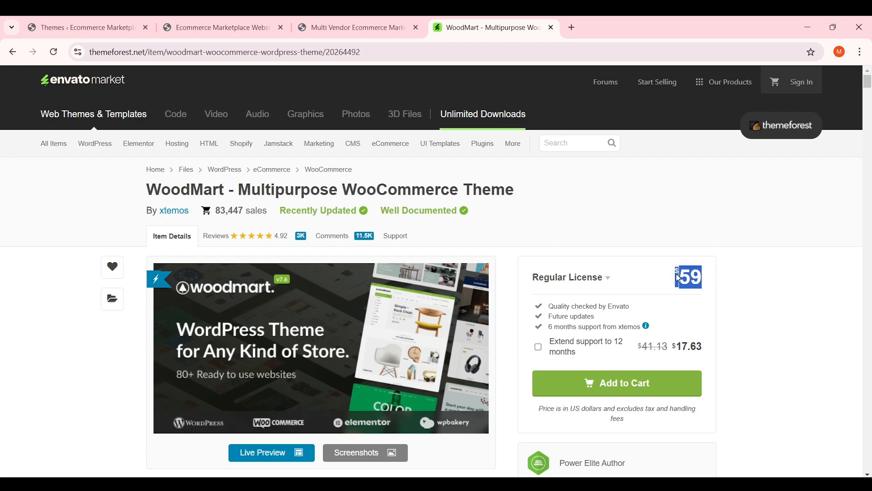
{"action": "left_click", "coordinate": [662, 276]}
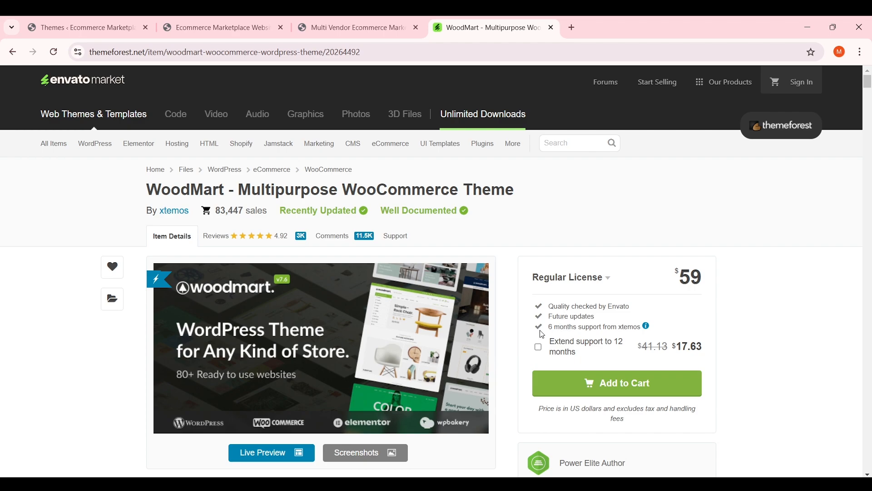
{"action": "left_click_drag", "start_coordinate": [550, 326], "coordinate": [641, 328]}
{"action": "left_click", "coordinate": [614, 344]}
{"action": "left_click_drag", "start_coordinate": [592, 360], "coordinate": [537, 346]}
{"action": "left_click", "coordinate": [583, 327]}
{"action": "left_click_drag", "start_coordinate": [551, 330], "coordinate": [588, 329]}
{"action": "left_click", "coordinate": [590, 330]}
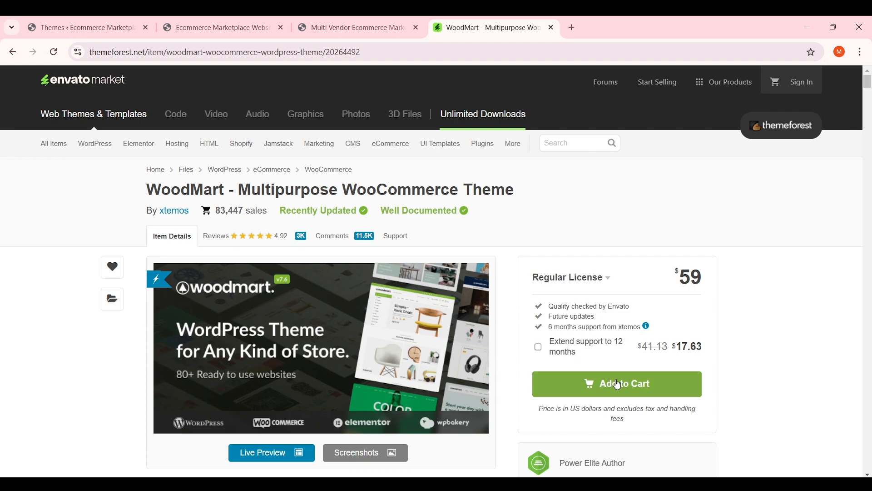
Add the $59 Regular License WoodMart theme to the cart and go to checkout
{"action": "left_click", "coordinate": [631, 375]}
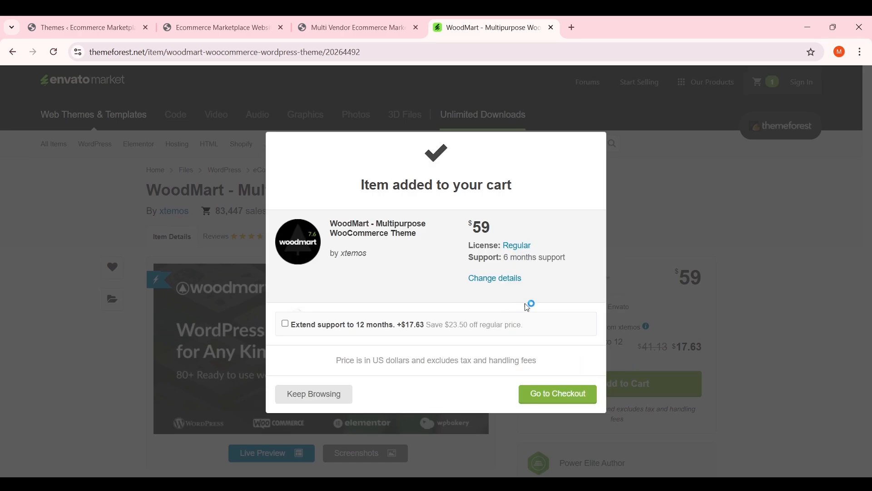
{"action": "left_click", "coordinate": [565, 393]}
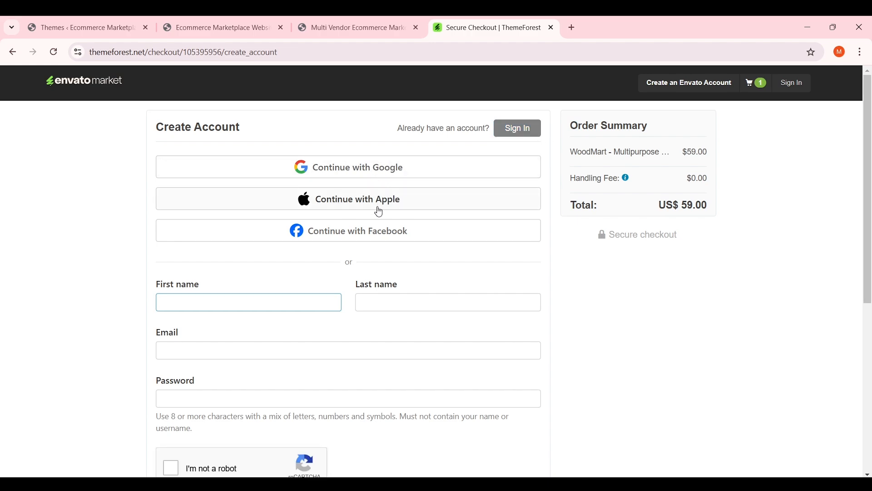
Enter the buyer's name, tick I'm not a robot, and submit Create account & continue
{"action": "scroll", "coordinate": [461, 205], "scroll_direction": "down", "scroll_amount": 4}
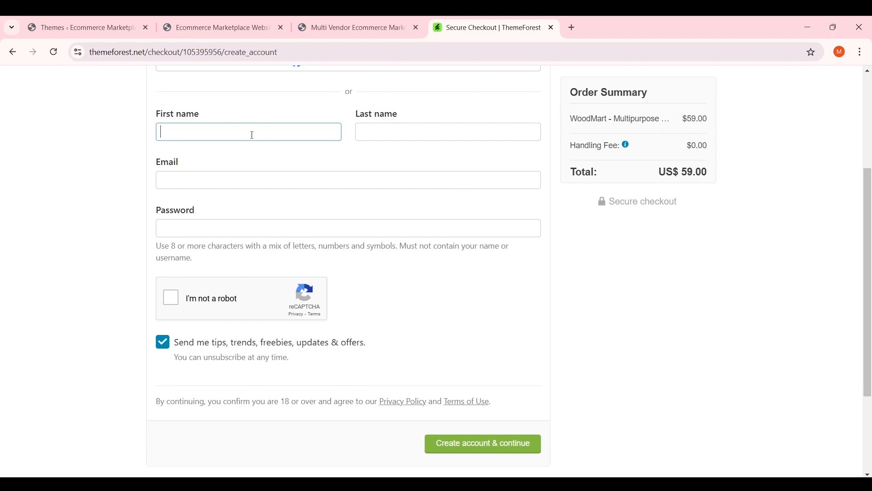
{"action": "type", "text": "Mahmood"}
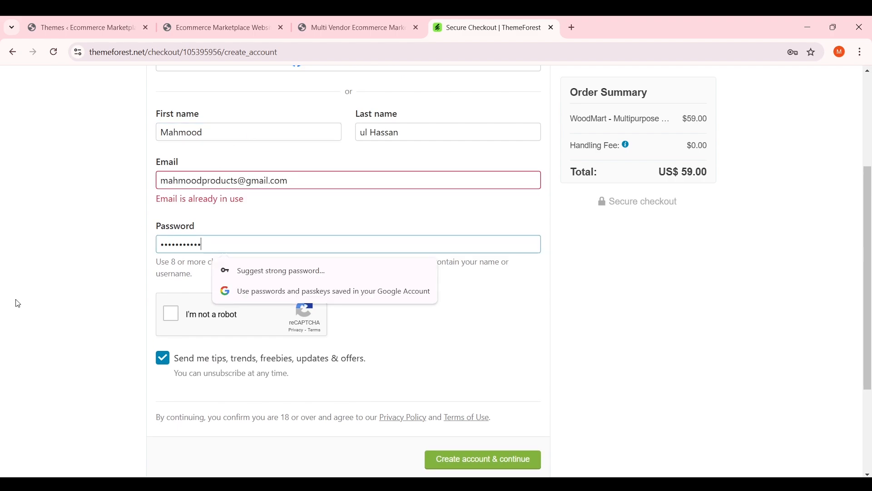
{"action": "left_click", "coordinate": [99, 296]}
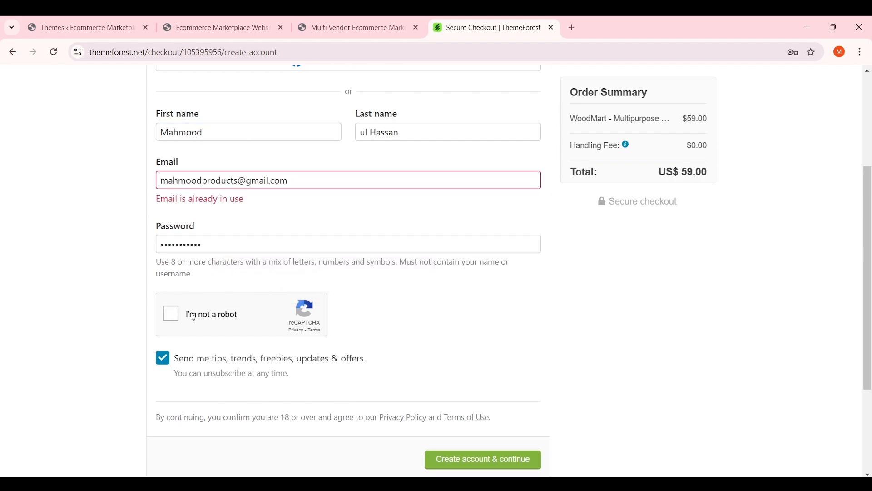
{"action": "left_click", "coordinate": [197, 315]}
{"action": "scroll", "coordinate": [558, 286], "scroll_direction": "down", "scroll_amount": 3}
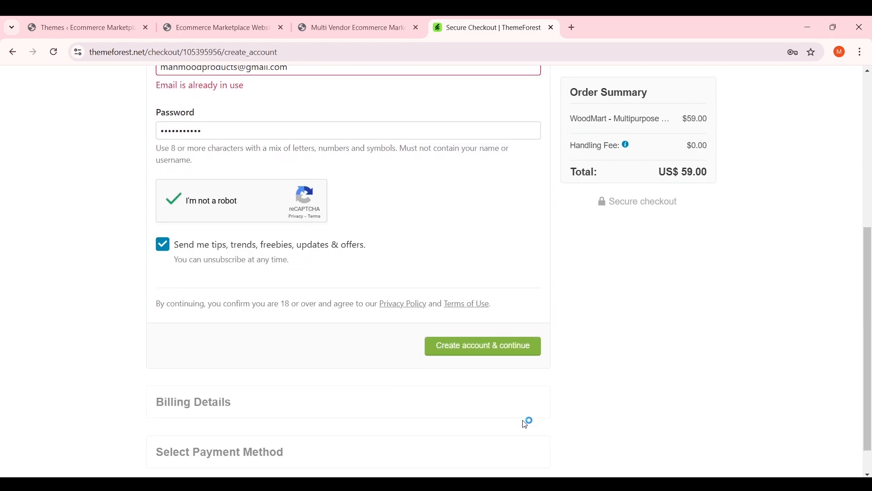
{"action": "left_click", "coordinate": [523, 352]}
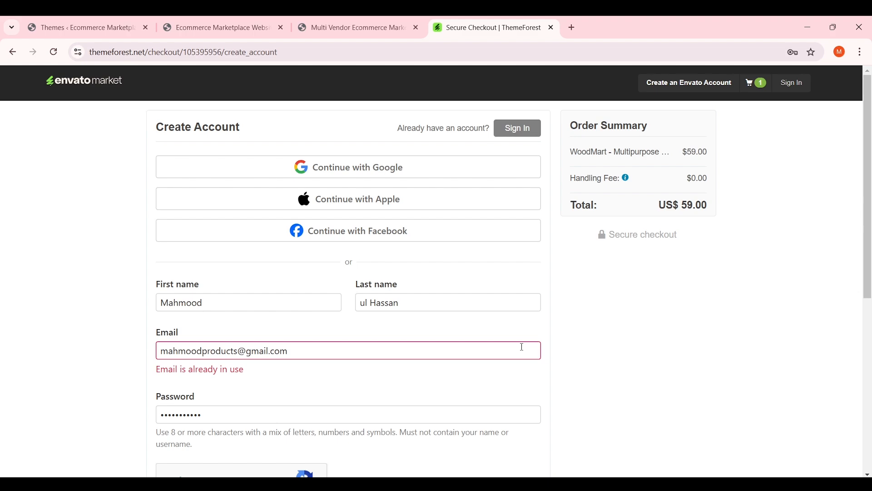
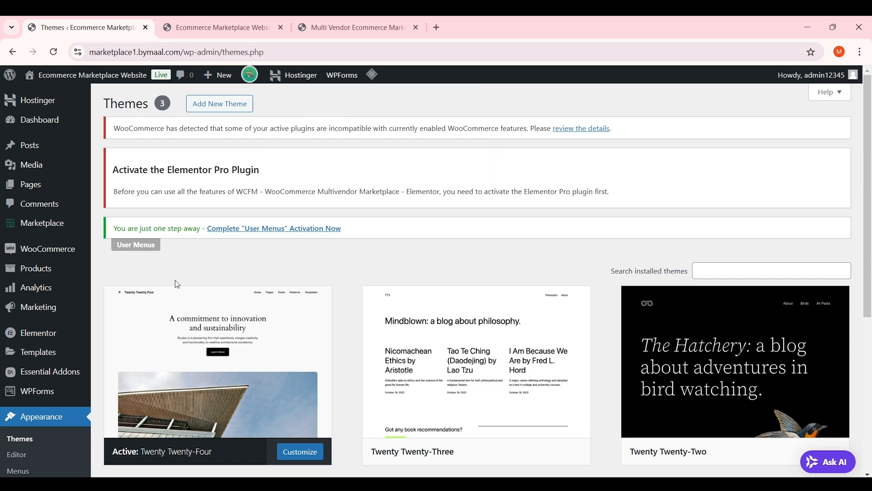
Upload woodmart.zip from Downloads as a new theme, install it and activate WoodMart
{"action": "scroll", "coordinate": [179, 300], "scroll_direction": "down", "scroll_amount": 2}
{"action": "scroll", "coordinate": [211, 255], "scroll_direction": "up", "scroll_amount": 2}
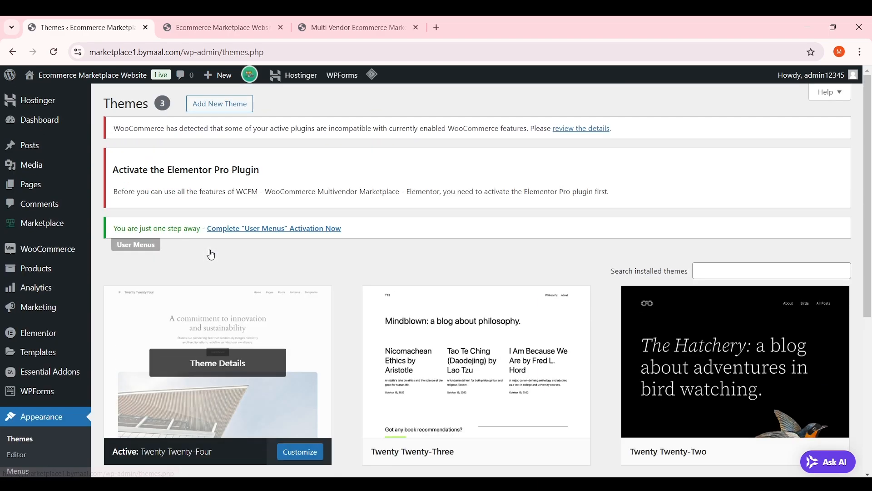
{"action": "left_click", "coordinate": [222, 112]}
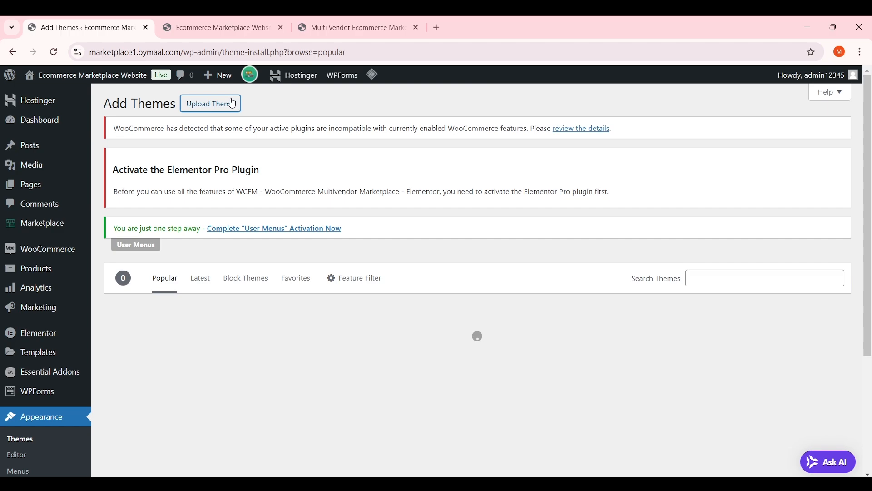
{"action": "left_click", "coordinate": [233, 104]}
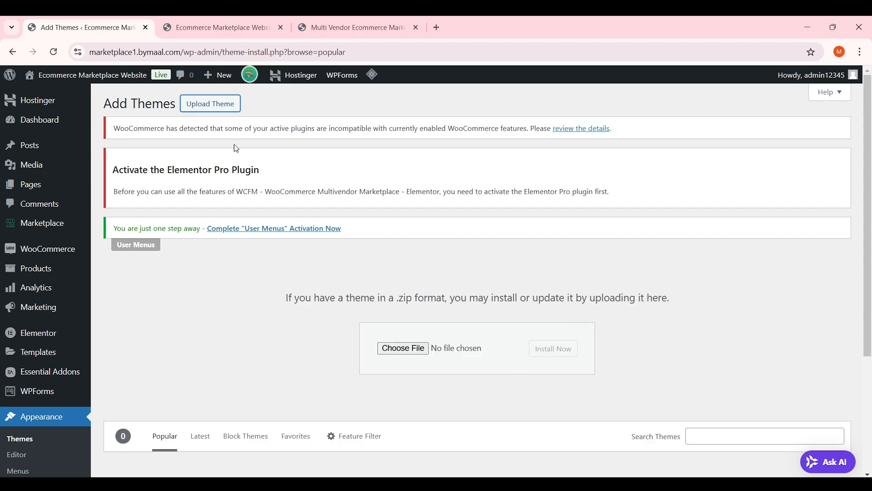
{"action": "left_click", "coordinate": [422, 352]}
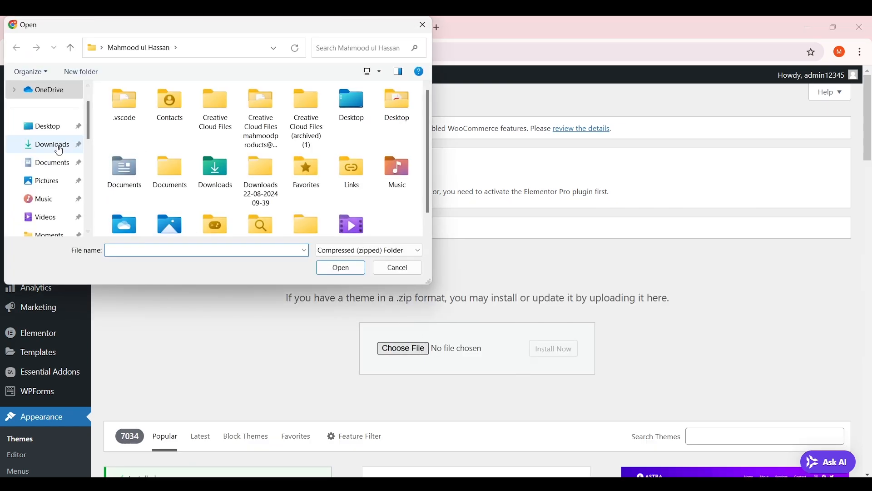
{"action": "left_click", "coordinate": [59, 150]}
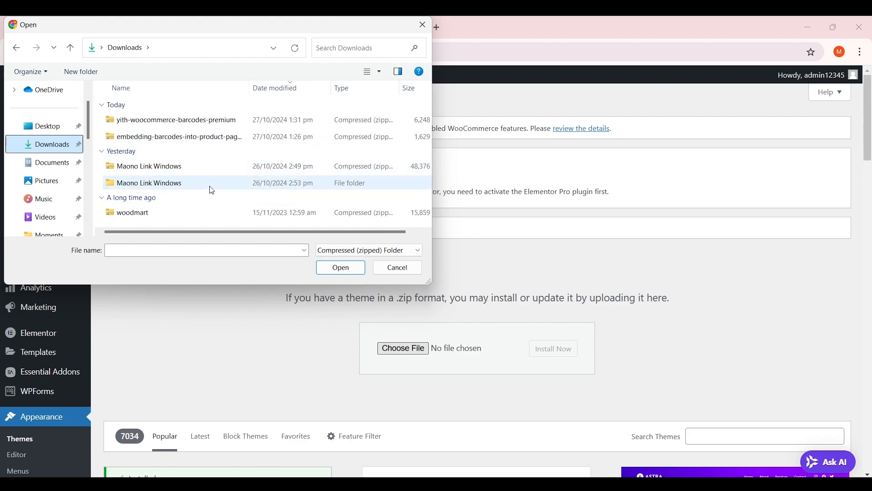
{"action": "left_click", "coordinate": [154, 215]}
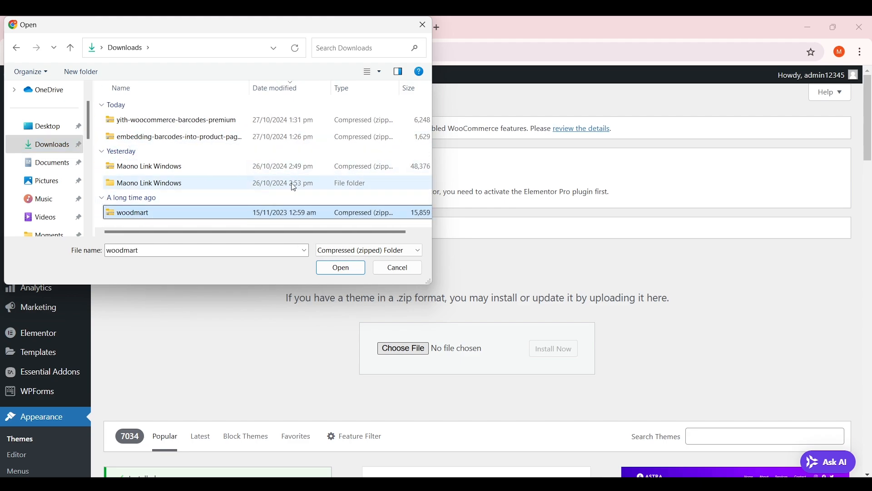
{"action": "left_click", "coordinate": [341, 268]}
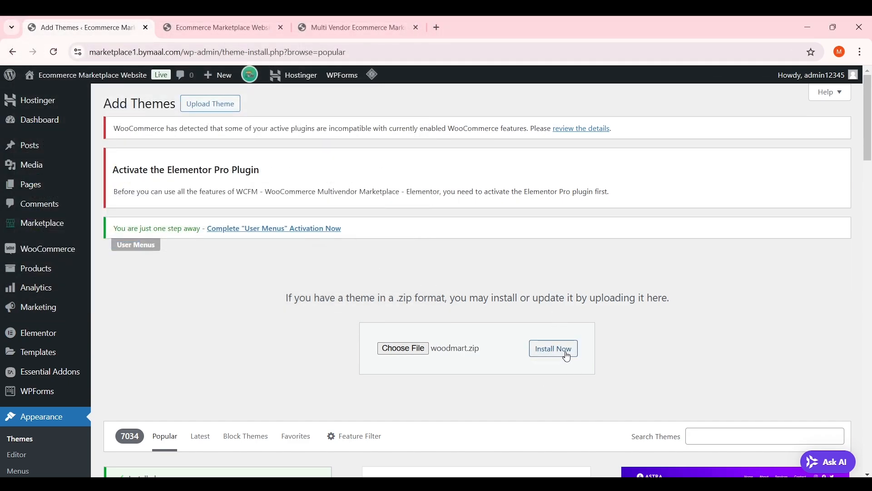
{"action": "left_click", "coordinate": [568, 356]}
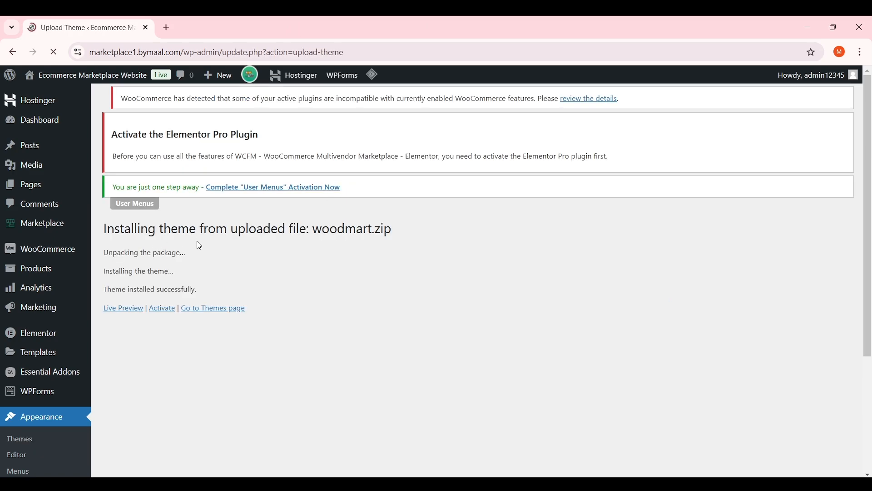
{"action": "left_click", "coordinate": [163, 309]}
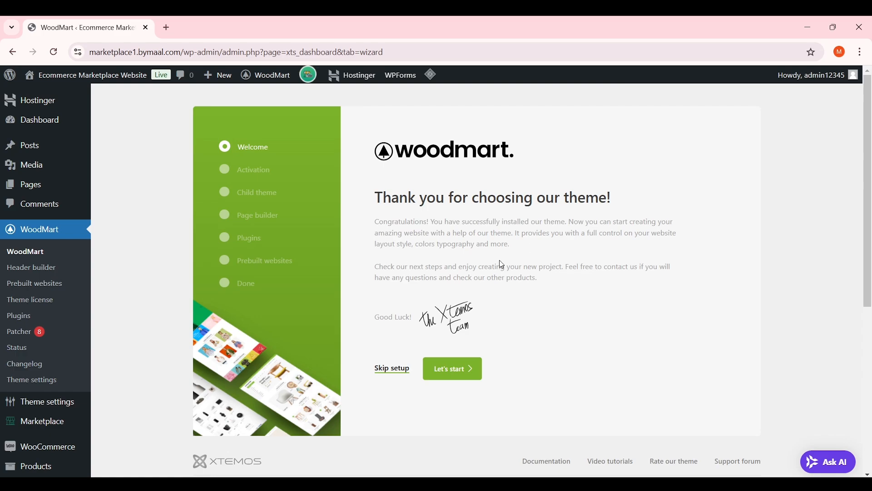
Start the WoodMart wizard, pass Theme license, skip the child theme, and keep Elementor as builder
{"action": "left_click", "coordinate": [468, 377]}
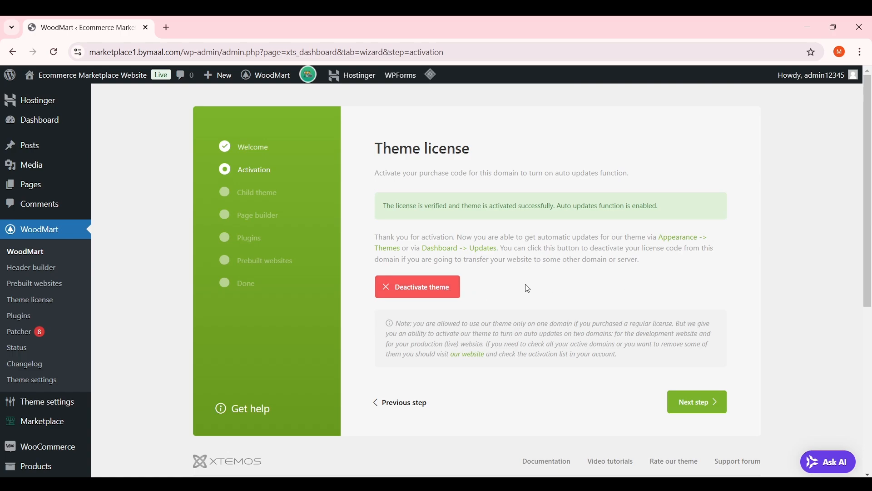
{"action": "left_click", "coordinate": [441, 293]}
{"action": "left_click", "coordinate": [707, 412]}
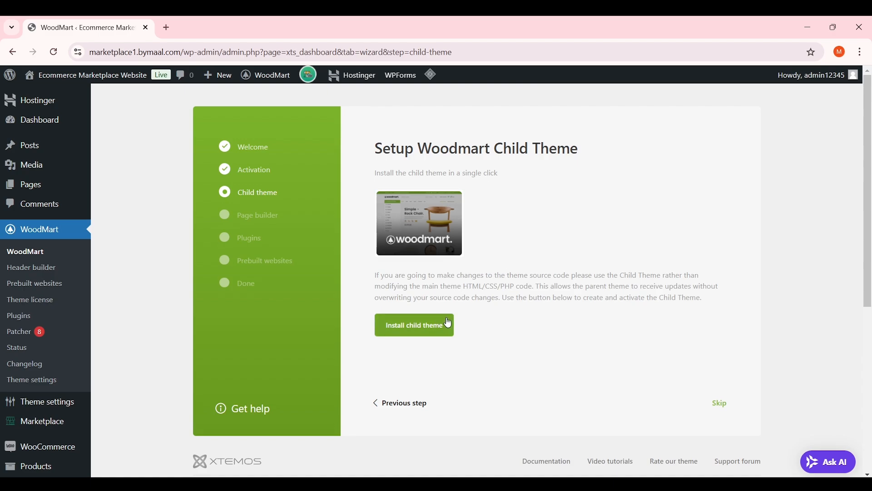
{"action": "left_click", "coordinate": [718, 404]}
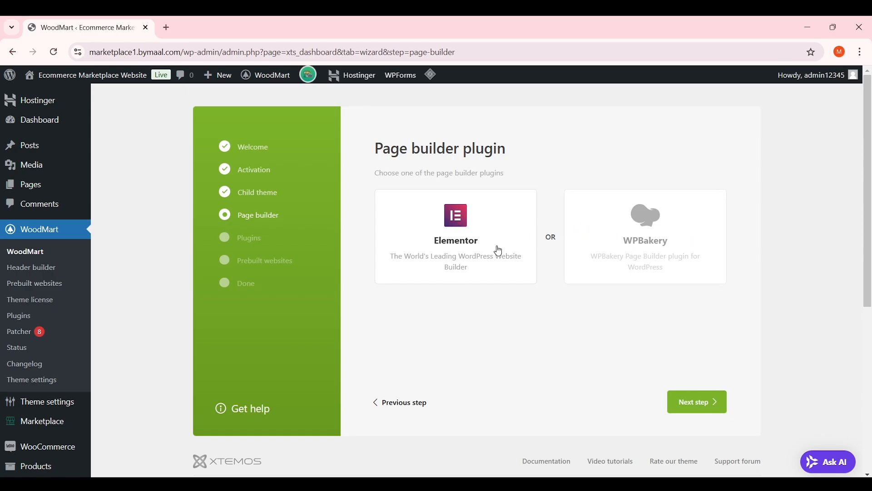
{"action": "left_click", "coordinate": [694, 404]}
Install and activate all seven listed plugins, Woodmart Core through Safe SVG, then continue
{"action": "scroll", "coordinate": [659, 297], "scroll_direction": "down", "scroll_amount": 1}
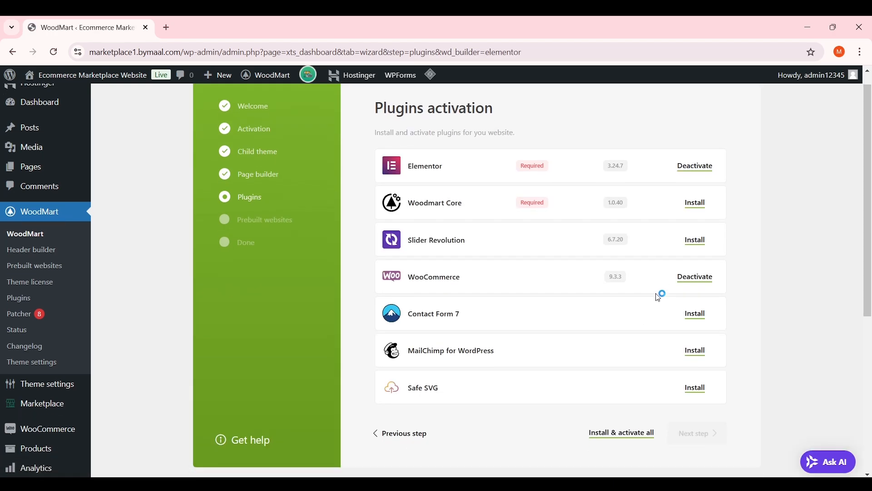
{"action": "scroll", "coordinate": [632, 285], "scroll_direction": "up", "scroll_amount": 1}
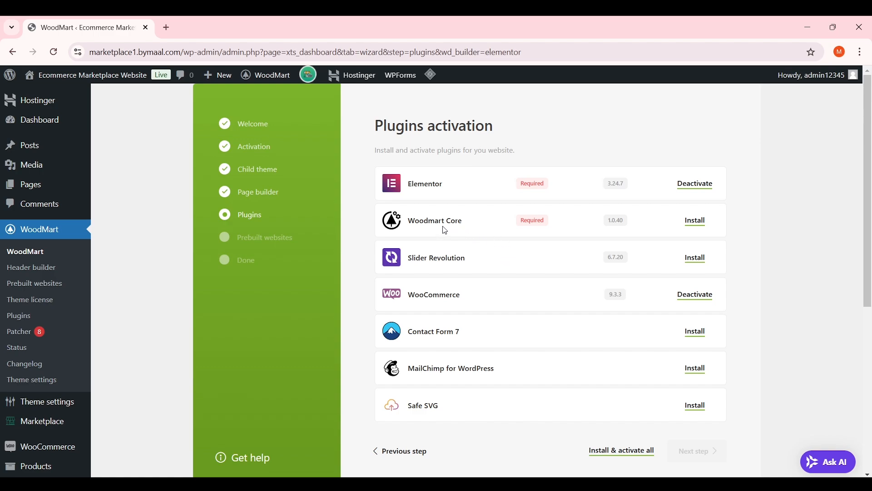
{"action": "left_click_drag", "start_coordinate": [412, 223], "coordinate": [465, 227]}
{"action": "left_click_drag", "start_coordinate": [409, 261], "coordinate": [473, 261]}
{"action": "left_click", "coordinate": [470, 262]}
{"action": "scroll", "coordinate": [472, 261], "scroll_direction": "down", "scroll_amount": 1}
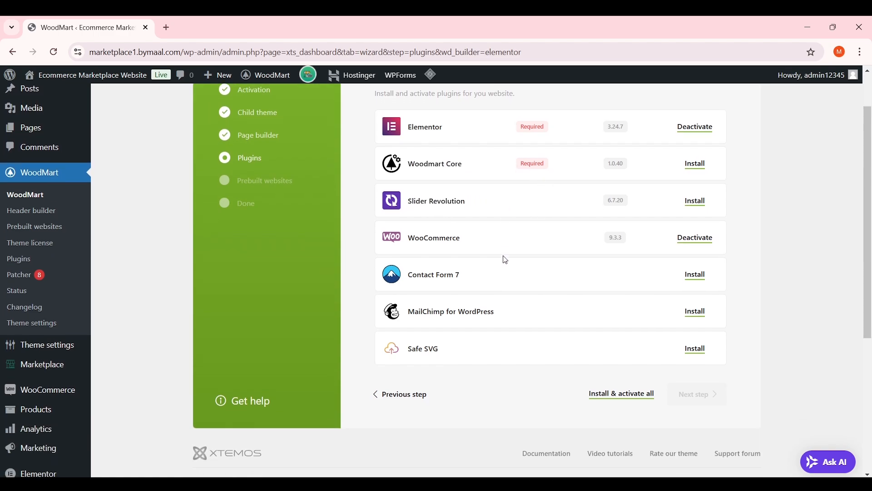
{"action": "left_click", "coordinate": [619, 400]}
{"action": "scroll", "coordinate": [607, 368], "scroll_direction": "up", "scroll_amount": 1}
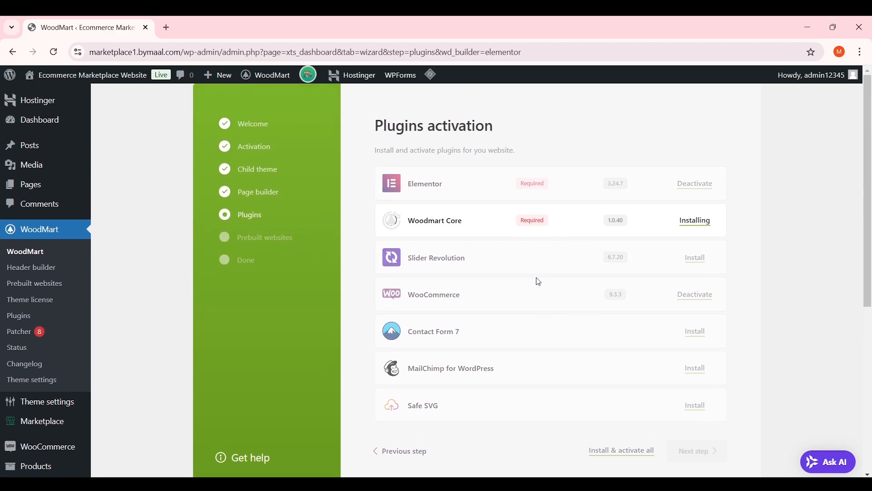
{"action": "scroll", "coordinate": [826, 200], "scroll_direction": "down", "scroll_amount": 1}
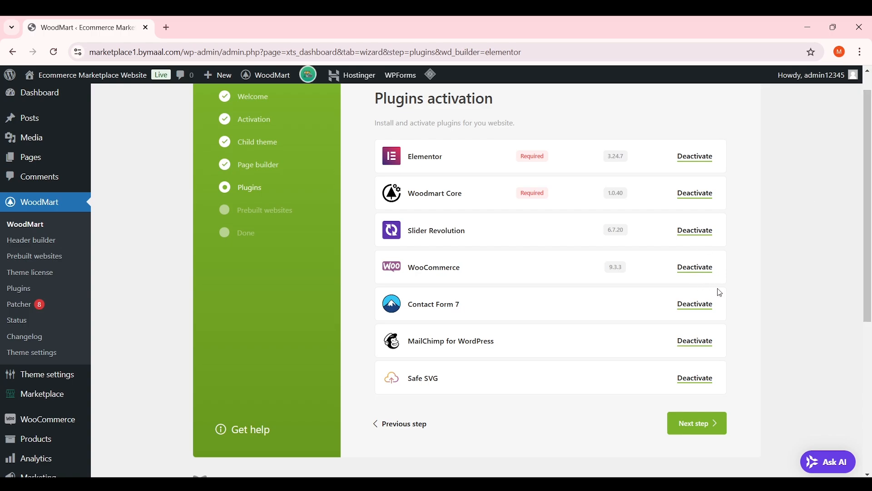
{"action": "left_click", "coordinate": [718, 426]}
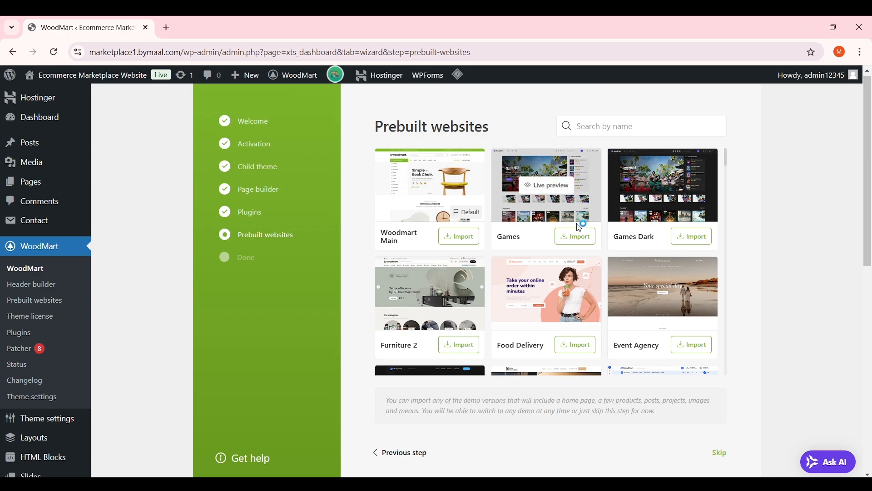
Open the Woodmart Main and Food Delivery demo previews in new tabs
{"action": "scroll", "coordinate": [581, 222], "scroll_direction": "down", "scroll_amount": 2}
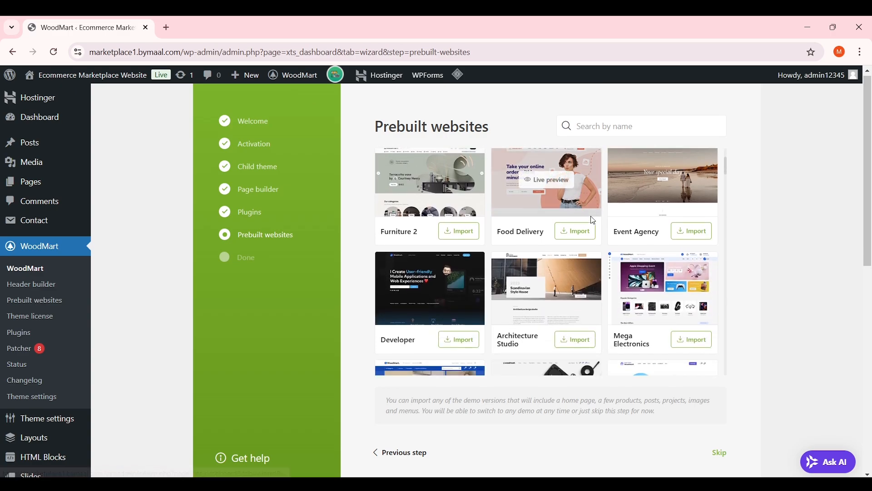
{"action": "scroll", "coordinate": [595, 240], "scroll_direction": "up", "scroll_amount": 2}
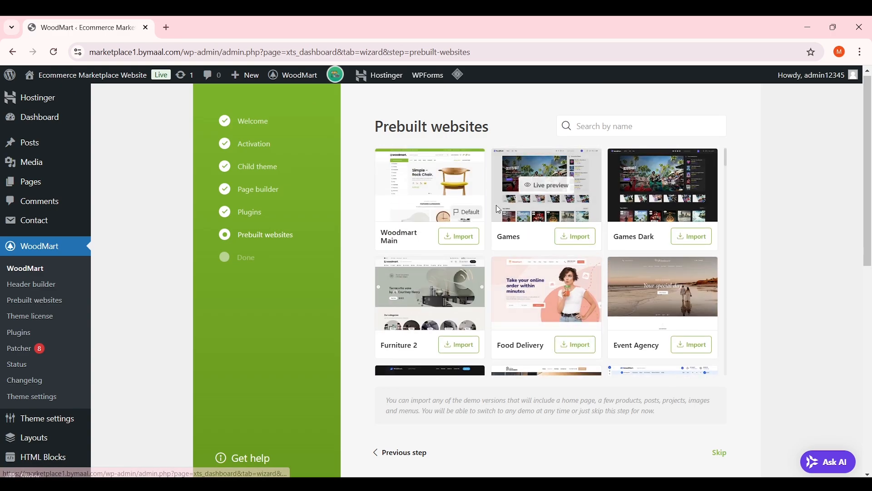
{"action": "mouse_move", "coordinate": [476, 178]}
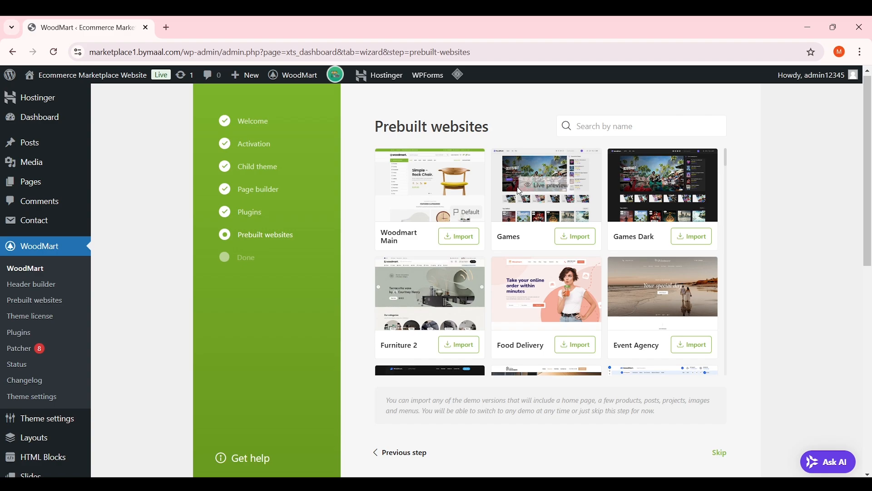
{"action": "right_click", "coordinate": [460, 194]}
{"action": "left_click", "coordinate": [496, 201]}
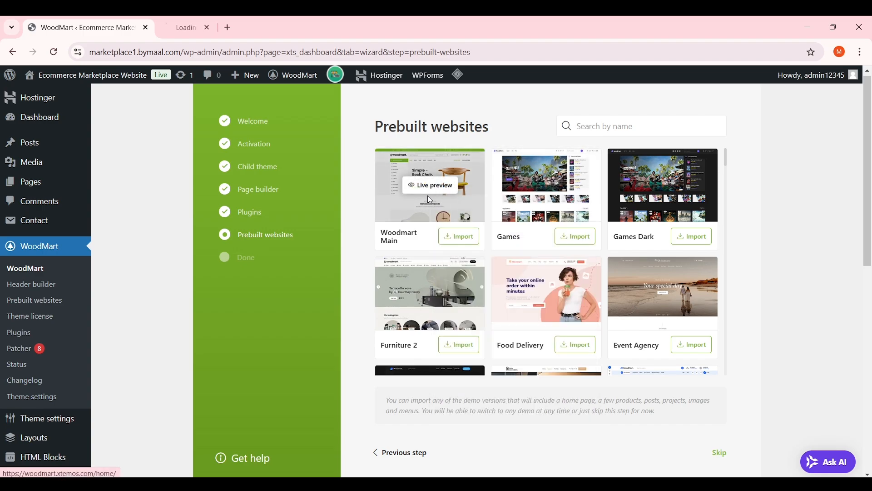
{"action": "right_click", "coordinate": [558, 189]}
{"action": "left_click", "coordinate": [585, 215]}
{"action": "scroll", "coordinate": [585, 216], "scroll_direction": "down", "scroll_amount": 2}
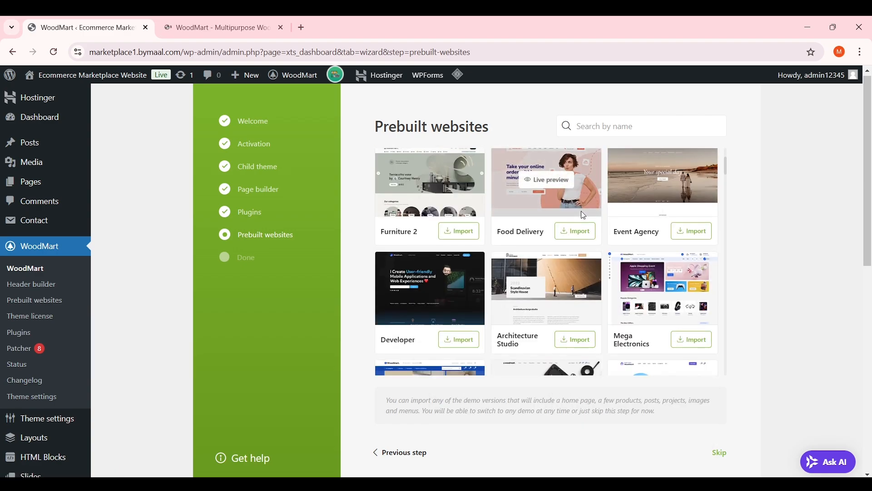
{"action": "scroll", "coordinate": [567, 226], "scroll_direction": "up", "scroll_amount": 2}
{"action": "scroll", "coordinate": [559, 213], "scroll_direction": "down", "scroll_amount": 2}
{"action": "right_click", "coordinate": [535, 176]}
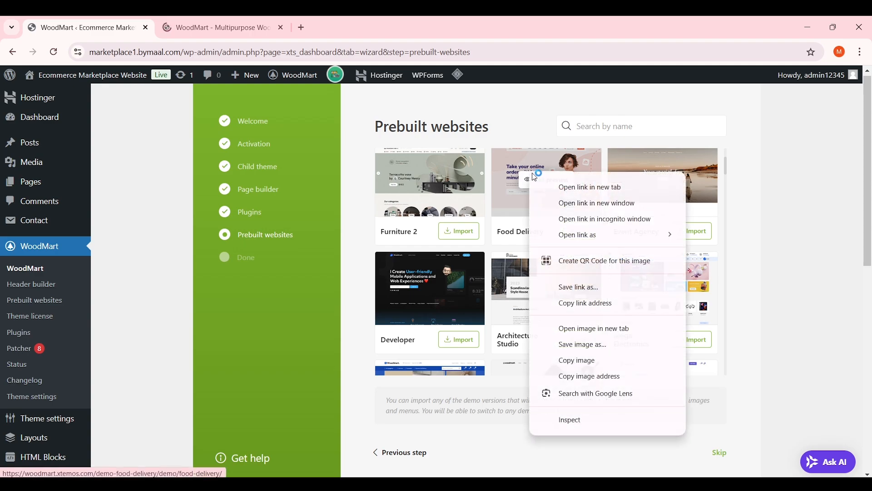
{"action": "left_click", "coordinate": [591, 188]}
Look over the Multipurpose and Food Delivery demo previews, then close both tabs
{"action": "left_click", "coordinate": [225, 27]}
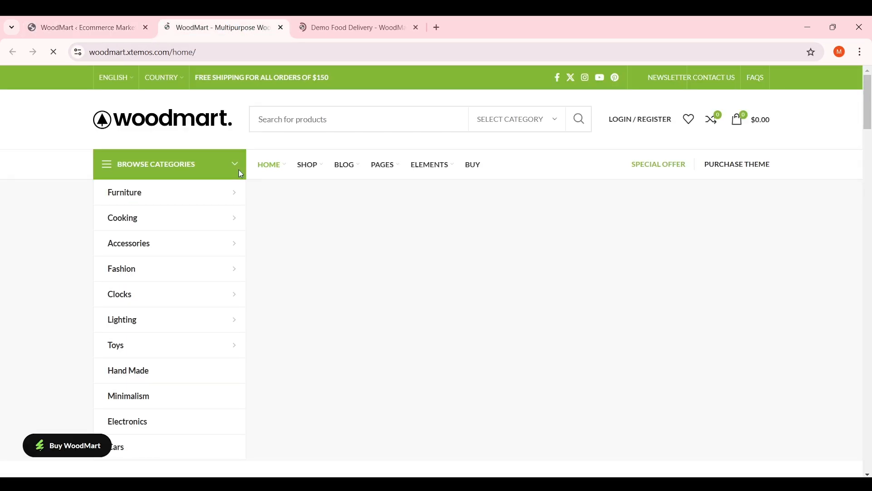
{"action": "left_click_drag", "start_coordinate": [871, 98], "coordinate": [871, 75]}
{"action": "left_click", "coordinate": [314, 26]}
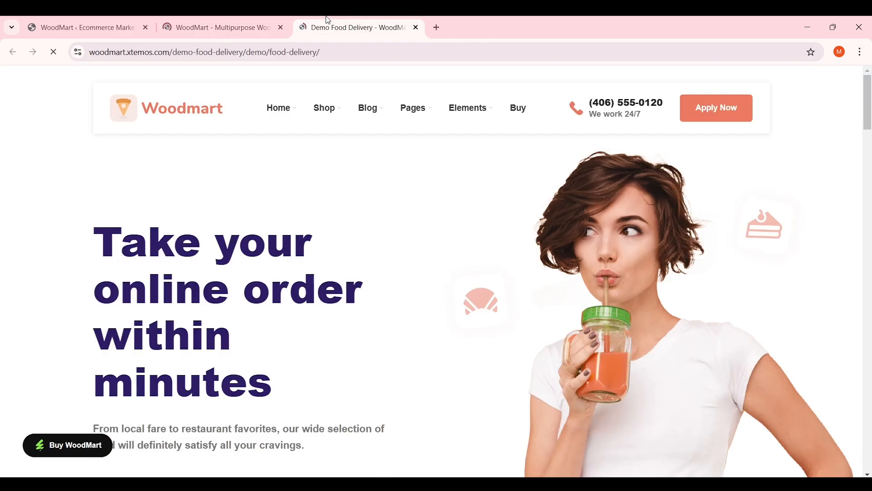
{"action": "left_click_drag", "start_coordinate": [871, 105], "coordinate": [871, 400]}
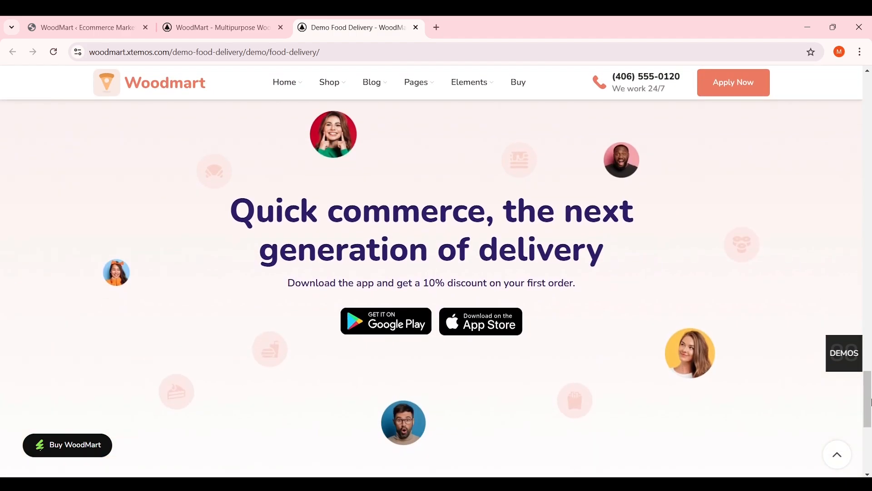
{"action": "left_click", "coordinate": [87, 28]}
{"action": "left_click", "coordinate": [281, 28]}
{"action": "left_click", "coordinate": [281, 27]}
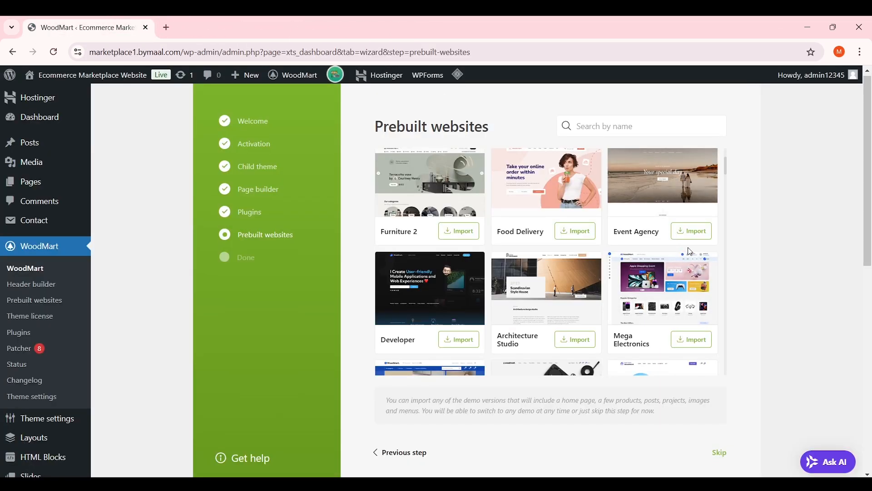
Skip the prebuilt website import to finish the WoodMart wizard
{"action": "scroll", "coordinate": [636, 288], "scroll_direction": "down", "scroll_amount": 2}
{"action": "scroll", "coordinate": [636, 288], "scroll_direction": "down", "scroll_amount": 3}
{"action": "scroll", "coordinate": [740, 415], "scroll_direction": "down", "scroll_amount": 1}
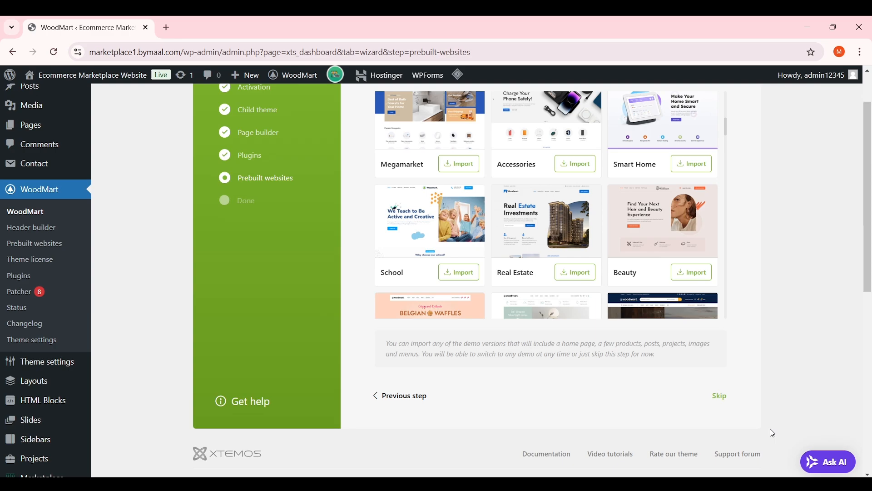
{"action": "left_click", "coordinate": [721, 397]}
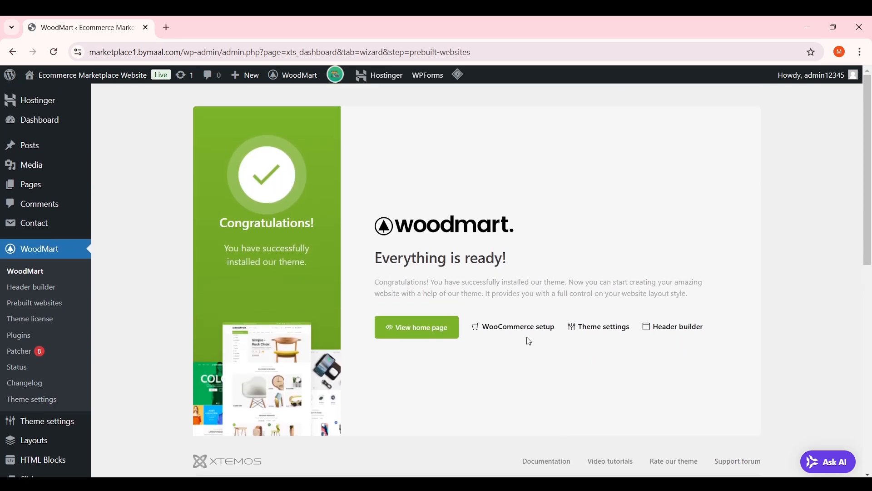
View the WoodMart-styled Blog page on the front end and bring up the site-name admin menu
{"action": "left_click", "coordinate": [441, 333]}
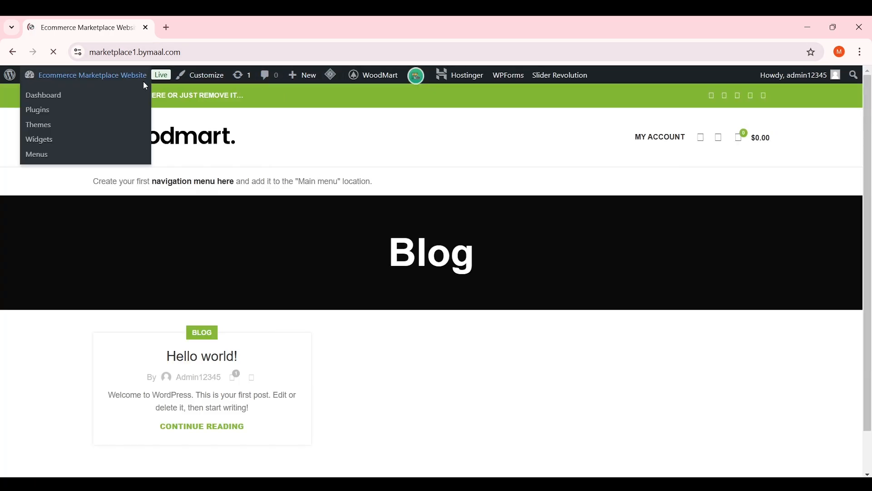
{"action": "left_click", "coordinate": [207, 52]}
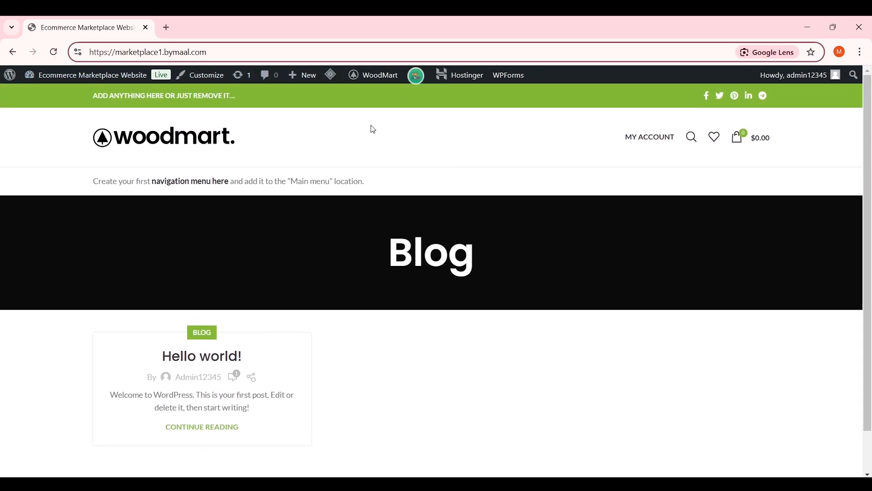
{"action": "left_click", "coordinate": [372, 128]}
{"action": "scroll", "coordinate": [485, 206], "scroll_direction": "down", "scroll_amount": 1}
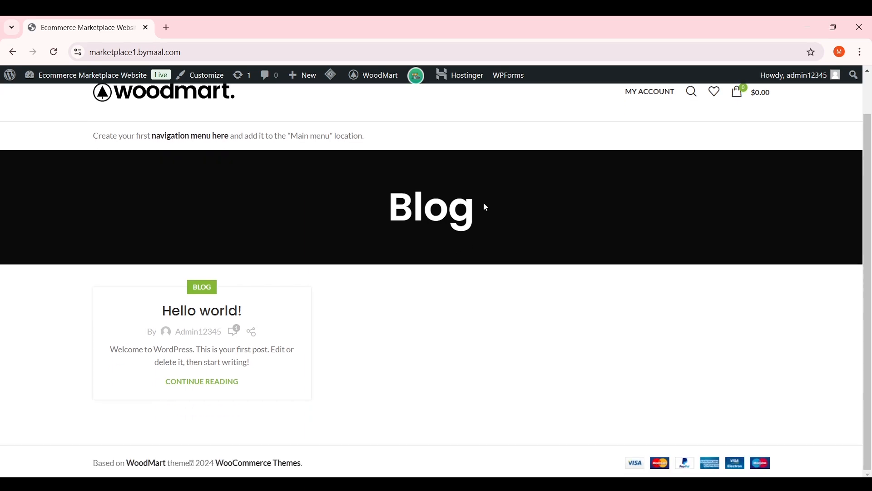
{"action": "scroll", "coordinate": [483, 202], "scroll_direction": "up", "scroll_amount": 1}
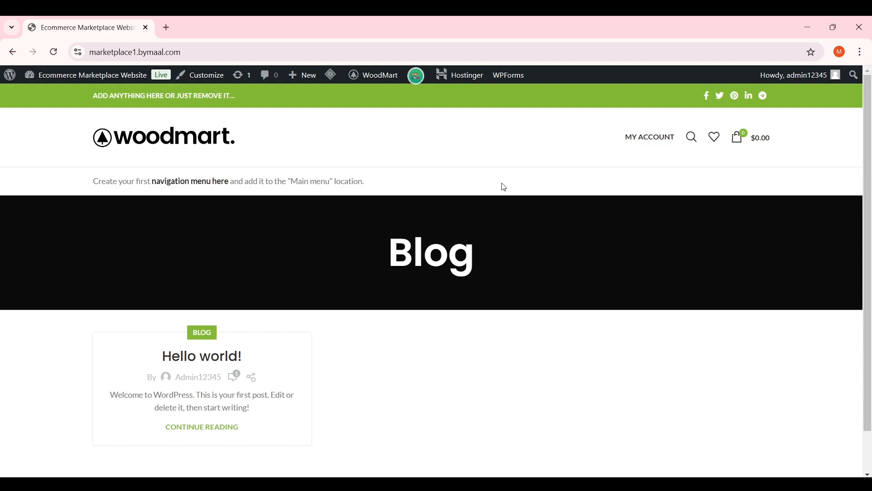
{"action": "mouse_move", "coordinate": [92, 81]}
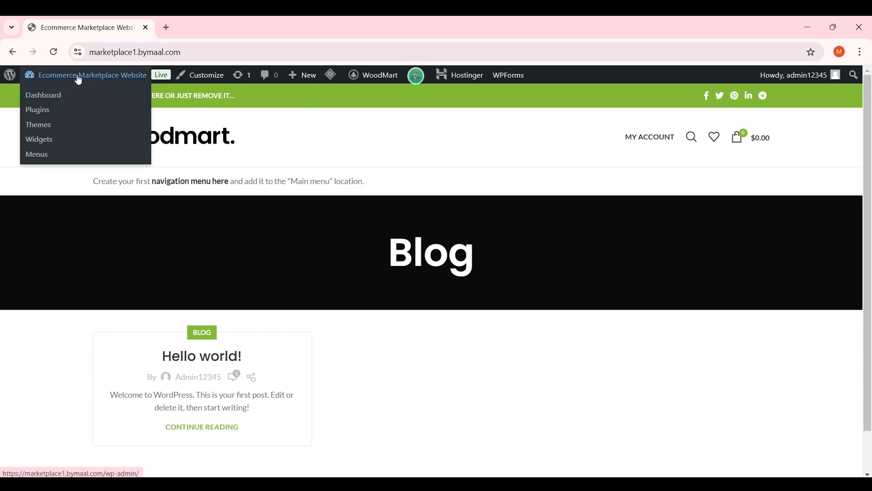
Go to the admin Dashboard and open WCFM Options, with Store Manager as WCFM Page
{"action": "left_click", "coordinate": [53, 99]}
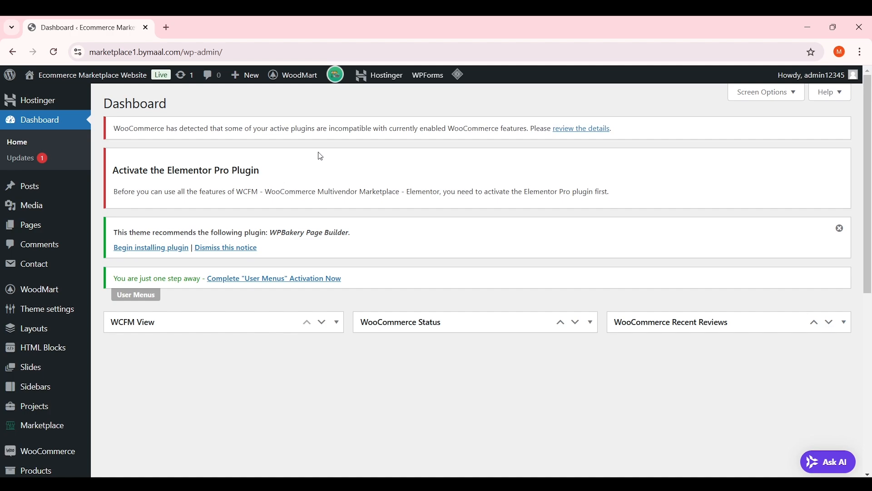
{"action": "scroll", "coordinate": [357, 163], "scroll_direction": "down", "scroll_amount": 8}
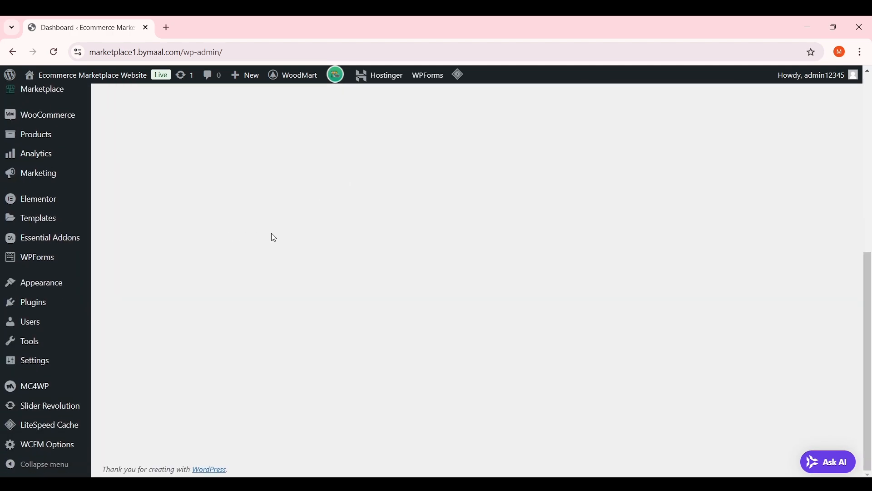
{"action": "left_click", "coordinate": [54, 448]}
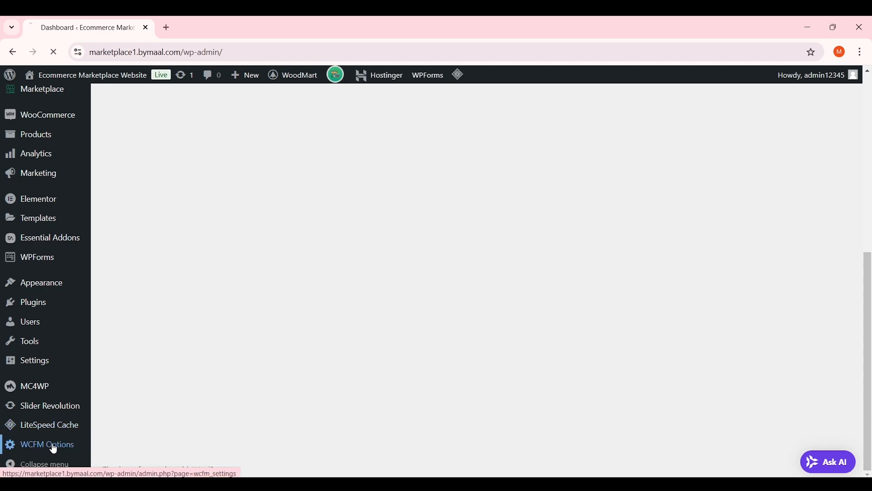
{"action": "scroll", "coordinate": [325, 296], "scroll_direction": "down", "scroll_amount": 3}
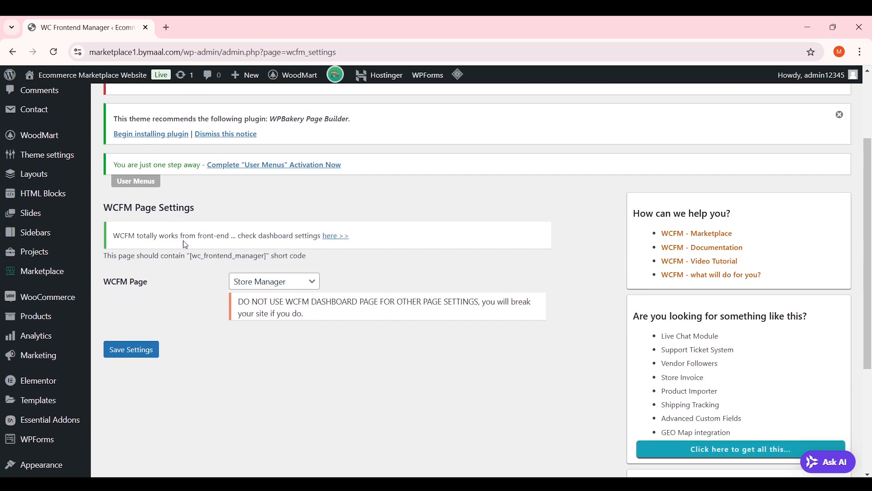
Open the front-end Store Manager Settings and review Dashboard Setting options like My Store Label
{"action": "left_click", "coordinate": [338, 237]}
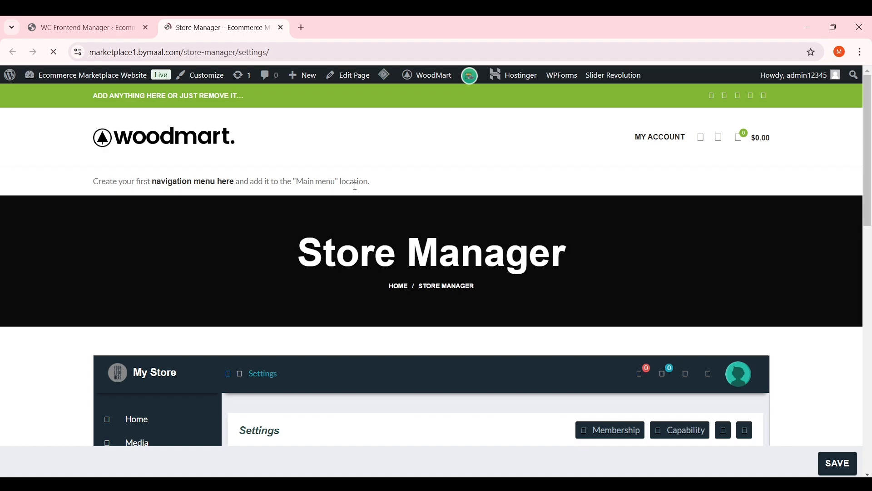
{"action": "scroll", "coordinate": [300, 193], "scroll_direction": "down", "scroll_amount": 3}
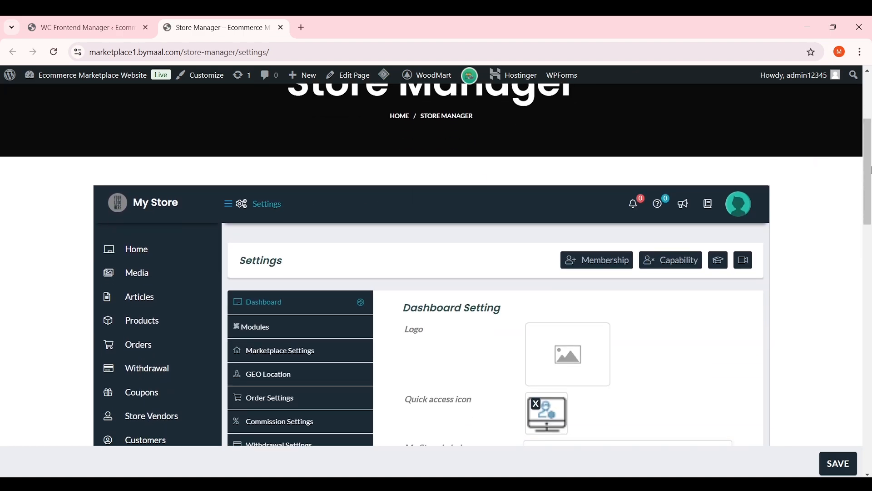
{"action": "scroll", "coordinate": [870, 167], "scroll_direction": "down", "scroll_amount": 2}
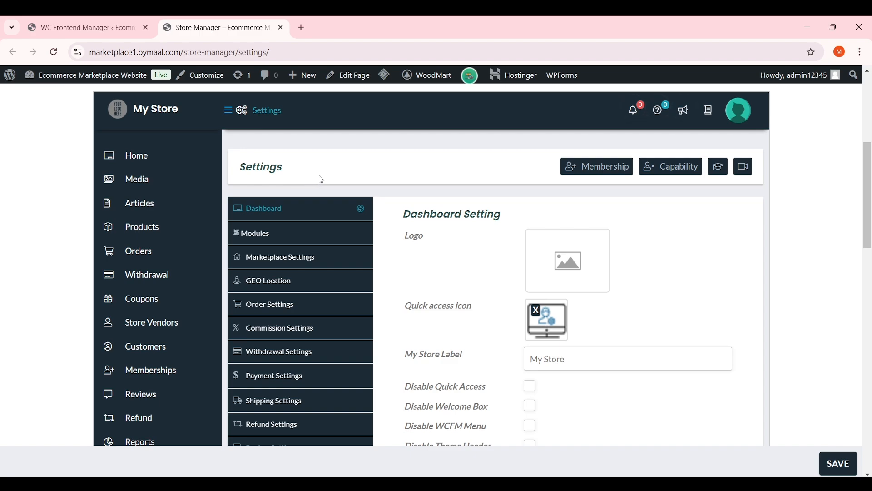
{"action": "scroll", "coordinate": [871, 163], "scroll_direction": "down", "scroll_amount": 1}
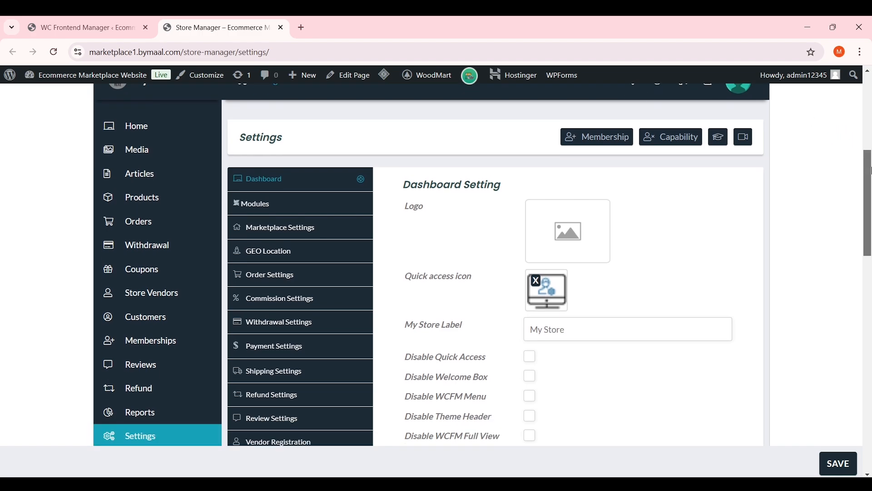
{"action": "scroll", "coordinate": [871, 162], "scroll_direction": "up", "scroll_amount": 1}
{"action": "scroll", "coordinate": [870, 162], "scroll_direction": "down", "scroll_amount": 1}
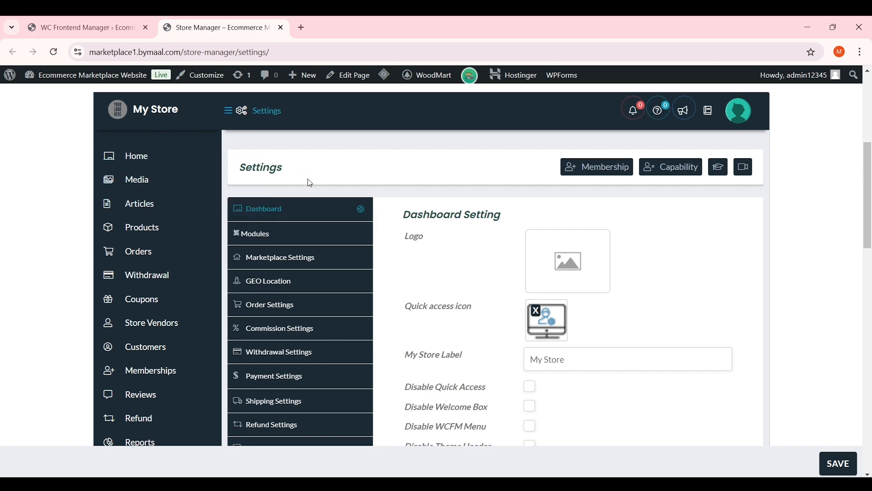
{"action": "scroll", "coordinate": [168, 189], "scroll_direction": "down", "scroll_amount": 1}
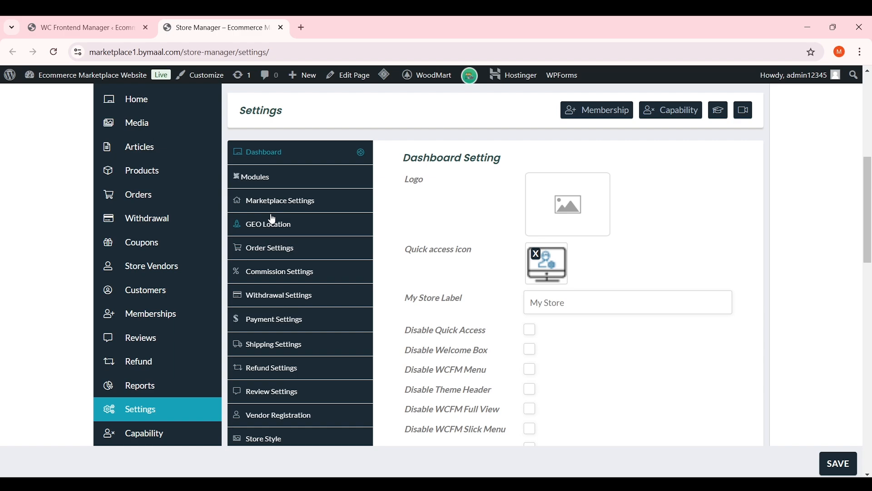
{"action": "scroll", "coordinate": [273, 219], "scroll_direction": "up", "scroll_amount": 1}
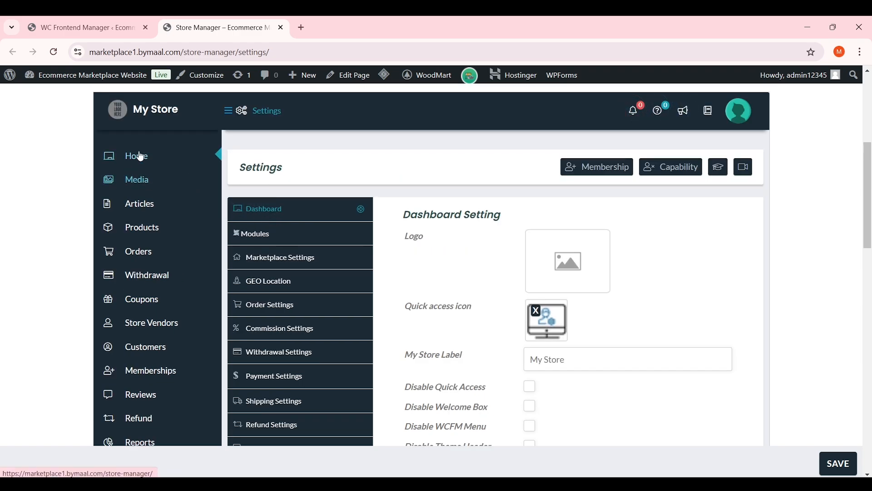
{"action": "scroll", "coordinate": [137, 272], "scroll_direction": "down", "scroll_amount": 2}
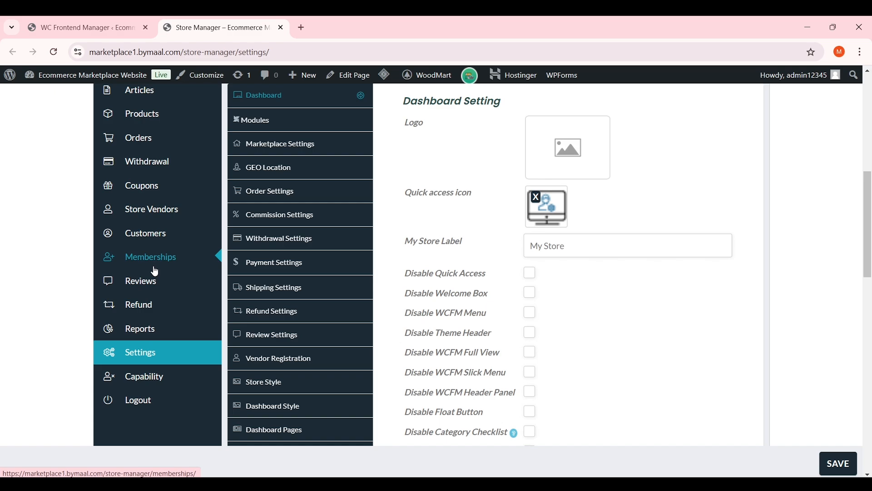
{"action": "scroll", "coordinate": [155, 271], "scroll_direction": "up", "scroll_amount": 1}
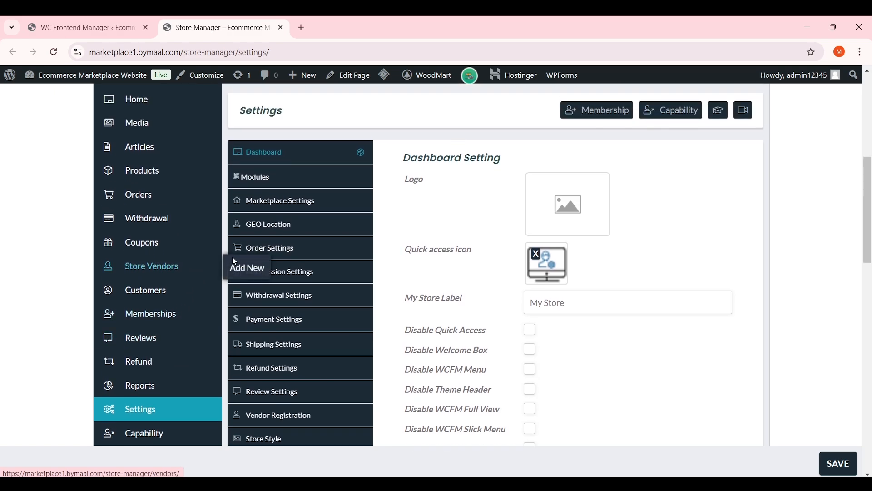
{"action": "scroll", "coordinate": [385, 226], "scroll_direction": "up", "scroll_amount": 1}
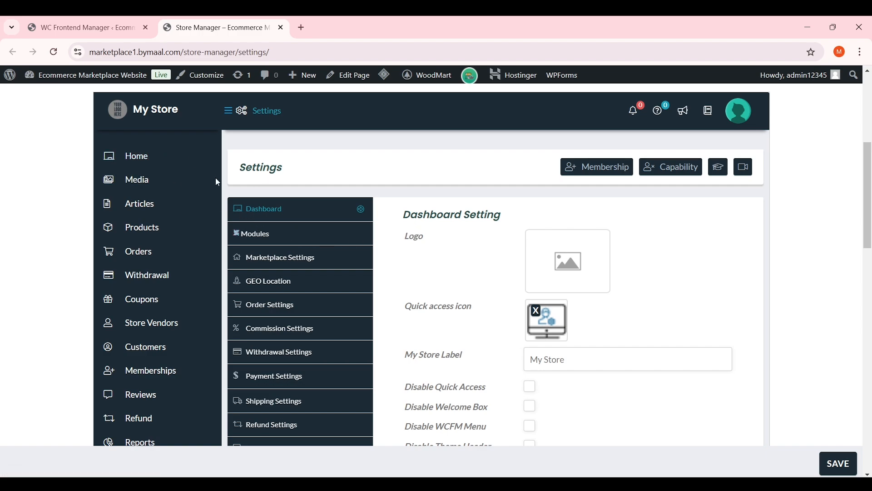
{"action": "left_click", "coordinate": [151, 167]}
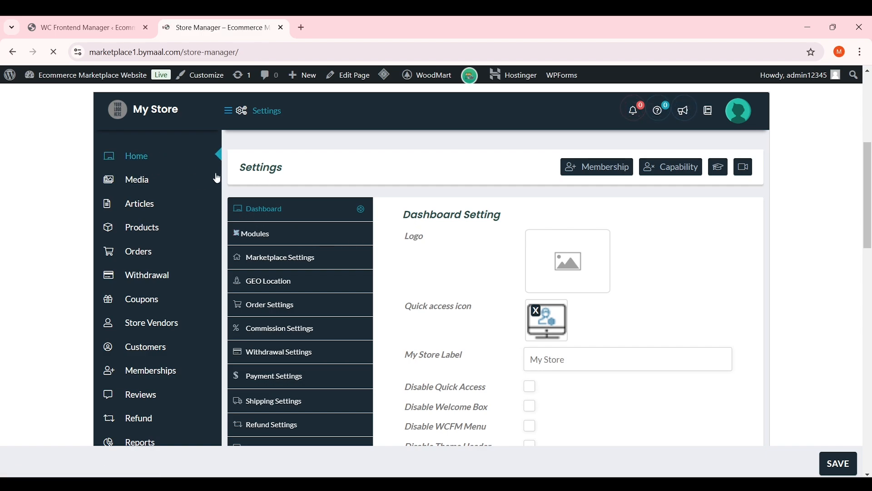
{"action": "scroll", "coordinate": [336, 223], "scroll_direction": "down", "scroll_amount": 6}
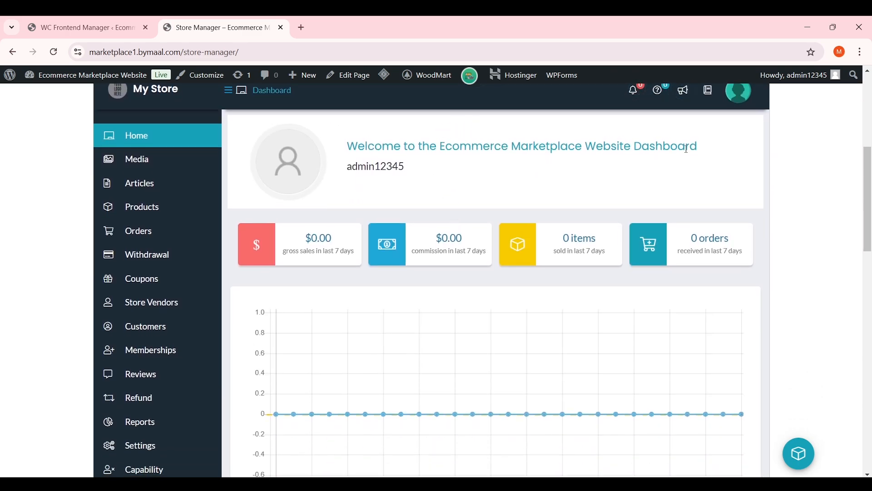
{"action": "left_click_drag", "start_coordinate": [348, 172], "coordinate": [423, 167]}
{"action": "left_click", "coordinate": [425, 171]}
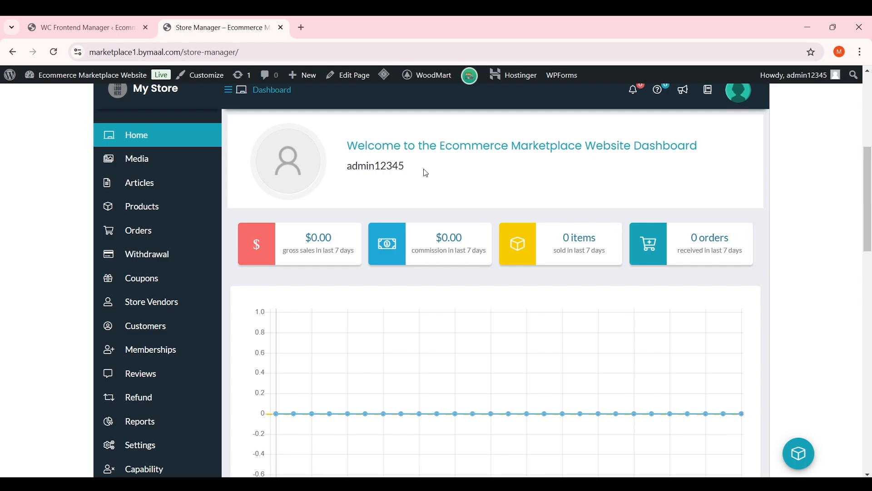
{"action": "scroll", "coordinate": [426, 173], "scroll_direction": "down", "scroll_amount": 1}
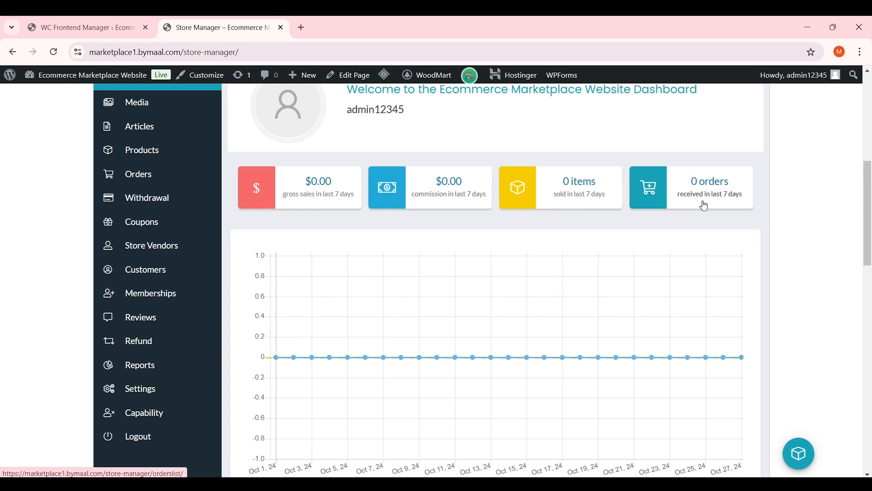
{"action": "scroll", "coordinate": [458, 284], "scroll_direction": "down", "scroll_amount": 3}
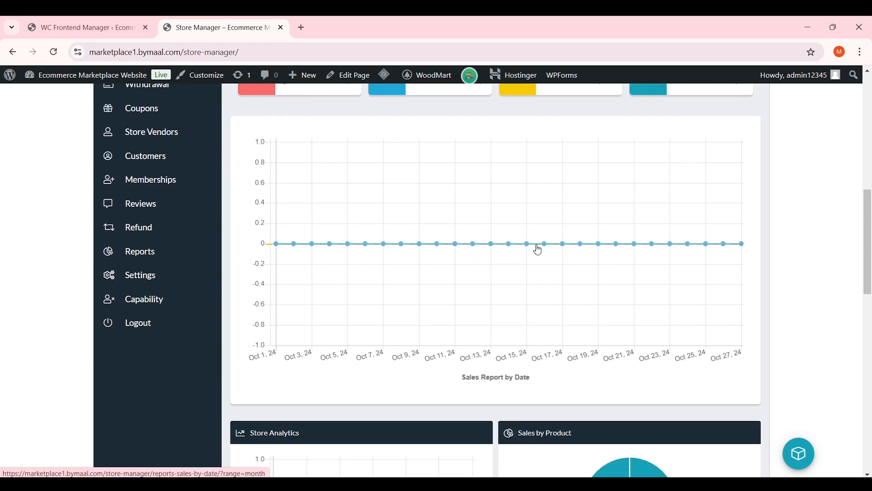
{"action": "scroll", "coordinate": [538, 250], "scroll_direction": "down", "scroll_amount": 6}
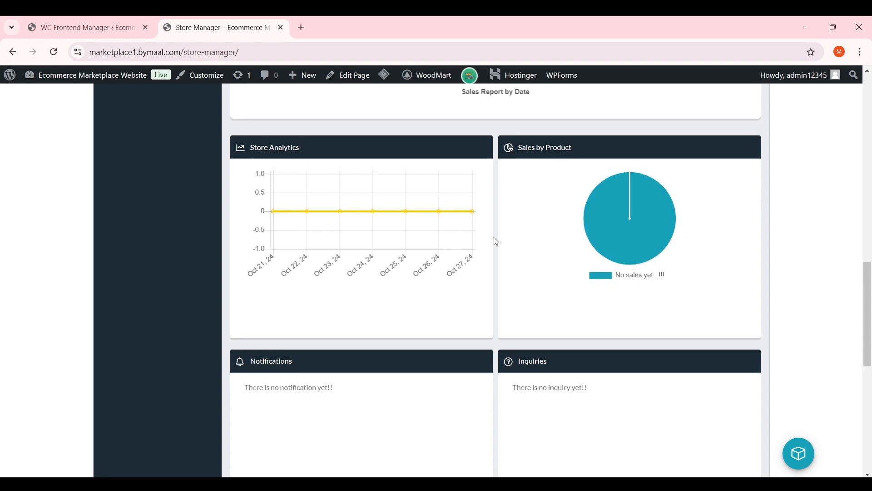
{"action": "scroll", "coordinate": [455, 222], "scroll_direction": "down", "scroll_amount": 5}
{"action": "scroll", "coordinate": [459, 216], "scroll_direction": "down", "scroll_amount": 4}
{"action": "scroll", "coordinate": [422, 208], "scroll_direction": "up", "scroll_amount": 20}
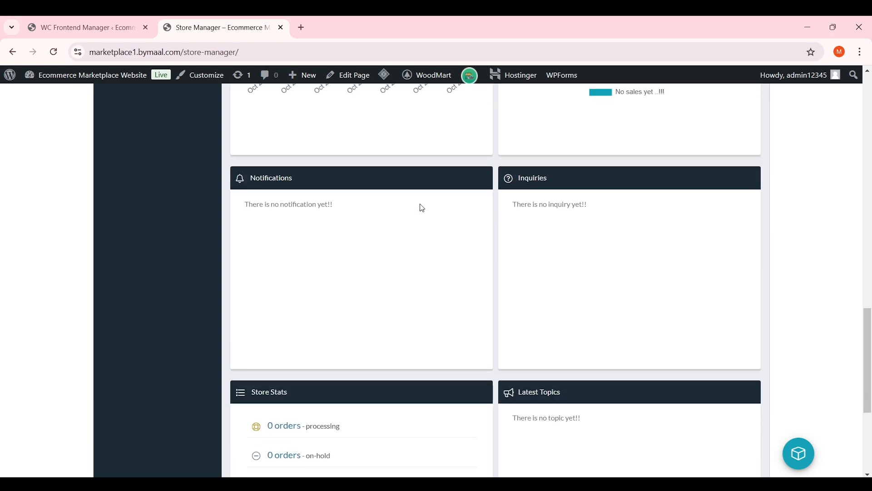
{"action": "scroll", "coordinate": [441, 202], "scroll_direction": "up", "scroll_amount": 1}
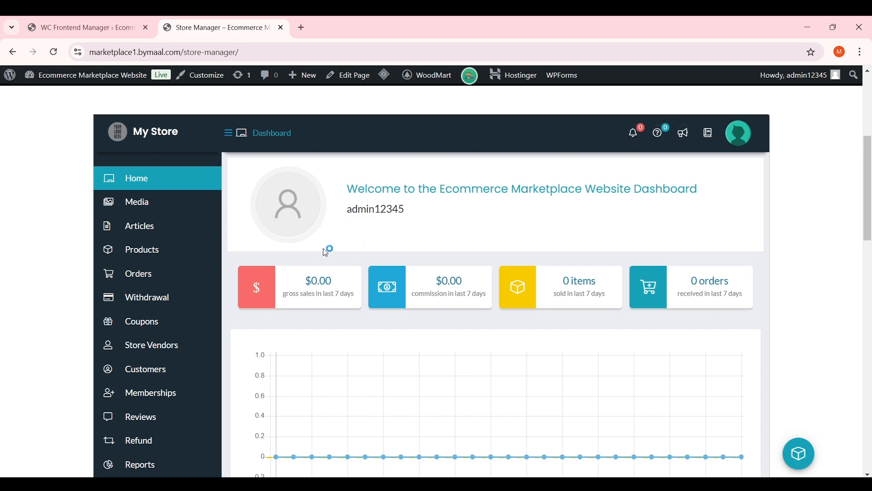
{"action": "scroll", "coordinate": [327, 249], "scroll_direction": "down", "scroll_amount": 4}
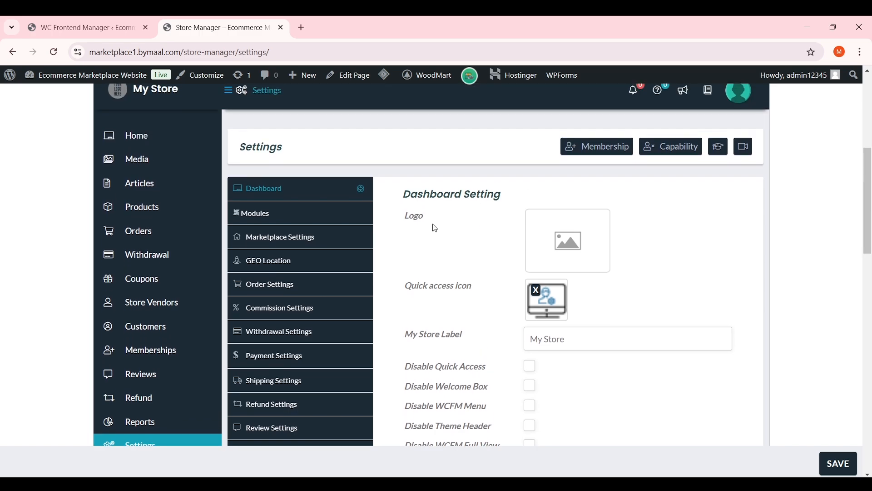
{"action": "left_click_drag", "start_coordinate": [435, 227], "coordinate": [399, 225]}
{"action": "left_click", "coordinate": [432, 220]}
{"action": "scroll", "coordinate": [441, 228], "scroll_direction": "up", "scroll_amount": 3}
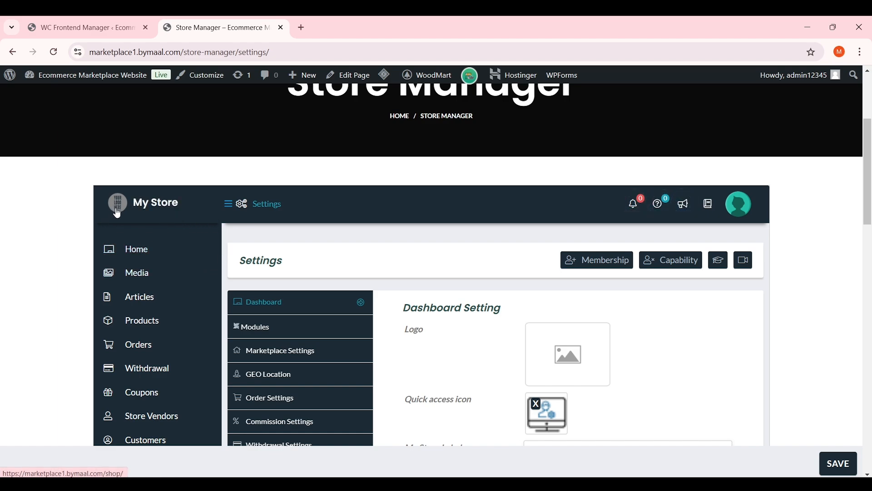
{"action": "left_click_drag", "start_coordinate": [119, 214], "coordinate": [159, 190]}
{"action": "scroll", "coordinate": [546, 244], "scroll_direction": "down", "scroll_amount": 1}
{"action": "scroll", "coordinate": [547, 245], "scroll_direction": "down", "scroll_amount": 2}
{"action": "scroll", "coordinate": [526, 232], "scroll_direction": "up", "scroll_amount": 1}
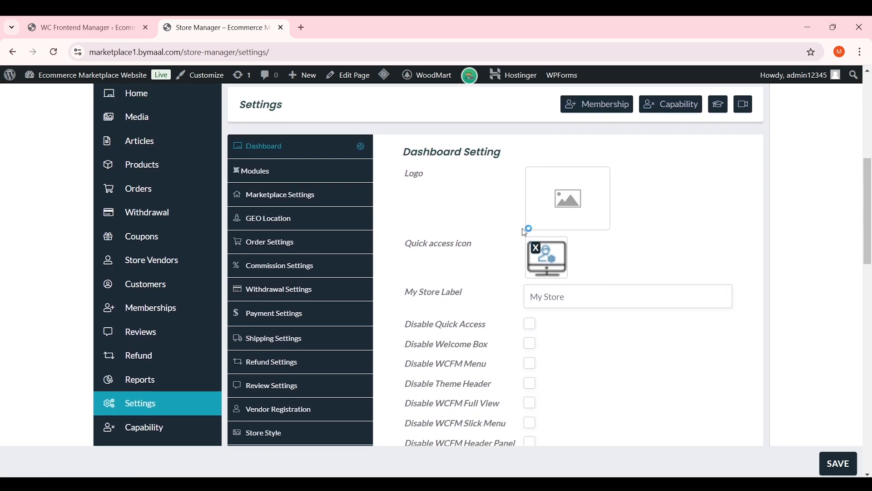
{"action": "left_click", "coordinate": [564, 240]}
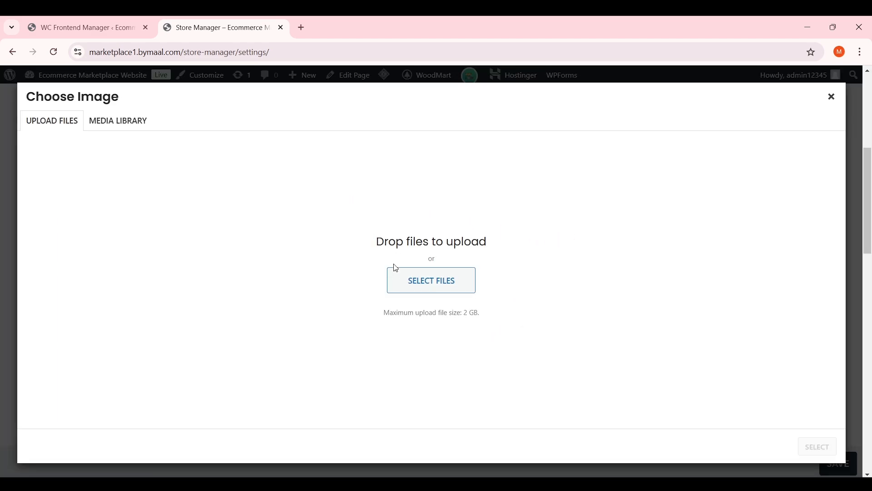
{"action": "left_click", "coordinate": [431, 280]}
{"action": "double_click", "coordinate": [150, 120]}
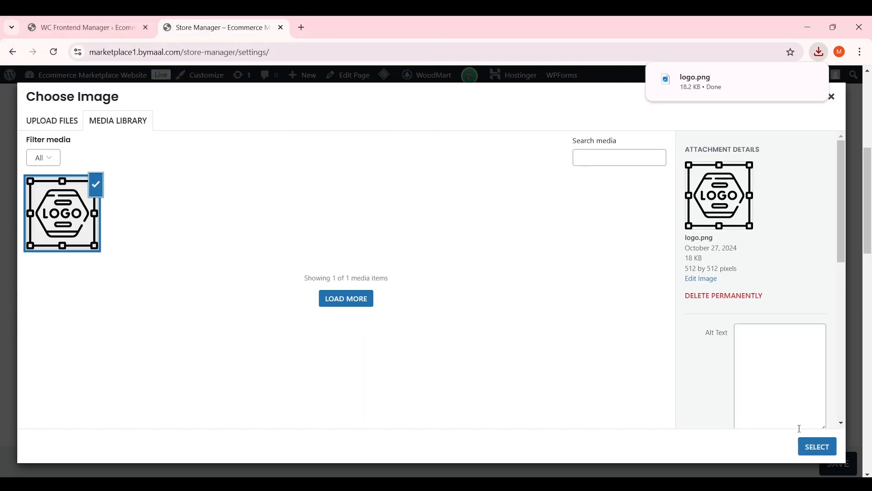
{"action": "left_click", "coordinate": [817, 447]}
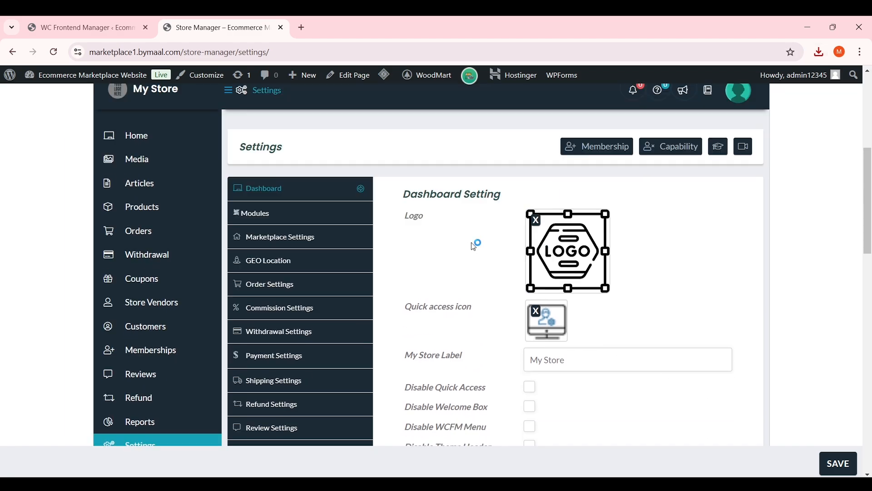
{"action": "scroll", "coordinate": [446, 250], "scroll_direction": "down", "scroll_amount": 1}
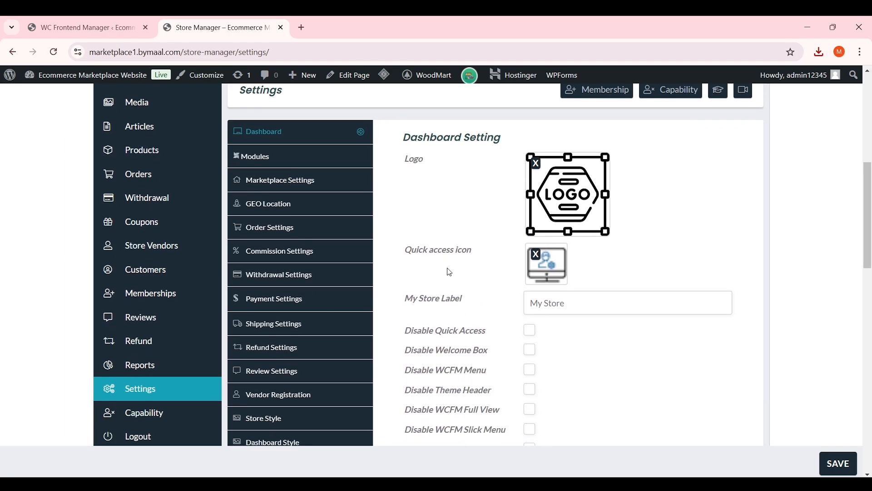
{"action": "left_click_drag", "start_coordinate": [413, 254], "coordinate": [462, 252]}
{"action": "left_click", "coordinate": [487, 256]}
{"action": "scroll", "coordinate": [482, 256], "scroll_direction": "down", "scroll_amount": 1}
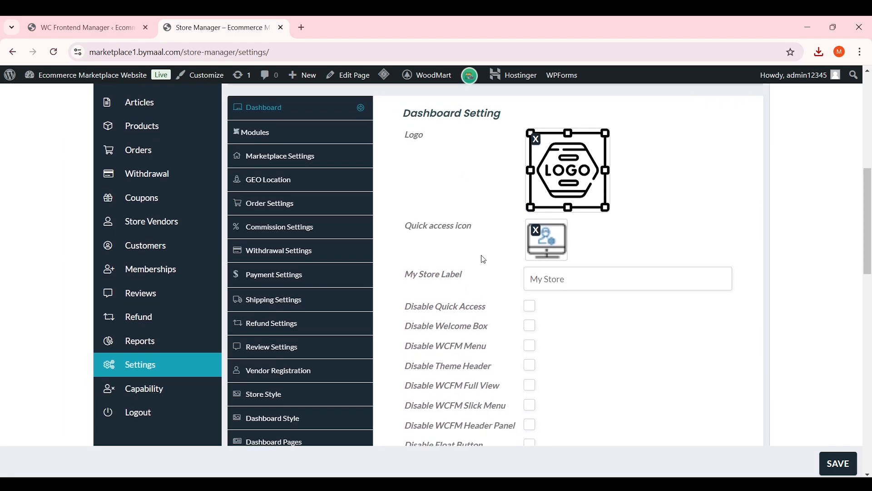
{"action": "left_click_drag", "start_coordinate": [475, 247], "coordinate": [394, 244]}
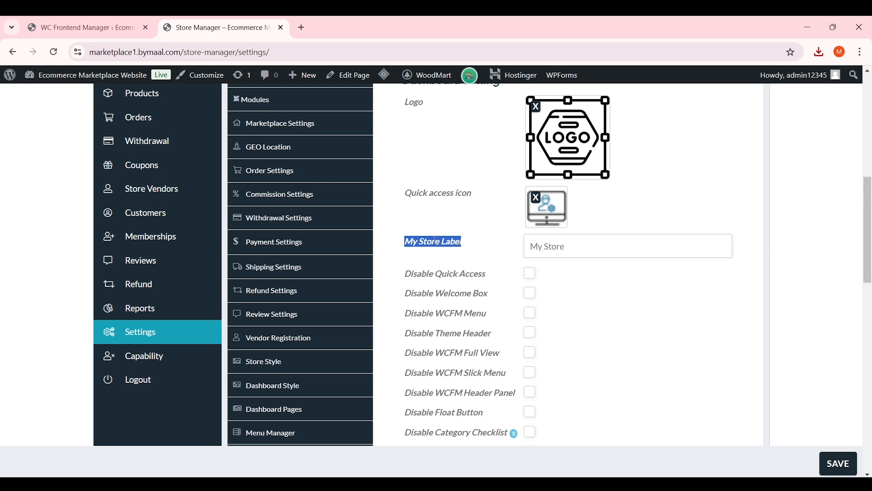
{"action": "left_click", "coordinate": [484, 264]}
{"action": "scroll", "coordinate": [484, 264], "scroll_direction": "up", "scroll_amount": 1}
{"action": "left_click_drag", "start_coordinate": [596, 303], "coordinate": [527, 303]}
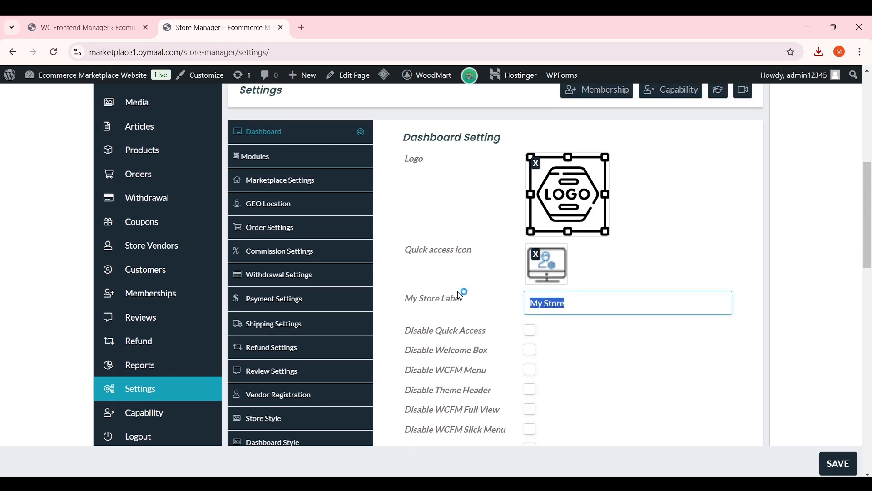
{"action": "scroll", "coordinate": [492, 298], "scroll_direction": "down", "scroll_amount": 1}
{"action": "left_click", "coordinate": [511, 246]}
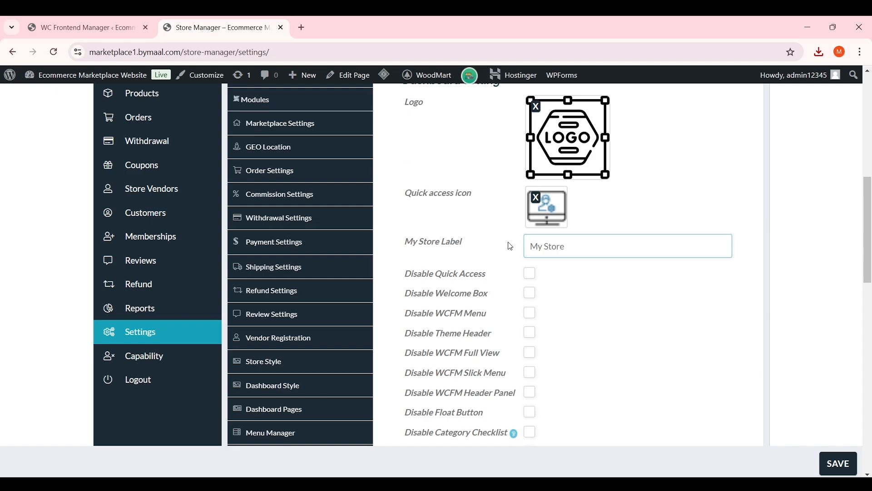
{"action": "left_click_drag", "start_coordinate": [566, 246], "coordinate": [513, 246]}
{"action": "left_click", "coordinate": [500, 256]}
{"action": "scroll", "coordinate": [466, 245], "scroll_direction": "down", "scroll_amount": 1}
{"action": "left_click_drag", "start_coordinate": [496, 219], "coordinate": [404, 217]}
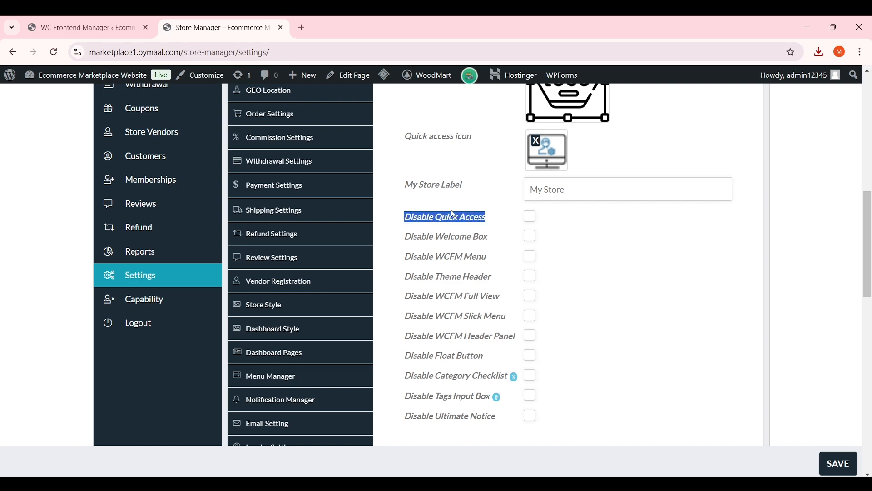
{"action": "left_click", "coordinate": [532, 220]}
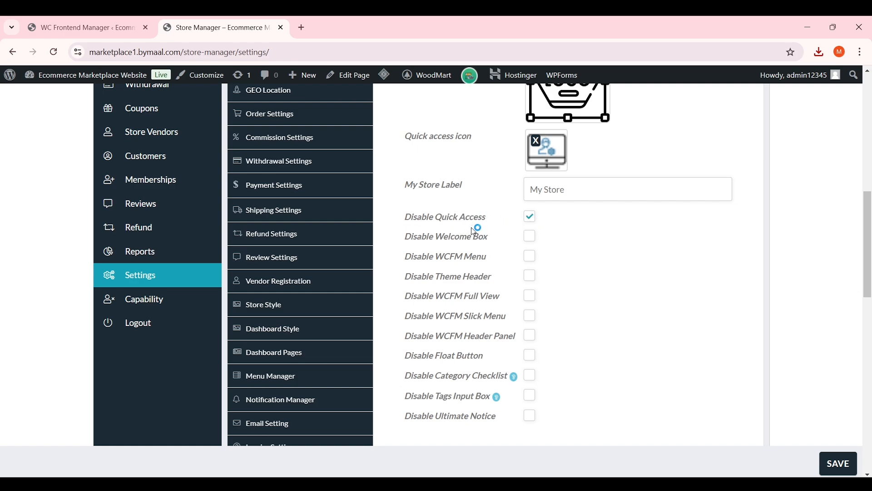
{"action": "left_click", "coordinate": [533, 222]}
{"action": "scroll", "coordinate": [443, 252], "scroll_direction": "up", "scroll_amount": 3}
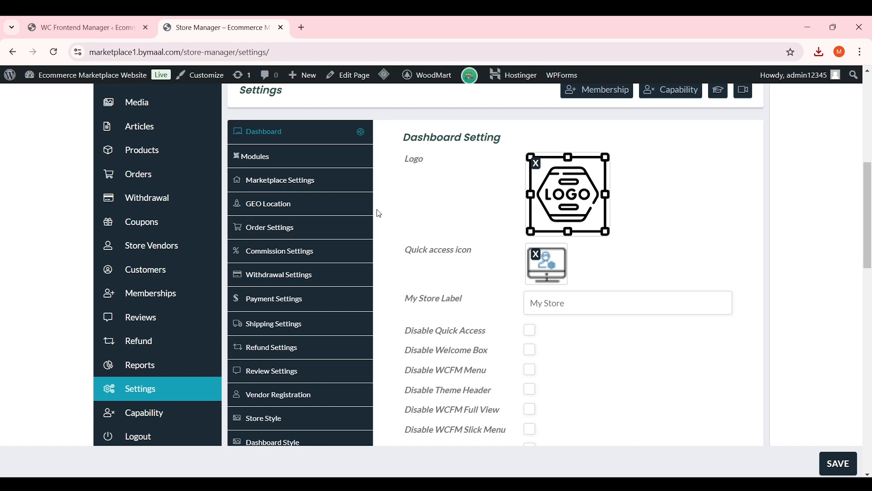
Switch off the Article, Vendor Ledger and Add to Store Catalog modules in Modules
{"action": "left_click", "coordinate": [307, 166]}
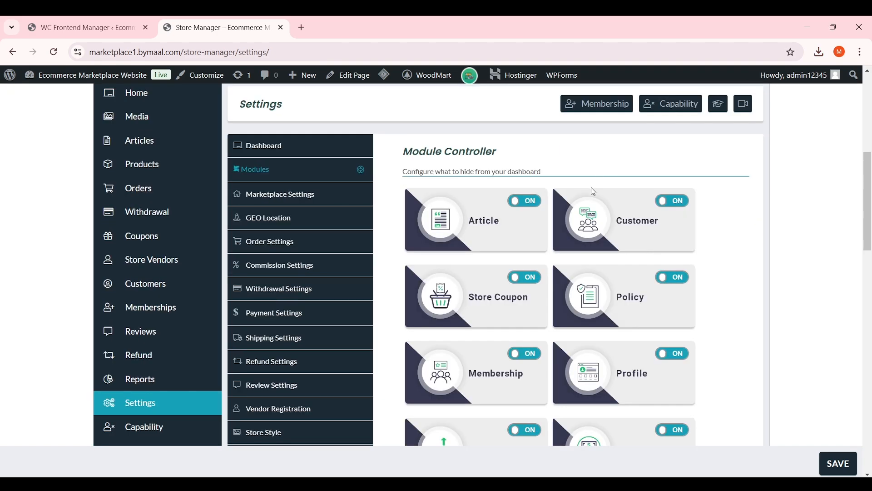
{"action": "scroll", "coordinate": [831, 173], "scroll_direction": "up", "scroll_amount": 2}
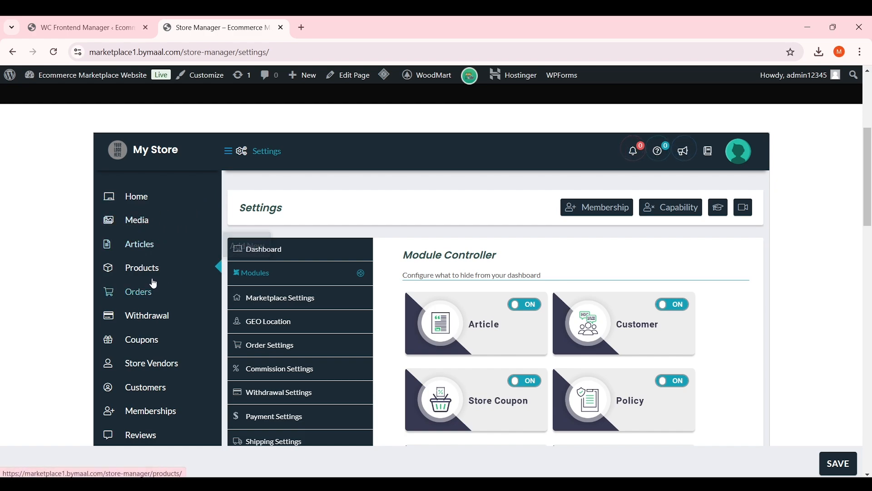
{"action": "scroll", "coordinate": [164, 309], "scroll_direction": "down", "scroll_amount": 1}
{"action": "scroll", "coordinate": [181, 341], "scroll_direction": "down", "scroll_amount": 2}
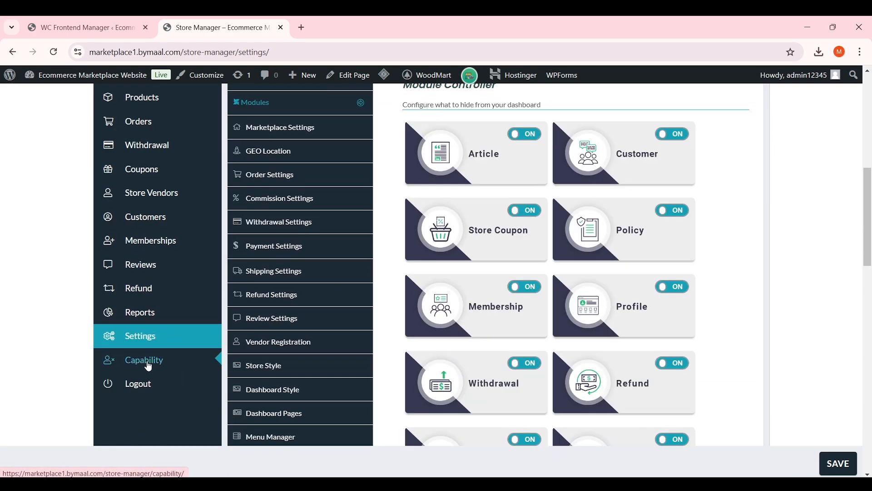
{"action": "scroll", "coordinate": [427, 278], "scroll_direction": "up", "scroll_amount": 2}
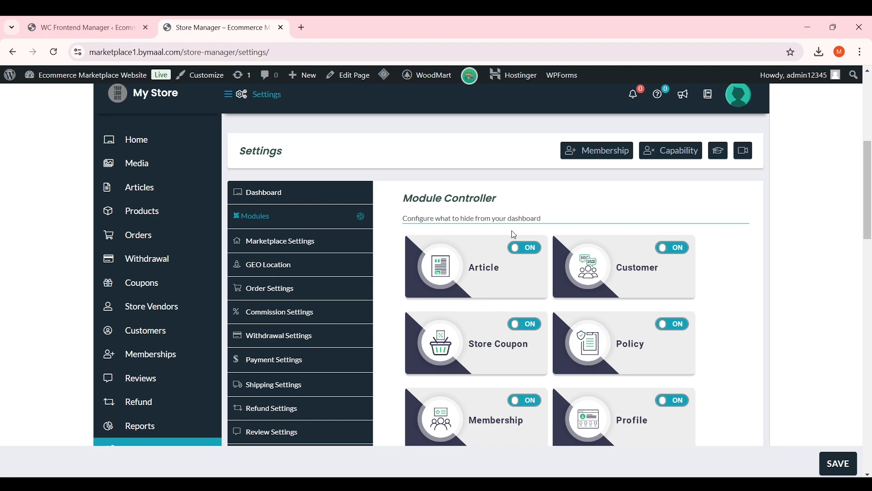
{"action": "left_click", "coordinate": [532, 253]}
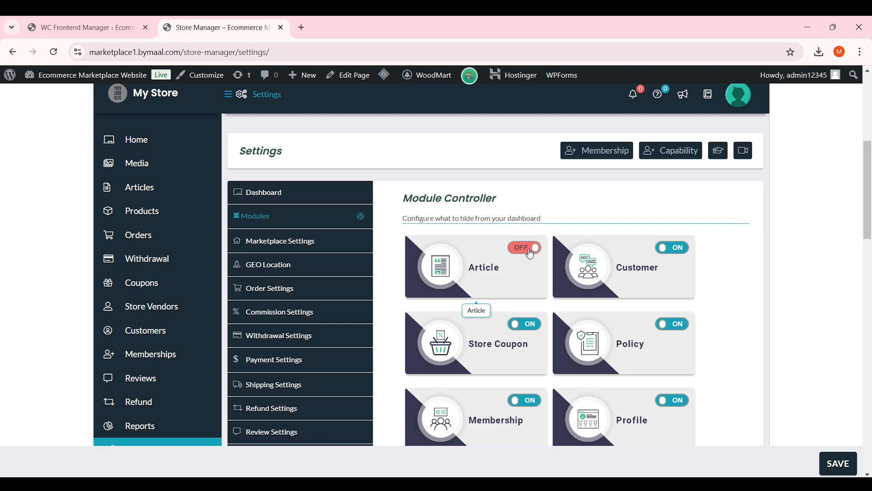
{"action": "left_click_drag", "start_coordinate": [870, 234], "coordinate": [870, 279]}
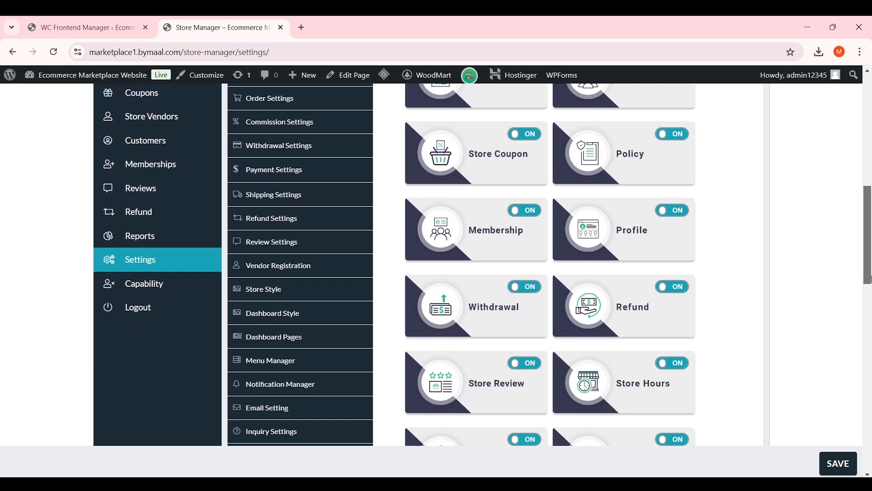
{"action": "scroll", "coordinate": [585, 290], "scroll_direction": "down", "scroll_amount": 5}
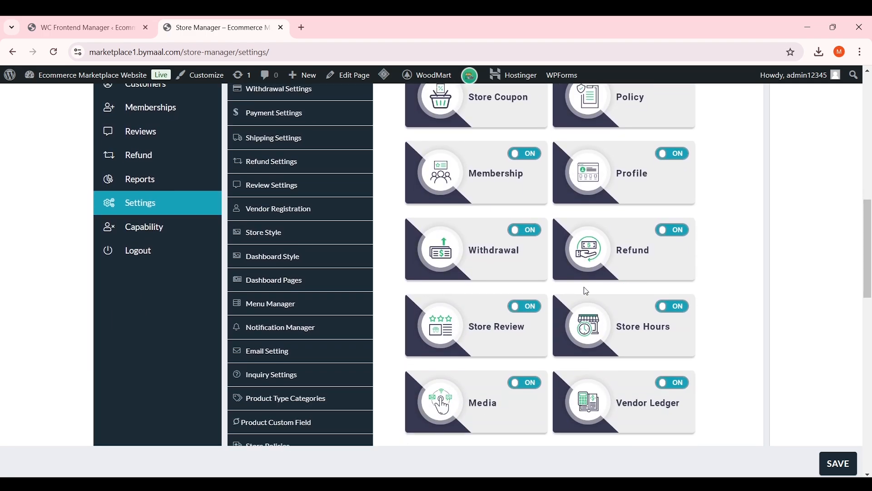
{"action": "left_click", "coordinate": [680, 212]}
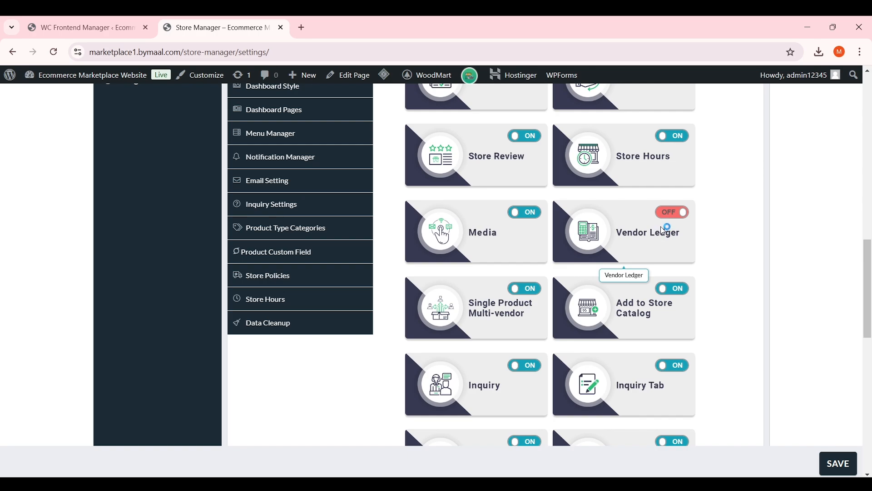
{"action": "scroll", "coordinate": [664, 231], "scroll_direction": "down", "scroll_amount": 1}
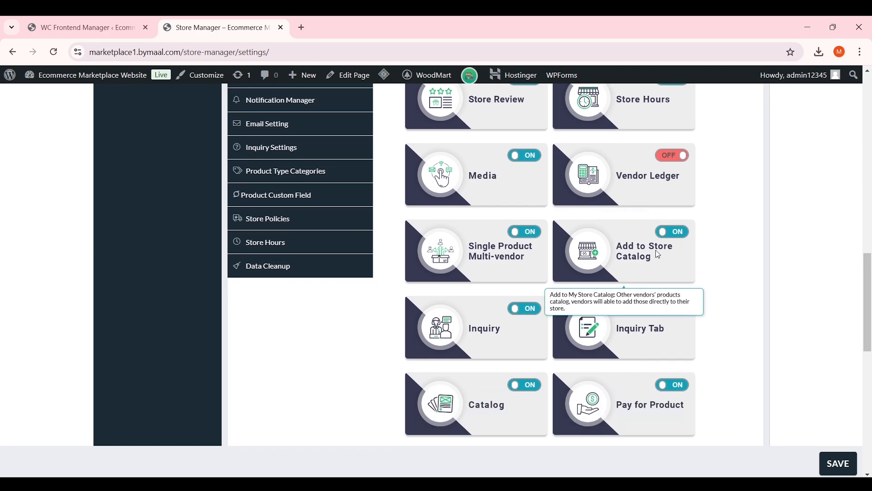
{"action": "left_click", "coordinate": [672, 233]}
Save the Module Controller settings with those three modules off
{"action": "scroll", "coordinate": [677, 268], "scroll_direction": "down", "scroll_amount": 2}
{"action": "scroll", "coordinate": [683, 267], "scroll_direction": "down", "scroll_amount": 5}
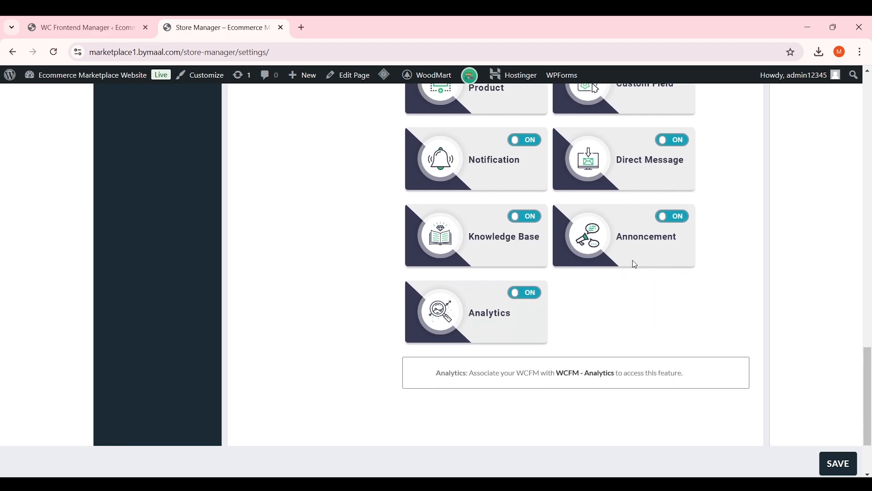
{"action": "scroll", "coordinate": [623, 263], "scroll_direction": "up", "scroll_amount": 3}
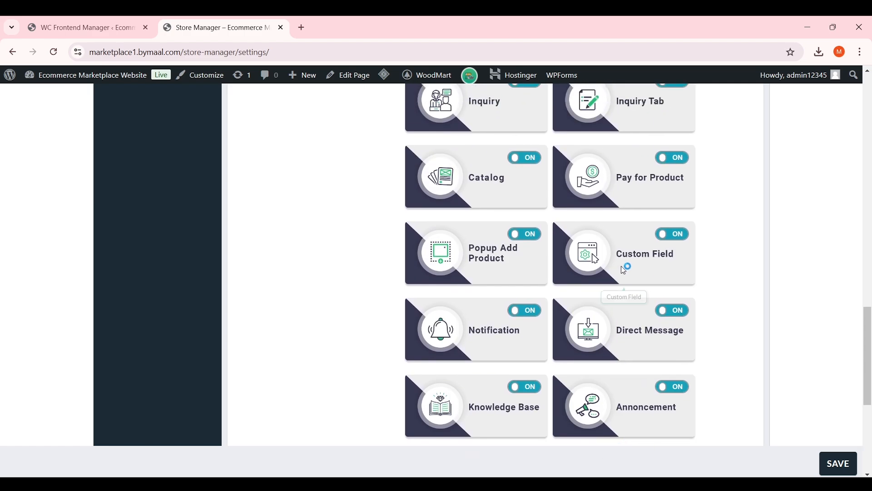
{"action": "scroll", "coordinate": [536, 302], "scroll_direction": "up", "scroll_amount": 5}
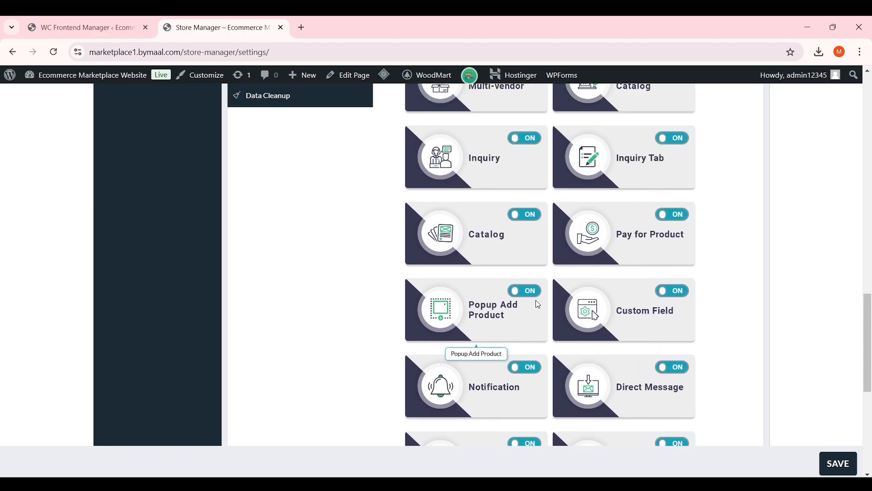
{"action": "scroll", "coordinate": [554, 294], "scroll_direction": "up", "scroll_amount": 8}
{"action": "scroll", "coordinate": [642, 301], "scroll_direction": "down", "scroll_amount": 5}
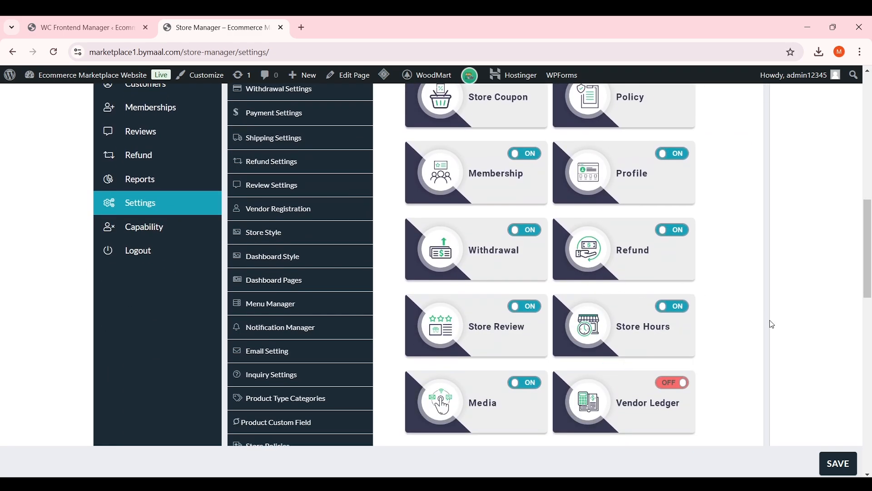
{"action": "left_click", "coordinate": [840, 468]}
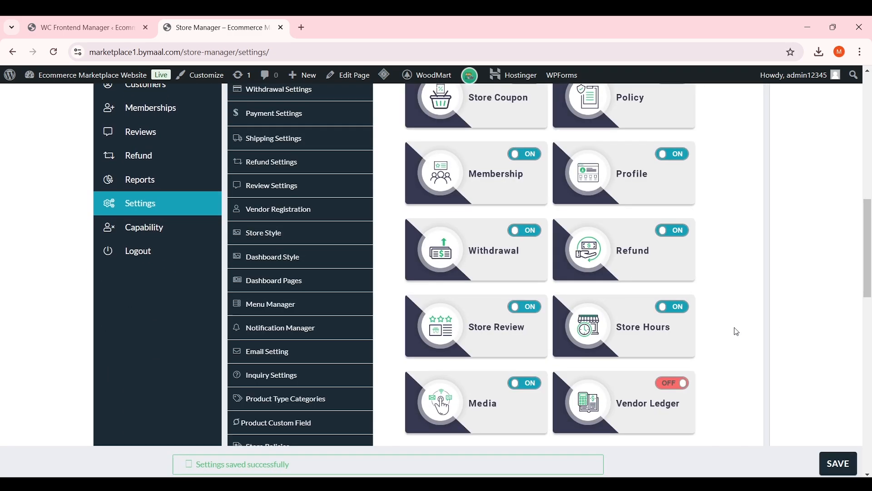
{"action": "scroll", "coordinate": [738, 330], "scroll_direction": "up", "scroll_amount": 1}
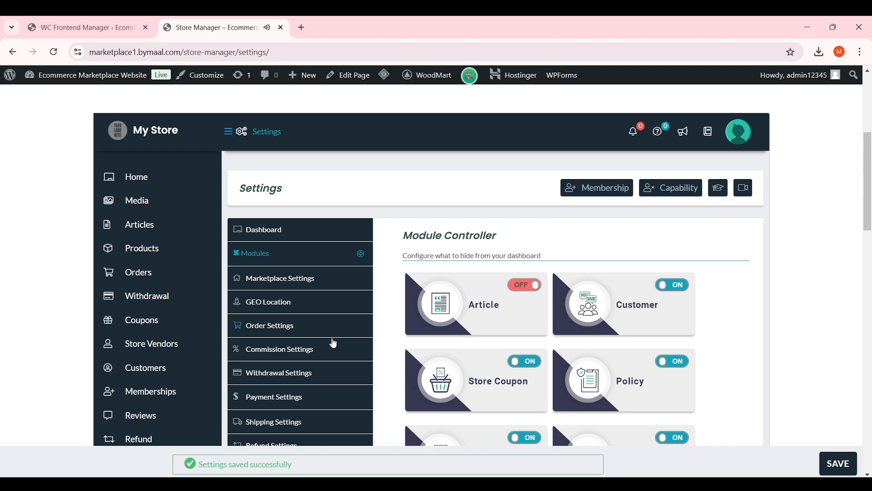
{"action": "left_click", "coordinate": [294, 289]}
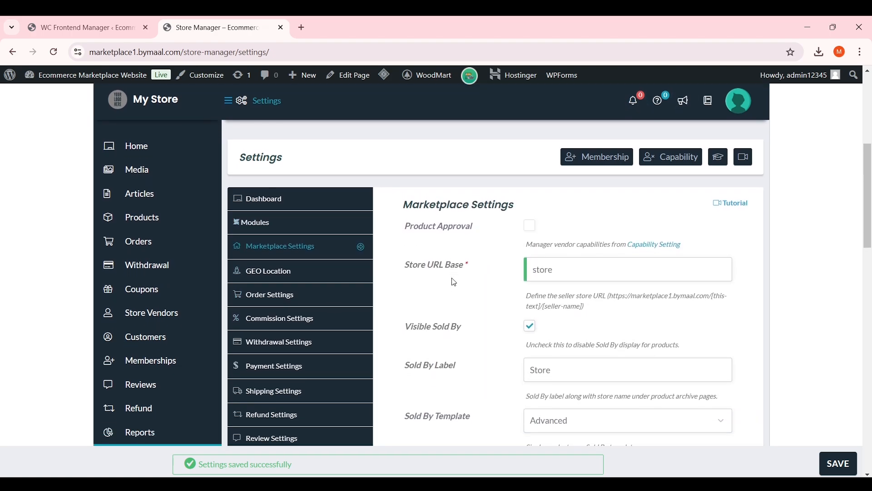
{"action": "scroll", "coordinate": [469, 278], "scroll_direction": "down", "scroll_amount": 2}
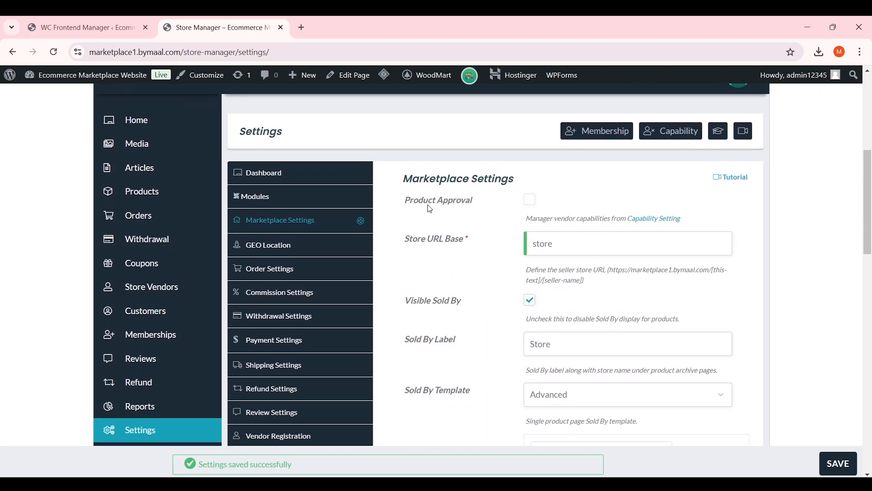
{"action": "left_click_drag", "start_coordinate": [405, 202], "coordinate": [478, 205]}
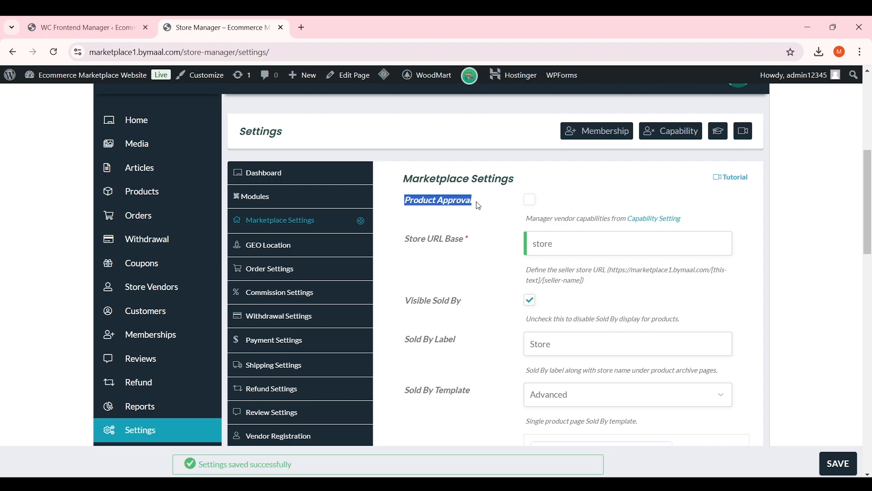
{"action": "left_click", "coordinate": [479, 206]}
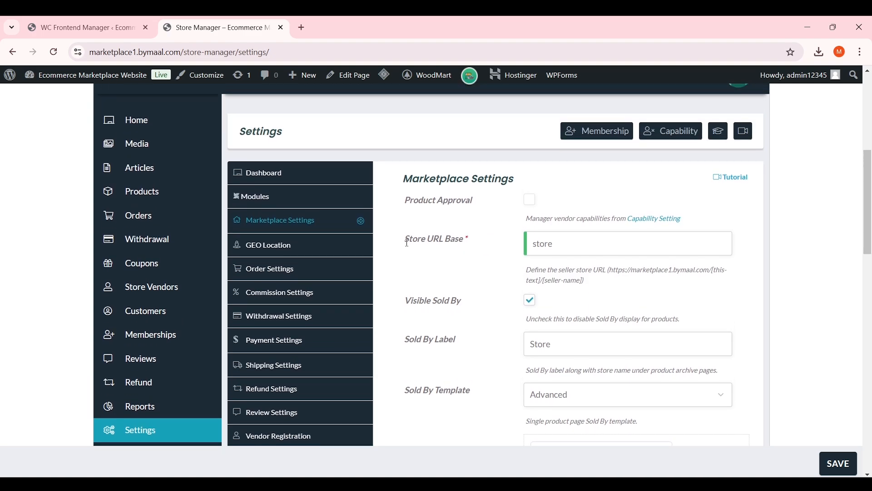
{"action": "left_click_drag", "start_coordinate": [407, 243], "coordinate": [482, 243]}
{"action": "left_click", "coordinate": [490, 244]}
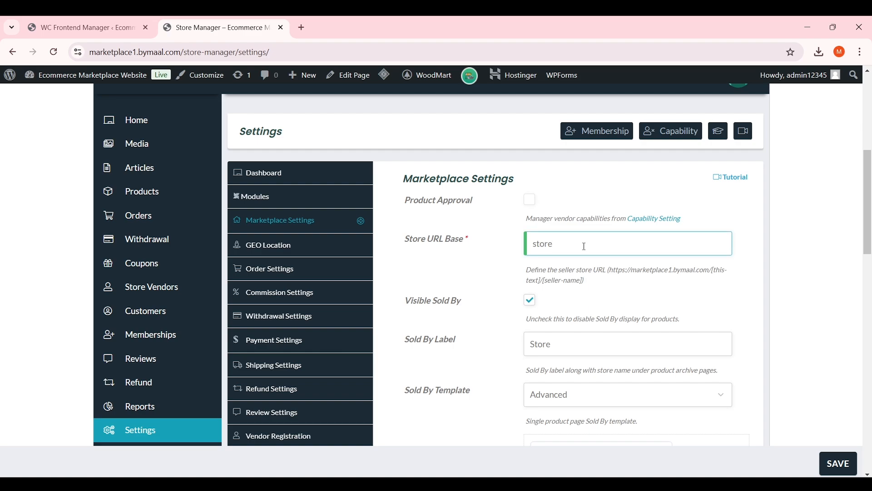
{"action": "scroll", "coordinate": [613, 225], "scroll_direction": "down", "scroll_amount": 1}
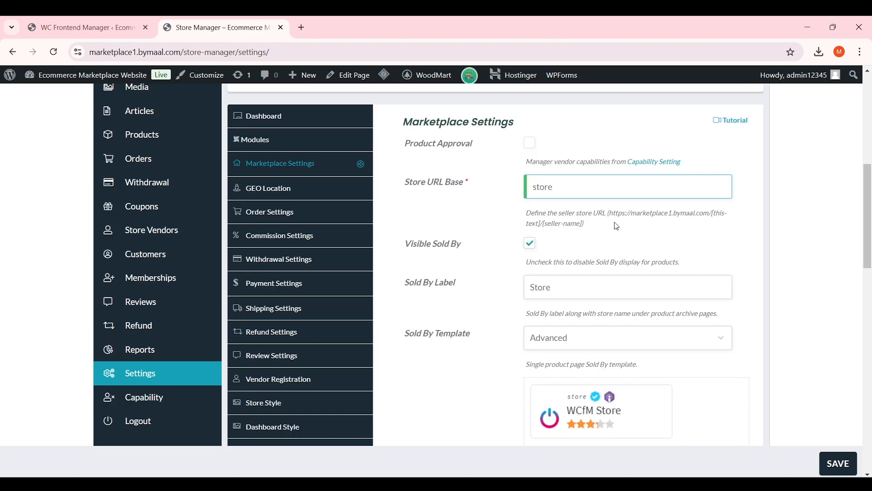
{"action": "left_click_drag", "start_coordinate": [610, 213], "coordinate": [541, 223]}
{"action": "left_click", "coordinate": [709, 214]}
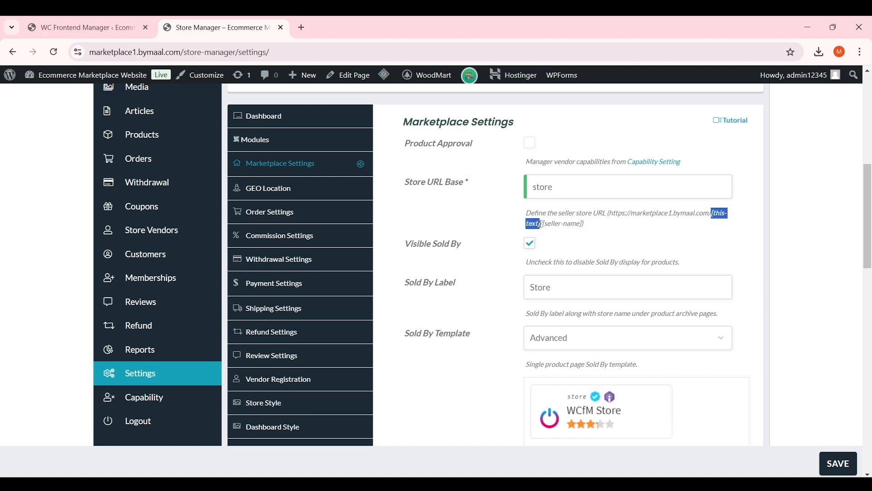
{"action": "left_click_drag", "start_coordinate": [561, 189], "coordinate": [535, 191]}
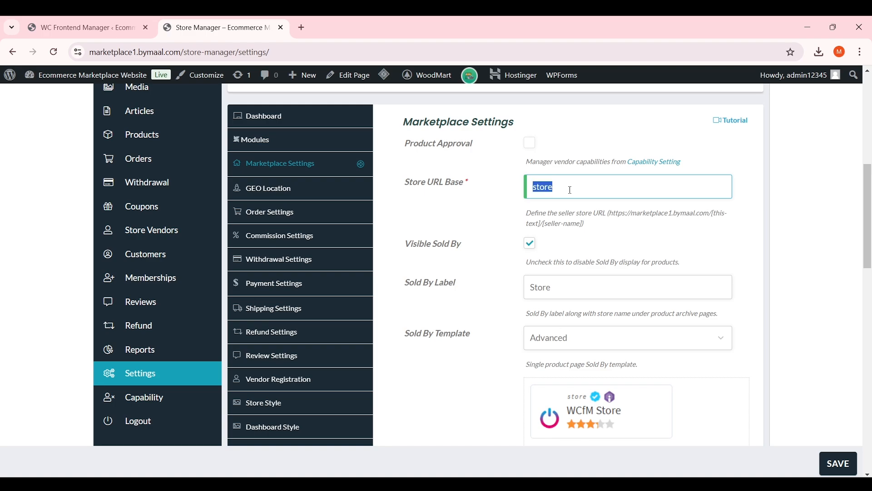
{"action": "mouse_move", "coordinate": [544, 224]}
{"action": "left_mouse_down"}
{"action": "mouse_move", "coordinate": [589, 229]}
{"action": "mouse_move", "coordinate": [547, 224]}
{"action": "left_mouse_up"}
{"action": "left_click", "coordinate": [571, 221]}
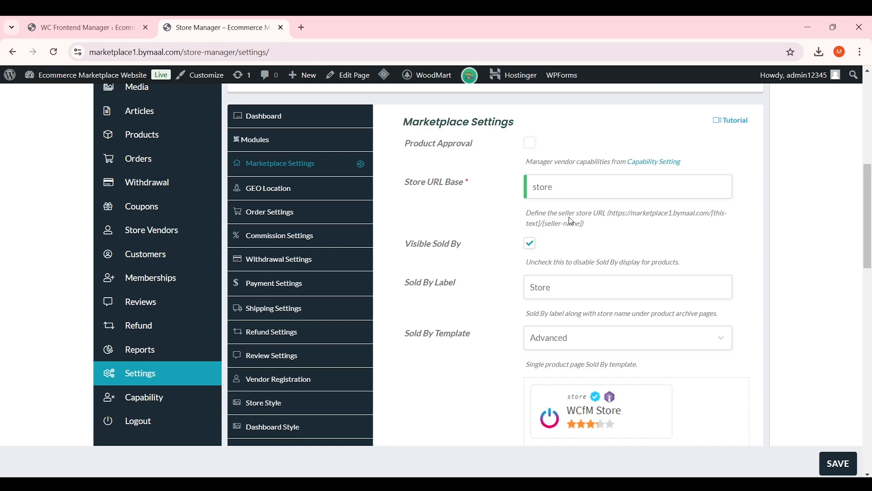
{"action": "left_click_drag", "start_coordinate": [575, 191], "coordinate": [523, 194]}
{"action": "left_click", "coordinate": [555, 188]}
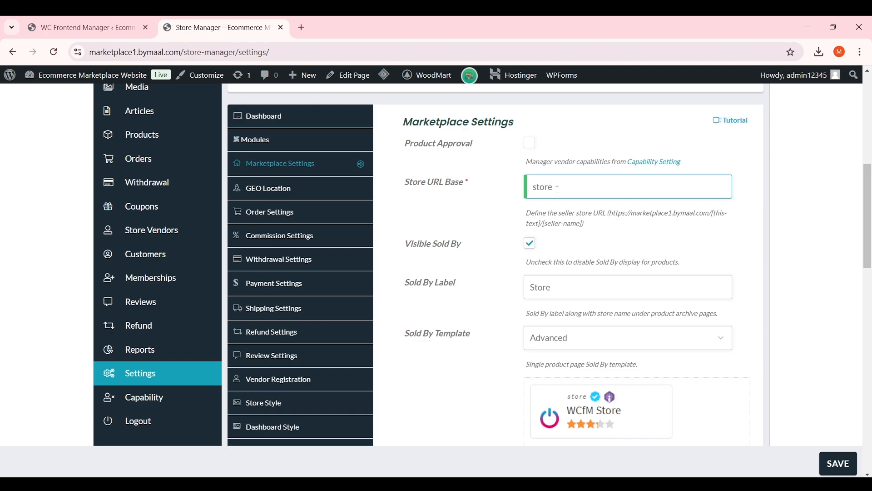
{"action": "left_click_drag", "start_coordinate": [558, 189], "coordinate": [515, 193]}
{"action": "left_click", "coordinate": [515, 193]}
{"action": "scroll", "coordinate": [518, 232], "scroll_direction": "down", "scroll_amount": 2}
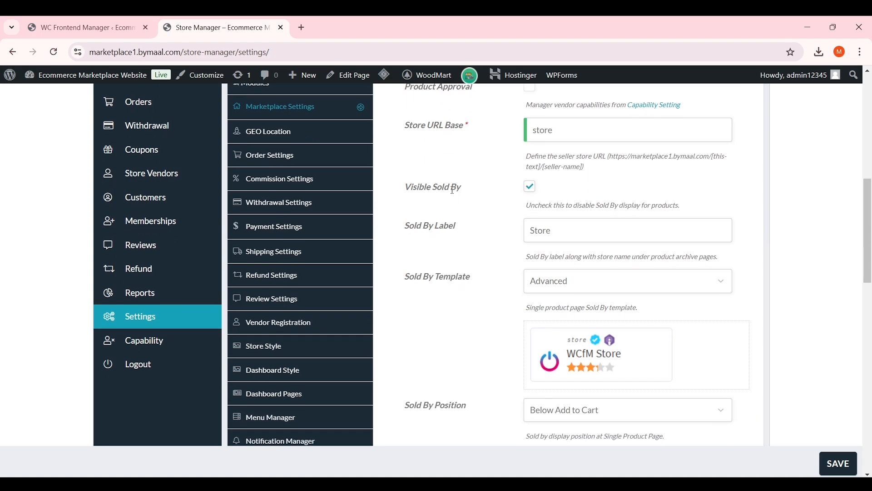
{"action": "left_click_drag", "start_coordinate": [526, 205], "coordinate": [575, 204]}
{"action": "left_click", "coordinate": [680, 203]}
{"action": "left_click", "coordinate": [576, 205]}
{"action": "scroll", "coordinate": [575, 205], "scroll_direction": "up", "scroll_amount": 2}
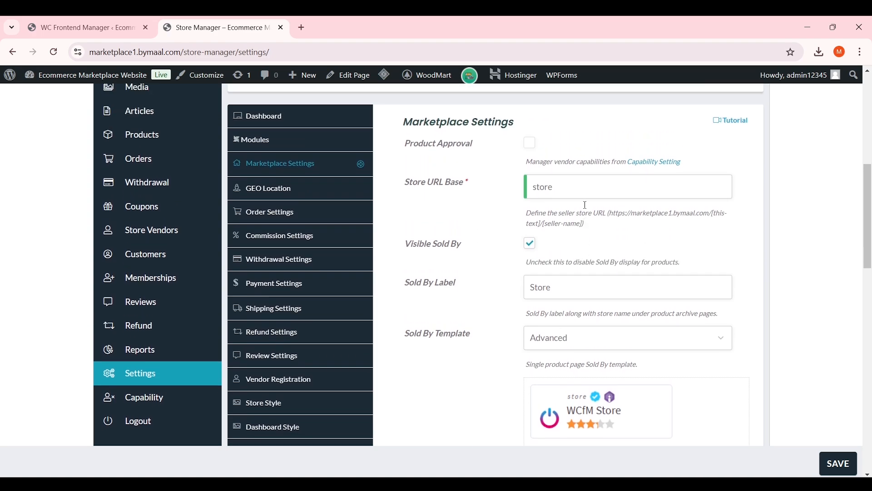
{"action": "left_click_drag", "start_coordinate": [470, 248], "coordinate": [405, 246]}
{"action": "left_click", "coordinate": [405, 246]}
{"action": "scroll", "coordinate": [504, 234], "scroll_direction": "down", "scroll_amount": 1}
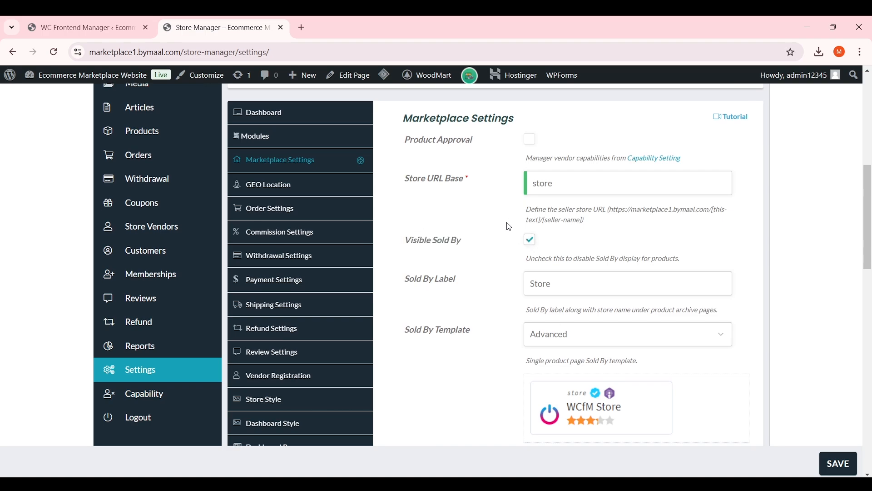
Replace the Sold By label 'Store' with 'Seller'
{"action": "left_click_drag", "start_coordinate": [567, 228], "coordinate": [503, 229]}
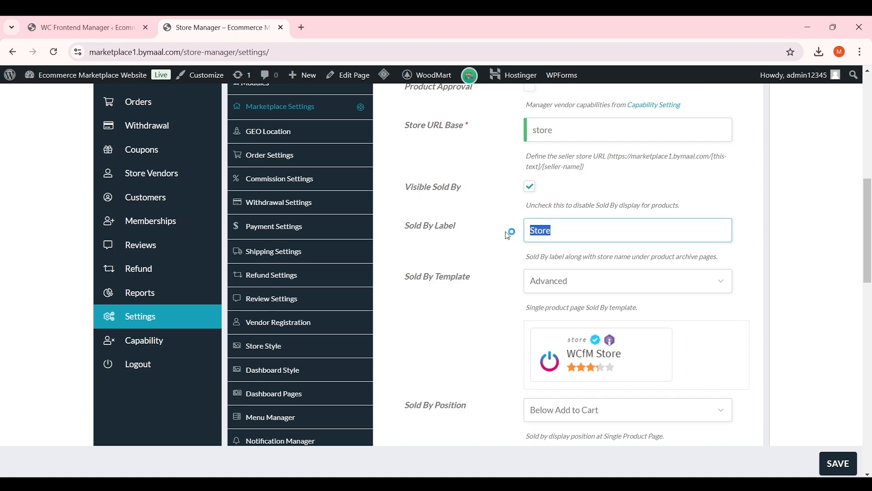
{"action": "left_click", "coordinate": [518, 236]}
{"action": "key", "text": "ctrl+a"}
{"action": "type", "text": "Se"}
{"action": "scroll", "coordinate": [515, 238], "scroll_direction": "down", "scroll_amount": 2}
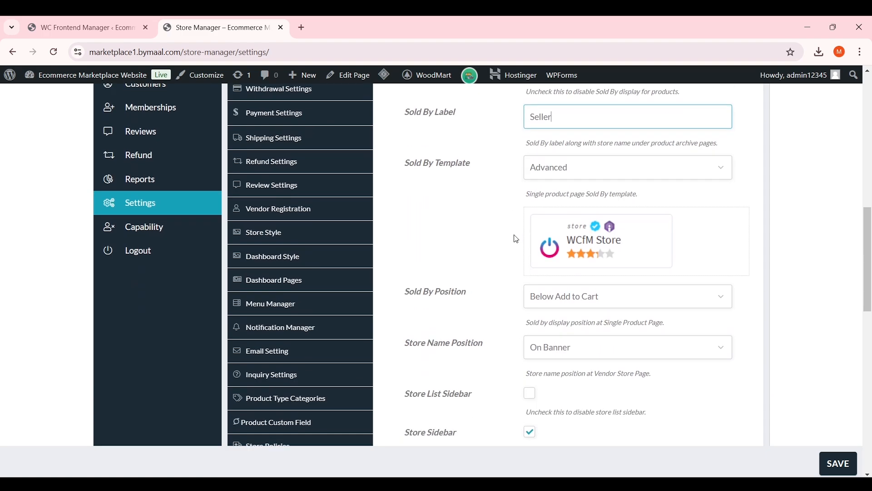
{"action": "scroll", "coordinate": [512, 238], "scroll_direction": "up", "scroll_amount": 1}
Preview the Simple, Advanced and As Tab Sold By templates
{"action": "left_click_drag", "start_coordinate": [418, 231], "coordinate": [434, 229]}
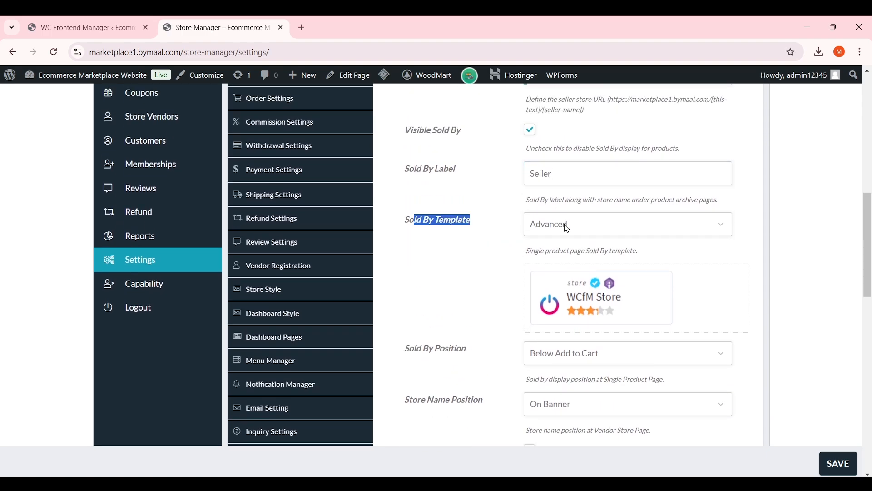
{"action": "left_click", "coordinate": [567, 228]}
{"action": "left_click", "coordinate": [569, 228]}
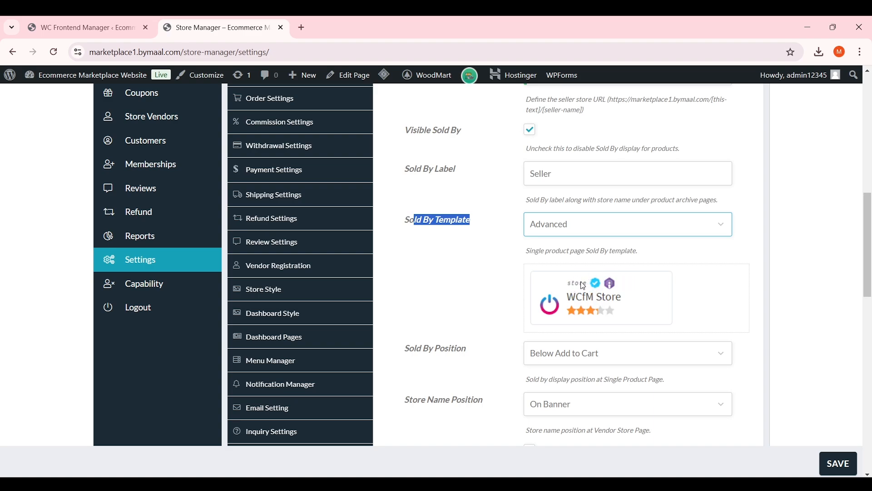
{"action": "left_click", "coordinate": [600, 230]}
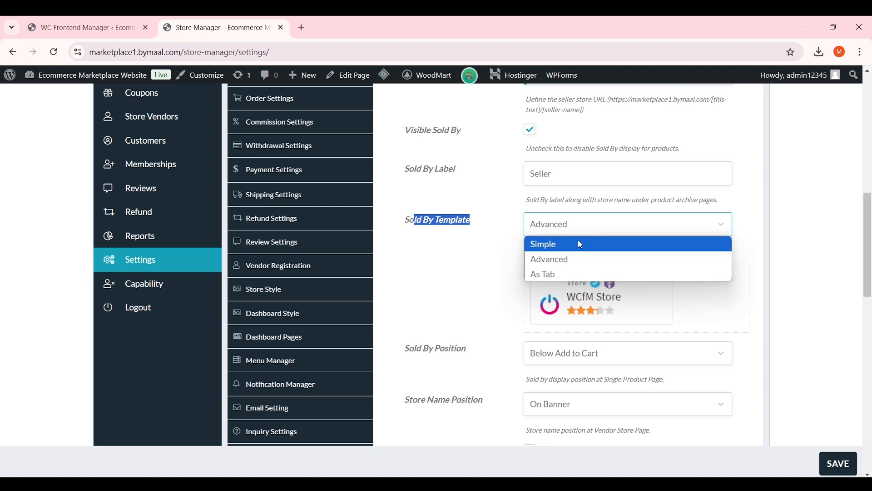
{"action": "left_click", "coordinate": [586, 234]}
{"action": "left_click", "coordinate": [589, 234]}
{"action": "left_click", "coordinate": [588, 246]}
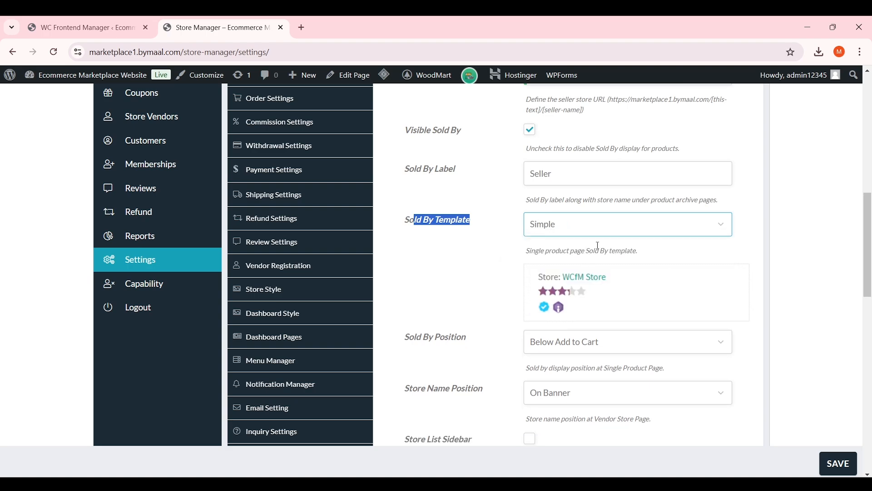
{"action": "left_click", "coordinate": [591, 225]}
{"action": "left_click", "coordinate": [591, 258]}
{"action": "left_click", "coordinate": [614, 225]}
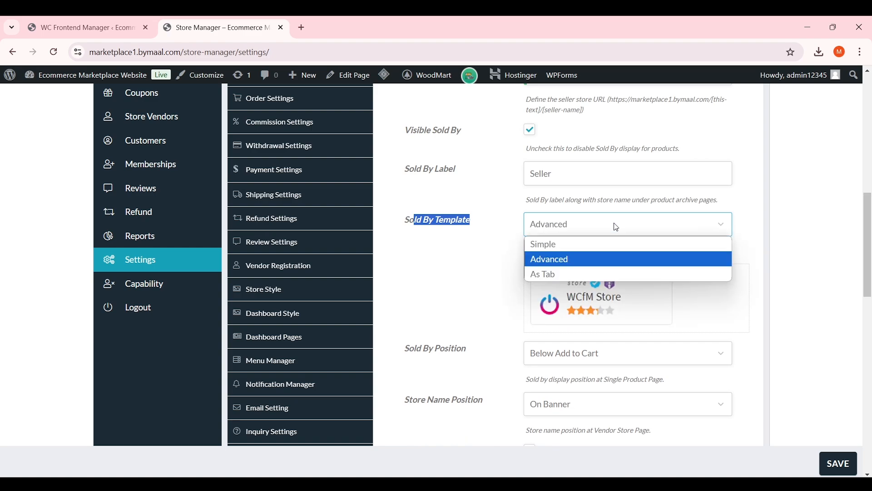
{"action": "left_click", "coordinate": [596, 274]}
Set the Sold By template back to Advanced
{"action": "scroll", "coordinate": [608, 275], "scroll_direction": "down", "scroll_amount": 1}
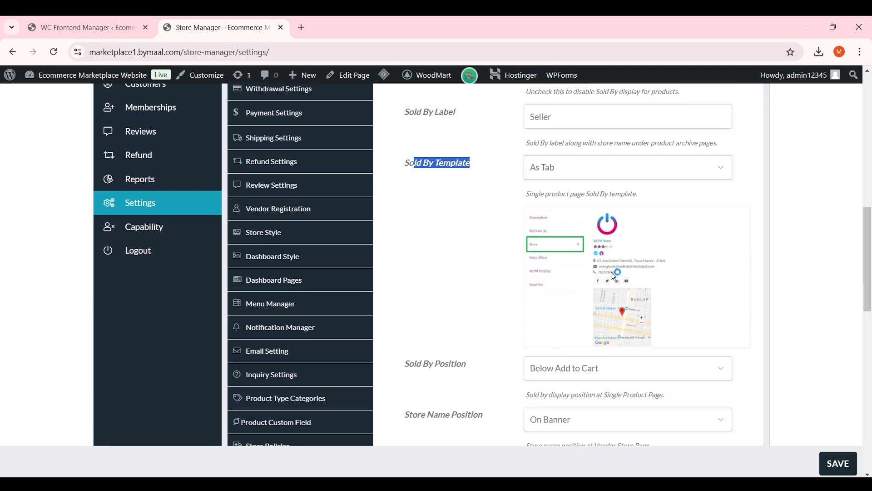
{"action": "scroll", "coordinate": [616, 276], "scroll_direction": "up", "scroll_amount": 1}
{"action": "scroll", "coordinate": [616, 276], "scroll_direction": "up", "scroll_amount": 1}
{"action": "left_click", "coordinate": [598, 231]}
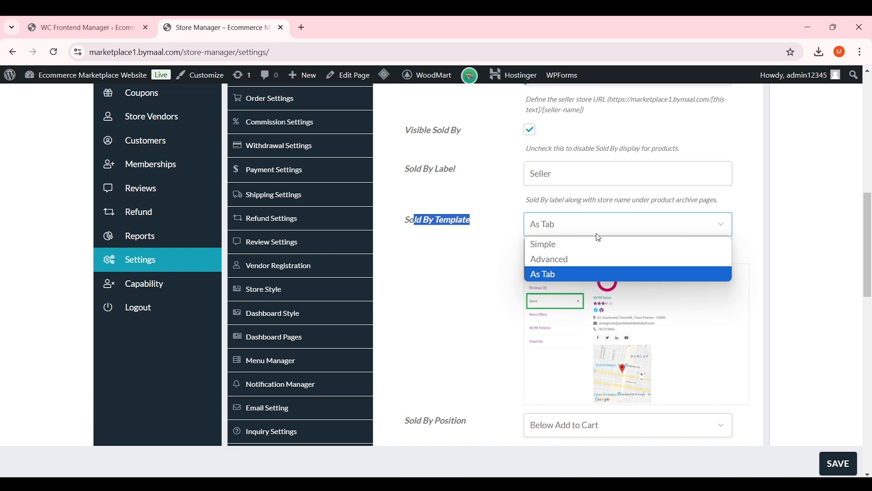
{"action": "left_click", "coordinate": [586, 258]}
{"action": "left_click", "coordinate": [525, 269]}
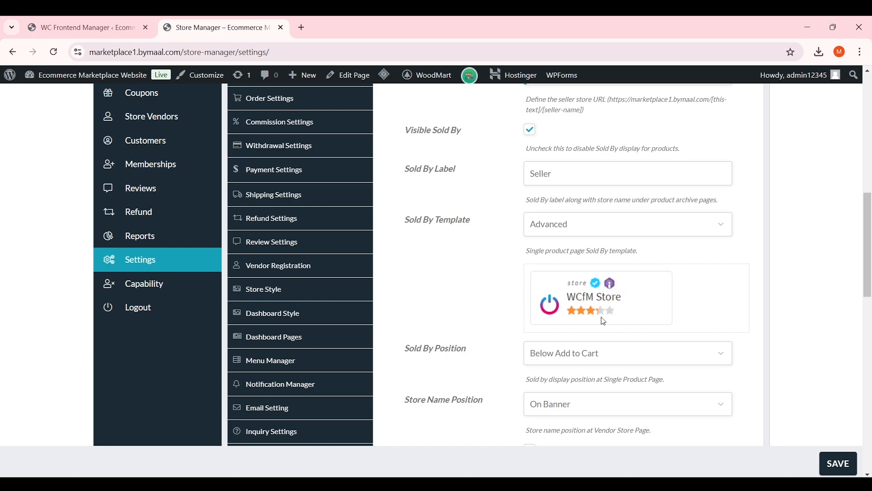
{"action": "scroll", "coordinate": [635, 285], "scroll_direction": "down", "scroll_amount": 4}
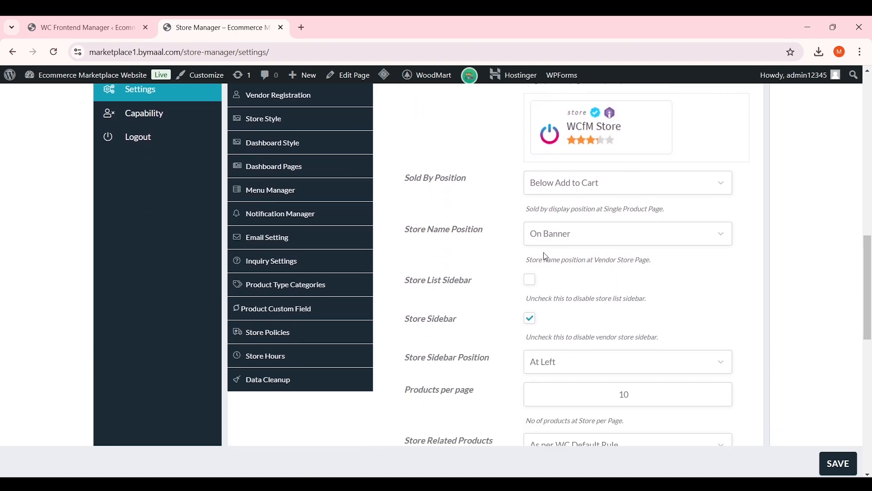
Check Sold By Position and keep On Banner as the Store Name Position
{"action": "left_click_drag", "start_coordinate": [405, 178], "coordinate": [455, 179]}
{"action": "left_click", "coordinate": [610, 183]}
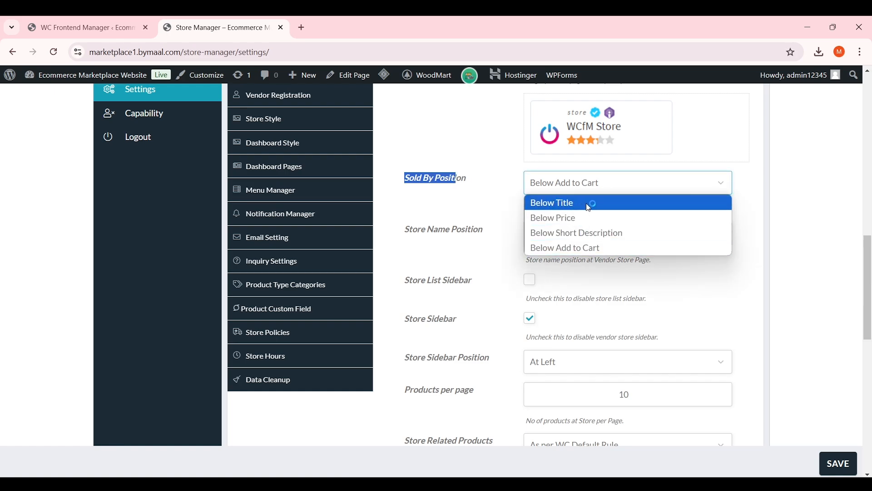
{"action": "left_click", "coordinate": [500, 214]}
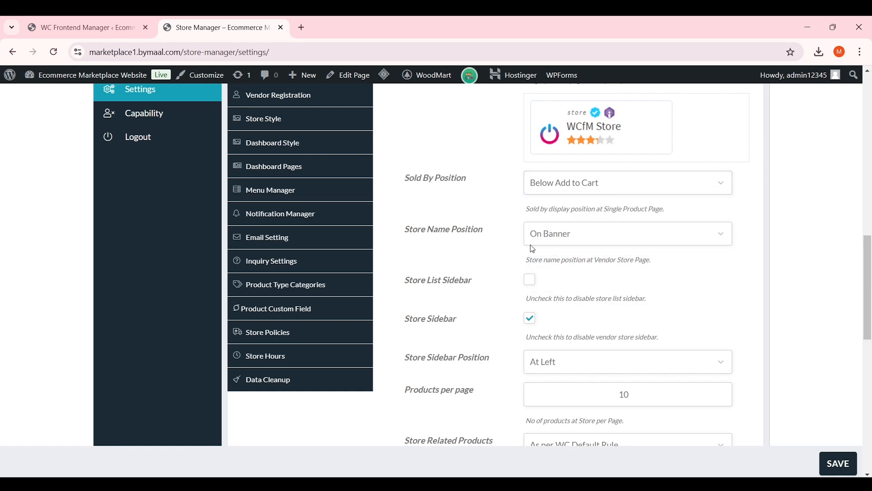
{"action": "left_click", "coordinate": [577, 239]}
{"action": "left_click", "coordinate": [577, 240]}
{"action": "scroll", "coordinate": [576, 242], "scroll_direction": "down", "scroll_amount": 3}
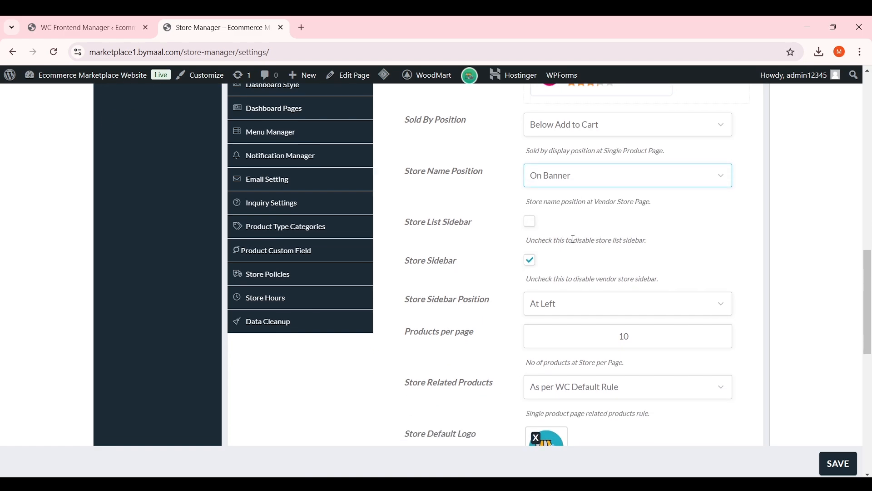
Change Products per page from 10 to 100
{"action": "left_click_drag", "start_coordinate": [484, 278], "coordinate": [403, 286]}
{"action": "left_click_drag", "start_coordinate": [610, 279], "coordinate": [638, 278]}
{"action": "left_click", "coordinate": [639, 278]}
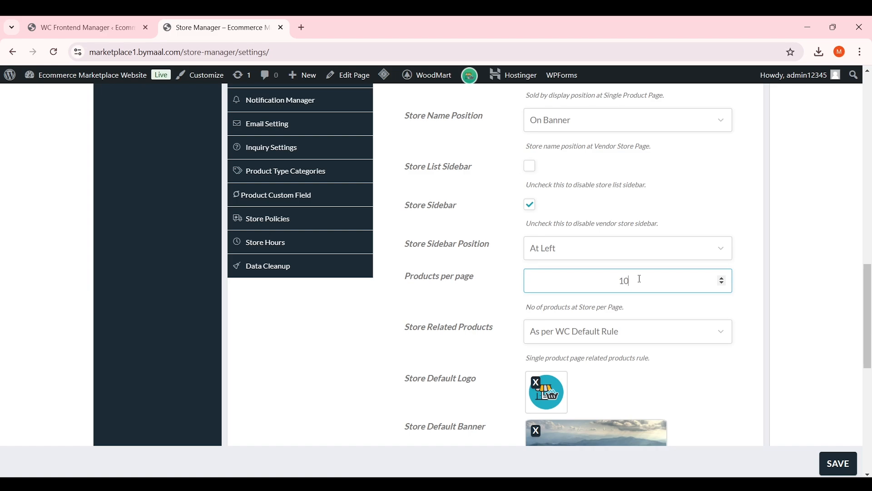
{"action": "left_click", "coordinate": [614, 282]}
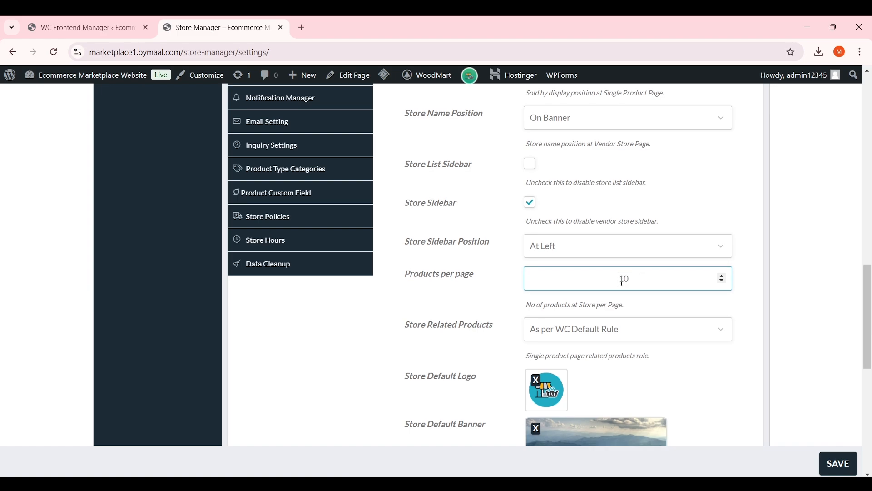
{"action": "scroll", "coordinate": [638, 228], "scroll_direction": "down", "scroll_amount": 1}
{"action": "type", "text": "100"}
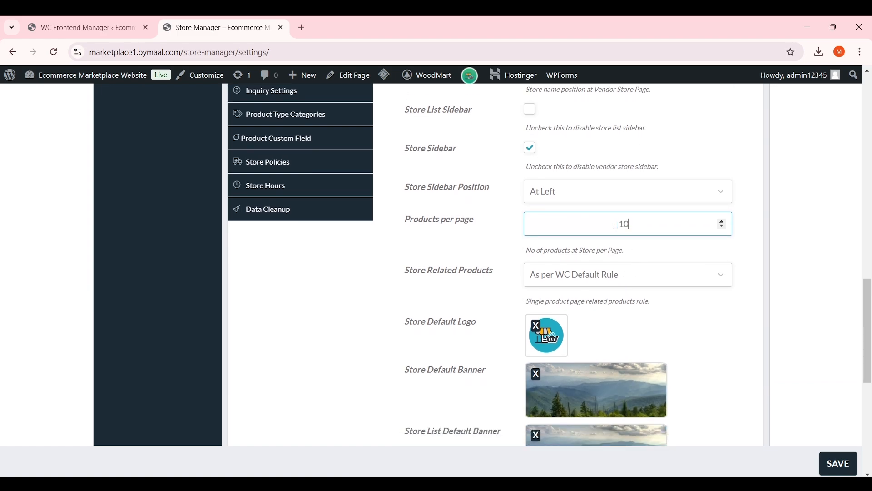
{"action": "left_click", "coordinate": [507, 268]}
{"action": "scroll", "coordinate": [507, 268], "scroll_direction": "down", "scroll_amount": 2}
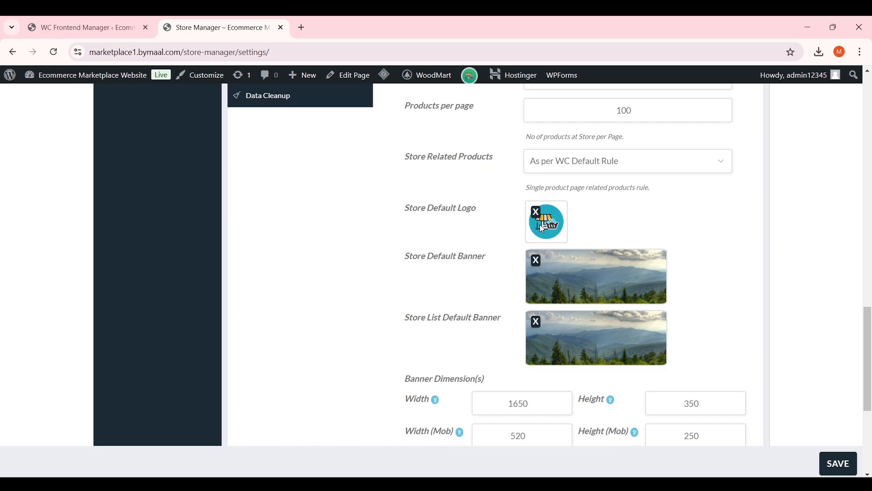
Scroll to the store banner settings and select the 1650 banner width value
{"action": "left_click", "coordinate": [591, 276]}
{"action": "scroll", "coordinate": [616, 192], "scroll_direction": "down", "scroll_amount": 1}
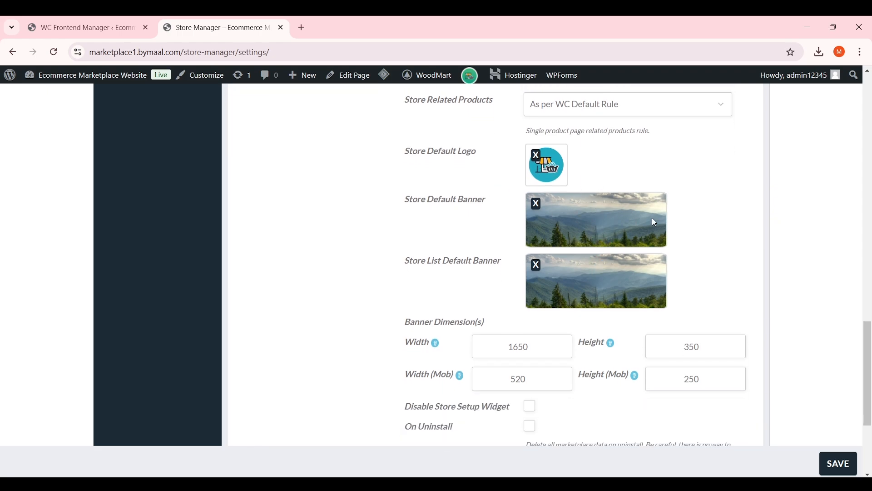
{"action": "scroll", "coordinate": [574, 280], "scroll_direction": "down", "scroll_amount": 1}
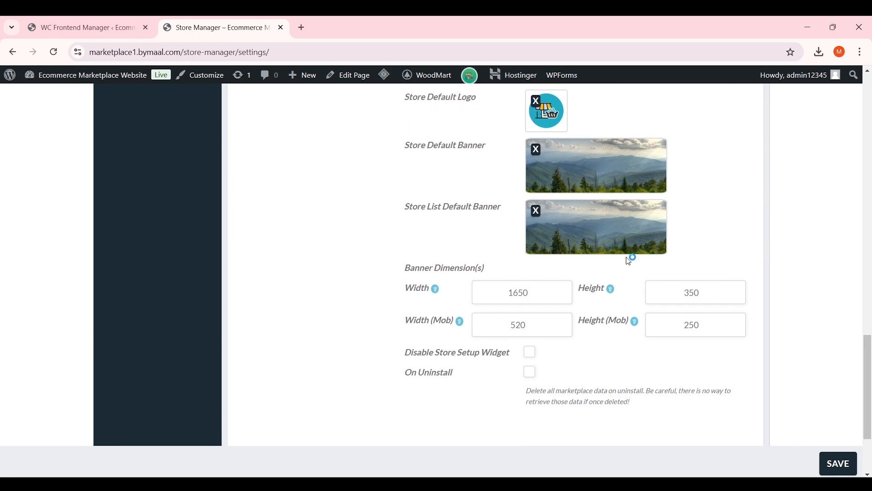
{"action": "left_click_drag", "start_coordinate": [528, 288], "coordinate": [498, 287]}
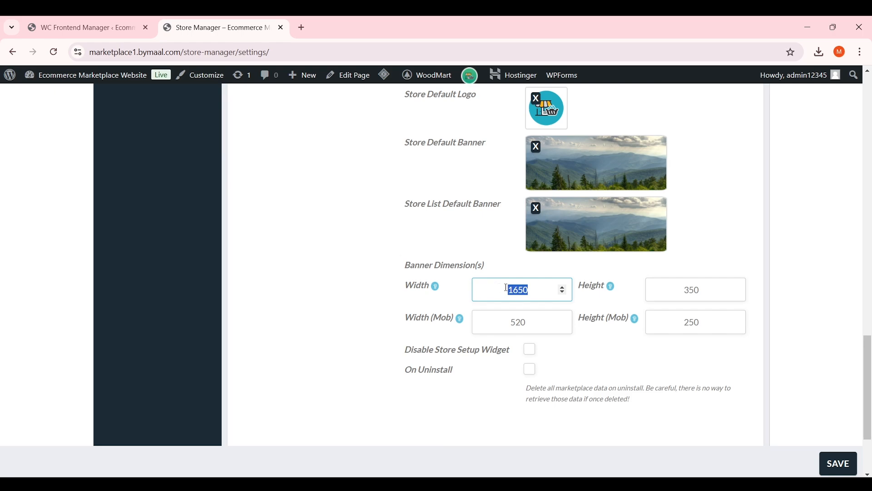
Keep the banner width at 1650 and change the banner height from 350 to 250
{"action": "left_click", "coordinate": [514, 289]}
{"action": "double_click", "coordinate": [677, 289]}
{"action": "left_click", "coordinate": [676, 294]}
{"action": "double_click", "coordinate": [676, 293]}
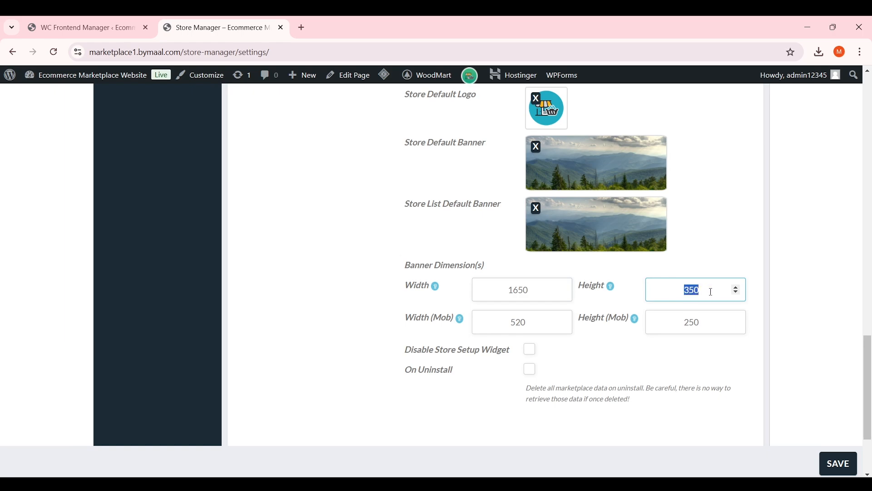
{"action": "type", "text": "250"}
Keep the mobile banner width at 520, set the mobile height to 200, and save
{"action": "double_click", "coordinate": [534, 326]}
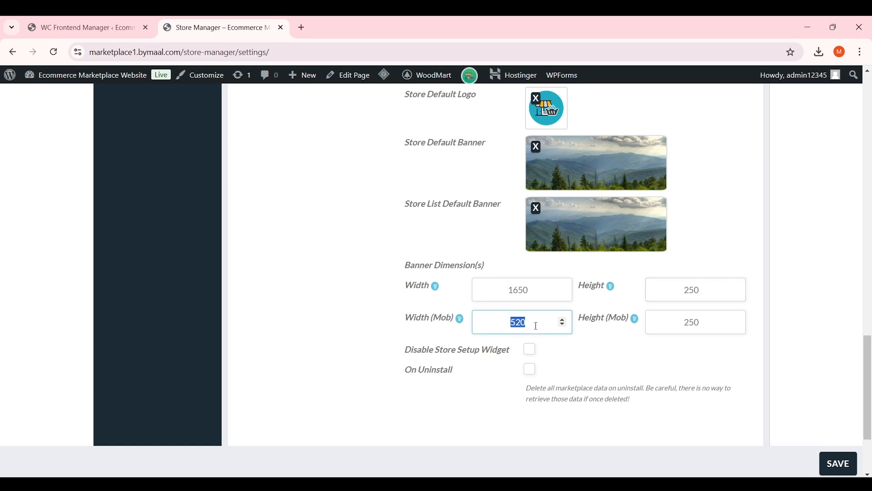
{"action": "scroll", "coordinate": [548, 331], "scroll_direction": "down", "scroll_amount": 2}
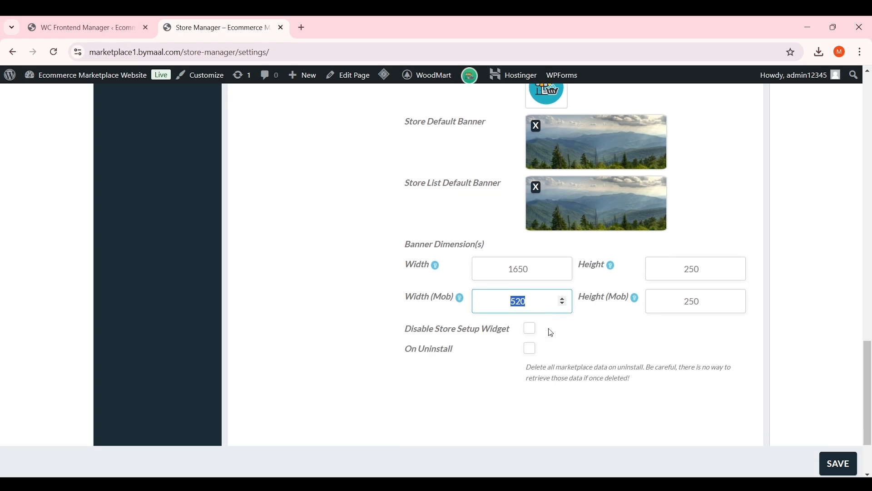
{"action": "scroll", "coordinate": [561, 317], "scroll_direction": "up", "scroll_amount": 2}
{"action": "left_click", "coordinate": [512, 323]}
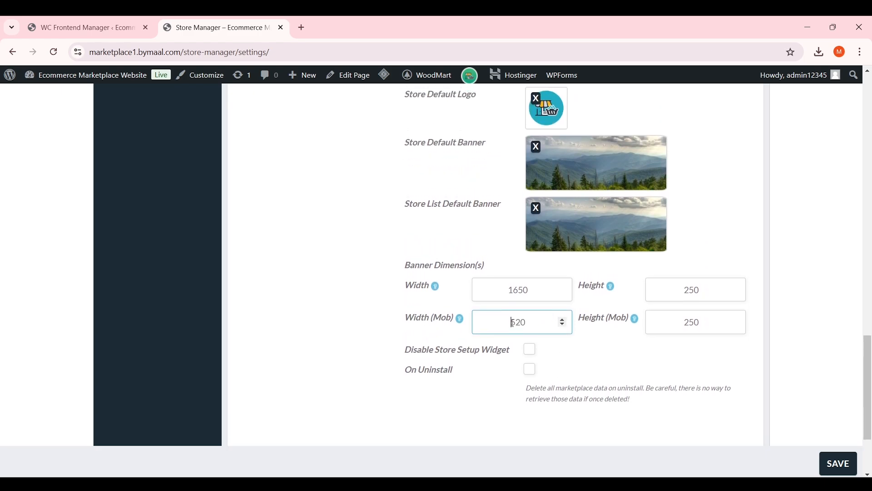
{"action": "mouse_move", "coordinate": [698, 323]}
{"action": "left_mouse_down"}
{"action": "mouse_move", "coordinate": [677, 323]}
{"action": "mouse_move", "coordinate": [689, 326]}
{"action": "left_mouse_up"}
{"action": "left_click", "coordinate": [683, 324]}
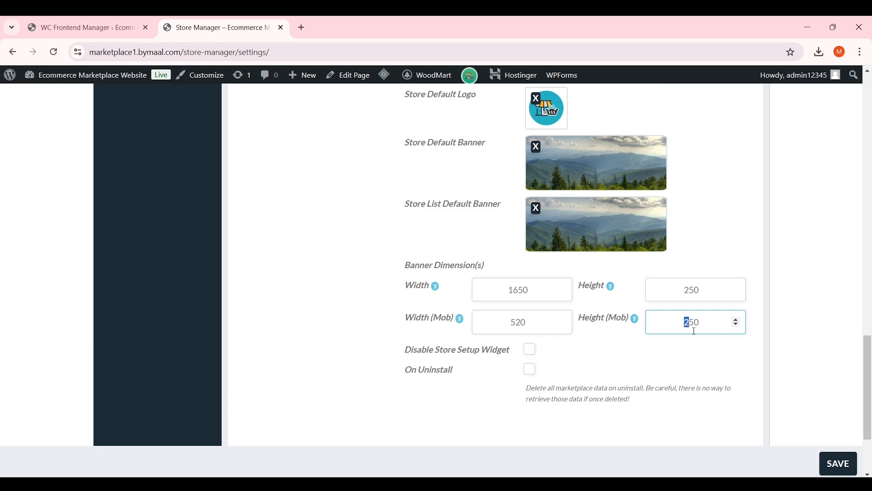
{"action": "double_click", "coordinate": [692, 325]}
{"action": "type", "text": "200"}
{"action": "scroll", "coordinate": [694, 326], "scroll_direction": "down", "scroll_amount": 3}
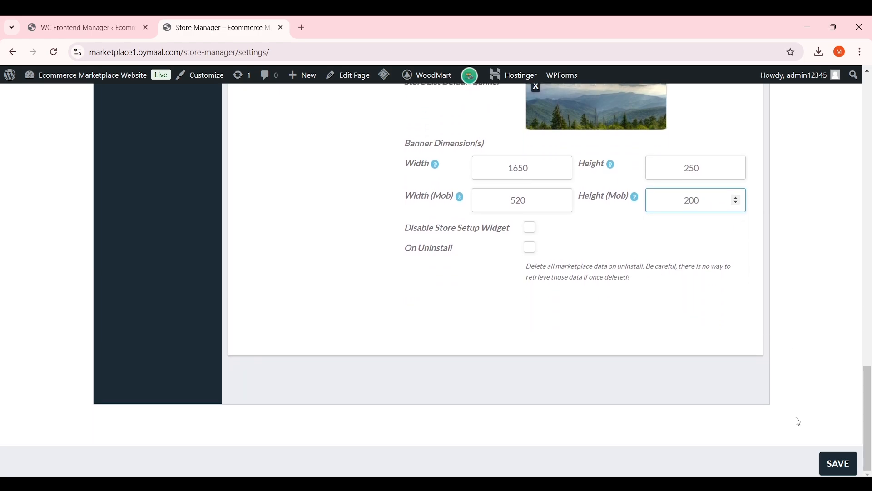
{"action": "left_click", "coordinate": [840, 461]}
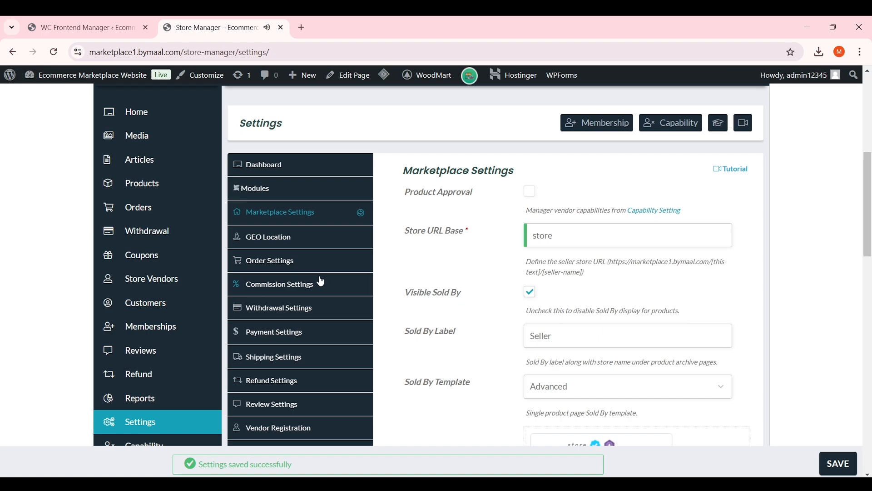
In GEO Location, try Google Map, then keep Open Street Map as the map library
{"action": "left_click", "coordinate": [332, 241]}
{"action": "left_click", "coordinate": [630, 195]}
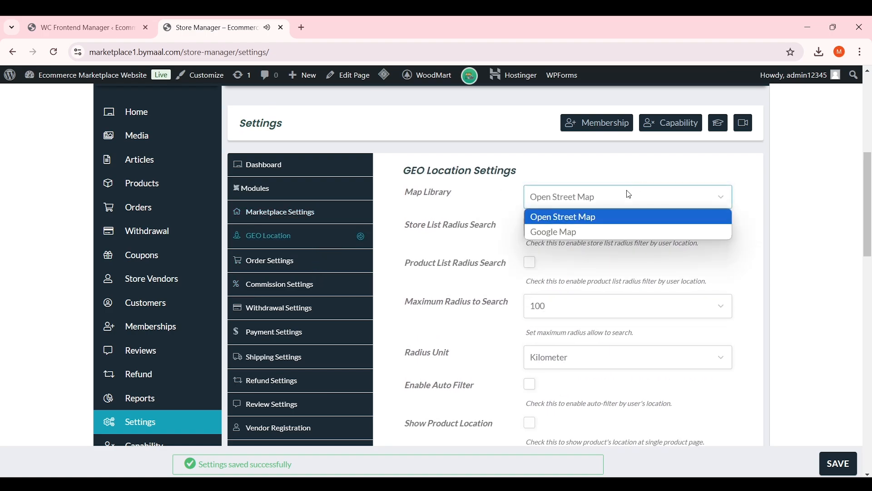
{"action": "left_click", "coordinate": [629, 195]}
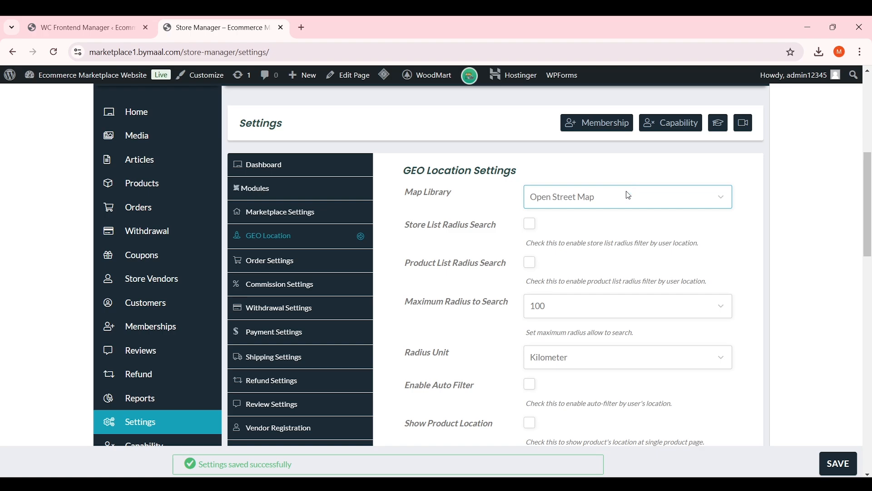
{"action": "left_click", "coordinate": [629, 196]}
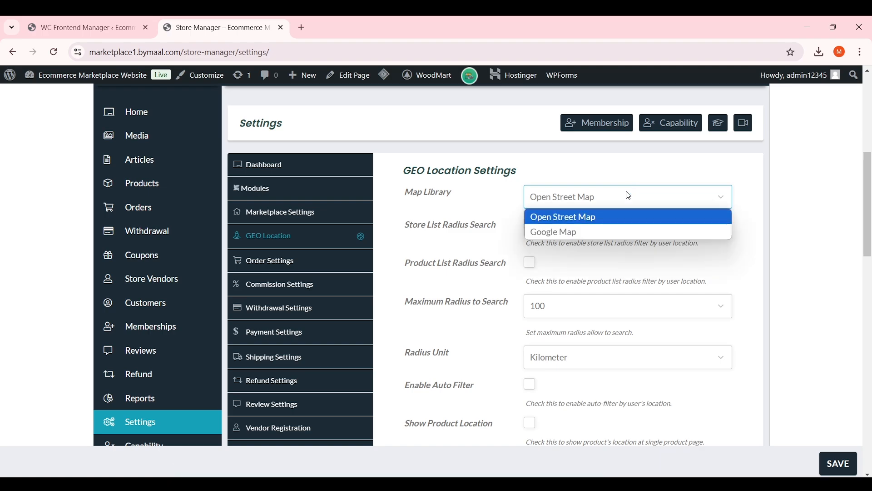
{"action": "left_click", "coordinate": [588, 233]}
{"action": "left_click_drag", "start_coordinate": [494, 226], "coordinate": [404, 229]}
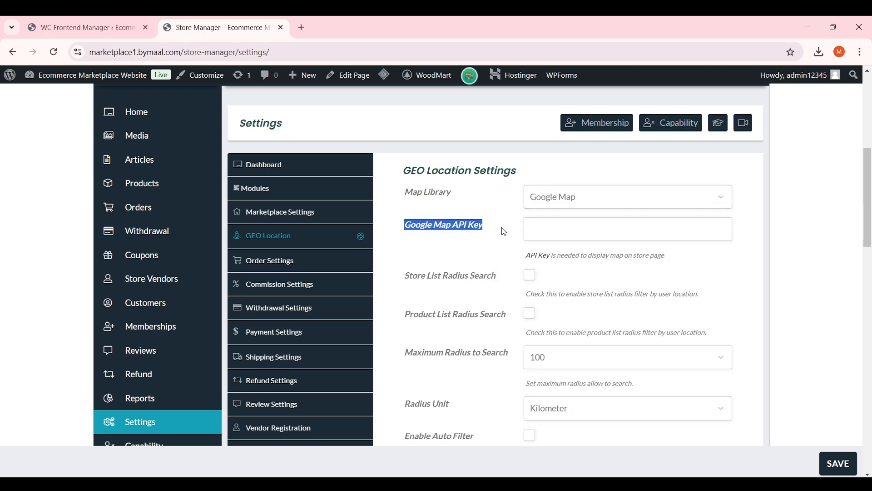
{"action": "left_click", "coordinate": [504, 233]}
{"action": "left_click", "coordinate": [559, 233]}
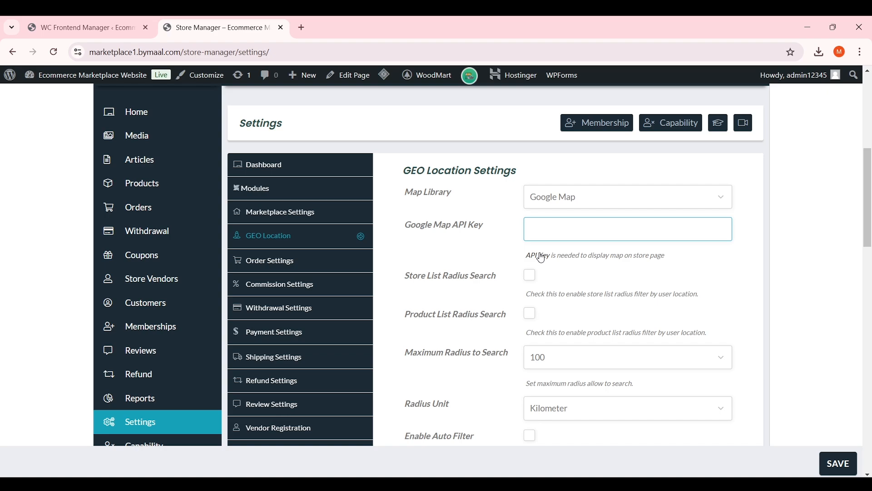
{"action": "left_click", "coordinate": [561, 200]}
{"action": "left_click", "coordinate": [555, 217]}
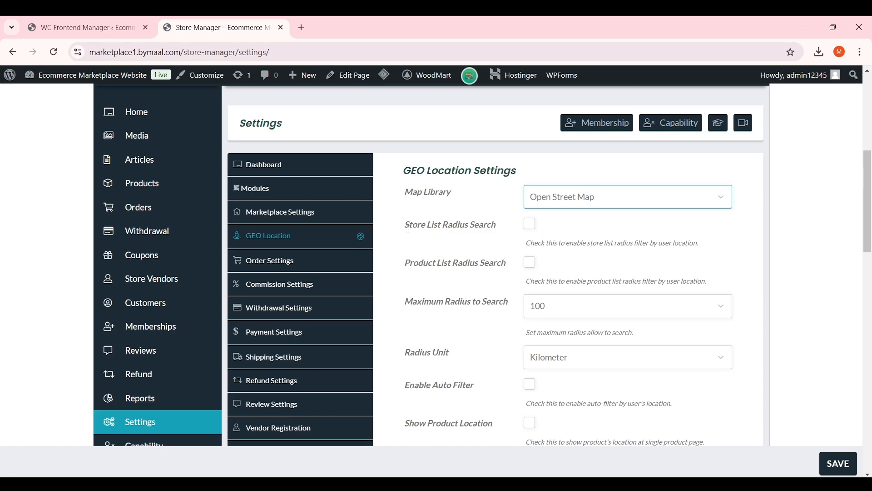
Enable store and product list radius search with a 100 Kilometer maximum radius
{"action": "left_click", "coordinate": [530, 225]}
{"action": "left_click_drag", "start_coordinate": [522, 243], "coordinate": [643, 241]}
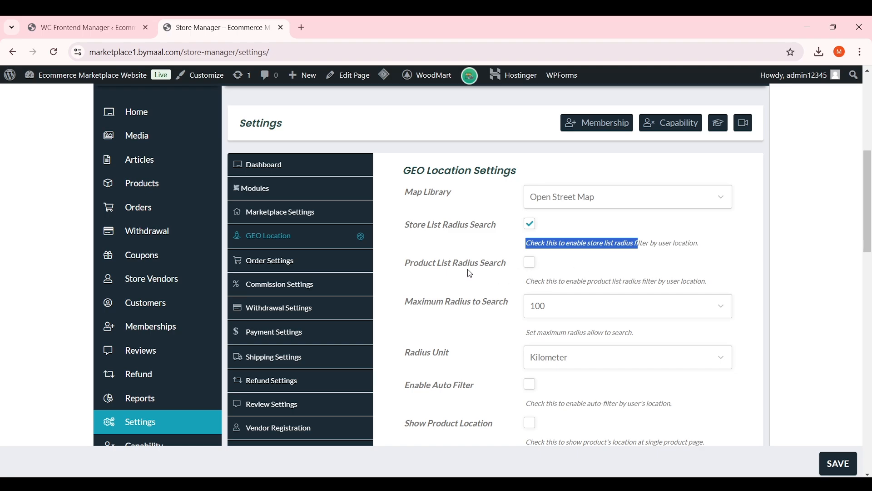
{"action": "left_click", "coordinate": [530, 263]}
{"action": "left_click", "coordinate": [501, 280]}
{"action": "scroll", "coordinate": [501, 280], "scroll_direction": "down", "scroll_amount": 1}
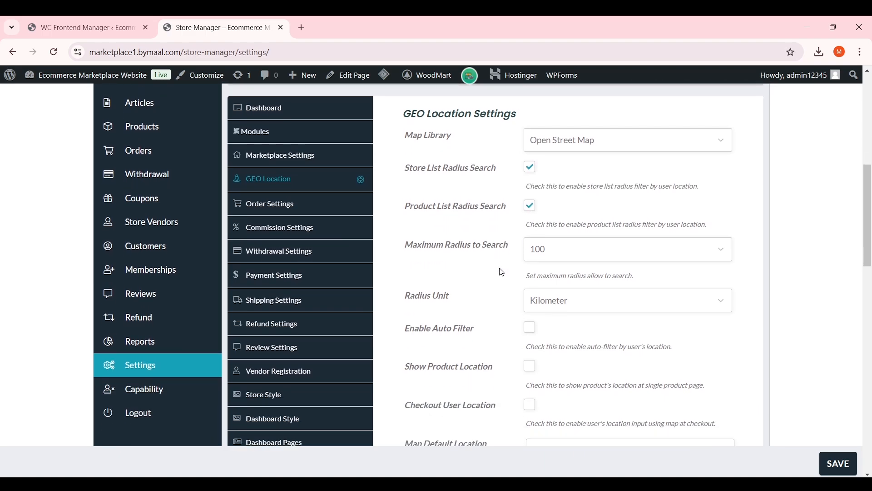
{"action": "left_click_drag", "start_coordinate": [509, 245], "coordinate": [412, 245]}
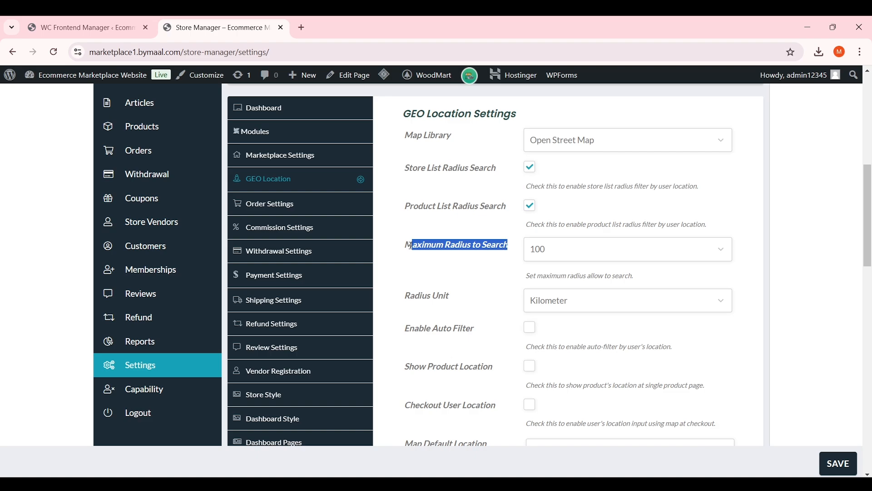
{"action": "left_click", "coordinate": [602, 253]}
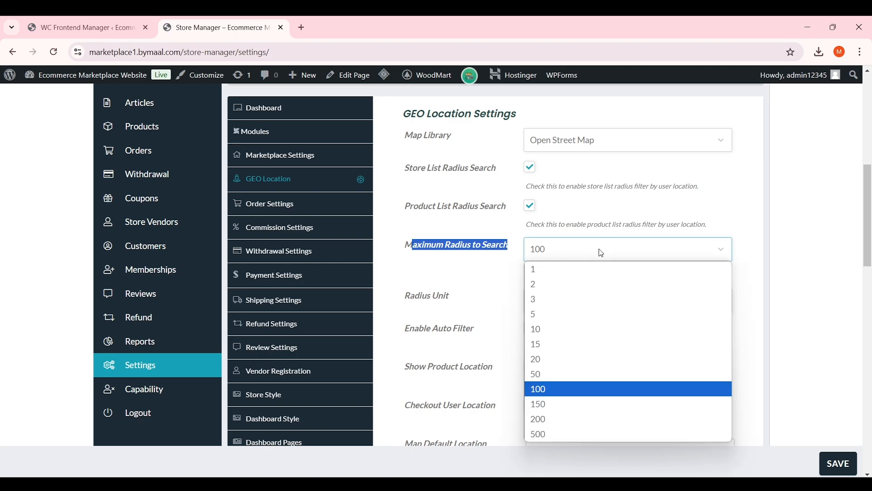
{"action": "left_click", "coordinate": [602, 253]}
{"action": "scroll", "coordinate": [602, 253], "scroll_direction": "down", "scroll_amount": 1}
{"action": "left_click", "coordinate": [586, 249]}
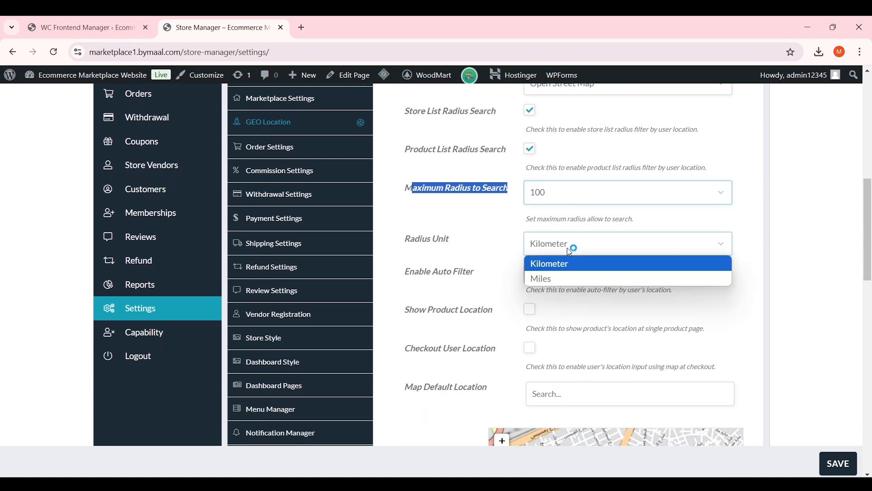
{"action": "left_click", "coordinate": [555, 267]}
{"action": "scroll", "coordinate": [561, 272], "scroll_direction": "down", "scroll_amount": 1}
{"action": "left_click", "coordinate": [482, 237]}
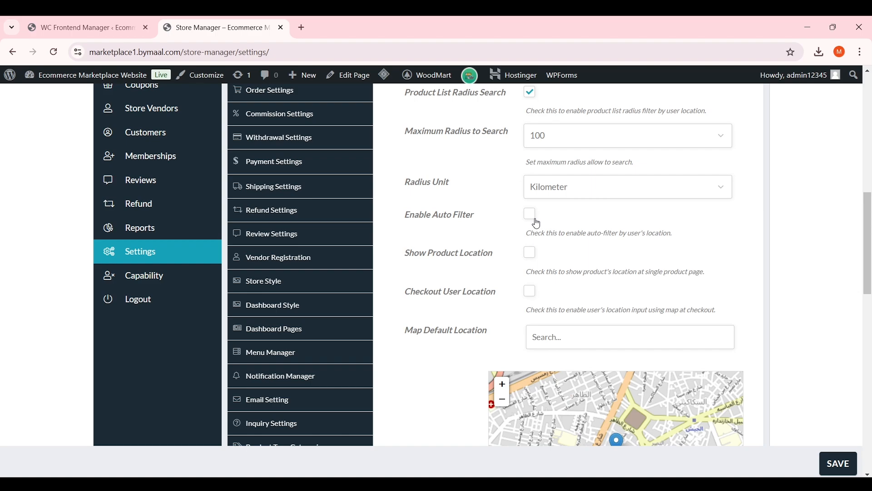
Turn off Enable Auto Filter, enable Show Product Location and Checkout User Location, and save
{"action": "left_click", "coordinate": [532, 215]}
{"action": "left_click", "coordinate": [530, 253]}
{"action": "scroll", "coordinate": [510, 253], "scroll_direction": "down", "scroll_amount": 1}
{"action": "scroll", "coordinate": [513, 239], "scroll_direction": "down", "scroll_amount": 1}
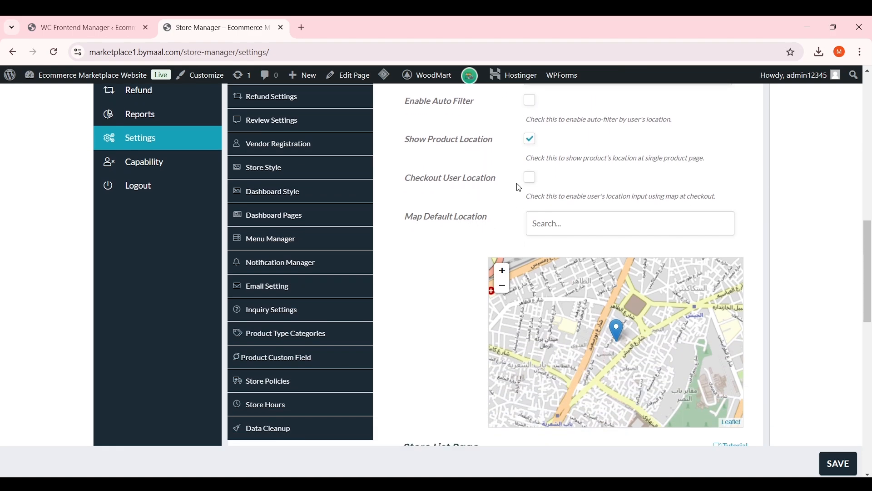
{"action": "left_click_drag", "start_coordinate": [488, 181], "coordinate": [406, 179]}
{"action": "left_click", "coordinate": [538, 180]}
{"action": "left_click", "coordinate": [531, 178]}
{"action": "scroll", "coordinate": [486, 202], "scroll_direction": "down", "scroll_amount": 10}
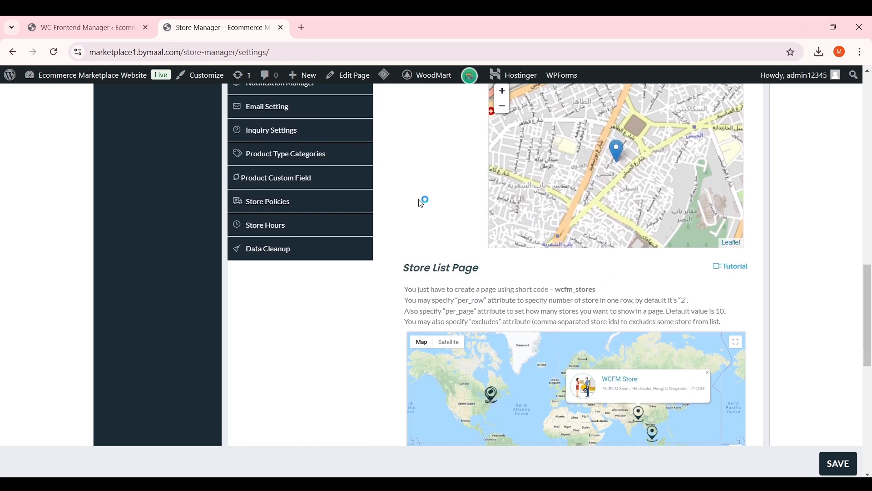
{"action": "scroll", "coordinate": [370, 205], "scroll_direction": "up", "scroll_amount": 5}
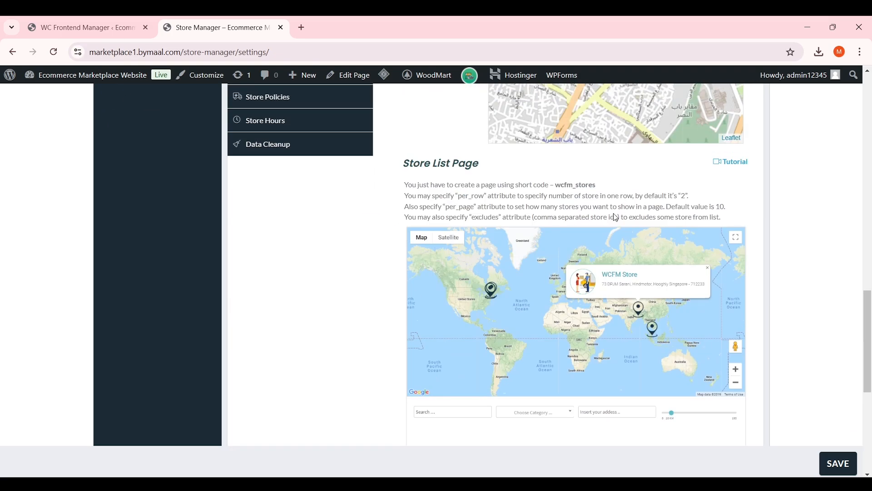
{"action": "scroll", "coordinate": [575, 272], "scroll_direction": "down", "scroll_amount": 3}
{"action": "scroll", "coordinate": [524, 245], "scroll_direction": "down", "scroll_amount": 4}
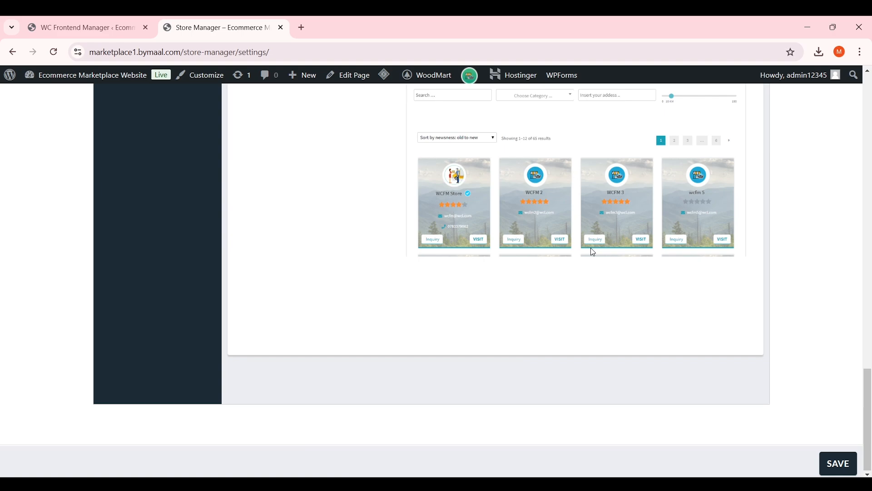
{"action": "left_click", "coordinate": [841, 466]}
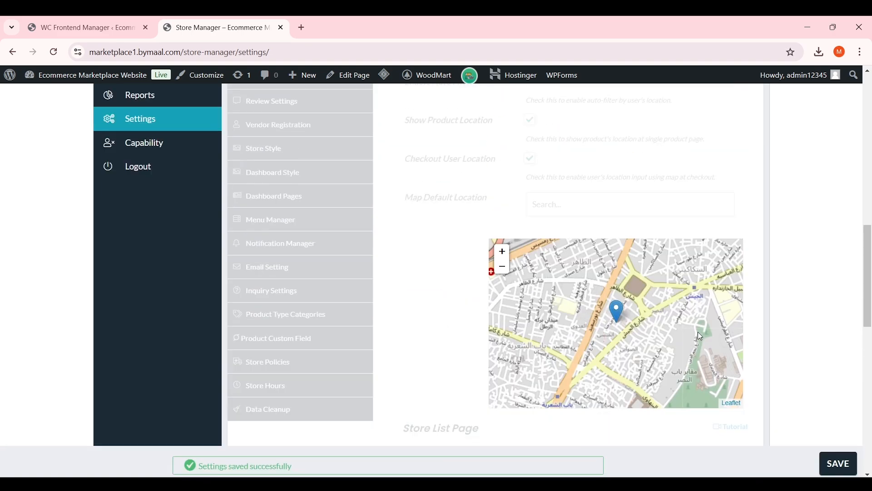
In Order Settings, tick Disable Multivendor Checkout and Order Sync, then save
{"action": "left_click", "coordinate": [307, 284]}
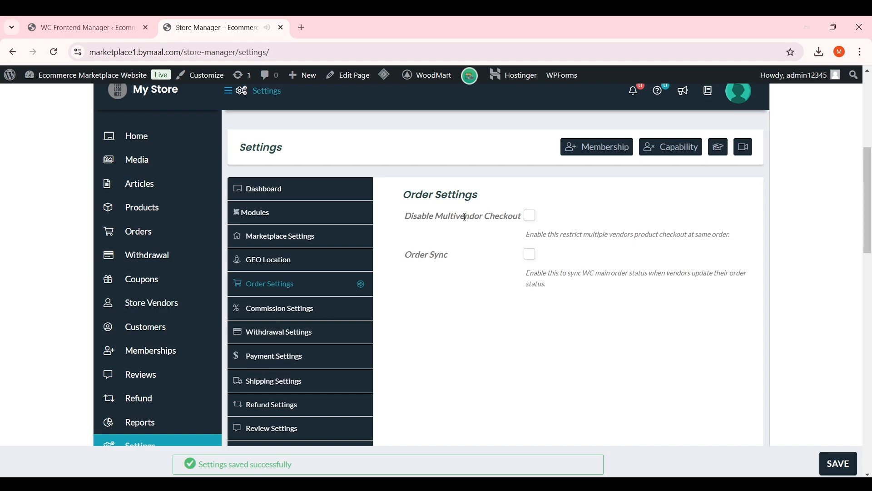
{"action": "left_click", "coordinate": [536, 222]}
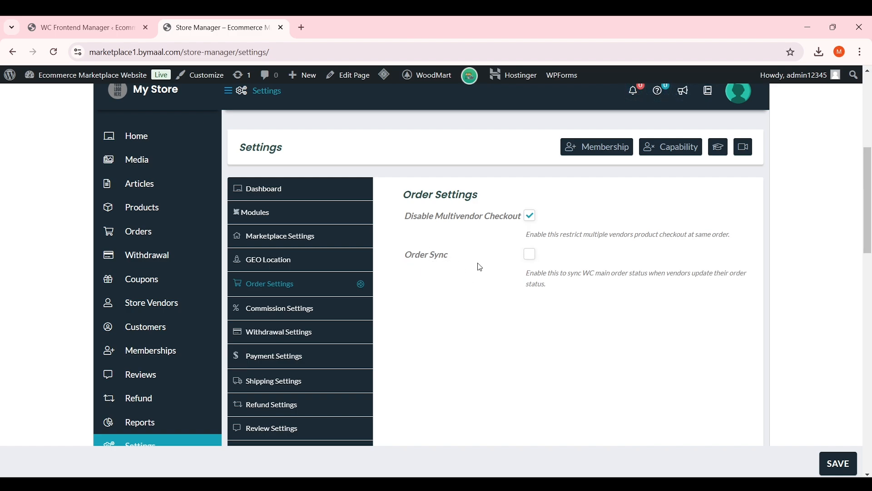
{"action": "left_click", "coordinate": [531, 256]}
{"action": "triple_click", "coordinate": [541, 284]}
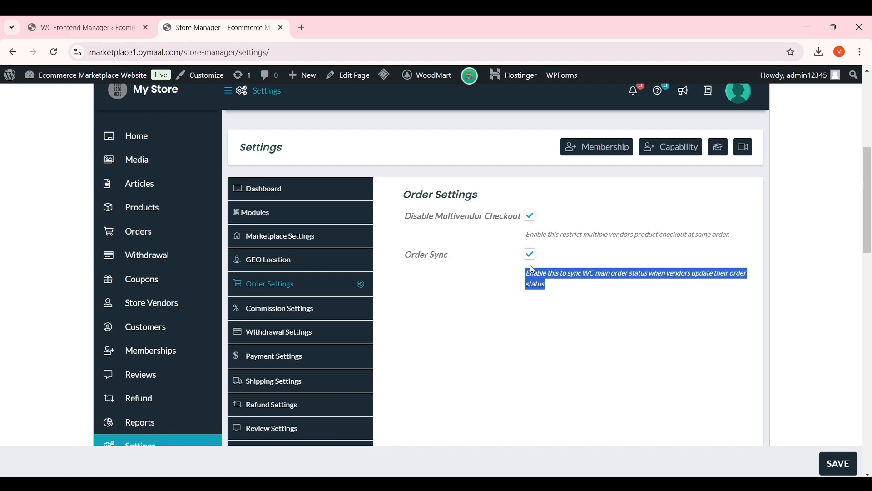
{"action": "left_click", "coordinate": [838, 464]}
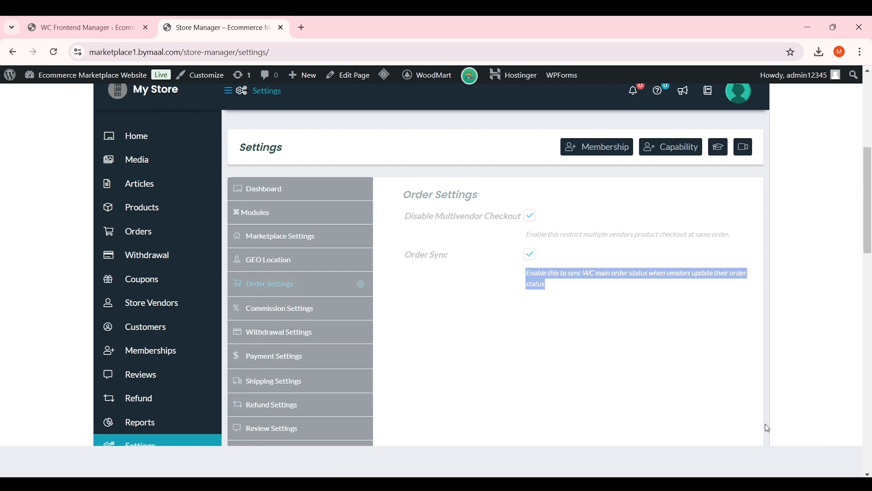
{"action": "scroll", "coordinate": [488, 256], "scroll_direction": "down", "scroll_amount": 5}
{"action": "scroll", "coordinate": [489, 257], "scroll_direction": "up", "scroll_amount": 3}
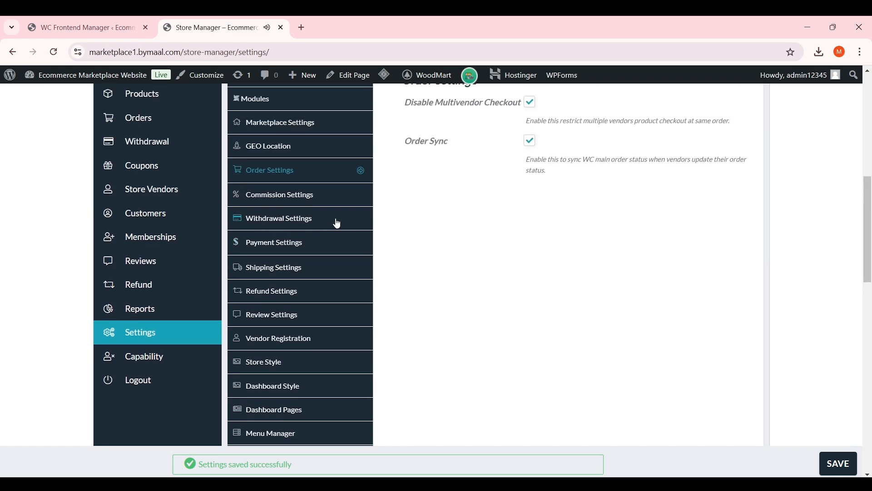
Open Commission Settings with Commission For kept as Vendor
{"action": "left_click", "coordinate": [320, 197]}
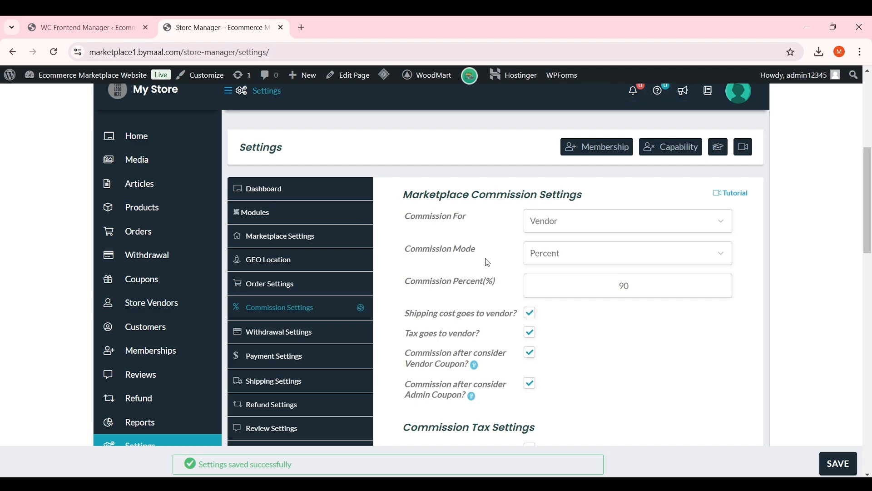
{"action": "left_click", "coordinate": [547, 223]}
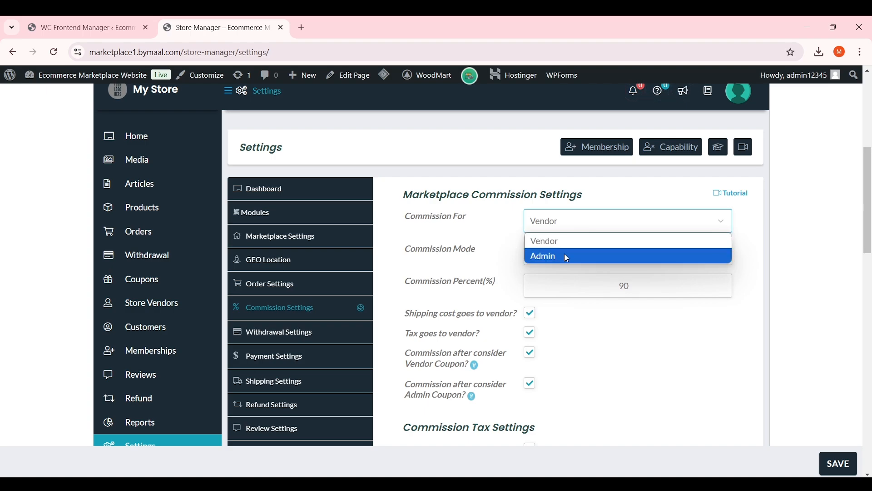
{"action": "left_click", "coordinate": [581, 246]}
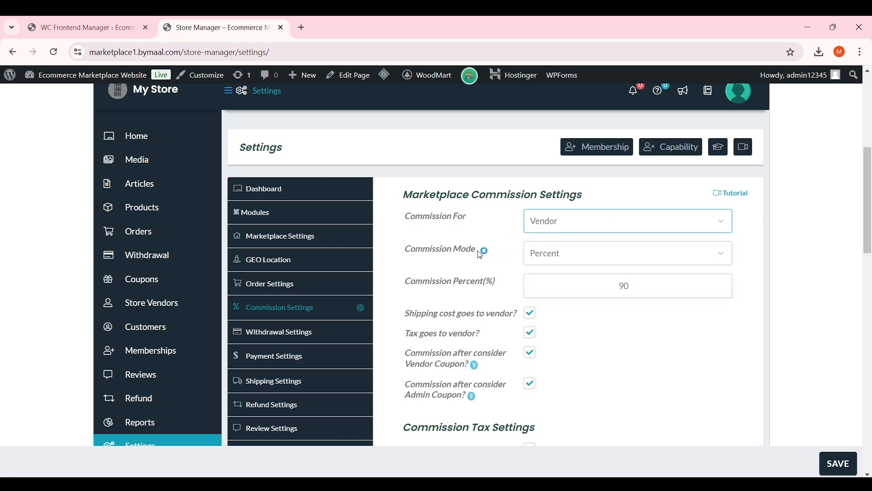
Try Fixed, Percent + Fixed and By Vendor Sales commission modes, then return to Percent
{"action": "left_click_drag", "start_coordinate": [478, 251], "coordinate": [410, 250]}
{"action": "left_click", "coordinate": [553, 255]}
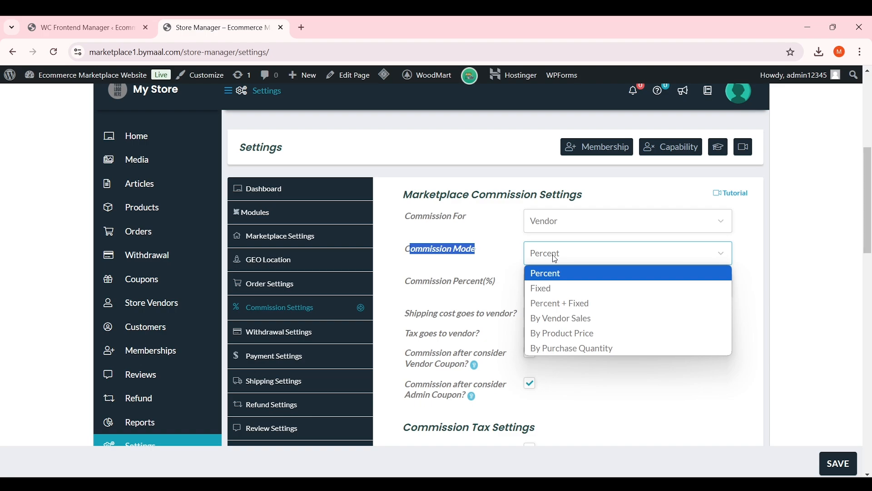
{"action": "left_click", "coordinate": [571, 288]}
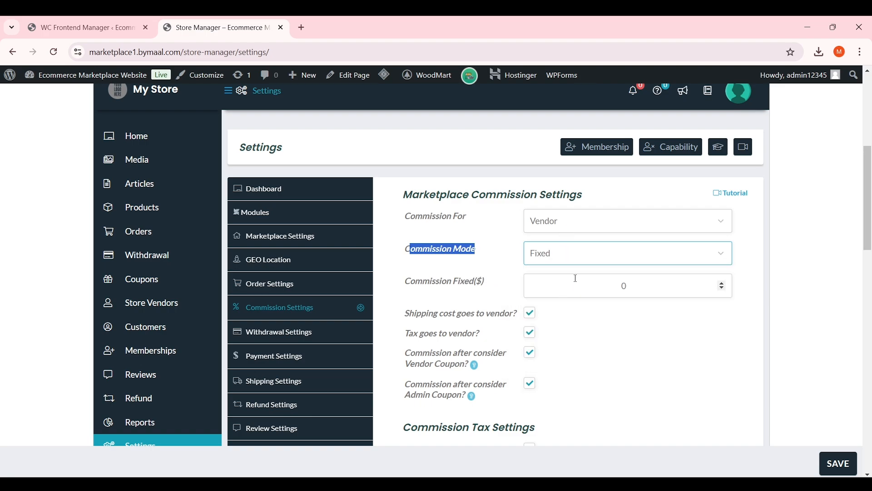
{"action": "left_click", "coordinate": [590, 267]}
{"action": "left_click", "coordinate": [586, 304]}
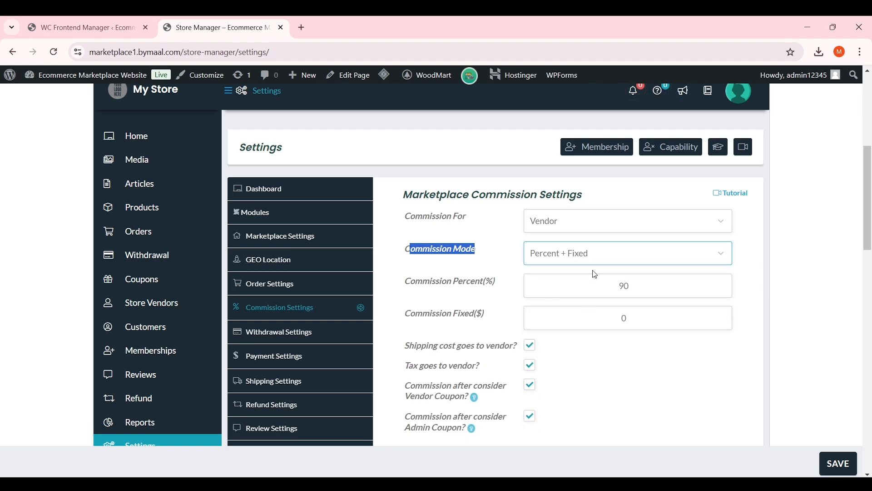
{"action": "left_click", "coordinate": [596, 261]}
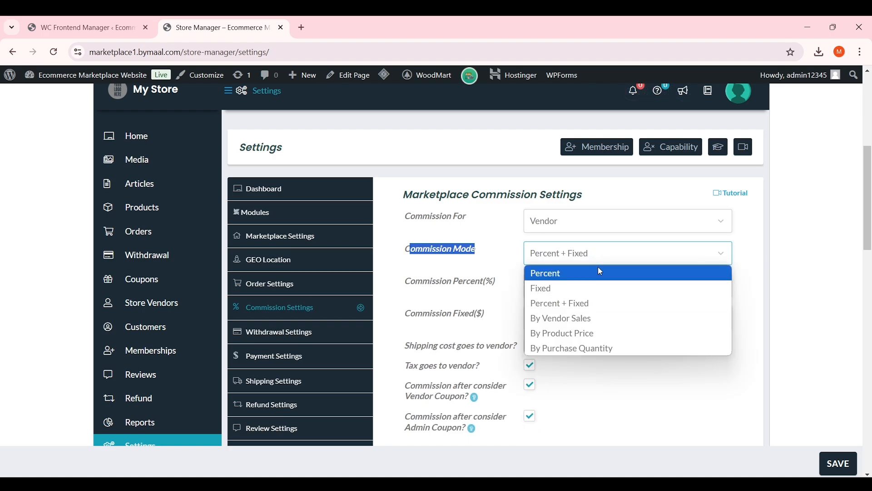
{"action": "left_click", "coordinate": [598, 315]}
{"action": "left_click", "coordinate": [586, 251]}
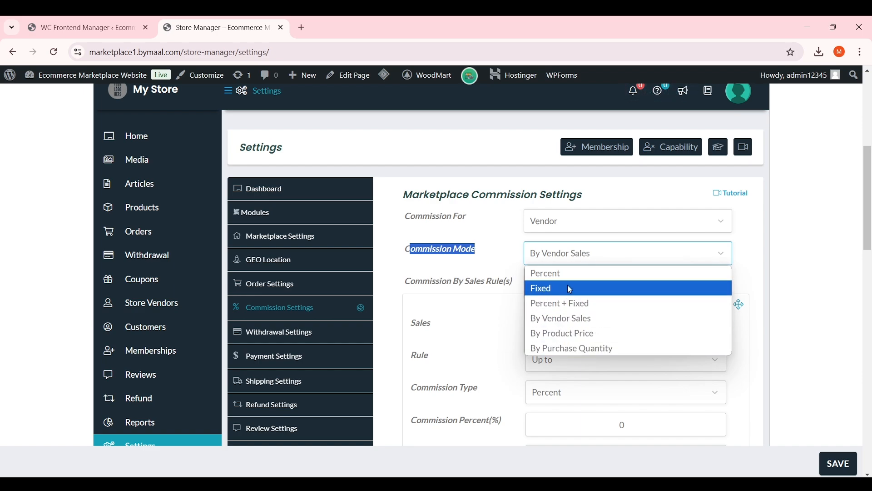
{"action": "key", "text": "Up"}
{"action": "key", "text": "Return"}
{"action": "left_click_drag", "start_coordinate": [564, 286], "coordinate": [641, 286]}
{"action": "left_click", "coordinate": [641, 288]}
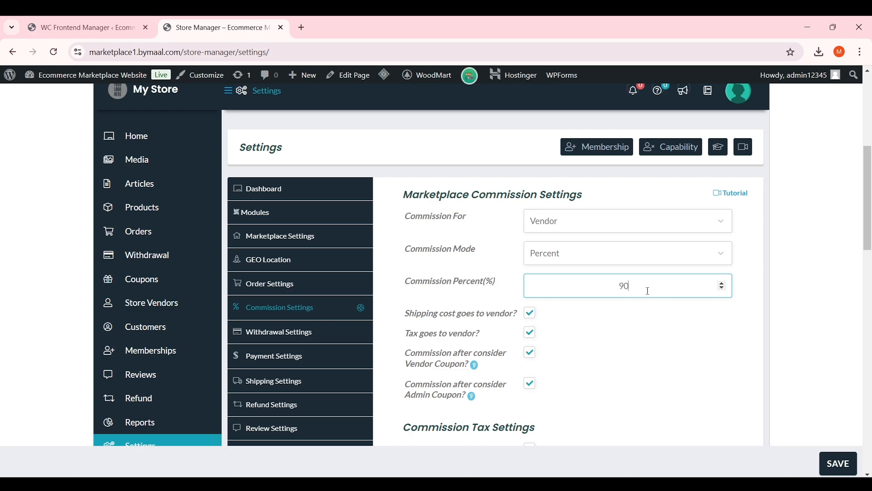
Set the commission percent to 90 after briefly entering 95
{"action": "double_click", "coordinate": [614, 288]}
{"action": "type", "text": "95"}
{"action": "left_click", "coordinate": [626, 339]}
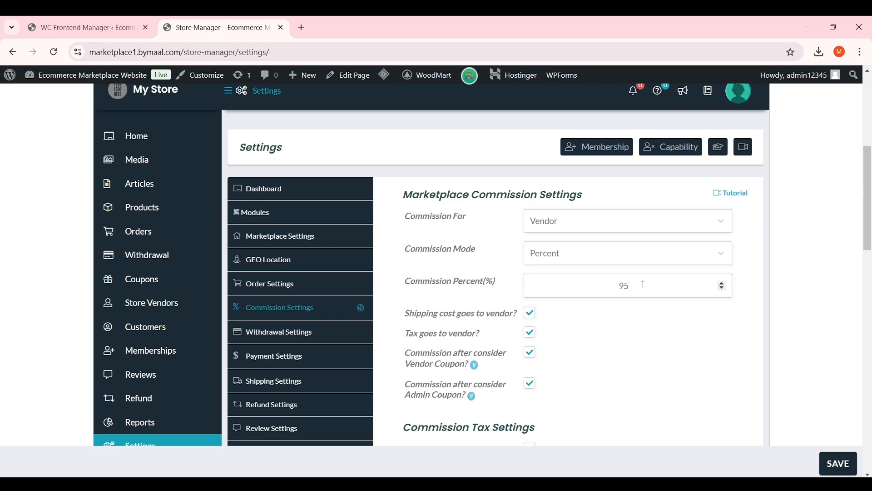
{"action": "left_click_drag", "start_coordinate": [626, 285], "coordinate": [588, 283]}
{"action": "key", "text": "ctrl+a"}
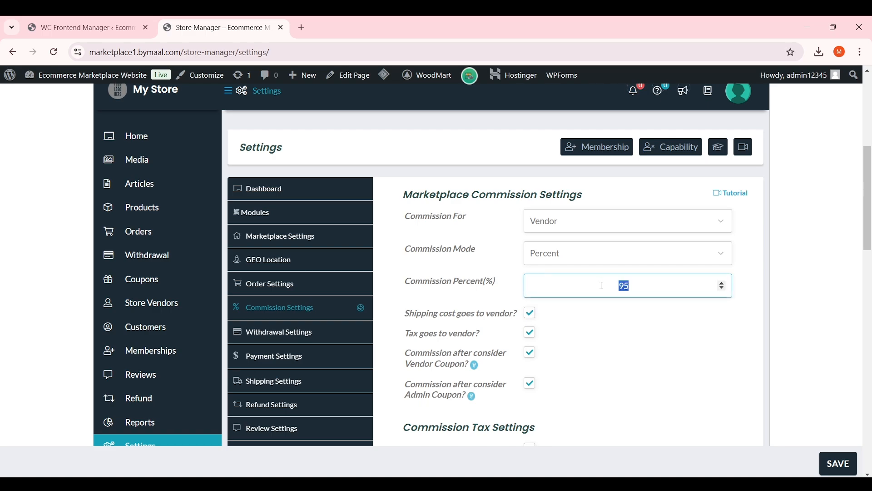
{"action": "type", "text": "90"}
Untick 'Tax goes to vendor?' while leaving shipping cost going to vendor
{"action": "scroll", "coordinate": [549, 285], "scroll_direction": "down", "scroll_amount": 1}
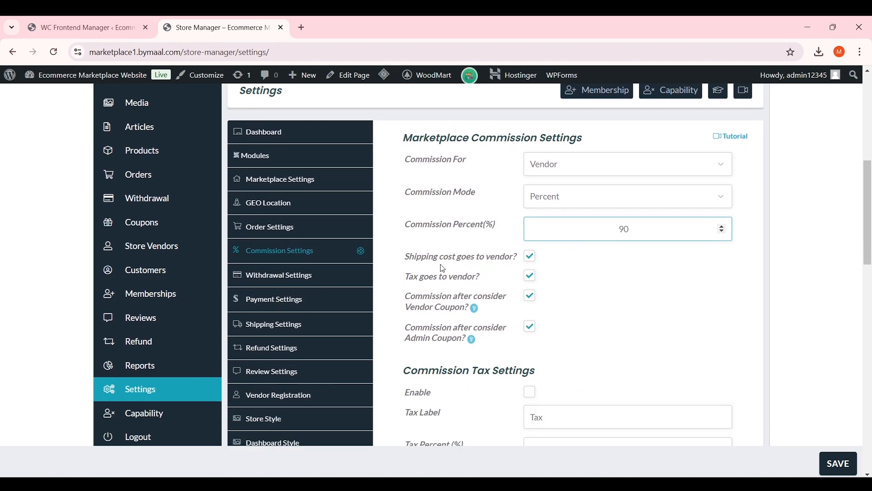
{"action": "left_click_drag", "start_coordinate": [405, 258], "coordinate": [473, 257]}
{"action": "left_click", "coordinate": [473, 257]}
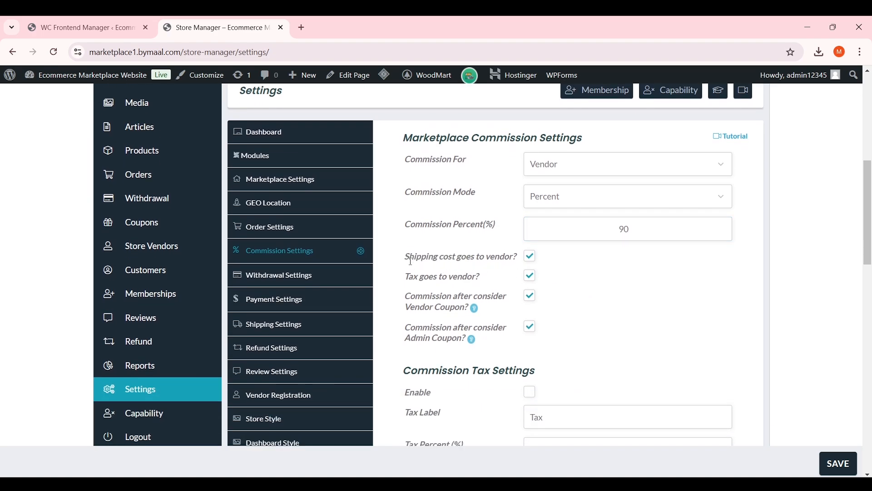
{"action": "left_click_drag", "start_coordinate": [405, 257], "coordinate": [516, 258]}
{"action": "left_click", "coordinate": [545, 255]}
{"action": "left_click_drag", "start_coordinate": [408, 277], "coordinate": [489, 279]}
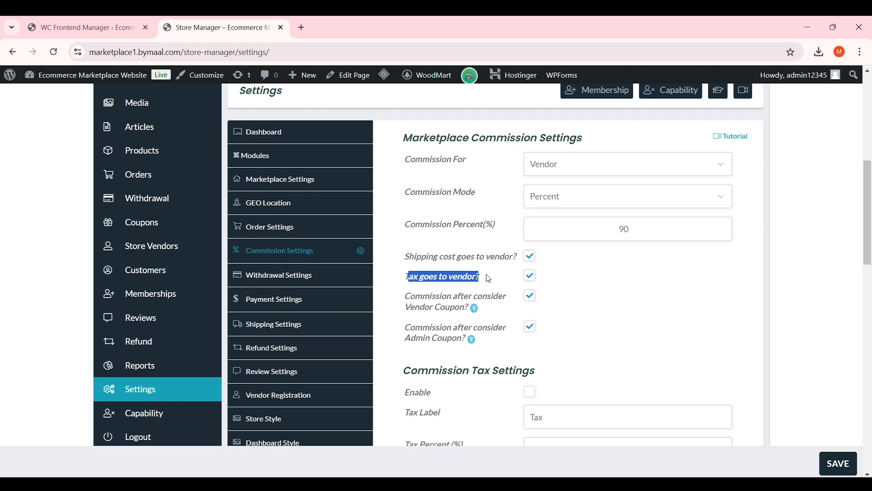
{"action": "left_click", "coordinate": [489, 278]}
{"action": "scroll", "coordinate": [499, 283], "scroll_direction": "down", "scroll_amount": 1}
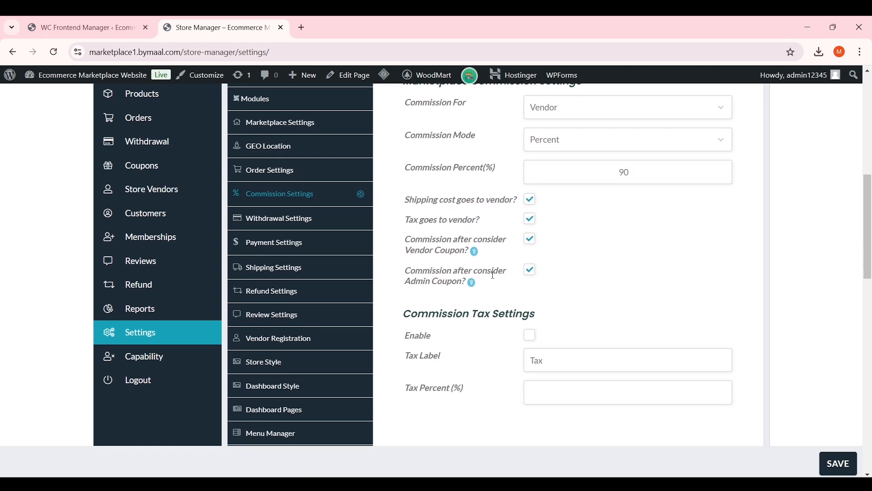
{"action": "left_click_drag", "start_coordinate": [489, 220], "coordinate": [408, 219]}
{"action": "left_click", "coordinate": [408, 219]}
{"action": "left_click", "coordinate": [530, 219]}
Enter a 0.5 commission tax percent, switch commission tax back off, and save
{"action": "scroll", "coordinate": [634, 237], "scroll_direction": "down", "scroll_amount": 1}
{"action": "left_click_drag", "start_coordinate": [537, 258], "coordinate": [525, 259]}
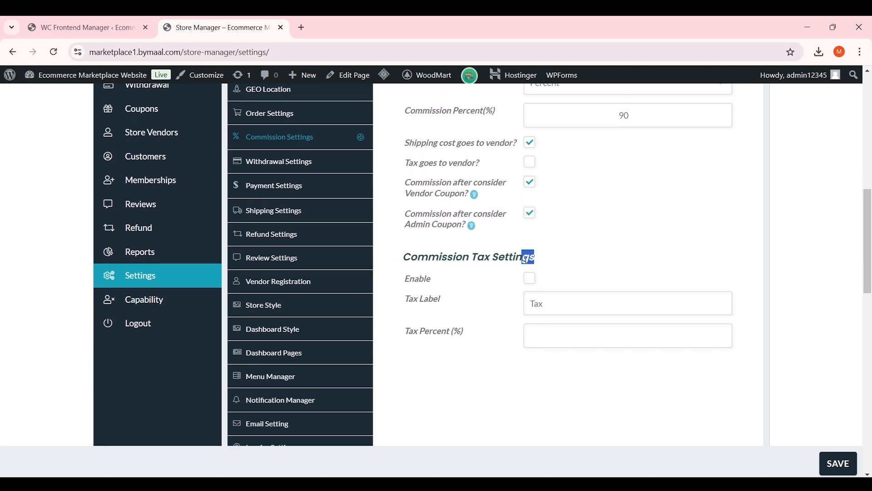
{"action": "left_click", "coordinate": [526, 259]}
{"action": "left_click", "coordinate": [531, 279]}
{"action": "left_click", "coordinate": [547, 332]}
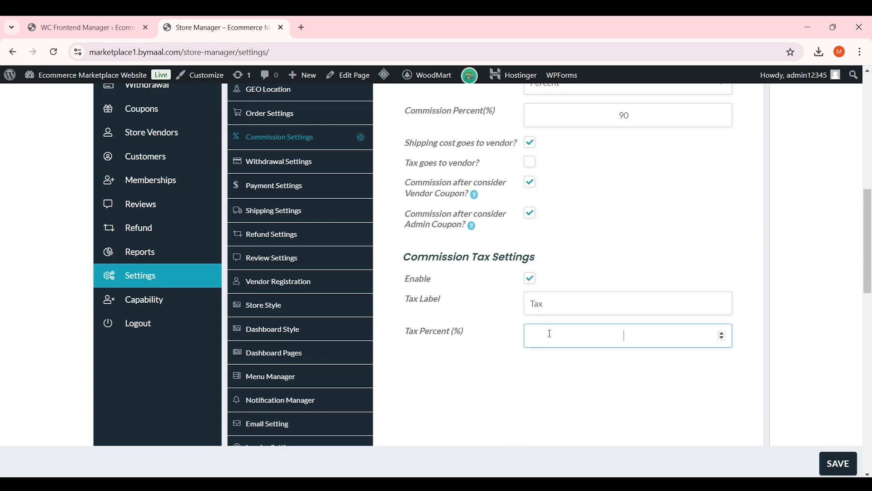
{"action": "type", "text": "0.5"}
{"action": "left_click", "coordinate": [485, 325]}
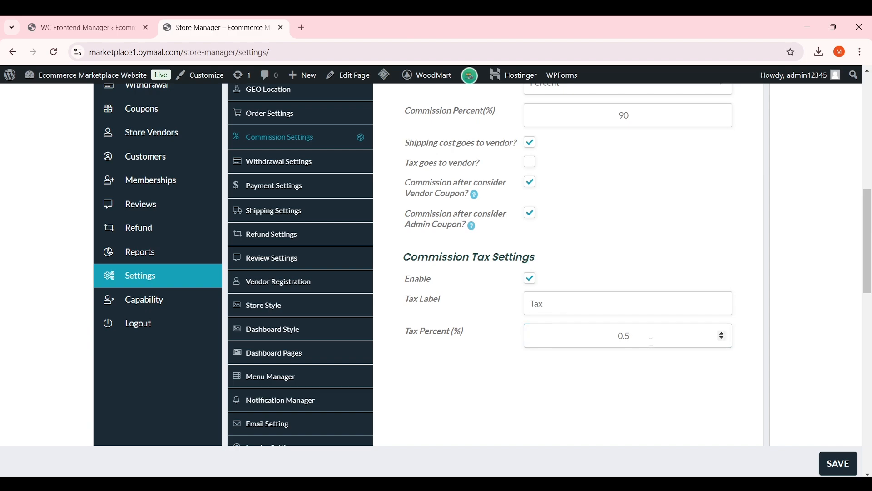
{"action": "double_click", "coordinate": [625, 337]}
{"action": "left_click", "coordinate": [532, 281]}
{"action": "scroll", "coordinate": [559, 288], "scroll_direction": "up", "scroll_amount": 2}
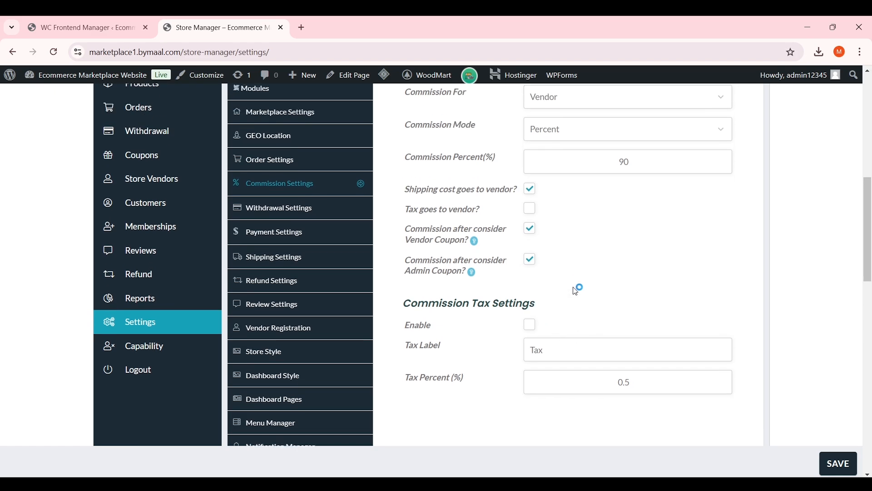
{"action": "left_click", "coordinate": [851, 466]}
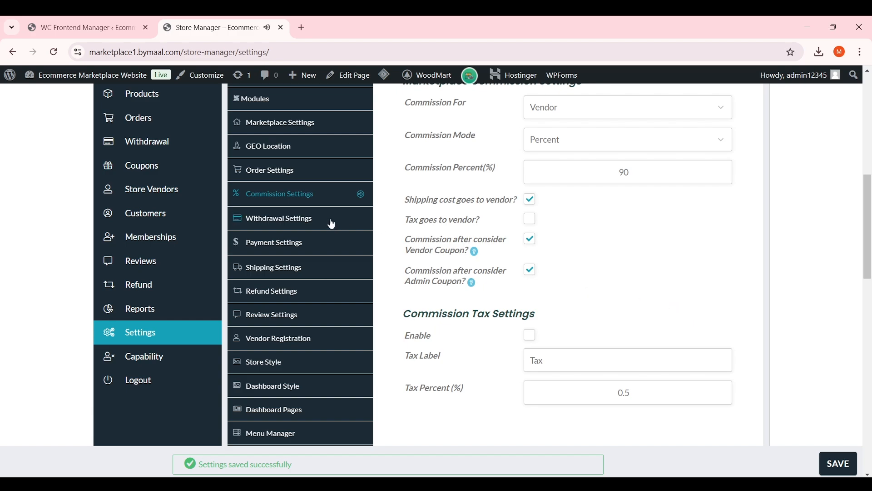
Try Periodic Withdrawal and its Schedule Interval, then return Withdrawal Mode to Manual Withdrawal
{"action": "left_click", "coordinate": [306, 222]}
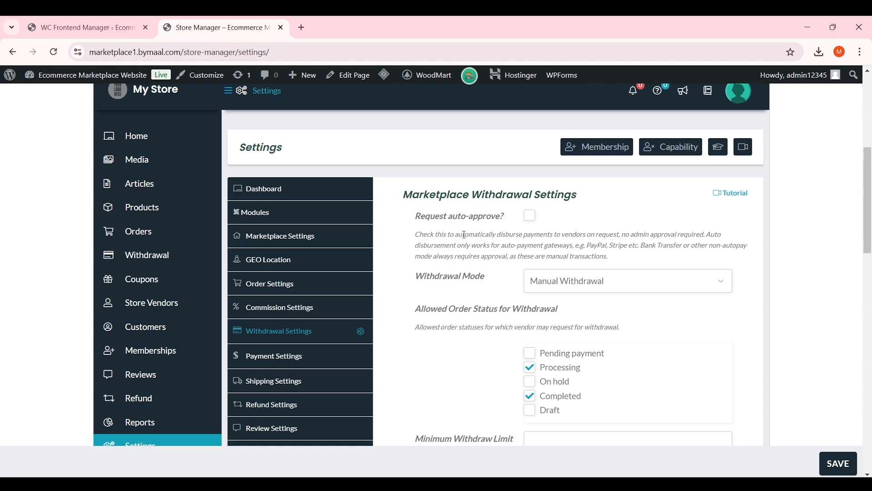
{"action": "scroll", "coordinate": [439, 254], "scroll_direction": "down", "scroll_amount": 3}
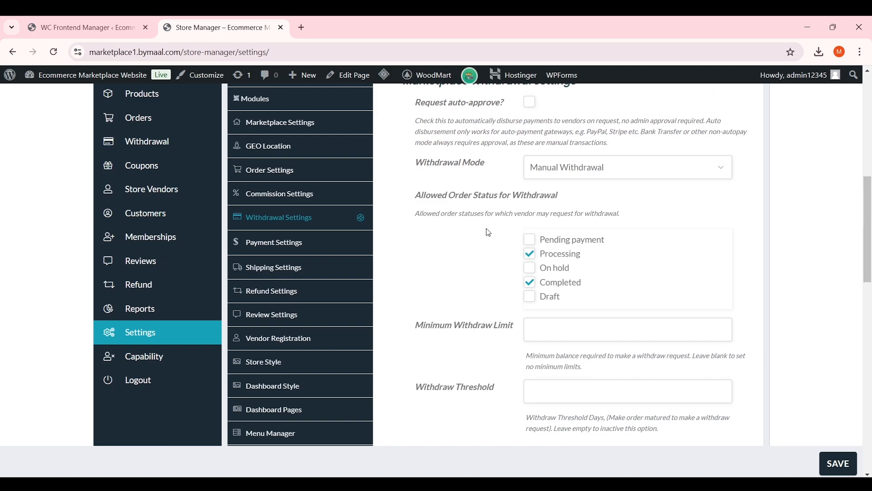
{"action": "left_click", "coordinate": [585, 167]}
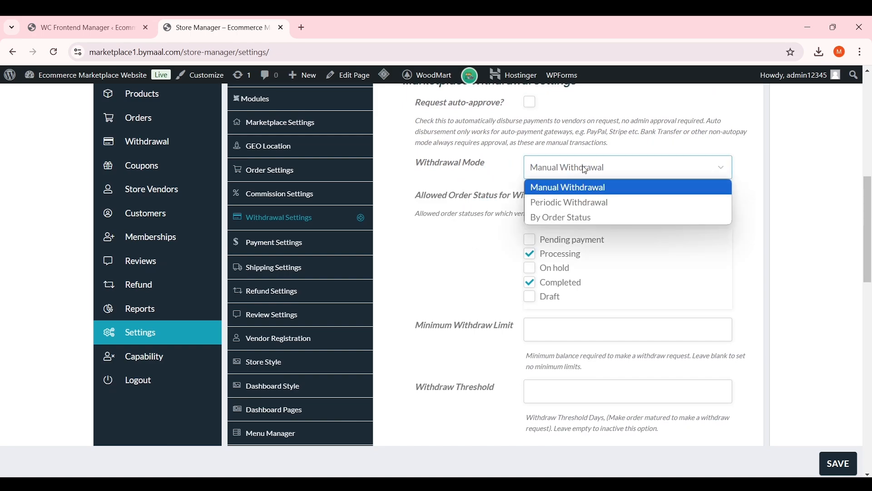
{"action": "left_click", "coordinate": [590, 202]}
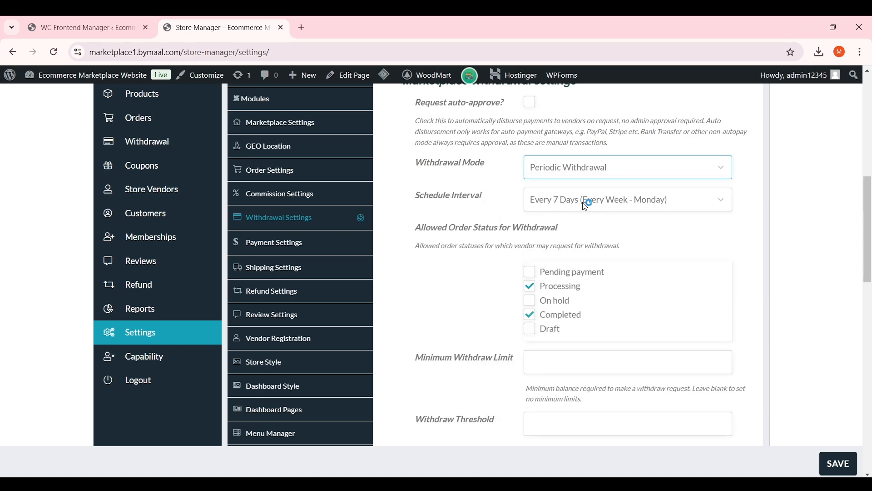
{"action": "left_click", "coordinate": [580, 206]}
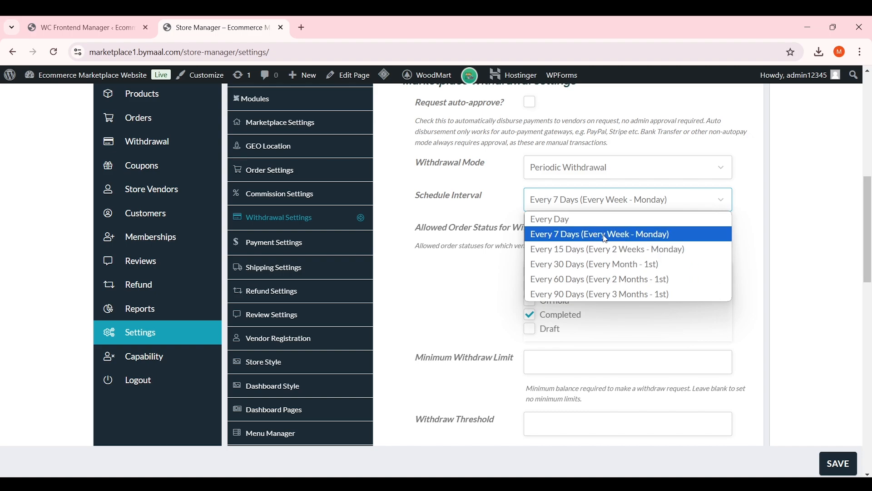
{"action": "left_click", "coordinate": [475, 216]}
{"action": "left_click", "coordinate": [579, 208]}
{"action": "left_click", "coordinate": [579, 208]}
{"action": "left_click", "coordinate": [575, 168]}
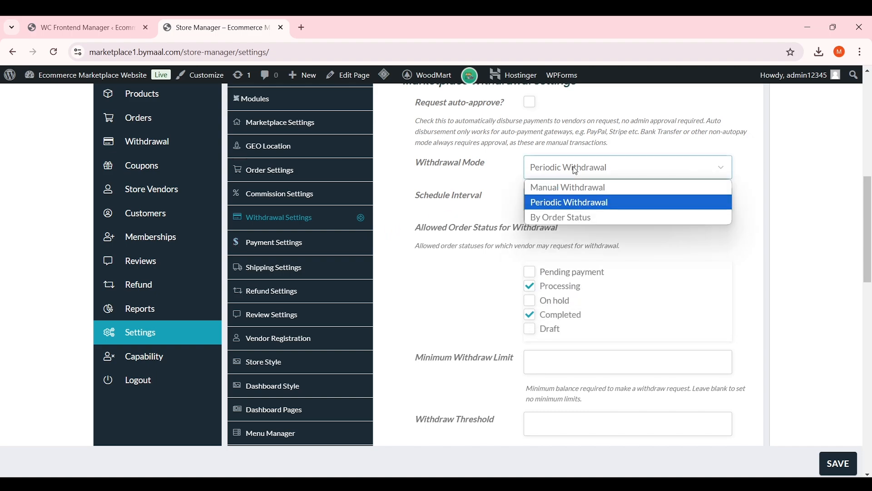
{"action": "left_click", "coordinate": [572, 187]}
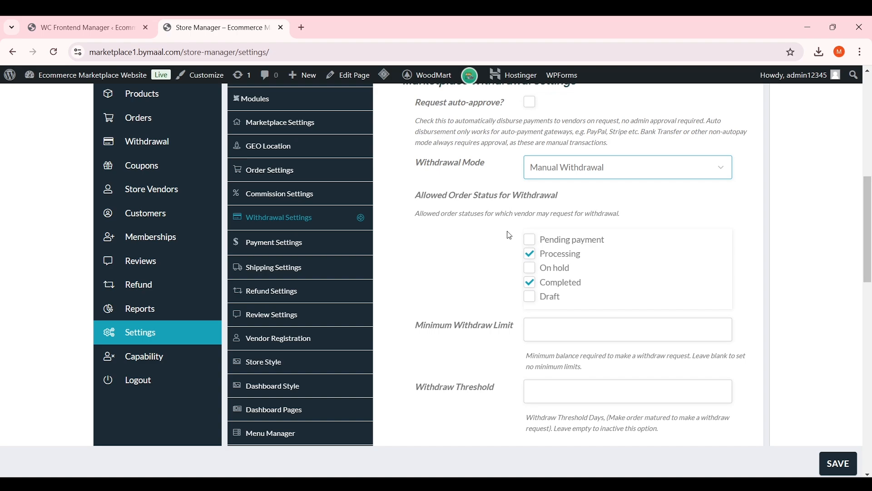
Untick Processing so only Completed orders allow withdrawals
{"action": "left_click_drag", "start_coordinate": [566, 198], "coordinate": [420, 187]}
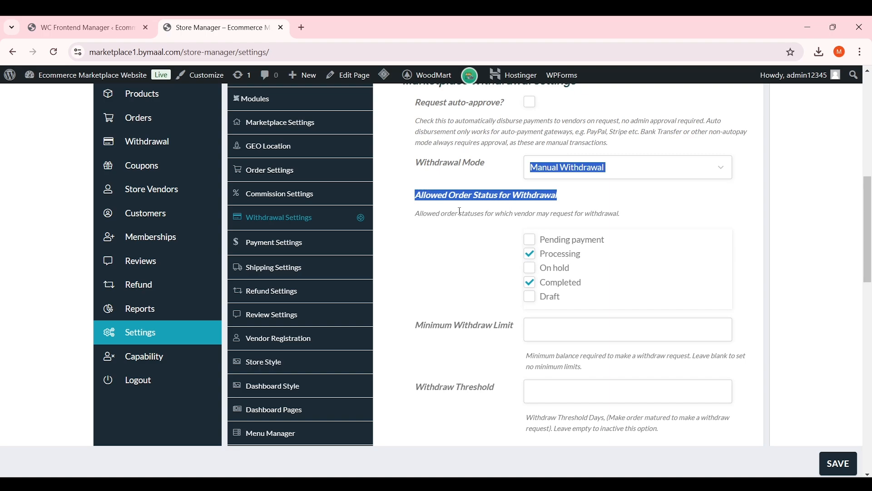
{"action": "scroll", "coordinate": [464, 217], "scroll_direction": "down", "scroll_amount": 2}
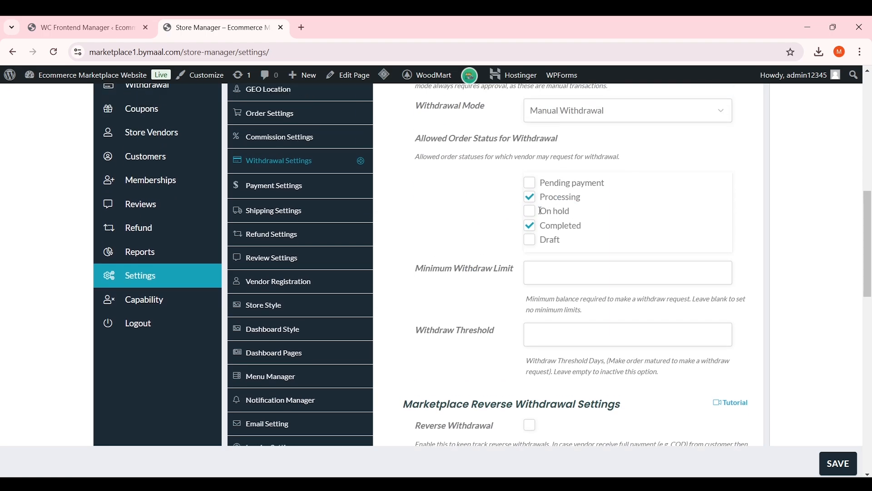
{"action": "left_click", "coordinate": [530, 198]}
{"action": "double_click", "coordinate": [546, 225]}
{"action": "left_click", "coordinate": [596, 227]}
Set Minimum Withdraw Limit to 100 and Withdraw Threshold to 10 days, then save
{"action": "left_click", "coordinate": [553, 273]}
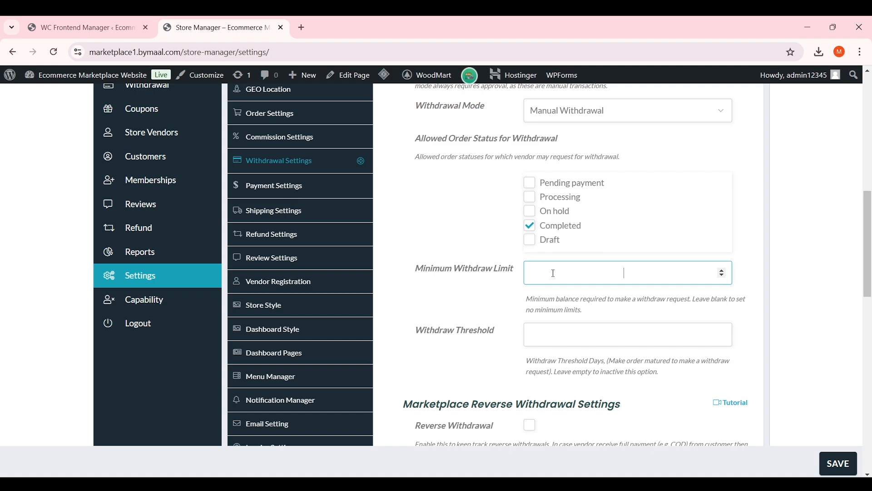
{"action": "type", "text": "100"}
{"action": "left_click", "coordinate": [537, 333]}
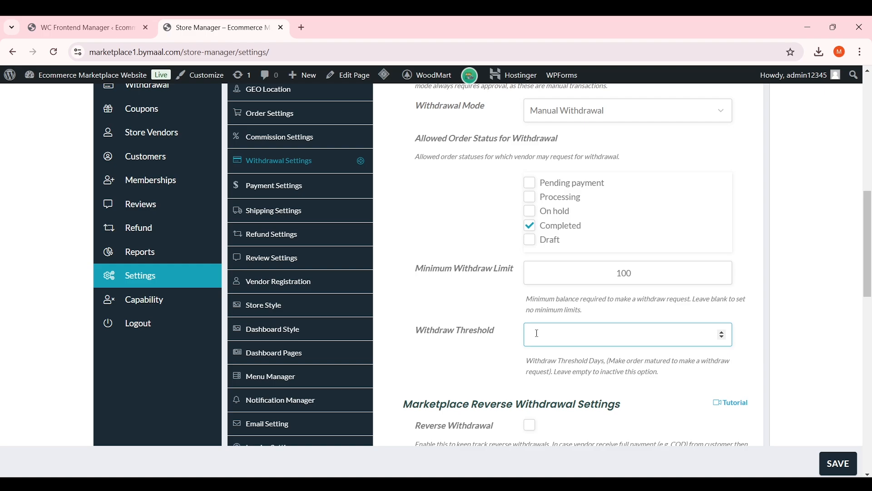
{"action": "type", "text": "10"}
{"action": "left_click_drag", "start_coordinate": [635, 333], "coordinate": [415, 331]}
{"action": "left_click", "coordinate": [622, 335]}
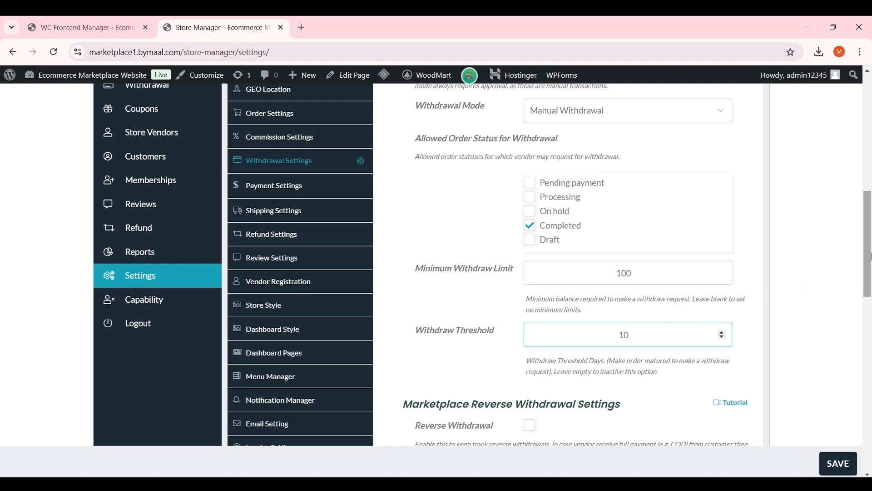
{"action": "scroll", "coordinate": [638, 262], "scroll_direction": "down", "scroll_amount": 2}
{"action": "scroll", "coordinate": [636, 262], "scroll_direction": "down", "scroll_amount": 4}
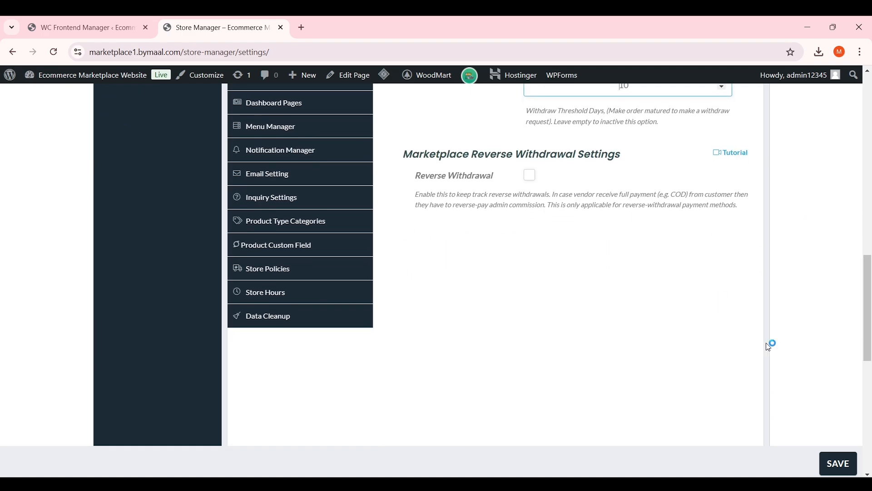
{"action": "left_click", "coordinate": [838, 463]}
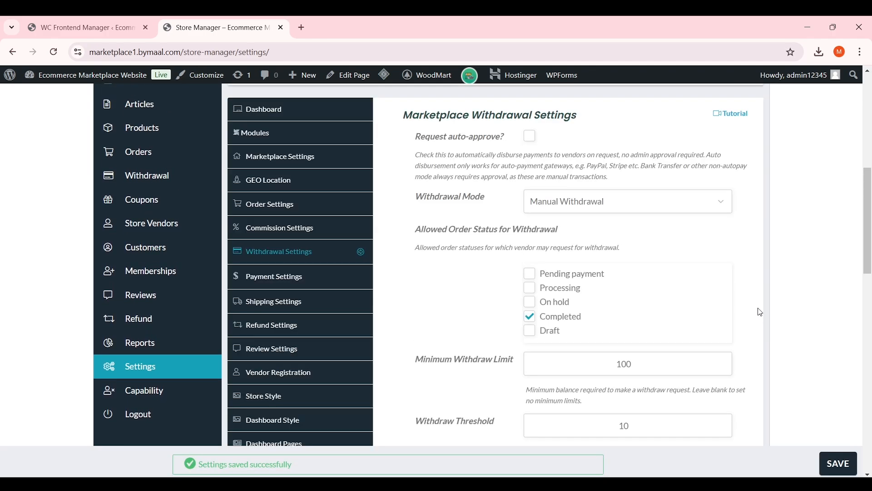
Open the payment settings and leave Stripe unchecked as a withdrawal payment method
{"action": "left_click", "coordinate": [318, 276]}
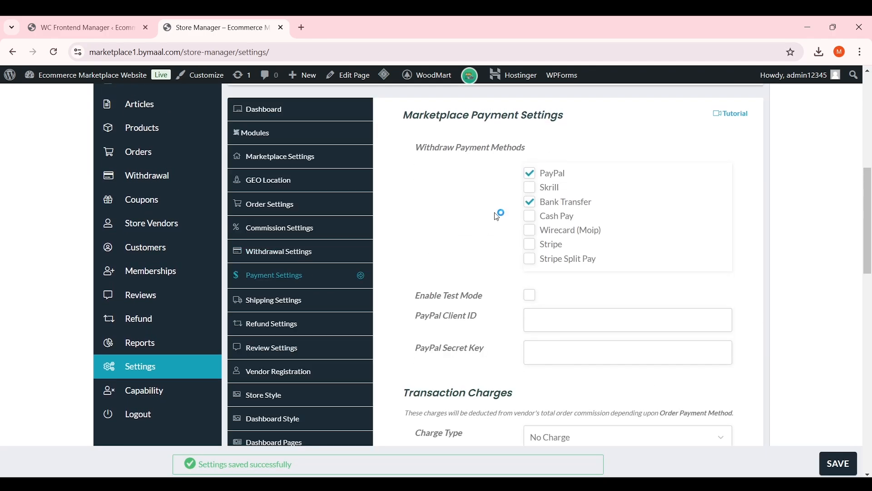
{"action": "left_click_drag", "start_coordinate": [413, 148], "coordinate": [508, 145]}
{"action": "left_click", "coordinate": [532, 147]}
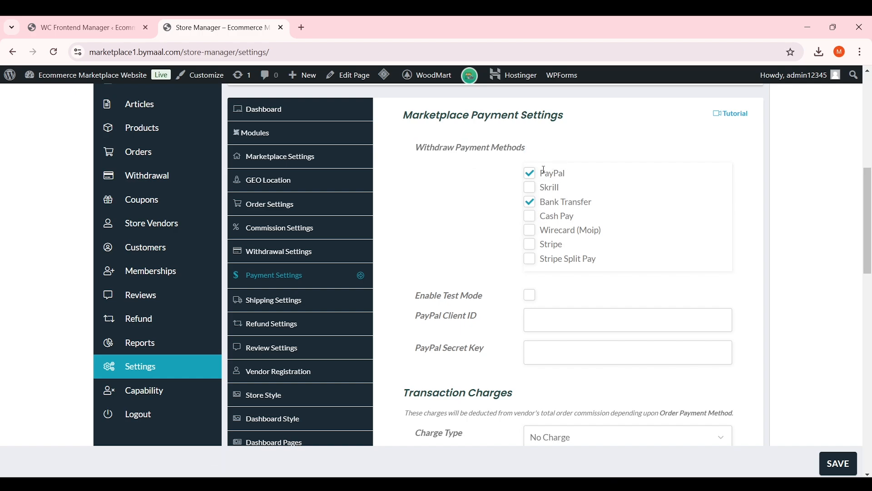
{"action": "scroll", "coordinate": [475, 206], "scroll_direction": "down", "scroll_amount": 1}
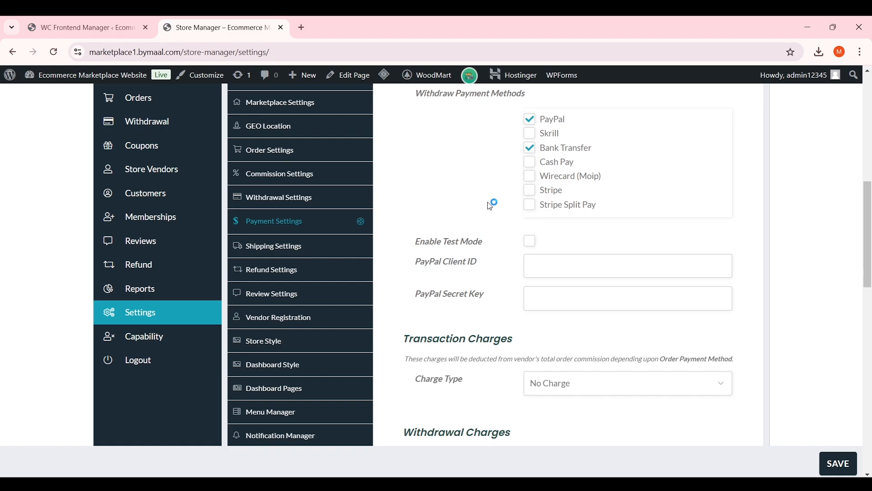
{"action": "left_click", "coordinate": [531, 192]}
{"action": "left_click", "coordinate": [532, 193]}
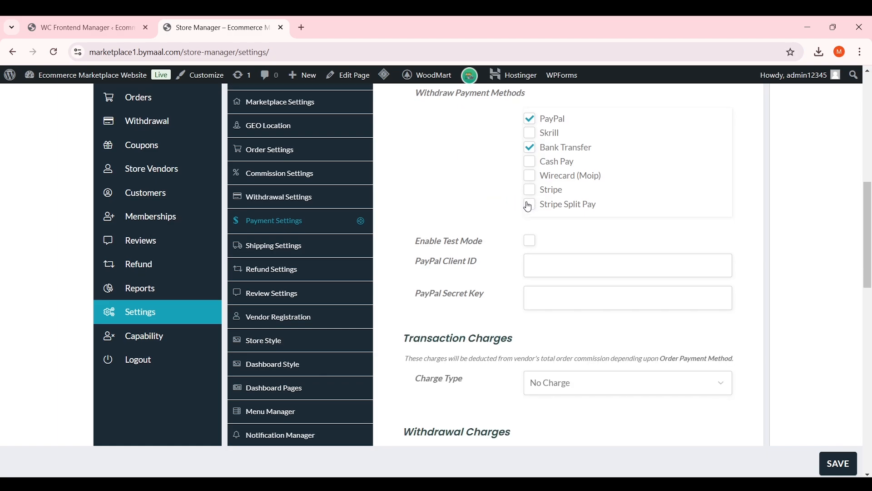
{"action": "scroll", "coordinate": [529, 200], "scroll_direction": "up", "scroll_amount": 1}
Uncheck PayPal so Bank Transfer is the only withdrawal payment method
{"action": "double_click", "coordinate": [545, 171]}
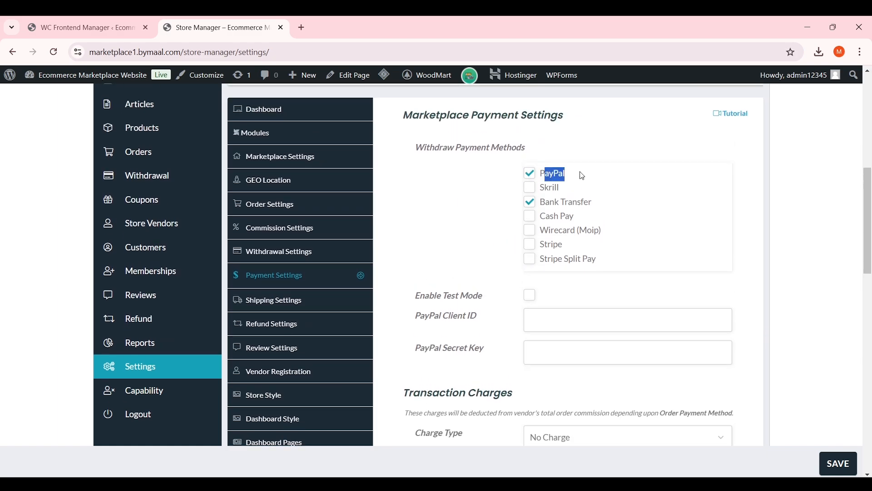
{"action": "scroll", "coordinate": [570, 198], "scroll_direction": "down", "scroll_amount": 2}
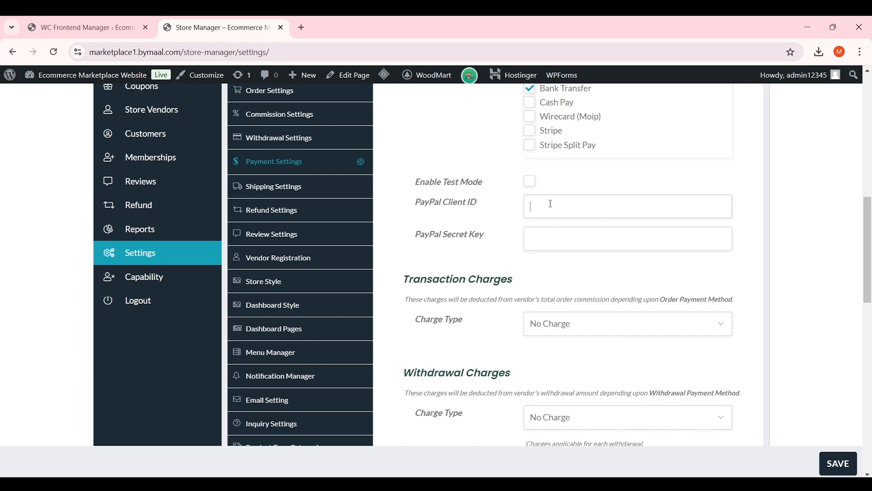
{"action": "left_click", "coordinate": [549, 202]}
{"action": "left_click_drag", "start_coordinate": [477, 202], "coordinate": [420, 202]}
{"action": "left_click_drag", "start_coordinate": [491, 239], "coordinate": [421, 237]}
{"action": "left_click", "coordinate": [420, 238]}
{"action": "scroll", "coordinate": [478, 252], "scroll_direction": "up", "scroll_amount": 1}
{"action": "scroll", "coordinate": [478, 252], "scroll_direction": "up", "scroll_amount": 1}
{"action": "left_click", "coordinate": [529, 174]}
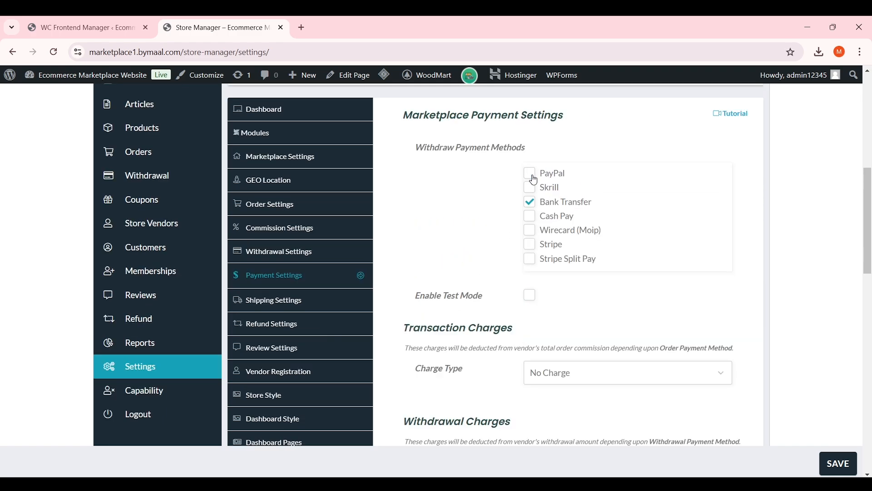
{"action": "scroll", "coordinate": [493, 210], "scroll_direction": "down", "scroll_amount": 1}
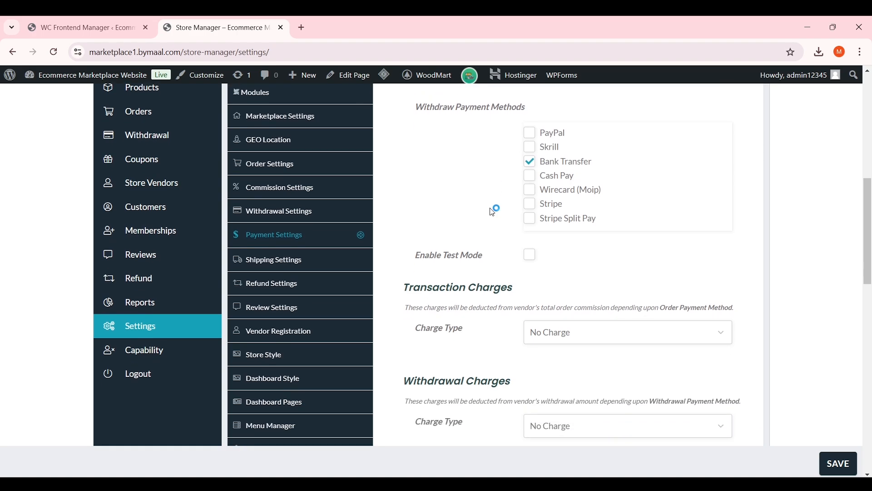
{"action": "scroll", "coordinate": [493, 209], "scroll_direction": "up", "scroll_amount": 1}
{"action": "scroll", "coordinate": [493, 211], "scroll_direction": "down", "scroll_amount": 1}
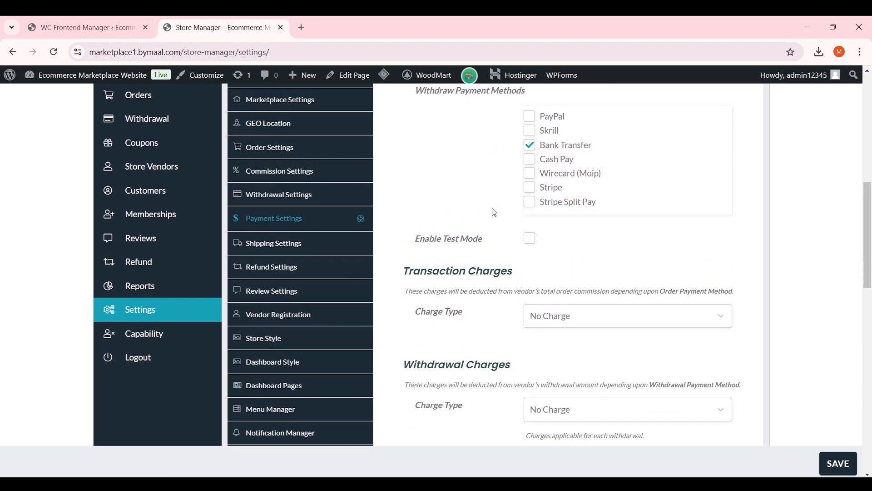
{"action": "scroll", "coordinate": [493, 211], "scroll_direction": "down", "scroll_amount": 2}
{"action": "scroll", "coordinate": [494, 212], "scroll_direction": "up", "scroll_amount": 2}
{"action": "scroll", "coordinate": [520, 200], "scroll_direction": "down", "scroll_amount": 2}
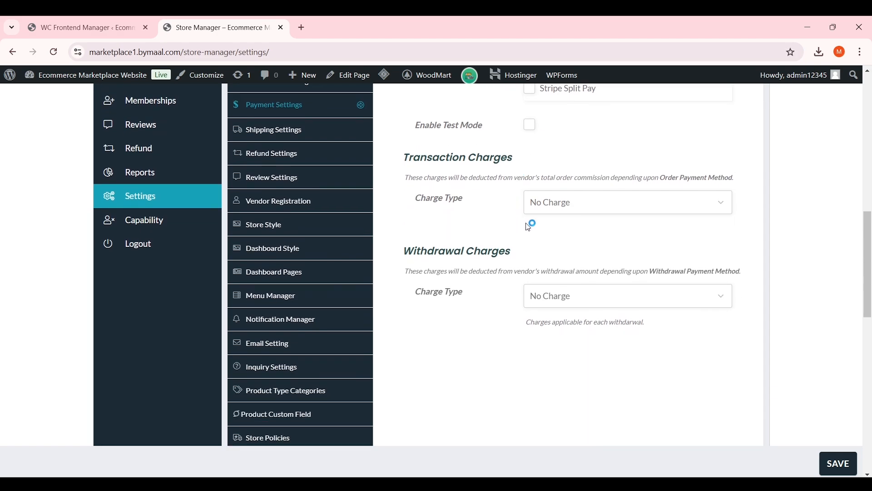
Keep No Charge for transaction and withdrawal charges and save the payment settings
{"action": "left_click", "coordinate": [562, 205]}
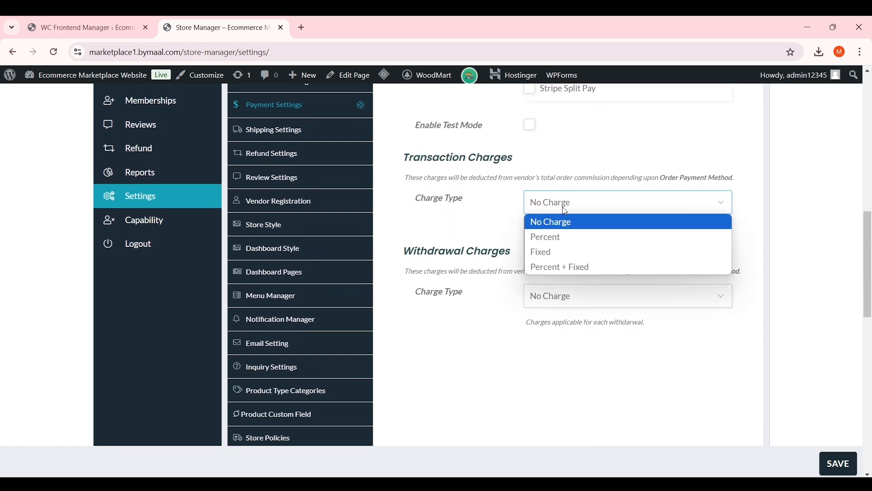
{"action": "left_click", "coordinate": [571, 219]}
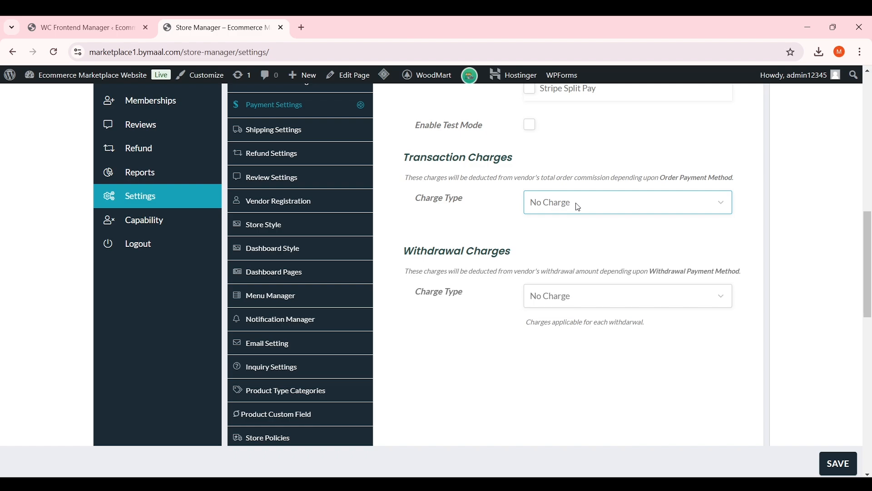
{"action": "left_click", "coordinate": [576, 204]}
{"action": "left_click", "coordinate": [570, 221]}
{"action": "scroll", "coordinate": [565, 220], "scroll_direction": "down", "scroll_amount": 1}
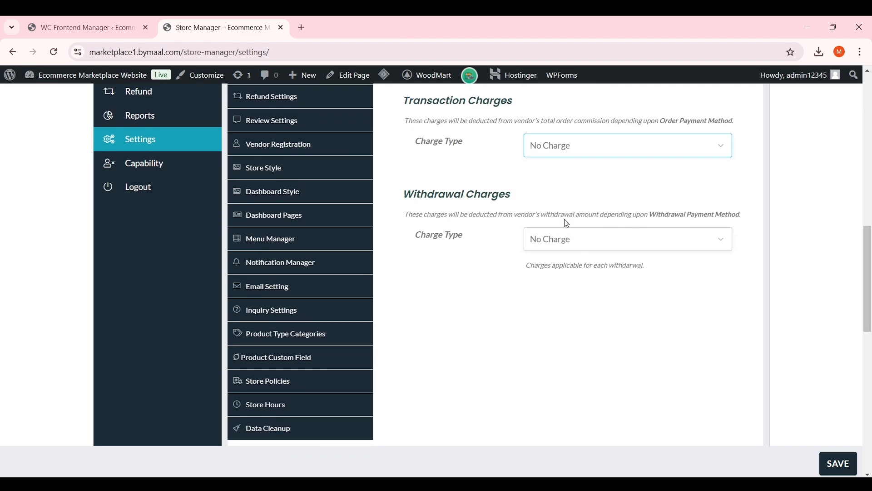
{"action": "left_click", "coordinate": [582, 238]}
{"action": "scroll", "coordinate": [580, 237], "scroll_direction": "up", "scroll_amount": 4}
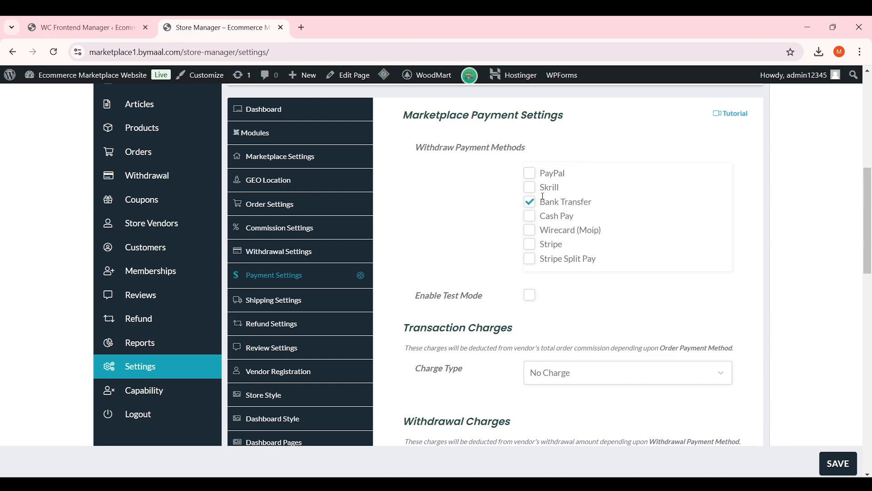
{"action": "left_click_drag", "start_coordinate": [543, 199], "coordinate": [593, 202]}
{"action": "left_click", "coordinate": [799, 403]}
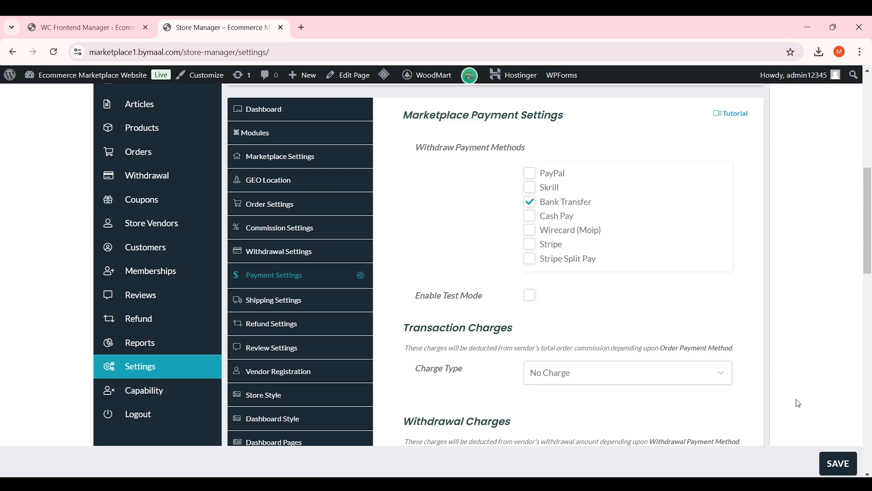
{"action": "left_click", "coordinate": [838, 464]}
Open the shipping settings and look over the default and additional shipping price fields
{"action": "left_click", "coordinate": [334, 309]}
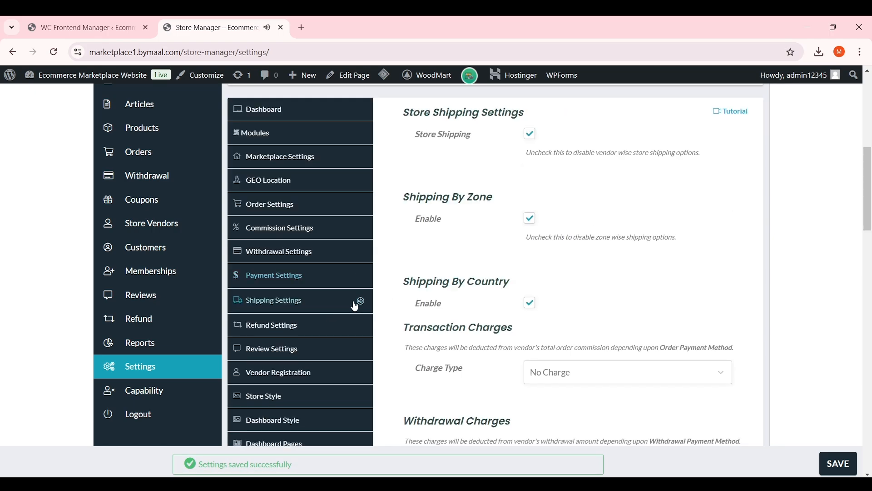
{"action": "left_click", "coordinate": [530, 193]}
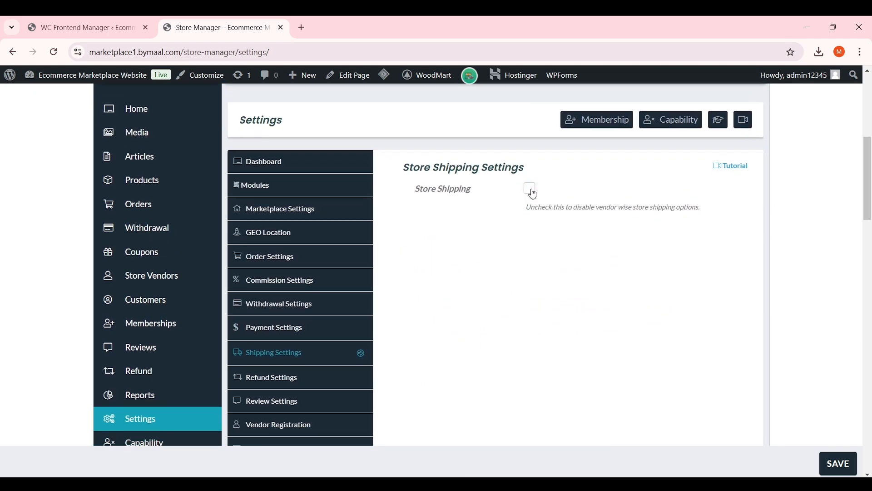
{"action": "left_click", "coordinate": [530, 190]}
{"action": "scroll", "coordinate": [526, 196], "scroll_direction": "down", "scroll_amount": 2}
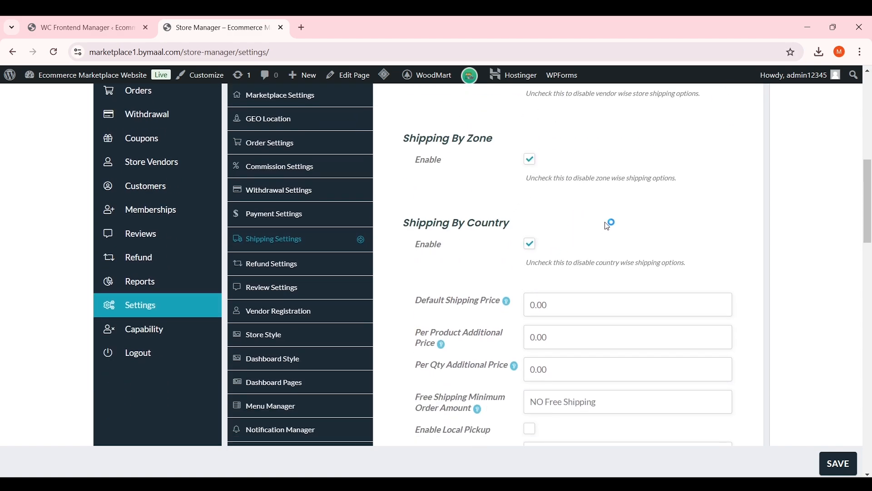
{"action": "scroll", "coordinate": [609, 223], "scroll_direction": "down", "scroll_amount": 1}
{"action": "scroll", "coordinate": [558, 229], "scroll_direction": "down", "scroll_amount": 1}
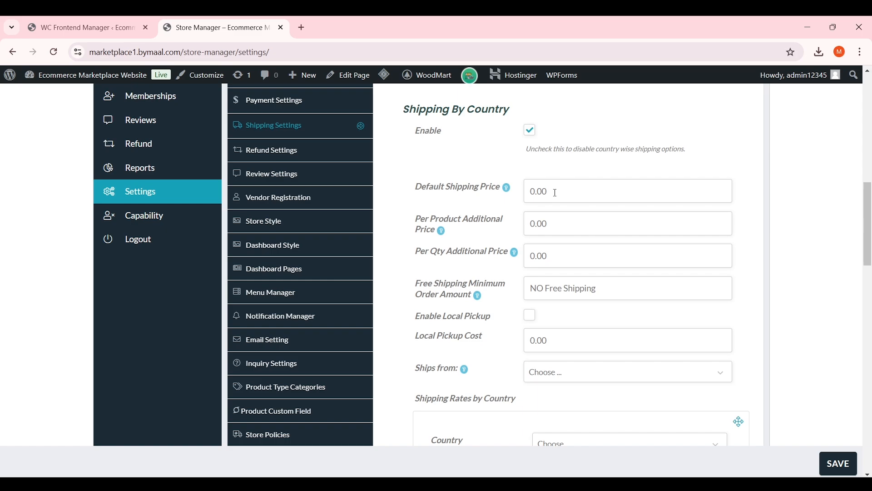
{"action": "left_click", "coordinate": [536, 192]}
{"action": "left_click", "coordinate": [560, 225]}
{"action": "scroll", "coordinate": [559, 224], "scroll_direction": "down", "scroll_amount": 1}
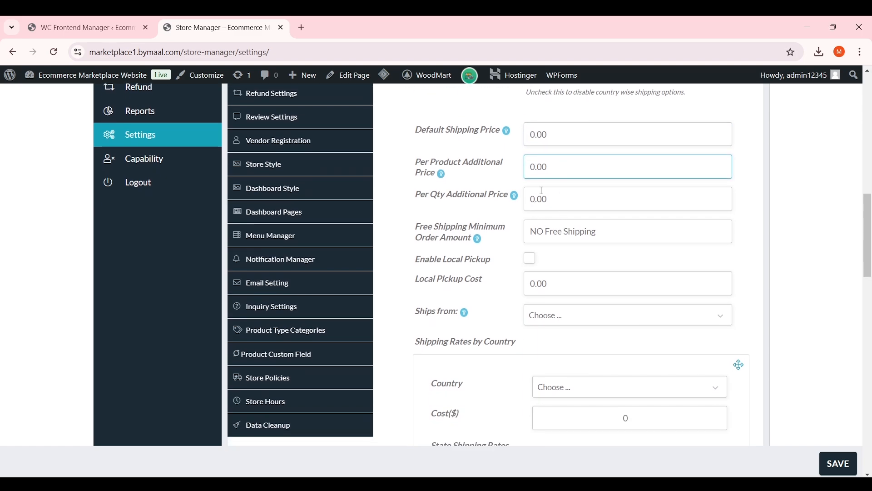
{"action": "left_click", "coordinate": [536, 196]}
{"action": "left_click", "coordinate": [546, 235]}
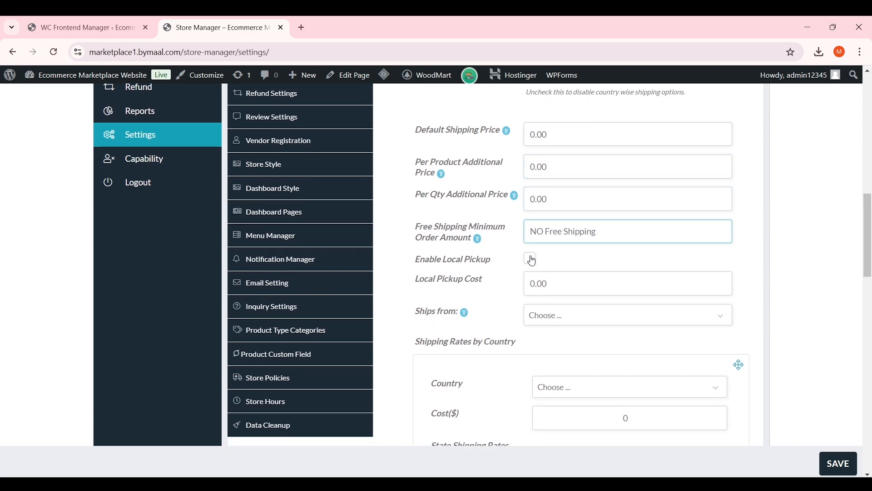
{"action": "scroll", "coordinate": [530, 257], "scroll_direction": "down", "scroll_amount": 3}
{"action": "scroll", "coordinate": [527, 230], "scroll_direction": "down", "scroll_amount": 1}
Browse the country shipping rate options without choosing a country, keeping Store Shipping on
{"action": "left_click", "coordinate": [582, 164]}
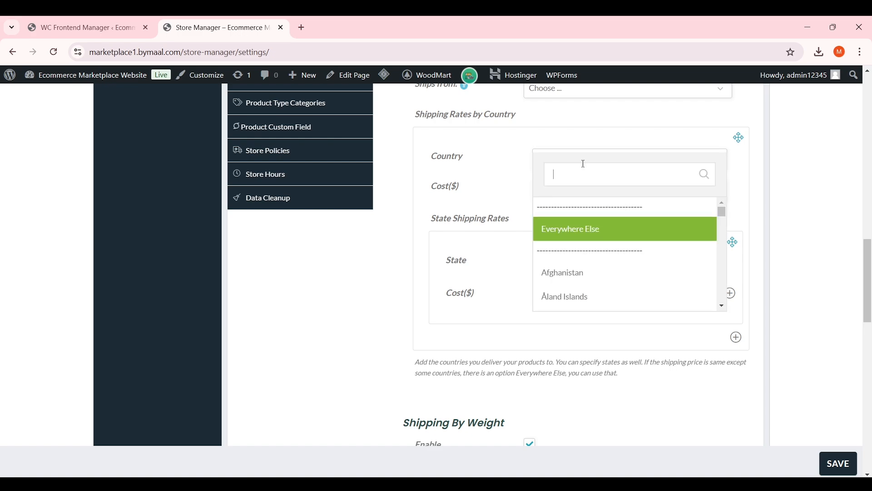
{"action": "left_click", "coordinate": [571, 160]}
{"action": "left_click", "coordinate": [570, 160]}
{"action": "left_click", "coordinate": [514, 209]}
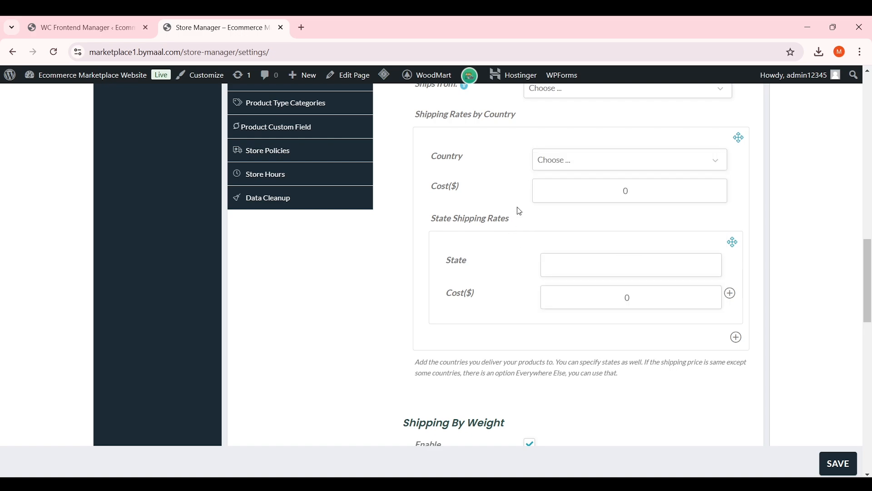
{"action": "scroll", "coordinate": [545, 261], "scroll_direction": "down", "scroll_amount": 2}
{"action": "scroll", "coordinate": [545, 261], "scroll_direction": "down", "scroll_amount": 3}
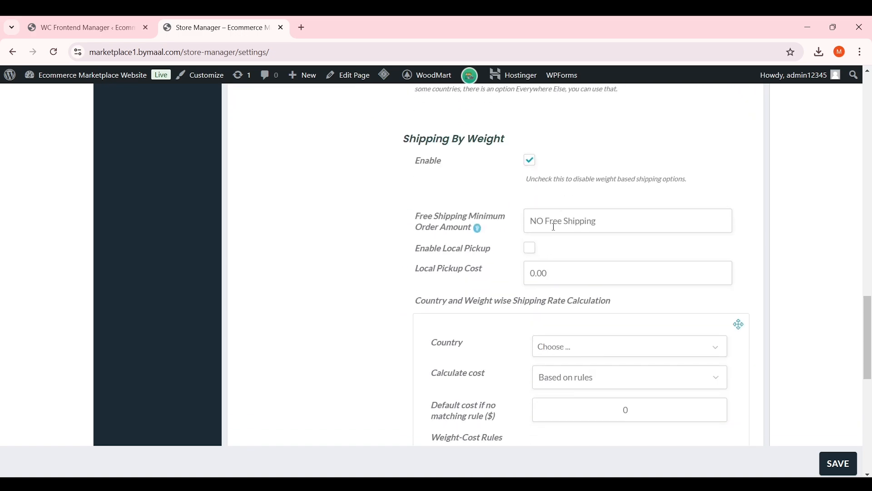
{"action": "scroll", "coordinate": [549, 222], "scroll_direction": "down", "scroll_amount": 4}
{"action": "scroll", "coordinate": [546, 225], "scroll_direction": "up", "scroll_amount": 5}
{"action": "scroll", "coordinate": [545, 225], "scroll_direction": "up", "scroll_amount": 10}
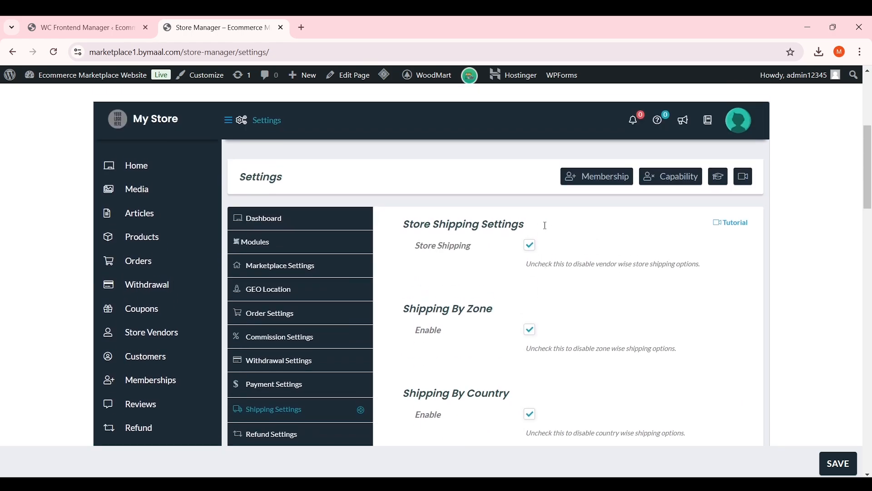
{"action": "scroll", "coordinate": [555, 229], "scroll_direction": "down", "scroll_amount": 1}
{"action": "scroll", "coordinate": [554, 229], "scroll_direction": "down", "scroll_amount": 2}
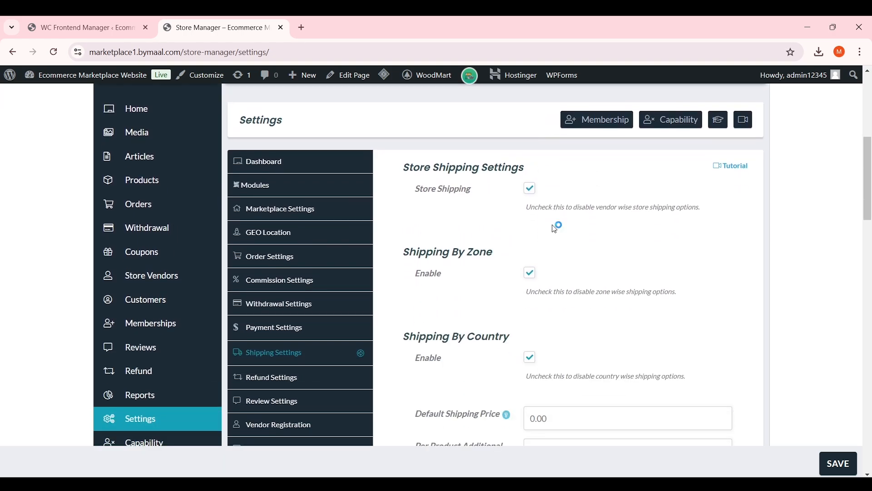
{"action": "left_click", "coordinate": [533, 194]}
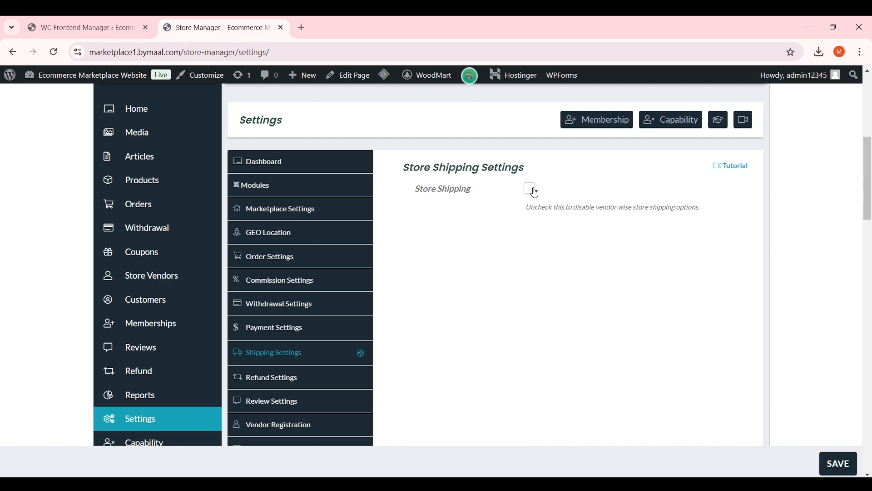
{"action": "left_click", "coordinate": [536, 193]}
{"action": "scroll", "coordinate": [540, 191], "scroll_direction": "down", "scroll_amount": 3}
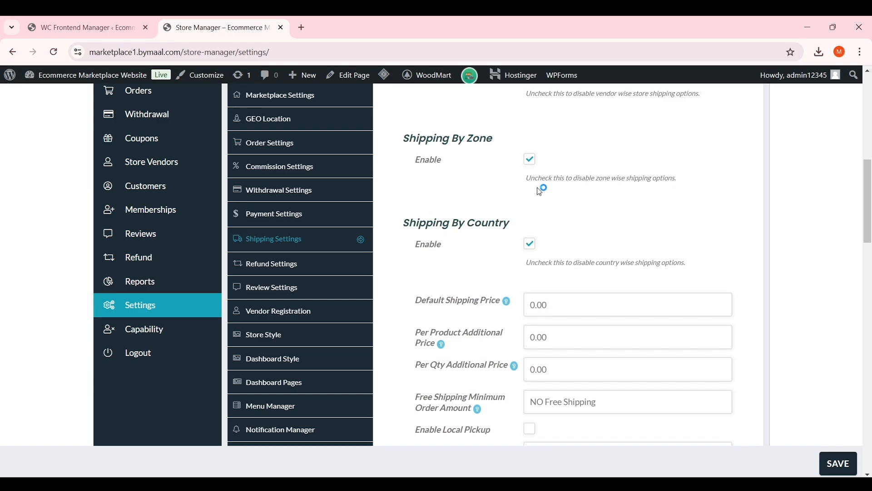
{"action": "scroll", "coordinate": [554, 200], "scroll_direction": "down", "scroll_amount": 10}
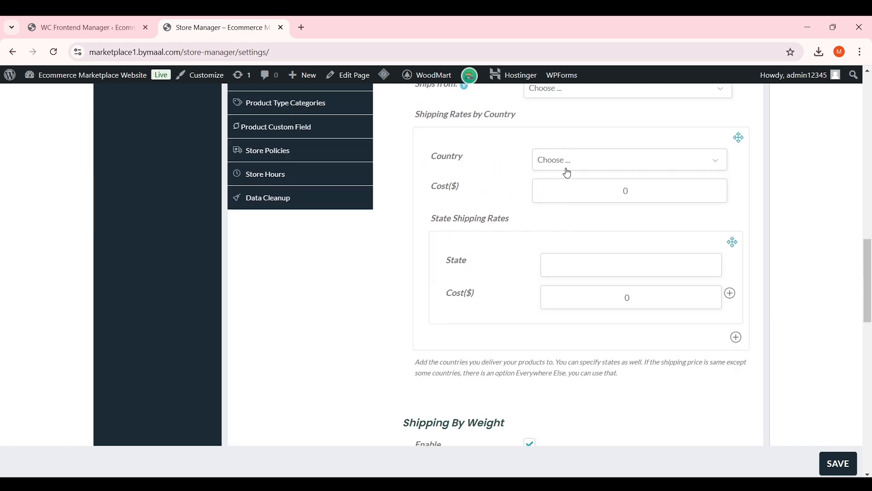
{"action": "scroll", "coordinate": [566, 182], "scroll_direction": "up", "scroll_amount": 2}
Add an Everywhere Else country shipping rate with a cost of $10
{"action": "left_click", "coordinate": [558, 214]}
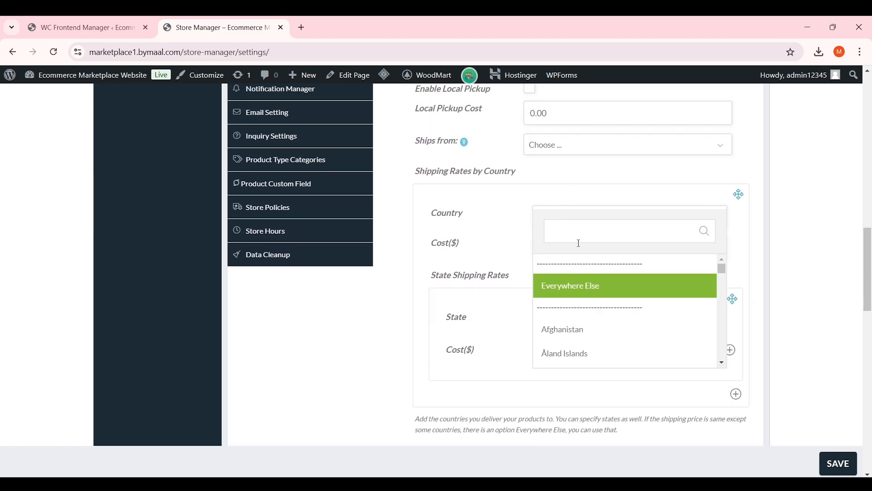
{"action": "left_click", "coordinate": [585, 293]}
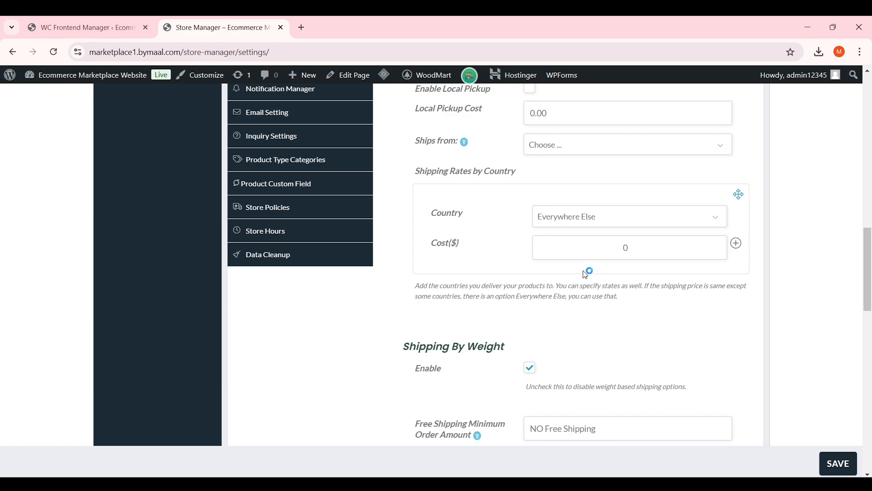
{"action": "double_click", "coordinate": [631, 254]}
{"action": "type", "text": "10"}
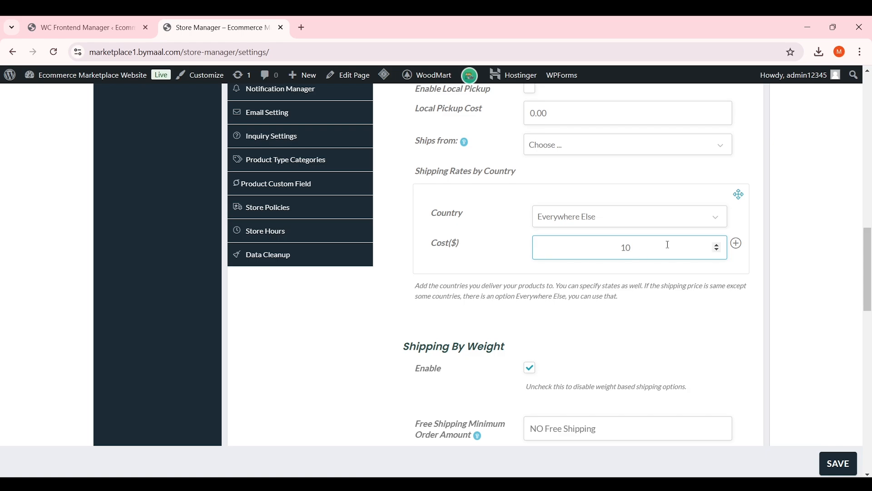
Switch Store Shipping off
{"action": "scroll", "coordinate": [576, 288], "scroll_direction": "down", "scroll_amount": 5}
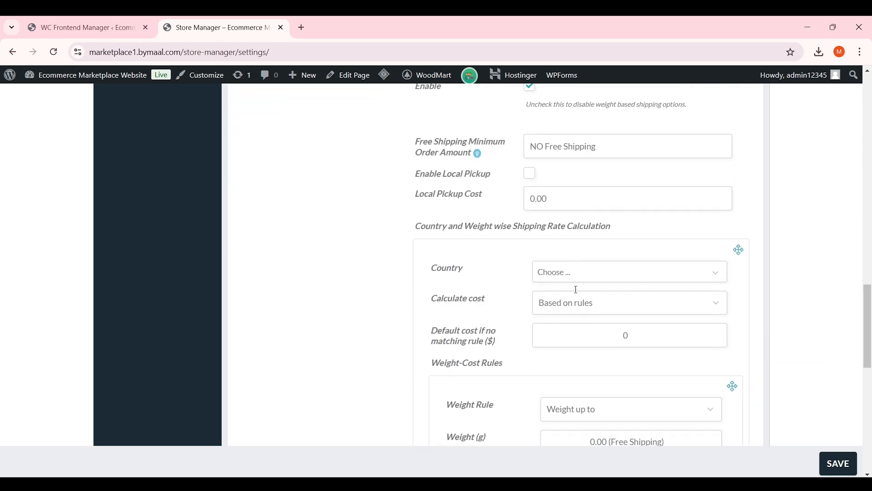
{"action": "scroll", "coordinate": [579, 282], "scroll_direction": "down", "scroll_amount": 5}
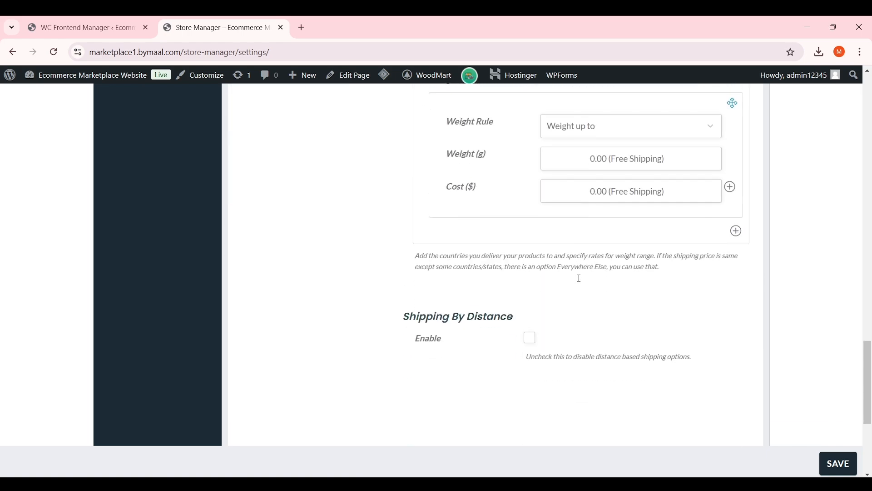
{"action": "scroll", "coordinate": [579, 278], "scroll_direction": "up", "scroll_amount": 15}
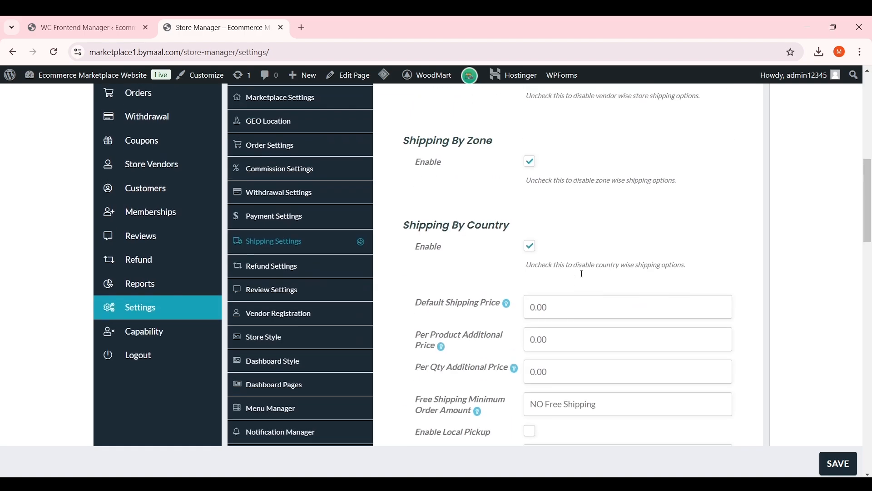
{"action": "scroll", "coordinate": [581, 273], "scroll_direction": "up", "scroll_amount": 3}
{"action": "left_click", "coordinate": [538, 246]}
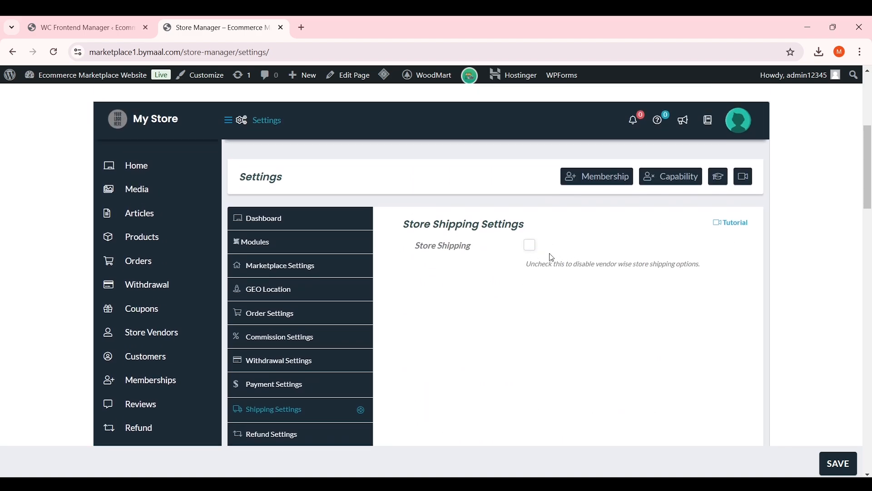
{"action": "scroll", "coordinate": [552, 257], "scroll_direction": "down", "scroll_amount": 4}
Check Refund by Customer? in the Refund Settings, leaving auto-approve off
{"action": "left_click", "coordinate": [312, 261]}
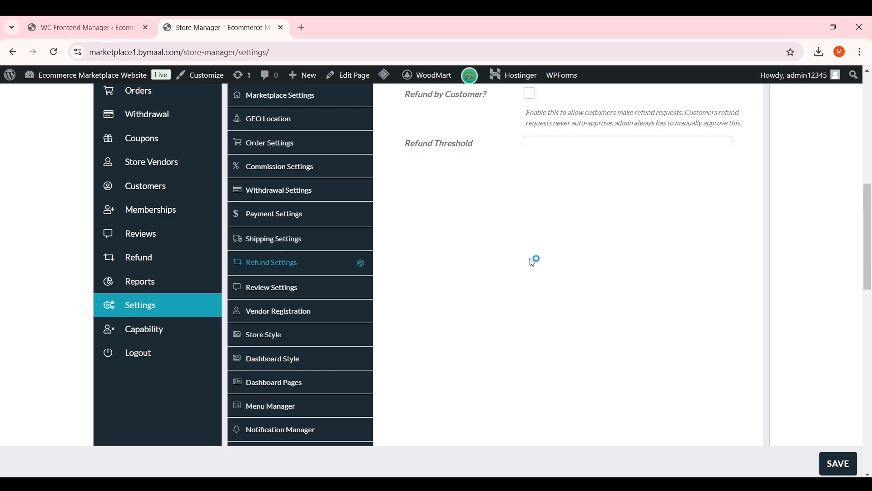
{"action": "scroll", "coordinate": [505, 265], "scroll_direction": "down", "scroll_amount": 1}
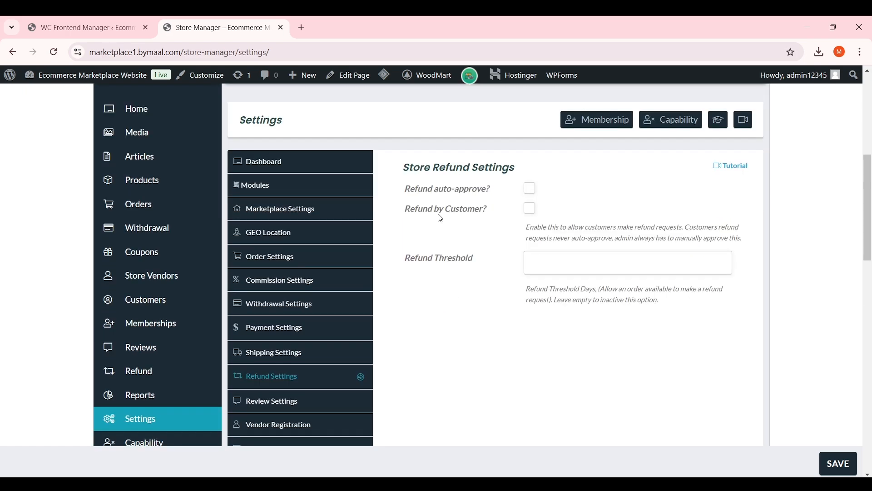
{"action": "left_click", "coordinate": [529, 209]}
{"action": "left_click_drag", "start_coordinate": [525, 229], "coordinate": [658, 237]}
{"action": "left_click", "coordinate": [456, 268]}
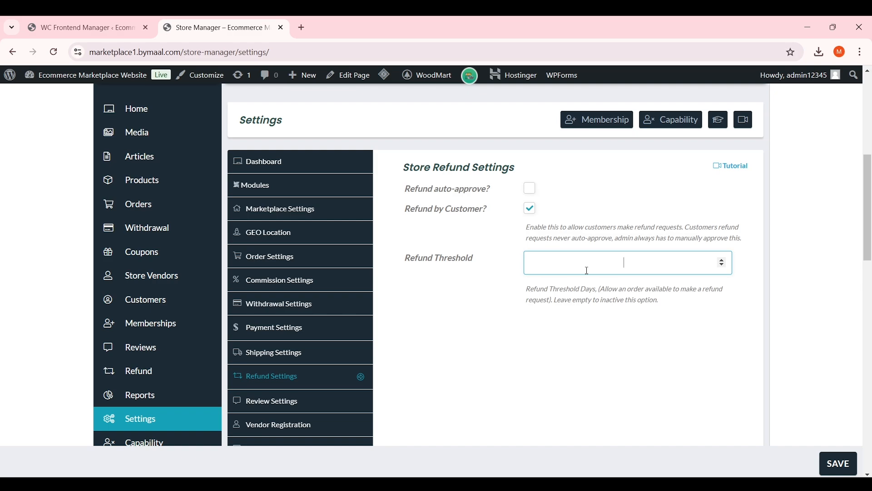
Set the refund threshold to 7 days, tick Refund auto-approve?, and save the refund settings
{"action": "type", "text": "7"}
{"action": "left_click", "coordinate": [509, 193]}
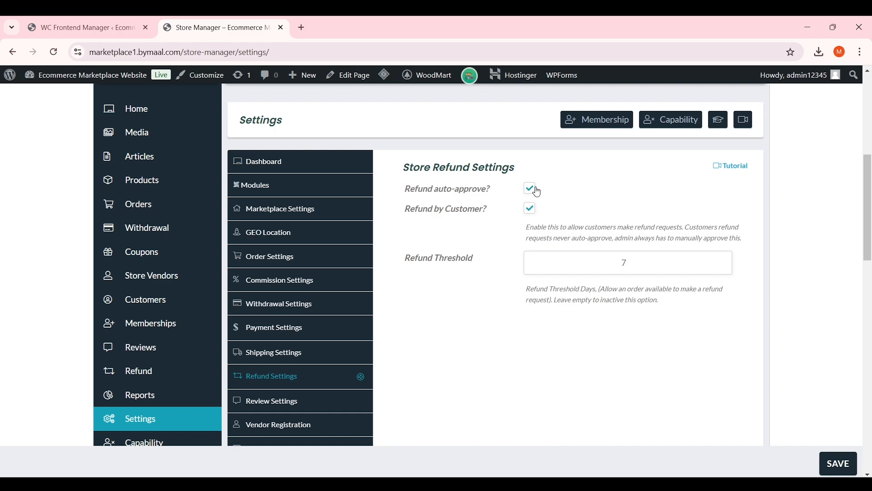
{"action": "left_click", "coordinate": [838, 463]}
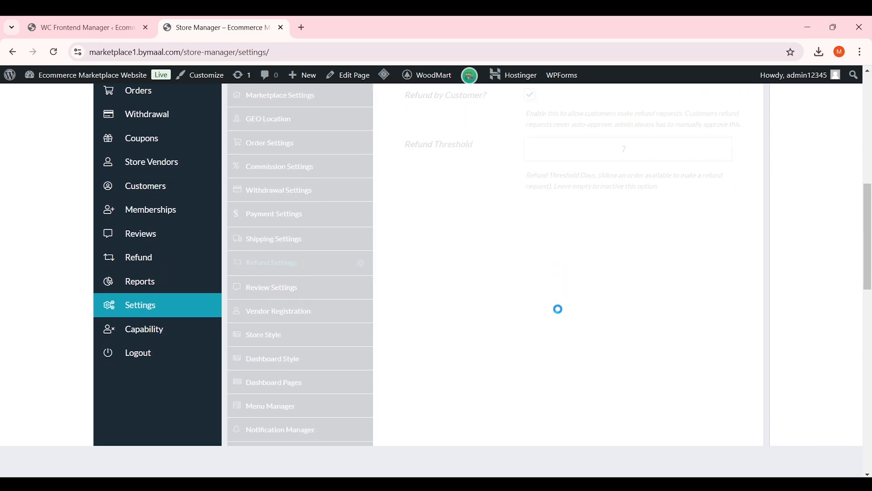
{"action": "scroll", "coordinate": [558, 308], "scroll_direction": "down", "scroll_amount": 1}
{"action": "scroll", "coordinate": [561, 312], "scroll_direction": "up", "scroll_amount": 2}
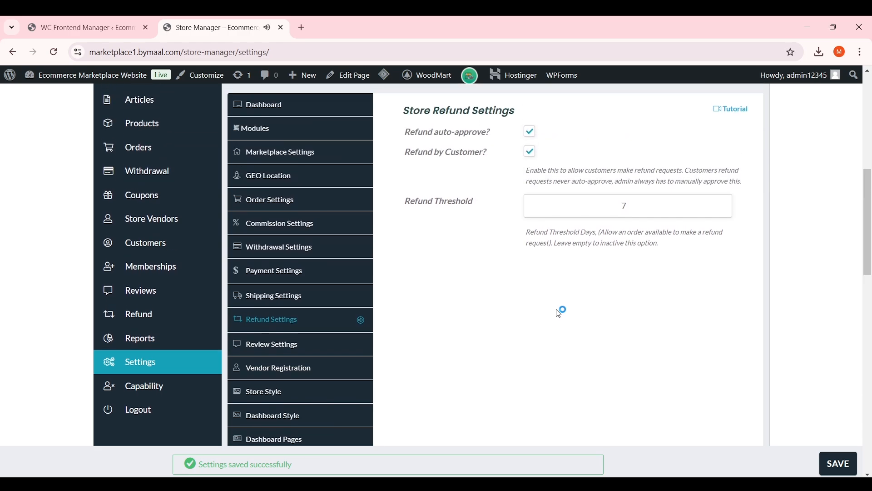
Tick Review auto-approve?, Review only store users? and Product review sync? in Review Settings, then save
{"action": "left_click", "coordinate": [275, 346]}
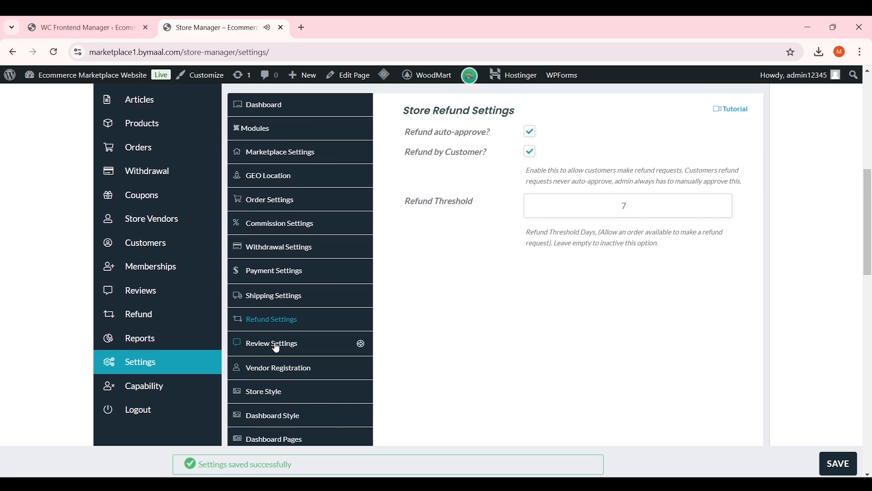
{"action": "scroll", "coordinate": [416, 326], "scroll_direction": "up", "scroll_amount": 1}
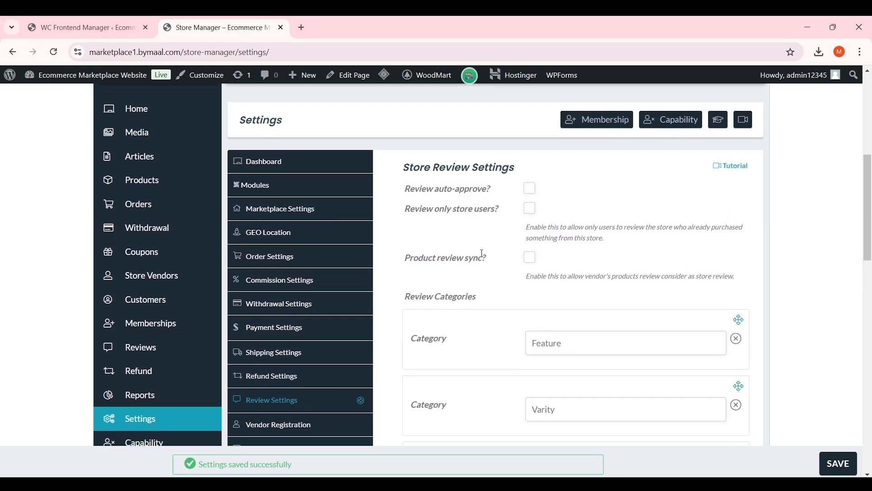
{"action": "left_click_drag", "start_coordinate": [487, 189], "coordinate": [410, 189]}
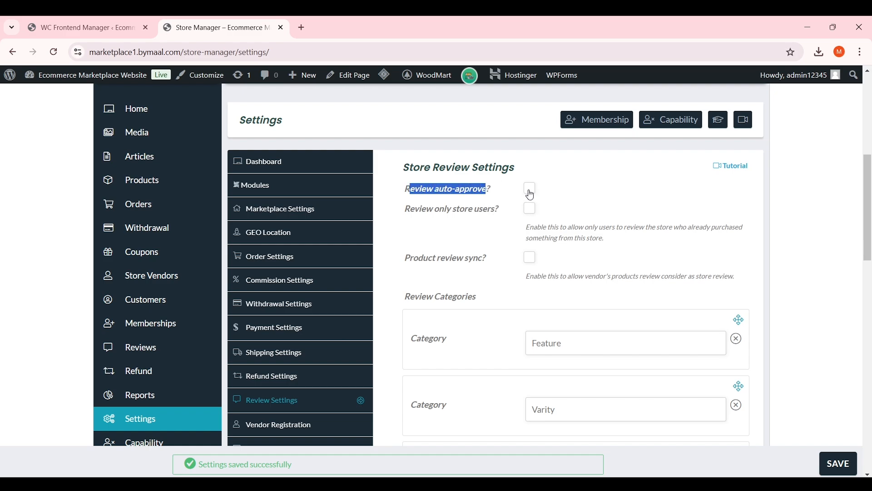
{"action": "left_click_drag", "start_coordinate": [456, 216], "coordinate": [480, 210]}
{"action": "left_click", "coordinate": [480, 224]}
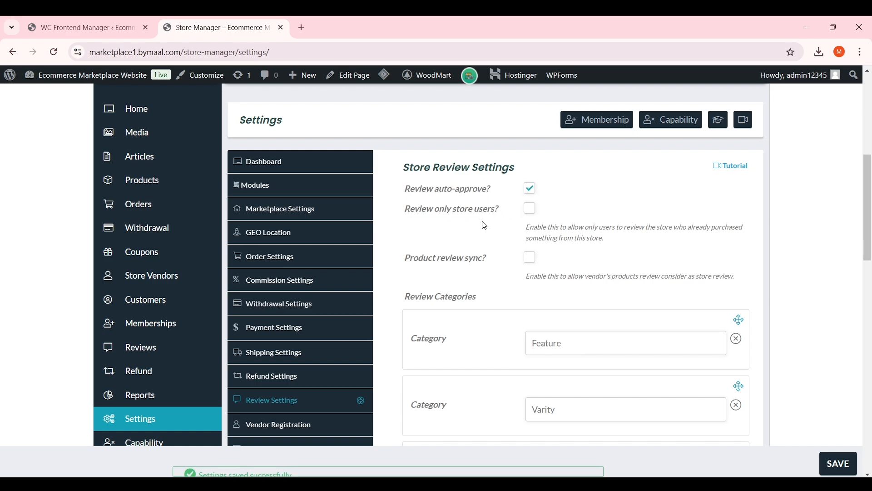
{"action": "scroll", "coordinate": [528, 231], "scroll_direction": "down", "scroll_amount": 1}
{"action": "left_click", "coordinate": [531, 203]}
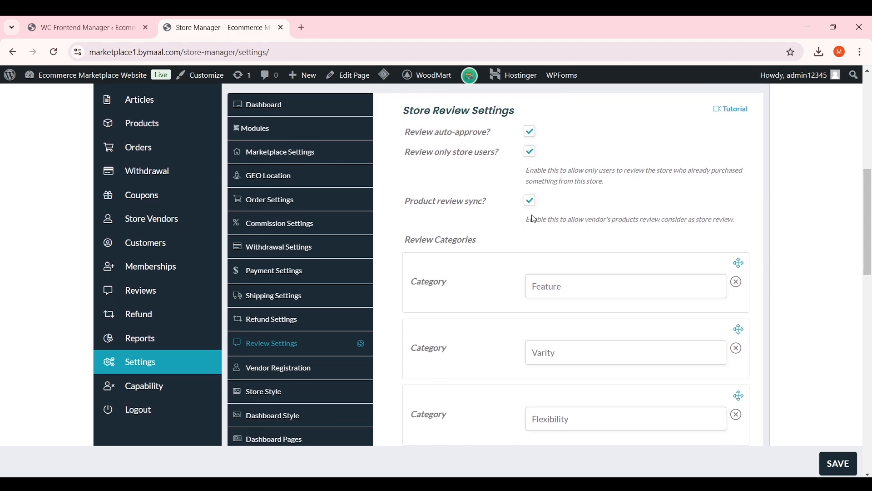
{"action": "scroll", "coordinate": [528, 210], "scroll_direction": "down", "scroll_amount": 6}
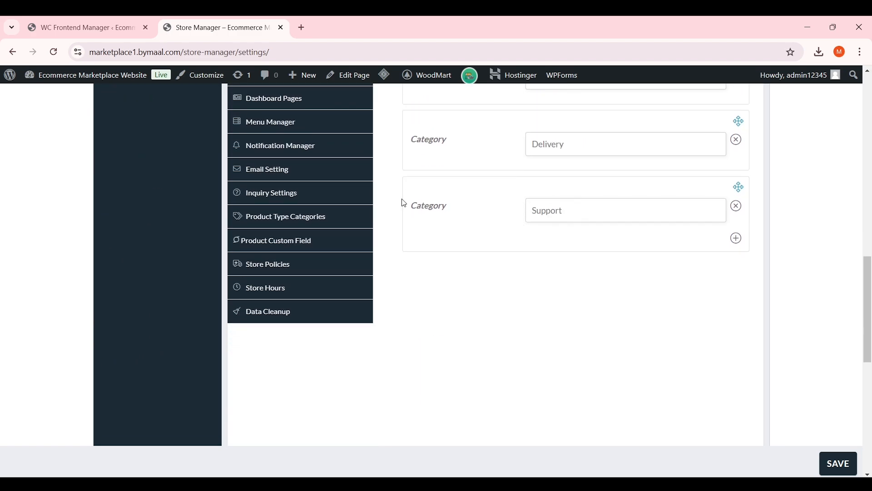
{"action": "scroll", "coordinate": [547, 214], "scroll_direction": "up", "scroll_amount": 2}
{"action": "left_click", "coordinate": [838, 464]}
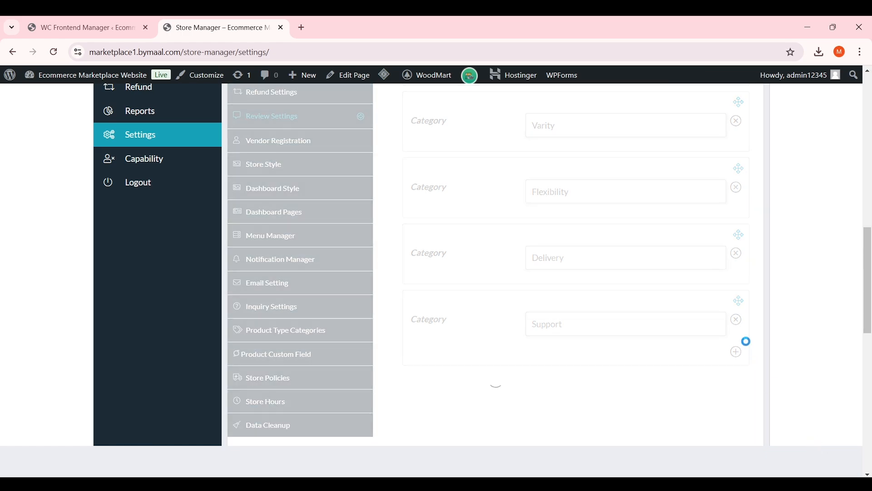
{"action": "scroll", "coordinate": [463, 353], "scroll_direction": "up", "scroll_amount": 2}
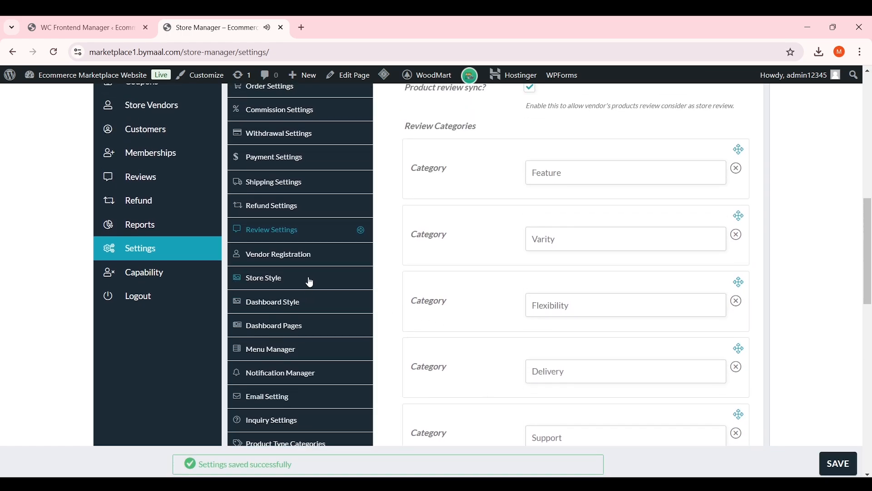
In Vendor Registration, tick Required Approval and leave Email Verification unticked
{"action": "left_click", "coordinate": [298, 255]}
{"action": "scroll", "coordinate": [482, 272], "scroll_direction": "up", "scroll_amount": 3}
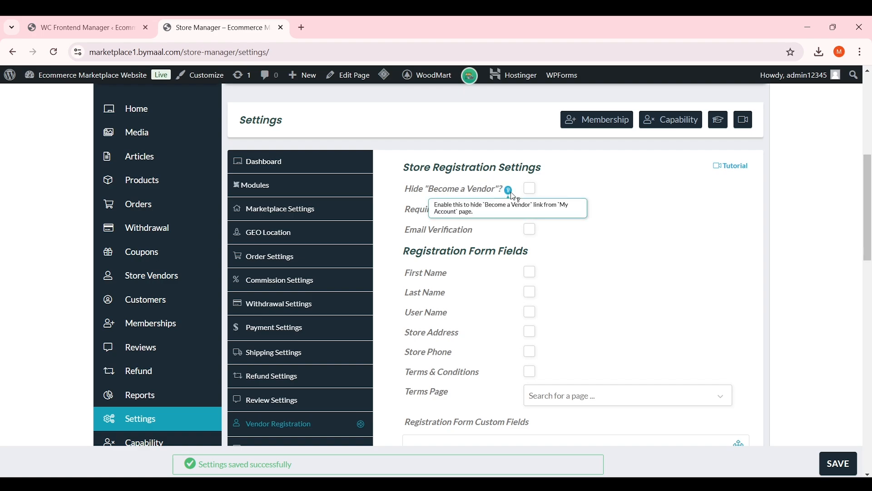
{"action": "scroll", "coordinate": [504, 206], "scroll_direction": "up", "scroll_amount": 1}
{"action": "scroll", "coordinate": [504, 207], "scroll_direction": "up", "scroll_amount": 2}
{"action": "scroll", "coordinate": [505, 209], "scroll_direction": "down", "scroll_amount": 3}
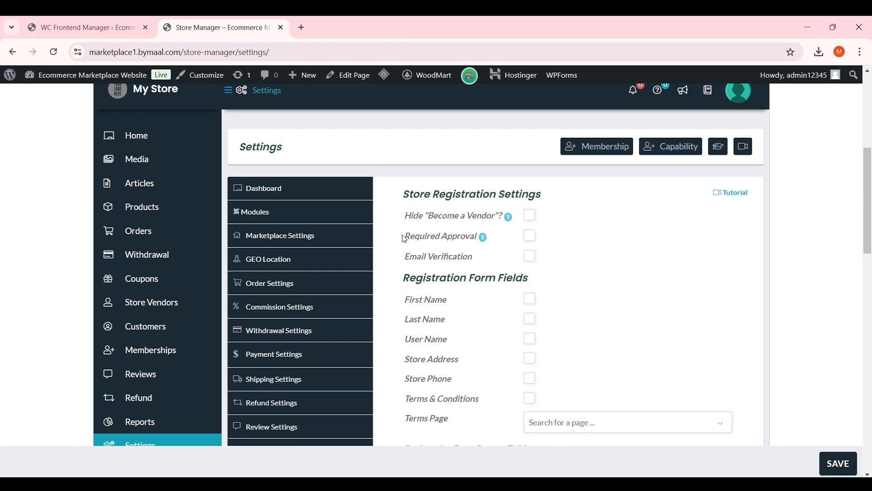
{"action": "left_click_drag", "start_coordinate": [404, 240], "coordinate": [466, 236]}
{"action": "left_click", "coordinate": [516, 252]}
{"action": "left_click", "coordinate": [529, 235]}
{"action": "left_click_drag", "start_coordinate": [517, 259], "coordinate": [493, 256]}
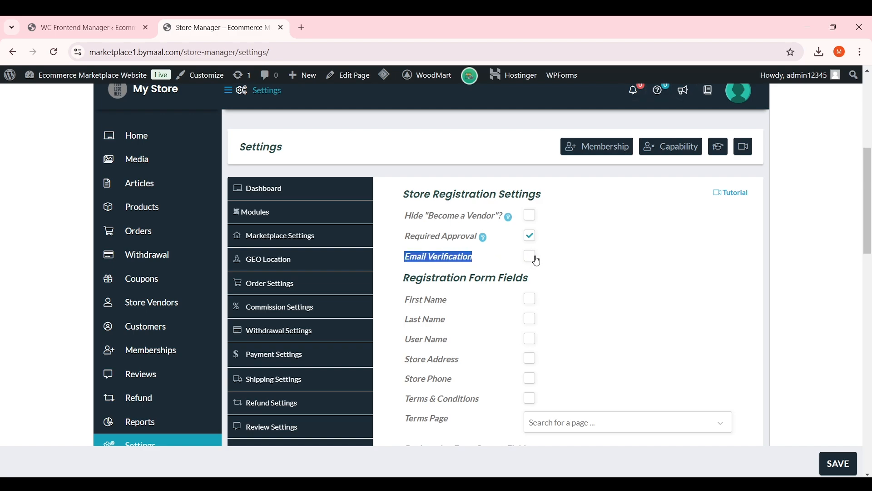
{"action": "left_click", "coordinate": [504, 260]}
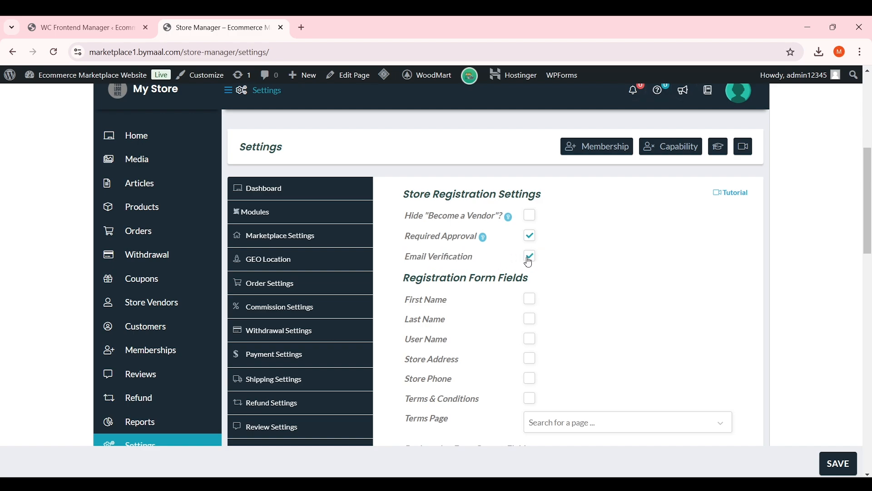
{"action": "left_click", "coordinate": [531, 259]}
Look over the remaining registration fields and save the vendor registration settings
{"action": "scroll", "coordinate": [562, 242], "scroll_direction": "down", "scroll_amount": 1}
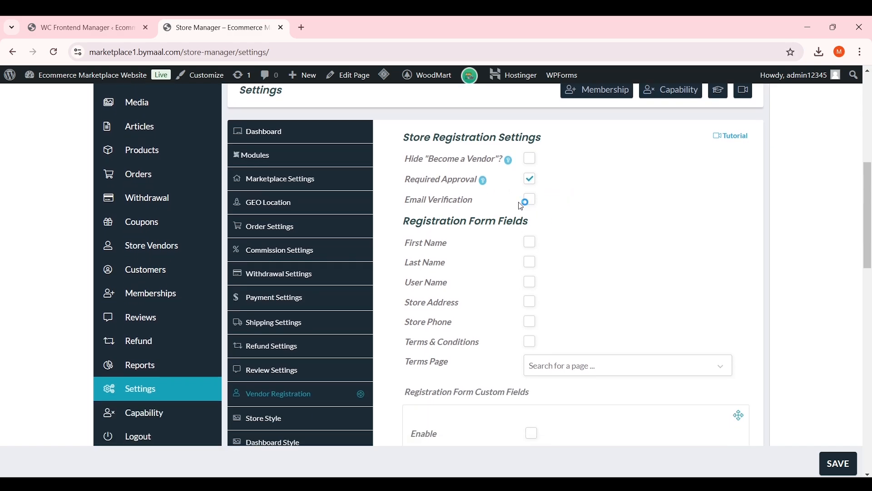
{"action": "left_click_drag", "start_coordinate": [483, 202], "coordinate": [404, 201]}
{"action": "left_click", "coordinate": [464, 216]}
{"action": "scroll", "coordinate": [464, 216], "scroll_direction": "down", "scroll_amount": 1}
{"action": "scroll", "coordinate": [475, 212], "scroll_direction": "up", "scroll_amount": 1}
{"action": "scroll", "coordinate": [507, 228], "scroll_direction": "down", "scroll_amount": 1}
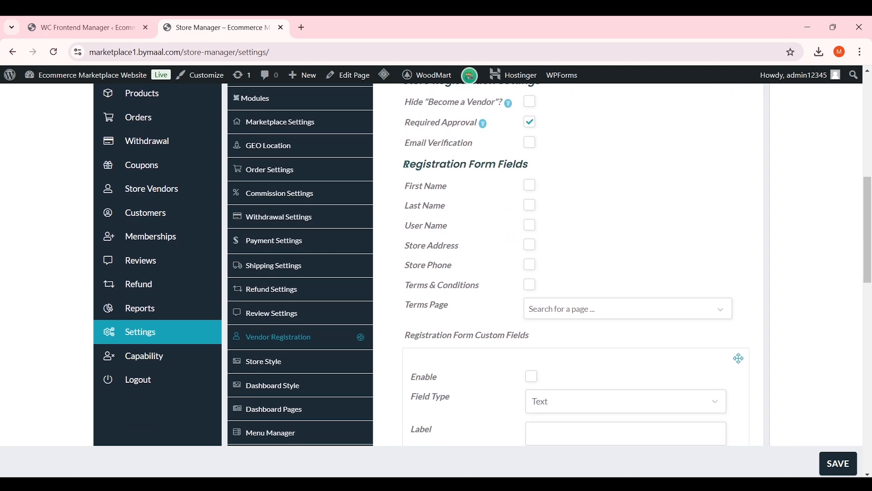
{"action": "left_click_drag", "start_coordinate": [528, 164], "coordinate": [404, 164]}
{"action": "left_click", "coordinate": [506, 165]}
{"action": "left_click_drag", "start_coordinate": [407, 187], "coordinate": [453, 192]}
{"action": "left_click", "coordinate": [453, 192]}
{"action": "scroll", "coordinate": [477, 203], "scroll_direction": "down", "scroll_amount": 4}
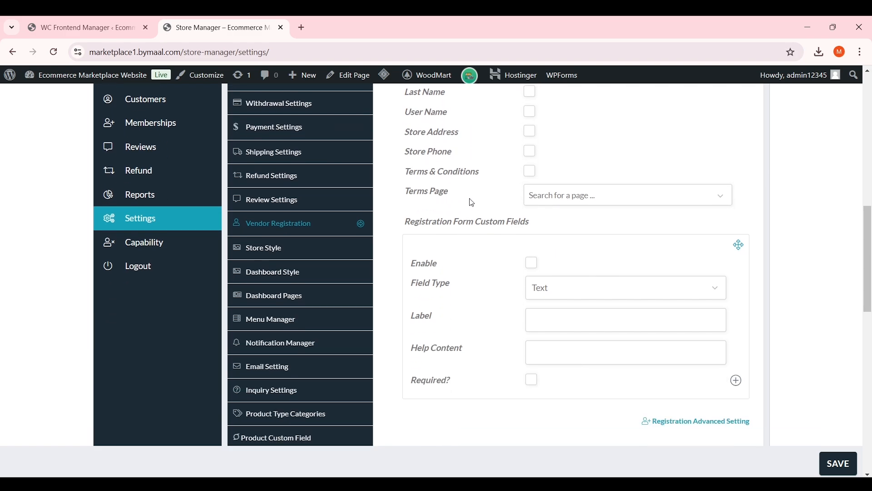
{"action": "scroll", "coordinate": [500, 217], "scroll_direction": "up", "scroll_amount": 5}
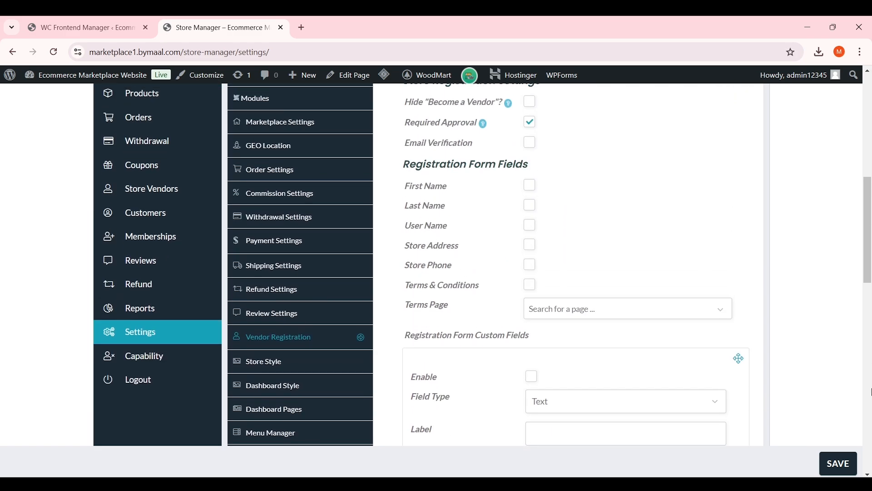
{"action": "left_click", "coordinate": [838, 463]}
{"action": "scroll", "coordinate": [613, 258], "scroll_direction": "down", "scroll_amount": 3}
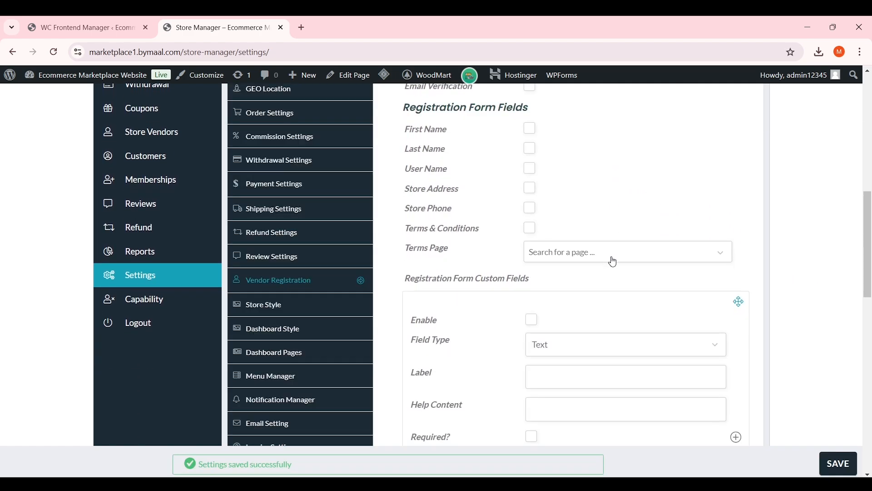
In Store Style, look over the Store Name and Header Background colour options
{"action": "left_click", "coordinate": [319, 307]}
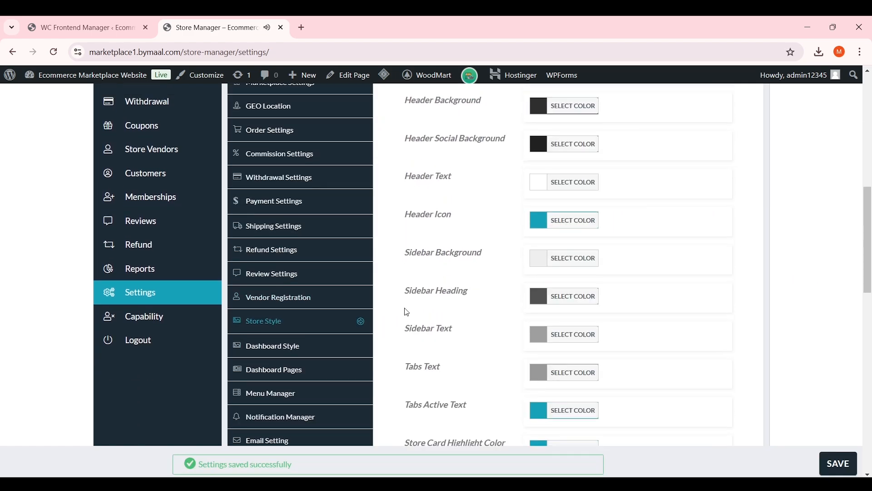
{"action": "scroll", "coordinate": [479, 230], "scroll_direction": "down", "scroll_amount": 2}
{"action": "scroll", "coordinate": [477, 230], "scroll_direction": "up", "scroll_amount": 2}
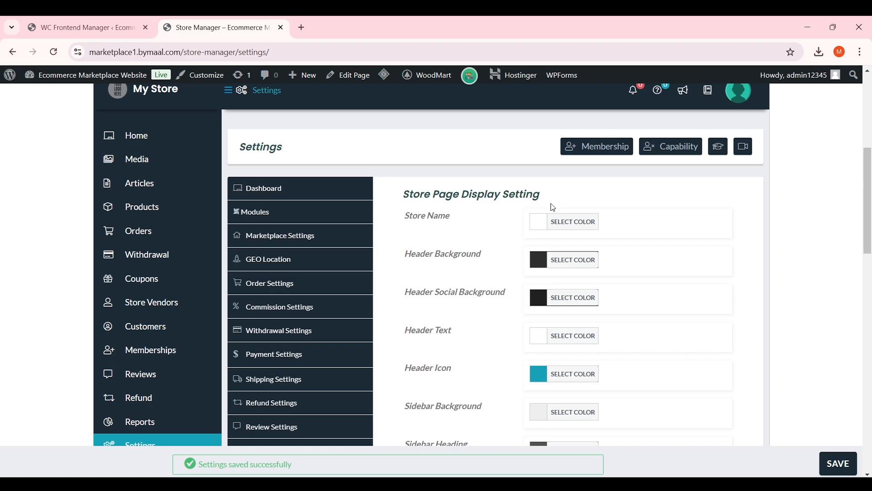
{"action": "triple_click", "coordinate": [411, 217]}
{"action": "left_click", "coordinate": [534, 222]}
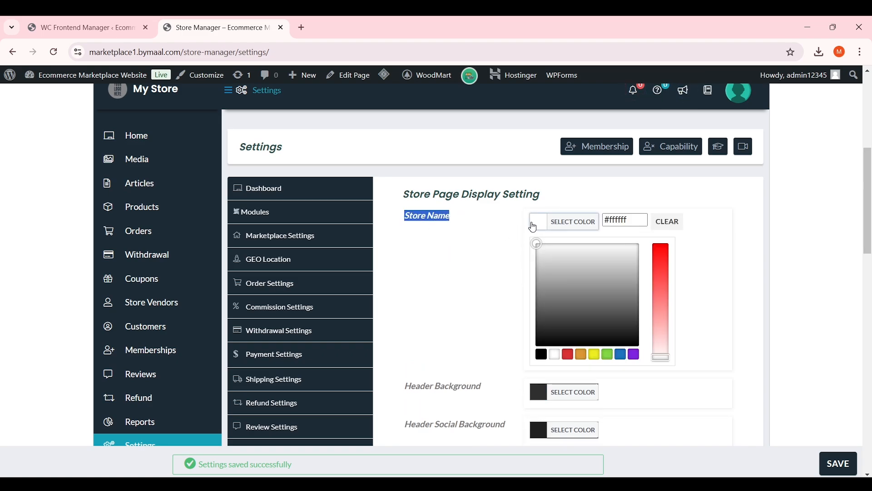
{"action": "left_click", "coordinate": [467, 269]}
{"action": "left_click", "coordinate": [536, 260]}
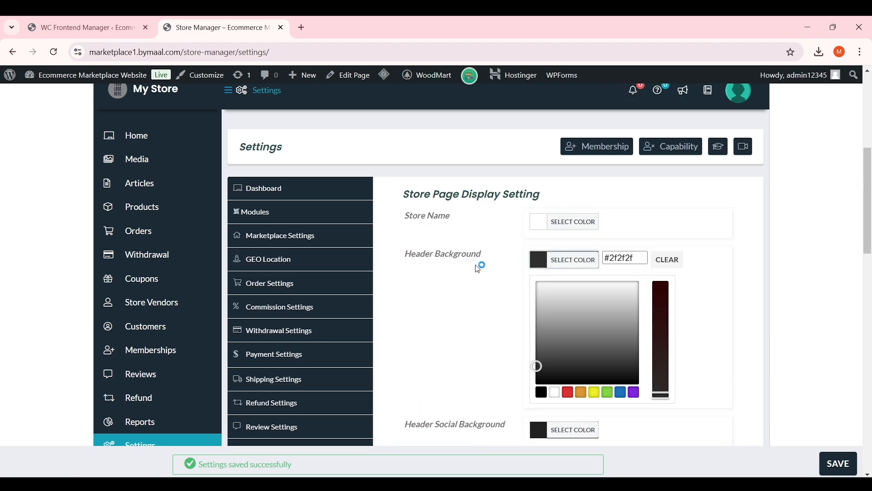
{"action": "left_click", "coordinate": [480, 269]}
{"action": "scroll", "coordinate": [481, 273], "scroll_direction": "down", "scroll_amount": 1}
{"action": "scroll", "coordinate": [461, 148], "scroll_direction": "up", "scroll_amount": 2}
{"action": "scroll", "coordinate": [469, 217], "scroll_direction": "down", "scroll_amount": 2}
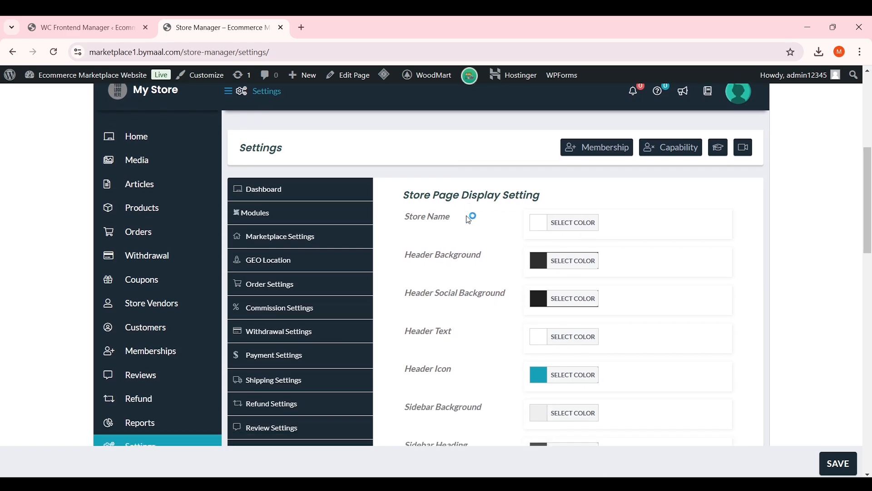
Set the Header Background colour to orange and save the store style settings
{"action": "left_click", "coordinate": [539, 267]}
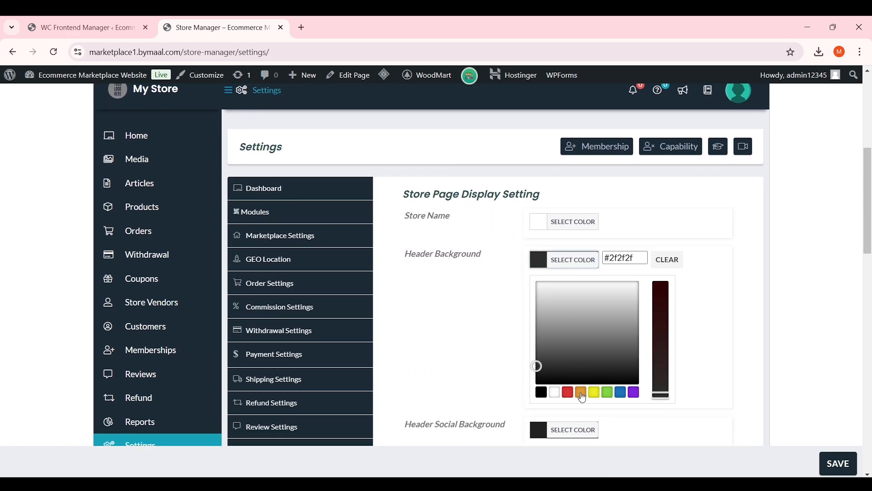
{"action": "left_click", "coordinate": [583, 394]}
{"action": "left_click", "coordinate": [451, 311]}
{"action": "scroll", "coordinate": [452, 312], "scroll_direction": "up", "scroll_amount": 2}
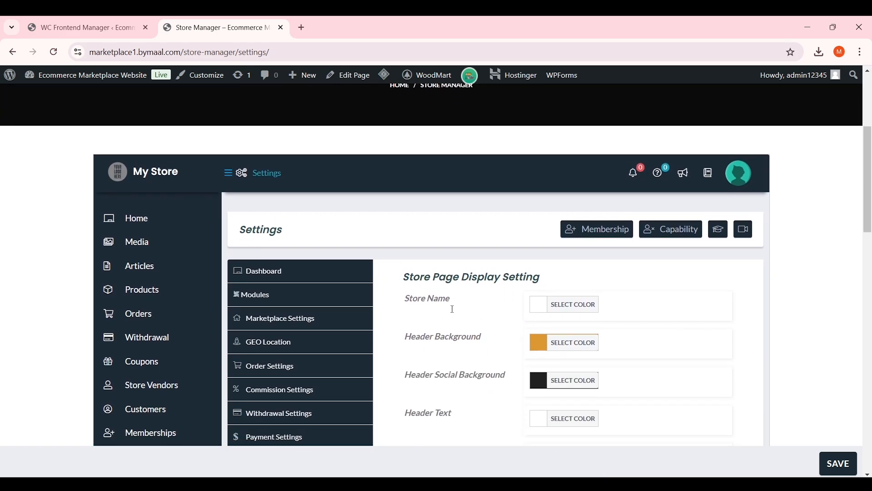
{"action": "scroll", "coordinate": [483, 276], "scroll_direction": "down", "scroll_amount": 8}
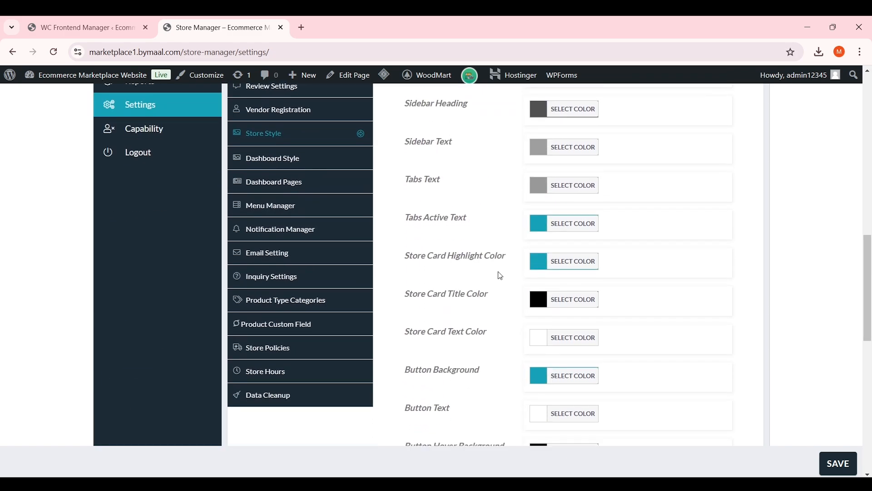
{"action": "scroll", "coordinate": [534, 259], "scroll_direction": "down", "scroll_amount": 5}
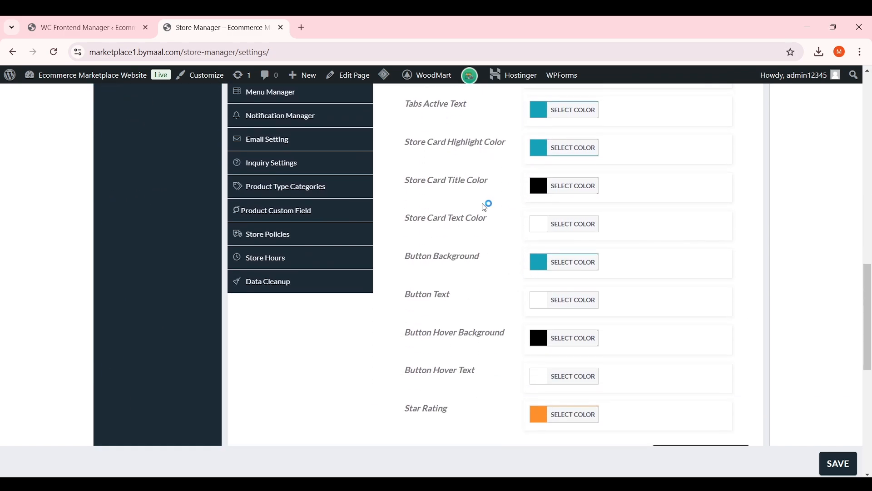
{"action": "left_click", "coordinate": [838, 464]}
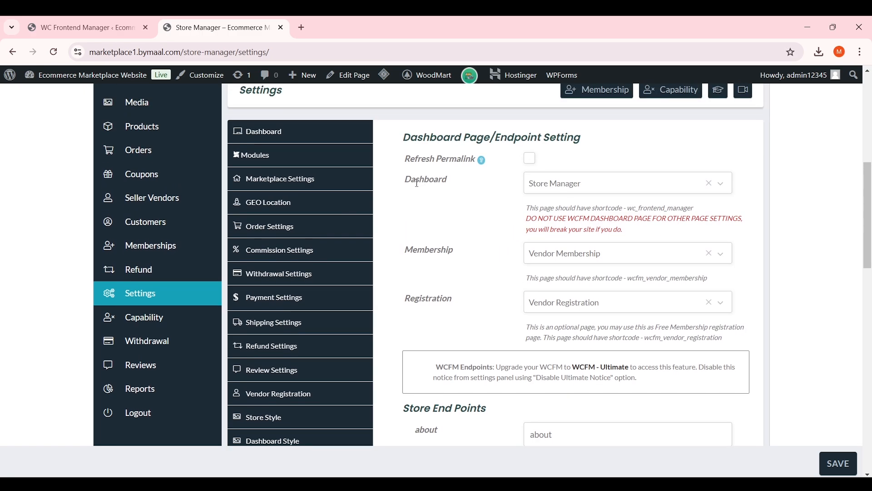
{"action": "left_click", "coordinate": [565, 187]}
{"action": "left_click", "coordinate": [501, 204]}
{"action": "scroll", "coordinate": [502, 246], "scroll_direction": "down", "scroll_amount": 1}
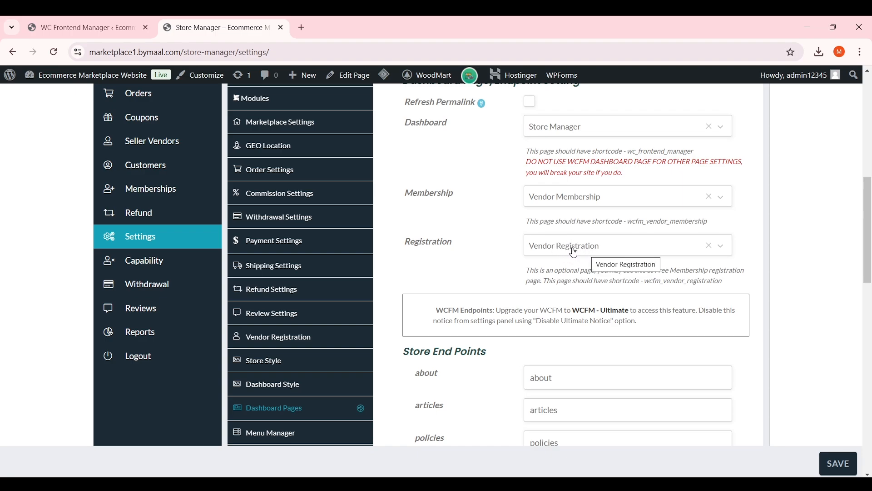
{"action": "scroll", "coordinate": [588, 255], "scroll_direction": "down", "scroll_amount": 1}
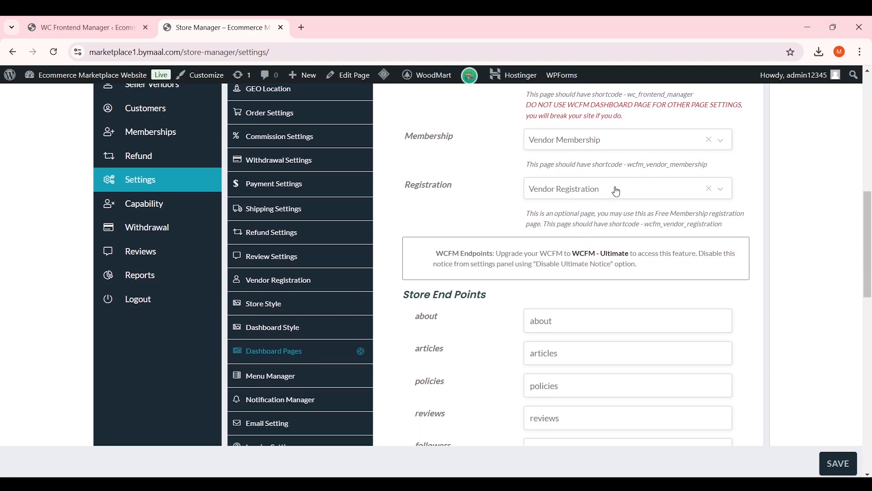
{"action": "scroll", "coordinate": [609, 193], "scroll_direction": "down", "scroll_amount": 7}
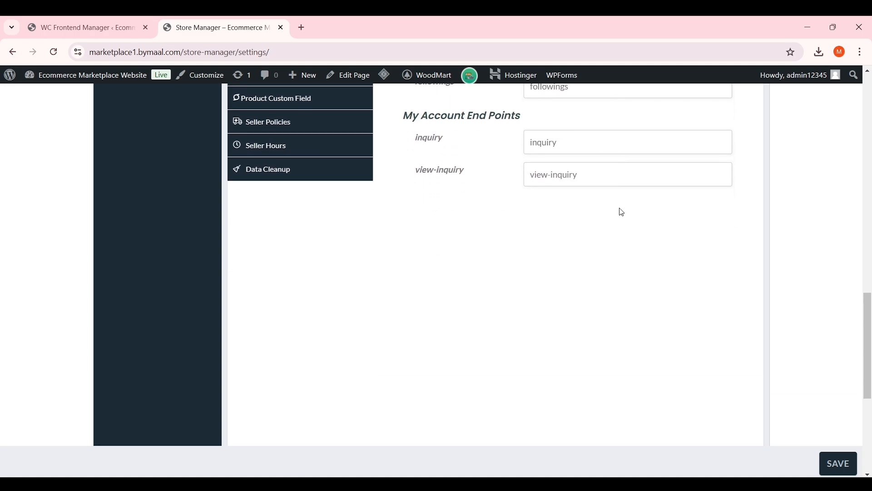
{"action": "scroll", "coordinate": [620, 209], "scroll_direction": "up", "scroll_amount": 8}
{"action": "scroll", "coordinate": [603, 224], "scroll_direction": "down", "scroll_amount": 2}
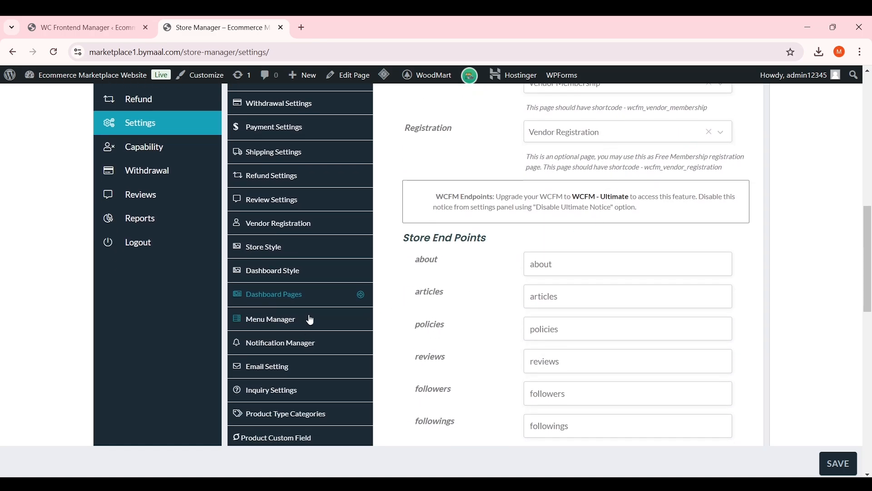
In Menu Manager, untick Articles and Ledger Book, then save the menu settings
{"action": "left_click", "coordinate": [310, 324]}
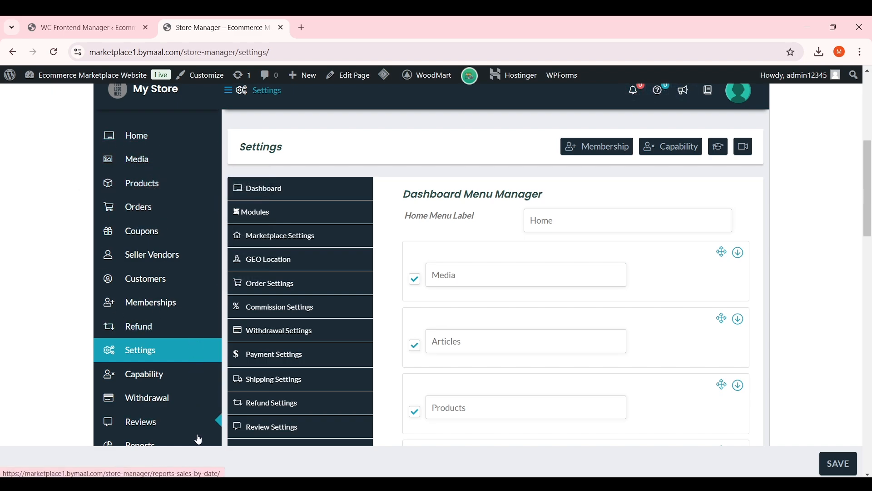
{"action": "scroll", "coordinate": [540, 215], "scroll_direction": "down", "scroll_amount": 4}
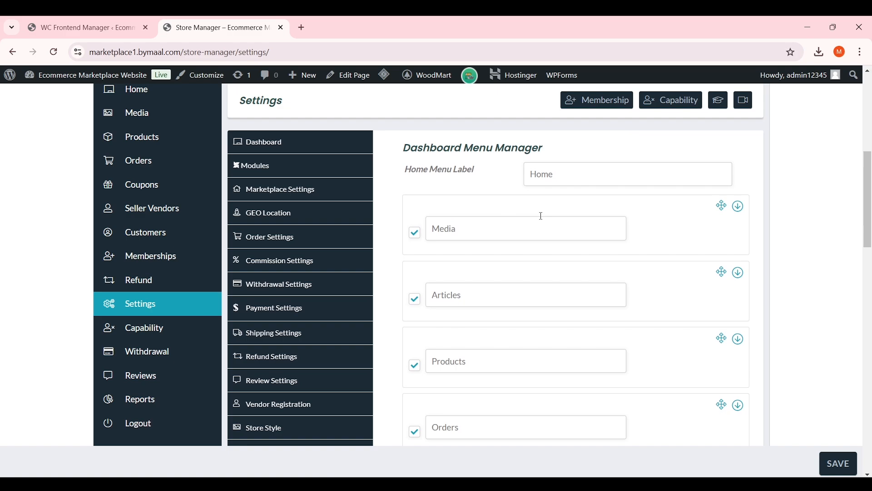
{"action": "scroll", "coordinate": [525, 209], "scroll_direction": "up", "scroll_amount": 1}
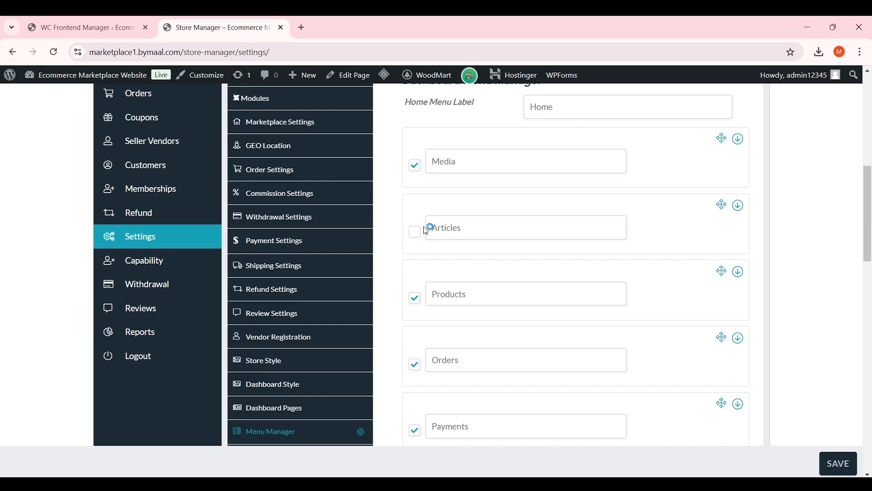
{"action": "scroll", "coordinate": [458, 228], "scroll_direction": "down", "scroll_amount": 4}
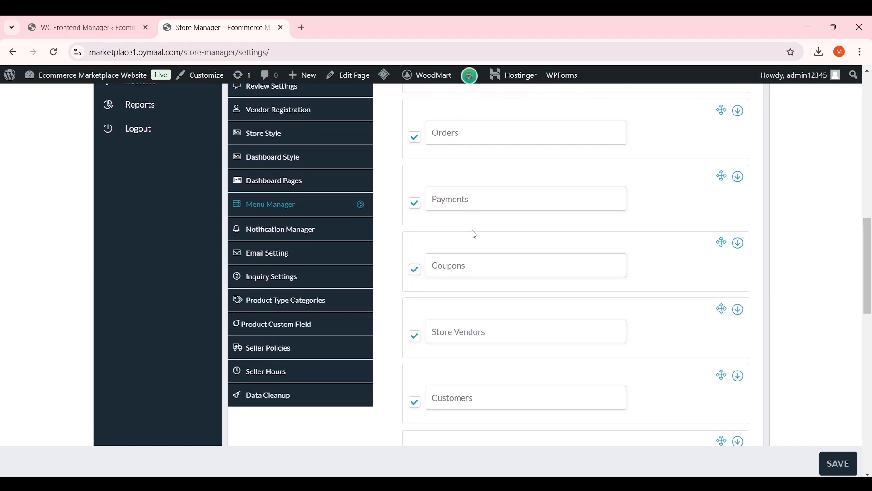
{"action": "scroll", "coordinate": [478, 227], "scroll_direction": "down", "scroll_amount": 4}
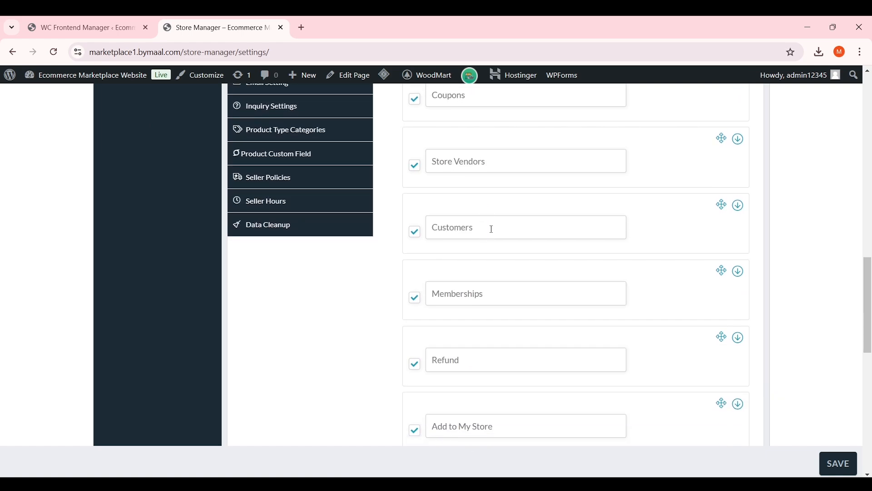
{"action": "left_click", "coordinate": [415, 167]}
{"action": "scroll", "coordinate": [449, 196], "scroll_direction": "down", "scroll_amount": 4}
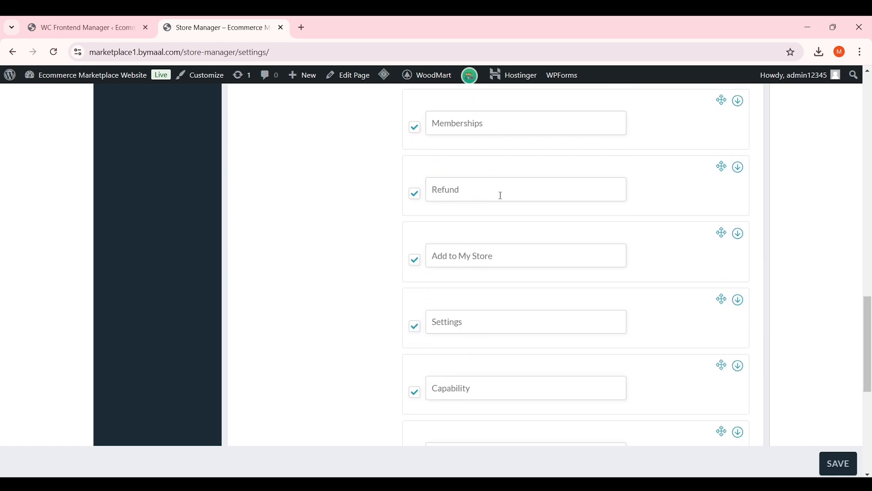
{"action": "scroll", "coordinate": [514, 197], "scroll_direction": "down", "scroll_amount": 1}
{"action": "scroll", "coordinate": [499, 214], "scroll_direction": "down", "scroll_amount": 3}
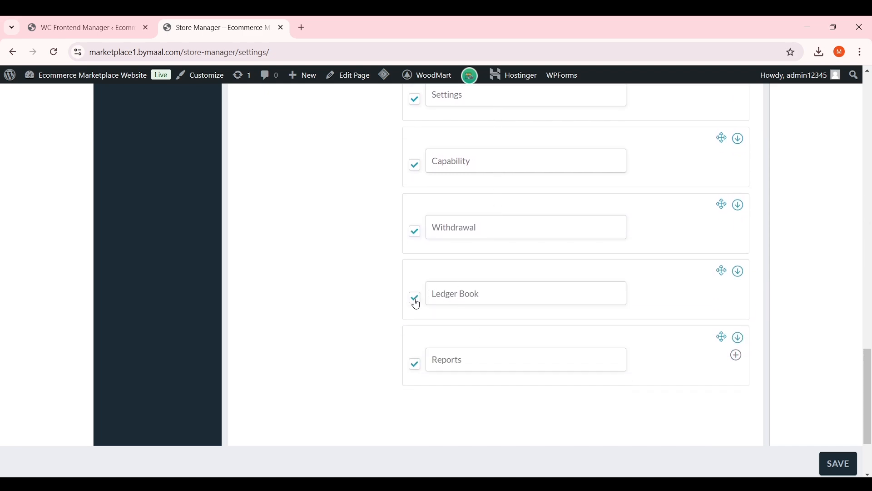
{"action": "left_click", "coordinate": [840, 464]}
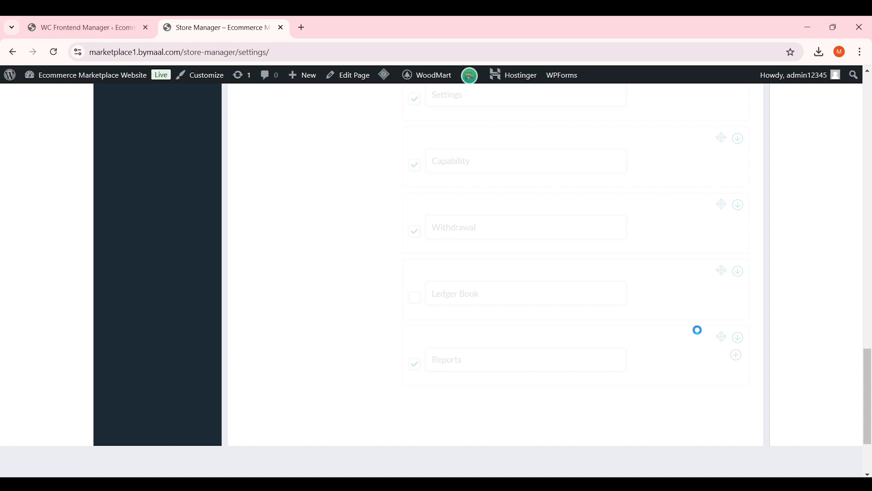
Review the Notification Manager settings
{"action": "scroll", "coordinate": [697, 332], "scroll_direction": "down", "scroll_amount": 3}
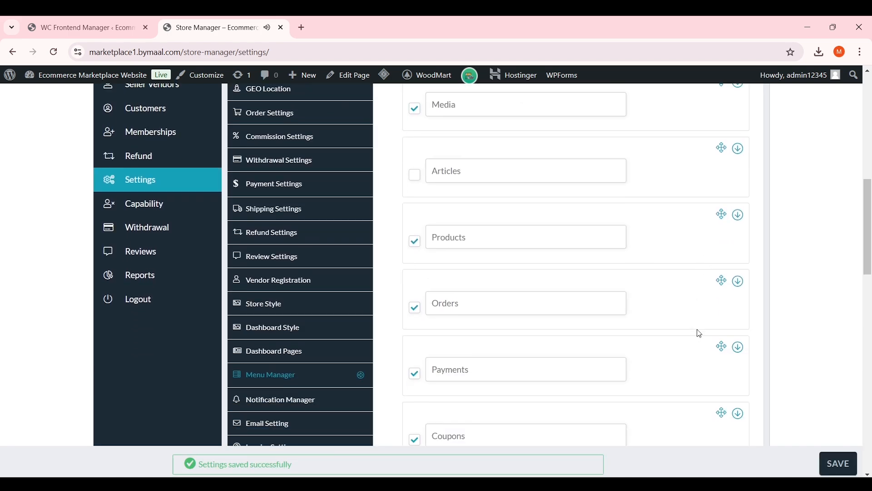
{"action": "left_click", "coordinate": [338, 290]}
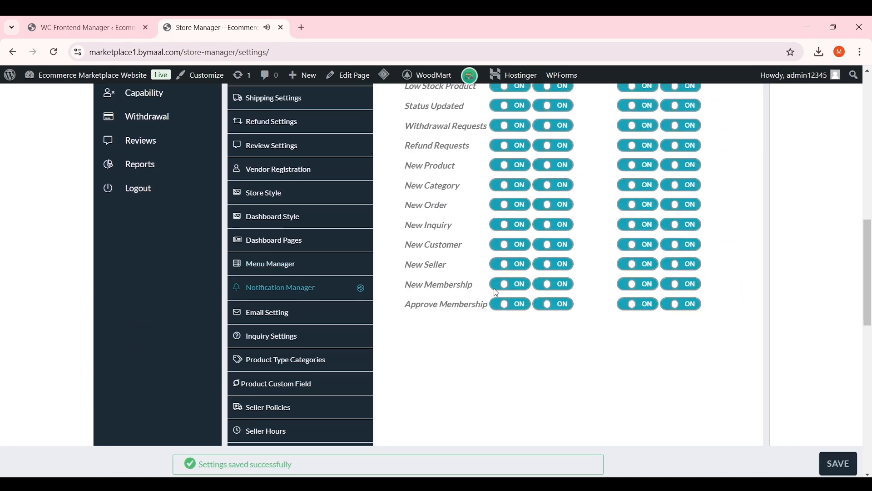
{"action": "scroll", "coordinate": [554, 228], "scroll_direction": "down", "scroll_amount": 9}
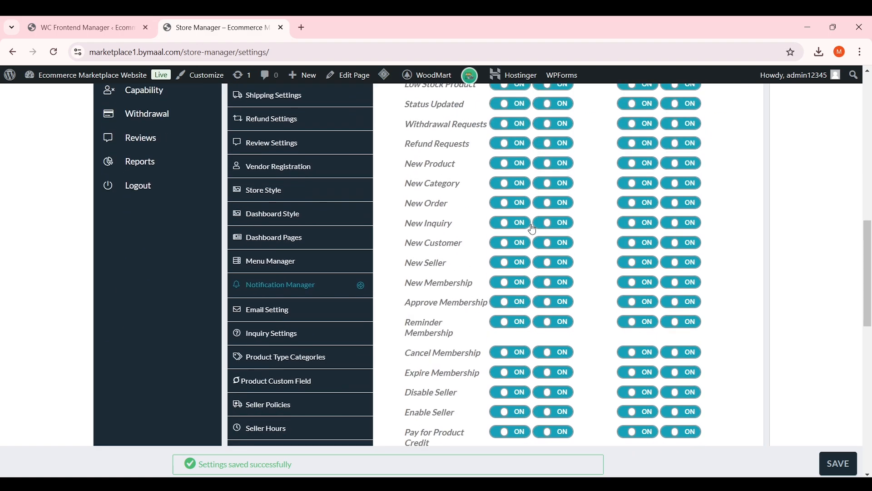
{"action": "scroll", "coordinate": [550, 227], "scroll_direction": "up", "scroll_amount": 5}
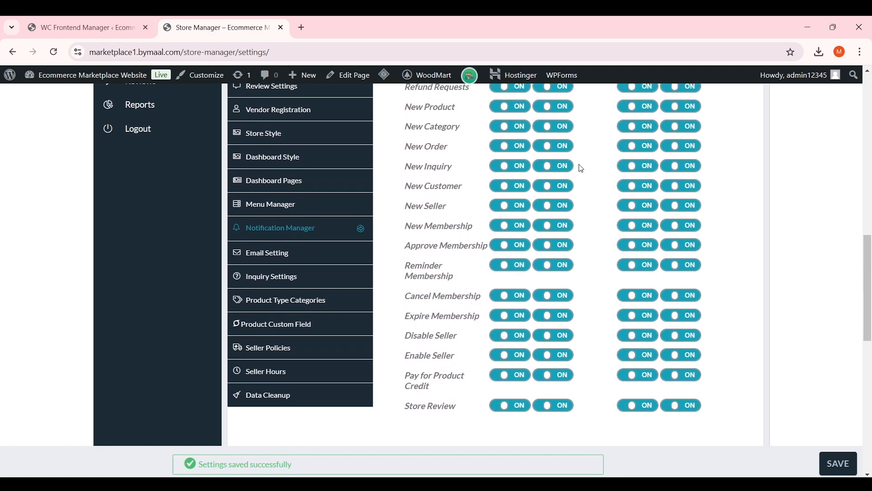
{"action": "scroll", "coordinate": [462, 178], "scroll_direction": "up", "scroll_amount": 1}
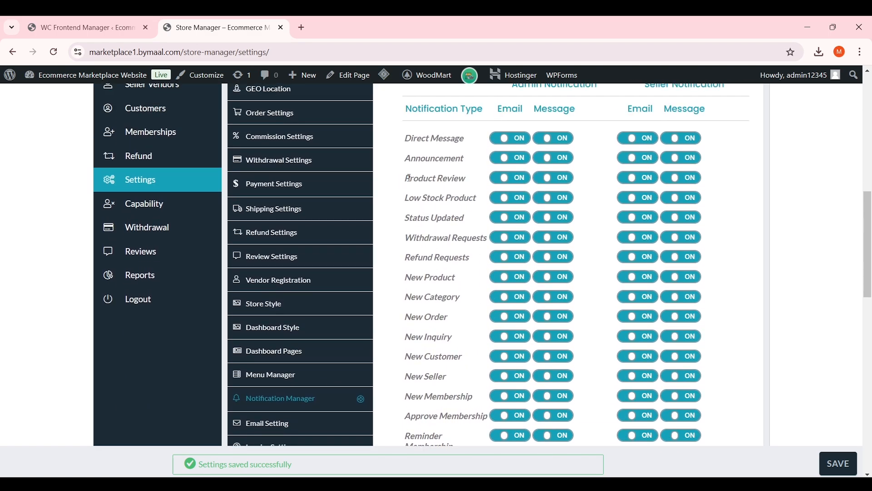
{"action": "scroll", "coordinate": [432, 206], "scroll_direction": "down", "scroll_amount": 1}
{"action": "scroll", "coordinate": [433, 209], "scroll_direction": "up", "scroll_amount": 10}
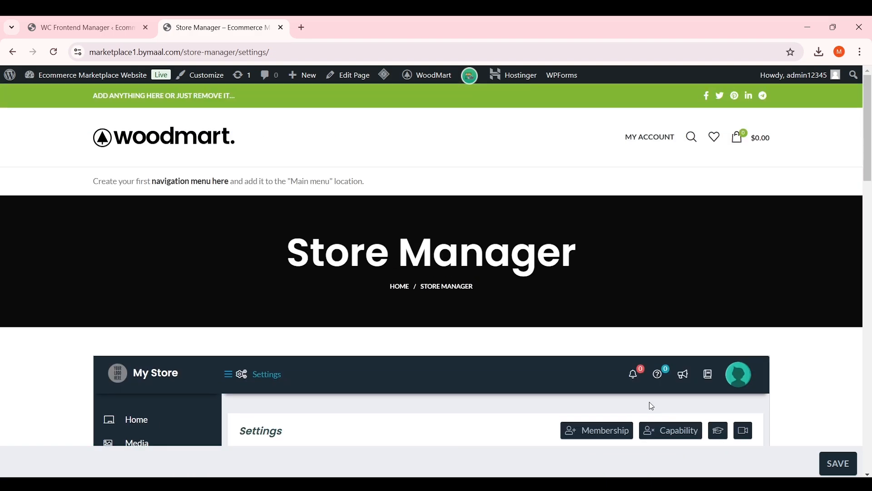
{"action": "scroll", "coordinate": [489, 285], "scroll_direction": "down", "scroll_amount": 12}
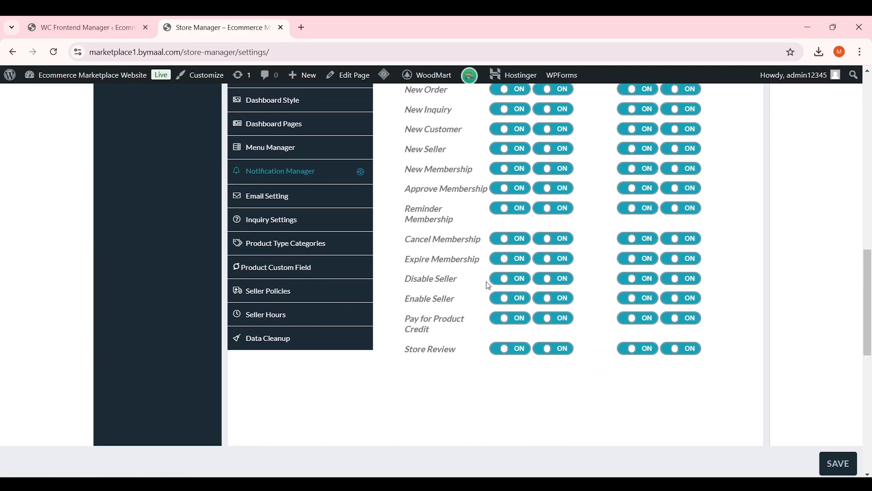
Look through Email Setting, including the Email from address and the Direct Message and Status Updated labels
{"action": "left_click", "coordinate": [313, 196]}
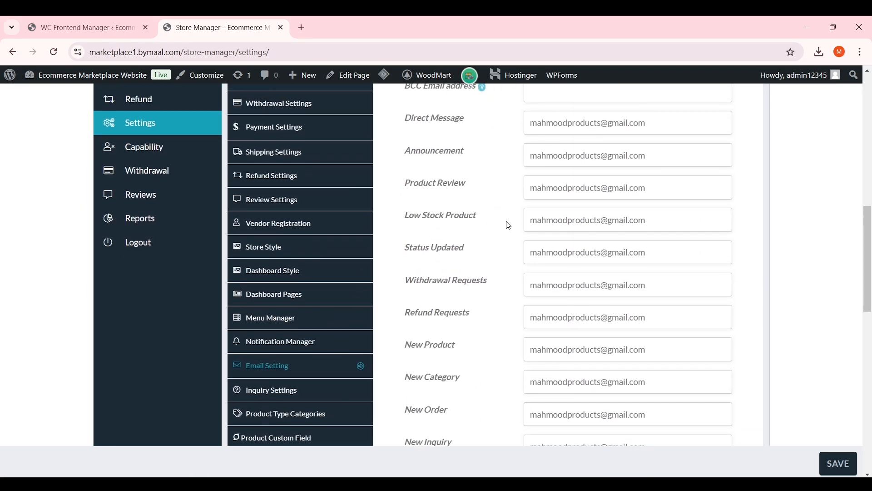
{"action": "scroll", "coordinate": [508, 232], "scroll_direction": "up", "scroll_amount": 4}
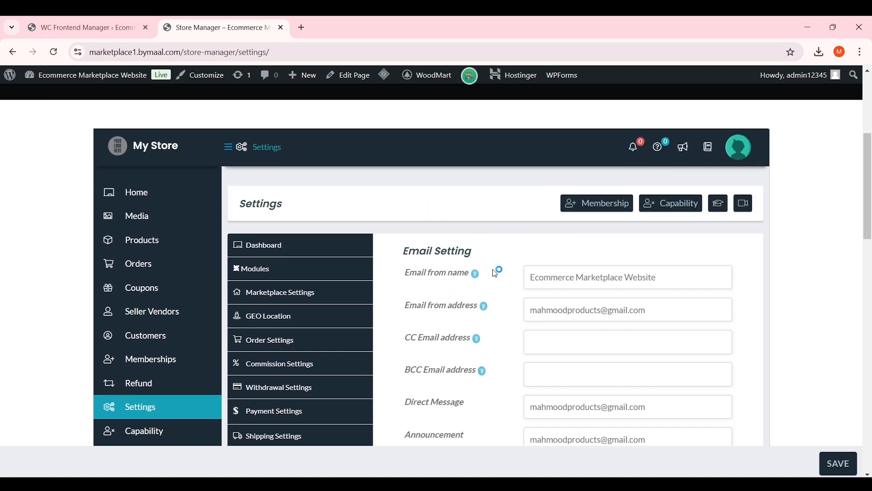
{"action": "left_click_drag", "start_coordinate": [649, 311], "coordinate": [495, 316]}
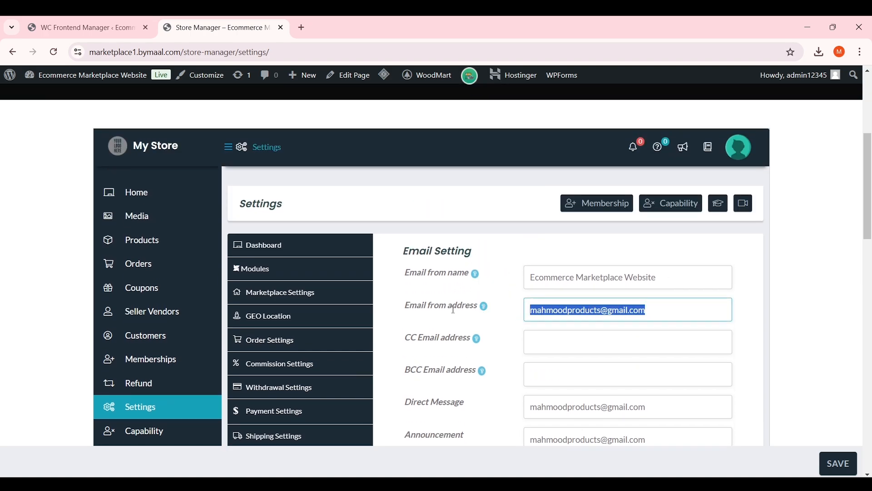
{"action": "scroll", "coordinate": [462, 320], "scroll_direction": "down", "scroll_amount": 4}
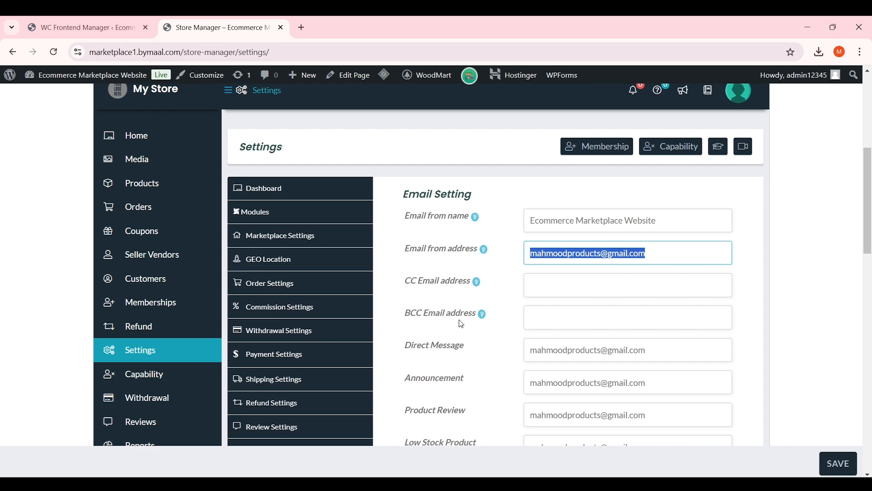
{"action": "left_click_drag", "start_coordinate": [475, 234], "coordinate": [407, 232]}
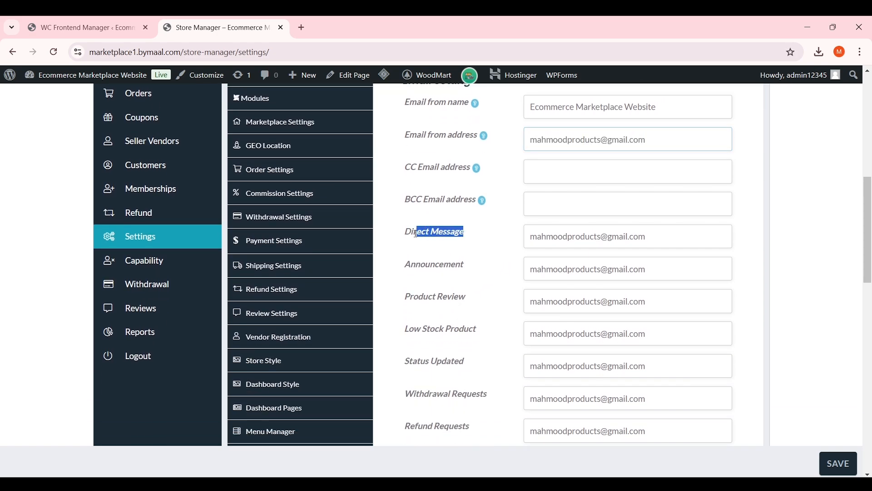
{"action": "scroll", "coordinate": [490, 282], "scroll_direction": "down", "scroll_amount": 3}
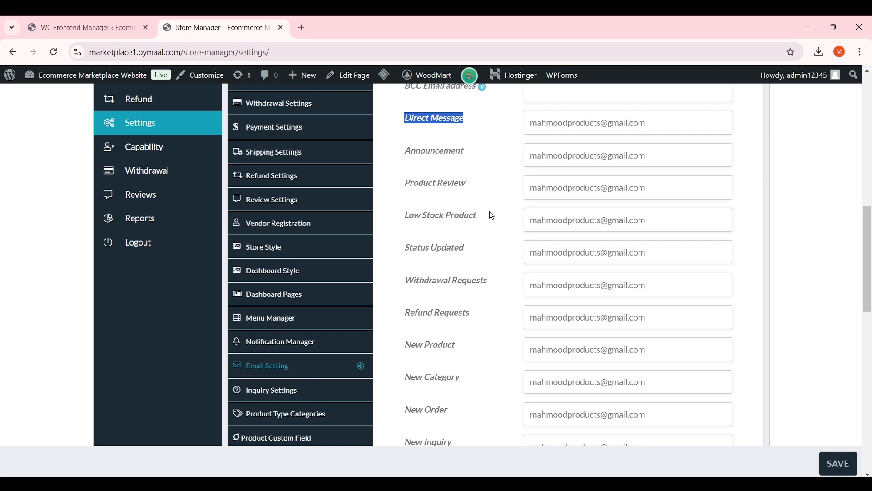
{"action": "left_click", "coordinate": [491, 232]}
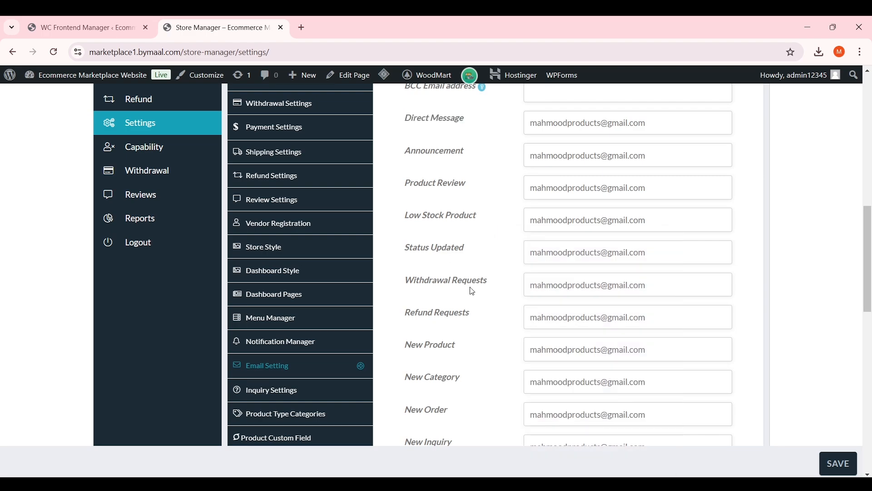
{"action": "triple_click", "coordinate": [444, 246]}
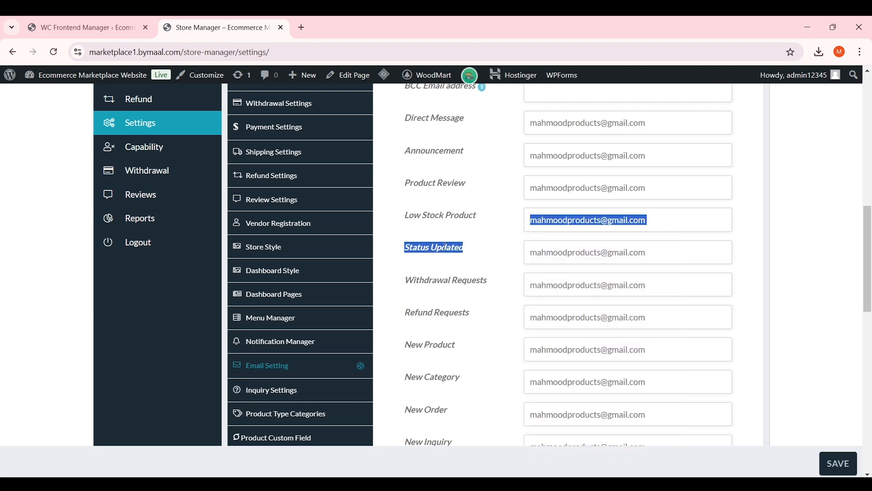
{"action": "left_click", "coordinate": [467, 228]}
{"action": "scroll", "coordinate": [467, 227], "scroll_direction": "up", "scroll_amount": 1}
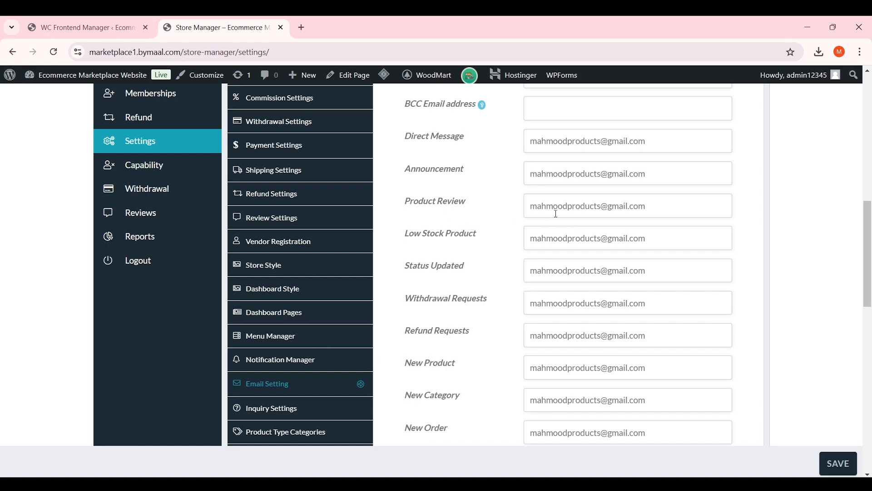
{"action": "scroll", "coordinate": [516, 301], "scroll_direction": "down", "scroll_amount": 1}
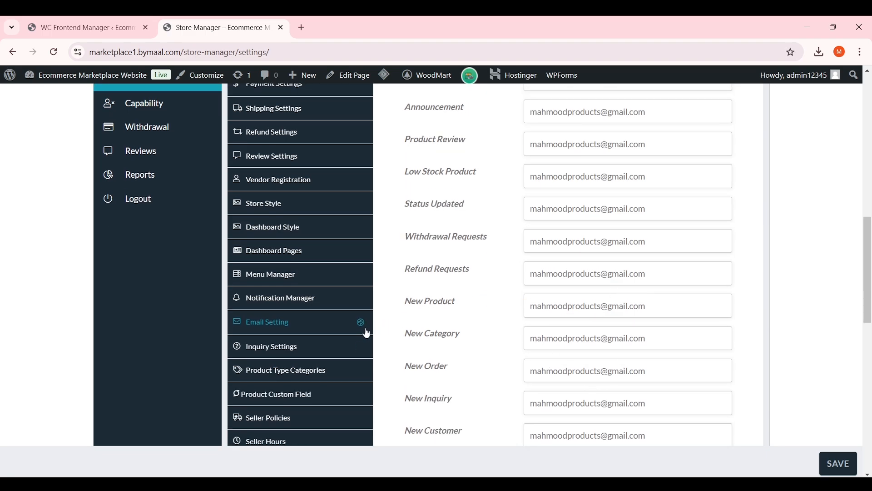
Check the Inquiry Settings, then open a new blank browser tab
{"action": "left_click", "coordinate": [331, 355]}
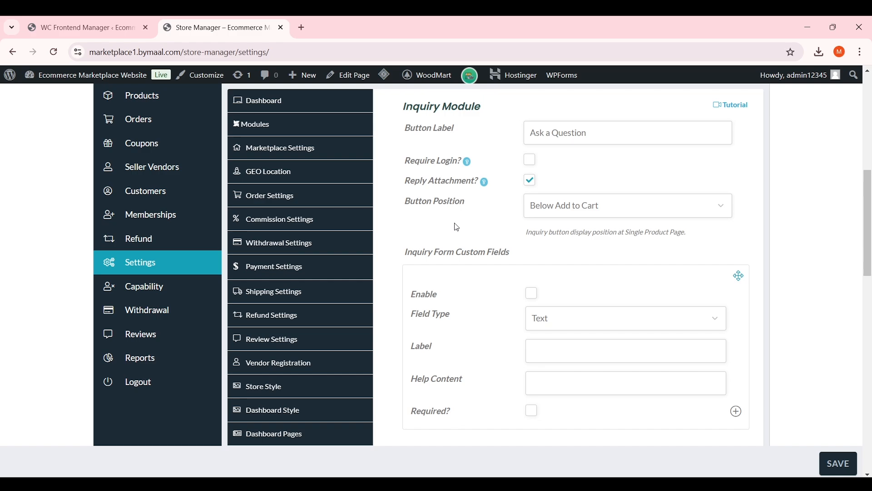
{"action": "scroll", "coordinate": [459, 227], "scroll_direction": "up", "scroll_amount": 2}
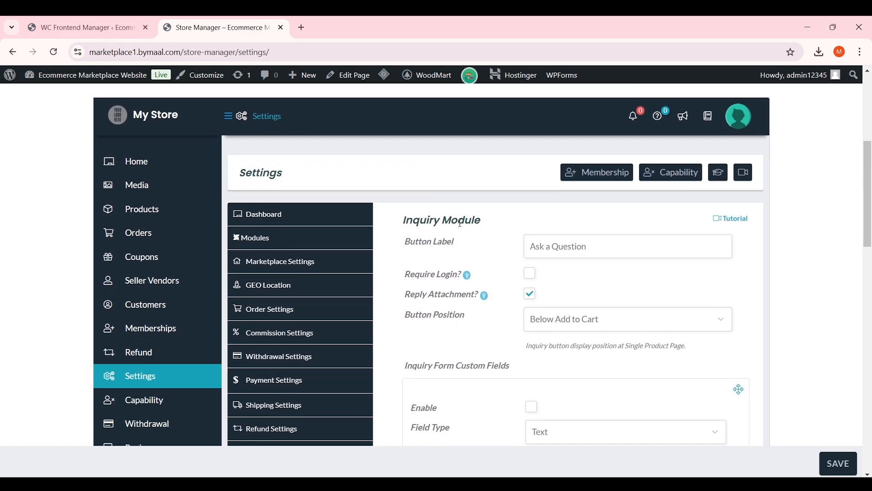
{"action": "left_click", "coordinate": [307, 28]}
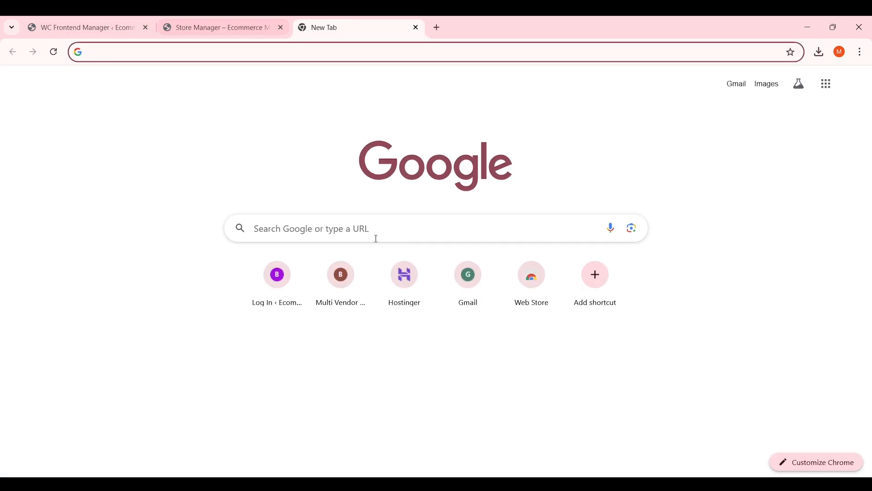
Go to the Multi Vendor site and open the Ornare auctor product page
{"action": "left_click", "coordinate": [341, 274]}
{"action": "scroll", "coordinate": [412, 200], "scroll_direction": "down", "scroll_amount": 10}
{"action": "scroll", "coordinate": [407, 198], "scroll_direction": "up", "scroll_amount": 4}
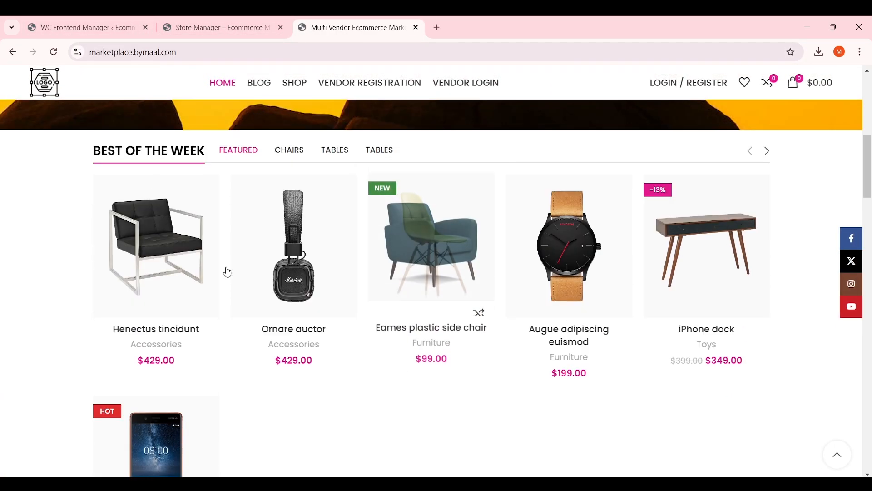
{"action": "left_click", "coordinate": [320, 244]}
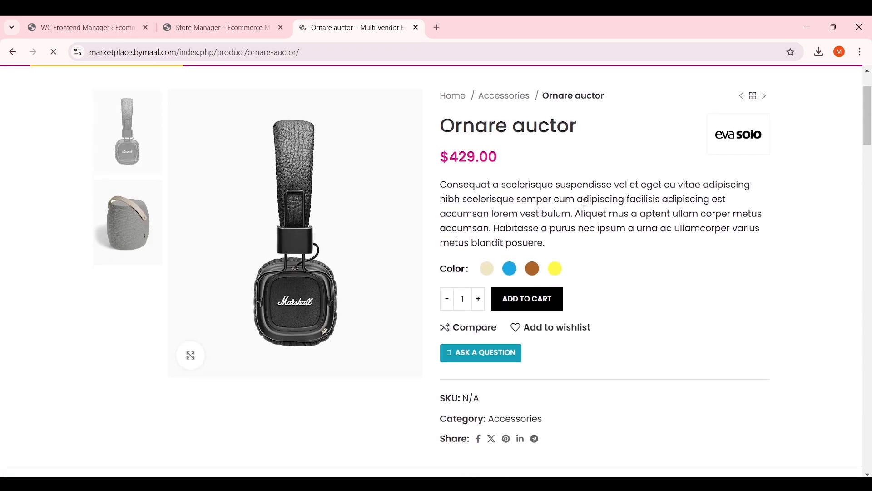
{"action": "scroll", "coordinate": [587, 227], "scroll_direction": "down", "scroll_amount": 2}
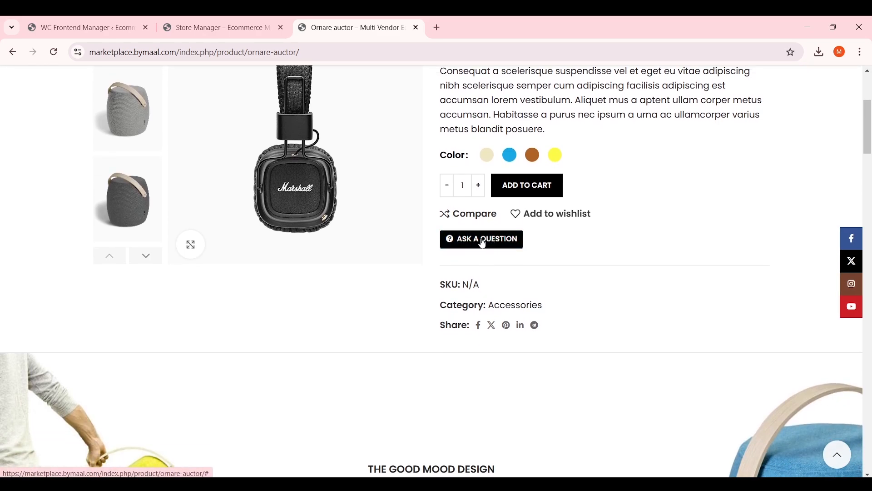
Try the Ask a Question form's Name, Email and message fields, close it, and return to Store Manager
{"action": "left_click", "coordinate": [477, 242]}
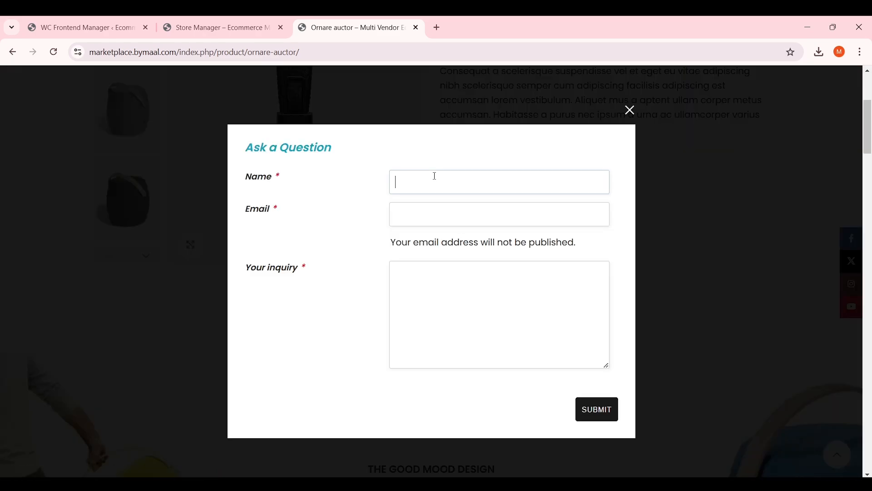
{"action": "left_click_drag", "start_coordinate": [259, 148], "coordinate": [324, 148]}
{"action": "left_click", "coordinate": [376, 167]}
{"action": "left_click", "coordinate": [432, 195]}
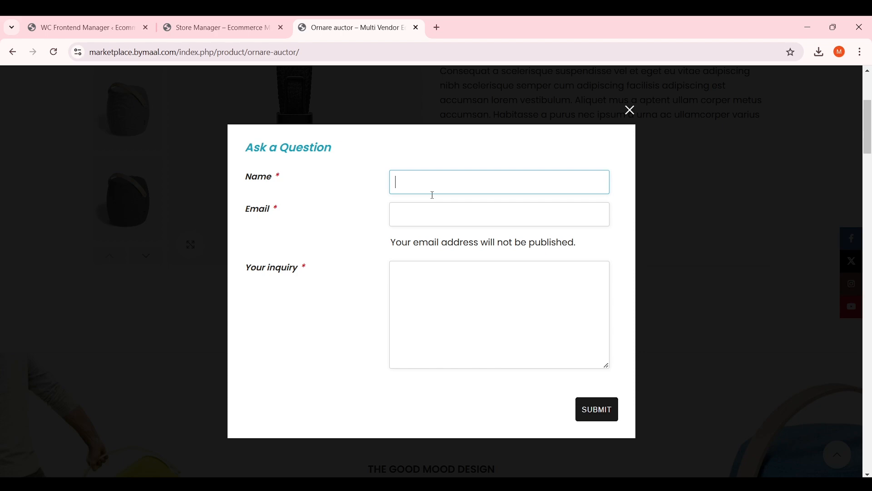
{"action": "left_click", "coordinate": [445, 214]}
{"action": "left_click", "coordinate": [525, 292]}
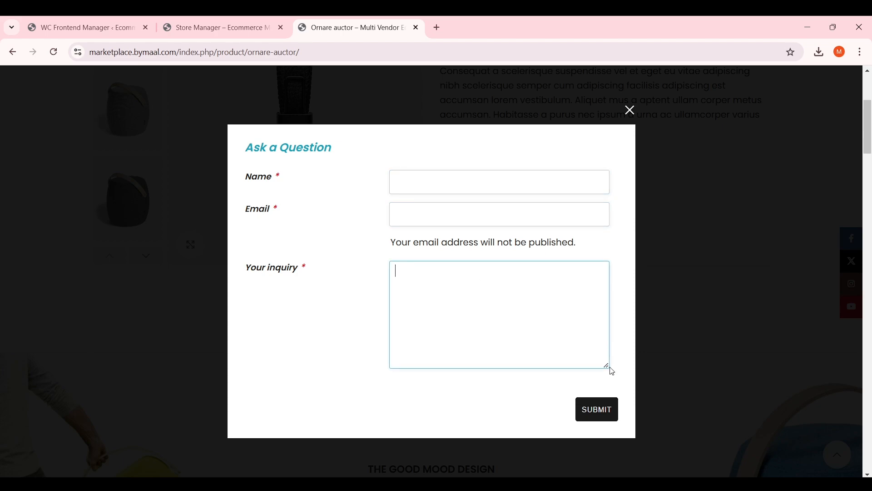
{"action": "mouse_move", "coordinate": [613, 372]}
{"action": "left_mouse_down"}
{"action": "mouse_move", "coordinate": [605, 381]}
{"action": "mouse_move", "coordinate": [610, 364]}
{"action": "left_mouse_up"}
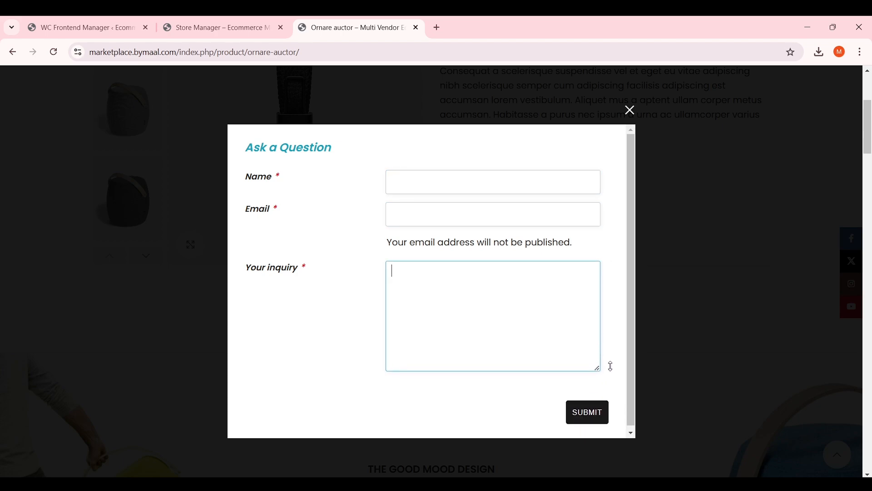
{"action": "left_click", "coordinate": [630, 111]}
{"action": "left_click", "coordinate": [232, 20]}
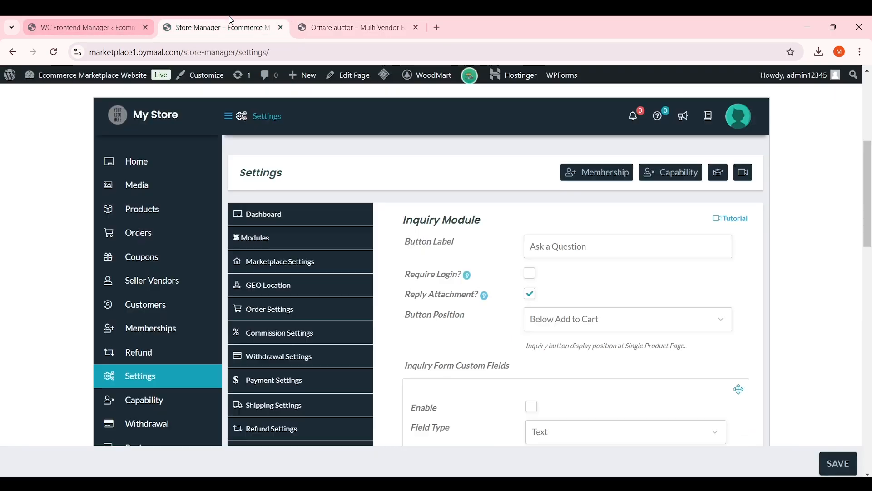
Check the inquiry Button Position option and reload the Ornare auctor page to compare
{"action": "scroll", "coordinate": [473, 287], "scroll_direction": "down", "scroll_amount": 1}
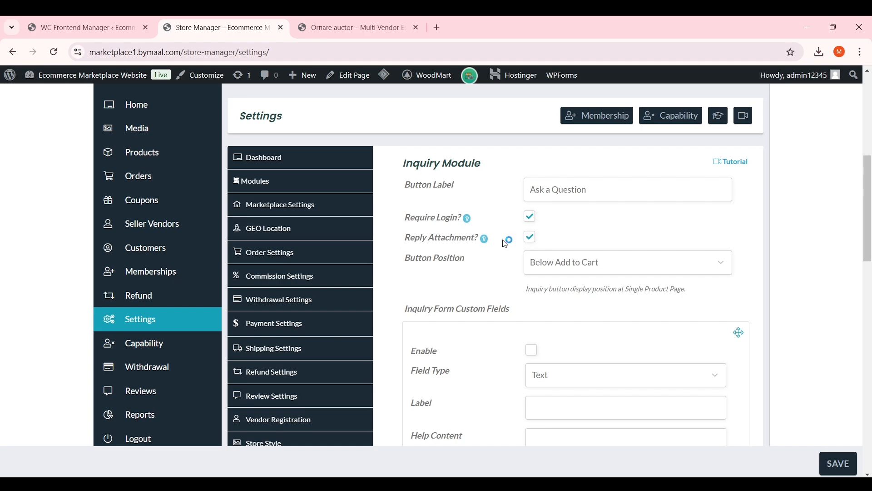
{"action": "scroll", "coordinate": [467, 255], "scroll_direction": "down", "scroll_amount": 1}
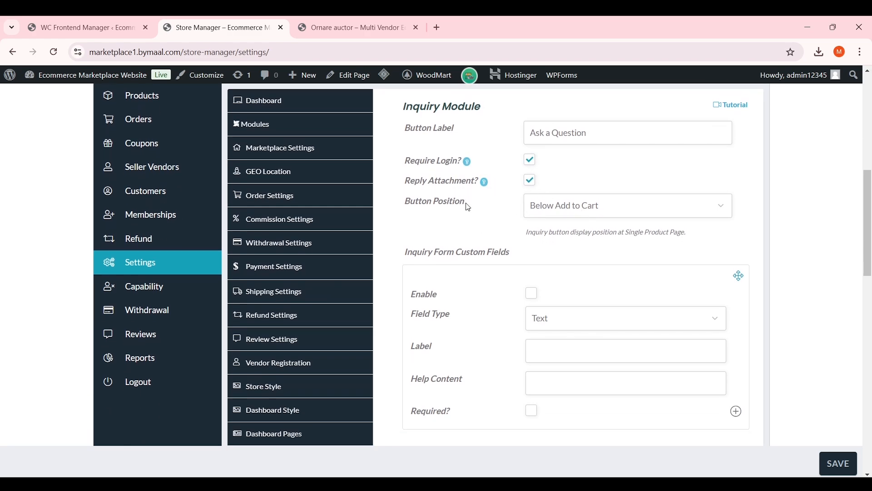
{"action": "left_click", "coordinate": [582, 207]}
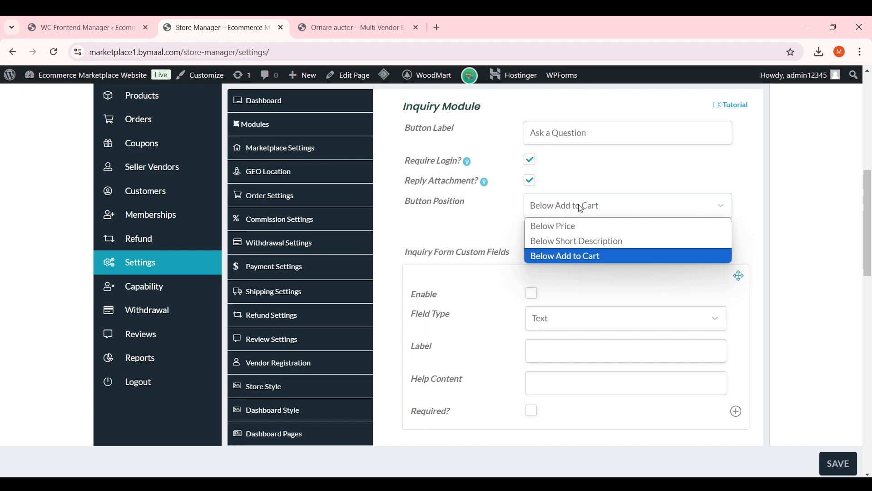
{"action": "left_click", "coordinate": [592, 248]}
{"action": "left_click", "coordinate": [303, 18]}
{"action": "key", "text": "F5"}
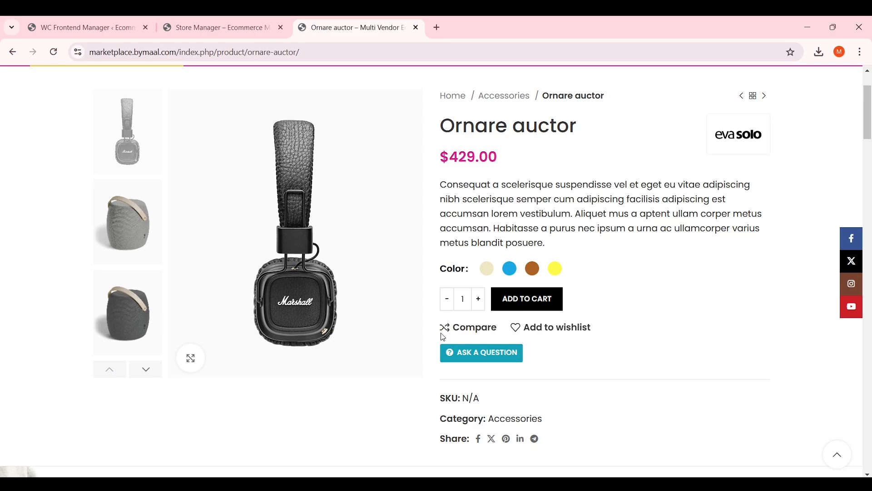
{"action": "left_click", "coordinate": [267, 21]}
Try the inquiry custom field as a Text field, leave it disabled, and save the inquiry settings
{"action": "scroll", "coordinate": [583, 226], "scroll_direction": "down", "scroll_amount": 2}
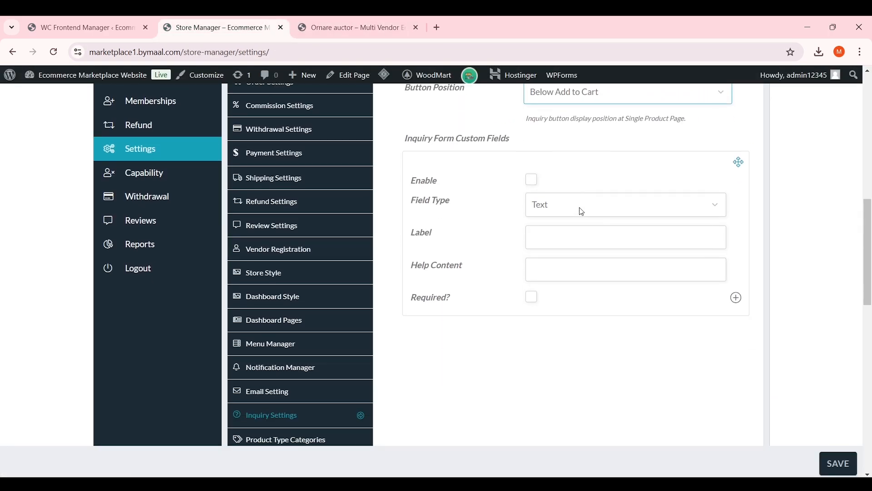
{"action": "left_click", "coordinate": [532, 179]}
{"action": "left_click", "coordinate": [532, 182]}
{"action": "left_click", "coordinate": [584, 210]}
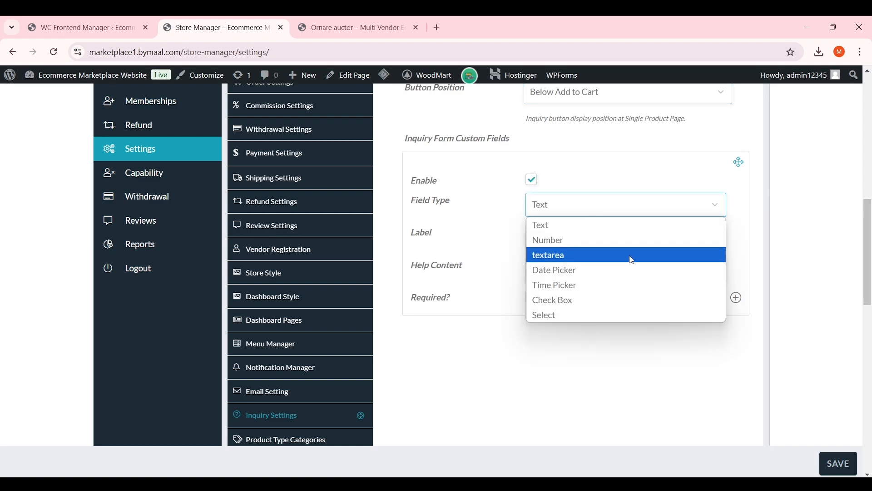
{"action": "left_click", "coordinate": [593, 225]}
{"action": "left_click", "coordinate": [586, 235]}
{"action": "left_click", "coordinate": [579, 278]}
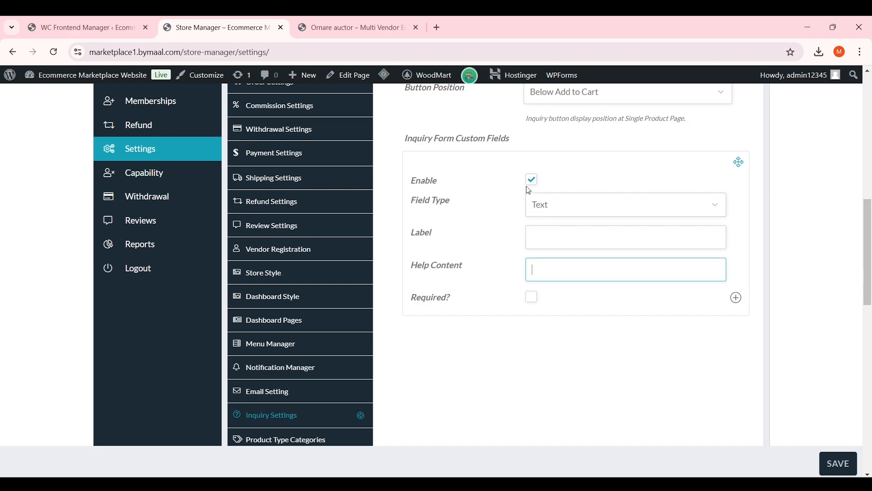
{"action": "left_click", "coordinate": [531, 182]}
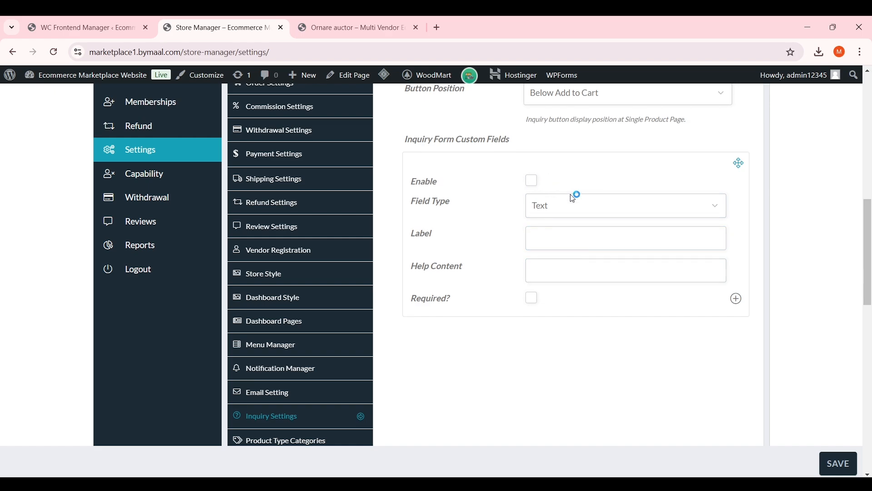
{"action": "scroll", "coordinate": [577, 197], "scroll_direction": "up", "scroll_amount": 3}
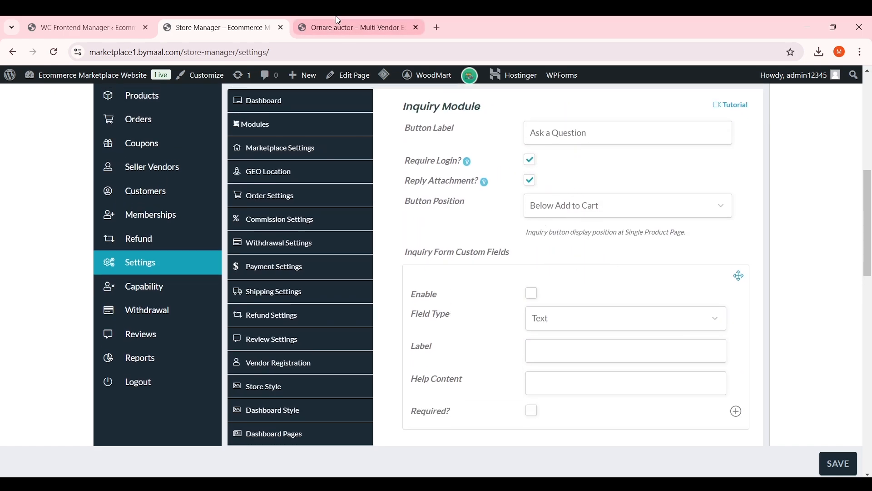
{"action": "left_click", "coordinate": [350, 28]}
{"action": "left_click", "coordinate": [258, 24]}
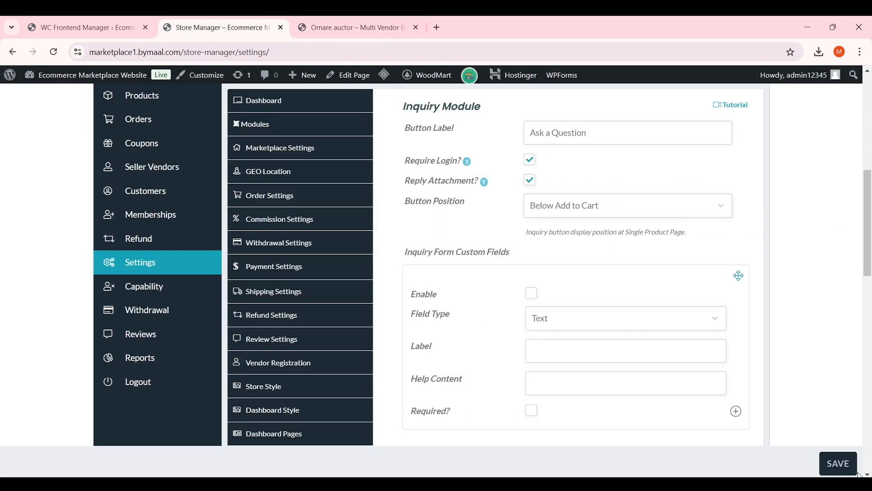
{"action": "left_click", "coordinate": [838, 464]}
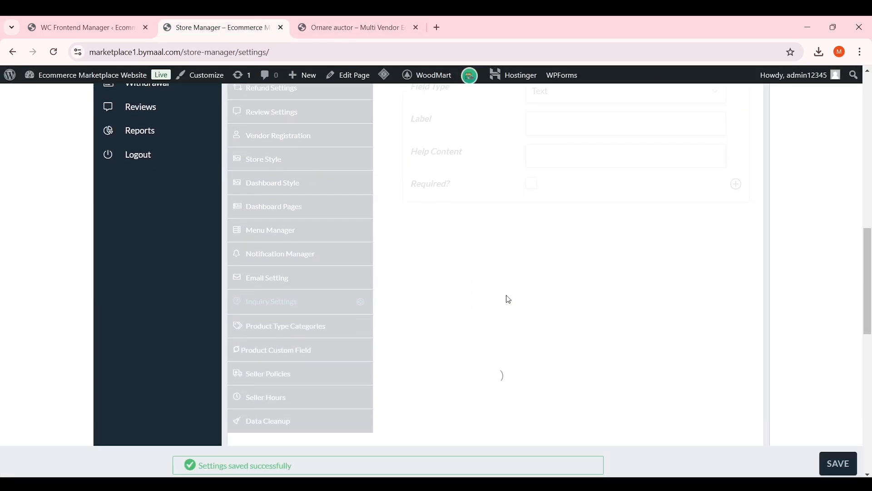
Inspect the Simple Product Categories dropdown in Product Type Categories, then go to Product Custom Field
{"action": "left_click", "coordinate": [321, 326]}
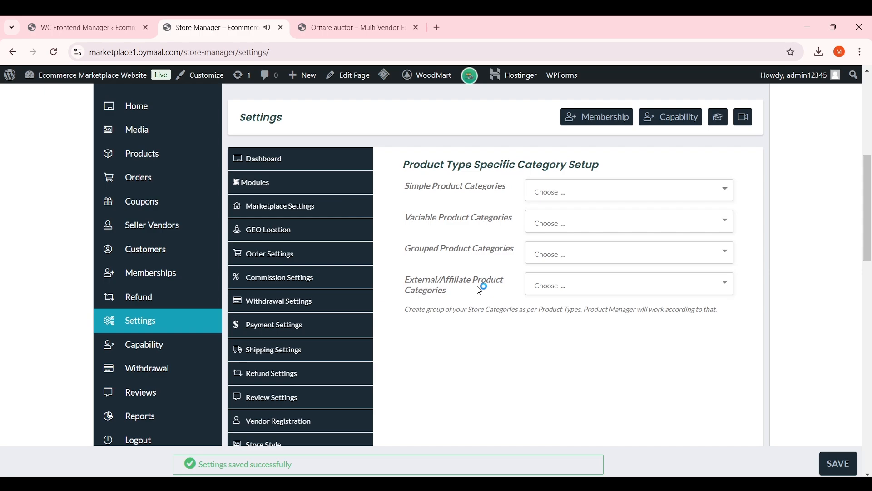
{"action": "left_click", "coordinate": [598, 246]}
{"action": "left_click", "coordinate": [530, 250]}
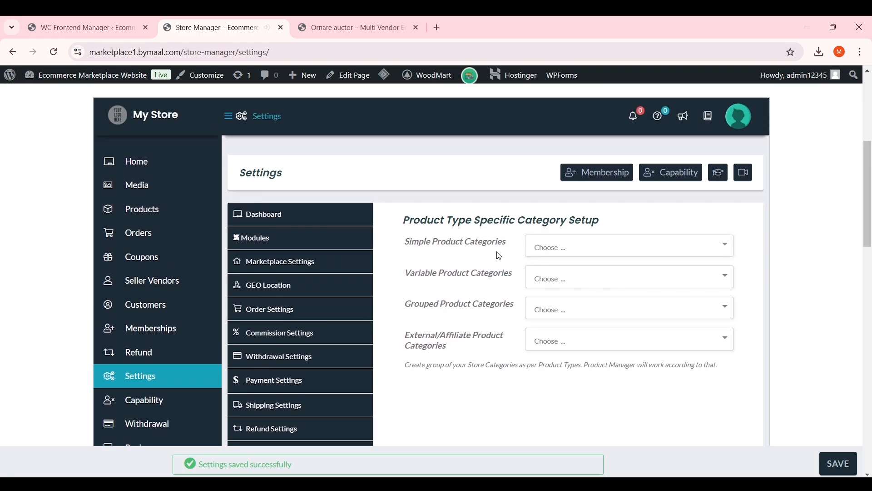
{"action": "scroll", "coordinate": [482, 250], "scroll_direction": "down", "scroll_amount": 7}
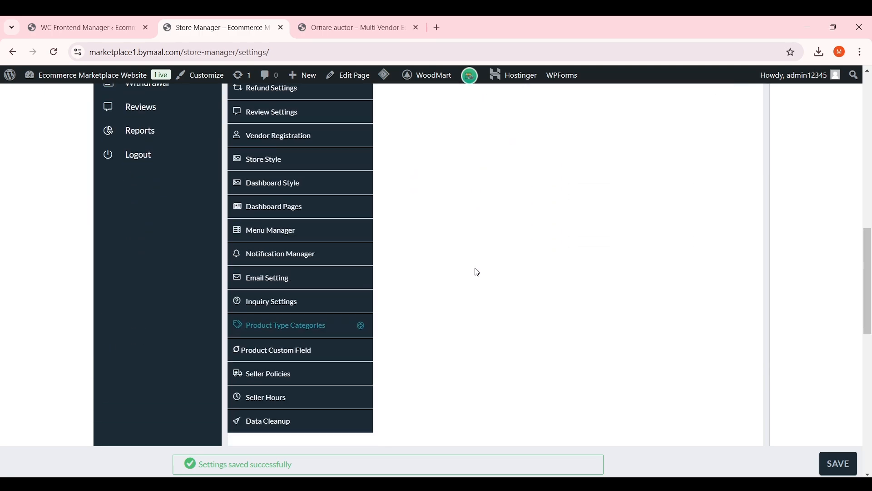
{"action": "left_click", "coordinate": [326, 351]}
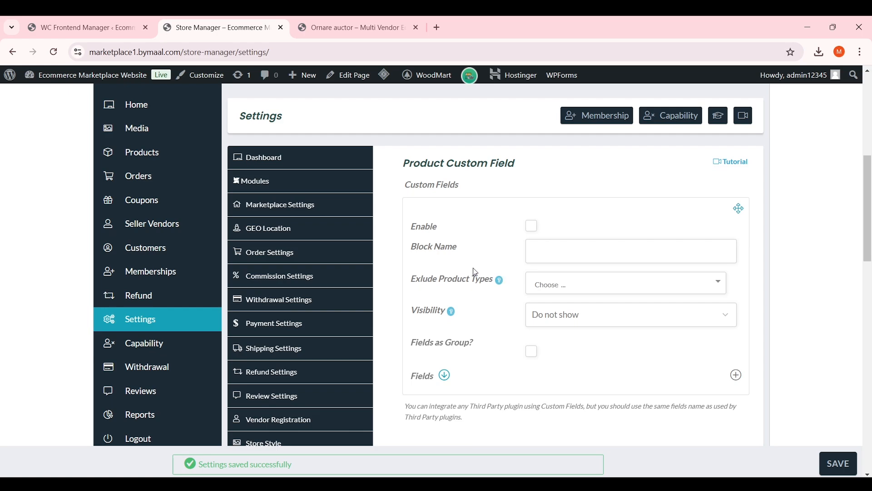
{"action": "scroll", "coordinate": [500, 250], "scroll_direction": "down", "scroll_amount": 10}
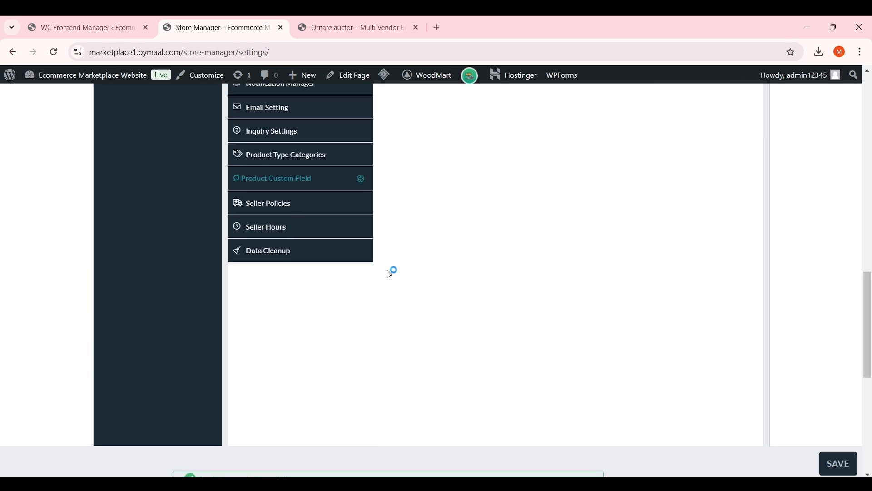
Open the Seller Policies settings and scroll through the store policy editors
{"action": "left_click", "coordinate": [298, 212]}
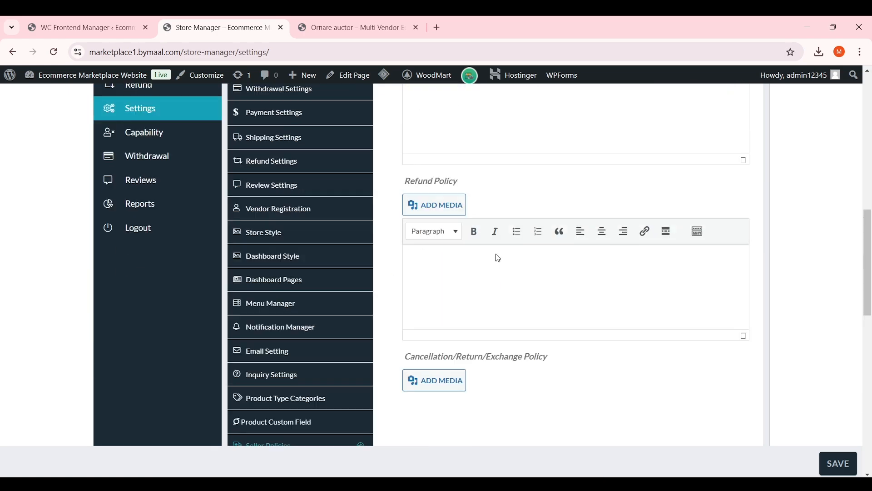
{"action": "scroll", "coordinate": [494, 258], "scroll_direction": "down", "scroll_amount": 1}
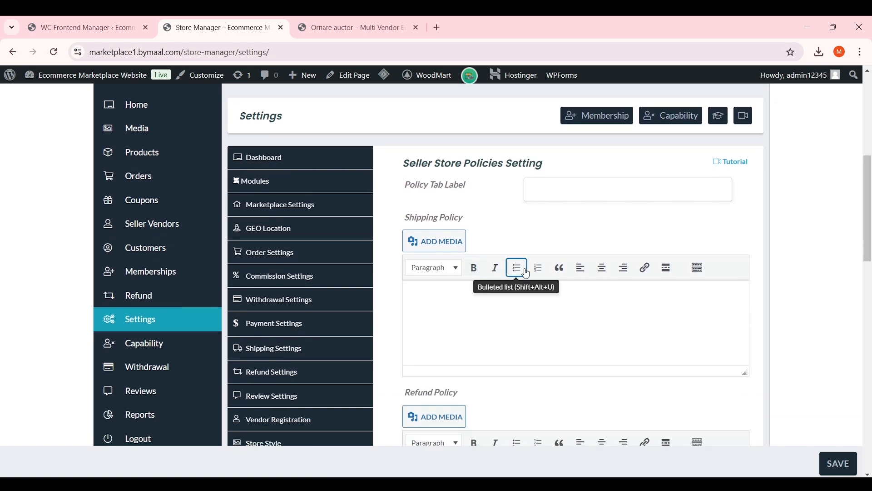
{"action": "scroll", "coordinate": [497, 266], "scroll_direction": "down", "scroll_amount": 1}
{"action": "scroll", "coordinate": [507, 258], "scroll_direction": "down", "scroll_amount": 2}
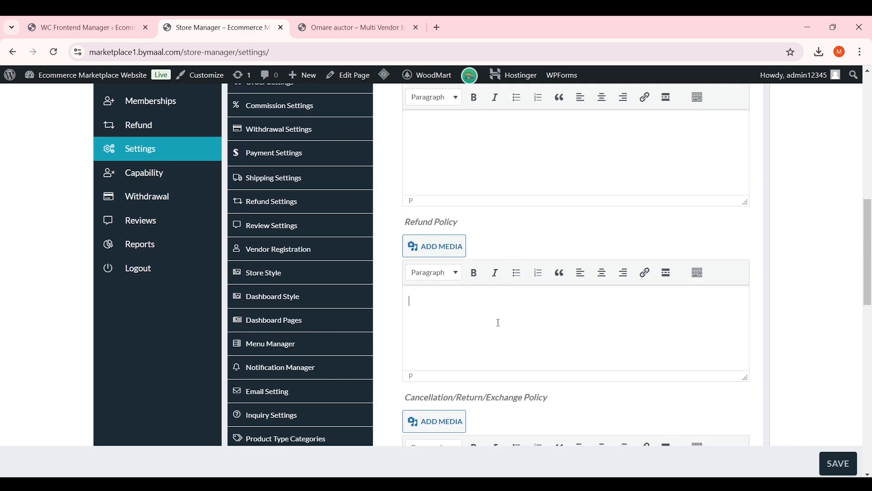
{"action": "scroll", "coordinate": [498, 323], "scroll_direction": "up", "scroll_amount": 3}
{"action": "scroll", "coordinate": [454, 227], "scroll_direction": "down", "scroll_amount": 1}
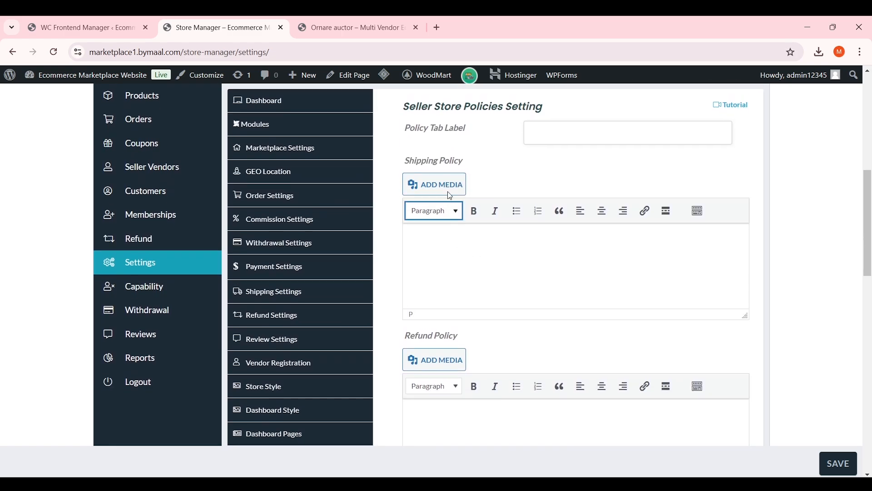
{"action": "left_click_drag", "start_coordinate": [389, 145], "coordinate": [408, 165]}
Put the caret in the Shipping Policy and Refund Policy editors, then start a new browser tab
{"action": "left_click", "coordinate": [449, 258]}
{"action": "scroll", "coordinate": [457, 252], "scroll_direction": "down", "scroll_amount": 3}
{"action": "left_click", "coordinate": [456, 251]}
{"action": "left_click", "coordinate": [433, 262]}
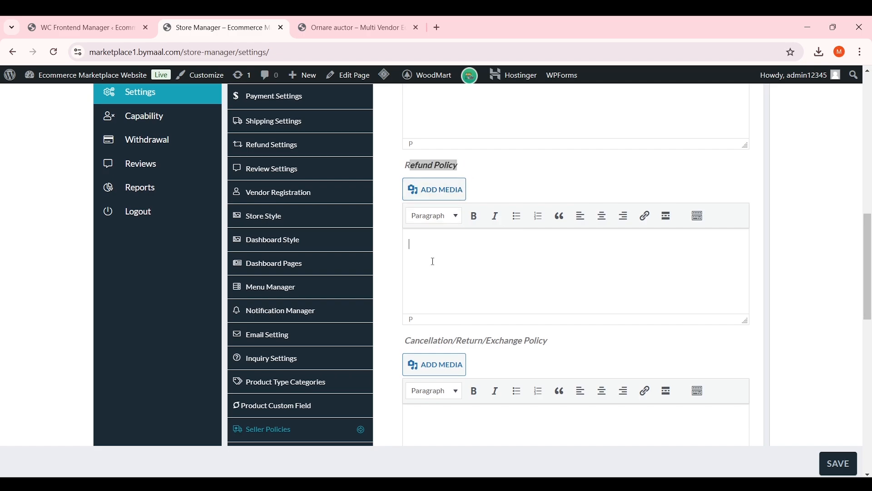
{"action": "left_click", "coordinate": [435, 20]}
Load lipsum.com and generate five paragraphs of Lorem Ipsum
{"action": "type", "text": "l"}
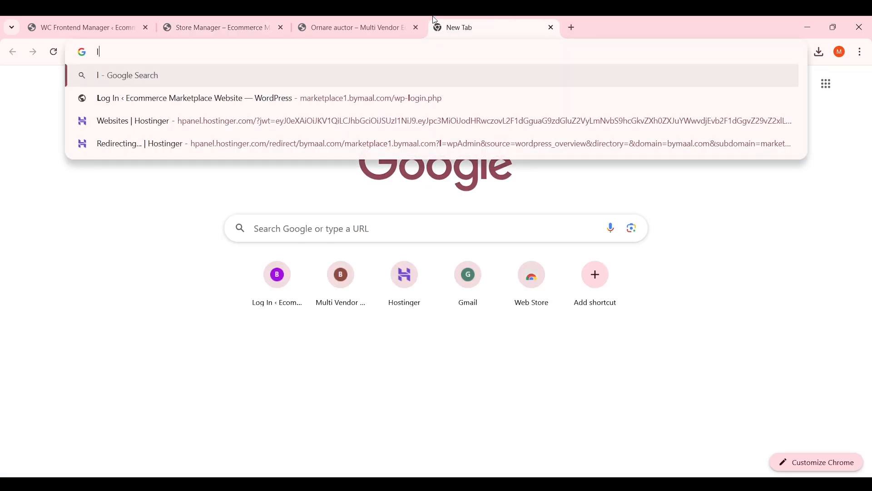
{"action": "type", "text": "ipsum.com"}
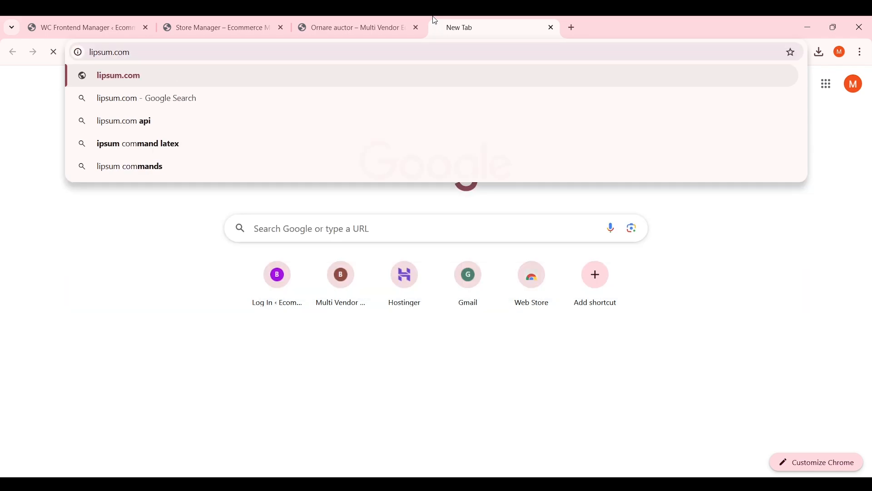
{"action": "key", "text": "Return"}
{"action": "scroll", "coordinate": [649, 234], "scroll_direction": "down", "scroll_amount": 10}
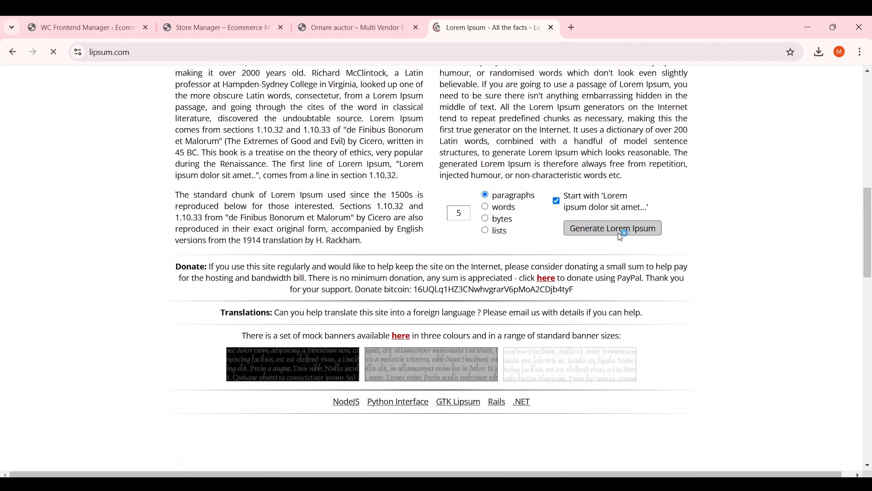
{"action": "left_click", "coordinate": [646, 237]}
{"action": "scroll", "coordinate": [382, 173], "scroll_direction": "down", "scroll_amount": 5}
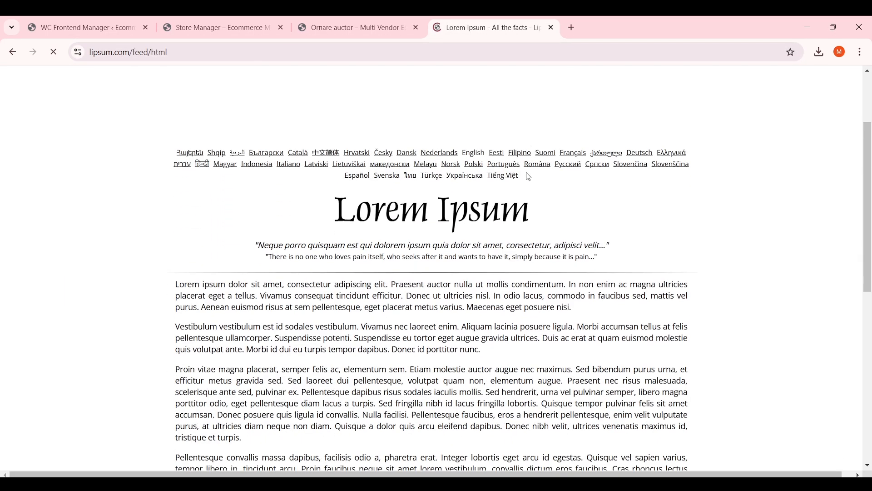
Copy the generated paragraphs and paste them into the Store Manager Refund Policy
{"action": "left_click_drag", "start_coordinate": [176, 170], "coordinate": [463, 285]}
{"action": "right_click", "coordinate": [447, 135]}
{"action": "left_click", "coordinate": [473, 148]}
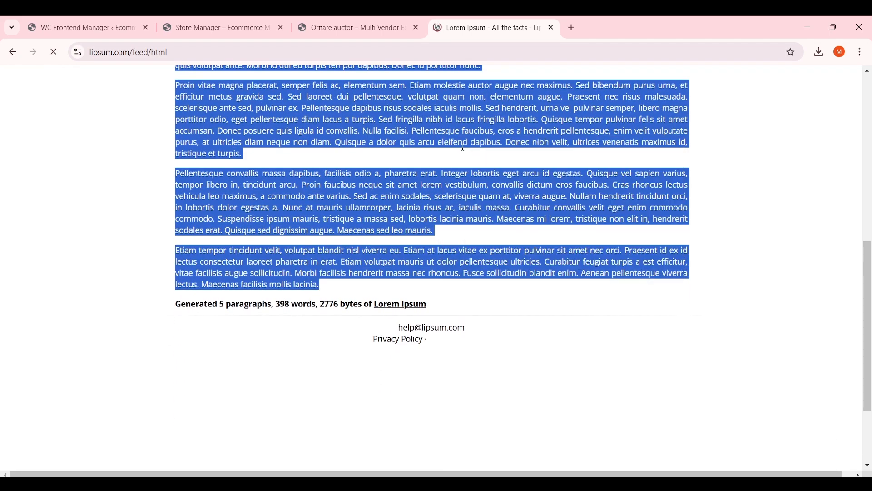
{"action": "left_click", "coordinate": [218, 27]}
{"action": "key", "text": "ctrl+v"}
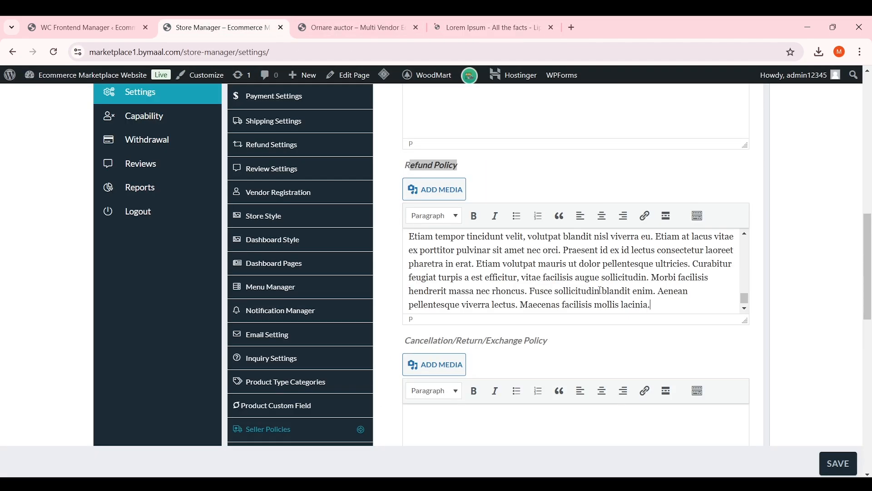
Paste the Lorem Ipsum into the Cancellation/Return/Exchange and Shipping Policy editors
{"action": "scroll", "coordinate": [601, 294], "scroll_direction": "up", "scroll_amount": 6}
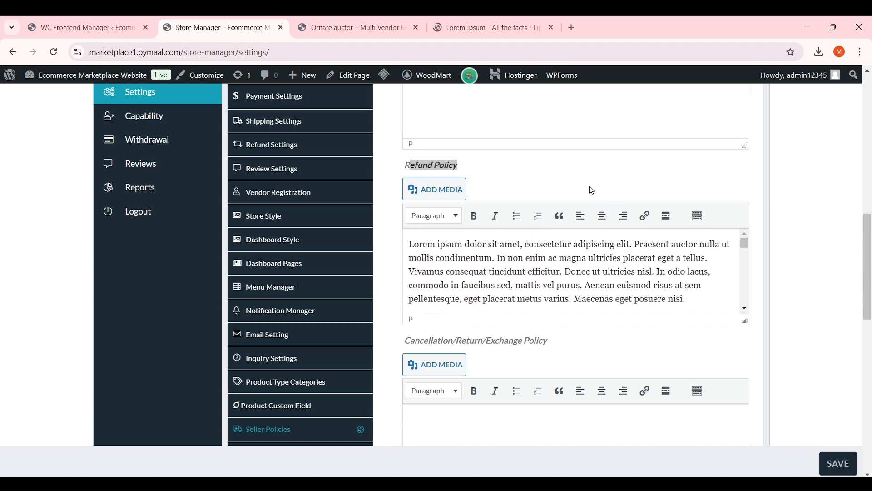
{"action": "scroll", "coordinate": [580, 191], "scroll_direction": "down", "scroll_amount": 3}
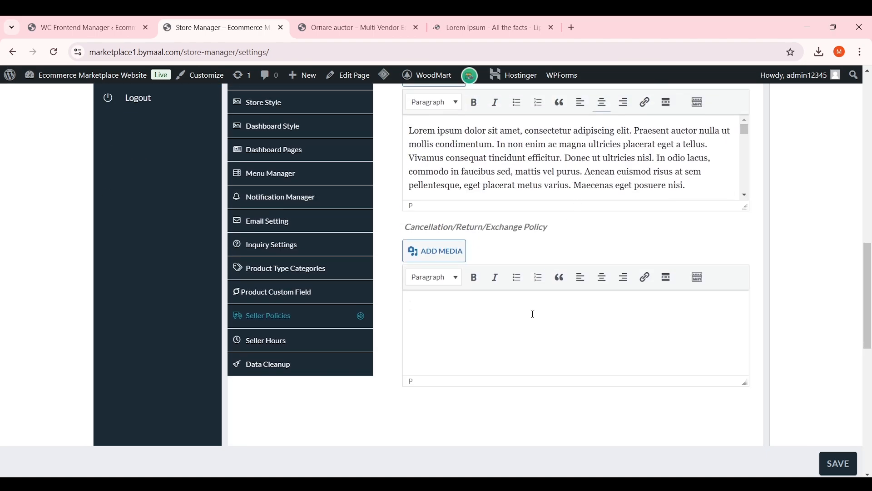
{"action": "key", "text": "ctrl+v"}
{"action": "scroll", "coordinate": [575, 248], "scroll_direction": "up", "scroll_amount": 5}
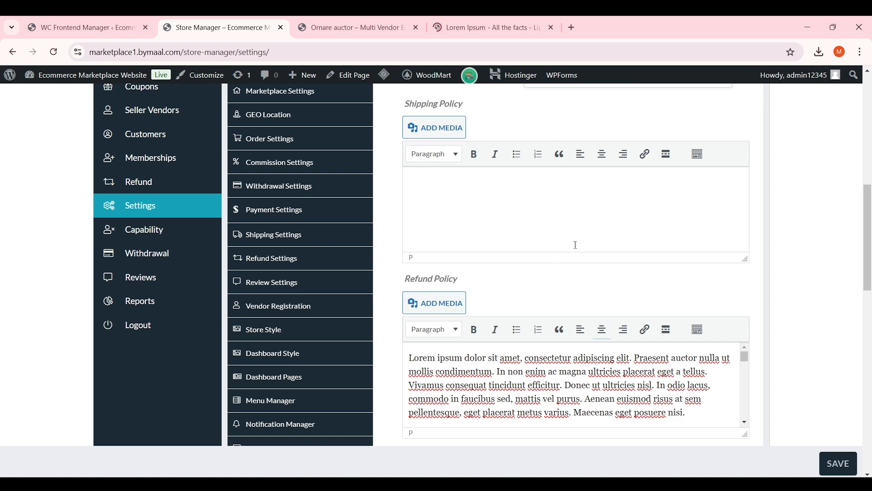
{"action": "scroll", "coordinate": [576, 245], "scroll_direction": "up", "scroll_amount": 1}
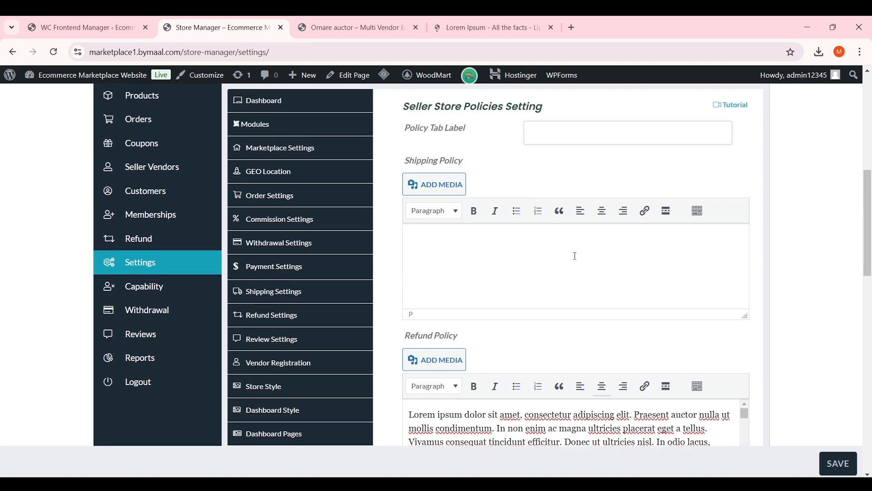
{"action": "key", "text": "ctrl+v"}
Save the seller policies and go to the Seller Hours settings
{"action": "scroll", "coordinate": [578, 214], "scroll_direction": "up", "scroll_amount": 3}
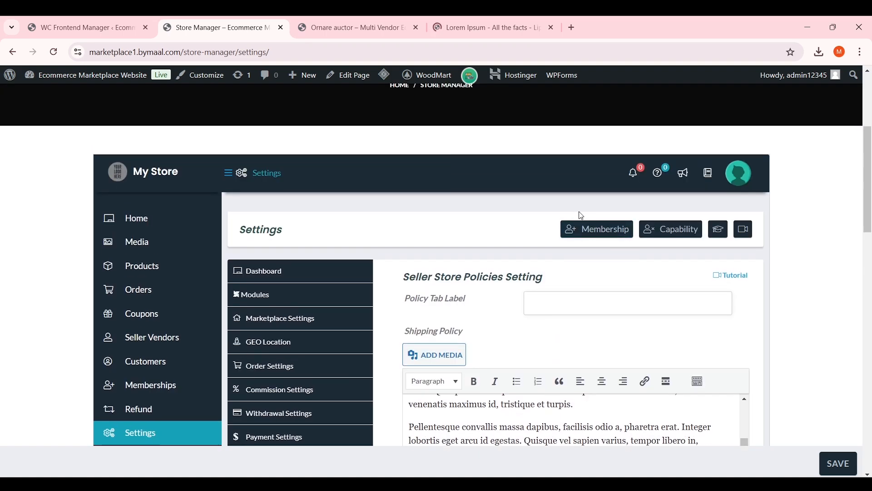
{"action": "scroll", "coordinate": [729, 245], "scroll_direction": "down", "scroll_amount": 2}
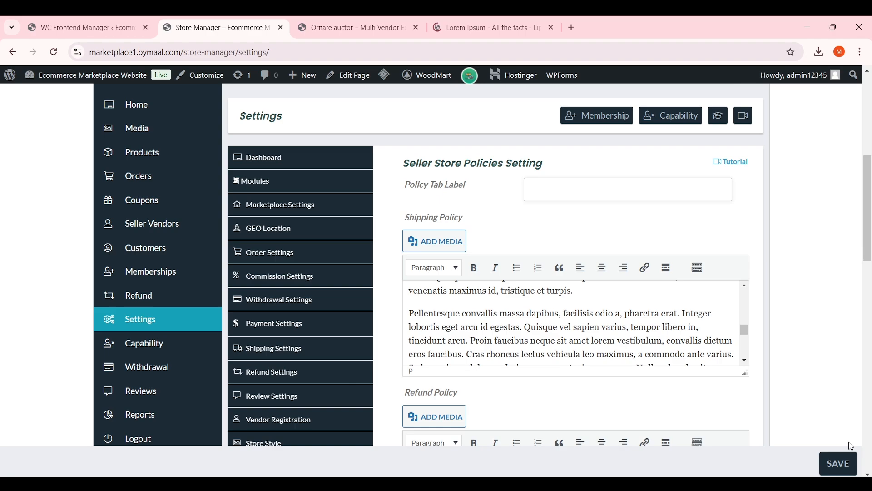
{"action": "left_click", "coordinate": [835, 463]}
{"action": "scroll", "coordinate": [502, 246], "scroll_direction": "down", "scroll_amount": 6}
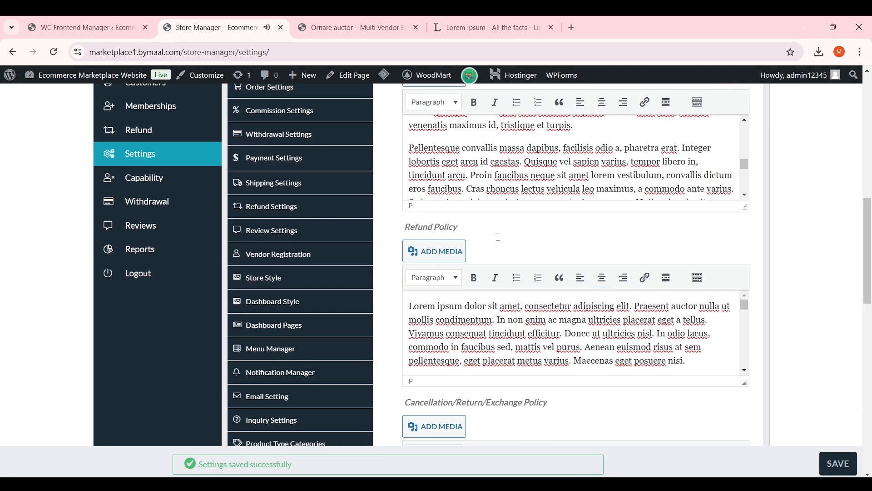
{"action": "scroll", "coordinate": [502, 245], "scroll_direction": "down", "scroll_amount": 1}
{"action": "left_click", "coordinate": [312, 396]}
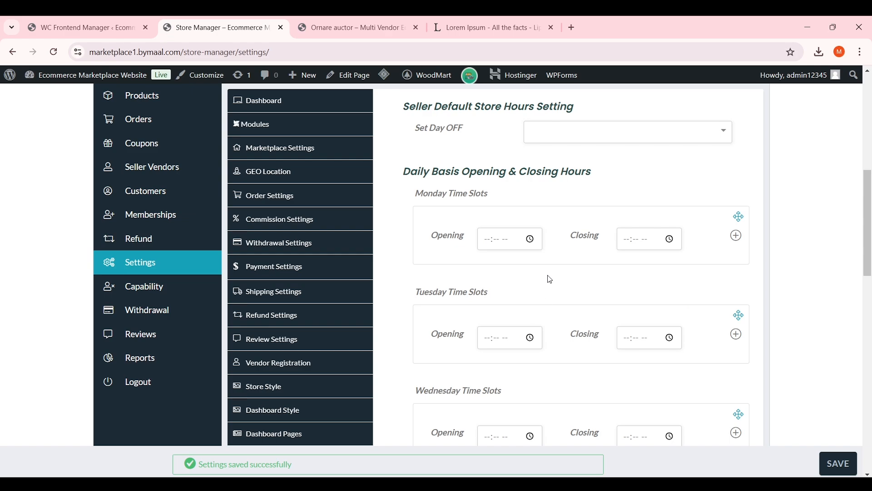
Set Monday's opening time to 08:00 am and closing time to 10:00 pm
{"action": "scroll", "coordinate": [550, 279], "scroll_direction": "up", "scroll_amount": 1}
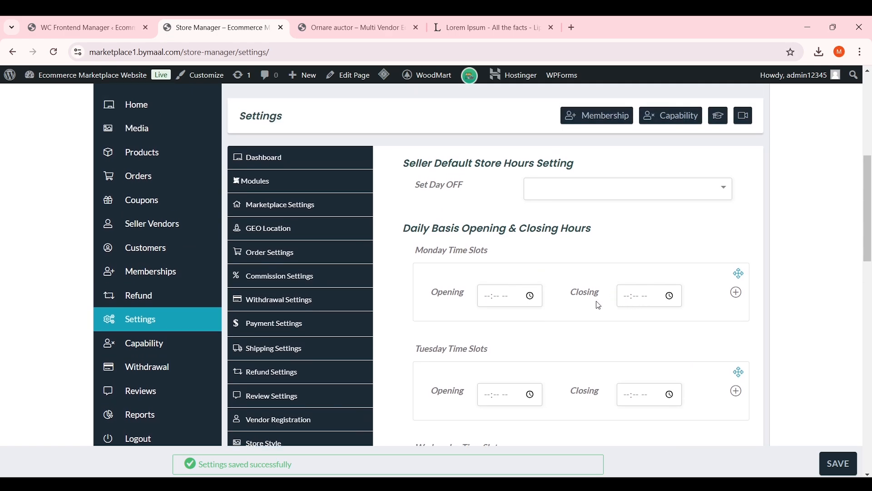
{"action": "left_click", "coordinate": [509, 300]}
{"action": "left_click", "coordinate": [486, 297]}
{"action": "type", "text": "08:00 "}
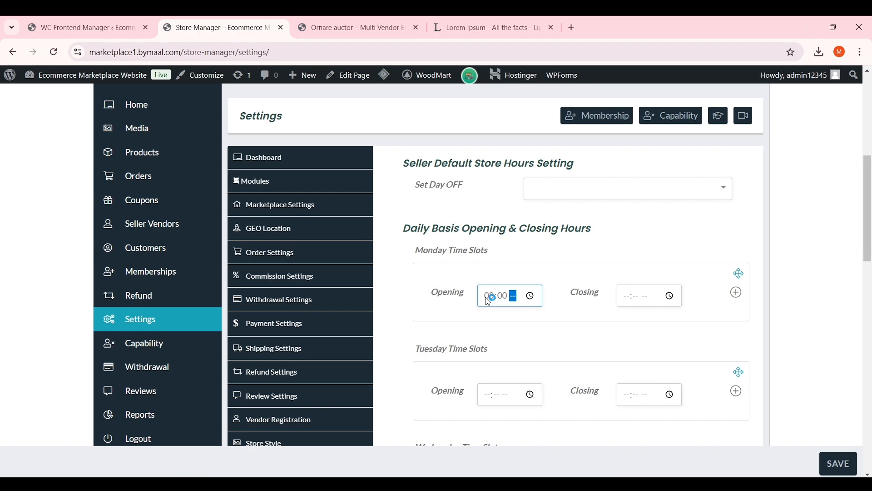
{"action": "type", "text": "am"}
{"action": "left_click", "coordinate": [628, 296]}
{"action": "type", "text": "1000"}
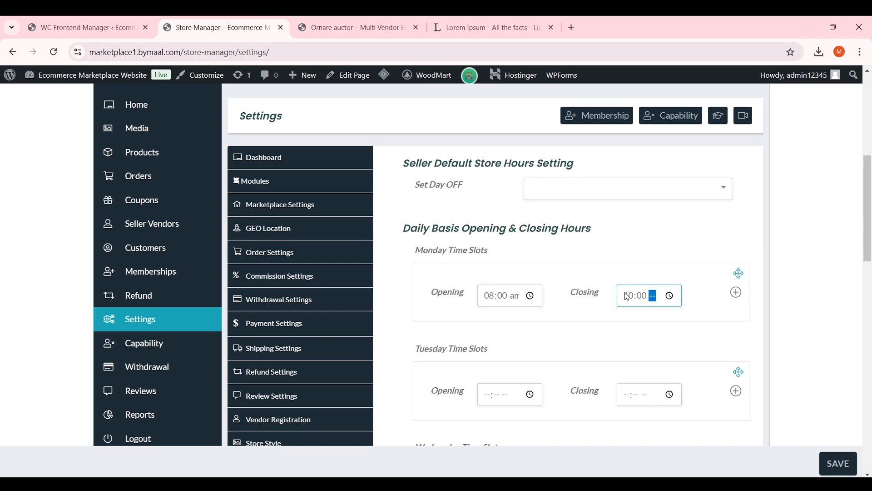
{"action": "left_click", "coordinate": [622, 265]}
Try Sunday, Saturday and Wednesday as days off, then remove them all so none is set
{"action": "left_click", "coordinate": [630, 190]}
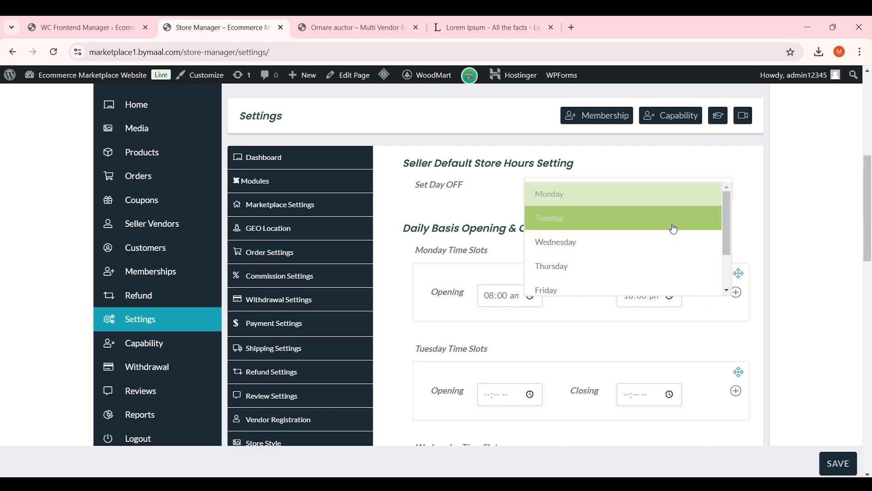
{"action": "scroll", "coordinate": [659, 271], "scroll_direction": "down", "scroll_amount": 1}
{"action": "left_click", "coordinate": [619, 284]}
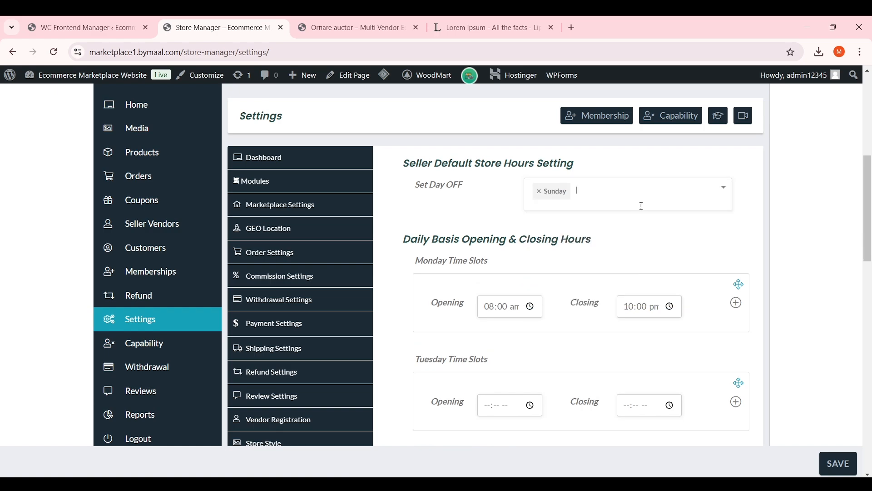
{"action": "left_click", "coordinate": [645, 199]}
{"action": "left_click", "coordinate": [606, 271]}
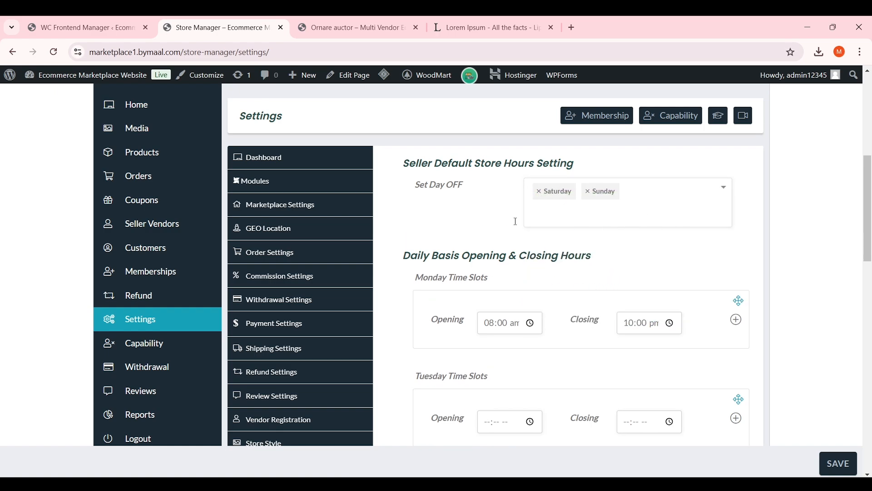
{"action": "left_click", "coordinate": [540, 192]}
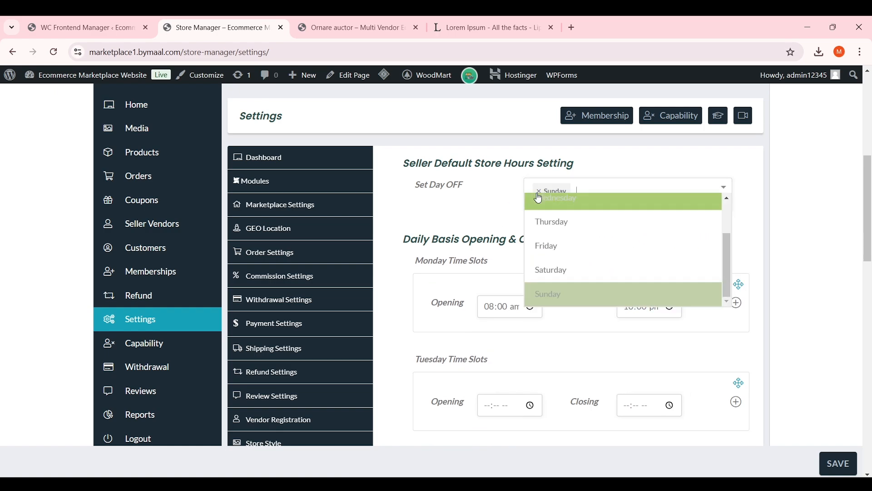
{"action": "left_click", "coordinate": [538, 195]}
{"action": "left_click", "coordinate": [538, 194]}
{"action": "left_click", "coordinate": [540, 192]}
{"action": "left_click", "coordinate": [541, 195]}
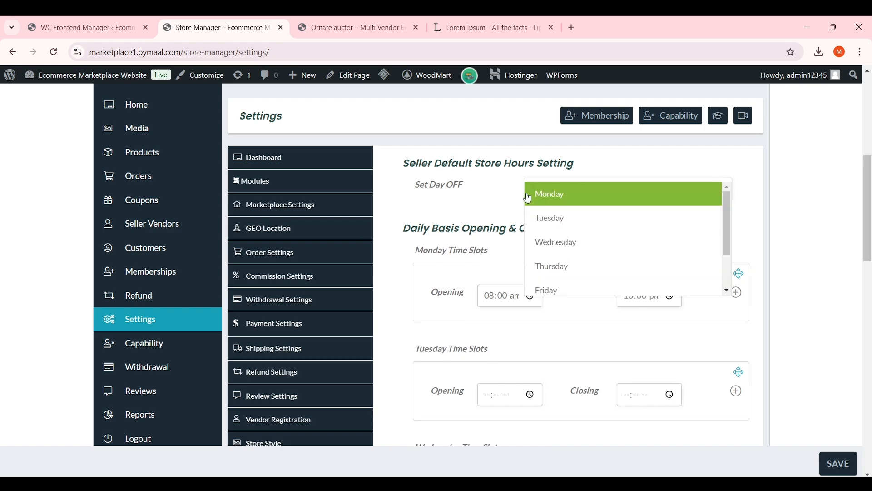
{"action": "left_click", "coordinate": [484, 209]}
{"action": "scroll", "coordinate": [454, 273], "scroll_direction": "down", "scroll_amount": 7}
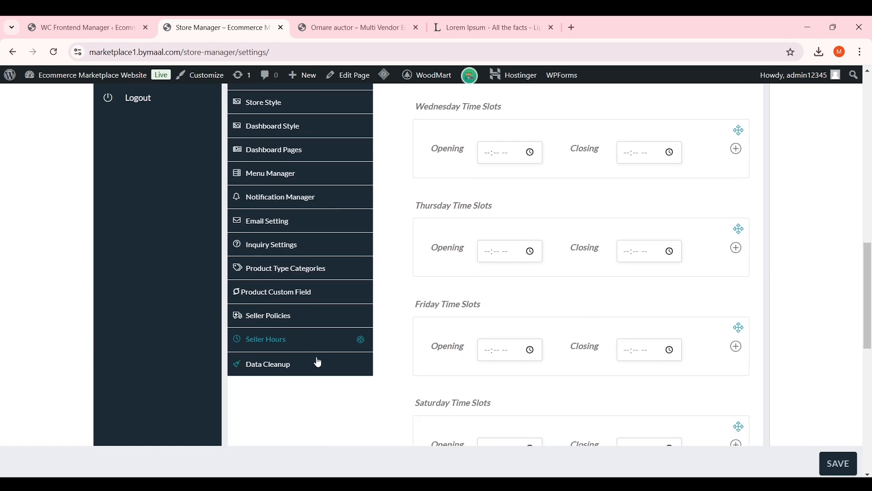
Review the Data Cleanup settings with cleanup left unticked, then go to the Capability page
{"action": "left_click", "coordinate": [313, 371]}
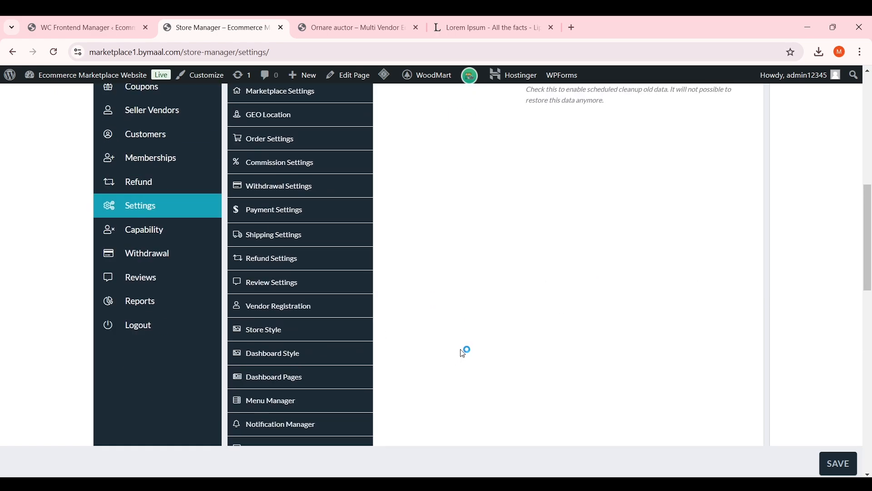
{"action": "scroll", "coordinate": [603, 294], "scroll_direction": "down", "scroll_amount": 3}
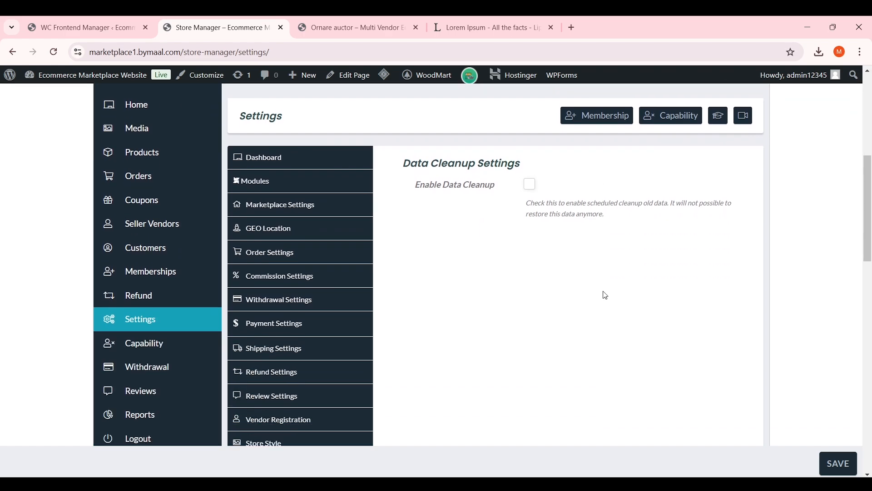
{"action": "scroll", "coordinate": [603, 294], "scroll_direction": "up", "scroll_amount": 4}
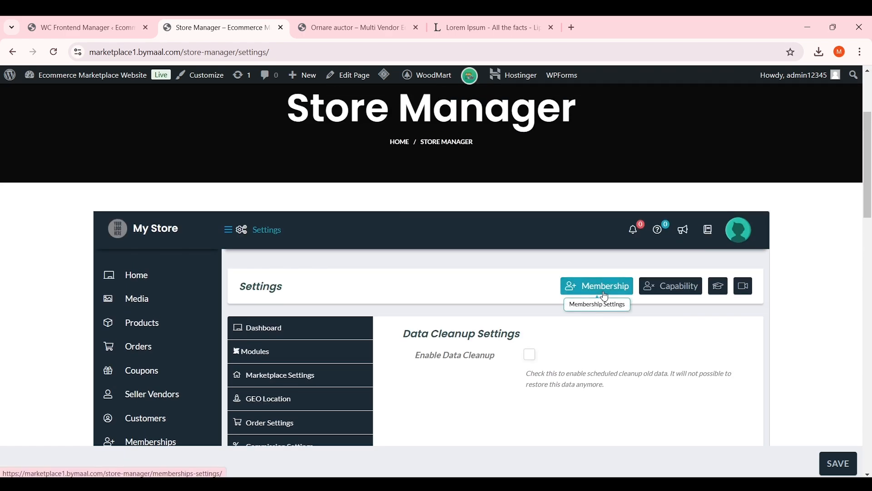
{"action": "scroll", "coordinate": [546, 282], "scroll_direction": "down", "scroll_amount": 1}
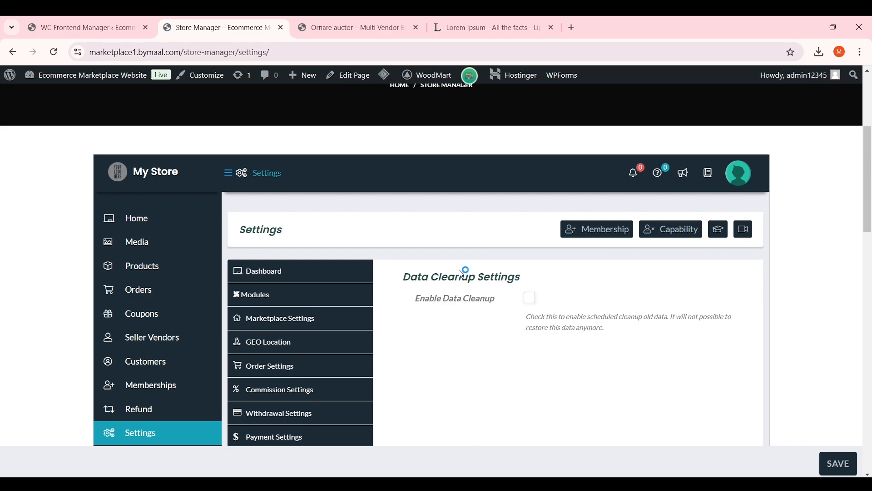
{"action": "scroll", "coordinate": [204, 306], "scroll_direction": "down", "scroll_amount": 3}
{"action": "left_click", "coordinate": [181, 291]}
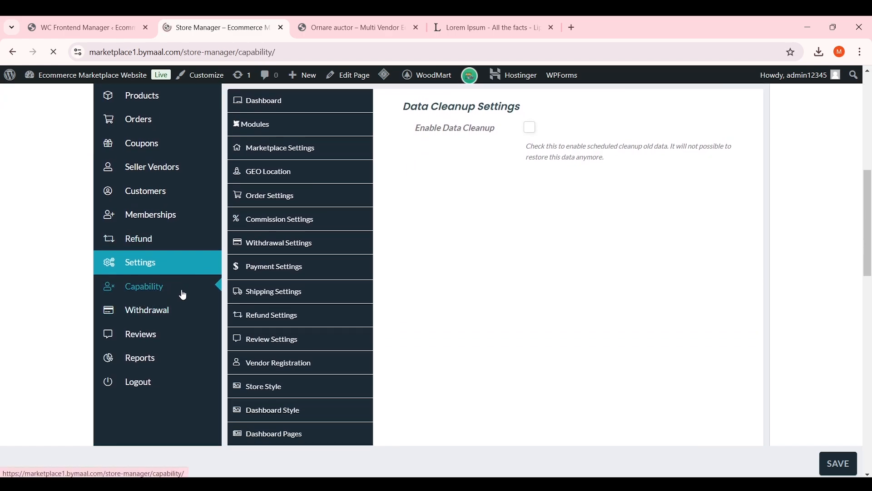
Turn off vendors' Backend Access (wp-admin)
{"action": "scroll", "coordinate": [450, 303], "scroll_direction": "up", "scroll_amount": 2}
{"action": "scroll", "coordinate": [476, 288], "scroll_direction": "down", "scroll_amount": 6}
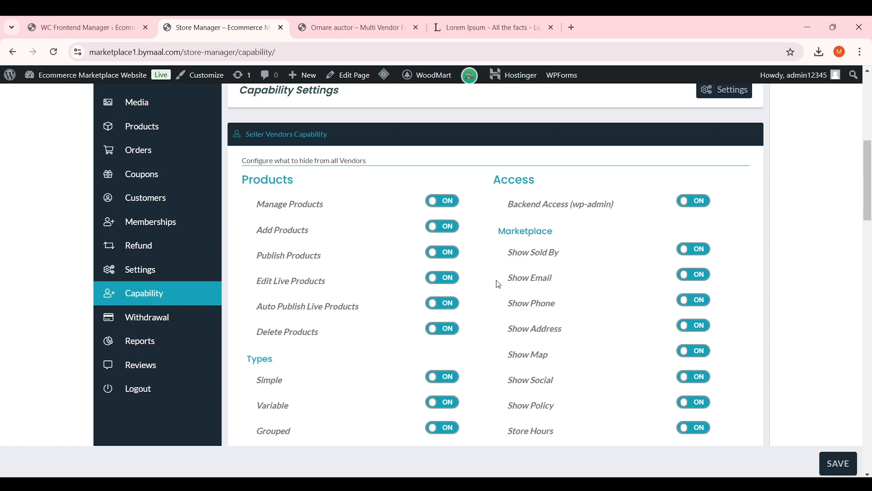
{"action": "scroll", "coordinate": [498, 284], "scroll_direction": "down", "scroll_amount": 1}
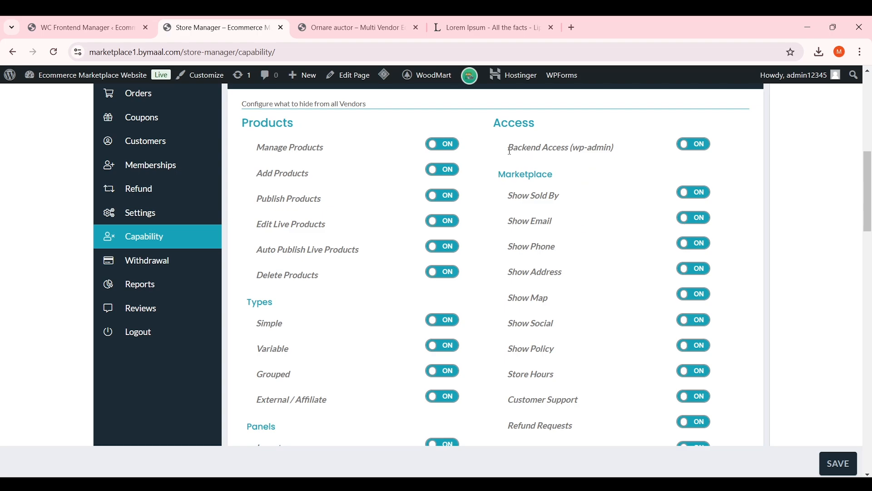
{"action": "left_click_drag", "start_coordinate": [500, 122], "coordinate": [617, 145]}
{"action": "left_click", "coordinate": [547, 138]}
{"action": "left_click", "coordinate": [607, 157]}
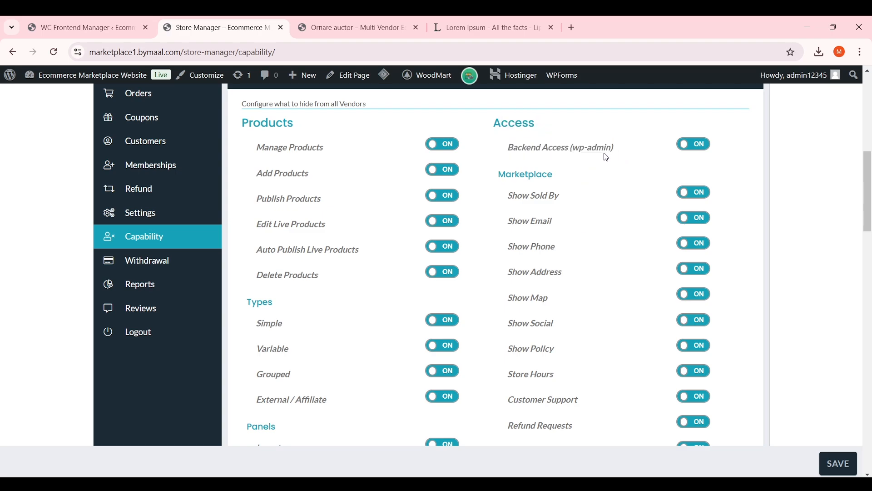
{"action": "left_click", "coordinate": [683, 149]}
Stop showing vendors' email, phone and address on their stores
{"action": "scroll", "coordinate": [683, 171], "scroll_direction": "up", "scroll_amount": 3}
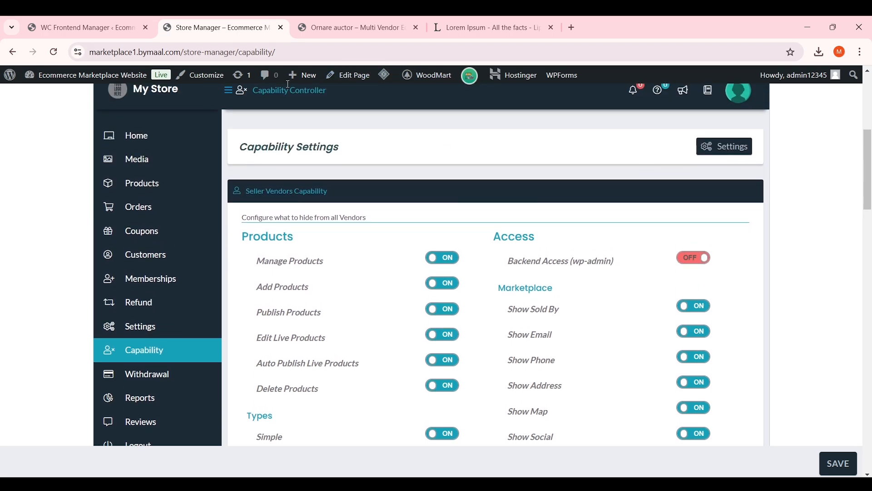
{"action": "mouse_move", "coordinate": [96, 83]}
{"action": "scroll", "coordinate": [516, 154], "scroll_direction": "down", "scroll_amount": 3}
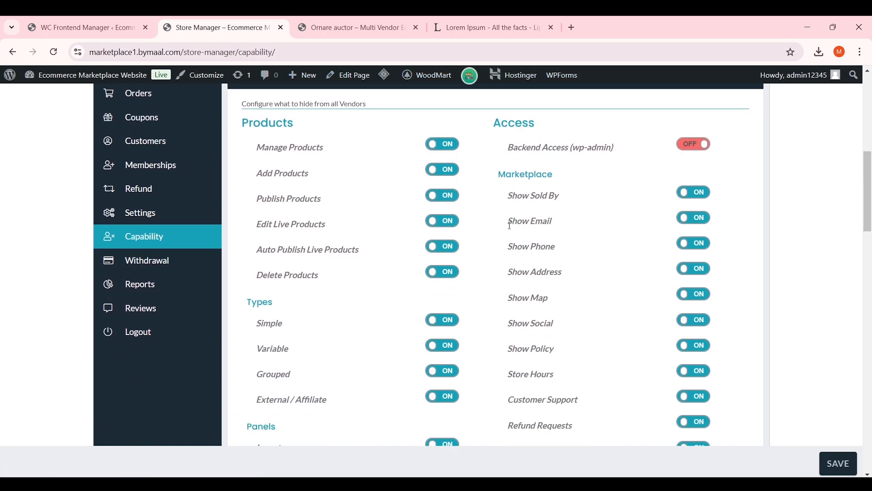
{"action": "left_click_drag", "start_coordinate": [508, 221], "coordinate": [560, 225]}
{"action": "left_click", "coordinate": [681, 225]}
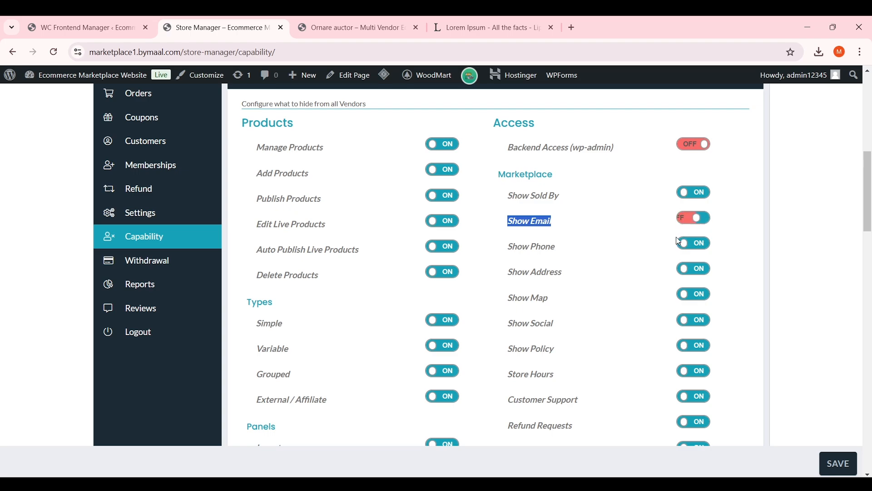
{"action": "left_click", "coordinate": [696, 249]}
{"action": "left_click", "coordinate": [693, 269]}
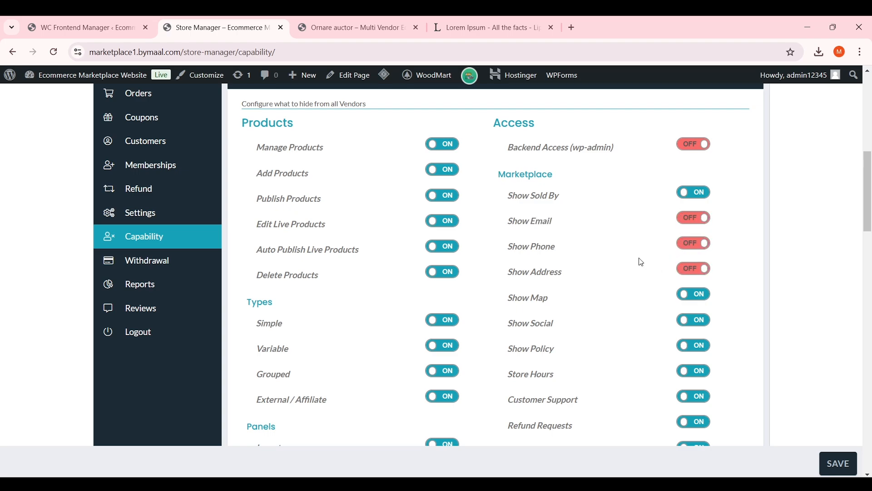
{"action": "left_click_drag", "start_coordinate": [567, 278], "coordinate": [511, 232]}
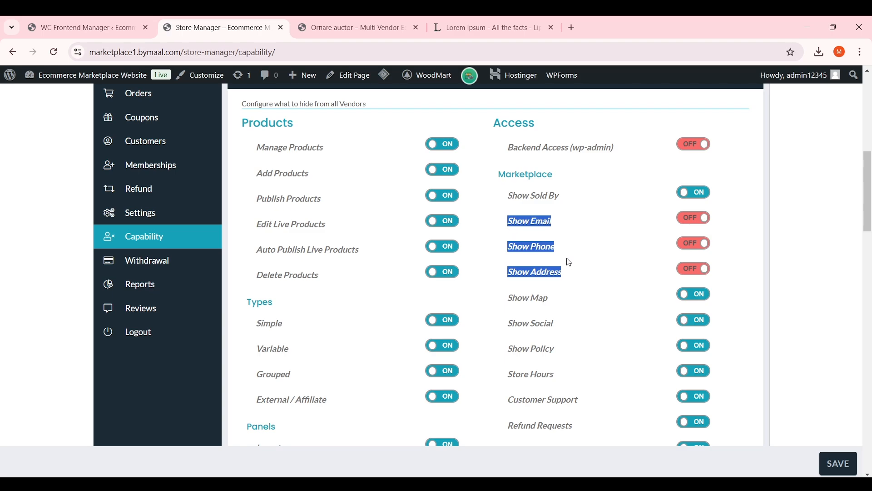
{"action": "left_click", "coordinate": [527, 216]}
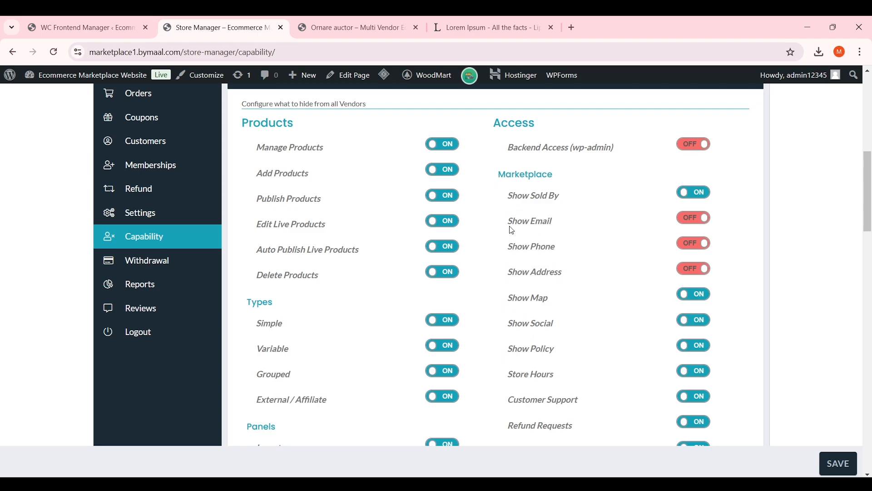
{"action": "left_click_drag", "start_coordinate": [507, 221], "coordinate": [552, 223]}
{"action": "left_click", "coordinate": [555, 222]}
Turn off Auto Publish Live Products and disallow External / Affiliate products
{"action": "scroll", "coordinate": [870, 196], "scroll_direction": "up", "scroll_amount": 1}
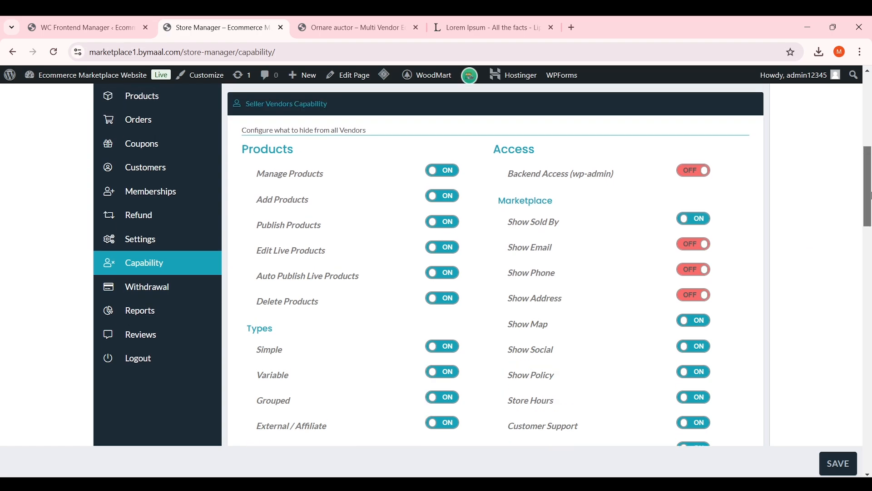
{"action": "scroll", "coordinate": [433, 236], "scroll_direction": "down", "scroll_amount": 2}
{"action": "left_click_drag", "start_coordinate": [261, 221], "coordinate": [371, 222]}
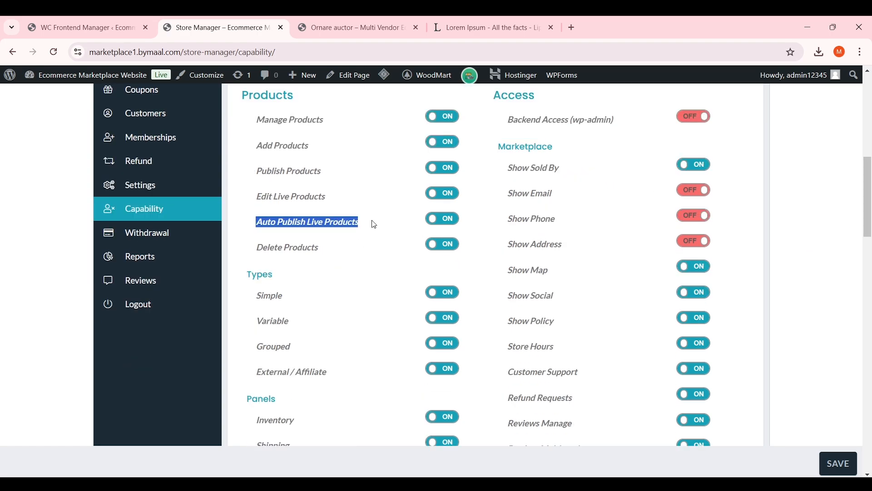
{"action": "left_click", "coordinate": [379, 225]}
{"action": "left_click", "coordinate": [439, 219]}
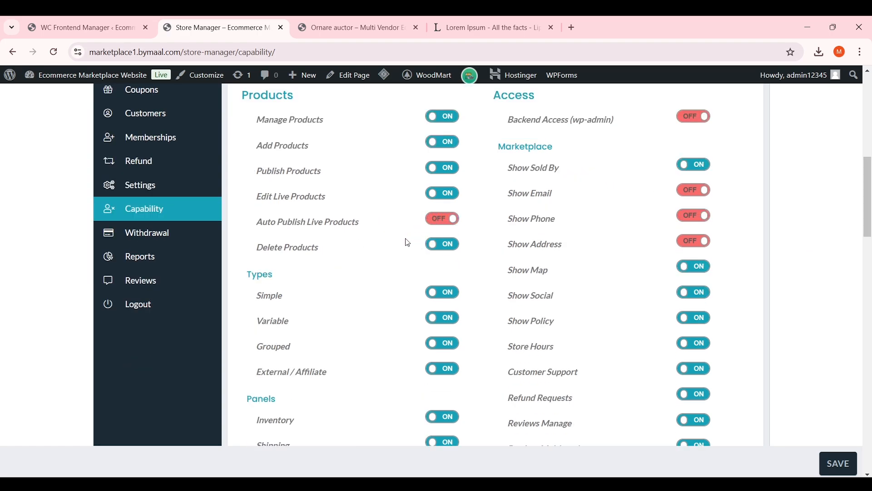
{"action": "scroll", "coordinate": [413, 227], "scroll_direction": "down", "scroll_amount": 4}
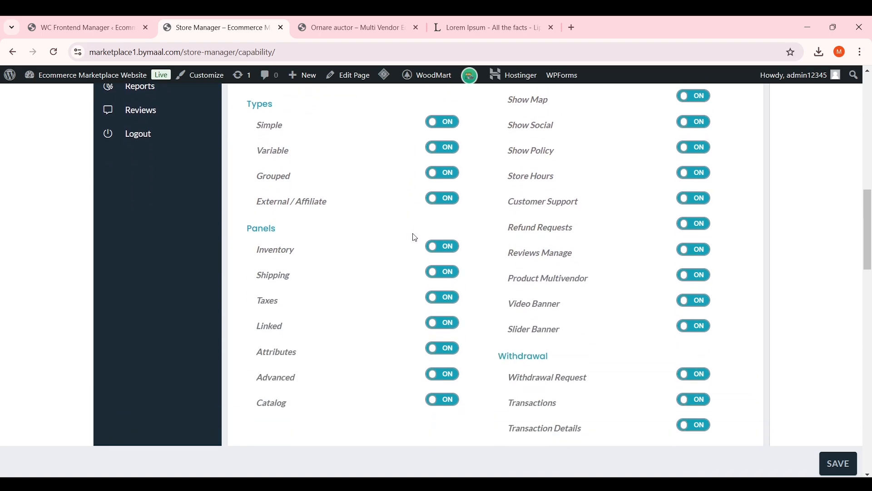
{"action": "scroll", "coordinate": [322, 232], "scroll_direction": "up", "scroll_amount": 1}
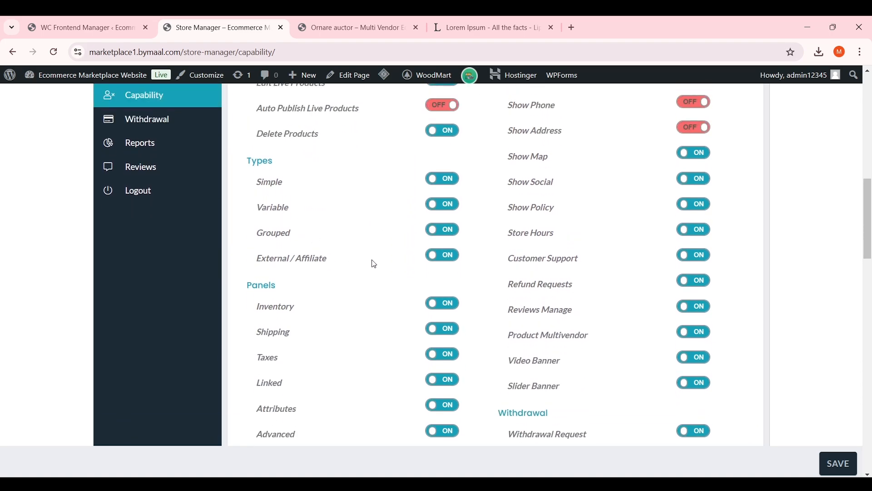
{"action": "left_click", "coordinate": [443, 255]}
Save the vendor capability settings
{"action": "scroll", "coordinate": [477, 271], "scroll_direction": "up", "scroll_amount": 1}
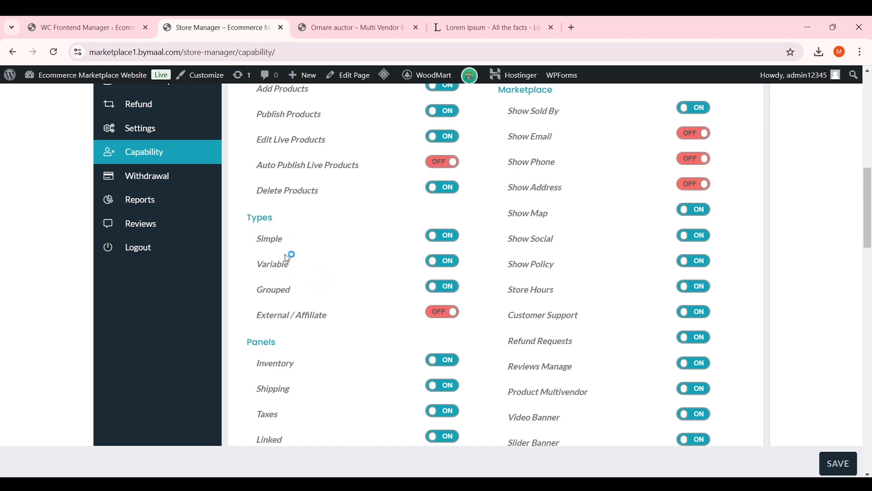
{"action": "scroll", "coordinate": [611, 251], "scroll_direction": "down", "scroll_amount": 15}
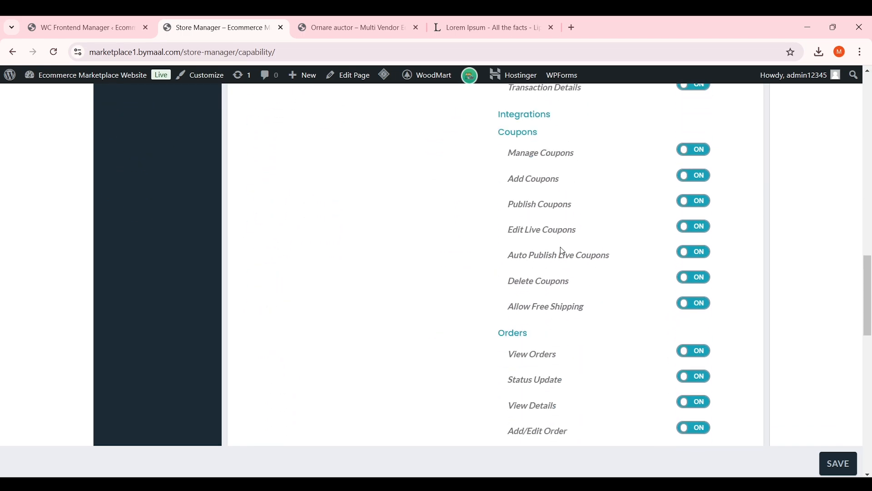
{"action": "scroll", "coordinate": [563, 251], "scroll_direction": "down", "scroll_amount": 8}
{"action": "scroll", "coordinate": [562, 247], "scroll_direction": "down", "scroll_amount": 3}
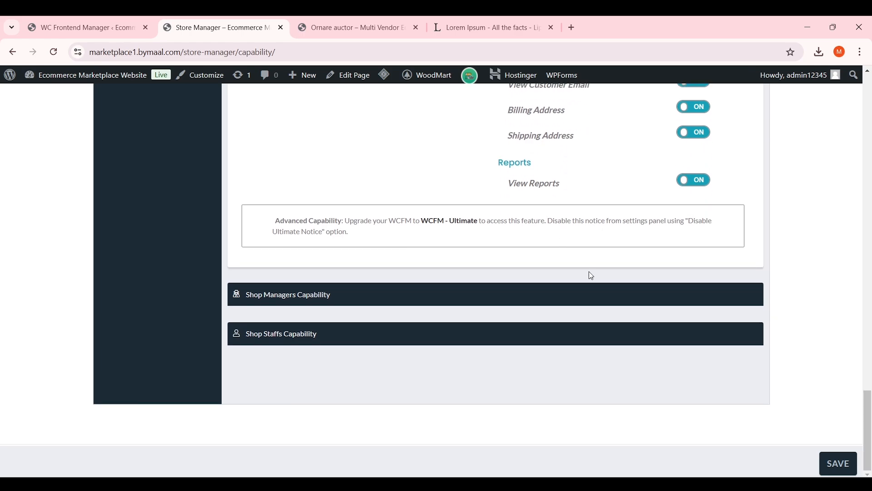
{"action": "left_click", "coordinate": [838, 463]}
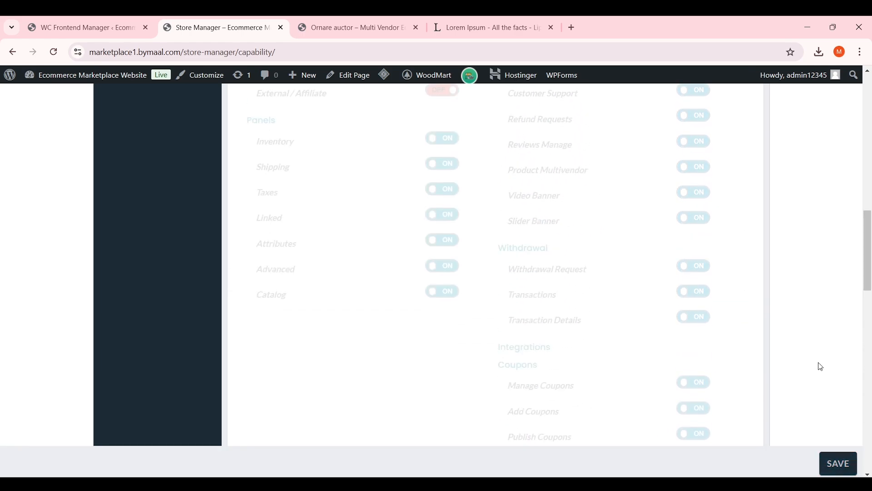
{"action": "scroll", "coordinate": [818, 365], "scroll_direction": "down", "scroll_amount": 5}
{"action": "scroll", "coordinate": [356, 339], "scroll_direction": "up", "scroll_amount": 1}
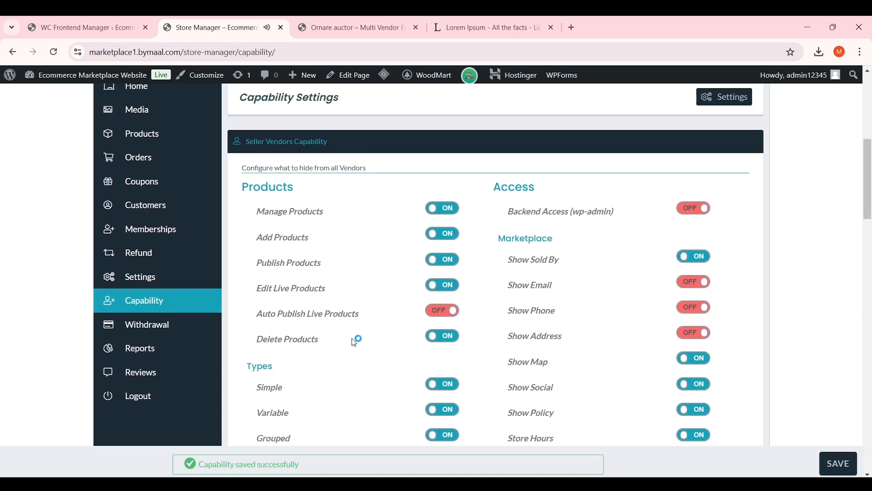
Check the Withdrawal page, which has no withdrawal requests
{"action": "left_click", "coordinate": [163, 337]}
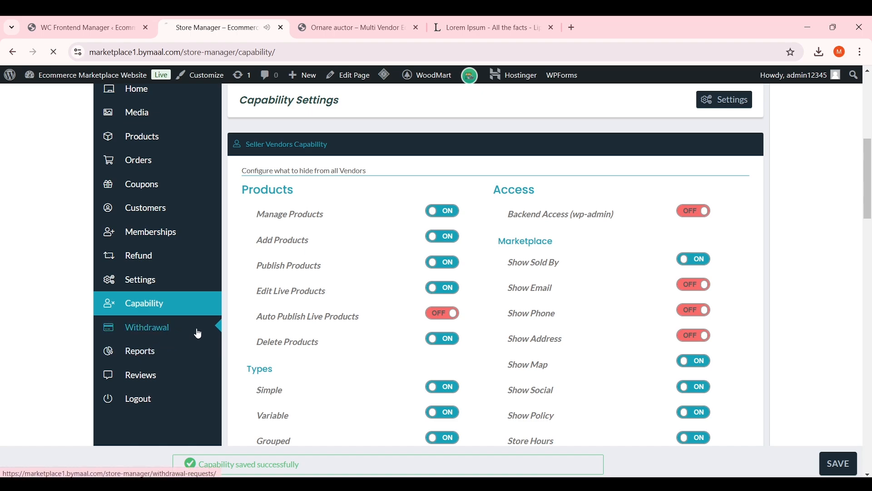
{"action": "scroll", "coordinate": [366, 318], "scroll_direction": "down", "scroll_amount": 6}
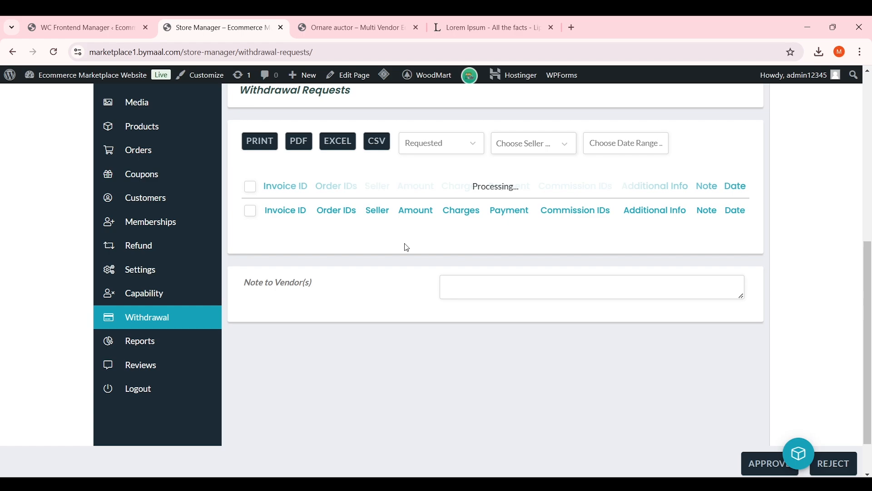
{"action": "scroll", "coordinate": [377, 263], "scroll_direction": "down", "scroll_amount": 1}
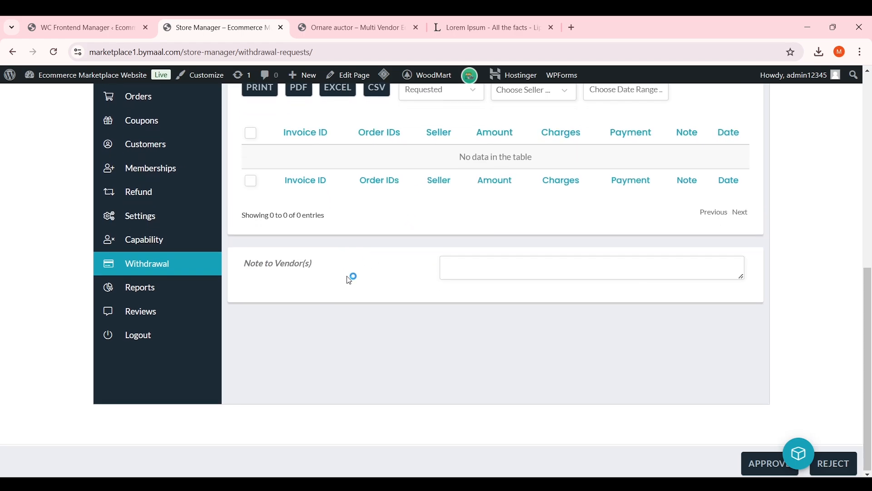
View the Sales by Date report for the last 7 days, showing $0.00 and 0 orders
{"action": "left_click", "coordinate": [187, 289]}
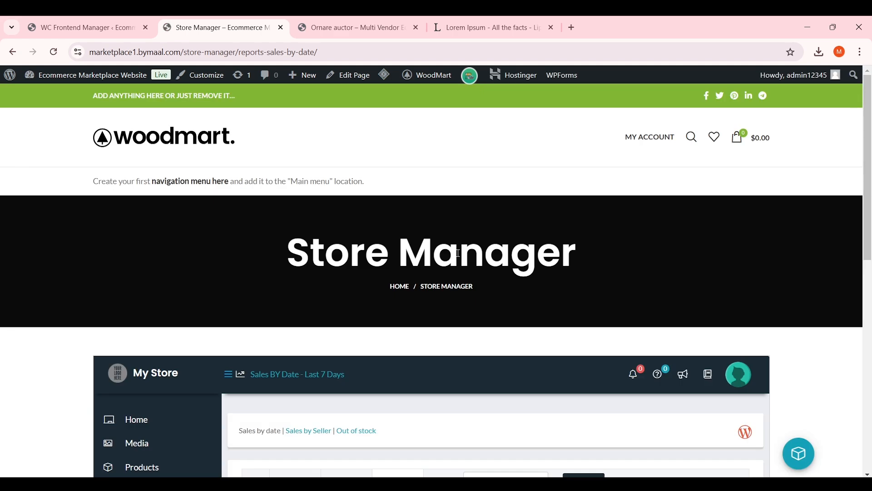
{"action": "scroll", "coordinate": [456, 267], "scroll_direction": "up", "scroll_amount": 3}
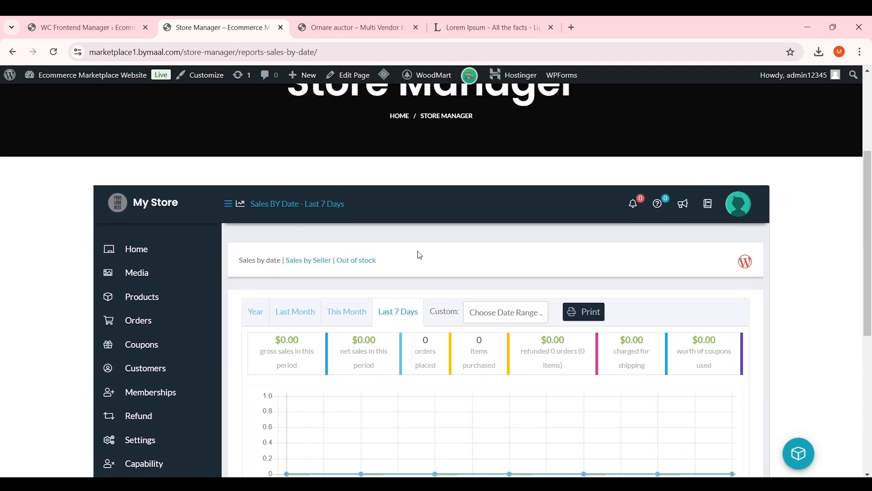
{"action": "scroll", "coordinate": [420, 256], "scroll_direction": "up", "scroll_amount": 1}
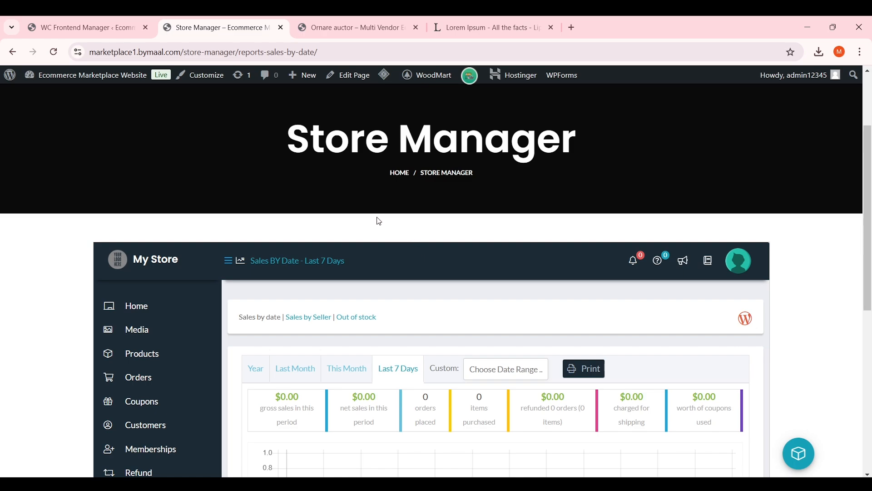
{"action": "scroll", "coordinate": [377, 220], "scroll_direction": "down", "scroll_amount": 2}
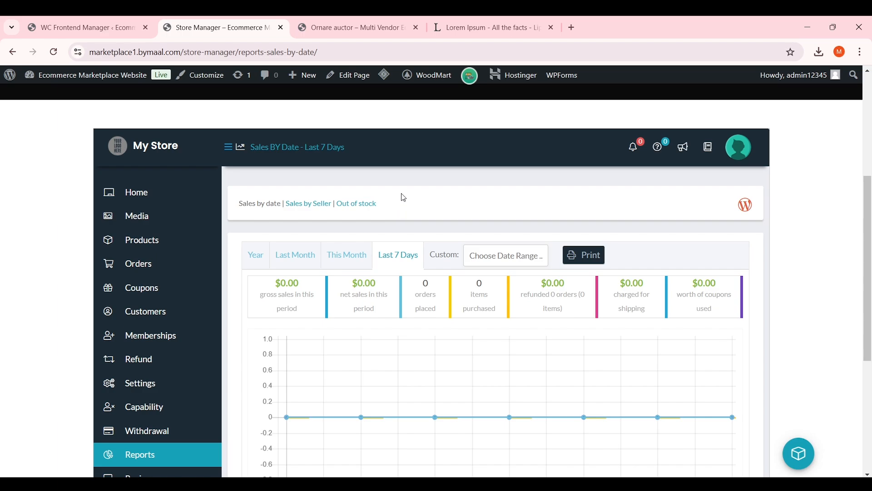
In WordPress Admin's All Pages list, copy the Vendor Registration page's link address
{"action": "left_click", "coordinate": [102, 23]}
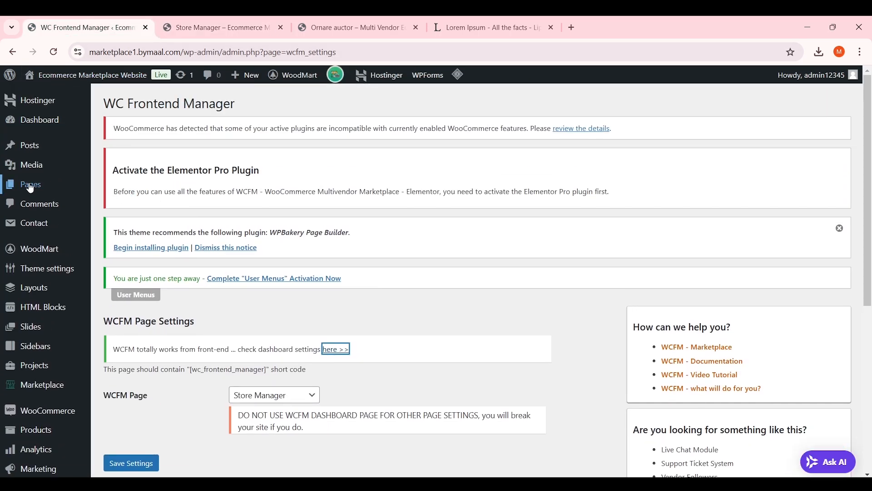
{"action": "left_click", "coordinate": [52, 191]}
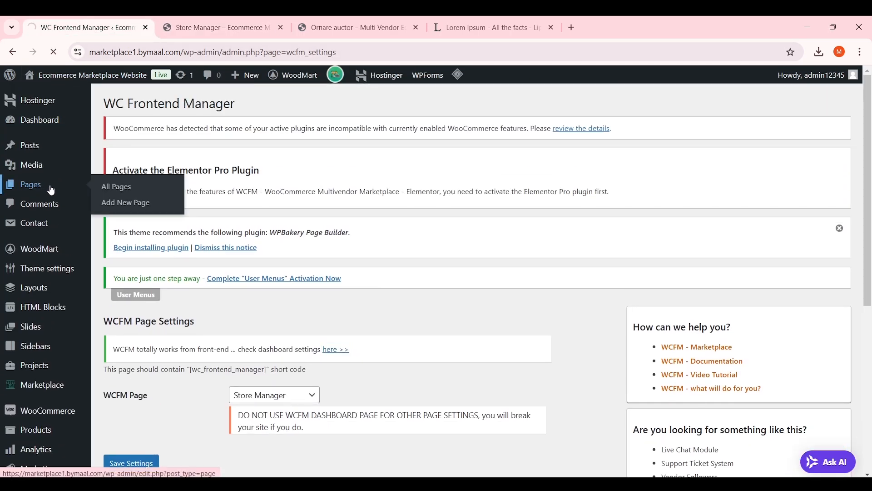
{"action": "scroll", "coordinate": [361, 209], "scroll_direction": "down", "scroll_amount": 10}
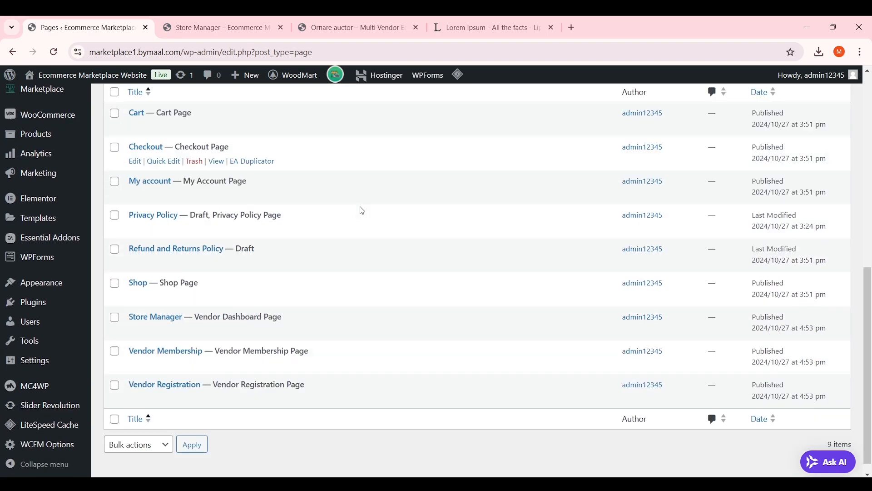
{"action": "scroll", "coordinate": [362, 211], "scroll_direction": "down", "scroll_amount": 1}
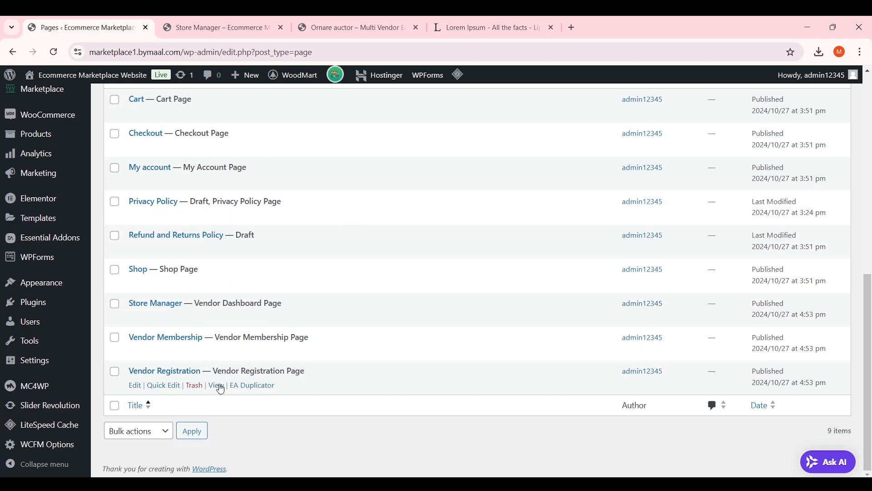
{"action": "right_click", "coordinate": [217, 387]}
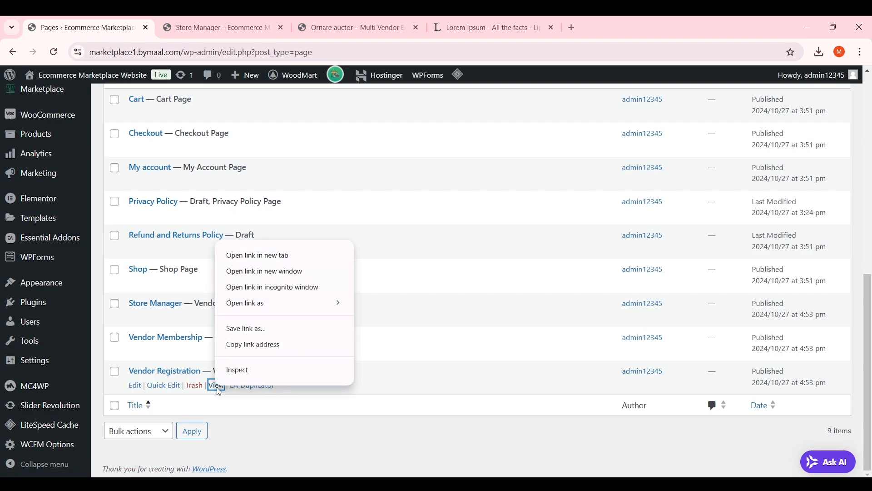
{"action": "left_click", "coordinate": [253, 345]}
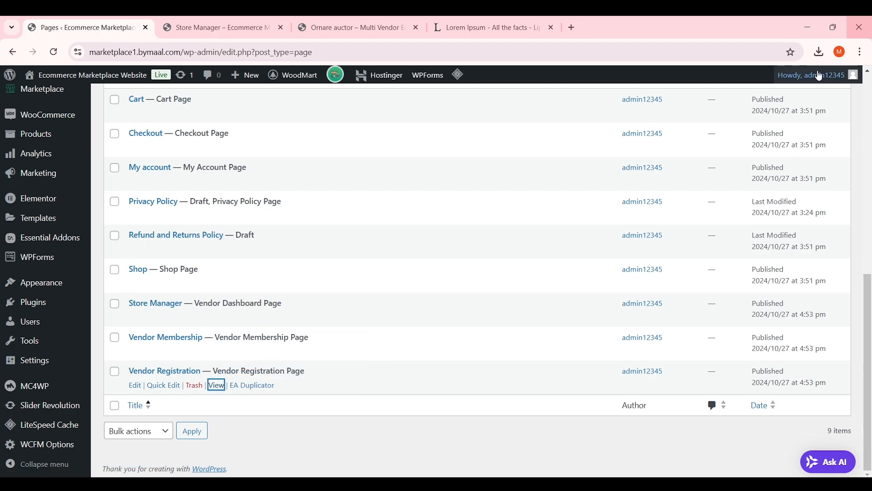
Open a new Incognito window from the Chrome menu
{"action": "mouse_move", "coordinate": [831, 87]}
{"action": "left_click", "coordinate": [860, 52]}
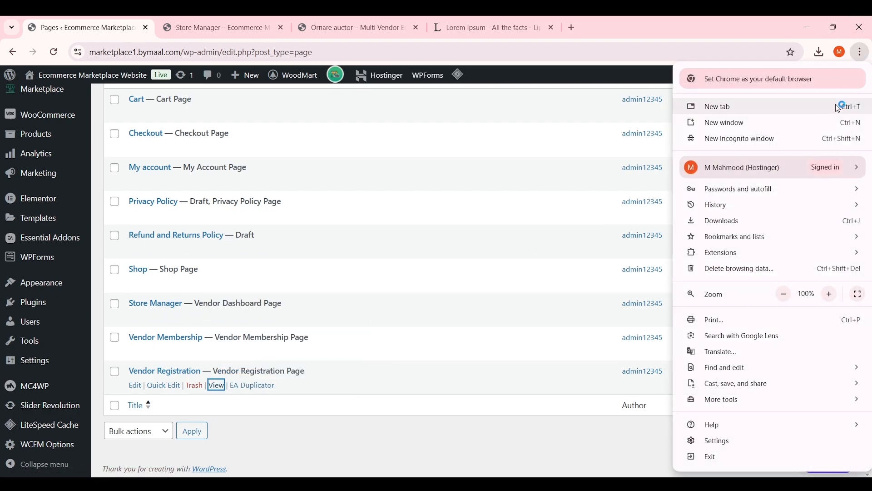
{"action": "left_click", "coordinate": [835, 140]}
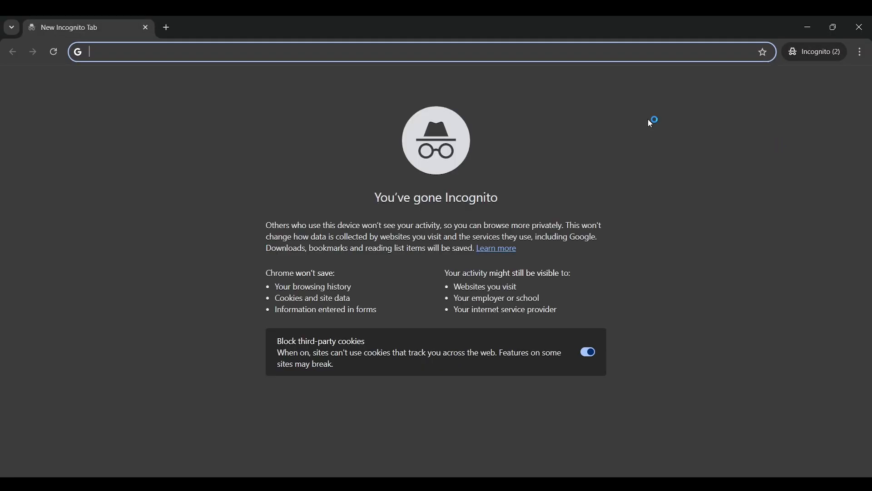
Paste the copied link to load the Vendor Registration page in Incognito
{"action": "right_click", "coordinate": [372, 54]}
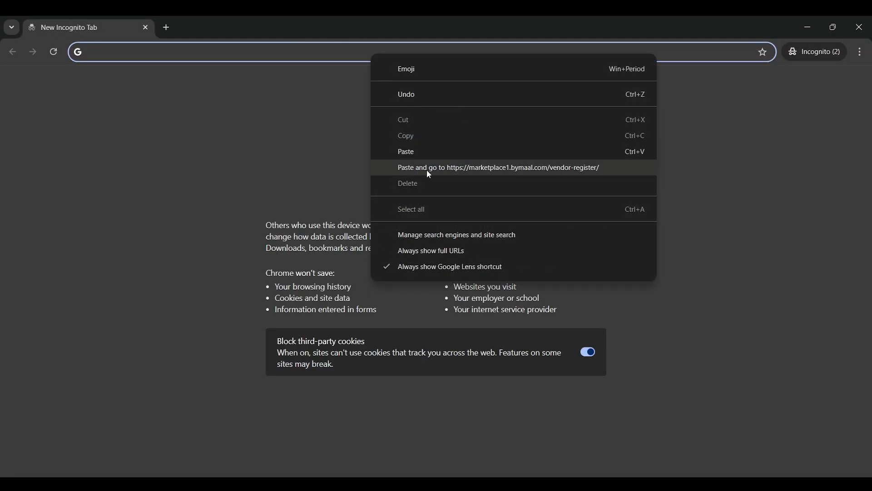
{"action": "left_click", "coordinate": [426, 170]}
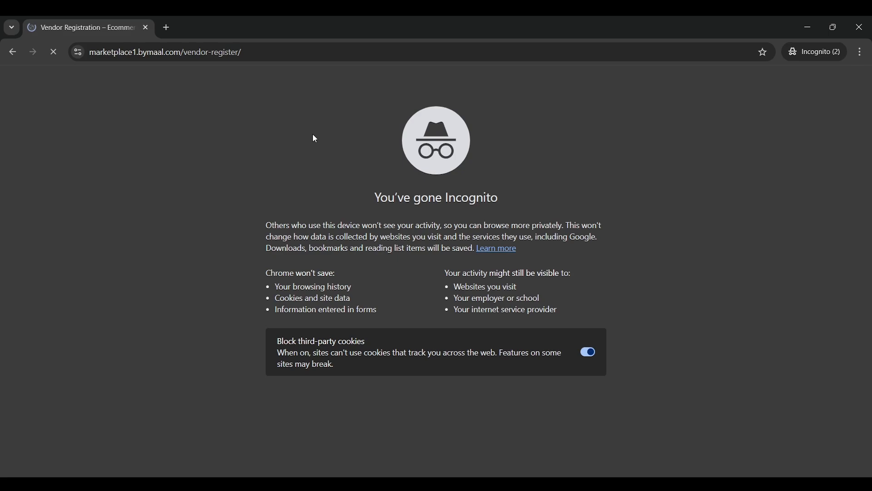
{"action": "scroll", "coordinate": [366, 191], "scroll_direction": "down", "scroll_amount": 2}
{"action": "scroll", "coordinate": [368, 194], "scroll_direction": "down", "scroll_amount": 2}
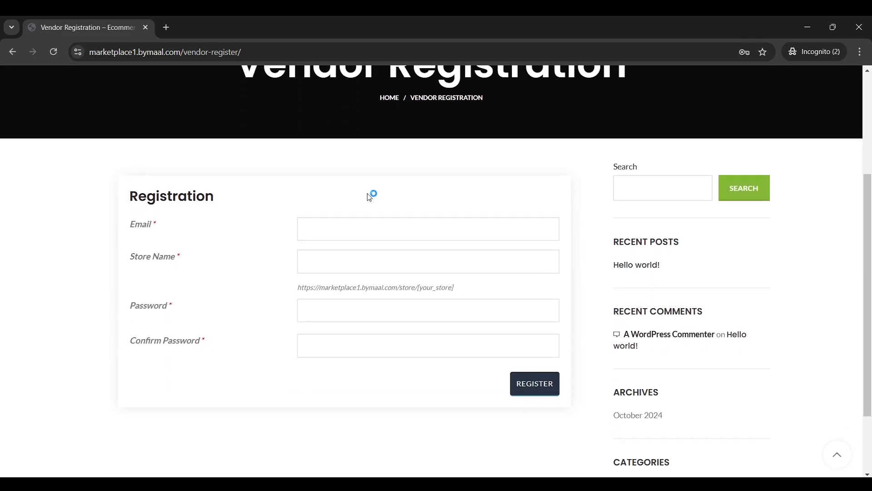
Enter the vendor's e-mail address in the registration form
{"action": "left_click", "coordinate": [338, 237]}
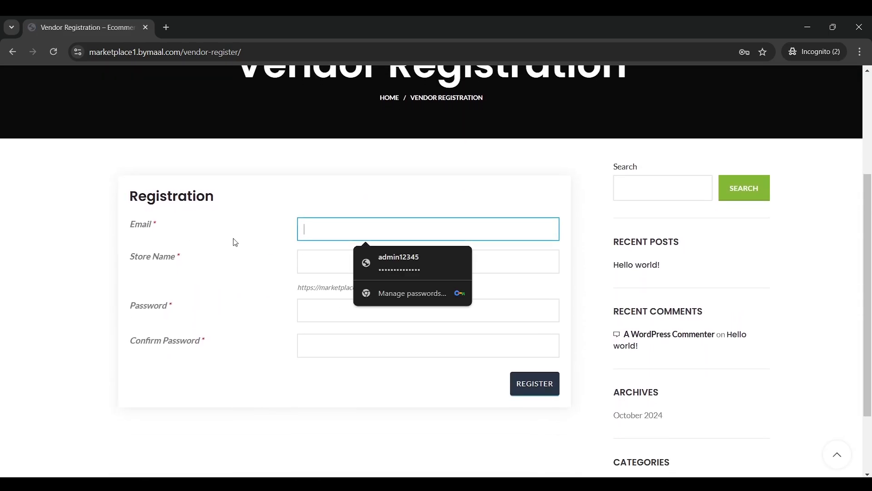
{"action": "left_click", "coordinate": [174, 221]}
{"action": "left_click", "coordinate": [323, 226]}
{"action": "left_click", "coordinate": [280, 233]}
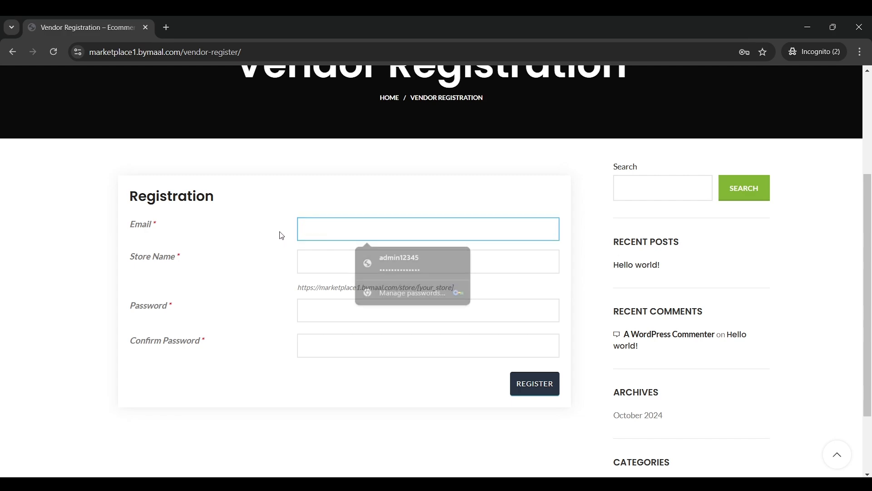
{"action": "left_click", "coordinate": [325, 226]}
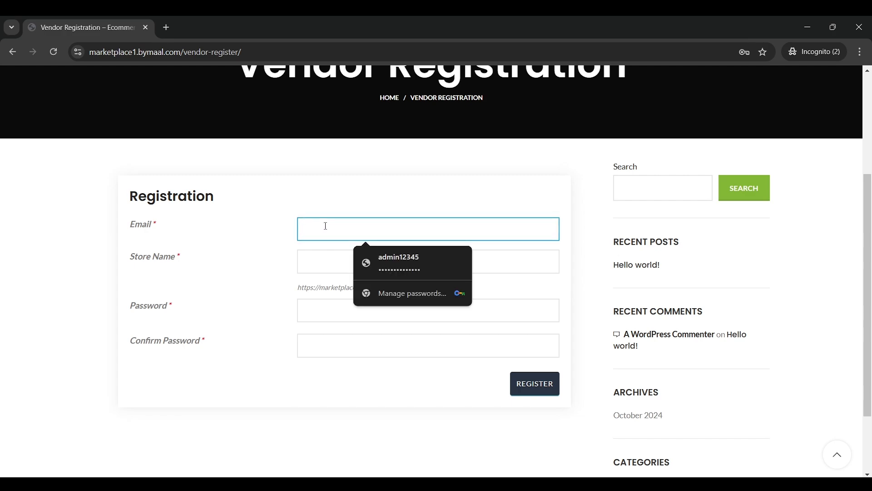
{"action": "type", "text": "askd"}
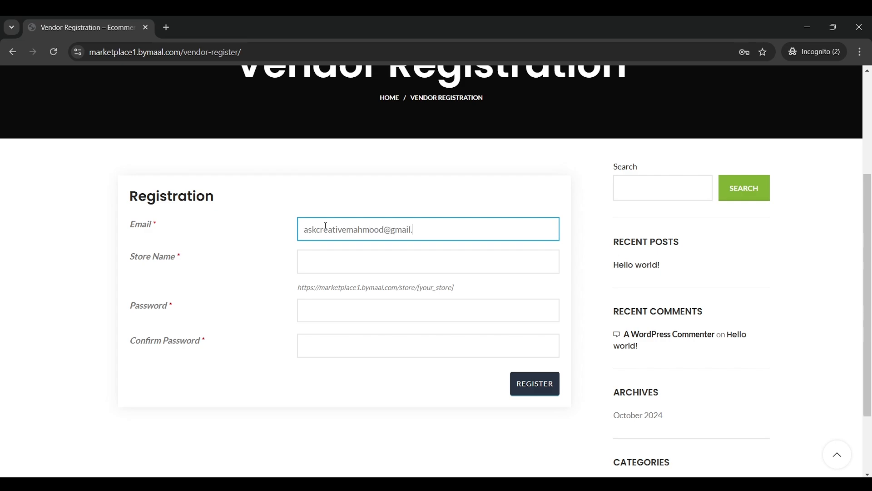
Enter 'mahmoodstore' as the Store Name
{"action": "left_click", "coordinate": [340, 268]}
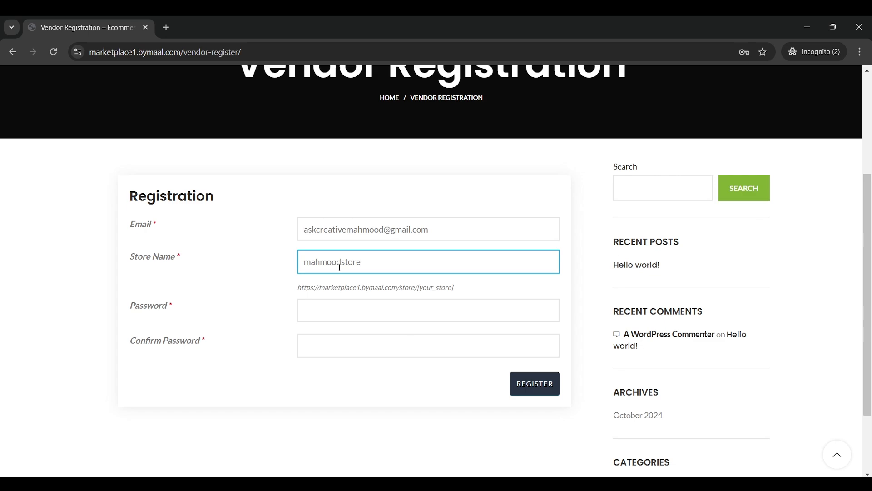
{"action": "type", "text": "mahmoodstore"}
{"action": "left_click", "coordinate": [315, 287]}
{"action": "double_click", "coordinate": [340, 261]}
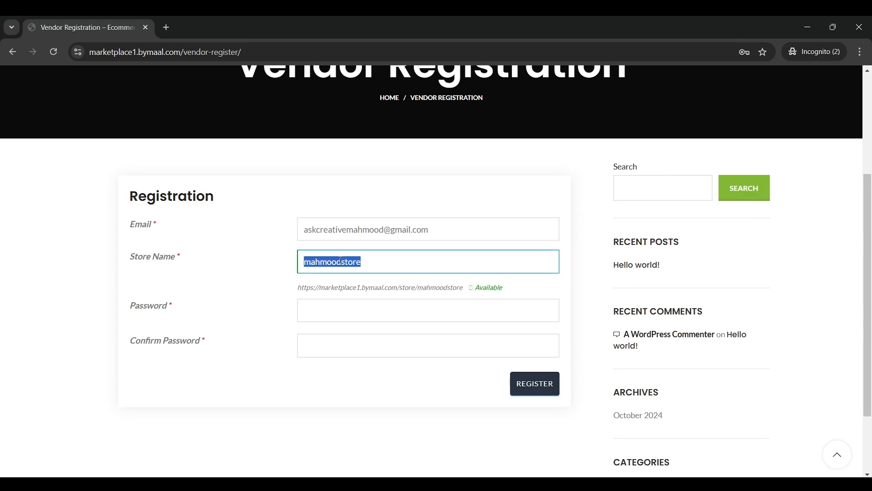
{"action": "left_click", "coordinate": [395, 266]}
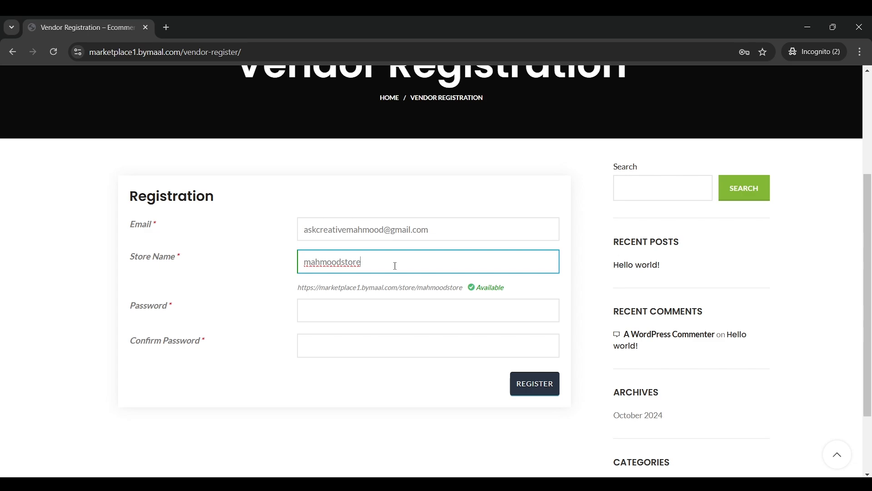
Inspect the vendor-register part of the page address, then return to the form
{"action": "left_click", "coordinate": [249, 53]}
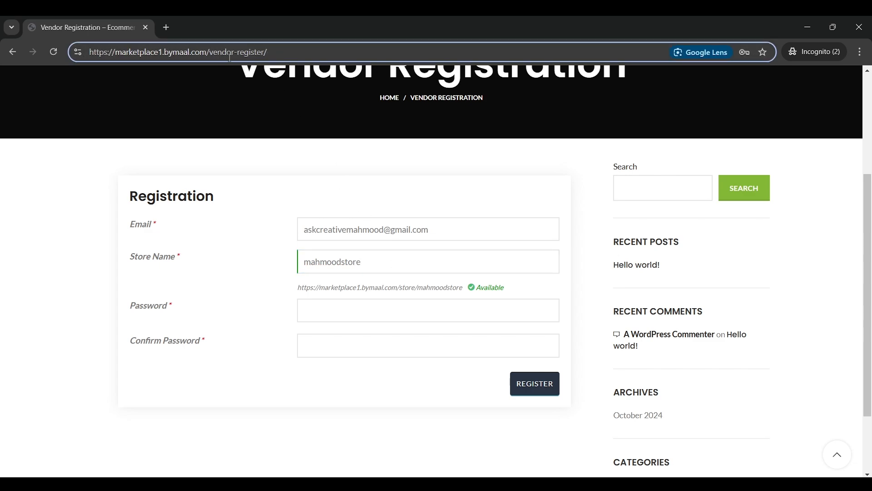
{"action": "left_click", "coordinate": [272, 52]}
{"action": "left_click_drag", "start_coordinate": [267, 52], "coordinate": [222, 52]}
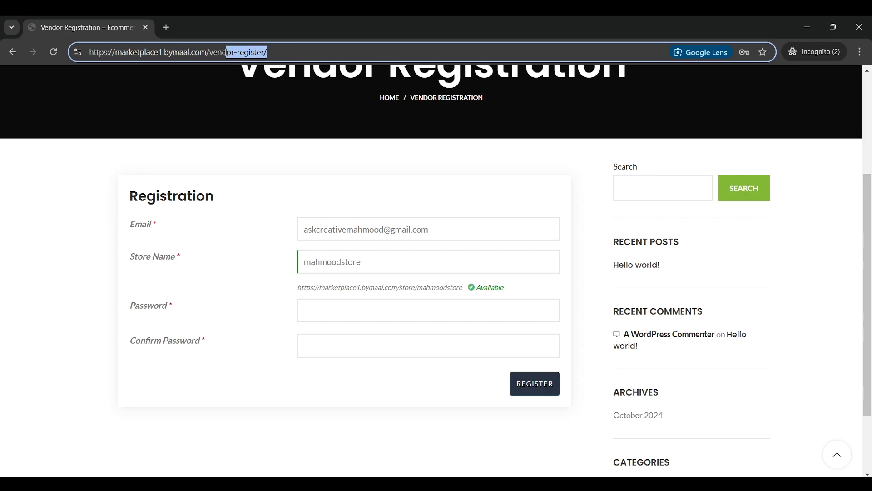
{"action": "left_click", "coordinate": [223, 51]}
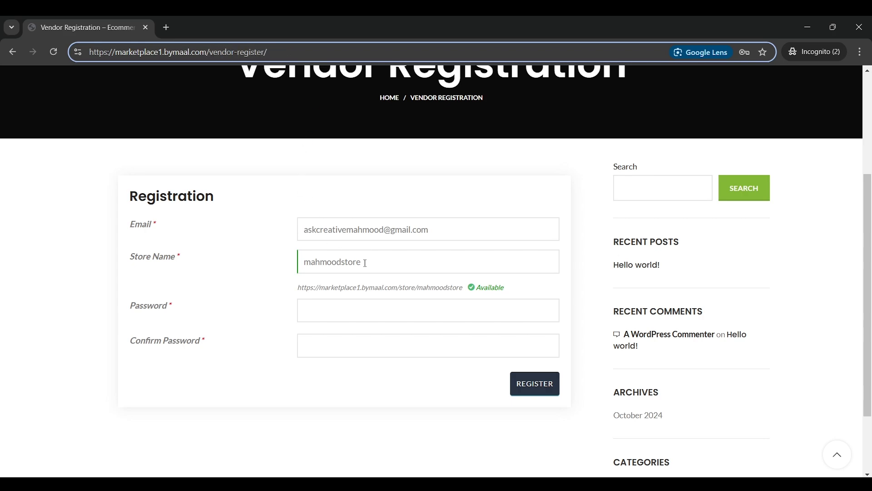
{"action": "left_click", "coordinate": [403, 253]}
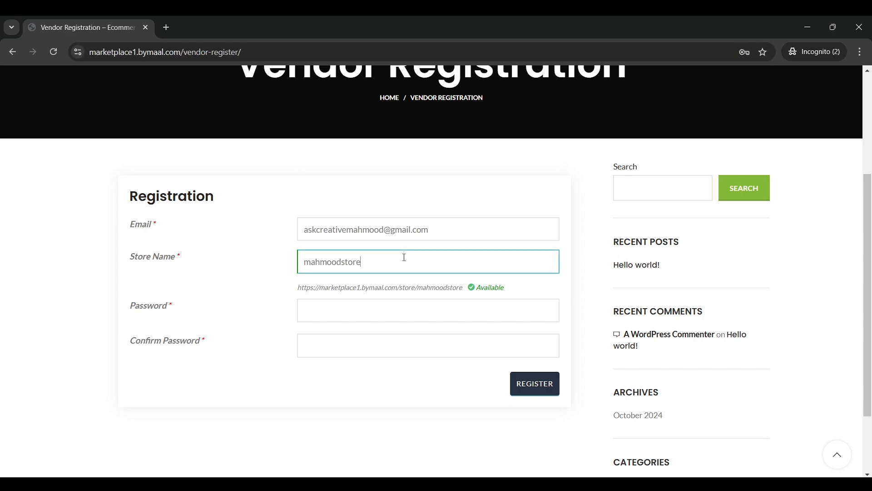
Enter and confirm the account password, then submit the vendor registration
{"action": "scroll", "coordinate": [372, 266], "scroll_direction": "down", "scroll_amount": 1}
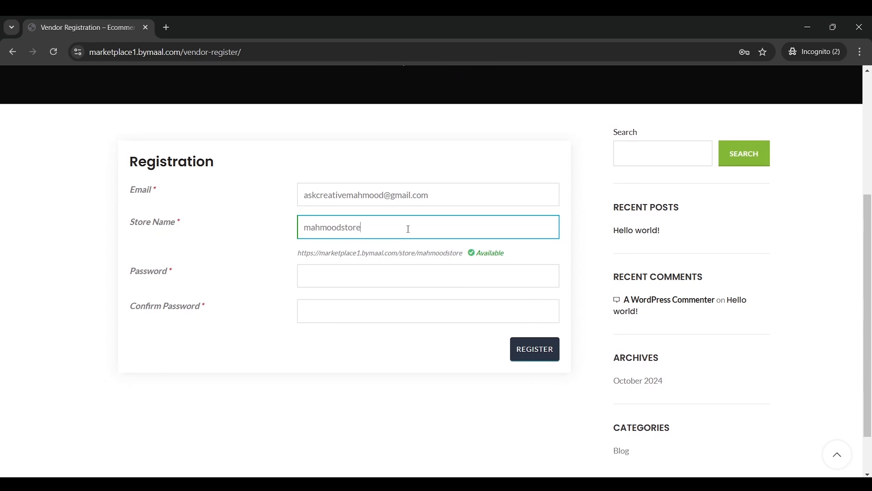
{"action": "left_click", "coordinate": [349, 274]}
{"action": "type", "text": "12"}
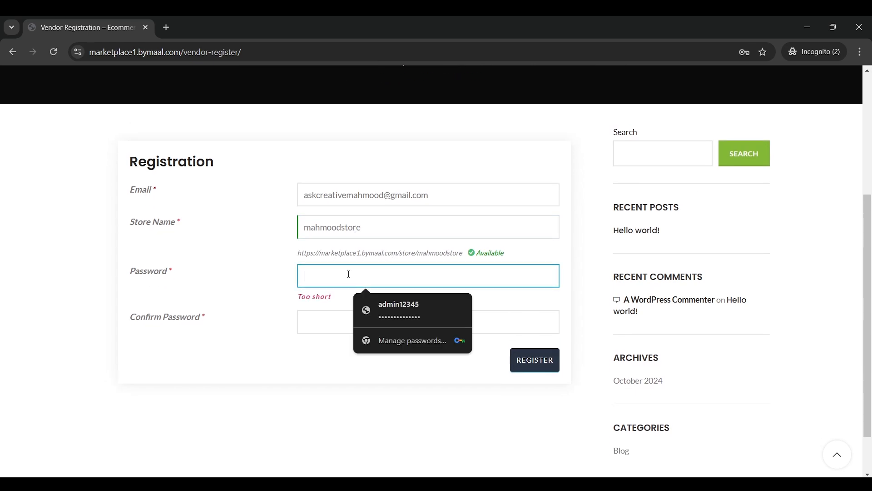
{"action": "type", "text": "34"}
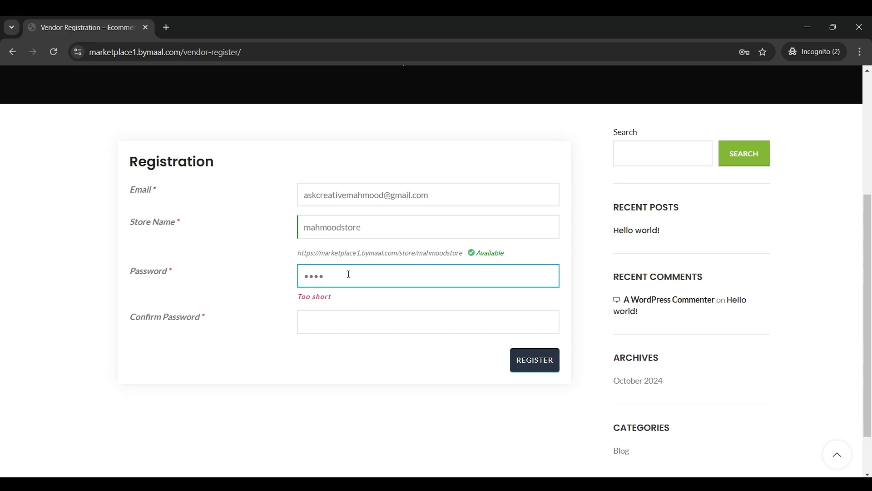
{"action": "type", "text": "5678910"}
{"action": "key", "text": "Tab"}
{"action": "type", "text": "12345678910"}
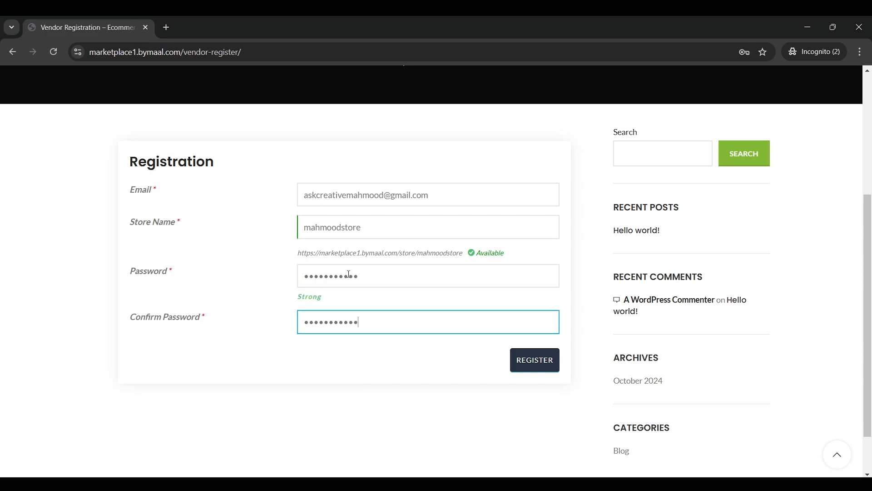
{"action": "left_click", "coordinate": [558, 363]}
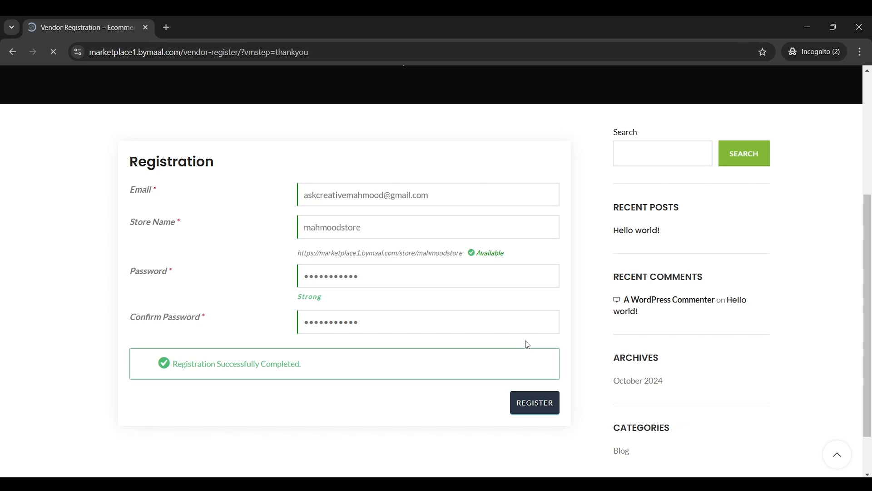
{"action": "scroll", "coordinate": [494, 237], "scroll_direction": "down", "scroll_amount": 4}
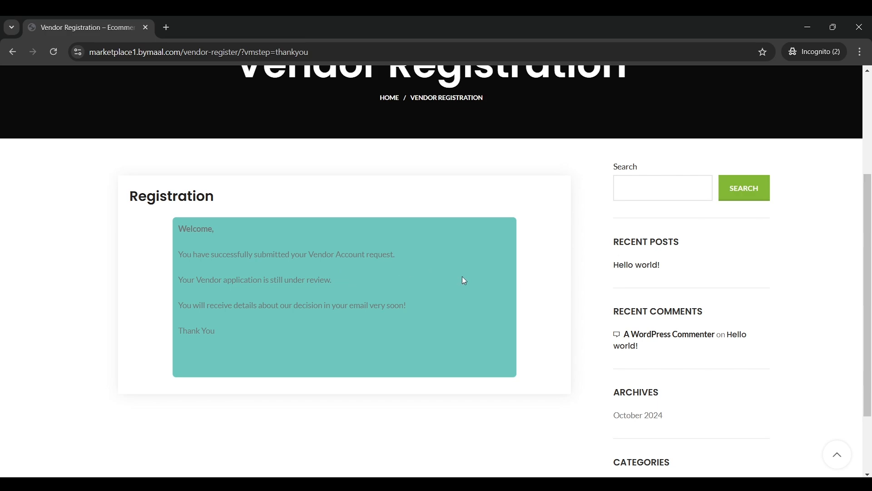
Go back to the Store Manager settings and browse the vendor capability and marketplace sections
{"action": "mouse_move", "coordinate": [587, 484]}
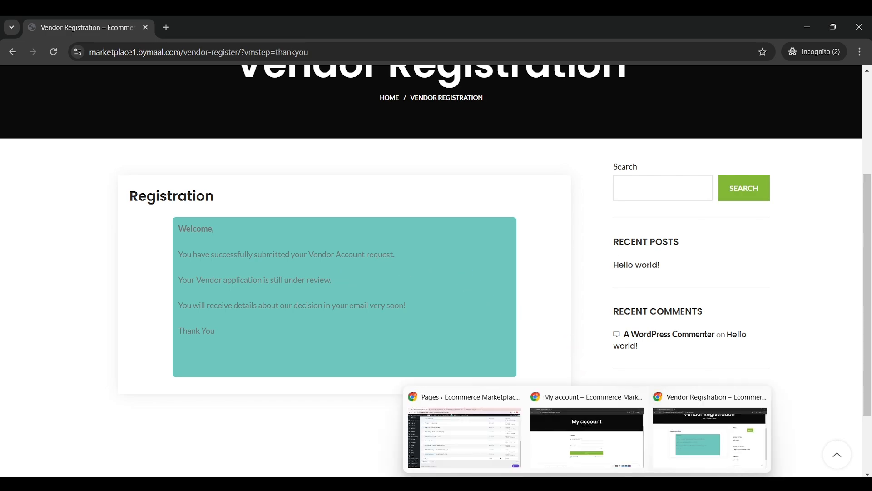
{"action": "left_click", "coordinate": [485, 432]}
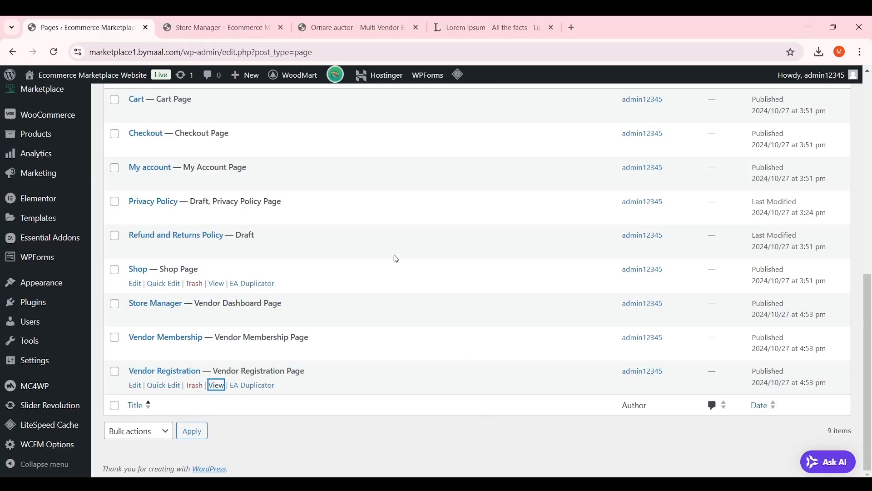
{"action": "scroll", "coordinate": [386, 246], "scroll_direction": "up", "scroll_amount": 10}
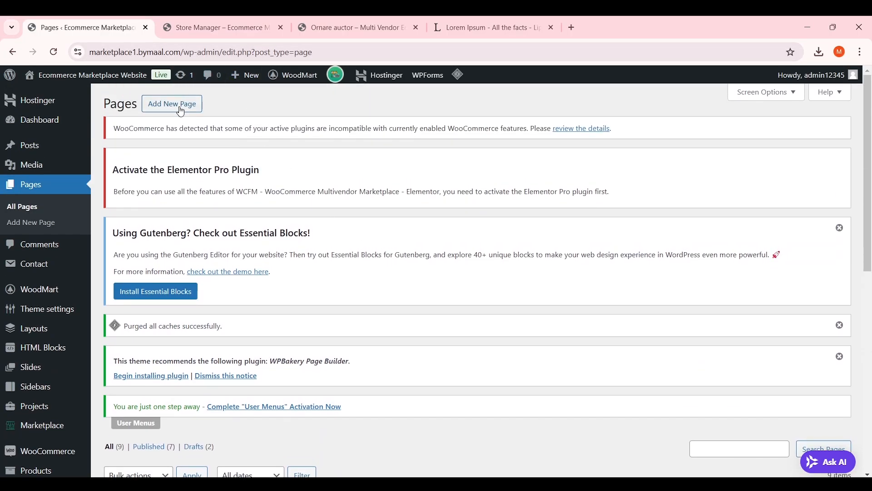
{"action": "scroll", "coordinate": [269, 191], "scroll_direction": "down", "scroll_amount": 15}
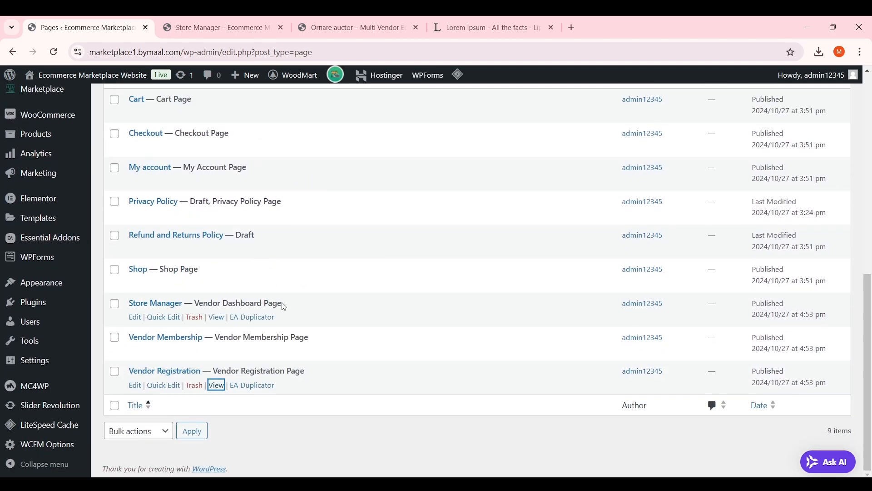
{"action": "left_click", "coordinate": [217, 318]}
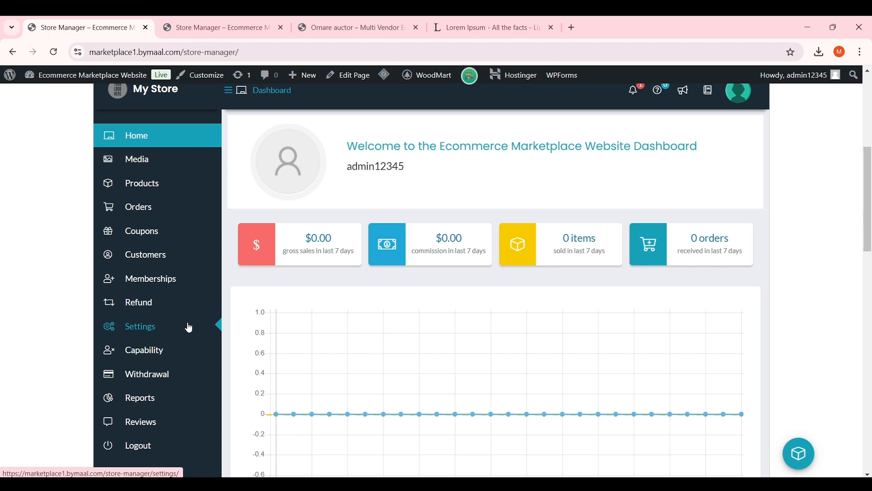
{"action": "left_click", "coordinate": [153, 353]}
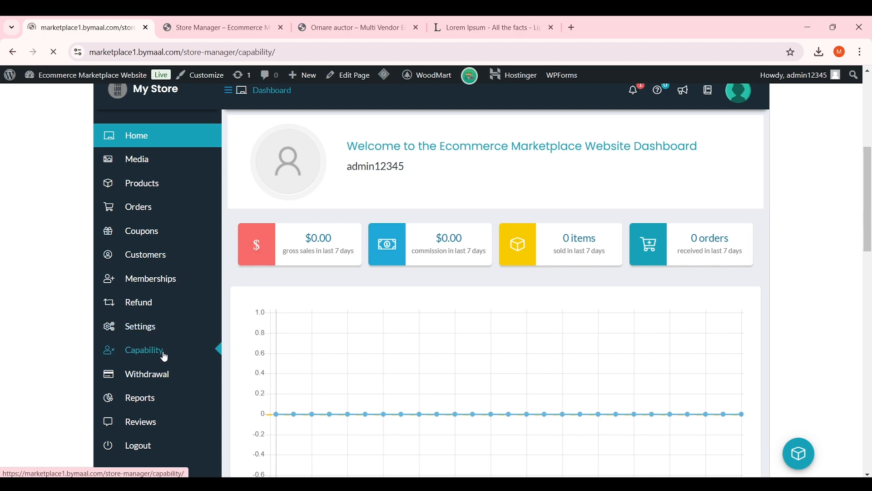
{"action": "scroll", "coordinate": [322, 282], "scroll_direction": "down", "scroll_amount": 7}
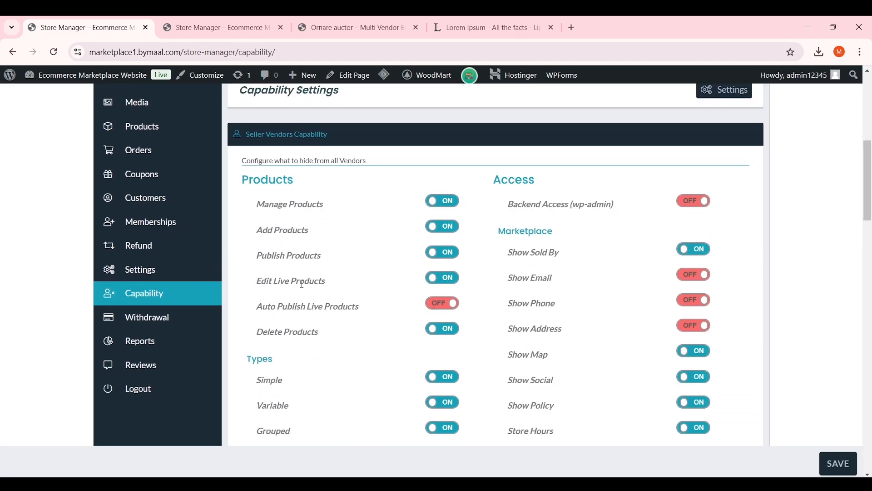
{"action": "left_click", "coordinate": [166, 323]}
{"action": "scroll", "coordinate": [238, 291], "scroll_direction": "up", "scroll_amount": 1}
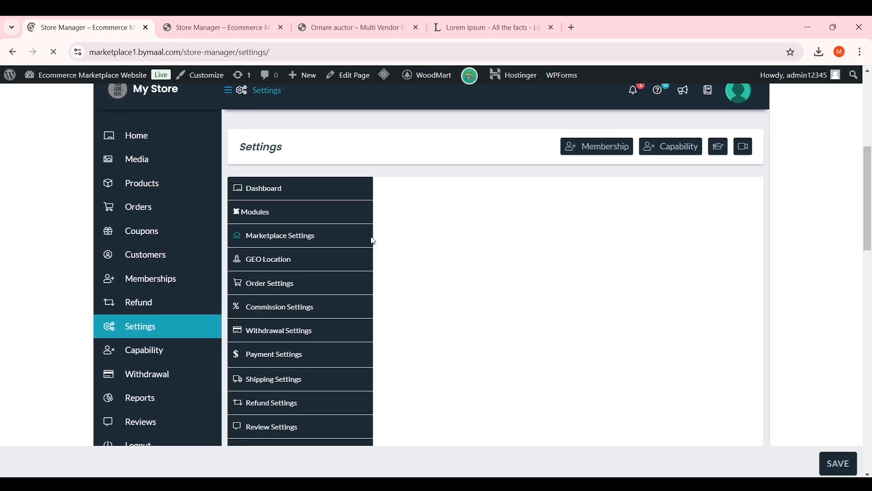
{"action": "scroll", "coordinate": [372, 242], "scroll_direction": "down", "scroll_amount": 2}
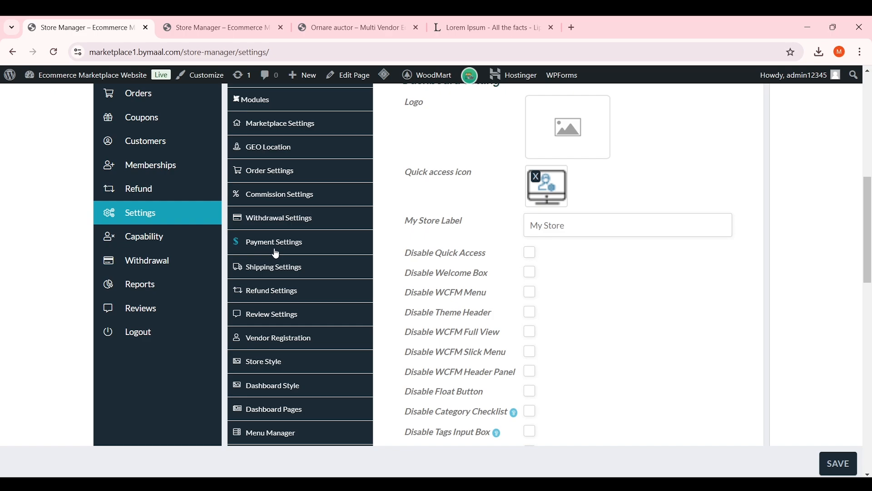
{"action": "scroll", "coordinate": [295, 356], "scroll_direction": "down", "scroll_amount": 2}
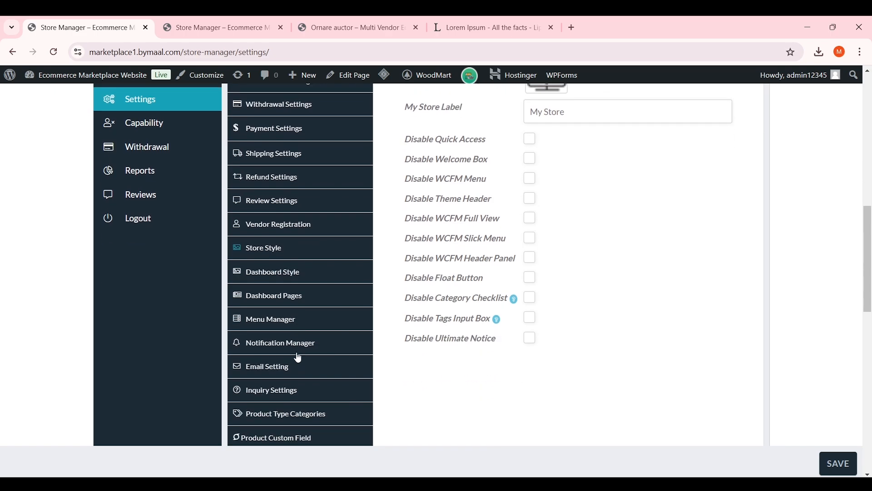
Save the Menu Manager settings with Articles, Store Vendors and Ledger Book unticked, then return home
{"action": "left_click", "coordinate": [303, 318]}
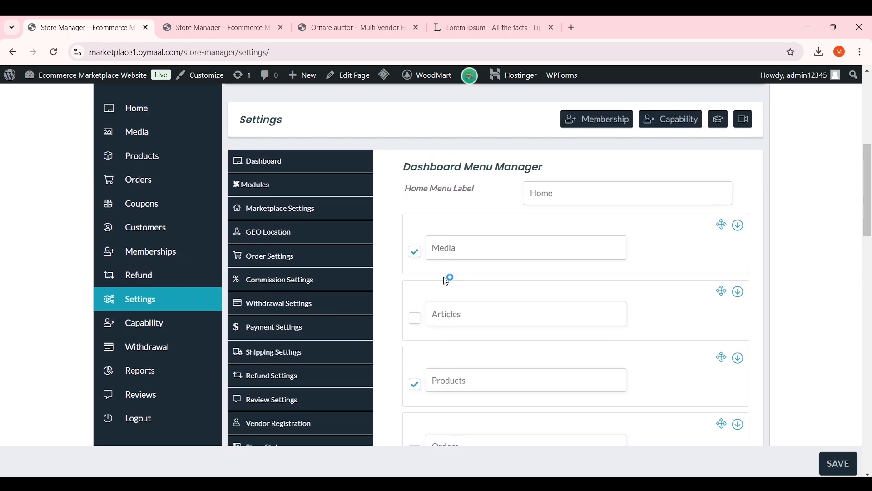
{"action": "scroll", "coordinate": [447, 281], "scroll_direction": "down", "scroll_amount": 8}
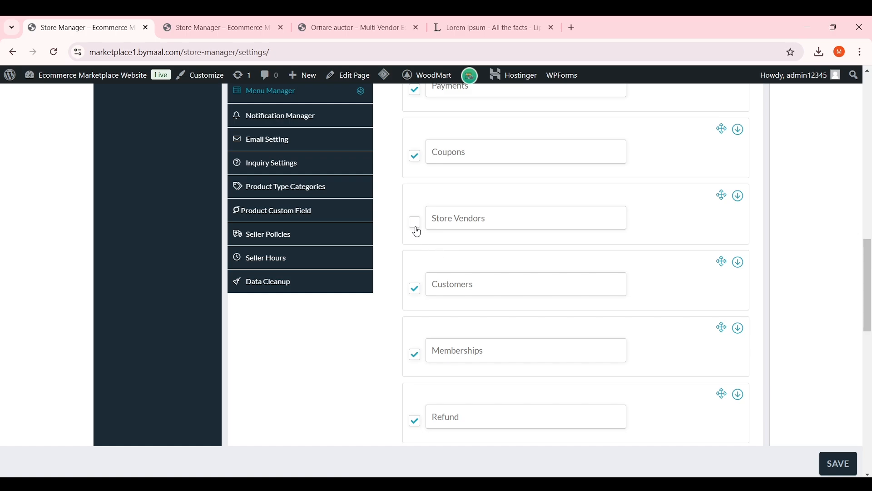
{"action": "left_click", "coordinate": [417, 232]}
{"action": "scroll", "coordinate": [428, 249], "scroll_direction": "down", "scroll_amount": 1}
{"action": "scroll", "coordinate": [428, 250], "scroll_direction": "up", "scroll_amount": 3}
{"action": "scroll", "coordinate": [428, 250], "scroll_direction": "down", "scroll_amount": 5}
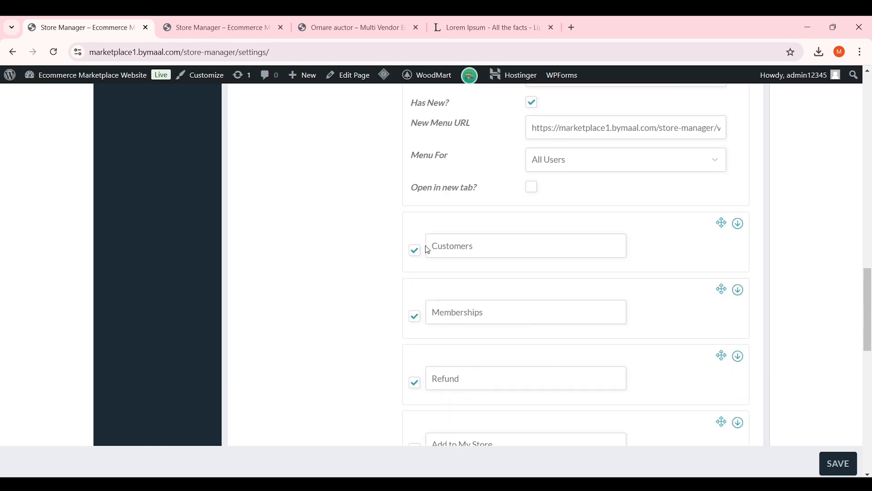
{"action": "scroll", "coordinate": [428, 249], "scroll_direction": "down", "scroll_amount": 10}
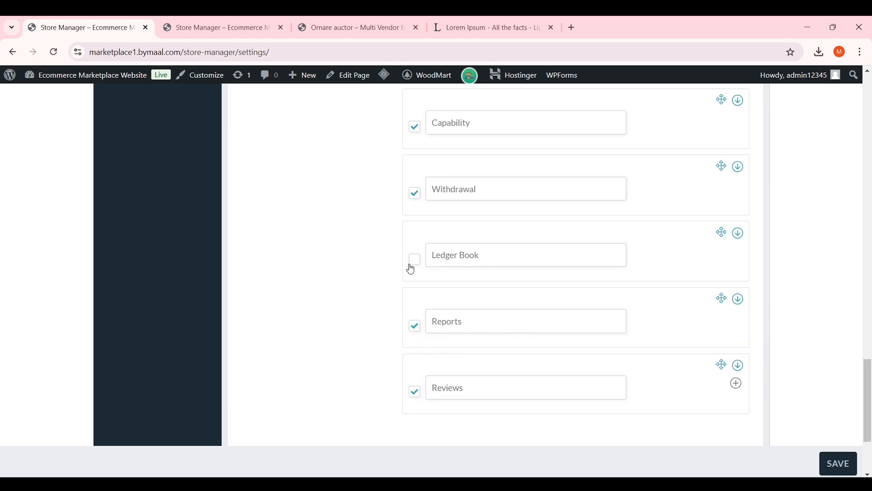
{"action": "scroll", "coordinate": [411, 269], "scroll_direction": "down", "scroll_amount": 3}
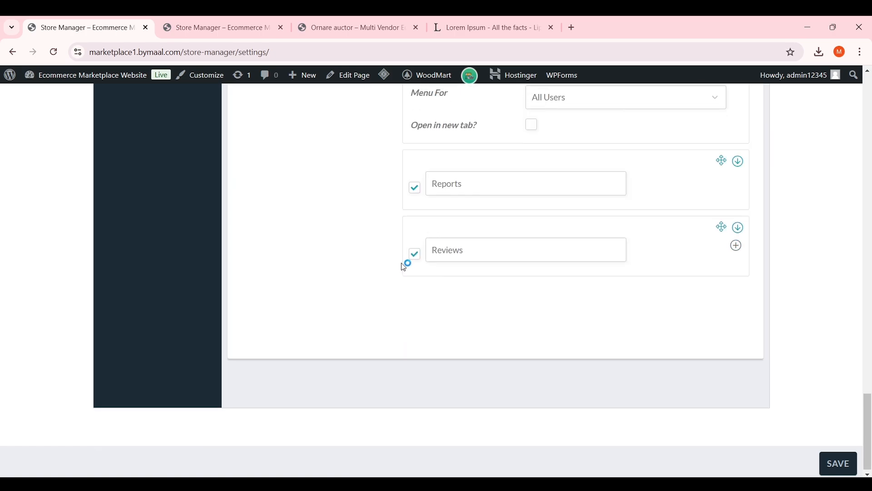
{"action": "left_click", "coordinate": [842, 462]}
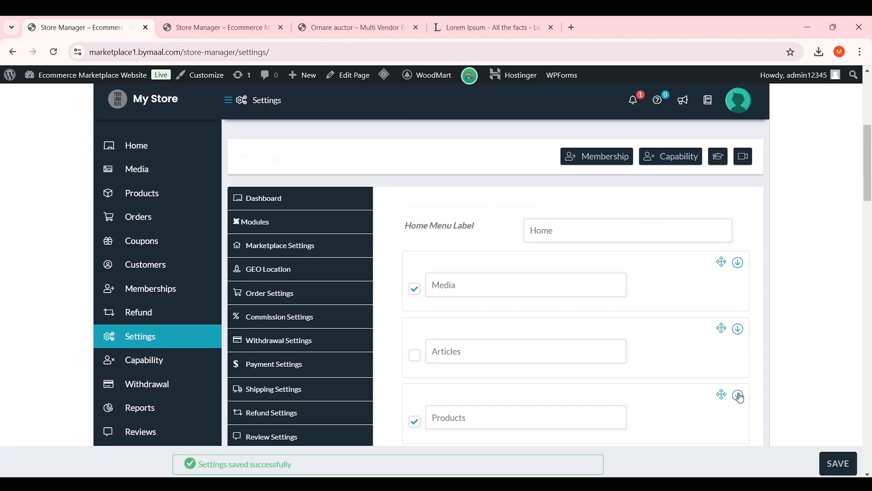
{"action": "scroll", "coordinate": [322, 232], "scroll_direction": "up", "scroll_amount": 4}
{"action": "left_click", "coordinate": [176, 316]}
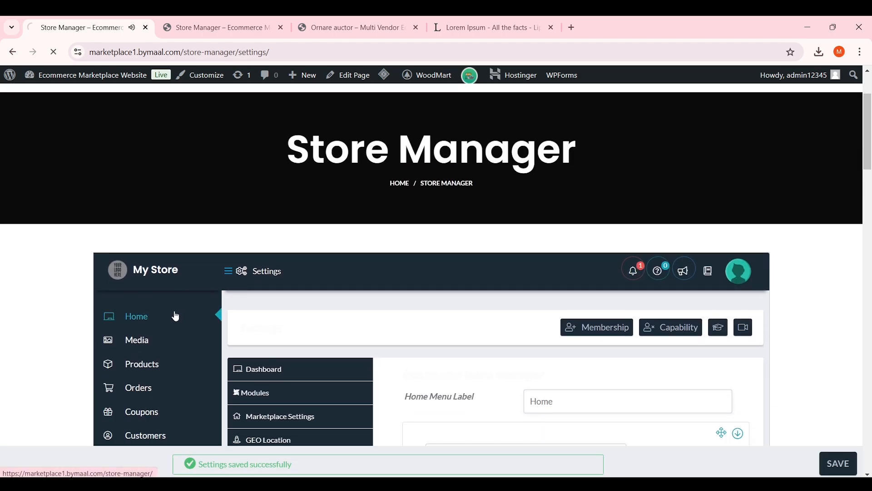
Check the still-empty Seller Vendors list, then open the notification about the pending vendor application
{"action": "scroll", "coordinate": [234, 279], "scroll_direction": "down", "scroll_amount": 5}
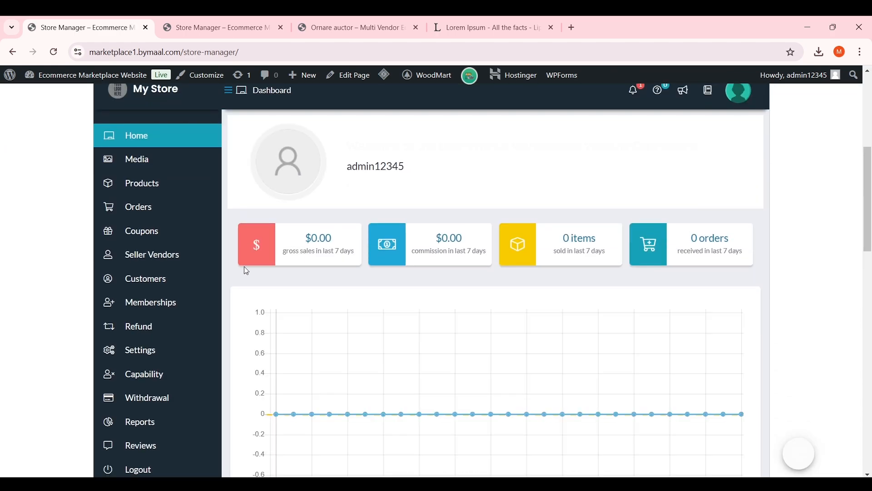
{"action": "mouse_move", "coordinate": [219, 266]}
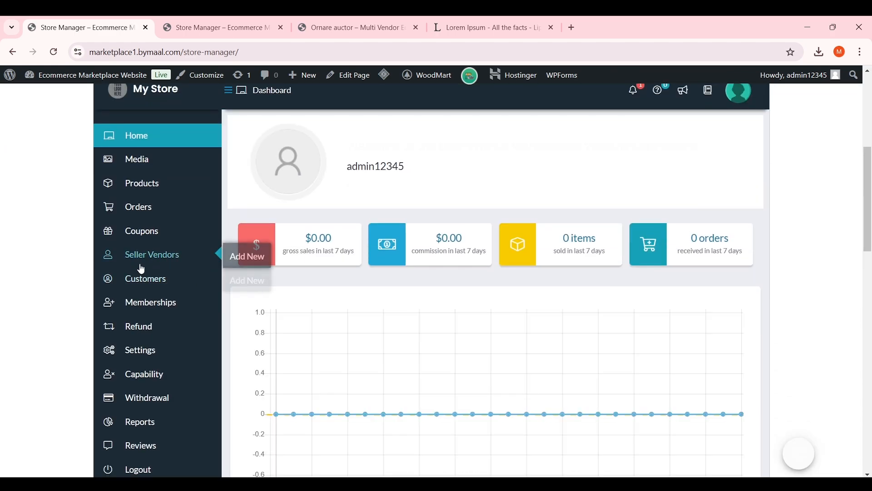
{"action": "left_click", "coordinate": [172, 257]}
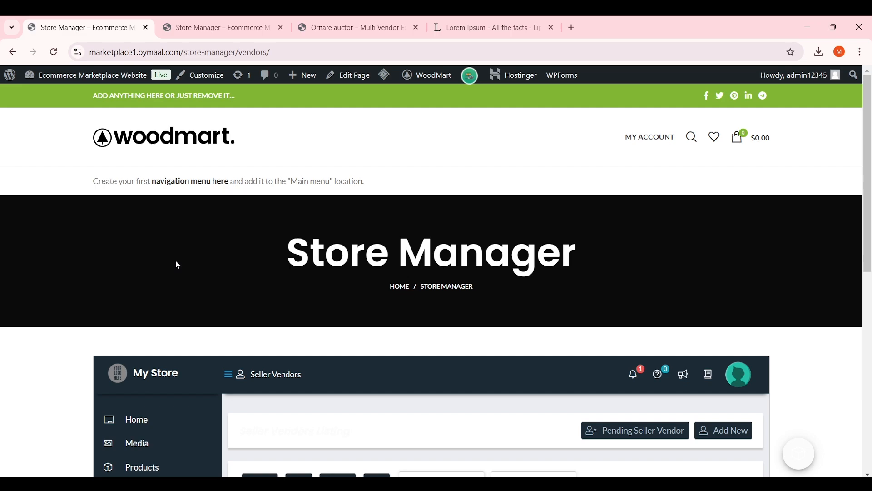
{"action": "scroll", "coordinate": [178, 264], "scroll_direction": "down", "scroll_amount": 5}
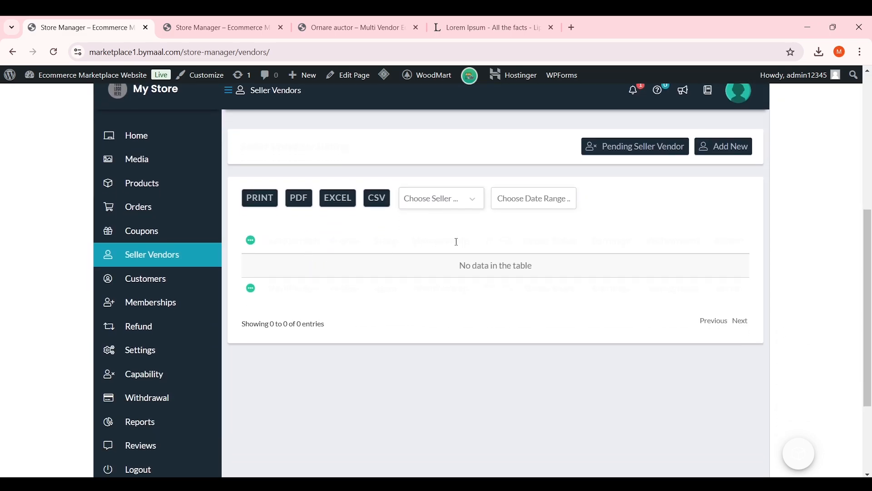
{"action": "left_click", "coordinate": [464, 208]}
{"action": "left_click", "coordinate": [640, 186]}
{"action": "scroll", "coordinate": [642, 221], "scroll_direction": "up", "scroll_amount": 2}
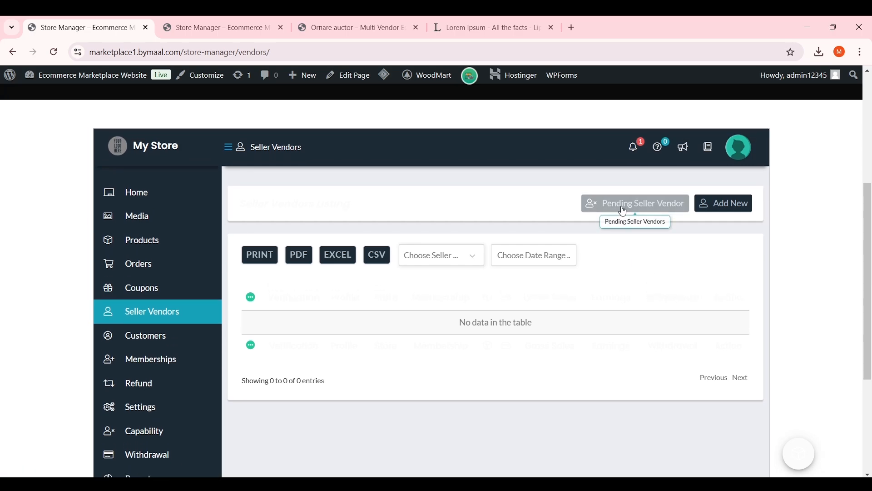
{"action": "left_click", "coordinate": [640, 155]}
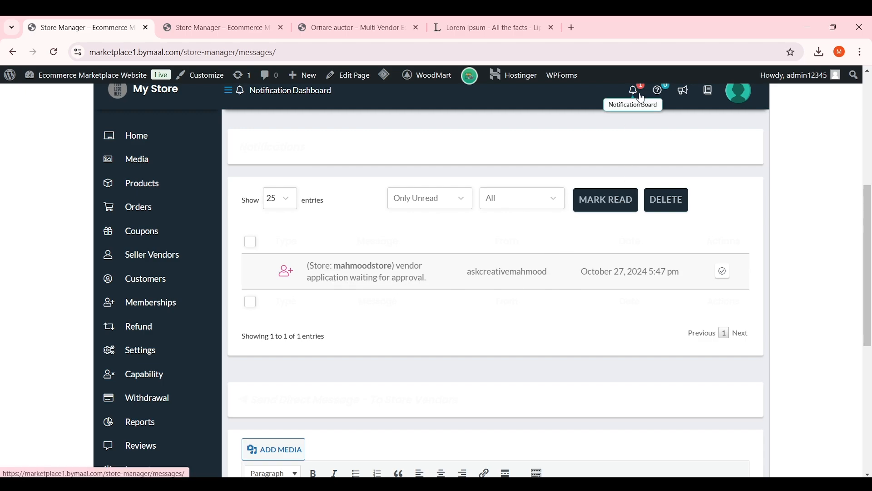
Set the mahmoodstore application's status to Approve and submit the update
{"action": "left_click", "coordinate": [722, 274]}
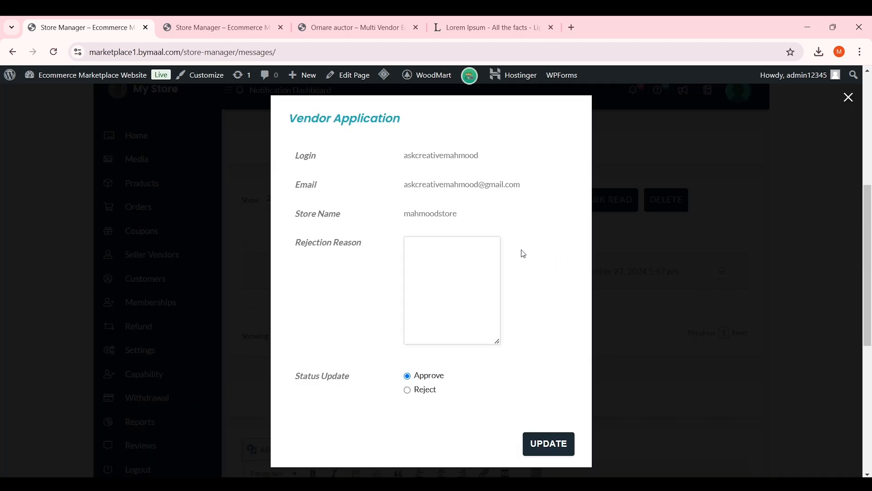
{"action": "left_click", "coordinate": [429, 389]}
{"action": "left_click", "coordinate": [425, 259]}
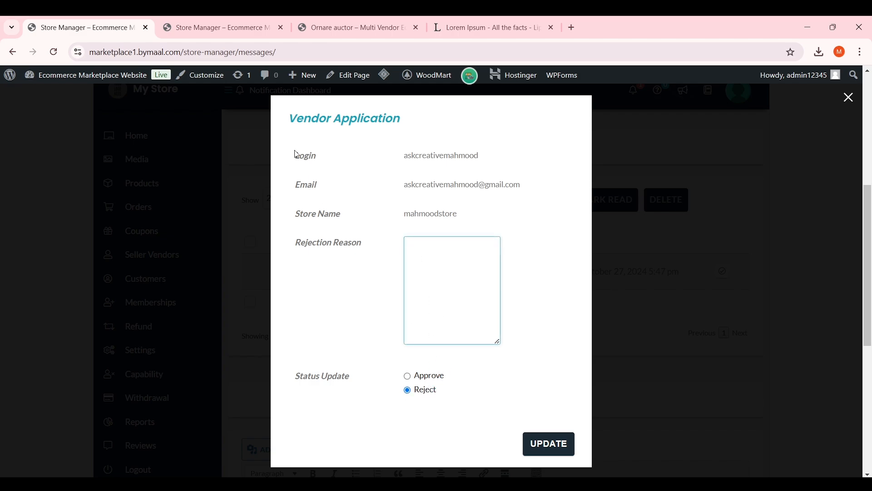
{"action": "left_click_drag", "start_coordinate": [505, 156], "coordinate": [398, 218]}
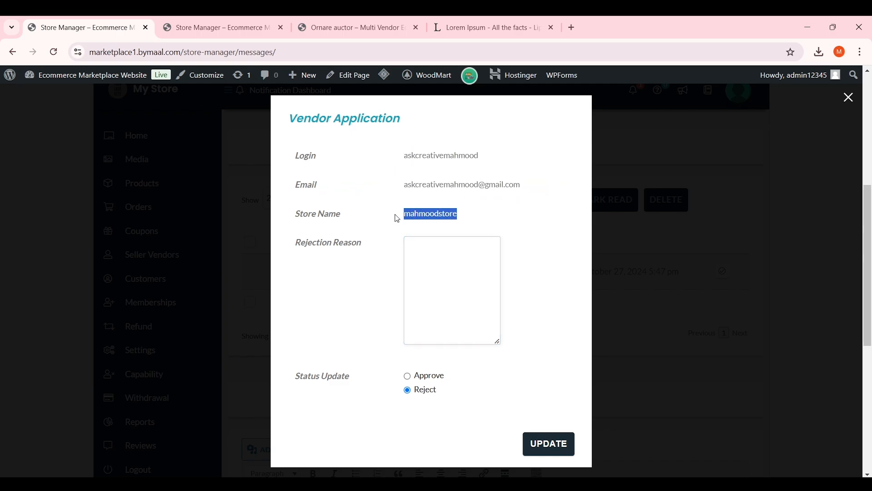
{"action": "left_click", "coordinate": [434, 376]}
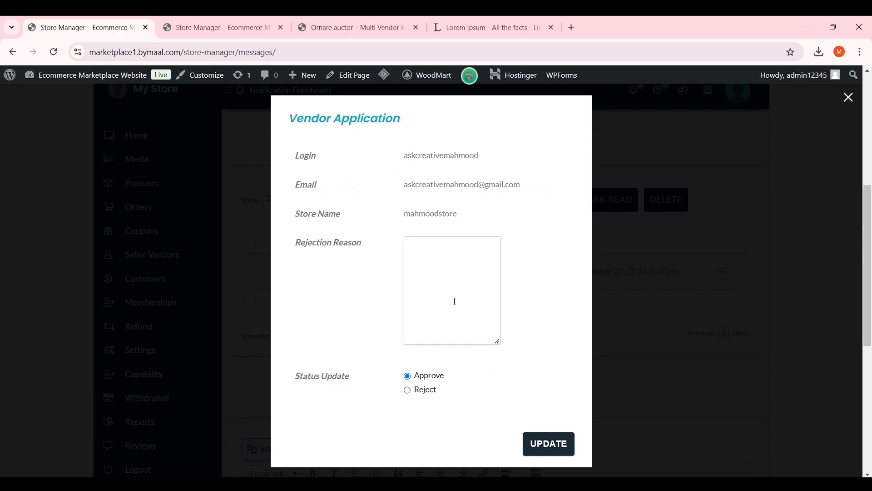
{"action": "left_click", "coordinate": [550, 447]}
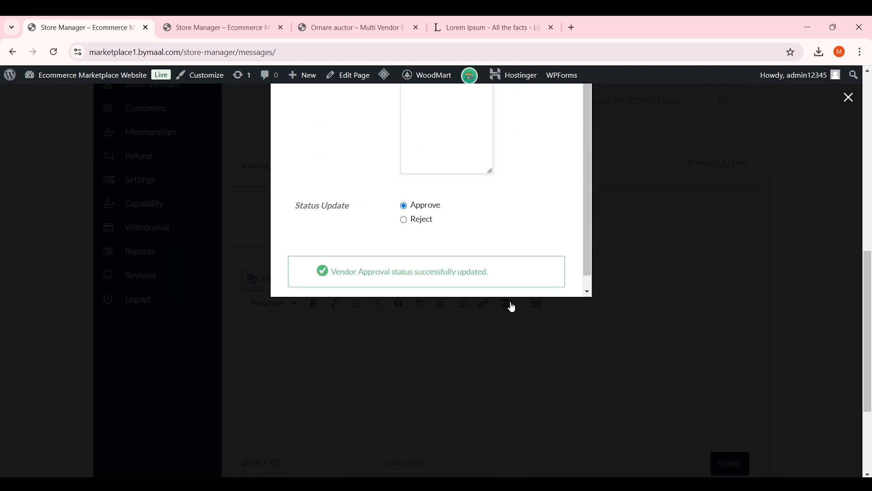
{"action": "scroll", "coordinate": [560, 315], "scroll_direction": "up", "scroll_amount": 6}
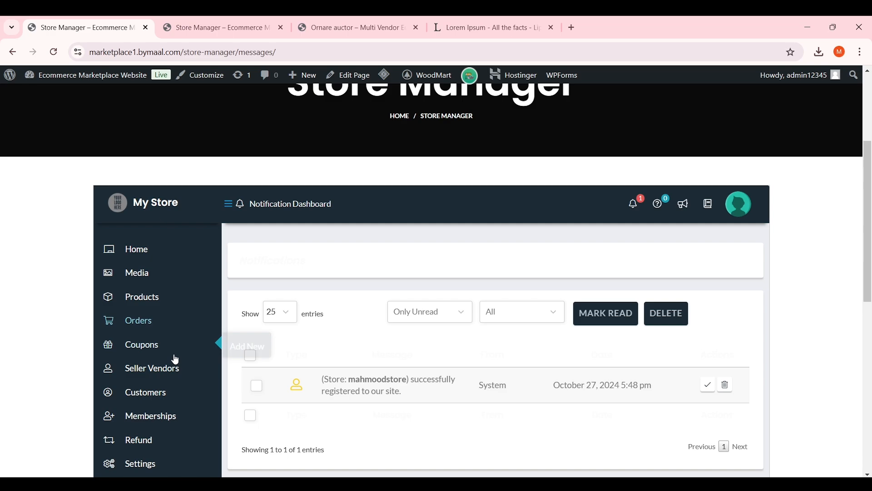
Find mahmoodstore in the Seller Vendors list and open its store page in a new tab
{"action": "left_click", "coordinate": [166, 375]}
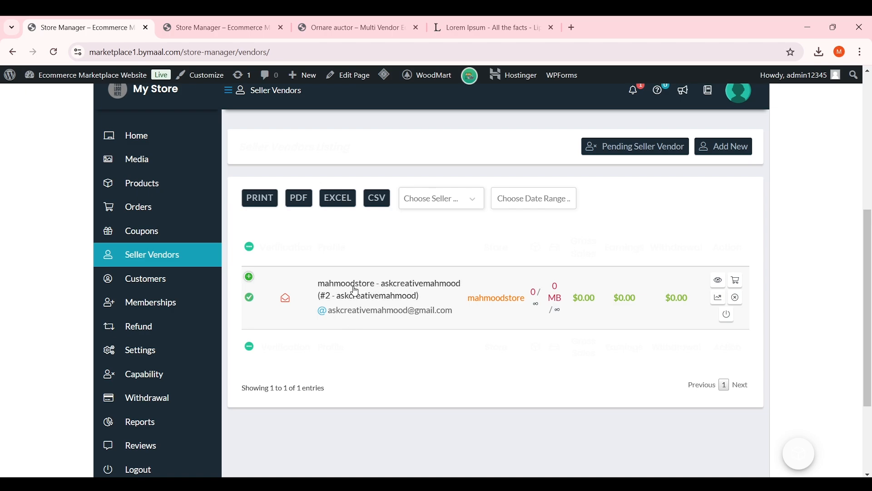
{"action": "right_click", "coordinate": [502, 302]}
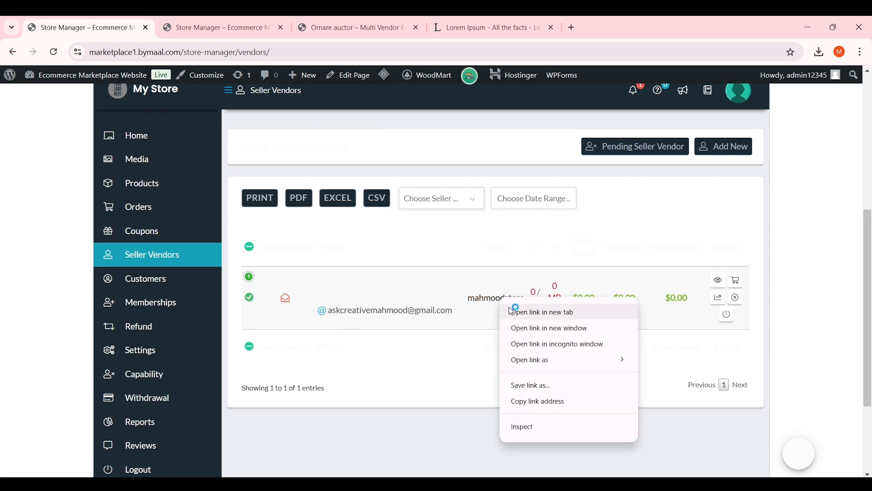
{"action": "left_click", "coordinate": [512, 308]}
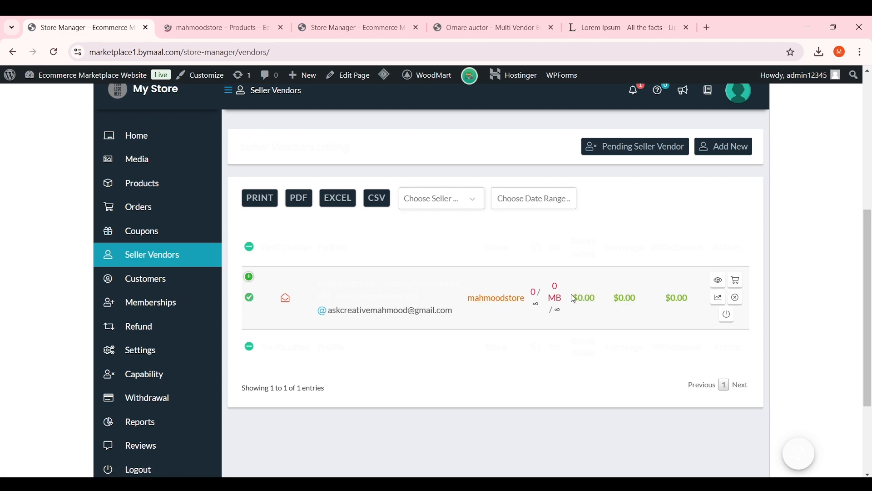
{"action": "left_click_drag", "start_coordinate": [574, 230], "coordinate": [283, 229]}
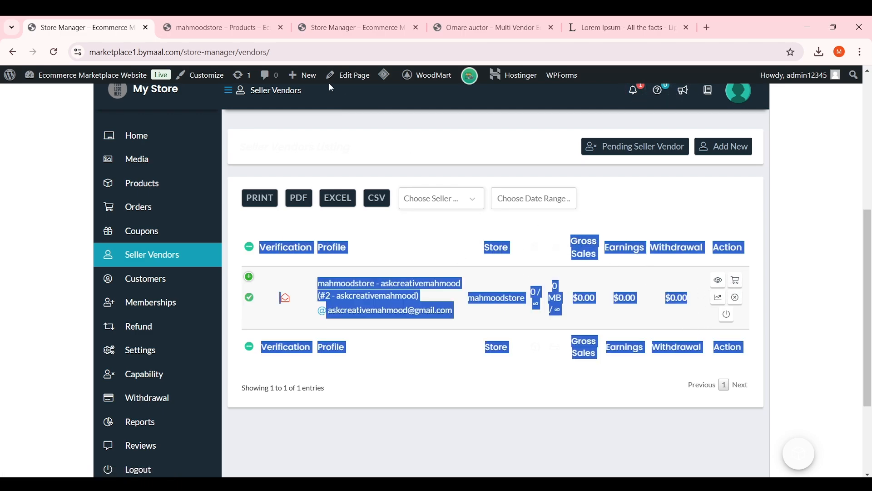
Inspect the MAHMOODSTORE storefront, which lists no products, then return to the vendors list
{"action": "left_click", "coordinate": [211, 24]}
{"action": "scroll", "coordinate": [381, 208], "scroll_direction": "down", "scroll_amount": 5}
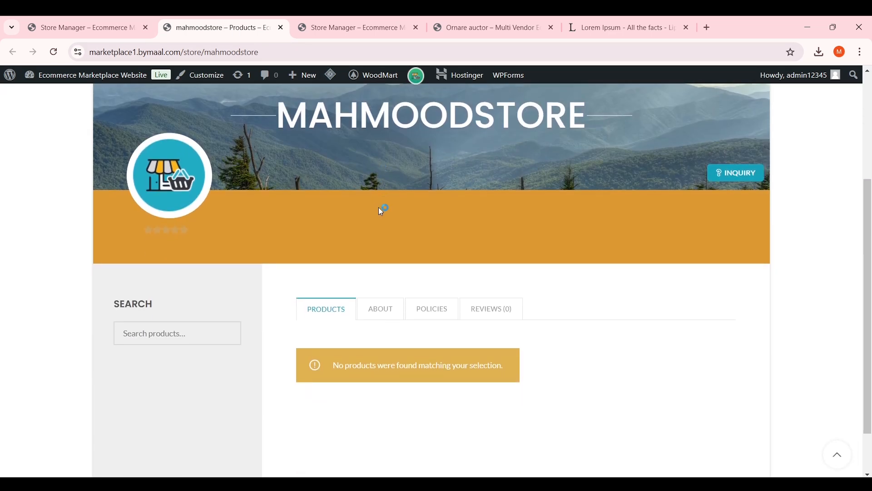
{"action": "scroll", "coordinate": [391, 216], "scroll_direction": "up", "scroll_amount": 4}
{"action": "left_click_drag", "start_coordinate": [273, 220], "coordinate": [411, 223]}
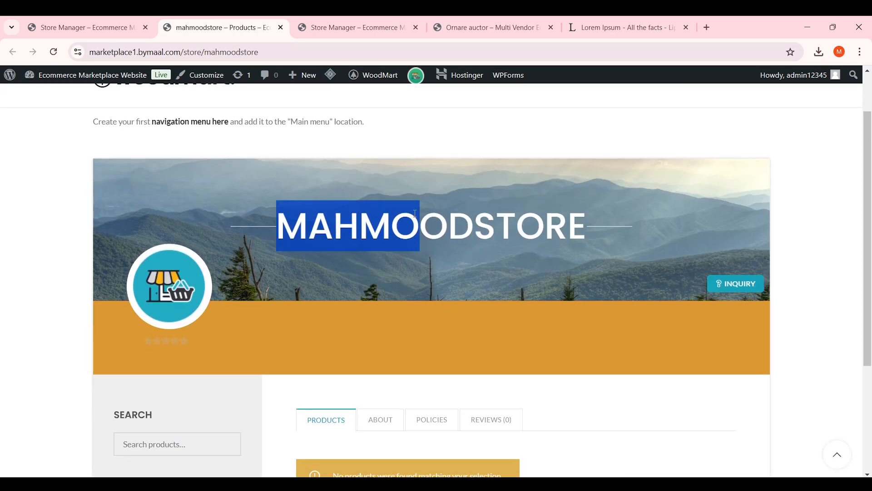
{"action": "left_click", "coordinate": [383, 217]}
{"action": "scroll", "coordinate": [459, 314], "scroll_direction": "down", "scroll_amount": 2}
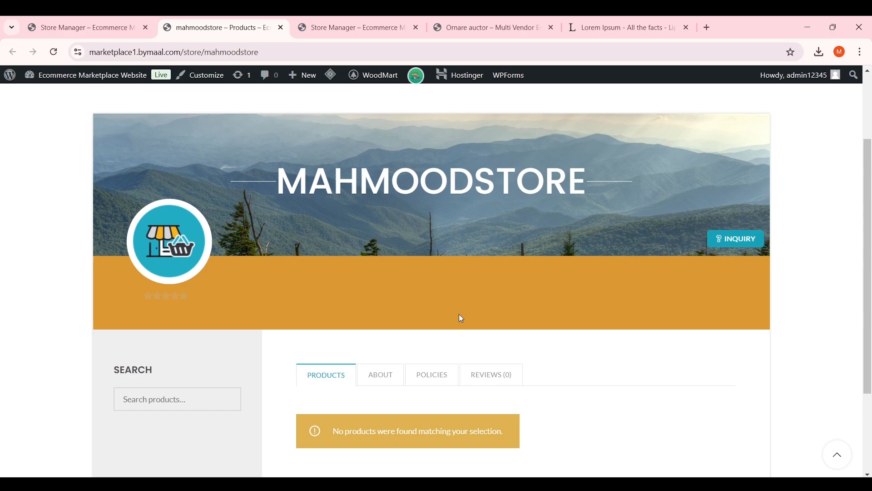
{"action": "key", "text": "ctrl+shift+Tab"}
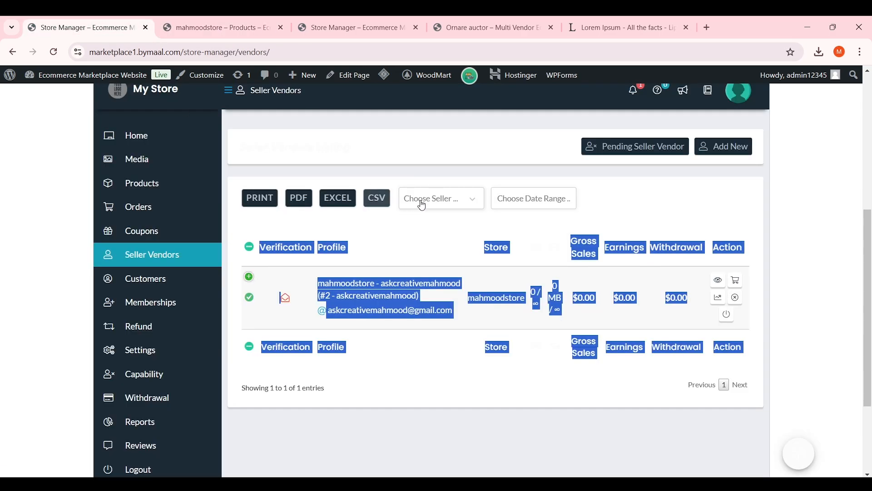
{"action": "left_click", "coordinate": [444, 167]}
{"action": "scroll", "coordinate": [445, 224], "scroll_direction": "down", "scroll_amount": 3}
{"action": "scroll", "coordinate": [445, 225], "scroll_direction": "up", "scroll_amount": 6}
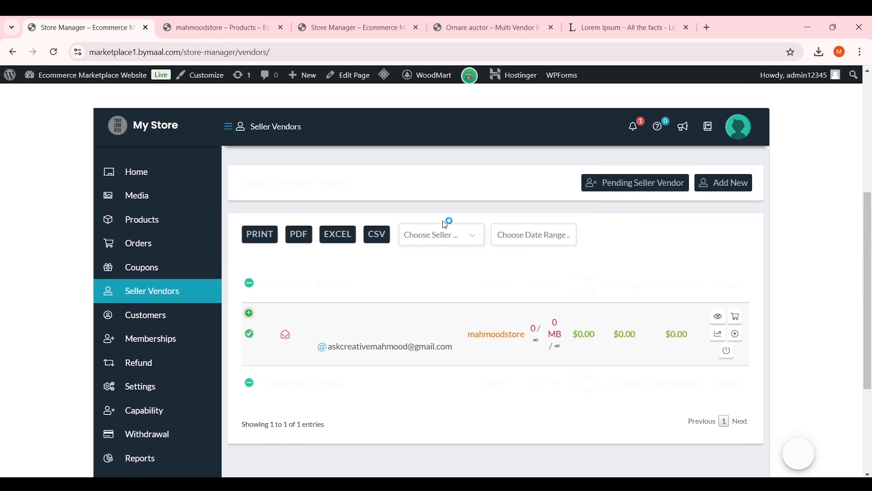
{"action": "scroll", "coordinate": [480, 234], "scroll_direction": "down", "scroll_amount": 4}
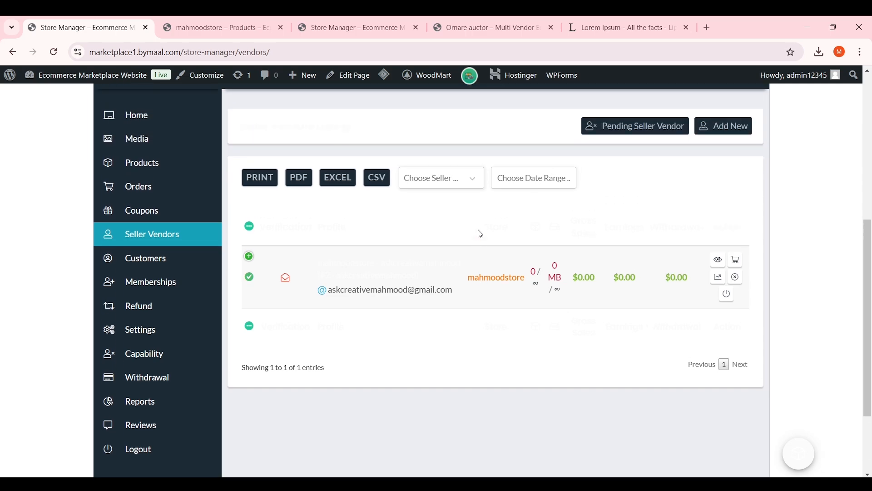
Bring the incognito window with the Vendor Registration thank-you page back into view
{"action": "mouse_move", "coordinate": [586, 484]}
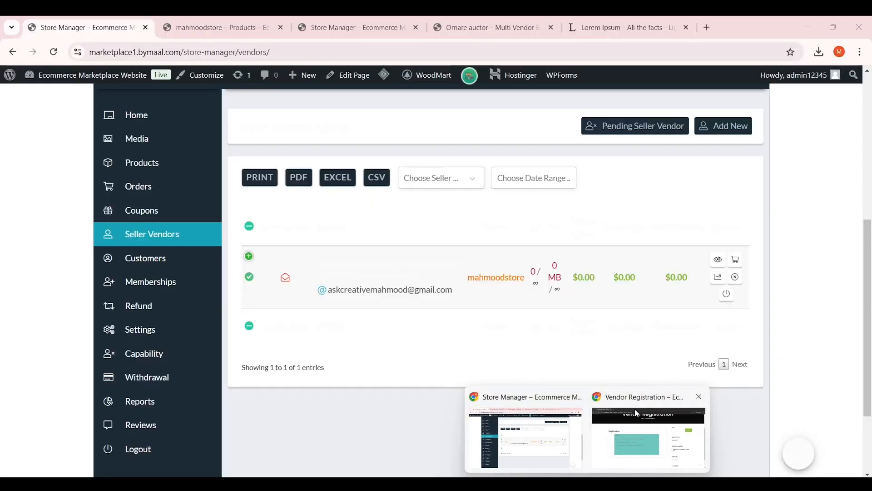
{"action": "left_click", "coordinate": [638, 430]}
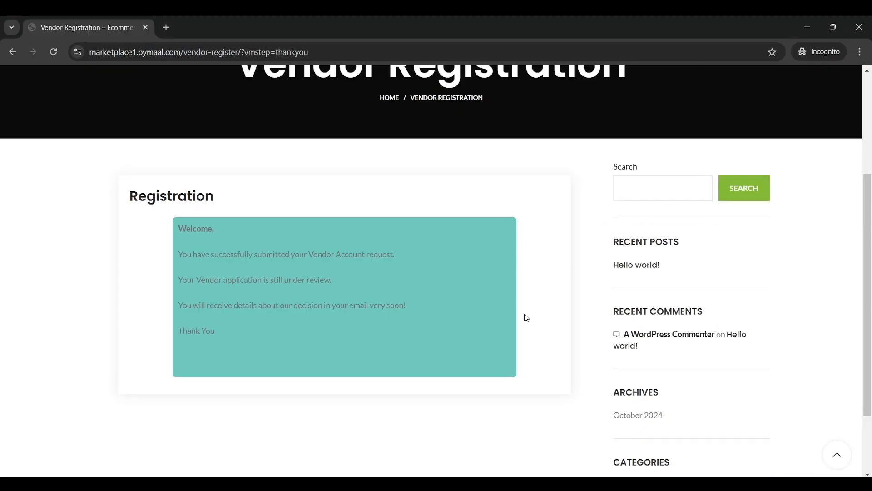
{"action": "scroll", "coordinate": [527, 318], "scroll_direction": "up", "scroll_amount": 4}
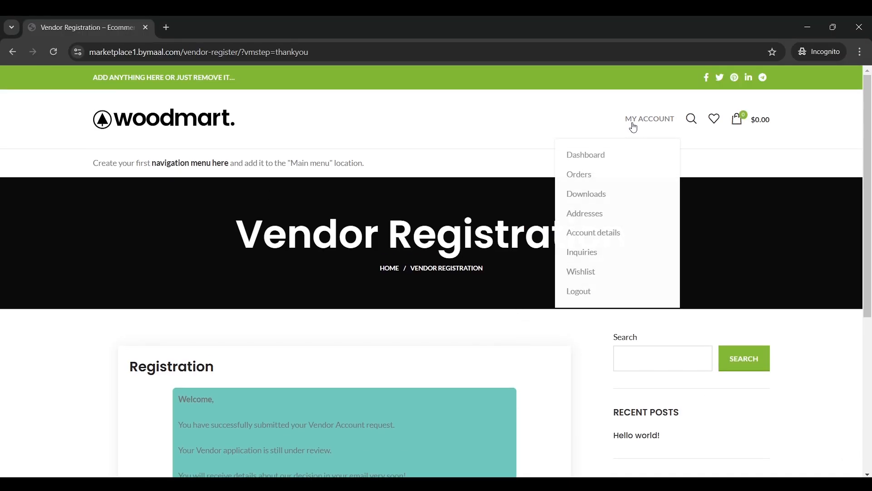
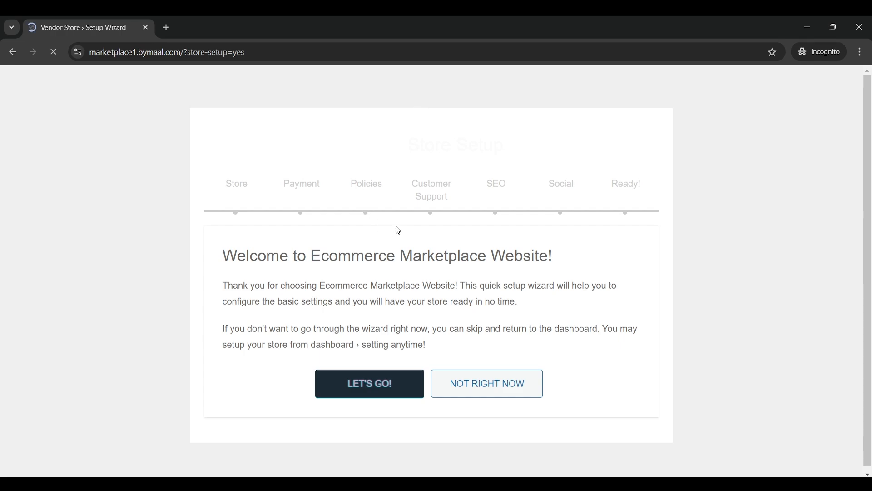
Start the store setup wizard and upload logo.png as the store logo
{"action": "left_click", "coordinate": [386, 384]}
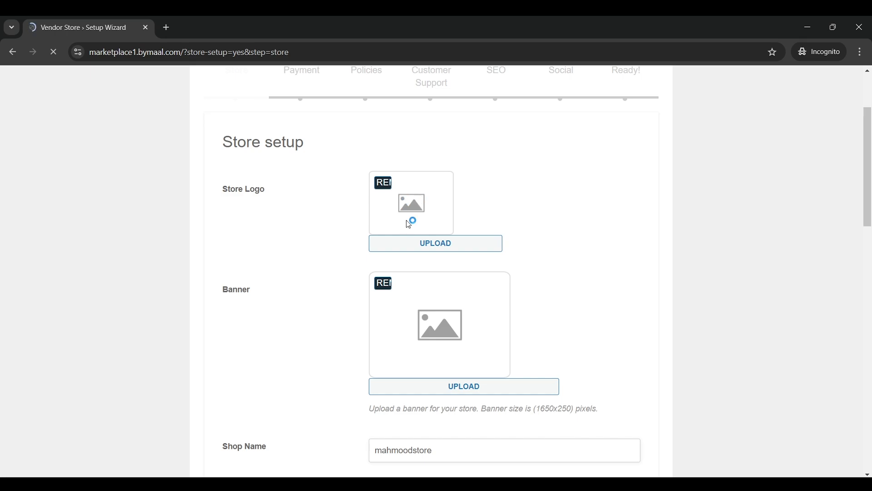
{"action": "left_click", "coordinate": [422, 242]}
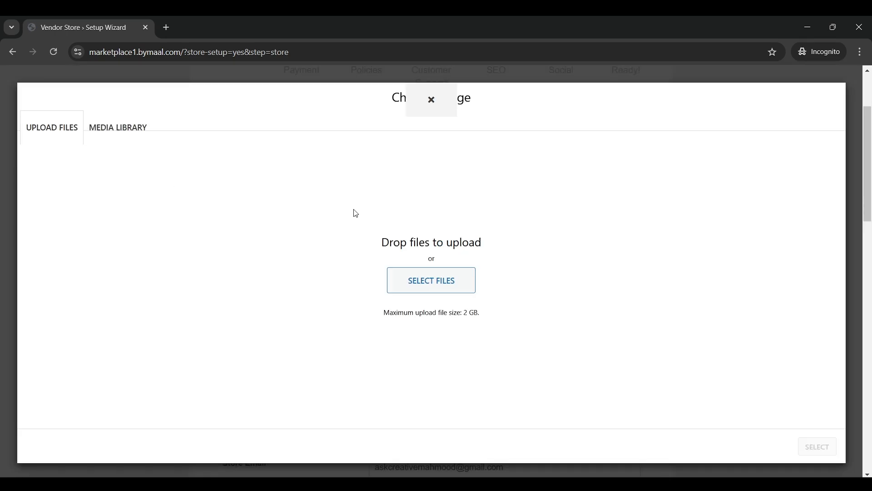
{"action": "left_click", "coordinate": [433, 286]}
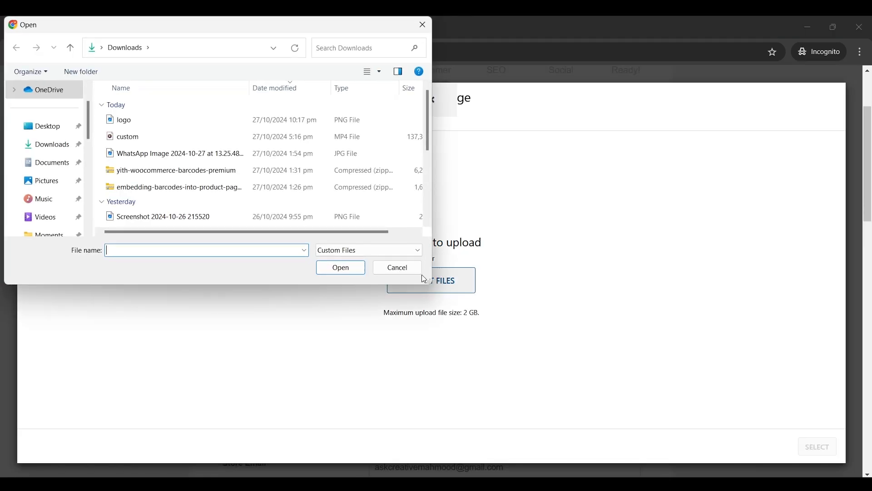
{"action": "double_click", "coordinate": [173, 117]}
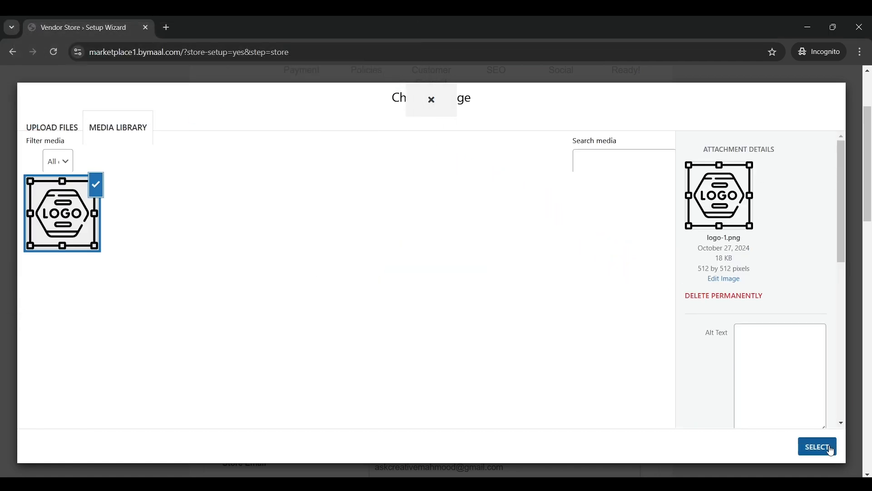
{"action": "left_click", "coordinate": [818, 446]}
Reuse the uploaded logo from the media library as the store banner
{"action": "scroll", "coordinate": [498, 248], "scroll_direction": "down", "scroll_amount": 1}
{"action": "scroll", "coordinate": [461, 270], "scroll_direction": "up", "scroll_amount": 1}
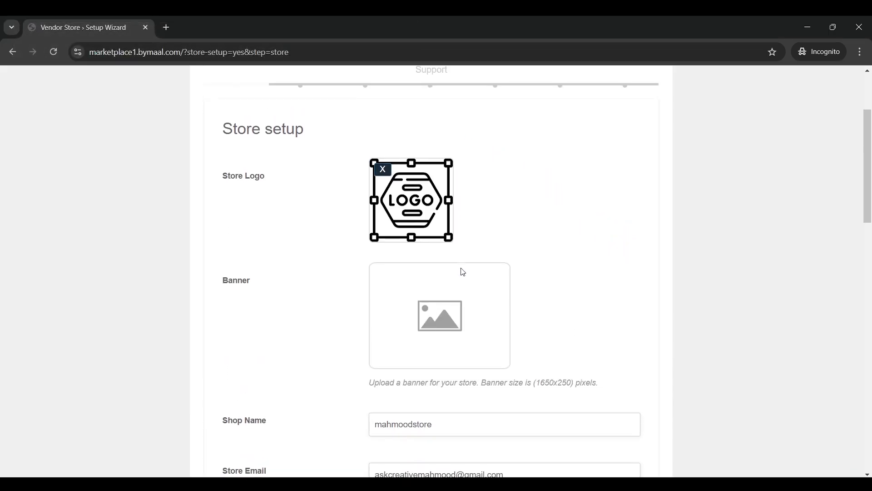
{"action": "left_click", "coordinate": [432, 311]}
{"action": "left_click", "coordinate": [69, 136]}
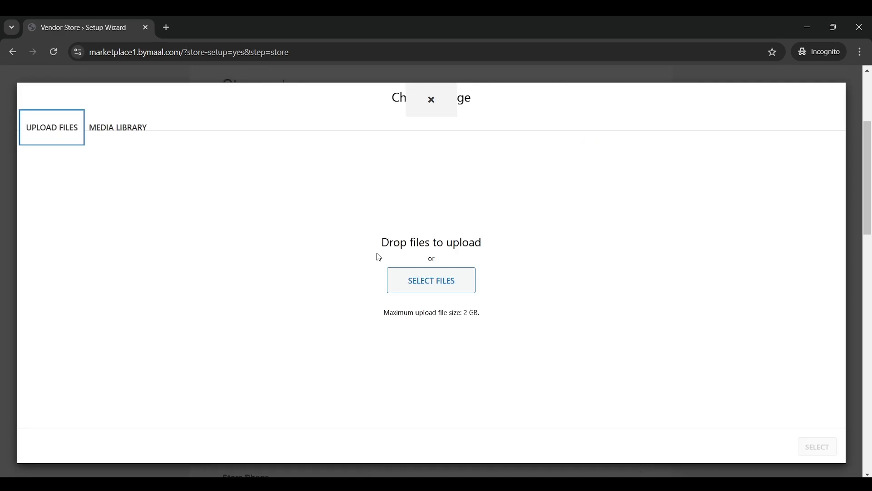
{"action": "left_click", "coordinate": [445, 276]}
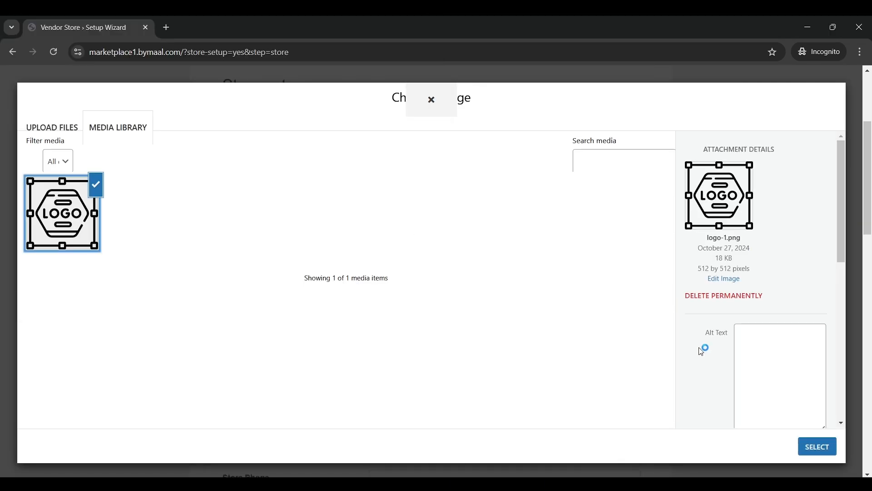
{"action": "left_click", "coordinate": [804, 447]}
Review the shop name and phone fields, then search 'pakistan' as the store location
{"action": "scroll", "coordinate": [463, 237], "scroll_direction": "down", "scroll_amount": 6}
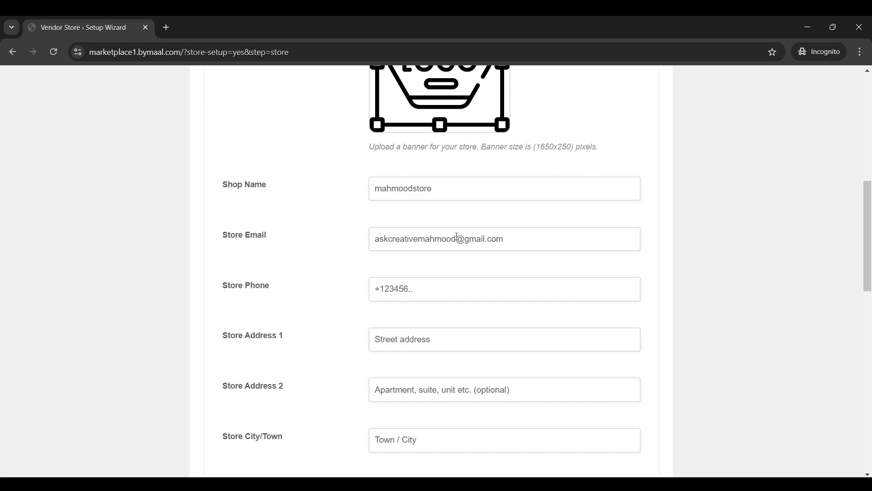
{"action": "double_click", "coordinate": [431, 188]}
{"action": "left_click_drag", "start_coordinate": [506, 239], "coordinate": [350, 247]}
{"action": "scroll", "coordinate": [351, 247], "scroll_direction": "down", "scroll_amount": 2}
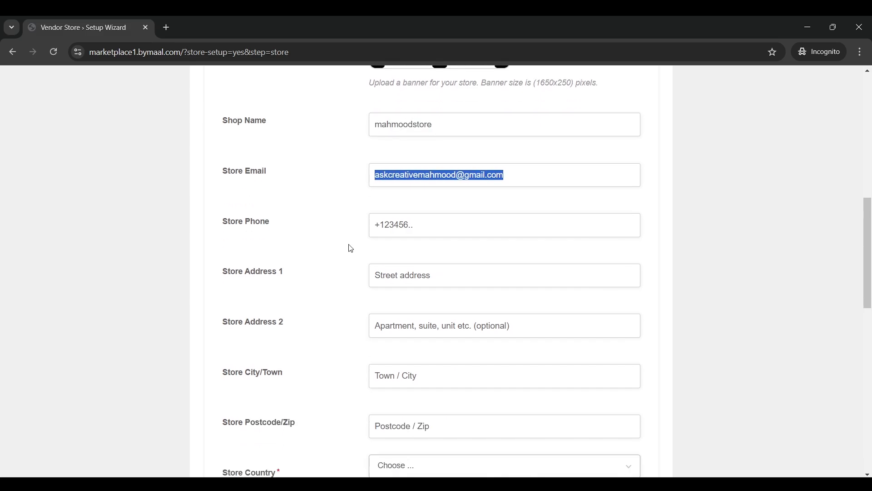
{"action": "left_click", "coordinate": [459, 171]}
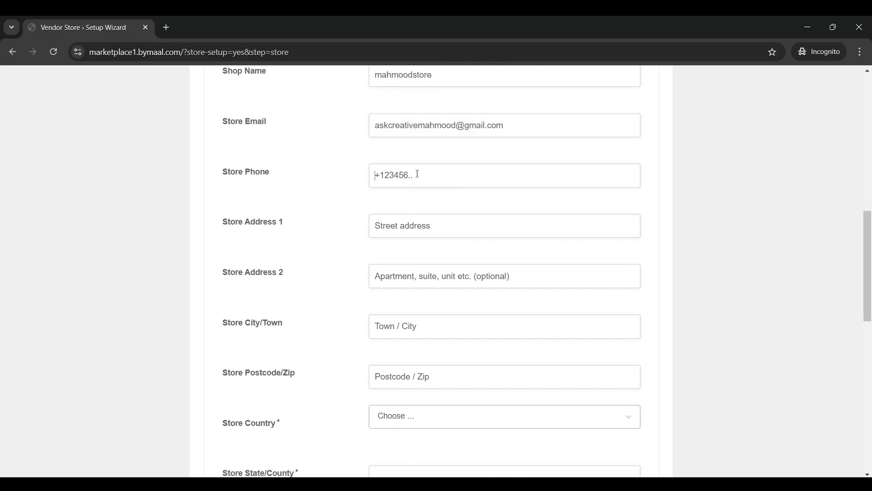
{"action": "scroll", "coordinate": [484, 339], "scroll_direction": "down", "scroll_amount": 6}
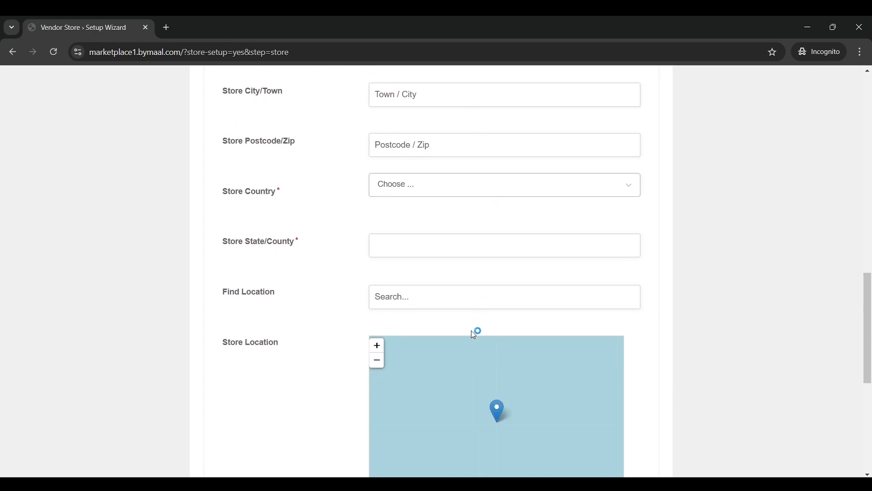
{"action": "mouse_move", "coordinate": [465, 349]}
{"action": "left_mouse_down"}
{"action": "mouse_move", "coordinate": [524, 348]}
{"action": "mouse_move", "coordinate": [532, 377]}
{"action": "left_mouse_up"}
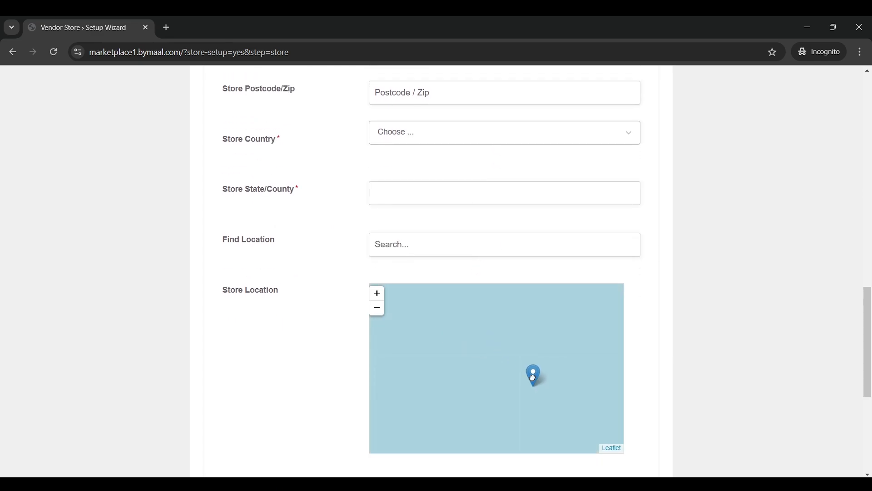
{"action": "scroll", "coordinate": [485, 359], "scroll_direction": "down", "scroll_amount": 3}
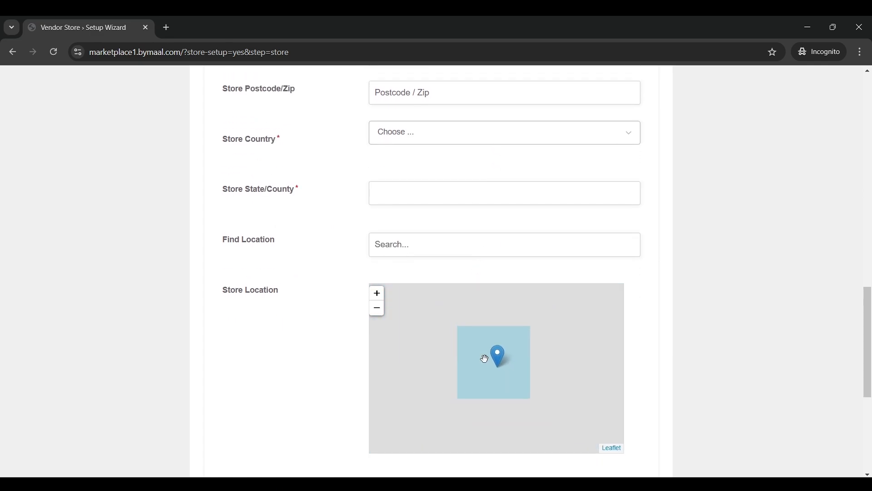
{"action": "left_click", "coordinate": [459, 243]}
{"action": "type", "text": "pakistan"}
{"action": "key", "text": "Return"}
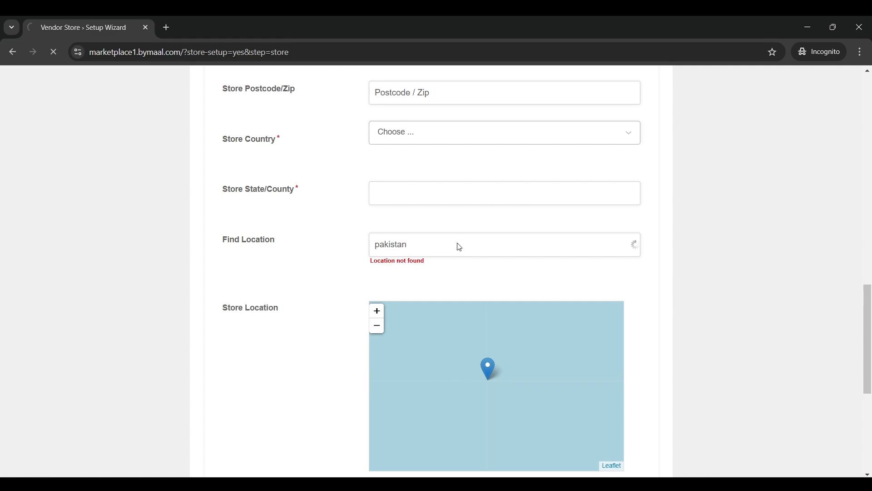
Enter a bank account name, then skip the payment setup step
{"action": "scroll", "coordinate": [463, 246], "scroll_direction": "down", "scroll_amount": 9}
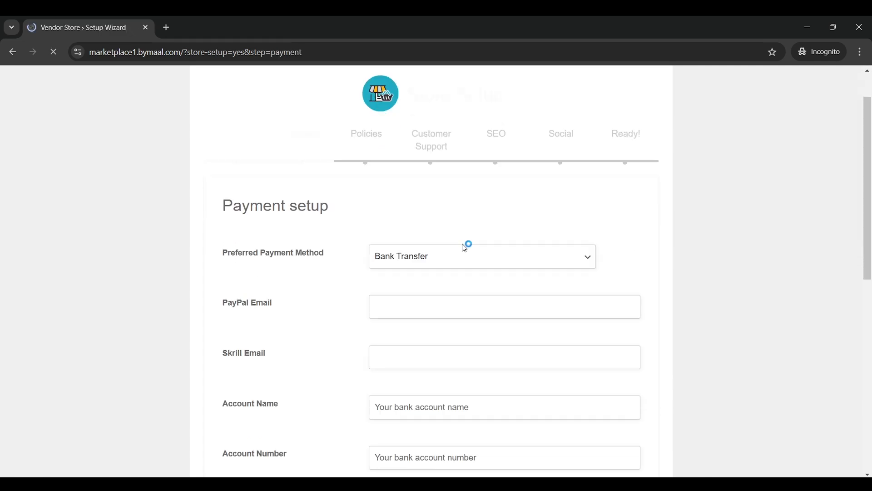
{"action": "scroll", "coordinate": [463, 245], "scroll_direction": "down", "scroll_amount": 2}
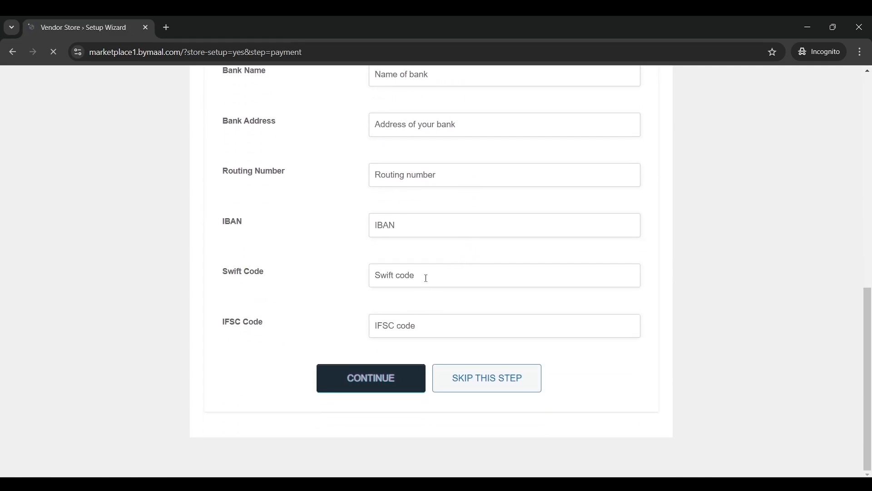
{"action": "scroll", "coordinate": [426, 278], "scroll_direction": "up", "scroll_amount": 10}
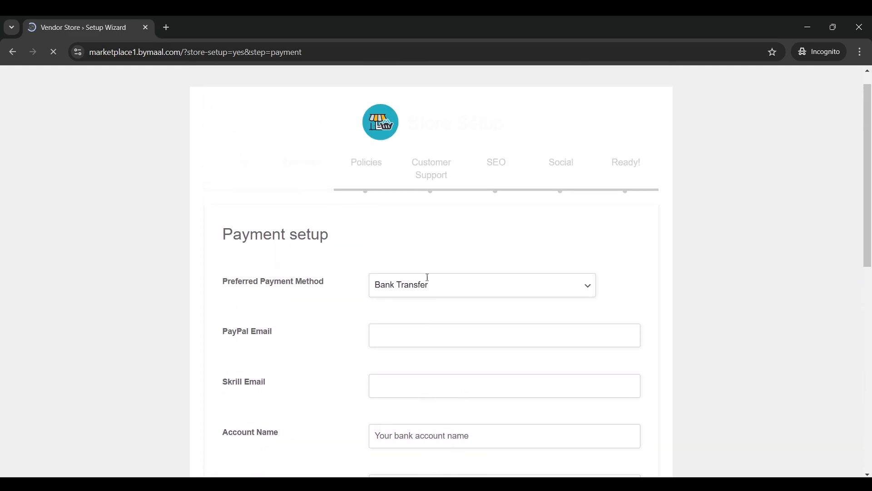
{"action": "scroll", "coordinate": [428, 278], "scroll_direction": "up", "scroll_amount": 1}
{"action": "left_click_drag", "start_coordinate": [251, 181], "coordinate": [360, 218]}
{"action": "scroll", "coordinate": [391, 236], "scroll_direction": "down", "scroll_amount": 4}
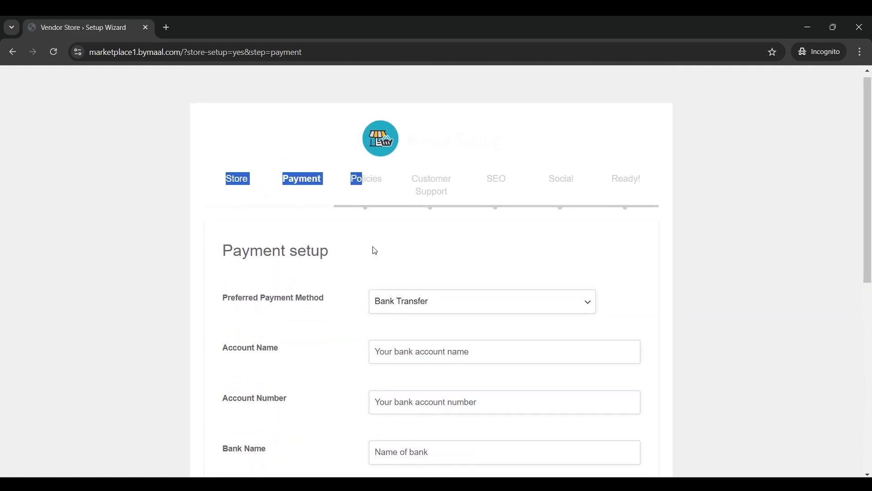
{"action": "left_click_drag", "start_coordinate": [334, 184], "coordinate": [218, 185]}
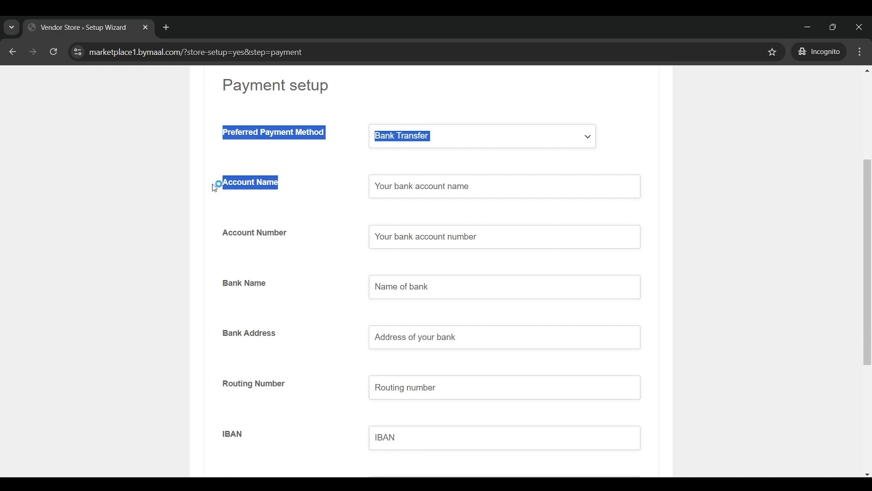
{"action": "left_click", "coordinate": [395, 186]}
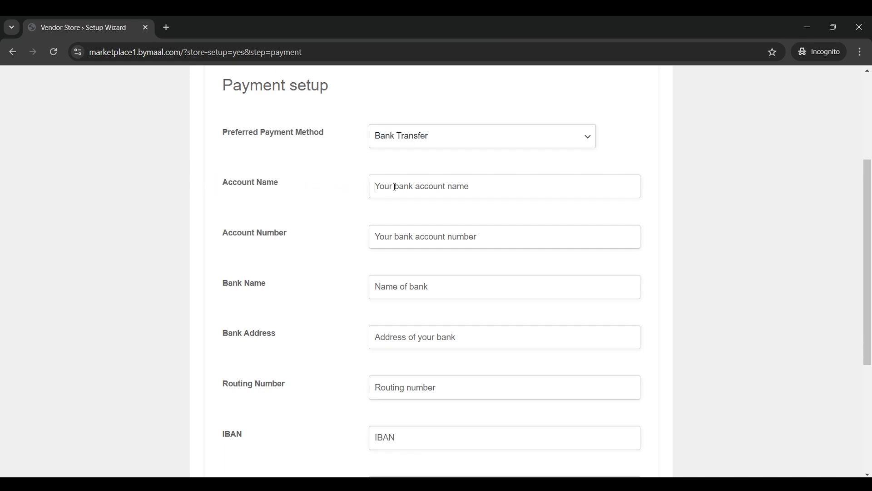
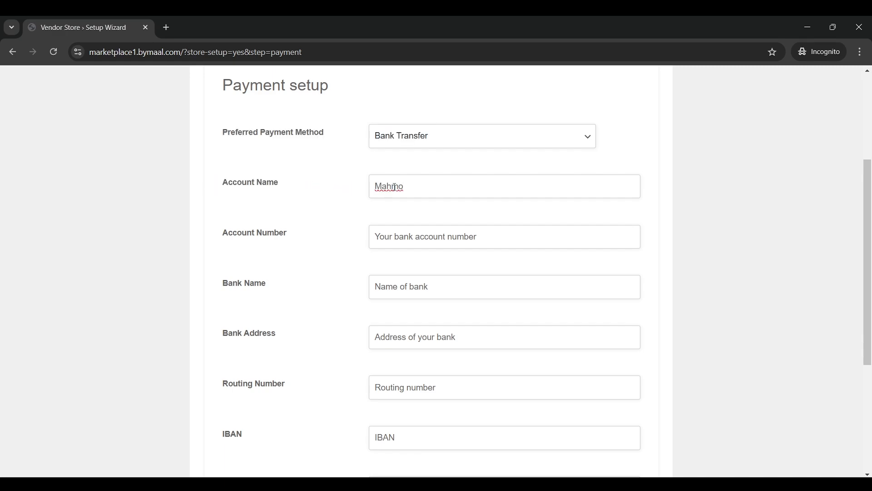
{"action": "scroll", "coordinate": [394, 187], "scroll_direction": "down", "scroll_amount": 3}
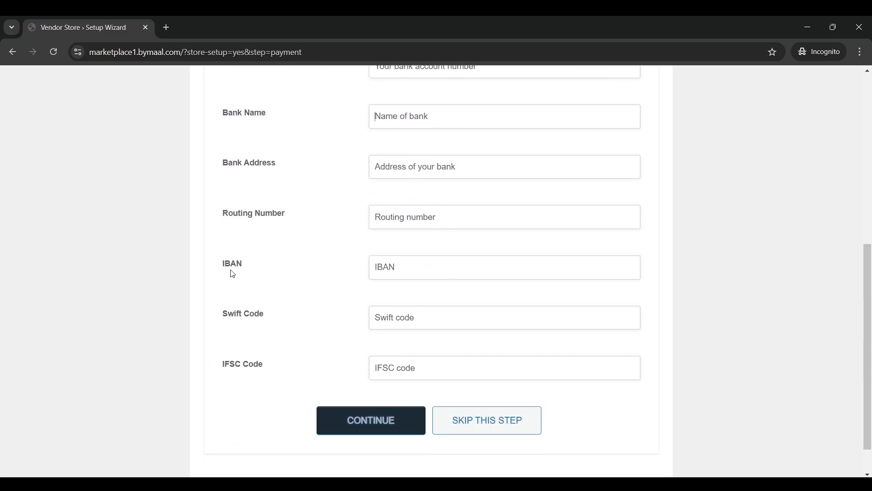
{"action": "left_click_drag", "start_coordinate": [225, 265], "coordinate": [248, 268]}
{"action": "left_click", "coordinate": [260, 270]}
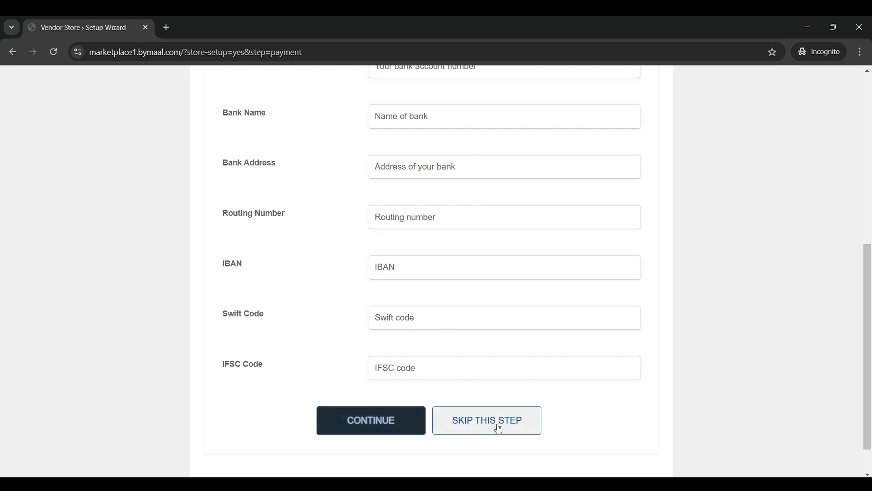
{"action": "left_click", "coordinate": [514, 420]}
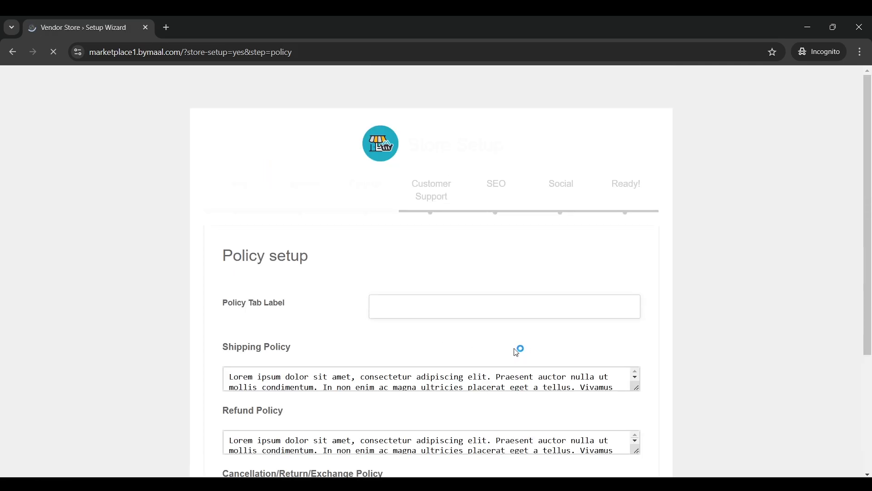
Read through the store policy fields and skip the policy step to reach Support setup
{"action": "left_click_drag", "start_coordinate": [350, 179], "coordinate": [438, 233]}
{"action": "left_click", "coordinate": [438, 234]}
{"action": "scroll", "coordinate": [438, 237], "scroll_direction": "down", "scroll_amount": 2}
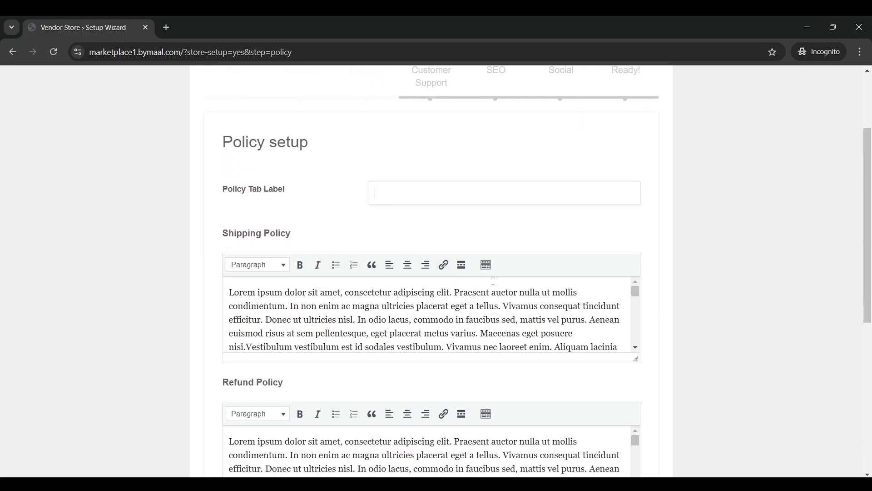
{"action": "scroll", "coordinate": [418, 309], "scroll_direction": "down", "scroll_amount": 5}
{"action": "scroll", "coordinate": [171, 252], "scroll_direction": "down", "scroll_amount": 2}
{"action": "left_click_drag", "start_coordinate": [447, 208], "coordinate": [382, 181]}
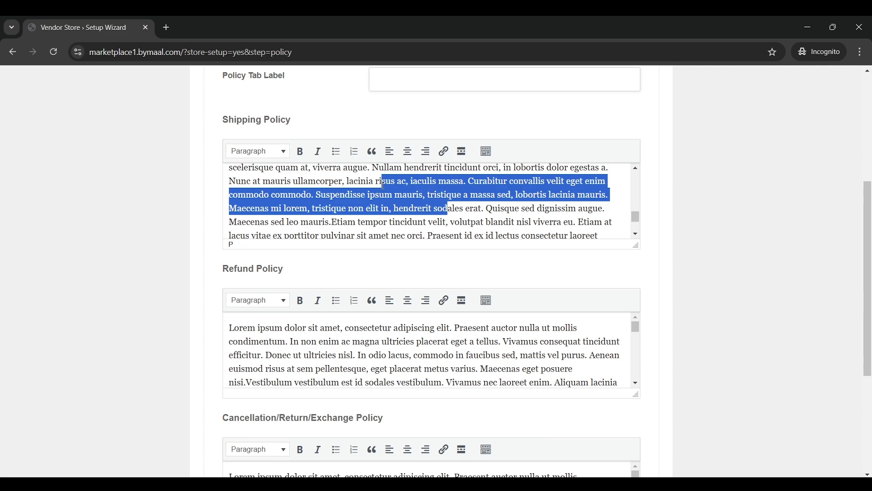
{"action": "left_click", "coordinate": [382, 181]}
{"action": "scroll", "coordinate": [195, 213], "scroll_direction": "down", "scroll_amount": 5}
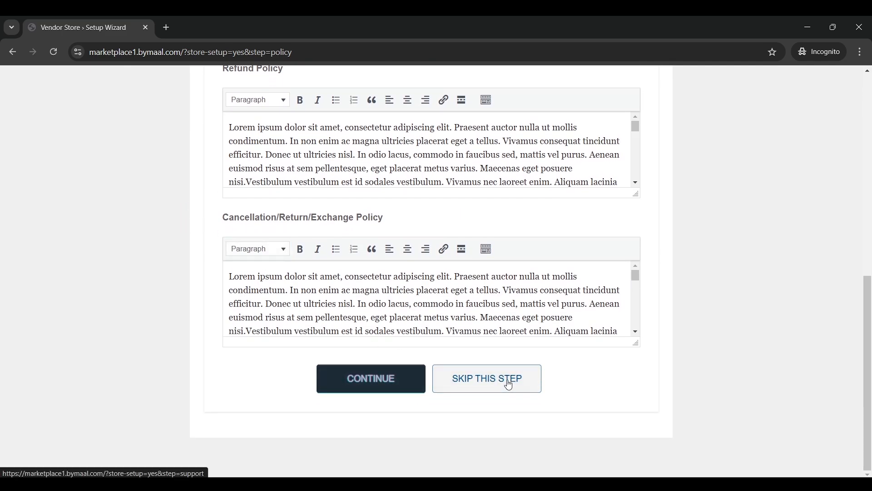
{"action": "left_click", "coordinate": [511, 381]}
{"action": "scroll", "coordinate": [563, 285], "scroll_direction": "down", "scroll_amount": 3}
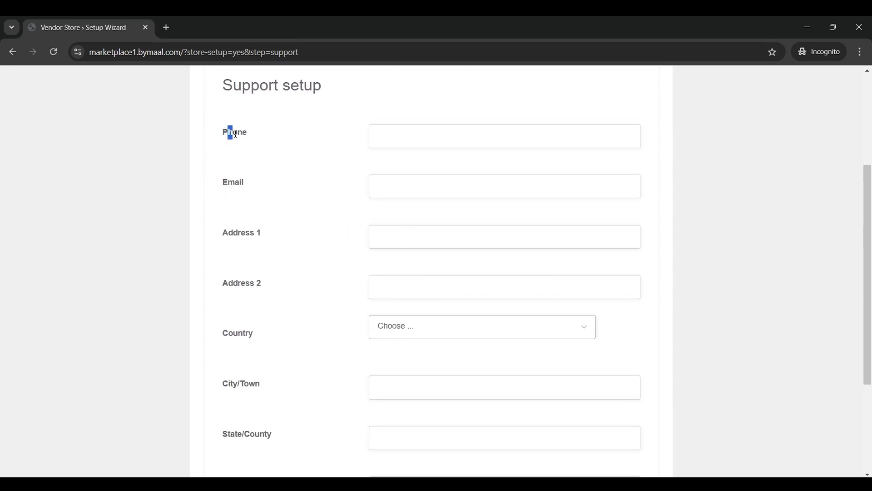
{"action": "left_click_drag", "start_coordinate": [236, 134], "coordinate": [292, 271]}
{"action": "left_click", "coordinate": [342, 237]}
{"action": "scroll", "coordinate": [318, 213], "scroll_direction": "down", "scroll_amount": 4}
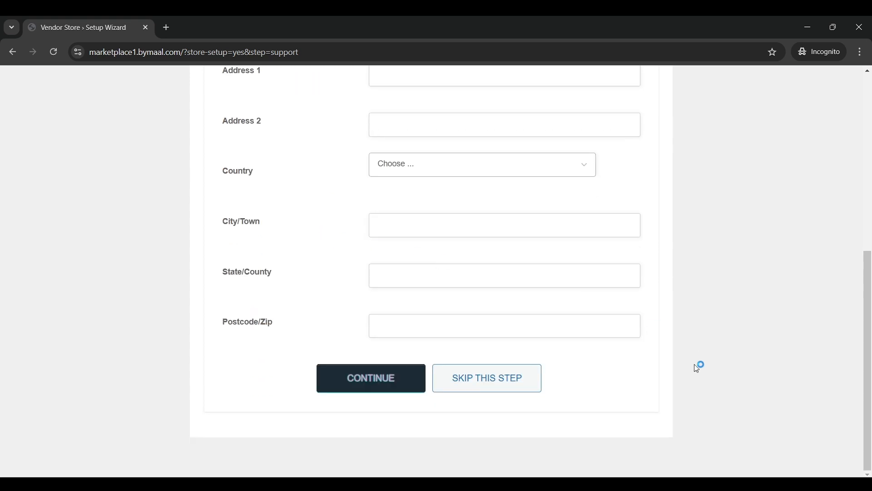
Skip the Support setup step to reach the Store SEO setup page
{"action": "left_click", "coordinate": [534, 390]}
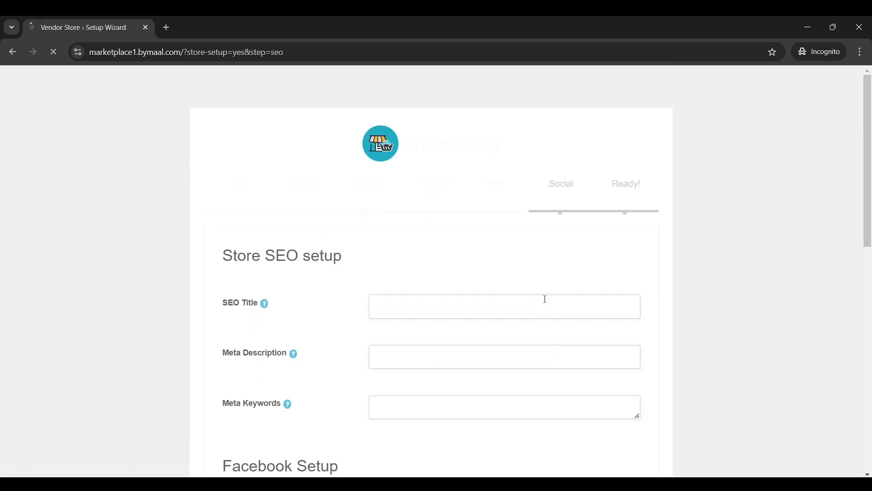
{"action": "scroll", "coordinate": [495, 263], "scroll_direction": "down", "scroll_amount": 1}
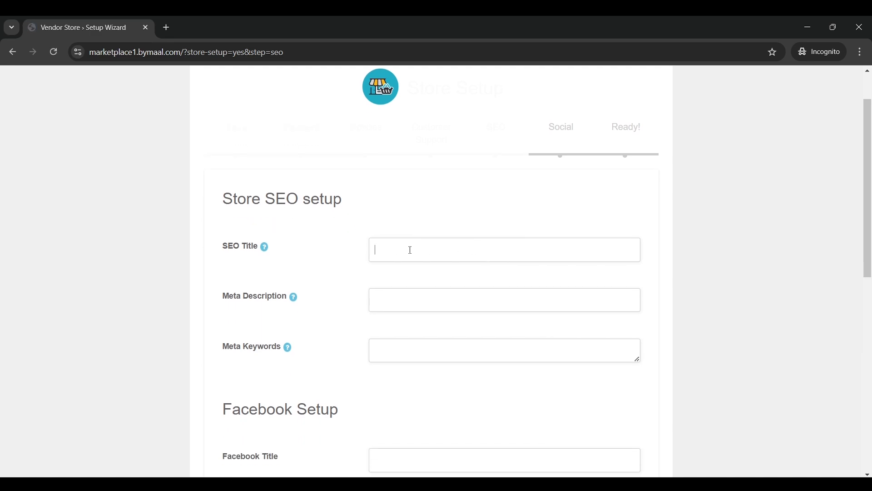
Search Google for 'nike amazon' in a new tab, then go back to the wizard tab
{"action": "left_click", "coordinate": [175, 30]}
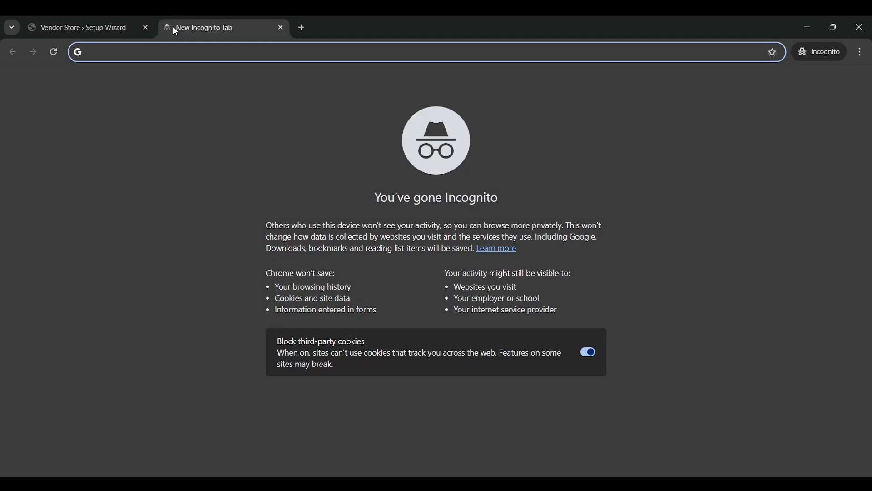
{"action": "type", "text": "nike ama"}
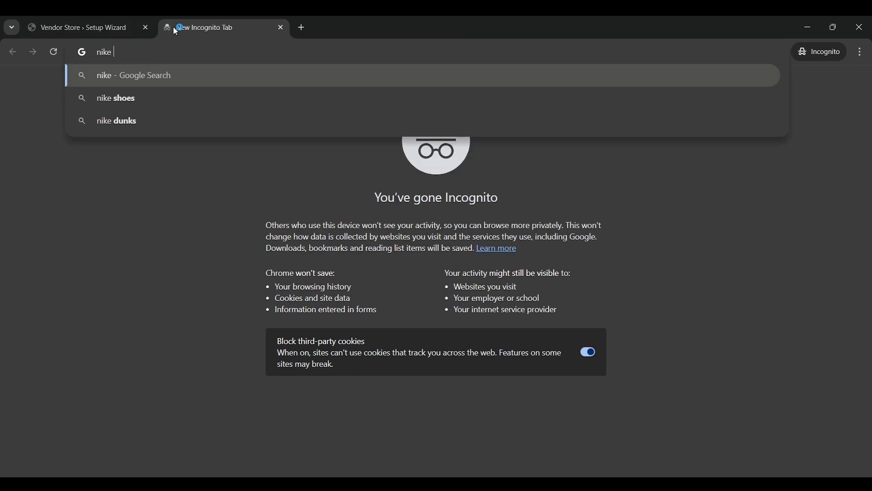
{"action": "type", "text": "zon"}
{"action": "key", "text": "Return"}
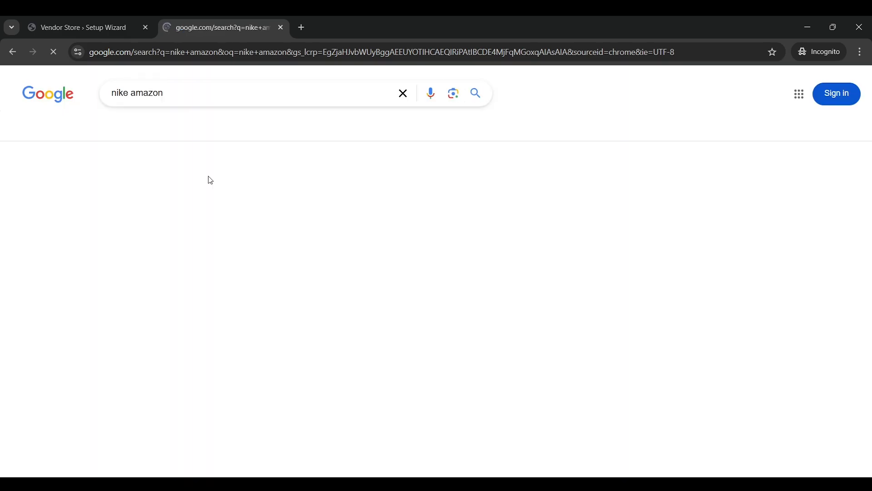
{"action": "scroll", "coordinate": [64, 325], "scroll_direction": "down", "scroll_amount": 4}
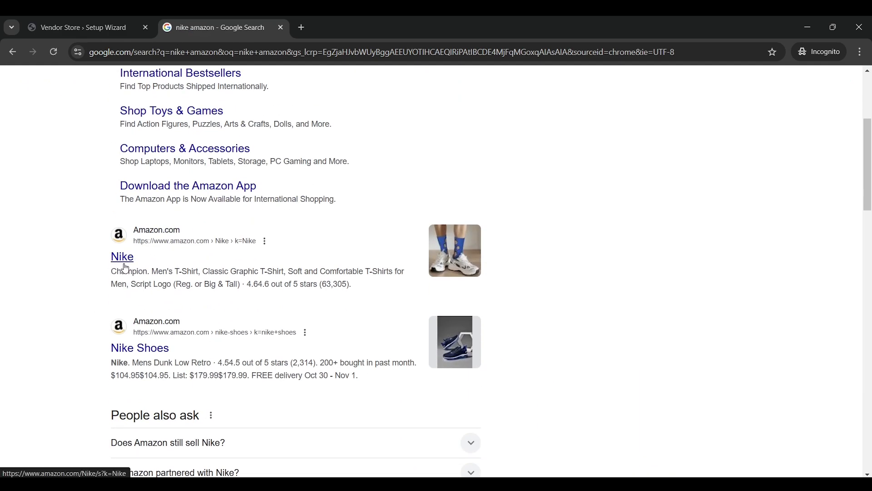
{"action": "left_click", "coordinate": [82, 26]}
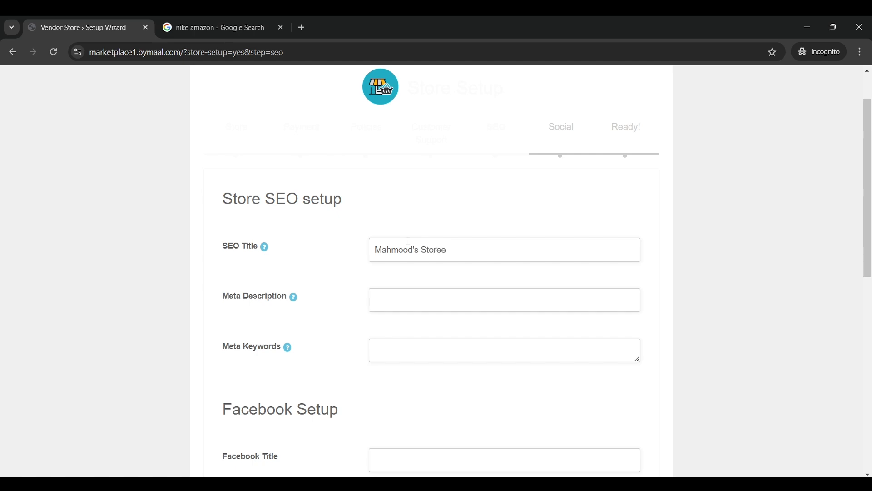
Type test text into Meta Description and clear it again
{"action": "left_click", "coordinate": [450, 298]}
{"action": "type", "text": "asdfasd"}
{"action": "key", "text": "ctrl+a"}
{"action": "key", "text": "BackSpace"}
Save the SEO step with empty meta description and review the Store Social setup form
{"action": "scroll", "coordinate": [472, 283], "scroll_direction": "down", "scroll_amount": 1}
{"action": "scroll", "coordinate": [454, 299], "scroll_direction": "down", "scroll_amount": 3}
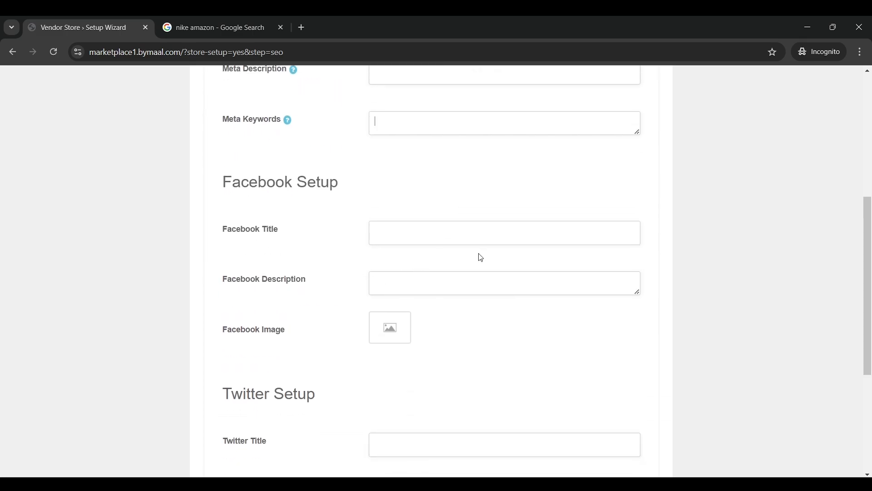
{"action": "scroll", "coordinate": [379, 258], "scroll_direction": "down", "scroll_amount": 1}
{"action": "scroll", "coordinate": [447, 273], "scroll_direction": "down", "scroll_amount": 1}
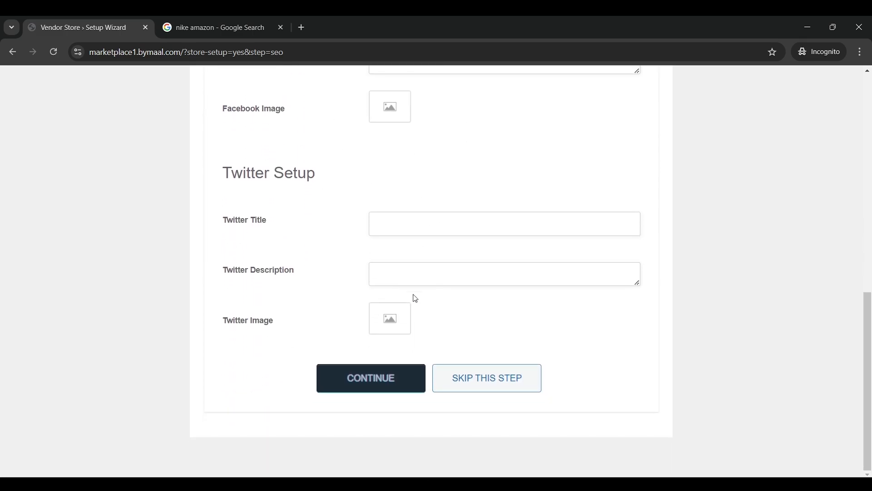
{"action": "left_click", "coordinate": [413, 386]}
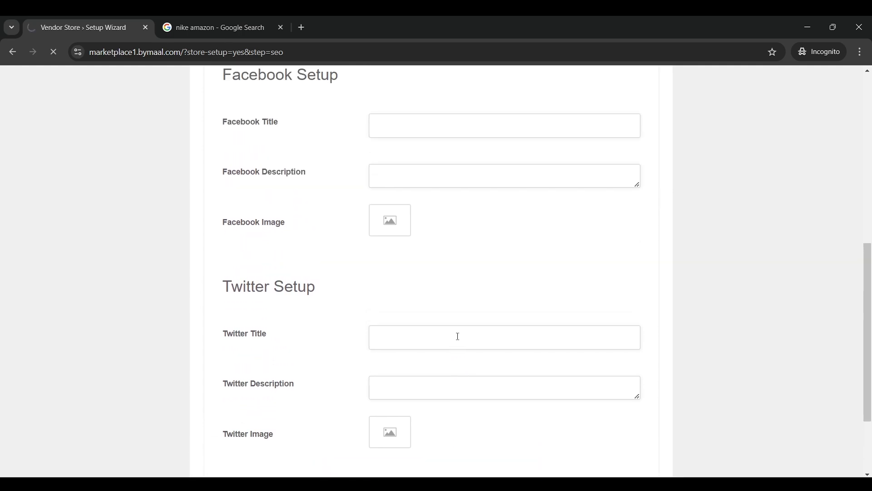
{"action": "scroll", "coordinate": [393, 278], "scroll_direction": "down", "scroll_amount": 2}
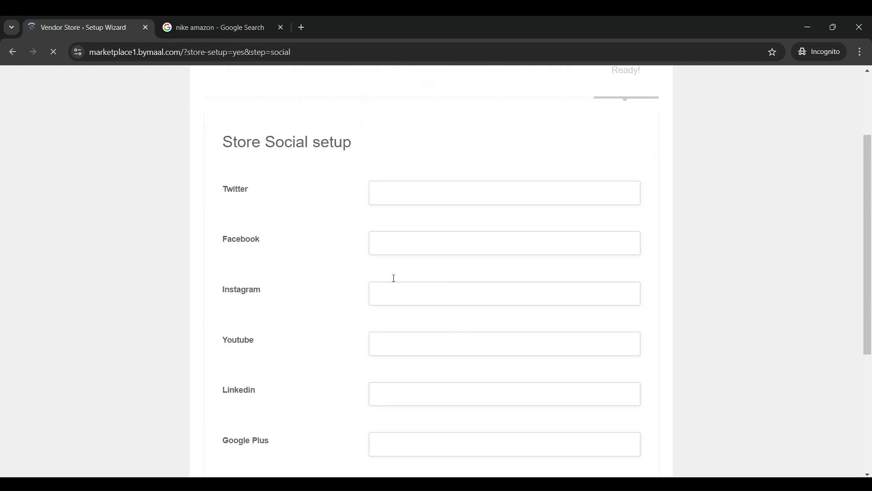
{"action": "scroll", "coordinate": [364, 171], "scroll_direction": "down", "scroll_amount": 4}
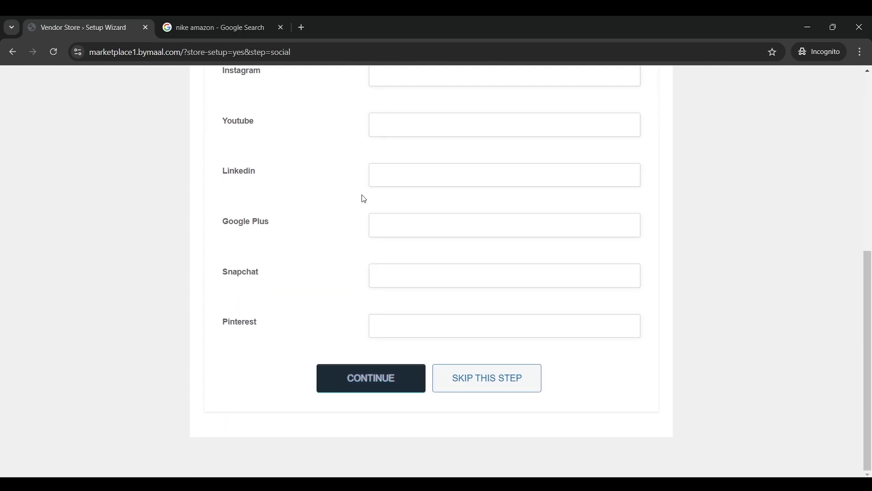
{"action": "scroll", "coordinate": [375, 184], "scroll_direction": "up", "scroll_amount": 3}
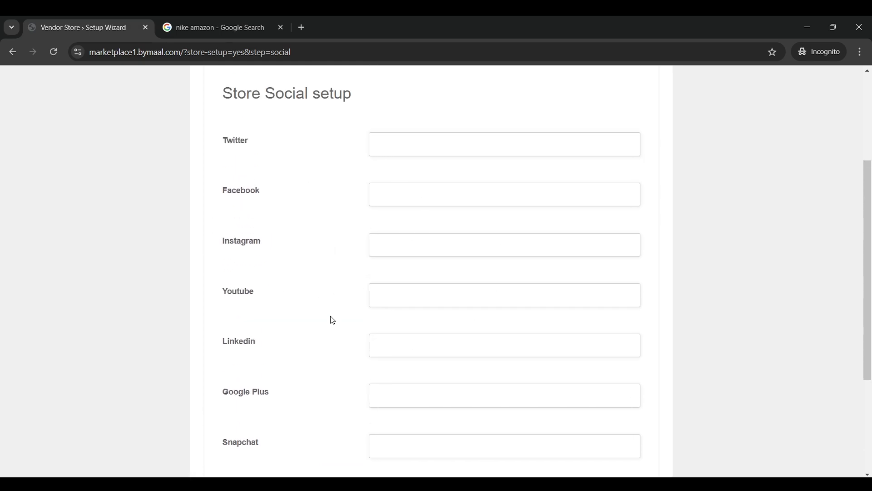
{"action": "scroll", "coordinate": [466, 302], "scroll_direction": "down", "scroll_amount": 3}
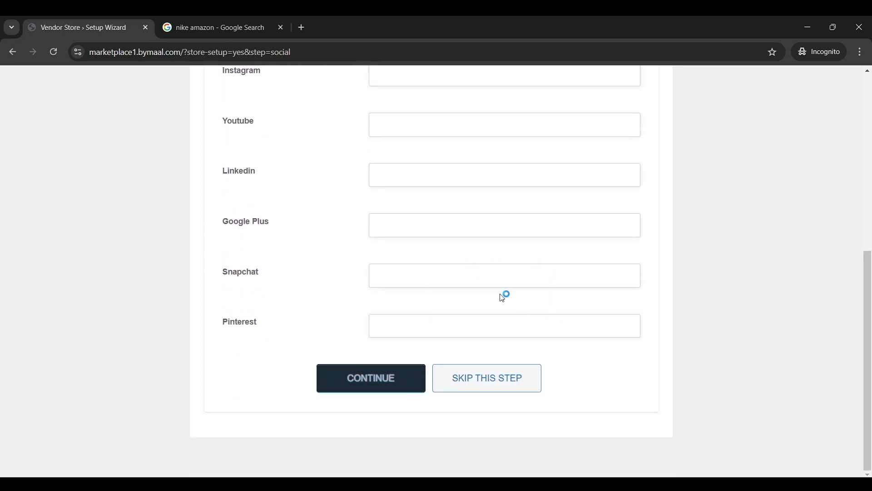
Skip the social profiles step to finish the wizard, then open Media from the dashboard
{"action": "left_click", "coordinate": [501, 383]}
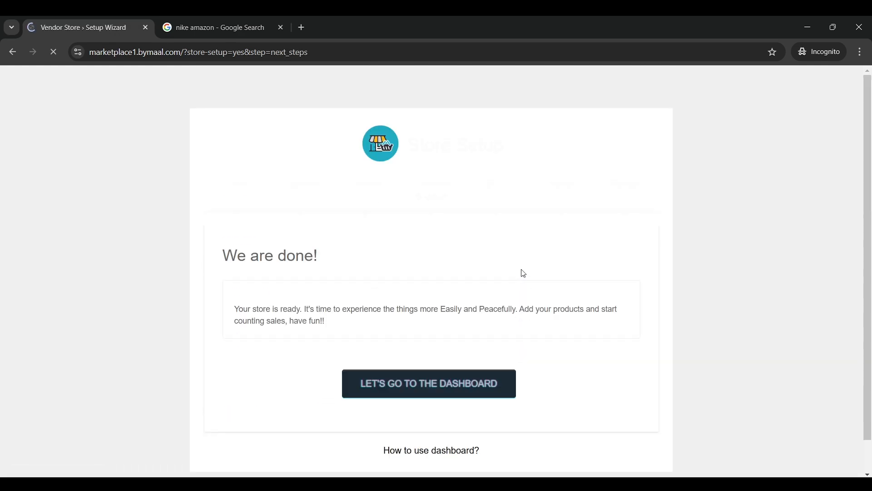
{"action": "scroll", "coordinate": [459, 367], "scroll_direction": "down", "scroll_amount": 1}
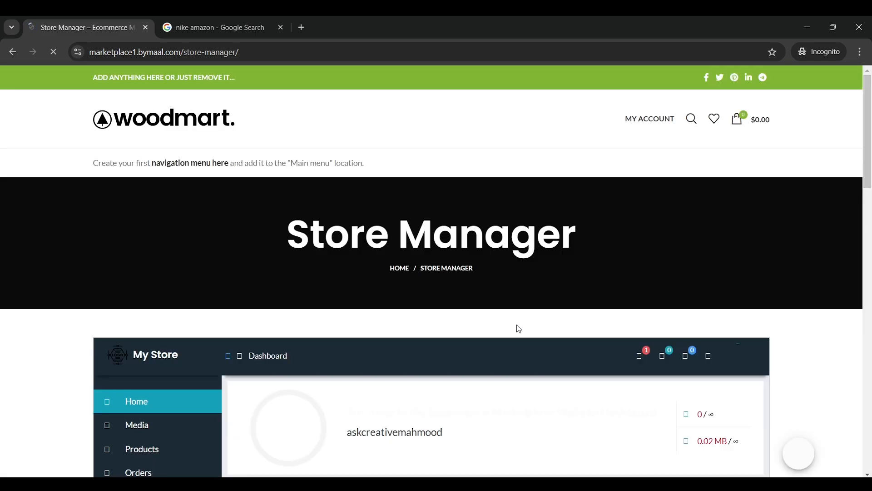
{"action": "scroll", "coordinate": [536, 235], "scroll_direction": "down", "scroll_amount": 6}
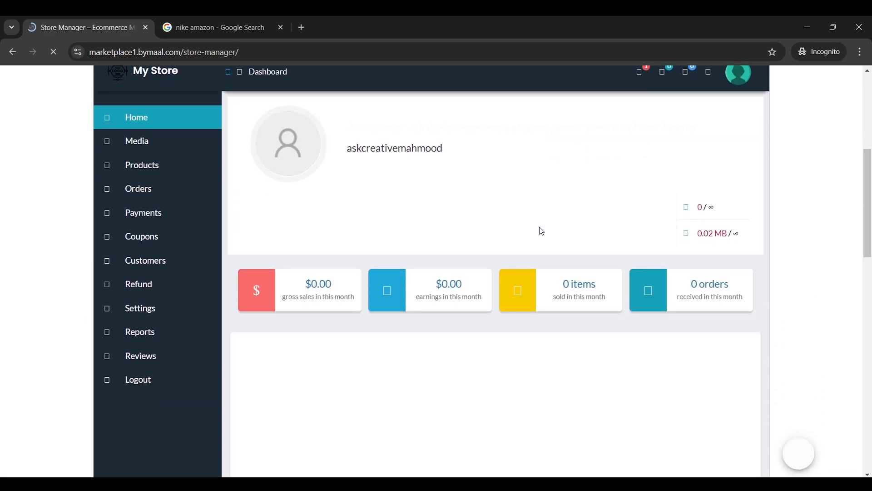
{"action": "scroll", "coordinate": [186, 268], "scroll_direction": "up", "scroll_amount": 3}
{"action": "left_click", "coordinate": [207, 261]}
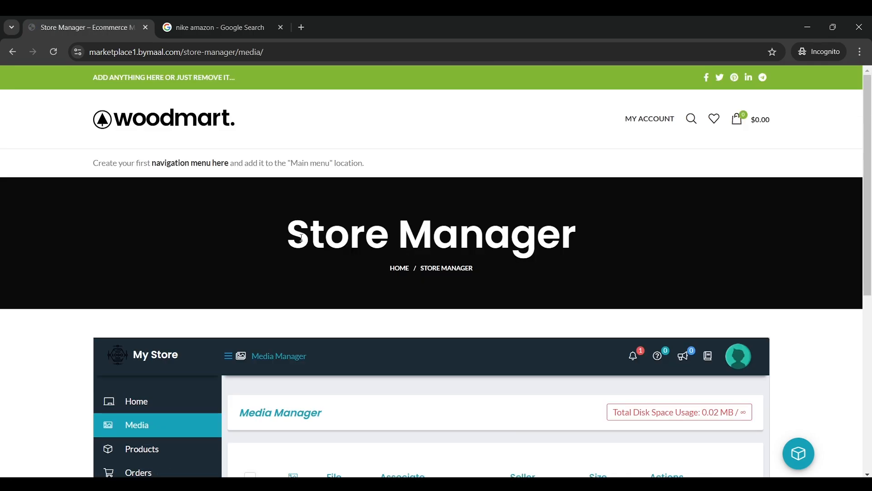
Check the logo entry in Media Manager, then go to the store's Products list
{"action": "scroll", "coordinate": [499, 228], "scroll_direction": "down", "scroll_amount": 3}
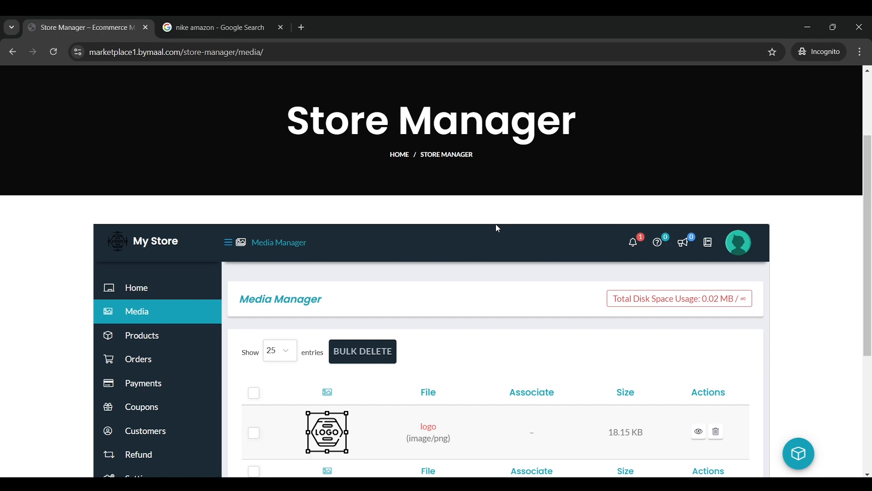
{"action": "scroll", "coordinate": [499, 228], "scroll_direction": "down", "scroll_amount": 3}
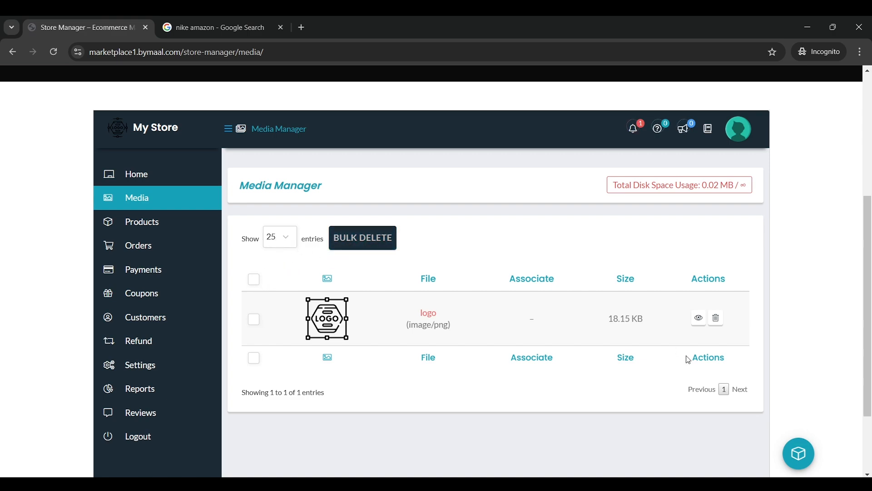
{"action": "mouse_move", "coordinate": [180, 221]}
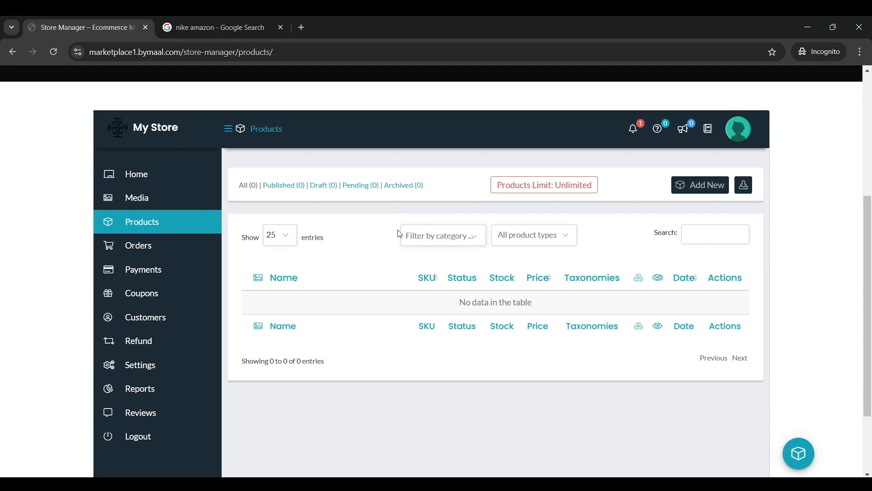
Switch to the admin Chrome window and open the WordPress Dashboard via the site name
{"action": "mouse_move", "coordinate": [587, 472]}
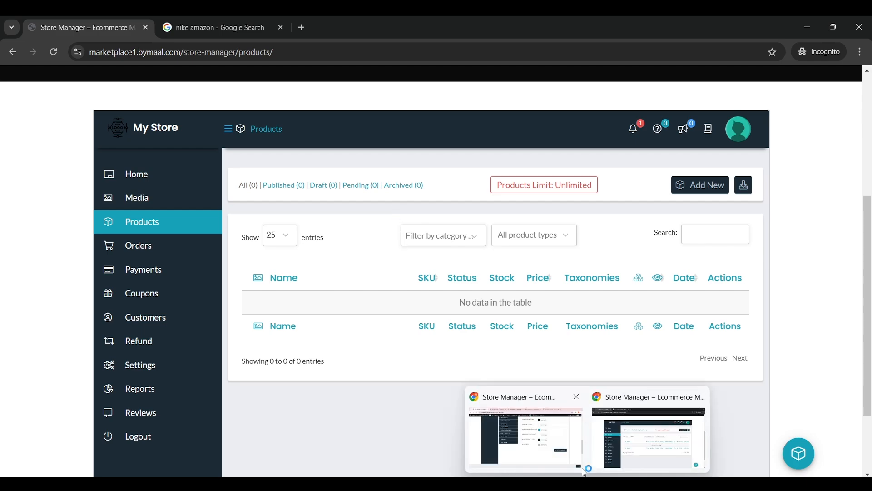
{"action": "left_click", "coordinate": [565, 452]}
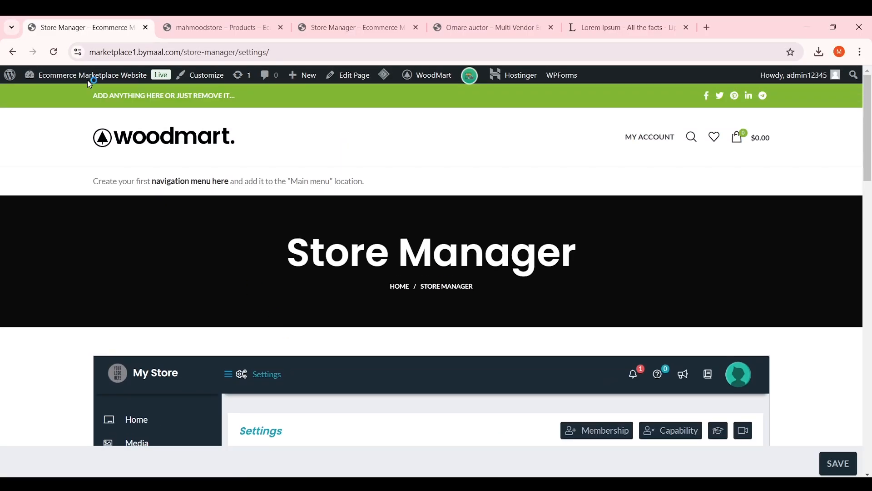
{"action": "mouse_move", "coordinate": [57, 86]}
{"action": "left_click", "coordinate": [88, 86]}
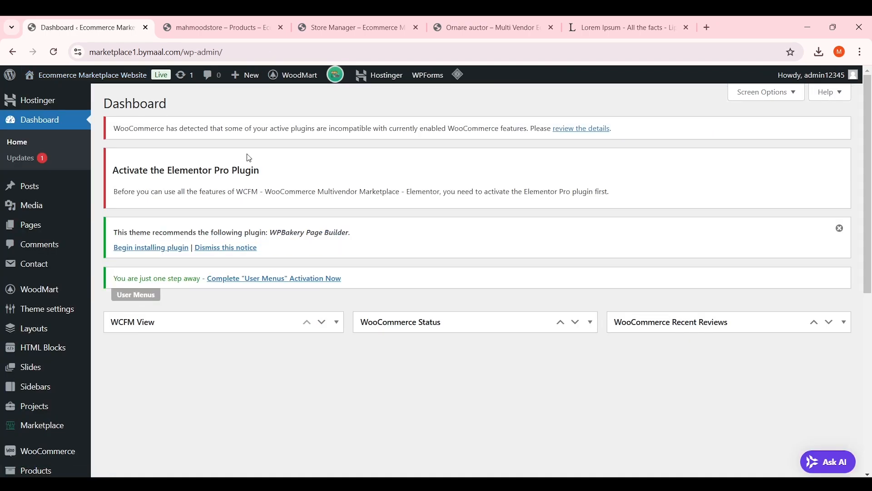
{"action": "scroll", "coordinate": [249, 158], "scroll_direction": "down", "scroll_amount": 5}
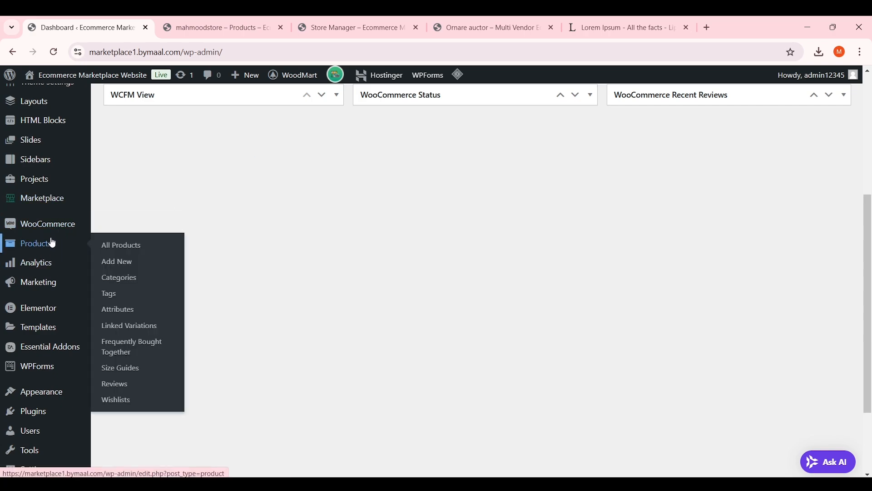
{"action": "mouse_move", "coordinate": [43, 247]}
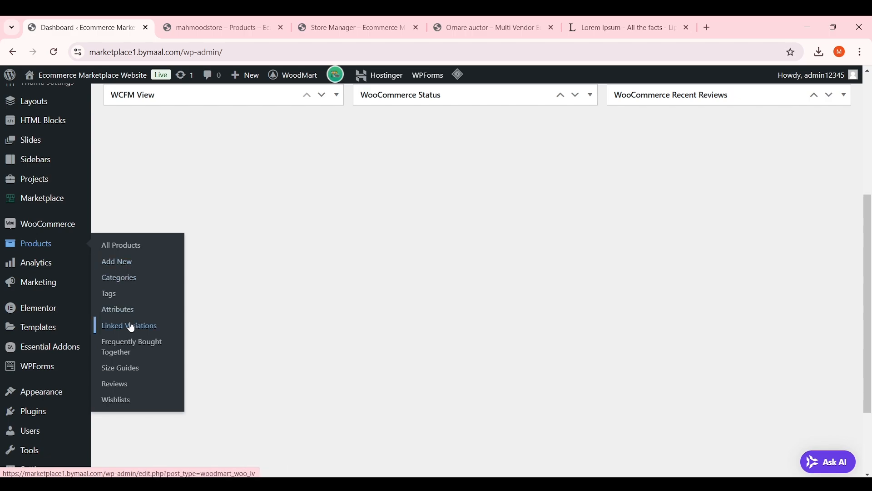
Open Product categories and browse the add-category form's parent category choices
{"action": "left_click", "coordinate": [136, 283]}
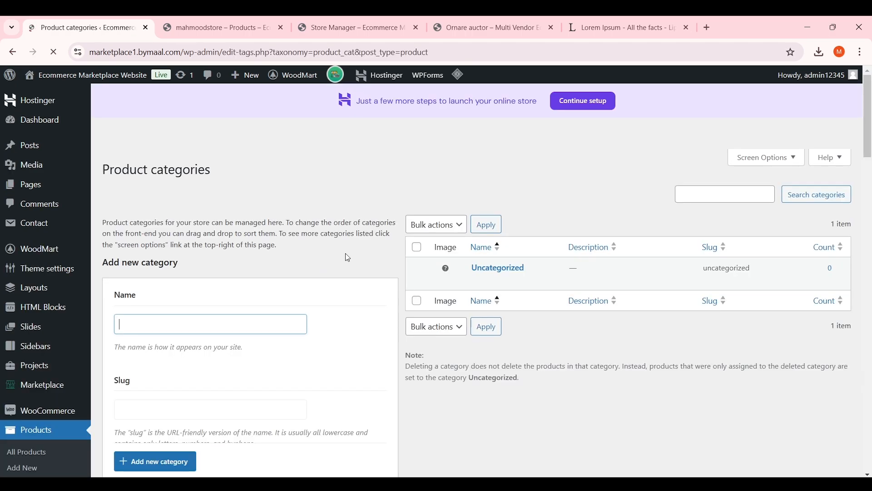
{"action": "scroll", "coordinate": [318, 268], "scroll_direction": "down", "scroll_amount": 3}
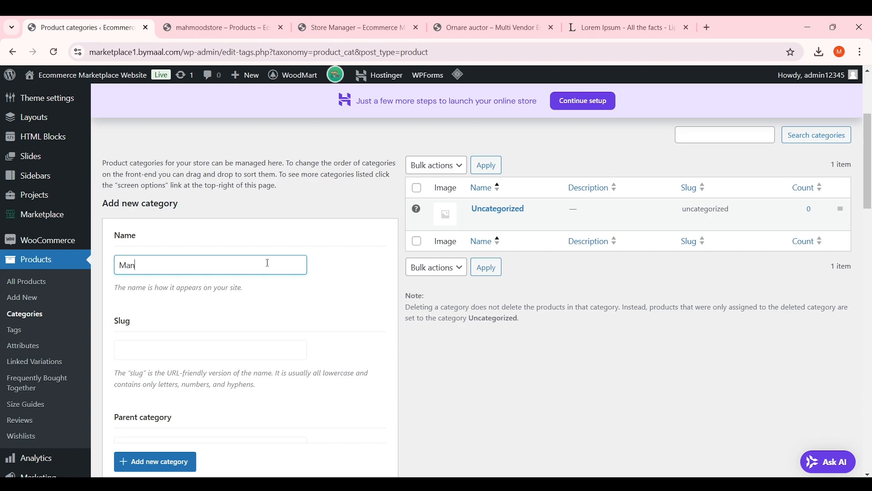
{"action": "scroll", "coordinate": [268, 264], "scroll_direction": "down", "scroll_amount": 3}
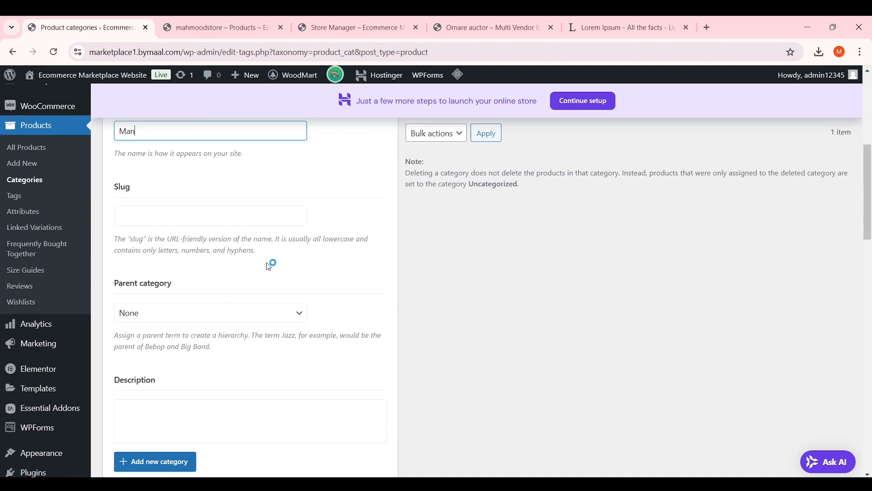
{"action": "left_click", "coordinate": [253, 314]}
{"action": "left_click", "coordinate": [253, 313]}
{"action": "scroll", "coordinate": [259, 316], "scroll_direction": "down", "scroll_amount": 4}
{"action": "scroll", "coordinate": [238, 268], "scroll_direction": "down", "scroll_amount": 8}
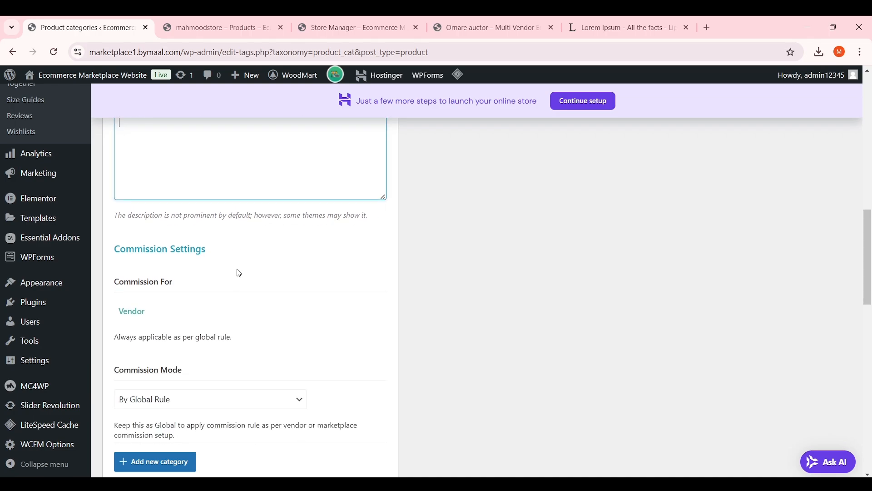
{"action": "scroll", "coordinate": [240, 308], "scroll_direction": "up", "scroll_amount": 4}
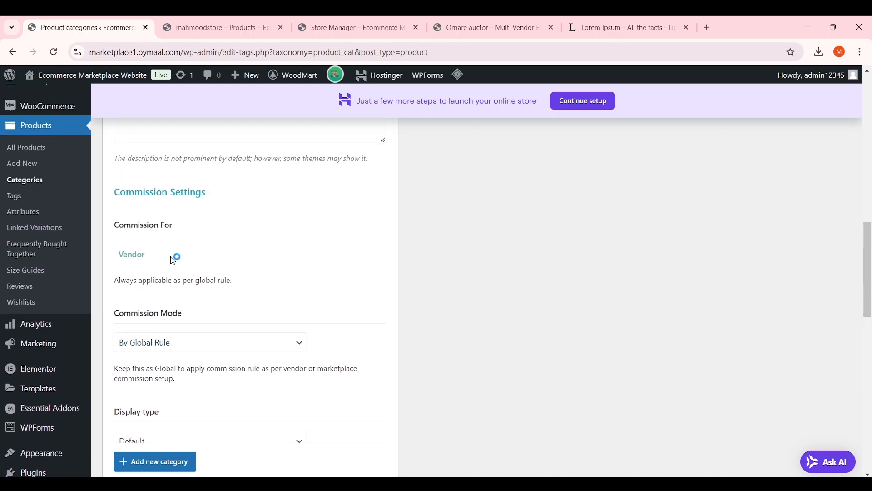
{"action": "scroll", "coordinate": [173, 258], "scroll_direction": "down", "scroll_amount": 1}
Keep Commission Mode at By Global Rule and begin adding a category thumbnail image
{"action": "left_click", "coordinate": [195, 293]}
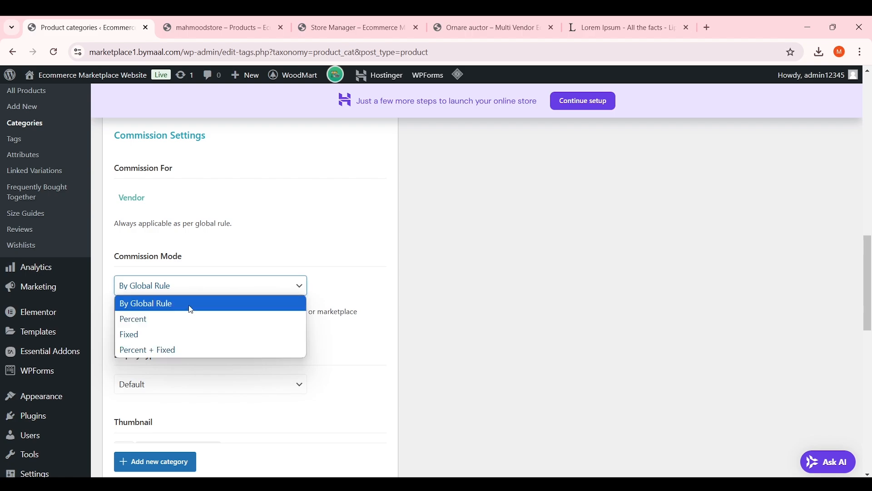
{"action": "left_click", "coordinate": [195, 303]}
{"action": "scroll", "coordinate": [231, 296], "scroll_direction": "down", "scroll_amount": 4}
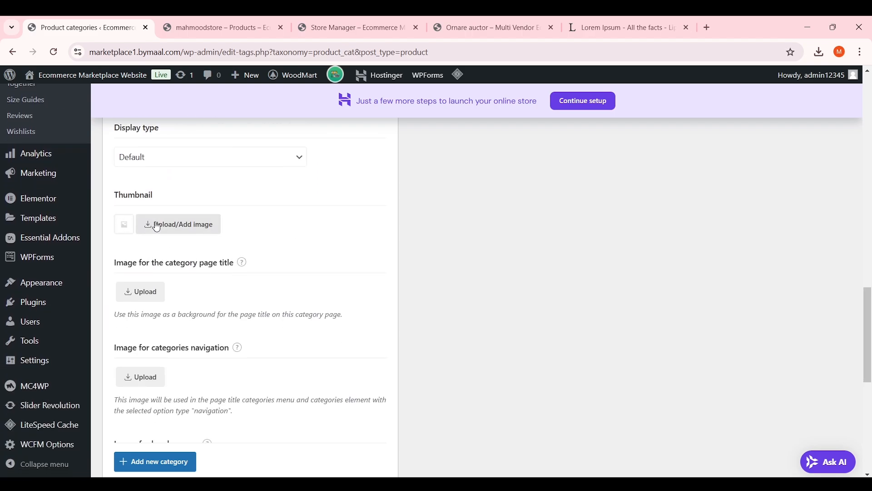
{"action": "left_click", "coordinate": [168, 233]}
In a new tab, reach Flaticon through a Google search and search it for 'man' icons
{"action": "left_click", "coordinate": [706, 28]}
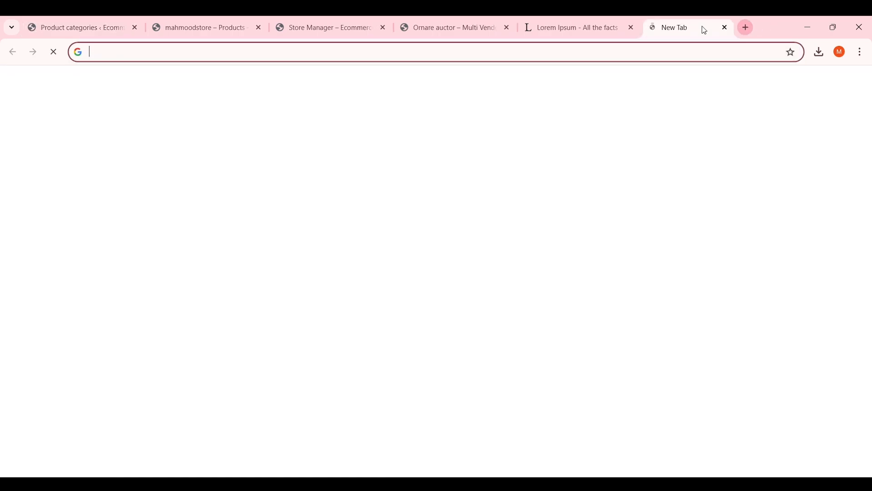
{"action": "type", "text": "flaticons"}
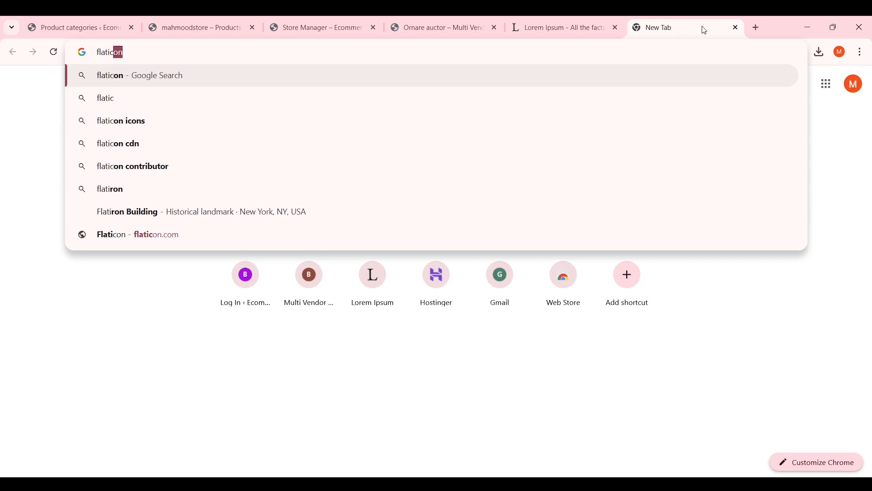
{"action": "key", "text": "Return"}
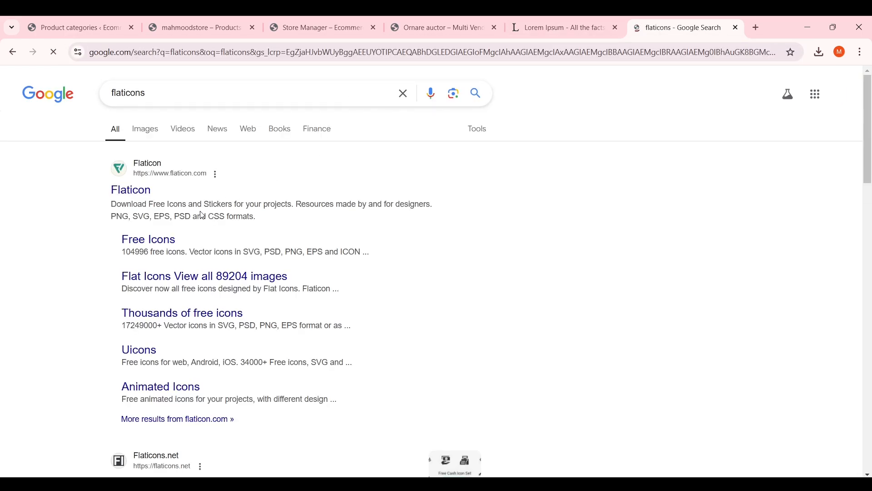
{"action": "left_click", "coordinate": [141, 191]}
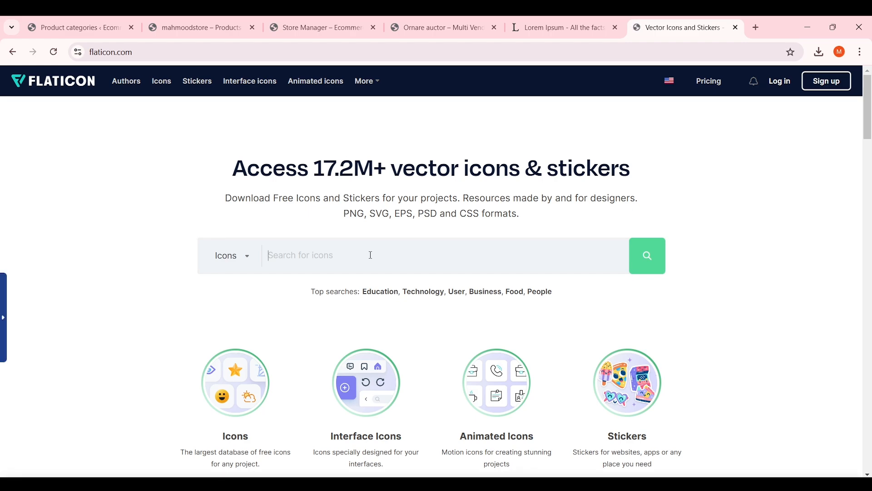
{"action": "type", "text": "man"}
{"action": "key", "text": "Return"}
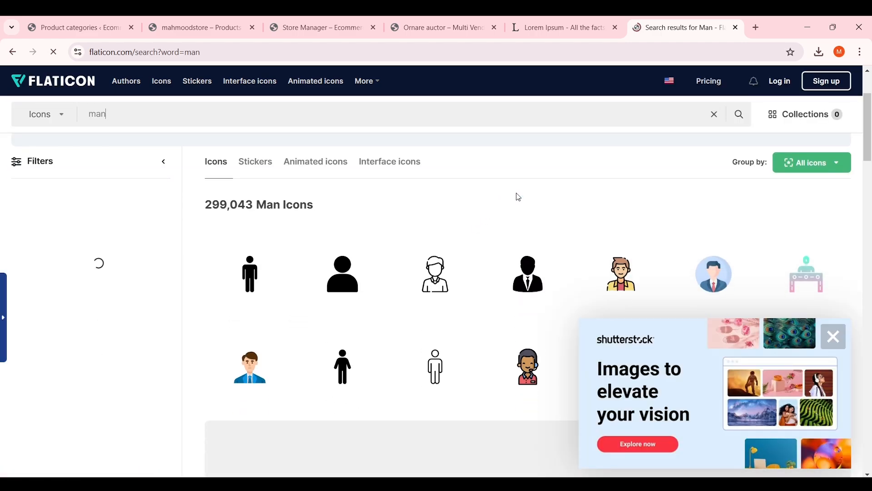
Download the outline man icon as a free PNG and return to the categories tab
{"action": "left_click", "coordinate": [441, 272]}
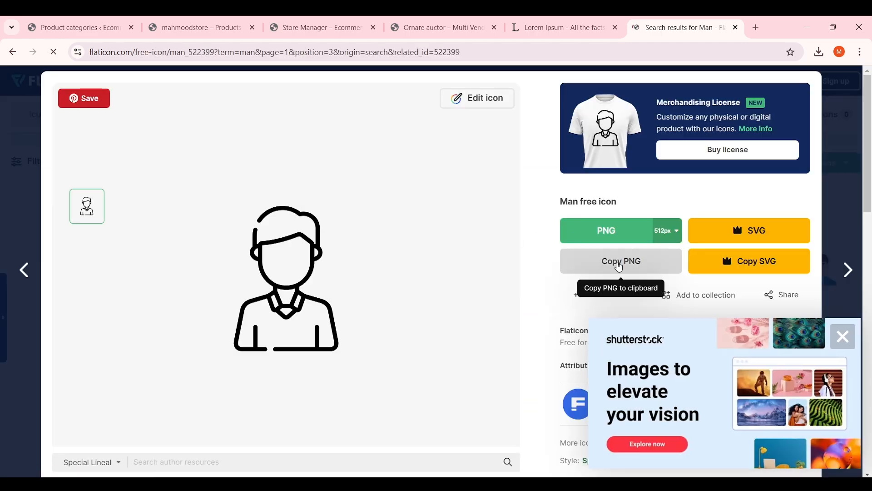
{"action": "left_click", "coordinate": [598, 236]}
{"action": "left_click", "coordinate": [843, 336]}
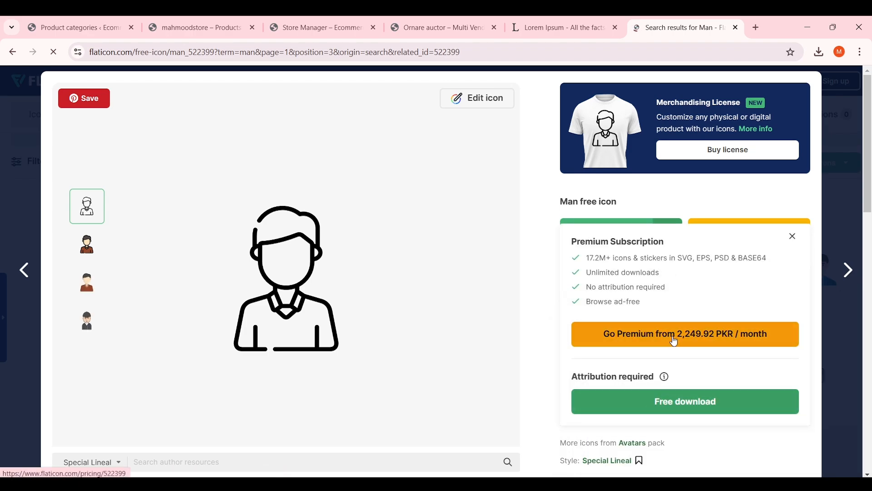
{"action": "left_click", "coordinate": [686, 402]}
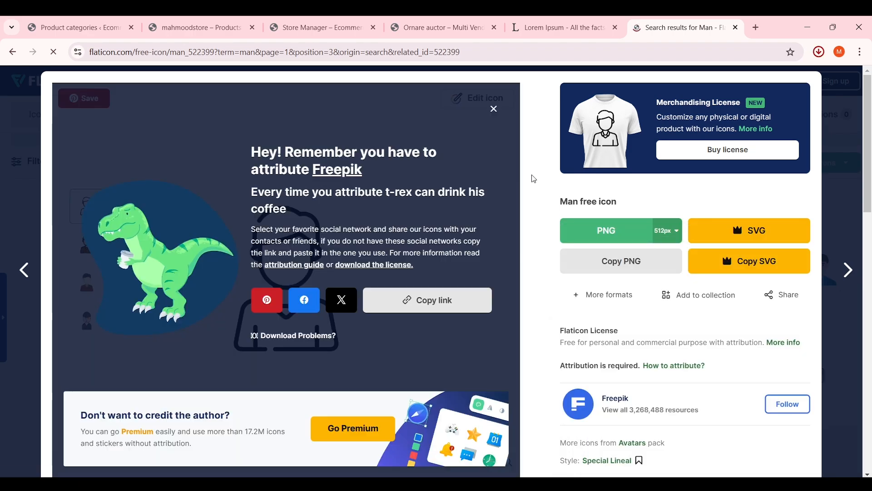
{"action": "left_click", "coordinate": [124, 18]}
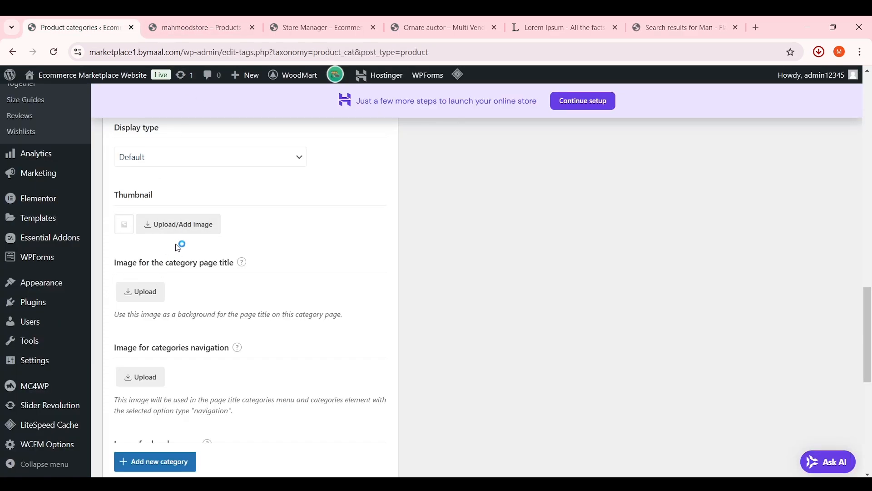
Upload man.png and set it as the Man category's navigation image
{"action": "scroll", "coordinate": [164, 345], "scroll_direction": "down", "scroll_amount": 3}
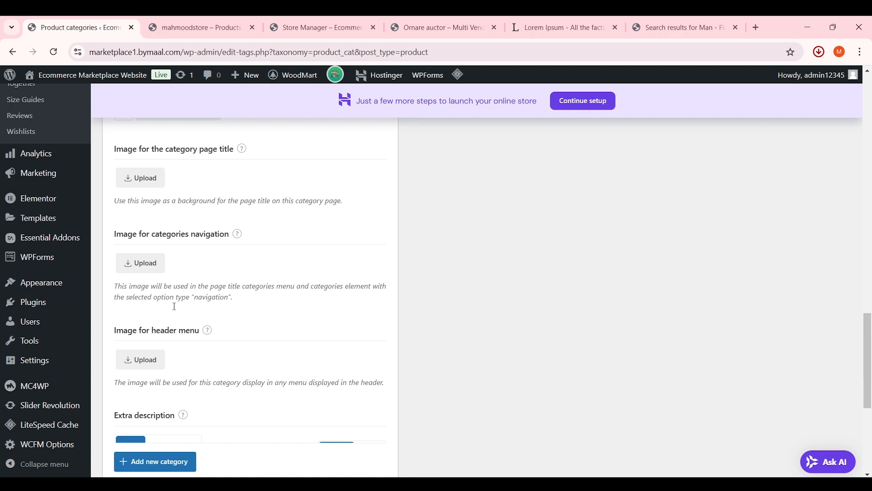
{"action": "left_click", "coordinate": [155, 268]}
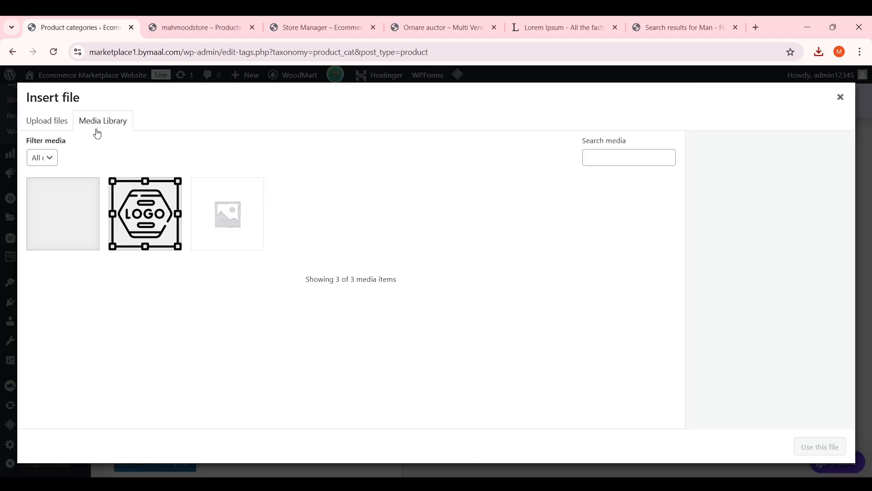
{"action": "left_click", "coordinate": [435, 284]}
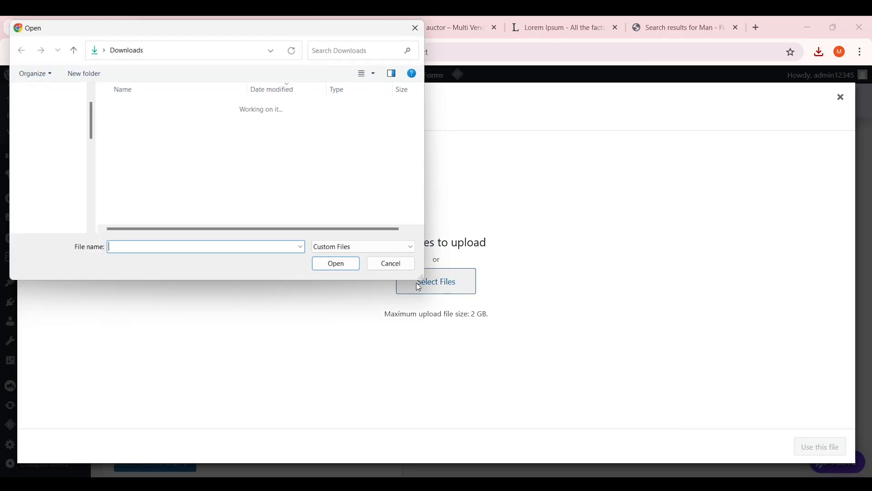
{"action": "double_click", "coordinate": [185, 127]}
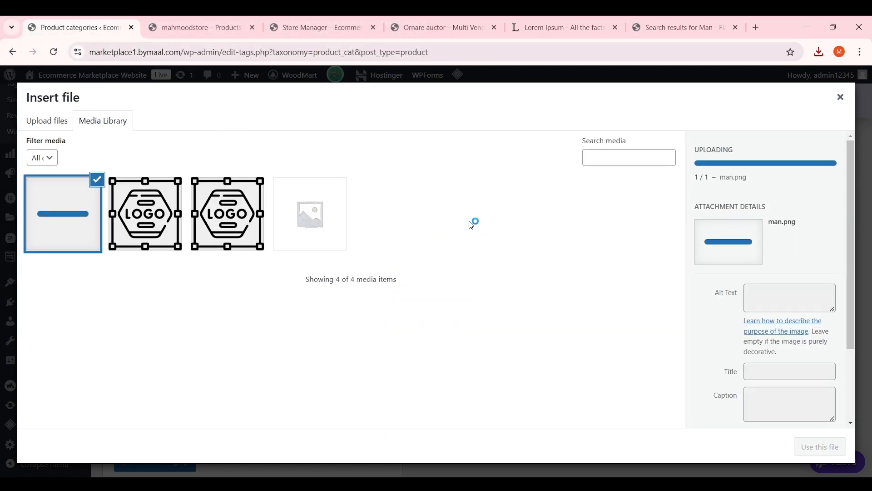
{"action": "left_click", "coordinate": [820, 447]}
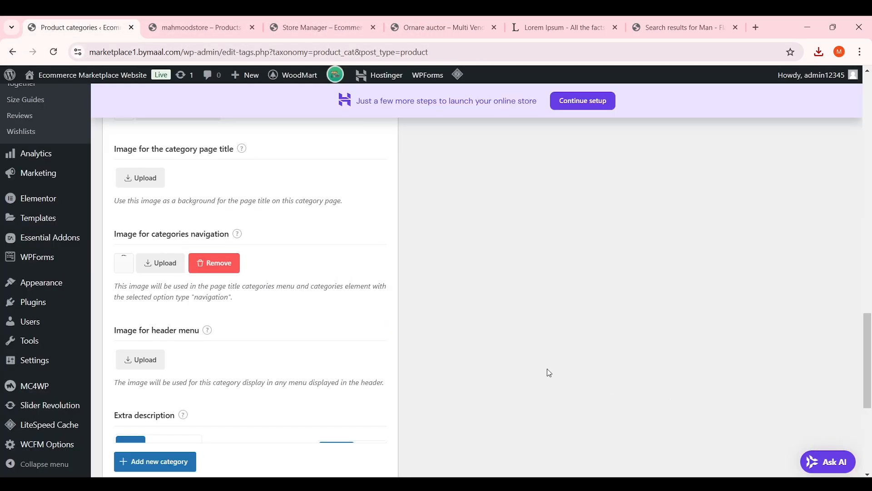
Use the man icon as the header-menu image and add the Man category
{"action": "scroll", "coordinate": [547, 372], "scroll_direction": "down", "scroll_amount": 1}
{"action": "left_click", "coordinate": [148, 308]}
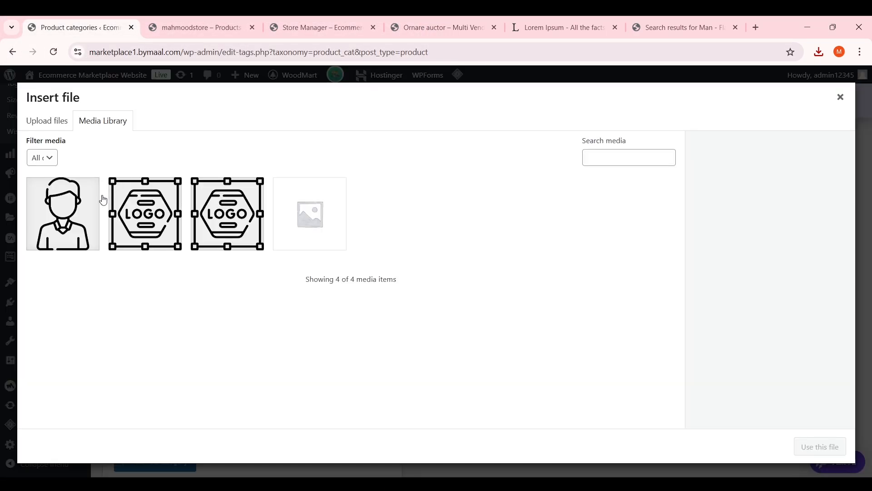
{"action": "left_click", "coordinate": [93, 213]}
{"action": "left_click", "coordinate": [812, 450]}
{"action": "scroll", "coordinate": [468, 278], "scroll_direction": "down", "scroll_amount": 5}
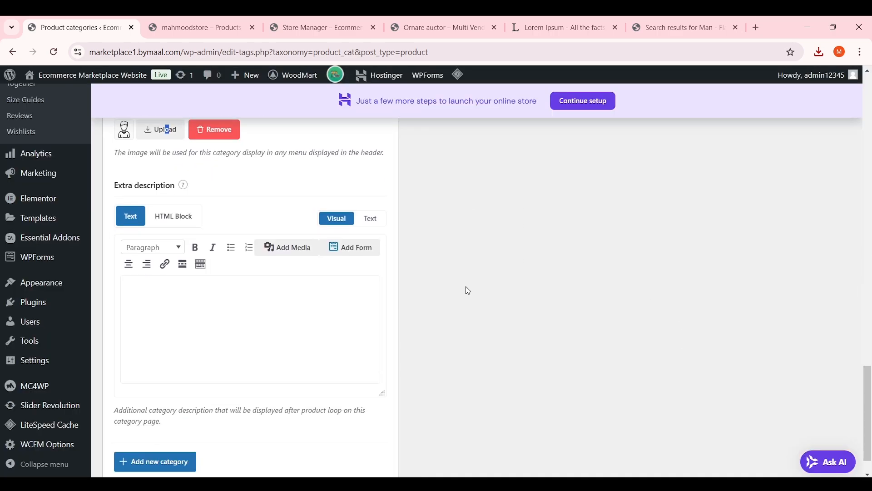
{"action": "scroll", "coordinate": [261, 277], "scroll_direction": "up", "scroll_amount": 4}
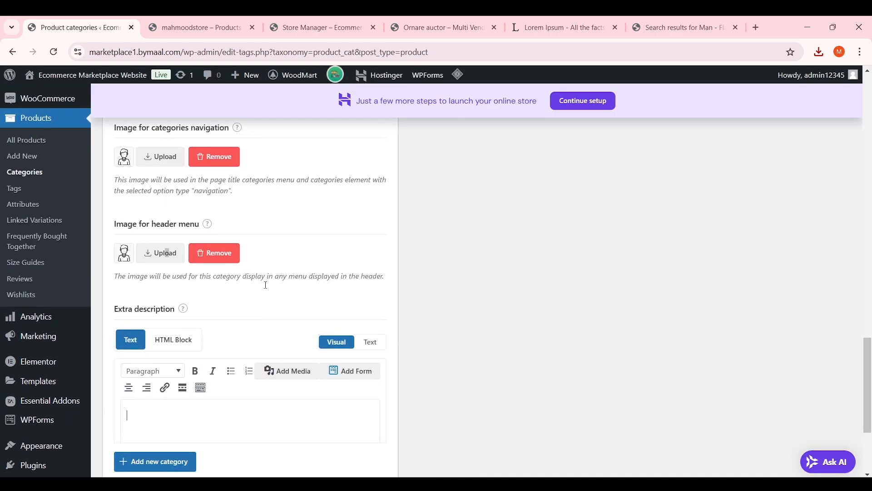
{"action": "scroll", "coordinate": [266, 279], "scroll_direction": "down", "scroll_amount": 5}
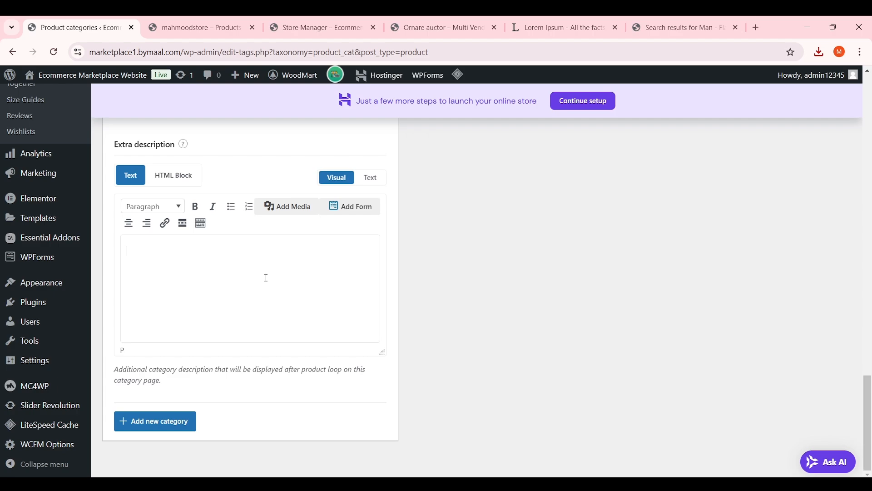
{"action": "left_click", "coordinate": [182, 420]}
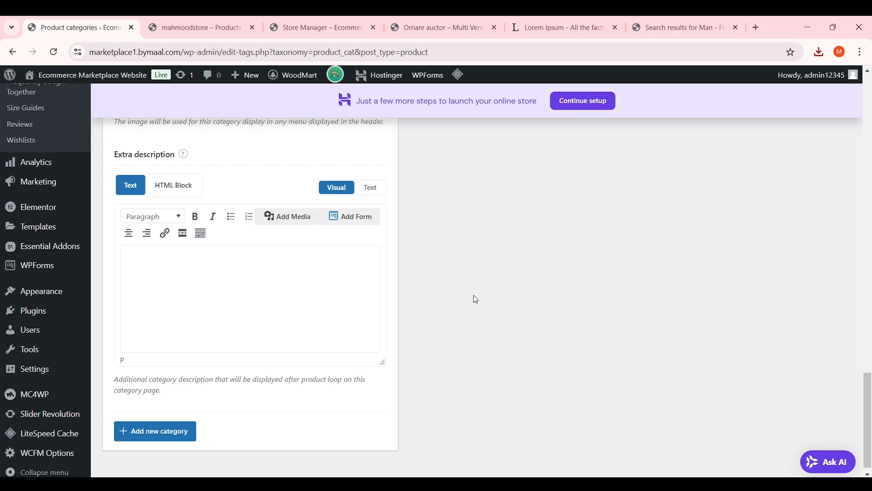
{"action": "scroll", "coordinate": [476, 299], "scroll_direction": "up", "scroll_amount": 15}
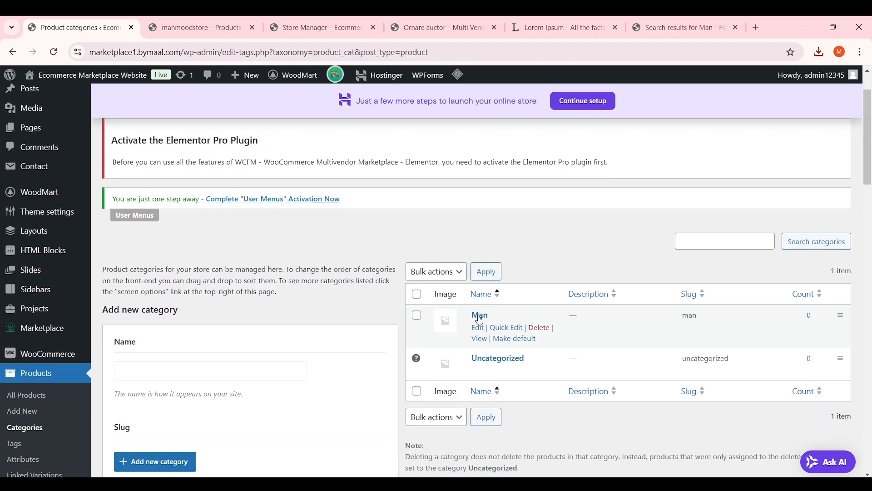
{"action": "scroll", "coordinate": [480, 319], "scroll_direction": "down", "scroll_amount": 4}
{"action": "scroll", "coordinate": [482, 295], "scroll_direction": "up", "scroll_amount": 3}
Open the Man category for editing, keeping the display type on Default
{"action": "left_click", "coordinate": [478, 271]}
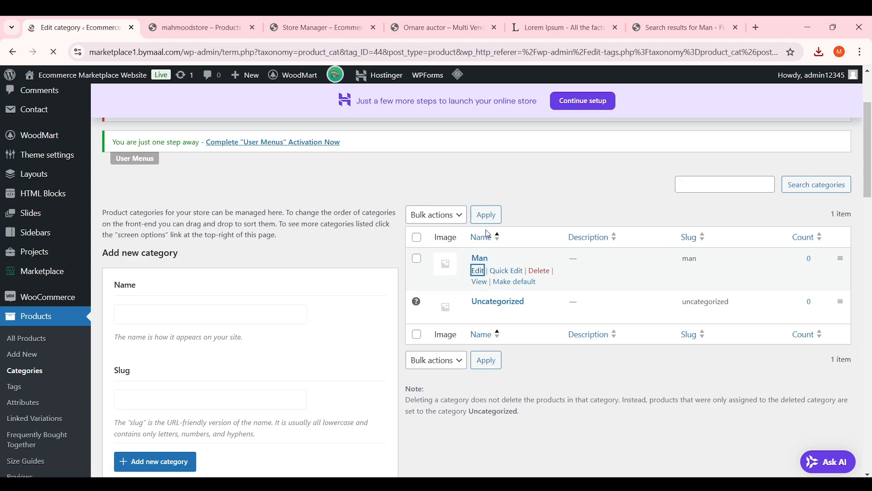
{"action": "scroll", "coordinate": [405, 273], "scroll_direction": "down", "scroll_amount": 7}
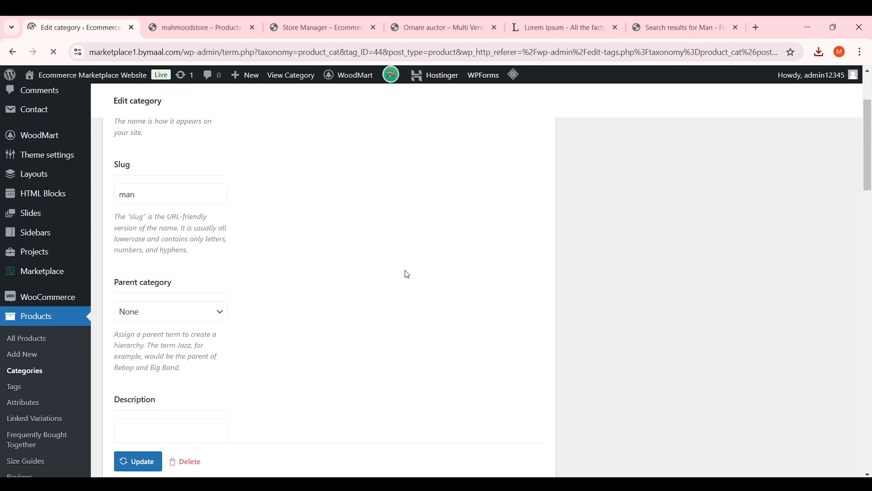
{"action": "scroll", "coordinate": [218, 233], "scroll_direction": "up", "scroll_amount": 5}
{"action": "scroll", "coordinate": [298, 254], "scroll_direction": "down", "scroll_amount": 8}
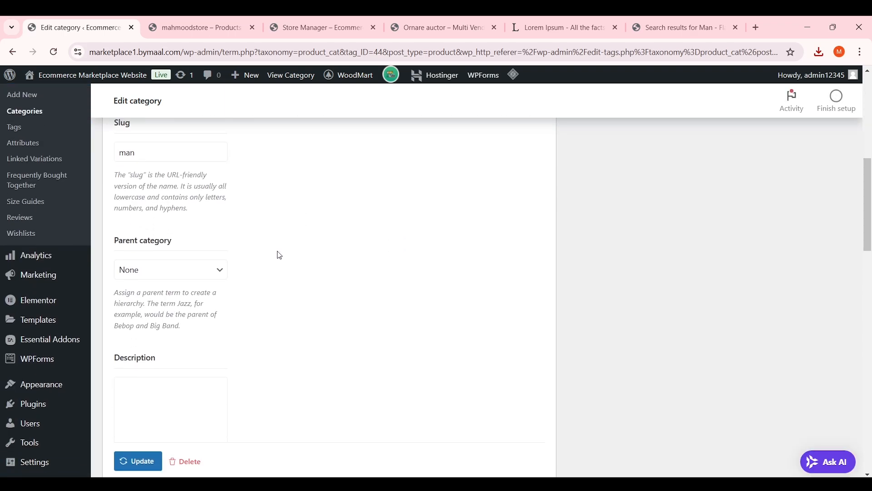
{"action": "scroll", "coordinate": [276, 255], "scroll_direction": "down", "scroll_amount": 6}
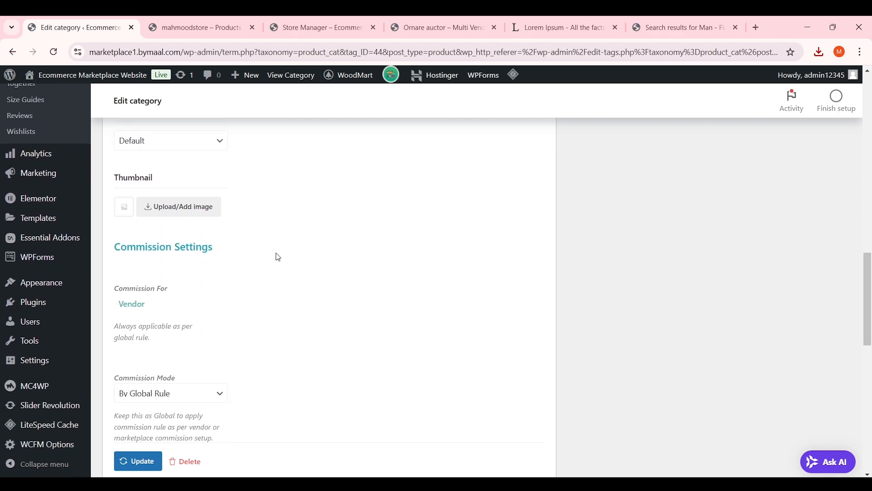
{"action": "scroll", "coordinate": [232, 245], "scroll_direction": "up", "scroll_amount": 1}
{"action": "left_click", "coordinate": [200, 202]}
{"action": "left_click", "coordinate": [200, 201]}
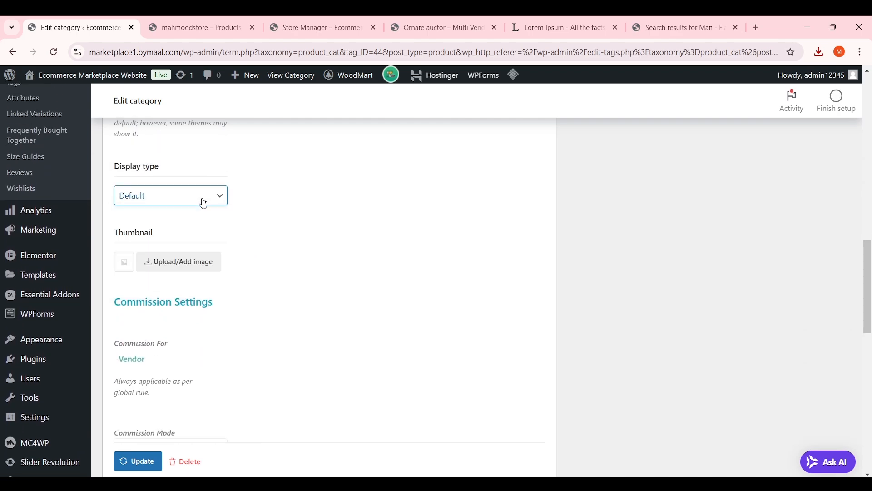
Set man.png as the navigation image, update, and return to Product categories
{"action": "scroll", "coordinate": [265, 228], "scroll_direction": "down", "scroll_amount": 1}
{"action": "left_click", "coordinate": [153, 215]}
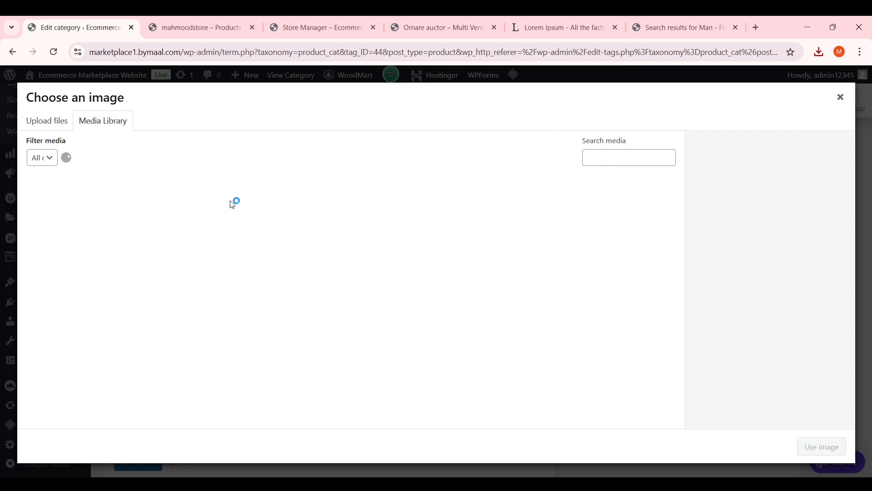
{"action": "left_click", "coordinate": [79, 214]}
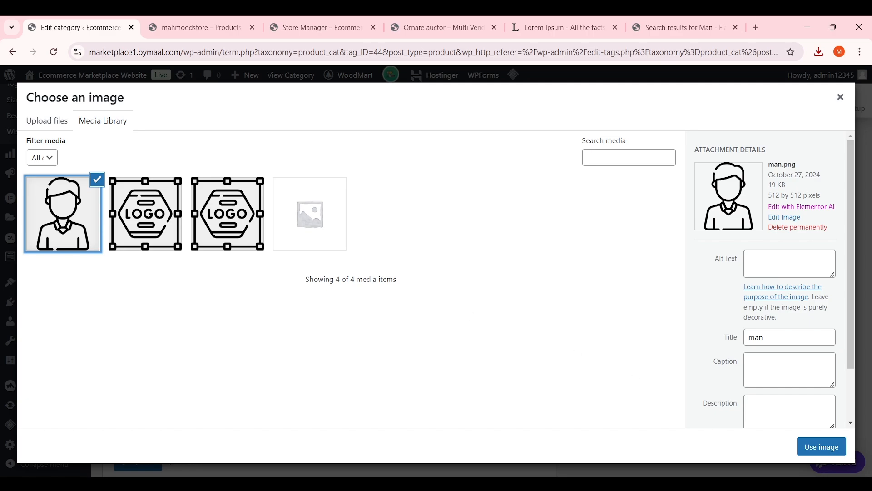
{"action": "left_click", "coordinate": [821, 447]}
{"action": "scroll", "coordinate": [400, 267], "scroll_direction": "down", "scroll_amount": 3}
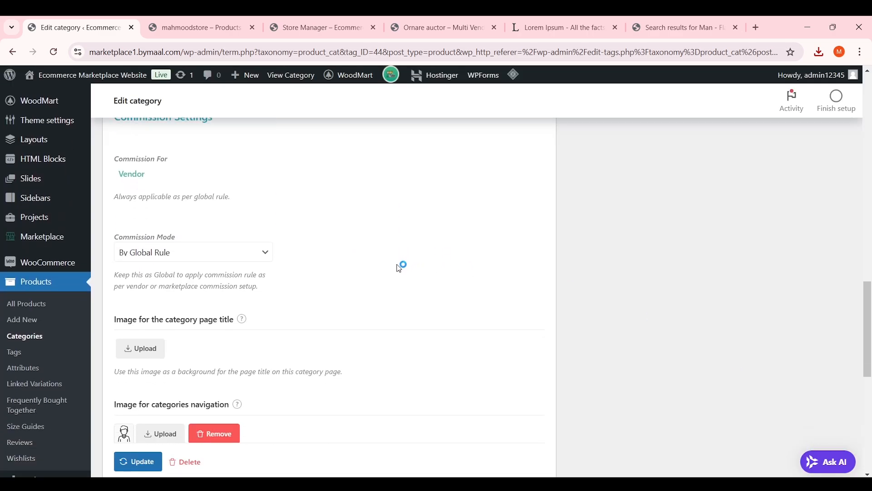
{"action": "scroll", "coordinate": [399, 268], "scroll_direction": "down", "scroll_amount": 10}
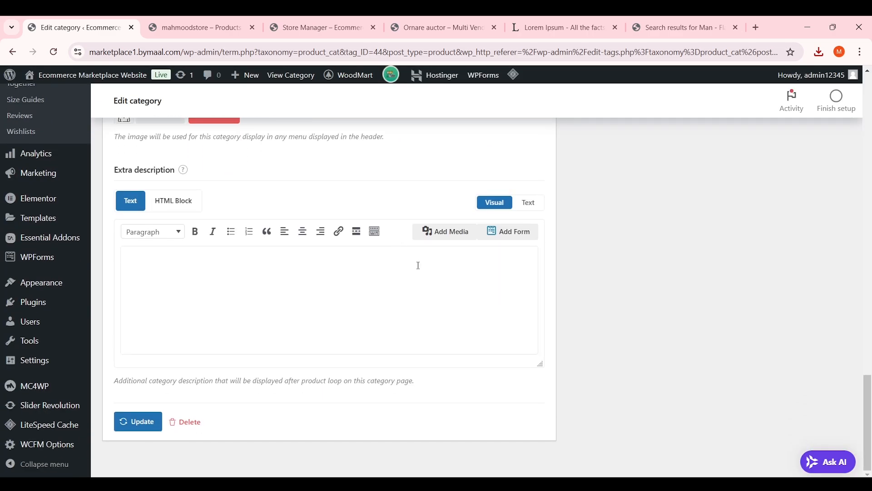
{"action": "left_click", "coordinate": [147, 427]}
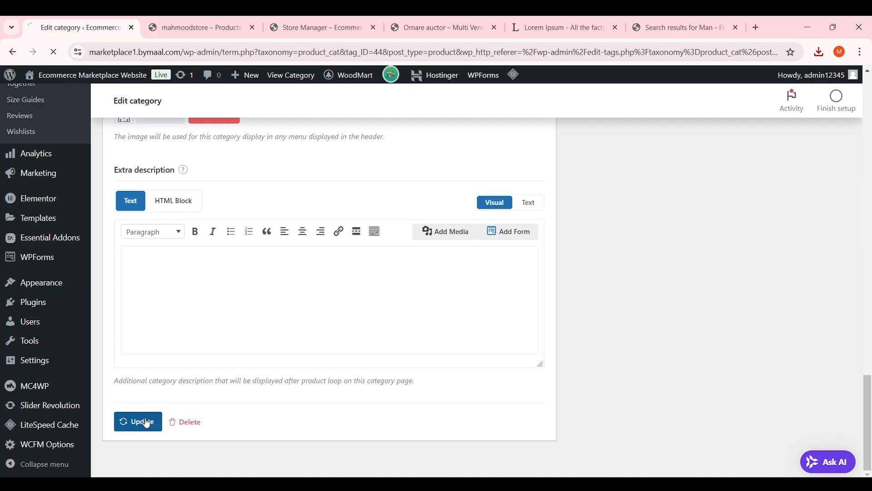
{"action": "scroll", "coordinate": [408, 308], "scroll_direction": "up", "scroll_amount": 2}
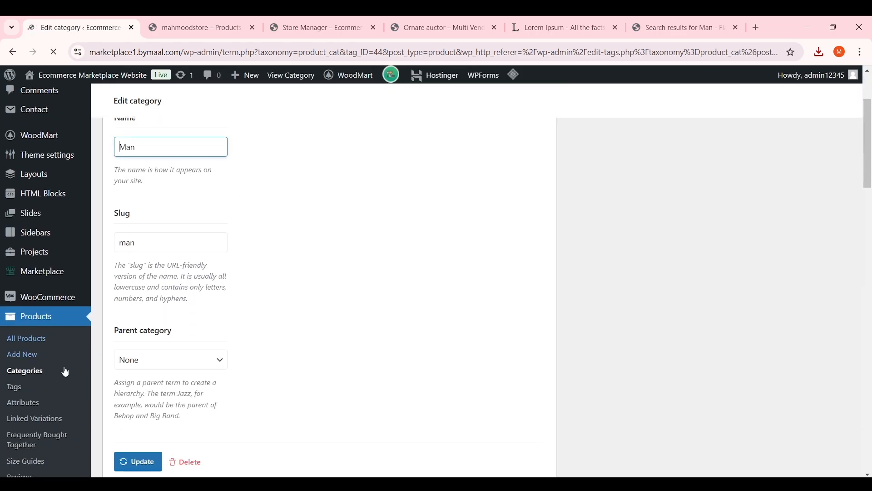
{"action": "left_click", "coordinate": [35, 376]}
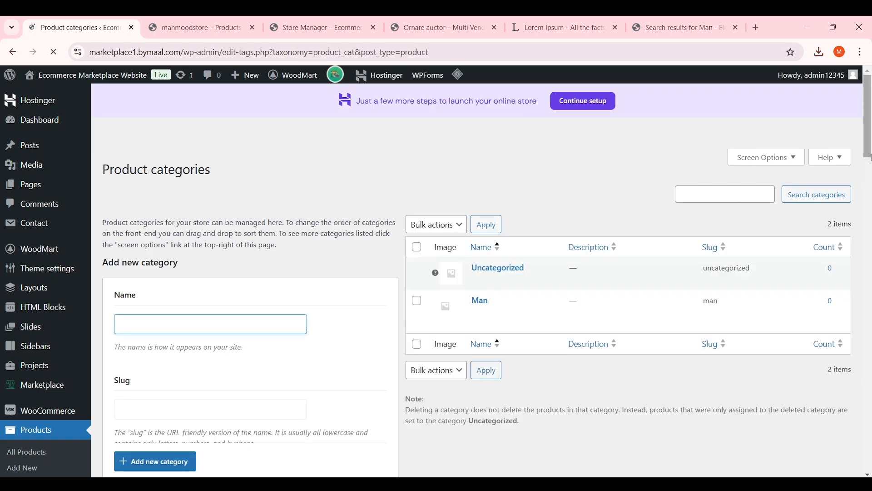
Select the draft name Shoes and start typing 'T Shirts' over it
{"action": "scroll", "coordinate": [251, 235], "scroll_direction": "down", "scroll_amount": 2}
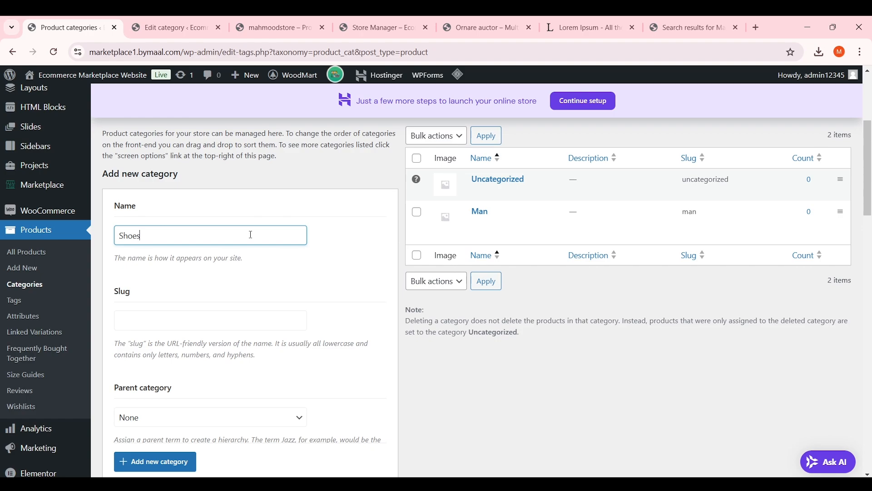
{"action": "double_click", "coordinate": [251, 235]}
{"action": "type", "text": "T Shirt"}
Search Flaticon for 't shirt' icons
{"action": "left_click", "coordinate": [688, 27]}
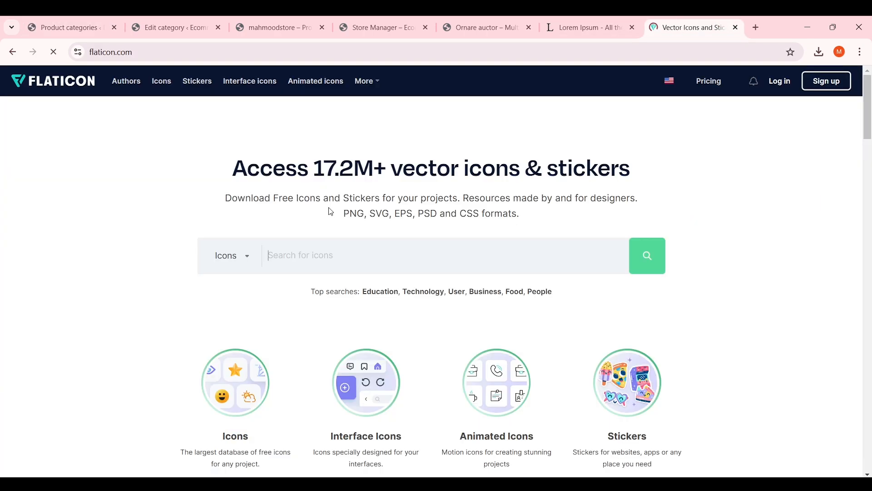
{"action": "left_click", "coordinate": [343, 263]}
{"action": "type", "text": "t"}
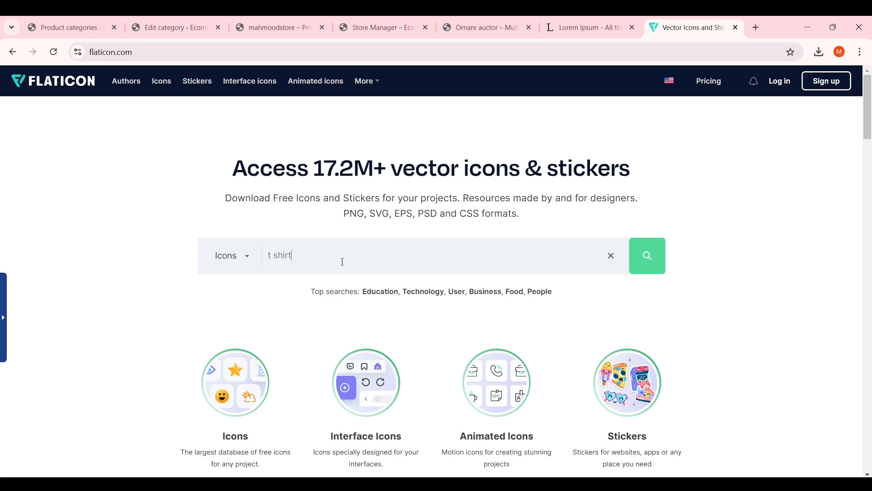
{"action": "type", "text": " shirt"}
{"action": "key", "text": "Return"}
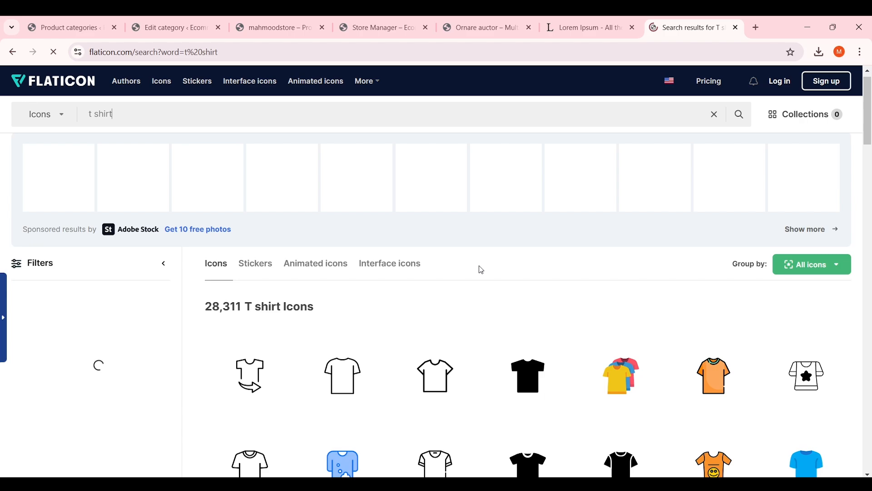
{"action": "scroll", "coordinate": [480, 269], "scroll_direction": "down", "scroll_amount": 1}
Download the second T-shirt icon as a free PNG, then return to Product categories
{"action": "left_click", "coordinate": [351, 341]}
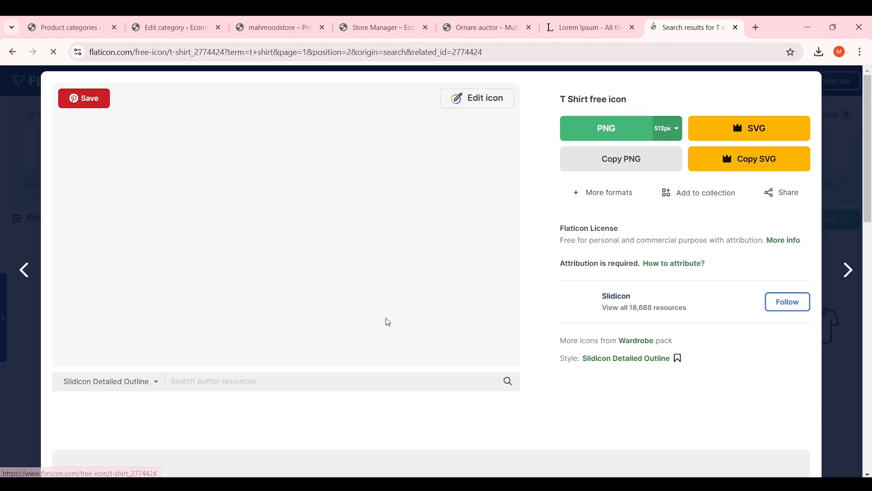
{"action": "left_click", "coordinate": [600, 135]}
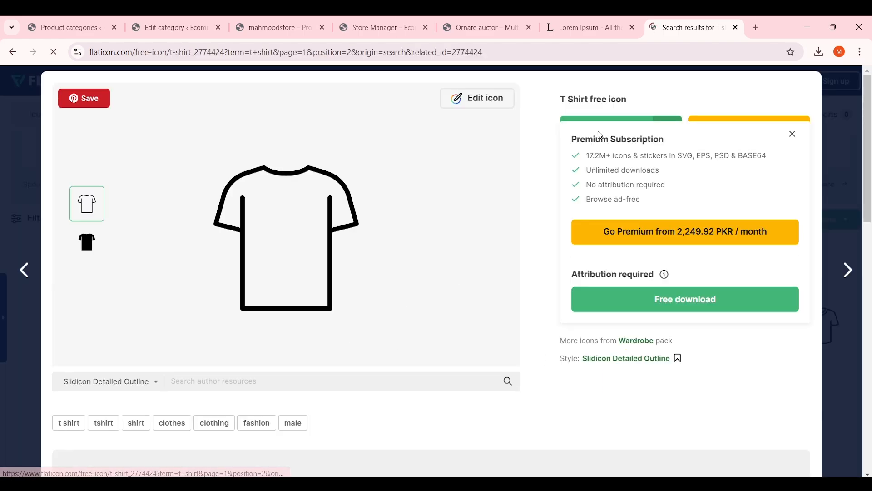
{"action": "left_click", "coordinate": [717, 302]}
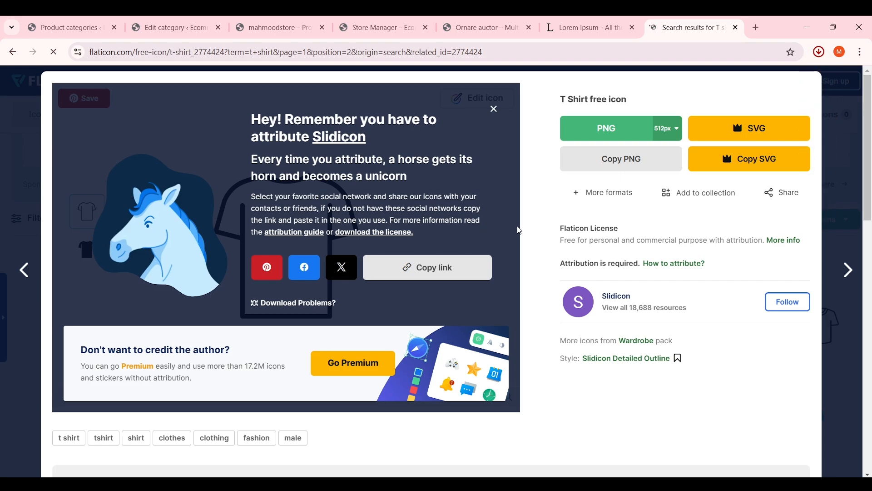
{"action": "left_click", "coordinate": [66, 27]}
{"action": "scroll", "coordinate": [293, 225], "scroll_direction": "down", "scroll_amount": 4}
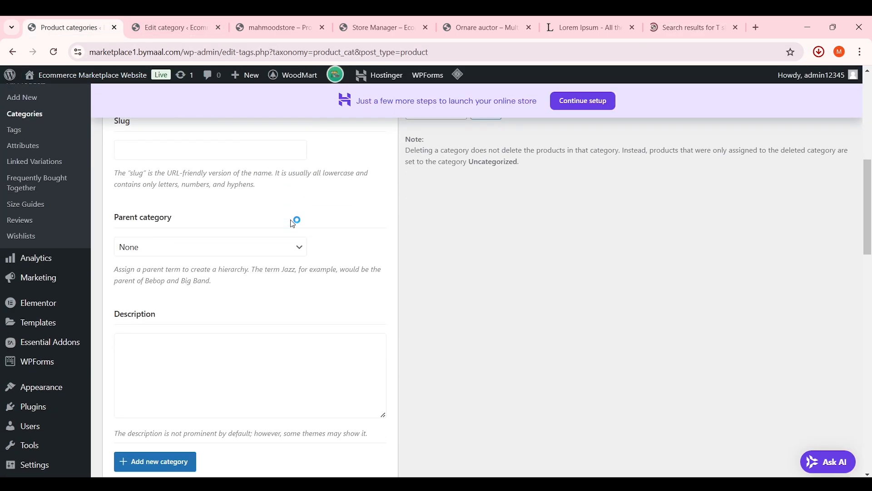
Upload the downloaded t-shirt image and set it as the category thumbnail
{"action": "scroll", "coordinate": [245, 255], "scroll_direction": "down", "scroll_amount": 5}
{"action": "scroll", "coordinate": [253, 263], "scroll_direction": "down", "scroll_amount": 5}
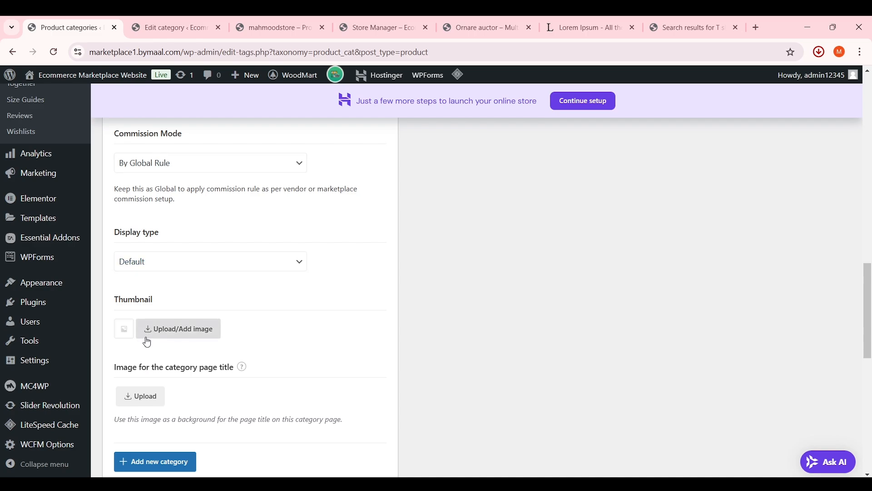
{"action": "left_click", "coordinate": [166, 336]}
{"action": "left_click", "coordinate": [51, 122]}
{"action": "left_click", "coordinate": [400, 285]}
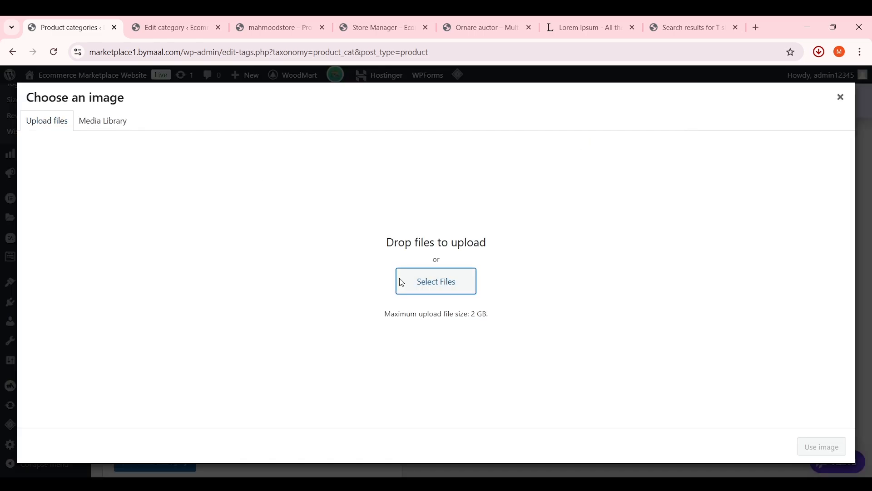
{"action": "left_click", "coordinate": [184, 121]}
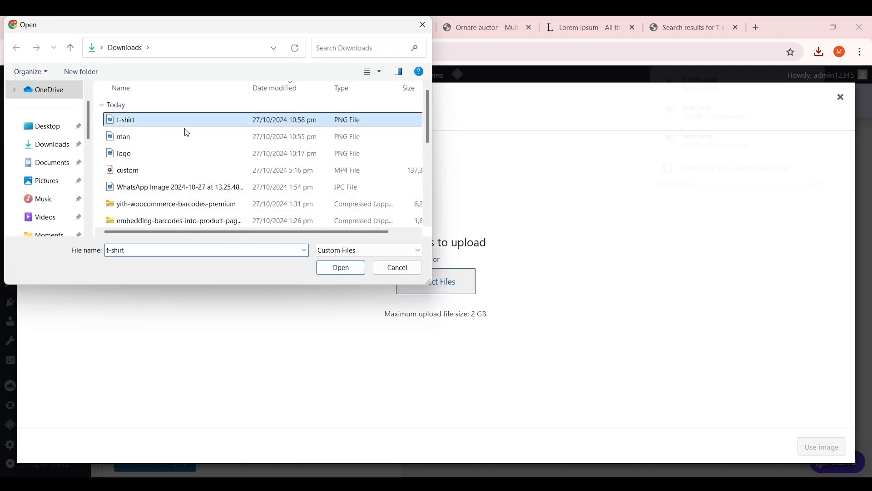
{"action": "left_click", "coordinate": [341, 268]}
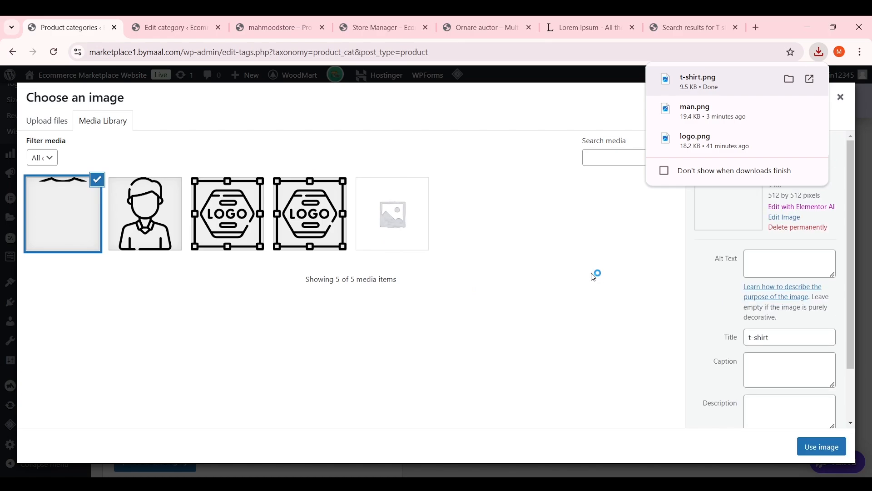
{"action": "left_click", "coordinate": [822, 446]}
Use the t-shirt image for the page-title and categories navigation images
{"action": "scroll", "coordinate": [404, 303], "scroll_direction": "down", "scroll_amount": 4}
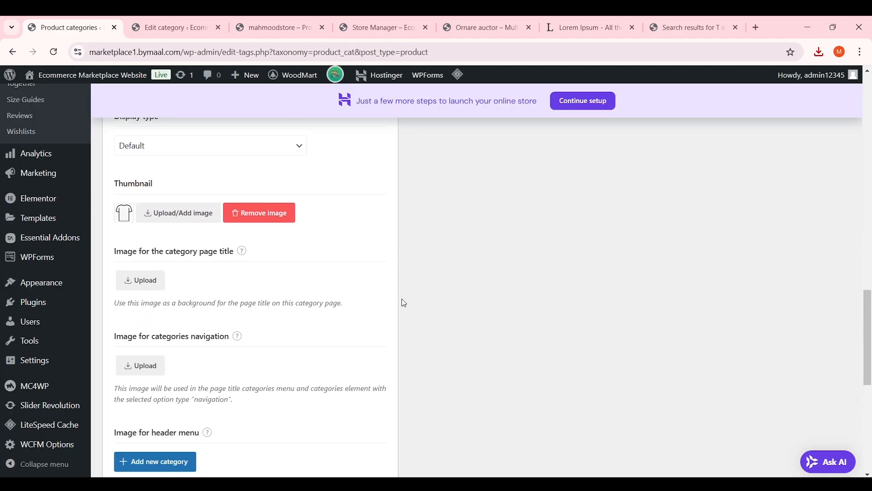
{"action": "left_click", "coordinate": [136, 224]}
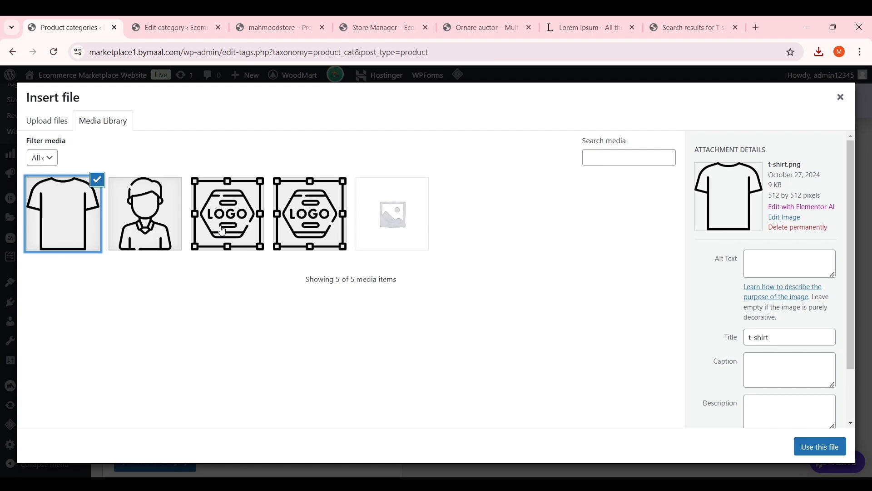
{"action": "left_click", "coordinate": [794, 444]}
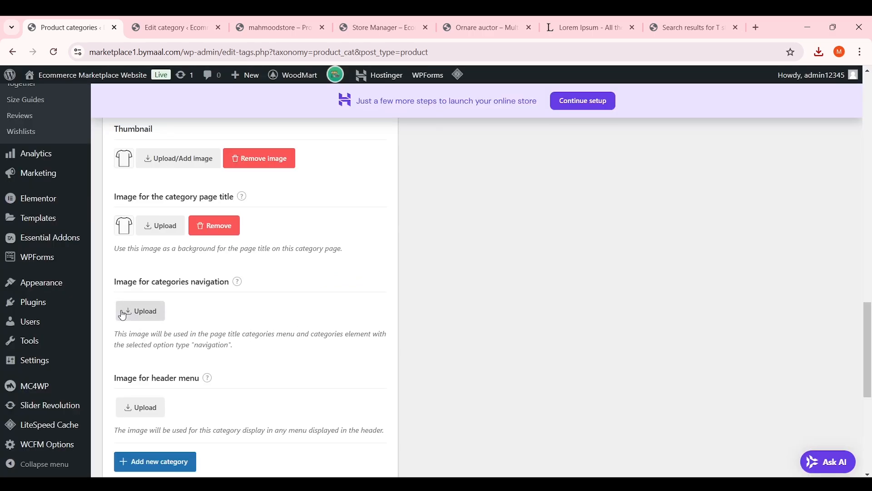
{"action": "left_click", "coordinate": [139, 313]}
{"action": "left_click", "coordinate": [65, 221]}
{"action": "left_click", "coordinate": [820, 447]}
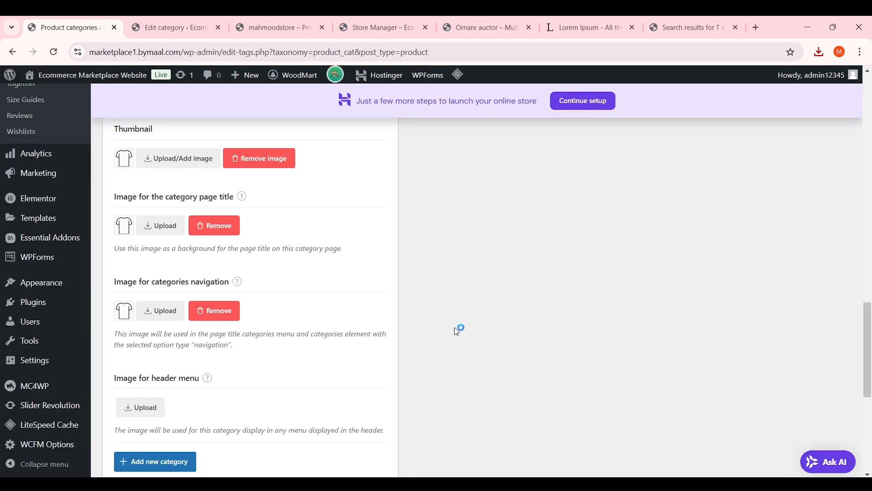
Use the t-shirt image as the header-menu image
{"action": "scroll", "coordinate": [176, 336], "scroll_direction": "down", "scroll_amount": 2}
{"action": "left_click", "coordinate": [141, 294]}
{"action": "left_click", "coordinate": [66, 226]}
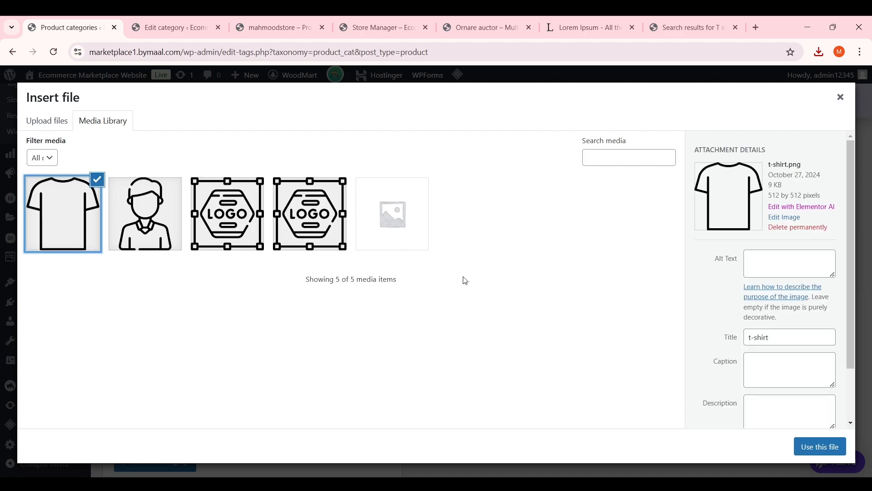
{"action": "left_click", "coordinate": [819, 450]}
{"action": "scroll", "coordinate": [510, 351], "scroll_direction": "down", "scroll_amount": 8}
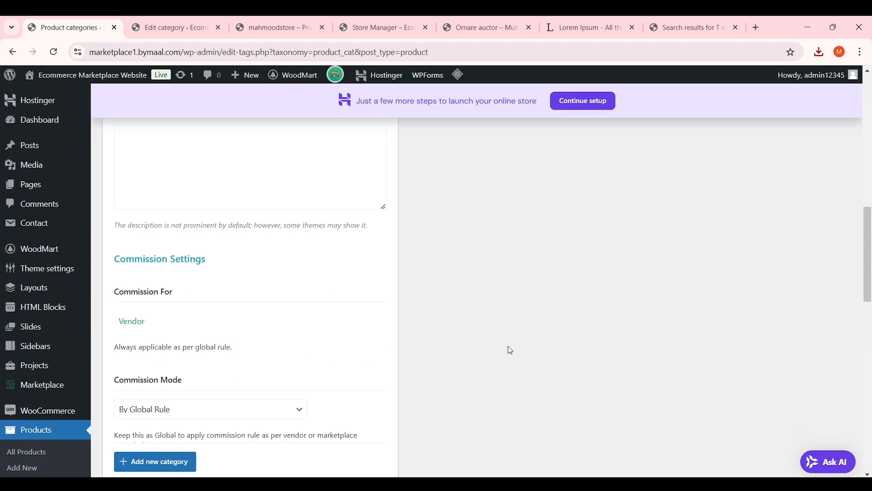
{"action": "scroll", "coordinate": [511, 351], "scroll_direction": "up", "scroll_amount": 15}
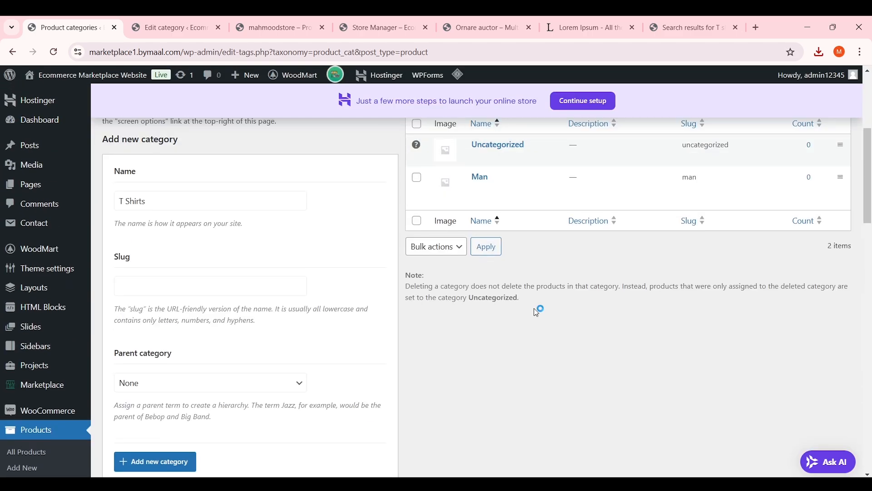
{"action": "scroll", "coordinate": [526, 309], "scroll_direction": "down", "scroll_amount": 2}
{"action": "scroll", "coordinate": [431, 306], "scroll_direction": "up", "scroll_amount": 1}
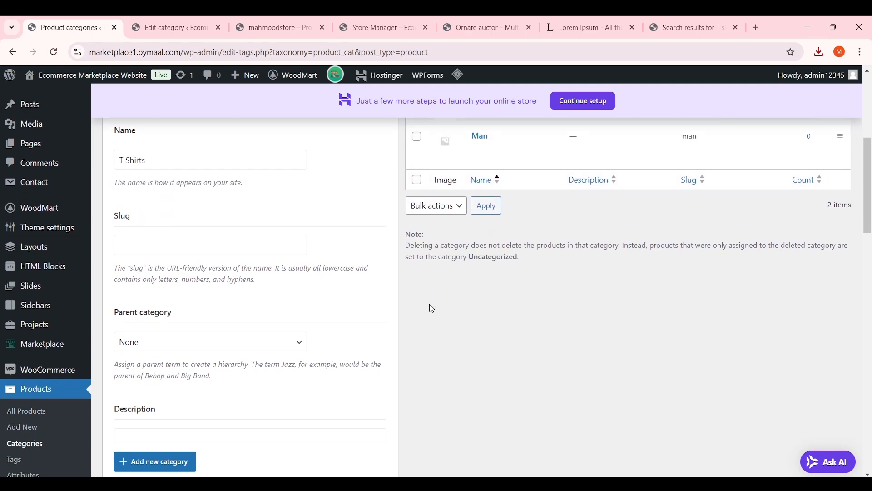
{"action": "scroll", "coordinate": [432, 308], "scroll_direction": "down", "scroll_amount": 1}
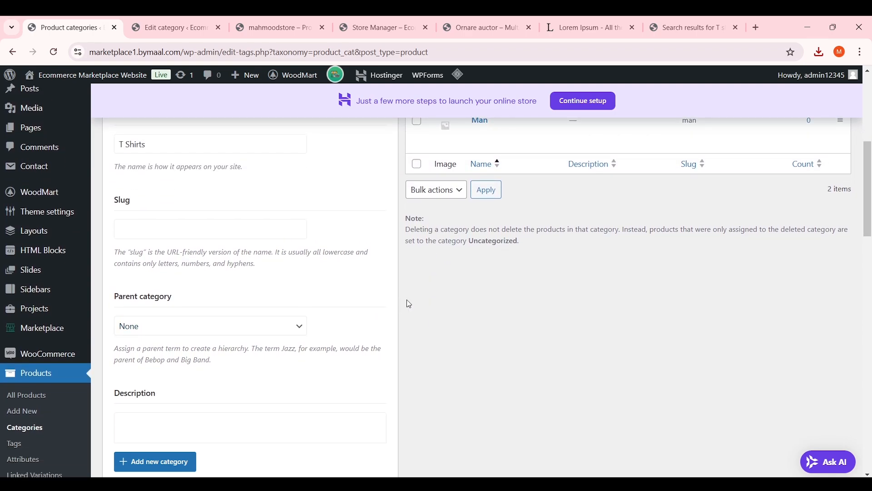
{"action": "scroll", "coordinate": [869, 191], "scroll_direction": "up", "scroll_amount": 3}
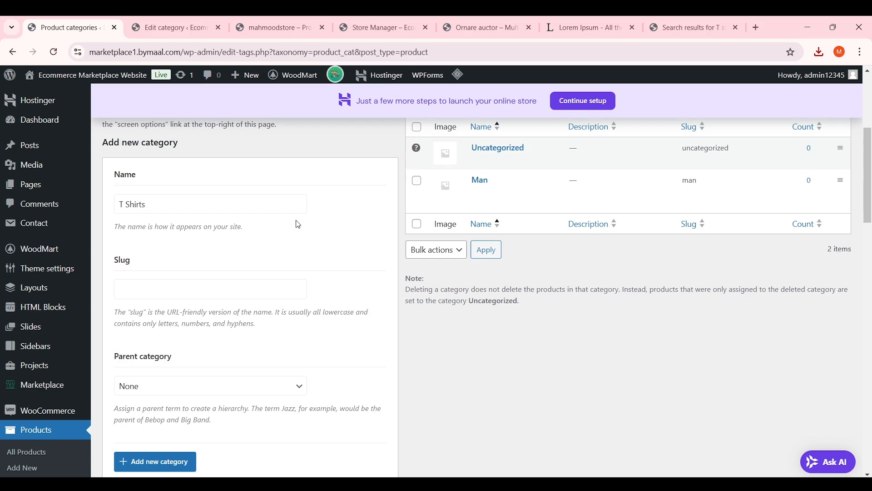
Name the category 'T Shirts for Men', choose Man as parent, and add it
{"action": "left_click", "coordinate": [273, 203]}
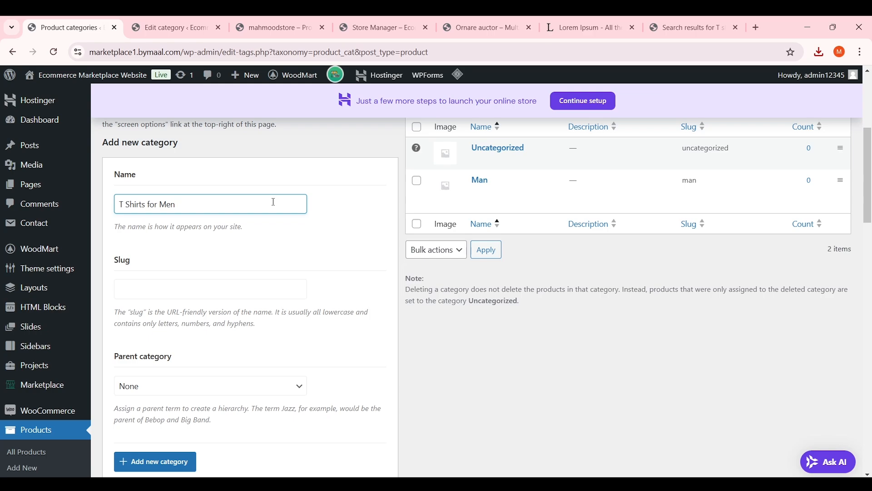
{"action": "scroll", "coordinate": [263, 200], "scroll_direction": "down", "scroll_amount": 5}
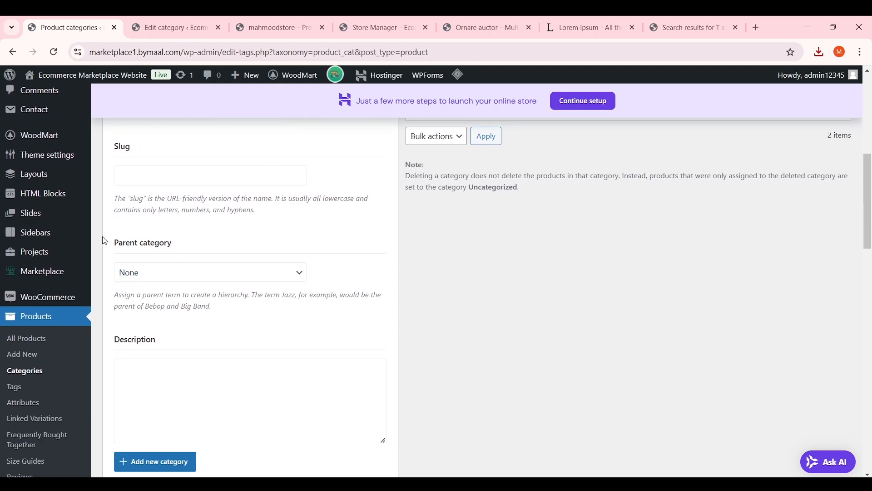
{"action": "left_click", "coordinate": [153, 275]}
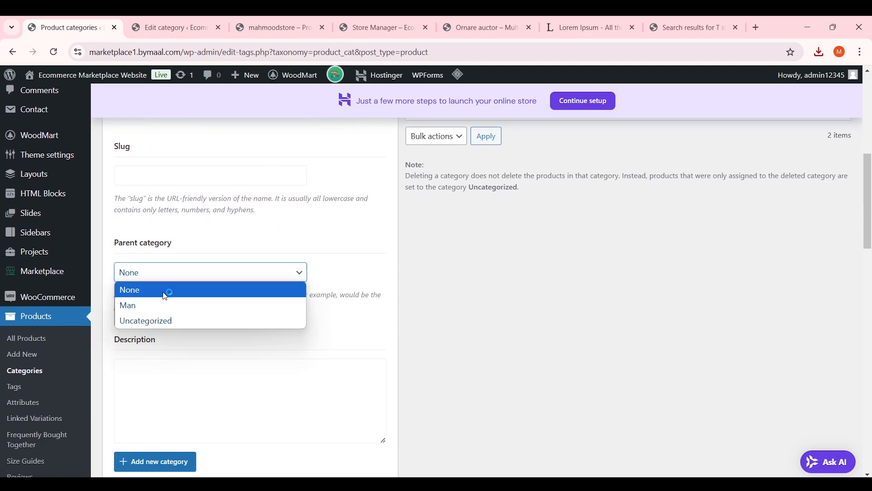
{"action": "left_click", "coordinate": [180, 301]}
{"action": "scroll", "coordinate": [218, 211], "scroll_direction": "up", "scroll_amount": 5}
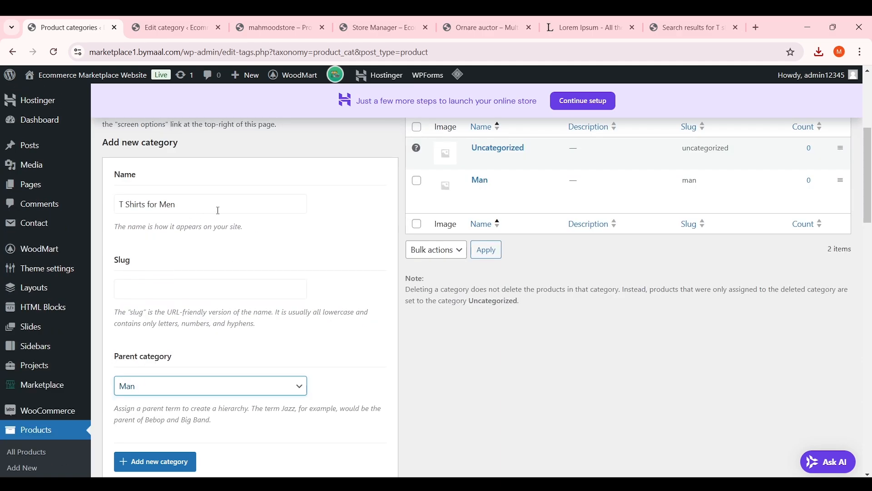
{"action": "mouse_move", "coordinate": [507, 206]}
{"action": "left_click", "coordinate": [491, 185]}
{"action": "scroll", "coordinate": [287, 351], "scroll_direction": "down", "scroll_amount": 20}
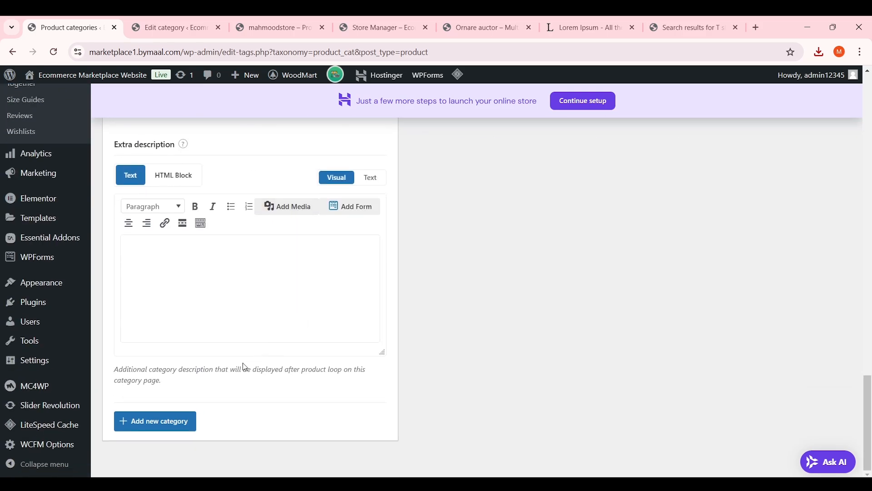
{"action": "scroll", "coordinate": [318, 354], "scroll_direction": "up", "scroll_amount": 15}
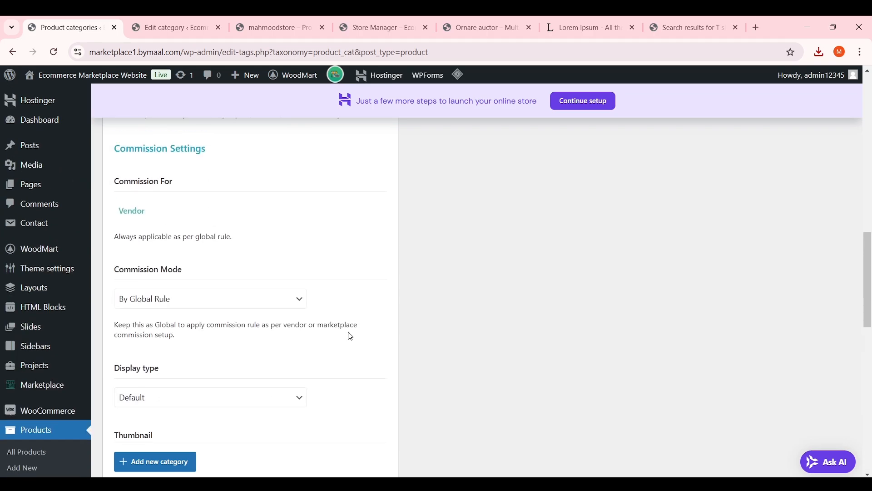
{"action": "scroll", "coordinate": [351, 336], "scroll_direction": "up", "scroll_amount": 10}
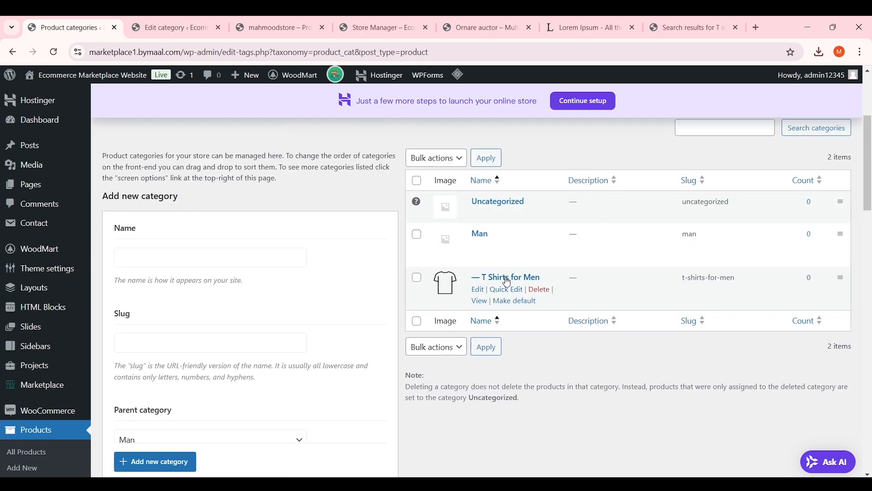
Add a 'Hoodies' category with Man as its parent
{"action": "left_click", "coordinate": [278, 260]}
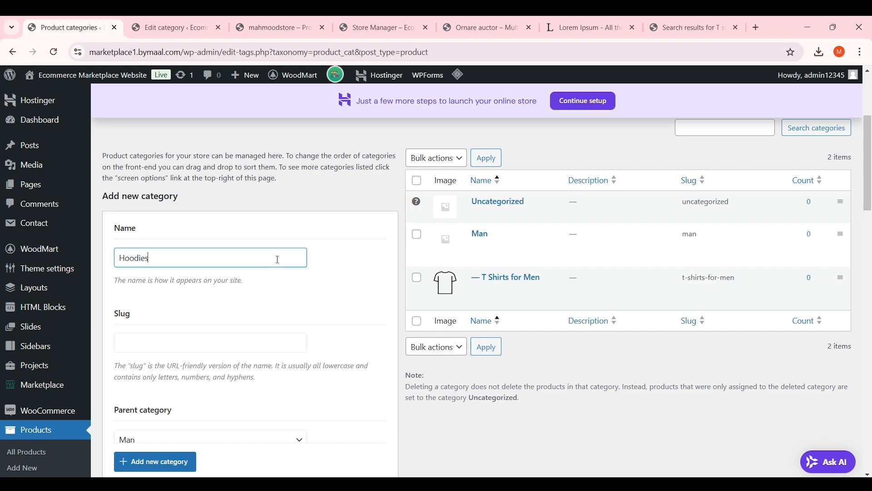
{"action": "scroll", "coordinate": [263, 262], "scroll_direction": "down", "scroll_amount": 3}
{"action": "left_click", "coordinate": [233, 331]}
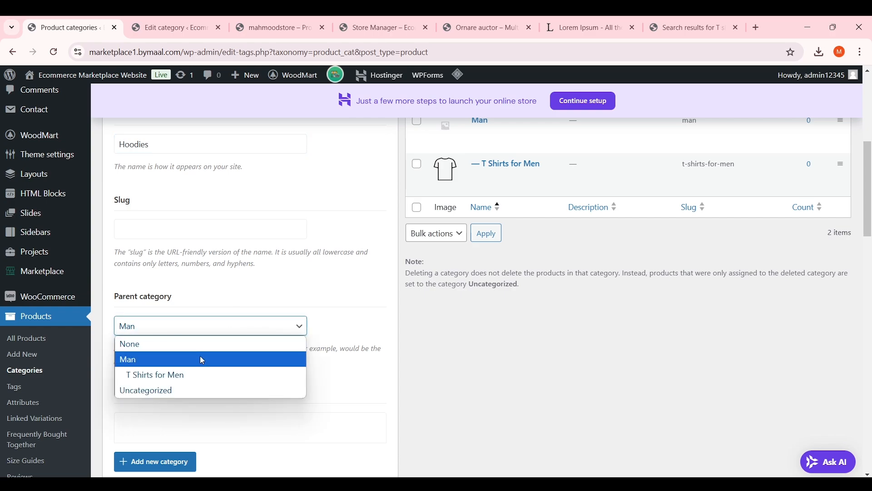
{"action": "left_click", "coordinate": [168, 356]}
{"action": "scroll", "coordinate": [238, 327], "scroll_direction": "down", "scroll_amount": 5}
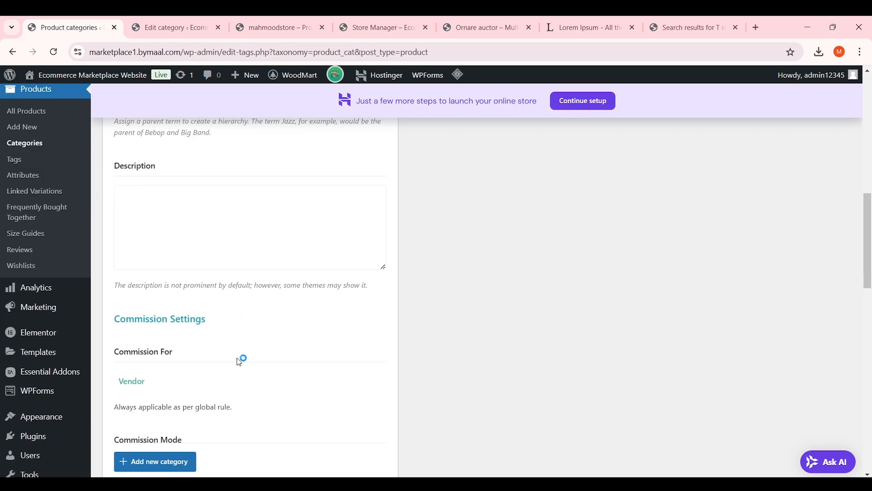
{"action": "left_click", "coordinate": [178, 462]}
{"action": "scroll", "coordinate": [402, 357], "scroll_direction": "down", "scroll_amount": 3}
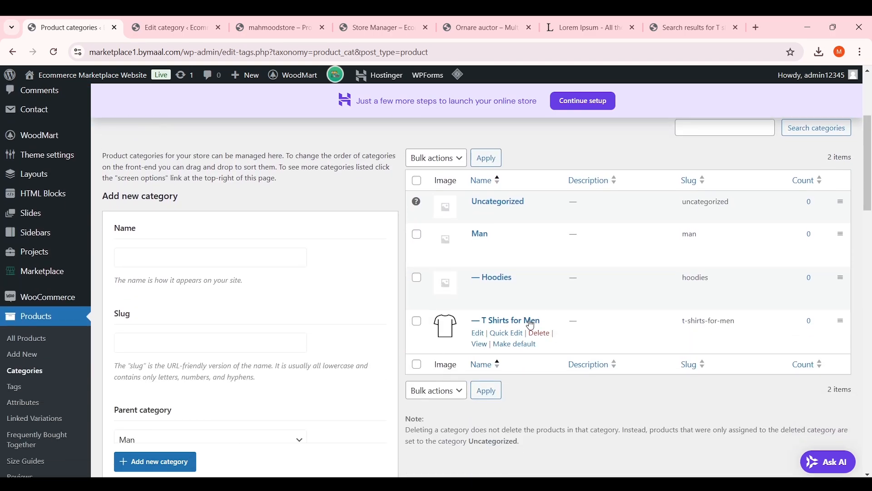
Add a top-level 'Woman' category with parent set to None
{"action": "left_click", "coordinate": [256, 265]}
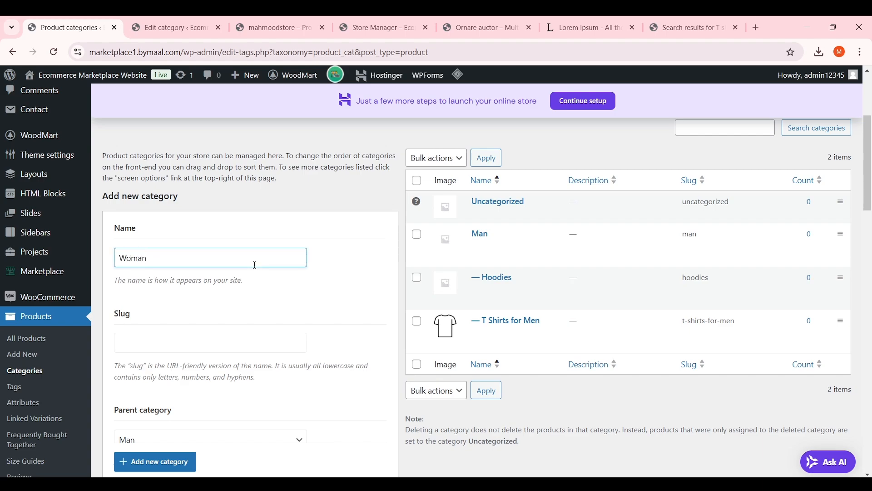
{"action": "scroll", "coordinate": [256, 264], "scroll_direction": "down", "scroll_amount": 3}
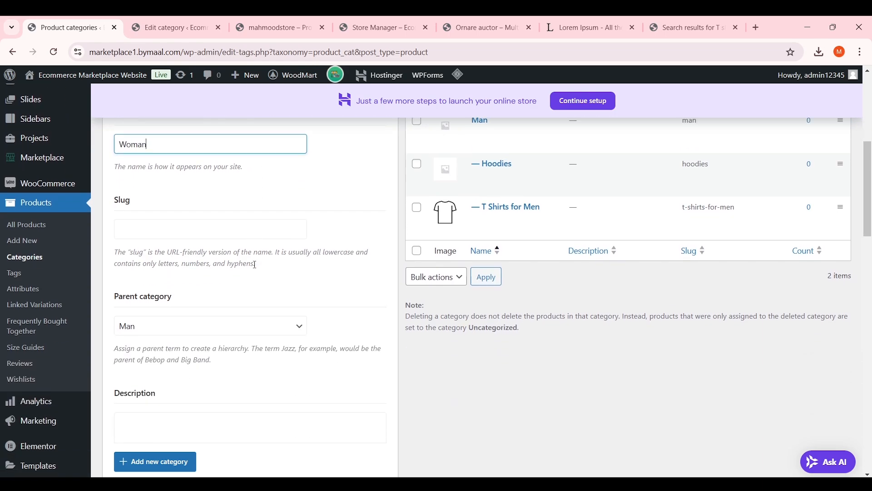
{"action": "left_click", "coordinate": [182, 334]}
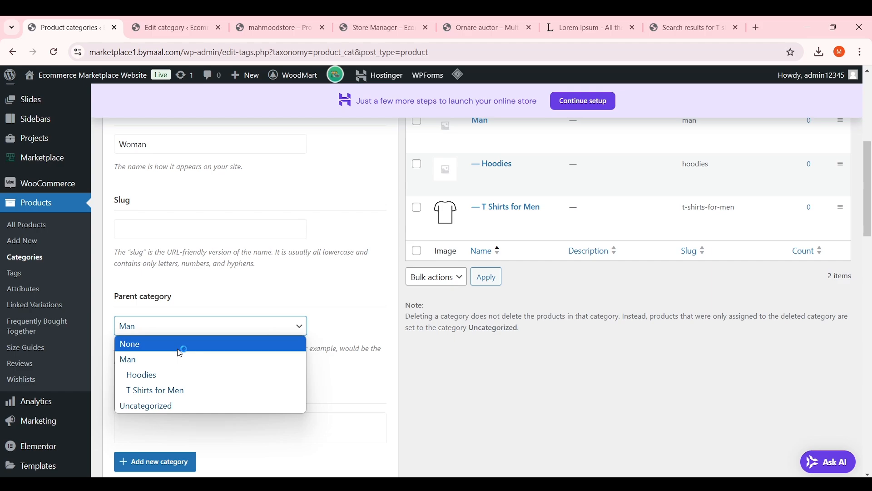
{"action": "left_click", "coordinate": [180, 345]}
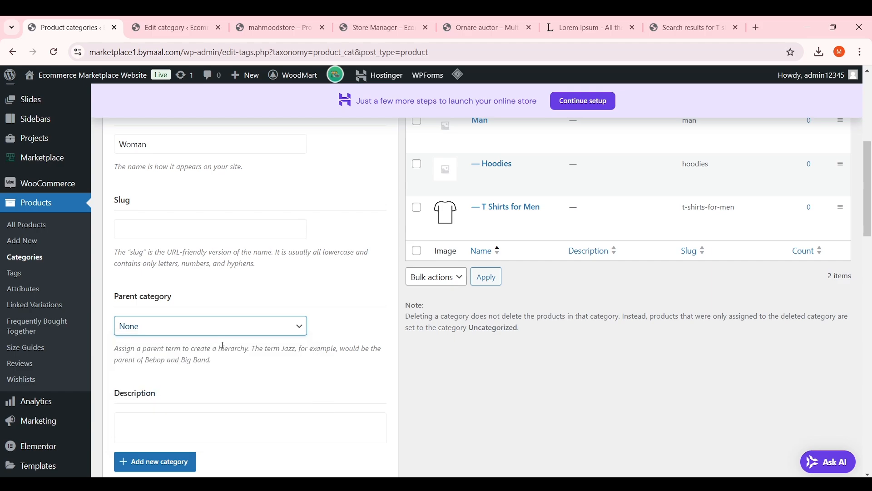
{"action": "left_click", "coordinate": [209, 461]}
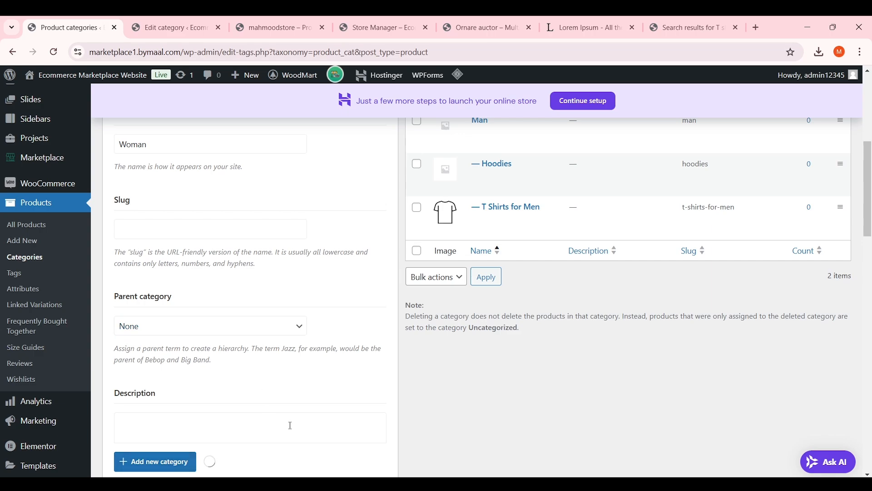
{"action": "scroll", "coordinate": [292, 349], "scroll_direction": "up", "scroll_amount": 4}
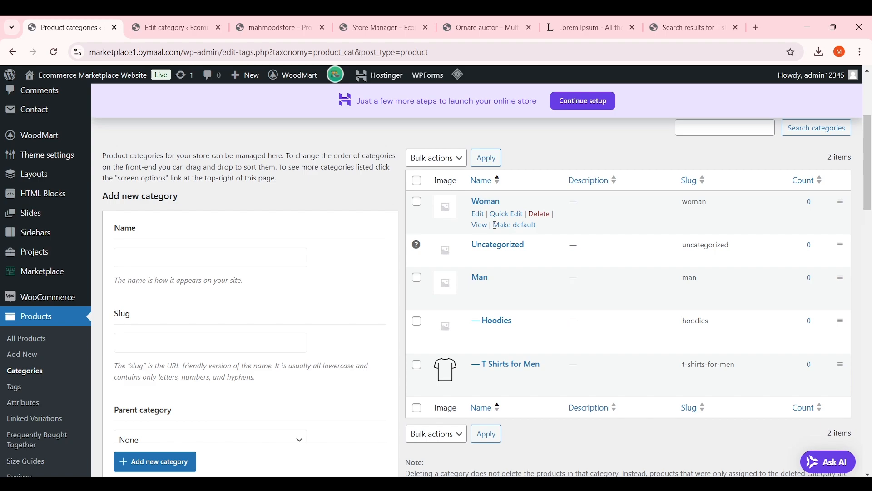
Add the 'T Shirts for women' category and bring up its Edit link menu
{"action": "left_click", "coordinate": [223, 256]}
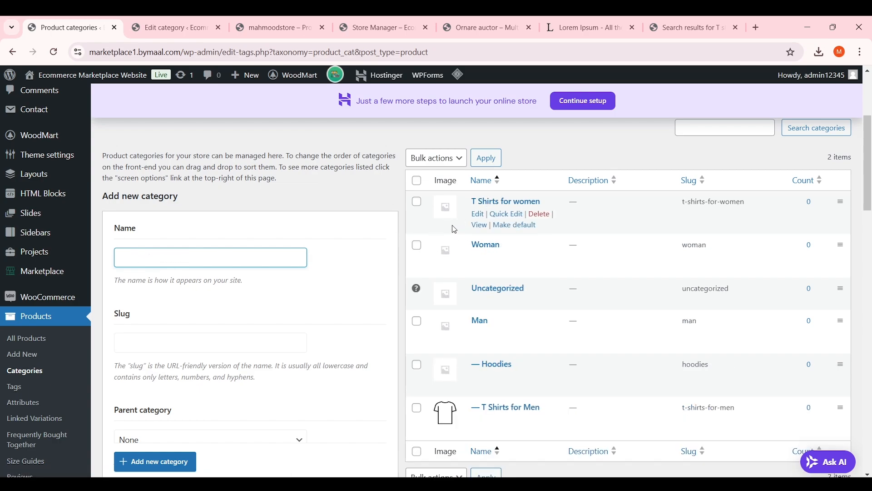
{"action": "right_click", "coordinate": [481, 217]}
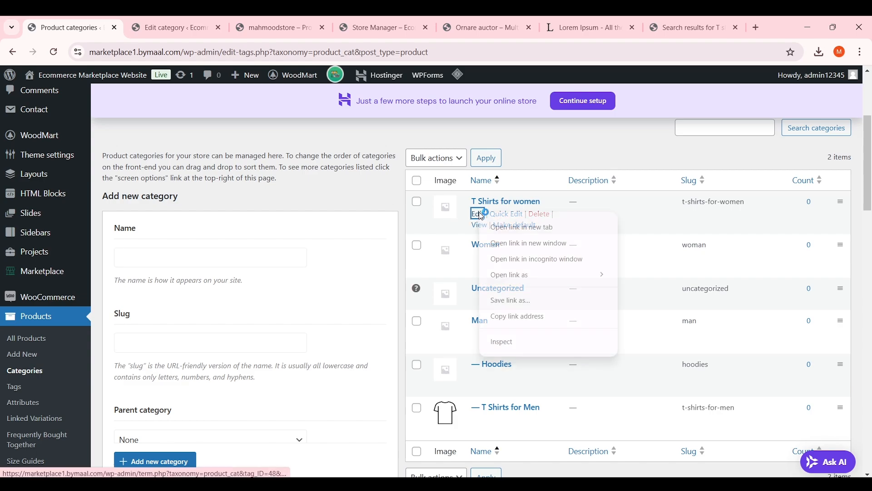
In a new tab, set T Shirts for women's parent to Woman and update
{"action": "left_click", "coordinate": [489, 228]}
{"action": "left_click", "coordinate": [148, 20]}
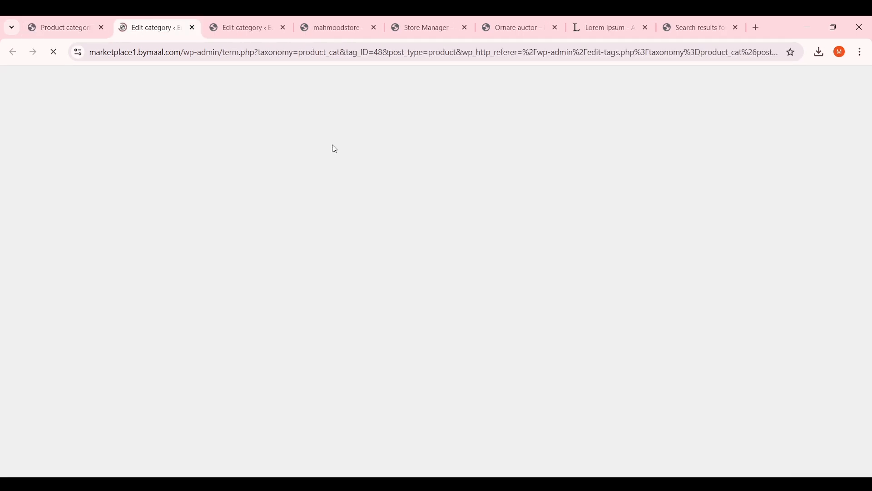
{"action": "scroll", "coordinate": [311, 225], "scroll_direction": "down", "scroll_amount": 5}
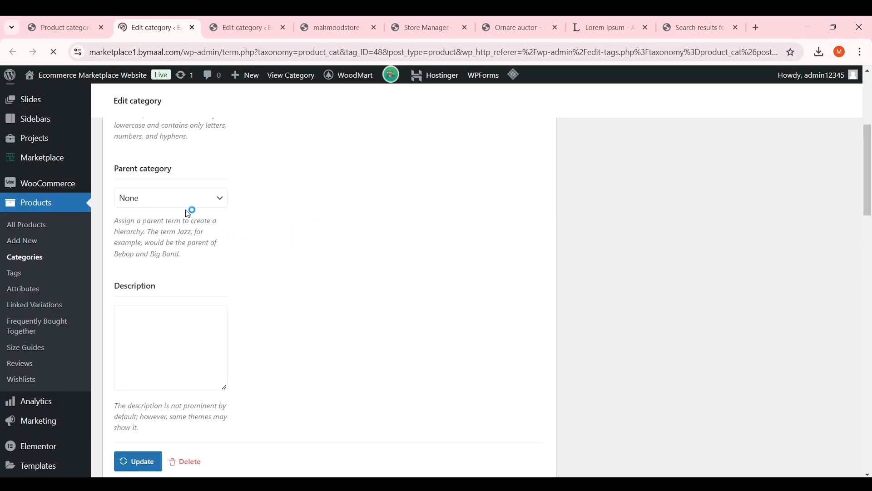
{"action": "left_click", "coordinate": [187, 202]}
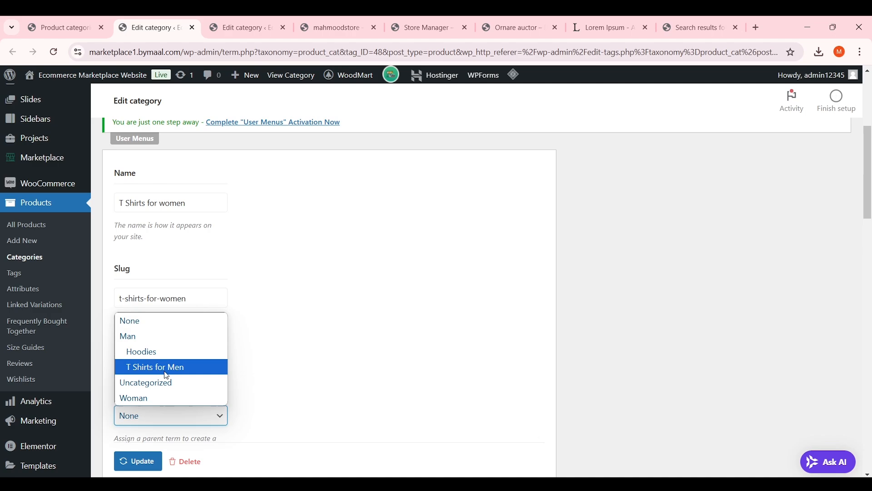
{"action": "left_click", "coordinate": [171, 395]}
{"action": "scroll", "coordinate": [252, 349], "scroll_direction": "down", "scroll_amount": 3}
{"action": "left_click", "coordinate": [155, 463]}
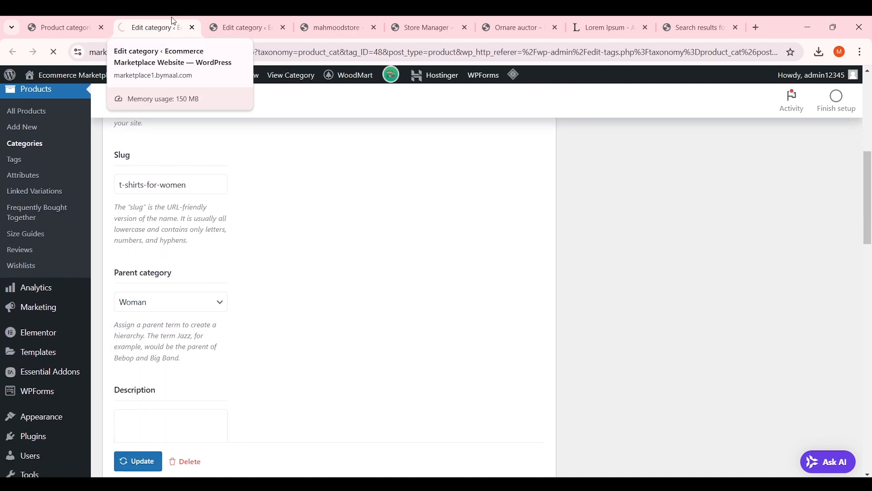
Purge the site cache twice from the Product categories list
{"action": "left_click", "coordinate": [68, 23]}
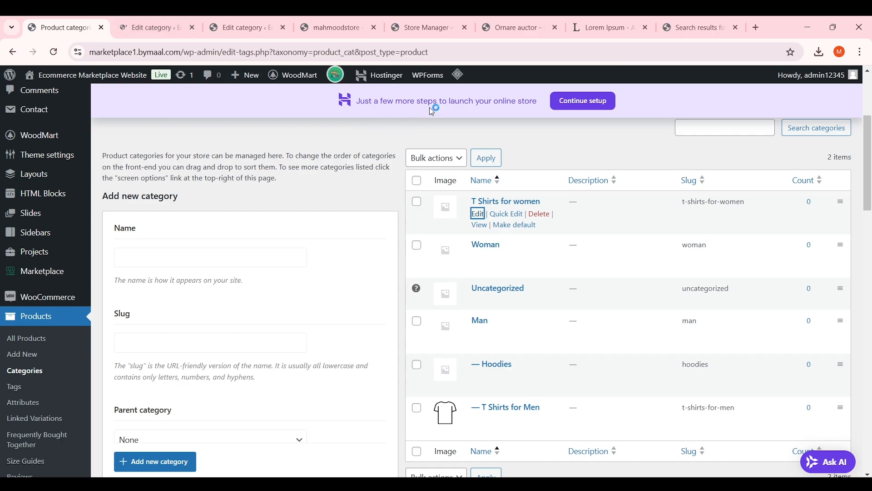
{"action": "mouse_move", "coordinate": [467, 83]}
{"action": "left_click", "coordinate": [460, 139]}
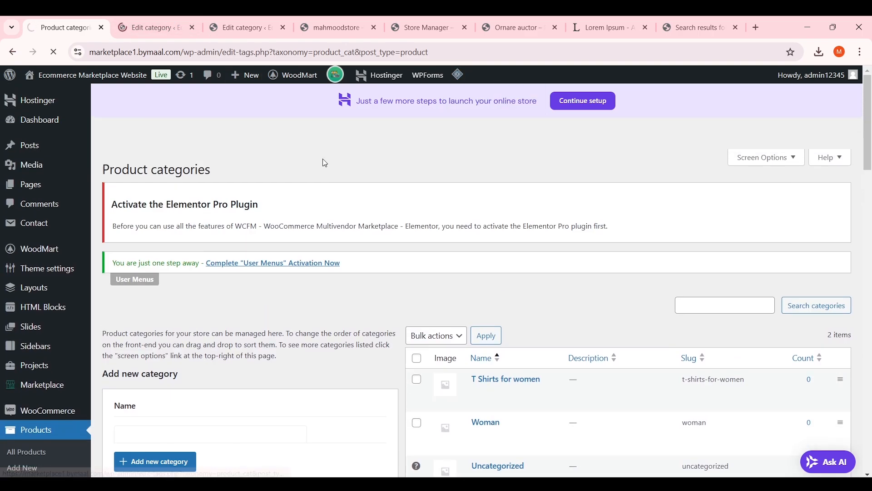
{"action": "scroll", "coordinate": [522, 273], "scroll_direction": "down", "scroll_amount": 3}
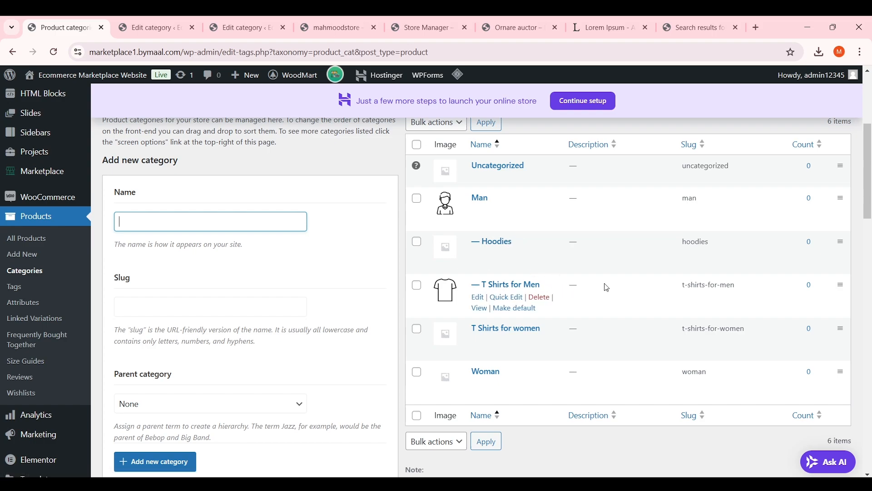
{"action": "scroll", "coordinate": [608, 288], "scroll_direction": "down", "scroll_amount": 1}
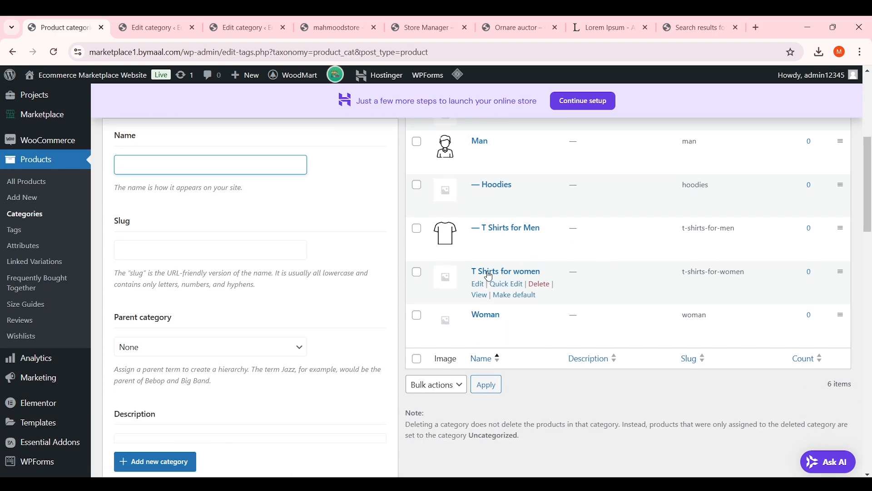
{"action": "mouse_move", "coordinate": [458, 74]}
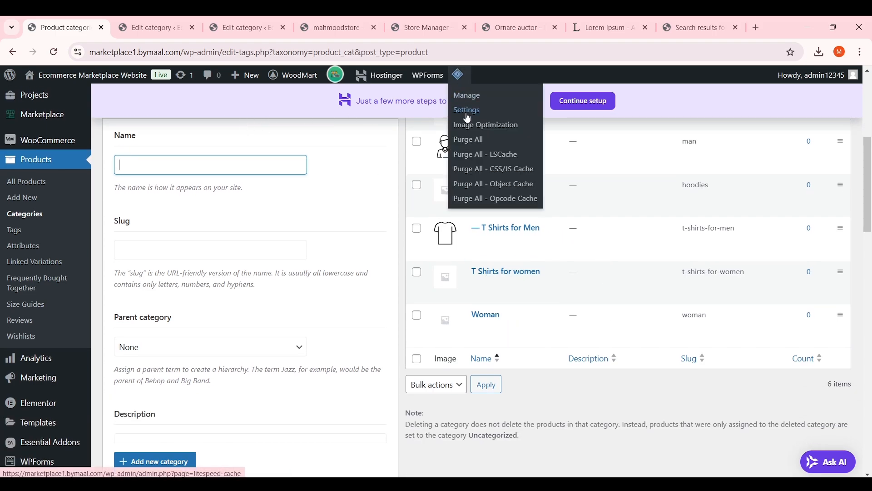
{"action": "left_click", "coordinate": [468, 139]}
Return to the T Shirts for women edit page
{"action": "left_click", "coordinate": [149, 21]}
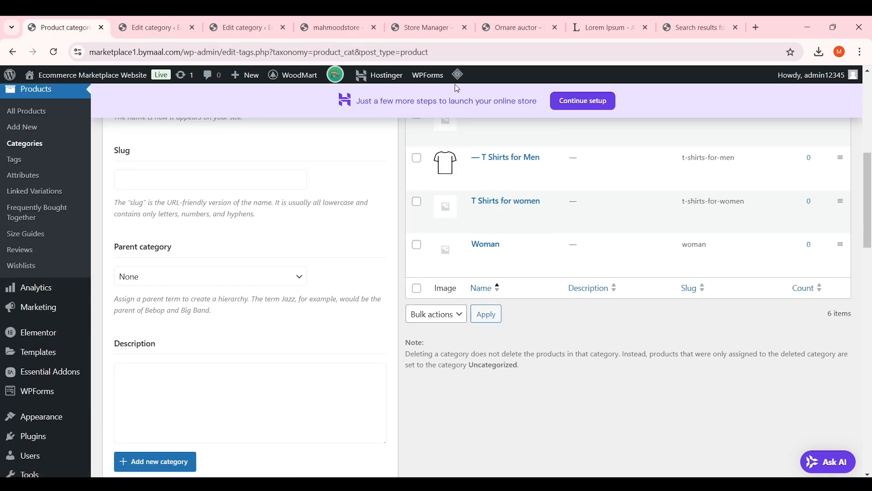
{"action": "mouse_move", "coordinate": [458, 75]}
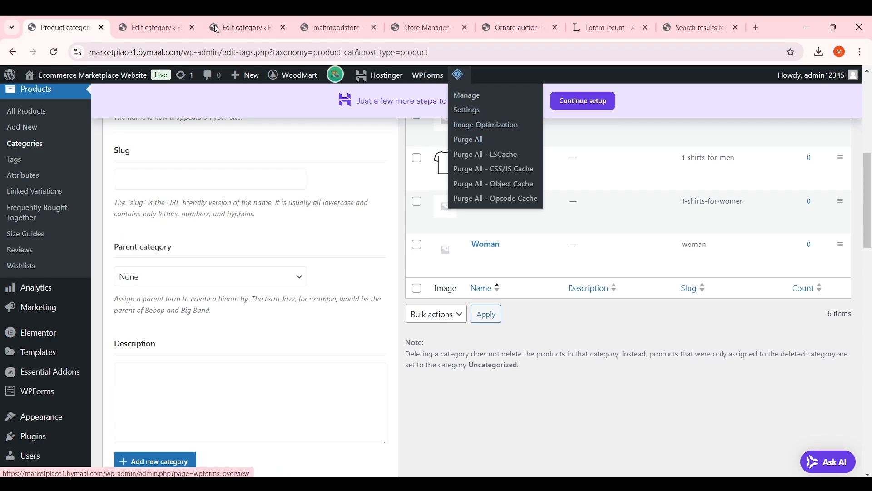
{"action": "left_click", "coordinate": [150, 28]}
{"action": "scroll", "coordinate": [268, 189], "scroll_direction": "down", "scroll_amount": 10}
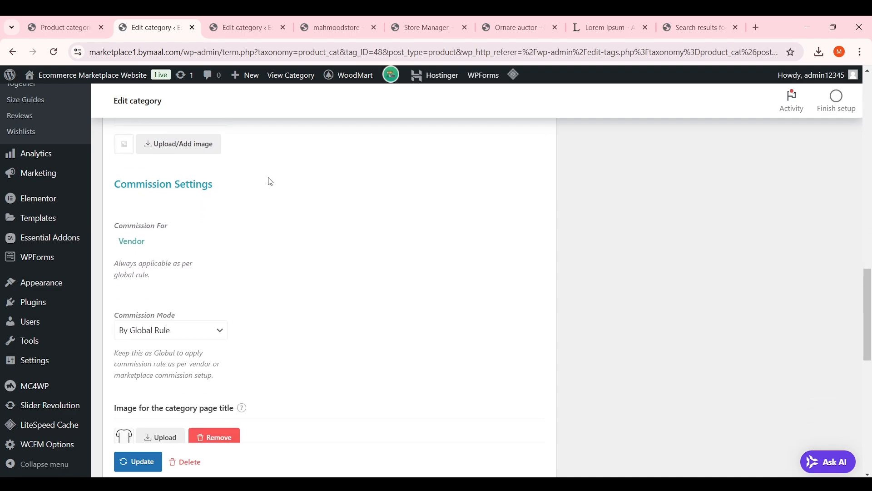
Set Woman as the parent of T Shirts for women and update it
{"action": "scroll", "coordinate": [269, 182], "scroll_direction": "up", "scroll_amount": 9}
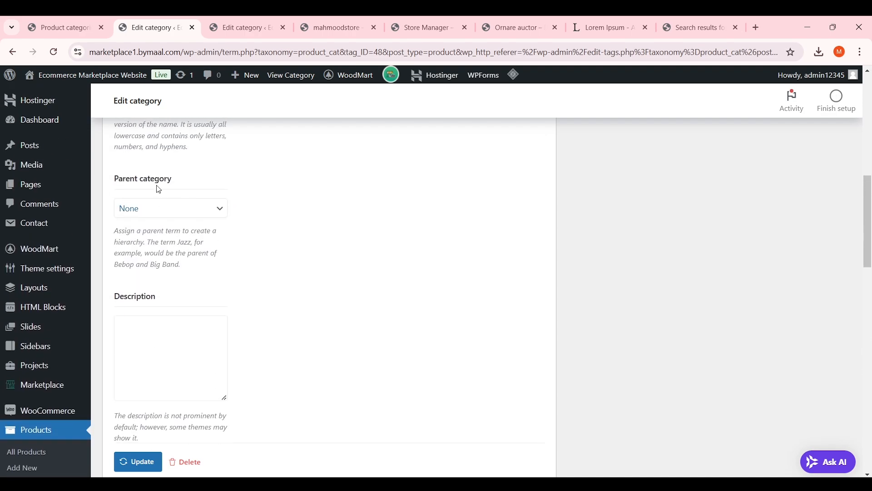
{"action": "scroll", "coordinate": [173, 193], "scroll_direction": "up", "scroll_amount": 7}
{"action": "scroll", "coordinate": [194, 214], "scroll_direction": "down", "scroll_amount": 2}
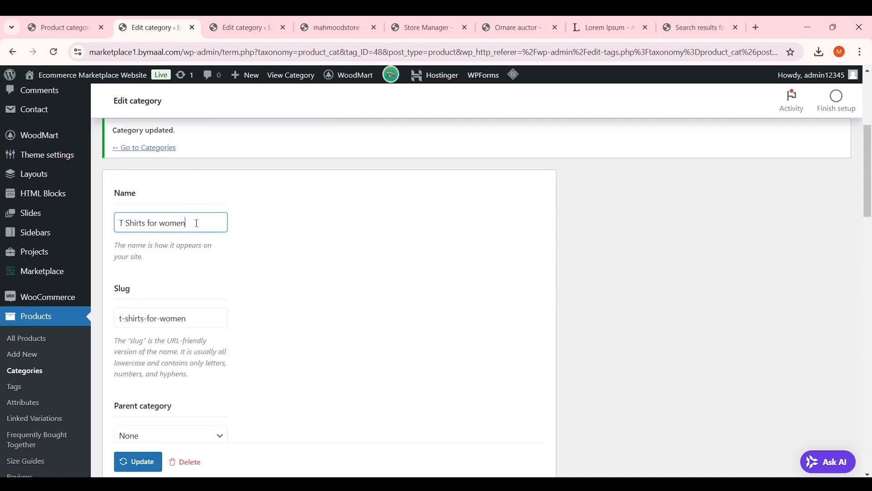
{"action": "left_click_drag", "start_coordinate": [197, 223], "coordinate": [117, 223]}
{"action": "scroll", "coordinate": [208, 187], "scroll_direction": "down", "scroll_amount": 7}
{"action": "scroll", "coordinate": [217, 190], "scroll_direction": "up", "scroll_amount": 3}
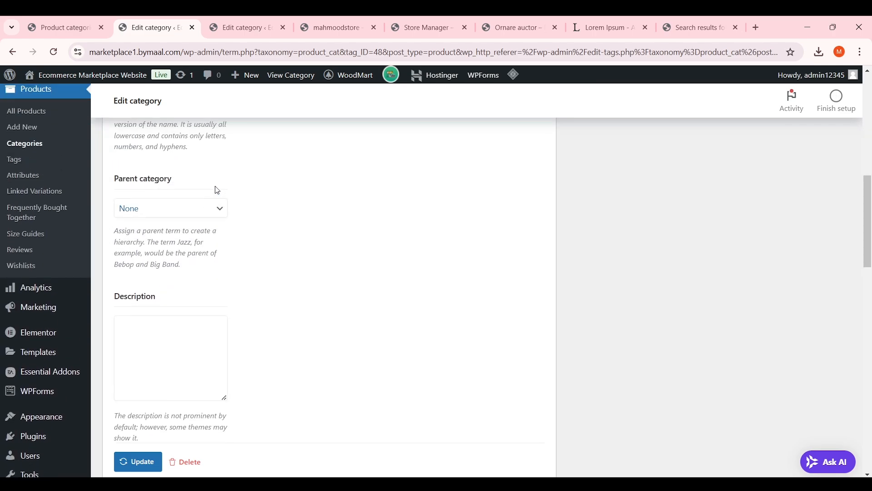
{"action": "left_click", "coordinate": [202, 212]}
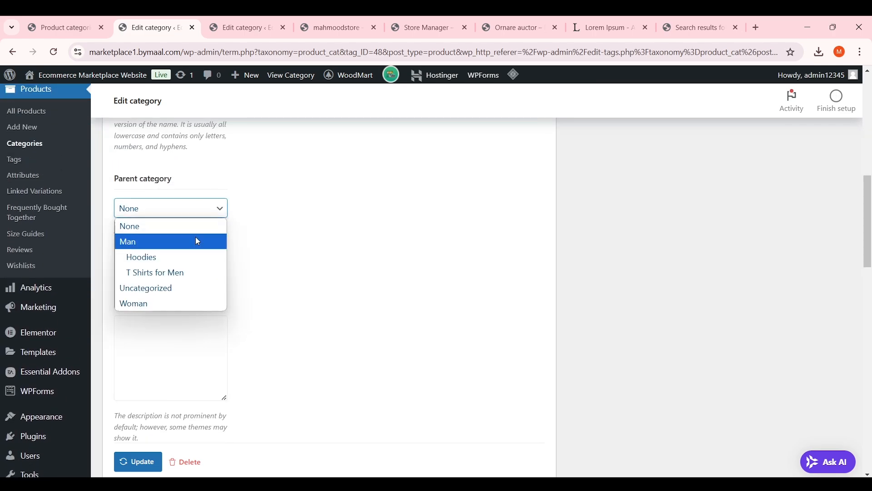
{"action": "left_click", "coordinate": [164, 305]}
{"action": "scroll", "coordinate": [245, 205], "scroll_direction": "down", "scroll_amount": 10}
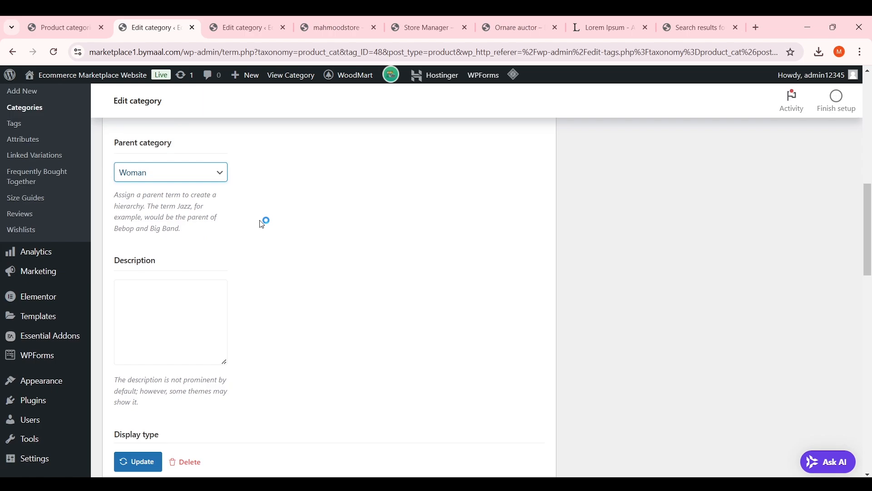
{"action": "left_click", "coordinate": [154, 466]}
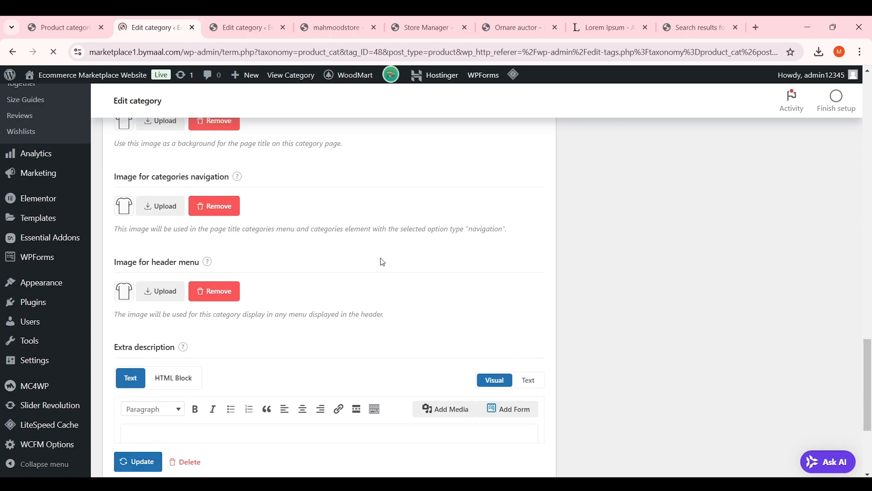
Go back to the Product categories list
{"action": "scroll", "coordinate": [357, 232], "scroll_direction": "down", "scroll_amount": 5}
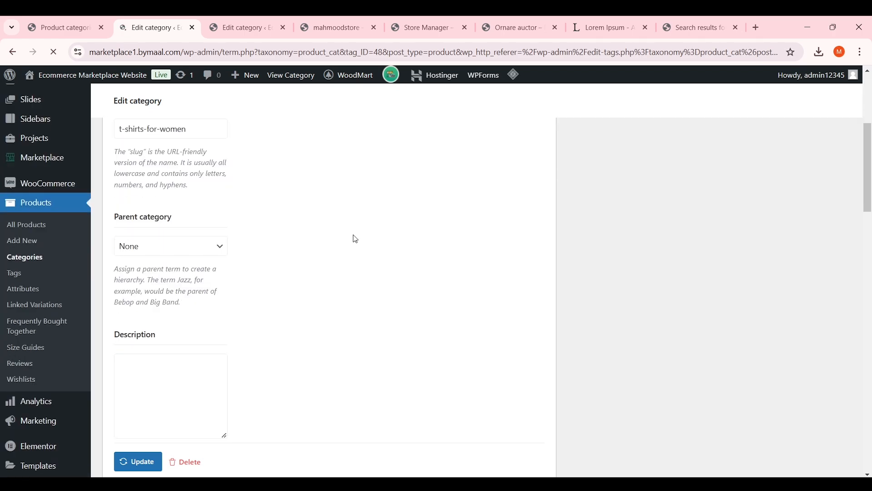
{"action": "scroll", "coordinate": [246, 248], "scroll_direction": "up", "scroll_amount": 6}
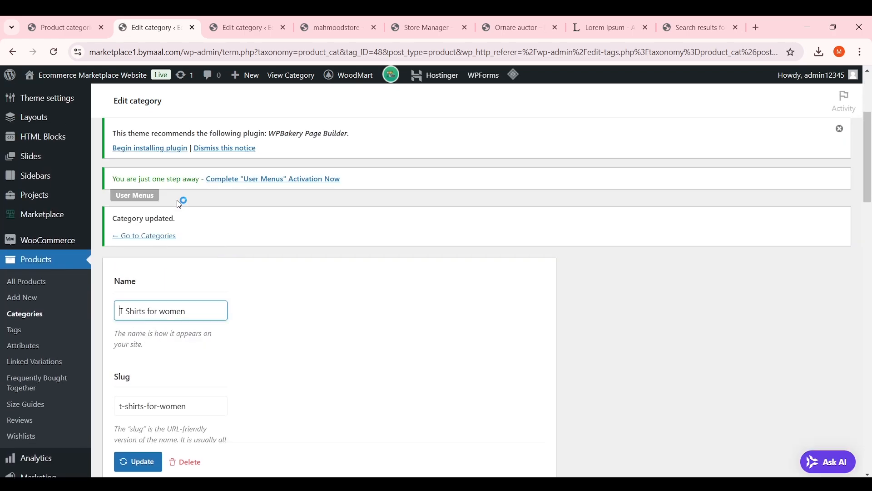
{"action": "scroll", "coordinate": [182, 209], "scroll_direction": "down", "scroll_amount": 6}
{"action": "left_click", "coordinate": [59, 27]}
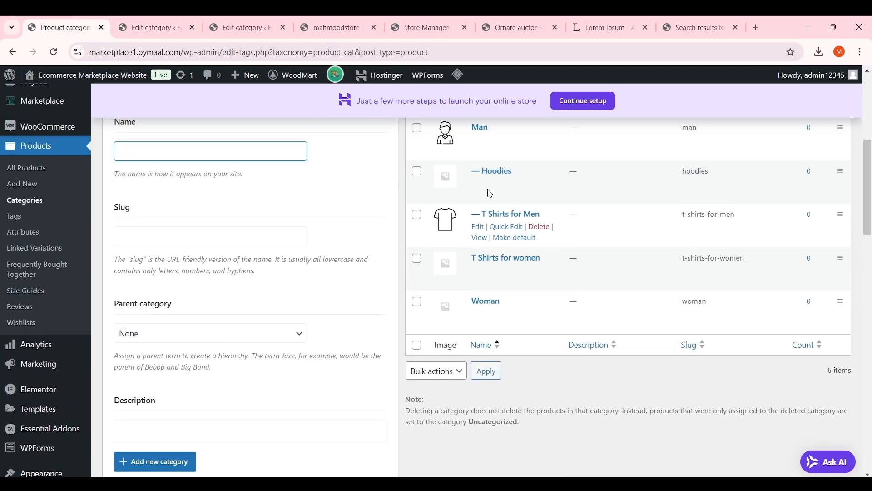
Add a 'T Shirts' product category with Woman as its parent
{"action": "scroll", "coordinate": [511, 186], "scroll_direction": "up", "scroll_amount": 3}
{"action": "scroll", "coordinate": [509, 200], "scroll_direction": "down", "scroll_amount": 1}
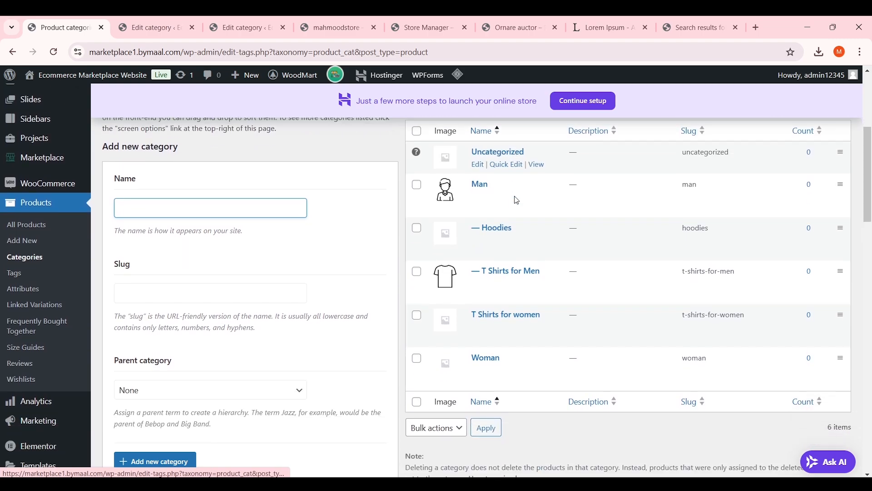
{"action": "scroll", "coordinate": [220, 245], "scroll_direction": "up", "scroll_amount": 1}
{"action": "left_click", "coordinate": [230, 263]}
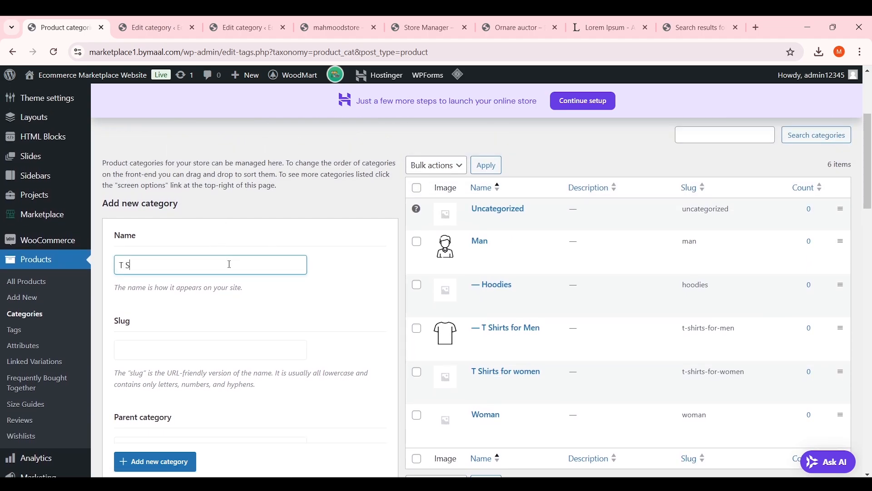
{"action": "scroll", "coordinate": [231, 264], "scroll_direction": "down", "scroll_amount": 4}
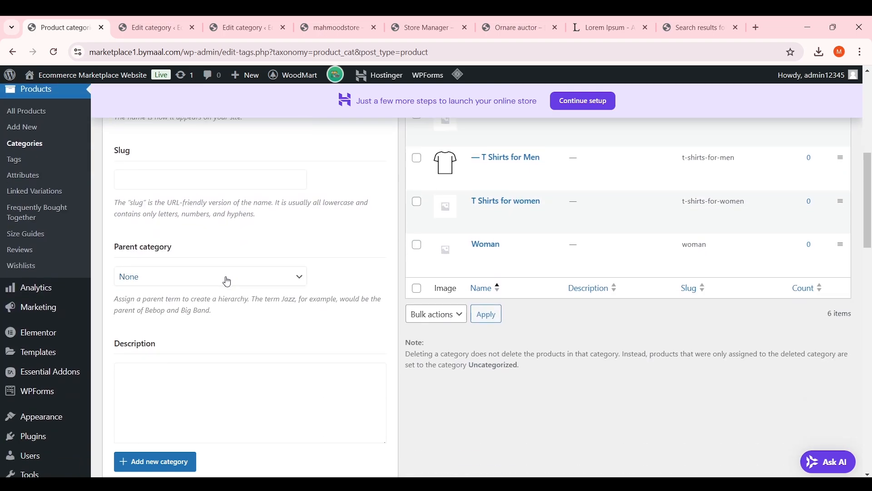
{"action": "left_click", "coordinate": [209, 278]}
{"action": "left_click", "coordinate": [204, 386]}
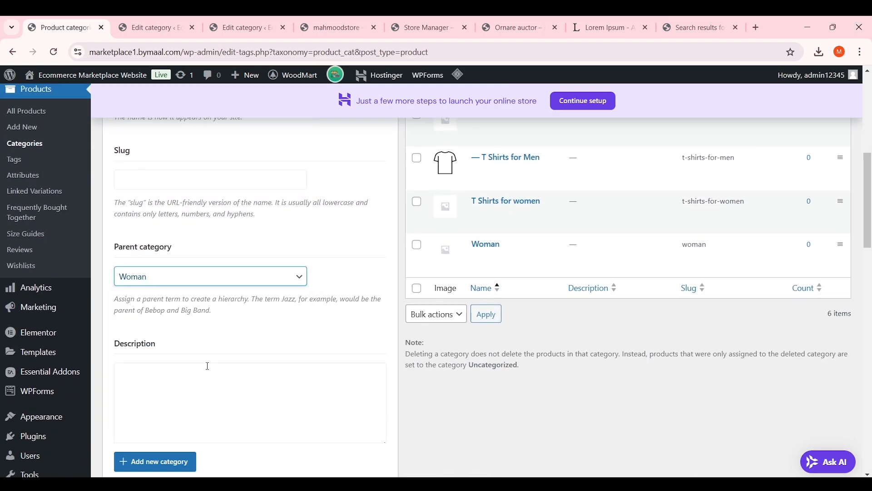
{"action": "scroll", "coordinate": [208, 364], "scroll_direction": "down", "scroll_amount": 1}
{"action": "left_click", "coordinate": [173, 462]}
Permanently delete the 'T Shirts for women' category
{"action": "scroll", "coordinate": [238, 445], "scroll_direction": "up", "scroll_amount": 4}
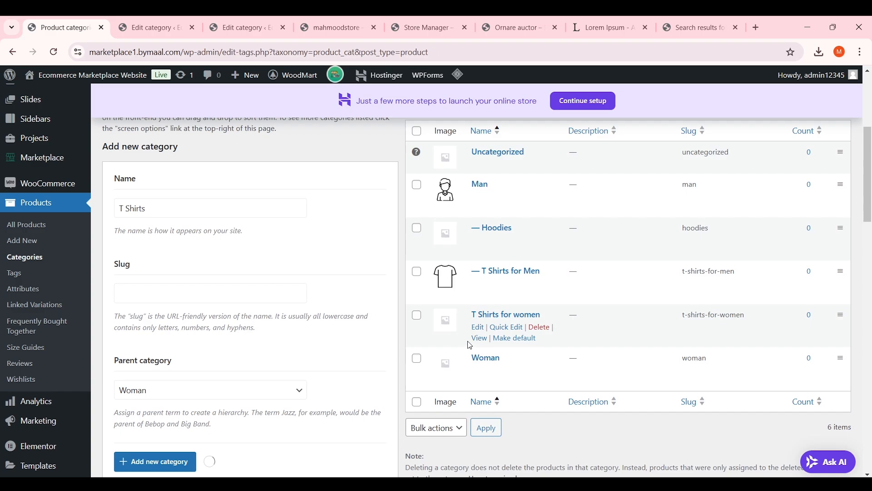
{"action": "scroll", "coordinate": [526, 241], "scroll_direction": "down", "scroll_amount": 1}
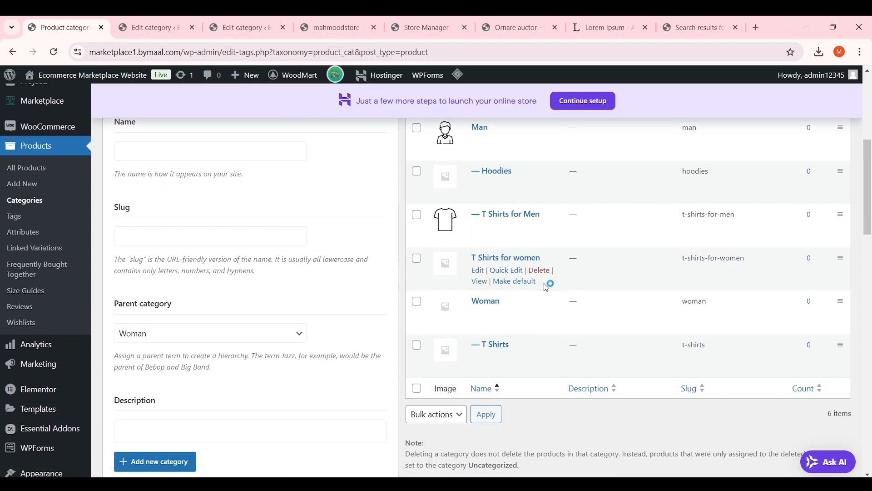
{"action": "left_click", "coordinate": [540, 270]}
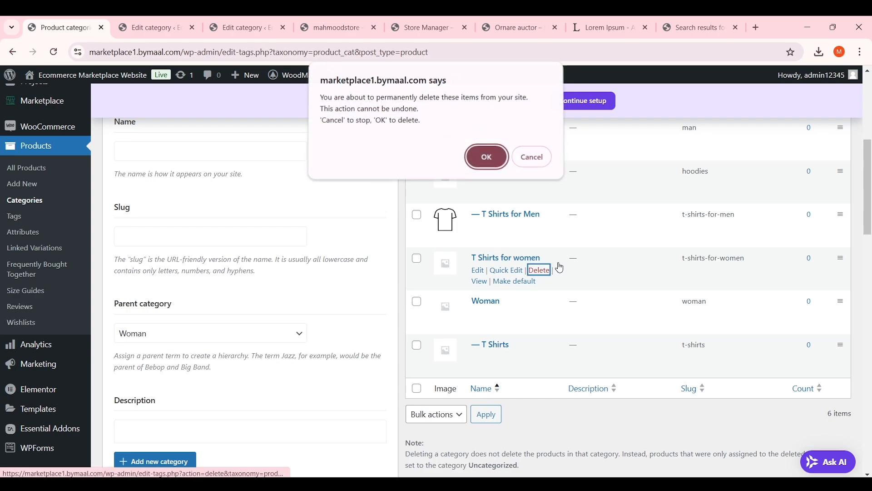
{"action": "left_click", "coordinate": [486, 157]}
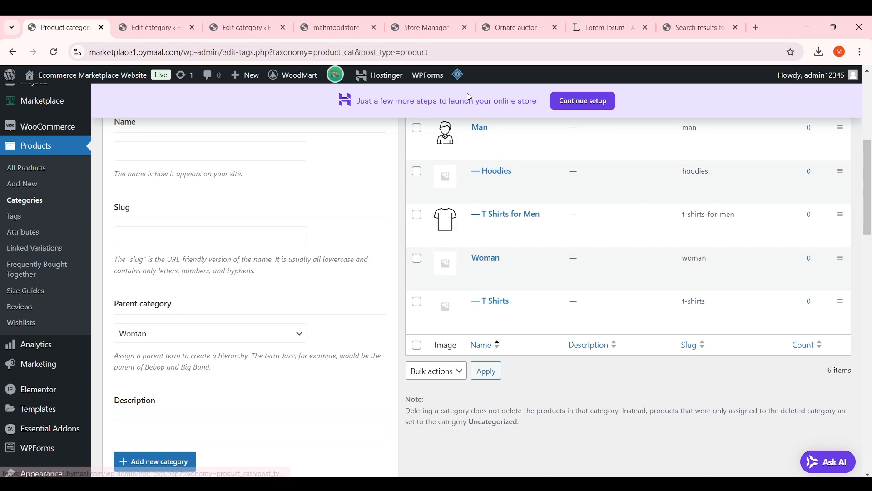
Purge all cached pages with LiteSpeed's Purge All
{"action": "mouse_move", "coordinate": [457, 74]}
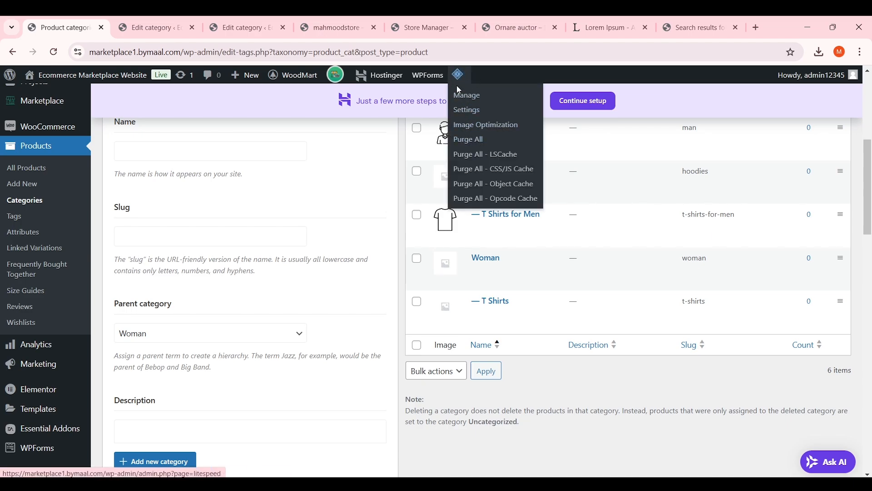
{"action": "left_click", "coordinate": [475, 141]}
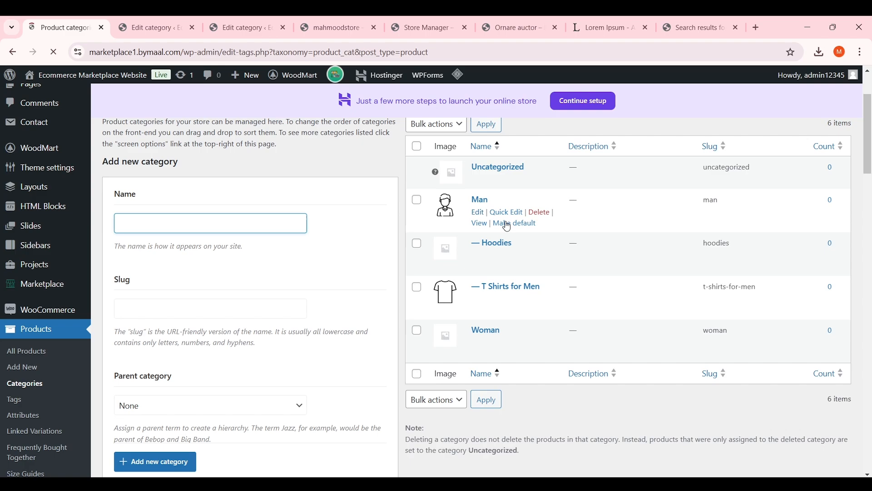
{"action": "scroll", "coordinate": [457, 249], "scroll_direction": "down", "scroll_amount": 3}
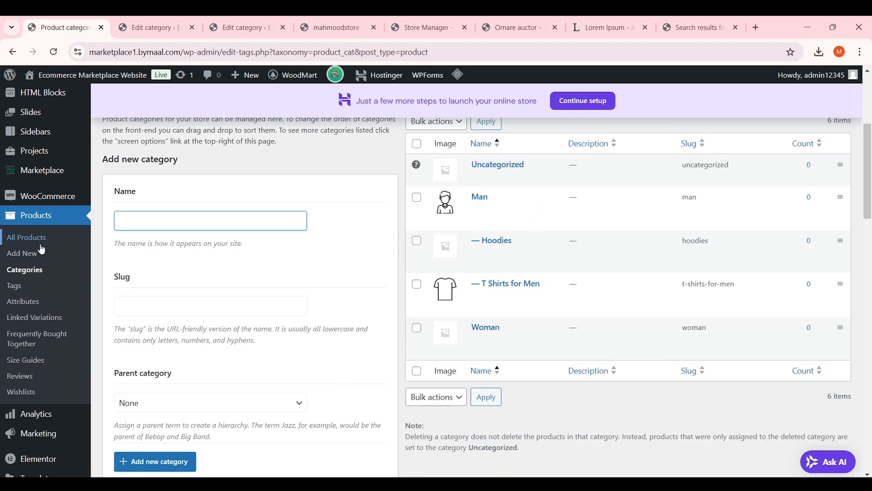
Look over the product Tags page
{"action": "left_click", "coordinate": [21, 287]}
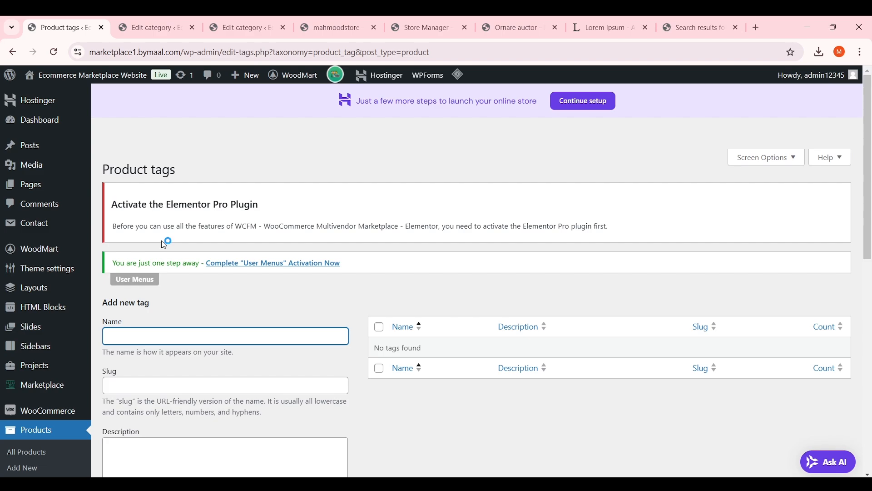
{"action": "scroll", "coordinate": [248, 253], "scroll_direction": "down", "scroll_amount": 2}
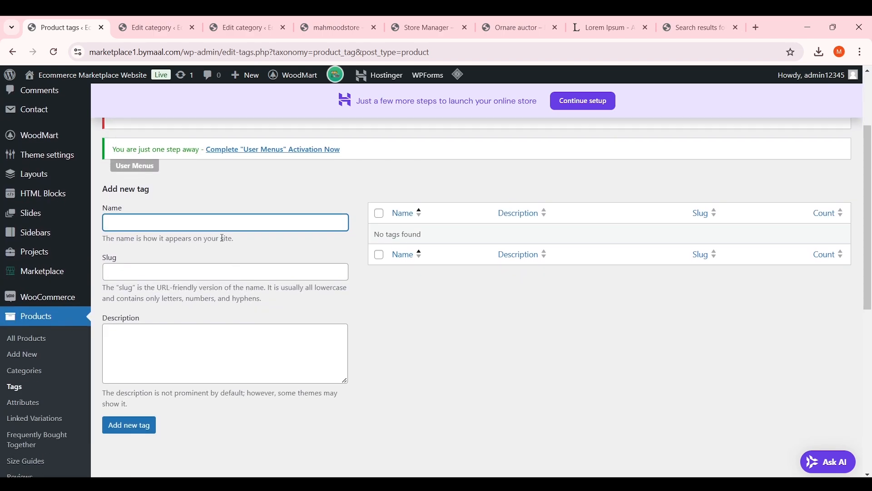
{"action": "left_click", "coordinate": [28, 384]}
{"action": "scroll", "coordinate": [210, 254], "scroll_direction": "down", "scroll_amount": 3}
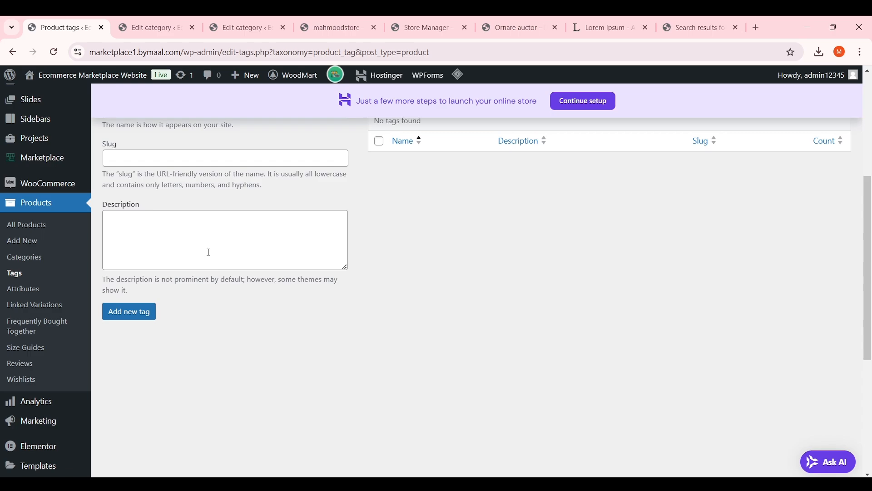
Go to the empty product Attributes page and open a new browser tab
{"action": "left_click", "coordinate": [41, 291]}
{"action": "scroll", "coordinate": [309, 227], "scroll_direction": "down", "scroll_amount": 3}
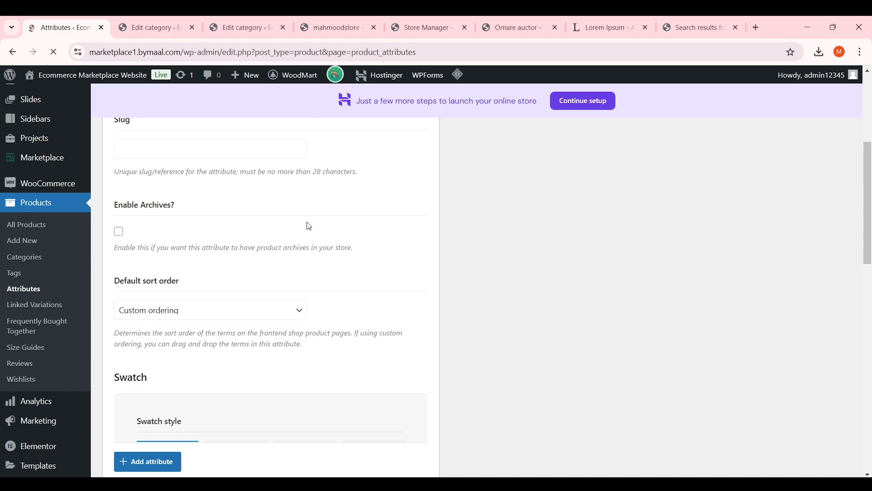
{"action": "scroll", "coordinate": [307, 226], "scroll_direction": "down", "scroll_amount": 5}
{"action": "scroll", "coordinate": [311, 225], "scroll_direction": "up", "scroll_amount": 10}
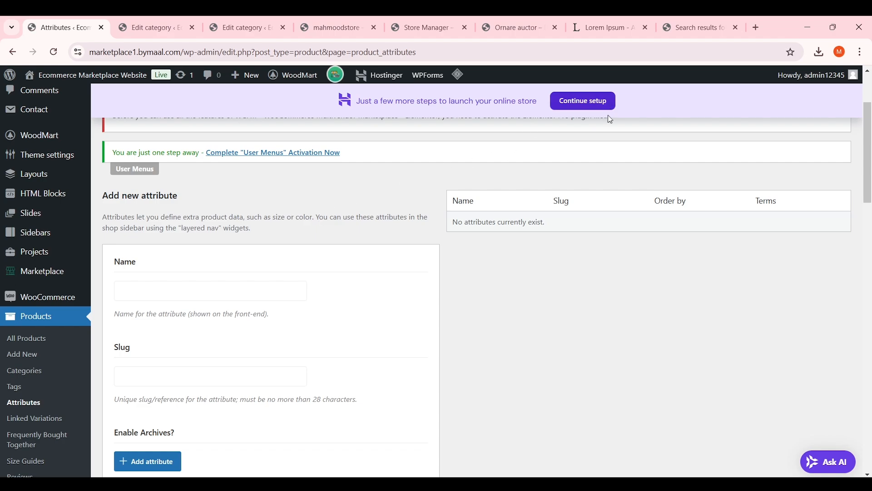
{"action": "left_click", "coordinate": [757, 28]}
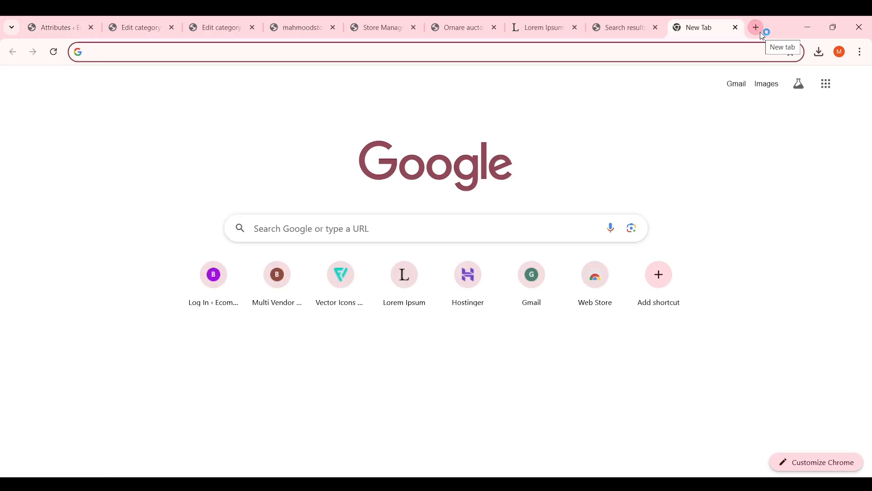
Reach Amazon through a Google search and search Amazon for 't shirts'
{"action": "type", "text": "amazon"}
{"action": "key", "text": "Return"}
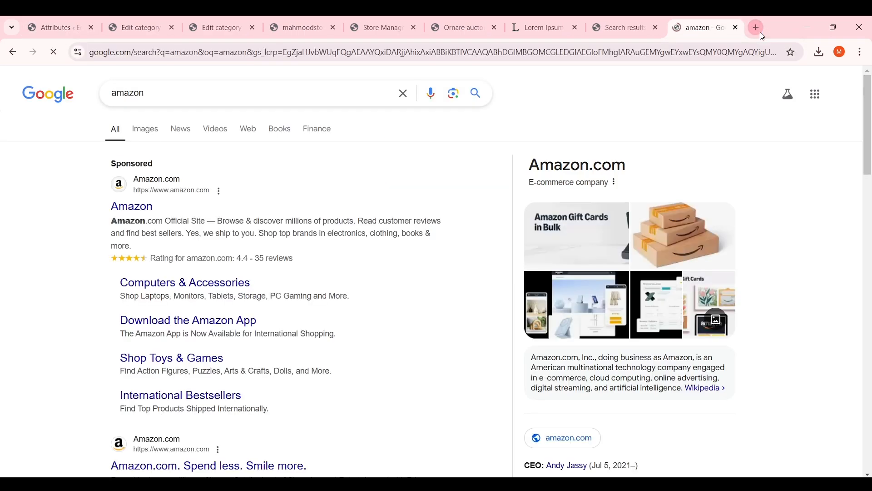
{"action": "scroll", "coordinate": [230, 274], "scroll_direction": "down", "scroll_amount": 3}
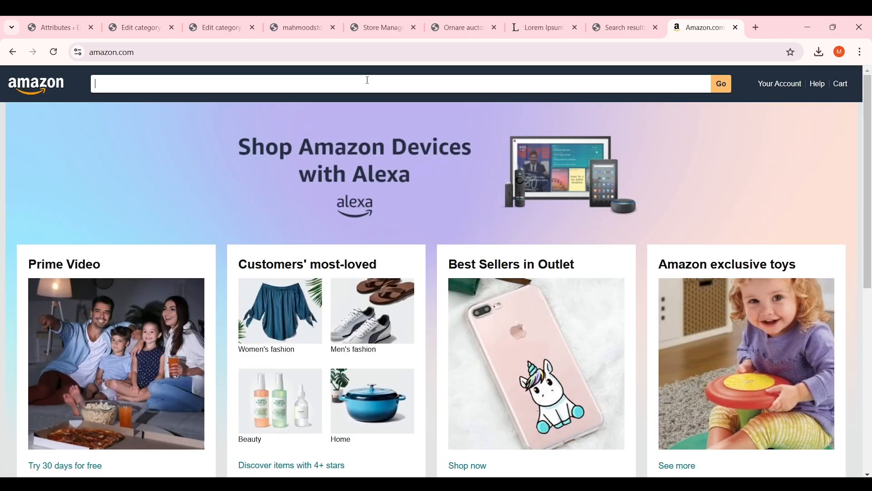
{"action": "left_click", "coordinate": [368, 80]}
{"action": "type", "text": "t shirts"}
{"action": "key", "text": "Return"}
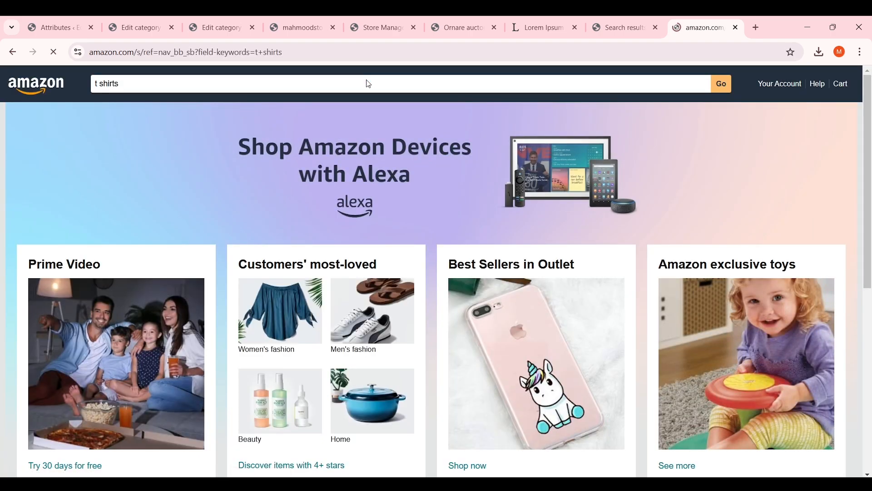
{"action": "scroll", "coordinate": [463, 198], "scroll_direction": "down", "scroll_amount": 5}
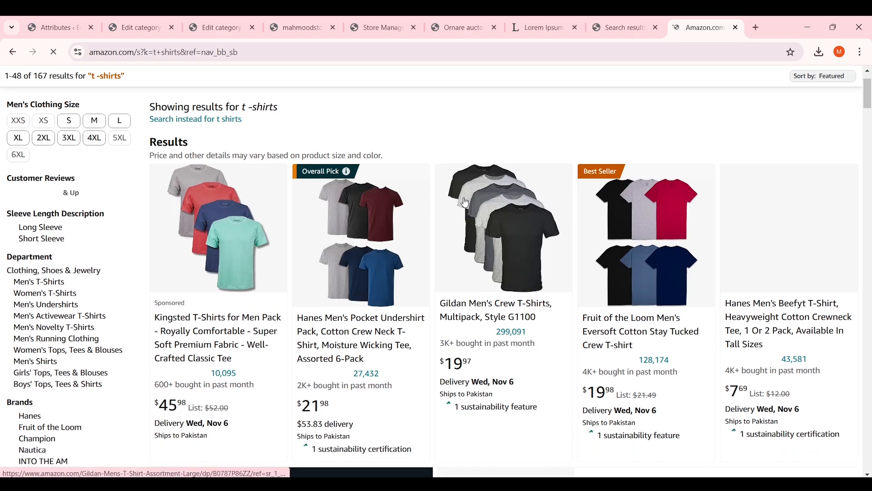
{"action": "scroll", "coordinate": [474, 191], "scroll_direction": "up", "scroll_amount": 3}
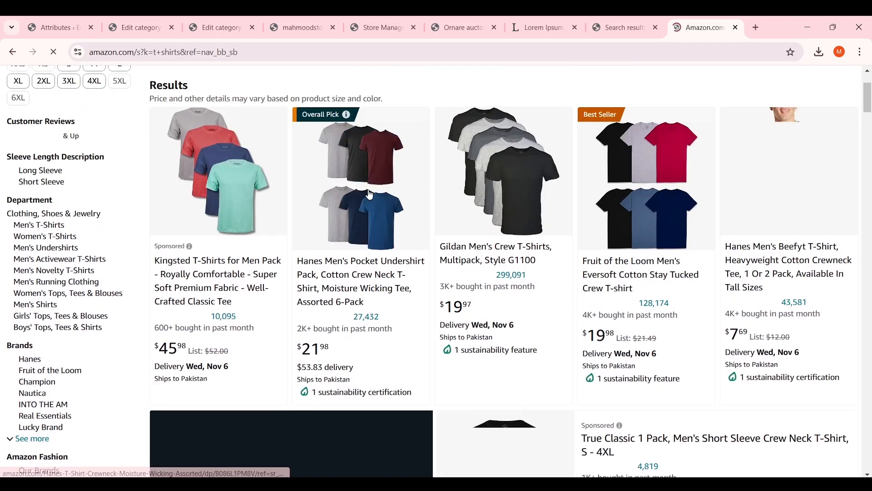
Open the Hanes Men's Pocket Undershirt 6-Pack in a new tab and compare its colour options
{"action": "middle_click", "coordinate": [474, 191]}
{"action": "left_click", "coordinate": [723, 20]}
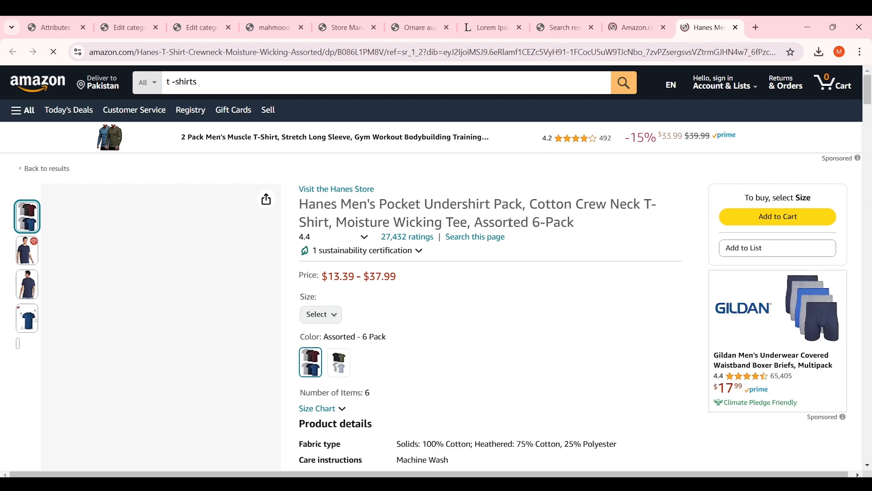
{"action": "scroll", "coordinate": [527, 231], "scroll_direction": "down", "scroll_amount": 1}
{"action": "scroll", "coordinate": [527, 231], "scroll_direction": "down", "scroll_amount": 2}
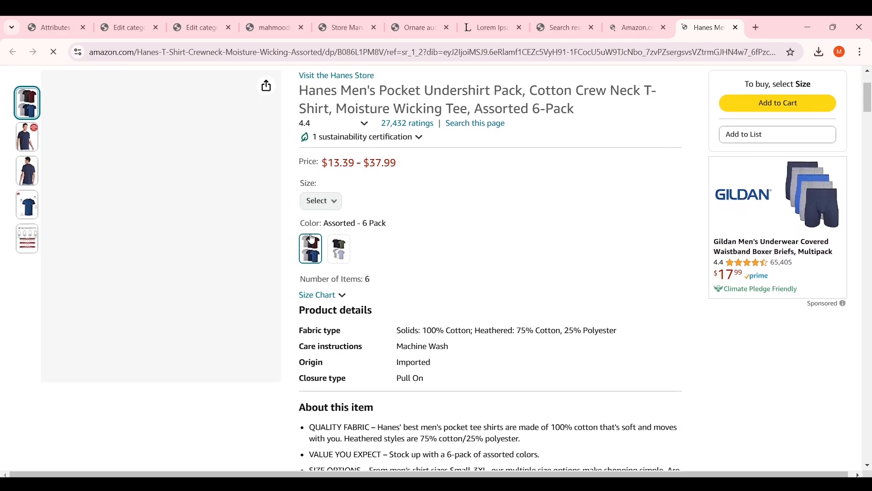
{"action": "scroll", "coordinate": [449, 245], "scroll_direction": "up", "scroll_amount": 2}
{"action": "scroll", "coordinate": [418, 252], "scroll_direction": "down", "scroll_amount": 2}
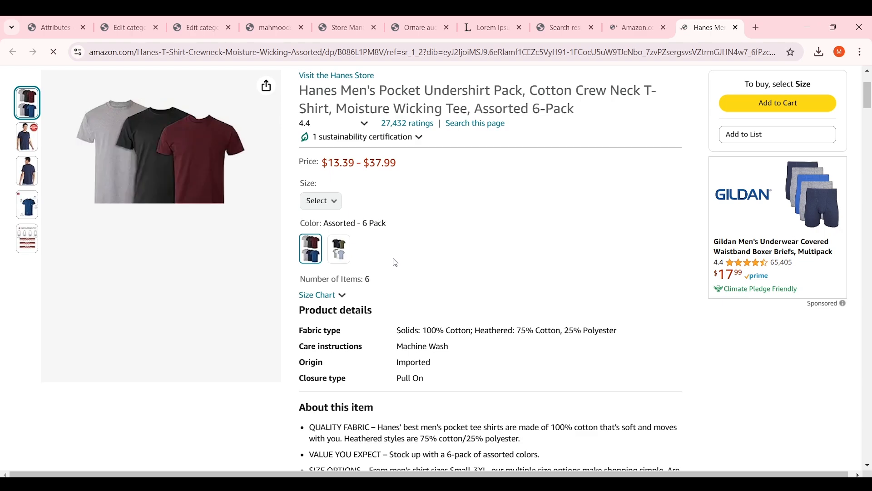
{"action": "left_click", "coordinate": [340, 254]}
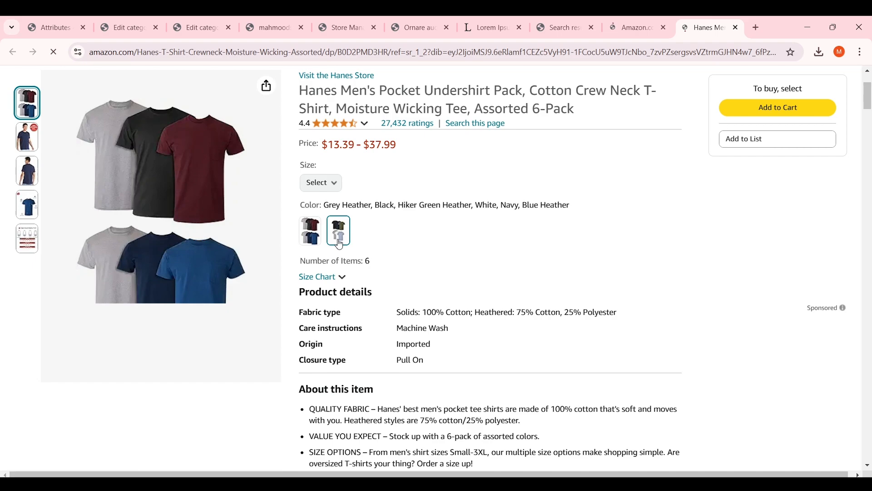
{"action": "left_click", "coordinate": [316, 243]}
{"action": "left_click", "coordinate": [340, 232]}
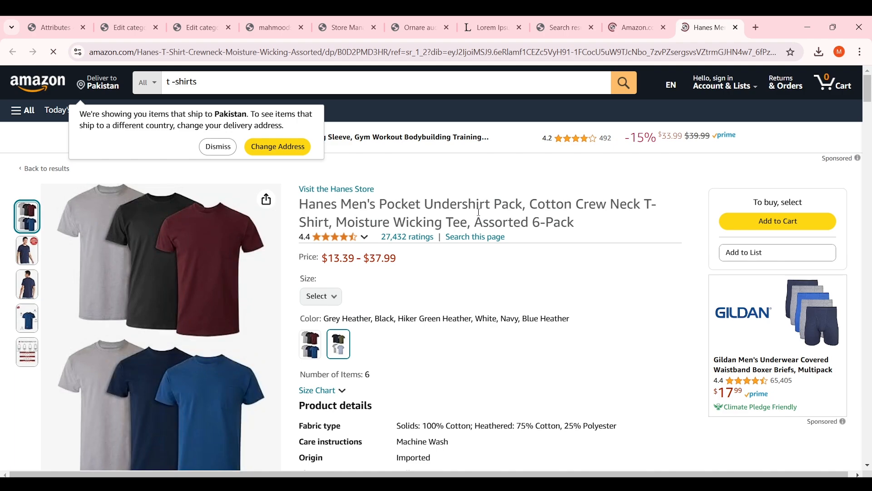
Back in WordPress, add a product attribute named 'Size' with slug size
{"action": "left_click", "coordinate": [115, 21]}
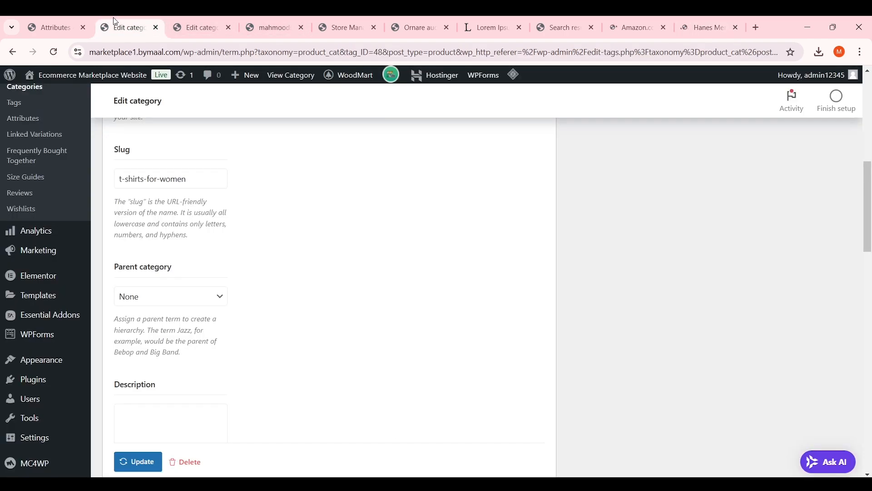
{"action": "left_click", "coordinate": [52, 26]}
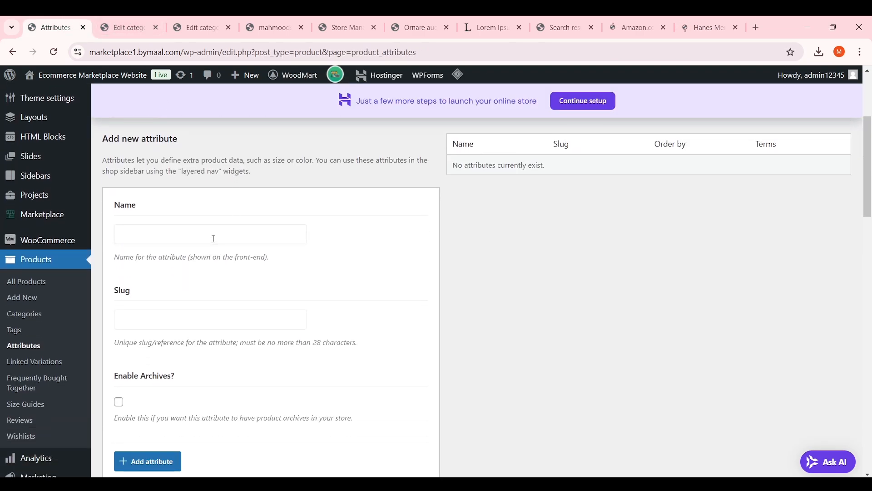
{"action": "left_click", "coordinate": [213, 238]}
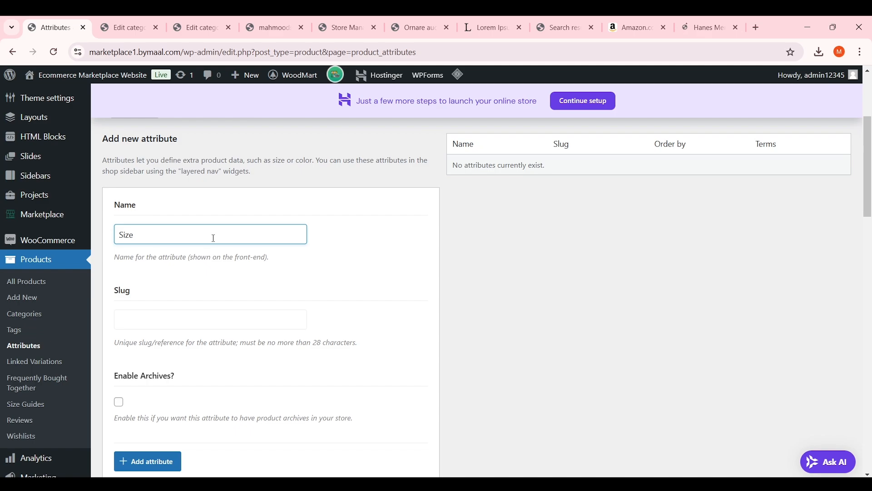
{"action": "scroll", "coordinate": [213, 238], "scroll_direction": "down", "scroll_amount": 6}
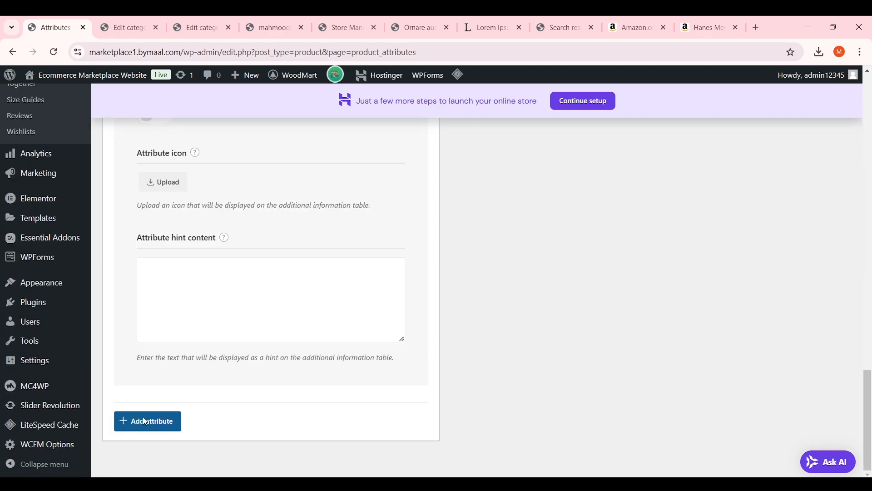
{"action": "left_click", "coordinate": [146, 419]}
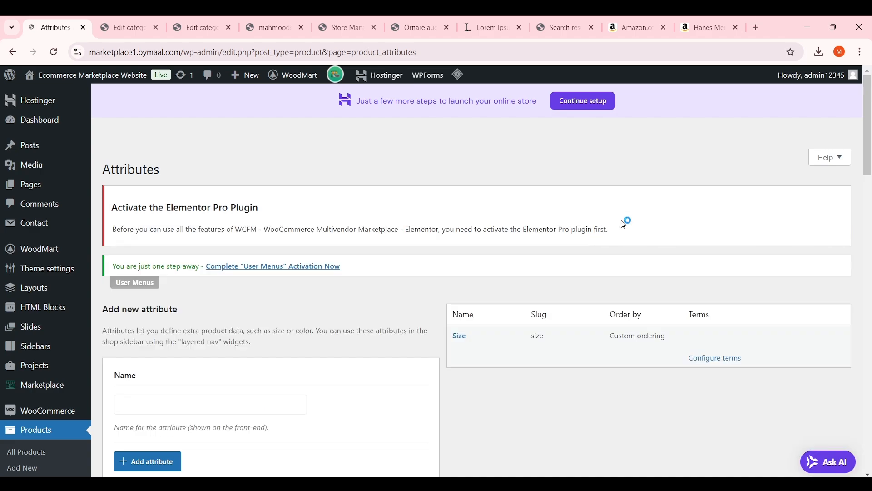
{"action": "scroll", "coordinate": [650, 262], "scroll_direction": "down", "scroll_amount": 3}
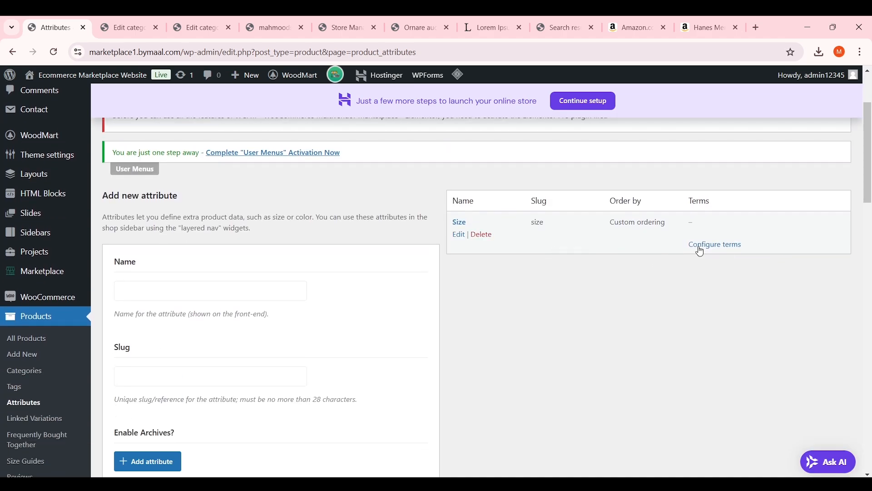
Add the Size terms Small, Medium, Large and Extra Large
{"action": "left_click", "coordinate": [723, 246]}
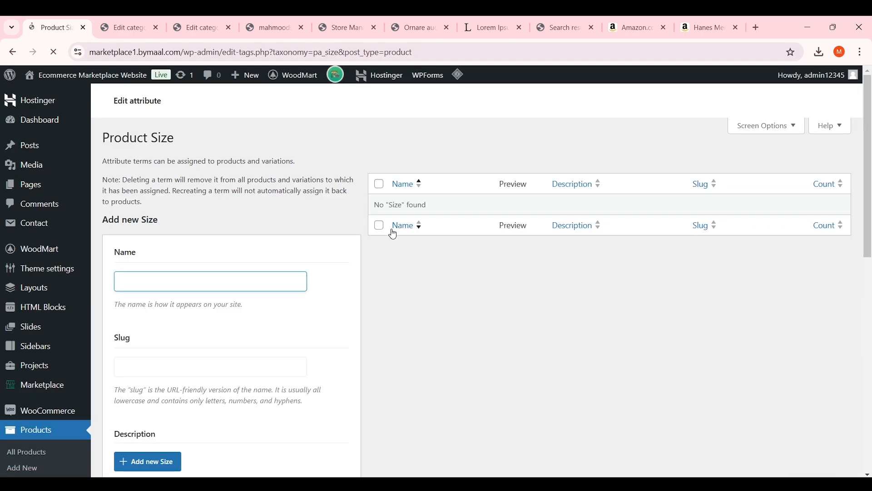
{"action": "scroll", "coordinate": [353, 227], "scroll_direction": "down", "scroll_amount": 5}
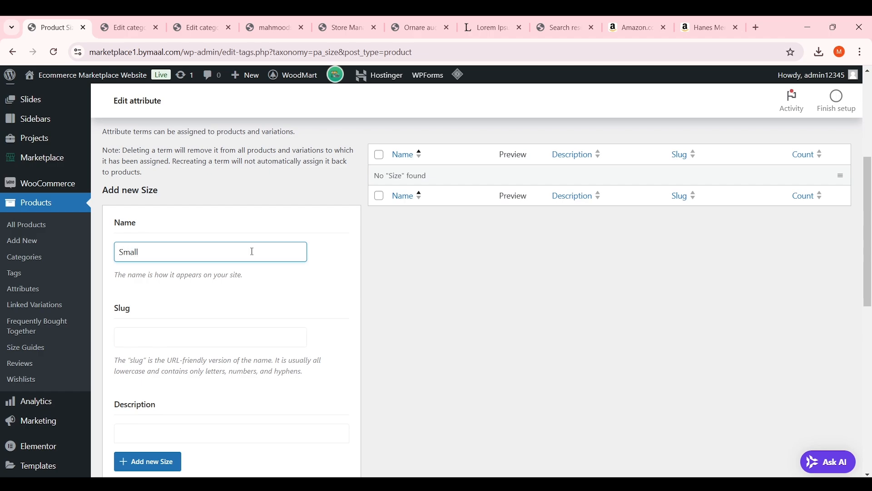
{"action": "scroll", "coordinate": [252, 252], "scroll_direction": "down", "scroll_amount": 5}
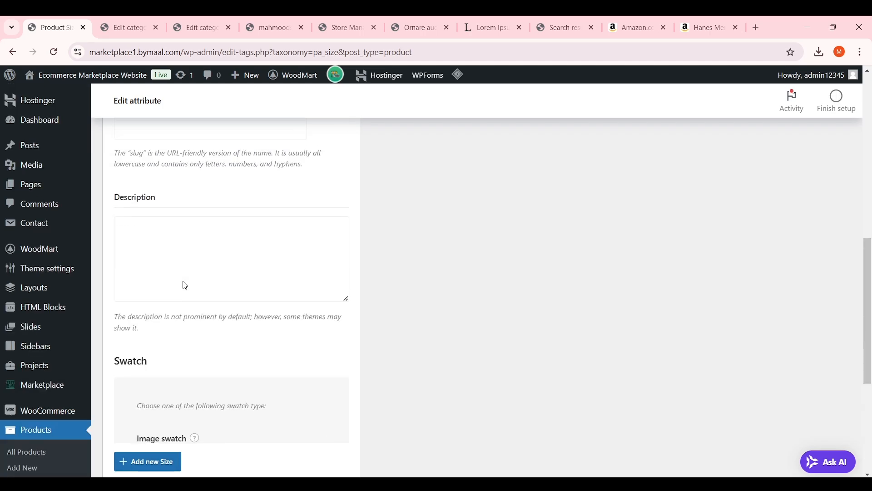
{"action": "left_click", "coordinate": [178, 336]}
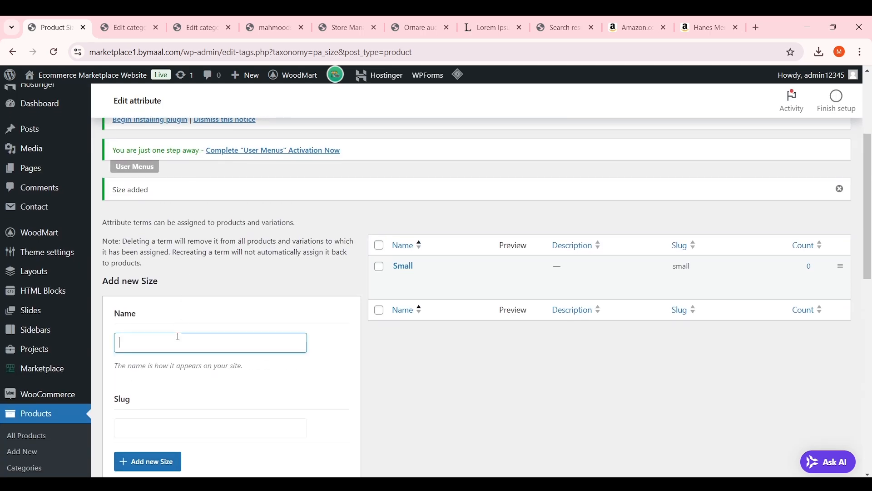
{"action": "type", "text": "Me"}
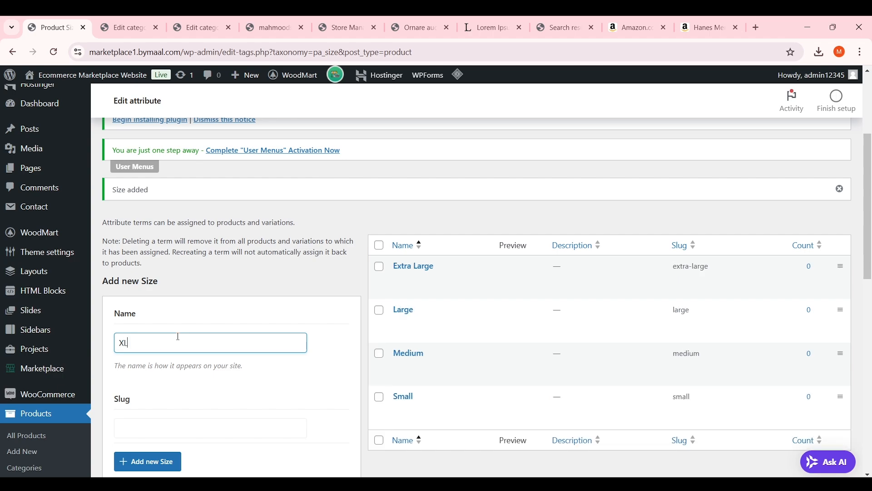
{"action": "scroll", "coordinate": [178, 337], "scroll_direction": "down", "scroll_amount": 1}
Quick-edit the terms to rename Extra Large to XL and Large to L
{"action": "mouse_move", "coordinate": [463, 249]}
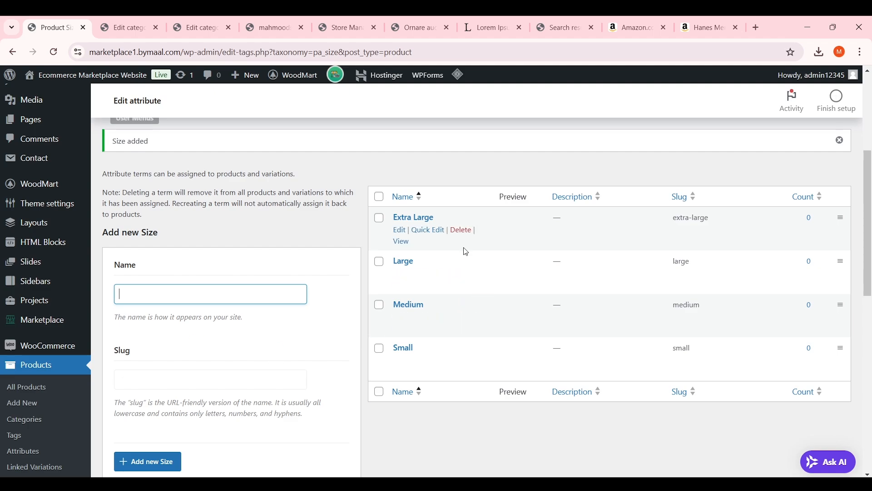
{"action": "left_click", "coordinate": [429, 230]}
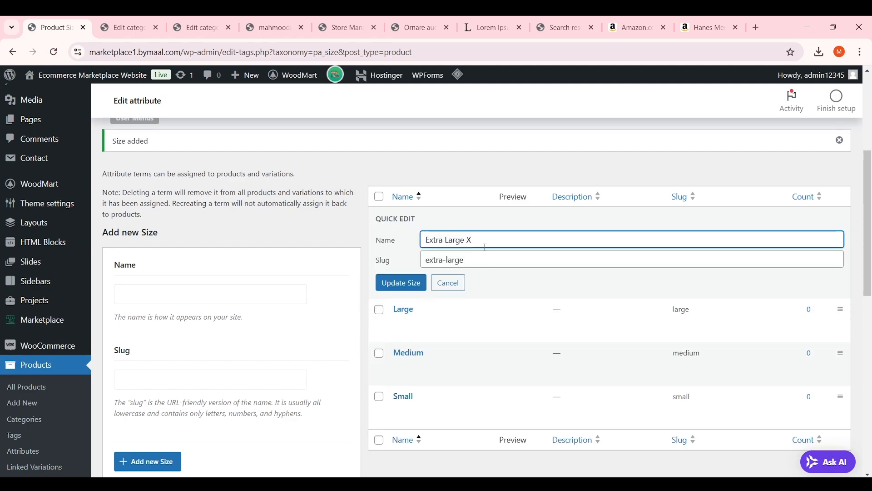
{"action": "key", "text": "BackSpace"}
{"action": "key", "text": "BackSpace"}
{"action": "key", "text": "BackSpace"}
{"action": "key", "text": "BackSpace"}
{"action": "key", "text": "BackSpace"}
{"action": "key", "text": "BackSpace"}
{"action": "key", "text": "BackSpace"}
{"action": "key", "text": "BackSpace"}
{"action": "key", "text": "BackSpace"}
{"action": "key", "text": "BackSpace"}
{"action": "key", "text": "BackSpace"}
{"action": "key", "text": "BackSpace"}
{"action": "key", "text": "BackSpace"}
{"action": "left_click", "coordinate": [401, 282]}
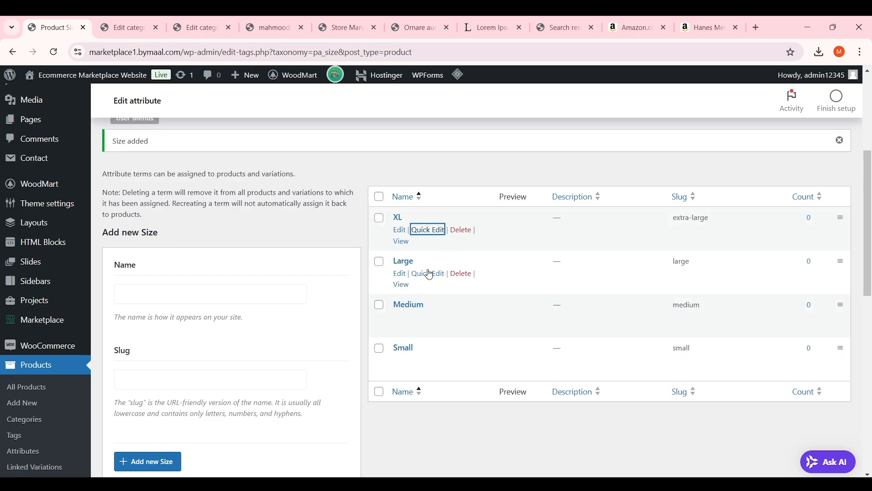
{"action": "left_click", "coordinate": [429, 274]}
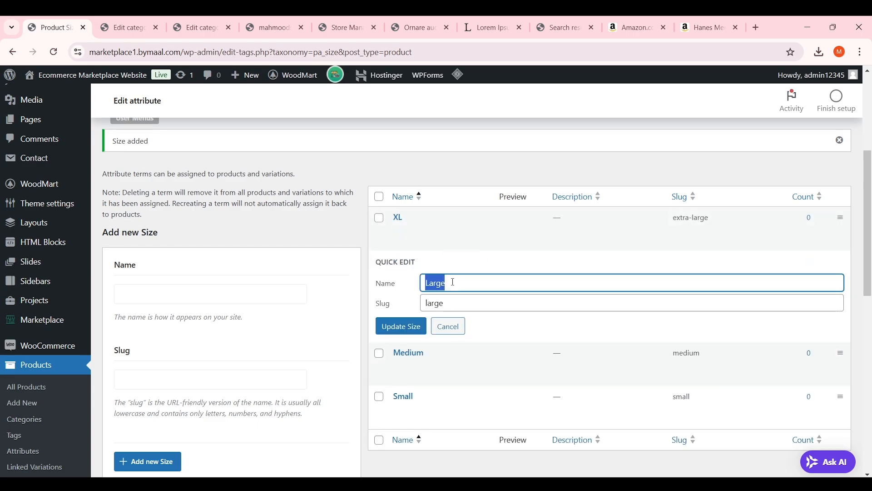
{"action": "type", "text": "L"}
{"action": "left_click", "coordinate": [401, 326]}
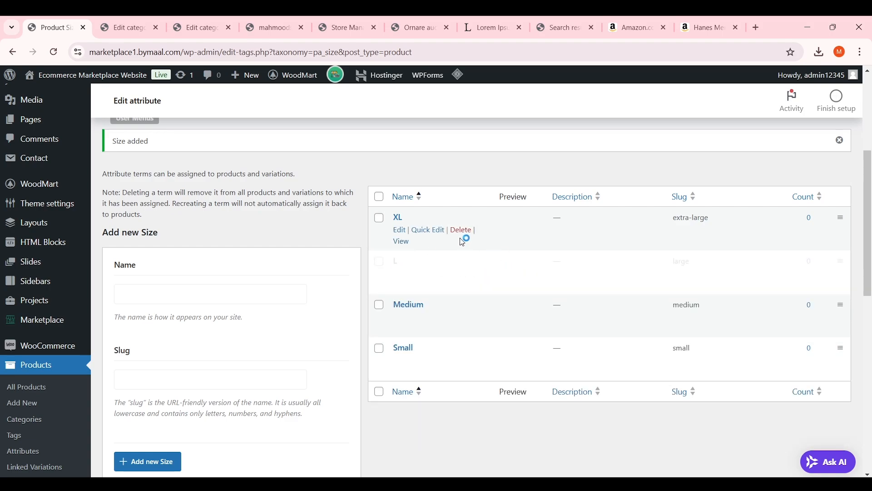
{"action": "scroll", "coordinate": [76, 361], "scroll_direction": "down", "scroll_amount": 3}
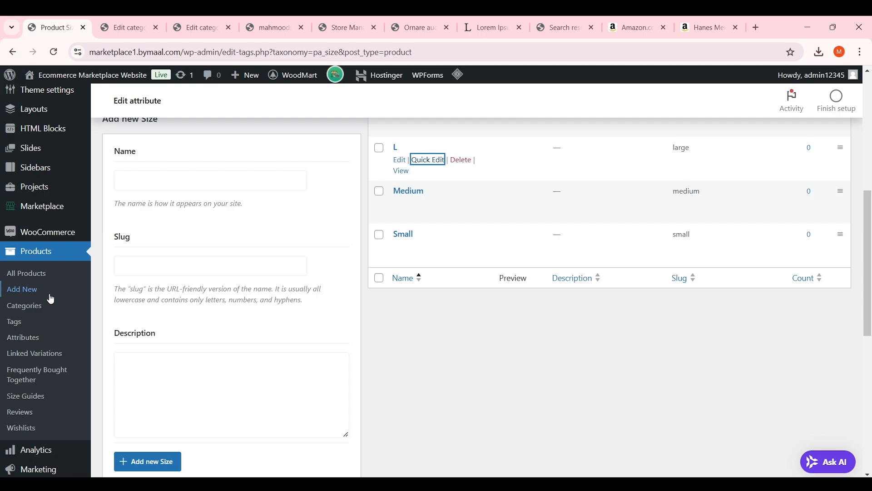
Add a second product attribute named 'Colors' with slug colors
{"action": "left_click", "coordinate": [34, 337]}
{"action": "scroll", "coordinate": [360, 315], "scroll_direction": "up", "scroll_amount": 4}
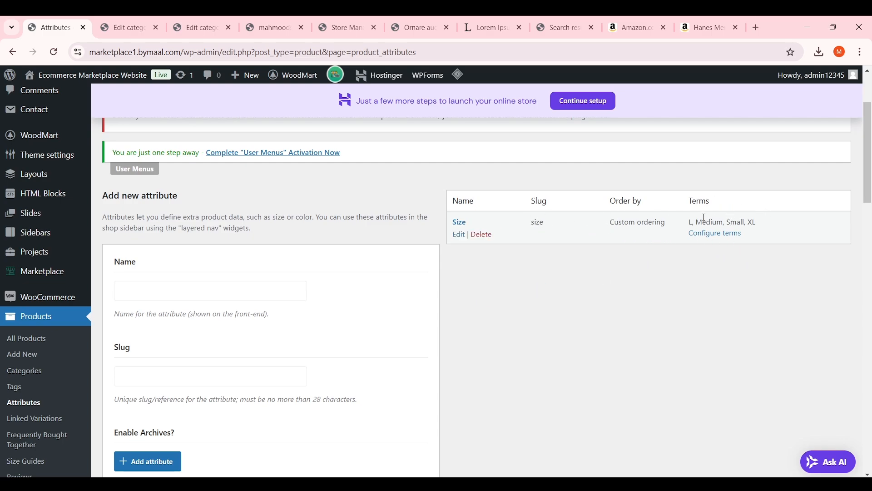
{"action": "left_click", "coordinate": [228, 293]}
{"action": "type", "text": "Xo"}
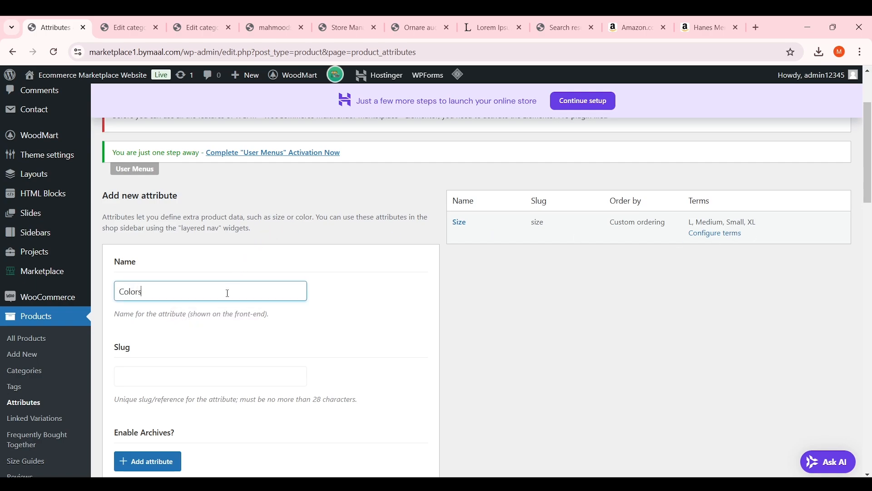
{"action": "scroll", "coordinate": [230, 311], "scroll_direction": "down", "scroll_amount": 10}
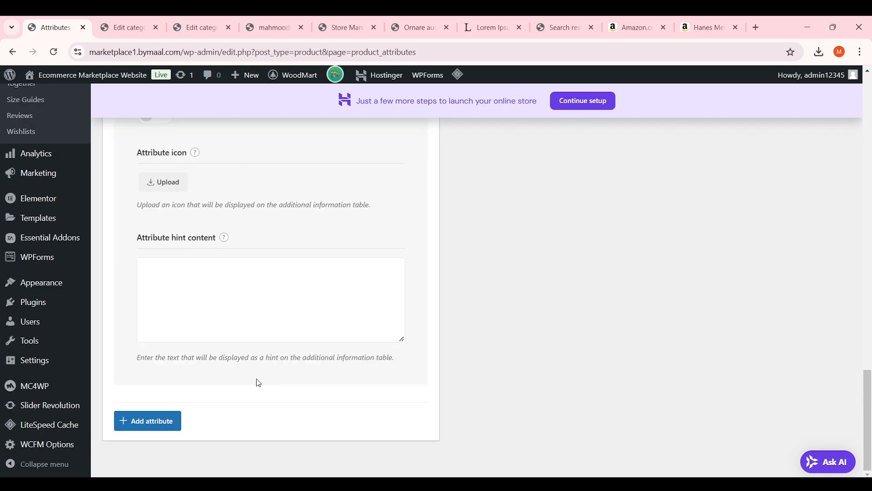
{"action": "left_click", "coordinate": [162, 421]}
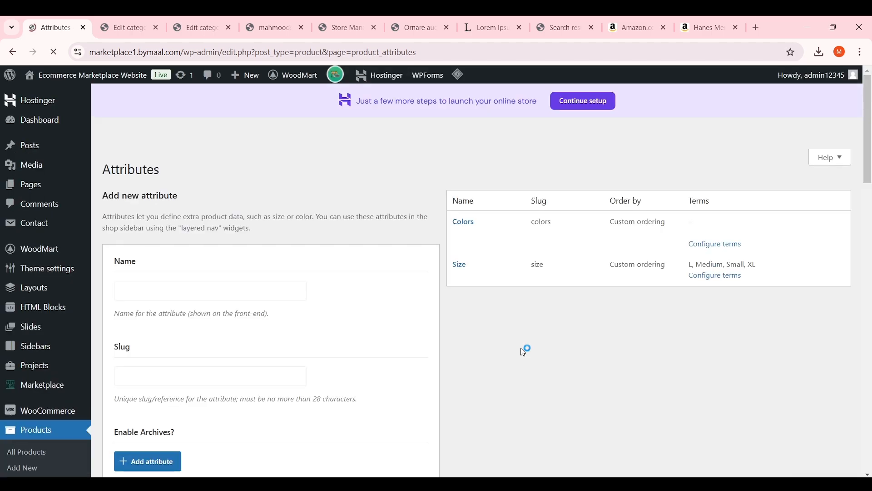
{"action": "scroll", "coordinate": [722, 305], "scroll_direction": "down", "scroll_amount": 1}
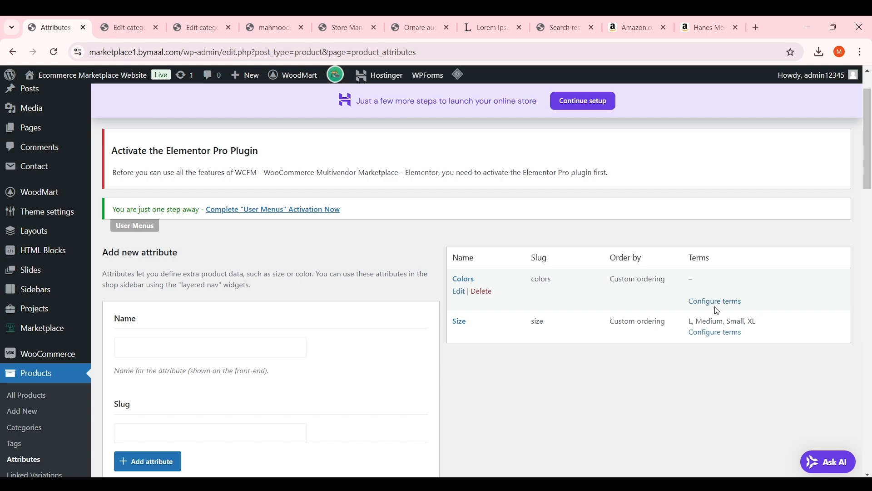
Open the Colors terms and add a Red term with a red swatch
{"action": "left_click", "coordinate": [726, 304]}
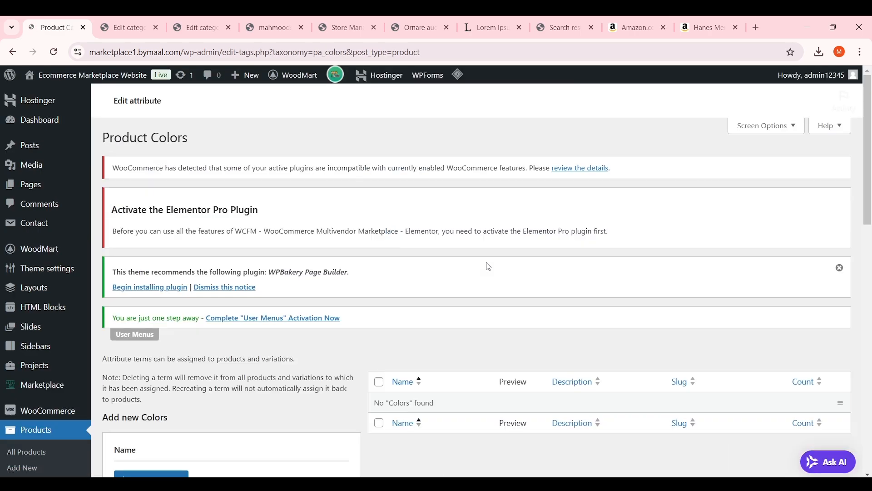
{"action": "scroll", "coordinate": [185, 249], "scroll_direction": "down", "scroll_amount": 4}
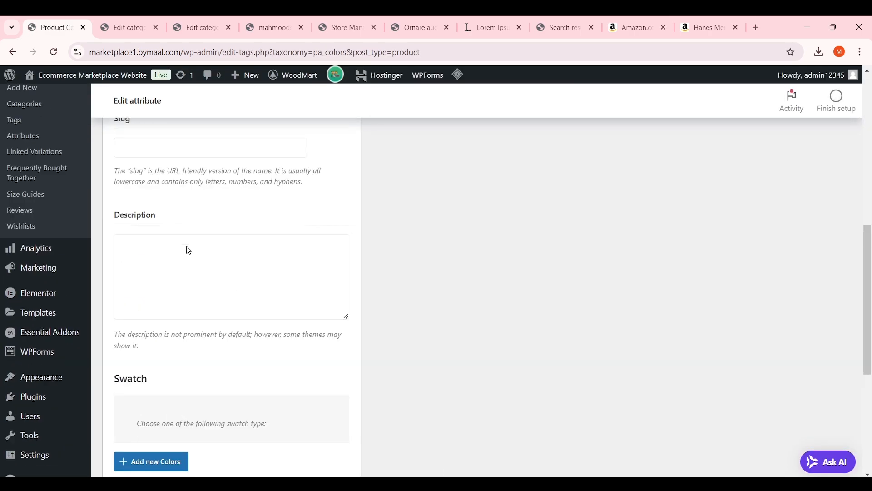
{"action": "scroll", "coordinate": [195, 247], "scroll_direction": "up", "scroll_amount": 4}
{"action": "scroll", "coordinate": [196, 253], "scroll_direction": "down", "scroll_amount": 10}
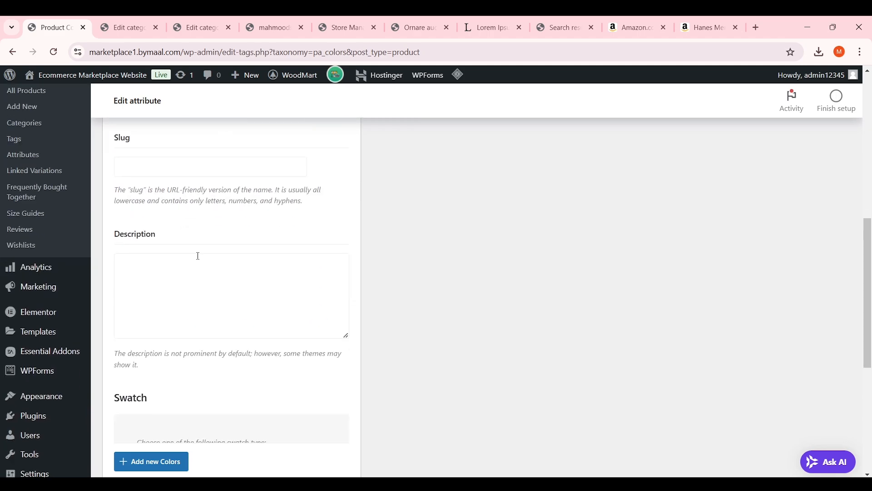
{"action": "scroll", "coordinate": [226, 248], "scroll_direction": "up", "scroll_amount": 1}
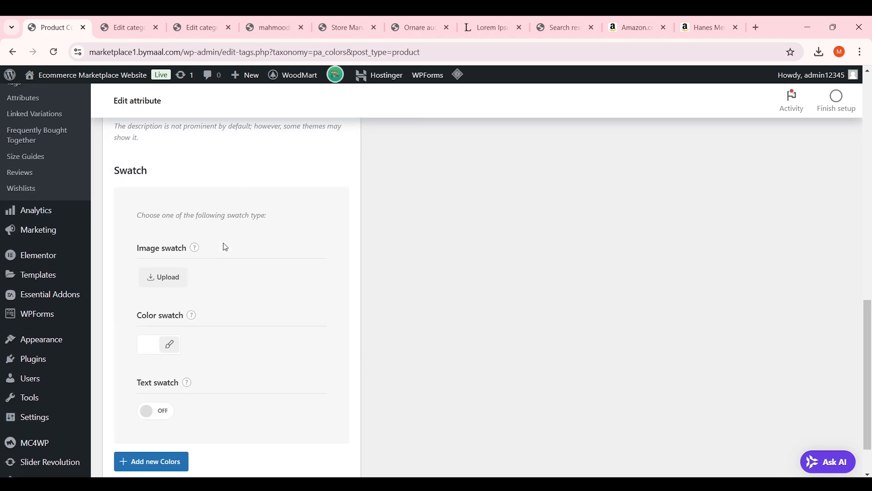
{"action": "scroll", "coordinate": [226, 247], "scroll_direction": "down", "scroll_amount": 1}
{"action": "left_click", "coordinate": [153, 287]}
{"action": "left_click", "coordinate": [175, 417]}
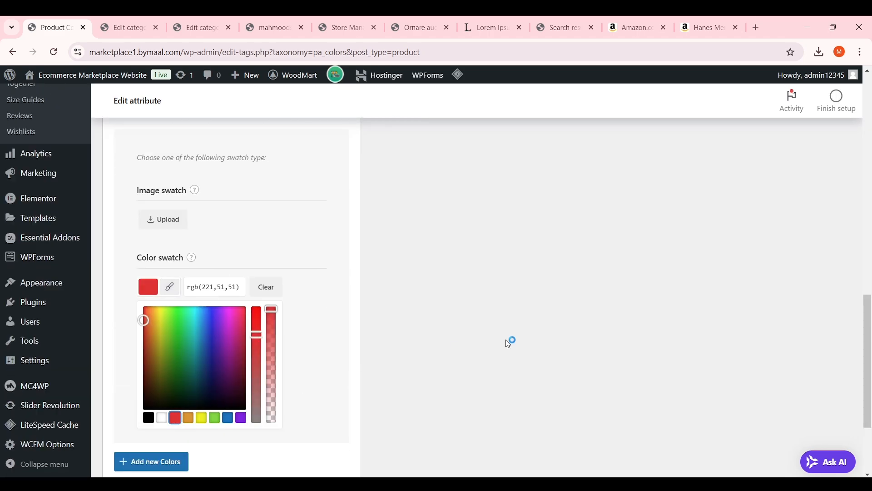
{"action": "scroll", "coordinate": [509, 344], "scroll_direction": "up", "scroll_amount": 10}
{"action": "scroll", "coordinate": [498, 343], "scroll_direction": "down", "scroll_amount": 9}
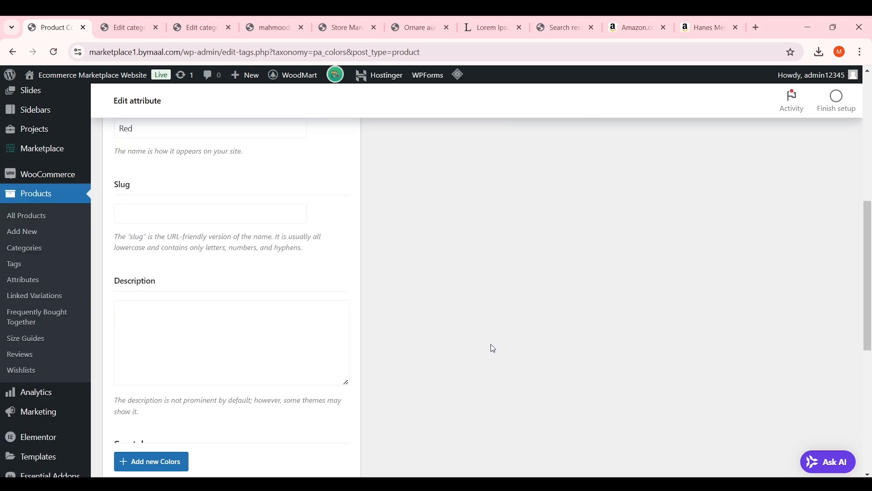
{"action": "left_click", "coordinate": [159, 419]}
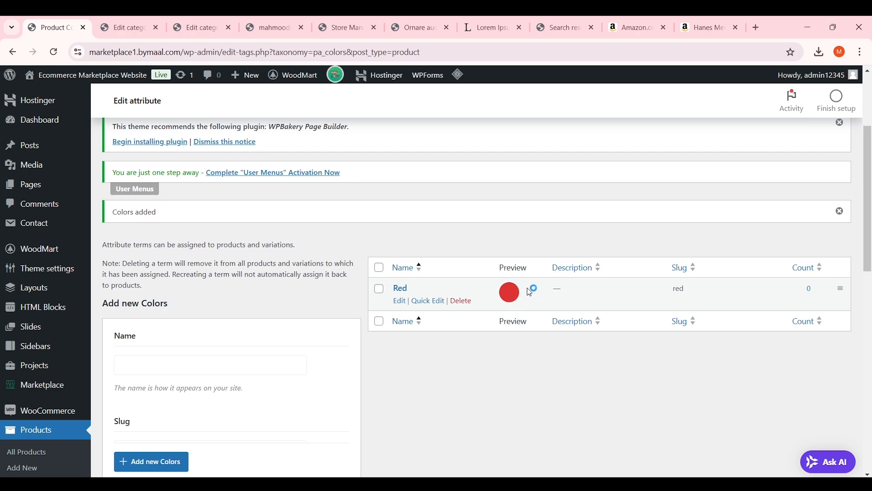
Add a Green term with a bright green swatch
{"action": "scroll", "coordinate": [501, 291], "scroll_direction": "down", "scroll_amount": 4}
{"action": "left_click", "coordinate": [176, 201]}
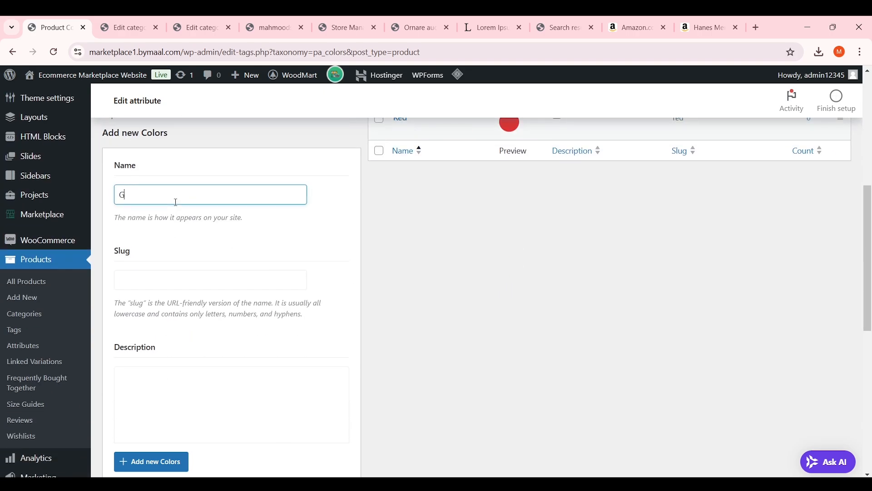
{"action": "scroll", "coordinate": [176, 202], "scroll_direction": "down", "scroll_amount": 9}
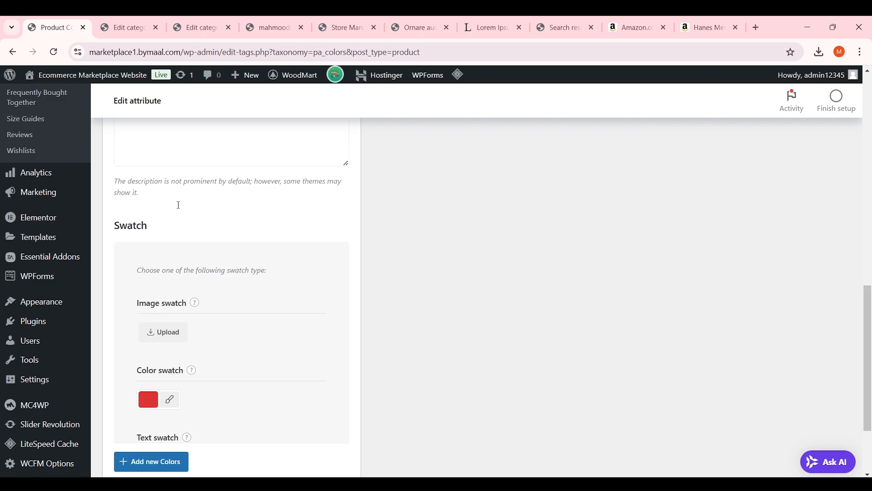
{"action": "left_click", "coordinate": [145, 289]}
{"action": "scroll", "coordinate": [180, 285], "scroll_direction": "down", "scroll_amount": 3}
{"action": "left_click_drag", "start_coordinate": [180, 285], "coordinate": [182, 246]}
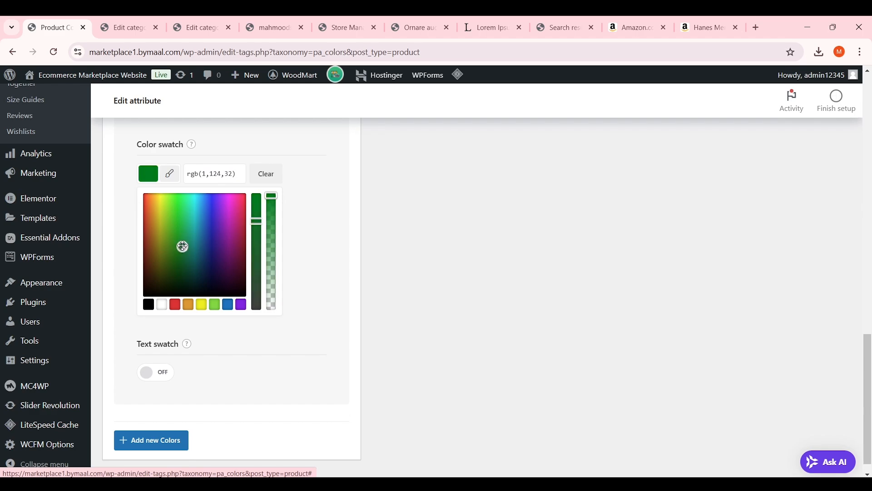
{"action": "left_click", "coordinate": [214, 304]}
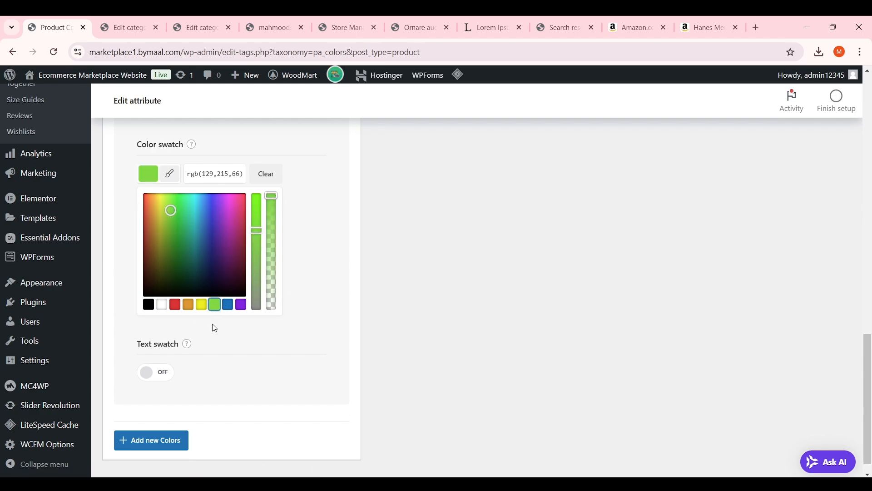
{"action": "left_click", "coordinate": [440, 270]}
{"action": "left_click", "coordinate": [152, 421]}
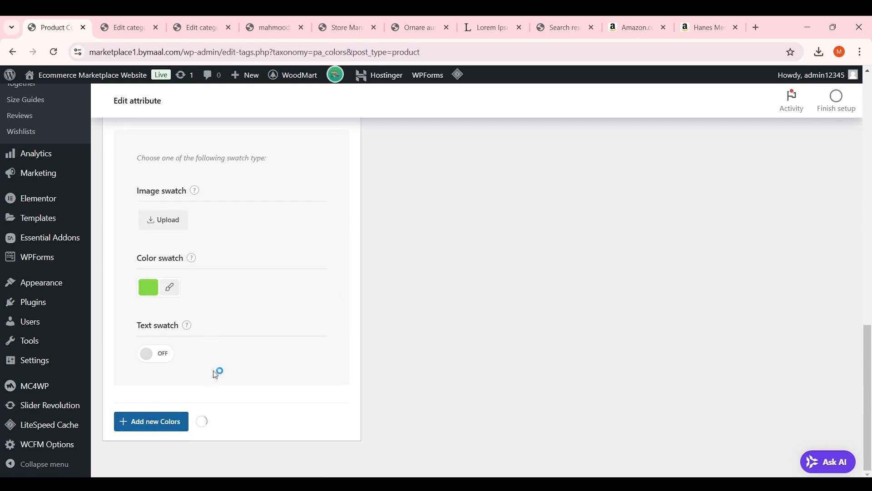
Add a Sky Blue term with a blue swatch colour
{"action": "scroll", "coordinate": [224, 361], "scroll_direction": "down", "scroll_amount": 5}
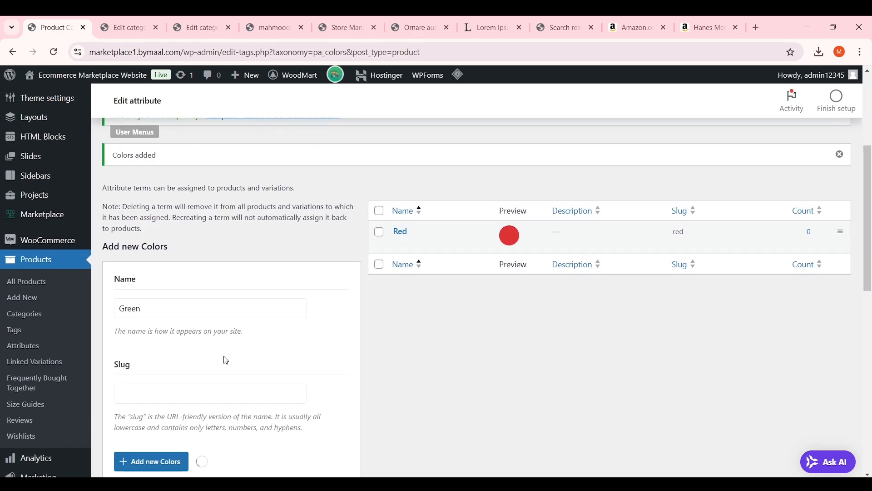
{"action": "left_click", "coordinate": [203, 310]}
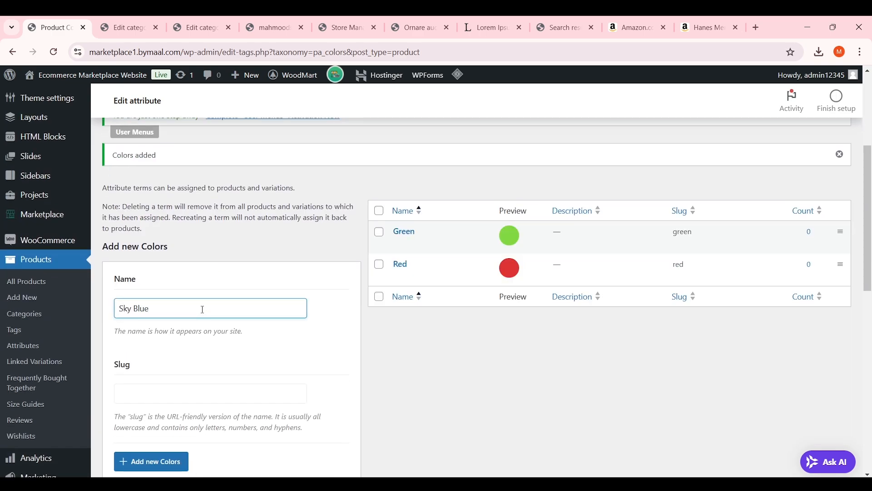
{"action": "scroll", "coordinate": [208, 309], "scroll_direction": "down", "scroll_amount": 7}
{"action": "left_click", "coordinate": [148, 287]}
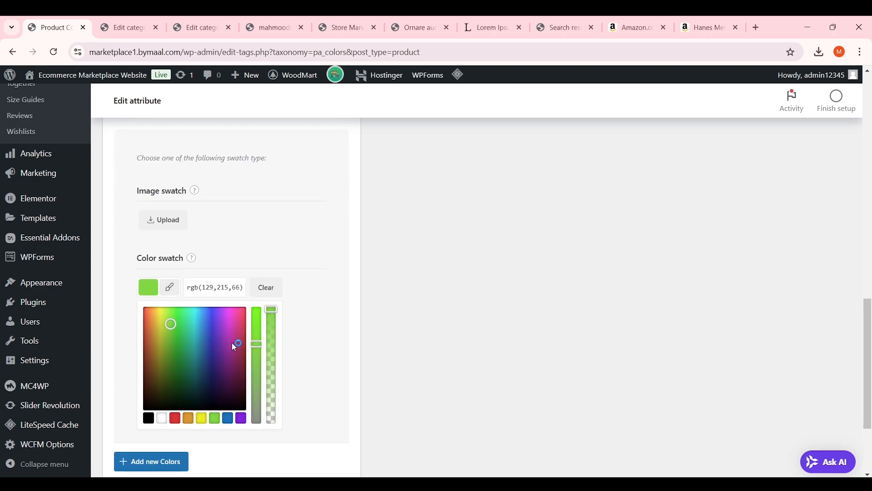
{"action": "left_click", "coordinate": [241, 417]}
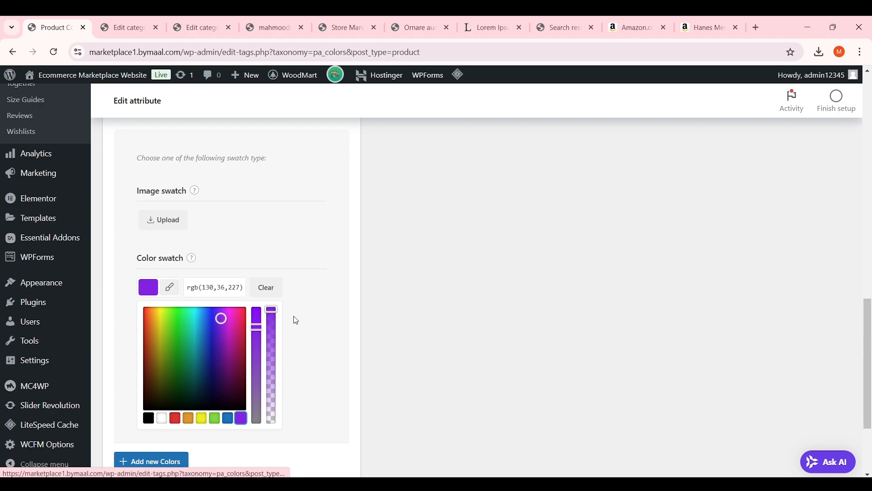
{"action": "mouse_move", "coordinate": [275, 309]}
{"action": "left_mouse_down"}
{"action": "mouse_move", "coordinate": [272, 337]}
{"action": "mouse_move", "coordinate": [272, 318]}
{"action": "left_mouse_up"}
{"action": "left_click_drag", "start_coordinate": [215, 321], "coordinate": [211, 307]}
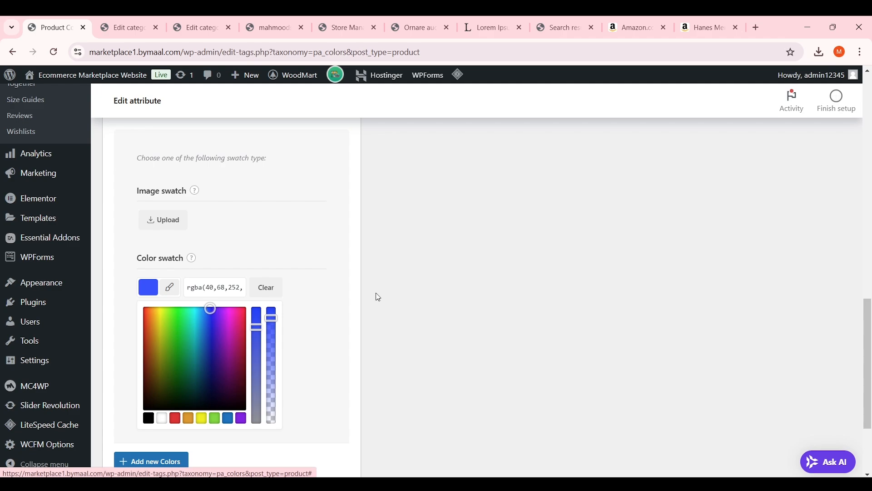
{"action": "left_click", "coordinate": [450, 282]}
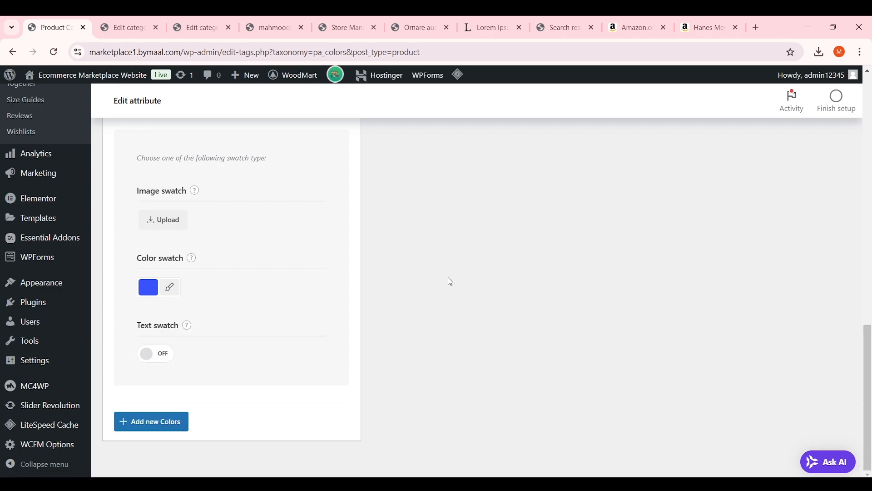
{"action": "left_click", "coordinate": [158, 420]}
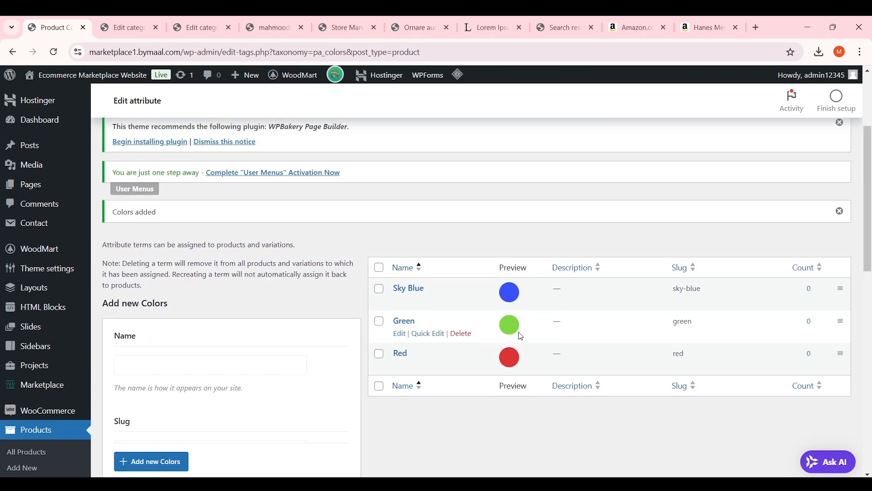
Return to Attributes with Alt+Left and view the empty Products > Linked Variations list
{"action": "key", "text": "alt+Left"}
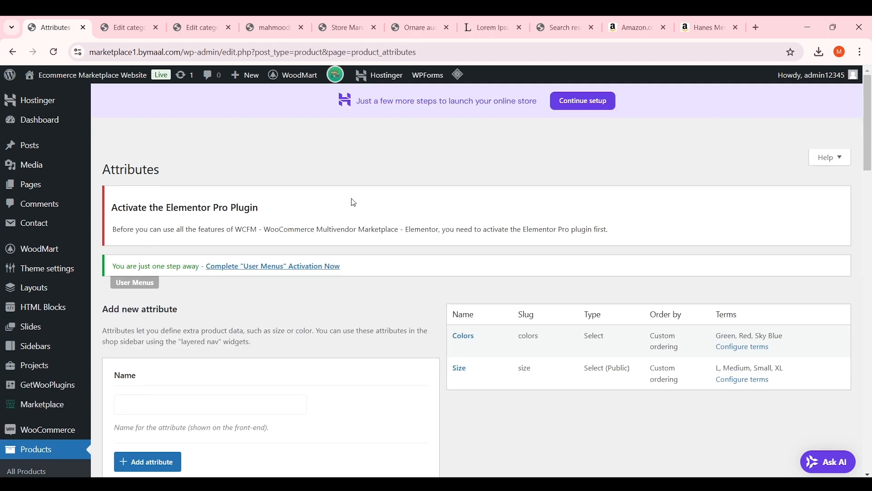
{"action": "scroll", "coordinate": [354, 203], "scroll_direction": "down", "scroll_amount": 5}
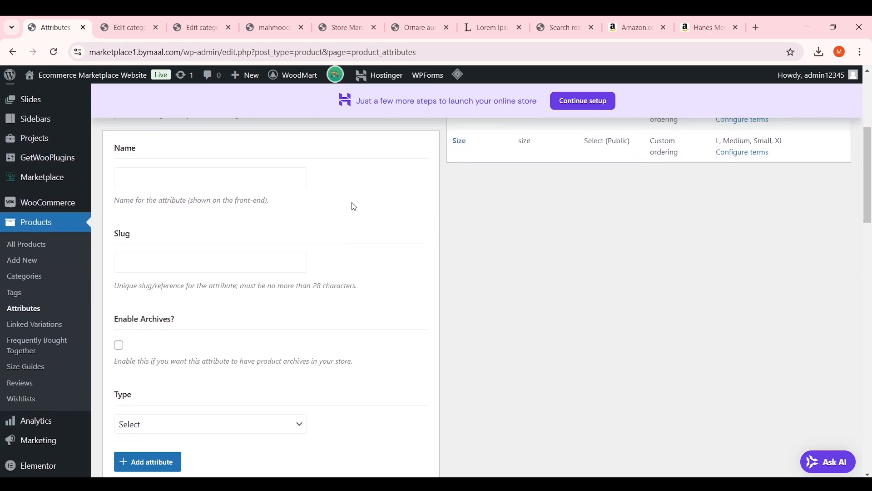
{"action": "left_click", "coordinate": [59, 327]}
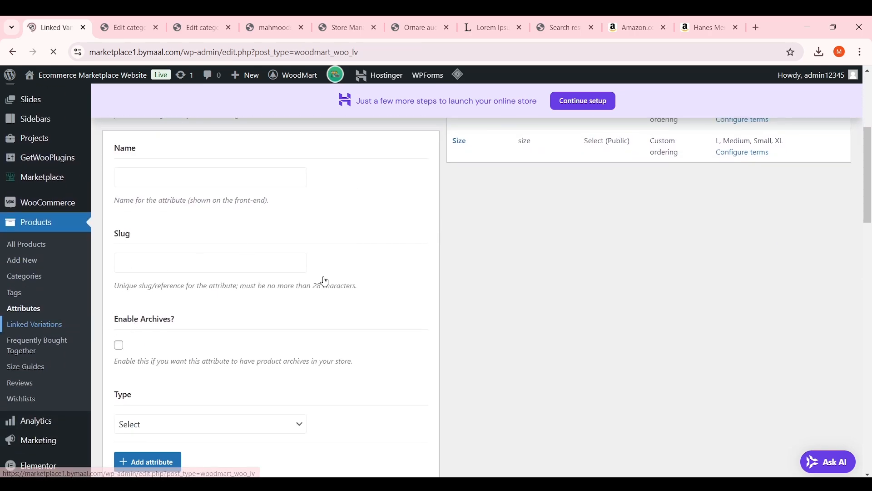
{"action": "scroll", "coordinate": [474, 265], "scroll_direction": "up", "scroll_amount": 1}
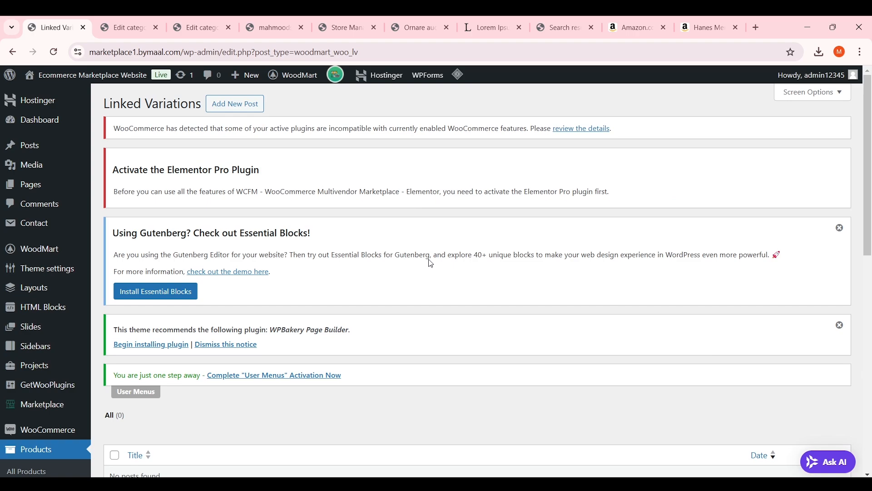
{"action": "scroll", "coordinate": [430, 261], "scroll_direction": "down", "scroll_amount": 5}
{"action": "scroll", "coordinate": [431, 263], "scroll_direction": "up", "scroll_amount": 2}
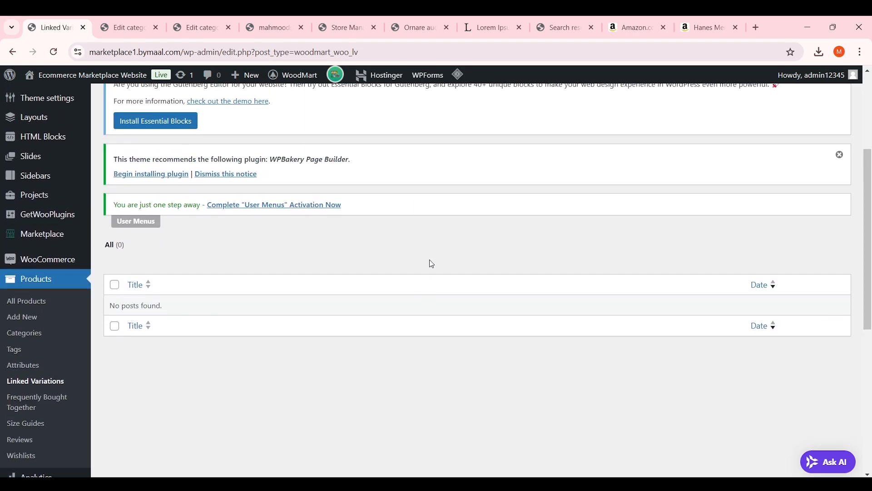
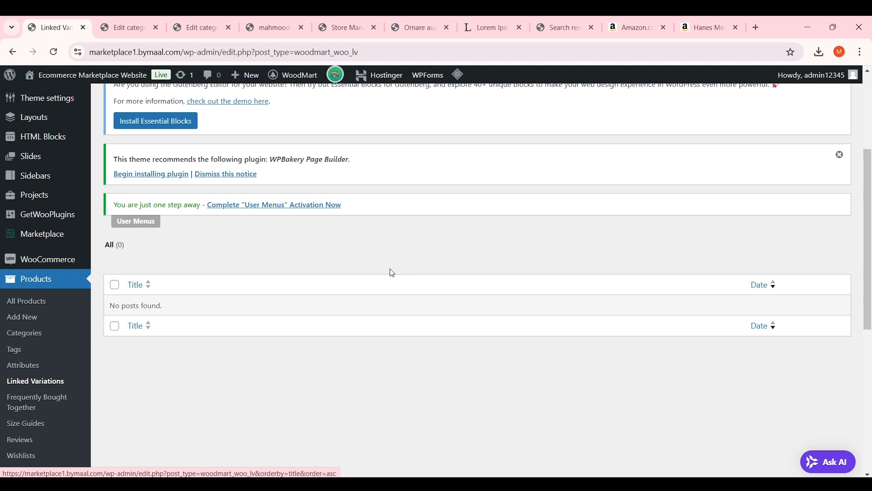
Switch to the incognito Store Manager window showing the empty products list
{"action": "mouse_move", "coordinate": [588, 484]}
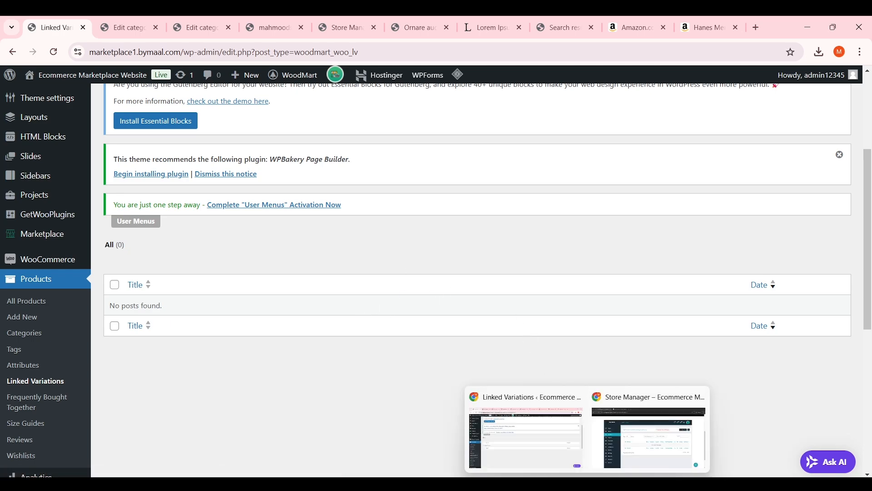
{"action": "left_click", "coordinate": [650, 450]}
{"action": "scroll", "coordinate": [231, 350], "scroll_direction": "down", "scroll_amount": 2}
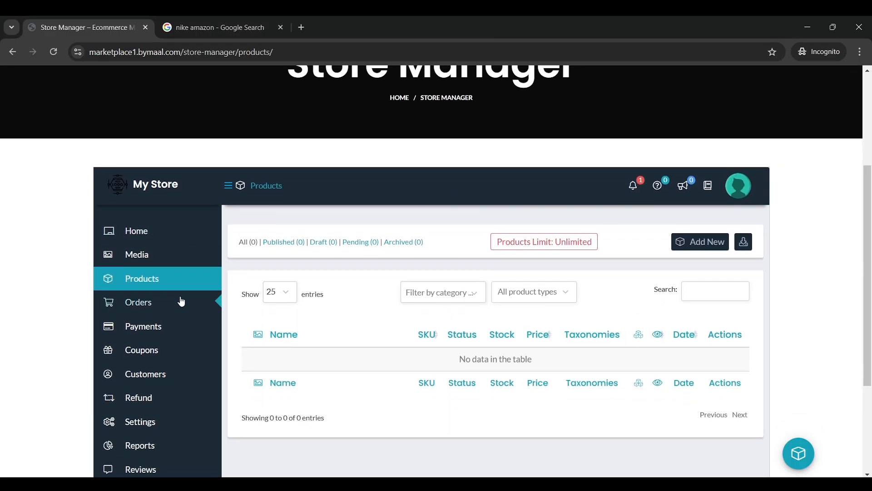
Reload the products list and start a new product, keeping the Simple Product type
{"action": "left_click", "coordinate": [200, 279]}
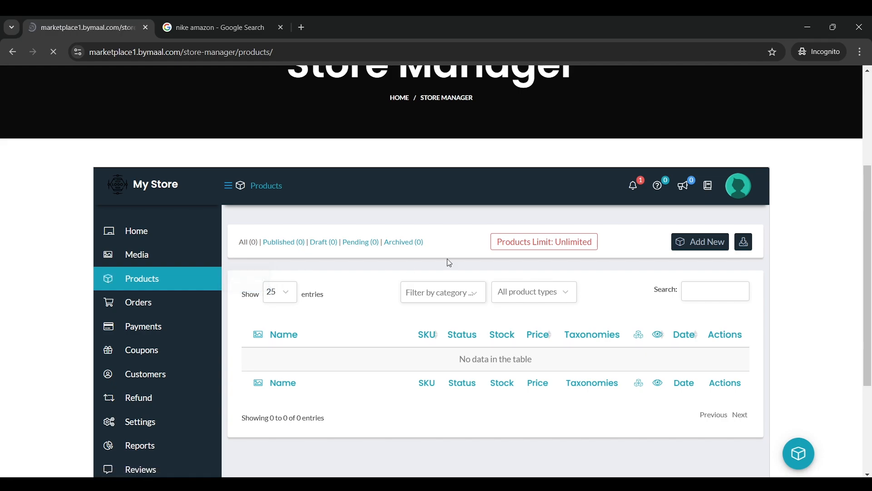
{"action": "scroll", "coordinate": [473, 262], "scroll_direction": "down", "scroll_amount": 5}
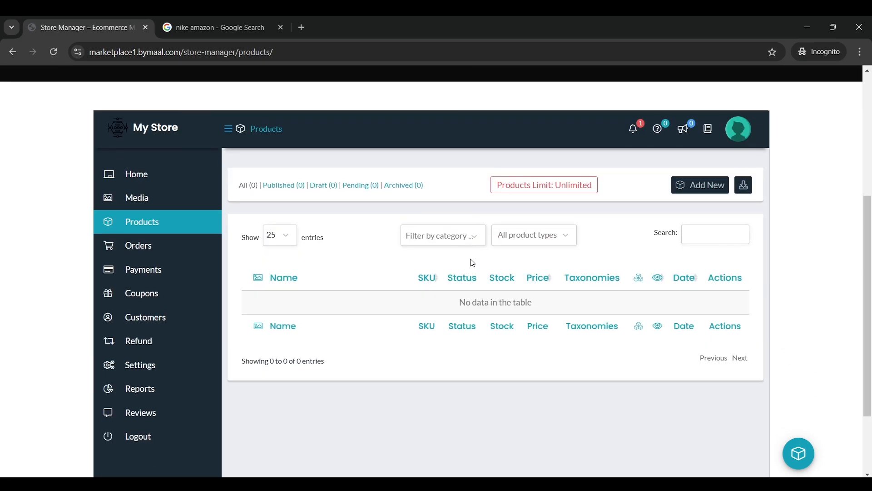
{"action": "left_click", "coordinate": [698, 194]}
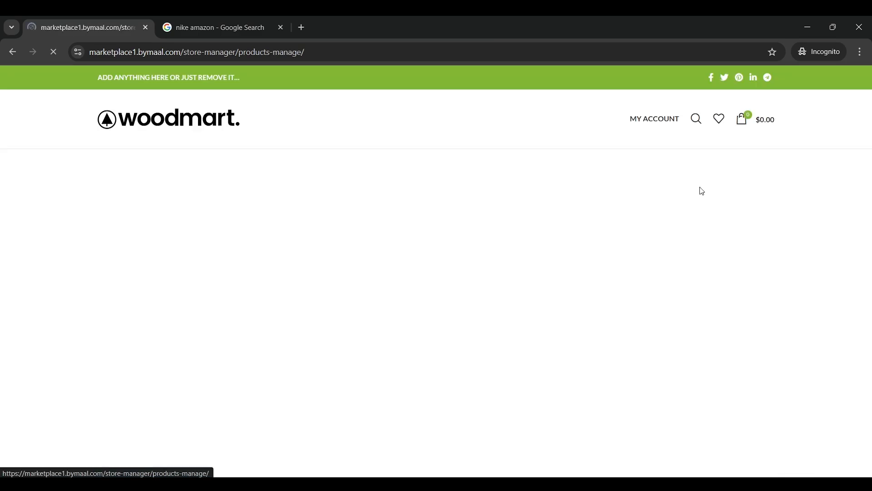
{"action": "scroll", "coordinate": [432, 240], "scroll_direction": "down", "scroll_amount": 7}
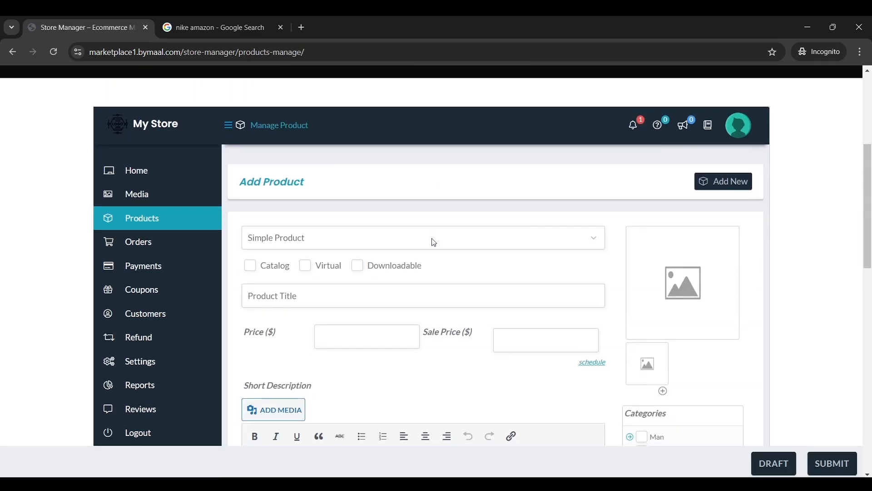
{"action": "scroll", "coordinate": [870, 182], "scroll_direction": "up", "scroll_amount": 2}
{"action": "left_click", "coordinate": [318, 184]}
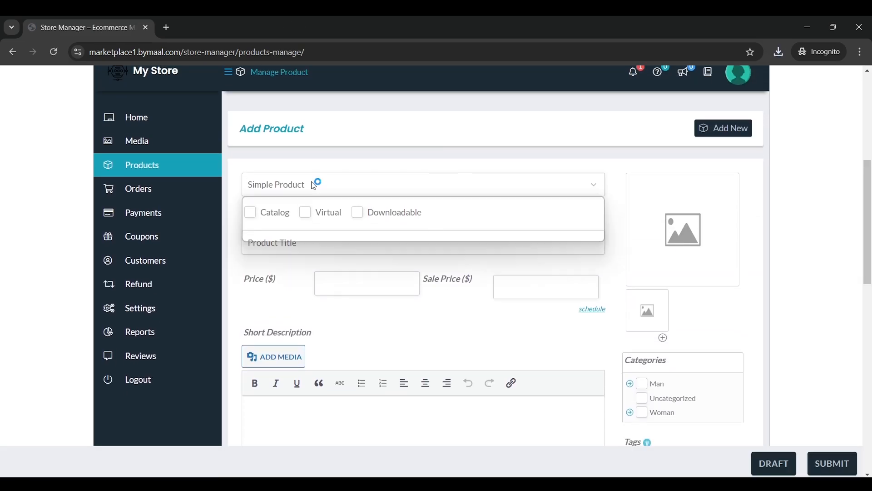
{"action": "left_click", "coordinate": [337, 185]}
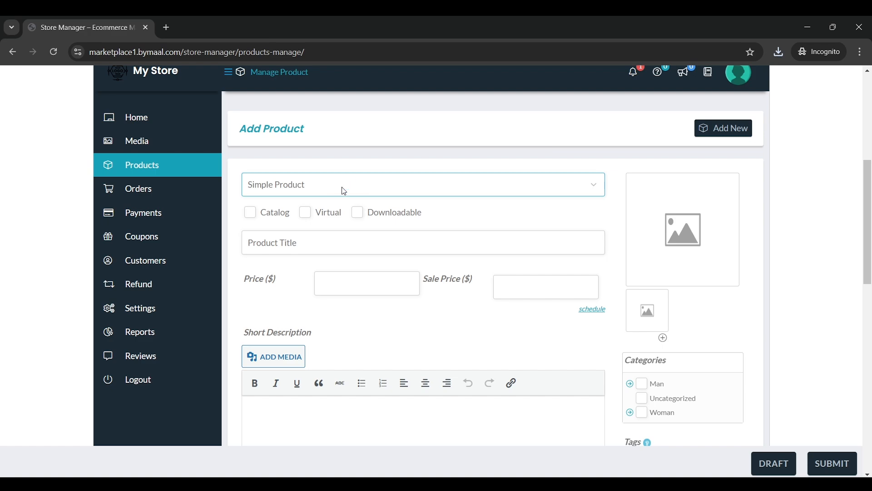
Title the product 'T Shirt for Man' and give it a regular price of 10
{"action": "scroll", "coordinate": [341, 190], "scroll_direction": "down", "scroll_amount": 1}
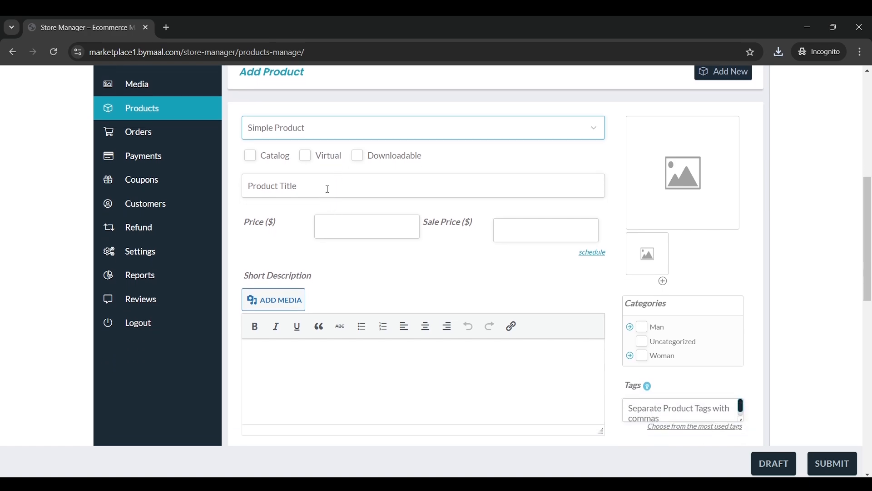
{"action": "left_click", "coordinate": [326, 184]}
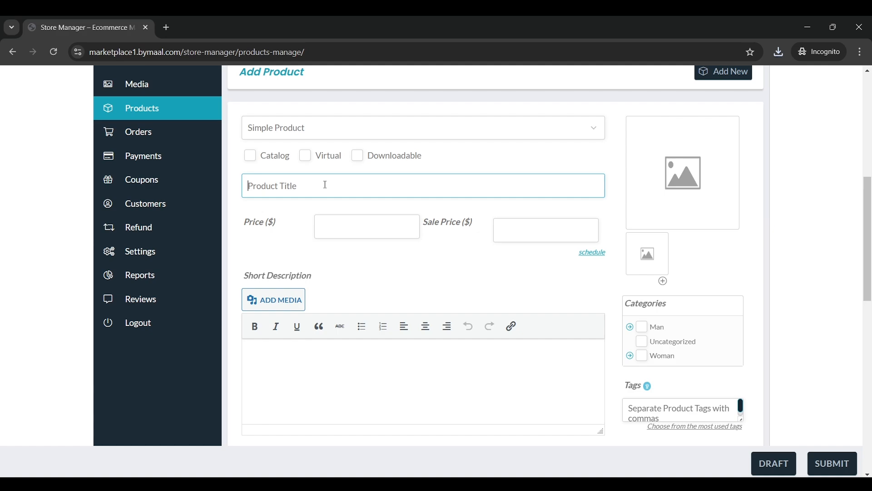
{"action": "type", "text": "T Shirt for Man"}
{"action": "left_click", "coordinate": [351, 225]}
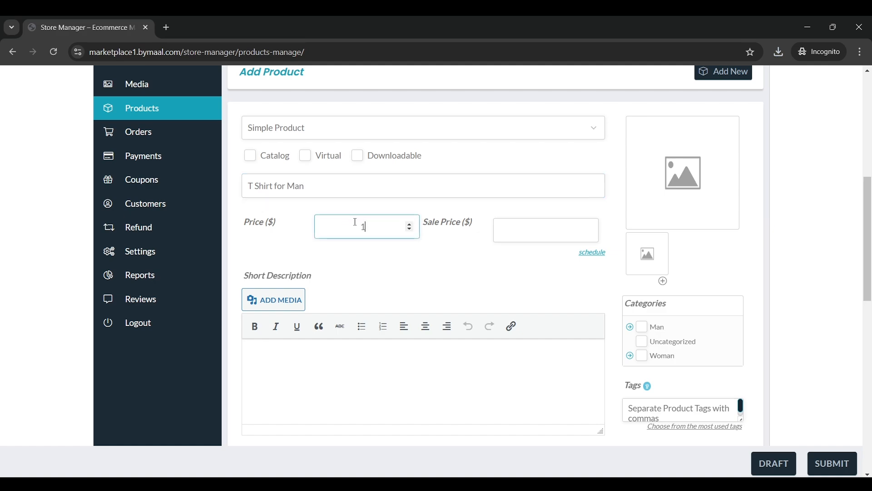
{"action": "left_click", "coordinate": [469, 225]}
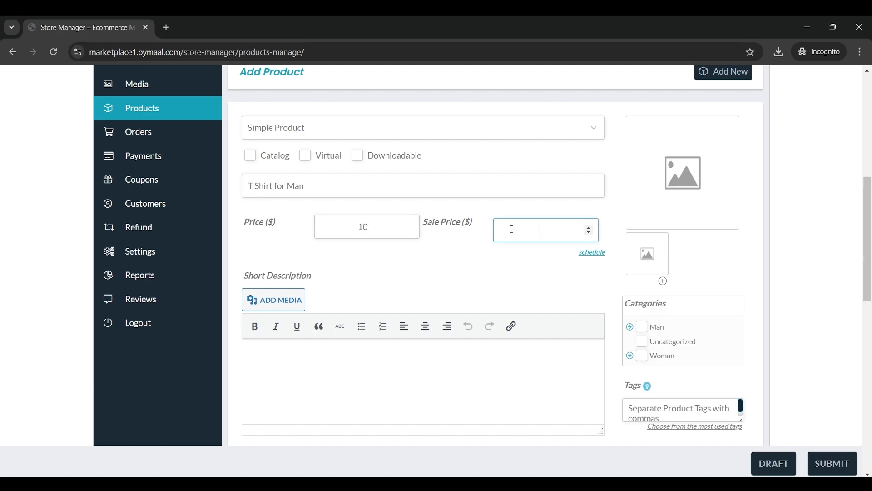
Set a sale price of 5 scheduled from 2024-10-27 to 2024-10-31
{"action": "left_click", "coordinate": [582, 252]}
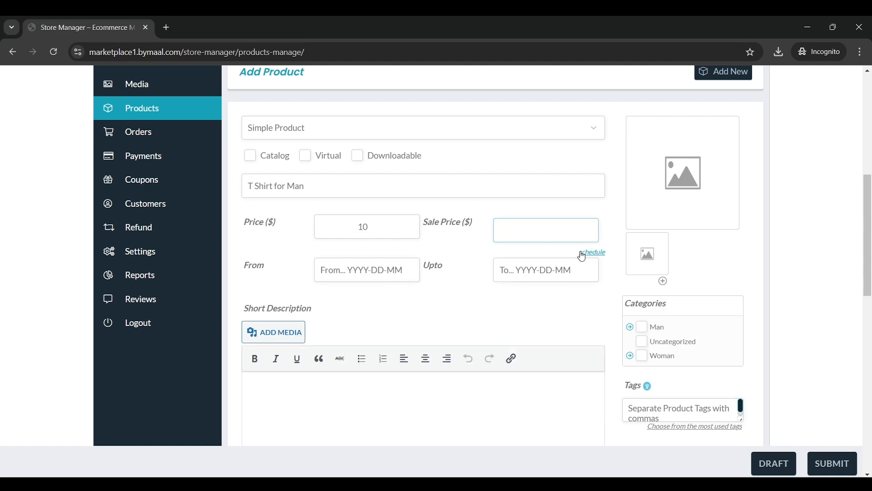
{"action": "left_click", "coordinate": [335, 269]}
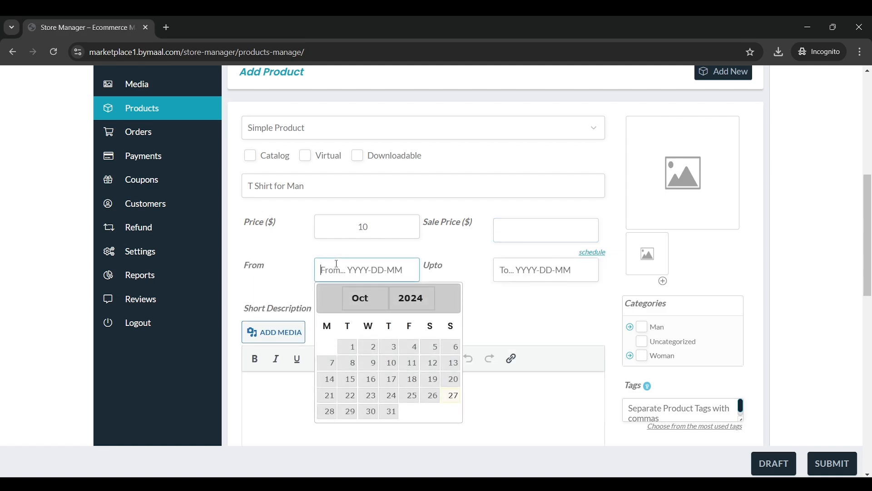
{"action": "left_click", "coordinate": [452, 396]}
{"action": "left_click", "coordinate": [523, 265]}
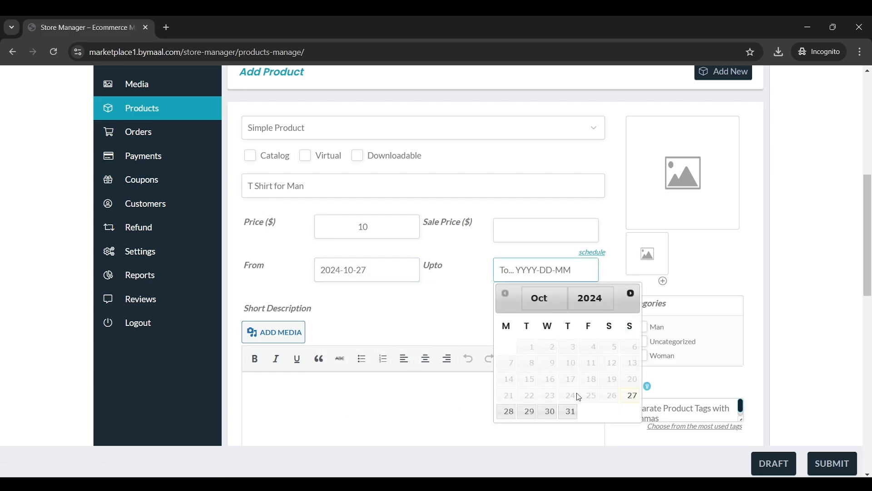
{"action": "left_click", "coordinate": [570, 411]}
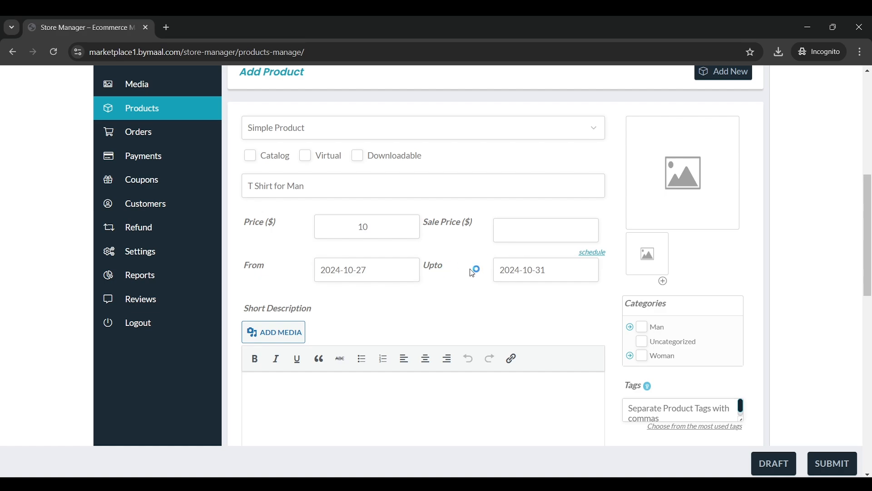
{"action": "left_click", "coordinate": [507, 235]}
{"action": "type", "text": "5"}
{"action": "left_click", "coordinate": [444, 242]}
{"action": "left_click_drag", "start_coordinate": [386, 234], "coordinate": [354, 231]}
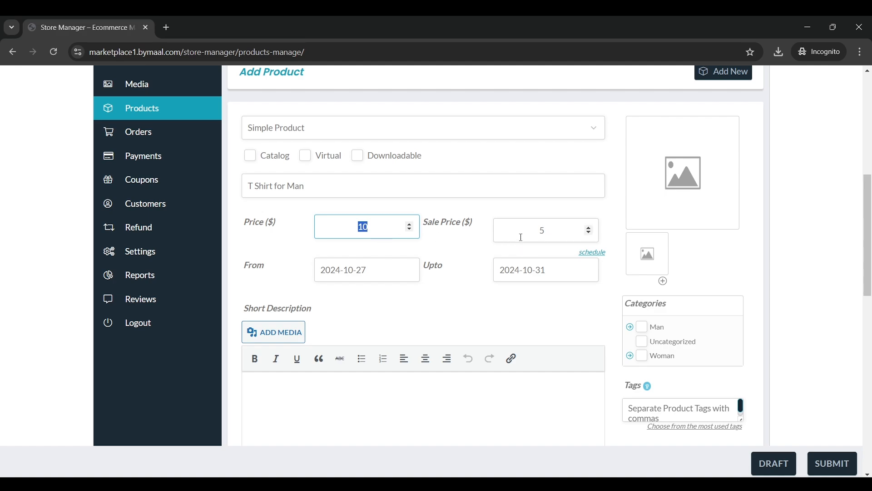
Write the short description 'This is perfect t shirt for absolute beginners.'
{"action": "scroll", "coordinate": [456, 250], "scroll_direction": "down", "scroll_amount": 3}
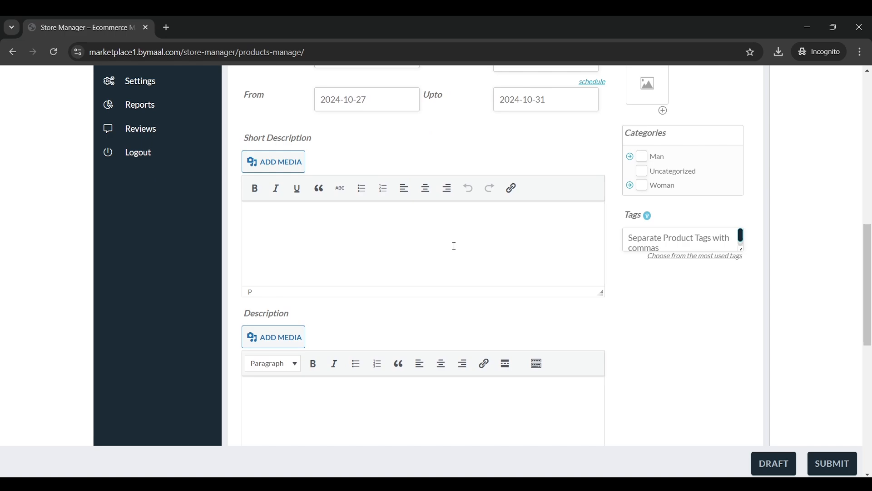
{"action": "scroll", "coordinate": [453, 249], "scroll_direction": "up", "scroll_amount": 2}
{"action": "scroll", "coordinate": [446, 267], "scroll_direction": "down", "scroll_amount": 5}
{"action": "scroll", "coordinate": [404, 275], "scroll_direction": "up", "scroll_amount": 3}
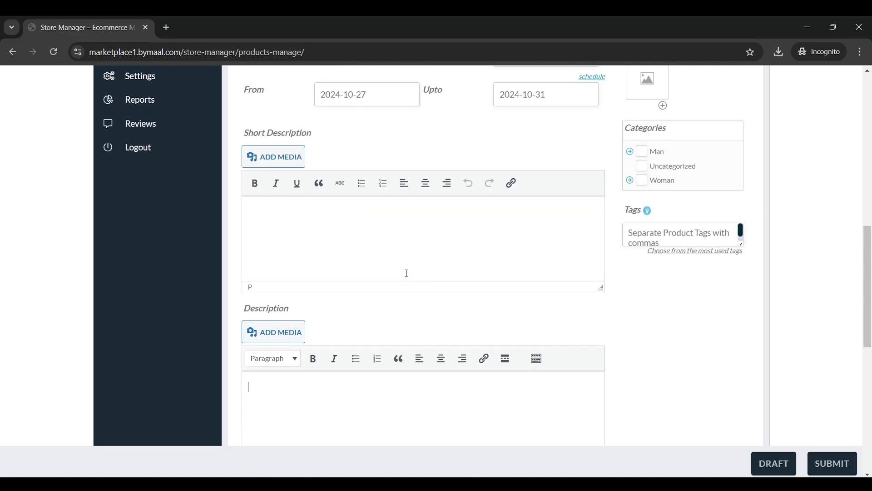
{"action": "left_click_drag", "start_coordinate": [261, 139], "coordinate": [331, 140]}
{"action": "left_click", "coordinate": [302, 221]}
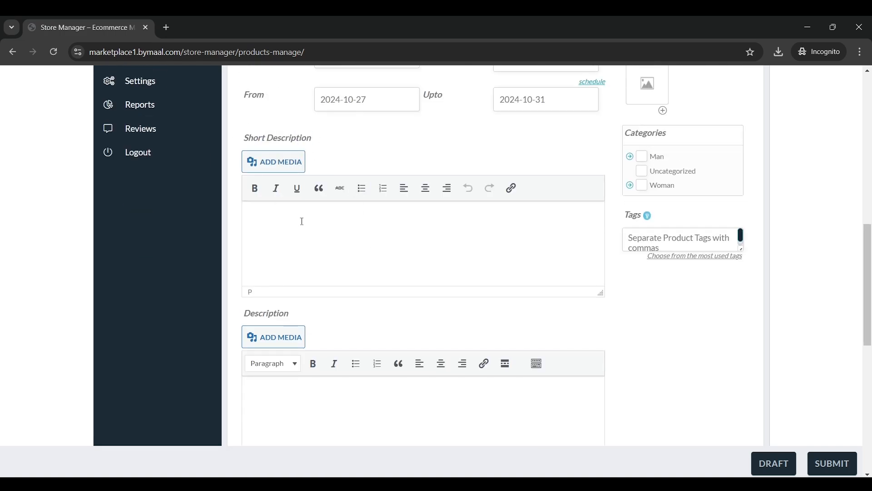
{"action": "scroll", "coordinate": [393, 241], "scroll_direction": "down", "scroll_amount": 3}
{"action": "scroll", "coordinate": [353, 253], "scroll_direction": "up", "scroll_amount": 7}
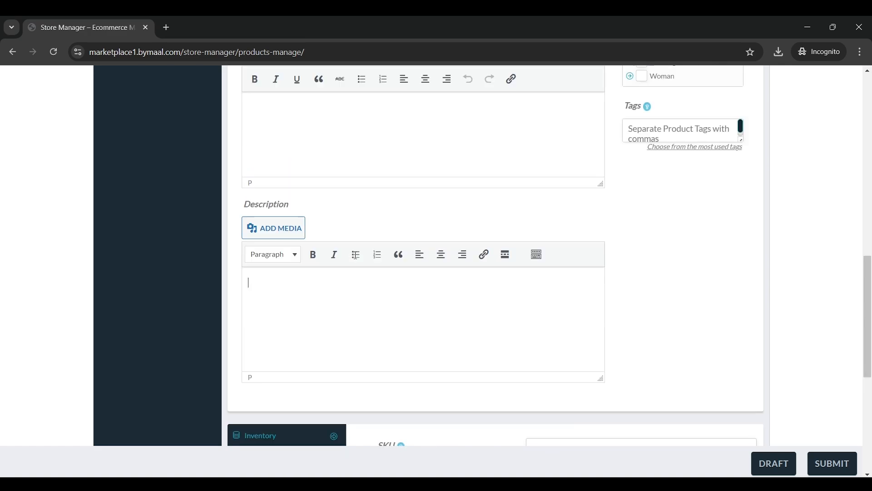
{"action": "scroll", "coordinate": [359, 261], "scroll_direction": "down", "scroll_amount": 4}
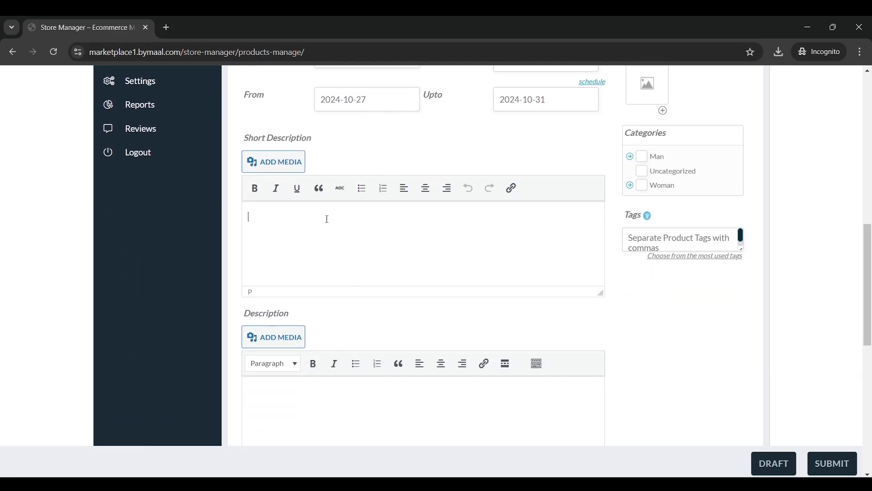
{"action": "type", "text": "is"}
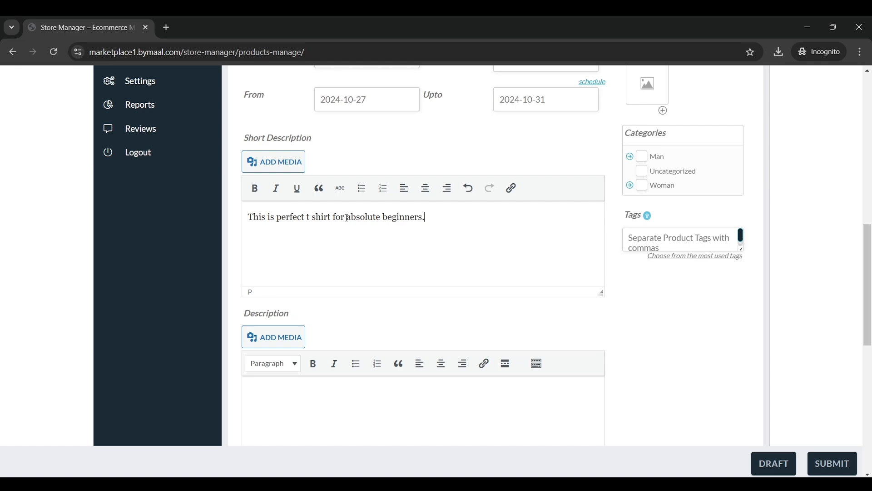
Paste that sentence several times into the long Description and start a new paragraph
{"action": "triple_click", "coordinate": [386, 218]}
{"action": "scroll", "coordinate": [387, 236], "scroll_direction": "down", "scroll_amount": 4}
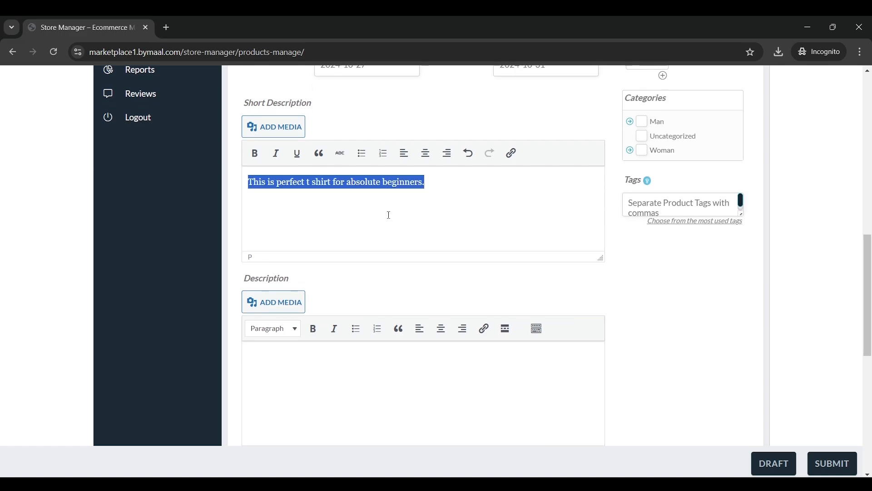
{"action": "left_click", "coordinate": [387, 253]}
{"action": "key", "text": "ctrl+v"}
{"action": "key", "text": "ctrl+v"}
{"action": "key", "text": "ctrl+v"}
{"action": "key", "text": "ctrl+v"}
{"action": "key", "text": "ctrl+v"}
{"action": "key", "text": "ctrl+v"}
{"action": "key", "text": "ctrl+v"}
{"action": "key", "text": "ctrl+v"}
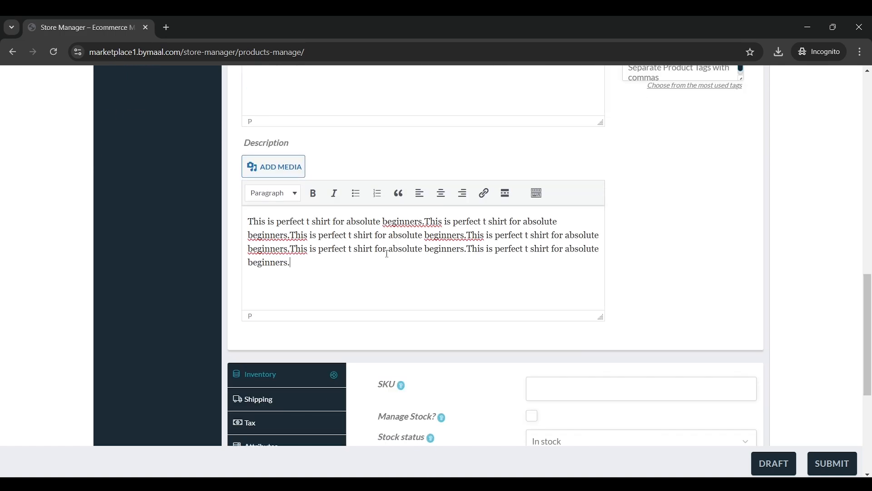
{"action": "key", "text": "ctrl+v"}
{"action": "key", "text": "ctrl+v"}
{"action": "scroll", "coordinate": [438, 237], "scroll_direction": "up", "scroll_amount": 3}
{"action": "scroll", "coordinate": [409, 255], "scroll_direction": "down", "scroll_amount": 4}
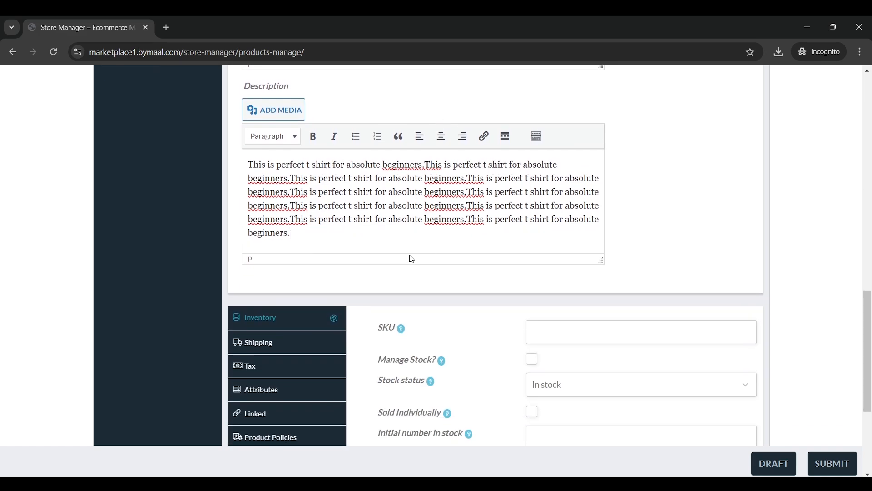
{"action": "scroll", "coordinate": [416, 250], "scroll_direction": "up", "scroll_amount": 5}
{"action": "scroll", "coordinate": [415, 250], "scroll_direction": "down", "scroll_amount": 4}
{"action": "key", "text": "Return"}
{"action": "key", "text": "Return"}
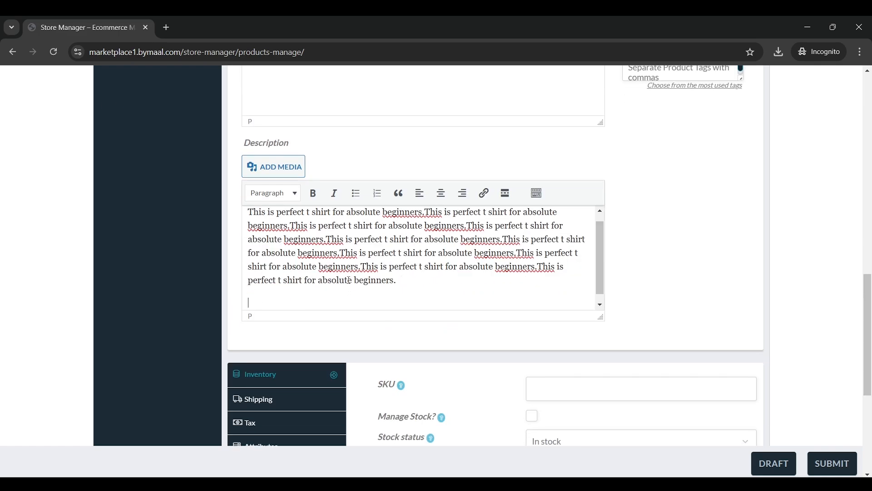
Upload SAB08613, SAB08605 and SAB08602.webp through the description's media picker
{"action": "left_click", "coordinate": [288, 171]}
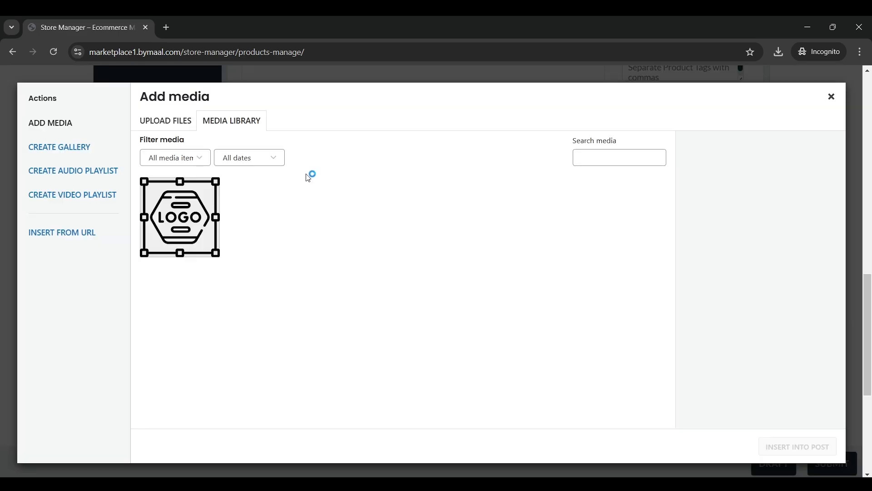
{"action": "left_click", "coordinate": [832, 96]}
{"action": "scroll", "coordinate": [434, 286], "scroll_direction": "up", "scroll_amount": 1}
{"action": "scroll", "coordinate": [436, 286], "scroll_direction": "down", "scroll_amount": 1}
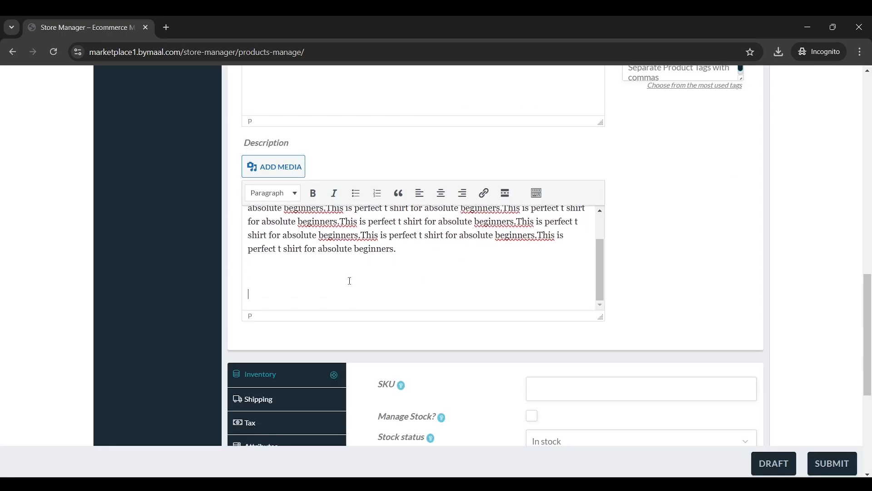
{"action": "left_click", "coordinate": [264, 165]}
{"action": "left_click", "coordinate": [172, 121]}
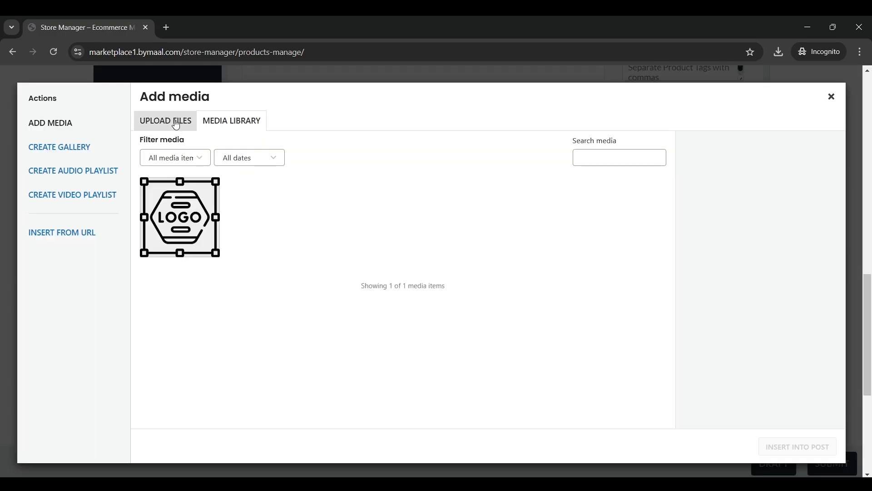
{"action": "left_click", "coordinate": [477, 282]}
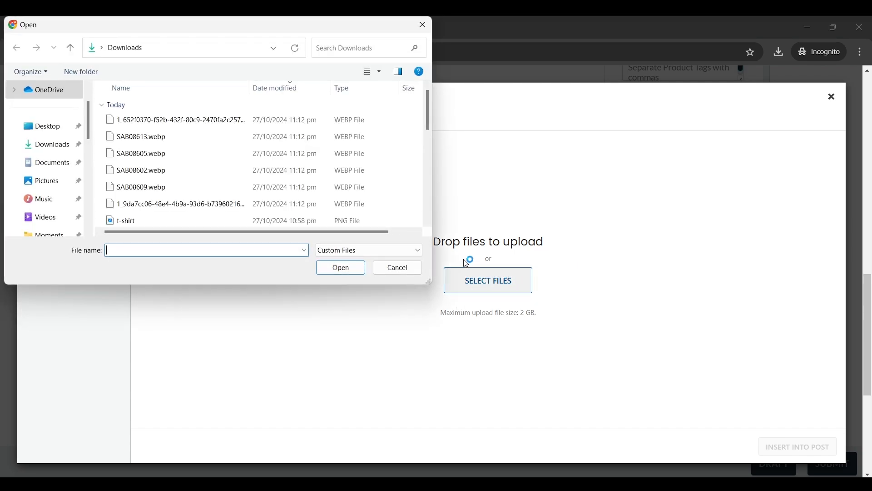
{"action": "left_click", "coordinate": [182, 138]}
{"action": "left_click", "coordinate": [178, 155], "text": "ctrl"}
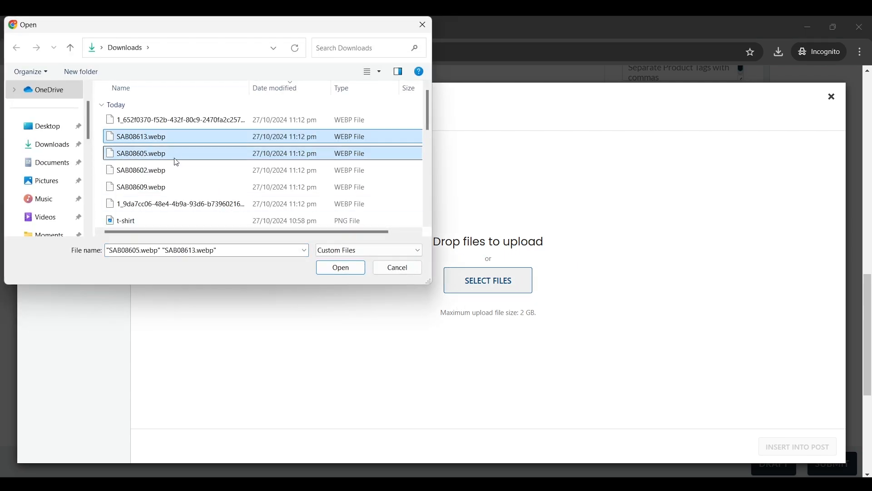
{"action": "left_click", "coordinate": [182, 171], "text": "ctrl"}
{"action": "left_click", "coordinate": [341, 267]}
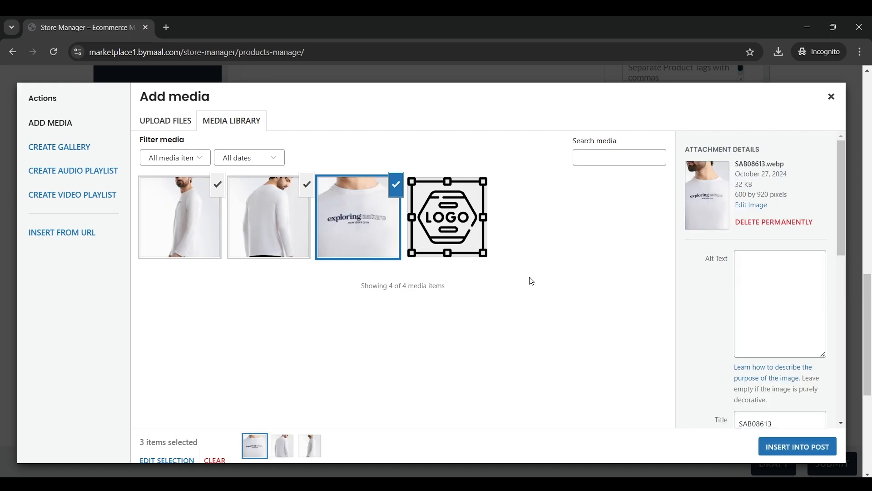
Insert the three photos into the description and make the editor taller
{"action": "left_click", "coordinate": [780, 447]}
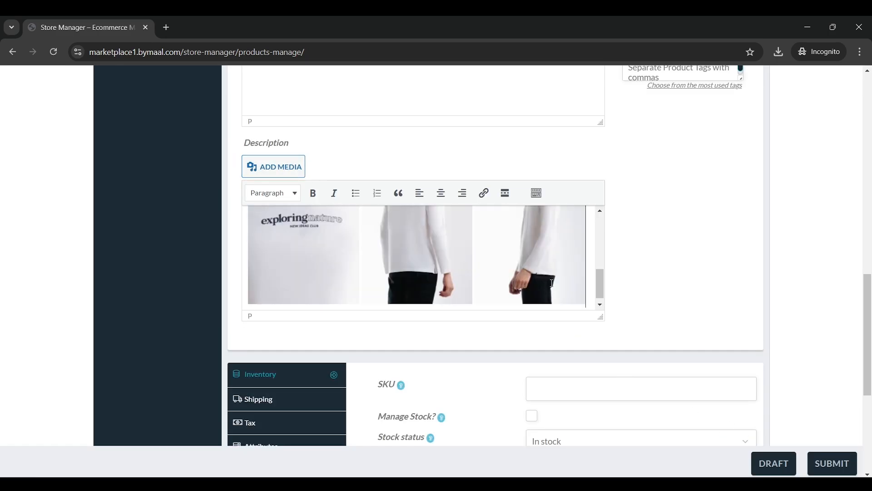
{"action": "left_click_drag", "start_coordinate": [602, 317], "coordinate": [616, 384]}
{"action": "left_click", "coordinate": [435, 334]}
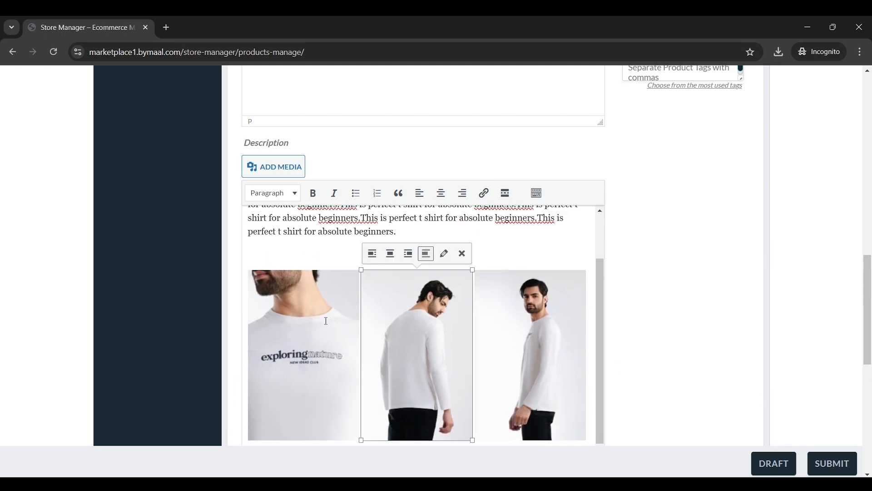
{"action": "left_click", "coordinate": [432, 263]}
{"action": "scroll", "coordinate": [460, 289], "scroll_direction": "down", "scroll_amount": 4}
{"action": "scroll", "coordinate": [460, 289], "scroll_direction": "up", "scroll_amount": 5}
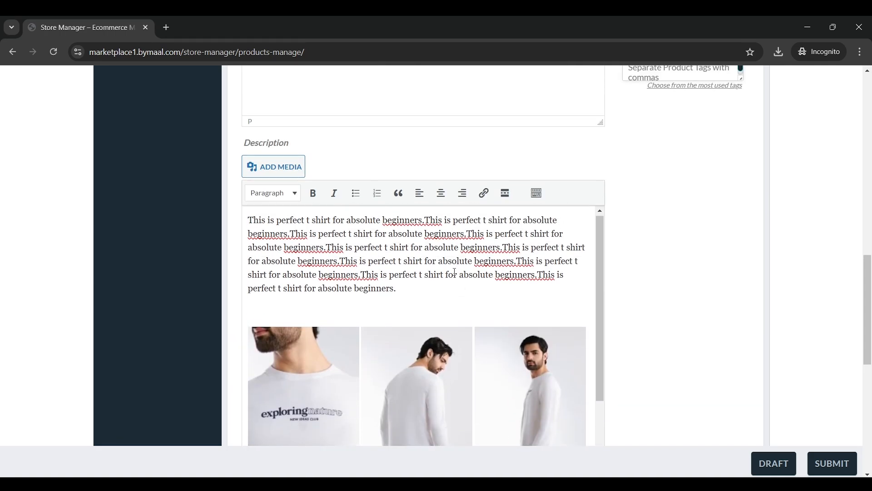
{"action": "scroll", "coordinate": [623, 271], "scroll_direction": "up", "scroll_amount": 10}
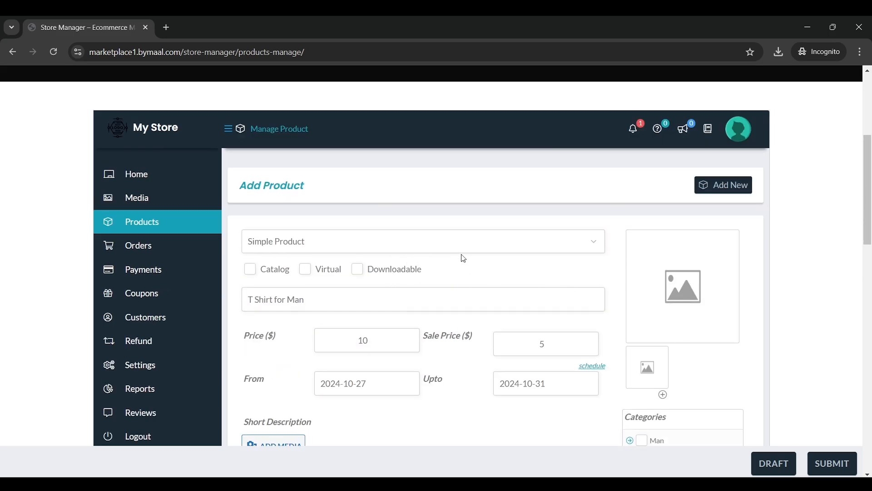
Upload SAB08609.webp from Downloads and set it as the featured image
{"action": "scroll", "coordinate": [463, 258], "scroll_direction": "down", "scroll_amount": 2}
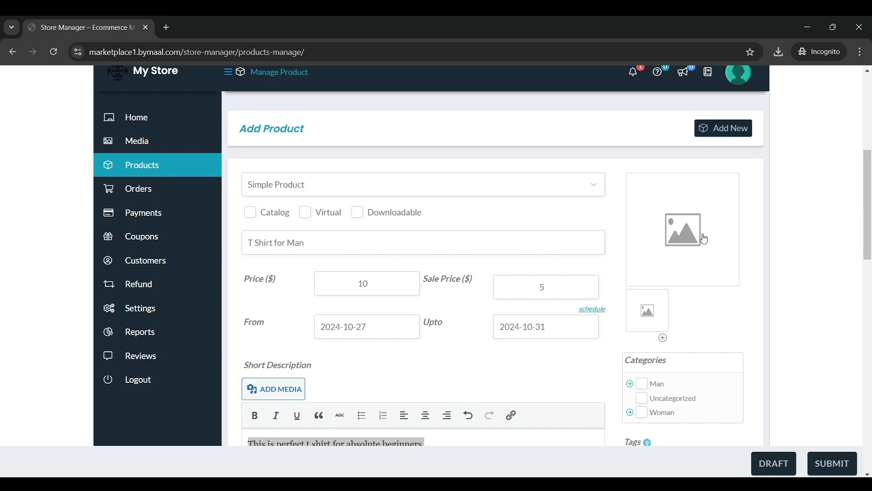
{"action": "left_click", "coordinate": [687, 229]}
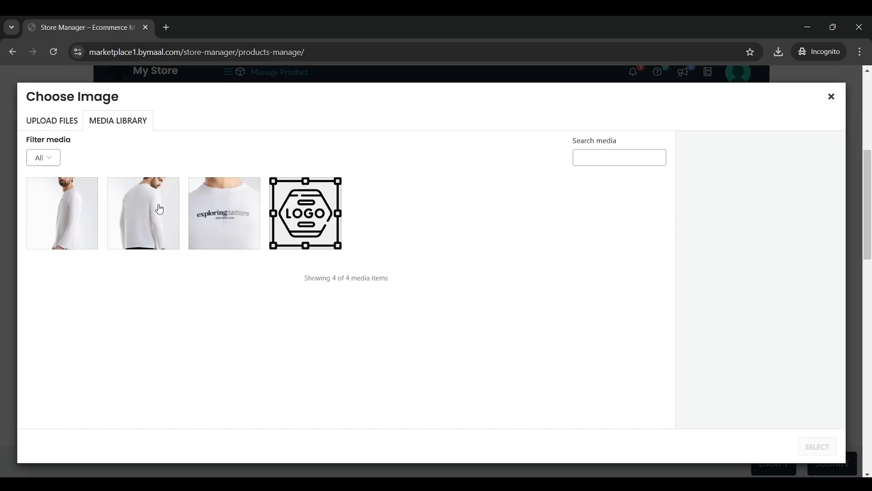
{"action": "left_click", "coordinate": [52, 121]}
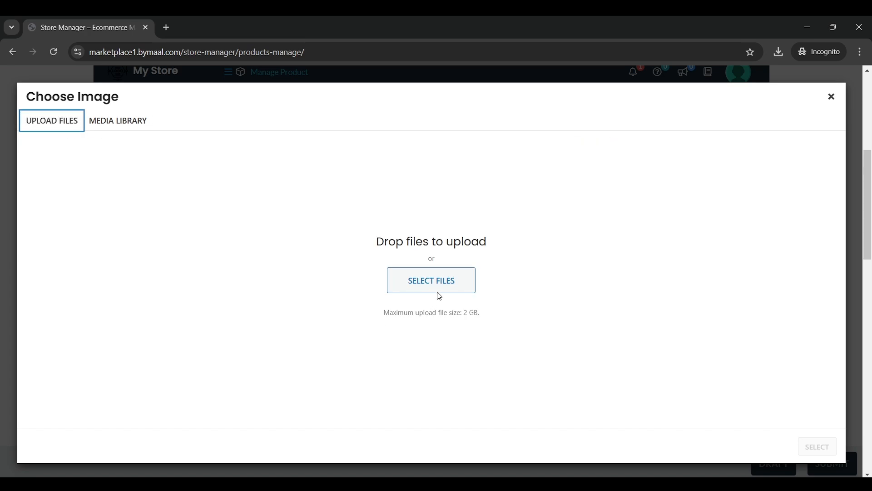
{"action": "left_click", "coordinate": [439, 284]}
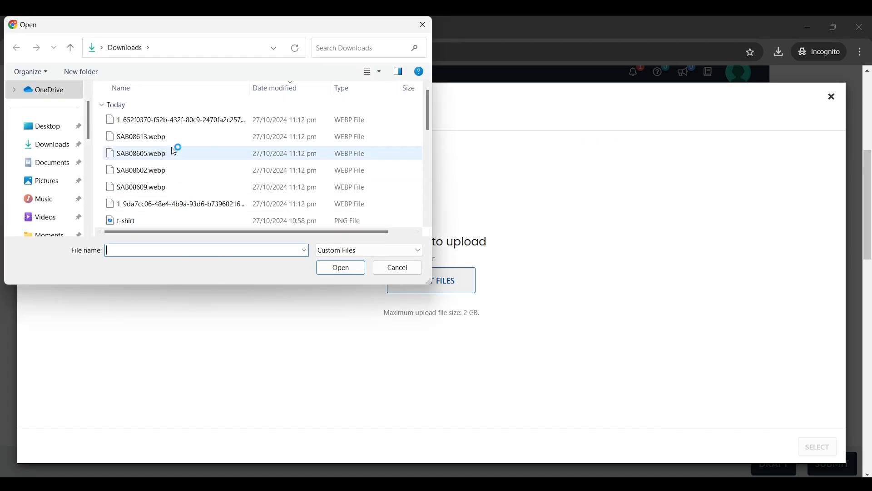
{"action": "double_click", "coordinate": [159, 193]}
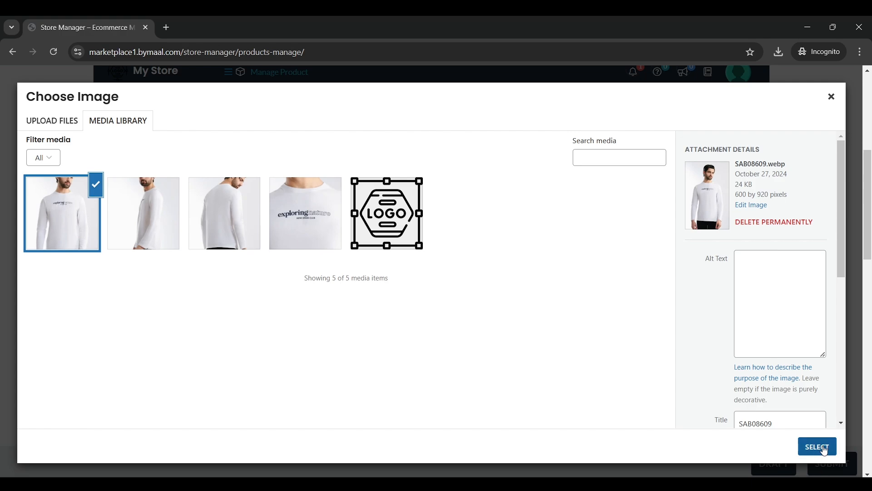
{"action": "left_click", "coordinate": [817, 447]}
Add the side-view, back-view and SAB08613 close-up photos to the gallery
{"action": "scroll", "coordinate": [668, 297], "scroll_direction": "down", "scroll_amount": 1}
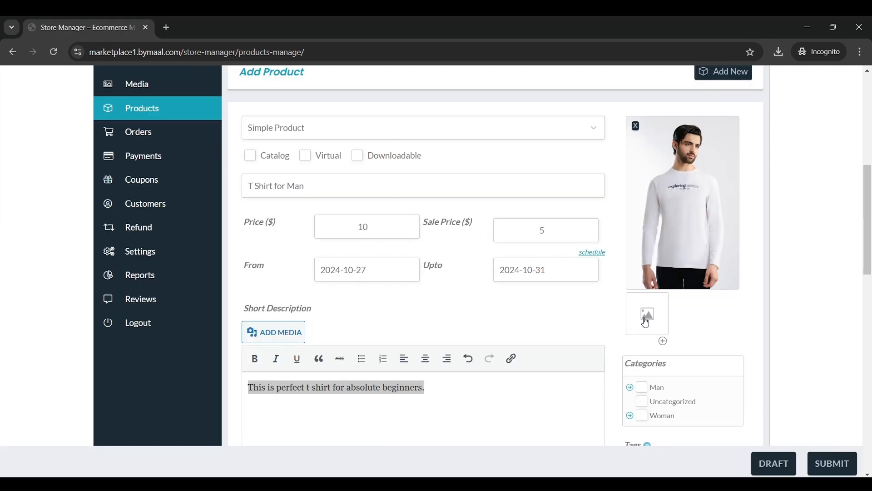
{"action": "scroll", "coordinate": [654, 313], "scroll_direction": "up", "scroll_amount": 1}
{"action": "scroll", "coordinate": [657, 309], "scroll_direction": "down", "scroll_amount": 1}
{"action": "left_click", "coordinate": [649, 315]}
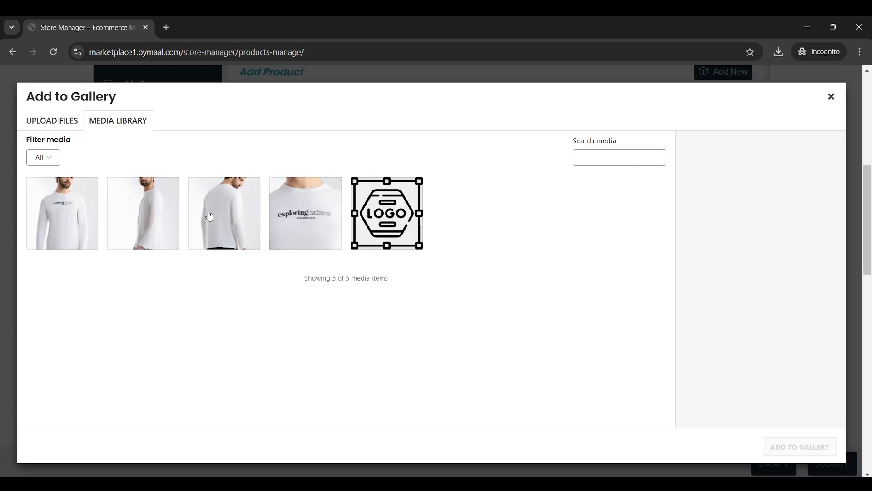
{"action": "left_click", "coordinate": [154, 213]}
{"action": "left_click", "coordinate": [212, 214]}
{"action": "left_click", "coordinate": [285, 218]}
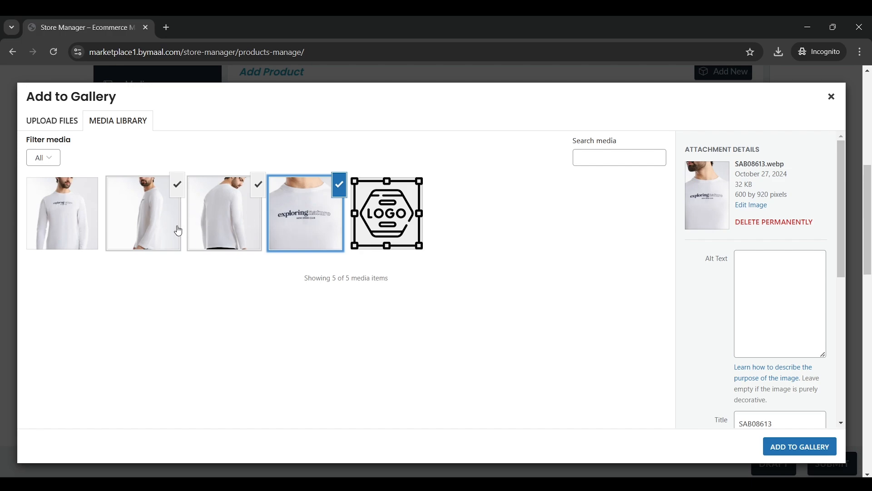
{"action": "left_click", "coordinate": [775, 445]}
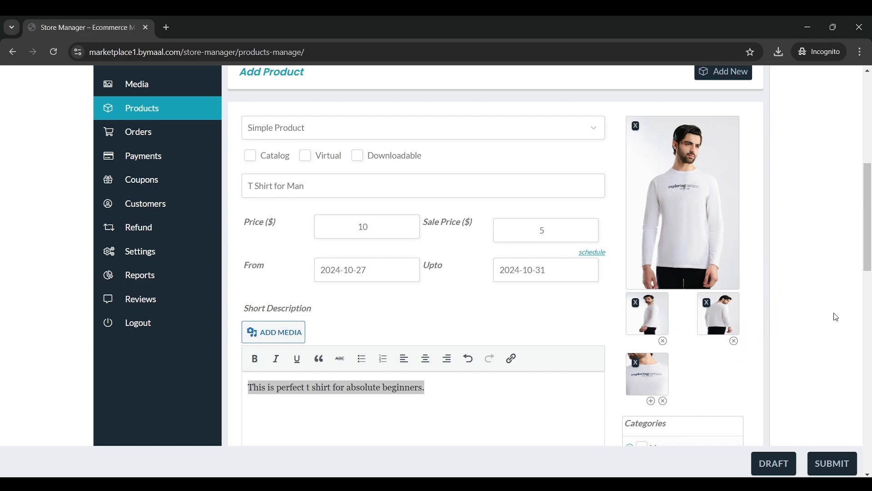
Submit the product to publish it and open its live page in a new tab
{"action": "left_click", "coordinate": [837, 466]}
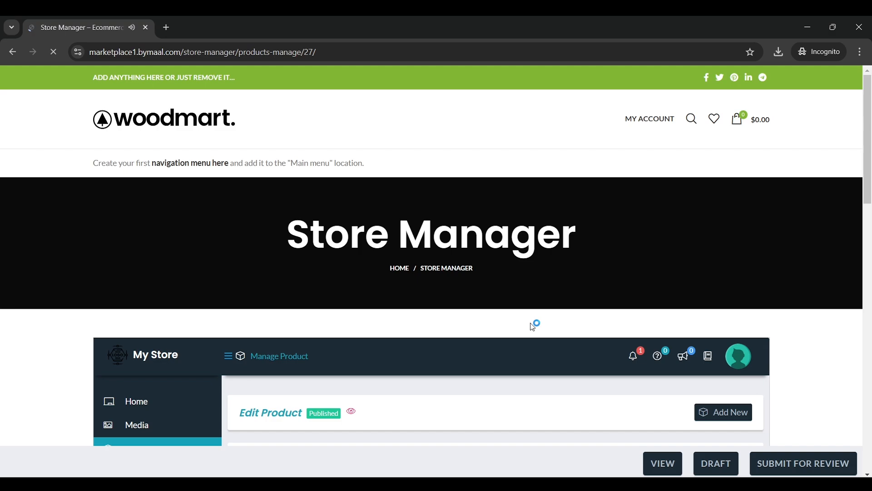
{"action": "scroll", "coordinate": [534, 323], "scroll_direction": "down", "scroll_amount": 7}
{"action": "scroll", "coordinate": [452, 270], "scroll_direction": "up", "scroll_amount": 3}
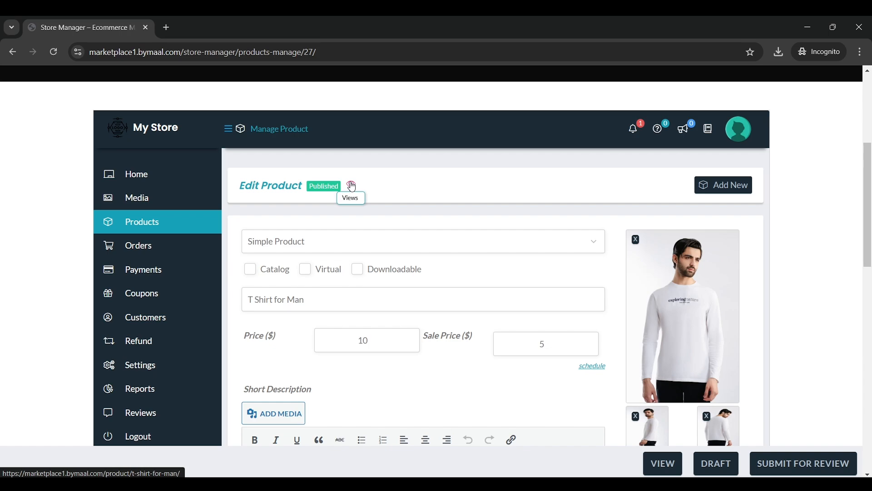
{"action": "right_click", "coordinate": [352, 187]}
{"action": "left_click", "coordinate": [391, 195]}
On the live product page, check the title, $5.00 sale price and short description
{"action": "left_click", "coordinate": [227, 26]}
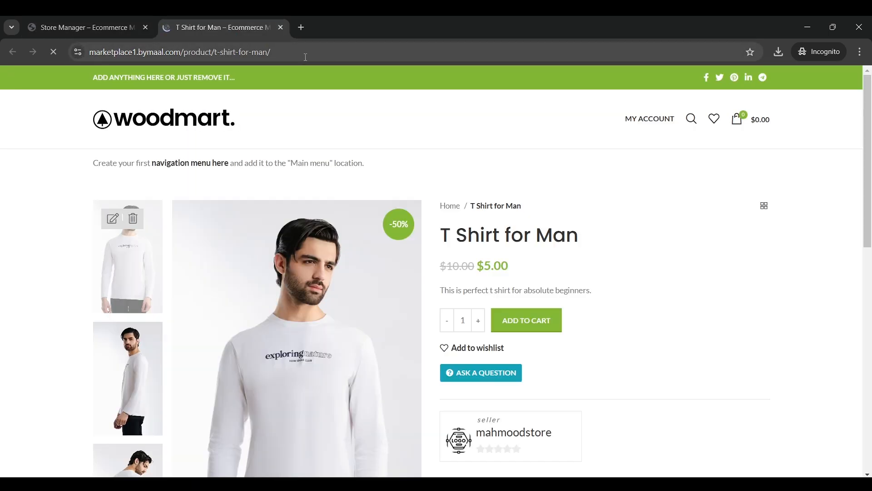
{"action": "scroll", "coordinate": [553, 209], "scroll_direction": "down", "scroll_amount": 1}
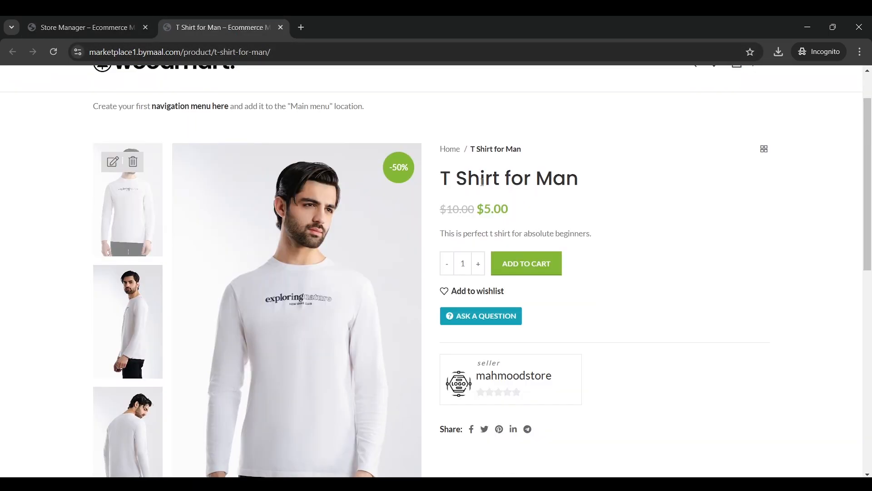
{"action": "scroll", "coordinate": [578, 189], "scroll_direction": "down", "scroll_amount": 2}
{"action": "scroll", "coordinate": [580, 189], "scroll_direction": "up", "scroll_amount": 1}
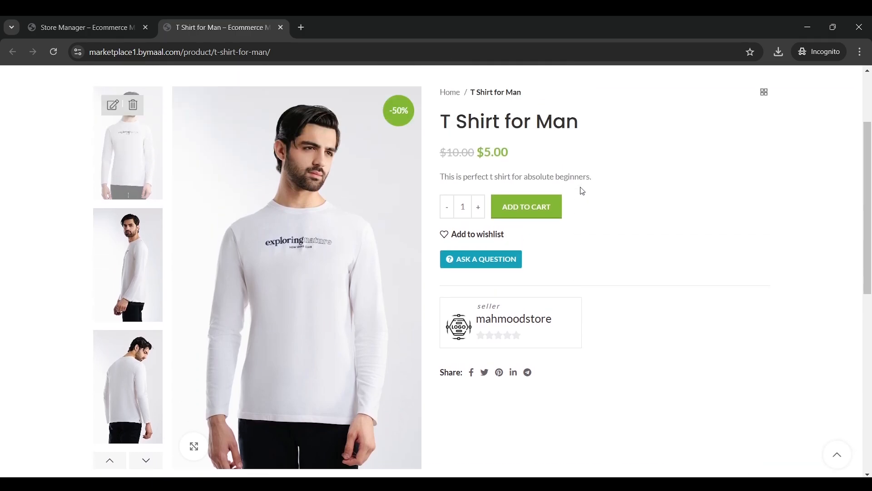
{"action": "scroll", "coordinate": [450, 181], "scroll_direction": "up", "scroll_amount": 2}
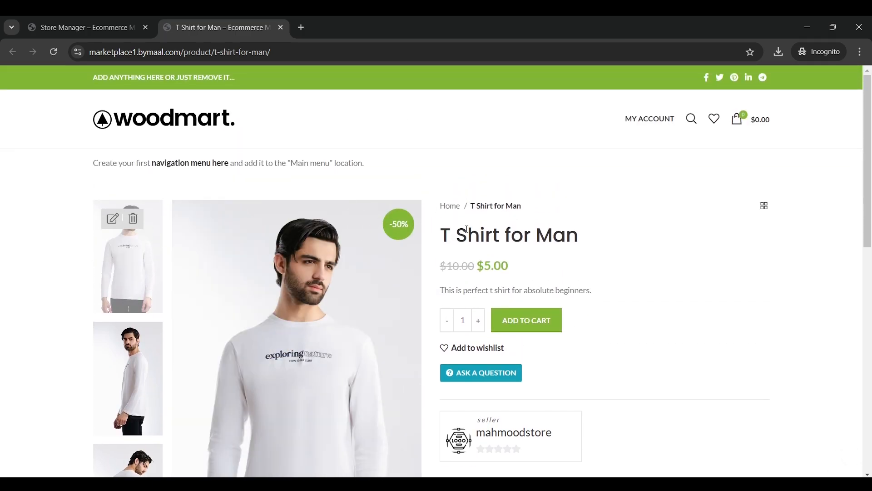
{"action": "left_click_drag", "start_coordinate": [602, 220], "coordinate": [439, 229]}
{"action": "left_click", "coordinate": [427, 227]}
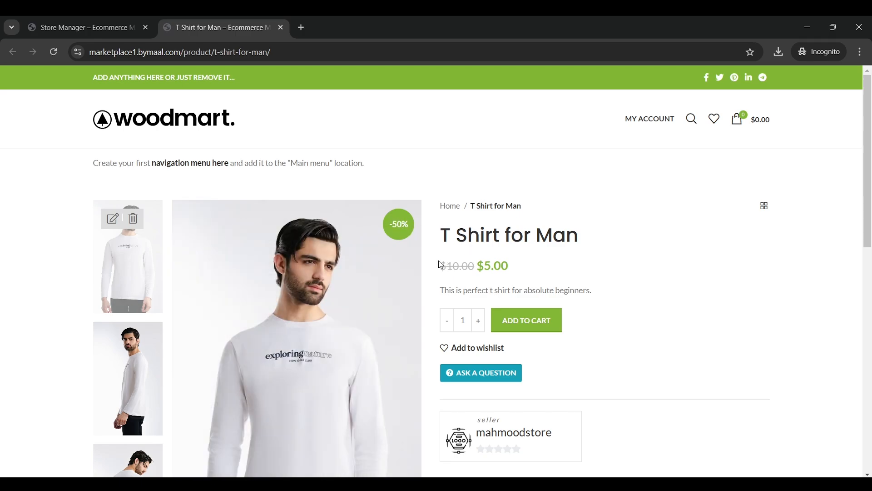
{"action": "left_click_drag", "start_coordinate": [440, 264], "coordinate": [508, 265]}
{"action": "left_click", "coordinate": [504, 266]}
{"action": "scroll", "coordinate": [504, 266], "scroll_direction": "down", "scroll_amount": 1}
{"action": "scroll", "coordinate": [502, 259], "scroll_direction": "down", "scroll_amount": 2}
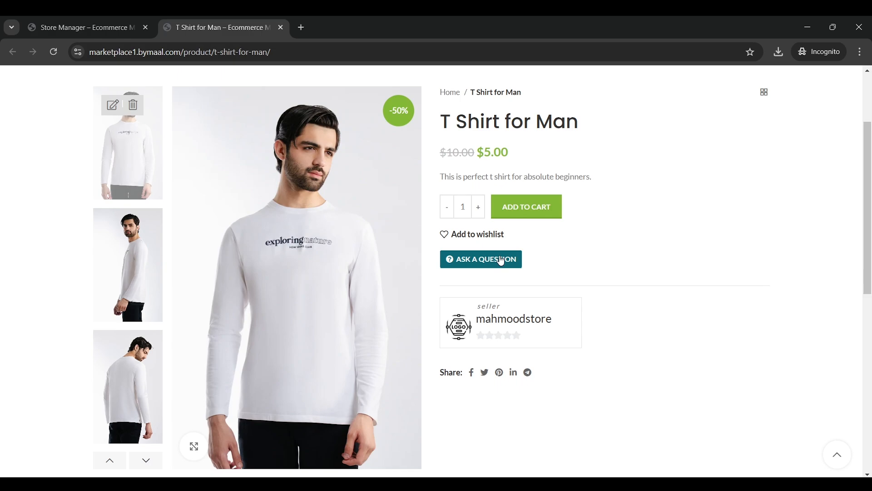
{"action": "scroll", "coordinate": [503, 259], "scroll_direction": "up", "scroll_amount": 3}
{"action": "scroll", "coordinate": [171, 234], "scroll_direction": "down", "scroll_amount": 2}
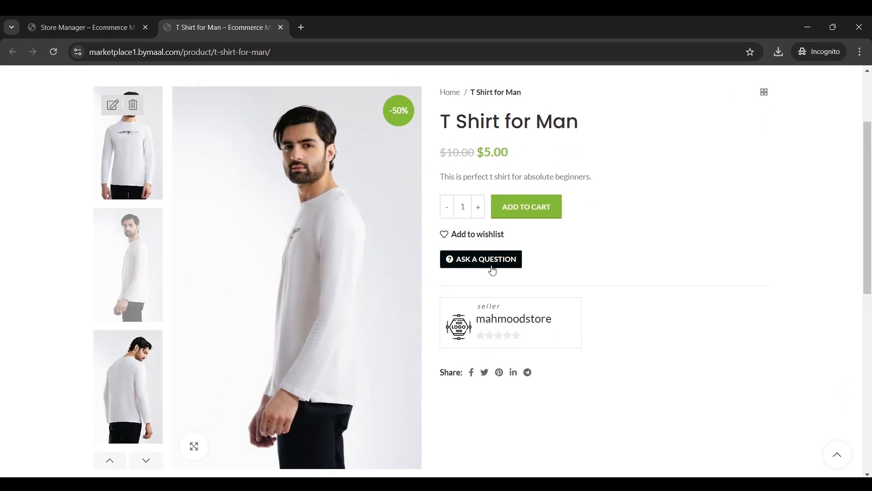
{"action": "scroll", "coordinate": [492, 271], "scroll_direction": "down", "scroll_amount": 2}
{"action": "scroll", "coordinate": [551, 236], "scroll_direction": "up", "scroll_amount": 4}
{"action": "left_click_drag", "start_coordinate": [439, 243], "coordinate": [551, 236]}
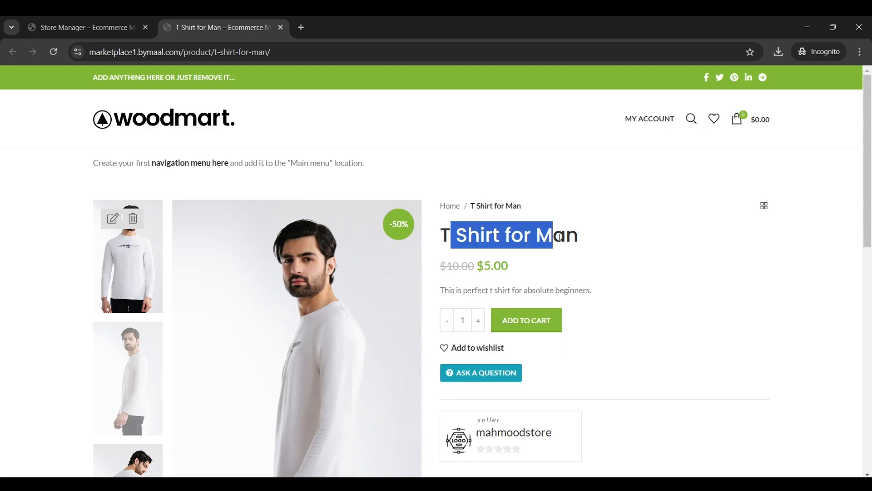
{"action": "left_click", "coordinate": [552, 235]}
{"action": "left_click_drag", "start_coordinate": [616, 296], "coordinate": [457, 291]}
{"action": "left_click", "coordinate": [456, 285]}
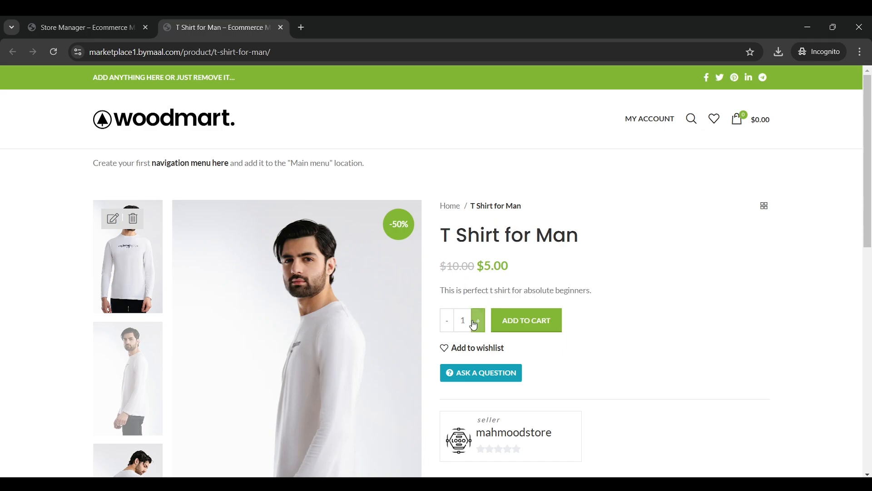
Browse the Reviews, Shipping, More Offers, Policies, Inquiries and Description tabs, then return to Store Manager
{"action": "scroll", "coordinate": [477, 321], "scroll_direction": "down", "scroll_amount": 4}
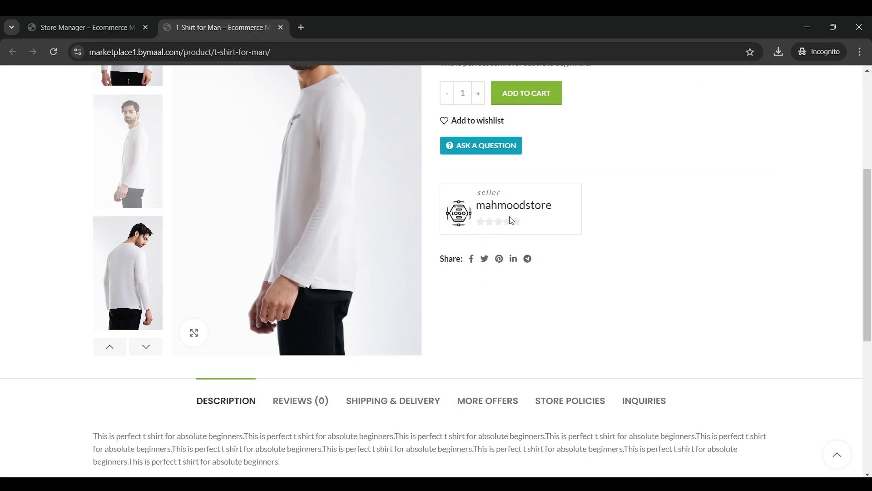
{"action": "scroll", "coordinate": [430, 282], "scroll_direction": "down", "scroll_amount": 3}
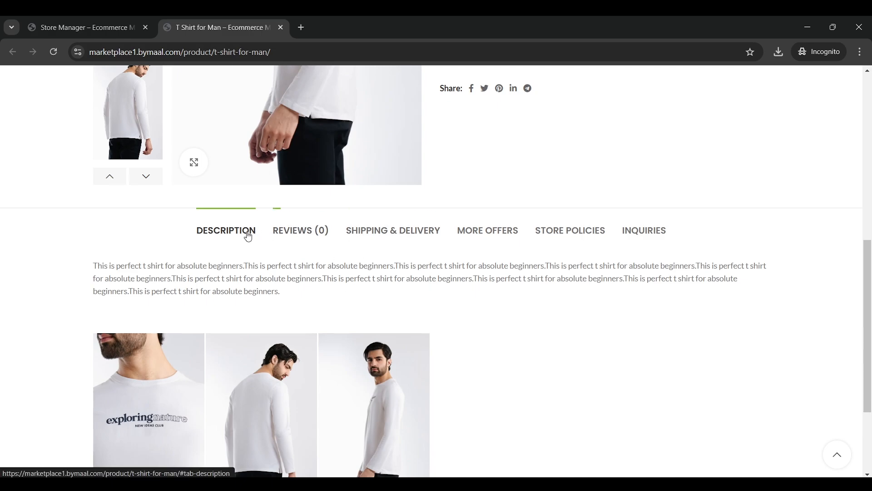
{"action": "scroll", "coordinate": [298, 294], "scroll_direction": "down", "scroll_amount": 3}
{"action": "scroll", "coordinate": [298, 294], "scroll_direction": "up", "scroll_amount": 1}
{"action": "left_click", "coordinate": [301, 148]}
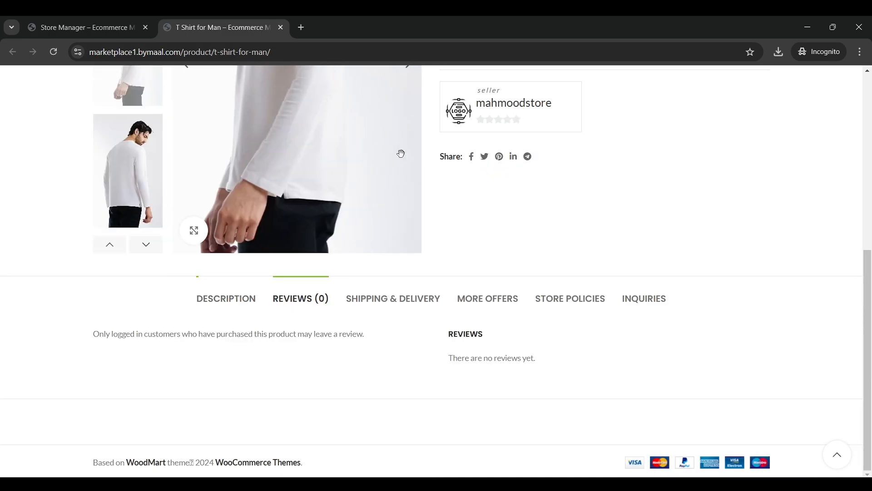
{"action": "left_click", "coordinate": [422, 298]}
{"action": "left_click", "coordinate": [497, 337]}
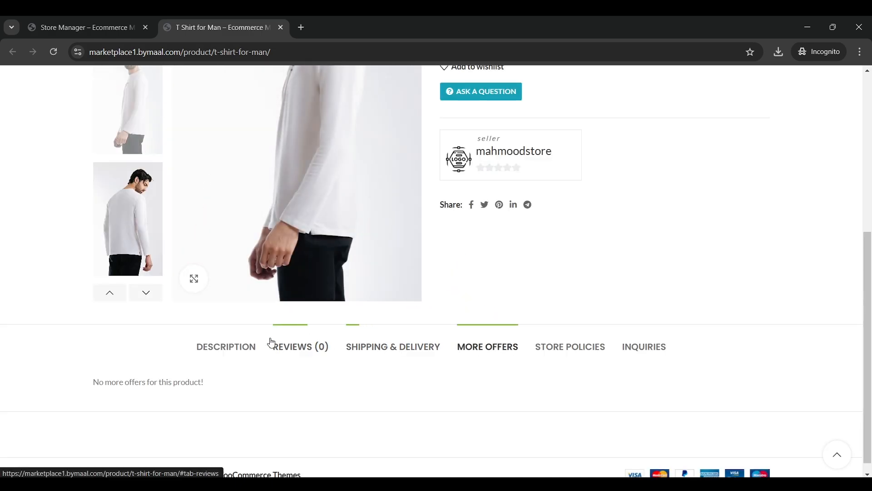
{"action": "left_click", "coordinate": [254, 347]}
{"action": "scroll", "coordinate": [571, 284], "scroll_direction": "up", "scroll_amount": 3}
{"action": "scroll", "coordinate": [575, 282], "scroll_direction": "down", "scroll_amount": 3}
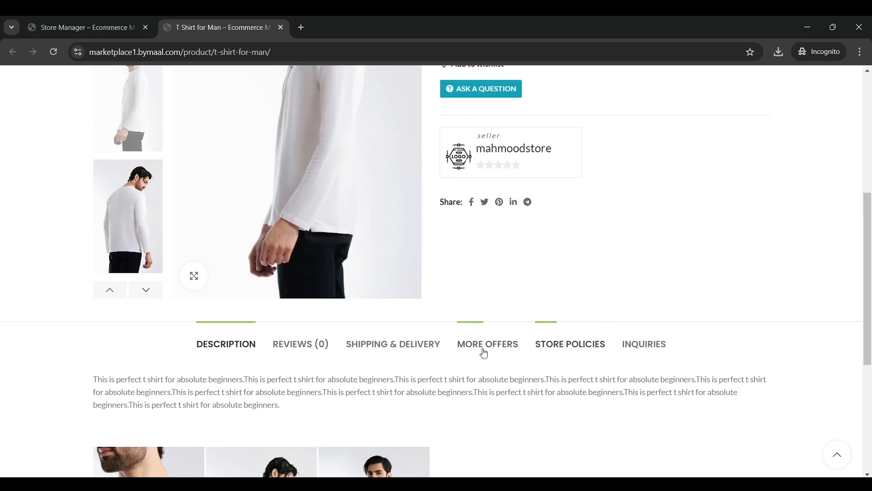
{"action": "left_click", "coordinate": [404, 346]}
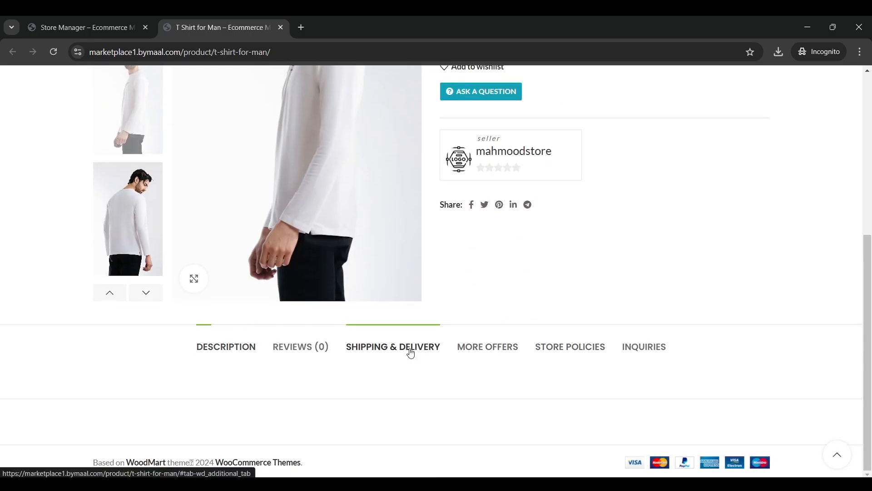
{"action": "left_click", "coordinate": [501, 347]}
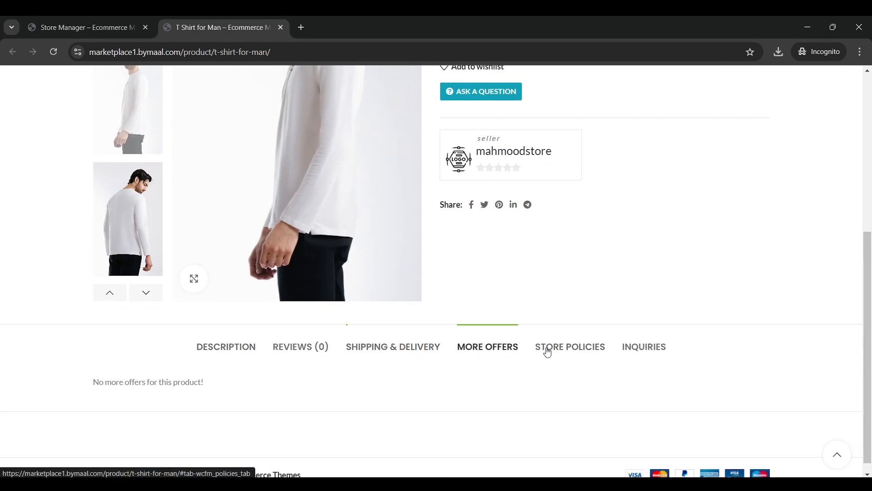
{"action": "left_click", "coordinate": [589, 342]}
{"action": "scroll", "coordinate": [619, 346], "scroll_direction": "down", "scroll_amount": 8}
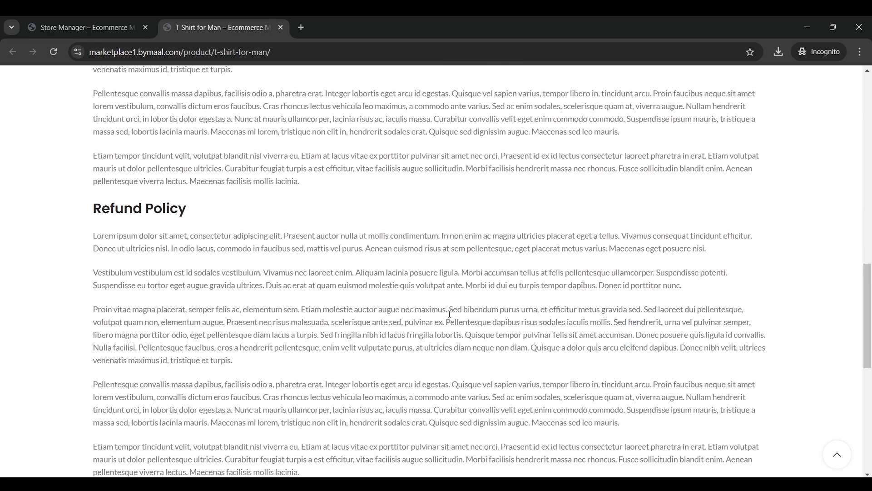
{"action": "scroll", "coordinate": [450, 313], "scroll_direction": "up", "scroll_amount": 10}
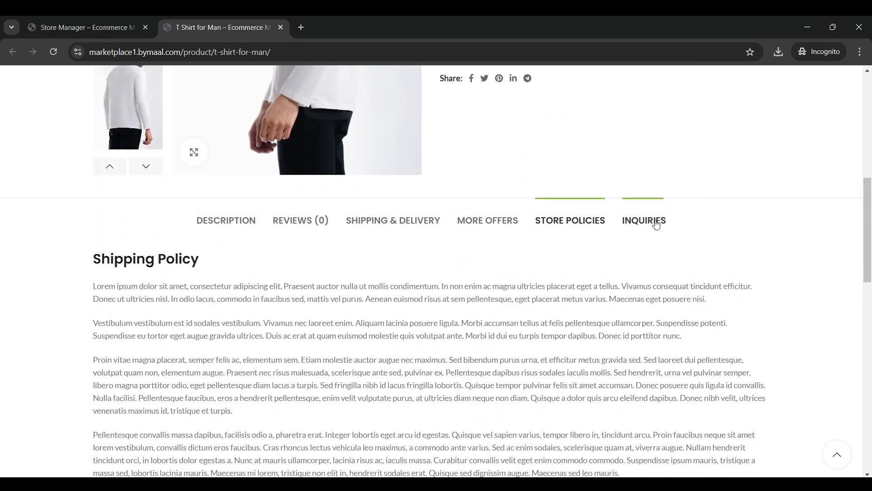
{"action": "left_click", "coordinate": [656, 225]}
{"action": "left_click", "coordinate": [231, 305]}
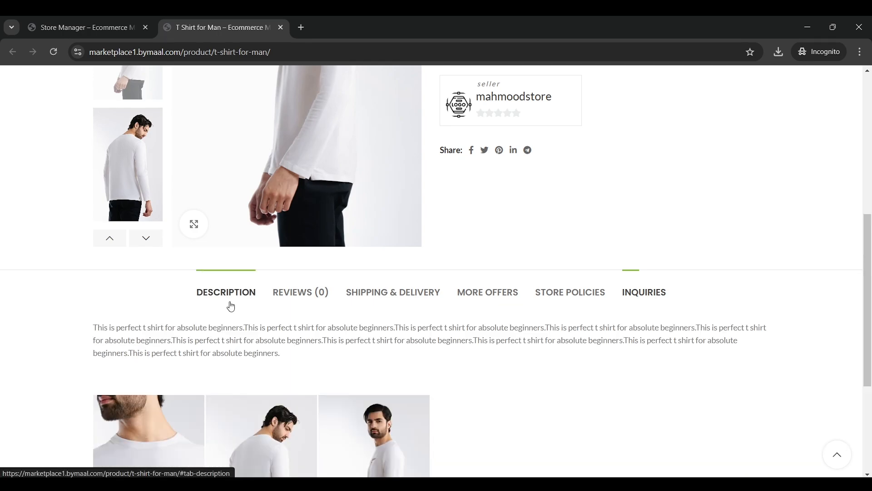
{"action": "scroll", "coordinate": [380, 298], "scroll_direction": "up", "scroll_amount": 7}
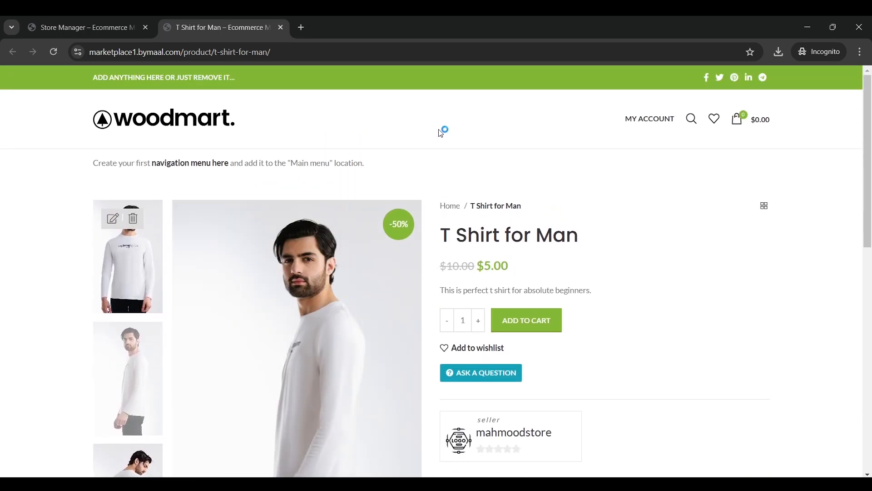
{"action": "left_click", "coordinate": [121, 27]}
Tick the Man category and its T Shirts for Men subcategory, then enlarge the Tags box
{"action": "scroll", "coordinate": [422, 225], "scroll_direction": "down", "scroll_amount": 3}
{"action": "scroll", "coordinate": [423, 225], "scroll_direction": "down", "scroll_amount": 6}
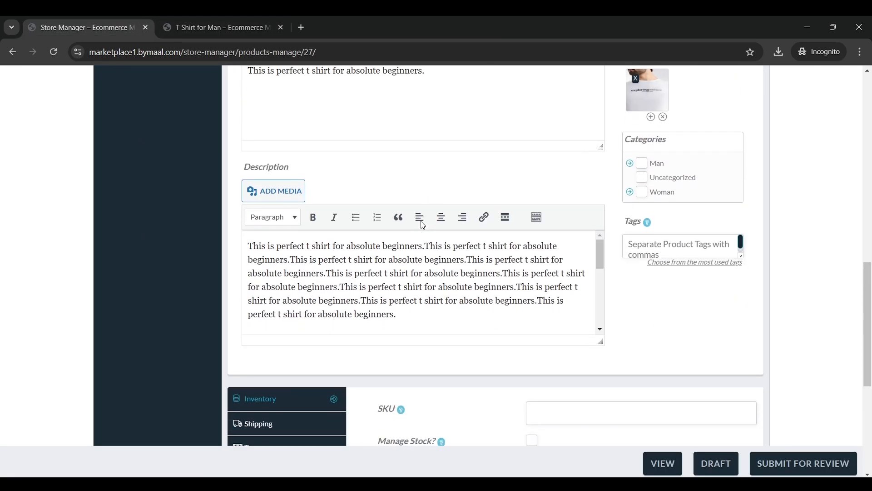
{"action": "scroll", "coordinate": [627, 249], "scroll_direction": "up", "scroll_amount": 1}
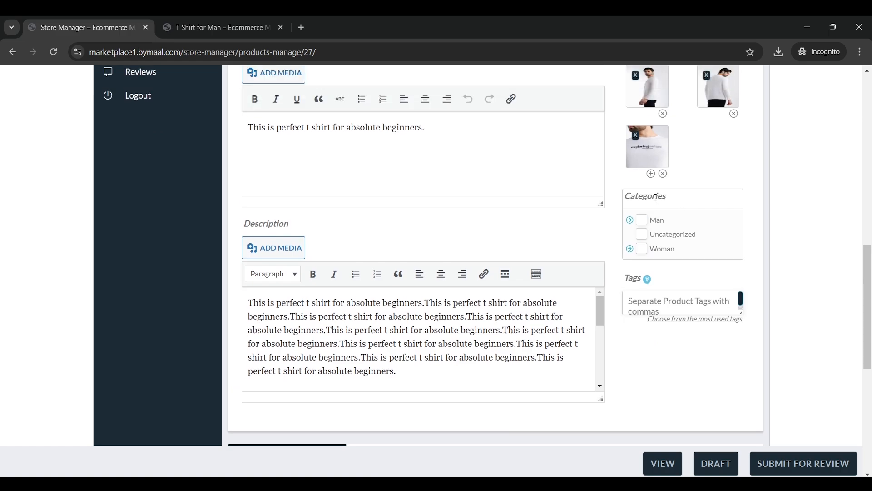
{"action": "scroll", "coordinate": [623, 224], "scroll_direction": "up", "scroll_amount": 4}
{"action": "scroll", "coordinate": [627, 241], "scroll_direction": "down", "scroll_amount": 4}
{"action": "scroll", "coordinate": [663, 248], "scroll_direction": "down", "scroll_amount": 1}
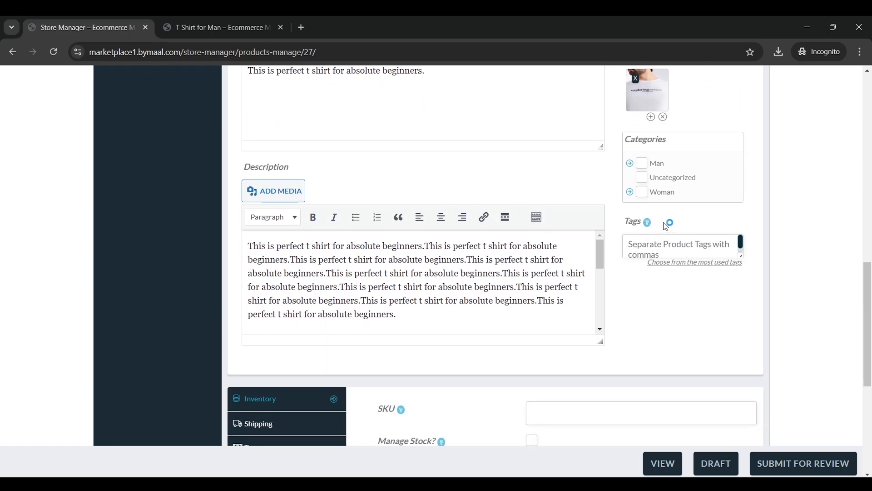
{"action": "left_click", "coordinate": [642, 164]}
{"action": "left_click", "coordinate": [631, 164]}
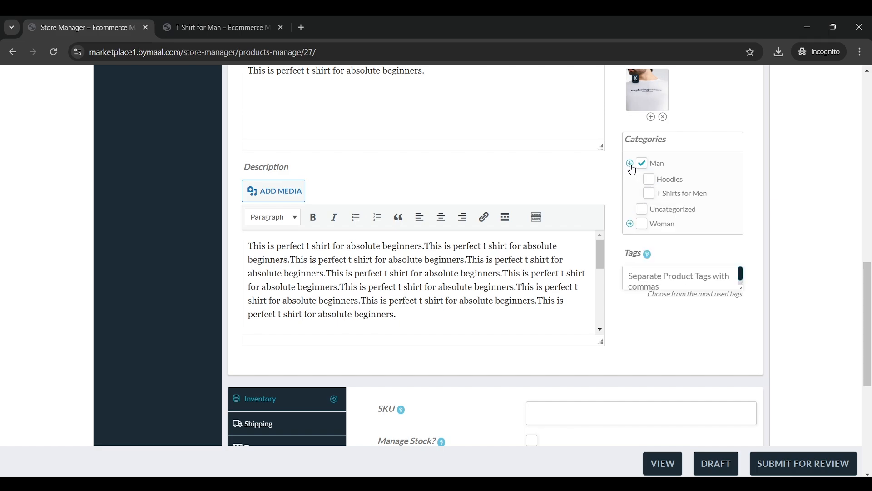
{"action": "left_click", "coordinate": [651, 196]}
{"action": "scroll", "coordinate": [600, 200], "scroll_direction": "down", "scroll_amount": 1}
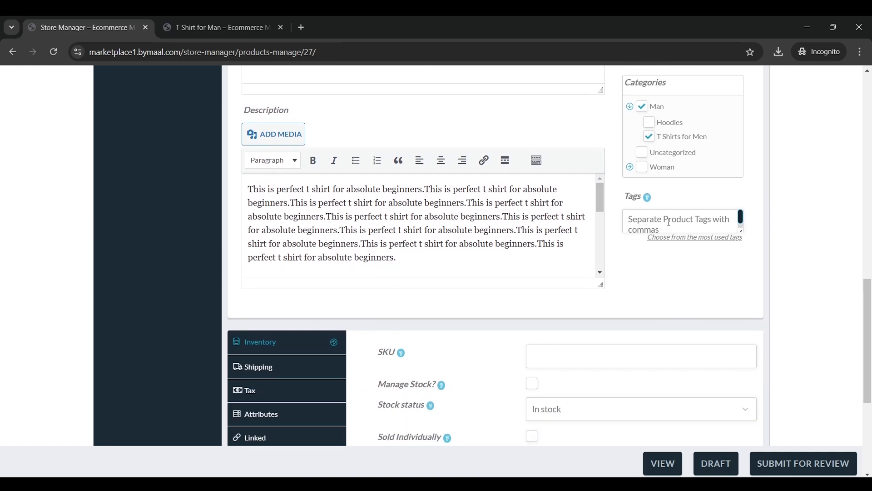
{"action": "left_click_drag", "start_coordinate": [742, 230], "coordinate": [743, 278]}
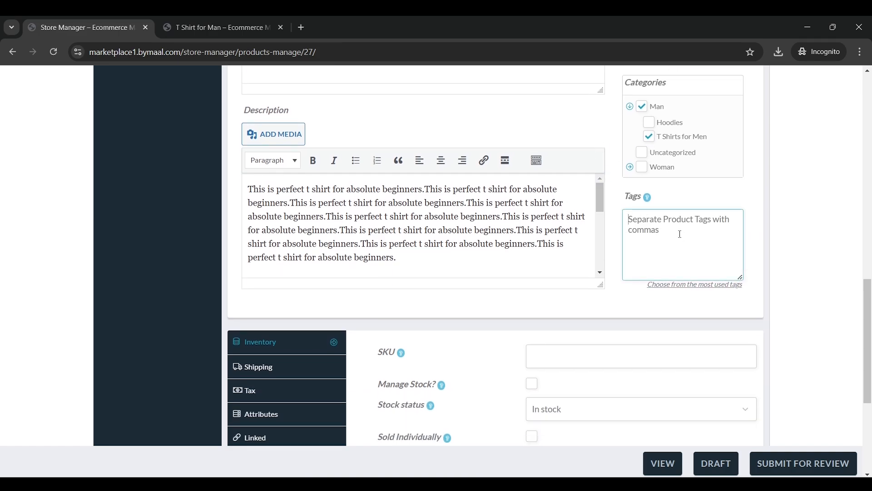
{"action": "scroll", "coordinate": [568, 230], "scroll_direction": "down", "scroll_amount": 3}
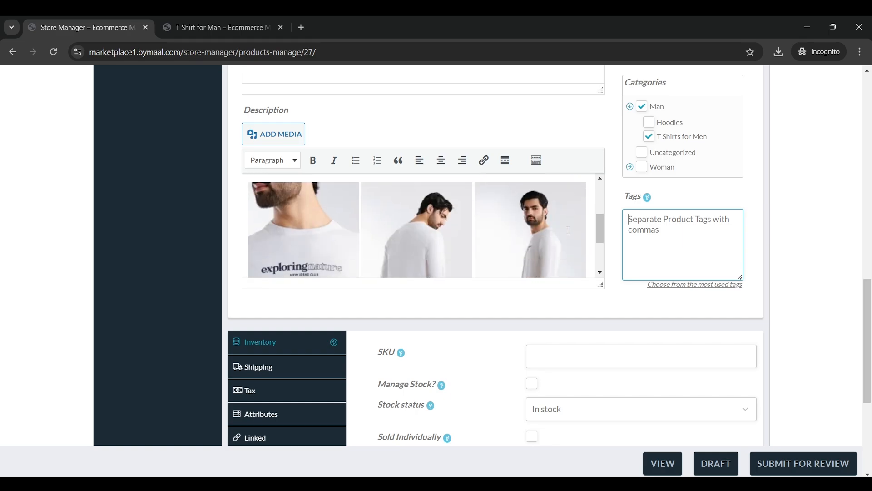
{"action": "scroll", "coordinate": [569, 230], "scroll_direction": "down", "scroll_amount": 4}
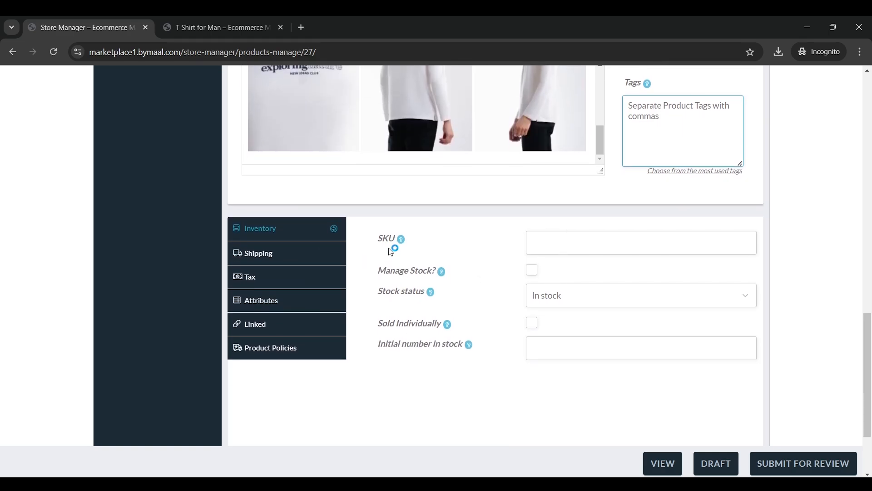
Enter TSFM0001 as the product's SKU in the Inventory section
{"action": "mouse_move", "coordinate": [405, 242]}
{"action": "left_click", "coordinate": [568, 240]}
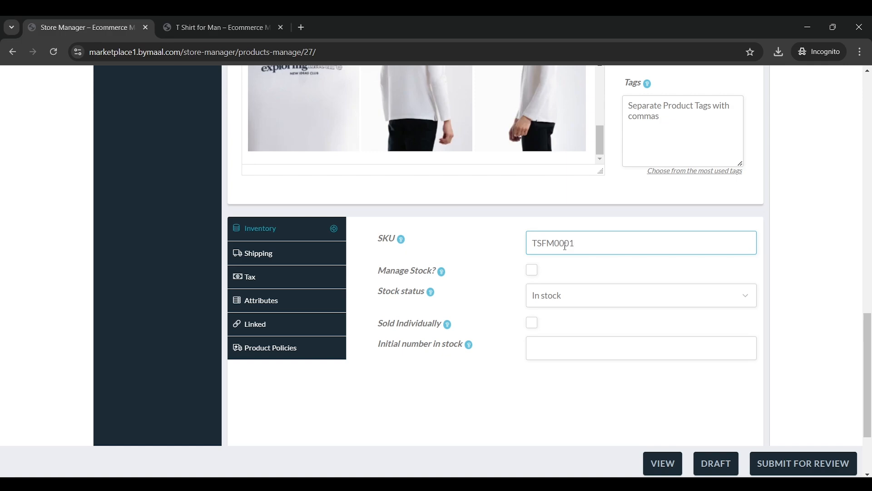
{"action": "left_click_drag", "start_coordinate": [575, 245], "coordinate": [514, 246]}
{"action": "left_click", "coordinate": [516, 246]}
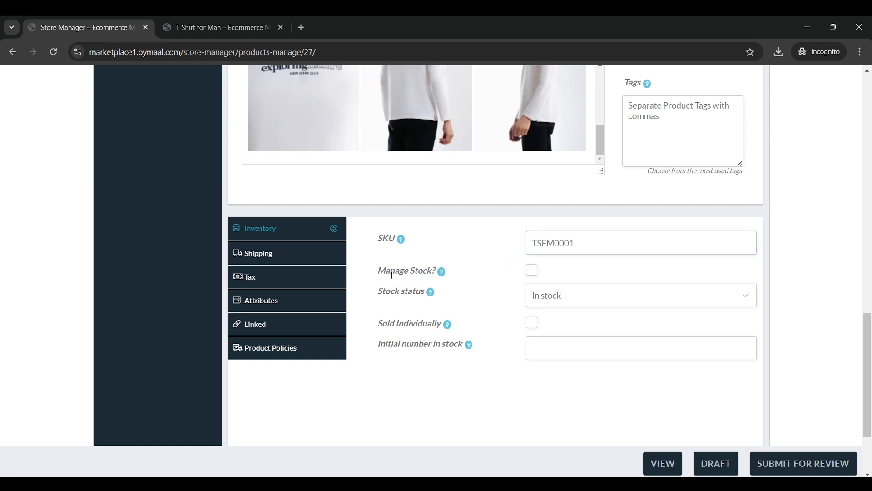
Turn on Manage Stock and set the stock quantity to 100
{"action": "left_click", "coordinate": [533, 270]}
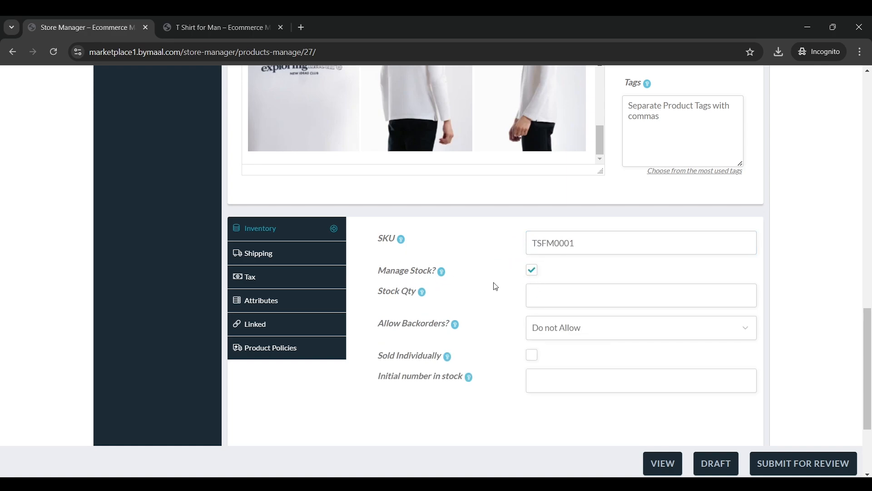
{"action": "left_click", "coordinate": [555, 293]}
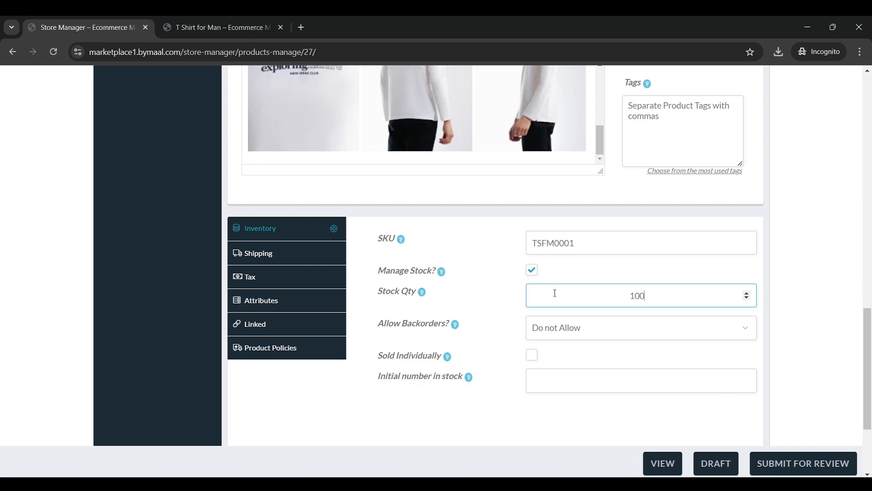
{"action": "left_click_drag", "start_coordinate": [555, 293], "coordinate": [590, 295]}
{"action": "left_click", "coordinate": [664, 298]}
{"action": "left_click", "coordinate": [591, 295]}
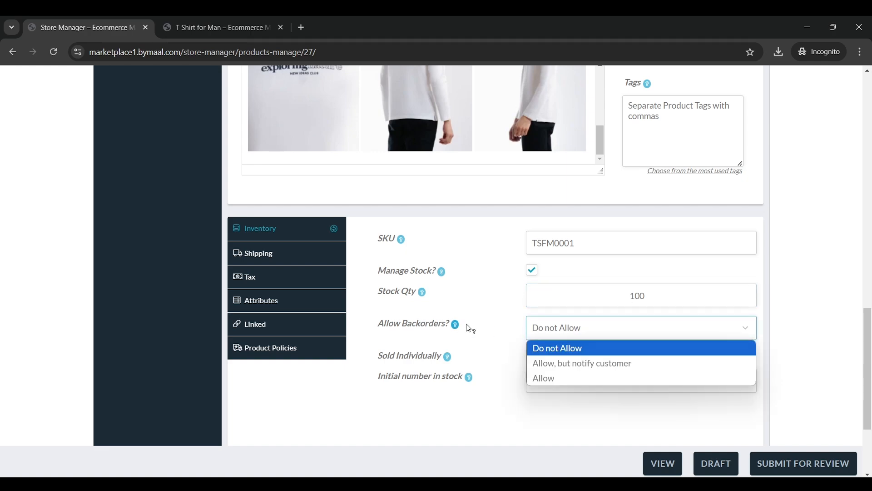
Try the backorder options and leave Allow Backorders at Do not Allow
{"action": "left_click", "coordinate": [558, 376]}
{"action": "mouse_move", "coordinate": [457, 331]}
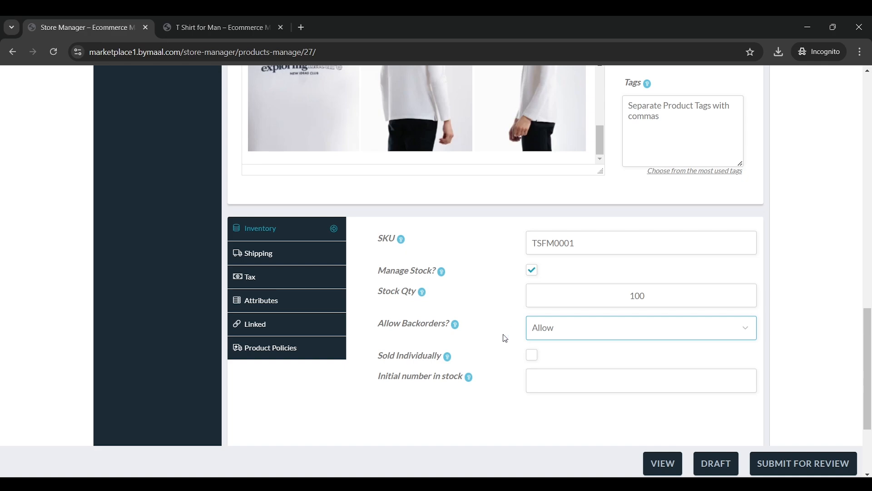
{"action": "left_click", "coordinate": [570, 339]}
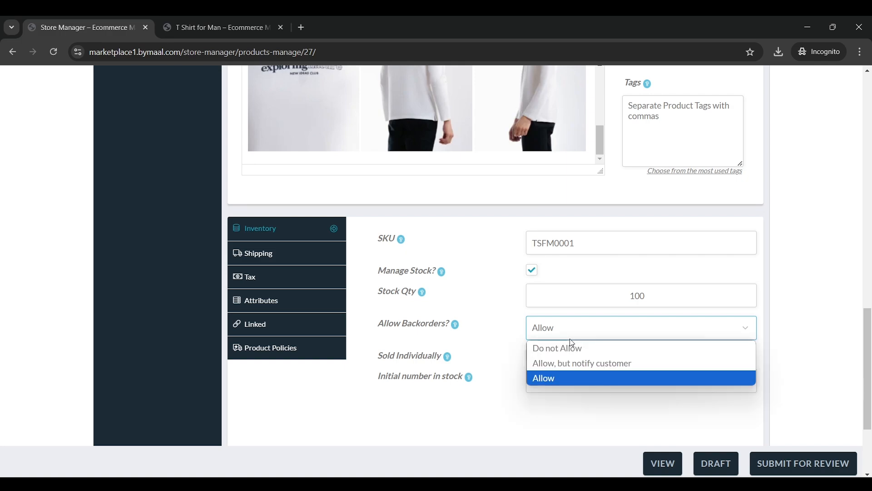
{"action": "left_click", "coordinate": [578, 355]}
{"action": "left_click", "coordinate": [591, 338]}
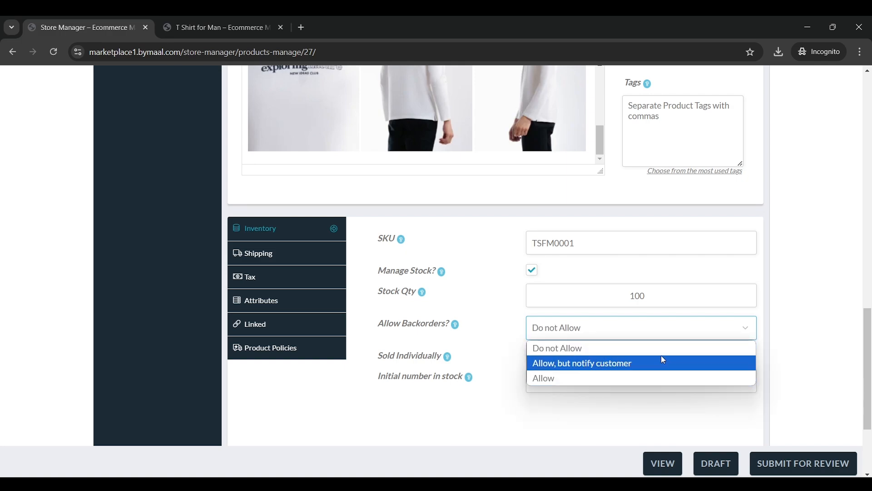
{"action": "left_click", "coordinate": [609, 370]}
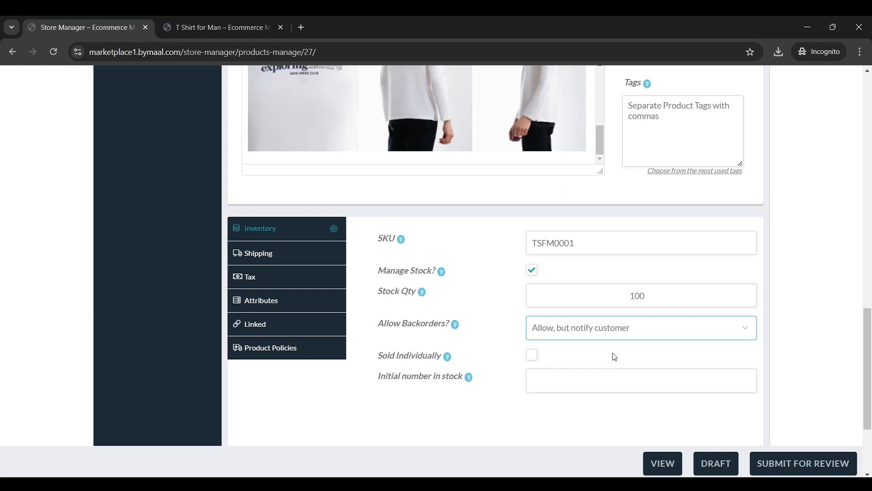
{"action": "left_click", "coordinate": [607, 333]}
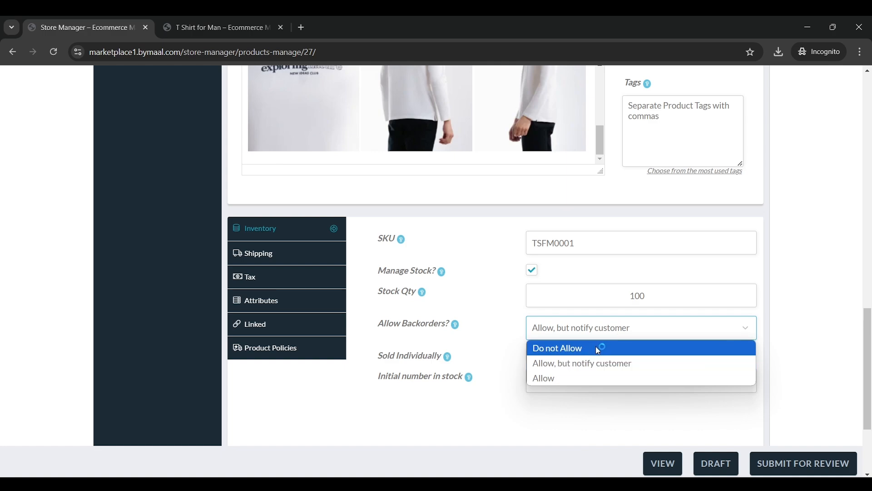
{"action": "left_click", "coordinate": [604, 346]}
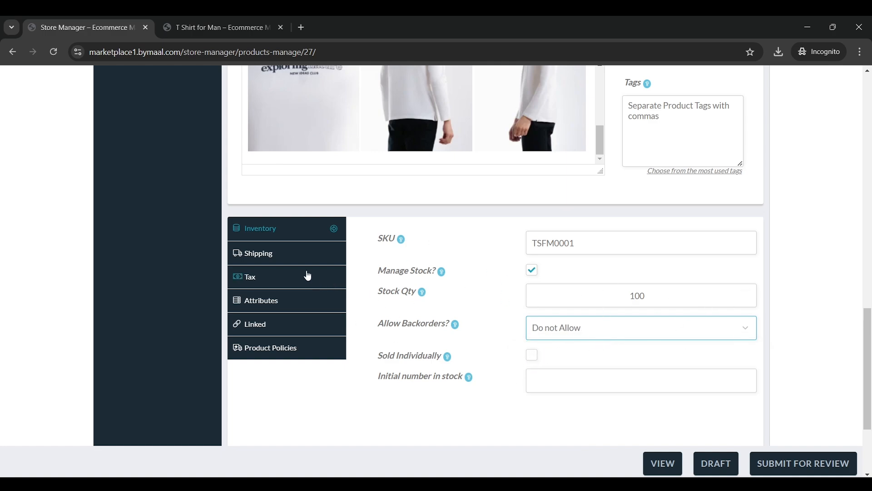
Enter a 50 g weight and 20×50×60 cm package dimensions in Shipping
{"action": "left_click", "coordinate": [314, 253]}
{"action": "left_click", "coordinate": [550, 239]}
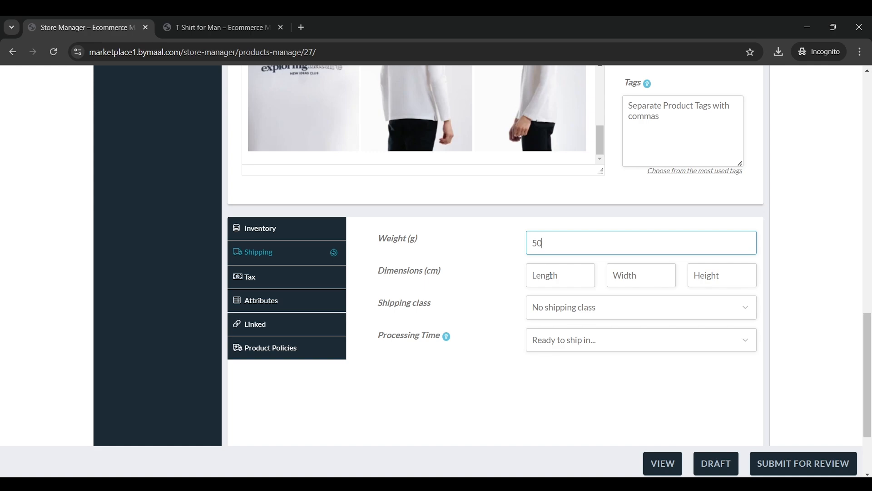
{"action": "right_click", "coordinate": [581, 279]}
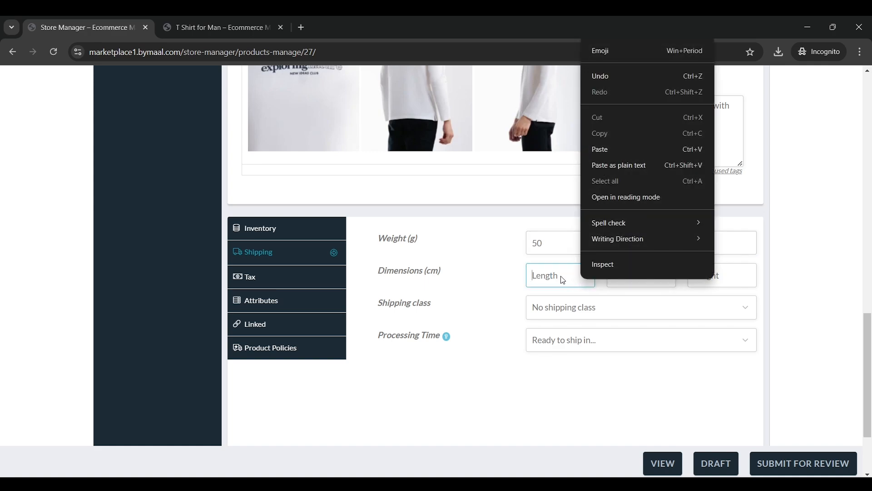
{"action": "left_click", "coordinate": [562, 276]}
{"action": "type", "text": "20"}
{"action": "key", "text": "Tab"}
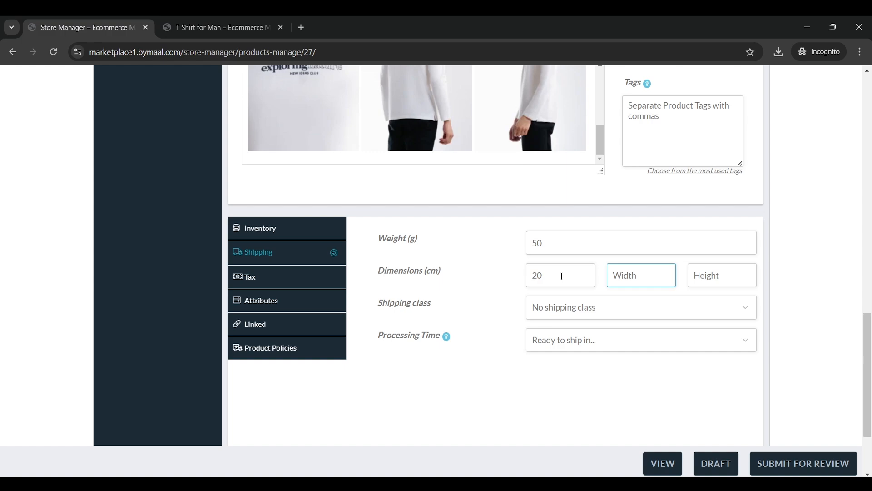
{"action": "type", "text": "50"}
{"action": "key", "text": "Tab"}
{"action": "type", "text": "60"}
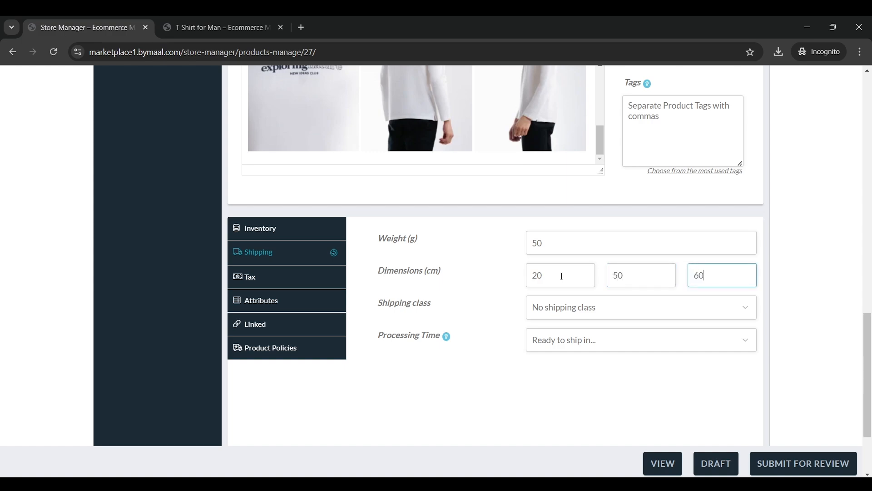
Keep no shipping class and set processing time to 1-2 business days
{"action": "left_click", "coordinate": [530, 316]}
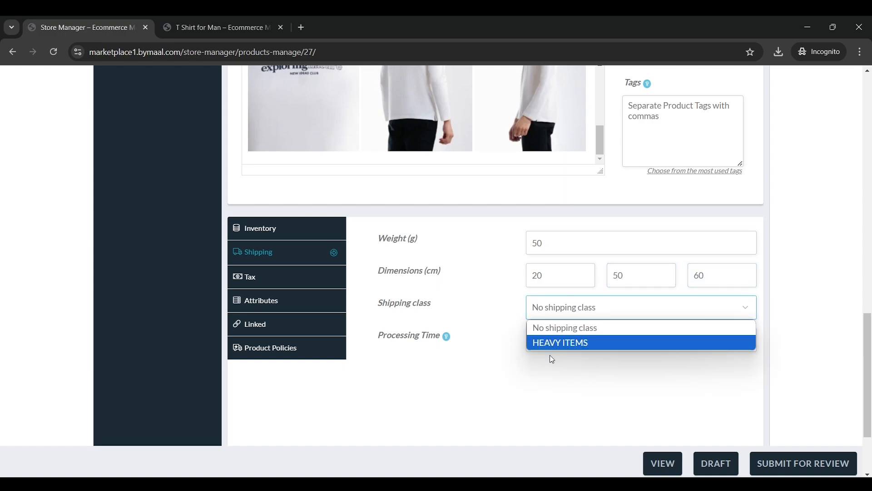
{"action": "left_click", "coordinate": [555, 328]}
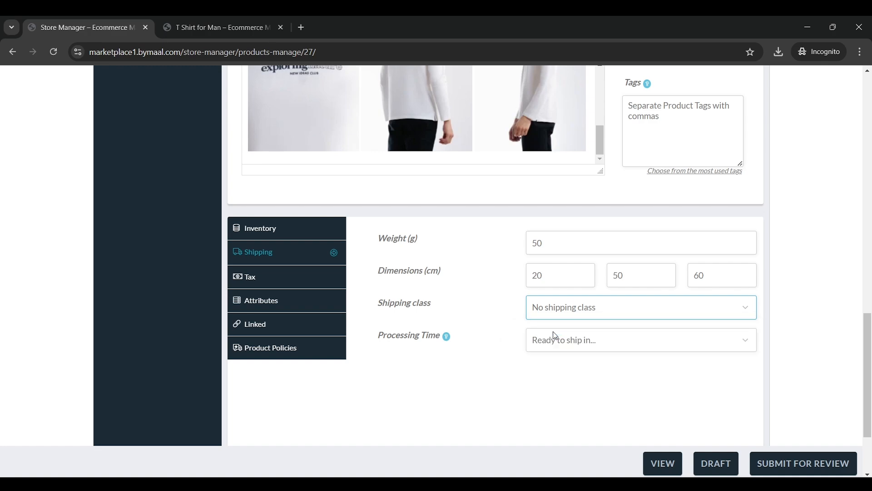
{"action": "left_click", "coordinate": [586, 301]}
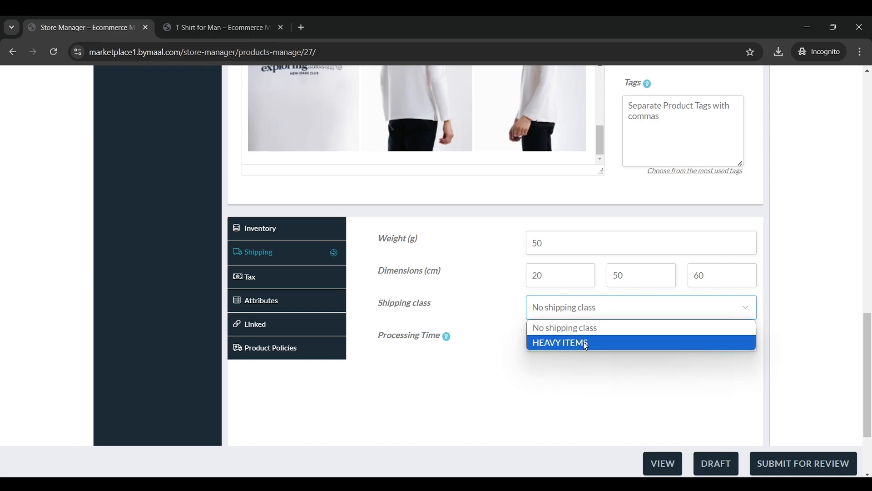
{"action": "left_click", "coordinate": [582, 343]}
{"action": "left_click", "coordinate": [603, 311]}
{"action": "left_click", "coordinate": [602, 331]}
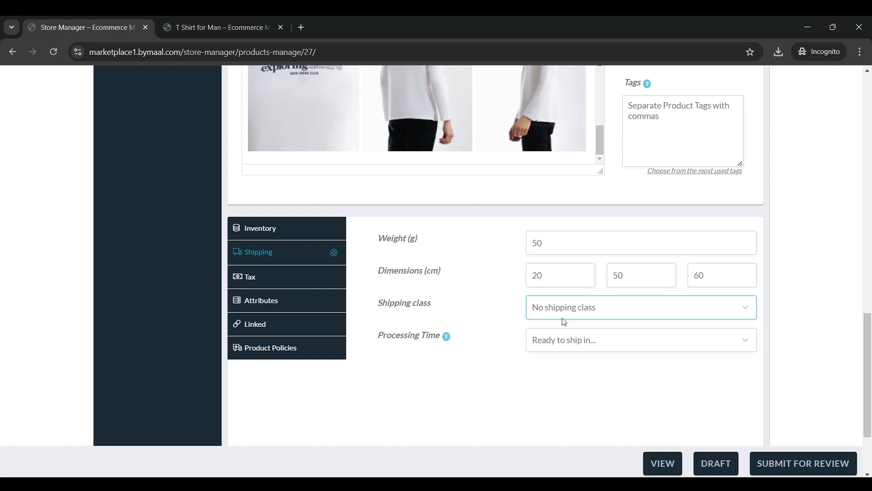
{"action": "left_click", "coordinate": [598, 347]}
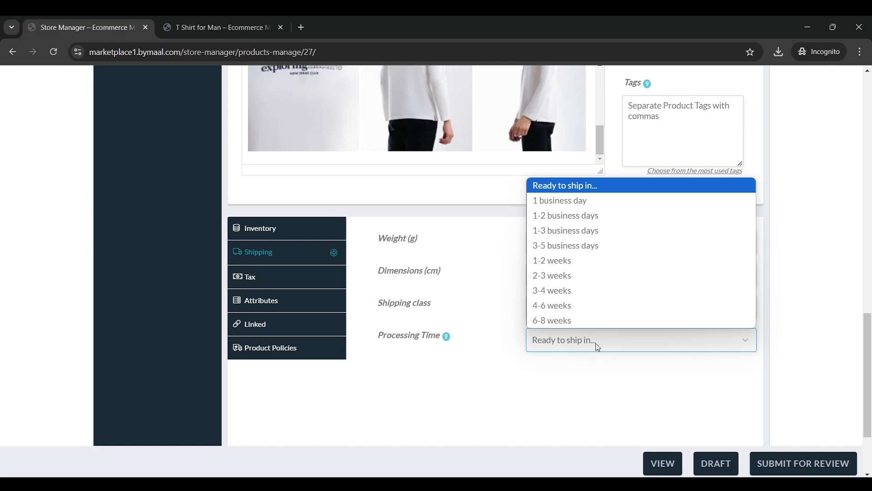
{"action": "left_click", "coordinate": [598, 216]}
Keep tax status Taxable and set the tax class to Standard Taxes
{"action": "scroll", "coordinate": [445, 322], "scroll_direction": "up", "scroll_amount": 1}
{"action": "left_click", "coordinate": [296, 298]}
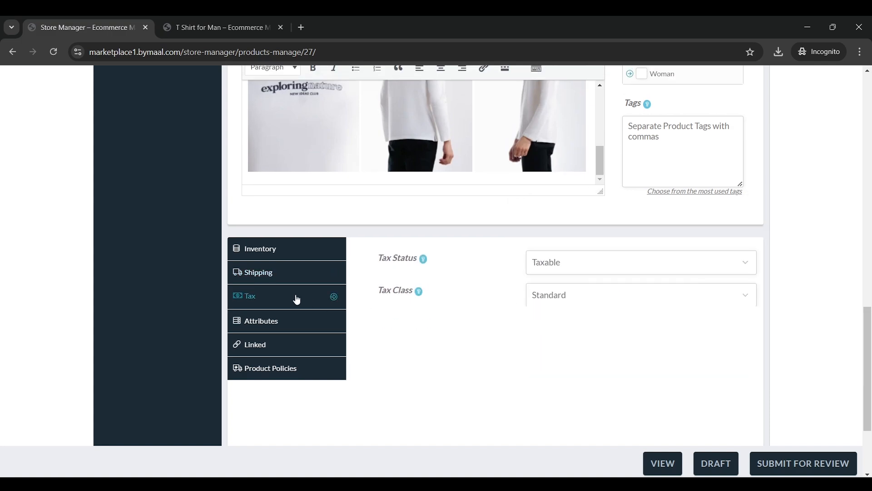
{"action": "left_click", "coordinate": [555, 264]}
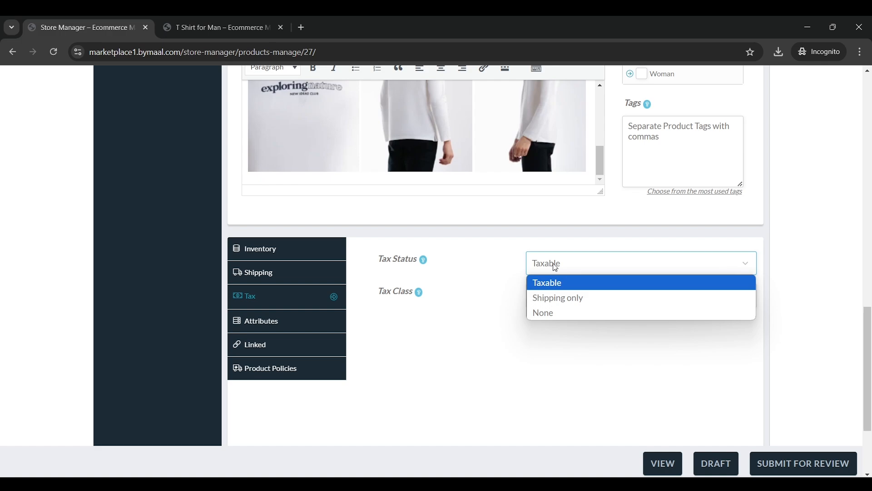
{"action": "left_click", "coordinate": [555, 267]}
{"action": "left_click", "coordinate": [569, 300]}
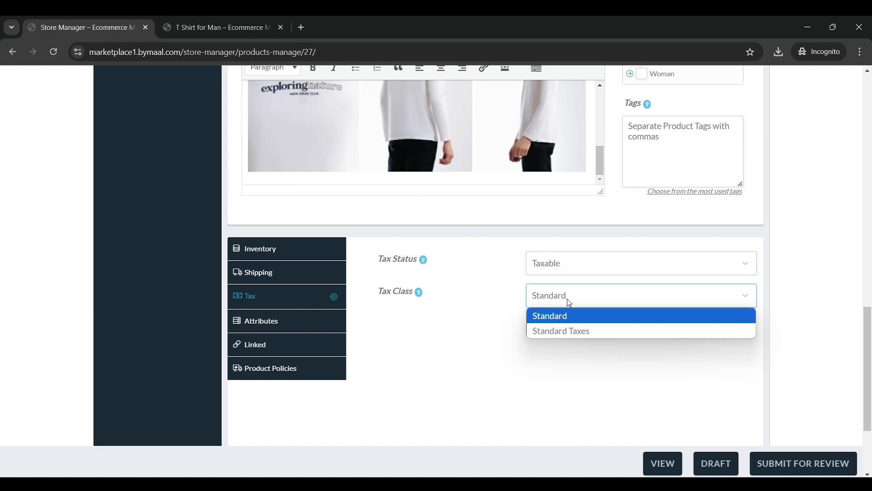
{"action": "left_click", "coordinate": [583, 328]}
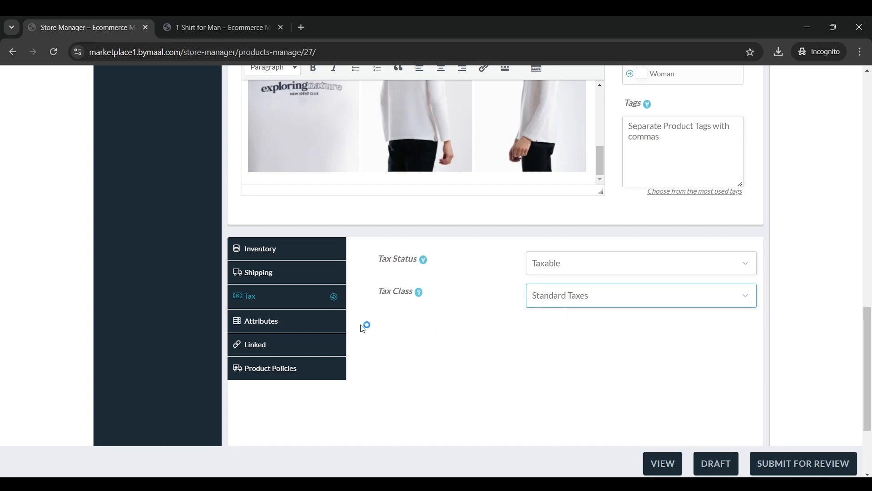
Look through Attributes, Linked and Product Policies, then submit the product for review
{"action": "left_click", "coordinate": [325, 321]}
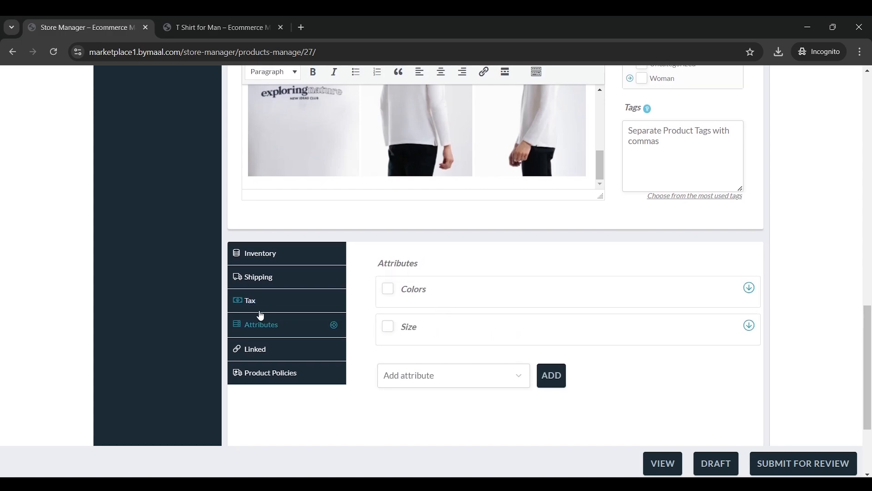
{"action": "left_click", "coordinate": [273, 355]}
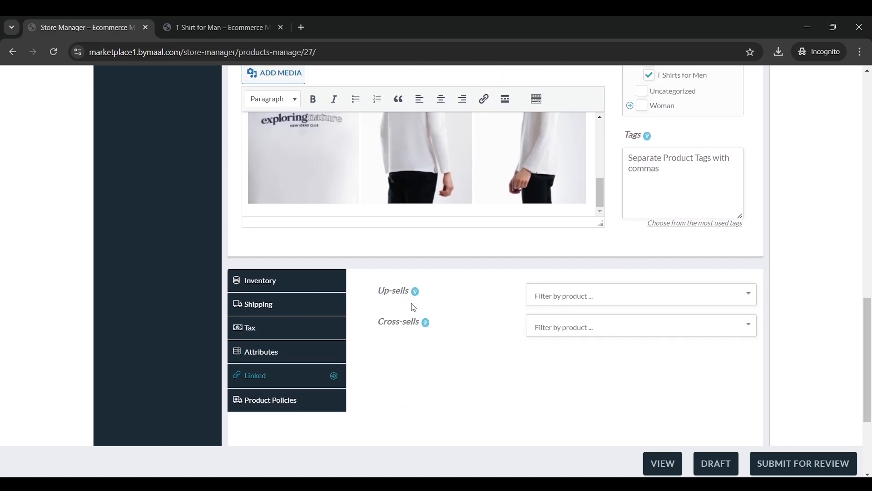
{"action": "left_click", "coordinate": [306, 354]}
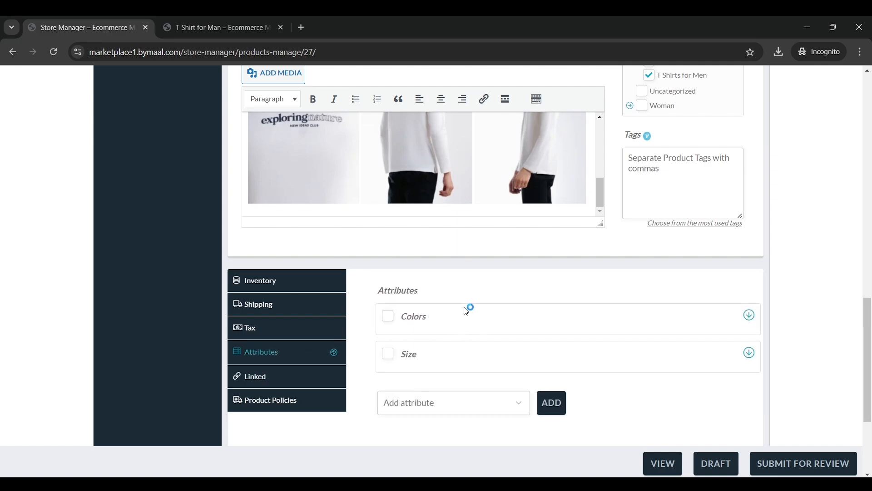
{"action": "scroll", "coordinate": [507, 311], "scroll_direction": "up", "scroll_amount": 5}
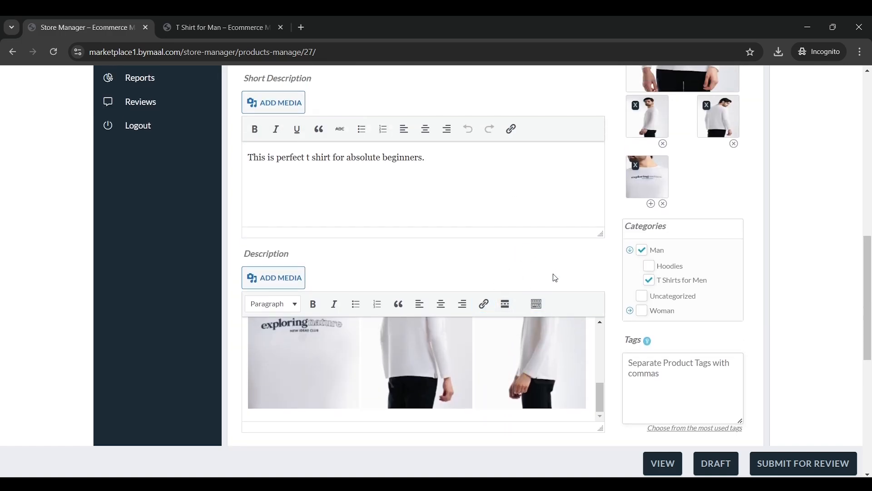
{"action": "scroll", "coordinate": [555, 277], "scroll_direction": "down", "scroll_amount": 6}
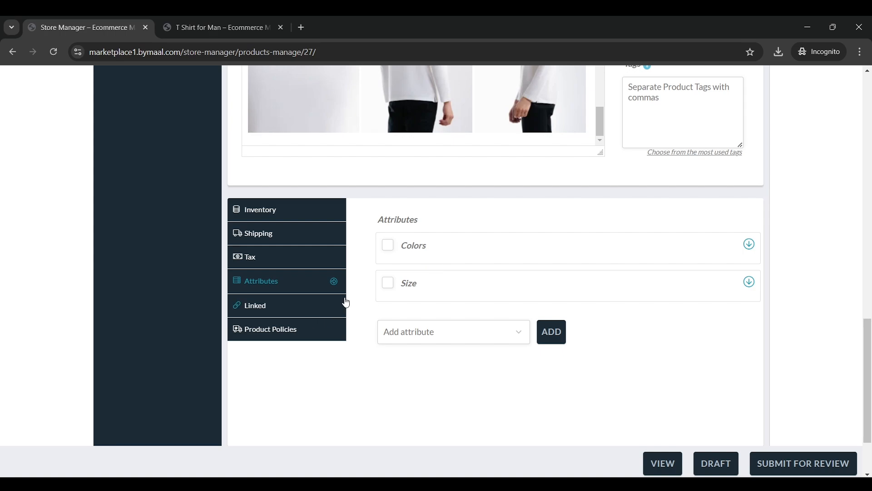
{"action": "scroll", "coordinate": [346, 302], "scroll_direction": "up", "scroll_amount": 2}
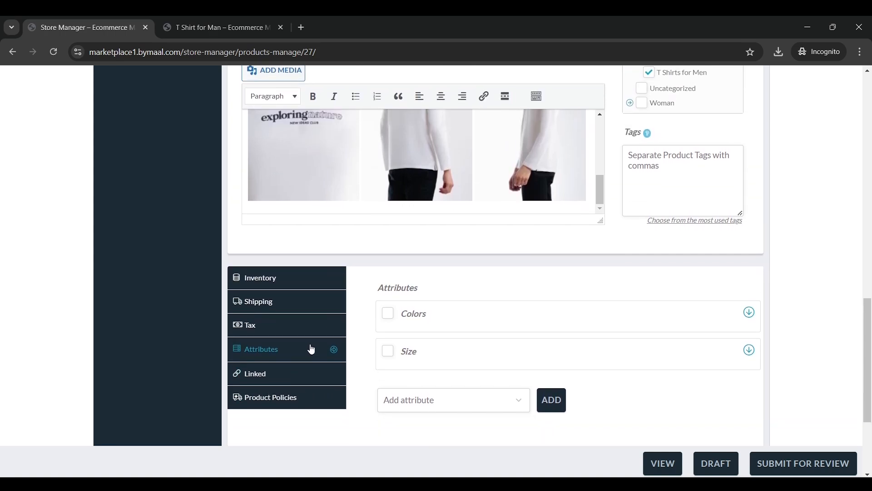
{"action": "left_click", "coordinate": [378, 312]}
{"action": "scroll", "coordinate": [377, 314], "scroll_direction": "down", "scroll_amount": 1}
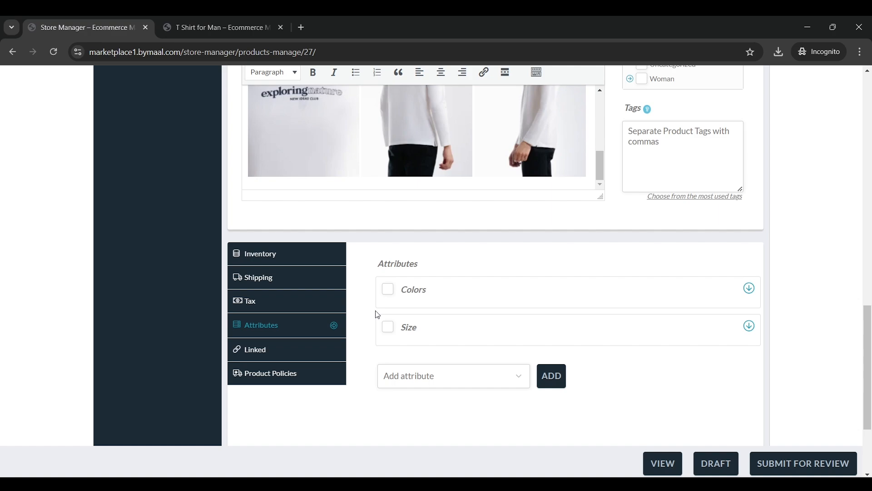
{"action": "scroll", "coordinate": [438, 278], "scroll_direction": "up", "scroll_amount": 1}
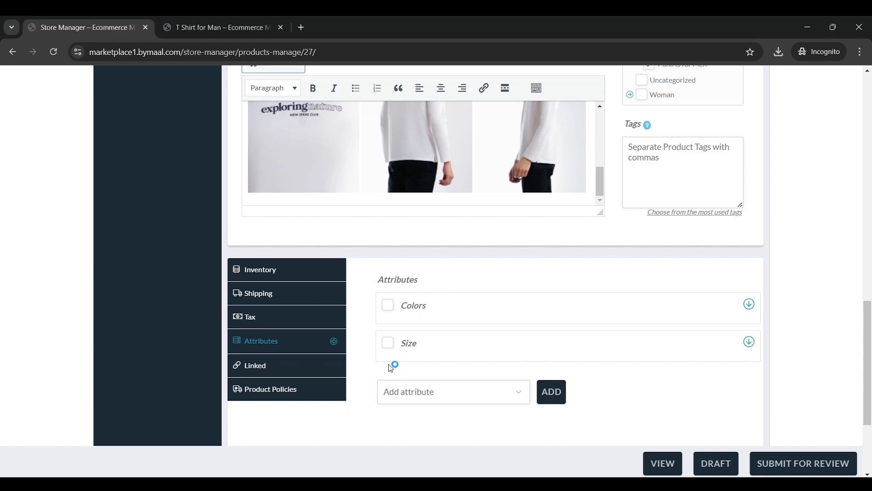
{"action": "scroll", "coordinate": [391, 363], "scroll_direction": "up", "scroll_amount": 1}
{"action": "left_click", "coordinate": [325, 390]}
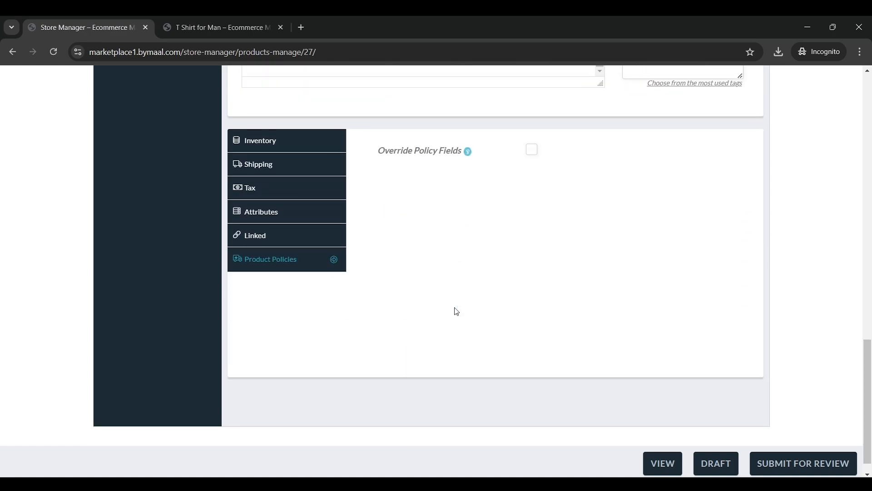
{"action": "scroll", "coordinate": [454, 307], "scroll_direction": "up", "scroll_amount": 3}
{"action": "left_click", "coordinate": [784, 463]}
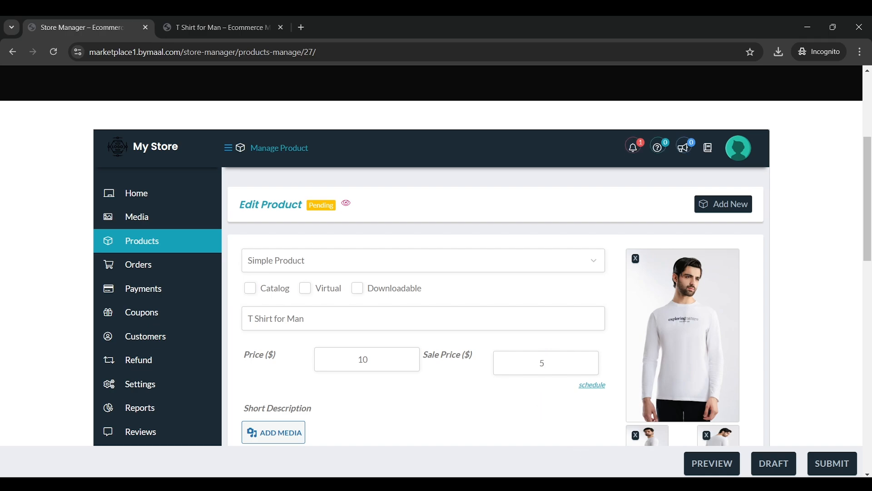
In the admin's dashboard notifications, mark the T Shirt for Man awaiting-review notice as read
{"action": "mouse_move", "coordinate": [586, 482]}
{"action": "left_click", "coordinate": [545, 452]}
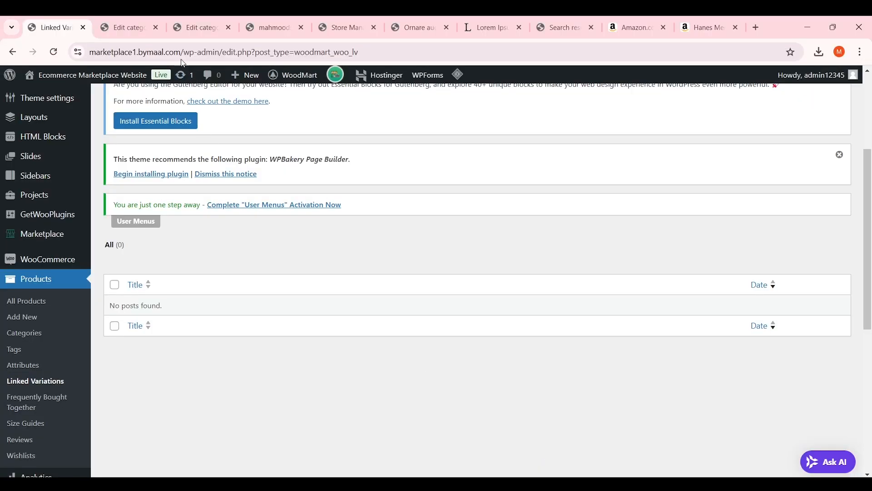
{"action": "left_click", "coordinate": [342, 23]}
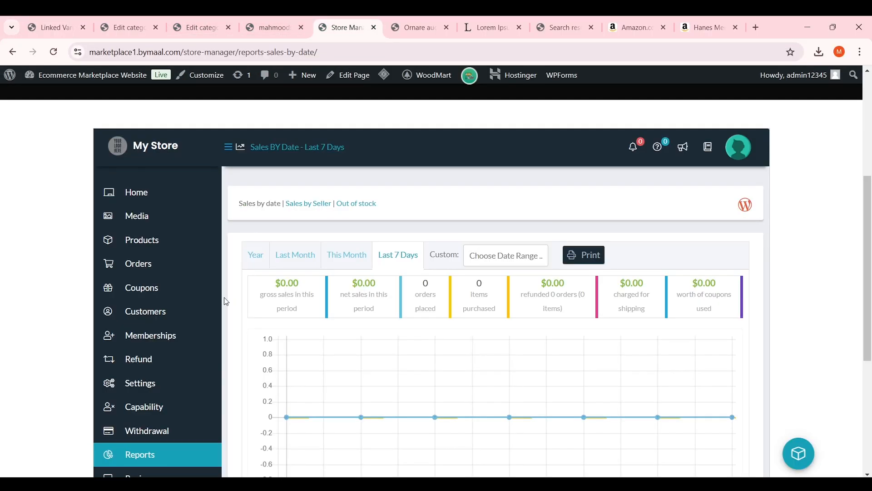
{"action": "scroll", "coordinate": [226, 302], "scroll_direction": "down", "scroll_amount": 2}
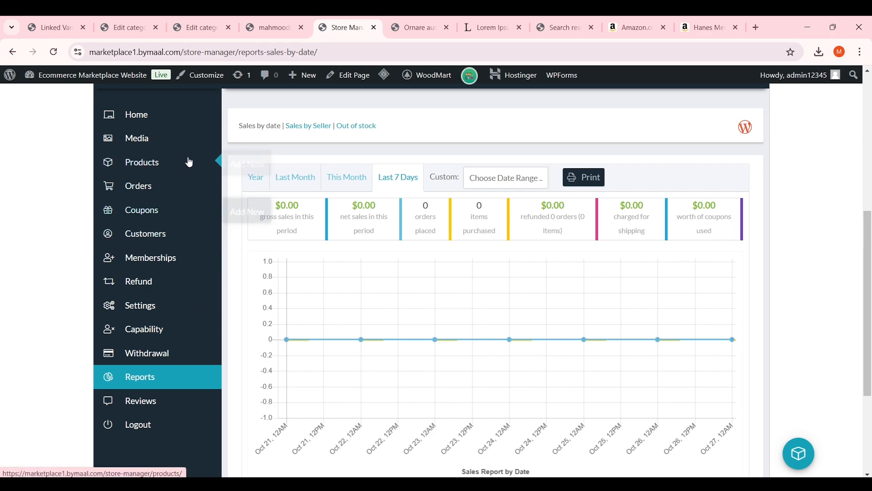
{"action": "scroll", "coordinate": [190, 162], "scroll_direction": "up", "scroll_amount": 4}
{"action": "left_click", "coordinate": [191, 280]}
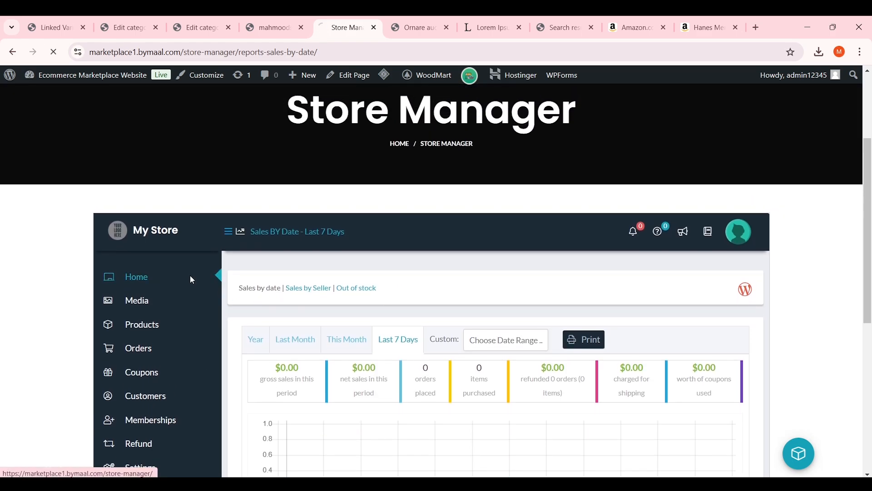
{"action": "scroll", "coordinate": [394, 281], "scroll_direction": "down", "scroll_amount": 4}
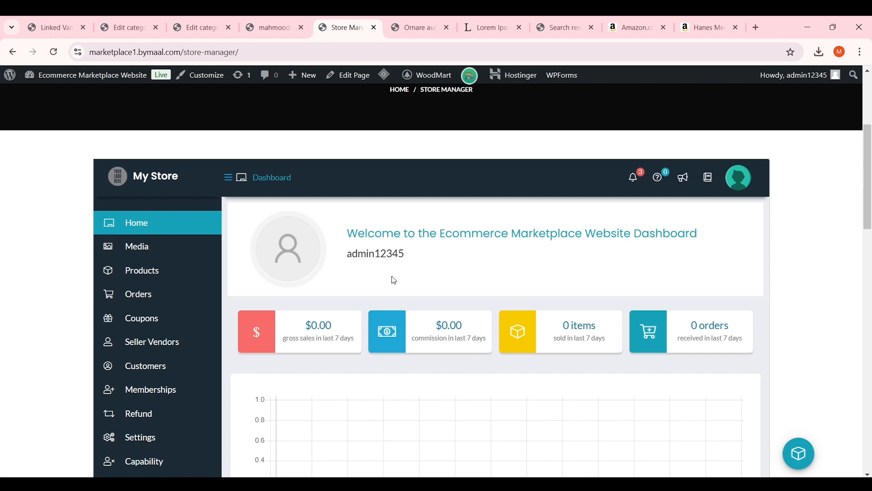
{"action": "left_click", "coordinate": [635, 182]}
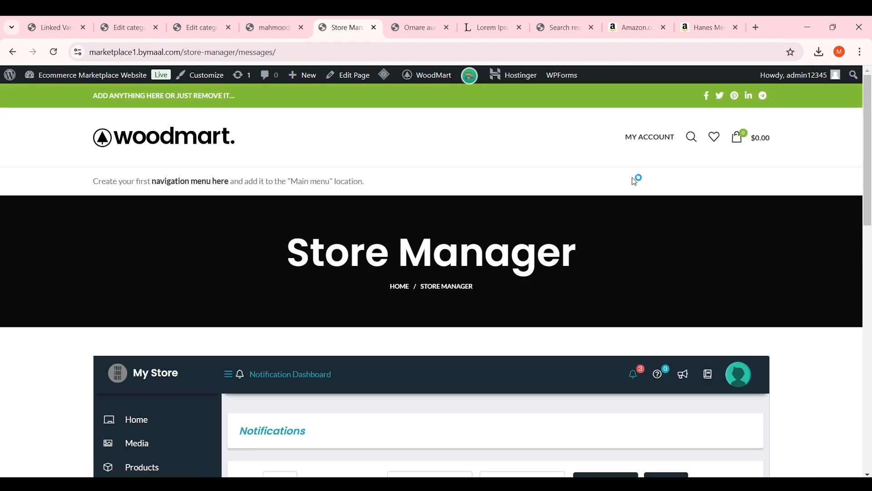
{"action": "scroll", "coordinate": [544, 236], "scroll_direction": "down", "scroll_amount": 2}
{"action": "scroll", "coordinate": [544, 237], "scroll_direction": "down", "scroll_amount": 3}
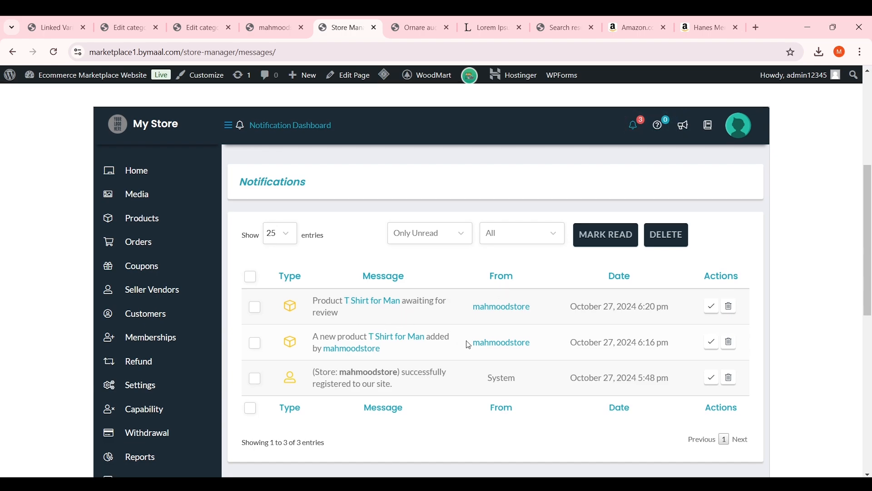
{"action": "left_click", "coordinate": [710, 307]}
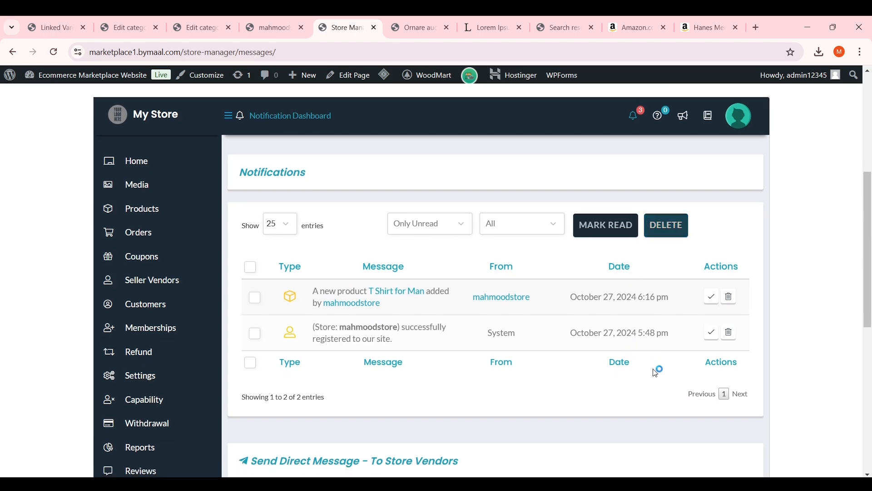
Reload the vendor's product edit page, then return to the admin window
{"action": "mouse_move", "coordinate": [588, 483]}
{"action": "left_click", "coordinate": [621, 449]}
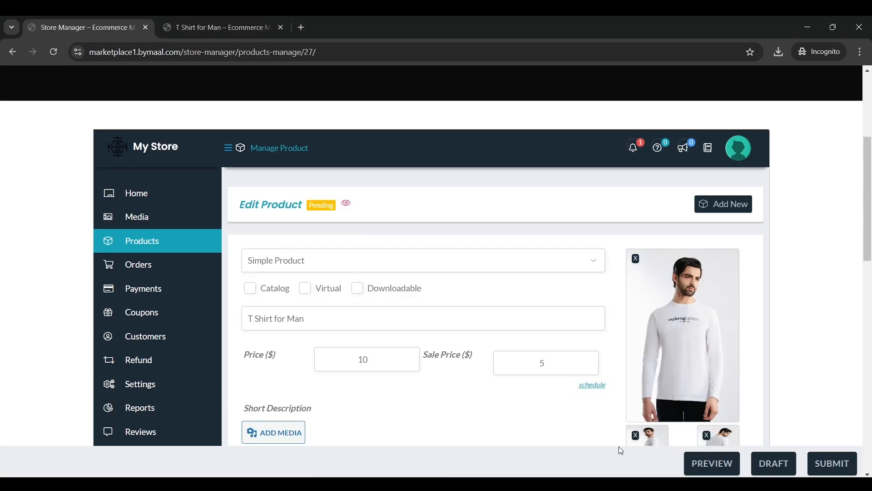
{"action": "left_click", "coordinate": [53, 51]}
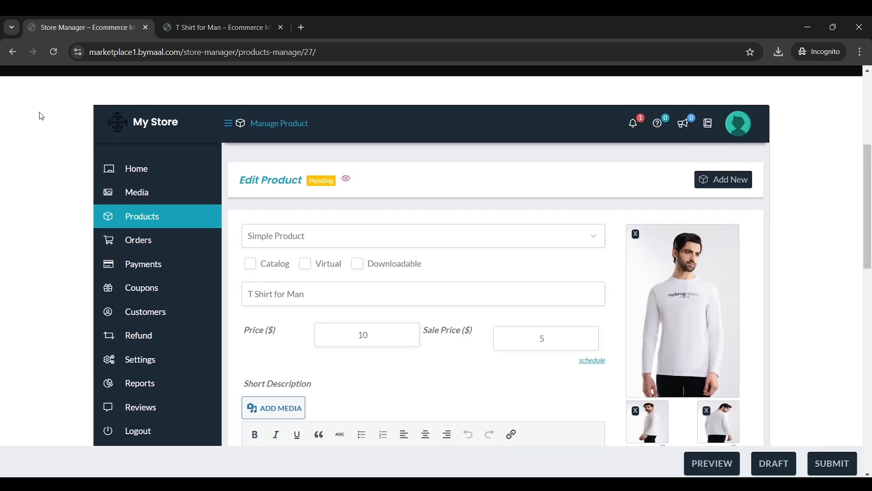
{"action": "key", "text": "alt+Tab"}
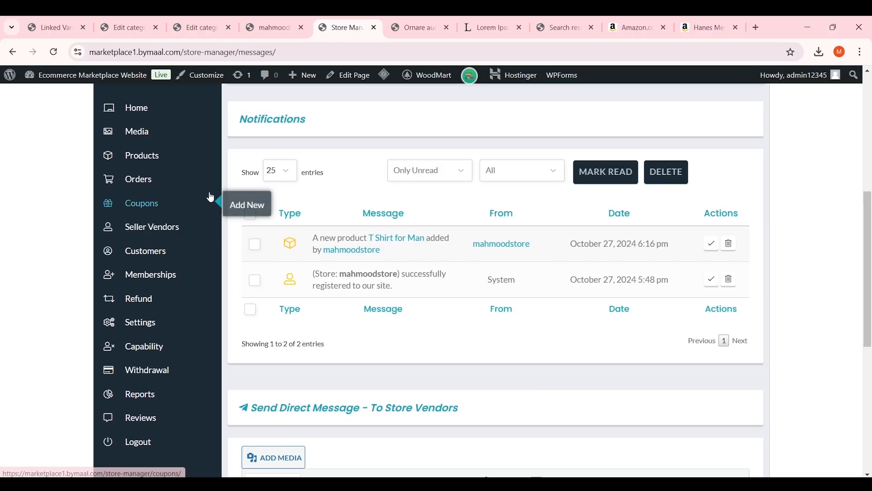
As admin, approve and publish T Shirt for Man from the product list
{"action": "left_click", "coordinate": [179, 214]}
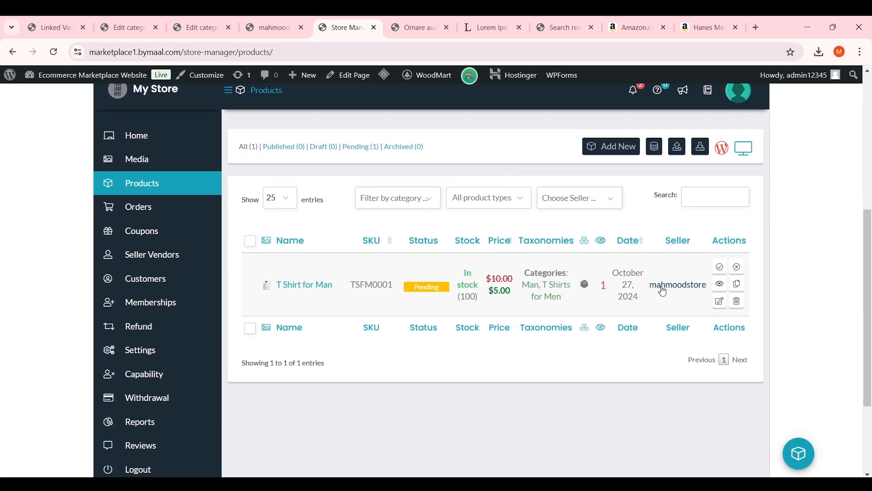
{"action": "left_click", "coordinate": [720, 273]}
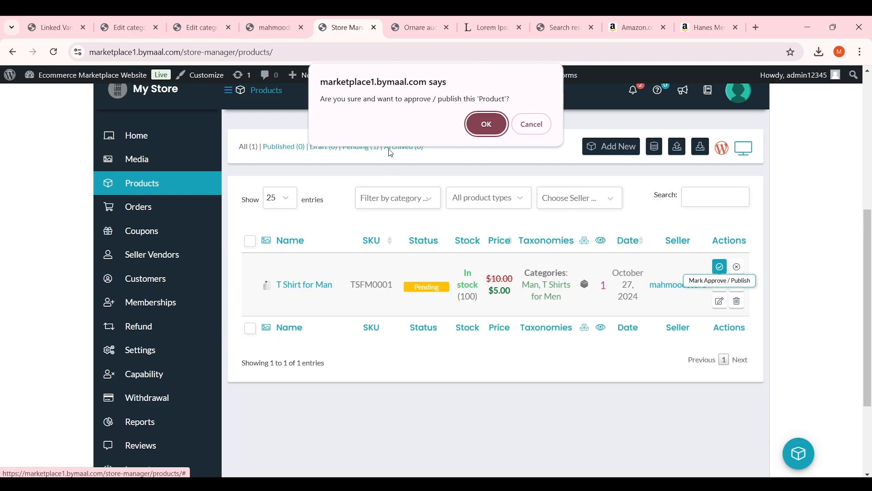
{"action": "left_click", "coordinate": [479, 129]}
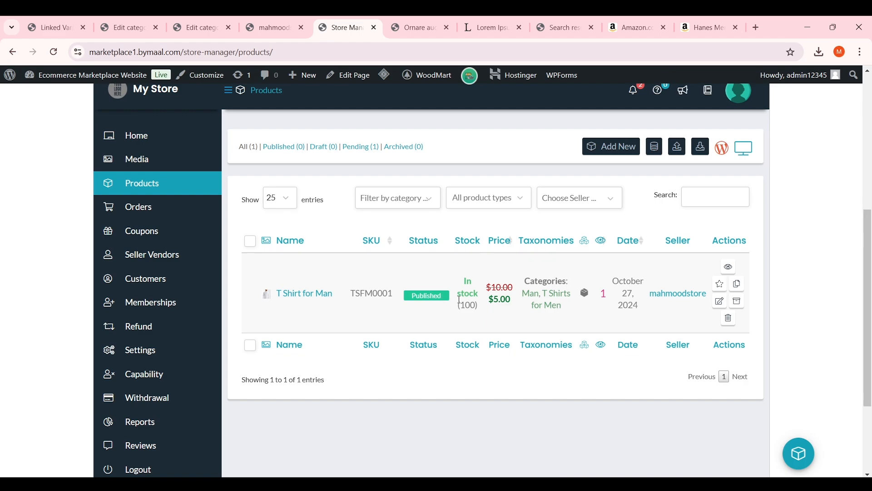
Reload the vendor's edit page and view the published product on the storefront
{"action": "mouse_move", "coordinate": [598, 471]}
{"action": "left_click", "coordinate": [652, 429]}
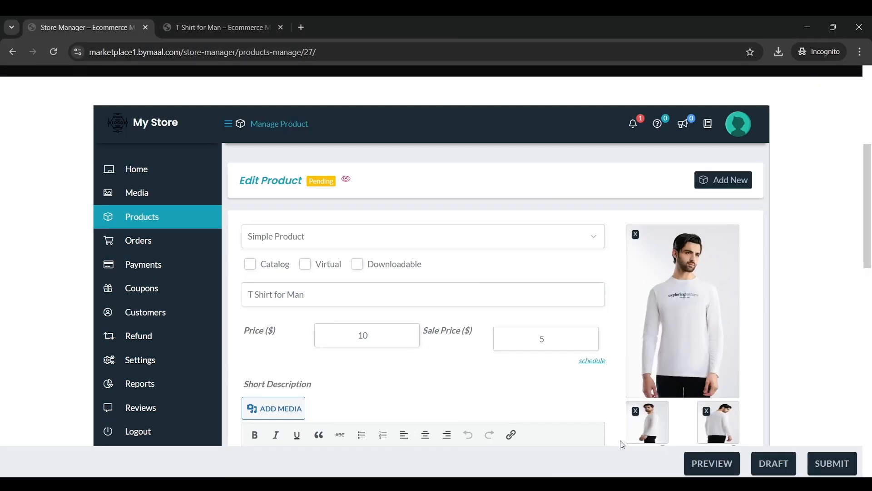
{"action": "left_click", "coordinate": [54, 52]}
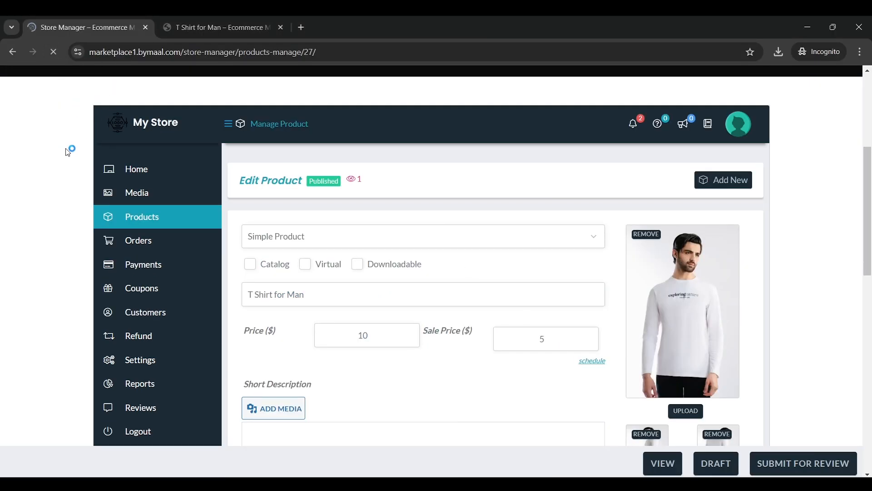
{"action": "scroll", "coordinate": [325, 240], "scroll_direction": "up", "scroll_amount": 1}
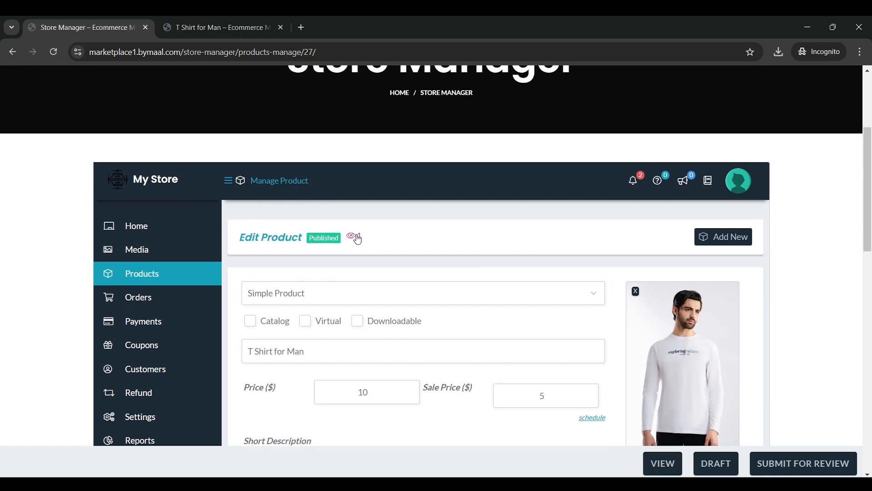
{"action": "left_click", "coordinate": [356, 236]}
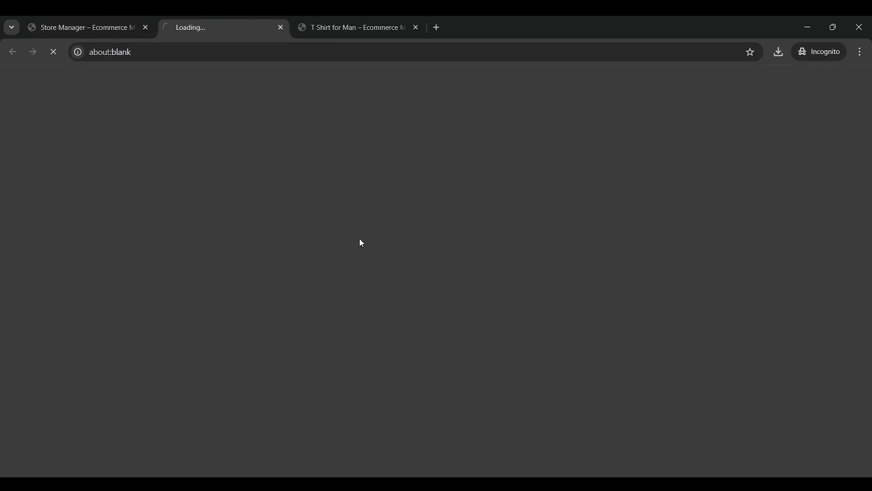
{"action": "scroll", "coordinate": [574, 240], "scroll_direction": "down", "scroll_amount": 1}
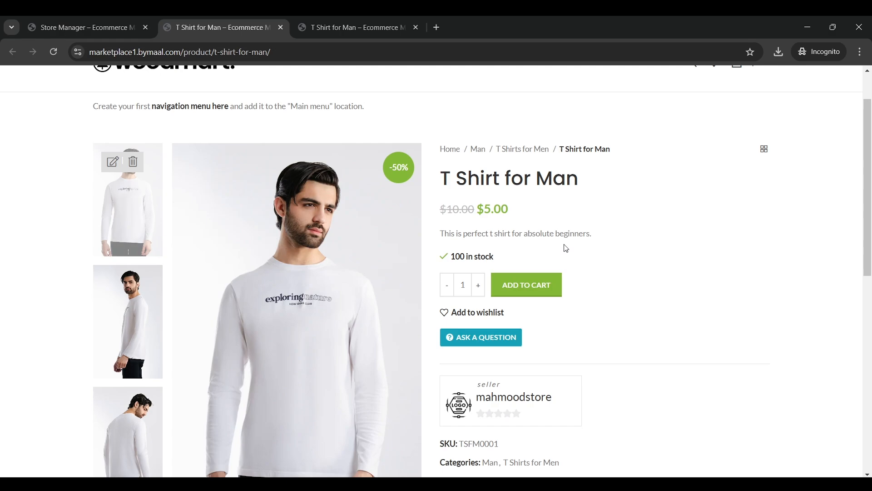
{"action": "left_click_drag", "start_coordinate": [457, 232], "coordinate": [522, 233]}
{"action": "left_click", "coordinate": [522, 233]}
{"action": "scroll", "coordinate": [492, 219], "scroll_direction": "down", "scroll_amount": 5}
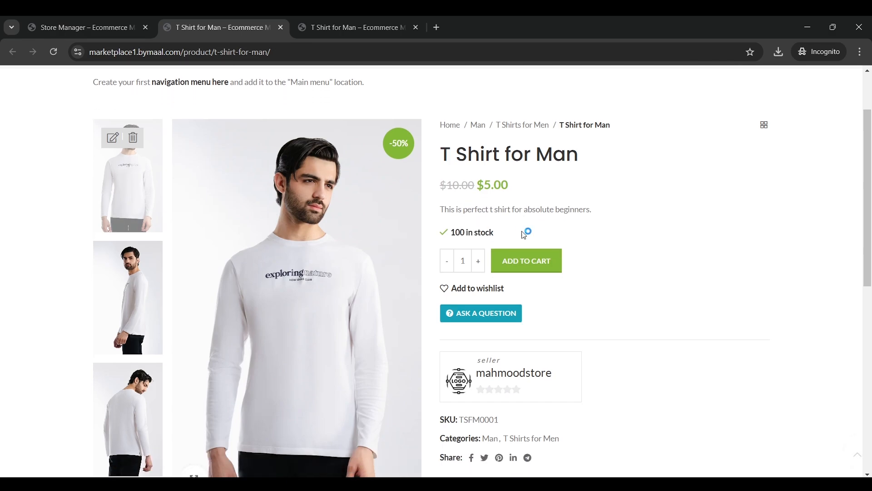
{"action": "scroll", "coordinate": [511, 195], "scroll_direction": "up", "scroll_amount": 6}
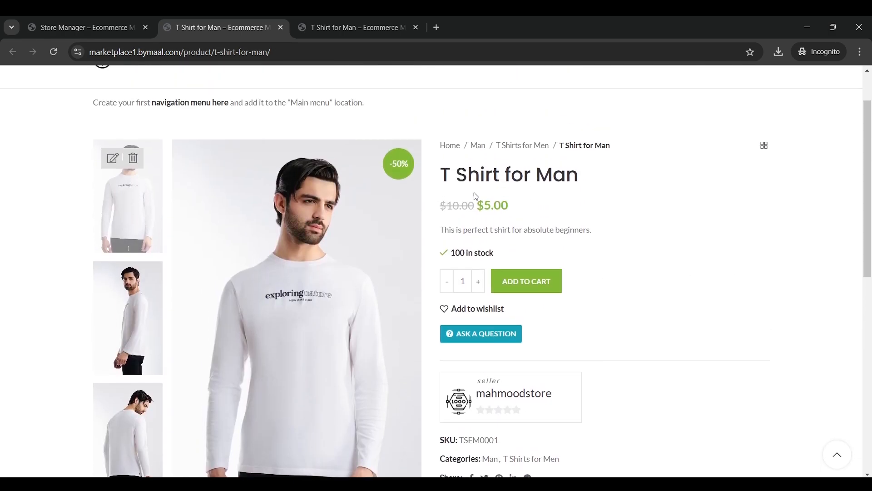
{"action": "left_click", "coordinate": [127, 26]}
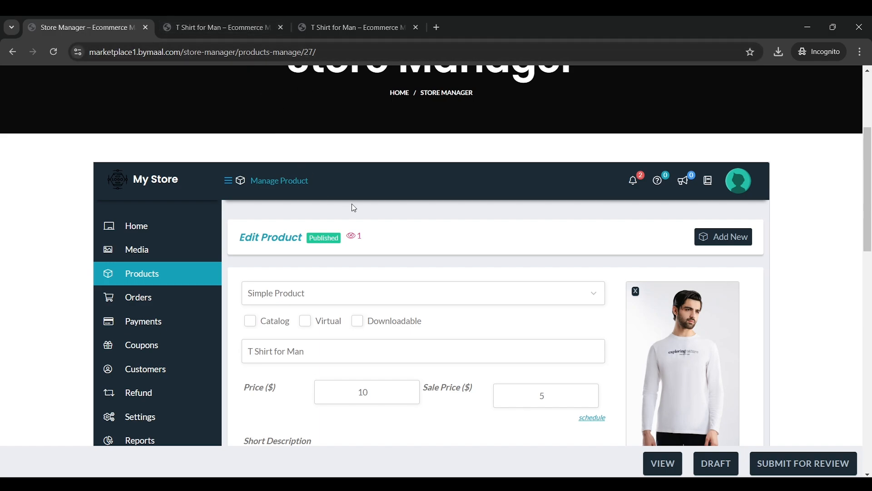
Start a new blank product from Products > Add New
{"action": "scroll", "coordinate": [355, 208], "scroll_direction": "down", "scroll_amount": 1}
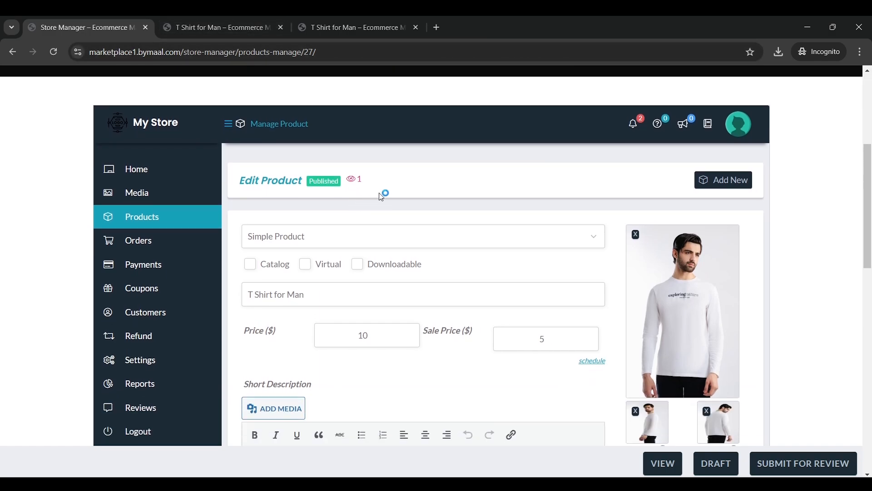
{"action": "mouse_move", "coordinate": [175, 219]}
{"action": "left_click", "coordinate": [248, 218]}
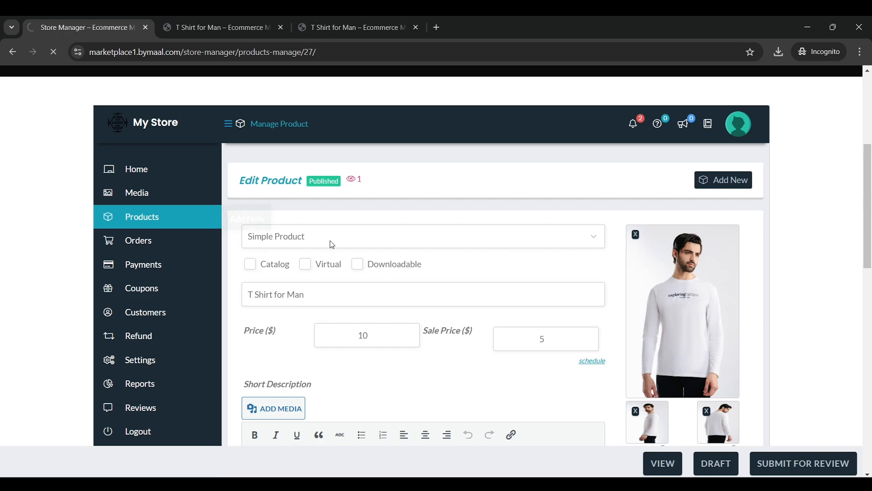
{"action": "scroll", "coordinate": [356, 233], "scroll_direction": "down", "scroll_amount": 2}
{"action": "scroll", "coordinate": [355, 232], "scroll_direction": "down", "scroll_amount": 3}
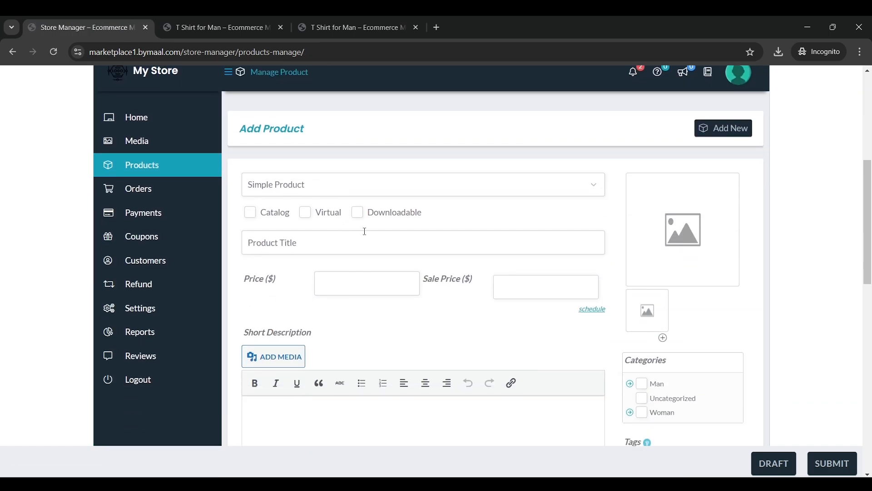
Make the product a Variable Product titled 'T Shirt for man (variations)'
{"action": "left_click", "coordinate": [289, 189]}
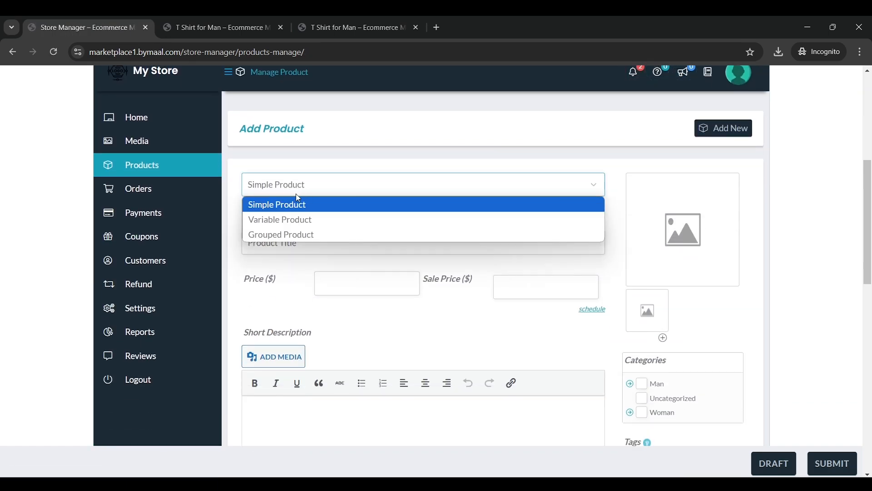
{"action": "left_click", "coordinate": [294, 220]}
{"action": "left_click", "coordinate": [330, 239]}
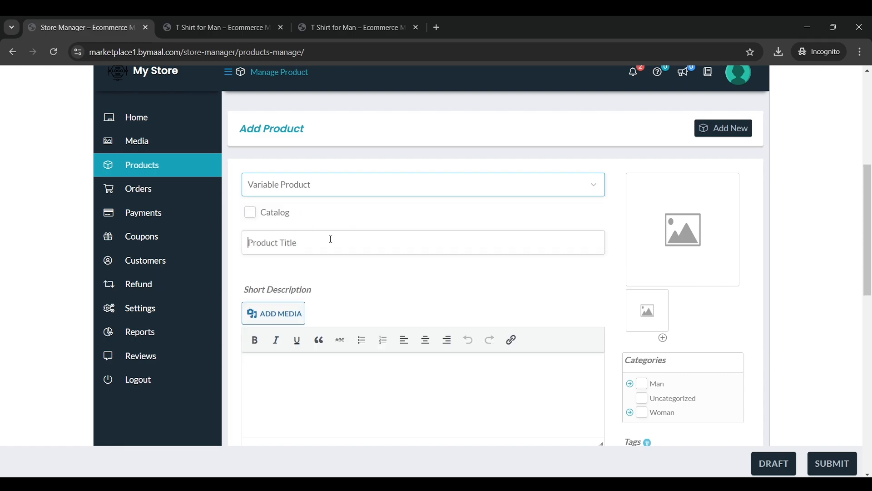
{"action": "type", "text": "t"}
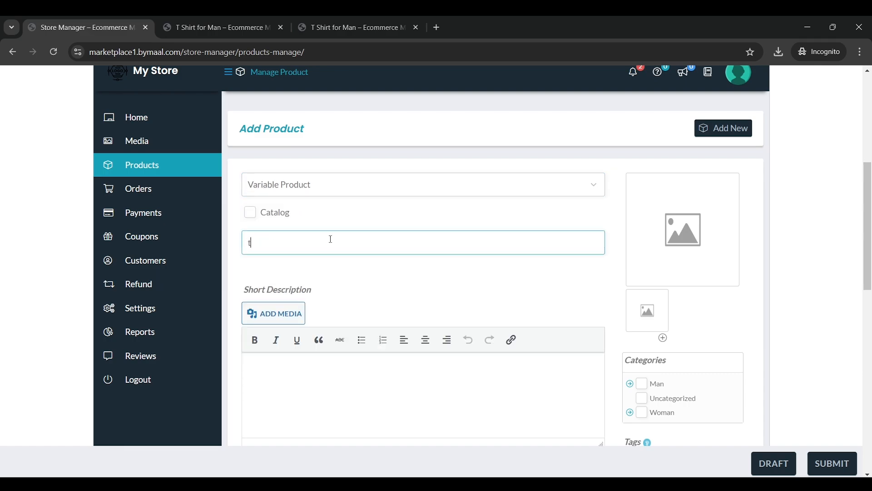
{"action": "type", "text": " sH"}
{"action": "key", "text": "ctrl+a"}
{"action": "key", "text": "BackSpace"}
{"action": "type", "text": "T Shirt for man (var"}
{"action": "scroll", "coordinate": [331, 239], "scroll_direction": "down", "scroll_amount": 1}
{"action": "type", "text": "iations)"}
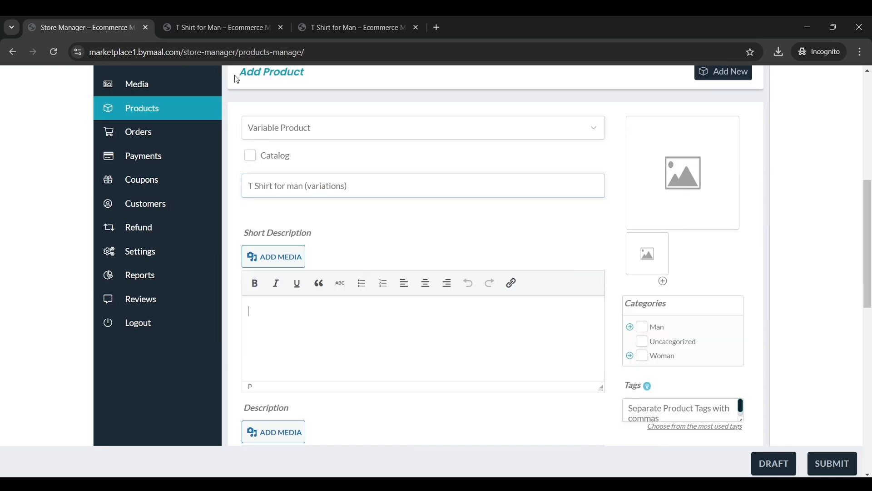
Copy T Shirt for Man's short description sentence into the Short Description
{"action": "left_click", "coordinate": [227, 28]}
{"action": "triple_click", "coordinate": [526, 183]}
{"action": "right_click", "coordinate": [526, 183]}
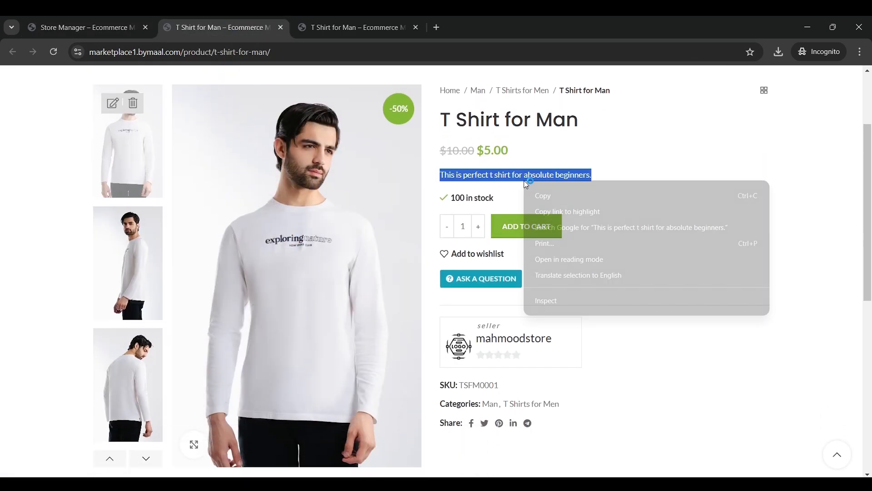
{"action": "left_click", "coordinate": [541, 195]}
{"action": "left_click", "coordinate": [82, 27]}
{"action": "left_click", "coordinate": [354, 318]}
{"action": "key", "text": "ctrl+v"}
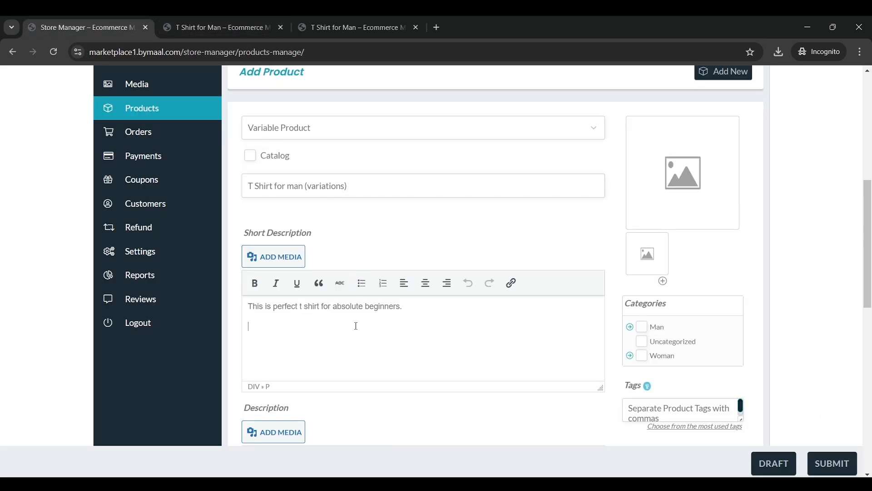
{"action": "scroll", "coordinate": [399, 253], "scroll_direction": "down", "scroll_amount": 6}
Copy T Shirt for Man's description paragraph and images into Description
{"action": "left_click", "coordinate": [255, 28]}
{"action": "scroll", "coordinate": [349, 218], "scroll_direction": "down", "scroll_amount": 5}
{"action": "scroll", "coordinate": [348, 218], "scroll_direction": "down", "scroll_amount": 3}
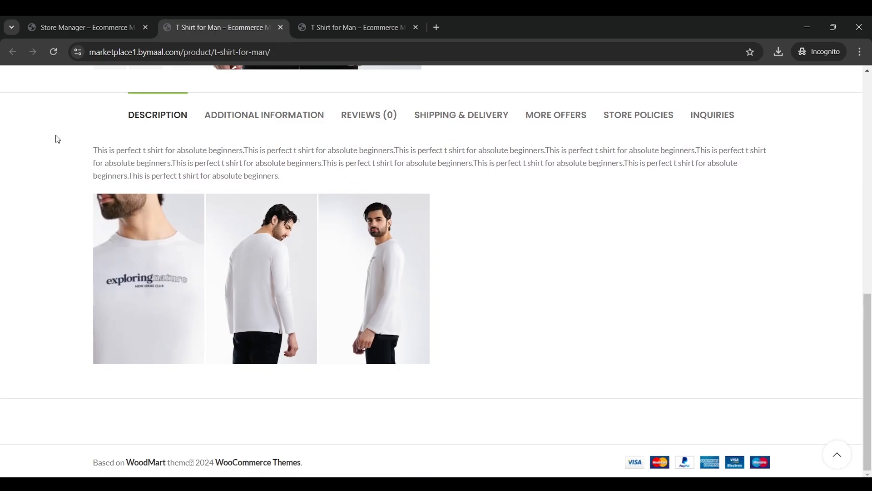
{"action": "left_click_drag", "start_coordinate": [35, 136], "coordinate": [521, 343]}
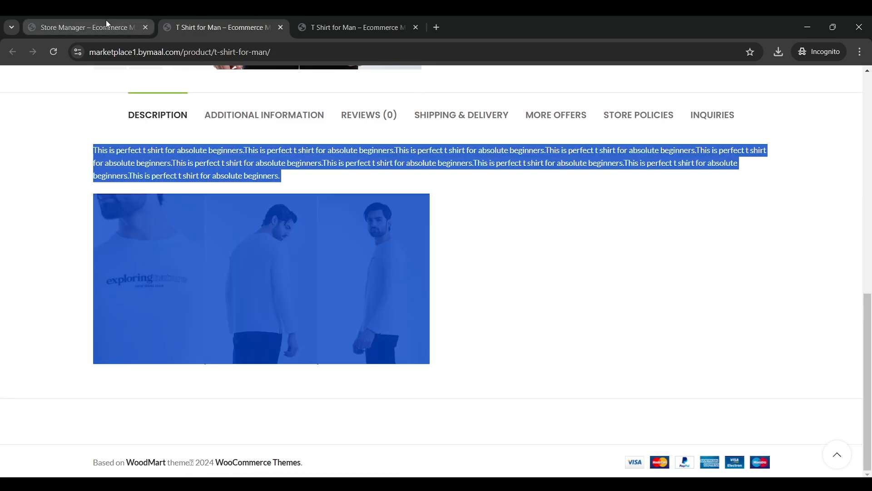
{"action": "left_click", "coordinate": [81, 28]}
{"action": "key", "text": "ctrl+v"}
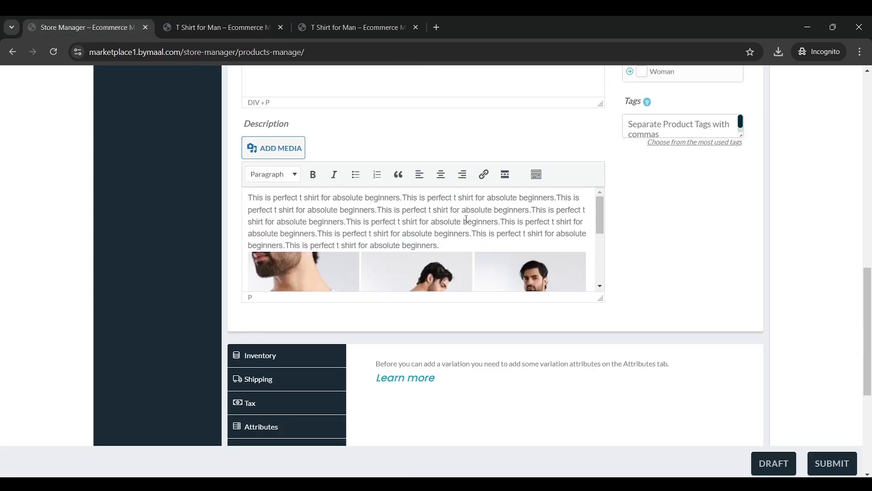
{"action": "scroll", "coordinate": [543, 168], "scroll_direction": "up", "scroll_amount": 6}
Set the front-view shirt photo SAB08609.webp as the main product image
{"action": "scroll", "coordinate": [545, 166], "scroll_direction": "up", "scroll_amount": 3}
{"action": "left_click", "coordinate": [668, 264]}
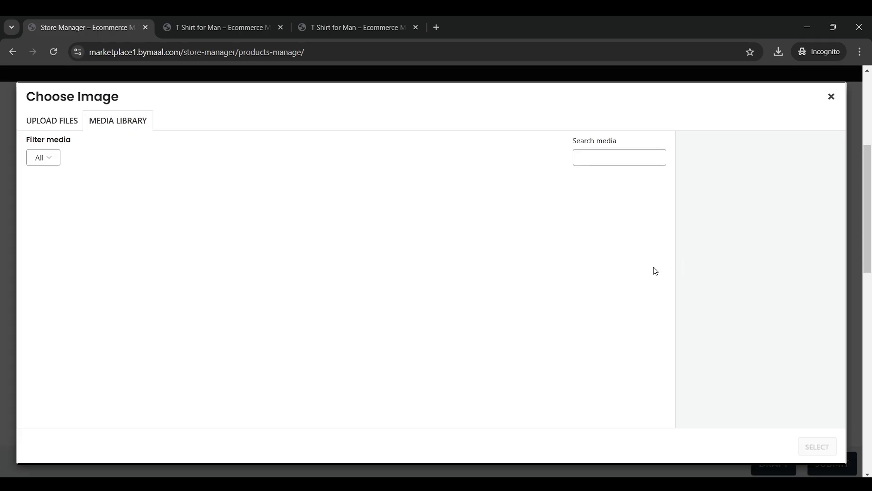
{"action": "left_click", "coordinate": [69, 239]}
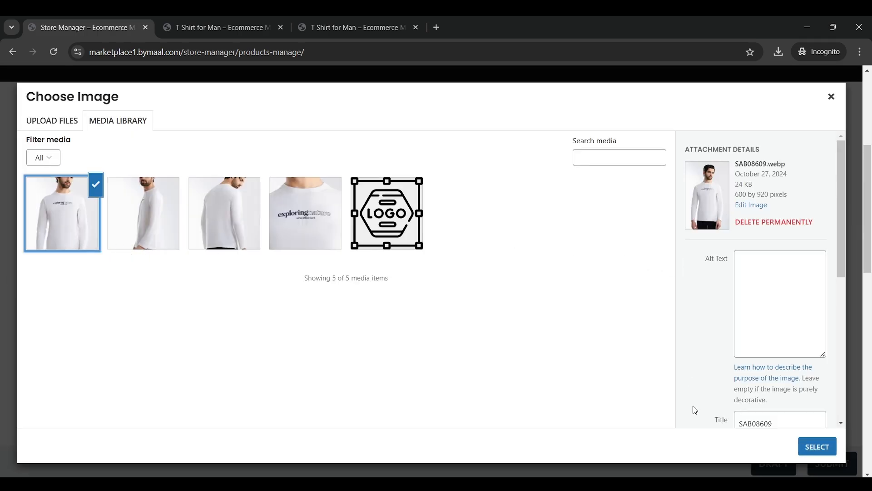
{"action": "left_click", "coordinate": [807, 446]}
Add the side-view, back-view and close-up print photos to the gallery
{"action": "scroll", "coordinate": [785, 354], "scroll_direction": "down", "scroll_amount": 3}
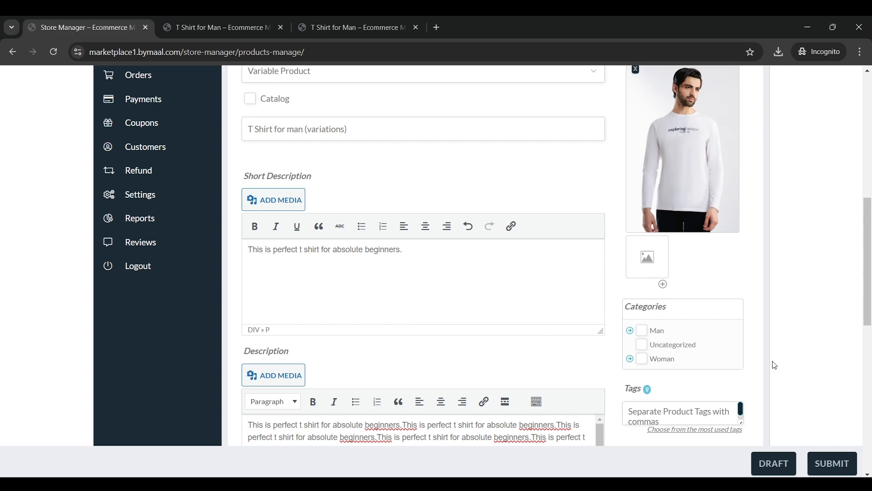
{"action": "left_click", "coordinate": [645, 277]}
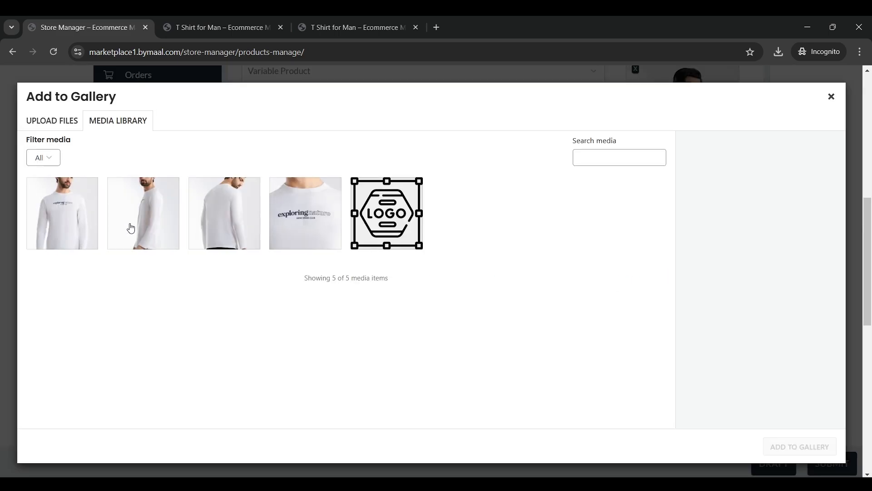
{"action": "left_click", "coordinate": [131, 228]}
{"action": "left_click", "coordinate": [198, 222]}
{"action": "left_click", "coordinate": [288, 220]}
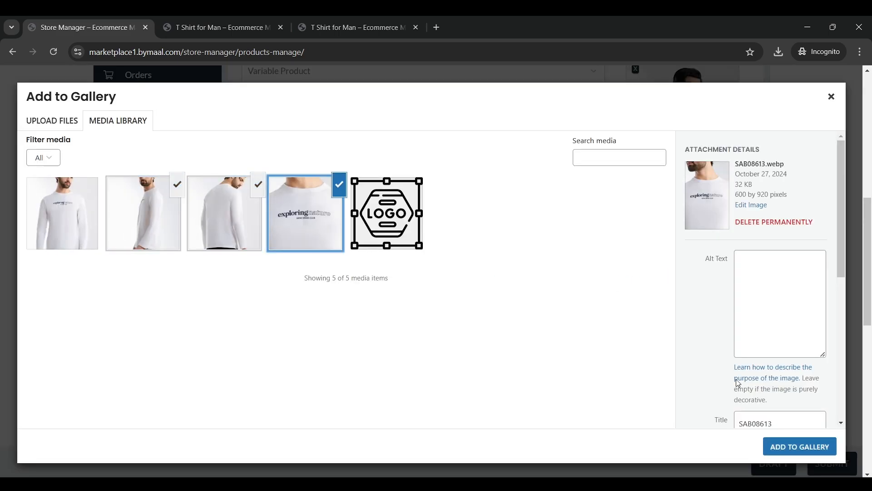
{"action": "left_click", "coordinate": [799, 446]}
Assign the categories Man and T Shirts for Men
{"action": "scroll", "coordinate": [467, 238], "scroll_direction": "down", "scroll_amount": 6}
{"action": "scroll", "coordinate": [467, 239], "scroll_direction": "up", "scroll_amount": 2}
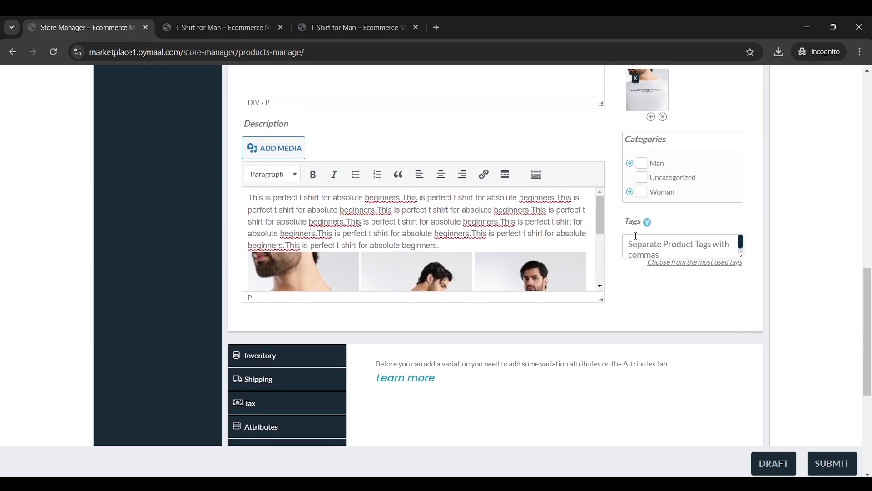
{"action": "left_click", "coordinate": [642, 163]}
{"action": "left_click", "coordinate": [630, 164]}
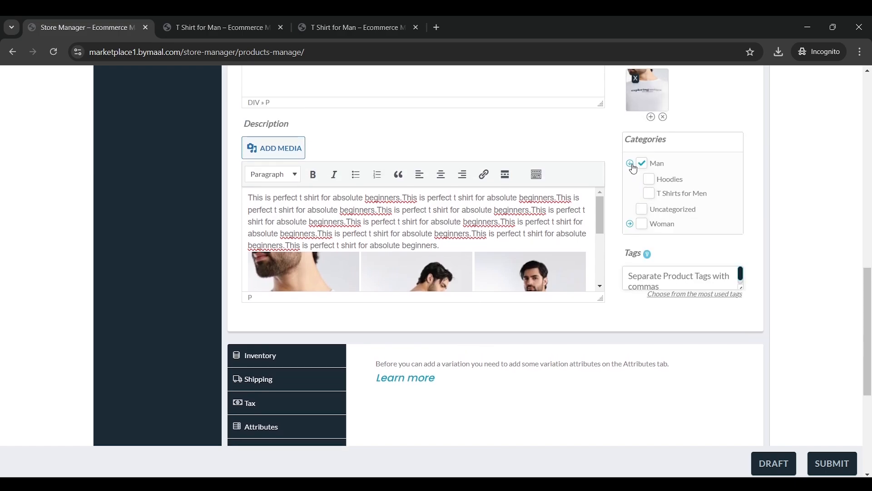
{"action": "left_click", "coordinate": [650, 193]}
{"action": "scroll", "coordinate": [584, 244], "scroll_direction": "down", "scroll_amount": 5}
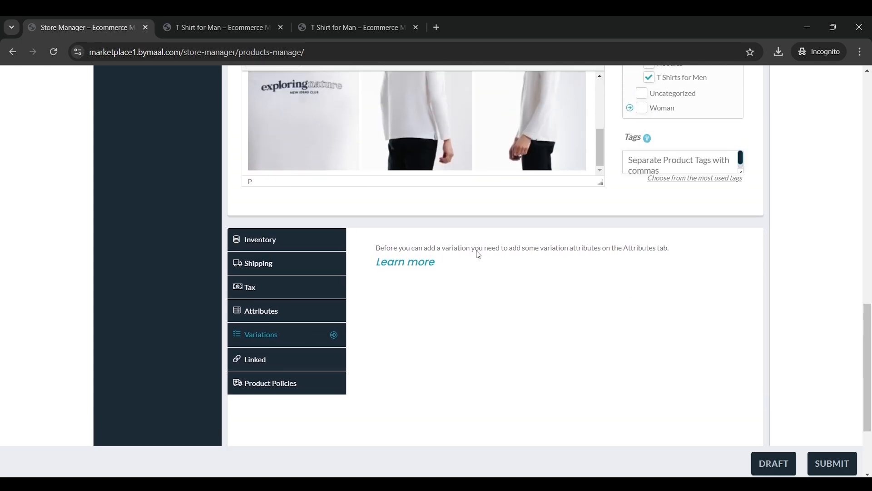
Set inventory: SKU TSFM0002, stock management on with quantity 50, backorders disallowed
{"action": "left_click", "coordinate": [281, 251]}
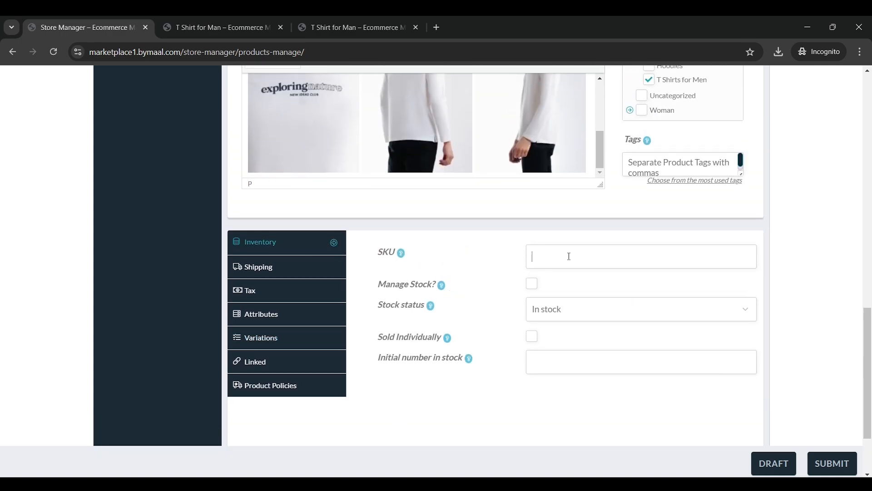
{"action": "left_click", "coordinate": [568, 257]}
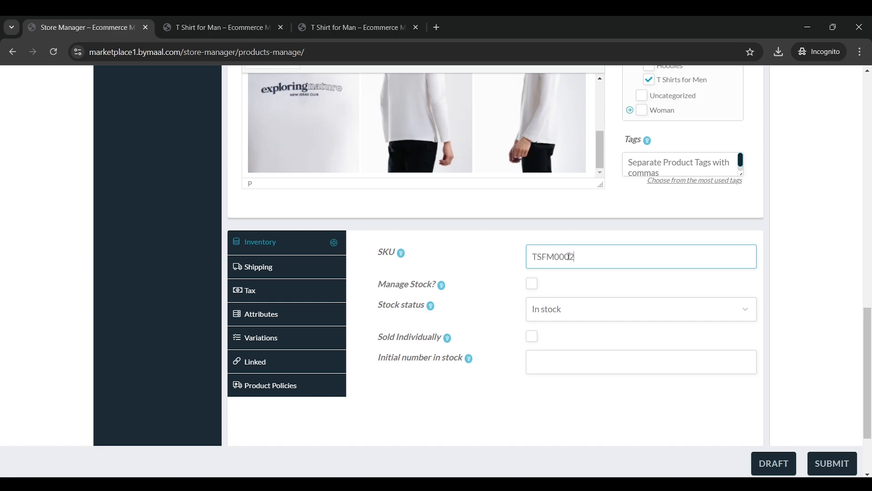
{"action": "type", "text": "TSFM0002"}
{"action": "left_click", "coordinate": [531, 284]}
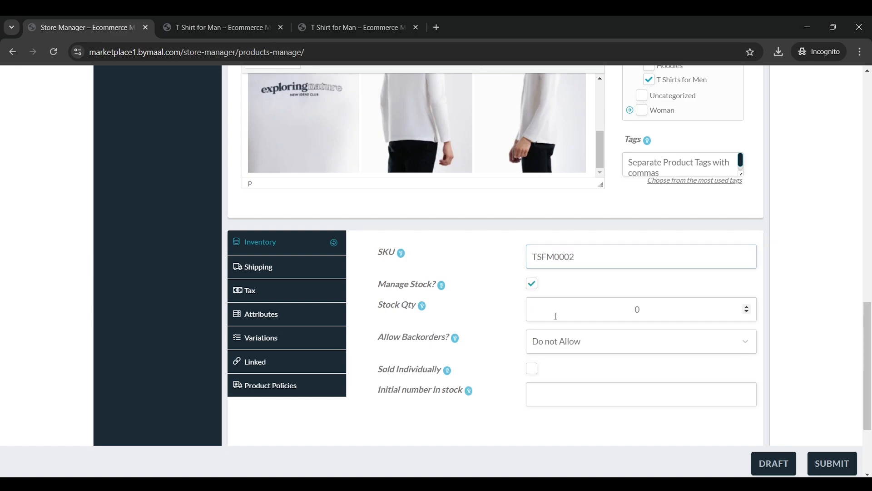
{"action": "double_click", "coordinate": [649, 309]}
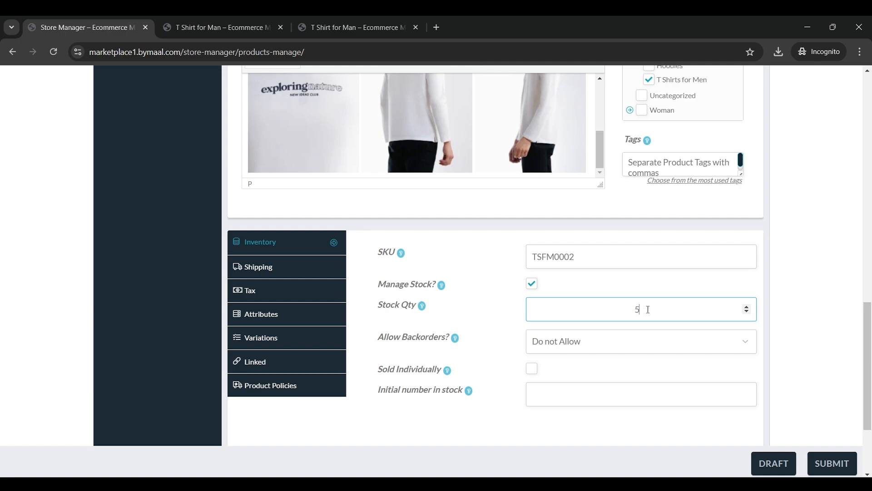
{"action": "type", "text": "50"}
{"action": "scroll", "coordinate": [649, 309], "scroll_direction": "down", "scroll_amount": 3}
{"action": "left_click", "coordinate": [582, 229]}
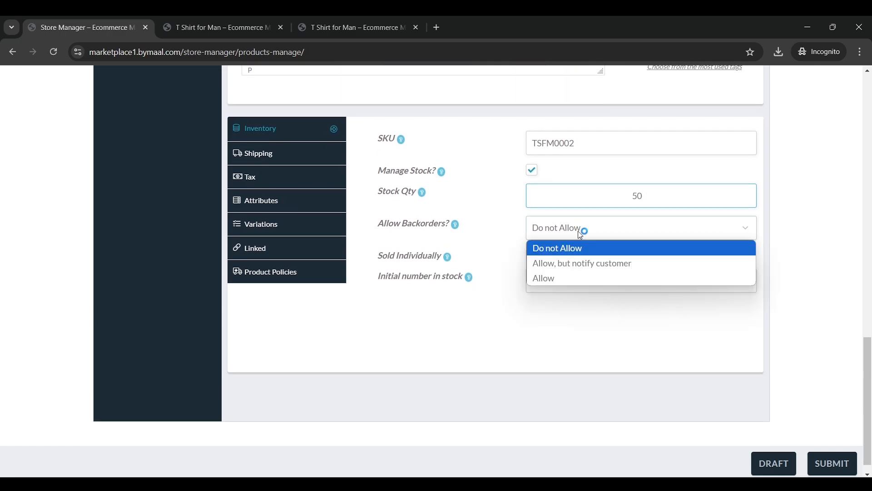
{"action": "left_click", "coordinate": [581, 231]}
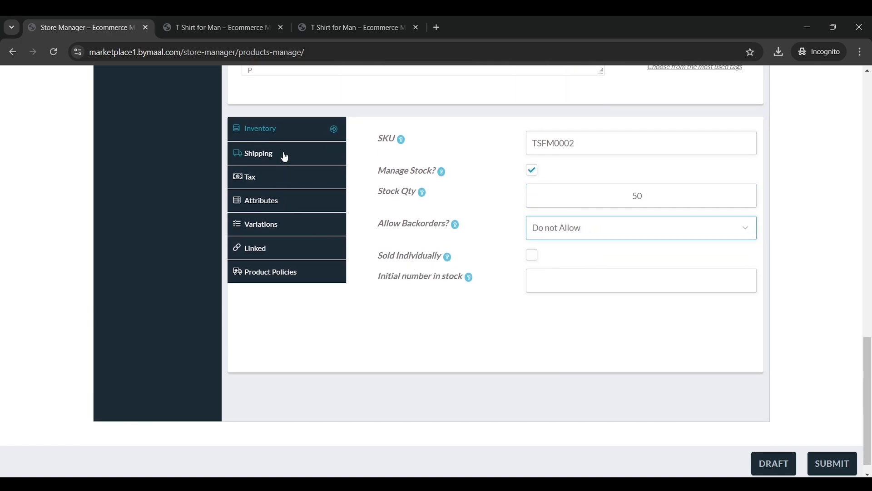
Enter a shipping weight of 60 and dimensions of 20 × 20 × 100
{"action": "left_click", "coordinate": [284, 155]}
{"action": "left_click", "coordinate": [567, 211]}
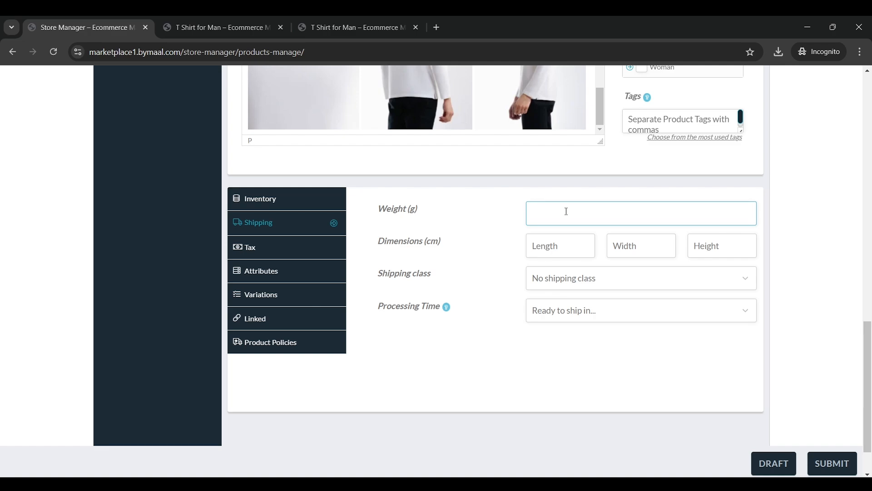
{"action": "type", "text": "60"}
{"action": "key", "text": "Tab"}
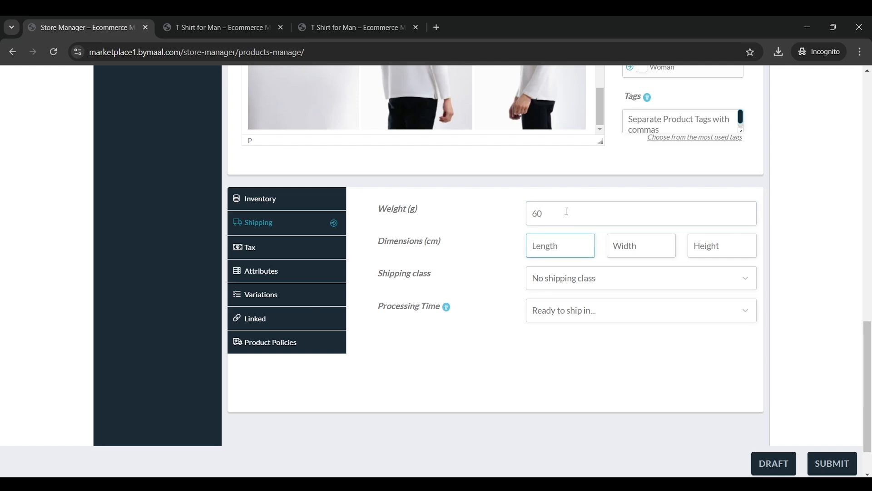
{"action": "type", "text": "20"}
{"action": "key", "text": "Tab"}
{"action": "type", "text": "0"}
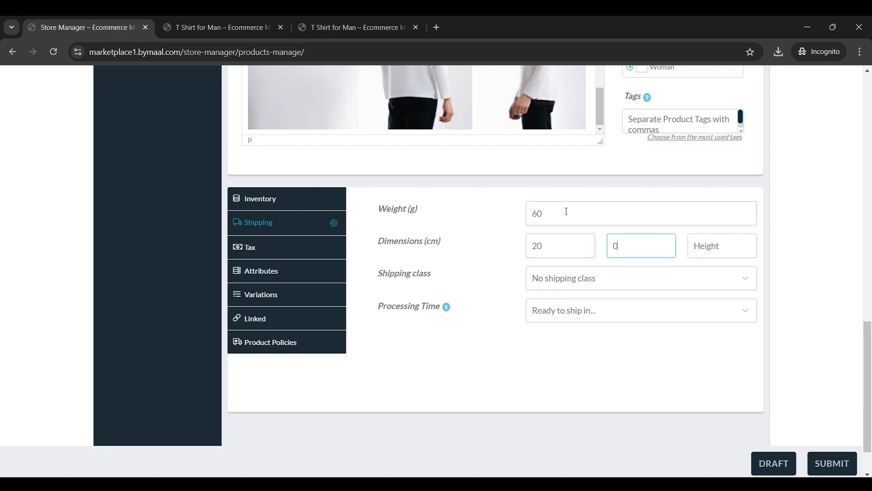
{"action": "key", "text": "BackSpace"}
{"action": "type", "text": "20"}
{"action": "key", "text": "Tab"}
{"action": "type", "text": "100"}
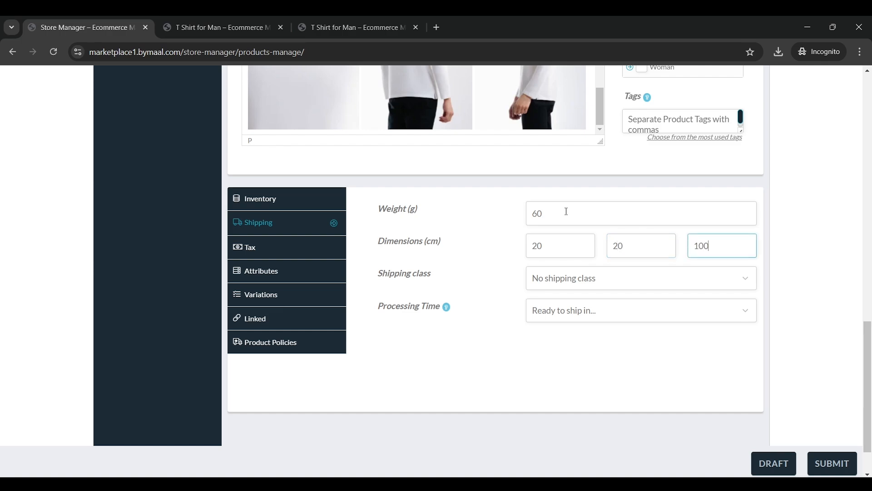
Keep No shipping class and check the tax settings, left as Taxable, Standard
{"action": "left_click", "coordinate": [609, 278]}
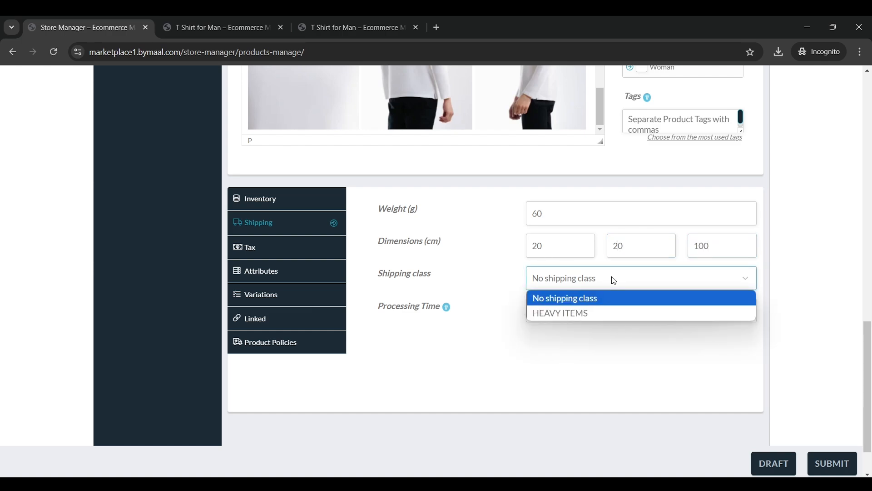
{"action": "left_click", "coordinate": [611, 279]}
{"action": "left_click", "coordinate": [293, 254]}
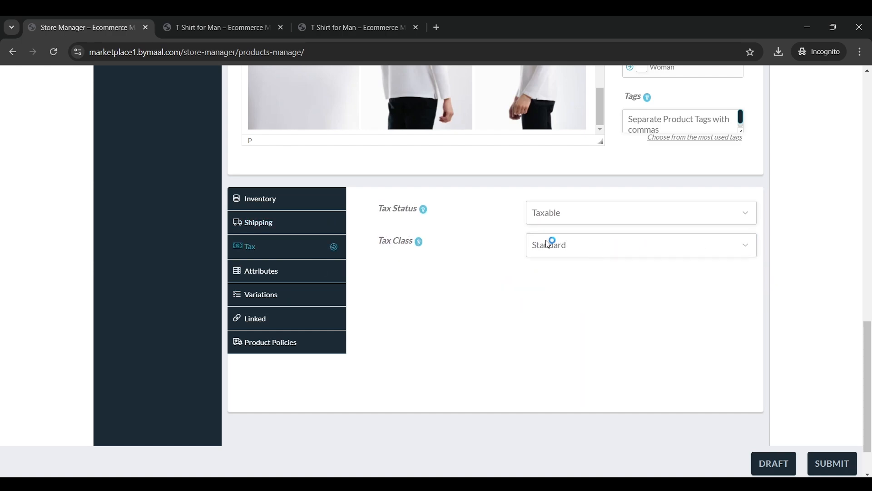
{"action": "left_click", "coordinate": [302, 278]}
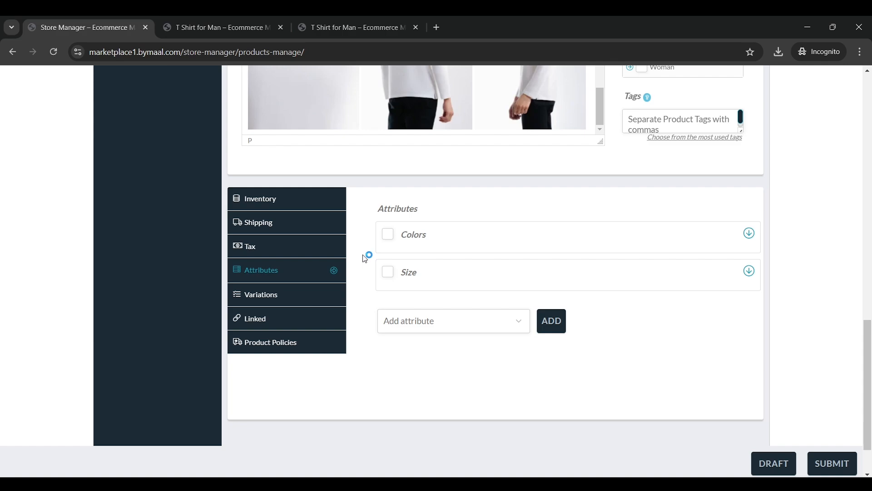
Add Red and Sky Blue to Colors, mark it visible and used for variations, and save a draft
{"action": "left_click", "coordinate": [749, 234]}
{"action": "scroll", "coordinate": [560, 285], "scroll_direction": "down", "scroll_amount": 1}
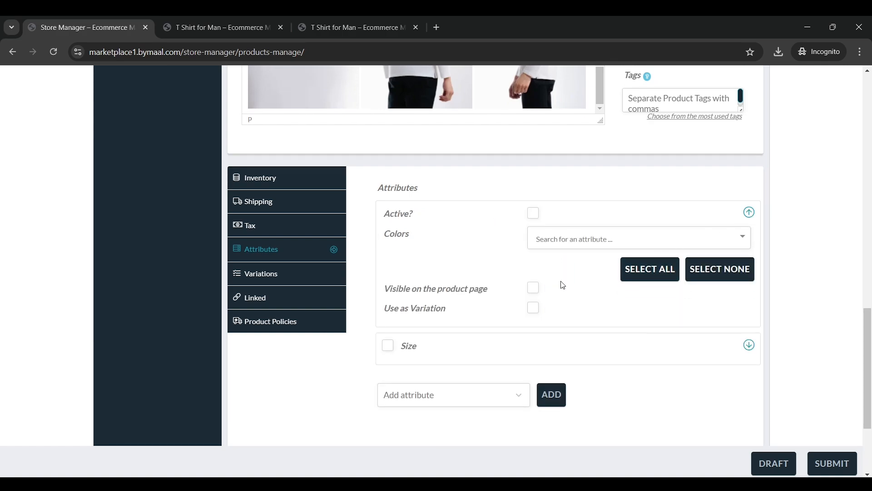
{"action": "left_click", "coordinate": [578, 208]}
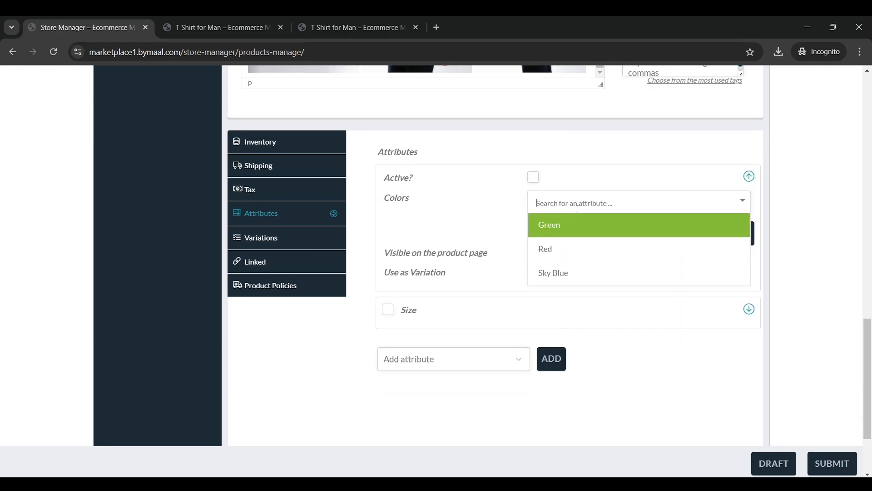
{"action": "left_click", "coordinate": [571, 253]}
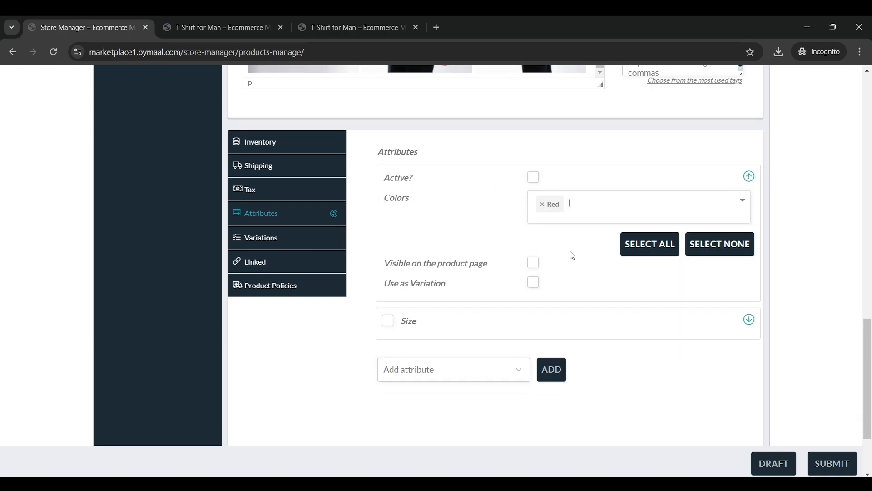
{"action": "left_click", "coordinate": [603, 213]}
{"action": "left_click", "coordinate": [588, 284]}
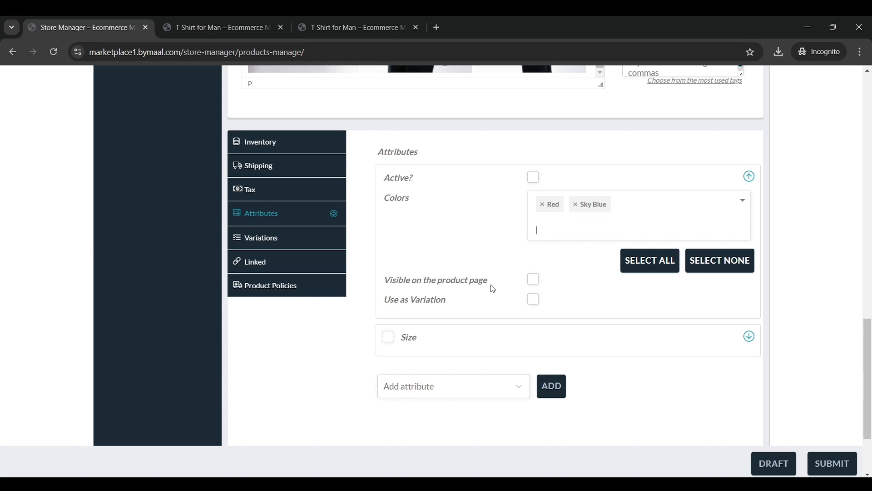
{"action": "left_click", "coordinate": [533, 280]}
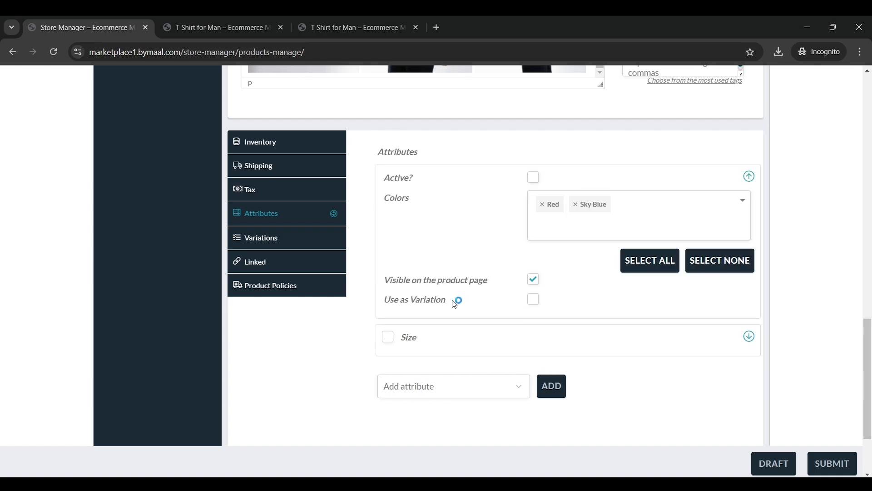
{"action": "left_click", "coordinate": [535, 305]}
{"action": "left_click", "coordinate": [749, 177]}
{"action": "left_click", "coordinate": [774, 463]}
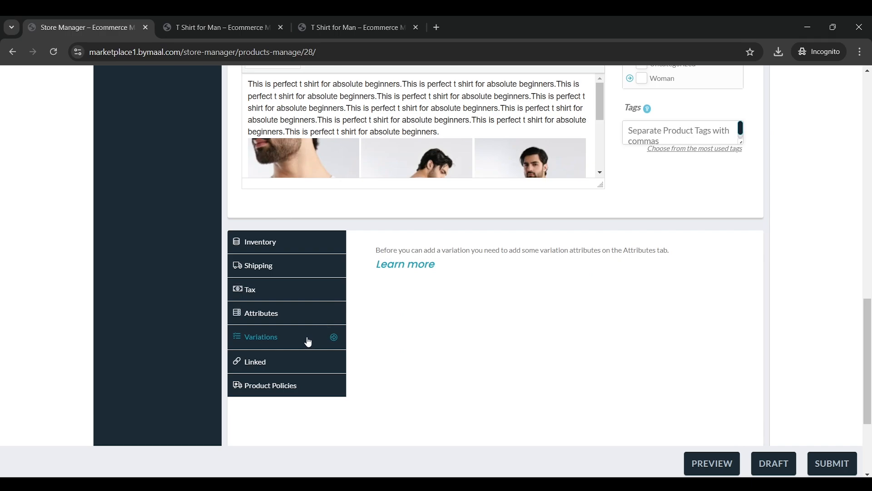
Reopen the attributes and activate the Colors attribute for the product
{"action": "left_click", "coordinate": [308, 318]}
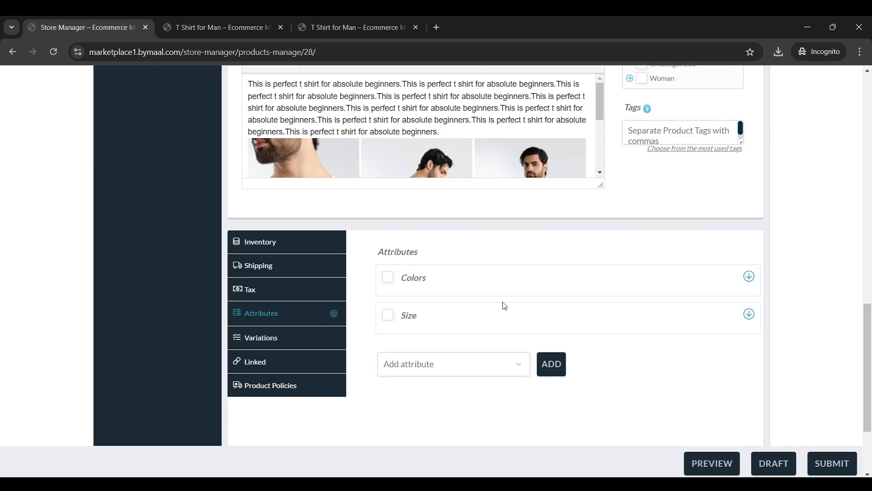
{"action": "left_click", "coordinate": [749, 219]}
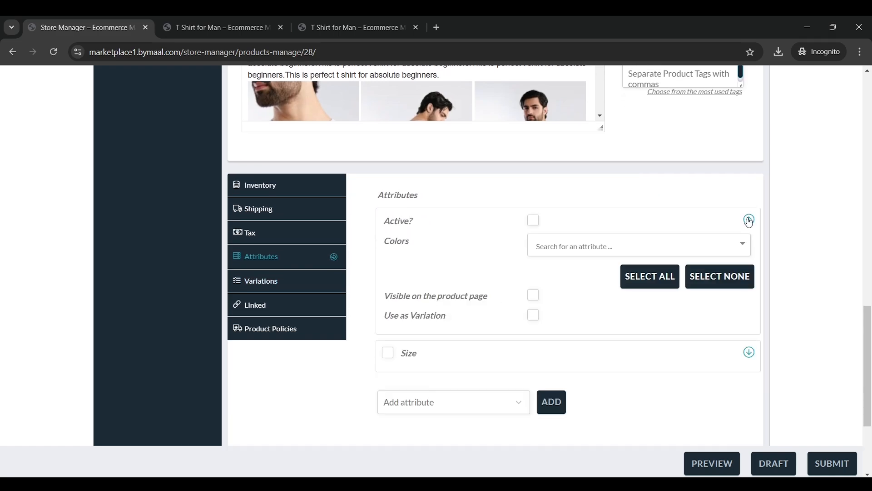
{"action": "left_click", "coordinate": [609, 252]}
{"action": "left_click", "coordinate": [530, 250]}
{"action": "scroll", "coordinate": [527, 253], "scroll_direction": "down", "scroll_amount": 1}
{"action": "scroll", "coordinate": [527, 253], "scroll_direction": "up", "scroll_amount": 1}
{"action": "left_click", "coordinate": [533, 222]}
Re-pick Red and Sky Blue as colours, dropping a mistaken Green, and save the draft
{"action": "left_click", "coordinate": [558, 249]}
{"action": "left_click", "coordinate": [568, 270]}
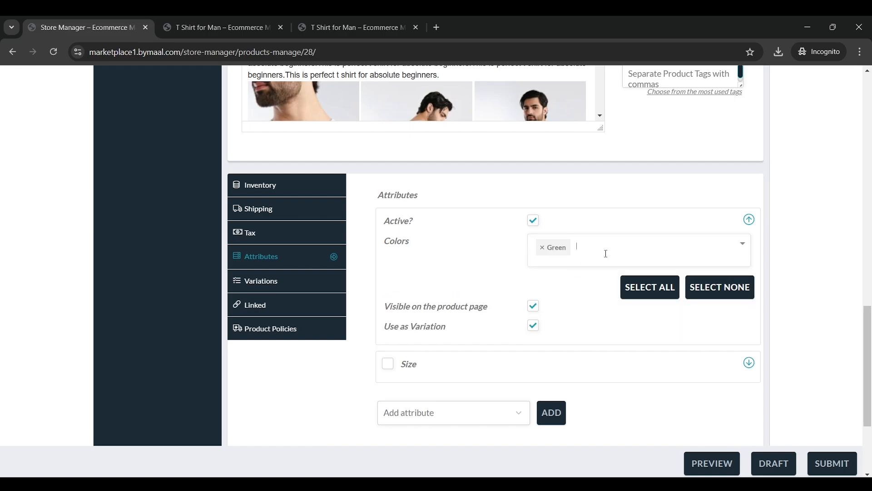
{"action": "left_click", "coordinate": [545, 249]}
{"action": "left_click", "coordinate": [570, 291]}
{"action": "left_click", "coordinate": [591, 251]}
{"action": "left_click", "coordinate": [575, 329]}
{"action": "scroll", "coordinate": [572, 298], "scroll_direction": "down", "scroll_amount": 2}
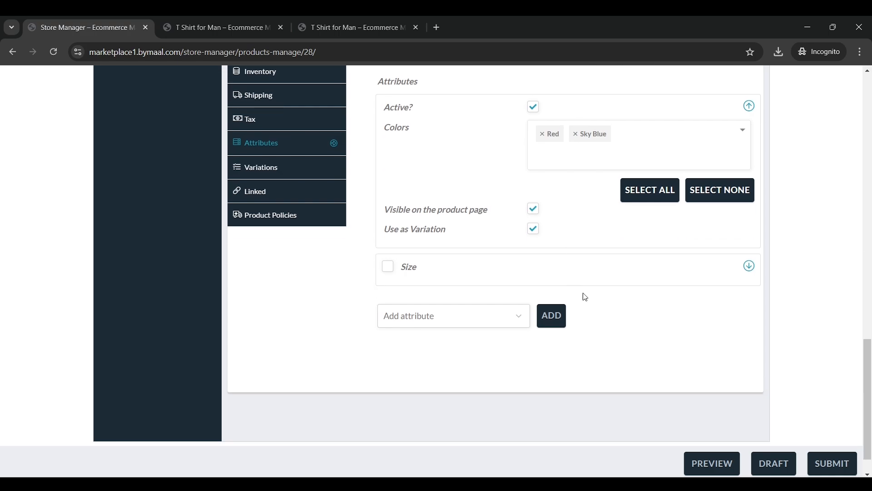
{"action": "left_click", "coordinate": [772, 462]}
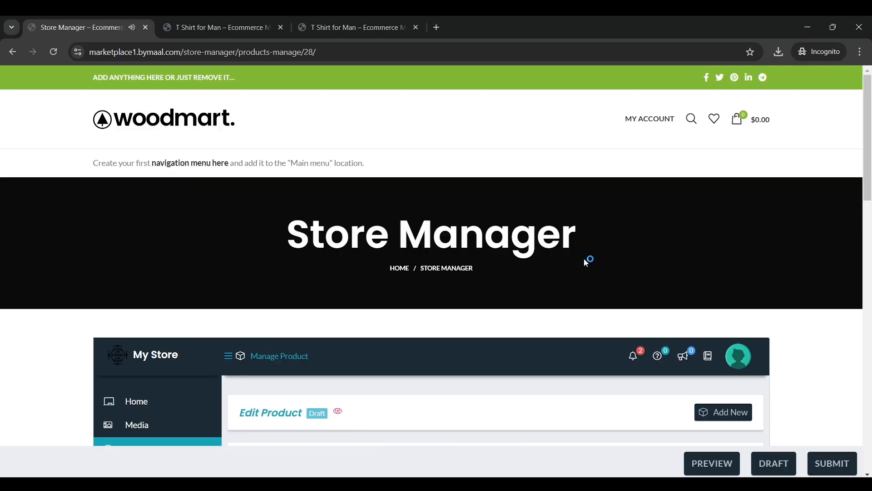
Check the Colors values, add all sizes to the Size attribute, and save the draft
{"action": "scroll", "coordinate": [586, 259], "scroll_direction": "down", "scroll_amount": 10}
{"action": "scroll", "coordinate": [531, 249], "scroll_direction": "down", "scroll_amount": 5}
{"action": "scroll", "coordinate": [329, 327], "scroll_direction": "up", "scroll_amount": 3}
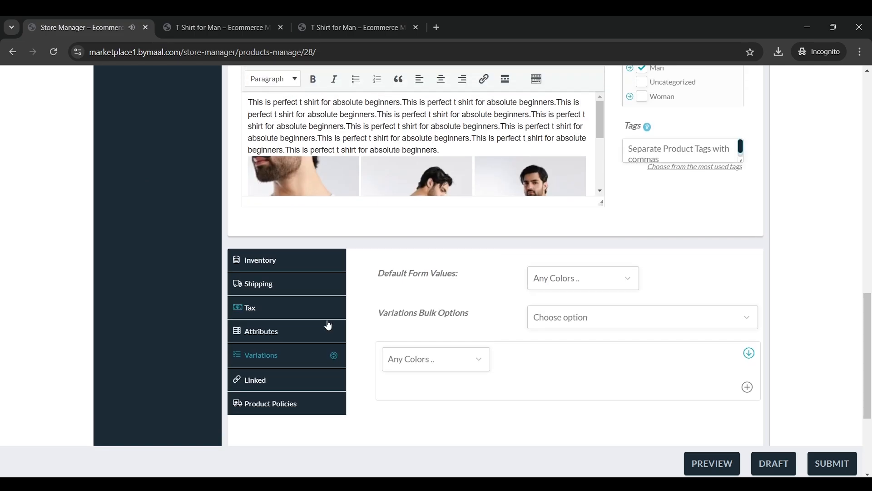
{"action": "left_click", "coordinate": [301, 335]}
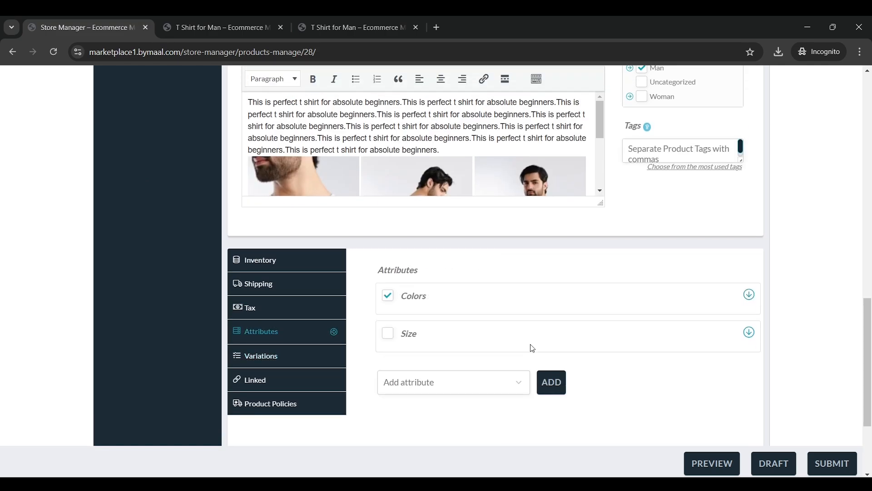
{"action": "left_click", "coordinate": [748, 295]}
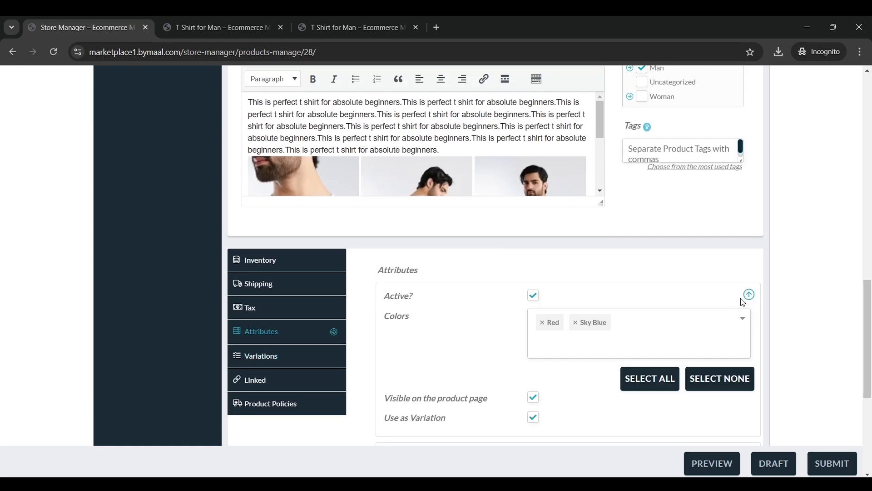
{"action": "scroll", "coordinate": [622, 305], "scroll_direction": "down", "scroll_amount": 2}
{"action": "scroll", "coordinate": [623, 306], "scroll_direction": "up", "scroll_amount": 1}
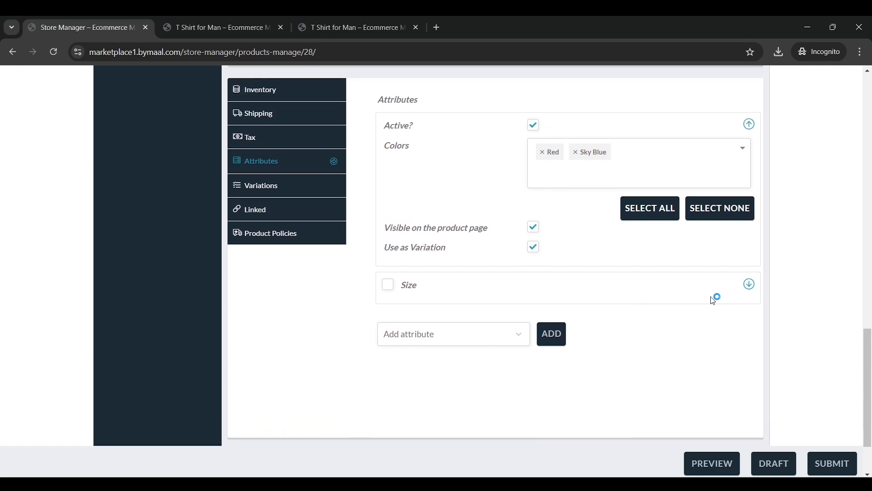
{"action": "left_click", "coordinate": [386, 286]}
{"action": "scroll", "coordinate": [580, 296], "scroll_direction": "down", "scroll_amount": 1}
{"action": "scroll", "coordinate": [586, 286], "scroll_direction": "down", "scroll_amount": 2}
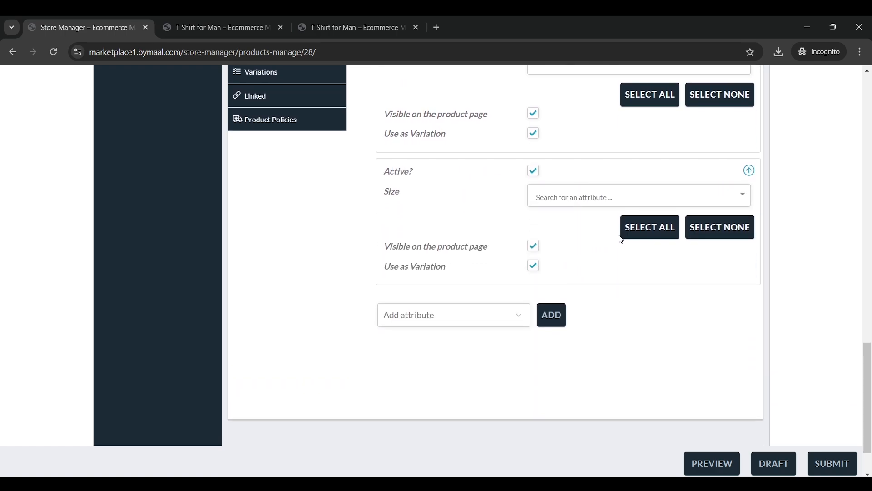
{"action": "left_click", "coordinate": [651, 231]}
{"action": "scroll", "coordinate": [654, 345], "scroll_direction": "down", "scroll_amount": 2}
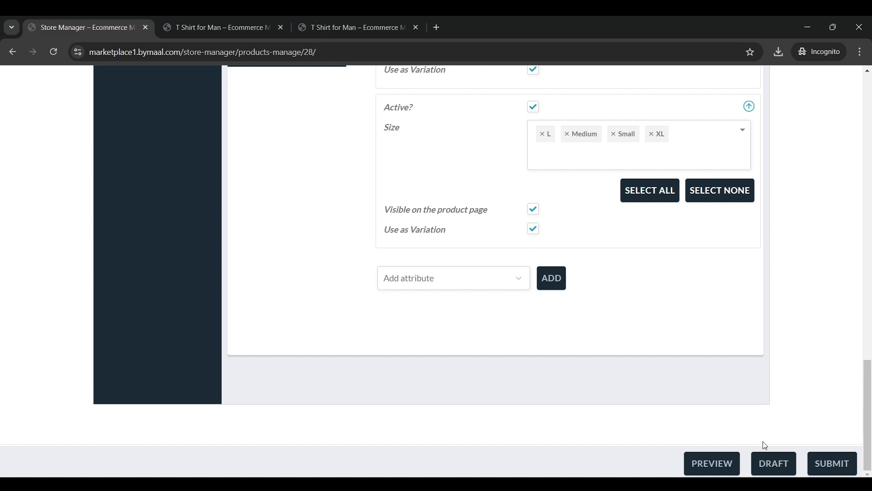
{"action": "left_click", "coordinate": [773, 463]}
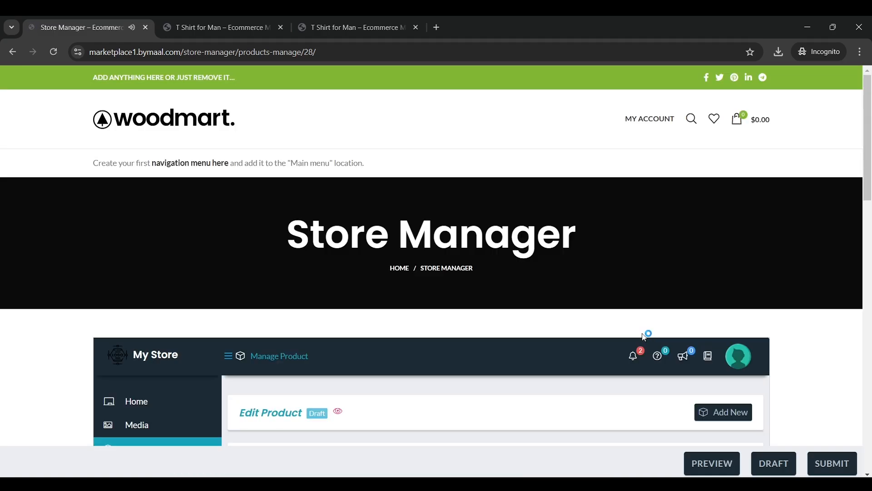
In the variations settings, make Red the default colour and leave the default size as any
{"action": "scroll", "coordinate": [601, 286], "scroll_direction": "down", "scroll_amount": 7}
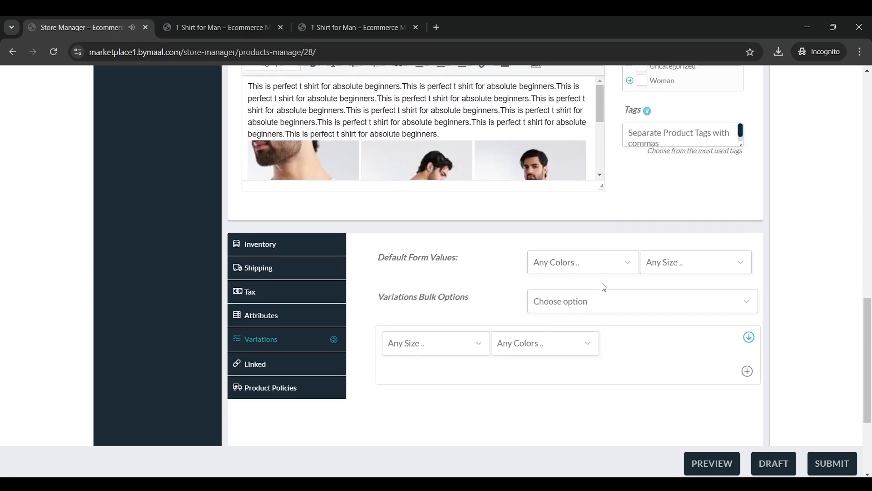
{"action": "left_click", "coordinate": [259, 263]}
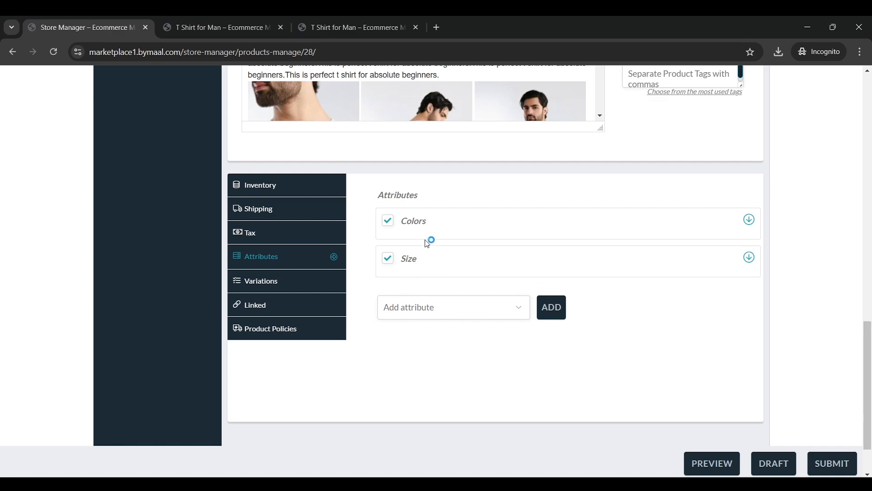
{"action": "left_click", "coordinate": [440, 238]}
{"action": "left_click", "coordinate": [277, 282]}
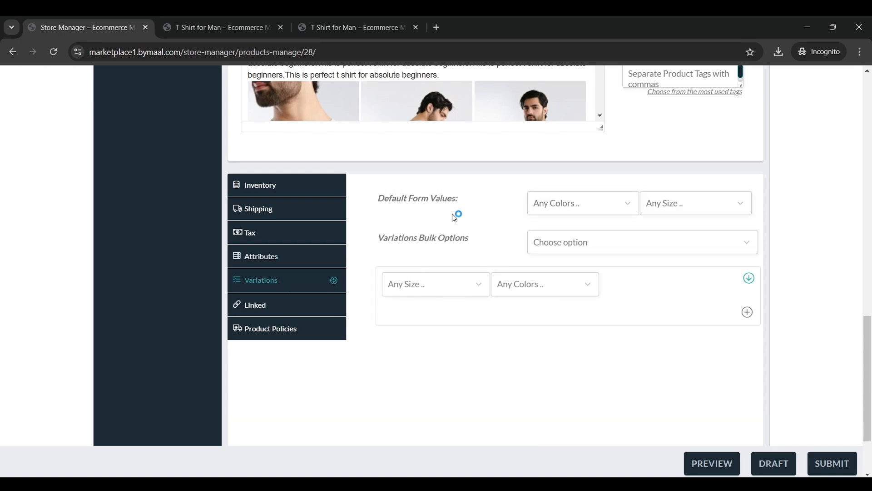
{"action": "left_click", "coordinate": [582, 205]}
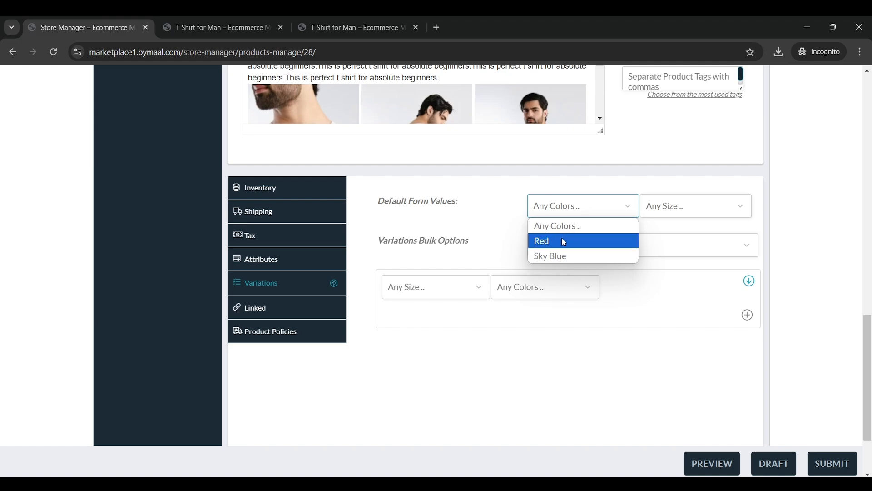
{"action": "left_click", "coordinate": [562, 241]}
{"action": "left_click", "coordinate": [692, 210]}
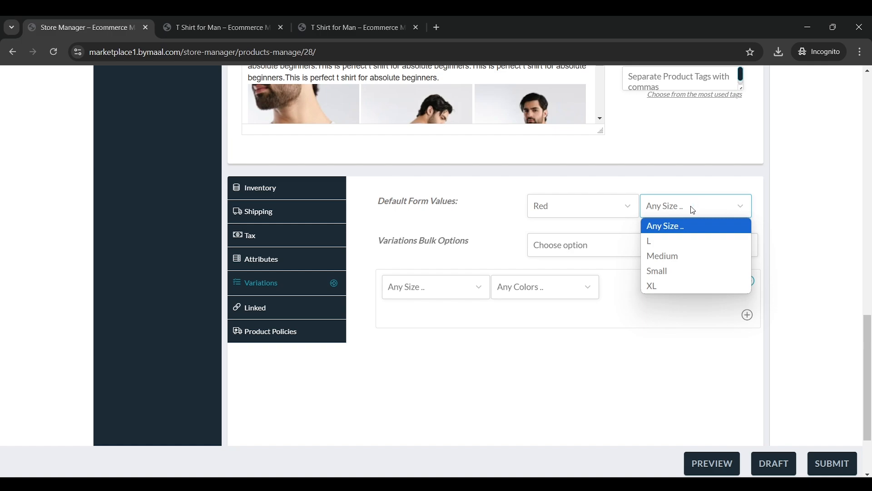
{"action": "left_click", "coordinate": [629, 206]}
{"action": "left_click", "coordinate": [628, 207]}
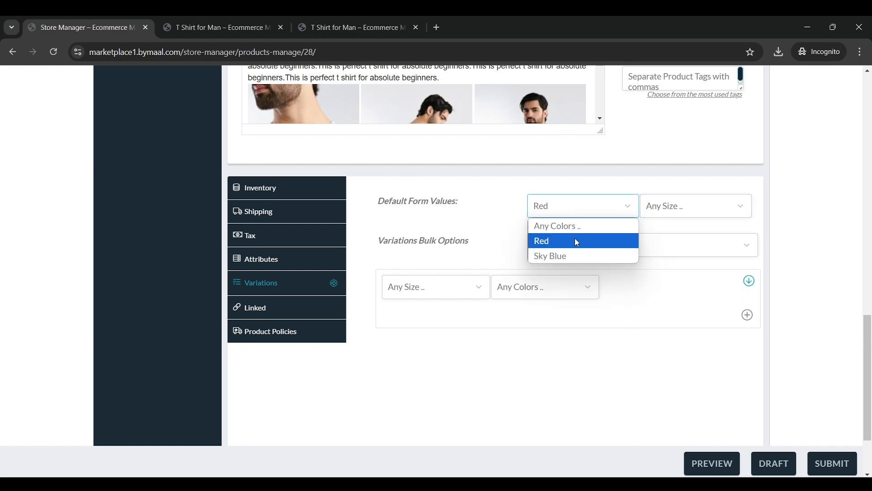
{"action": "left_click", "coordinate": [576, 239]}
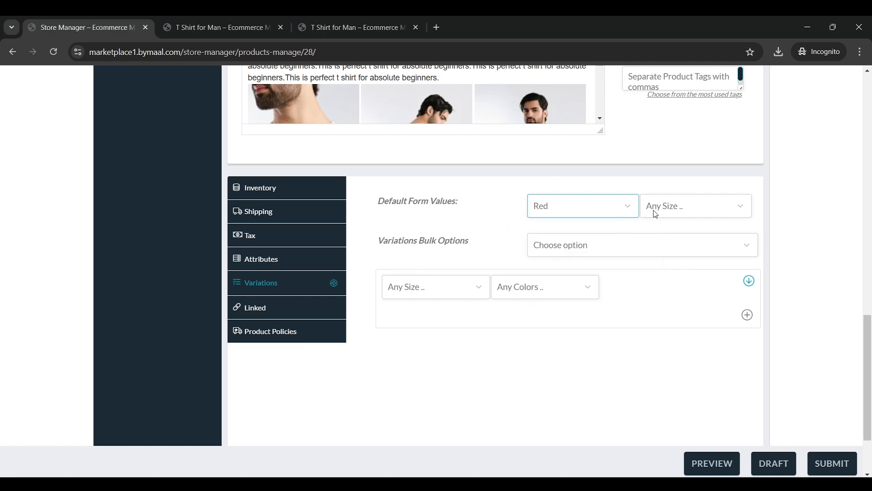
{"action": "left_click", "coordinate": [659, 211]}
{"action": "left_click", "coordinate": [658, 210]}
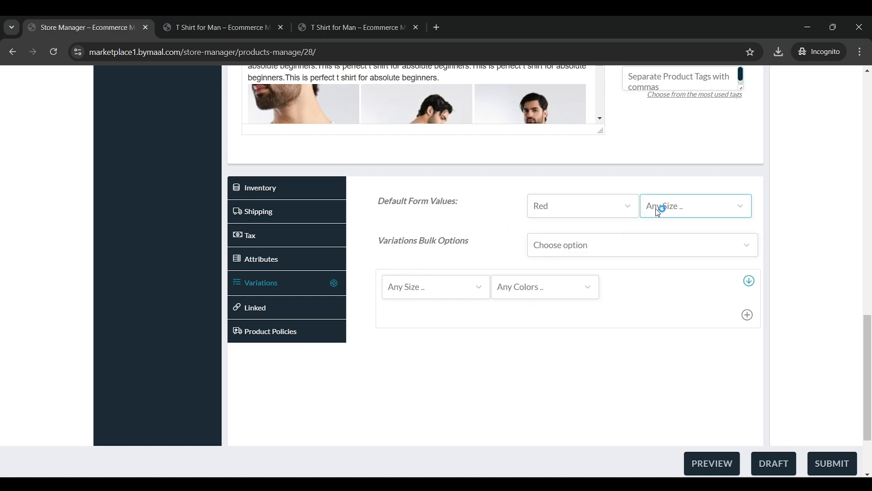
Leave the variations bulk options at 'Choose option' and save the product as a draft
{"action": "left_click", "coordinate": [584, 251]}
{"action": "left_click", "coordinate": [587, 251]}
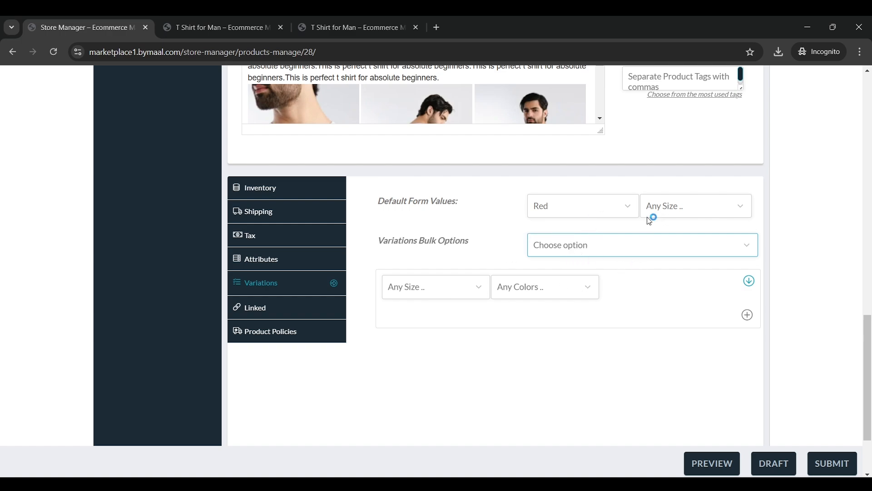
{"action": "left_click", "coordinate": [603, 253]}
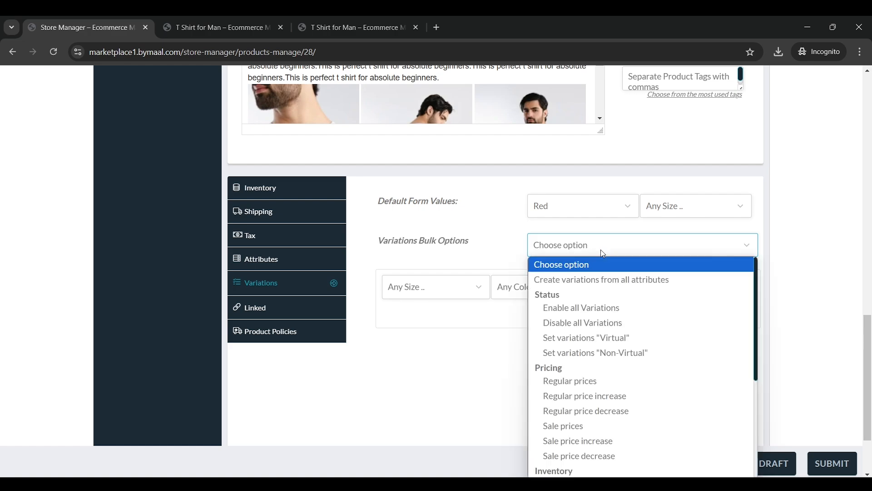
{"action": "left_click", "coordinate": [603, 253]}
{"action": "left_click", "coordinate": [599, 250]}
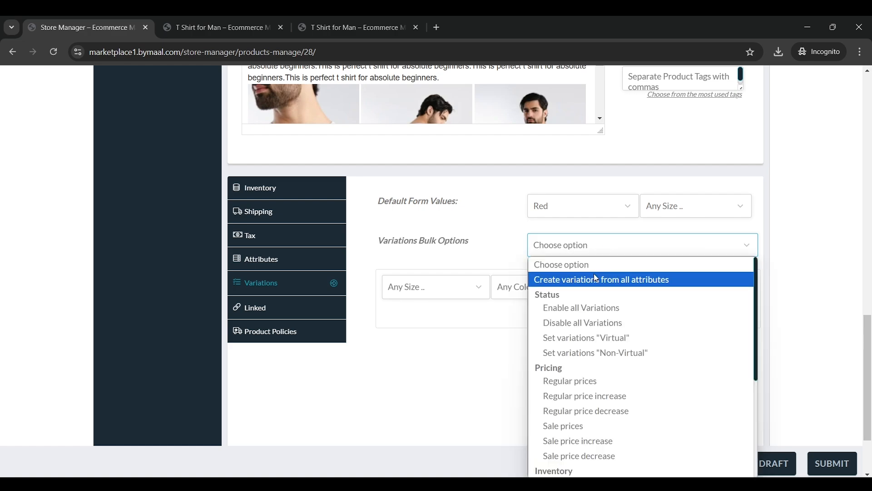
{"action": "left_click", "coordinate": [611, 307]}
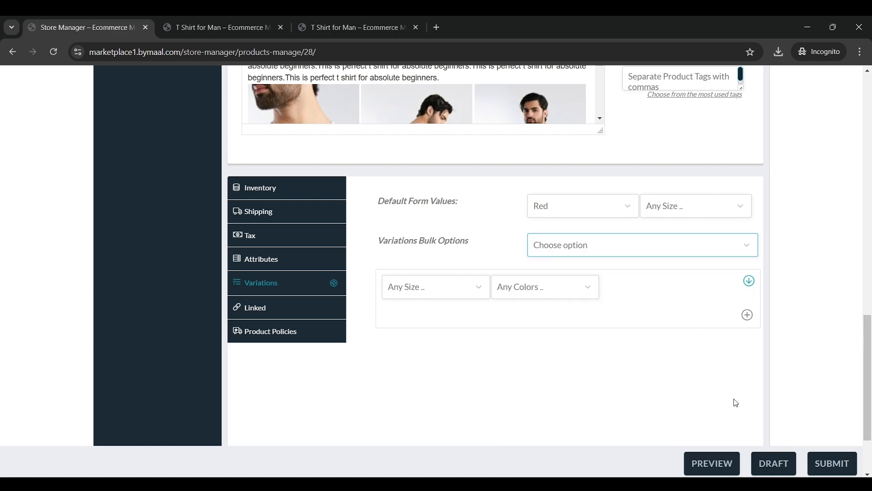
{"action": "left_click", "coordinate": [771, 463]}
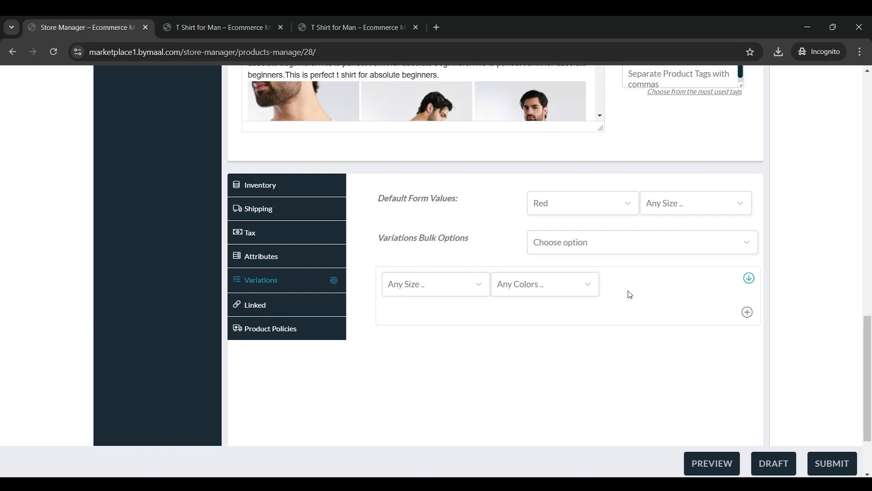
Set the first variation to Any Size and colour Red
{"action": "left_click", "coordinate": [749, 278]}
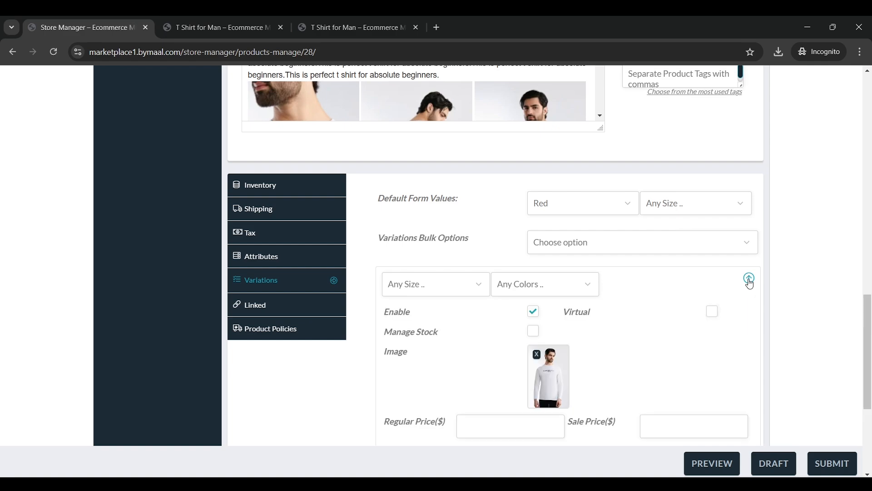
{"action": "scroll", "coordinate": [677, 286], "scroll_direction": "down", "scroll_amount": 2}
{"action": "left_click", "coordinate": [447, 179]}
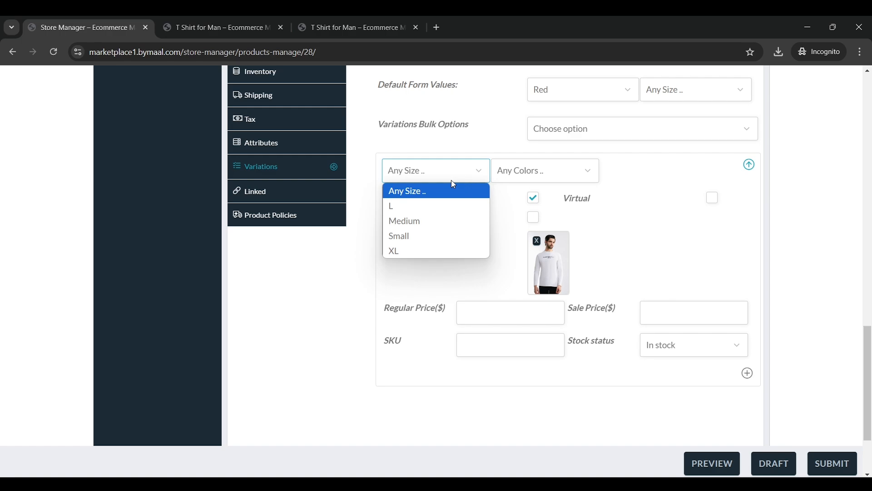
{"action": "left_click", "coordinate": [452, 181]}
{"action": "left_click", "coordinate": [532, 177]}
{"action": "left_click", "coordinate": [525, 204]}
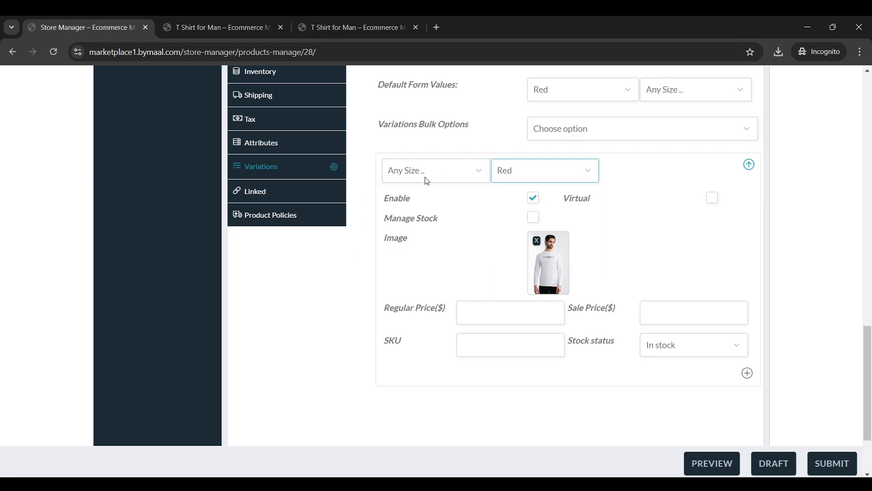
{"action": "left_click", "coordinate": [451, 175]}
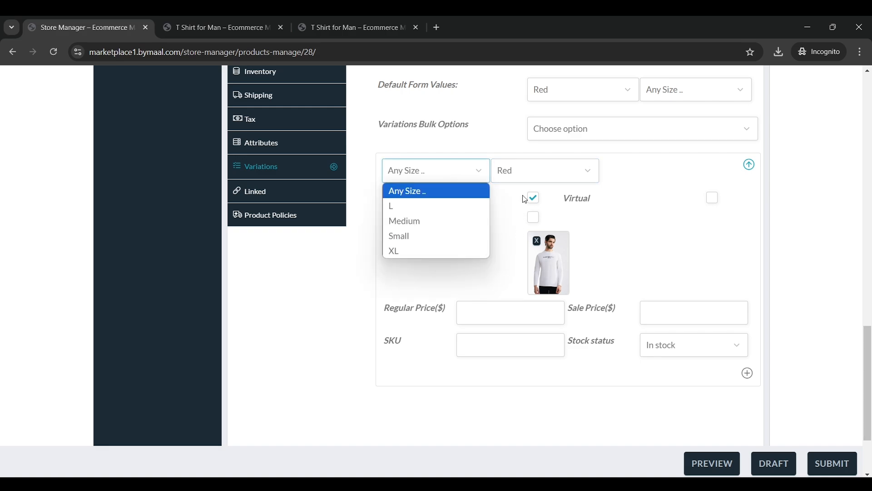
{"action": "key", "text": "Escape"}
{"action": "key", "text": "Tab"}
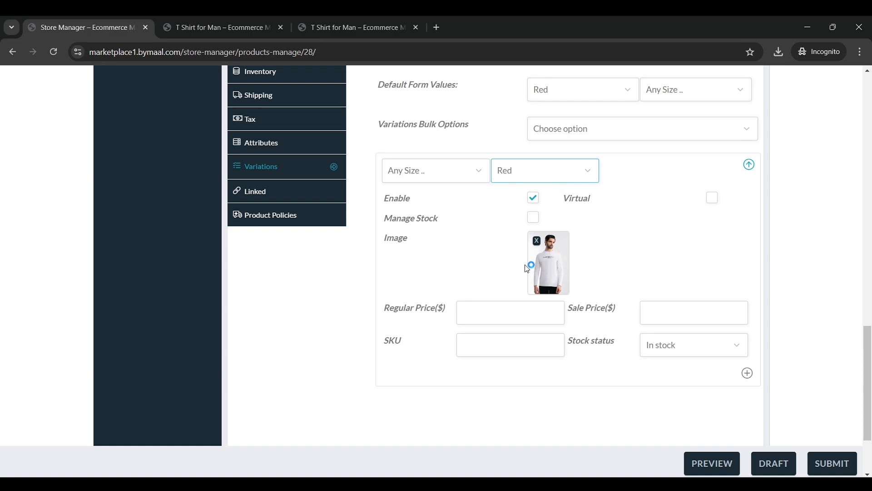
Replace the Red variation's image with an uploaded red sweater picture
{"action": "left_click", "coordinate": [537, 242]}
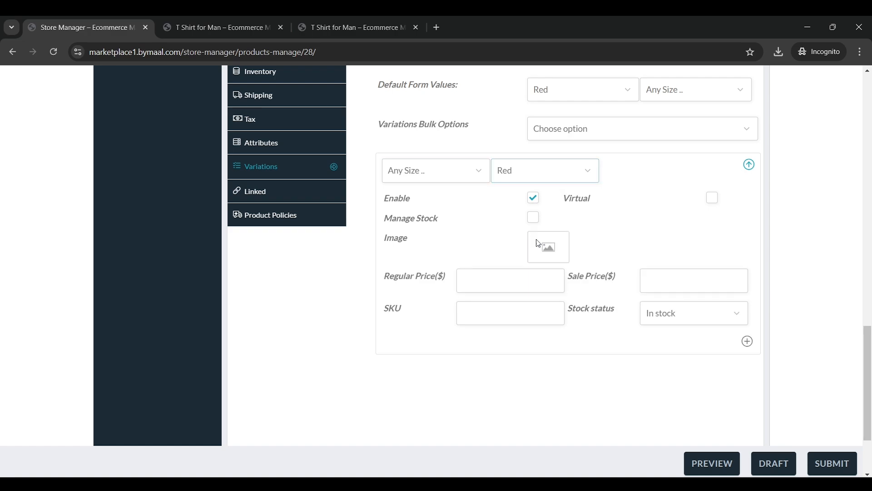
{"action": "left_click", "coordinate": [551, 247]}
{"action": "left_click", "coordinate": [75, 122]}
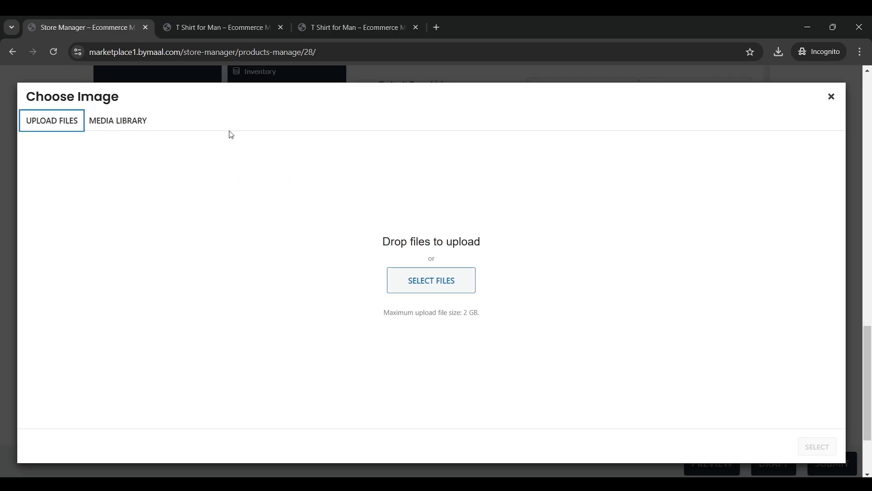
{"action": "left_click", "coordinate": [440, 279]}
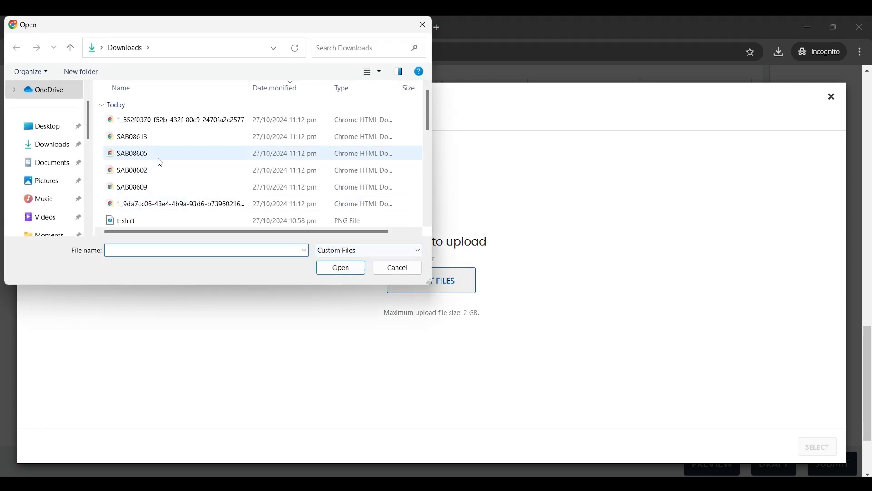
{"action": "double_click", "coordinate": [179, 120]}
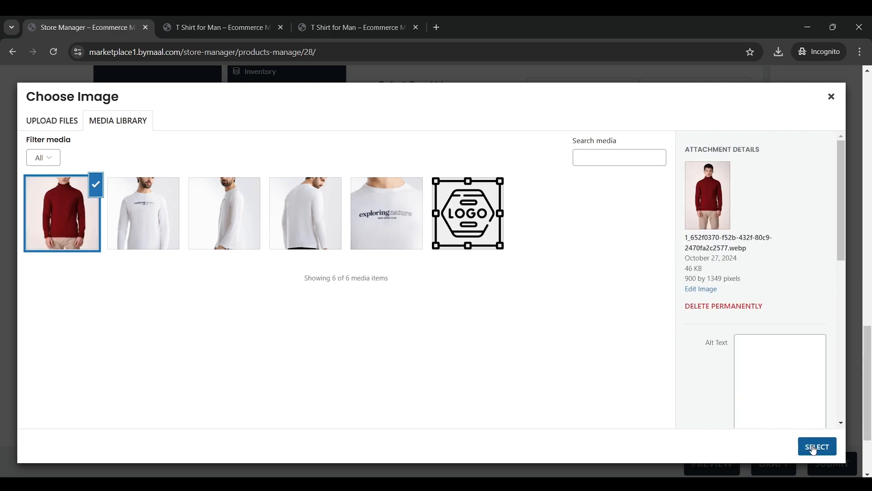
{"action": "left_click", "coordinate": [813, 446]}
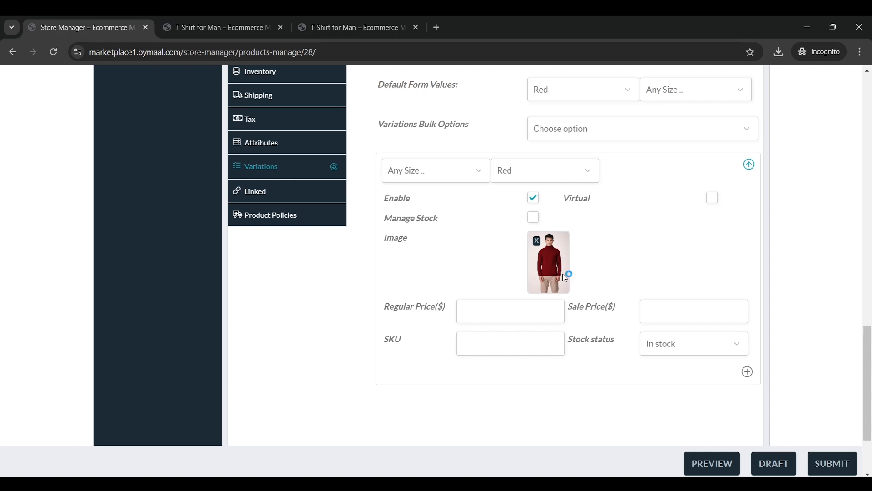
Give the Red variation a regular price of 10 and keep its stock status In stock
{"action": "left_click", "coordinate": [518, 314]}
{"action": "left_click", "coordinate": [702, 311]}
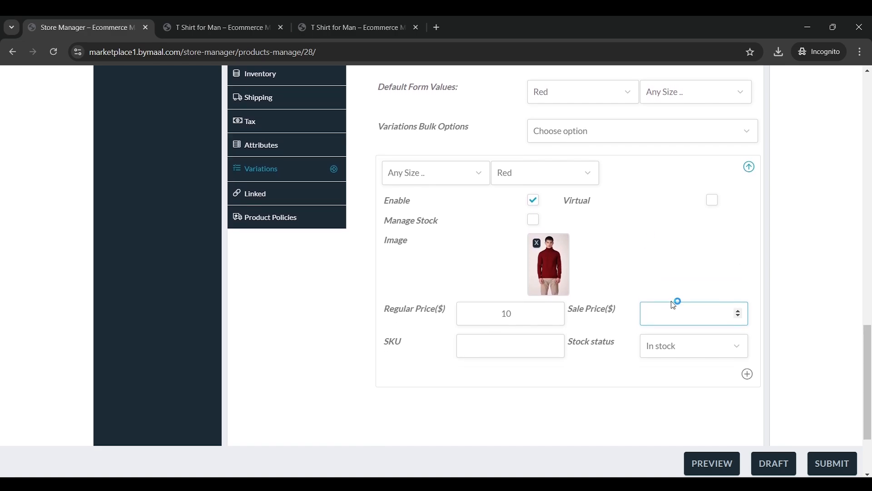
{"action": "scroll", "coordinate": [674, 302], "scroll_direction": "down", "scroll_amount": 1}
{"action": "left_click", "coordinate": [695, 295]}
{"action": "left_click", "coordinate": [697, 297]}
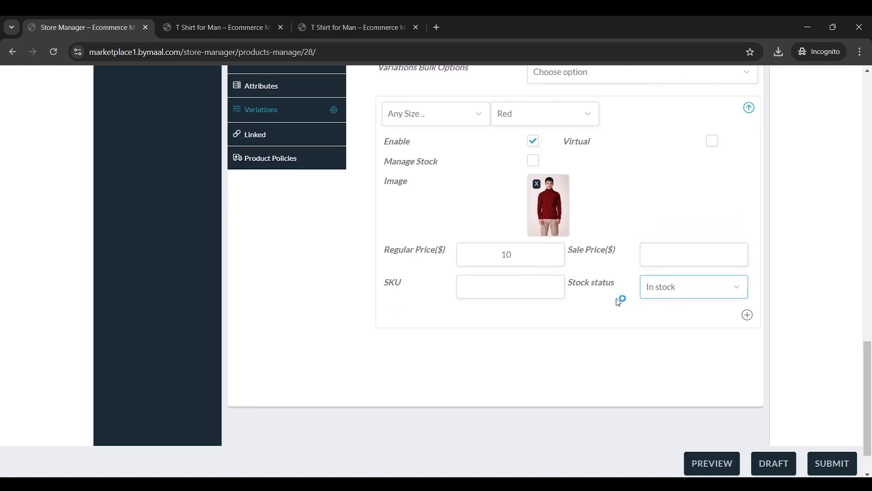
{"action": "left_click", "coordinate": [522, 287]}
{"action": "scroll", "coordinate": [669, 320], "scroll_direction": "up", "scroll_amount": 2}
{"action": "scroll", "coordinate": [670, 321], "scroll_direction": "up", "scroll_amount": 1}
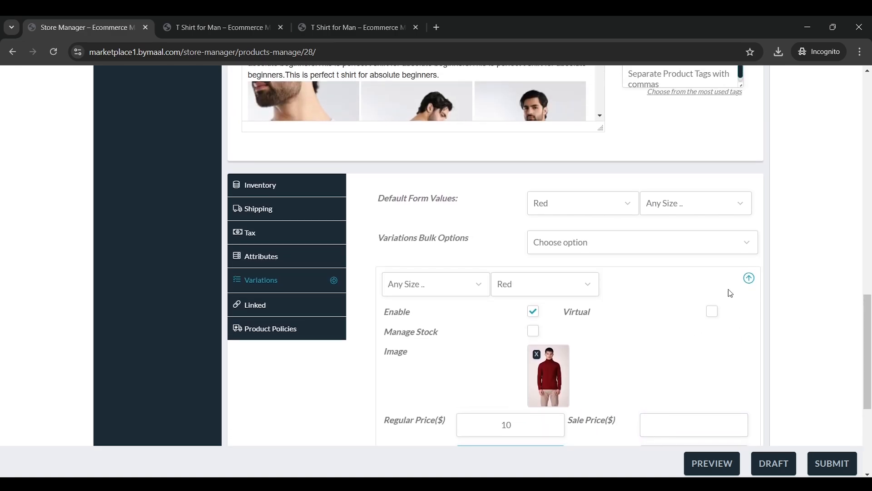
{"action": "left_click", "coordinate": [749, 278]}
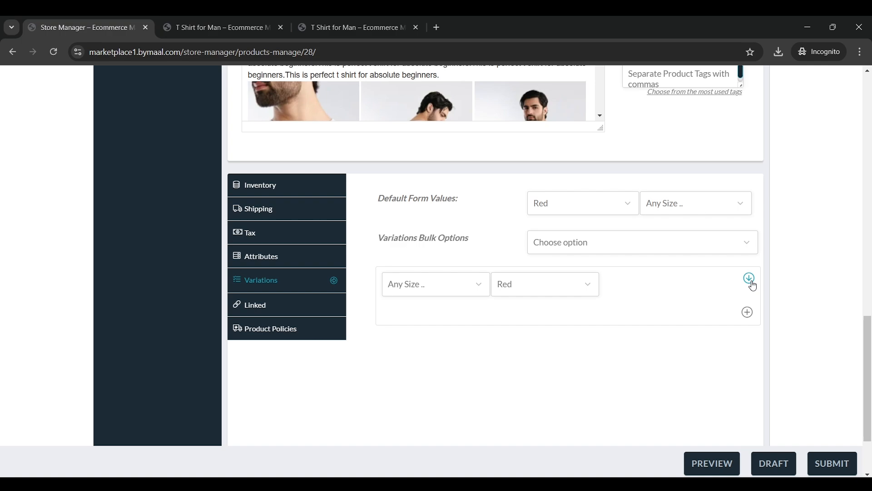
Add a second variation with size L and colour Sky Blue
{"action": "left_click", "coordinate": [747, 312]}
{"action": "scroll", "coordinate": [464, 287], "scroll_direction": "down", "scroll_amount": 1}
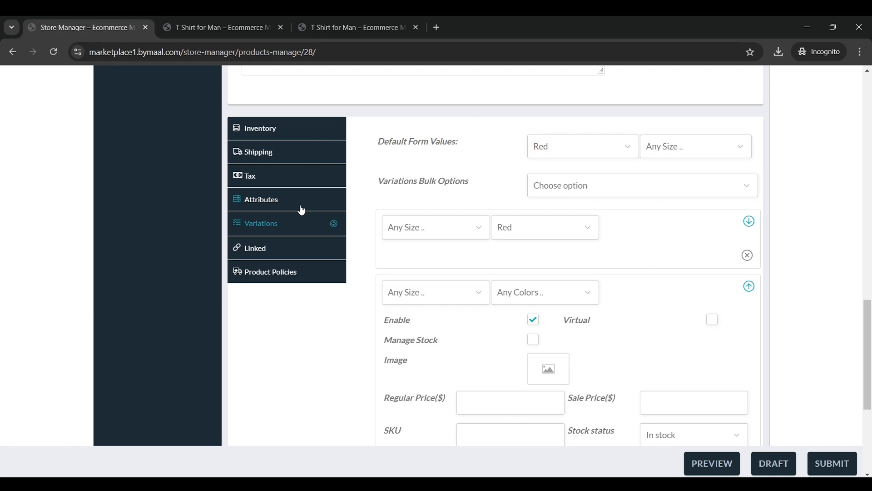
{"action": "scroll", "coordinate": [483, 230], "scroll_direction": "down", "scroll_amount": 1}
{"action": "left_click", "coordinate": [445, 239]}
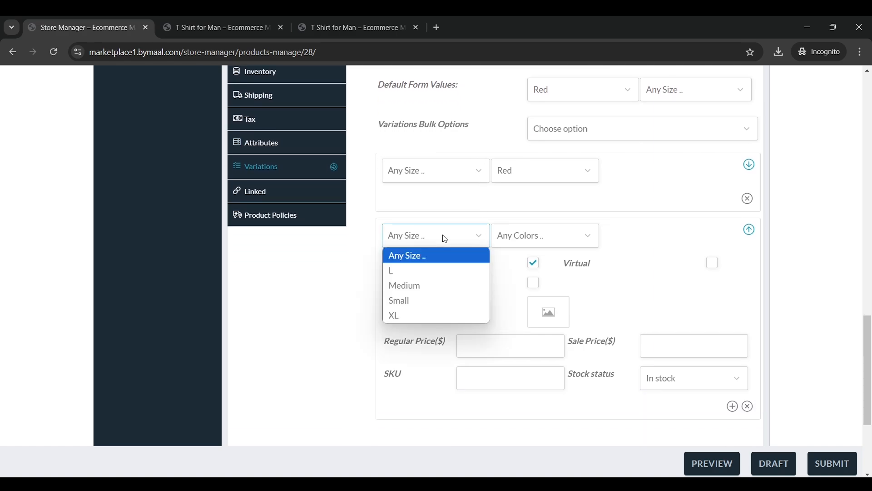
{"action": "left_click", "coordinate": [446, 239]}
{"action": "left_click", "coordinate": [447, 244]}
{"action": "left_click", "coordinate": [417, 273]}
{"action": "left_click", "coordinate": [530, 241]}
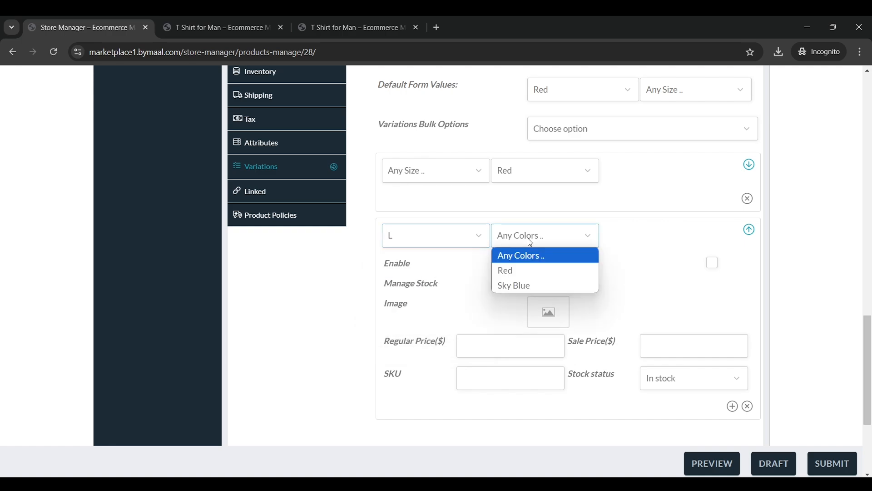
{"action": "left_click", "coordinate": [529, 285]}
Give the L / Sky Blue variation the white long-sleeve shirt image and enter its price
{"action": "scroll", "coordinate": [537, 282], "scroll_direction": "down", "scroll_amount": 1}
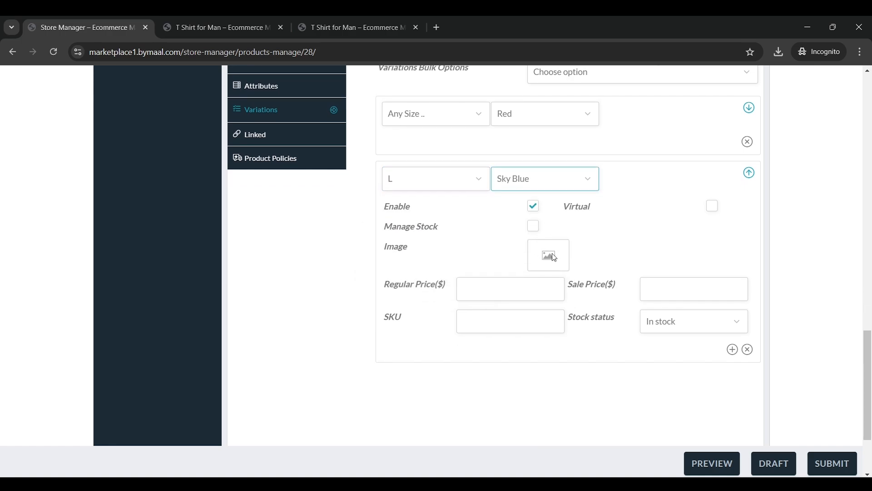
{"action": "left_click", "coordinate": [550, 255]}
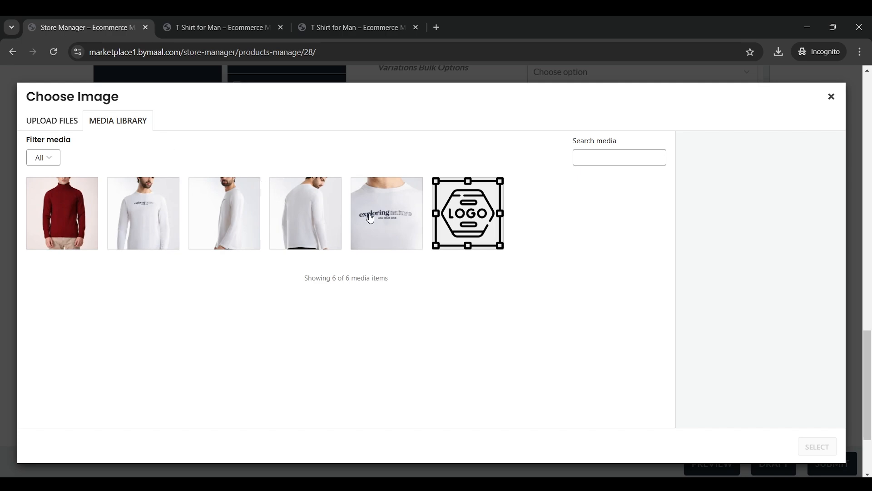
{"action": "left_click", "coordinate": [120, 227]}
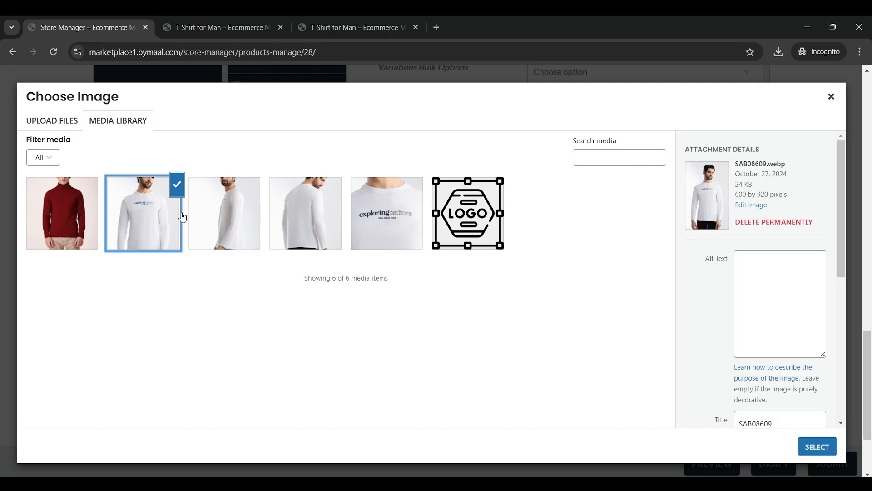
{"action": "left_click", "coordinate": [818, 447]}
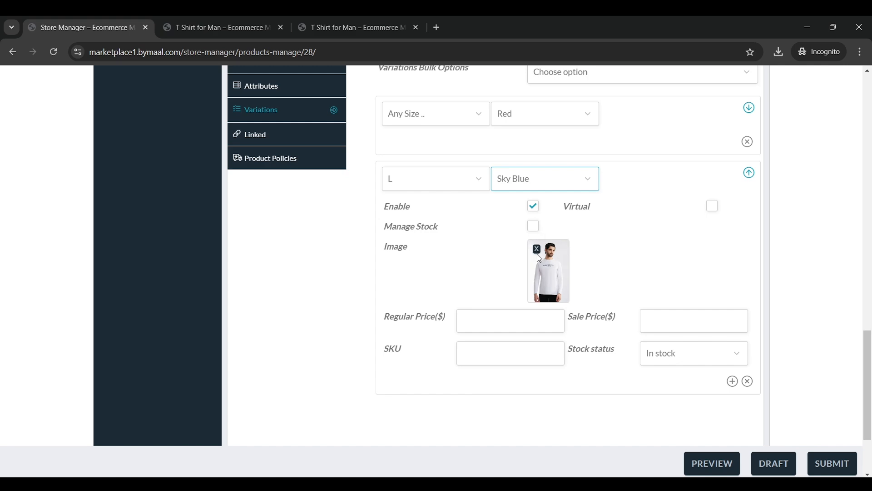
{"action": "left_click", "coordinate": [492, 331]}
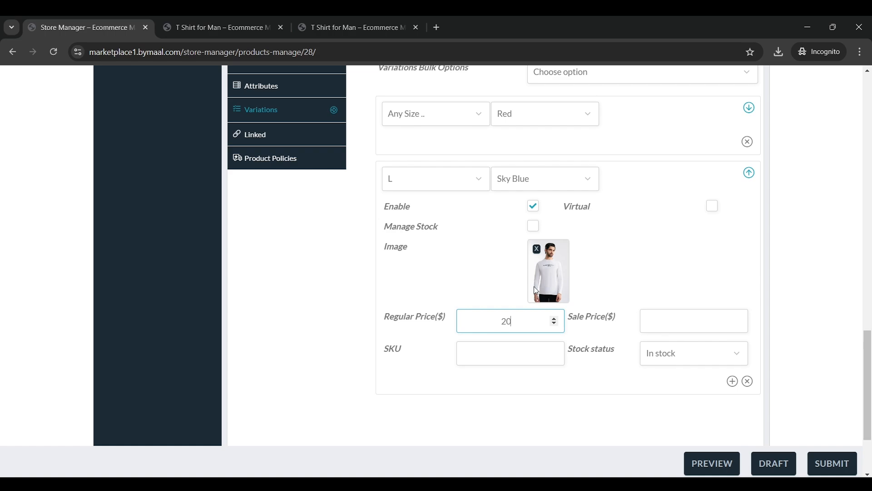
{"action": "scroll", "coordinate": [537, 291], "scroll_direction": "up", "scroll_amount": 3}
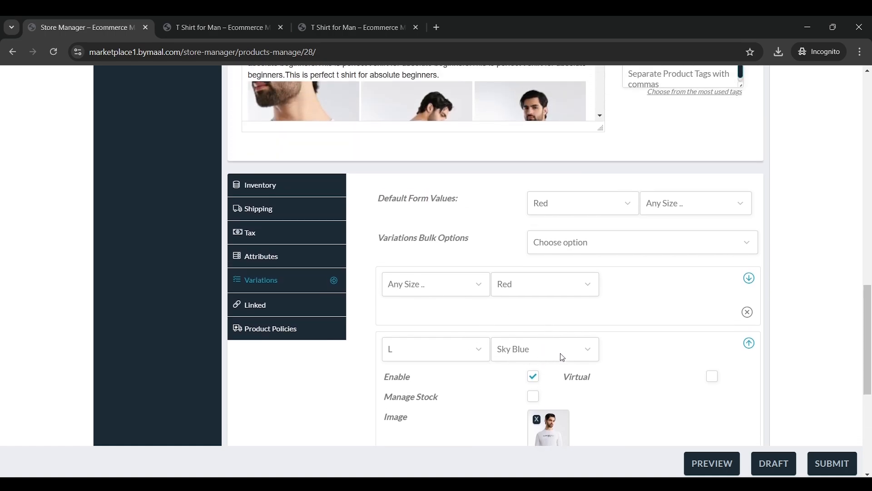
{"action": "scroll", "coordinate": [562, 357], "scroll_direction": "down", "scroll_amount": 5}
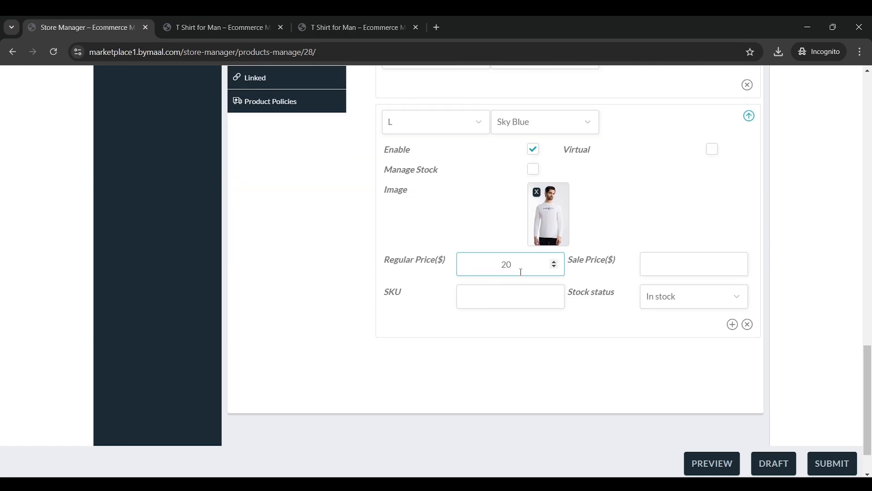
{"action": "scroll", "coordinate": [734, 273], "scroll_direction": "up", "scroll_amount": 3}
{"action": "left_click", "coordinate": [748, 286]}
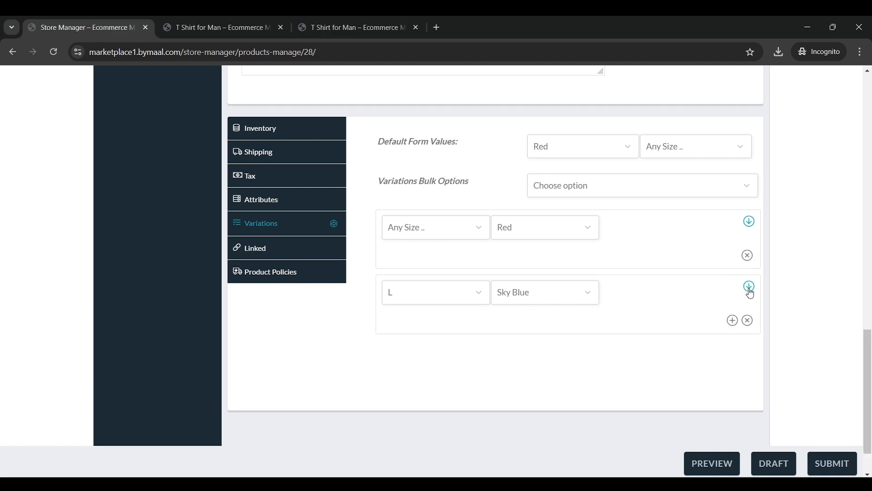
Review the Red variation's details, confirming its price of 10
{"action": "left_click", "coordinate": [749, 222]}
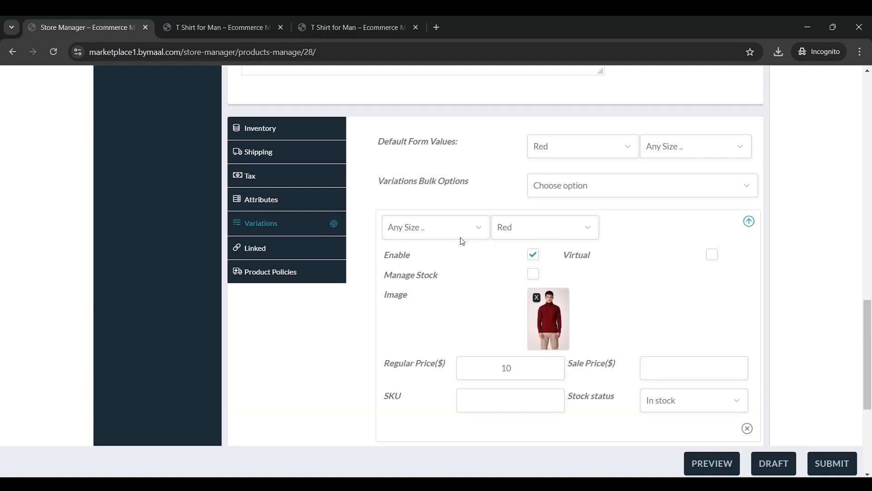
{"action": "scroll", "coordinate": [550, 259], "scroll_direction": "down", "scroll_amount": 2}
{"action": "double_click", "coordinate": [488, 258]}
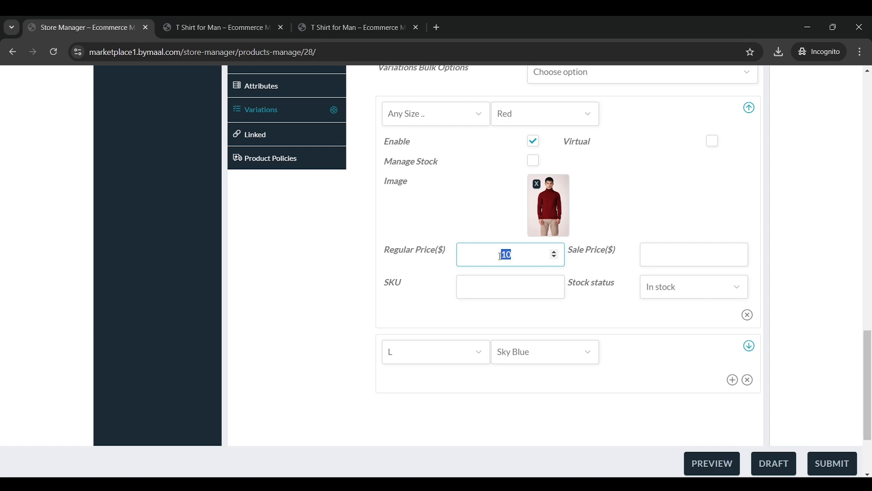
{"action": "scroll", "coordinate": [504, 257], "scroll_direction": "up", "scroll_amount": 15}
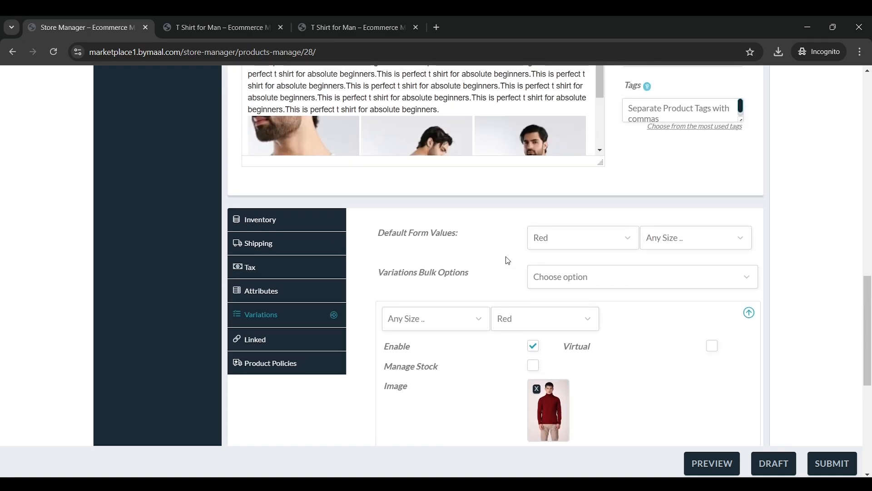
{"action": "scroll", "coordinate": [516, 257], "scroll_direction": "down", "scroll_amount": 8}
{"action": "scroll", "coordinate": [598, 341], "scroll_direction": "down", "scroll_amount": 5}
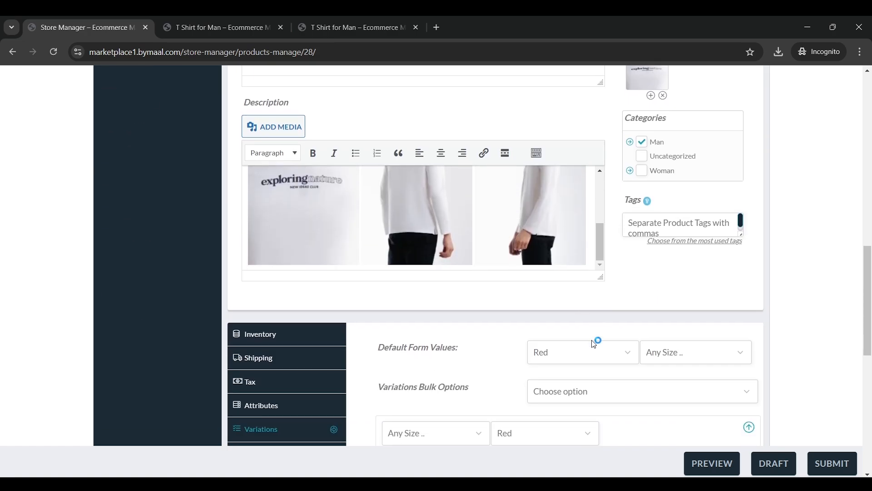
Save the product and view its storefront page, checking the $10.00 – $20.00 price range
{"action": "left_click", "coordinate": [843, 464]}
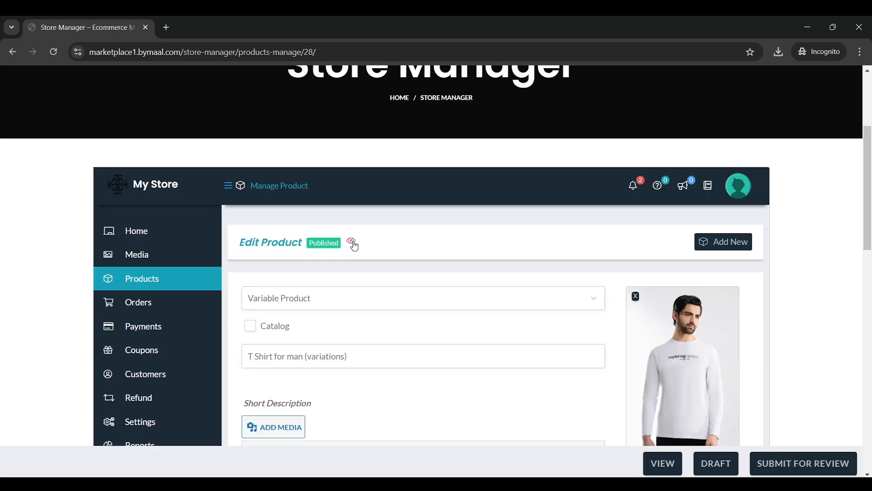
{"action": "left_click", "coordinate": [352, 240]}
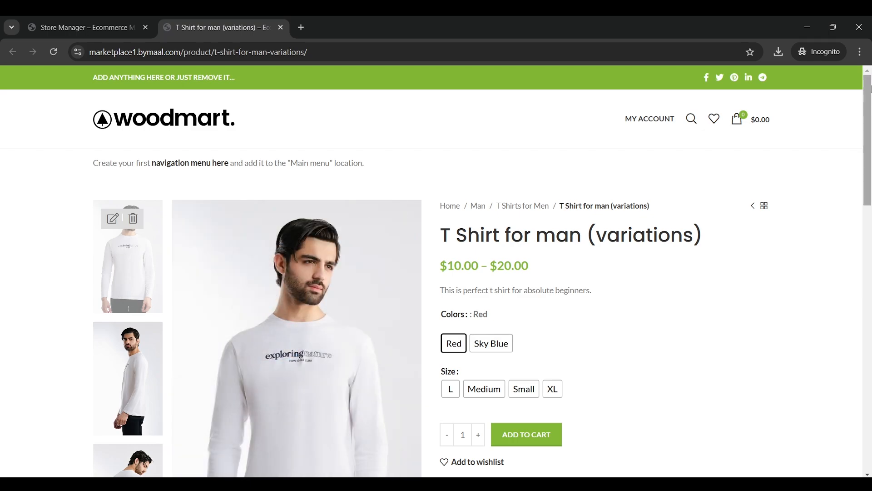
{"action": "scroll", "coordinate": [510, 180], "scroll_direction": "down", "scroll_amount": 1}
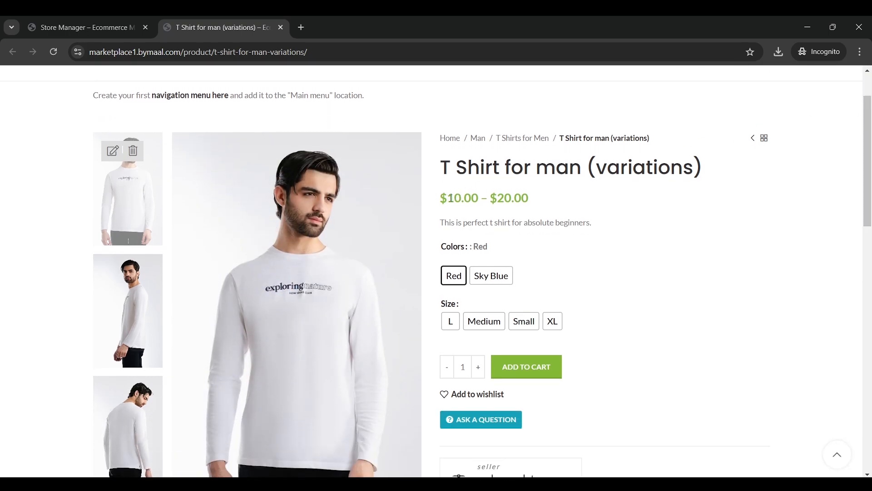
{"action": "left_click_drag", "start_coordinate": [441, 205], "coordinate": [529, 197]}
{"action": "left_click", "coordinate": [529, 197]}
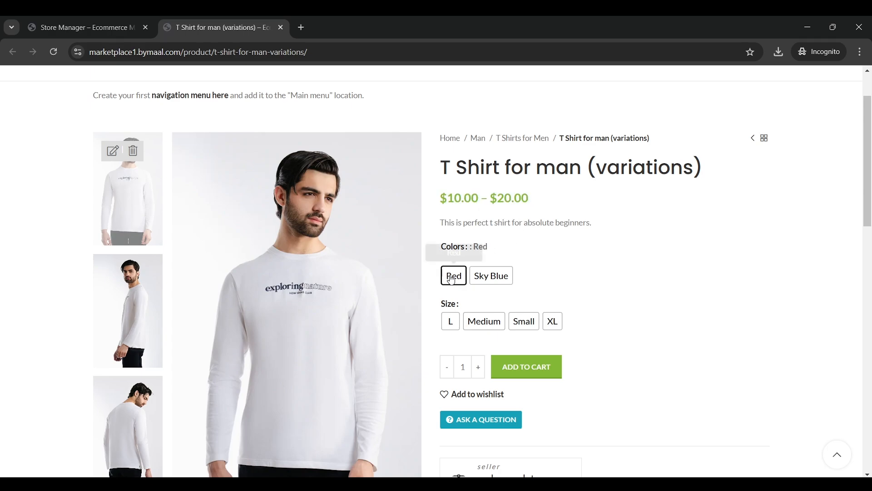
{"action": "scroll", "coordinate": [456, 281], "scroll_direction": "down", "scroll_amount": 1}
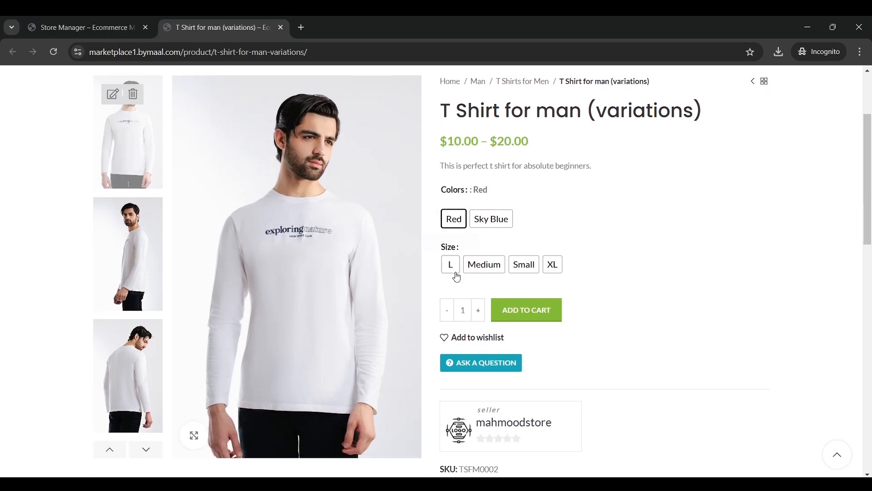
Test the Red variation in sizes L, Medium, Small and XL, then return to the product editor
{"action": "left_click", "coordinate": [457, 273]}
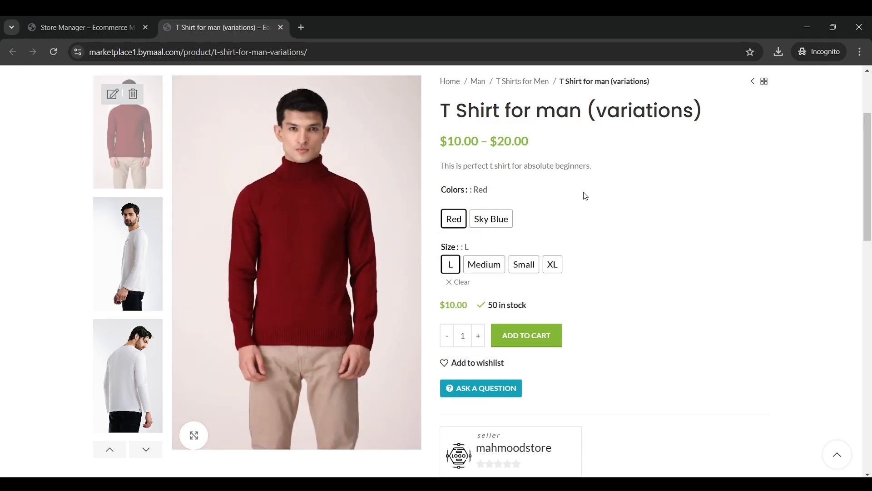
{"action": "left_click", "coordinate": [485, 268]}
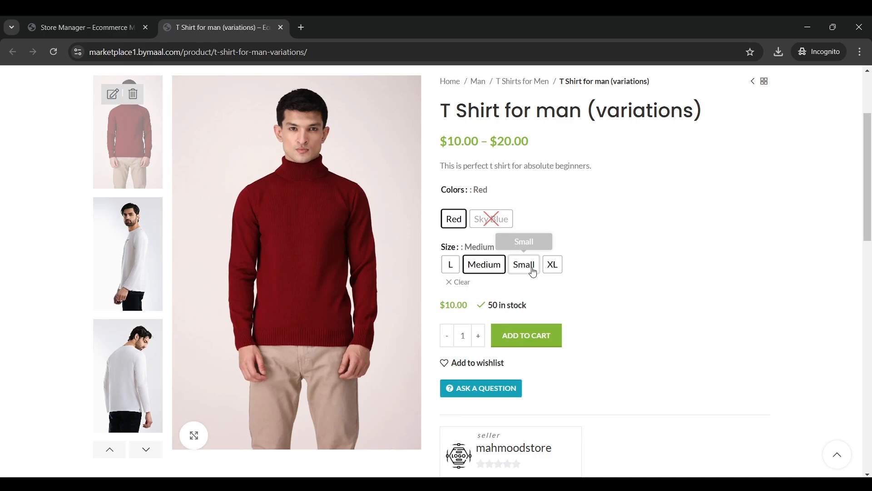
{"action": "left_click", "coordinate": [531, 268]}
{"action": "left_click", "coordinate": [553, 266]}
{"action": "left_click", "coordinate": [523, 267]}
{"action": "left_click", "coordinate": [449, 269]}
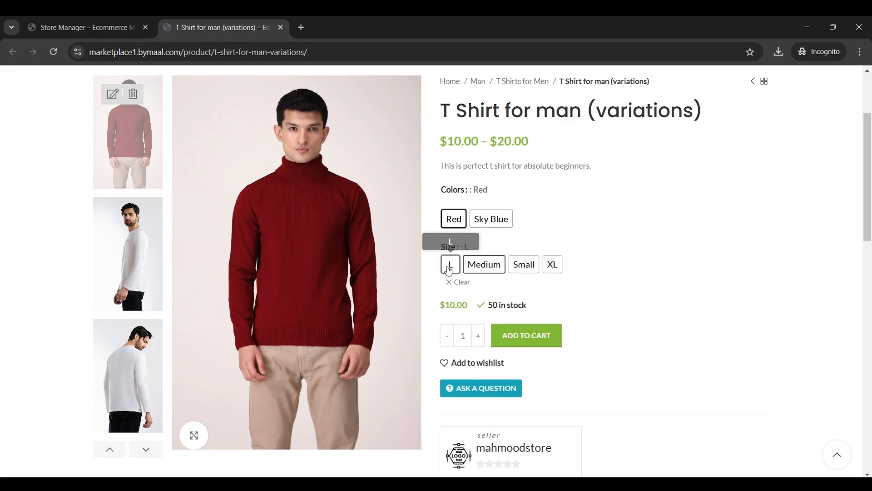
{"action": "left_click", "coordinate": [485, 265]}
{"action": "left_click", "coordinate": [523, 265]}
{"action": "left_click", "coordinate": [553, 265]}
{"action": "left_click", "coordinate": [97, 25]}
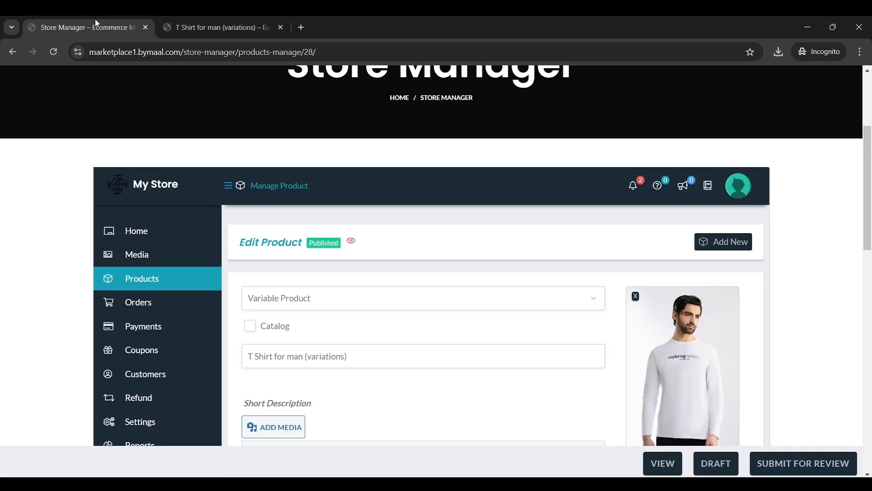
Expand the Any Size / Red variation and check its size dropdown, keeping it at any size
{"action": "scroll", "coordinate": [393, 196], "scroll_direction": "down", "scroll_amount": 15}
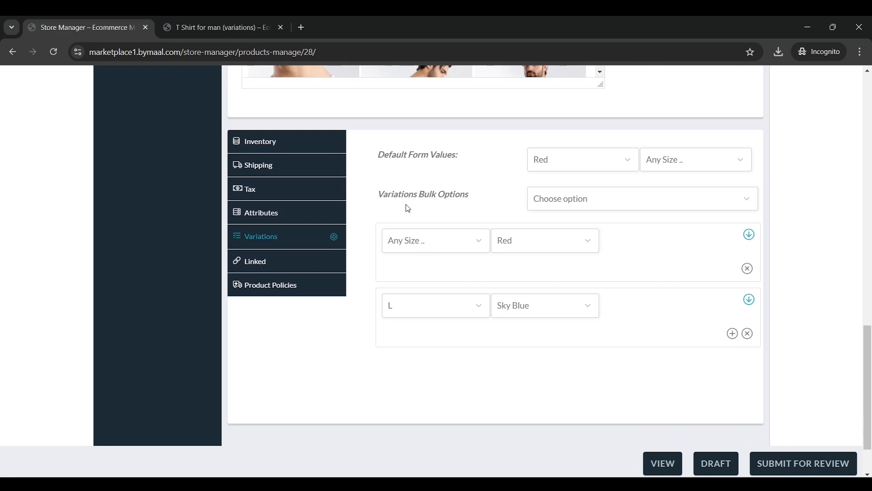
{"action": "scroll", "coordinate": [408, 209], "scroll_direction": "down", "scroll_amount": 1}
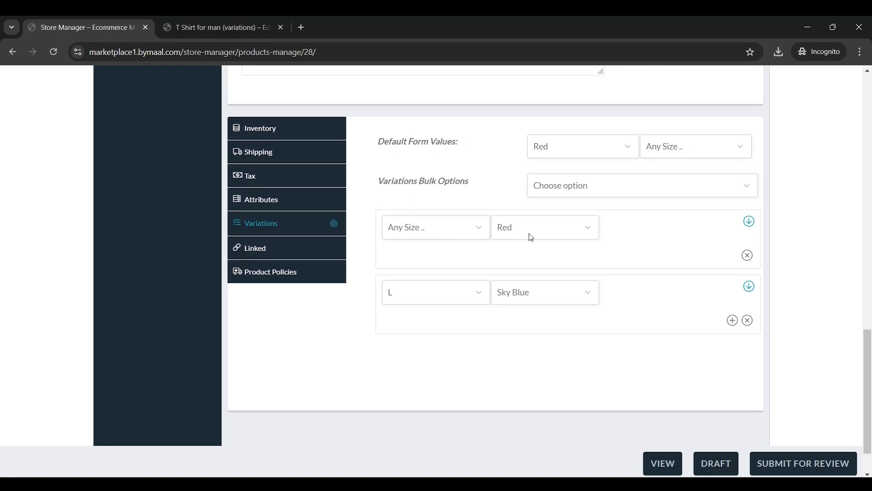
{"action": "left_click", "coordinate": [749, 221]}
{"action": "left_click", "coordinate": [218, 27]}
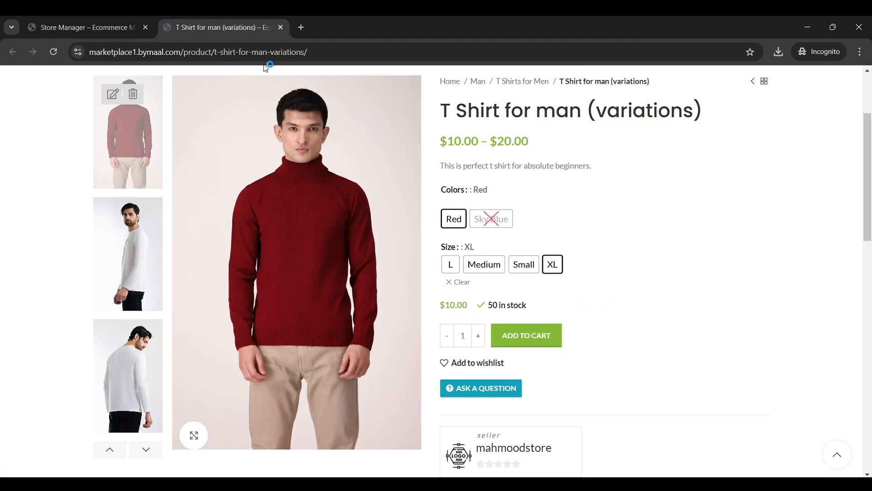
{"action": "scroll", "coordinate": [411, 216], "scroll_direction": "up", "scroll_amount": 1}
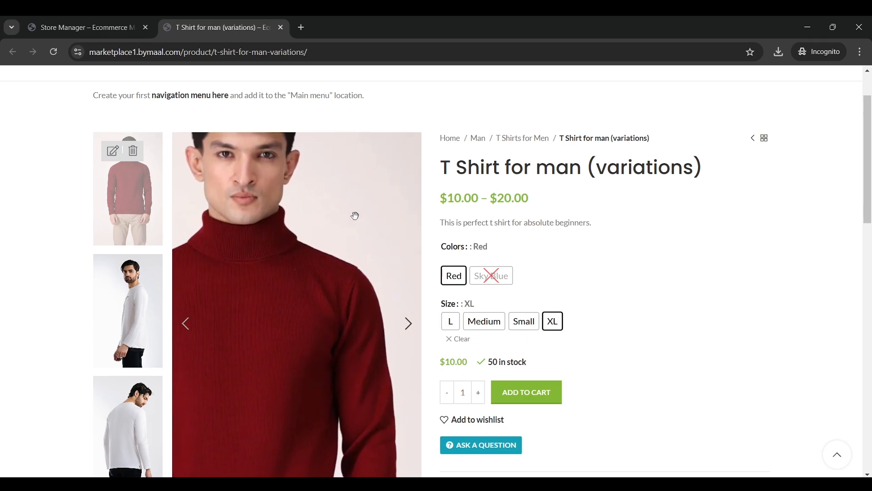
{"action": "left_click", "coordinate": [109, 20]}
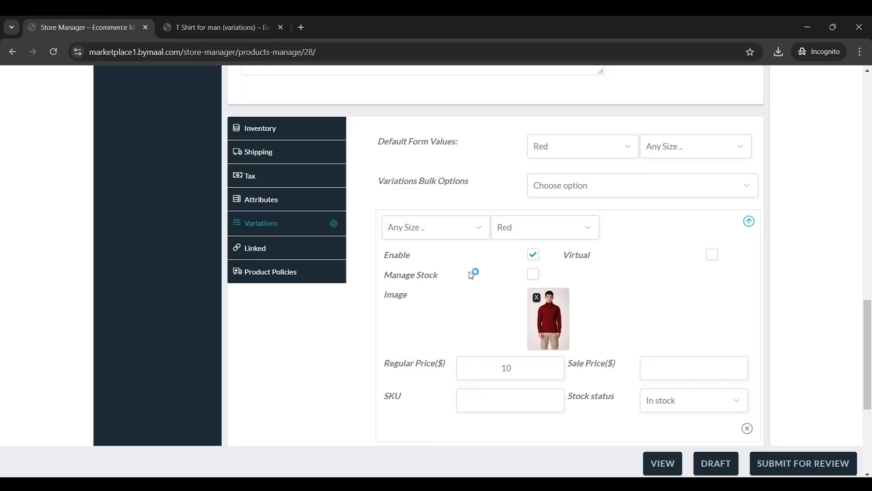
{"action": "left_click", "coordinate": [455, 235]}
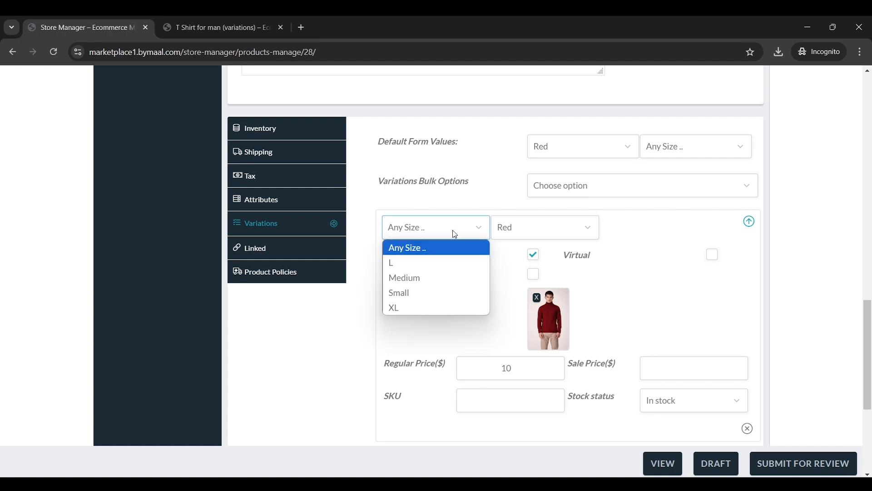
{"action": "left_click", "coordinate": [426, 227]}
Try sizes Small, Medium, XL and L on the storefront product page
{"action": "left_click", "coordinate": [205, 27]}
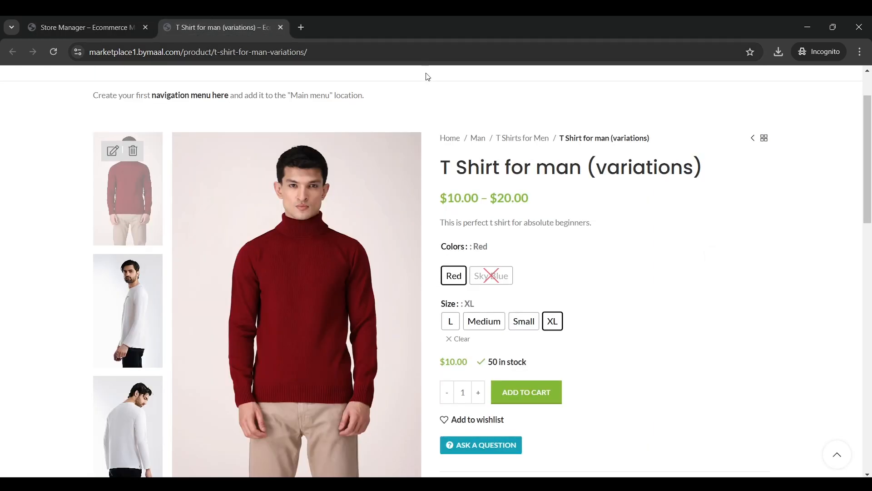
{"action": "left_click", "coordinate": [523, 323]}
{"action": "left_click", "coordinate": [477, 328]}
{"action": "left_click", "coordinate": [553, 326]}
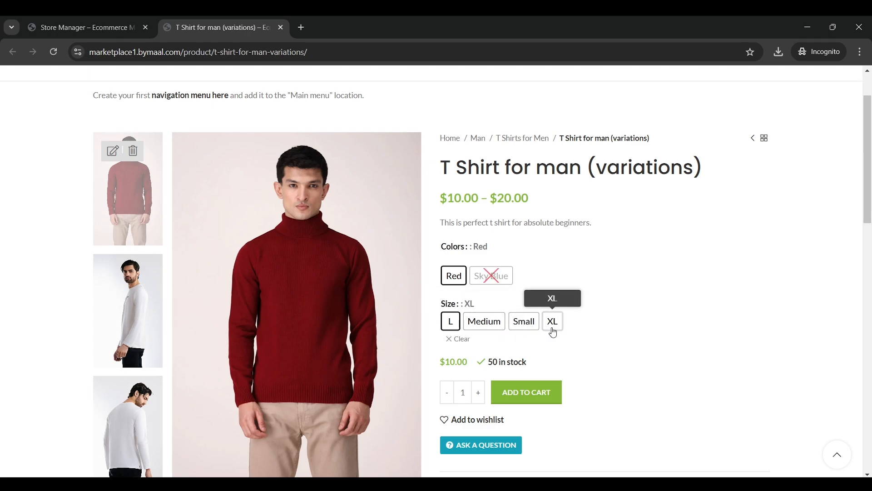
{"action": "left_click", "coordinate": [526, 325]}
{"action": "left_click", "coordinate": [482, 327]}
{"action": "left_click", "coordinate": [452, 324]}
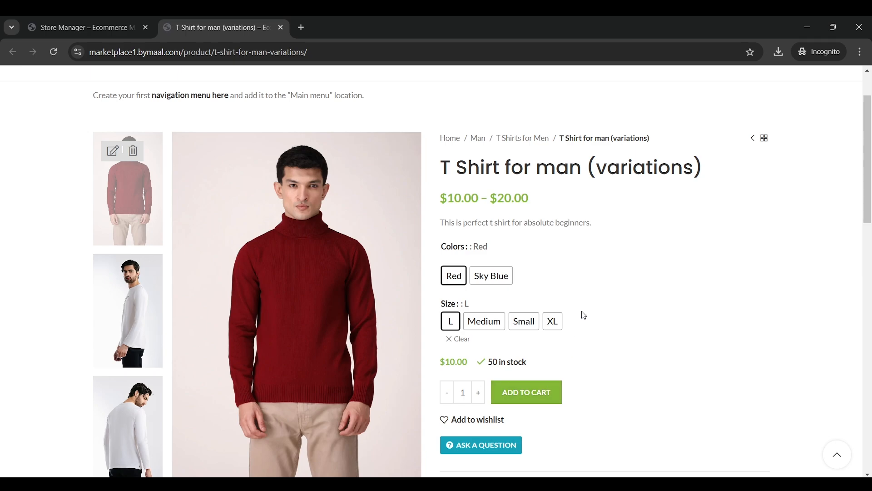
Select Sky Blue in size L on the storefront, then go back to the editor
{"action": "left_click", "coordinate": [504, 275]}
{"action": "scroll", "coordinate": [559, 267], "scroll_direction": "down", "scroll_amount": 1}
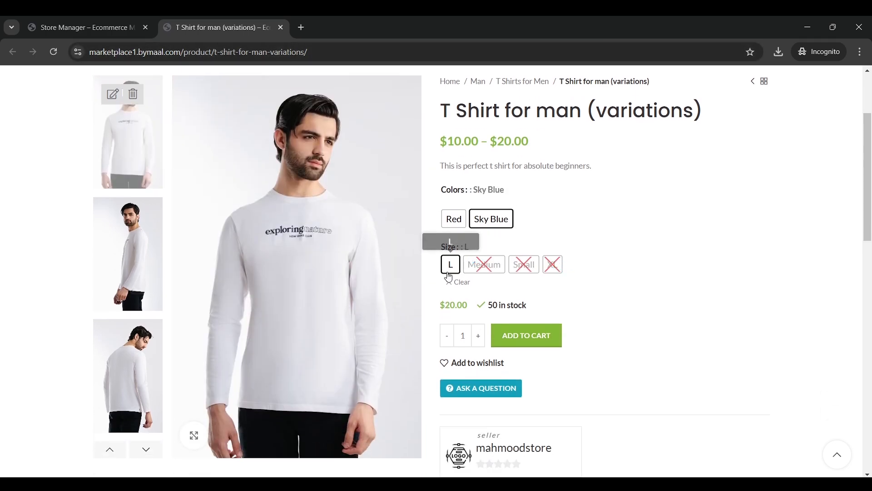
{"action": "left_click", "coordinate": [458, 267]}
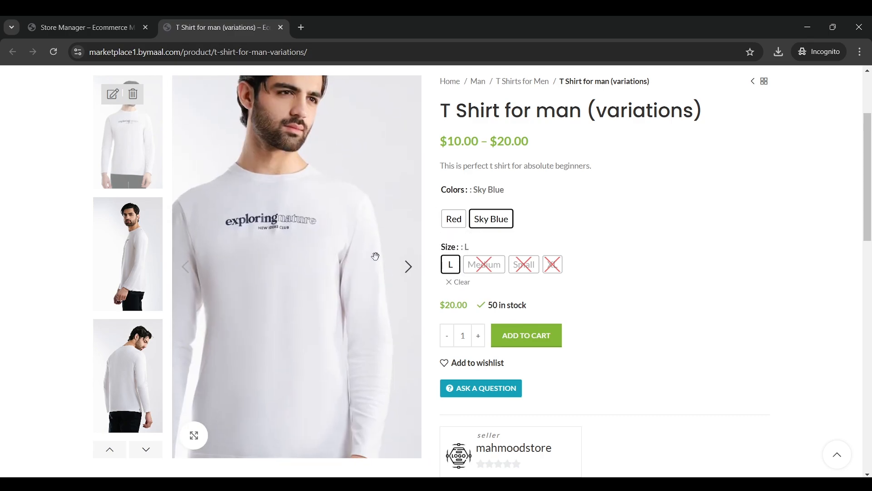
{"action": "left_click", "coordinate": [112, 18]}
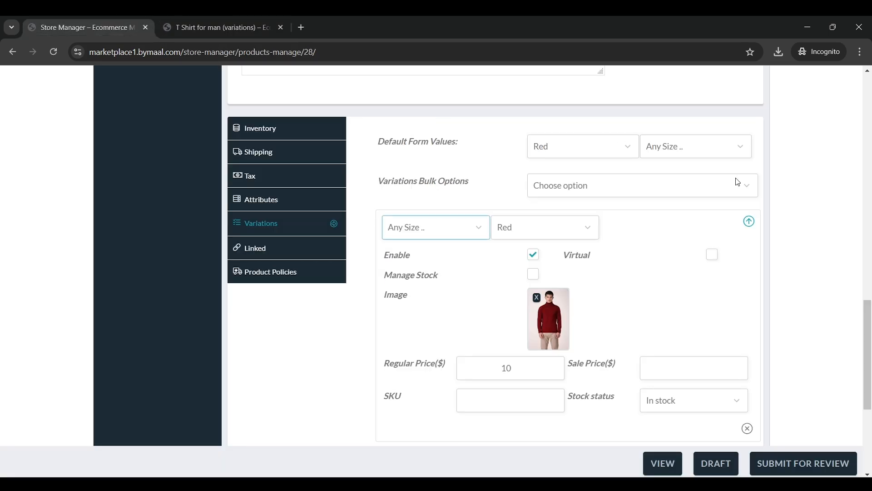
Expand the L / Sky Blue variation and switch its size to Small and back to L
{"action": "scroll", "coordinate": [745, 190], "scroll_direction": "up", "scroll_amount": 1}
{"action": "scroll", "coordinate": [760, 260], "scroll_direction": "down", "scroll_amount": 5}
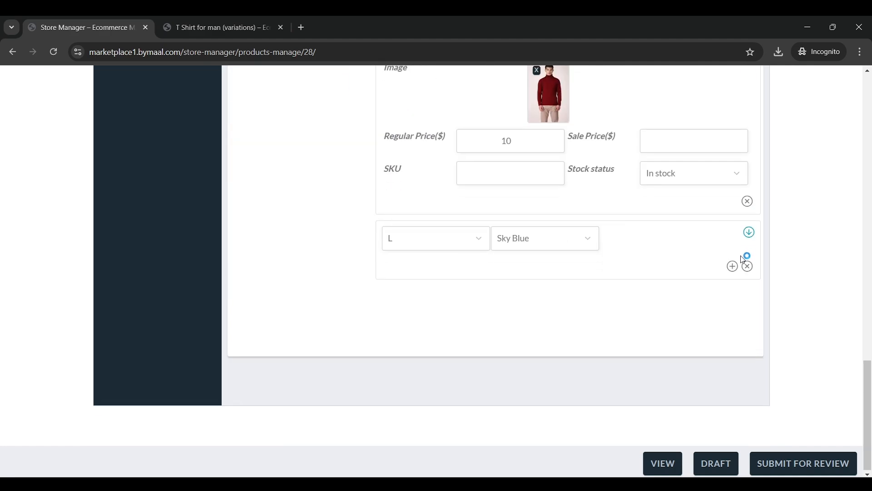
{"action": "left_click", "coordinate": [749, 233]}
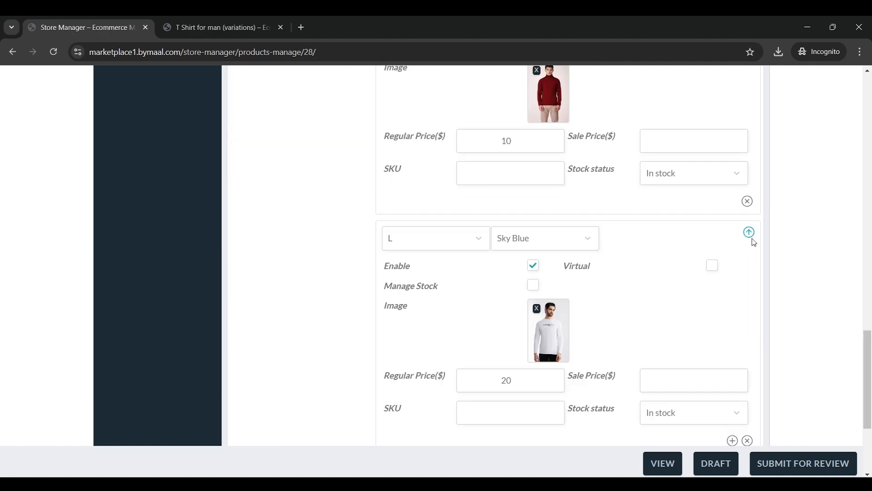
{"action": "scroll", "coordinate": [726, 253], "scroll_direction": "down", "scroll_amount": 2}
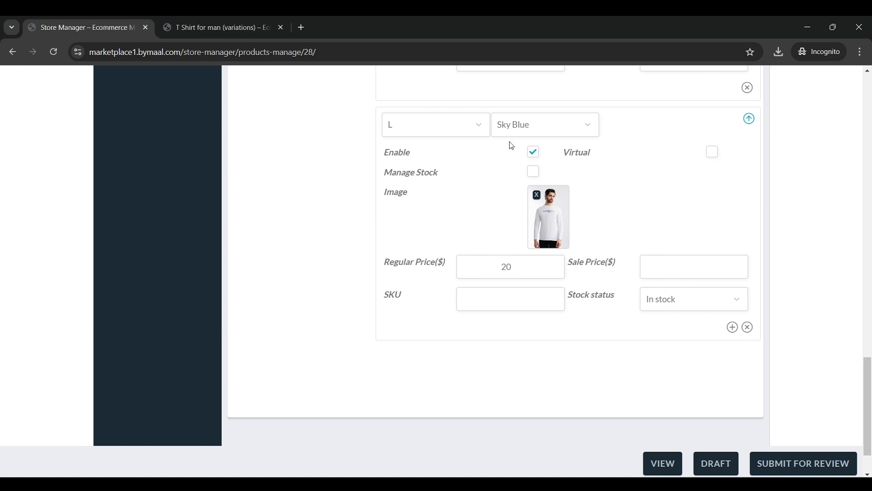
{"action": "left_click", "coordinate": [465, 134]}
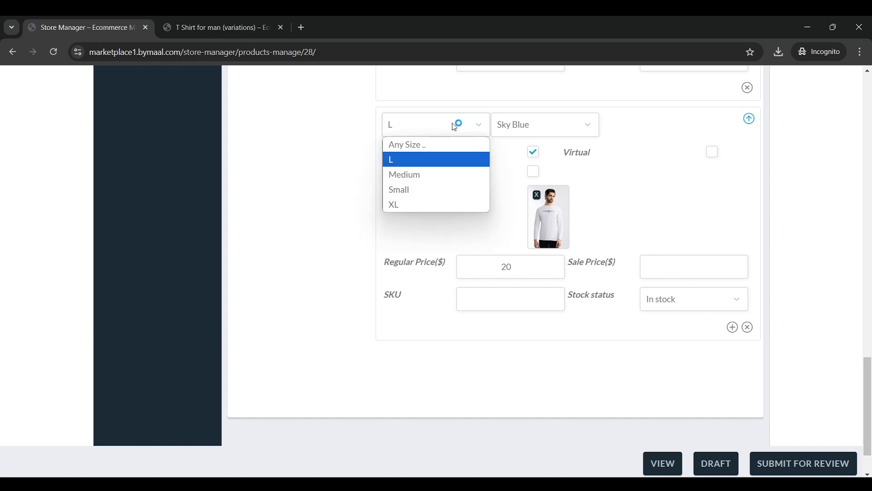
{"action": "left_click", "coordinate": [423, 194]}
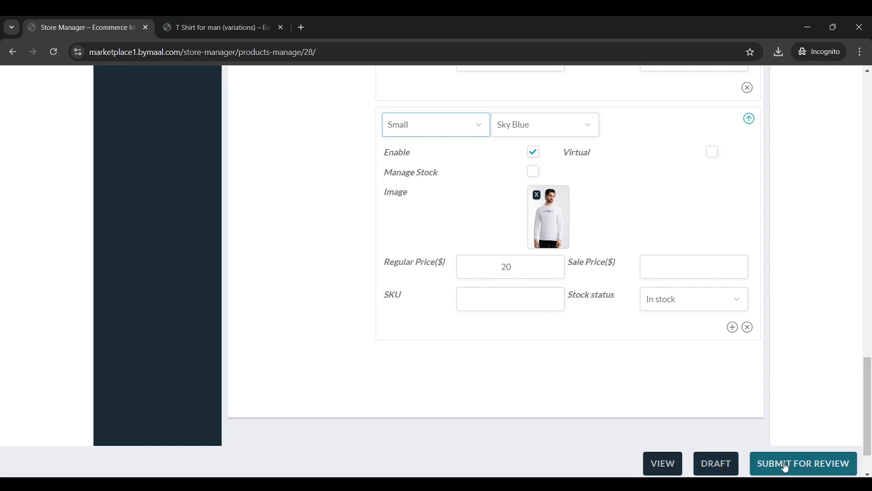
{"action": "scroll", "coordinate": [804, 348], "scroll_direction": "up", "scroll_amount": 2}
{"action": "left_click", "coordinate": [427, 251]}
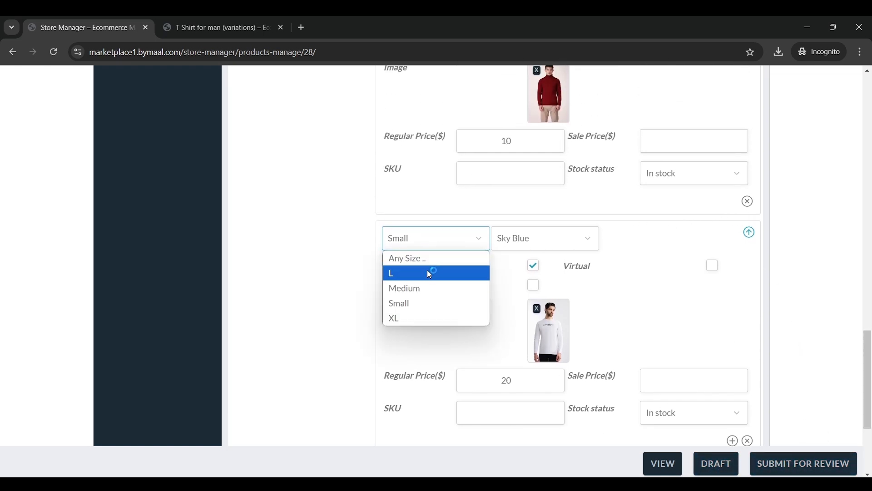
{"action": "left_click", "coordinate": [427, 272]}
Return to the storefront showing Sky Blue in size L at $20.00 with 50 in stock
{"action": "scroll", "coordinate": [591, 299], "scroll_direction": "down", "scroll_amount": 1}
{"action": "left_click", "coordinate": [225, 16]}
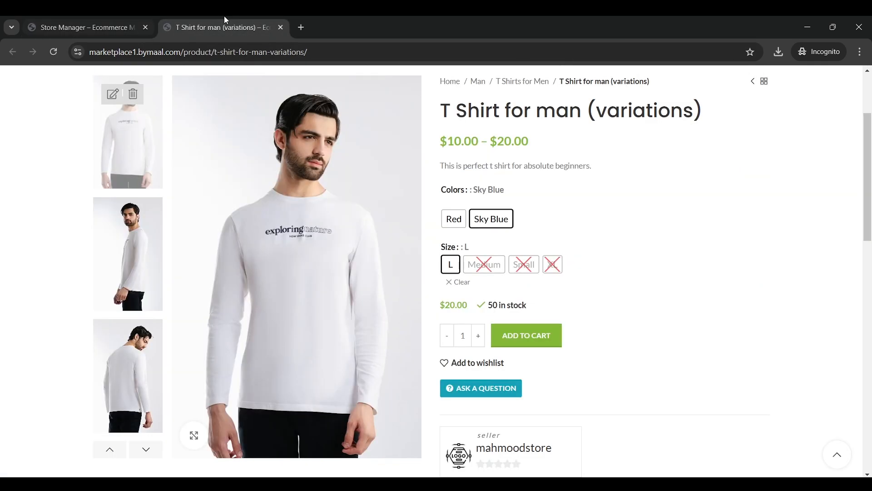
{"action": "scroll", "coordinate": [530, 249], "scroll_direction": "down", "scroll_amount": 1}
{"action": "scroll", "coordinate": [539, 257], "scroll_direction": "up", "scroll_amount": 1}
{"action": "scroll", "coordinate": [481, 245], "scroll_direction": "up", "scroll_amount": 1}
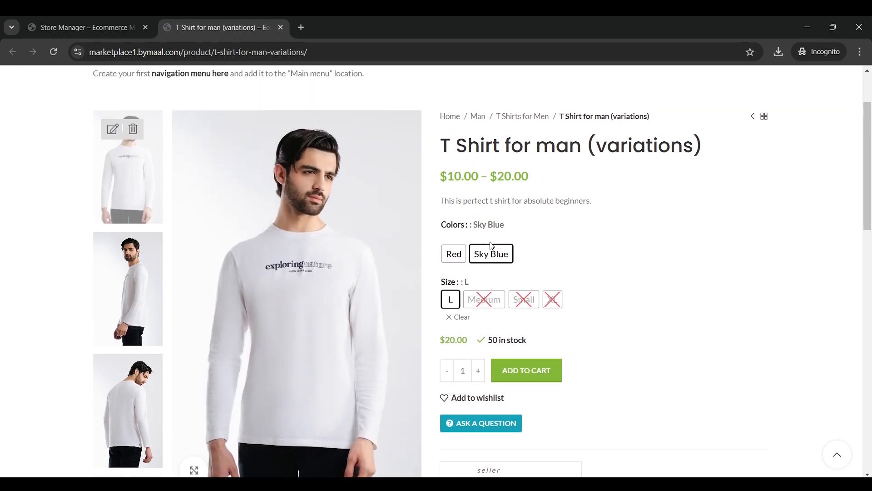
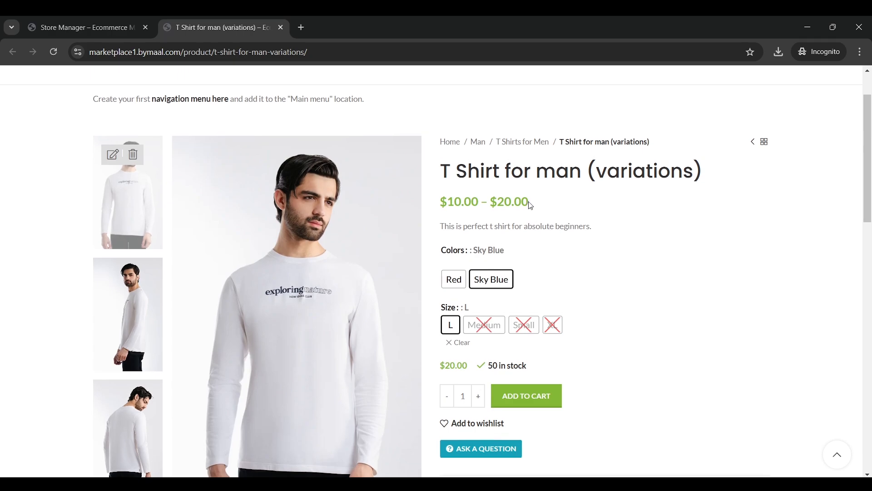
Look over the T Shirt product's edit form in the store manager
{"action": "scroll", "coordinate": [491, 242], "scroll_direction": "up", "scroll_amount": 2}
{"action": "left_click", "coordinate": [105, 25]}
{"action": "scroll", "coordinate": [322, 175], "scroll_direction": "up", "scroll_amount": 10}
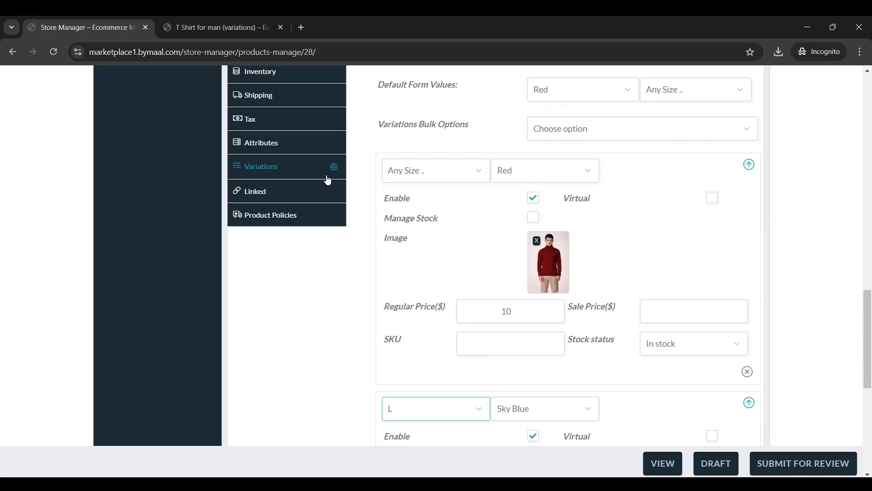
{"action": "scroll", "coordinate": [389, 213], "scroll_direction": "up", "scroll_amount": 10}
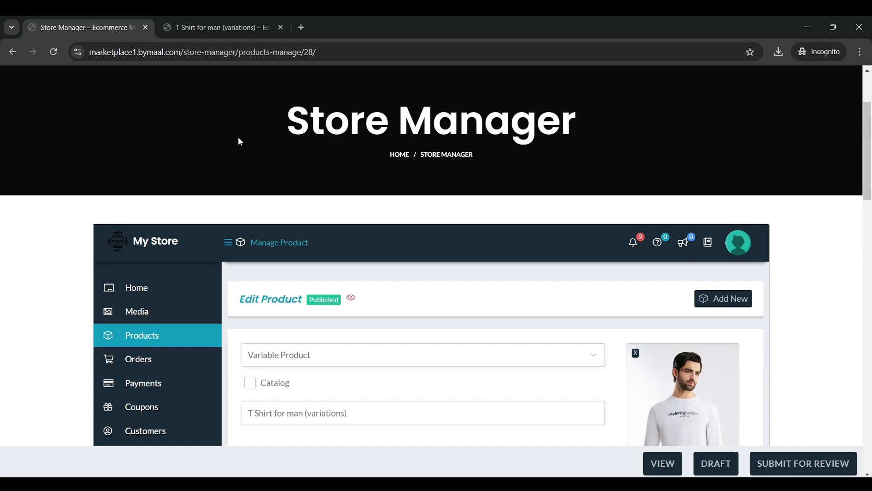
{"action": "scroll", "coordinate": [239, 141], "scroll_direction": "down", "scroll_amount": 3}
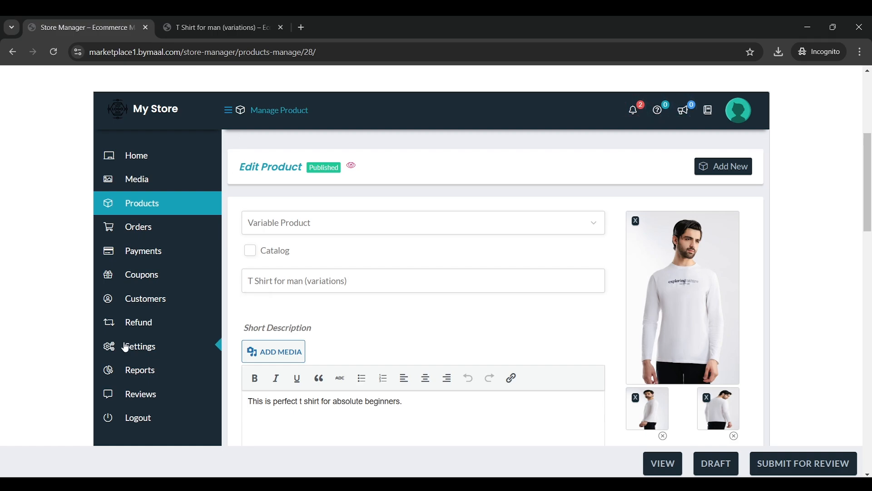
{"action": "scroll", "coordinate": [288, 183], "scroll_direction": "up", "scroll_amount": 5}
Add a Red, Medium 'T Shirt for man (variations)' to the cart and proceed to checkout
{"action": "left_click", "coordinate": [263, 22]}
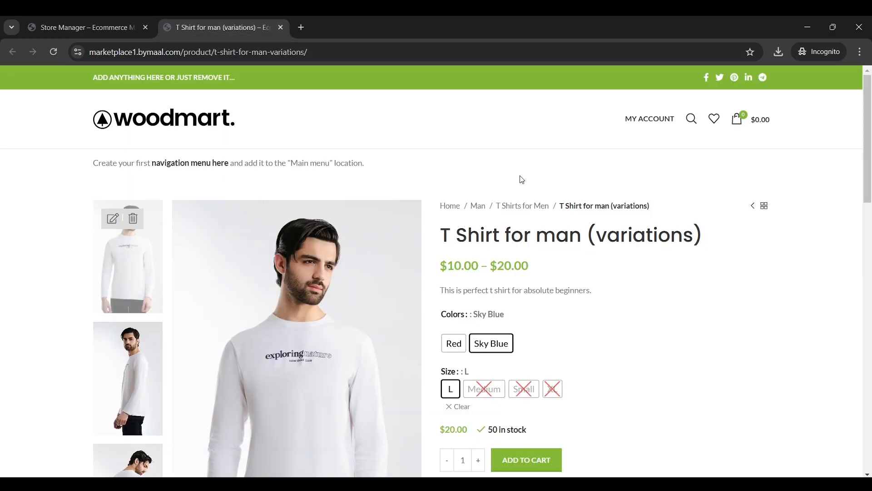
{"action": "scroll", "coordinate": [541, 185], "scroll_direction": "down", "scroll_amount": 3}
{"action": "scroll", "coordinate": [530, 235], "scroll_direction": "up", "scroll_amount": 3}
{"action": "left_click", "coordinate": [453, 343]}
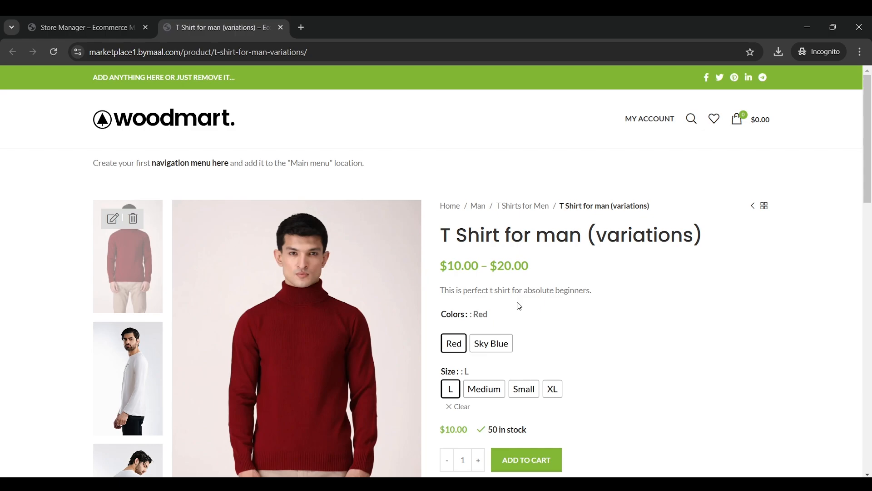
{"action": "scroll", "coordinate": [545, 309], "scroll_direction": "down", "scroll_amount": 1}
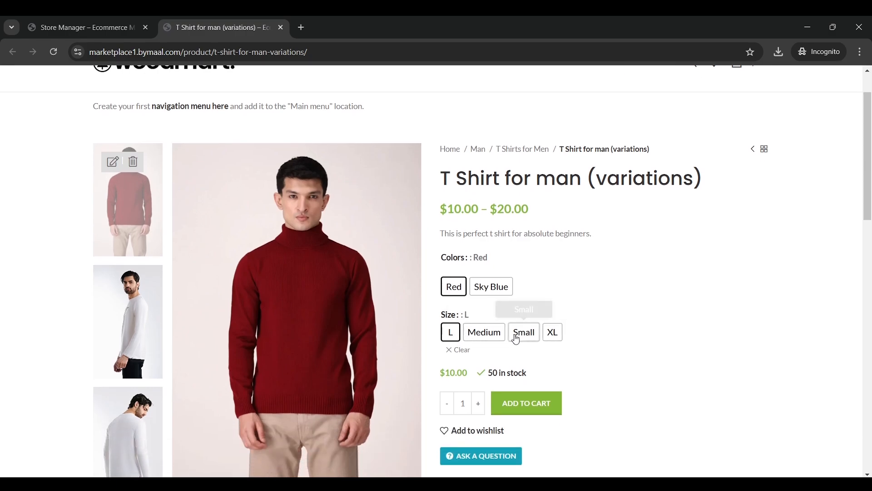
{"action": "left_click", "coordinate": [485, 333]}
{"action": "scroll", "coordinate": [584, 306], "scroll_direction": "up", "scroll_amount": 1}
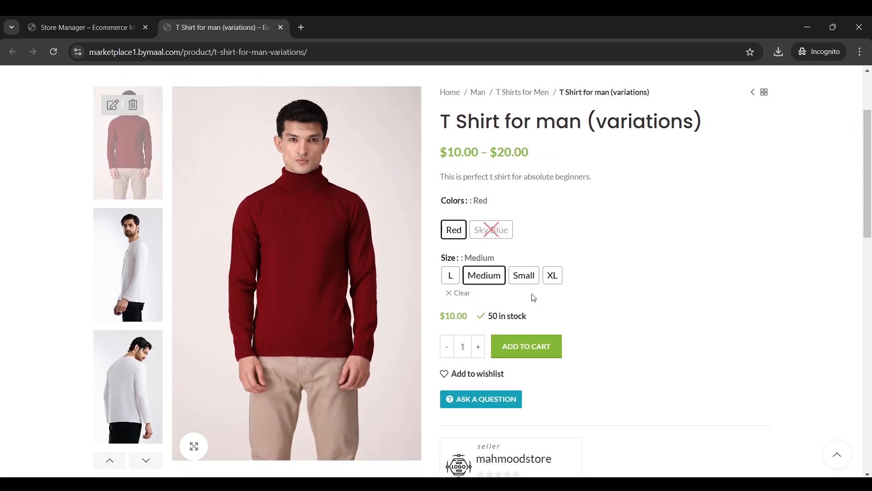
{"action": "left_click", "coordinate": [532, 346]}
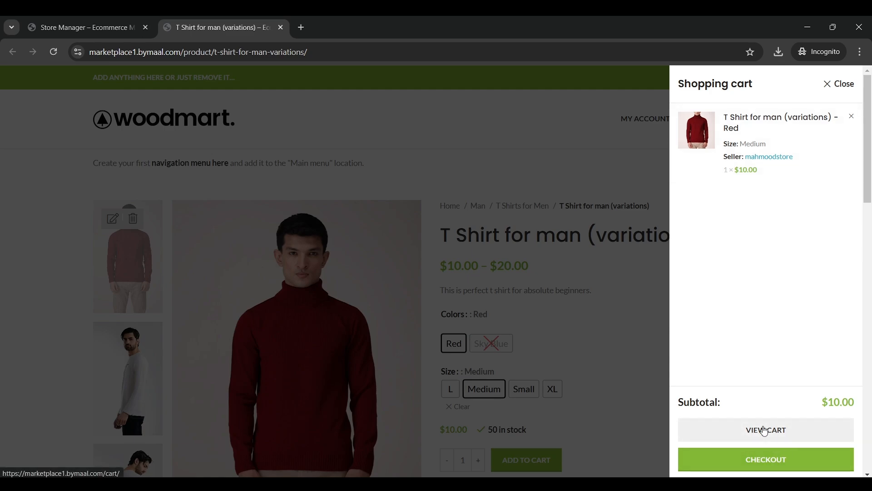
{"action": "left_click", "coordinate": [782, 461]}
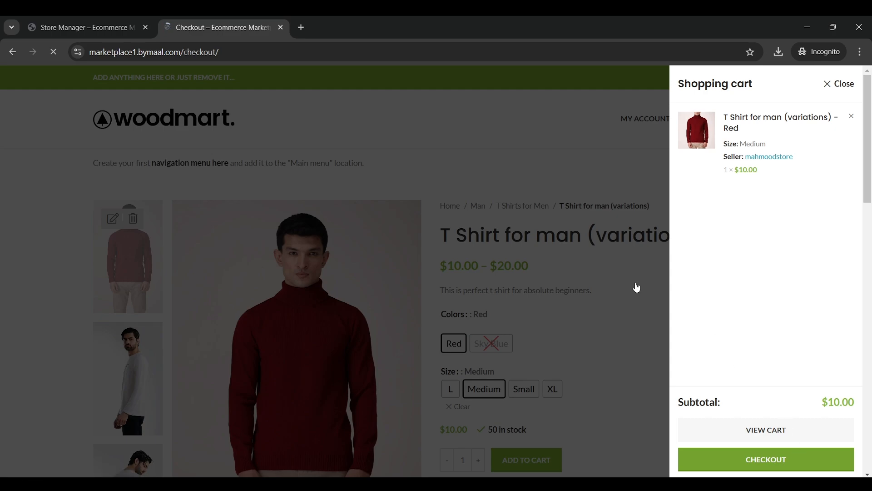
Enter the customer's first and last name in the checkout billing fields
{"action": "scroll", "coordinate": [870, 180], "scroll_direction": "down", "scroll_amount": 3}
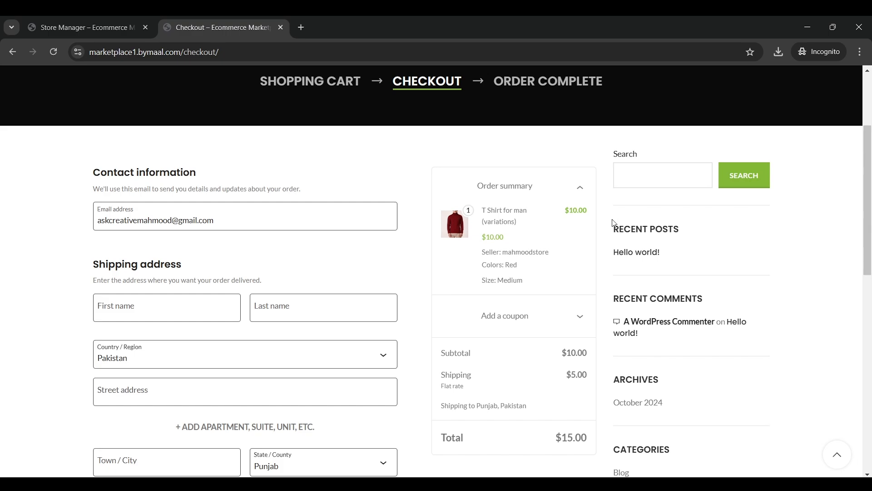
{"action": "scroll", "coordinate": [321, 271], "scroll_direction": "down", "scroll_amount": 1}
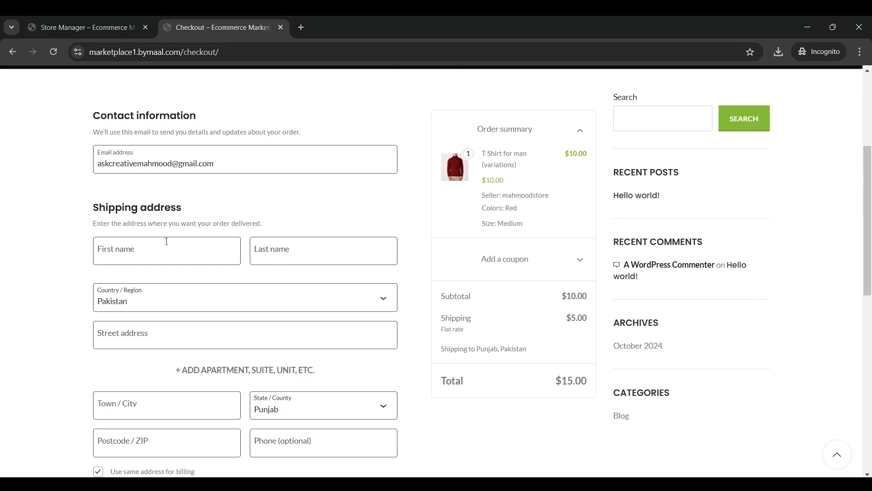
{"action": "left_click", "coordinate": [141, 254]}
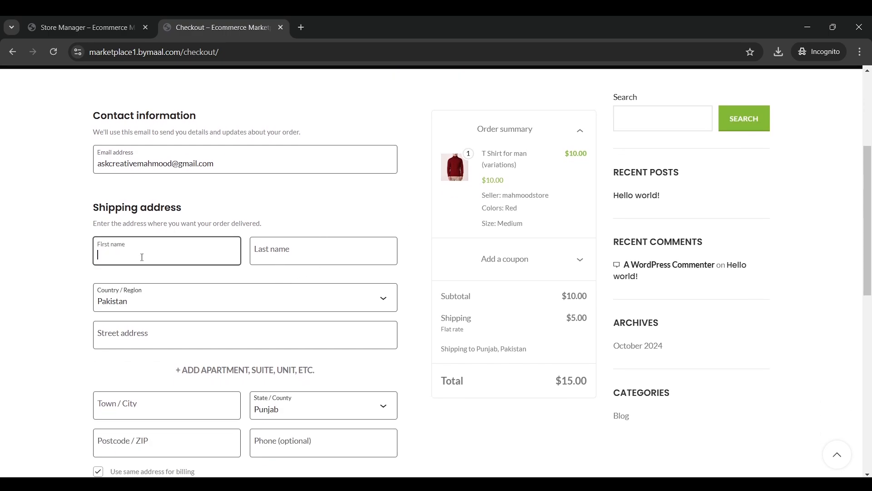
{"action": "key", "text": "Tab"}
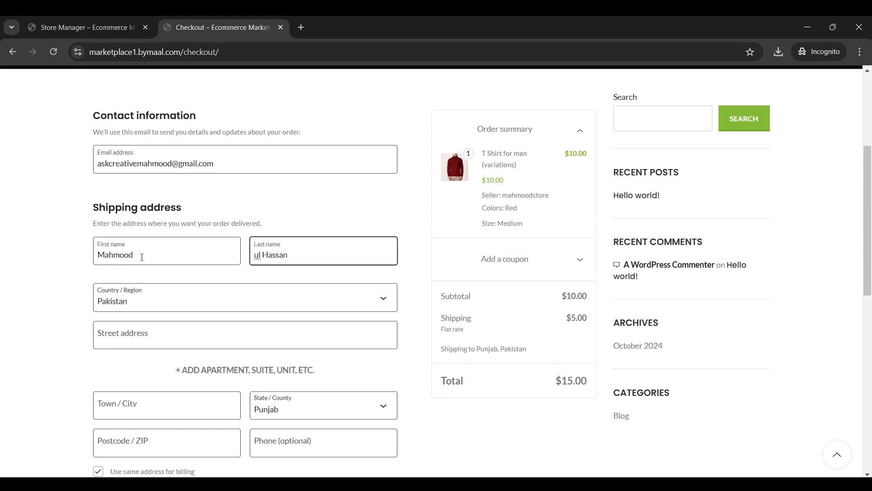
{"action": "scroll", "coordinate": [141, 259], "scroll_direction": "down", "scroll_amount": 2}
Fill in the customer's street address, apartment line, town and postcode
{"action": "left_click", "coordinate": [176, 224]}
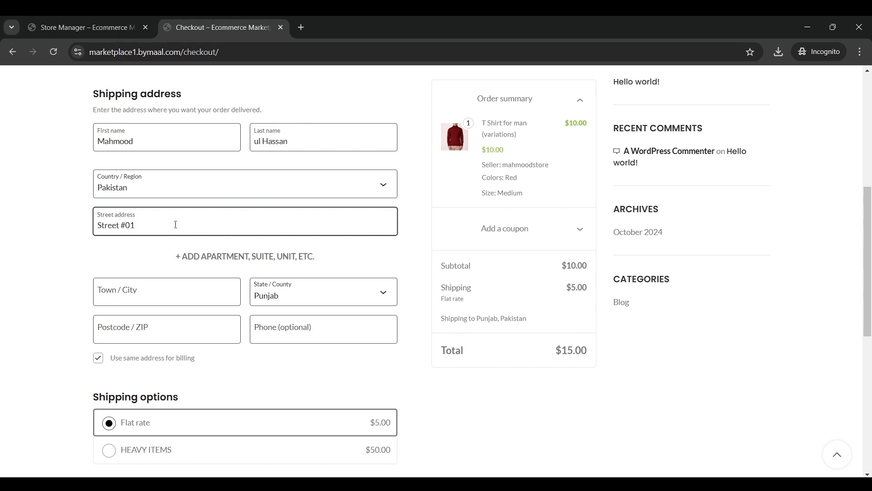
{"action": "scroll", "coordinate": [176, 225], "scroll_direction": "down", "scroll_amount": 1}
{"action": "left_click", "coordinate": [219, 200]}
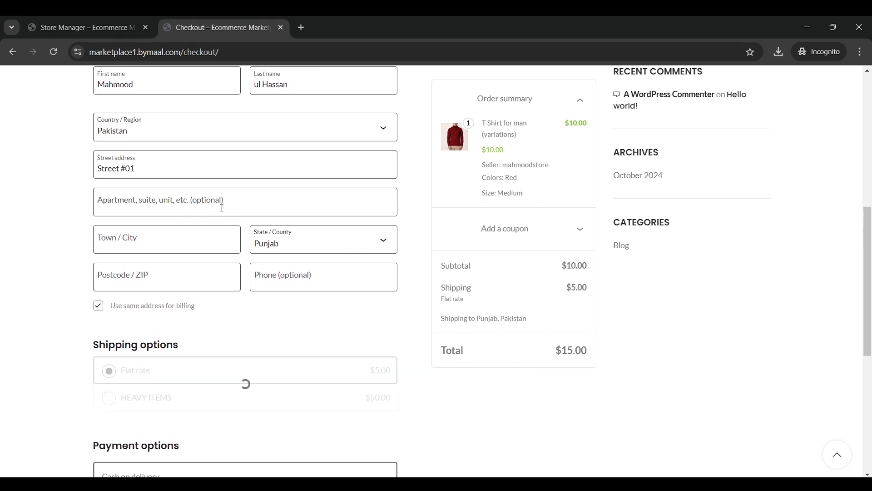
{"action": "left_click", "coordinate": [182, 236]}
{"action": "type", "text": "Sargodha"}
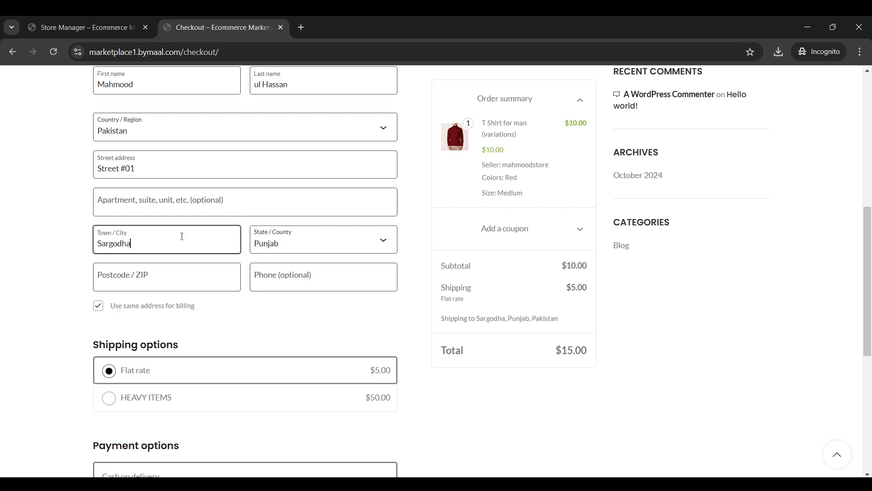
{"action": "left_click", "coordinate": [180, 278]}
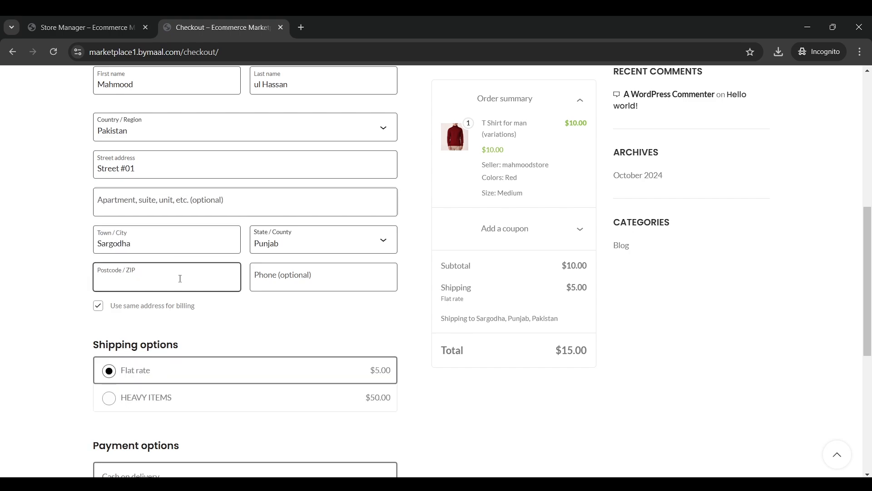
{"action": "type", "text": "42568"}
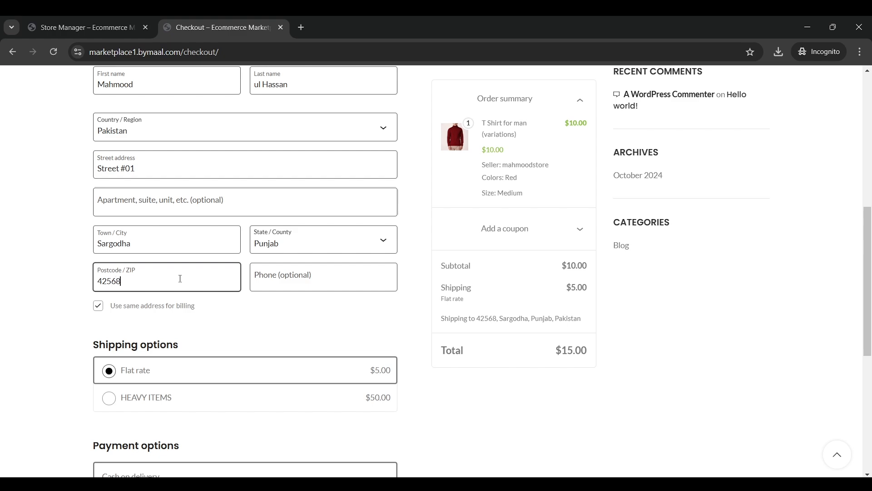
{"action": "scroll", "coordinate": [288, 305], "scroll_direction": "down", "scroll_amount": 2}
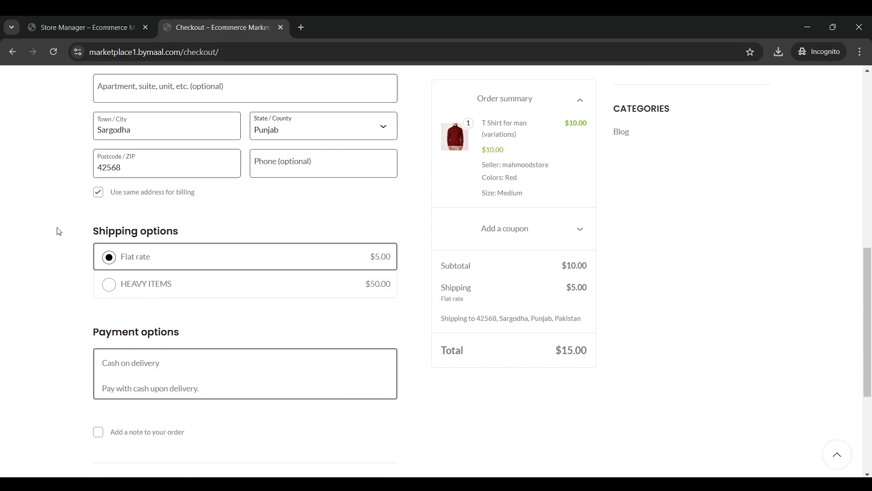
{"action": "scroll", "coordinate": [63, 240], "scroll_direction": "up", "scroll_amount": 1}
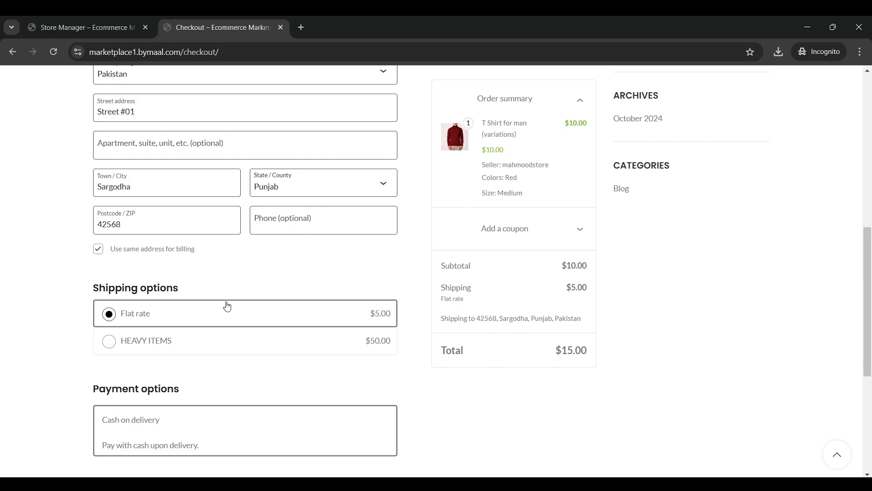
Try HEAVY ITEMS shipping, then revert to Flat rate for a $15.00 total
{"action": "left_click_drag", "start_coordinate": [200, 287], "coordinate": [79, 287]}
{"action": "left_click", "coordinate": [211, 322]}
{"action": "scroll", "coordinate": [391, 305], "scroll_direction": "up", "scroll_amount": 1}
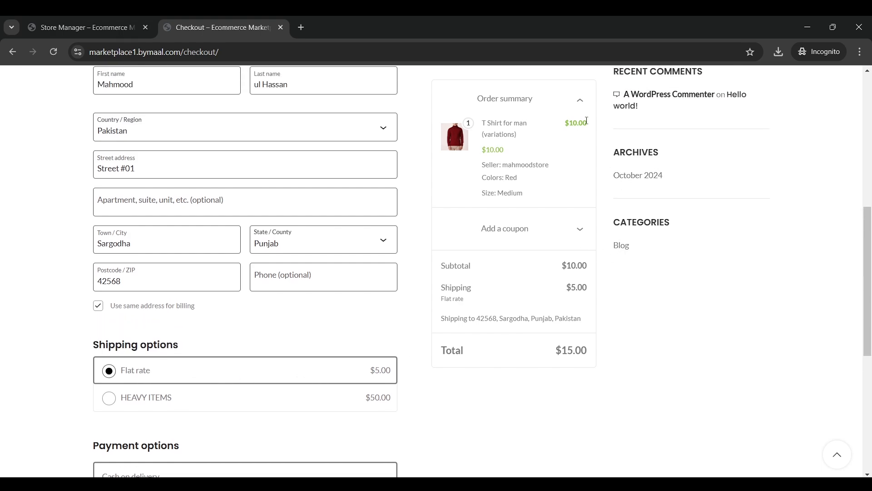
{"action": "scroll", "coordinate": [346, 276], "scroll_direction": "down", "scroll_amount": 2}
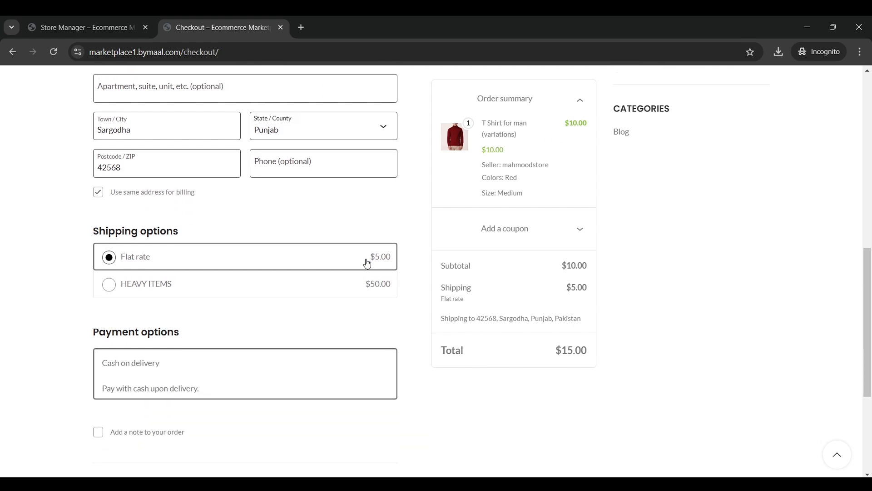
{"action": "left_click_drag", "start_coordinate": [368, 257], "coordinate": [395, 257]}
{"action": "left_click", "coordinate": [307, 291]}
{"action": "scroll", "coordinate": [315, 292], "scroll_direction": "up", "scroll_amount": 1}
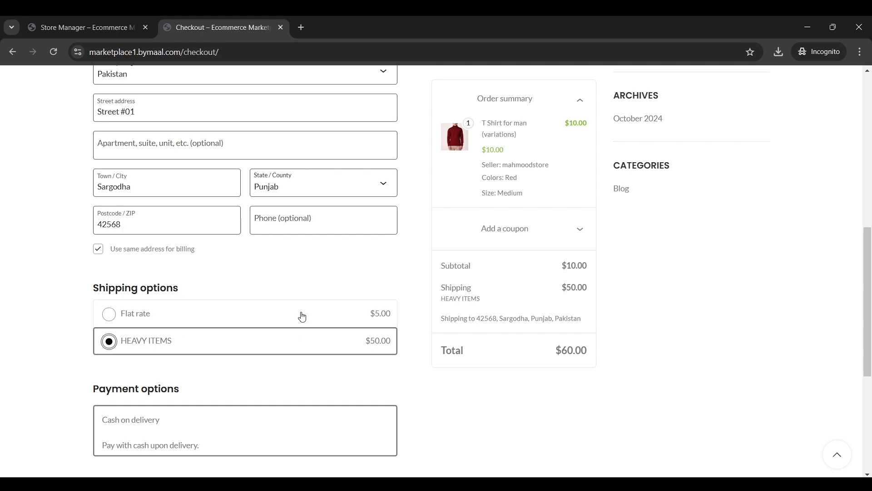
{"action": "left_click", "coordinate": [301, 317]}
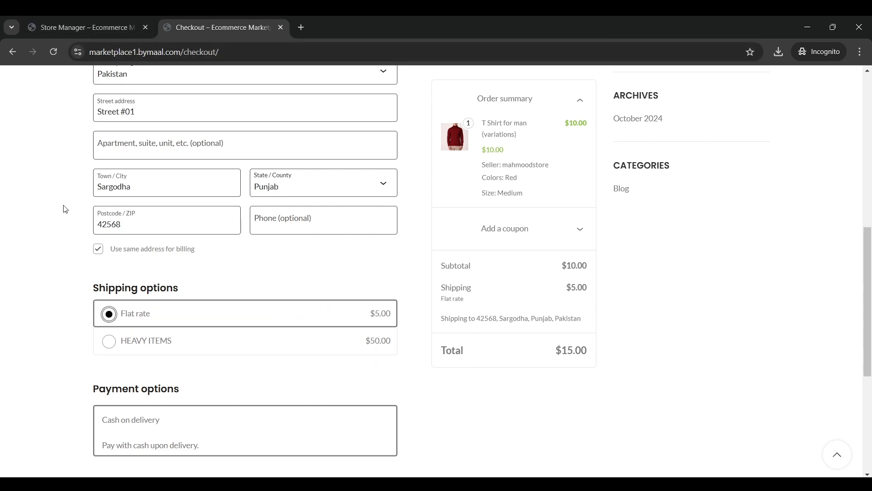
{"action": "left_click_drag", "start_coordinate": [390, 315], "coordinate": [366, 315]}
{"action": "left_click", "coordinate": [366, 323]}
Set the T Shirt's Tax Class to Standard Taxes in Store Manager, then return to checkout
{"action": "left_click", "coordinate": [103, 26]}
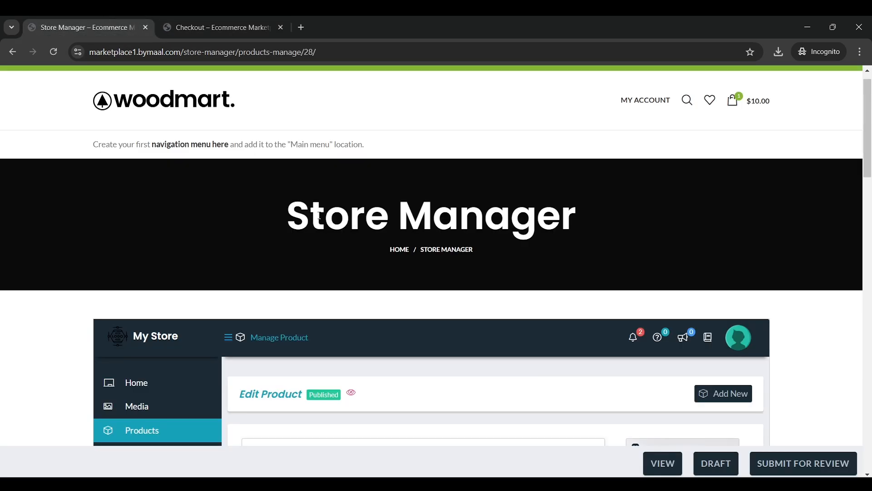
{"action": "scroll", "coordinate": [354, 260], "scroll_direction": "down", "scroll_amount": 6}
{"action": "scroll", "coordinate": [354, 259], "scroll_direction": "down", "scroll_amount": 7}
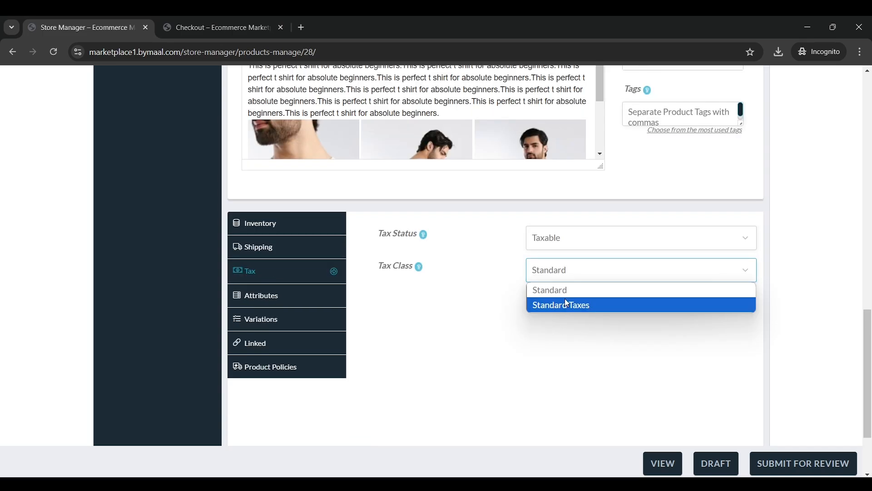
{"action": "left_click", "coordinate": [565, 305]}
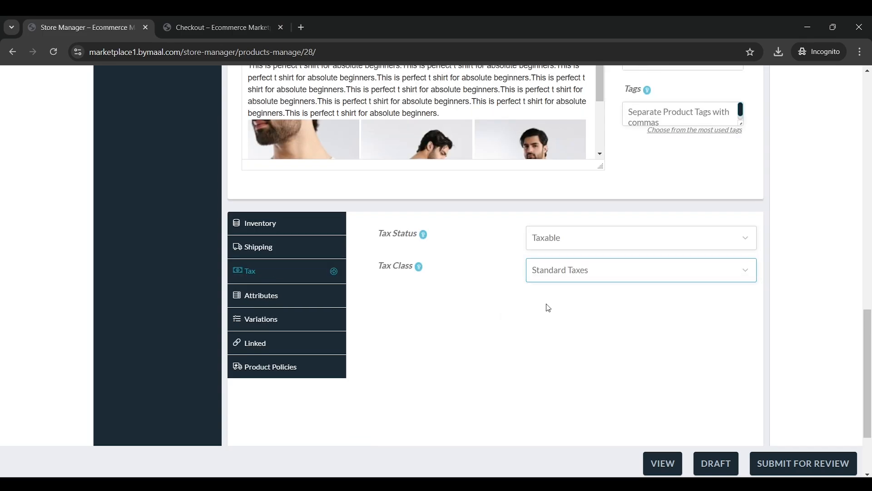
{"action": "scroll", "coordinate": [549, 311], "scroll_direction": "up", "scroll_amount": 15}
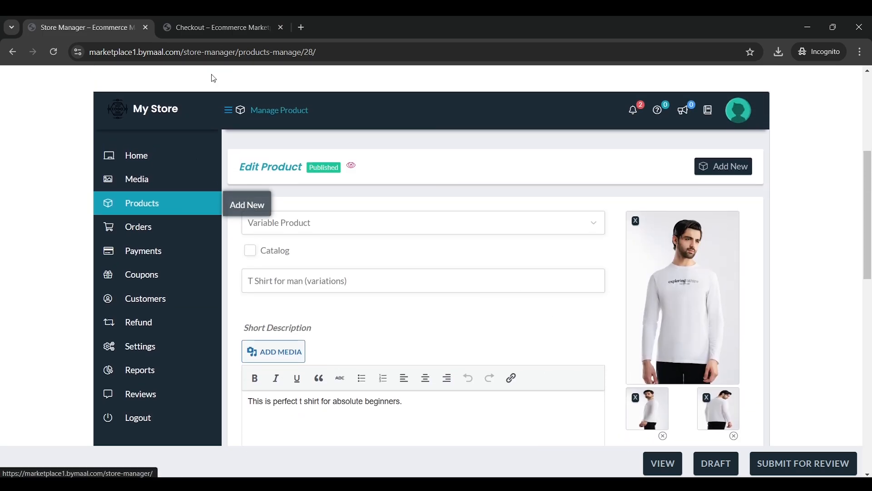
{"action": "left_click", "coordinate": [218, 28]}
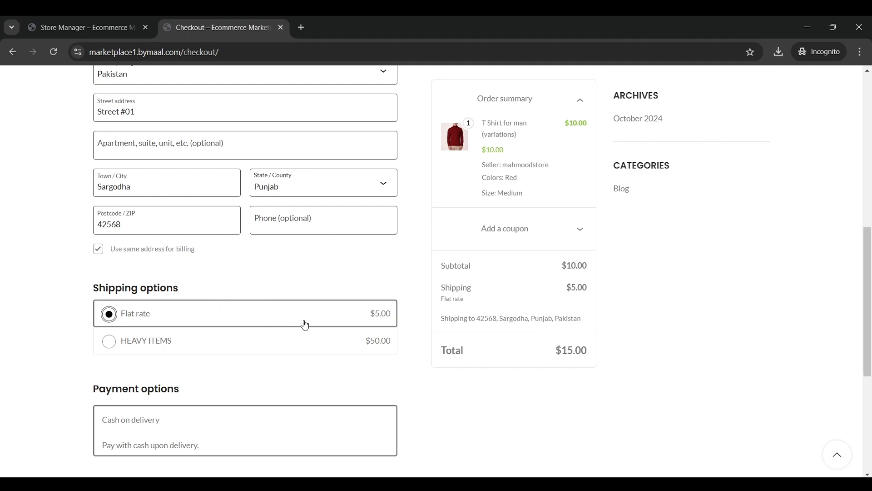
Add a delivery note to the order, pasting in the corrected sentence
{"action": "scroll", "coordinate": [302, 322], "scroll_direction": "up", "scroll_amount": 1}
{"action": "scroll", "coordinate": [254, 317], "scroll_direction": "down", "scroll_amount": 1}
{"action": "scroll", "coordinate": [286, 298], "scroll_direction": "up", "scroll_amount": 10}
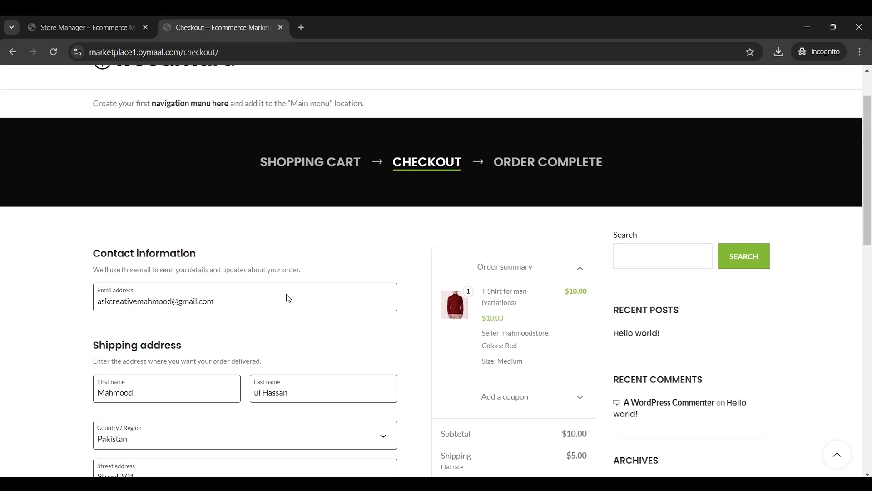
{"action": "scroll", "coordinate": [327, 282], "scroll_direction": "down", "scroll_amount": 9}
{"action": "scroll", "coordinate": [327, 284], "scroll_direction": "down", "scroll_amount": 4}
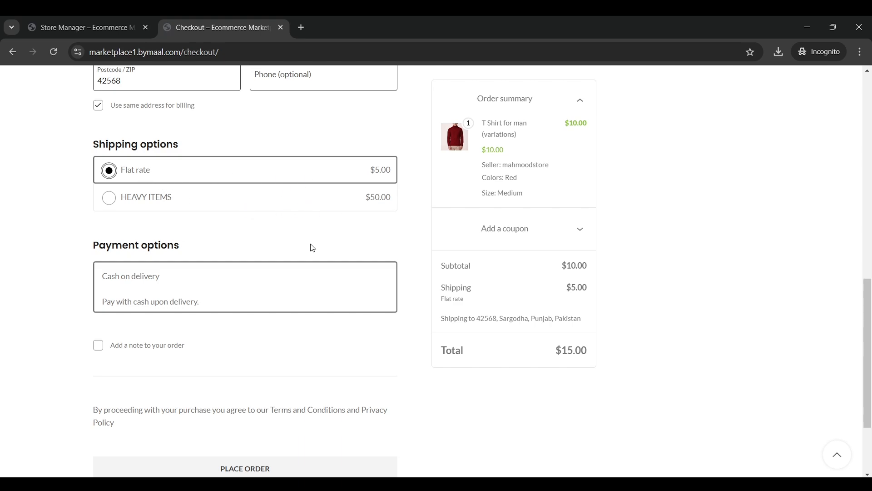
{"action": "scroll", "coordinate": [220, 289], "scroll_direction": "down", "scroll_amount": 3}
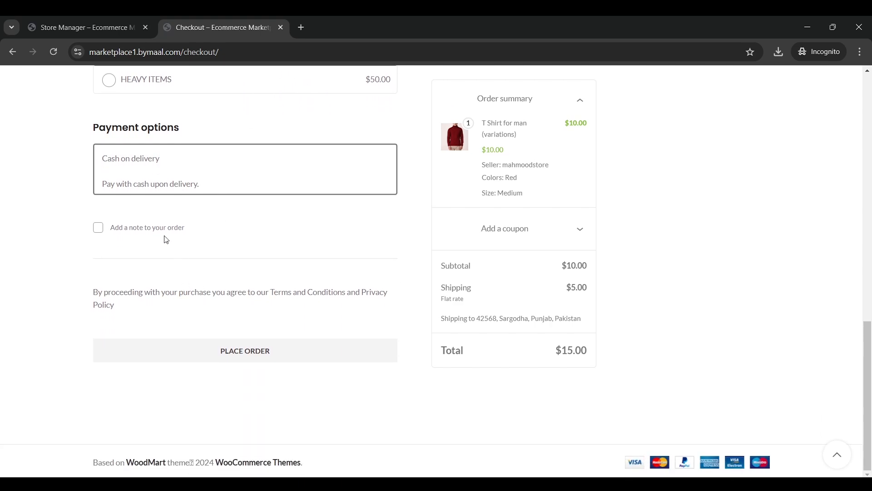
{"action": "left_click", "coordinate": [150, 228]}
{"action": "left_click", "coordinate": [319, 260]}
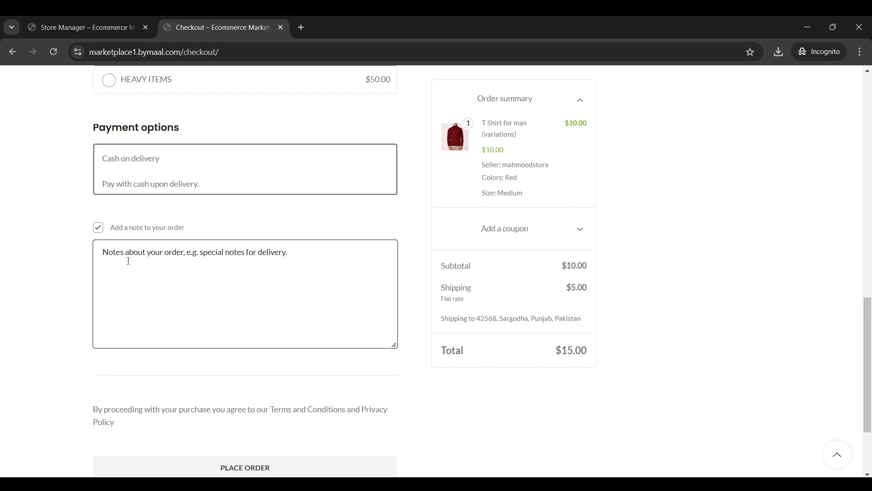
{"action": "type", "text": "H"}
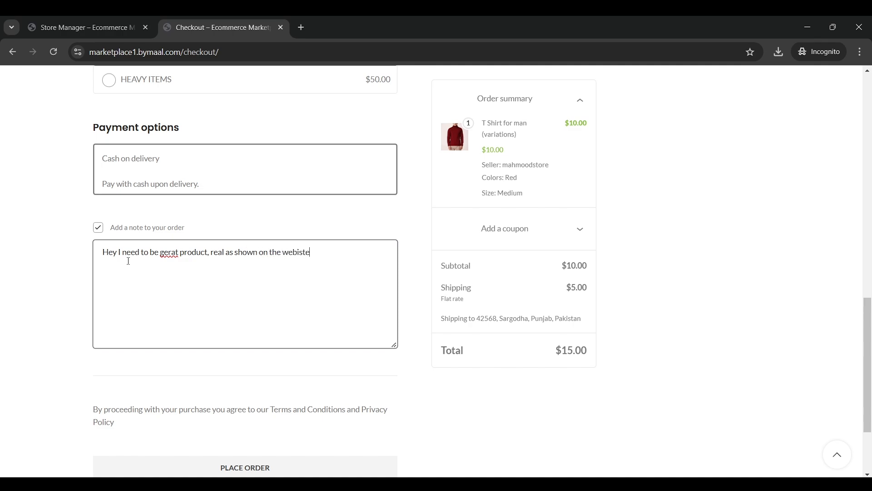
{"action": "key", "text": "ctrl+a"}
{"action": "type", "text": "Hey! I need to be real product as it is shown on the website..."}
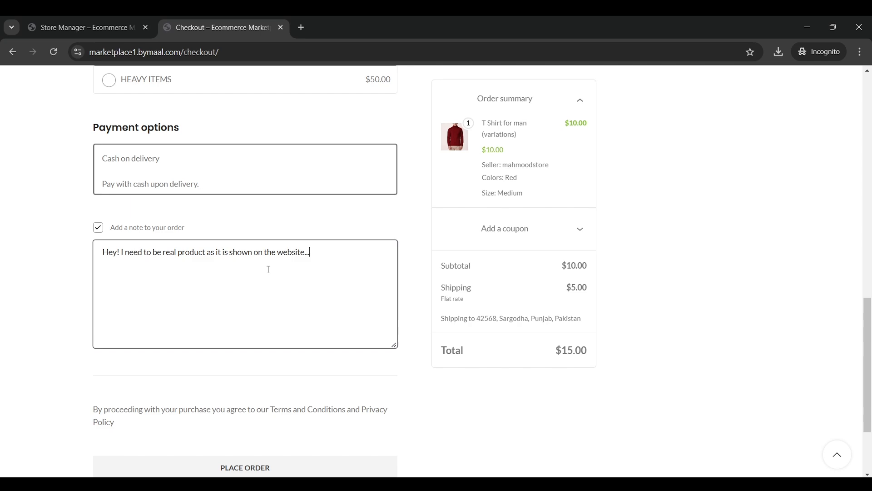
Place the $15.00 cash-on-delivery order
{"action": "scroll", "coordinate": [346, 275], "scroll_direction": "down", "scroll_amount": 3}
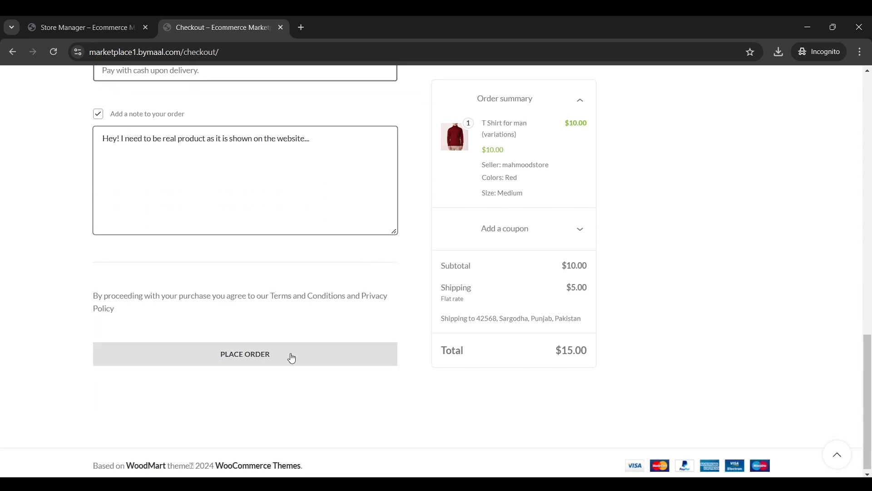
{"action": "left_click", "coordinate": [307, 358]}
{"action": "scroll", "coordinate": [430, 273], "scroll_direction": "up", "scroll_amount": 5}
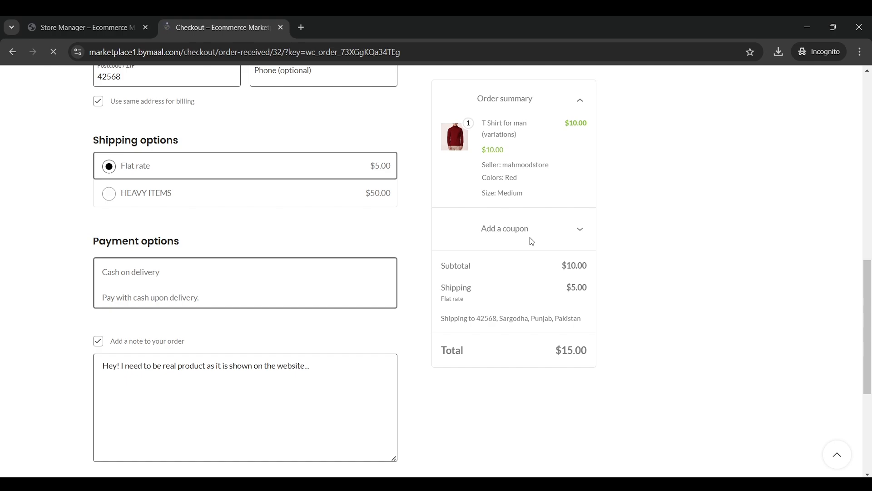
{"action": "scroll", "coordinate": [509, 209], "scroll_direction": "down", "scroll_amount": 4}
{"action": "scroll", "coordinate": [485, 195], "scroll_direction": "up", "scroll_amount": 2}
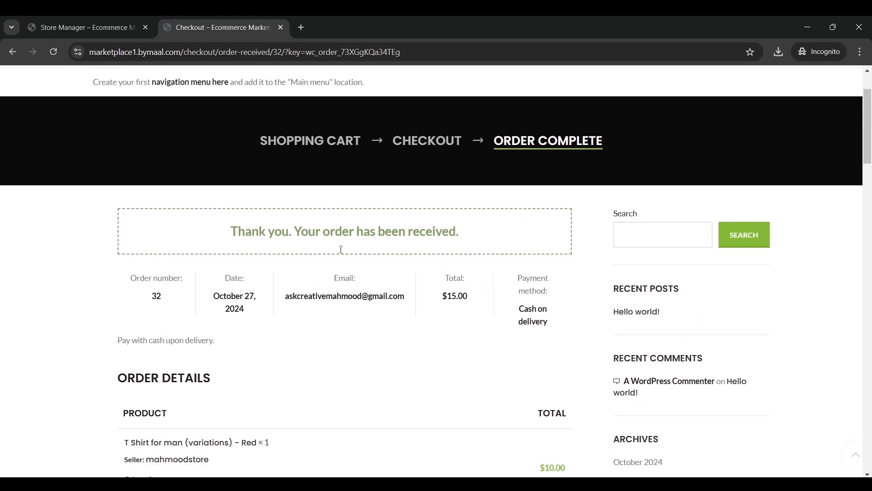
{"action": "scroll", "coordinate": [529, 221], "scroll_direction": "down", "scroll_amount": 2}
{"action": "scroll", "coordinate": [532, 227], "scroll_direction": "down", "scroll_amount": 3}
{"action": "scroll", "coordinate": [324, 231], "scroll_direction": "up", "scroll_amount": 3}
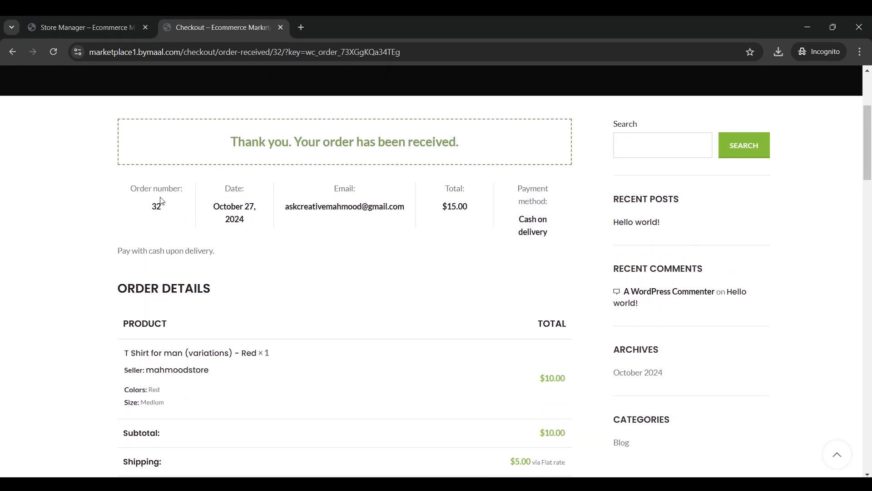
Review the order-received page's order number, October 27, 2024 date and totals
{"action": "left_click_drag", "start_coordinate": [144, 209], "coordinate": [159, 209]}
{"action": "left_click", "coordinate": [184, 212]}
{"action": "left_click_drag", "start_coordinate": [225, 204], "coordinate": [270, 224]}
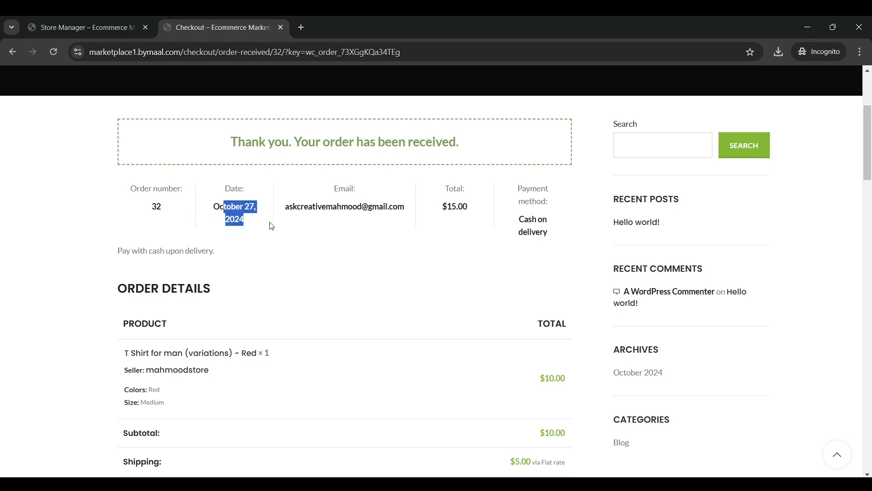
{"action": "left_click", "coordinate": [271, 224]}
{"action": "scroll", "coordinate": [541, 229], "scroll_direction": "down", "scroll_amount": 5}
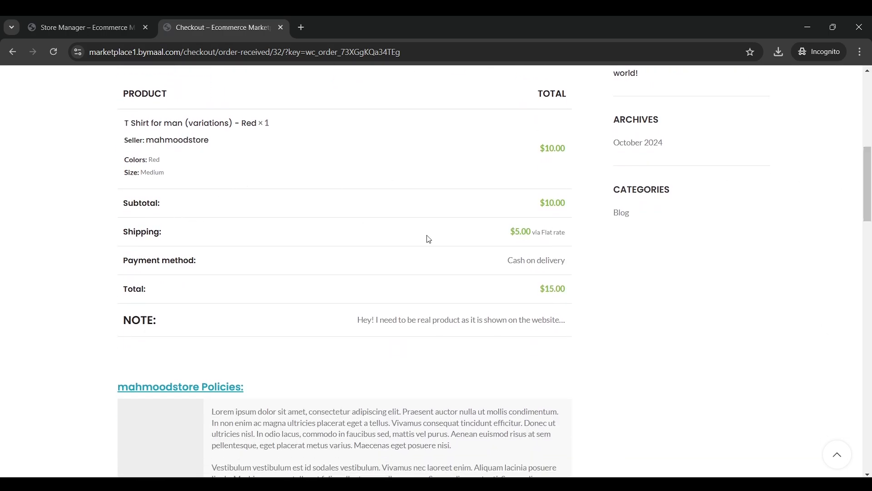
{"action": "scroll", "coordinate": [429, 240], "scroll_direction": "down", "scroll_amount": 3}
{"action": "scroll", "coordinate": [429, 239], "scroll_direction": "up", "scroll_amount": 5}
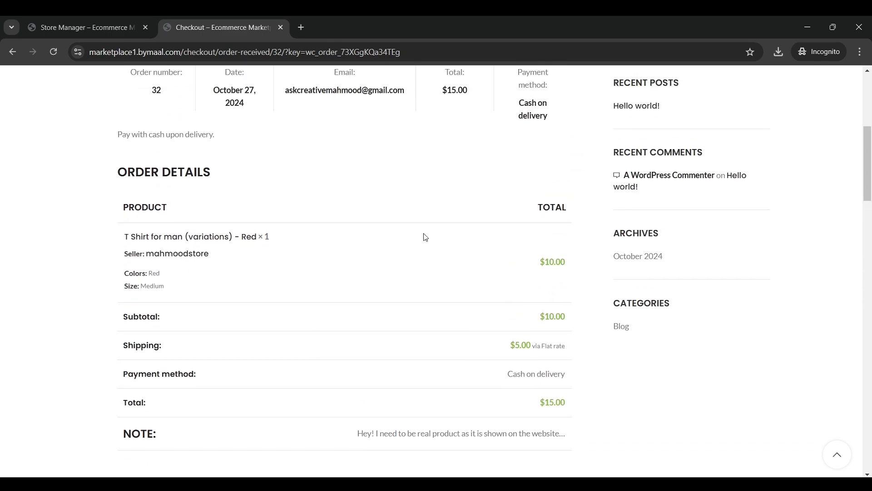
{"action": "scroll", "coordinate": [426, 237], "scroll_direction": "up", "scroll_amount": 6}
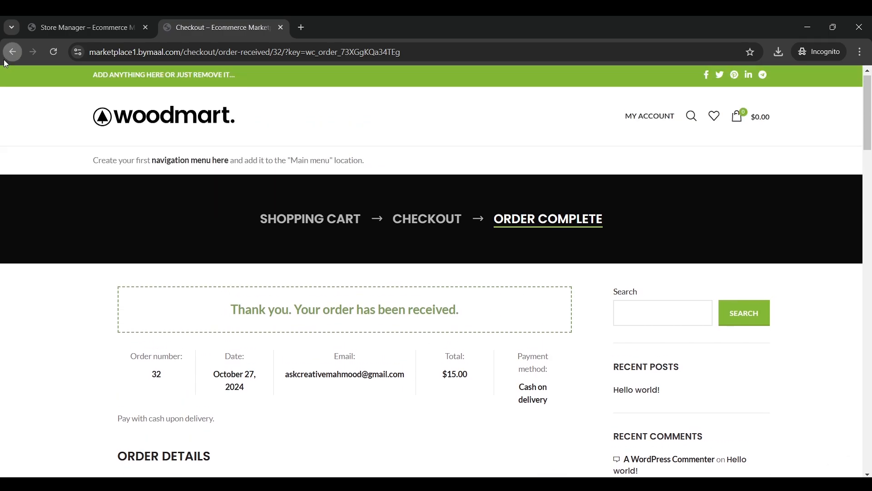
Visit the cart, then My account, and briefly open the Store Manager dashboard
{"action": "left_click", "coordinate": [10, 56]}
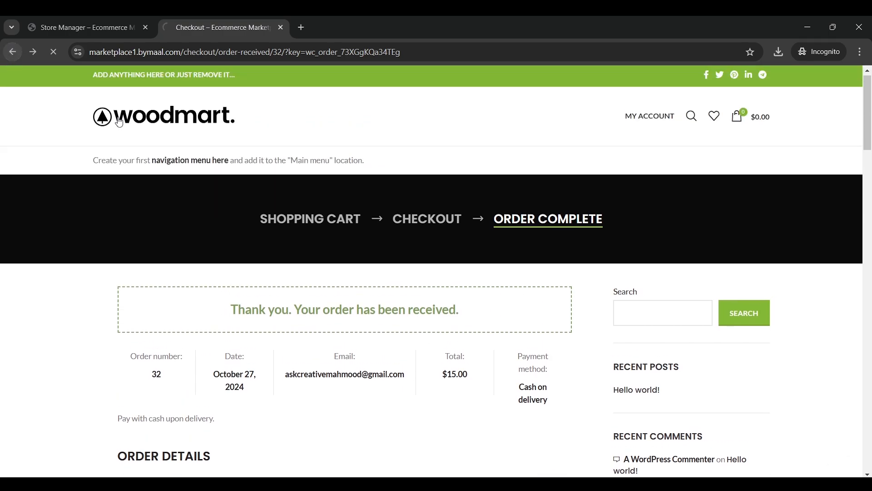
{"action": "scroll", "coordinate": [369, 195], "scroll_direction": "down", "scroll_amount": 4}
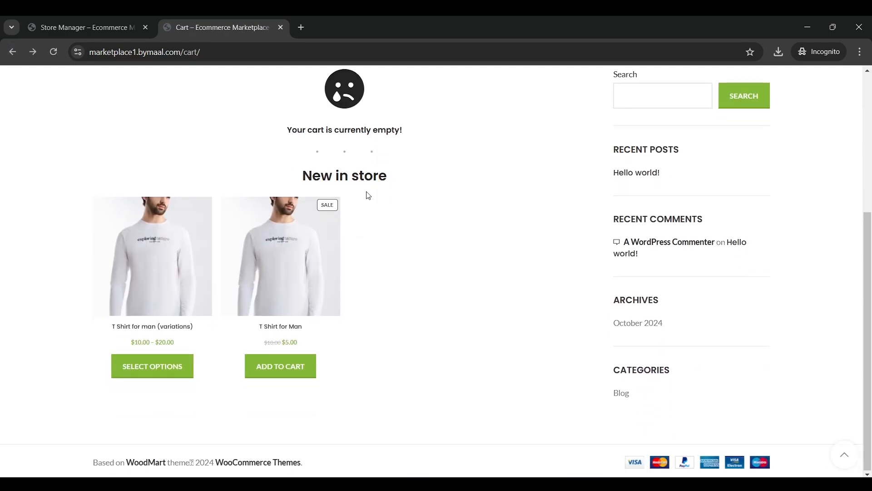
{"action": "scroll", "coordinate": [368, 179], "scroll_direction": "up", "scroll_amount": 4}
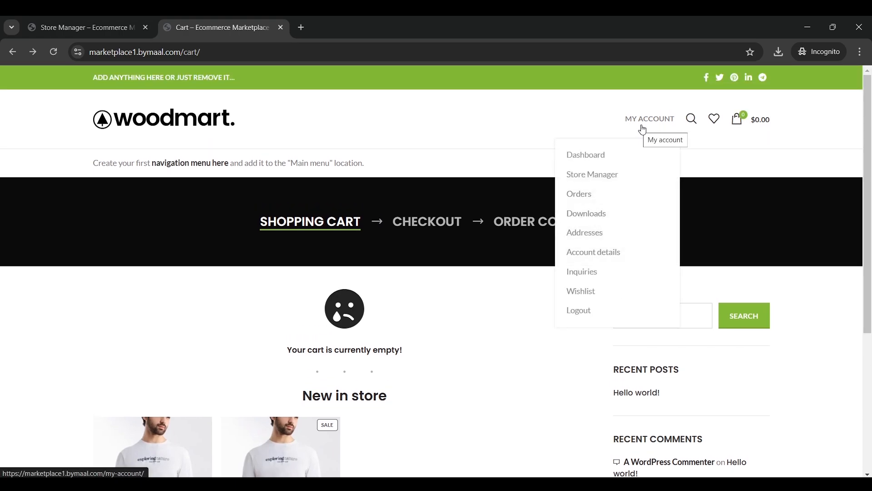
{"action": "left_click", "coordinate": [662, 121]}
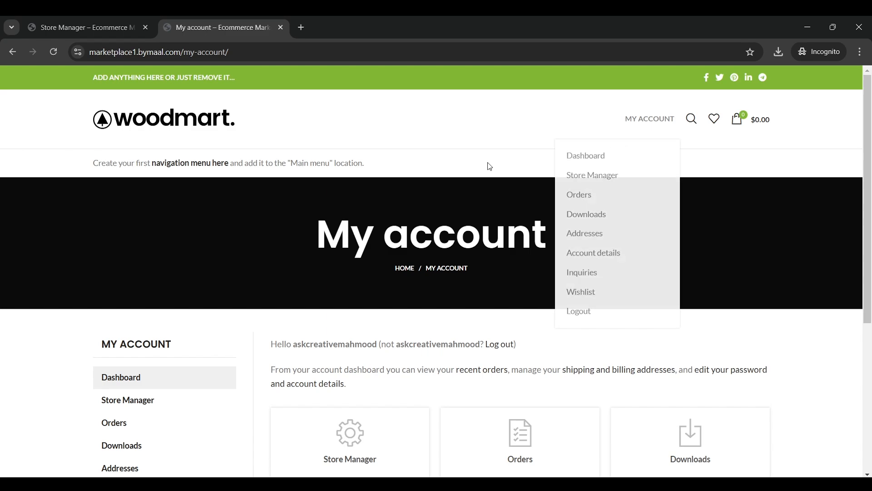
{"action": "scroll", "coordinate": [323, 197], "scroll_direction": "down", "scroll_amount": 4}
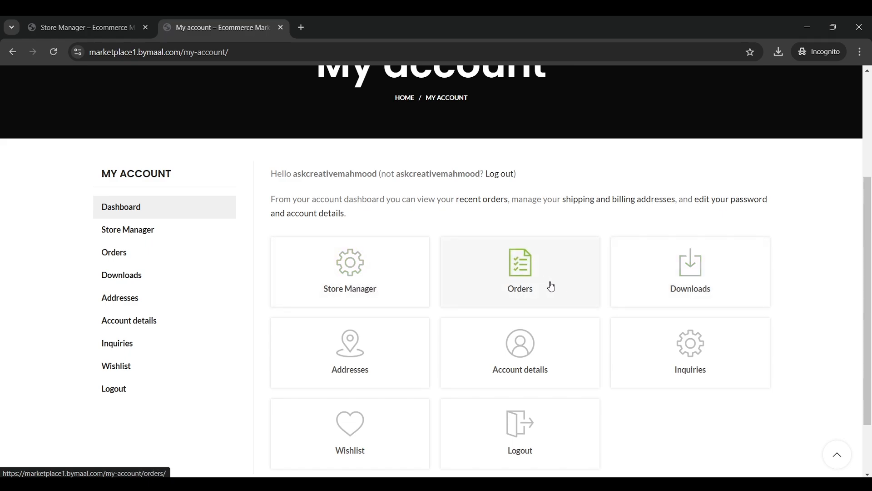
{"action": "scroll", "coordinate": [574, 325], "scroll_direction": "down", "scroll_amount": 2}
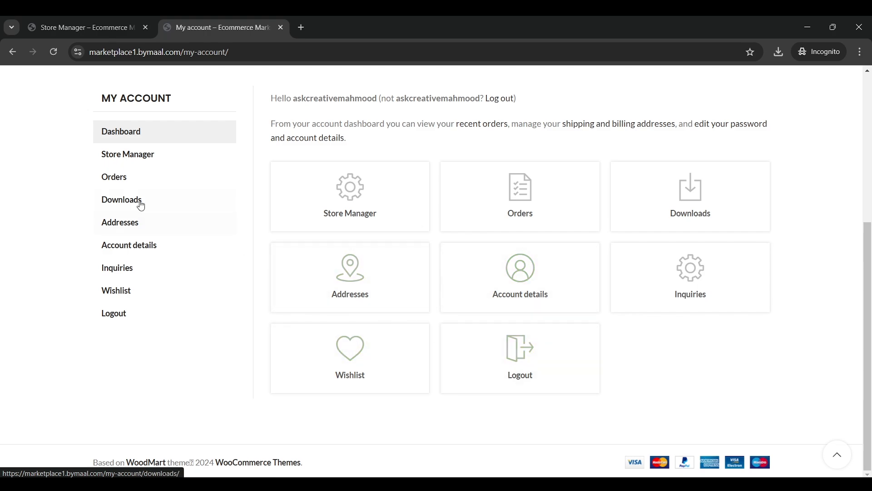
{"action": "left_click", "coordinate": [130, 157]}
{"action": "scroll", "coordinate": [187, 179], "scroll_direction": "down", "scroll_amount": 5}
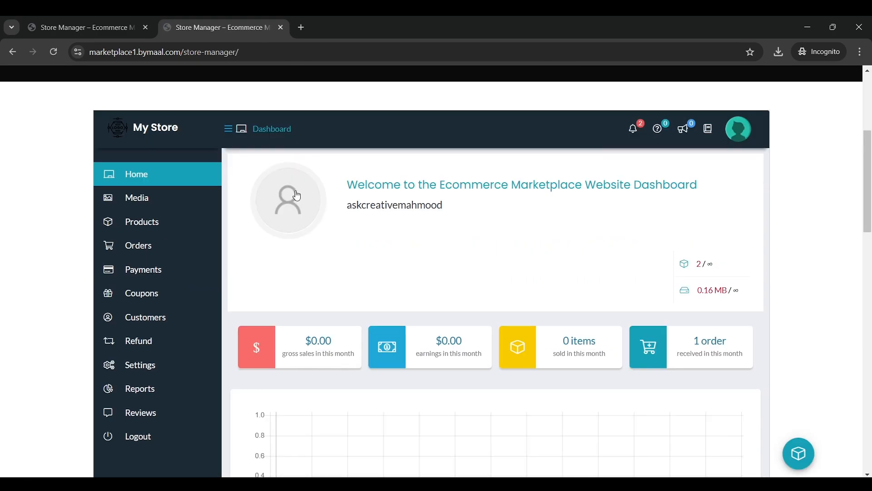
{"action": "scroll", "coordinate": [295, 195], "scroll_direction": "up", "scroll_amount": 4}
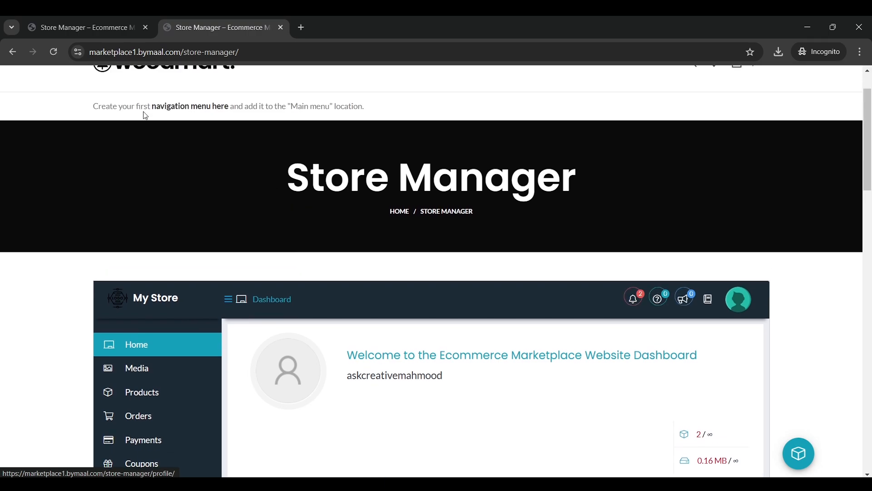
Check the Orders list under My account, then reopen the Store Manager dashboard
{"action": "left_click", "coordinate": [12, 51]}
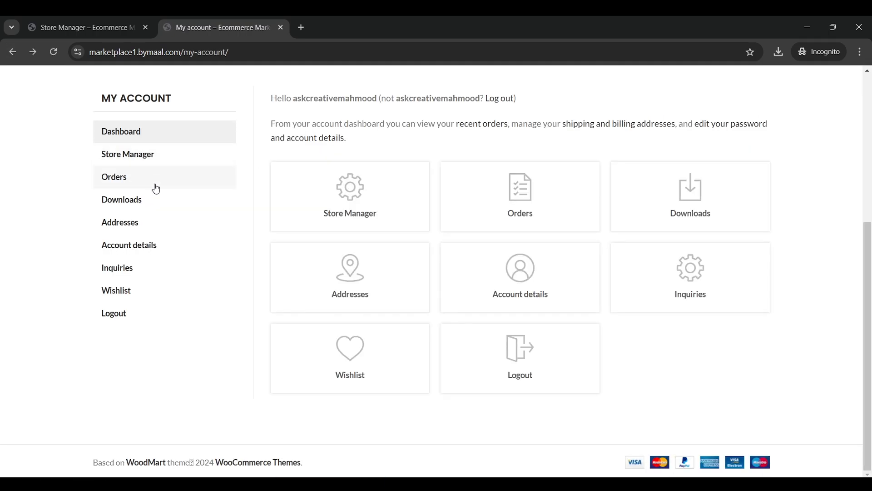
{"action": "left_click", "coordinate": [152, 191]}
{"action": "scroll", "coordinate": [342, 195], "scroll_direction": "down", "scroll_amount": 3}
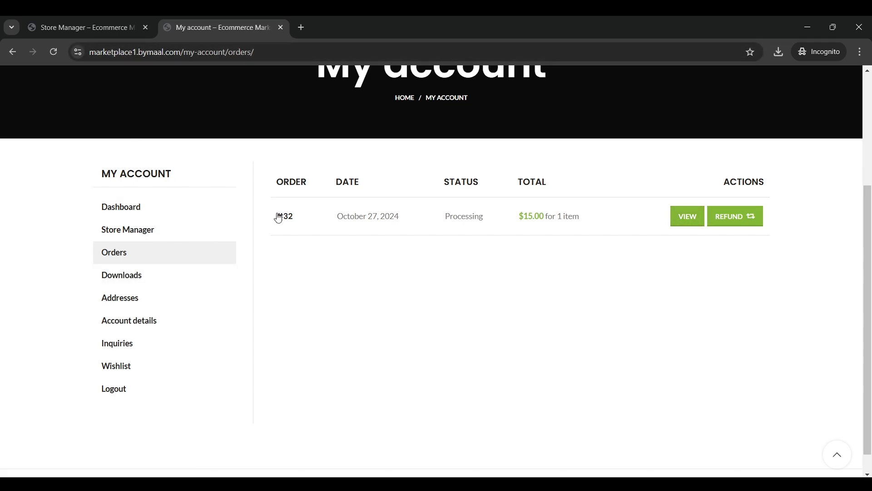
{"action": "scroll", "coordinate": [313, 206], "scroll_direction": "up", "scroll_amount": 2}
{"action": "scroll", "coordinate": [313, 206], "scroll_direction": "up", "scroll_amount": 1}
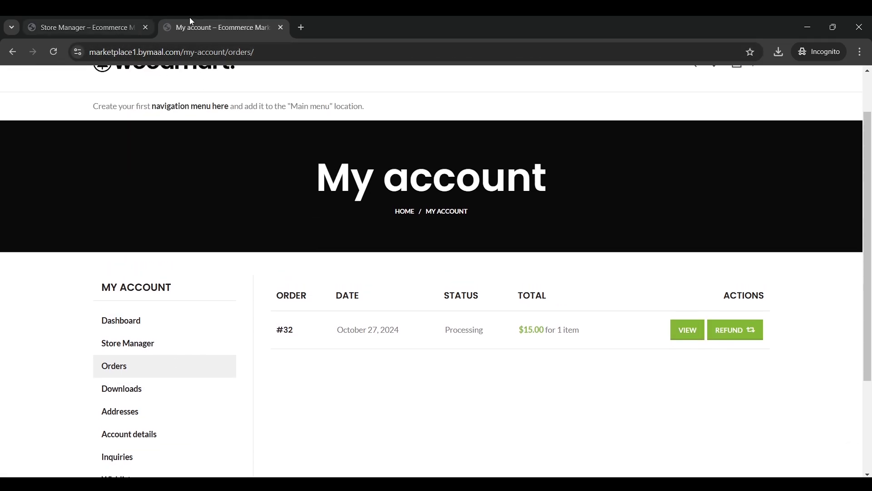
{"action": "left_click", "coordinate": [12, 51]}
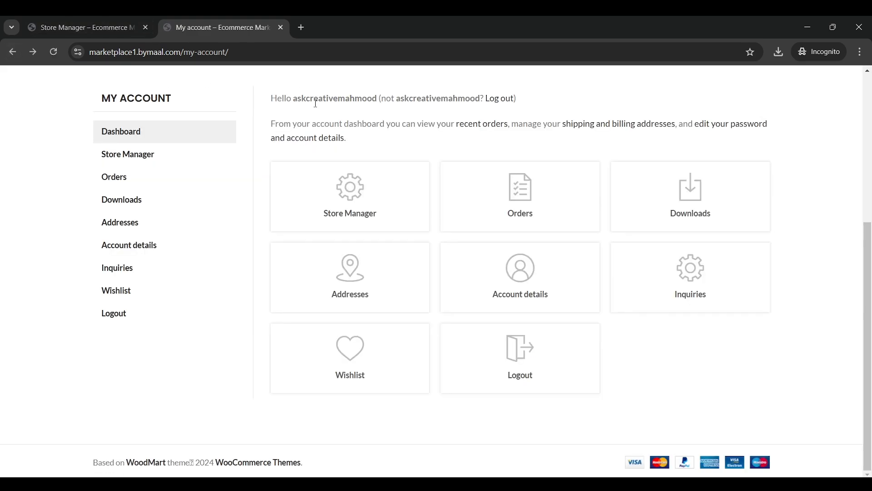
{"action": "scroll", "coordinate": [168, 262], "scroll_direction": "down", "scroll_amount": 3}
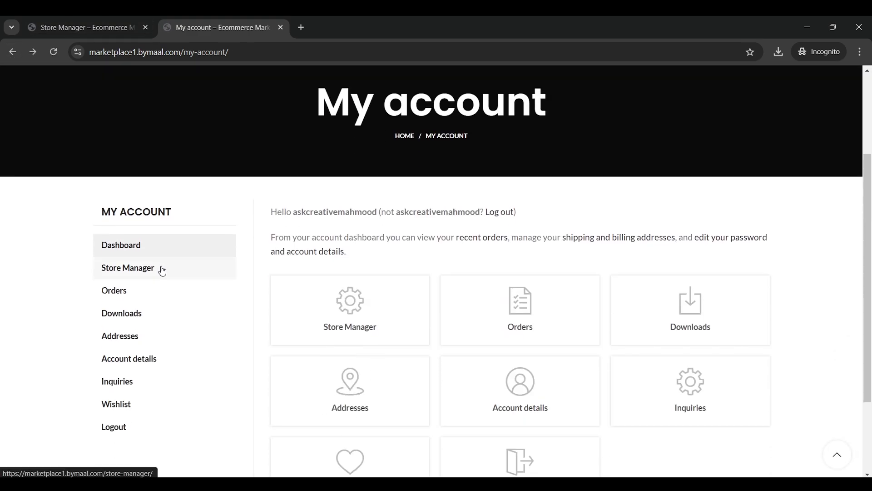
{"action": "left_click", "coordinate": [162, 269]}
{"action": "scroll", "coordinate": [379, 263], "scroll_direction": "down", "scroll_amount": 5}
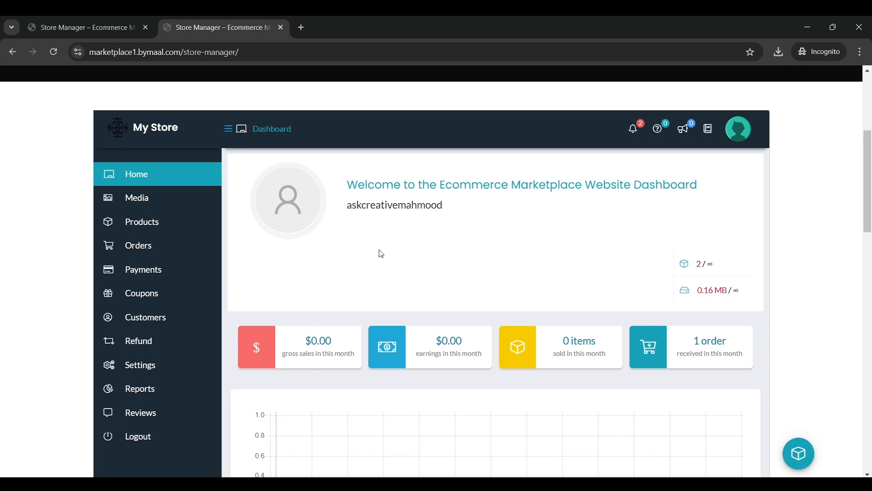
{"action": "scroll", "coordinate": [389, 264], "scroll_direction": "down", "scroll_amount": 1}
{"action": "scroll", "coordinate": [707, 284], "scroll_direction": "up", "scroll_amount": 3}
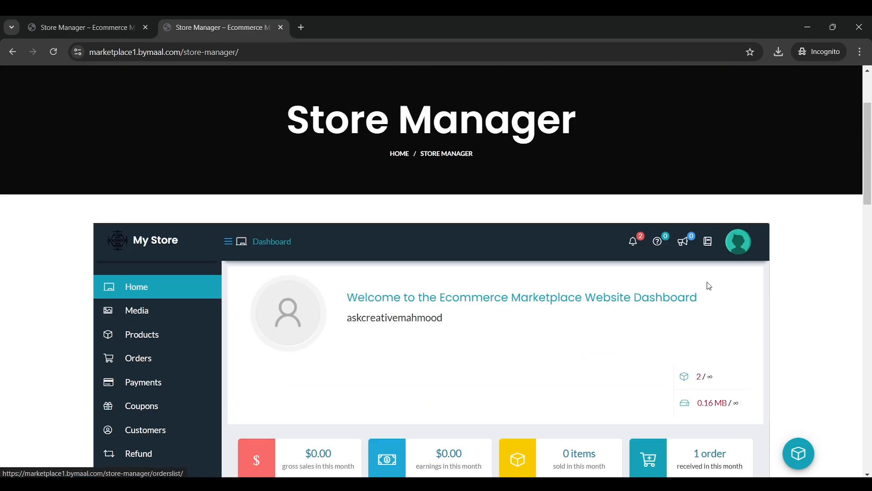
Review the store notifications, then open the Orders Listing with the new T-shirt order
{"action": "left_click", "coordinate": [632, 252]}
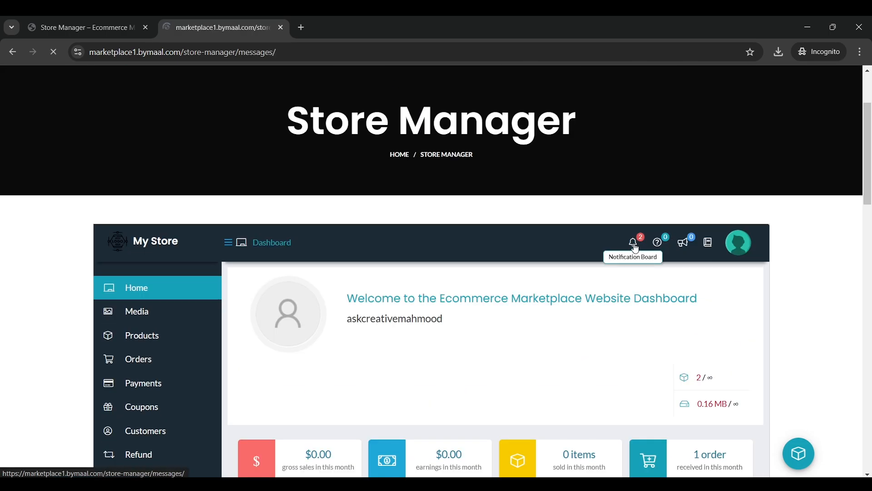
{"action": "scroll", "coordinate": [455, 251], "scroll_direction": "down", "scroll_amount": 5}
{"action": "scroll", "coordinate": [482, 251], "scroll_direction": "down", "scroll_amount": 1}
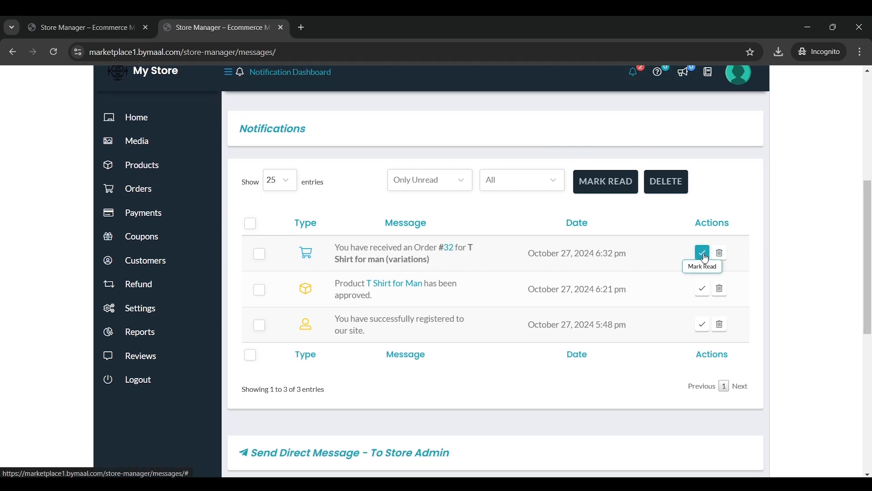
{"action": "scroll", "coordinate": [153, 201], "scroll_direction": "up", "scroll_amount": 1}
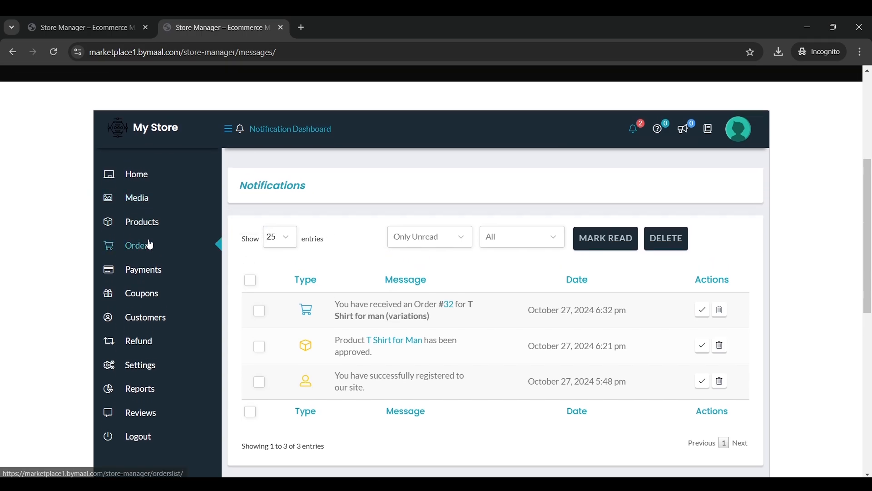
{"action": "left_click", "coordinate": [179, 245]}
{"action": "scroll", "coordinate": [302, 277], "scroll_direction": "down", "scroll_amount": 6}
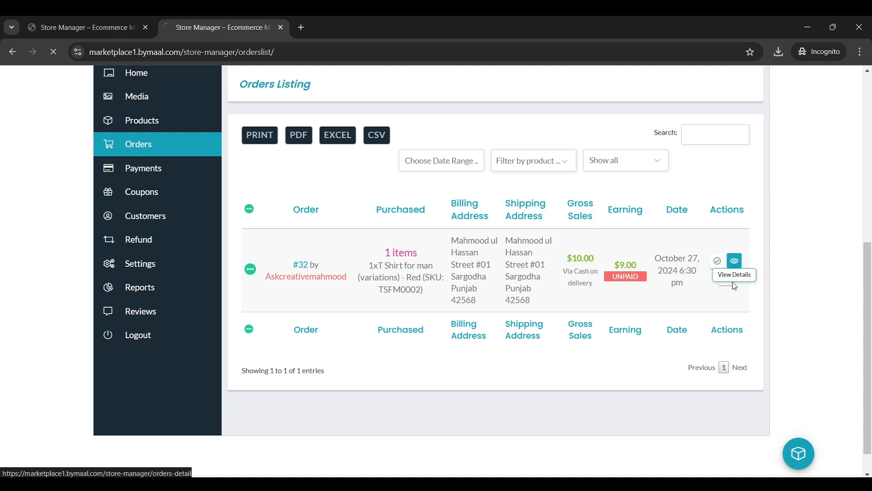
Open the order's details and pick On hold in the status dropdown
{"action": "left_click", "coordinate": [735, 262]}
{"action": "scroll", "coordinate": [469, 226], "scroll_direction": "down", "scroll_amount": 8}
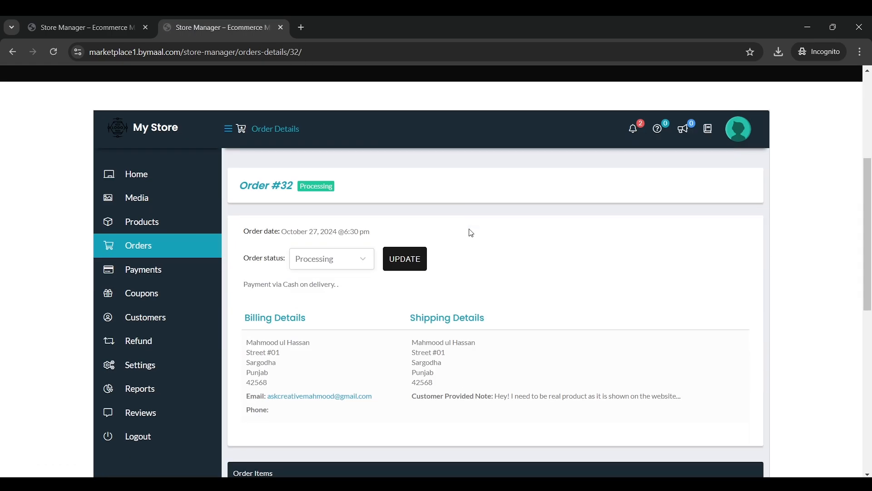
{"action": "scroll", "coordinate": [468, 230], "scroll_direction": "up", "scroll_amount": 1}
{"action": "scroll", "coordinate": [366, 232], "scroll_direction": "up", "scroll_amount": 3}
{"action": "scroll", "coordinate": [353, 240], "scroll_direction": "down", "scroll_amount": 1}
{"action": "left_click", "coordinate": [325, 202]}
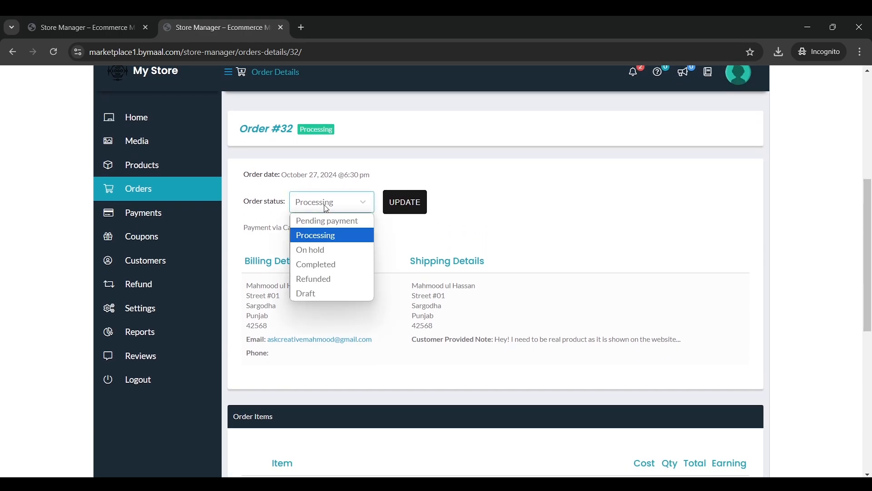
{"action": "left_click", "coordinate": [330, 254]}
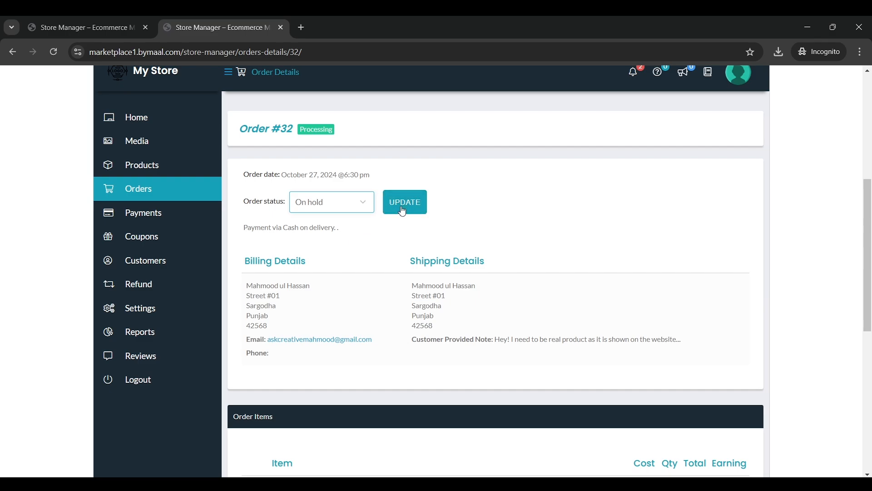
{"action": "scroll", "coordinate": [401, 225], "scroll_direction": "down", "scroll_amount": 1}
{"action": "scroll", "coordinate": [402, 225], "scroll_direction": "down", "scroll_amount": 2}
{"action": "scroll", "coordinate": [402, 226], "scroll_direction": "up", "scroll_amount": 2}
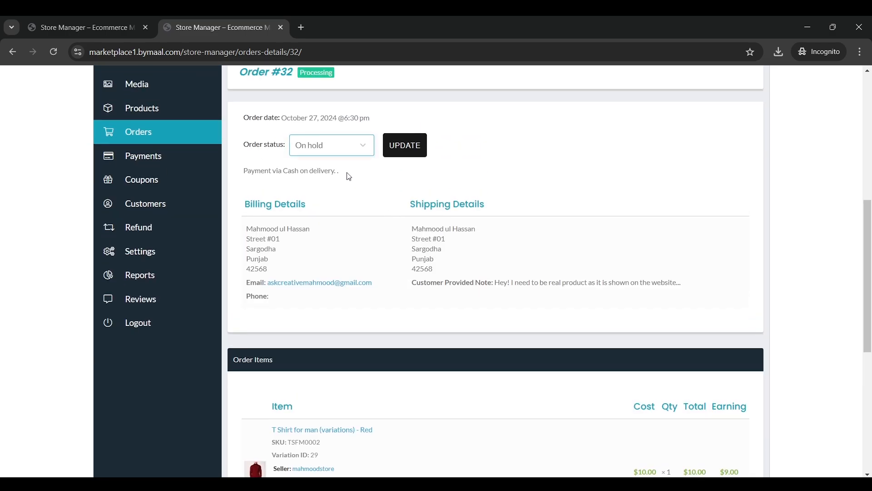
Save the order status as Processing, then update it to Completed
{"action": "left_click", "coordinate": [347, 153]}
{"action": "left_click", "coordinate": [359, 155]}
{"action": "left_click", "coordinate": [359, 154]}
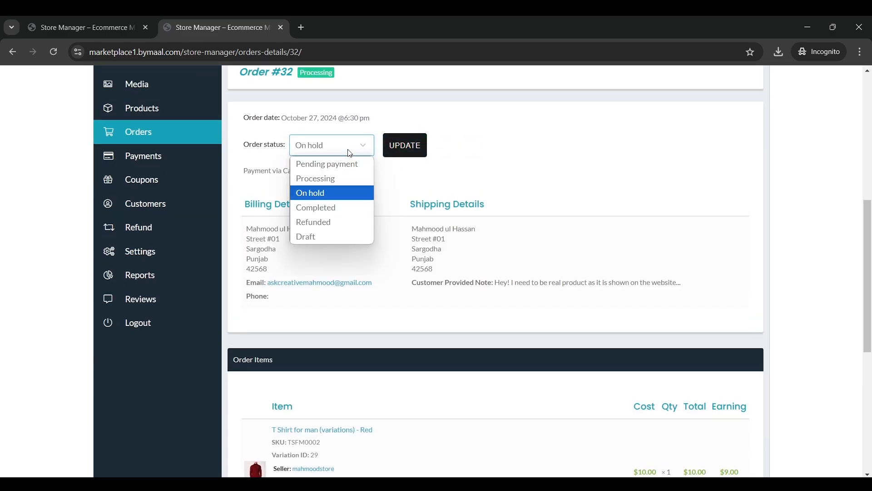
{"action": "left_click", "coordinate": [346, 179]}
{"action": "left_click", "coordinate": [405, 145]}
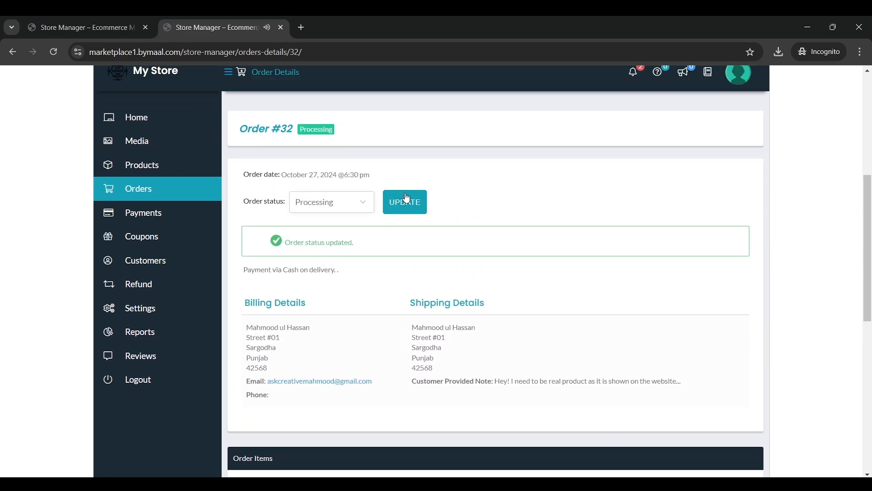
{"action": "left_click", "coordinate": [326, 208]}
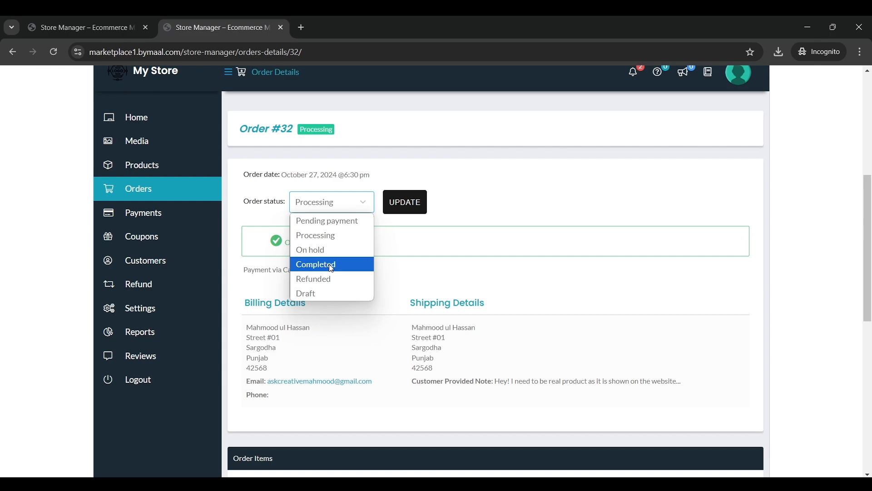
{"action": "left_click", "coordinate": [332, 264]}
{"action": "left_click", "coordinate": [406, 202]}
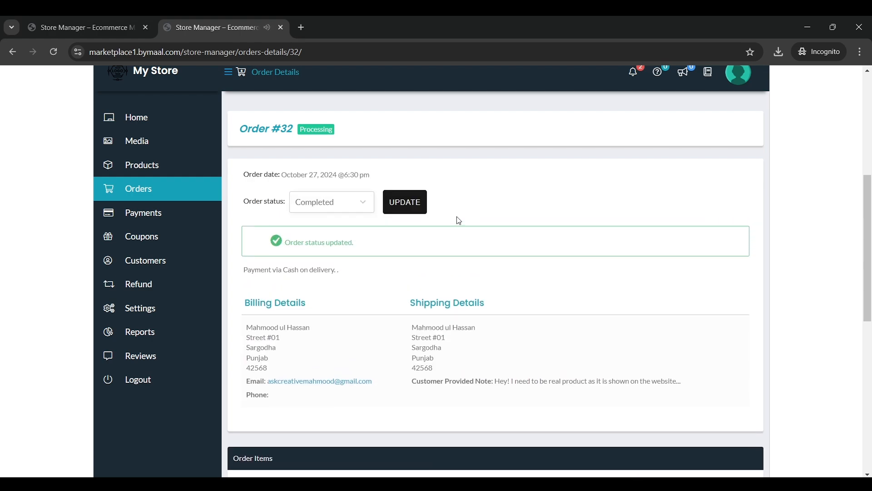
Confirm Completed stays selected and look over the billing address
{"action": "left_click", "coordinate": [362, 202]}
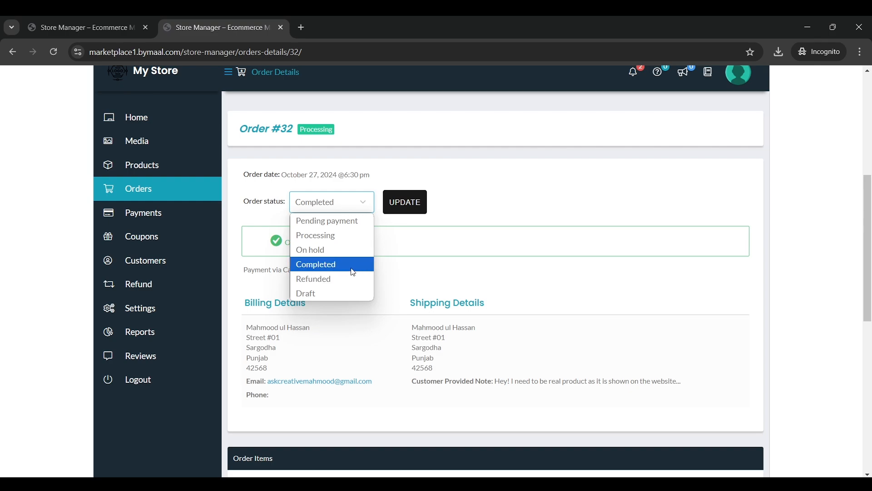
{"action": "left_click", "coordinate": [354, 269]}
{"action": "scroll", "coordinate": [502, 186], "scroll_direction": "down", "scroll_amount": 2}
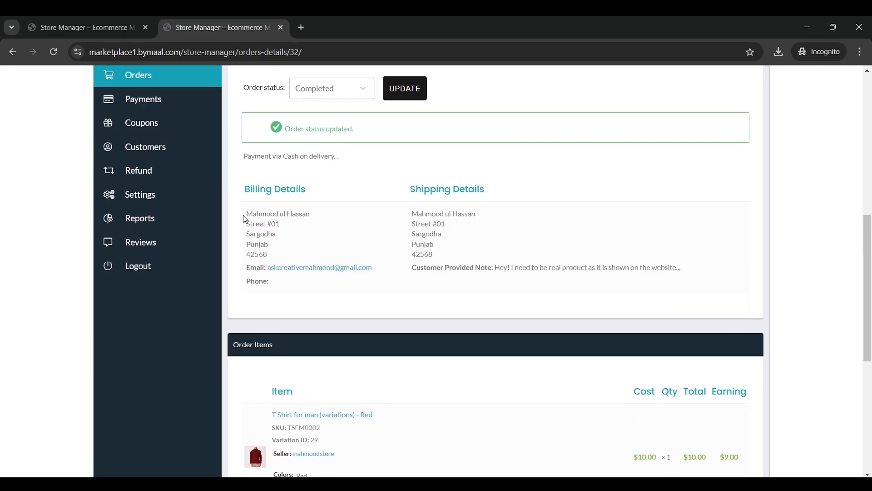
{"action": "left_click_drag", "start_coordinate": [245, 219], "coordinate": [370, 247]}
{"action": "left_click", "coordinate": [373, 249]}
{"action": "scroll", "coordinate": [463, 249], "scroll_direction": "down", "scroll_amount": 3}
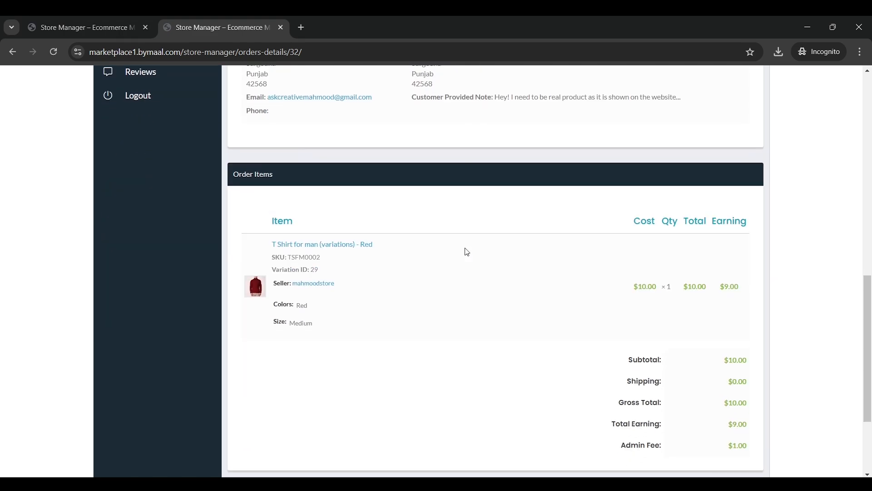
{"action": "scroll", "coordinate": [463, 249], "scroll_direction": "up", "scroll_amount": 7}
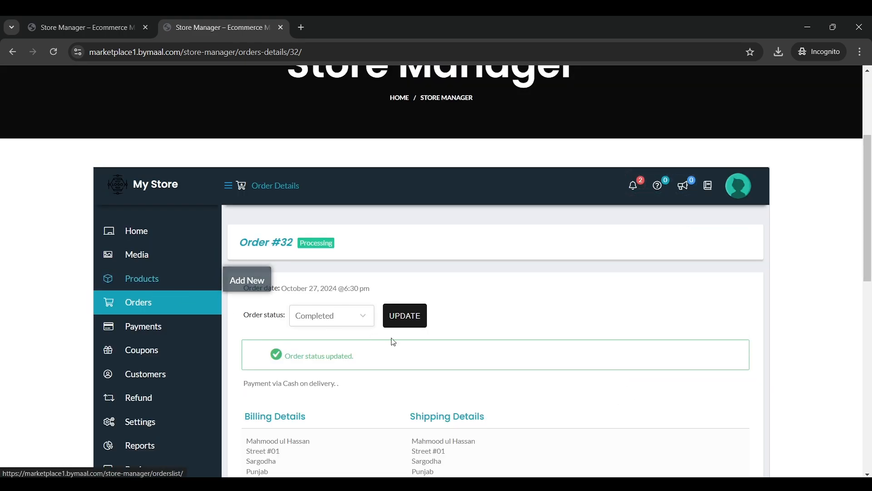
In the admin window, open order #32 from the WooCommerce Orders list
{"action": "left_click", "coordinate": [581, 466]}
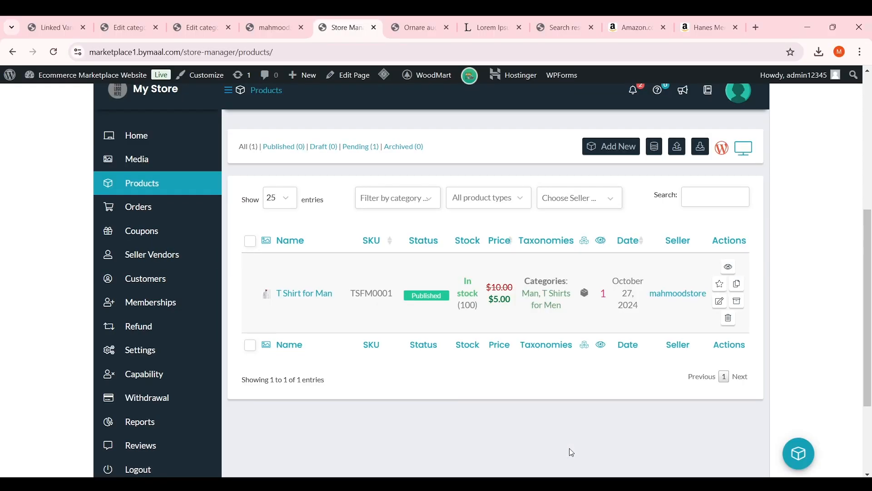
{"action": "scroll", "coordinate": [391, 318], "scroll_direction": "up", "scroll_amount": 5}
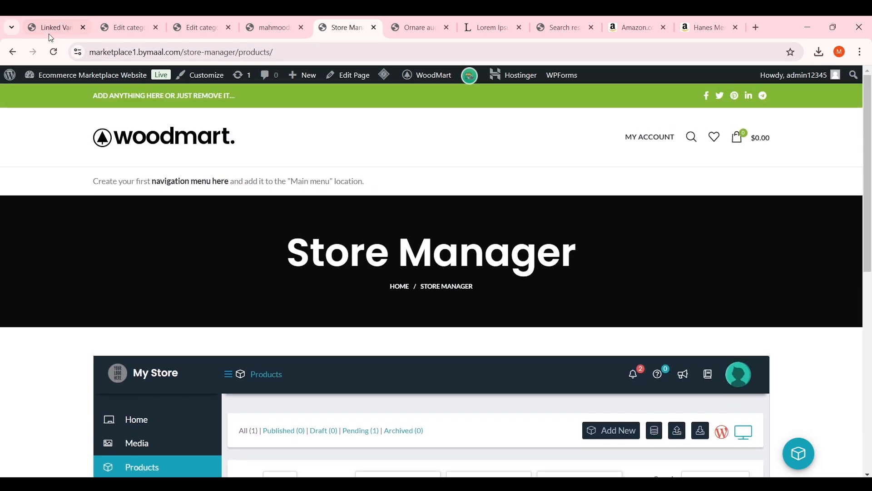
{"action": "left_click", "coordinate": [50, 27]}
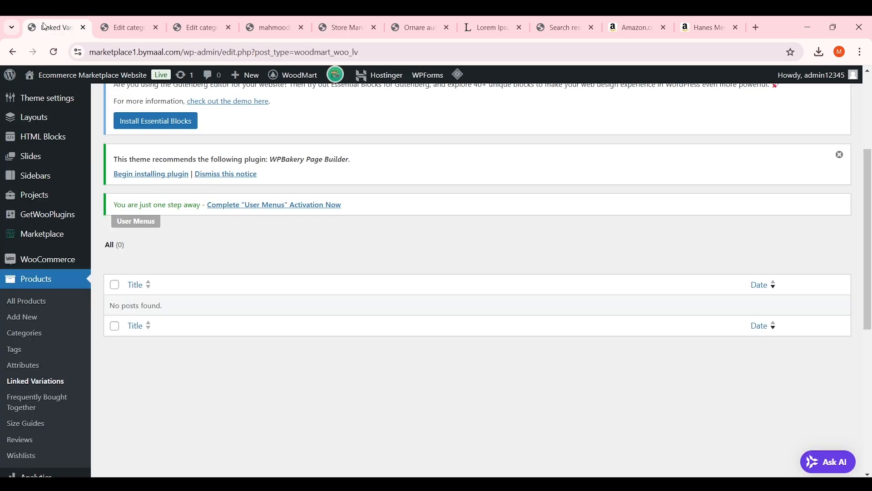
{"action": "scroll", "coordinate": [83, 130], "scroll_direction": "up", "scroll_amount": 4}
{"action": "scroll", "coordinate": [64, 201], "scroll_direction": "down", "scroll_amount": 5}
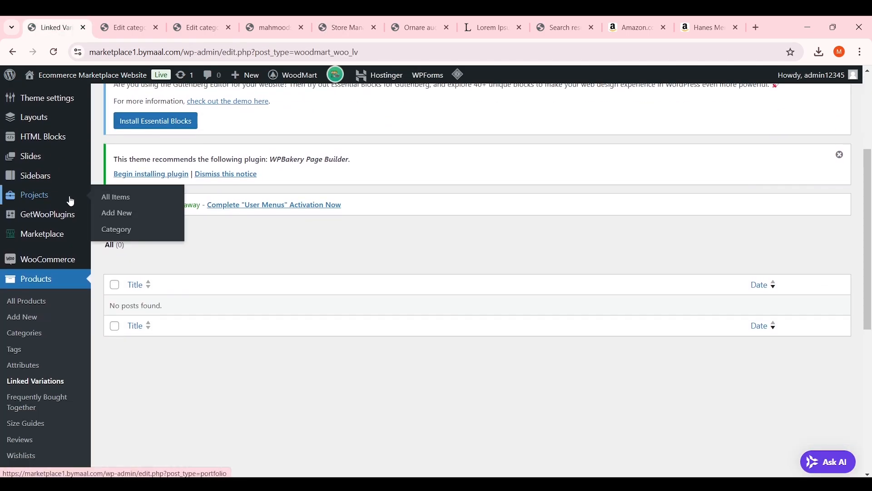
{"action": "mouse_move", "coordinate": [68, 202]}
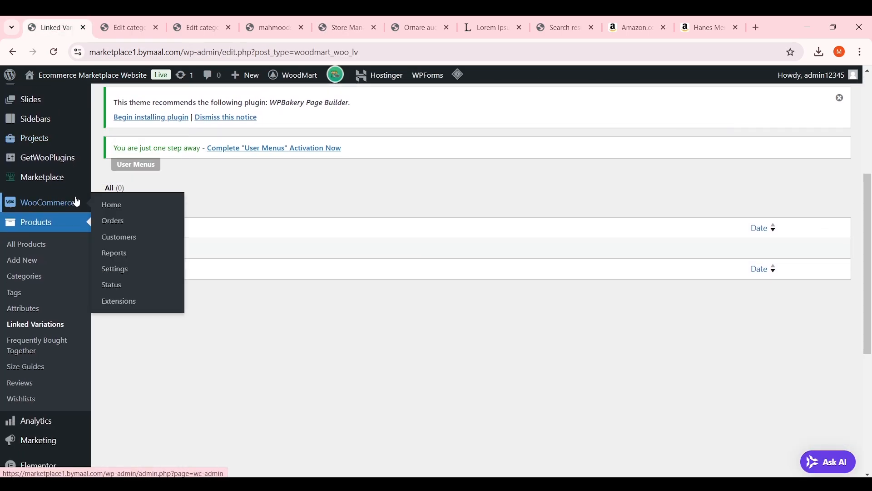
{"action": "left_click", "coordinate": [117, 221]}
{"action": "scroll", "coordinate": [337, 209], "scroll_direction": "down", "scroll_amount": 3}
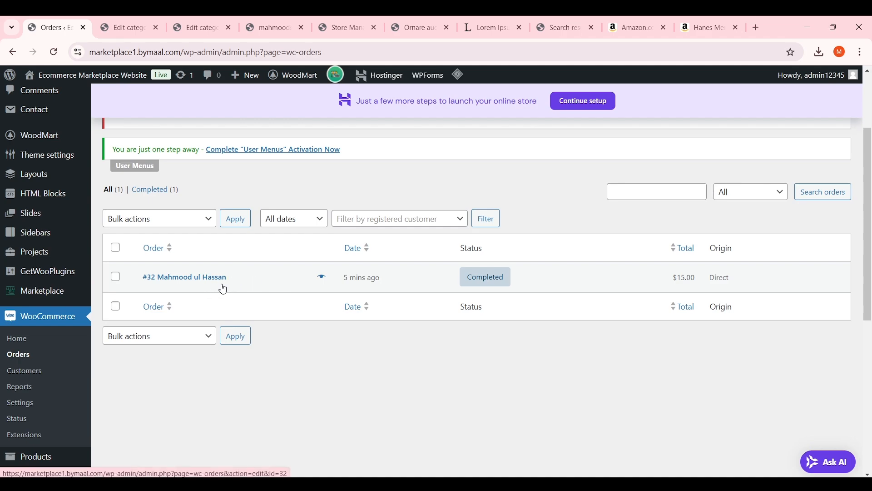
{"action": "left_click", "coordinate": [204, 279]}
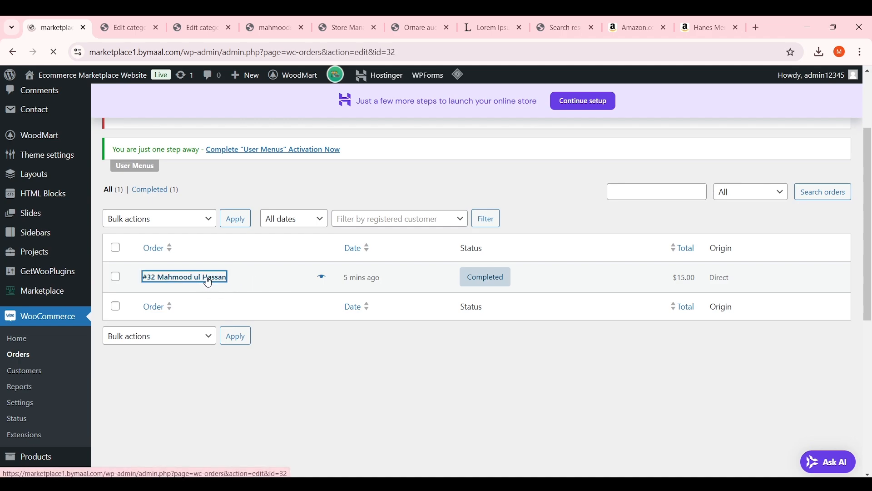
Confirm order #32's status is Completed, leaving it unchanged
{"action": "scroll", "coordinate": [347, 243], "scroll_direction": "down", "scroll_amount": 4}
{"action": "scroll", "coordinate": [302, 252], "scroll_direction": "up", "scroll_amount": 3}
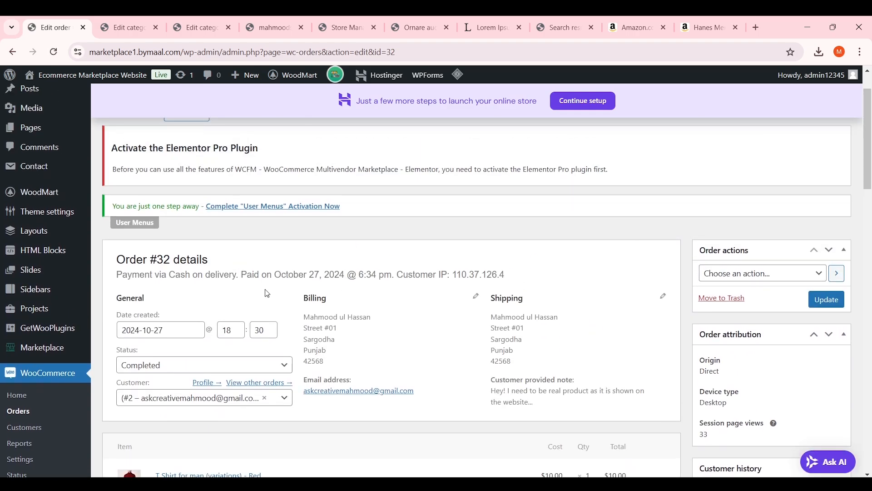
{"action": "scroll", "coordinate": [368, 298], "scroll_direction": "down", "scroll_amount": 3}
{"action": "scroll", "coordinate": [483, 238], "scroll_direction": "down", "scroll_amount": 5}
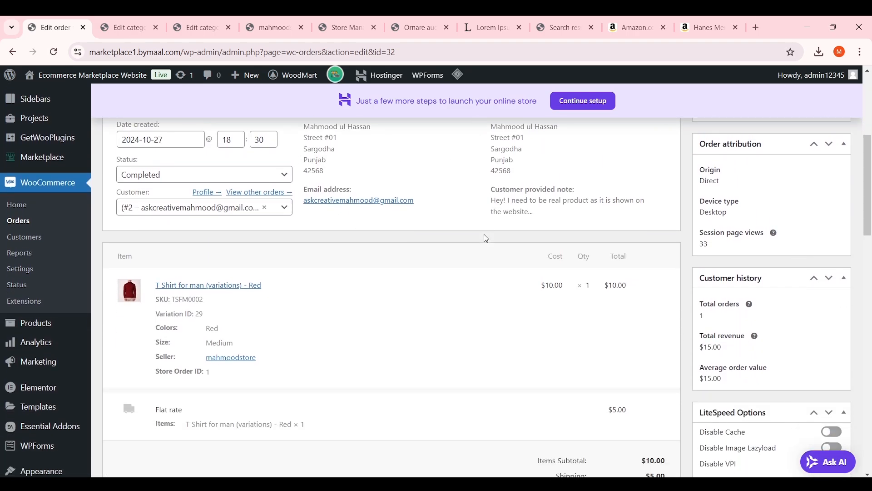
{"action": "scroll", "coordinate": [479, 246], "scroll_direction": "up", "scroll_amount": 4}
{"action": "scroll", "coordinate": [479, 247], "scroll_direction": "up", "scroll_amount": 4}
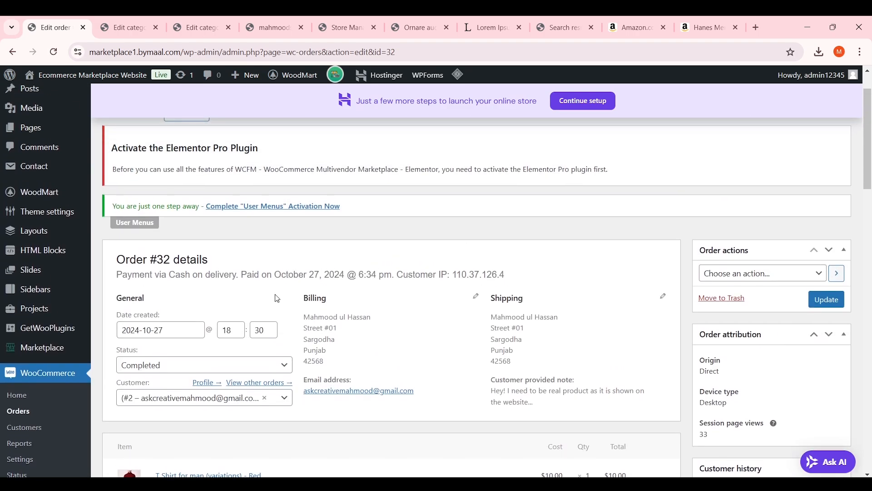
{"action": "scroll", "coordinate": [465, 248], "scroll_direction": "down", "scroll_amount": 3}
{"action": "left_click", "coordinate": [232, 252]}
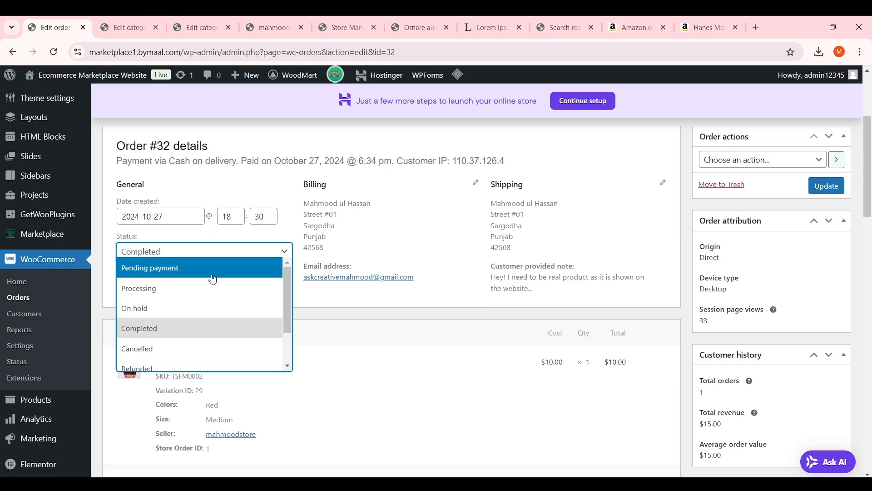
{"action": "scroll", "coordinate": [227, 296], "scroll_direction": "down", "scroll_amount": 2}
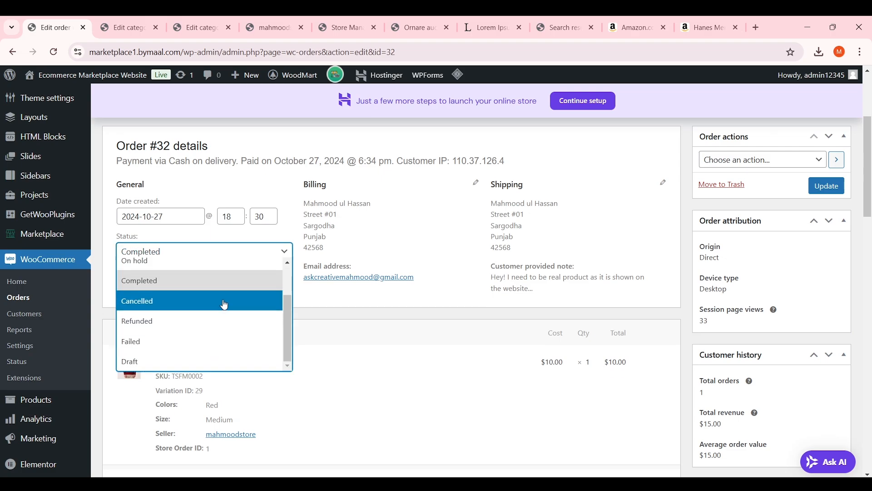
{"action": "scroll", "coordinate": [224, 302], "scroll_direction": "up", "scroll_amount": 2}
{"action": "left_click", "coordinate": [412, 233]}
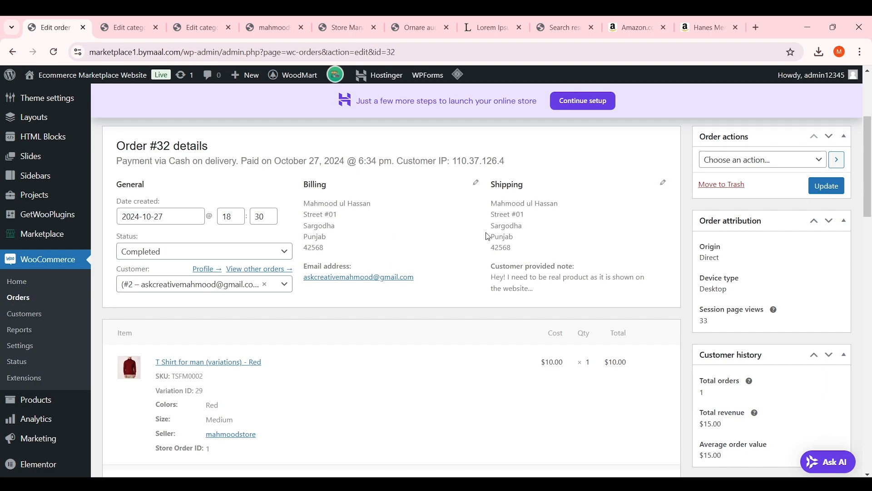
Bring the Store Manager window back to its order #32 details page
{"action": "mouse_move", "coordinate": [613, 483]}
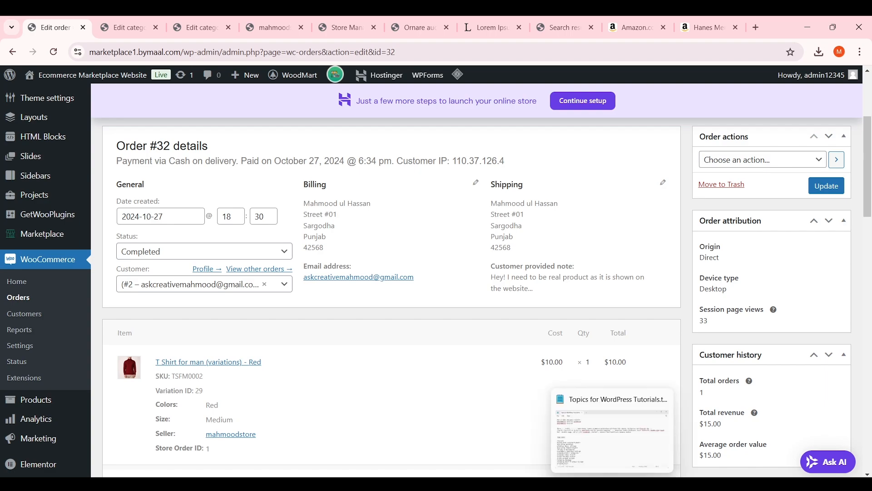
{"action": "left_click", "coordinate": [655, 436]}
{"action": "scroll", "coordinate": [423, 273], "scroll_direction": "down", "scroll_amount": 2}
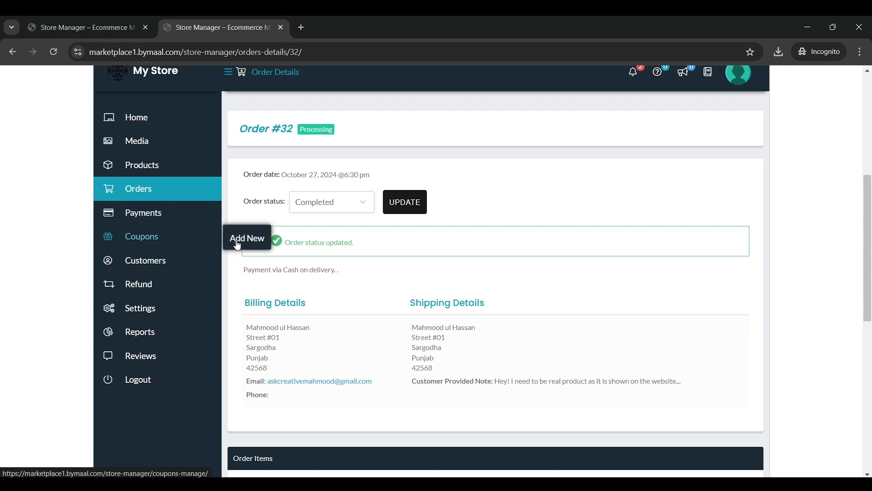
Start a new coupon from the Store Manager Coupons section
{"action": "left_click", "coordinate": [195, 242]}
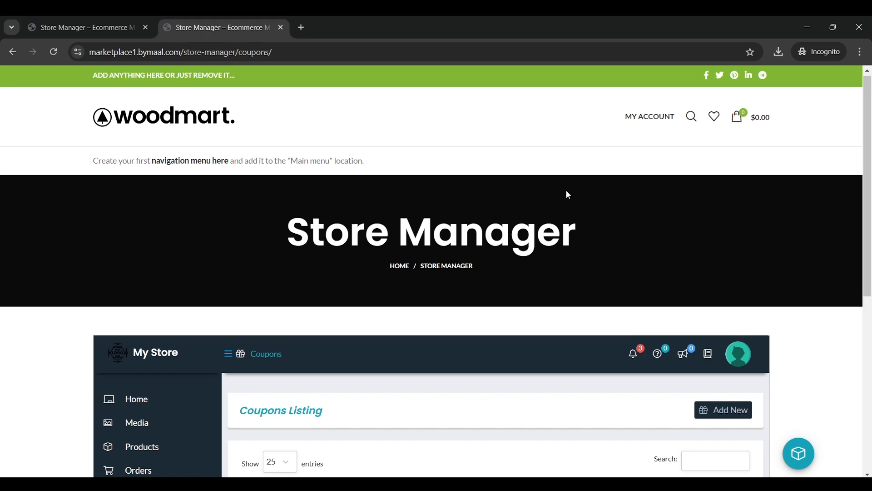
{"action": "scroll", "coordinate": [566, 192], "scroll_direction": "down", "scroll_amount": 5}
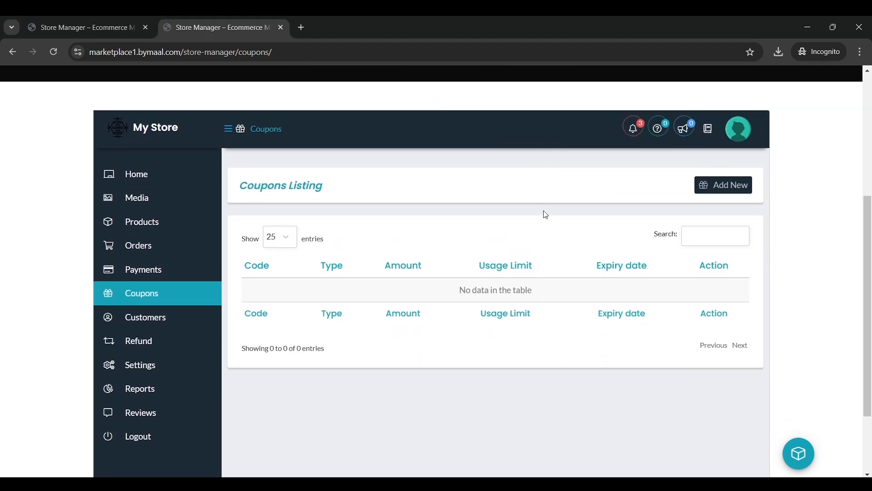
{"action": "left_click", "coordinate": [723, 187]}
{"action": "scroll", "coordinate": [422, 260], "scroll_direction": "down", "scroll_amount": 3}
{"action": "scroll", "coordinate": [421, 260], "scroll_direction": "down", "scroll_amount": 1}
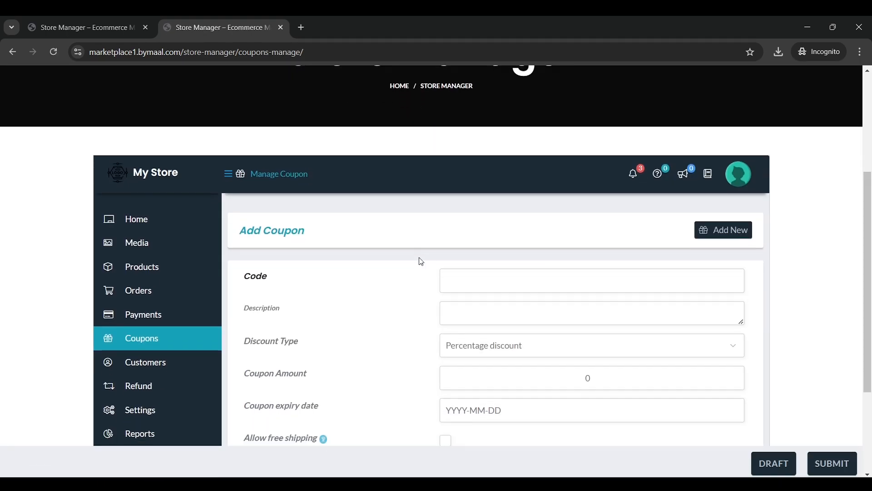
Enter coupon code 10%OFF with a Percentage discount of 10
{"action": "left_click", "coordinate": [500, 225]}
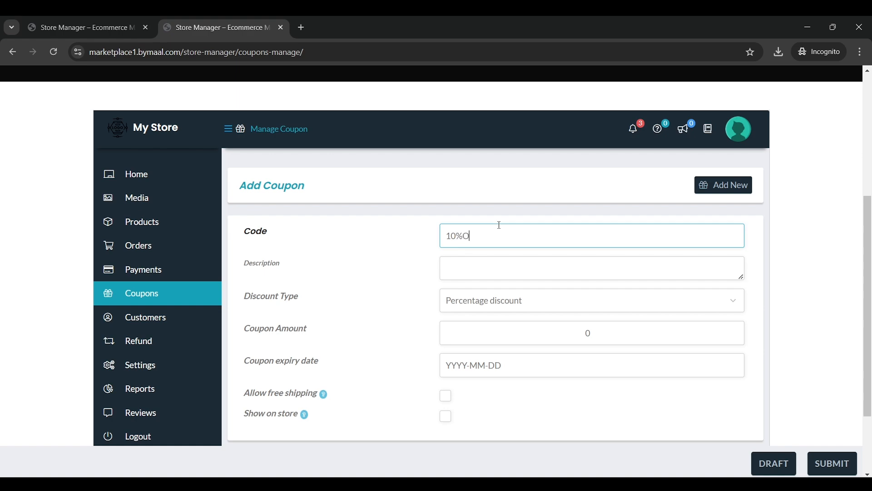
{"action": "left_click", "coordinate": [497, 267]}
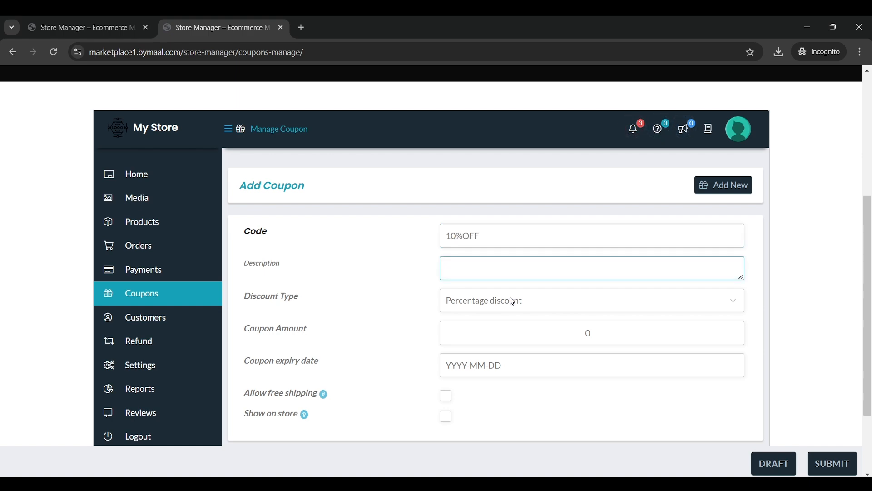
{"action": "left_click", "coordinate": [513, 304]}
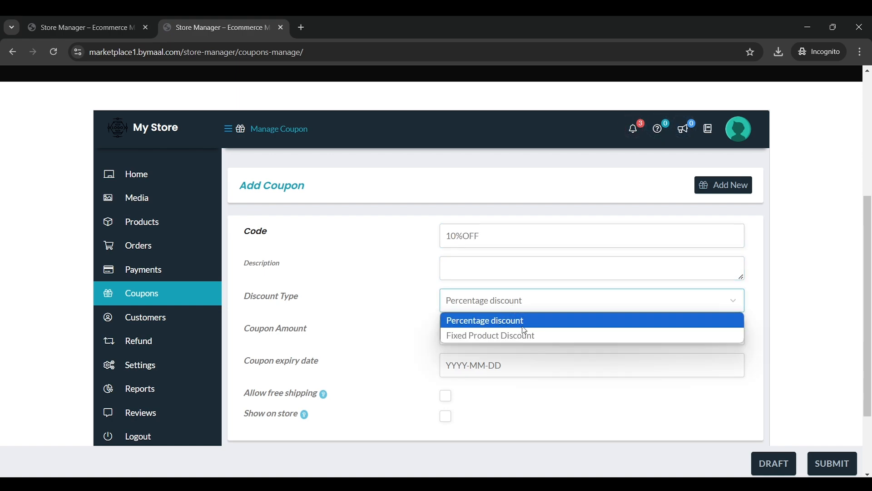
{"action": "left_click", "coordinate": [547, 327]}
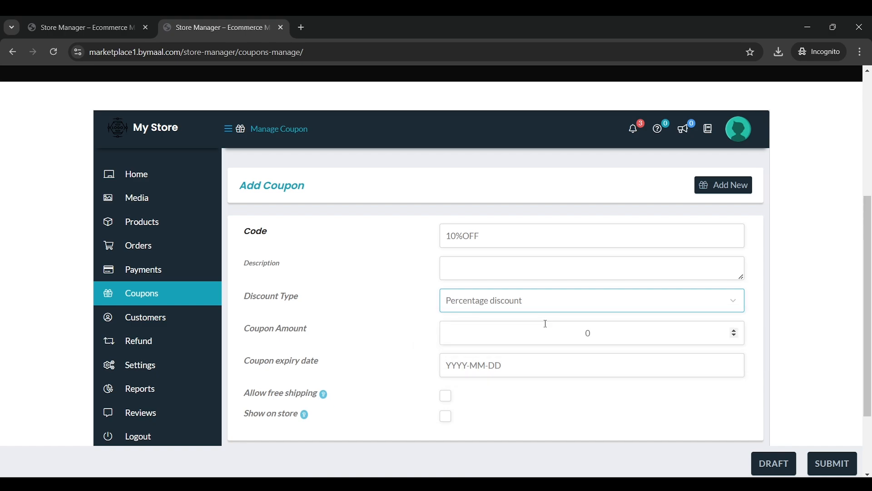
{"action": "double_click", "coordinate": [610, 338]}
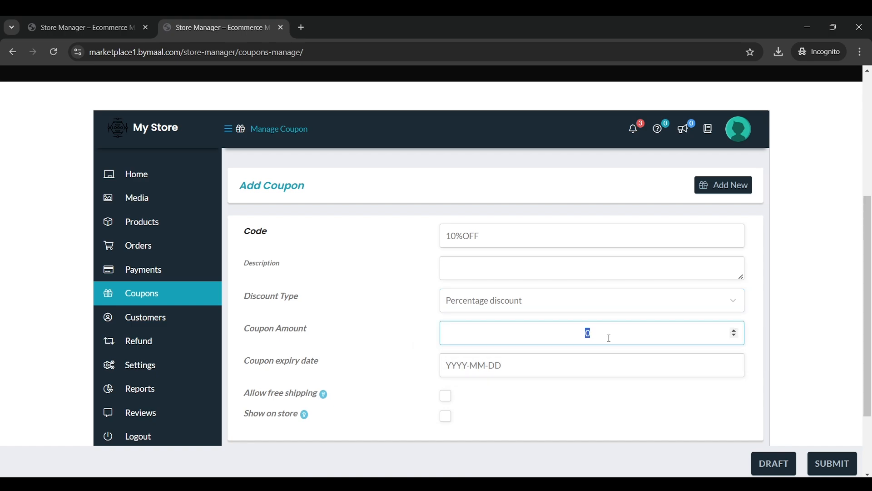
{"action": "type", "text": "10"}
{"action": "left_click", "coordinate": [576, 303]}
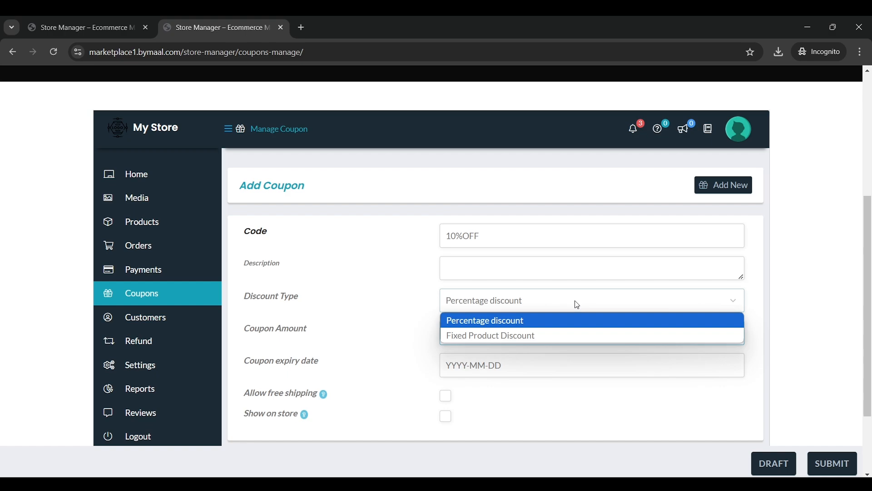
{"action": "left_click", "coordinate": [552, 337]}
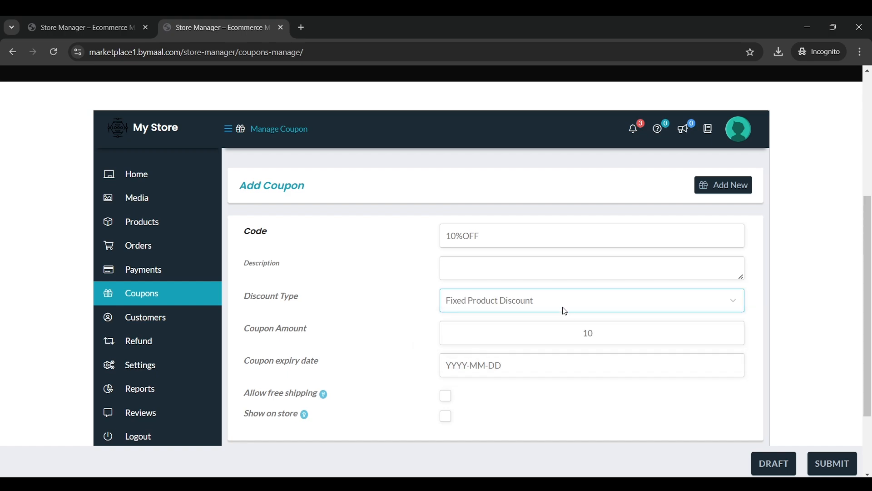
{"action": "left_click", "coordinate": [564, 310]}
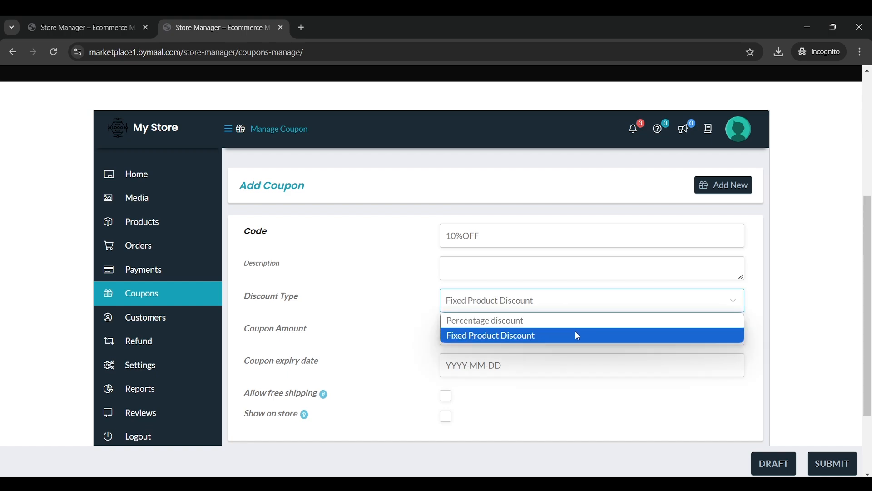
{"action": "left_click", "coordinate": [562, 324]}
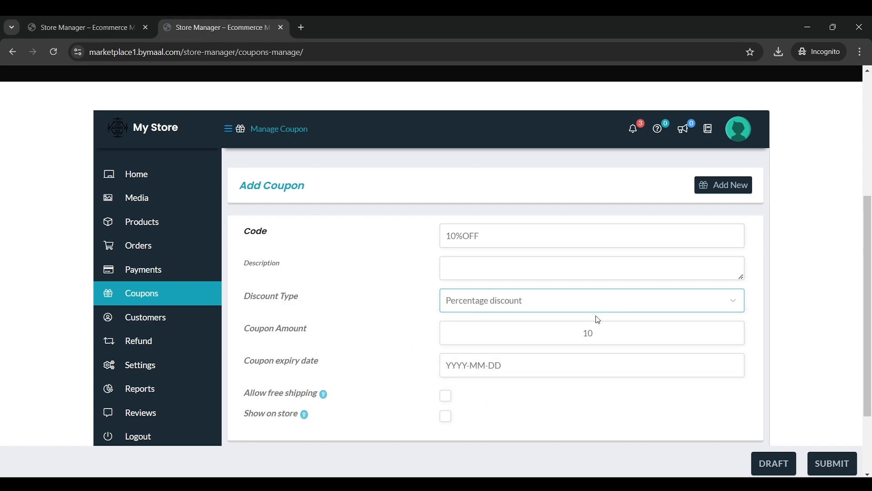
Set the coupon expiry date to 2024-10-27
{"action": "scroll", "coordinate": [590, 323], "scroll_direction": "down", "scroll_amount": 3}
{"action": "left_click", "coordinate": [476, 265]}
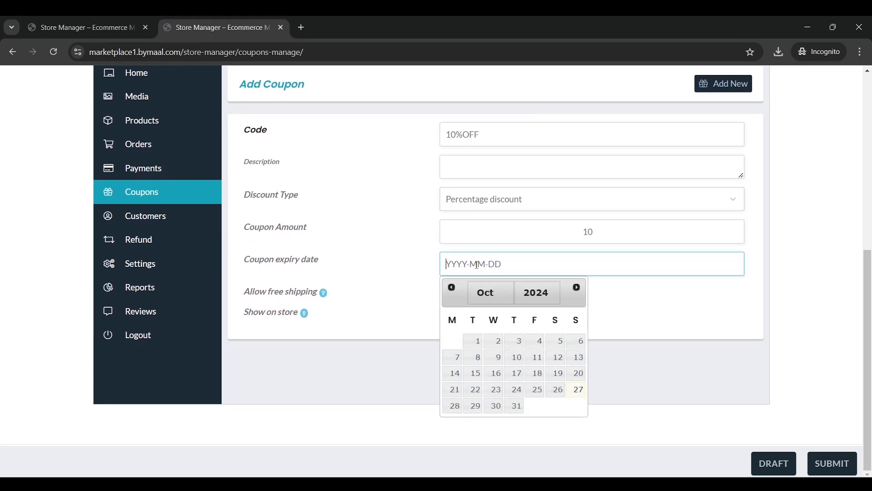
{"action": "left_click", "coordinate": [578, 390]}
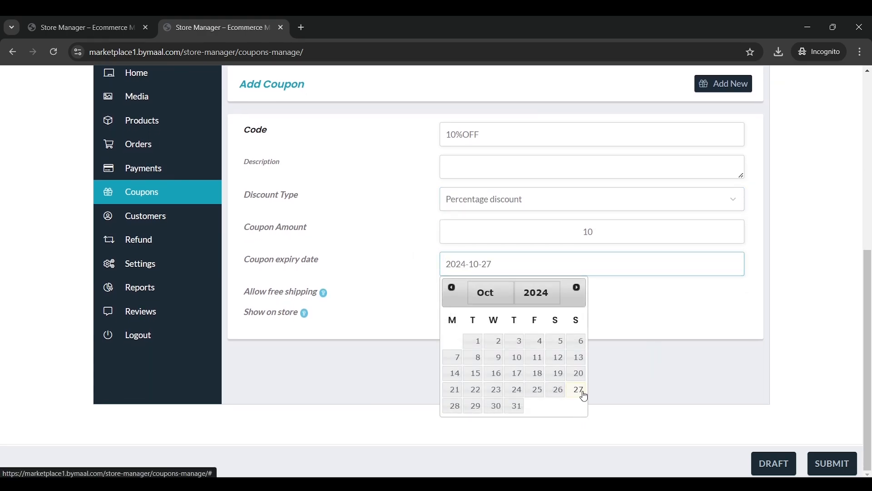
{"action": "left_click", "coordinate": [500, 268]}
{"action": "left_click", "coordinate": [519, 407]}
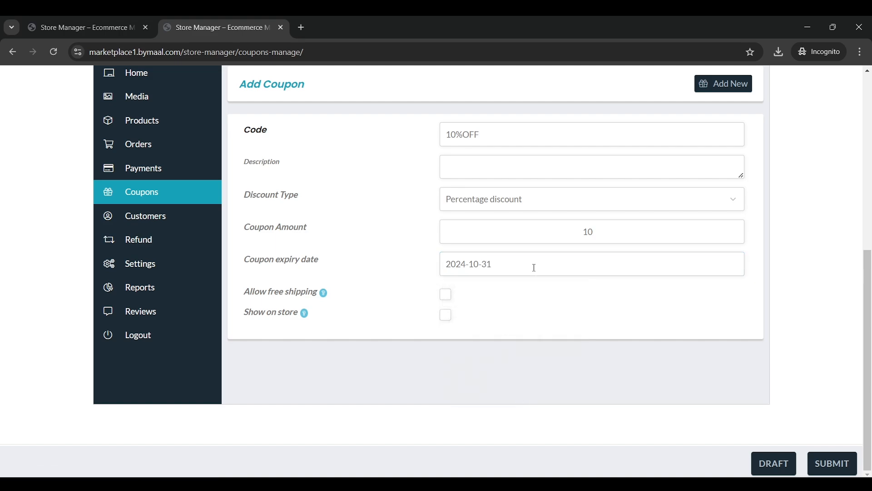
{"action": "left_click", "coordinate": [472, 268]}
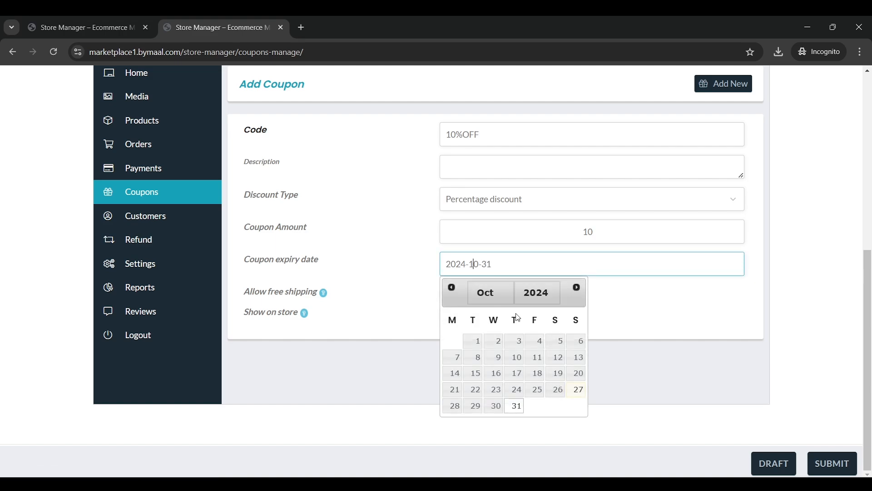
{"action": "left_click", "coordinate": [575, 392]}
{"action": "left_click", "coordinate": [520, 272]}
{"action": "left_click", "coordinate": [376, 298]}
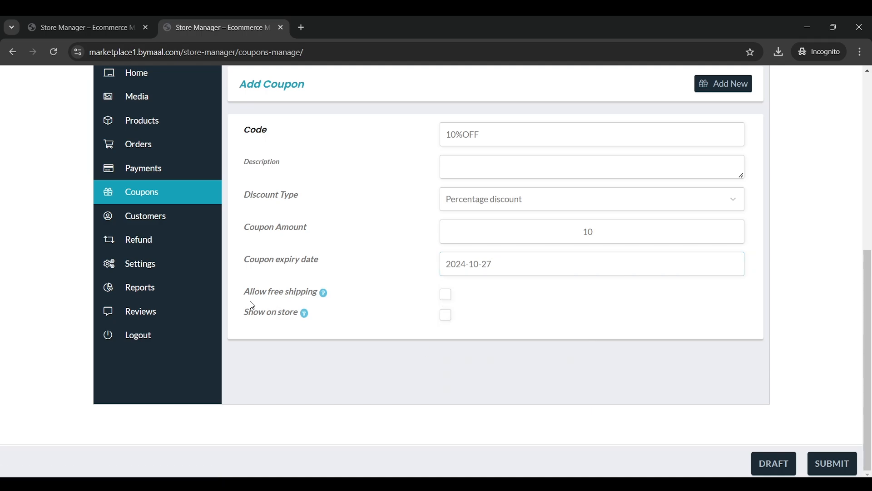
Tick Show on store and submit the 10%OFF coupon
{"action": "left_click", "coordinate": [446, 314]}
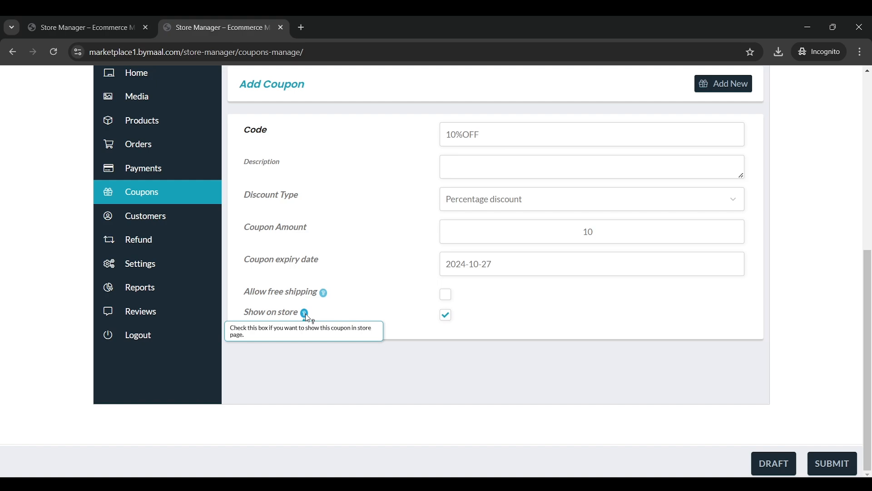
{"action": "scroll", "coordinate": [487, 317], "scroll_direction": "up", "scroll_amount": 3}
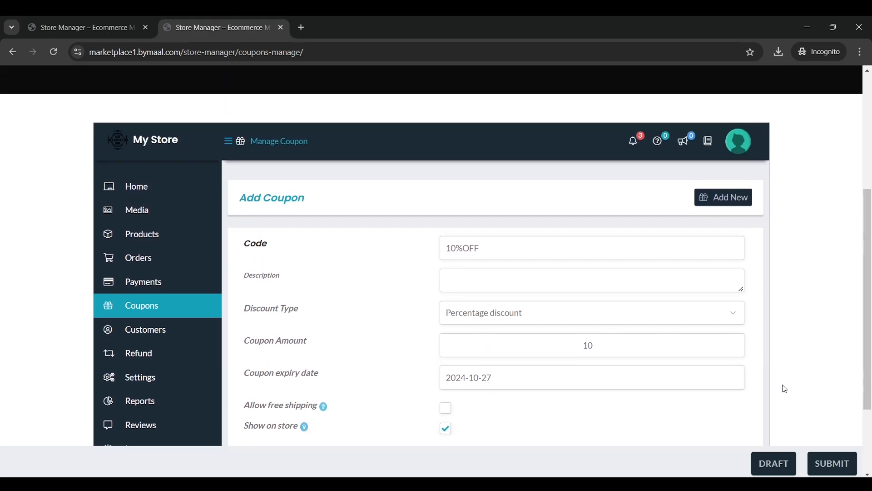
{"action": "left_click", "coordinate": [843, 454]}
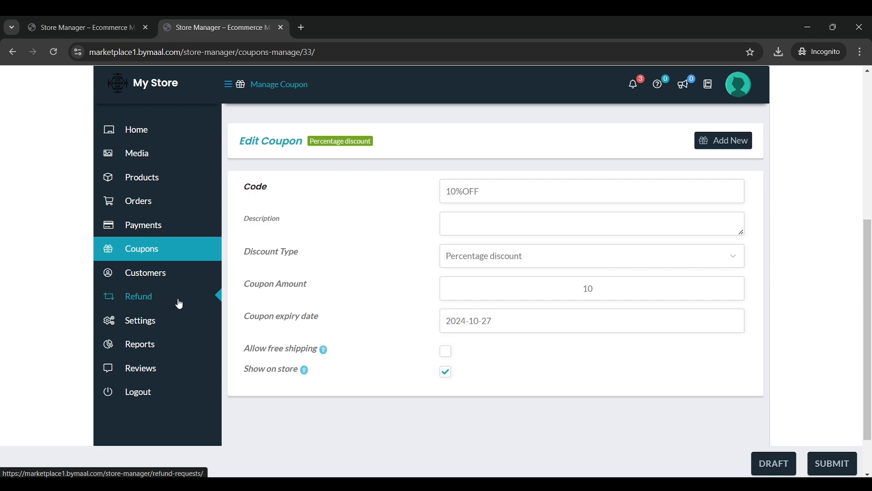
Open the Refund Requests page in Store Manager
{"action": "left_click", "coordinate": [213, 300]}
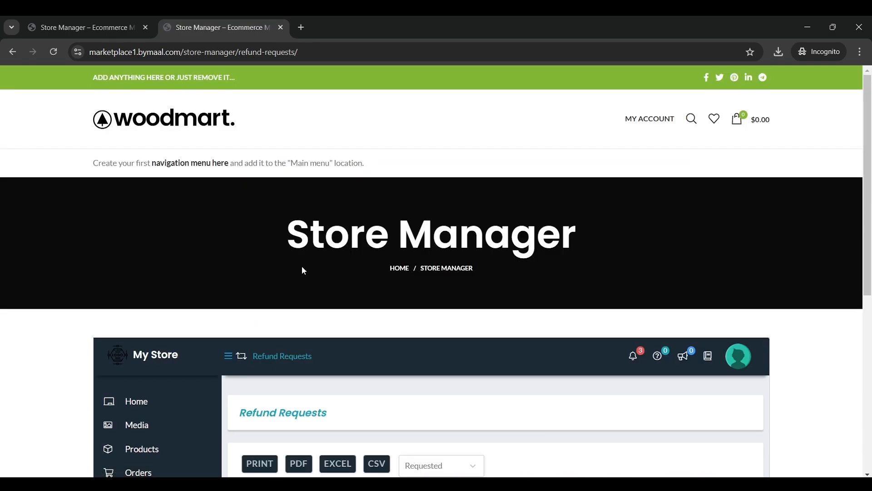
{"action": "scroll", "coordinate": [306, 277], "scroll_direction": "down", "scroll_amount": 1}
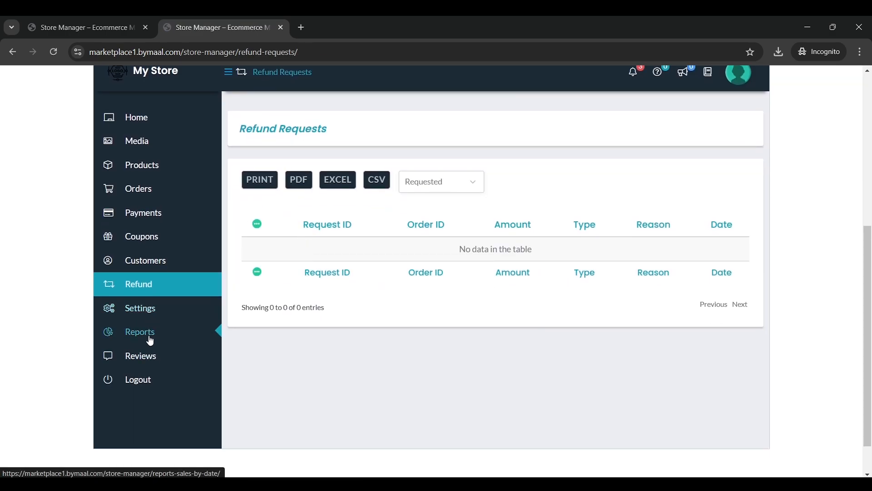
{"action": "scroll", "coordinate": [171, 224], "scroll_direction": "up", "scroll_amount": 3}
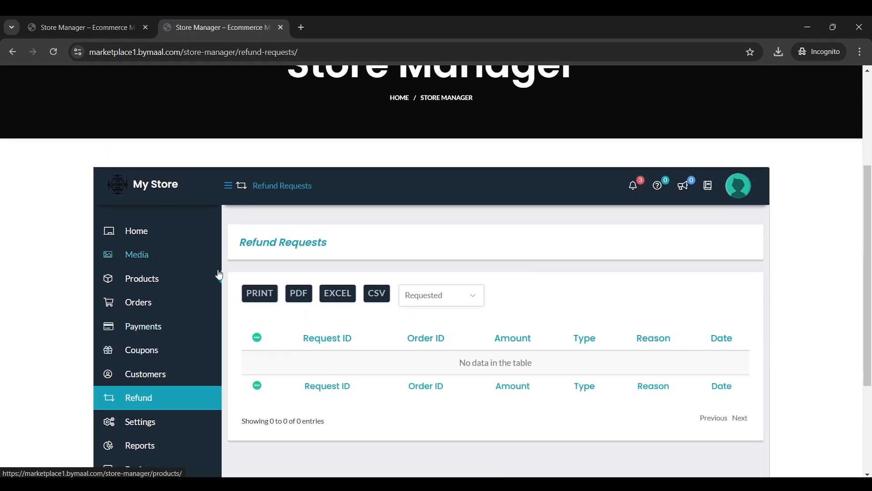
{"action": "scroll", "coordinate": [348, 266], "scroll_direction": "up", "scroll_amount": 4}
Open the customer's My account in a new tab and view orders, showing #32 Completed at $15.00
{"action": "mouse_move", "coordinate": [650, 119]}
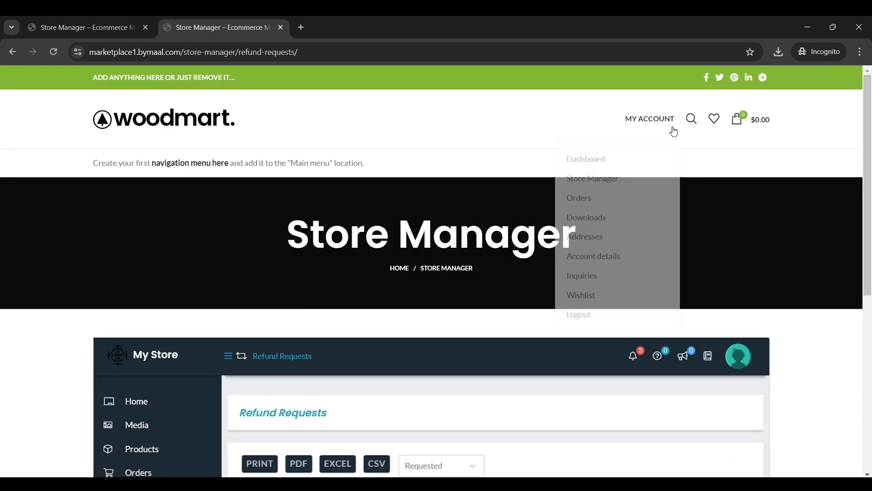
{"action": "right_click", "coordinate": [591, 155]}
{"action": "left_click", "coordinate": [618, 164]}
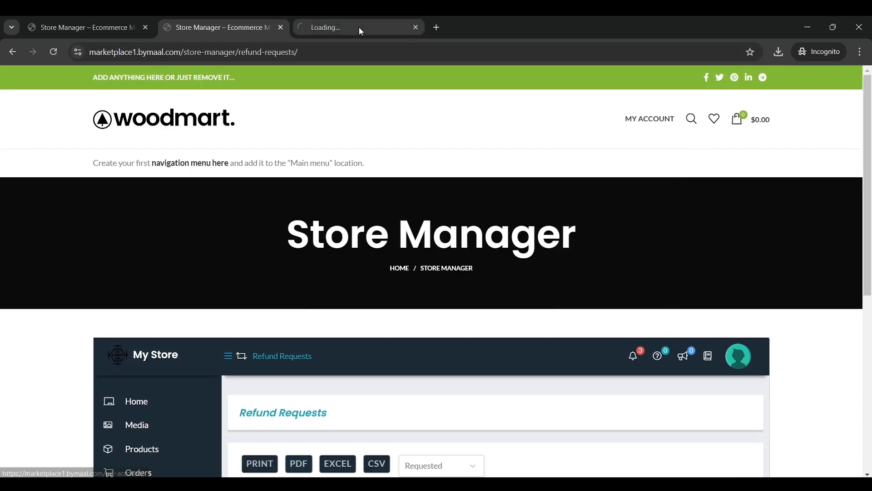
{"action": "left_click", "coordinate": [359, 26]}
{"action": "scroll", "coordinate": [227, 253], "scroll_direction": "down", "scroll_amount": 3}
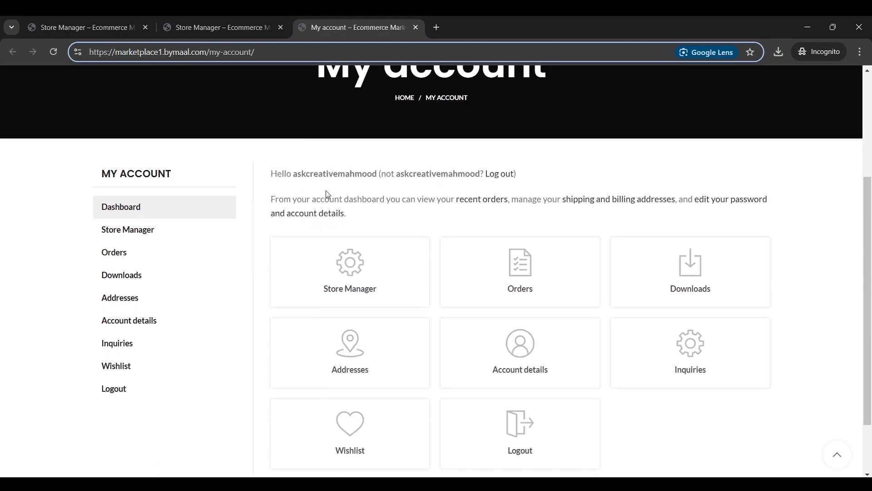
{"action": "left_click", "coordinate": [147, 251]}
{"action": "scroll", "coordinate": [425, 226], "scroll_direction": "down", "scroll_amount": 2}
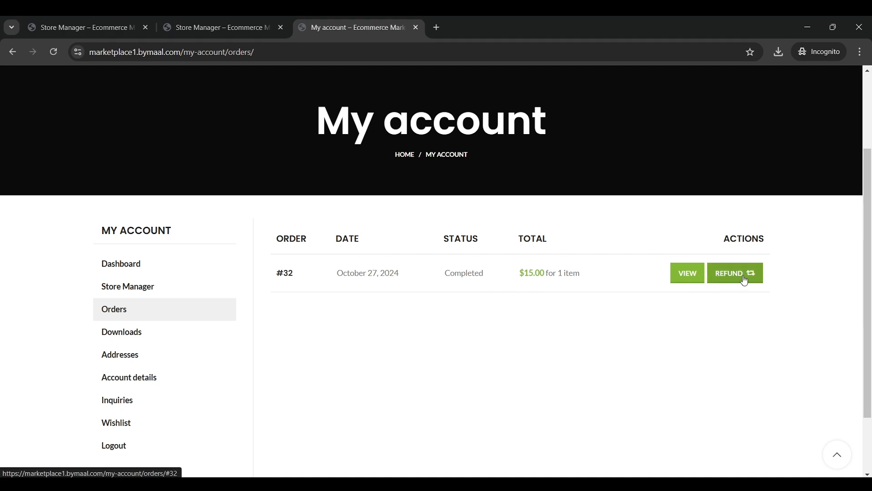
{"action": "scroll", "coordinate": [744, 278], "scroll_direction": "up", "scroll_amount": 3}
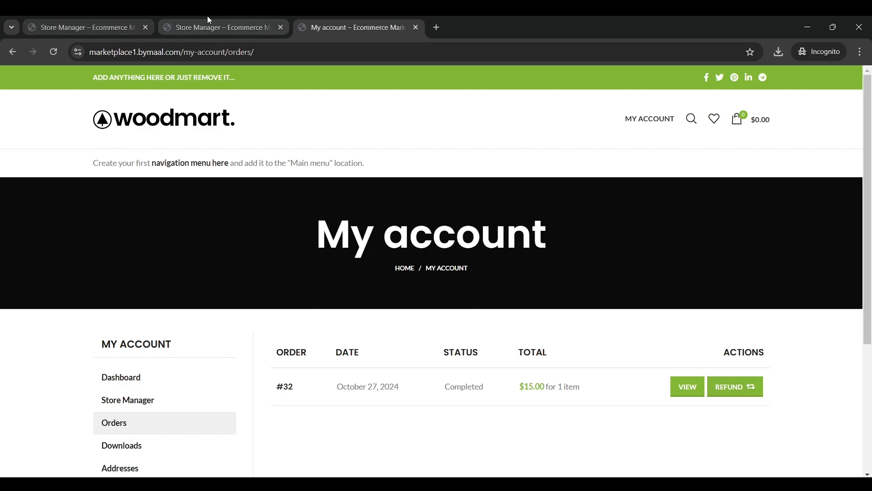
Close the My account tab, leaving Refund Requests active
{"action": "left_click", "coordinate": [208, 23]}
{"action": "left_click", "coordinate": [126, 19]}
{"action": "left_click", "coordinate": [339, 20]}
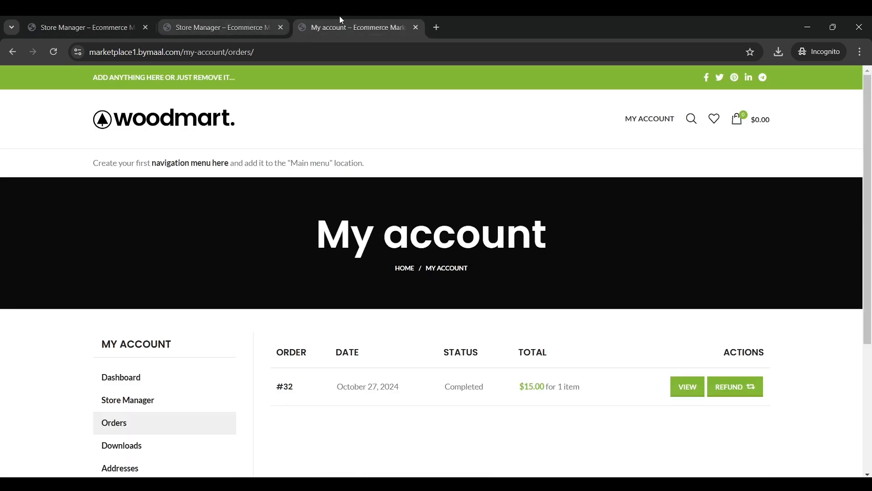
{"action": "left_click", "coordinate": [417, 28]}
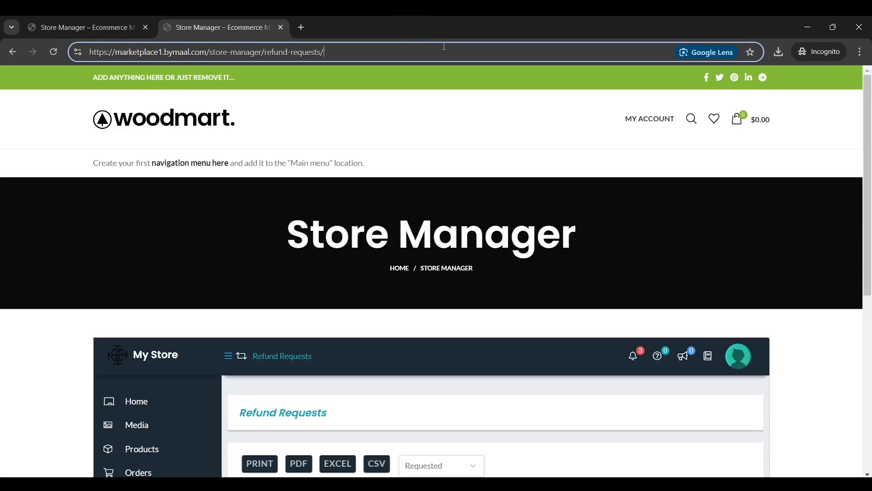
Review the Store Manager home dashboard's monthly gross sales, earnings and items, showing 1 order
{"action": "scroll", "coordinate": [447, 127], "scroll_direction": "down", "scroll_amount": 4}
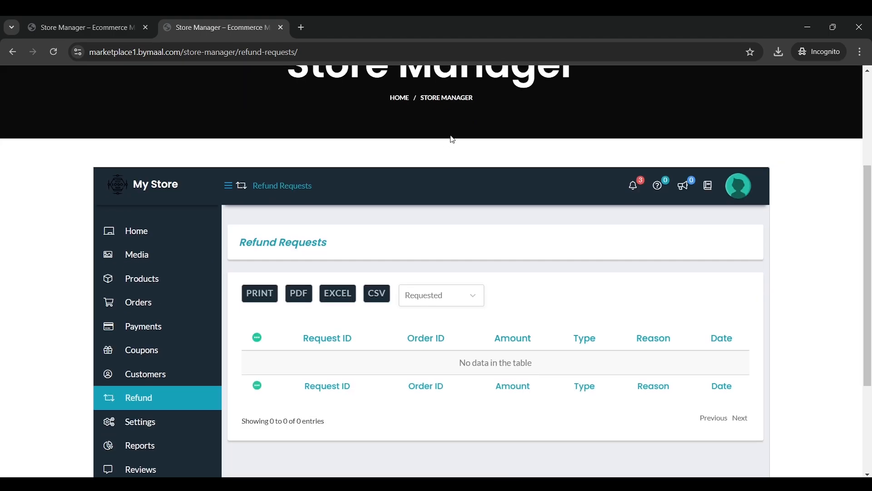
{"action": "scroll", "coordinate": [318, 195], "scroll_direction": "down", "scroll_amount": 3}
{"action": "scroll", "coordinate": [205, 236], "scroll_direction": "up", "scroll_amount": 4}
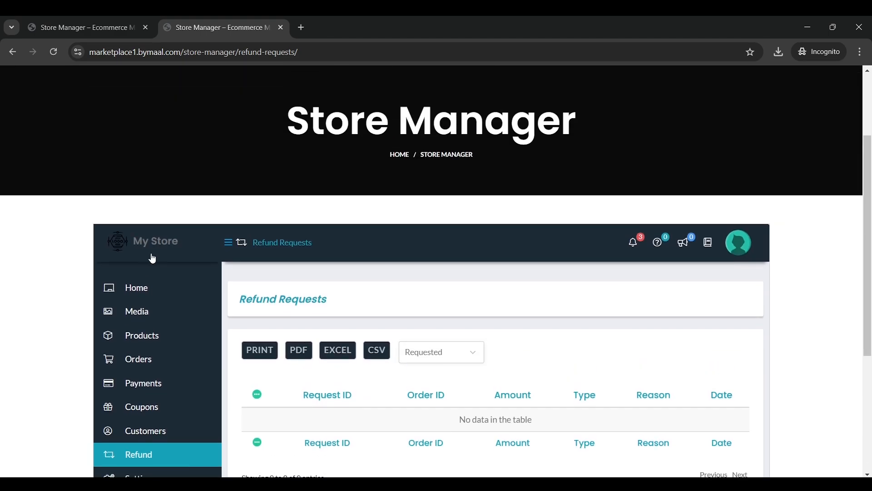
{"action": "left_click", "coordinate": [154, 294]}
{"action": "scroll", "coordinate": [496, 270], "scroll_direction": "down", "scroll_amount": 7}
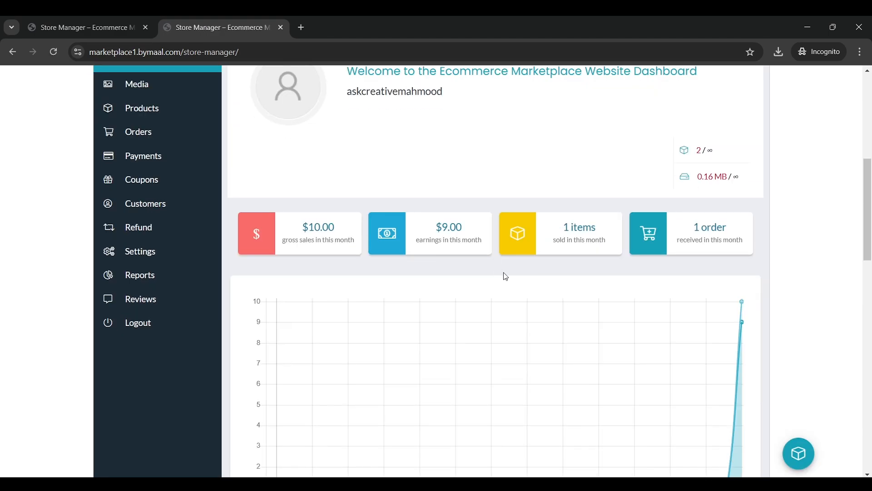
{"action": "scroll", "coordinate": [520, 271], "scroll_direction": "up", "scroll_amount": 2}
{"action": "scroll", "coordinate": [520, 272], "scroll_direction": "down", "scroll_amount": 2}
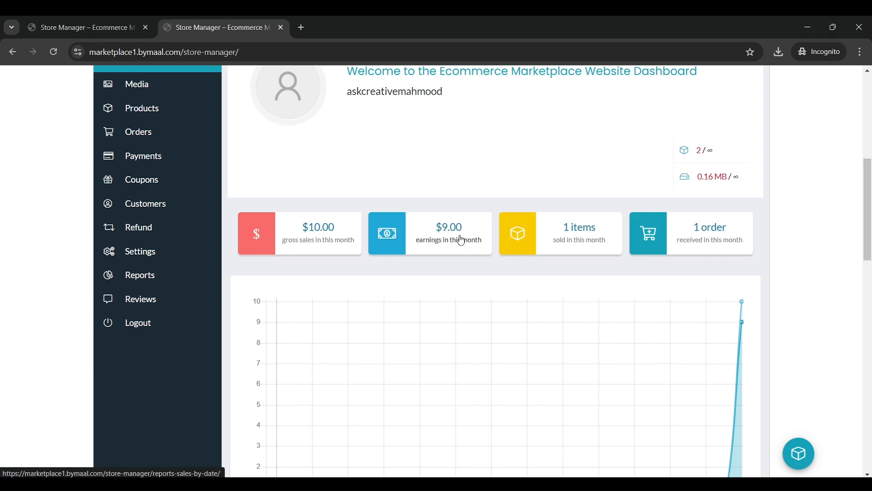
{"action": "scroll", "coordinate": [463, 254], "scroll_direction": "up", "scroll_amount": 1}
{"action": "scroll", "coordinate": [467, 261], "scroll_direction": "down", "scroll_amount": 1}
{"action": "scroll", "coordinate": [500, 234], "scroll_direction": "up", "scroll_amount": 3}
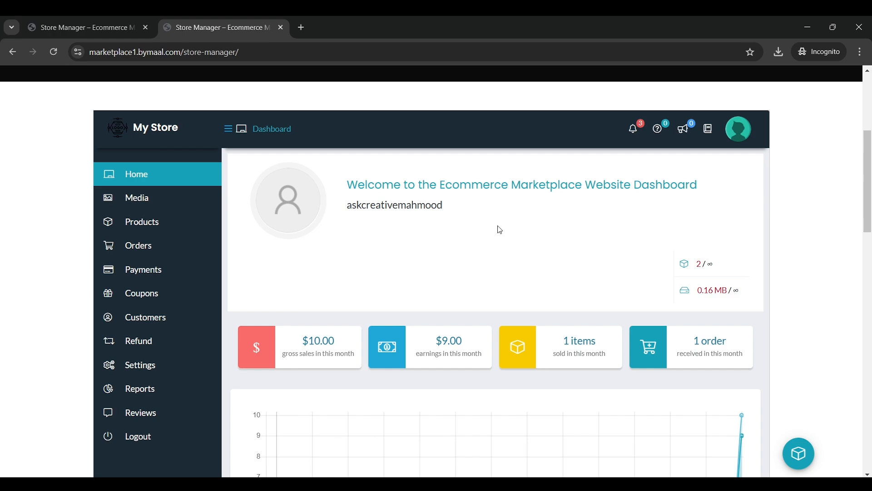
{"action": "scroll", "coordinate": [500, 229], "scroll_direction": "up", "scroll_amount": 3}
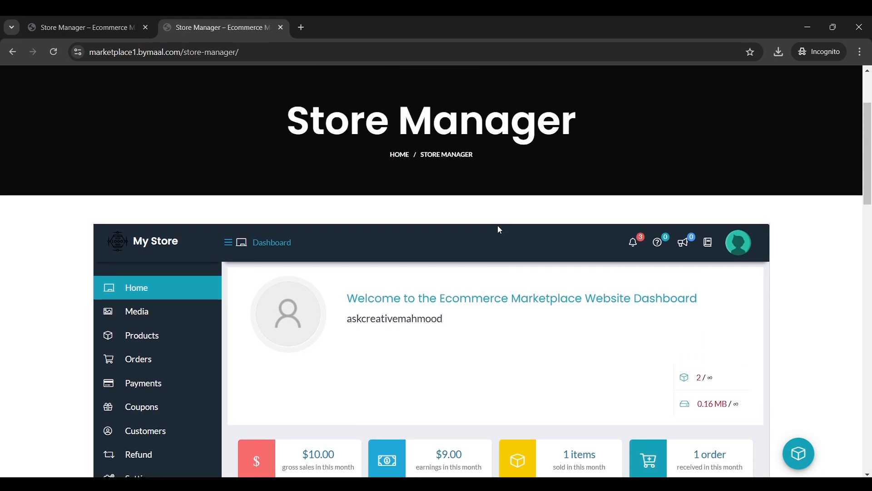
{"action": "scroll", "coordinate": [500, 230], "scroll_direction": "down", "scroll_amount": 4}
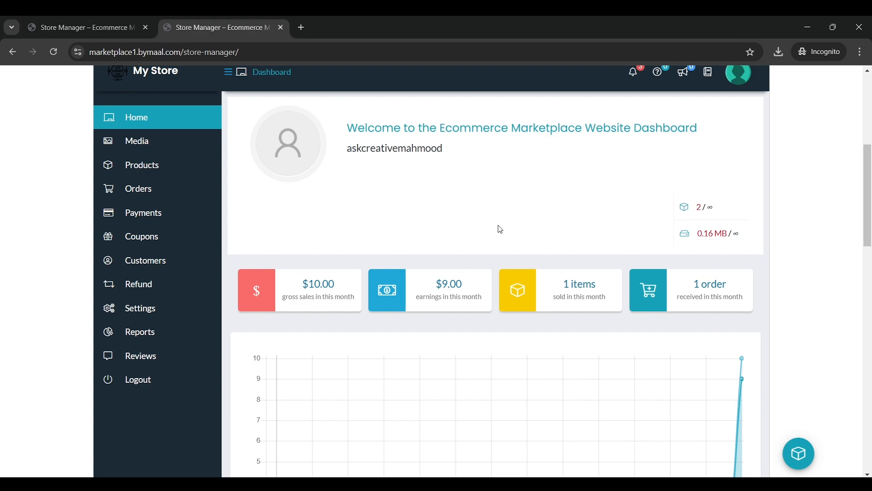
{"action": "key", "text": "alt+Tab"}
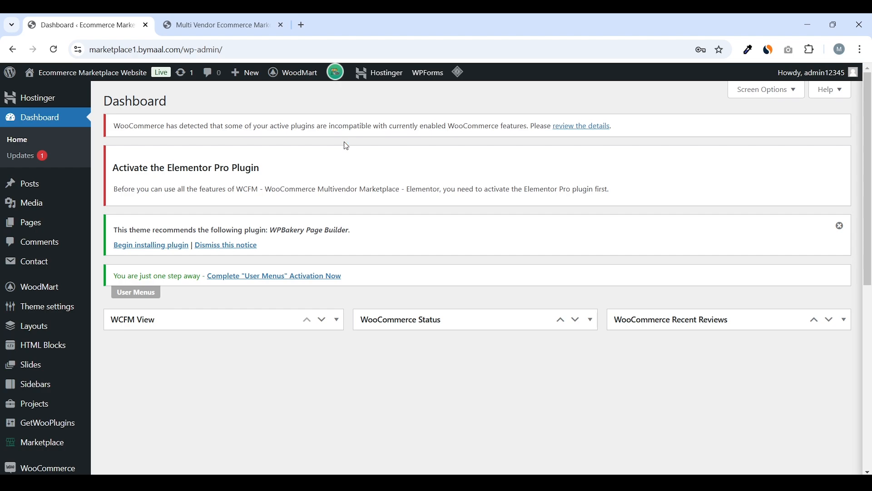
Glance at the marketplace storefront, then return to the WordPress admin dashboard
{"action": "left_click", "coordinate": [273, 19]}
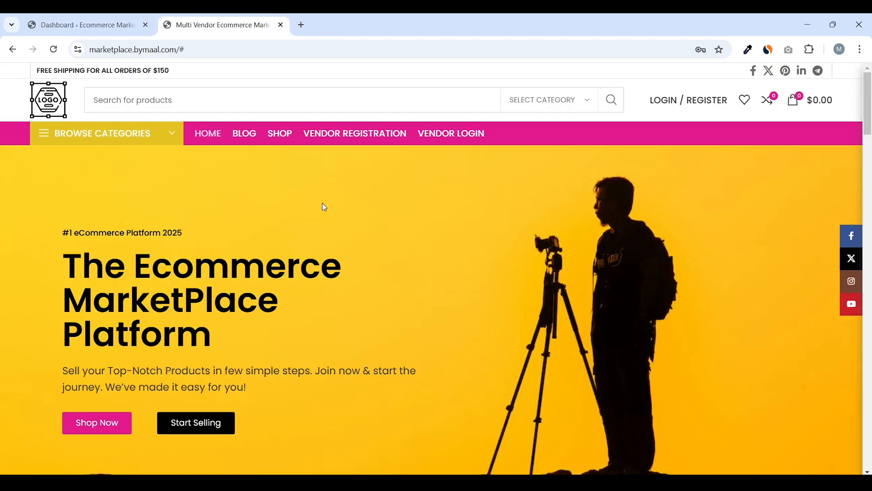
{"action": "left_click_drag", "start_coordinate": [870, 129], "coordinate": [869, 108]}
{"action": "left_click", "coordinate": [87, 25]}
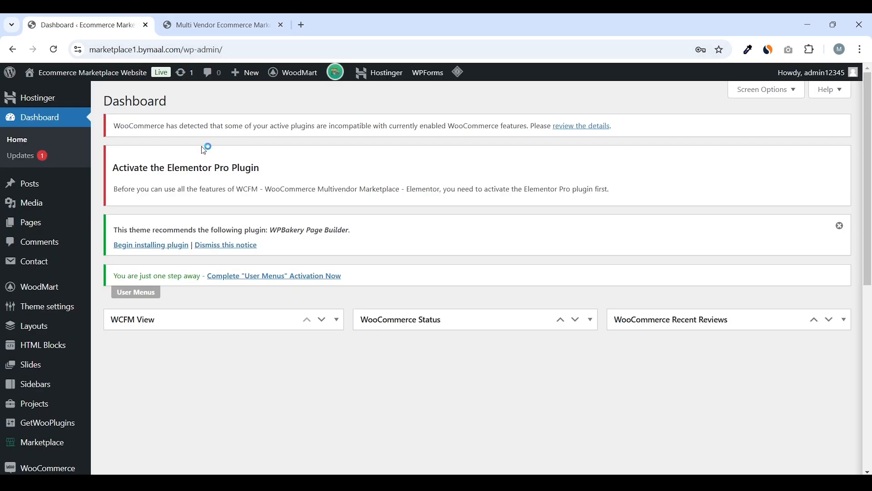
Create a new page titled 'Home' and publish it
{"action": "mouse_move", "coordinate": [41, 225]}
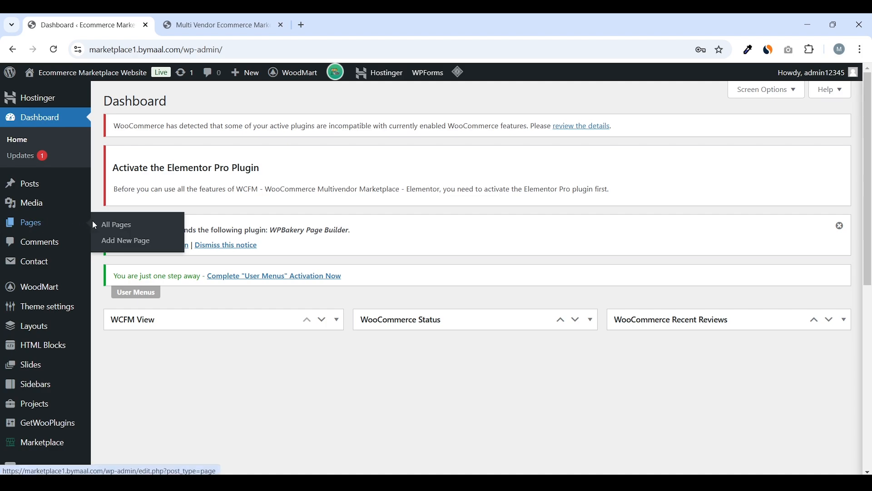
{"action": "left_click", "coordinate": [134, 243]}
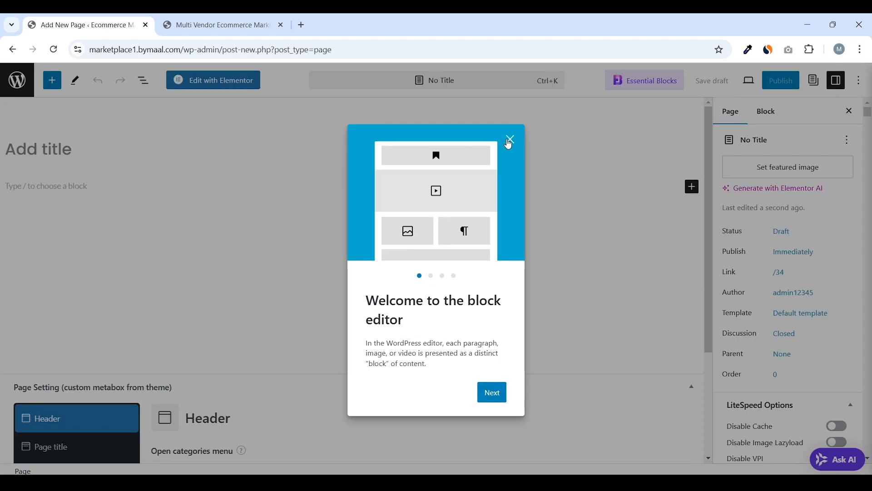
{"action": "left_click", "coordinate": [509, 141]}
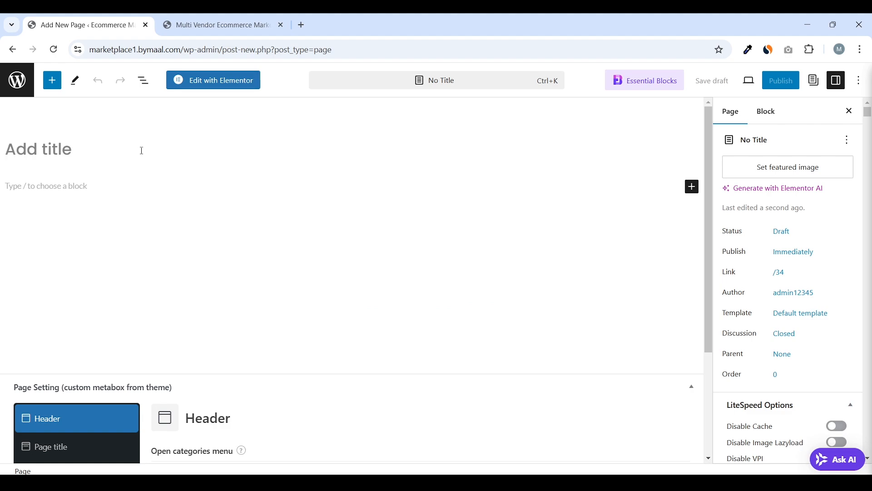
{"action": "type", "text": "Home"}
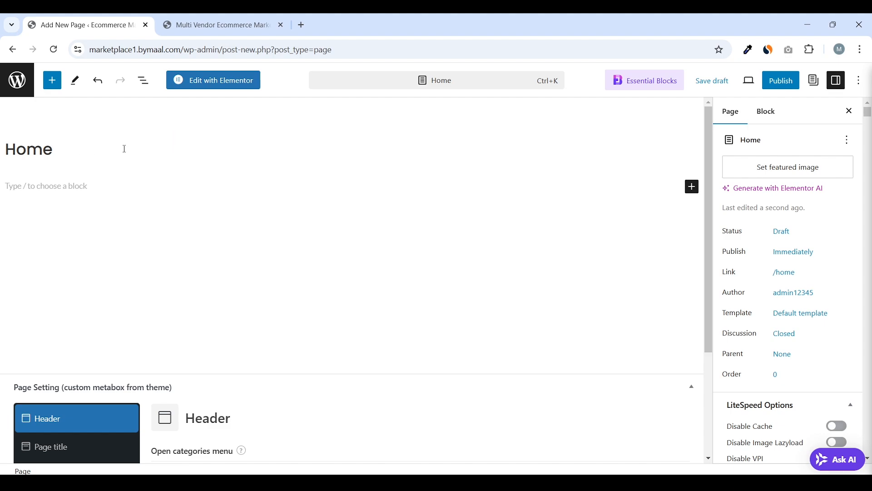
{"action": "left_click", "coordinate": [780, 82]}
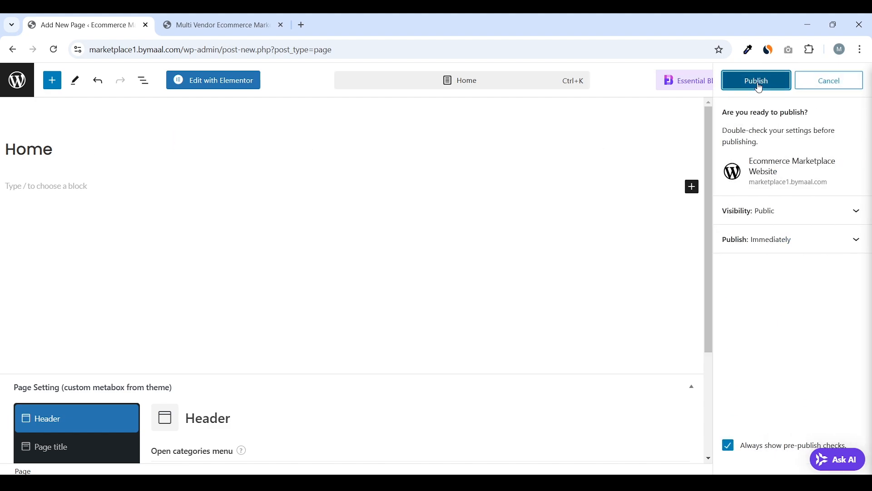
{"action": "left_click", "coordinate": [760, 86]}
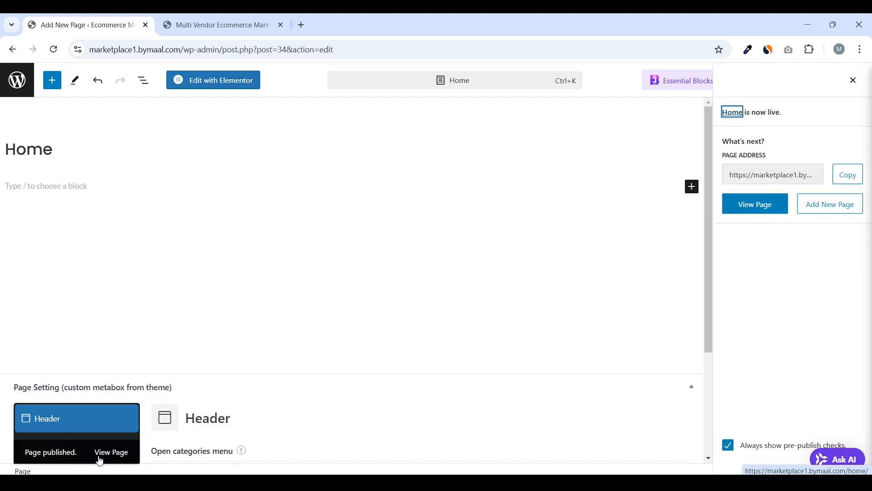
{"action": "right_click", "coordinate": [116, 454]}
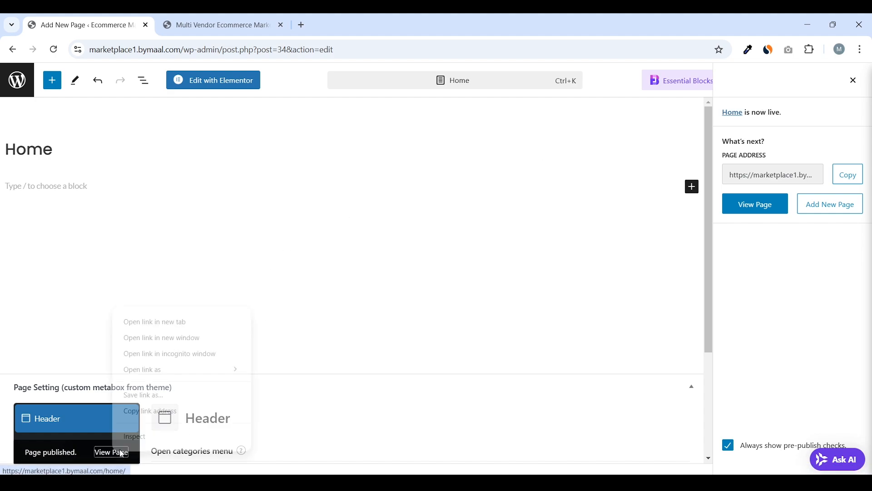
Open the live Home page in its own tab
{"action": "left_click", "coordinate": [171, 323]}
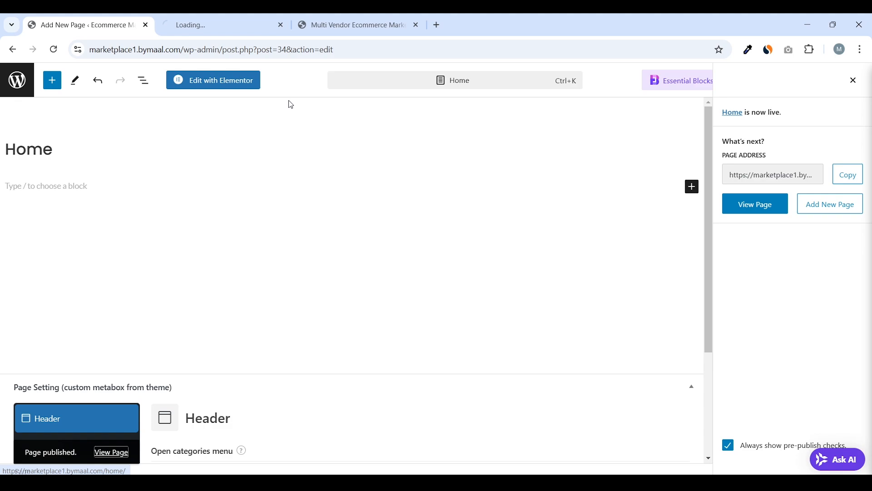
{"action": "left_click", "coordinate": [234, 29]}
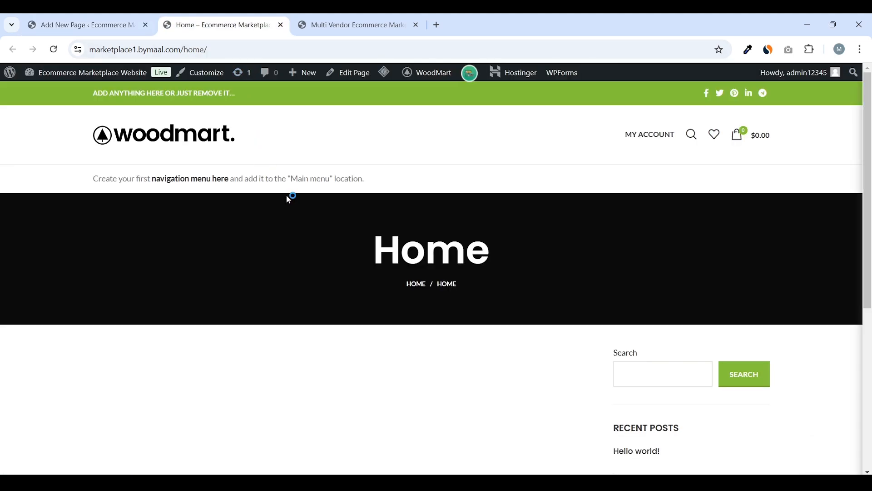
{"action": "left_click", "coordinate": [369, 25]}
{"action": "left_click", "coordinate": [254, 18]}
{"action": "left_click", "coordinate": [369, 25]}
{"action": "left_click", "coordinate": [249, 16]}
Review the Home page's title banner and sidebar widgets, then return to the editor
{"action": "left_click_drag", "start_coordinate": [510, 253], "coordinate": [381, 249]}
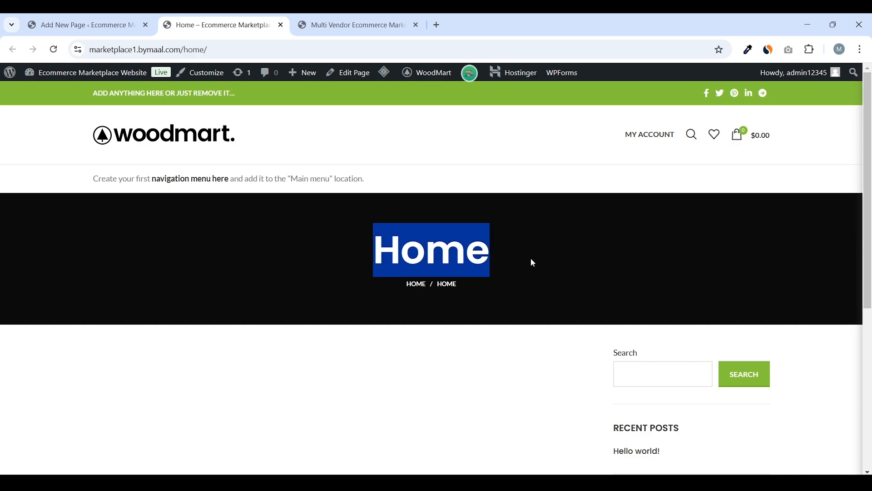
{"action": "scroll", "coordinate": [674, 265], "scroll_direction": "down", "scroll_amount": 3}
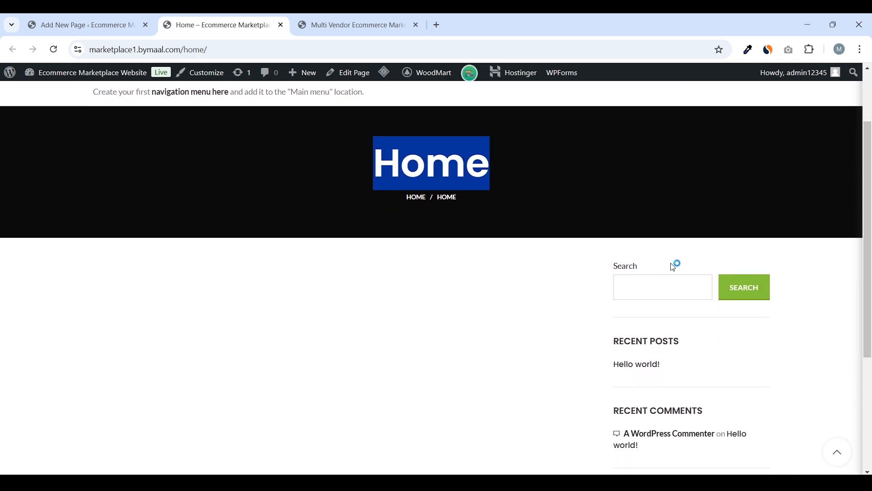
{"action": "scroll", "coordinate": [642, 288], "scroll_direction": "down", "scroll_amount": 2}
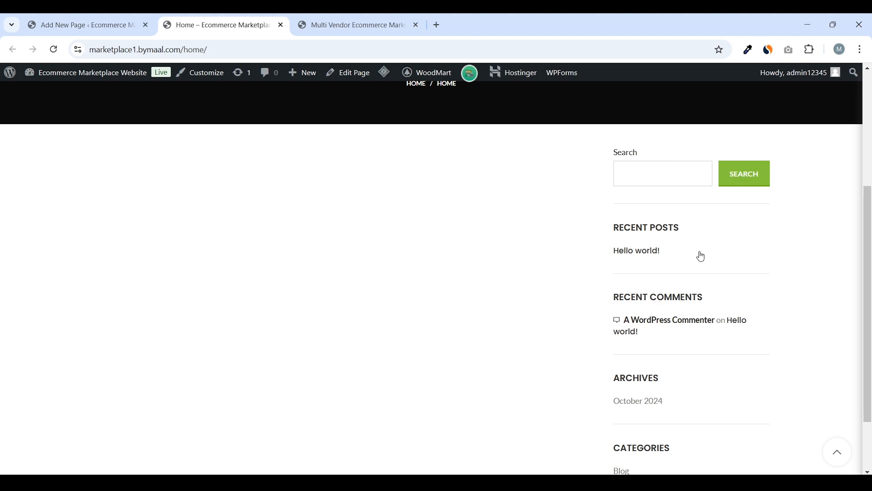
{"action": "scroll", "coordinate": [672, 325], "scroll_direction": "down", "scroll_amount": 2}
{"action": "scroll", "coordinate": [678, 305], "scroll_direction": "up", "scroll_amount": 3}
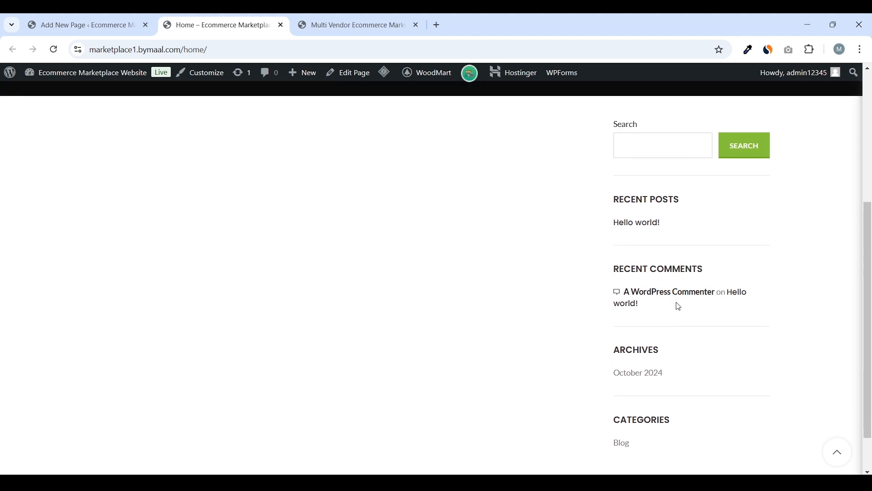
{"action": "scroll", "coordinate": [639, 309], "scroll_direction": "up", "scroll_amount": 4}
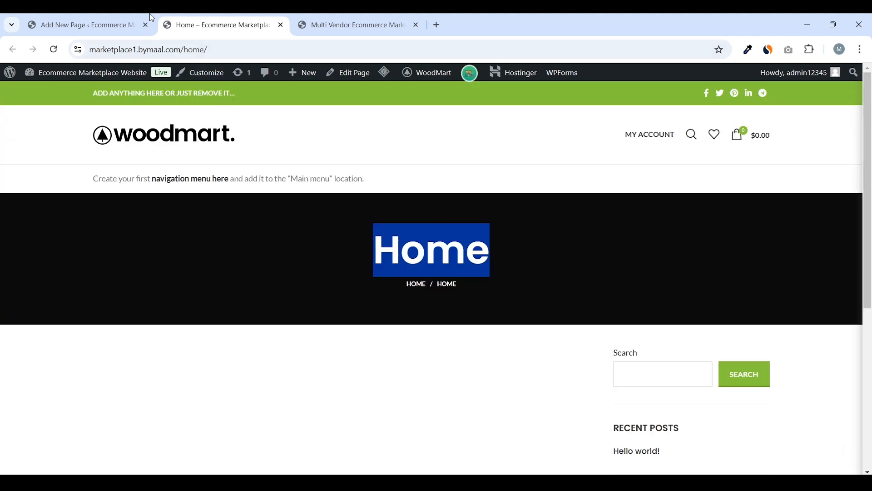
{"action": "left_click", "coordinate": [124, 17]}
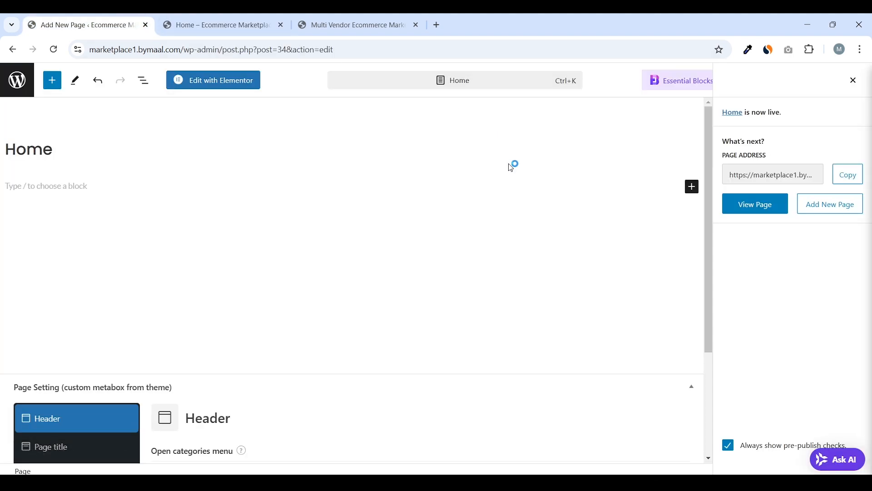
Set Disable page title to YES for the Home page and reload the live page
{"action": "left_click", "coordinate": [854, 82]}
{"action": "scroll", "coordinate": [419, 196], "scroll_direction": "down", "scroll_amount": 3}
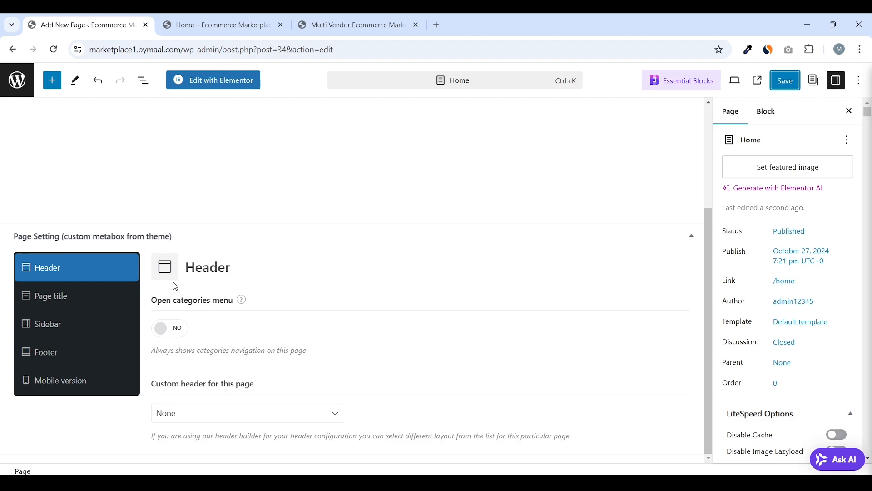
{"action": "left_click", "coordinate": [91, 302]}
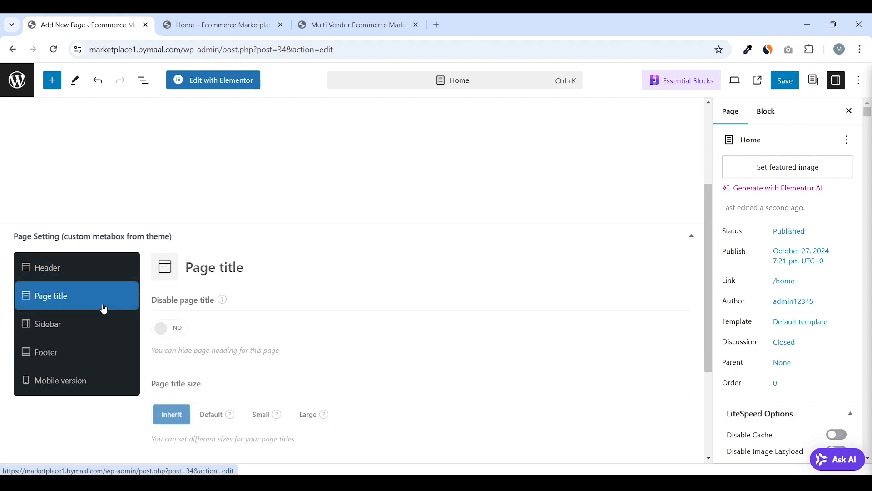
{"action": "left_click", "coordinate": [176, 330]}
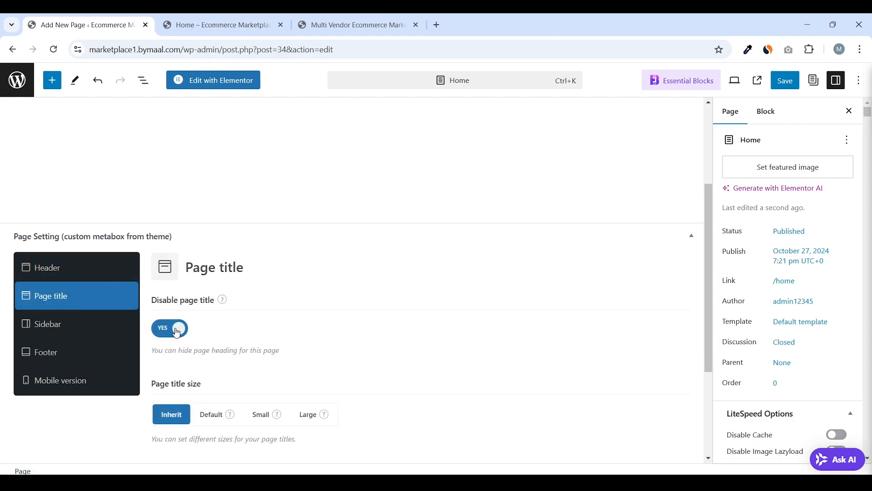
{"action": "left_click", "coordinate": [235, 25]}
{"action": "key", "text": "ctrl+r"}
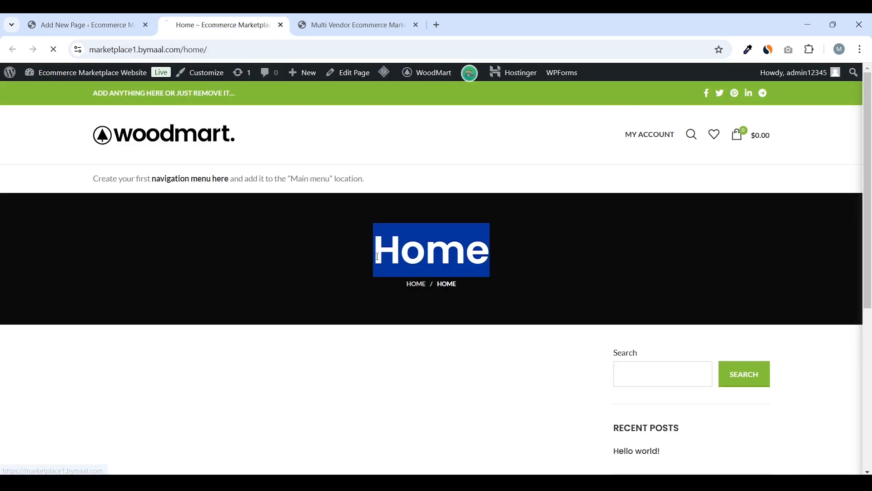
{"action": "left_click", "coordinate": [132, 23]}
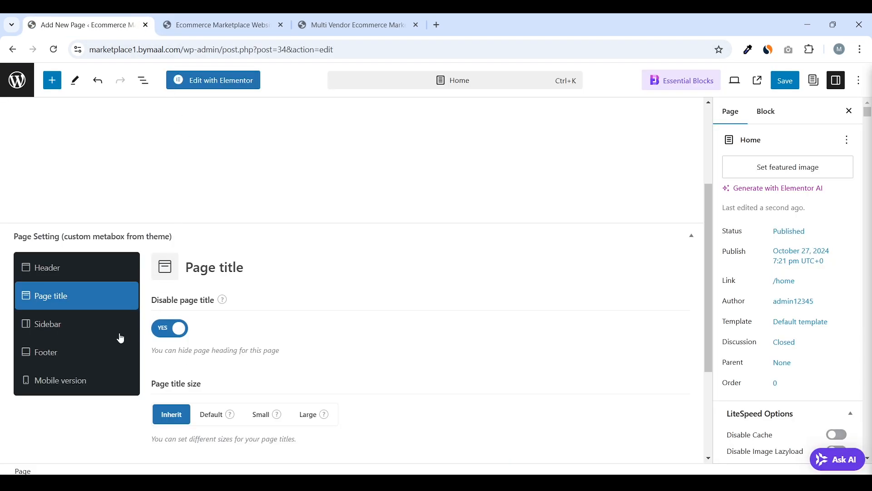
Set the Home page sidebar to Without and save
{"action": "left_click", "coordinate": [88, 330]}
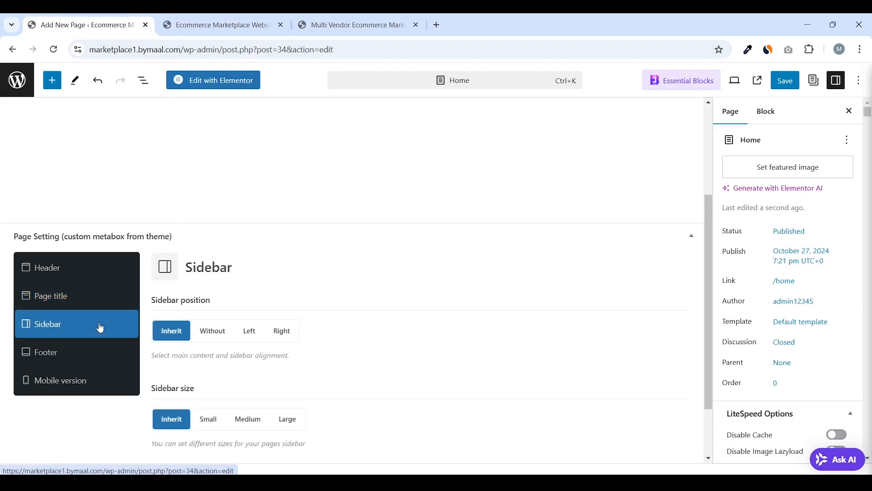
{"action": "left_click", "coordinate": [218, 334]}
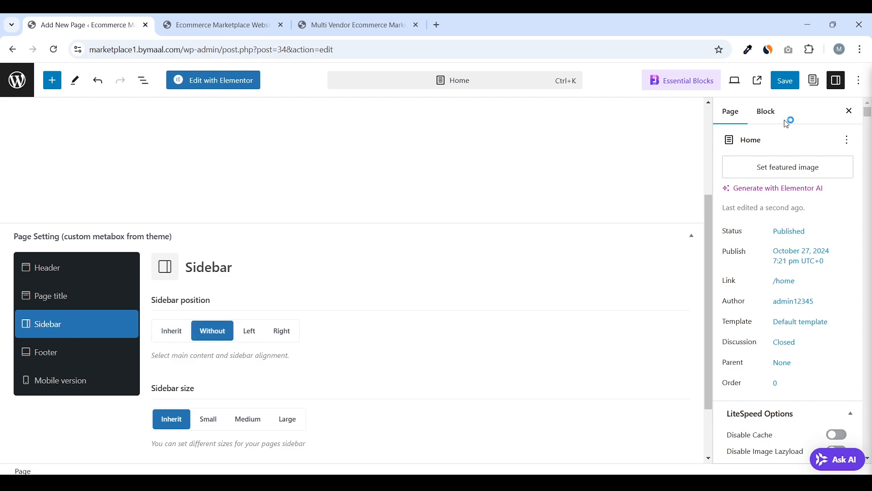
{"action": "left_click", "coordinate": [785, 80]}
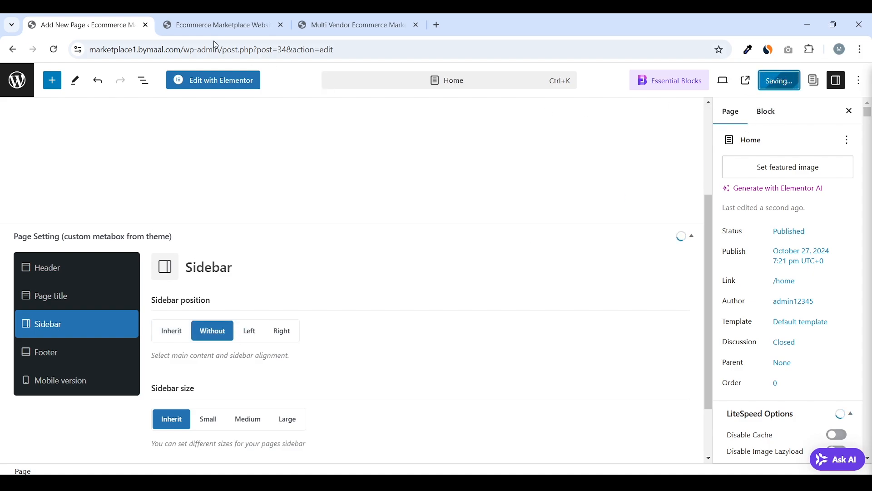
Check the site's Blog page and its address, then return to the editor
{"action": "left_click", "coordinate": [254, 25]}
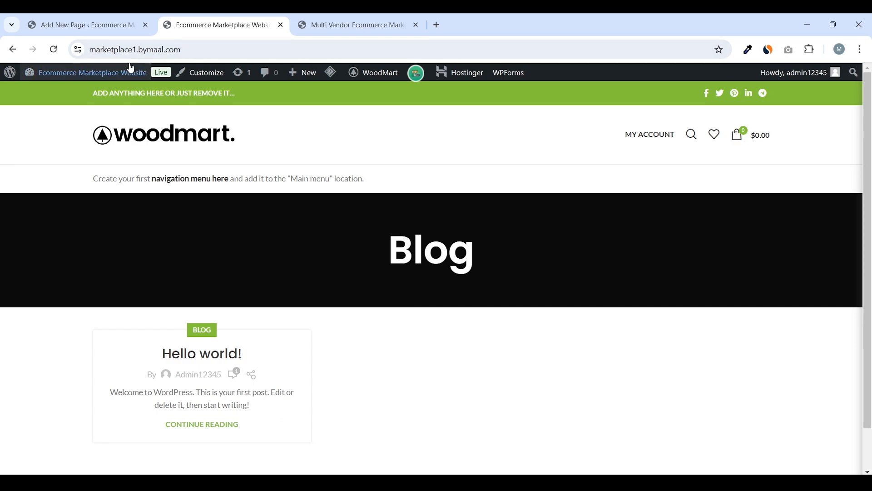
{"action": "left_click", "coordinate": [313, 50]}
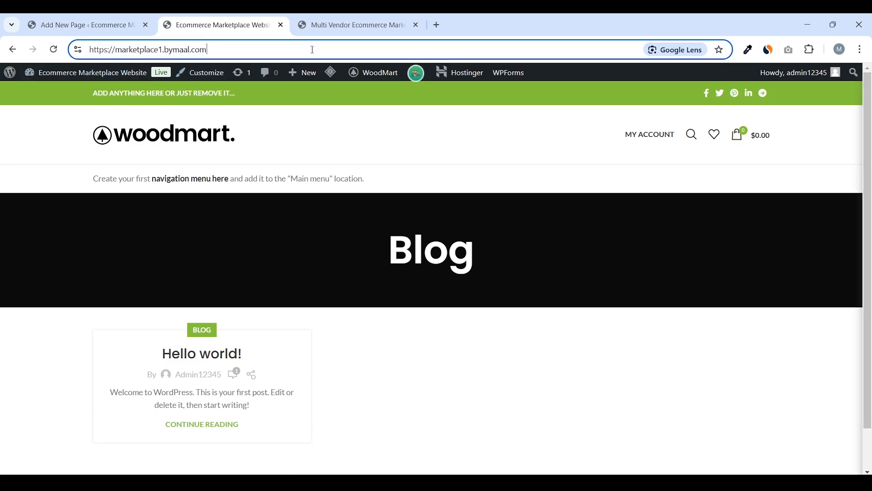
{"action": "left_click", "coordinate": [10, 144]}
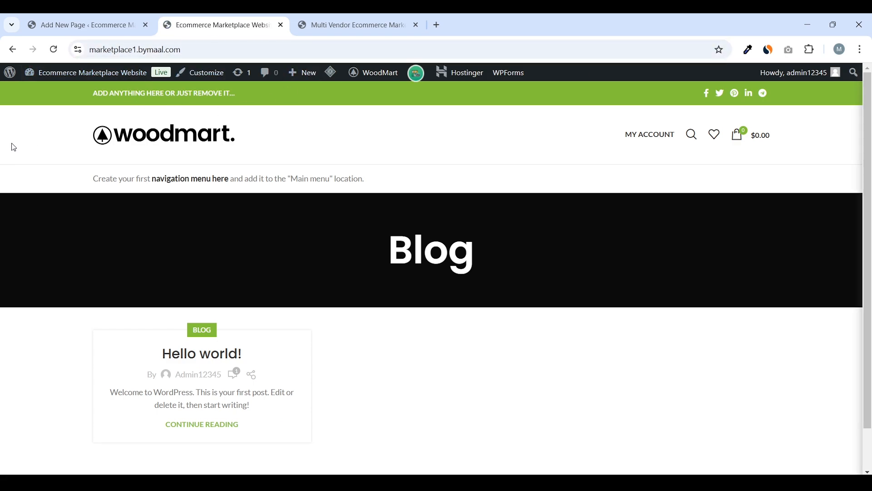
{"action": "left_click", "coordinate": [52, 49]}
{"action": "left_click", "coordinate": [108, 25]}
{"action": "left_click", "coordinate": [198, 29]}
{"action": "left_click", "coordinate": [254, 50]}
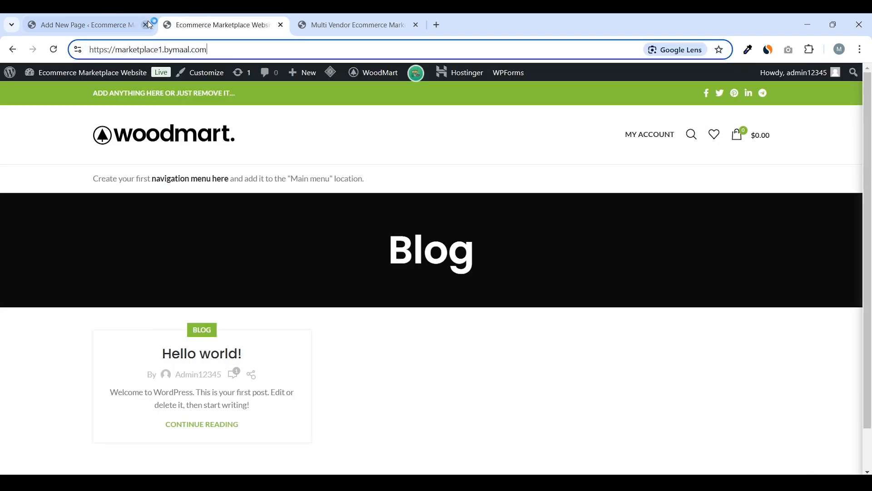
{"action": "left_click", "coordinate": [91, 25]}
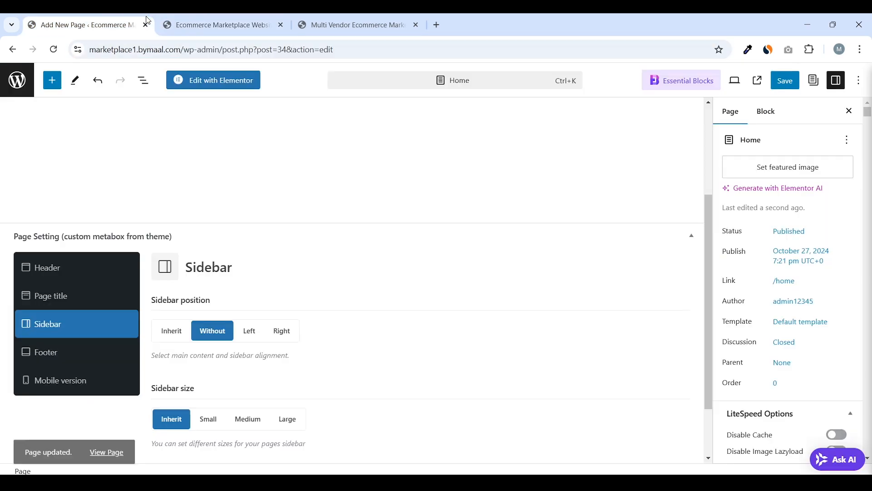
Save again and open the updated Home page in a new tab, comparing it with the Blog page
{"action": "left_click", "coordinate": [785, 80]}
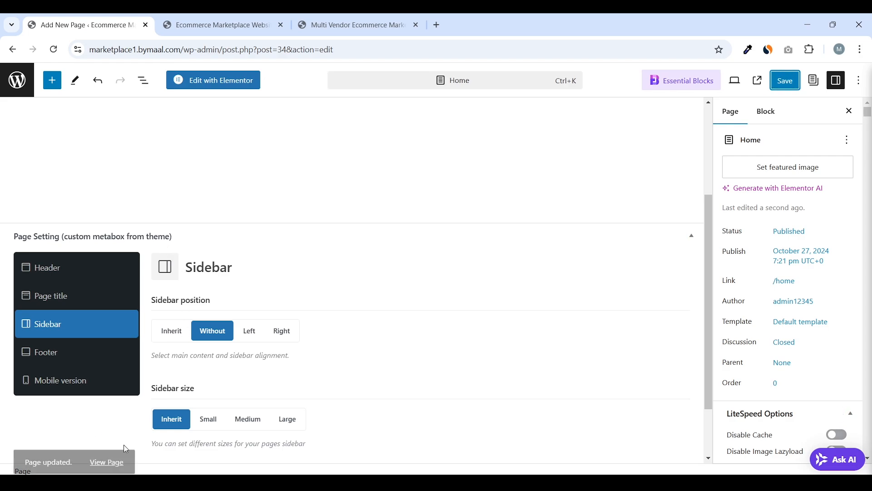
{"action": "right_click", "coordinate": [109, 452]}
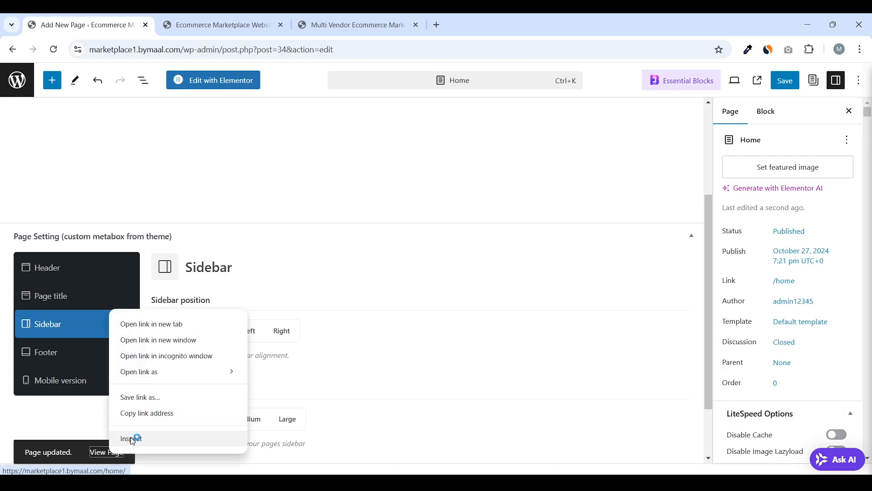
{"action": "left_click", "coordinate": [172, 325]}
{"action": "left_click", "coordinate": [257, 27]}
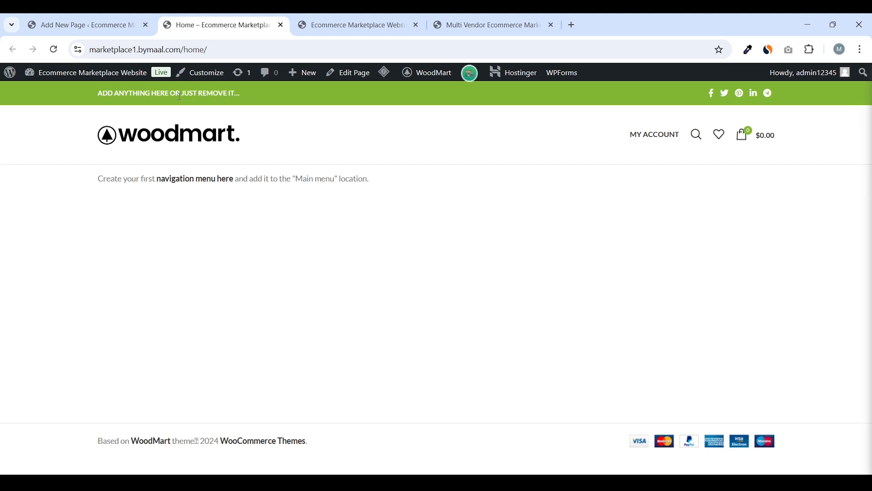
{"action": "left_click", "coordinate": [333, 23]}
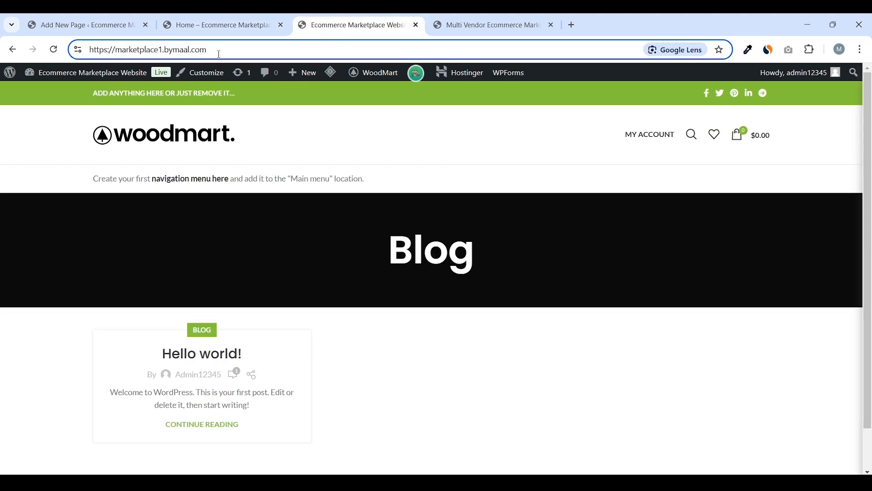
{"action": "left_click", "coordinate": [239, 23]}
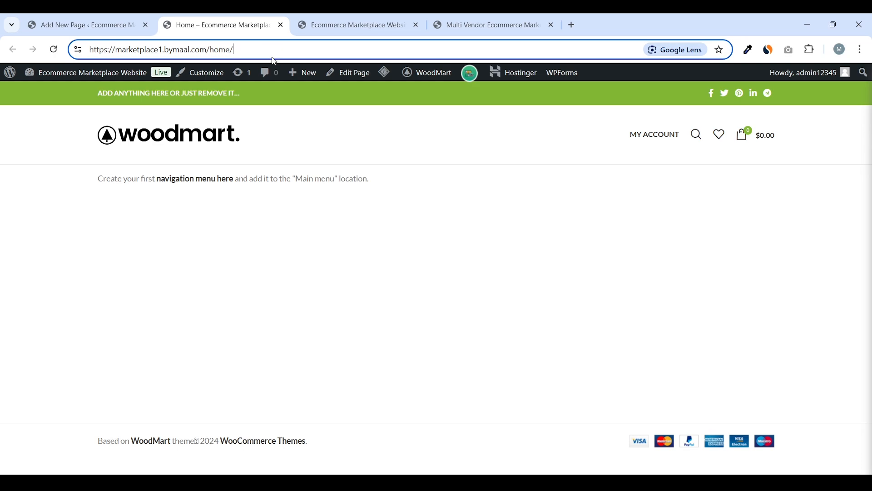
{"action": "left_click", "coordinate": [124, 20]}
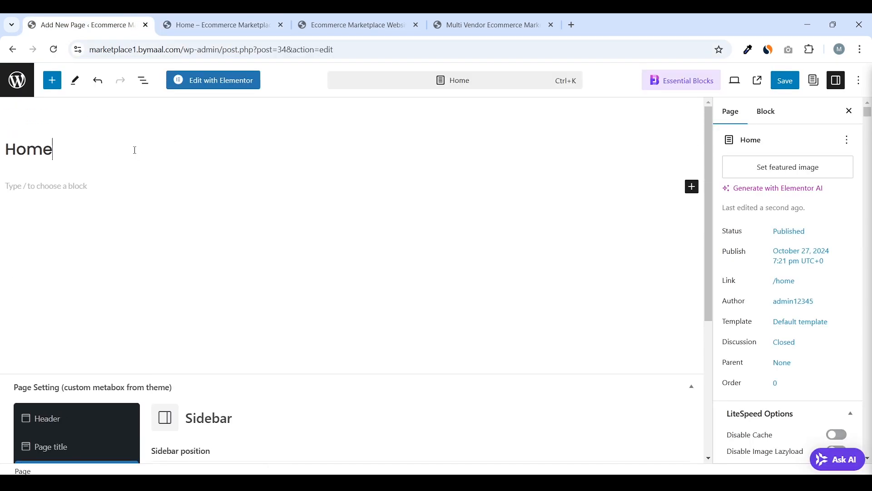
{"action": "left_click", "coordinate": [212, 27]}
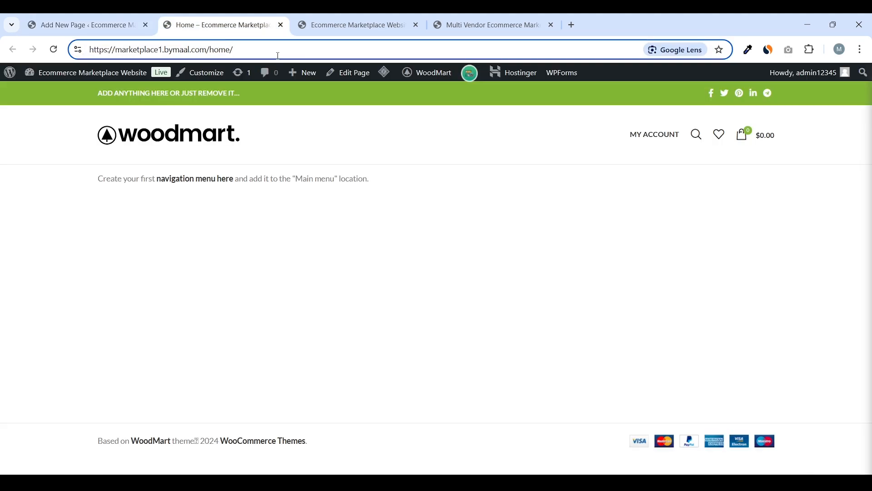
Load the site root by removing home/ from the address
{"action": "left_click", "coordinate": [325, 26]}
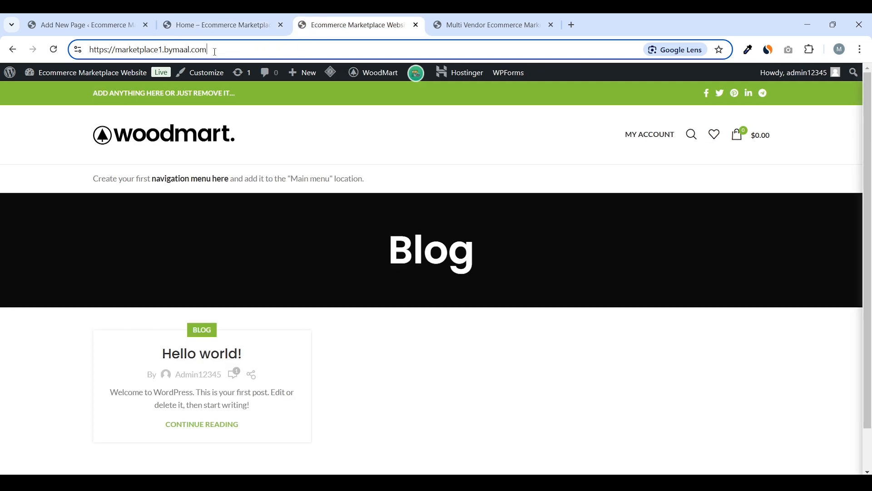
{"action": "left_click_drag", "start_coordinate": [215, 51], "coordinate": [89, 50]}
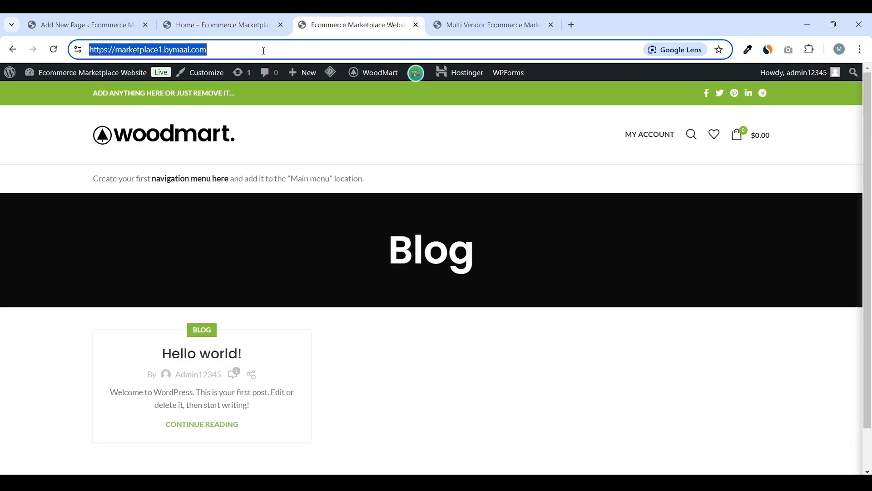
{"action": "left_click", "coordinate": [250, 26]}
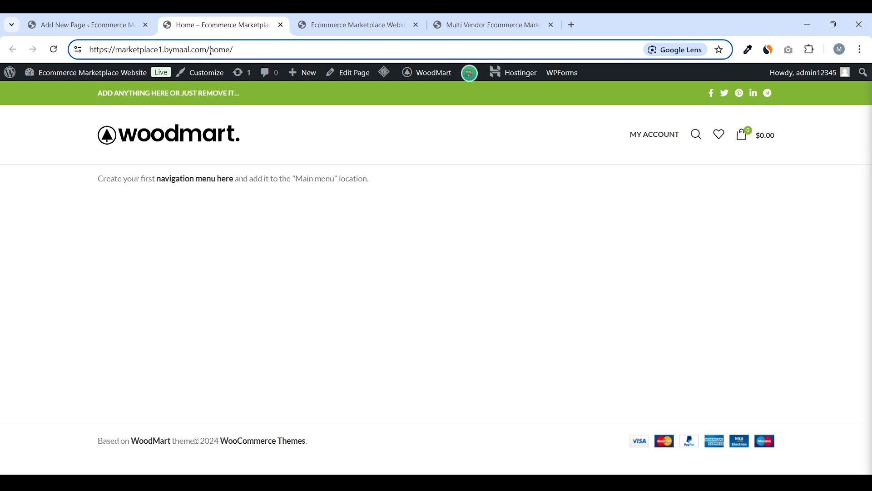
{"action": "left_click_drag", "start_coordinate": [210, 49], "coordinate": [291, 51]}
{"action": "key", "text": "BackSpace"}
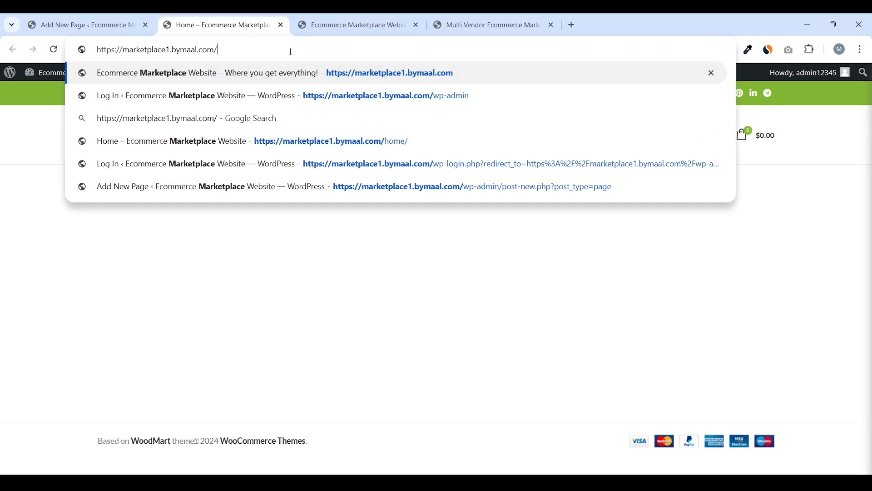
{"action": "key", "text": "Return"}
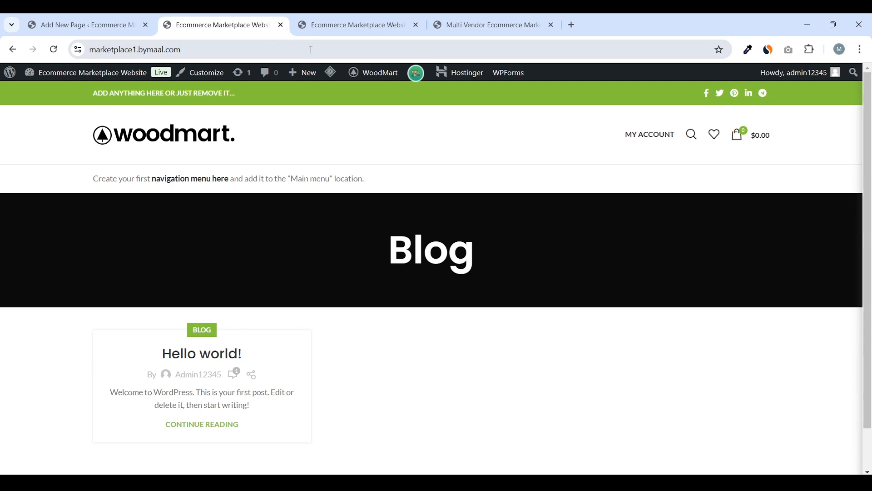
Reload the /home/ page and move the Blog tab first
{"action": "left_click", "coordinate": [324, 49]}
{"action": "left_click", "coordinate": [337, 49]}
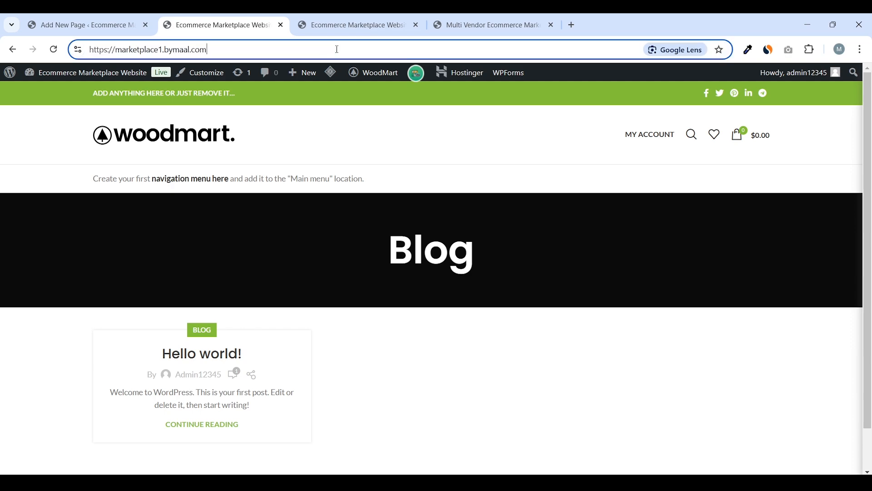
{"action": "type", "text": "/home/"}
{"action": "key", "text": "Return"}
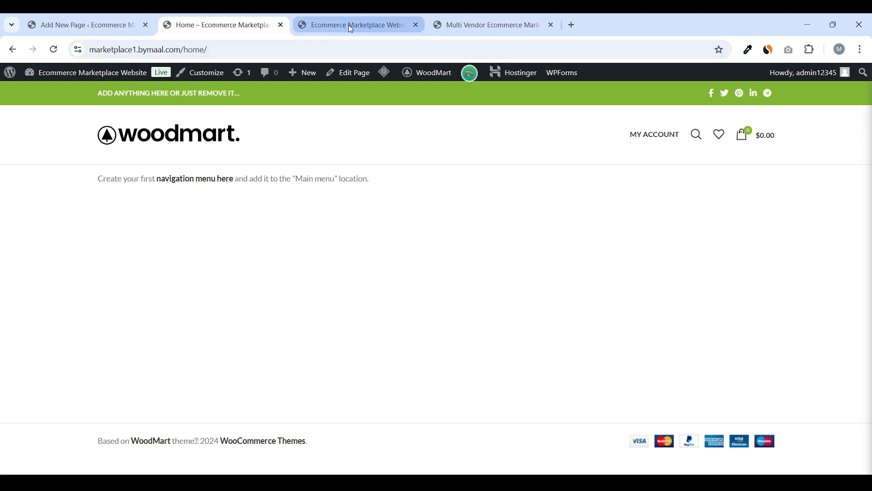
{"action": "left_click_drag", "start_coordinate": [358, 13], "coordinate": [130, 17]}
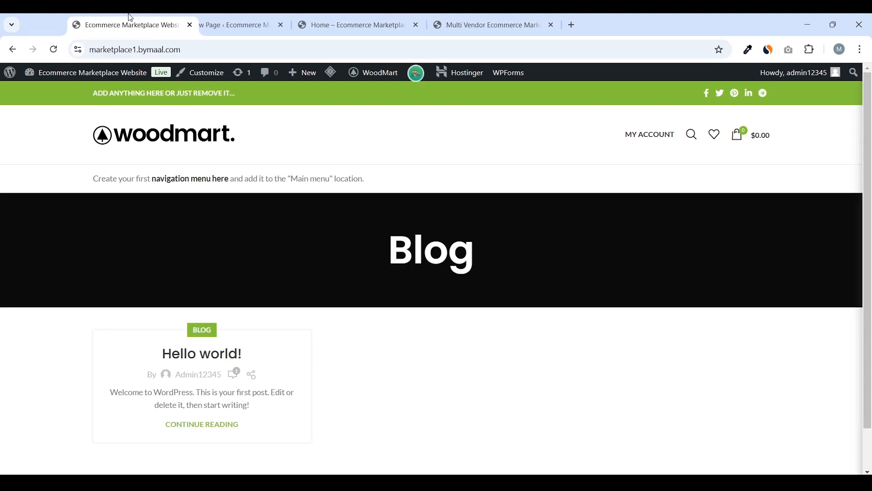
In Settings > Reading, pick 'A static page' with Home as the homepage and save
{"action": "left_click", "coordinate": [64, 79]}
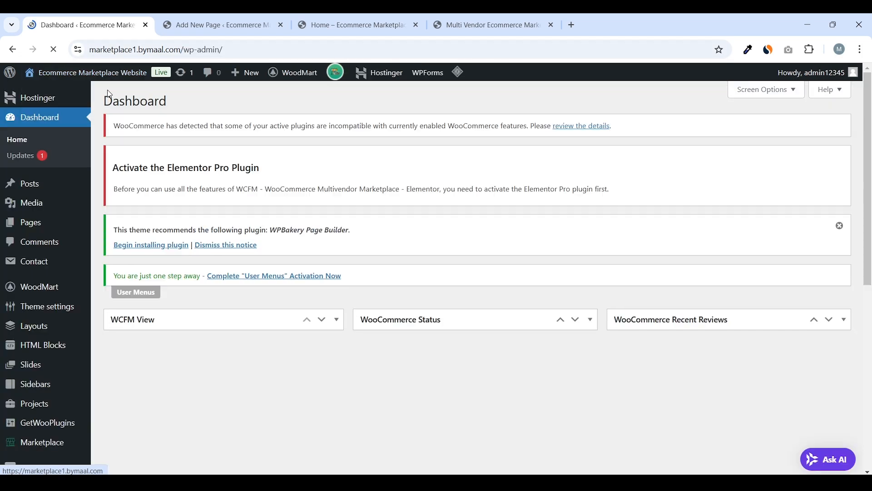
{"action": "scroll", "coordinate": [169, 159], "scroll_direction": "down", "scroll_amount": 8}
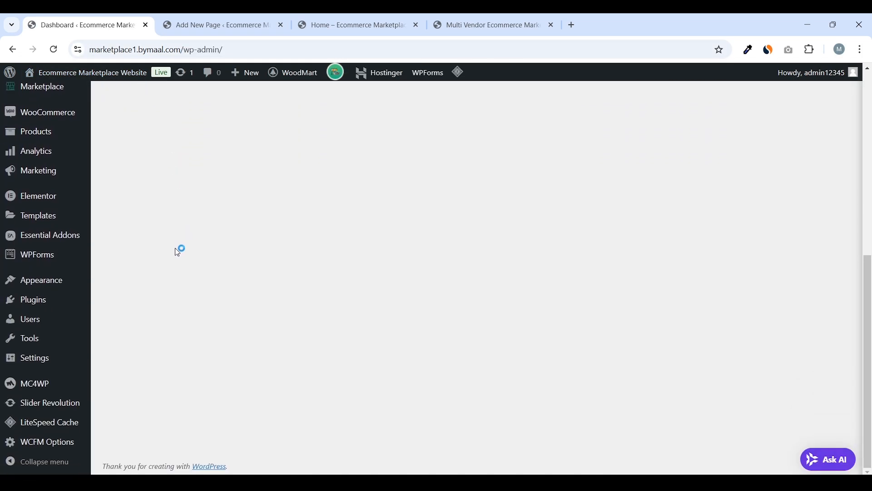
{"action": "mouse_move", "coordinate": [85, 362]}
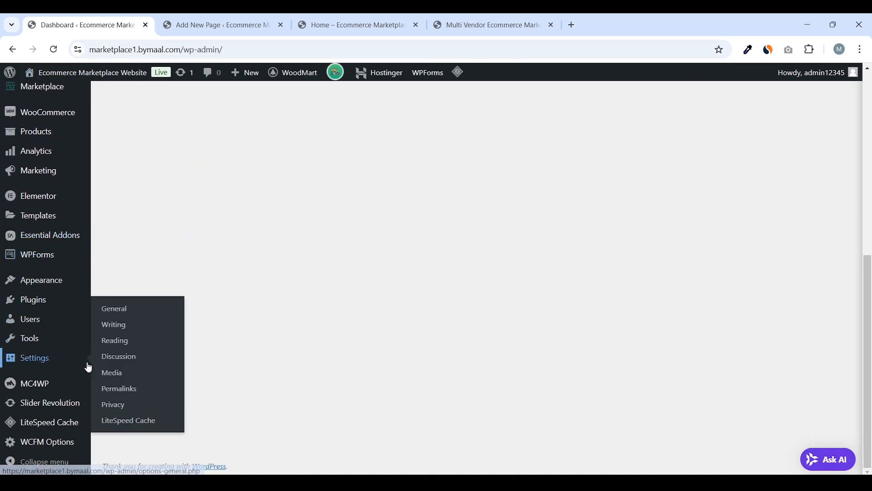
{"action": "left_click", "coordinate": [129, 347]}
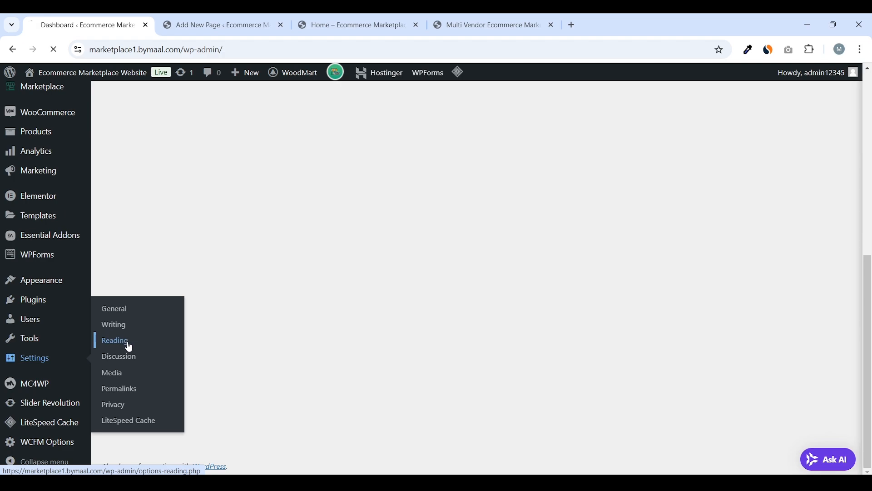
{"action": "scroll", "coordinate": [391, 208], "scroll_direction": "down", "scroll_amount": 3}
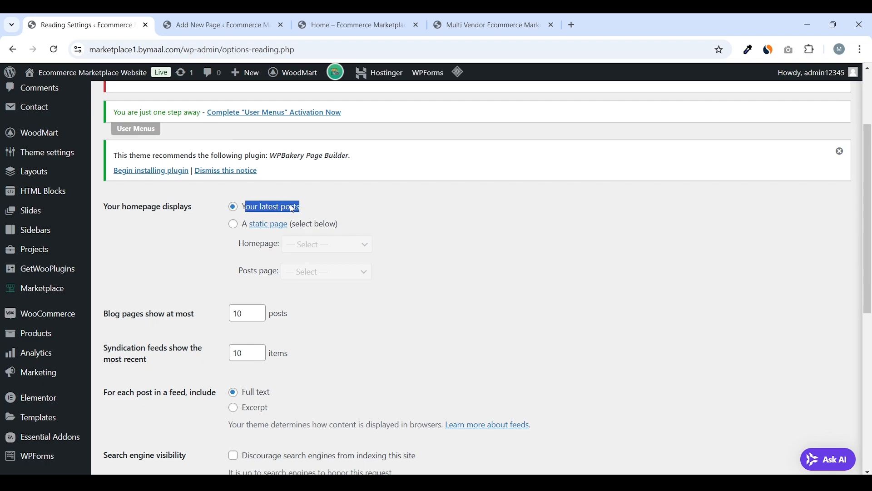
{"action": "left_click", "coordinate": [234, 225]}
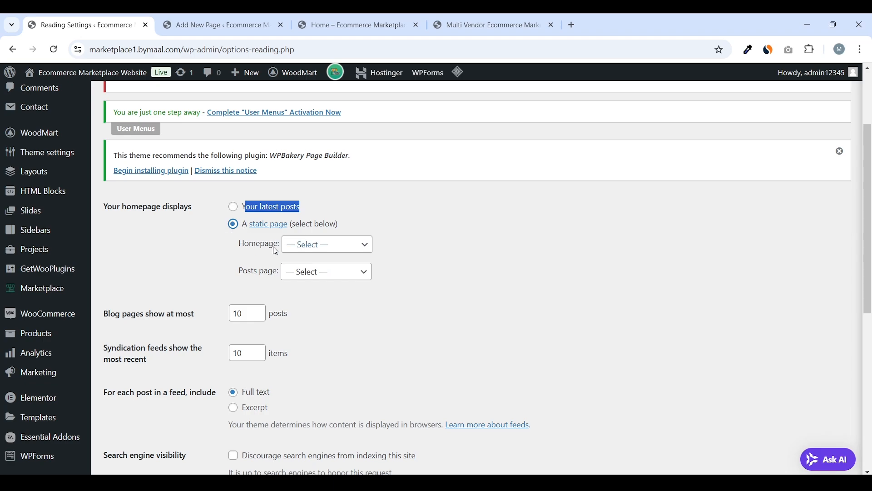
{"action": "left_click_drag", "start_coordinate": [274, 246], "coordinate": [245, 246]}
{"action": "left_click", "coordinate": [319, 251]}
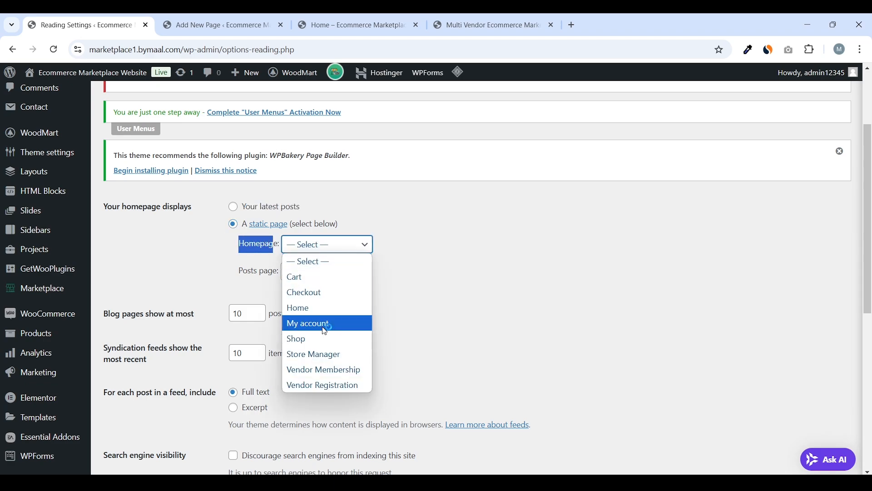
{"action": "left_click", "coordinate": [324, 307]}
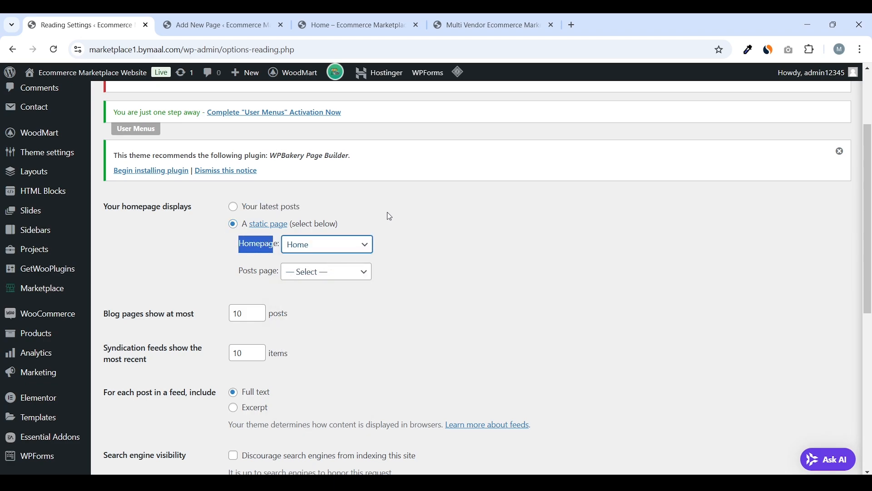
{"action": "scroll", "coordinate": [383, 222], "scroll_direction": "down", "scroll_amount": 5}
{"action": "left_click", "coordinate": [137, 222]}
{"action": "scroll", "coordinate": [285, 257], "scroll_direction": "up", "scroll_amount": 2}
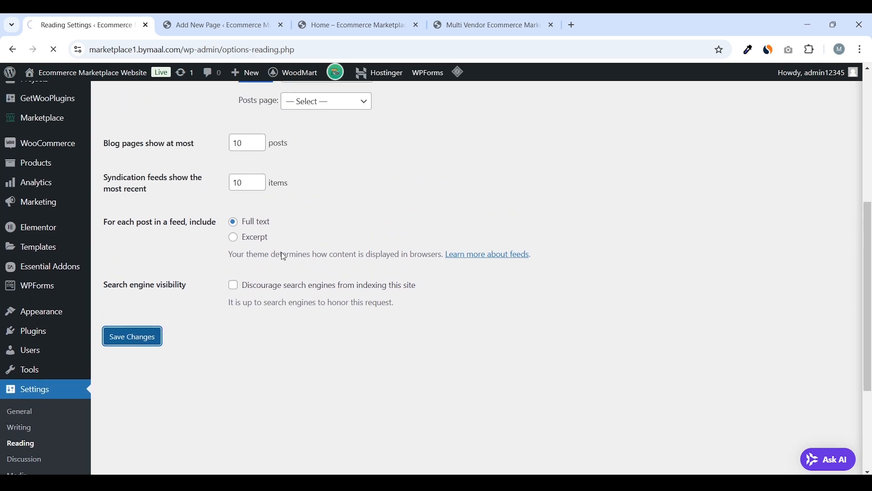
Reload the Home tab and purge all caches with LiteSpeed Cache > Purge All
{"action": "left_click", "coordinate": [341, 24]}
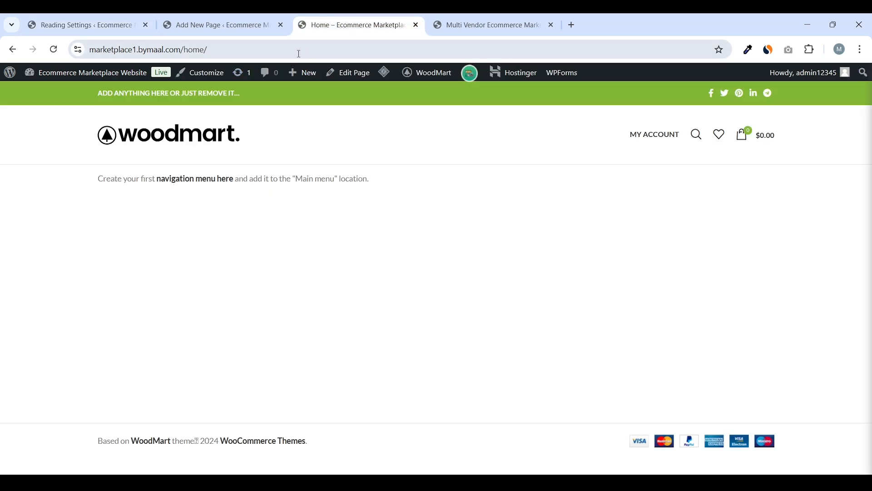
{"action": "left_click_drag", "start_coordinate": [284, 18], "coordinate": [234, 39]}
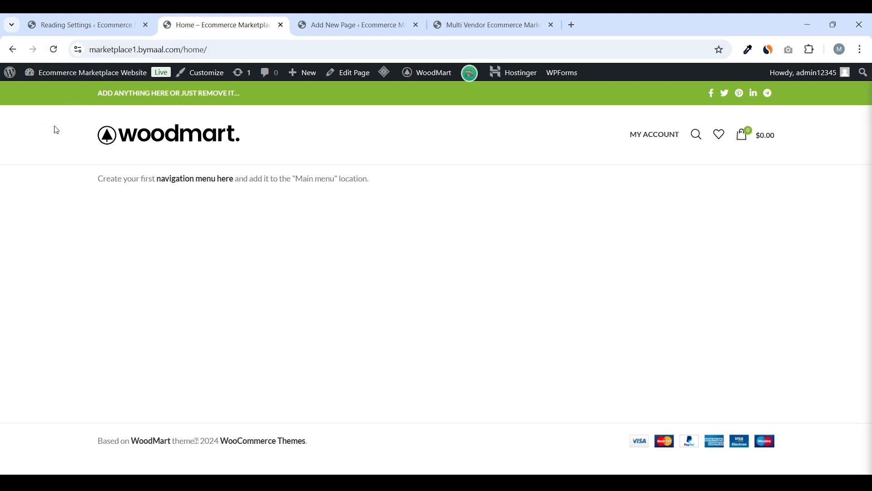
{"action": "left_click", "coordinate": [54, 49]}
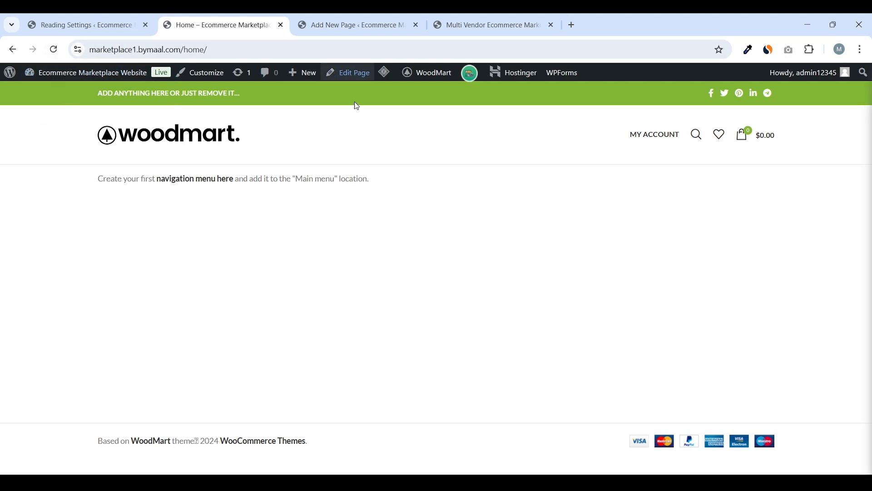
{"action": "mouse_move", "coordinate": [384, 73]}
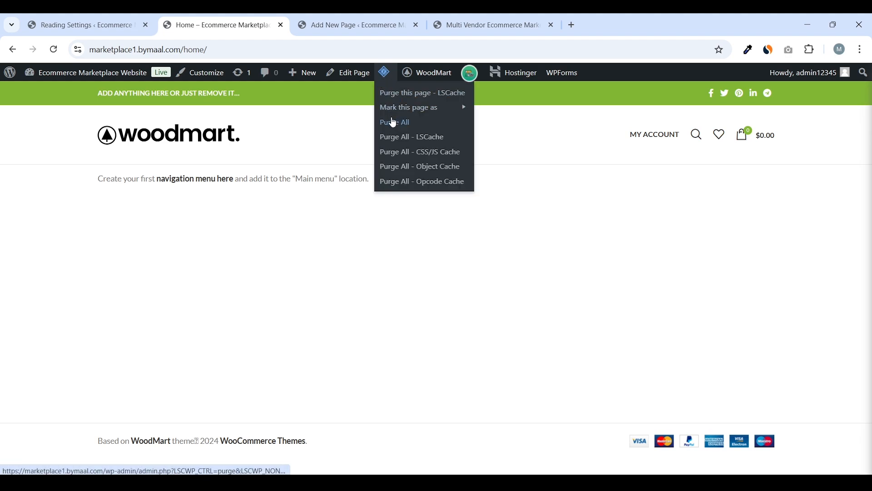
{"action": "left_click", "coordinate": [393, 123]}
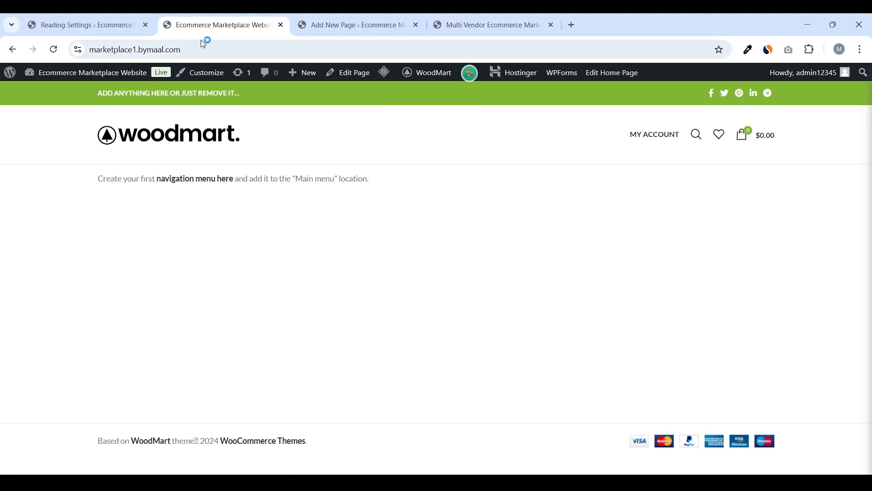
Load the site's /home address to confirm the Home page is served
{"action": "left_click", "coordinate": [193, 49]}
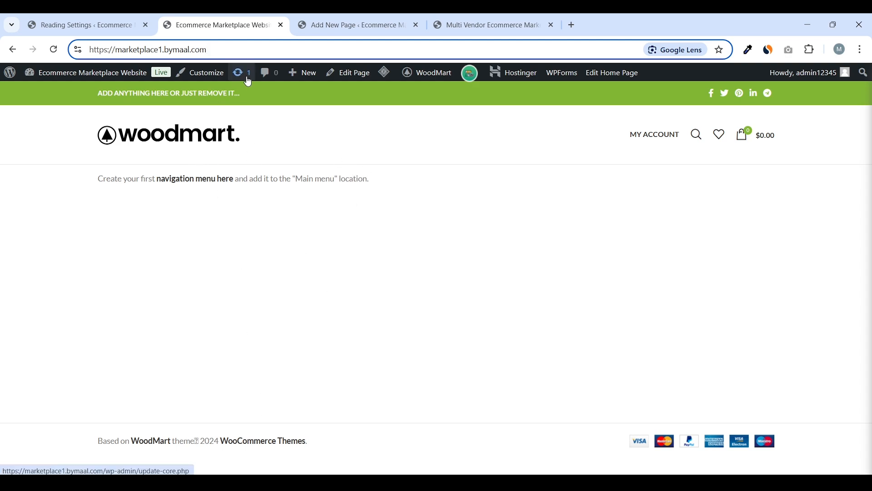
{"action": "type", "text": "/home"}
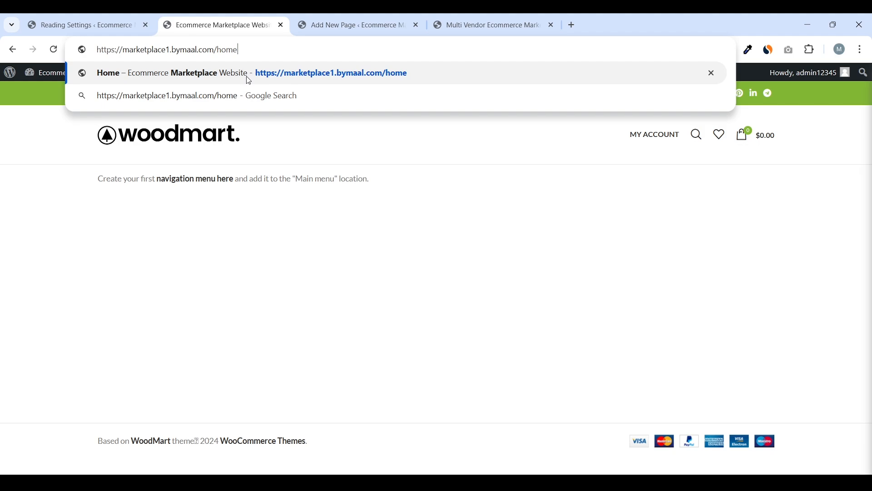
{"action": "key", "text": "Return"}
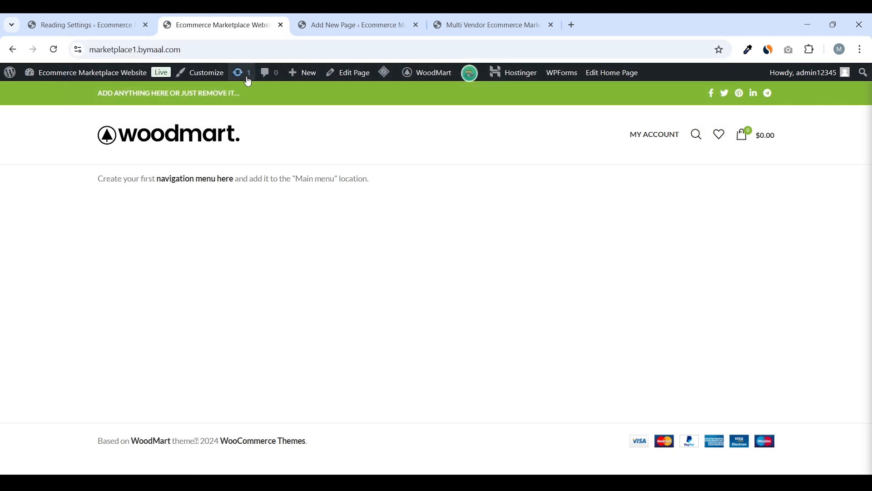
{"action": "left_click", "coordinate": [230, 54]}
{"action": "left_click", "coordinate": [313, 139]}
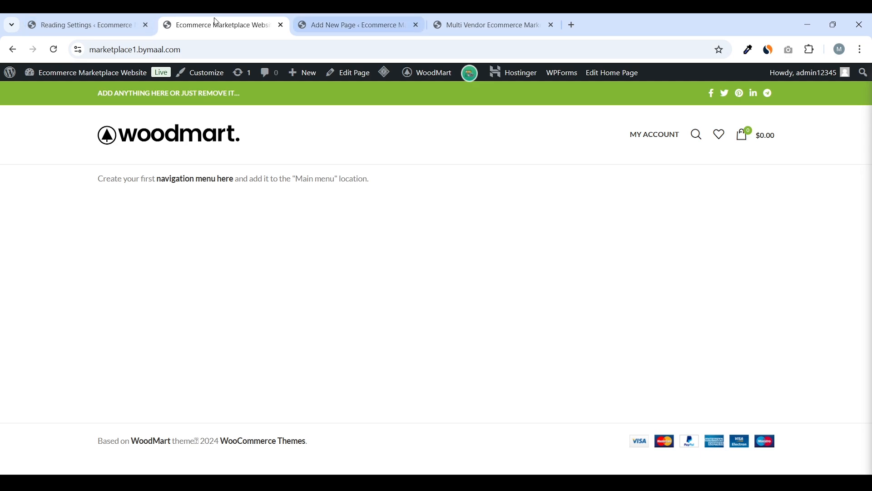
On the Multi Vendor Ecommerce tab, scroll from the marketplace hero banner through the product carousel to the footer
{"action": "left_click_drag", "start_coordinate": [526, 17], "coordinate": [413, 15]}
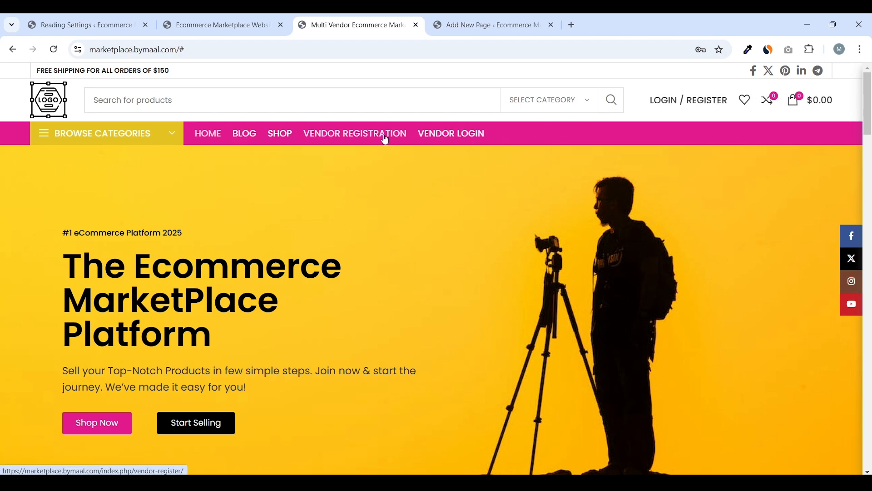
{"action": "left_click", "coordinate": [121, 134]}
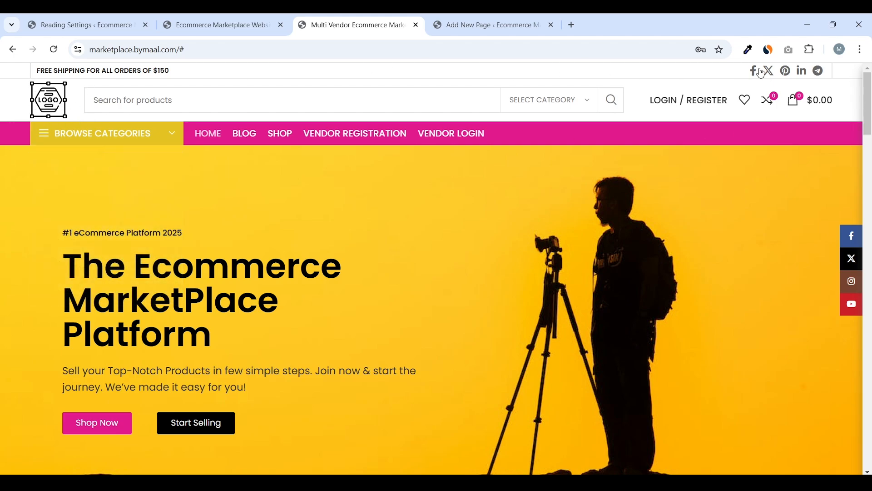
{"action": "left_click_drag", "start_coordinate": [870, 93], "coordinate": [870, 443]}
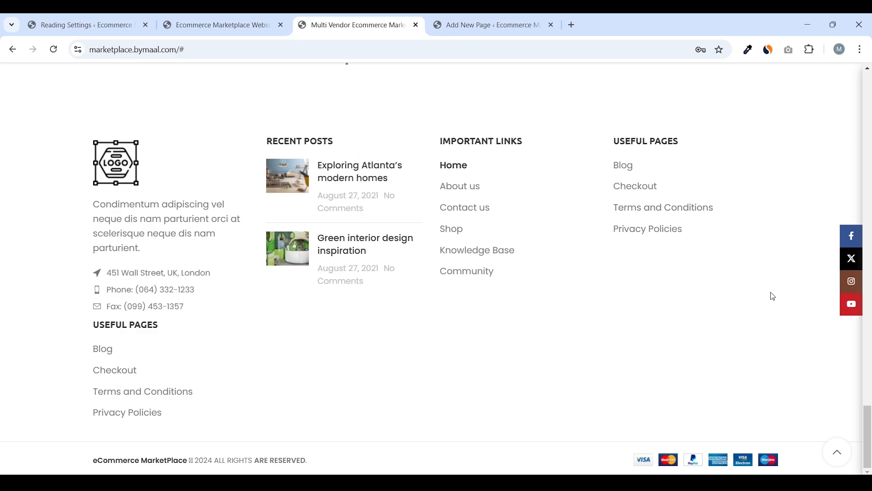
{"action": "scroll", "coordinate": [433, 194], "scroll_direction": "up", "scroll_amount": 20}
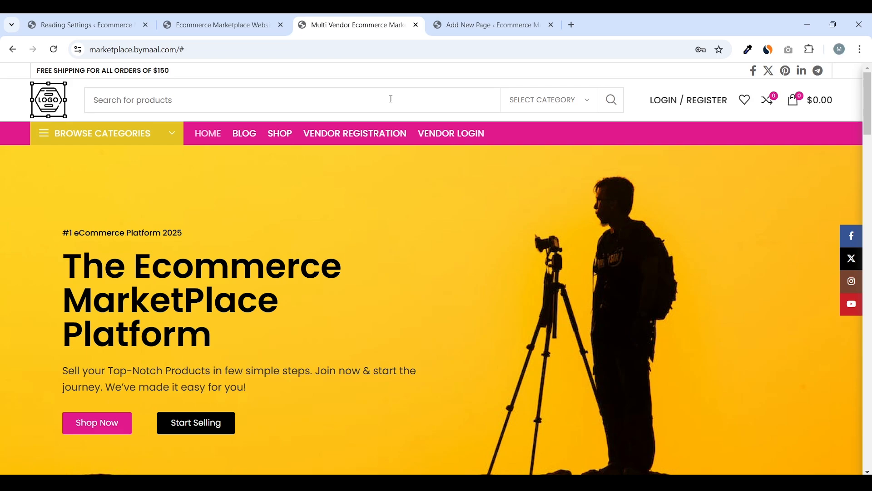
{"action": "scroll", "coordinate": [419, 228], "scroll_direction": "down", "scroll_amount": 3}
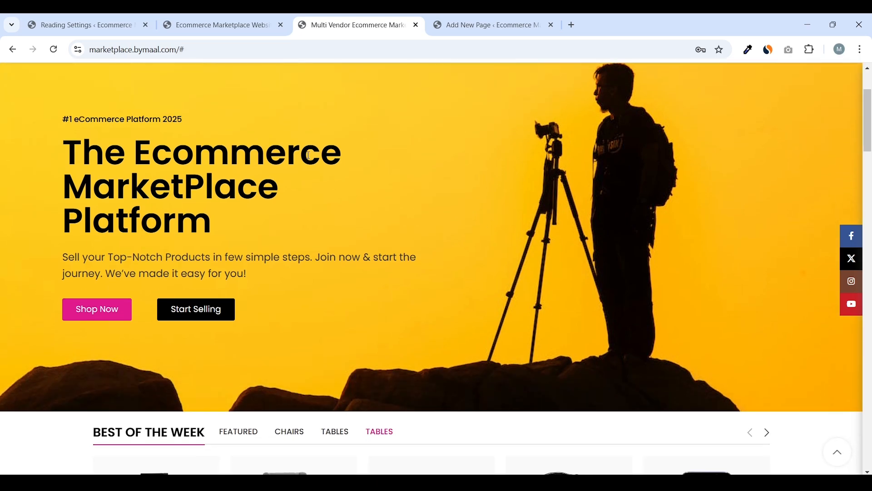
{"action": "scroll", "coordinate": [502, 224], "scroll_direction": "up", "scroll_amount": 2}
{"action": "scroll", "coordinate": [409, 142], "scroll_direction": "down", "scroll_amount": 20}
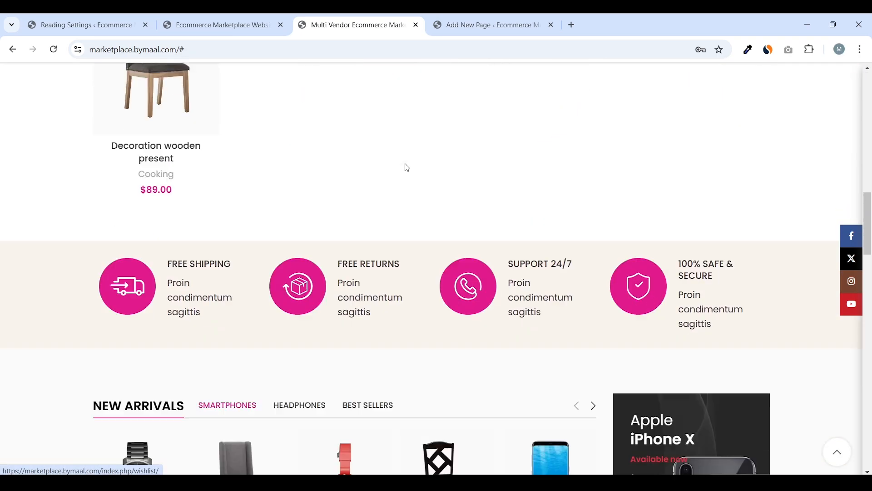
{"action": "scroll", "coordinate": [406, 176], "scroll_direction": "down", "scroll_amount": 8}
{"action": "scroll", "coordinate": [395, 254], "scroll_direction": "up", "scroll_amount": 12}
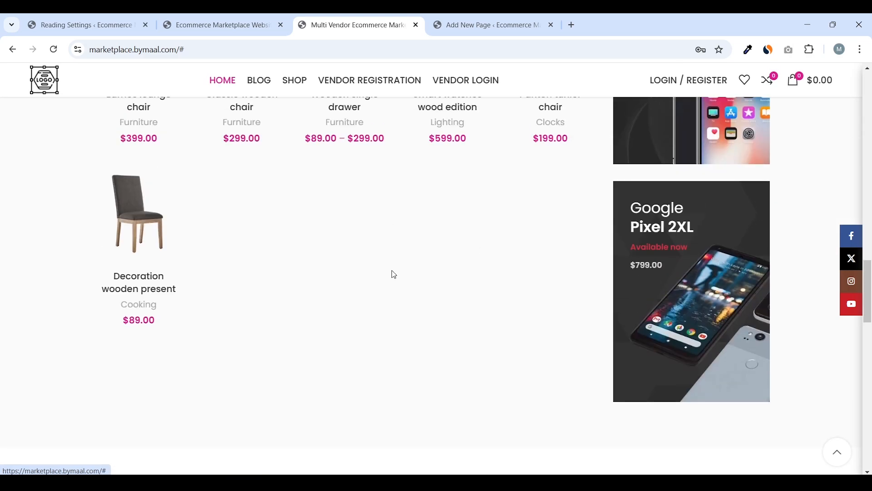
{"action": "scroll", "coordinate": [452, 218], "scroll_direction": "up", "scroll_amount": 10}
{"action": "scroll", "coordinate": [427, 217], "scroll_direction": "up", "scroll_amount": 6}
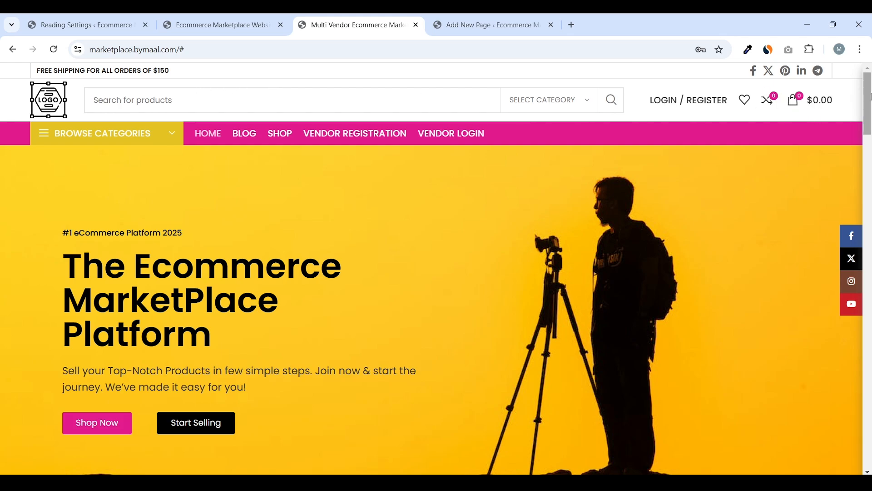
{"action": "scroll", "coordinate": [867, 105], "scroll_direction": "down", "scroll_amount": 20}
{"action": "scroll", "coordinate": [376, 136], "scroll_direction": "up", "scroll_amount": 20}
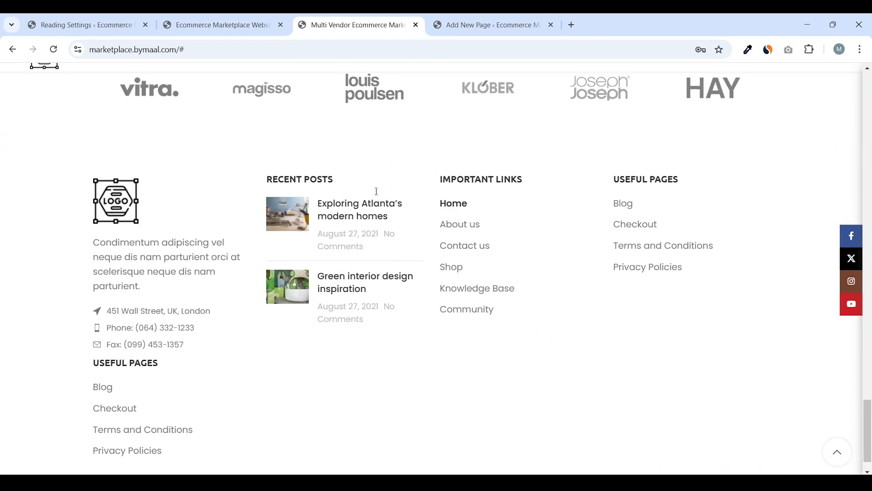
{"action": "scroll", "coordinate": [368, 189], "scroll_direction": "up", "scroll_amount": 15}
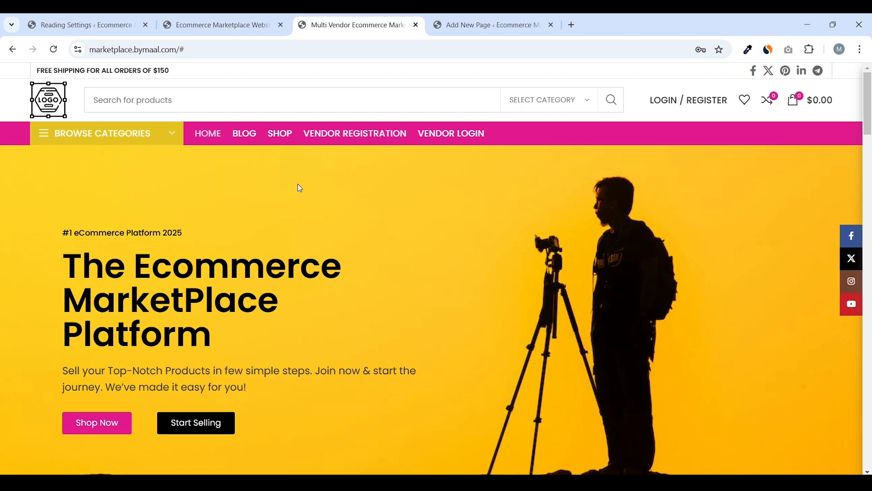
Open the Home page for editing from the admin Pages list
{"action": "left_click", "coordinate": [177, 20]}
{"action": "left_click", "coordinate": [83, 21]}
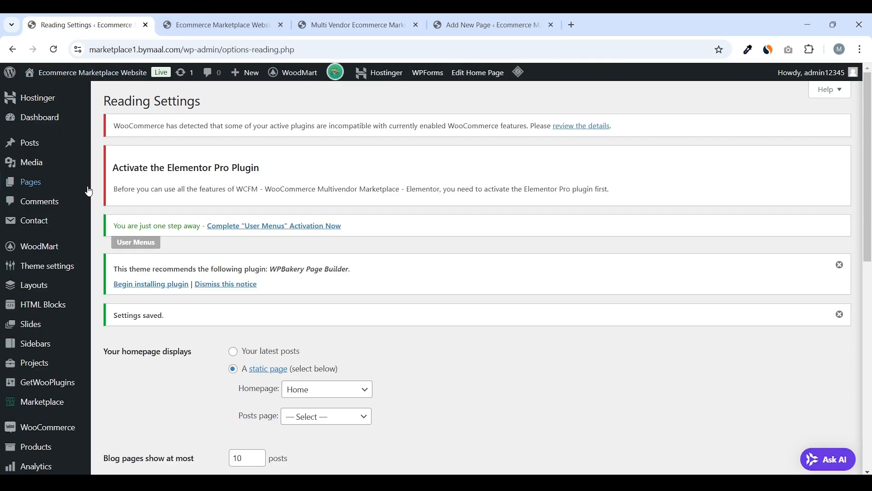
{"action": "left_click", "coordinate": [64, 182]}
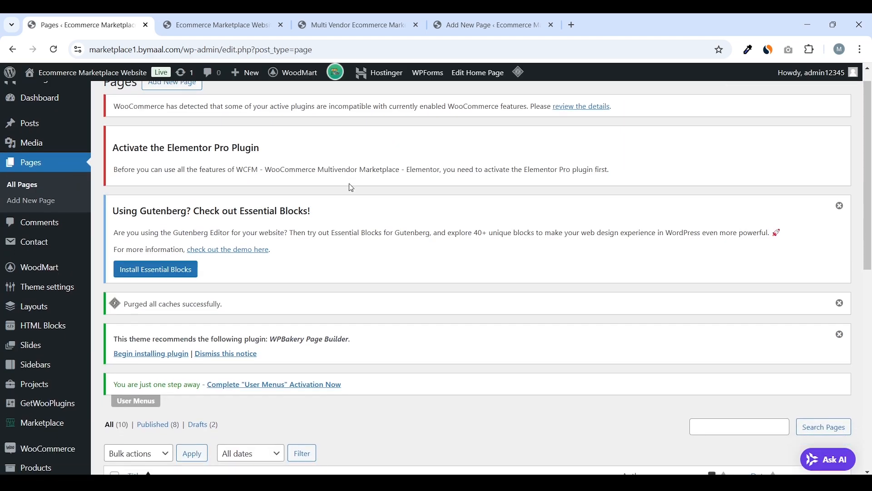
{"action": "scroll", "coordinate": [351, 187], "scroll_direction": "down", "scroll_amount": 10}
{"action": "scroll", "coordinate": [353, 181], "scroll_direction": "up", "scroll_amount": 3}
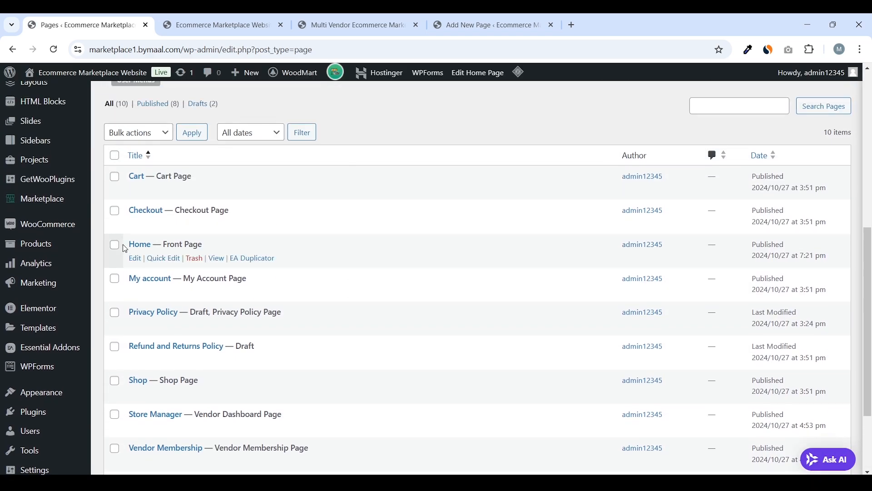
{"action": "left_click", "coordinate": [135, 260]}
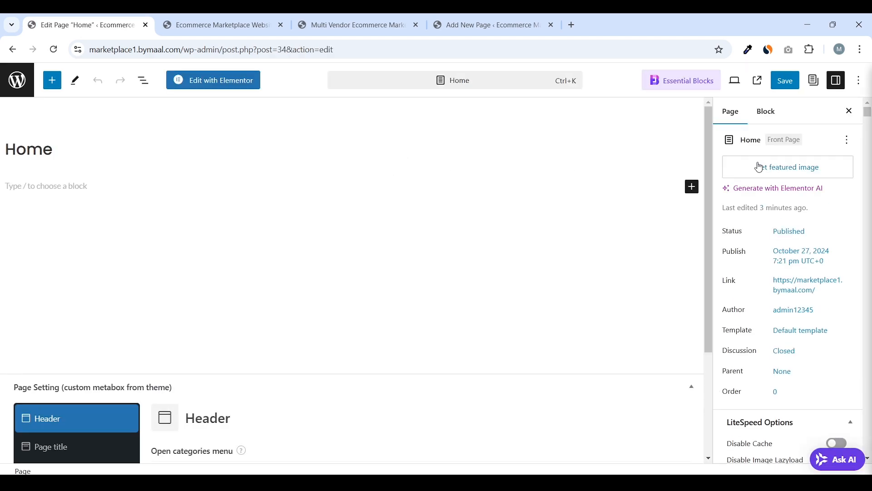
Set the Home page template to Elementor Full Width and save the page
{"action": "left_click", "coordinate": [760, 114]}
{"action": "left_click", "coordinate": [731, 112]}
{"action": "scroll", "coordinate": [783, 191], "scroll_direction": "down", "scroll_amount": 10}
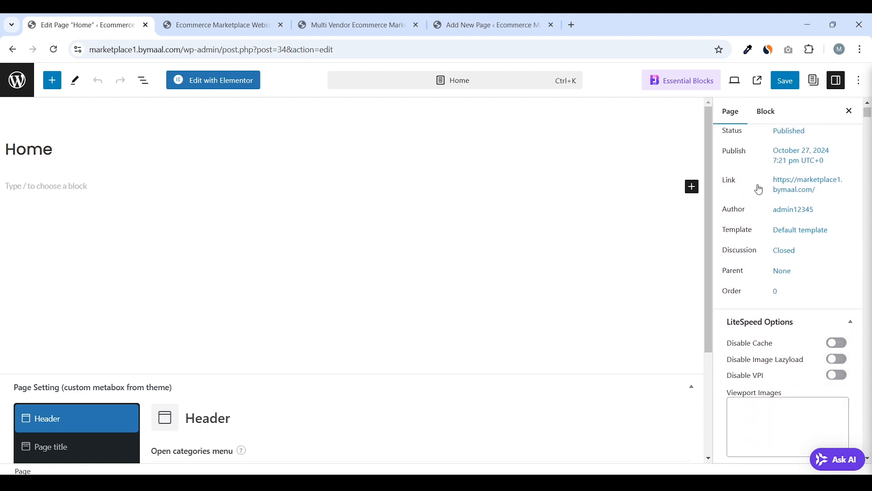
{"action": "scroll", "coordinate": [585, 205], "scroll_direction": "down", "scroll_amount": 2}
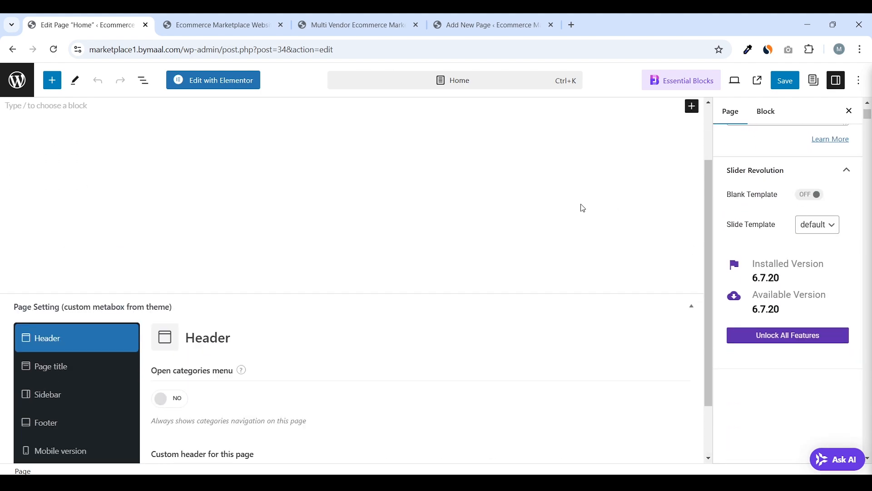
{"action": "scroll", "coordinate": [581, 207], "scroll_direction": "up", "scroll_amount": 2}
{"action": "scroll", "coordinate": [845, 199], "scroll_direction": "up", "scroll_amount": 10}
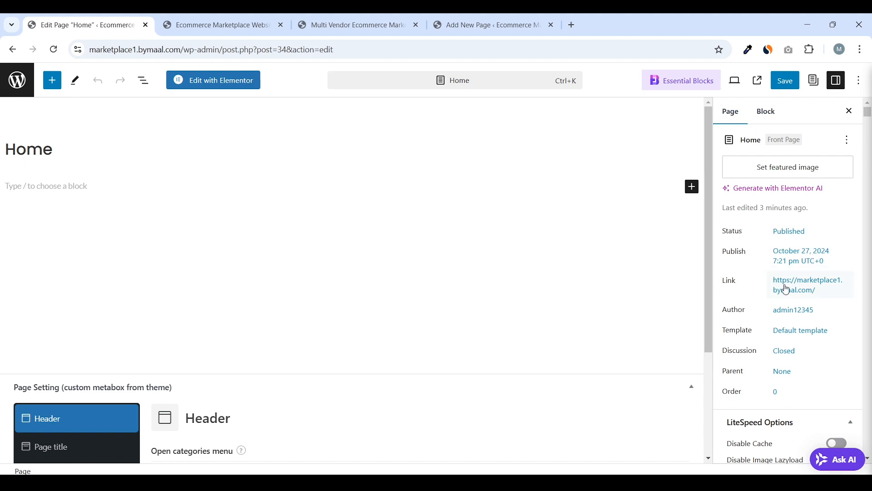
{"action": "left_click", "coordinate": [800, 336]}
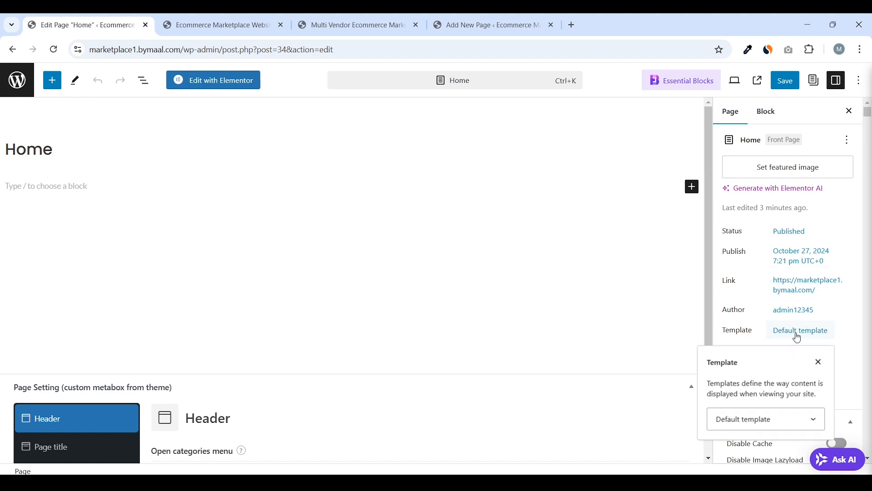
{"action": "left_click", "coordinate": [758, 422]}
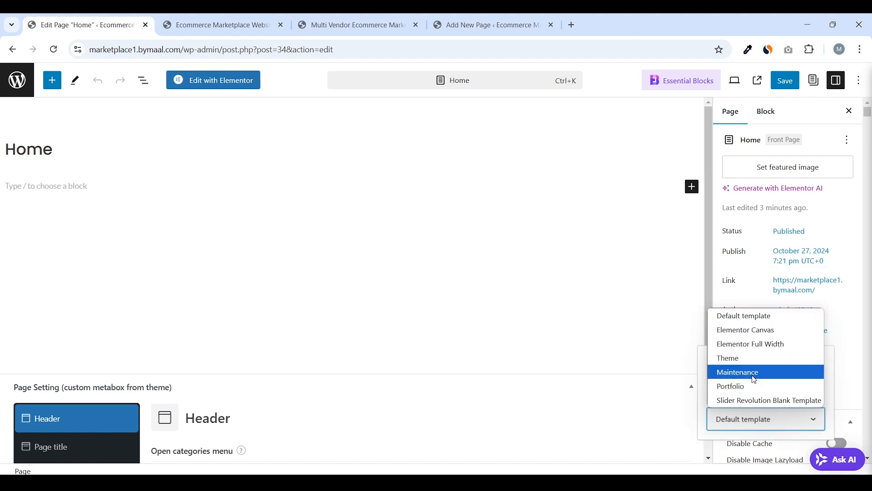
{"action": "left_click", "coordinate": [773, 345]}
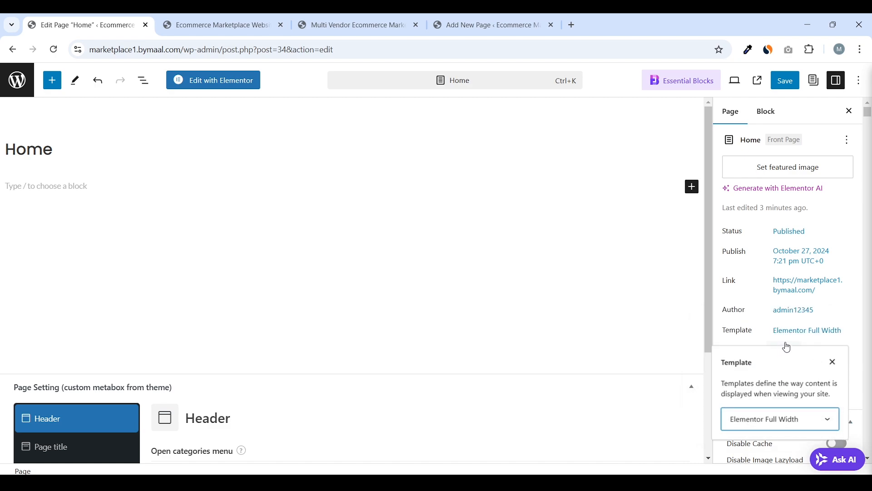
{"action": "left_click", "coordinate": [786, 81]}
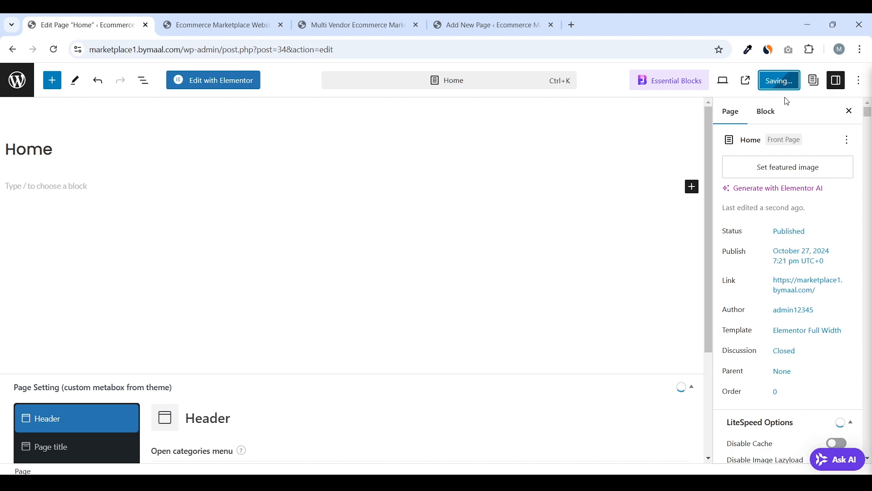
Check the live site and marketplace tabs, then return to the Home page editor
{"action": "left_click", "coordinate": [249, 14]}
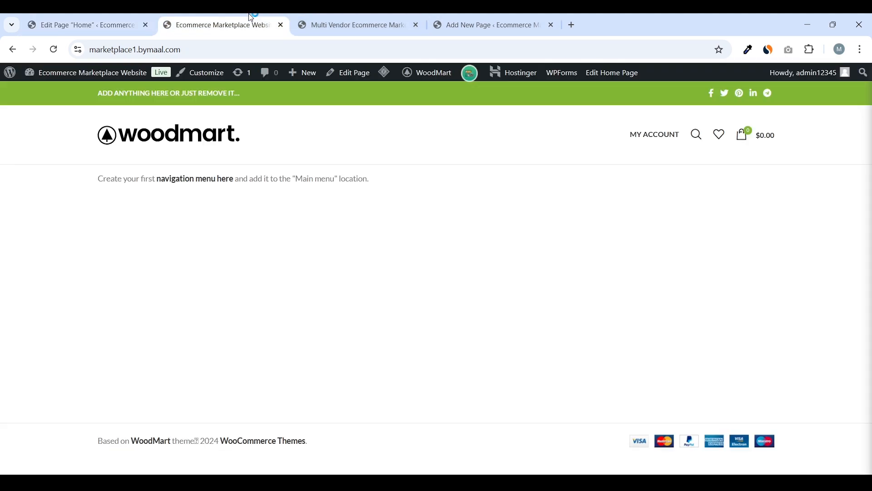
{"action": "left_click", "coordinate": [378, 17]}
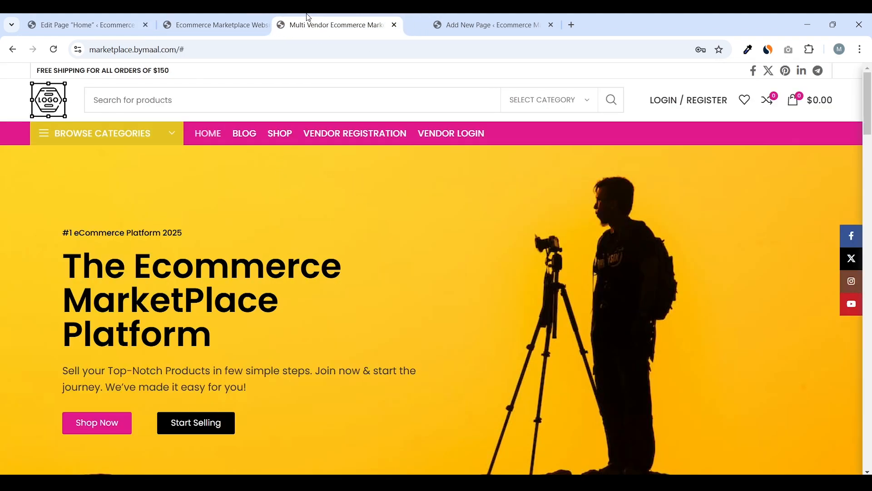
{"action": "left_click_drag", "start_coordinate": [350, 25], "coordinate": [223, 25]}
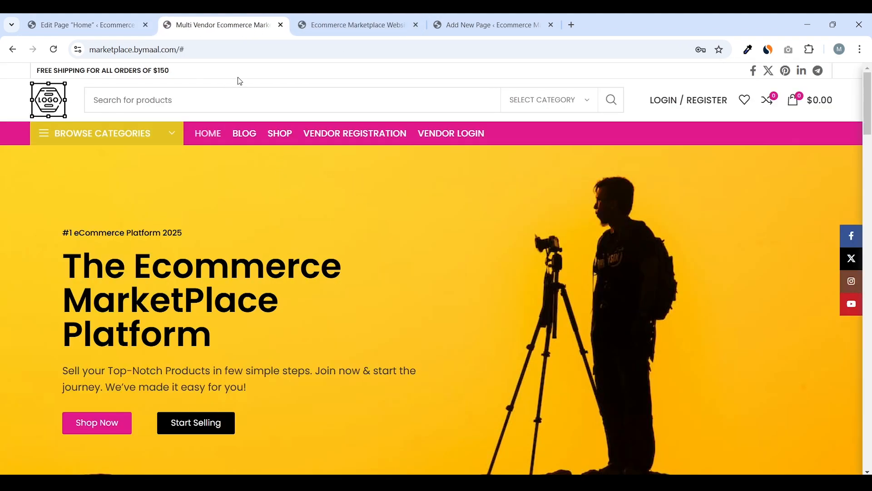
{"action": "left_click", "coordinate": [129, 18]}
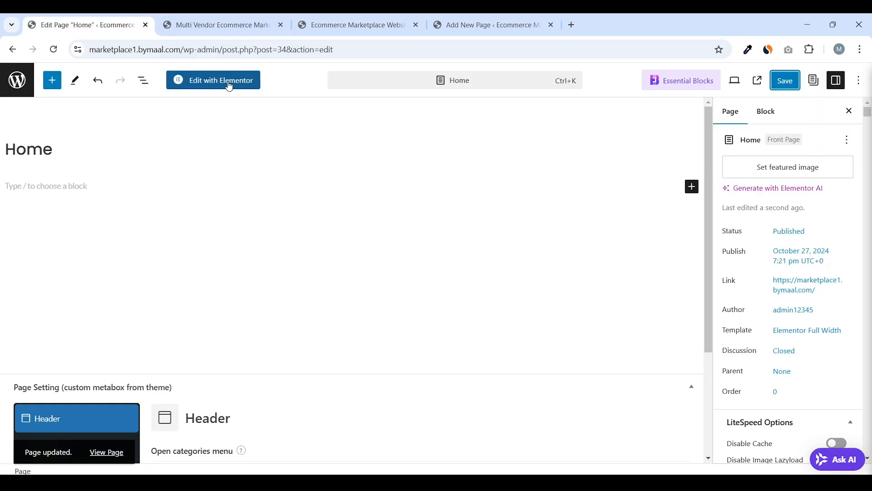
Open Home in Elementor, dismissing the Notifications dialog and closing the Structure panel
{"action": "left_click", "coordinate": [226, 84]}
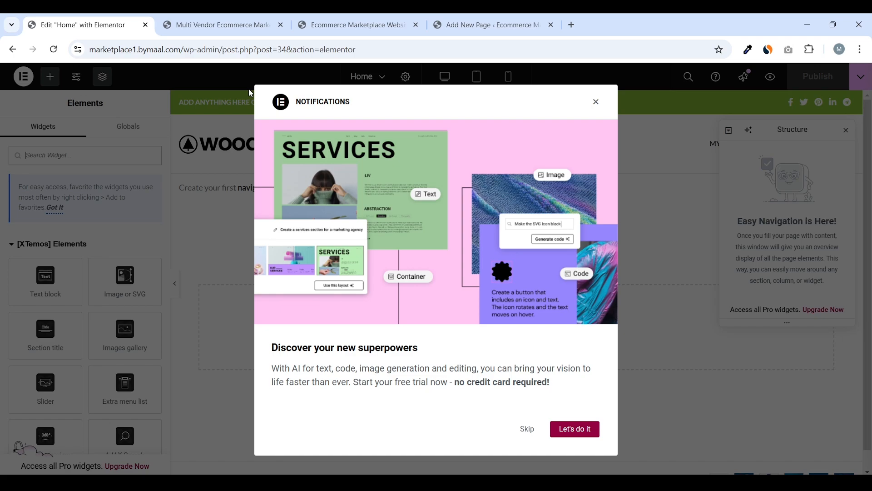
{"action": "left_click", "coordinate": [598, 101]}
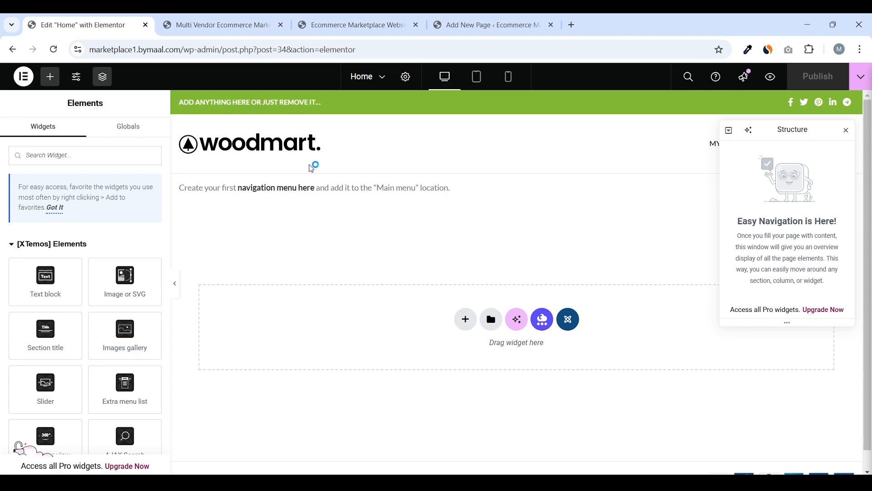
{"action": "left_click", "coordinate": [847, 132]}
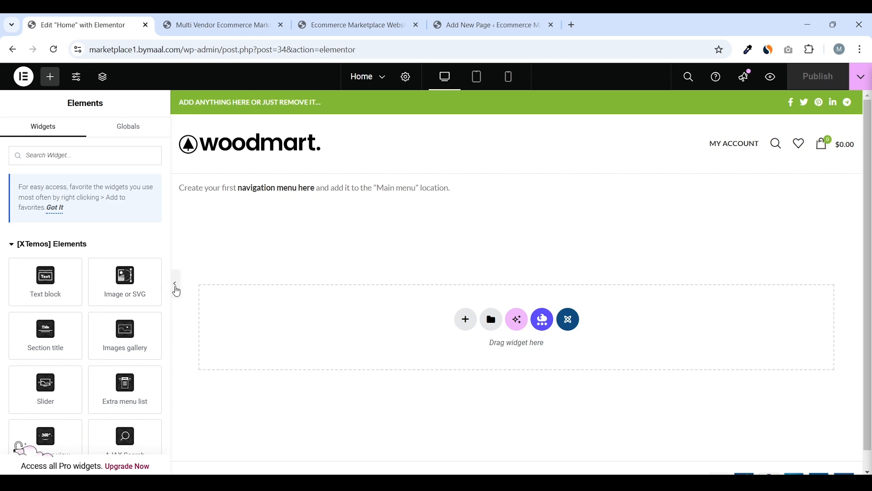
{"action": "left_click", "coordinate": [176, 285]}
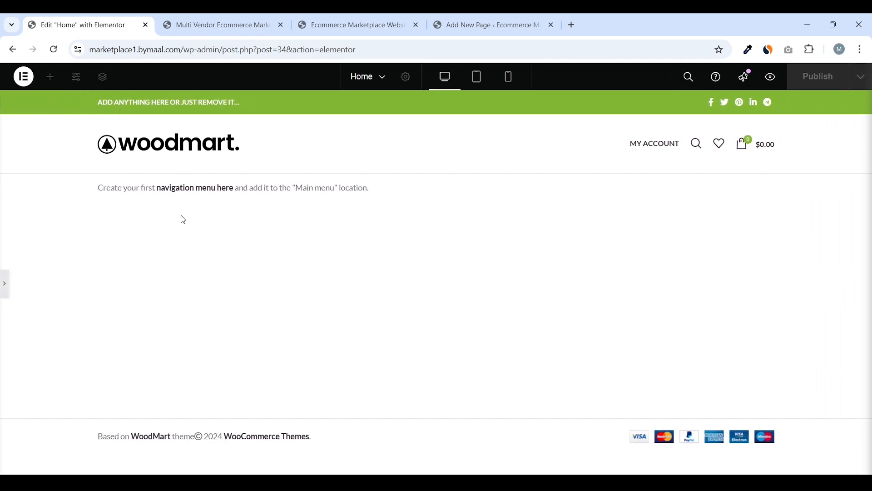
{"action": "left_click", "coordinate": [5, 293]}
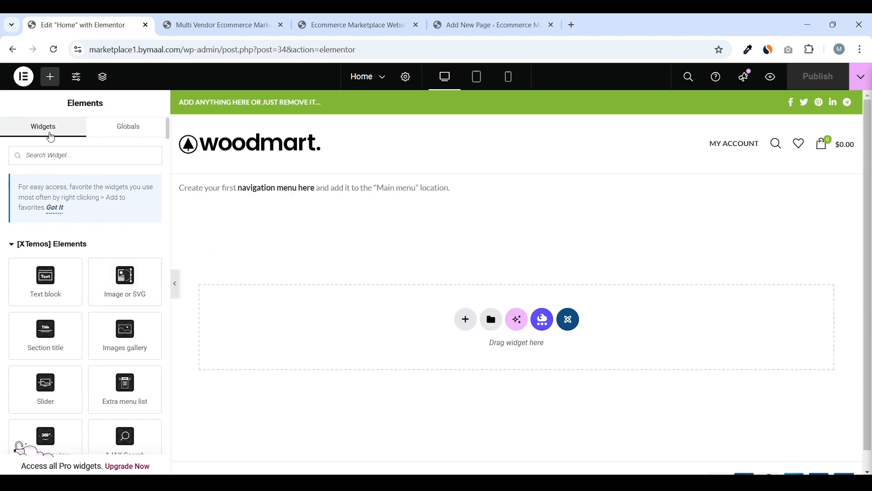
Dismiss the favorites tip and collapse every widget group in the Elements panel
{"action": "left_click", "coordinate": [128, 131]}
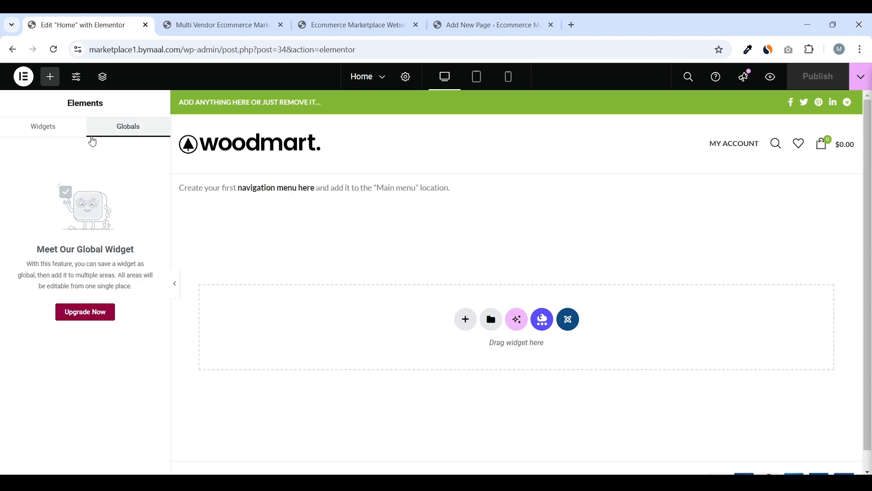
{"action": "left_click", "coordinate": [54, 135]}
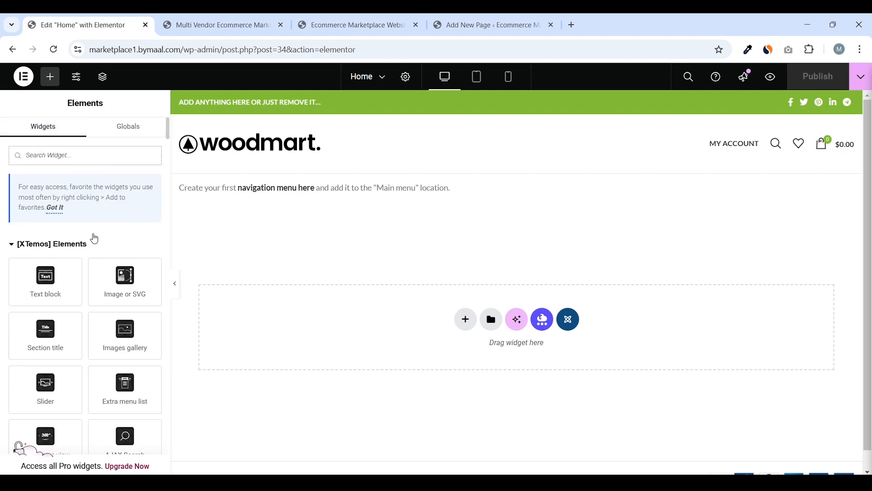
{"action": "left_click", "coordinate": [56, 208]}
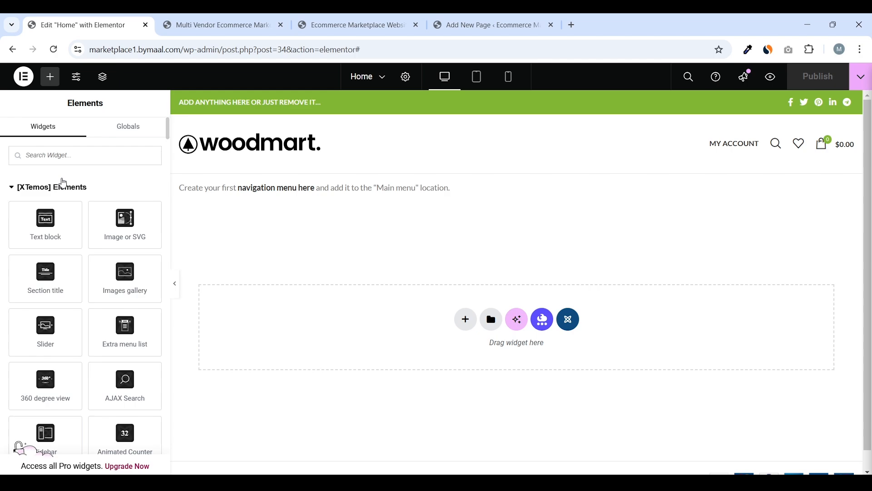
{"action": "left_click", "coordinate": [71, 189]}
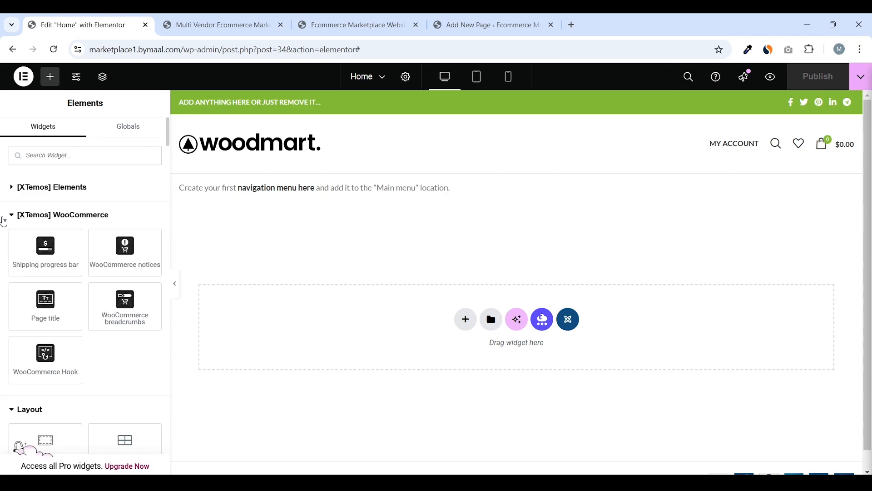
{"action": "left_click", "coordinate": [11, 220]}
{"action": "left_click", "coordinate": [13, 244]}
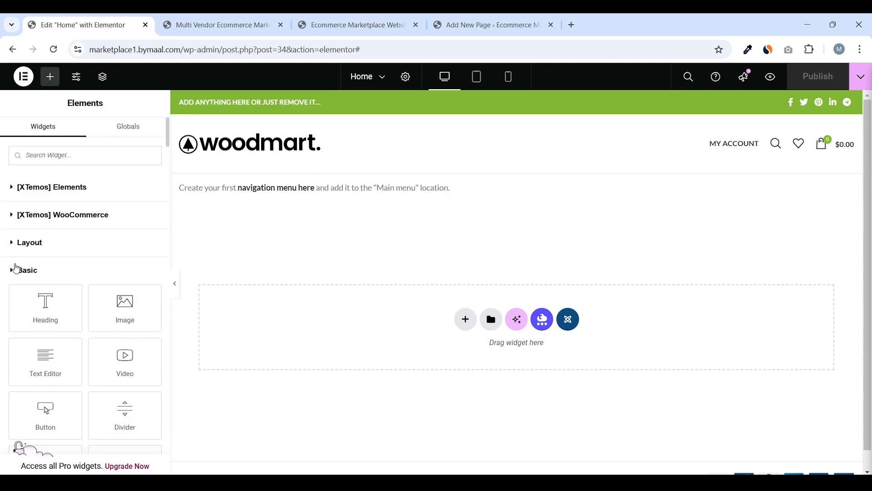
{"action": "left_click", "coordinate": [16, 268]}
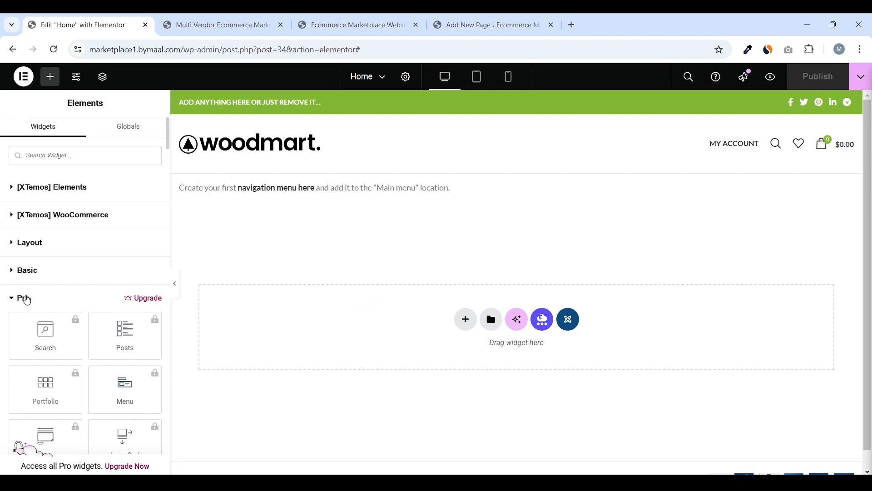
{"action": "left_click", "coordinate": [27, 301]}
{"action": "left_click", "coordinate": [43, 334]}
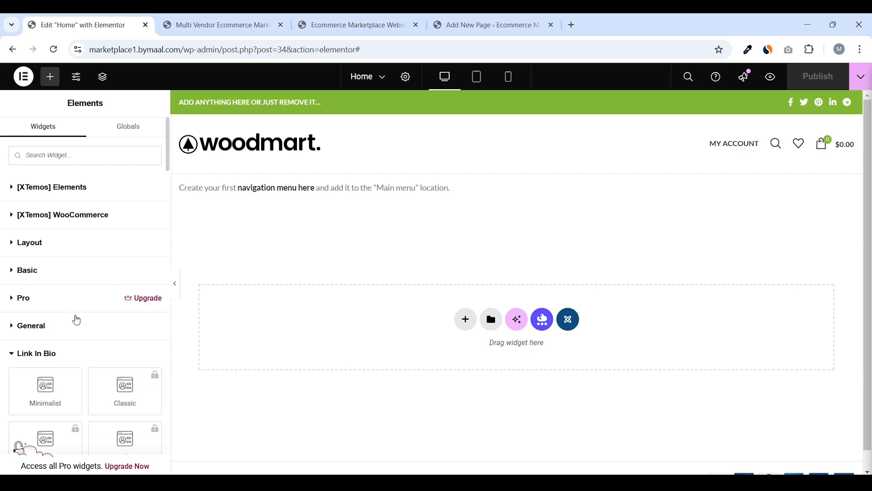
{"action": "scroll", "coordinate": [81, 290], "scroll_direction": "down", "scroll_amount": 3}
{"action": "left_click", "coordinate": [47, 243]}
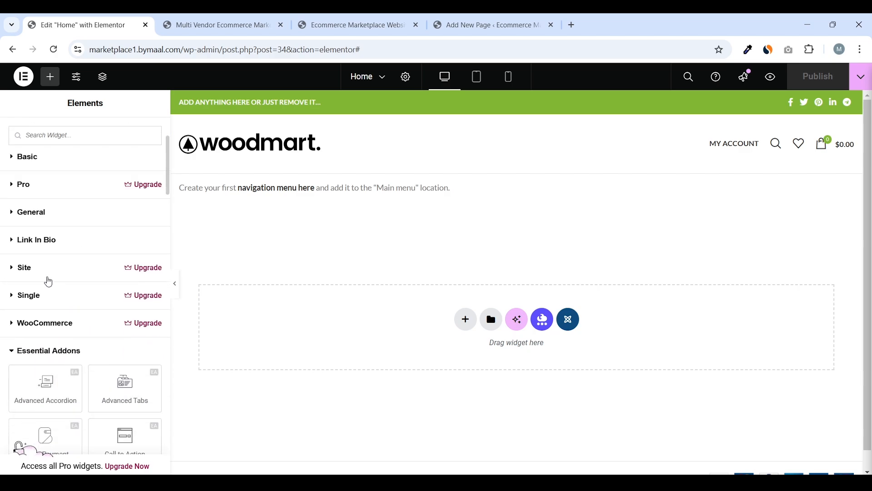
{"action": "scroll", "coordinate": [75, 247], "scroll_direction": "up", "scroll_amount": 3}
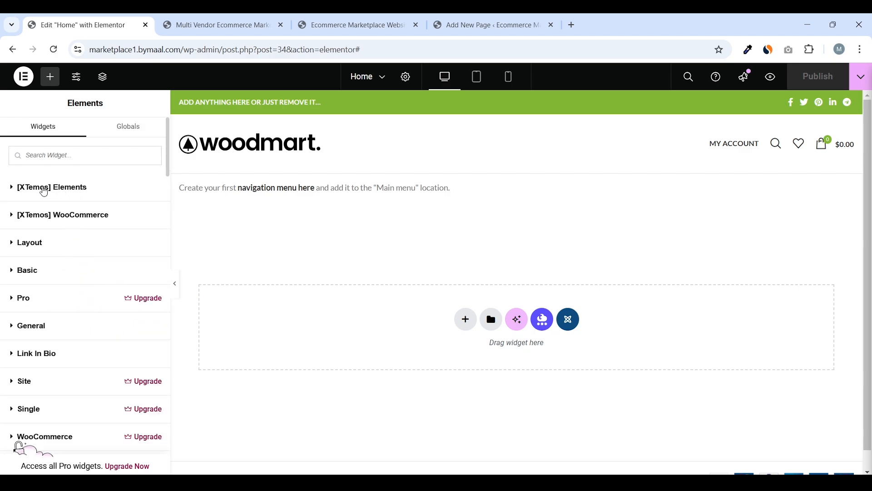
Peek into the XTemos and Layout groups, then expand the Basic group showing Heading
{"action": "left_click", "coordinate": [37, 199]}
{"action": "left_click", "coordinate": [58, 194]}
{"action": "left_click", "coordinate": [53, 194]}
{"action": "left_click", "coordinate": [64, 194]}
{"action": "left_click", "coordinate": [56, 216]}
{"action": "left_click", "coordinate": [53, 217]}
{"action": "left_click", "coordinate": [37, 245]}
{"action": "left_click", "coordinate": [45, 246]}
{"action": "left_click", "coordinate": [35, 246]}
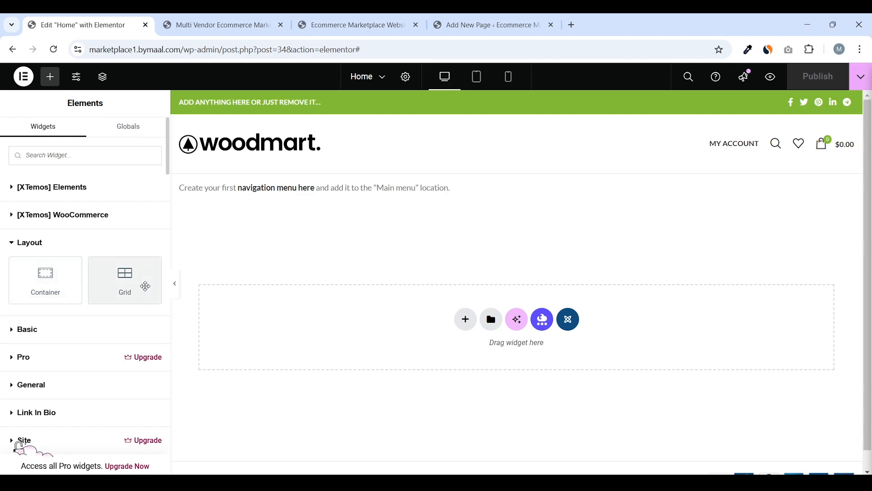
{"action": "left_click", "coordinate": [77, 246]}
{"action": "left_click", "coordinate": [82, 271]}
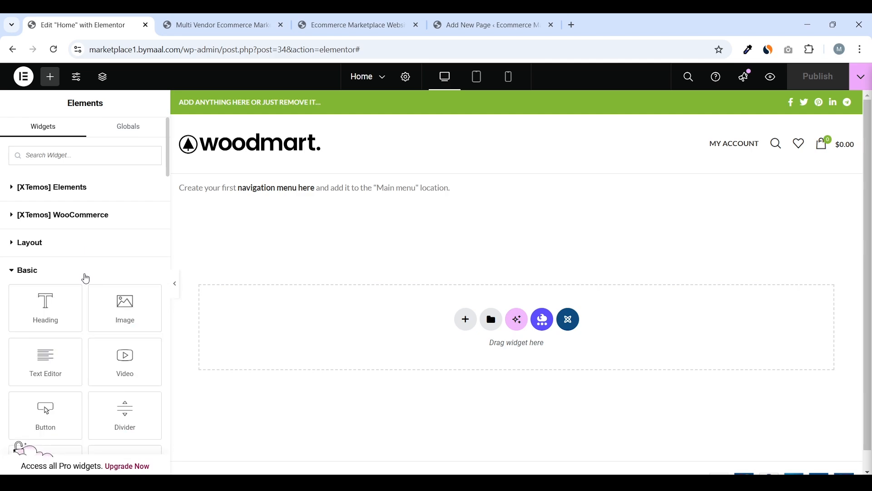
{"action": "scroll", "coordinate": [94, 258], "scroll_direction": "down", "scroll_amount": 1}
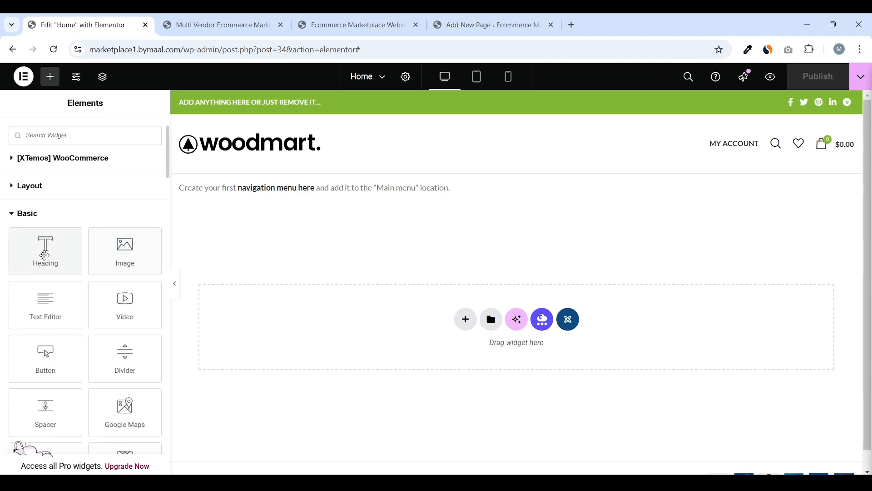
Drop a Heading widget onto the page and change its title to 'Hey I am heading'
{"action": "left_click_drag", "start_coordinate": [53, 255], "coordinate": [408, 331]}
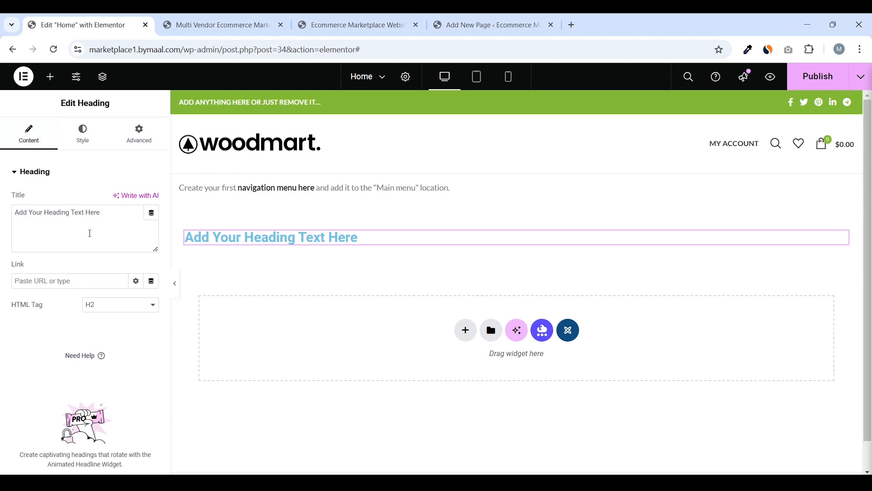
{"action": "left_click_drag", "start_coordinate": [104, 215], "coordinate": [8, 218]}
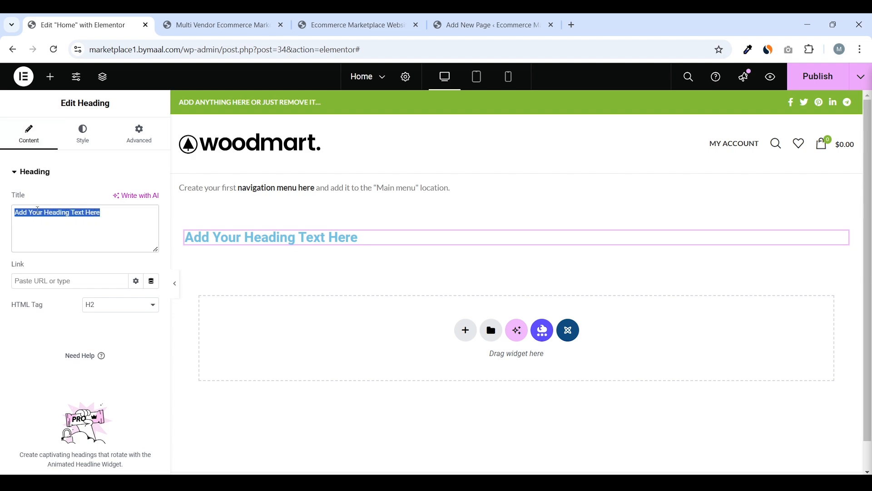
{"action": "type", "text": "Hey I am"}
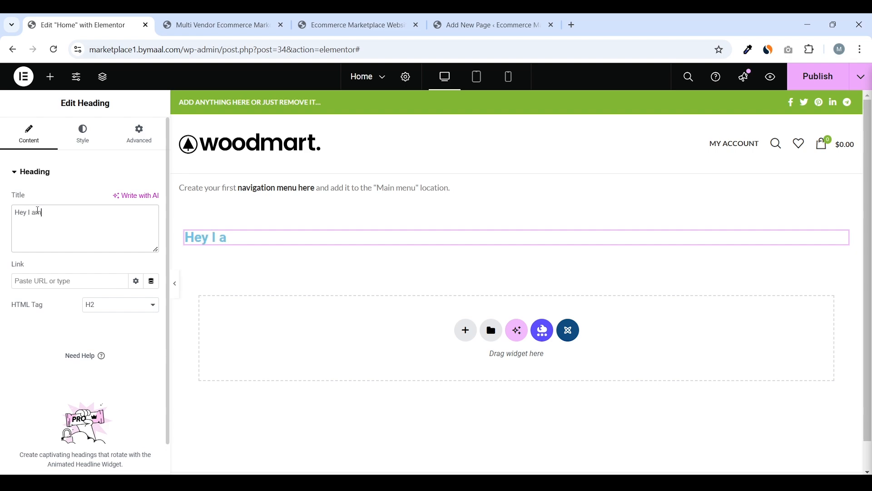
{"action": "type", "text": " heading"}
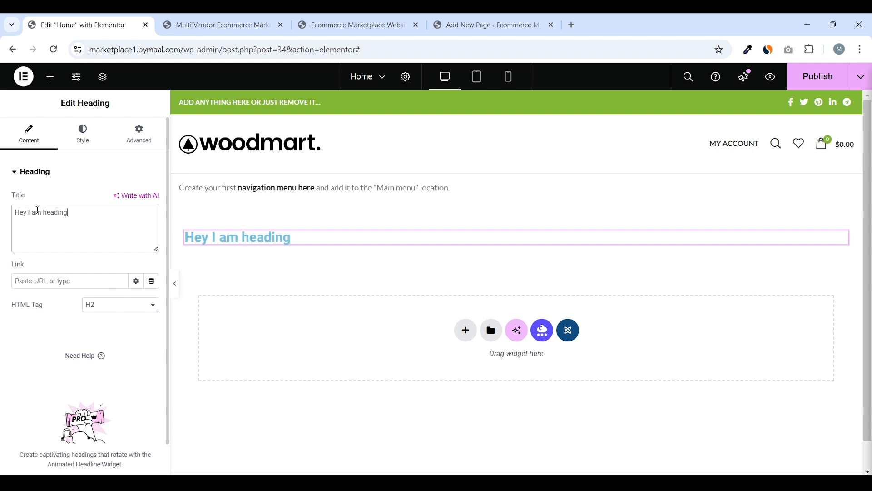
Try H1 and H3 as the HTML tag, settling on H2, then go to Style
{"action": "left_click_drag", "start_coordinate": [48, 309], "coordinate": [5, 309]}
{"action": "left_click", "coordinate": [137, 310]}
{"action": "left_click", "coordinate": [133, 319]}
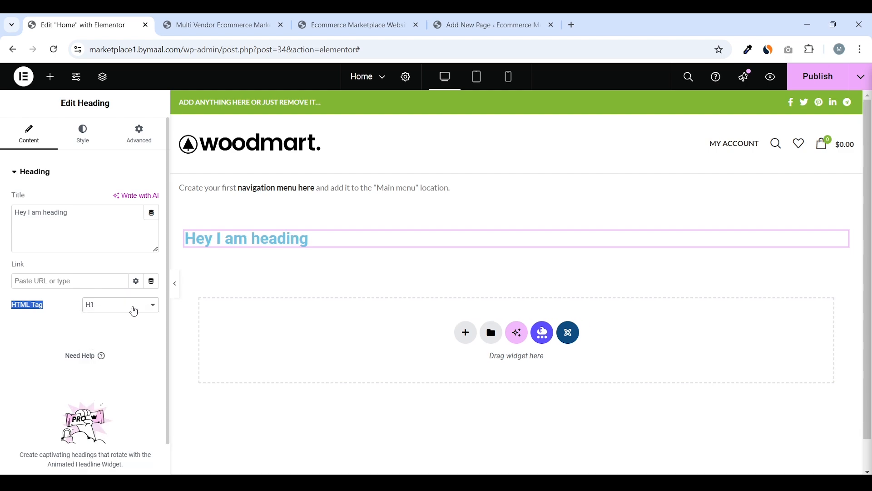
{"action": "left_click", "coordinate": [137, 307]}
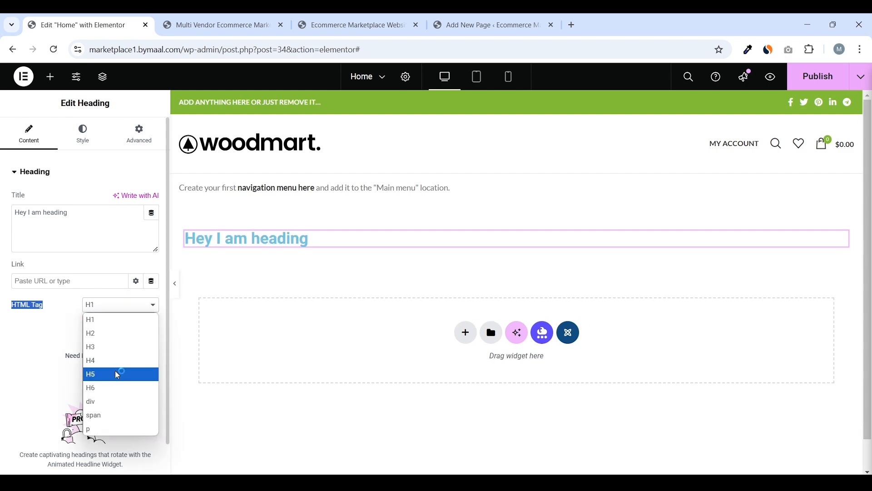
{"action": "left_click", "coordinate": [120, 335]}
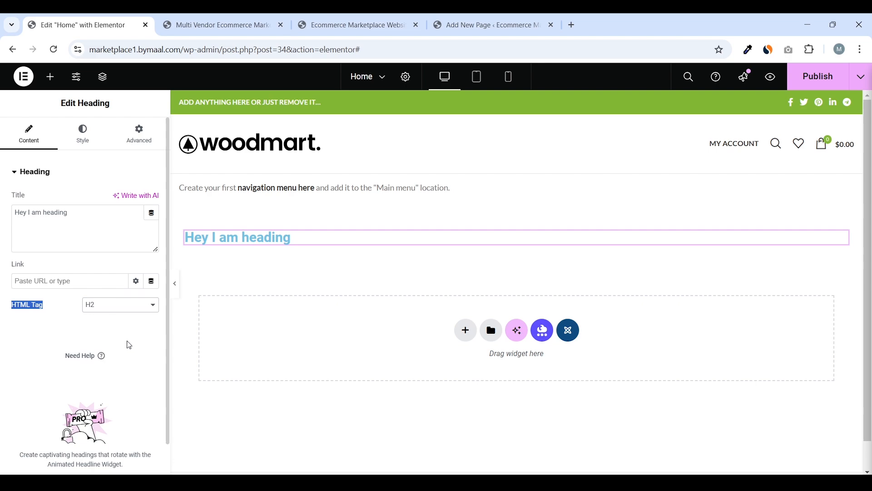
{"action": "left_click", "coordinate": [122, 315]}
{"action": "left_click", "coordinate": [120, 347]}
{"action": "left_click", "coordinate": [131, 315]}
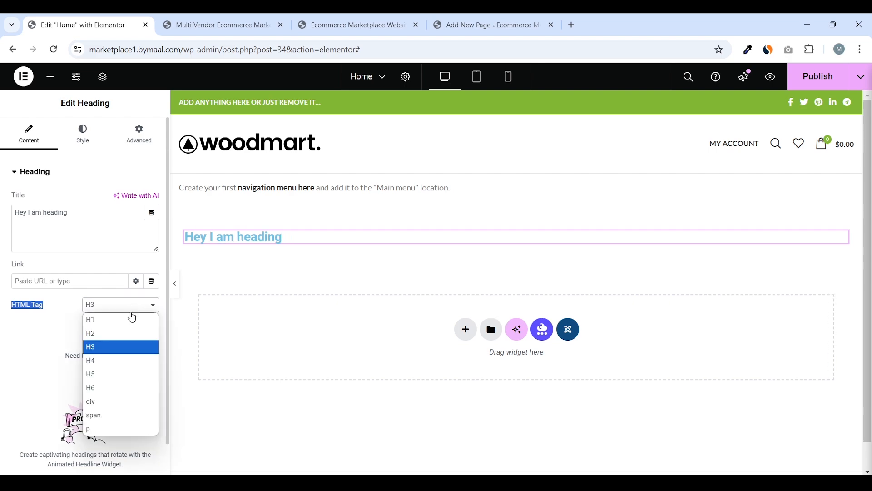
{"action": "left_click", "coordinate": [121, 335]}
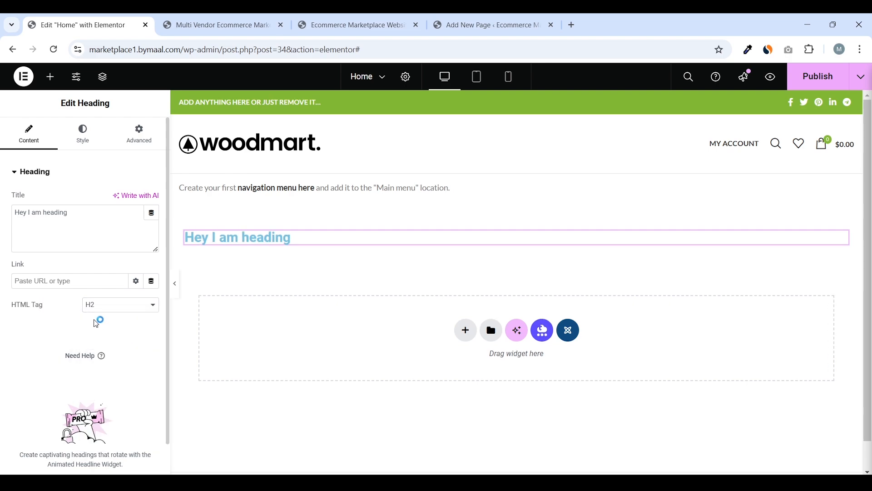
{"action": "left_click", "coordinate": [84, 133]}
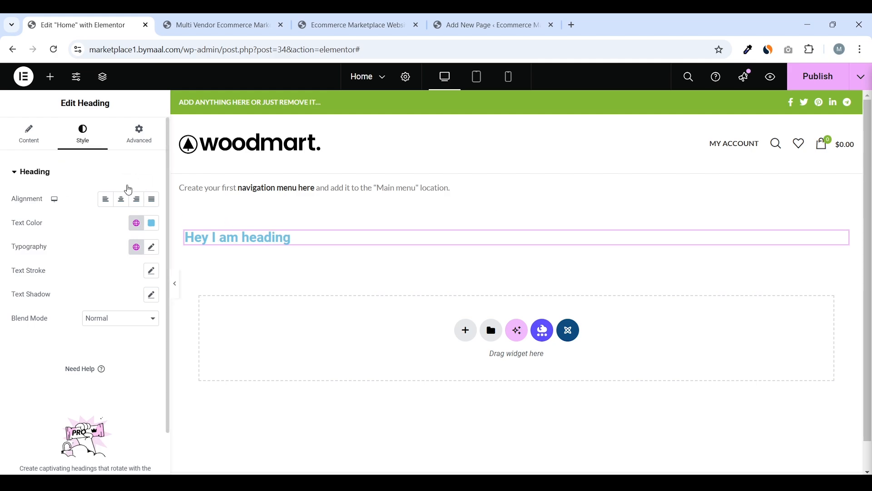
Try the alignment options and leave the heading centred
{"action": "left_click", "coordinate": [124, 203]}
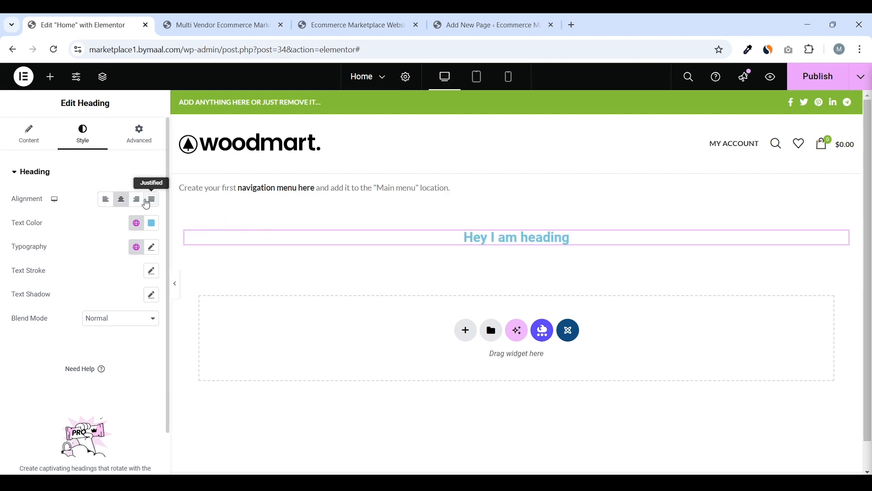
{"action": "left_click", "coordinate": [151, 203]}
{"action": "left_click", "coordinate": [137, 203]}
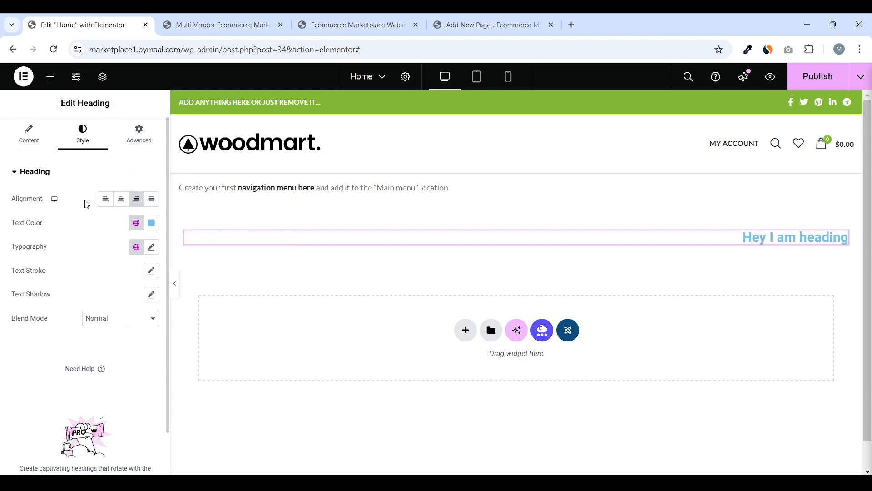
{"action": "left_click", "coordinate": [106, 203]}
{"action": "left_click", "coordinate": [121, 205]}
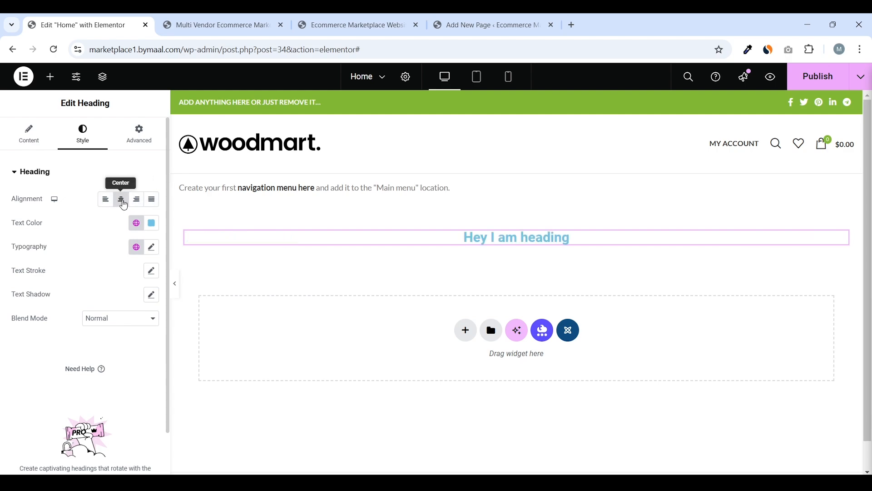
Set the heading text colour to black (#000000)
{"action": "left_click", "coordinate": [151, 223]}
{"action": "left_click_drag", "start_coordinate": [154, 278], "coordinate": [70, 364]}
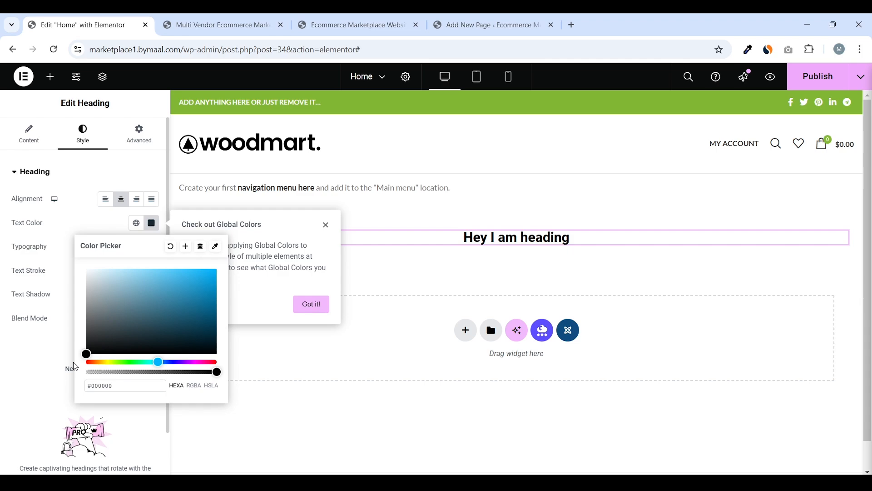
{"action": "left_click", "coordinate": [6, 236]}
{"action": "left_click", "coordinate": [153, 249]}
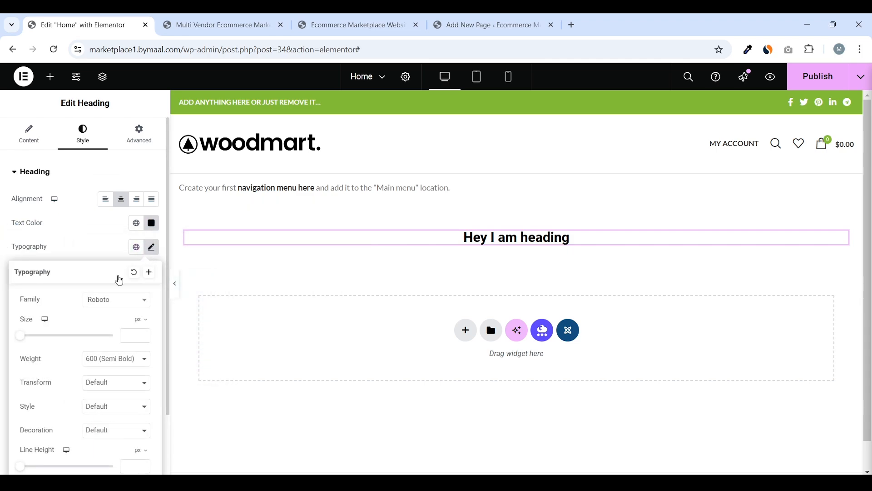
Set the heading font family to Poppins at 65 px
{"action": "left_click_drag", "start_coordinate": [42, 300], "coordinate": [27, 302]}
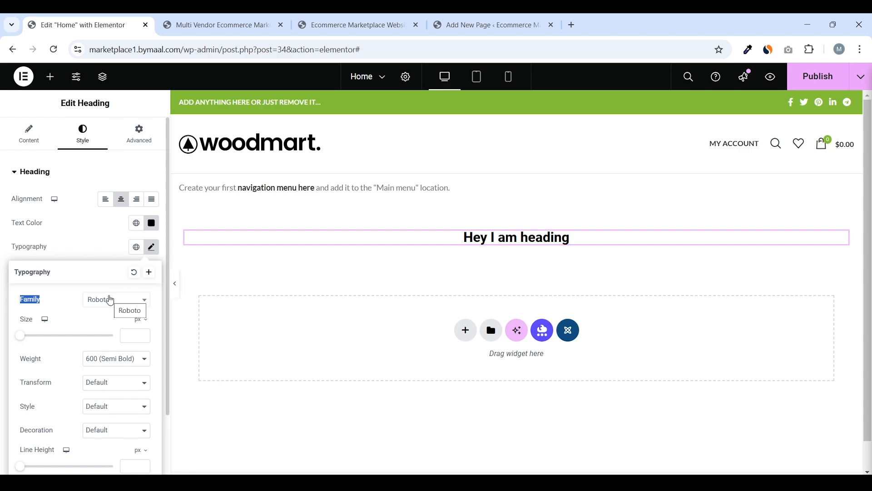
{"action": "left_click", "coordinate": [110, 301]}
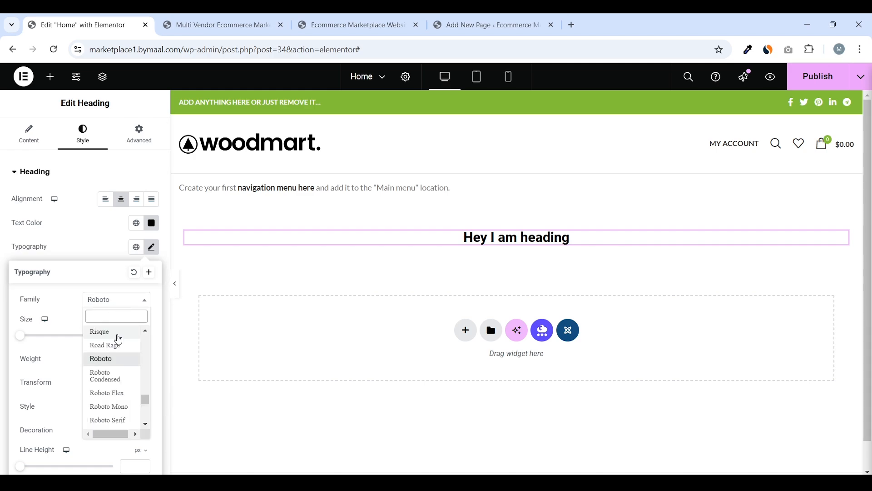
{"action": "scroll", "coordinate": [125, 355], "scroll_direction": "up", "scroll_amount": 3}
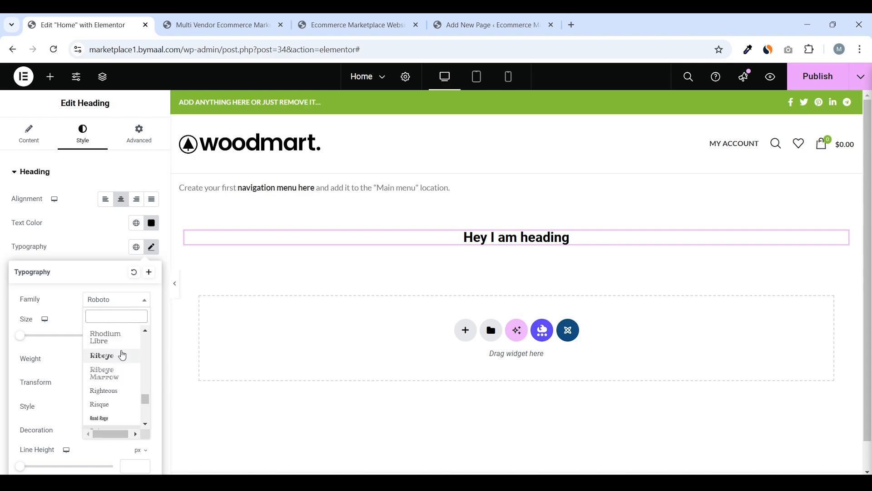
{"action": "type", "text": "pop"}
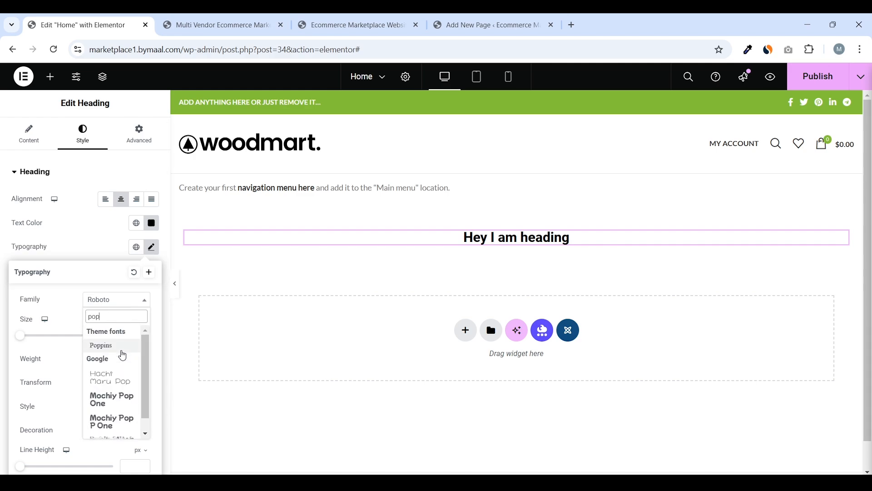
{"action": "left_click", "coordinate": [112, 347]}
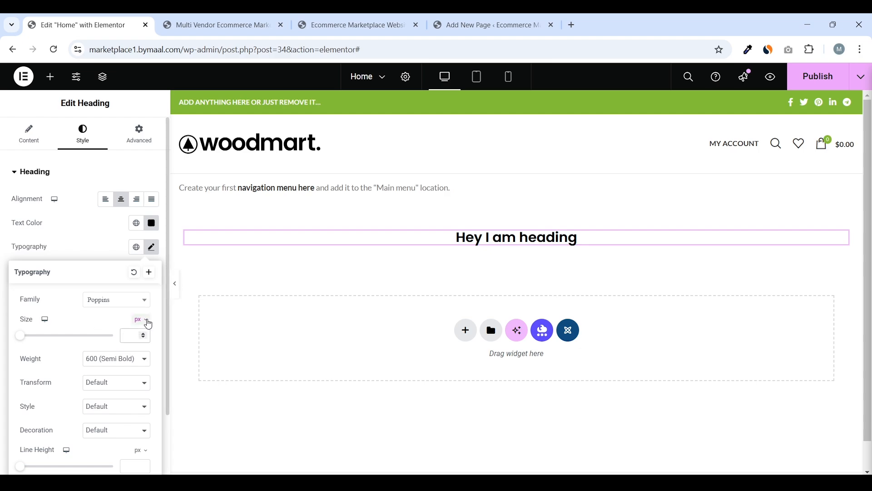
{"action": "left_click_drag", "start_coordinate": [19, 337], "coordinate": [52, 344]}
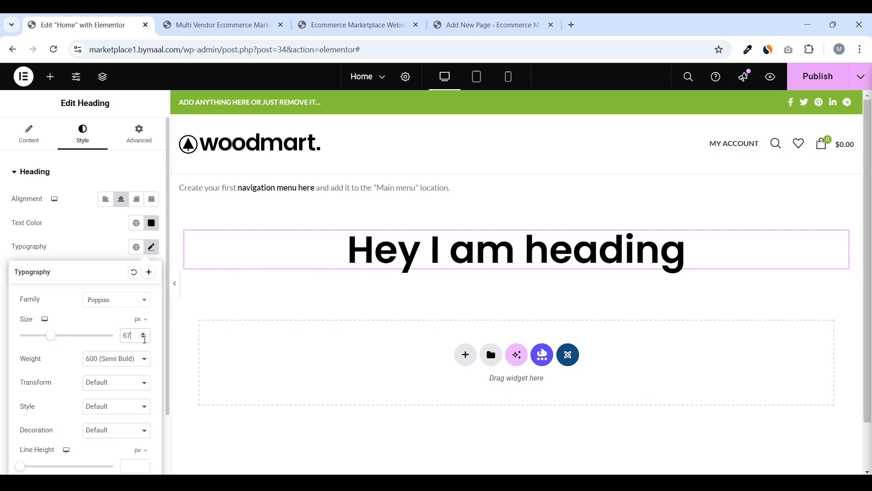
{"action": "left_click", "coordinate": [145, 339]}
{"action": "left_click", "coordinate": [144, 339]}
Set font weight 500 (Medium) and letter spacing -2.8 px, keeping word spacing 0
{"action": "left_click", "coordinate": [120, 367]}
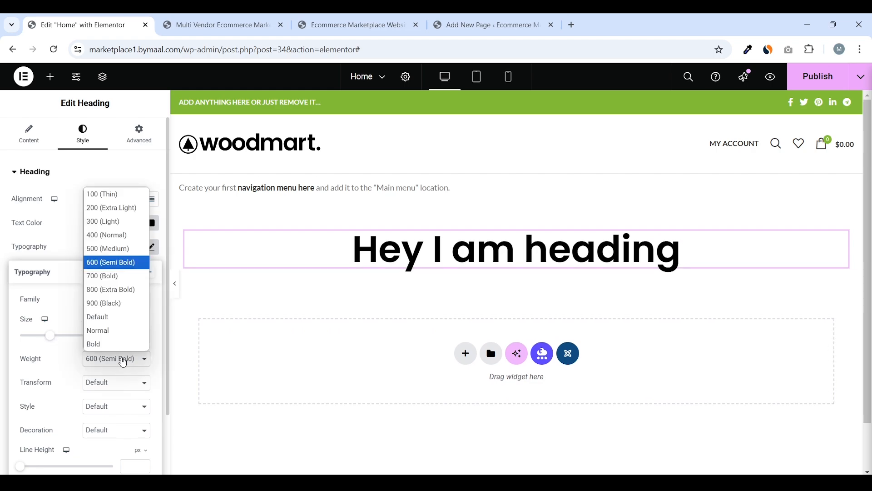
{"action": "left_click", "coordinate": [128, 249]}
{"action": "scroll", "coordinate": [96, 362], "scroll_direction": "down", "scroll_amount": 2}
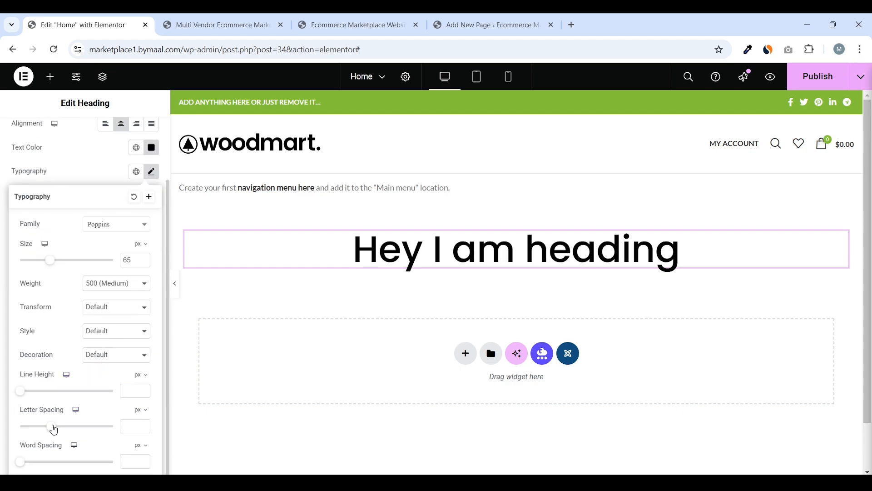
{"action": "mouse_move", "coordinate": [53, 429]}
{"action": "left_mouse_down"}
{"action": "mouse_move", "coordinate": [90, 425]}
{"action": "mouse_move", "coordinate": [10, 425]}
{"action": "mouse_move", "coordinate": [46, 426]}
{"action": "mouse_move", "coordinate": [37, 427]}
{"action": "left_mouse_up"}
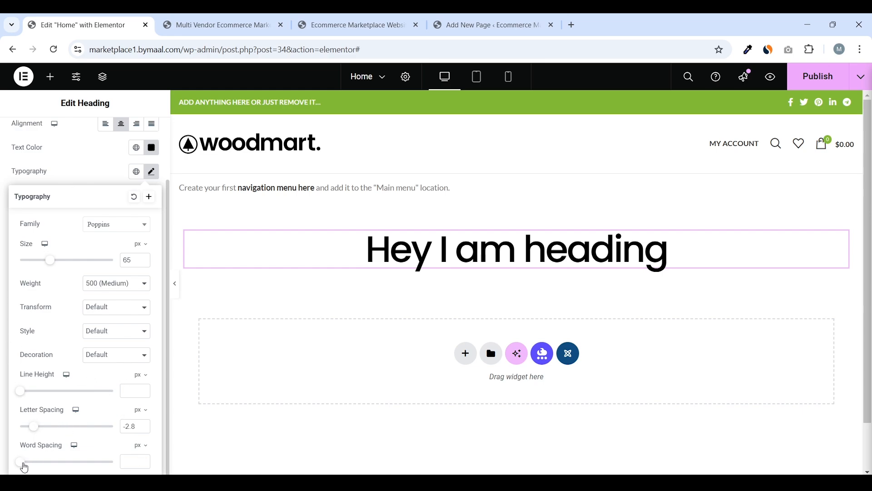
{"action": "mouse_move", "coordinate": [23, 463]}
{"action": "left_mouse_down"}
{"action": "mouse_move", "coordinate": [84, 463]}
{"action": "mouse_move", "coordinate": [30, 471]}
{"action": "left_mouse_up"}
{"action": "left_click", "coordinate": [3, 297]}
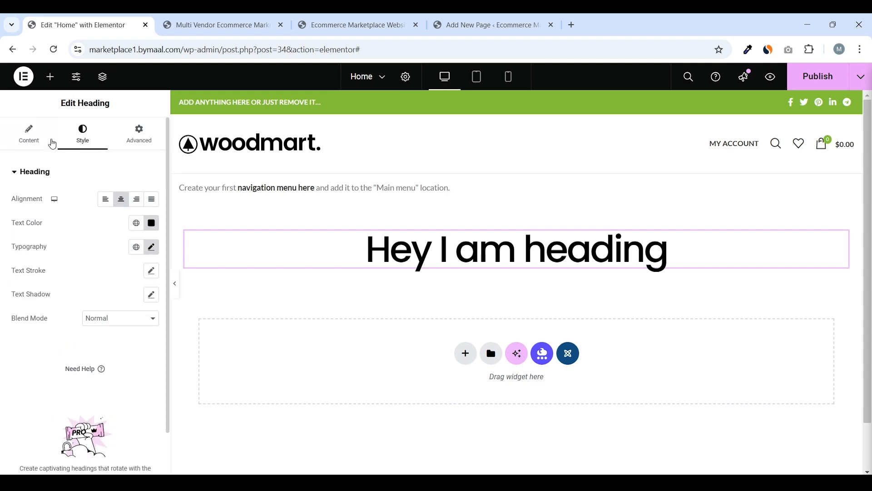
Cycle through the heading's Content, Style and Advanced tabs, ending back on Content
{"action": "left_click", "coordinate": [52, 144]}
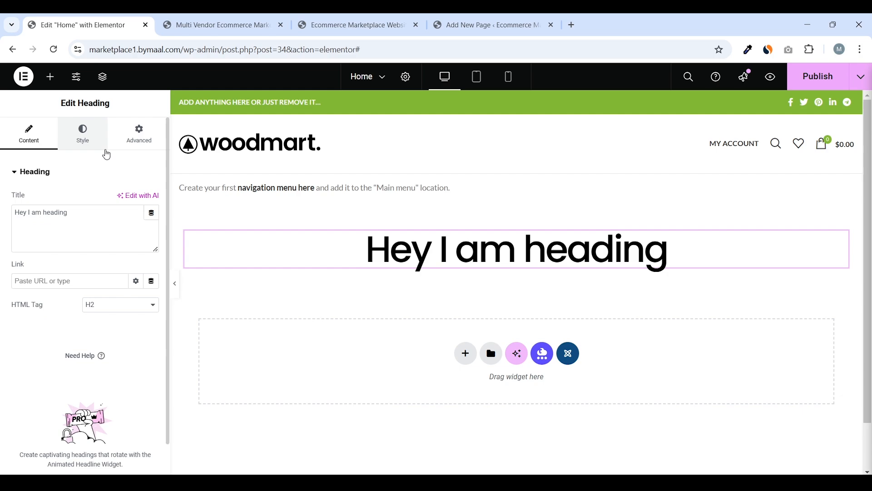
{"action": "left_click", "coordinate": [96, 144]}
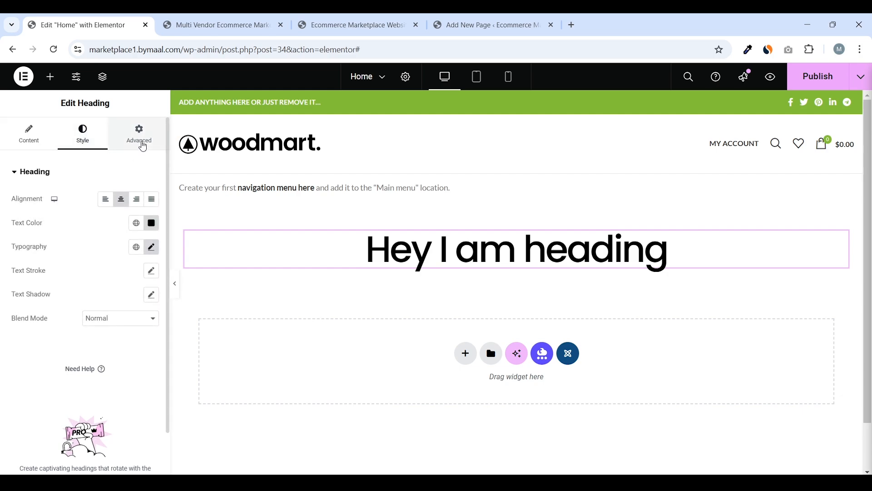
{"action": "left_click", "coordinate": [142, 145]}
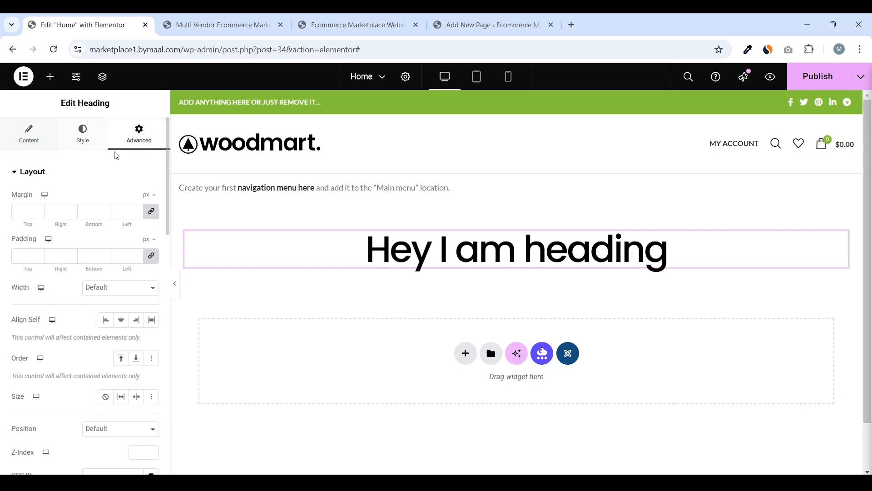
{"action": "left_click", "coordinate": [39, 140]}
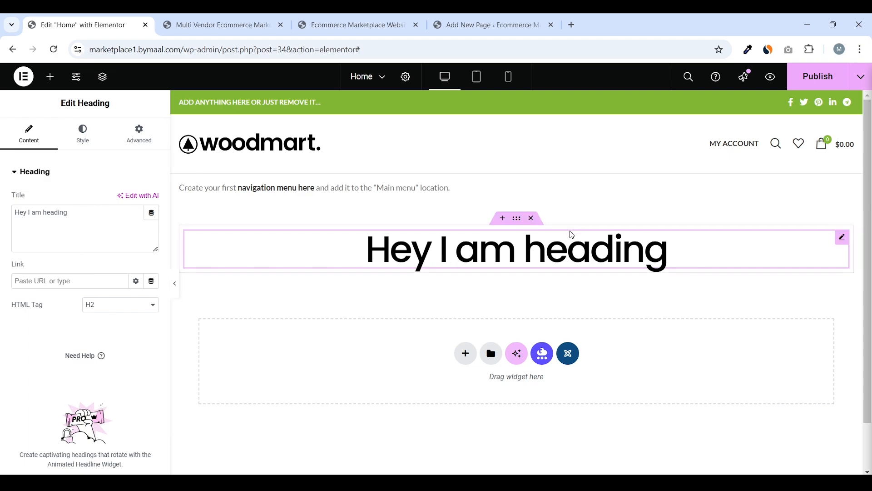
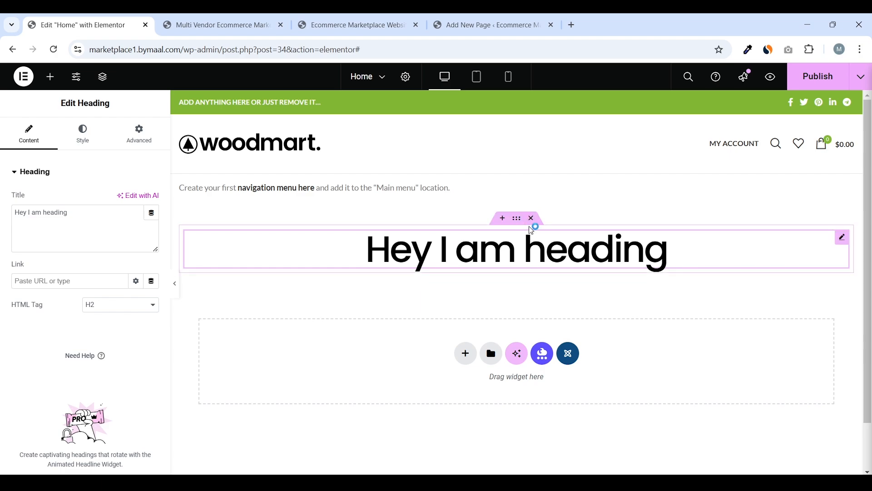
Publish the Home page and inspect the 'Hey I am heading' title in a live preview
{"action": "left_click", "coordinate": [794, 74]}
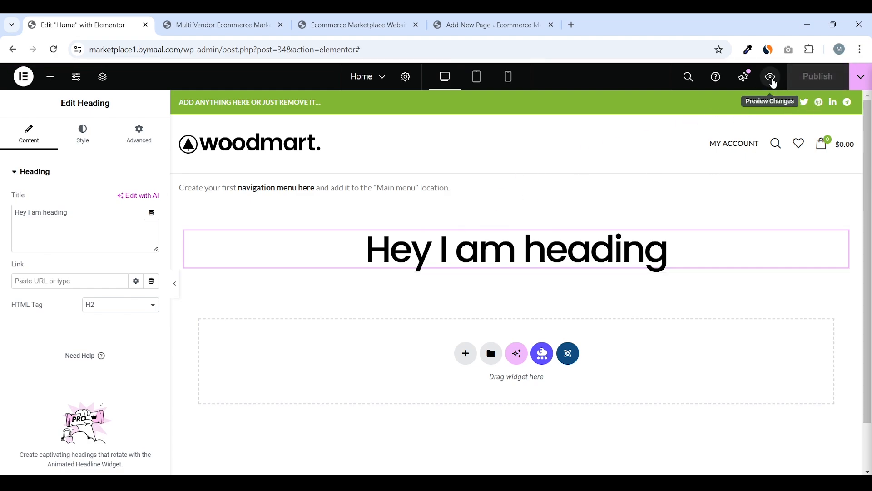
{"action": "left_click", "coordinate": [772, 78]}
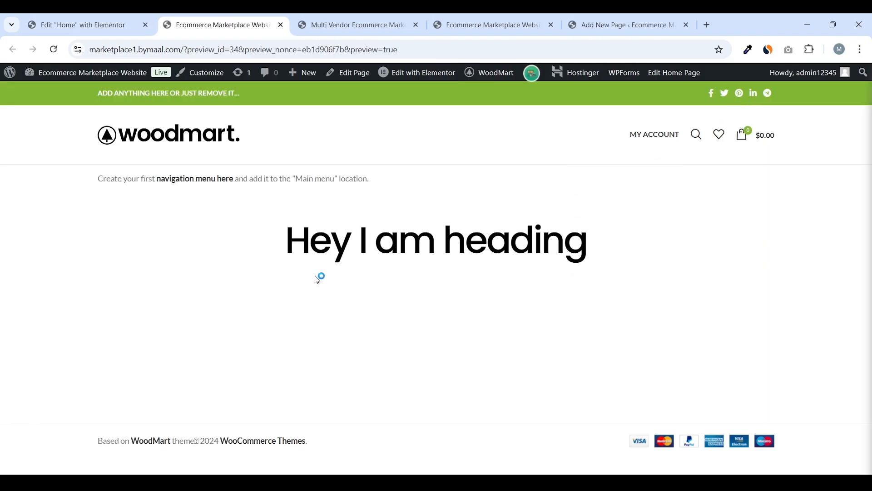
{"action": "left_click_drag", "start_coordinate": [286, 241], "coordinate": [606, 245]}
{"action": "left_click", "coordinate": [608, 248]}
{"action": "left_click_drag", "start_coordinate": [284, 256], "coordinate": [617, 249]}
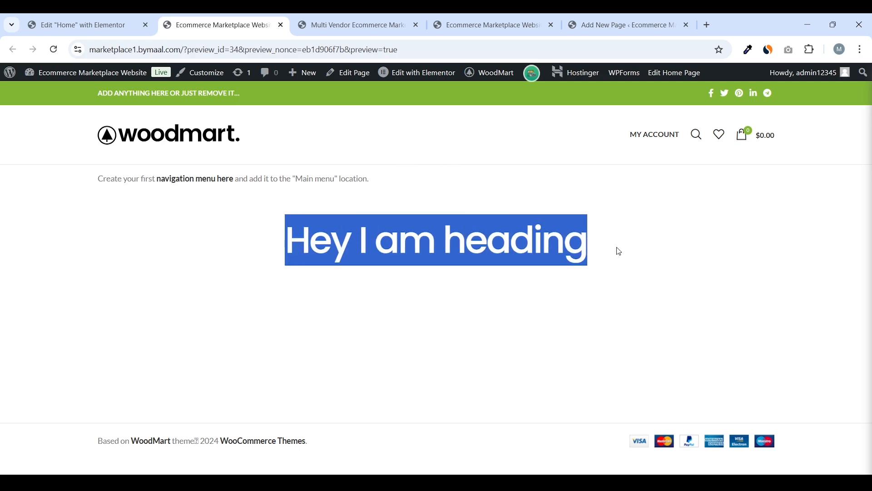
{"action": "left_click", "coordinate": [608, 254]}
{"action": "left_click", "coordinate": [137, 25]}
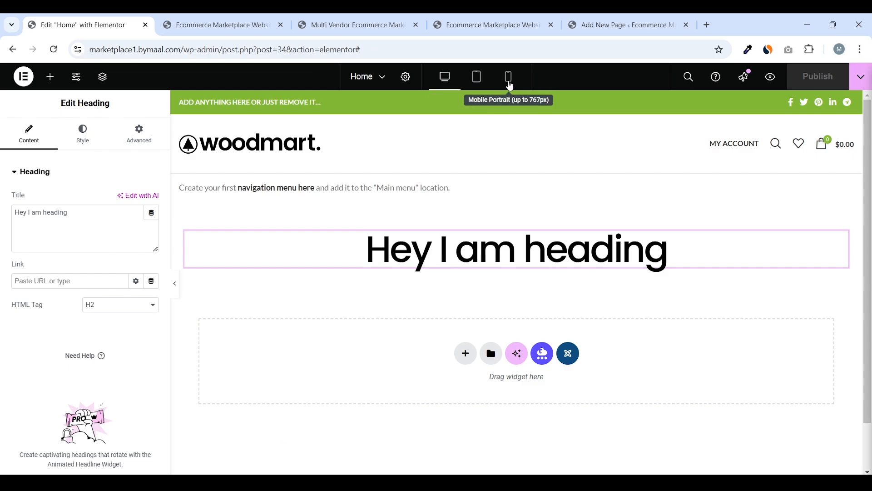
In mobile view, set the heading's typography size to 45 px
{"action": "left_click", "coordinate": [510, 78]}
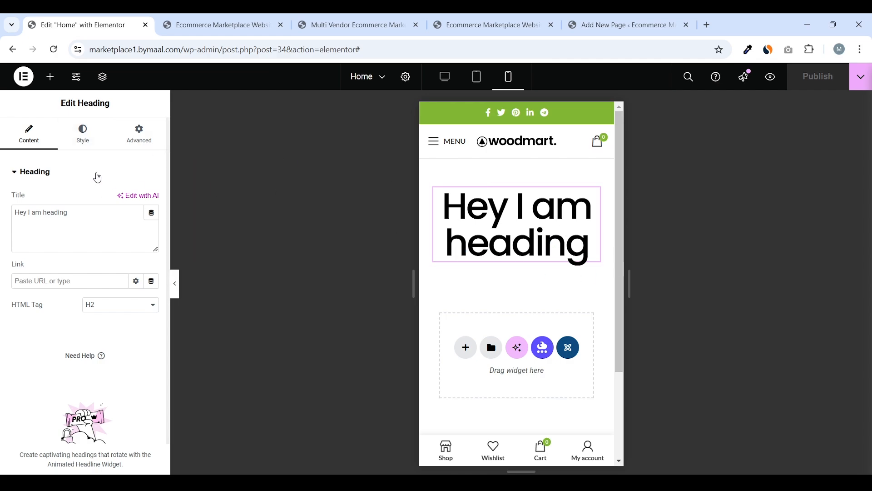
{"action": "left_click", "coordinate": [90, 145]}
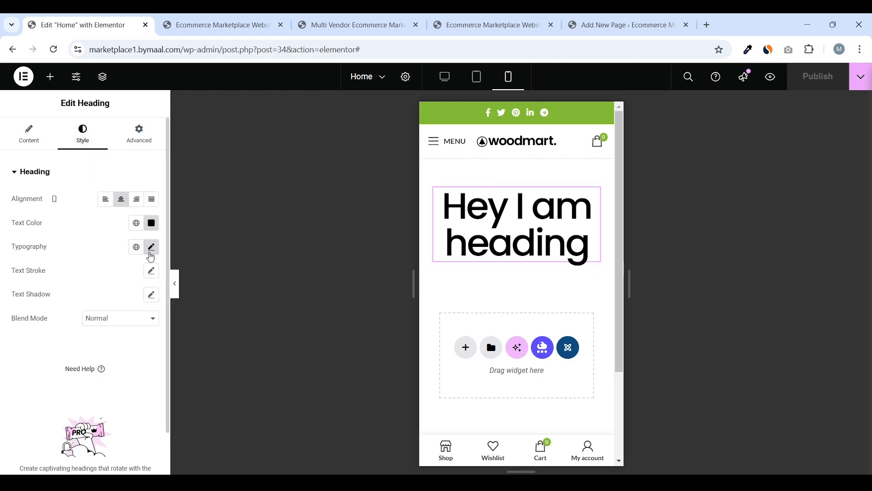
{"action": "left_click", "coordinate": [152, 248]}
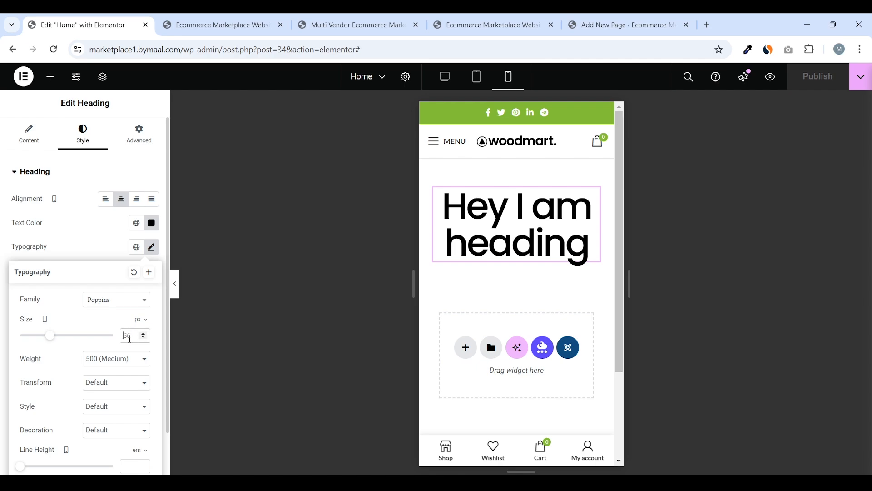
{"action": "type", "text": "45"}
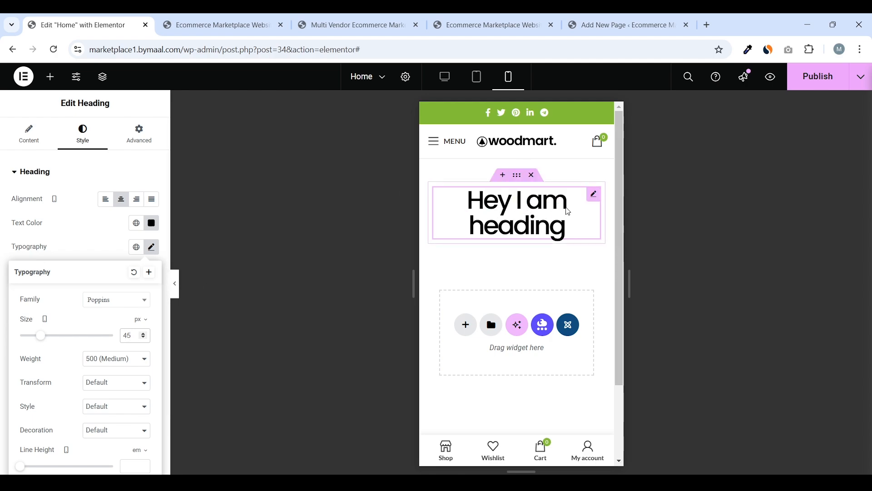
Publish, then check the heading at tablet width and return to desktop view
{"action": "left_click", "coordinate": [817, 77]}
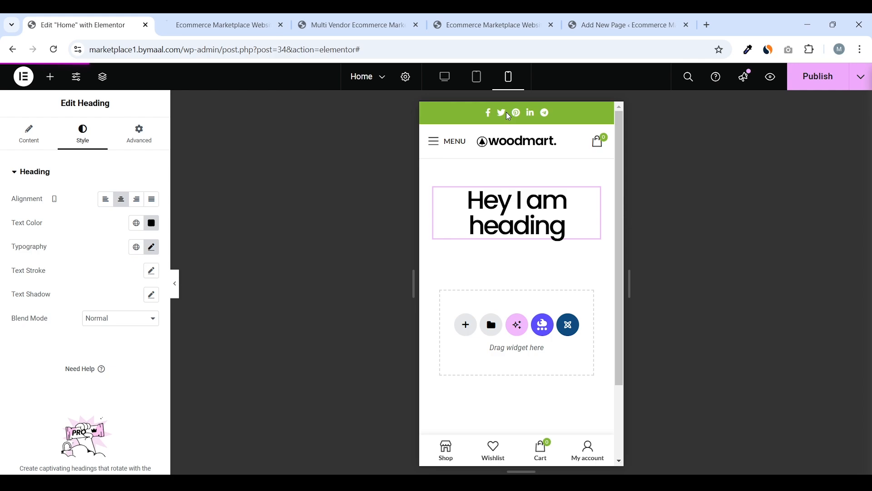
{"action": "left_click", "coordinate": [476, 76]}
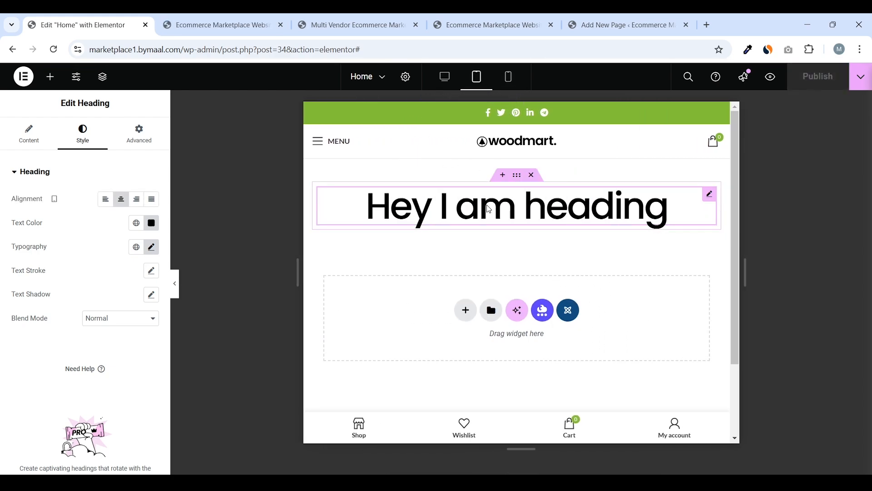
{"action": "left_click", "coordinate": [445, 77]}
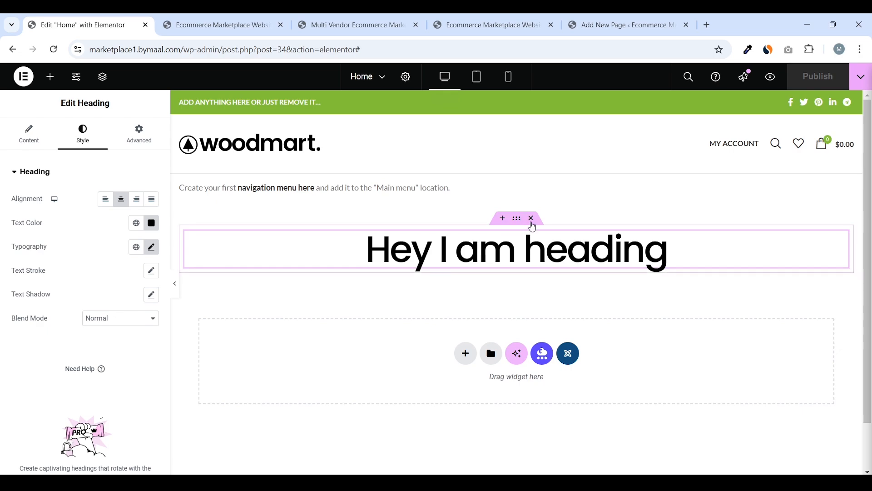
Delete the 'Hey I am heading' widget, then add and remove a red sweater Image widget
{"action": "left_click", "coordinate": [532, 220]}
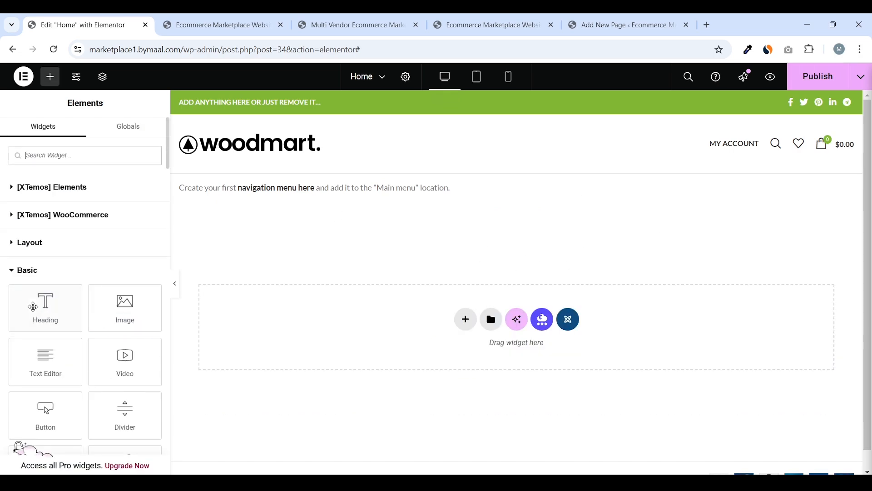
{"action": "scroll", "coordinate": [39, 306], "scroll_direction": "down", "scroll_amount": 3}
{"action": "left_click_drag", "start_coordinate": [132, 197], "coordinate": [421, 328]}
{"action": "left_click", "coordinate": [158, 249]}
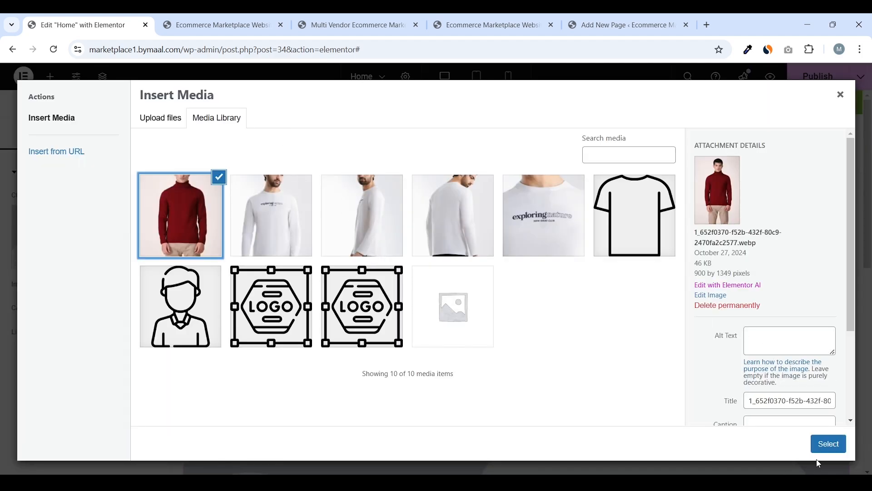
{"action": "left_click", "coordinate": [824, 446]}
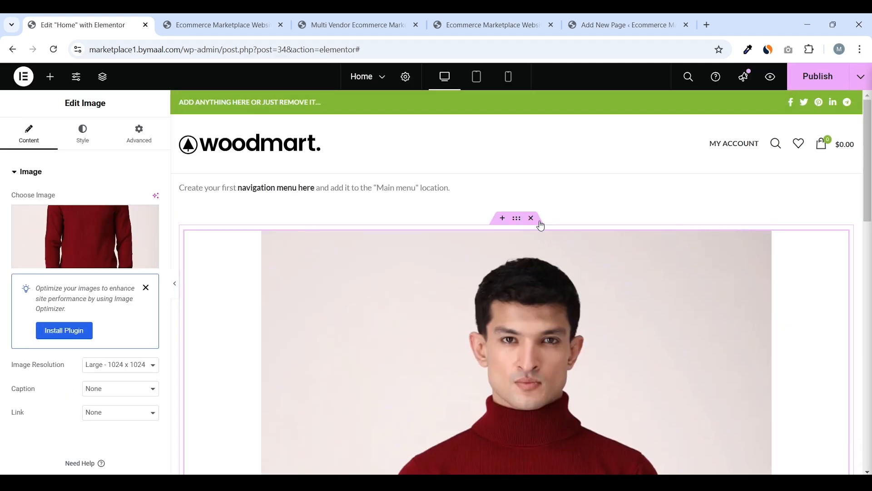
{"action": "left_click", "coordinate": [532, 218]}
Add a Lorem ipsum Text Editor paragraph with a Heading widget above it
{"action": "scroll", "coordinate": [82, 298], "scroll_direction": "down", "scroll_amount": 3}
{"action": "left_click_drag", "start_coordinate": [46, 248], "coordinate": [399, 305]}
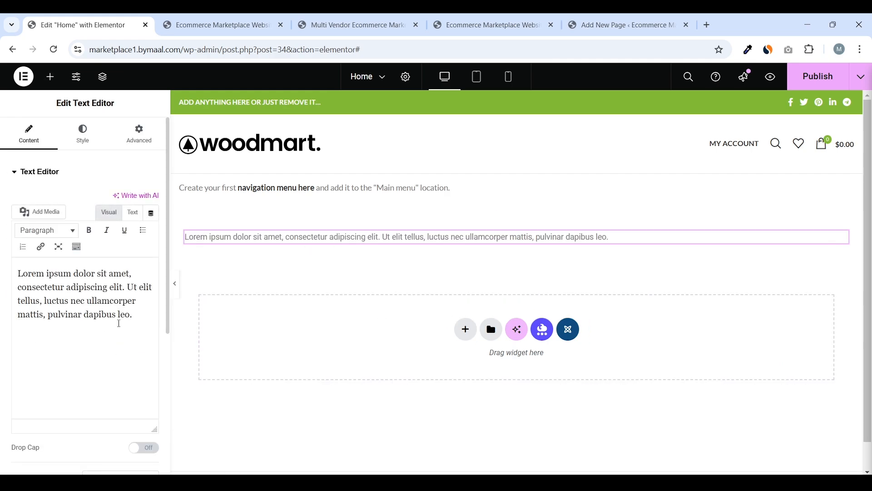
{"action": "left_click_drag", "start_coordinate": [119, 324], "coordinate": [17, 271]}
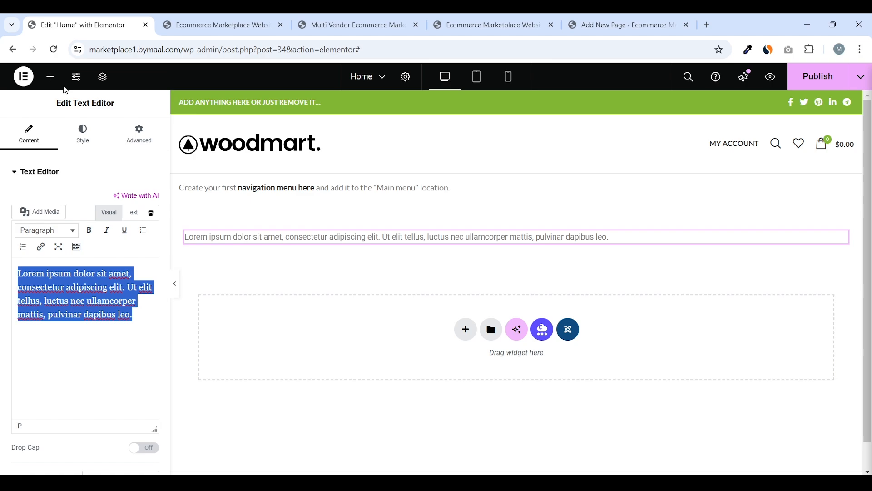
{"action": "left_click", "coordinate": [50, 77]}
{"action": "left_click_drag", "start_coordinate": [73, 291], "coordinate": [267, 238]}
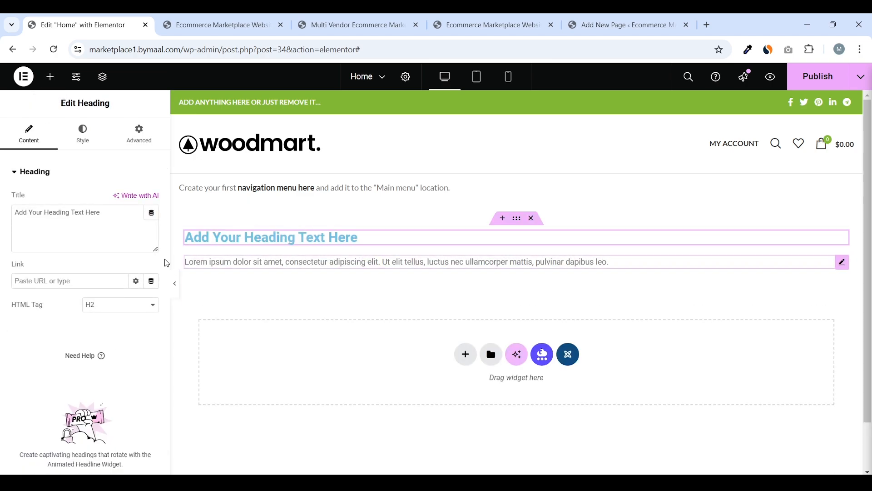
Make the new heading's text black and its font Poppins
{"action": "left_click", "coordinate": [86, 137]}
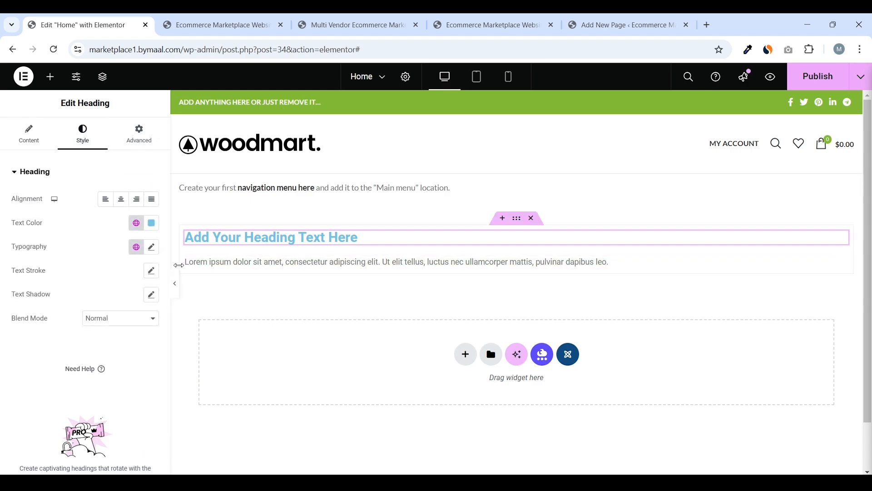
{"action": "left_click", "coordinate": [151, 223]}
{"action": "left_click", "coordinate": [151, 223]}
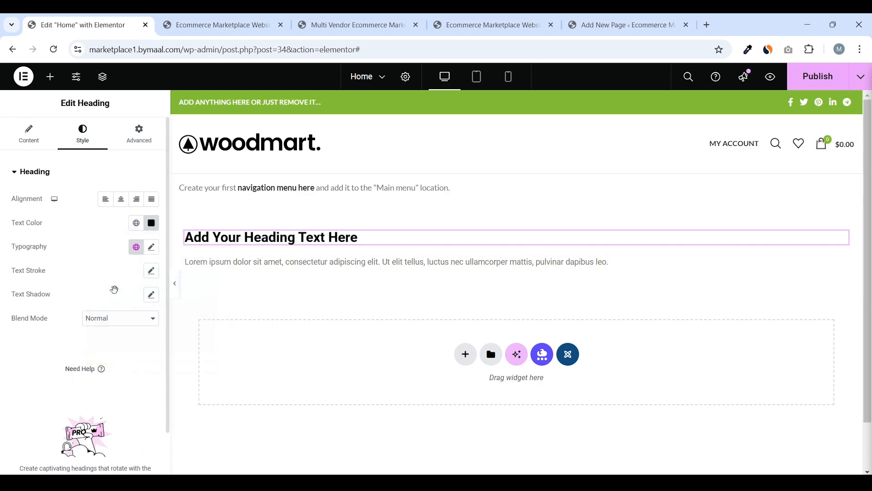
{"action": "left_click", "coordinate": [152, 247]}
{"action": "left_click", "coordinate": [121, 300]}
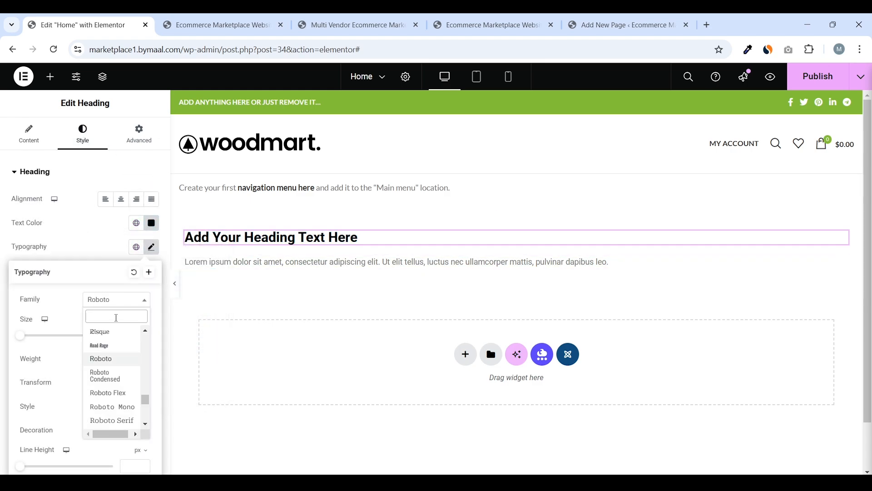
{"action": "type", "text": "pop"}
{"action": "left_click", "coordinate": [97, 341]}
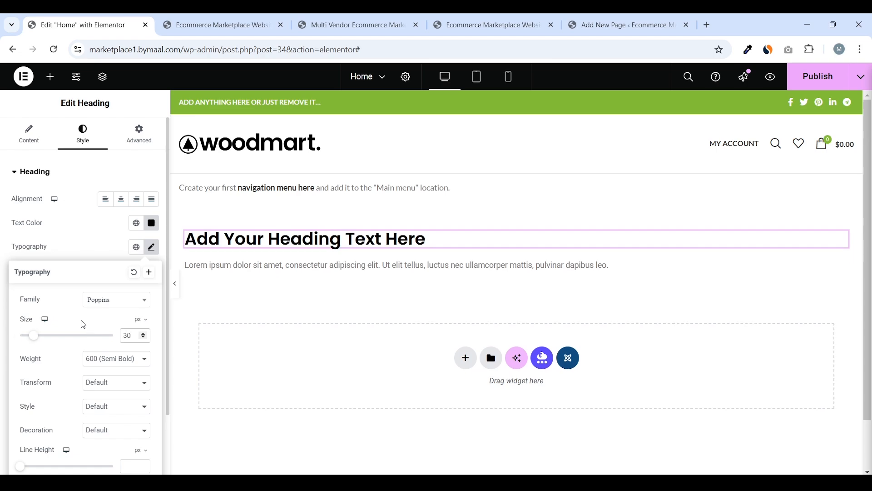
{"action": "left_click", "coordinate": [395, 191]}
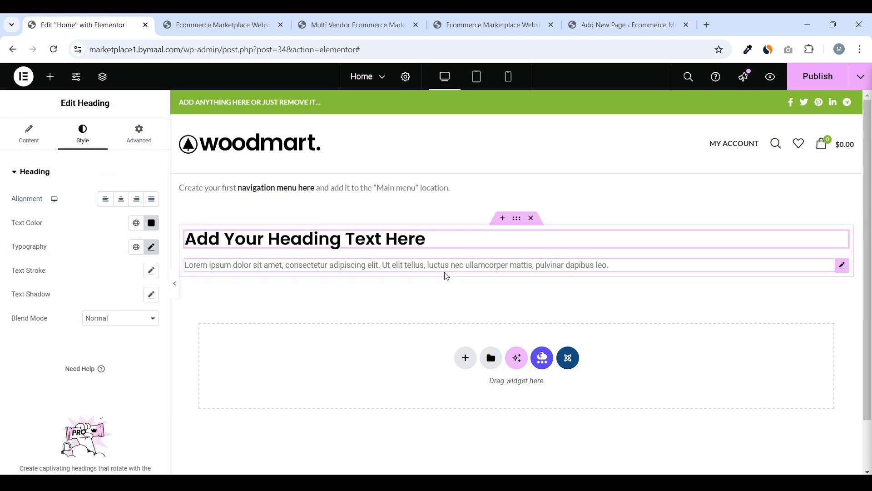
{"action": "left_click", "coordinate": [50, 77]}
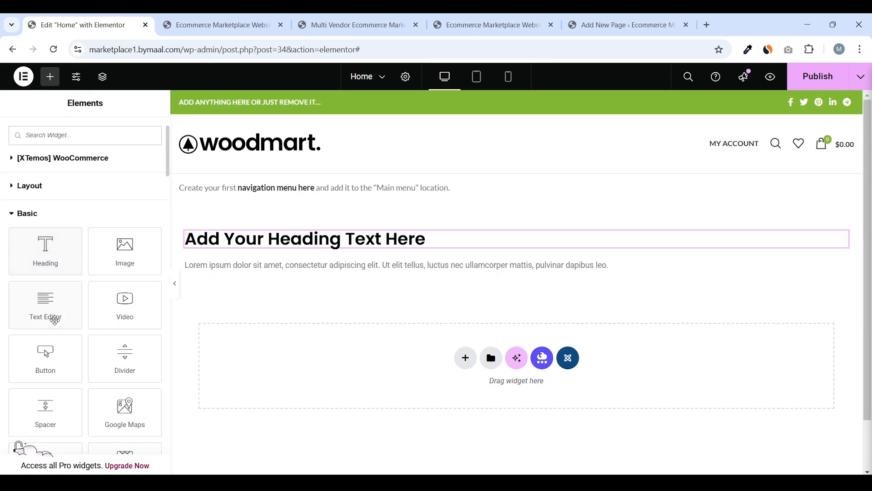
Add a button labelled 'Shop Now' and move the Lorem paragraph up under the heading
{"action": "left_click_drag", "start_coordinate": [45, 357], "coordinate": [695, 261]}
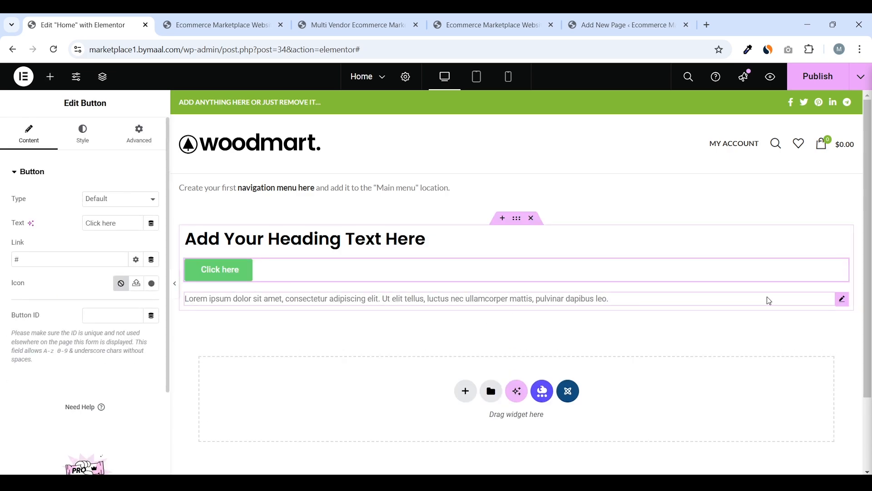
{"action": "left_click", "coordinate": [843, 298]}
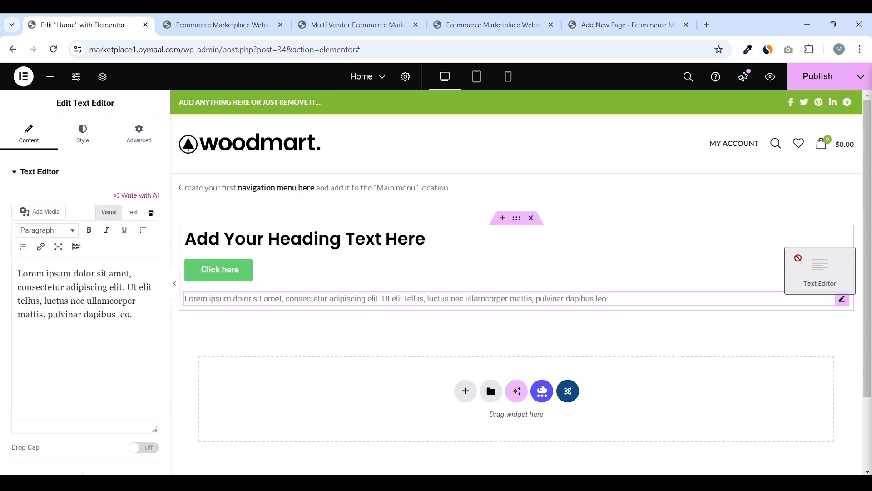
{"action": "mouse_move", "coordinate": [843, 299]}
{"action": "left_mouse_down"}
{"action": "mouse_move", "coordinate": [795, 266]}
{"action": "mouse_move", "coordinate": [748, 272]}
{"action": "left_mouse_up"}
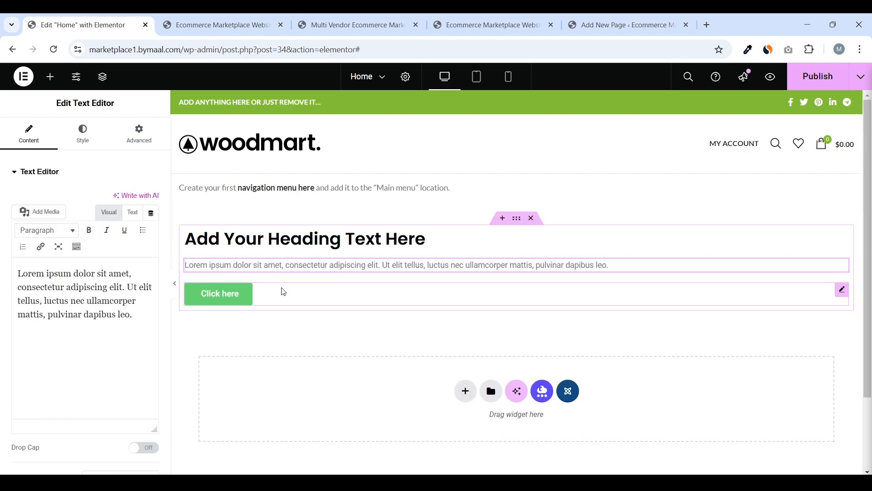
{"action": "left_click", "coordinate": [284, 293]}
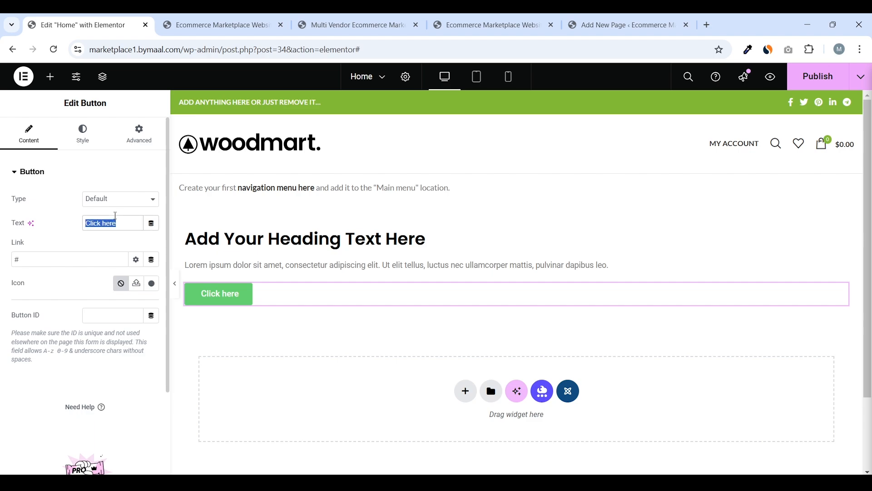
{"action": "type", "text": "Shop Now"}
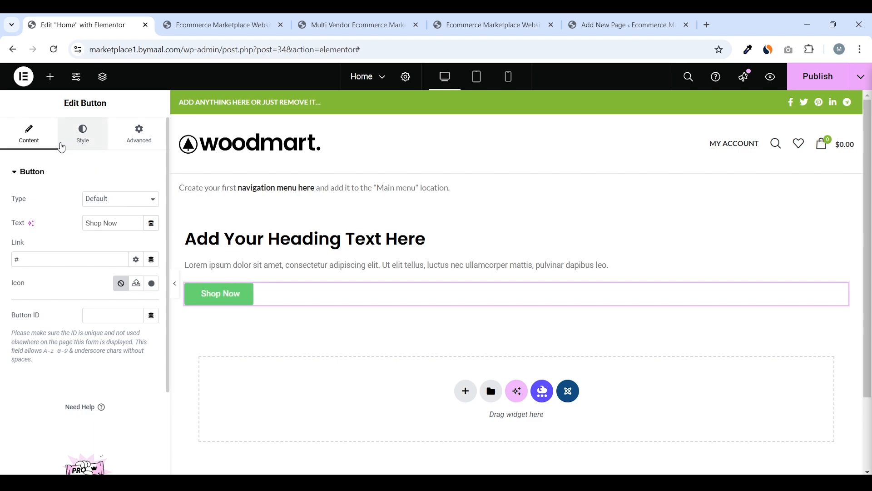
Align the Shop Now button to the left
{"action": "left_click", "coordinate": [62, 146]}
{"action": "left_click", "coordinate": [121, 200]}
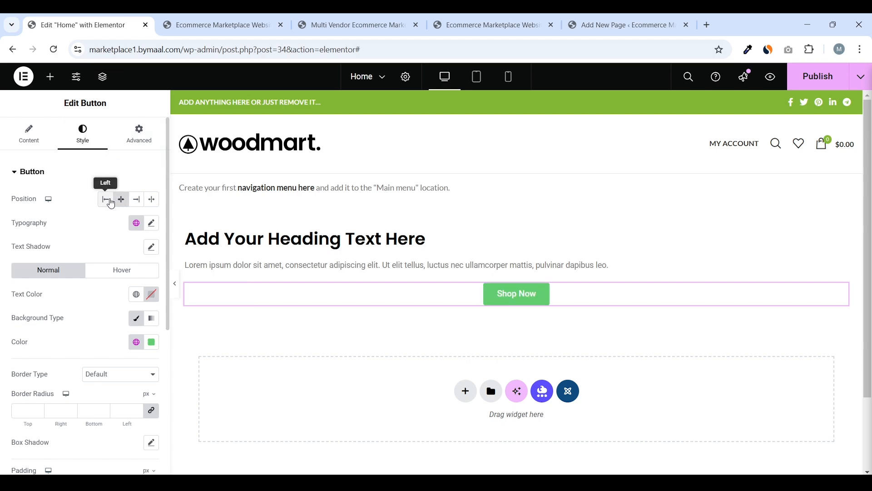
{"action": "left_click", "coordinate": [107, 200]}
{"action": "left_click", "coordinate": [152, 223]}
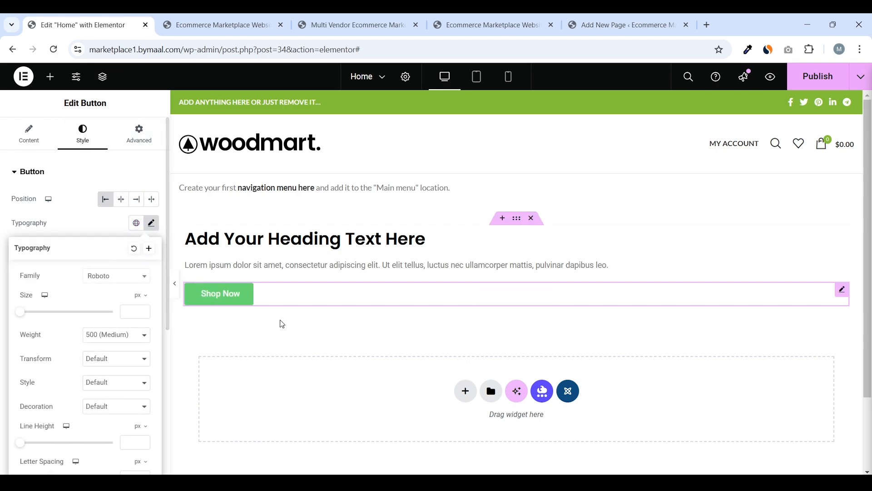
{"action": "left_click", "coordinate": [89, 215]}
Set the button's normal background colour to black #000000
{"action": "scroll", "coordinate": [103, 299], "scroll_direction": "down", "scroll_amount": 1}
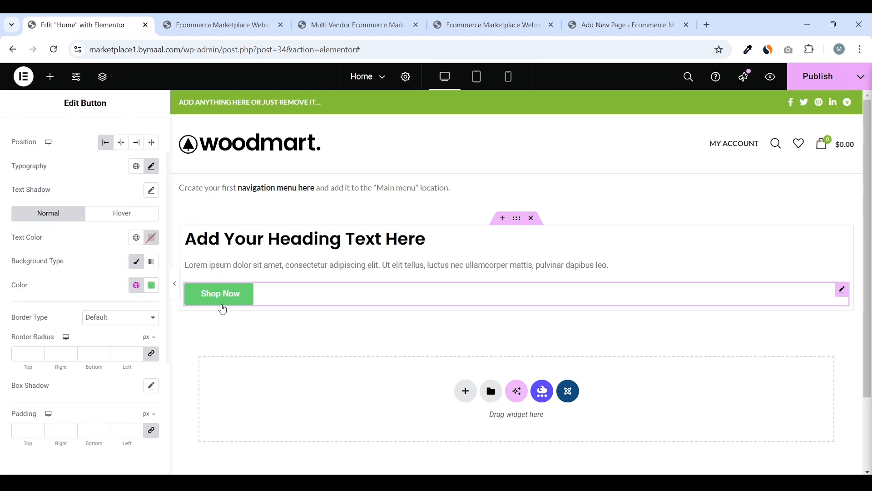
{"action": "left_click", "coordinate": [136, 287]}
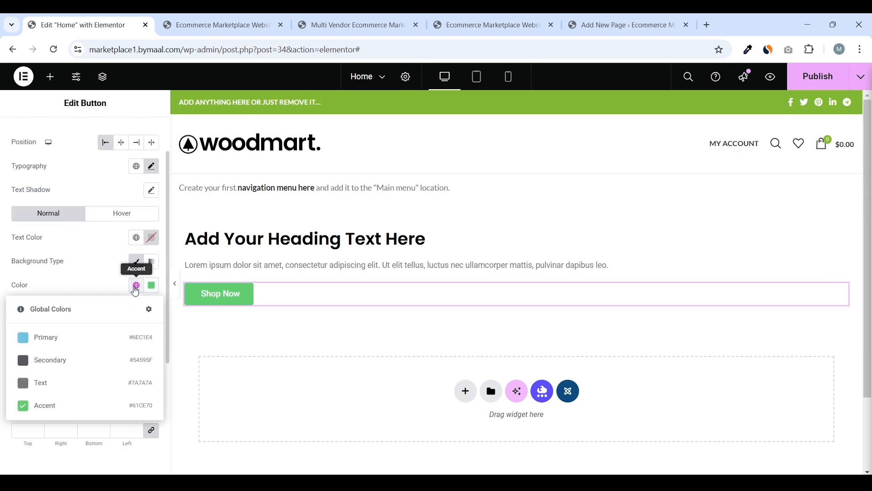
{"action": "left_click", "coordinate": [152, 286]}
{"action": "left_click_drag", "start_coordinate": [130, 370], "coordinate": [38, 426]}
{"action": "left_click", "coordinate": [38, 426]}
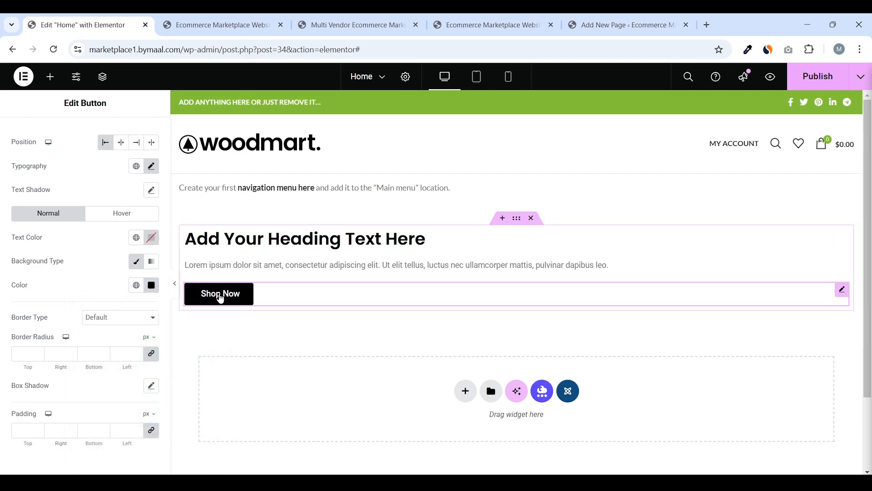
Set the button's hover background colour to bright blue #1520FF
{"action": "left_click", "coordinate": [112, 213]}
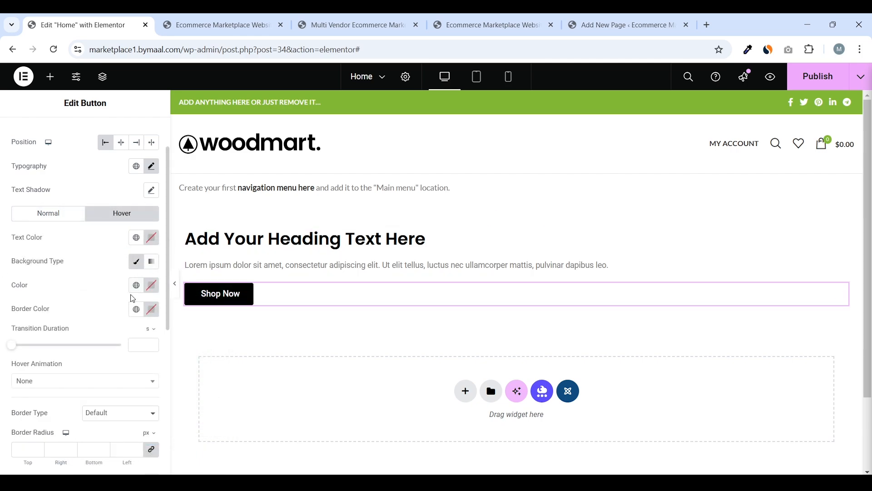
{"action": "left_click", "coordinate": [153, 286]}
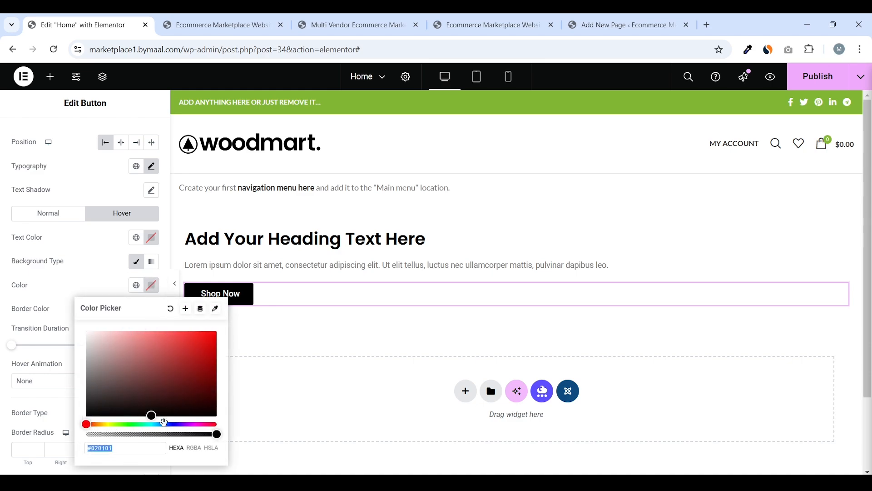
{"action": "mouse_move", "coordinate": [165, 422]}
{"action": "left_mouse_down"}
{"action": "mouse_move", "coordinate": [185, 423]}
{"action": "mouse_move", "coordinate": [172, 425]}
{"action": "left_mouse_up"}
{"action": "left_click", "coordinate": [207, 331]}
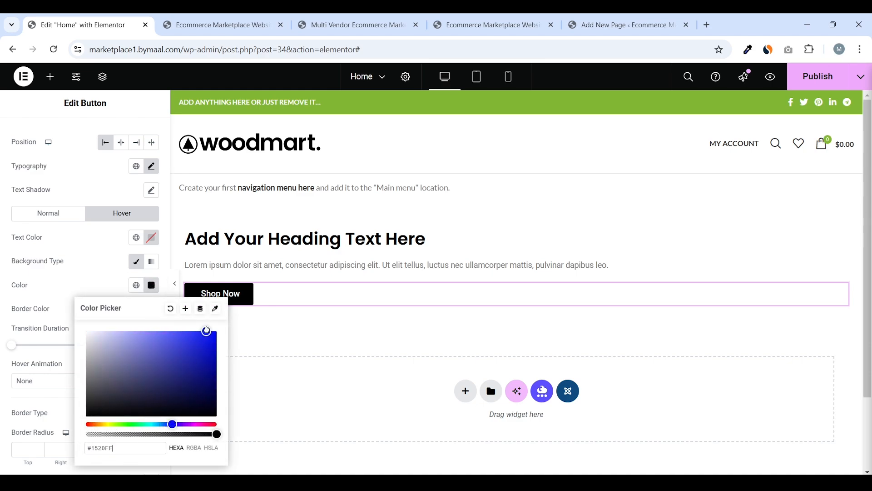
{"action": "key", "text": "Escape"}
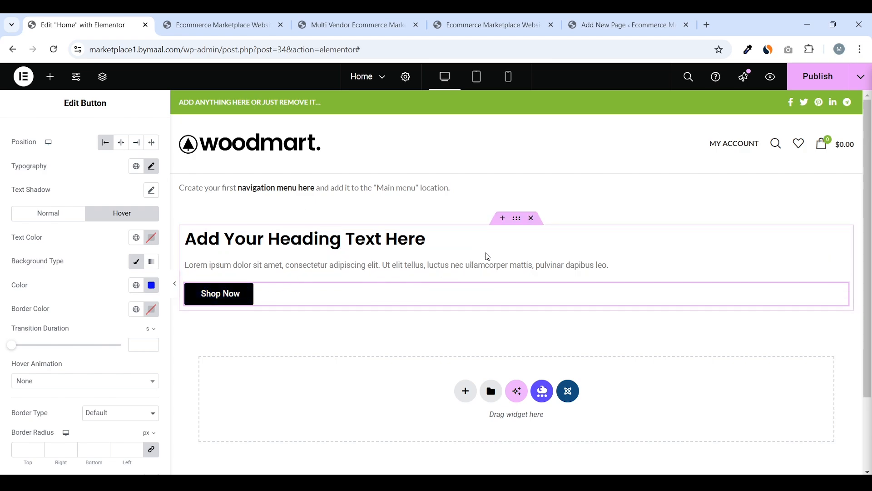
Publish the button styling and check tablet and mobile previews before returning to desktop
{"action": "left_click", "coordinate": [818, 76]}
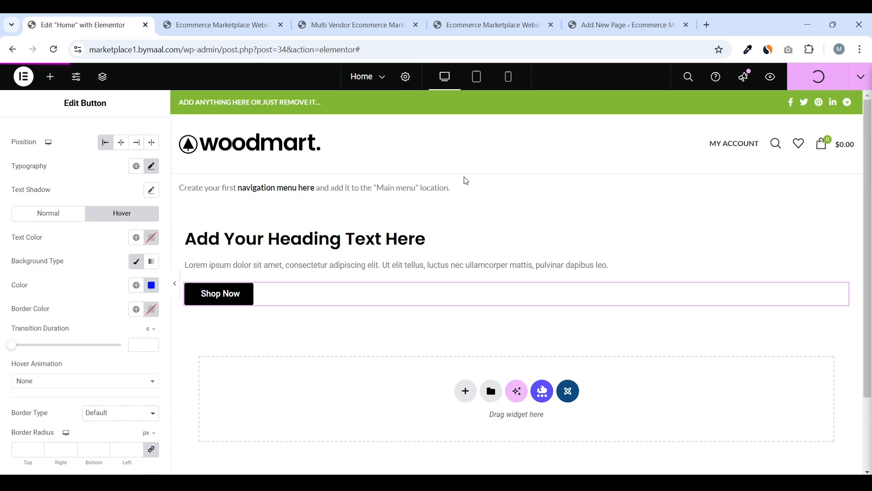
{"action": "scroll", "coordinate": [60, 220], "scroll_direction": "up", "scroll_amount": 2}
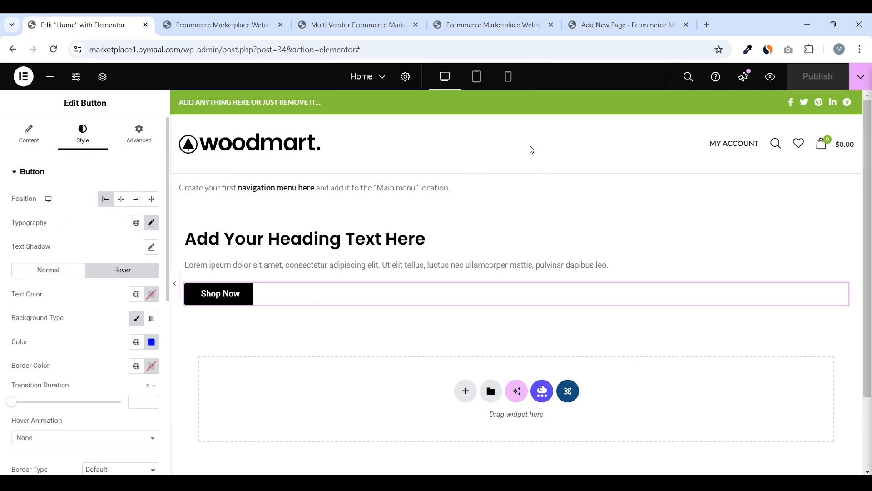
{"action": "left_click", "coordinate": [477, 84]}
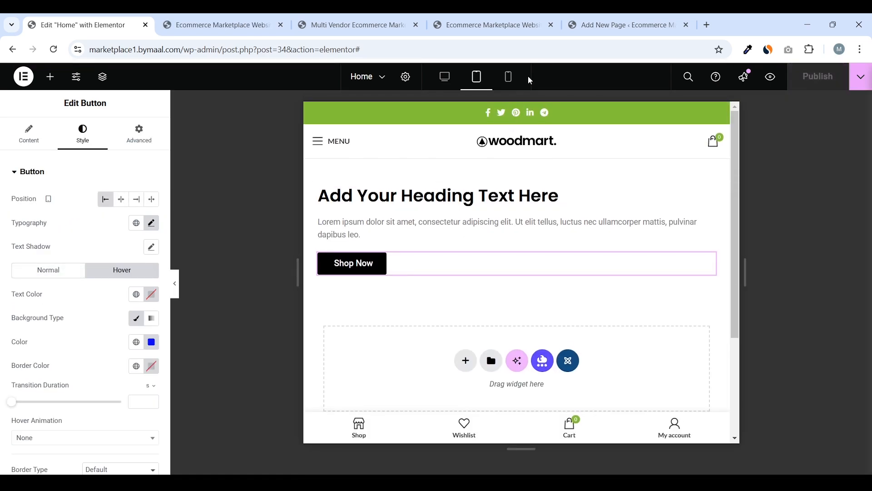
{"action": "left_click", "coordinate": [510, 83]}
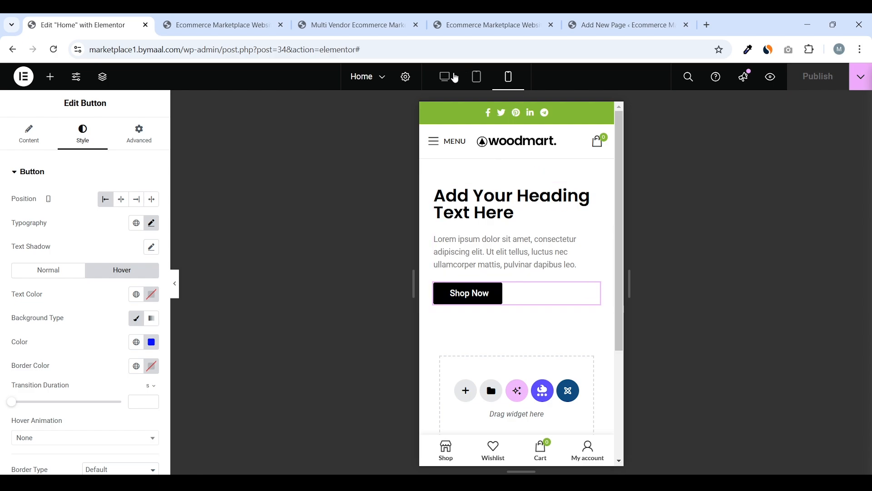
{"action": "left_click", "coordinate": [452, 74]}
Delete the heading, text and Shop Now section and publish the page
{"action": "left_click", "coordinate": [51, 78]}
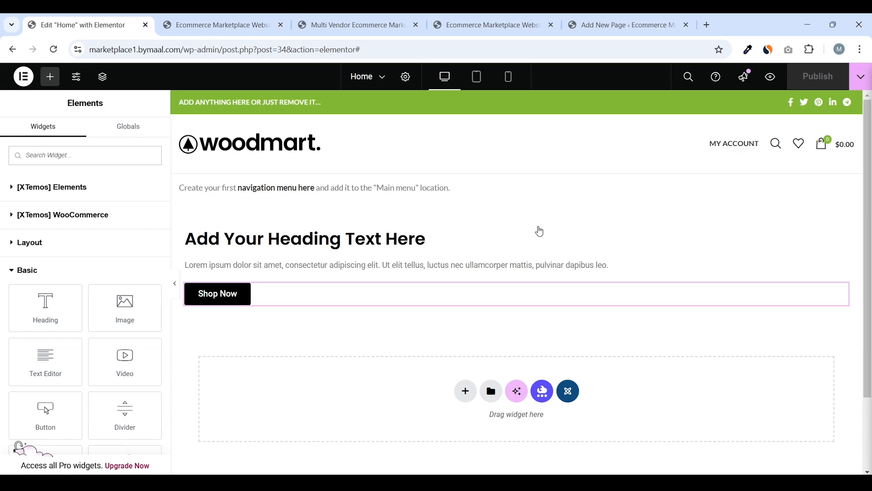
{"action": "left_click", "coordinate": [530, 216]}
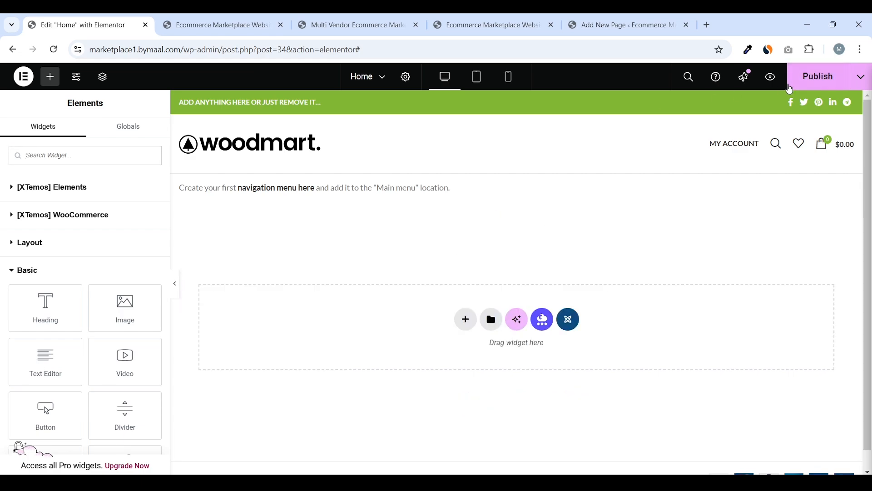
{"action": "left_click", "coordinate": [791, 88]}
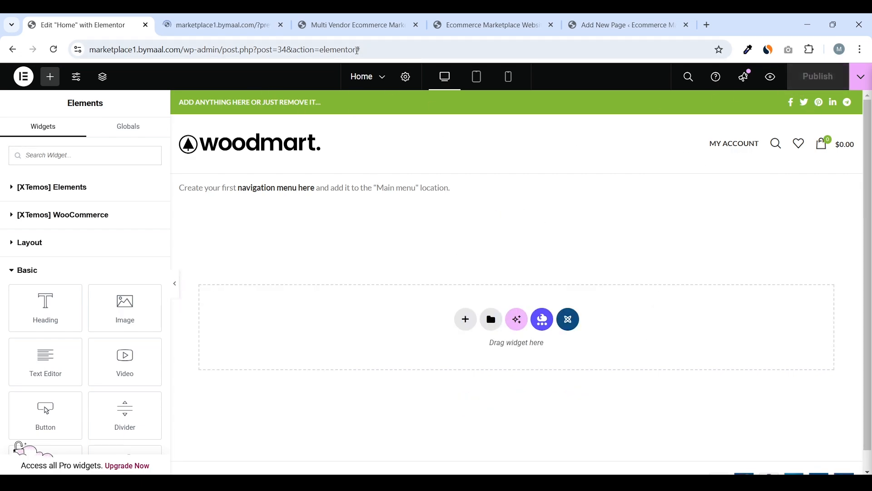
{"action": "left_click_drag", "start_coordinate": [352, 25], "coordinate": [245, 23]}
{"action": "mouse_move", "coordinate": [65, 247]}
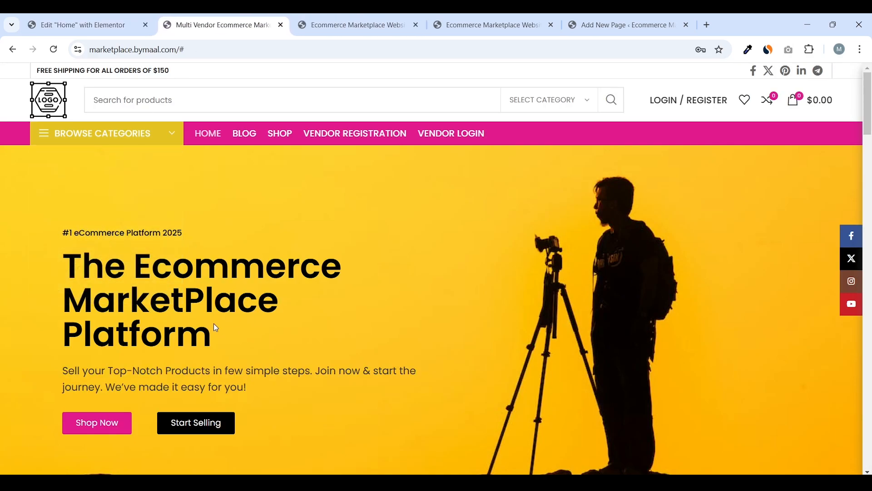
{"action": "left_click_drag", "start_coordinate": [216, 327], "coordinate": [57, 247]}
{"action": "left_click", "coordinate": [51, 242]}
{"action": "key", "text": "ctrl+shift+Tab"}
{"action": "left_click", "coordinate": [218, 25]}
{"action": "left_click_drag", "start_coordinate": [69, 234], "coordinate": [208, 230]}
{"action": "left_click_drag", "start_coordinate": [220, 333], "coordinate": [53, 274]}
{"action": "scroll", "coordinate": [53, 274], "scroll_direction": "down", "scroll_amount": 1}
{"action": "left_click", "coordinate": [261, 276]}
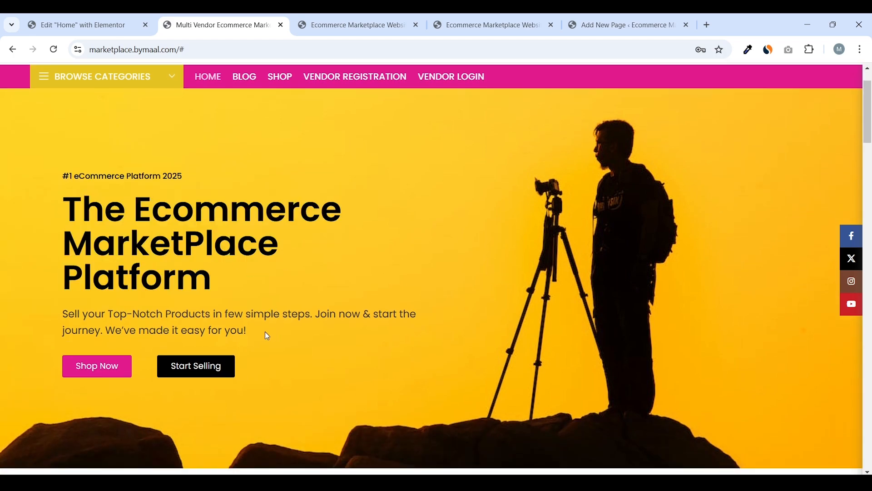
{"action": "left_click_drag", "start_coordinate": [267, 335], "coordinate": [88, 313]}
{"action": "left_click", "coordinate": [98, 346]}
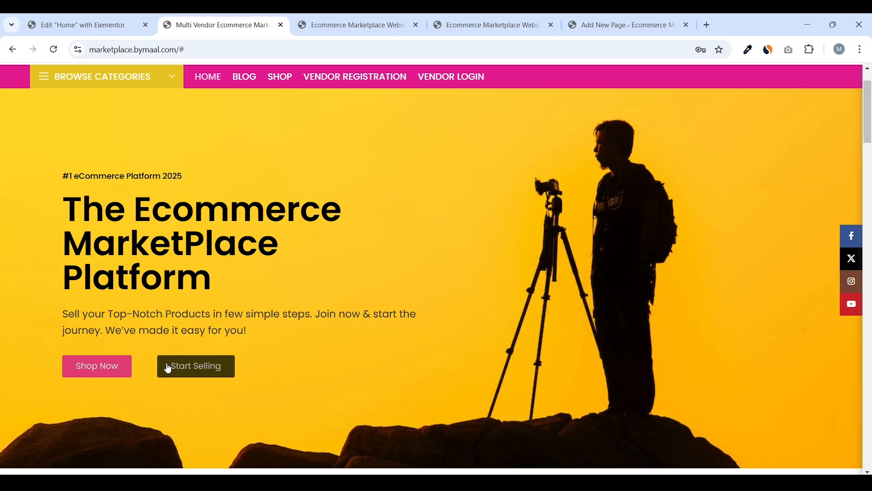
{"action": "scroll", "coordinate": [571, 301], "scroll_direction": "up", "scroll_amount": 2}
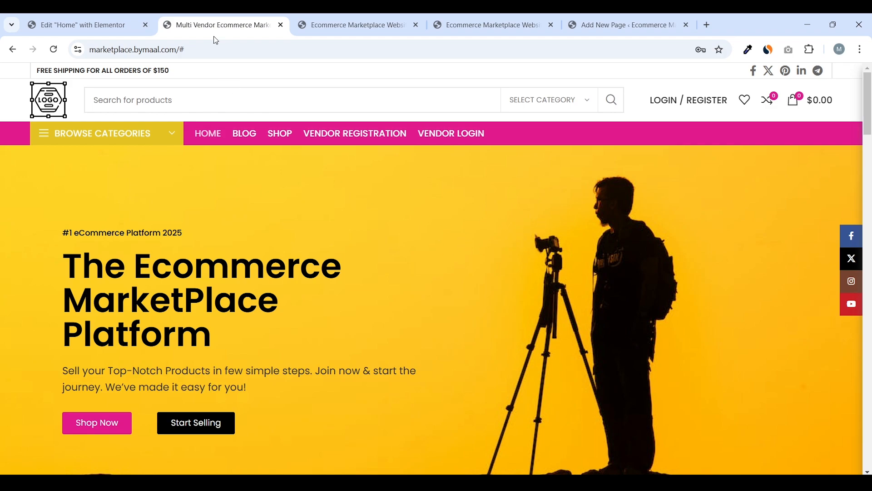
{"action": "left_click", "coordinate": [82, 25]}
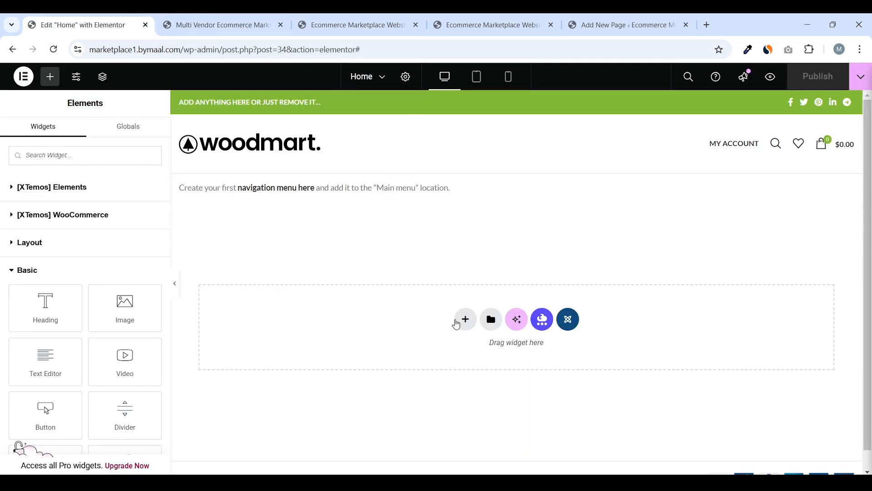
Add a new Flexbox two-column container to the page
{"action": "left_click", "coordinate": [467, 321]}
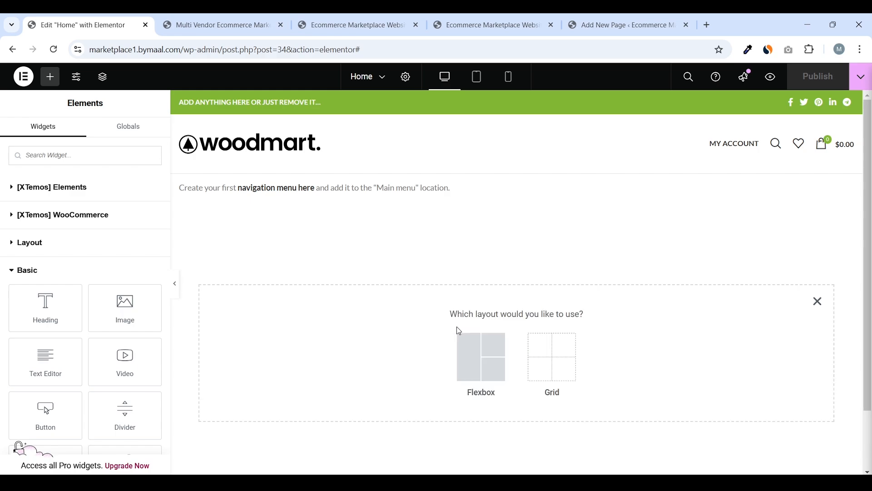
{"action": "scroll", "coordinate": [438, 331], "scroll_direction": "down", "scroll_amount": 1}
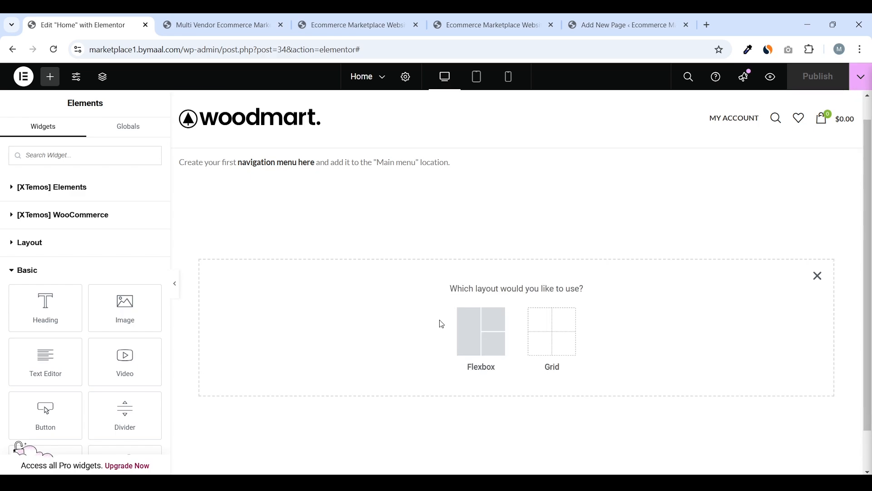
{"action": "left_click", "coordinate": [483, 309]}
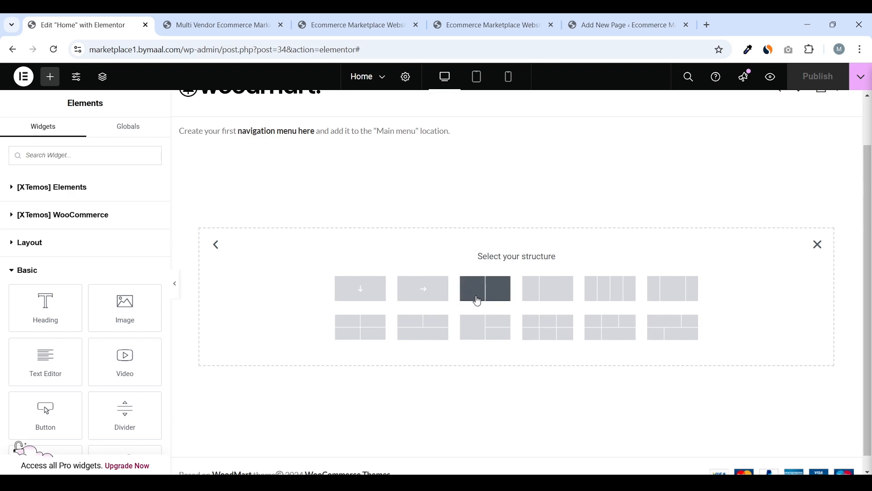
{"action": "left_click", "coordinate": [478, 302]}
{"action": "scroll", "coordinate": [370, 215], "scroll_direction": "up", "scroll_amount": 1}
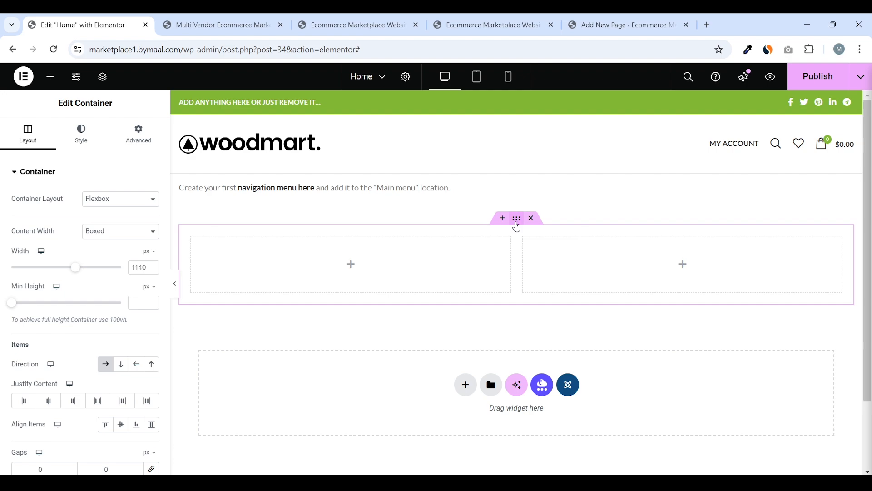
Make the container full width with no padding, and publish
{"action": "left_click", "coordinate": [110, 231]}
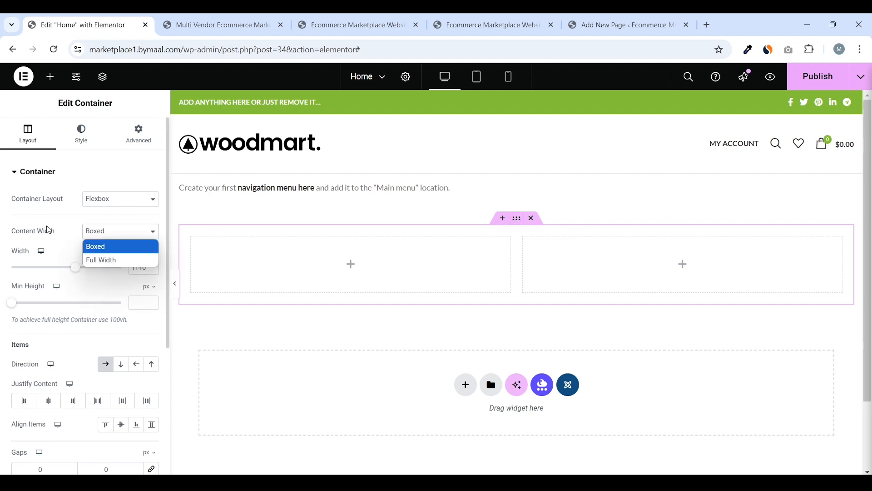
{"action": "left_click", "coordinate": [112, 261]}
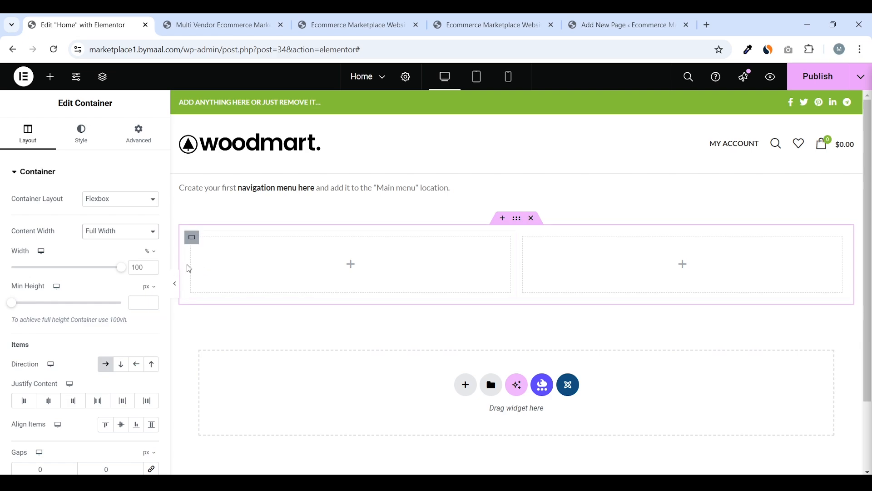
{"action": "left_click", "coordinate": [146, 144]}
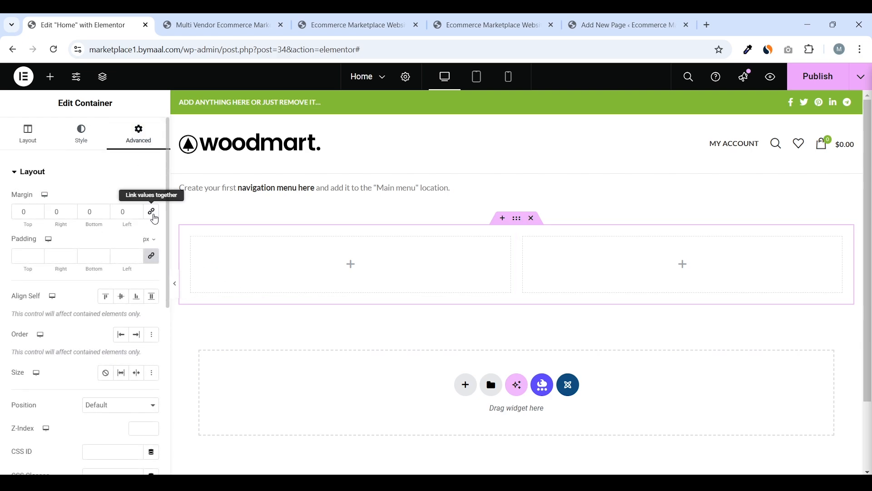
{"action": "left_click", "coordinate": [152, 256]}
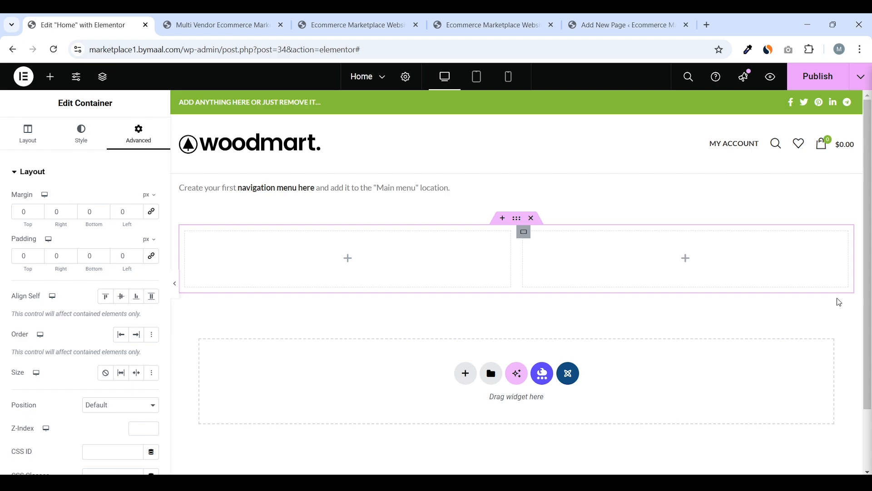
{"action": "left_click", "coordinate": [818, 77]}
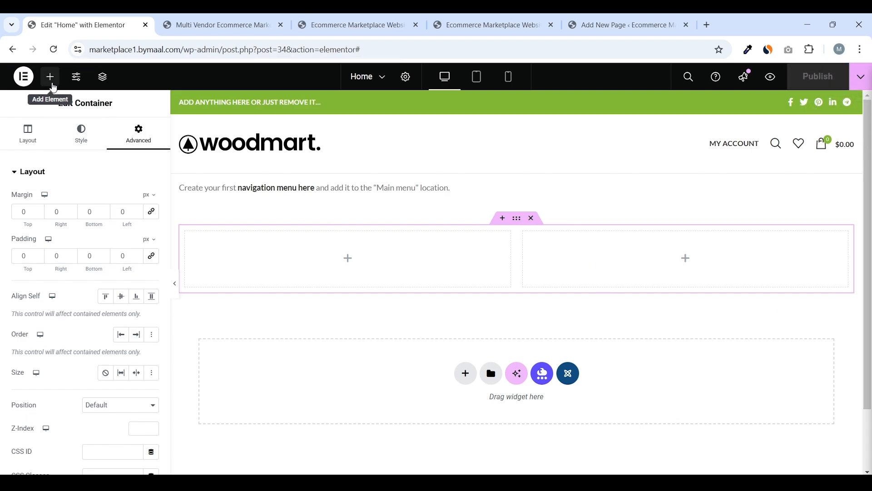
{"action": "left_click", "coordinate": [51, 78]}
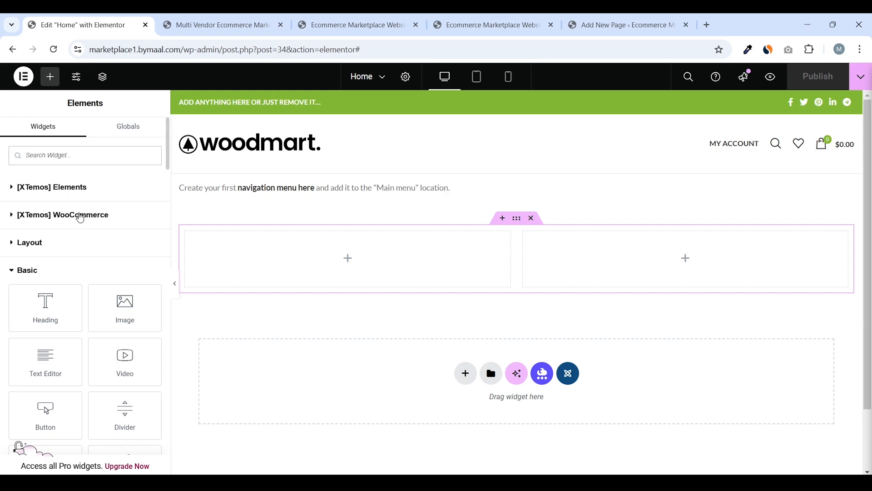
Copy the tagline '#1 eCommerce Platform 2025' from the live storefront
{"action": "left_click", "coordinate": [207, 35]}
{"action": "left_click_drag", "start_coordinate": [54, 233], "coordinate": [186, 231]}
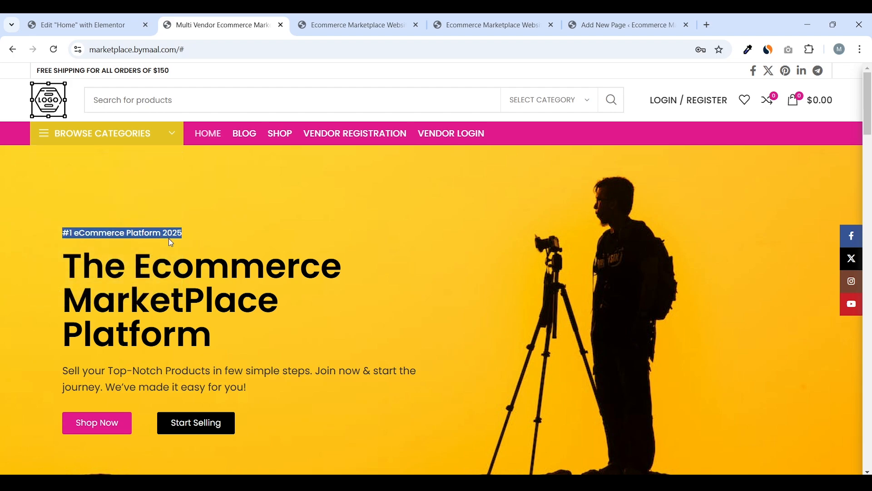
{"action": "right_click", "coordinate": [169, 235]}
{"action": "left_click", "coordinate": [180, 249]}
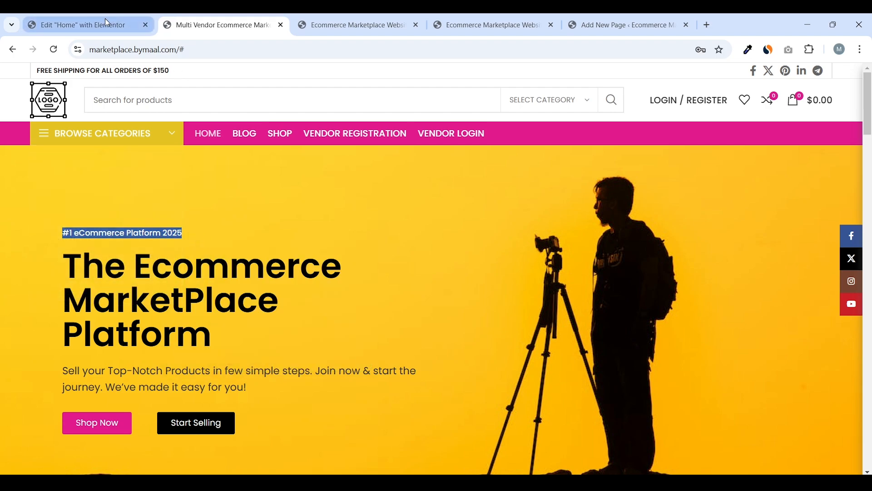
{"action": "left_click", "coordinate": [144, 14]}
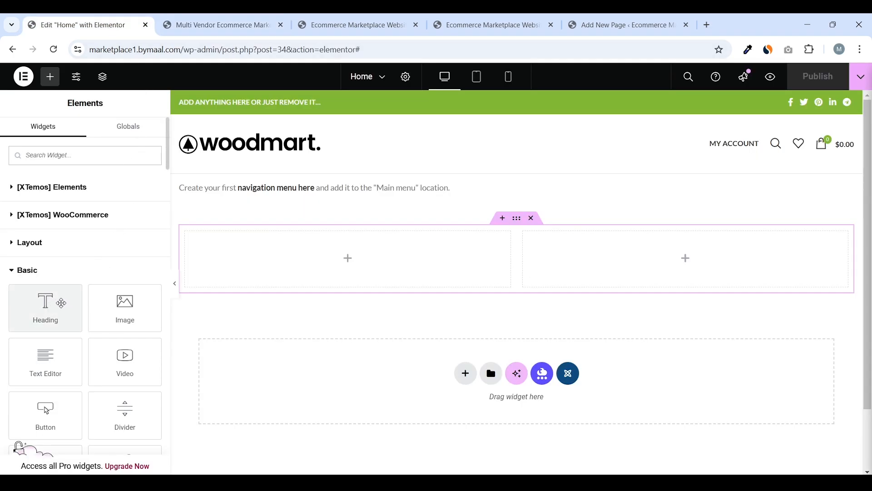
Add a Heading in the left column titled '#1 eCommerce Platform 2025'
{"action": "left_click_drag", "start_coordinate": [62, 303], "coordinate": [274, 262]}
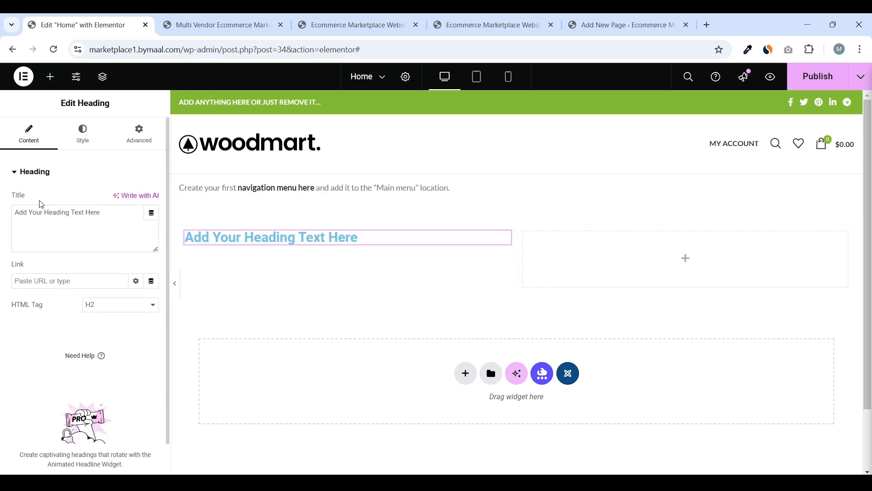
{"action": "left_click_drag", "start_coordinate": [122, 213], "coordinate": [5, 218]}
{"action": "right_click", "coordinate": [29, 213]}
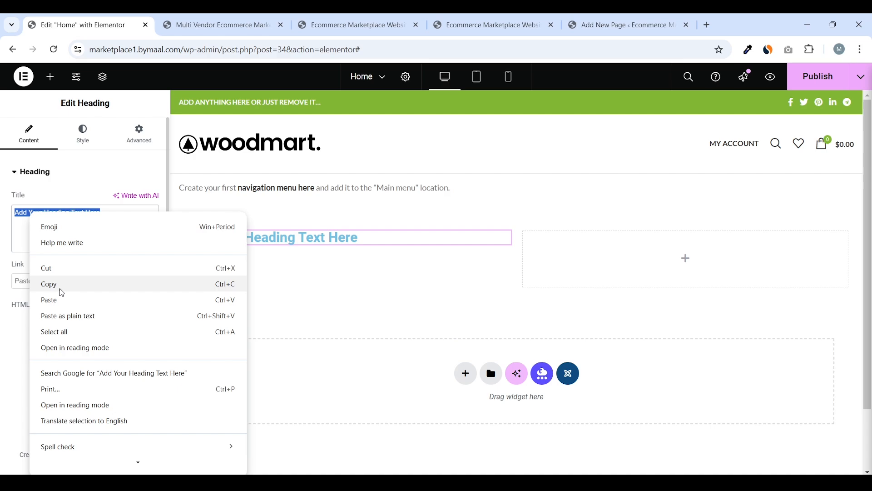
{"action": "left_click", "coordinate": [59, 297]}
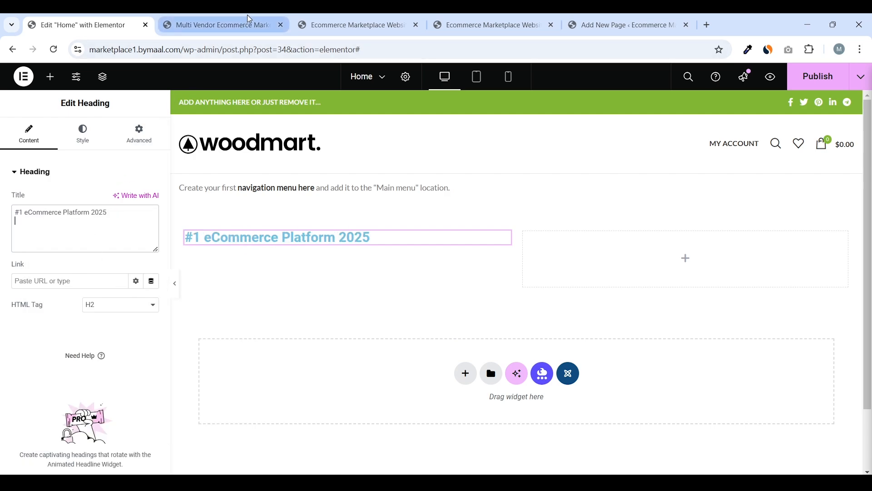
{"action": "left_click", "coordinate": [217, 25]}
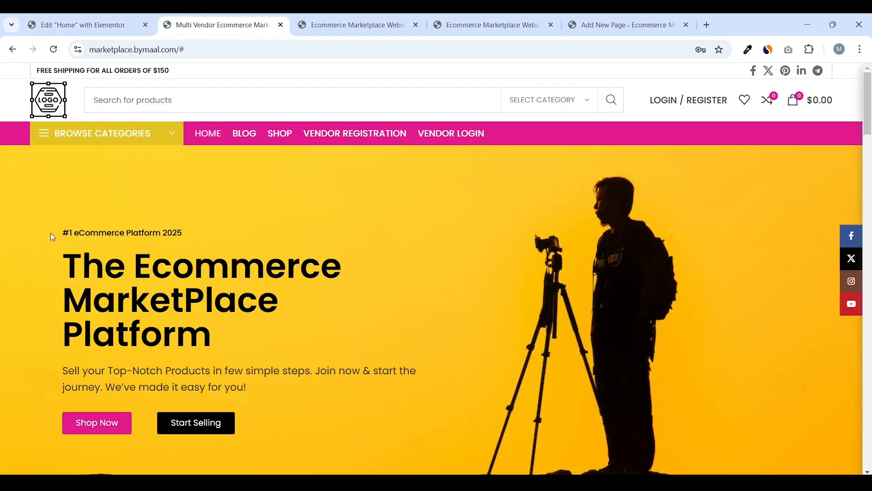
{"action": "left_click_drag", "start_coordinate": [53, 237], "coordinate": [208, 237]}
{"action": "left_click", "coordinate": [83, 25]}
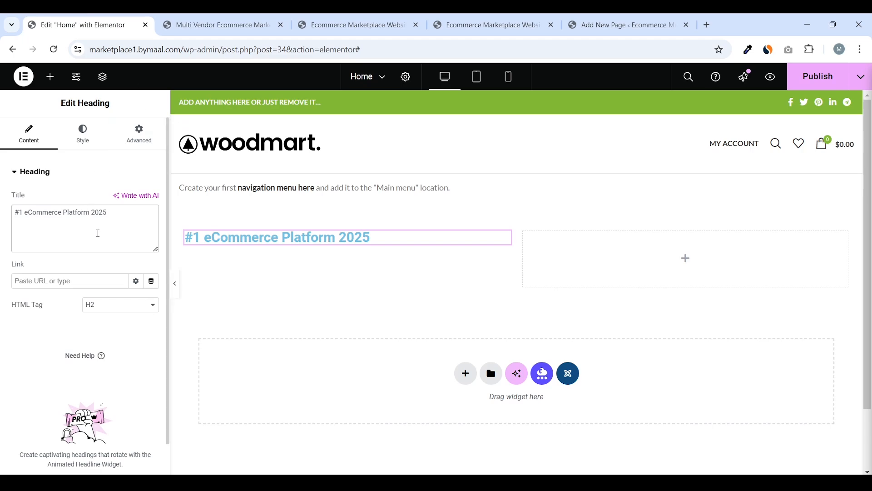
Set the tagline heading's HTML tag to p
{"action": "left_click", "coordinate": [106, 311]}
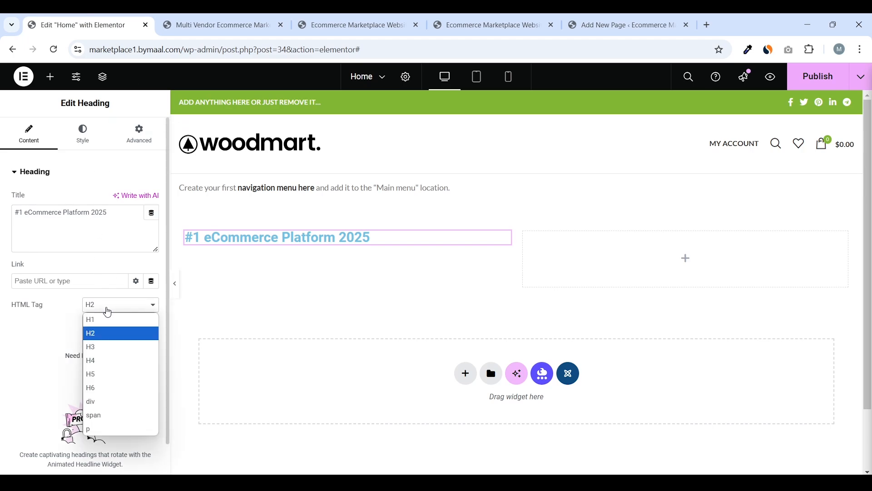
{"action": "left_click", "coordinate": [105, 429]}
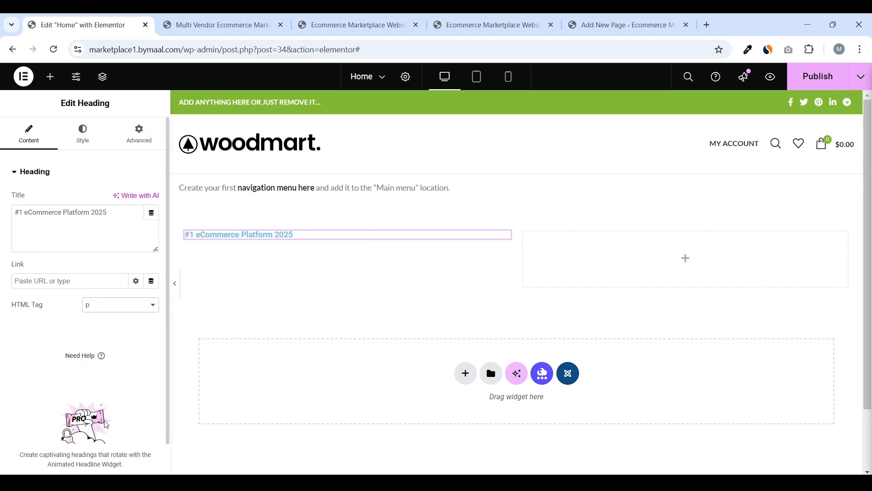
{"action": "left_click", "coordinate": [191, 27]}
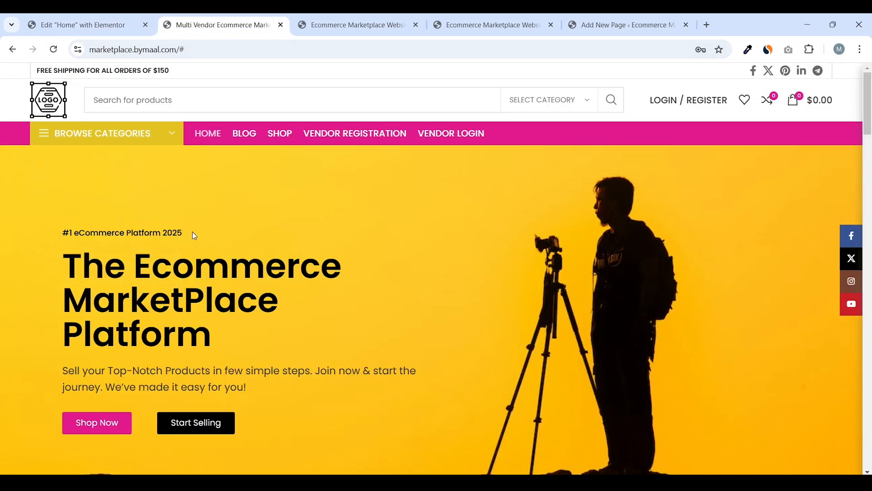
{"action": "left_click_drag", "start_coordinate": [190, 235], "coordinate": [79, 234]}
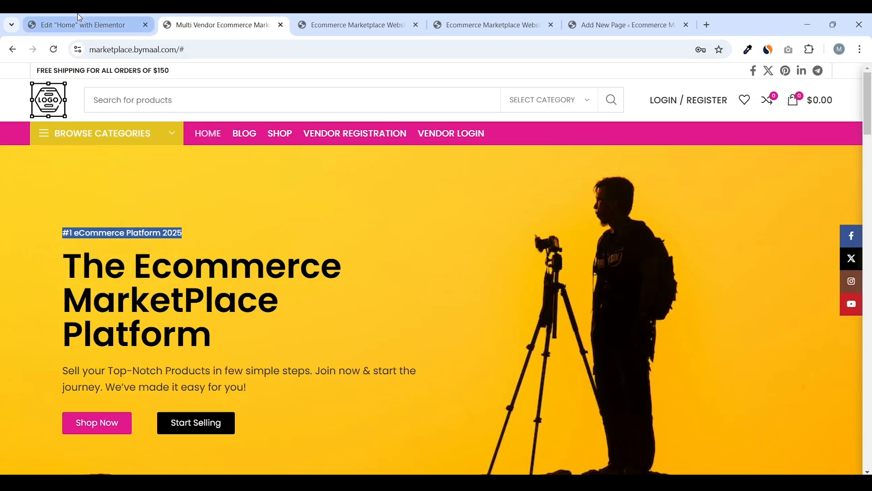
{"action": "left_click", "coordinate": [81, 29]}
{"action": "left_click", "coordinate": [100, 141]}
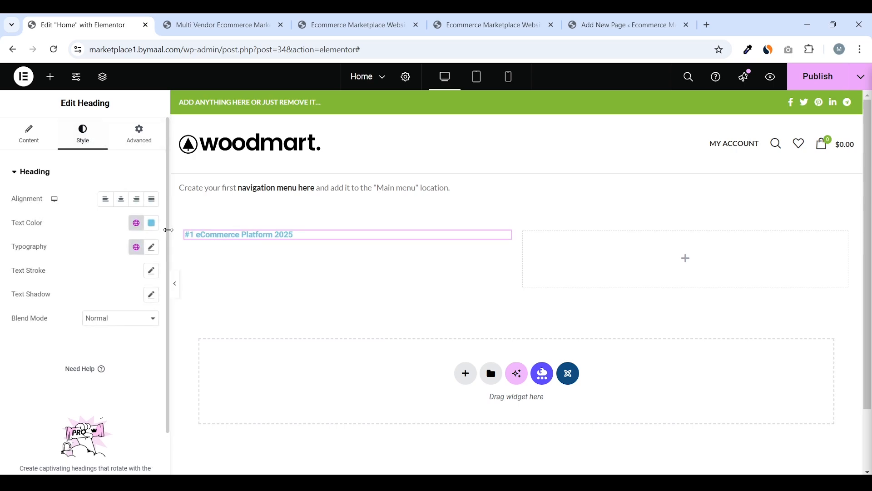
Make the tagline heading's text colour black
{"action": "left_click", "coordinate": [152, 226]}
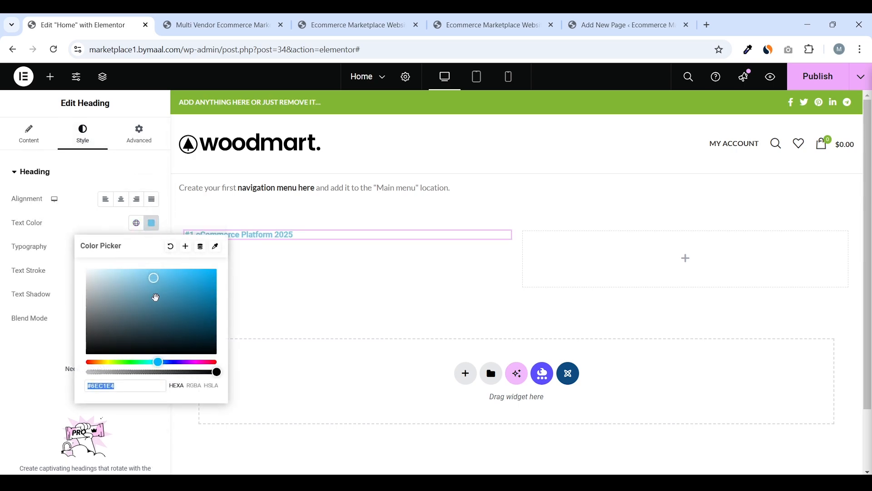
{"action": "left_click", "coordinate": [86, 353]}
{"action": "left_click", "coordinate": [39, 296]}
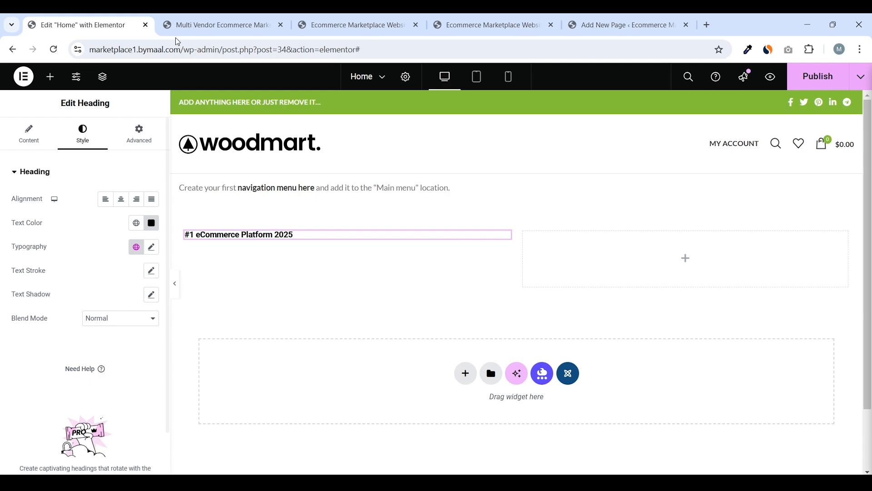
{"action": "left_click", "coordinate": [213, 24]}
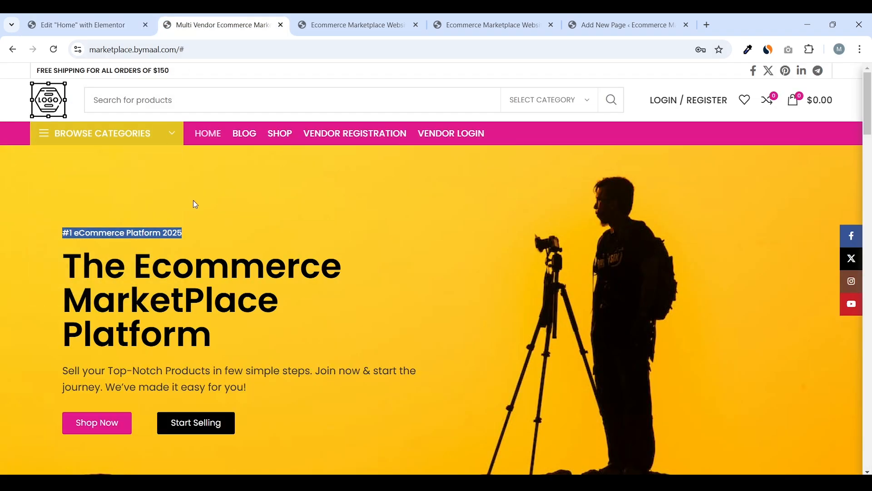
{"action": "left_click", "coordinate": [195, 204]}
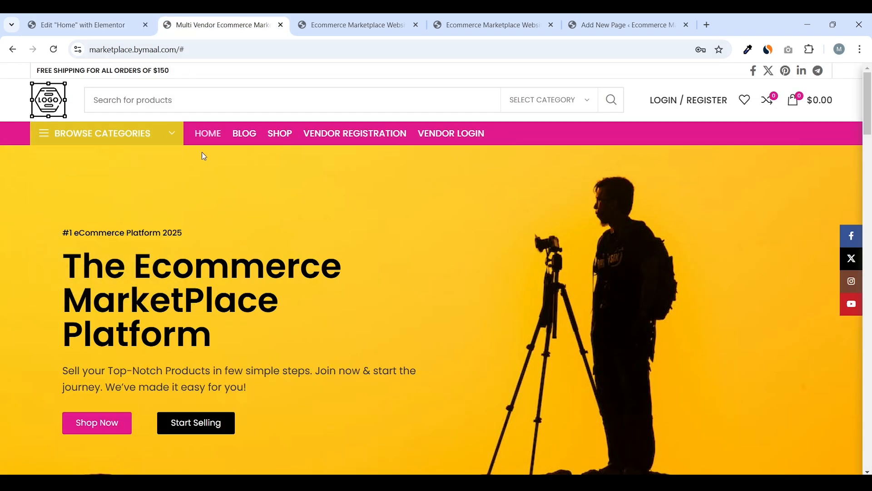
{"action": "left_click", "coordinate": [82, 25]}
Set the tagline typography to Poppins with weight 500 (Medium), matching the live storefront
{"action": "left_click", "coordinate": [152, 246]}
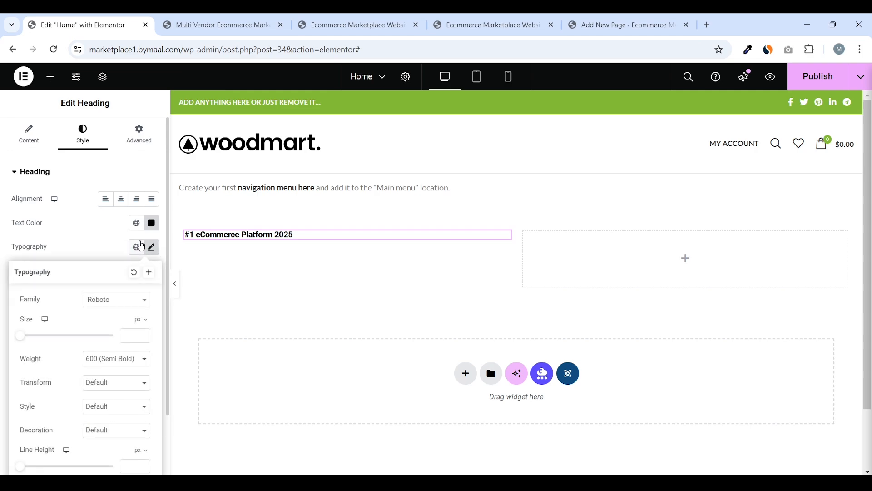
{"action": "left_click", "coordinate": [116, 301]}
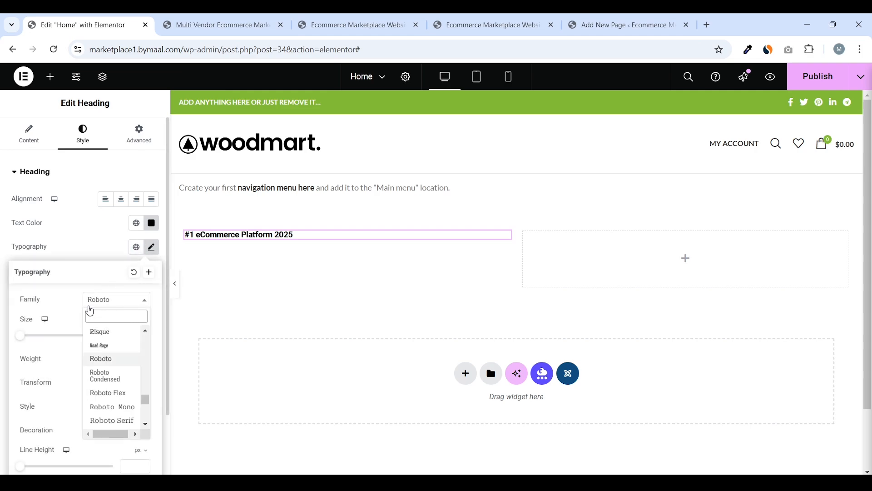
{"action": "type", "text": "pop"}
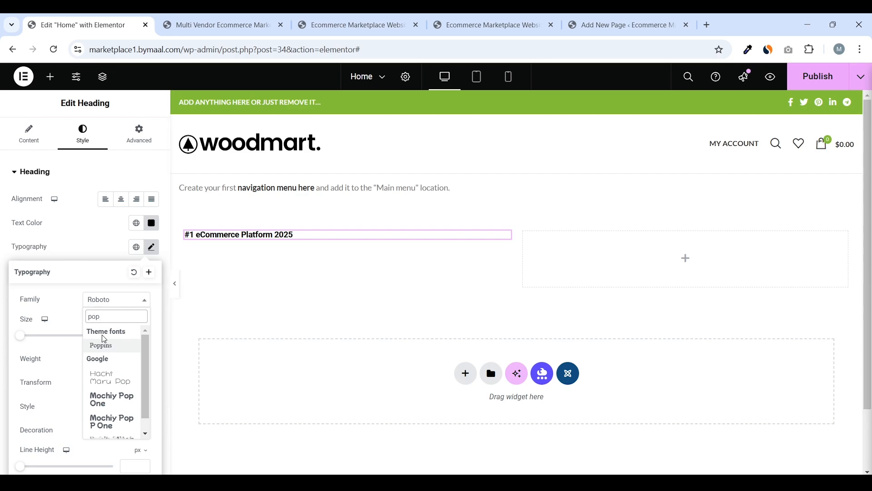
{"action": "left_click", "coordinate": [107, 346]}
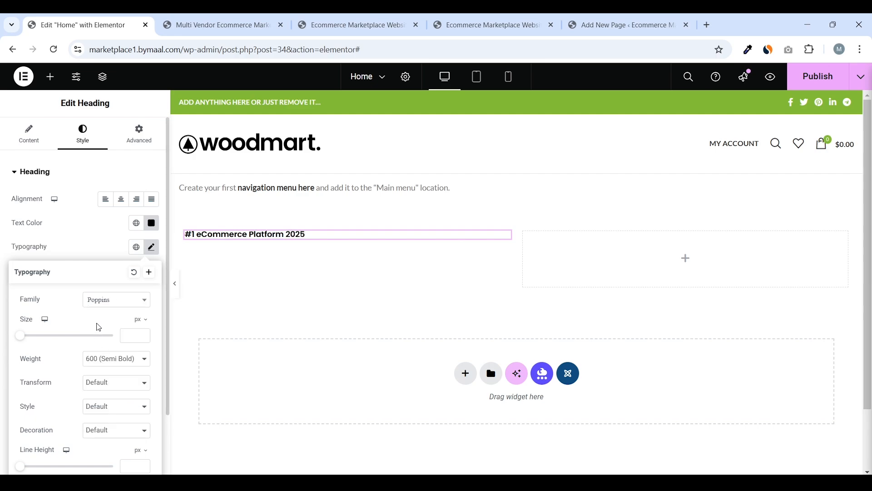
{"action": "left_click", "coordinate": [217, 25]}
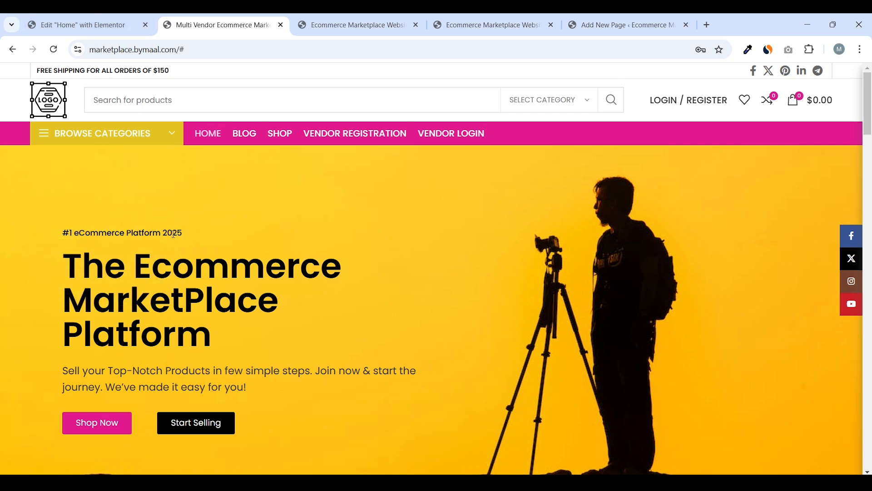
{"action": "left_click_drag", "start_coordinate": [193, 238], "coordinate": [39, 224]}
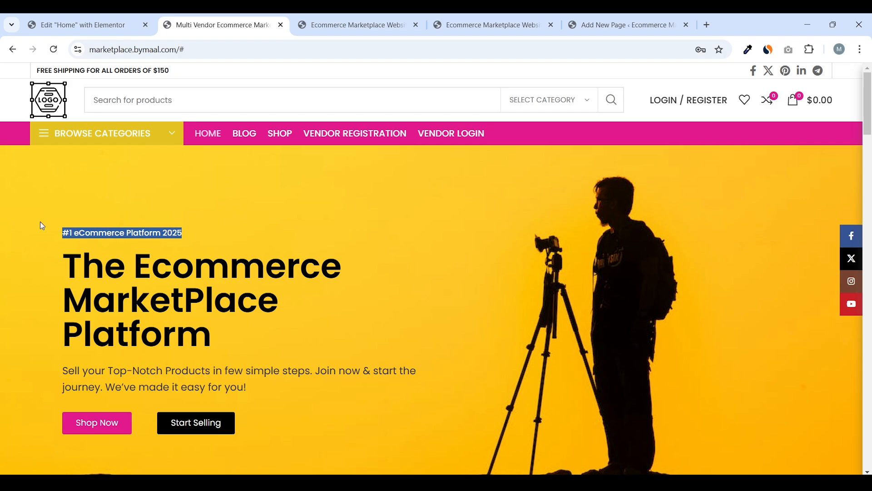
{"action": "key", "text": "ctrl+c"}
{"action": "left_click", "coordinate": [78, 25]}
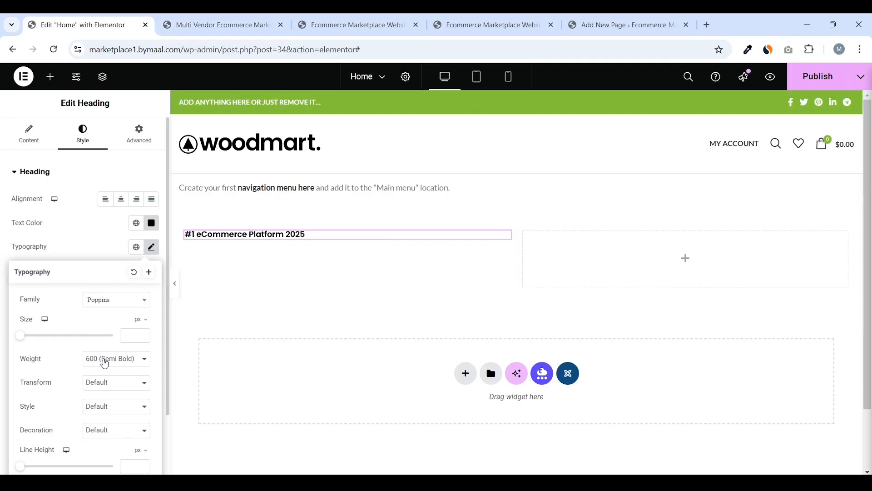
{"action": "left_click", "coordinate": [101, 359]}
{"action": "left_click", "coordinate": [114, 249]}
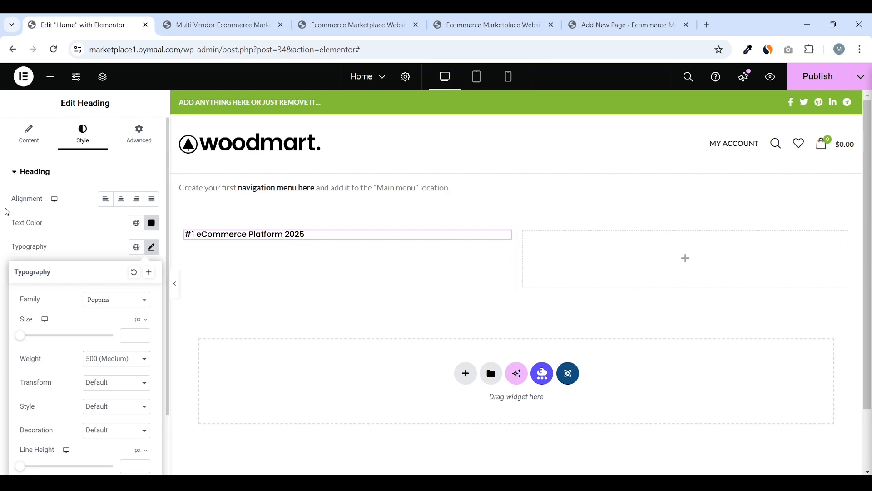
{"action": "left_click", "coordinate": [218, 25]}
{"action": "left_click", "coordinate": [86, 25]}
{"action": "left_click", "coordinate": [5, 213]}
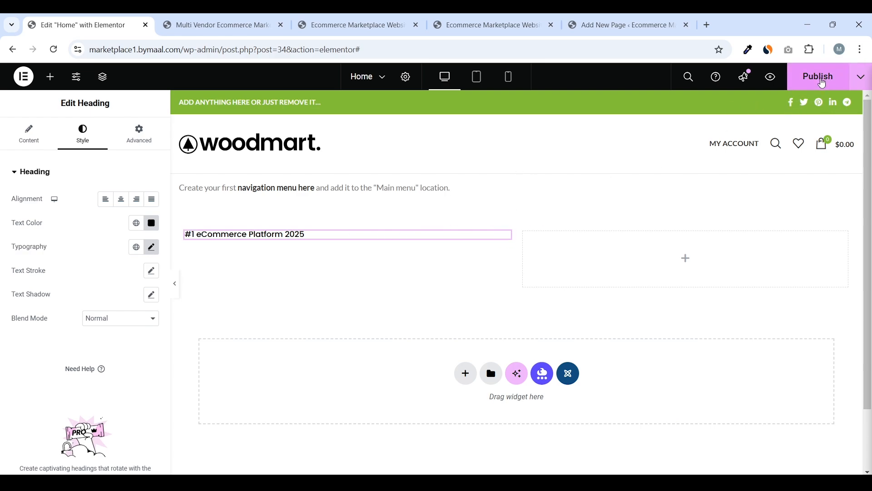
Publish the updated Home page
{"action": "left_click", "coordinate": [817, 77]}
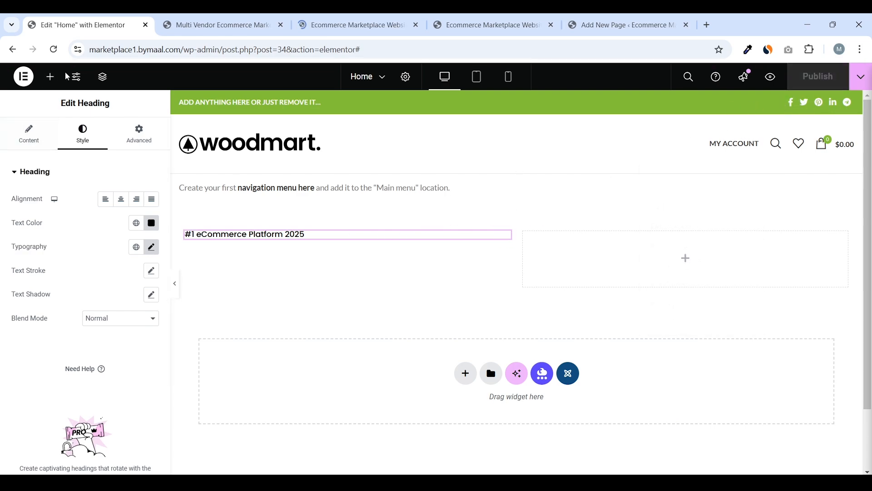
{"action": "left_click", "coordinate": [50, 78]}
{"action": "left_click", "coordinate": [181, 26]}
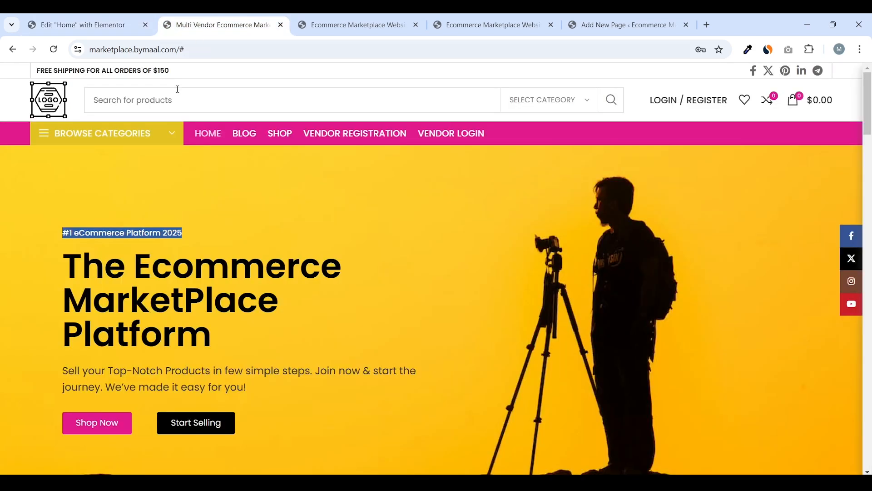
Place a new Heading widget below the '#1 eCommerce Platform 2025' tagline
{"action": "left_click_drag", "start_coordinate": [225, 348], "coordinate": [45, 278]}
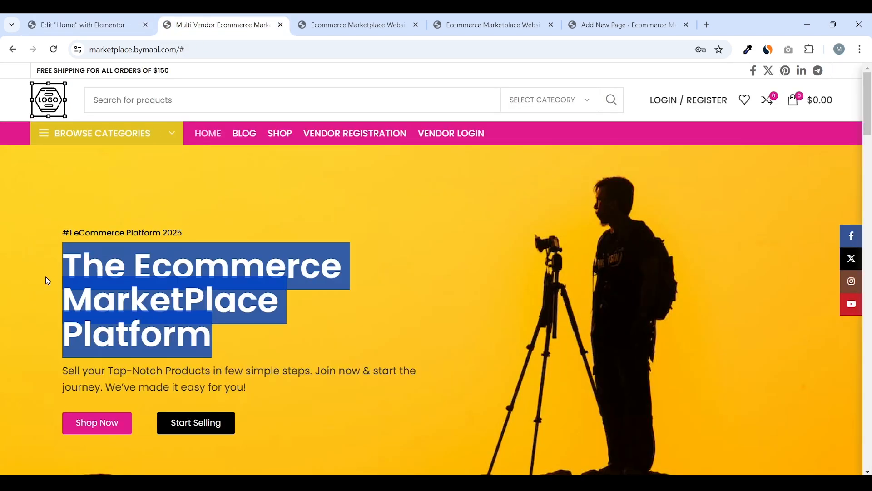
{"action": "left_click", "coordinate": [46, 279]}
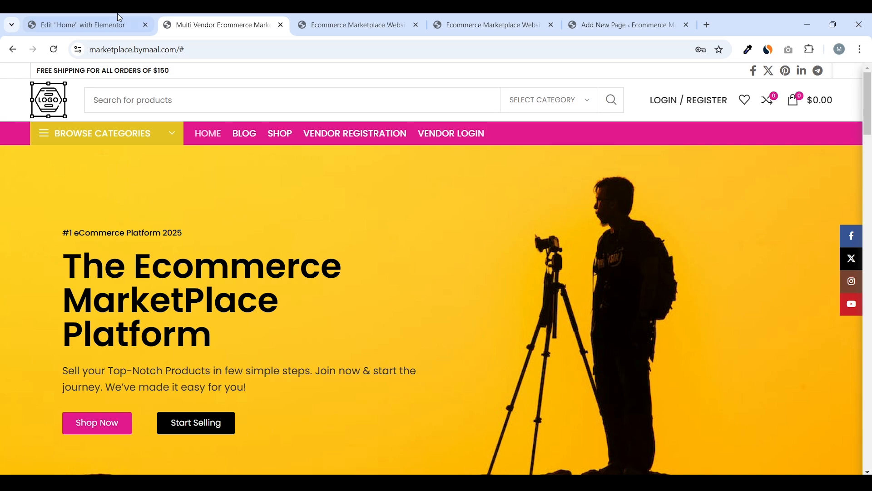
{"action": "left_click", "coordinate": [82, 25]}
{"action": "left_click_drag", "start_coordinate": [52, 300], "coordinate": [273, 249]}
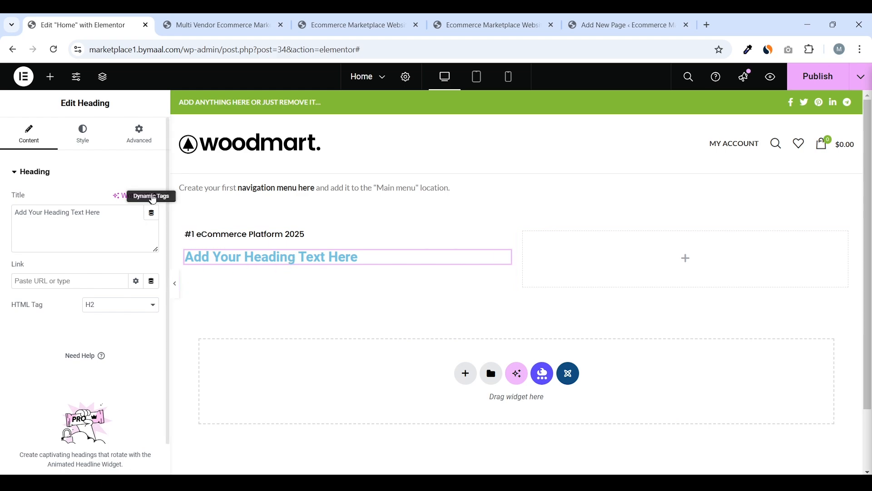
Copy the 'The Ecommerce MarketPlace Platform' hero heading from the live homepage
{"action": "left_click", "coordinate": [200, 18]}
{"action": "left_click_drag", "start_coordinate": [213, 318], "coordinate": [54, 279]}
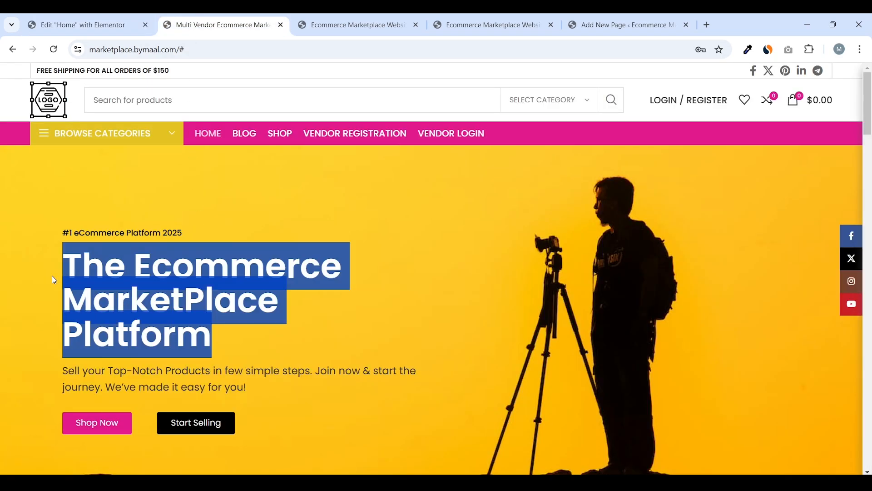
{"action": "right_click", "coordinate": [90, 278]}
{"action": "left_click", "coordinate": [111, 296]}
{"action": "left_click", "coordinate": [91, 24]}
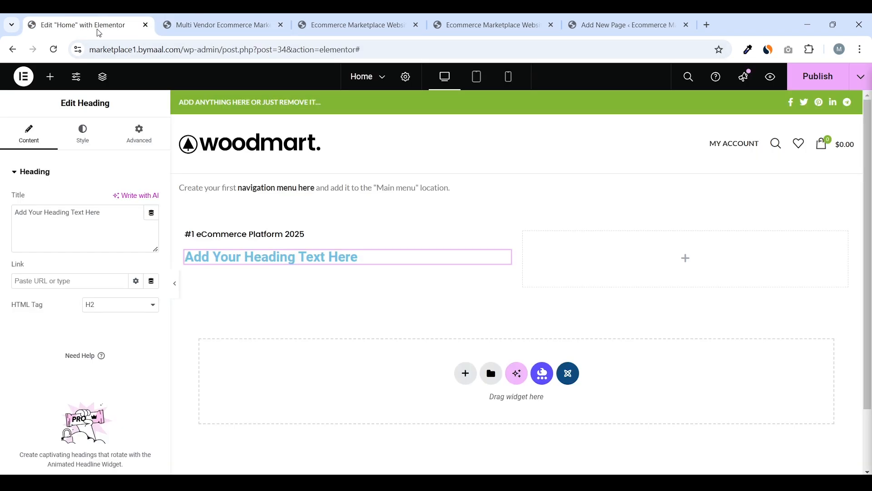
Paste 'The Ecommerce MarketPlace Platform' as the new heading's title
{"action": "left_click_drag", "start_coordinate": [102, 214], "coordinate": [13, 213]}
{"action": "right_click", "coordinate": [34, 214]}
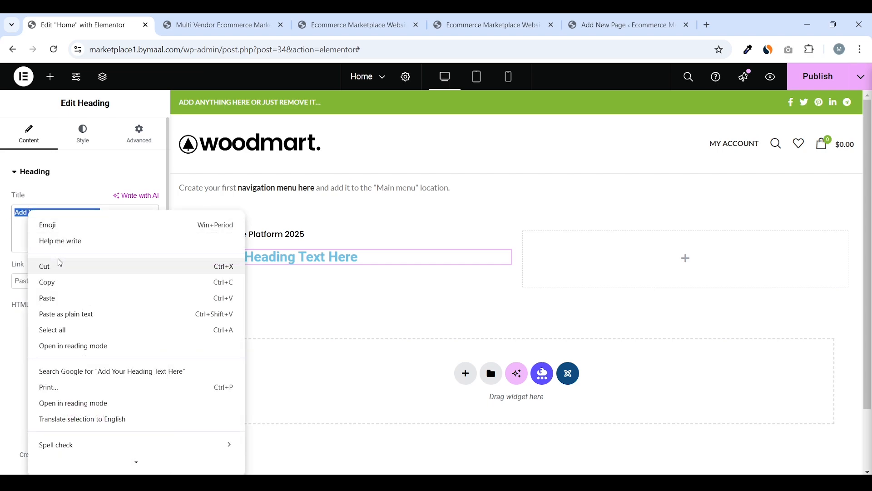
{"action": "left_click", "coordinate": [60, 297]}
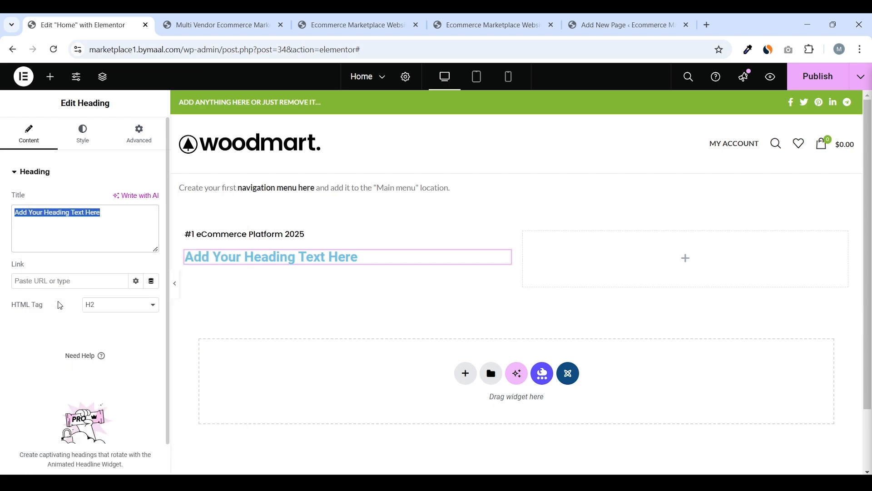
{"action": "left_click", "coordinate": [219, 25]}
{"action": "left_click", "coordinate": [228, 235]}
{"action": "left_click", "coordinate": [82, 25]}
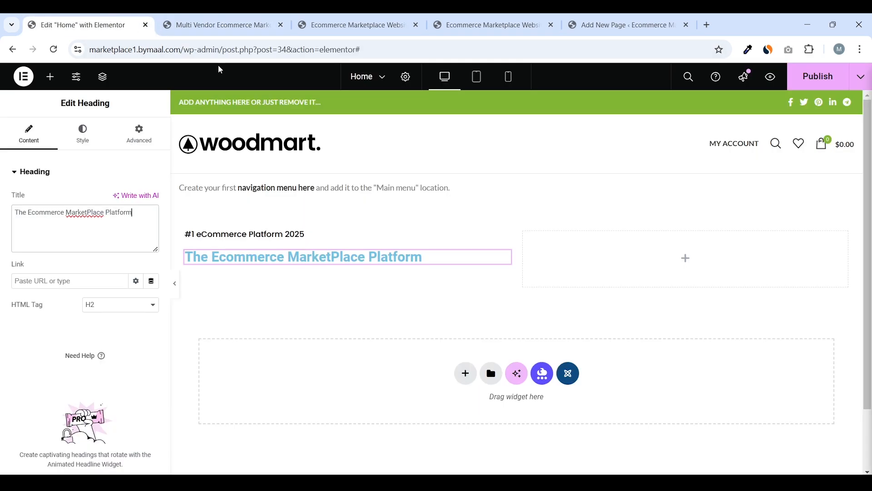
Make the new heading's text black (#000000) and set its font family to Poppins
{"action": "left_click", "coordinate": [83, 134]}
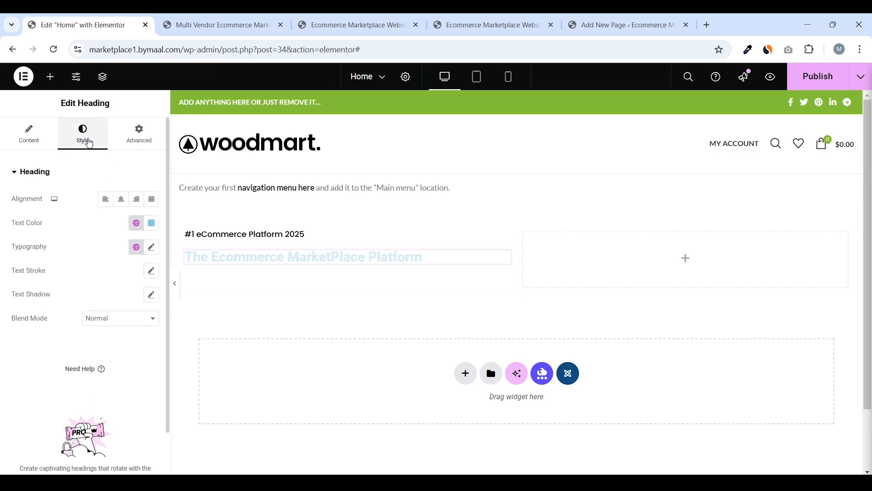
{"action": "left_click", "coordinate": [150, 232]}
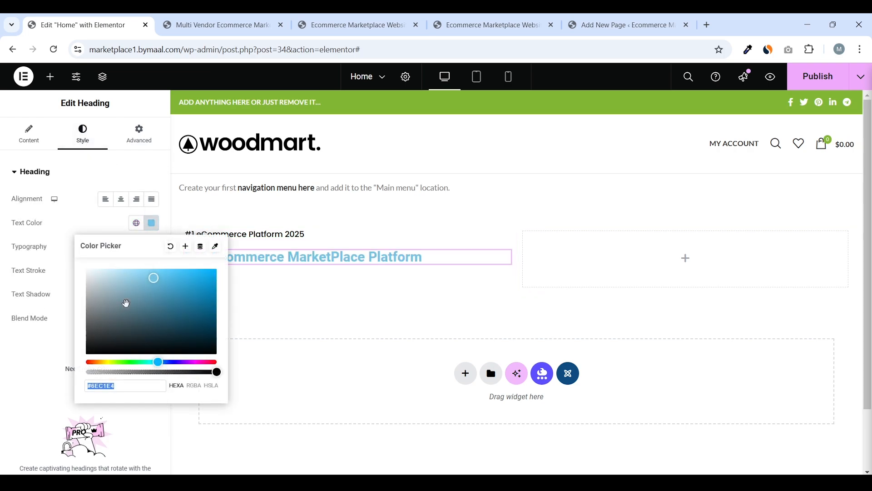
{"action": "left_click_drag", "start_coordinate": [124, 301], "coordinate": [6, 362]}
{"action": "left_click", "coordinate": [6, 362]}
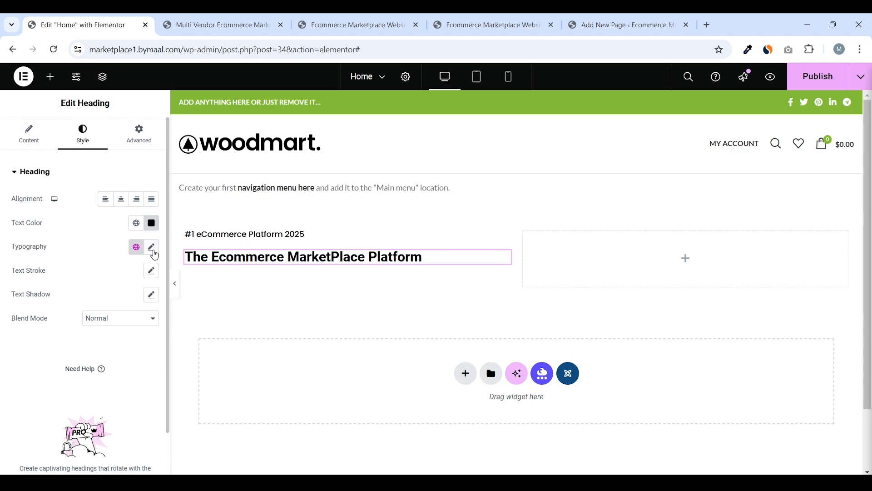
{"action": "left_click", "coordinate": [152, 248]}
{"action": "left_click", "coordinate": [110, 305]}
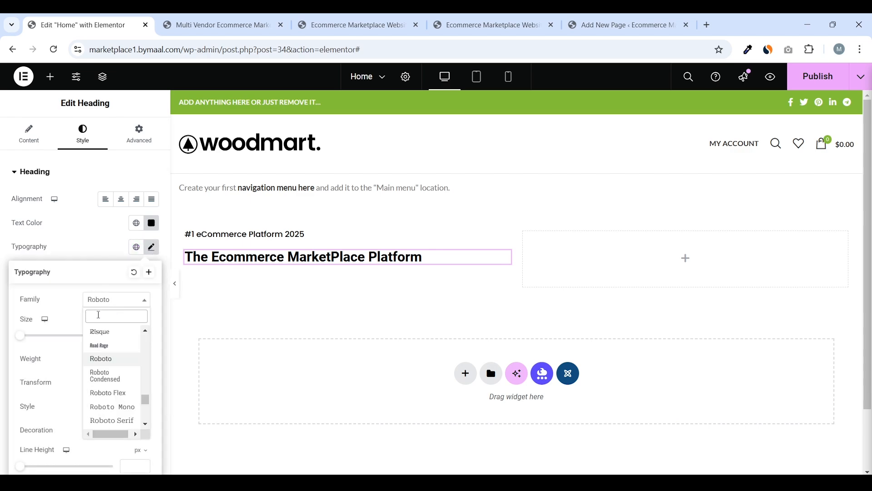
{"action": "type", "text": "pop"}
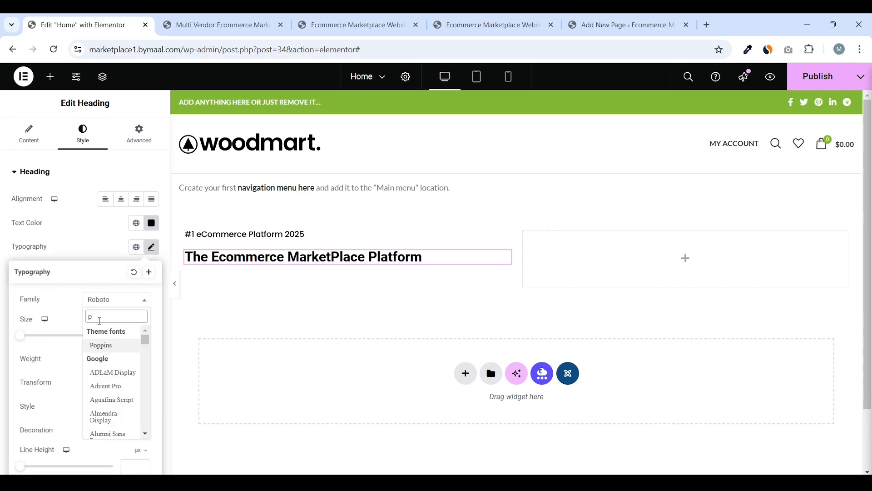
{"action": "left_click", "coordinate": [108, 346]}
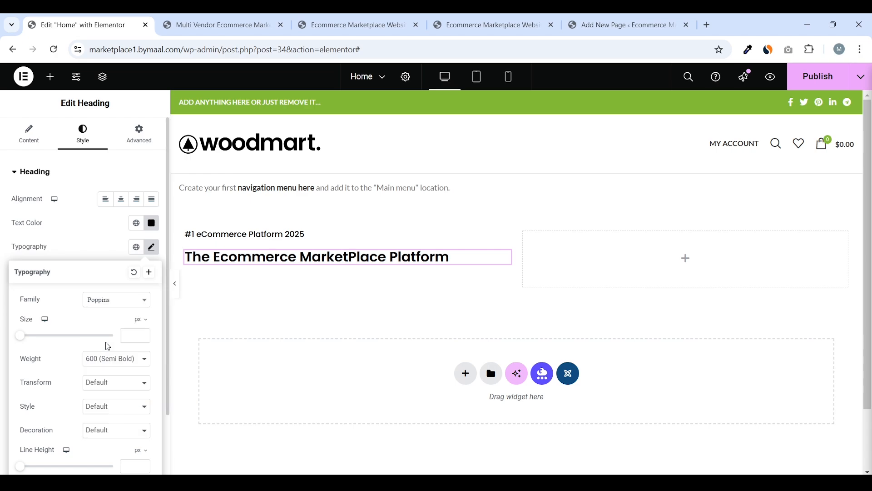
On the live homepage, select the hero heading to compare it
{"action": "left_click", "coordinate": [248, 19]}
{"action": "scroll", "coordinate": [200, 308], "scroll_direction": "down", "scroll_amount": 1}
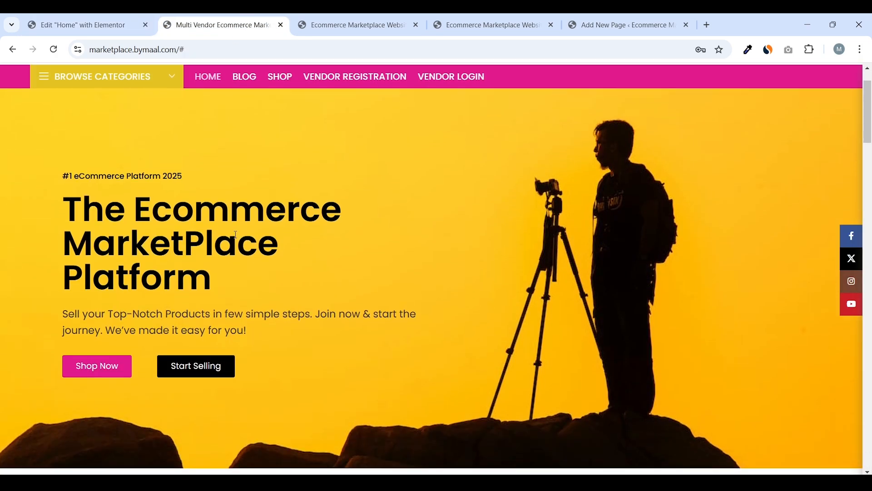
{"action": "left_click_drag", "start_coordinate": [239, 251], "coordinate": [222, 275]}
{"action": "left_click", "coordinate": [72, 211]}
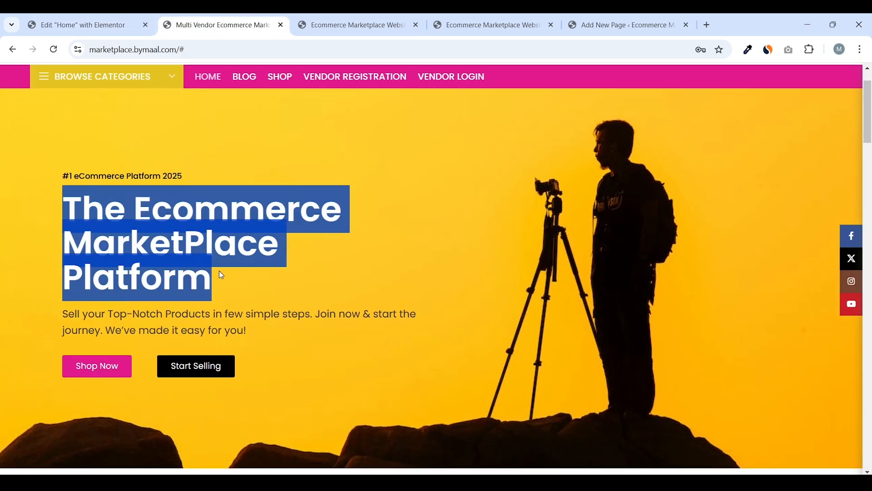
{"action": "scroll", "coordinate": [237, 221], "scroll_direction": "down", "scroll_amount": 1}
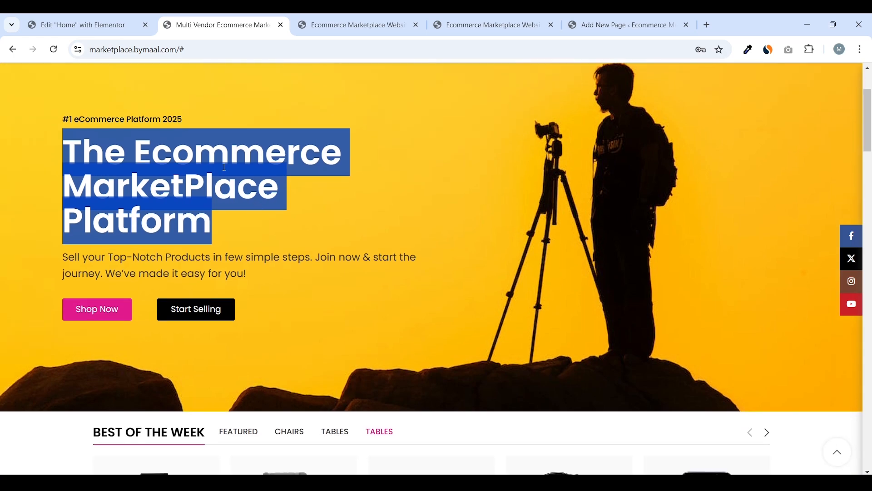
Inspect the live hero heading in DevTools and browse its computed styles
{"action": "right_click", "coordinate": [224, 153]}
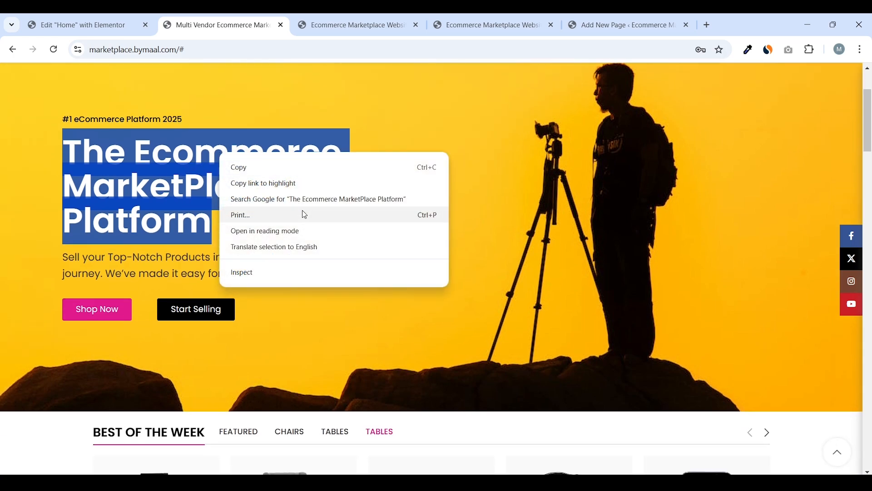
{"action": "left_click", "coordinate": [285, 272]}
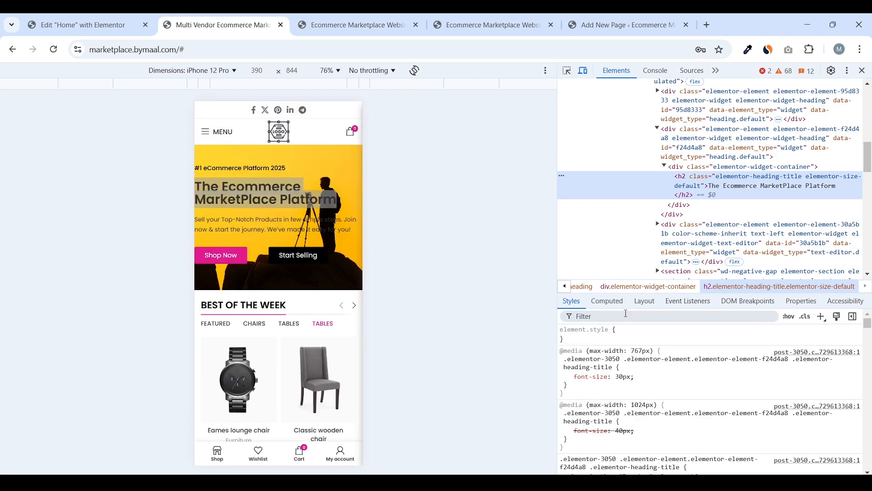
{"action": "left_click", "coordinate": [609, 303]}
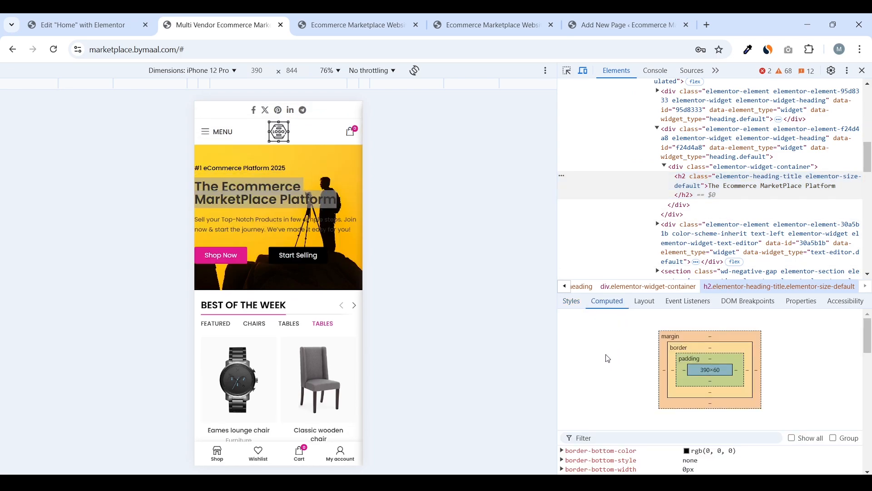
{"action": "scroll", "coordinate": [608, 359], "scroll_direction": "down", "scroll_amount": 3}
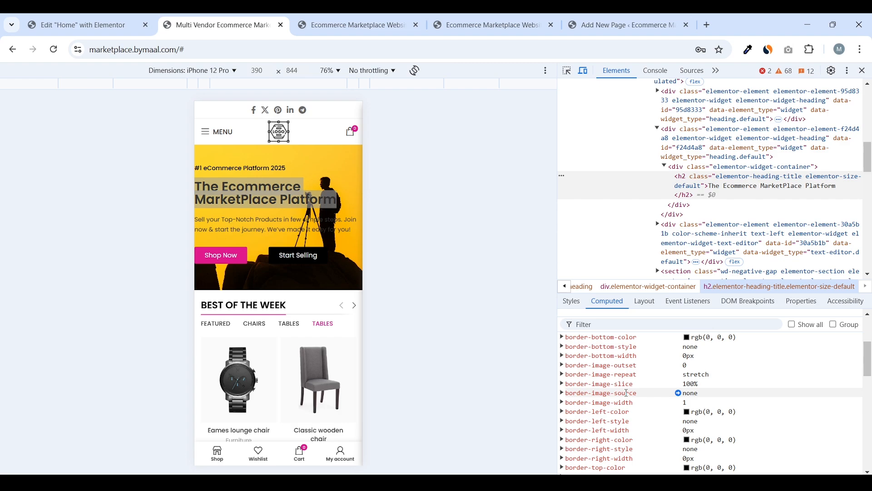
{"action": "scroll", "coordinate": [627, 393], "scroll_direction": "down", "scroll_amount": 3}
{"action": "scroll", "coordinate": [636, 383], "scroll_direction": "down", "scroll_amount": 3}
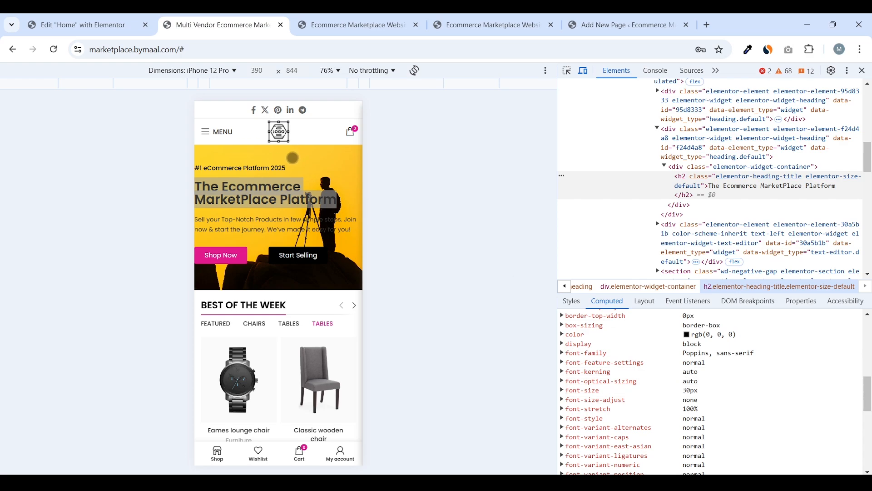
Switch the preview to Responsive, widen it to 1238 px, and read the 60px font size
{"action": "left_click", "coordinate": [232, 73]}
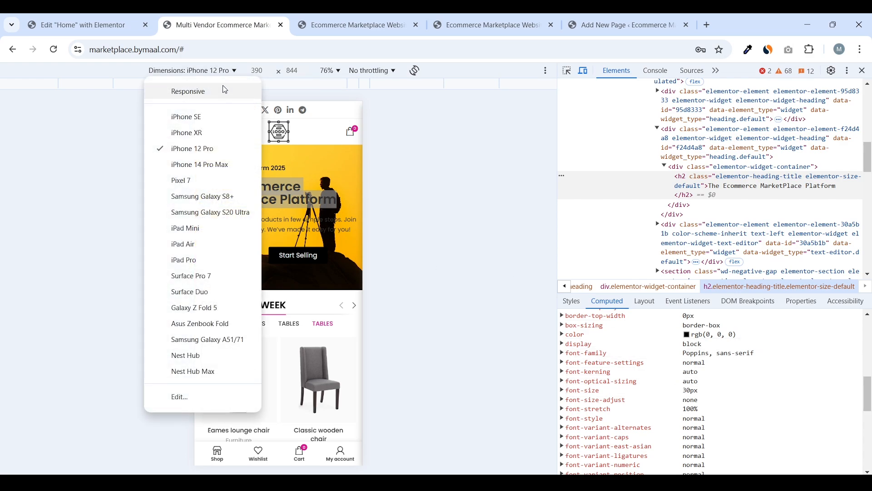
{"action": "left_click", "coordinate": [218, 89]}
{"action": "left_click_drag", "start_coordinate": [36, 213], "coordinate": [3, 212]}
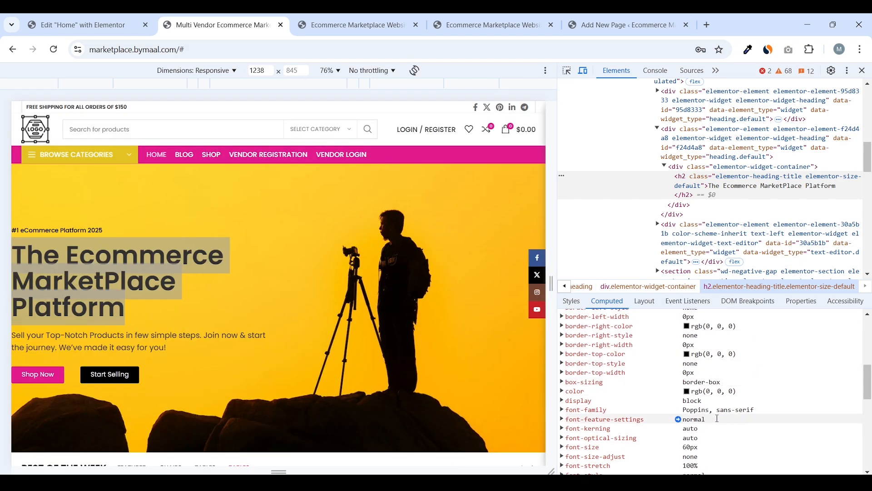
{"action": "scroll", "coordinate": [690, 391], "scroll_direction": "down", "scroll_amount": 3}
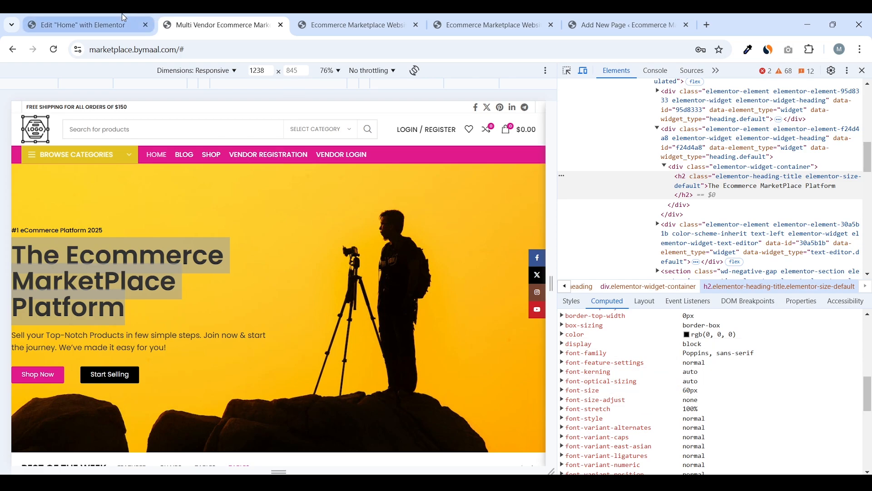
{"action": "left_click", "coordinate": [134, 20]}
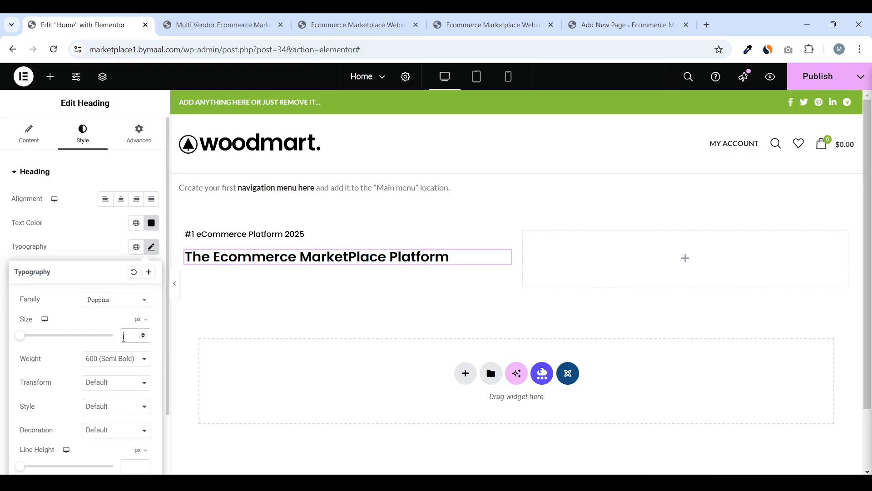
Set the heading font size to 60 and trace the live heading's font-weight in DevTools
{"action": "left_click", "coordinate": [125, 339]}
{"action": "type", "text": "60"}
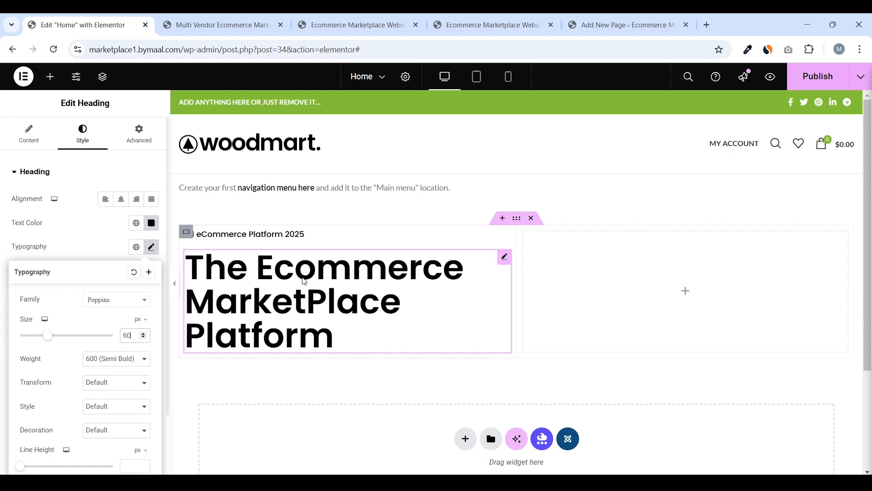
{"action": "left_click", "coordinate": [218, 25]}
{"action": "left_click", "coordinate": [82, 25]}
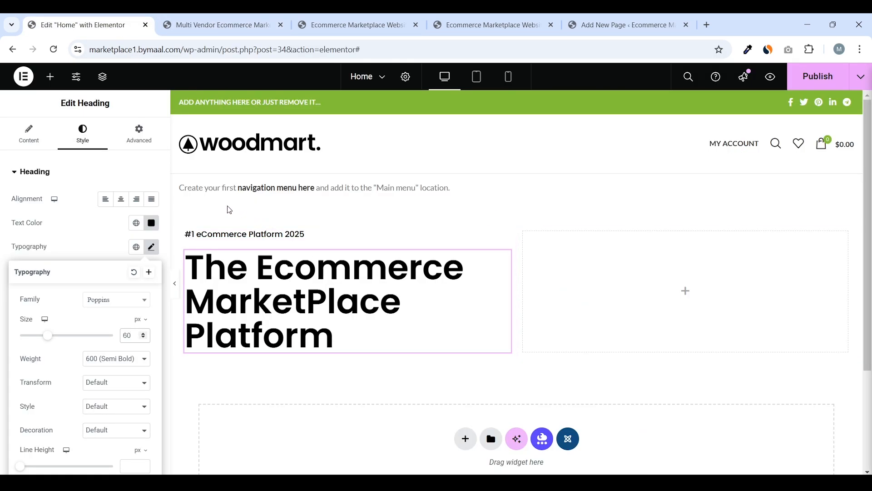
{"action": "left_click", "coordinate": [218, 25]}
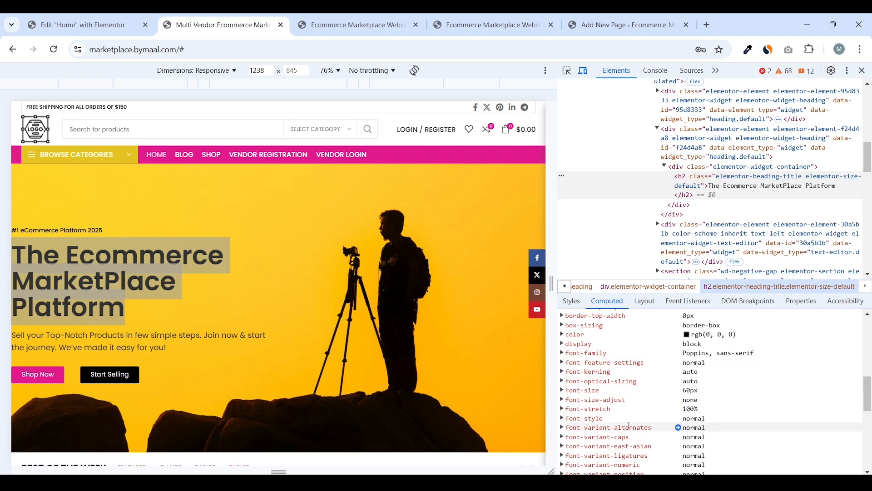
{"action": "scroll", "coordinate": [630, 425], "scroll_direction": "down", "scroll_amount": 2}
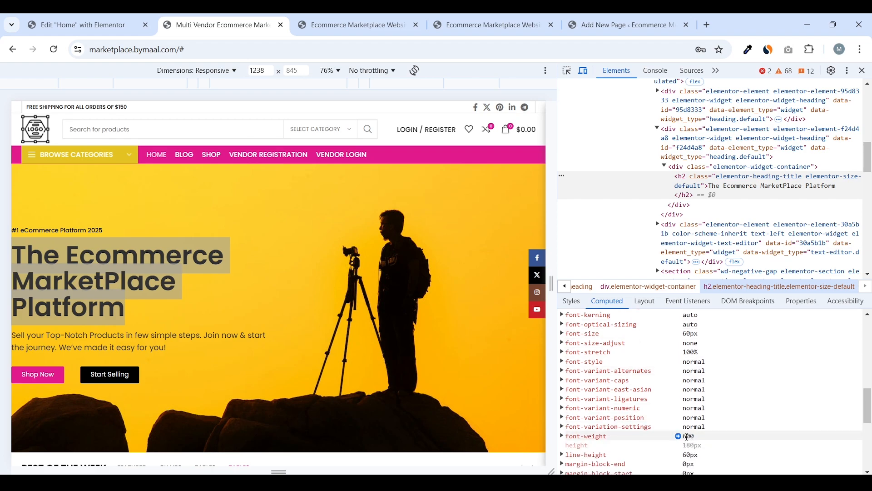
{"action": "left_click", "coordinate": [678, 437]}
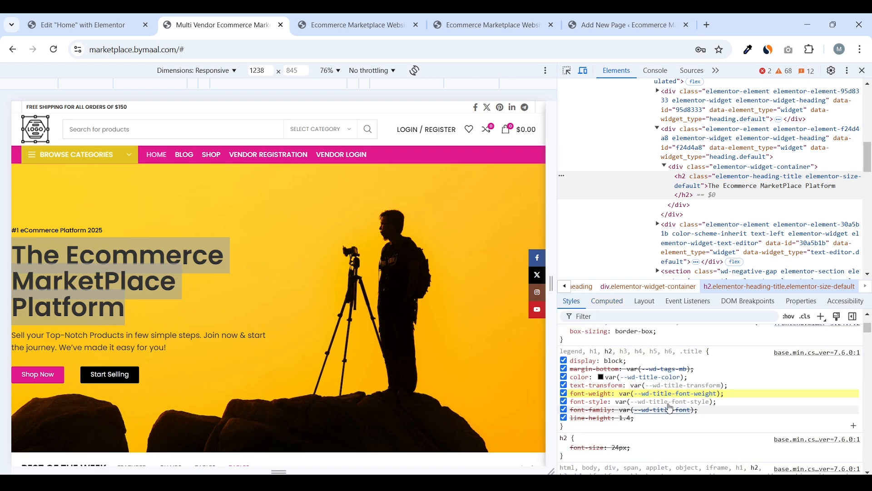
{"action": "left_click", "coordinate": [114, 25]}
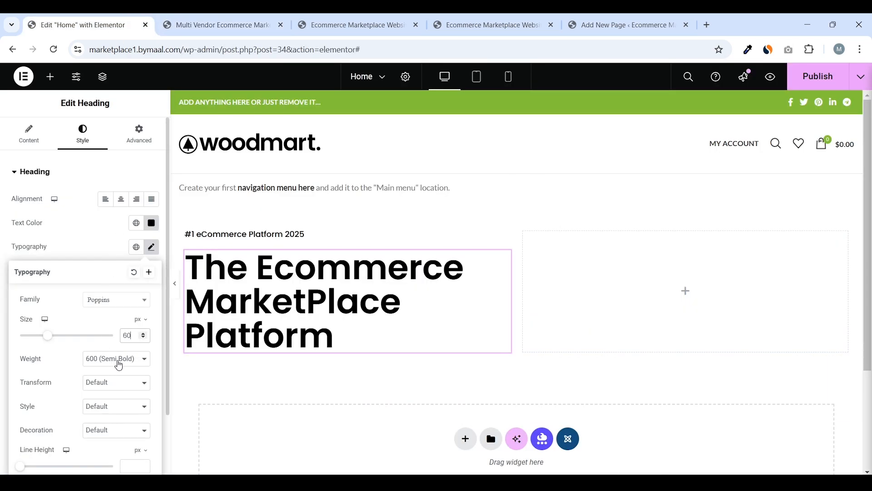
Save the page, then close DevTools on the reference storefront and select its hero paragraph
{"action": "left_click", "coordinate": [3, 303]}
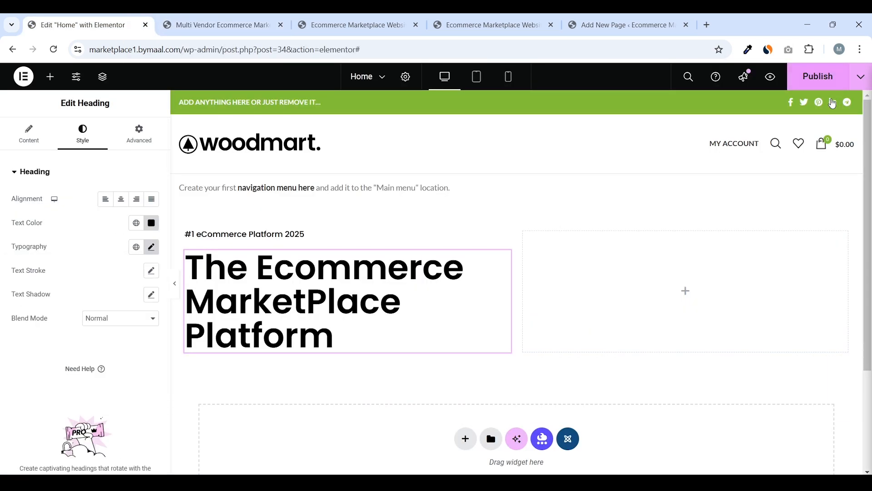
{"action": "left_click", "coordinate": [818, 76]}
{"action": "left_click", "coordinate": [269, 32]}
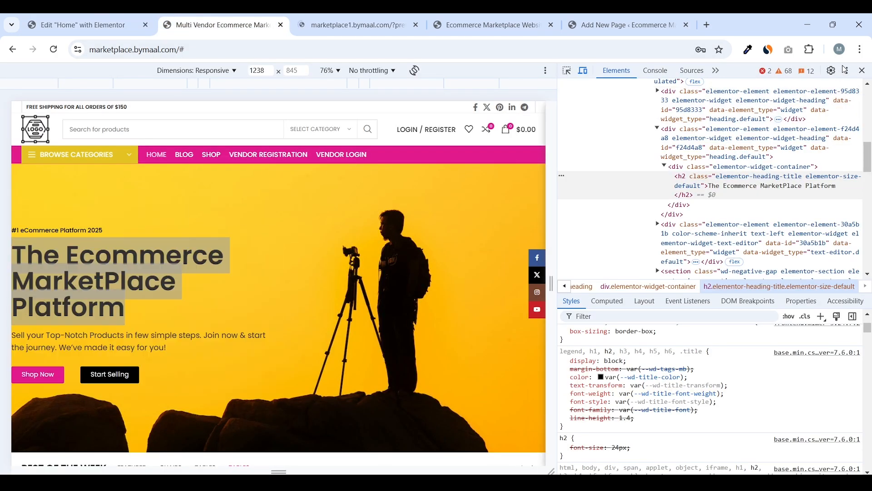
{"action": "left_click", "coordinate": [862, 71]}
{"action": "scroll", "coordinate": [241, 245], "scroll_direction": "down", "scroll_amount": 4}
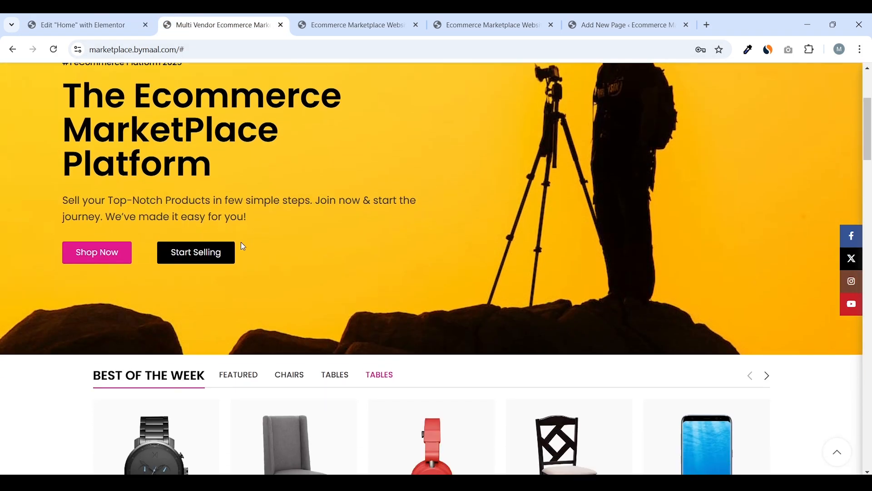
{"action": "left_click_drag", "start_coordinate": [249, 217], "coordinate": [58, 203]}
{"action": "scroll", "coordinate": [256, 206], "scroll_direction": "up", "scroll_amount": 1}
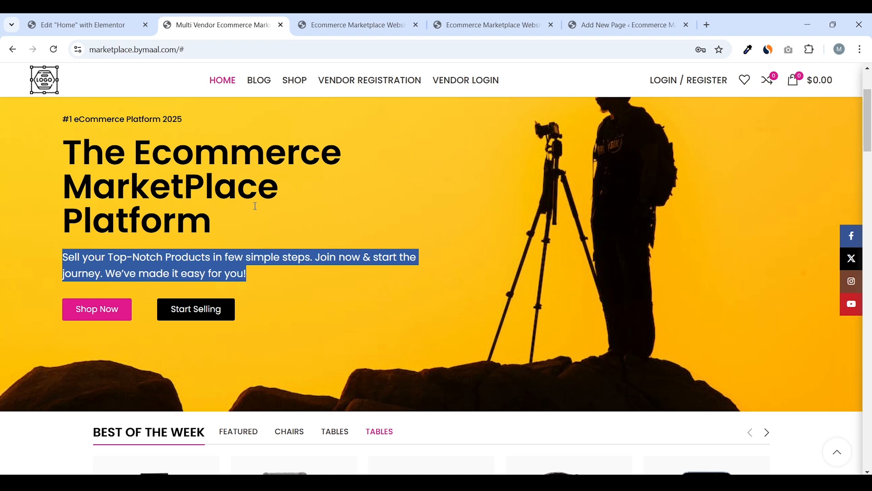
{"action": "left_click", "coordinate": [128, 18]}
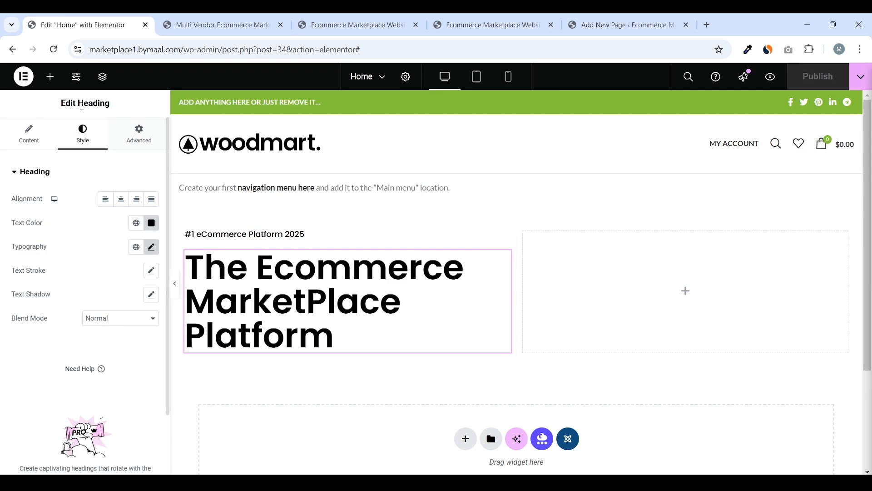
Add a Text Editor below the heading and paste in the reference 'Sell your Top-Notch Products' paragraph
{"action": "left_click", "coordinate": [50, 77]}
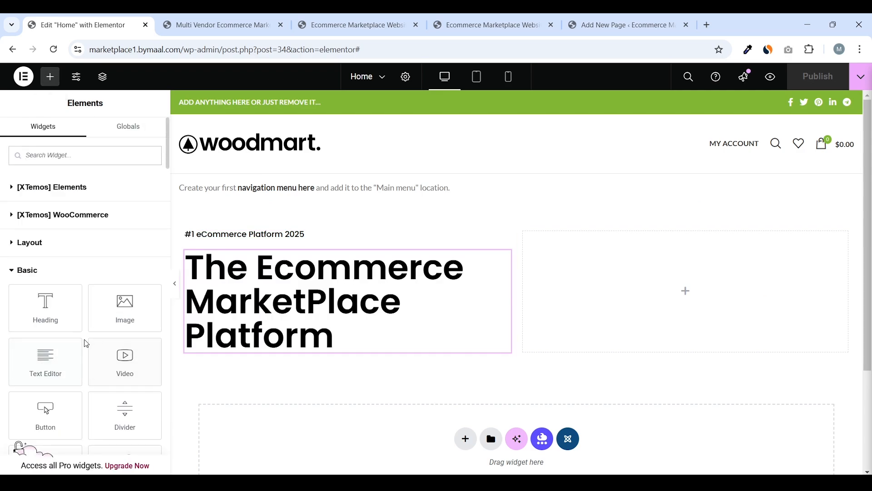
{"action": "left_click_drag", "start_coordinate": [68, 355], "coordinate": [339, 335]}
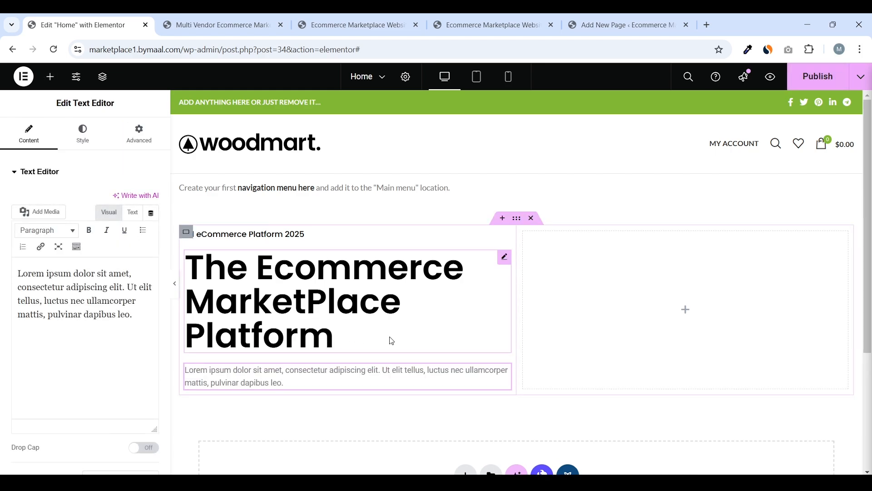
{"action": "left_click", "coordinate": [210, 17]}
{"action": "scroll", "coordinate": [196, 267], "scroll_direction": "down", "scroll_amount": 1}
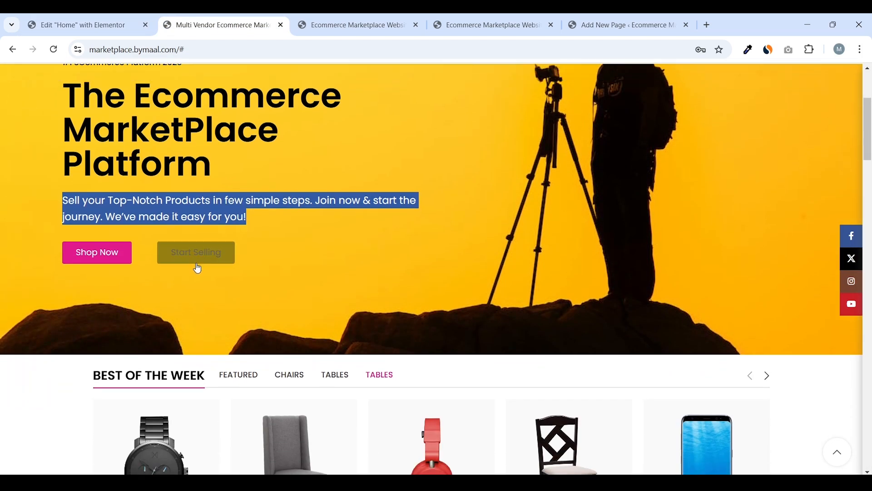
{"action": "right_click", "coordinate": [215, 199]}
{"action": "left_click", "coordinate": [236, 214]}
{"action": "left_click", "coordinate": [80, 25]}
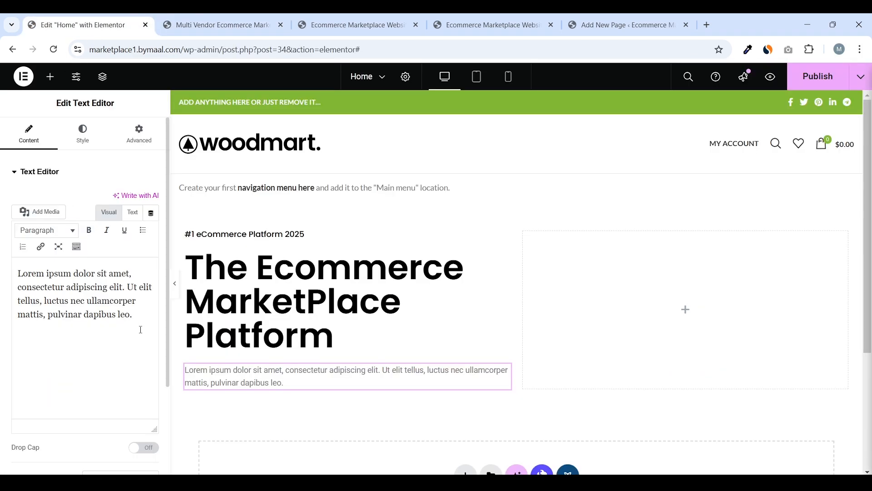
{"action": "left_click_drag", "start_coordinate": [133, 315], "coordinate": [12, 274]}
{"action": "key", "text": "ctrl+v"}
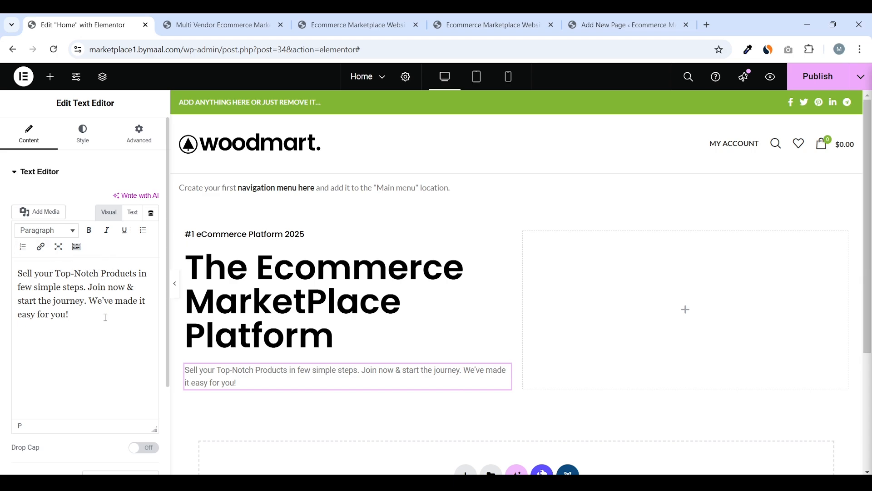
Open the paragraph's Style settings and review the reference storefront's hero paragraph
{"action": "left_click", "coordinate": [89, 144]}
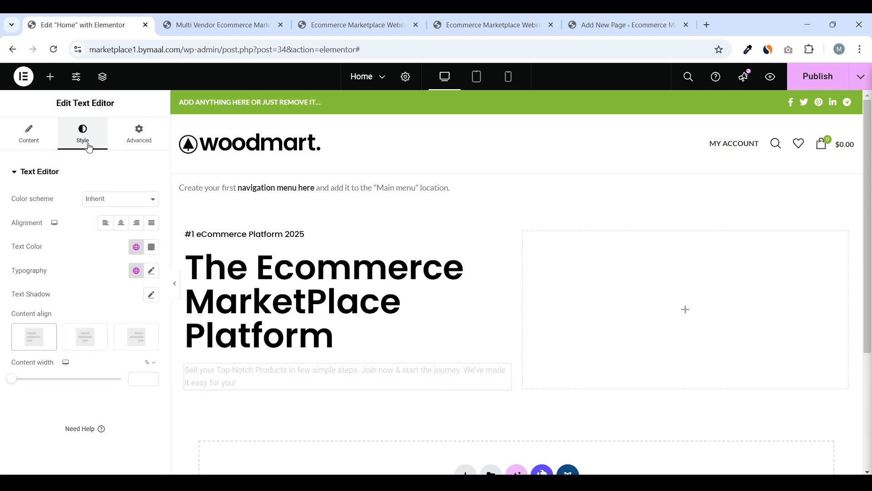
{"action": "left_click", "coordinate": [217, 24]}
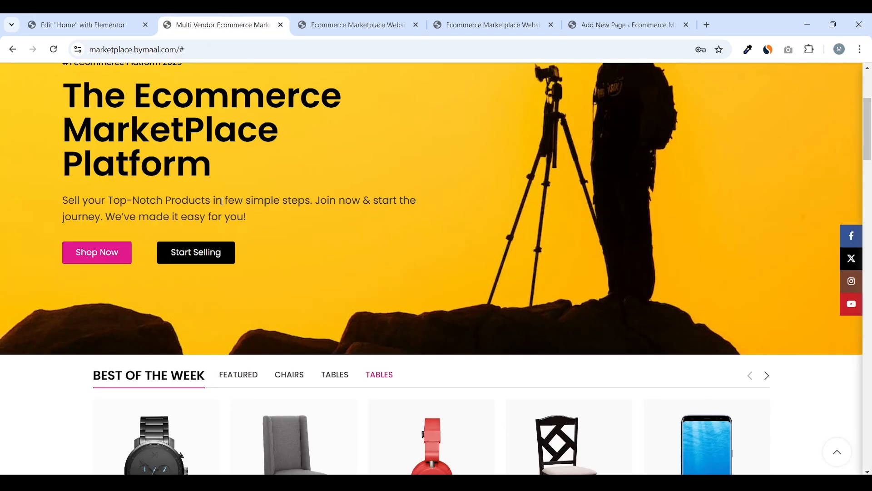
{"action": "scroll", "coordinate": [188, 201], "scroll_direction": "up", "scroll_amount": 3}
{"action": "scroll", "coordinate": [184, 217], "scroll_direction": "down", "scroll_amount": 3}
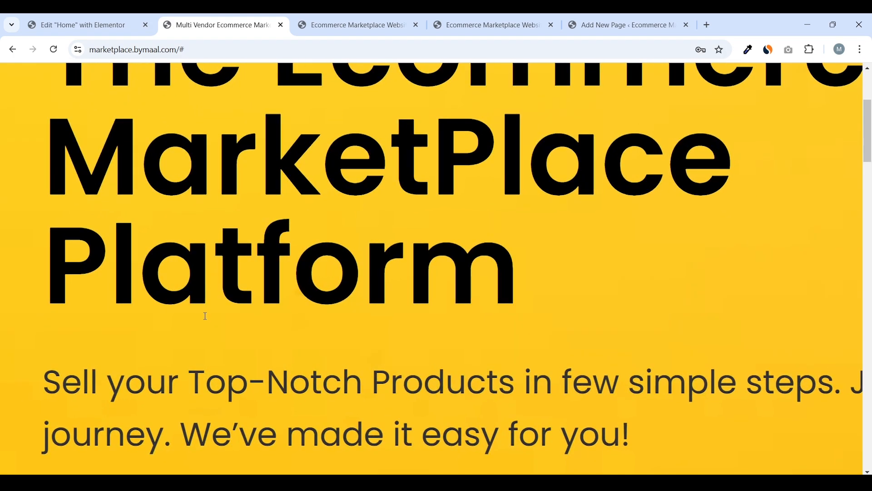
{"action": "scroll", "coordinate": [212, 289], "scroll_direction": "down", "scroll_amount": 2}
{"action": "scroll", "coordinate": [200, 275], "scroll_direction": "down", "scroll_amount": 1}
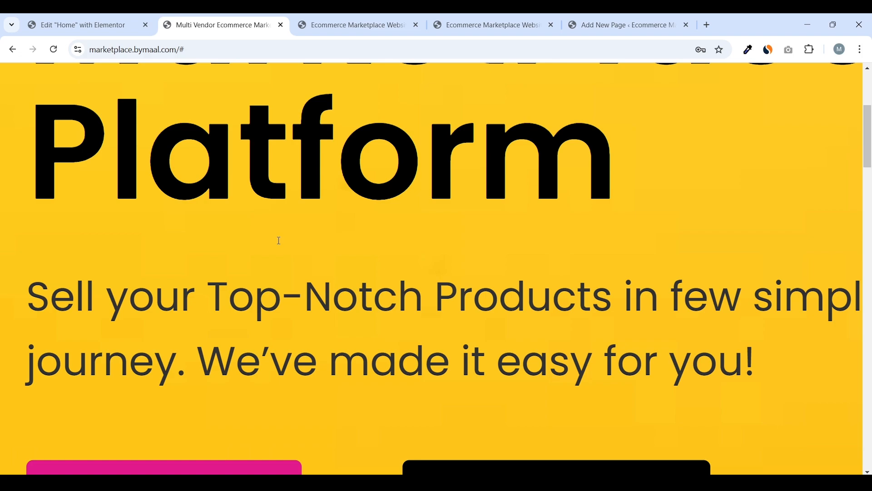
Sample the reference hero paragraph's dark text colour #323232 with the ColorZilla eyedropper
{"action": "left_click", "coordinate": [750, 55]}
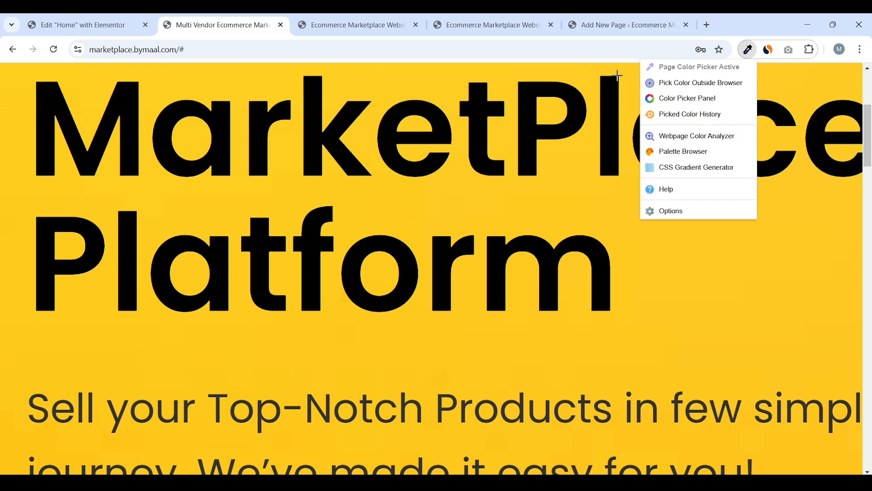
{"action": "scroll", "coordinate": [487, 174], "scroll_direction": "down", "scroll_amount": 2}
{"action": "scroll", "coordinate": [487, 174], "scroll_direction": "down", "scroll_amount": 1}
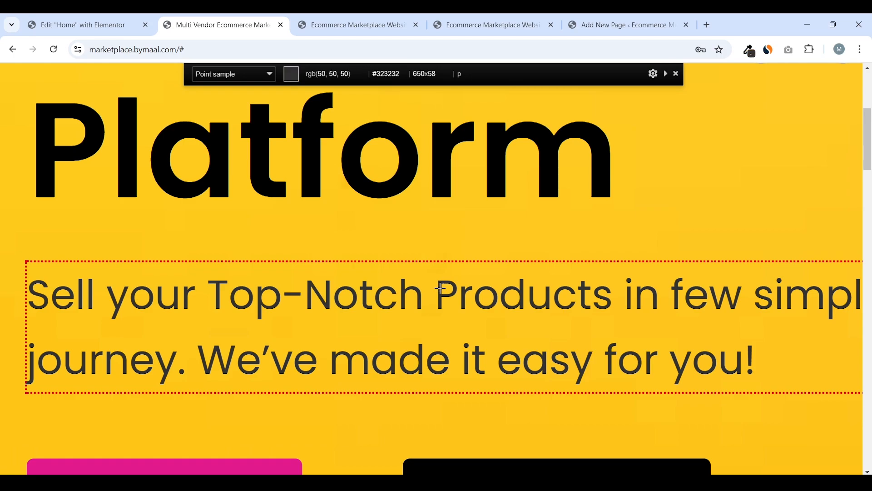
{"action": "left_click", "coordinate": [441, 289]}
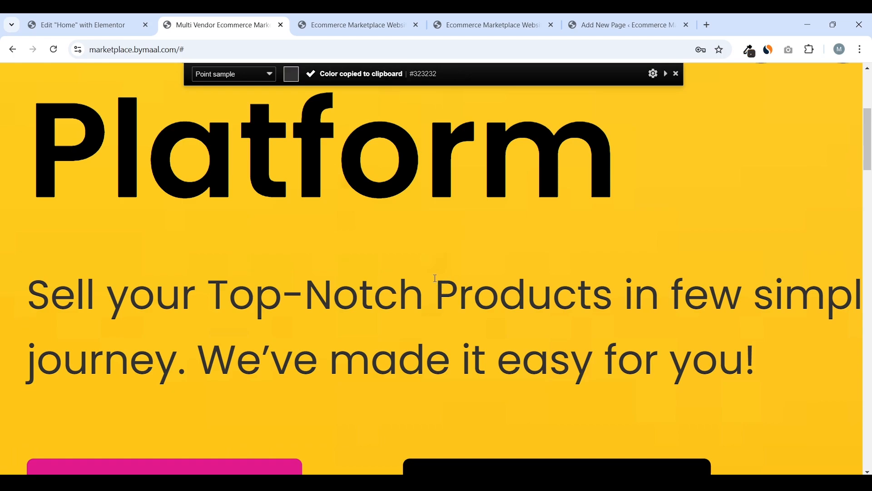
{"action": "scroll", "coordinate": [435, 278], "scroll_direction": "down", "scroll_amount": 2}
{"action": "scroll", "coordinate": [359, 214], "scroll_direction": "down", "scroll_amount": 5}
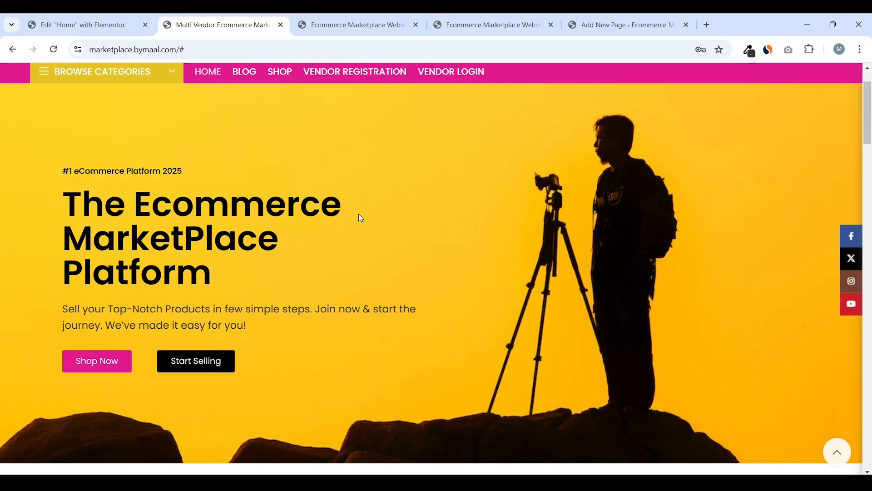
Set the new paragraph's text colour to the copied #323232
{"action": "left_click", "coordinate": [108, 18]}
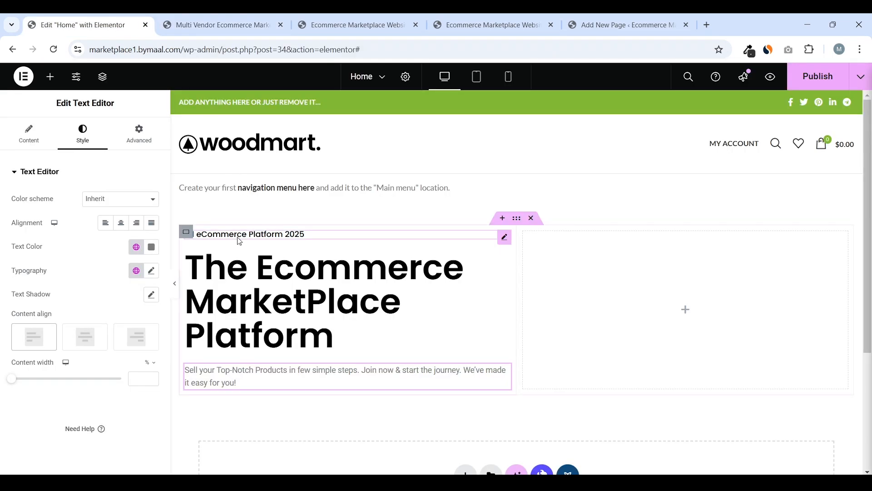
{"action": "left_click", "coordinate": [254, 387]}
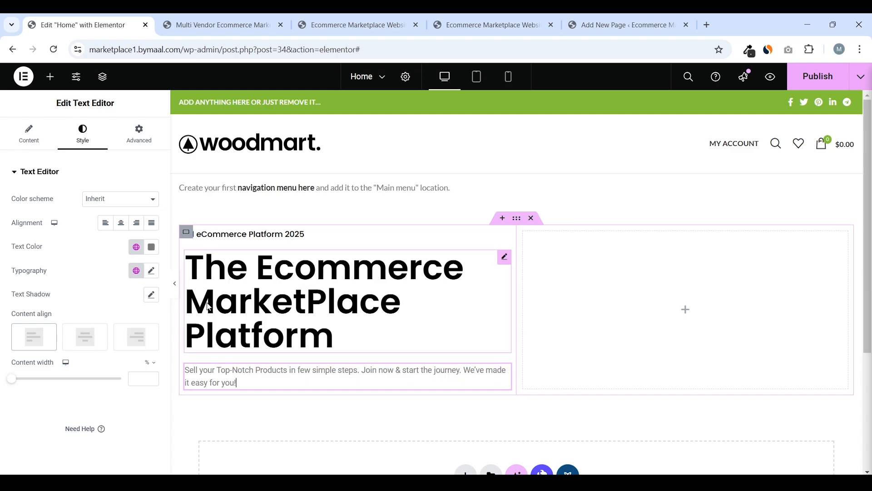
{"action": "left_click_drag", "start_coordinate": [14, 250], "coordinate": [56, 249]}
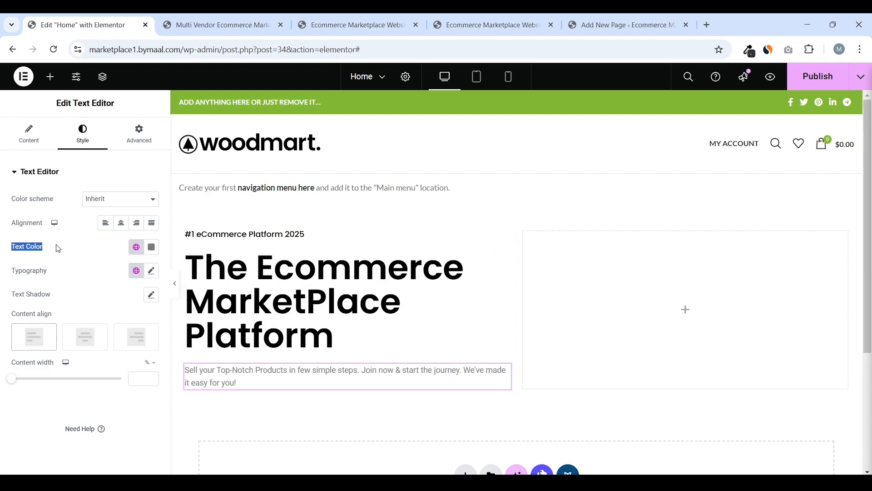
{"action": "left_click", "coordinate": [153, 251]}
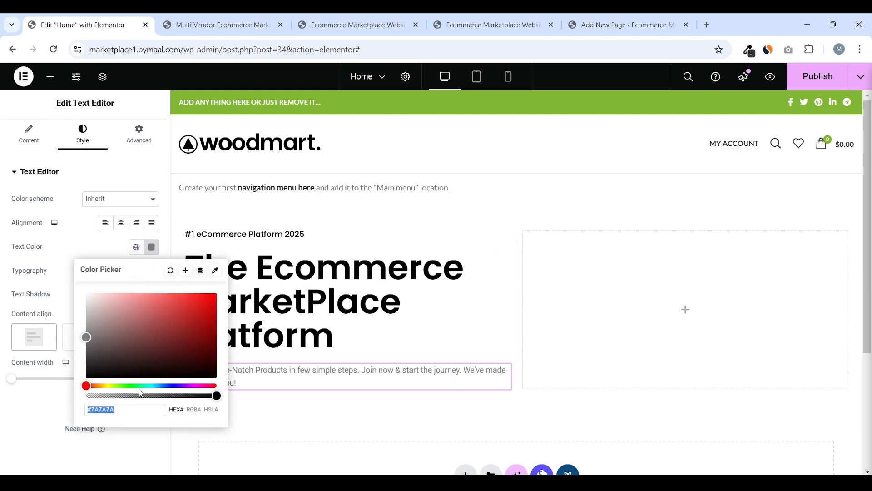
{"action": "key", "text": "ctrl+v"}
{"action": "left_click", "coordinate": [2, 403]}
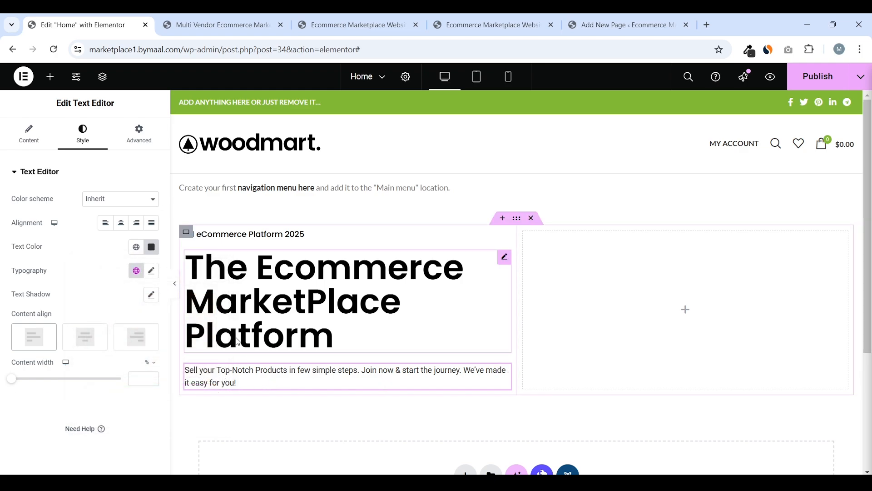
Save #323232 as a new global colour named 'Secondary Color'
{"action": "left_click", "coordinate": [151, 250]}
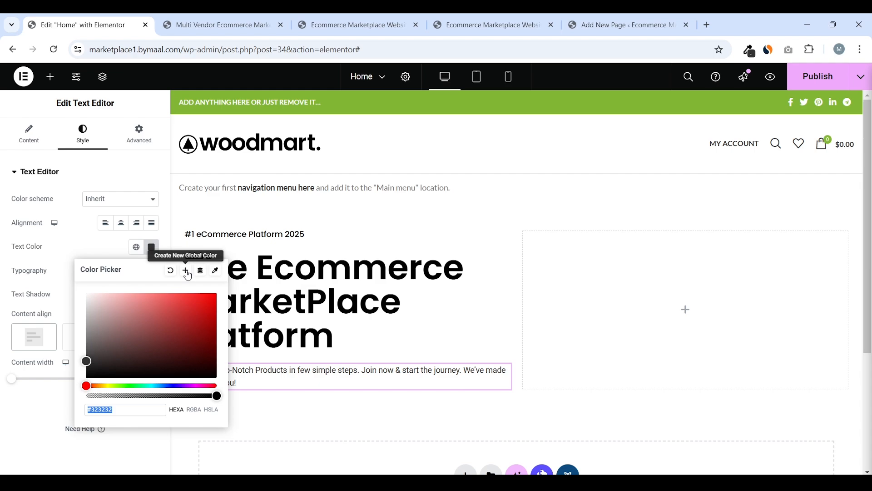
{"action": "left_click", "coordinate": [186, 271]}
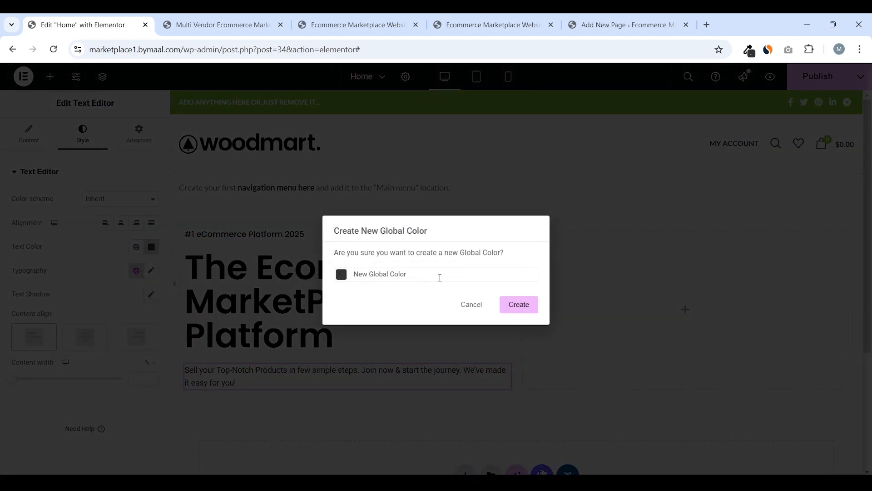
{"action": "left_click_drag", "start_coordinate": [408, 274], "coordinate": [356, 263]}
{"action": "type", "text": "Secondary Color"}
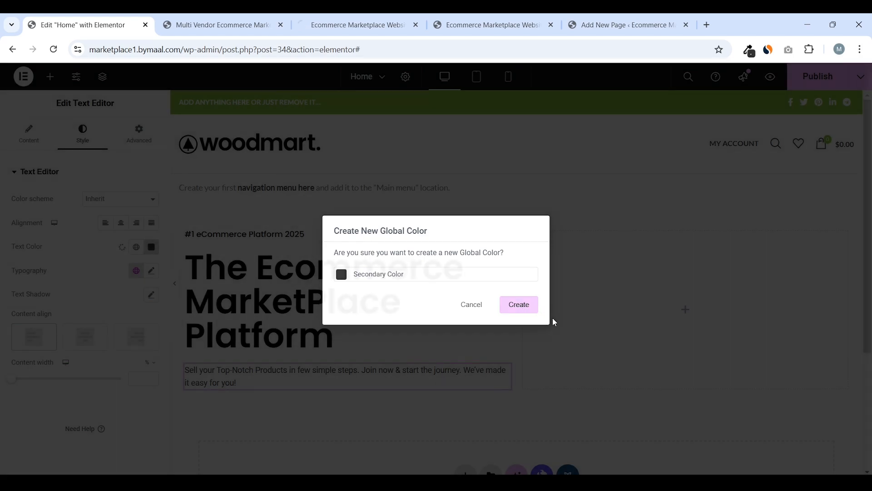
{"action": "left_click", "coordinate": [527, 306]}
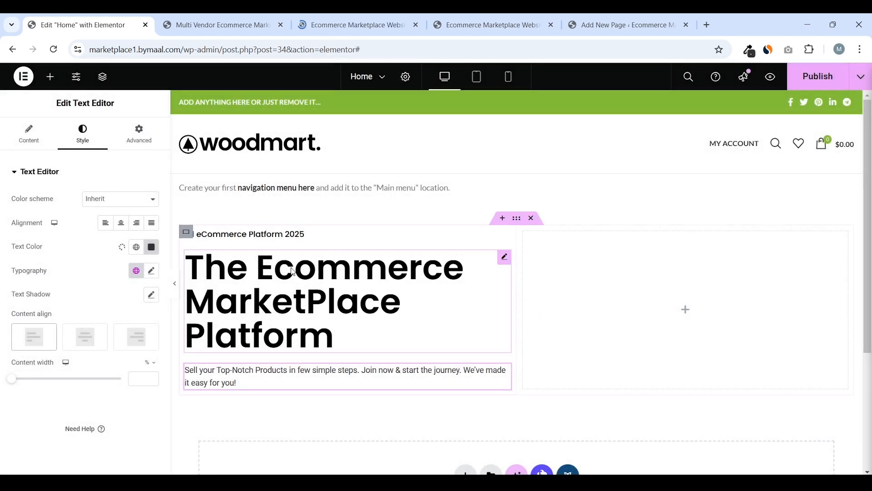
Set the paragraph font family to Poppins and publish the page
{"action": "left_click", "coordinate": [152, 270]}
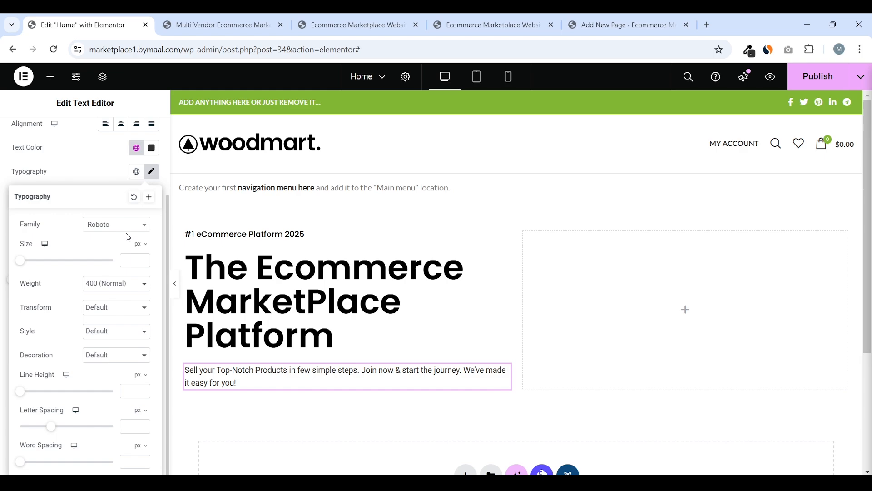
{"action": "left_click", "coordinate": [127, 226]}
{"action": "type", "text": "pop"}
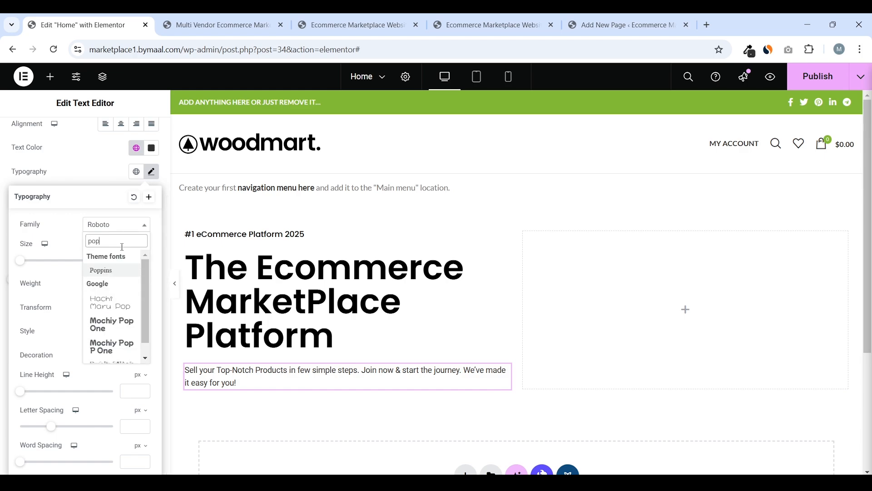
{"action": "left_click", "coordinate": [113, 272]}
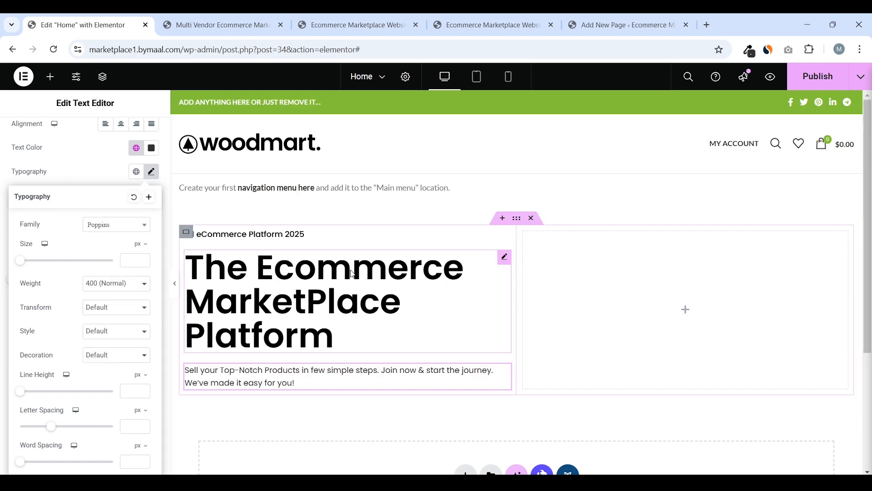
{"action": "left_click", "coordinate": [836, 82]}
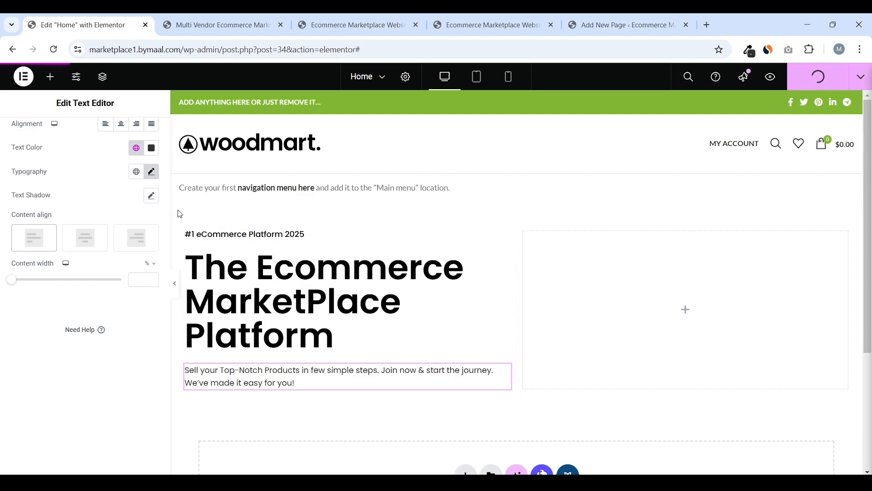
{"action": "left_click", "coordinate": [152, 172]}
Set the paragraph font size to 18 px and publish again
{"action": "left_click", "coordinate": [134, 265]}
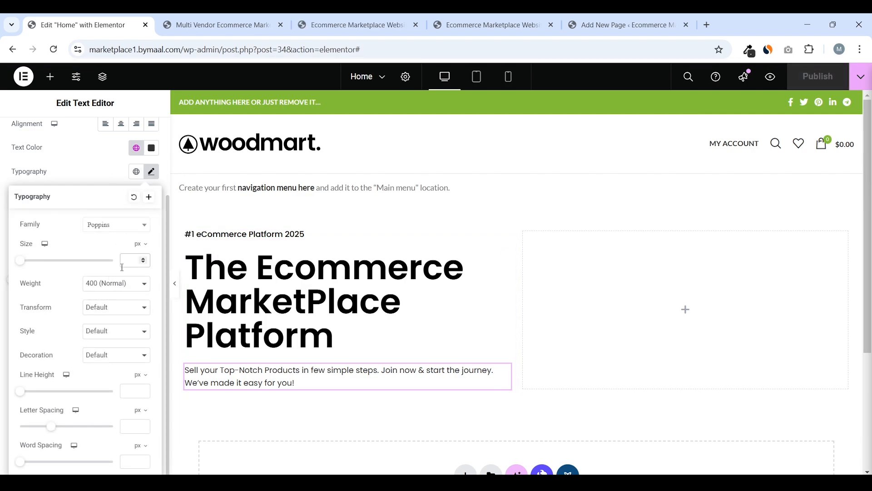
{"action": "type", "text": "16"}
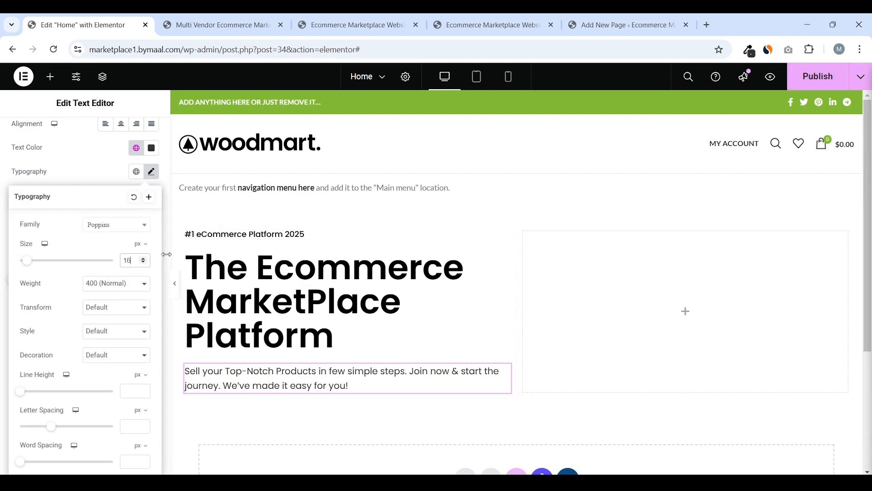
{"action": "left_click", "coordinate": [143, 259]}
{"action": "left_click", "coordinate": [143, 259]}
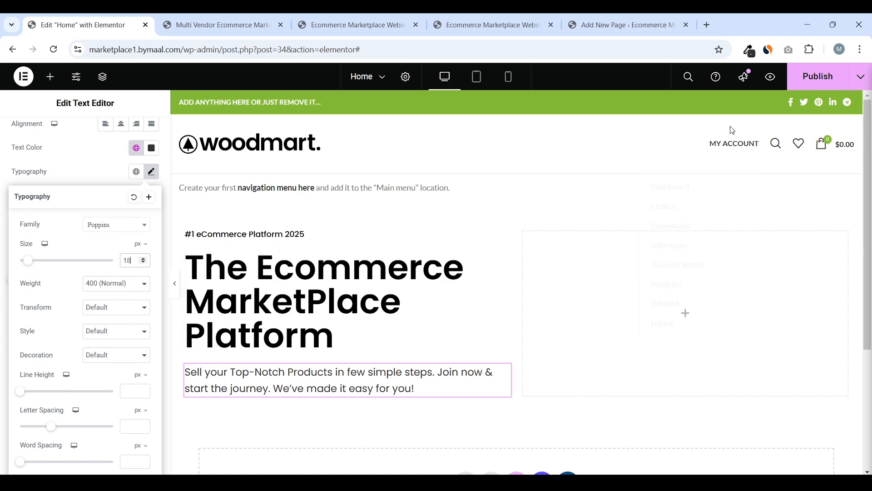
{"action": "left_click", "coordinate": [814, 75]}
{"action": "scroll", "coordinate": [360, 281], "scroll_direction": "down", "scroll_amount": 1}
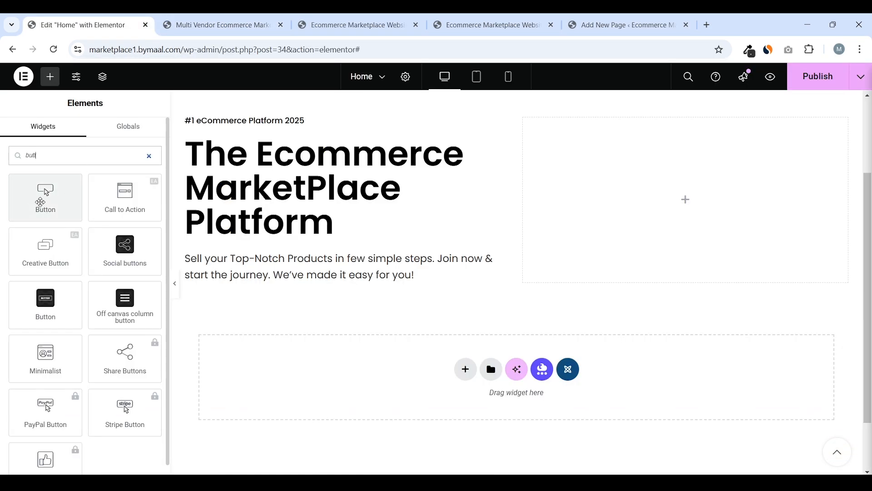
Add a Button widget below the hero paragraph and label it 'Shop Now'
{"action": "left_click_drag", "start_coordinate": [49, 201], "coordinate": [275, 279]}
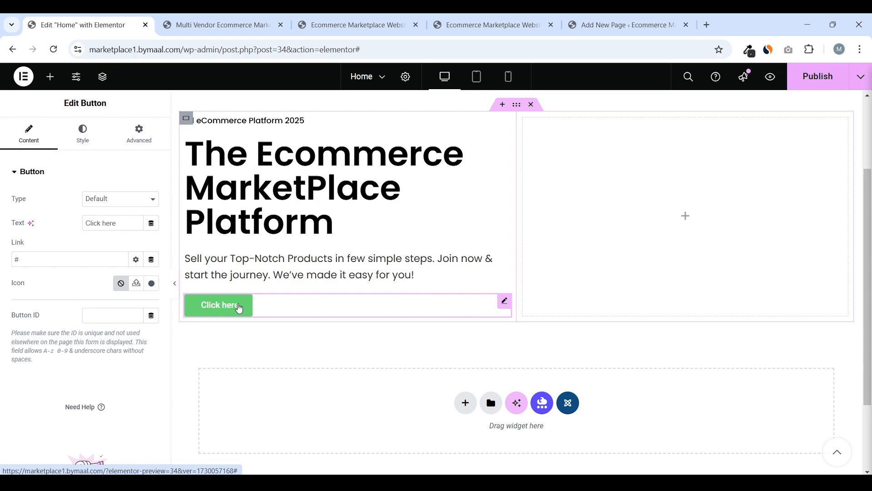
{"action": "left_click", "coordinate": [203, 18]}
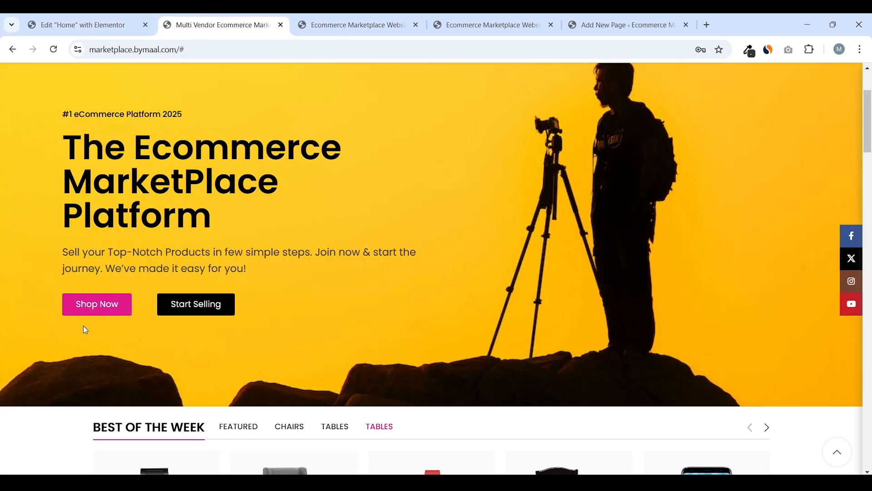
{"action": "left_click", "coordinate": [82, 24]}
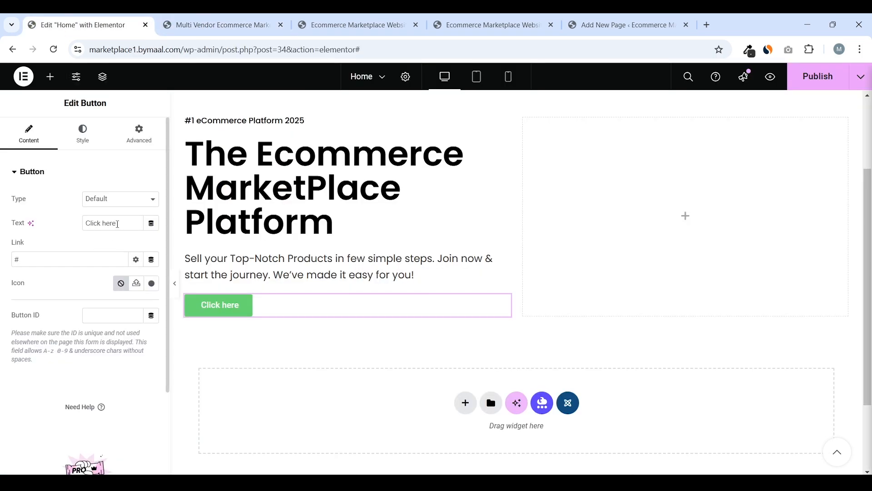
{"action": "left_click_drag", "start_coordinate": [117, 223], "coordinate": [65, 224]}
{"action": "type", "text": "Shop Now"}
Link the button to the Shop page and open that link in a new tab to check it
{"action": "double_click", "coordinate": [37, 258]}
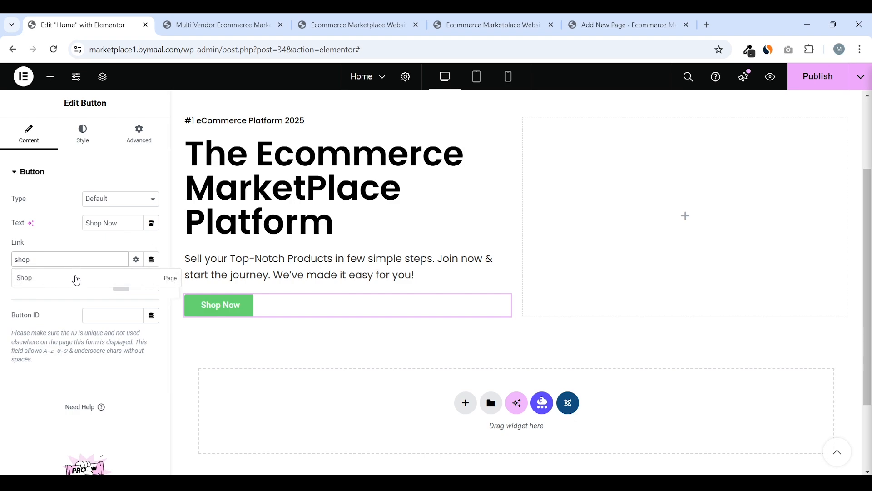
{"action": "left_click", "coordinate": [85, 285]}
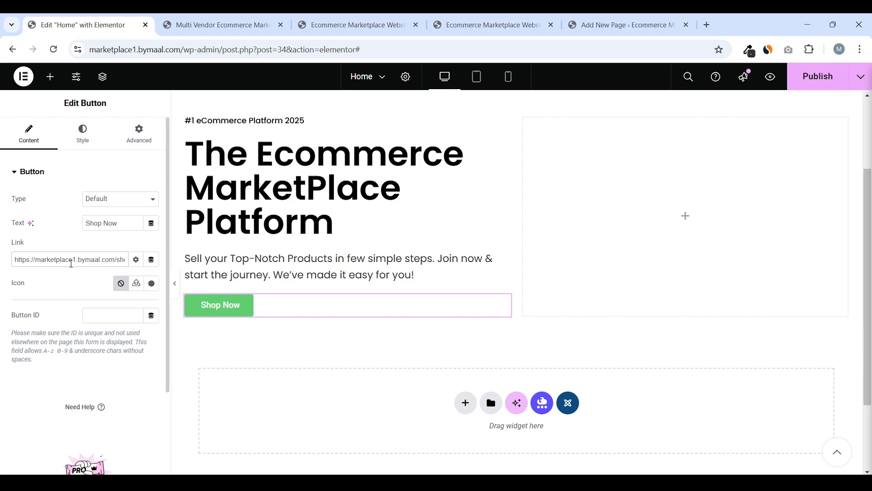
{"action": "triple_click", "coordinate": [71, 259]}
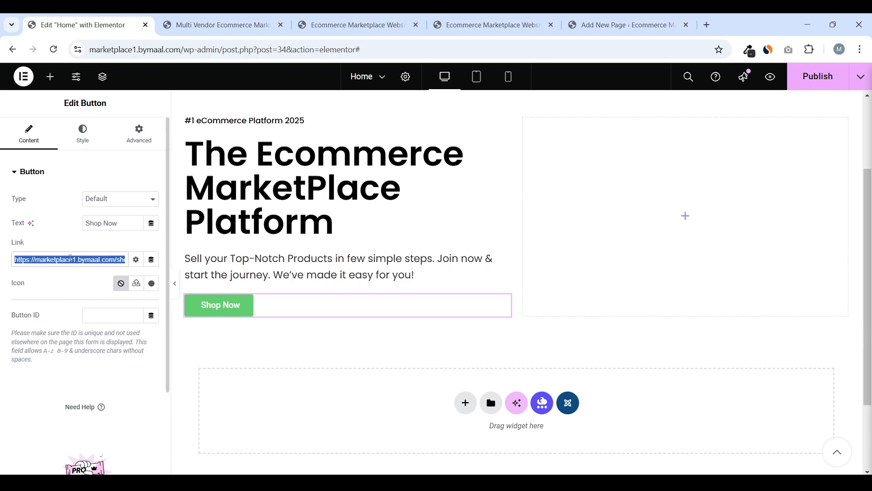
{"action": "right_click", "coordinate": [72, 258]}
{"action": "left_click", "coordinate": [159, 144]}
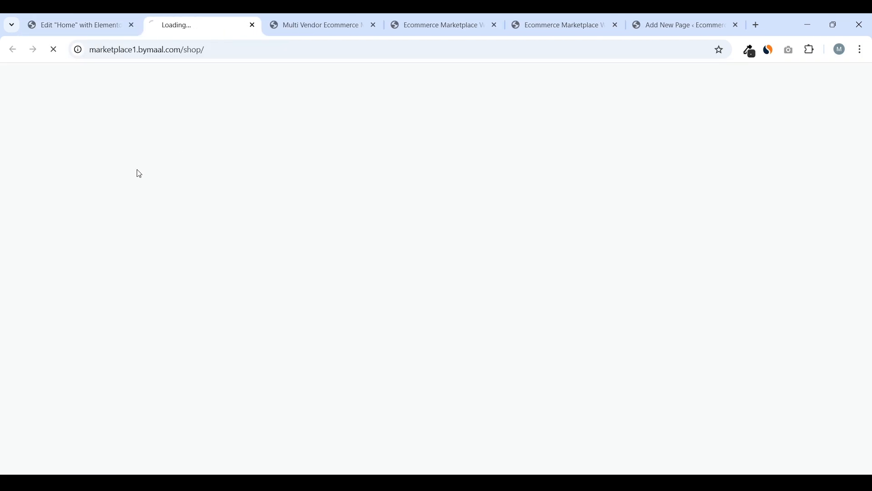
{"action": "scroll", "coordinate": [317, 218], "scroll_direction": "down", "scroll_amount": 4}
{"action": "scroll", "coordinate": [317, 219], "scroll_direction": "down", "scroll_amount": 4}
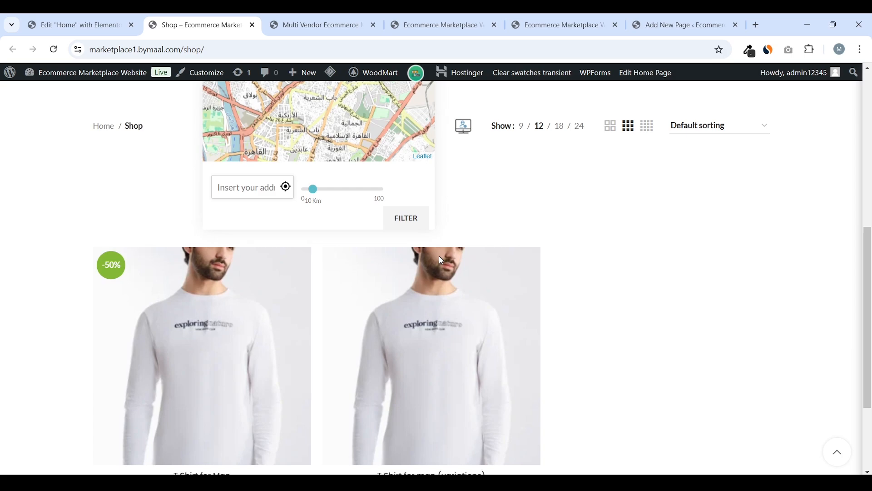
{"action": "scroll", "coordinate": [290, 259], "scroll_direction": "up", "scroll_amount": 1}
{"action": "scroll", "coordinate": [290, 312], "scroll_direction": "down", "scroll_amount": 1}
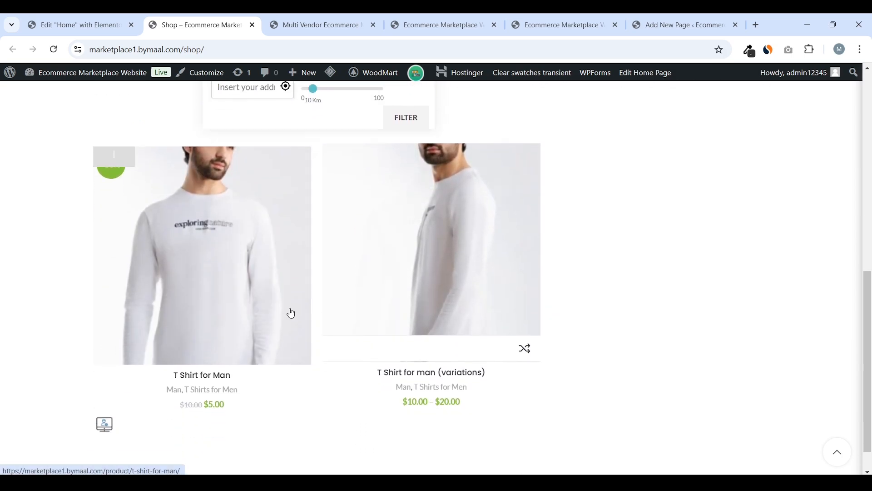
{"action": "scroll", "coordinate": [204, 305], "scroll_direction": "up", "scroll_amount": 8}
Open the button's Style settings, then view the Shop page and reference homepage
{"action": "left_click", "coordinate": [85, 18]}
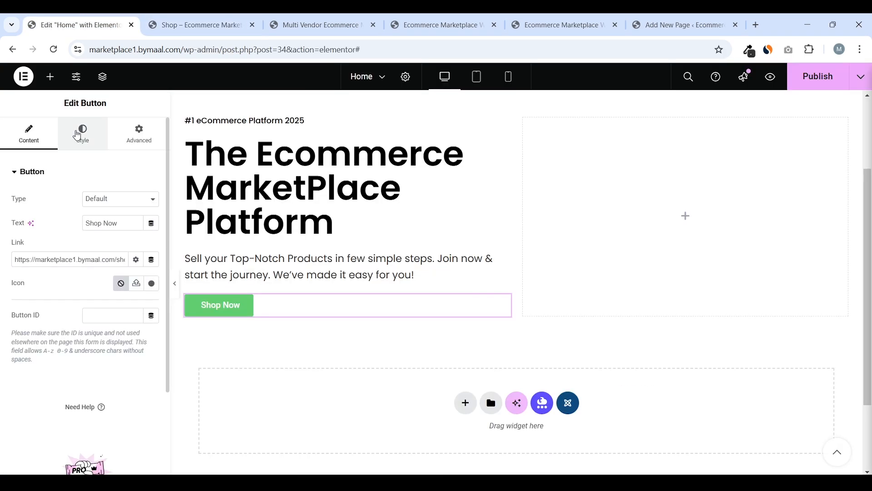
{"action": "left_click", "coordinate": [83, 134]}
{"action": "left_click", "coordinate": [204, 17]}
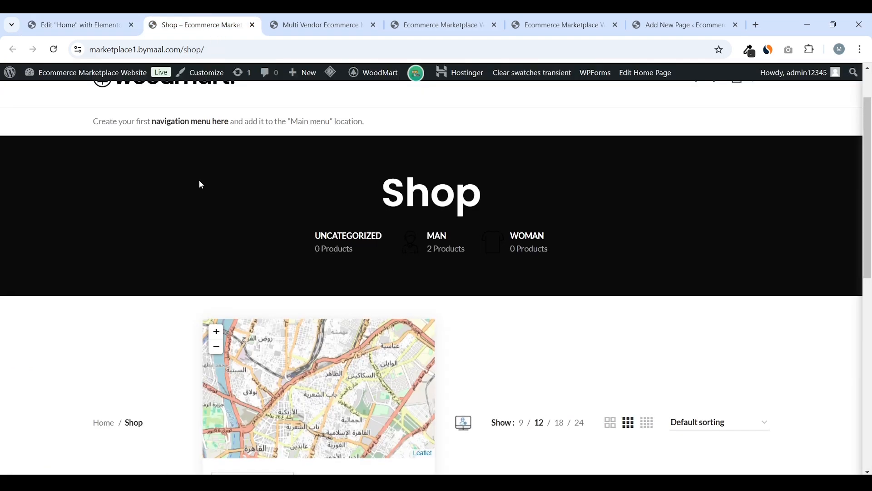
{"action": "scroll", "coordinate": [198, 183], "scroll_direction": "up", "scroll_amount": 3}
{"action": "left_click", "coordinate": [346, 23]}
{"action": "left_click_drag", "start_coordinate": [346, 23], "coordinate": [225, 23]}
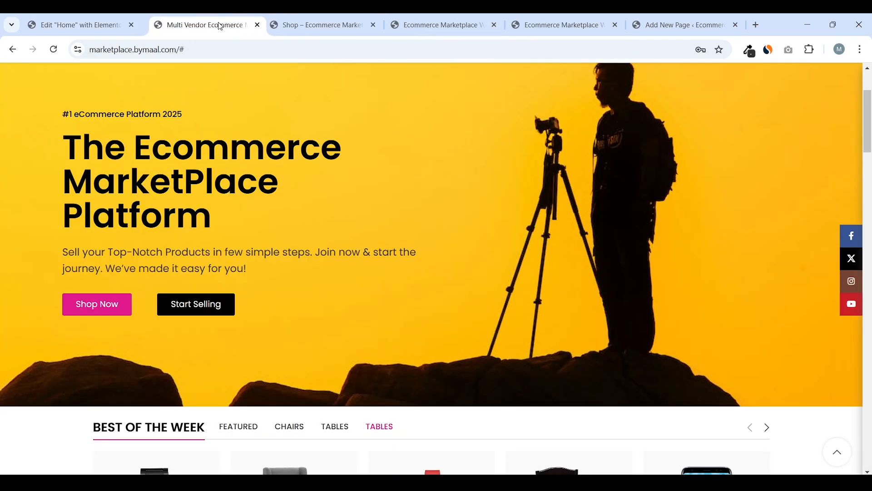
Give the button the reference nav bar's pink, #E11A8C, as its background colour
{"action": "scroll", "coordinate": [105, 318], "scroll_direction": "up", "scroll_amount": 1}
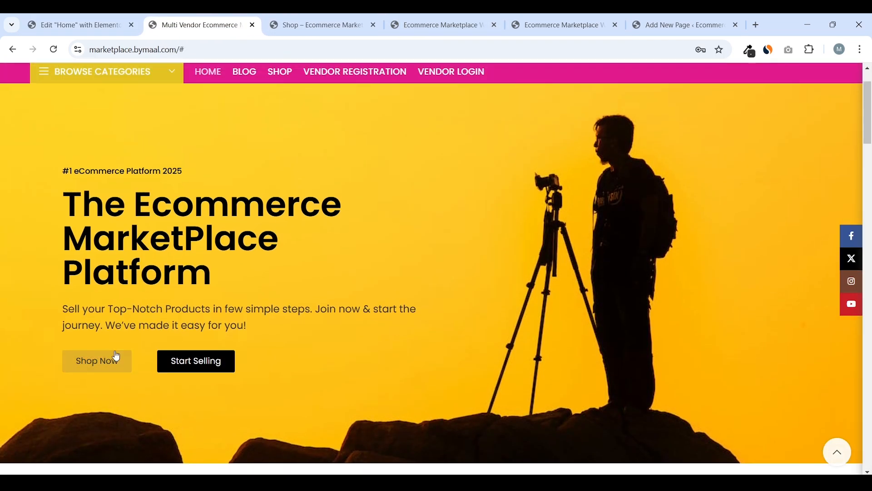
{"action": "scroll", "coordinate": [363, 205], "scroll_direction": "up", "scroll_amount": 2}
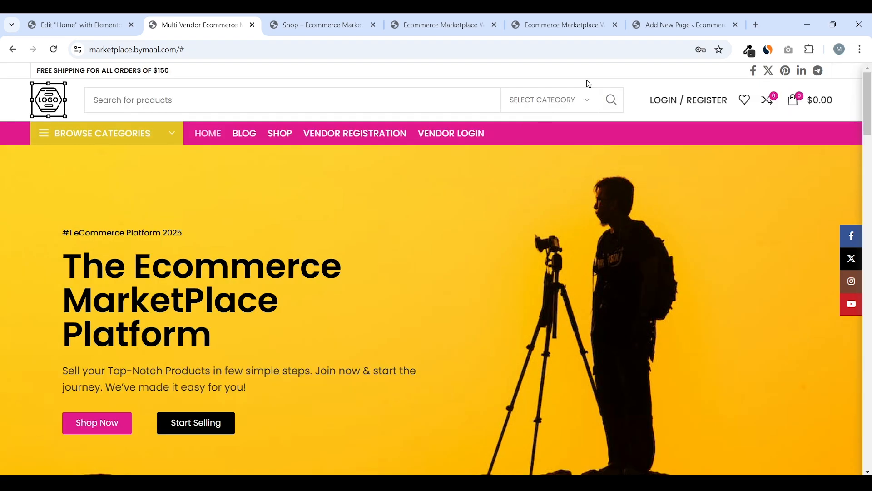
{"action": "left_click", "coordinate": [750, 51]}
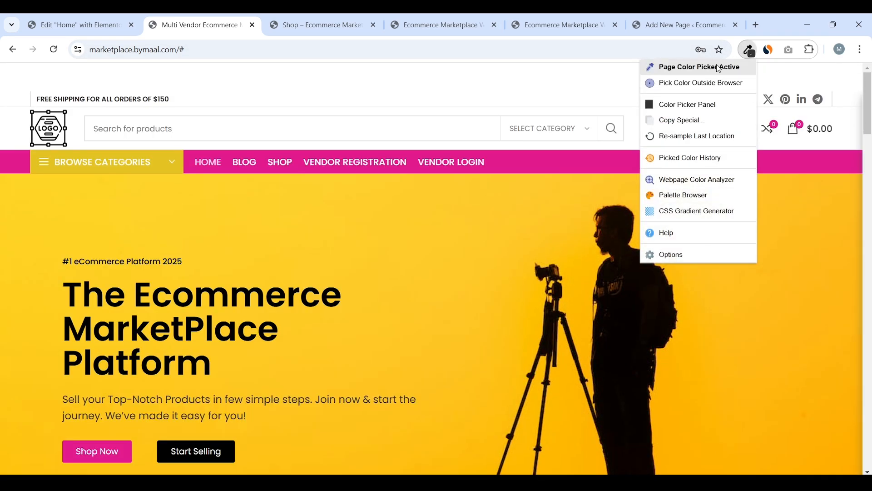
{"action": "left_click", "coordinate": [577, 167]}
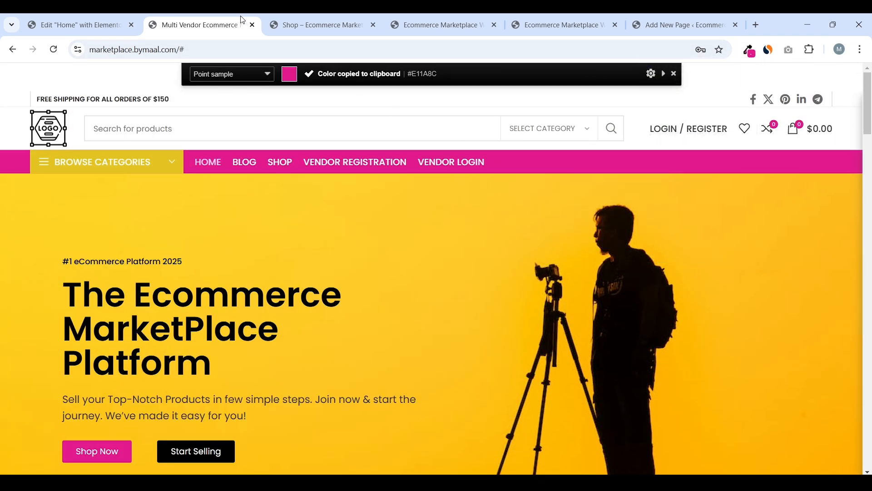
{"action": "left_click", "coordinate": [127, 20]}
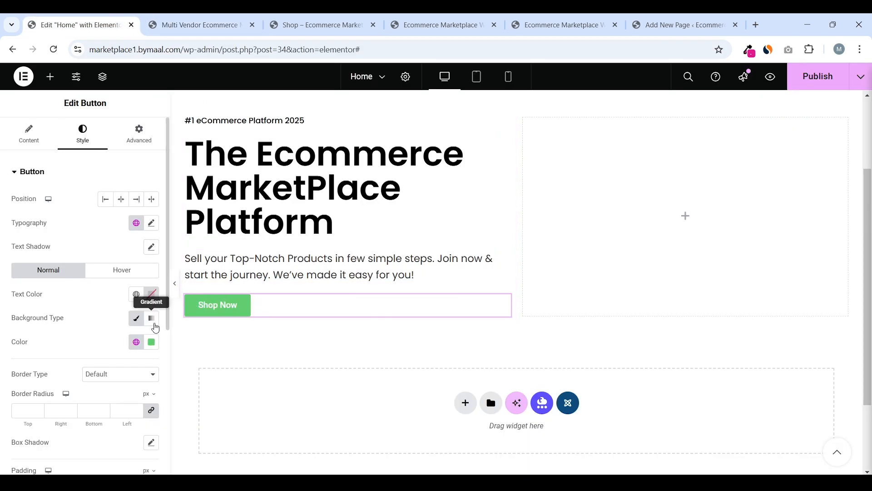
{"action": "left_click", "coordinate": [152, 343]}
{"action": "right_click", "coordinate": [134, 313]}
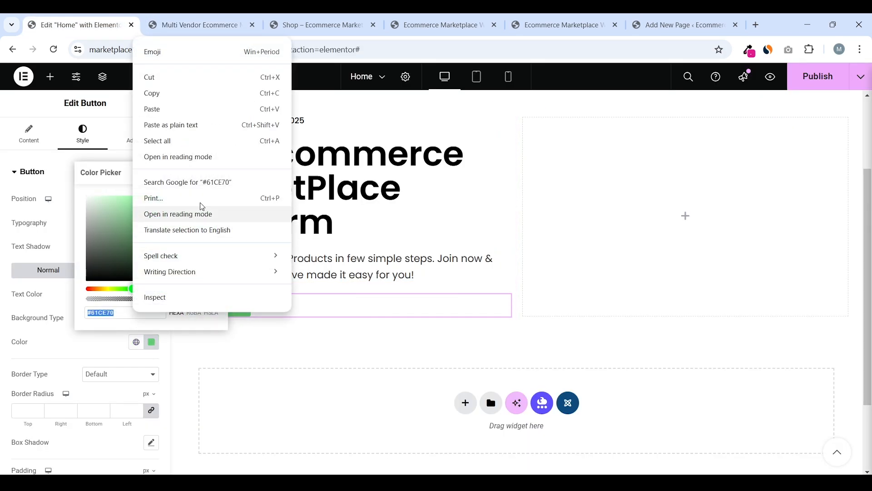
{"action": "left_click", "coordinate": [211, 109]}
{"action": "key", "text": "Escape"}
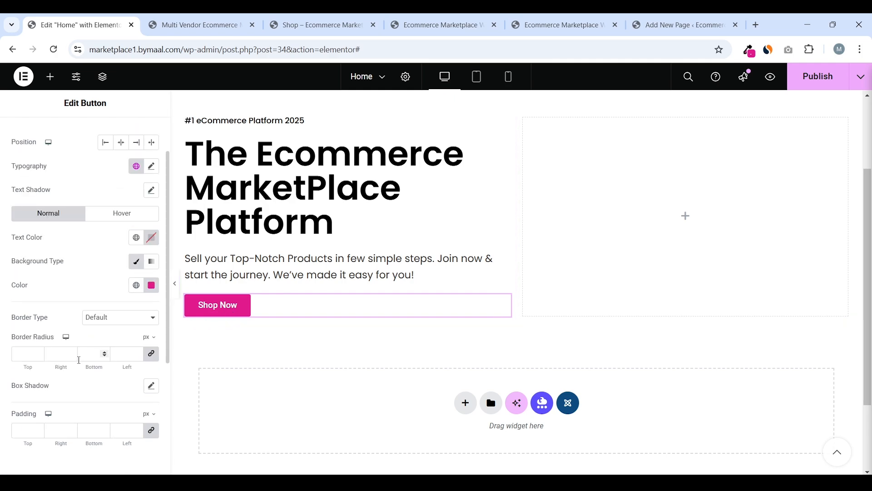
Set the button's border radius to 20 px on all four corners
{"action": "left_click", "coordinate": [207, 18]}
{"action": "scroll", "coordinate": [111, 196], "scroll_direction": "down", "scroll_amount": 2}
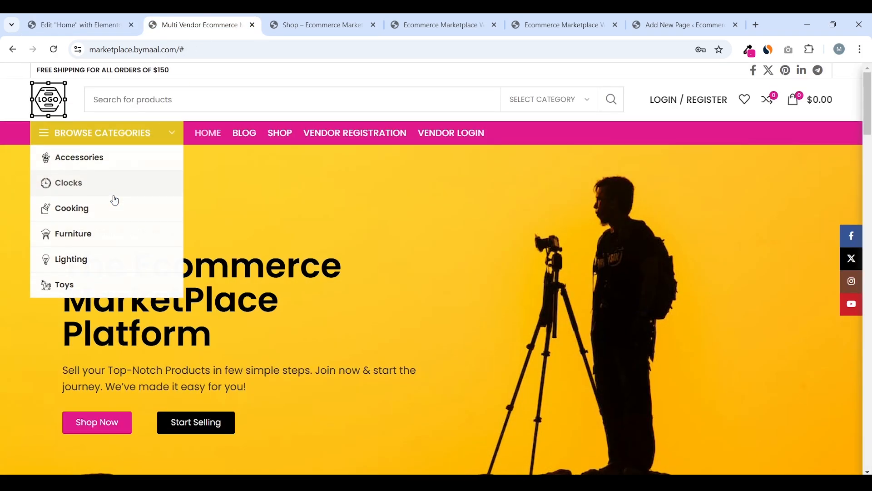
{"action": "left_click", "coordinate": [75, 24]}
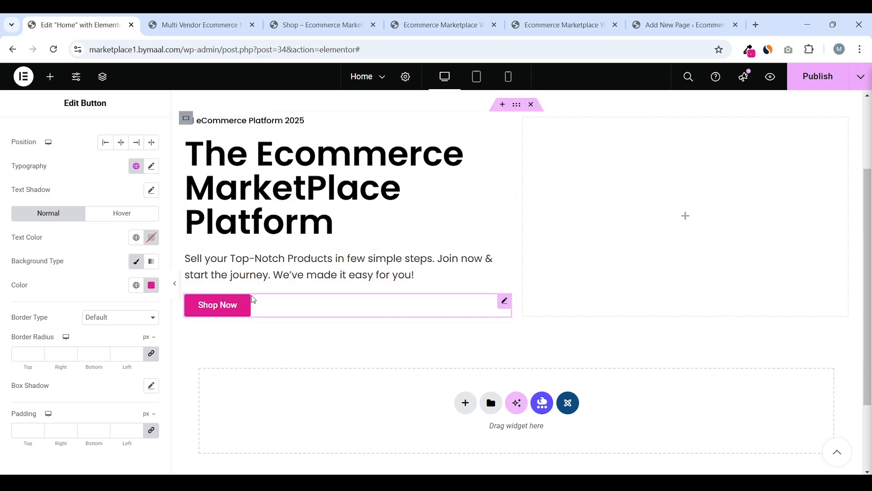
{"action": "left_click", "coordinate": [151, 353]}
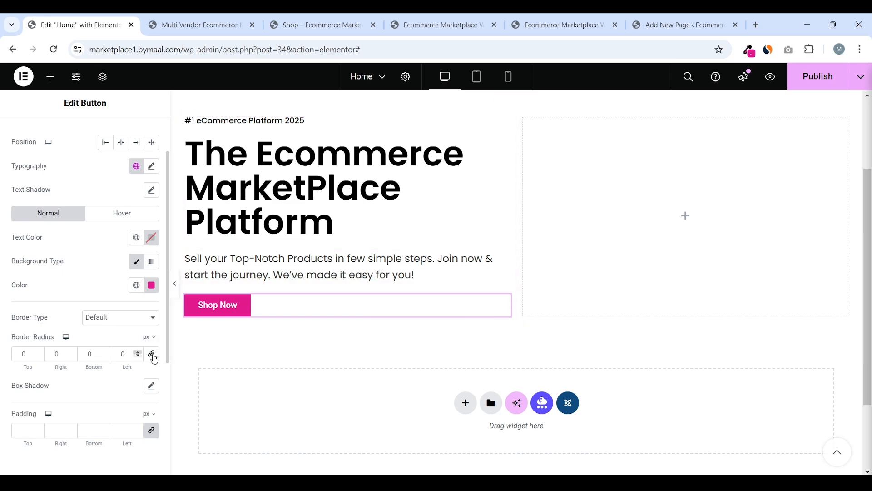
{"action": "left_click_drag", "start_coordinate": [119, 358], "coordinate": [136, 359]}
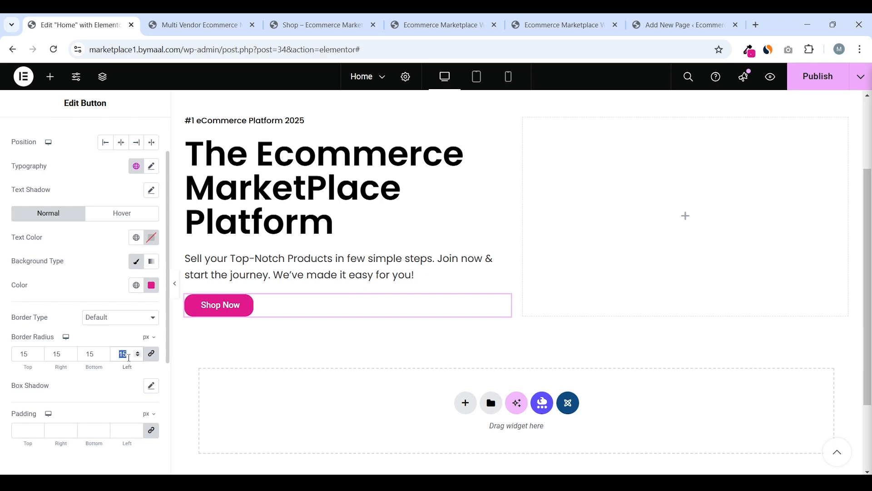
{"action": "type", "text": "20"}
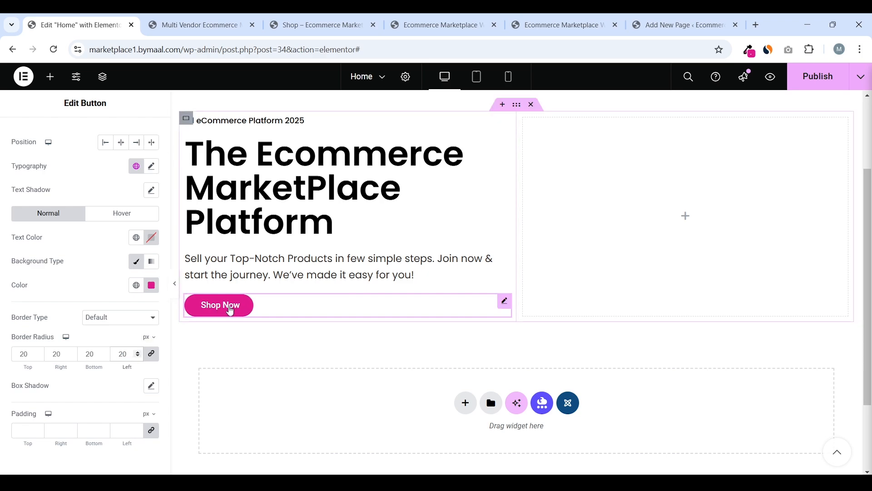
{"action": "scroll", "coordinate": [127, 314], "scroll_direction": "up", "scroll_amount": 2}
{"action": "scroll", "coordinate": [127, 314], "scroll_direction": "down", "scroll_amount": 1}
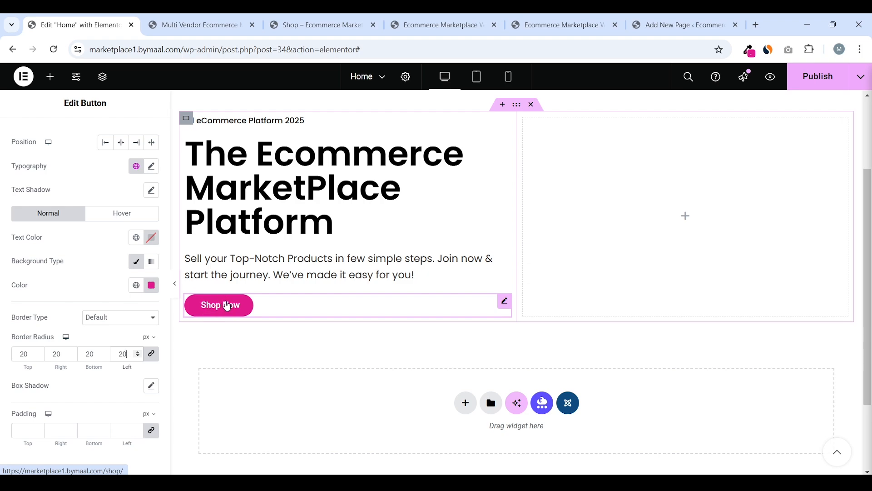
{"action": "left_click", "coordinate": [130, 216]}
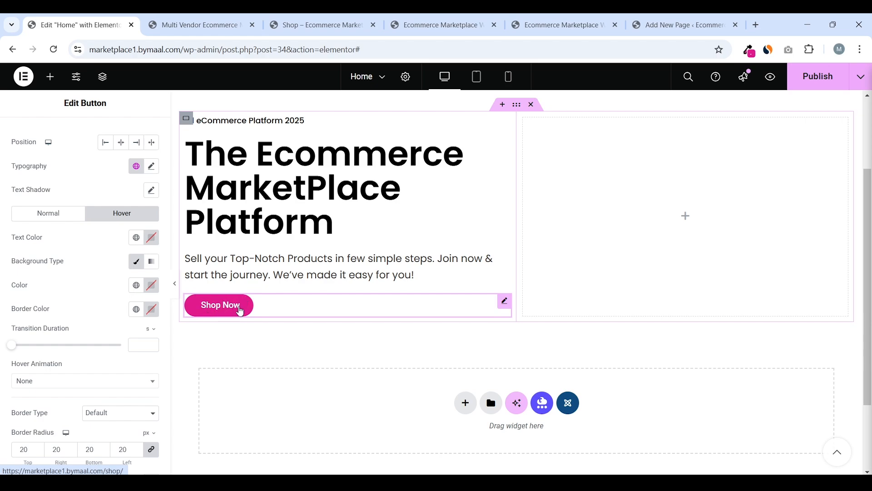
Sample the reference button's yellow #E3C21C and paste it as the hover background colour
{"action": "left_click", "coordinate": [200, 25]}
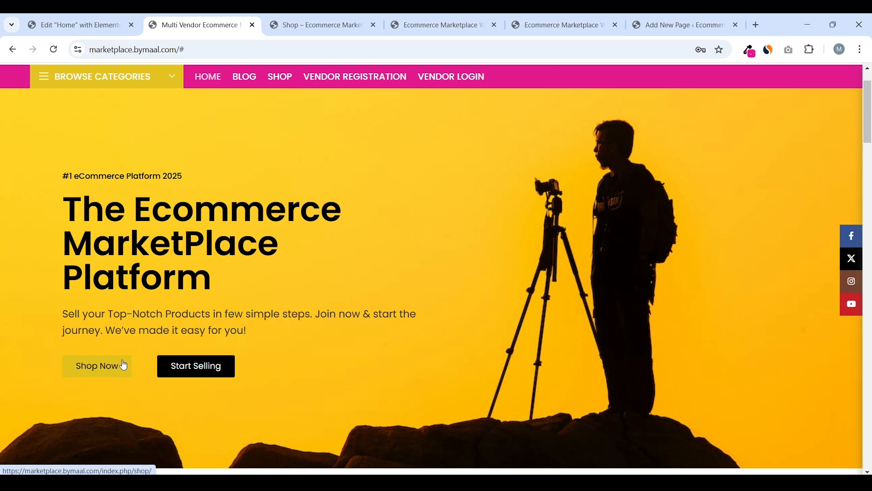
{"action": "scroll", "coordinate": [122, 364], "scroll_direction": "down", "scroll_amount": 1}
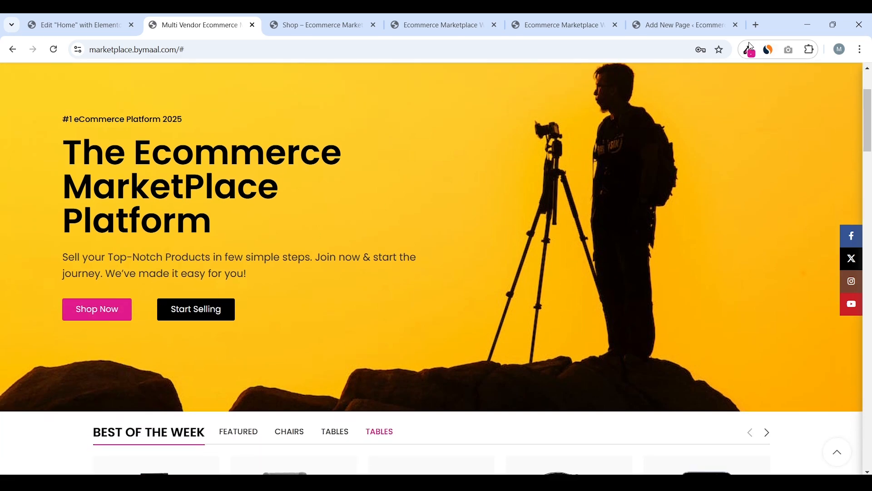
{"action": "left_click", "coordinate": [750, 47]}
{"action": "left_click", "coordinate": [751, 79]}
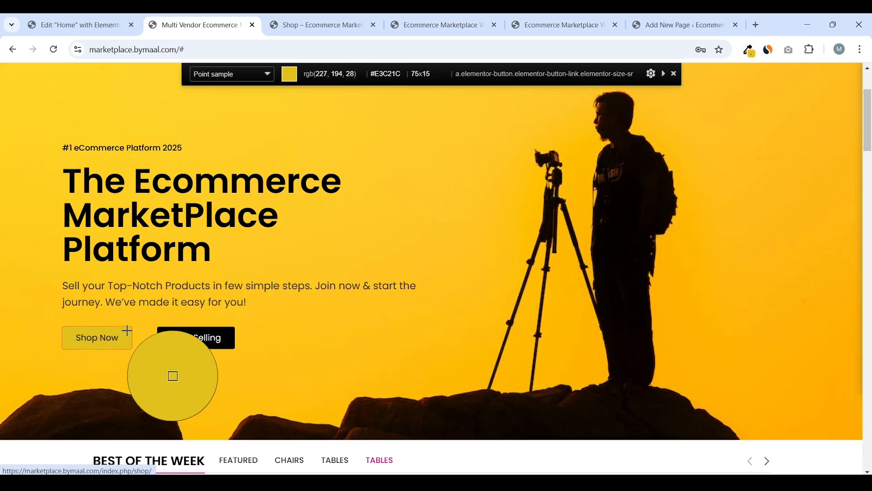
{"action": "left_click", "coordinate": [127, 330]}
{"action": "left_click", "coordinate": [101, 20]}
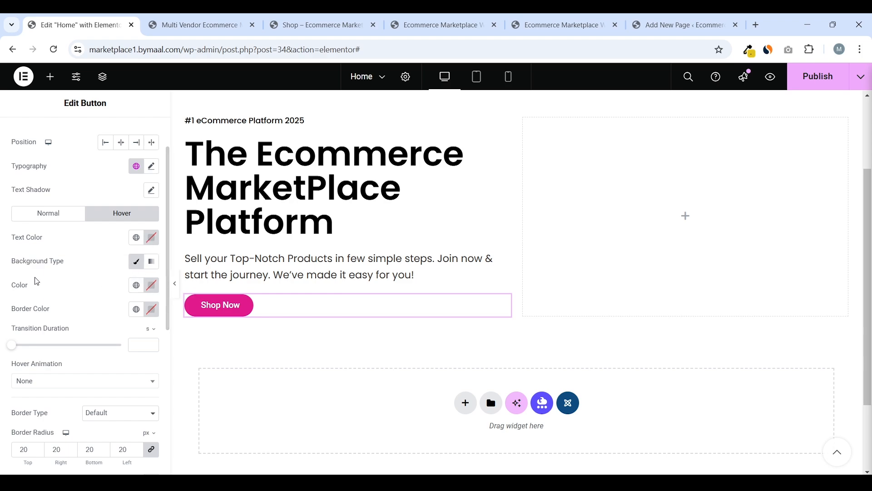
{"action": "left_click", "coordinate": [152, 285]}
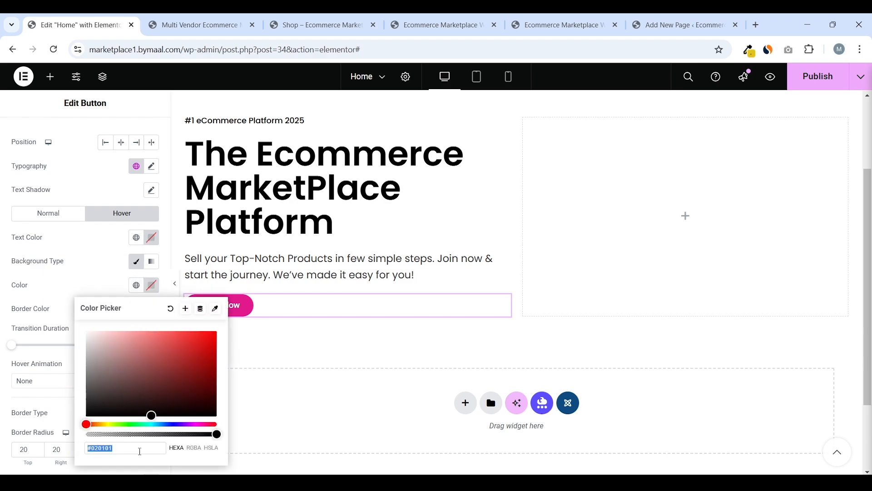
{"action": "right_click", "coordinate": [140, 449]}
{"action": "left_click", "coordinate": [164, 247]}
{"action": "left_click", "coordinate": [136, 260]}
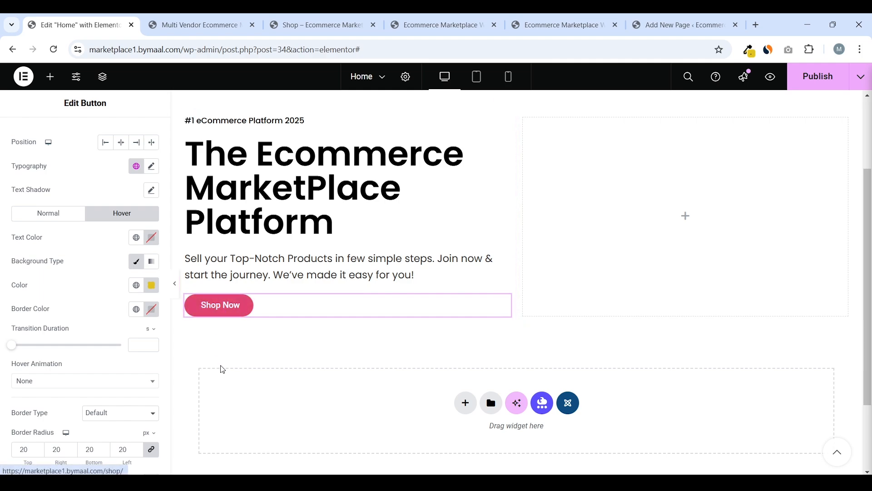
Set the button's hover text colour to black
{"action": "left_click", "coordinate": [54, 211]}
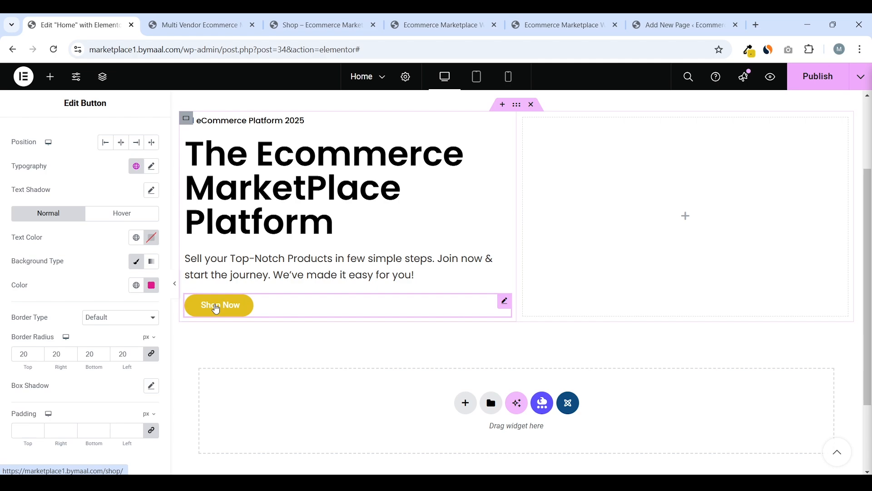
{"action": "left_click", "coordinate": [129, 214]}
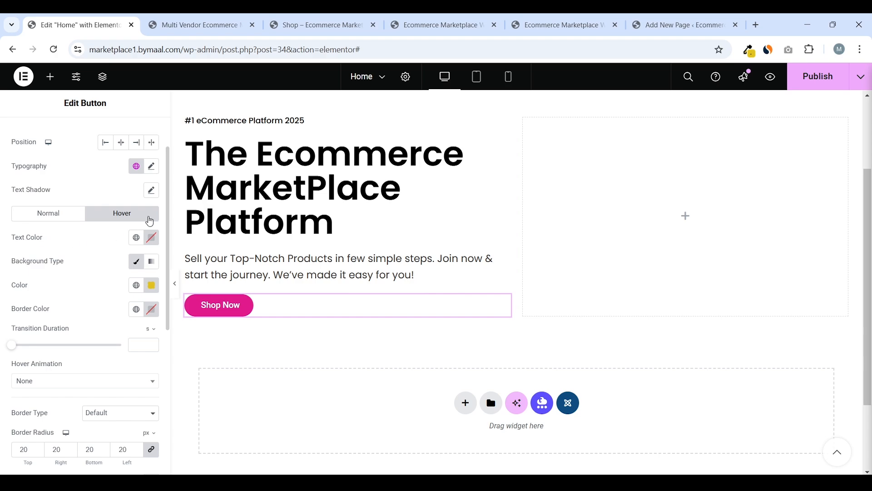
{"action": "left_click", "coordinate": [155, 244]}
{"action": "left_click_drag", "start_coordinate": [91, 359], "coordinate": [64, 383]}
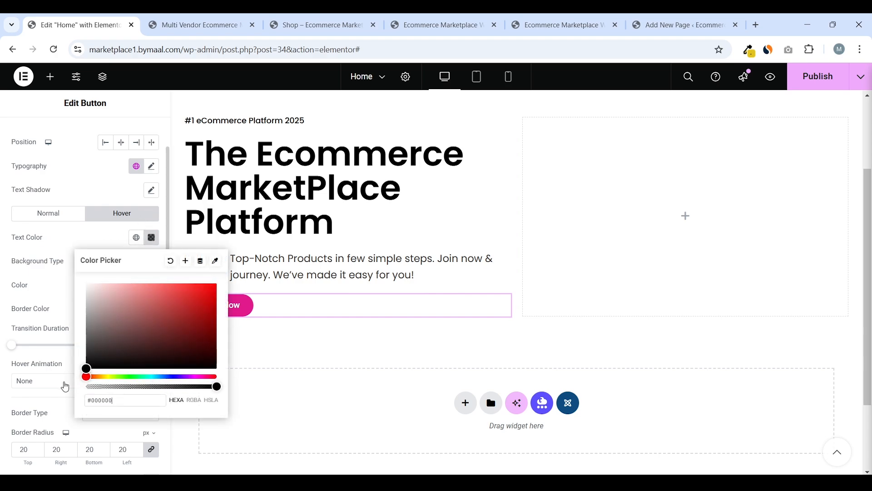
{"action": "left_click", "coordinate": [205, 310]}
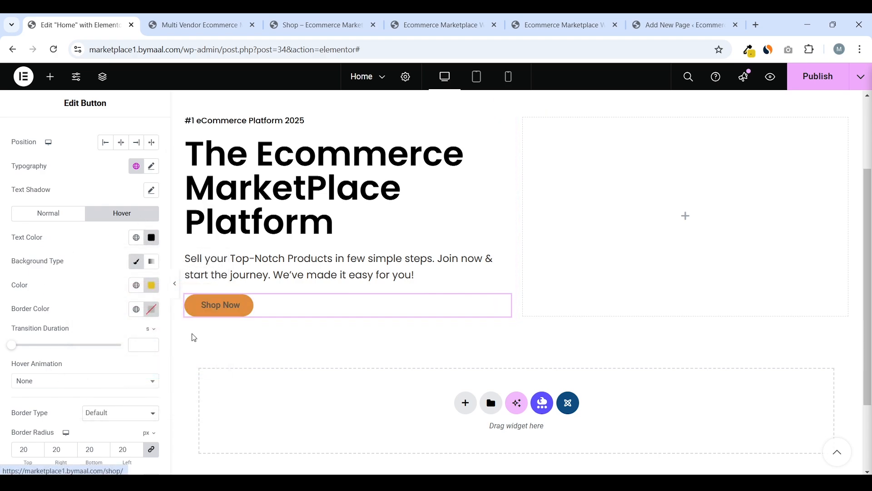
{"action": "left_click", "coordinate": [30, 219]}
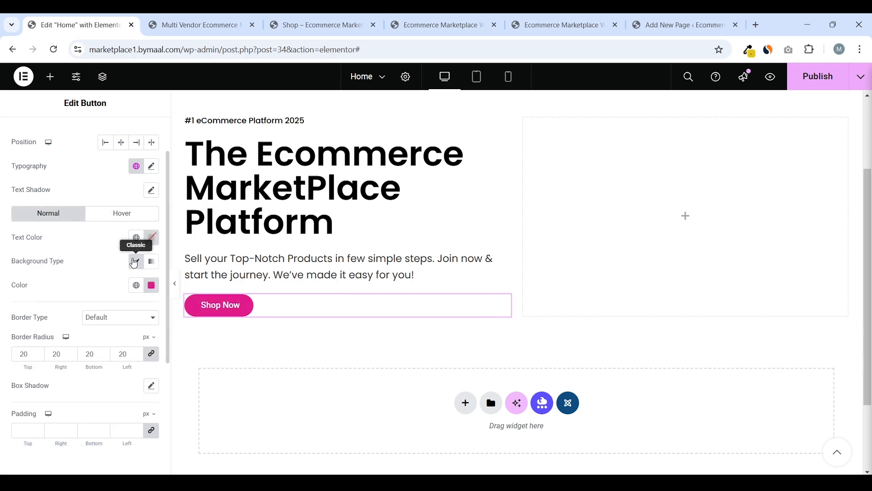
Set the Shop Now button's typography font family to Poppins
{"action": "scroll", "coordinate": [108, 260], "scroll_direction": "up", "scroll_amount": 2}
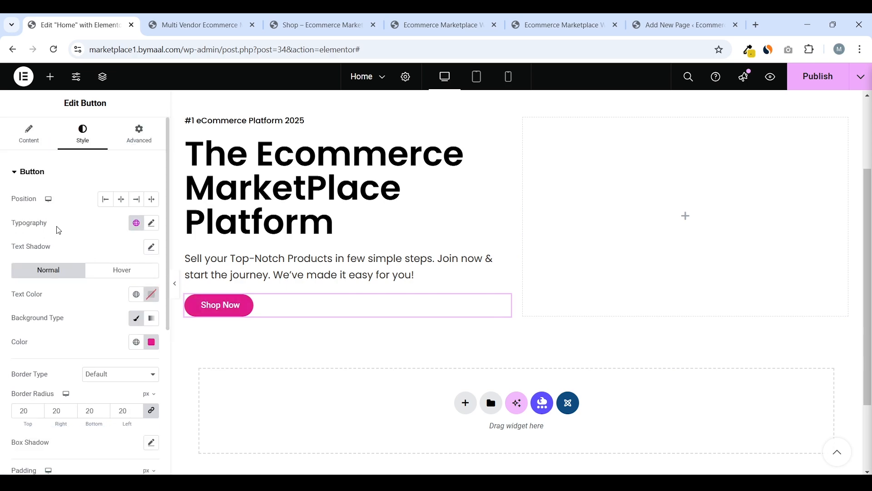
{"action": "left_click", "coordinate": [151, 224]}
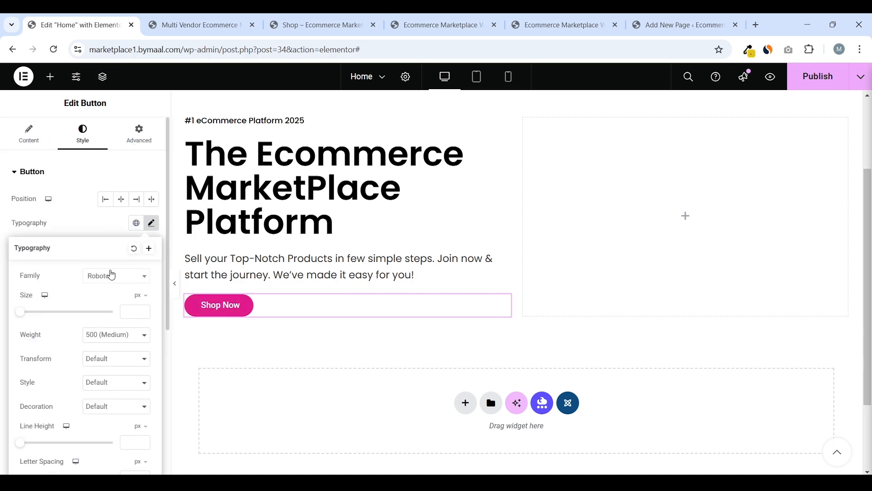
{"action": "left_click", "coordinate": [110, 275]}
{"action": "type", "text": "pop"}
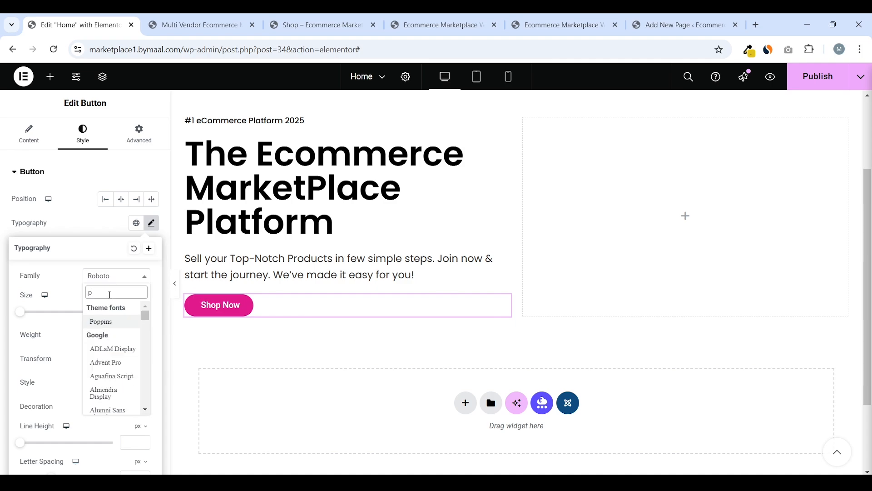
{"action": "left_click", "coordinate": [108, 322]}
{"action": "left_click", "coordinate": [104, 230]}
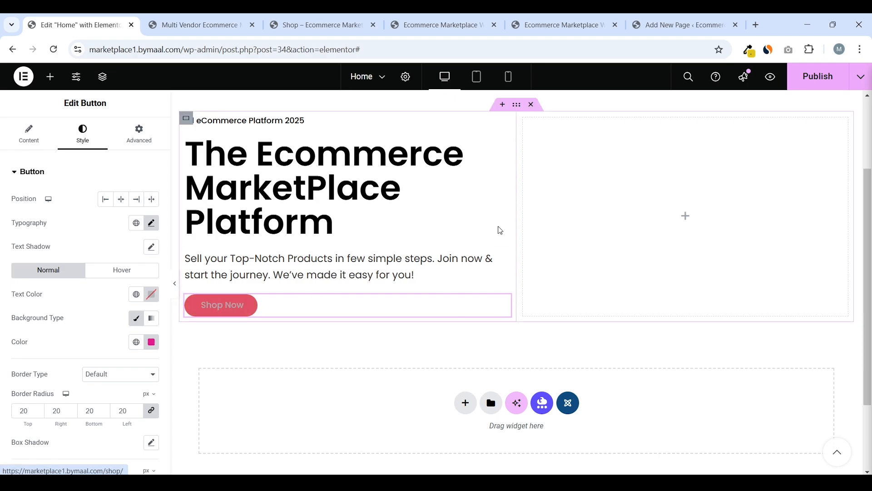
Publish the Home page and preview it with the editor panel hidden
{"action": "left_click", "coordinate": [818, 76]}
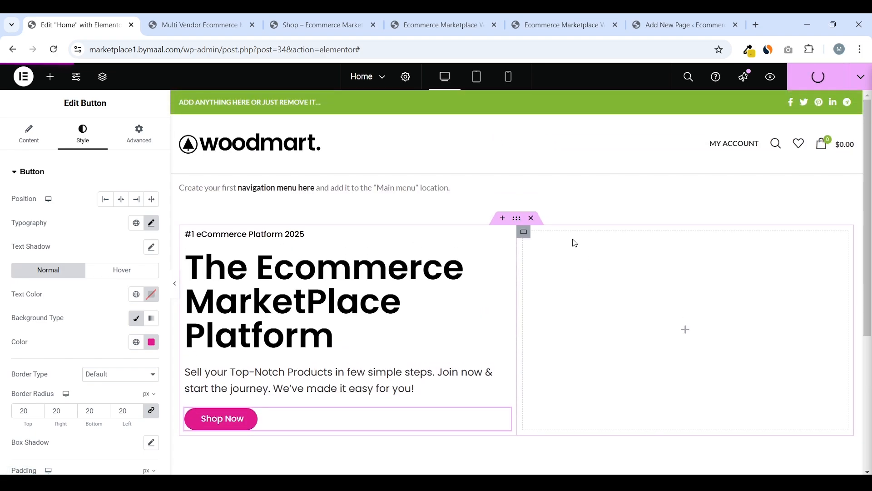
{"action": "left_click", "coordinate": [174, 283]}
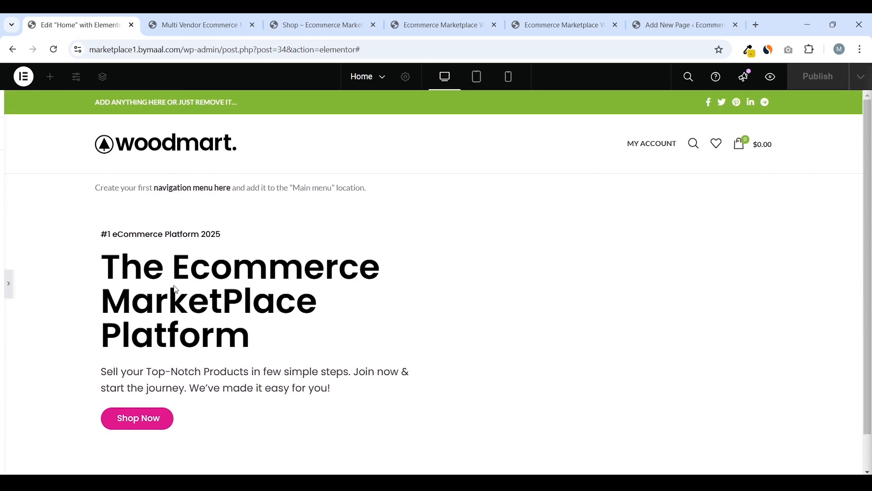
{"action": "left_click", "coordinate": [3, 285]}
{"action": "scroll", "coordinate": [455, 232], "scroll_direction": "down", "scroll_amount": 3}
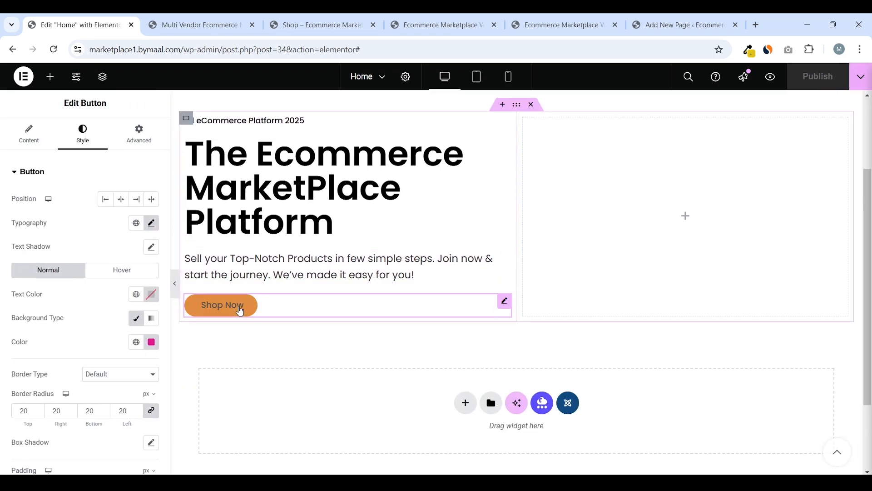
Compare the hero with the live reference site, then return to the Home page editor
{"action": "key", "text": "ctrl+Tab"}
{"action": "scroll", "coordinate": [300, 233], "scroll_direction": "down", "scroll_amount": 4}
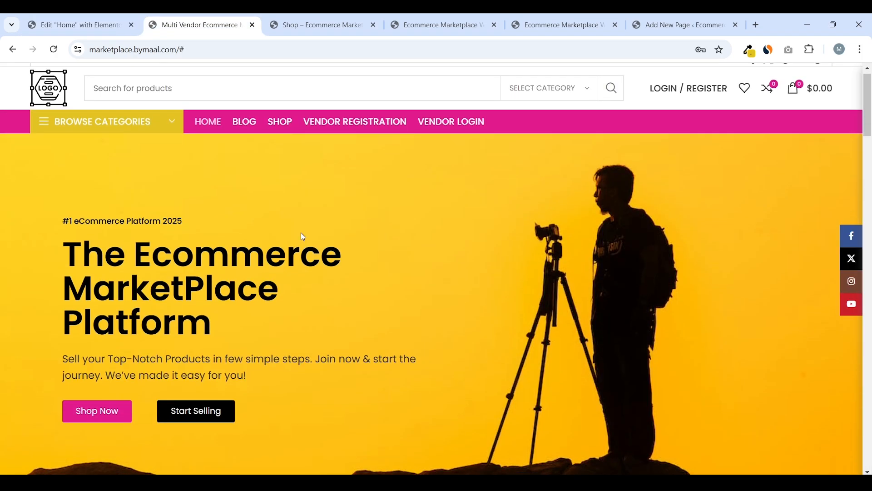
{"action": "scroll", "coordinate": [309, 236], "scroll_direction": "up", "scroll_amount": 4}
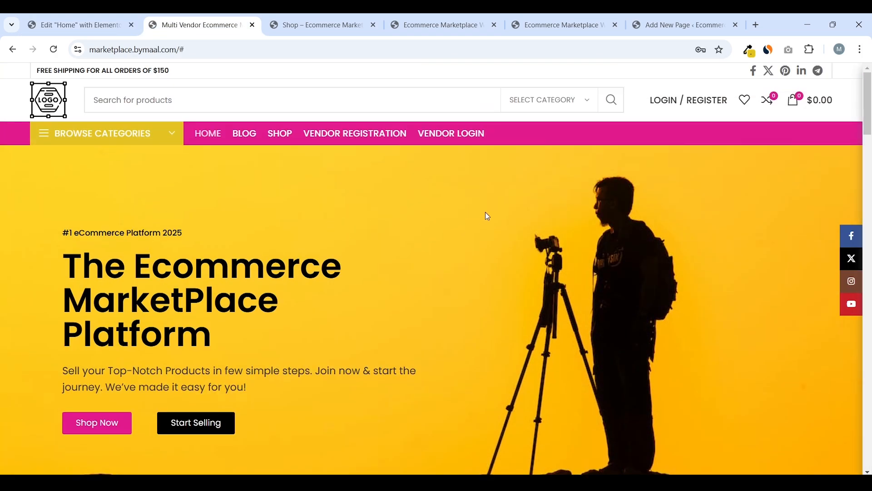
{"action": "scroll", "coordinate": [487, 216], "scroll_direction": "down", "scroll_amount": 1}
{"action": "scroll", "coordinate": [550, 200], "scroll_direction": "up", "scroll_amount": 1}
{"action": "scroll", "coordinate": [409, 234], "scroll_direction": "down", "scroll_amount": 1}
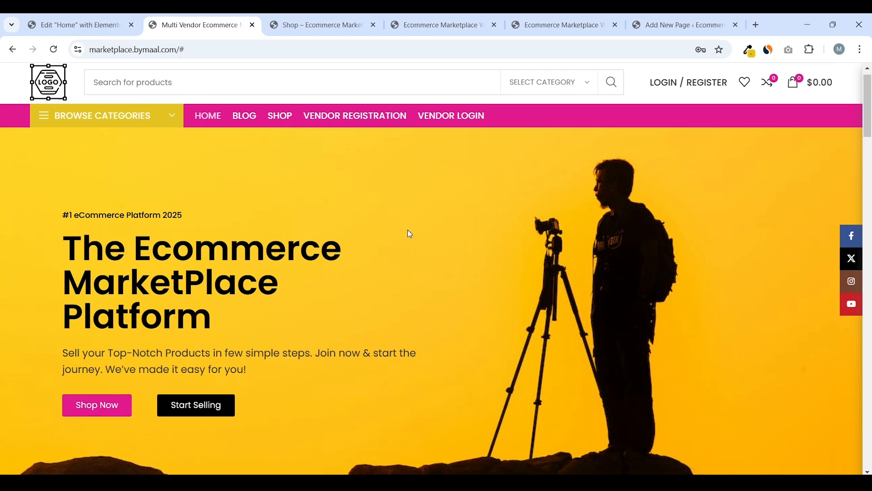
{"action": "key", "text": "ctrl+shift+Tab"}
{"action": "scroll", "coordinate": [433, 244], "scroll_direction": "up", "scroll_amount": 1}
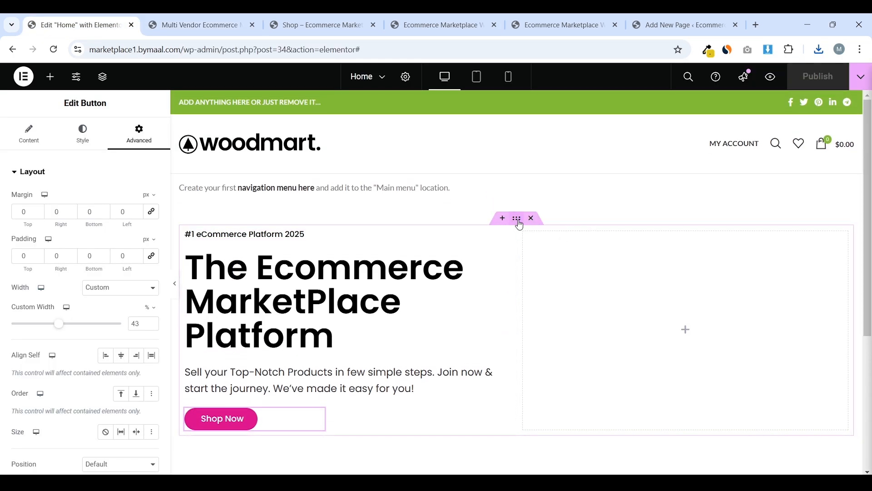
Try a bright magenta Classic background on the hero container, then clear the colour
{"action": "left_click", "coordinate": [517, 223]}
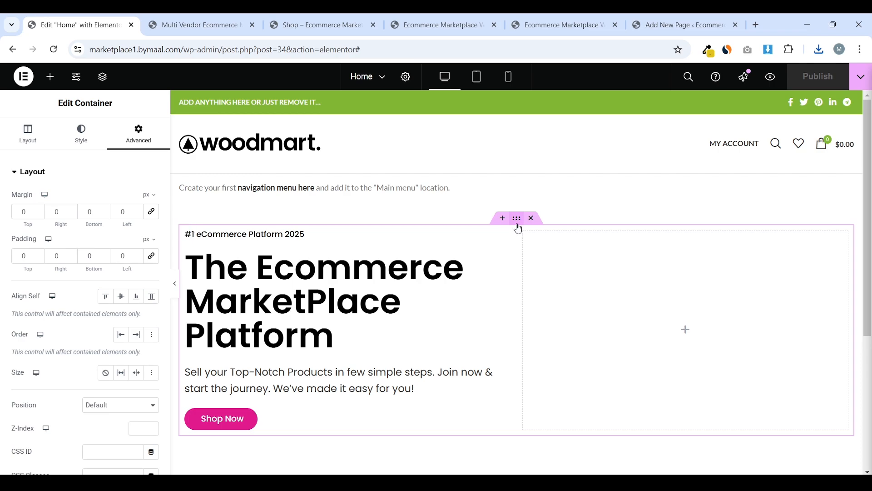
{"action": "left_click", "coordinate": [82, 145]}
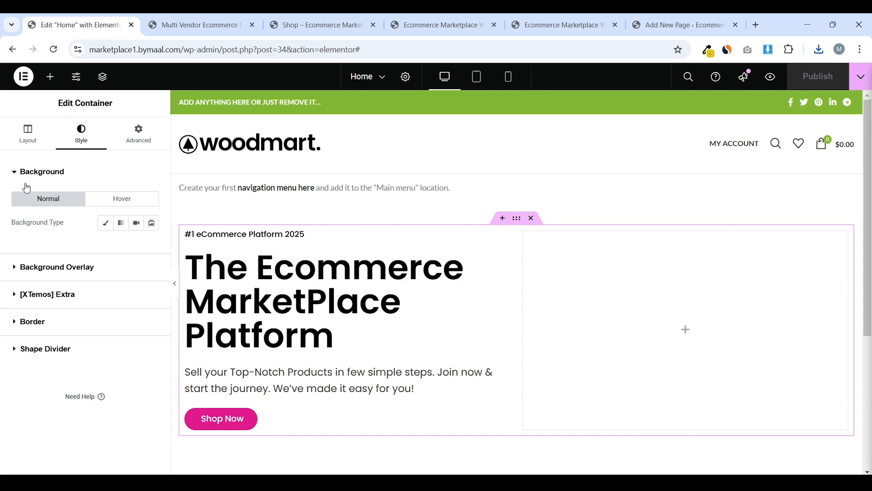
{"action": "left_click", "coordinate": [106, 226]}
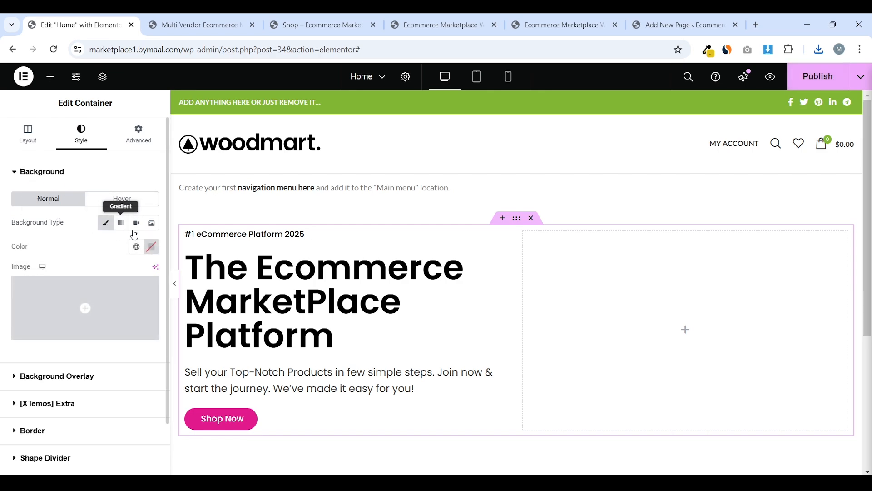
{"action": "left_click", "coordinate": [152, 247]}
{"action": "left_click_drag", "start_coordinate": [187, 308], "coordinate": [189, 327]}
{"action": "left_click_drag", "start_coordinate": [185, 386], "coordinate": [199, 386]}
{"action": "left_click_drag", "start_coordinate": [218, 314], "coordinate": [216, 293]}
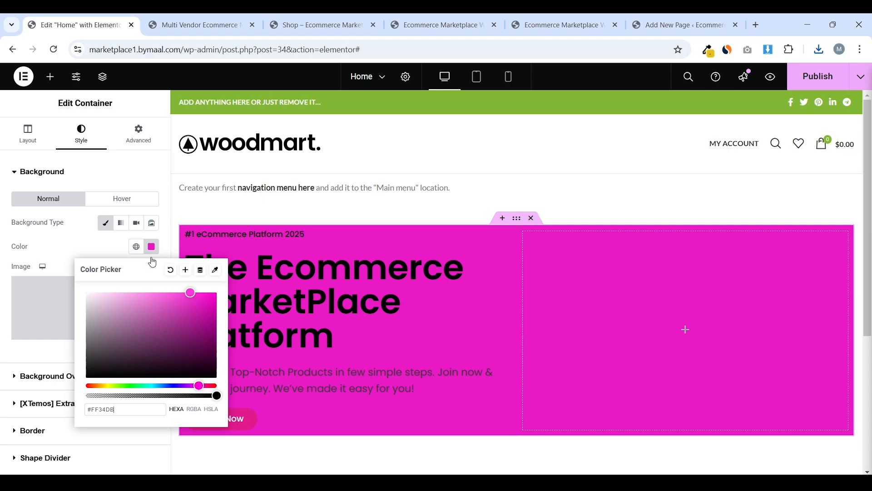
{"action": "left_click", "coordinate": [152, 249]}
Try a pink-white gradient at locations 69 and 27 and 165°, then revert to Classic
{"action": "left_click", "coordinate": [121, 222]}
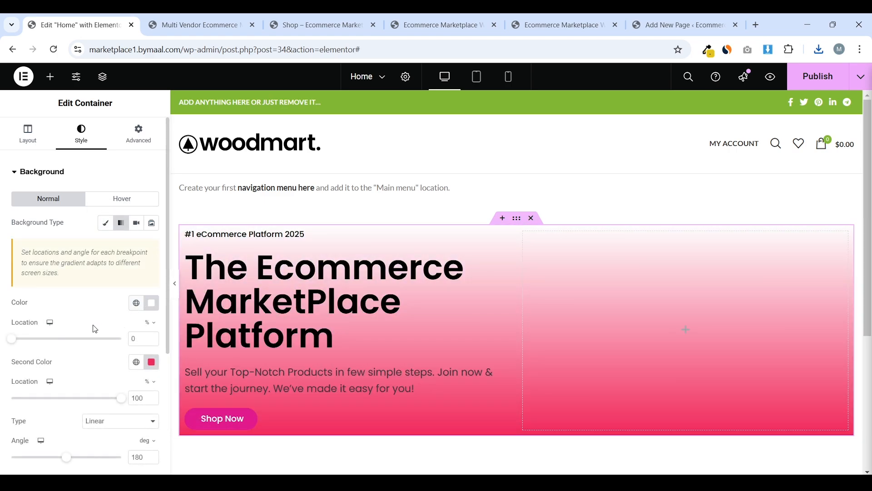
{"action": "scroll", "coordinate": [114, 295], "scroll_direction": "down", "scroll_amount": 4}
{"action": "scroll", "coordinate": [98, 313], "scroll_direction": "up", "scroll_amount": 4}
{"action": "scroll", "coordinate": [100, 290], "scroll_direction": "down", "scroll_amount": 1}
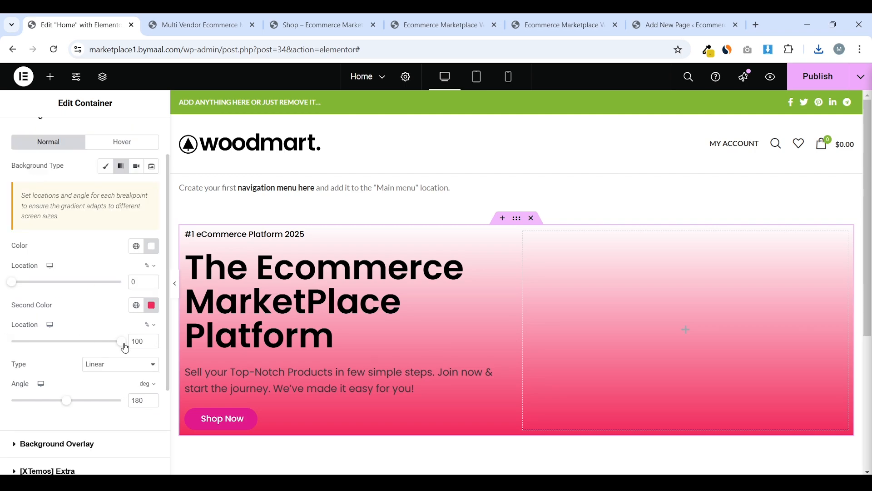
{"action": "left_click_drag", "start_coordinate": [124, 346], "coordinate": [87, 344]}
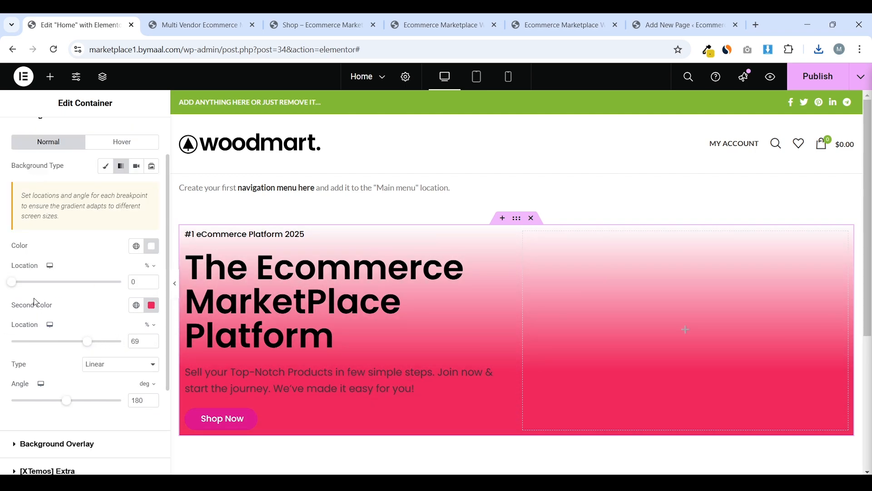
{"action": "left_click_drag", "start_coordinate": [13, 284], "coordinate": [43, 303]}
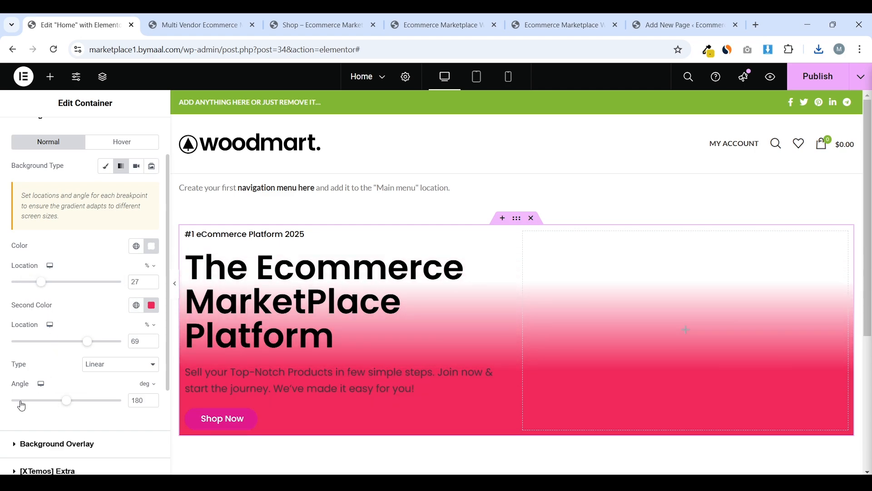
{"action": "mouse_move", "coordinate": [66, 402]}
{"action": "left_mouse_down"}
{"action": "mouse_move", "coordinate": [33, 401]}
{"action": "mouse_move", "coordinate": [84, 401]}
{"action": "mouse_move", "coordinate": [54, 403]}
{"action": "mouse_move", "coordinate": [63, 404]}
{"action": "left_mouse_up"}
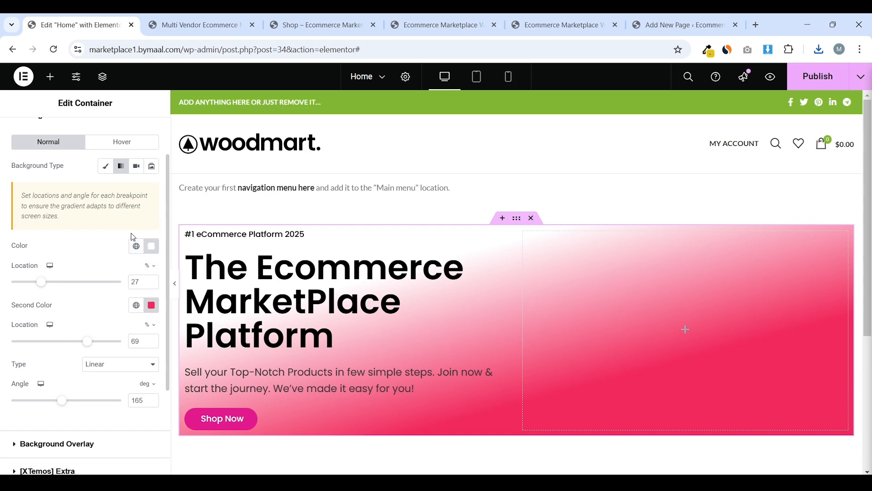
{"action": "scroll", "coordinate": [123, 195], "scroll_direction": "up", "scroll_amount": 2}
{"action": "left_click", "coordinate": [111, 229]}
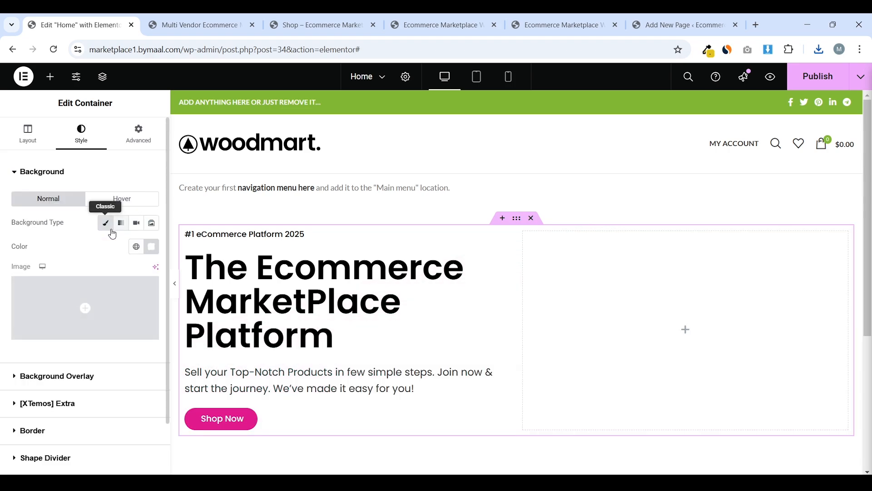
Upload hero-background.jpg and set it as the hero's background image
{"action": "left_click", "coordinate": [98, 317]}
{"action": "left_click", "coordinate": [160, 118]}
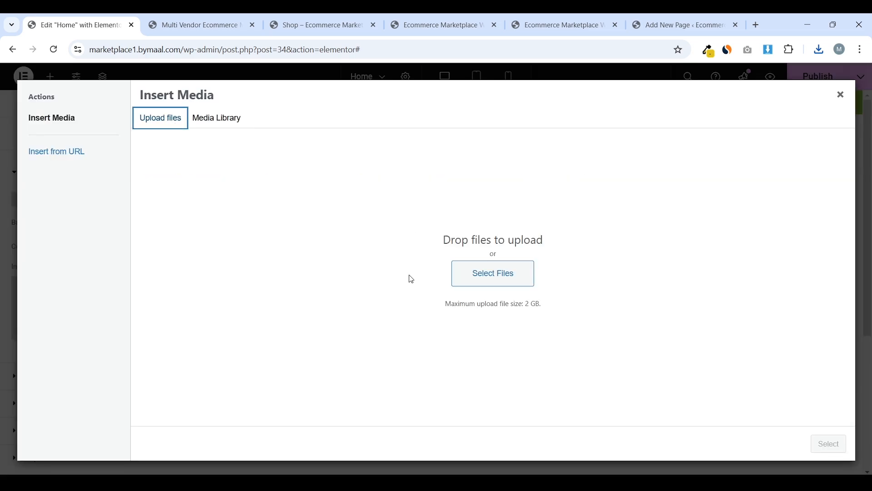
{"action": "left_click", "coordinate": [472, 277]}
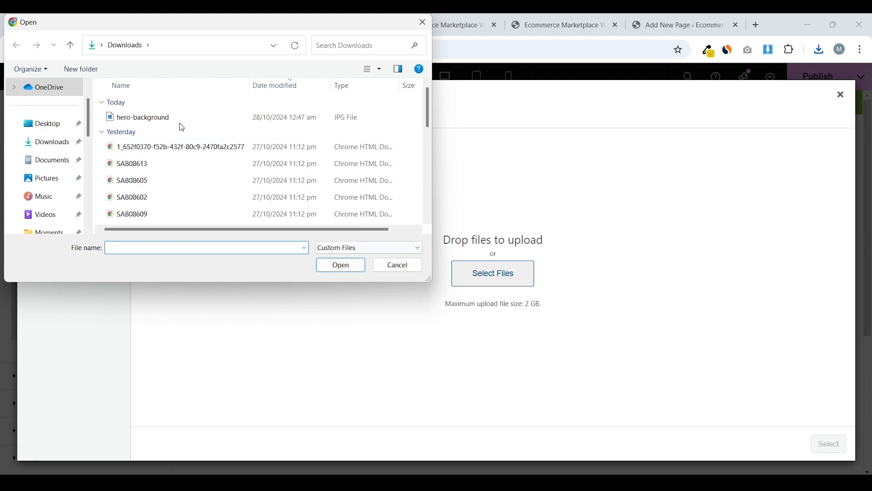
{"action": "left_click", "coordinate": [163, 117]}
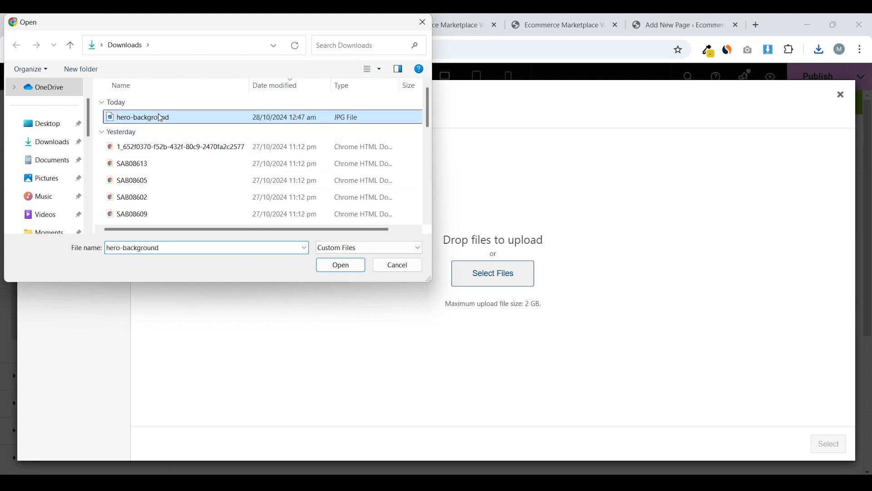
{"action": "left_click", "coordinate": [350, 266]}
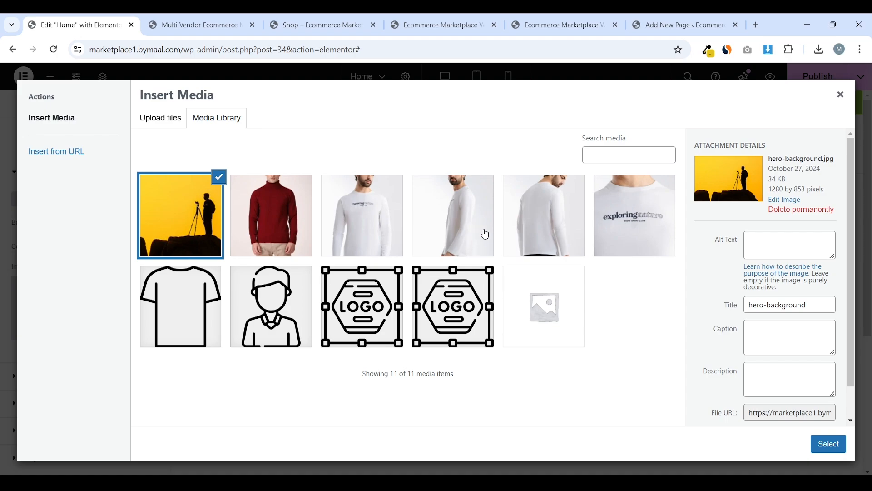
{"action": "left_click", "coordinate": [830, 445]}
{"action": "scroll", "coordinate": [475, 233], "scroll_direction": "down", "scroll_amount": 2}
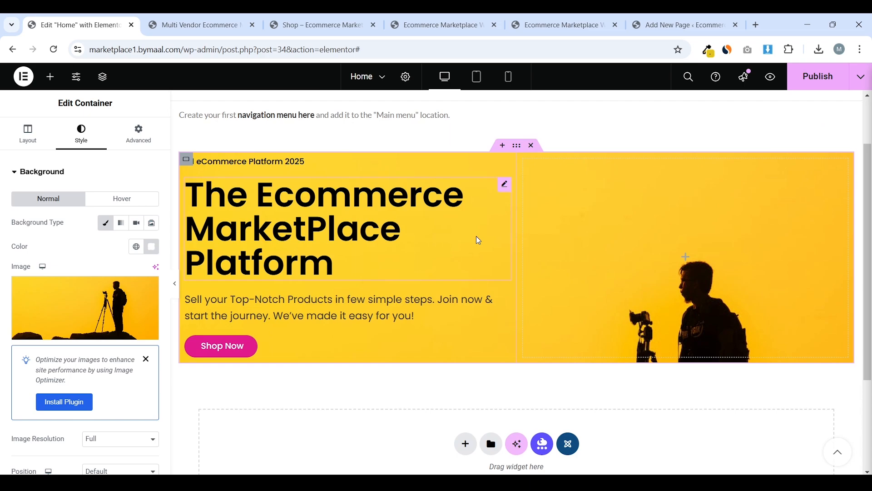
{"action": "scroll", "coordinate": [476, 235], "scroll_direction": "up", "scroll_amount": 2}
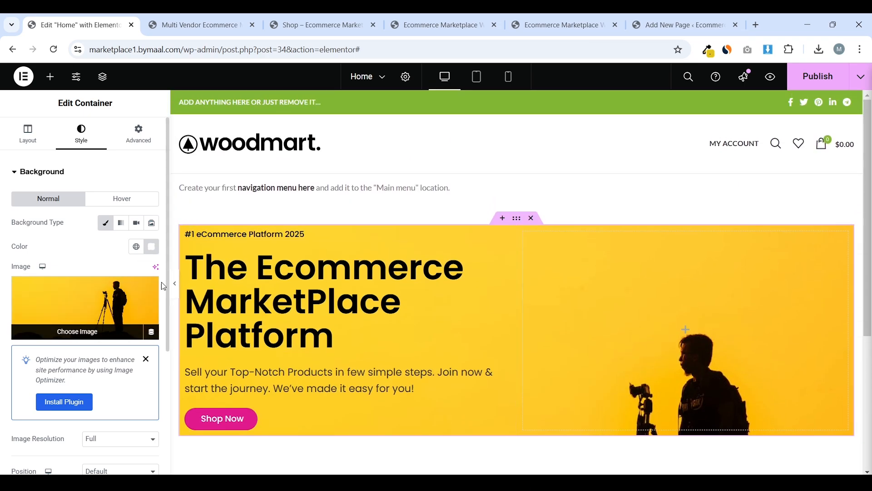
Preview the page full-width and dismiss the image optimisation notice
{"action": "left_click", "coordinate": [175, 282]}
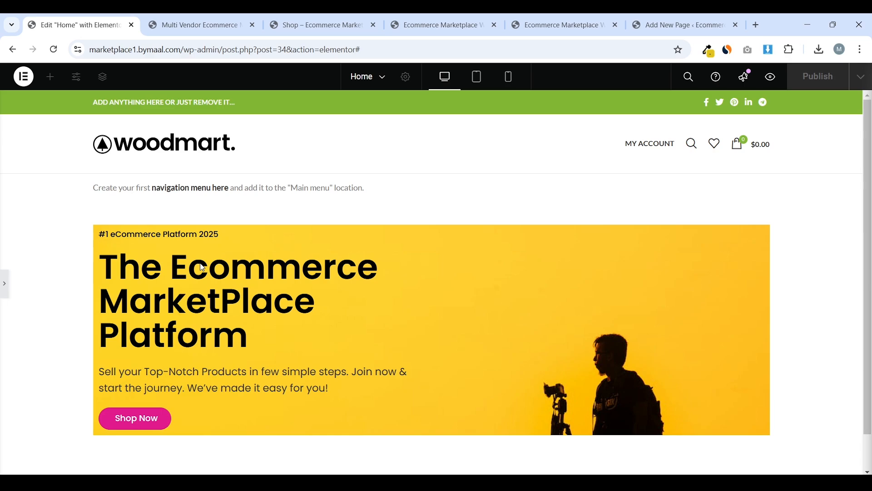
{"action": "left_click", "coordinate": [3, 291]}
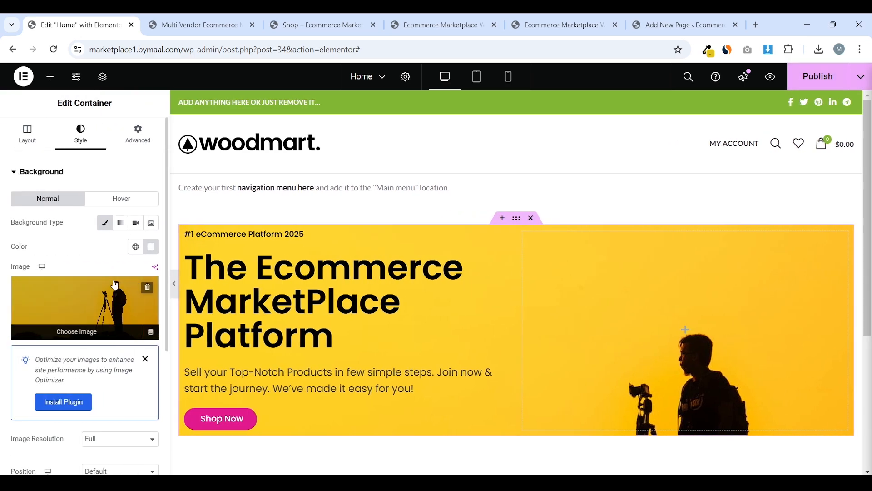
{"action": "scroll", "coordinate": [68, 247], "scroll_direction": "down", "scroll_amount": 2}
{"action": "left_click", "coordinate": [146, 302]}
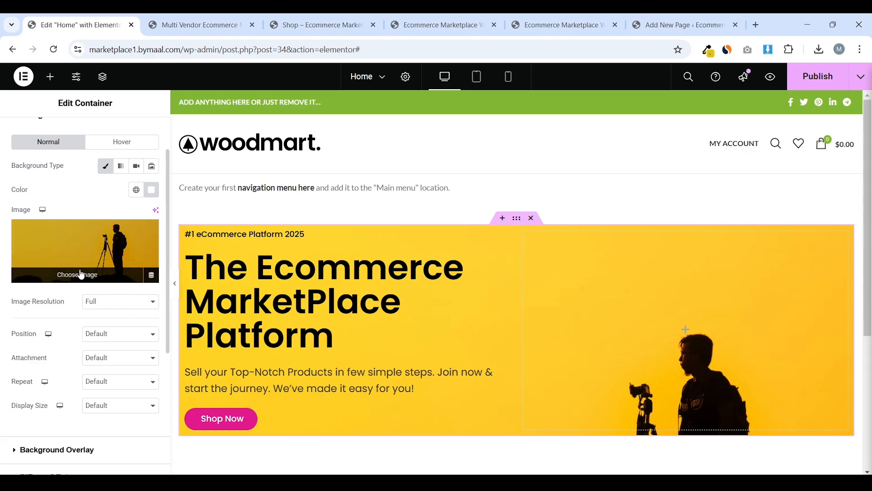
{"action": "scroll", "coordinate": [75, 275], "scroll_direction": "down", "scroll_amount": 1}
Set the background to Center Center, No-repeat and Cover, then publish the page
{"action": "left_click", "coordinate": [108, 278]}
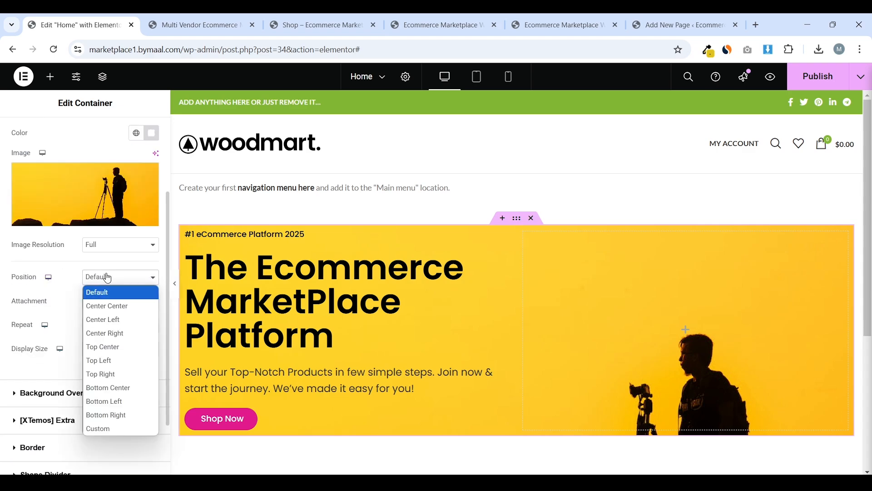
{"action": "left_click", "coordinate": [121, 304]}
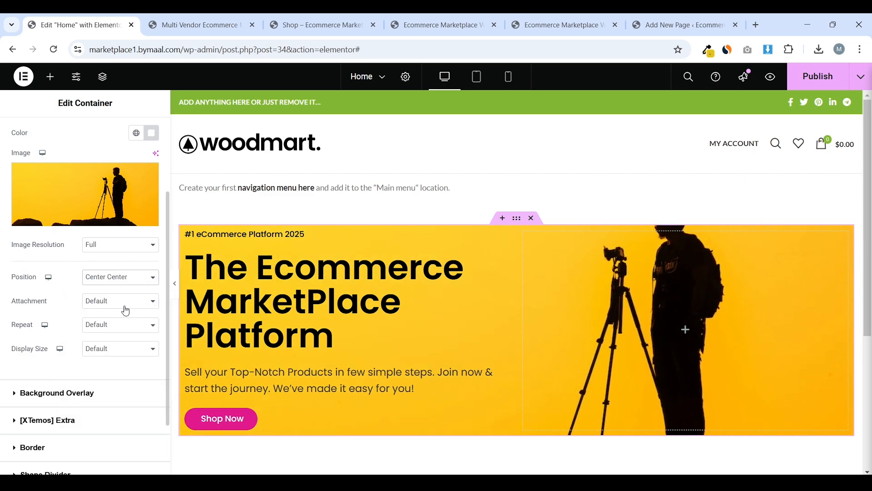
{"action": "left_click", "coordinate": [89, 331]}
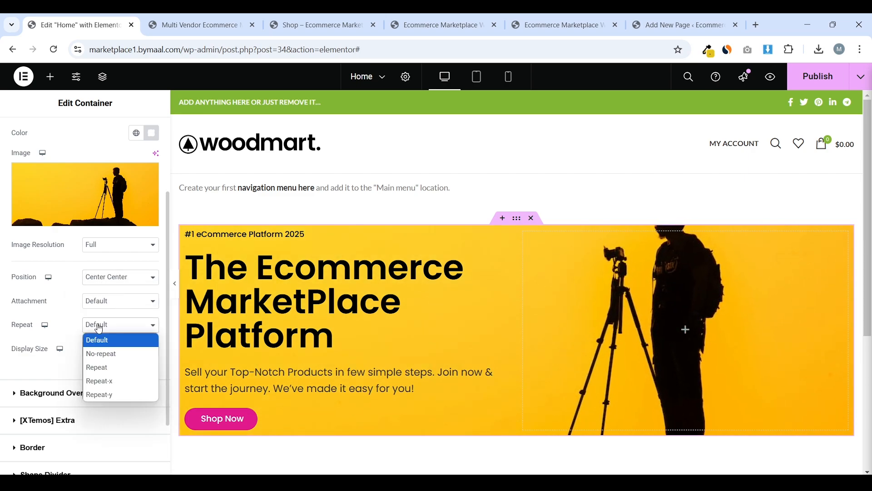
{"action": "left_click", "coordinate": [104, 355]}
{"action": "left_click", "coordinate": [114, 348]}
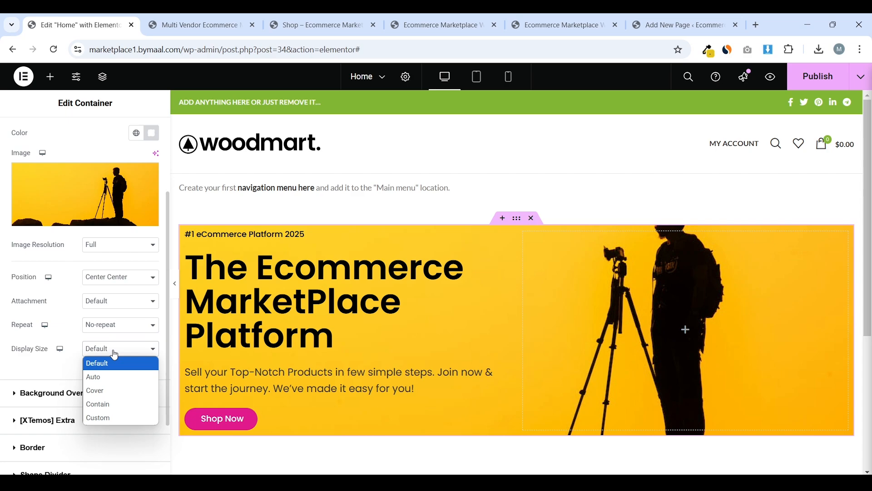
{"action": "left_click", "coordinate": [97, 388]}
{"action": "scroll", "coordinate": [106, 313], "scroll_direction": "up", "scroll_amount": 1}
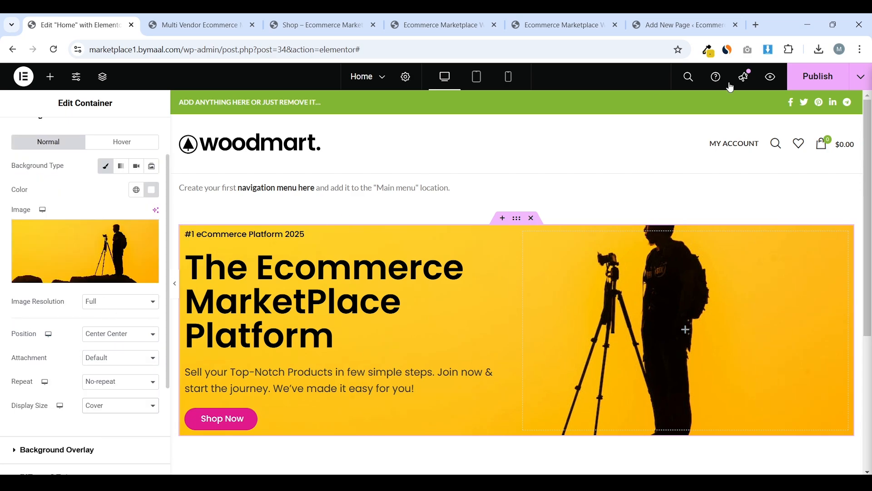
{"action": "left_click", "coordinate": [818, 76]}
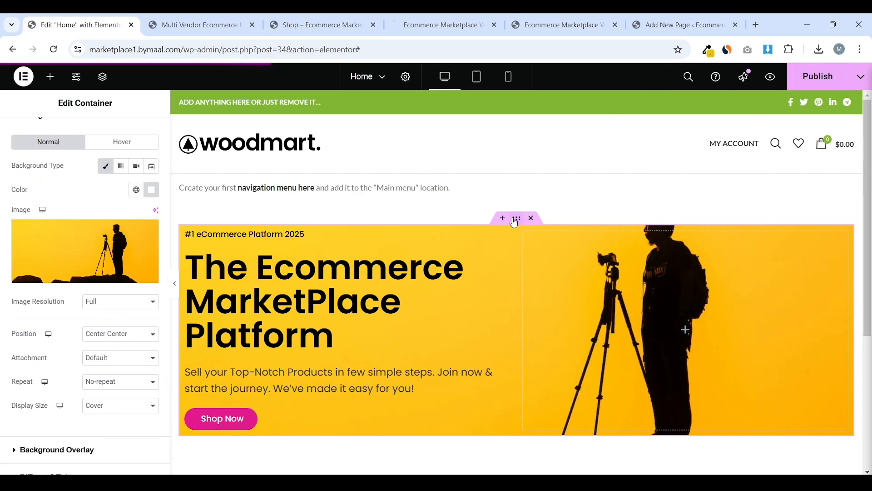
{"action": "scroll", "coordinate": [115, 206], "scroll_direction": "up", "scroll_amount": 1}
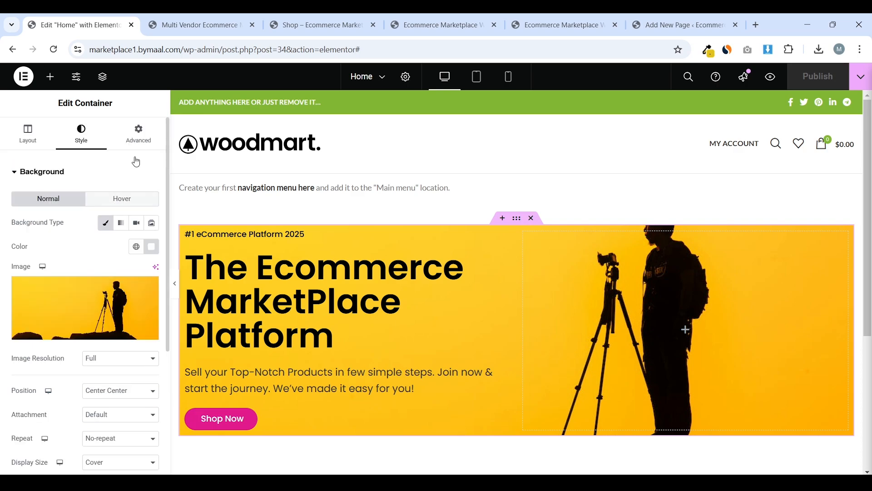
Review the hero container's Advanced and Layout settings, then switch to the 'Edit Page Home' tab
{"action": "left_click", "coordinate": [132, 142]}
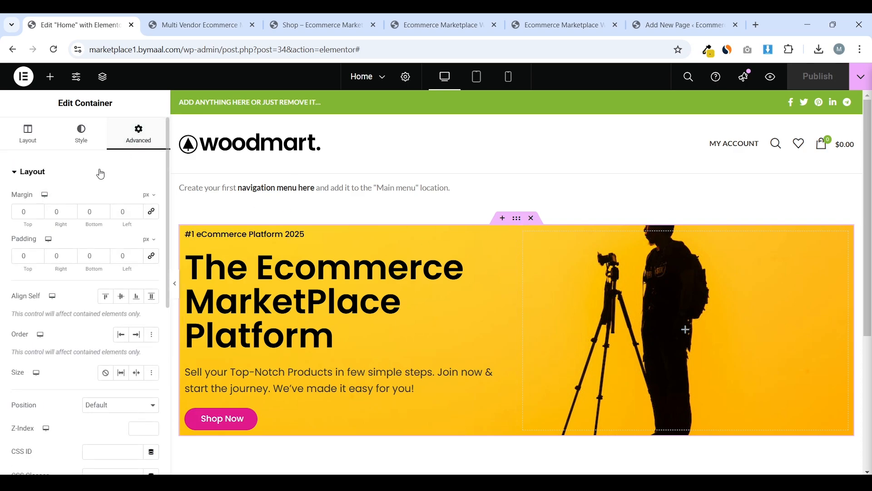
{"action": "left_click", "coordinate": [38, 148]}
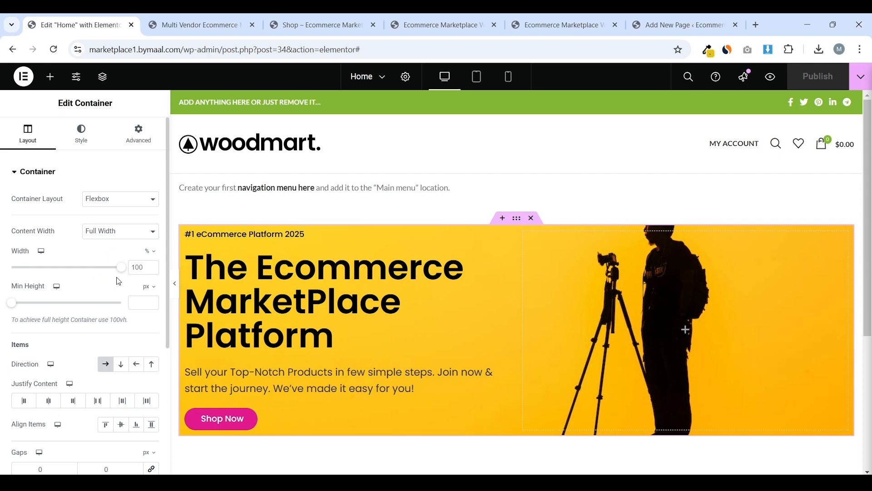
{"action": "mouse_move", "coordinate": [125, 270]}
{"action": "left_mouse_down"}
{"action": "mouse_move", "coordinate": [99, 269]}
{"action": "mouse_move", "coordinate": [125, 266]}
{"action": "left_mouse_up"}
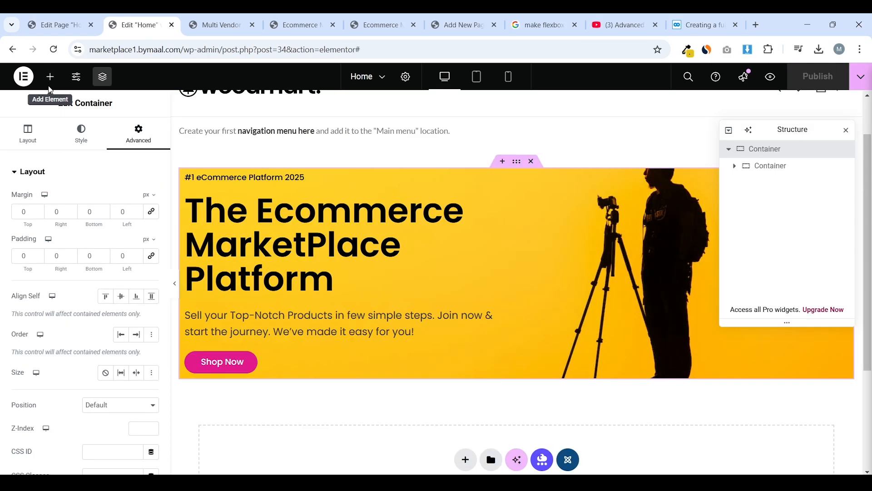
{"action": "left_click", "coordinate": [51, 77]}
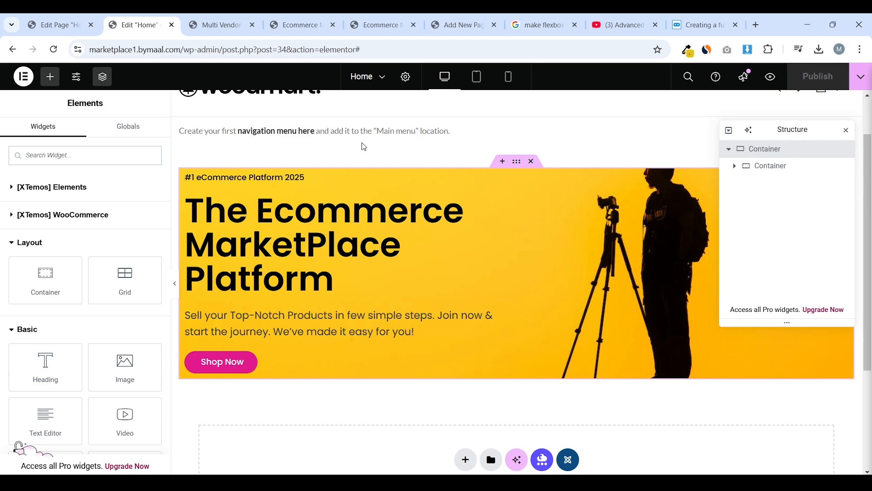
{"action": "left_click", "coordinate": [87, 19]}
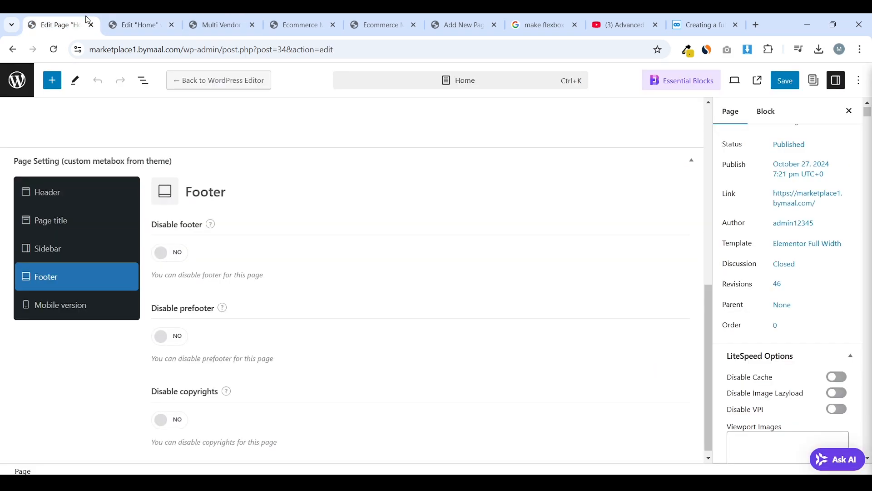
Go from the page editor to Elementor > Settings and open the Features section
{"action": "left_click", "coordinate": [18, 81]}
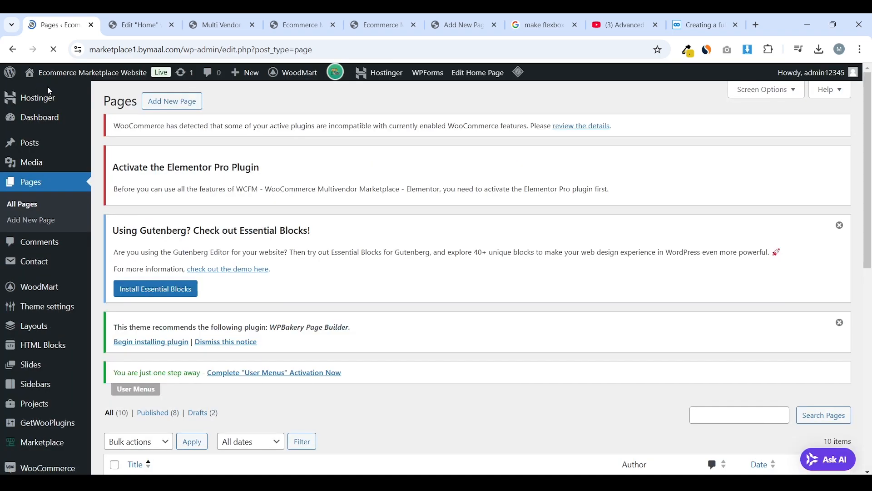
{"action": "scroll", "coordinate": [145, 183], "scroll_direction": "down", "scroll_amount": 8}
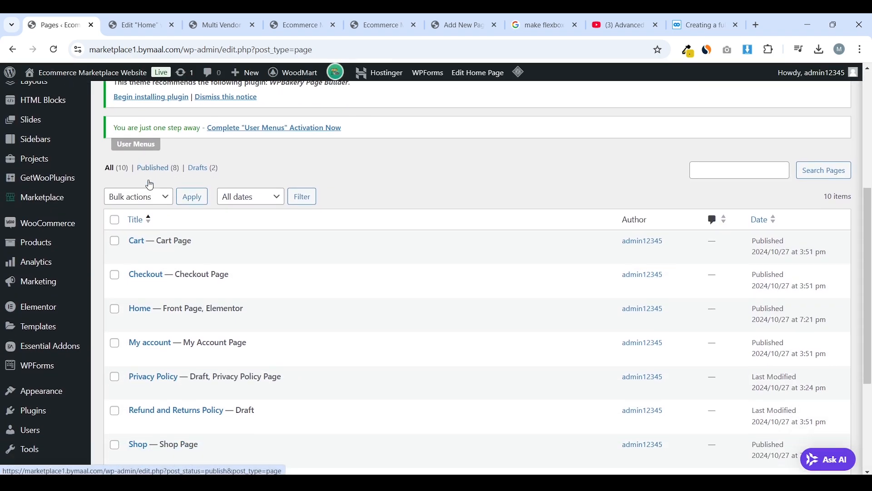
{"action": "mouse_move", "coordinate": [59, 214]}
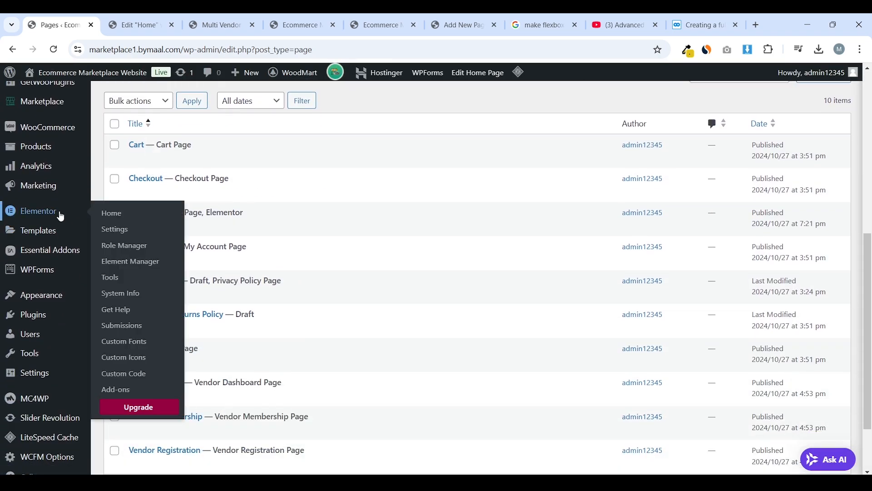
{"action": "left_click", "coordinate": [131, 285]}
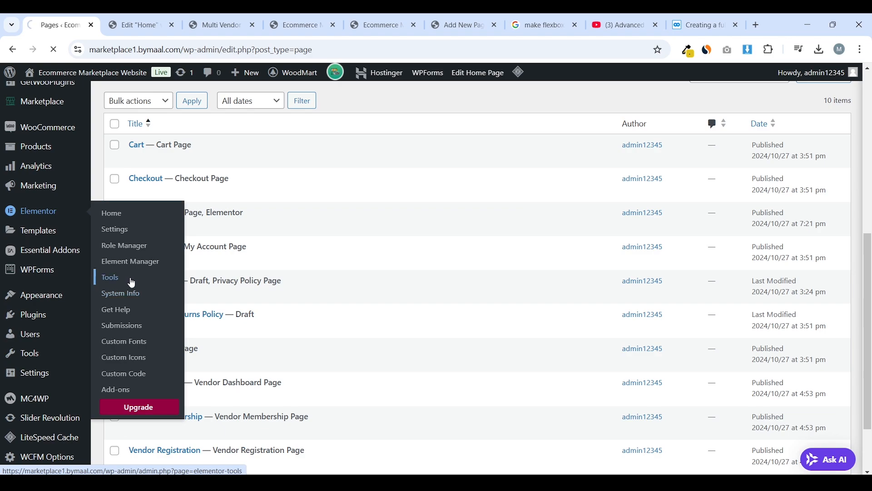
{"action": "scroll", "coordinate": [345, 201], "scroll_direction": "down", "scroll_amount": 5}
{"action": "scroll", "coordinate": [346, 204], "scroll_direction": "up", "scroll_amount": 1}
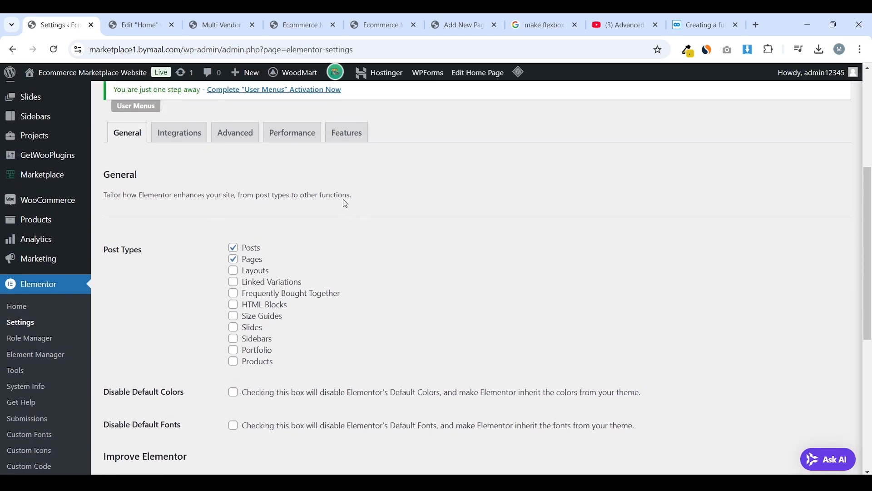
{"action": "scroll", "coordinate": [344, 203], "scroll_direction": "up", "scroll_amount": 1}
{"action": "left_click", "coordinate": [195, 200]}
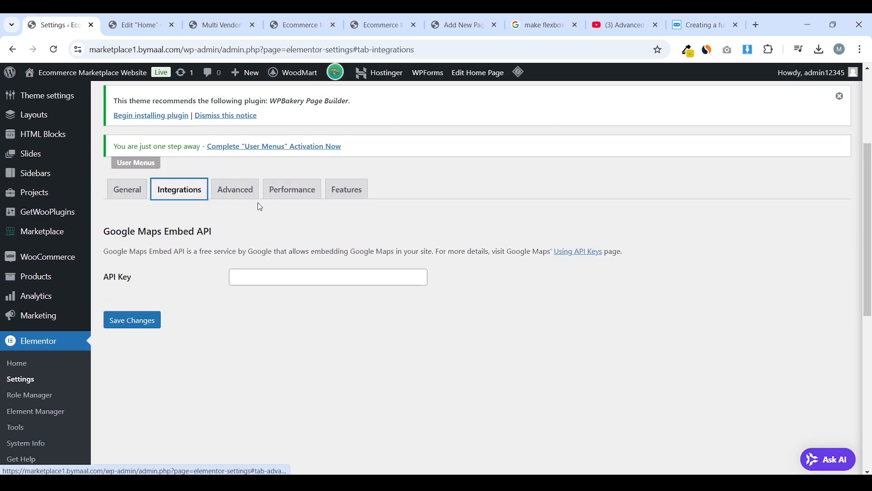
{"action": "left_click", "coordinate": [292, 196]}
{"action": "left_click", "coordinate": [357, 200]}
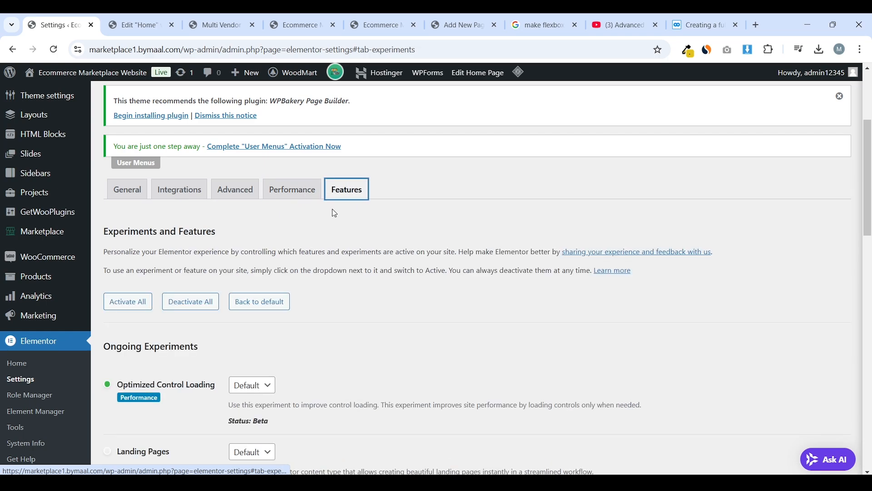
{"action": "scroll", "coordinate": [328, 217], "scroll_direction": "down", "scroll_amount": 10}
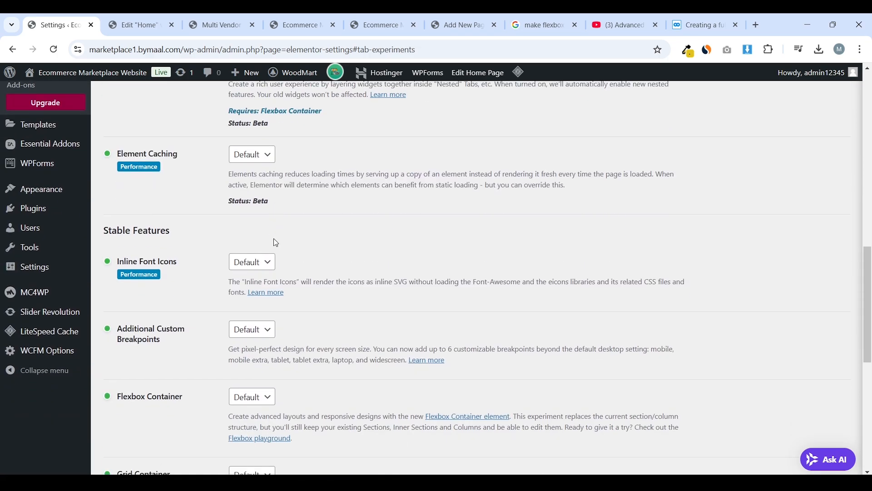
Find Flexbox Container, set it to Inactive, confirm deactivation and save changes
{"action": "key", "text": "ctrl+f"}
{"action": "type", "text": "flex"}
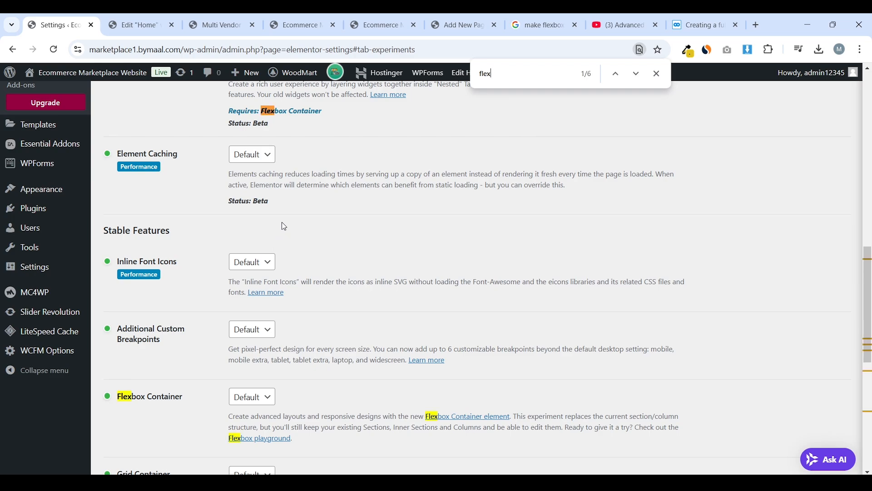
{"action": "scroll", "coordinate": [283, 221], "scroll_direction": "up", "scroll_amount": 4}
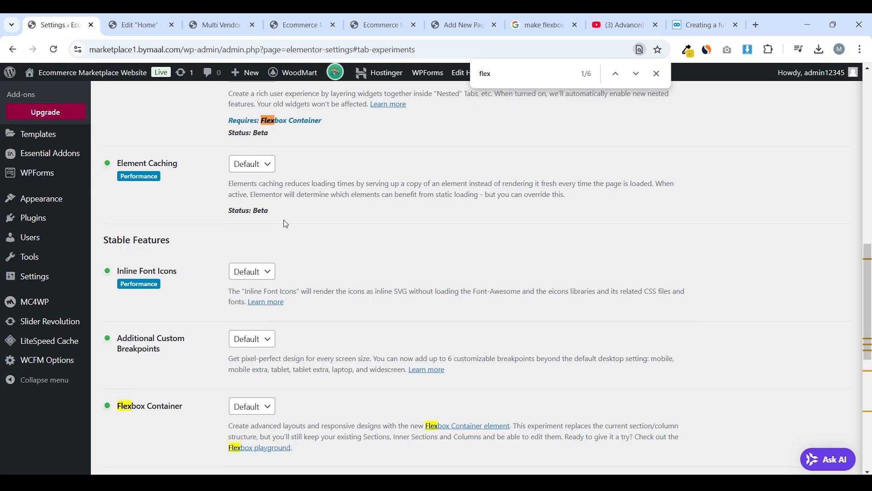
{"action": "scroll", "coordinate": [283, 219], "scroll_direction": "down", "scroll_amount": 6}
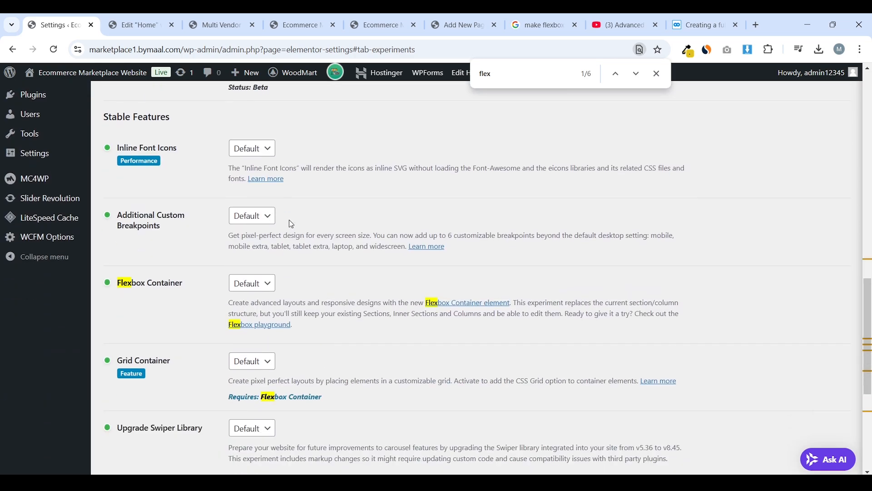
{"action": "scroll", "coordinate": [289, 219], "scroll_direction": "down", "scroll_amount": 3}
{"action": "left_click", "coordinate": [253, 170]}
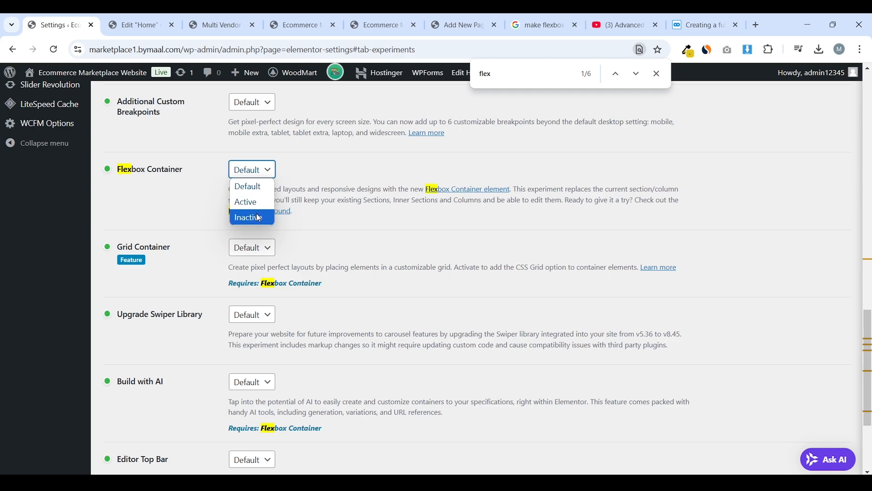
{"action": "left_click", "coordinate": [322, 172]}
{"action": "left_click", "coordinate": [253, 170]}
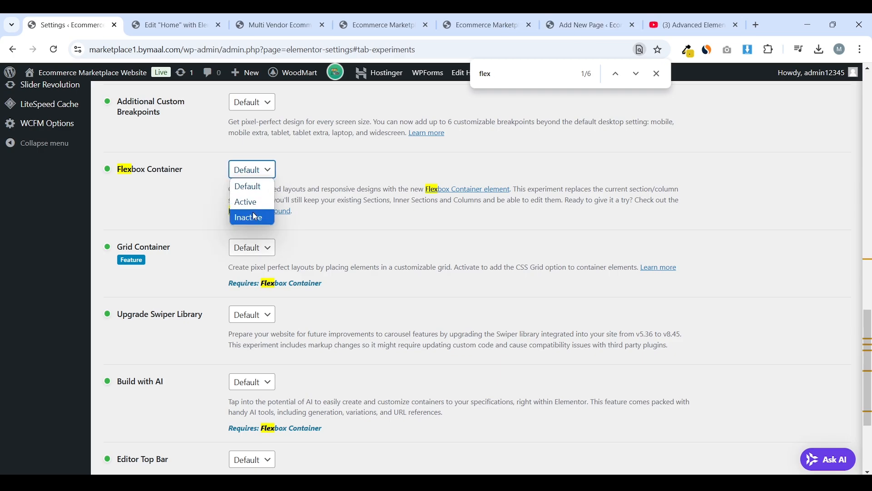
{"action": "left_click", "coordinate": [249, 217]}
{"action": "left_click", "coordinate": [533, 299]}
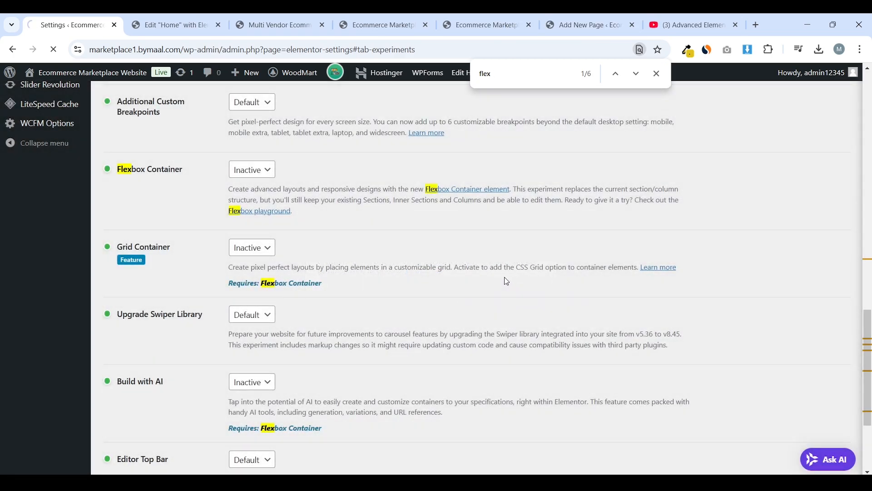
{"action": "scroll", "coordinate": [497, 266], "scroll_direction": "down", "scroll_amount": 20}
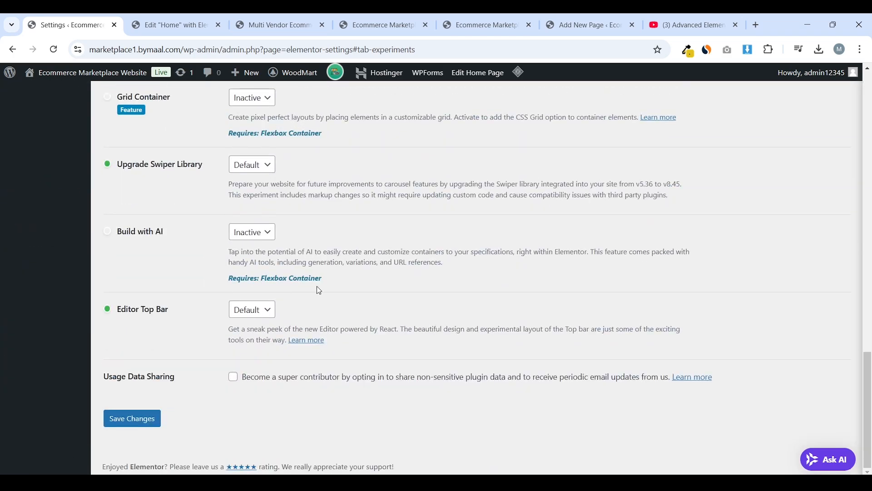
{"action": "left_click", "coordinate": [129, 424]}
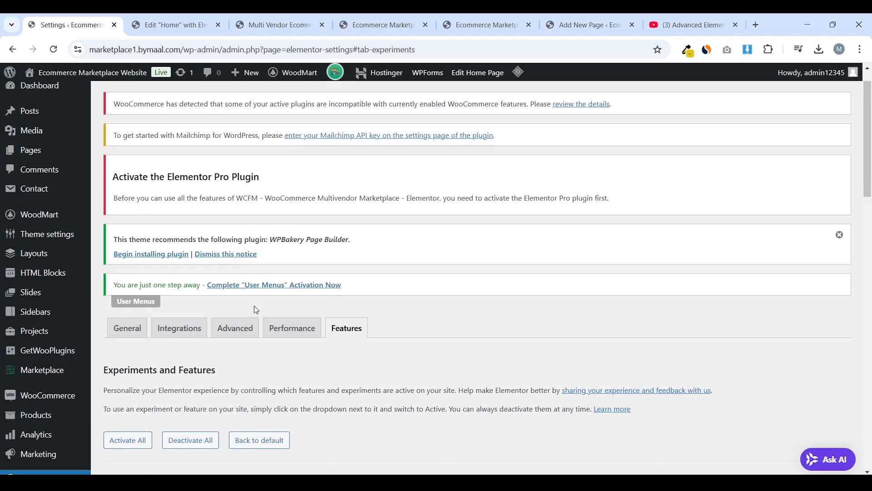
{"action": "scroll", "coordinate": [256, 309], "scroll_direction": "down", "scroll_amount": 5}
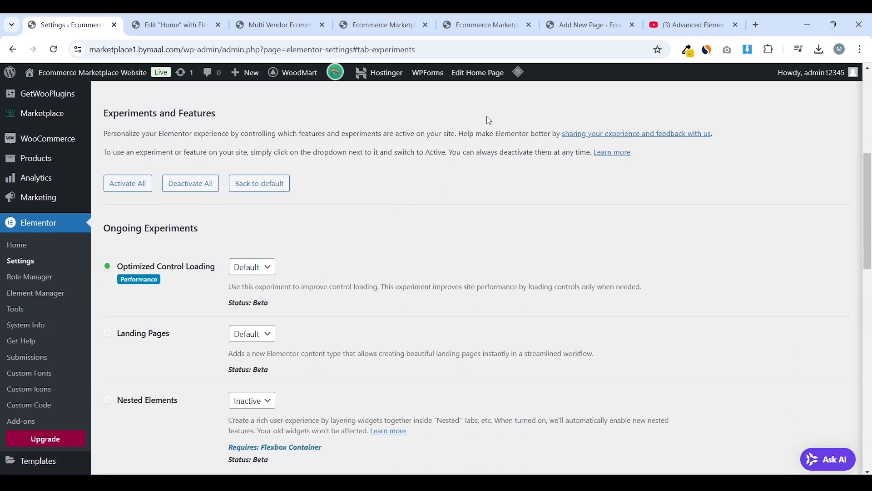
{"action": "left_click", "coordinate": [531, 136]}
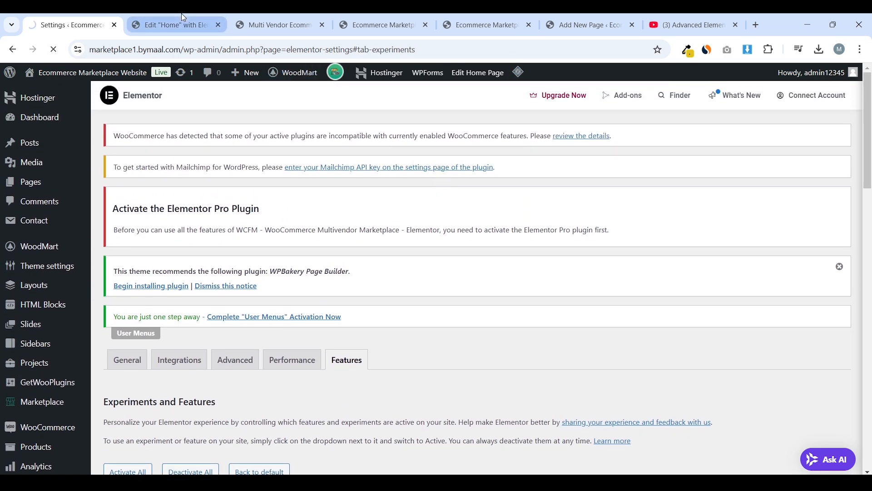
Reload the Home page's Elementor editor and insert a two-column section
{"action": "left_click", "coordinate": [194, 18]}
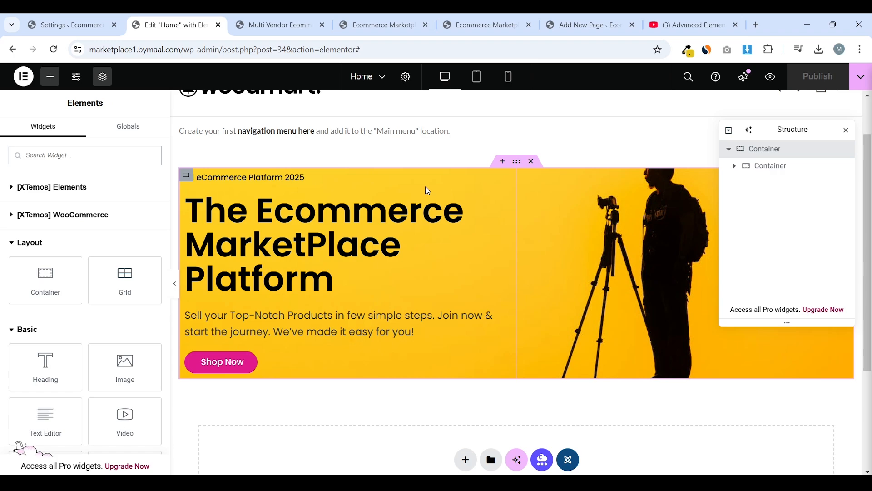
{"action": "left_click", "coordinate": [53, 49]}
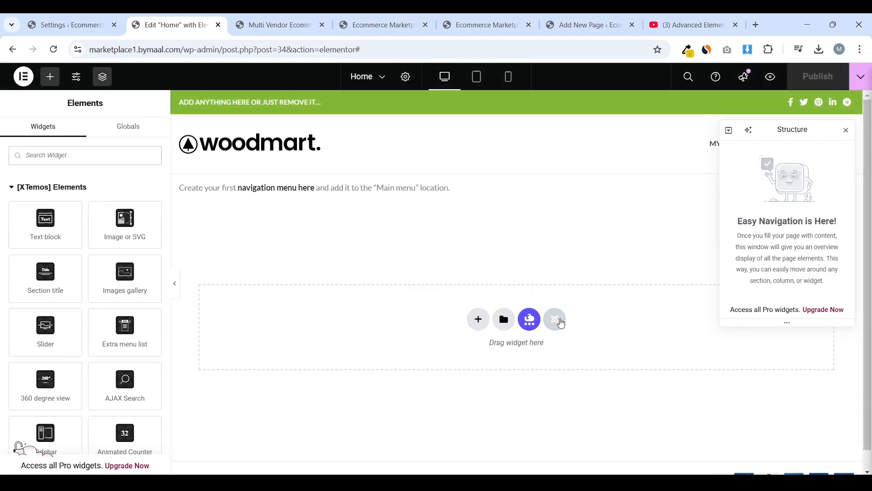
{"action": "left_click", "coordinate": [479, 327]}
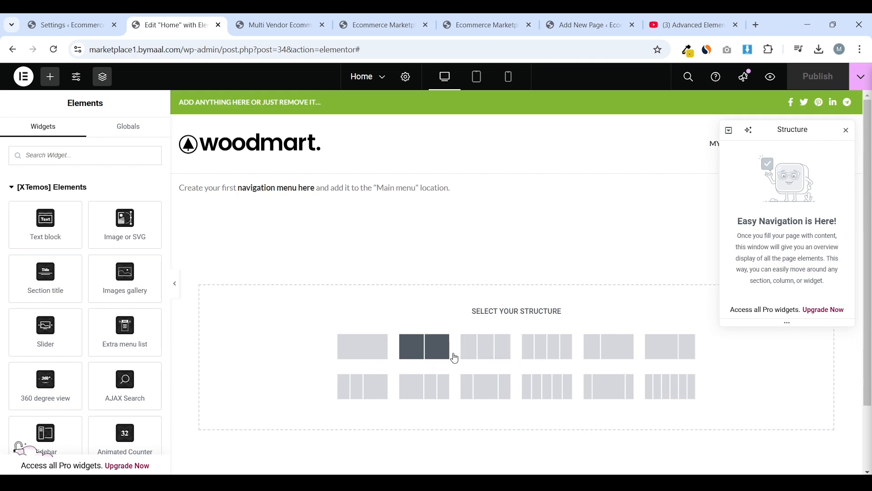
{"action": "left_click", "coordinate": [425, 346]}
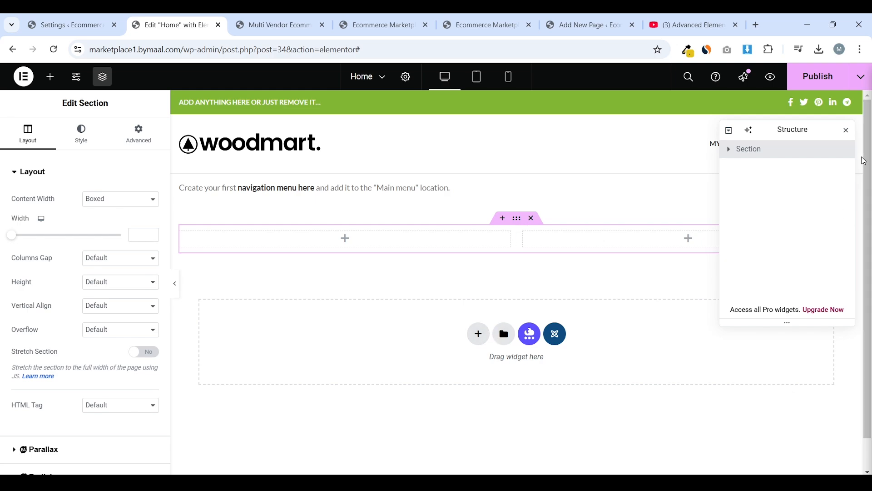
{"action": "left_click", "coordinate": [848, 133]}
{"action": "left_click", "coordinate": [479, 334]}
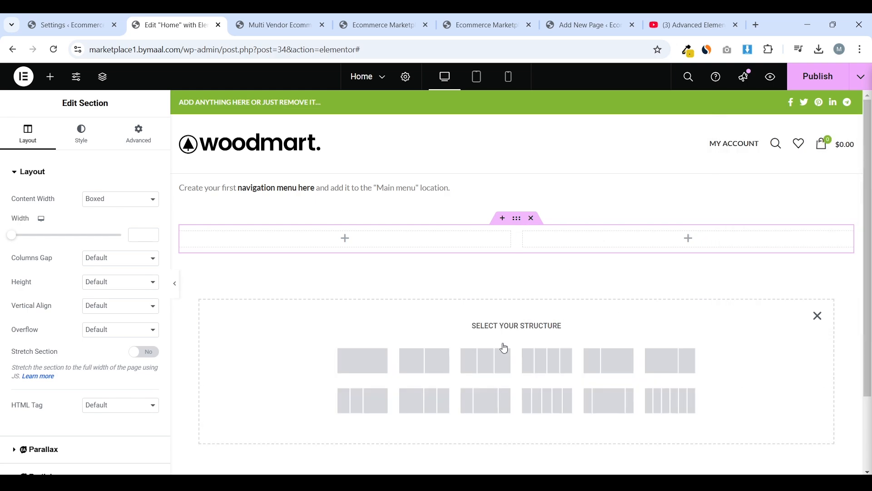
Set the section's Content Width to Full Width and Columns Gap to No Gap
{"action": "left_click", "coordinate": [108, 198]}
{"action": "left_click", "coordinate": [111, 228]}
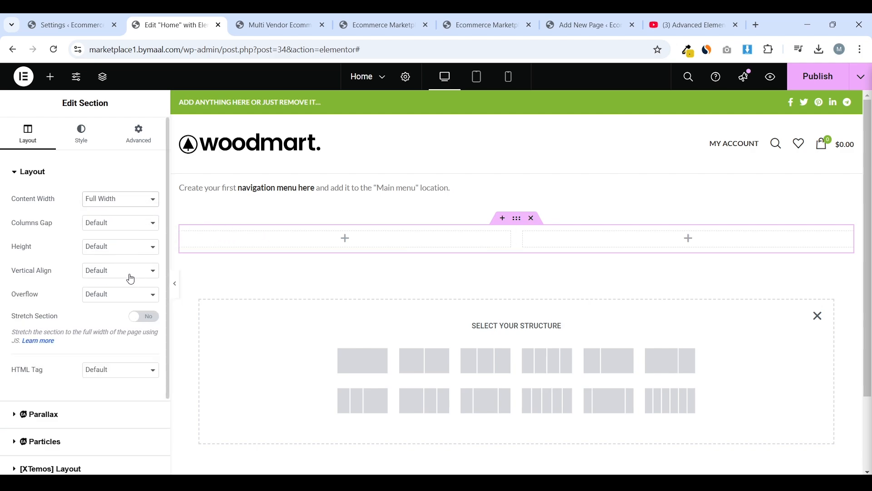
{"action": "left_click", "coordinate": [129, 225]}
{"action": "left_click", "coordinate": [107, 251]}
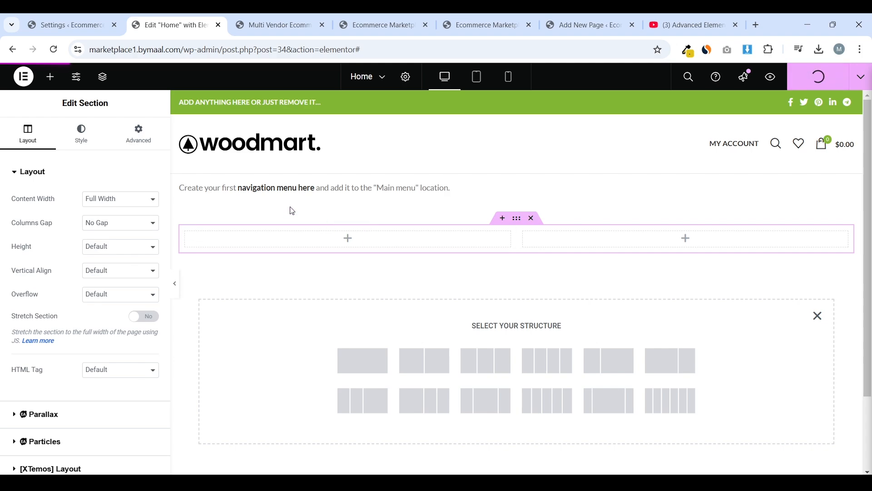
{"action": "left_click", "coordinate": [50, 77]}
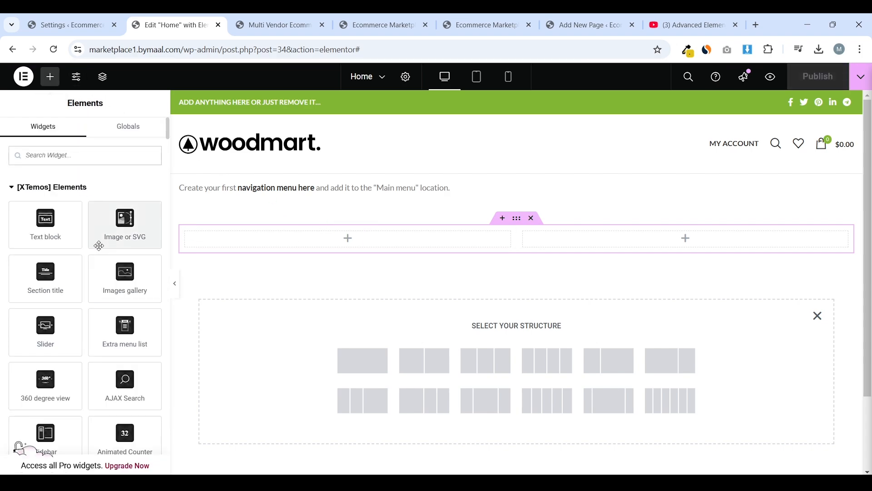
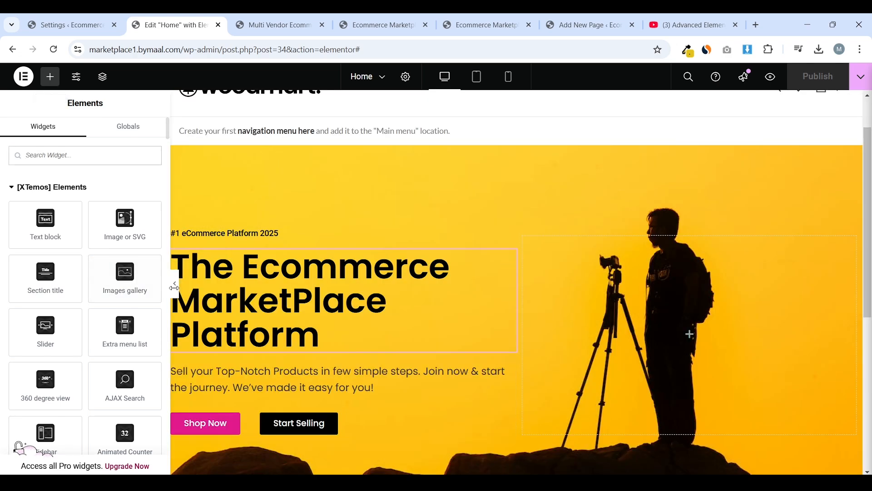
Preview the hero at full width, then select the Shop Now column and its 25% width
{"action": "left_click", "coordinate": [174, 284]}
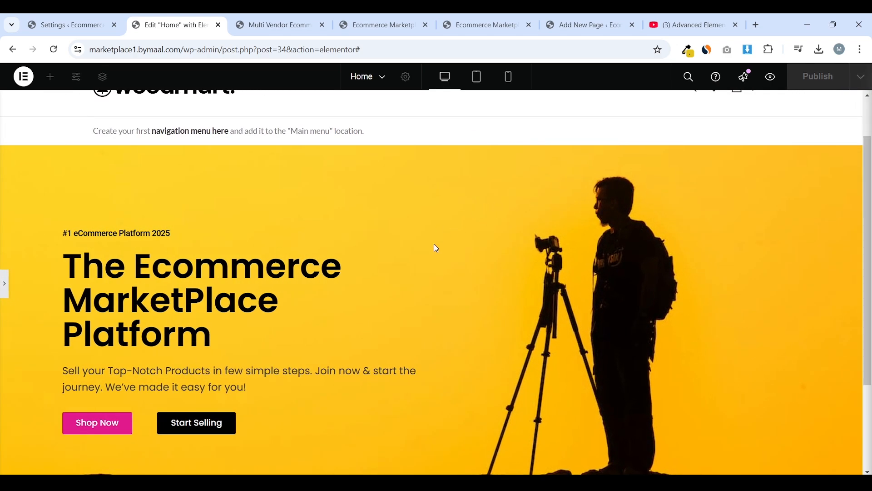
{"action": "scroll", "coordinate": [589, 305], "scroll_direction": "down", "scroll_amount": 1}
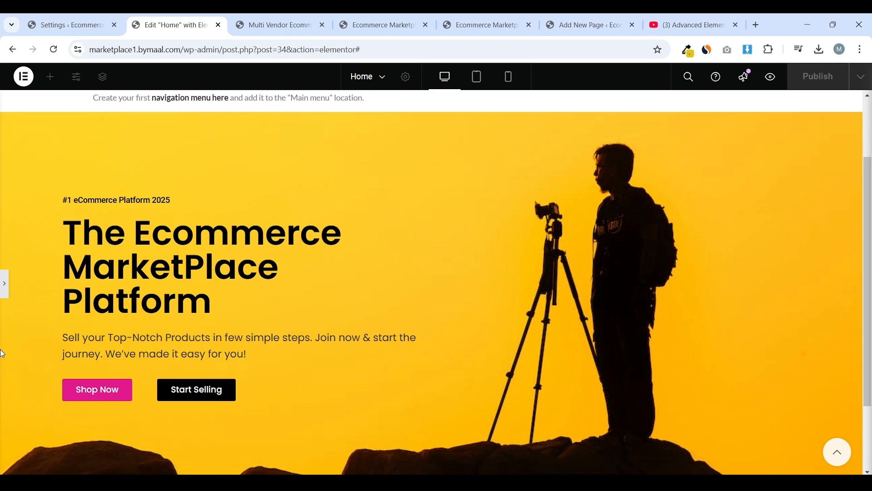
{"action": "left_click", "coordinate": [3, 291]}
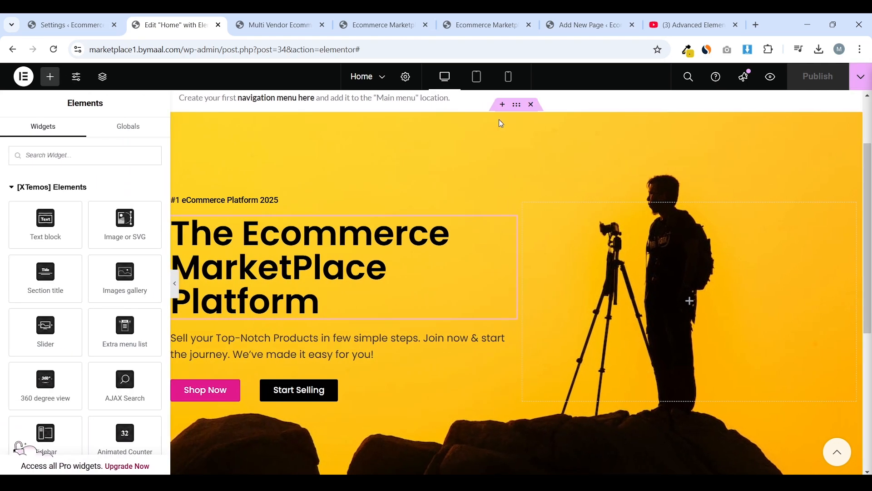
{"action": "scroll", "coordinate": [318, 272], "scroll_direction": "down", "scroll_amount": 2}
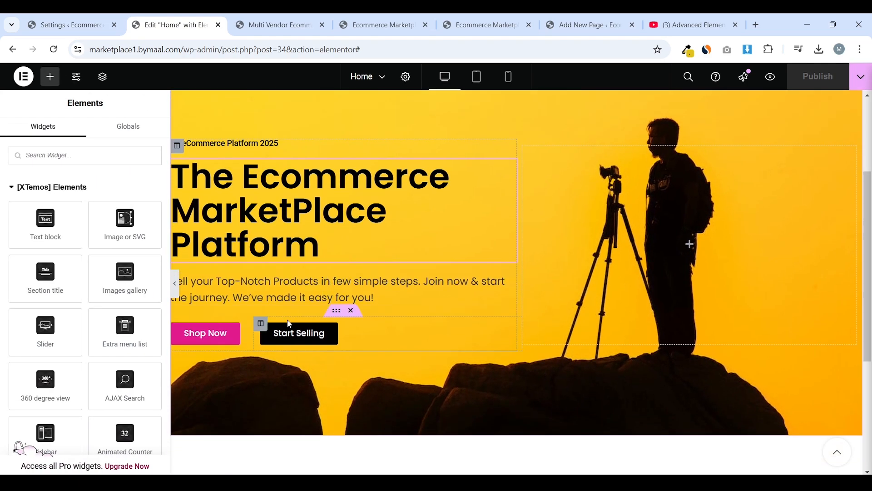
{"action": "left_click", "coordinate": [203, 333]}
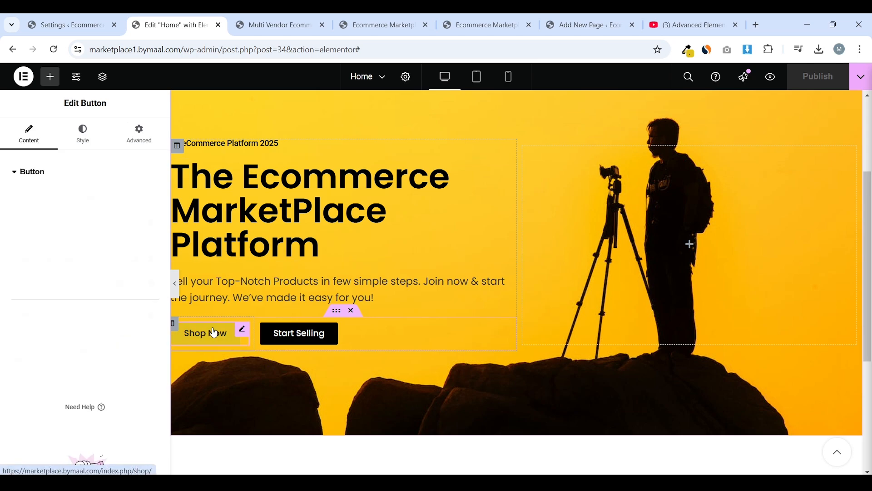
{"action": "left_click", "coordinate": [173, 323]}
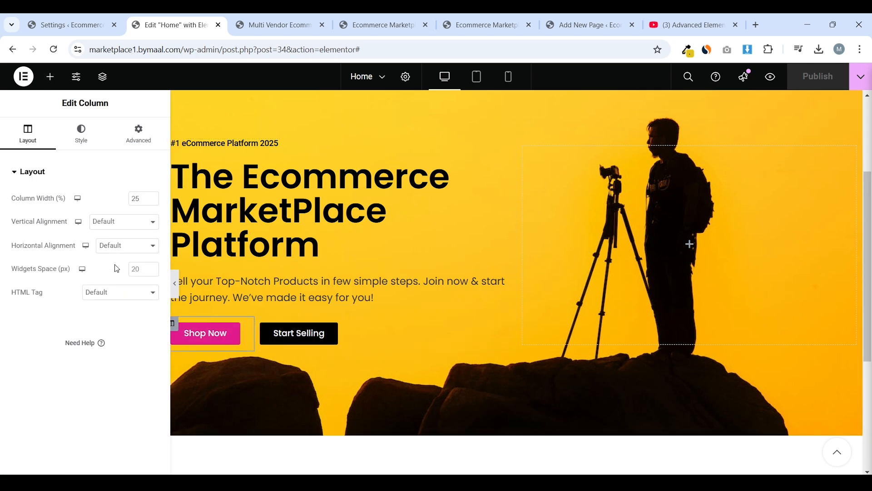
{"action": "double_click", "coordinate": [137, 197]}
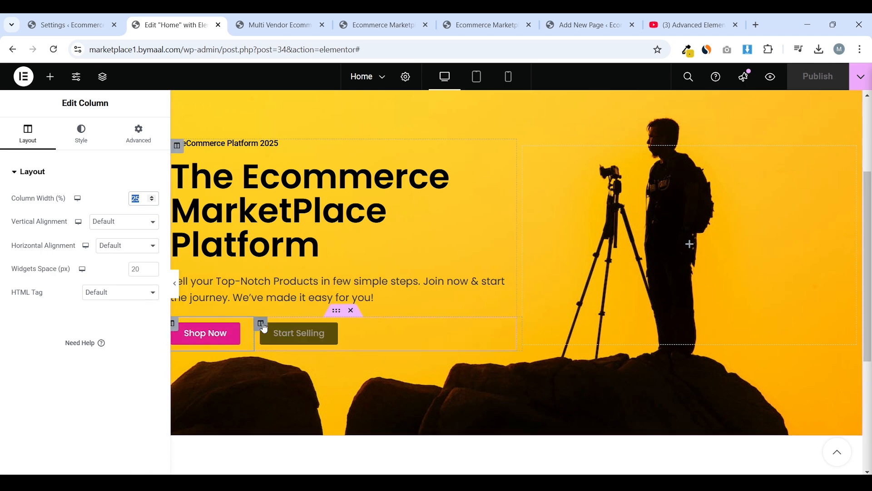
Duplicate the Start Selling column, then delete the duplicate
{"action": "right_click", "coordinate": [264, 327]}
{"action": "left_click", "coordinate": [369, 271]}
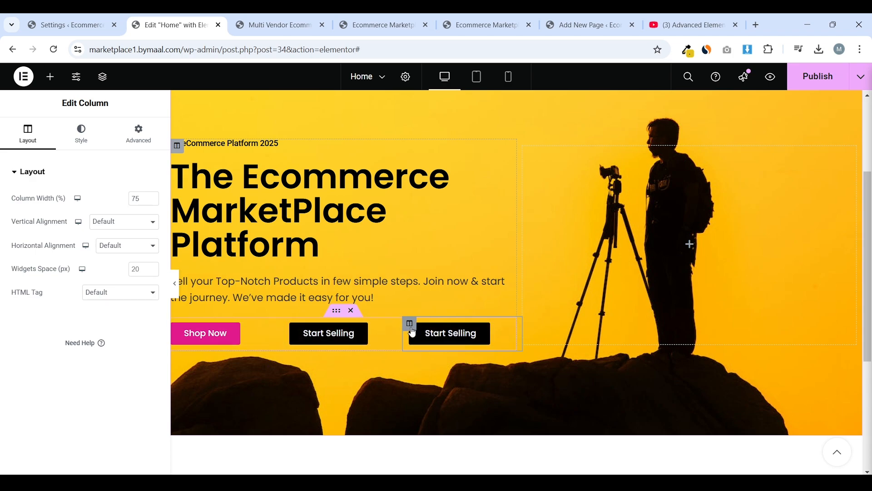
{"action": "right_click", "coordinate": [410, 324]}
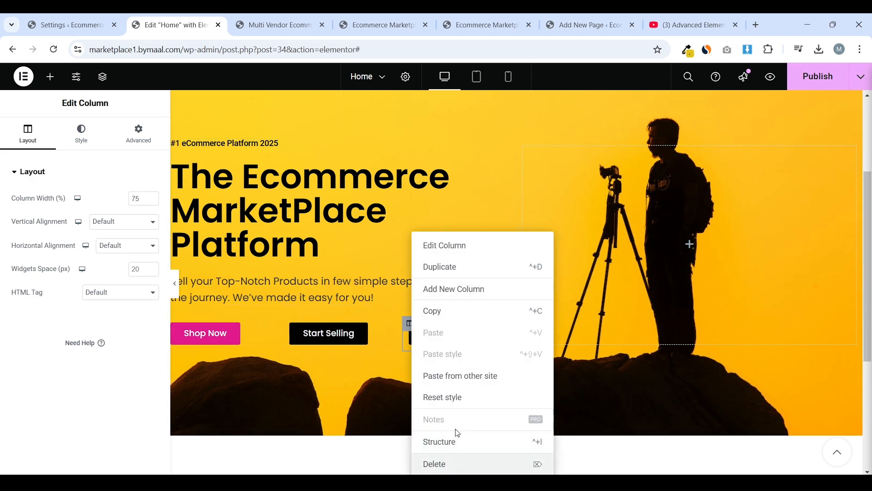
{"action": "left_click", "coordinate": [457, 463]}
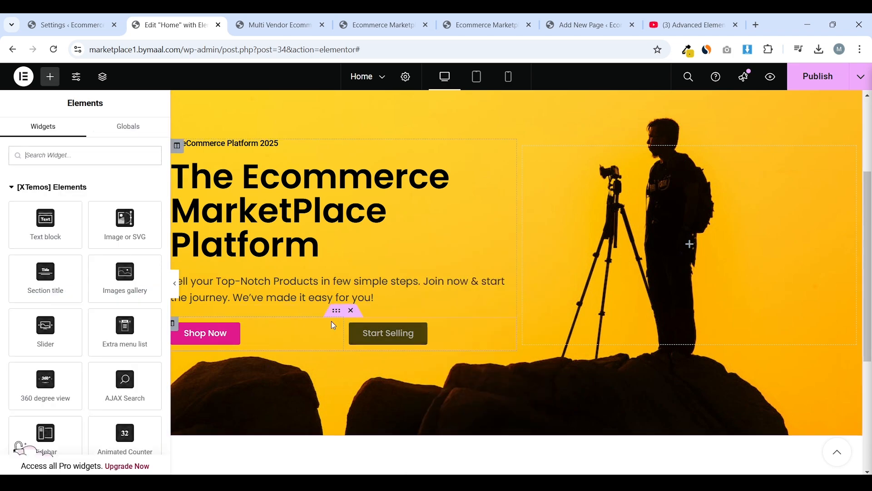
Set the Shop Now column width to 28% and publish the home page
{"action": "left_click", "coordinate": [175, 325]}
{"action": "left_click", "coordinate": [141, 204]}
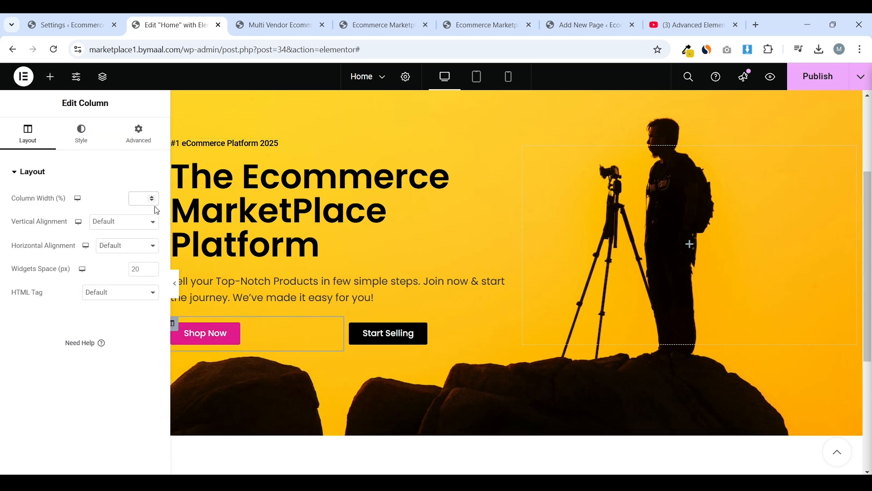
{"action": "type", "text": "33"}
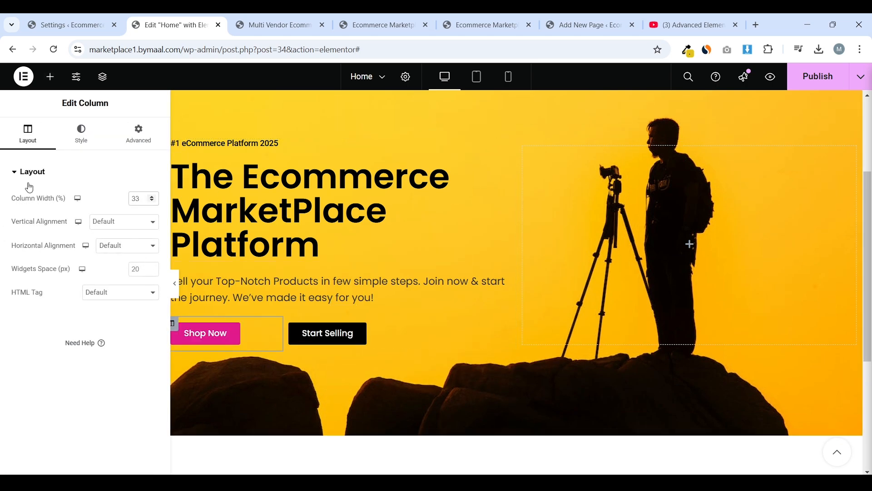
{"action": "left_click", "coordinate": [152, 200]}
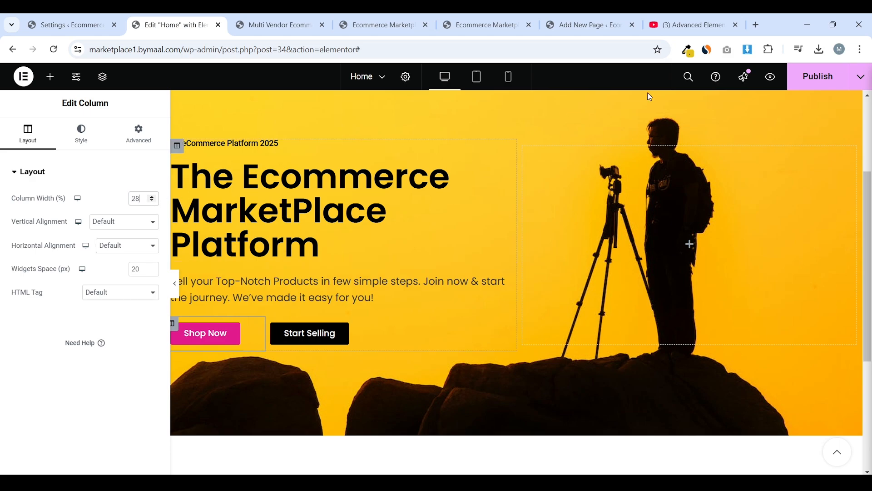
{"action": "left_click", "coordinate": [814, 77]}
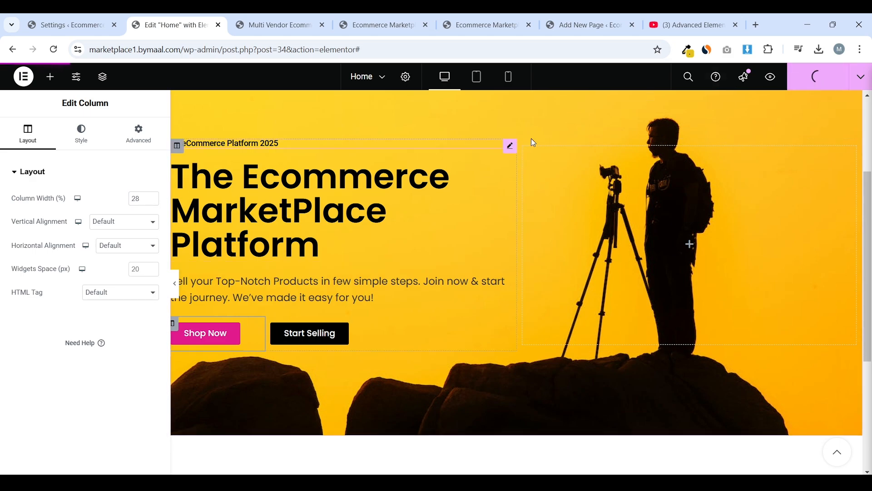
In mobile view, give the hero section 10 px right and left padding and publish
{"action": "left_click", "coordinate": [508, 76]}
{"action": "scroll", "coordinate": [547, 218], "scroll_direction": "up", "scroll_amount": 2}
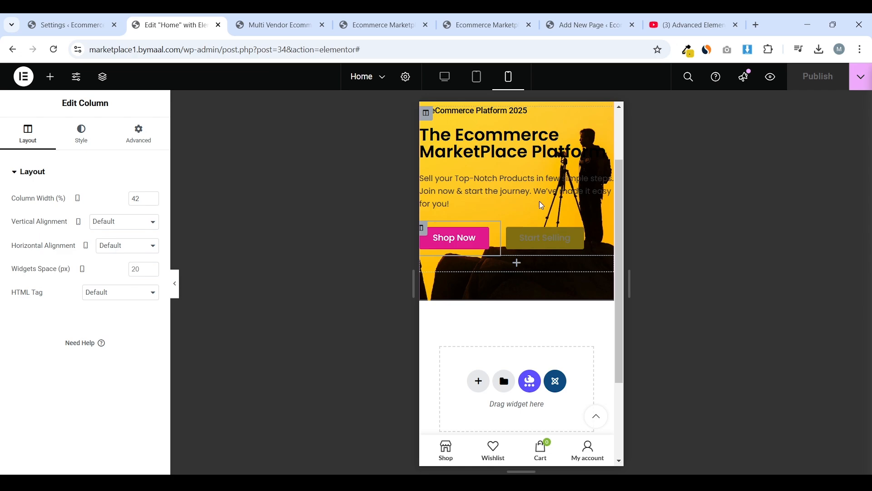
{"action": "scroll", "coordinate": [542, 206], "scroll_direction": "up", "scroll_amount": 2}
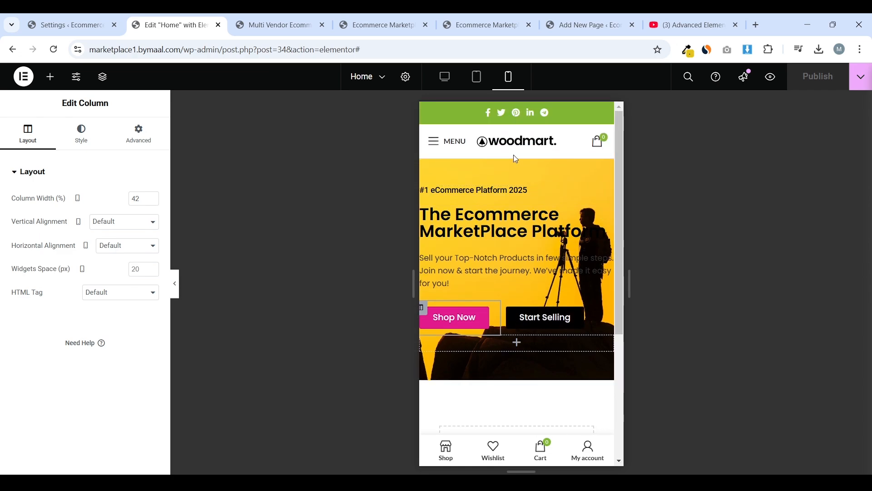
{"action": "left_click", "coordinate": [515, 159]}
{"action": "left_click", "coordinate": [518, 170]}
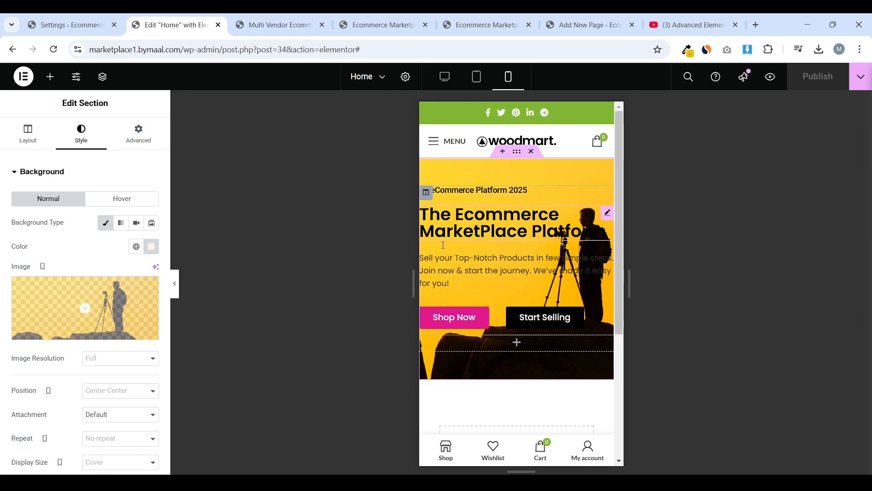
{"action": "left_click", "coordinate": [138, 142]}
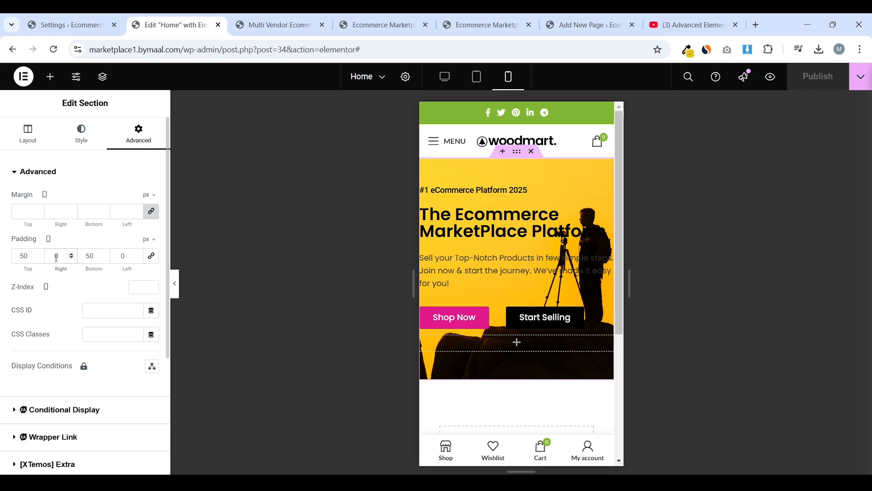
{"action": "left_click", "coordinate": [55, 257]}
{"action": "type", "text": "1"}
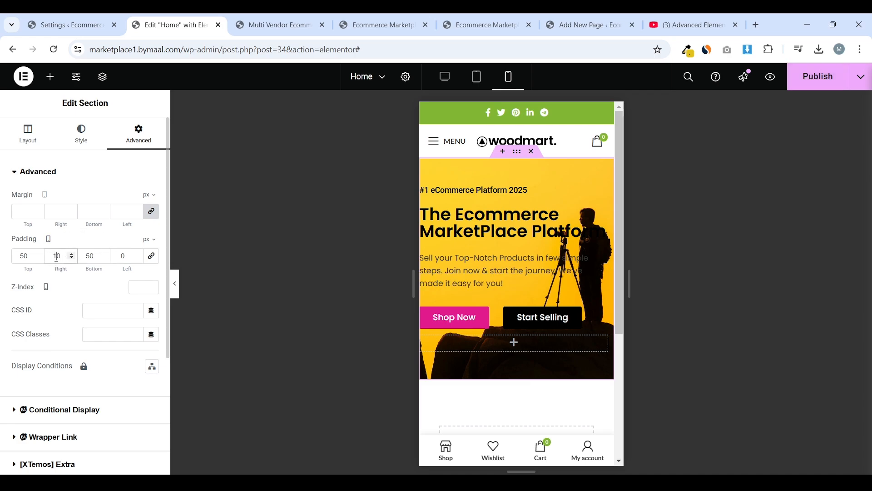
{"action": "left_click", "coordinate": [118, 257]}
{"action": "type", "text": "1"}
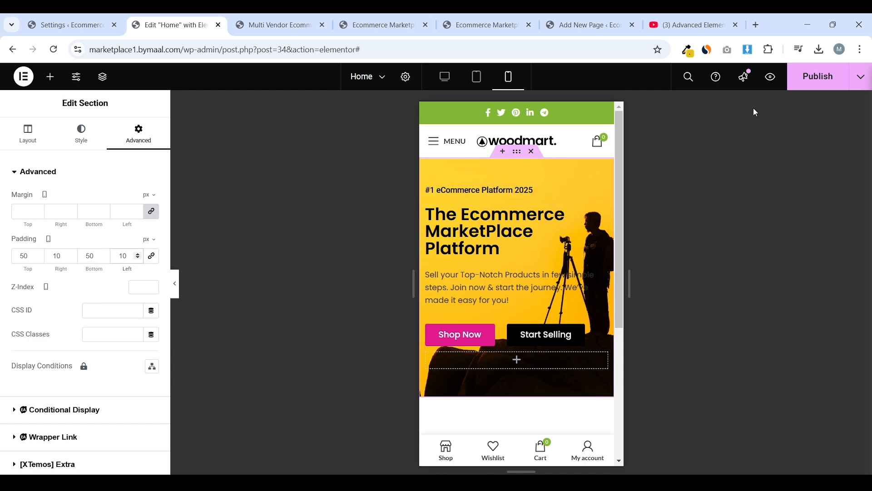
{"action": "left_click", "coordinate": [818, 76]}
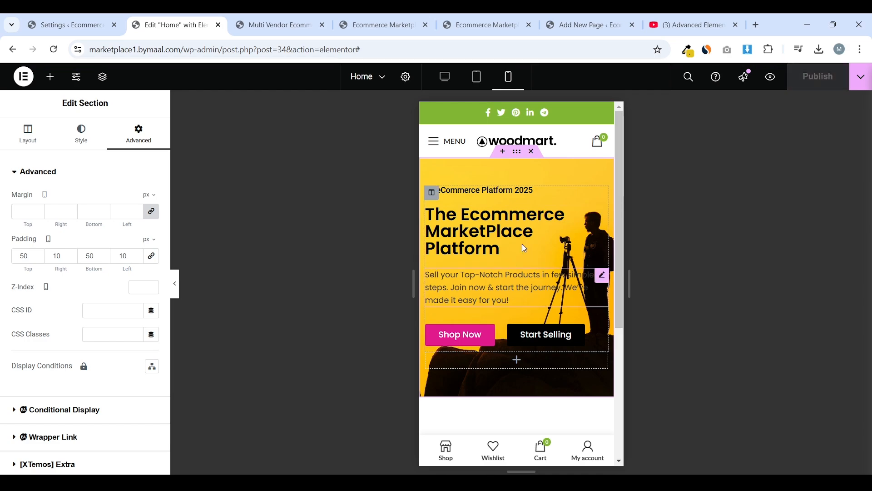
In tablet view, set the hero's left padding to 20 px, publish, and return to desktop view
{"action": "left_click", "coordinate": [476, 76]}
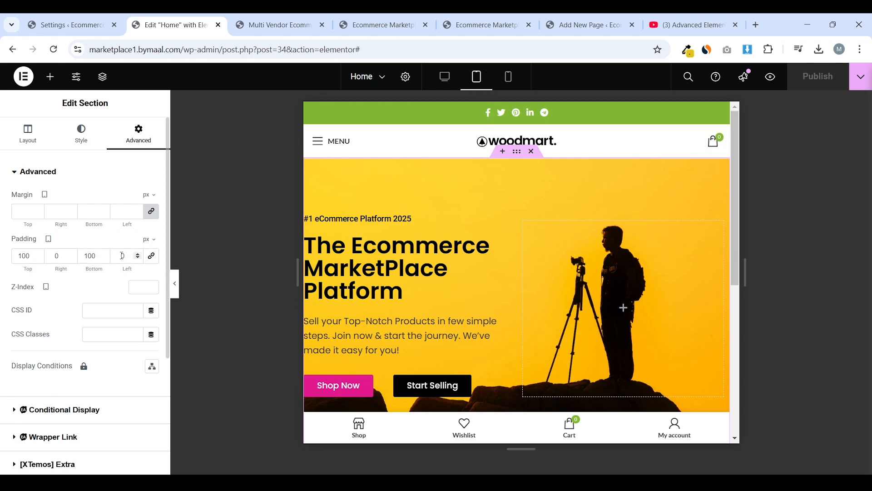
{"action": "left_click", "coordinate": [508, 77]}
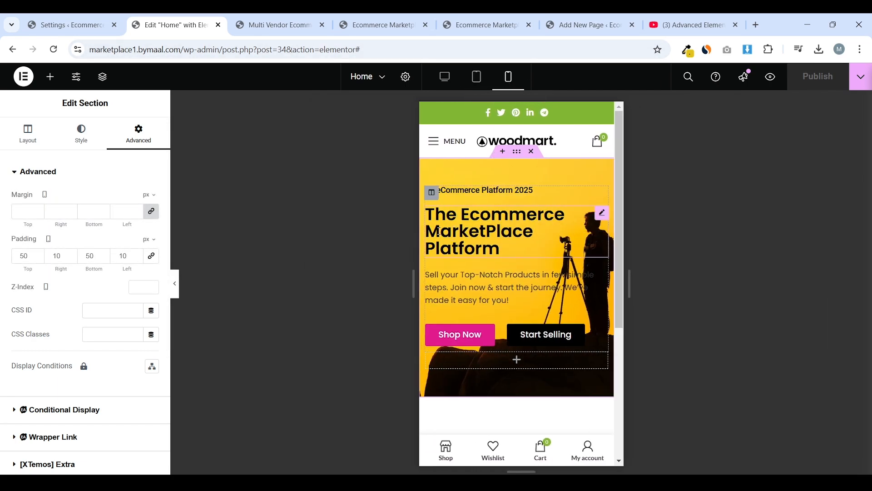
{"action": "left_click", "coordinate": [477, 78]}
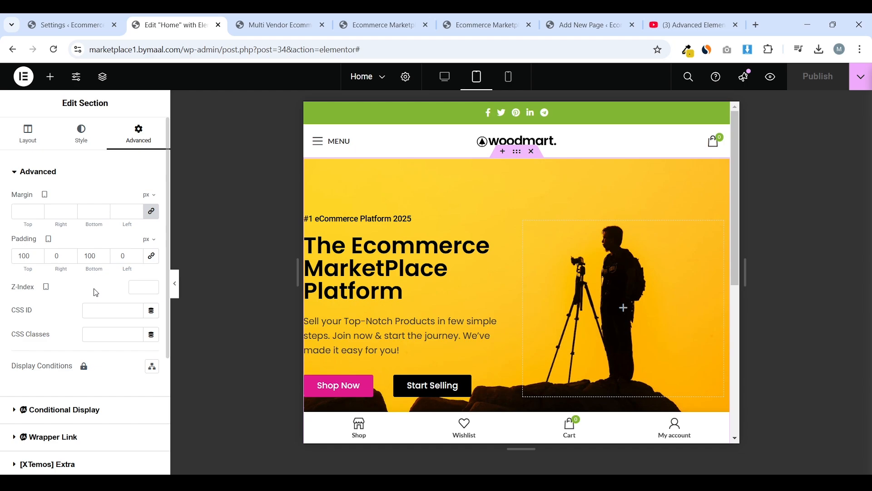
{"action": "left_click", "coordinate": [119, 256]}
{"action": "type", "text": "2"}
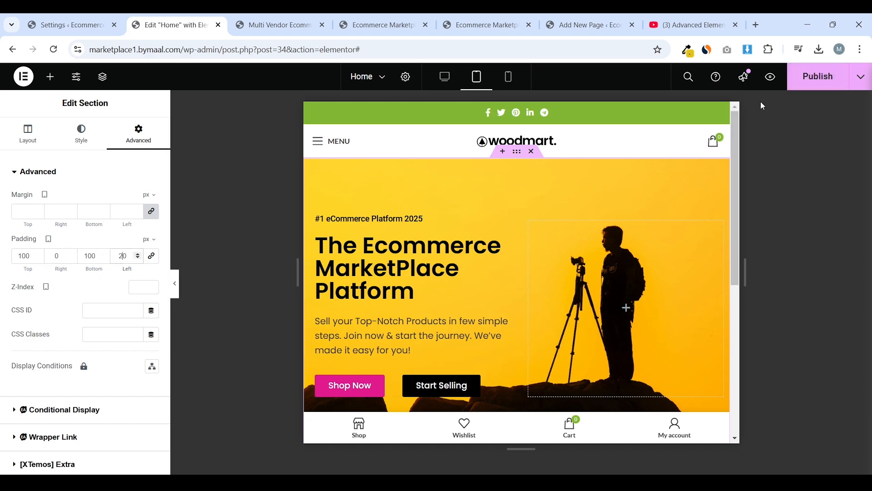
{"action": "left_click", "coordinate": [795, 78]}
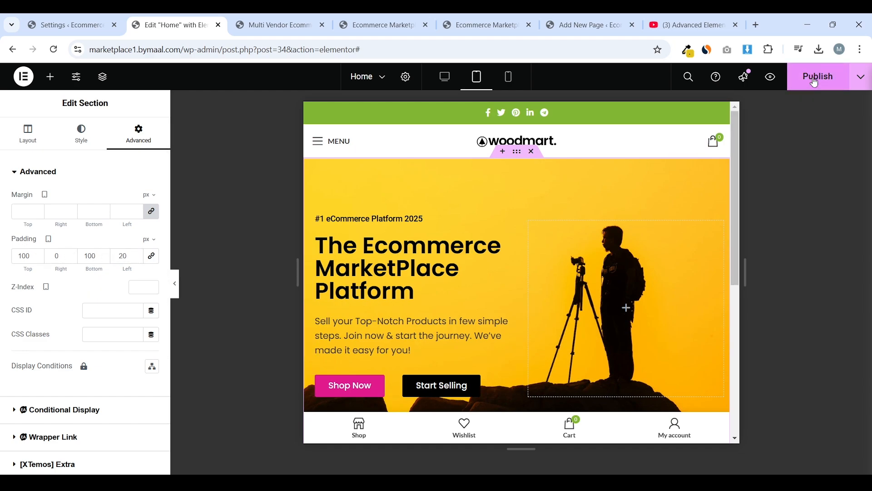
{"action": "left_click", "coordinate": [444, 78]}
{"action": "scroll", "coordinate": [515, 223], "scroll_direction": "down", "scroll_amount": 5}
{"action": "scroll", "coordinate": [516, 223], "scroll_direction": "down", "scroll_amount": 1}
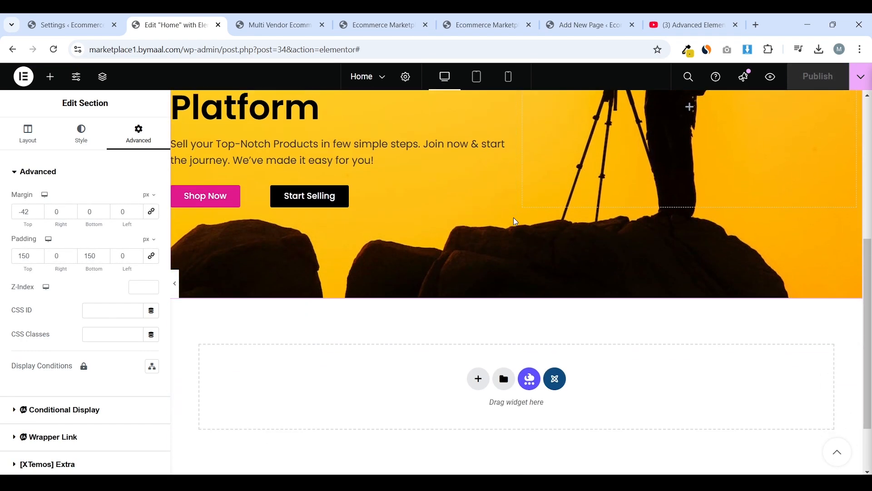
Scroll through the live site's Best of the Week product tabs, then go back to the Home editor
{"action": "left_click", "coordinate": [277, 24]}
{"action": "scroll", "coordinate": [327, 165], "scroll_direction": "down", "scroll_amount": 5}
{"action": "scroll", "coordinate": [328, 168], "scroll_direction": "down", "scroll_amount": 3}
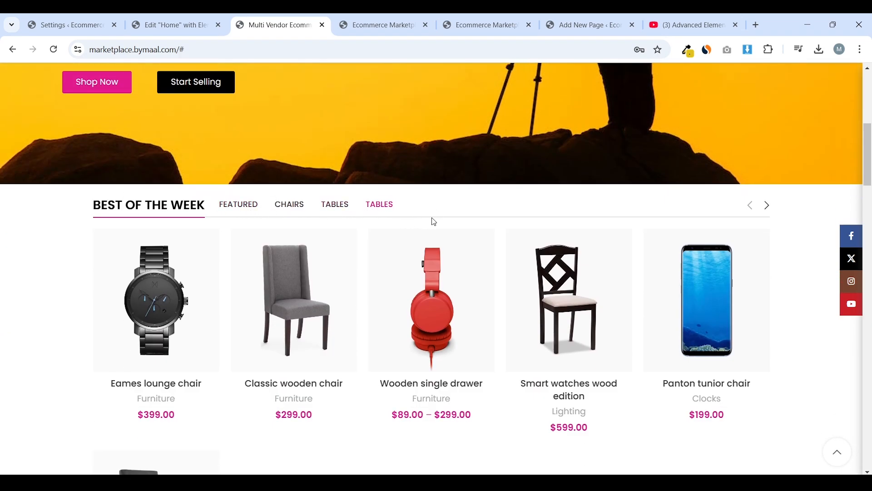
{"action": "scroll", "coordinate": [355, 272], "scroll_direction": "down", "scroll_amount": 3}
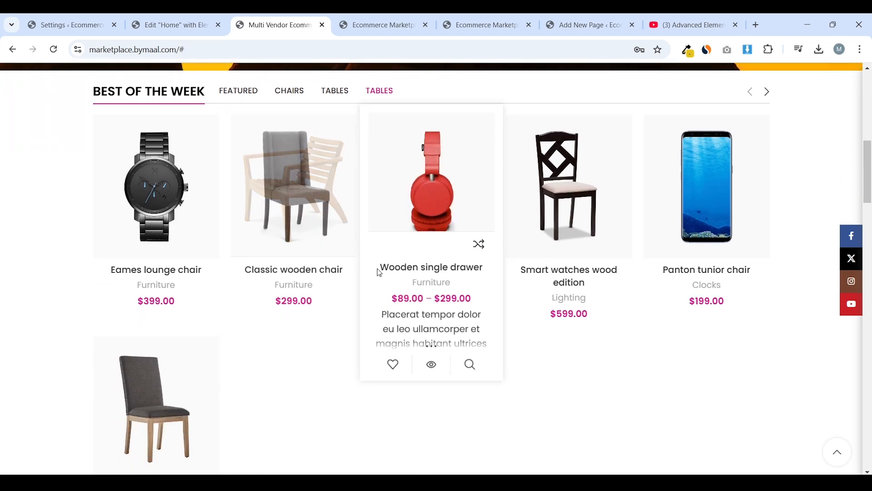
{"action": "scroll", "coordinate": [380, 272], "scroll_direction": "up", "scroll_amount": 2}
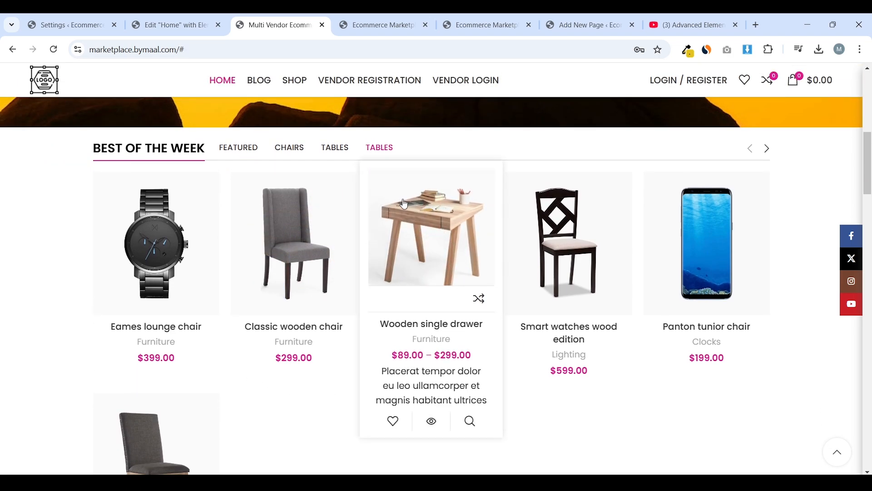
{"action": "left_click", "coordinate": [181, 15]}
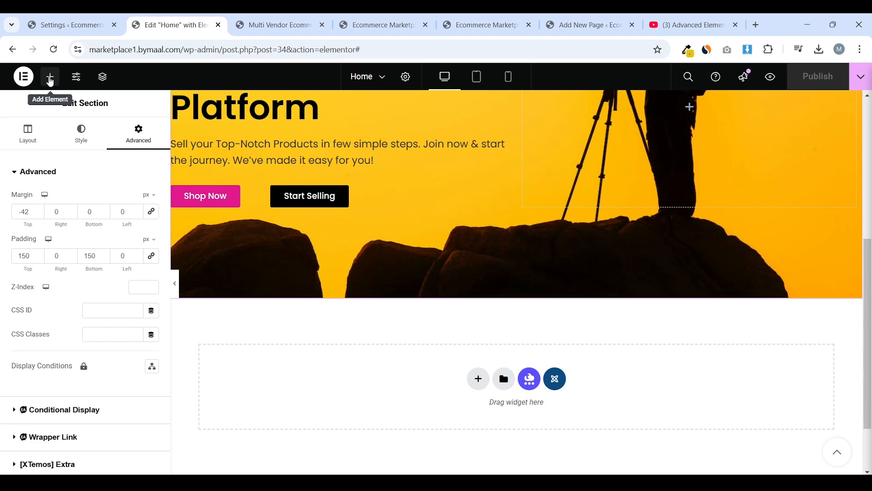
Place an AJAX Products tabs widget below the banner and title it 'Our Top Products'
{"action": "left_click", "coordinate": [51, 81]}
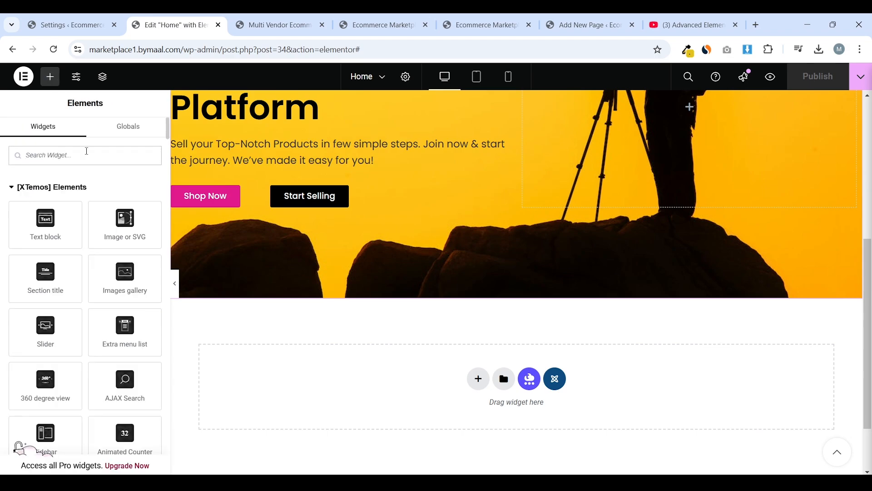
{"action": "type", "text": "aj"}
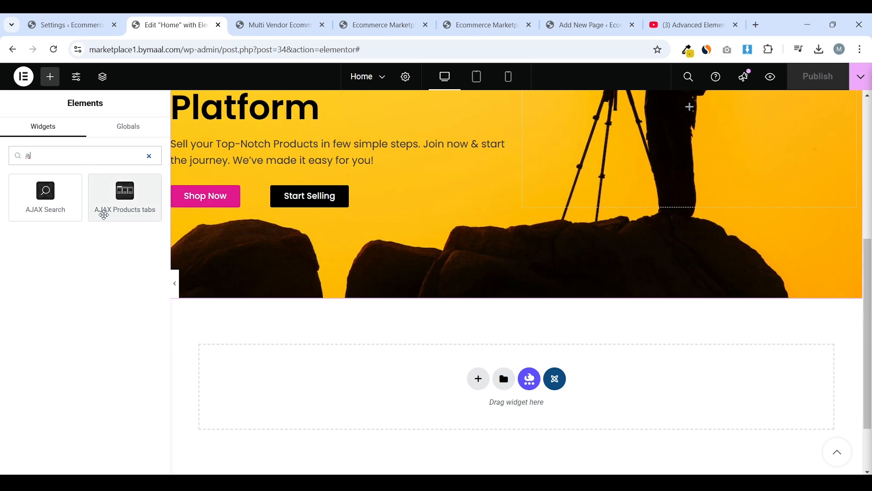
{"action": "left_click_drag", "start_coordinate": [122, 203], "coordinate": [384, 395]}
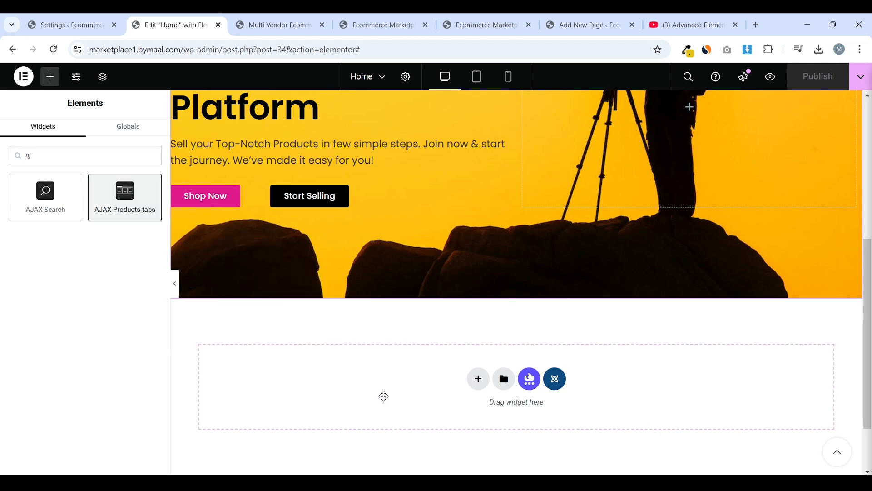
{"action": "scroll", "coordinate": [439, 198], "scroll_direction": "down", "scroll_amount": 4}
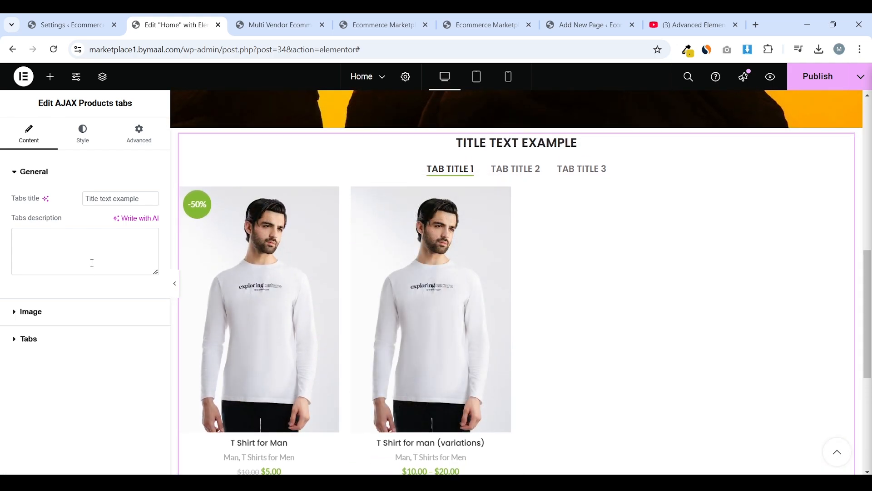
{"action": "triple_click", "coordinate": [138, 198]}
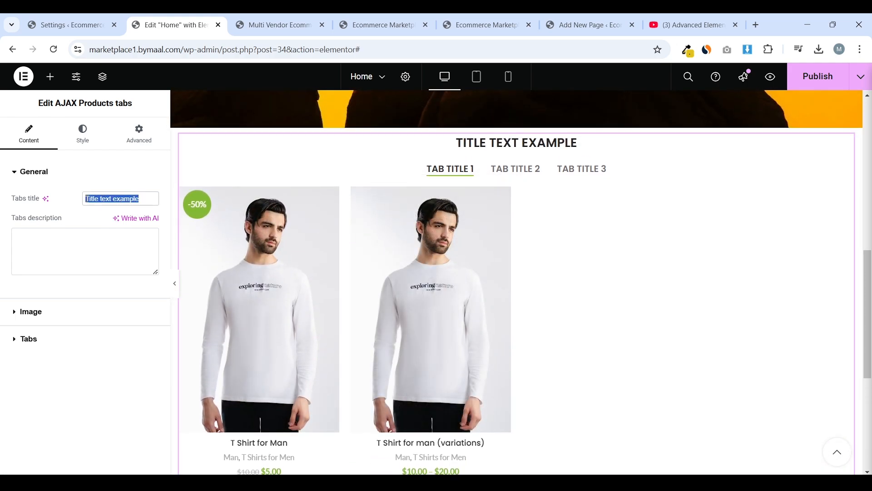
{"action": "type", "text": "LA"}
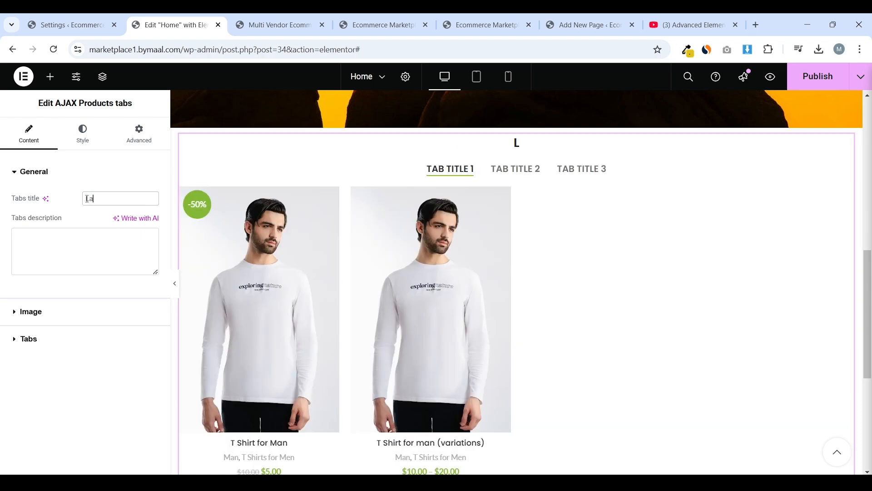
{"action": "key", "text": "BackSpace"}
{"action": "key", "text": "BackSpace"}
{"action": "type", "text": "D"}
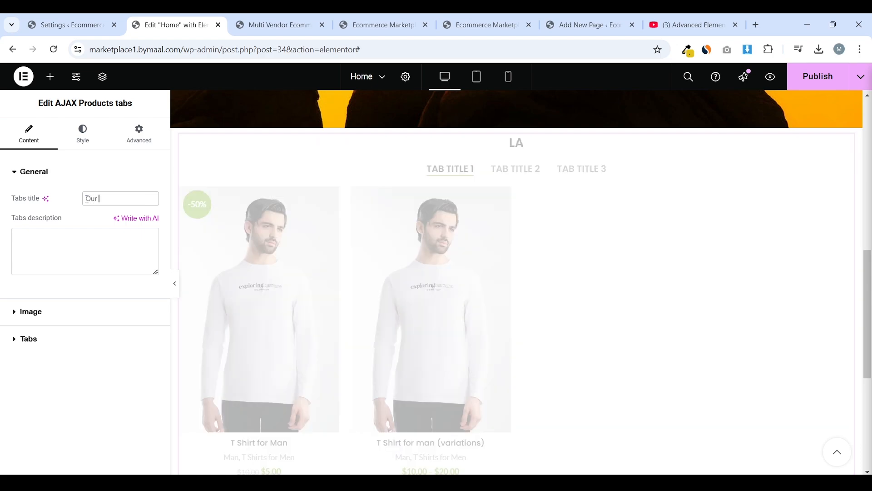
{"action": "type", "text": "ur Top Produc"}
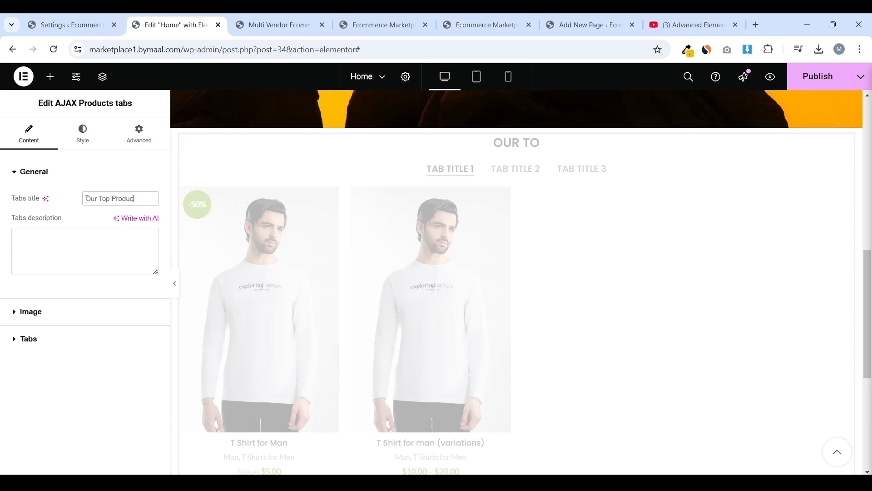
{"action": "type", "text": "ts"}
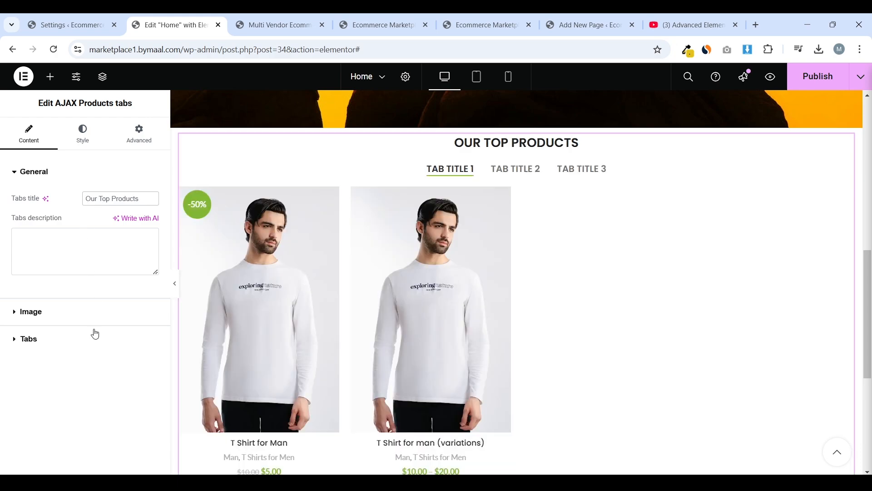
Set the first tab's data source to Sale Products
{"action": "left_click", "coordinate": [98, 312]}
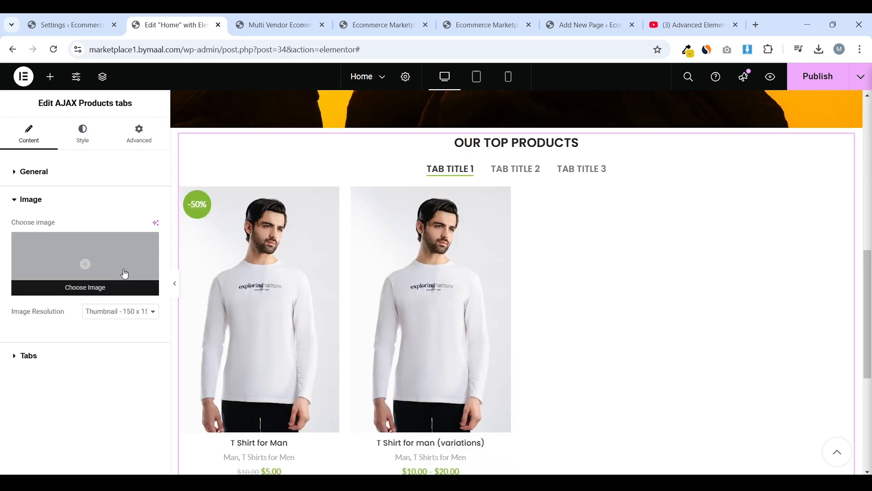
{"action": "left_click", "coordinate": [73, 359]}
{"action": "left_click", "coordinate": [80, 268]}
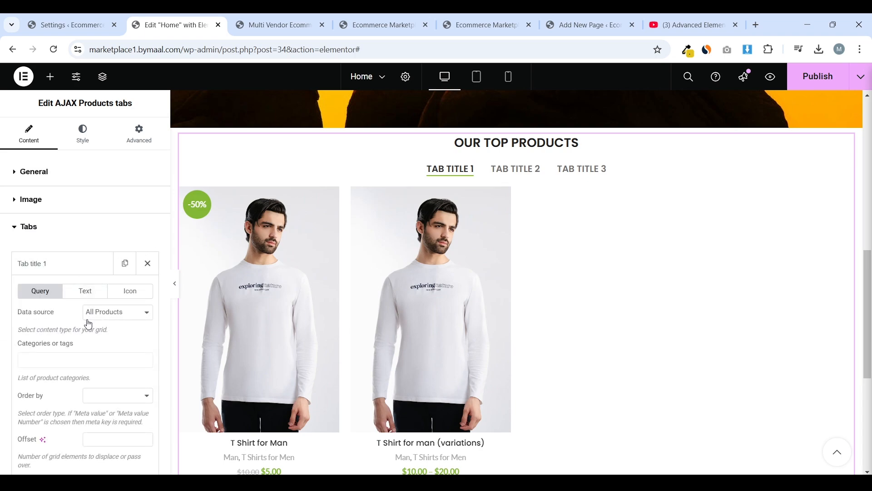
{"action": "scroll", "coordinate": [316, 265], "scroll_direction": "down", "scroll_amount": 1}
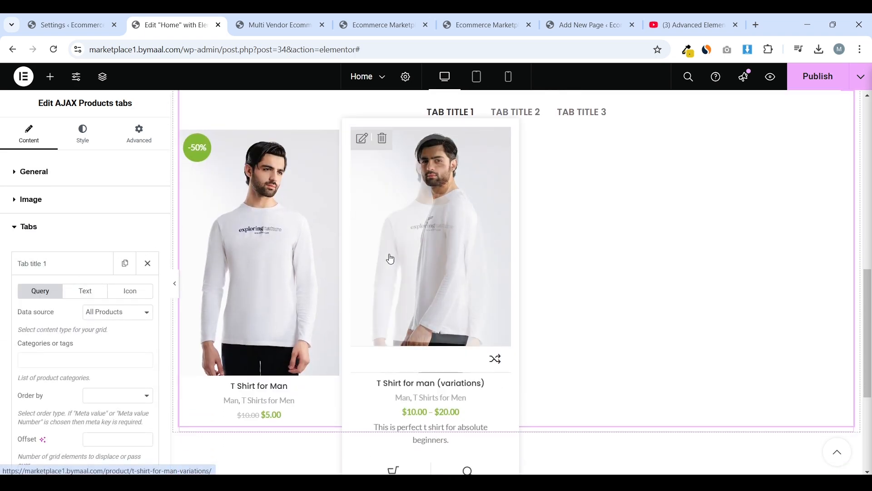
{"action": "scroll", "coordinate": [516, 255], "scroll_direction": "up", "scroll_amount": 1}
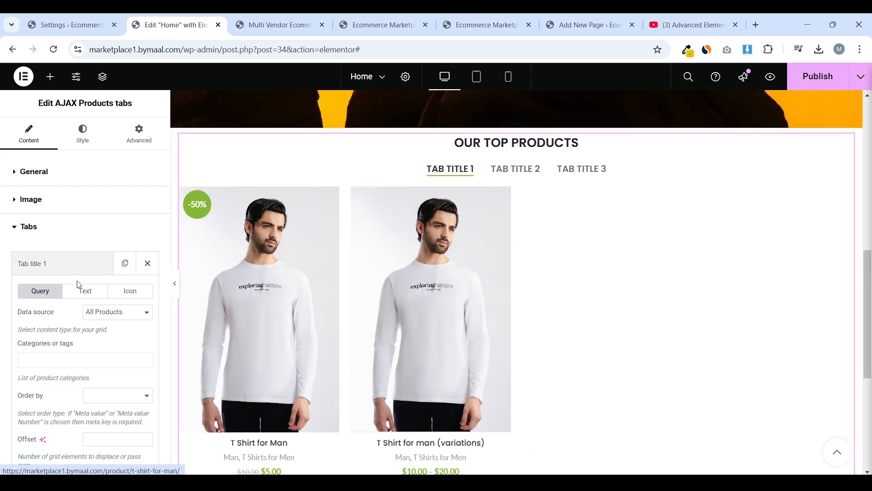
{"action": "scroll", "coordinate": [90, 310], "scroll_direction": "down", "scroll_amount": 1}
{"action": "left_click", "coordinate": [128, 262]}
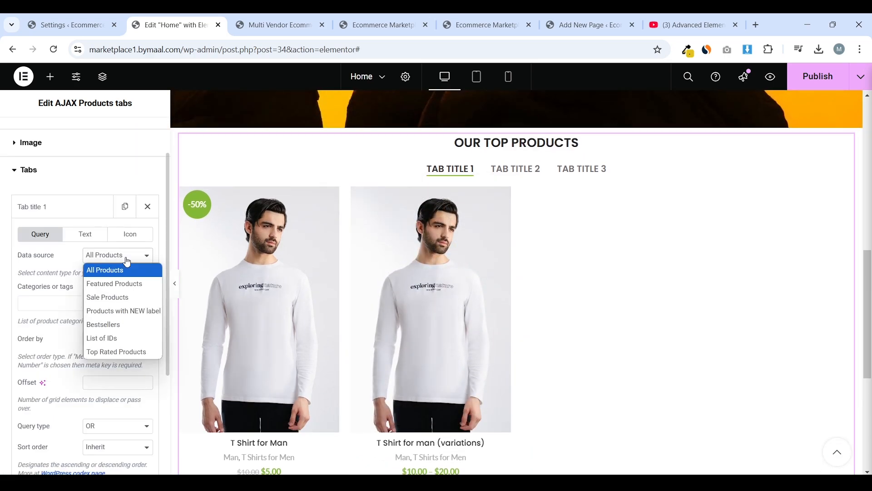
{"action": "left_click", "coordinate": [124, 299]}
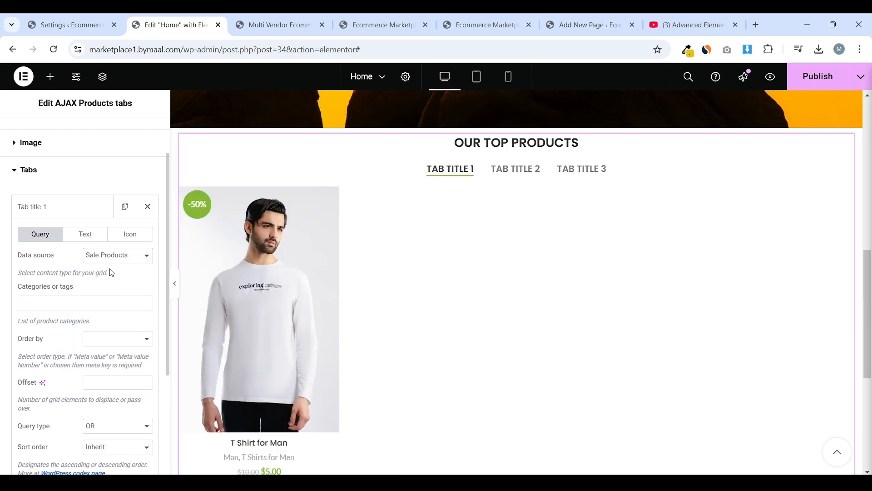
{"action": "scroll", "coordinate": [94, 284], "scroll_direction": "down", "scroll_amount": 1}
Try filtering the first tab by a category search for 'ma', then close it without choosing one
{"action": "left_click", "coordinate": [76, 248]}
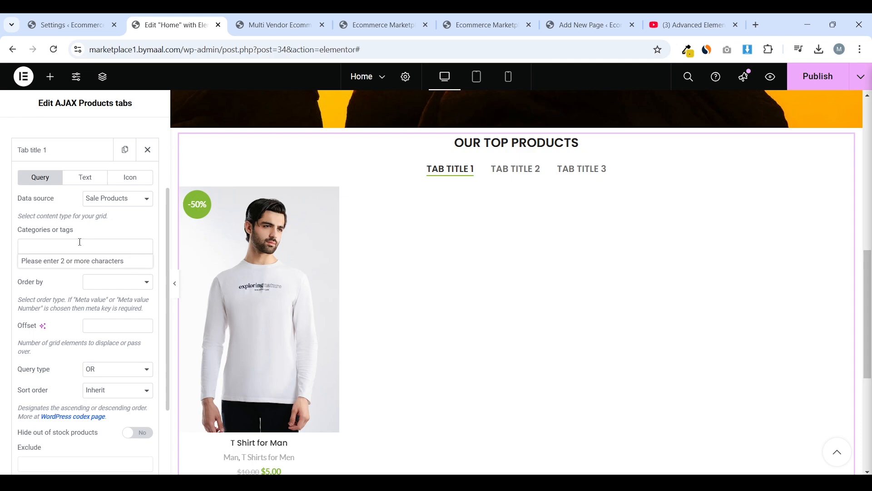
{"action": "left_click", "coordinate": [104, 246]}
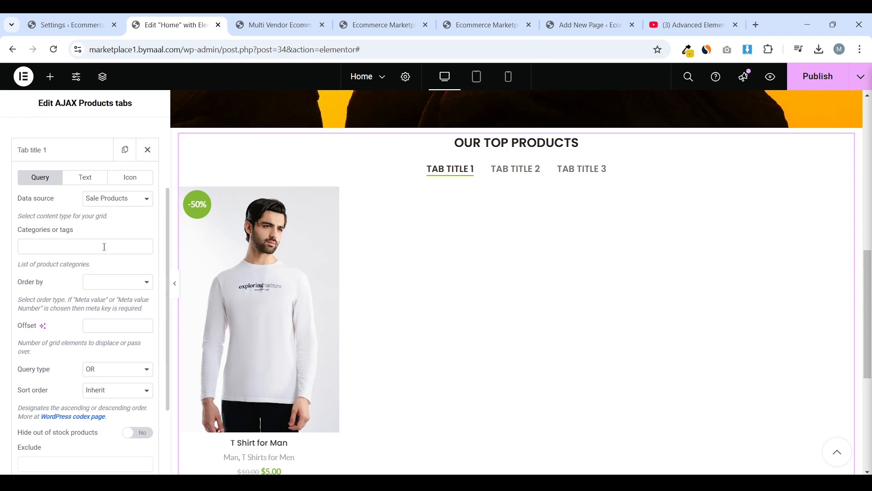
{"action": "left_click", "coordinate": [91, 248]}
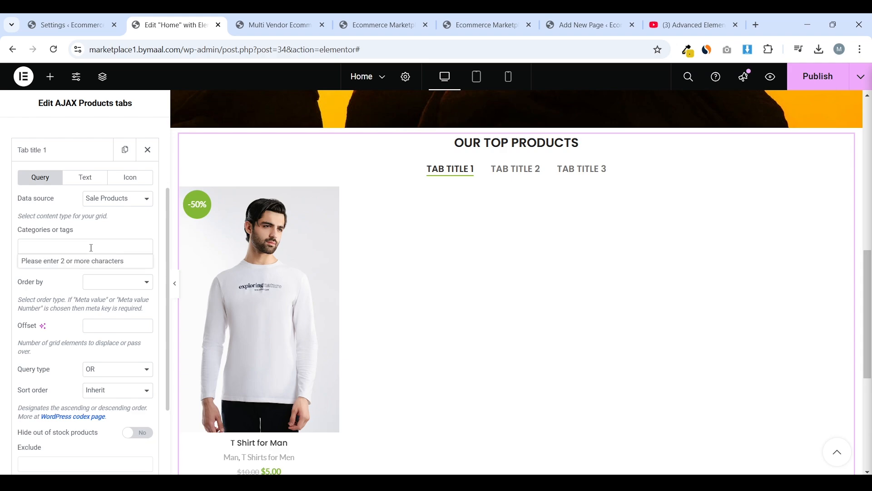
{"action": "type", "text": "man"}
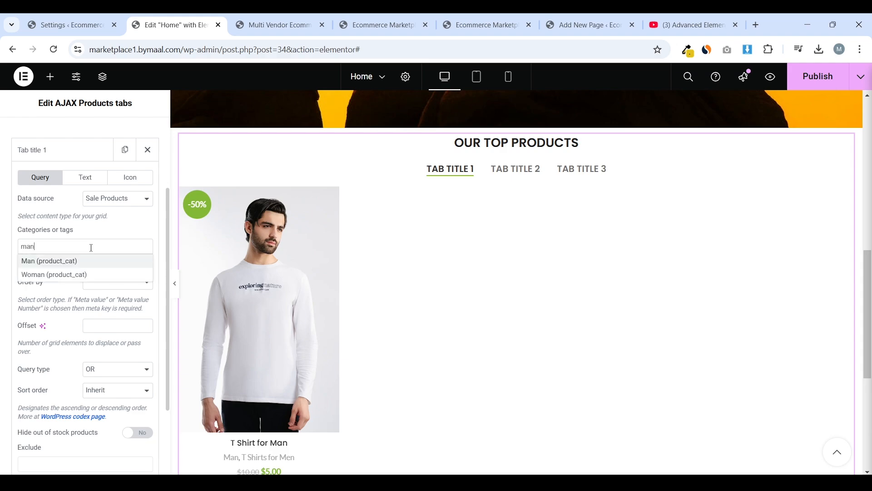
{"action": "key", "text": "BackSpace"}
{"action": "key", "text": "BackSpace"}
{"action": "key", "text": "BackSpace"}
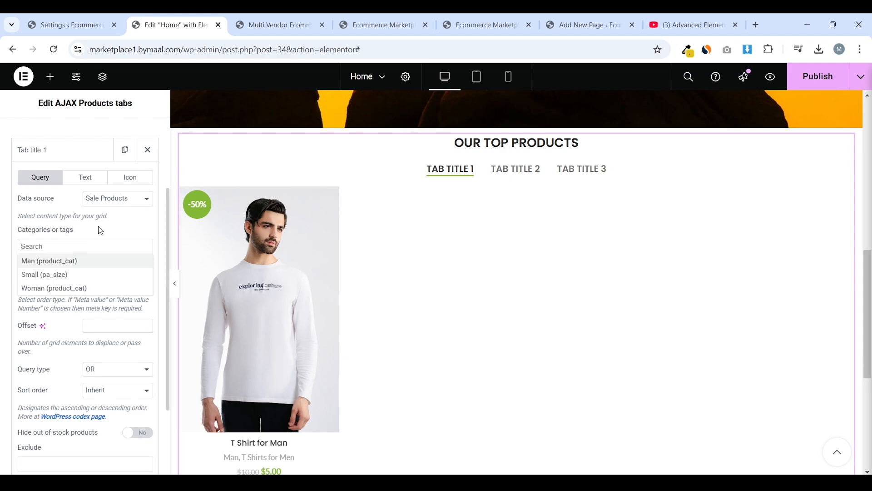
{"action": "key", "text": "Escape"}
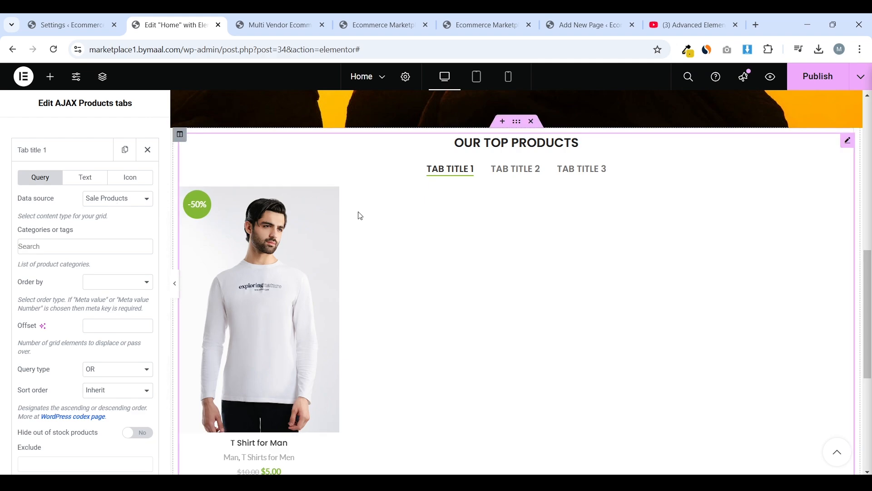
{"action": "scroll", "coordinate": [60, 247], "scroll_direction": "up", "scroll_amount": 2}
{"action": "scroll", "coordinate": [86, 312], "scroll_direction": "down", "scroll_amount": 1}
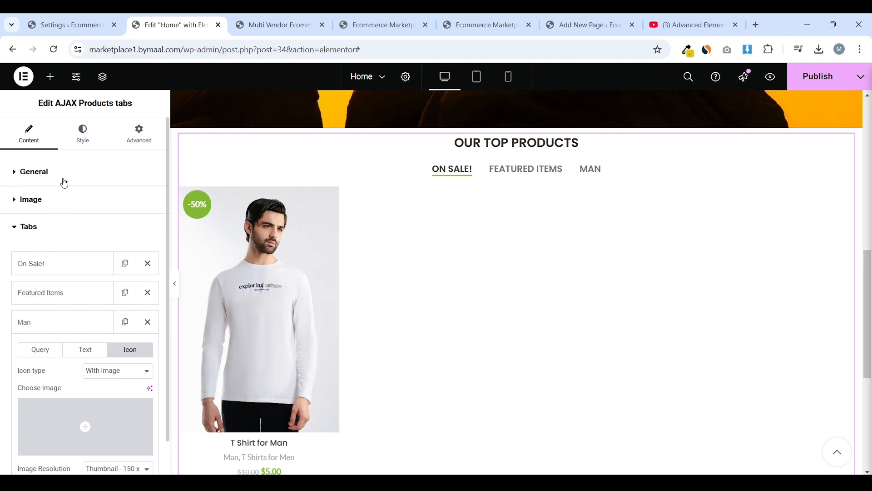
{"action": "left_click", "coordinate": [64, 182]}
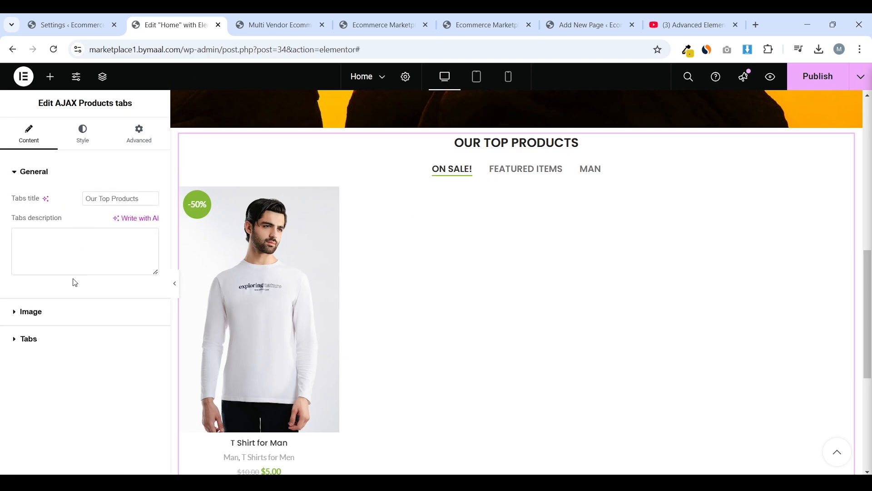
{"action": "left_click", "coordinate": [67, 302]}
Switch the widget heading to the Simple layout and compare it with the live storefront
{"action": "left_click", "coordinate": [92, 142]}
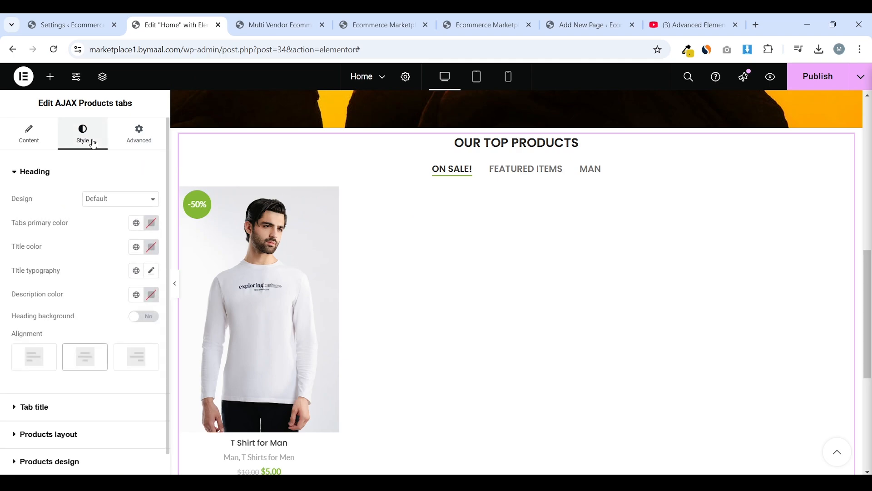
{"action": "left_click", "coordinate": [104, 202]}
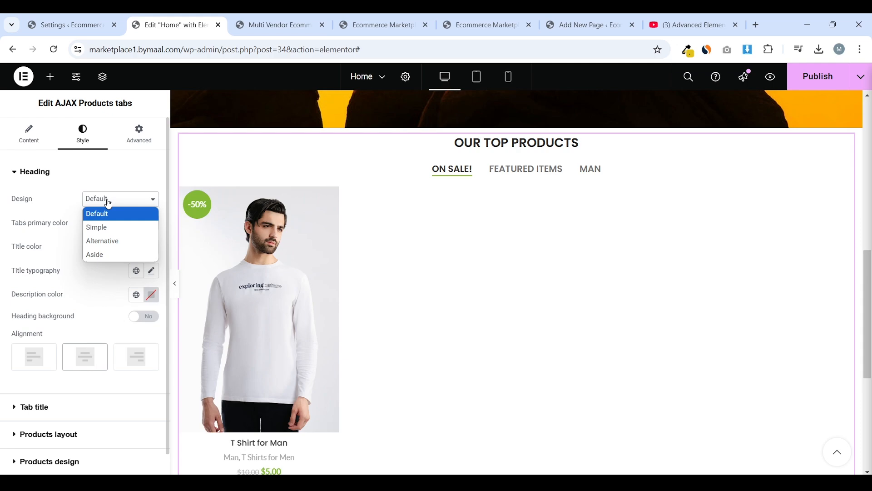
{"action": "left_click", "coordinate": [112, 227]}
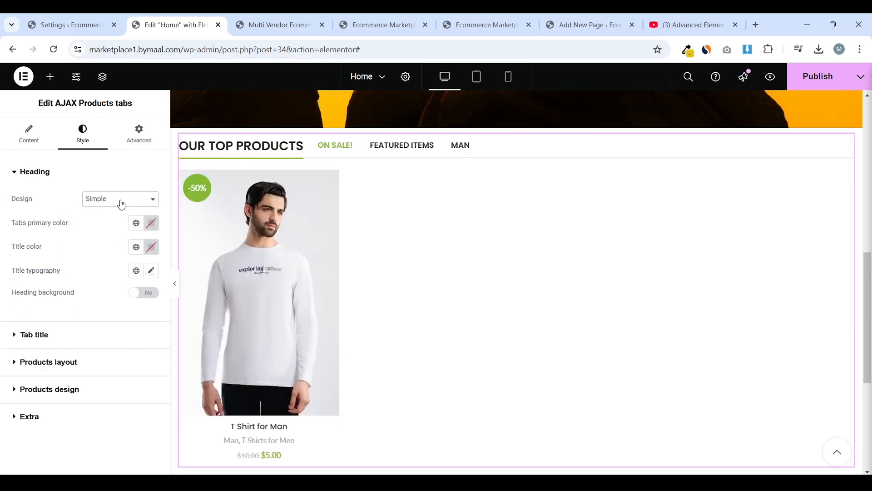
{"action": "scroll", "coordinate": [316, 172], "scroll_direction": "up", "scroll_amount": 1}
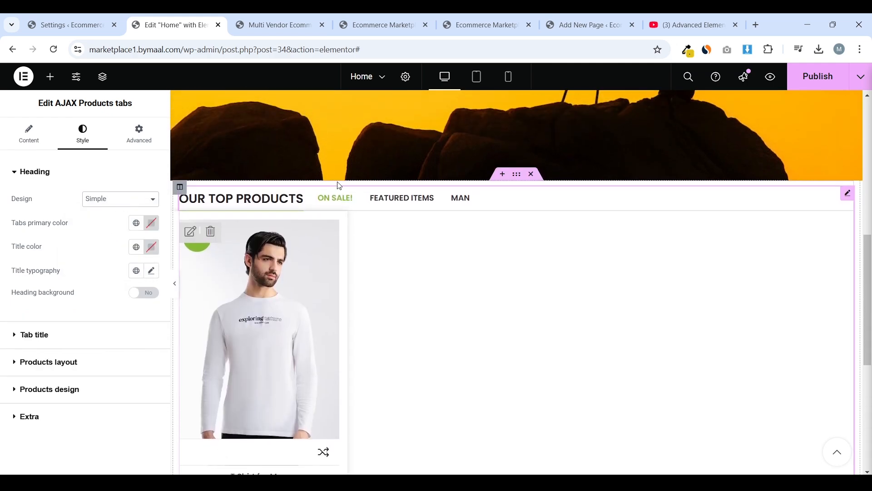
{"action": "left_click", "coordinate": [295, 17]}
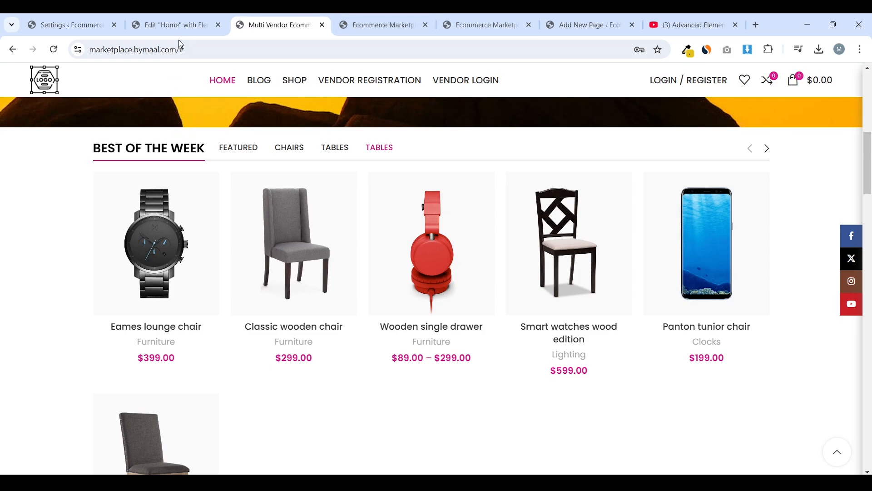
{"action": "left_click", "coordinate": [175, 25]}
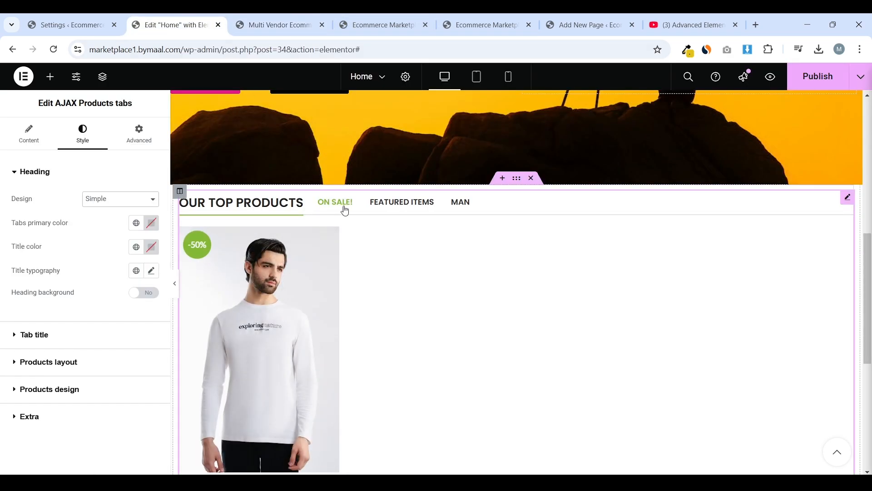
{"action": "scroll", "coordinate": [292, 253], "scroll_direction": "down", "scroll_amount": 2}
{"action": "scroll", "coordinate": [273, 245], "scroll_direction": "up", "scroll_amount": 1}
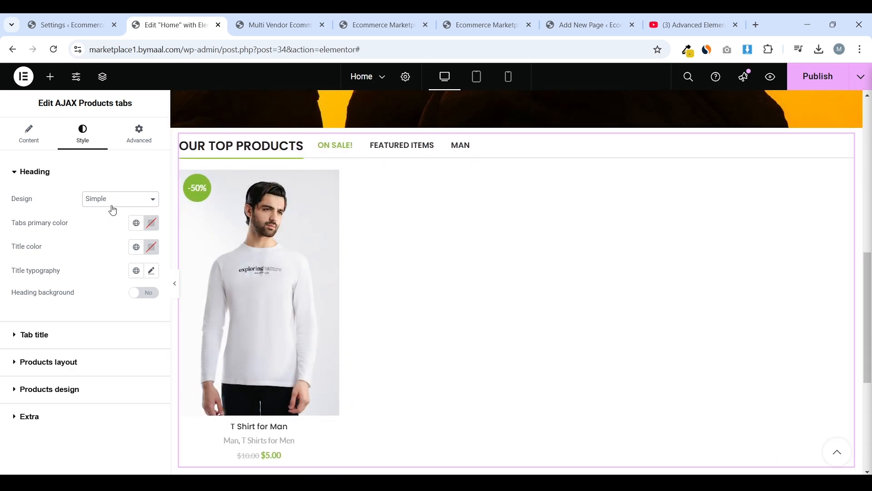
{"action": "left_click", "coordinate": [268, 25]}
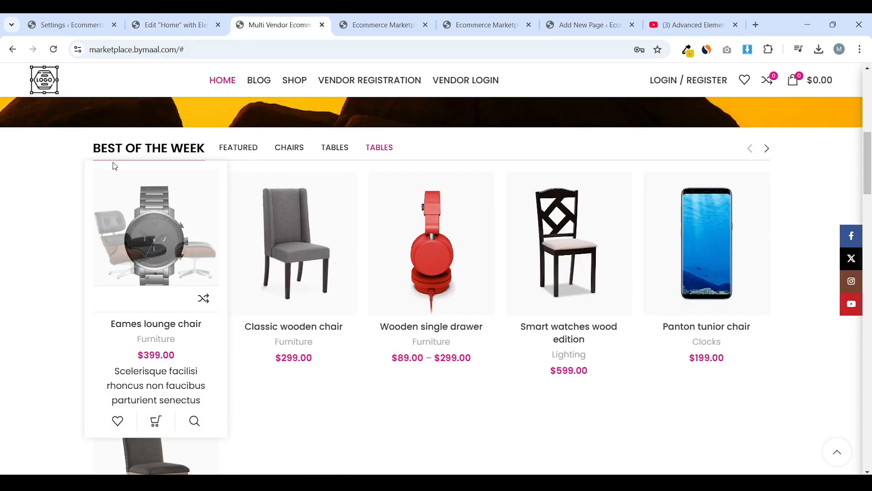
{"action": "left_click", "coordinate": [170, 18]}
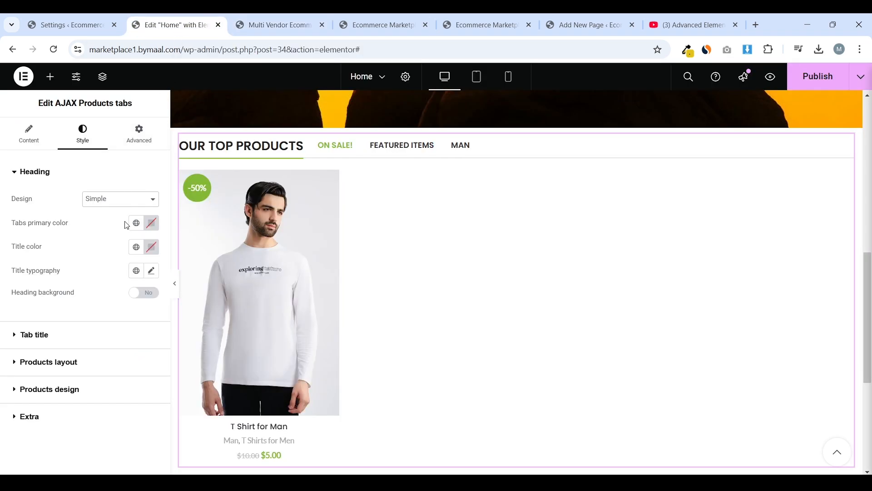
Apply the global Secondary Color as the tabs' primary colour
{"action": "left_click", "coordinate": [140, 231]}
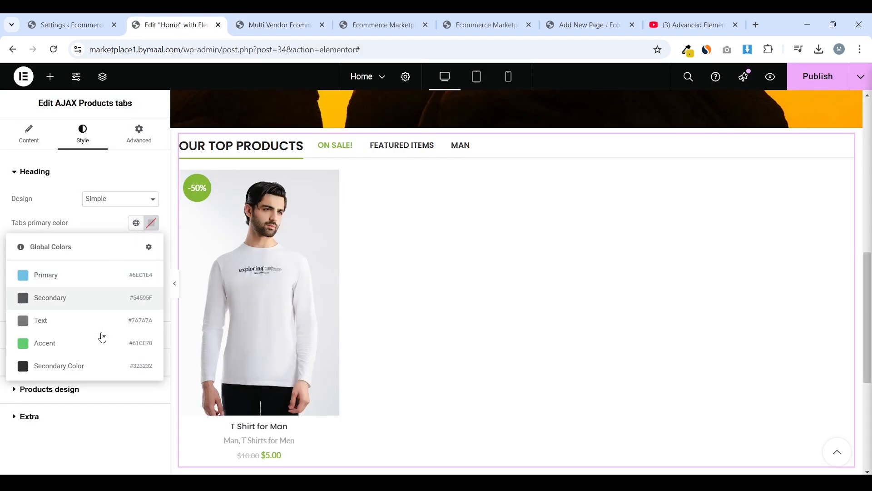
{"action": "left_click", "coordinate": [140, 229]}
{"action": "left_click", "coordinate": [140, 228]}
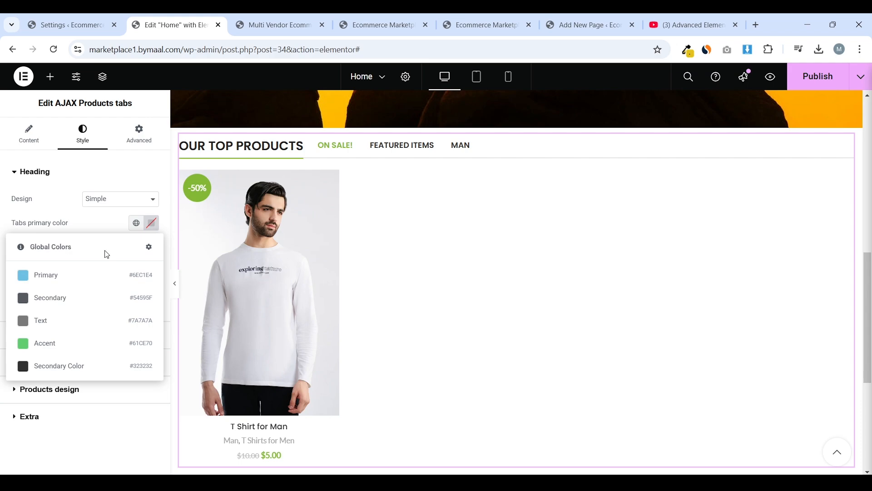
{"action": "left_click", "coordinate": [78, 368]}
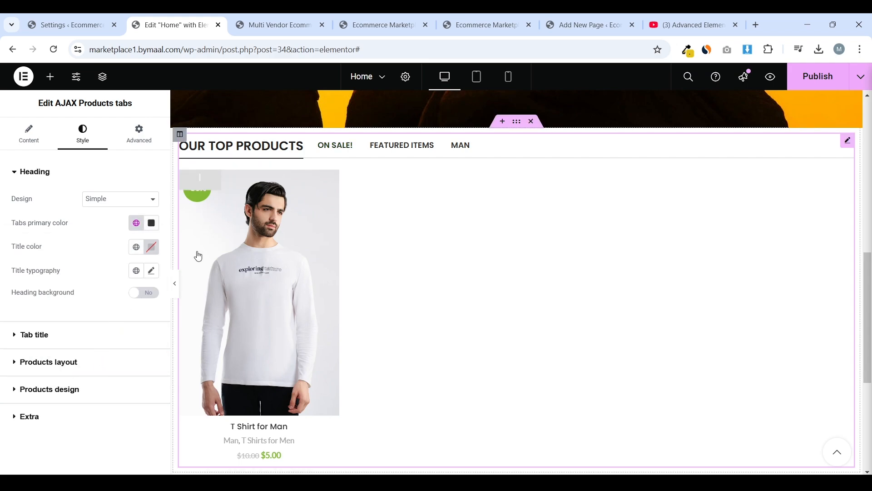
{"action": "scroll", "coordinate": [289, 230], "scroll_direction": "up", "scroll_amount": 8}
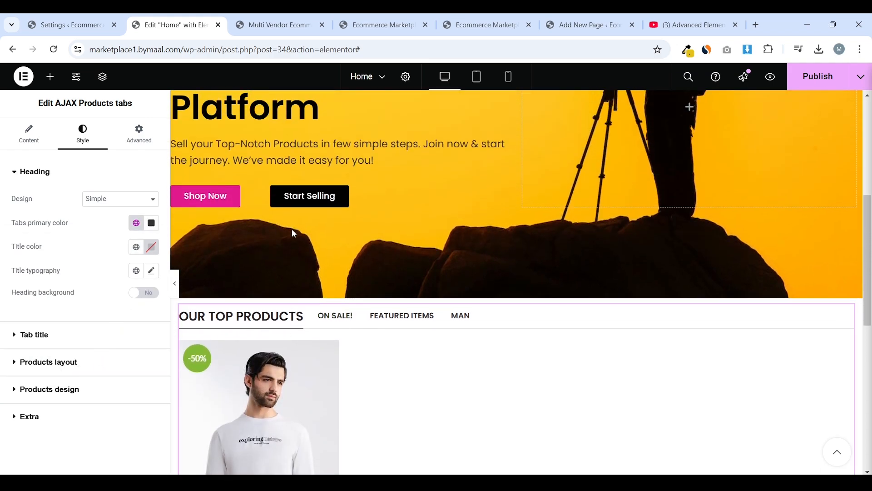
{"action": "scroll", "coordinate": [327, 235], "scroll_direction": "down", "scroll_amount": 3}
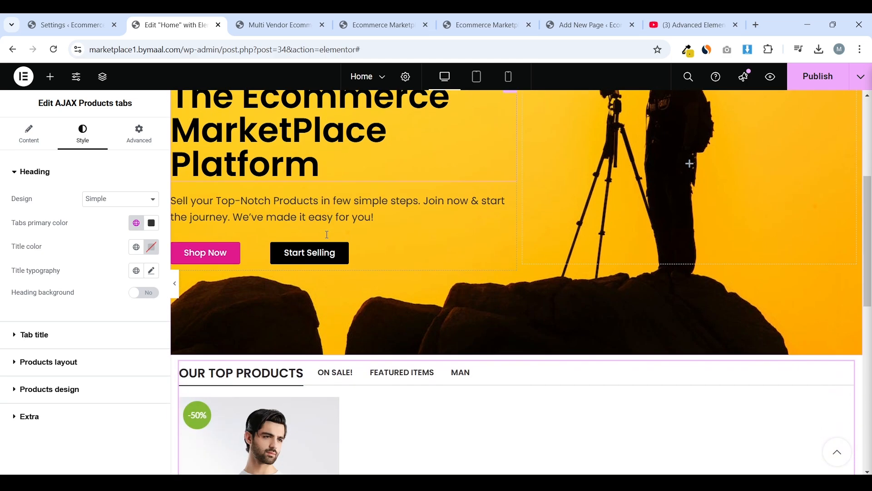
{"action": "scroll", "coordinate": [327, 235], "scroll_direction": "up", "scroll_amount": 5}
{"action": "scroll", "coordinate": [340, 240], "scroll_direction": "down", "scroll_amount": 2}
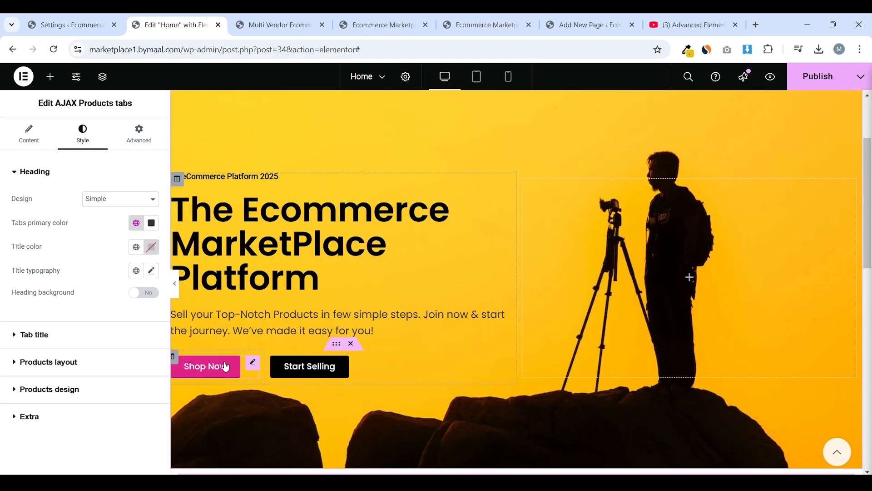
{"action": "scroll", "coordinate": [308, 214], "scroll_direction": "down", "scroll_amount": 3}
Sample the pink #E11A8C of the live site's navigation bar with the colour-picker extension
{"action": "left_click", "coordinate": [274, 25]}
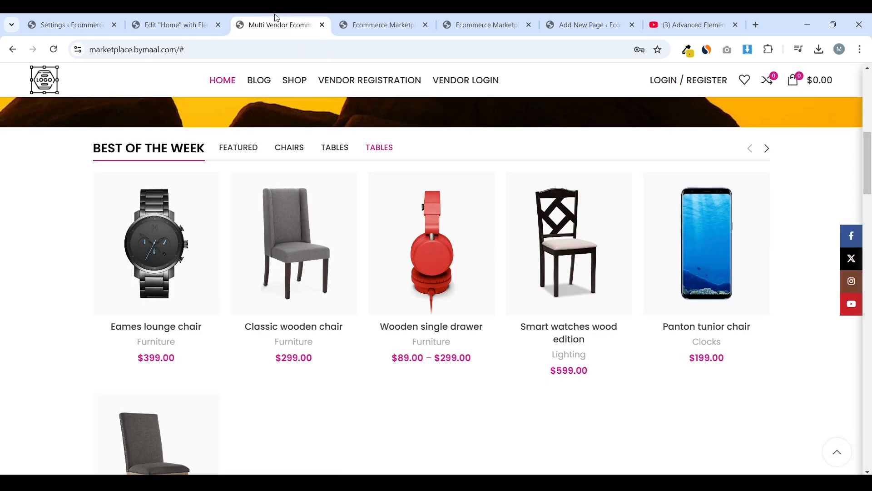
{"action": "scroll", "coordinate": [331, 159], "scroll_direction": "up", "scroll_amount": 10}
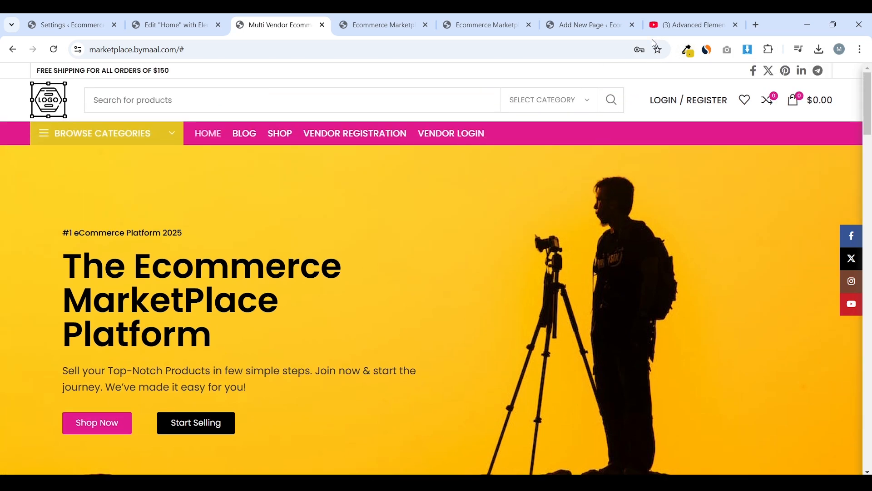
{"action": "left_click", "coordinate": [687, 50]}
{"action": "left_click", "coordinate": [608, 66]}
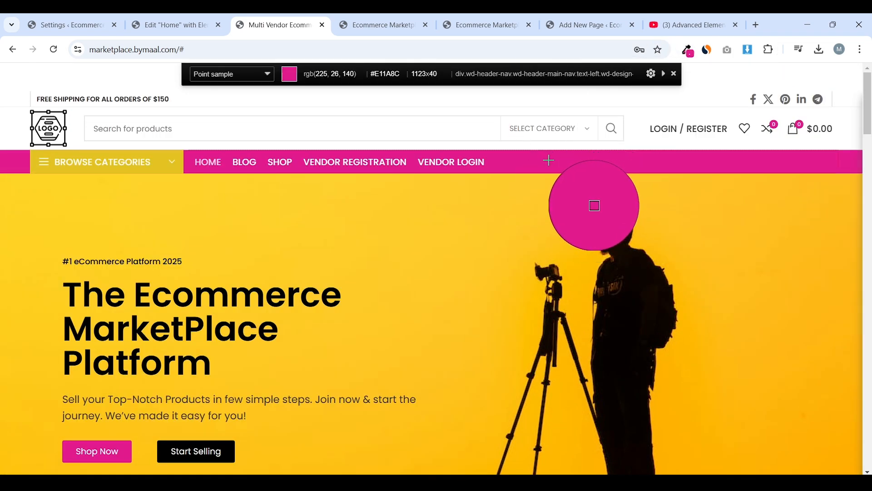
{"action": "left_click", "coordinate": [564, 162]}
{"action": "left_click", "coordinate": [175, 25]}
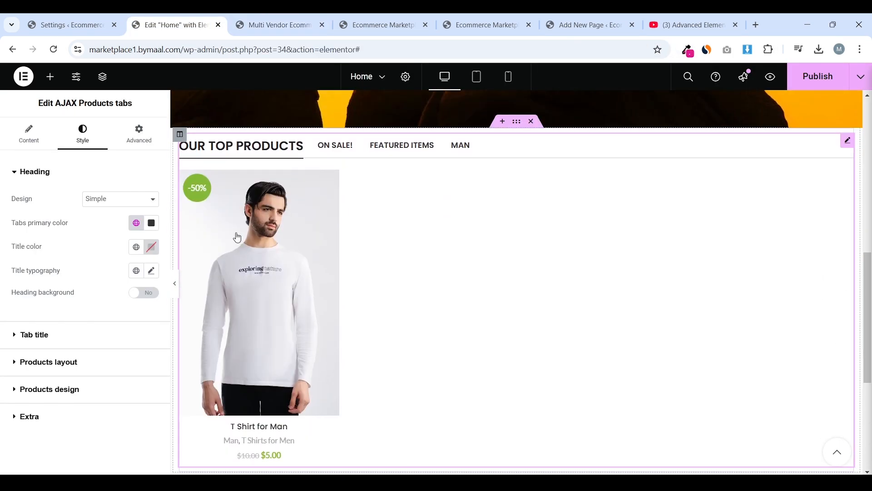
Paste #E11A8C as the tabs' primary colour and save it as global colour 'Pink Color (Primary)'
{"action": "left_click", "coordinate": [152, 223]}
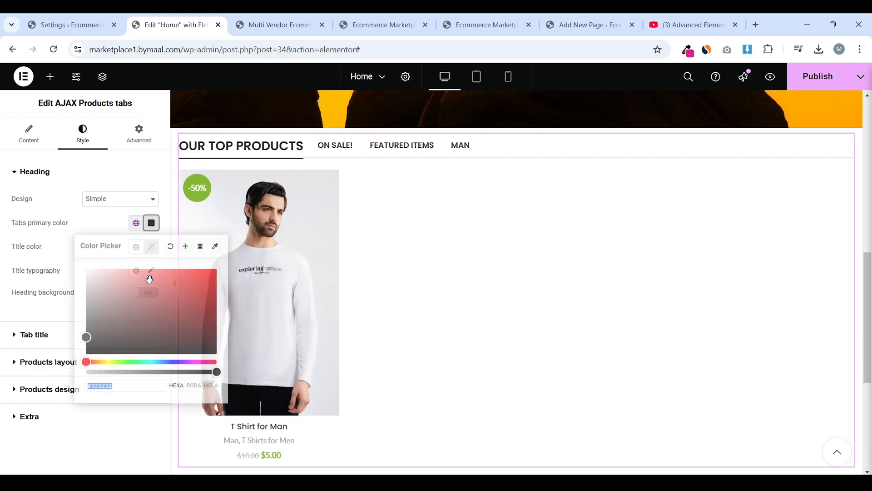
{"action": "right_click", "coordinate": [123, 386]}
{"action": "left_click", "coordinate": [159, 183]}
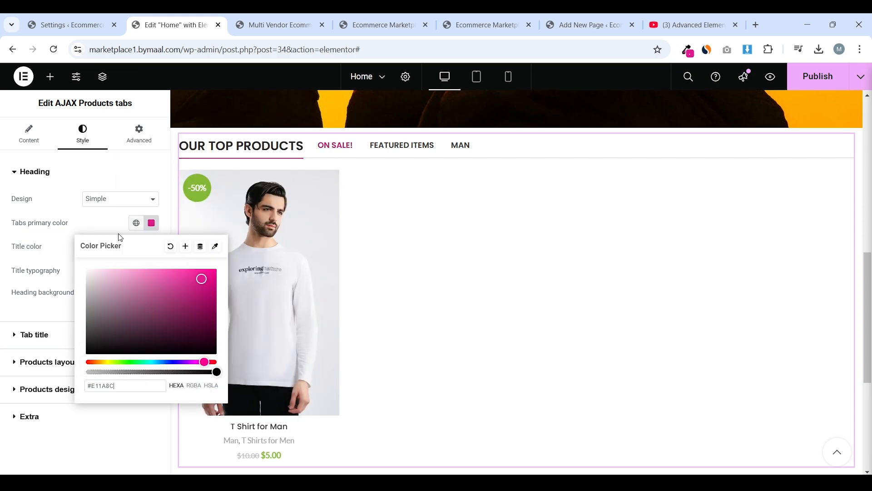
{"action": "left_click", "coordinate": [186, 246]}
{"action": "left_click_drag", "start_coordinate": [440, 272], "coordinate": [337, 277]}
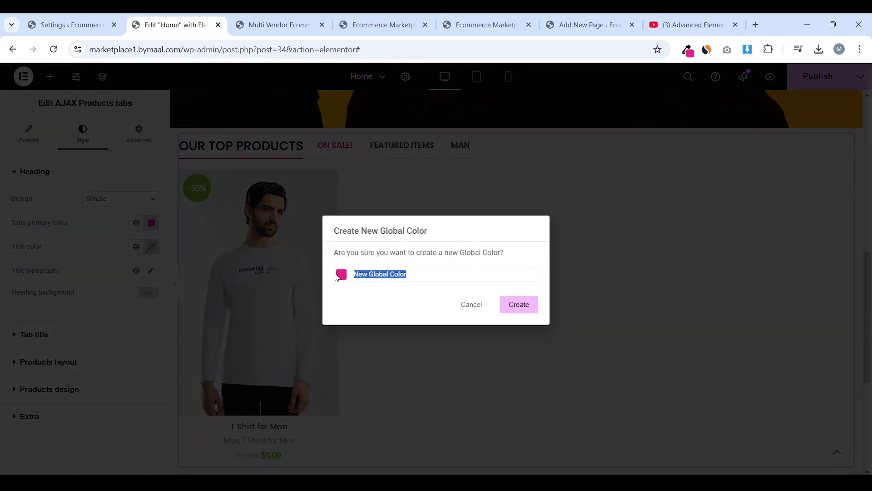
{"action": "type", "text": "Pink Color (Primary"}
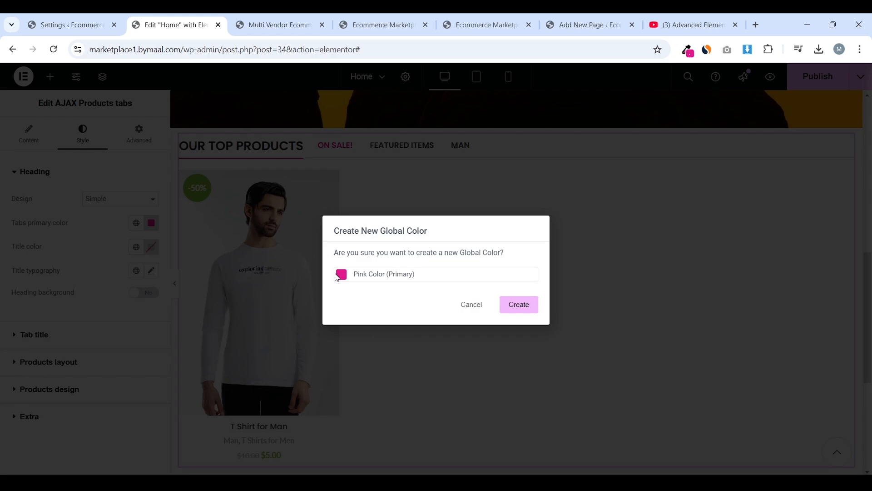
{"action": "left_click", "coordinate": [518, 305]}
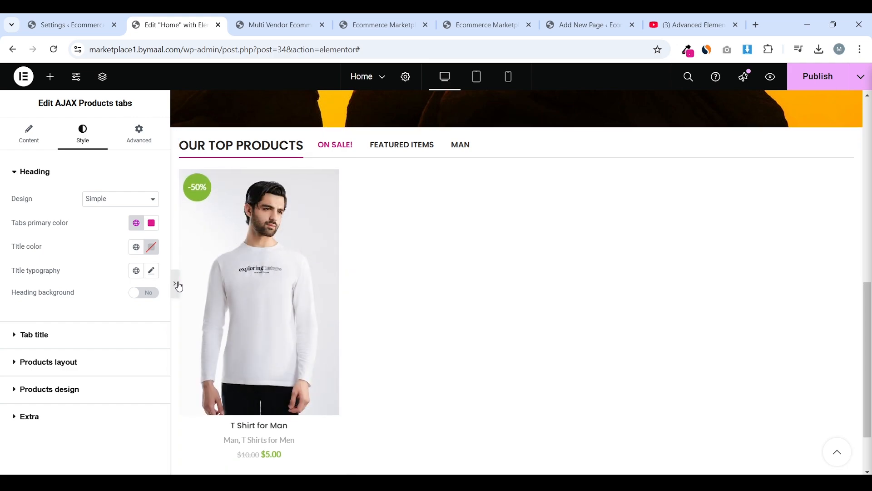
{"action": "left_click", "coordinate": [175, 284]}
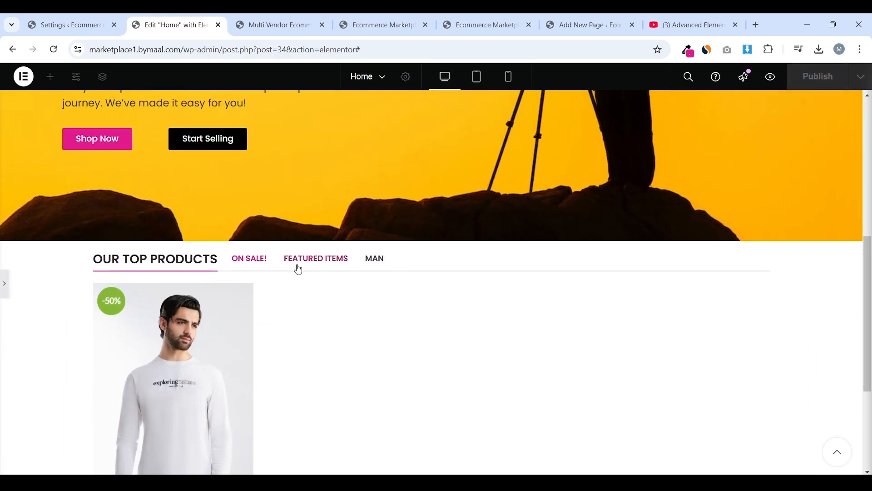
{"action": "left_click", "coordinate": [4, 284]}
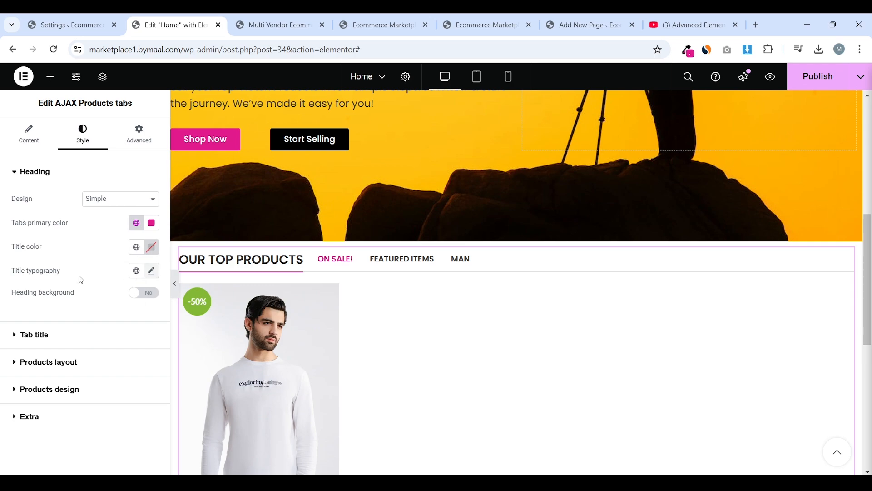
Set the heading title typography to Poppins, weight 500 (Medium)
{"action": "left_click", "coordinate": [152, 271]}
{"action": "scroll", "coordinate": [115, 245], "scroll_direction": "down", "scroll_amount": 2}
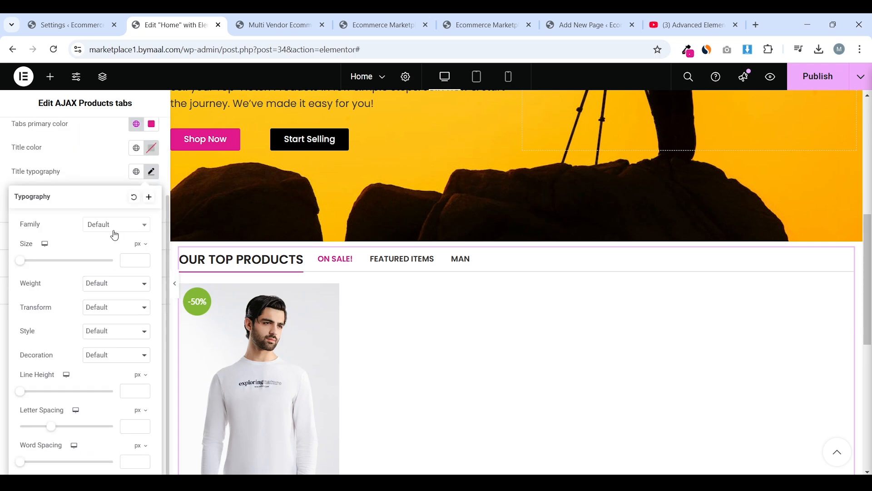
{"action": "left_click", "coordinate": [115, 225]}
{"action": "type", "text": "pop"}
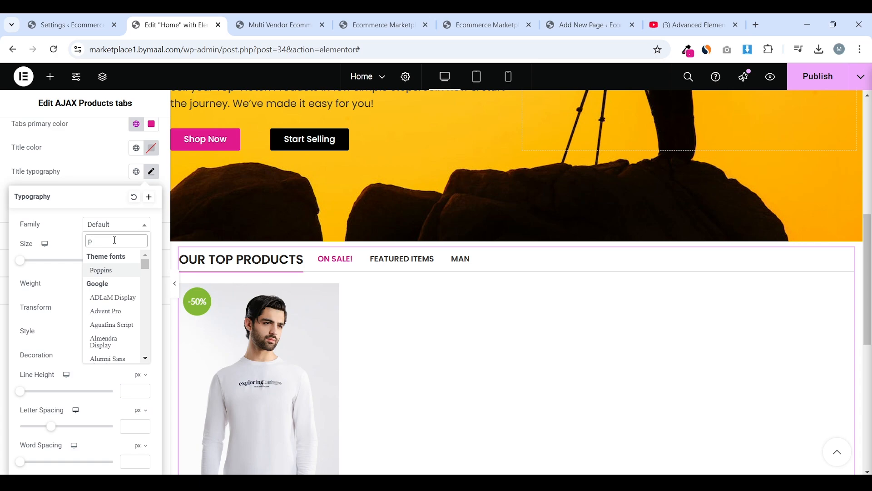
{"action": "left_click", "coordinate": [122, 272]}
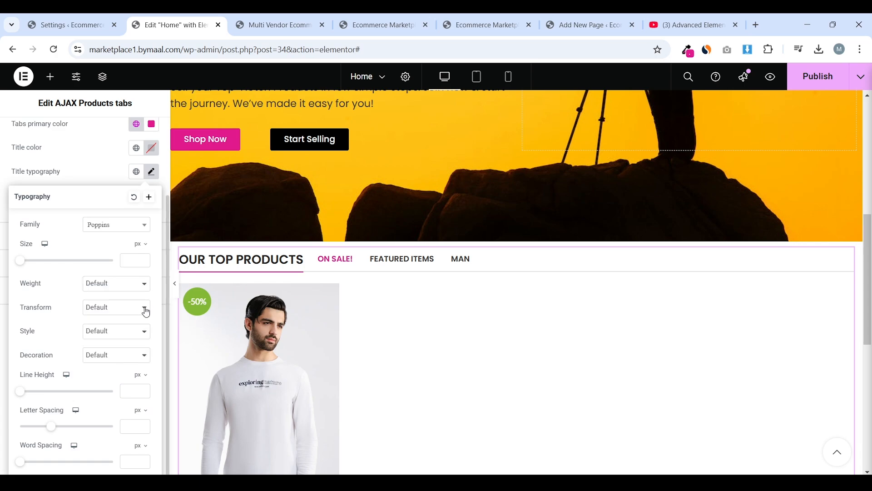
{"action": "left_click", "coordinate": [119, 284]}
{"action": "left_click", "coordinate": [112, 354]}
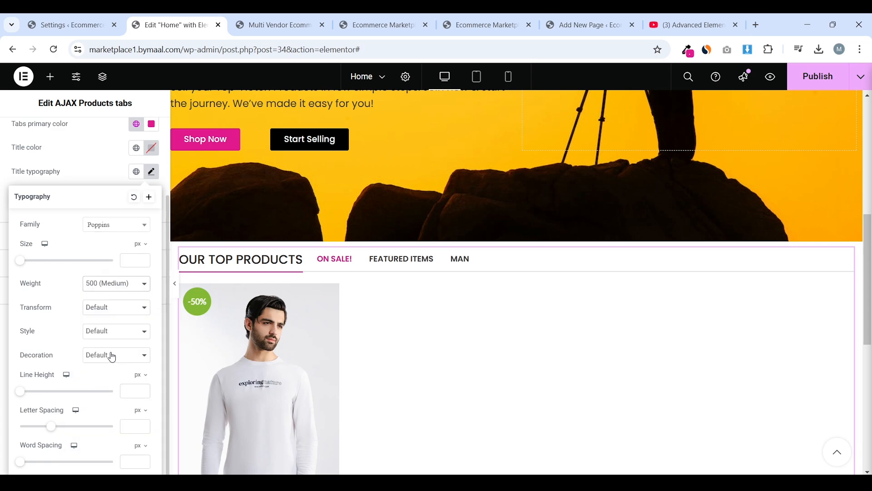
{"action": "left_click", "coordinate": [76, 179]}
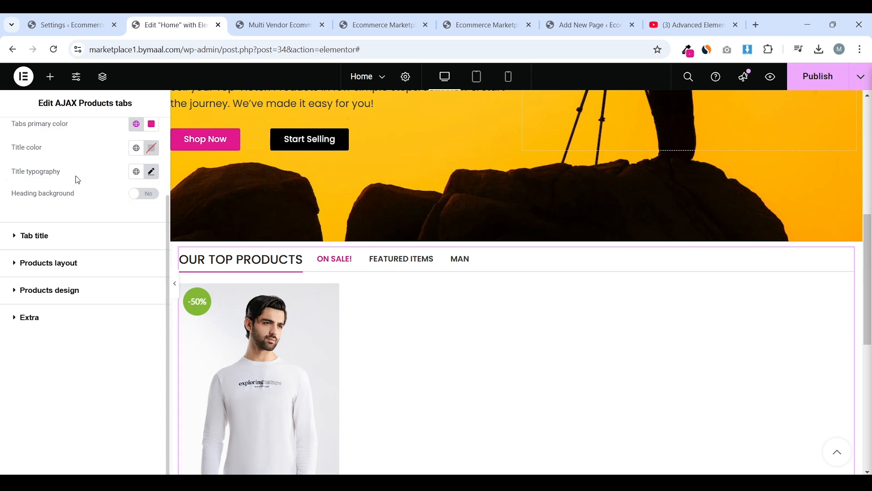
{"action": "scroll", "coordinate": [82, 191], "scroll_direction": "up", "scroll_amount": 3}
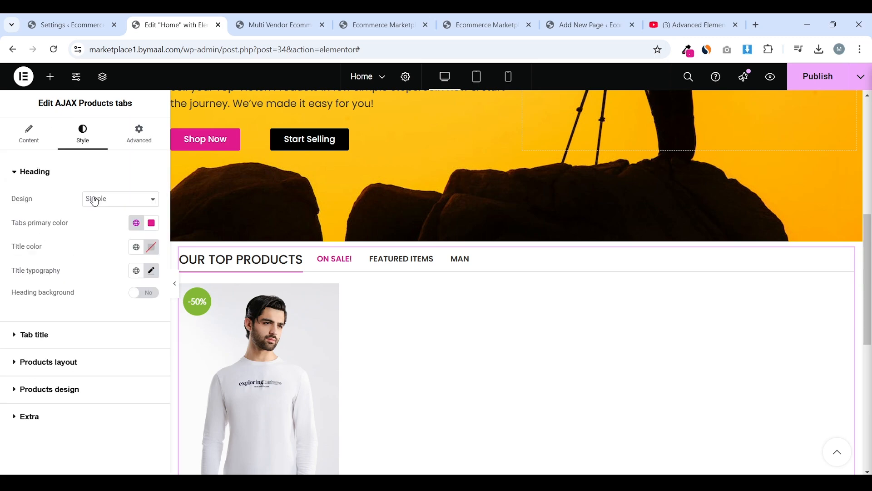
Expand the Tab title style and preview the Featured Items, MAN and ON SALE! tabs
{"action": "left_click", "coordinate": [76, 334]}
{"action": "scroll", "coordinate": [372, 282], "scroll_direction": "down", "scroll_amount": 1}
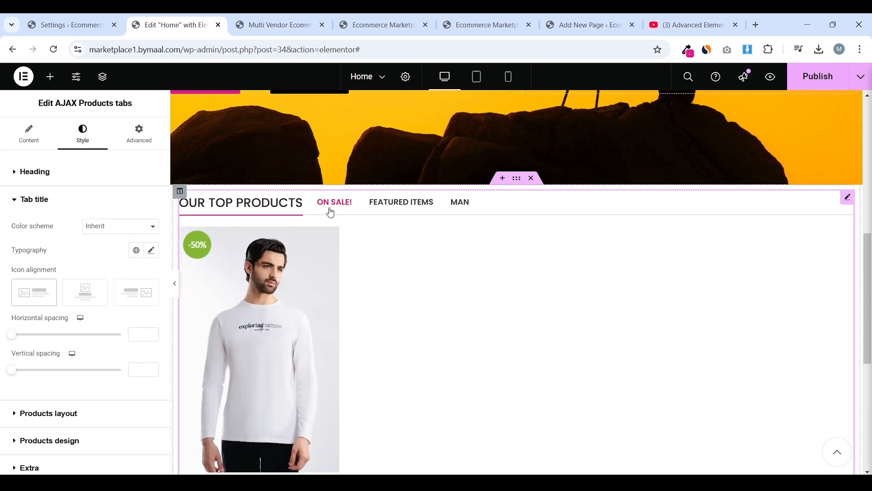
{"action": "left_click", "coordinate": [404, 207]}
{"action": "left_click", "coordinate": [461, 205]}
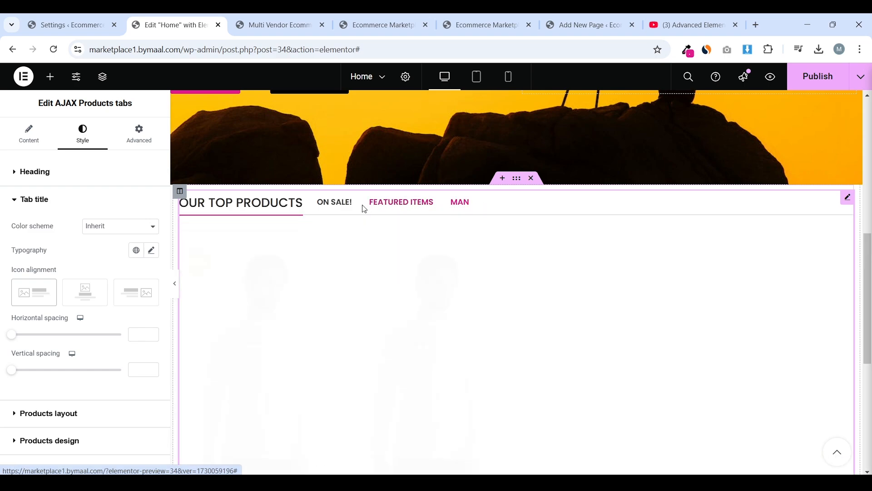
{"action": "left_click", "coordinate": [322, 207]}
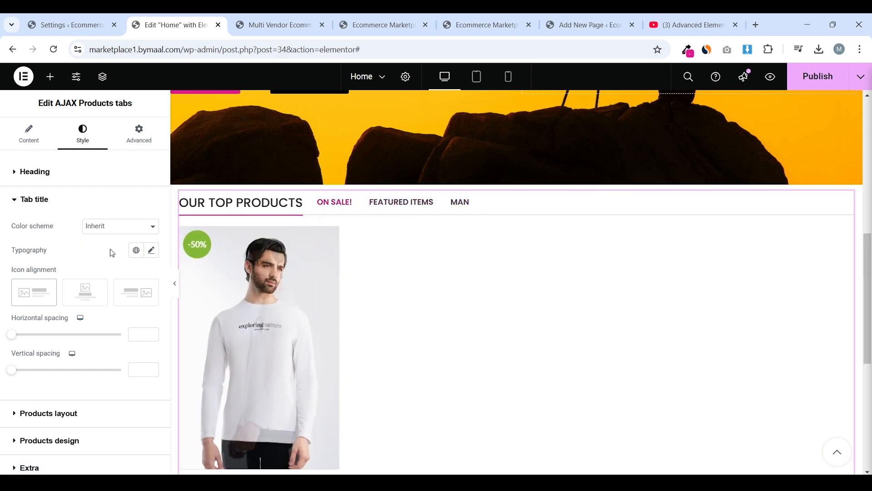
{"action": "scroll", "coordinate": [148, 234], "scroll_direction": "down", "scroll_amount": 1}
Set the tab title typography to Poppins, size 16, weight 400 (Normal)
{"action": "left_click", "coordinate": [153, 247]}
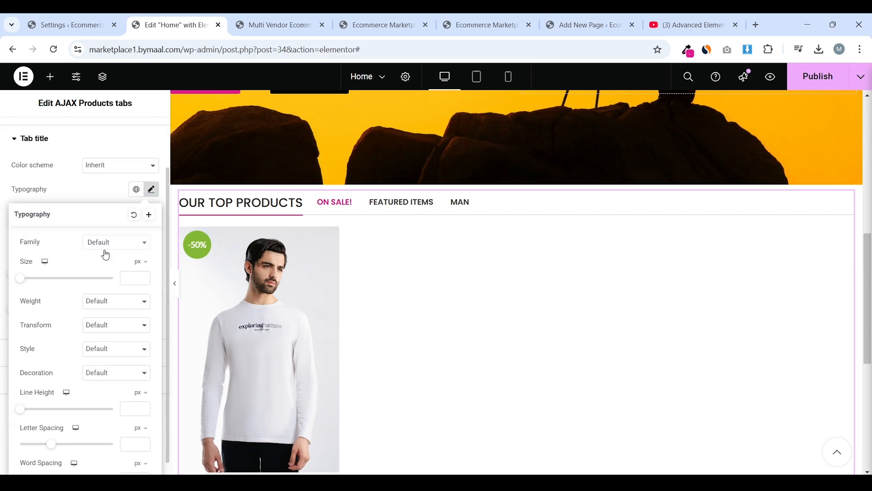
{"action": "left_click", "coordinate": [117, 244]}
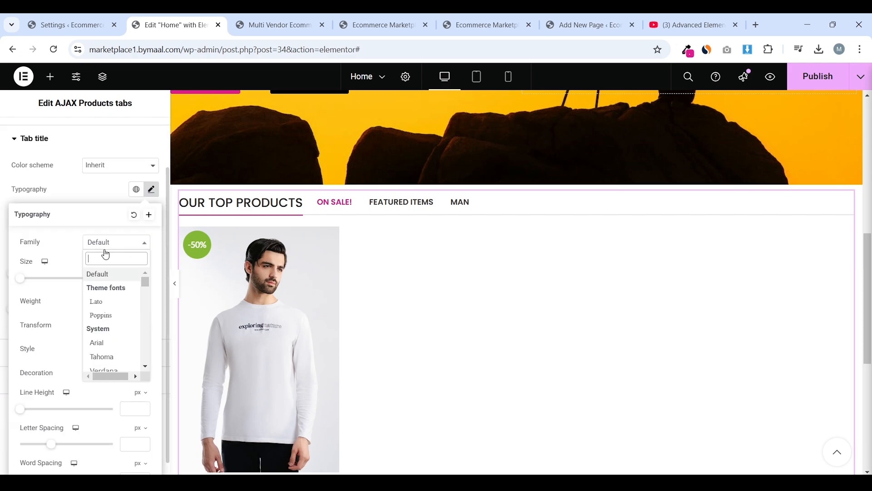
{"action": "type", "text": "pop"}
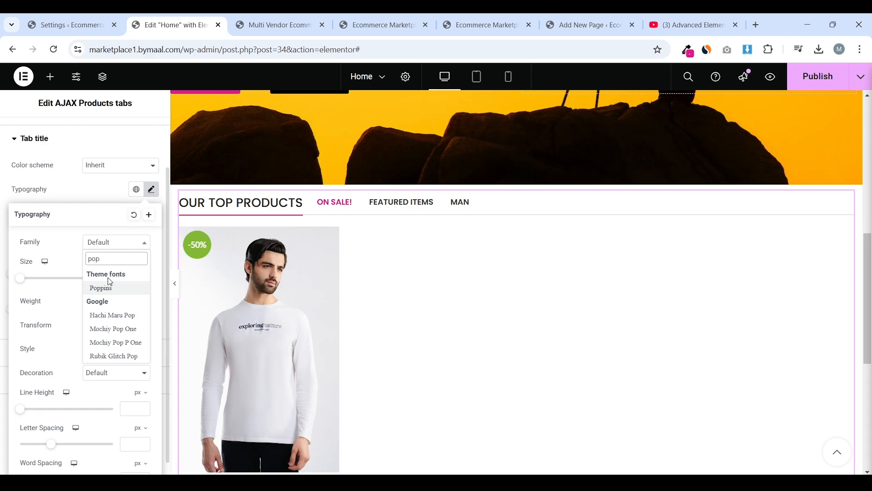
{"action": "left_click", "coordinate": [109, 287]}
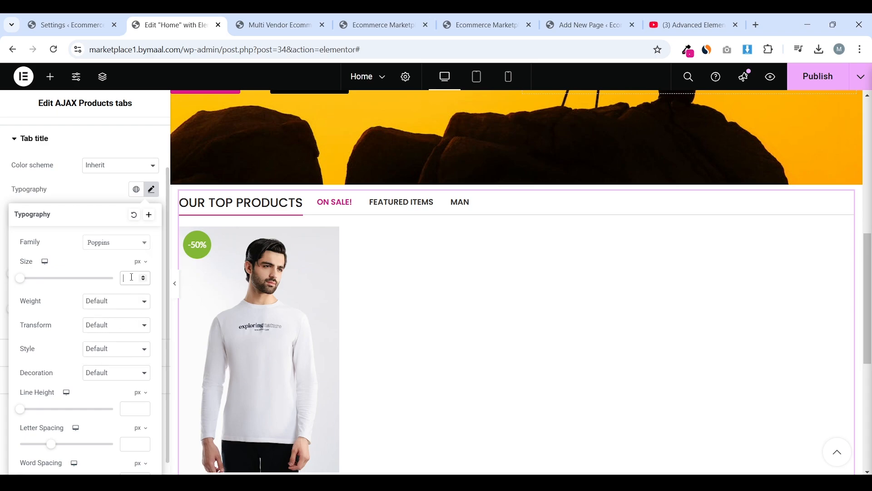
{"action": "type", "text": "16"}
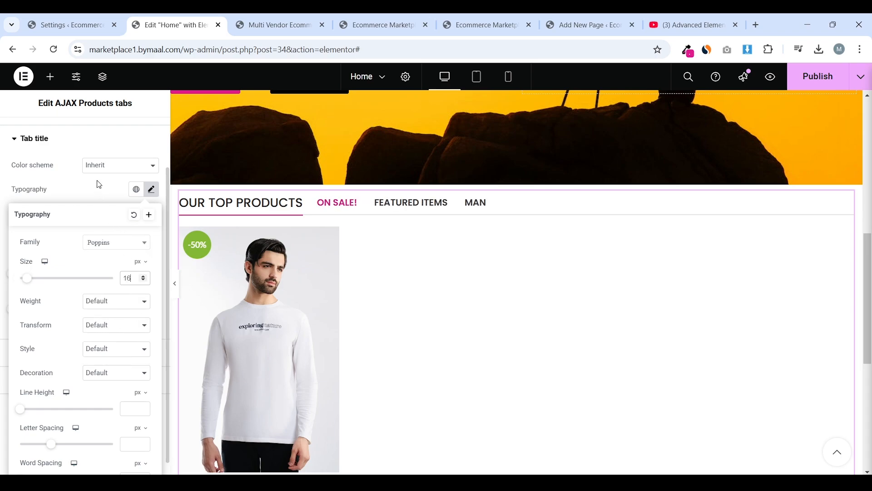
{"action": "left_click", "coordinate": [99, 191]}
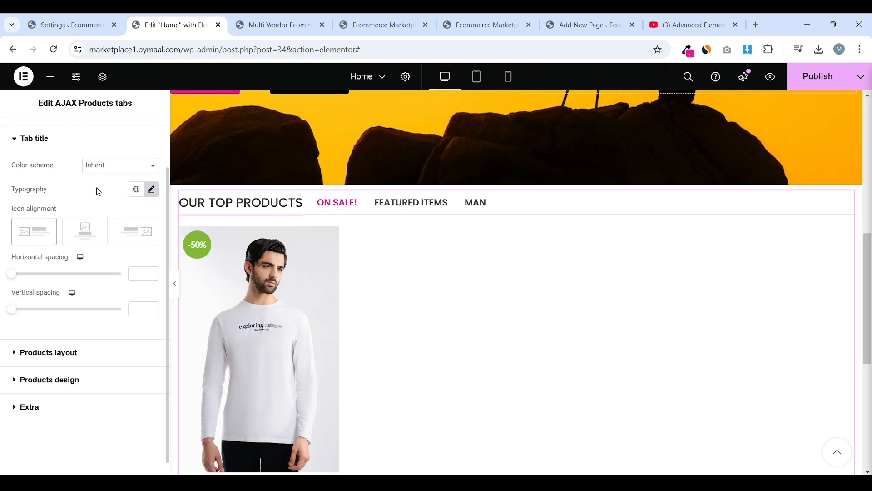
{"action": "left_click", "coordinate": [151, 189]}
{"action": "left_click", "coordinate": [116, 302]}
{"action": "left_click", "coordinate": [109, 357]}
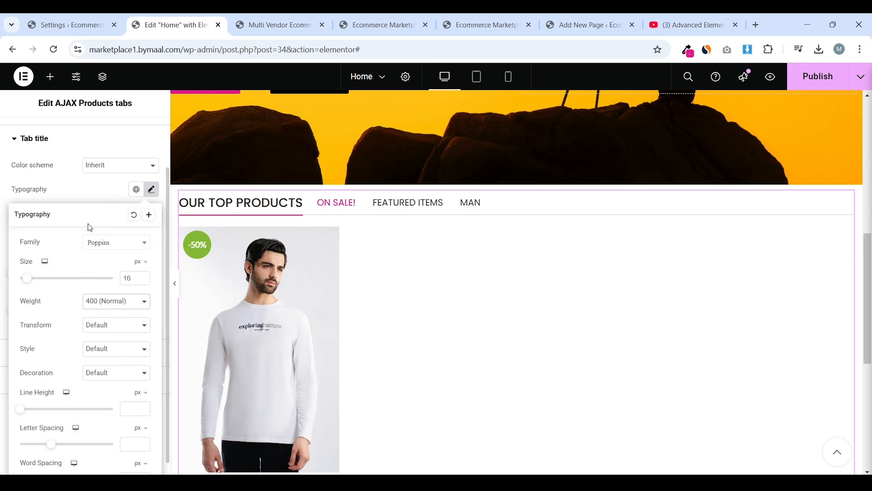
{"action": "left_click", "coordinate": [95, 190]}
Preview the FEATURED ITEMS and ON SALE! tabs, then widen the tab titles' horizontal spacing to 50
{"action": "left_click", "coordinate": [440, 212]}
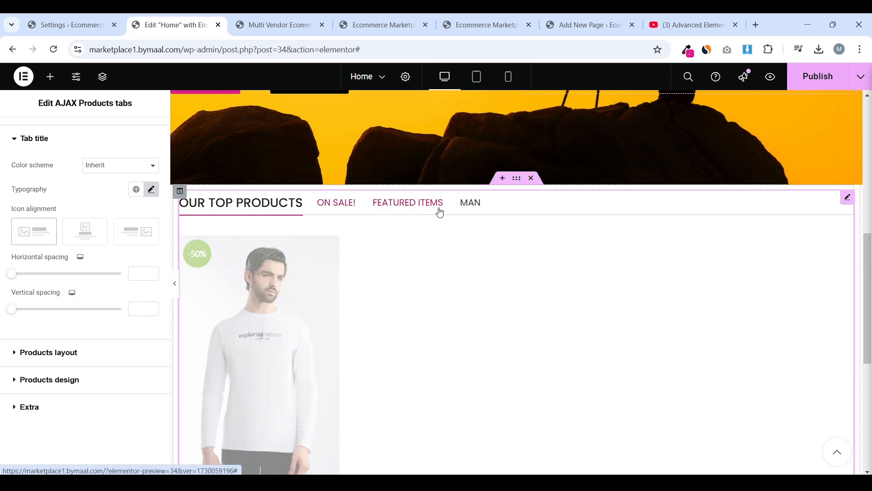
{"action": "left_click", "coordinate": [343, 203]}
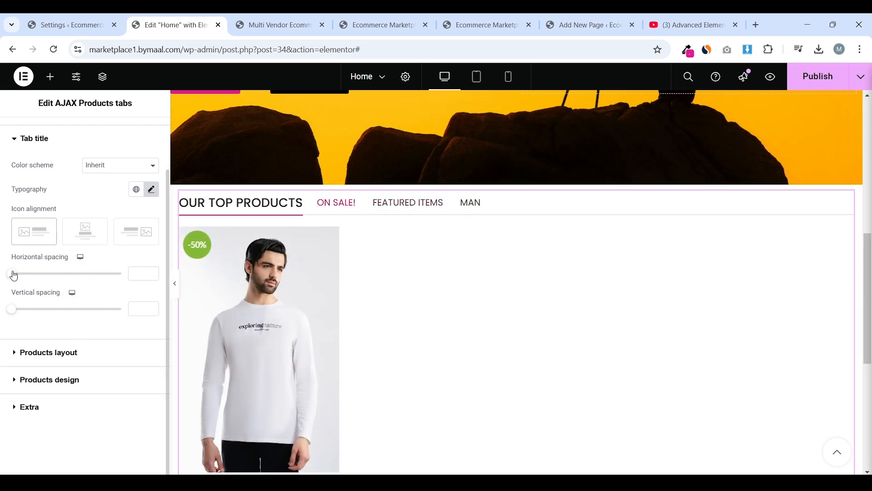
{"action": "left_click_drag", "start_coordinate": [14, 275], "coordinate": [52, 278]}
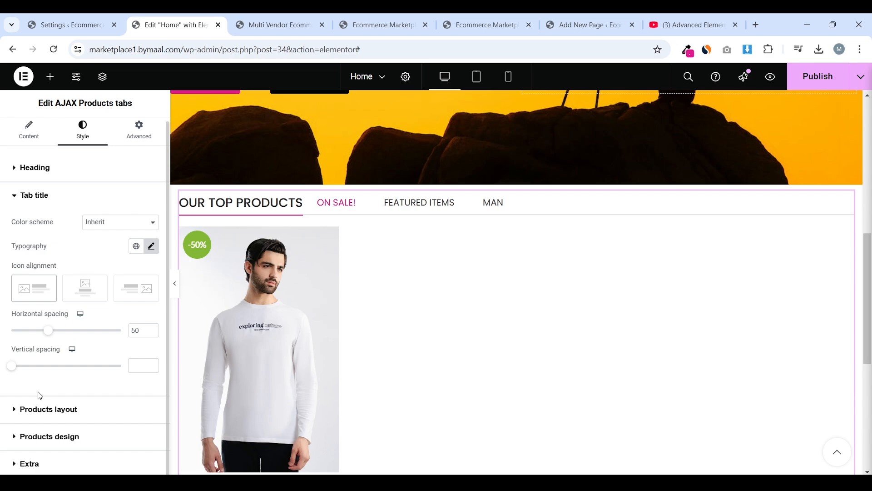
{"action": "left_click", "coordinate": [68, 410]}
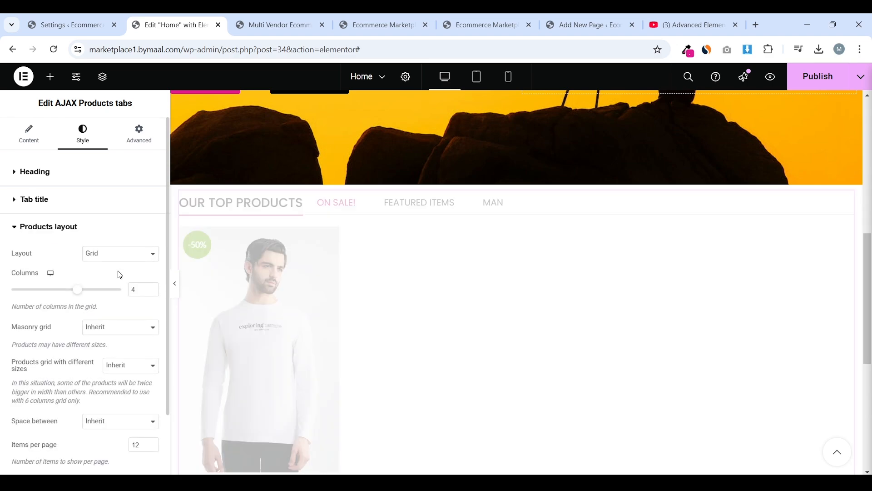
Try List and Carousel layouts for Our Top Products, then settle on a 5-column Grid
{"action": "scroll", "coordinate": [212, 263], "scroll_direction": "down", "scroll_amount": 3}
{"action": "scroll", "coordinate": [318, 318], "scroll_direction": "up", "scroll_amount": 1}
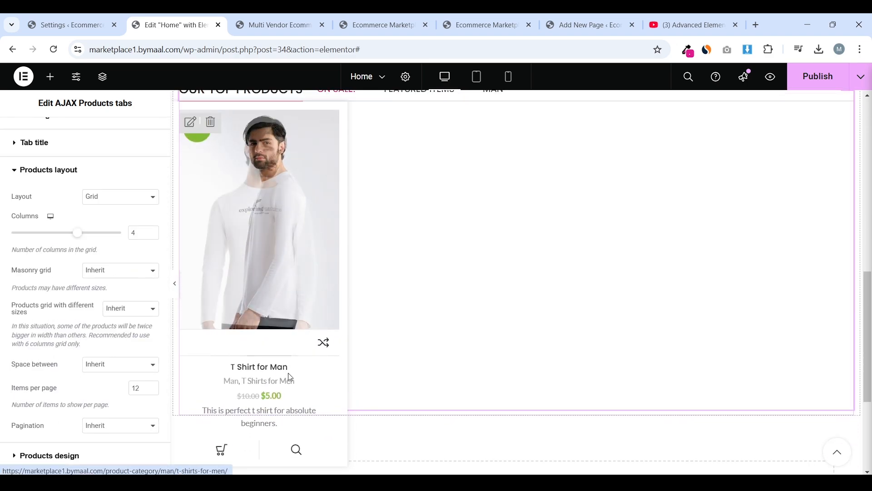
{"action": "scroll", "coordinate": [322, 313], "scroll_direction": "up", "scroll_amount": 3}
{"action": "scroll", "coordinate": [331, 316], "scroll_direction": "down", "scroll_amount": 1}
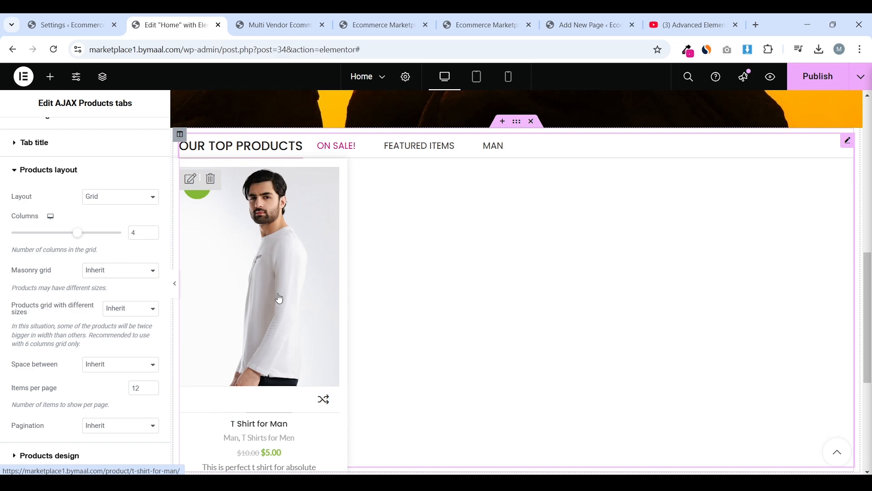
{"action": "left_click", "coordinate": [121, 196]}
{"action": "left_click", "coordinate": [113, 224]}
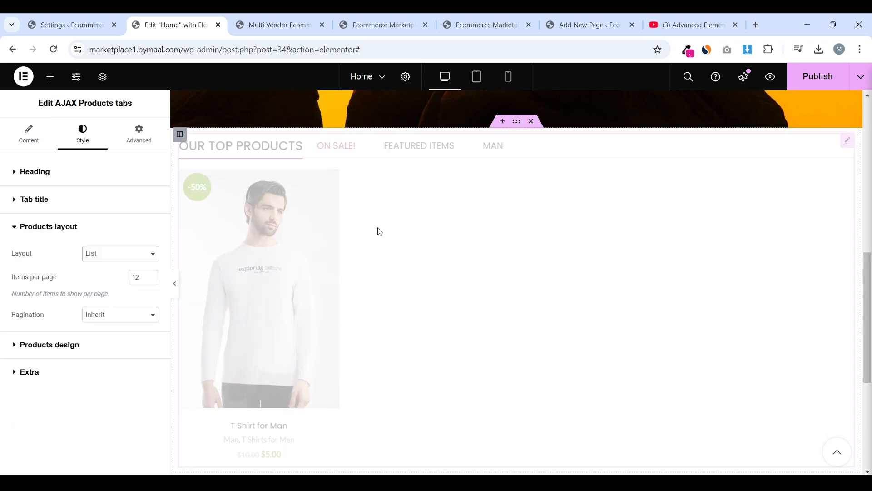
{"action": "scroll", "coordinate": [395, 229], "scroll_direction": "up", "scroll_amount": 1}
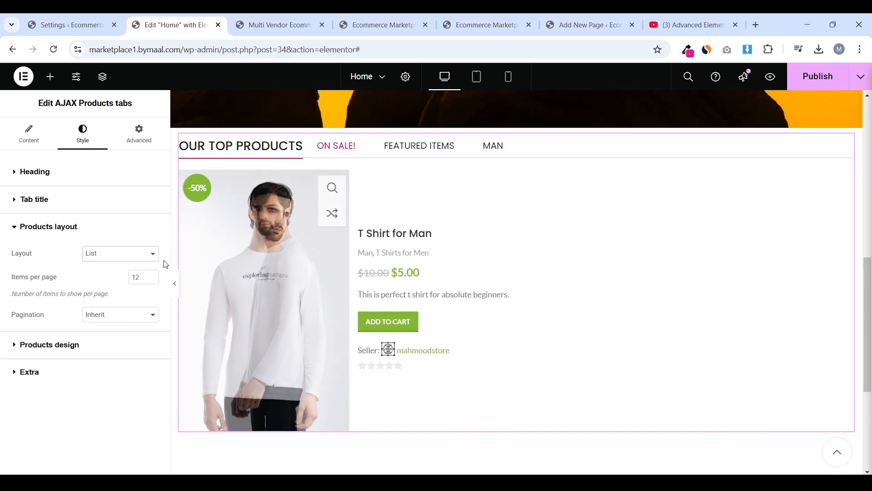
{"action": "left_click", "coordinate": [129, 253]}
{"action": "left_click", "coordinate": [119, 295]}
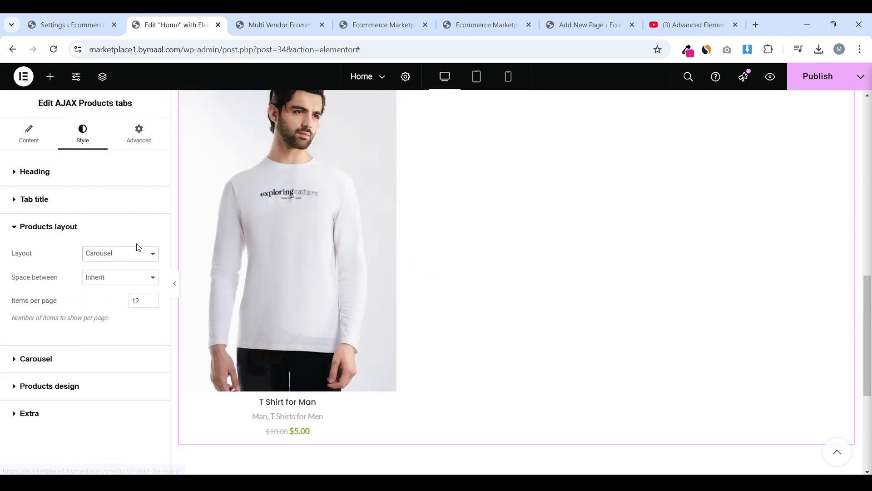
{"action": "left_click", "coordinate": [134, 359]}
{"action": "left_click", "coordinate": [124, 227]}
{"action": "left_click", "coordinate": [121, 253]}
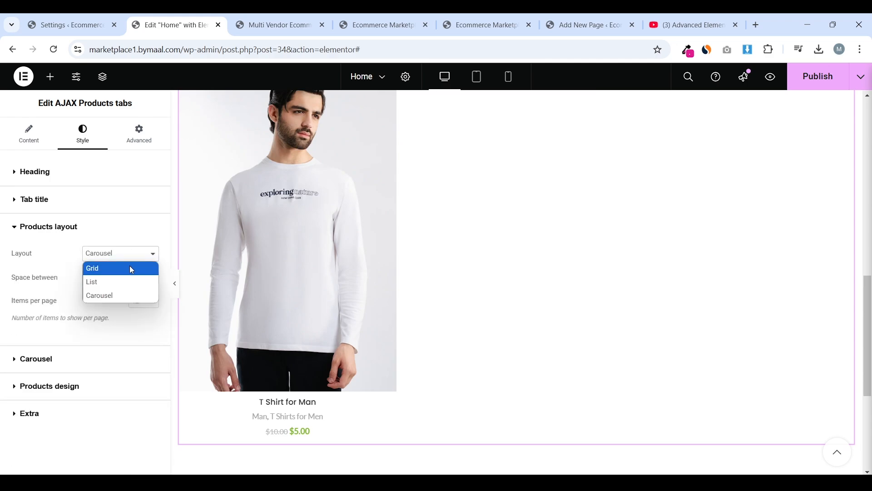
{"action": "left_click", "coordinate": [130, 265]}
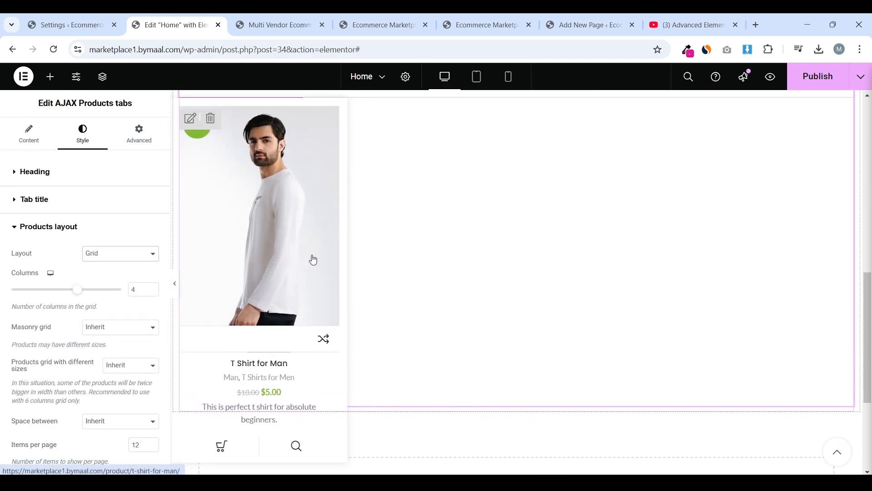
{"action": "left_click", "coordinate": [92, 293]}
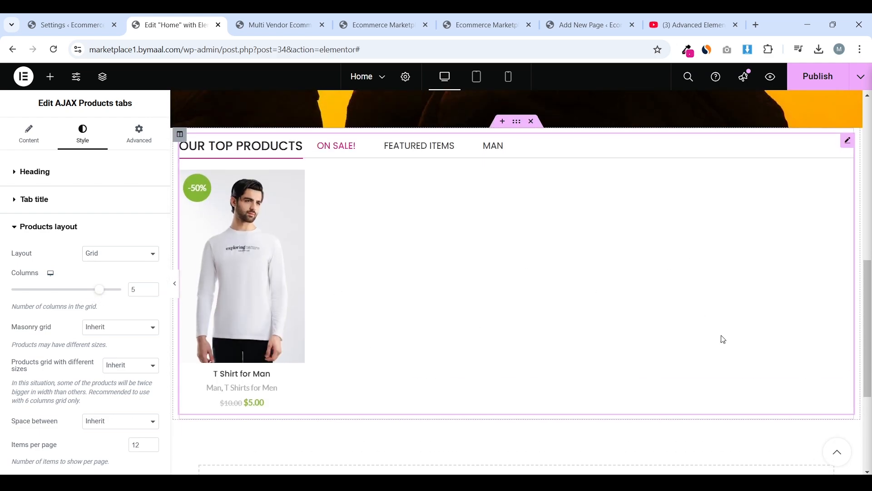
Look through the product design and extra widget settings, then publish the home page
{"action": "scroll", "coordinate": [45, 336], "scroll_direction": "down", "scroll_amount": 2}
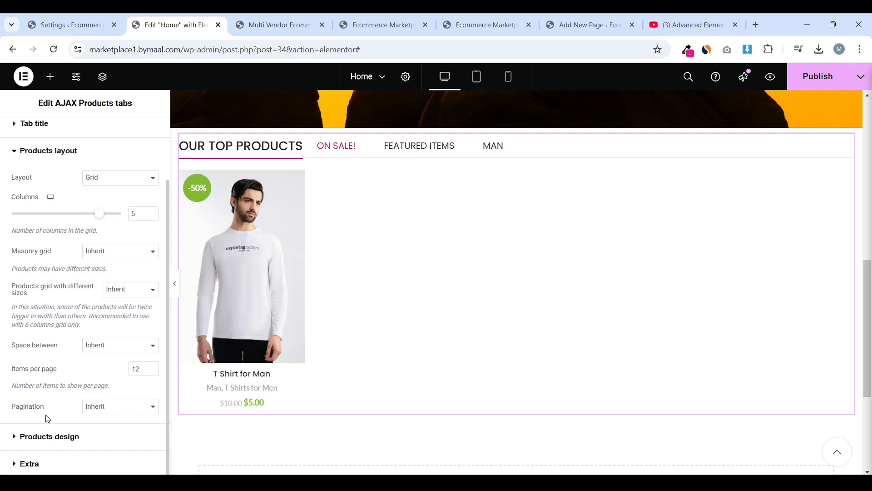
{"action": "left_click", "coordinate": [50, 436]}
{"action": "scroll", "coordinate": [19, 390], "scroll_direction": "down", "scroll_amount": 3}
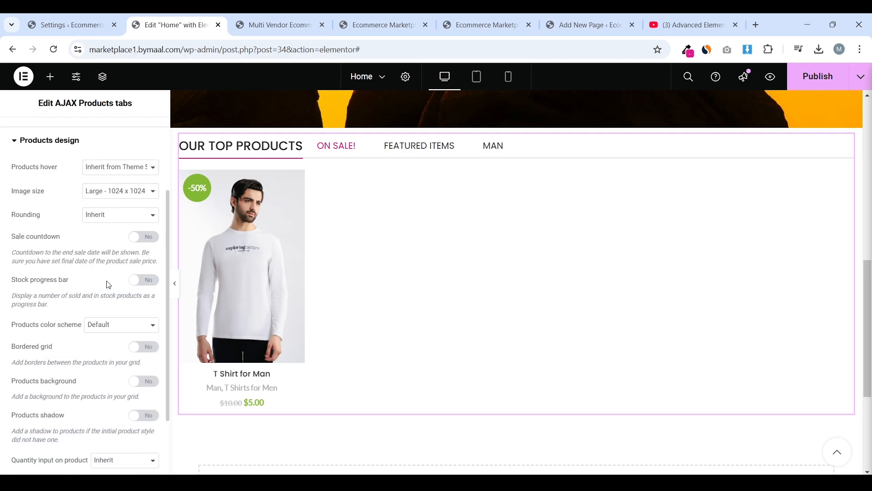
{"action": "scroll", "coordinate": [105, 286], "scroll_direction": "down", "scroll_amount": 1}
{"action": "scroll", "coordinate": [85, 308], "scroll_direction": "down", "scroll_amount": 1}
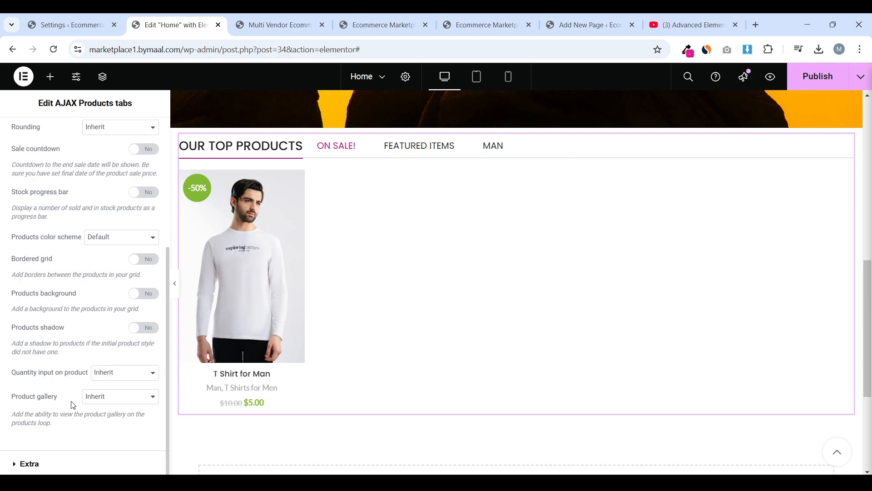
{"action": "left_click", "coordinate": [62, 465]}
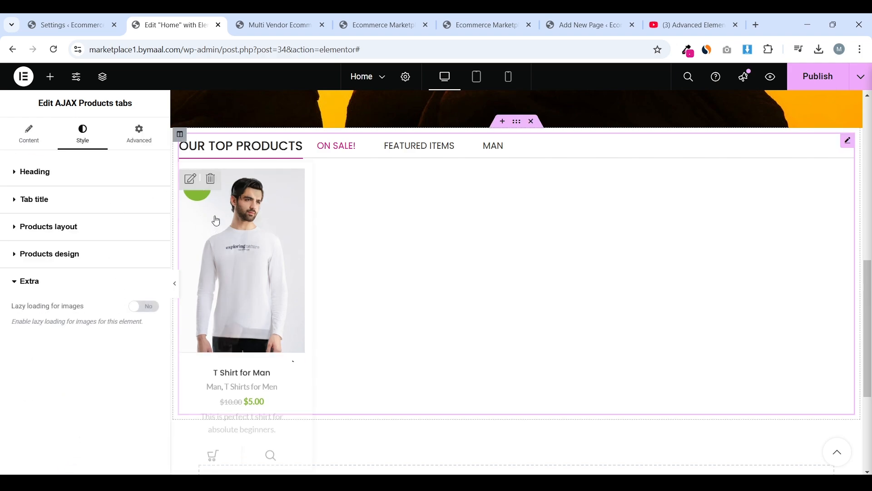
{"action": "left_click", "coordinate": [828, 85]}
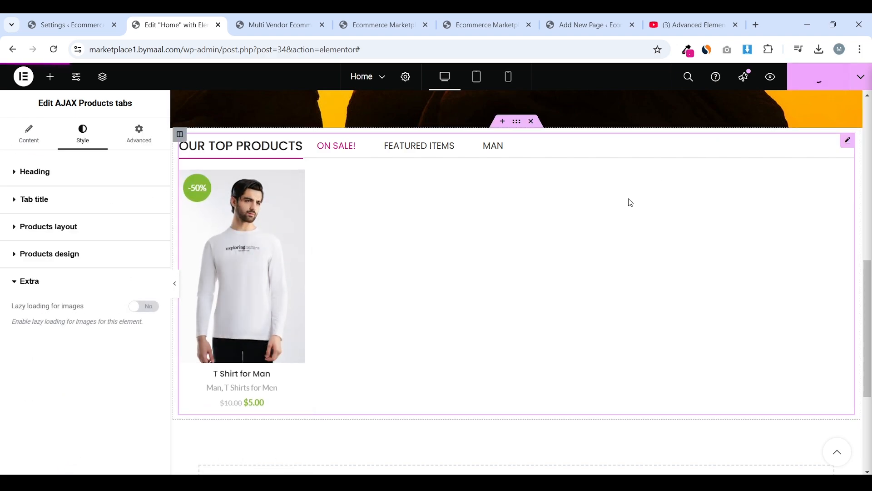
Preview the home page at full width, glancing at the live storefront before restoring the panel
{"action": "scroll", "coordinate": [546, 236], "scroll_direction": "up", "scroll_amount": 1}
{"action": "left_click", "coordinate": [177, 285]}
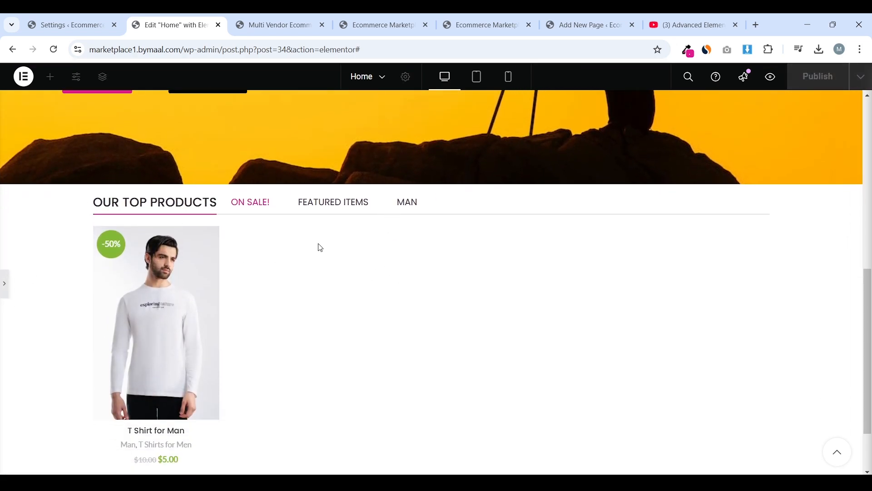
{"action": "scroll", "coordinate": [366, 245], "scroll_direction": "up", "scroll_amount": 1}
{"action": "left_click", "coordinate": [278, 25]}
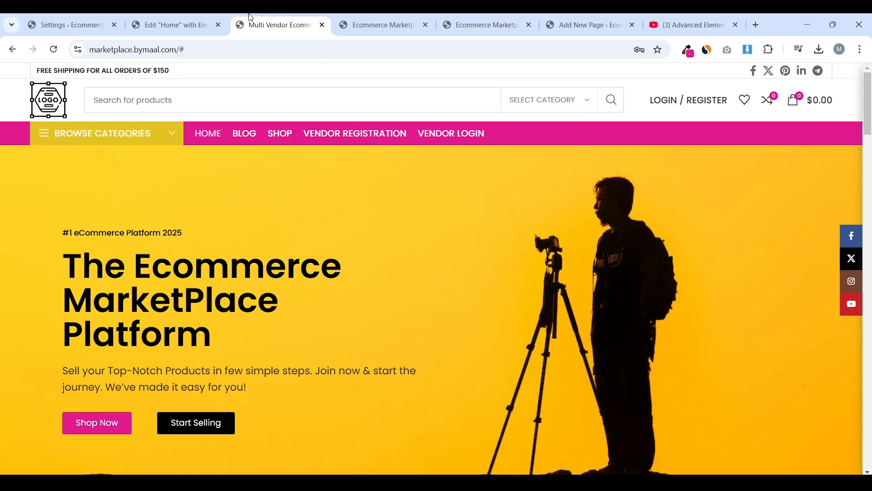
{"action": "scroll", "coordinate": [279, 207], "scroll_direction": "down", "scroll_amount": 6}
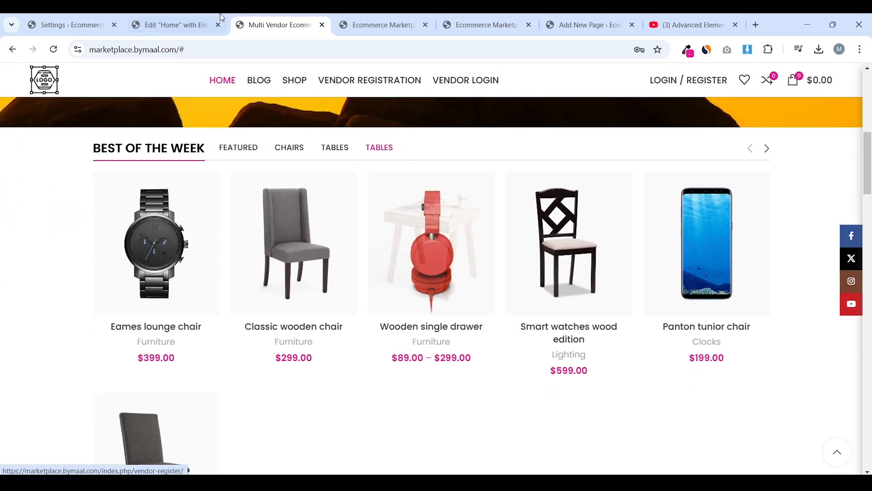
{"action": "left_click", "coordinate": [222, 18]}
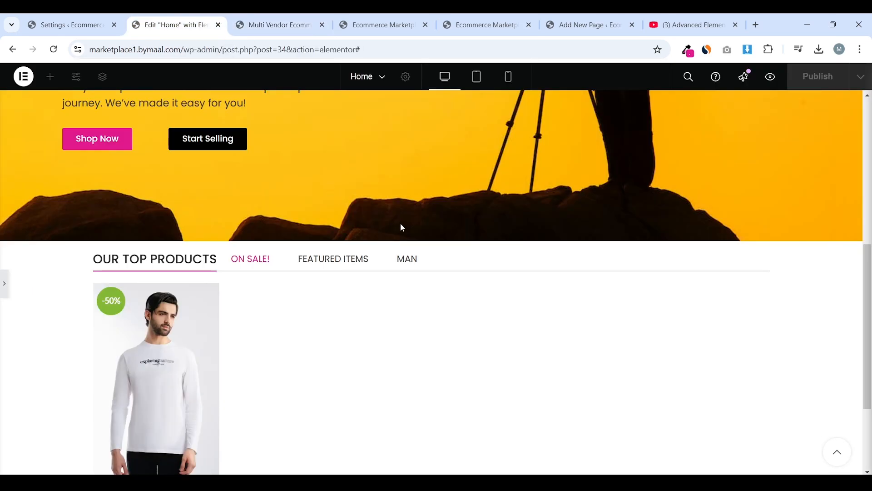
{"action": "scroll", "coordinate": [131, 258], "scroll_direction": "down", "scroll_amount": 2}
{"action": "left_click", "coordinate": [3, 285]}
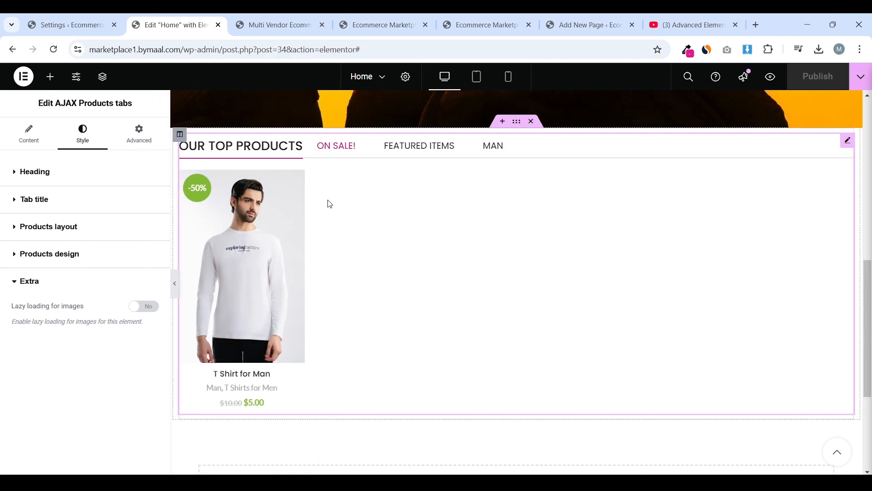
Open the Elements panel, then scroll the live storefront to its four-box features band
{"action": "key", "text": "ctrl+Tab"}
{"action": "scroll", "coordinate": [347, 200], "scroll_direction": "down", "scroll_amount": 2}
{"action": "key", "text": "ctrl+shift+Tab"}
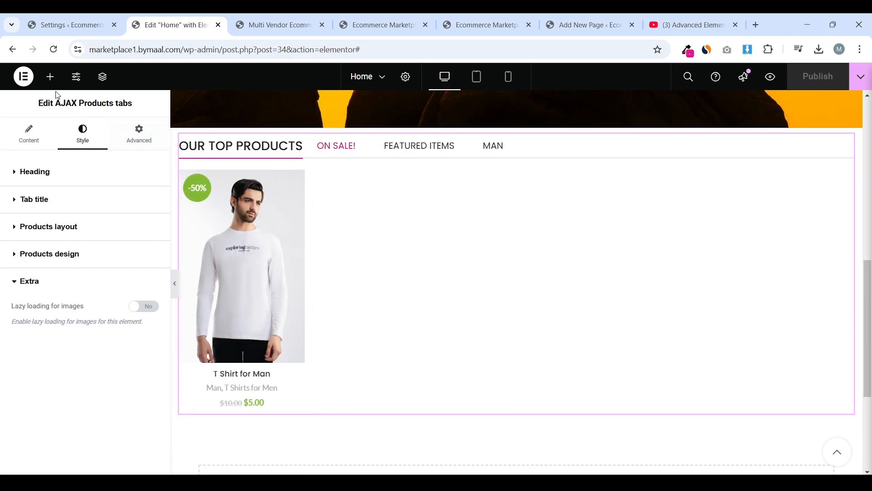
{"action": "left_click", "coordinate": [50, 77]}
{"action": "scroll", "coordinate": [374, 176], "scroll_direction": "down", "scroll_amount": 3}
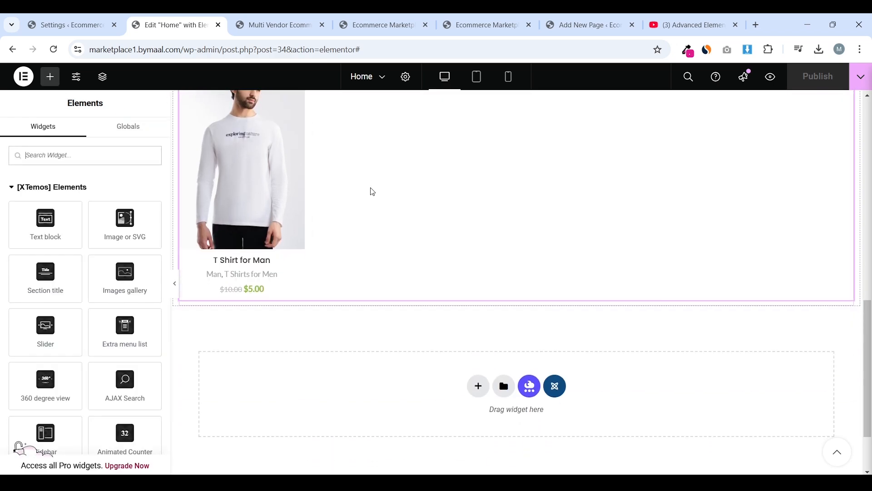
{"action": "scroll", "coordinate": [373, 192], "scroll_direction": "up", "scroll_amount": 3}
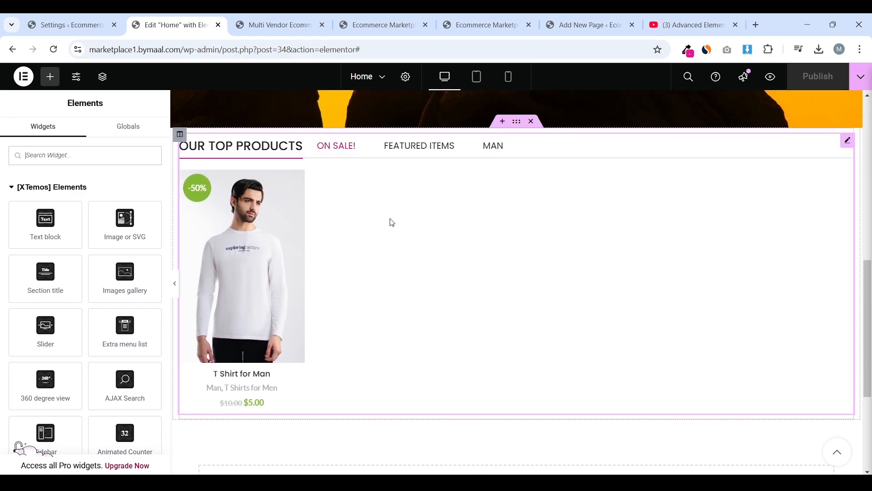
{"action": "scroll", "coordinate": [411, 220], "scroll_direction": "down", "scroll_amount": 5}
{"action": "key", "text": "ctrl+Tab"}
{"action": "scroll", "coordinate": [209, 223], "scroll_direction": "down", "scroll_amount": 1}
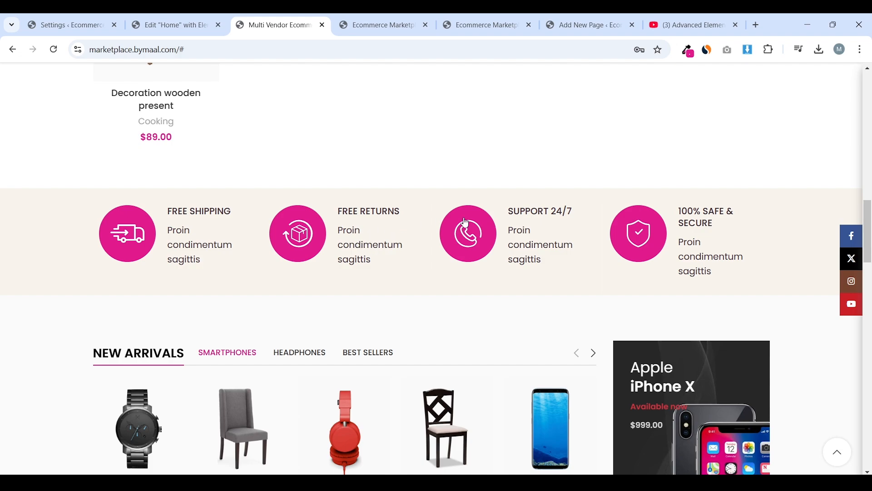
Add a four-column section below Our Top Products and select it for editing
{"action": "left_click", "coordinate": [163, 25]}
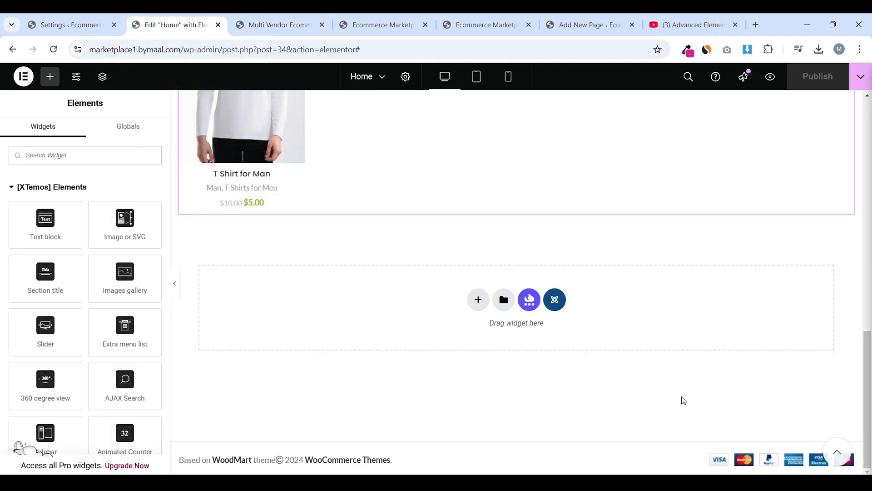
{"action": "left_click", "coordinate": [479, 301]}
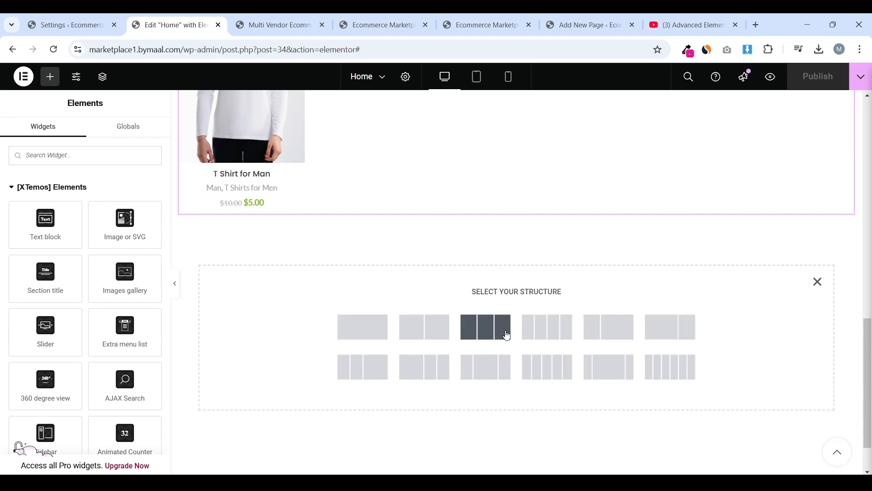
{"action": "left_click", "coordinate": [555, 326]}
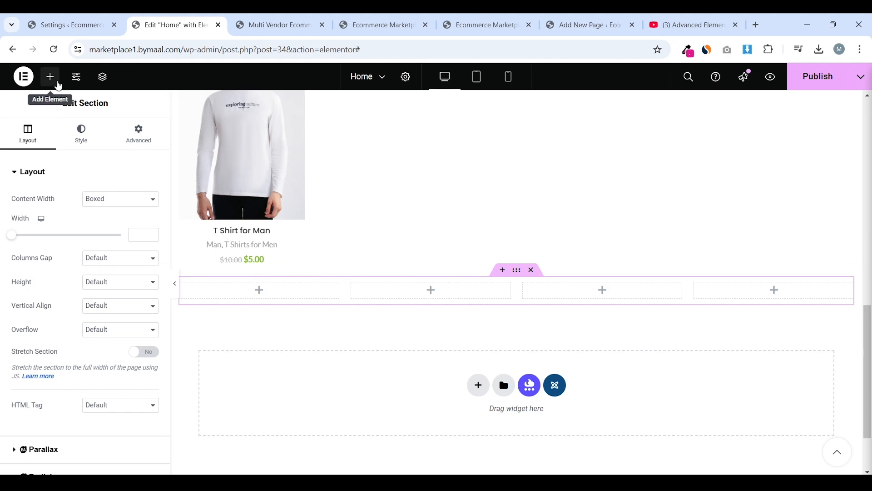
{"action": "left_click", "coordinate": [51, 76]}
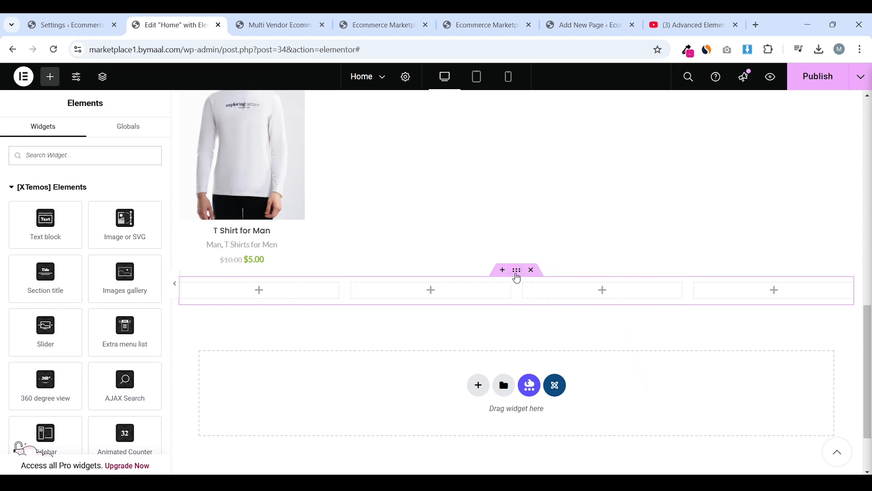
{"action": "left_click", "coordinate": [517, 272]}
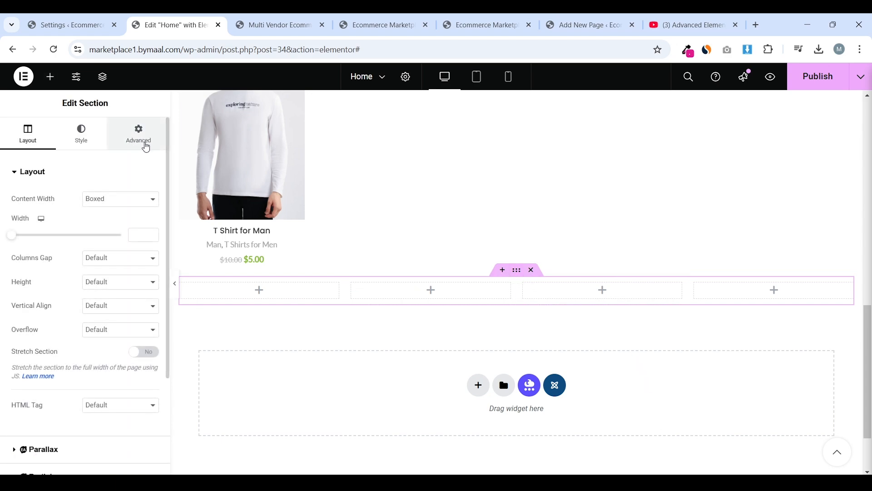
Give the section unlinked padding of 50 px top and bottom, 0 left and right
{"action": "left_click", "coordinate": [146, 147]}
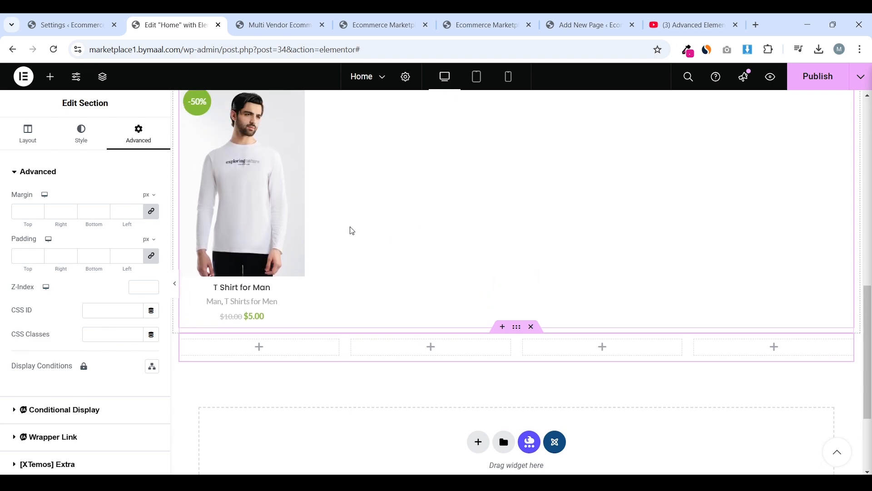
{"action": "key", "text": "ctrl+Tab"}
{"action": "scroll", "coordinate": [361, 194], "scroll_direction": "up", "scroll_amount": 4}
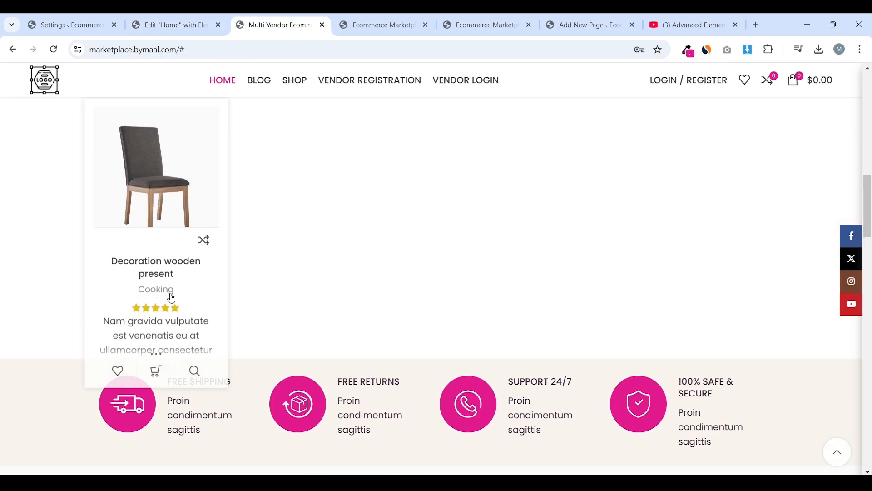
{"action": "key", "text": "ctrl+shift+Tab"}
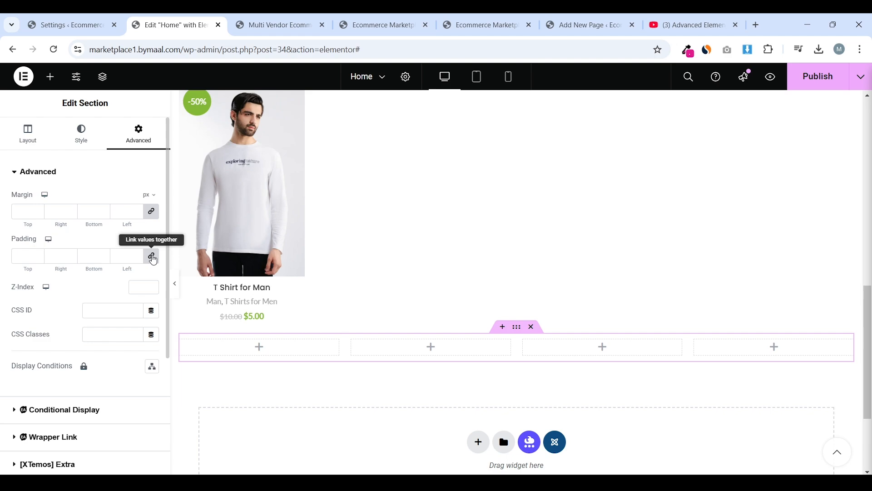
{"action": "left_click", "coordinate": [152, 257]}
{"action": "left_click", "coordinate": [148, 263]}
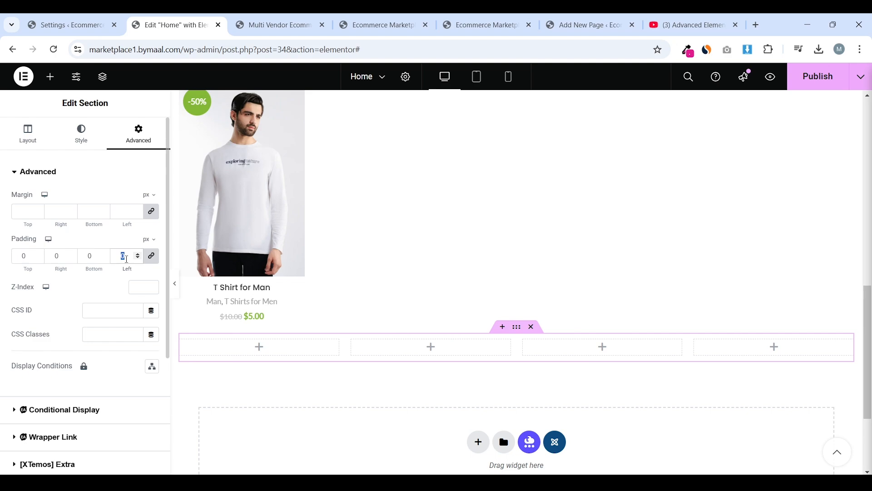
{"action": "type", "text": "50"}
{"action": "scroll", "coordinate": [366, 285], "scroll_direction": "down", "scroll_amount": 1}
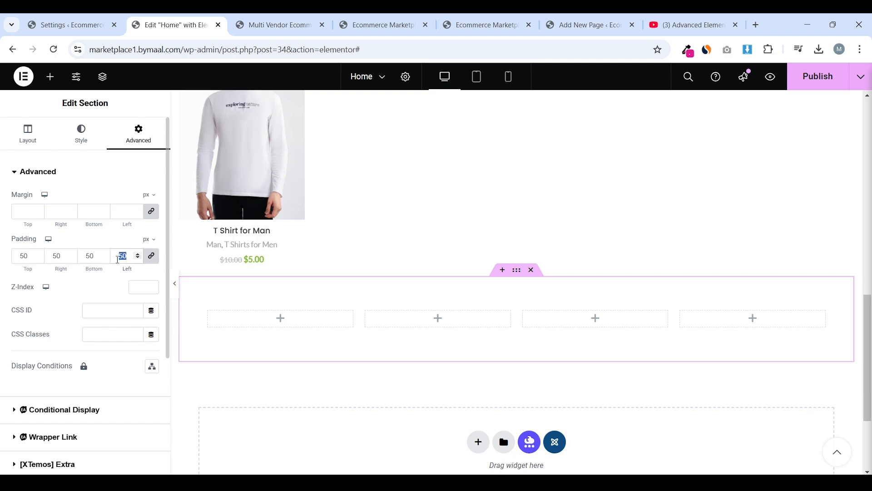
{"action": "type", "text": "0"}
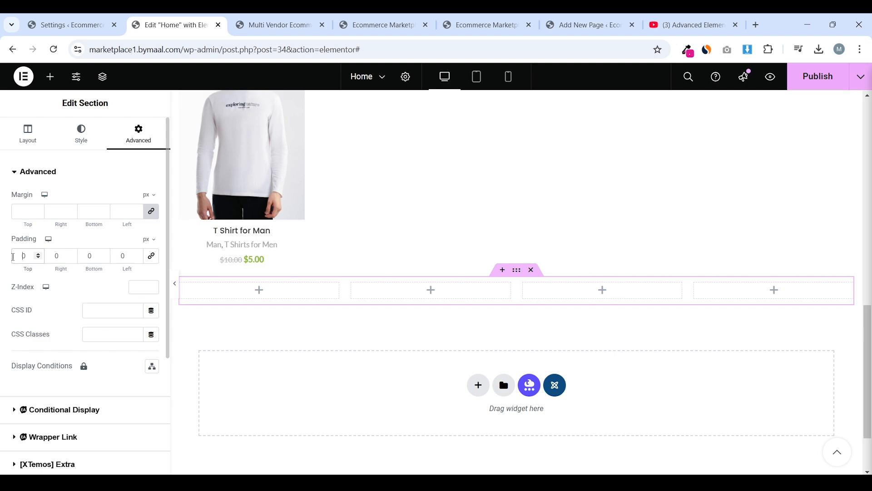
{"action": "left_click", "coordinate": [19, 257]}
{"action": "type", "text": "5"}
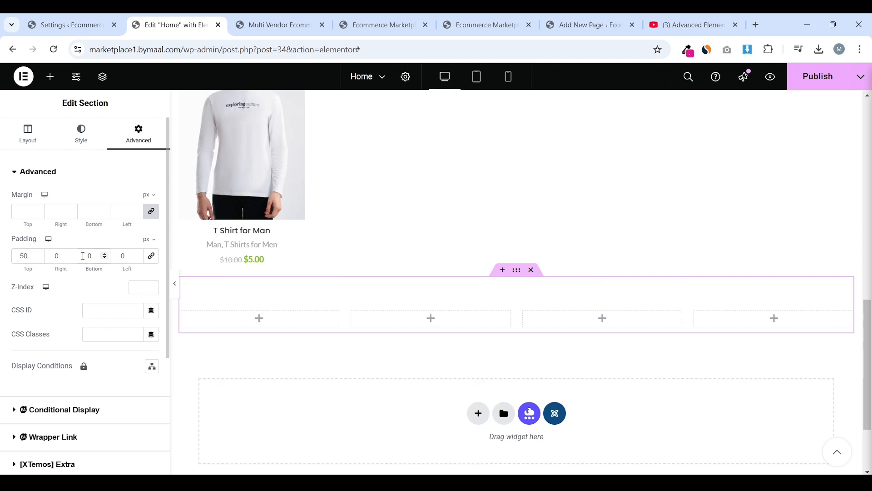
{"action": "left_click", "coordinate": [83, 255]}
{"action": "type", "text": "5"}
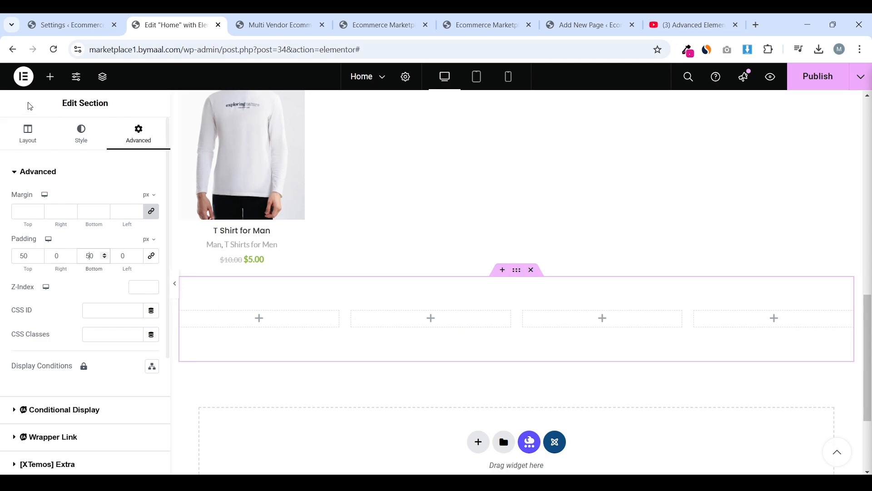
Set the section's Content Width to Full Width and update the Home page
{"action": "double_click", "coordinate": [27, 135]}
{"action": "left_click", "coordinate": [121, 200]}
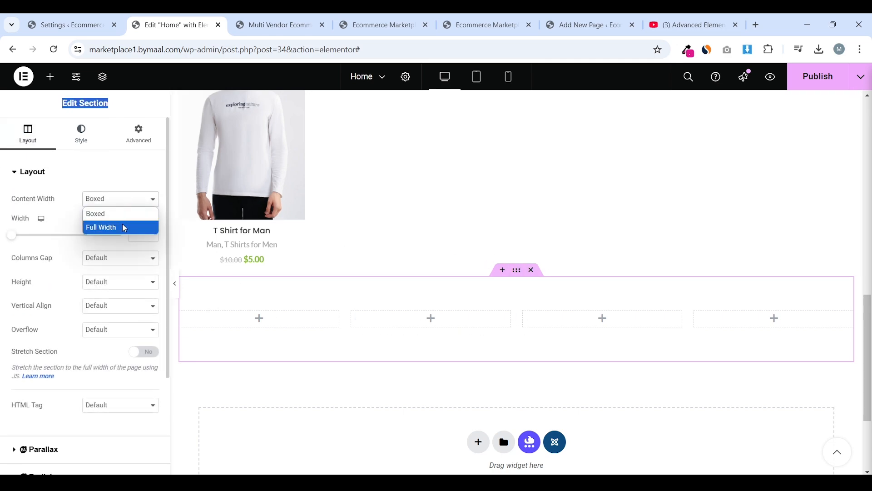
{"action": "left_click", "coordinate": [122, 226]}
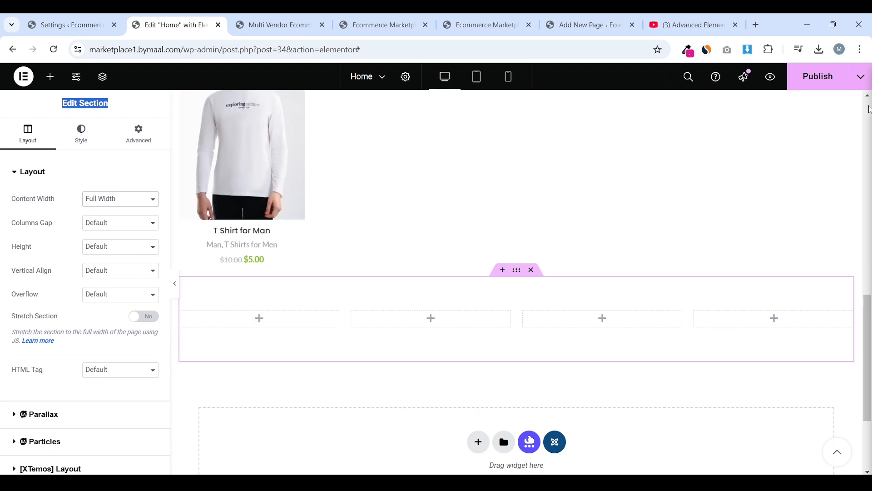
{"action": "left_click", "coordinate": [823, 82]}
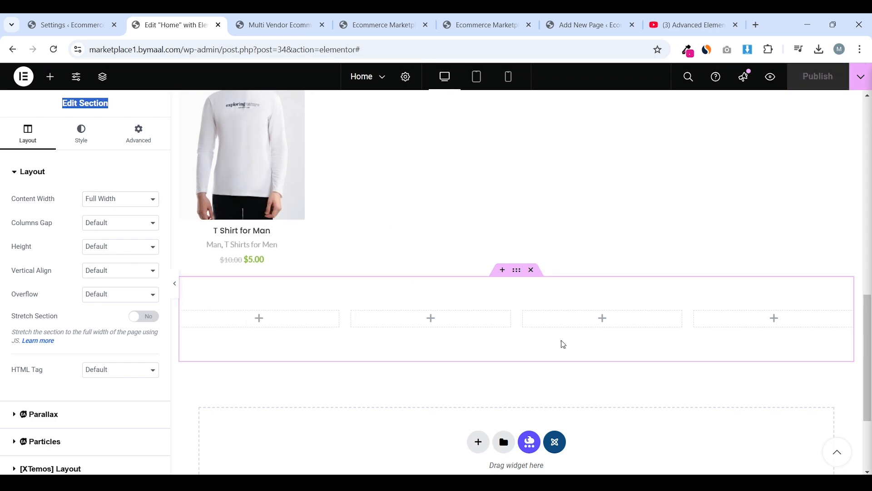
Drag an Information box (searched as 'infor') into column one and set its Icon Type to Icon
{"action": "left_click", "coordinate": [51, 77]}
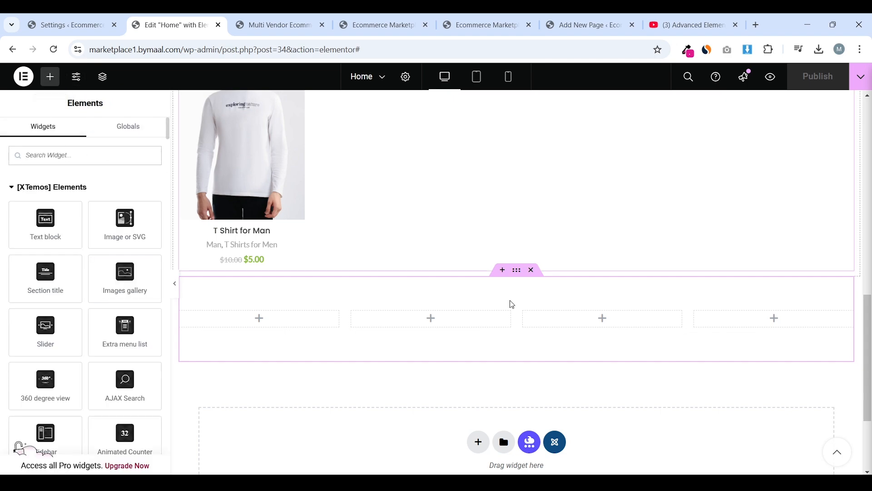
{"action": "type", "text": "inform"}
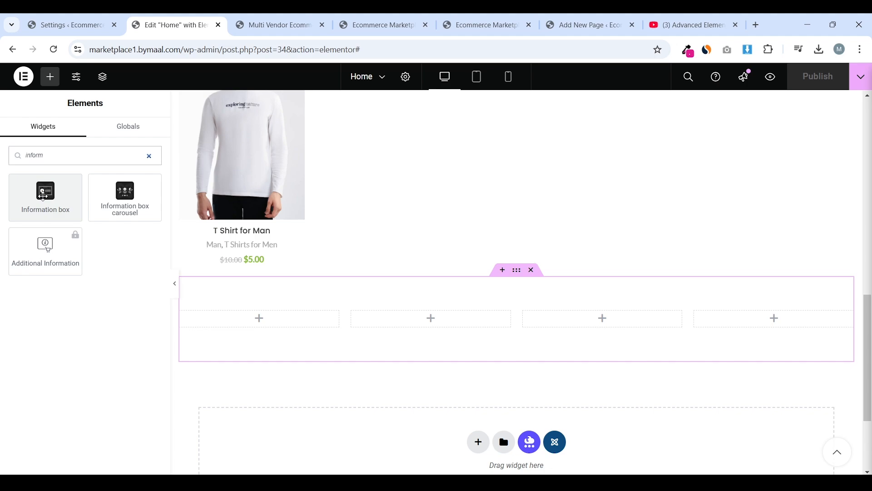
{"action": "left_click_drag", "start_coordinate": [59, 179], "coordinate": [268, 329]}
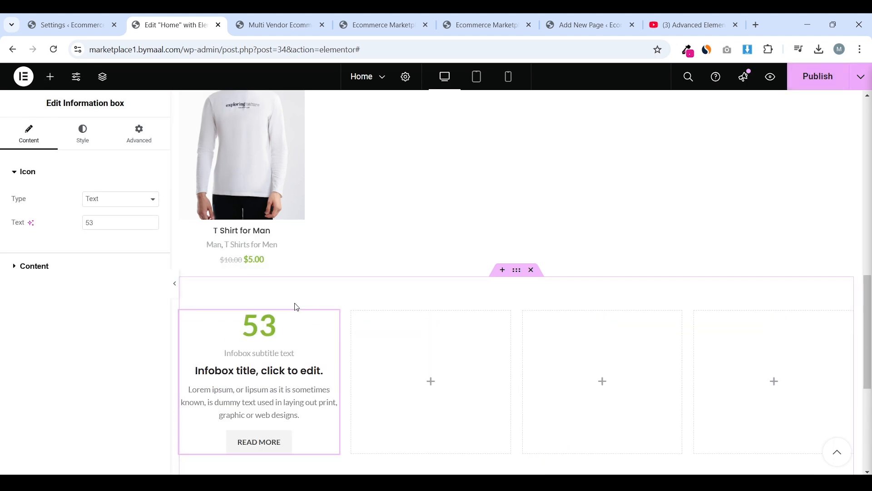
{"action": "scroll", "coordinate": [295, 296], "scroll_direction": "down", "scroll_amount": 1}
{"action": "left_click", "coordinate": [130, 203]}
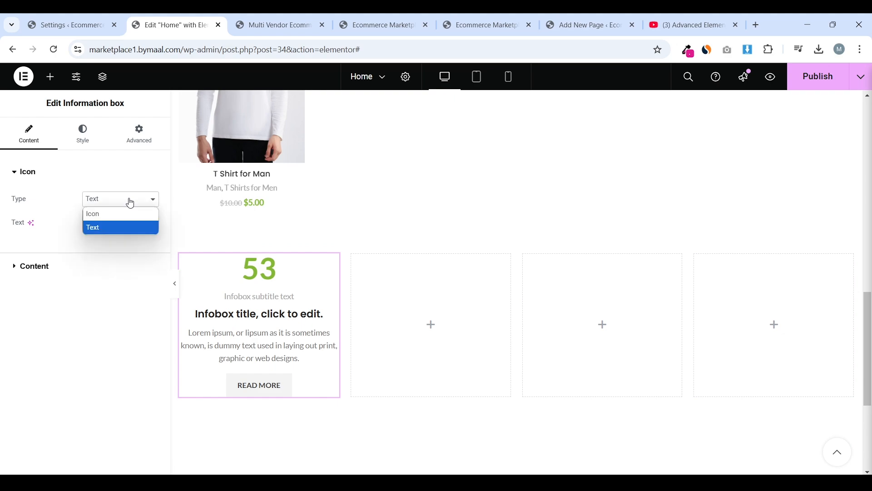
{"action": "left_click", "coordinate": [113, 213]}
{"action": "mouse_move", "coordinate": [85, 240]}
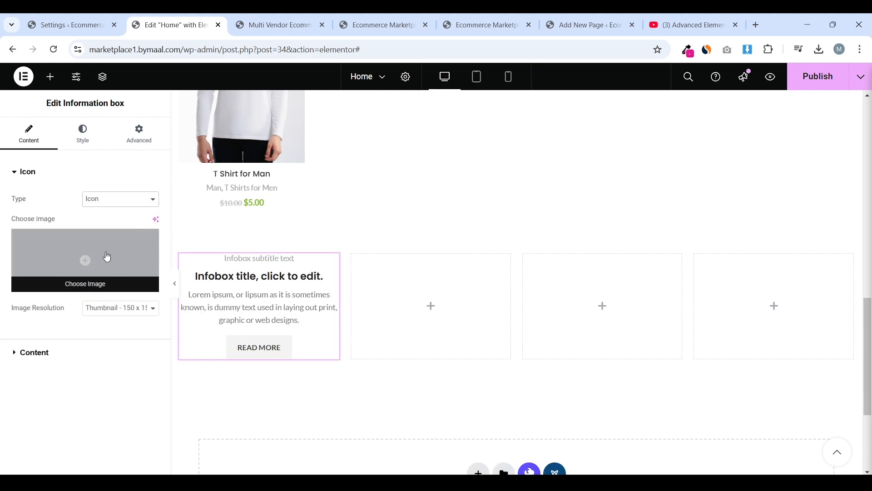
{"action": "left_click", "coordinate": [275, 25]}
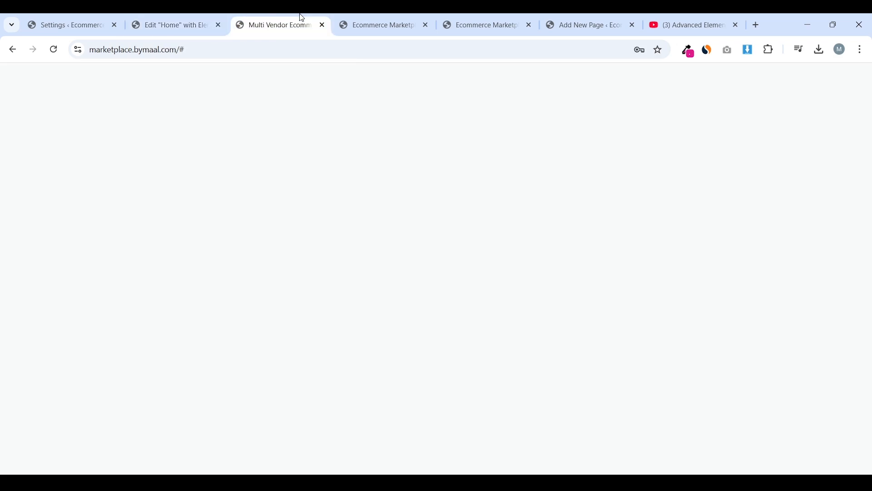
Go to Flaticon in a new tab and open the first van icon
{"action": "scroll", "coordinate": [261, 207], "scroll_direction": "down", "scroll_amount": 6}
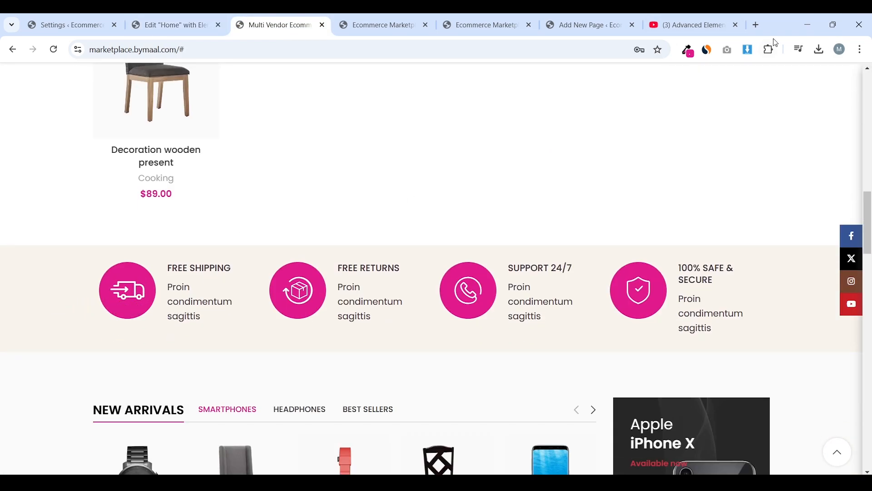
{"action": "left_click", "coordinate": [736, 25]}
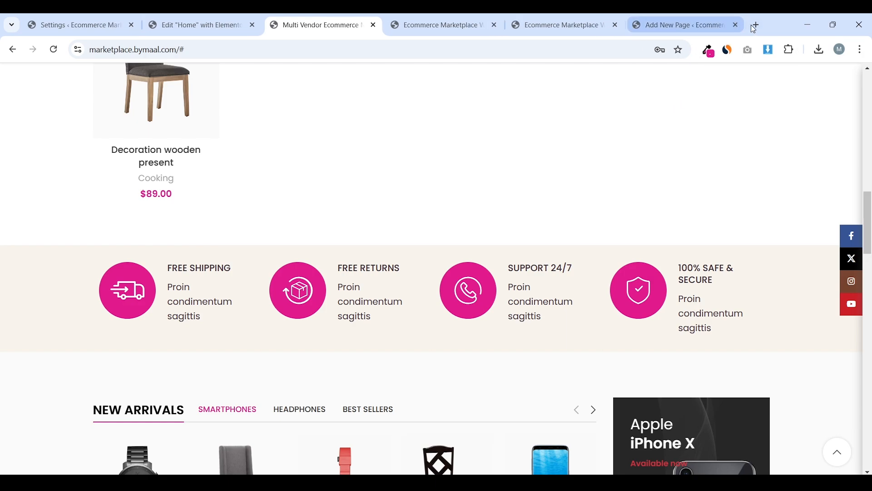
{"action": "left_click", "coordinate": [752, 24]}
{"action": "type", "text": "f"}
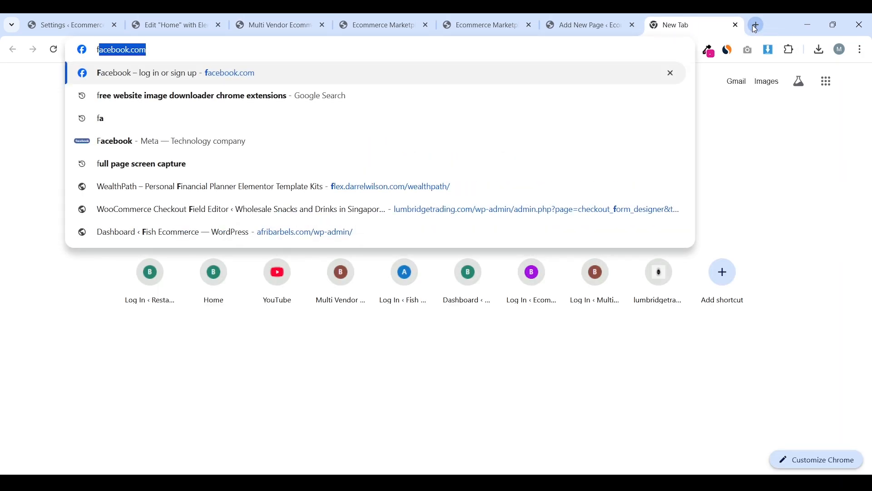
{"action": "type", "text": "la"}
{"action": "key", "text": "Return"}
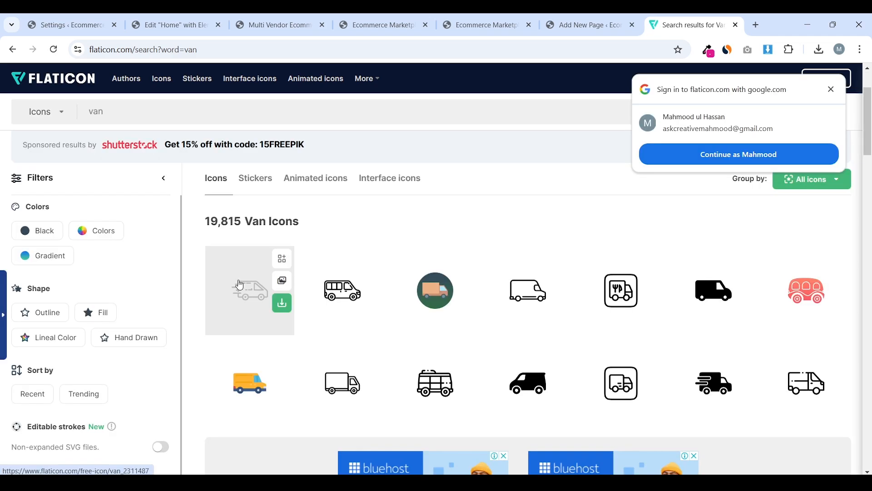
{"action": "left_click", "coordinate": [288, 294]}
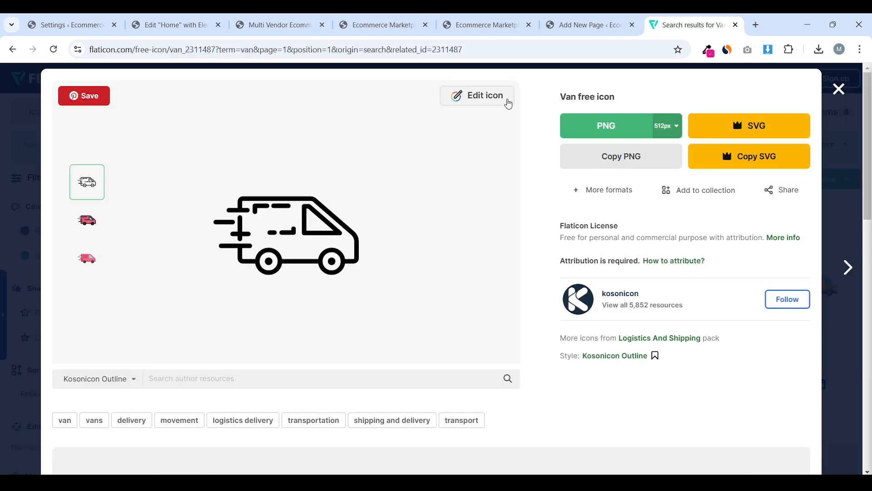
{"action": "left_click", "coordinate": [509, 104]}
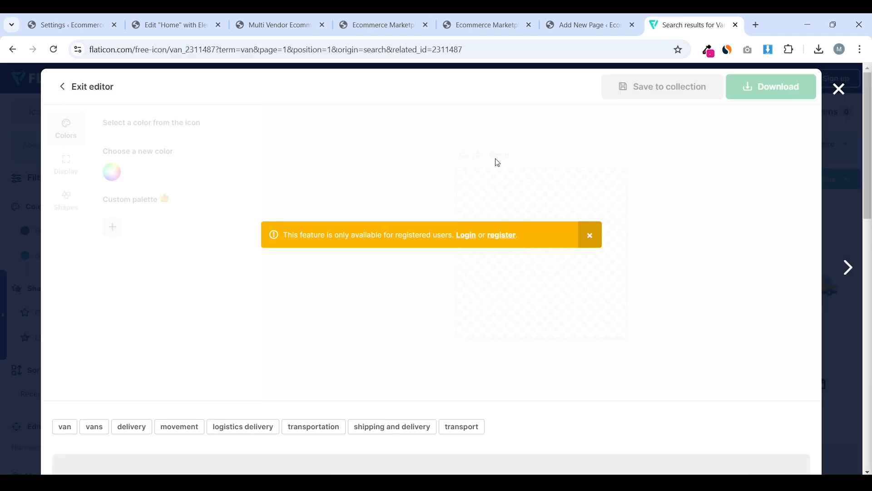
Log in to Flaticon and recolour the van icon white in the editor
{"action": "left_click", "coordinate": [475, 236]}
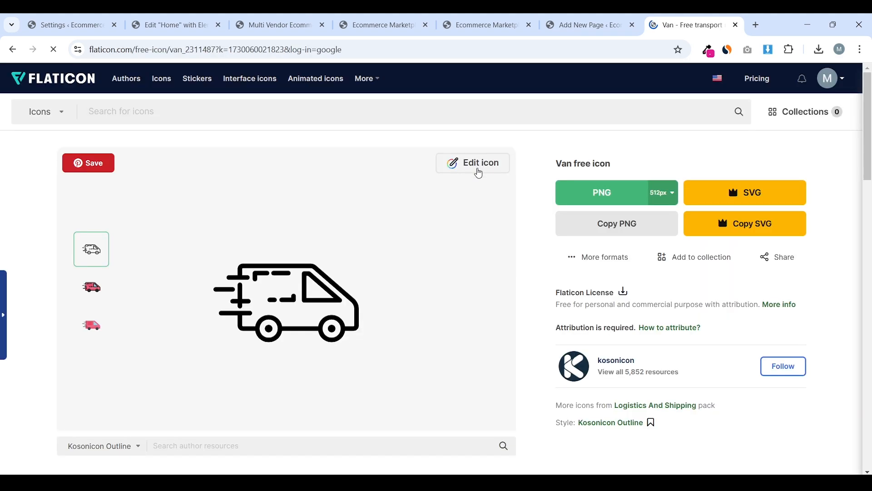
{"action": "left_click", "coordinate": [479, 172]}
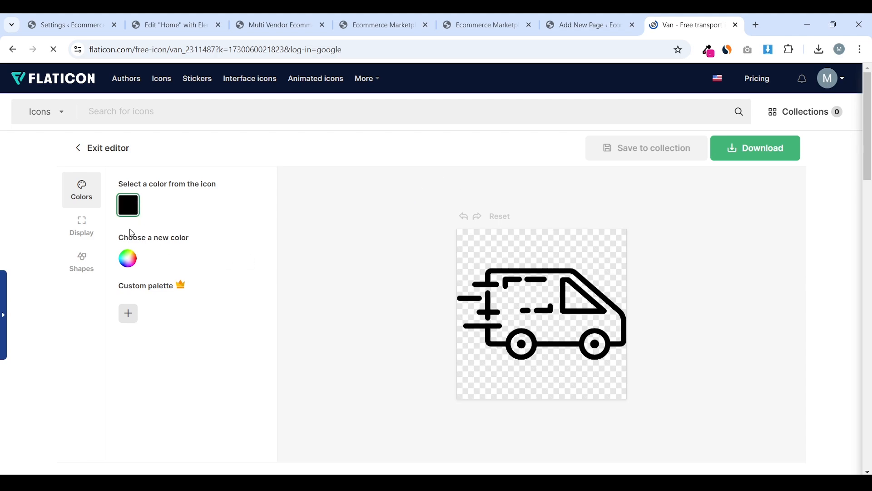
{"action": "left_click", "coordinate": [135, 267]}
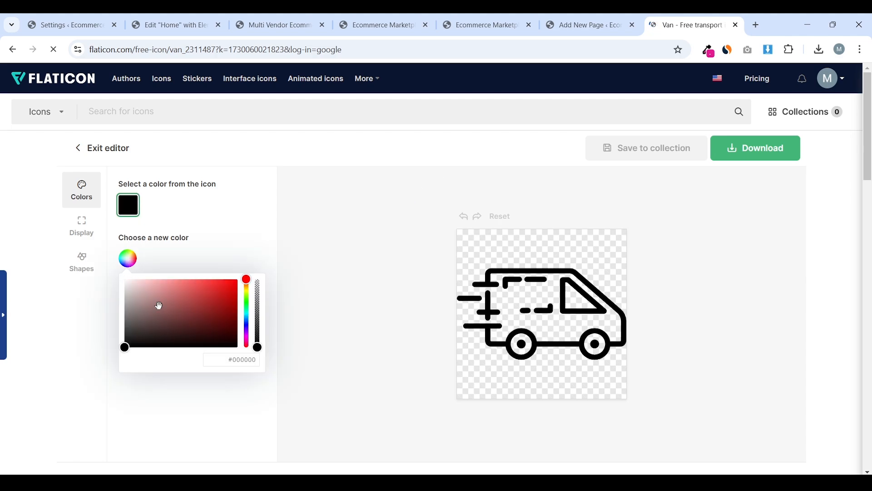
{"action": "left_click_drag", "start_coordinate": [160, 305], "coordinate": [113, 279]}
{"action": "left_click", "coordinate": [113, 295]}
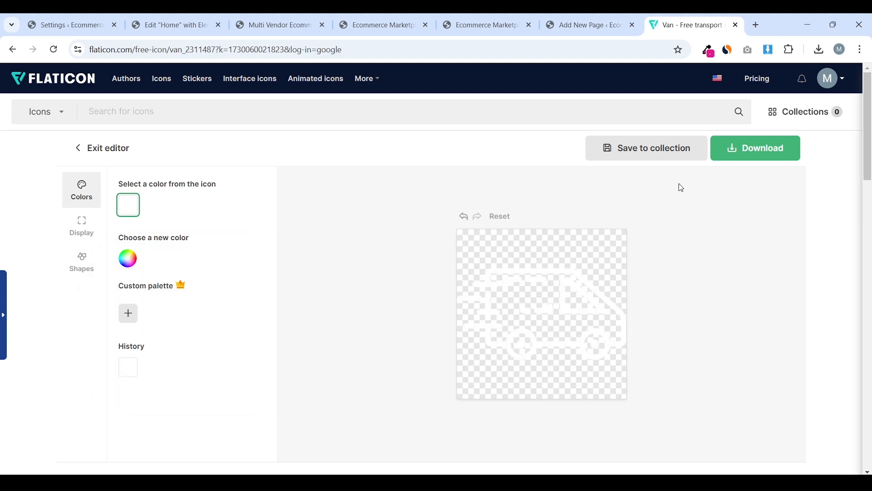
Download the white van icon as a free 512px PNG with attribution
{"action": "left_click", "coordinate": [740, 148]}
{"action": "left_click", "coordinate": [764, 191]}
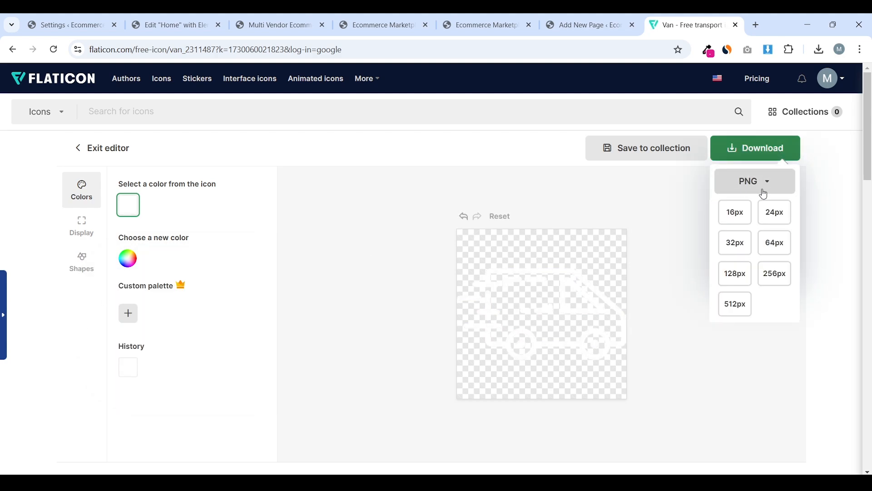
{"action": "left_click", "coordinate": [740, 305]}
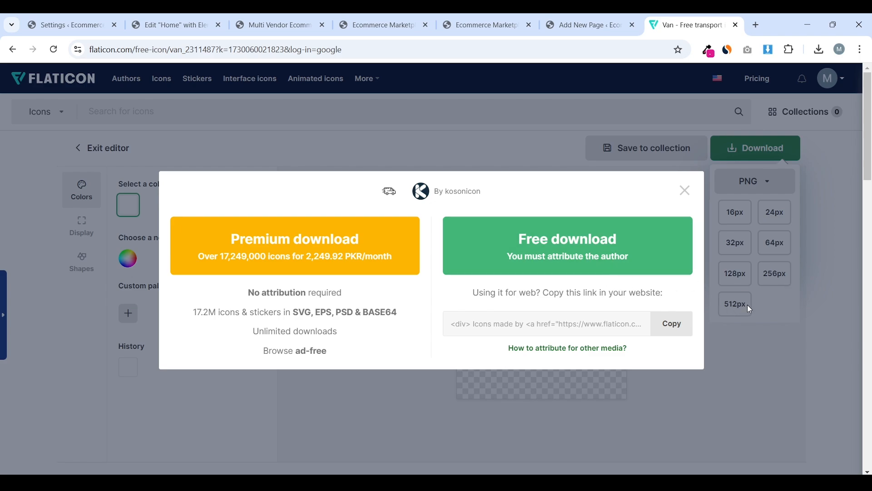
{"action": "left_click", "coordinate": [566, 267]}
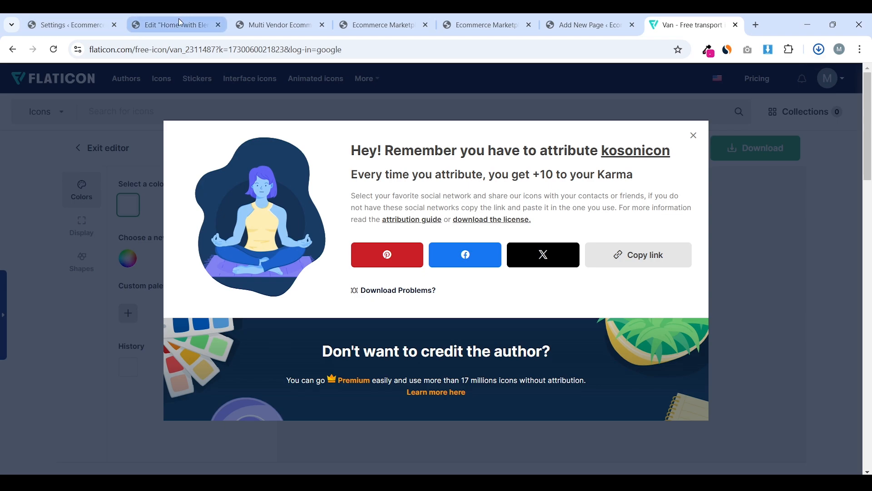
{"action": "left_click", "coordinate": [141, 27]}
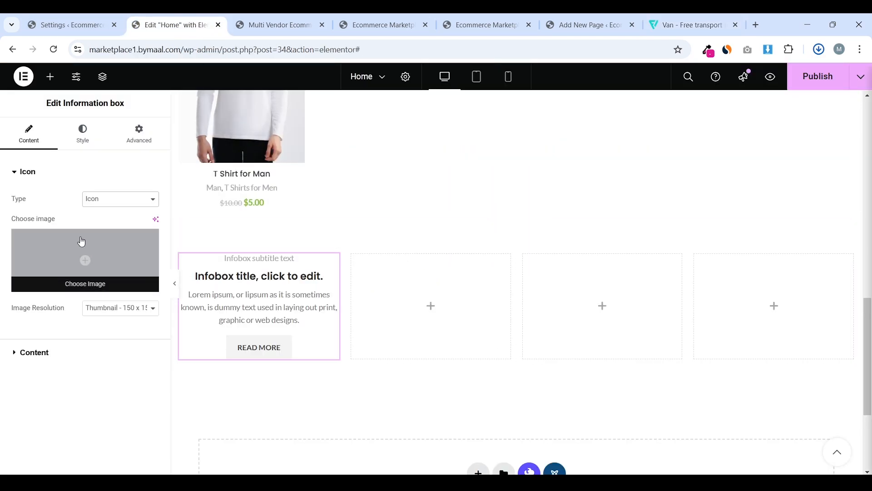
Upload van.png from Downloads and select it as the Information box image
{"action": "left_click", "coordinate": [85, 253]}
{"action": "left_click", "coordinate": [177, 115]}
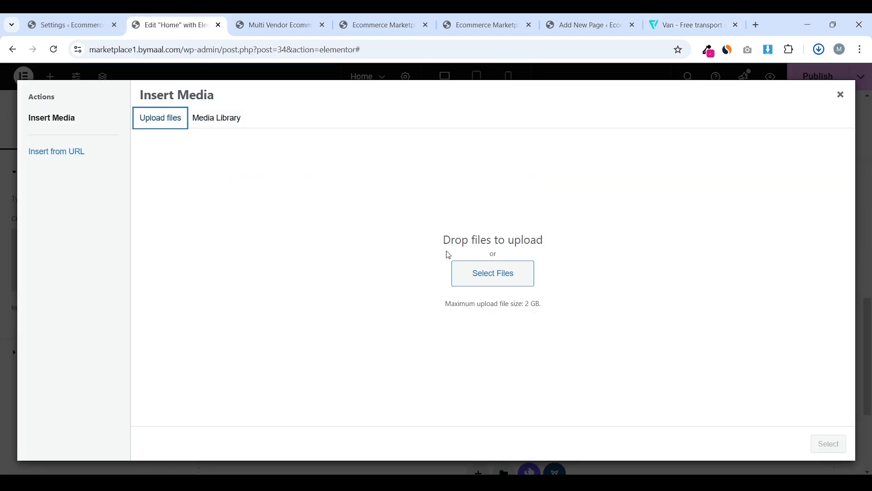
{"action": "left_click", "coordinate": [483, 268]}
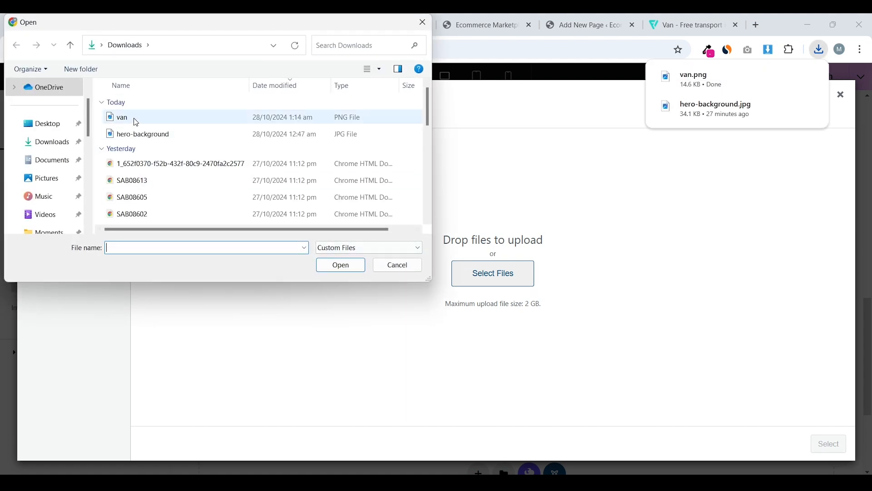
{"action": "left_click", "coordinate": [133, 118]}
{"action": "left_click", "coordinate": [342, 265]}
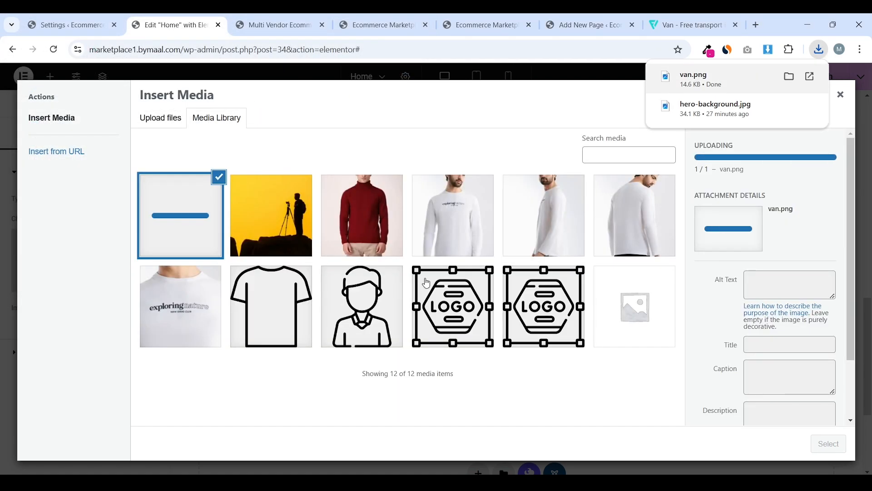
{"action": "left_click", "coordinate": [829, 444]}
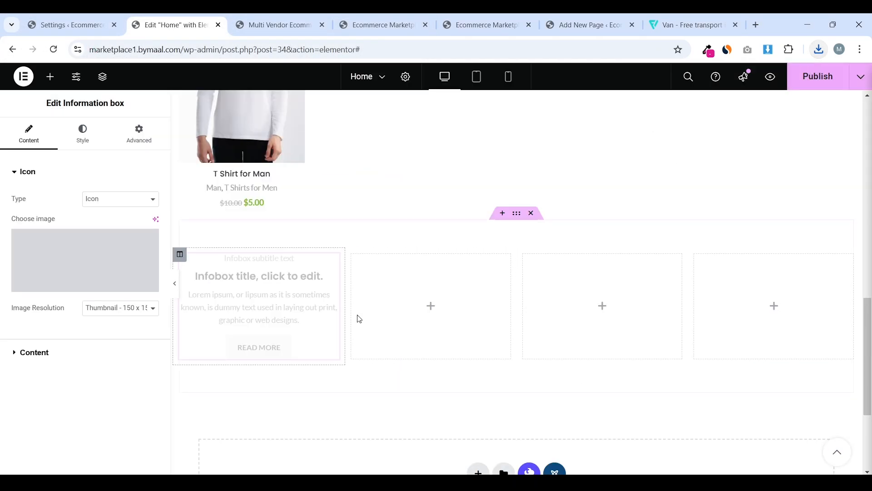
{"action": "scroll", "coordinate": [384, 315], "scroll_direction": "up", "scroll_amount": 1}
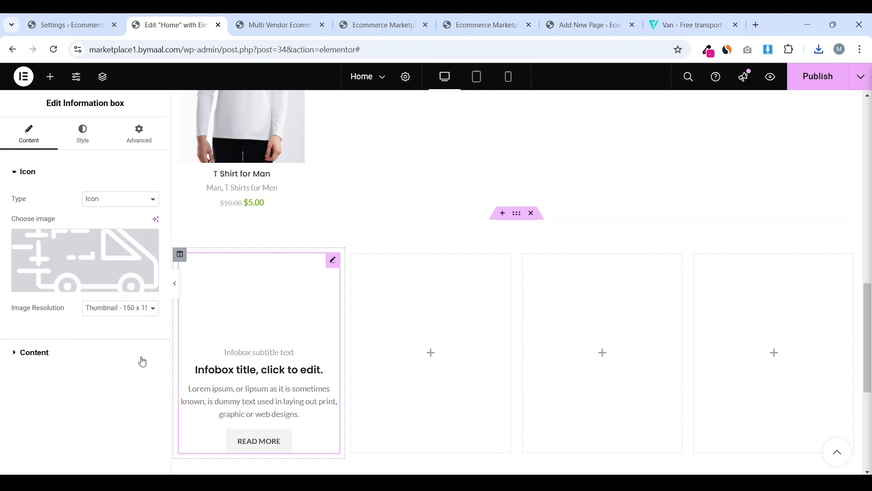
Copy FREE SHIPPING from the storefront into the box title, leaving the subtitle empty
{"action": "left_click", "coordinate": [98, 360]}
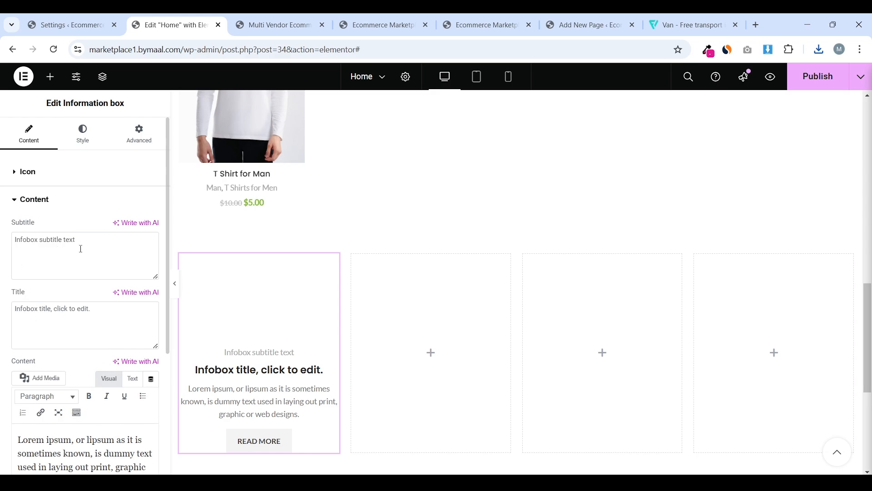
{"action": "left_click_drag", "start_coordinate": [81, 249], "coordinate": [2, 246]}
{"action": "left_click", "coordinate": [279, 25]}
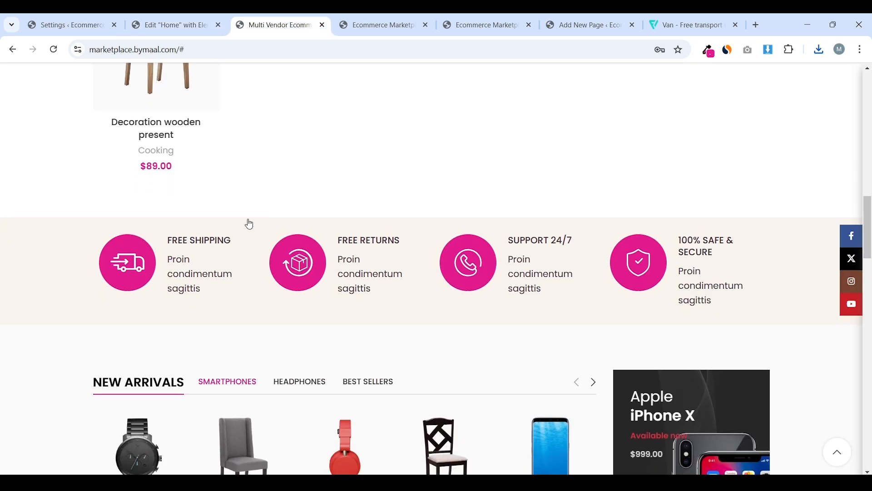
{"action": "scroll", "coordinate": [248, 222], "scroll_direction": "down", "scroll_amount": 1}
{"action": "left_click_drag", "start_coordinate": [170, 211], "coordinate": [232, 210]}
{"action": "left_click_drag", "start_coordinate": [238, 213], "coordinate": [176, 202]}
{"action": "key", "text": "ctrl+c"}
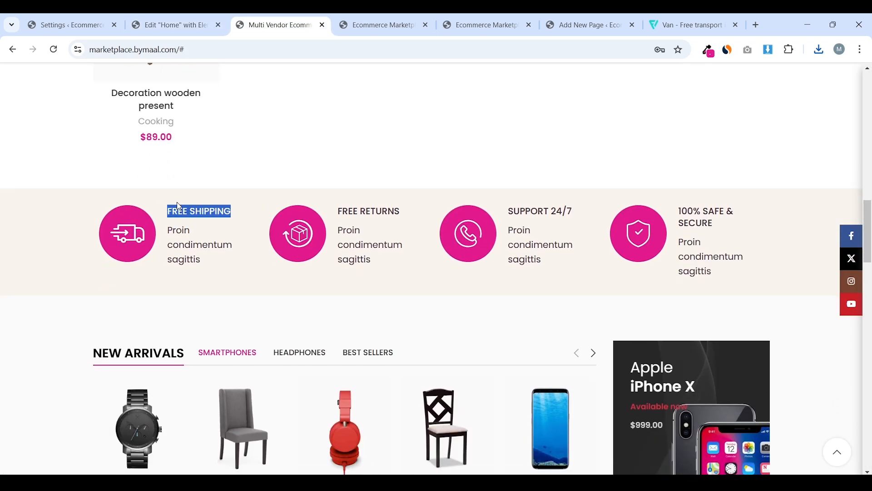
{"action": "left_click", "coordinate": [169, 25]}
{"action": "key", "text": "ctrl+v"}
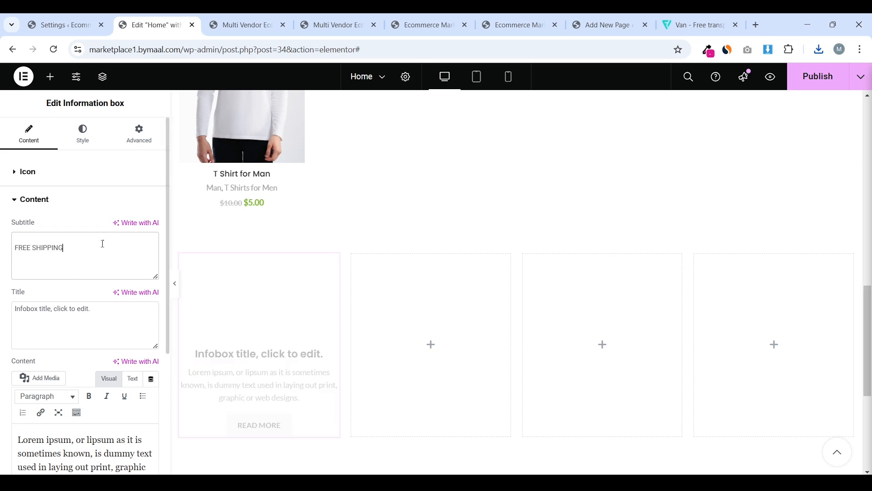
{"action": "left_click_drag", "start_coordinate": [33, 248], "coordinate": [107, 252]}
{"action": "key", "text": "ctrl+a"}
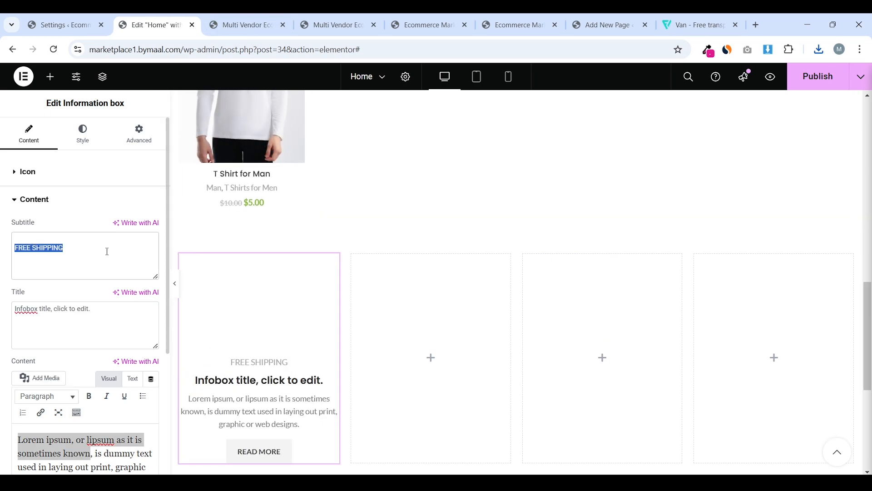
{"action": "key", "text": "ctrl+x"}
{"action": "left_click", "coordinate": [99, 306]}
{"action": "key", "text": "ctrl+a"}
{"action": "key", "text": "ctrl+v"}
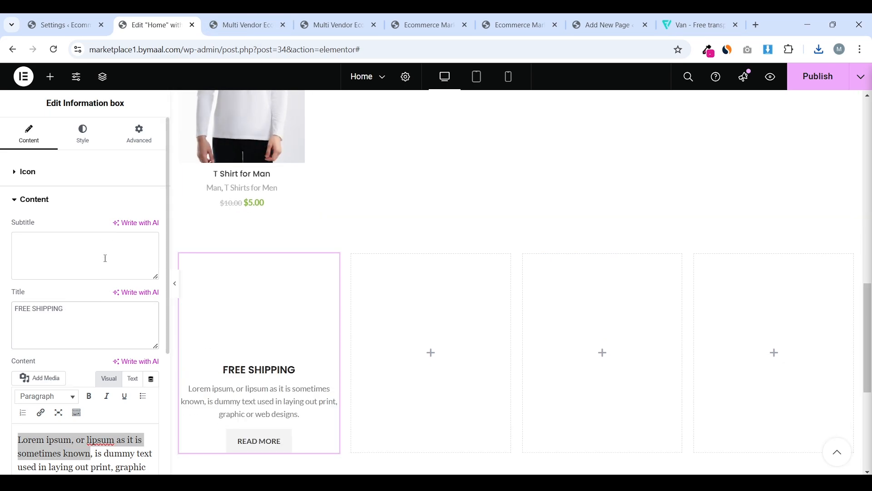
Delete the Read more button label so the button disappears
{"action": "scroll", "coordinate": [102, 255], "scroll_direction": "down", "scroll_amount": 3}
{"action": "scroll", "coordinate": [129, 245], "scroll_direction": "up", "scroll_amount": 3}
{"action": "scroll", "coordinate": [105, 245], "scroll_direction": "down", "scroll_amount": 4}
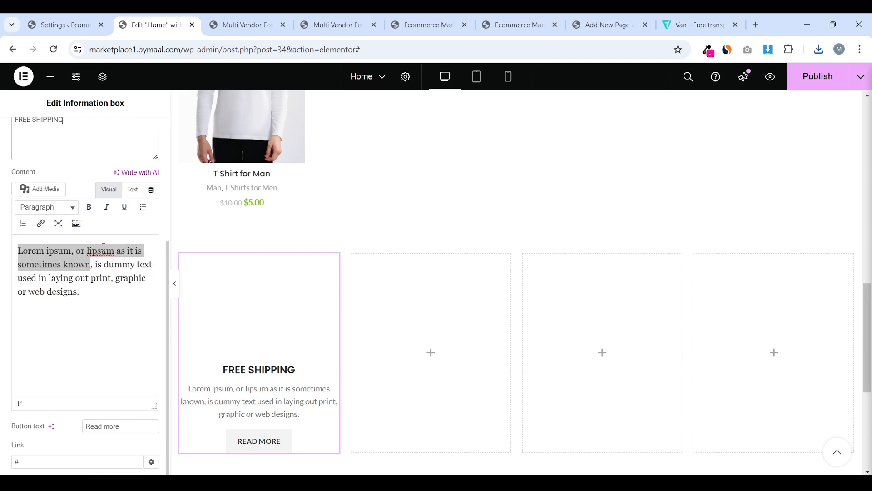
{"action": "triple_click", "coordinate": [132, 427]}
{"action": "key", "text": "BackSpace"}
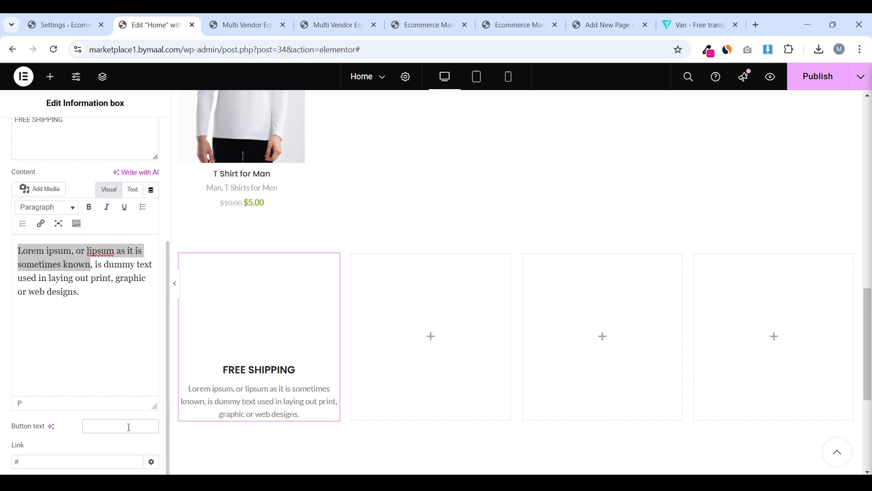
Trim the description text after 'known', checking it against the live storefront
{"action": "left_click", "coordinate": [223, 25]}
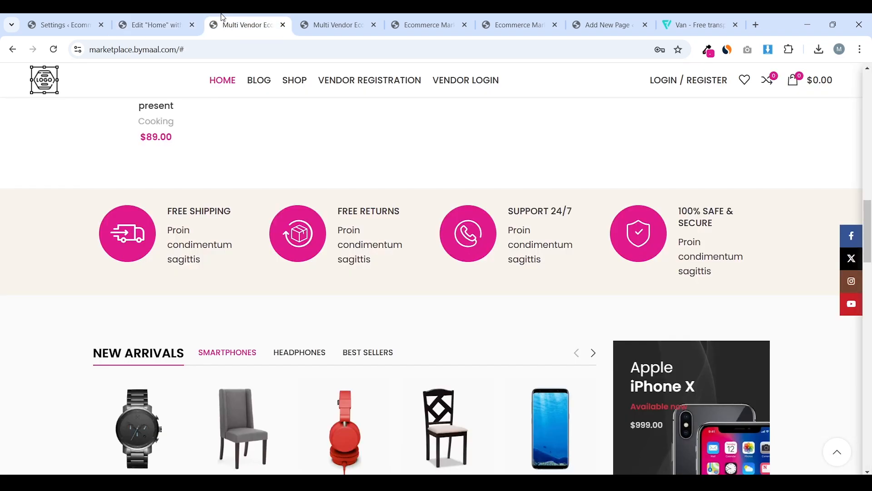
{"action": "left_click", "coordinate": [141, 25]}
{"action": "left_click", "coordinate": [79, 327]}
{"action": "left_click", "coordinate": [92, 266], "text": "shift"}
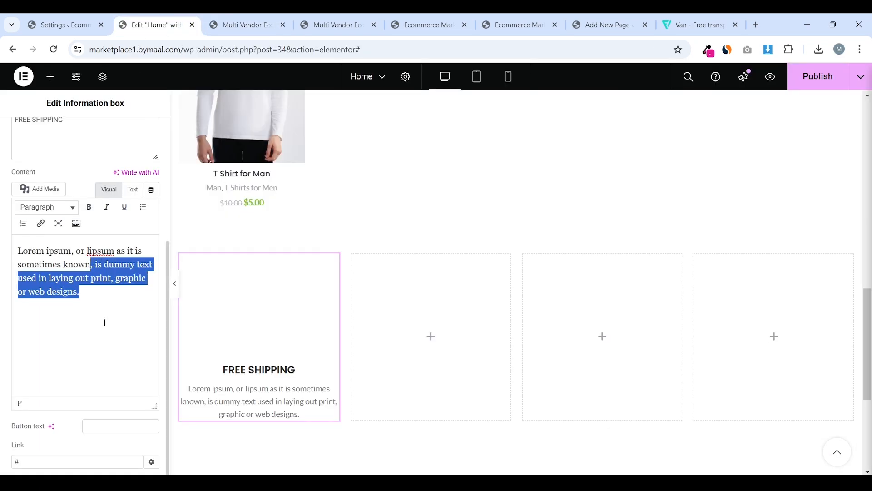
{"action": "key", "text": "BackSpace"}
{"action": "left_click", "coordinate": [280, 18]}
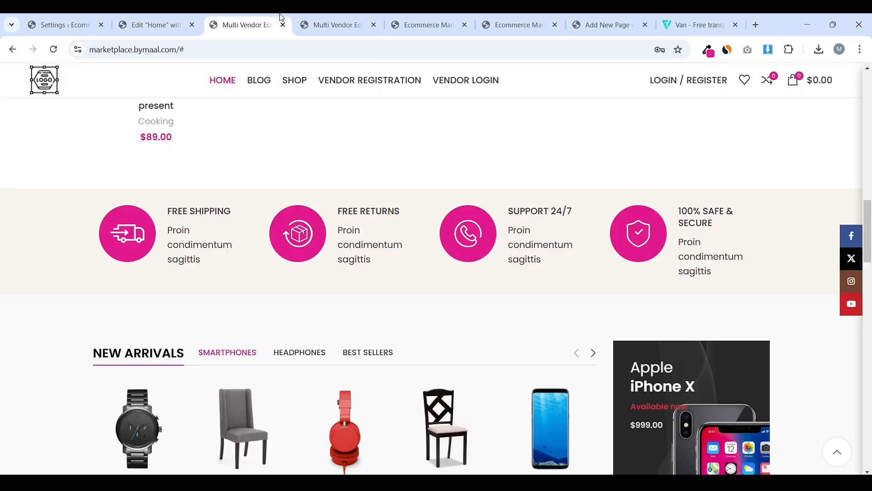
{"action": "left_click", "coordinate": [164, 18]}
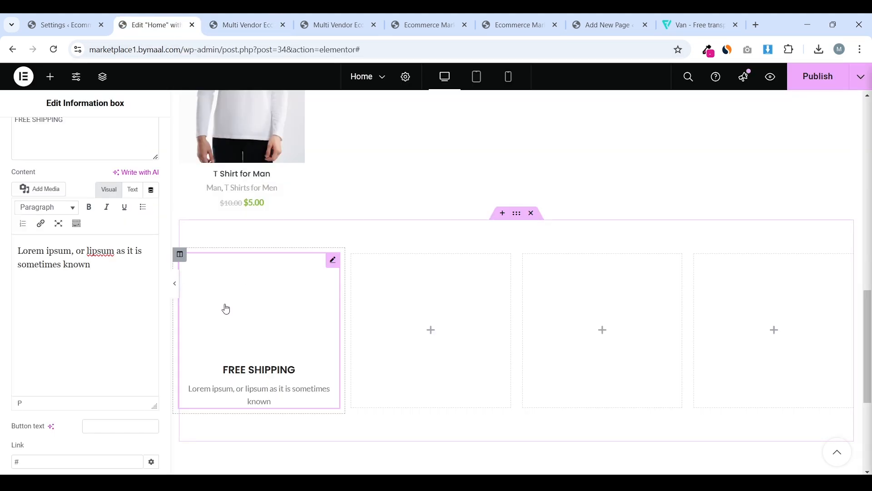
{"action": "scroll", "coordinate": [61, 269], "scroll_direction": "up", "scroll_amount": 5}
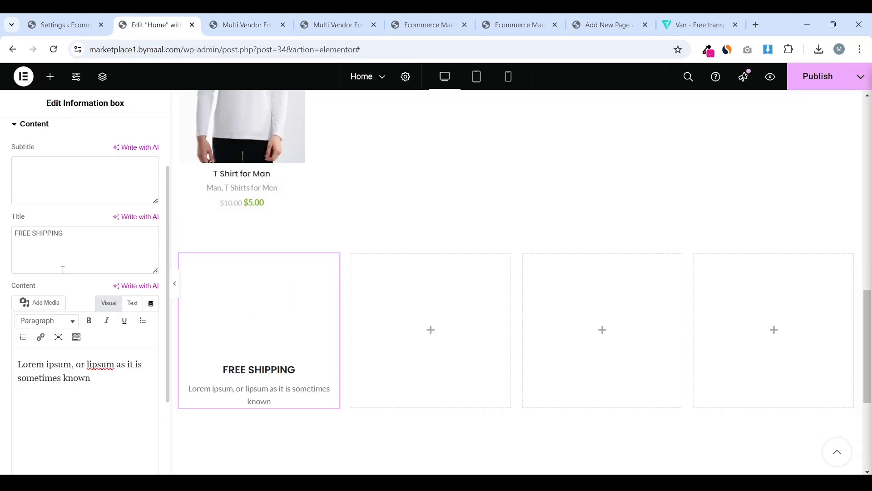
{"action": "left_click", "coordinate": [72, 201]}
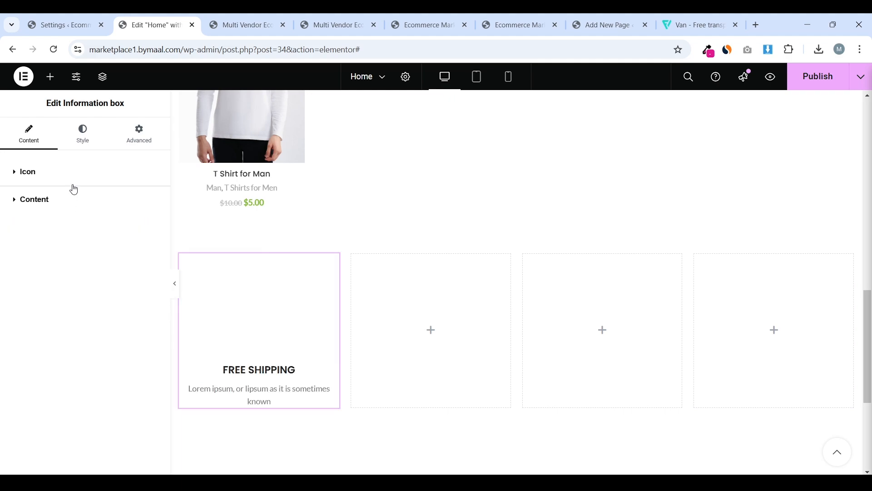
Left-align the box text and place the icon on the left with text on the right
{"action": "left_click", "coordinate": [84, 133]}
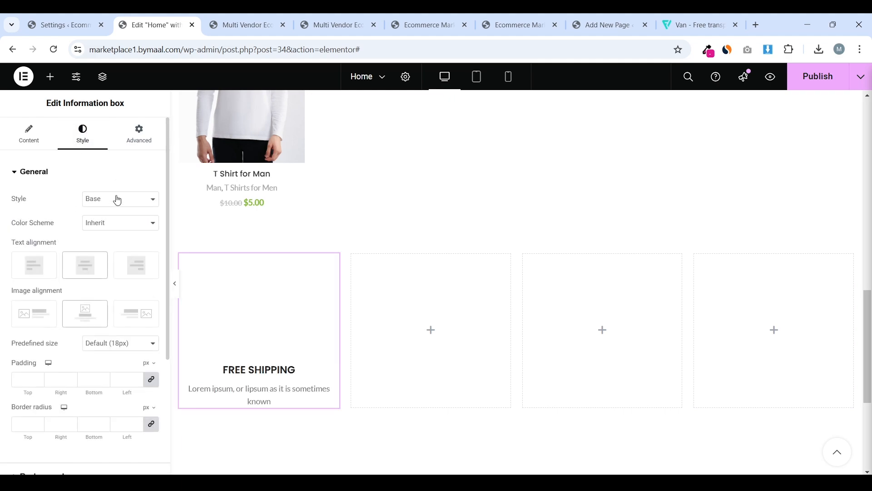
{"action": "left_click", "coordinate": [33, 262]}
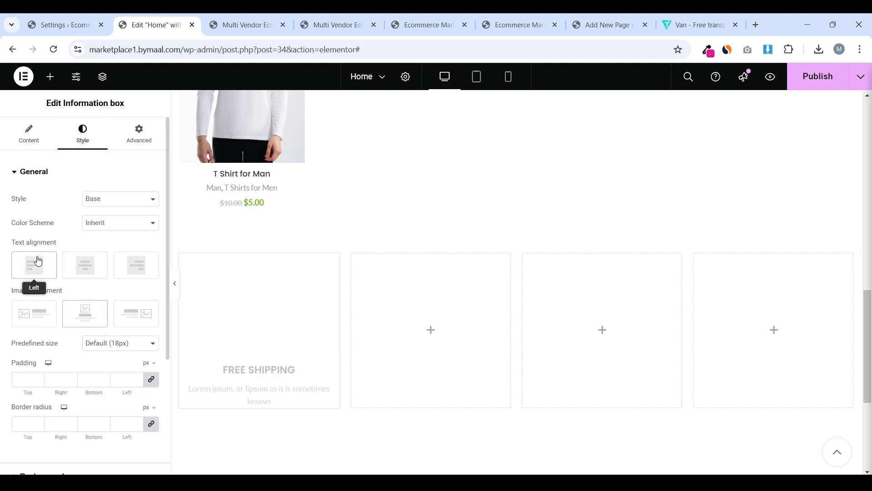
{"action": "left_click", "coordinate": [46, 311]}
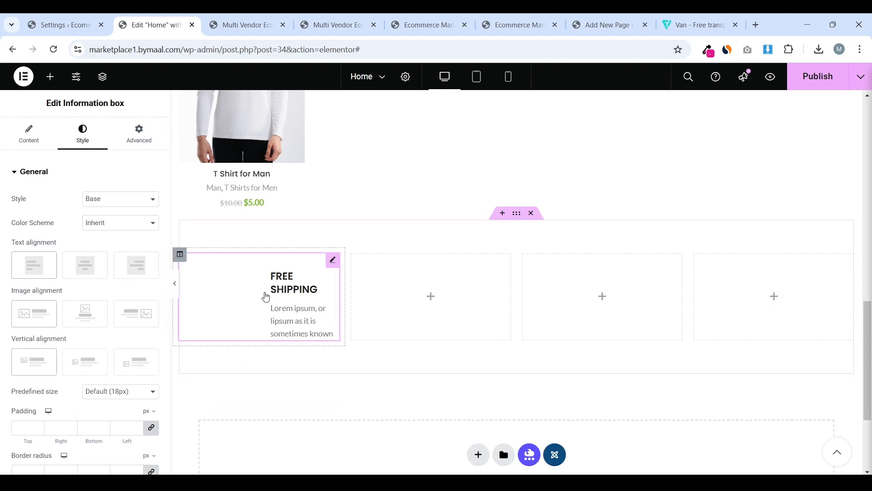
{"action": "left_click", "coordinate": [244, 25]}
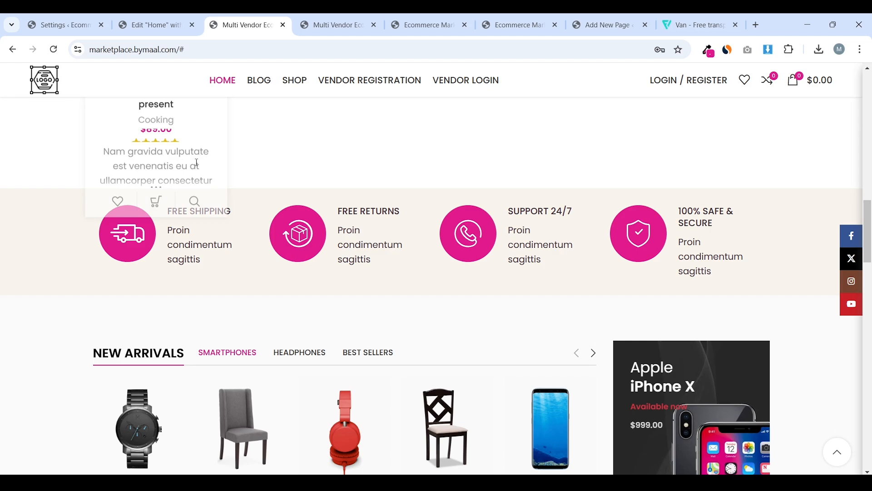
{"action": "left_click", "coordinate": [155, 18]}
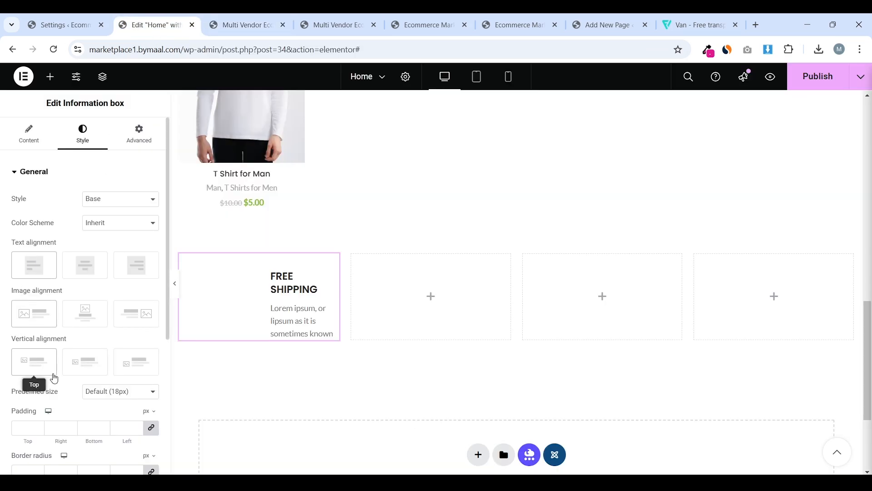
Try a pink Global Color box background, then undo it to keep it white
{"action": "scroll", "coordinate": [113, 335], "scroll_direction": "down", "scroll_amount": 4}
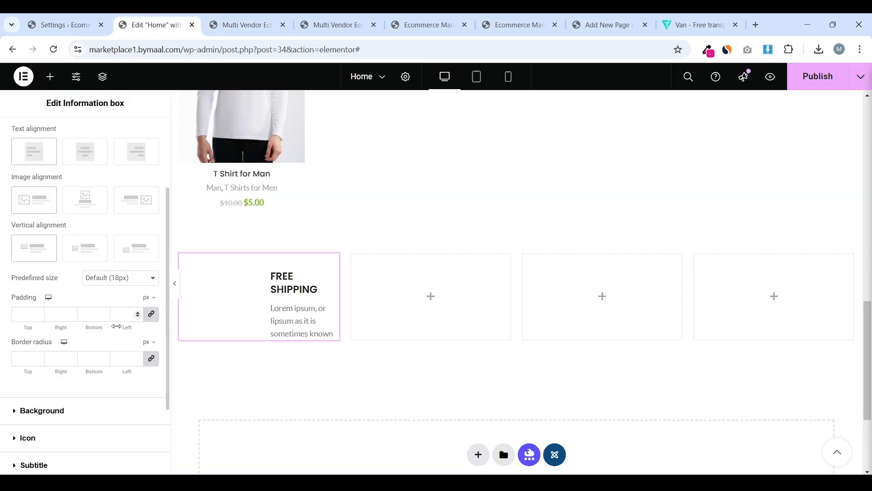
{"action": "scroll", "coordinate": [79, 360], "scroll_direction": "down", "scroll_amount": 1}
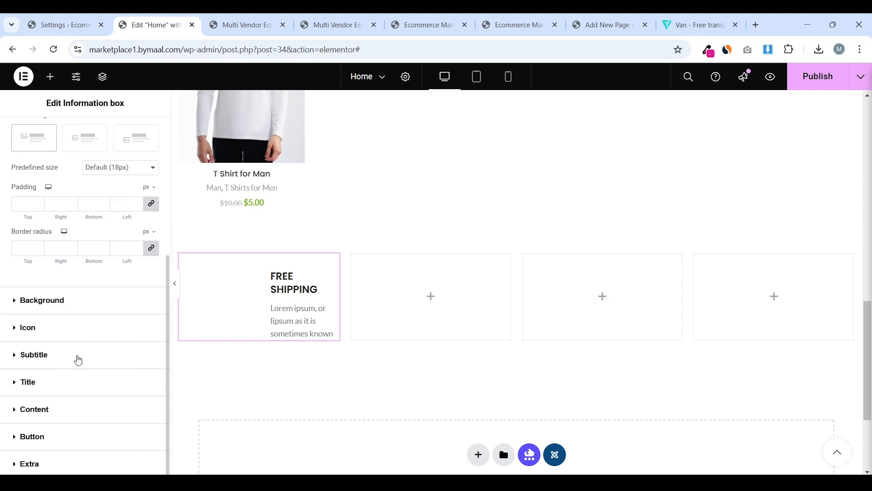
{"action": "left_click", "coordinate": [58, 307]}
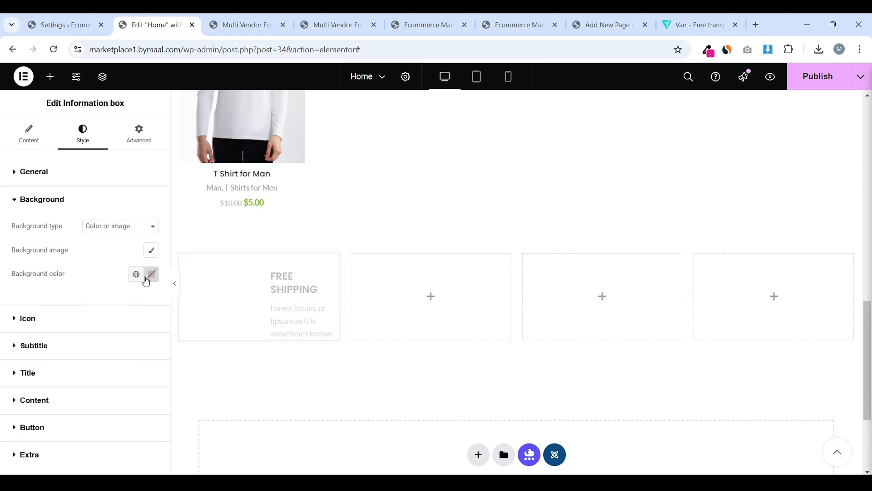
{"action": "left_click", "coordinate": [136, 274]}
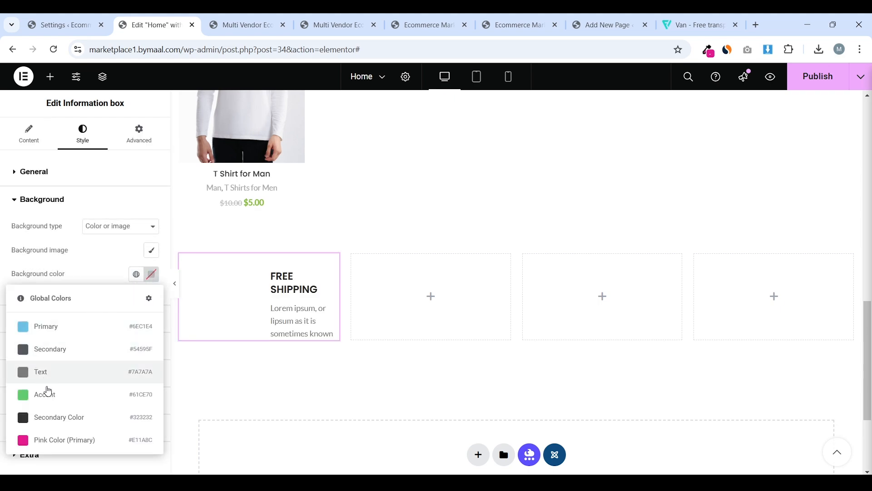
{"action": "left_click", "coordinate": [65, 445]}
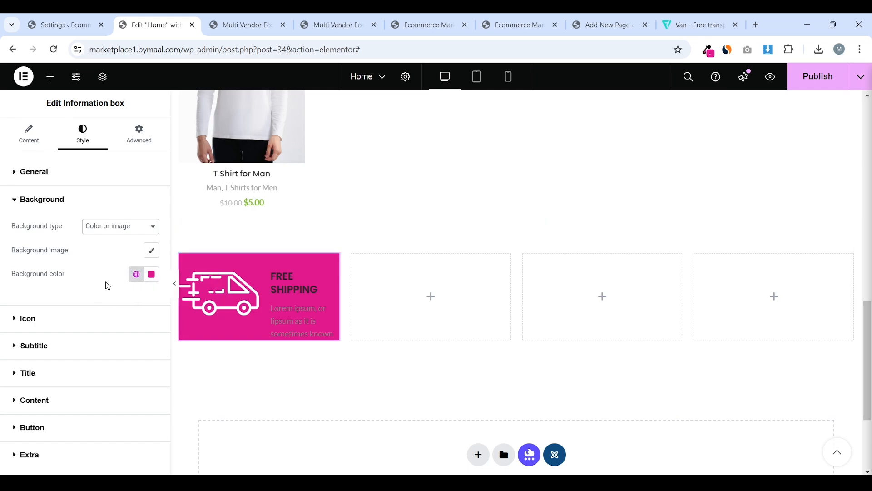
{"action": "key", "text": "ctrl+z"}
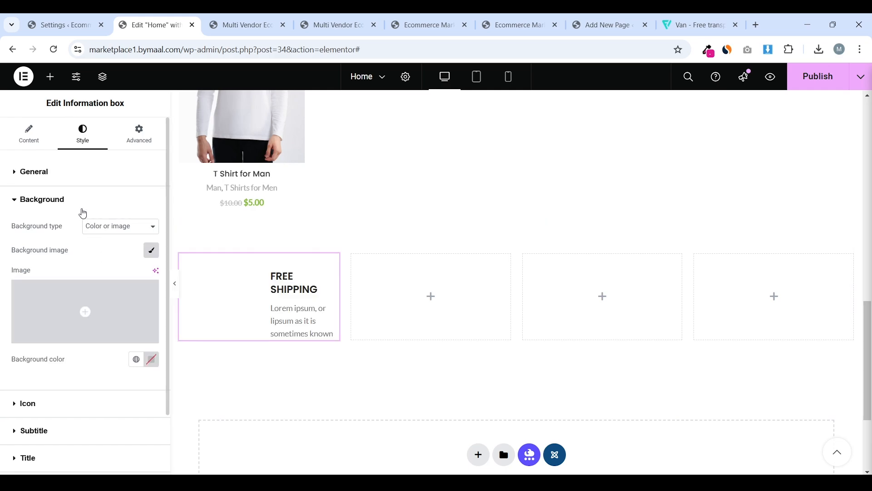
{"action": "left_click", "coordinate": [83, 211]}
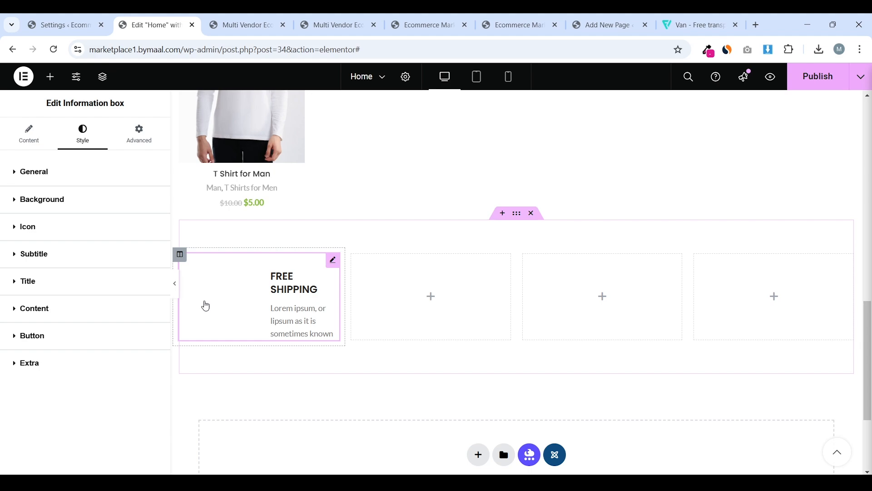
Give the FREE SHIPPING icon a circular background in Pink Color (Primary)
{"action": "left_click", "coordinate": [33, 235]}
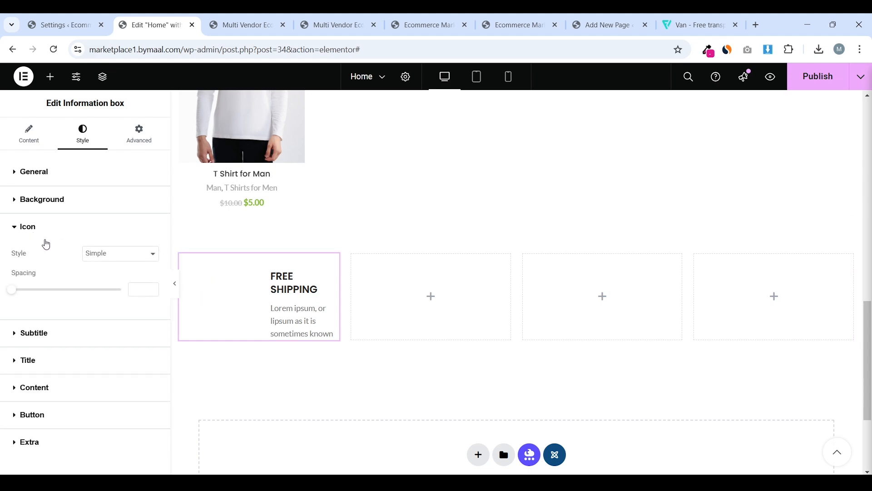
{"action": "left_click", "coordinate": [122, 263]}
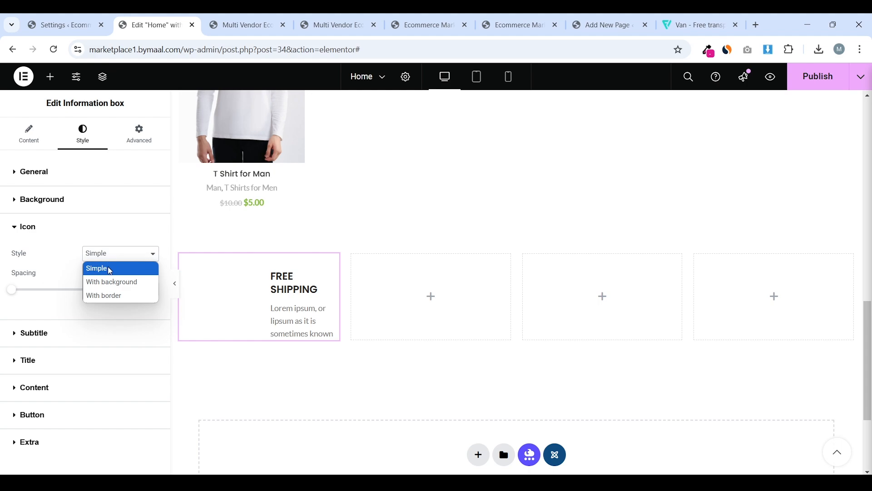
{"action": "left_click", "coordinate": [124, 284]}
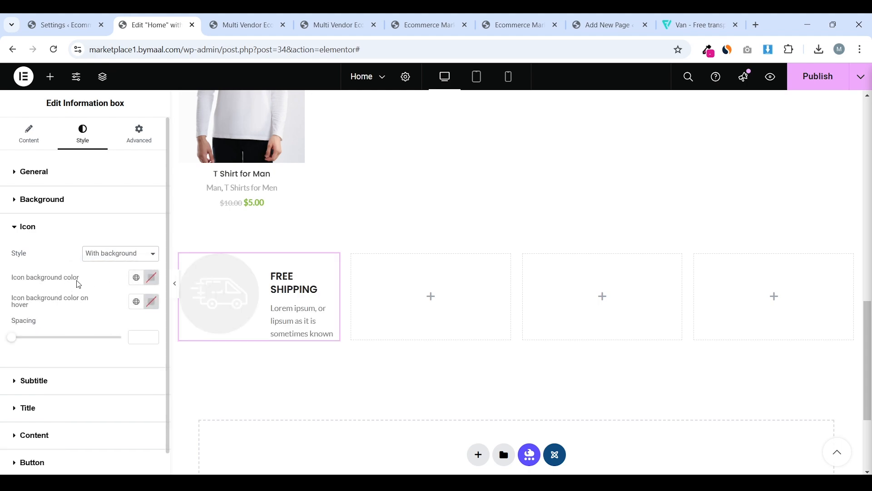
{"action": "left_click", "coordinate": [151, 277]}
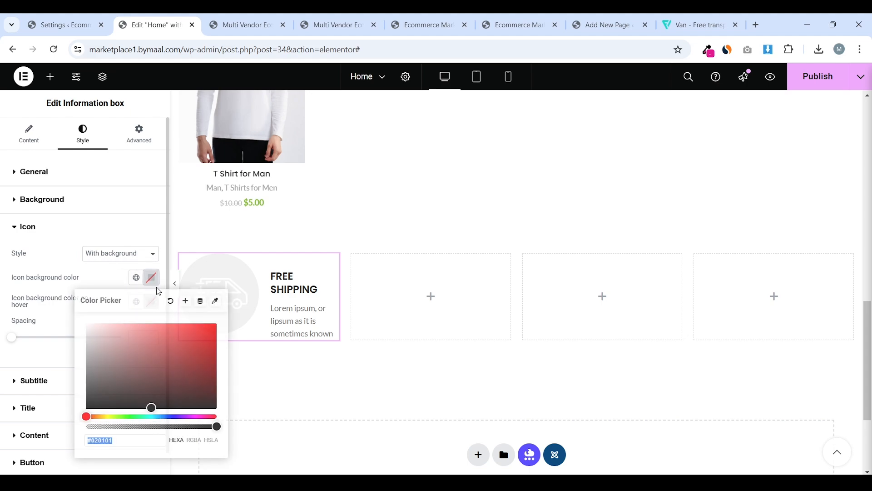
{"action": "right_click", "coordinate": [135, 447]}
{"action": "key", "text": "Escape"}
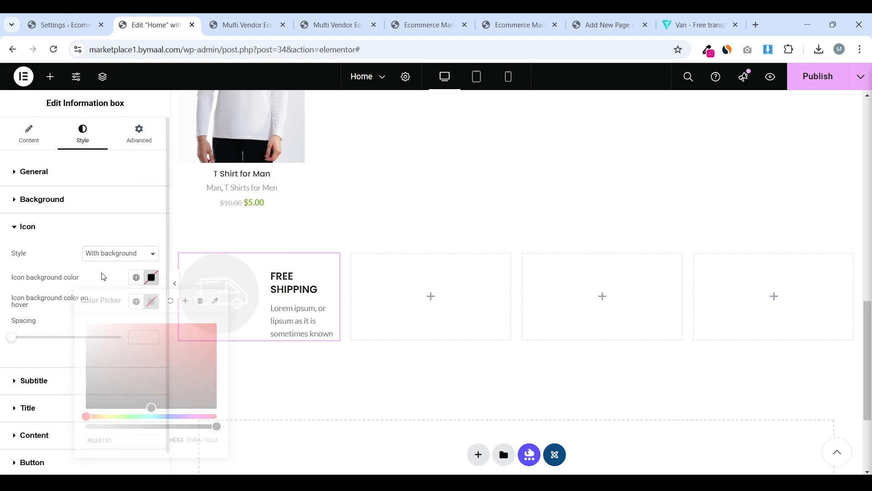
{"action": "left_click", "coordinate": [129, 282]}
{"action": "left_click", "coordinate": [136, 277]}
{"action": "left_click", "coordinate": [69, 444]}
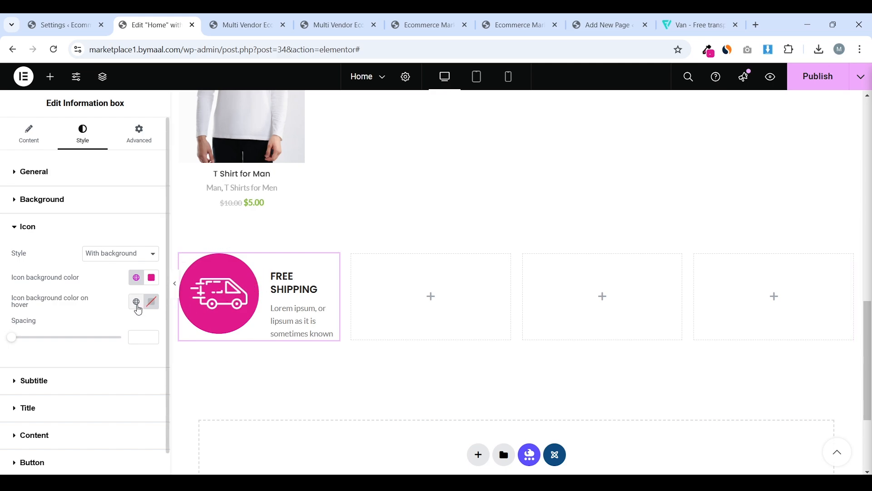
Set the icon hover colour to the dark Secondary Color and the icon spacing to 13
{"action": "left_click", "coordinate": [136, 302]}
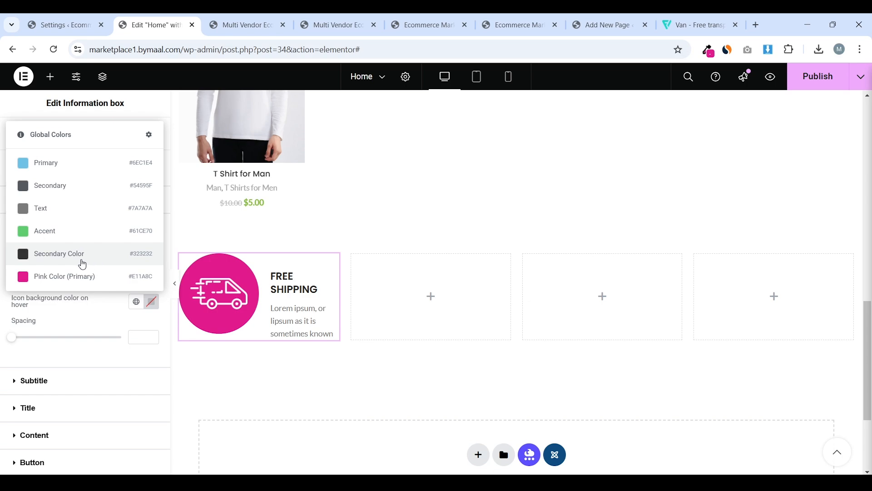
{"action": "left_click", "coordinate": [86, 254]}
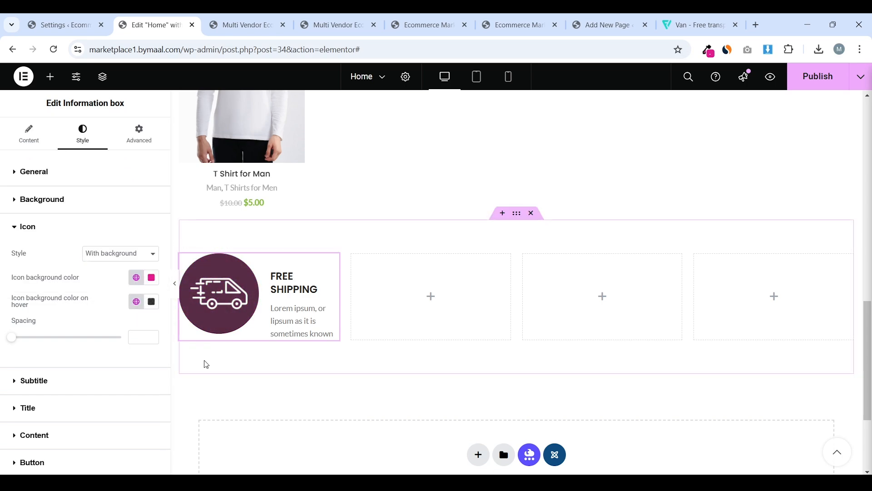
{"action": "left_click_drag", "start_coordinate": [12, 342], "coordinate": [33, 348]}
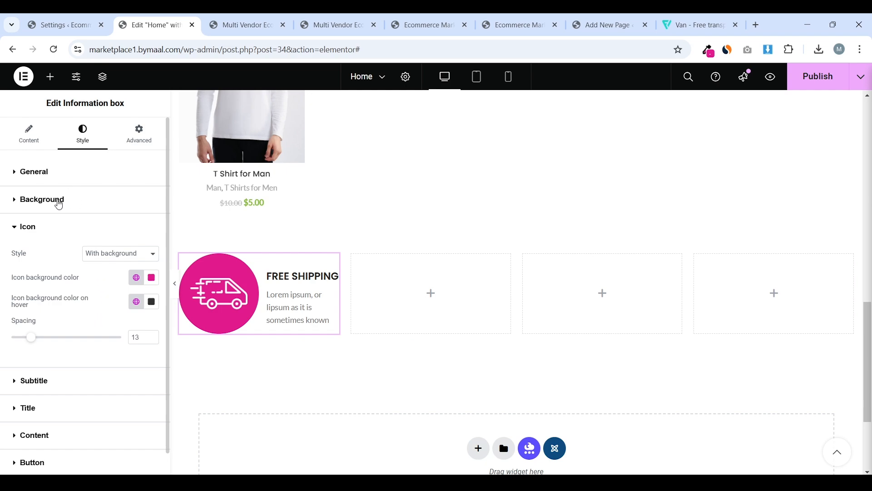
{"action": "left_click", "coordinate": [59, 200]}
{"action": "left_click", "coordinate": [70, 174]}
{"action": "scroll", "coordinate": [55, 255], "scroll_direction": "down", "scroll_amount": 3}
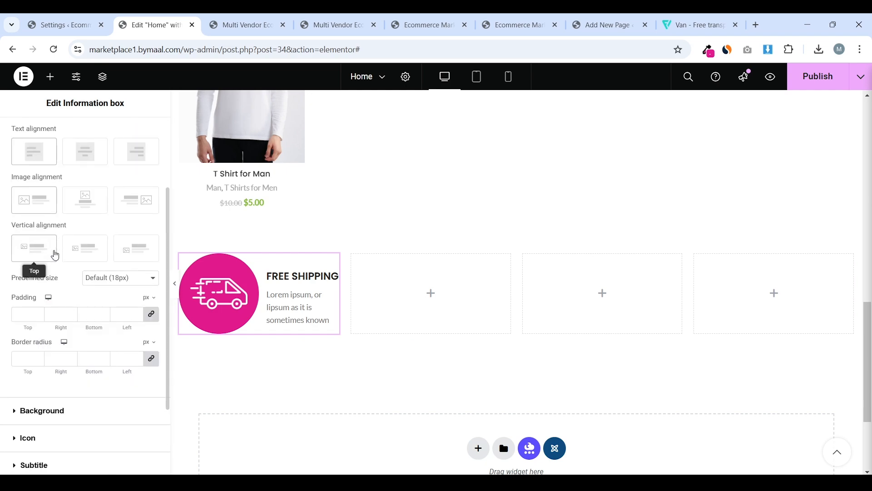
{"action": "scroll", "coordinate": [87, 361], "scroll_direction": "down", "scroll_amount": 3}
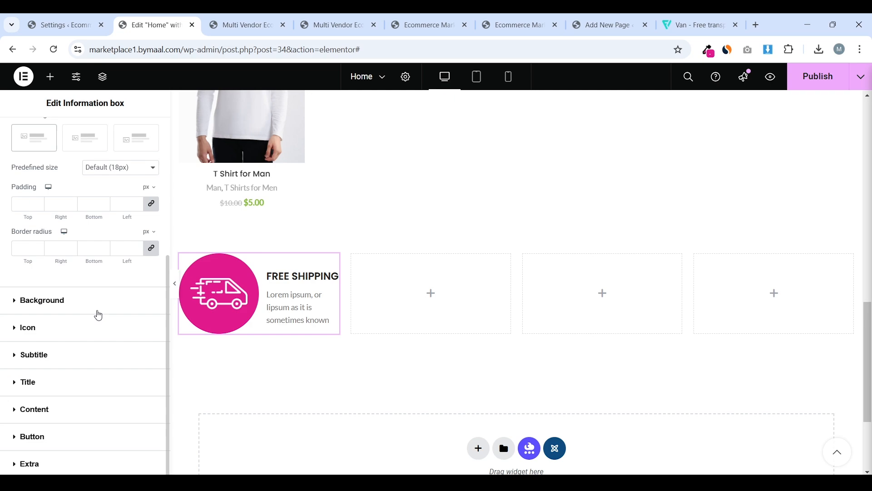
{"action": "left_click", "coordinate": [69, 331]}
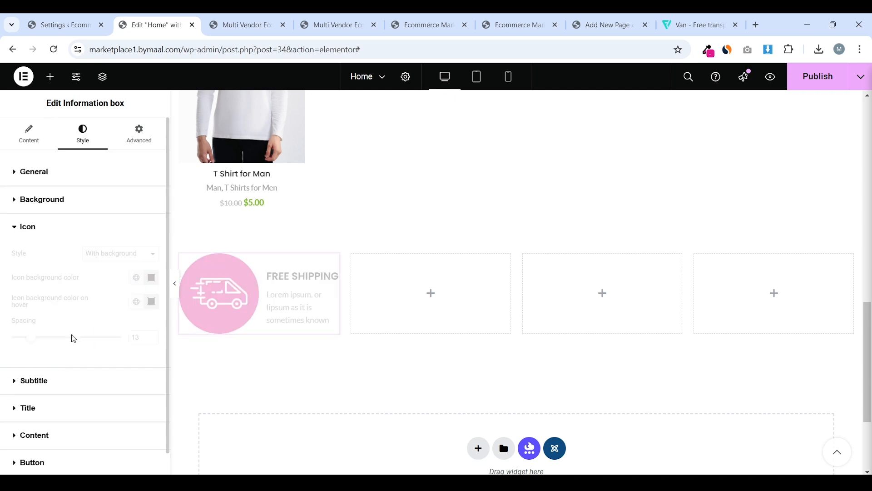
Set the subtitle typography font family to Poppins
{"action": "left_click", "coordinate": [47, 357]}
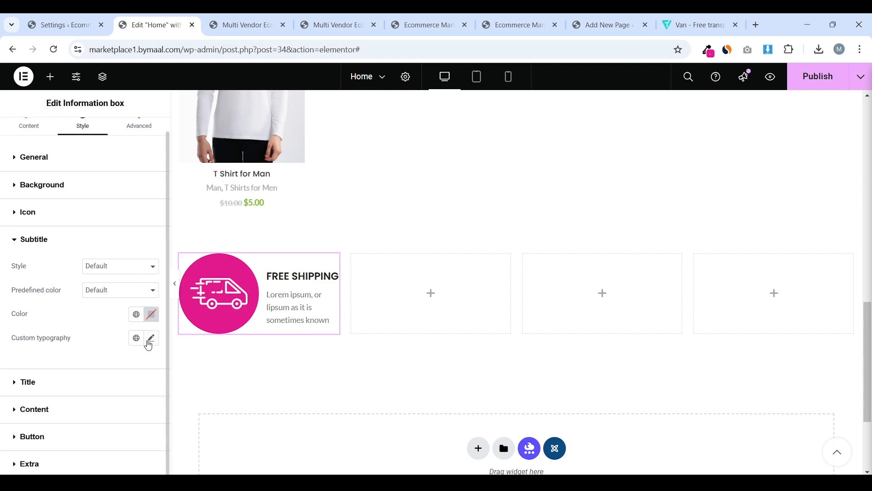
{"action": "left_click", "coordinate": [151, 352]}
{"action": "scroll", "coordinate": [119, 265], "scroll_direction": "down", "scroll_amount": 3}
{"action": "left_click", "coordinate": [116, 281]}
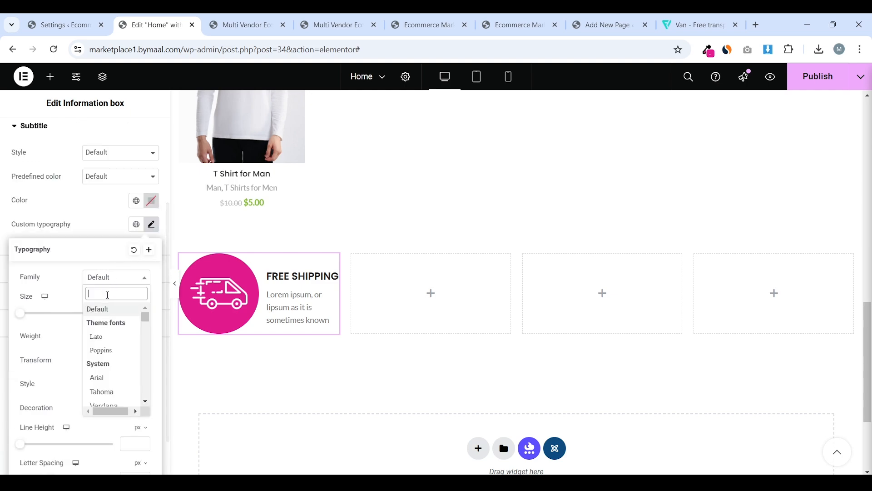
{"action": "type", "text": "pop"}
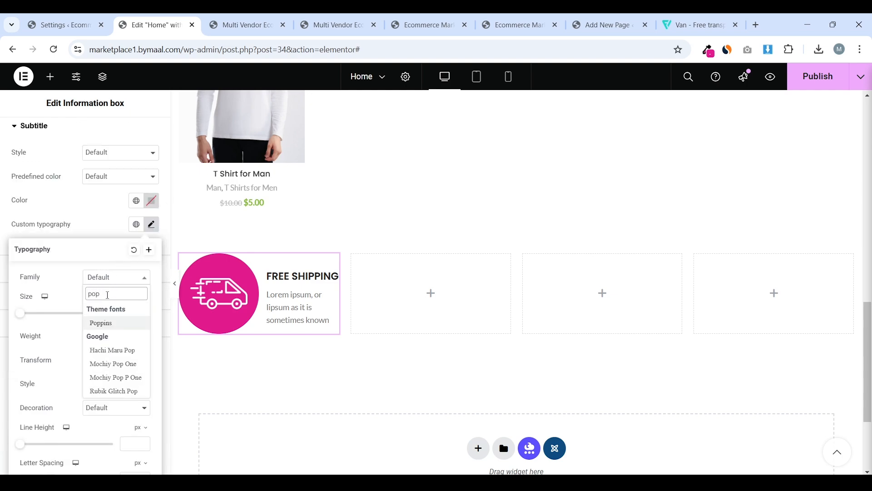
{"action": "left_click", "coordinate": [115, 328]}
{"action": "left_click", "coordinate": [62, 213]}
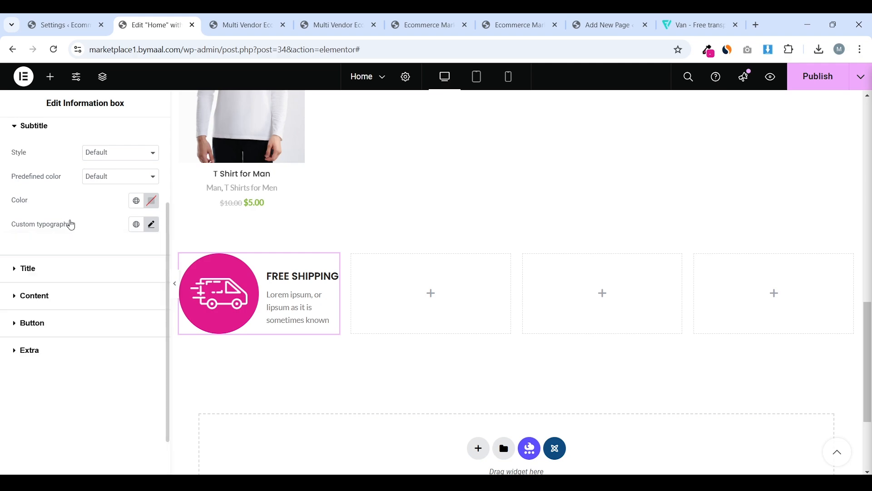
Set the title font to Poppins and reduce its size a few steps below 20 px
{"action": "left_click", "coordinate": [64, 274]}
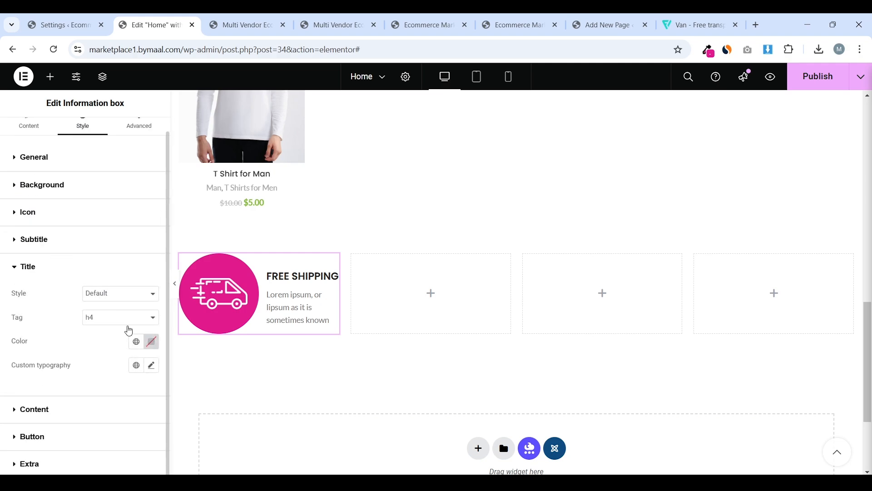
{"action": "left_click", "coordinate": [152, 364]}
{"action": "scroll", "coordinate": [111, 287], "scroll_direction": "down", "scroll_amount": 4}
{"action": "left_click", "coordinate": [121, 225]}
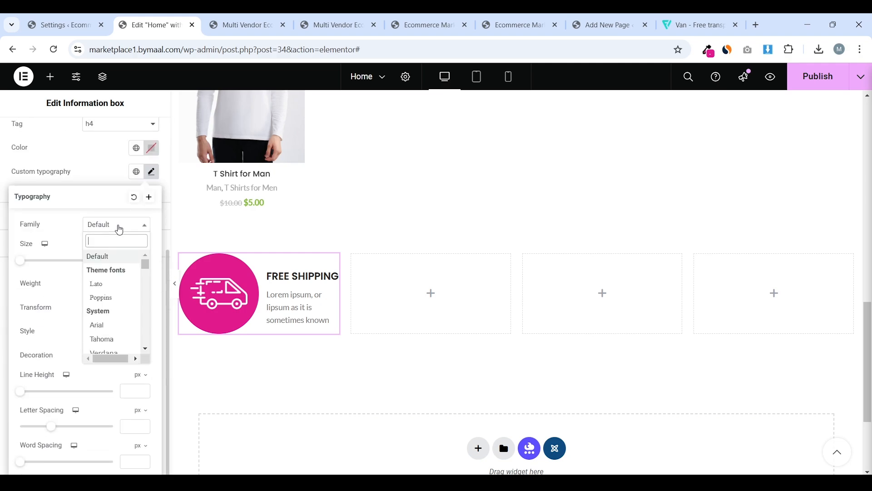
{"action": "type", "text": "pop"}
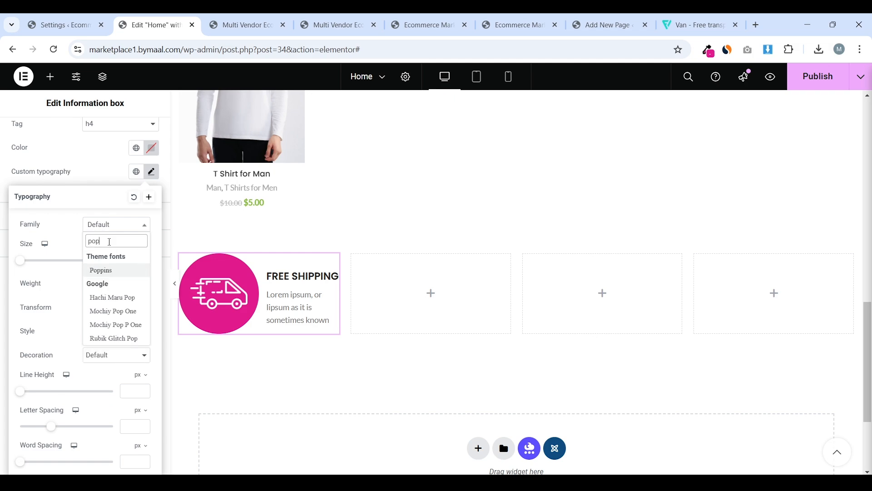
{"action": "left_click", "coordinate": [111, 271]}
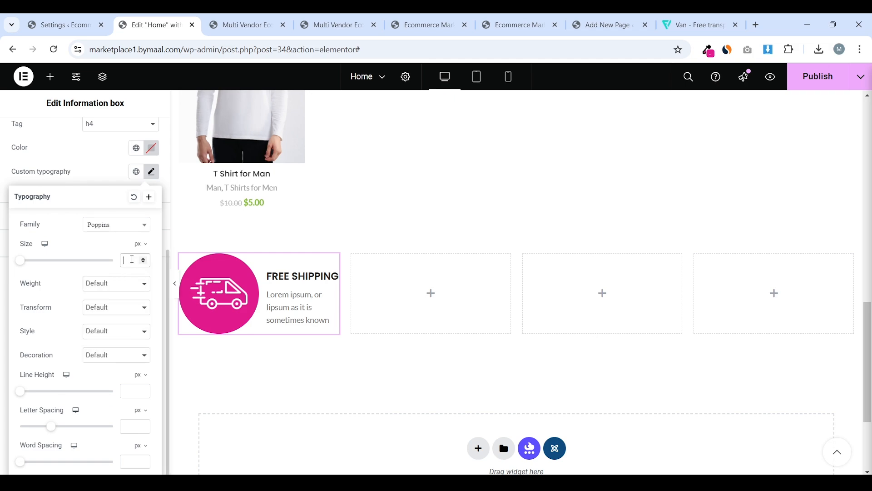
{"action": "left_click", "coordinate": [133, 260]}
{"action": "type", "text": "20"}
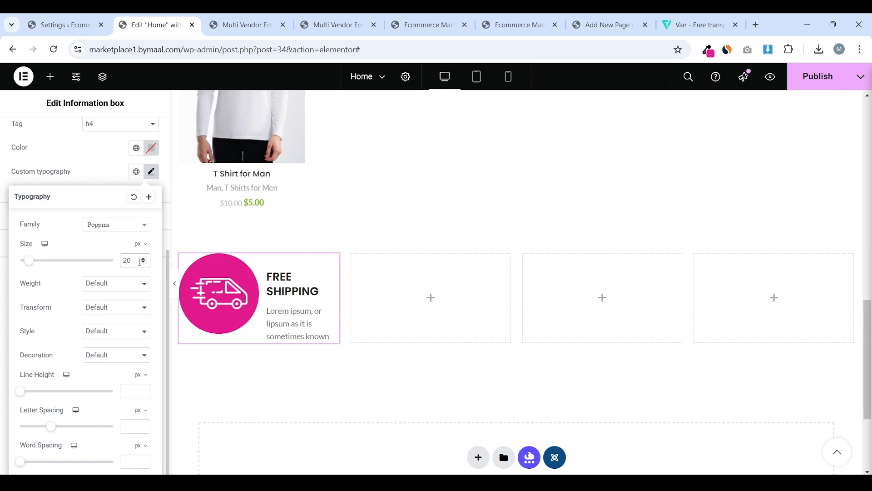
{"action": "left_click", "coordinate": [144, 263]}
{"action": "left_click", "coordinate": [144, 263]}
{"action": "left_click", "coordinate": [144, 263]}
{"action": "left_click", "coordinate": [144, 263]}
{"action": "left_click", "coordinate": [144, 263]}
{"action": "left_click", "coordinate": [144, 263]}
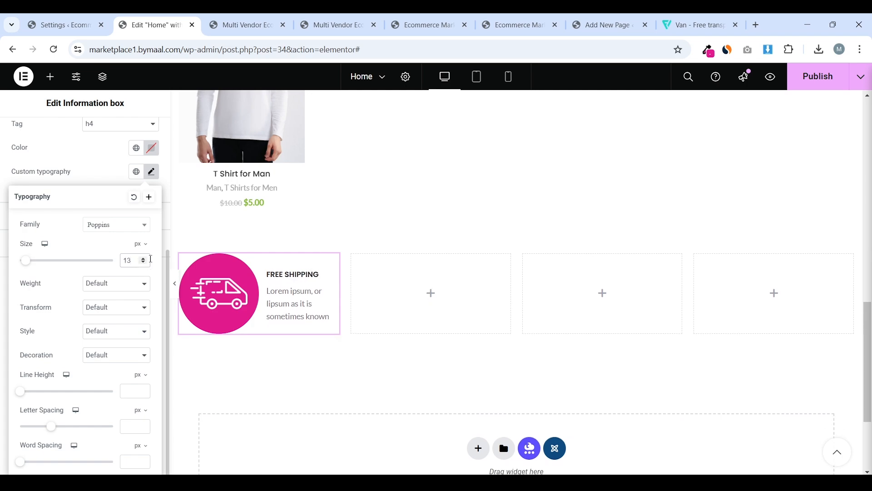
{"action": "left_click", "coordinate": [3, 195]}
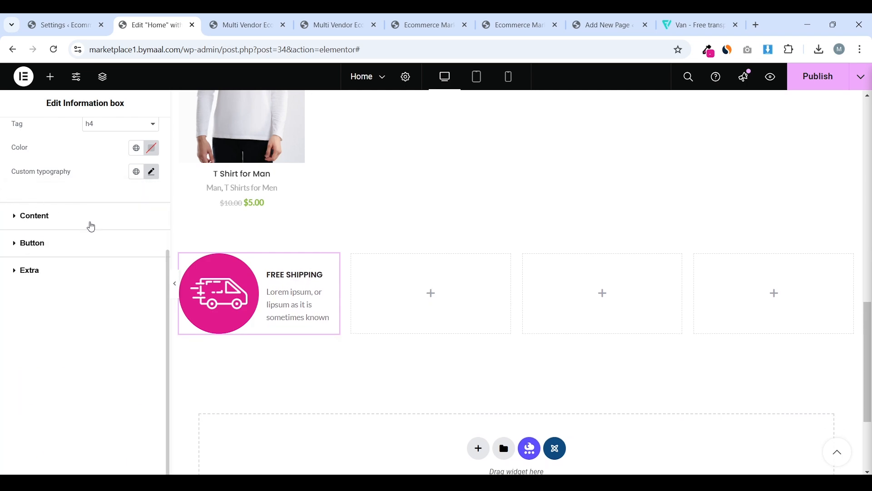
Set the description typography to Poppins, weight 400 (Normal), size 12 px
{"action": "left_click", "coordinate": [91, 226]}
{"action": "left_click", "coordinate": [151, 359]}
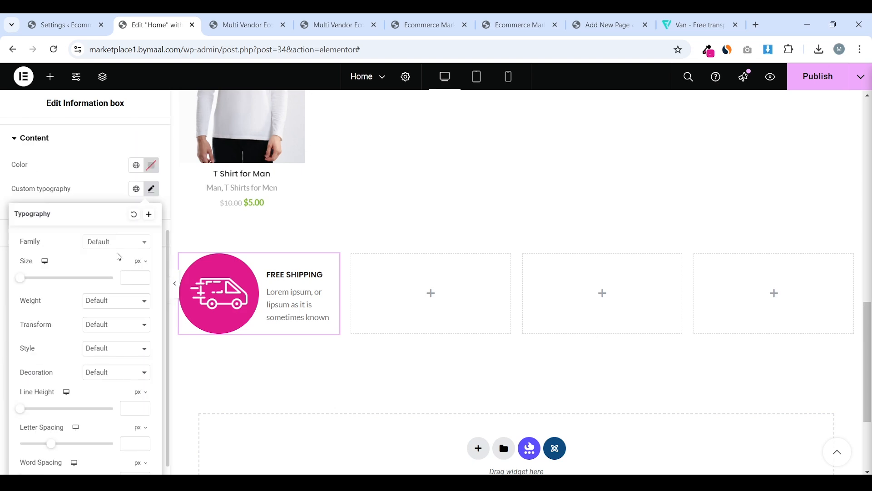
{"action": "left_click", "coordinate": [117, 226]}
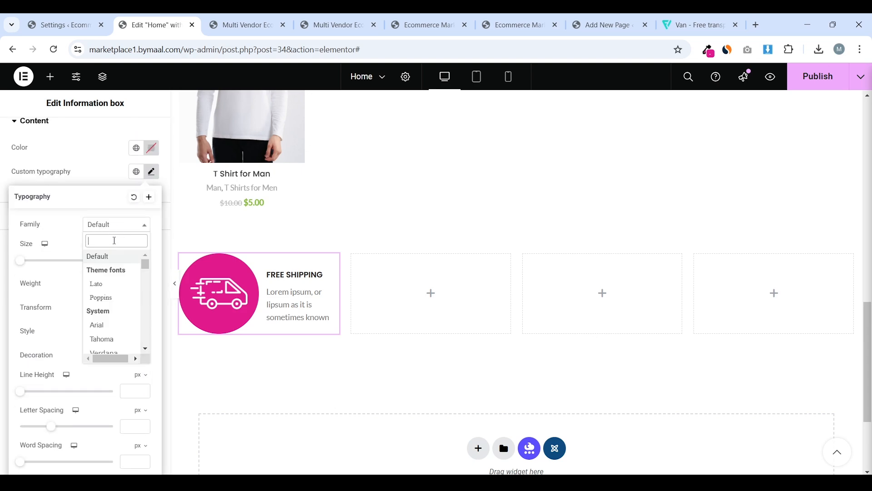
{"action": "type", "text": "pop"}
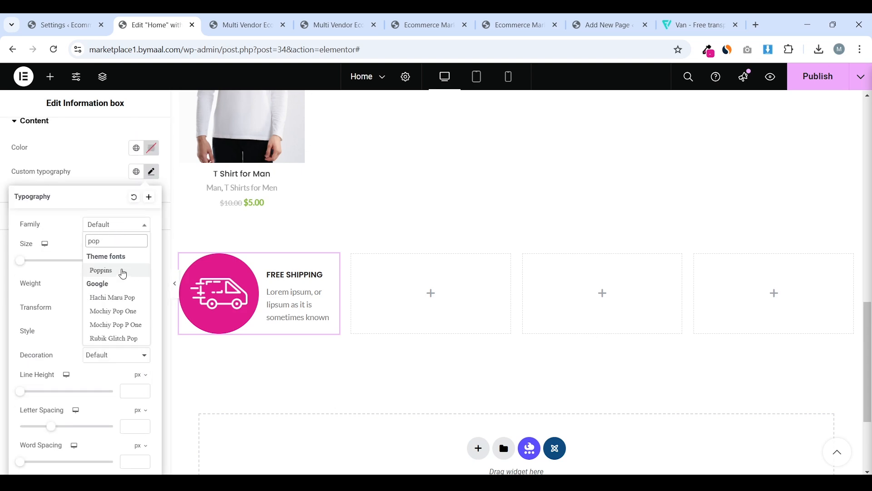
{"action": "left_click", "coordinate": [101, 270]}
{"action": "left_click", "coordinate": [130, 283]}
{"action": "key", "text": "Escape"}
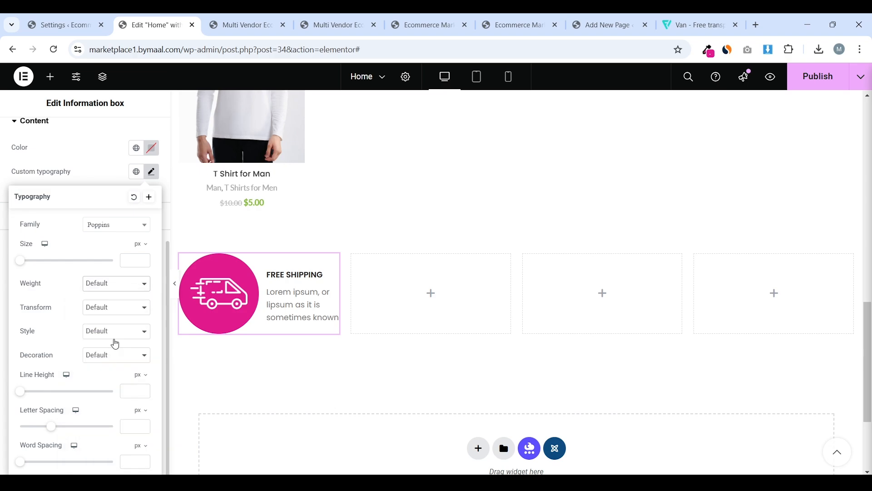
{"action": "left_click", "coordinate": [115, 344]}
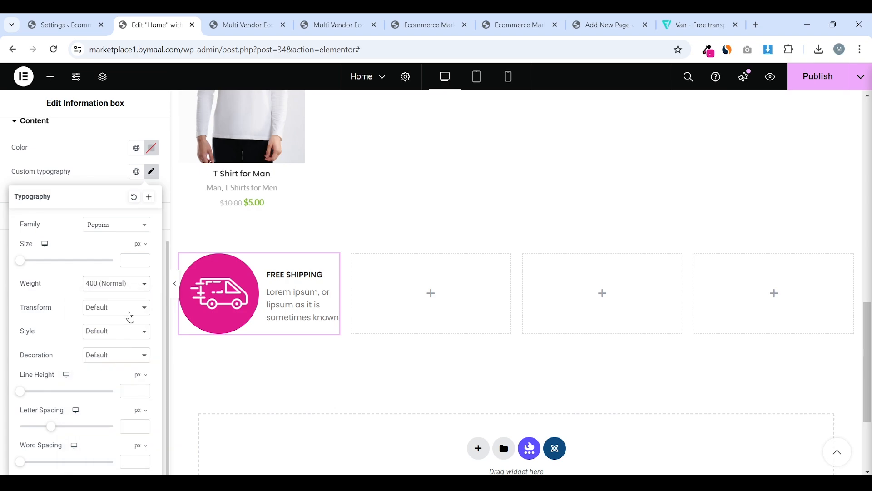
{"action": "left_click", "coordinate": [131, 257]}
{"action": "type", "text": "12"}
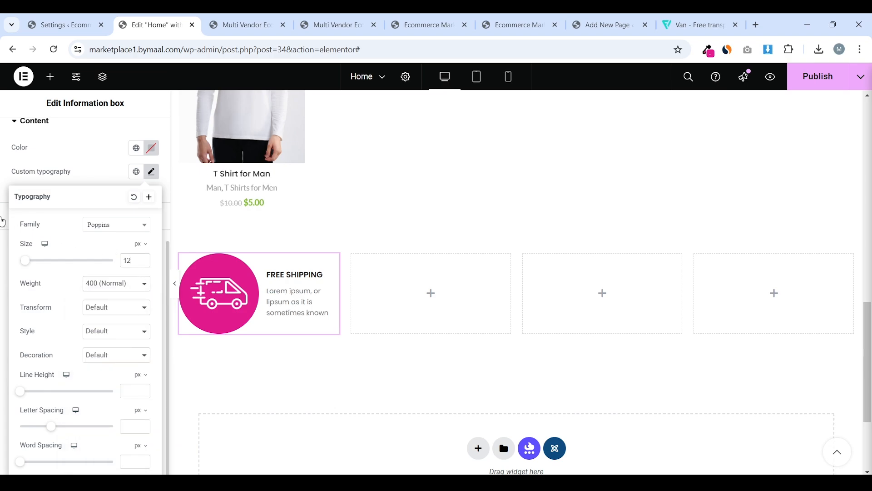
{"action": "left_click", "coordinate": [2, 222]}
{"action": "left_click", "coordinate": [29, 135]}
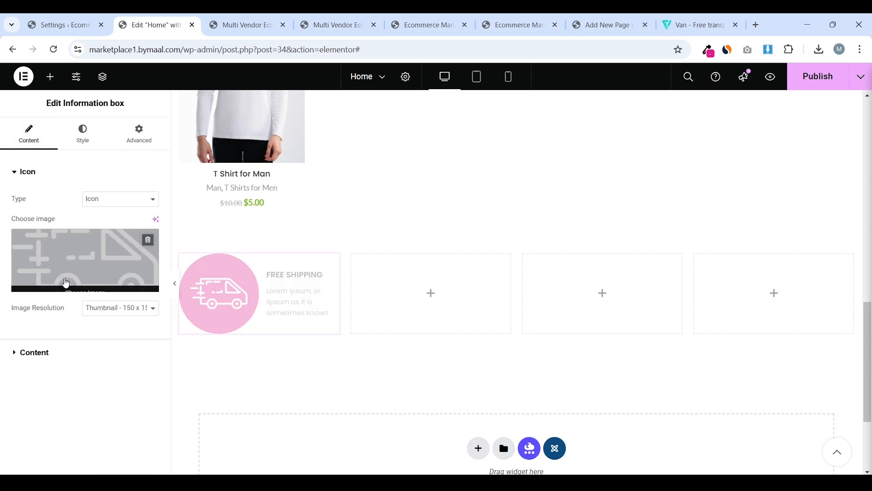
Set the FREE SHIPPING icon image to a custom 50 × 50 resolution
{"action": "left_click", "coordinate": [109, 313]}
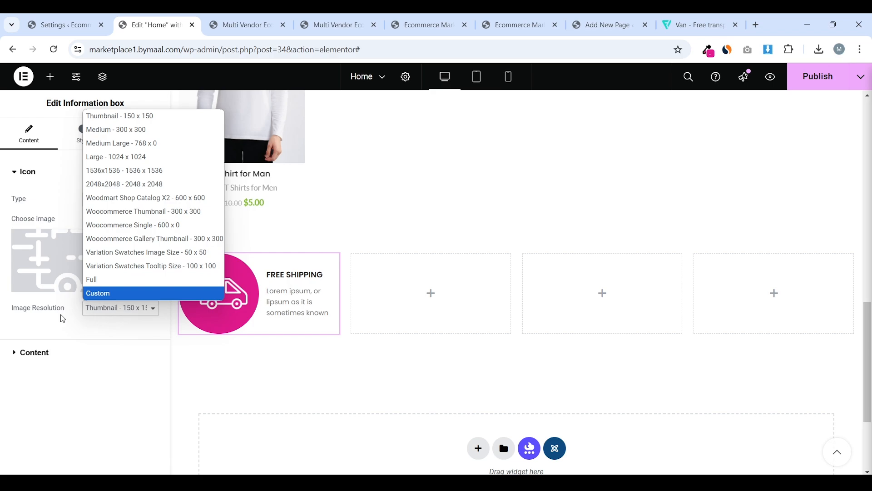
{"action": "left_click", "coordinate": [131, 293]}
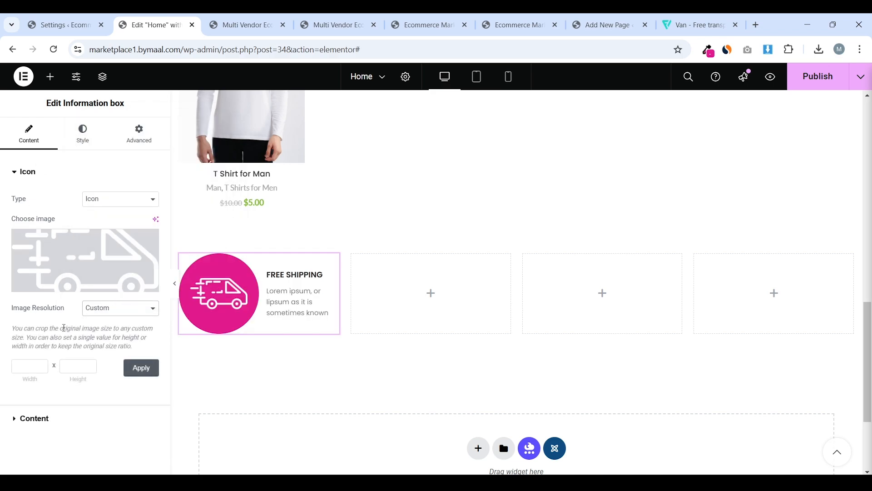
{"action": "left_click", "coordinate": [22, 364]}
{"action": "left_click", "coordinate": [68, 364]}
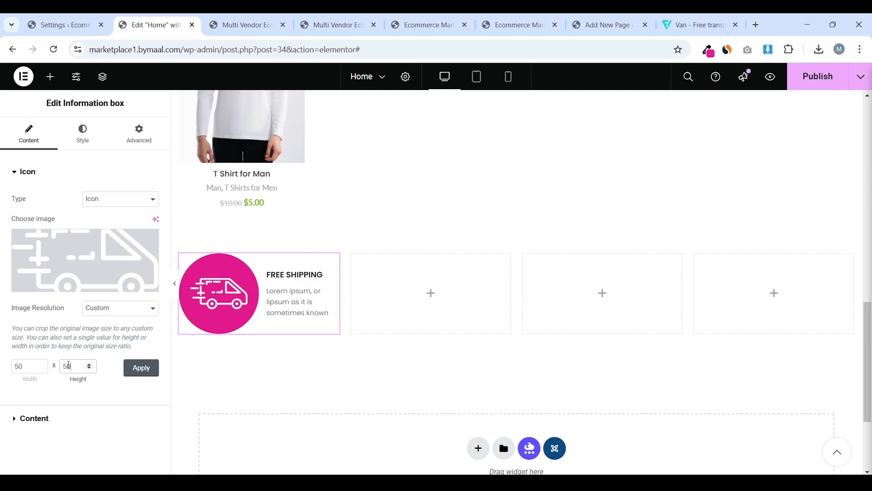
{"action": "left_click", "coordinate": [144, 374]}
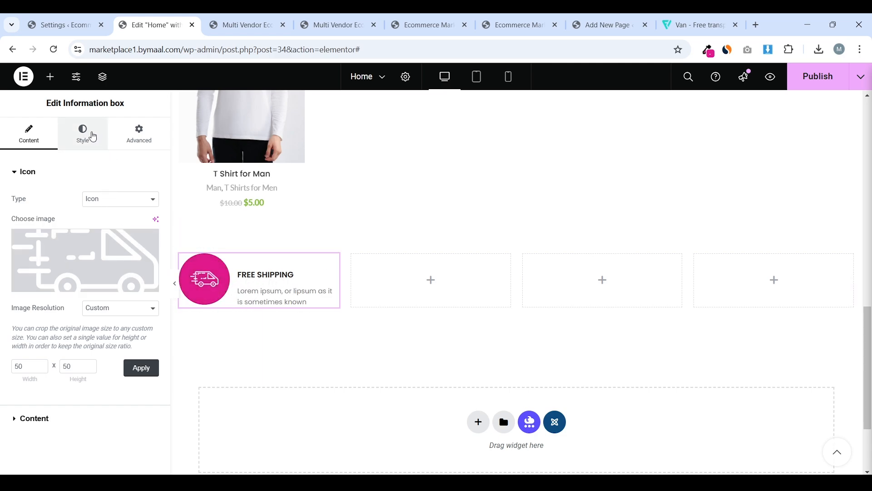
Publish the Home page changes
{"action": "left_click", "coordinate": [817, 76]}
{"action": "scroll", "coordinate": [391, 260], "scroll_direction": "down", "scroll_amount": 1}
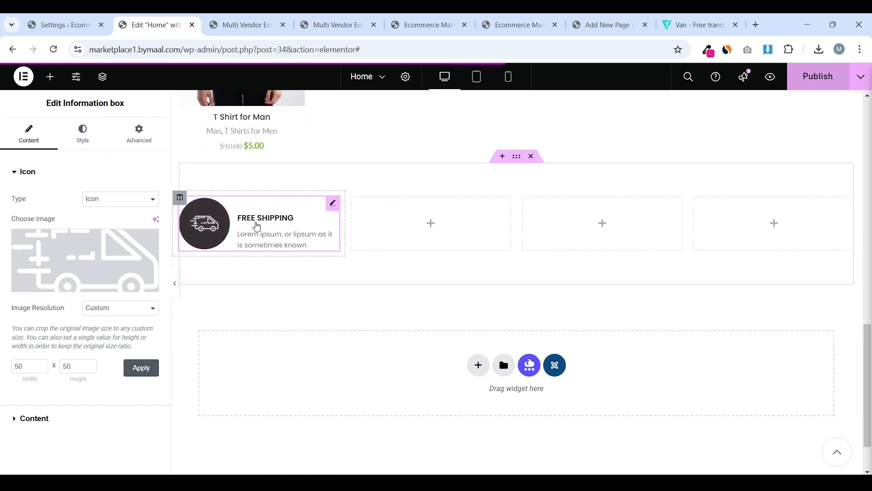
{"action": "right_click", "coordinate": [257, 221]}
{"action": "left_click", "coordinate": [239, 222]}
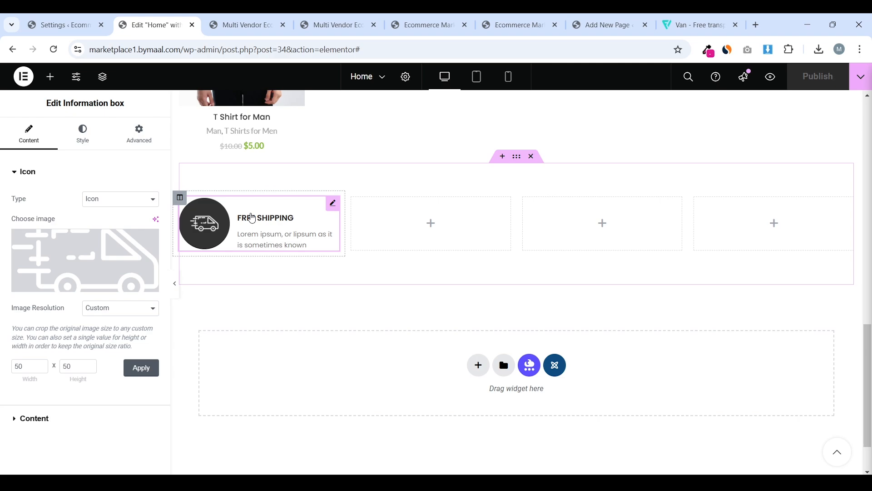
Copy the FREE SHIPPING box and paste it into the second, third and fourth columns
{"action": "right_click", "coordinate": [252, 218]}
{"action": "left_click", "coordinate": [279, 265]}
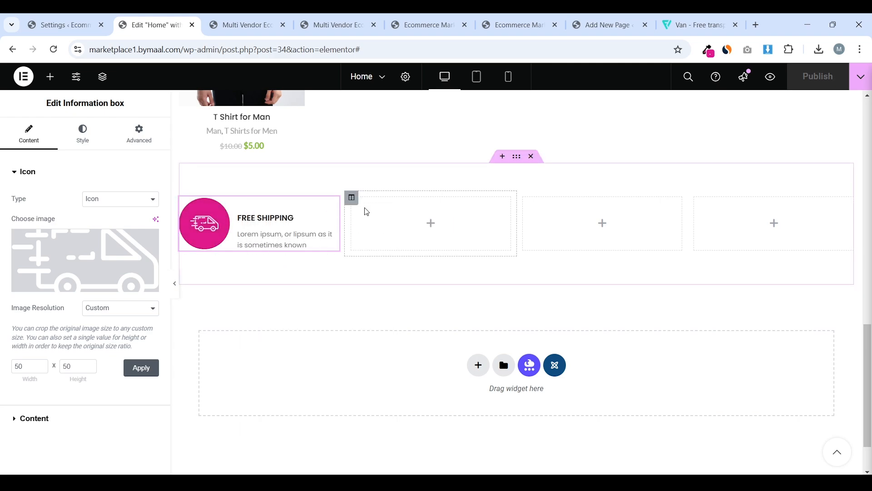
{"action": "right_click", "coordinate": [403, 214]}
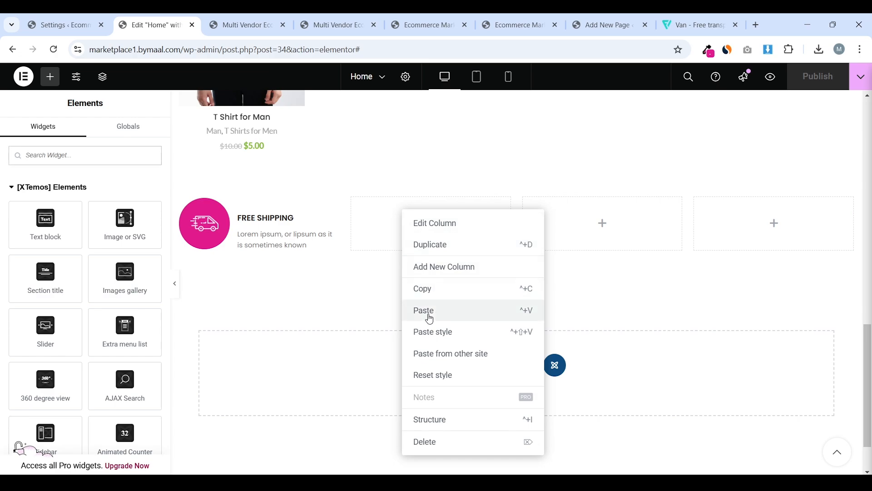
{"action": "left_click", "coordinate": [430, 319]}
{"action": "right_click", "coordinate": [608, 230]}
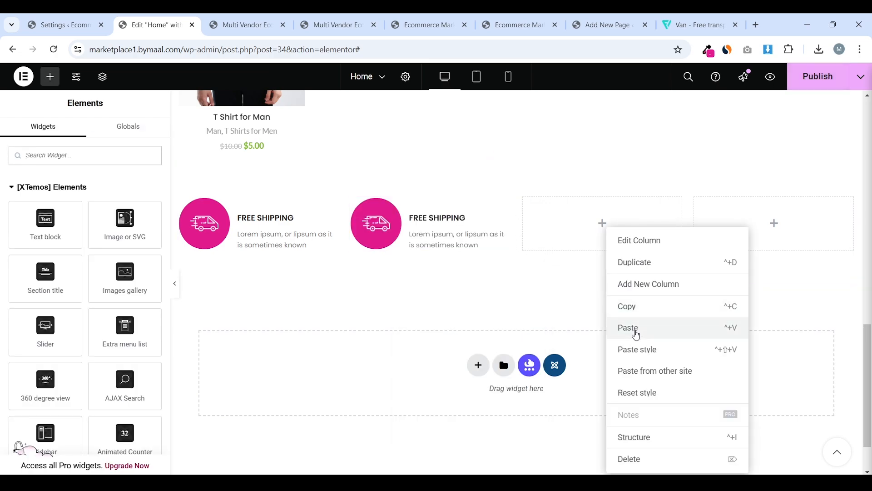
{"action": "left_click", "coordinate": [636, 330]}
{"action": "right_click", "coordinate": [765, 225]}
{"action": "left_click", "coordinate": [763, 334]}
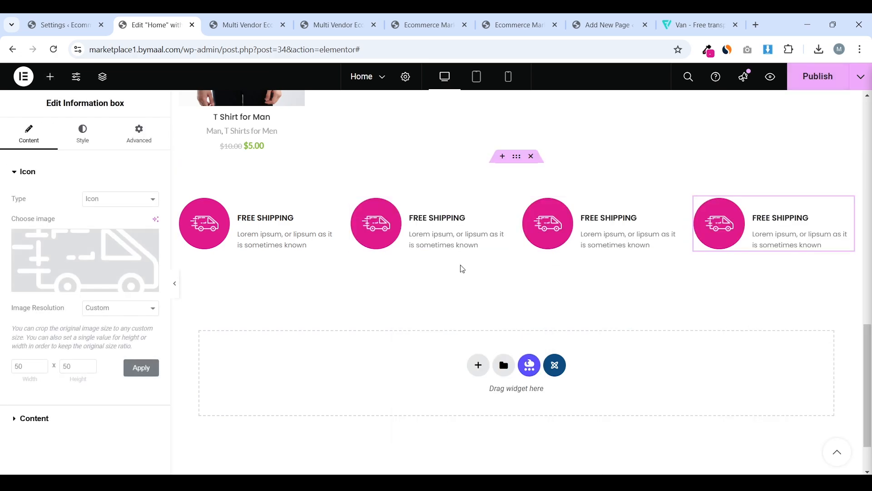
Retitle the second box to 'FREE RETURNS'
{"action": "left_click", "coordinate": [396, 224]}
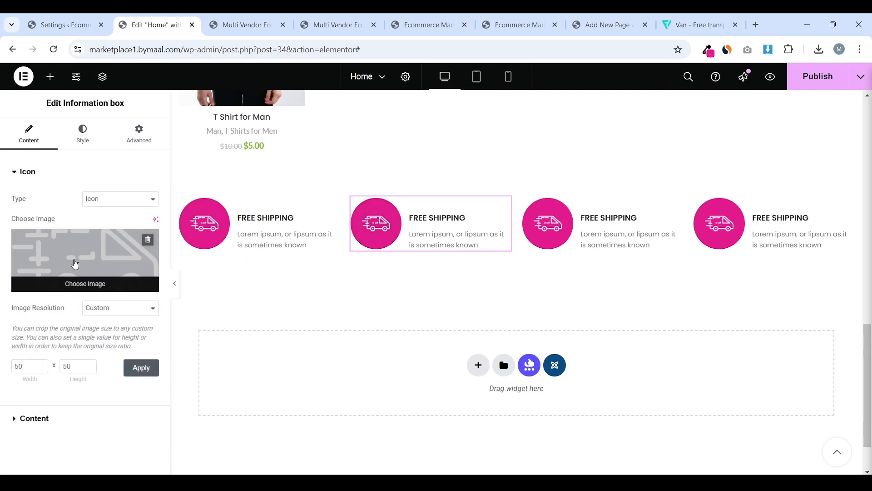
{"action": "left_click", "coordinate": [245, 25]}
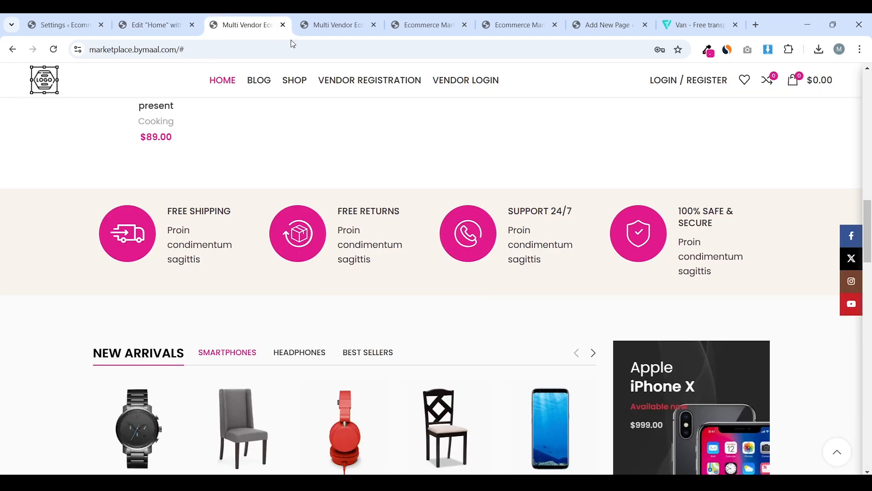
{"action": "left_click", "coordinate": [180, 19]}
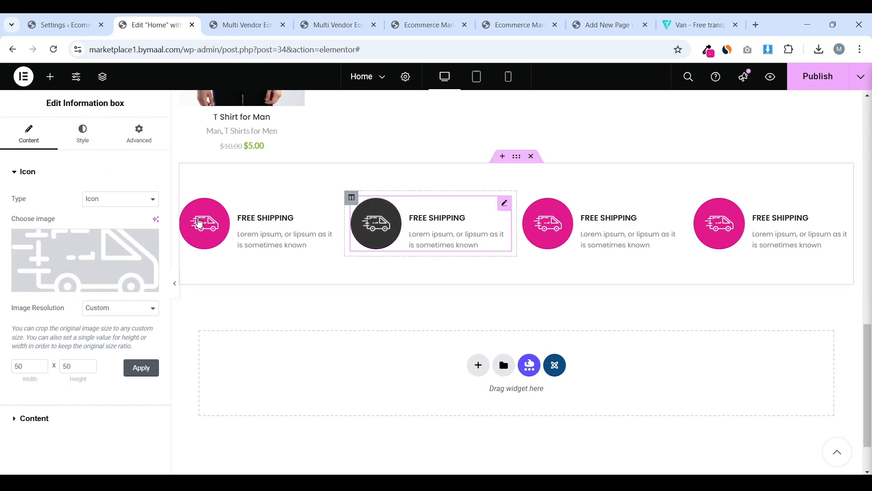
{"action": "left_click", "coordinate": [76, 423]}
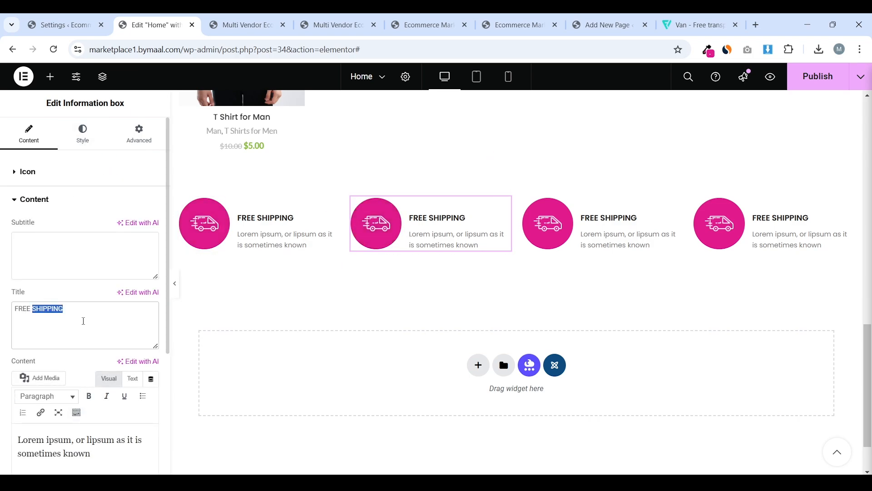
{"action": "triple_click", "coordinate": [84, 320]}
{"action": "type", "text": "FREE RETURNS"}
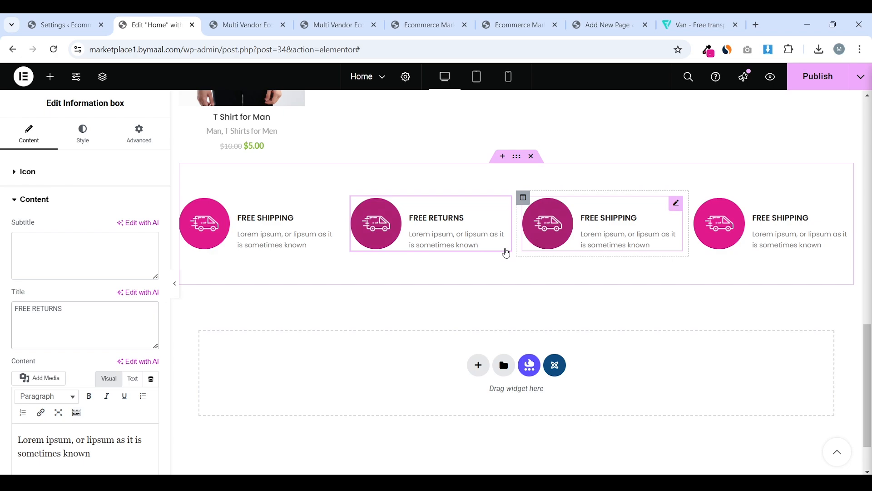
{"action": "left_click", "coordinate": [83, 144]}
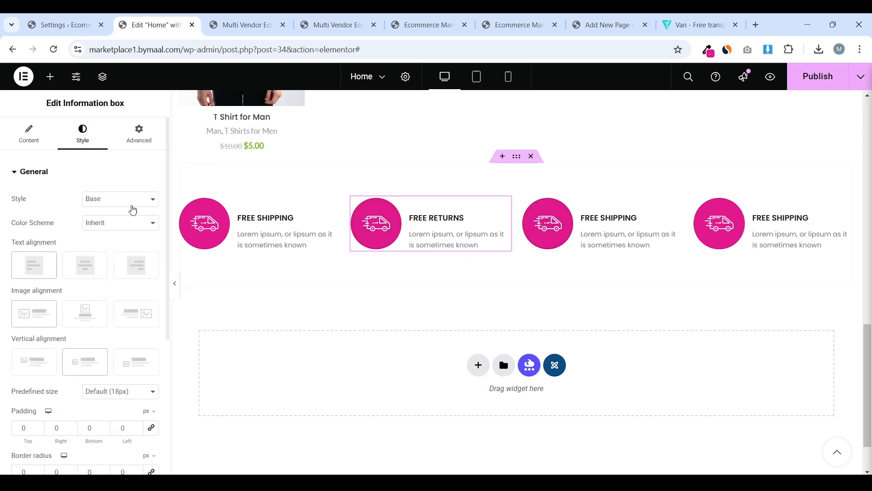
Check the Flaticon van icon page, then publish the page changes
{"action": "left_click", "coordinate": [696, 27]}
{"action": "left_click", "coordinate": [695, 135]}
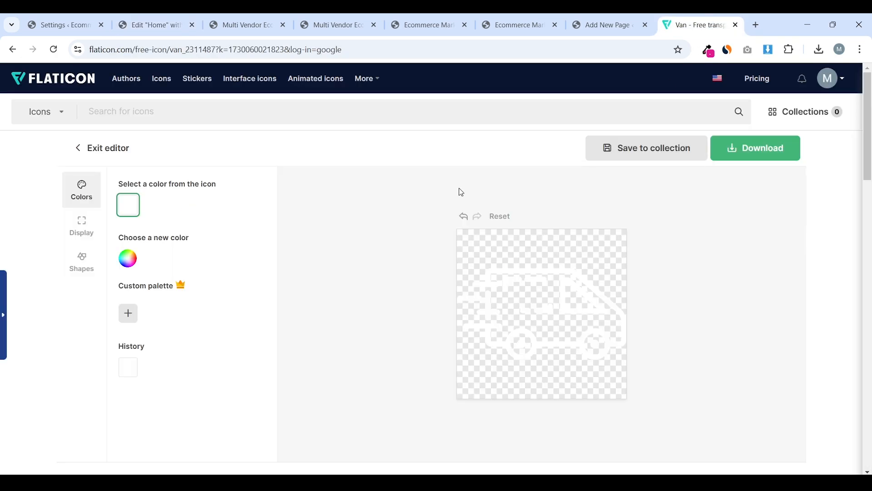
{"action": "left_click", "coordinate": [150, 25]}
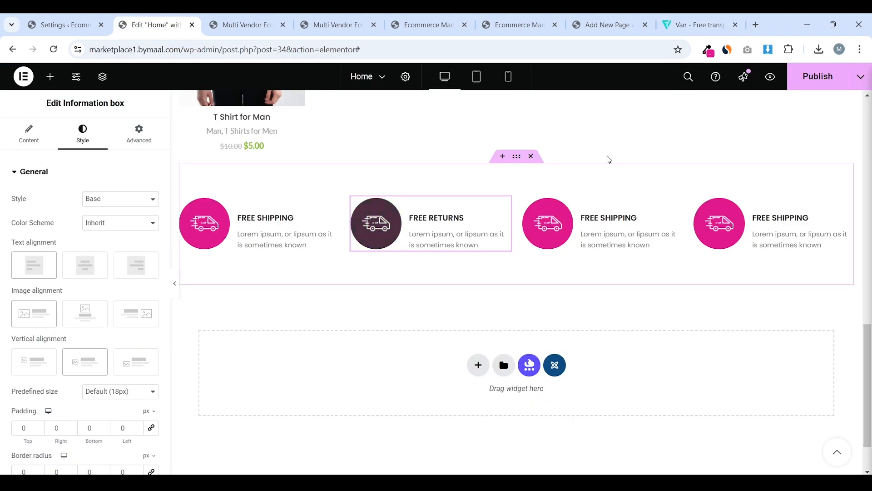
{"action": "left_click", "coordinate": [822, 78]}
Switch the Elementor preview to tablet width
{"action": "left_click", "coordinate": [508, 76]}
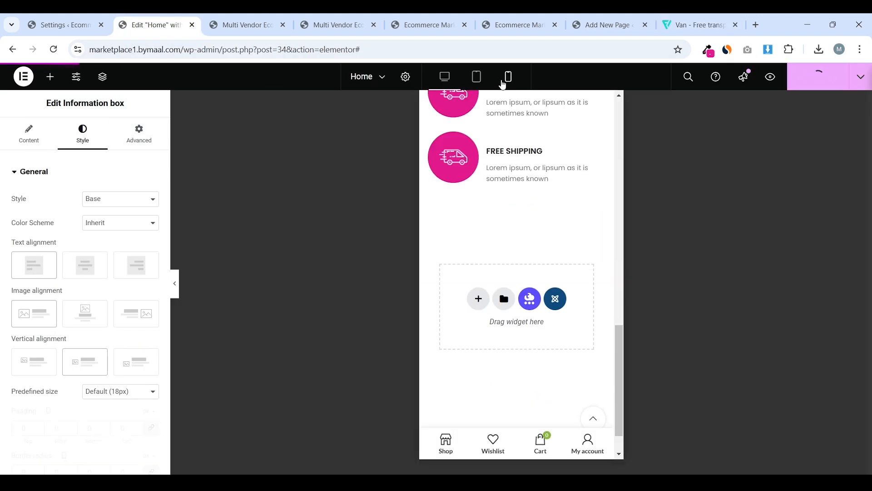
{"action": "scroll", "coordinate": [520, 120], "scroll_direction": "up", "scroll_amount": 6}
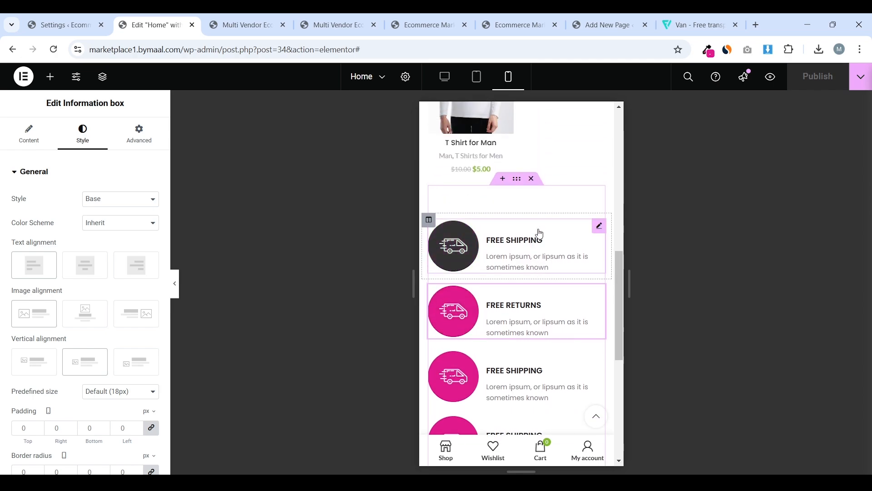
{"action": "scroll", "coordinate": [539, 234], "scroll_direction": "up", "scroll_amount": 2}
{"action": "scroll", "coordinate": [532, 259], "scroll_direction": "down", "scroll_amount": 5}
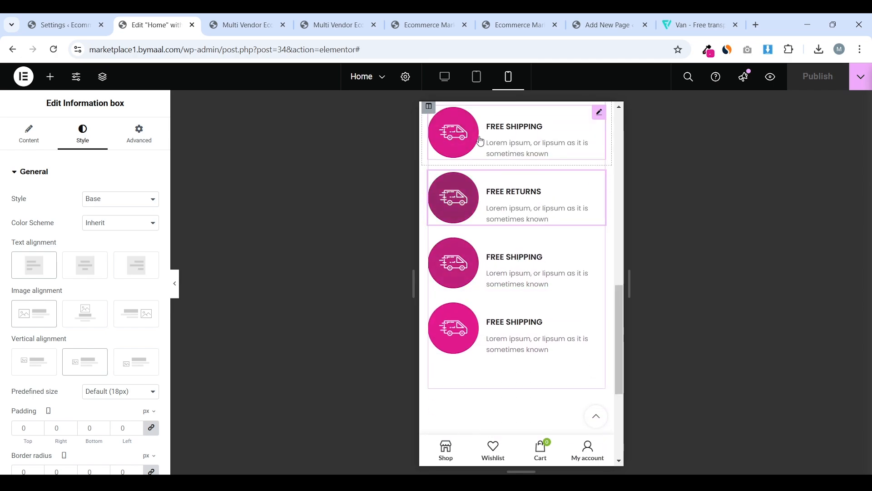
{"action": "left_click", "coordinate": [445, 77]}
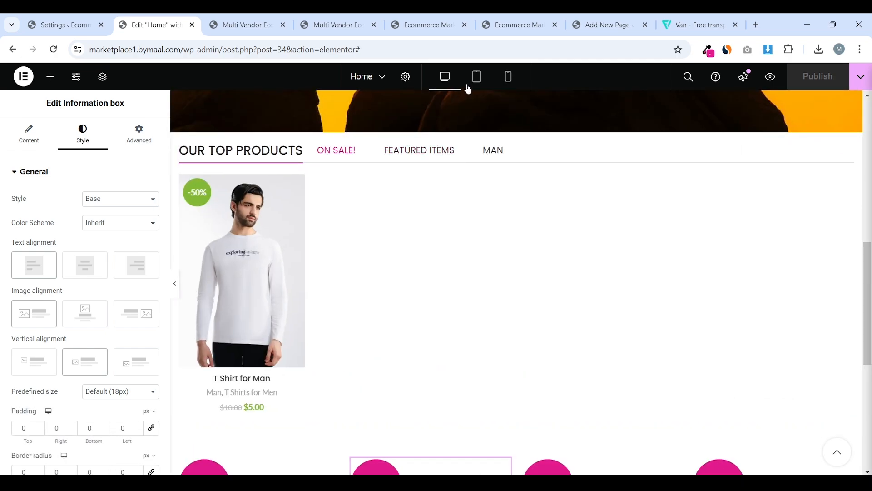
{"action": "left_click", "coordinate": [473, 86]}
{"action": "scroll", "coordinate": [514, 189], "scroll_direction": "down", "scroll_amount": 5}
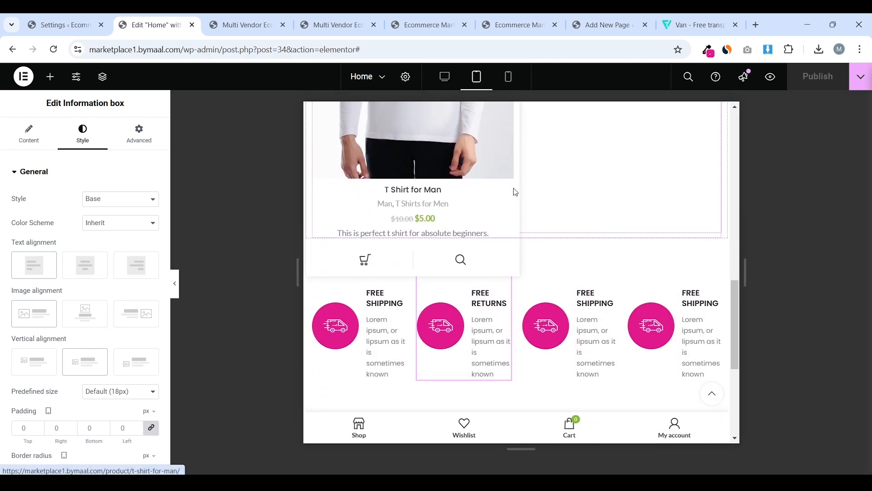
{"action": "scroll", "coordinate": [616, 239], "scroll_direction": "down", "scroll_amount": 1}
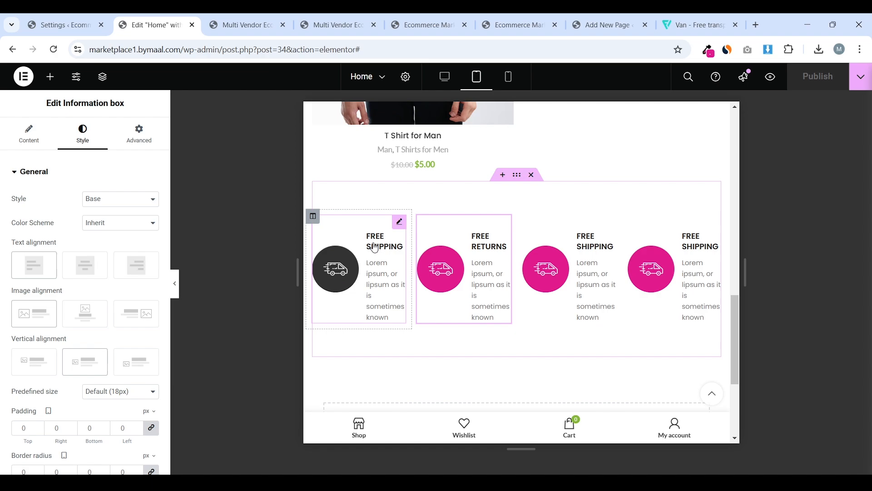
For tablet, set the first FREE SHIPPING box's title size to 12 and its text size to 10
{"action": "left_click", "coordinate": [374, 247]}
{"action": "left_click", "coordinate": [82, 134]}
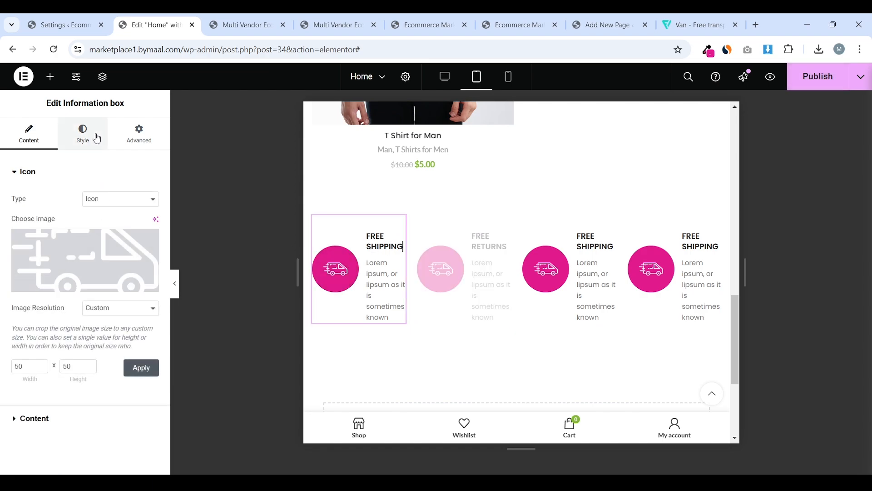
{"action": "scroll", "coordinate": [119, 176], "scroll_direction": "down", "scroll_amount": 5}
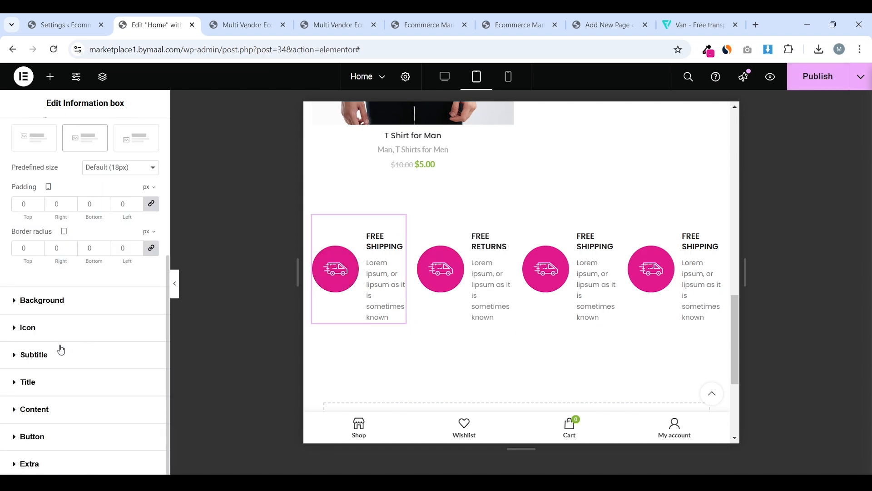
{"action": "left_click", "coordinate": [53, 383]}
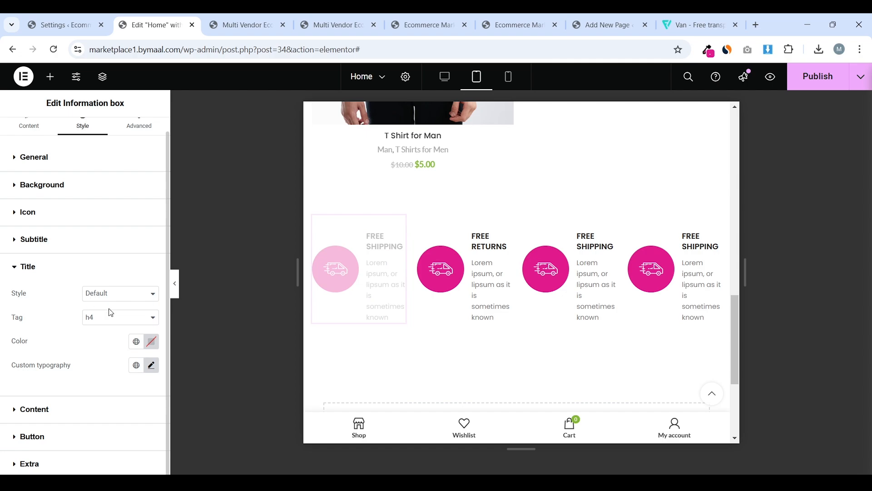
{"action": "left_click", "coordinate": [151, 365]}
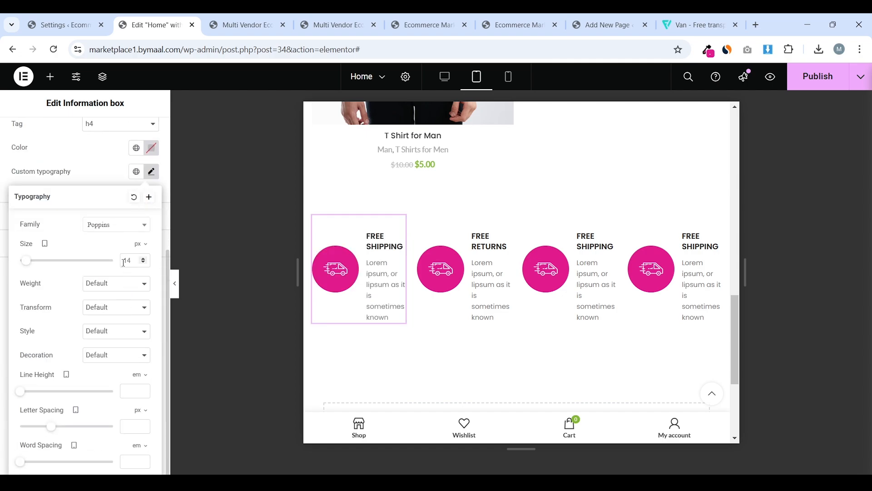
{"action": "type", "text": "12"}
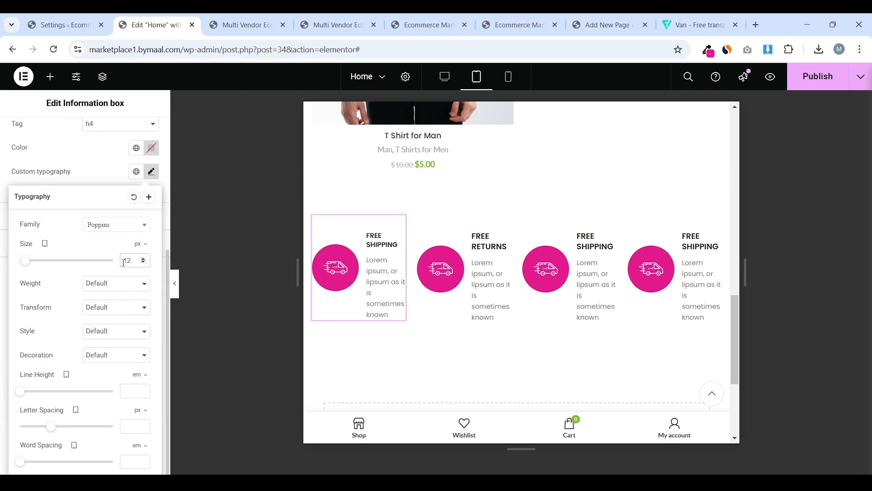
{"action": "left_click", "coordinate": [106, 171]}
{"action": "left_click", "coordinate": [92, 218]}
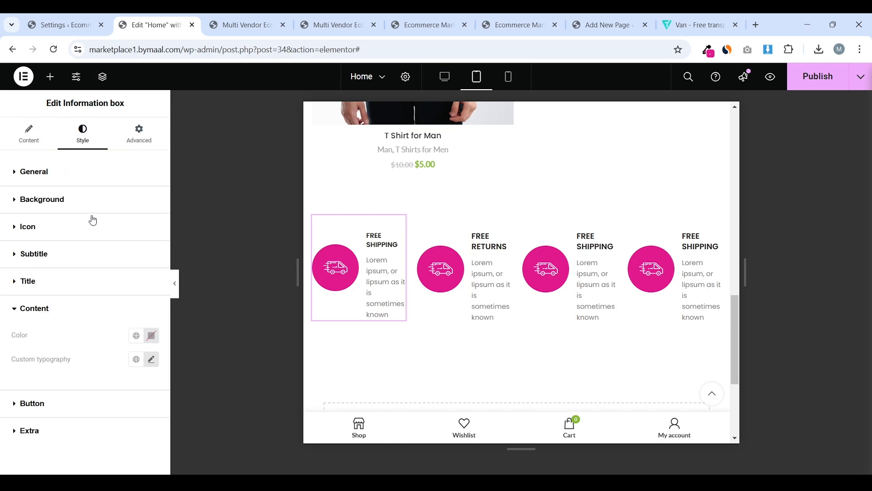
{"action": "left_click", "coordinate": [152, 361]}
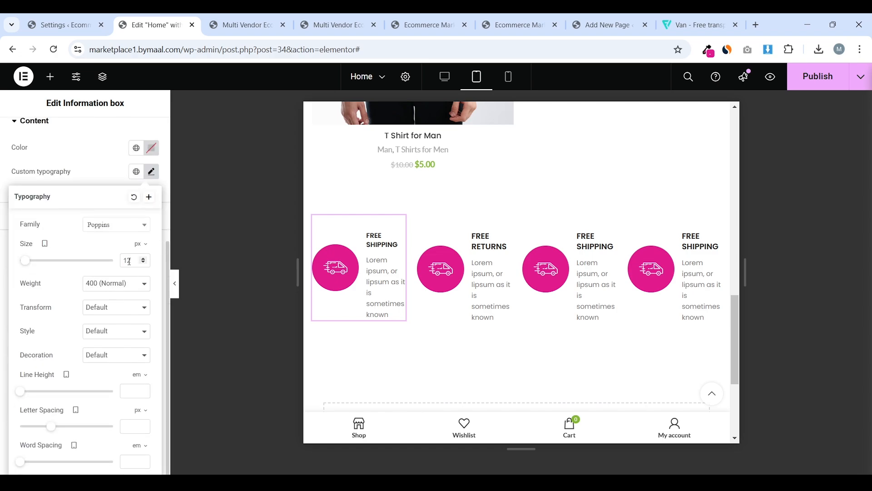
{"action": "type", "text": "10"}
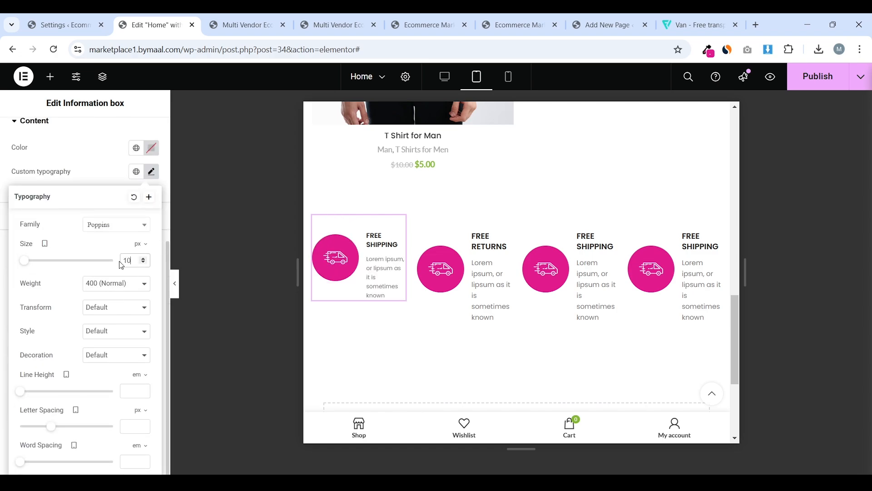
{"action": "left_click", "coordinate": [77, 176]}
Set the first box's icon image to a custom 30 × 30 resolution
{"action": "scroll", "coordinate": [74, 218], "scroll_direction": "up", "scroll_amount": 3}
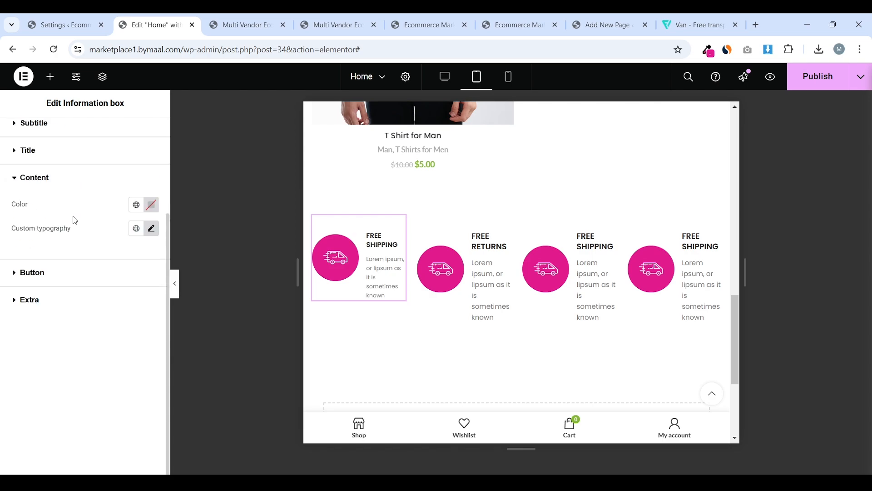
{"action": "scroll", "coordinate": [67, 191], "scroll_direction": "up", "scroll_amount": 2}
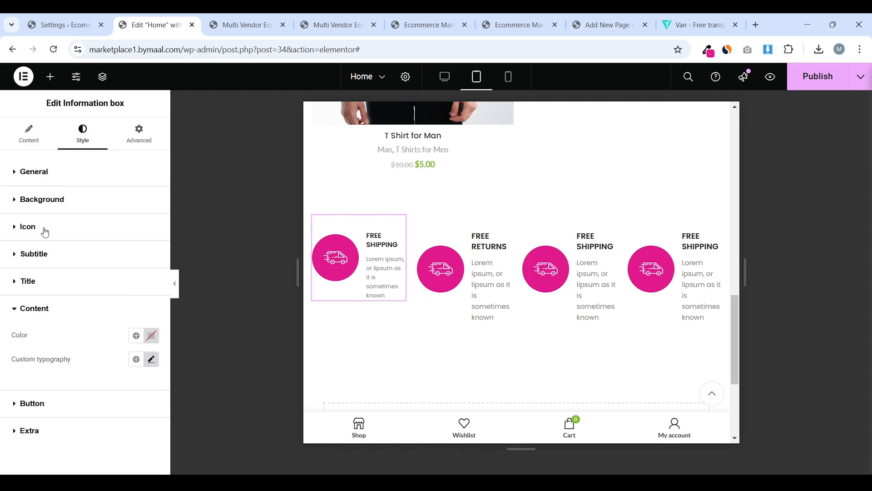
{"action": "left_click", "coordinate": [45, 232]}
{"action": "scroll", "coordinate": [101, 245], "scroll_direction": "down", "scroll_amount": 1}
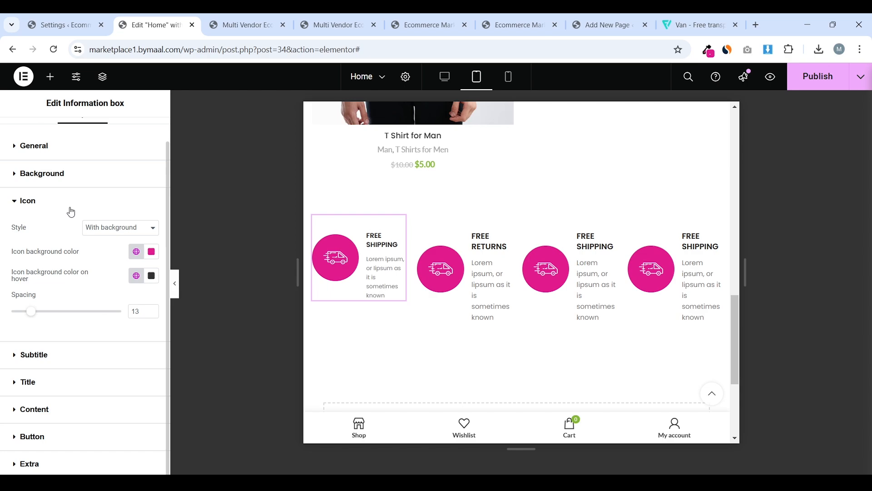
{"action": "scroll", "coordinate": [71, 212], "scroll_direction": "up", "scroll_amount": 1}
{"action": "left_click", "coordinate": [33, 139]}
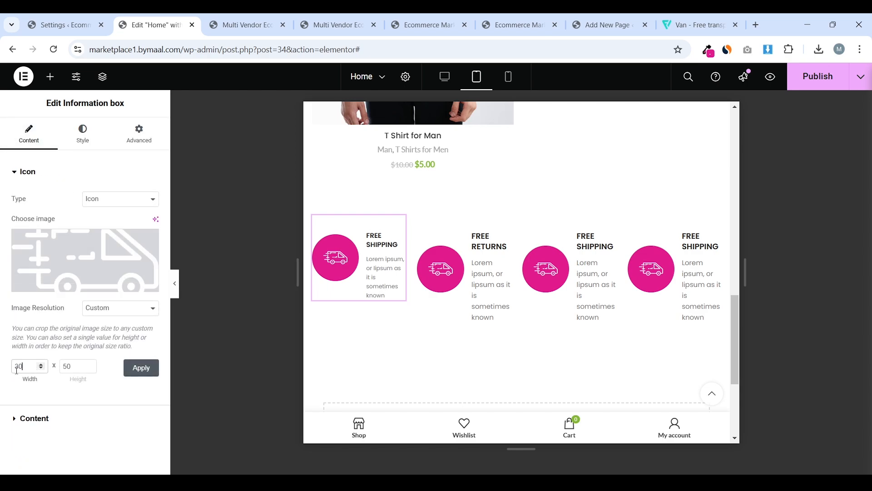
{"action": "double_click", "coordinate": [68, 366]}
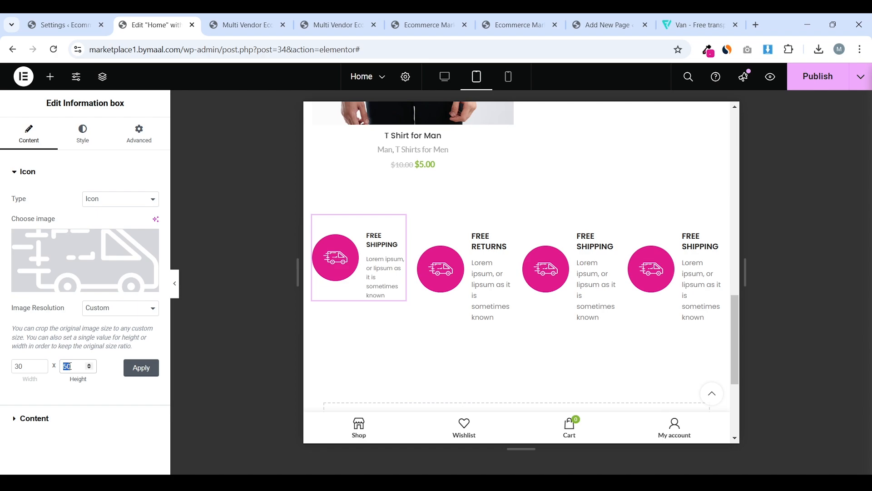
{"action": "left_click", "coordinate": [140, 369]}
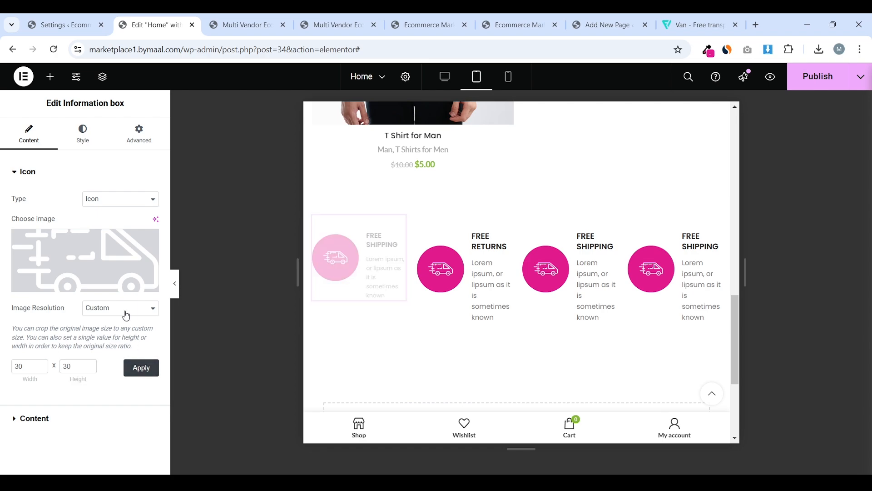
{"action": "scroll", "coordinate": [422, 200], "scroll_direction": "down", "scroll_amount": 1}
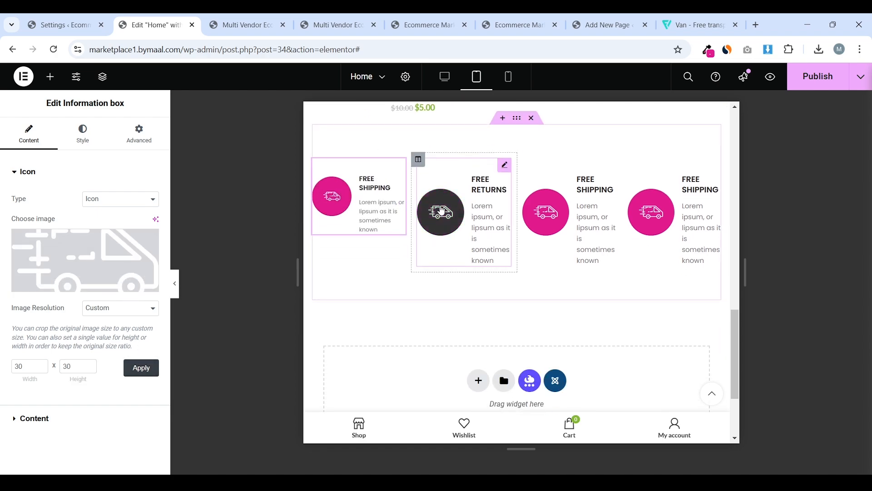
Copy the first info box and paste its style onto FREE RETURNS and the third and fourth boxes
{"action": "scroll", "coordinate": [426, 202], "scroll_direction": "up", "scroll_amount": 1}
{"action": "right_click", "coordinate": [365, 215]}
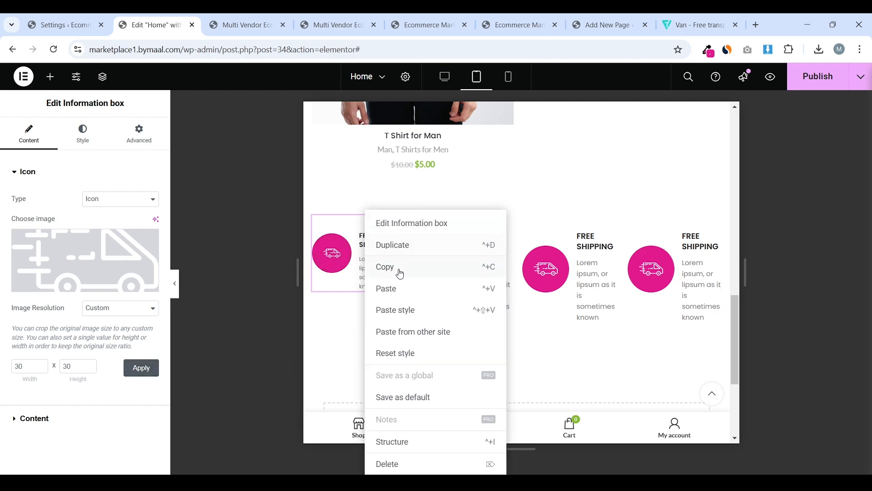
{"action": "left_click", "coordinate": [384, 267]}
{"action": "right_click", "coordinate": [460, 213]}
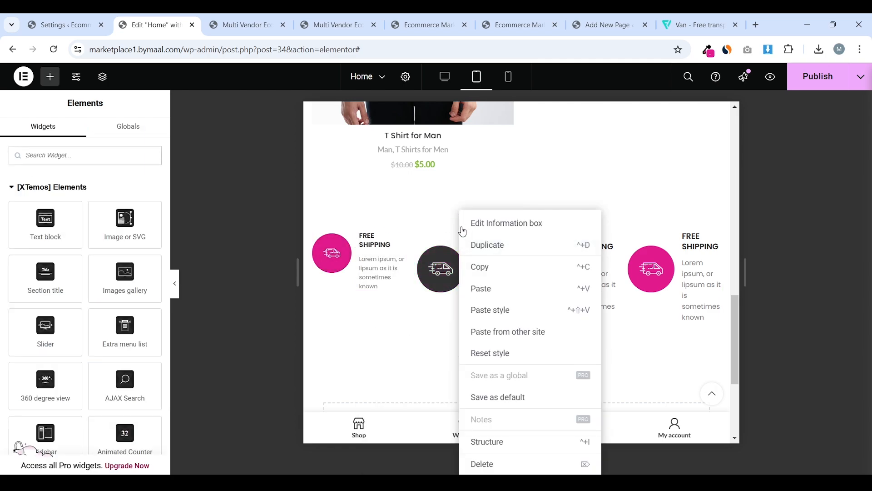
{"action": "left_click", "coordinate": [502, 310]}
{"action": "scroll", "coordinate": [595, 199], "scroll_direction": "down", "scroll_amount": 1}
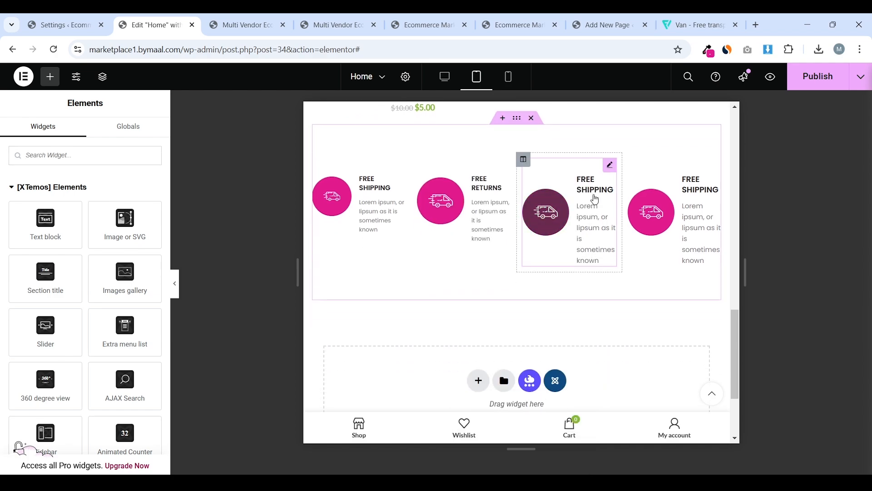
{"action": "right_click", "coordinate": [606, 168]}
{"action": "left_click", "coordinate": [638, 263]}
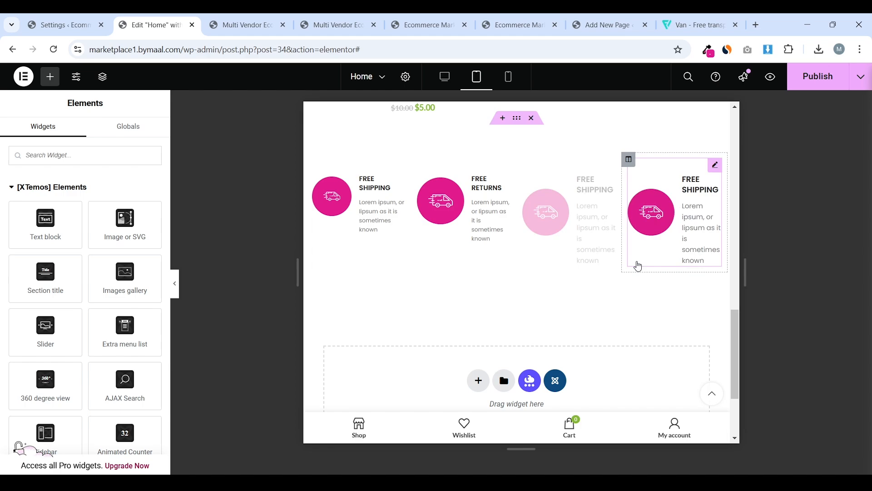
{"action": "right_click", "coordinate": [716, 165]}
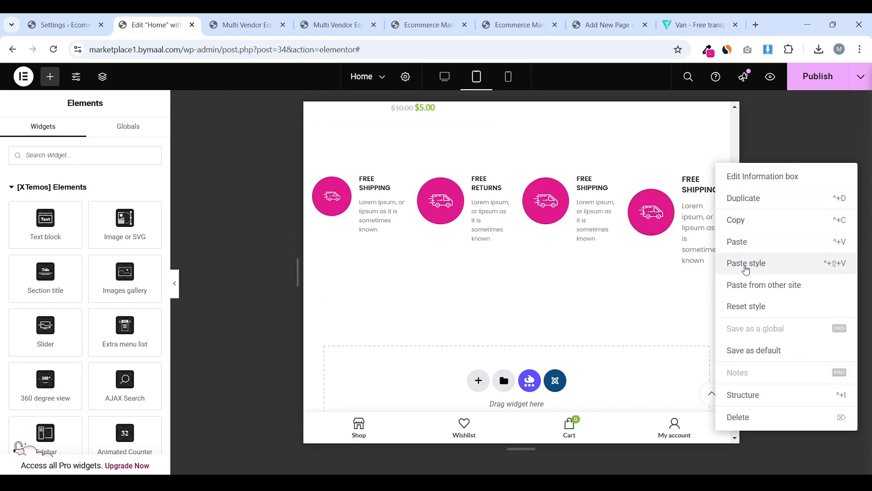
{"action": "left_click", "coordinate": [746, 264]}
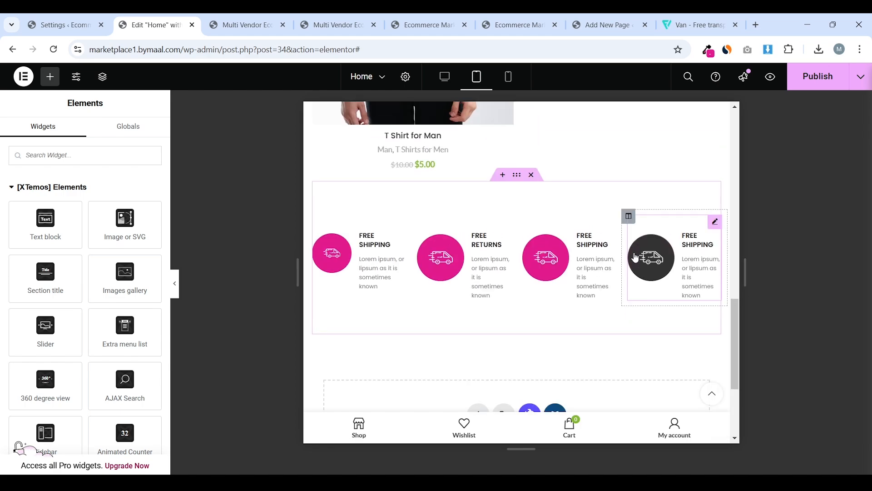
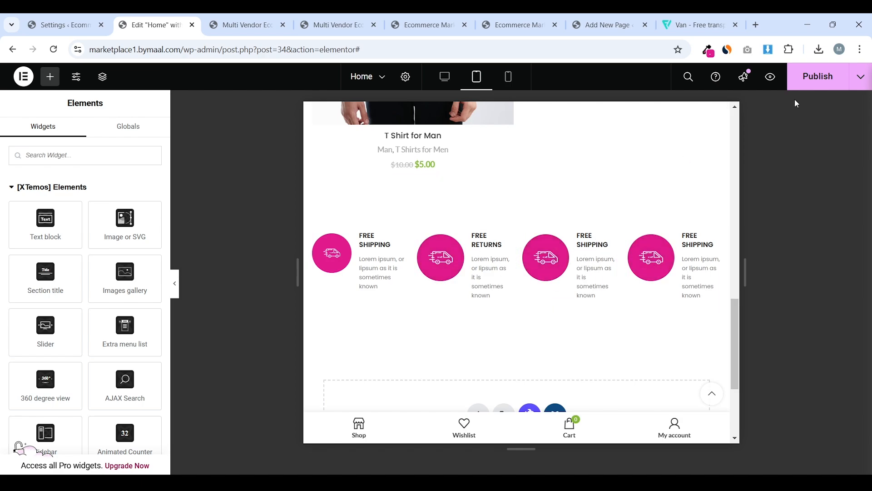
Publish the Home page, then copy the live features strip's cream colour #F8F4EC with the picker
{"action": "left_click", "coordinate": [806, 81]}
{"action": "key", "text": "ctrl+Tab"}
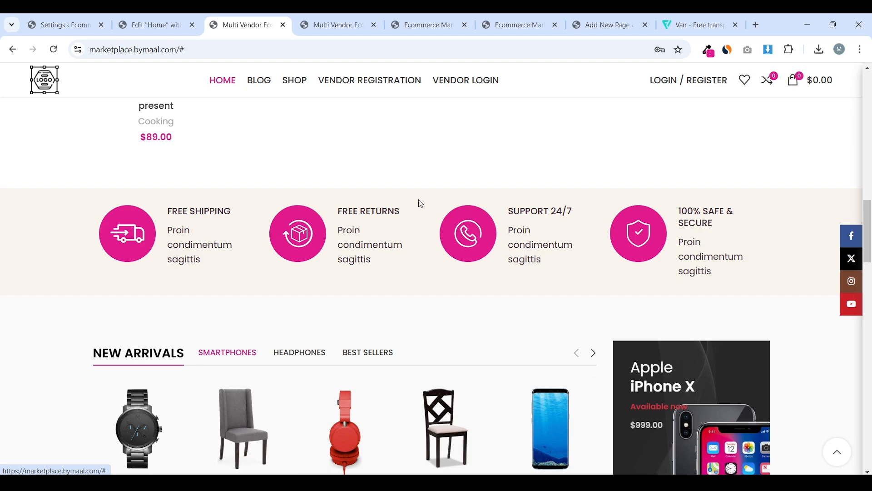
{"action": "scroll", "coordinate": [522, 207], "scroll_direction": "down", "scroll_amount": 1}
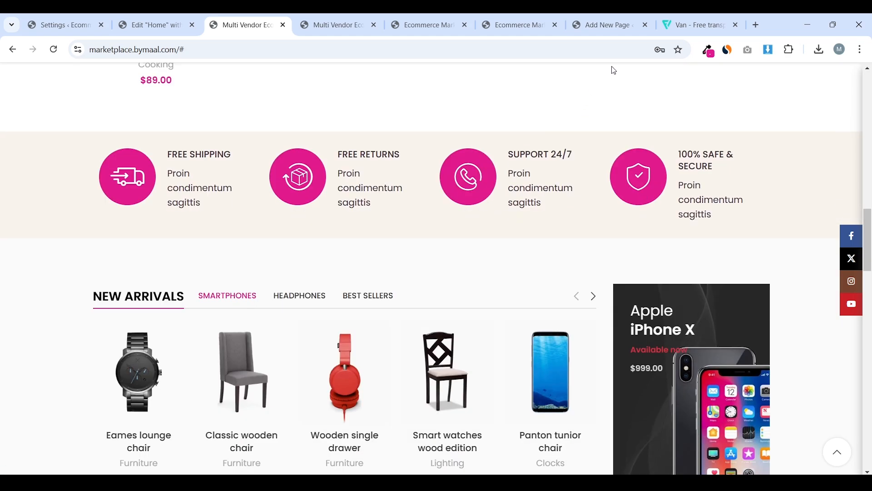
{"action": "left_click", "coordinate": [707, 50]}
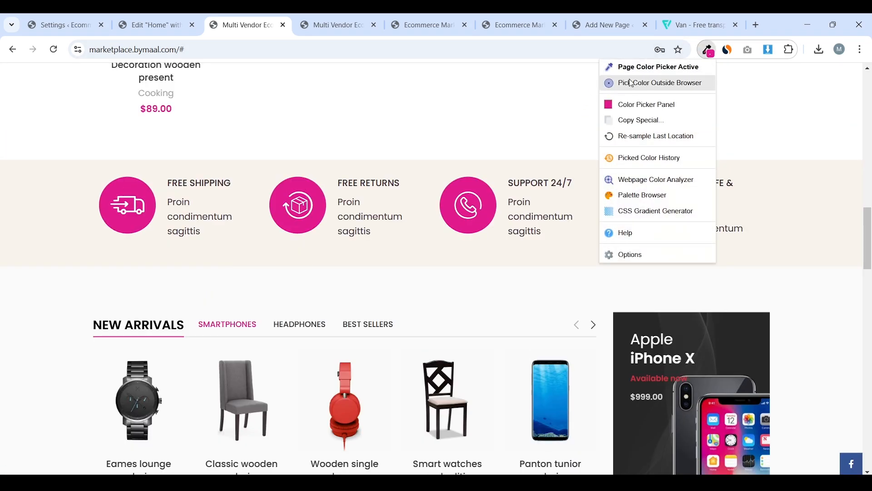
{"action": "left_click", "coordinate": [652, 68]}
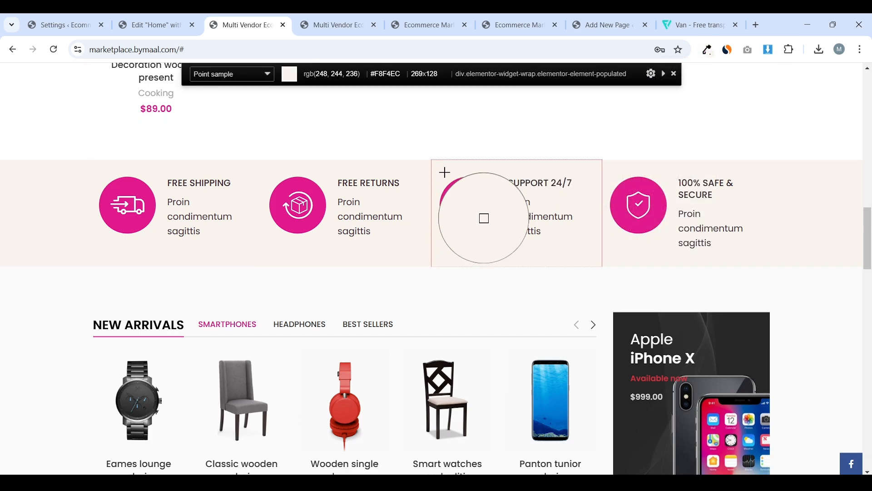
{"action": "left_click", "coordinate": [492, 217]}
{"action": "left_click", "coordinate": [150, 25]}
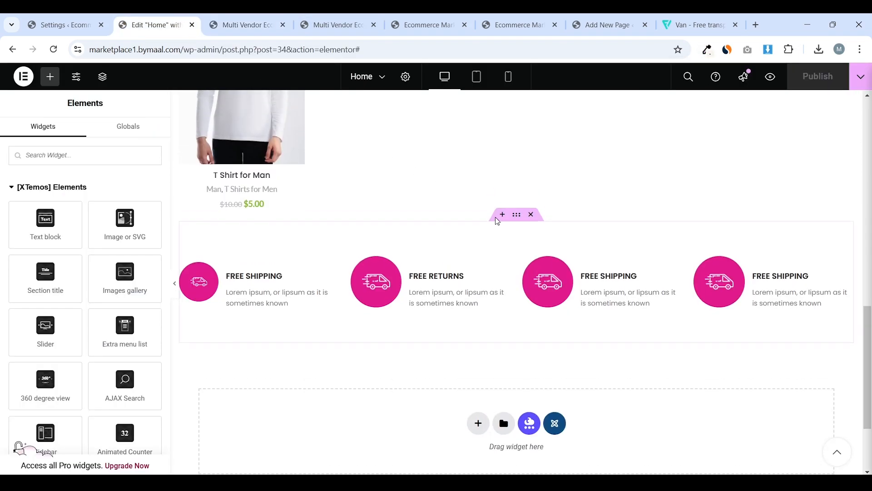
Give the features section a Classic background in the pasted cream colour #F8F4EC
{"action": "mouse_move", "coordinate": [521, 201]}
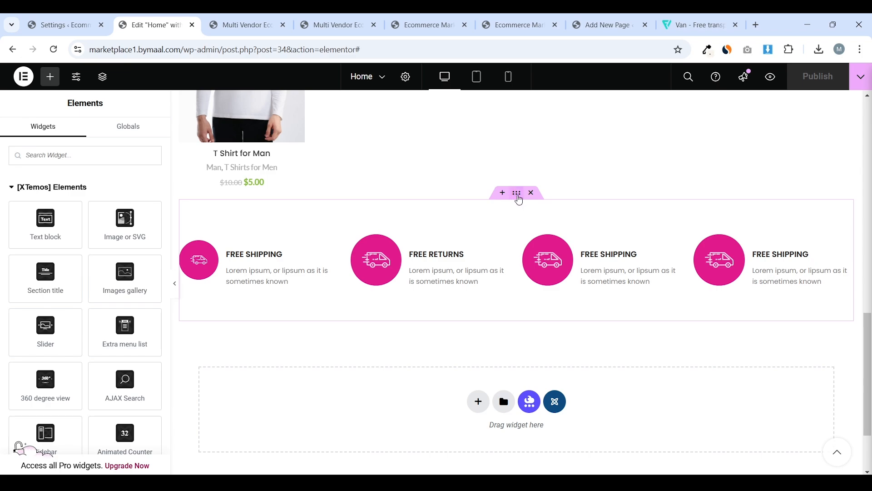
{"action": "left_click", "coordinate": [503, 205]}
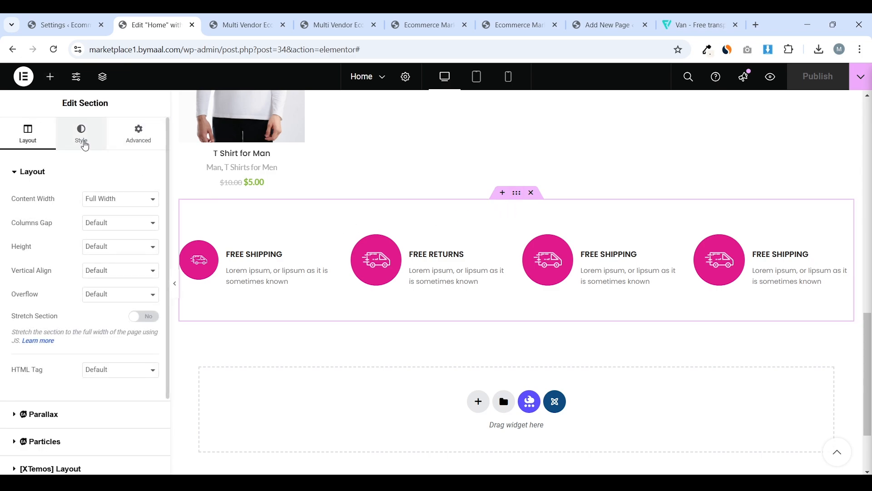
{"action": "left_click", "coordinate": [83, 136]}
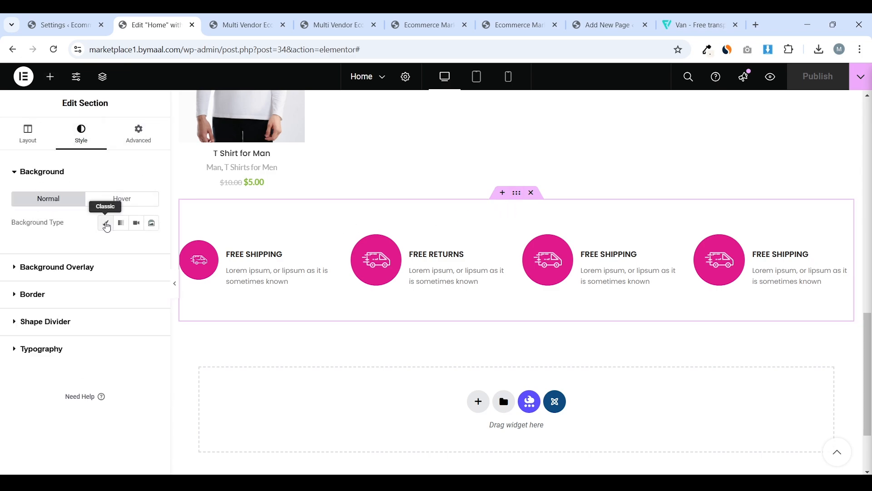
{"action": "left_click", "coordinate": [107, 223]}
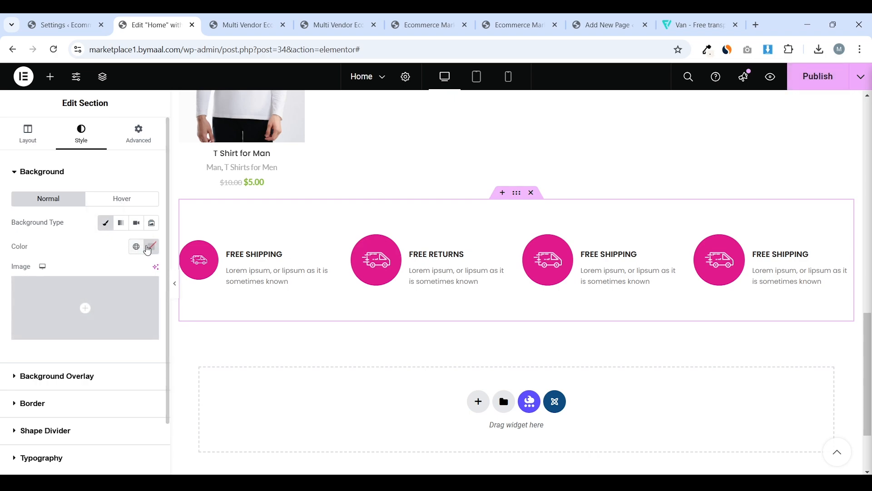
{"action": "left_click", "coordinate": [147, 248]}
{"action": "left_click", "coordinate": [150, 377]}
{"action": "right_click", "coordinate": [126, 414]}
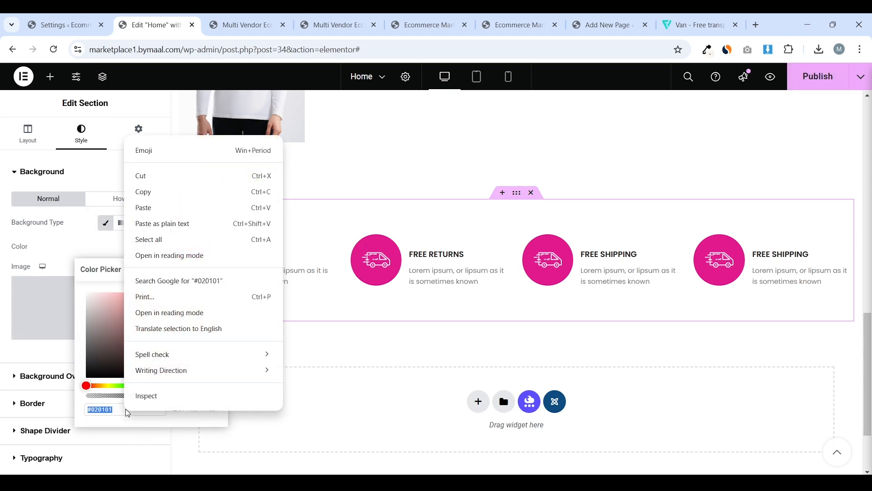
{"action": "left_click", "coordinate": [169, 208]}
{"action": "left_click", "coordinate": [68, 266]}
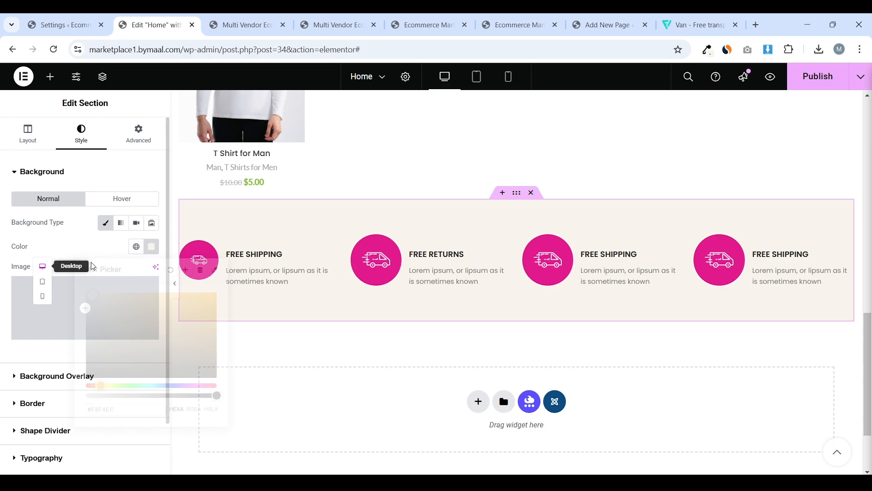
Publish the Home page and preview it without the editing panel
{"action": "left_click", "coordinate": [818, 77]}
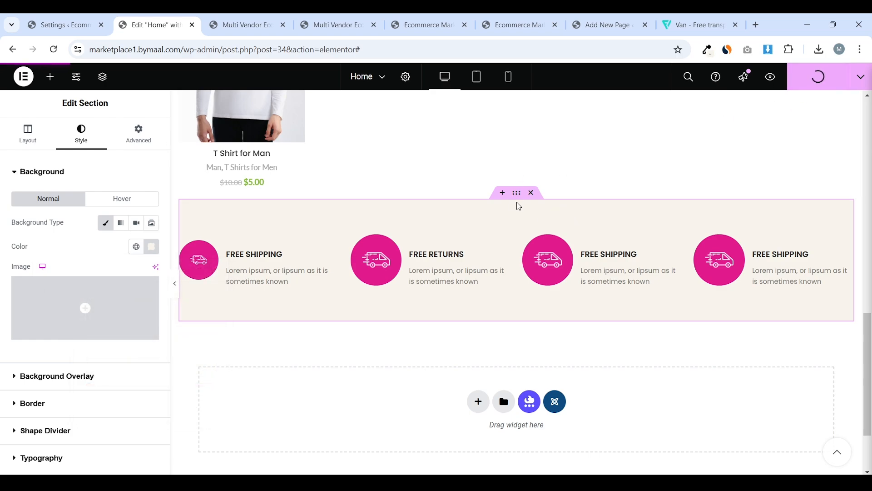
{"action": "left_click", "coordinate": [46, 144]}
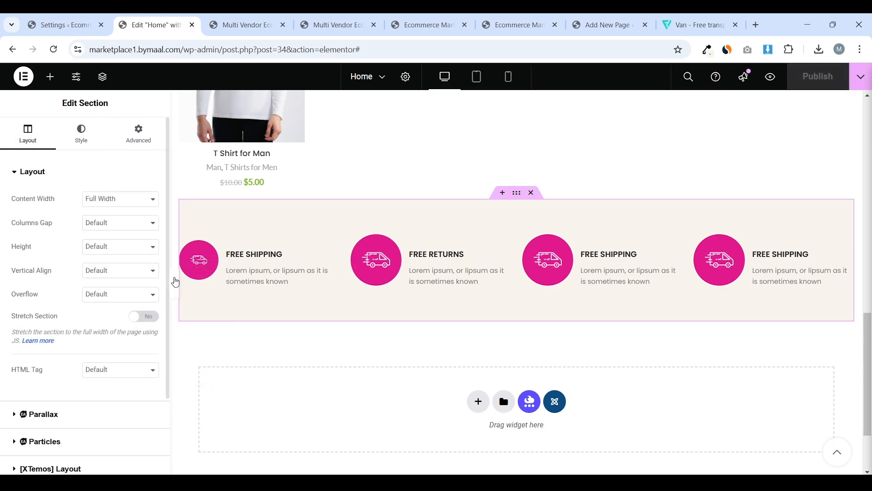
{"action": "left_click", "coordinate": [174, 283]}
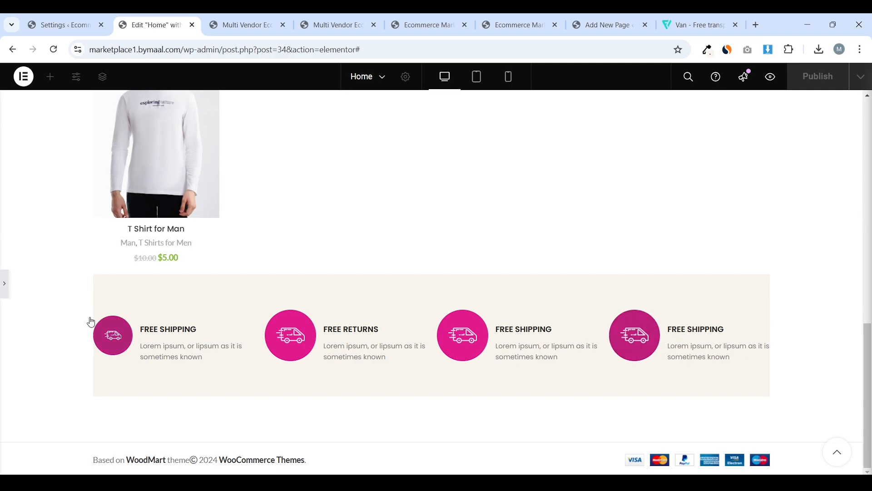
Set the section's Columns Gap to No Gap and turn on Stretch Section
{"action": "left_click", "coordinate": [3, 295]}
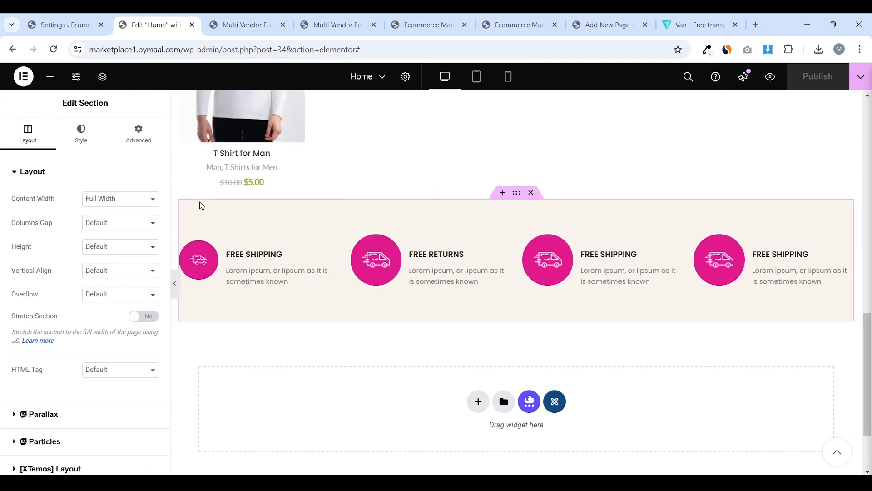
{"action": "left_click", "coordinate": [121, 228]}
{"action": "left_click", "coordinate": [117, 250]}
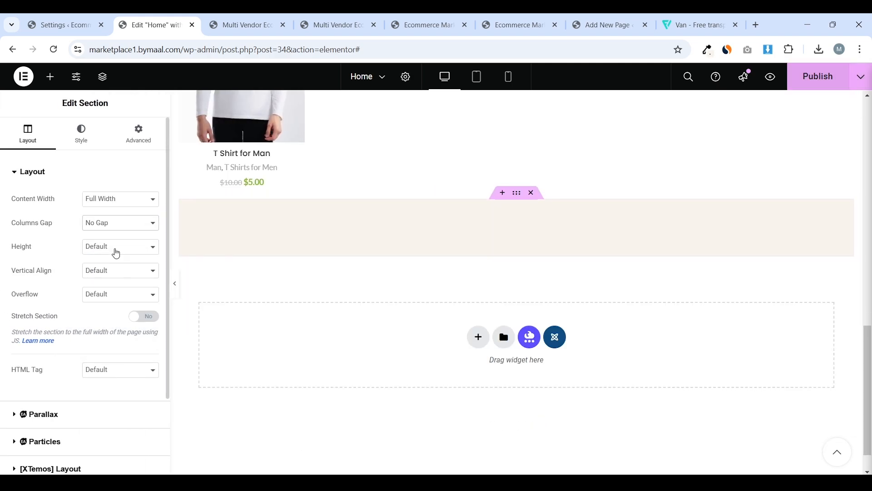
{"action": "left_click", "coordinate": [145, 318]}
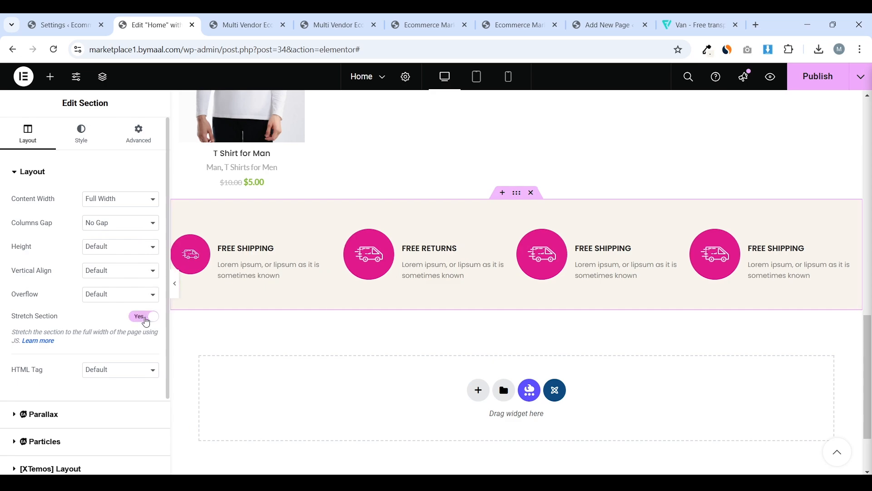
{"action": "left_click", "coordinate": [176, 287]}
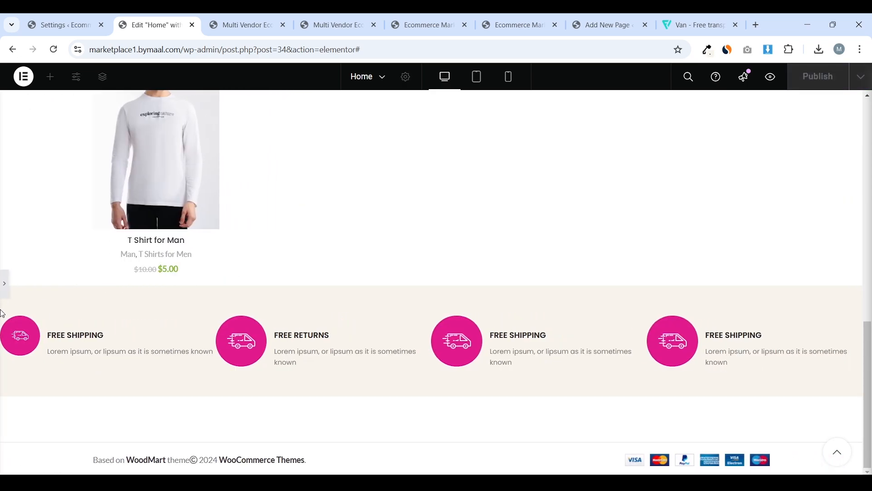
Make the section's content Boxed at 1200 width and preview the result
{"action": "left_click", "coordinate": [4, 286]}
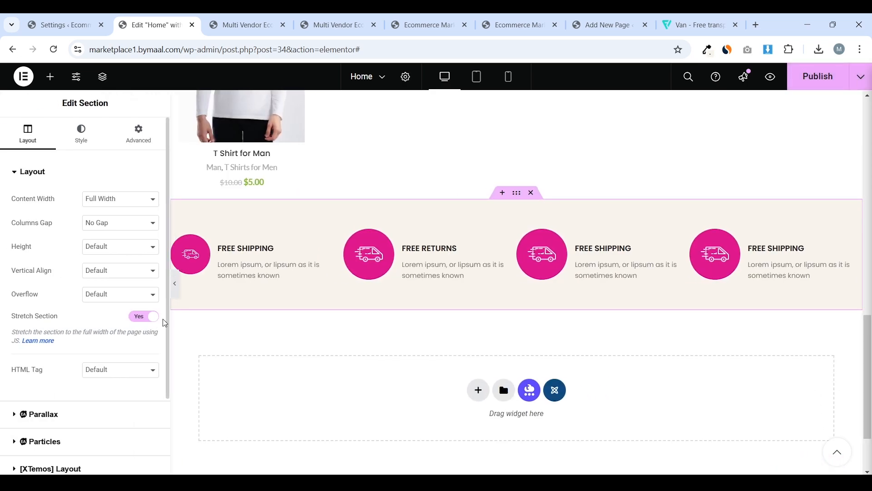
{"action": "left_click", "coordinate": [124, 201]}
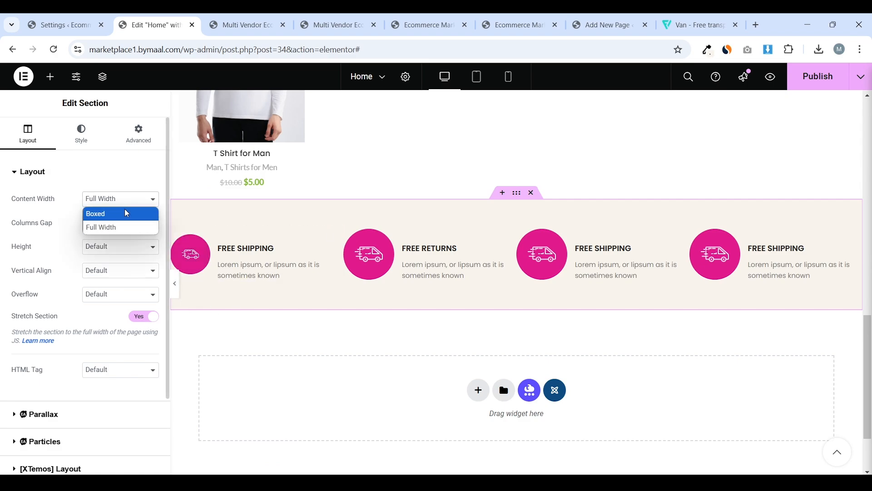
{"action": "left_click", "coordinate": [128, 213]}
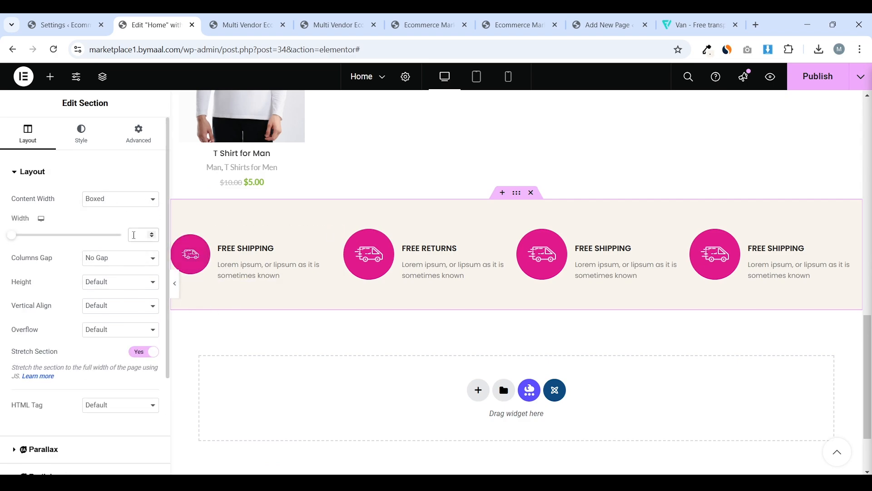
{"action": "type", "text": "1200"}
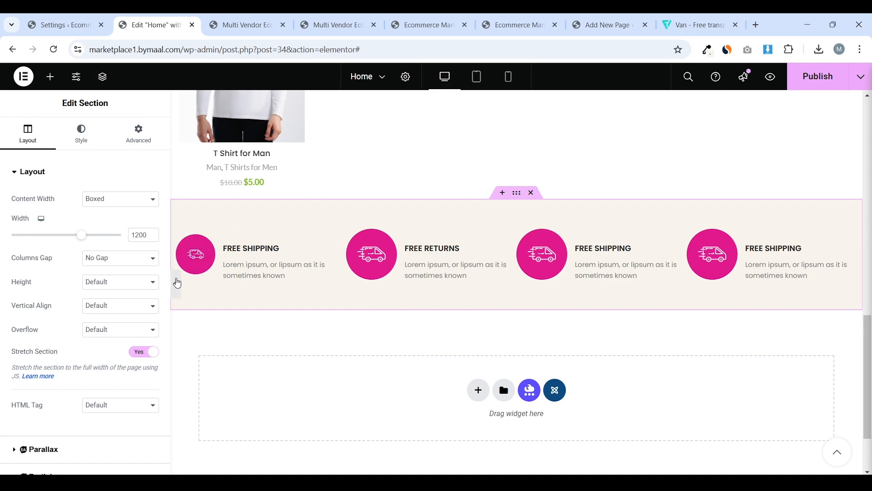
{"action": "left_click", "coordinate": [175, 283]}
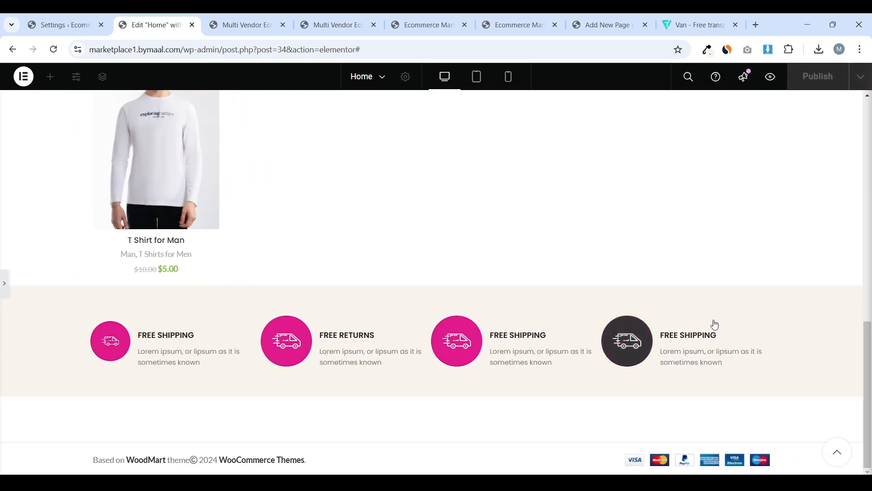
Compare against the live homepage below the strip, then add a new section under it
{"action": "left_click", "coordinate": [4, 283]}
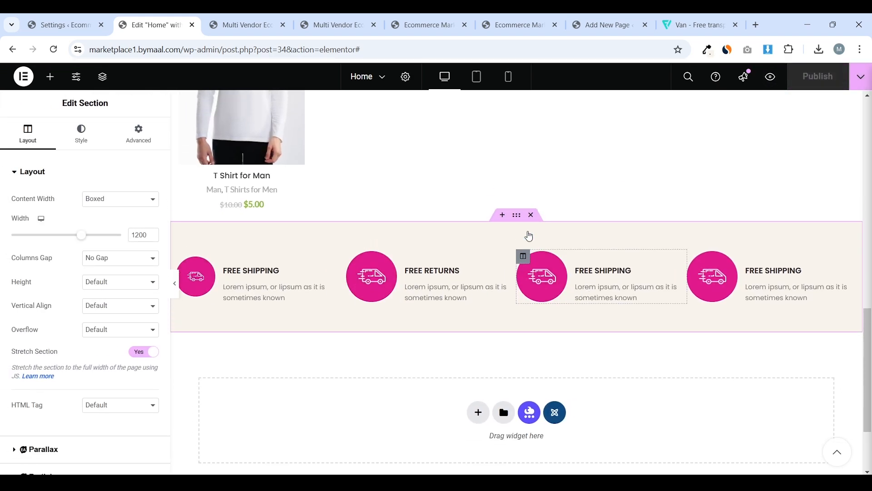
{"action": "scroll", "coordinate": [648, 291], "scroll_direction": "down", "scroll_amount": 2}
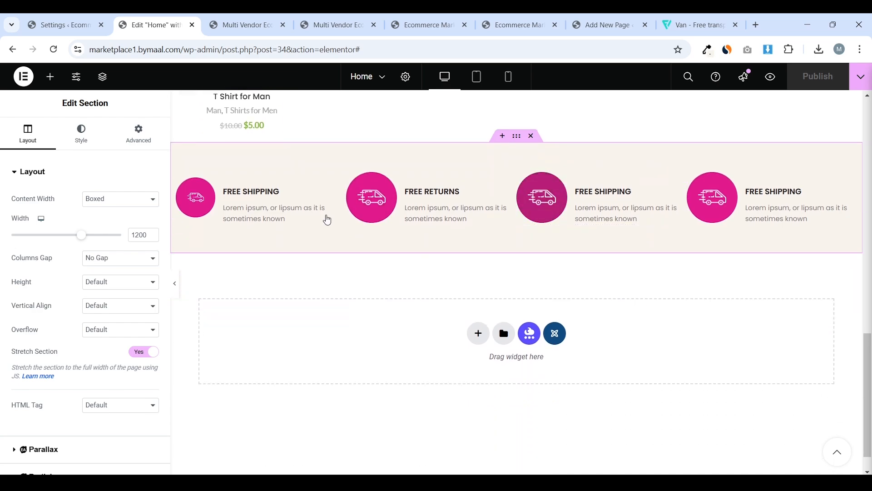
{"action": "left_click", "coordinate": [262, 24]}
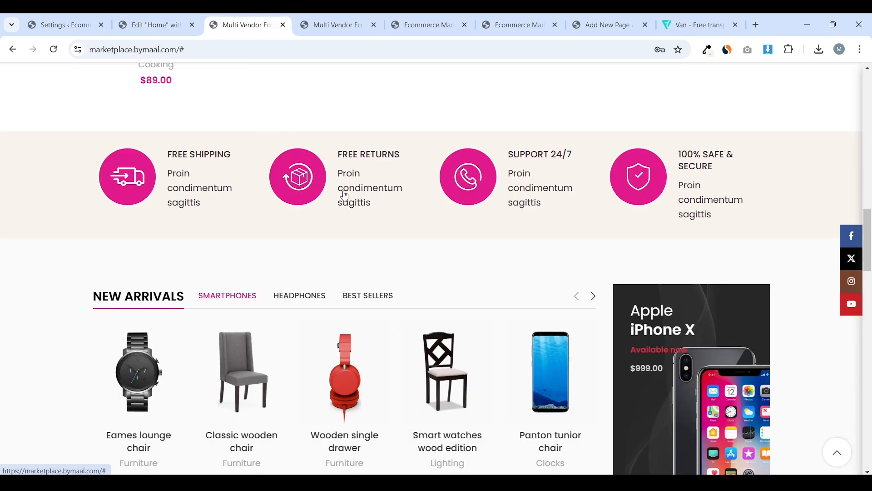
{"action": "scroll", "coordinate": [411, 183], "scroll_direction": "down", "scroll_amount": 2}
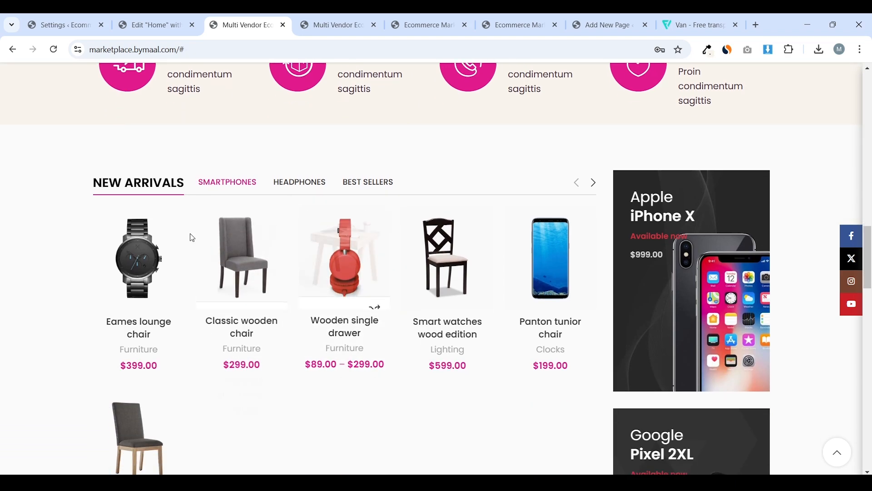
{"action": "scroll", "coordinate": [283, 205], "scroll_direction": "down", "scroll_amount": 1}
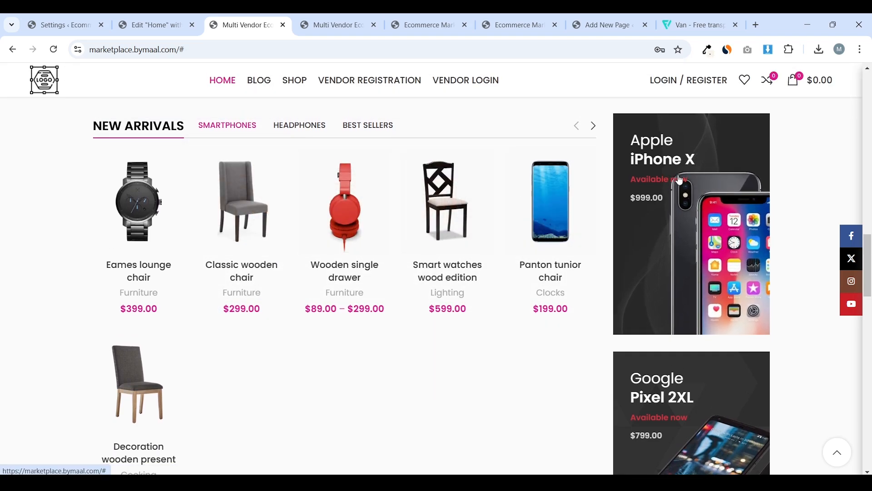
{"action": "scroll", "coordinate": [683, 186], "scroll_direction": "down", "scroll_amount": 5}
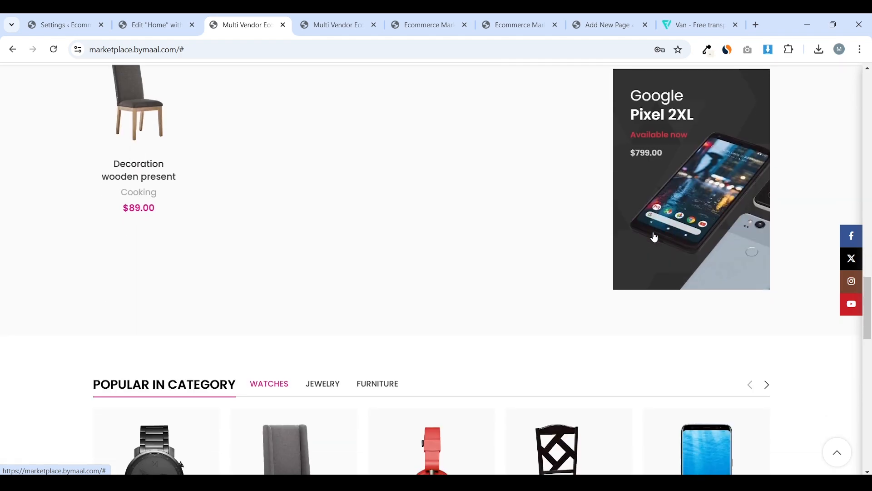
{"action": "left_click", "coordinate": [152, 24]}
{"action": "left_click", "coordinate": [477, 300]}
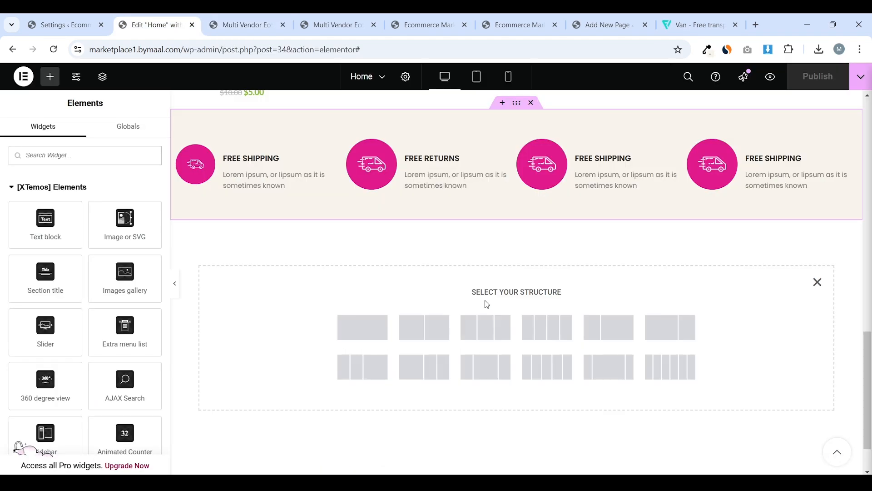
Choose the two-column structure for the new section, checking the live storefront for reference
{"action": "left_click", "coordinate": [270, 21]}
{"action": "scroll", "coordinate": [428, 165], "scroll_direction": "up", "scroll_amount": 5}
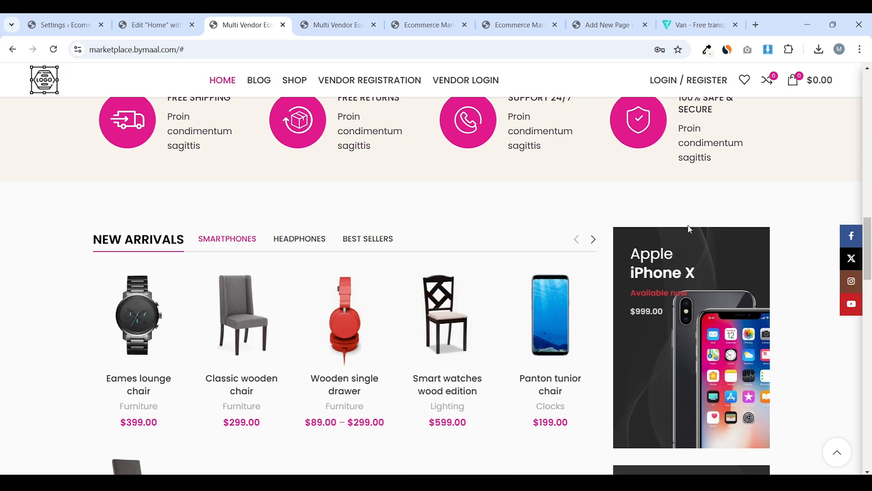
{"action": "scroll", "coordinate": [632, 207], "scroll_direction": "down", "scroll_amount": 1}
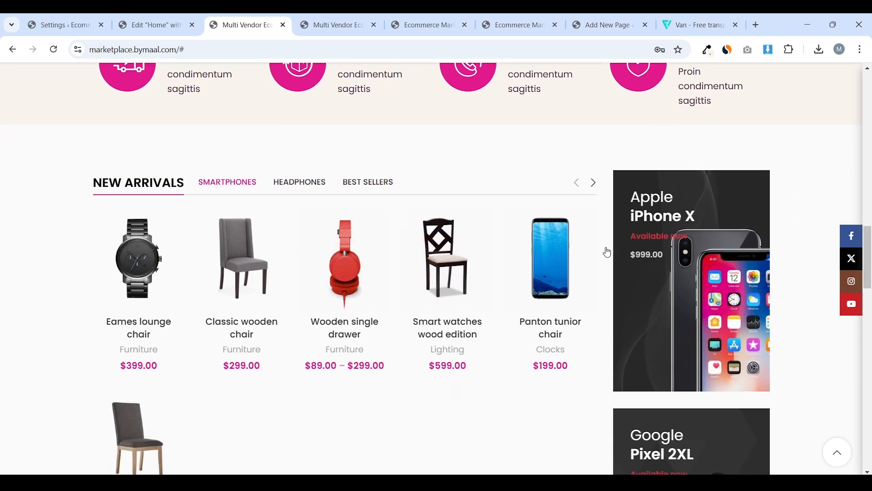
{"action": "left_click", "coordinate": [157, 25]}
{"action": "scroll", "coordinate": [520, 248], "scroll_direction": "down", "scroll_amount": 2}
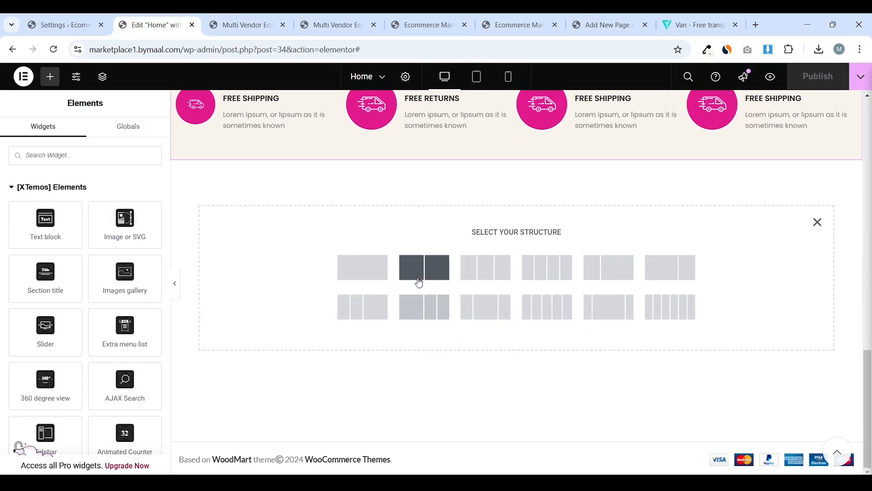
{"action": "left_click", "coordinate": [447, 269]}
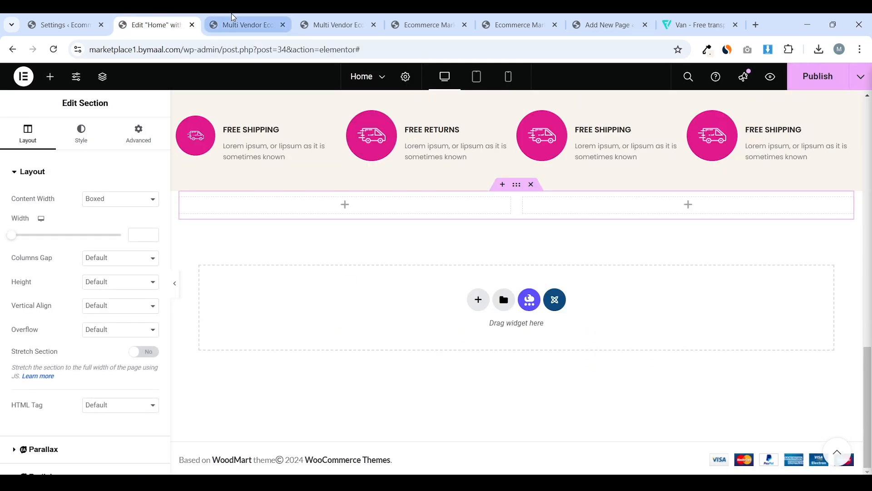
{"action": "left_click", "coordinate": [246, 25]}
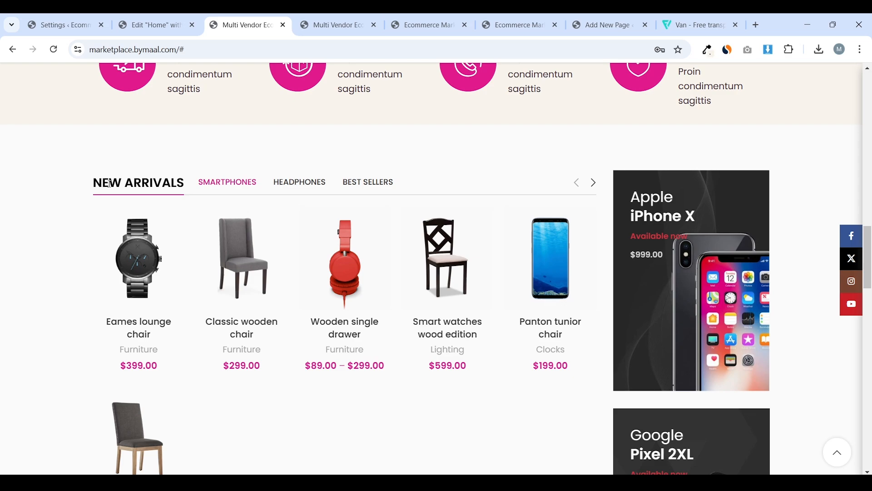
{"action": "left_click", "coordinate": [154, 25]}
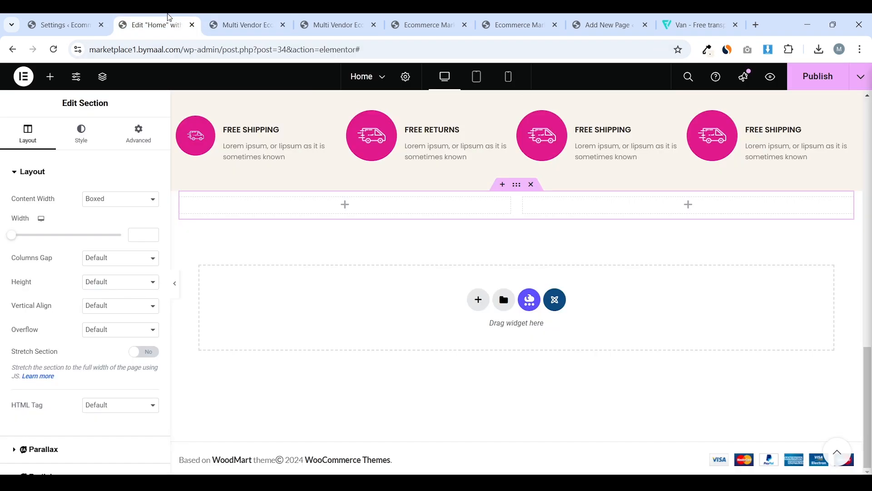
Set the left column width to 70 and the section's unlinked top and bottom padding to 70
{"action": "left_click", "coordinate": [181, 205]}
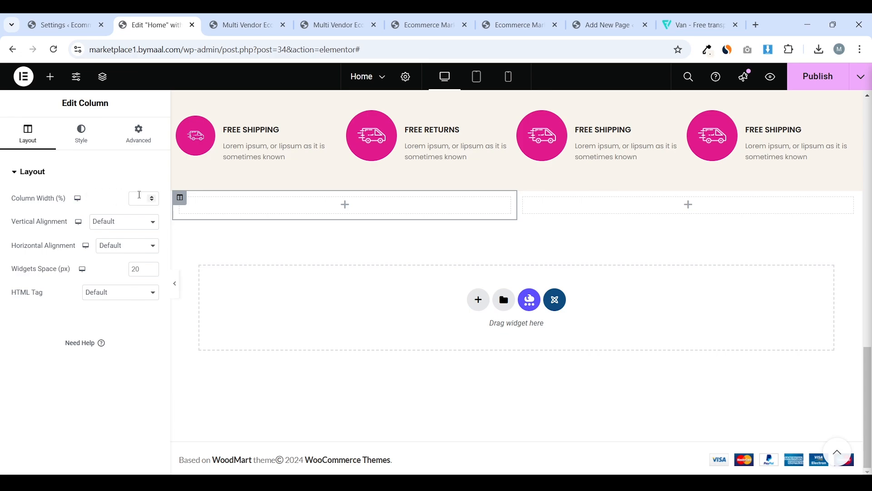
{"action": "type", "text": "70"}
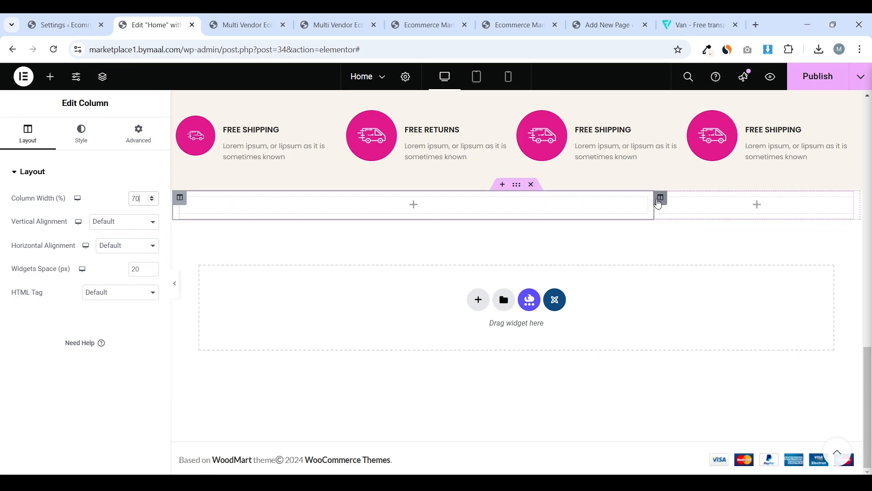
{"action": "left_click", "coordinate": [517, 186]}
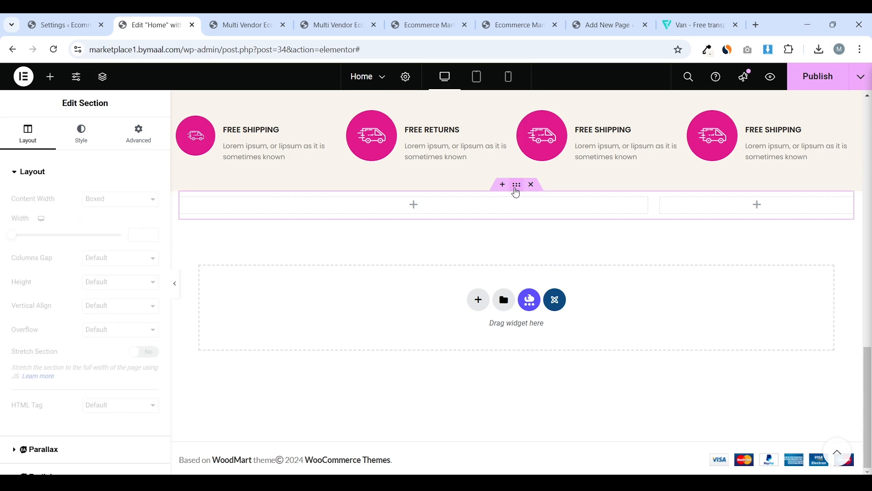
{"action": "left_click", "coordinate": [140, 136]}
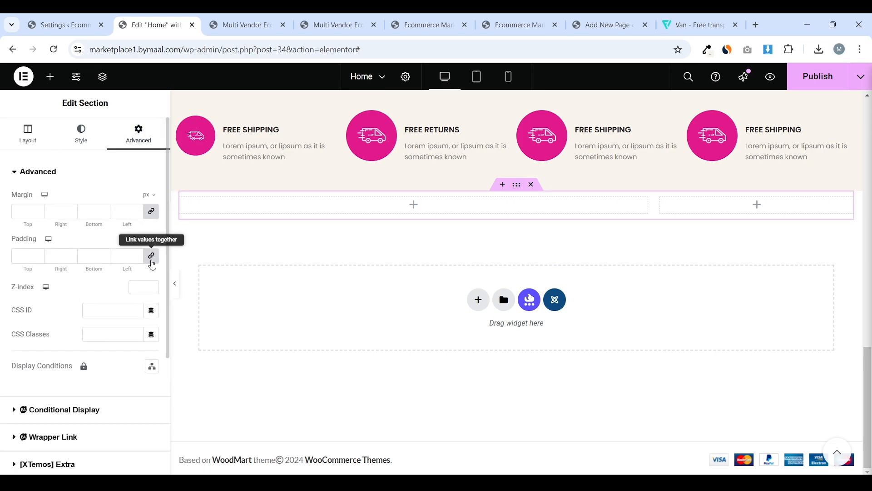
{"action": "left_click", "coordinate": [152, 256]}
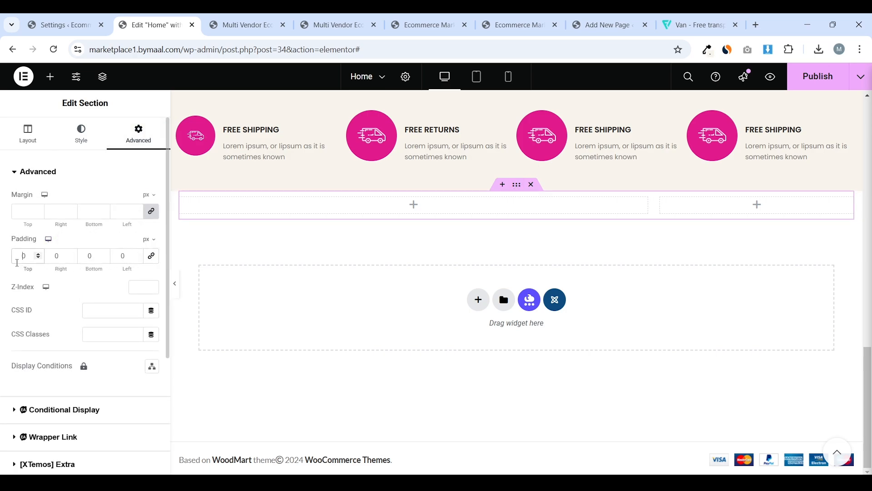
{"action": "left_click", "coordinate": [18, 263]}
{"action": "type", "text": "7"}
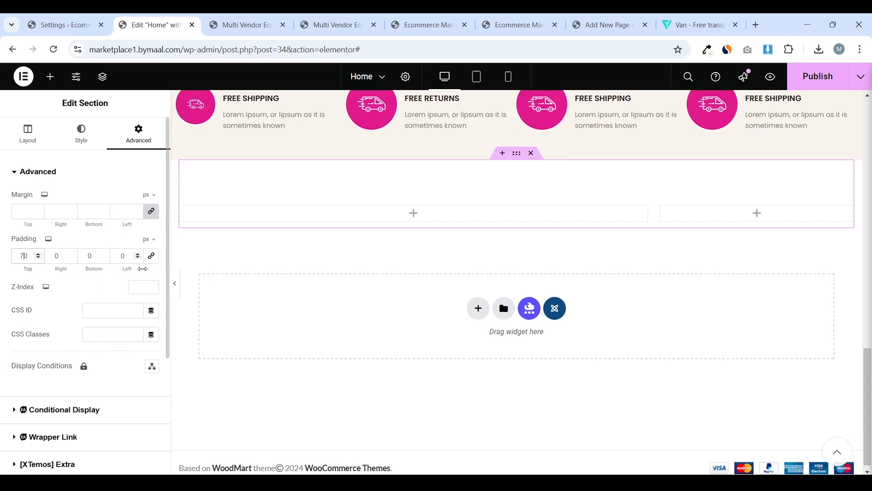
{"action": "left_click", "coordinate": [83, 261]}
{"action": "type", "text": "7"}
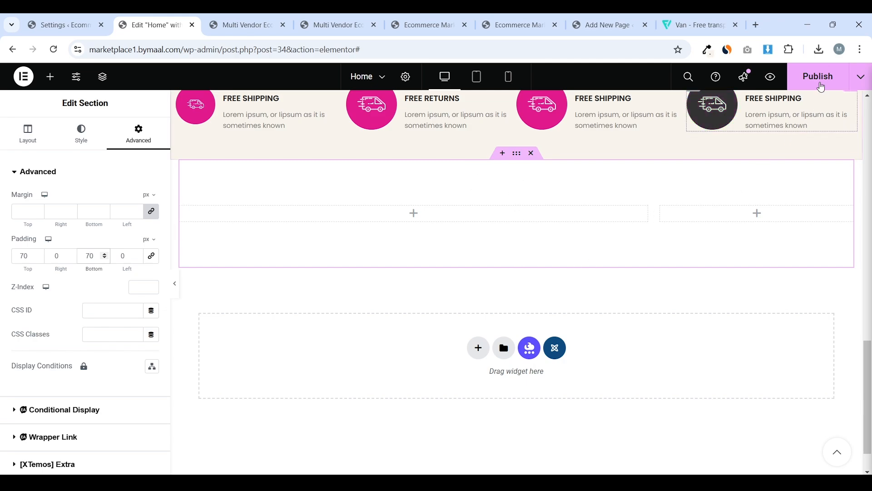
Publish the Home page and bring up the Our Top Products widget's options
{"action": "left_click", "coordinate": [818, 76]}
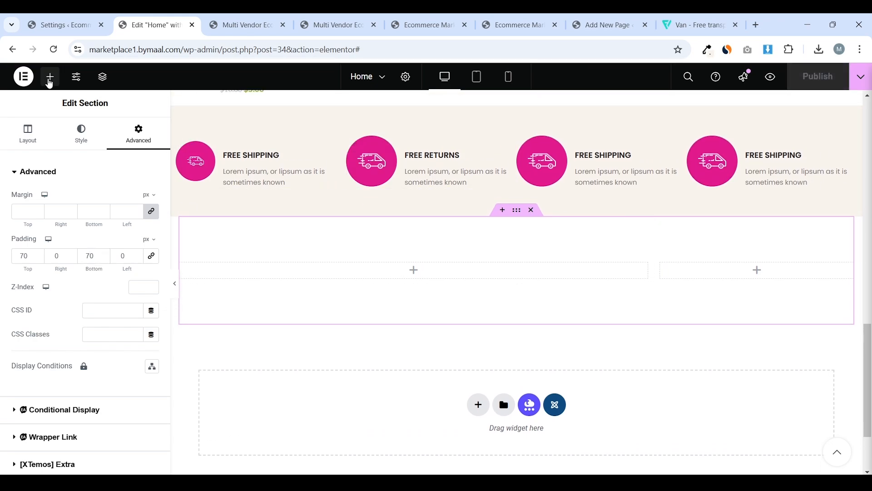
{"action": "left_click", "coordinate": [50, 76]}
{"action": "scroll", "coordinate": [485, 228], "scroll_direction": "up", "scroll_amount": 10}
{"action": "scroll", "coordinate": [491, 224], "scroll_direction": "down", "scroll_amount": 5}
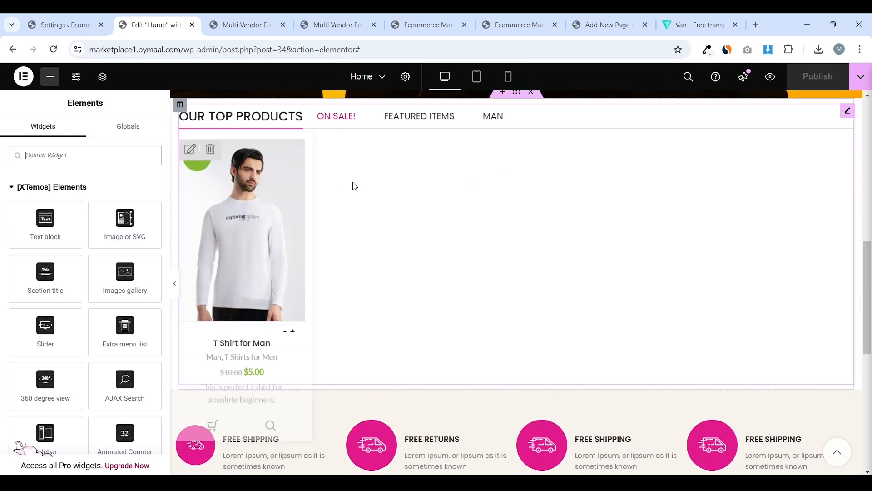
{"action": "right_click", "coordinate": [853, 120]}
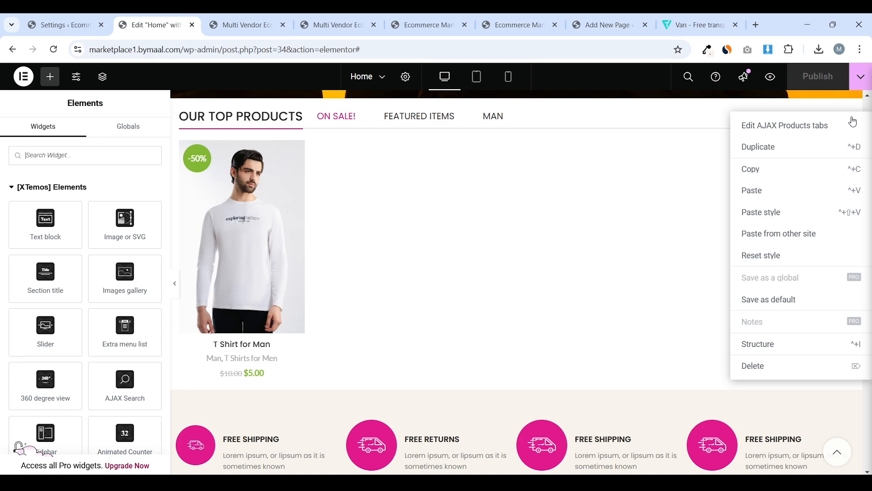
Copy the Our Top Products widget and paste it into the empty left column
{"action": "left_click", "coordinate": [751, 169]}
{"action": "right_click", "coordinate": [848, 119]}
{"action": "left_click", "coordinate": [790, 173]}
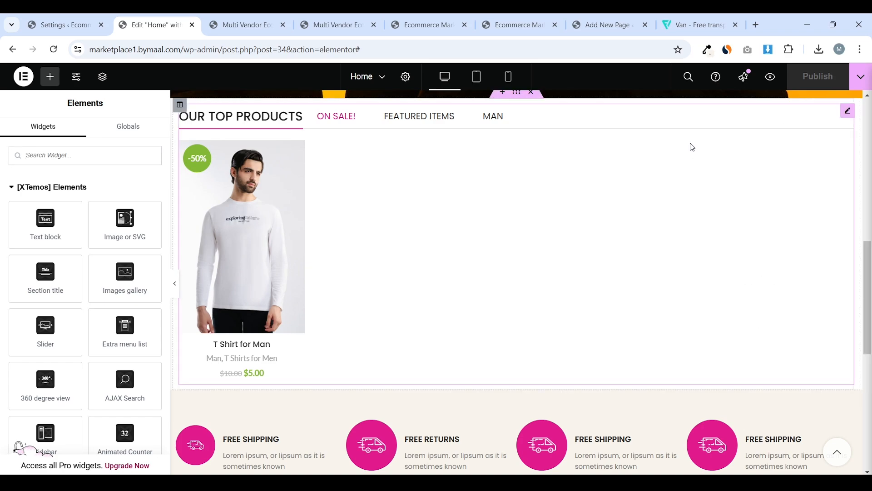
{"action": "scroll", "coordinate": [575, 175], "scroll_direction": "down", "scroll_amount": 6}
{"action": "scroll", "coordinate": [575, 175], "scroll_direction": "down", "scroll_amount": 2}
{"action": "scroll", "coordinate": [545, 181], "scroll_direction": "up", "scroll_amount": 1}
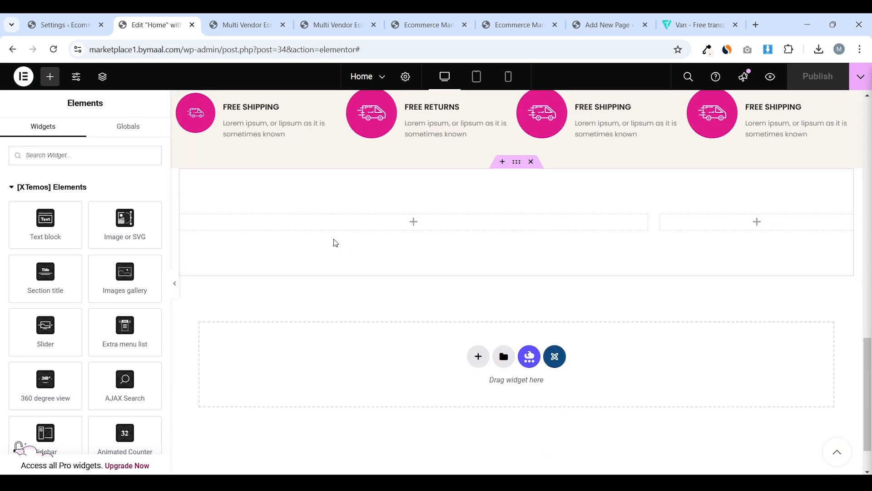
{"action": "right_click", "coordinate": [255, 229]}
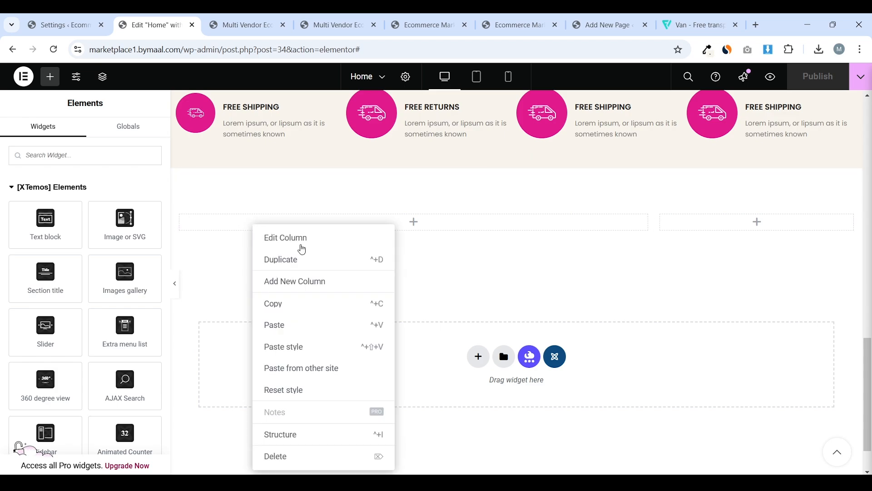
{"action": "left_click", "coordinate": [293, 323]}
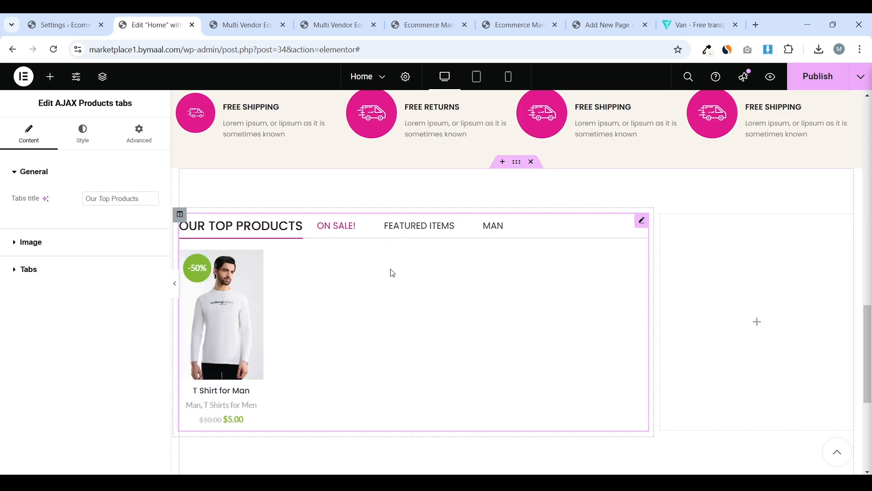
Review the pasted widget's On Sale! tab settings and publish the page
{"action": "left_click", "coordinate": [84, 270]}
{"action": "left_click", "coordinate": [84, 272]}
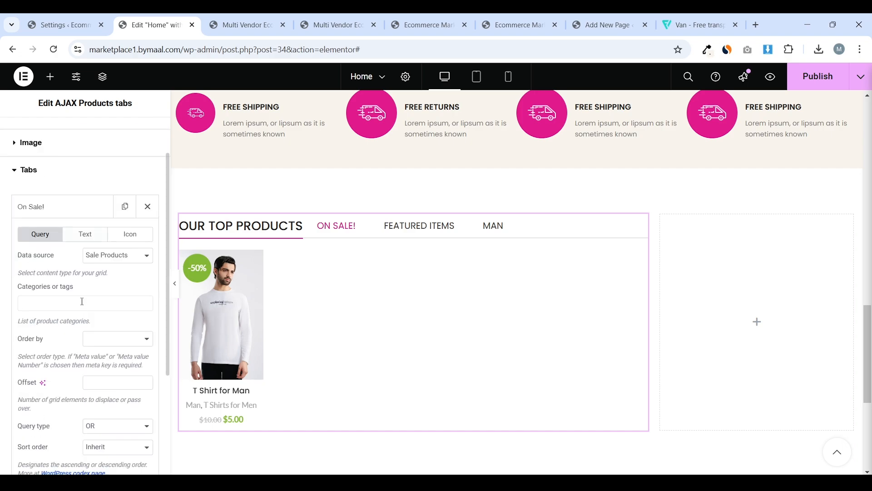
{"action": "scroll", "coordinate": [83, 301], "scroll_direction": "down", "scroll_amount": 2}
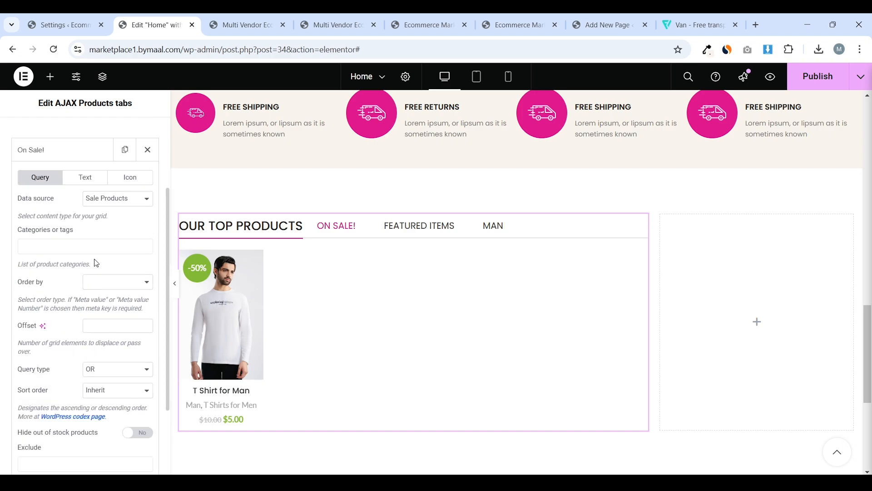
{"action": "scroll", "coordinate": [97, 263], "scroll_direction": "up", "scroll_amount": 4}
{"action": "left_click", "coordinate": [26, 268]}
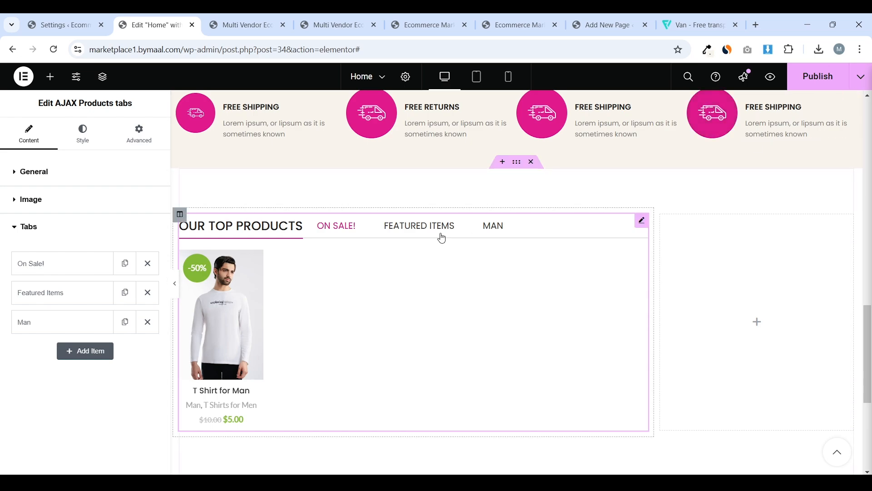
{"action": "left_click", "coordinate": [818, 76]}
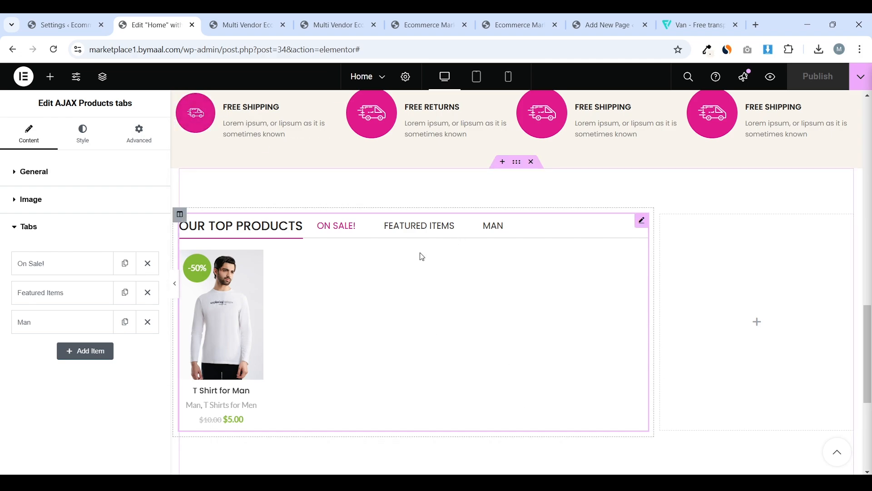
{"action": "left_click", "coordinate": [50, 77]}
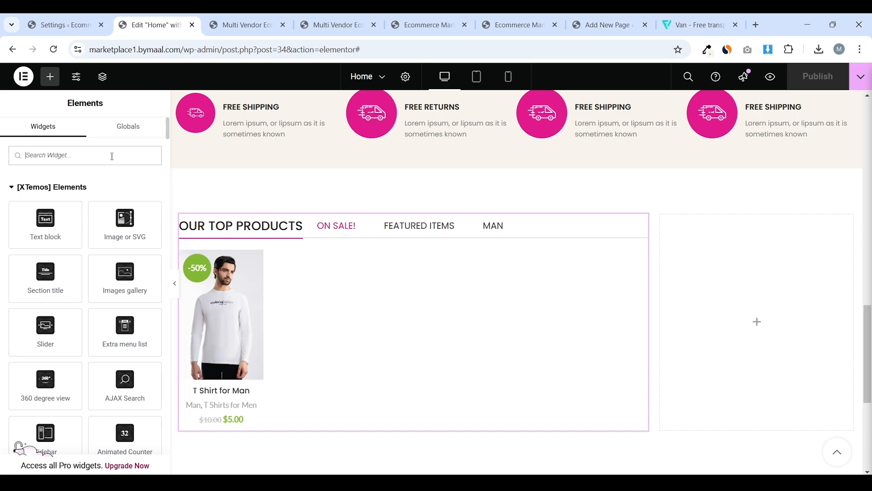
Drag a Promo Banner found via 'promo' into the right column and begin choosing its background image
{"action": "type", "text": "promo banner"}
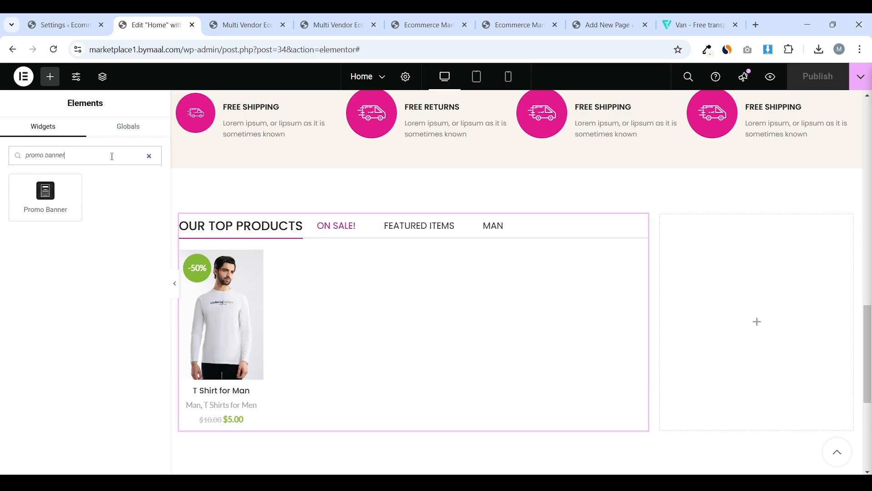
{"action": "left_click_drag", "start_coordinate": [55, 198], "coordinate": [772, 314]}
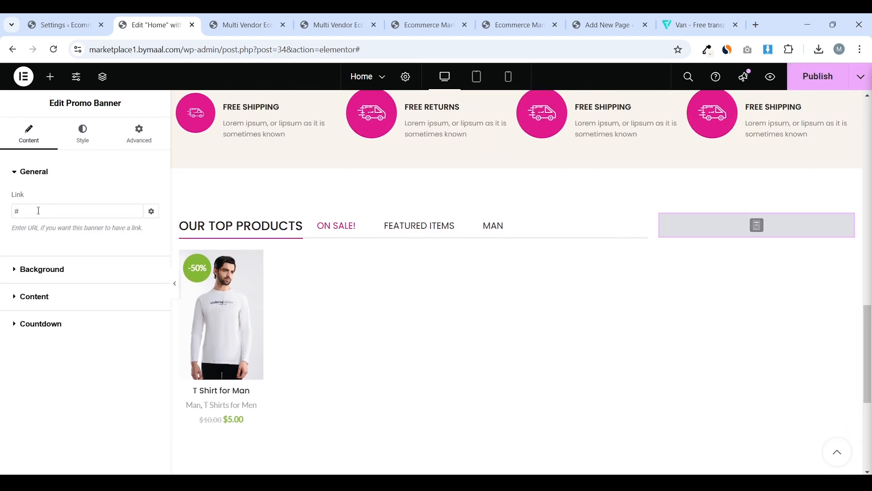
{"action": "double_click", "coordinate": [58, 212]}
{"action": "left_click", "coordinate": [42, 270]}
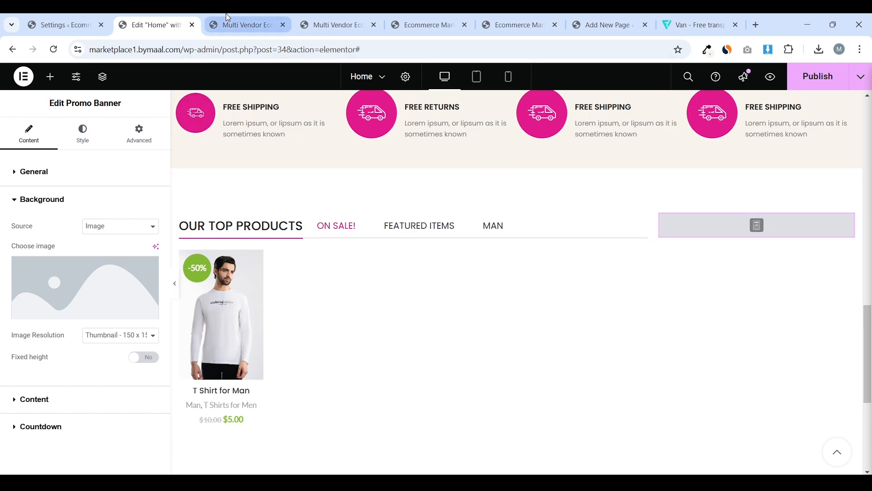
{"action": "left_click", "coordinate": [241, 25]}
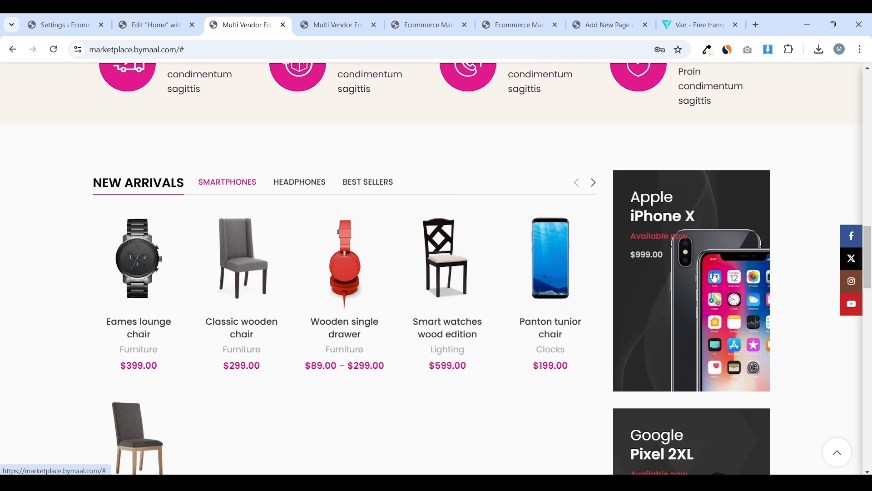
{"action": "left_click", "coordinate": [164, 17]}
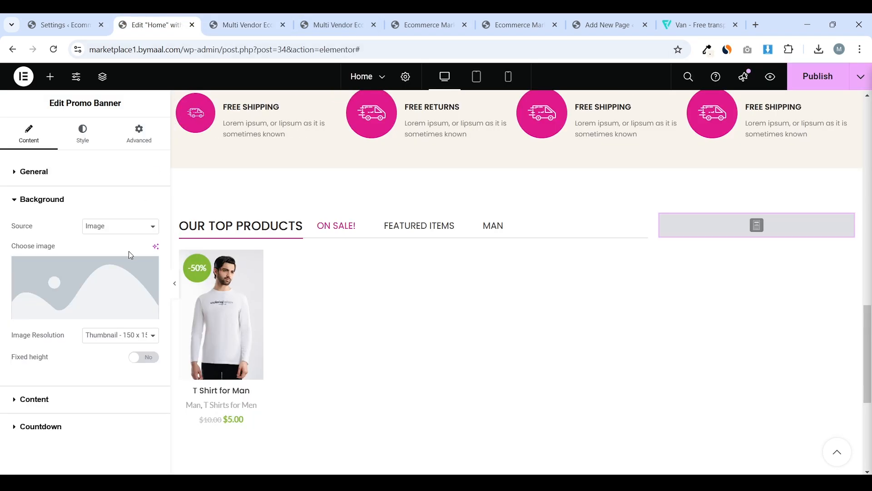
{"action": "mouse_move", "coordinate": [118, 268]}
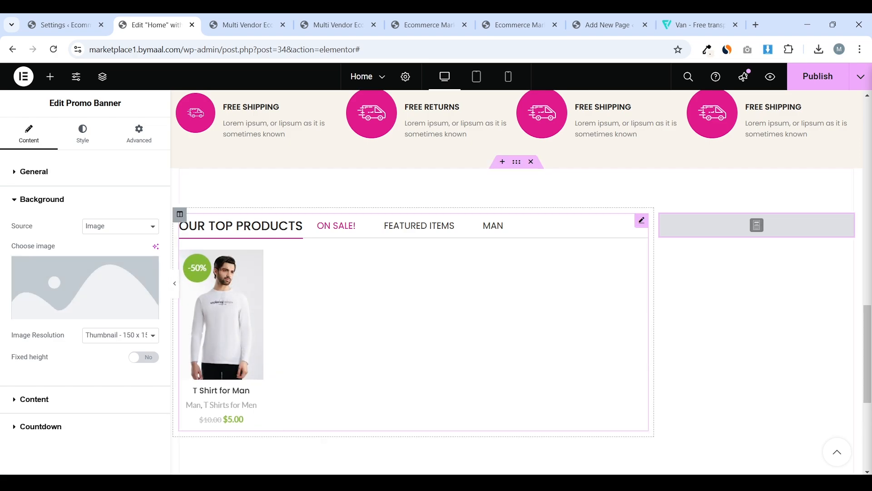
{"action": "left_click", "coordinate": [100, 275]}
Upload marketplace-prod-electronic.jpg and select it as the promo banner's background image
{"action": "left_click", "coordinate": [162, 122]}
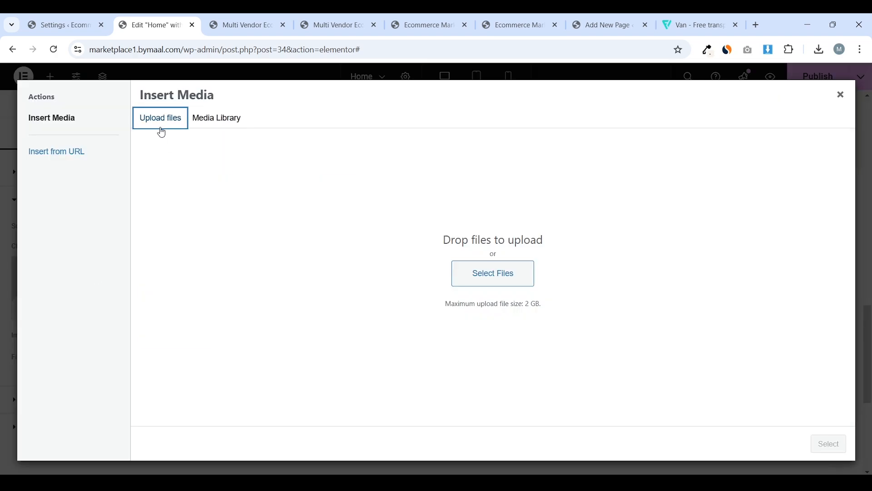
{"action": "left_click", "coordinate": [481, 278]}
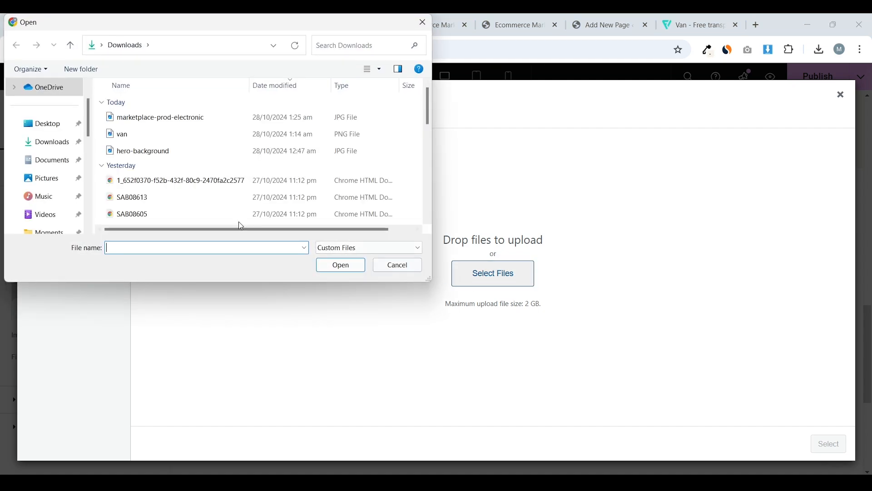
{"action": "left_click", "coordinate": [213, 117]}
{"action": "left_click", "coordinate": [352, 267]}
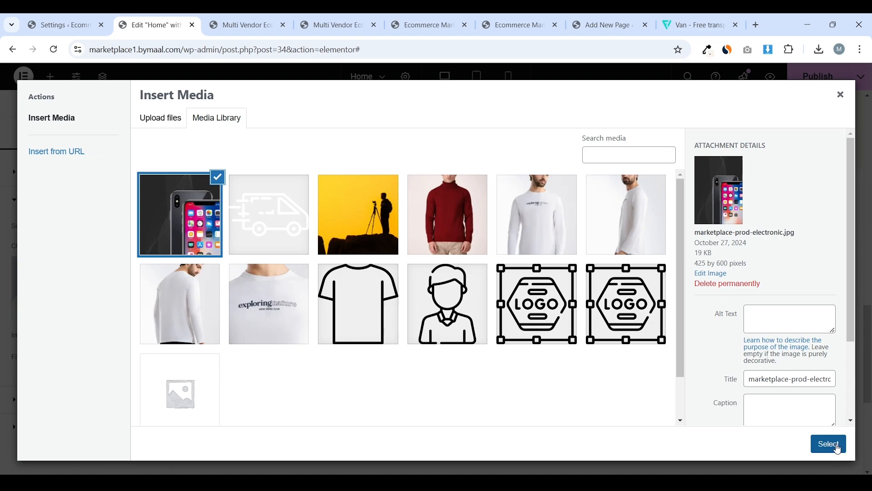
{"action": "left_click", "coordinate": [839, 449]}
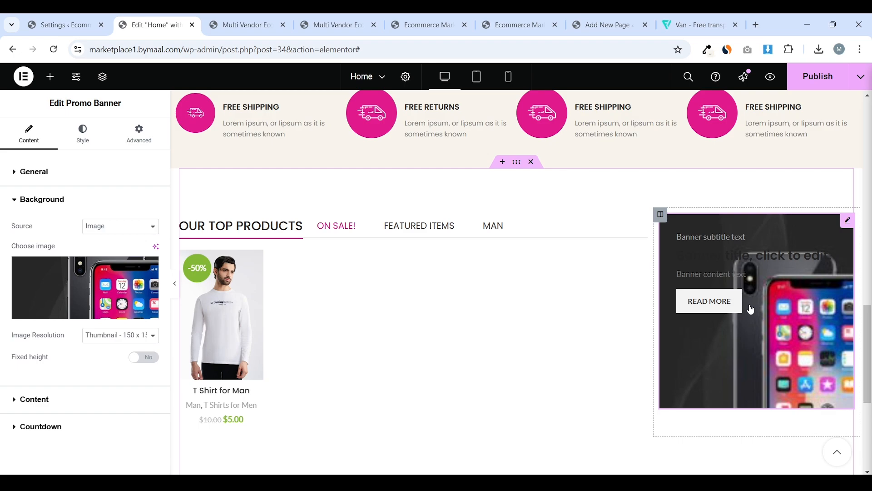
{"action": "scroll", "coordinate": [750, 309], "scroll_direction": "down", "scroll_amount": 2}
{"action": "scroll", "coordinate": [745, 407], "scroll_direction": "up", "scroll_amount": 1}
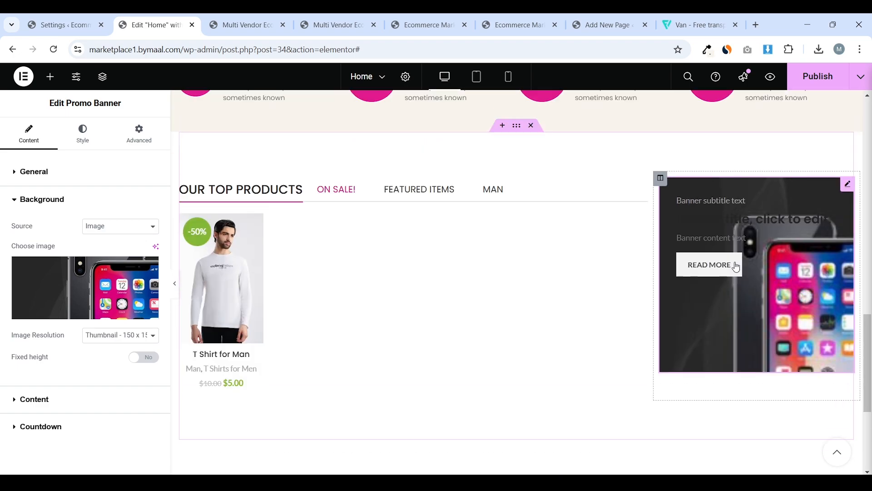
Try Medium Large image resolution and compare with the live storefront's banner
{"action": "left_click", "coordinate": [131, 337]}
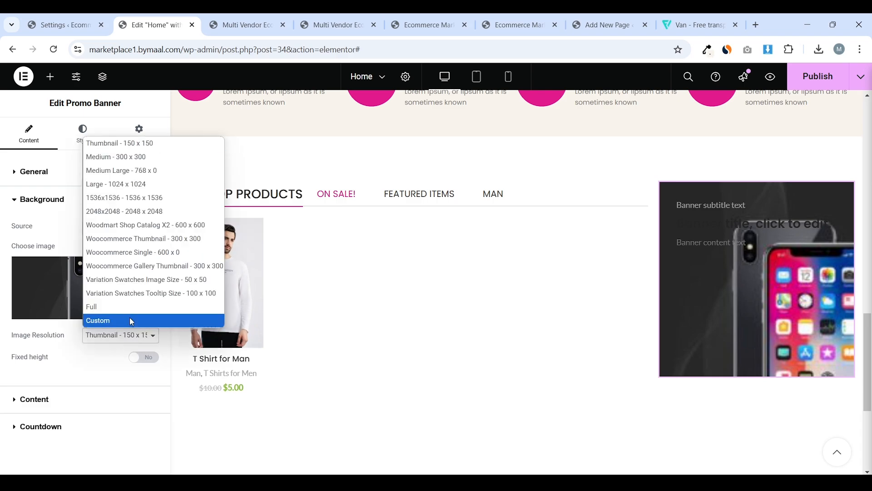
{"action": "left_click", "coordinate": [119, 172]}
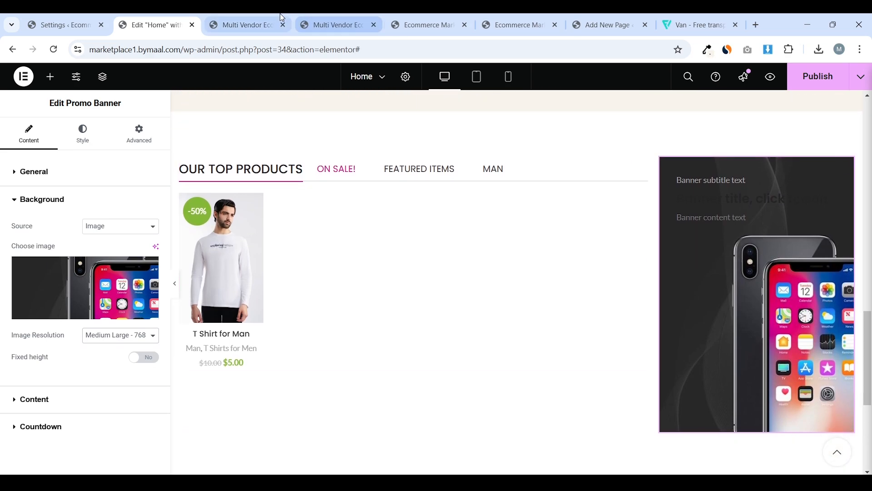
{"action": "left_click", "coordinate": [255, 25]}
{"action": "scroll", "coordinate": [398, 193], "scroll_direction": "down", "scroll_amount": 1}
{"action": "scroll", "coordinate": [408, 196], "scroll_direction": "up", "scroll_amount": 1}
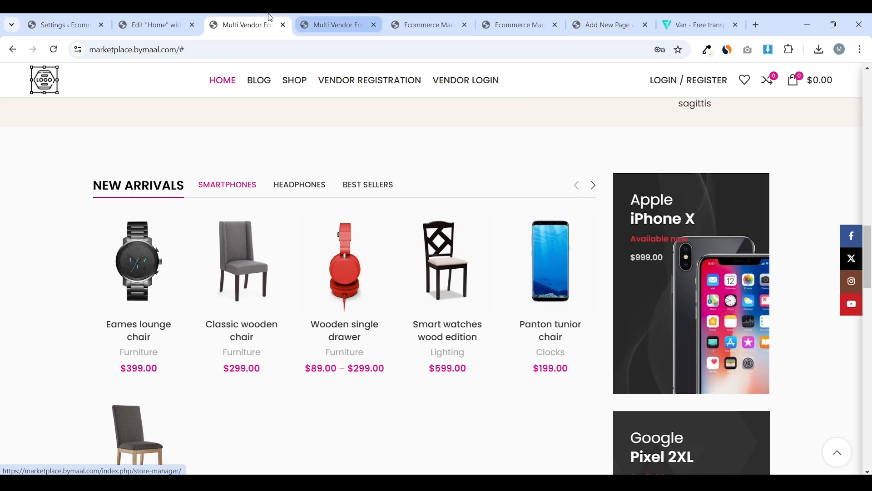
{"action": "key", "text": "ctrl+Page_Up"}
Apply a custom 425 × 600 image resolution and collapse the background settings
{"action": "left_click", "coordinate": [105, 336]}
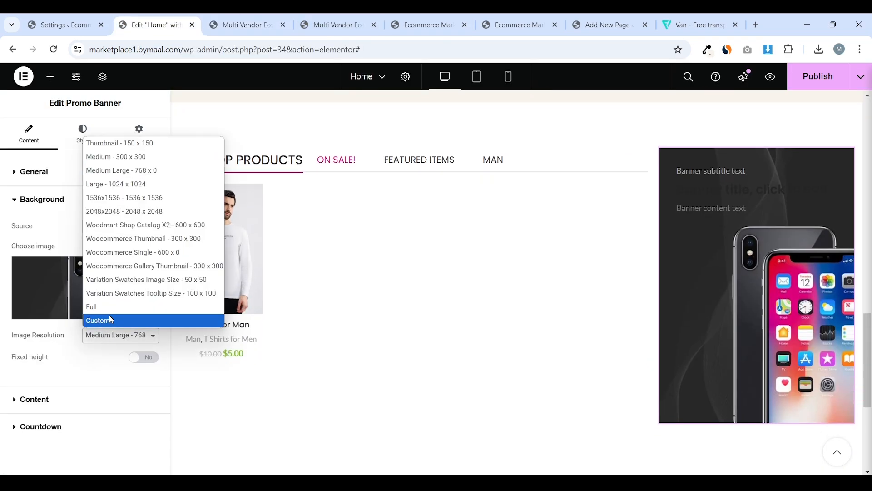
{"action": "left_click", "coordinate": [109, 316]}
{"action": "left_click", "coordinate": [32, 363]}
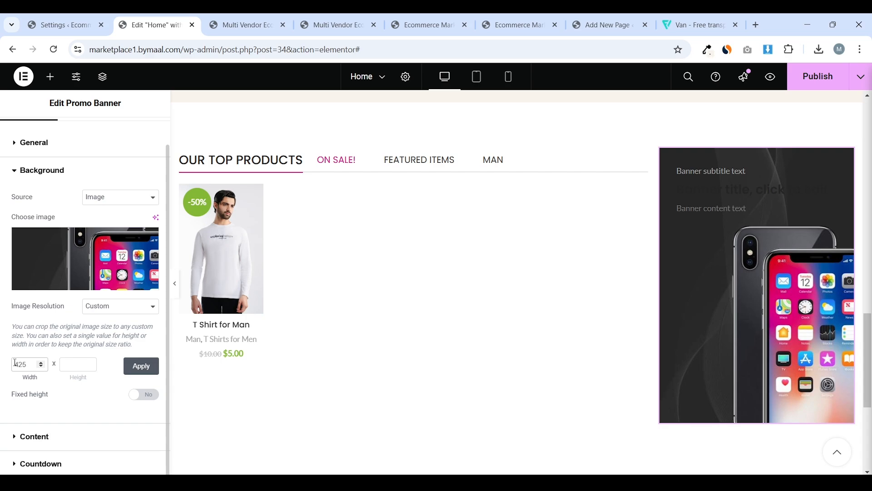
{"action": "left_click", "coordinate": [80, 365]}
{"action": "left_click", "coordinate": [141, 365]}
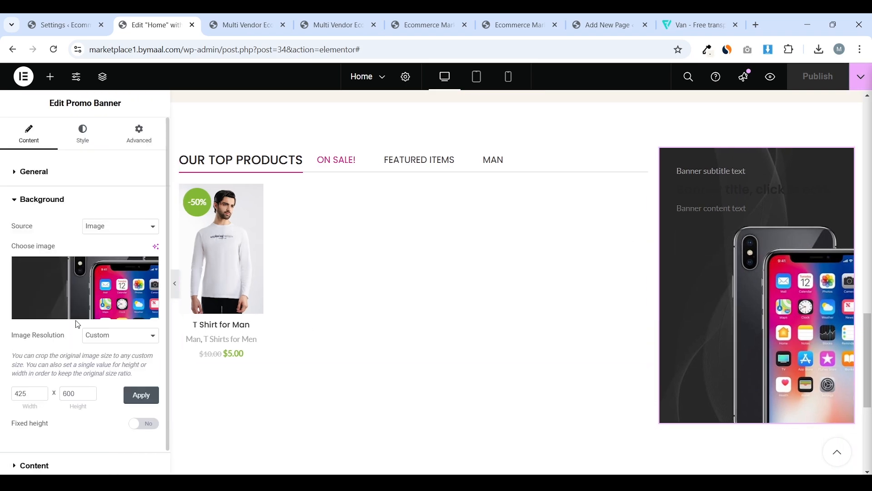
{"action": "left_click", "coordinate": [119, 227]}
{"action": "left_click", "coordinate": [106, 232]}
{"action": "scroll", "coordinate": [105, 233], "scroll_direction": "down", "scroll_amount": 1}
Clear the banner's placeholder subtitle and change its title to 'Apple Iphone X'
{"action": "left_click", "coordinate": [61, 436]}
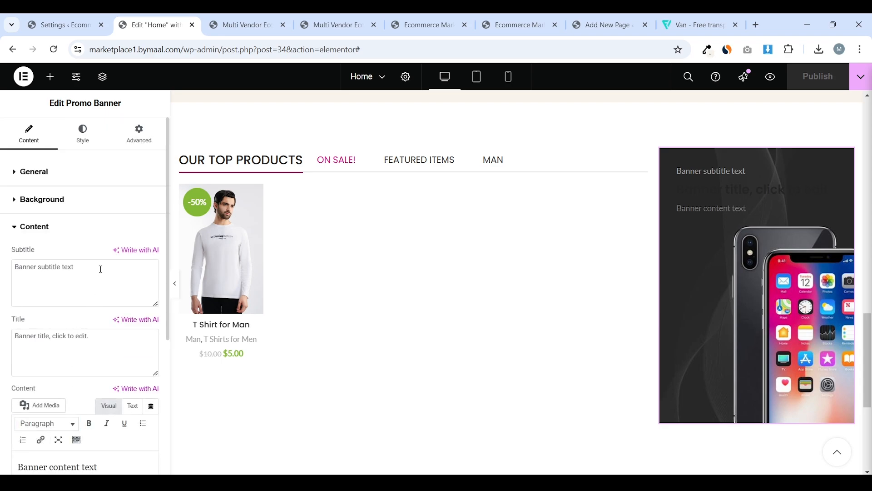
{"action": "left_click", "coordinate": [257, 17]}
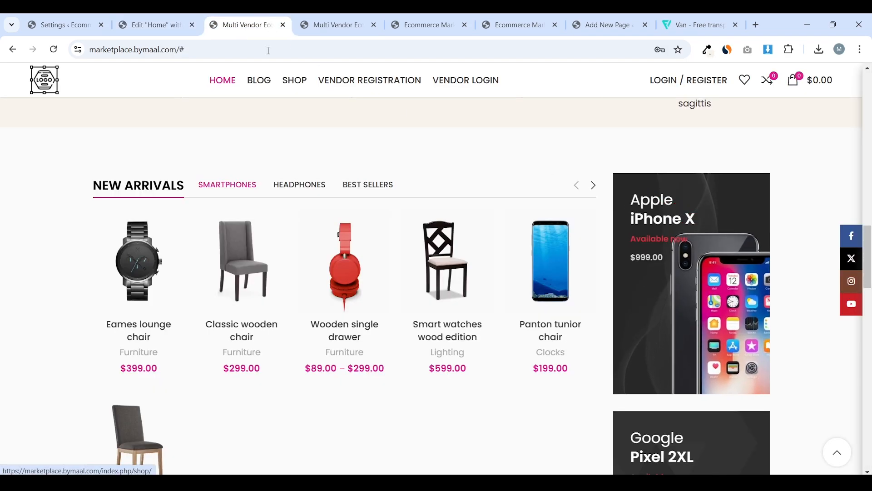
{"action": "left_click", "coordinate": [154, 25]}
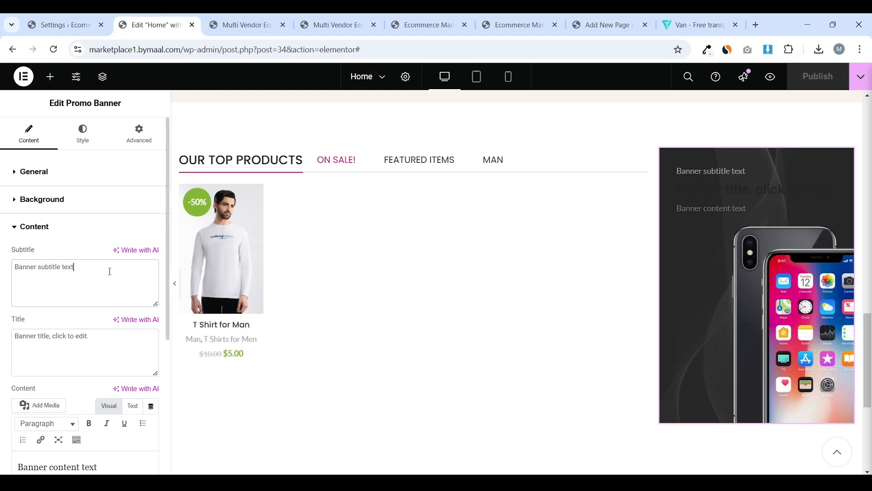
{"action": "left_click_drag", "start_coordinate": [94, 273], "coordinate": [1, 270]}
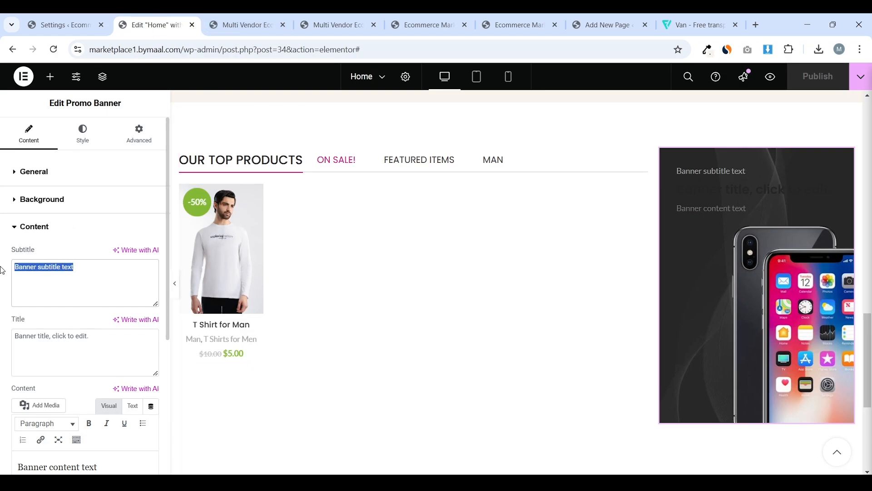
{"action": "key", "text": "BackSpace"}
{"action": "left_click_drag", "start_coordinate": [91, 336], "coordinate": [3, 335]}
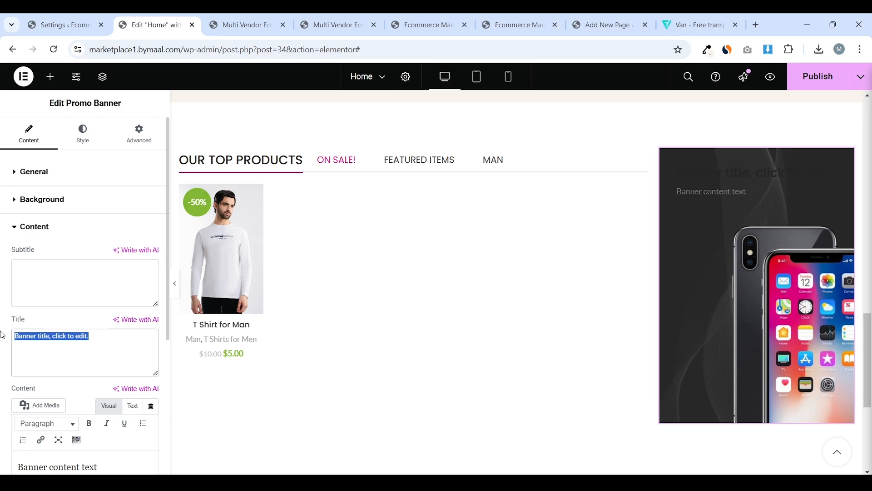
{"action": "type", "text": "Apple Iphone X"}
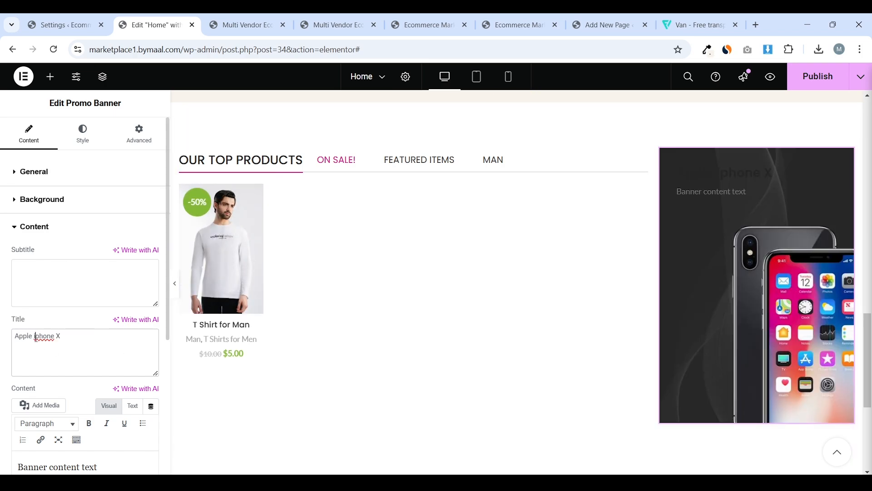
{"action": "left_click", "coordinate": [279, 15]}
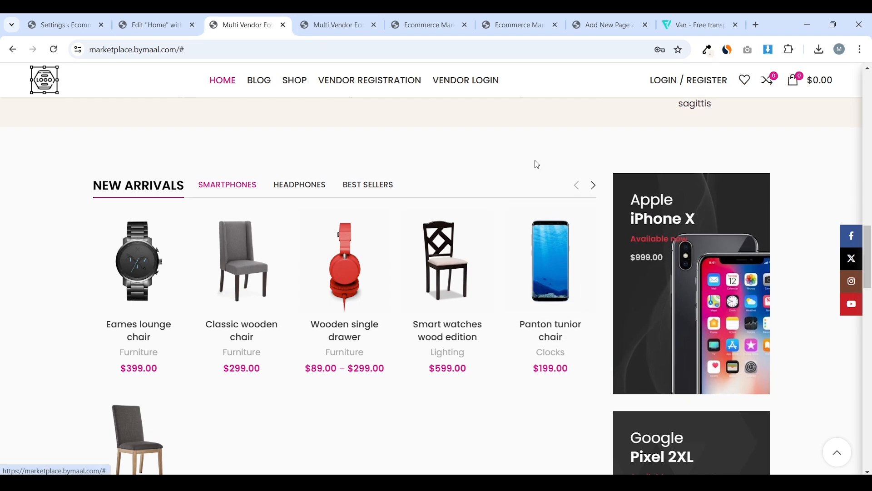
{"action": "left_click", "coordinate": [149, 25]}
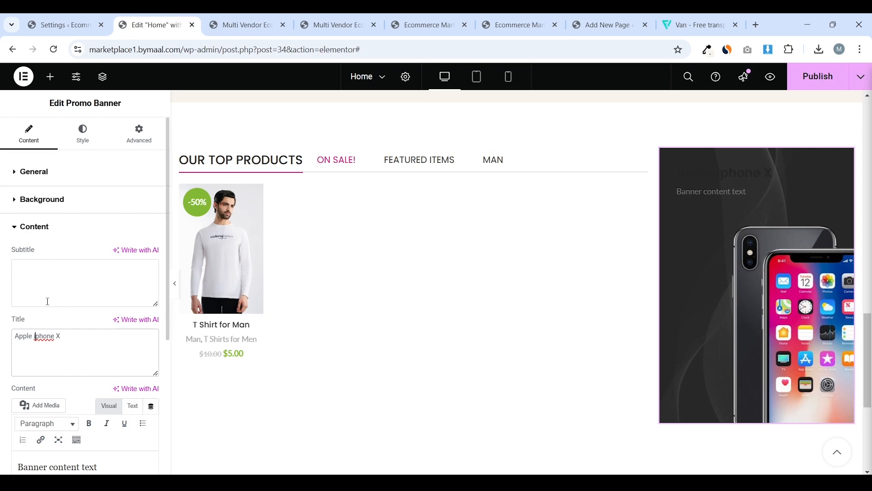
Wrap the word iphone in the banner title with strong tags to bold it
{"action": "type", "text": "I"}
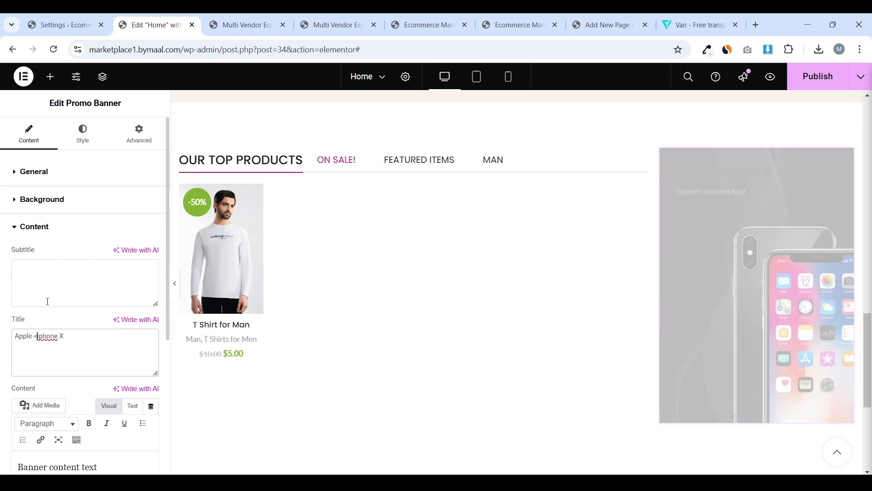
{"action": "type", "text": "strong>"}
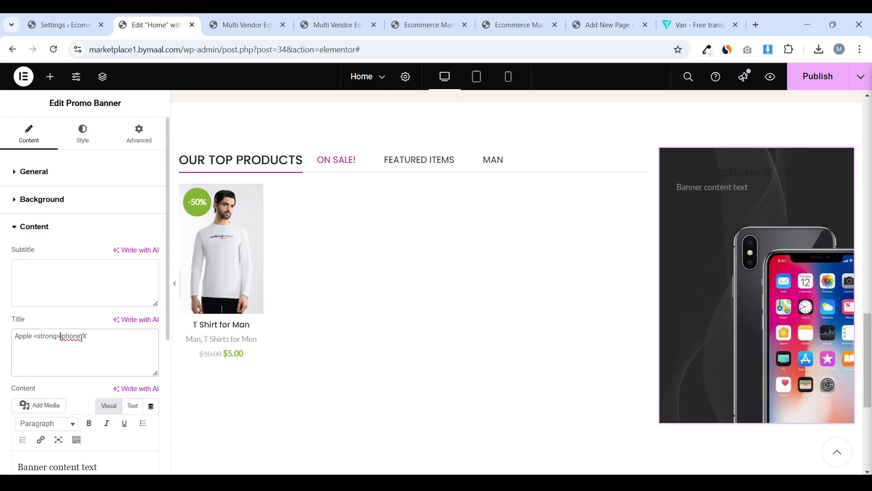
{"action": "type", "text": "<"}
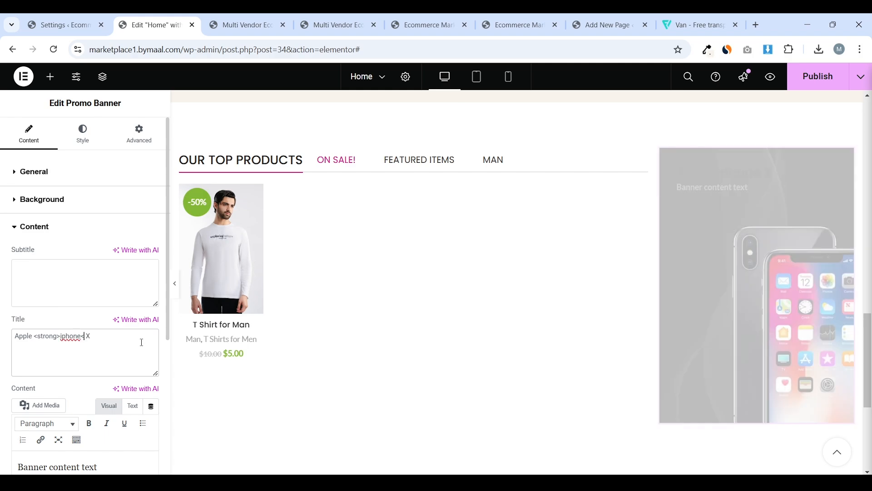
{"action": "type", "text": "/strong>"}
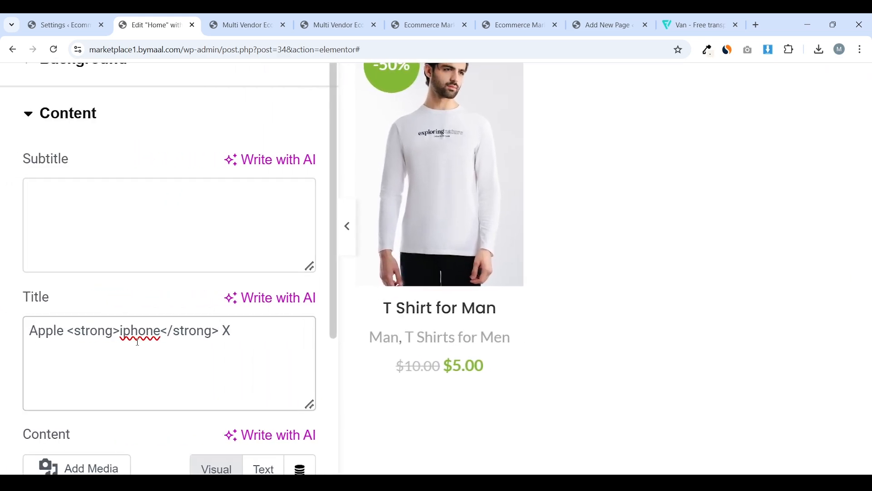
{"action": "left_click_drag", "start_coordinate": [69, 333], "coordinate": [163, 340]}
{"action": "left_click", "coordinate": [120, 333]}
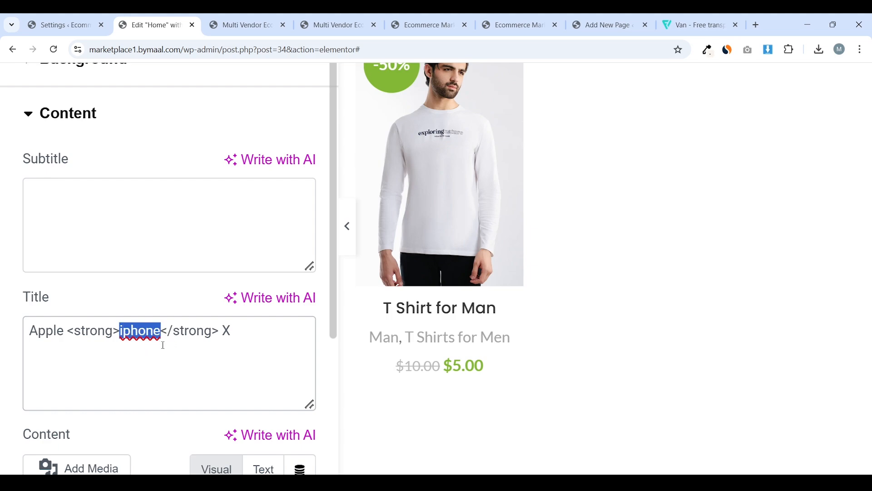
{"action": "left_click", "coordinate": [153, 343]}
{"action": "left_click_drag", "start_coordinate": [162, 332], "coordinate": [74, 331]}
{"action": "left_click", "coordinate": [178, 338]}
{"action": "left_click", "coordinate": [162, 334]}
{"action": "left_click", "coordinate": [220, 332]}
{"action": "left_click", "coordinate": [74, 332]}
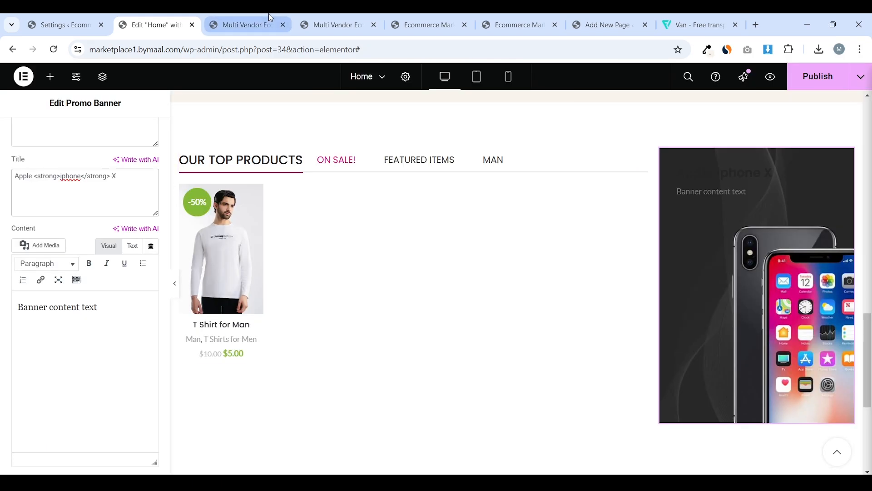
{"action": "left_click", "coordinate": [246, 25]}
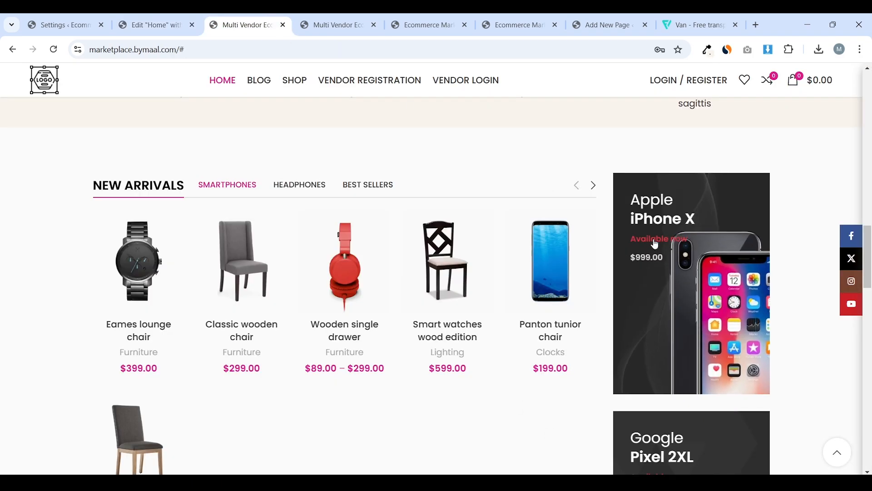
{"action": "left_click", "coordinate": [152, 25]}
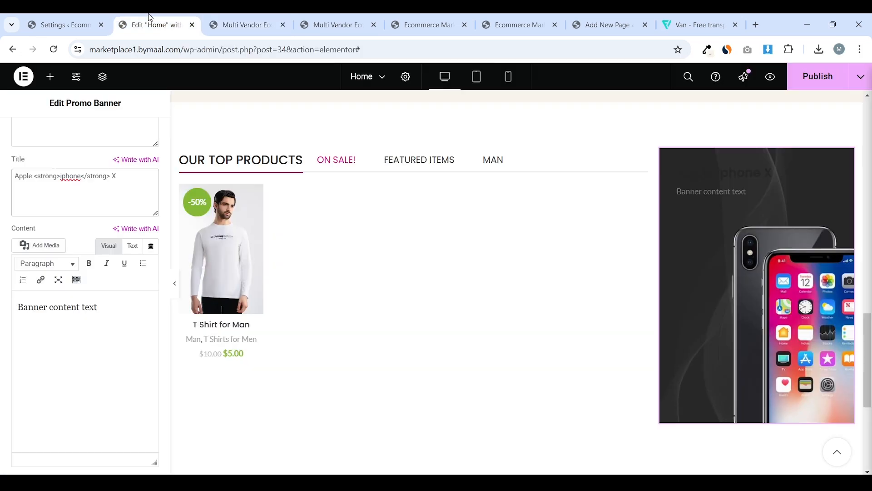
Replace the banner content with 'Available Now' and '$999.00' lines, both bold
{"action": "triple_click", "coordinate": [88, 331]}
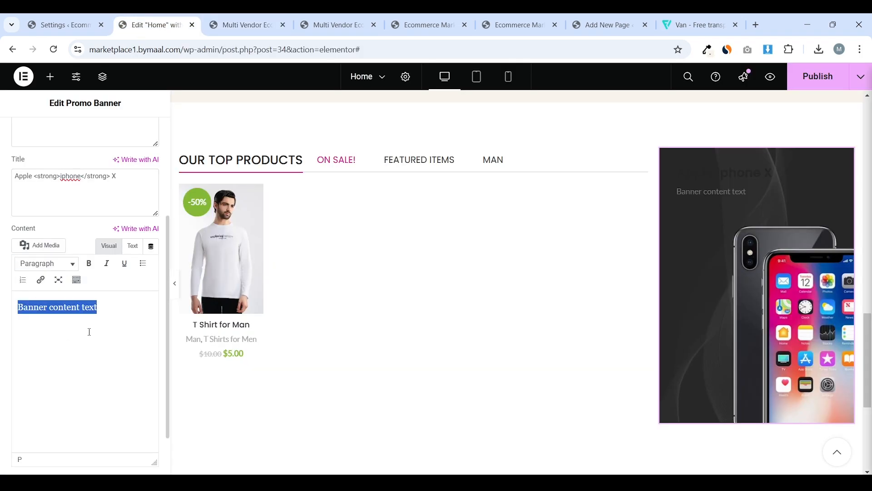
{"action": "type", "text": "Available Now"}
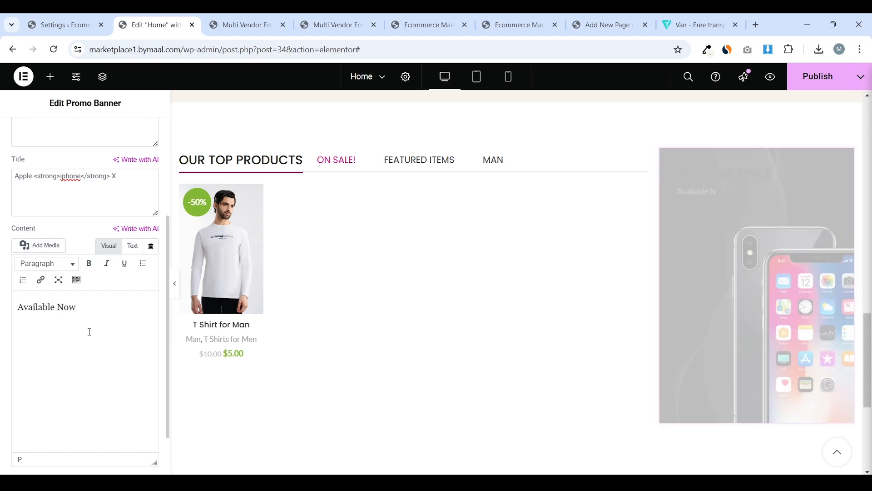
{"action": "key", "text": "Return"}
{"action": "type", "text": "$99"}
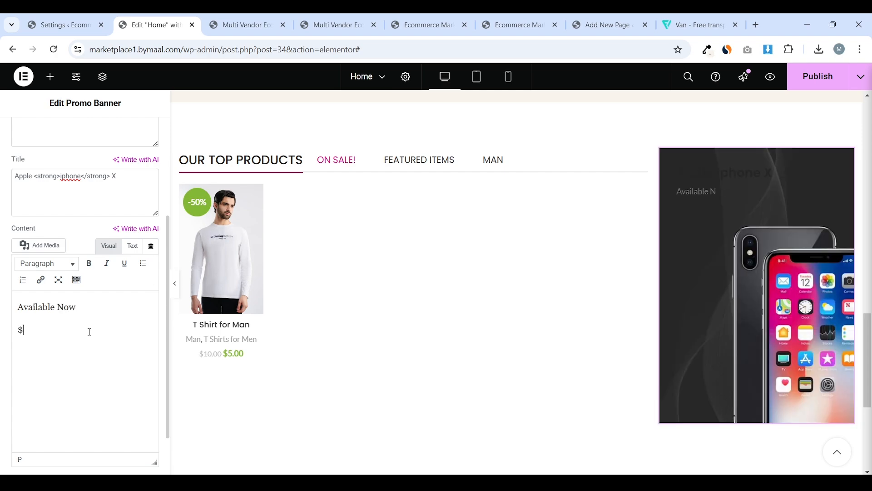
{"action": "type", "text": "9.00"}
{"action": "triple_click", "coordinate": [64, 309]}
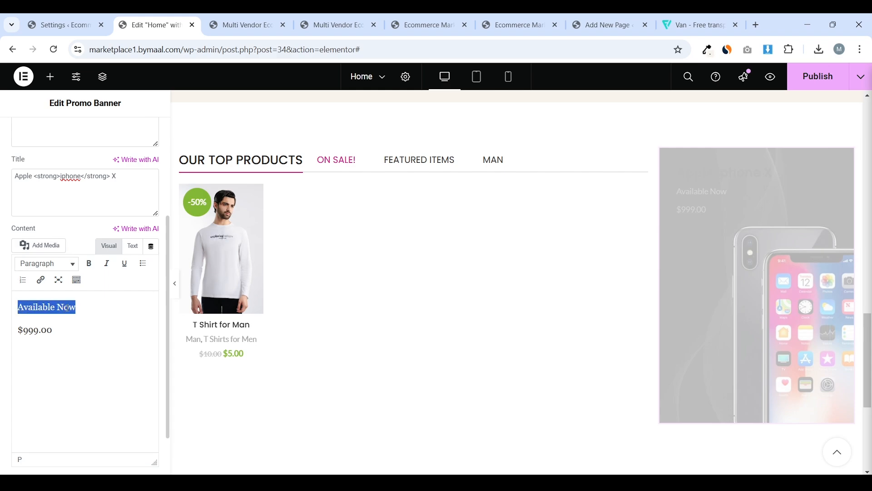
{"action": "left_click", "coordinate": [89, 264]}
{"action": "left_click", "coordinate": [57, 337]}
{"action": "left_click_drag", "start_coordinate": [57, 337], "coordinate": [3, 334]}
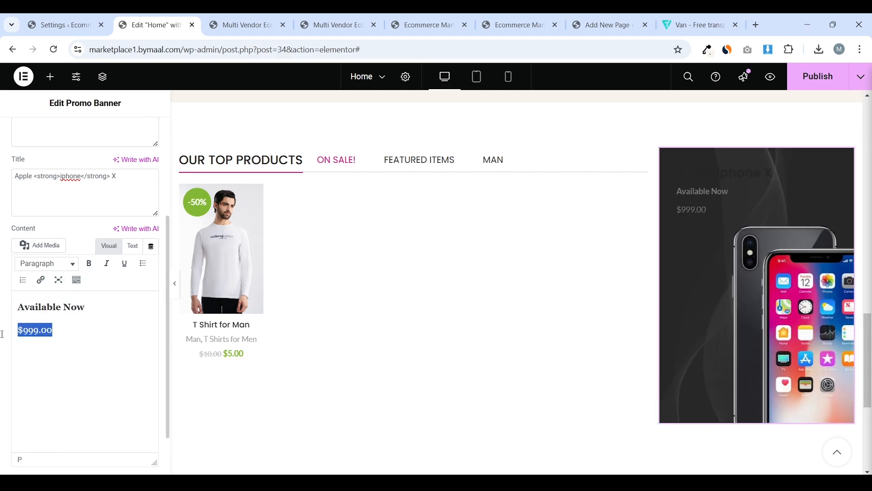
{"action": "left_click", "coordinate": [89, 263]}
{"action": "left_click", "coordinate": [92, 362]}
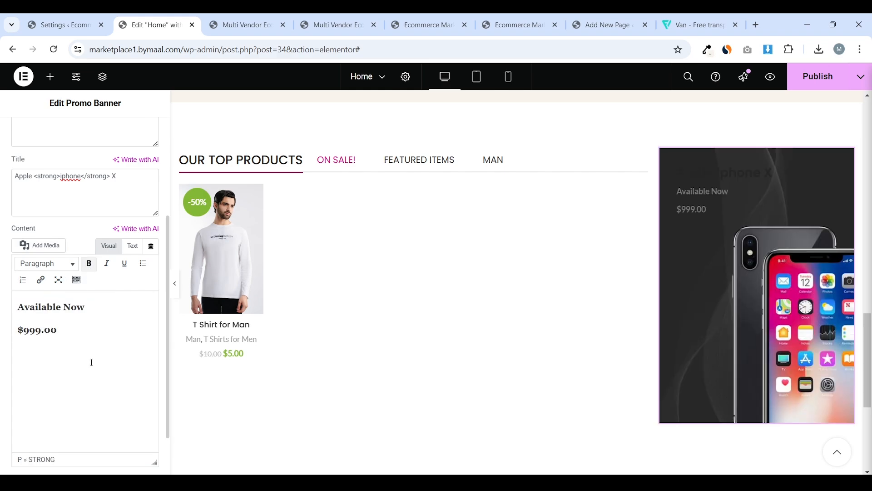
In the HTML, add style="color:red;" to Available Now and style="color: white;" to the price
{"action": "triple_click", "coordinate": [65, 311]}
{"action": "left_click", "coordinate": [132, 246]}
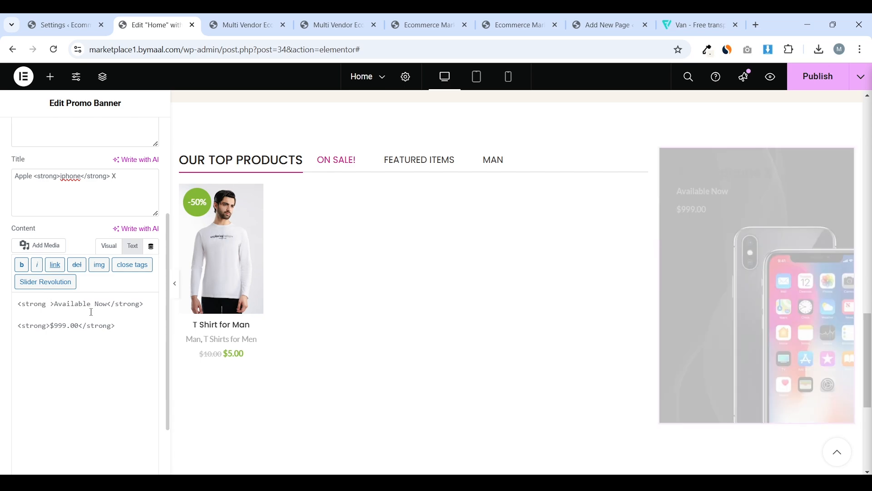
{"action": "type", "text": "style"}
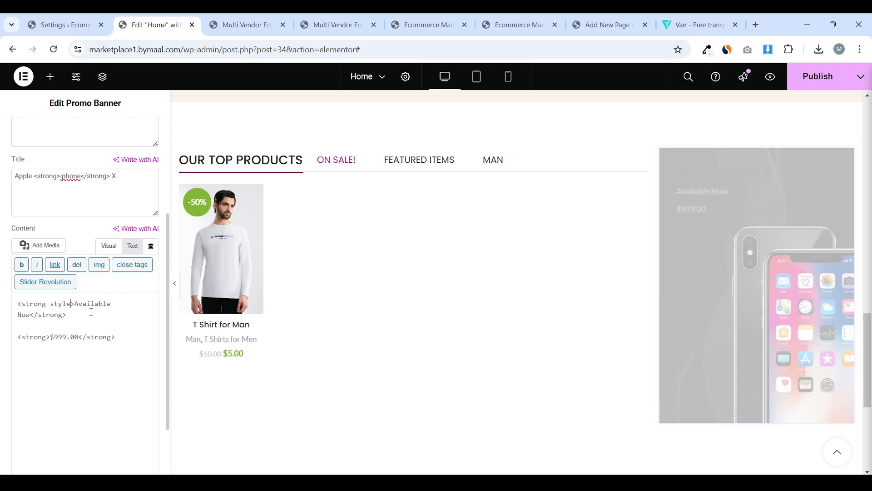
{"action": "type", "text": "=\"\""}
{"action": "type", "text": "co"}
{"action": "type", "text": "lor:"}
{"action": "left_click", "coordinate": [244, 13]}
{"action": "left_click", "coordinate": [160, 14]}
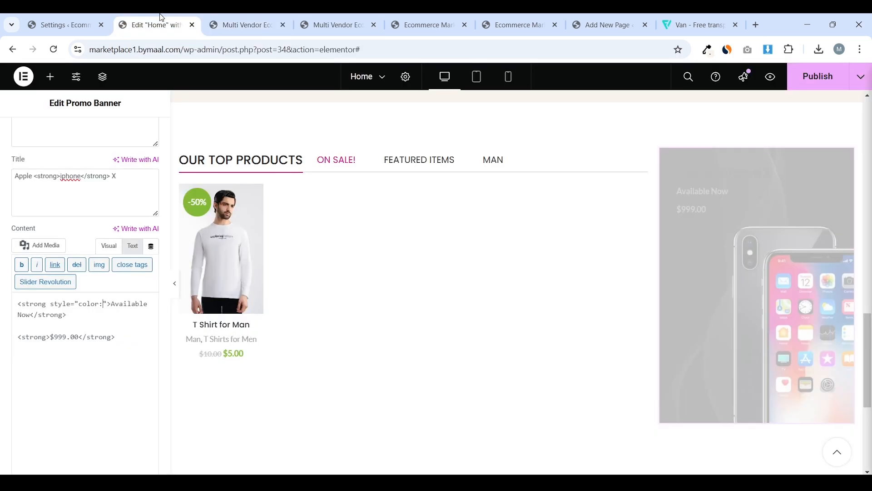
{"action": "type", "text": "red;"}
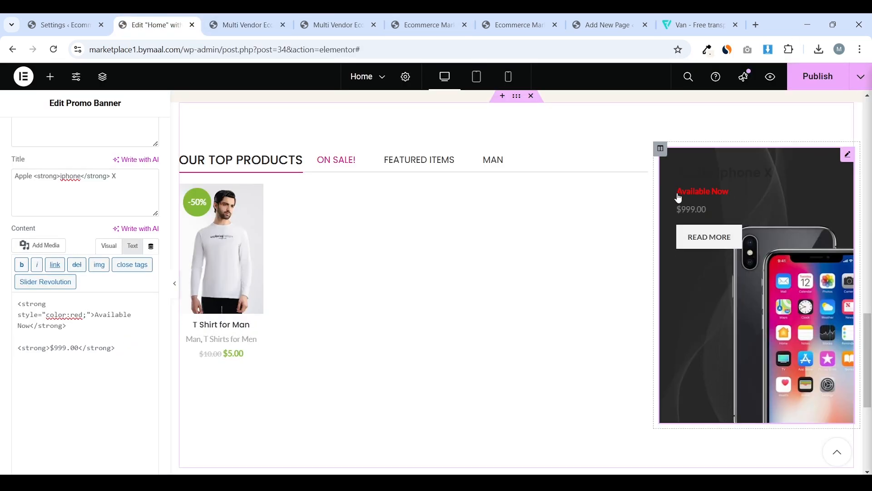
{"action": "left_click", "coordinate": [224, 18]}
{"action": "left_click", "coordinate": [165, 14]}
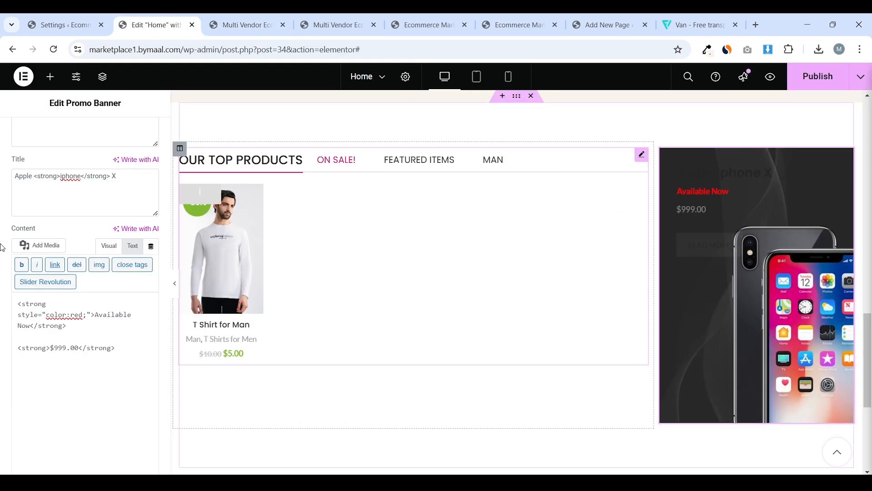
{"action": "left_click", "coordinate": [89, 347]}
{"action": "left_click", "coordinate": [218, 15]}
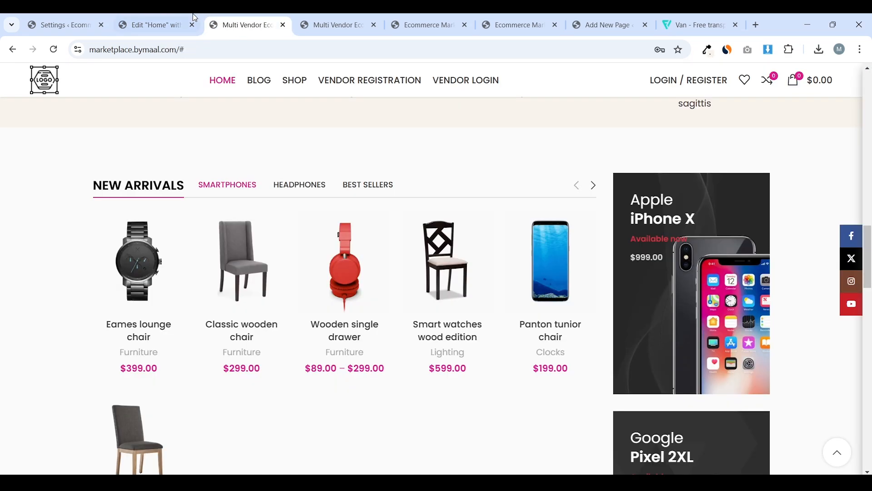
{"action": "left_click", "coordinate": [193, 15]}
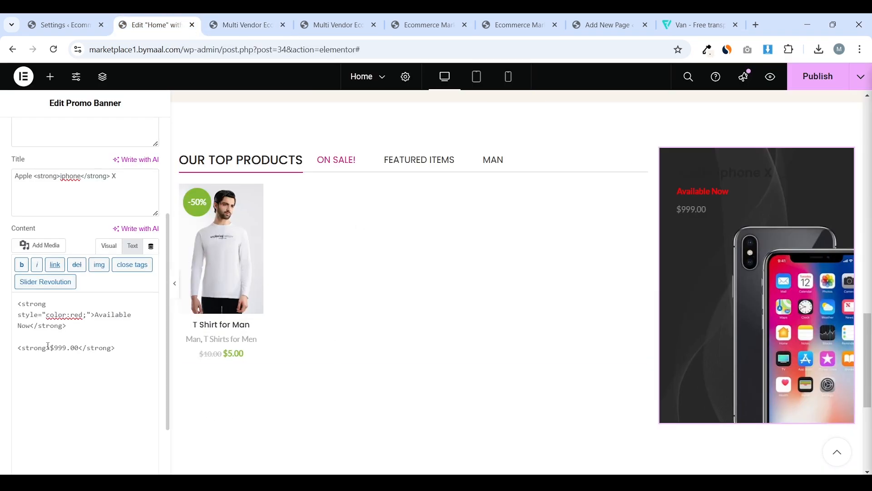
{"action": "type", "text": "style"}
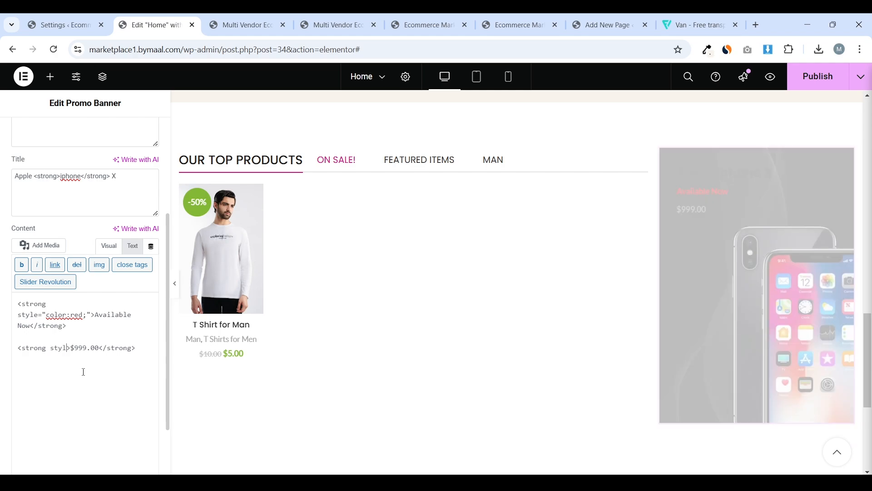
{"action": "type", "text": "=\"co\""}
{"action": "key", "text": "Left"}
{"action": "type", "text": "color:"}
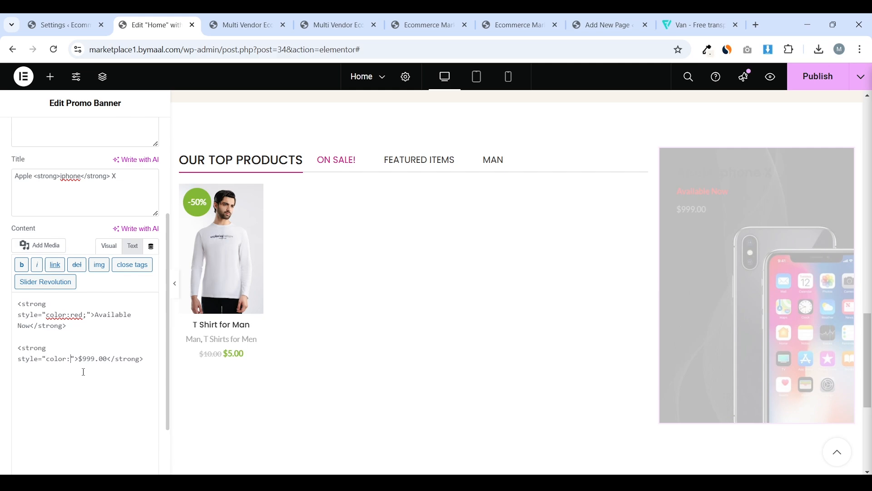
{"action": "type", "text": " white;"}
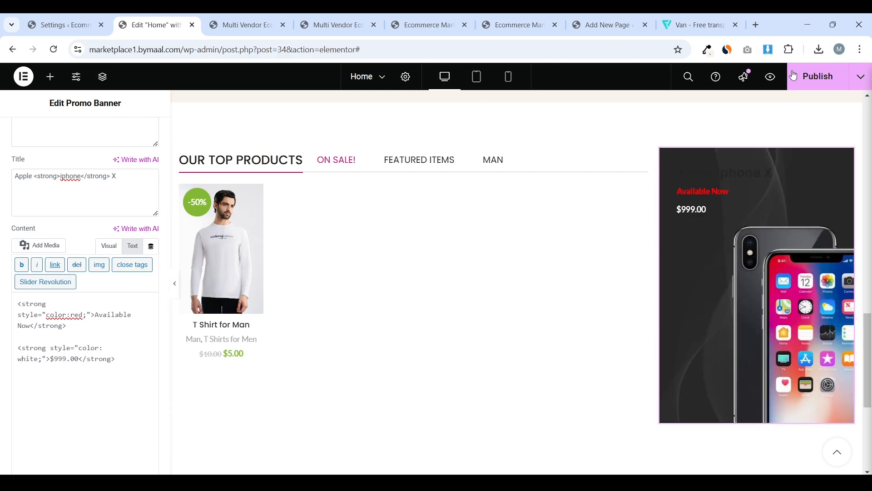
Delete the banner's Read more button text
{"action": "scroll", "coordinate": [2, 312], "scroll_direction": "down", "scroll_amount": 2}
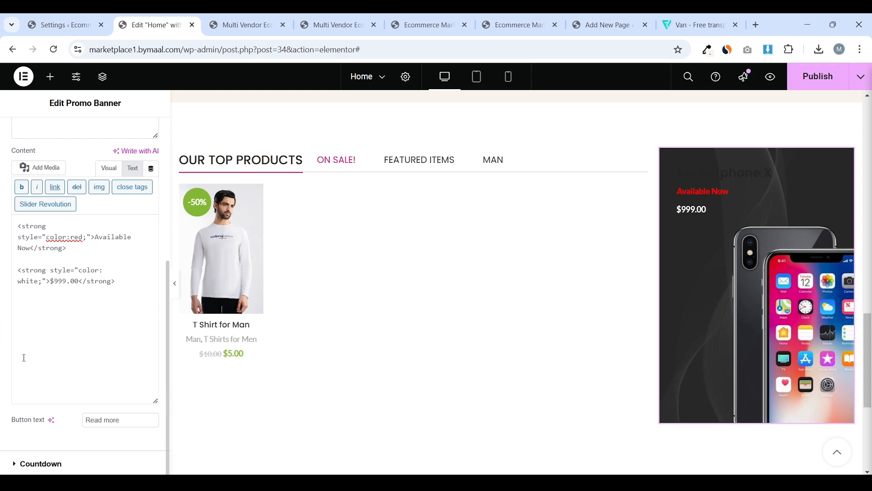
{"action": "triple_click", "coordinate": [148, 415]}
{"action": "key", "text": "BackSpace"}
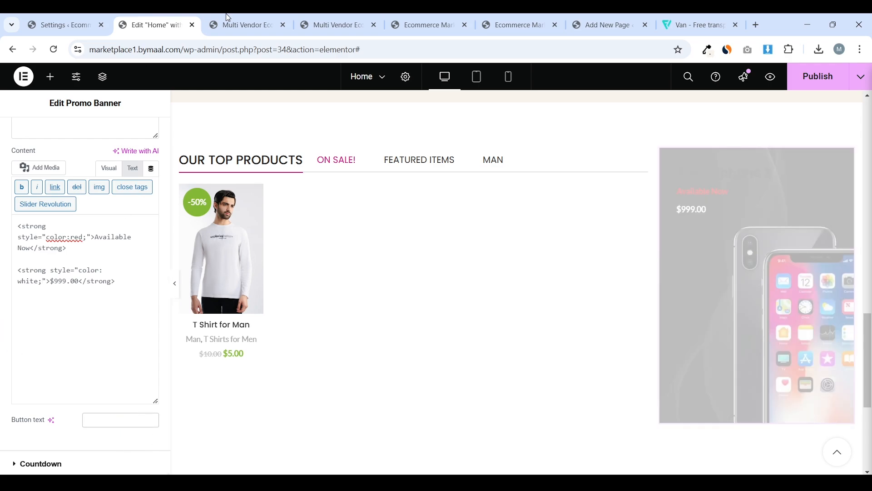
{"action": "left_click", "coordinate": [227, 23]}
{"action": "key", "text": "ctrl+1"}
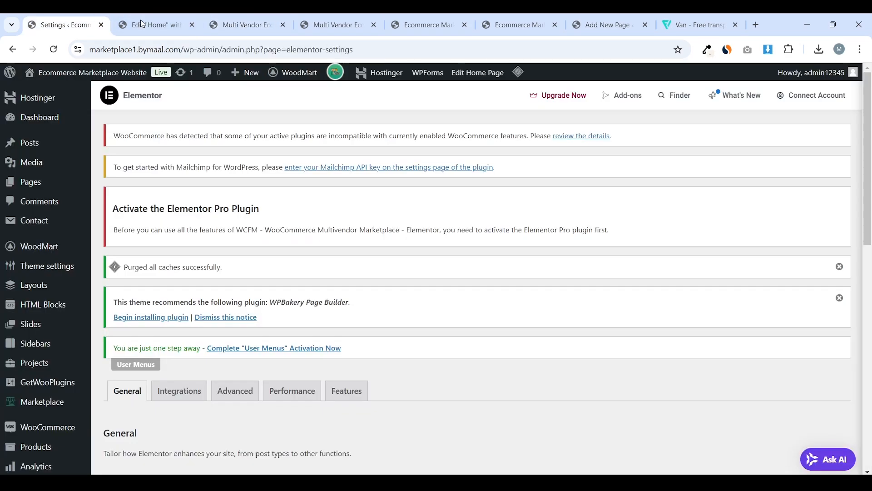
{"action": "left_click", "coordinate": [173, 18]}
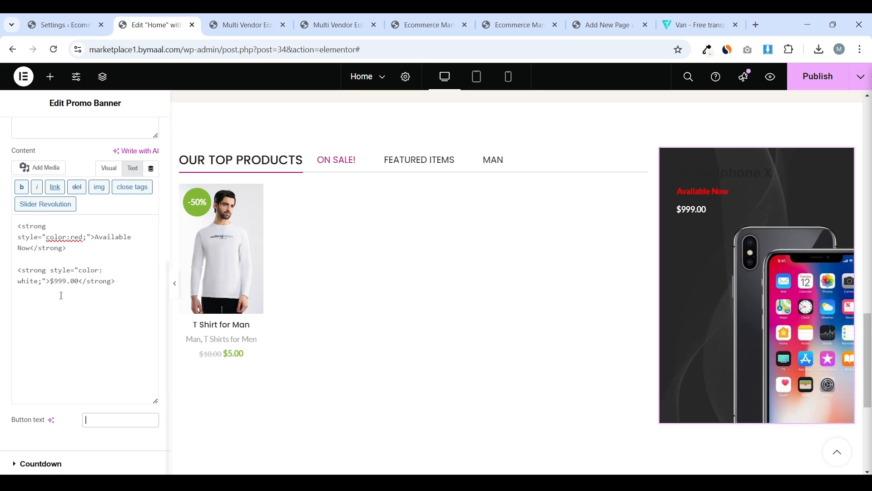
{"action": "left_click", "coordinate": [67, 464]}
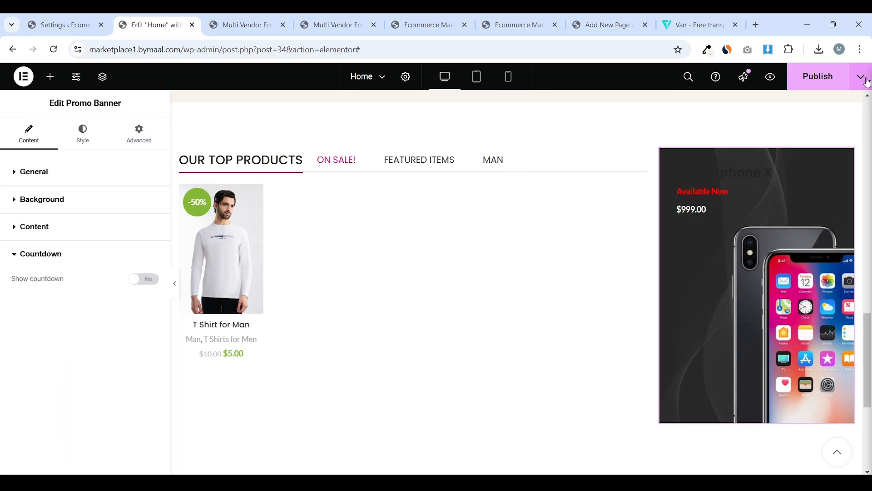
Publish the home page changes and keep the banner on the Default style
{"action": "left_click", "coordinate": [817, 78]}
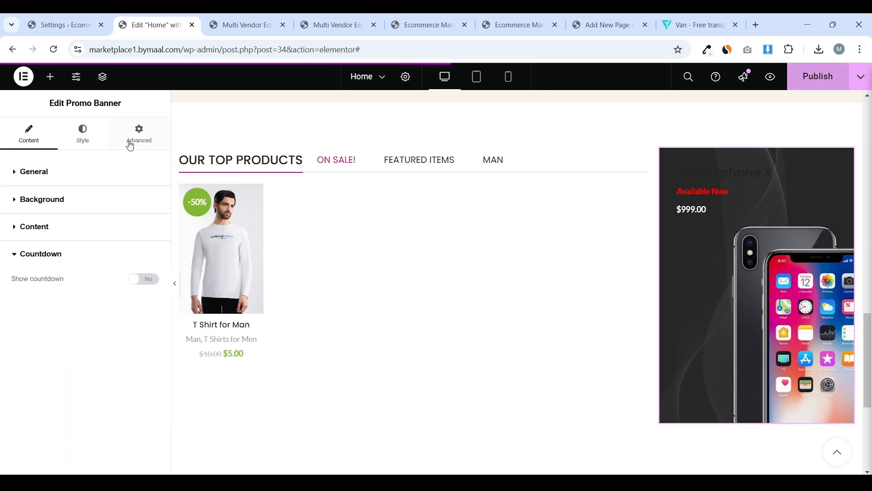
{"action": "left_click", "coordinate": [88, 147]}
{"action": "left_click", "coordinate": [120, 199]}
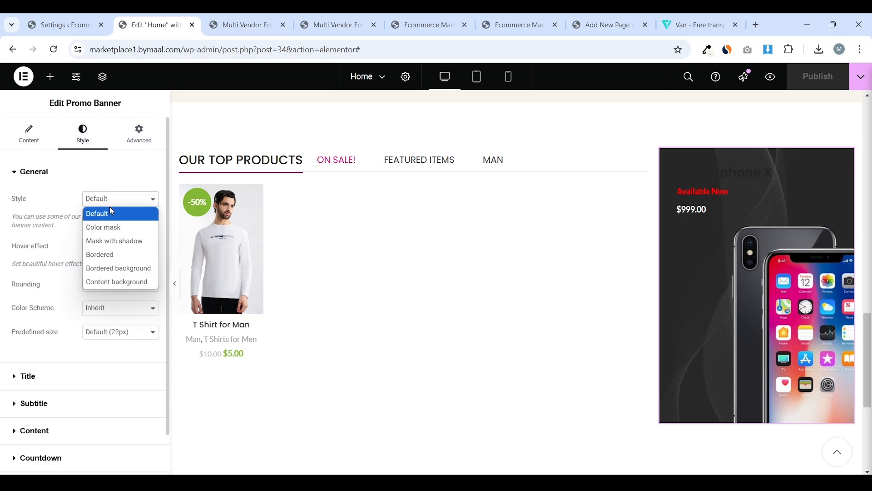
{"action": "left_click", "coordinate": [121, 205]}
Give the banner a Zoom image hover effect and Large (26px) predefined size
{"action": "left_click", "coordinate": [128, 251]}
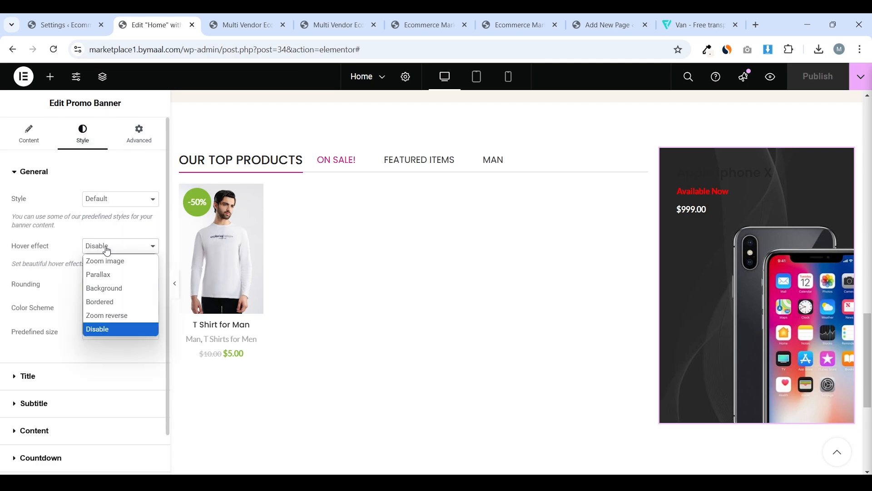
{"action": "left_click", "coordinate": [119, 260]}
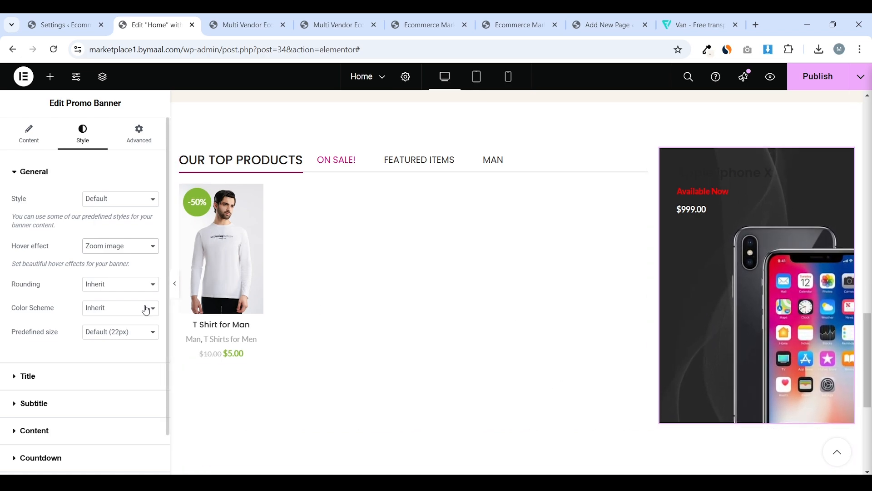
{"action": "left_click", "coordinate": [117, 335]}
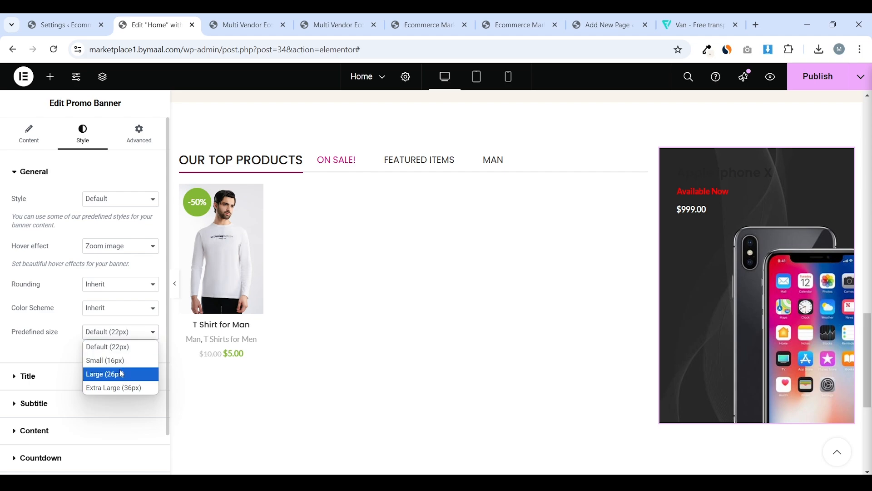
{"action": "left_click", "coordinate": [120, 382]}
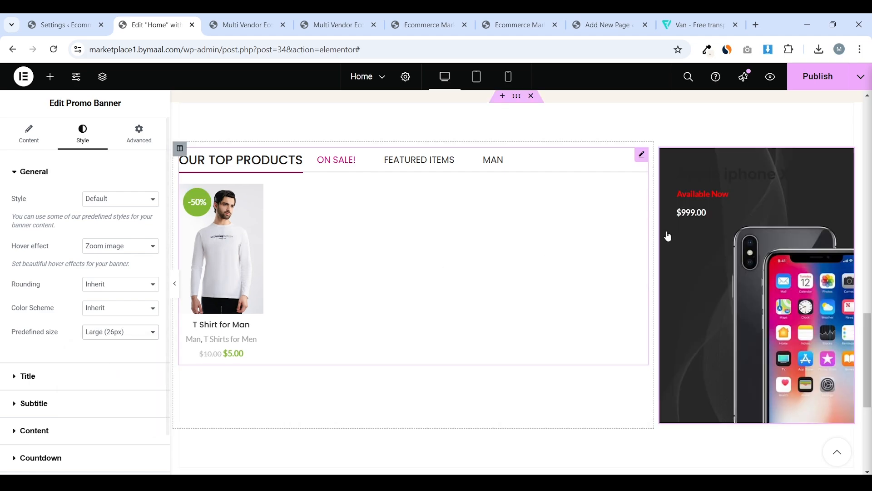
{"action": "left_click", "coordinate": [50, 381]}
{"action": "scroll", "coordinate": [90, 291], "scroll_direction": "down", "scroll_amount": 1}
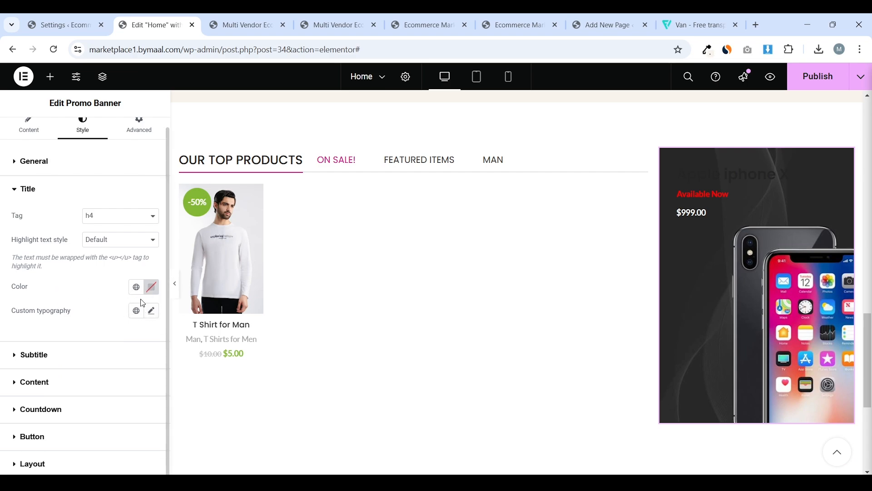
Make the Apple iphone X title white, in Poppins at 20px
{"action": "left_click", "coordinate": [152, 289]}
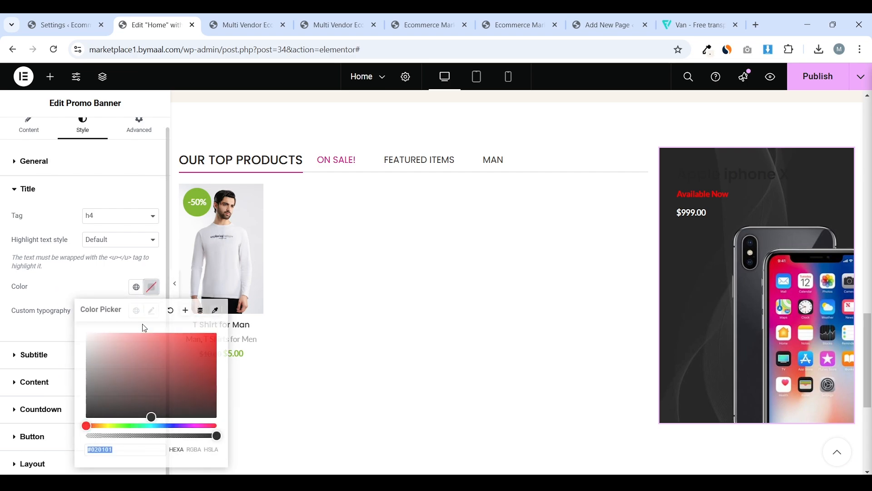
{"action": "left_click", "coordinate": [111, 363]}
{"action": "left_click", "coordinate": [72, 284]}
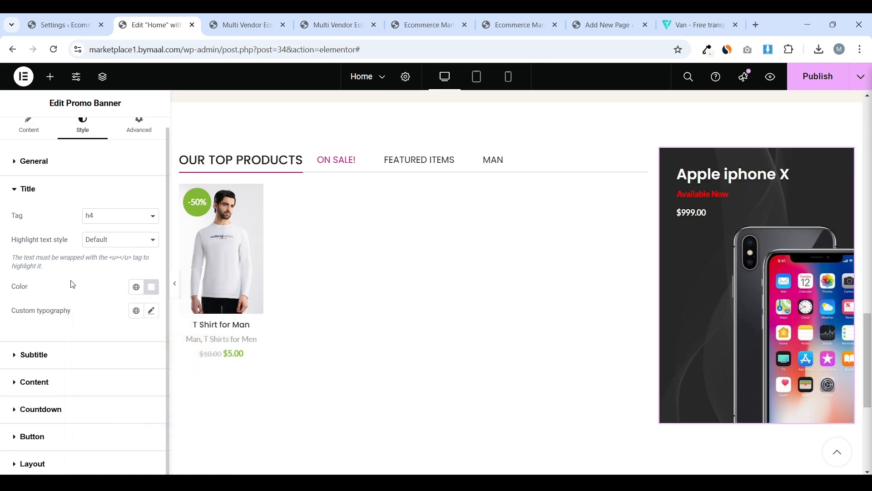
{"action": "left_click", "coordinate": [152, 312]}
{"action": "scroll", "coordinate": [115, 275], "scroll_direction": "down", "scroll_amount": 3}
{"action": "left_click", "coordinate": [116, 250]}
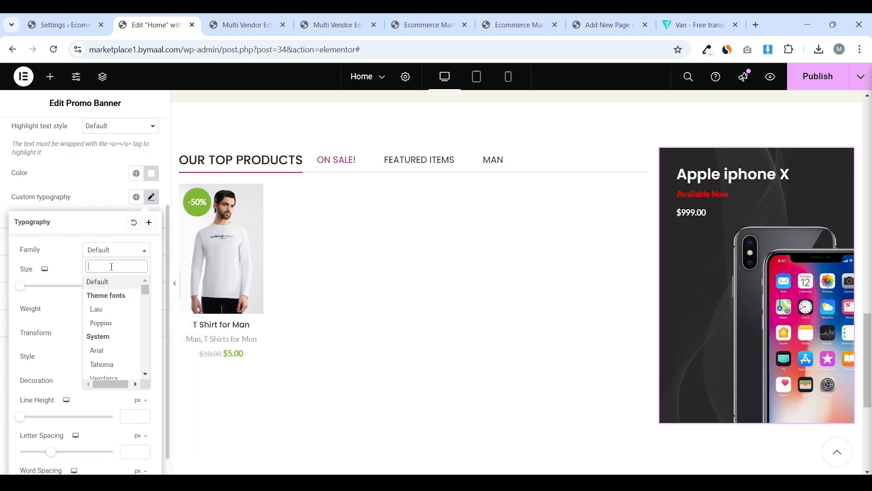
{"action": "type", "text": "pop"}
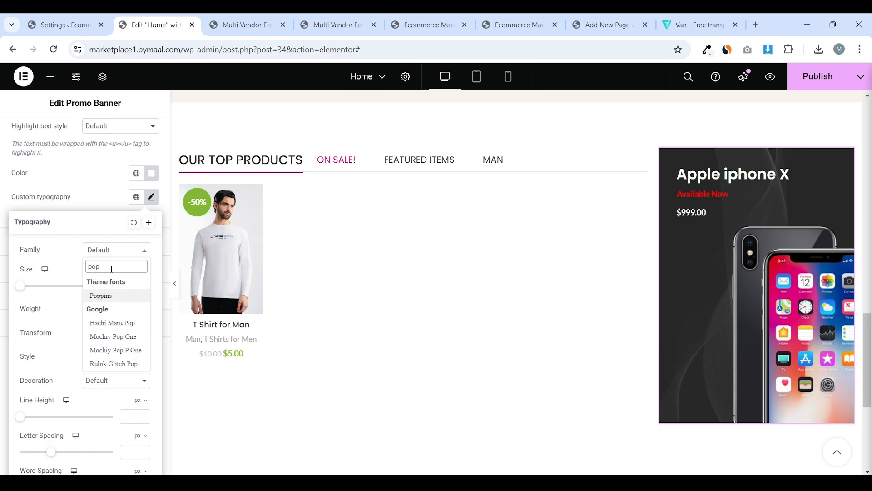
{"action": "left_click", "coordinate": [129, 297]}
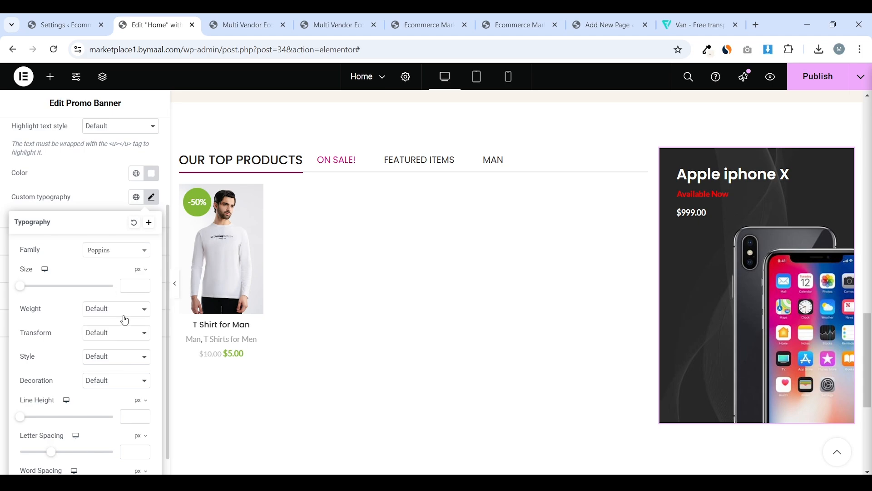
{"action": "type", "text": "40"}
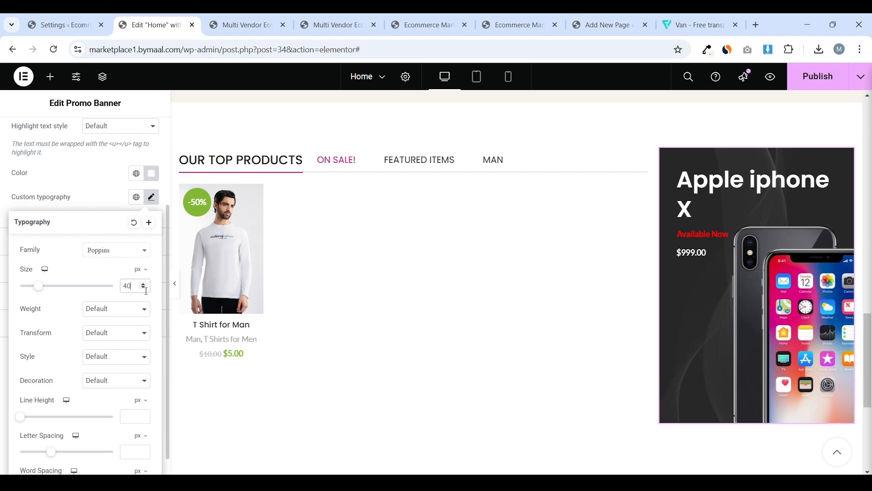
{"action": "left_click_drag", "start_coordinate": [146, 288], "coordinate": [146, 287]}
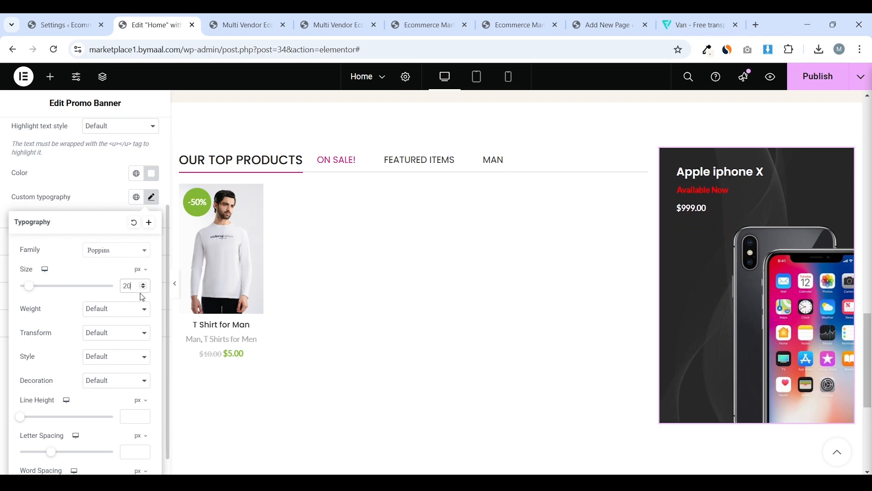
Set the title's font weight to 400 (Normal), trying 500 (Medium) first
{"action": "left_click", "coordinate": [106, 314]}
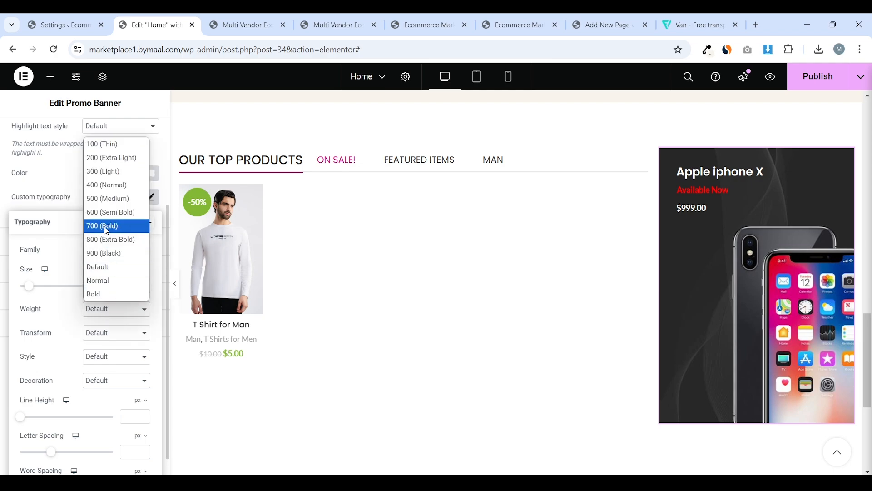
{"action": "key", "text": "Escape"}
{"action": "key", "text": "5"}
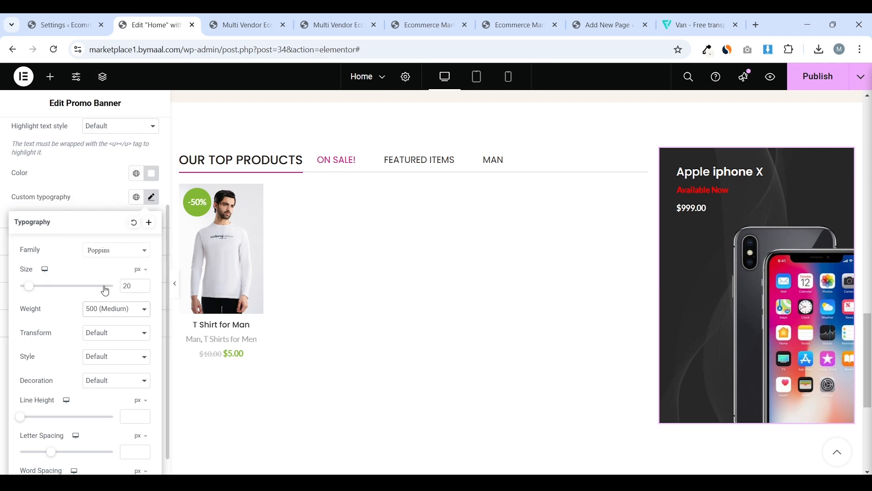
{"action": "left_click", "coordinate": [113, 310]}
{"action": "left_click", "coordinate": [116, 187]}
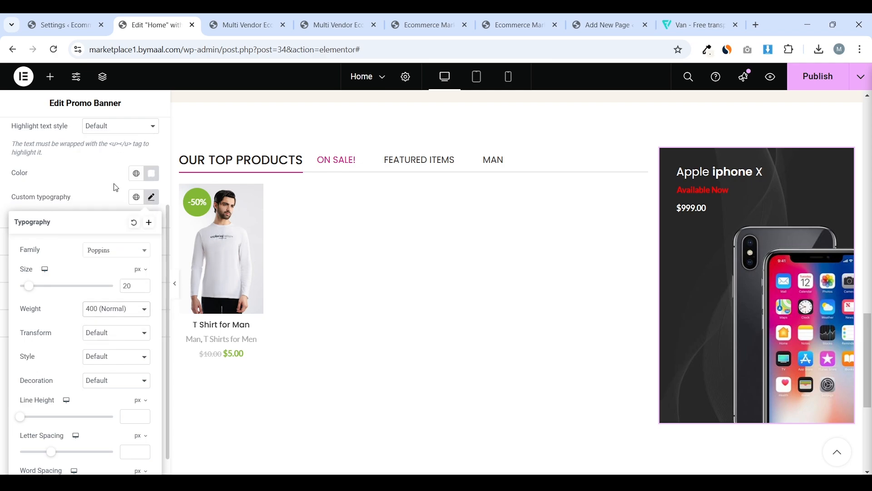
{"action": "left_click", "coordinate": [697, 145]}
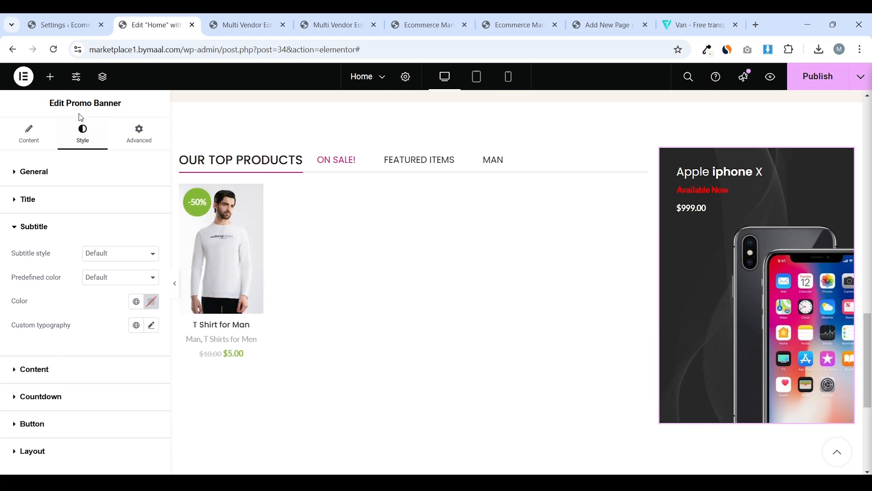
Set the banner subtitle's custom typography font family to Poppins
{"action": "left_click", "coordinate": [29, 133]}
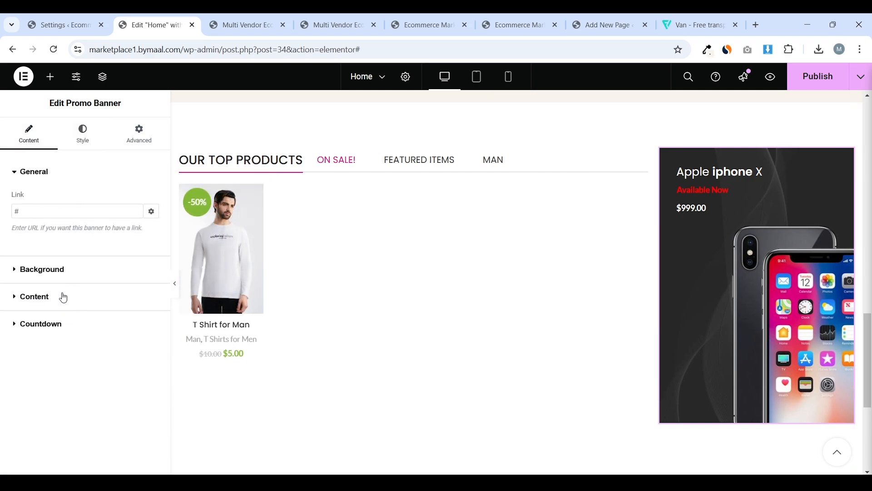
{"action": "left_click", "coordinate": [63, 297]}
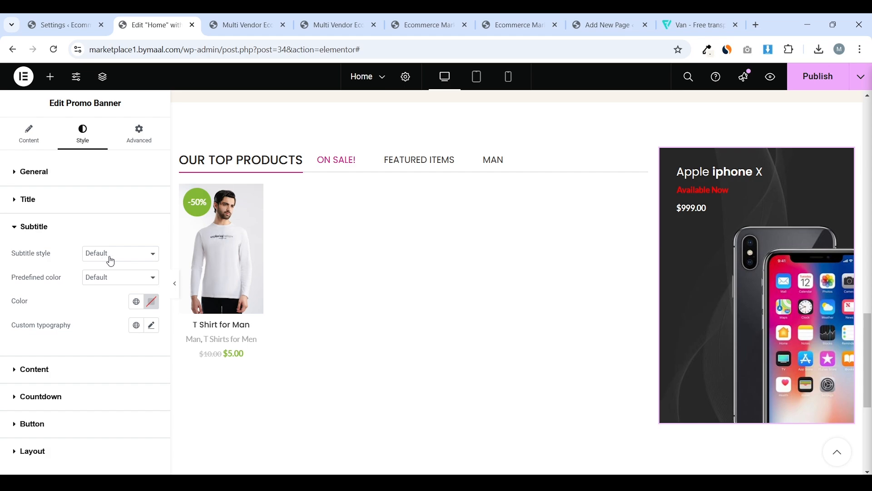
{"action": "left_click", "coordinate": [152, 326]}
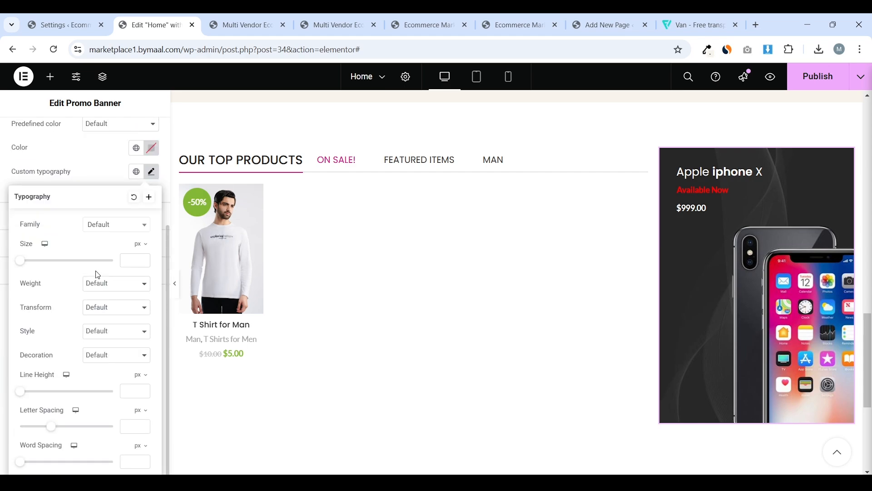
{"action": "left_click", "coordinate": [120, 228]}
{"action": "type", "text": "pop"}
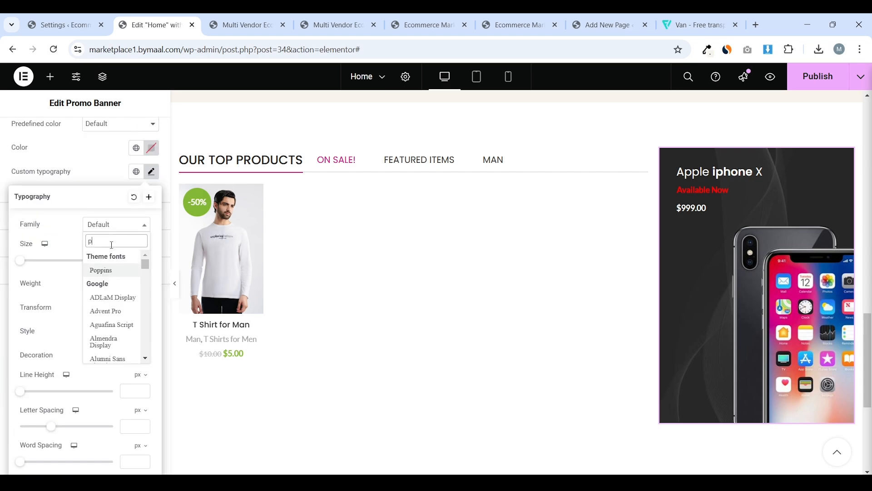
{"action": "left_click", "coordinate": [121, 271]}
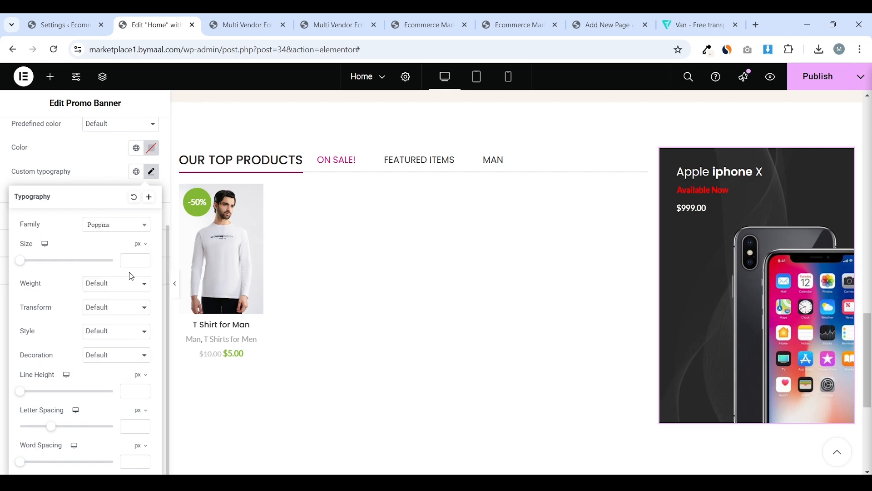
{"action": "left_click", "coordinate": [107, 171]}
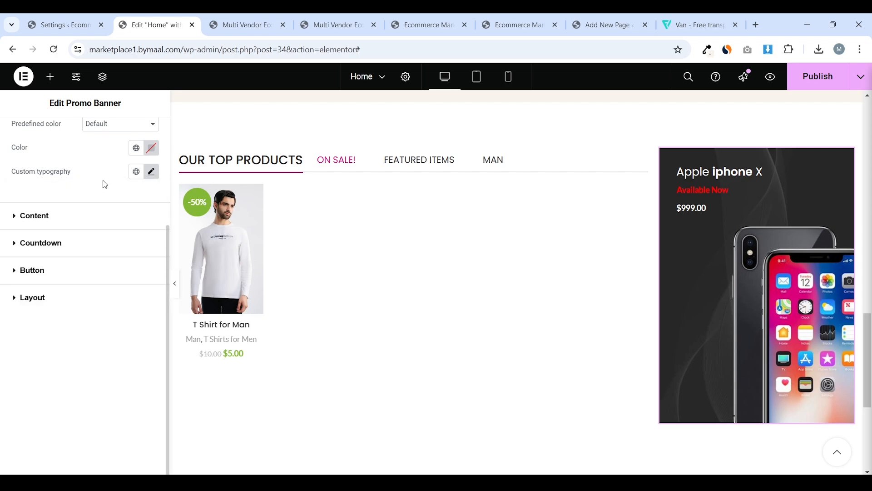
Set the banner content text's custom typography font family to Poppins
{"action": "left_click", "coordinate": [82, 229]}
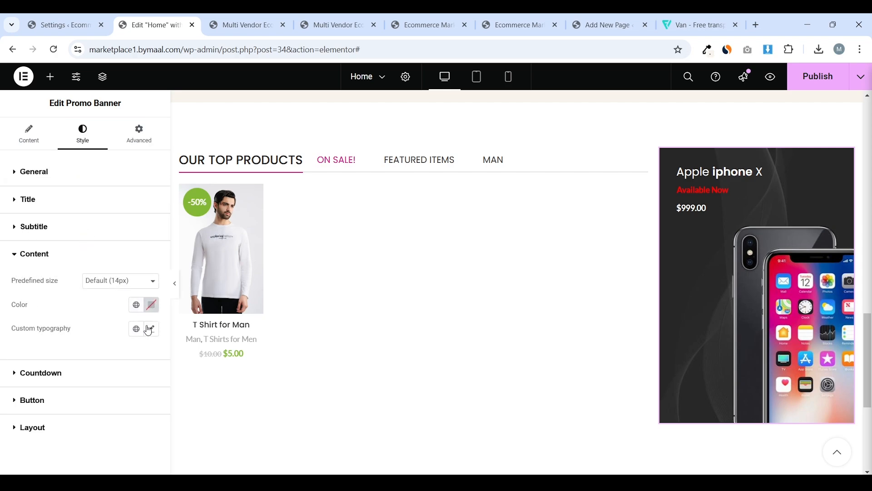
{"action": "left_click", "coordinate": [148, 331]}
{"action": "left_click", "coordinate": [94, 227]}
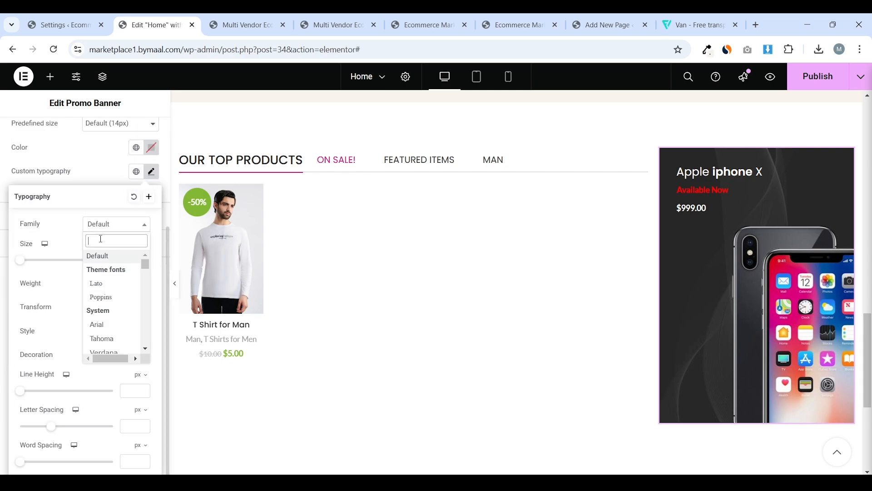
{"action": "type", "text": "pop"}
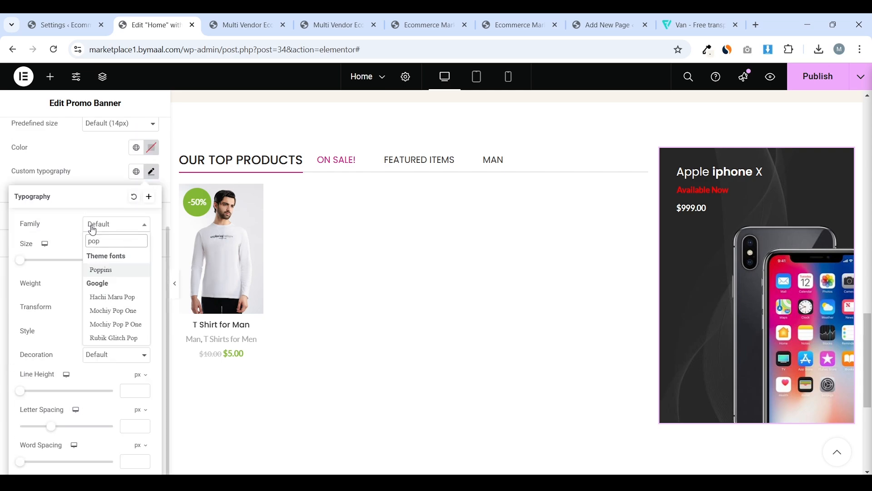
{"action": "left_click", "coordinate": [108, 271]}
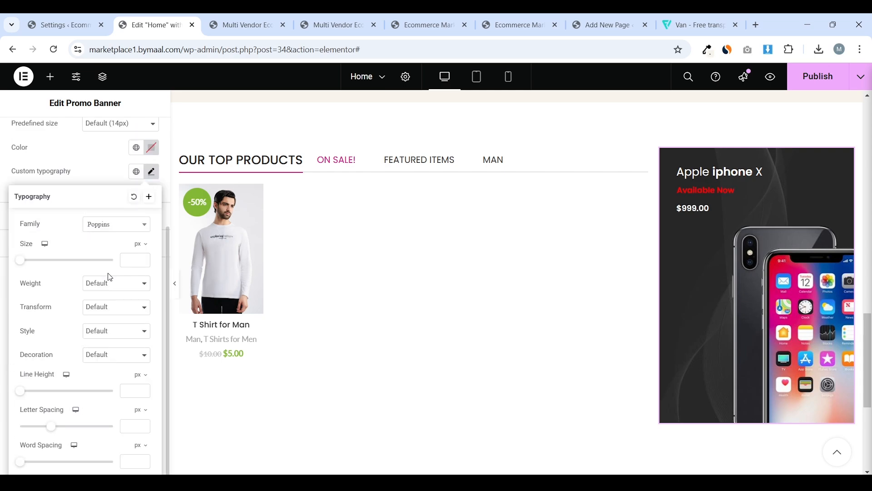
{"action": "left_click", "coordinate": [228, 13]}
{"action": "left_click", "coordinate": [140, 18]}
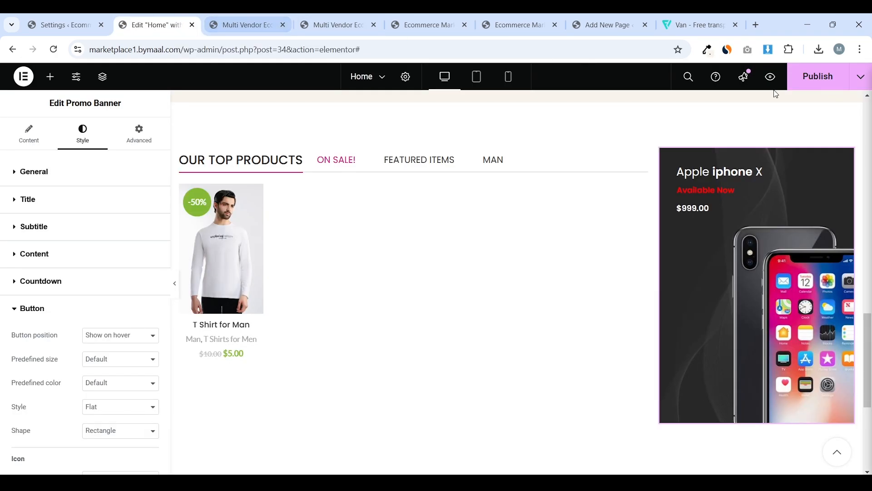
Publish the homepage changes and check the live storefront
{"action": "left_click", "coordinate": [813, 77]}
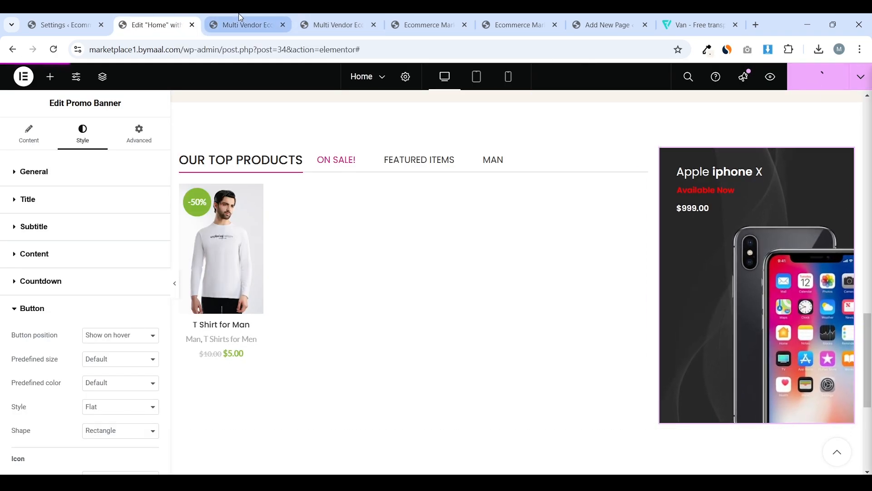
{"action": "left_click", "coordinate": [238, 25]}
{"action": "left_click", "coordinate": [150, 25]}
{"action": "scroll", "coordinate": [9, 350], "scroll_direction": "down", "scroll_amount": 5}
{"action": "left_click", "coordinate": [21, 387]}
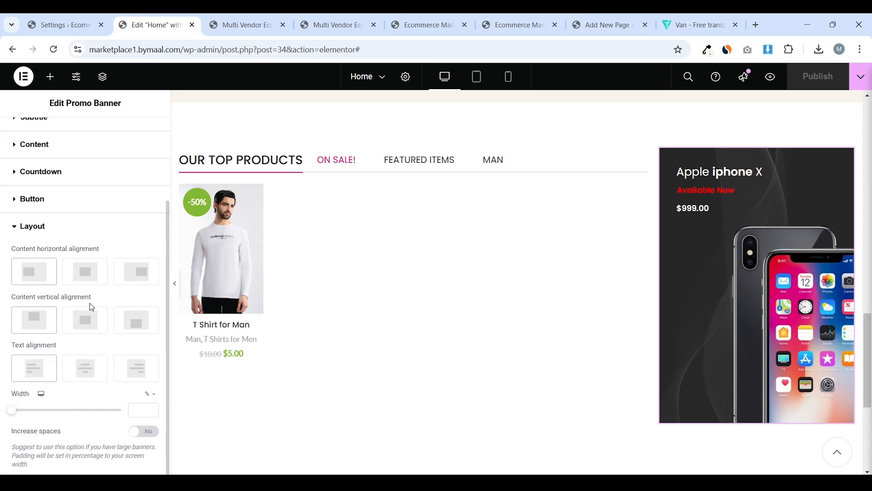
Preview the iPhone banner at mobile and tablet sizes, then return to desktop
{"action": "left_click", "coordinate": [763, 184]}
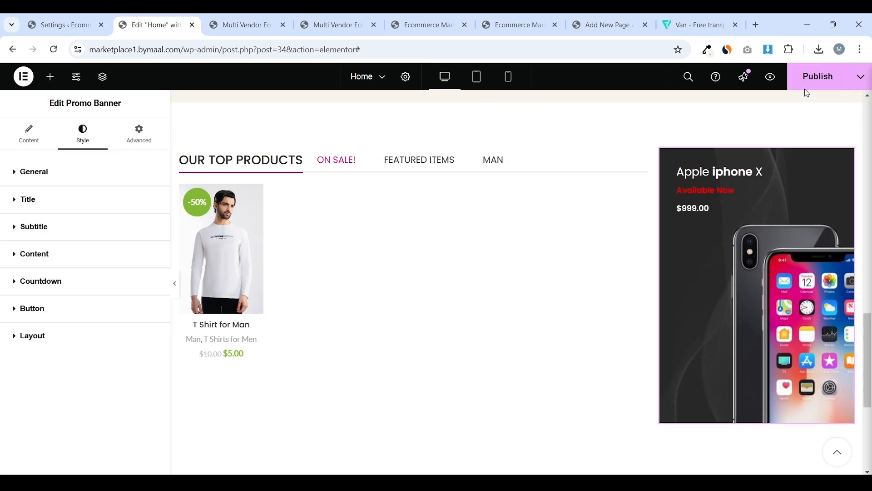
{"action": "left_click", "coordinate": [509, 78]}
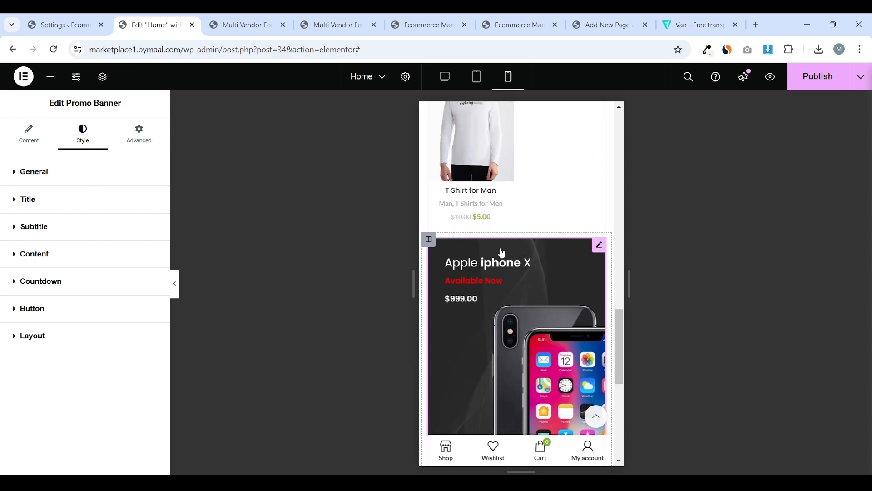
{"action": "left_click", "coordinate": [477, 76]}
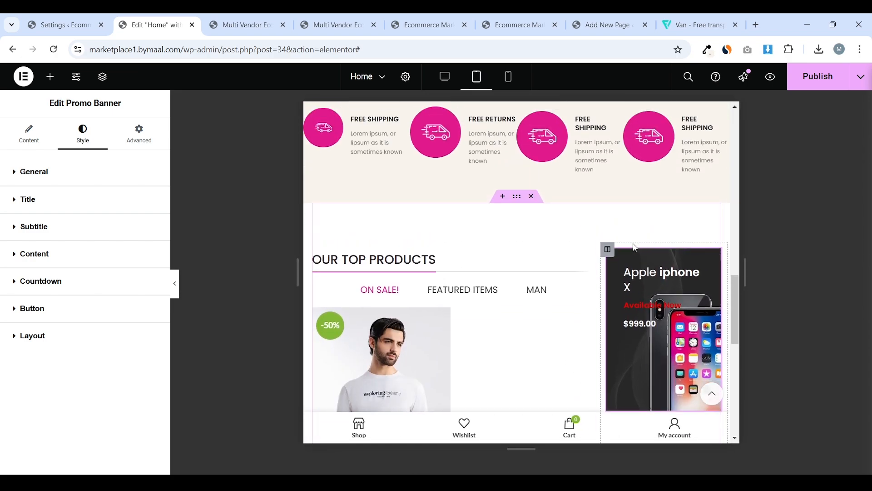
{"action": "left_click", "coordinate": [444, 78]}
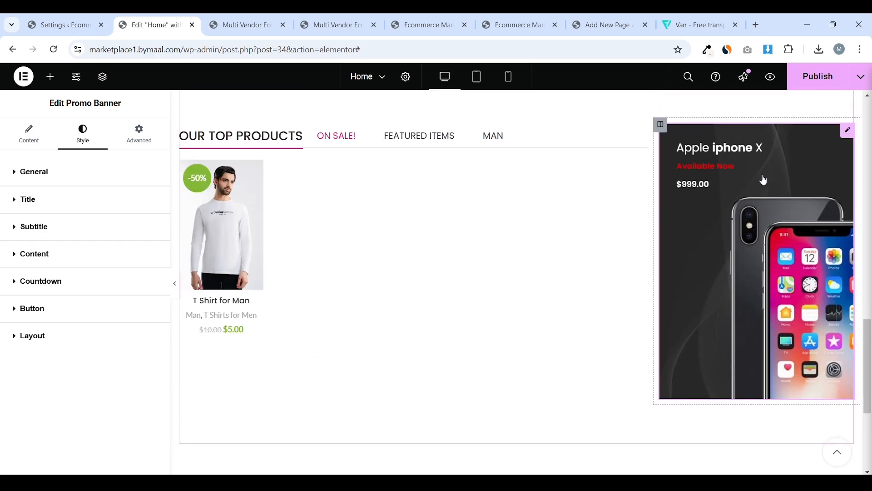
Duplicate the iPhone promo banner and select the copy's text, then view the storefront
{"action": "right_click", "coordinate": [777, 194]}
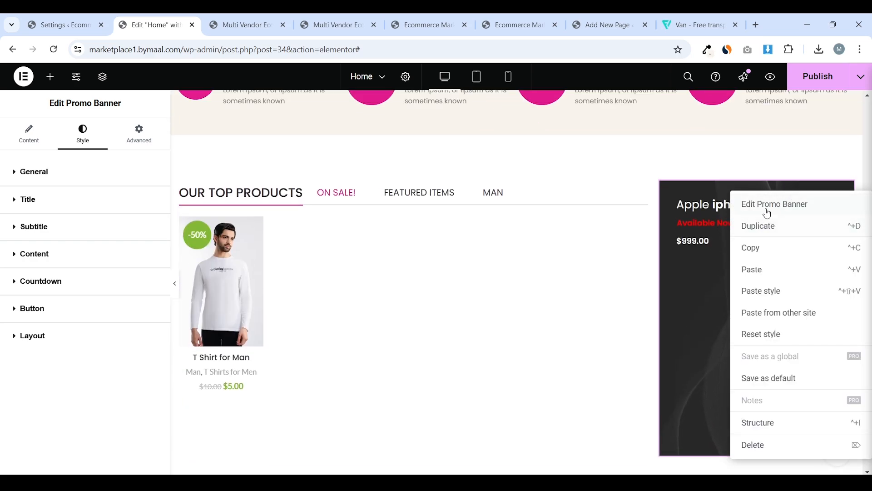
{"action": "left_click", "coordinate": [772, 227]}
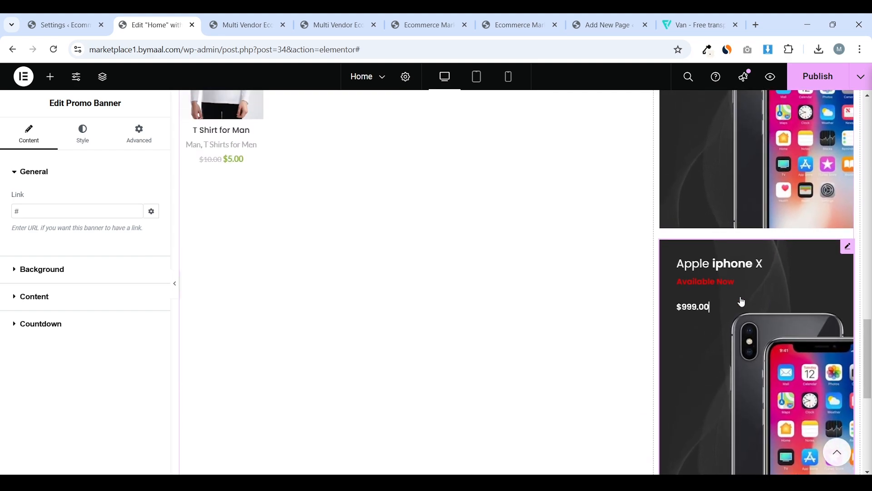
{"action": "left_click", "coordinate": [66, 277]}
{"action": "scroll", "coordinate": [125, 293], "scroll_direction": "down", "scroll_amount": 1}
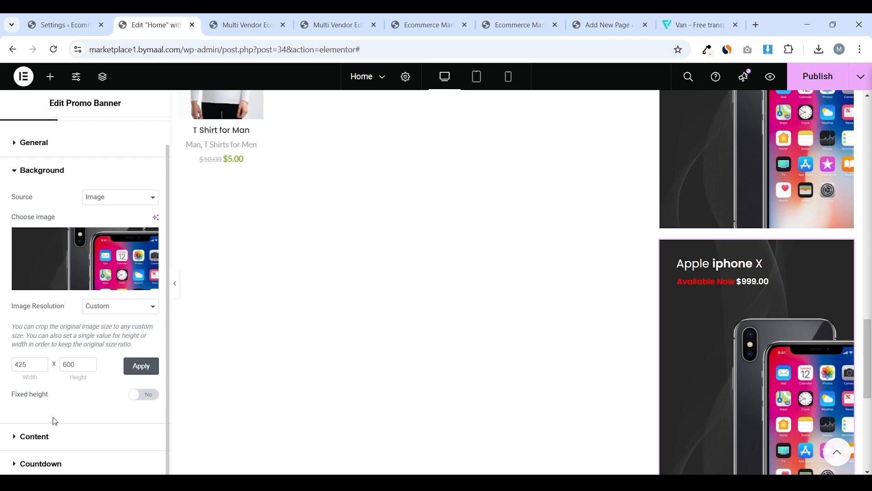
{"action": "left_click", "coordinate": [47, 432]}
{"action": "scroll", "coordinate": [108, 286], "scroll_direction": "down", "scroll_amount": 2}
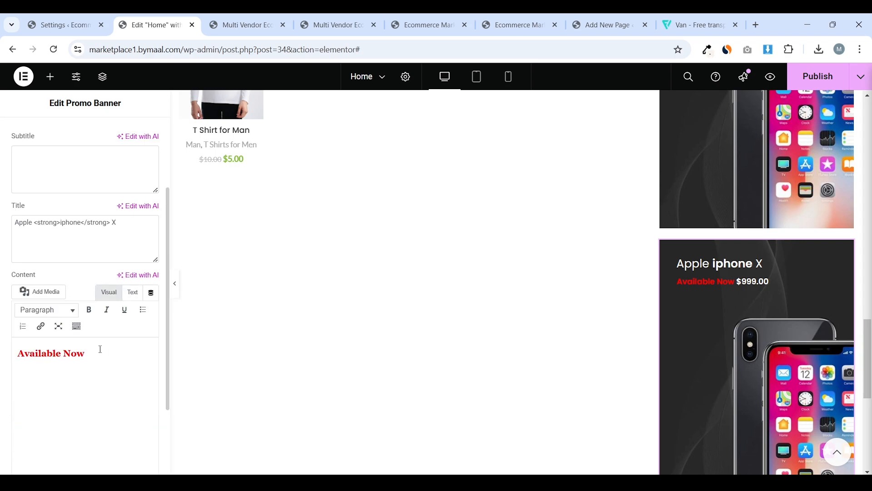
{"action": "key", "text": "ctrl+a"}
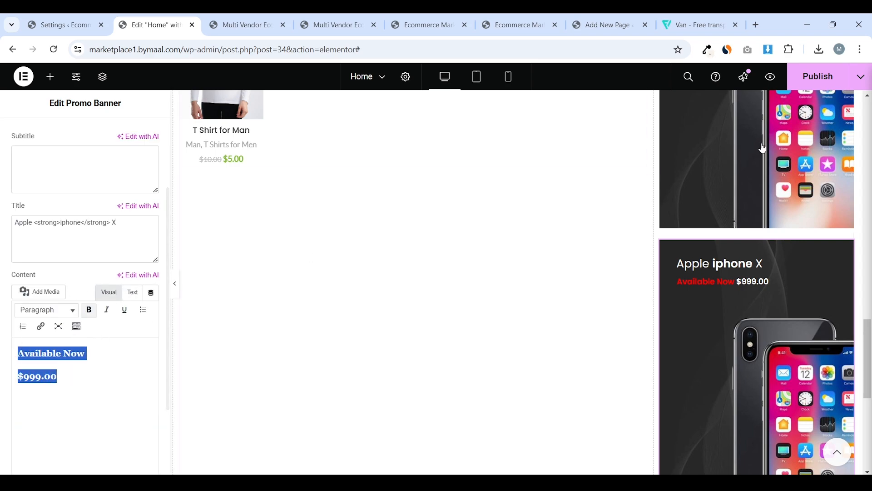
{"action": "key", "text": "ctrl+Tab"}
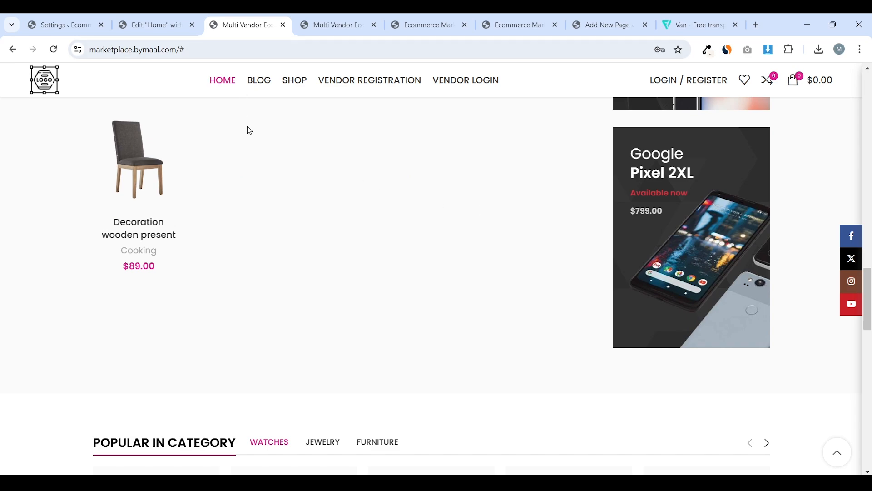
Compare the storefront with the editor and copy the Our Top Products section
{"action": "scroll", "coordinate": [247, 130], "scroll_direction": "up", "scroll_amount": 2}
{"action": "left_click", "coordinate": [170, 17]}
{"action": "scroll", "coordinate": [533, 186], "scroll_direction": "down", "scroll_amount": 4}
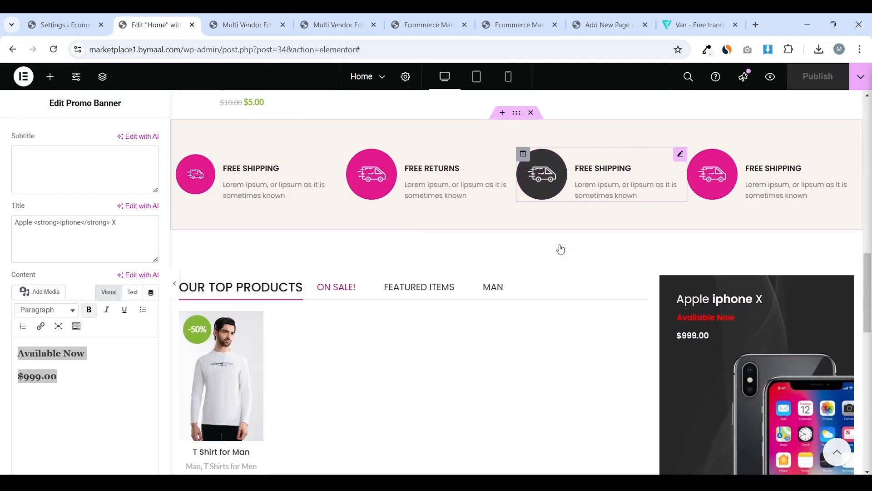
{"action": "left_click", "coordinate": [268, 20]}
{"action": "scroll", "coordinate": [337, 131], "scroll_direction": "down", "scroll_amount": 7}
{"action": "scroll", "coordinate": [370, 172], "scroll_direction": "up", "scroll_amount": 1}
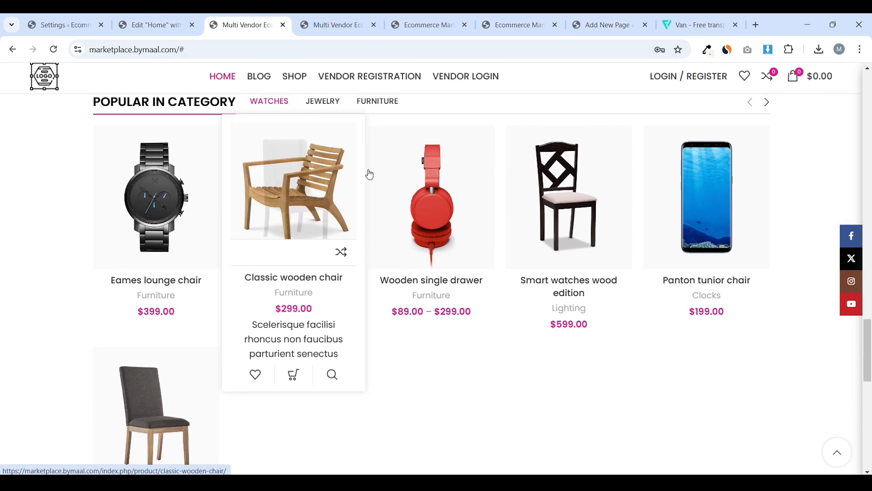
{"action": "scroll", "coordinate": [382, 213], "scroll_direction": "down", "scroll_amount": 3}
{"action": "scroll", "coordinate": [409, 204], "scroll_direction": "up", "scroll_amount": 5}
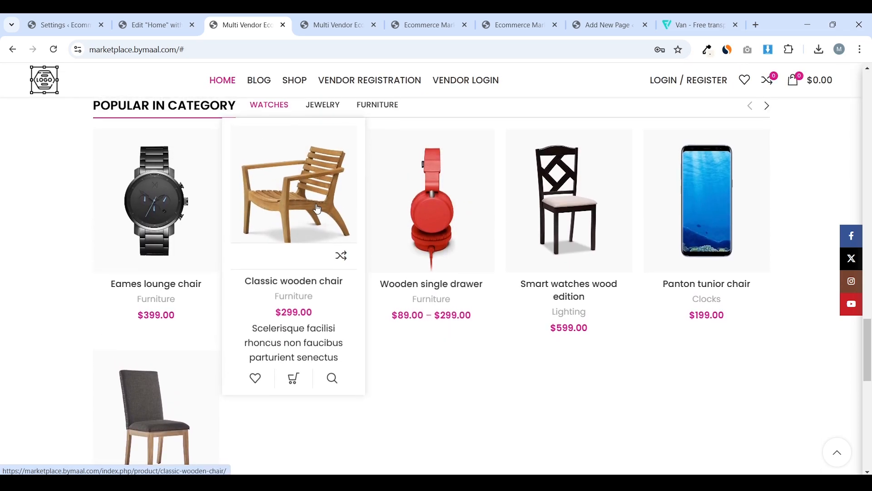
{"action": "left_click", "coordinate": [150, 25]}
{"action": "scroll", "coordinate": [486, 273], "scroll_direction": "up", "scroll_amount": 6}
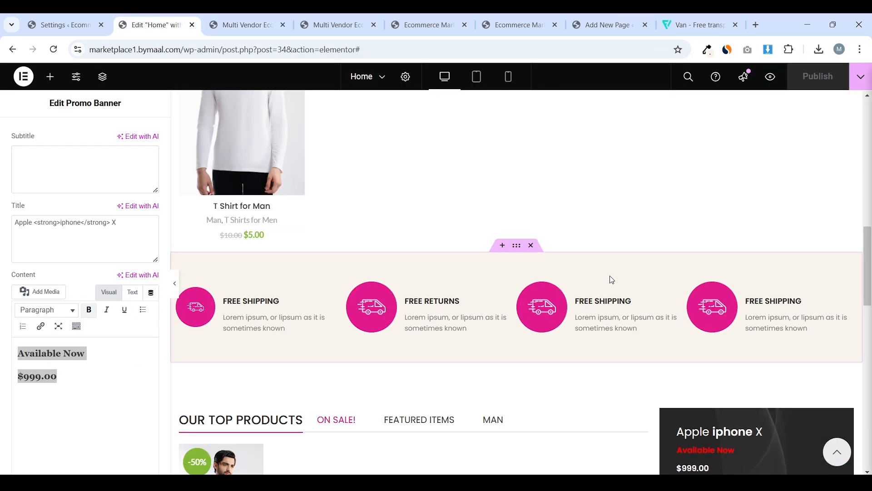
{"action": "scroll", "coordinate": [609, 278], "scroll_direction": "up", "scroll_amount": 5}
{"action": "scroll", "coordinate": [611, 279], "scroll_direction": "down", "scroll_amount": 3}
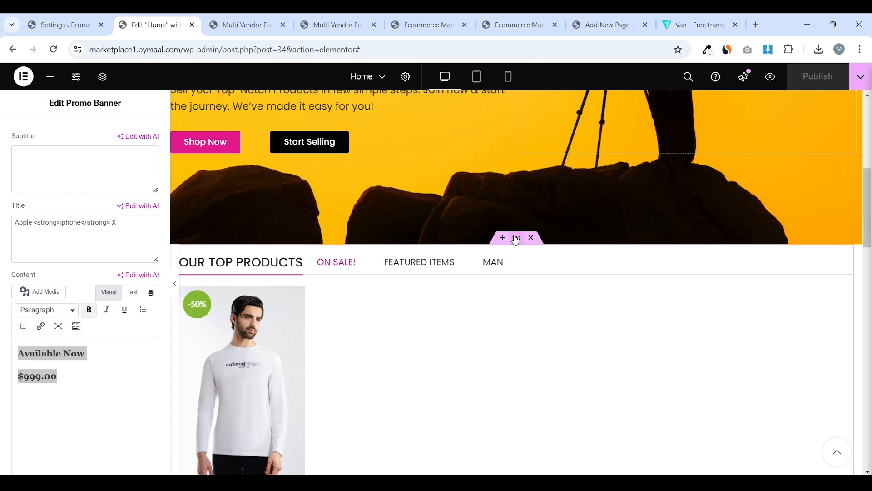
{"action": "right_click", "coordinate": [515, 239]}
{"action": "left_click", "coordinate": [542, 298]}
Paste the Our Top Products section at the page bottom and publish the Home page
{"action": "scroll", "coordinate": [504, 249], "scroll_direction": "down", "scroll_amount": 15}
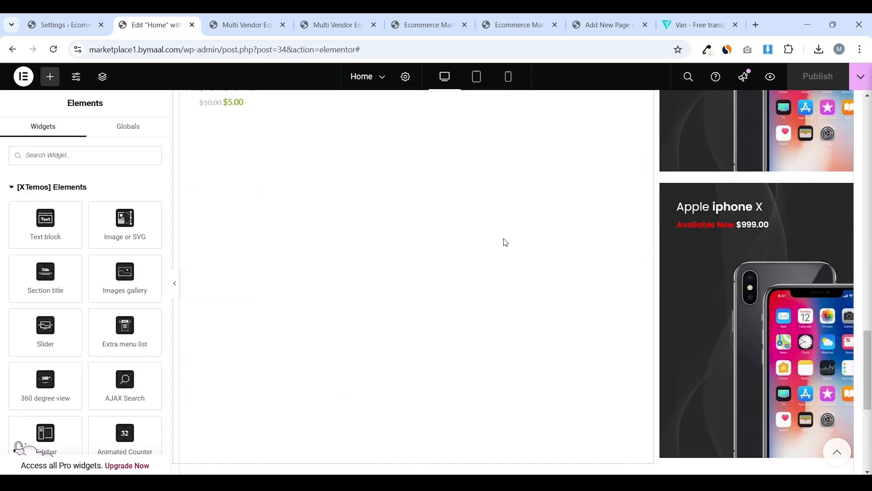
{"action": "right_click", "coordinate": [412, 296]}
{"action": "left_click", "coordinate": [431, 305]}
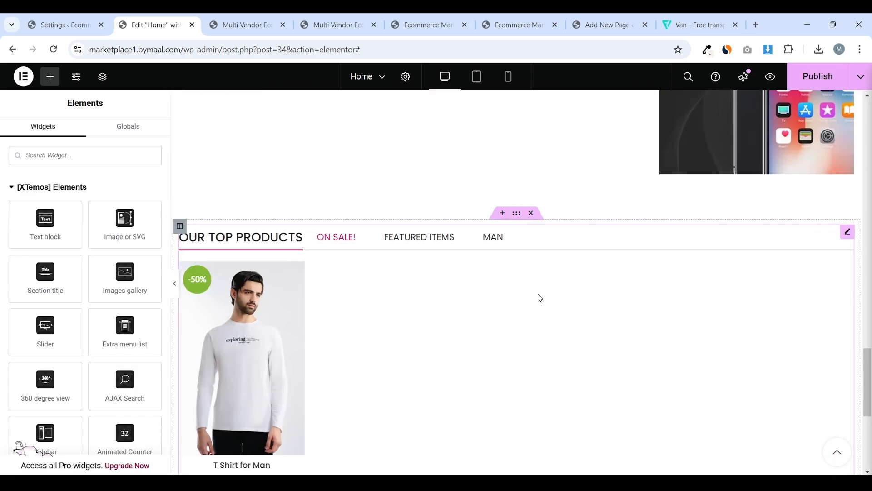
{"action": "left_click", "coordinate": [818, 76]}
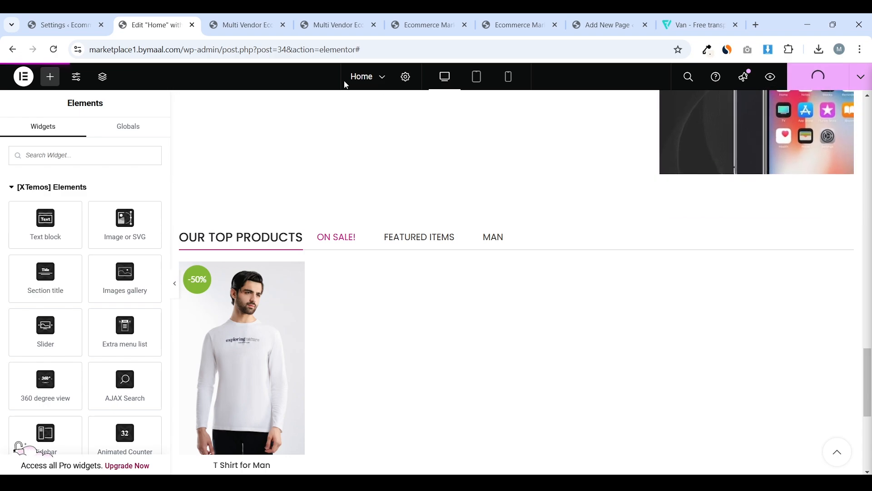
{"action": "left_click", "coordinate": [178, 284]}
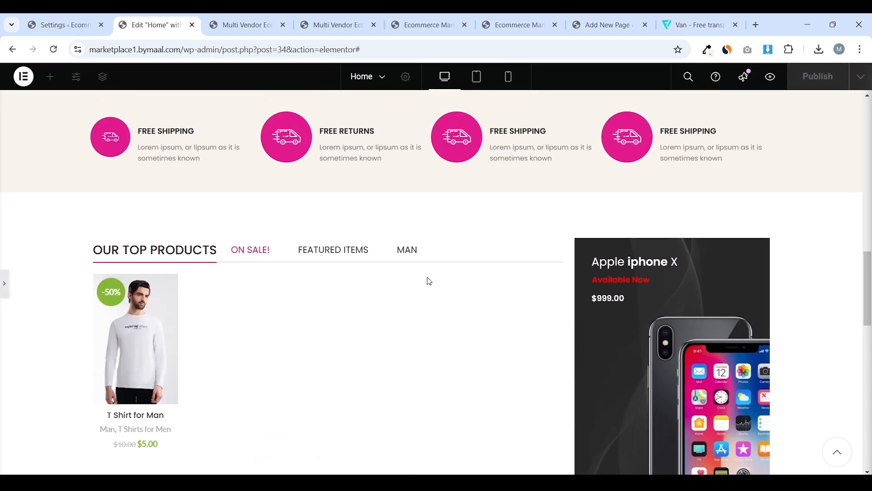
Close the three unneeded browser tabs, keeping the Home page editor open
{"action": "key", "text": "ctrl+4"}
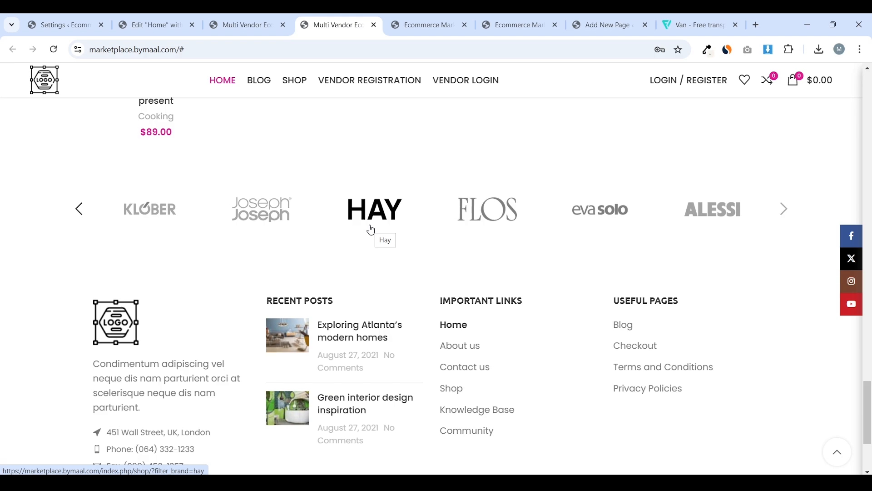
{"action": "left_click", "coordinate": [269, 18]}
{"action": "left_click", "coordinate": [167, 30]}
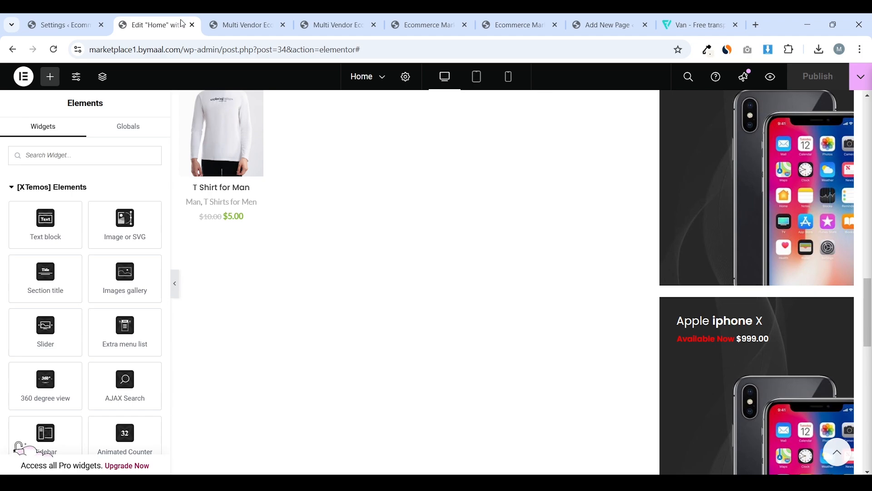
{"action": "left_click", "coordinate": [464, 25]}
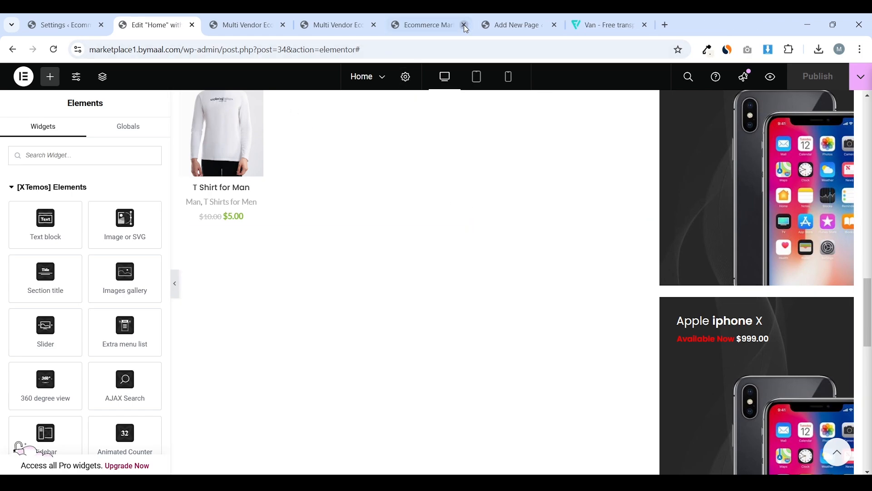
{"action": "left_click", "coordinate": [464, 25]}
{"action": "left_click", "coordinate": [464, 25]}
Drop the Brands widget into the empty bottom section of the Home page and publish
{"action": "left_click", "coordinate": [465, 26]}
{"action": "scroll", "coordinate": [475, 147], "scroll_direction": "down", "scroll_amount": 8}
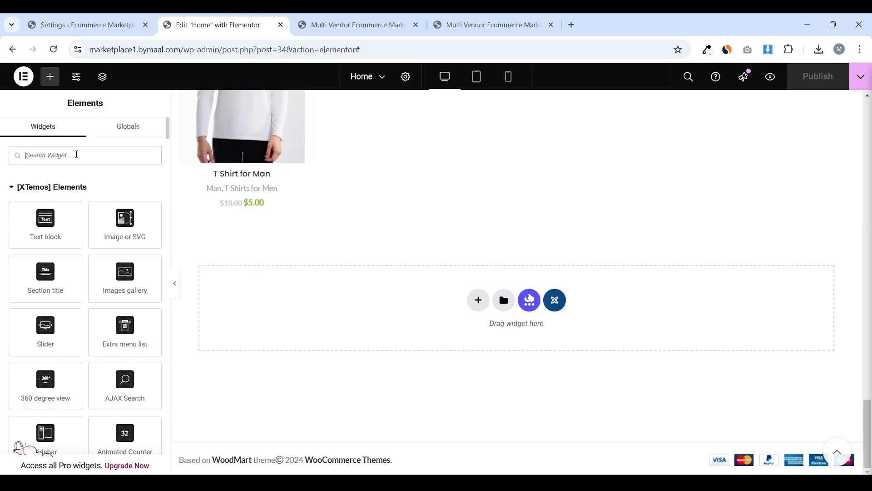
{"action": "type", "text": "brand"}
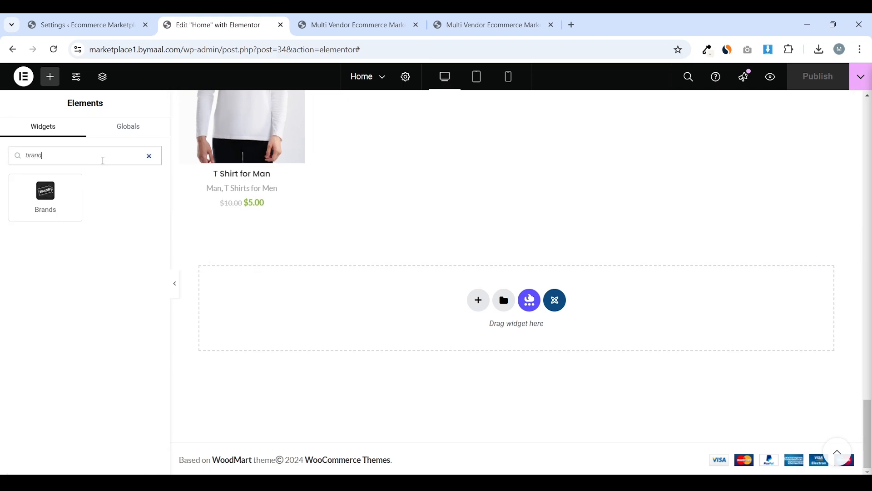
{"action": "left_click_drag", "start_coordinate": [43, 200], "coordinate": [406, 309]}
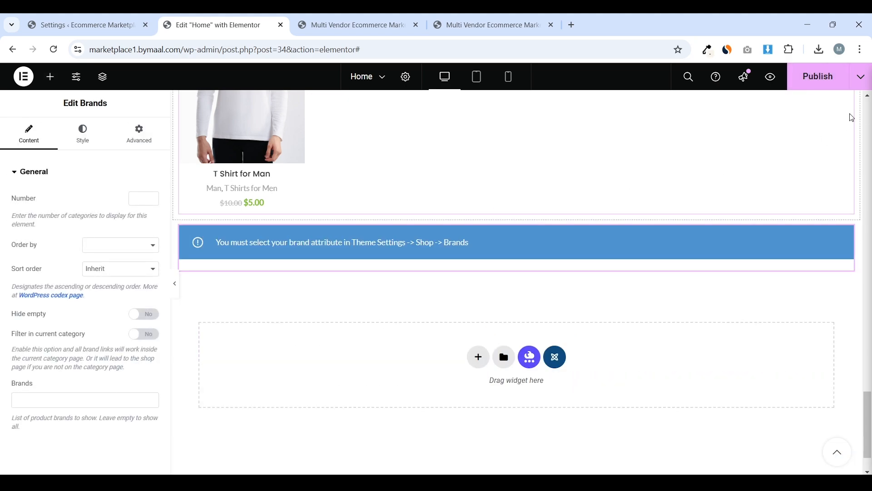
{"action": "left_click", "coordinate": [814, 89]}
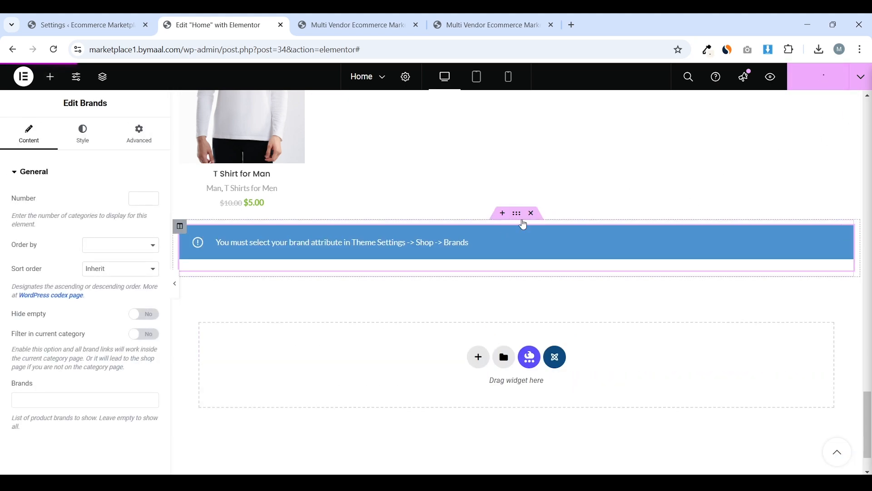
Give the Brands section 50 px top and bottom padding in its Advanced settings
{"action": "left_click", "coordinate": [518, 216]}
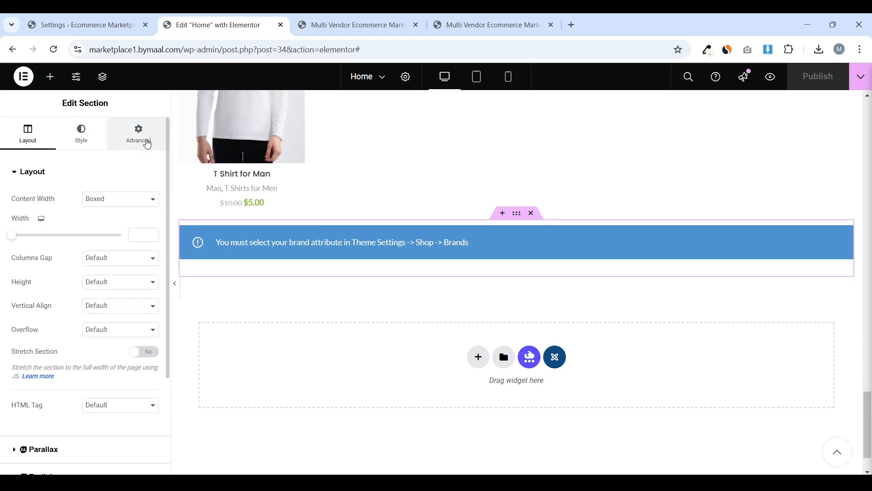
{"action": "left_click", "coordinate": [145, 142]}
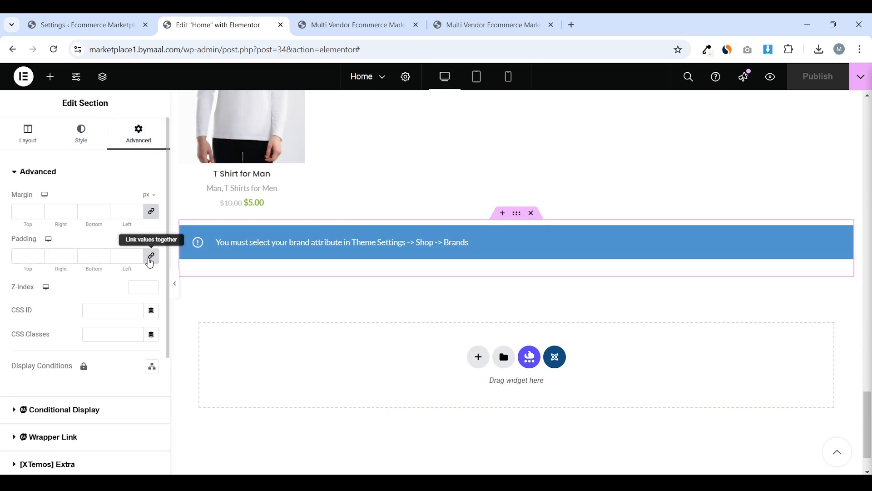
{"action": "left_click", "coordinate": [153, 257]}
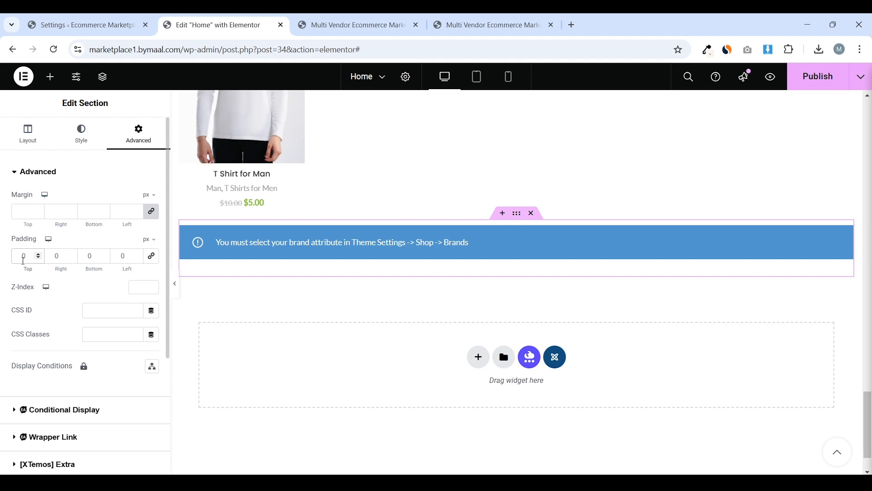
{"action": "left_click", "coordinate": [24, 257]}
{"action": "type", "text": "5"}
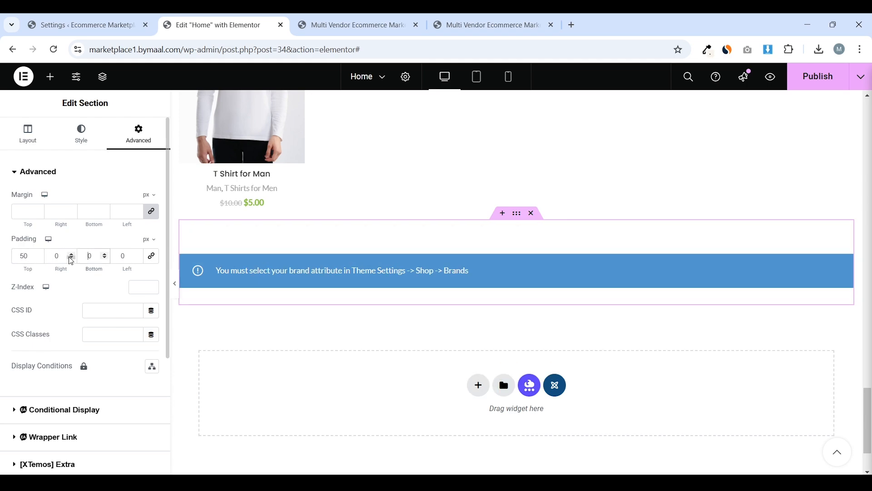
{"action": "type", "text": "50"}
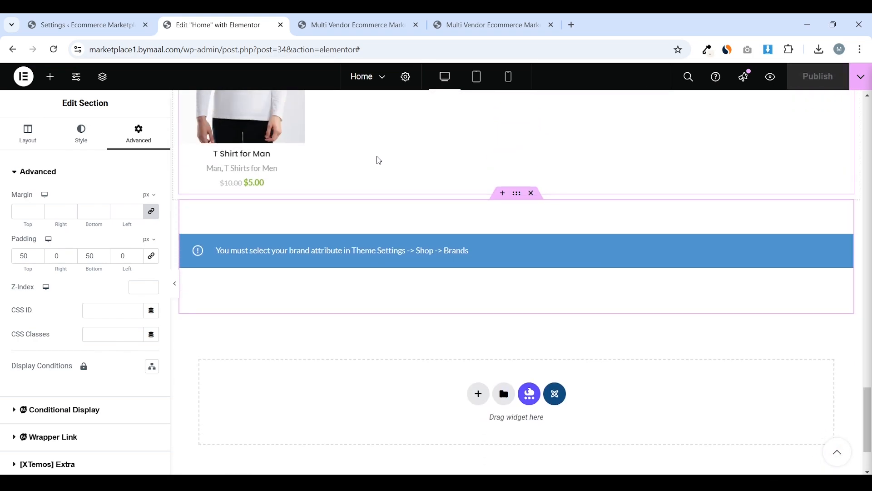
{"action": "left_click", "coordinate": [50, 77]}
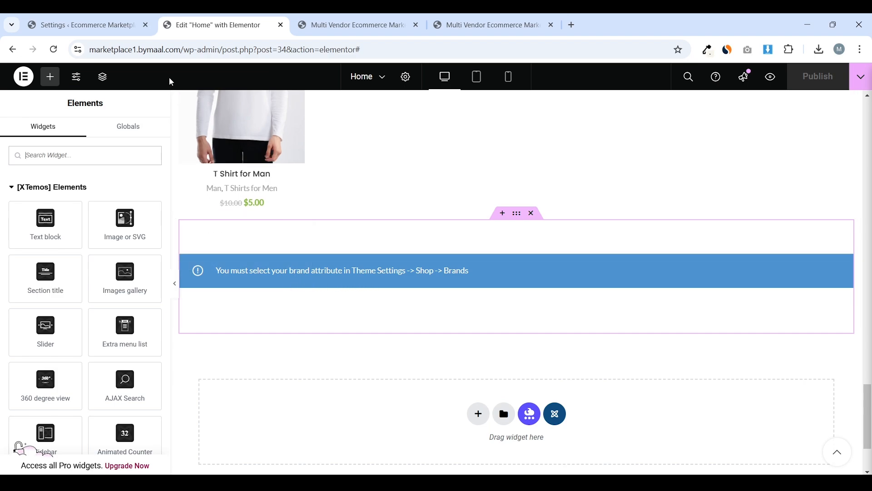
Load marketplace1.bymaal.com and scroll through the live storefront home page
{"action": "left_click_drag", "start_coordinate": [180, 50], "coordinate": [591, 72]}
{"action": "key", "text": "BackSpace"}
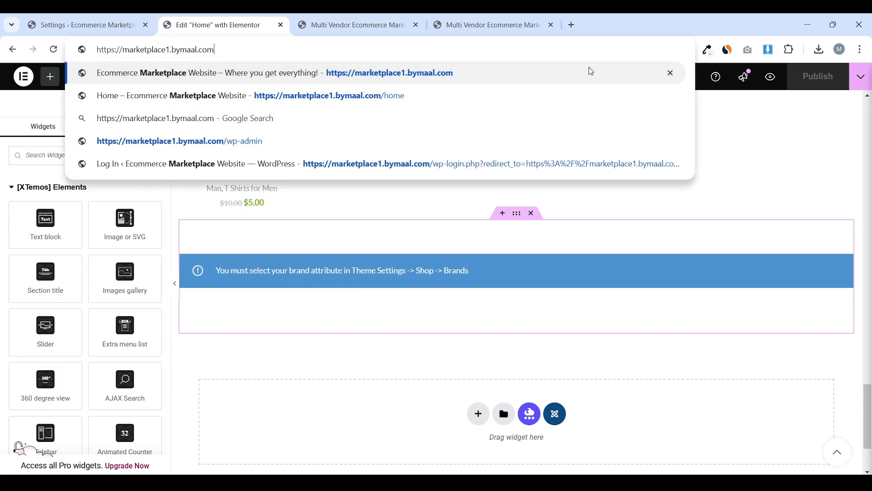
{"action": "key", "text": "Return"}
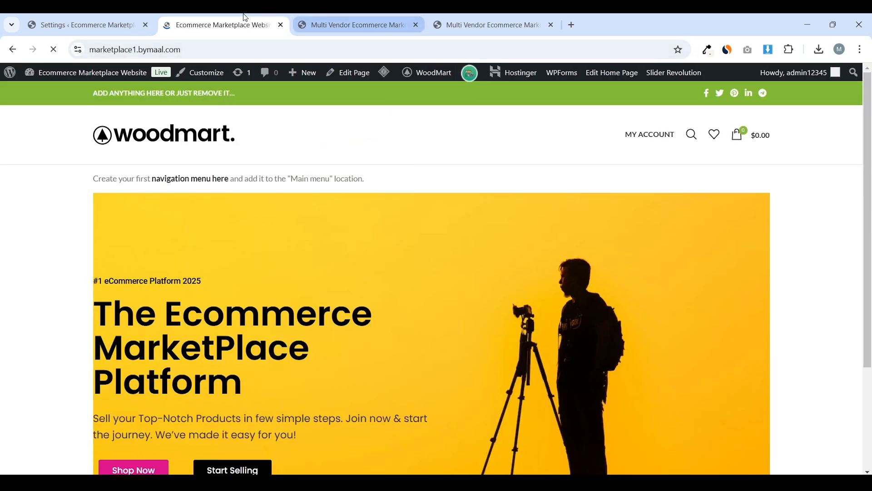
{"action": "left_click_drag", "start_coordinate": [245, 18], "coordinate": [110, 18]}
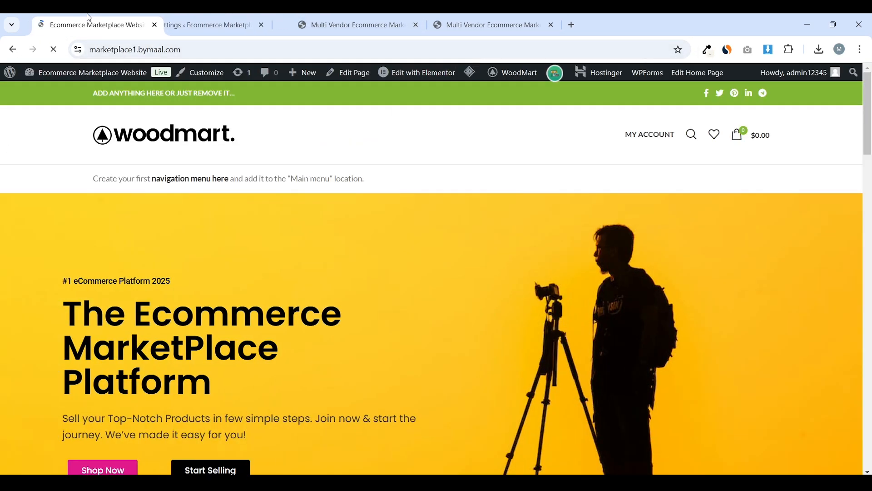
{"action": "scroll", "coordinate": [238, 244], "scroll_direction": "down", "scroll_amount": 5}
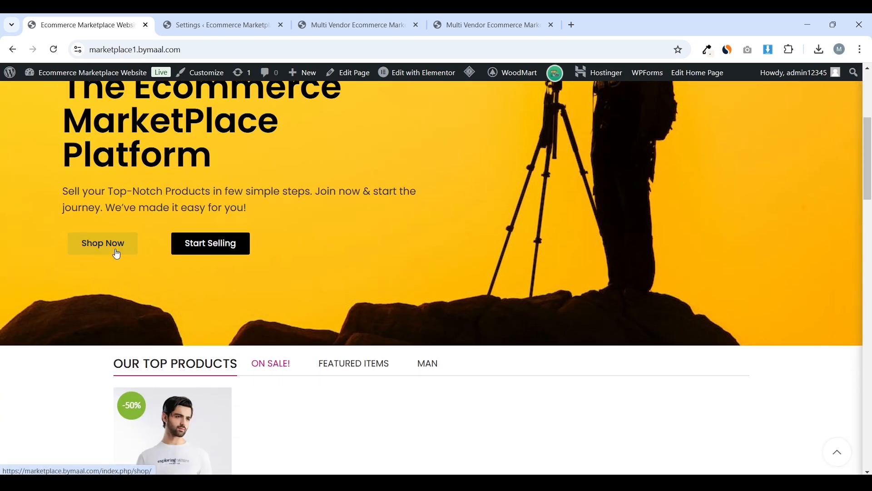
{"action": "scroll", "coordinate": [394, 232], "scroll_direction": "down", "scroll_amount": 10}
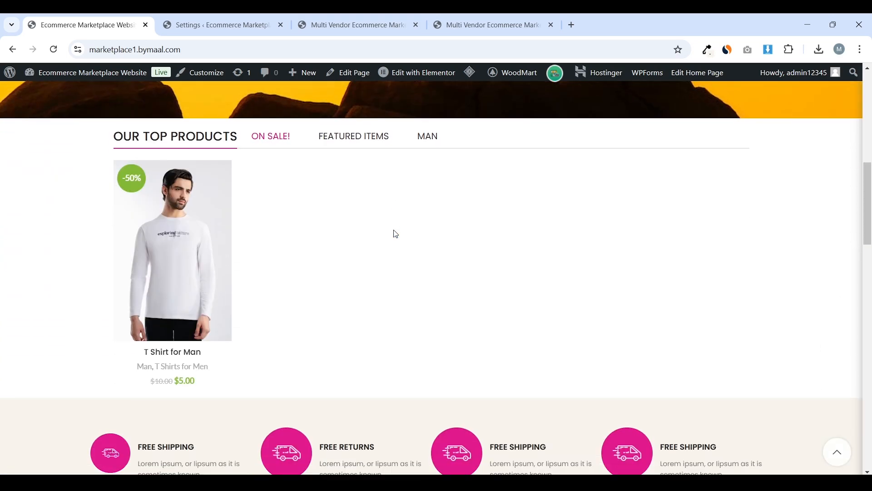
{"action": "scroll", "coordinate": [396, 236], "scroll_direction": "up", "scroll_amount": 15}
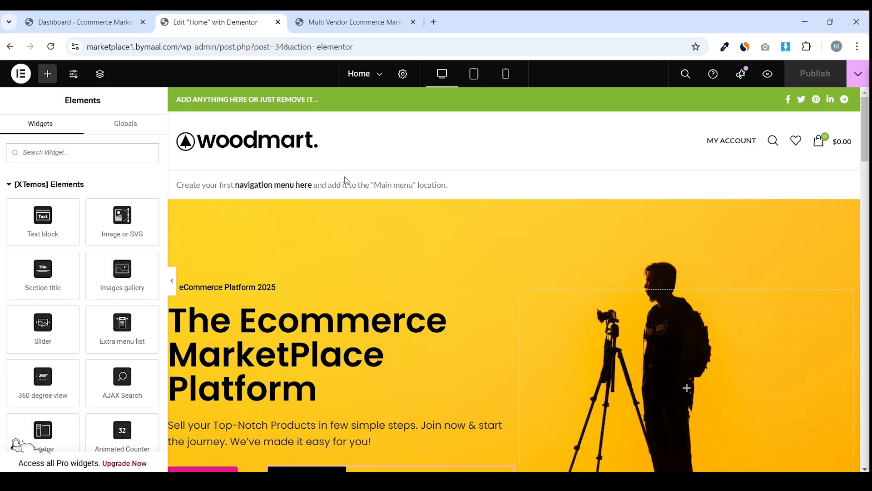
Link Shop Now to the Shop page and Start Selling to Vendor Registration, then publish
{"action": "scroll", "coordinate": [456, 237], "scroll_direction": "down", "scroll_amount": 3}
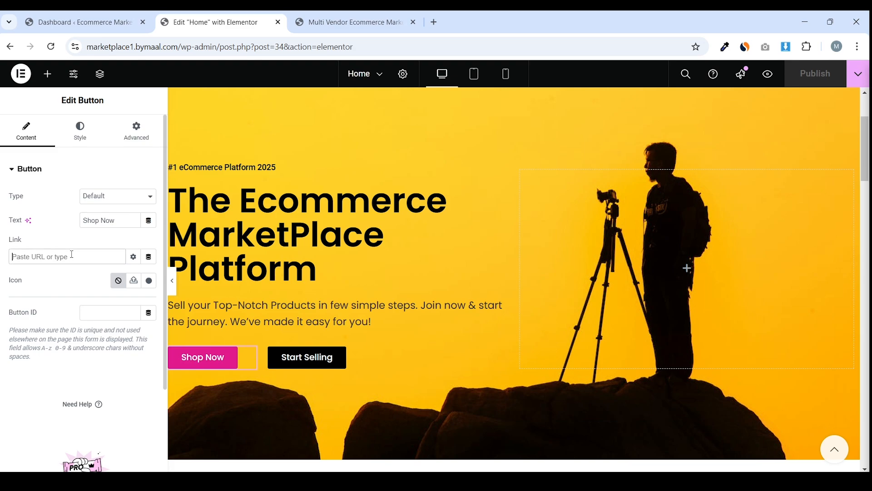
{"action": "type", "text": "shop"}
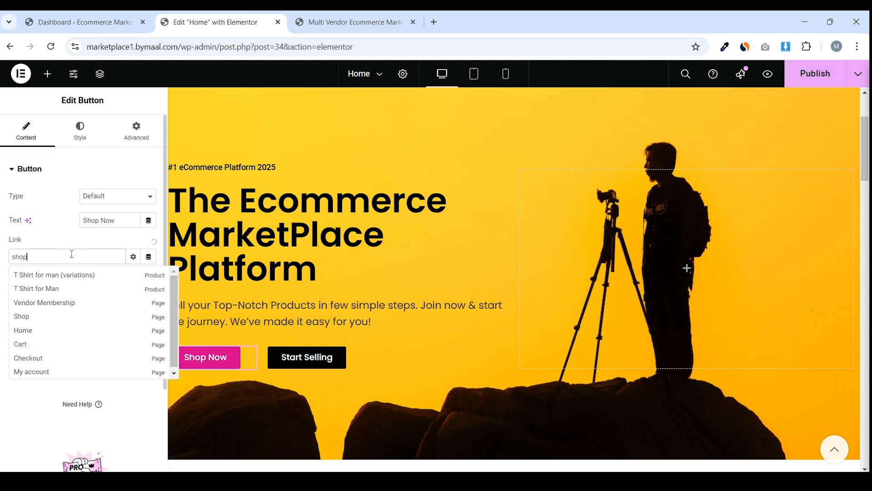
{"action": "left_click", "coordinate": [64, 287]}
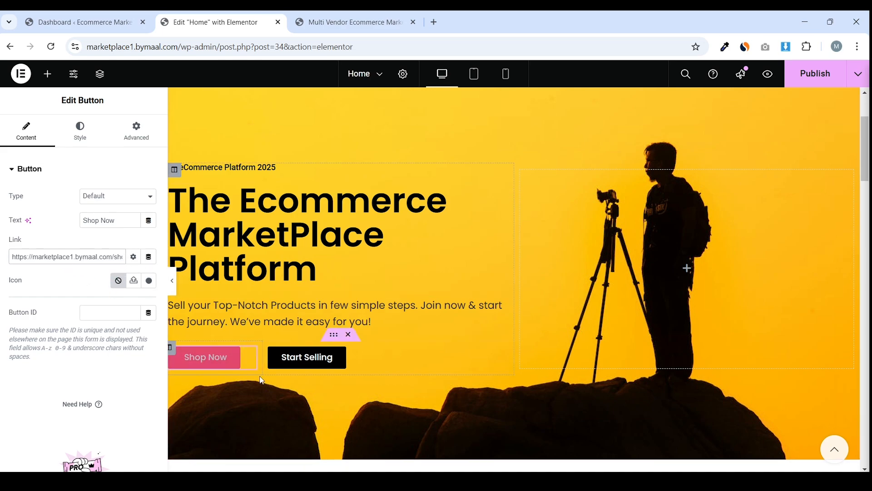
{"action": "left_click", "coordinate": [310, 362]}
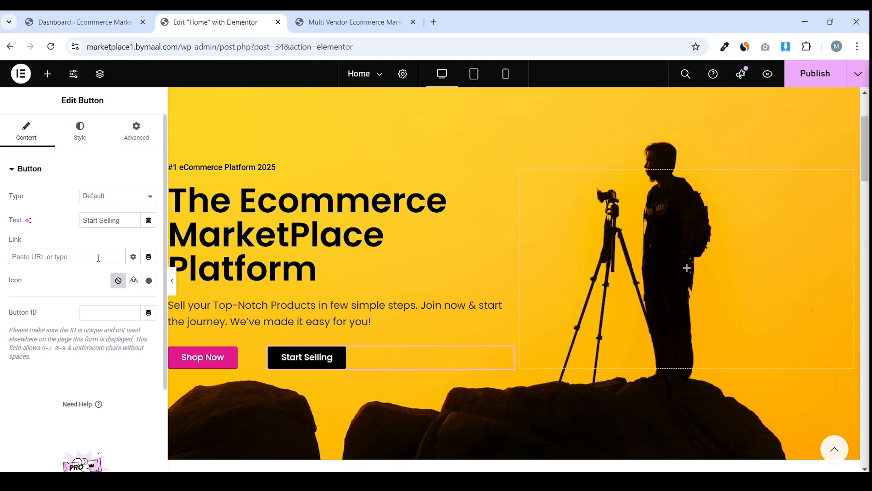
{"action": "type", "text": "vendor"}
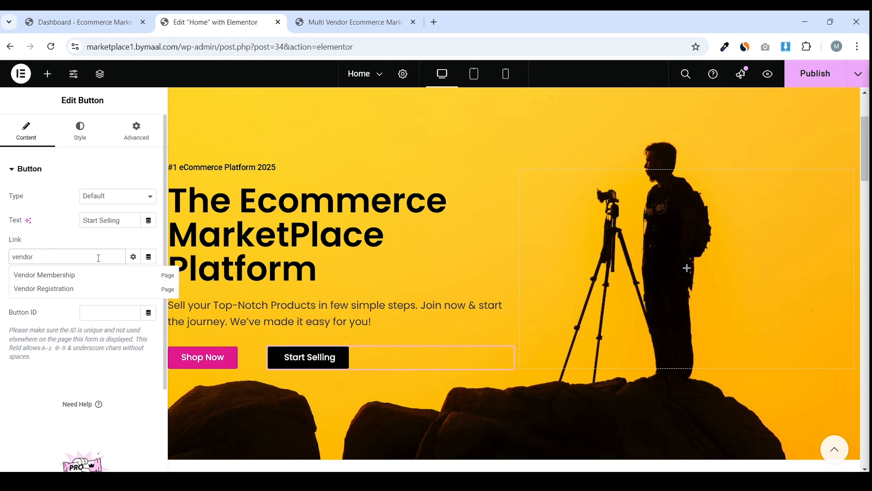
{"action": "left_click", "coordinate": [76, 290]}
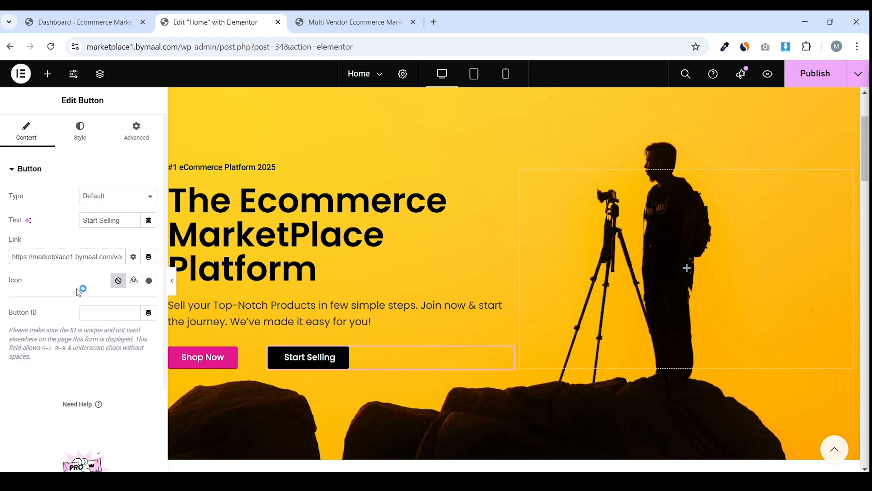
{"action": "left_click", "coordinate": [823, 84]}
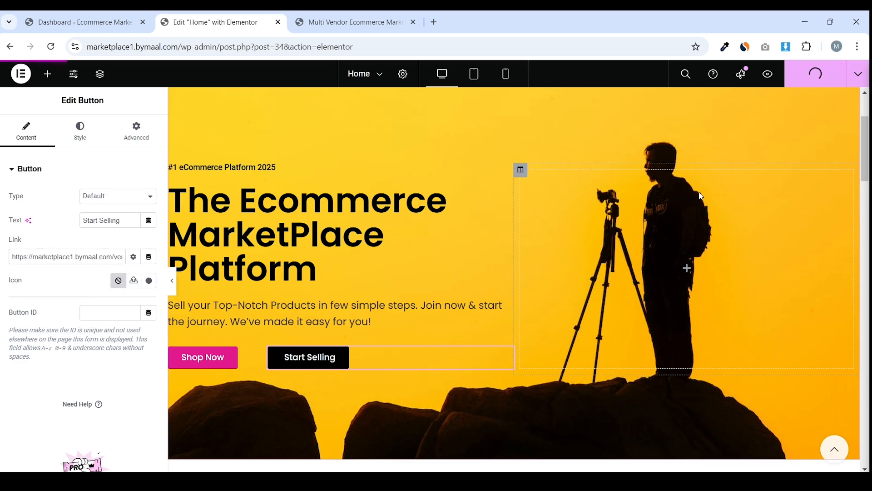
Leave the Elementor editor for the WordPress Dashboard tab
{"action": "left_click_drag", "start_coordinate": [865, 130], "coordinate": [862, 390]}
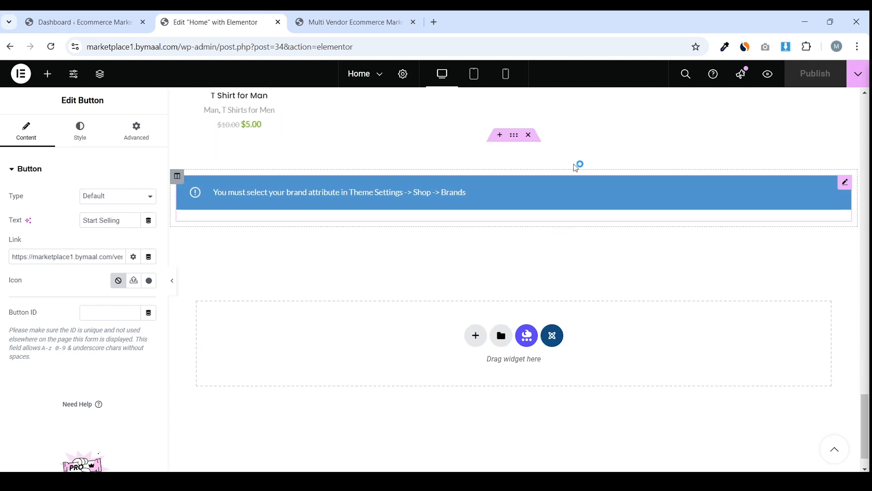
{"action": "scroll", "coordinate": [454, 136], "scroll_direction": "up", "scroll_amount": 3}
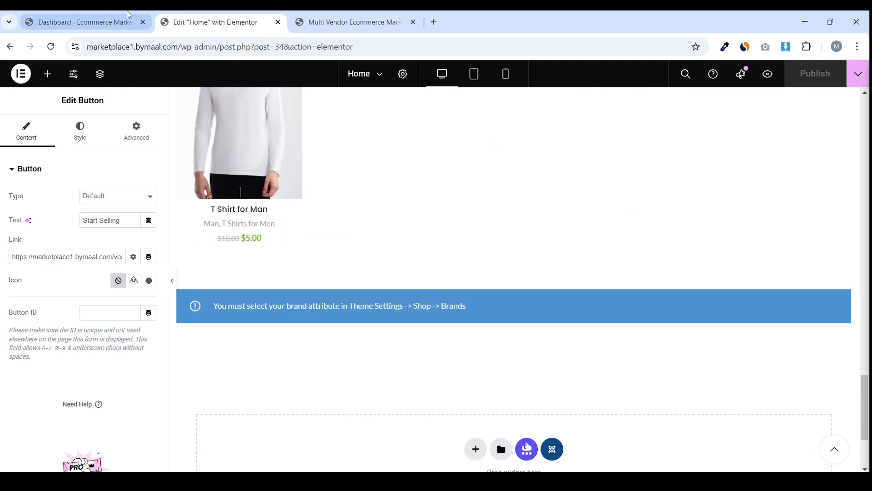
{"action": "key", "text": "ctrl+shift+Tab"}
Close the Home page editor, check the storefront's bottom, and return to the dashboard
{"action": "left_click", "coordinate": [277, 21]}
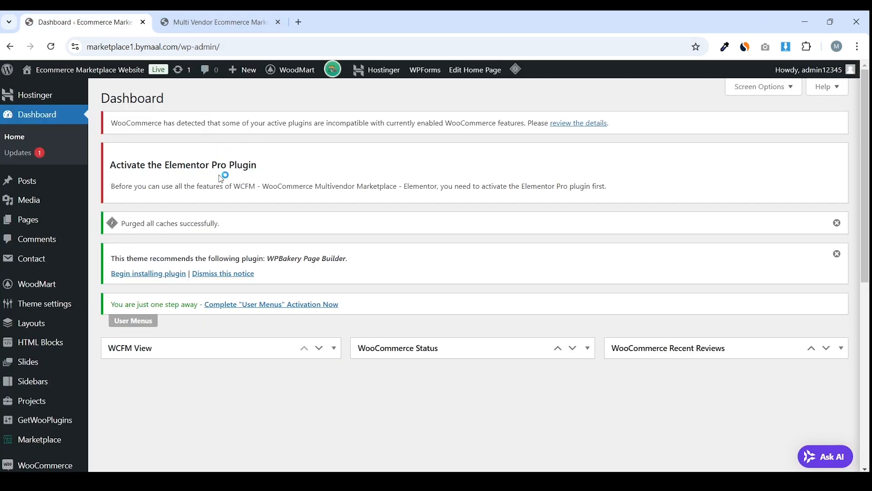
{"action": "key", "text": "ctrl+Tab"}
{"action": "key", "text": "End"}
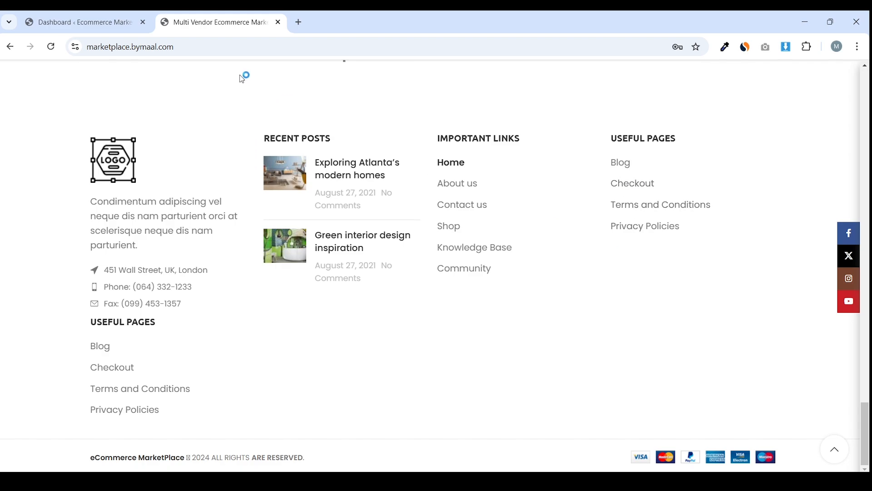
{"action": "left_click", "coordinate": [119, 14]}
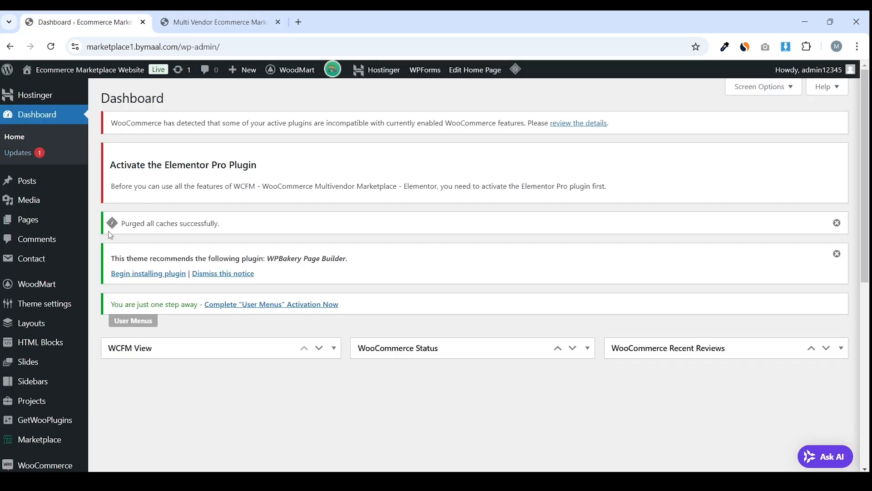
Create a new page titled About Us with its page title disabled and no sidebar
{"action": "mouse_move", "coordinate": [60, 219]}
{"action": "left_click", "coordinate": [123, 236]}
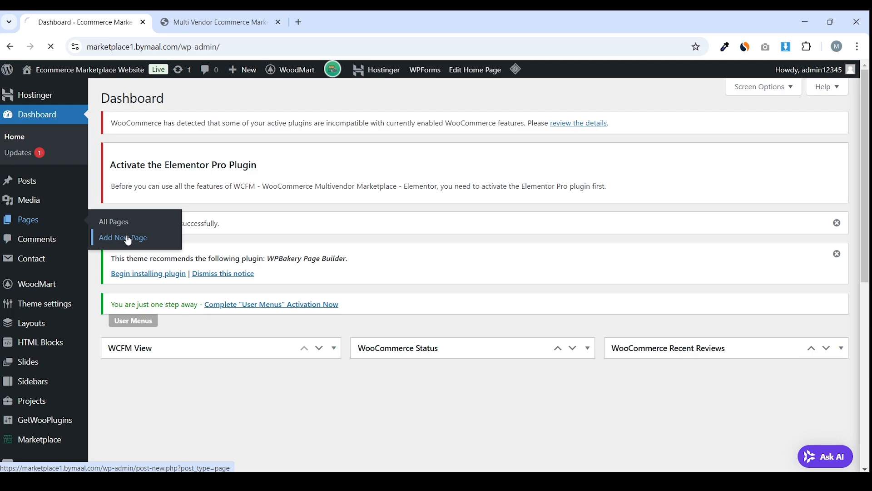
{"action": "type", "text": "About Us"}
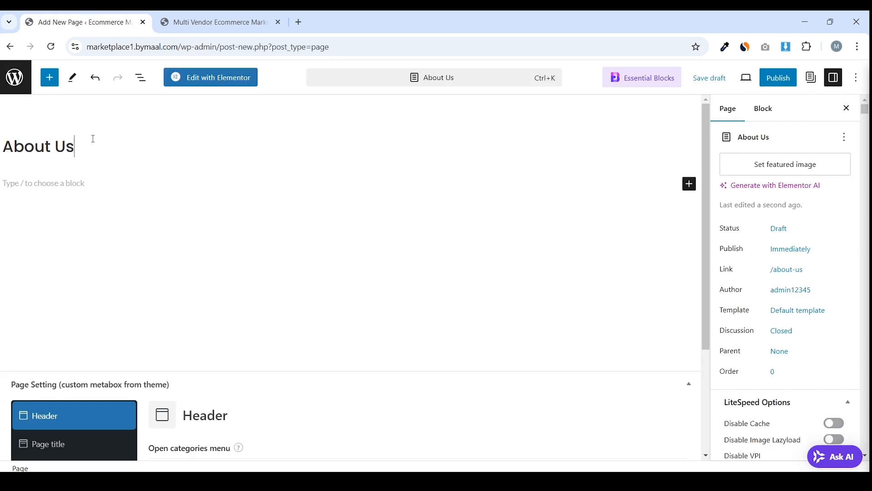
{"action": "scroll", "coordinate": [318, 236], "scroll_direction": "down", "scroll_amount": 3}
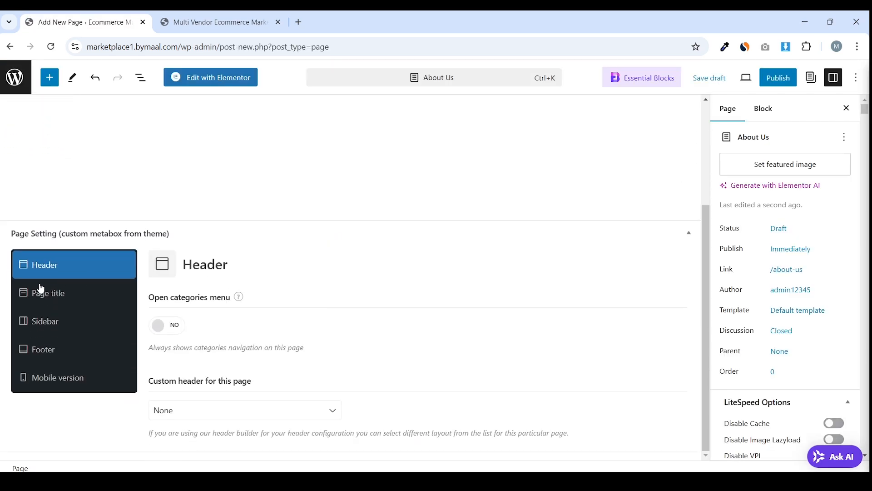
{"action": "left_click", "coordinate": [45, 293]}
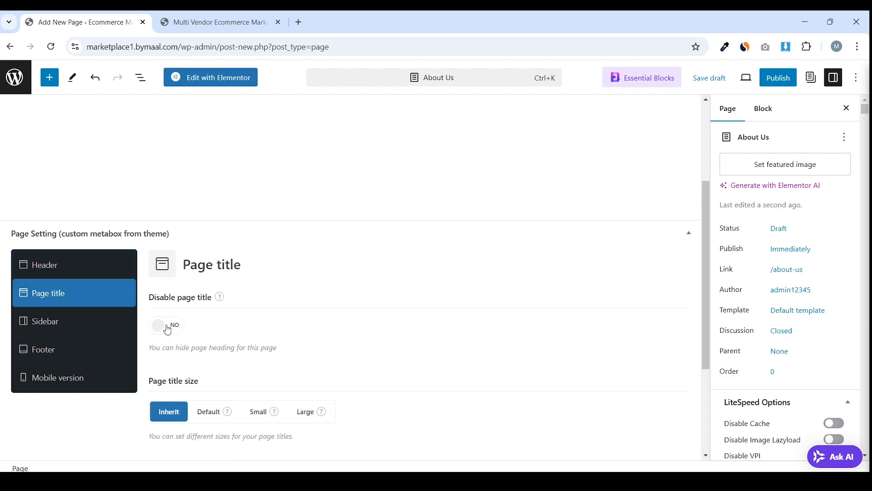
{"action": "left_click", "coordinate": [168, 325]}
{"action": "left_click", "coordinate": [63, 324]}
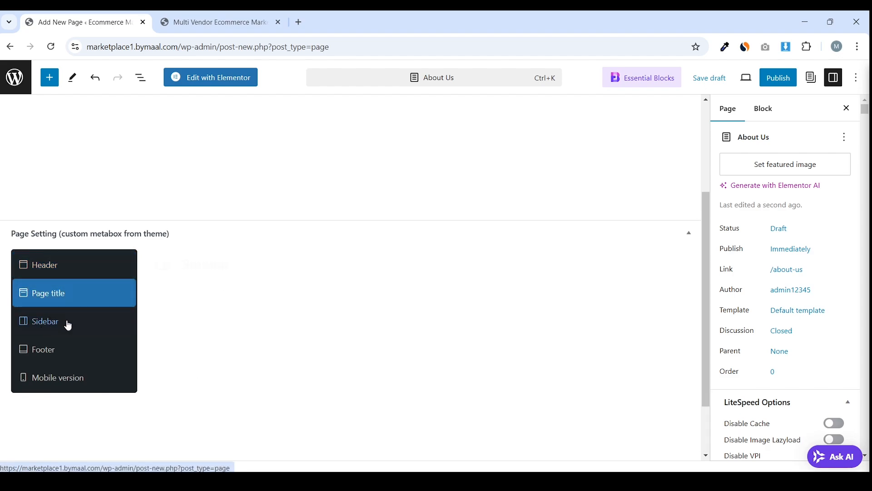
{"action": "left_click_drag", "start_coordinate": [211, 315], "coordinate": [174, 305]}
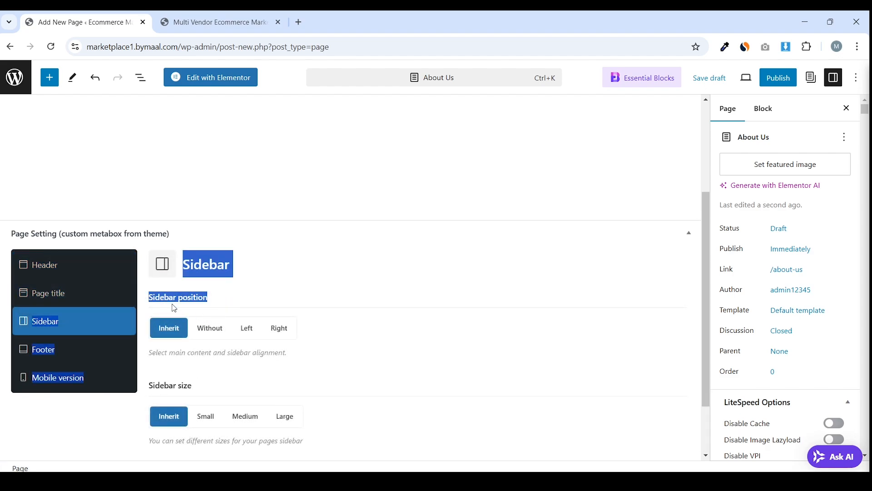
{"action": "left_click", "coordinate": [209, 327]}
{"action": "scroll", "coordinate": [334, 305], "scroll_direction": "down", "scroll_amount": 1}
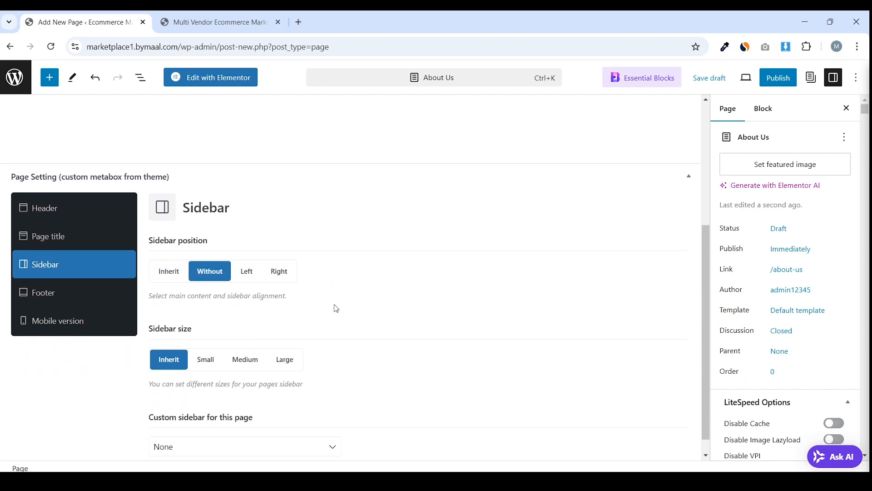
{"action": "scroll", "coordinate": [569, 265], "scroll_direction": "up", "scroll_amount": 2}
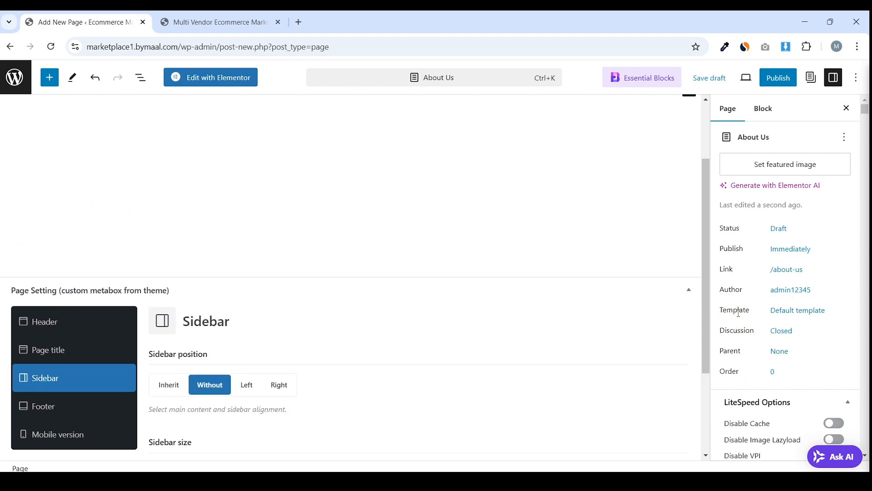
Apply the Elementor Full Width template, publish About Us, and open it in Elementor
{"action": "left_click", "coordinate": [793, 315]}
{"action": "left_click", "coordinate": [764, 391]}
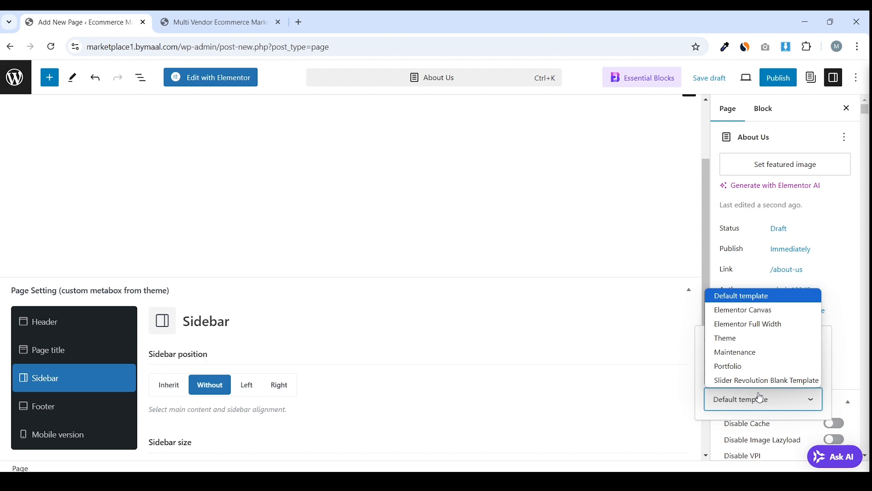
{"action": "left_click", "coordinate": [768, 332]}
{"action": "left_click", "coordinate": [778, 78]}
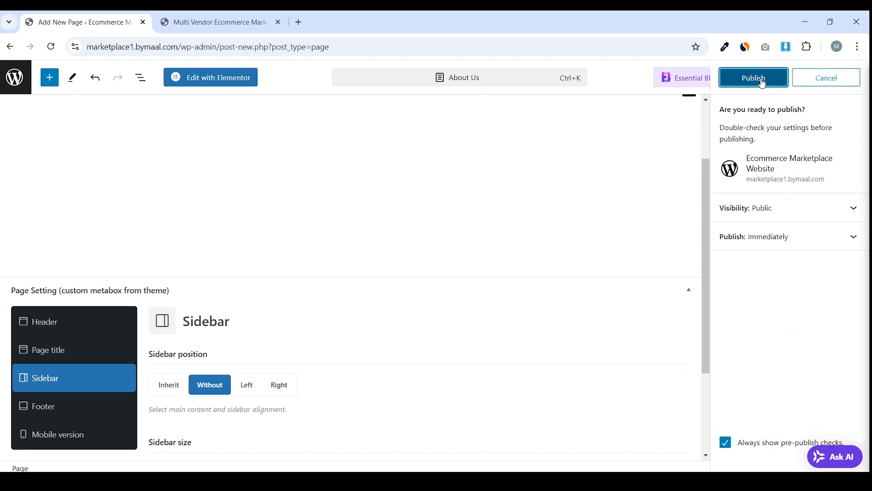
{"action": "left_click", "coordinate": [763, 84]}
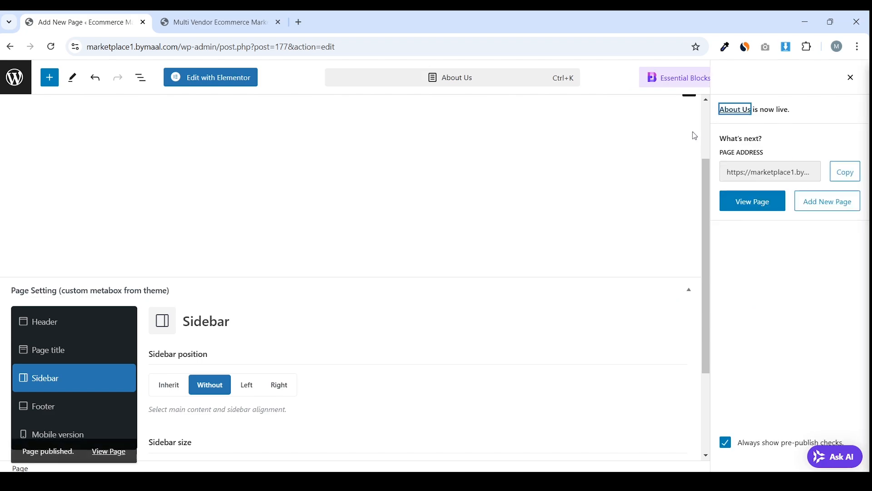
{"action": "left_click", "coordinate": [235, 84]}
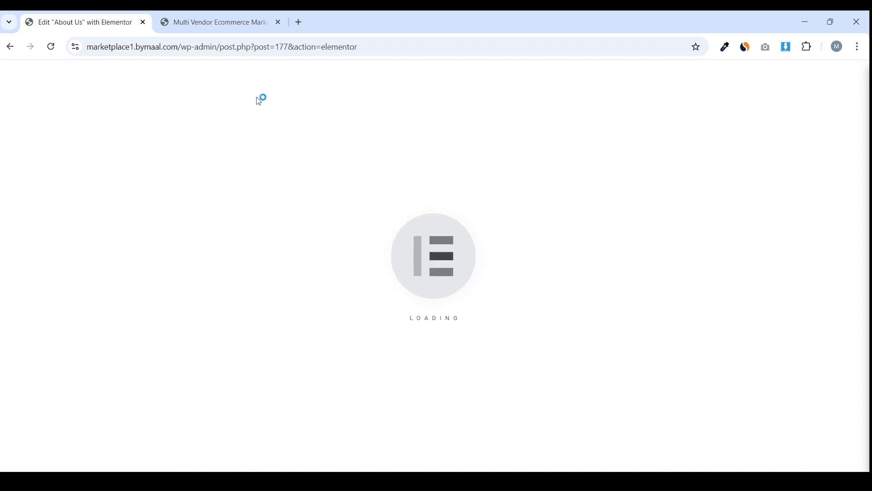
Review the live storefront's About us page, then go back to the About Us Elementor tab
{"action": "left_click", "coordinate": [243, 17]}
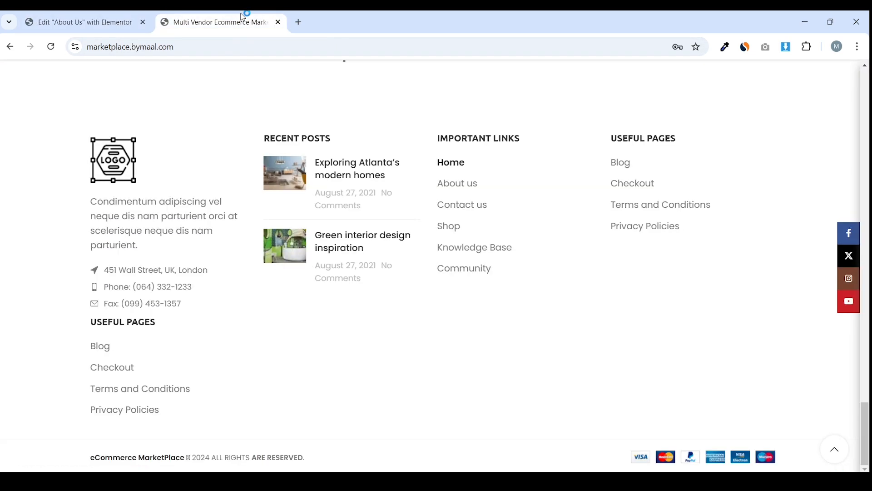
{"action": "left_click", "coordinate": [467, 185]}
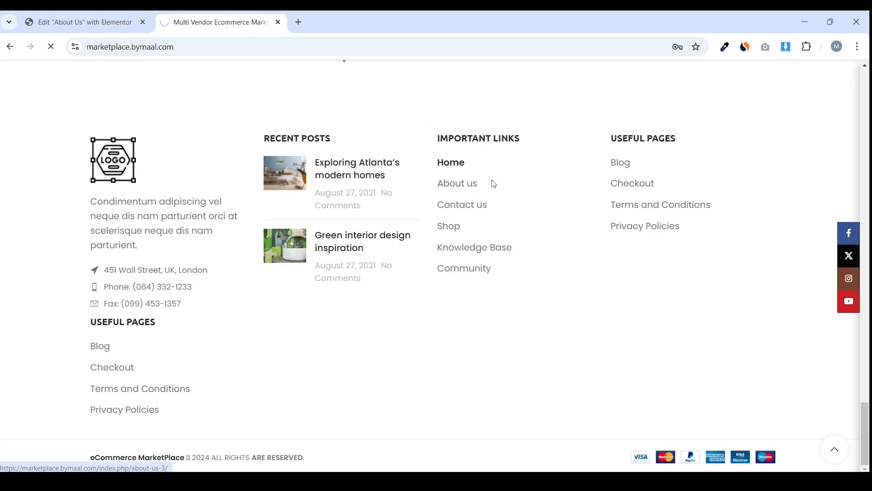
{"action": "scroll", "coordinate": [473, 186], "scroll_direction": "down", "scroll_amount": 20}
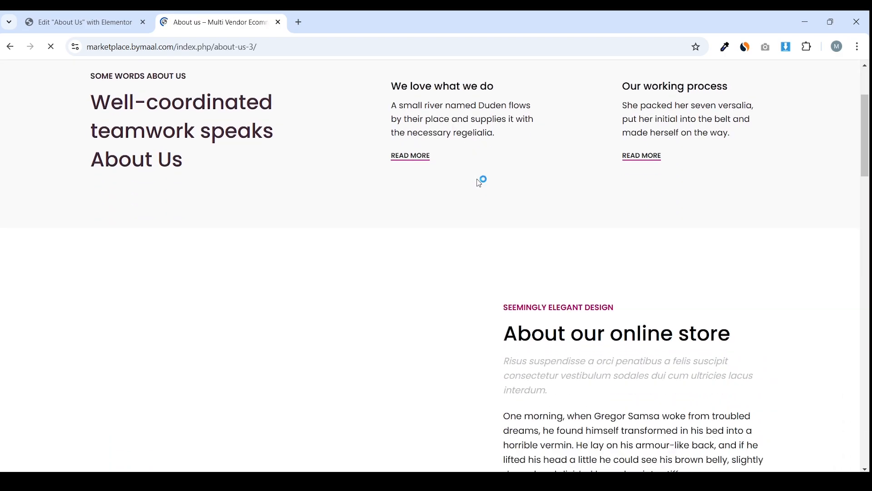
{"action": "scroll", "coordinate": [475, 195], "scroll_direction": "down", "scroll_amount": 10}
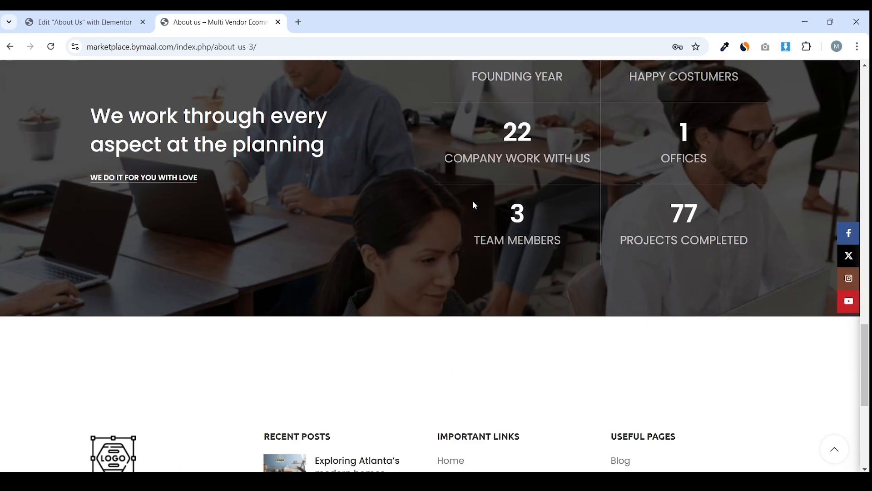
{"action": "scroll", "coordinate": [473, 201], "scroll_direction": "up", "scroll_amount": 18}
{"action": "scroll", "coordinate": [473, 201], "scroll_direction": "up", "scroll_amount": 10}
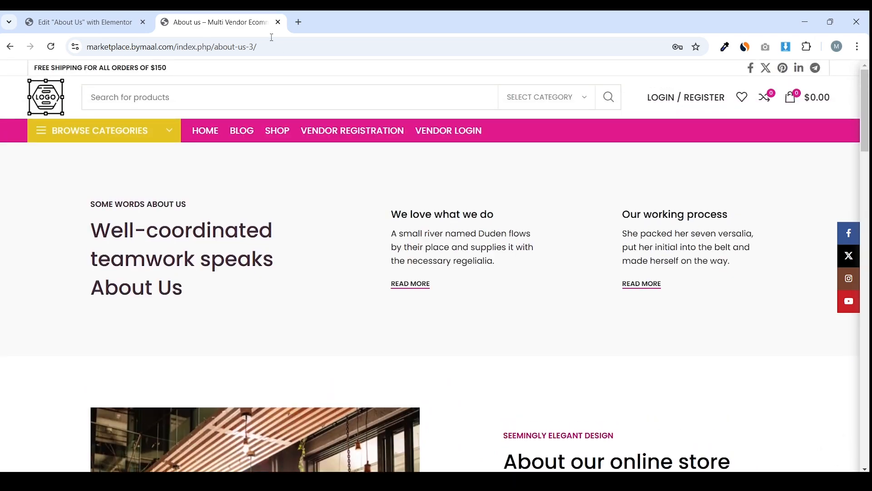
{"action": "left_click", "coordinate": [122, 18]}
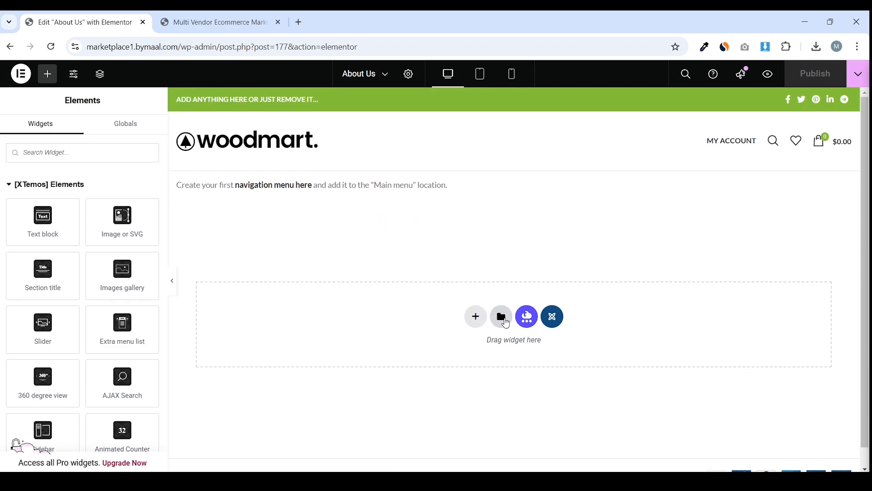
{"action": "left_click", "coordinate": [501, 317]}
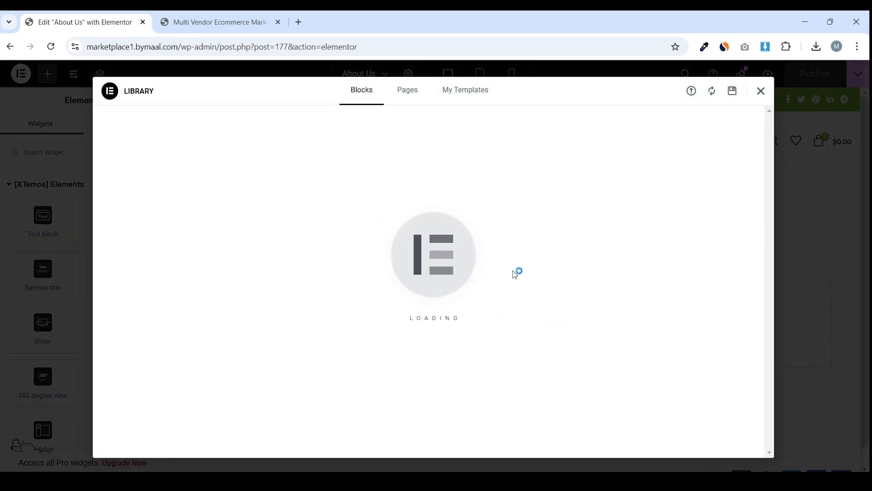
{"action": "left_click", "coordinate": [475, 92]}
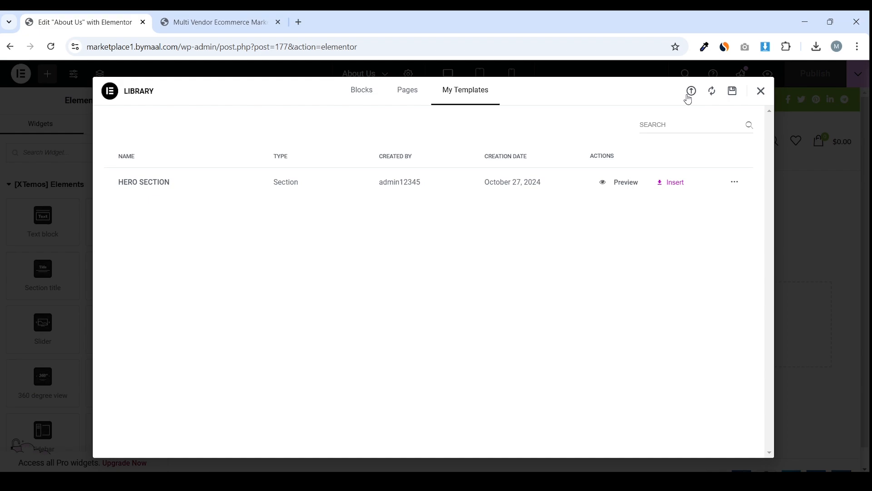
{"action": "left_click", "coordinate": [691, 92]}
{"action": "left_click", "coordinate": [447, 321]}
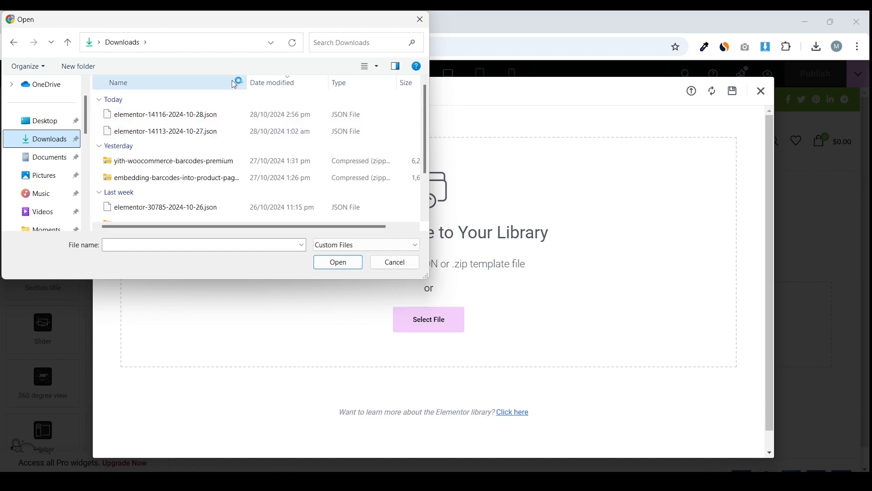
{"action": "left_click_drag", "start_coordinate": [219, 19], "coordinate": [278, 68]}
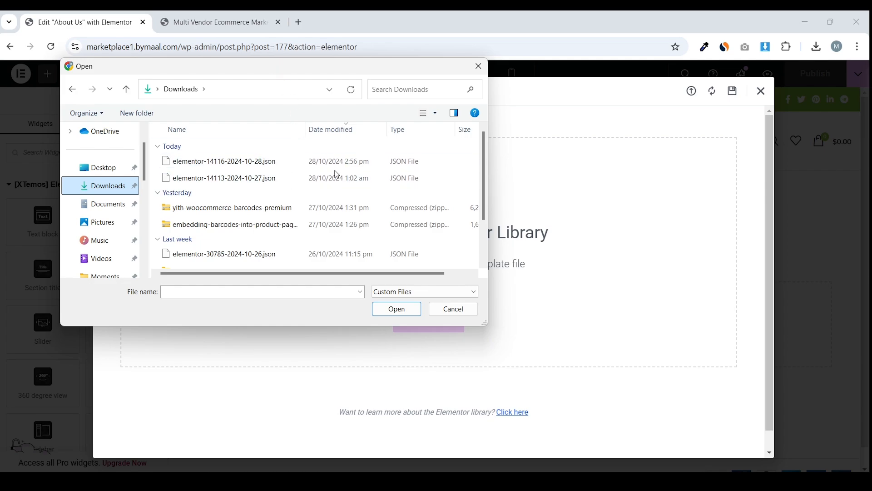
{"action": "left_click", "coordinate": [268, 162]}
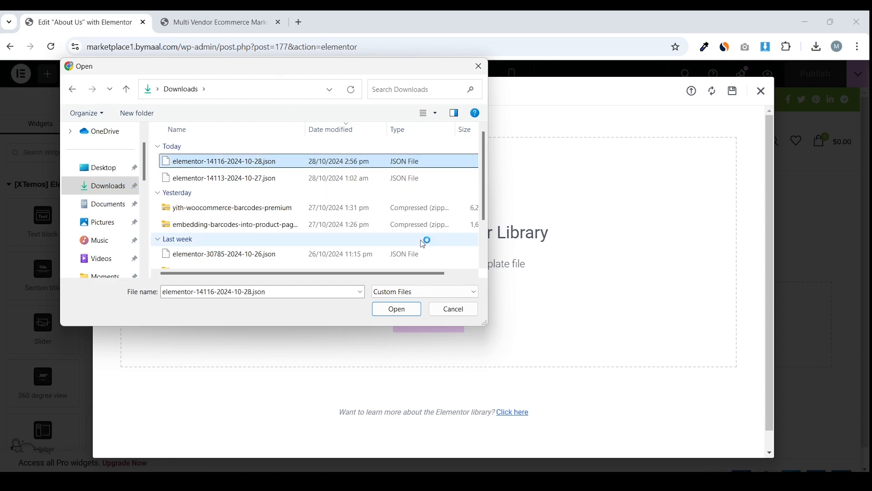
{"action": "left_click", "coordinate": [397, 309]}
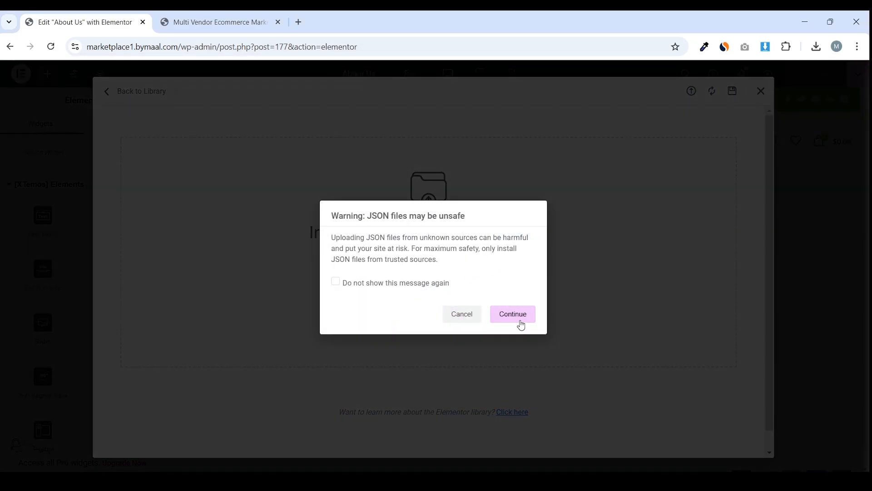
{"action": "left_click", "coordinate": [520, 318]}
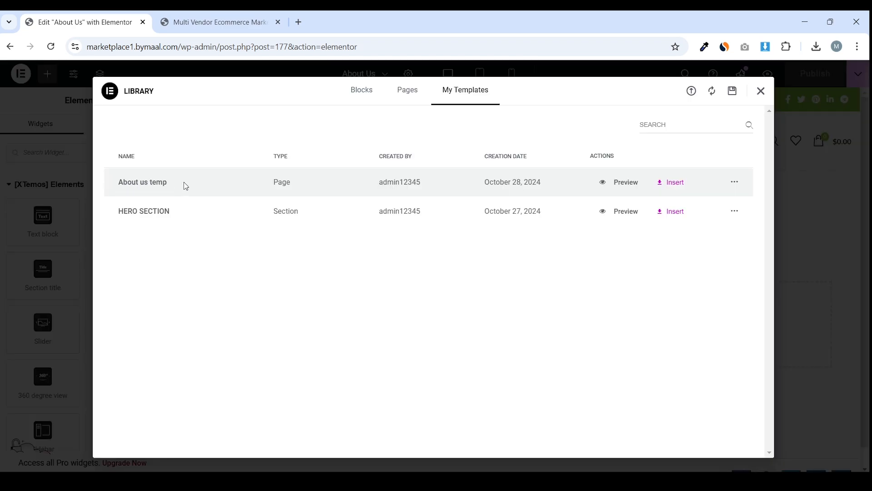
Scroll to the About Us heading and select its SOME WORDS ABOUT US subtitle and title text
{"action": "left_click", "coordinate": [671, 185]}
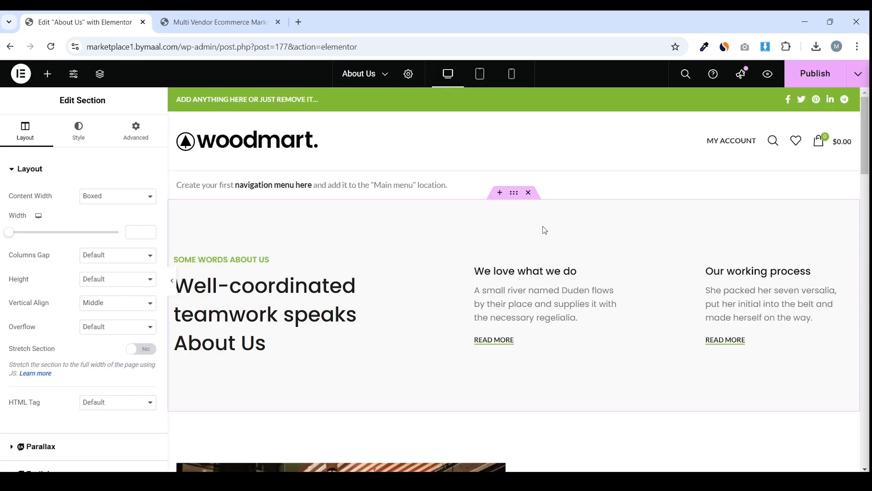
{"action": "scroll", "coordinate": [865, 136], "scroll_direction": "down", "scroll_amount": 4}
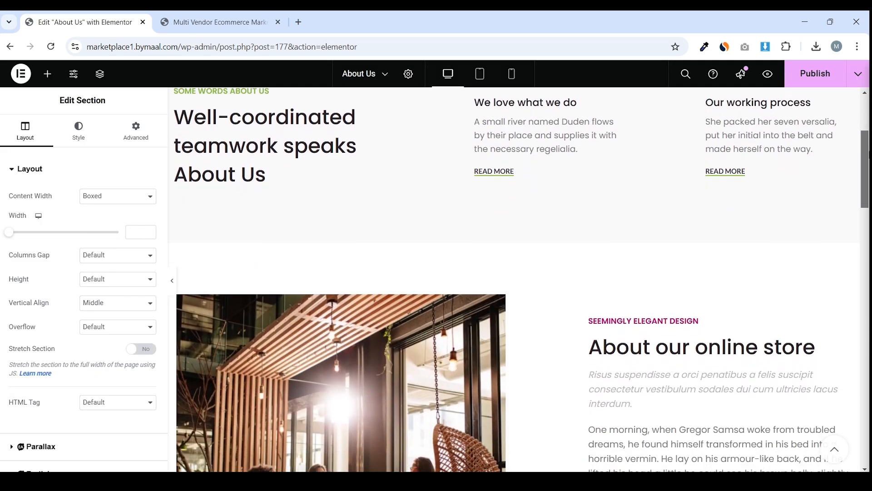
{"action": "left_click_drag", "start_coordinate": [867, 154], "coordinate": [865, 109]}
{"action": "left_click", "coordinate": [270, 279]}
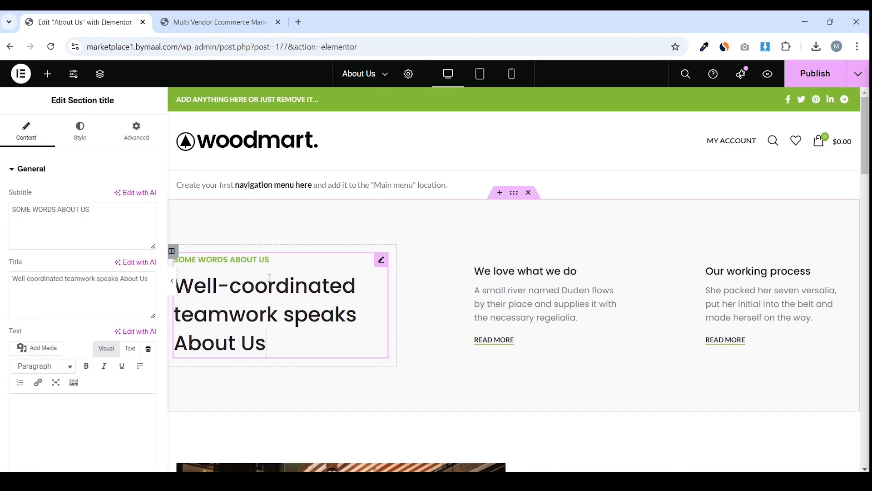
{"action": "left_click_drag", "start_coordinate": [90, 209], "coordinate": [11, 210]}
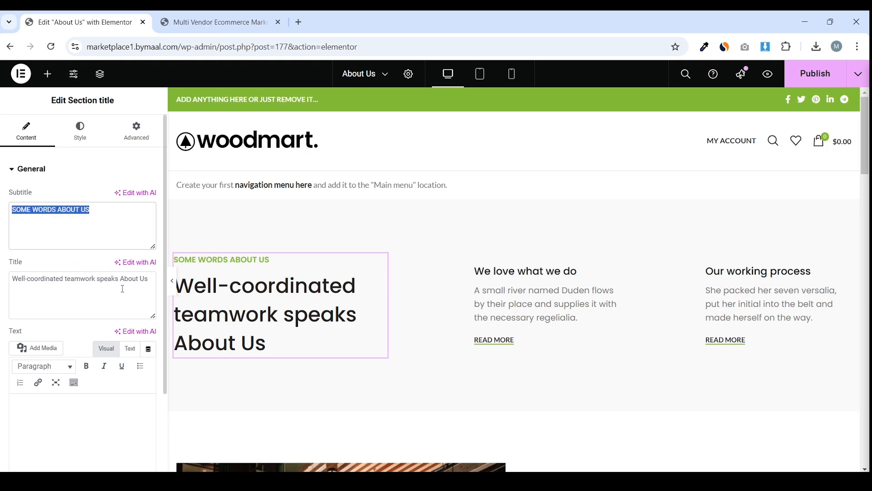
{"action": "triple_click", "coordinate": [123, 289]}
Inspect the We love what we do box and the About our online store paragraph
{"action": "left_click", "coordinate": [595, 287]}
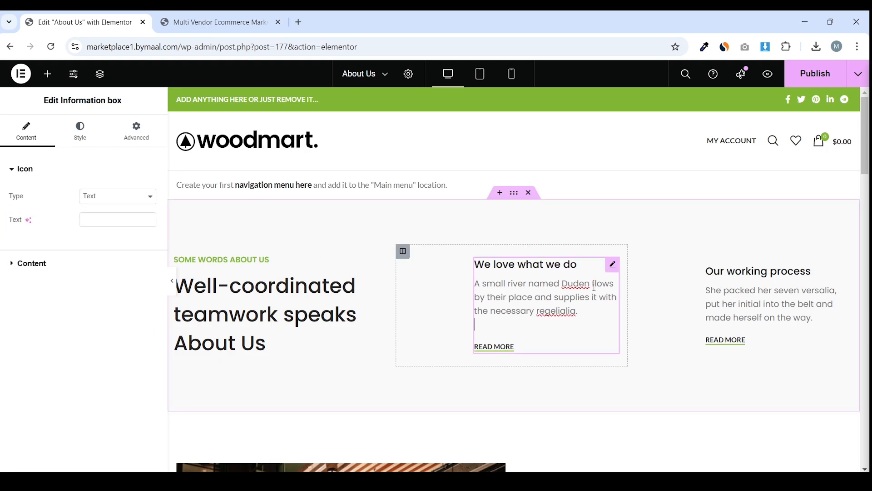
{"action": "scroll", "coordinate": [638, 166], "scroll_direction": "up", "scroll_amount": 6}
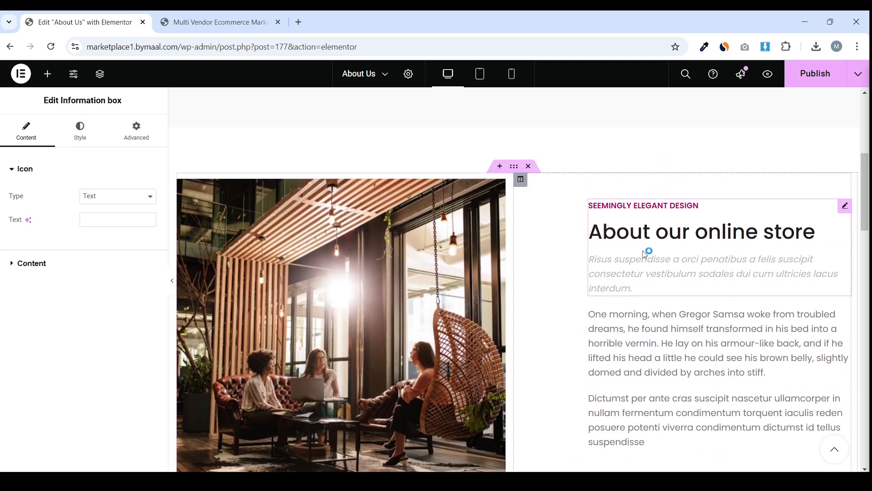
{"action": "left_click", "coordinate": [619, 252]}
{"action": "scroll", "coordinate": [627, 227], "scroll_direction": "down", "scroll_amount": 4}
{"action": "left_click", "coordinate": [629, 219]}
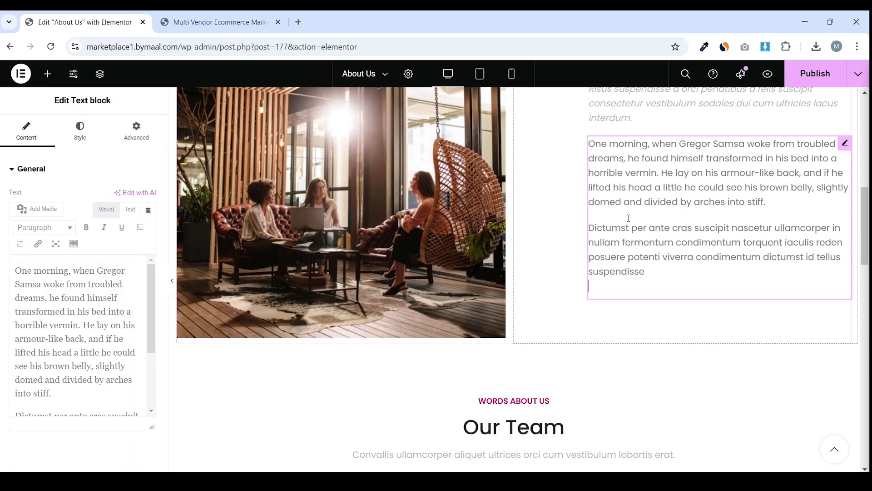
{"action": "scroll", "coordinate": [376, 218], "scroll_direction": "up", "scroll_amount": 2}
{"action": "scroll", "coordinate": [440, 214], "scroll_direction": "down", "scroll_amount": 4}
{"action": "scroll", "coordinate": [363, 246], "scroll_direction": "up", "scroll_amount": 5}
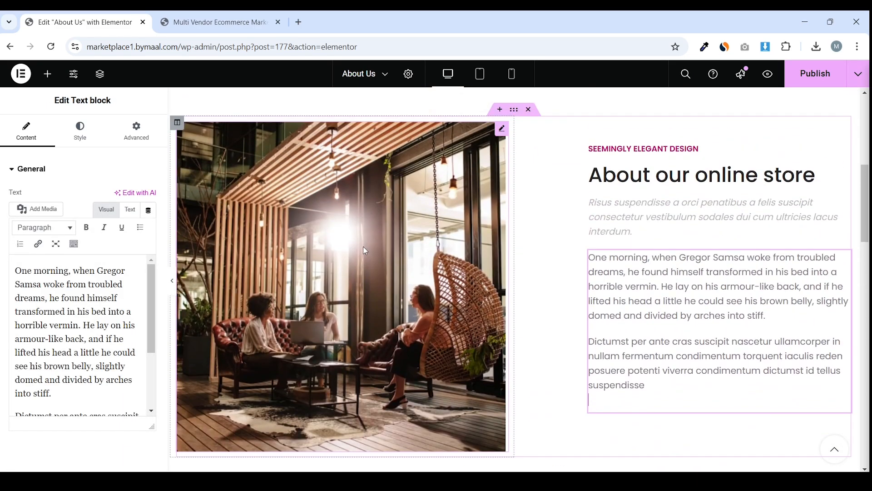
Replace the office photo with the red-haired woman's portrait from the media library
{"action": "left_click", "coordinate": [422, 220]}
{"action": "left_click", "coordinate": [82, 237]}
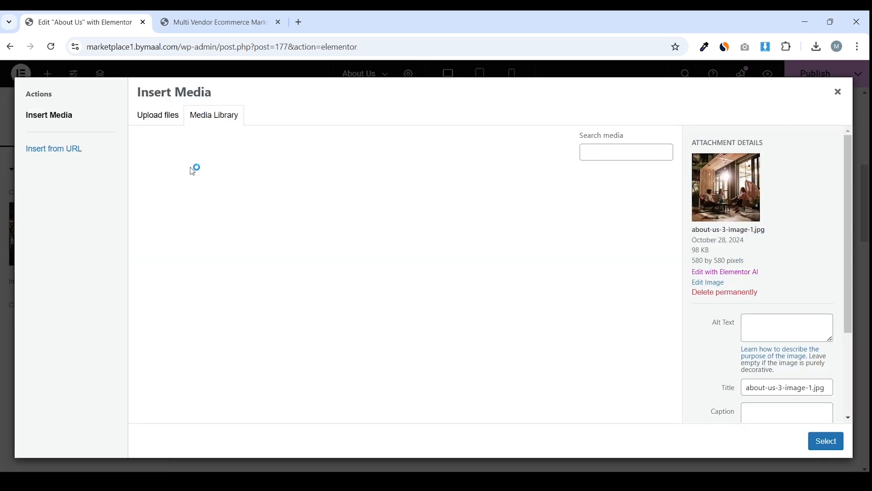
{"action": "scroll", "coordinate": [493, 293], "scroll_direction": "down", "scroll_amount": 4}
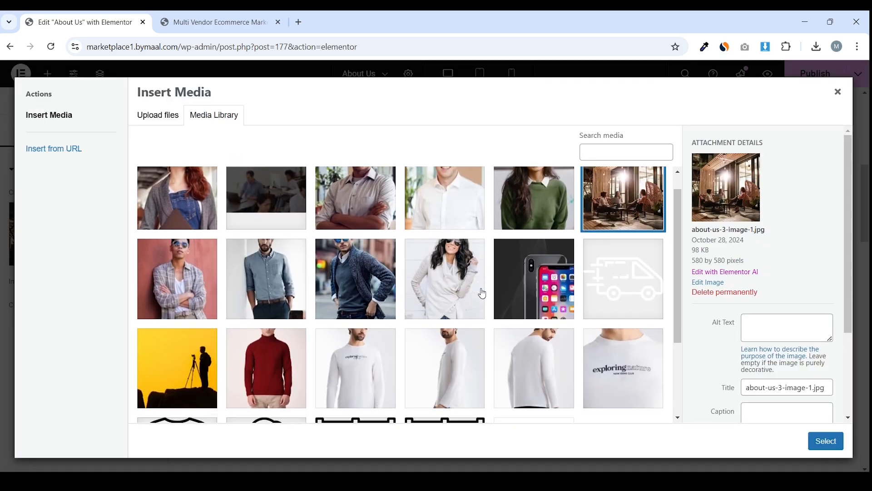
{"action": "scroll", "coordinate": [483, 289], "scroll_direction": "up", "scroll_amount": 4}
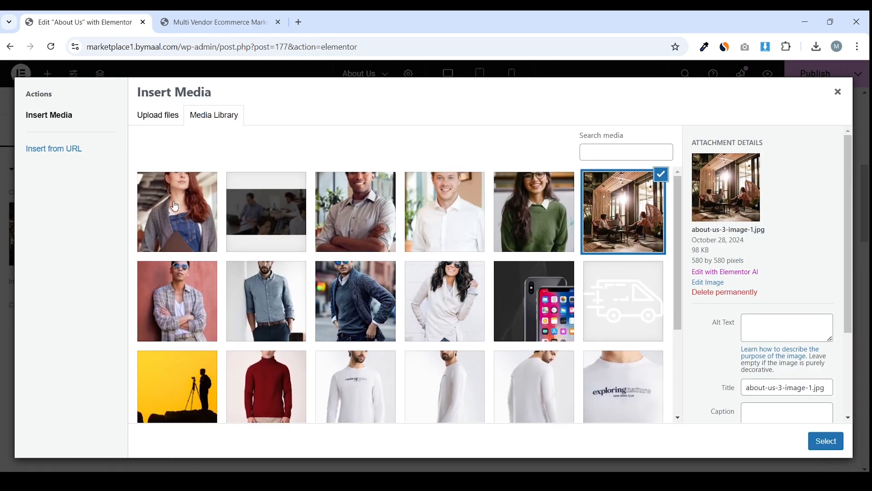
{"action": "left_click", "coordinate": [174, 207]}
{"action": "left_click", "coordinate": [826, 440]}
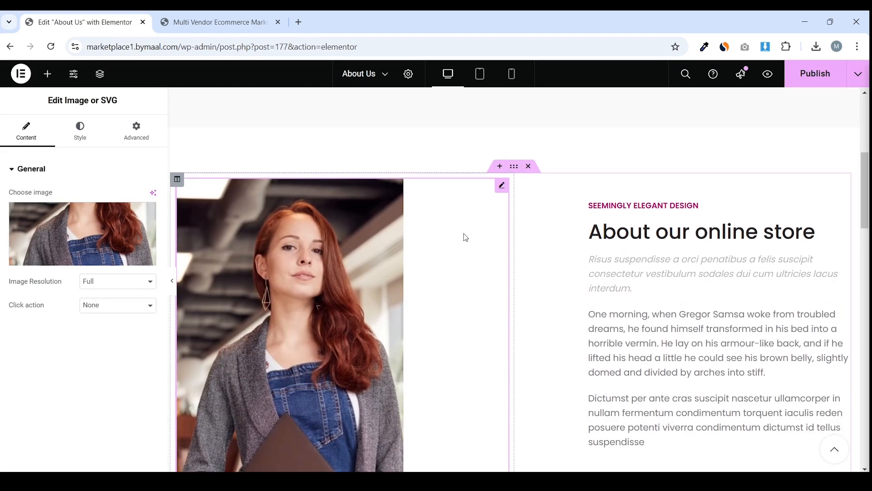
{"action": "scroll", "coordinate": [464, 237], "scroll_direction": "down", "scroll_amount": 6}
{"action": "scroll", "coordinate": [464, 238], "scroll_direction": "up", "scroll_amount": 6}
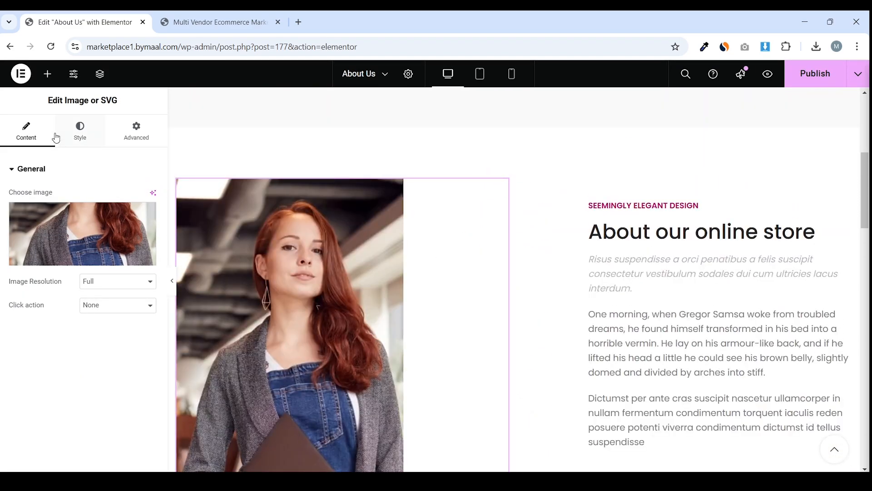
Set the new image's Style alignment to Center
{"action": "left_click", "coordinate": [79, 132]}
{"action": "left_click", "coordinate": [71, 222]}
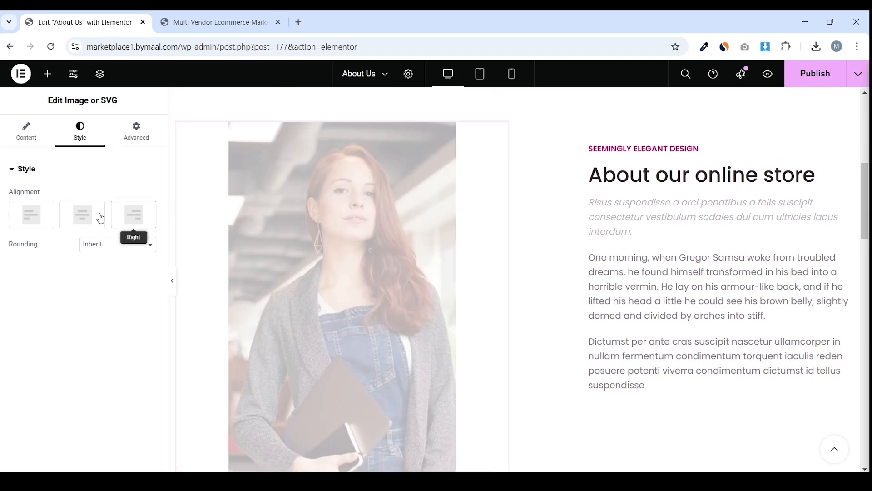
{"action": "left_click", "coordinate": [32, 216]}
{"action": "left_click", "coordinate": [83, 215]}
{"action": "scroll", "coordinate": [575, 218], "scroll_direction": "down", "scroll_amount": 5}
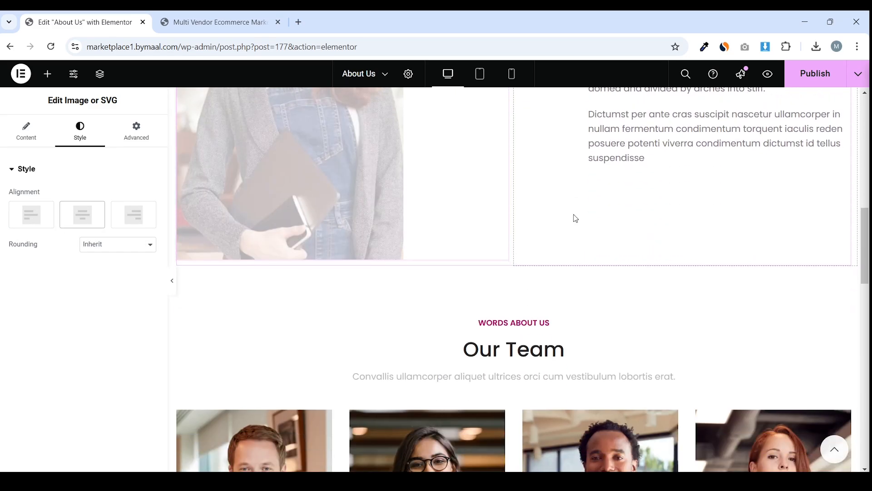
{"action": "scroll", "coordinate": [574, 218], "scroll_direction": "down", "scroll_amount": 7}
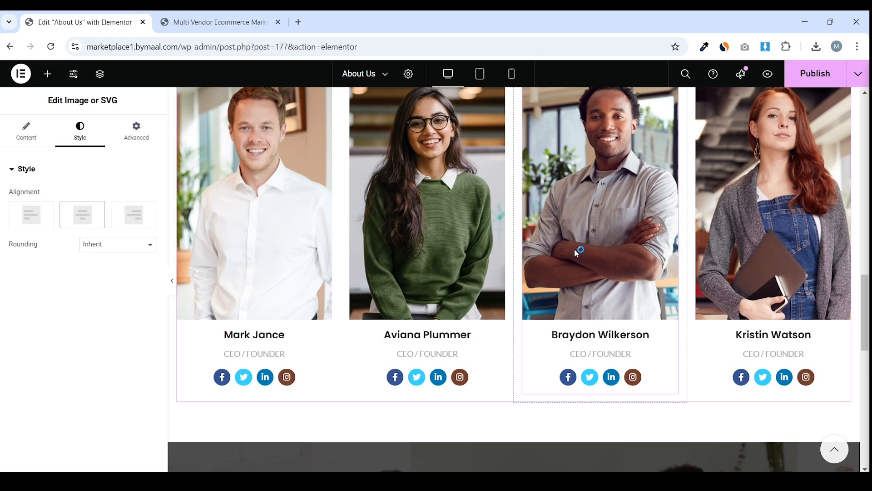
{"action": "scroll", "coordinate": [577, 252], "scroll_direction": "up", "scroll_amount": 15}
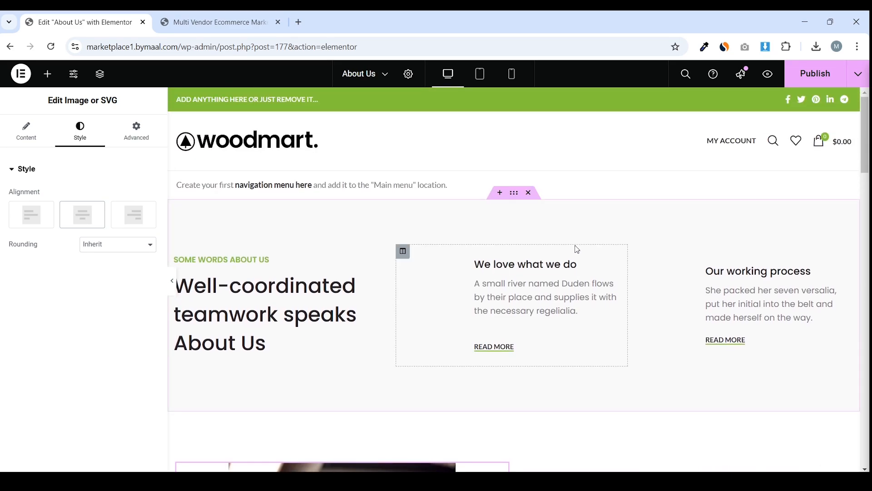
Publish the About Us page and load the wp-admin dashboard
{"action": "left_click", "coordinate": [813, 74]}
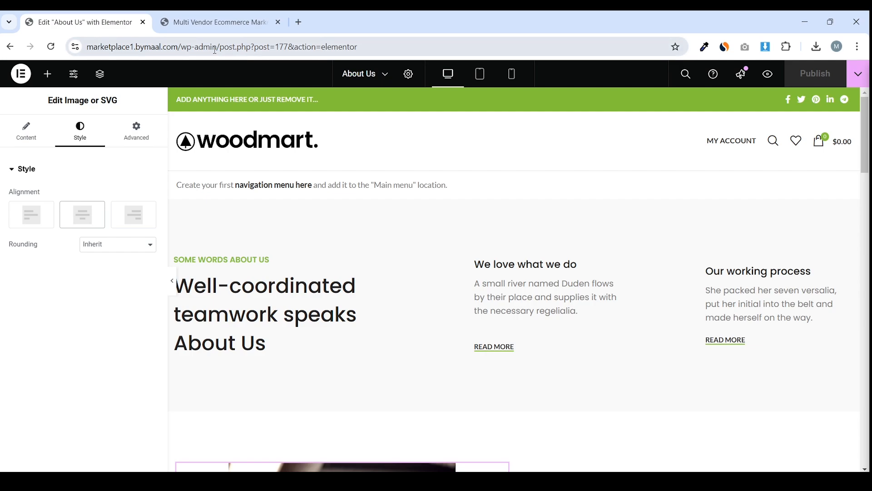
{"action": "left_click_drag", "start_coordinate": [216, 49], "coordinate": [654, 50]}
{"action": "key", "text": "BackSpace"}
{"action": "key", "text": "Return"}
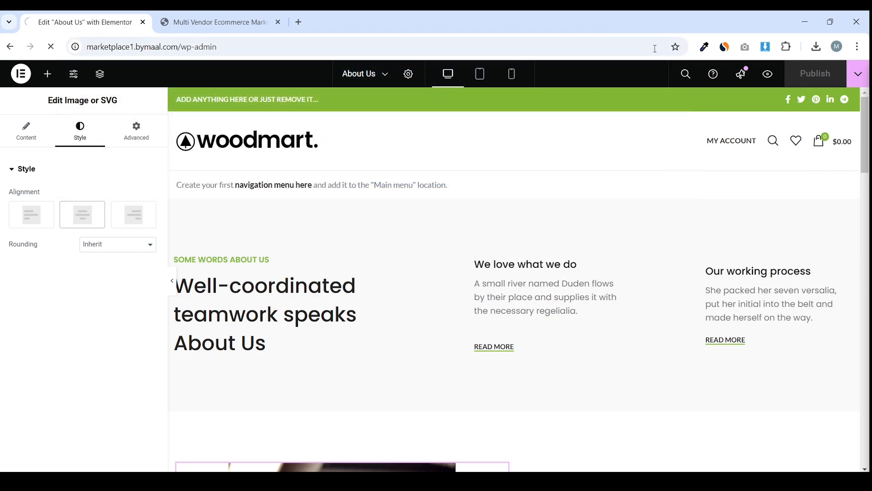
Start a new page titled Contact Us
{"action": "scroll", "coordinate": [81, 165], "scroll_direction": "down", "scroll_amount": 2}
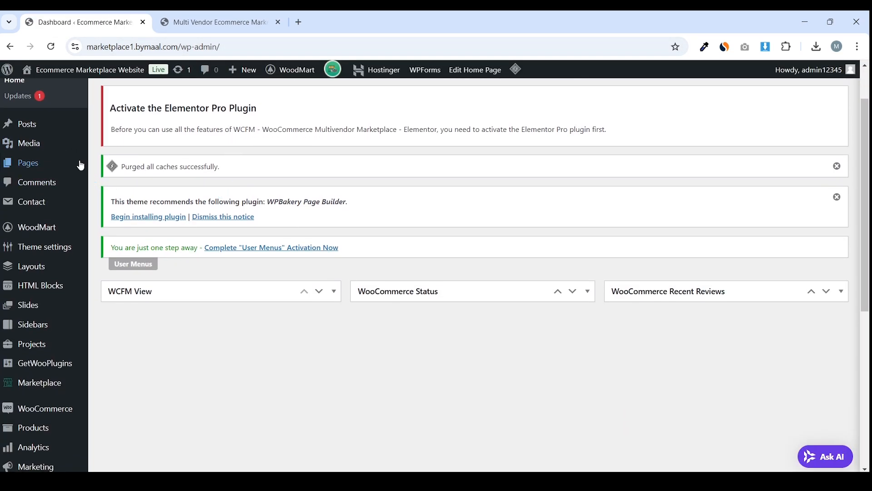
{"action": "mouse_move", "coordinate": [80, 165]}
{"action": "left_click", "coordinate": [121, 179]}
{"action": "scroll", "coordinate": [36, 212], "scroll_direction": "up", "scroll_amount": 2}
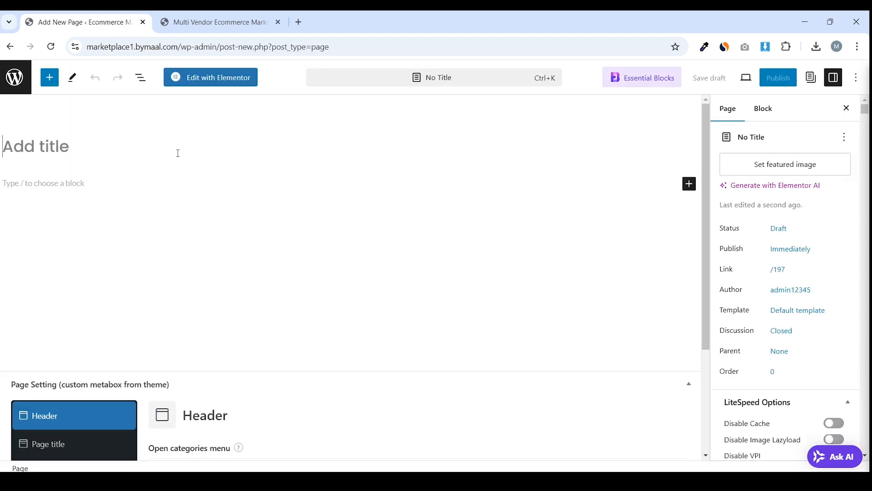
{"action": "type", "text": "Contact"}
{"action": "type", "text": "Us"}
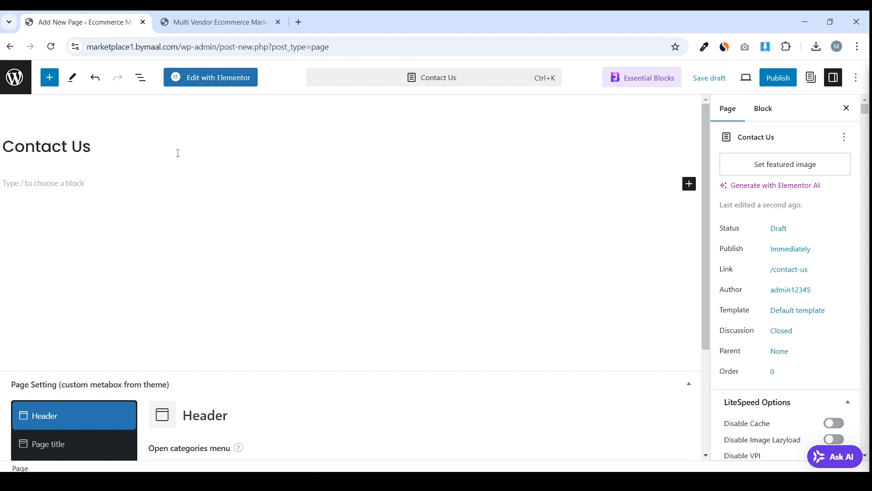
Disable the page title and set the sidebar to Without
{"action": "scroll", "coordinate": [191, 181], "scroll_direction": "down", "scroll_amount": 3}
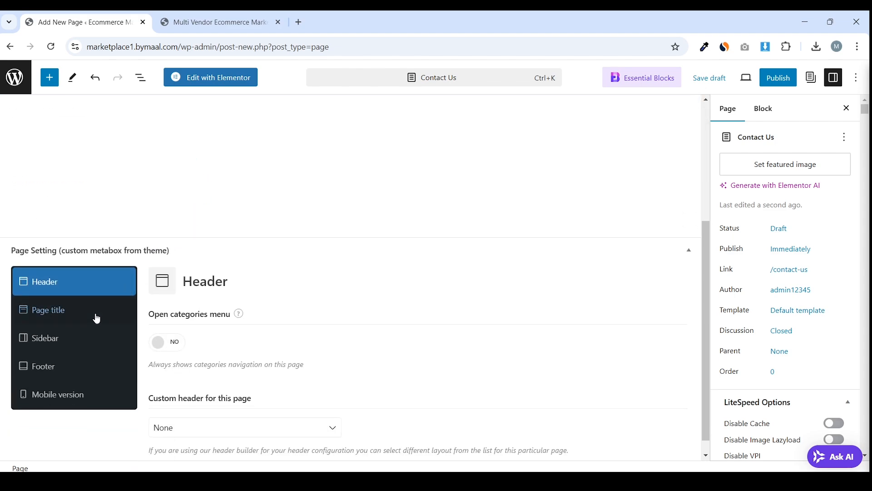
{"action": "left_click", "coordinate": [50, 309]}
{"action": "left_click", "coordinate": [175, 342]}
{"action": "left_click", "coordinate": [69, 340]}
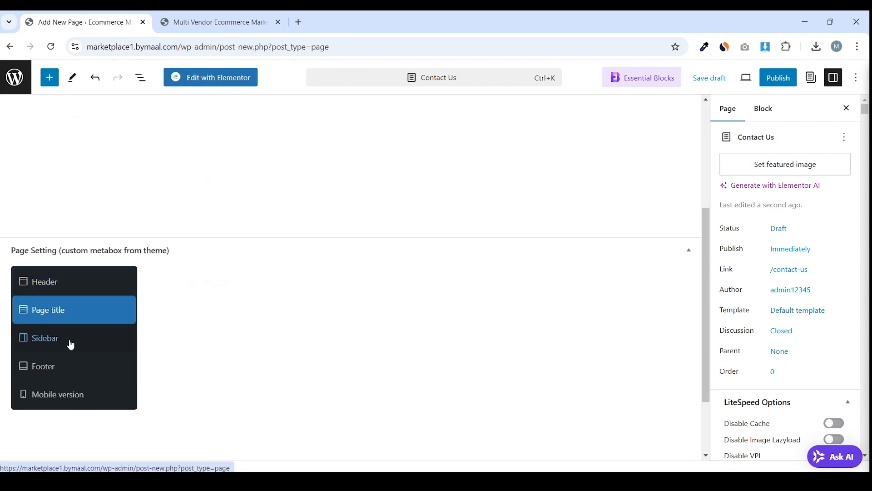
{"action": "left_click", "coordinate": [194, 346]}
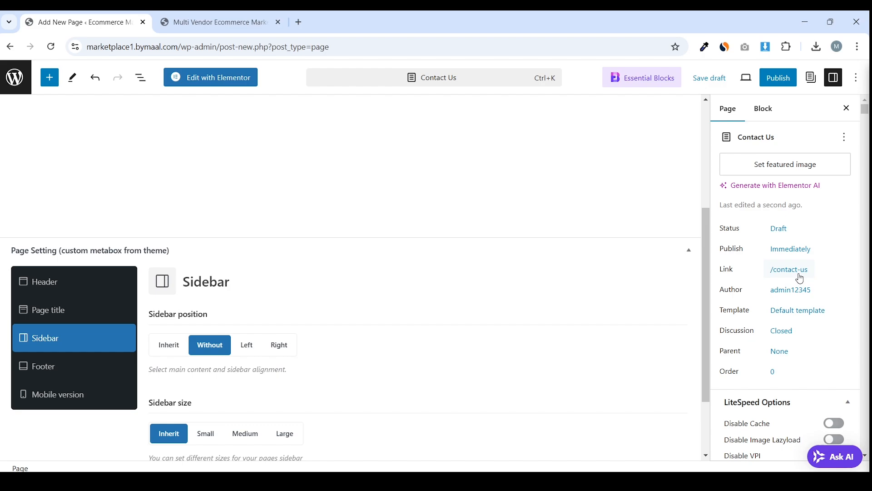
Choose the Elementor Full Width template, publish Contact Us, and open it in Elementor
{"action": "left_click", "coordinate": [800, 314]}
{"action": "left_click", "coordinate": [761, 398]}
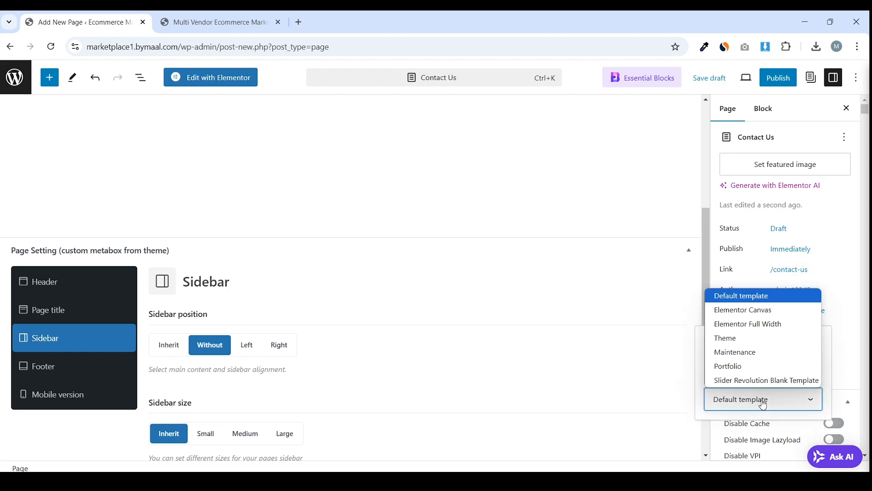
{"action": "left_click", "coordinate": [786, 332]}
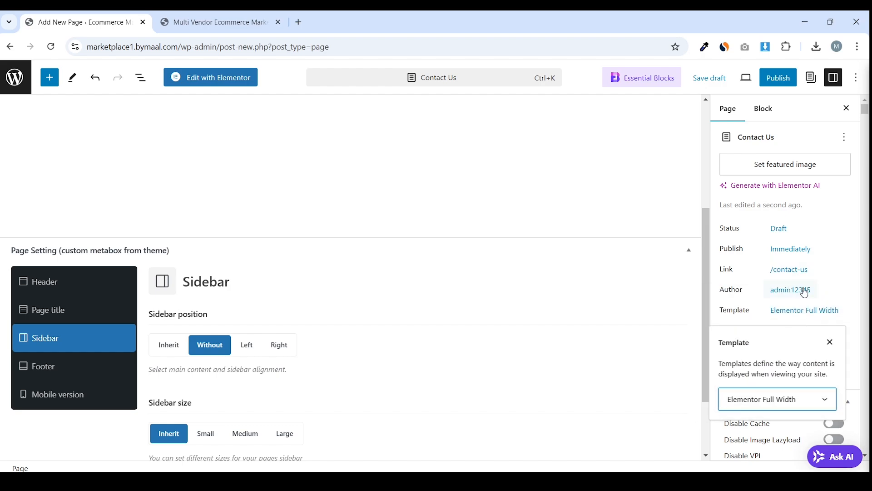
{"action": "left_click", "coordinate": [777, 410]}
{"action": "left_click", "coordinate": [782, 323]}
{"action": "left_click", "coordinate": [778, 80]}
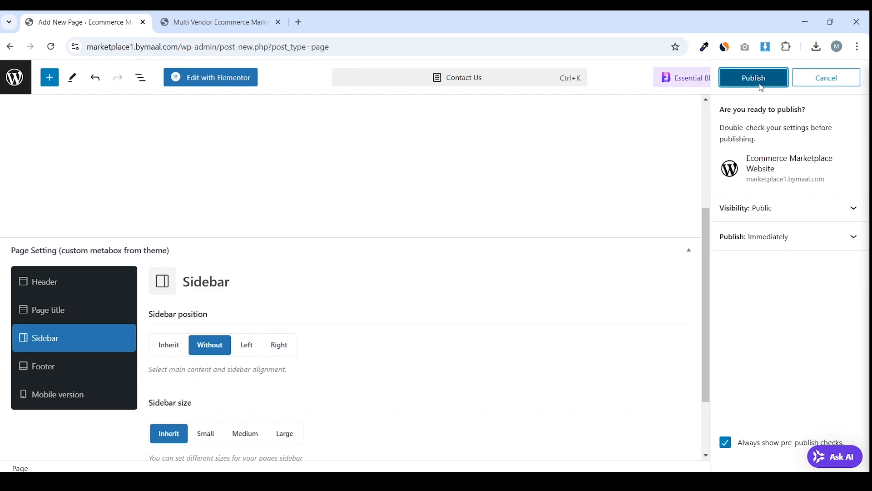
{"action": "left_click", "coordinate": [754, 78]}
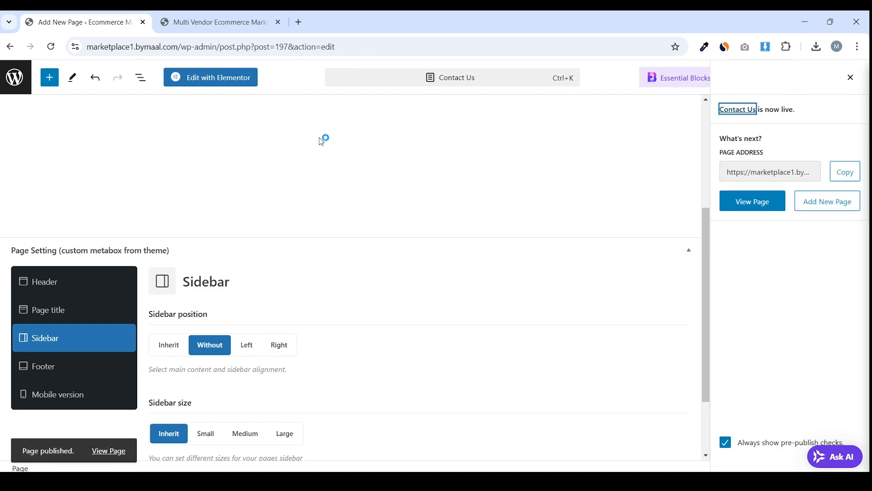
{"action": "left_click", "coordinate": [222, 82]}
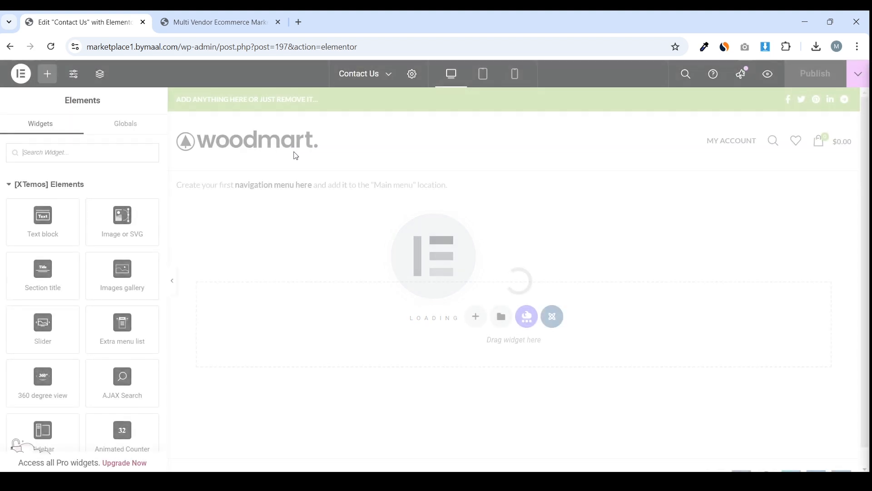
Import the contact JSON file via My Templates, accept the warning, and insert Contact us page temp
{"action": "left_click", "coordinate": [502, 316]}
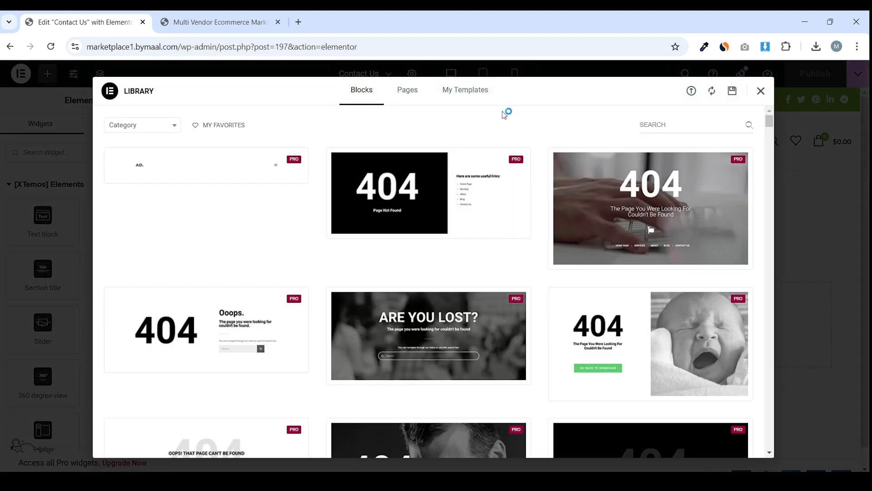
{"action": "left_click", "coordinate": [465, 90]}
{"action": "left_click", "coordinate": [691, 91]}
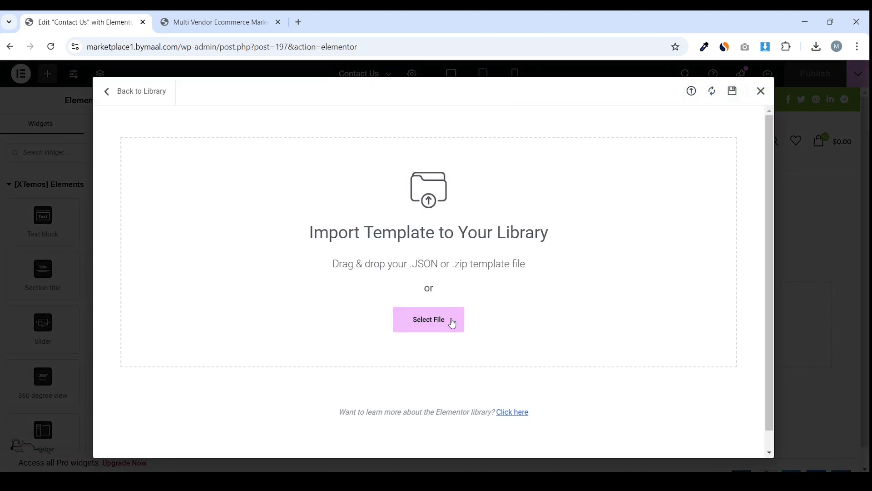
{"action": "left_click", "coordinate": [452, 323]}
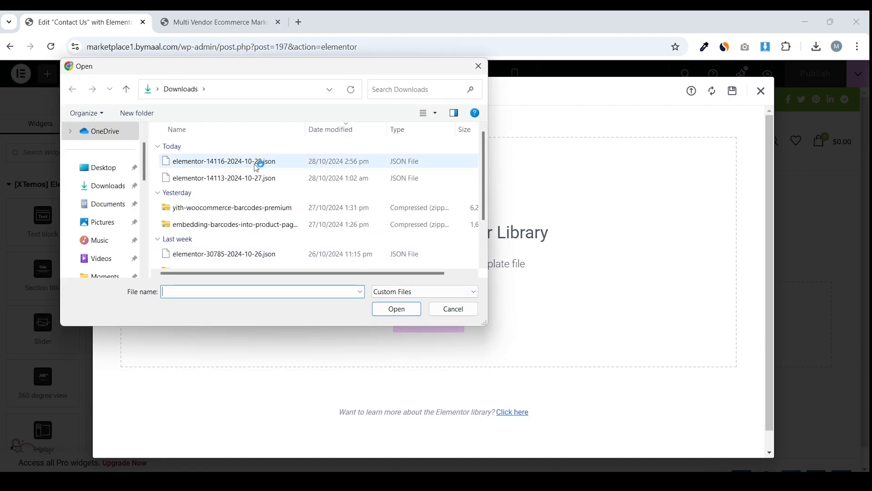
{"action": "double_click", "coordinate": [253, 178]}
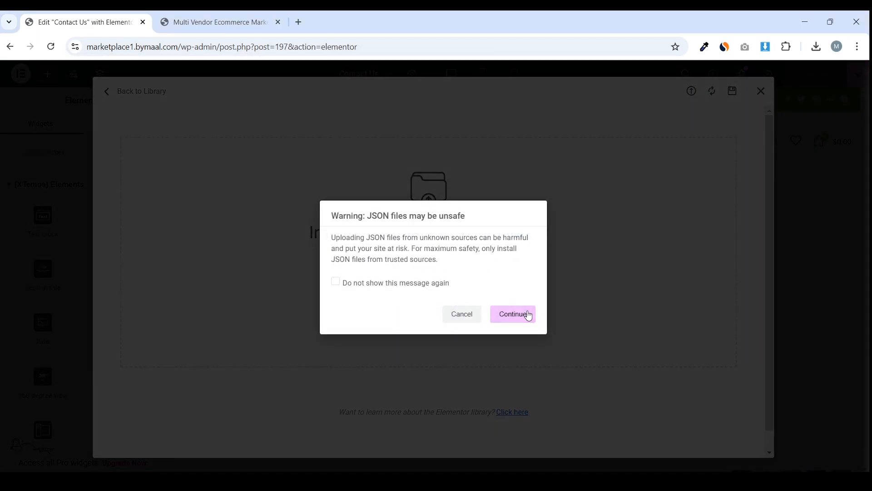
{"action": "left_click", "coordinate": [529, 316]}
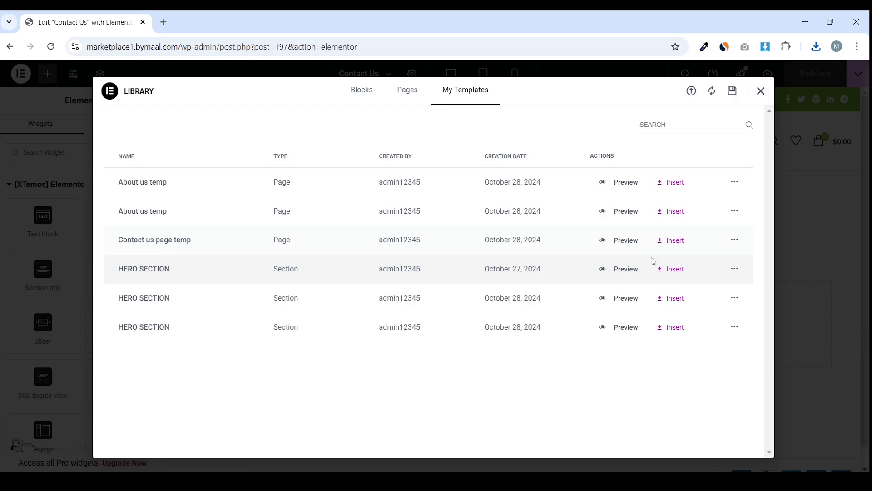
{"action": "left_click", "coordinate": [671, 240]}
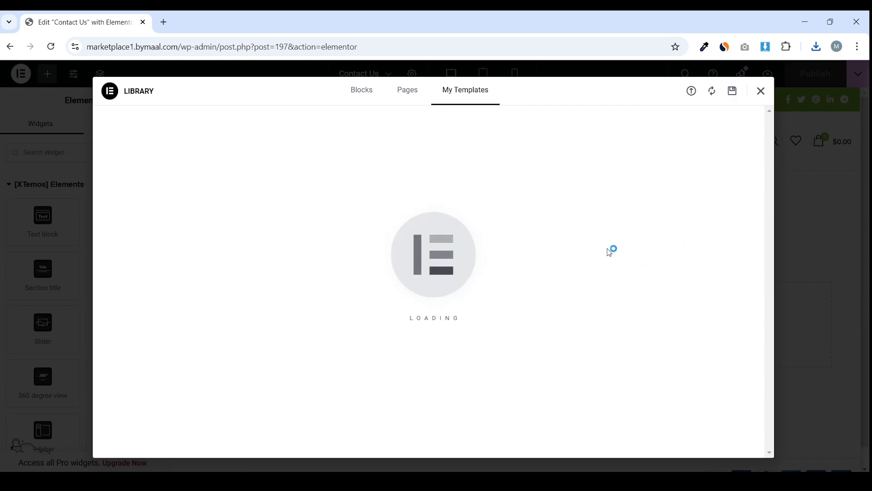
Inspect the FAQ accordion and its first question's title, then collapse it again
{"action": "scroll", "coordinate": [857, 300], "scroll_direction": "down", "scroll_amount": 10}
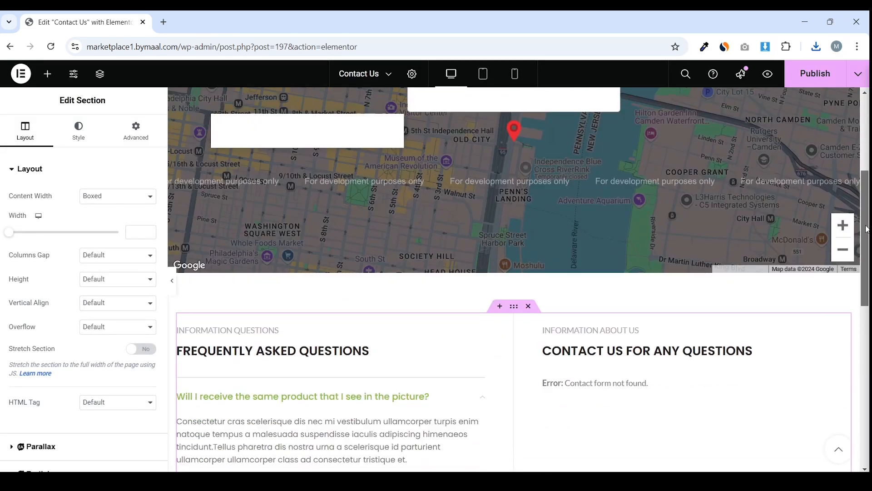
{"action": "scroll", "coordinate": [857, 299], "scroll_direction": "up", "scroll_amount": 1}
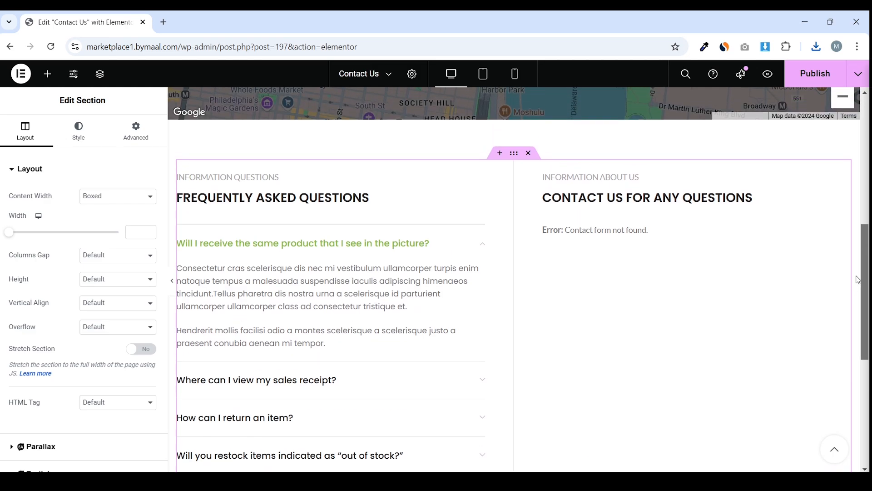
{"action": "left_click", "coordinate": [348, 271]}
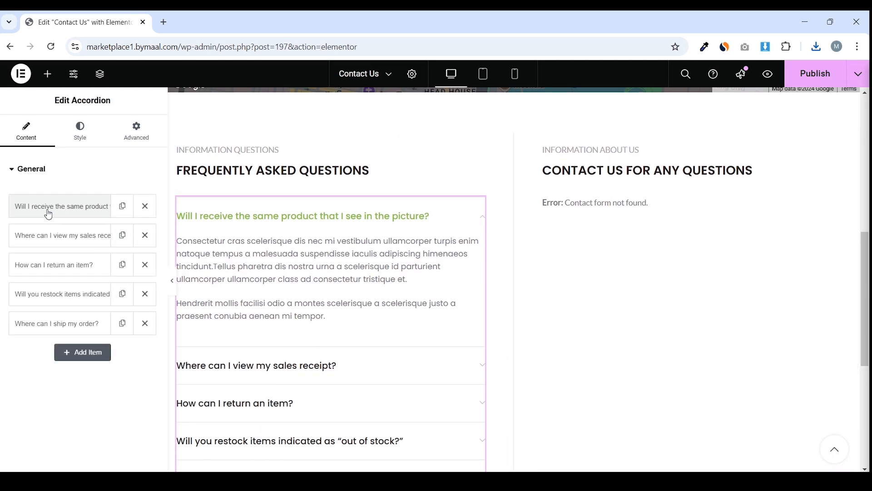
{"action": "left_click", "coordinate": [315, 175]}
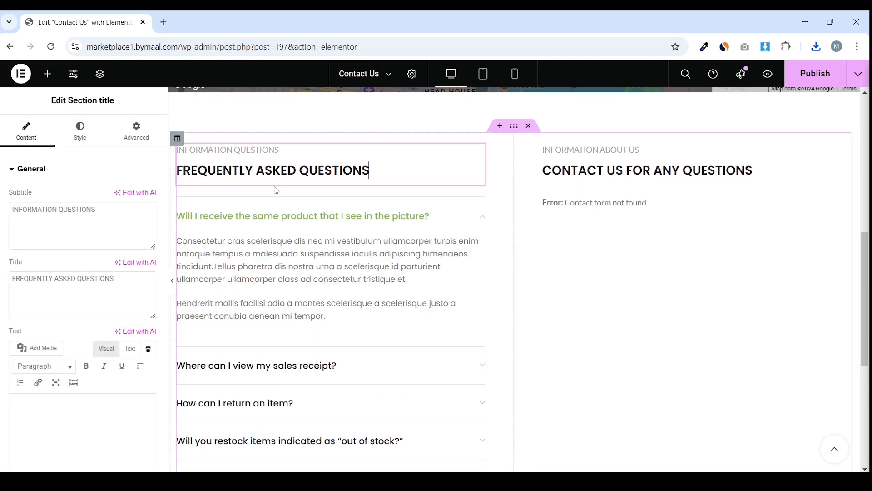
{"action": "scroll", "coordinate": [347, 187], "scroll_direction": "up", "scroll_amount": 1}
{"action": "scroll", "coordinate": [318, 191], "scroll_direction": "down", "scroll_amount": 2}
{"action": "left_click", "coordinate": [273, 193]}
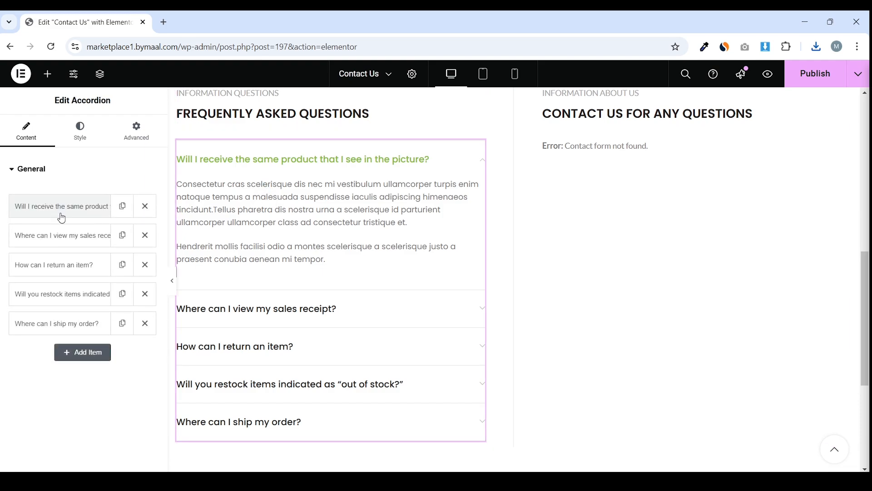
{"action": "left_click", "coordinate": [61, 213]}
{"action": "triple_click", "coordinate": [107, 256]}
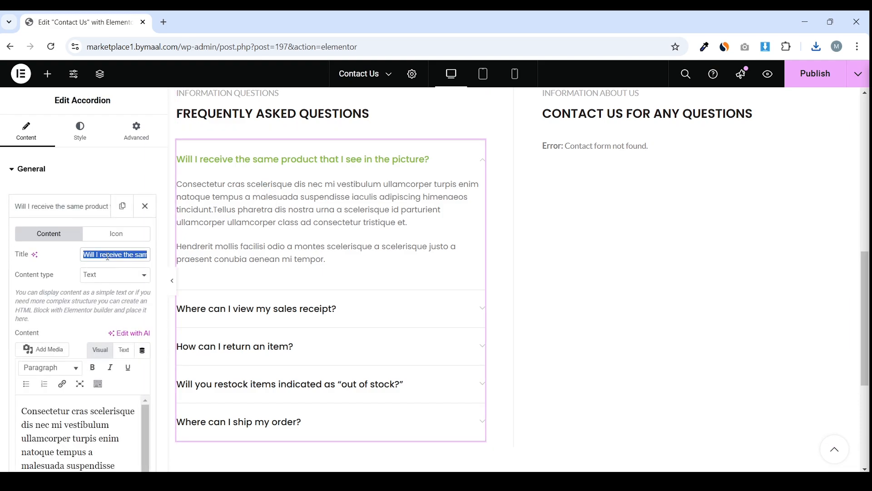
{"action": "scroll", "coordinate": [68, 400], "scroll_direction": "down", "scroll_amount": 5}
{"action": "left_click_drag", "start_coordinate": [70, 401], "coordinate": [21, 360]}
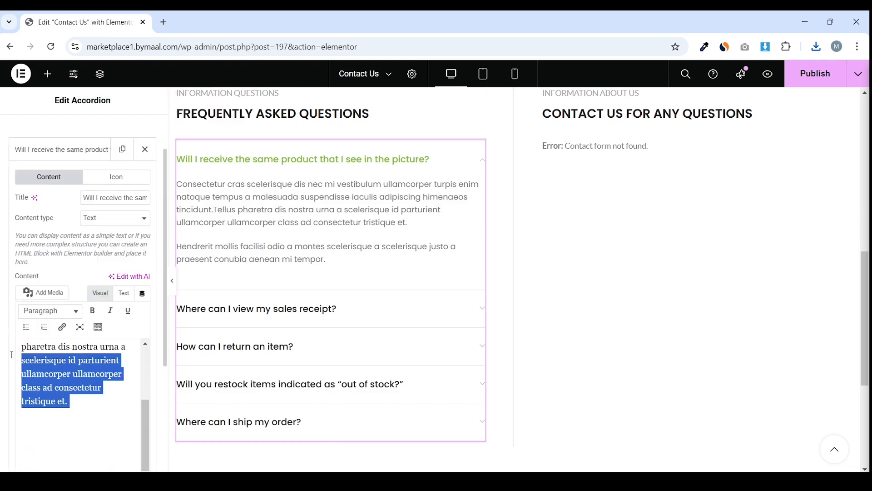
{"action": "left_click", "coordinate": [233, 300]}
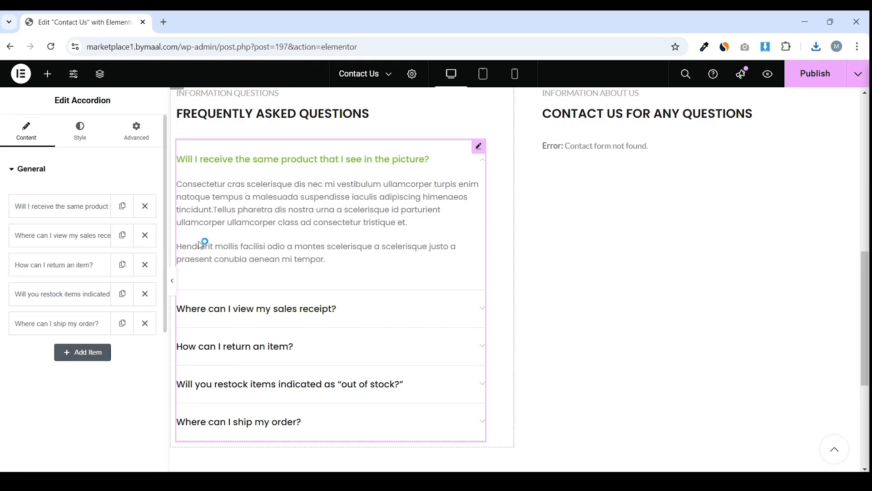
Check the contact form widget's form list without choosing one, and publish the Contact Us page
{"action": "scroll", "coordinate": [407, 252], "scroll_direction": "up", "scroll_amount": 2}
{"action": "scroll", "coordinate": [352, 206], "scroll_direction": "up", "scroll_amount": 1}
{"action": "scroll", "coordinate": [602, 175], "scroll_direction": "down", "scroll_amount": 3}
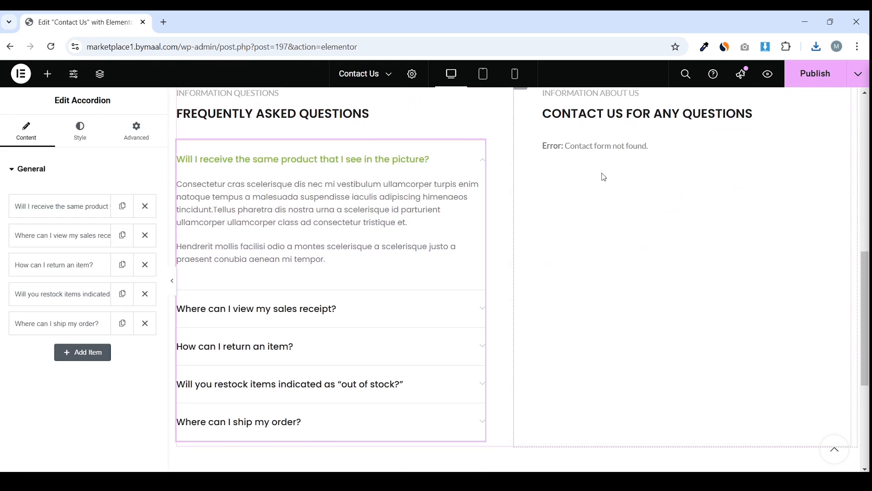
{"action": "scroll", "coordinate": [626, 276], "scroll_direction": "up", "scroll_amount": 3}
{"action": "left_click", "coordinate": [617, 266]}
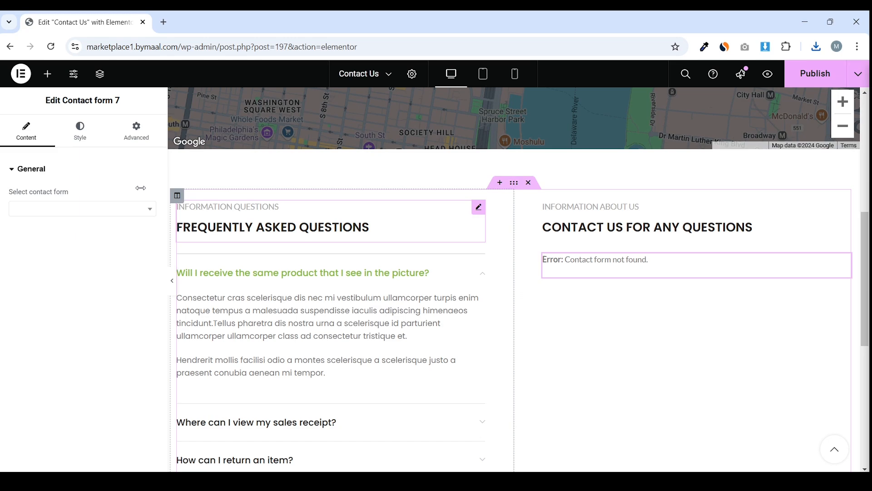
{"action": "left_click", "coordinate": [75, 211]}
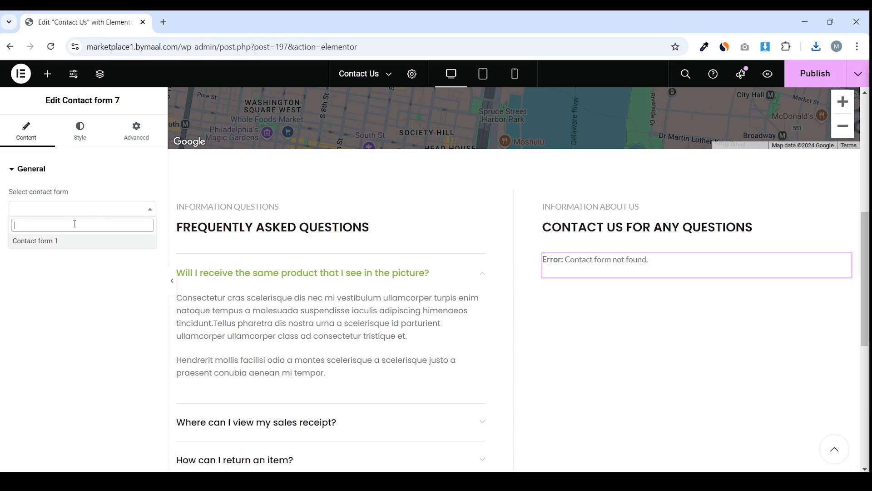
{"action": "left_click", "coordinate": [2, 296]}
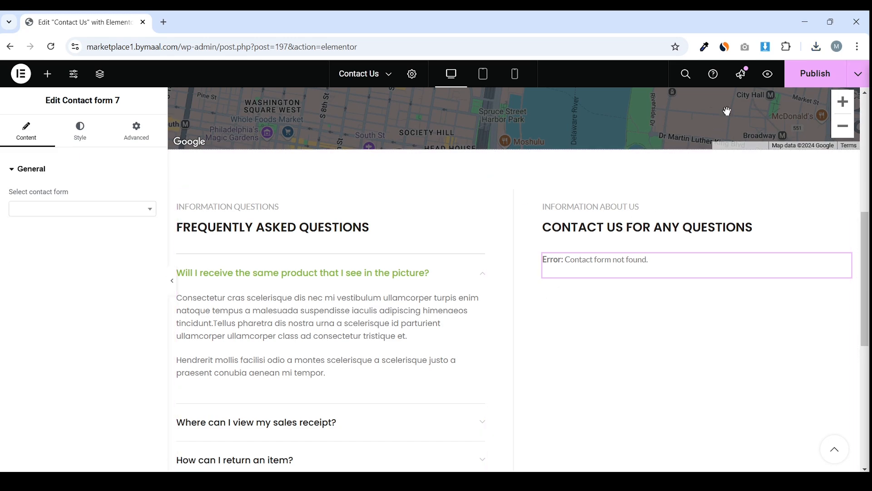
{"action": "left_click", "coordinate": [811, 81]}
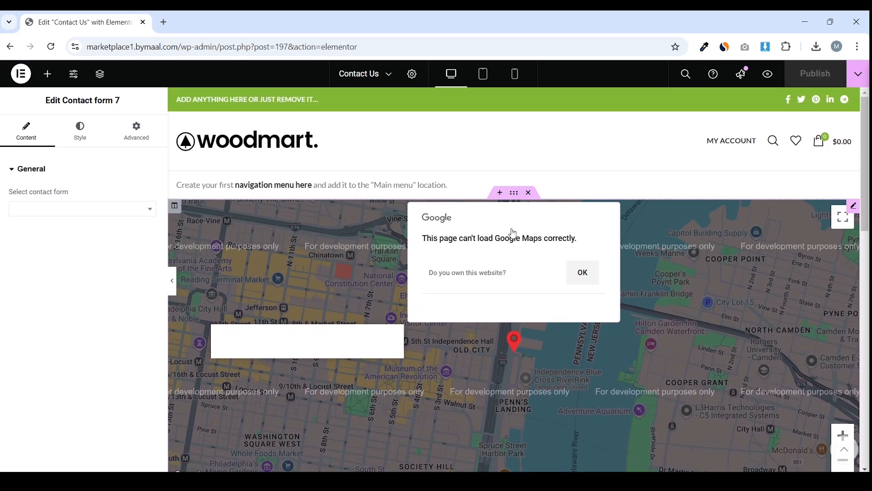
Review the top Google map's location (latitude 39.950557) and marker settings, then delete its section
{"action": "left_click", "coordinate": [513, 233]}
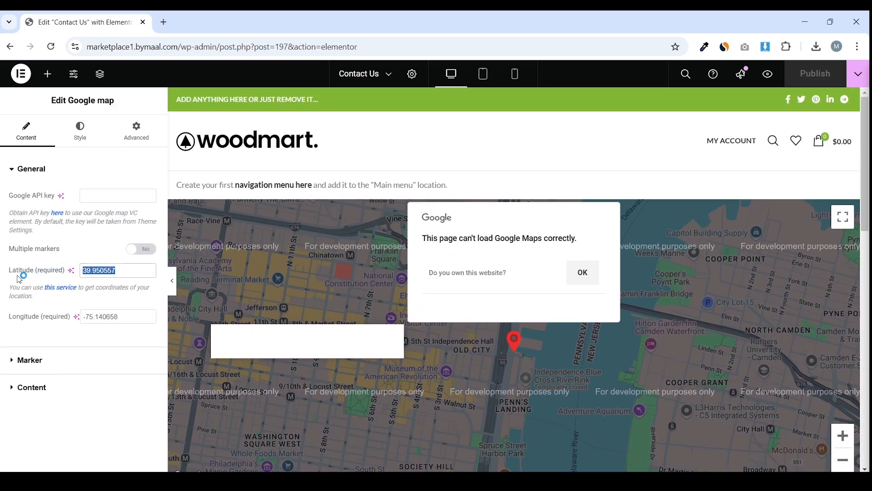
{"action": "left_click_drag", "start_coordinate": [9, 271], "coordinate": [56, 276]}
{"action": "left_click_drag", "start_coordinate": [64, 317], "coordinate": [16, 321]}
{"action": "left_click", "coordinate": [60, 362]}
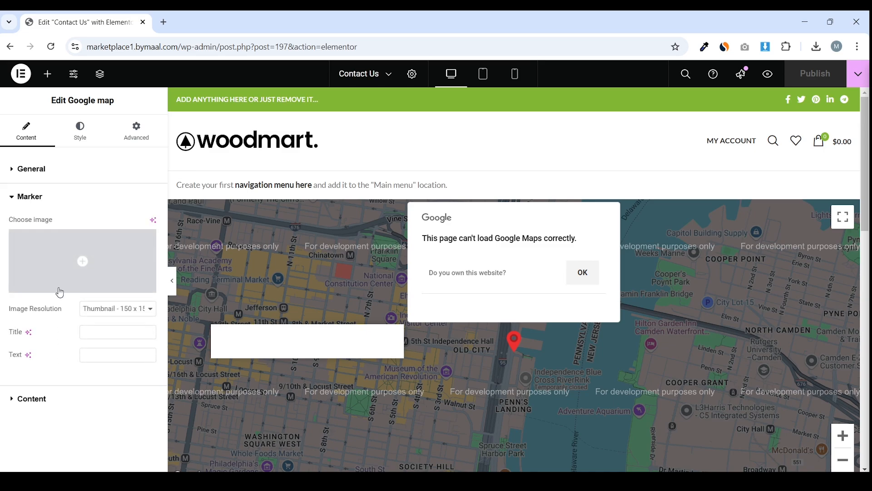
{"action": "left_click", "coordinate": [58, 177]}
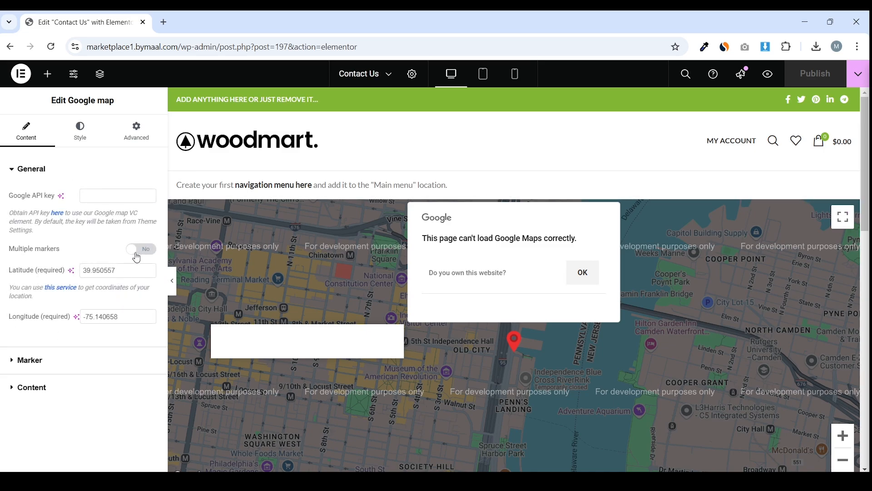
{"action": "double_click", "coordinate": [122, 273]}
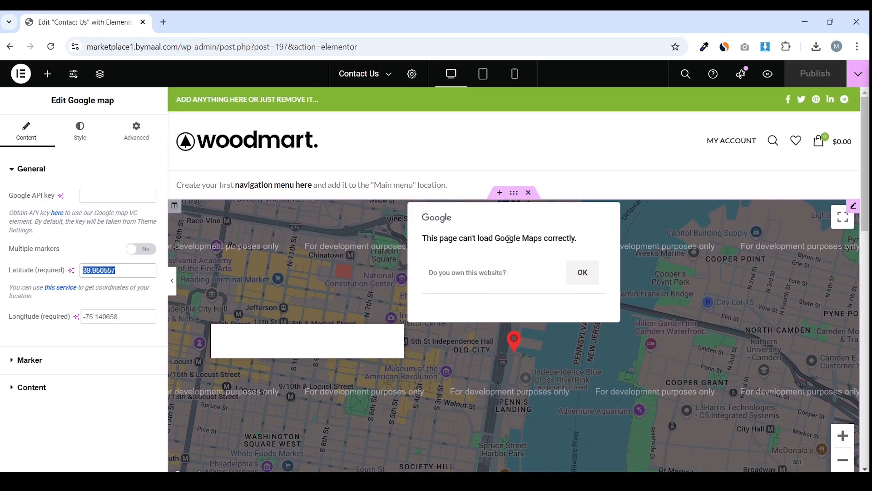
{"action": "left_click", "coordinate": [531, 192]}
Add a Google Maps widget below the FAQ section with location 'Pakistan, Sargodha'
{"action": "scroll", "coordinate": [567, 213], "scroll_direction": "down", "scroll_amount": 10}
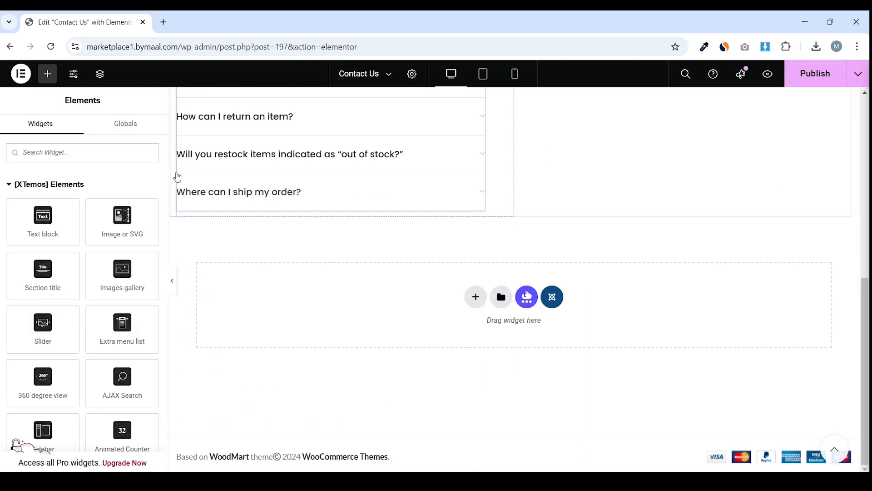
{"action": "left_click", "coordinate": [79, 145]}
{"action": "type", "text": "googl"}
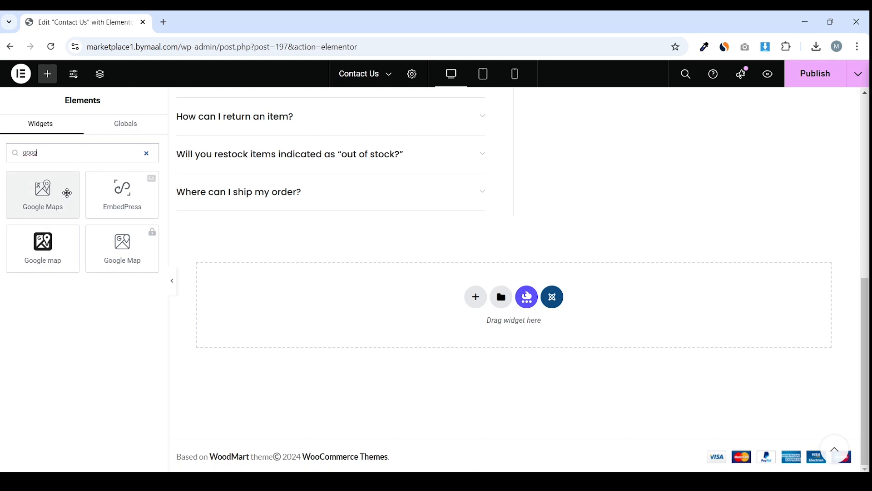
{"action": "left_click_drag", "start_coordinate": [67, 192], "coordinate": [454, 313]}
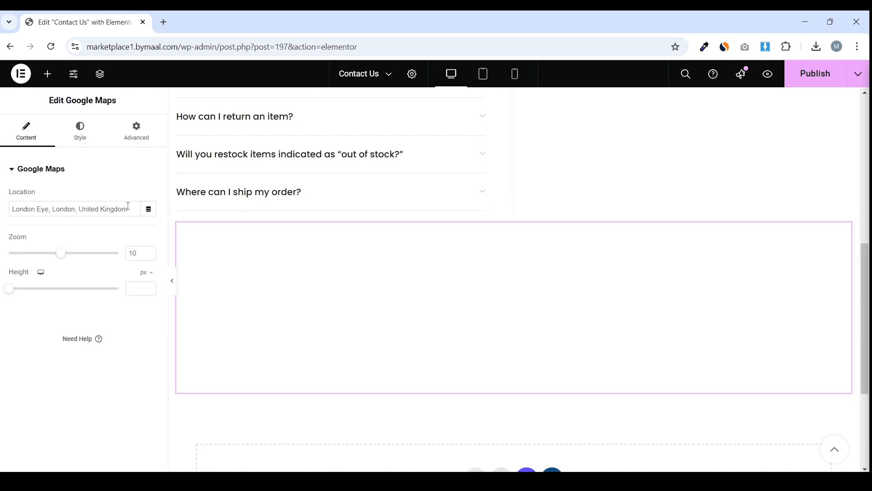
{"action": "left_click_drag", "start_coordinate": [132, 207], "coordinate": [52, 215]}
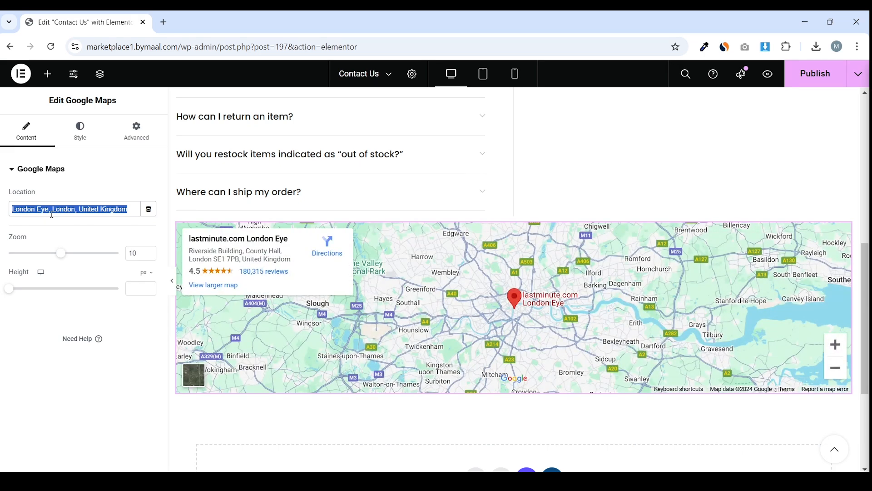
{"action": "type", "text": "Paki"}
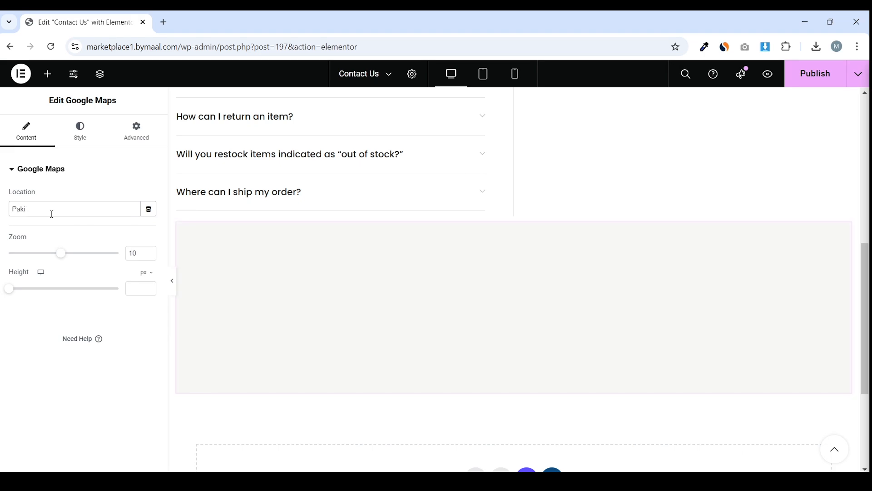
{"action": "type", "text": "stan, Sargodha"}
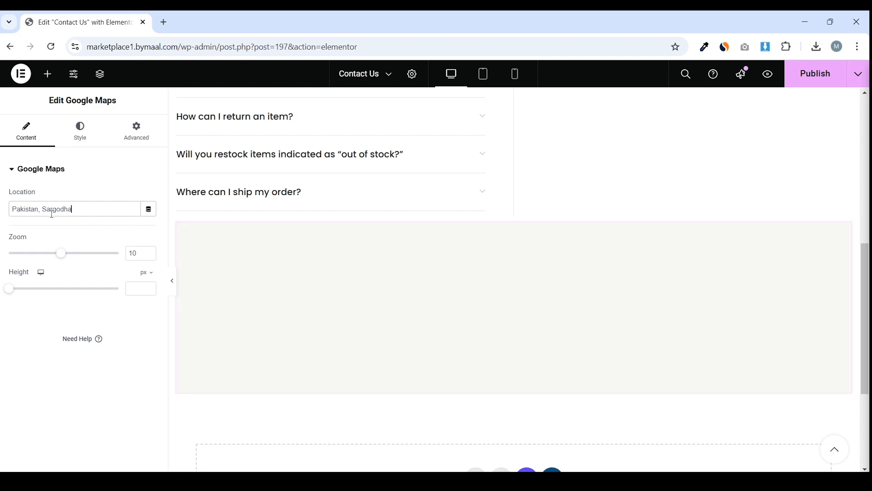
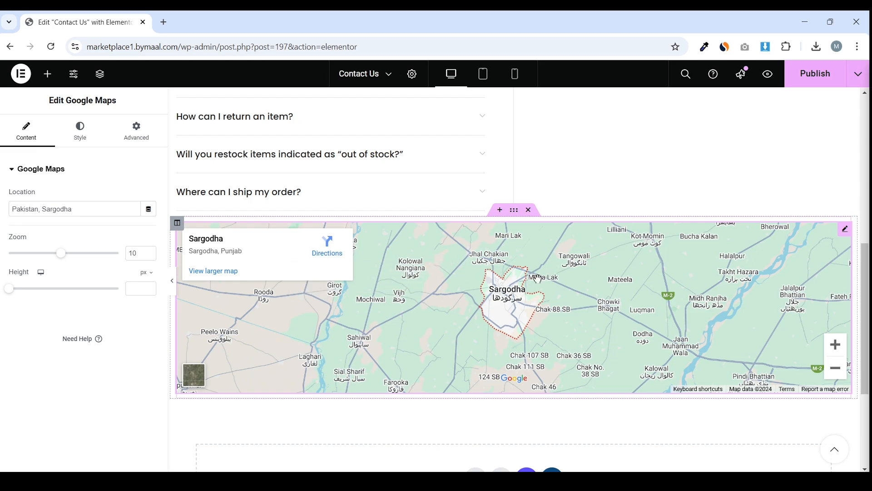
Zoom the Sargodha map from 10 to 14 and raise its height to 387 px, previewing the result
{"action": "left_click", "coordinate": [171, 281]}
{"action": "left_click", "coordinate": [3, 282]}
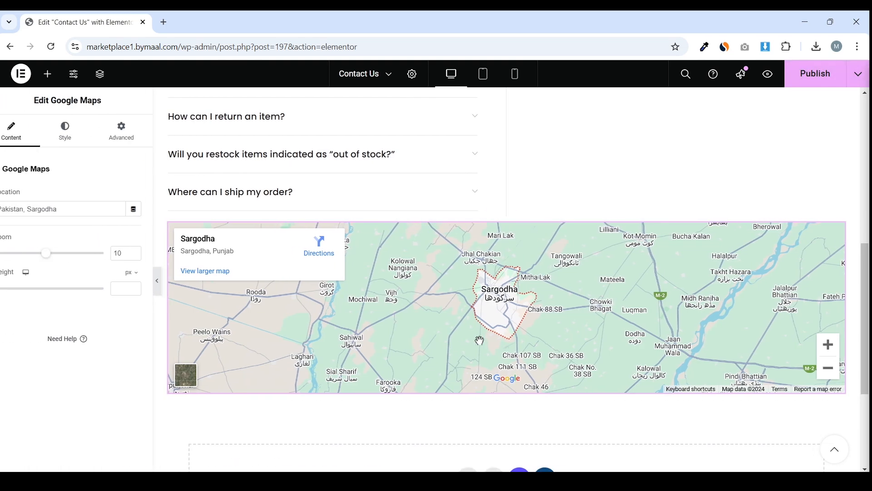
{"action": "left_click_drag", "start_coordinate": [62, 256], "coordinate": [84, 254]}
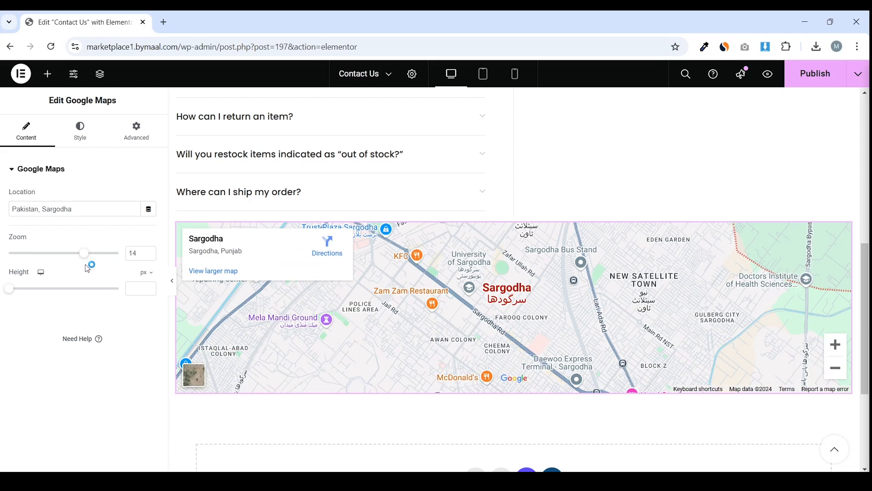
{"action": "left_click_drag", "start_coordinate": [10, 291], "coordinate": [47, 294]}
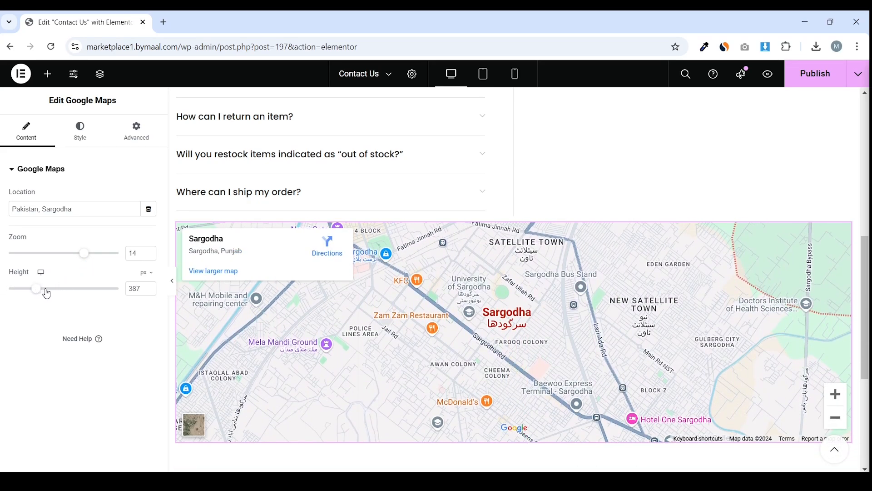
{"action": "left_click", "coordinate": [169, 281]}
{"action": "left_click", "coordinate": [4, 279]}
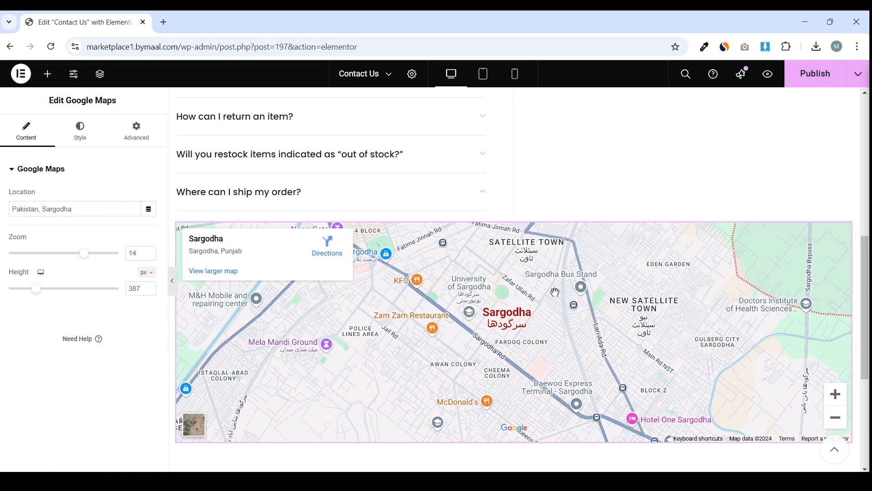
{"action": "mouse_move", "coordinate": [514, 215]}
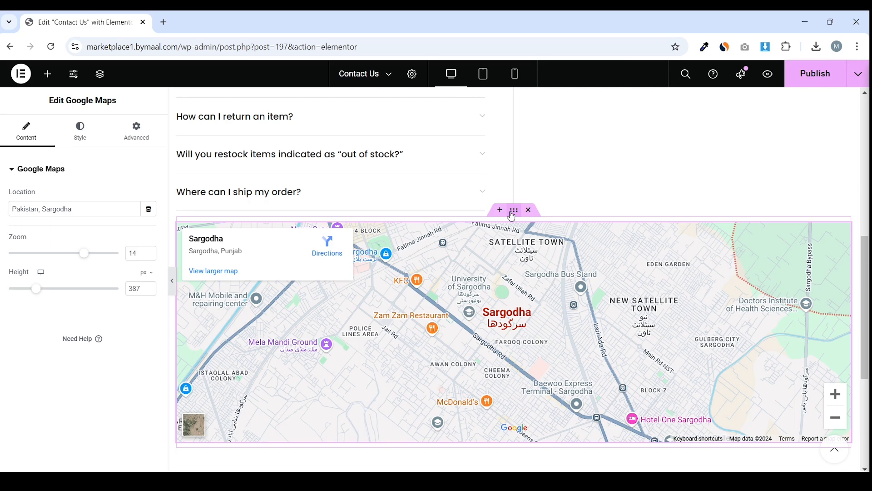
Give the map section Full Width content with the Default column gap and stretch it across the page
{"action": "left_click", "coordinate": [514, 215]}
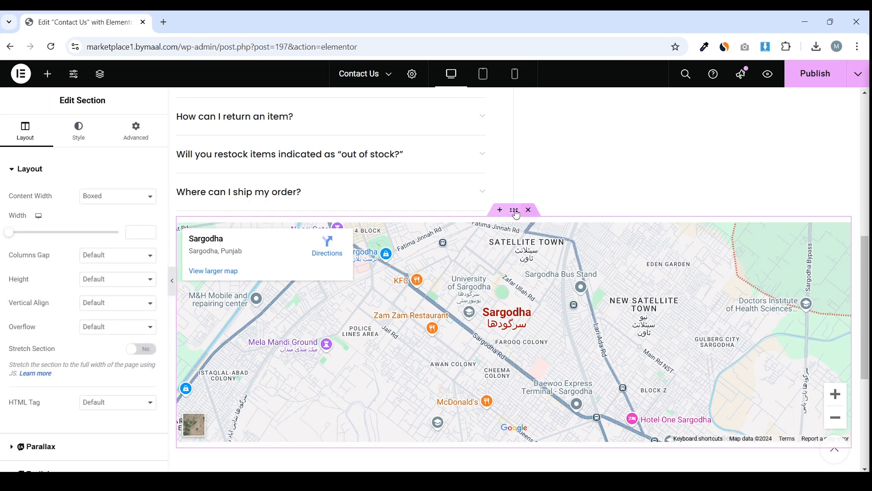
{"action": "left_click", "coordinate": [118, 200]}
{"action": "left_click", "coordinate": [113, 225]}
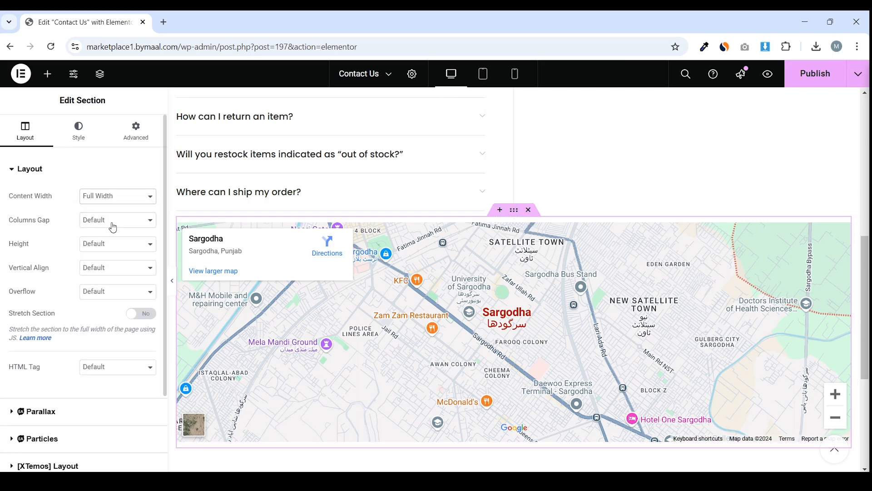
{"action": "left_click", "coordinate": [130, 223]}
{"action": "left_click", "coordinate": [127, 235]}
{"action": "left_click", "coordinate": [150, 319]}
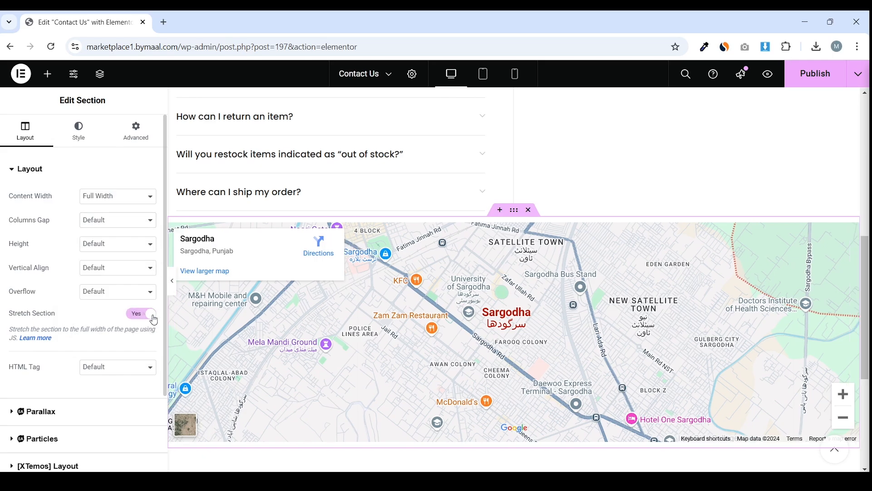
Preview the stretched map, publish the Contact Us page, and select the site's admin address
{"action": "left_click", "coordinate": [173, 284]}
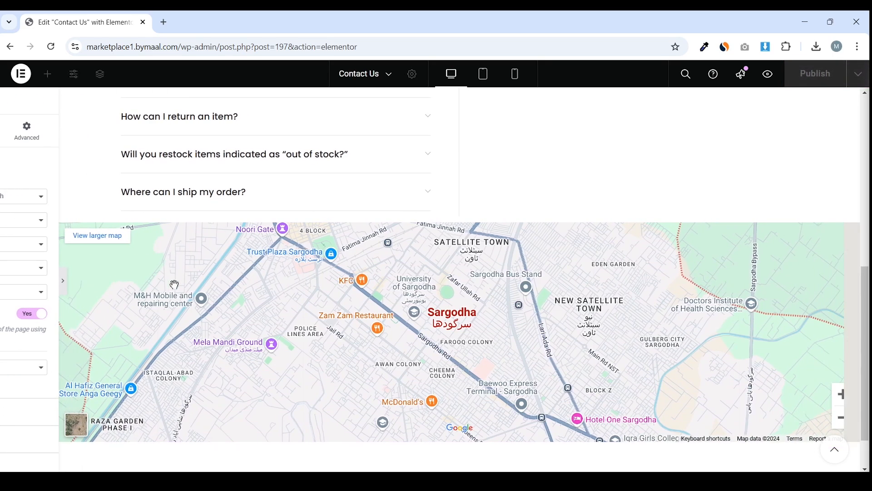
{"action": "scroll", "coordinate": [406, 301], "scroll_direction": "up", "scroll_amount": 2}
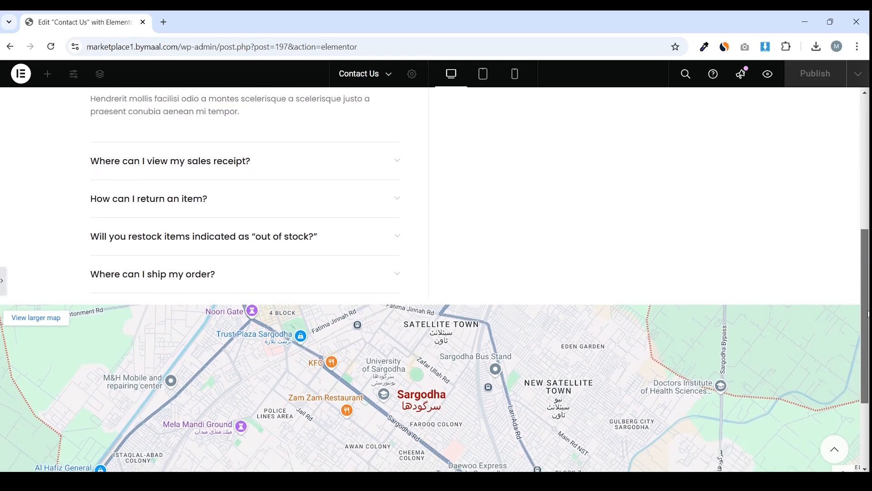
{"action": "scroll", "coordinate": [406, 301], "scroll_direction": "down", "scroll_amount": 3}
{"action": "mouse_move", "coordinate": [401, 266]}
{"action": "left_mouse_down"}
{"action": "mouse_move", "coordinate": [337, 265]}
{"action": "mouse_move", "coordinate": [403, 283]}
{"action": "left_mouse_up"}
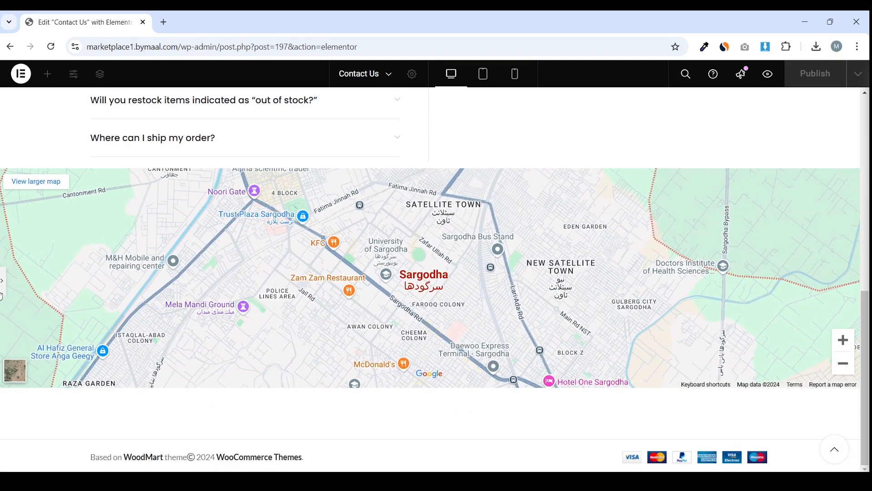
{"action": "left_click", "coordinate": [3, 280]}
{"action": "left_click", "coordinate": [811, 74]}
{"action": "scroll", "coordinate": [677, 172], "scroll_direction": "up", "scroll_amount": 10}
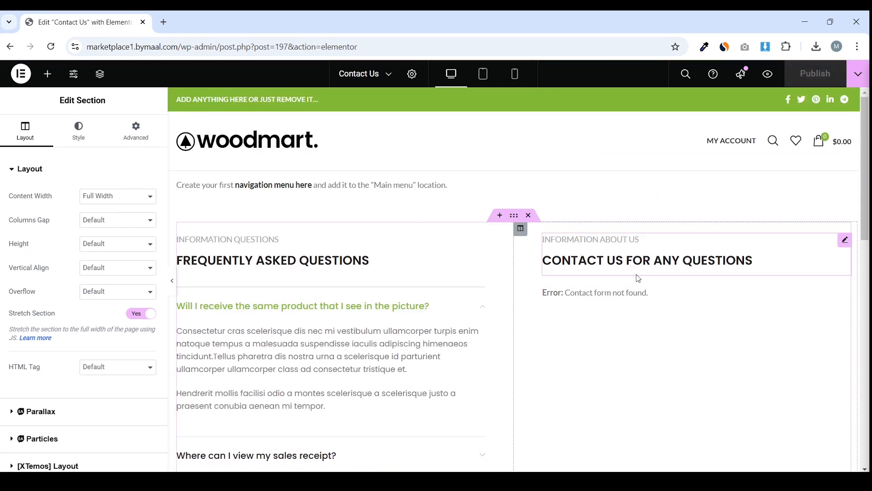
{"action": "scroll", "coordinate": [638, 272], "scroll_direction": "down", "scroll_amount": 1}
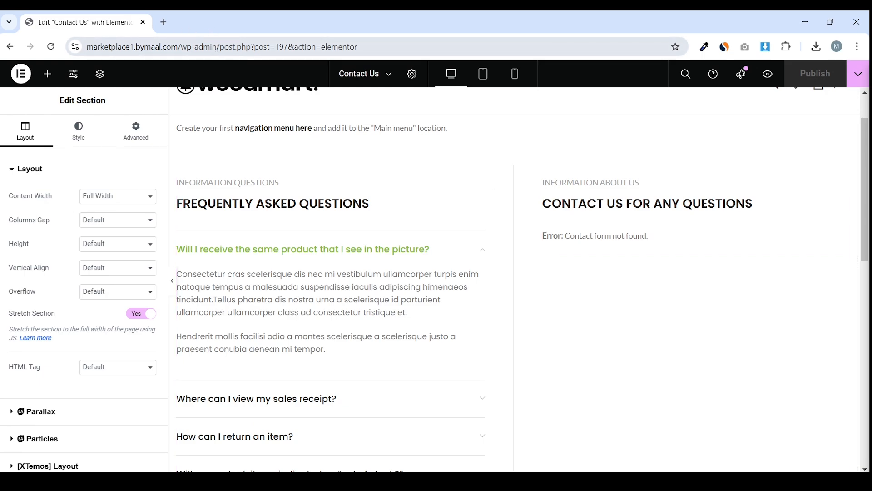
{"action": "left_click_drag", "start_coordinate": [219, 47], "coordinate": [158, 53]}
{"action": "key", "text": "ctrl+c"}
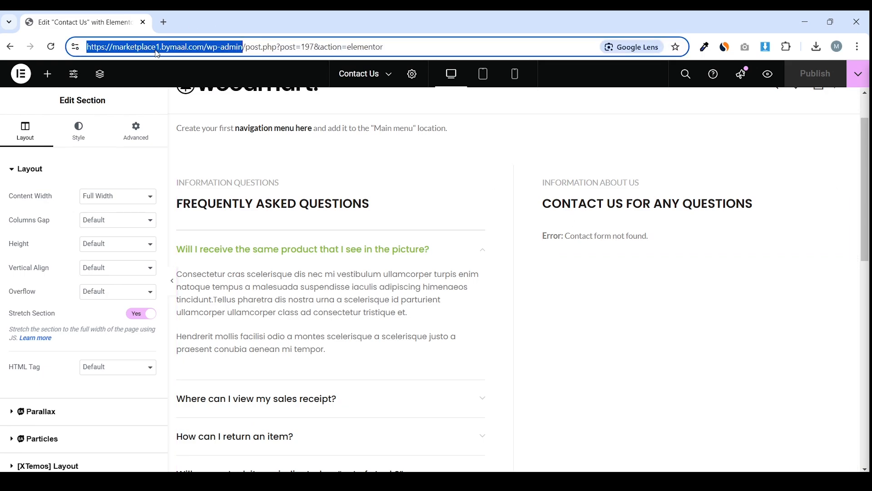
Load the WordPress dashboard in a new tab placed before the Contact Us tab
{"action": "left_click", "coordinate": [162, 23]}
{"action": "key", "text": "ctrl+v"}
{"action": "key", "text": "Return"}
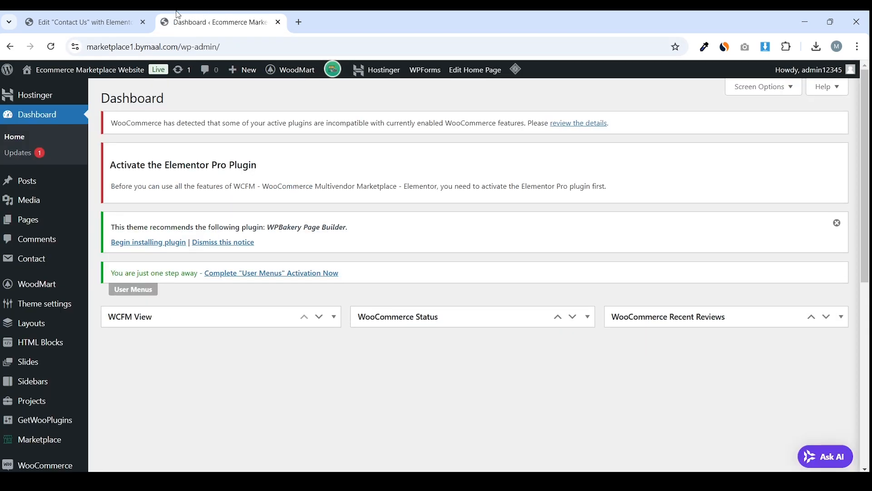
{"action": "left_click_drag", "start_coordinate": [178, 15], "coordinate": [43, 16]}
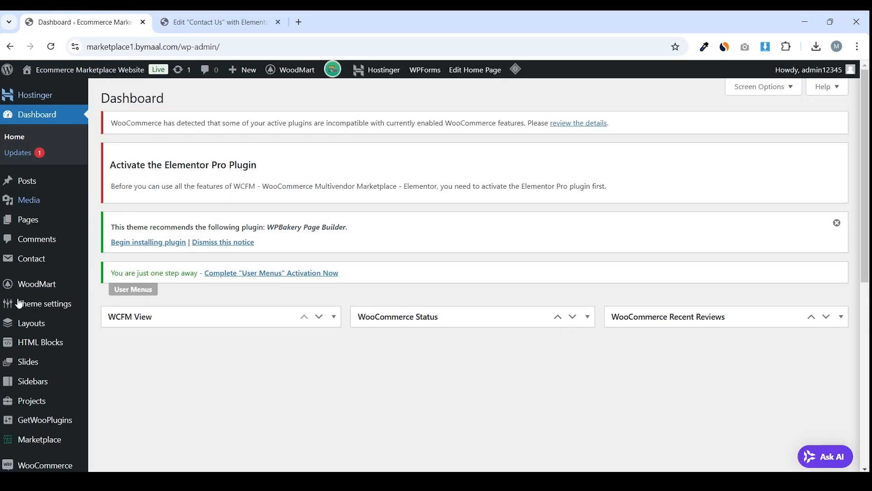
Copy the Contact form 1 shortcode from the contact forms list
{"action": "left_click", "coordinate": [41, 259]}
{"action": "scroll", "coordinate": [393, 263], "scroll_direction": "down", "scroll_amount": 6}
{"action": "scroll", "coordinate": [243, 255], "scroll_direction": "down", "scroll_amount": 1}
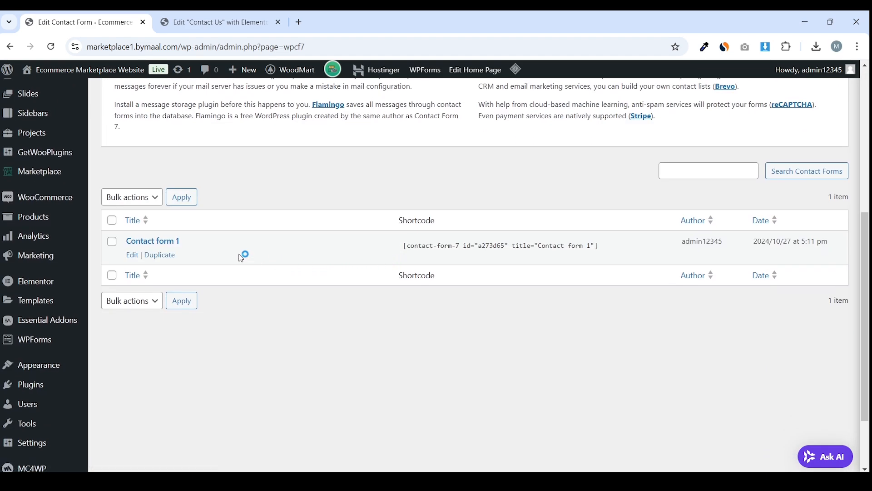
{"action": "scroll", "coordinate": [210, 280], "scroll_direction": "up", "scroll_amount": 1}
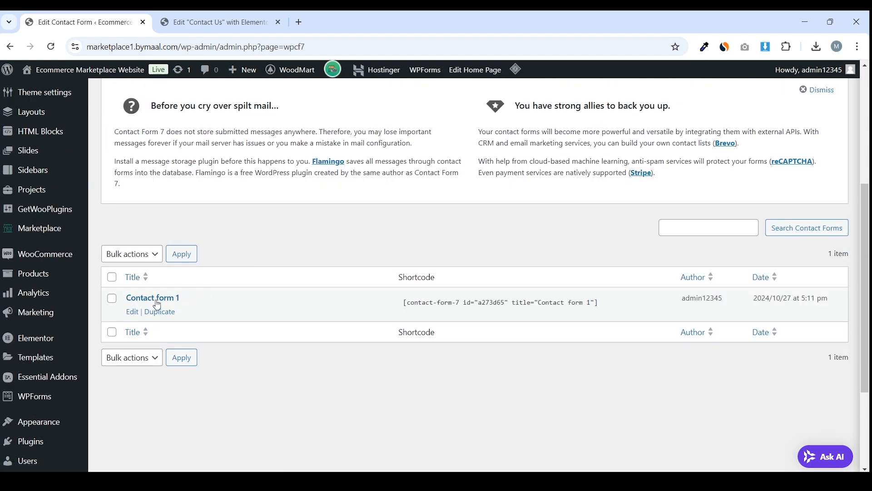
{"action": "left_click", "coordinate": [536, 309]}
{"action": "left_click_drag", "start_coordinate": [536, 309], "coordinate": [454, 312]}
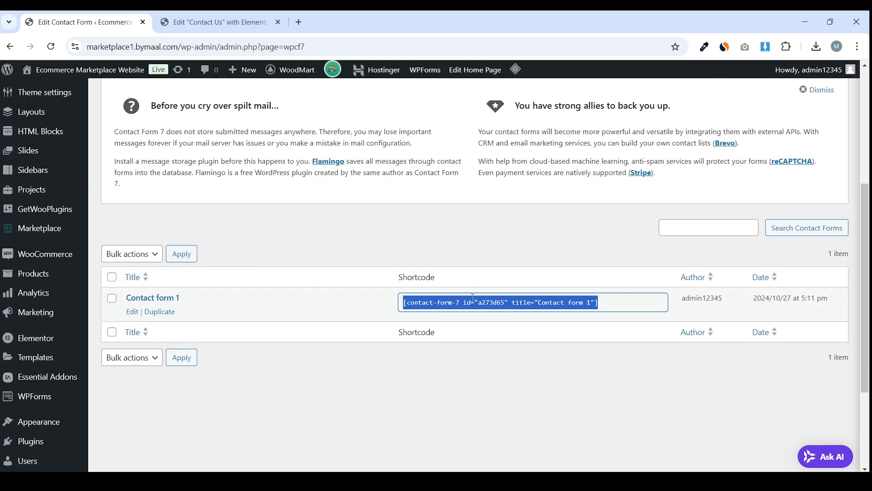
{"action": "left_click", "coordinate": [522, 304]}
{"action": "key", "text": "ctrl+a"}
Choose Contact form 1 in the Contact Form 7 widget and publish the Contact Us page
{"action": "left_click", "coordinate": [225, 22]}
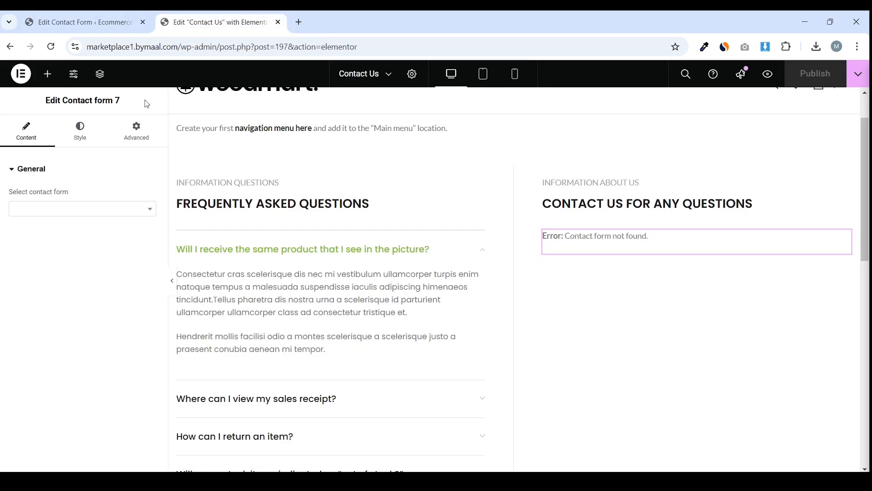
{"action": "left_click", "coordinate": [58, 214]}
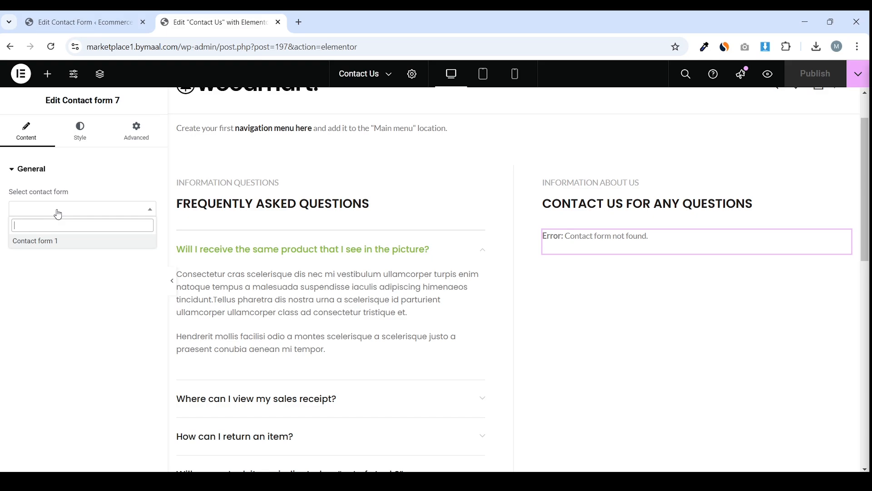
{"action": "left_click", "coordinate": [51, 242]}
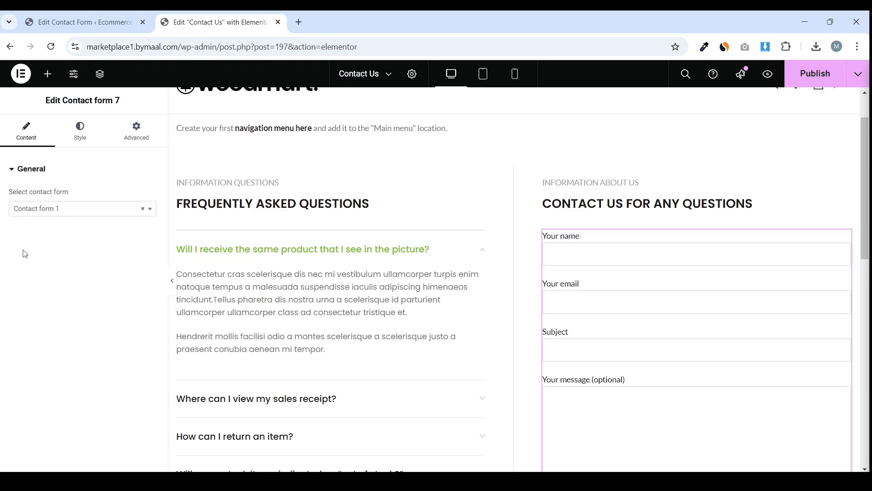
{"action": "scroll", "coordinate": [431, 227], "scroll_direction": "down", "scroll_amount": 4}
{"action": "scroll", "coordinate": [431, 226], "scroll_direction": "up", "scroll_amount": 2}
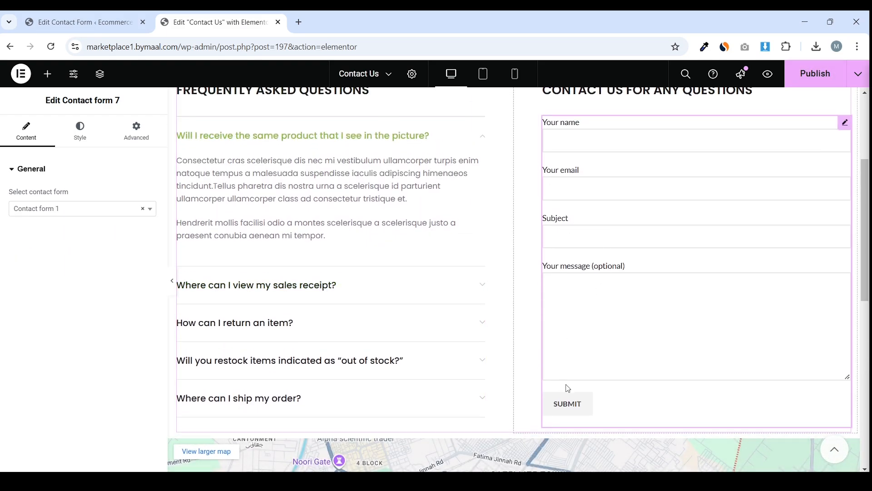
{"action": "scroll", "coordinate": [587, 292], "scroll_direction": "up", "scroll_amount": 3}
{"action": "scroll", "coordinate": [610, 244], "scroll_direction": "down", "scroll_amount": 1}
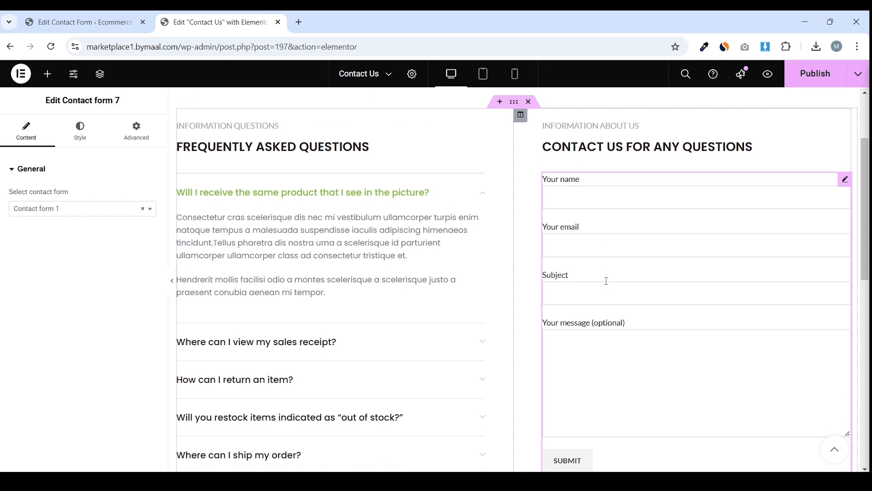
{"action": "scroll", "coordinate": [635, 275], "scroll_direction": "down", "scroll_amount": 2}
{"action": "scroll", "coordinate": [641, 230], "scroll_direction": "up", "scroll_amount": 1}
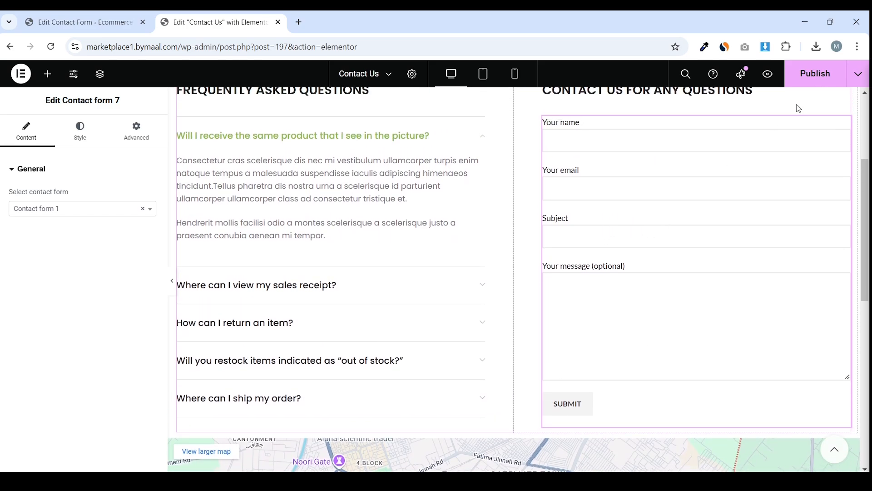
{"action": "left_click", "coordinate": [802, 82]}
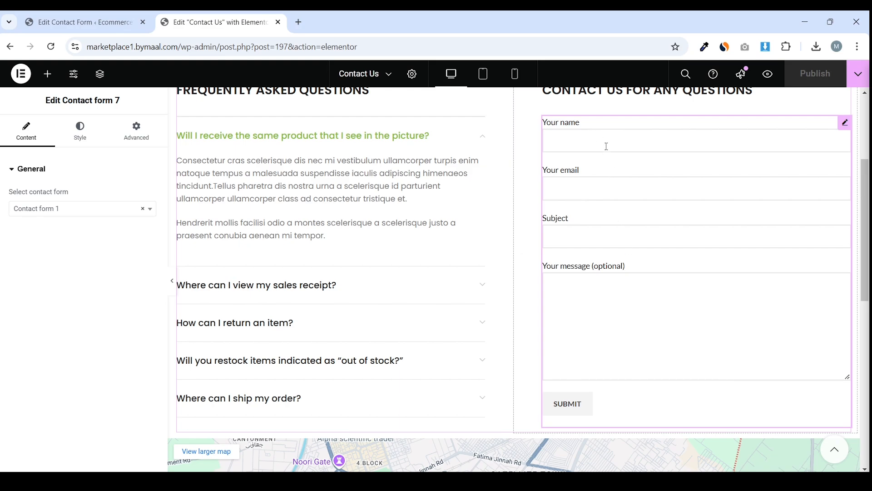
{"action": "scroll", "coordinate": [668, 261], "scroll_direction": "down", "scroll_amount": 1}
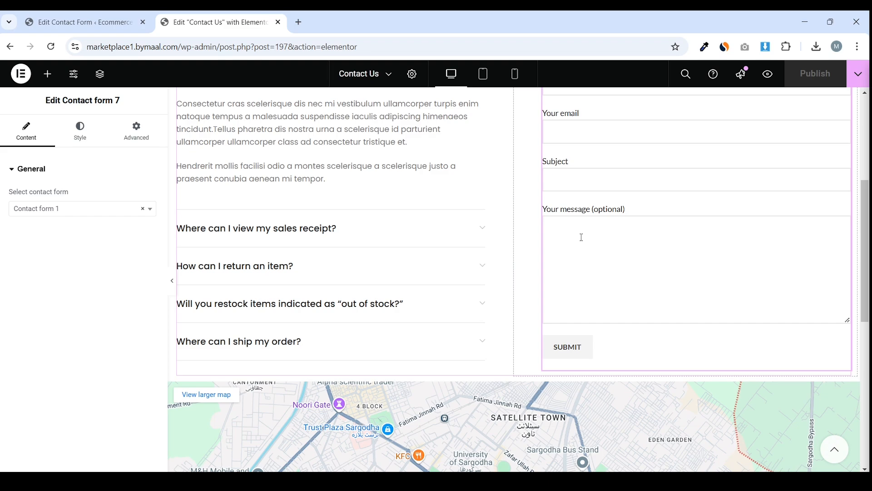
Mark Contact form 1's textarea as required with *, remove '(optional)' from the message label, and save
{"action": "left_click", "coordinate": [82, 22]}
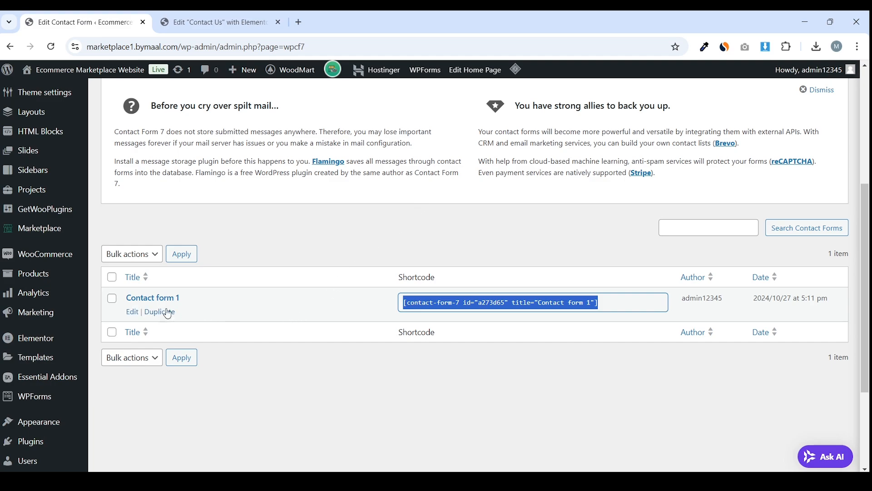
{"action": "left_click", "coordinate": [132, 313]}
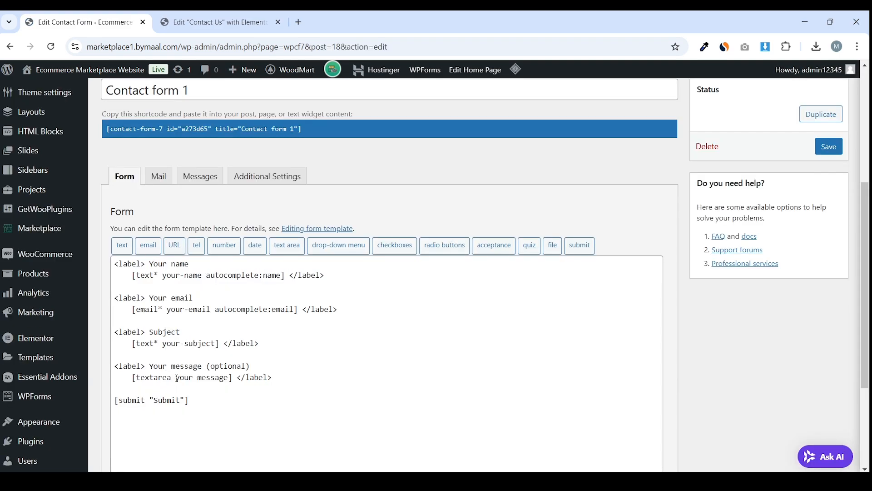
{"action": "left_click", "coordinate": [177, 380]}
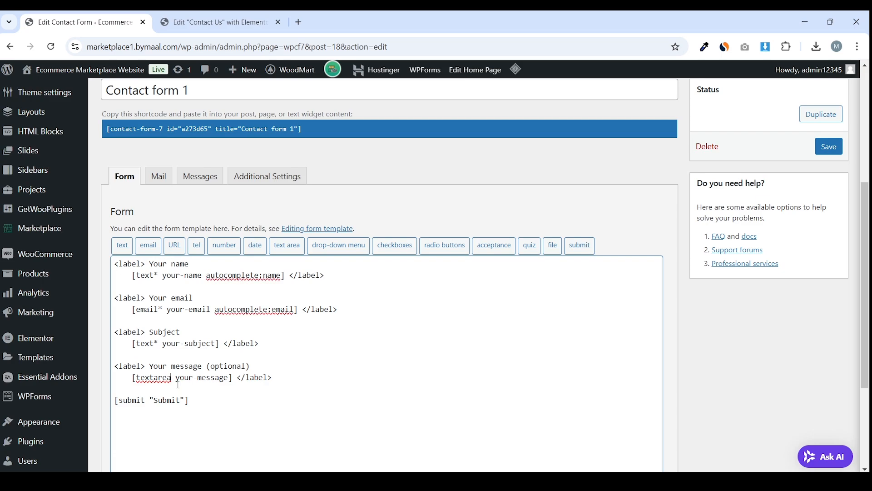
{"action": "type", "text": "*"}
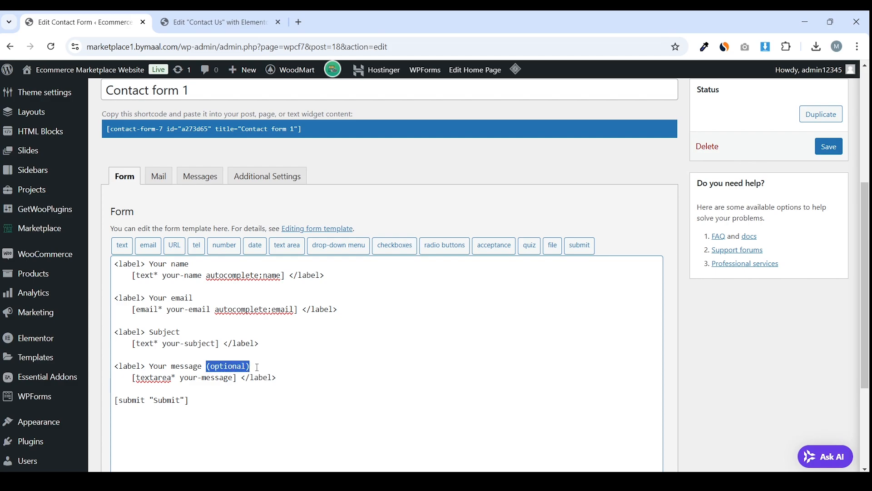
{"action": "key", "text": "BackSpace"}
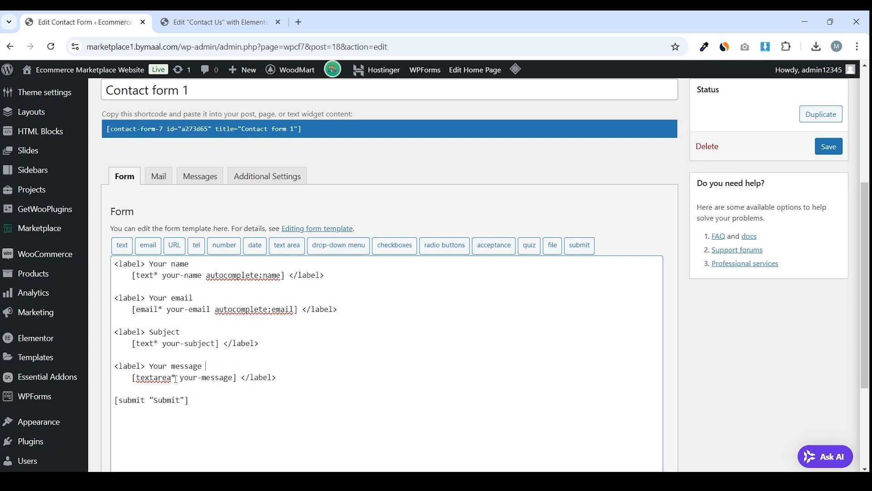
{"action": "left_click_drag", "start_coordinate": [176, 379], "coordinate": [168, 380]}
{"action": "scroll", "coordinate": [818, 225], "scroll_direction": "up", "scroll_amount": 3}
{"action": "left_click", "coordinate": [827, 260]}
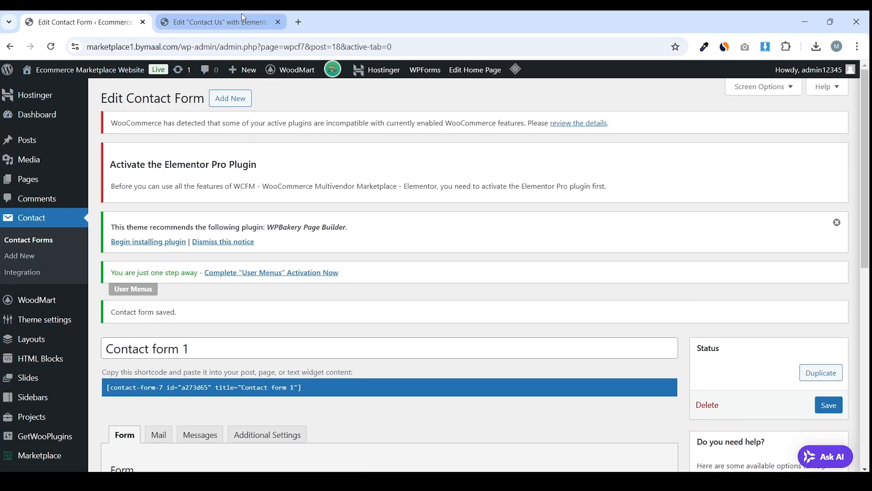
{"action": "left_click", "coordinate": [243, 17]}
Preview the Contact Us page, autofill the saved contact details, and submit with an empty message
{"action": "left_click", "coordinate": [768, 76]}
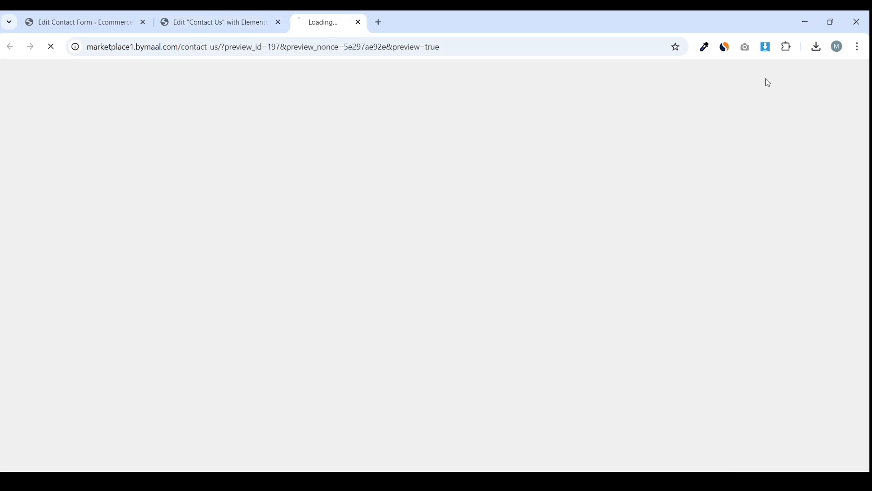
{"action": "scroll", "coordinate": [368, 225], "scroll_direction": "down", "scroll_amount": 2}
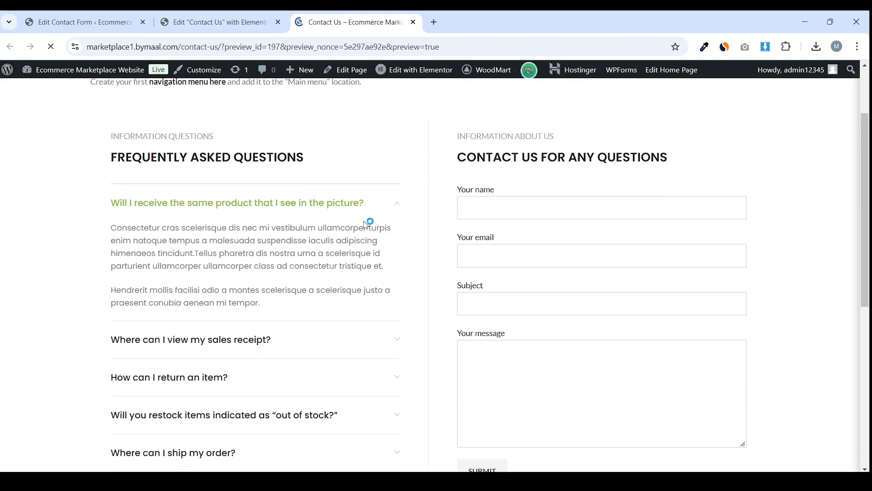
{"action": "scroll", "coordinate": [368, 224], "scroll_direction": "down", "scroll_amount": 2}
{"action": "left_click", "coordinate": [511, 265]}
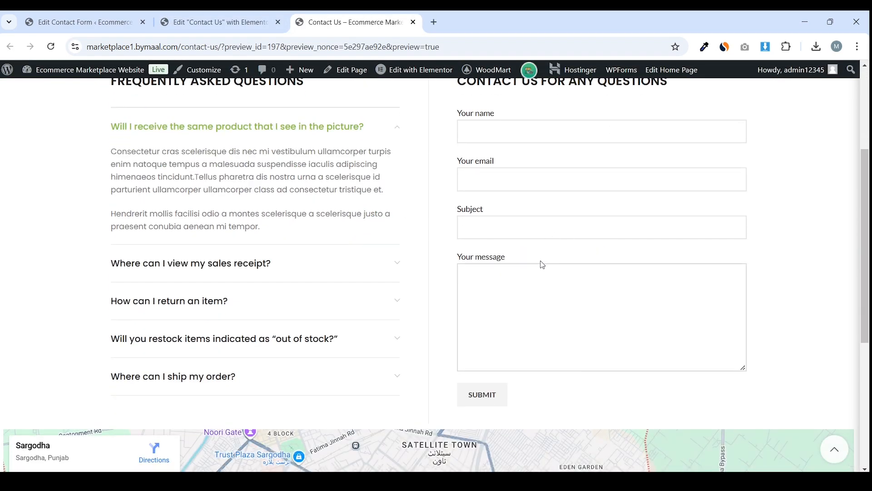
{"action": "left_click_drag", "start_coordinate": [516, 258], "coordinate": [456, 259]}
{"action": "left_click", "coordinate": [522, 249]}
{"action": "scroll", "coordinate": [540, 294], "scroll_direction": "up", "scroll_amount": 1}
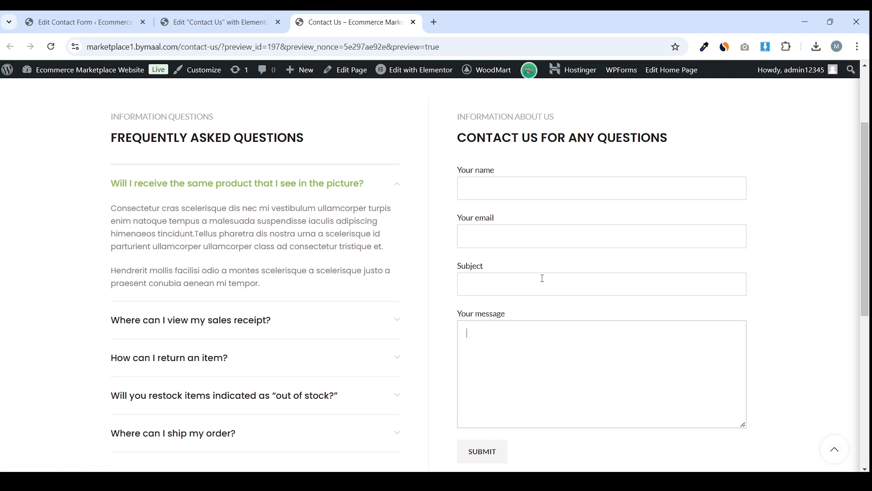
{"action": "left_click", "coordinate": [539, 190]}
{"action": "type", "text": "M"}
{"action": "key", "text": "Down"}
{"action": "key", "text": "Return"}
{"action": "scroll", "coordinate": [532, 273], "scroll_direction": "down", "scroll_amount": 2}
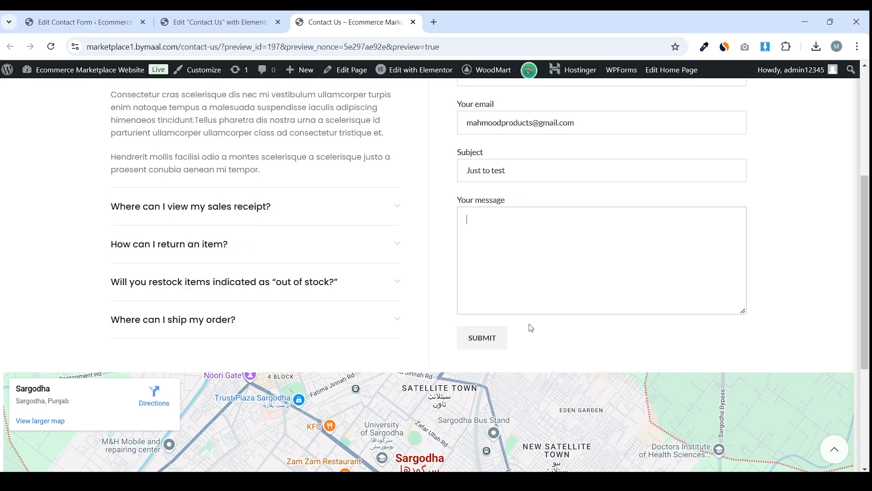
{"action": "left_click", "coordinate": [482, 340]}
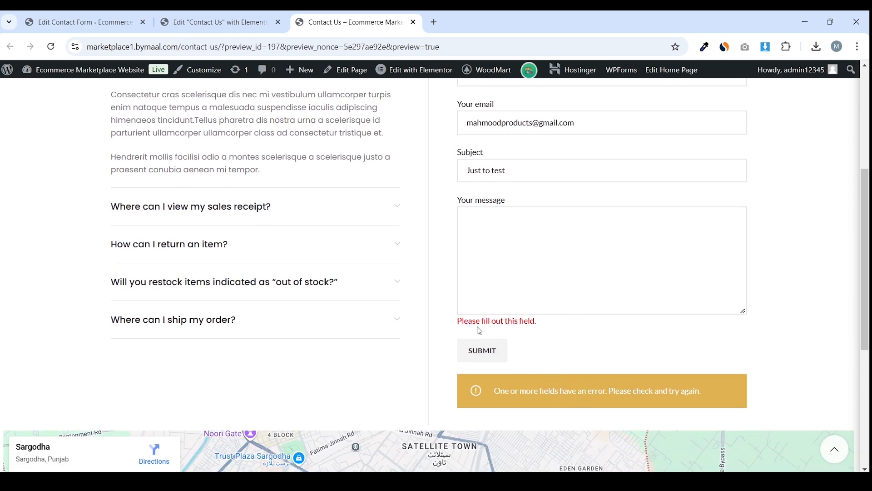
Enter 'Hey I need help regarding web design!' as the message and send the form successfully
{"action": "left_click_drag", "start_coordinate": [450, 320], "coordinate": [564, 321]}
{"action": "left_click", "coordinate": [541, 244]}
{"action": "type", "text": "Hey I need help regarding web design!"}
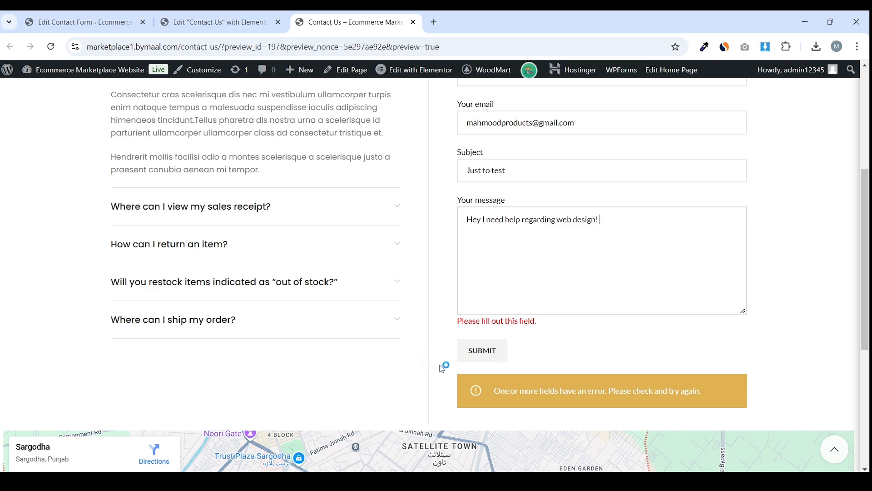
{"action": "left_click", "coordinate": [483, 351]}
{"action": "left_click", "coordinate": [492, 338]}
{"action": "scroll", "coordinate": [537, 318], "scroll_direction": "up", "scroll_amount": 3}
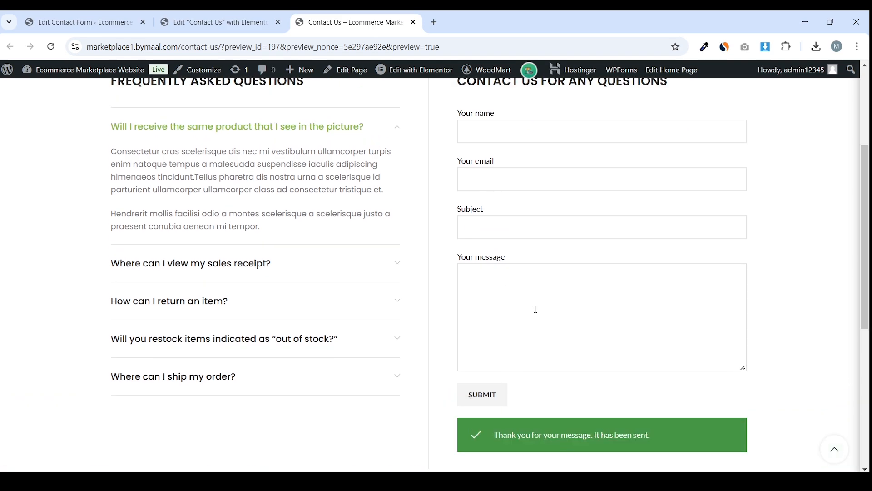
{"action": "scroll", "coordinate": [545, 327], "scroll_direction": "down", "scroll_amount": 4}
{"action": "left_click_drag", "start_coordinate": [503, 321], "coordinate": [650, 323]}
{"action": "left_click", "coordinate": [690, 324]}
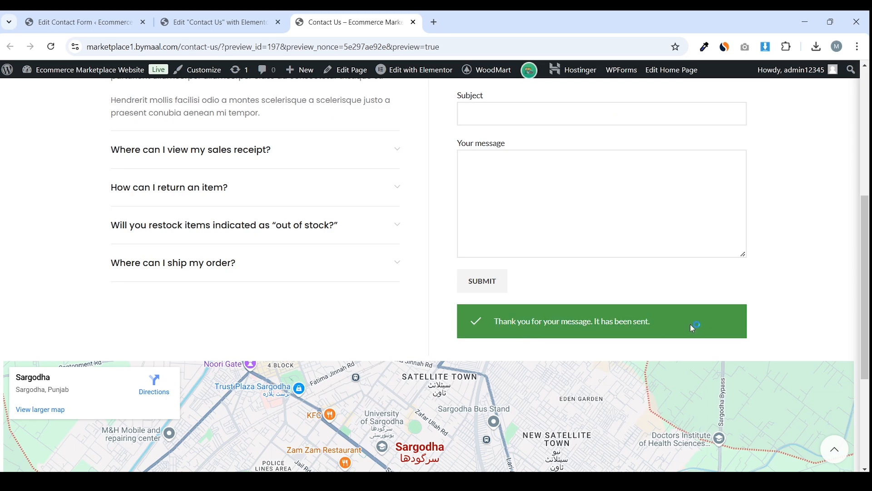
{"action": "scroll", "coordinate": [583, 266], "scroll_direction": "up", "scroll_amount": 5}
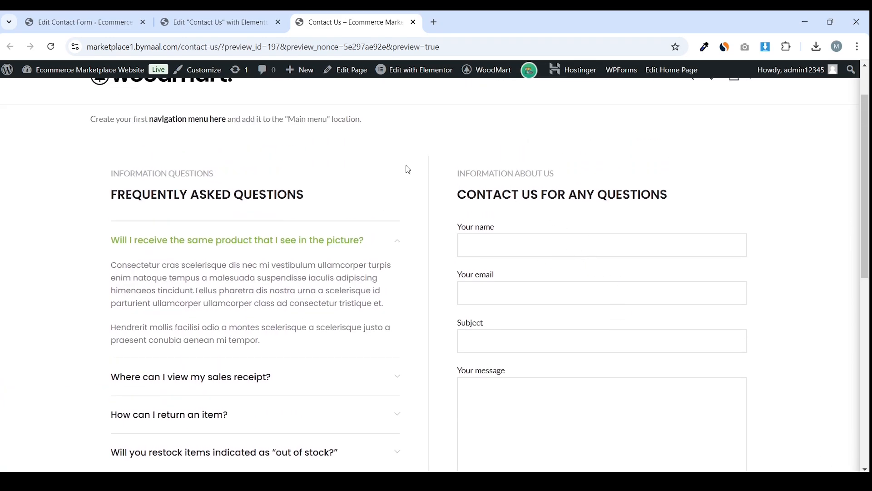
Go back to the Edit Contact Form page for Contact form 1
{"action": "left_click", "coordinate": [82, 22]}
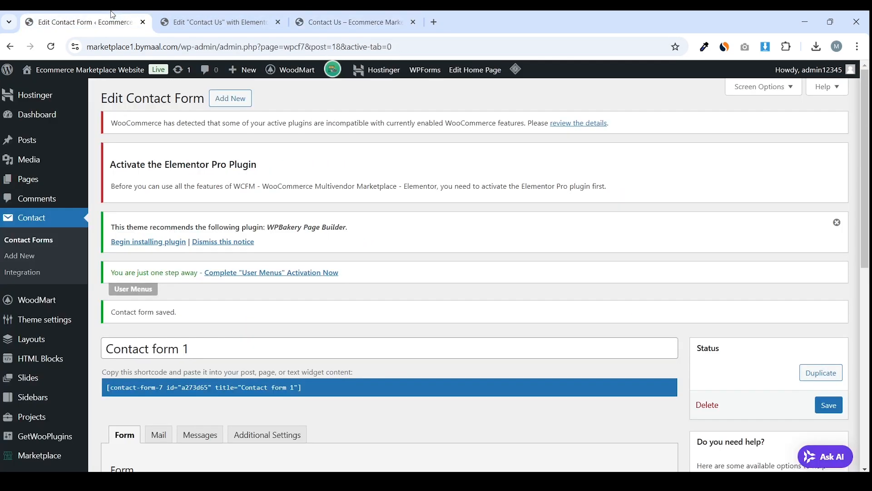
{"action": "scroll", "coordinate": [391, 142], "scroll_direction": "down", "scroll_amount": 4}
{"action": "scroll", "coordinate": [182, 207], "scroll_direction": "up", "scroll_amount": 2}
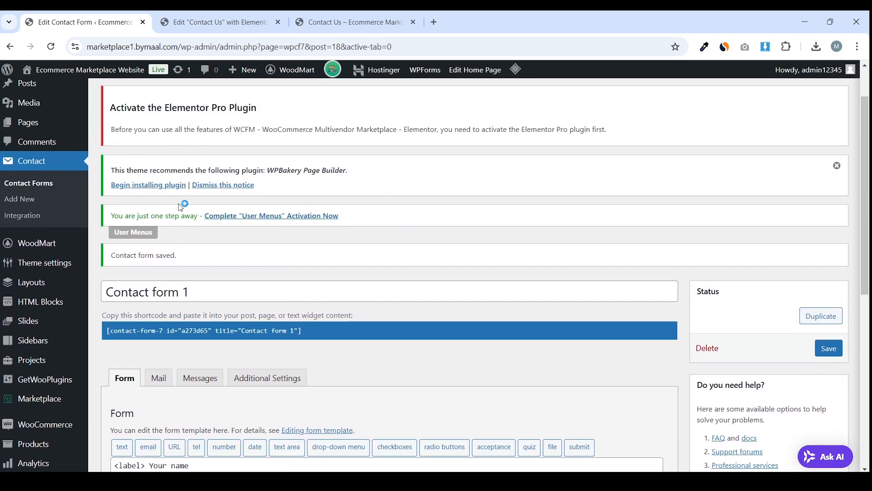
{"action": "scroll", "coordinate": [339, 156], "scroll_direction": "up", "scroll_amount": 2}
{"action": "left_click", "coordinate": [266, 16]}
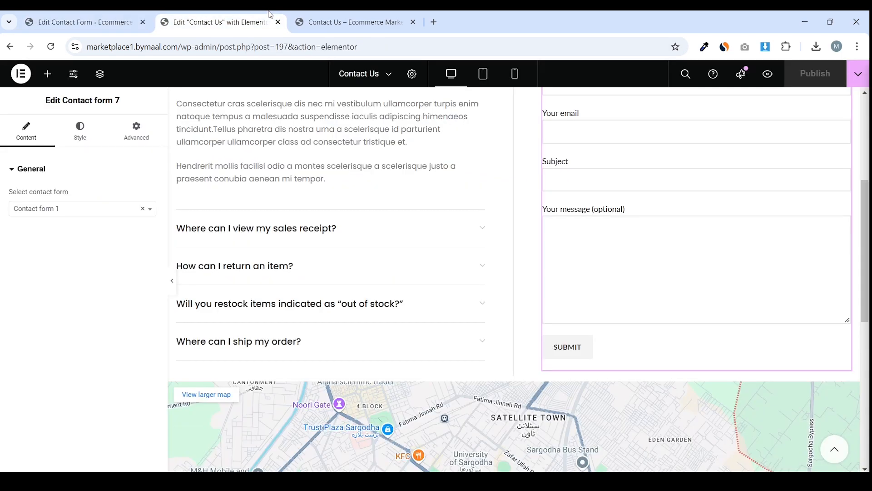
{"action": "left_click", "coordinate": [109, 19]}
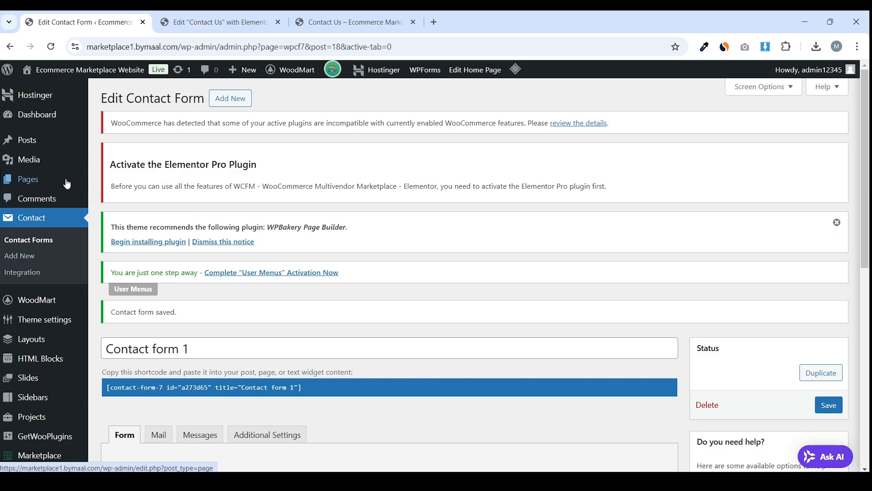
Add a new page titled 'Blog' and publish it
{"action": "mouse_move", "coordinate": [67, 184]}
{"action": "left_click", "coordinate": [121, 200]}
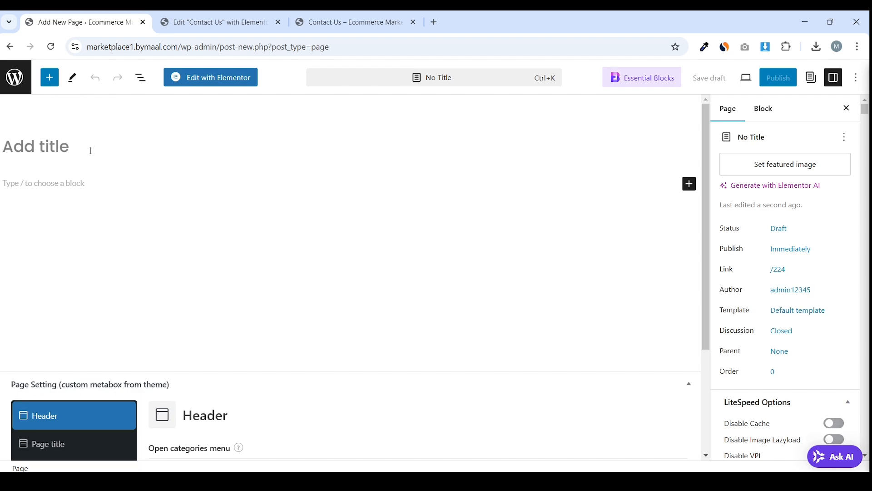
{"action": "type", "text": "Blog"}
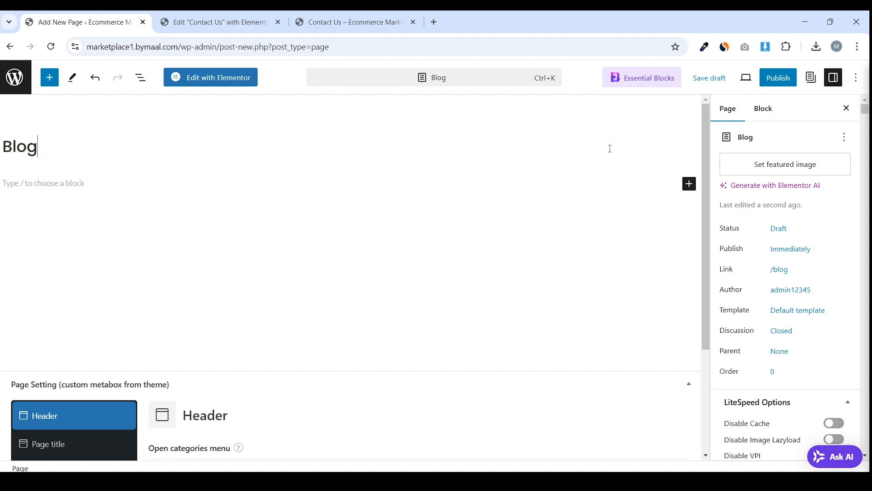
{"action": "left_click", "coordinate": [790, 80]}
{"action": "left_click", "coordinate": [785, 80]}
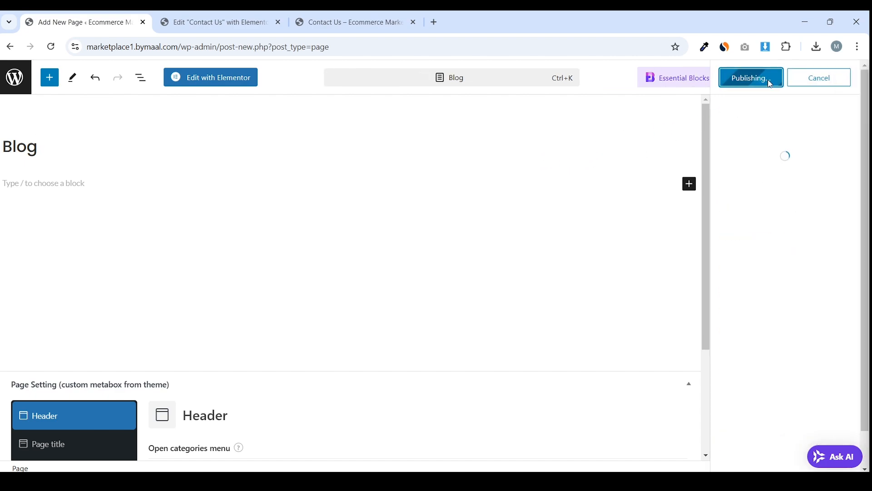
Open the live Blog page in a new tab
{"action": "scroll", "coordinate": [177, 357], "scroll_direction": "down", "scroll_amount": 3}
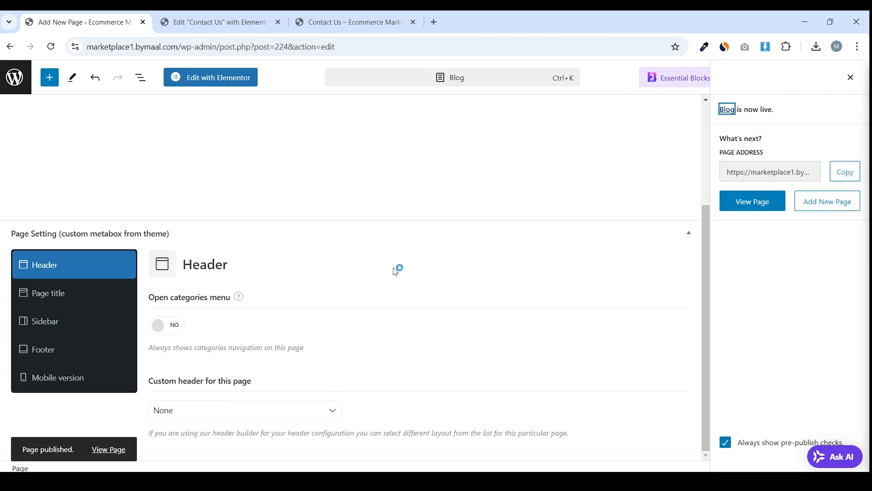
{"action": "scroll", "coordinate": [259, 359], "scroll_direction": "up", "scroll_amount": 3}
{"action": "right_click", "coordinate": [112, 455]}
{"action": "left_click", "coordinate": [168, 317]}
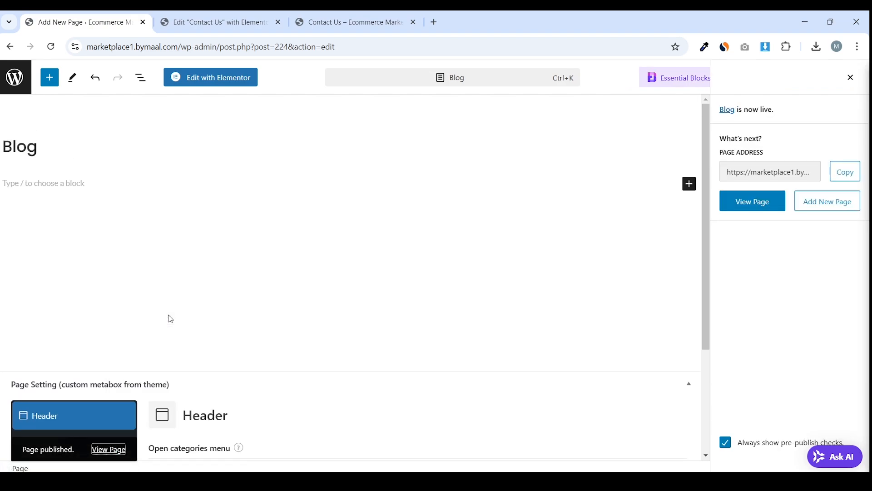
{"action": "left_click", "coordinate": [268, 22]}
Scroll through the live Blog page, which lists no posts yet
{"action": "scroll", "coordinate": [357, 189], "scroll_direction": "down", "scroll_amount": 3}
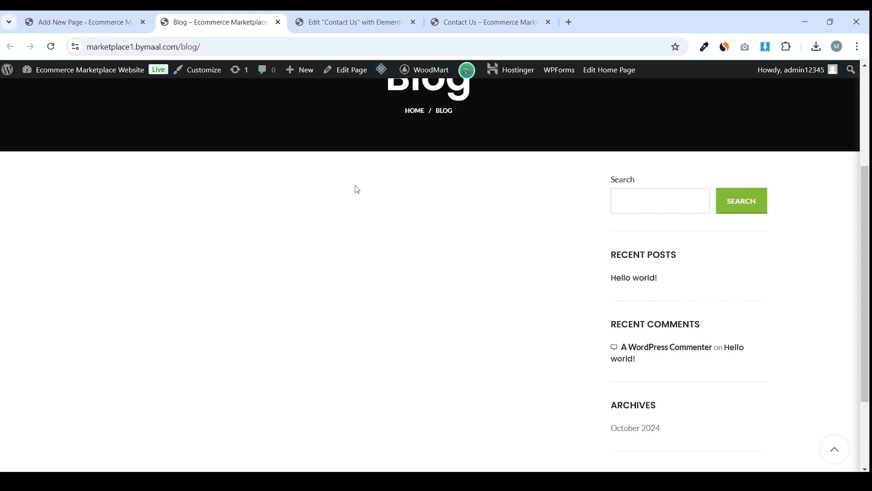
{"action": "scroll", "coordinate": [544, 228], "scroll_direction": "up", "scroll_amount": 3}
{"action": "scroll", "coordinate": [545, 233], "scroll_direction": "down", "scroll_amount": 2}
{"action": "scroll", "coordinate": [546, 233], "scroll_direction": "down", "scroll_amount": 4}
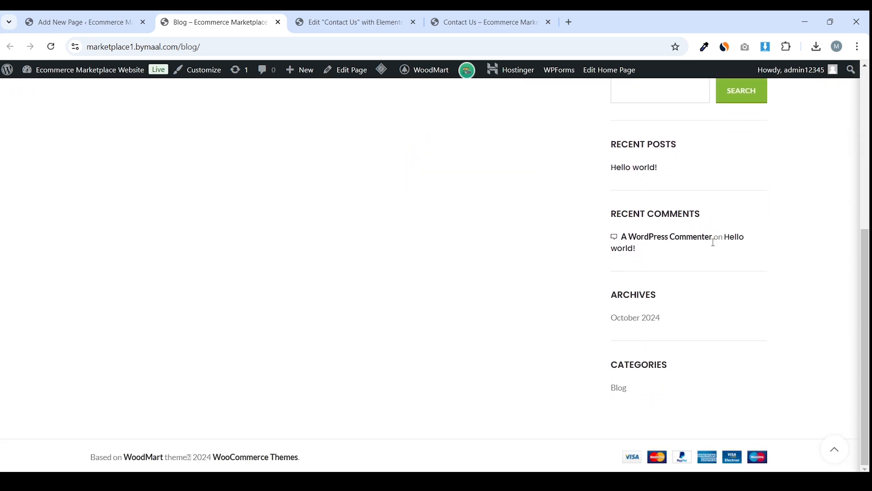
{"action": "scroll", "coordinate": [713, 240], "scroll_direction": "up", "scroll_amount": 5}
{"action": "scroll", "coordinate": [657, 263], "scroll_direction": "down", "scroll_amount": 2}
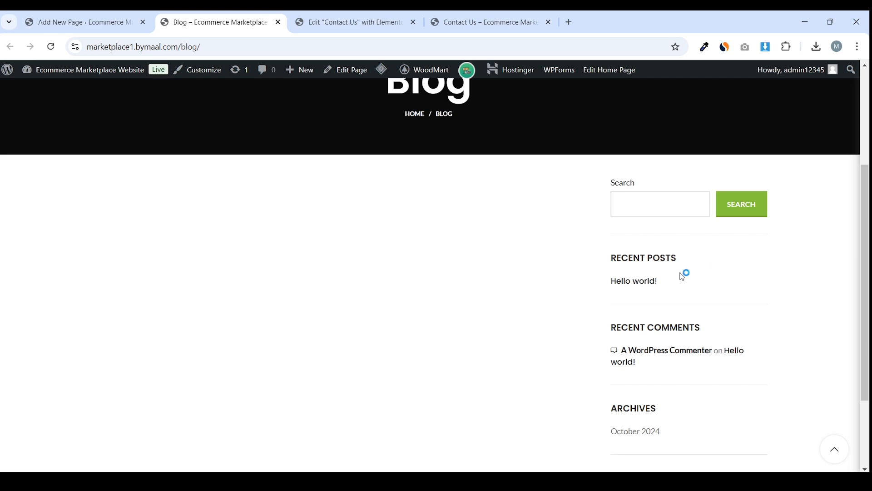
{"action": "scroll", "coordinate": [618, 264], "scroll_direction": "down", "scroll_amount": 2}
Hide the page title on the Blog page and save the change
{"action": "left_click", "coordinate": [82, 22]}
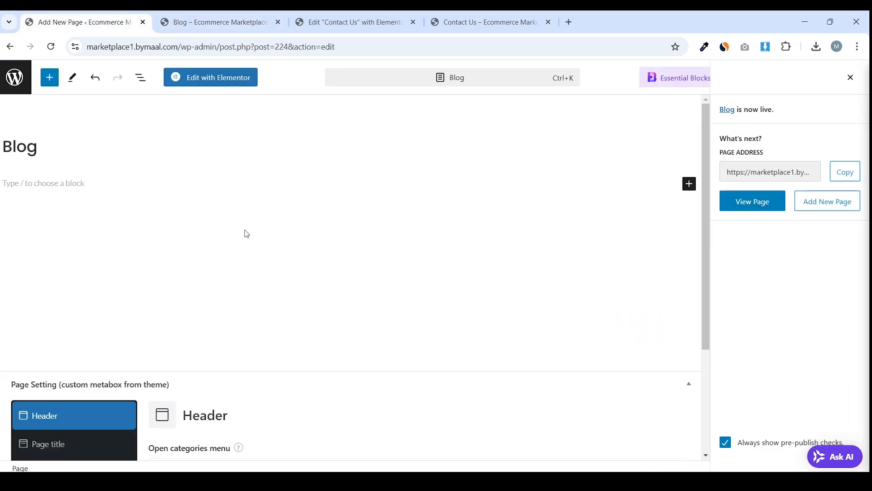
{"action": "scroll", "coordinate": [244, 231], "scroll_direction": "down", "scroll_amount": 3}
{"action": "left_click", "coordinate": [73, 297]}
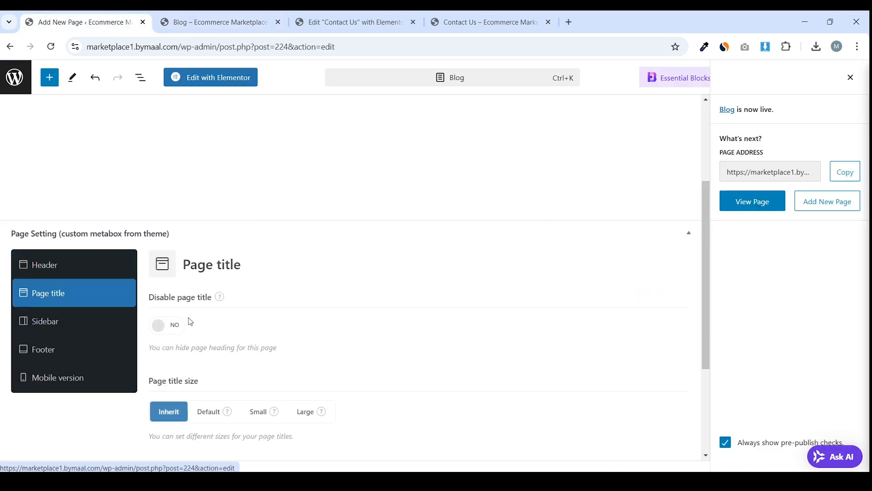
{"action": "left_click", "coordinate": [163, 324]}
{"action": "left_click", "coordinate": [851, 78]}
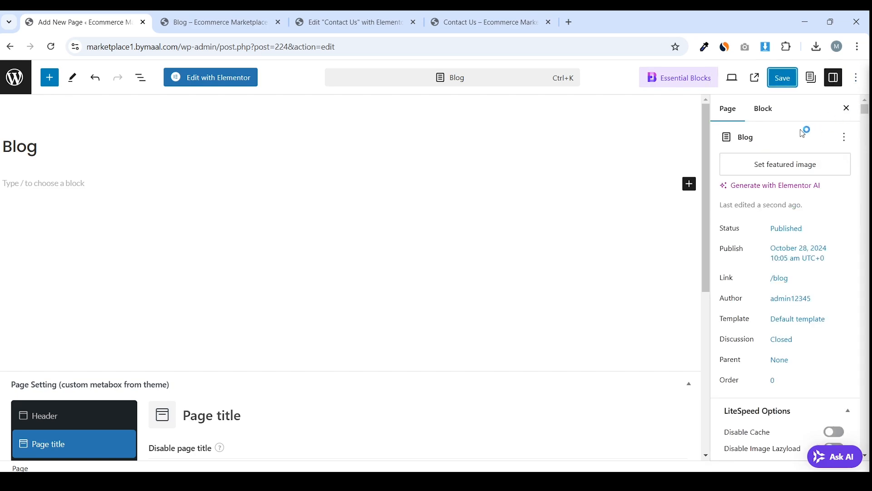
{"action": "left_click", "coordinate": [782, 78]}
Purge the site cache and recheck the live Blog page
{"action": "left_click", "coordinate": [214, 22]}
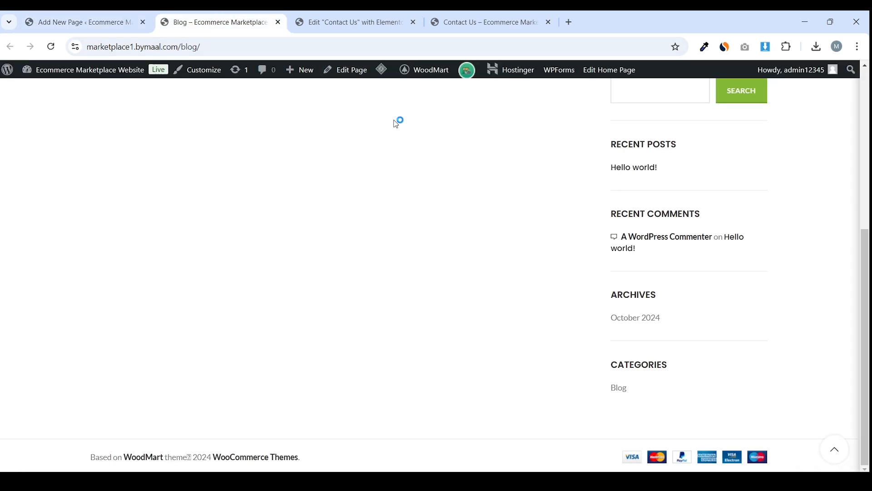
{"action": "mouse_move", "coordinate": [381, 69]}
{"action": "left_click", "coordinate": [392, 119]}
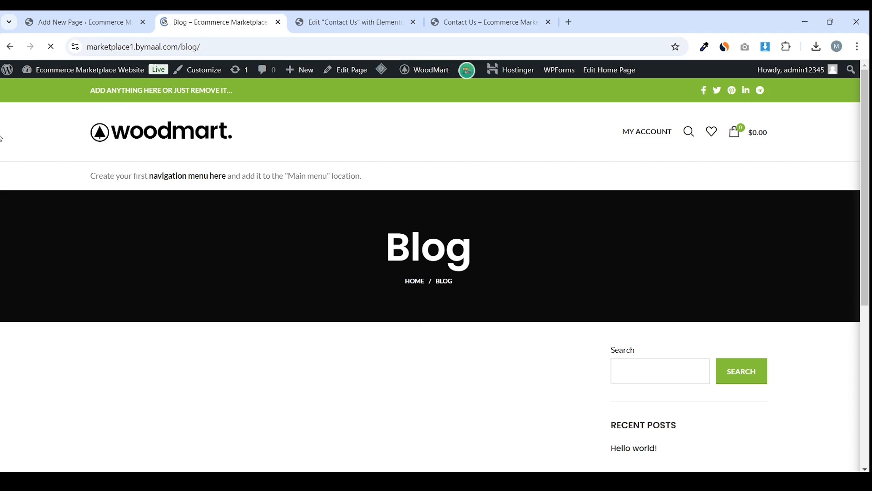
{"action": "scroll", "coordinate": [491, 209], "scroll_direction": "down", "scroll_amount": 3}
{"action": "scroll", "coordinate": [599, 218], "scroll_direction": "up", "scroll_amount": 3}
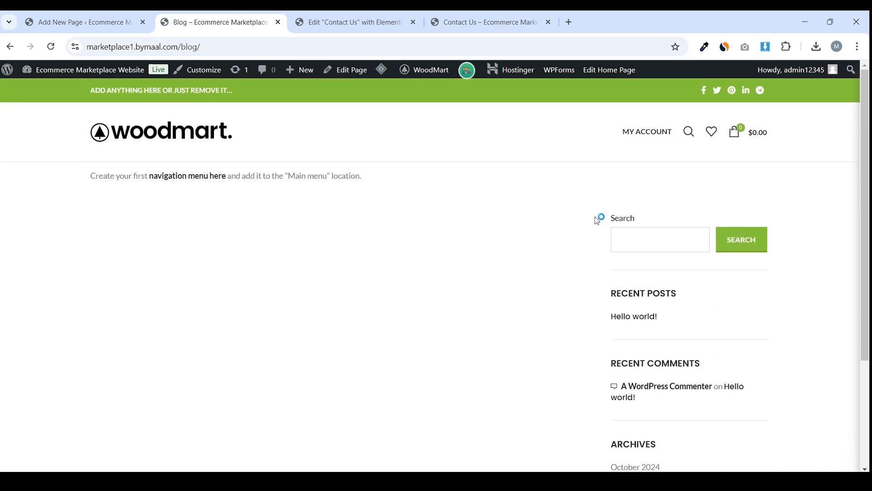
{"action": "scroll", "coordinate": [598, 219], "scroll_direction": "down", "scroll_amount": 3}
{"action": "scroll", "coordinate": [598, 218], "scroll_direction": "up", "scroll_amount": 3}
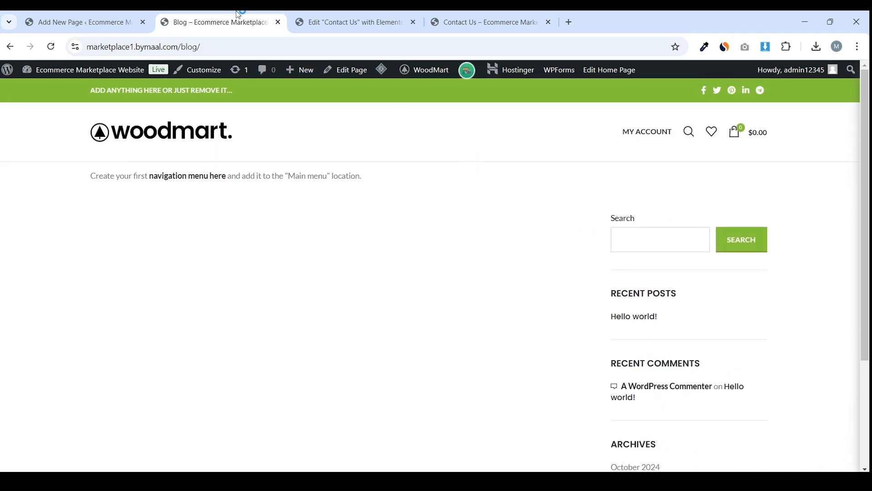
Check the Blog page's web address, then leave the Blog editor for the admin pages list
{"action": "left_click", "coordinate": [105, 17]}
{"action": "left_click", "coordinate": [213, 22]}
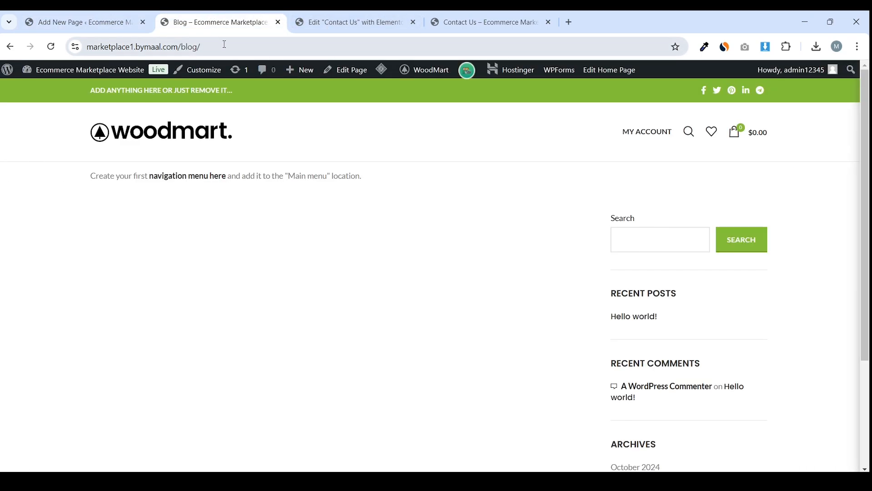
{"action": "left_click", "coordinate": [181, 47]}
{"action": "scroll", "coordinate": [261, 115], "scroll_direction": "down", "scroll_amount": 3}
{"action": "scroll", "coordinate": [261, 115], "scroll_direction": "up", "scroll_amount": 3}
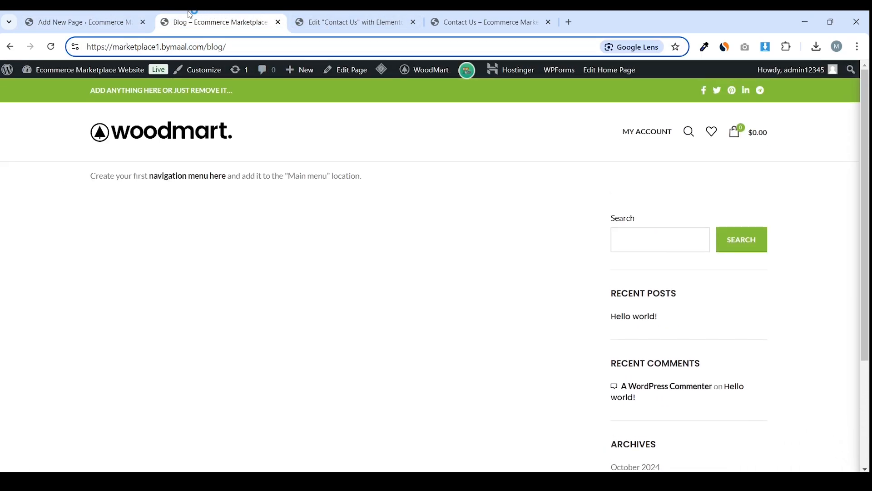
{"action": "left_click", "coordinate": [82, 21]}
{"action": "left_click", "coordinate": [39, 81]}
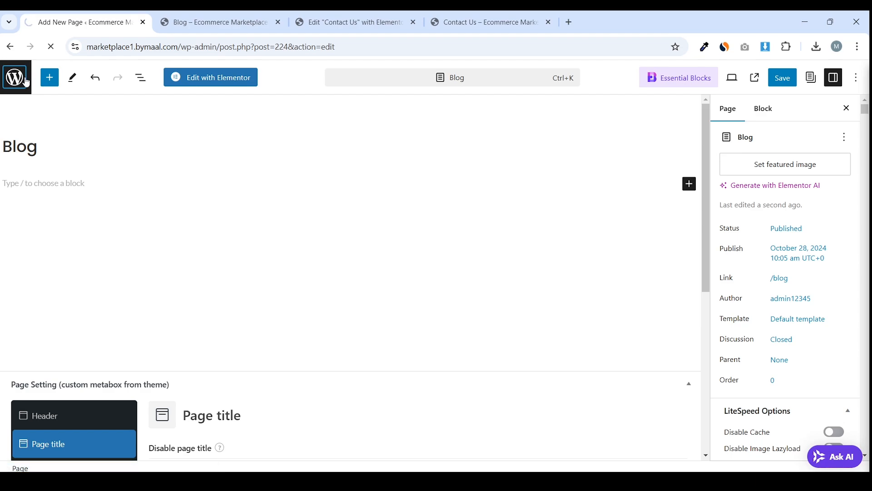
Scroll the pages list and confirm Home carries the Front Page label
{"action": "scroll", "coordinate": [282, 153], "scroll_direction": "down", "scroll_amount": 2}
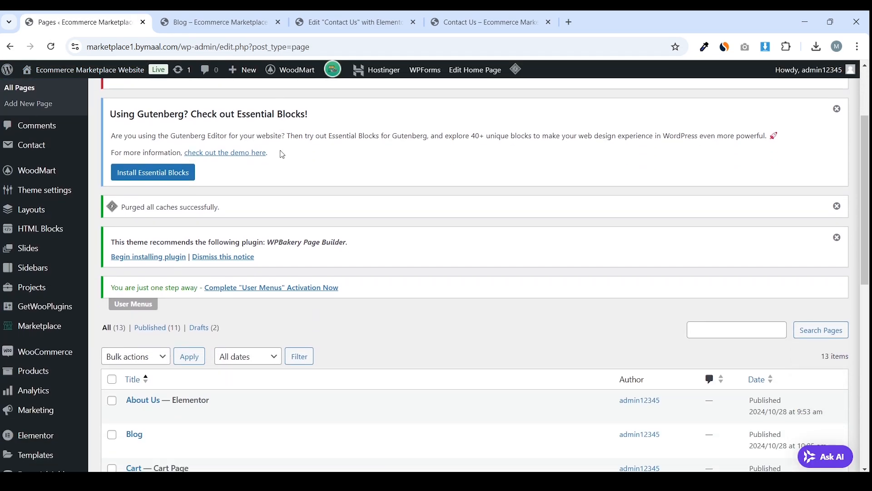
{"action": "scroll", "coordinate": [281, 154], "scroll_direction": "up", "scroll_amount": 2}
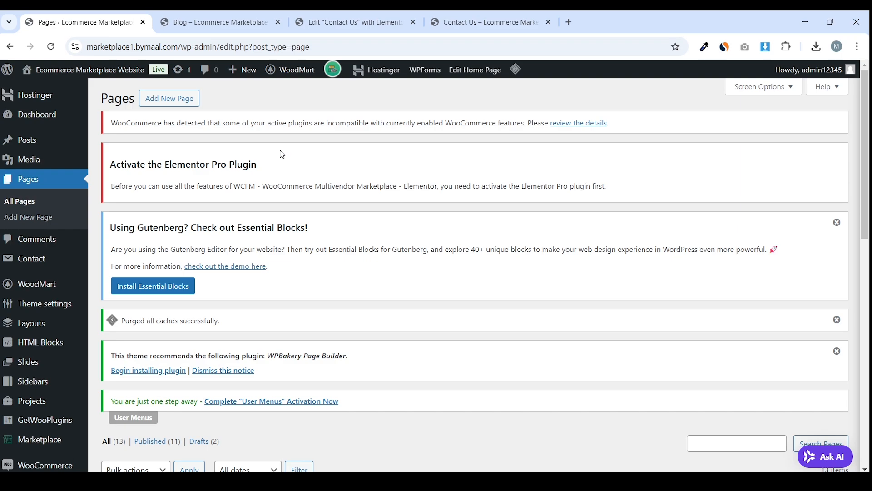
{"action": "scroll", "coordinate": [282, 154], "scroll_direction": "down", "scroll_amount": 12}
{"action": "scroll", "coordinate": [200, 254], "scroll_direction": "up", "scroll_amount": 1}
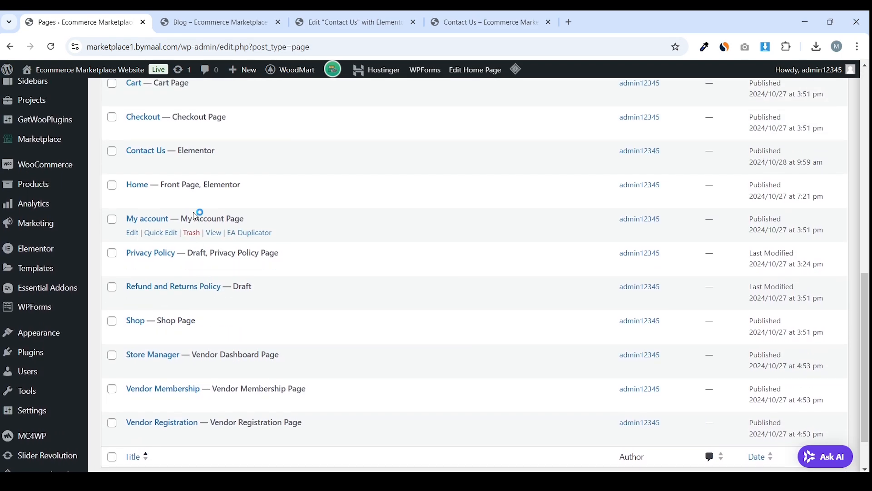
{"action": "scroll", "coordinate": [196, 215], "scroll_direction": "up", "scroll_amount": 1}
{"action": "left_click_drag", "start_coordinate": [125, 241], "coordinate": [245, 245]}
{"action": "left_click", "coordinate": [163, 238]}
{"action": "left_click_drag", "start_coordinate": [161, 242], "coordinate": [202, 241]}
{"action": "left_click", "coordinate": [166, 241]}
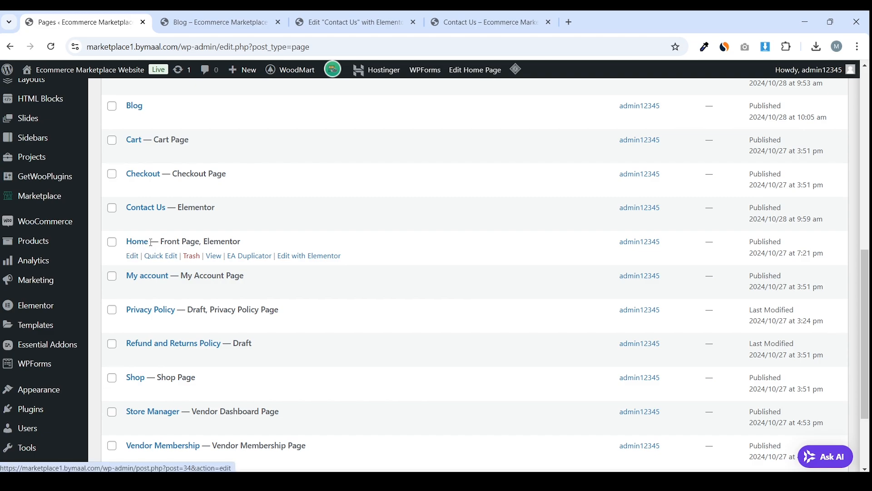
Open the Home page entry and keep reviewing the pages list, including the new Blog row
{"action": "left_click", "coordinate": [136, 246]}
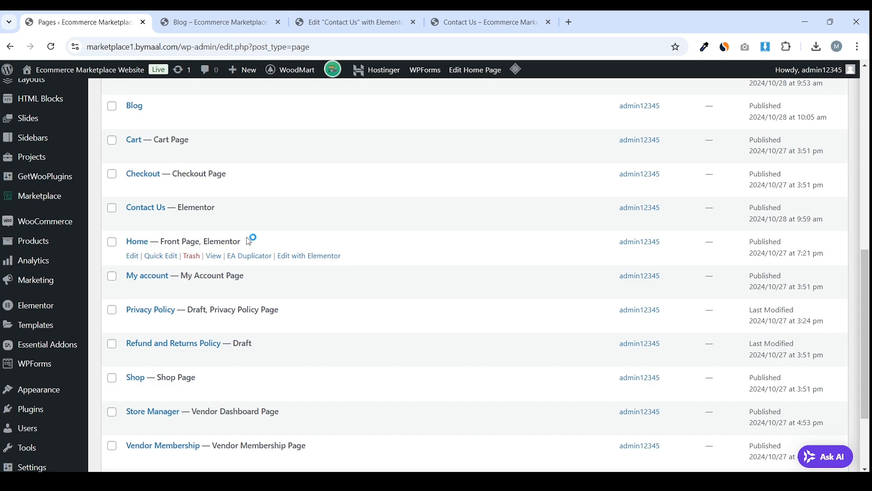
{"action": "scroll", "coordinate": [263, 230], "scroll_direction": "down", "scroll_amount": 3}
{"action": "scroll", "coordinate": [228, 259], "scroll_direction": "up", "scroll_amount": 6}
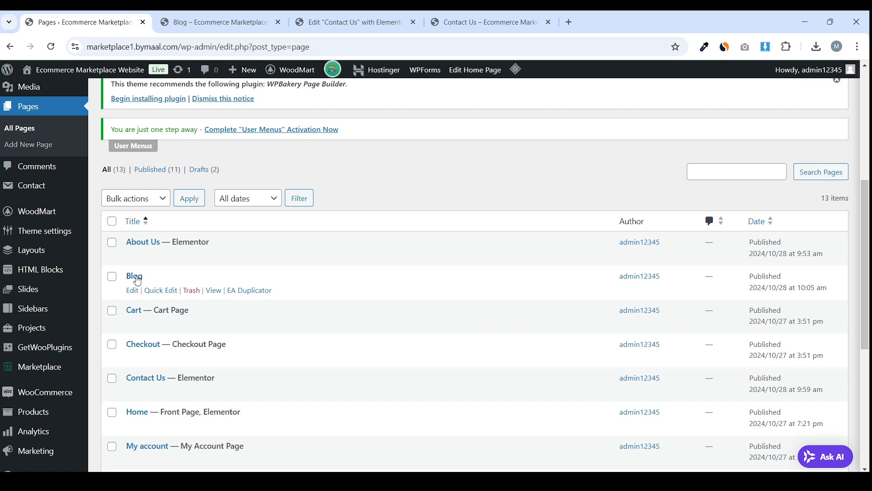
{"action": "left_click", "coordinate": [135, 276]}
{"action": "scroll", "coordinate": [208, 255], "scroll_direction": "down", "scroll_amount": 6}
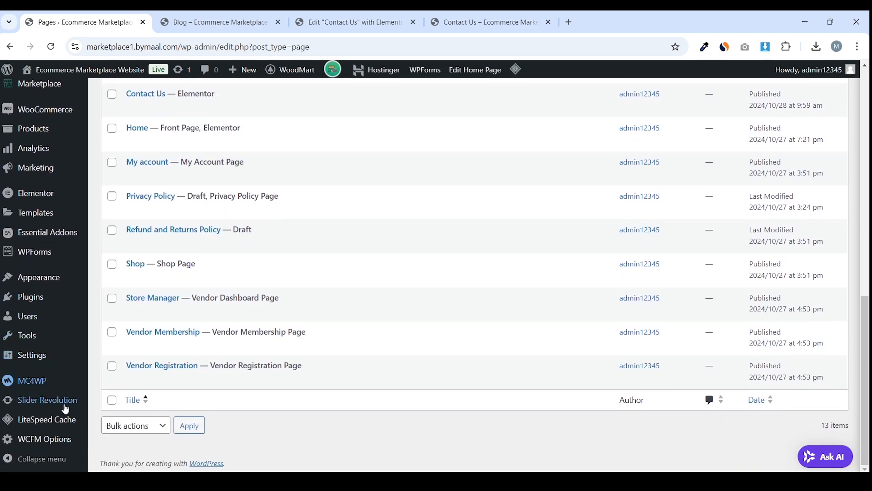
In Reading settings, keep Home as homepage, set the posts page to Blog, and save
{"action": "mouse_move", "coordinate": [49, 357]}
{"action": "left_click", "coordinate": [134, 342]}
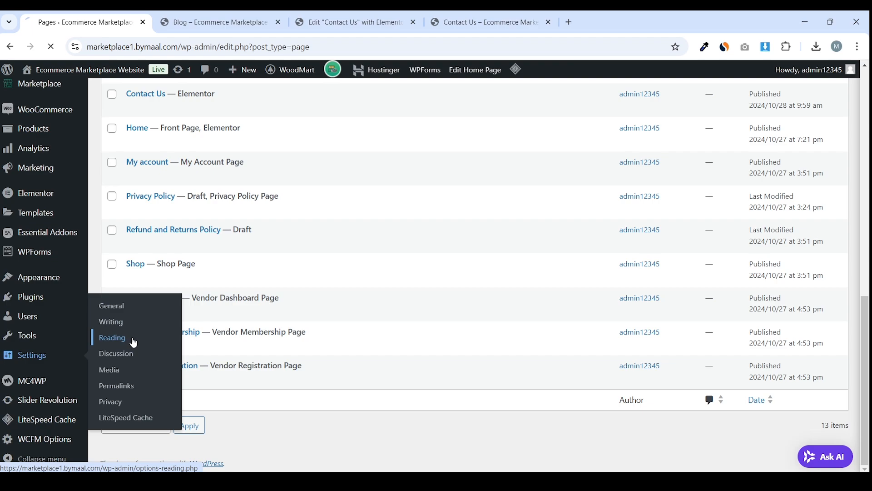
{"action": "scroll", "coordinate": [315, 247], "scroll_direction": "down", "scroll_amount": 4}
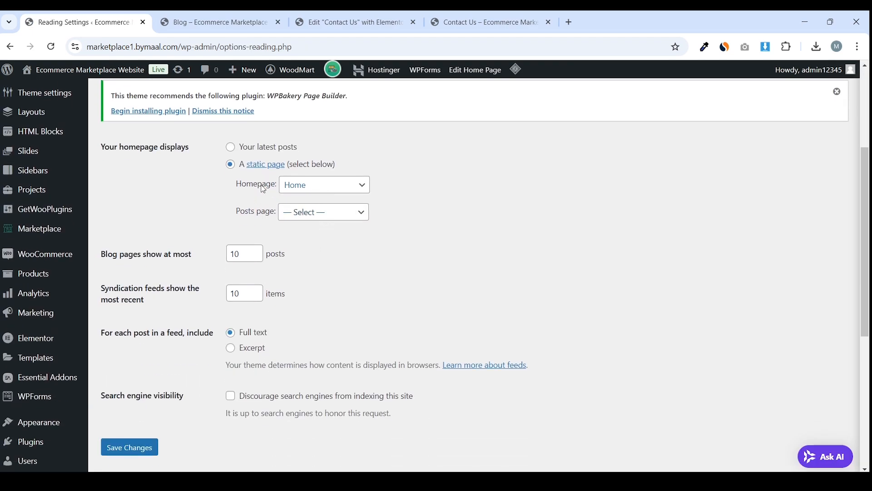
{"action": "left_click", "coordinate": [308, 193]}
{"action": "left_click", "coordinate": [309, 191]}
{"action": "left_click", "coordinate": [303, 215]}
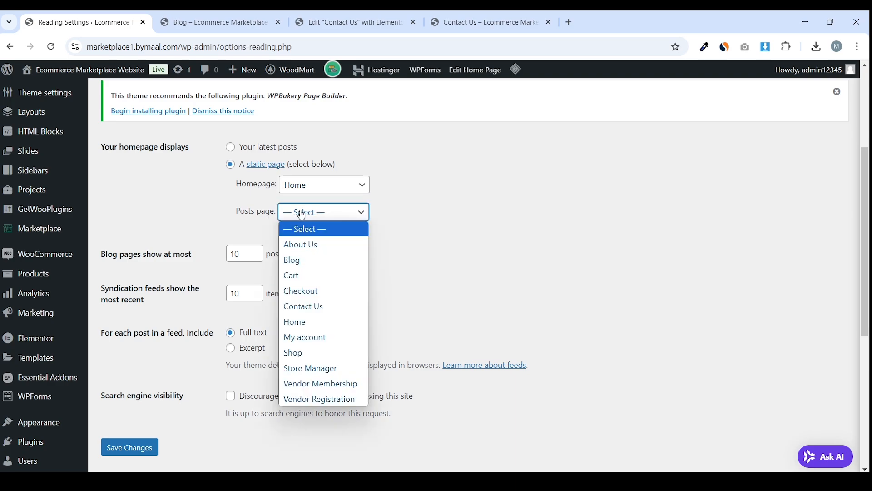
{"action": "left_click", "coordinate": [305, 259]}
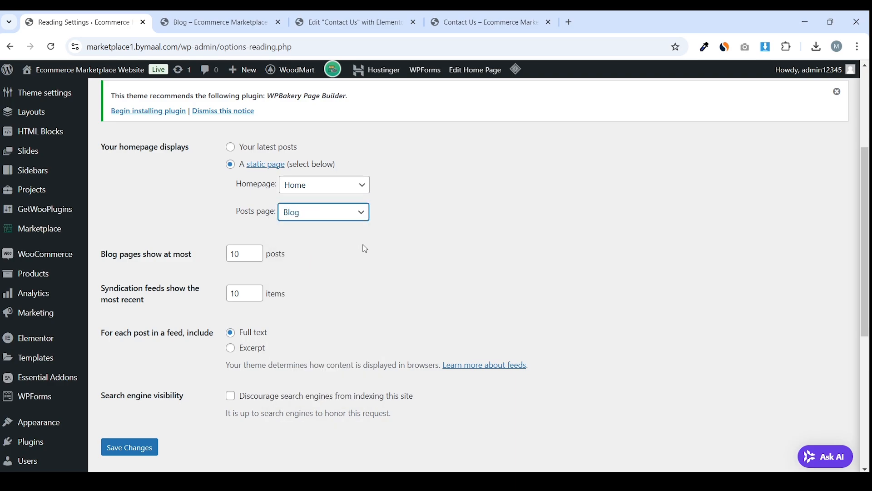
{"action": "left_click", "coordinate": [124, 451]}
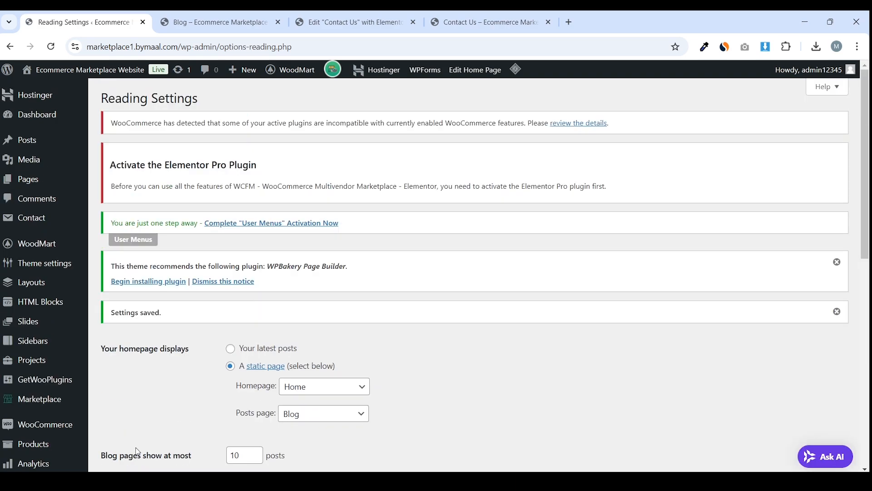
Check the All Pages list, where Blog now carries the Posts Page label
{"action": "left_click", "coordinate": [41, 181]}
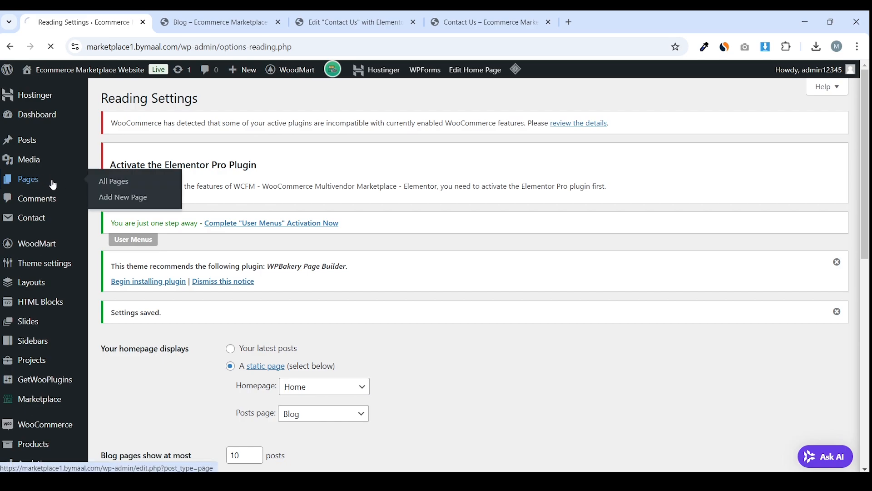
{"action": "scroll", "coordinate": [259, 236], "scroll_direction": "down", "scroll_amount": 6}
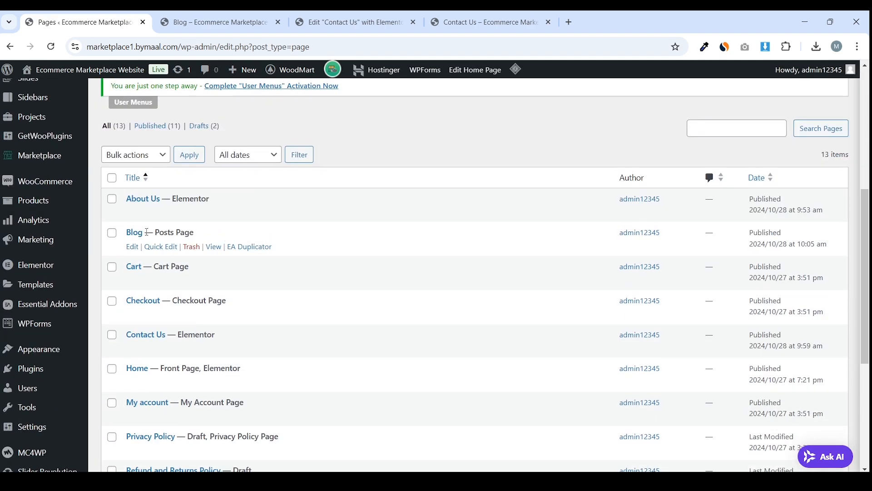
{"action": "mouse_move", "coordinate": [154, 233]}
{"action": "left_mouse_down"}
{"action": "mouse_move", "coordinate": [220, 231]}
{"action": "mouse_move", "coordinate": [157, 231]}
{"action": "left_mouse_up"}
{"action": "left_click", "coordinate": [220, 234]}
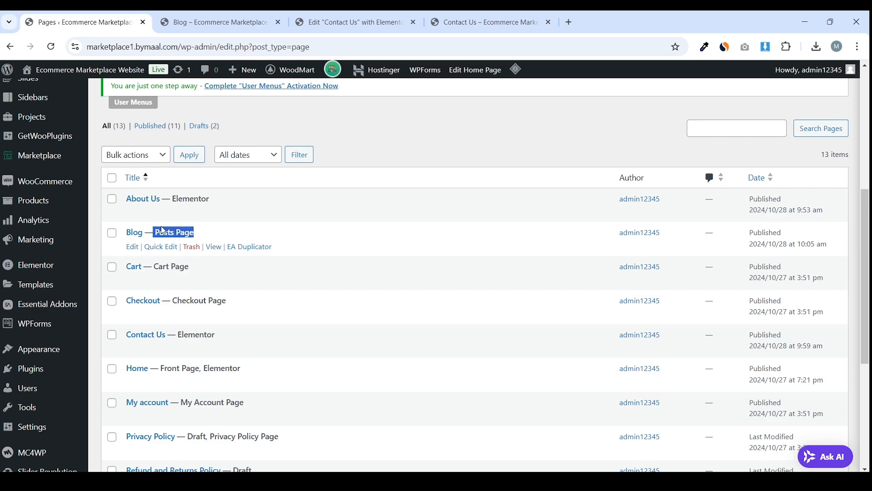
{"action": "left_click", "coordinate": [163, 231]}
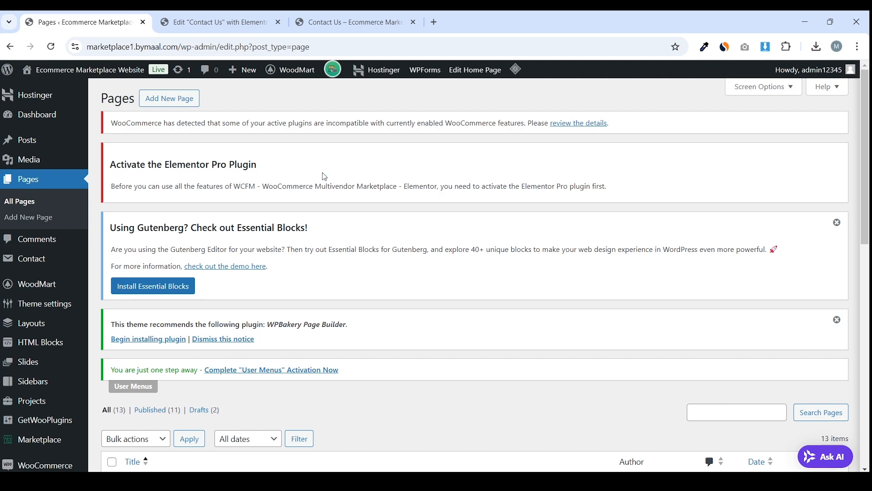
Open the Hello world! post from the All Posts list in the editor
{"action": "mouse_move", "coordinate": [35, 140]}
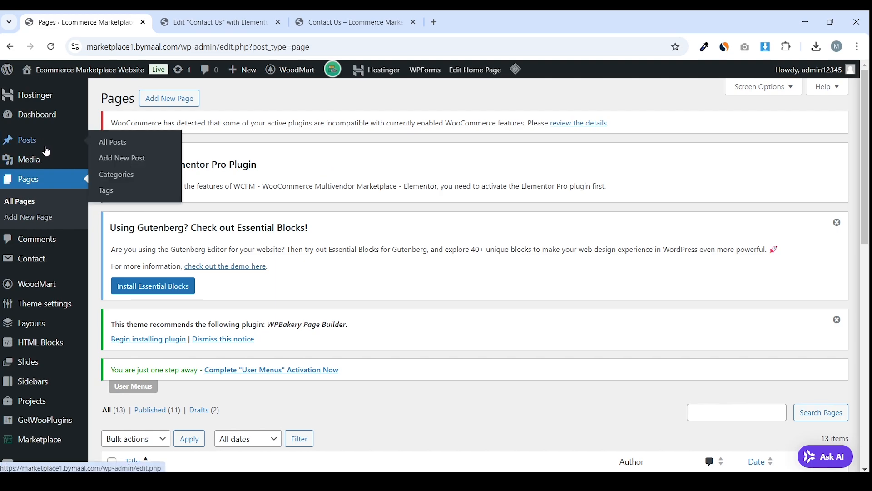
{"action": "left_click", "coordinate": [45, 150]}
{"action": "scroll", "coordinate": [321, 198], "scroll_direction": "down", "scroll_amount": 4}
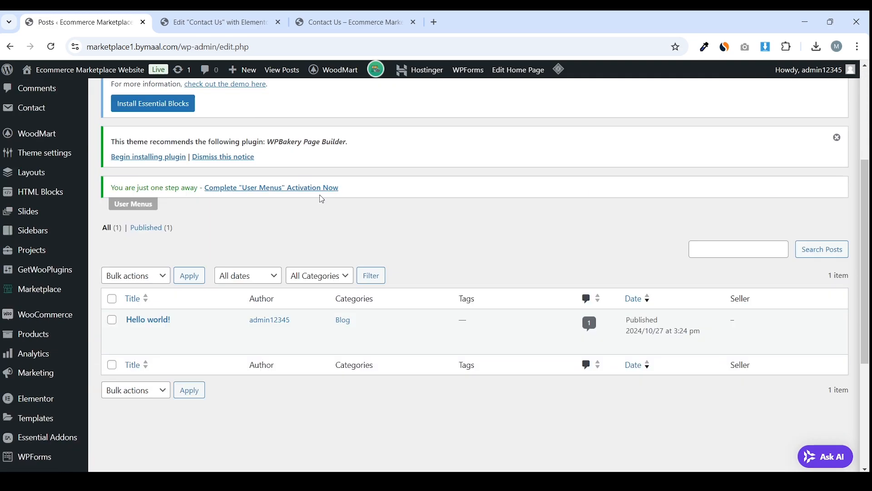
{"action": "scroll", "coordinate": [322, 199], "scroll_direction": "up", "scroll_amount": 2}
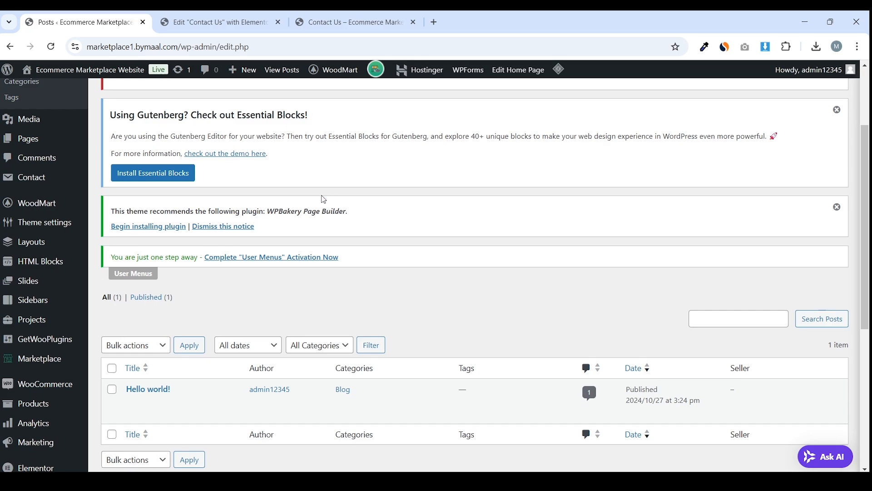
{"action": "scroll", "coordinate": [324, 199], "scroll_direction": "up", "scroll_amount": 3}
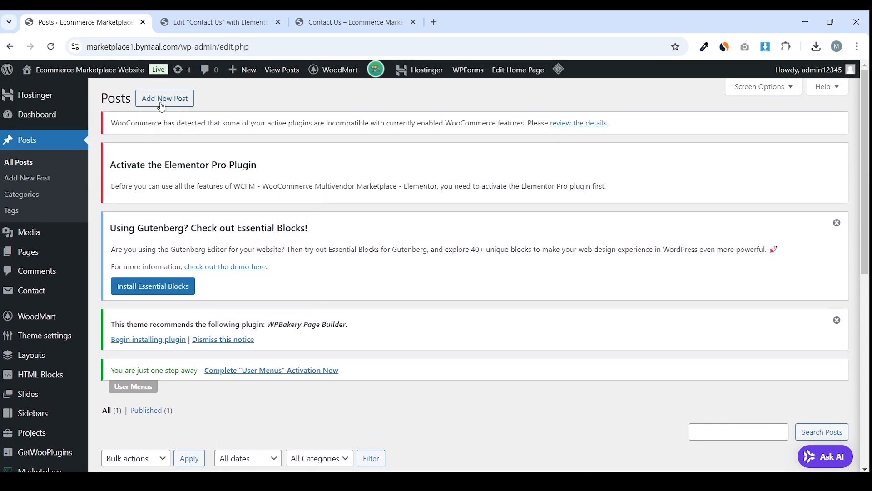
{"action": "scroll", "coordinate": [226, 155], "scroll_direction": "down", "scroll_amount": 6}
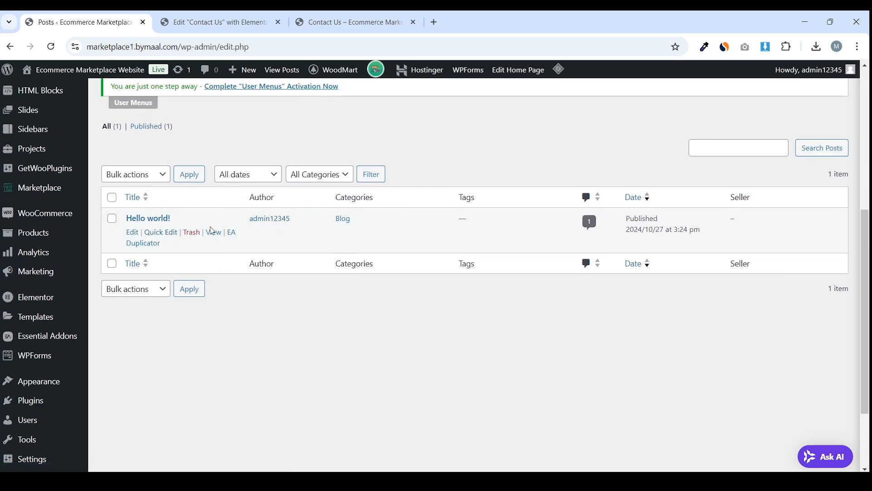
{"action": "left_click", "coordinate": [132, 234]}
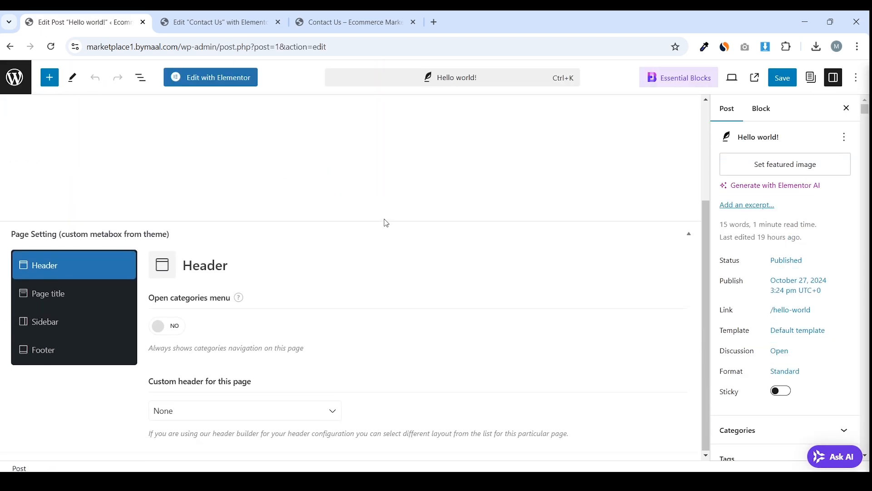
{"action": "scroll", "coordinate": [385, 224], "scroll_direction": "up", "scroll_amount": 2}
{"action": "left_click_drag", "start_coordinate": [104, 151], "coordinate": [69, 149]}
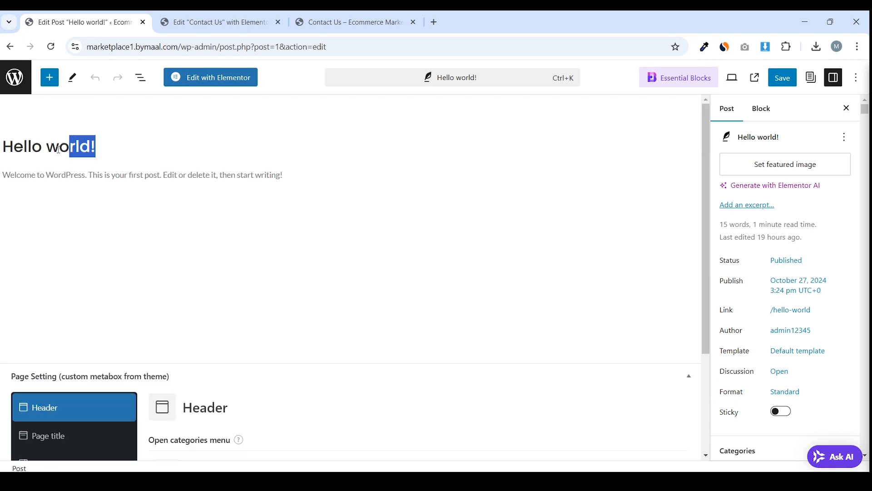
{"action": "left_click", "coordinate": [98, 178]}
{"action": "triple_click", "coordinate": [92, 175]}
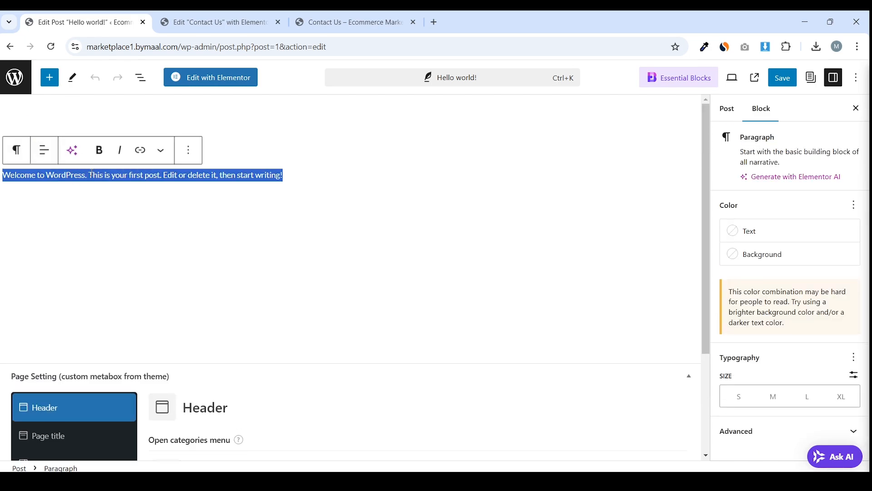
Retitle the post 'How to create Multi Vendor Marketplace website using WordPress?'
{"action": "left_click", "coordinate": [91, 145]}
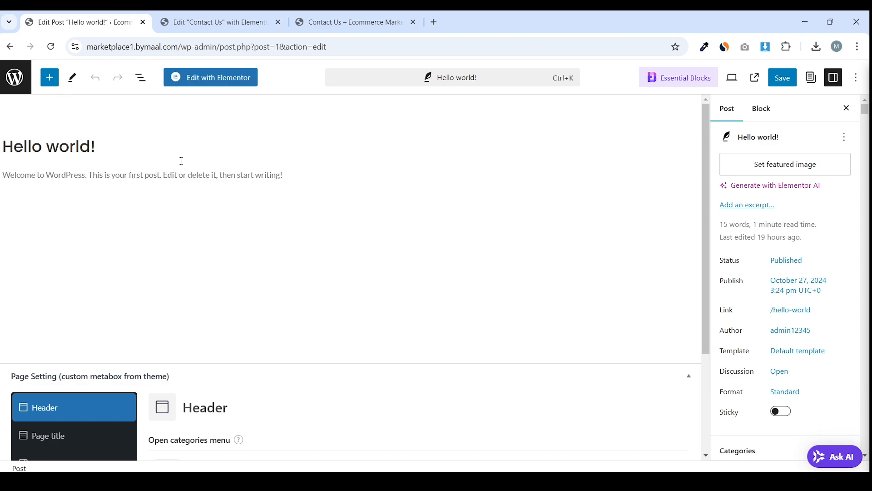
{"action": "triple_click", "coordinate": [137, 145]}
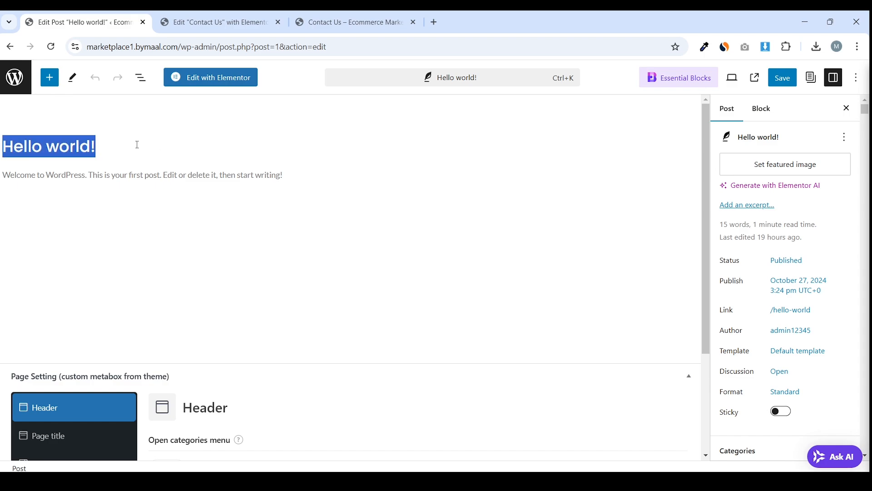
{"action": "type", "text": "How to "}
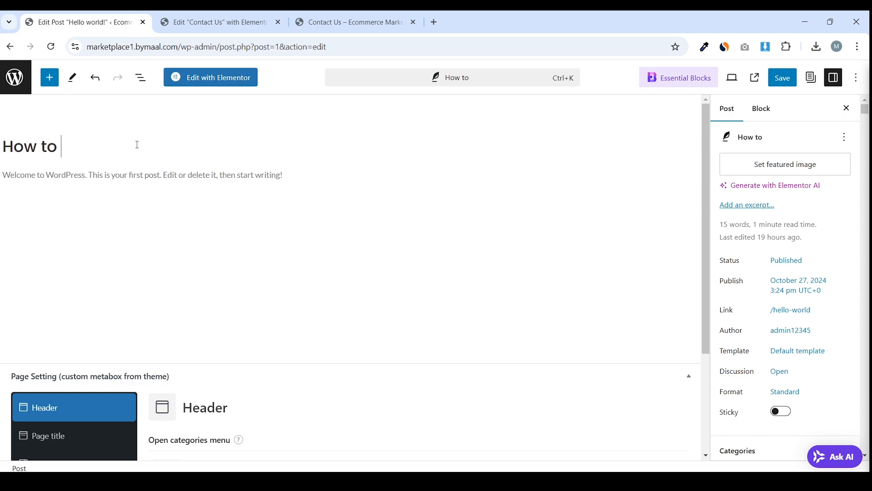
{"action": "type", "text": "v"}
{"action": "key", "text": "BackSpace"}
{"action": "type", "text": "create"}
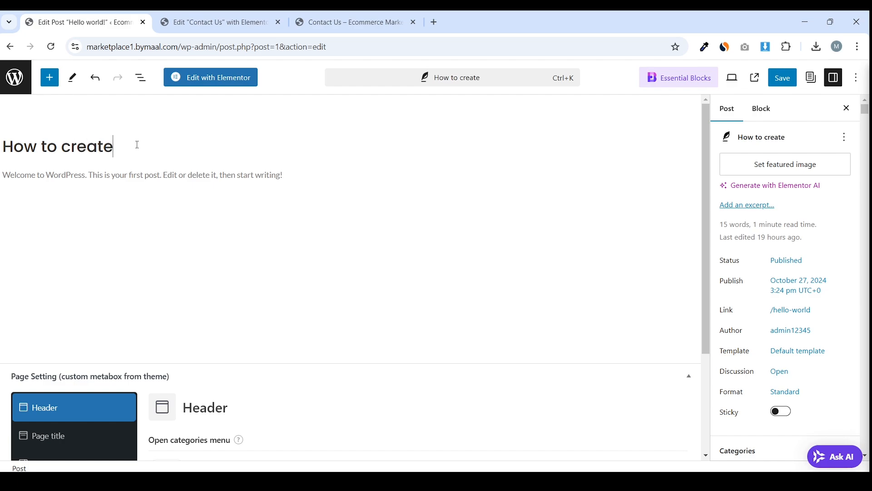
{"action": "type", "text": " Multi Vend"}
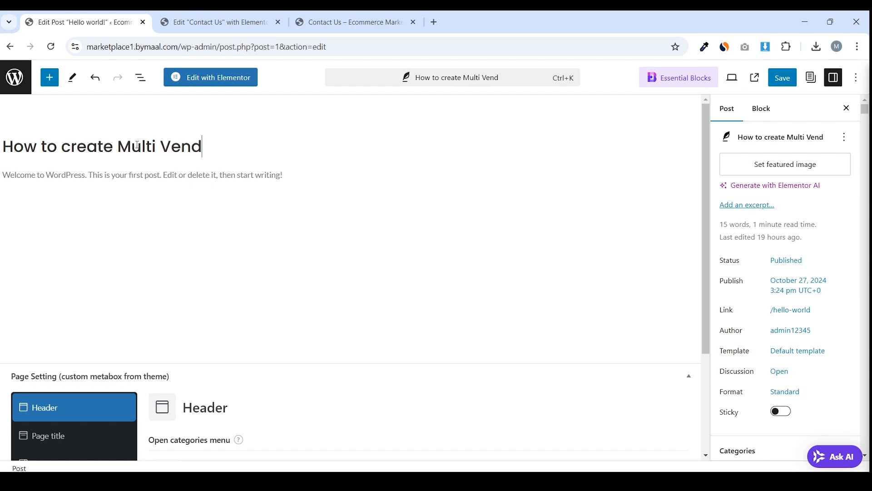
{"action": "type", "text": "or Marketp"}
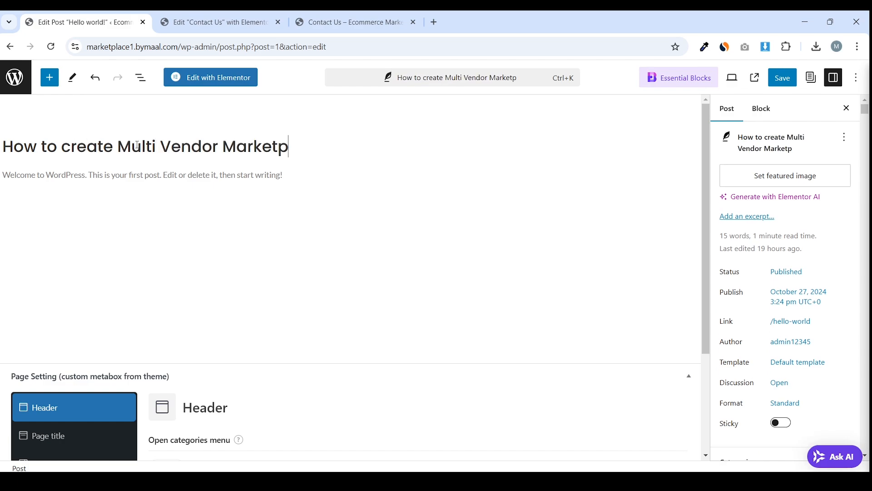
{"action": "type", "text": "lace website us"}
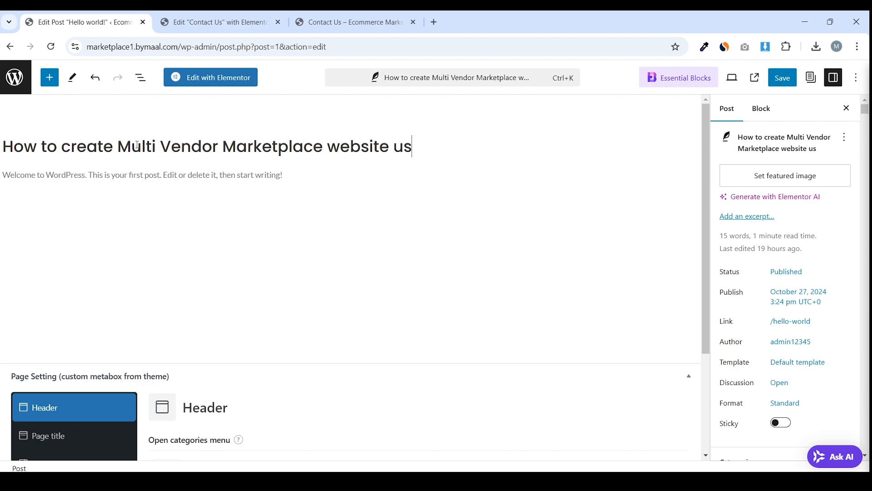
{"action": "type", "text": "ing Wor"}
{"action": "key", "text": "BackSpace"}
{"action": "type", "text": "o"}
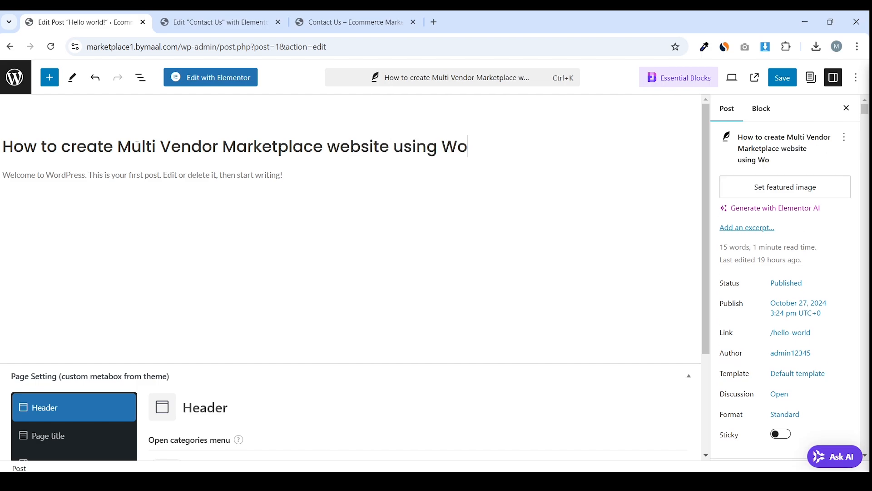
{"action": "type", "text": "rdPress?"}
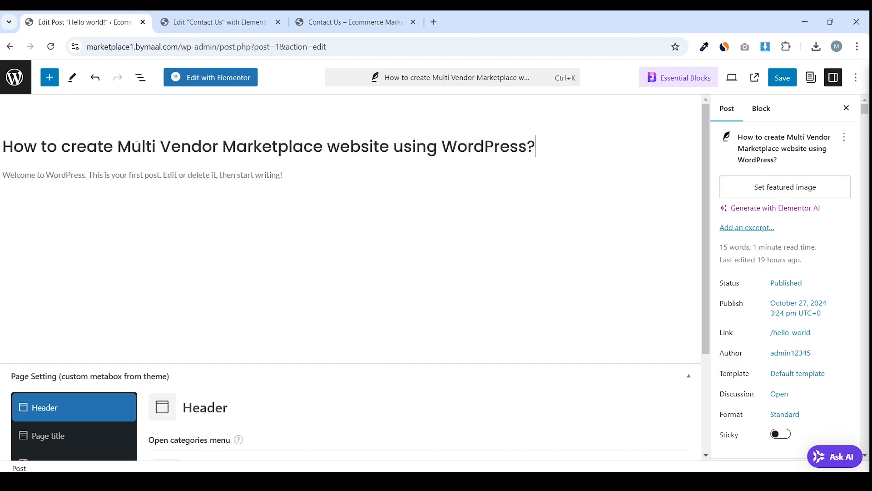
{"action": "left_click", "coordinate": [80, 177]}
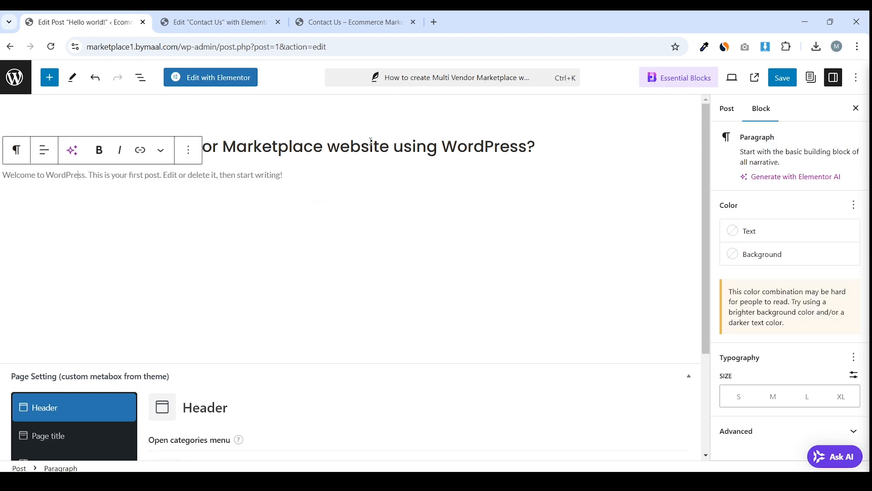
Open lipsum.com in a new browser tab next to the post editor
{"action": "left_click", "coordinate": [435, 23]}
{"action": "type", "text": "lipsum"}
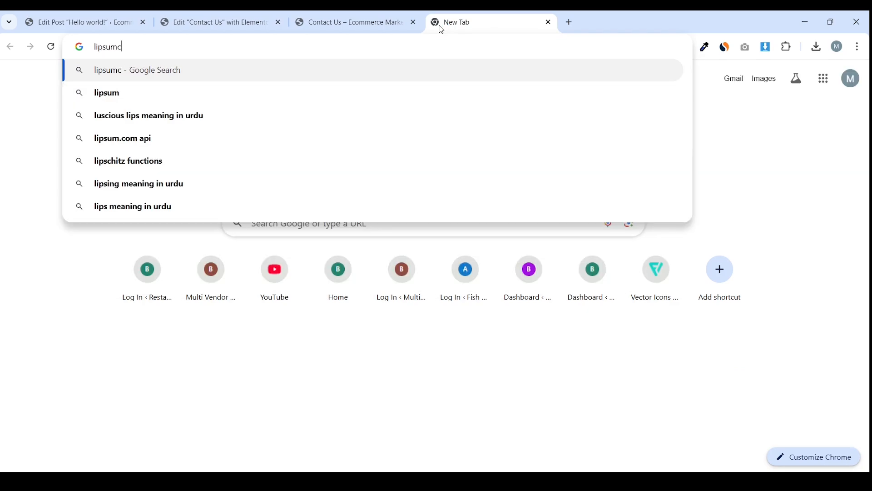
{"action": "type", "text": ".com"}
{"action": "key", "text": "Return"}
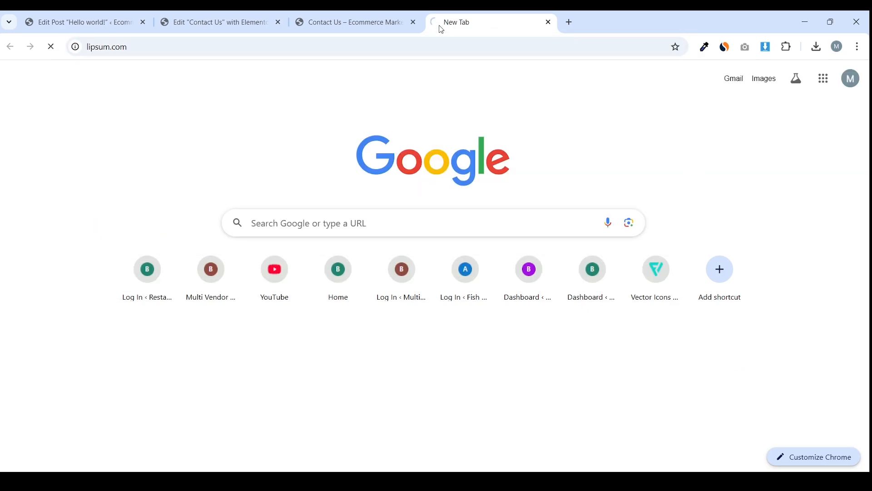
{"action": "left_click_drag", "start_coordinate": [466, 15], "coordinate": [220, 13]}
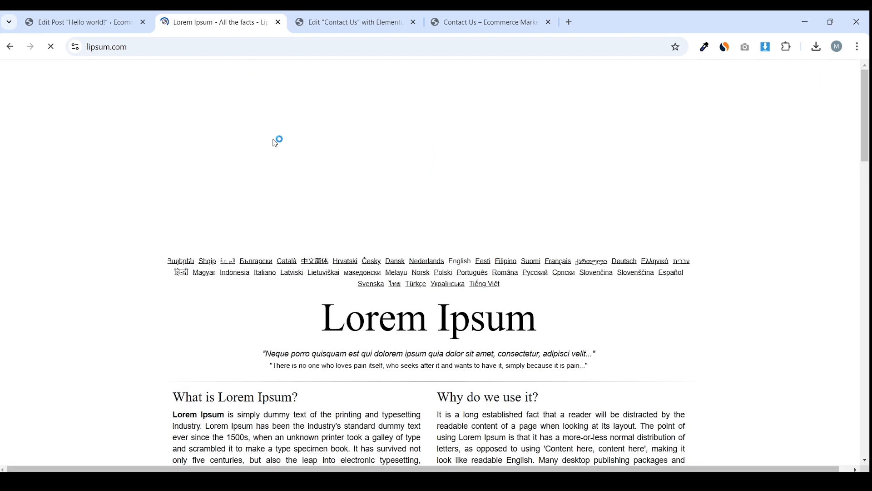
{"action": "scroll", "coordinate": [428, 227], "scroll_direction": "down", "scroll_amount": 9}
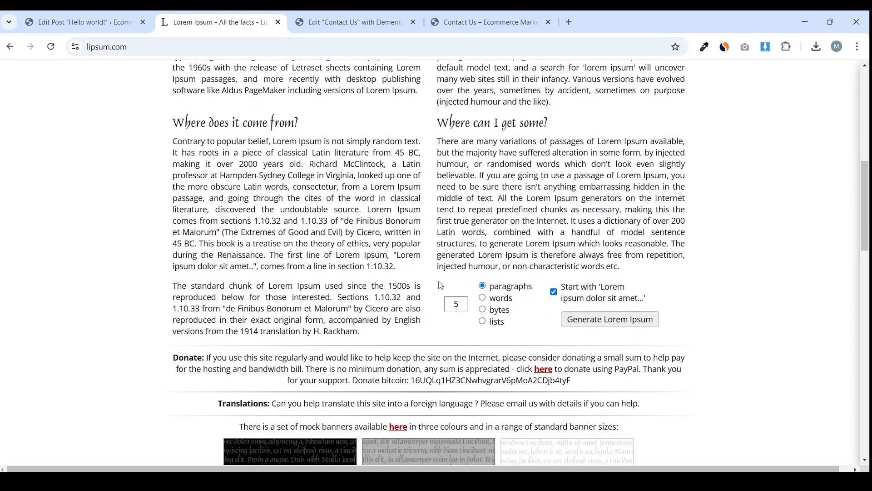
Generate five Lorem Ipsum paragraphs, copy all of them, and go back to the editor
{"action": "left_click", "coordinate": [580, 318]}
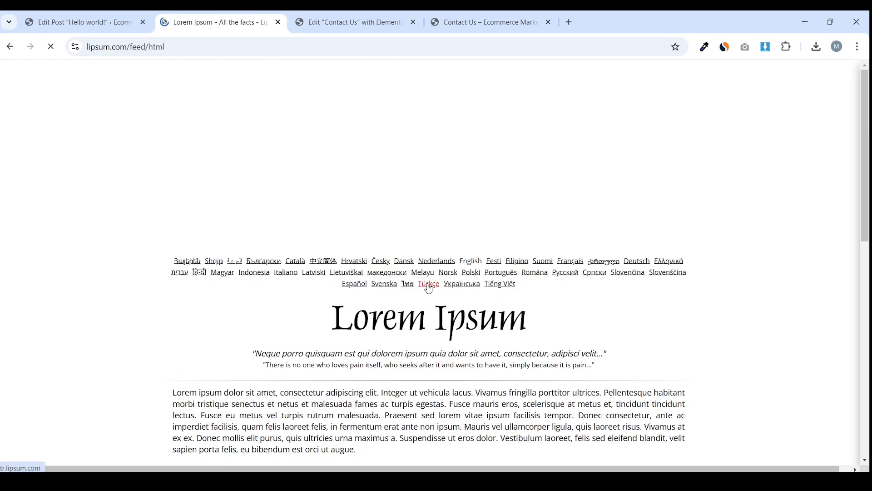
{"action": "scroll", "coordinate": [428, 283], "scroll_direction": "down", "scroll_amount": 5}
{"action": "scroll", "coordinate": [420, 279], "scroll_direction": "up", "scroll_amount": 1}
{"action": "left_click_drag", "start_coordinate": [172, 159], "coordinate": [607, 306]}
{"action": "scroll", "coordinate": [233, 209], "scroll_direction": "down", "scroll_amount": 3}
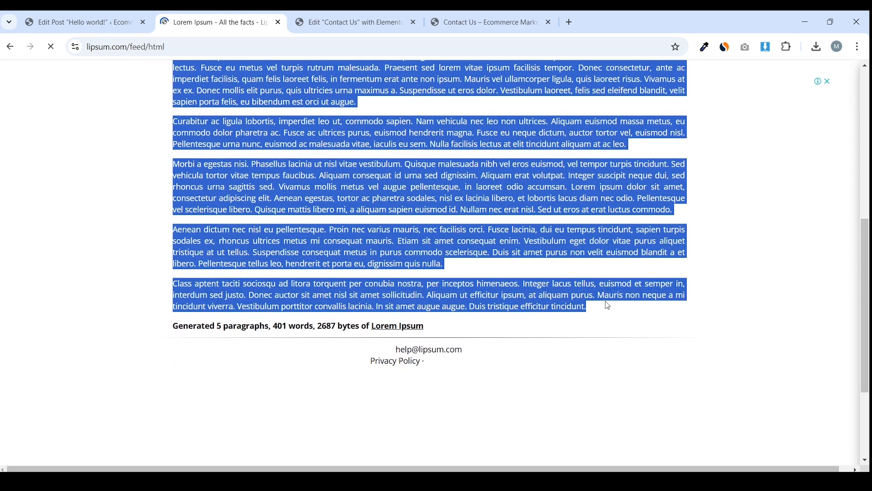
{"action": "right_click", "coordinate": [414, 167]}
{"action": "left_click", "coordinate": [431, 181]}
{"action": "left_click", "coordinate": [86, 22]}
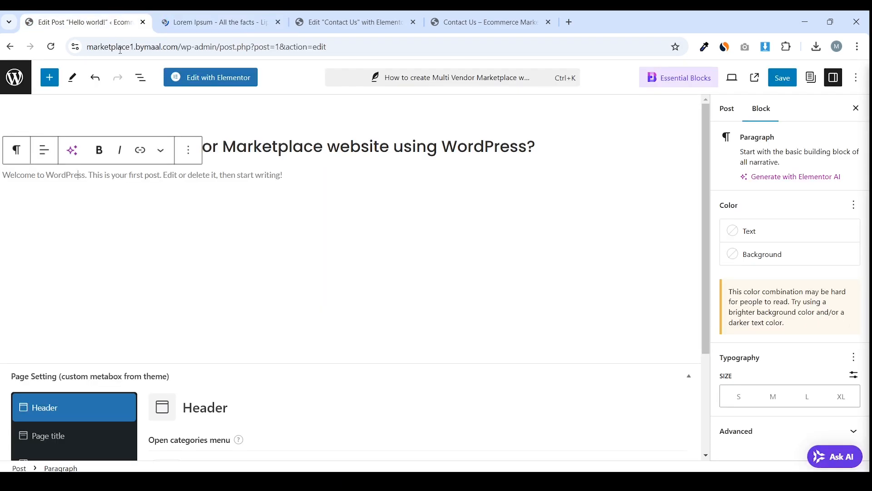
Replace the welcome paragraph with the five pasted Lorem Ipsum paragraphs
{"action": "triple_click", "coordinate": [203, 180]}
{"action": "key", "text": "BackSpace"}
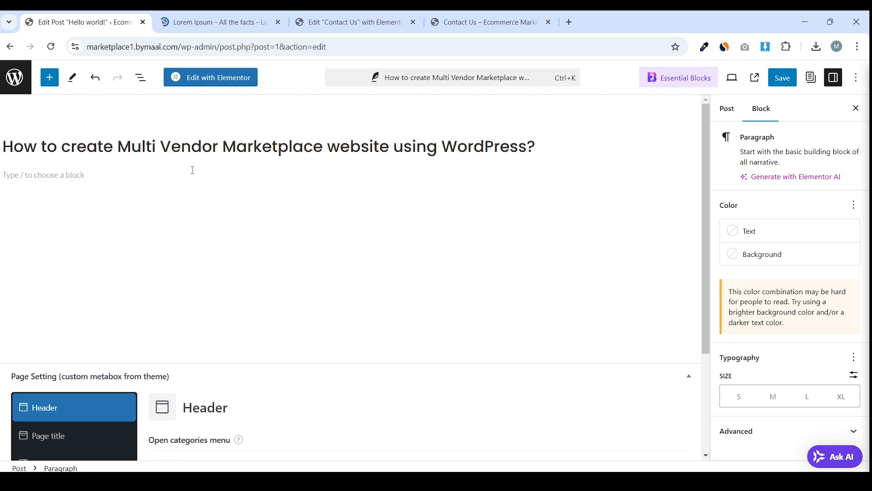
{"action": "key", "text": "ctrl+v"}
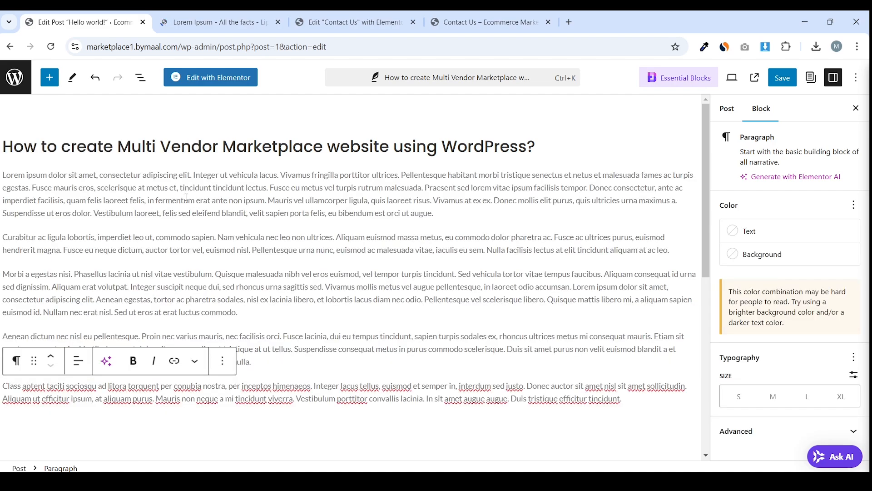
{"action": "left_click", "coordinate": [198, 202]}
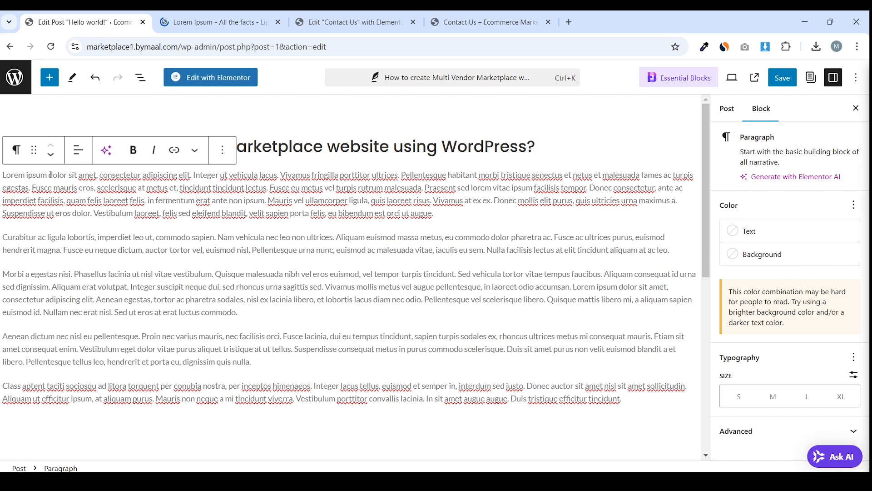
Make the opening words 'Lorem ipsum' bold
{"action": "left_click_drag", "start_coordinate": [49, 175], "coordinate": [3, 175]}
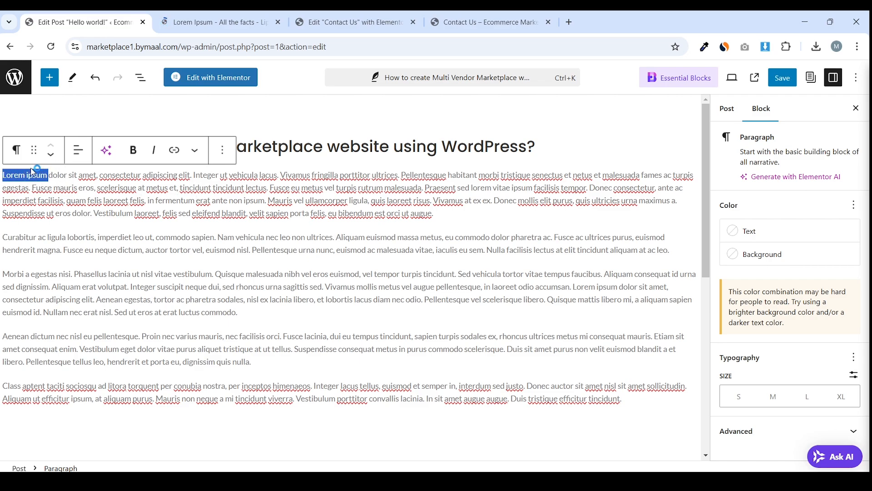
{"action": "left_click", "coordinate": [134, 150]}
{"action": "left_click", "coordinate": [132, 187]}
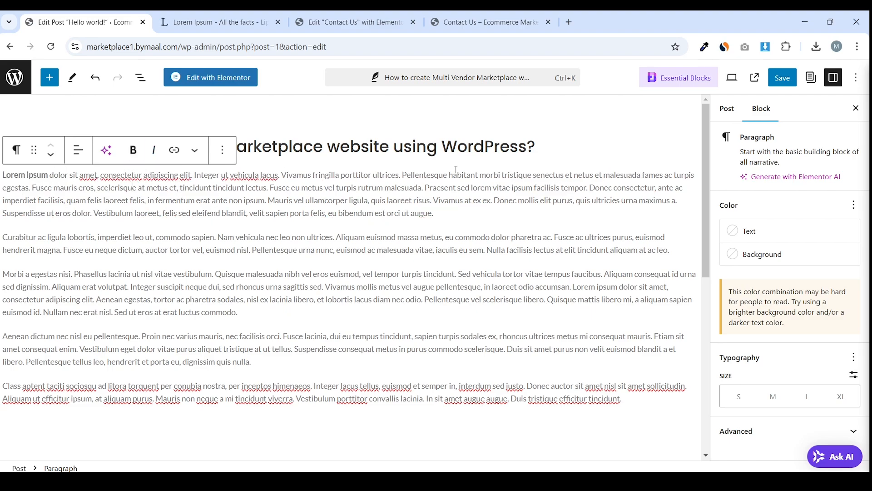
{"action": "left_click", "coordinate": [154, 150]}
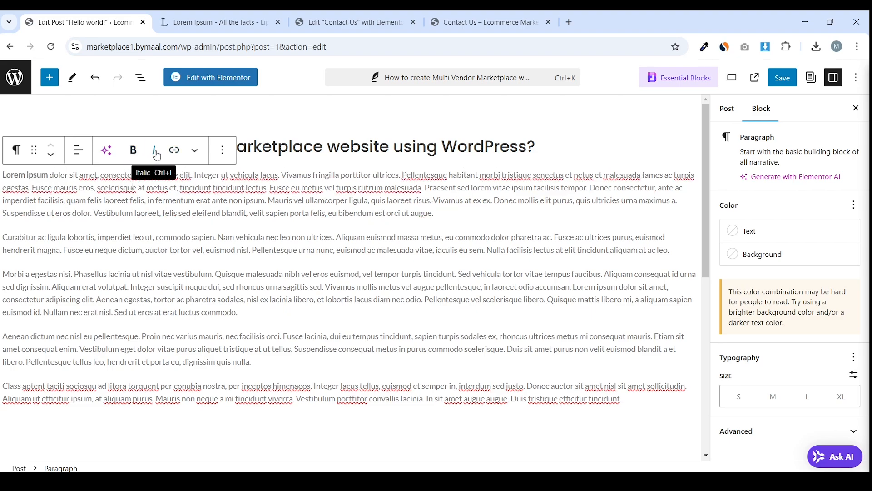
{"action": "left_click", "coordinate": [183, 200]}
{"action": "scroll", "coordinate": [227, 197], "scroll_direction": "down", "scroll_amount": 5}
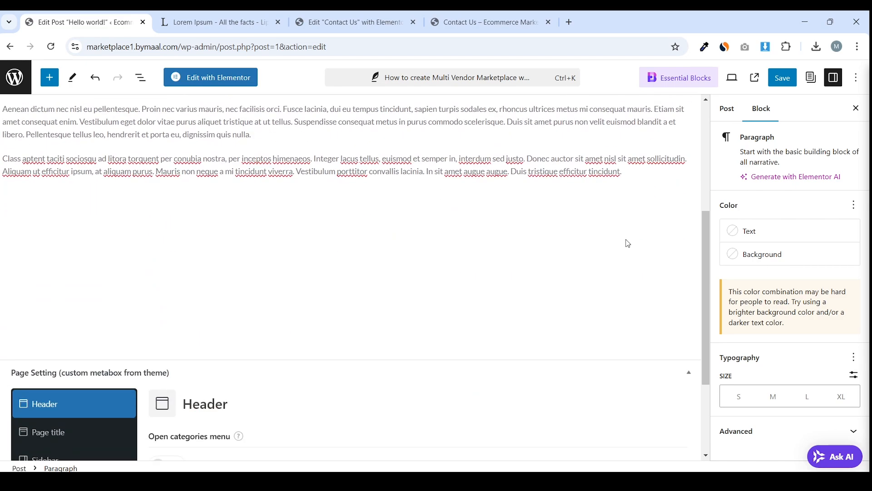
Add a closing paragraph reading 'Wanna know more about us? Visit here...'
{"action": "left_click", "coordinate": [638, 177]}
{"action": "type", "text": "Wanna know"}
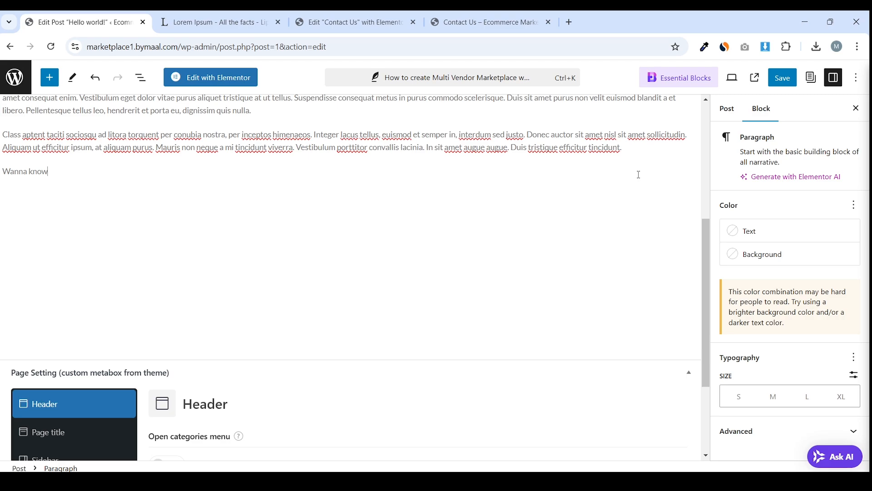
{"action": "type", "text": " more abo"}
{"action": "key", "text": "BackSpace"}
{"action": "type", "text": "bou"}
{"action": "scroll", "coordinate": [109, 219], "scroll_direction": "up", "scroll_amount": 2}
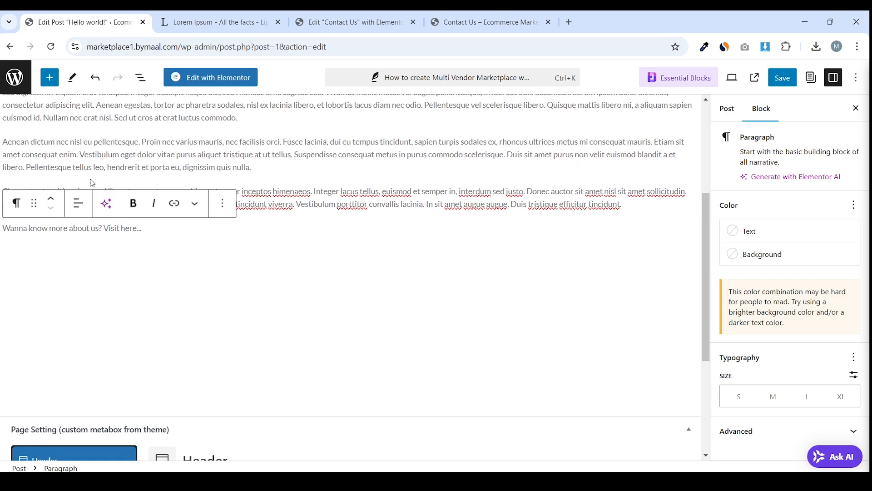
Link the phrase 'Visit here...' to the About Us page
{"action": "left_click", "coordinate": [104, 229]}
{"action": "left_click", "coordinate": [113, 229]}
{"action": "left_click_drag", "start_coordinate": [148, 229], "coordinate": [105, 229]}
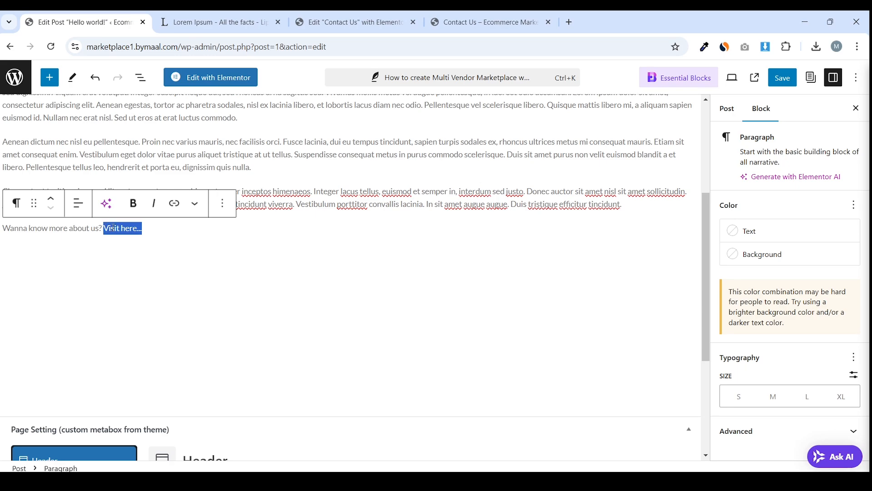
{"action": "type", "text": "s"}
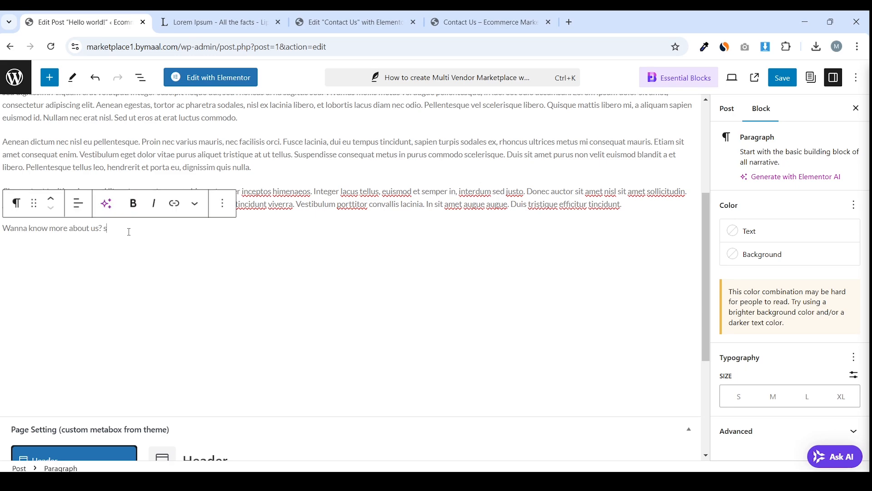
{"action": "key", "text": "ctrl+z"}
{"action": "left_click_drag", "start_coordinate": [149, 228], "coordinate": [103, 229]}
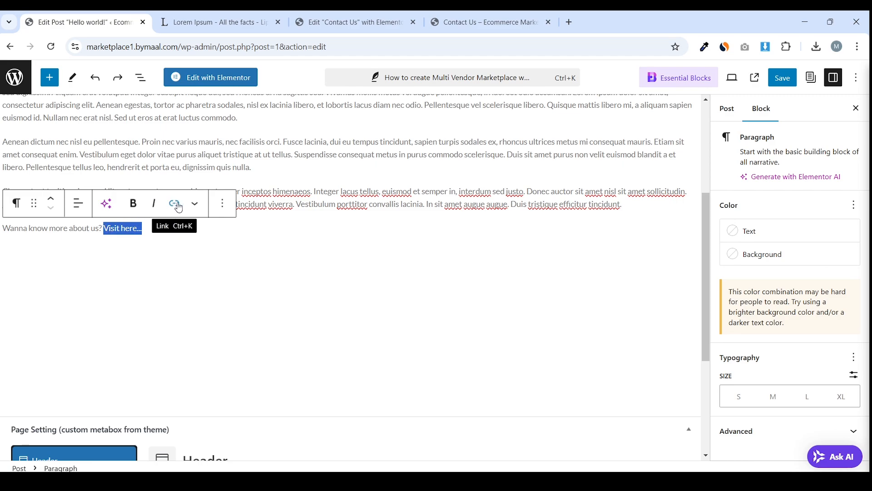
{"action": "left_click", "coordinate": [173, 205]}
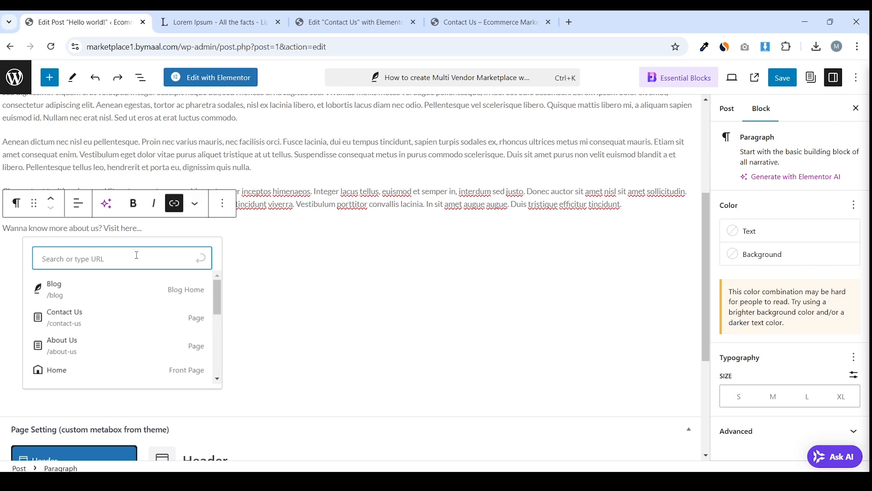
{"action": "left_click", "coordinate": [115, 354]}
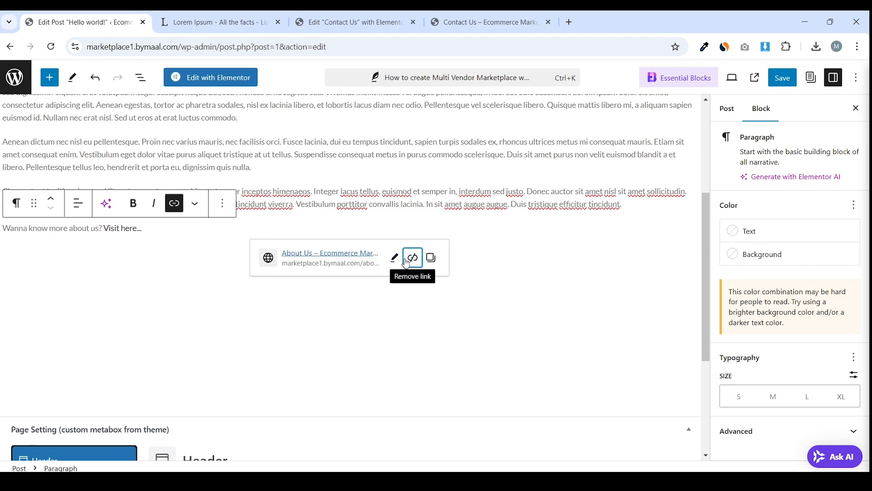
{"action": "left_click", "coordinate": [406, 261]}
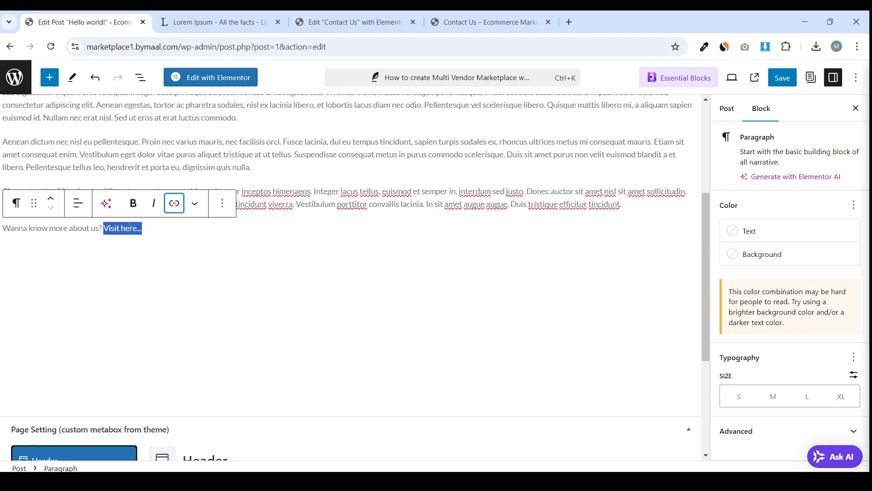
{"action": "key", "text": "ctrl+z"}
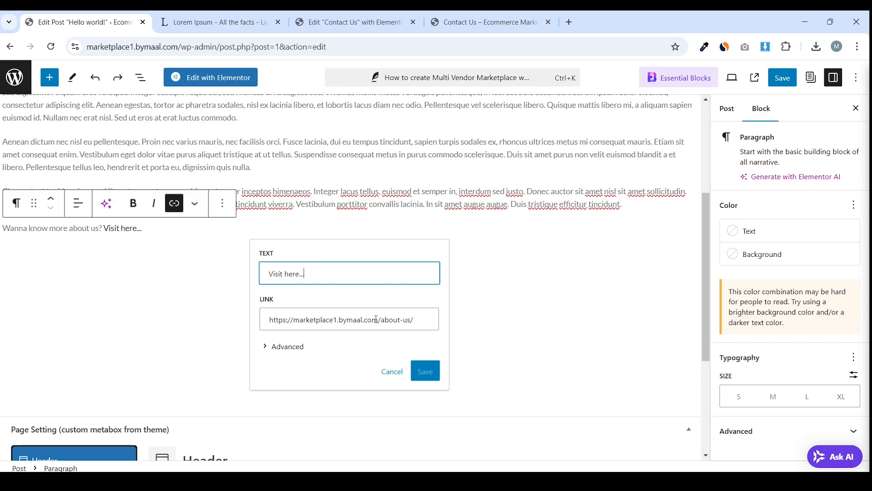
Set the link to open in a new tab, leave nofollow off, and save it
{"action": "left_click", "coordinate": [377, 320]}
{"action": "triple_click", "coordinate": [411, 321]}
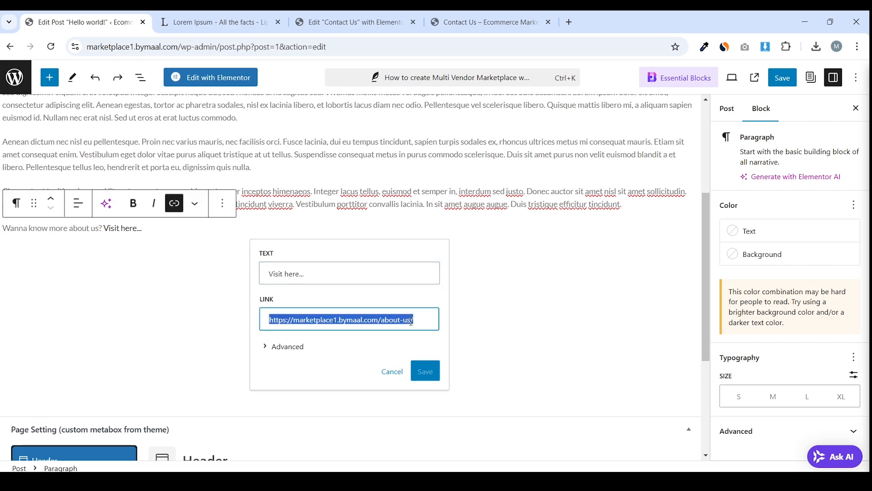
{"action": "left_click", "coordinate": [286, 346]}
{"action": "scroll", "coordinate": [334, 363], "scroll_direction": "down", "scroll_amount": 1}
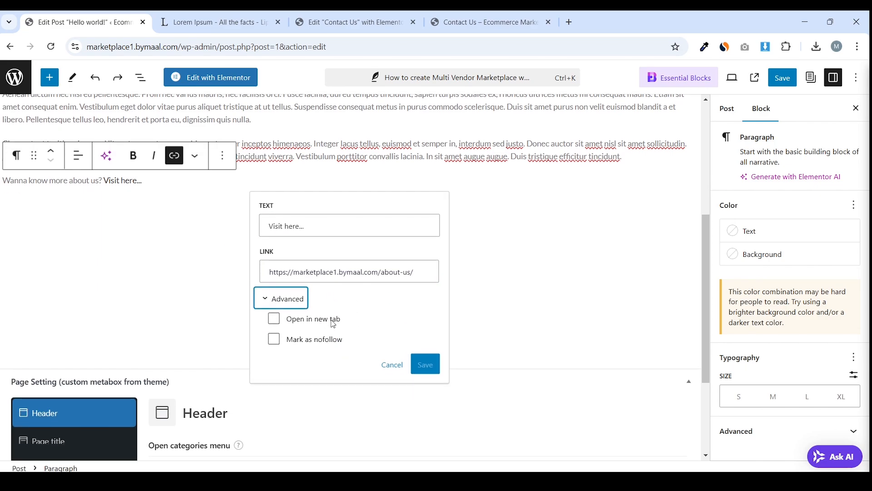
{"action": "left_click", "coordinate": [275, 320]}
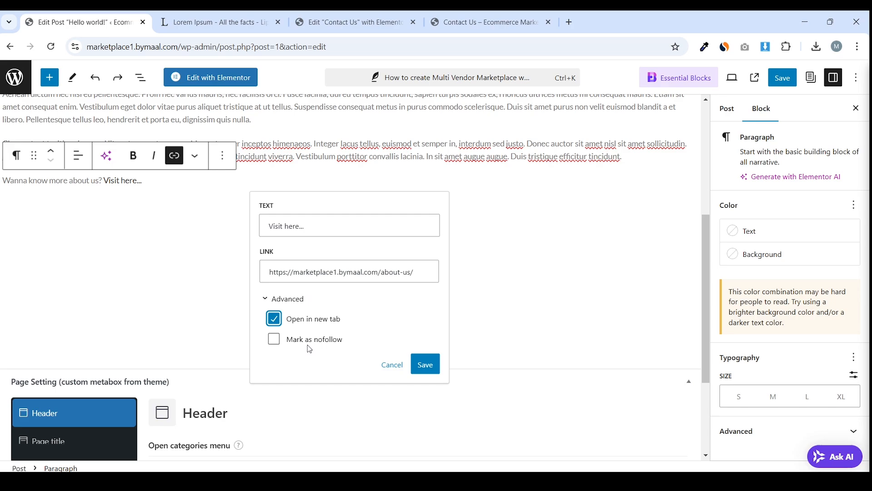
{"action": "left_click", "coordinate": [275, 340]}
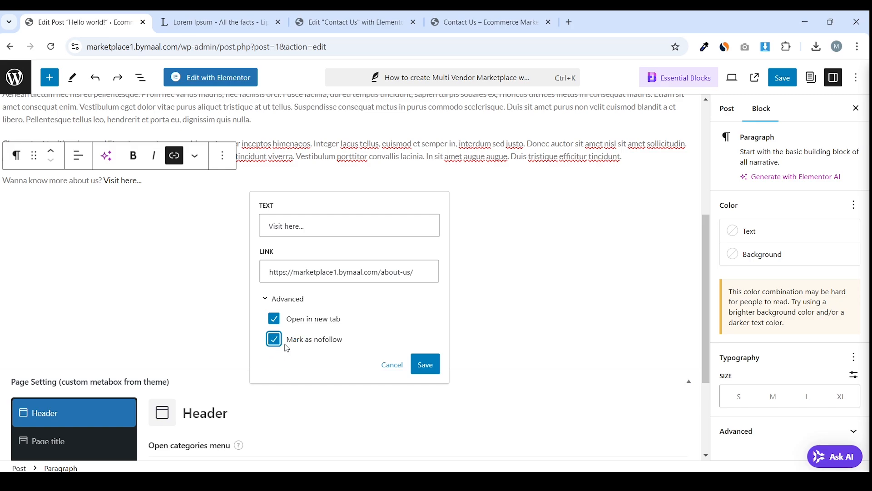
{"action": "left_click", "coordinate": [275, 339]}
{"action": "left_click", "coordinate": [425, 364]}
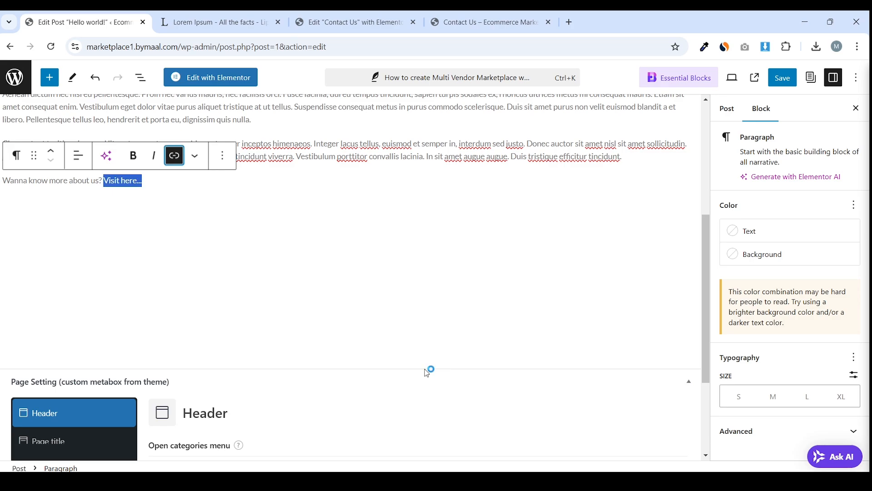
{"action": "left_click", "coordinate": [430, 255]}
{"action": "scroll", "coordinate": [430, 254], "scroll_direction": "up", "scroll_amount": 3}
{"action": "scroll", "coordinate": [427, 255], "scroll_direction": "up", "scroll_amount": 2}
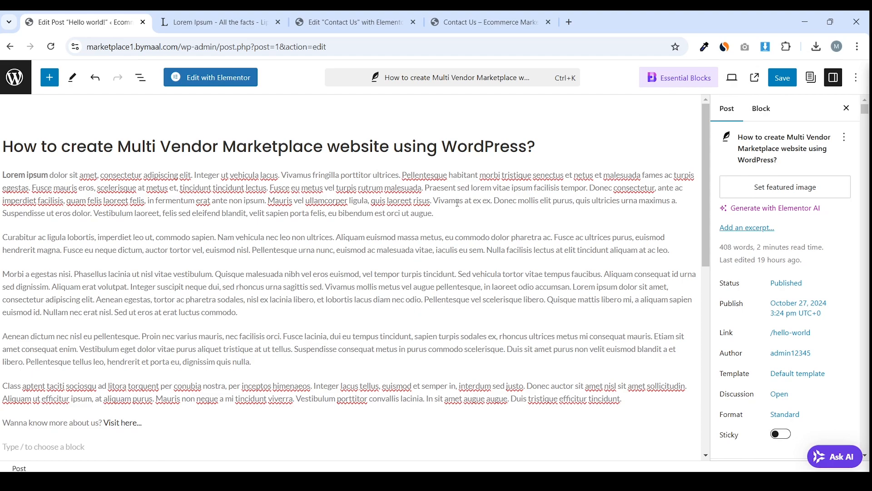
Insert a 'Step 1: Installing WordPress' heading after the intro paragraph
{"action": "left_click", "coordinate": [460, 220]}
{"action": "key", "text": "Return"}
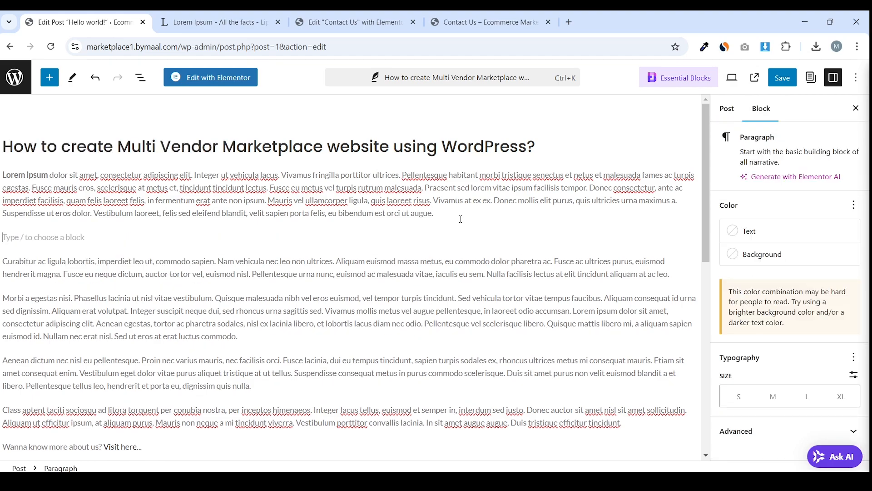
{"action": "left_click", "coordinate": [690, 239]}
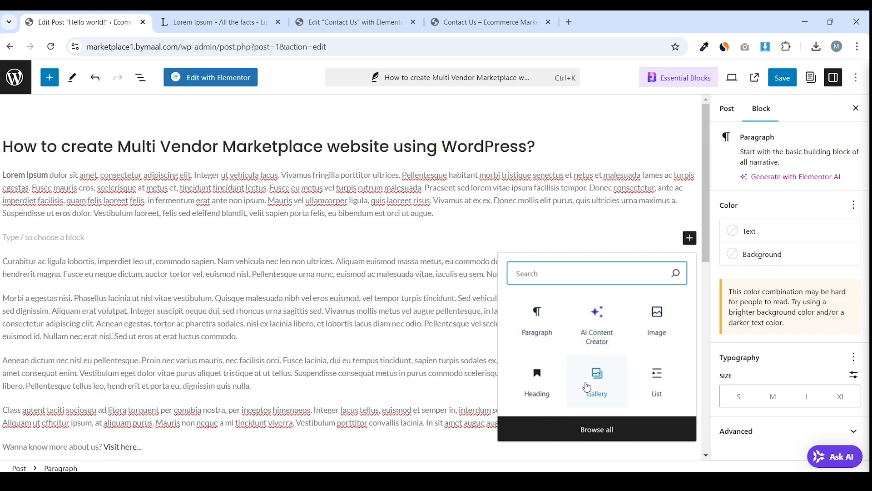
{"action": "left_click", "coordinate": [547, 391]}
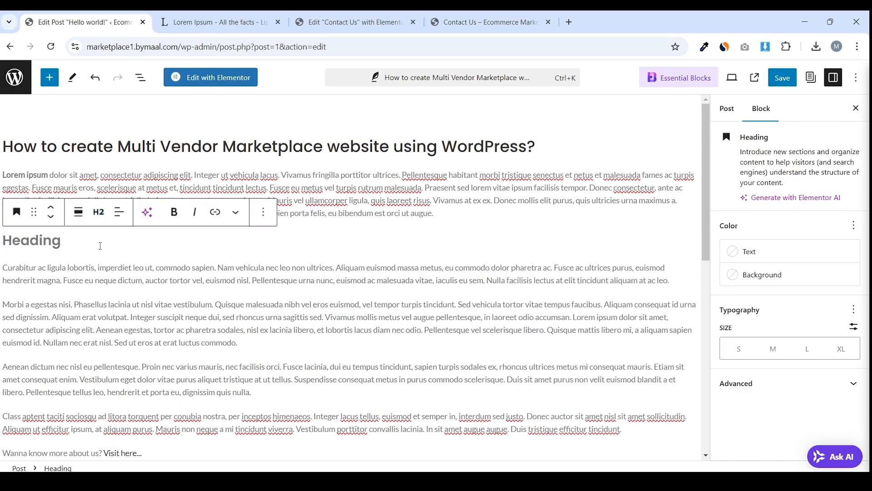
{"action": "type", "text": "Step 1: Installing WordPress"}
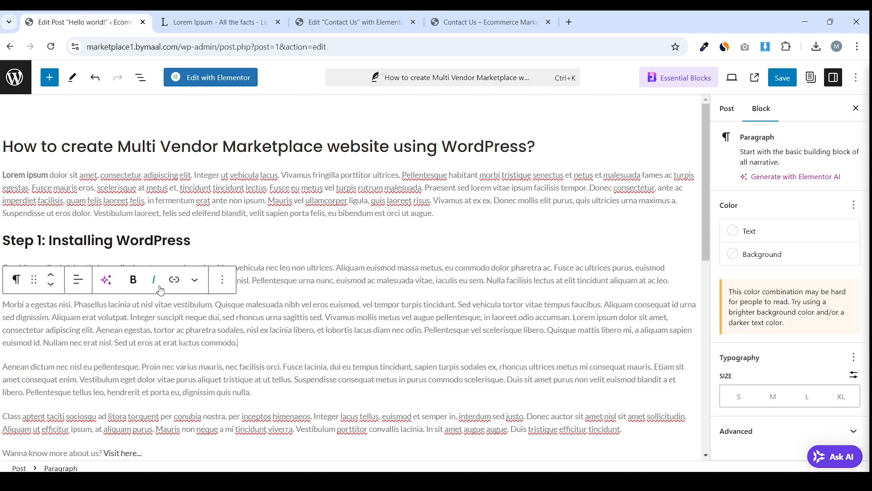
{"action": "left_click", "coordinate": [211, 177]}
{"action": "key", "text": "ctrl+a"}
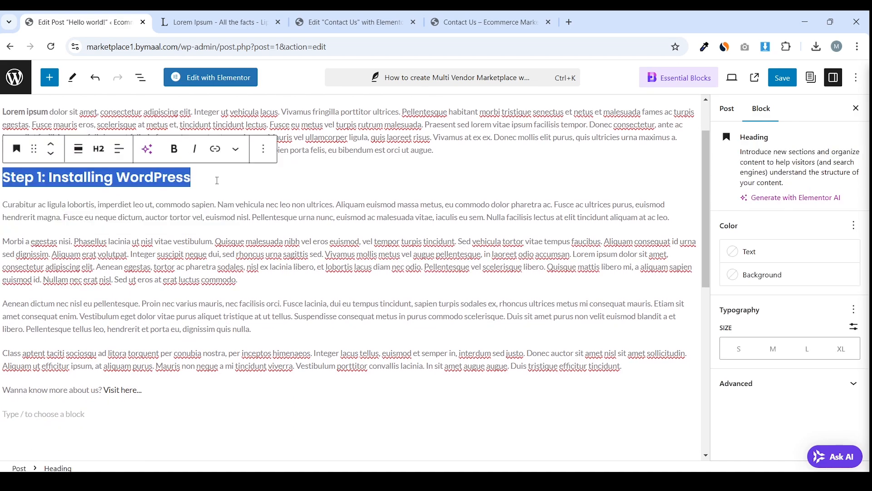
{"action": "left_click", "coordinate": [219, 181]}
Add an Image block below the heading with the yellow hero-background photo from the Media Library
{"action": "key", "text": "Return"}
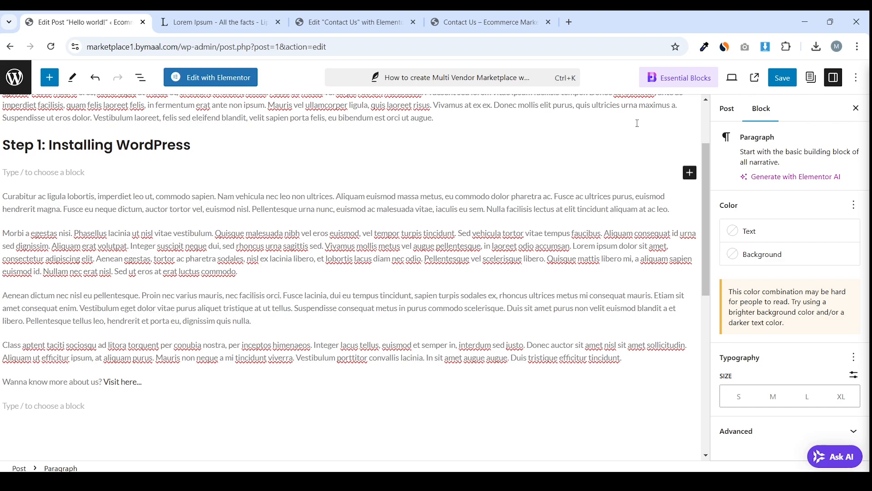
{"action": "left_click", "coordinate": [685, 171]}
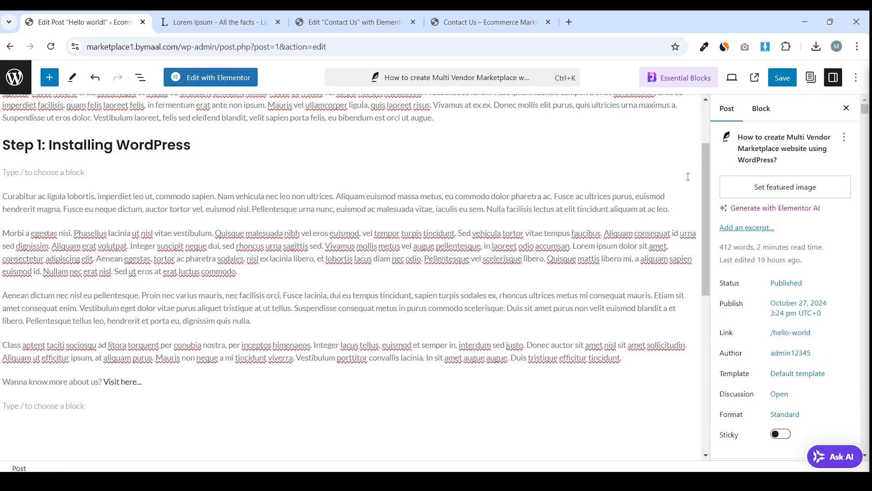
{"action": "left_click", "coordinate": [672, 169]}
{"action": "left_click", "coordinate": [689, 172]}
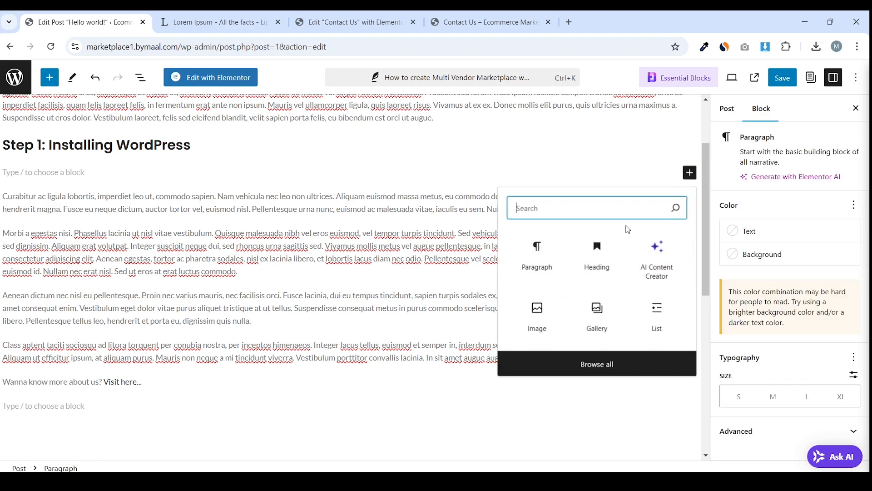
{"action": "left_click", "coordinate": [550, 310]}
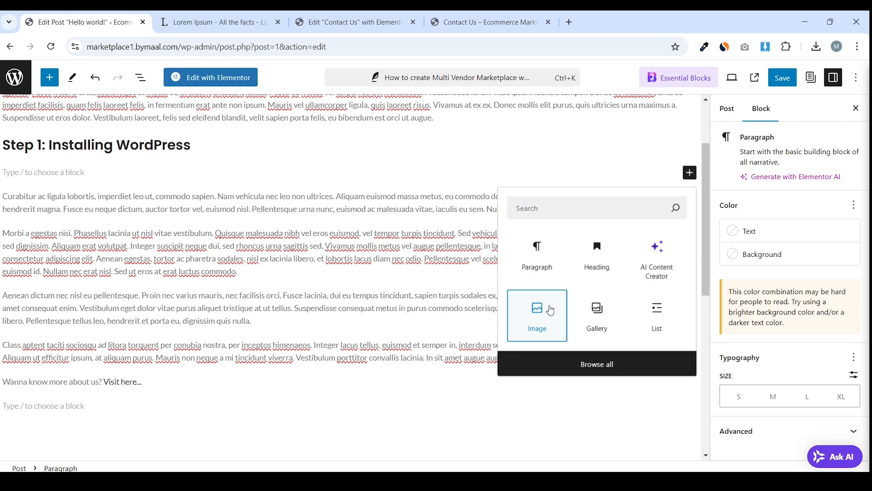
{"action": "left_click", "coordinate": [550, 311]}
{"action": "left_click", "coordinate": [85, 233]}
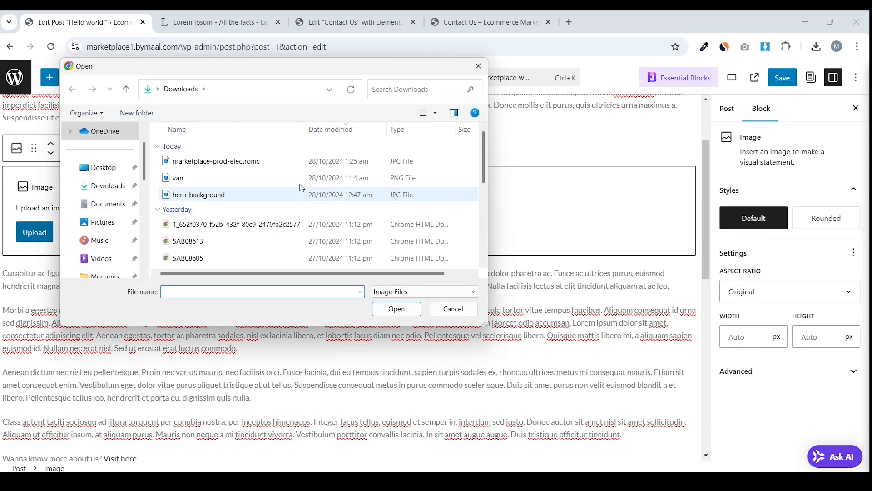
{"action": "left_click", "coordinate": [451, 308]}
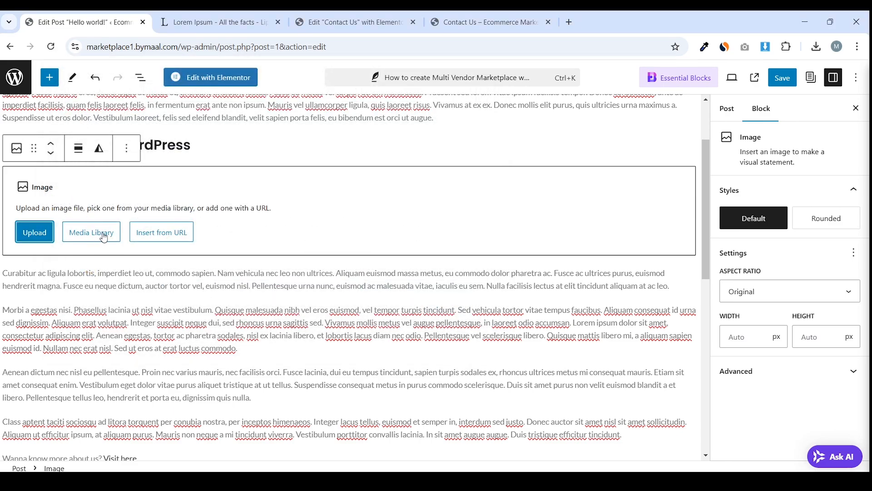
{"action": "left_click", "coordinate": [104, 237]}
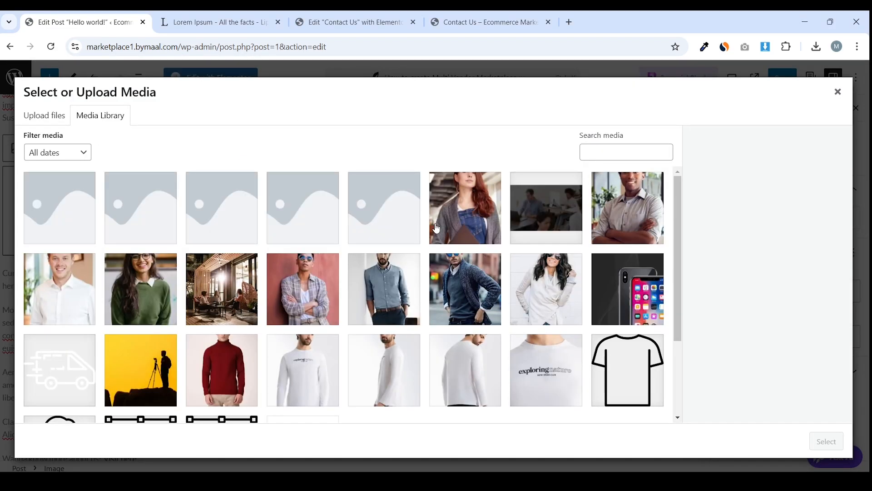
{"action": "scroll", "coordinate": [436, 229], "scroll_direction": "down", "scroll_amount": 3}
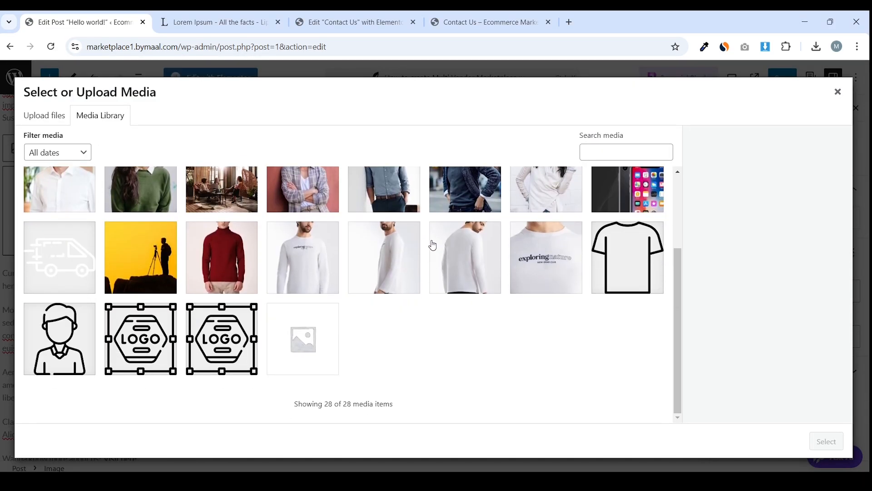
{"action": "left_click", "coordinate": [145, 255]}
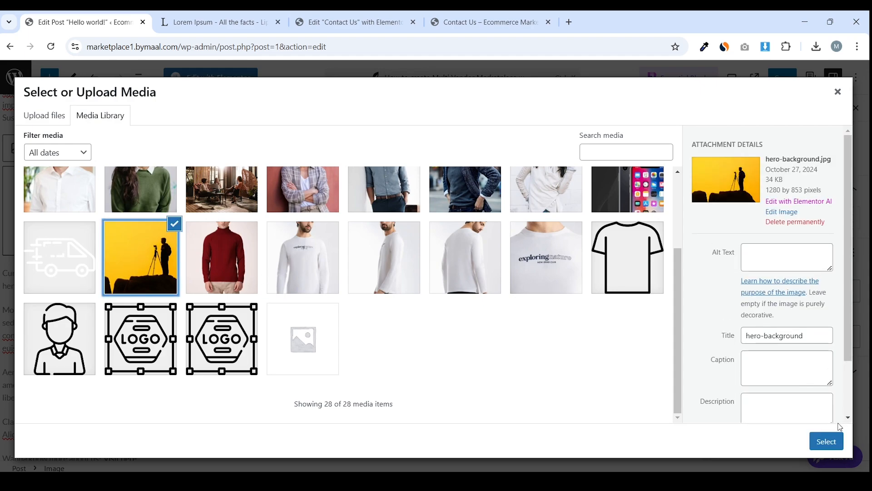
{"action": "left_click", "coordinate": [826, 441]}
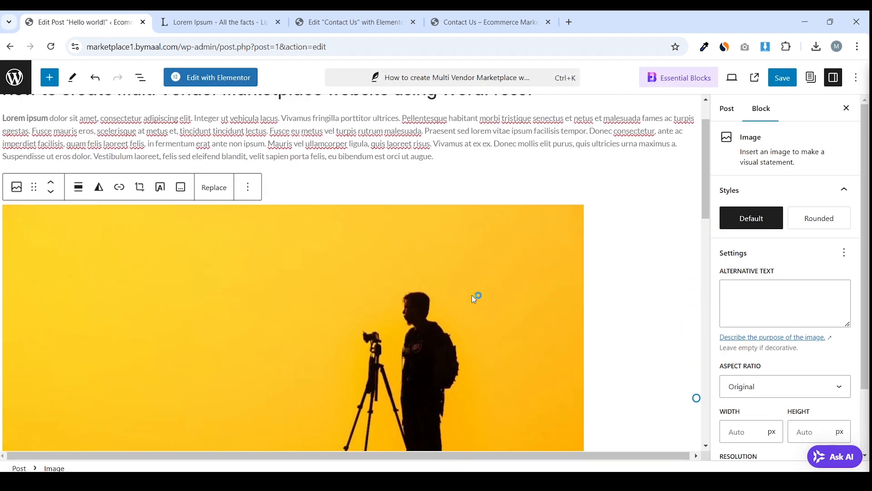
Narrow the hero-background image and save the post
{"action": "scroll", "coordinate": [486, 287], "scroll_direction": "down", "scroll_amount": 5}
{"action": "scroll", "coordinate": [695, 281], "scroll_direction": "up", "scroll_amount": 4}
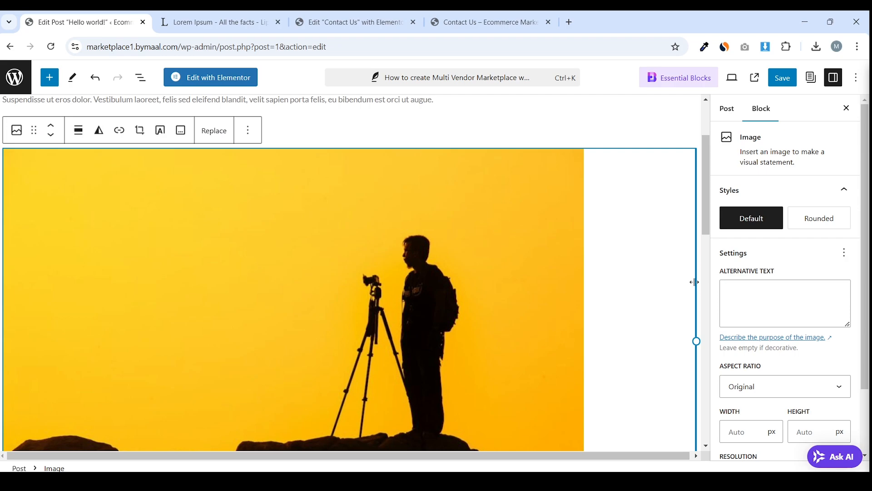
{"action": "left_click_drag", "start_coordinate": [696, 340], "coordinate": [453, 312]}
{"action": "scroll", "coordinate": [508, 270], "scroll_direction": "down", "scroll_amount": 4}
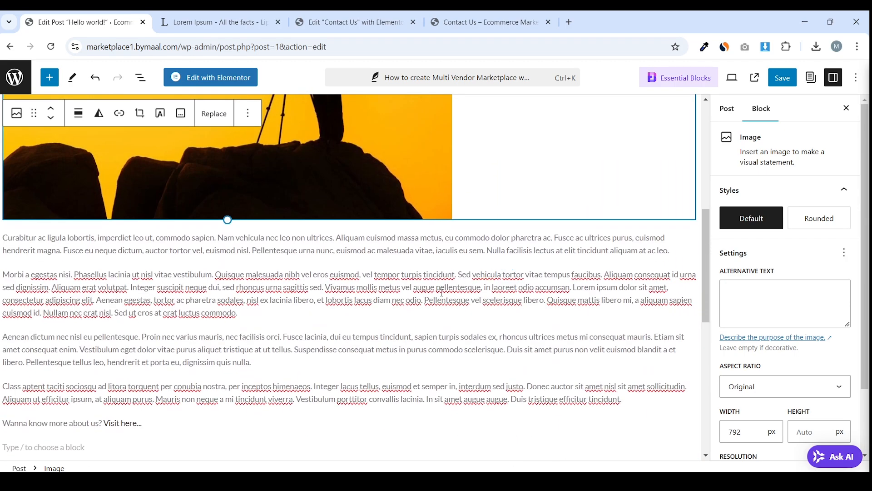
{"action": "left_click", "coordinate": [467, 297]}
{"action": "scroll", "coordinate": [467, 298], "scroll_direction": "up", "scroll_amount": 5}
{"action": "scroll", "coordinate": [467, 298], "scroll_direction": "up", "scroll_amount": 3}
{"action": "scroll", "coordinate": [467, 298], "scroll_direction": "down", "scroll_amount": 10}
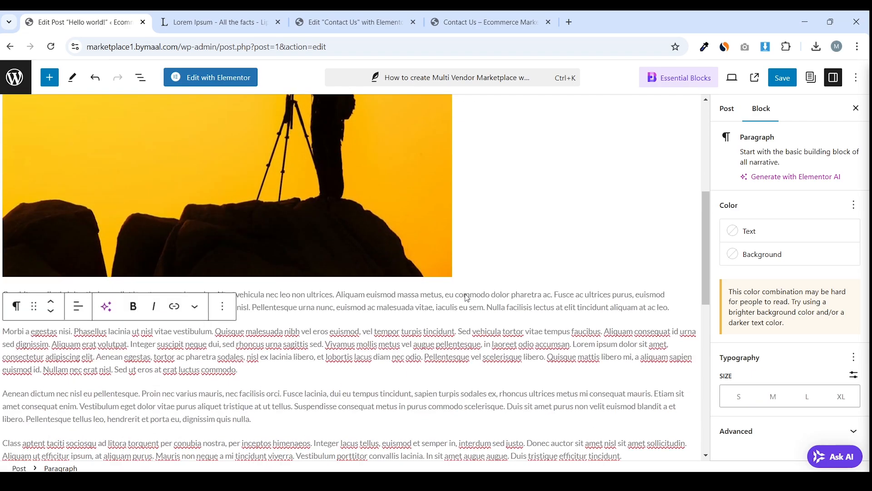
{"action": "scroll", "coordinate": [467, 298], "scroll_direction": "down", "scroll_amount": 4}
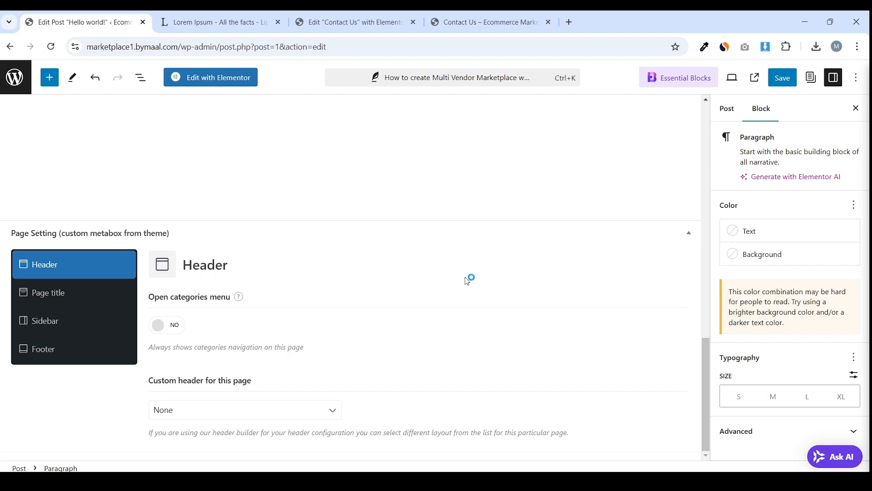
{"action": "scroll", "coordinate": [468, 281], "scroll_direction": "up", "scroll_amount": 10}
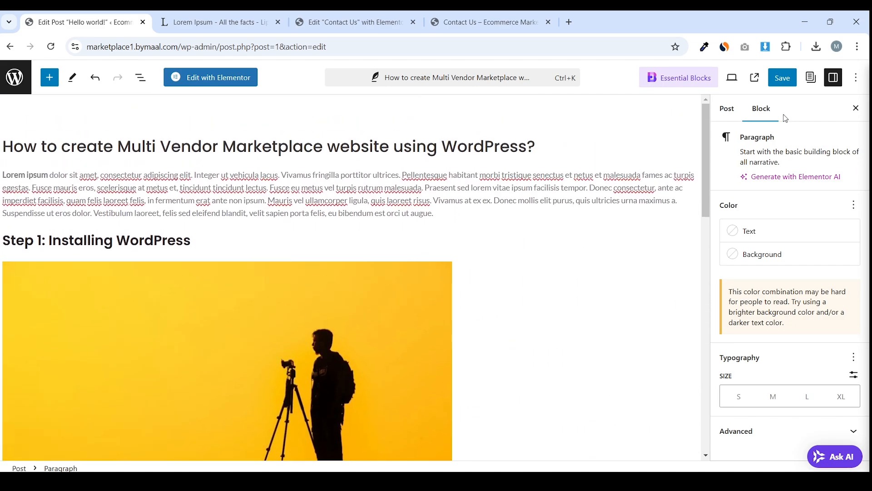
{"action": "left_click", "coordinate": [780, 80]}
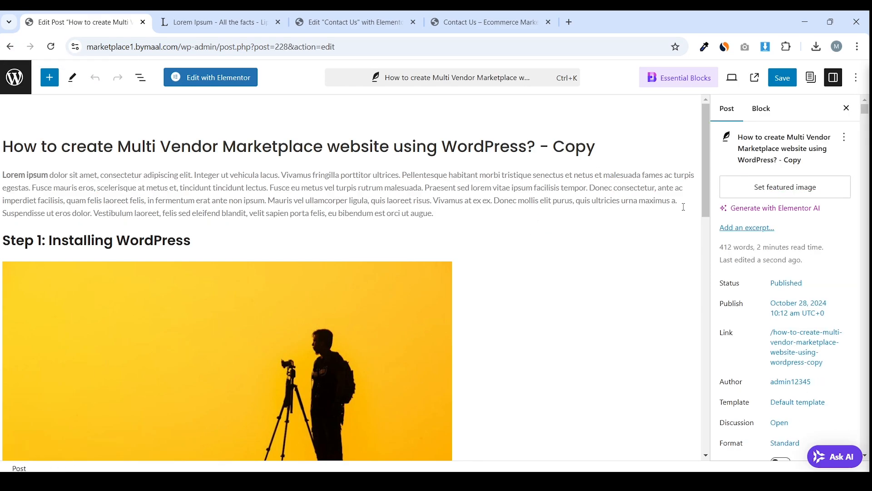
View the Multi Vendor Marketplace post copy live and scroll through its content
{"action": "left_click", "coordinate": [754, 78]}
{"action": "scroll", "coordinate": [348, 216], "scroll_direction": "down", "scroll_amount": 5}
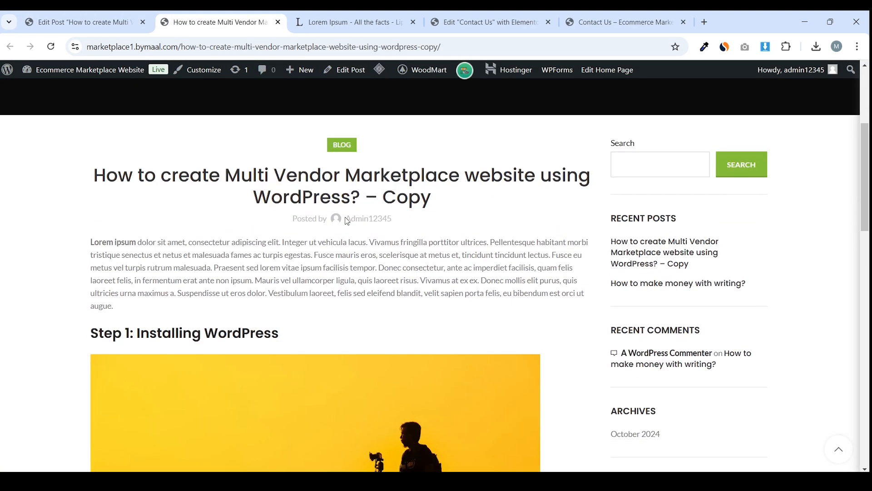
{"action": "scroll", "coordinate": [261, 263], "scroll_direction": "down", "scroll_amount": 1}
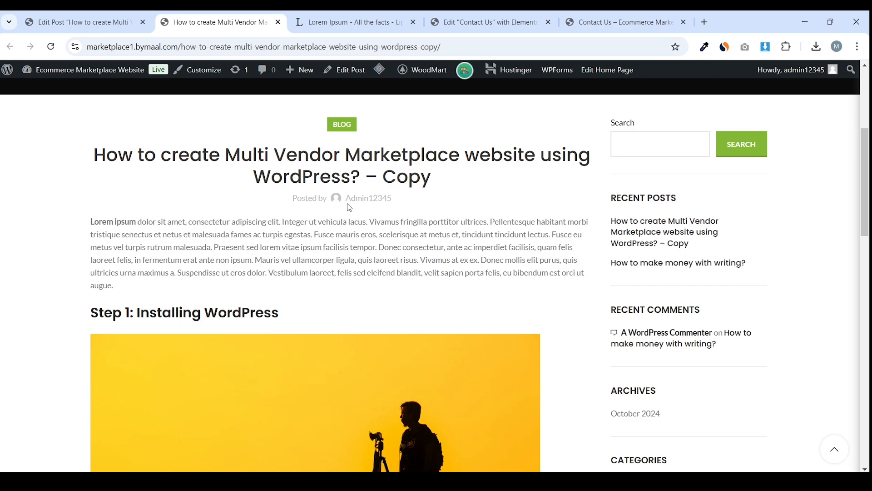
{"action": "scroll", "coordinate": [357, 240], "scroll_direction": "down", "scroll_amount": 1}
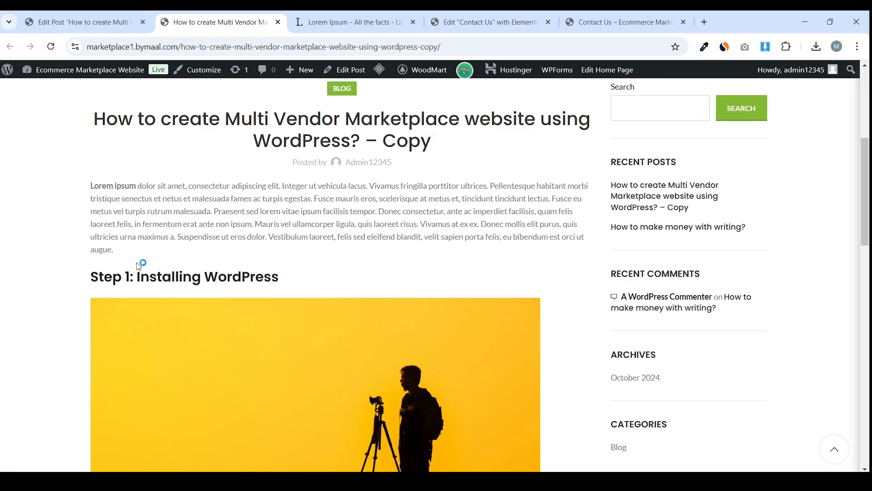
{"action": "scroll", "coordinate": [189, 195], "scroll_direction": "down", "scroll_amount": 2}
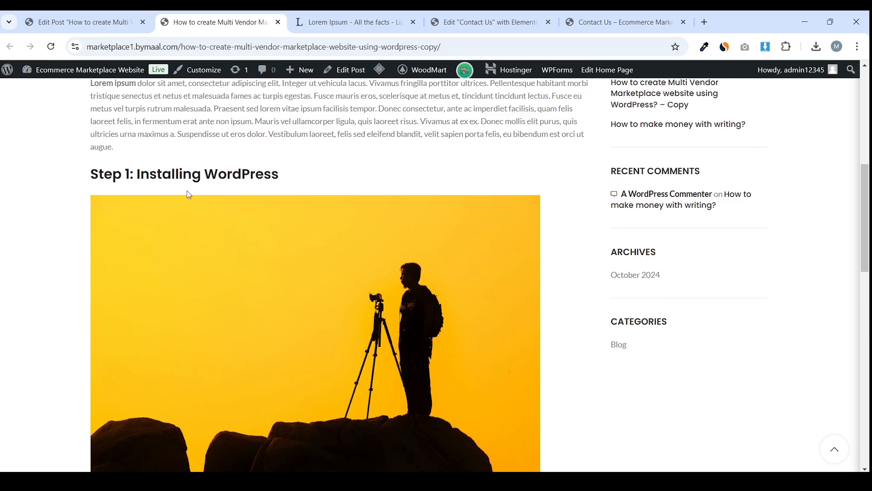
{"action": "scroll", "coordinate": [189, 194], "scroll_direction": "down", "scroll_amount": 6}
{"action": "scroll", "coordinate": [214, 209], "scroll_direction": "down", "scroll_amount": 5}
{"action": "scroll", "coordinate": [261, 186], "scroll_direction": "up", "scroll_amount": 9}
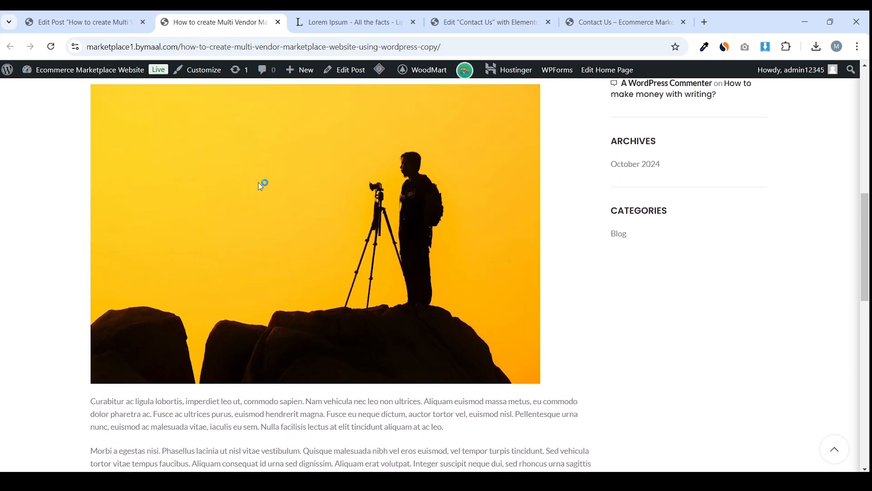
{"action": "scroll", "coordinate": [261, 186], "scroll_direction": "up", "scroll_amount": 4}
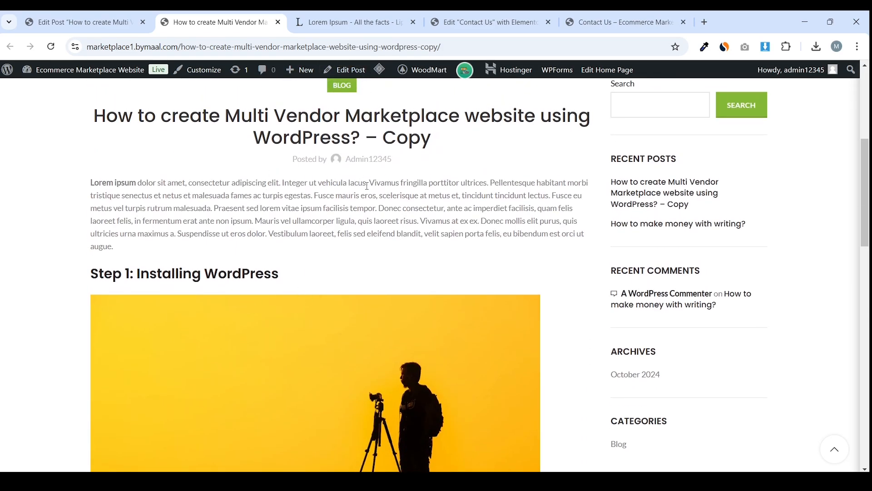
{"action": "scroll", "coordinate": [368, 188], "scroll_direction": "up", "scroll_amount": 3}
Back in the editor, create a WordPress category and untick Blog for the post
{"action": "left_click", "coordinate": [142, 14]}
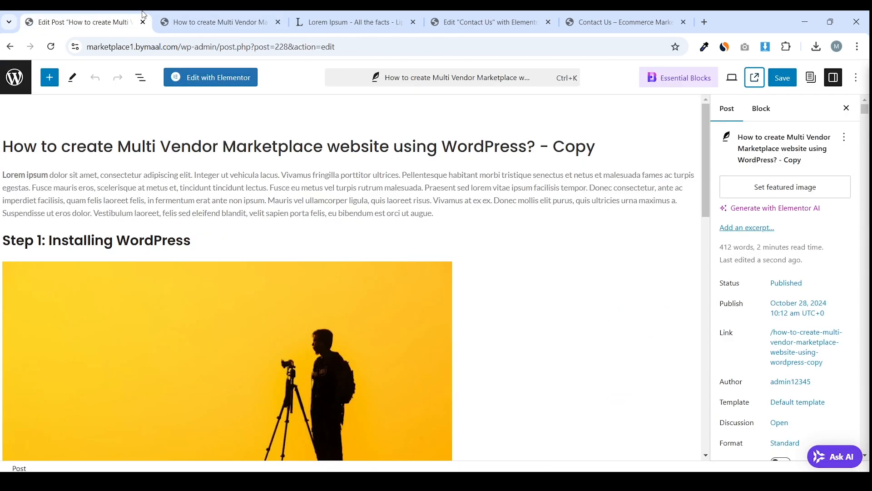
{"action": "scroll", "coordinate": [816, 259], "scroll_direction": "down", "scroll_amount": 1}
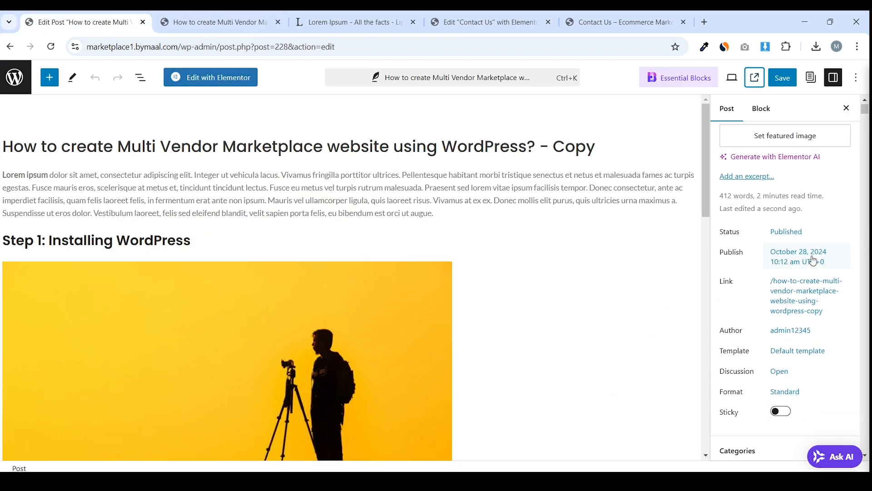
{"action": "scroll", "coordinate": [813, 260], "scroll_direction": "up", "scroll_amount": 1}
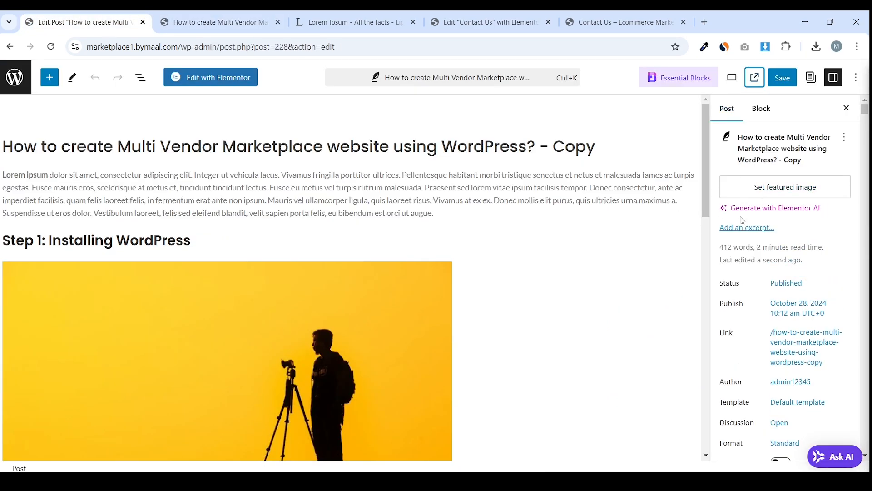
{"action": "scroll", "coordinate": [738, 246], "scroll_direction": "down", "scroll_amount": 5}
{"action": "left_click", "coordinate": [774, 241]}
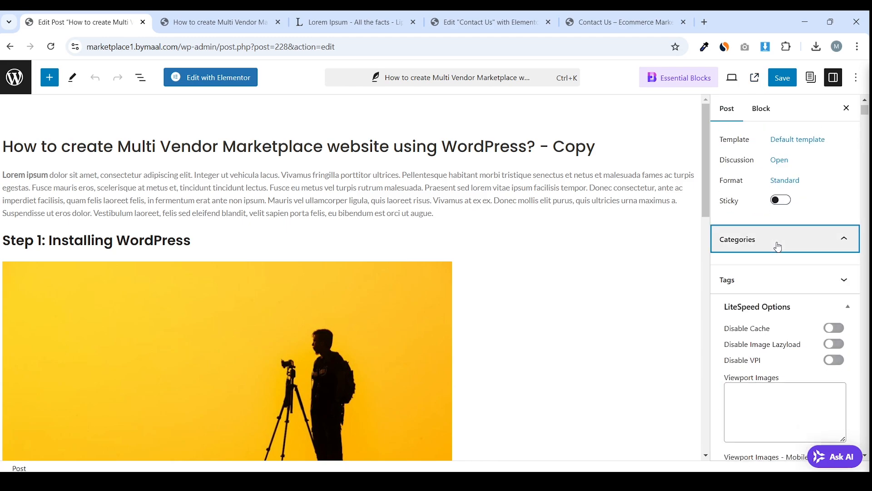
{"action": "scroll", "coordinate": [773, 288], "scroll_direction": "down", "scroll_amount": 1}
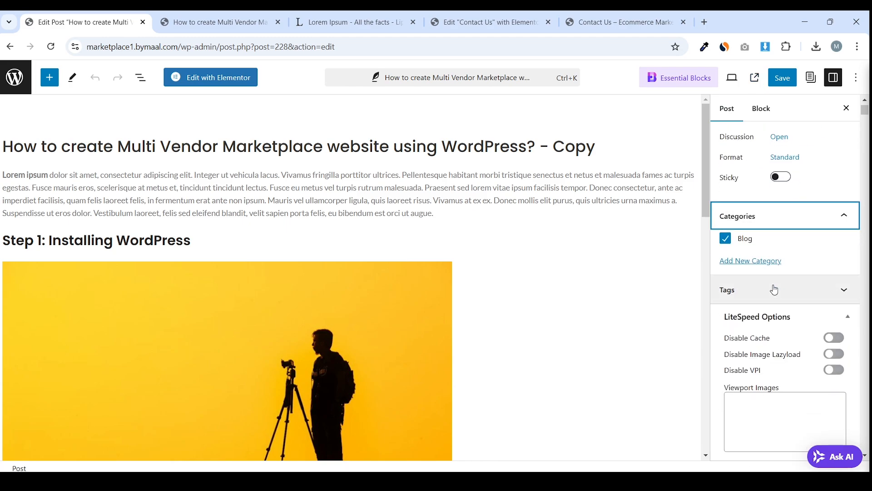
{"action": "left_click", "coordinate": [762, 260]}
{"action": "left_click", "coordinate": [767, 297]}
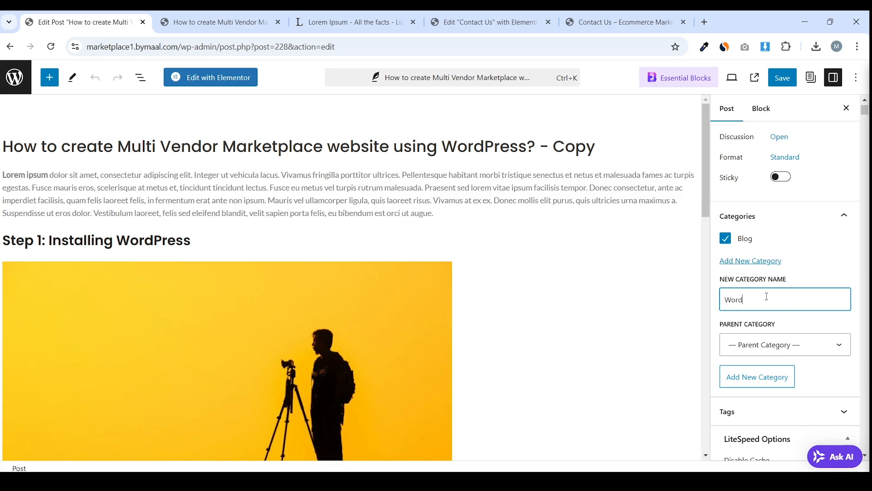
{"action": "key", "text": "Return"}
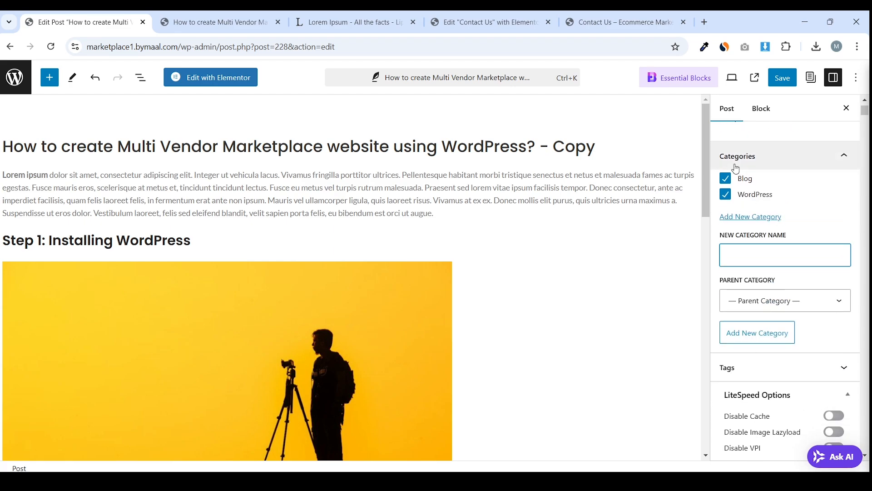
{"action": "left_click", "coordinate": [725, 179]}
Create a Making Money Online category, leaving it unticked for this post
{"action": "left_click", "coordinate": [742, 256]}
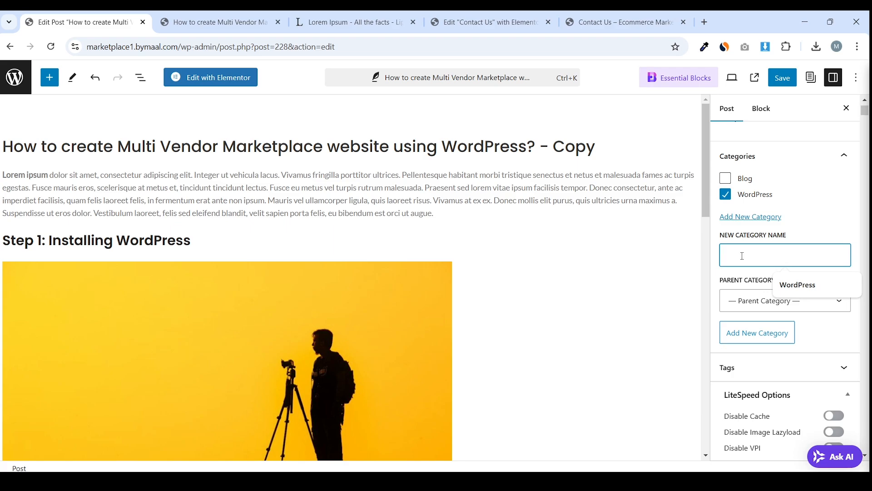
{"action": "type", "text": "Mak"}
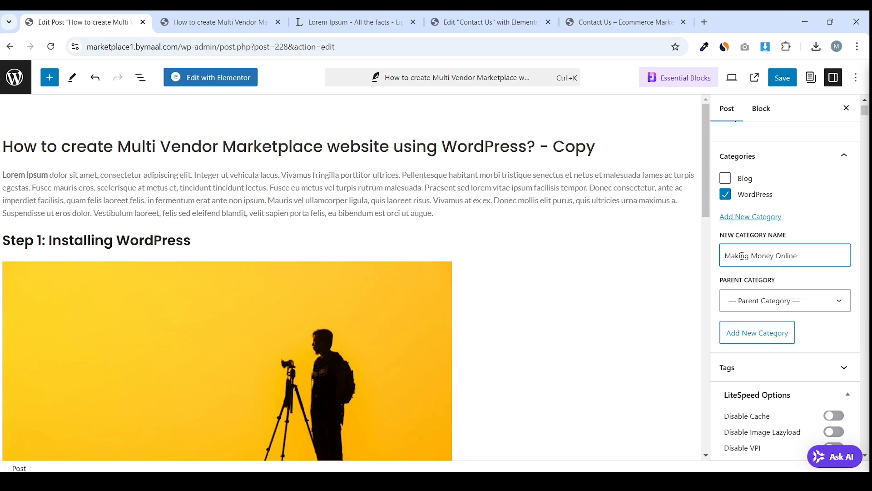
{"action": "type", "text": "ing Money Online"}
{"action": "key", "text": "Return"}
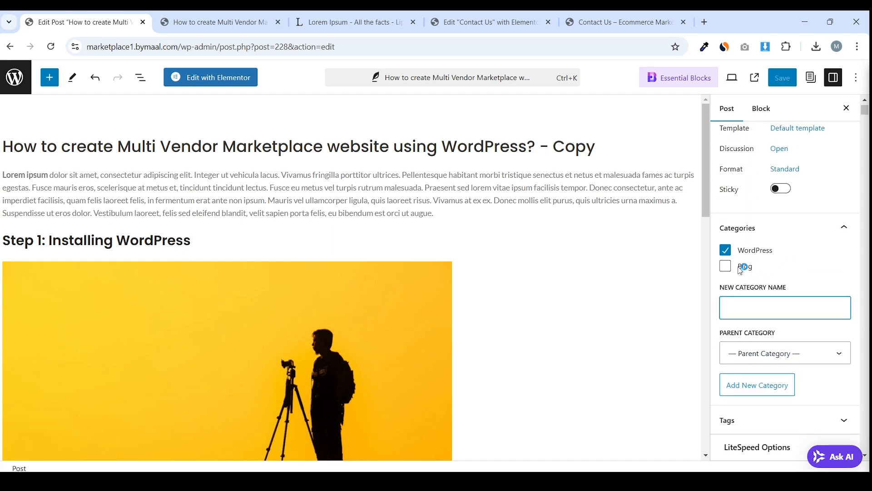
{"action": "left_click", "coordinate": [726, 233]}
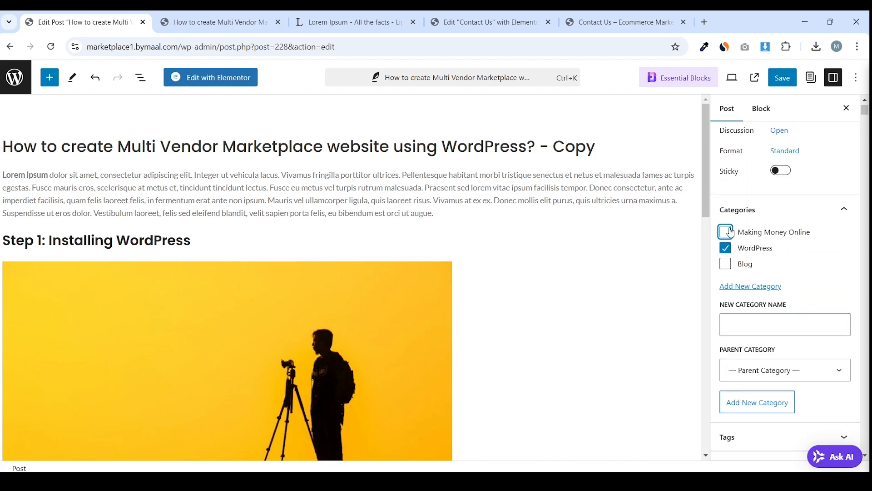
{"action": "scroll", "coordinate": [749, 303], "scroll_direction": "down", "scroll_amount": 5}
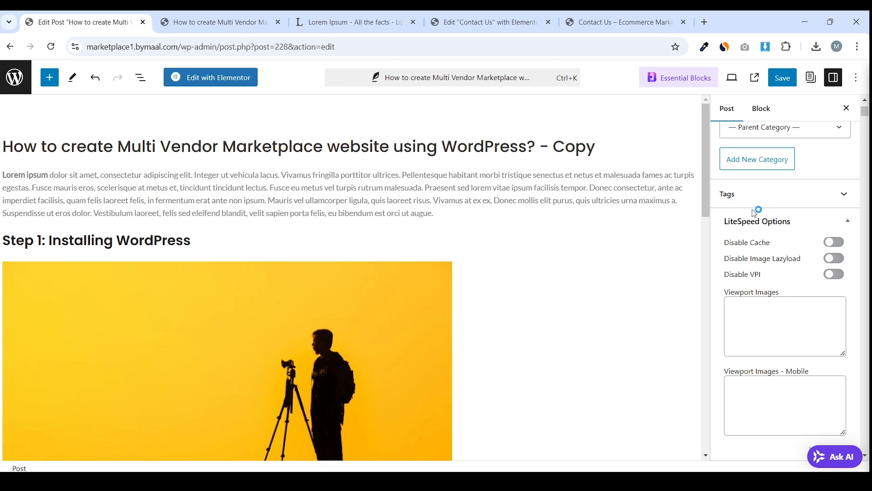
{"action": "left_click", "coordinate": [753, 193]}
{"action": "scroll", "coordinate": [765, 257], "scroll_direction": "up", "scroll_amount": 1}
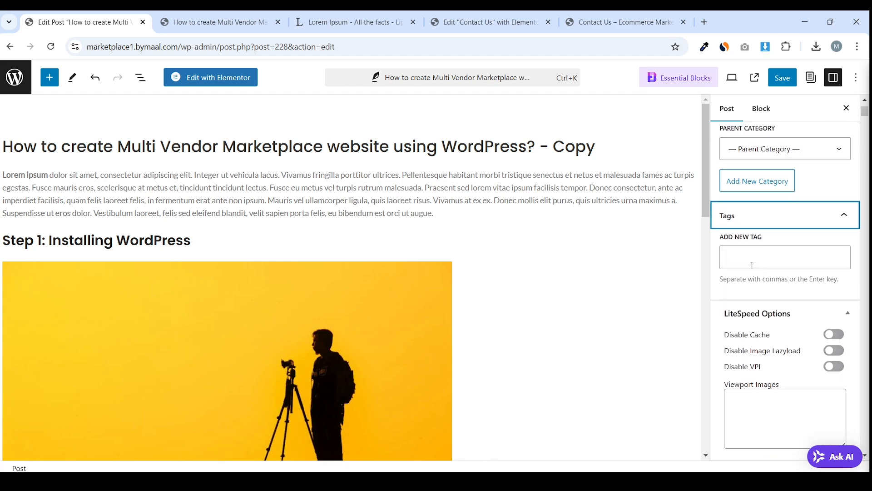
Add the tag 'create multi vendor marketplace website' to the post
{"action": "left_click", "coordinate": [752, 265]}
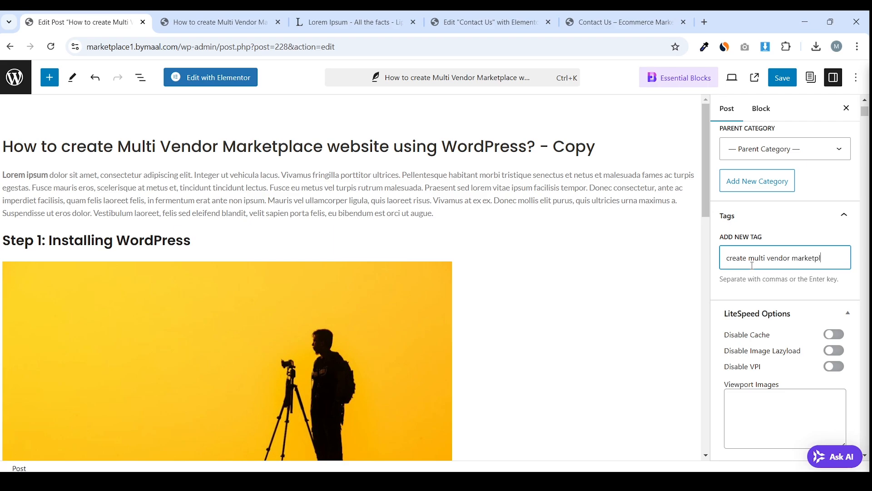
{"action": "type", "text": "ebsite"}
{"action": "key", "text": "Return"}
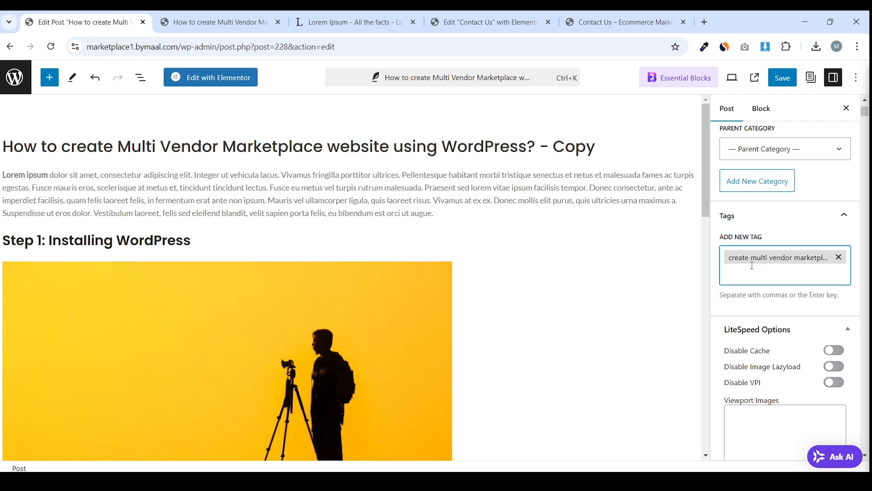
{"action": "scroll", "coordinate": [752, 266], "scroll_direction": "down", "scroll_amount": 10}
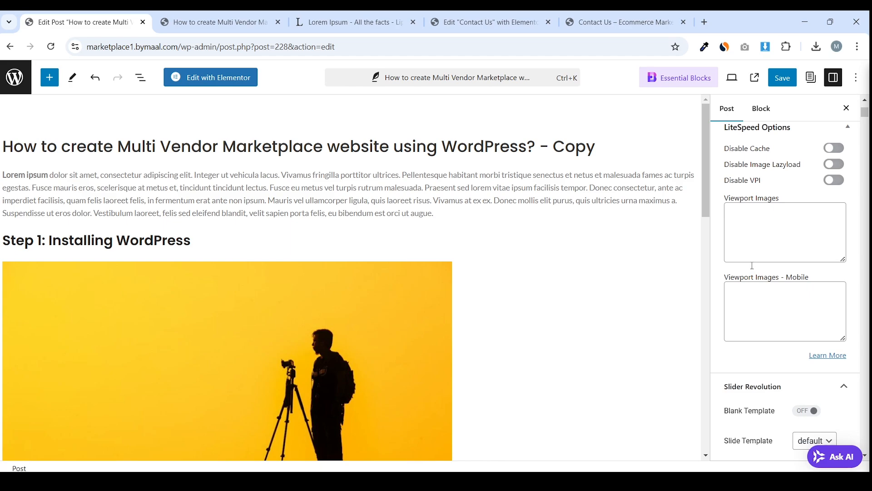
{"action": "scroll", "coordinate": [752, 265], "scroll_direction": "up", "scroll_amount": 9}
{"action": "scroll", "coordinate": [752, 265], "scroll_direction": "up", "scroll_amount": 10}
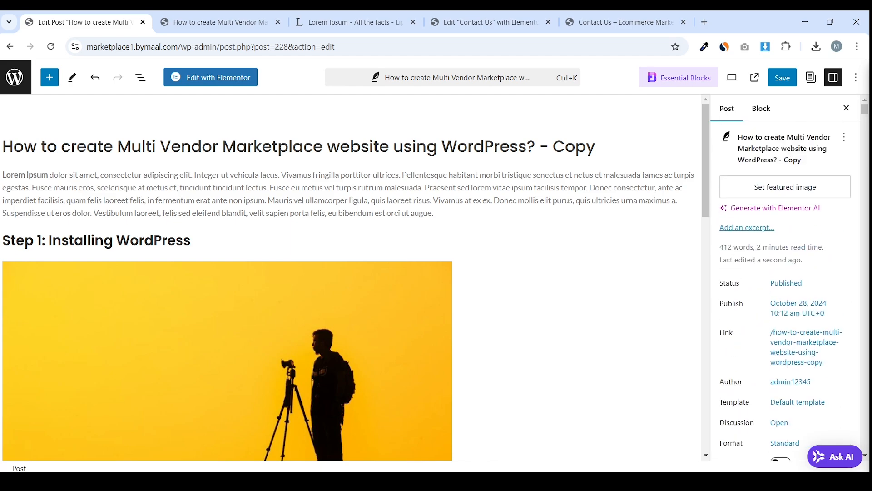
{"action": "scroll", "coordinate": [771, 247], "scroll_direction": "down", "scroll_amount": 1}
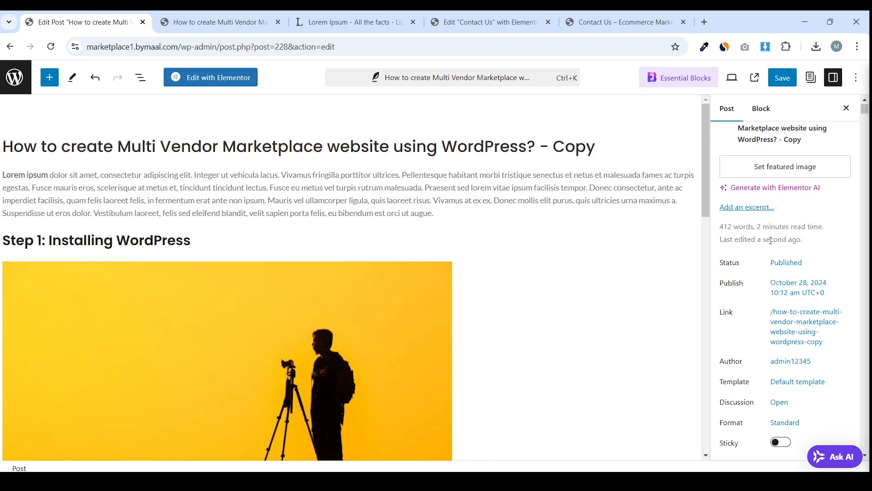
Glance at the Block settings, then go back to the post settings and review them
{"action": "left_click", "coordinate": [761, 109]}
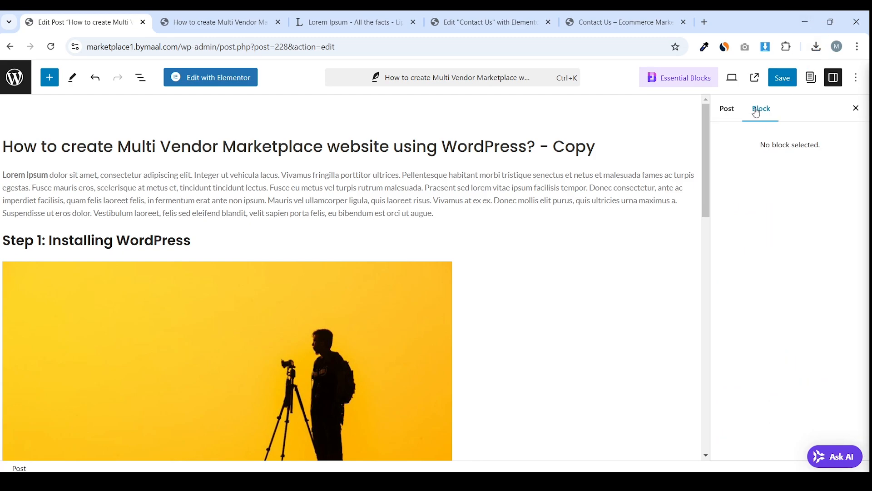
{"action": "left_click", "coordinate": [728, 109]}
{"action": "scroll", "coordinate": [745, 221], "scroll_direction": "down", "scroll_amount": 4}
{"action": "scroll", "coordinate": [745, 221], "scroll_direction": "down", "scroll_amount": 2}
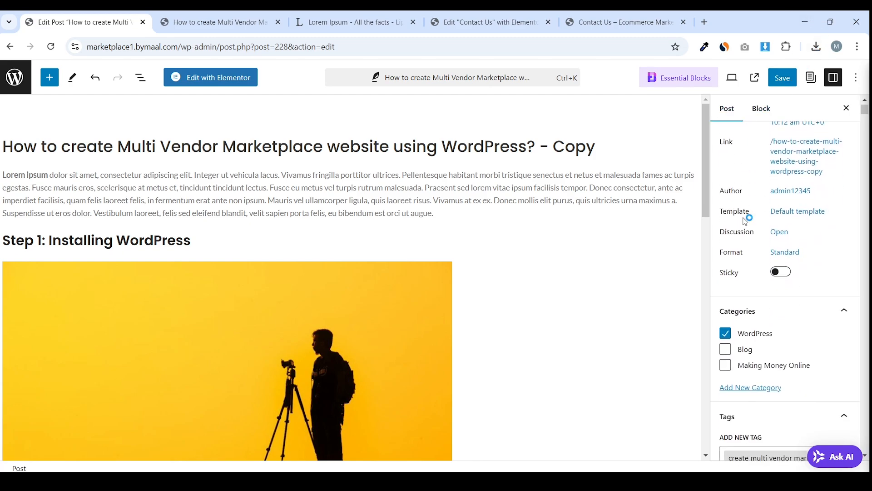
{"action": "scroll", "coordinate": [746, 221], "scroll_direction": "down", "scroll_amount": 1}
{"action": "scroll", "coordinate": [781, 194], "scroll_direction": "up", "scroll_amount": 8}
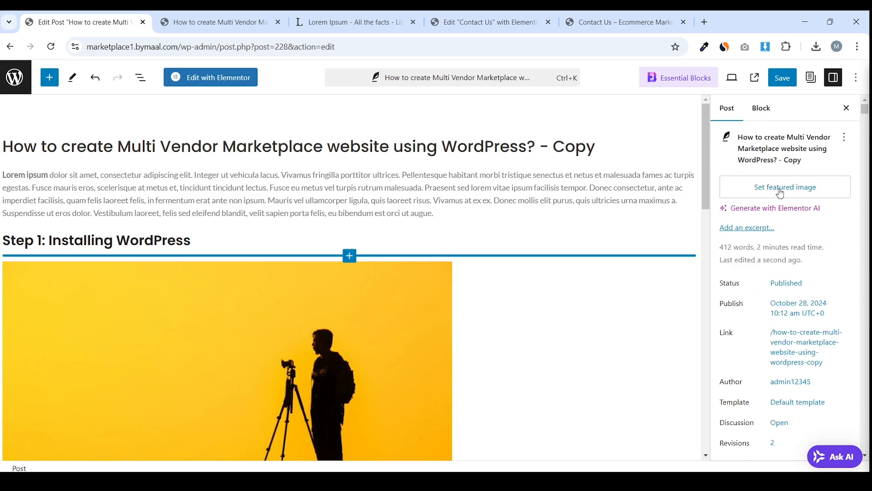
Upload pexels-goumbik-574069 and set it as the post's featured image
{"action": "left_click", "coordinate": [788, 193]}
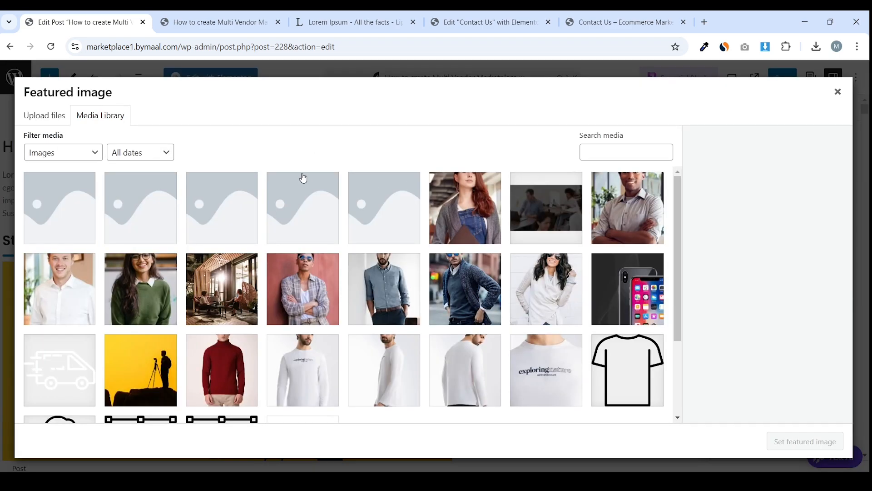
{"action": "scroll", "coordinate": [399, 217], "scroll_direction": "down", "scroll_amount": 3}
{"action": "scroll", "coordinate": [318, 227], "scroll_direction": "up", "scroll_amount": 3}
{"action": "left_click", "coordinate": [44, 116]}
{"action": "left_click", "coordinate": [439, 282]}
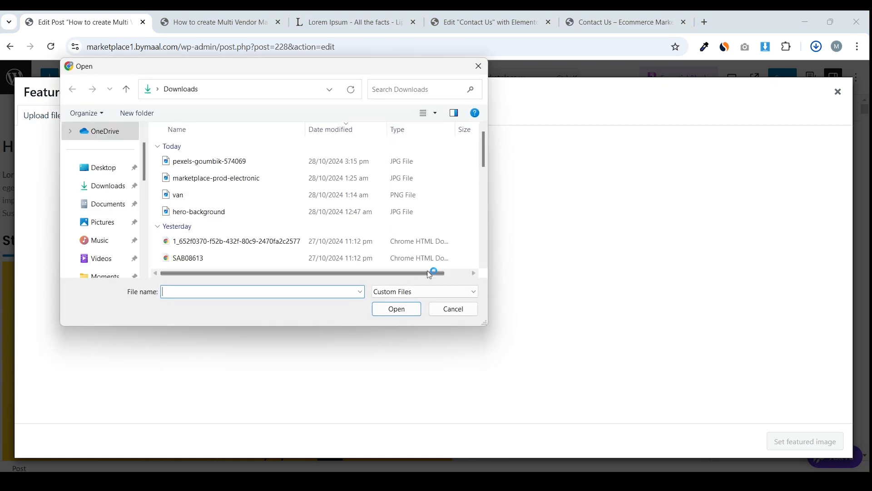
{"action": "left_click", "coordinate": [237, 167]}
{"action": "double_click", "coordinate": [237, 168]}
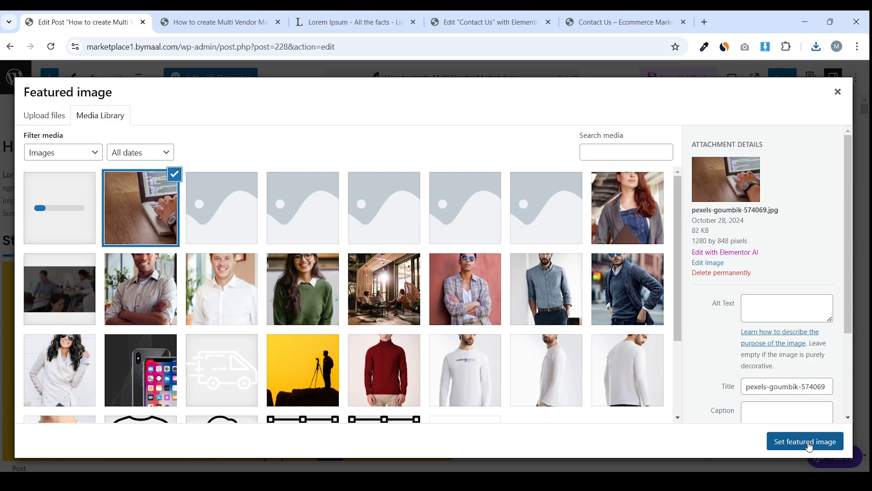
{"action": "left_click", "coordinate": [807, 443]}
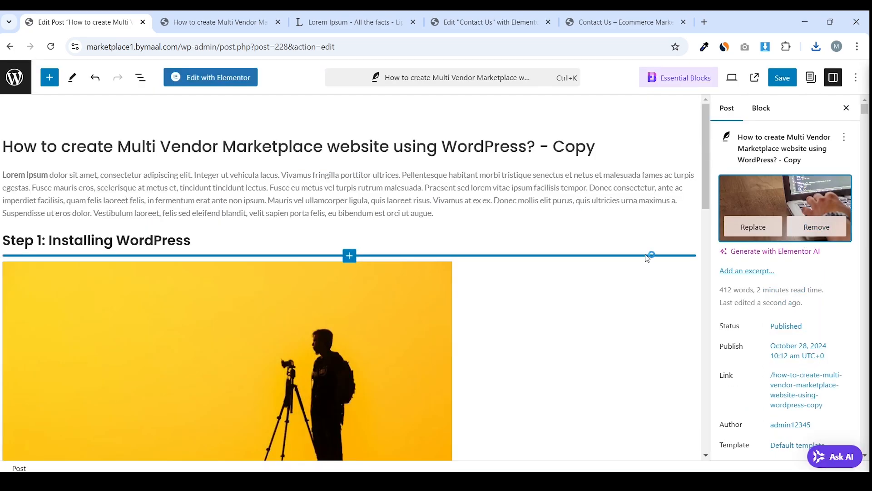
Save the post with its new featured image
{"action": "scroll", "coordinate": [623, 244], "scroll_direction": "down", "scroll_amount": 5}
{"action": "scroll", "coordinate": [620, 247], "scroll_direction": "up", "scroll_amount": 5}
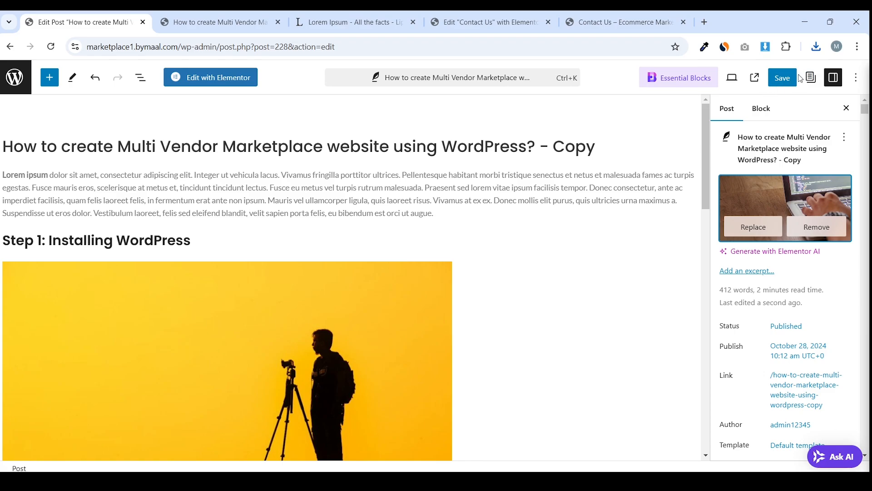
{"action": "left_click", "coordinate": [782, 78]}
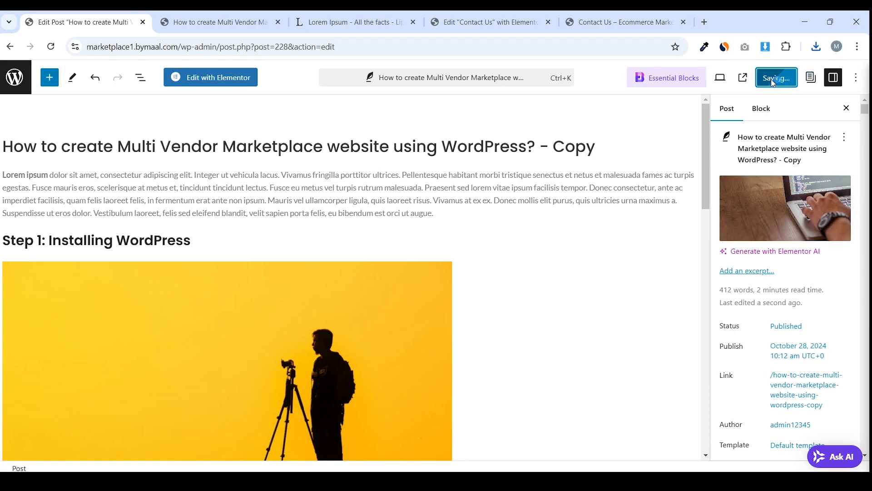
Reload the published post on the live site and scroll through the update
{"action": "left_click", "coordinate": [175, 15]}
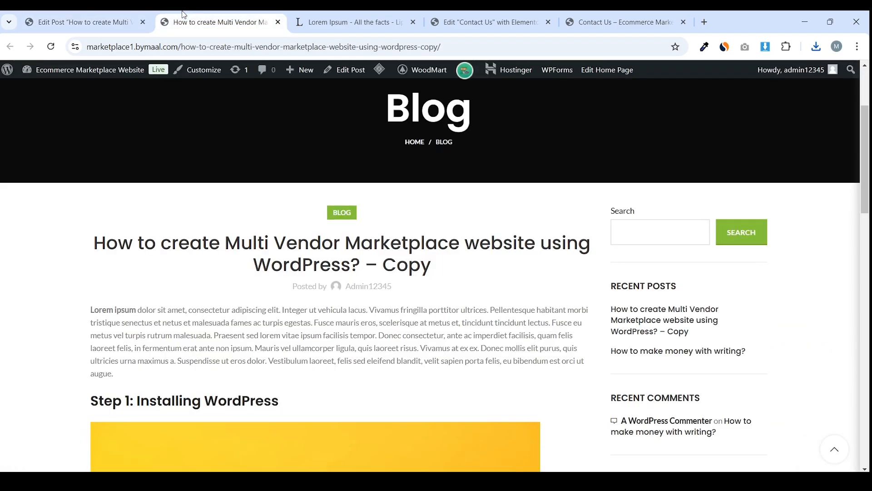
{"action": "scroll", "coordinate": [279, 140], "scroll_direction": "down", "scroll_amount": 10}
{"action": "key", "text": "F5"}
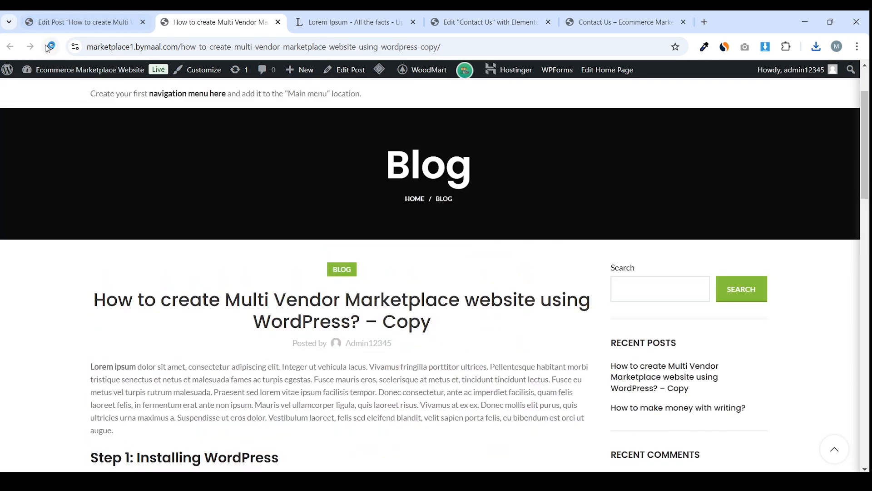
{"action": "scroll", "coordinate": [159, 168], "scroll_direction": "down", "scroll_amount": 7}
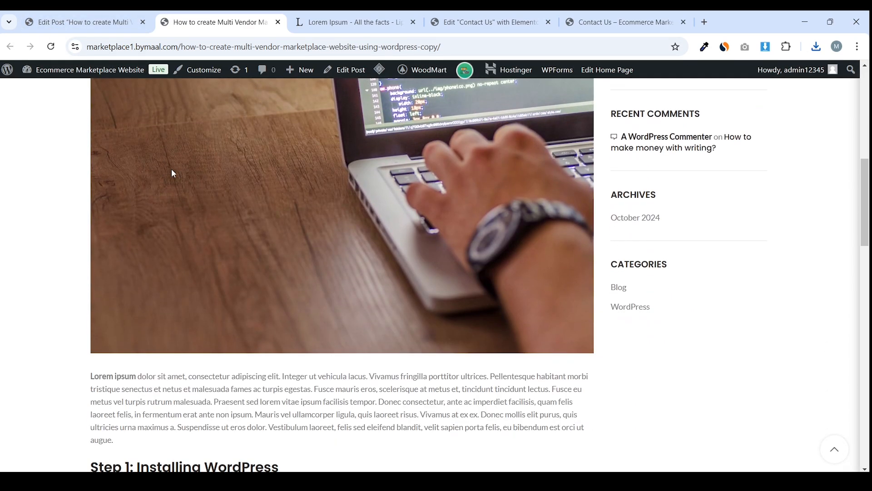
{"action": "scroll", "coordinate": [288, 176], "scroll_direction": "up", "scroll_amount": 5}
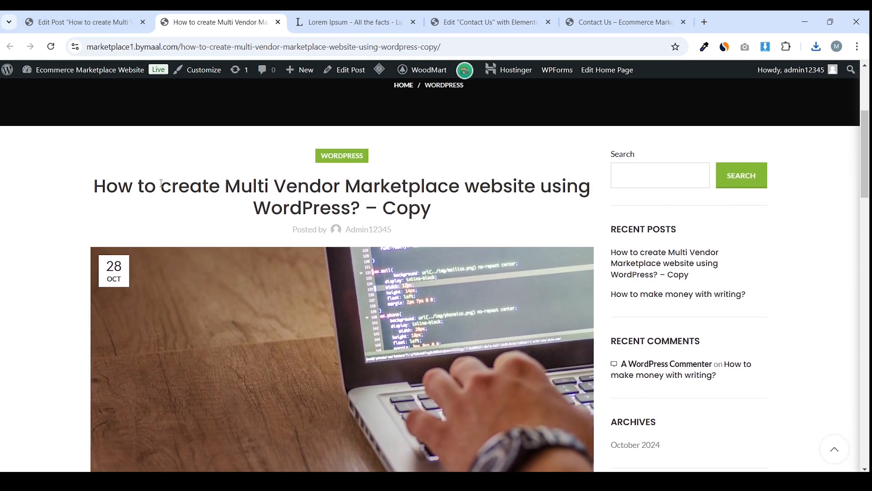
{"action": "left_click_drag", "start_coordinate": [132, 186], "coordinate": [327, 186]}
{"action": "left_click", "coordinate": [328, 186]}
{"action": "scroll", "coordinate": [328, 189], "scroll_direction": "down", "scroll_amount": 15}
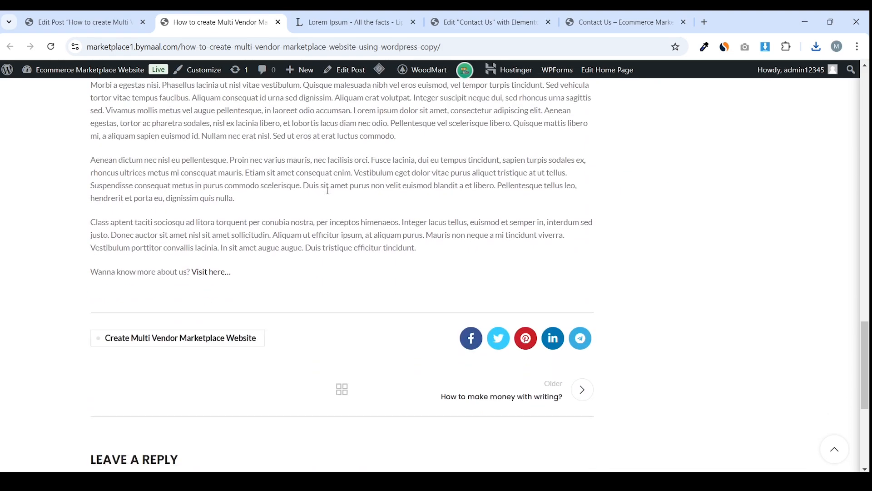
{"action": "scroll", "coordinate": [328, 190], "scroll_direction": "down", "scroll_amount": 6}
{"action": "scroll", "coordinate": [454, 286], "scroll_direction": "up", "scroll_amount": 3}
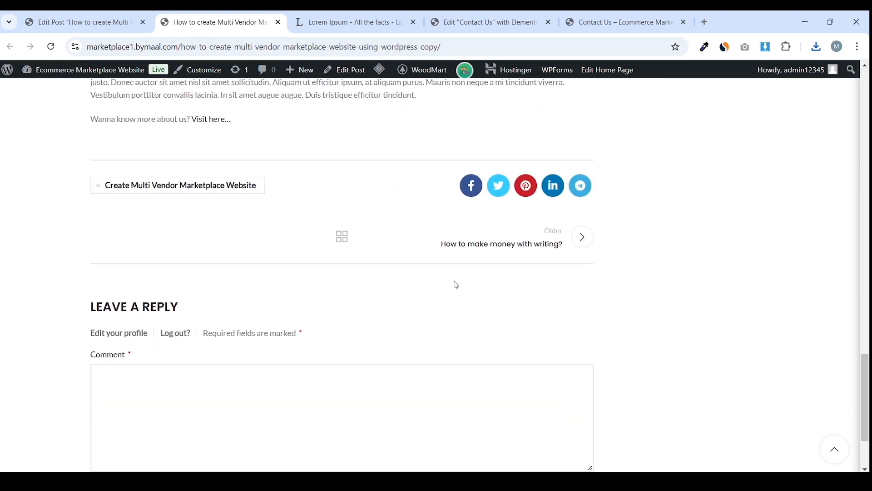
{"action": "scroll", "coordinate": [457, 279], "scroll_direction": "down", "scroll_amount": 4}
{"action": "scroll", "coordinate": [457, 279], "scroll_direction": "up", "scroll_amount": 20}
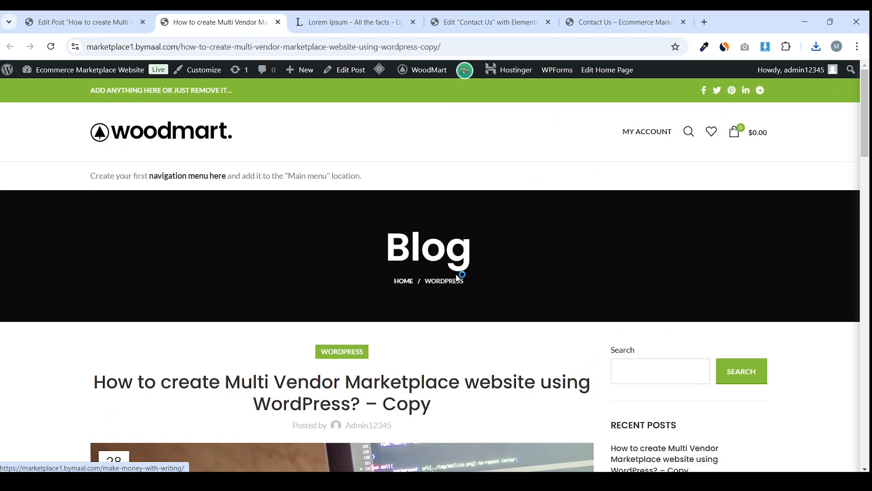
Load the site's /blog page and browse the listing with the laptop image
{"action": "left_click_drag", "start_coordinate": [183, 48], "coordinate": [440, 47]}
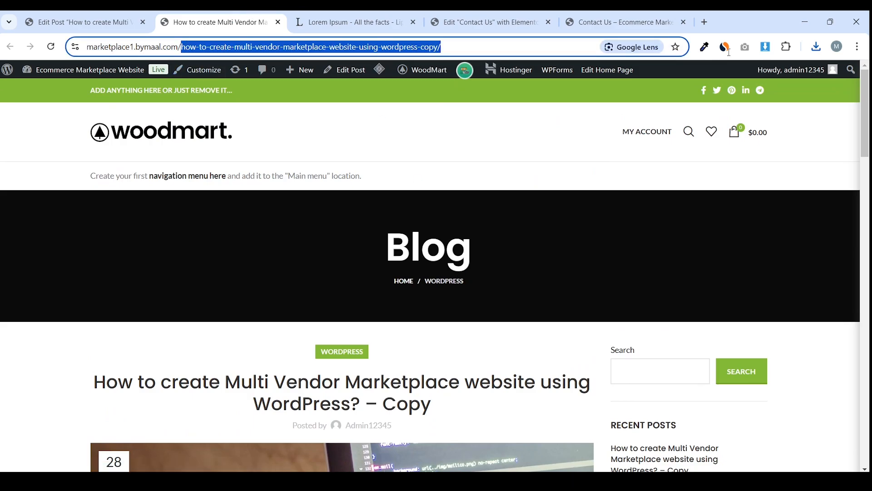
{"action": "type", "text": "bl"}
{"action": "key", "text": "Return"}
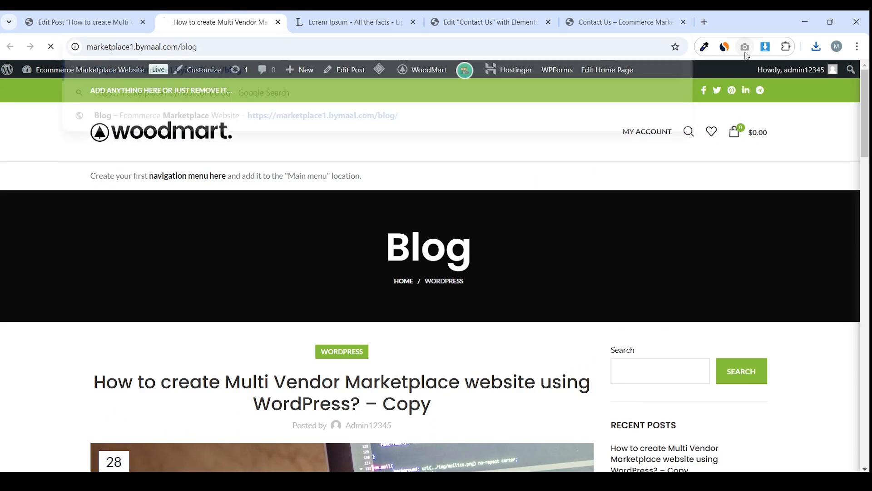
{"action": "mouse_move", "coordinate": [422, 77]}
{"action": "scroll", "coordinate": [382, 316], "scroll_direction": "down", "scroll_amount": 2}
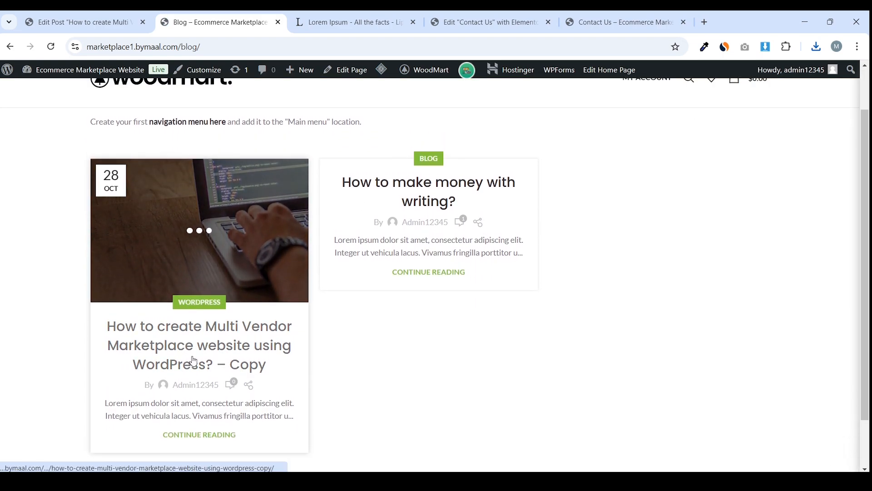
{"action": "scroll", "coordinate": [77, 336], "scroll_direction": "down", "scroll_amount": 1}
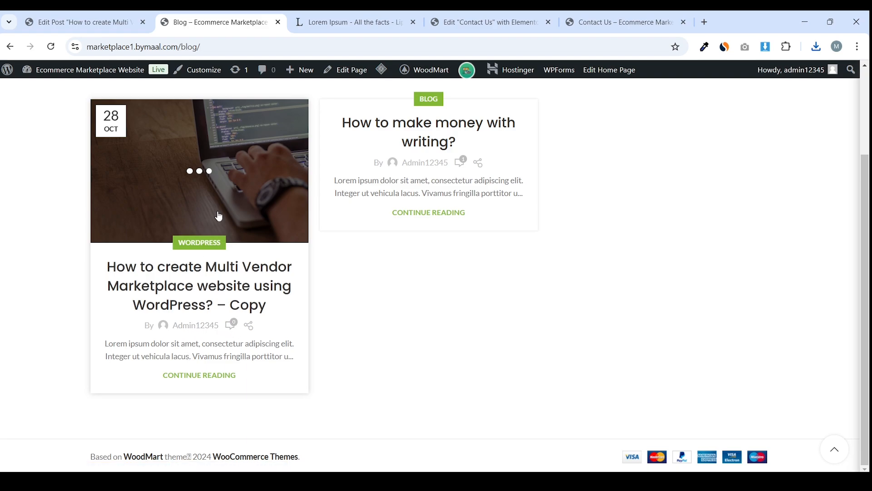
{"action": "scroll", "coordinate": [72, 298], "scroll_direction": "up", "scroll_amount": 2}
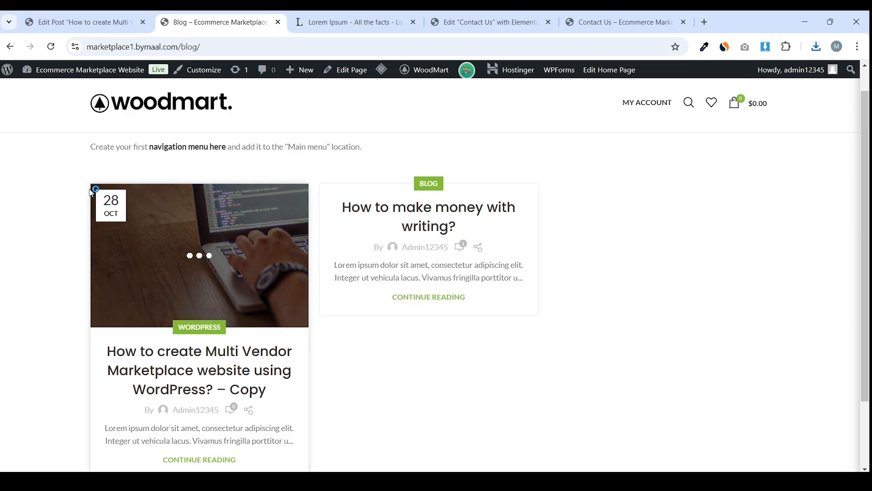
Open the post from the blog listing, review it, and return to the editor
{"action": "left_click", "coordinate": [127, 264]}
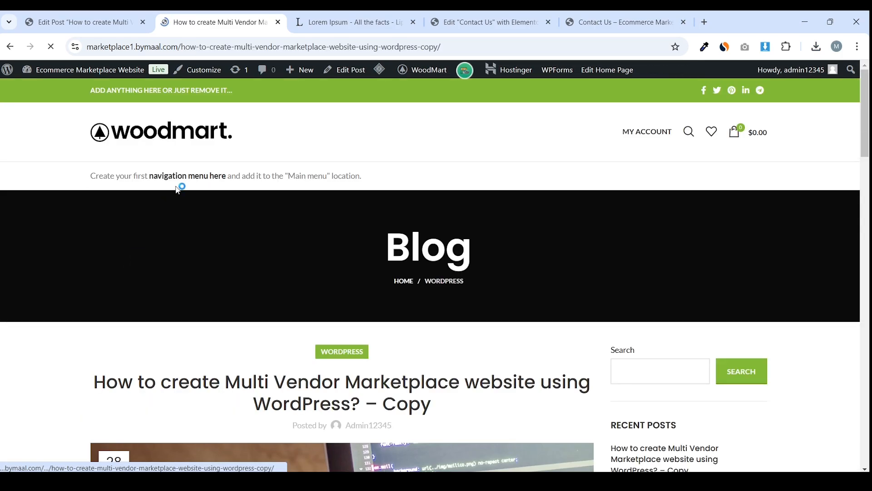
{"action": "scroll", "coordinate": [278, 272], "scroll_direction": "down", "scroll_amount": 10}
{"action": "scroll", "coordinate": [278, 275], "scroll_direction": "down", "scroll_amount": 12}
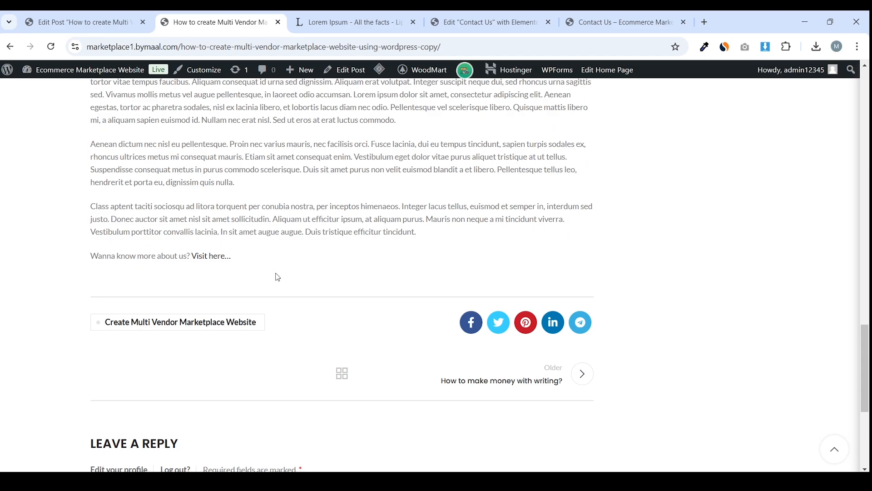
{"action": "scroll", "coordinate": [276, 272], "scroll_direction": "up", "scroll_amount": 20}
{"action": "scroll", "coordinate": [541, 277], "scroll_direction": "down", "scroll_amount": 2}
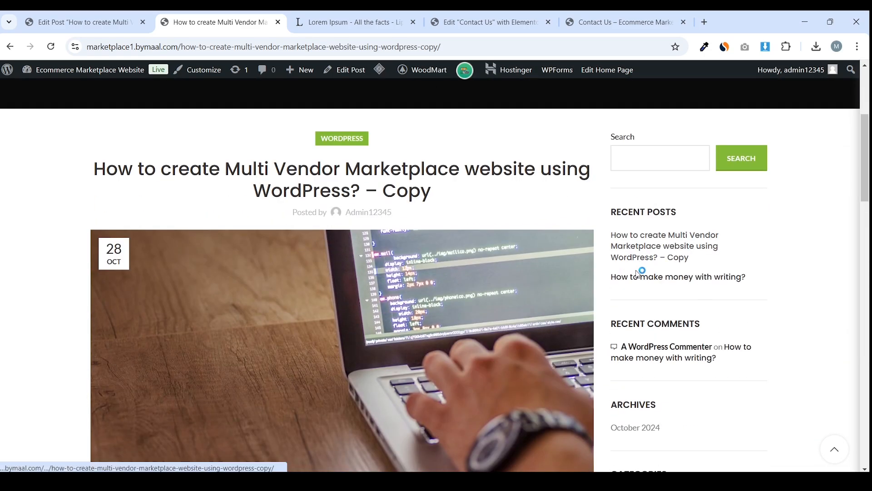
{"action": "scroll", "coordinate": [641, 273], "scroll_direction": "down", "scroll_amount": 2}
{"action": "scroll", "coordinate": [618, 333], "scroll_direction": "down", "scroll_amount": 3}
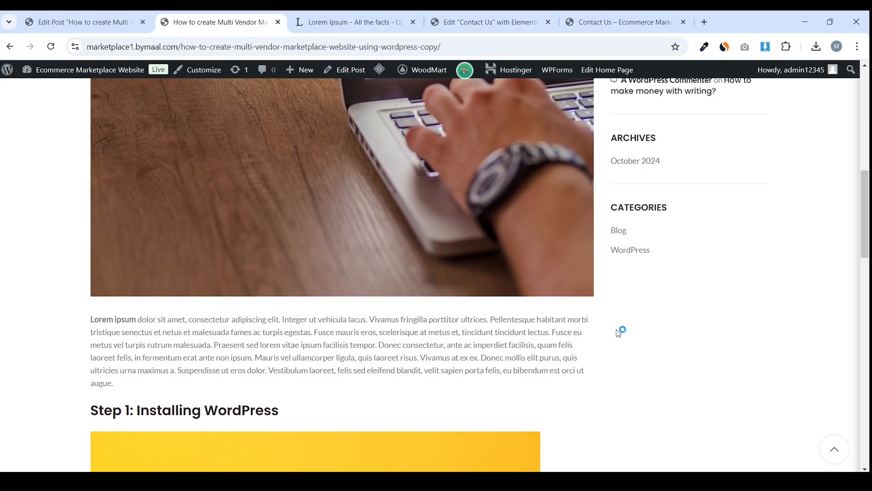
{"action": "scroll", "coordinate": [670, 174], "scroll_direction": "up", "scroll_amount": 8}
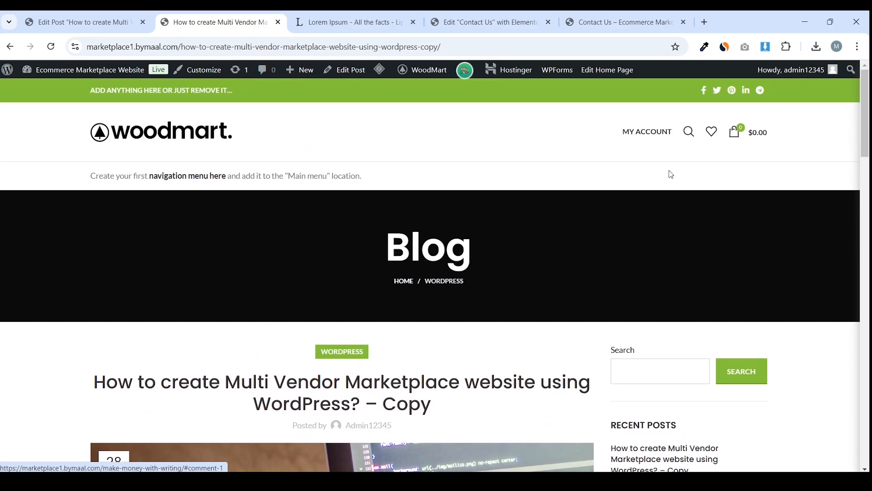
{"action": "left_click", "coordinate": [101, 14]}
Go to the All Posts list in the WordPress admin
{"action": "scroll", "coordinate": [258, 294], "scroll_direction": "down", "scroll_amount": 15}
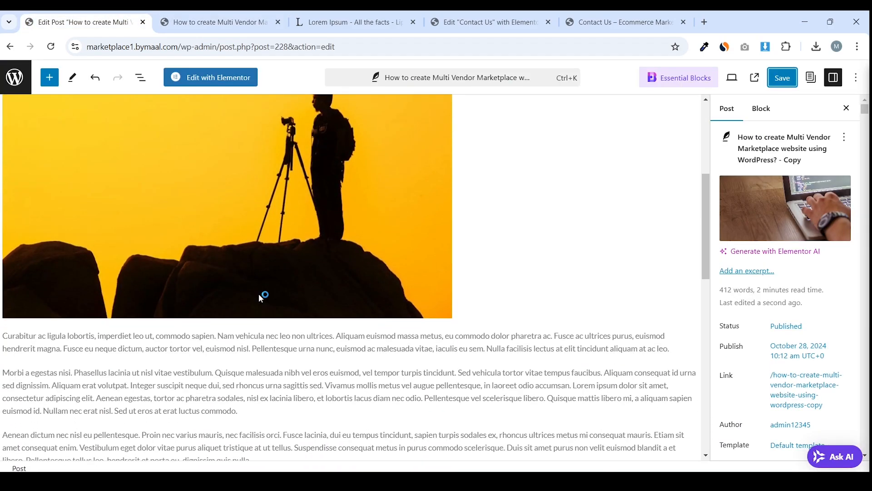
{"action": "scroll", "coordinate": [262, 298], "scroll_direction": "up", "scroll_amount": 15}
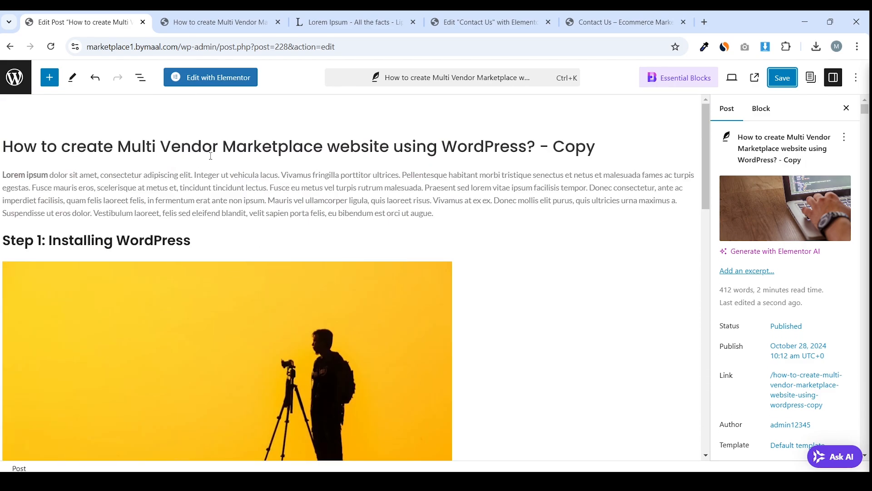
{"action": "left_click", "coordinate": [15, 75]}
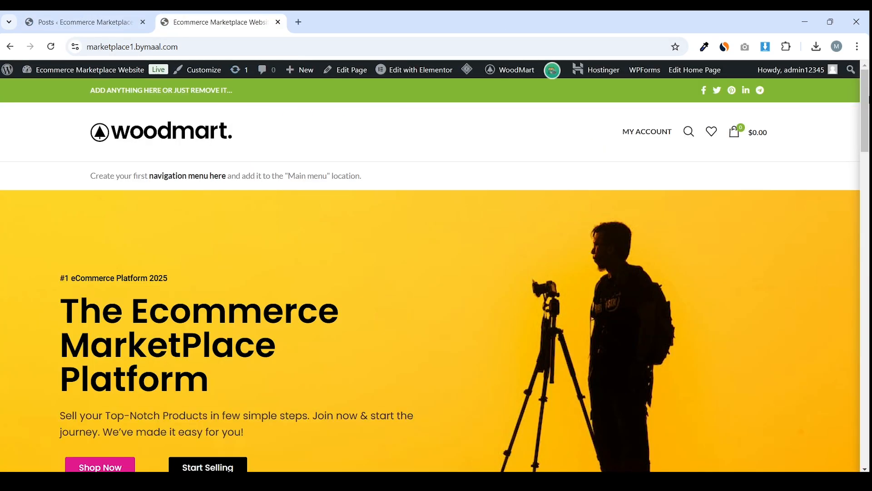
{"action": "scroll", "coordinate": [819, 329], "scroll_direction": "down", "scroll_amount": 15}
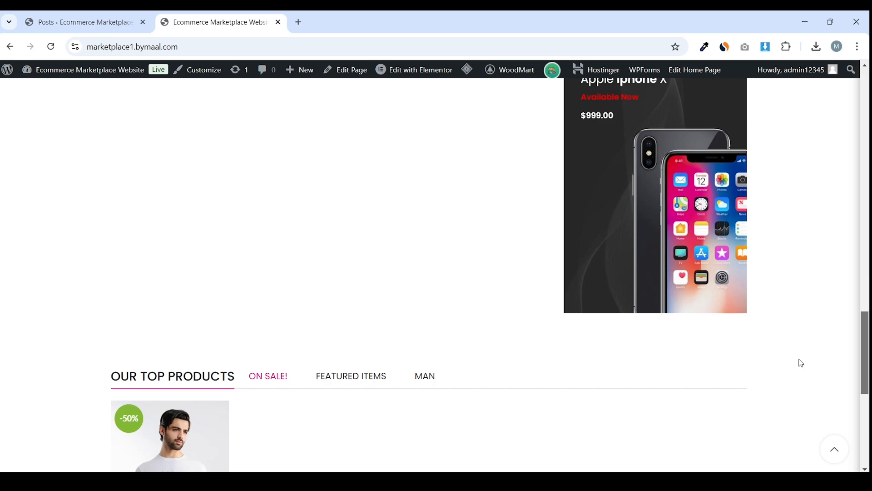
{"action": "scroll", "coordinate": [798, 362], "scroll_direction": "down", "scroll_amount": 5}
{"action": "scroll", "coordinate": [399, 352], "scroll_direction": "up", "scroll_amount": 20}
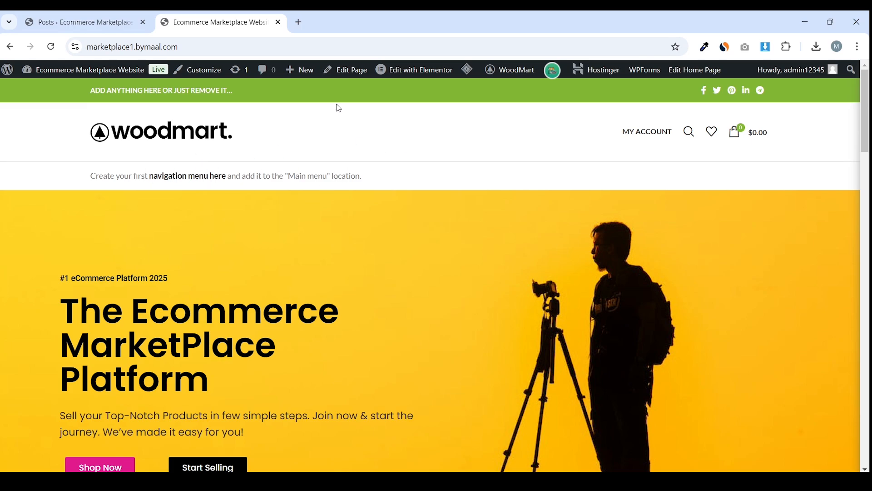
Load marketplace.bymaal.com in a new browser tab
{"action": "left_click", "coordinate": [299, 22]}
{"action": "type", "text": "ma"}
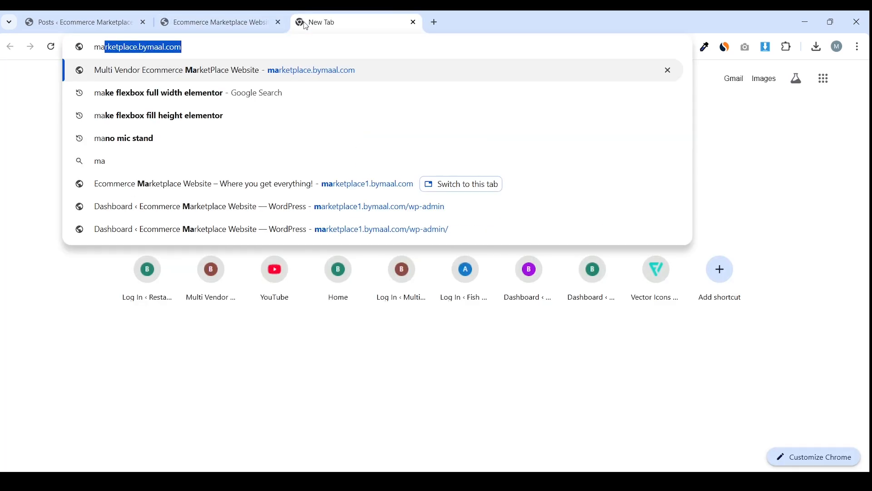
{"action": "key", "text": "Return"}
{"action": "mouse_move", "coordinate": [86, 132]}
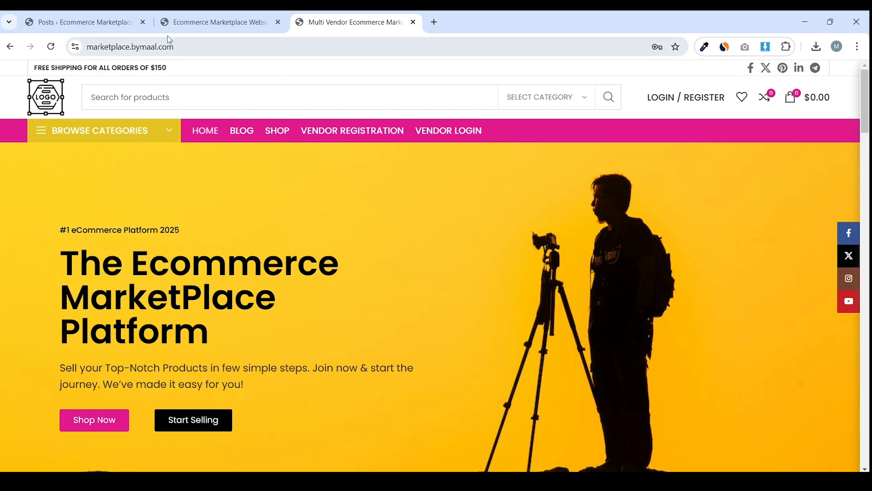
Under Appearance > Menus, create 'Main Menu' for the Main Menu and Mobile Side Menu locations
{"action": "left_click", "coordinate": [101, 16]}
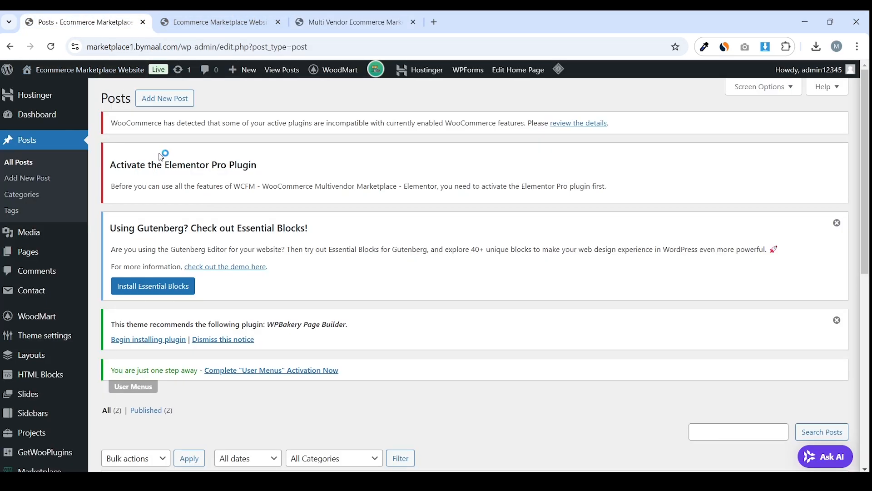
{"action": "scroll", "coordinate": [163, 156], "scroll_direction": "down", "scroll_amount": 8}
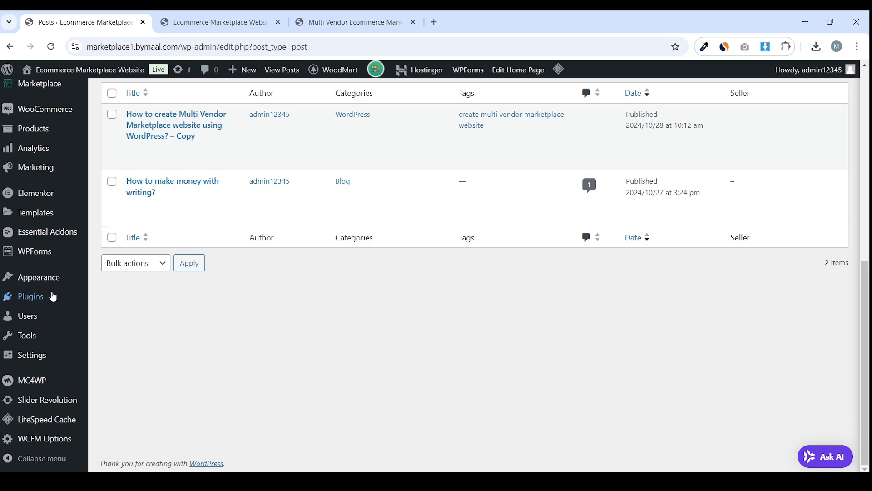
{"action": "mouse_move", "coordinate": [56, 289]}
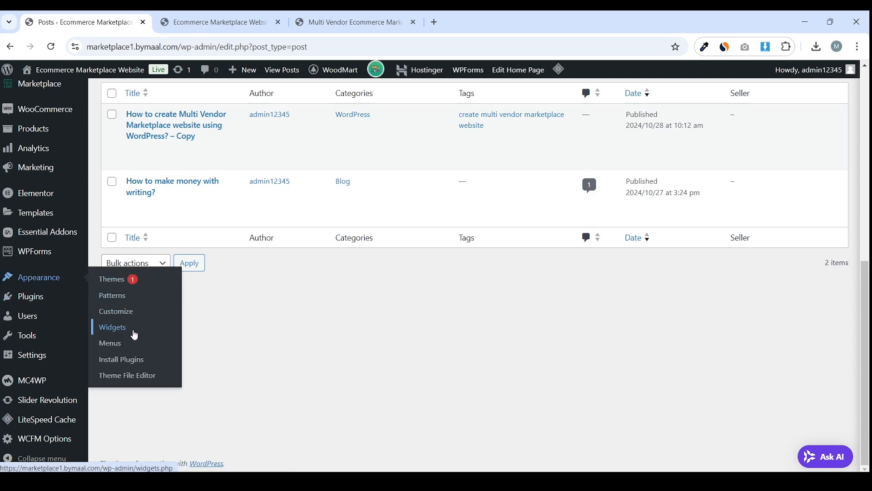
{"action": "left_click", "coordinate": [124, 349]}
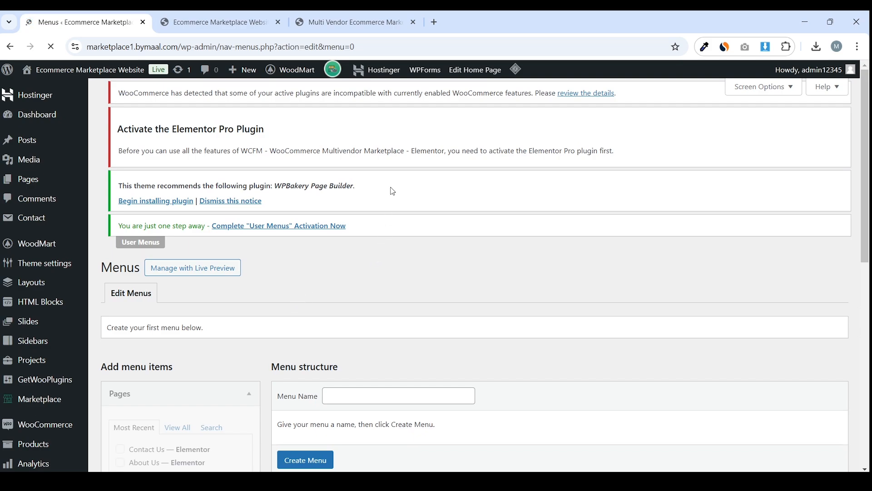
{"action": "scroll", "coordinate": [391, 193], "scroll_direction": "down", "scroll_amount": 2}
{"action": "scroll", "coordinate": [391, 200], "scroll_direction": "down", "scroll_amount": 1}
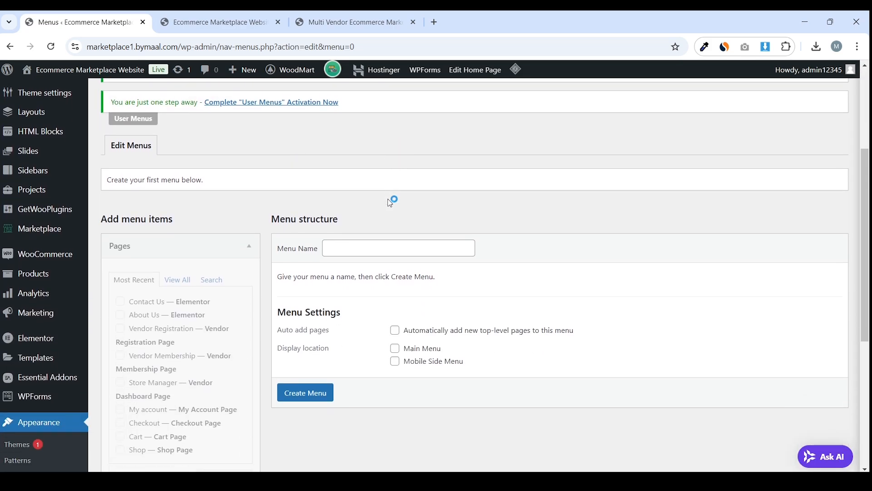
{"action": "left_click", "coordinate": [340, 248]}
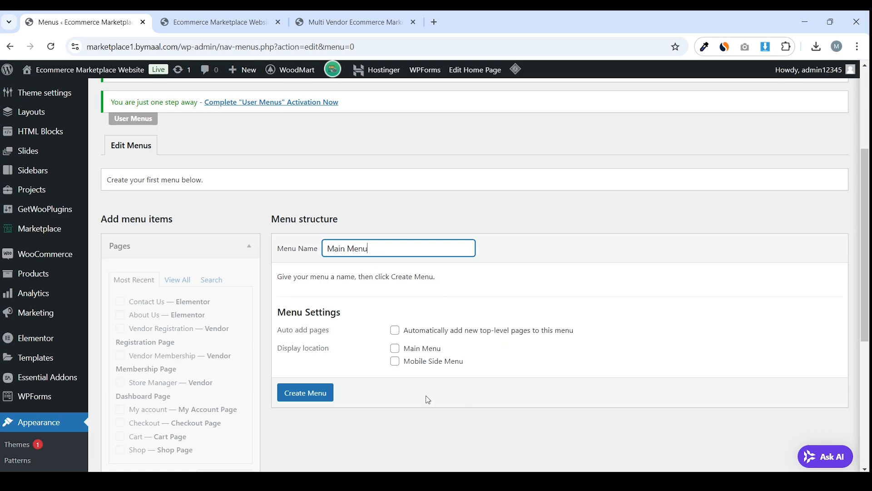
{"action": "left_click_drag", "start_coordinate": [279, 350], "coordinate": [326, 349]}
{"action": "left_click", "coordinate": [395, 348]}
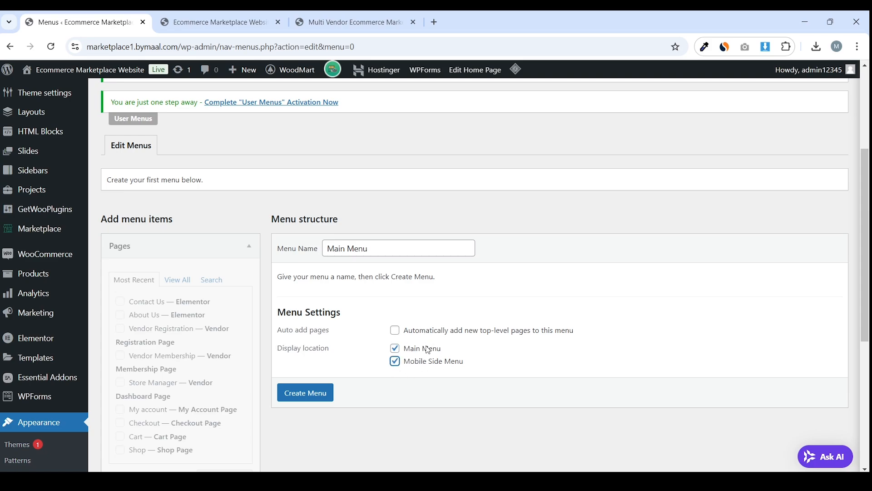
{"action": "left_click", "coordinate": [321, 402]}
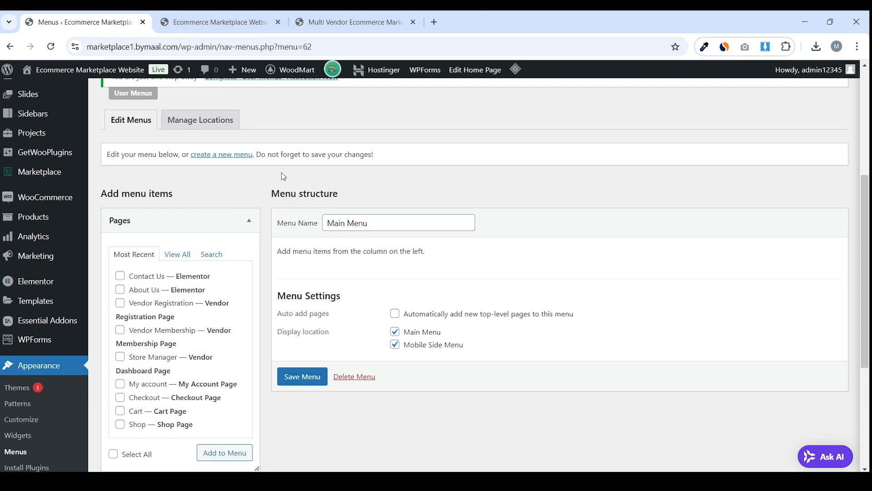
Move the reference storefront tab to second place
{"action": "left_click", "coordinate": [396, 14]}
{"action": "left_click_drag", "start_coordinate": [331, 20], "coordinate": [196, 20]}
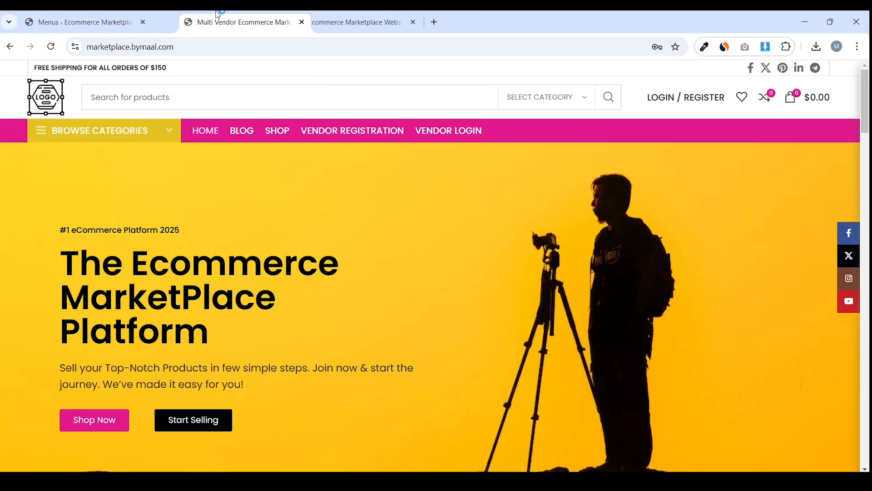
{"action": "left_click", "coordinate": [138, 21]}
Show all pages in the Pages box of the menu editor
{"action": "scroll", "coordinate": [173, 212], "scroll_direction": "down", "scroll_amount": 1}
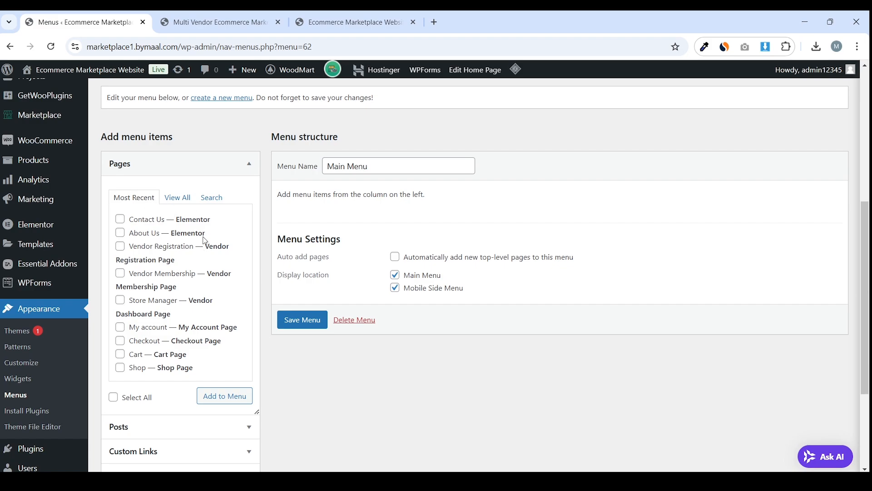
{"action": "scroll", "coordinate": [168, 272], "scroll_direction": "down", "scroll_amount": 2}
{"action": "scroll", "coordinate": [200, 280], "scroll_direction": "up", "scroll_amount": 2}
{"action": "left_click", "coordinate": [177, 198]}
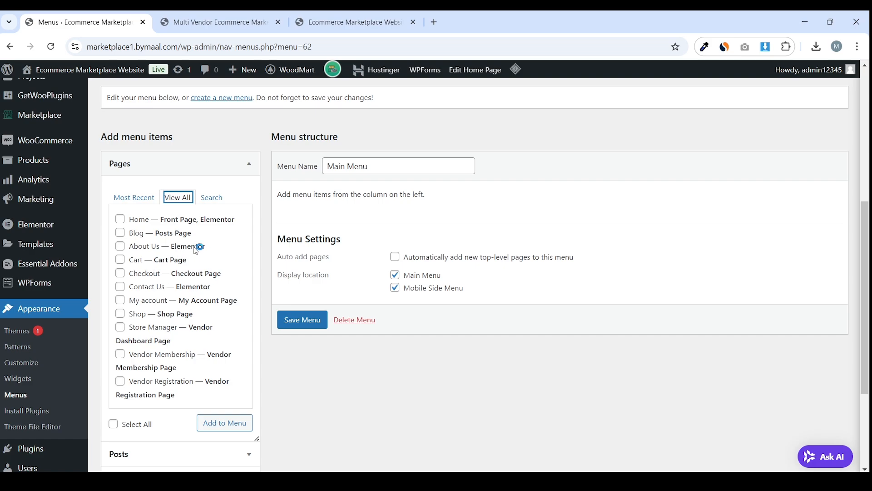
{"action": "scroll", "coordinate": [199, 255], "scroll_direction": "down", "scroll_amount": 1}
{"action": "scroll", "coordinate": [182, 305], "scroll_direction": "up", "scroll_amount": 1}
{"action": "left_click", "coordinate": [208, 200]}
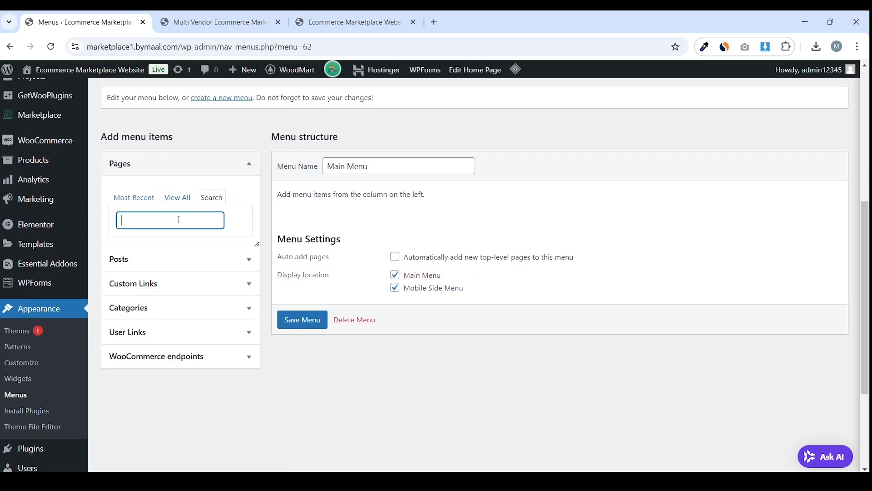
{"action": "left_click", "coordinate": [178, 199]}
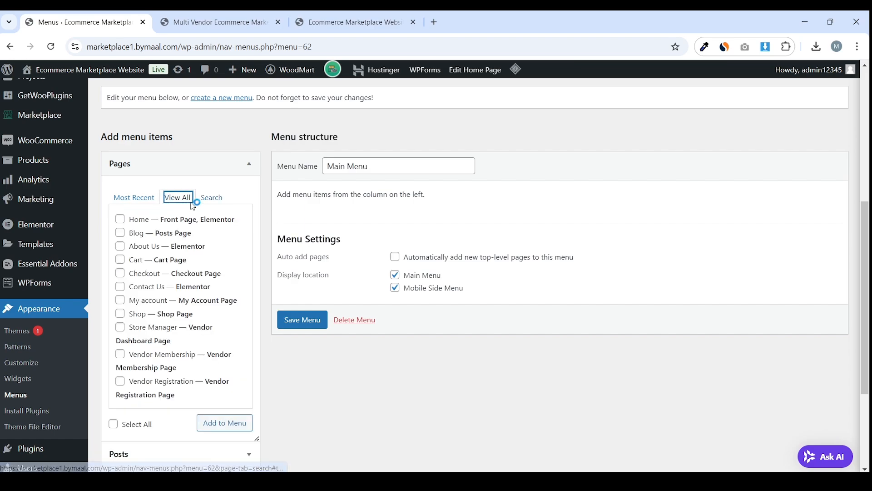
{"action": "scroll", "coordinate": [190, 234], "scroll_direction": "down", "scroll_amount": 1}
{"action": "scroll", "coordinate": [195, 227], "scroll_direction": "up", "scroll_amount": 1}
Compare against the live and reference sites, then tick the Home, Blog and Shop pages
{"action": "left_click", "coordinate": [350, 22]}
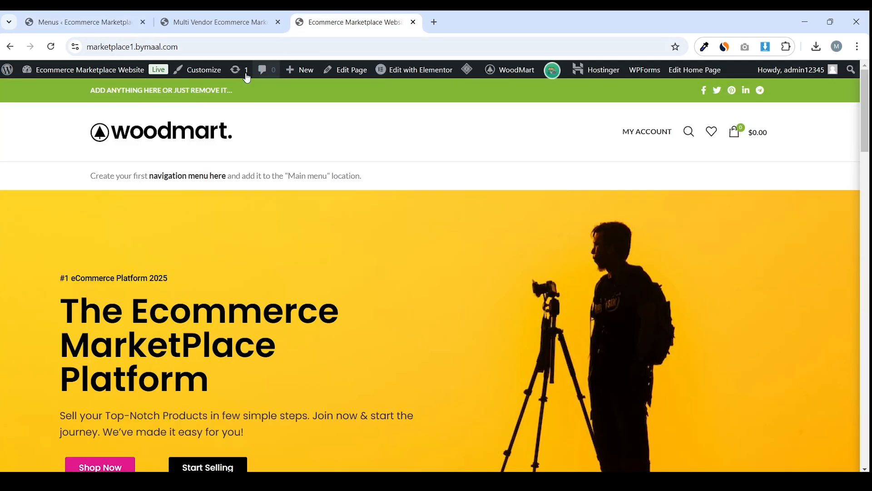
{"action": "left_click", "coordinate": [199, 15]}
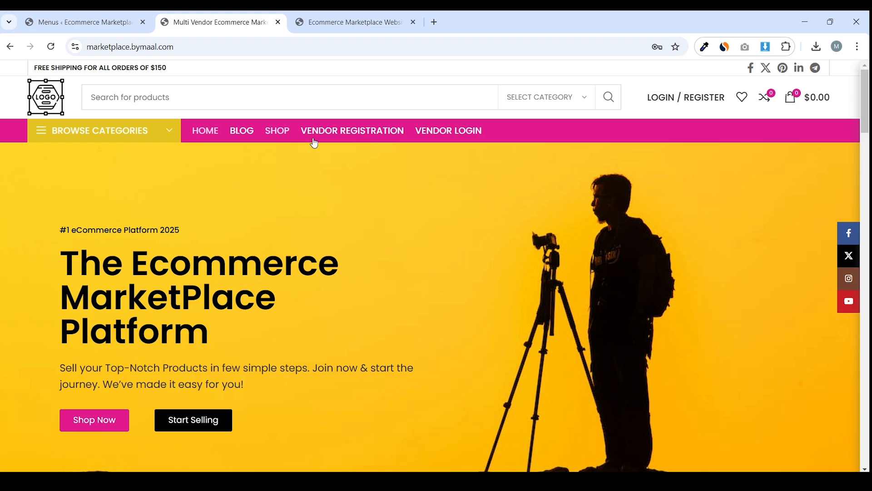
{"action": "left_click", "coordinate": [84, 21]}
{"action": "left_click", "coordinate": [138, 221]}
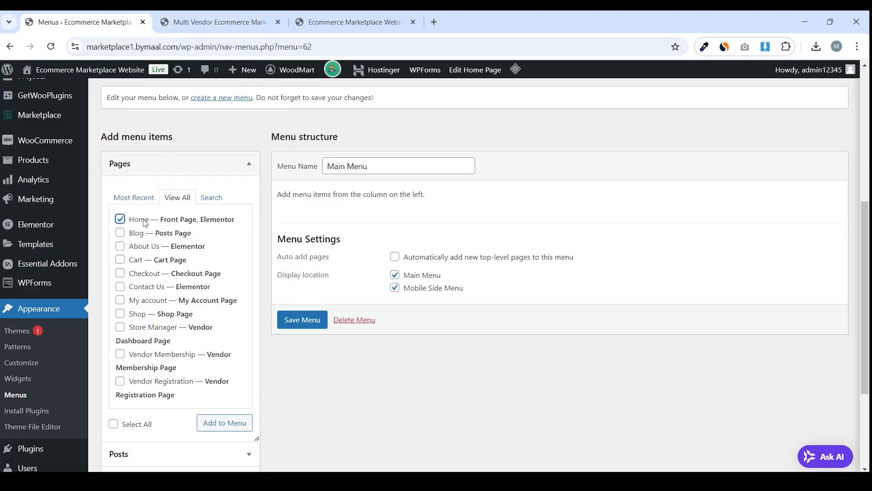
{"action": "left_click", "coordinate": [135, 235]}
{"action": "left_click", "coordinate": [140, 314]}
Add Home, Blog and Shop to the Main Menu and save it
{"action": "left_click", "coordinate": [205, 25]}
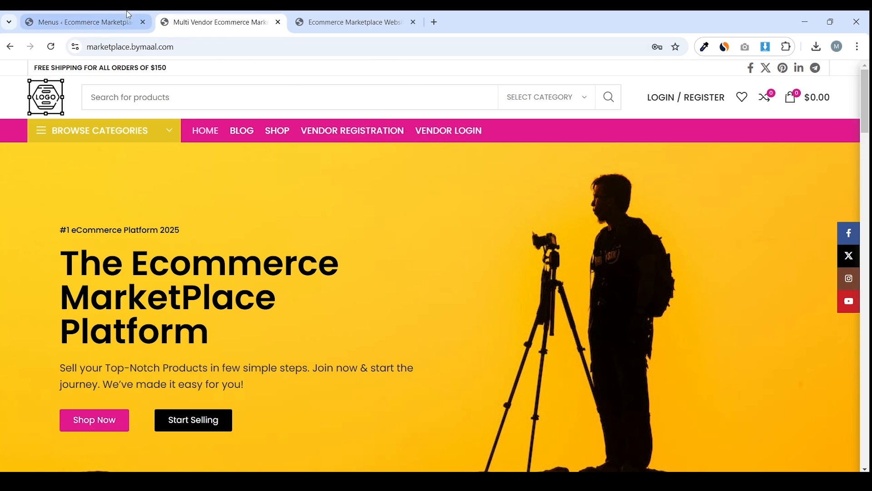
{"action": "left_click", "coordinate": [86, 22]}
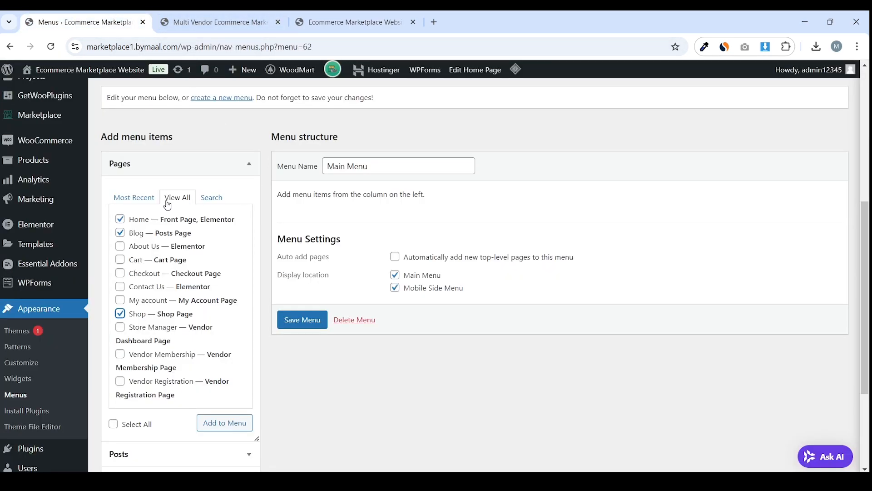
{"action": "left_click", "coordinate": [221, 422]}
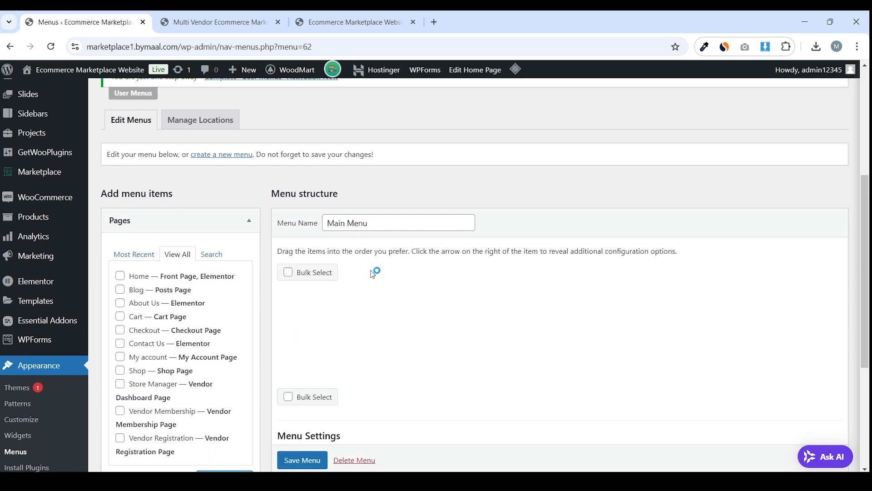
{"action": "scroll", "coordinate": [364, 232], "scroll_direction": "down", "scroll_amount": 3}
{"action": "scroll", "coordinate": [336, 255], "scroll_direction": "down", "scroll_amount": 2}
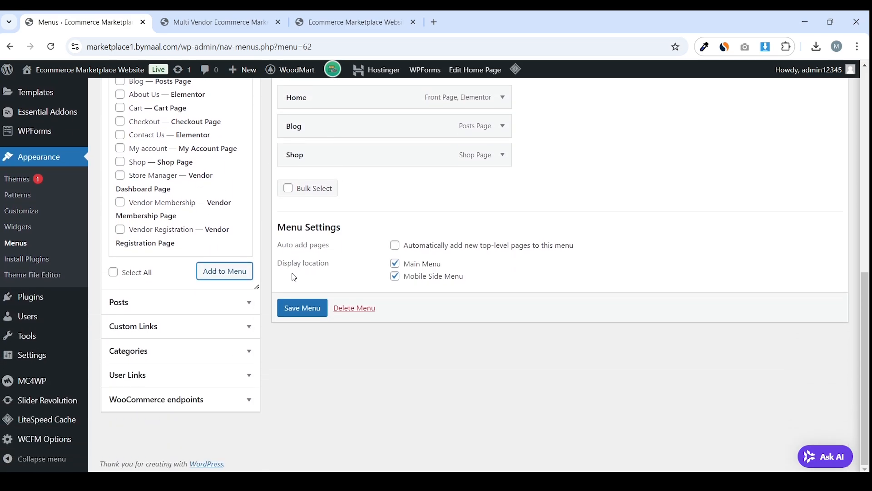
{"action": "left_click", "coordinate": [309, 312]}
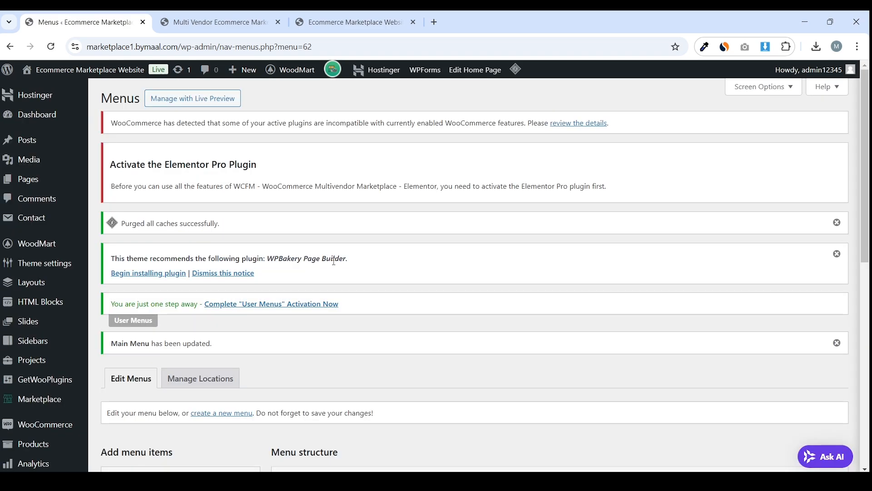
Open the live site in a new tab via Visit Site
{"action": "left_click", "coordinate": [174, 15]}
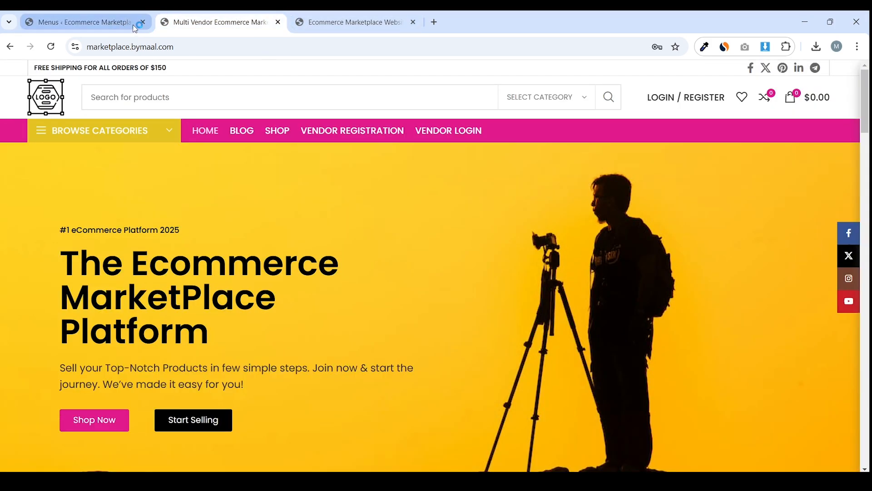
{"action": "left_click", "coordinate": [107, 14]}
{"action": "left_click", "coordinate": [55, 91]}
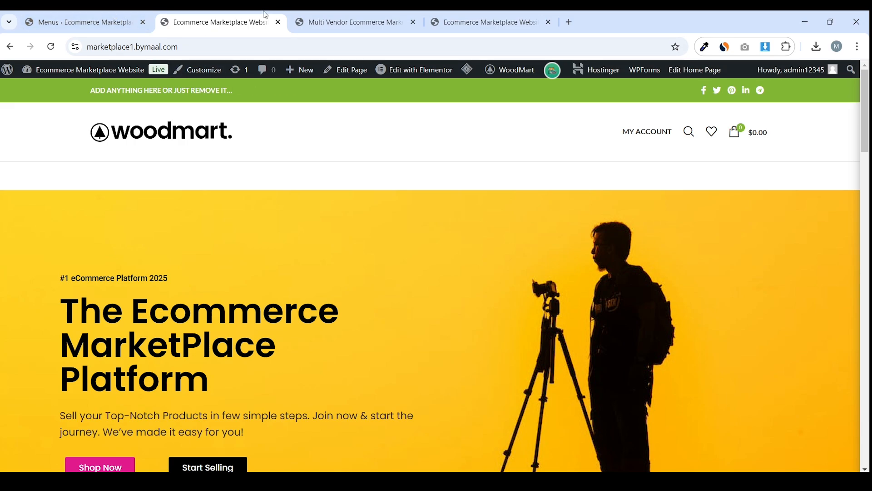
{"action": "left_click", "coordinate": [112, 19]}
Show the reference marketplace storefront and move its tab one place left
{"action": "scroll", "coordinate": [364, 202], "scroll_direction": "down", "scroll_amount": 3}
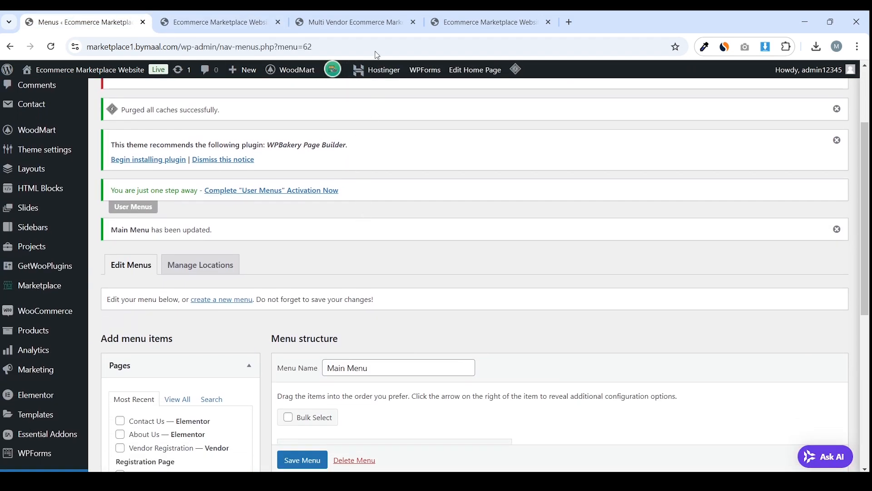
{"action": "left_click", "coordinate": [352, 18]}
{"action": "left_click_drag", "start_coordinate": [352, 13], "coordinate": [267, 17]}
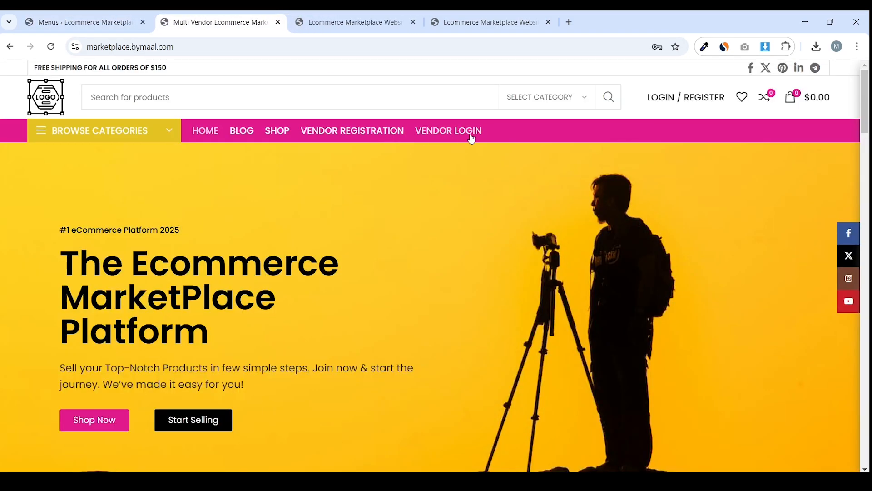
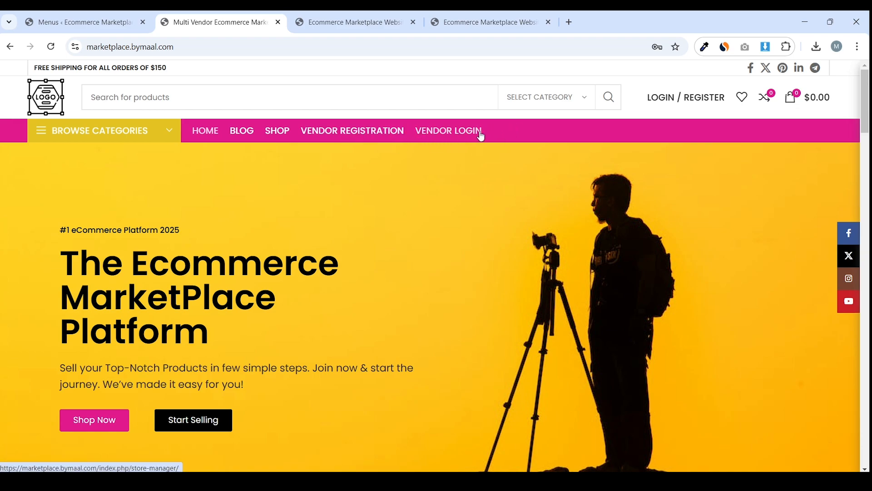
Return to the WordPress Menus editor tab
{"action": "left_click", "coordinate": [125, 19]}
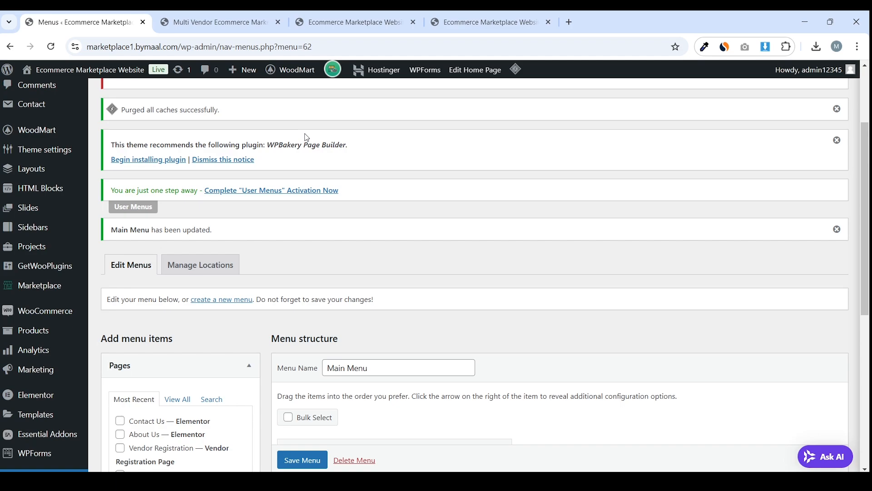
Add the Vendor Registration and Store Manager pages to the Main Menu
{"action": "scroll", "coordinate": [306, 137], "scroll_direction": "down", "scroll_amount": 3}
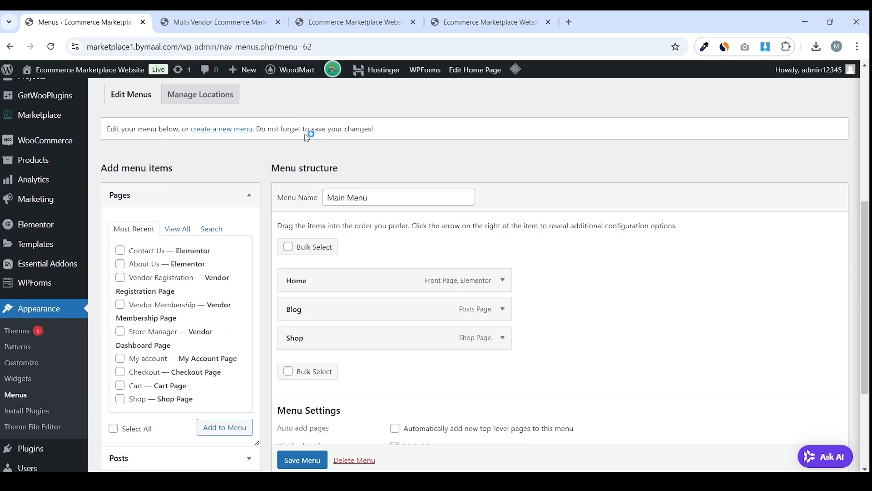
{"action": "scroll", "coordinate": [358, 136], "scroll_direction": "down", "scroll_amount": 1}
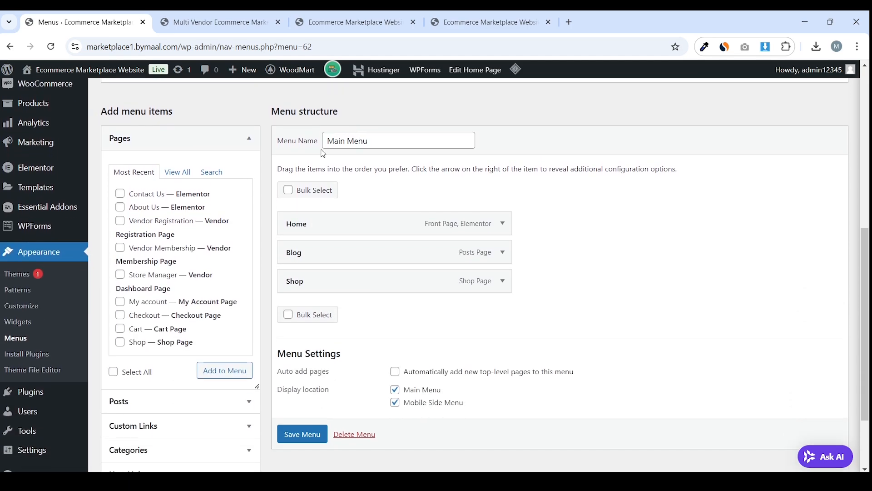
{"action": "left_click", "coordinate": [175, 171]}
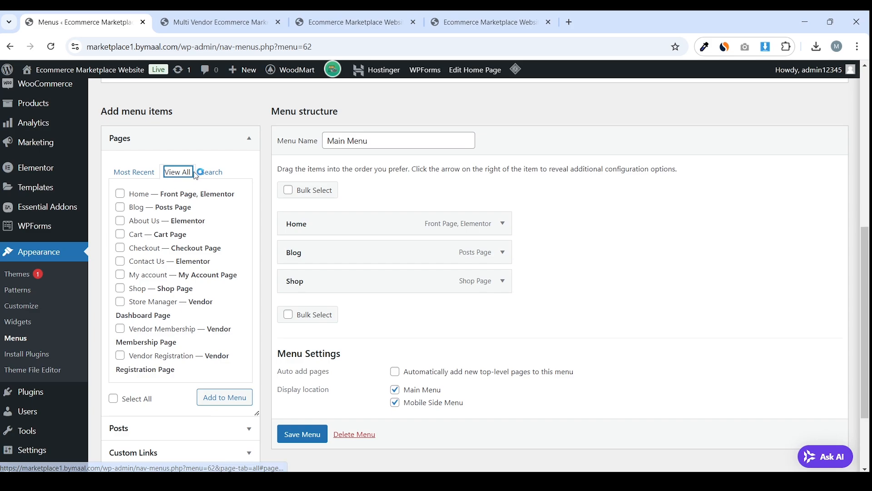
{"action": "scroll", "coordinate": [190, 272], "scroll_direction": "down", "scroll_amount": 1}
{"action": "left_click", "coordinate": [167, 300]}
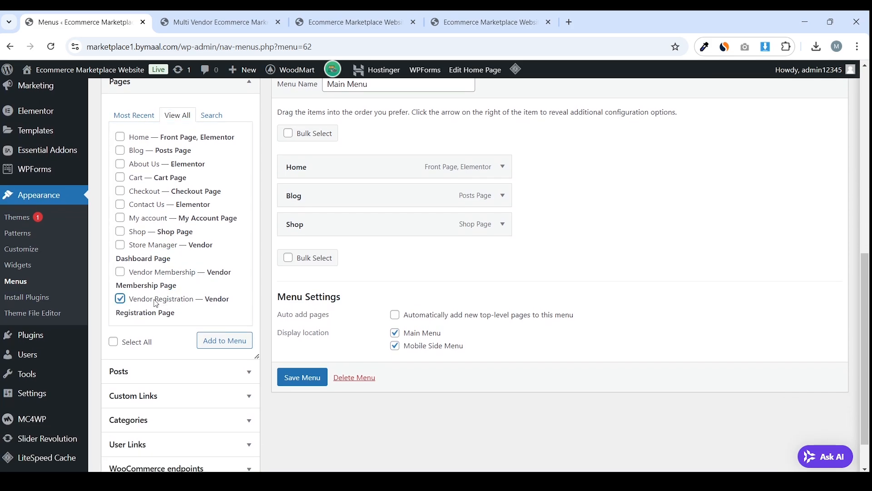
{"action": "left_click", "coordinate": [210, 346]}
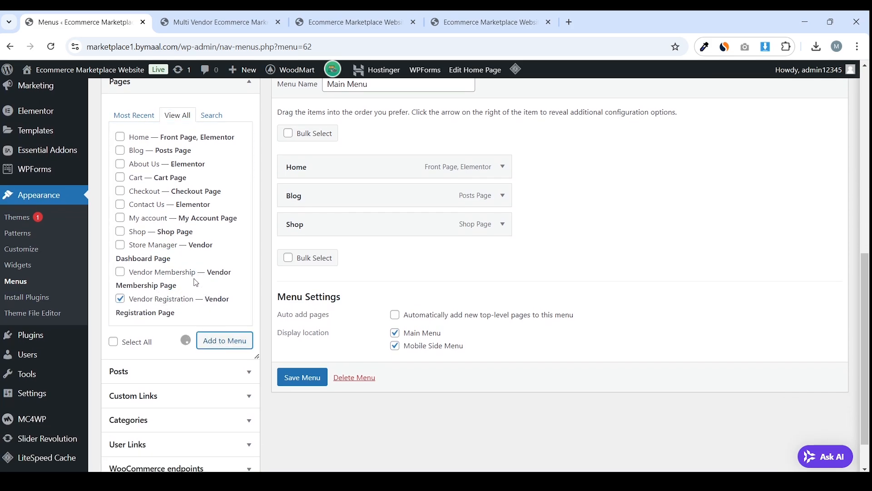
{"action": "left_click", "coordinate": [157, 247]}
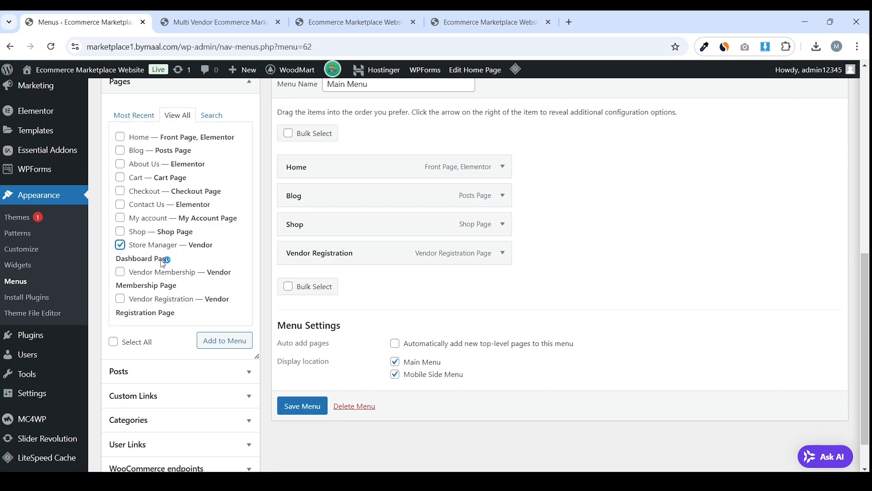
{"action": "left_click_drag", "start_coordinate": [190, 247], "coordinate": [180, 264]}
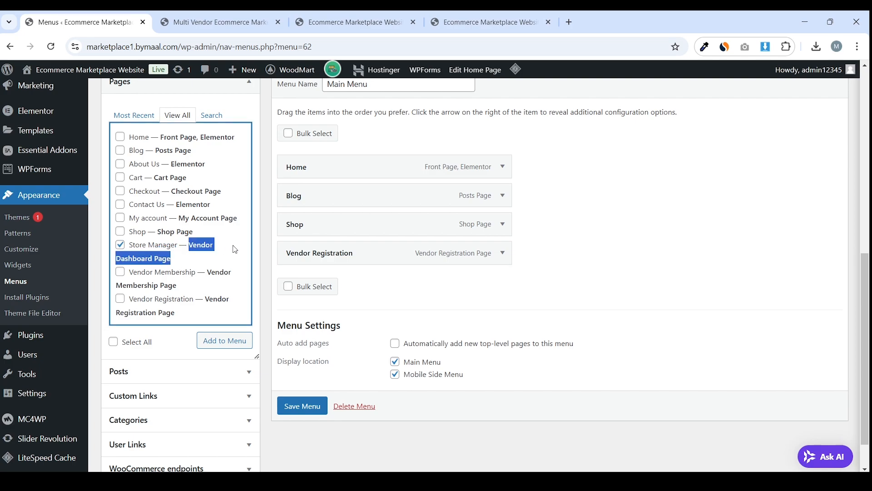
{"action": "left_click", "coordinate": [222, 341]}
{"action": "scroll", "coordinate": [638, 223], "scroll_direction": "down", "scroll_amount": 2}
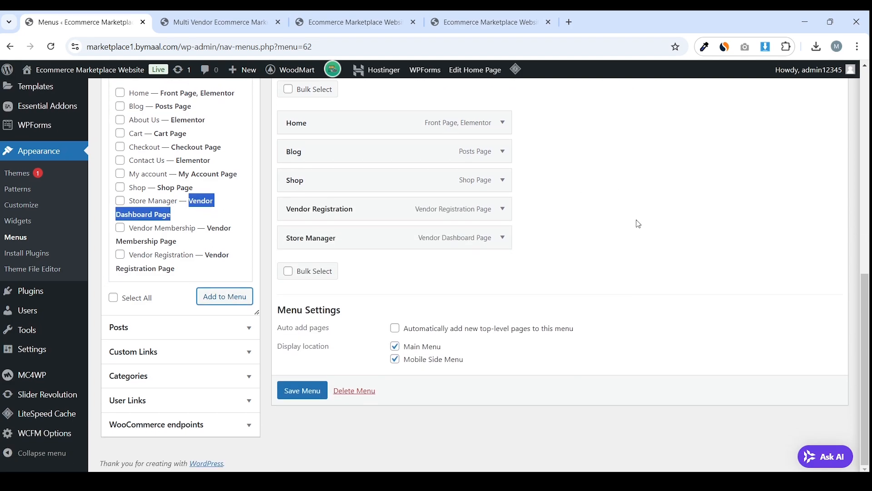
Restrict the Vendor Registration menu item to Logged Out Users
{"action": "left_click", "coordinate": [502, 209]}
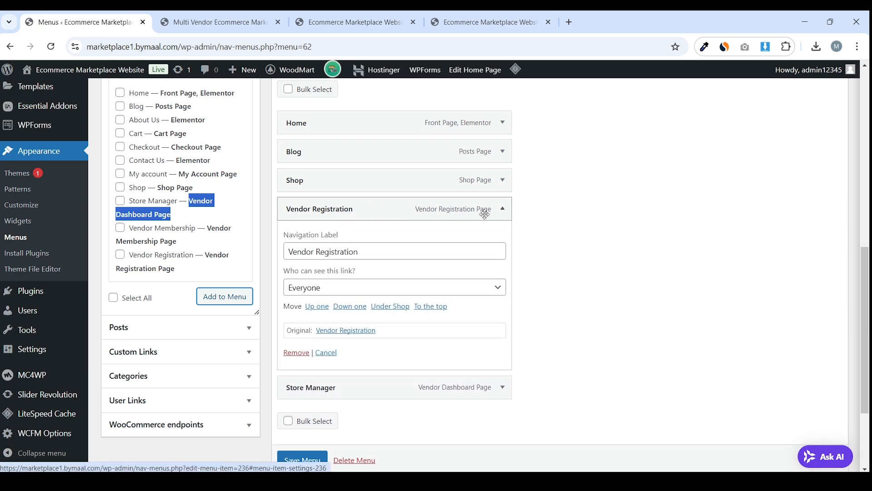
{"action": "scroll", "coordinate": [443, 213], "scroll_direction": "down", "scroll_amount": 1}
{"action": "left_click", "coordinate": [354, 198]}
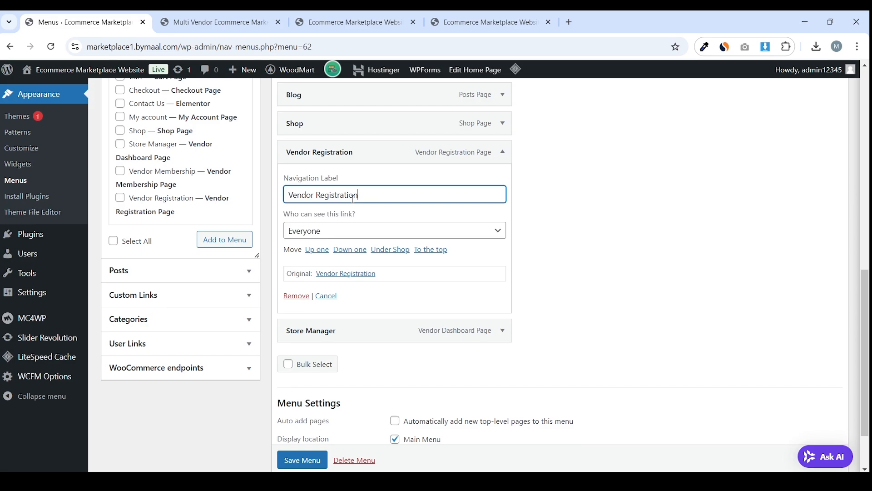
{"action": "key", "text": "ctrl+a"}
{"action": "left_click", "coordinate": [363, 198]}
{"action": "left_click", "coordinate": [364, 225]}
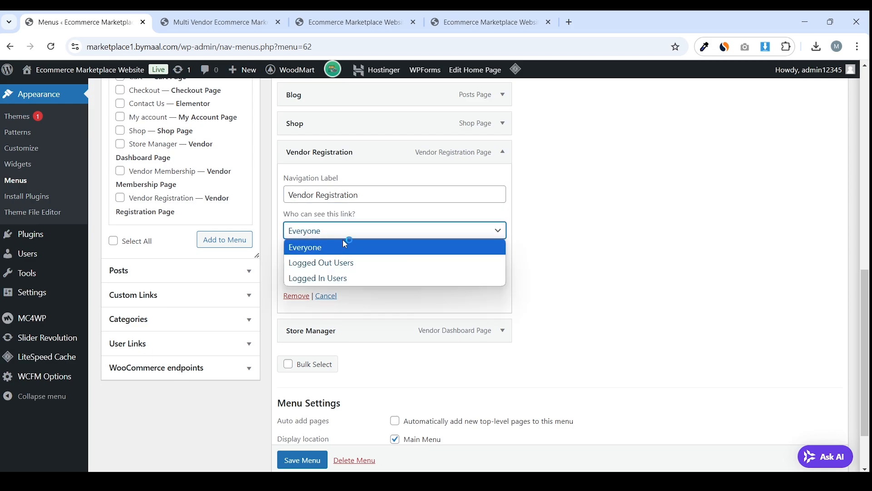
{"action": "left_click", "coordinate": [340, 264]}
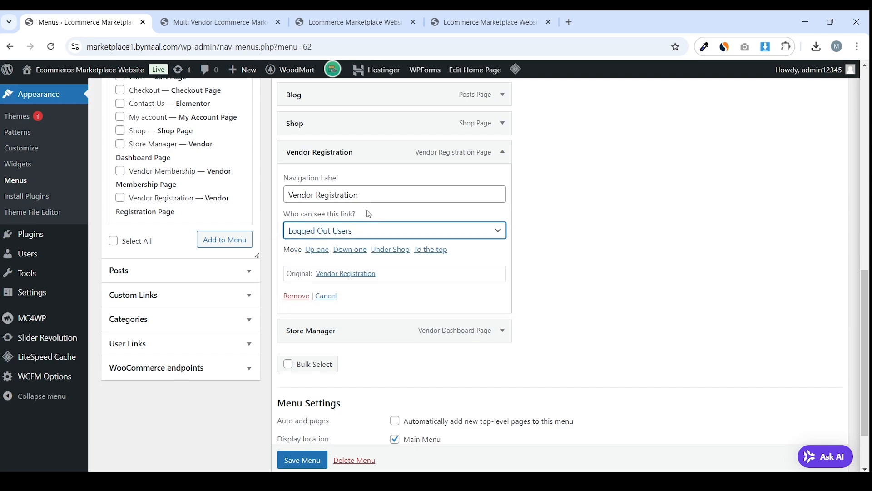
{"action": "left_click", "coordinate": [503, 152]}
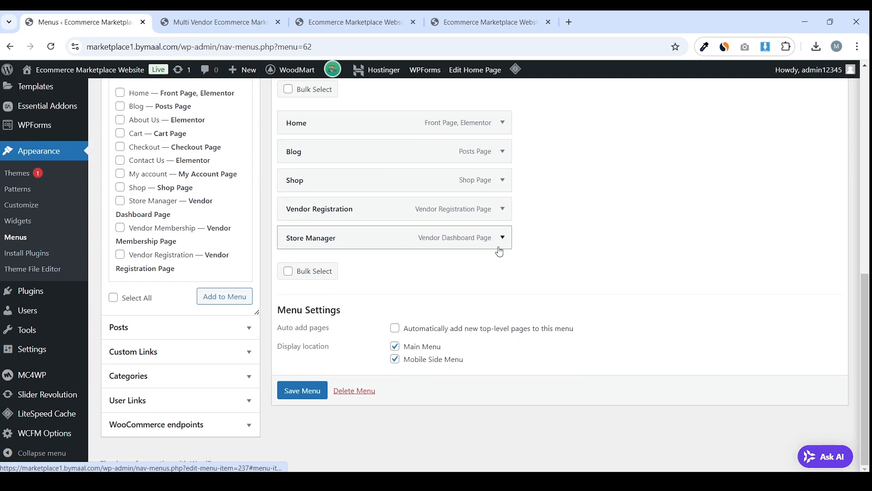
Rename the Store Manager menu item's label to 'Vendor Login'
{"action": "left_click", "coordinate": [502, 237]}
{"action": "left_click_drag", "start_coordinate": [376, 277], "coordinate": [287, 278]}
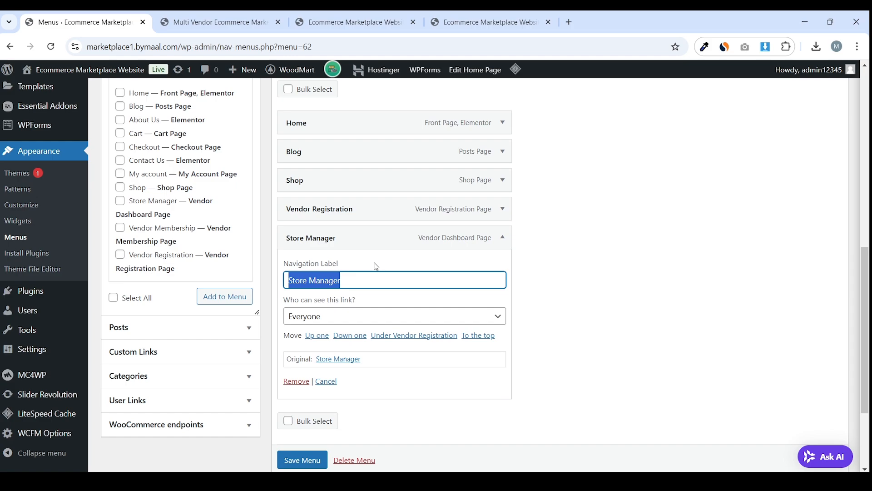
{"action": "scroll", "coordinate": [378, 264], "scroll_direction": "down", "scroll_amount": 1}
{"action": "scroll", "coordinate": [378, 257], "scroll_direction": "up", "scroll_amount": 1}
{"action": "scroll", "coordinate": [385, 278], "scroll_direction": "down", "scroll_amount": 1}
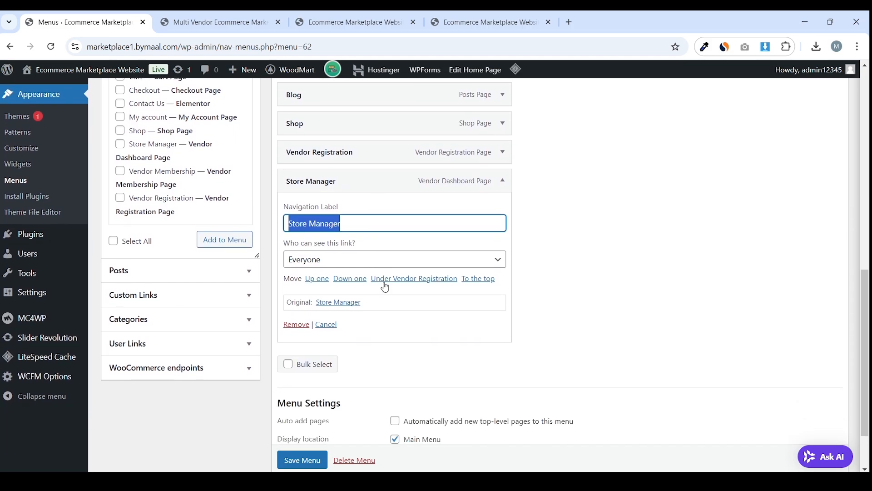
{"action": "left_click", "coordinate": [361, 266]}
{"action": "left_click", "coordinate": [360, 266]}
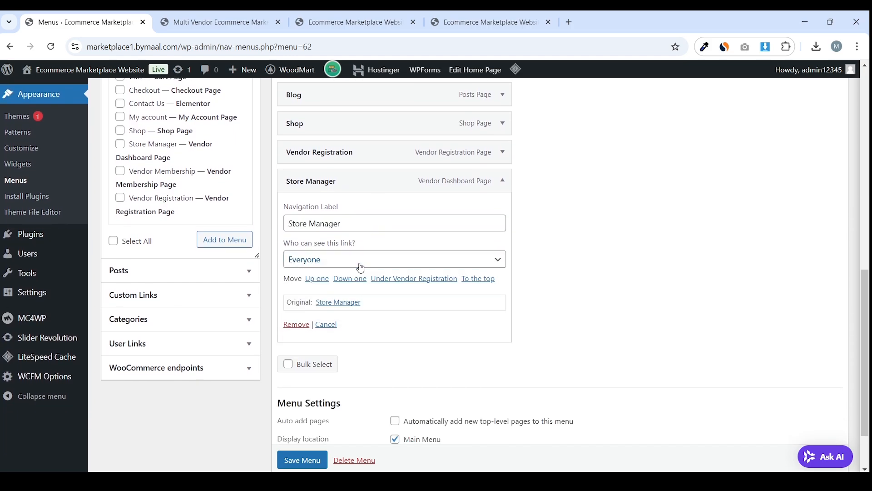
{"action": "triple_click", "coordinate": [378, 227]}
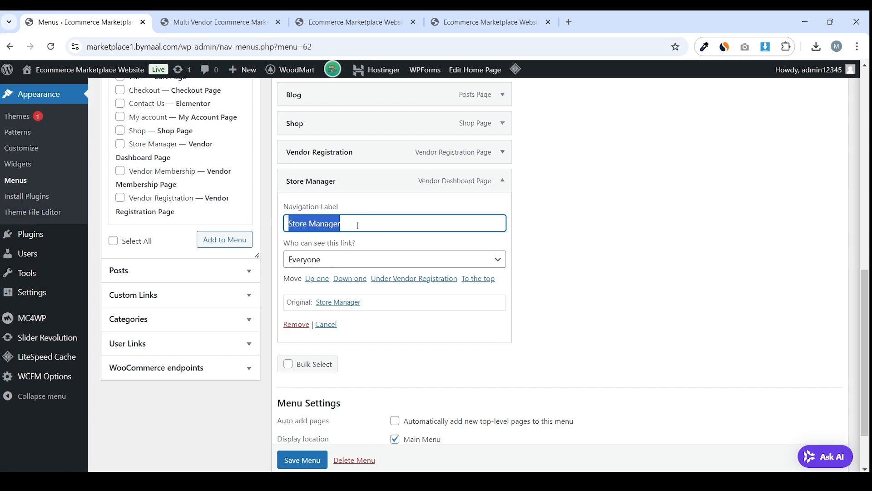
{"action": "double_click", "coordinate": [367, 224]}
{"action": "triple_click", "coordinate": [367, 224]}
{"action": "key", "text": "BackSpace"}
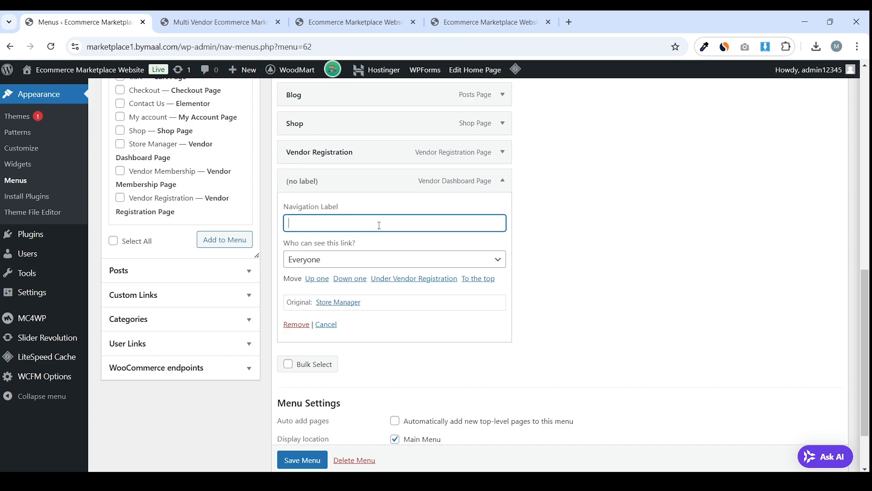
{"action": "type", "text": "Vendor Login"}
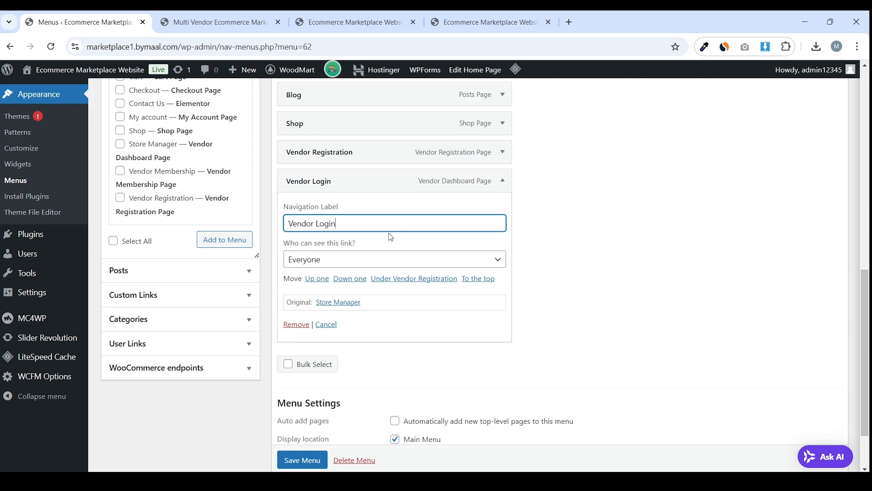
Set the Vendor Login item's visibility to Logged Out Users
{"action": "left_click", "coordinate": [348, 259]}
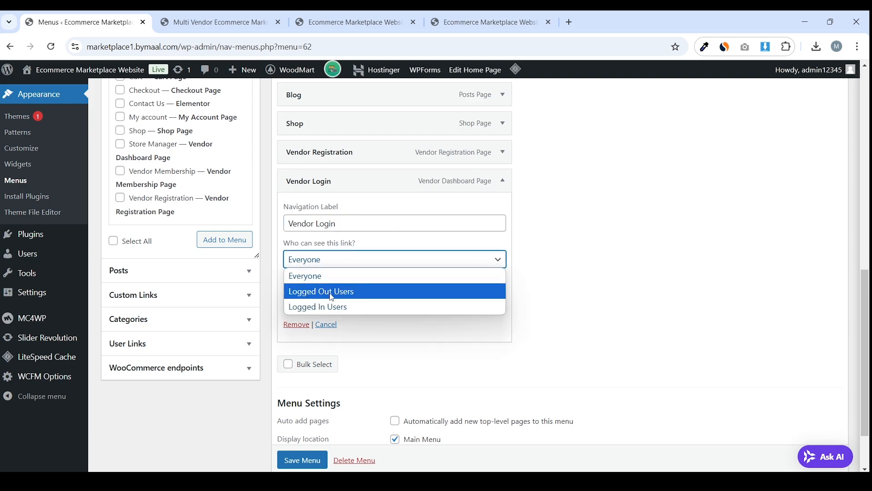
{"action": "left_click", "coordinate": [347, 307]}
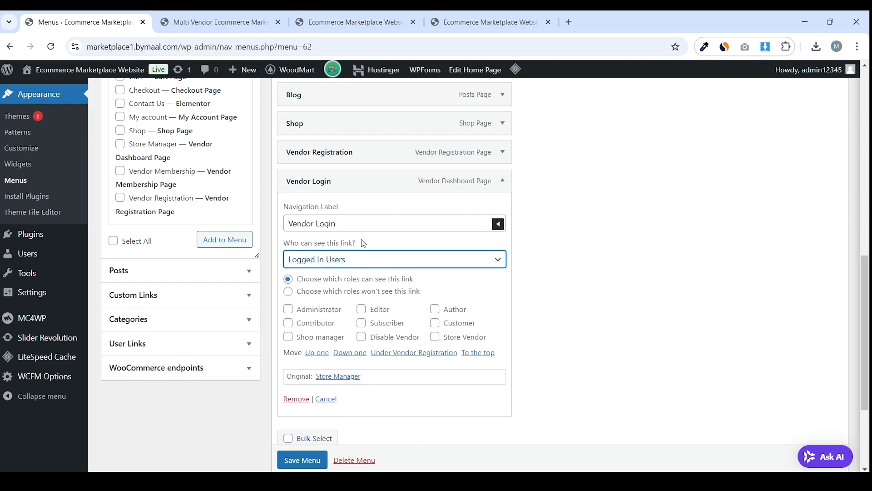
{"action": "left_click_drag", "start_coordinate": [364, 242], "coordinate": [318, 242]}
{"action": "left_click", "coordinate": [309, 259]}
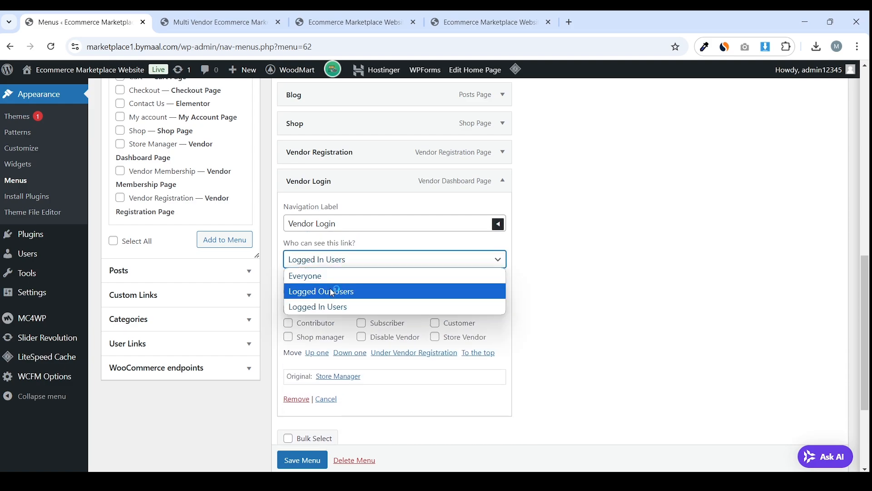
{"action": "left_click", "coordinate": [333, 290]}
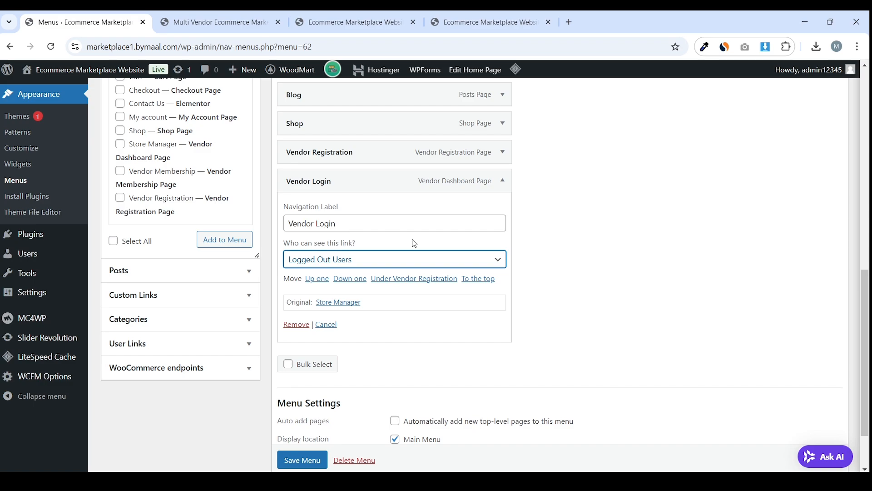
{"action": "scroll", "coordinate": [411, 246], "scroll_direction": "up", "scroll_amount": 1}
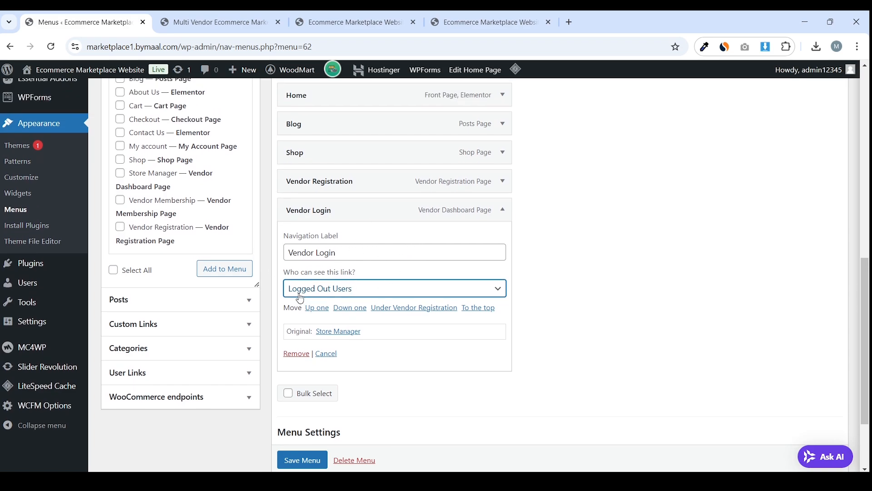
{"action": "left_click_drag", "start_coordinate": [348, 251], "coordinate": [286, 249]}
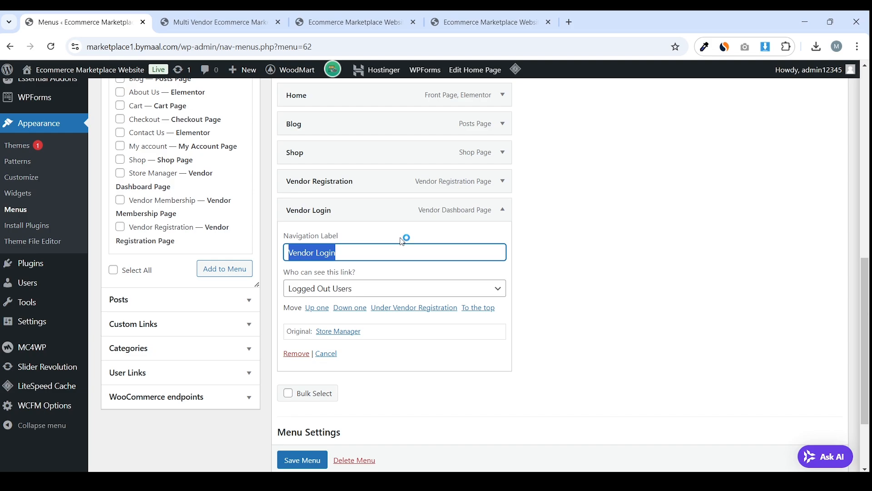
{"action": "scroll", "coordinate": [370, 187], "scroll_direction": "up", "scroll_amount": 1}
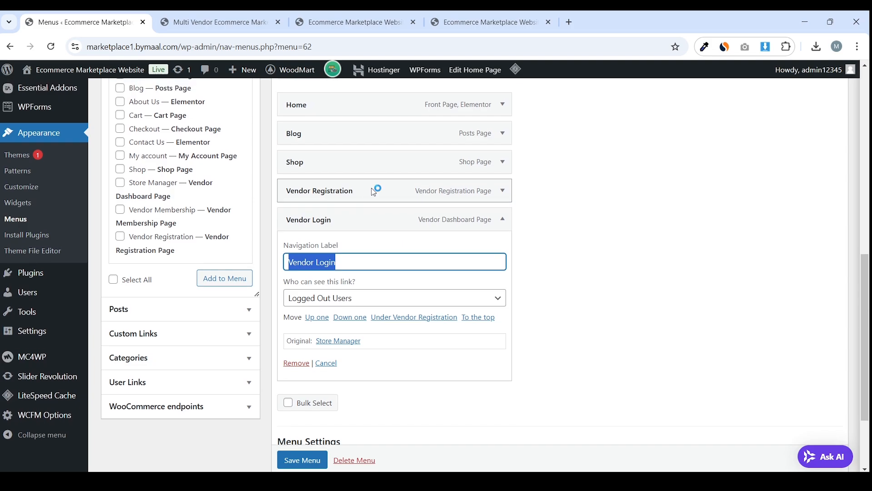
{"action": "left_click", "coordinate": [347, 261]}
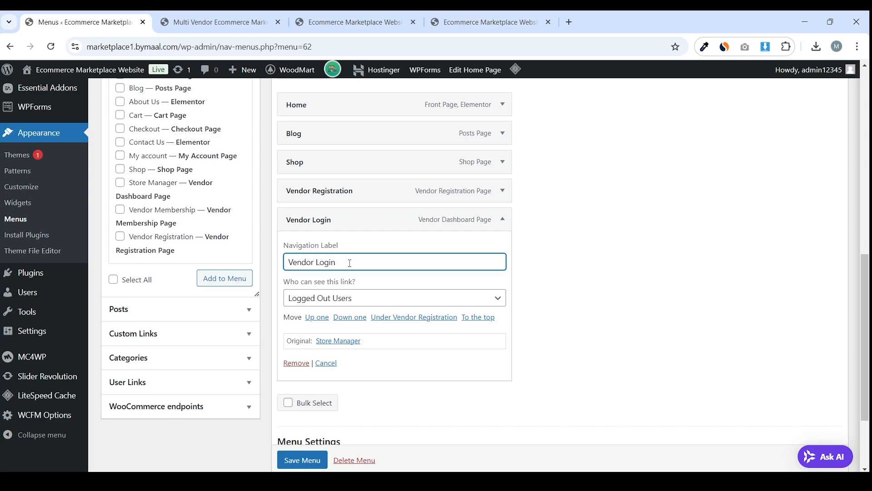
{"action": "left_click", "coordinate": [503, 219]}
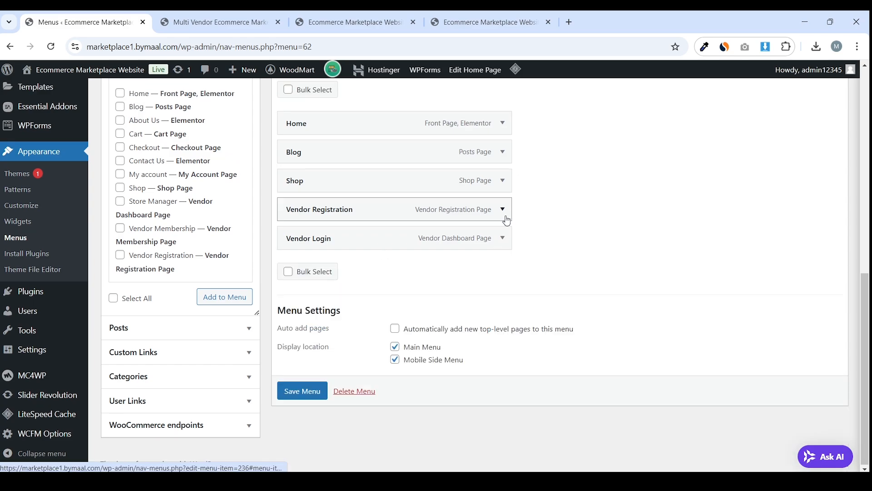
Save the Main Menu and browse the full page list without adding anything
{"action": "left_click", "coordinate": [302, 391]}
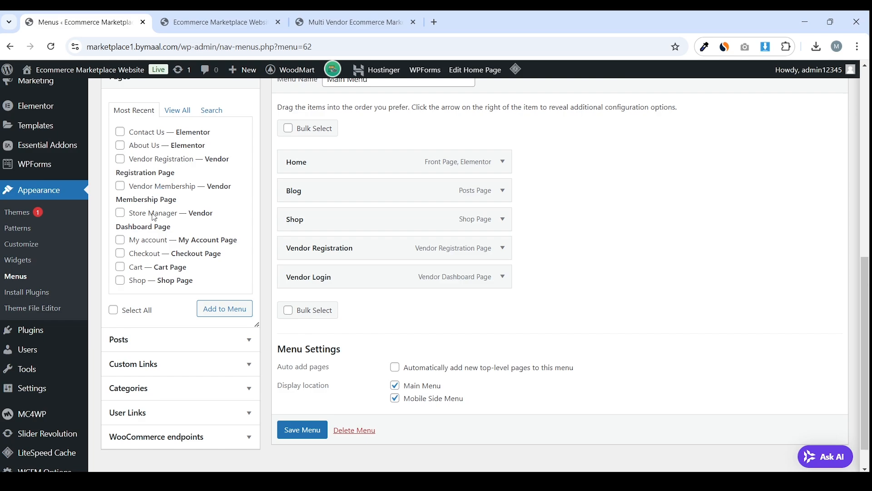
{"action": "left_click", "coordinate": [178, 107]}
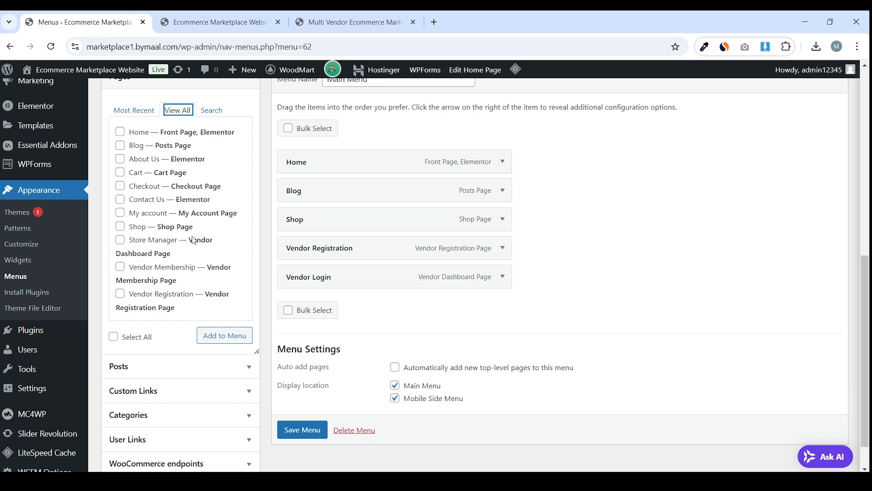
{"action": "left_click_drag", "start_coordinate": [194, 240], "coordinate": [195, 252]}
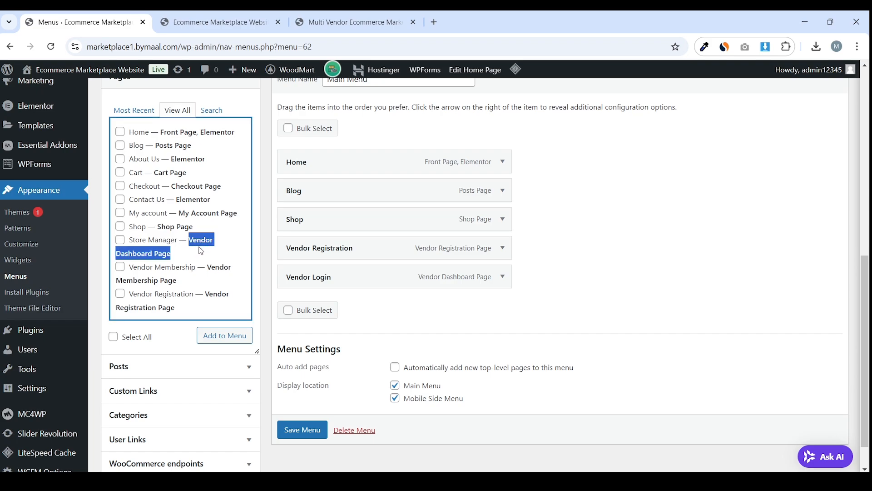
{"action": "left_click", "coordinate": [194, 244]}
{"action": "left_click", "coordinate": [169, 243]}
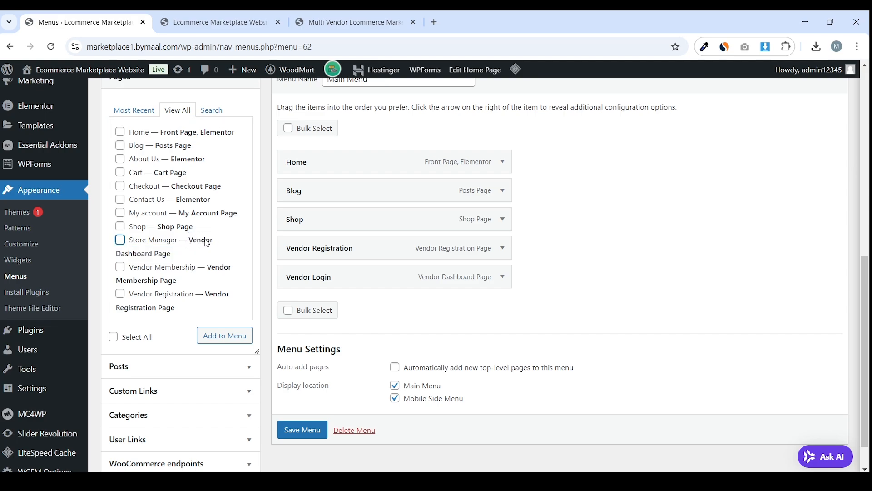
{"action": "scroll", "coordinate": [504, 273], "scroll_direction": "down", "scroll_amount": 1}
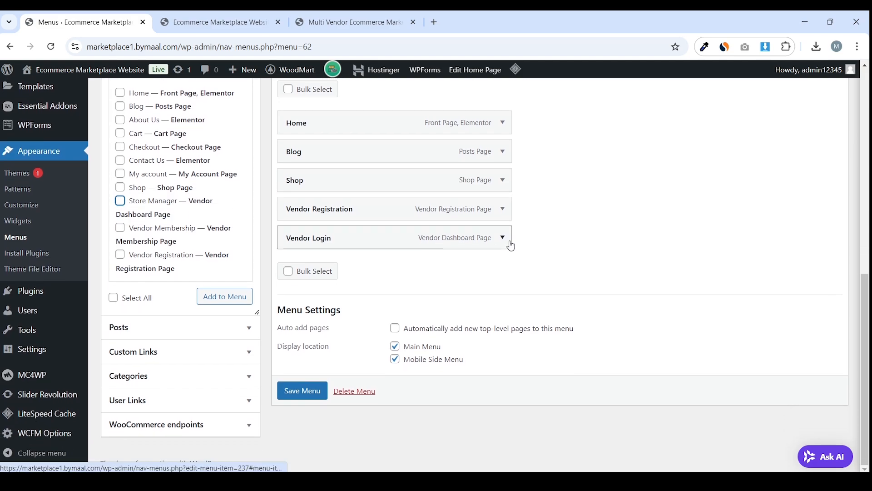
Confirm the Vendor Login item stays visible to Logged Out Users only
{"action": "left_click", "coordinate": [503, 241]}
{"action": "scroll", "coordinate": [440, 253], "scroll_direction": "down", "scroll_amount": 6}
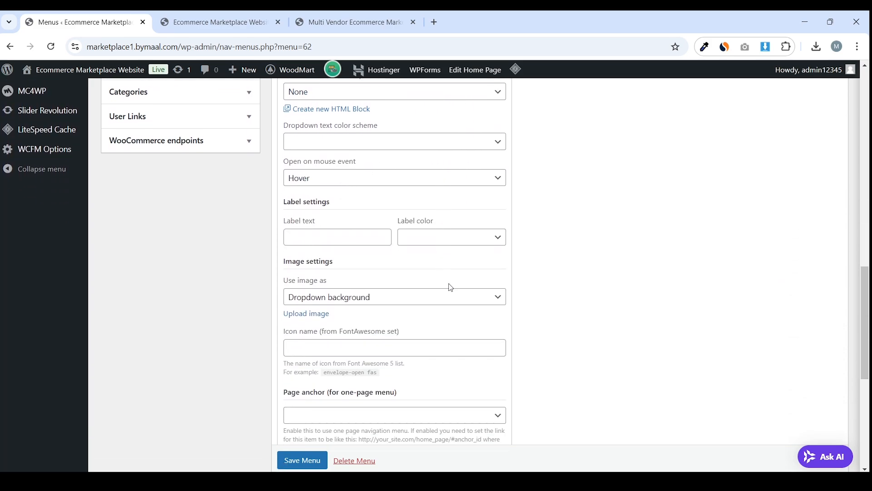
{"action": "scroll", "coordinate": [472, 257], "scroll_direction": "up", "scroll_amount": 6}
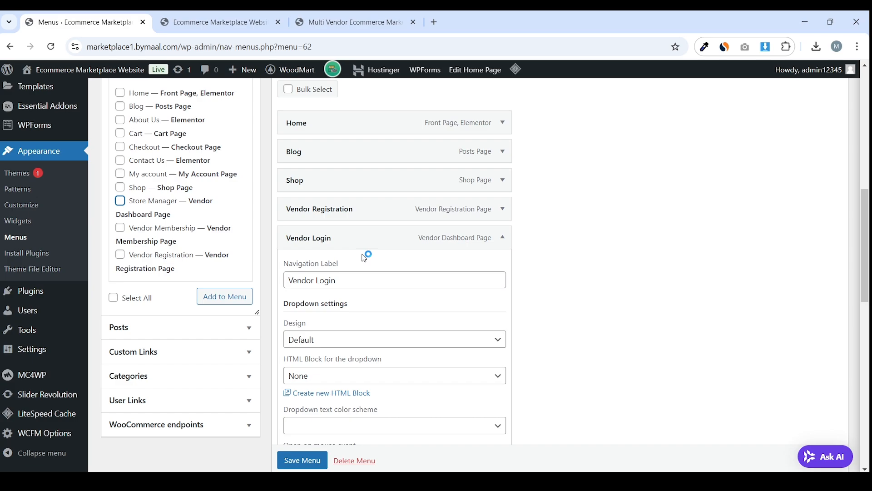
{"action": "scroll", "coordinate": [364, 257], "scroll_direction": "down", "scroll_amount": 12}
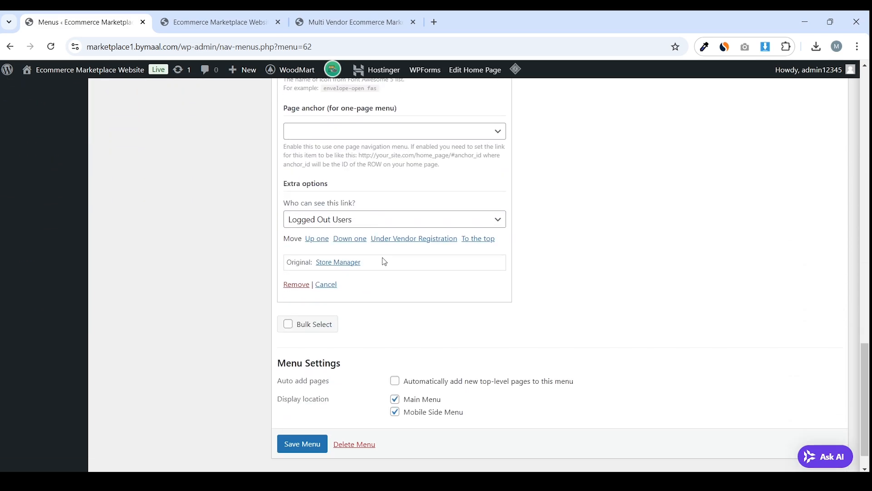
{"action": "left_click", "coordinate": [354, 222]}
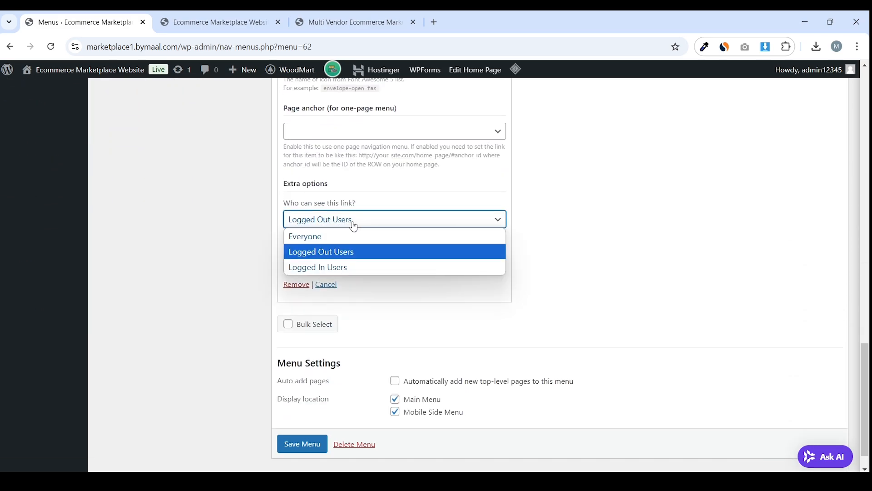
{"action": "left_click", "coordinate": [345, 250]}
{"action": "scroll", "coordinate": [363, 257], "scroll_direction": "up", "scroll_amount": 10}
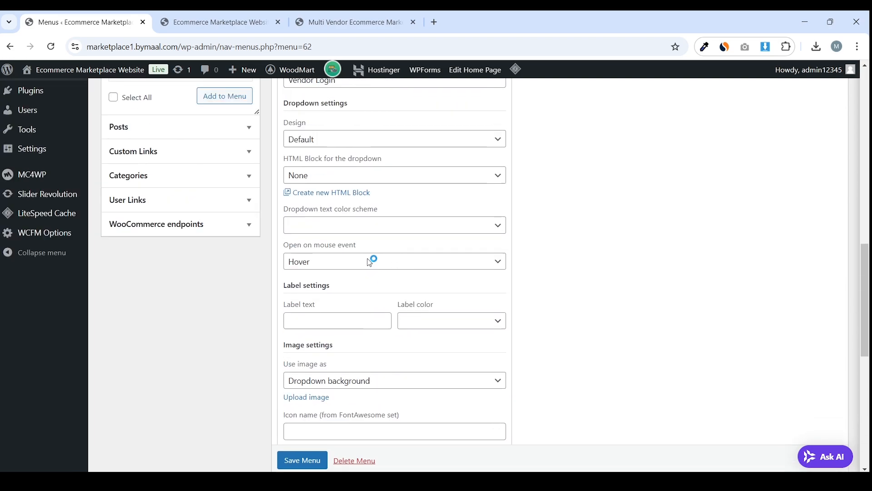
{"action": "left_click", "coordinate": [353, 217]}
{"action": "left_click_drag", "start_coordinate": [353, 217], "coordinate": [289, 220]}
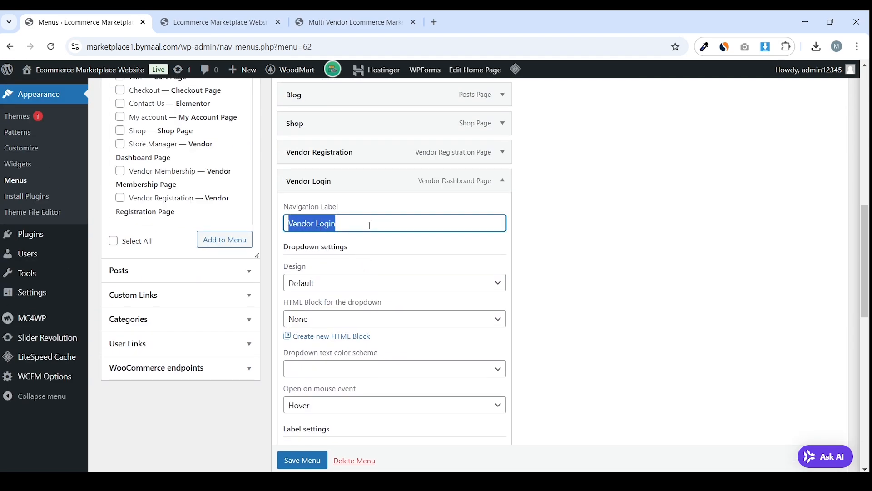
{"action": "left_click", "coordinate": [502, 180]}
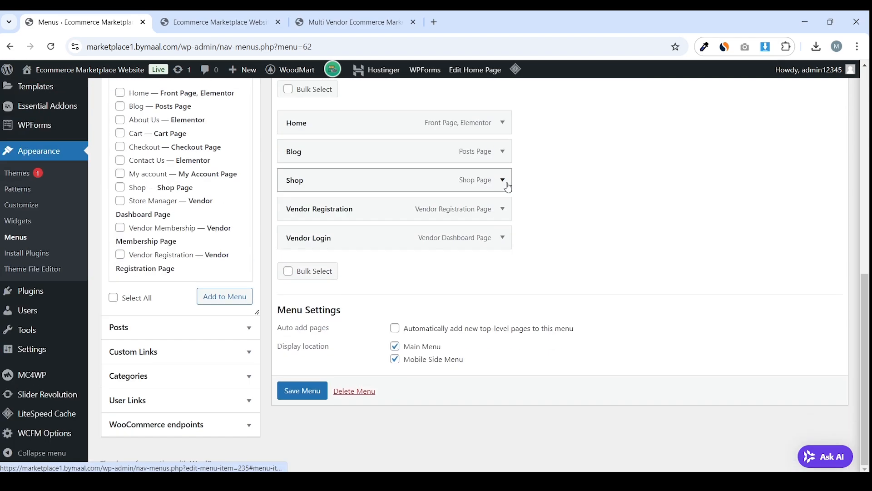
Expand the Vendor Registration item and select its label
{"action": "left_click", "coordinate": [502, 208]}
{"action": "scroll", "coordinate": [409, 268], "scroll_direction": "down", "scroll_amount": 6}
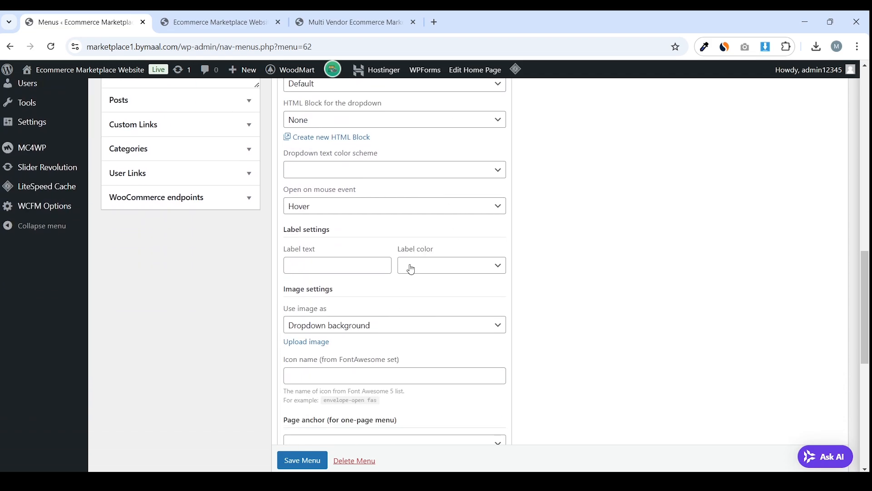
{"action": "scroll", "coordinate": [407, 273], "scroll_direction": "up", "scroll_amount": 6}
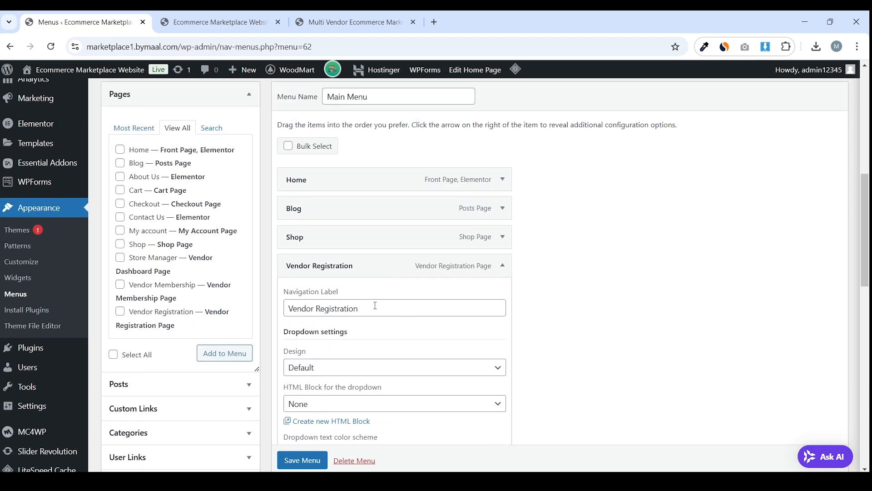
{"action": "left_click_drag", "start_coordinate": [429, 306], "coordinate": [288, 311]}
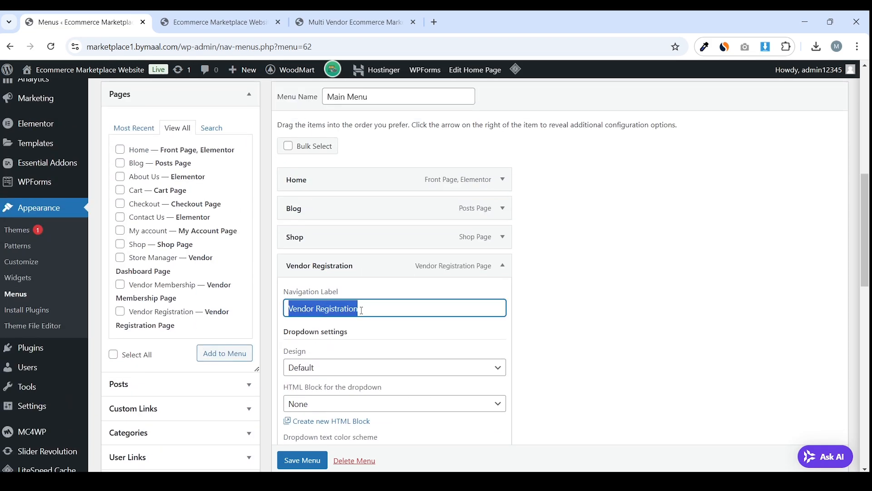
Add the Store Manager page to the Main Menu again
{"action": "left_click", "coordinate": [502, 267]}
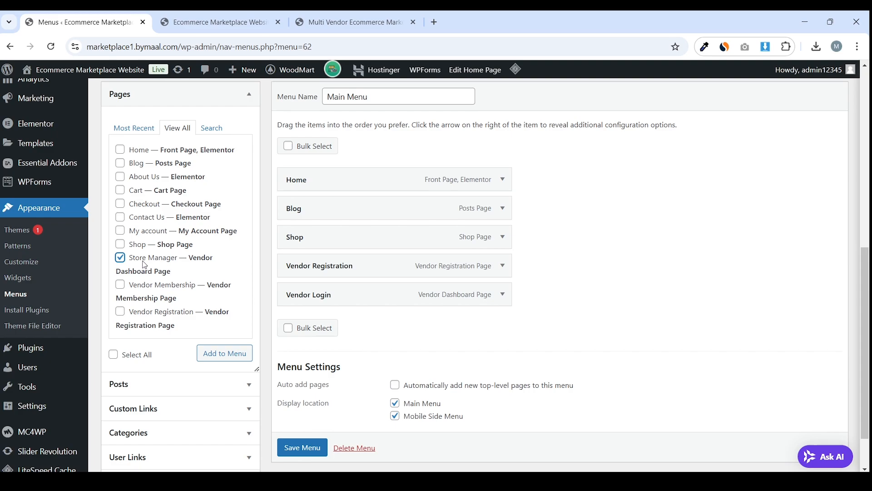
{"action": "left_click", "coordinate": [218, 350]}
{"action": "scroll", "coordinate": [595, 249], "scroll_direction": "down", "scroll_amount": 2}
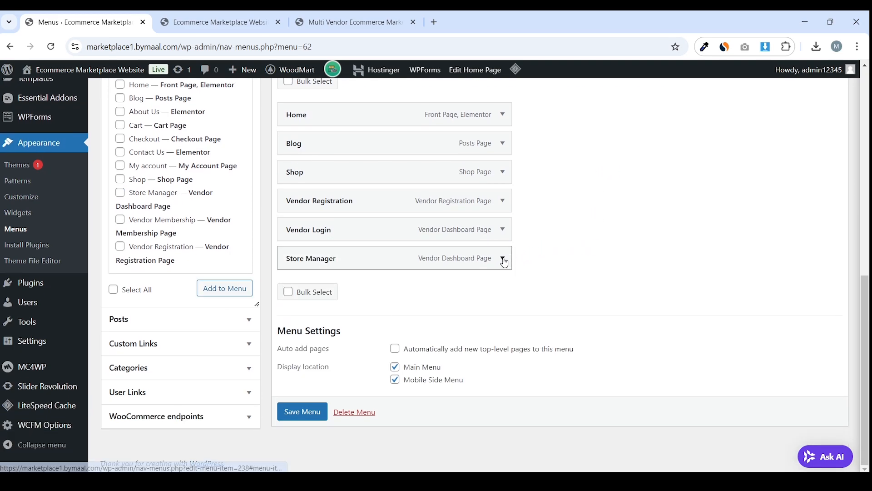
{"action": "left_click", "coordinate": [502, 261]}
Make the new item visible to Logged In Users of every role
{"action": "scroll", "coordinate": [491, 268], "scroll_direction": "down", "scroll_amount": 3}
{"action": "left_click", "coordinate": [320, 228]}
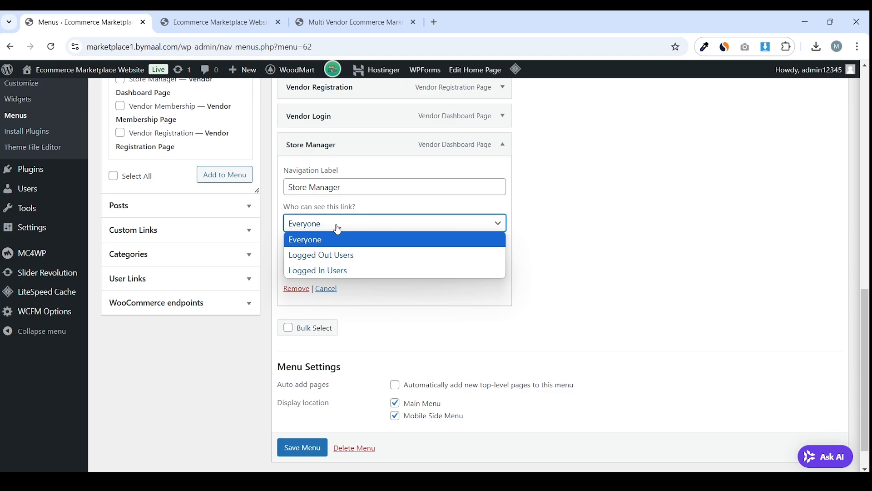
{"action": "left_click", "coordinate": [338, 269]}
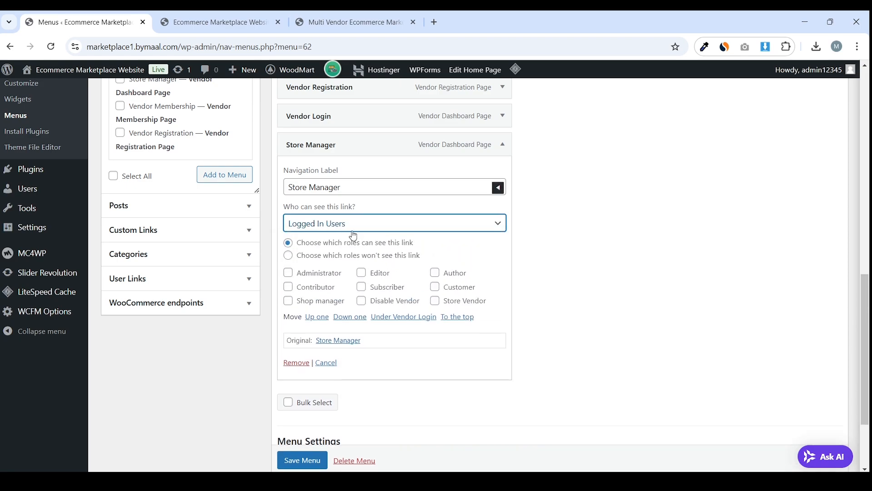
{"action": "left_click_drag", "start_coordinate": [425, 246], "coordinate": [307, 247]}
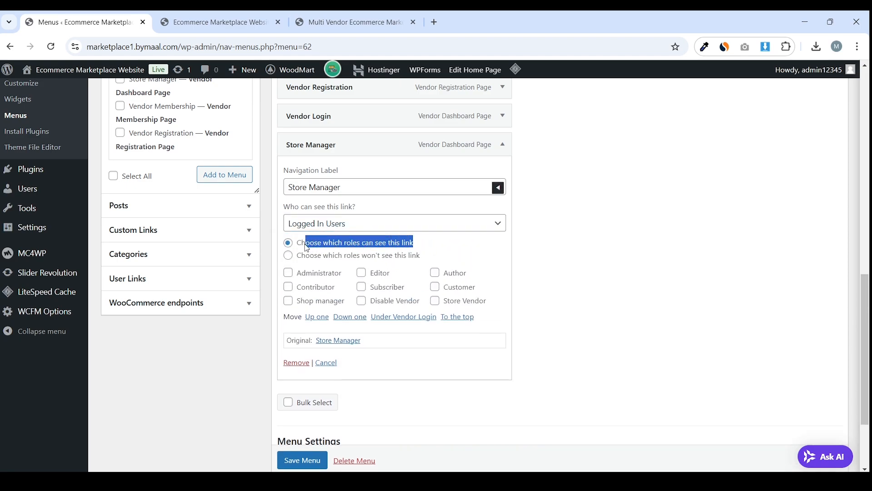
{"action": "left_click", "coordinate": [324, 274]}
{"action": "left_click", "coordinate": [320, 287]}
{"action": "left_click", "coordinate": [332, 301]}
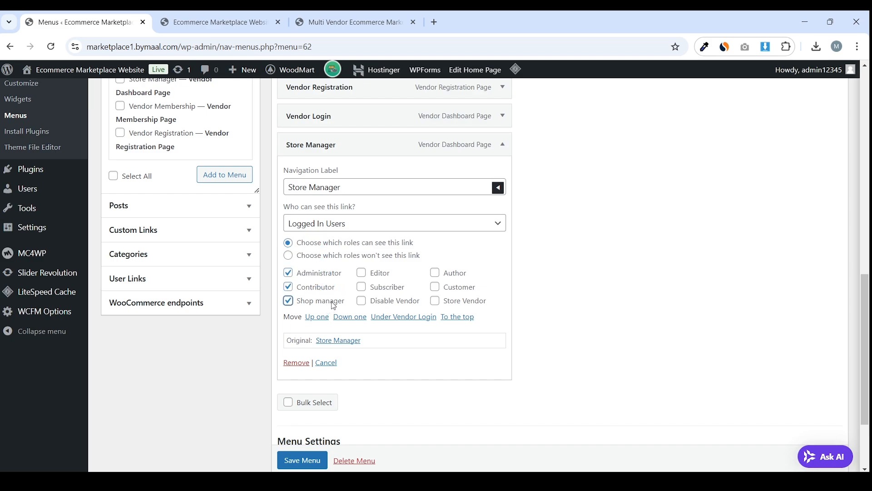
{"action": "left_click", "coordinate": [395, 301]}
{"action": "left_click", "coordinate": [390, 289]}
{"action": "left_click", "coordinate": [386, 274]}
{"action": "left_click", "coordinate": [471, 275]}
{"action": "left_click", "coordinate": [468, 289]}
{"action": "left_click", "coordinate": [467, 301]}
Relabel the item 'Vendor Dashboard' and save the Main Menu
{"action": "left_click_drag", "start_coordinate": [364, 186], "coordinate": [283, 189]}
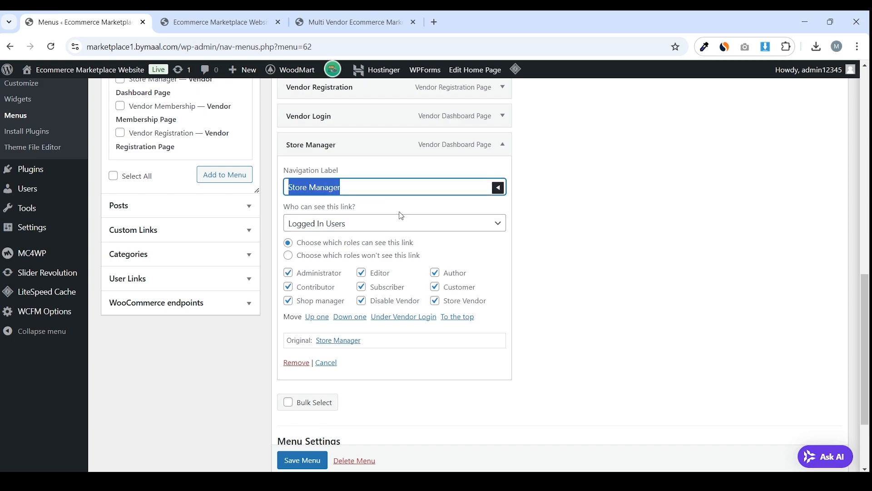
{"action": "type", "text": "Vendor Dashboard"}
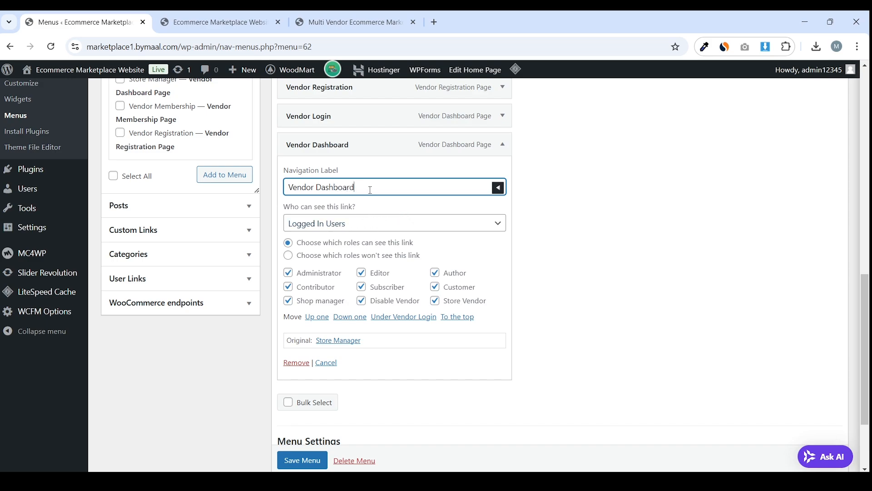
{"action": "left_click_drag", "start_coordinate": [366, 187], "coordinate": [280, 193]}
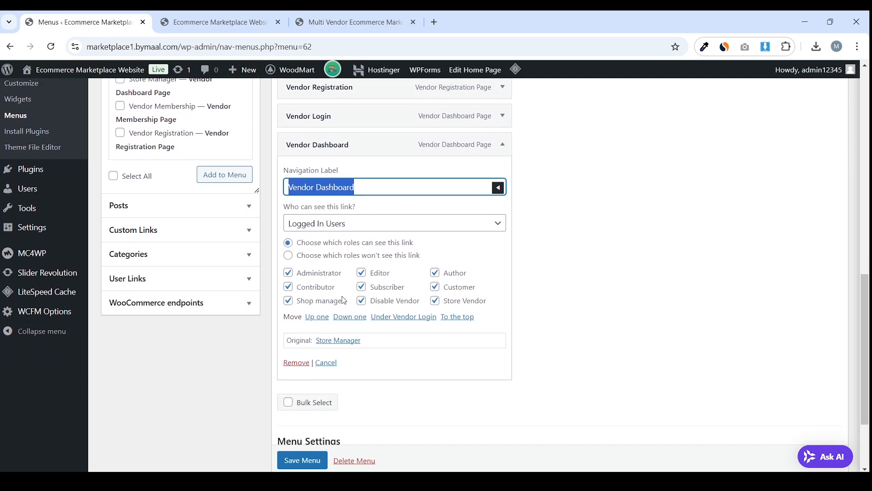
{"action": "scroll", "coordinate": [499, 236], "scroll_direction": "up", "scroll_amount": 1}
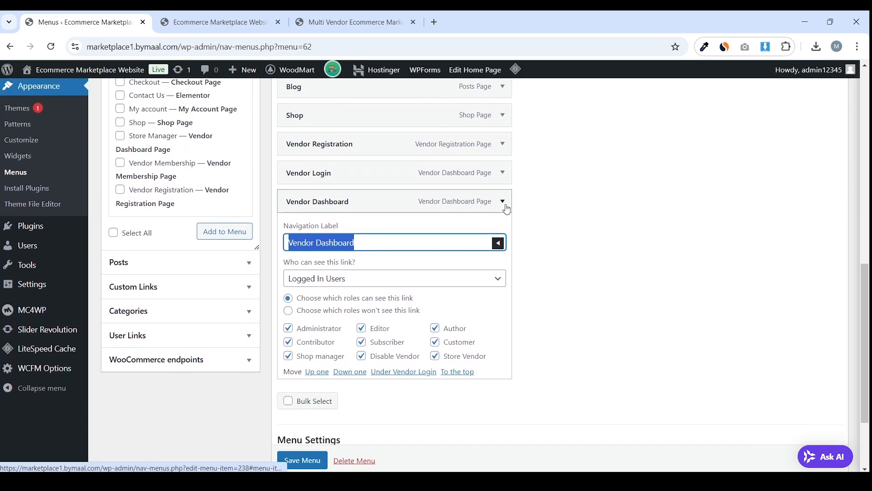
{"action": "left_click", "coordinate": [502, 200]}
{"action": "left_click", "coordinate": [304, 407]}
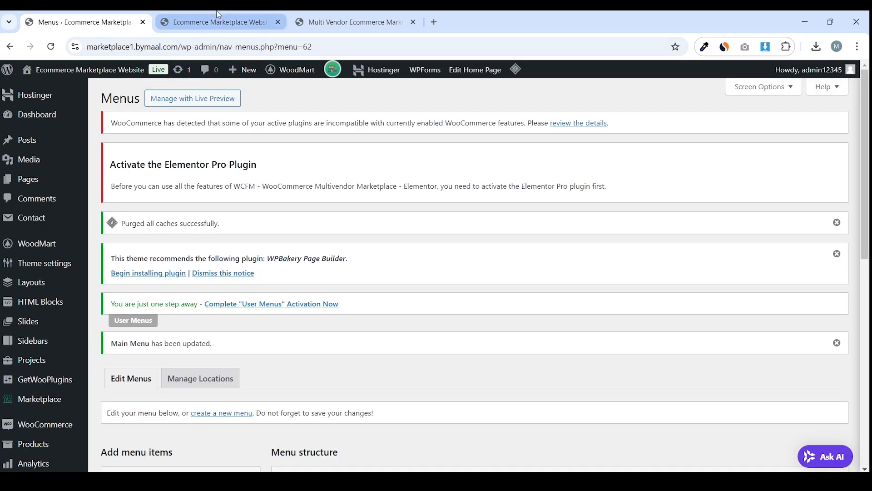
Reload the storefront and check its navigation shows Home, Blog, Shop and Vendor Dashboard
{"action": "left_click", "coordinate": [214, 22]}
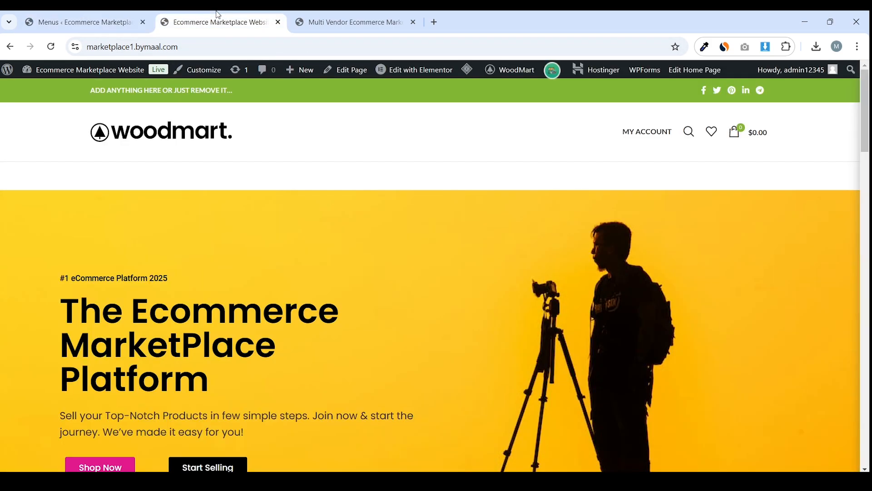
{"action": "left_click", "coordinate": [51, 47]}
{"action": "left_click", "coordinate": [298, 50]}
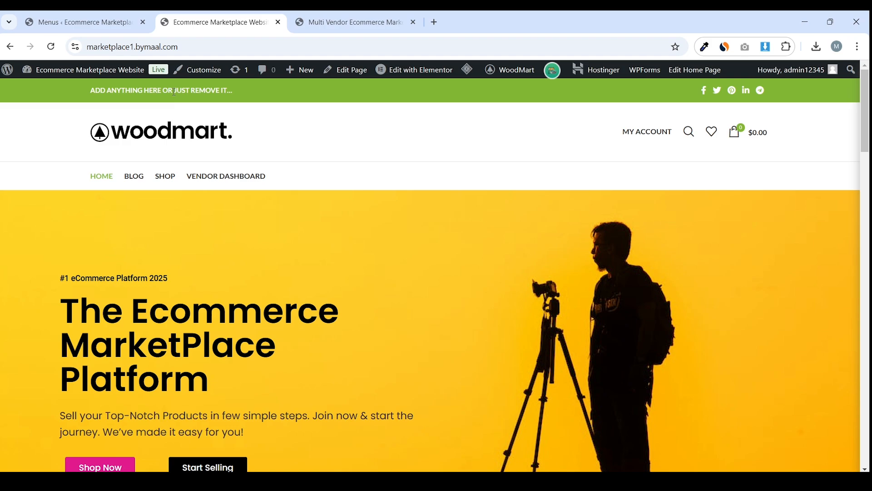
{"action": "left_click", "coordinate": [84, 21]}
{"action": "left_click", "coordinate": [265, 20]}
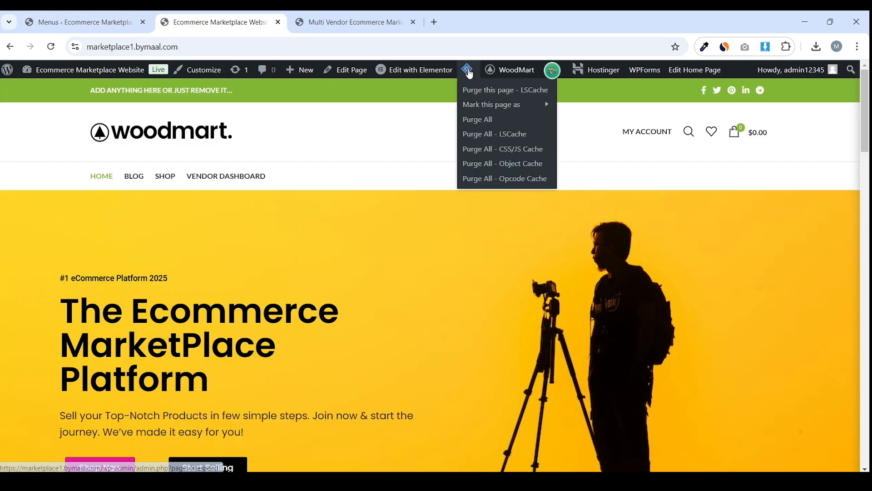
{"action": "mouse_move", "coordinate": [467, 70]}
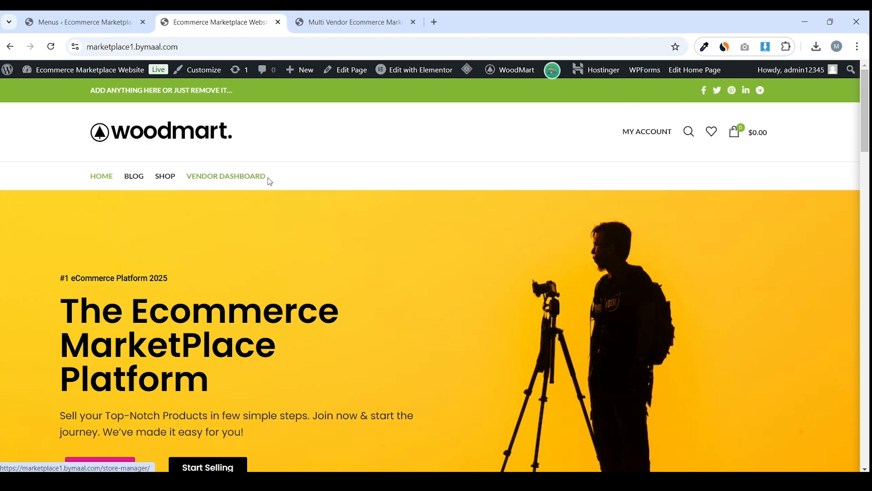
Glance back at the Menus editor, then select the storefront's address bar URL
{"action": "key", "text": "ctrl+shift+Tab"}
{"action": "scroll", "coordinate": [345, 176], "scroll_direction": "down", "scroll_amount": 10}
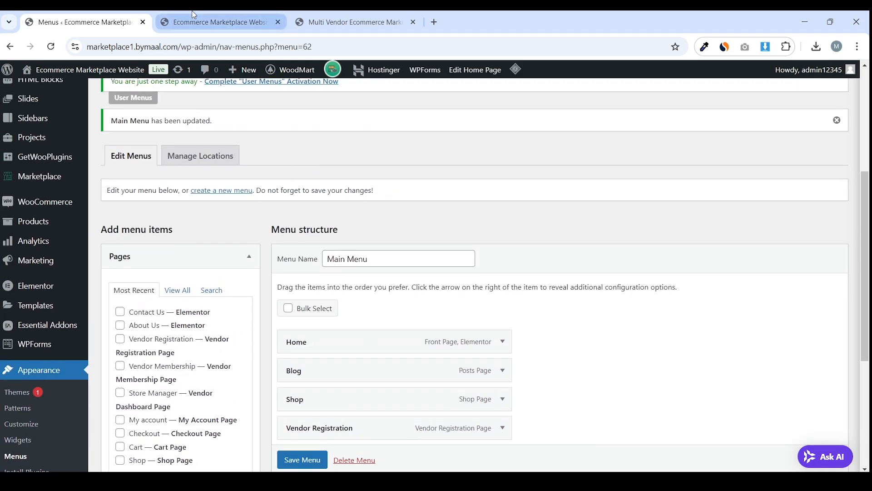
{"action": "left_click", "coordinate": [218, 22]}
{"action": "left_click", "coordinate": [217, 47]}
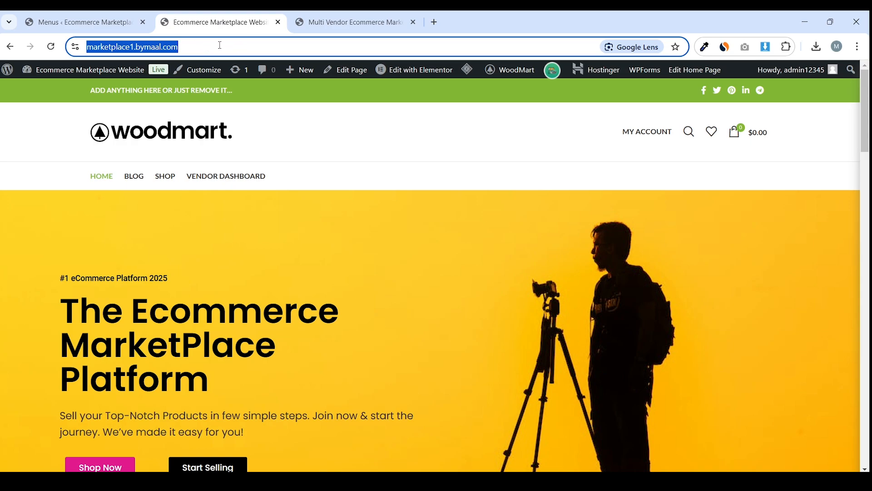
{"action": "right_click", "coordinate": [219, 45]}
{"action": "left_click", "coordinate": [257, 150]}
{"action": "left_click", "coordinate": [858, 47]}
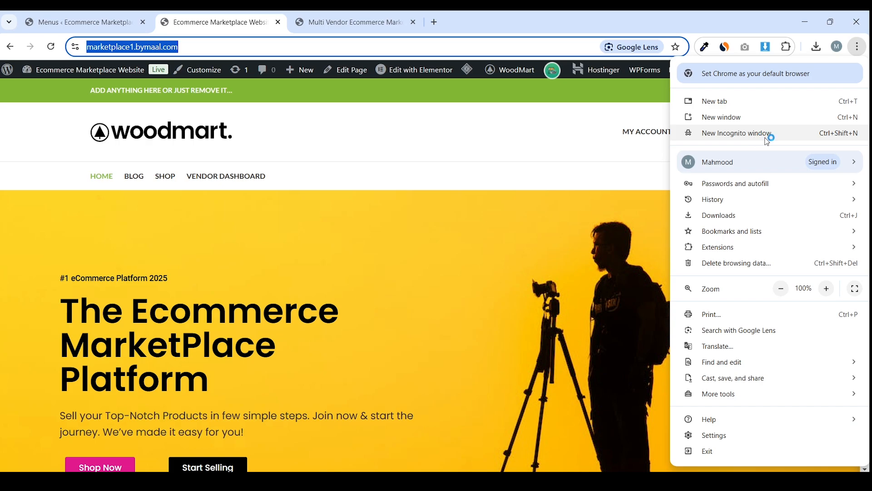
{"action": "left_click", "coordinate": [767, 137]}
{"action": "right_click", "coordinate": [348, 42]}
{"action": "left_click", "coordinate": [450, 153]}
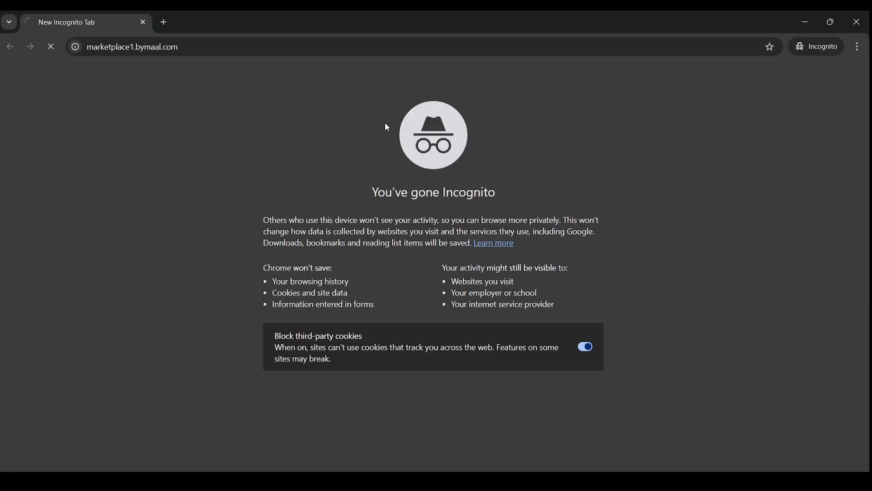
{"action": "left_click_drag", "start_coordinate": [435, 18], "coordinate": [364, 47]}
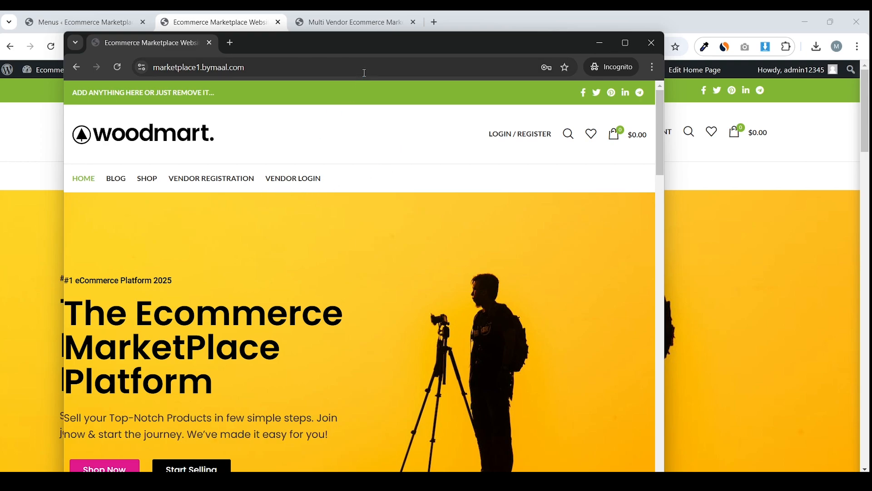
{"action": "double_click", "coordinate": [376, 53]}
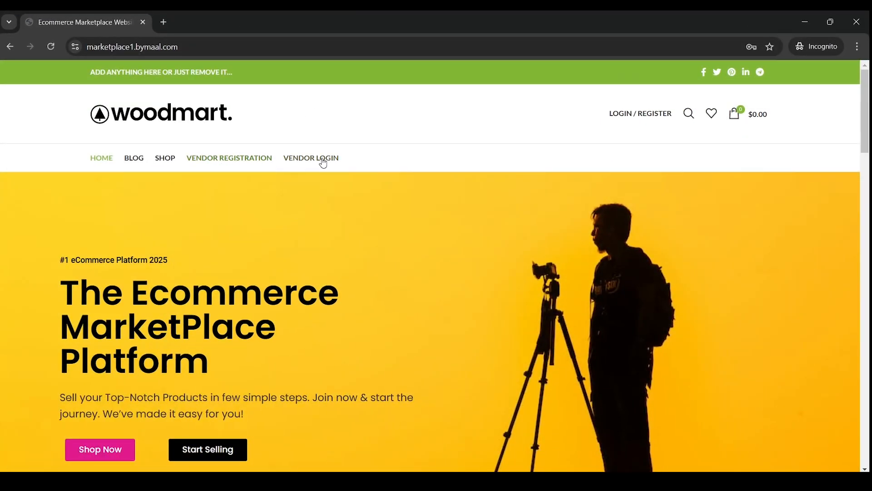
{"action": "left_click", "coordinate": [240, 162]}
{"action": "scroll", "coordinate": [407, 177], "scroll_direction": "down", "scroll_amount": 5}
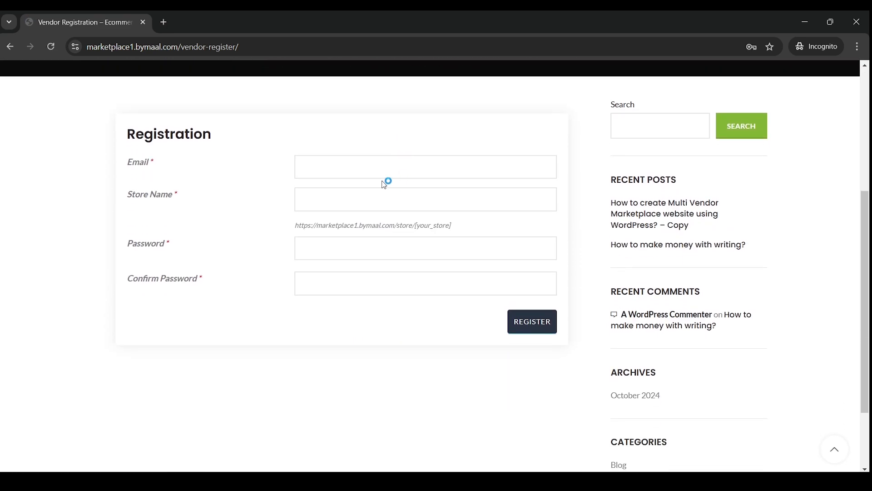
{"action": "left_click", "coordinate": [298, 173]}
{"action": "scroll", "coordinate": [278, 178], "scroll_direction": "up", "scroll_amount": 5}
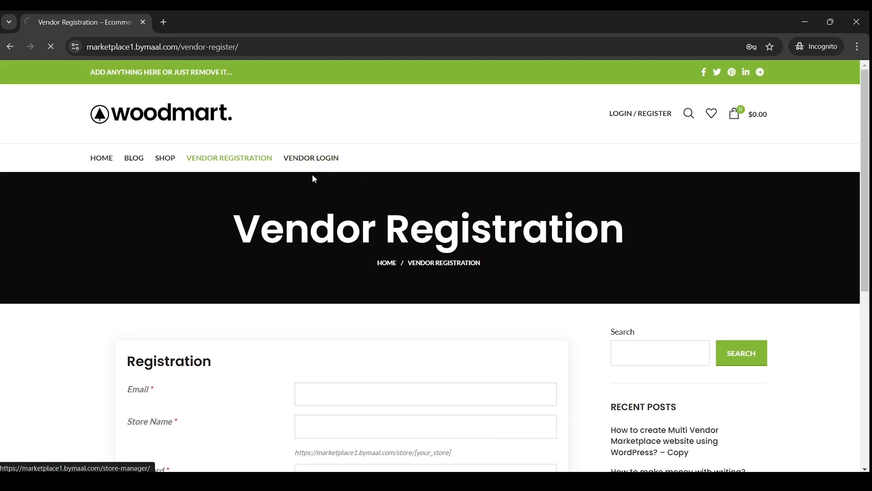
{"action": "left_click", "coordinate": [338, 159]}
{"action": "scroll", "coordinate": [355, 218], "scroll_direction": "down", "scroll_amount": 2}
{"action": "left_click", "coordinate": [366, 262]}
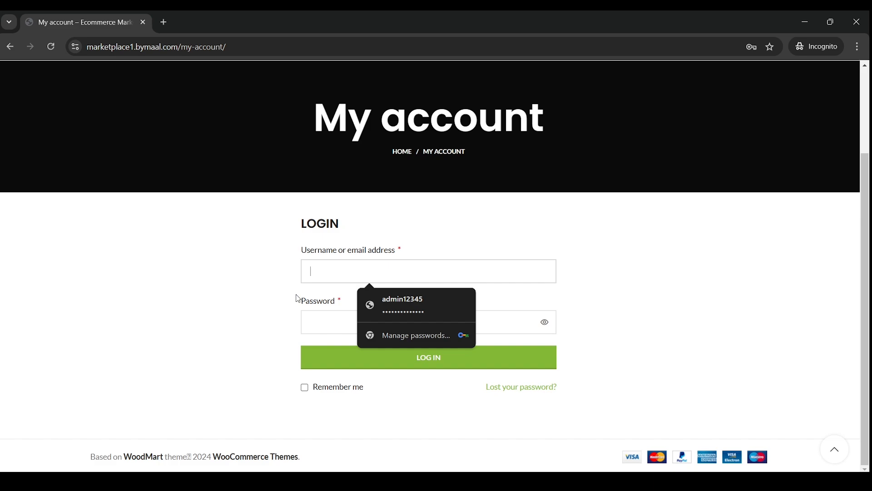
{"action": "scroll", "coordinate": [268, 248], "scroll_direction": "up", "scroll_amount": 1}
{"action": "scroll", "coordinate": [268, 248], "scroll_direction": "up", "scroll_amount": 1}
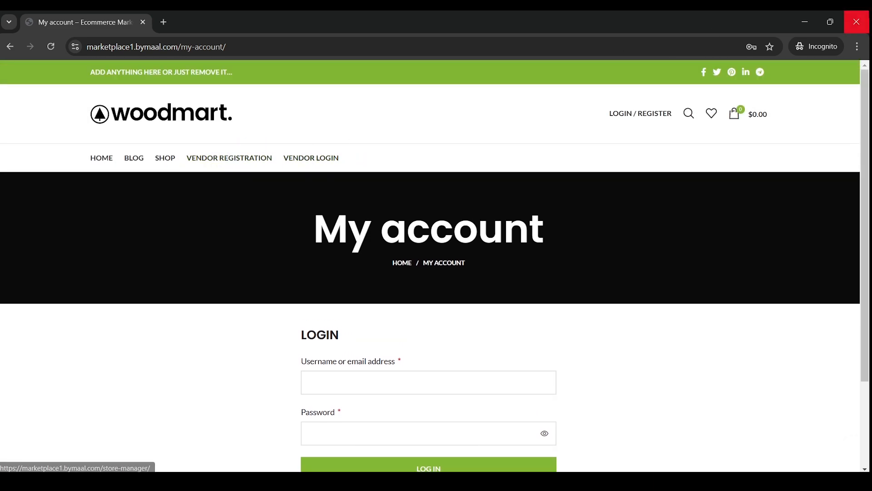
{"action": "left_click", "coordinate": [857, 22]}
{"action": "scroll", "coordinate": [200, 137], "scroll_direction": "up", "scroll_amount": 3}
Review the multi-vendor demo site, then return to the WordPress menus editor
{"action": "left_click", "coordinate": [315, 16]}
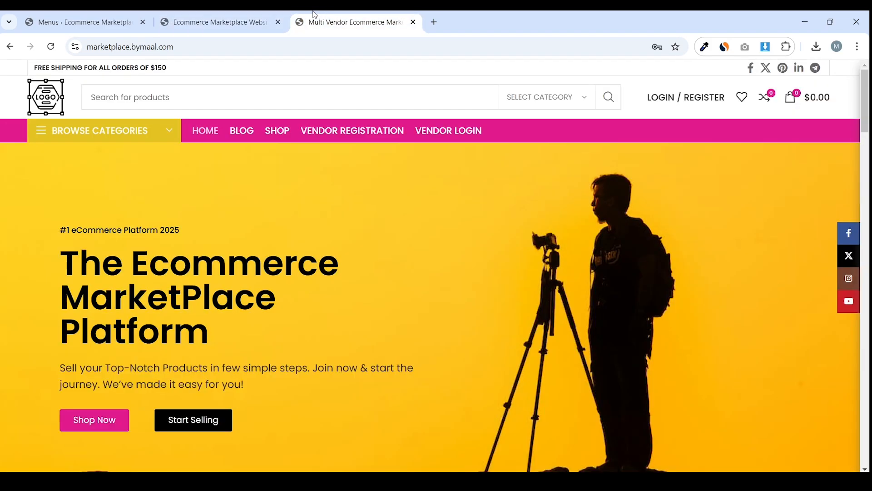
{"action": "scroll", "coordinate": [320, 142], "scroll_direction": "down", "scroll_amount": 10}
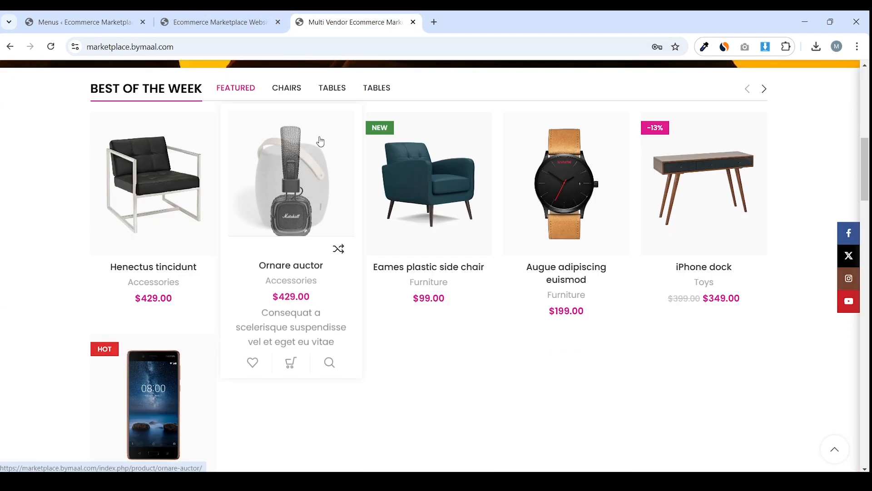
{"action": "scroll", "coordinate": [321, 141], "scroll_direction": "down", "scroll_amount": 15}
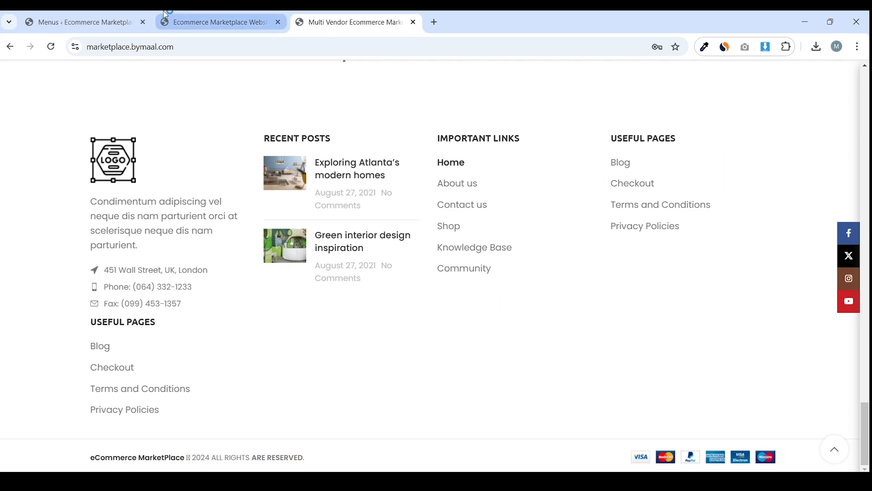
{"action": "left_click", "coordinate": [122, 17]}
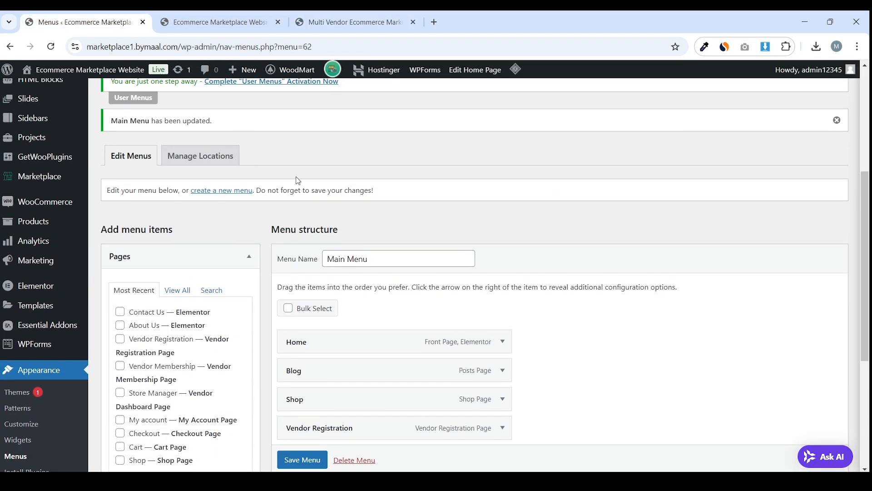
{"action": "scroll", "coordinate": [325, 192], "scroll_direction": "up", "scroll_amount": 5}
{"action": "scroll", "coordinate": [325, 193], "scroll_direction": "down", "scroll_amount": 10}
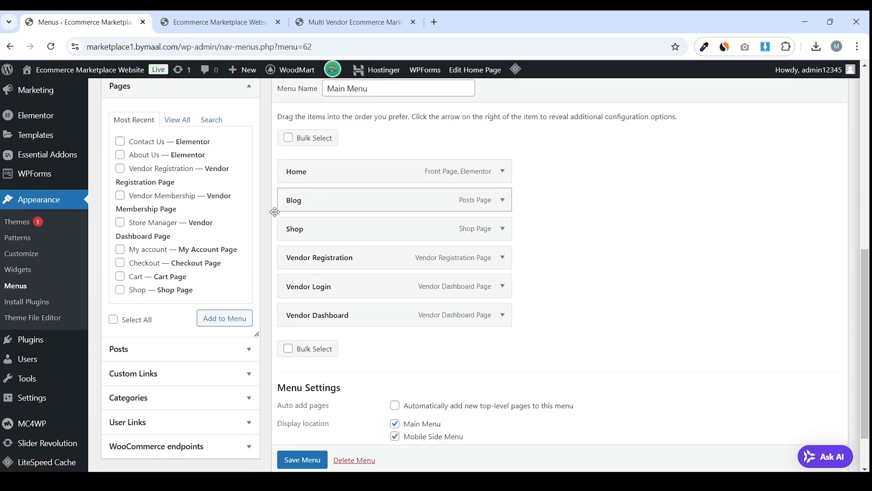
Create a new menu named Footer 1
{"action": "left_click", "coordinate": [17, 285]}
{"action": "left_click", "coordinate": [493, 119]}
{"action": "left_click", "coordinate": [241, 211]}
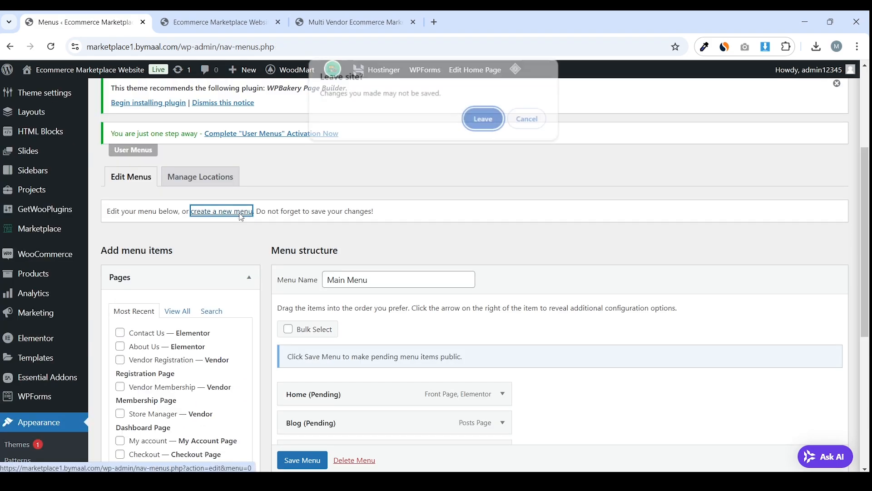
{"action": "left_click", "coordinate": [495, 122]}
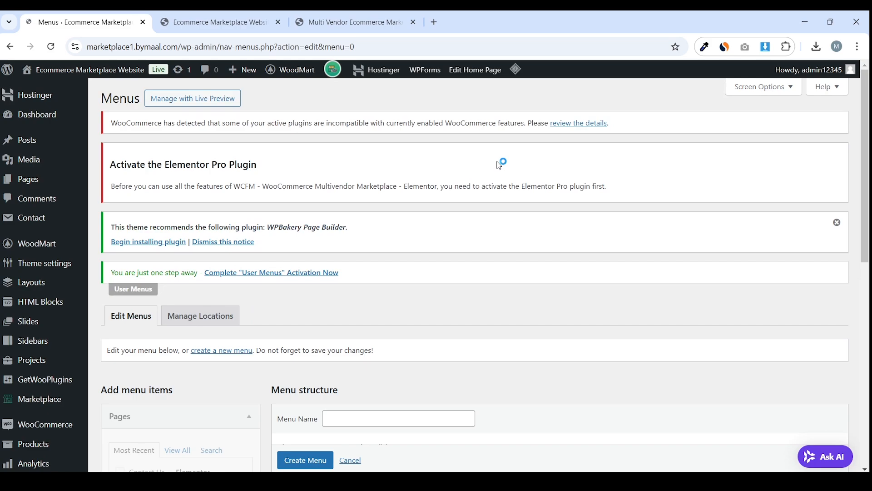
{"action": "scroll", "coordinate": [498, 171], "scroll_direction": "down", "scroll_amount": 5}
{"action": "left_click", "coordinate": [404, 191]}
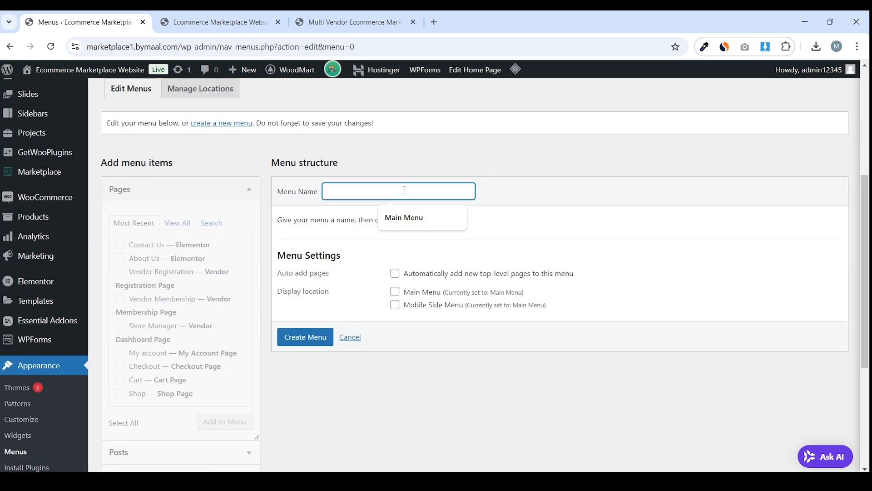
{"action": "type", "text": "Footer 1"}
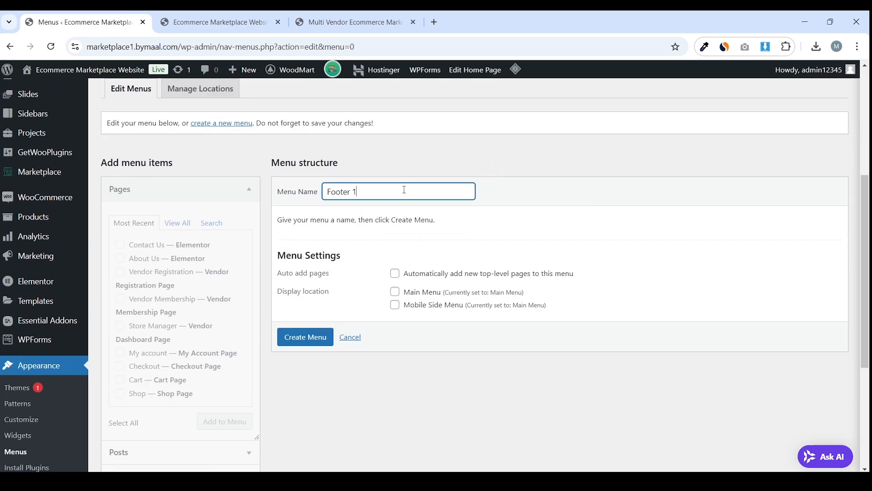
{"action": "left_click", "coordinate": [295, 338]}
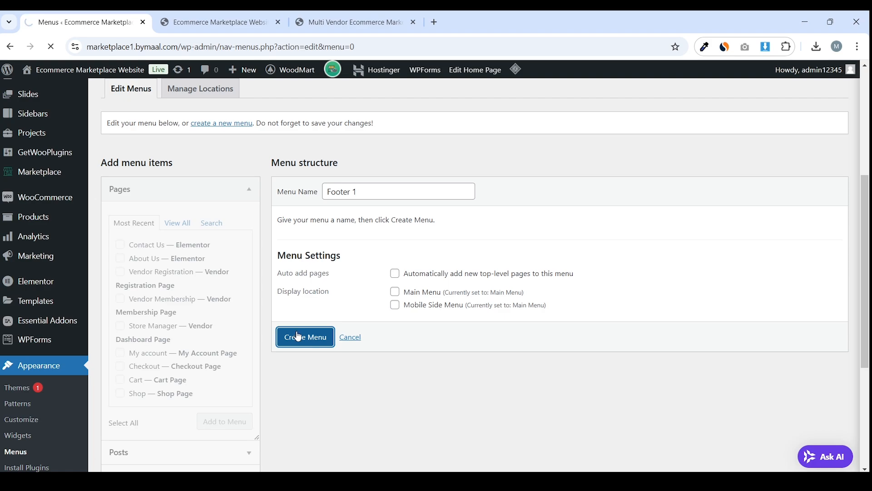
Tick the Home, About Us and Contact Us pages, checking the demo footer for reference
{"action": "left_click", "coordinate": [358, 21]}
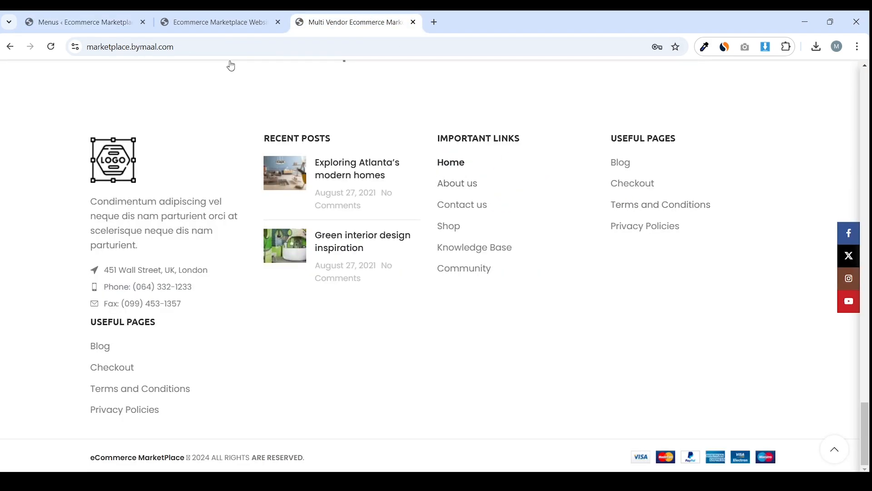
{"action": "left_click", "coordinate": [68, 21]}
{"action": "scroll", "coordinate": [244, 156], "scroll_direction": "down", "scroll_amount": 5}
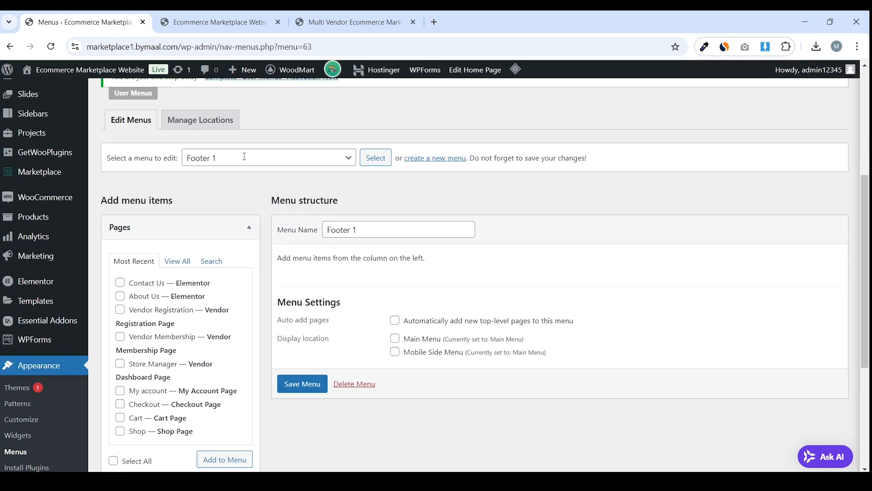
{"action": "left_click", "coordinate": [166, 260]}
{"action": "scroll", "coordinate": [155, 167], "scroll_direction": "down", "scroll_amount": 3}
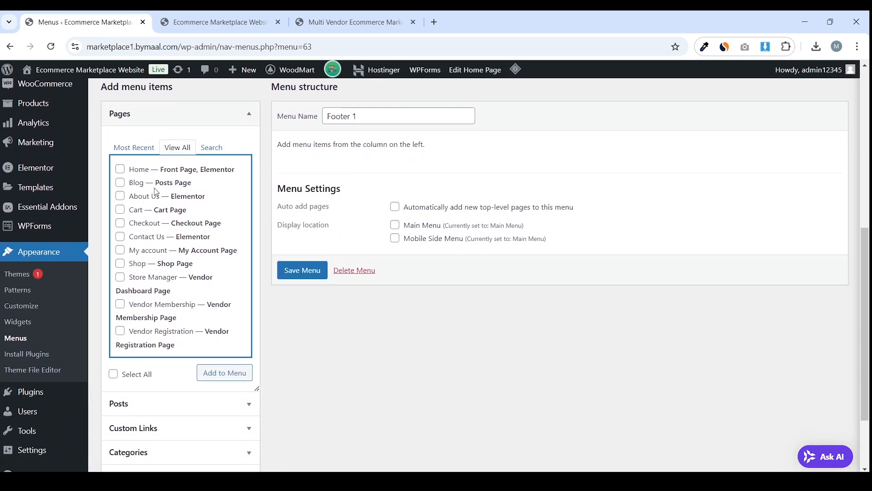
{"action": "left_click", "coordinate": [139, 170]}
{"action": "left_click", "coordinate": [144, 197]}
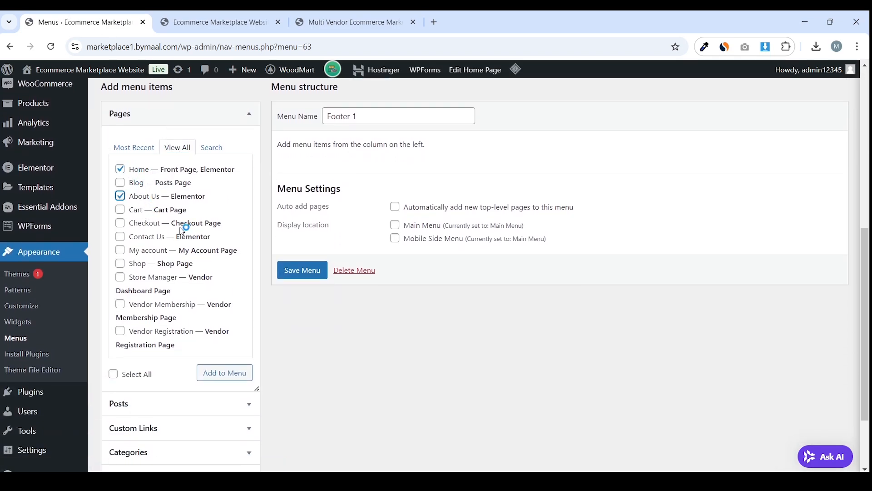
{"action": "left_click", "coordinate": [155, 237]}
Tick Shop as well and add all four pages to Footer 1
{"action": "left_click", "coordinate": [350, 22]}
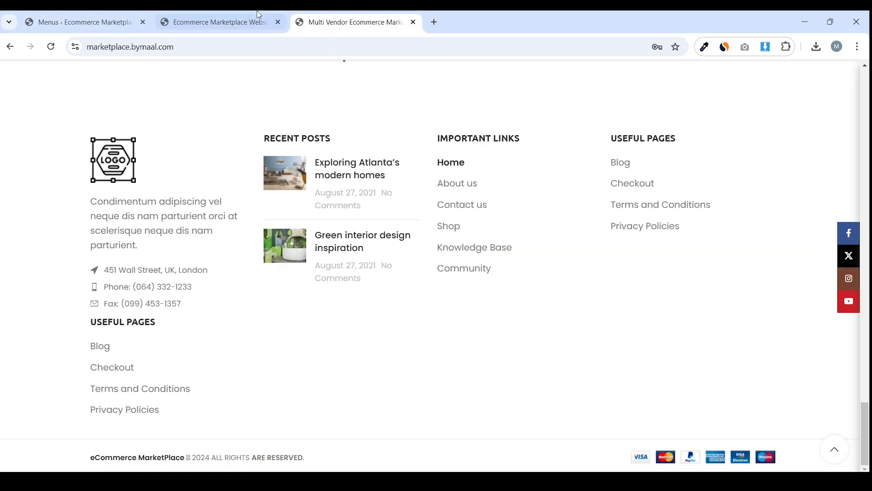
{"action": "left_click", "coordinate": [158, 14]}
{"action": "left_click", "coordinate": [120, 14]}
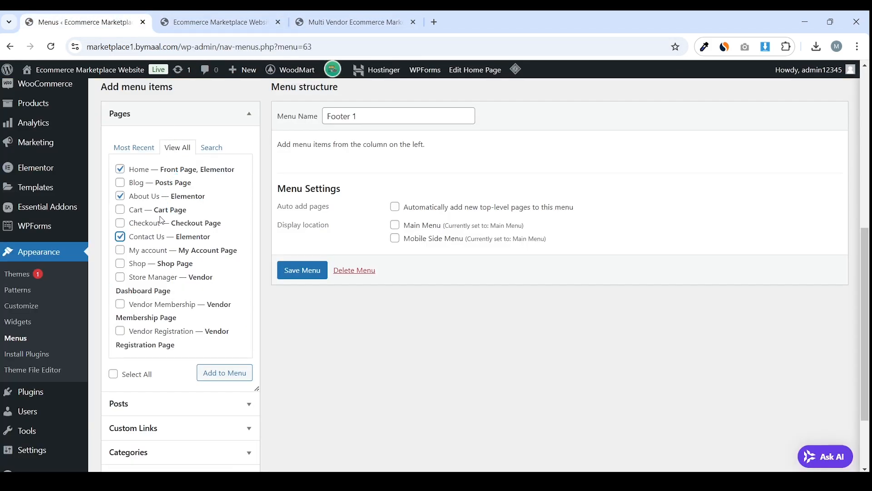
{"action": "left_click", "coordinate": [169, 262]}
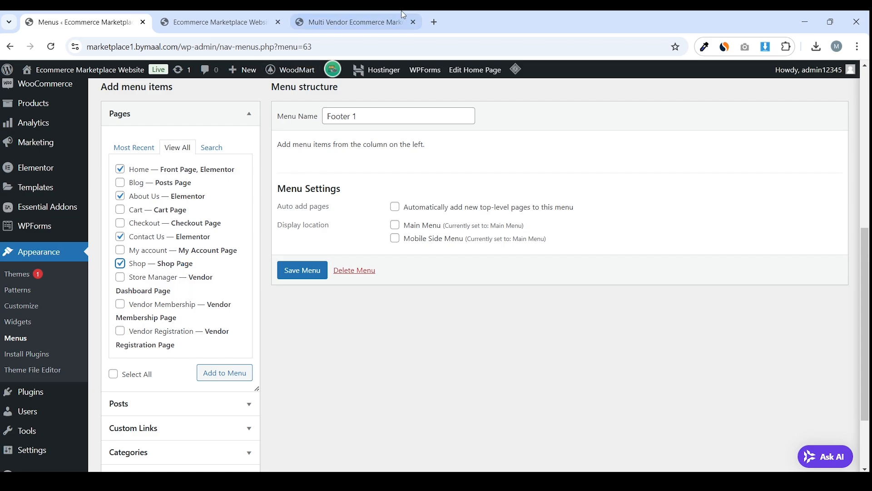
{"action": "left_click", "coordinate": [337, 14]}
{"action": "left_click", "coordinate": [285, 15]}
{"action": "left_click", "coordinate": [291, 16]}
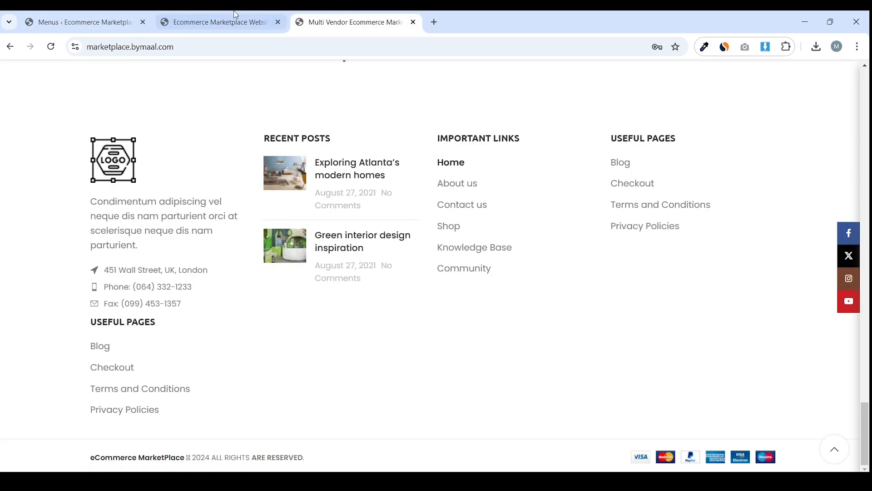
{"action": "left_click", "coordinate": [135, 22]}
{"action": "left_click", "coordinate": [245, 379]}
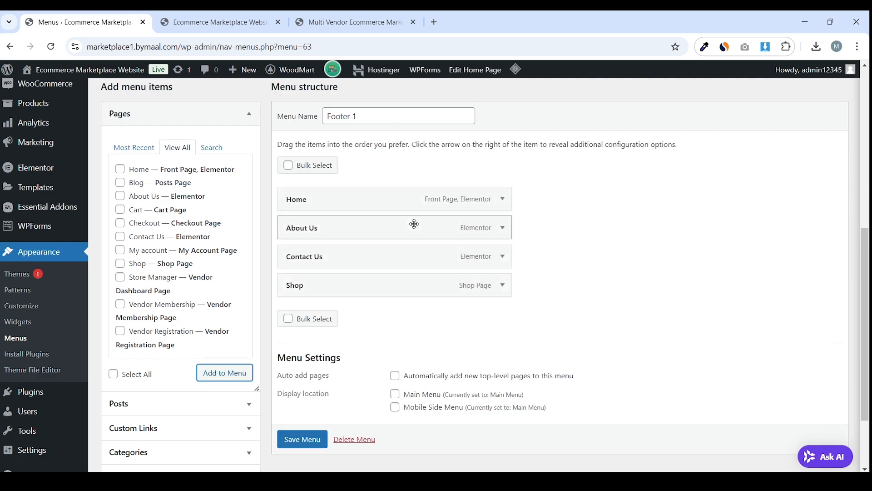
Move About Us below Contact Us and save the Footer 1 menu
{"action": "key", "text": "ctrl+3"}
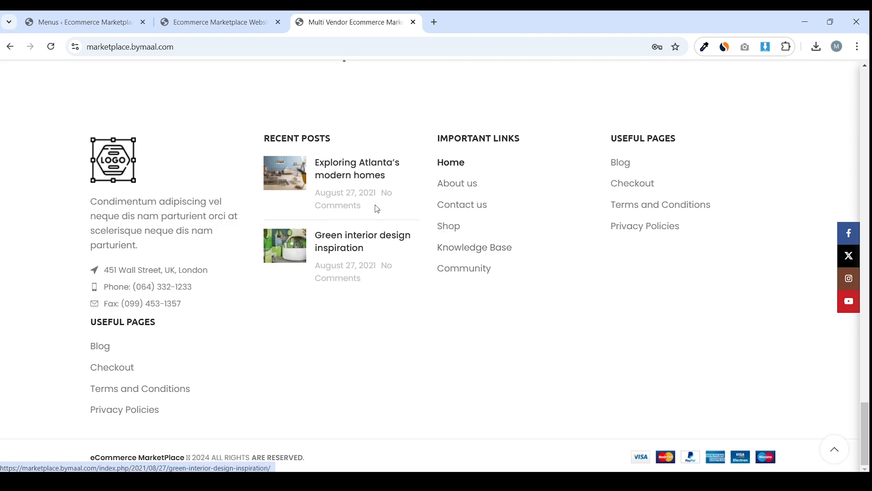
{"action": "left_click", "coordinate": [82, 22]}
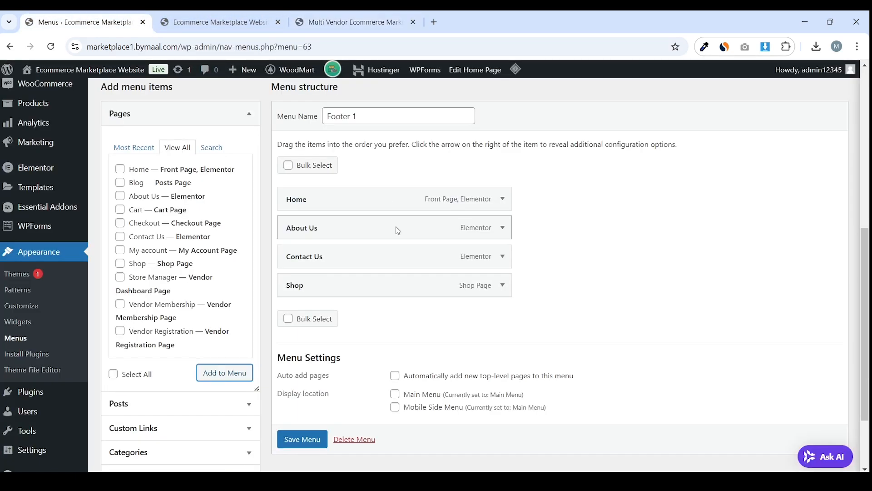
{"action": "left_click_drag", "start_coordinate": [401, 230], "coordinate": [386, 273]}
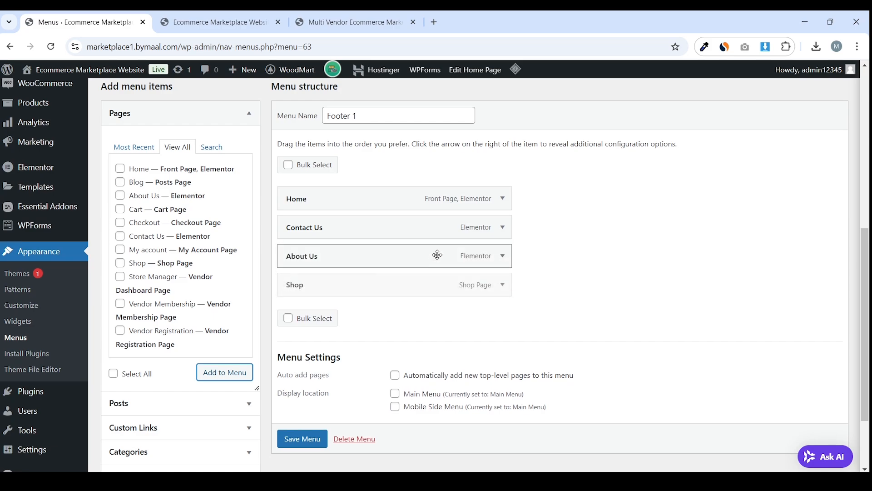
{"action": "scroll", "coordinate": [337, 380], "scroll_direction": "down", "scroll_amount": 2}
{"action": "left_click", "coordinate": [314, 344]}
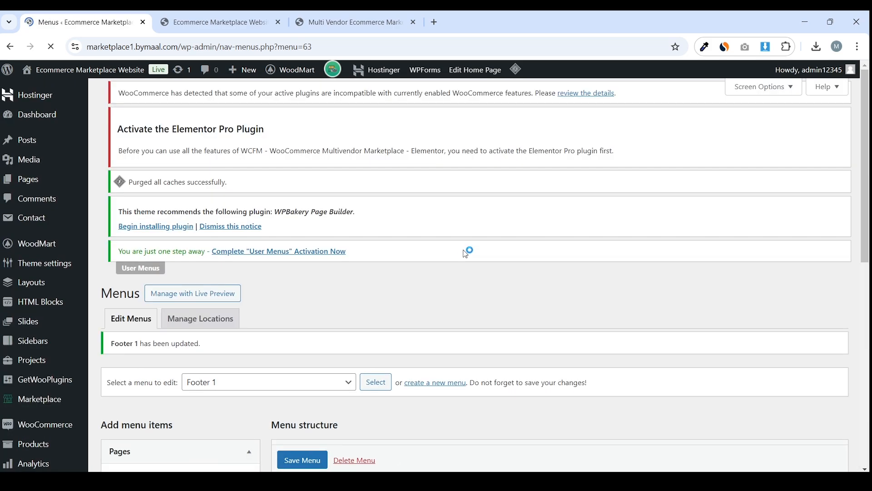
{"action": "scroll", "coordinate": [468, 239], "scroll_direction": "down", "scroll_amount": 3}
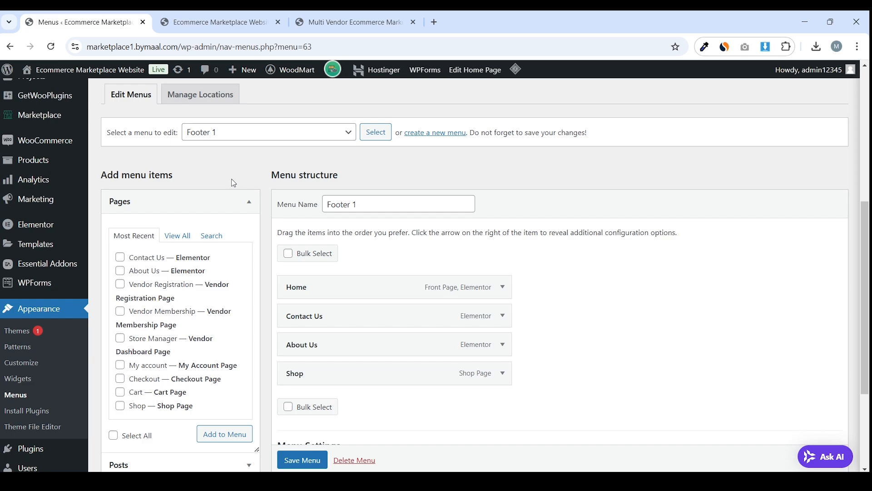
{"action": "left_click", "coordinate": [447, 134]}
Create a new menu named 'Footer 2'
{"action": "key", "text": "Return"}
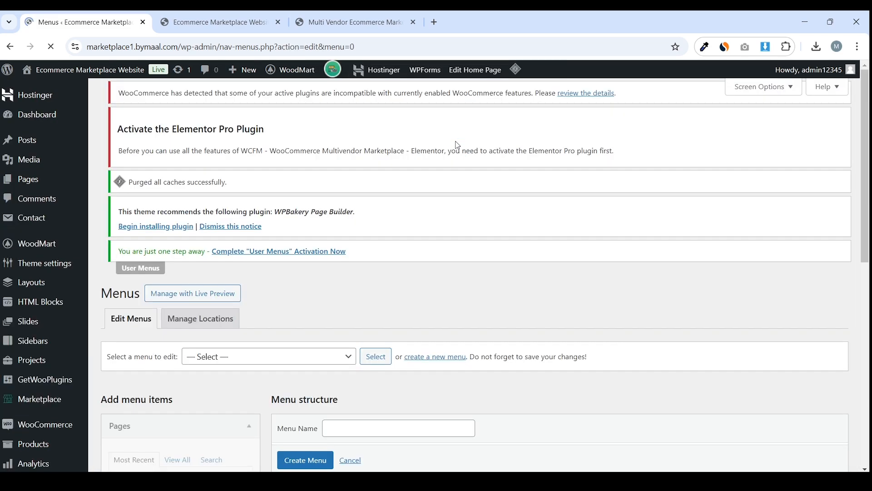
{"action": "scroll", "coordinate": [391, 206], "scroll_direction": "down", "scroll_amount": 3}
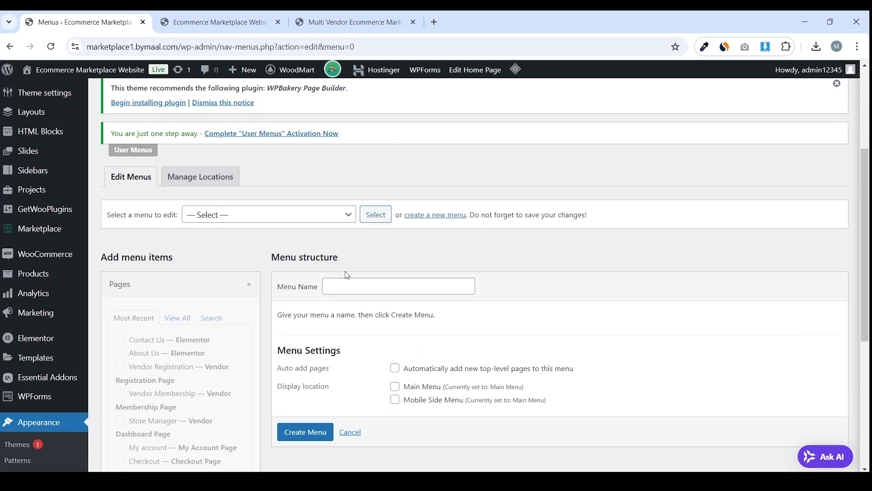
{"action": "left_click", "coordinate": [356, 287]}
{"action": "left_click", "coordinate": [409, 333]}
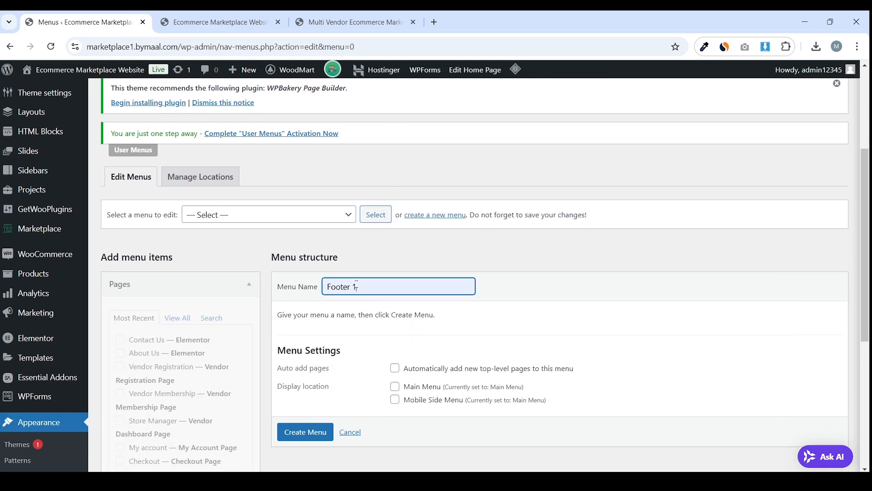
{"action": "key", "text": "BackSpace"}
{"action": "type", "text": "2"}
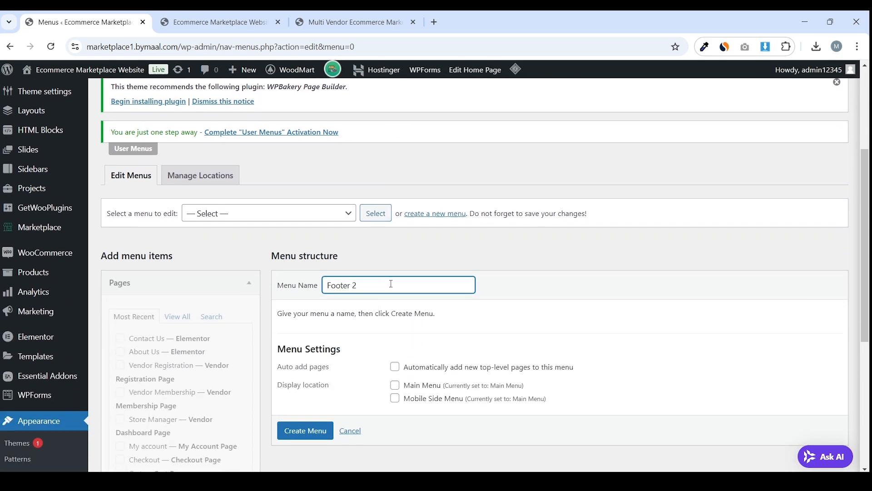
{"action": "scroll", "coordinate": [346, 328], "scroll_direction": "down", "scroll_amount": 1}
{"action": "left_click", "coordinate": [313, 378]}
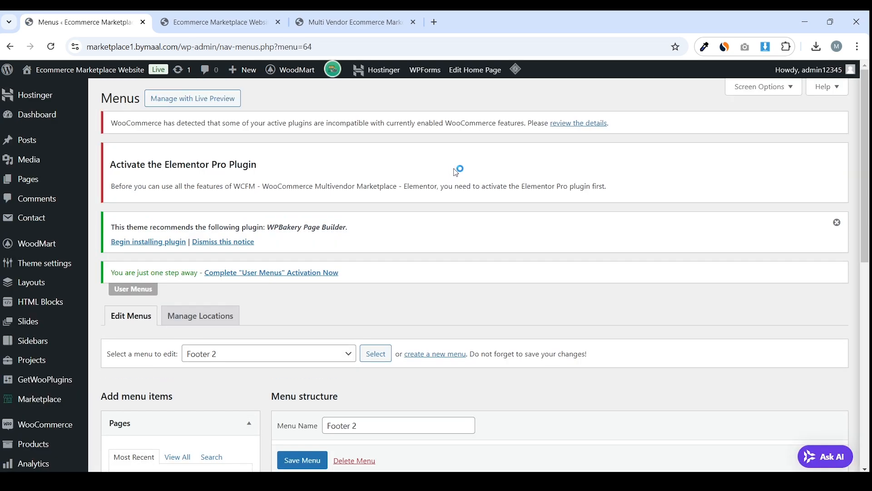
Add the Cart, Checkout and My account pages to Footer 2 and save the menu
{"action": "scroll", "coordinate": [203, 231], "scroll_direction": "down", "scroll_amount": 6}
{"action": "left_click", "coordinate": [177, 176]}
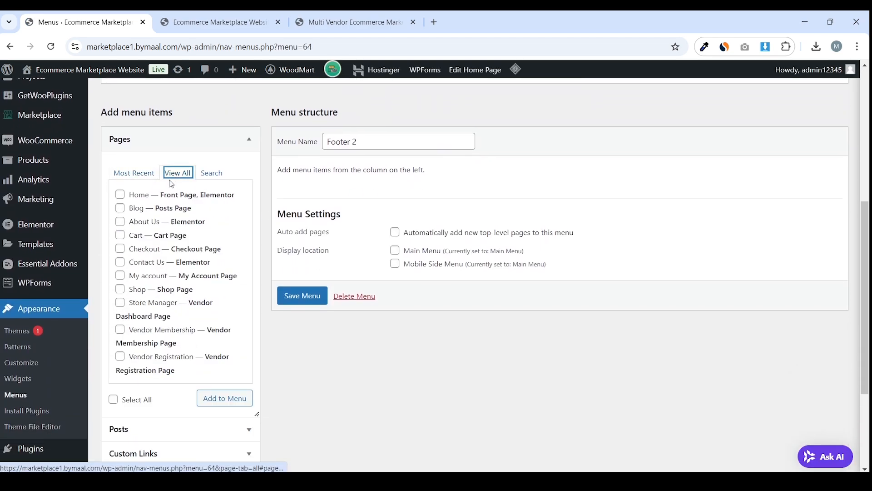
{"action": "left_click", "coordinate": [162, 235]}
{"action": "left_click", "coordinate": [165, 250]}
{"action": "left_click", "coordinate": [184, 276]}
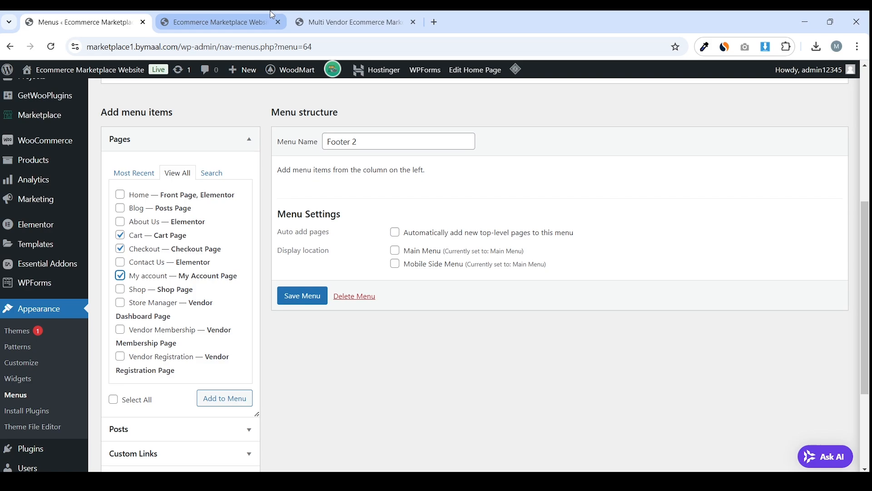
{"action": "left_click", "coordinate": [341, 15]}
{"action": "left_click", "coordinate": [129, 14]}
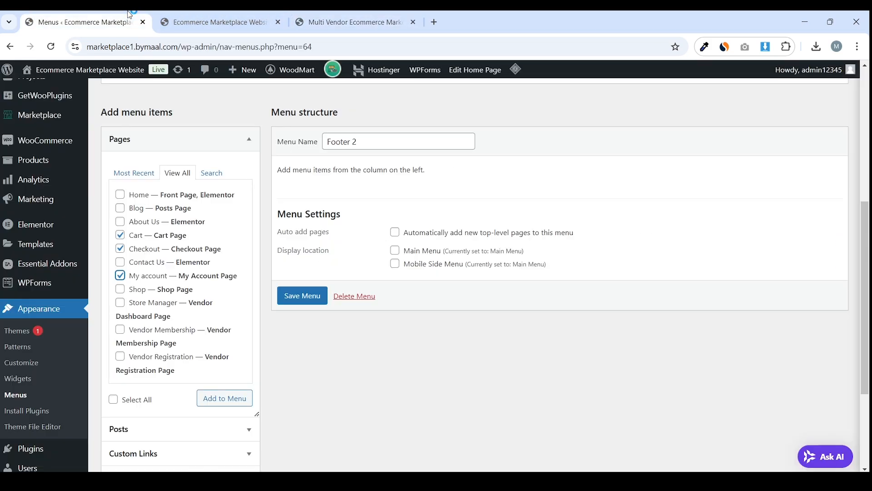
{"action": "scroll", "coordinate": [219, 238], "scroll_direction": "down", "scroll_amount": 3}
{"action": "left_click", "coordinate": [227, 285]}
{"action": "scroll", "coordinate": [227, 284], "scroll_direction": "up", "scroll_amount": 4}
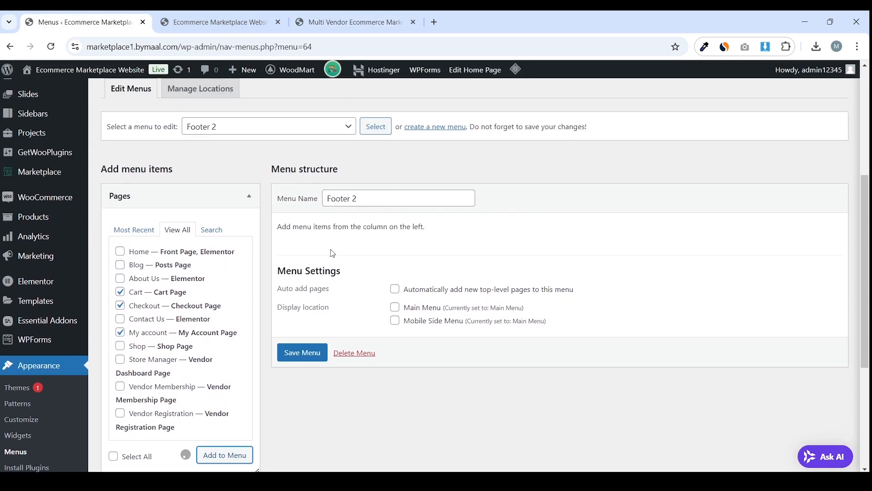
{"action": "scroll", "coordinate": [438, 227], "scroll_direction": "down", "scroll_amount": 2}
{"action": "left_click", "coordinate": [302, 427]}
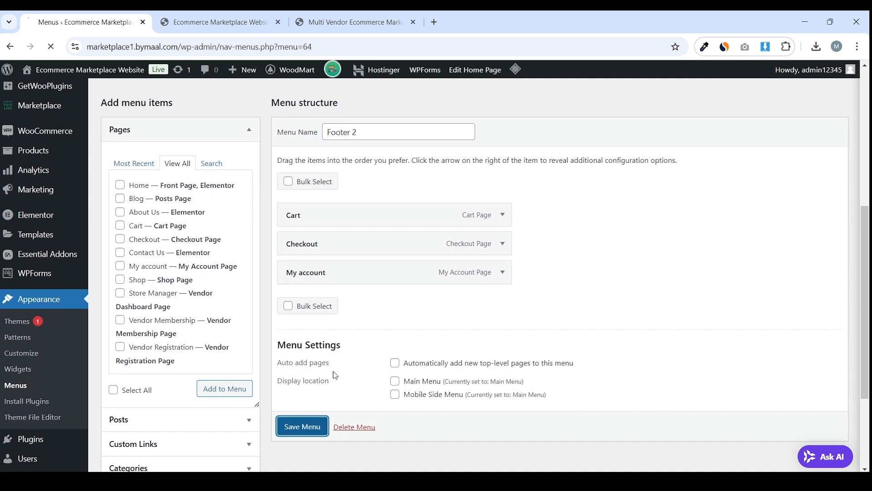
Copy the 'Terms and Conditions' link text from the live site footer
{"action": "left_click", "coordinate": [345, 14]}
{"action": "left_click_drag", "start_coordinate": [662, 229], "coordinate": [778, 200]}
{"action": "left_click", "coordinate": [713, 212]}
{"action": "left_click_drag", "start_coordinate": [604, 206], "coordinate": [712, 207]}
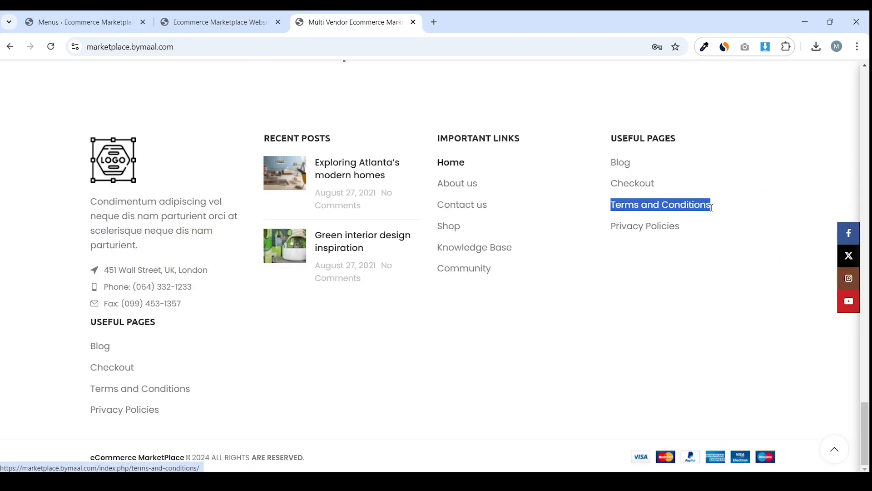
{"action": "right_click", "coordinate": [698, 212]}
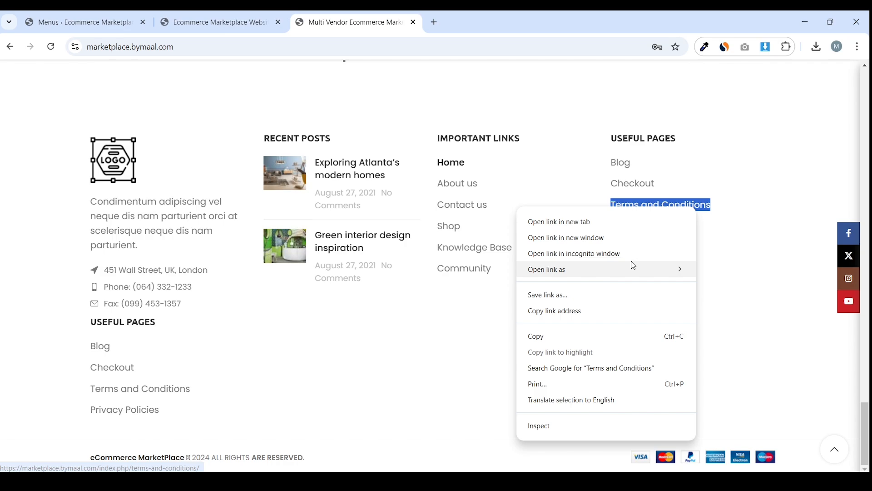
{"action": "left_click", "coordinate": [585, 337]}
{"action": "left_click", "coordinate": [81, 22]}
Publish a 'Terms and Conditions' page with the page title disabled and sidebar set to Without
{"action": "mouse_move", "coordinate": [55, 179]}
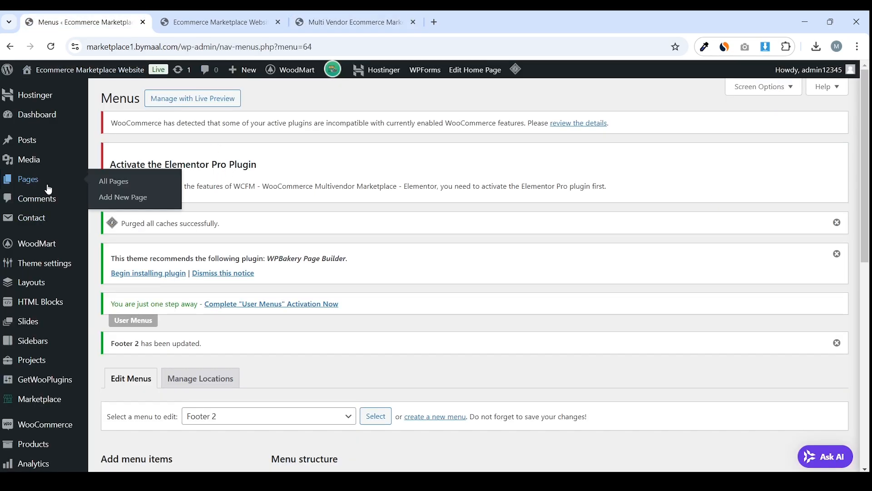
{"action": "middle_click", "coordinate": [117, 197]}
{"action": "left_click", "coordinate": [223, 25]}
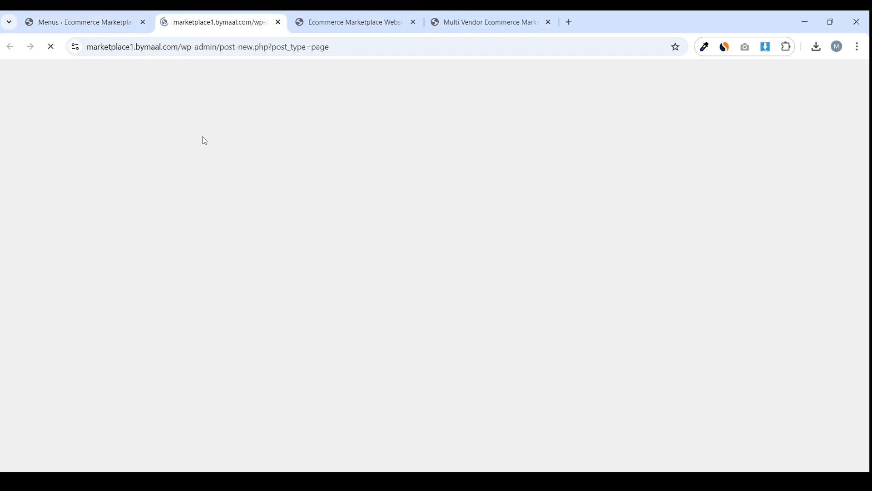
{"action": "key", "text": "ctrl+v"}
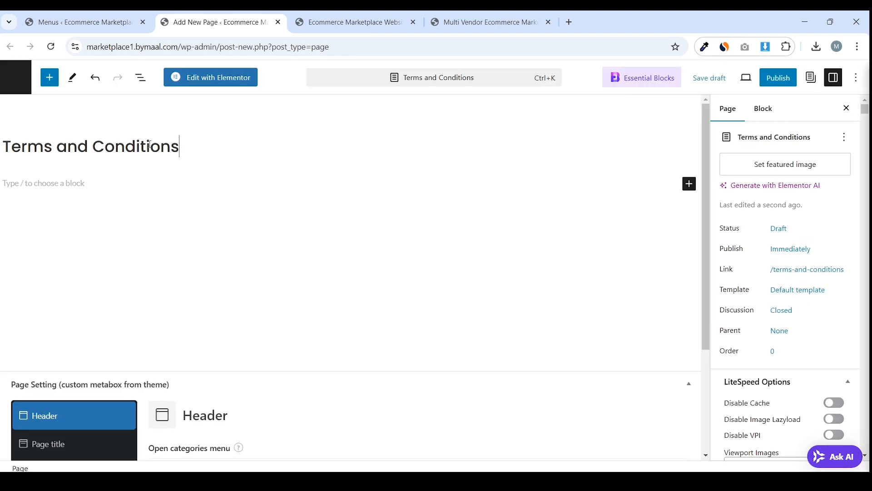
{"action": "scroll", "coordinate": [184, 234], "scroll_direction": "down", "scroll_amount": 3}
{"action": "left_click", "coordinate": [68, 296]}
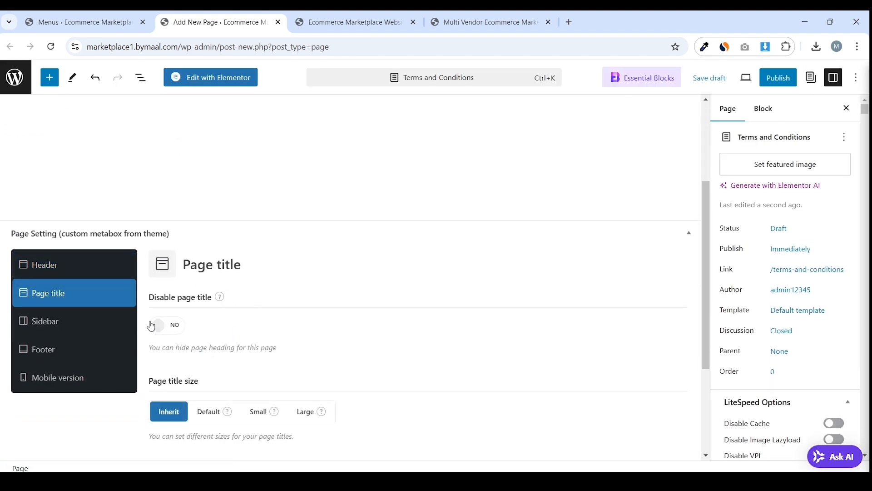
{"action": "left_click", "coordinate": [165, 325]}
{"action": "left_click", "coordinate": [92, 329]}
{"action": "left_click", "coordinate": [208, 328]}
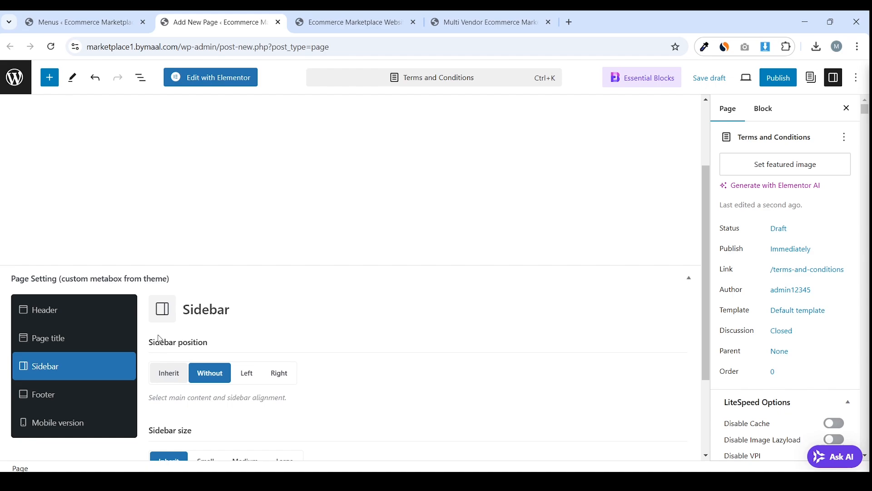
{"action": "scroll", "coordinate": [209, 328], "scroll_direction": "up", "scroll_amount": 3}
{"action": "left_click", "coordinate": [770, 79]}
{"action": "left_click", "coordinate": [755, 80]}
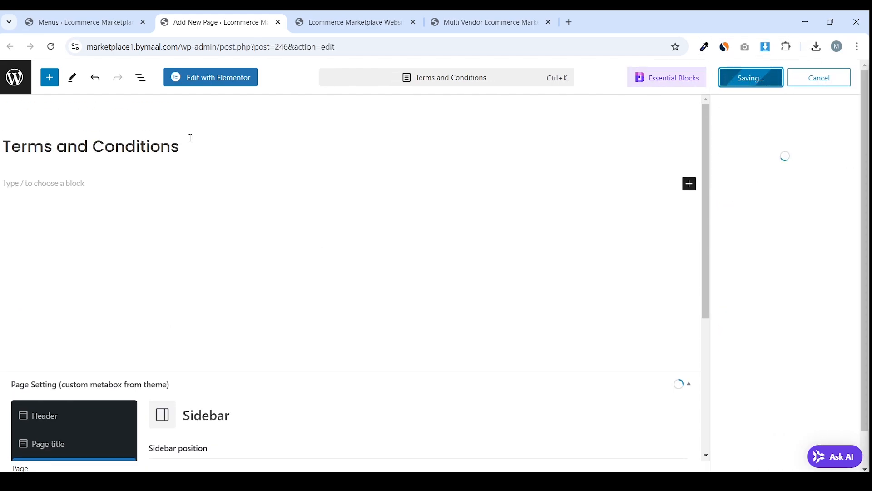
View the published Terms and Conditions page, then return to the pages list
{"action": "left_click", "coordinate": [105, 450]}
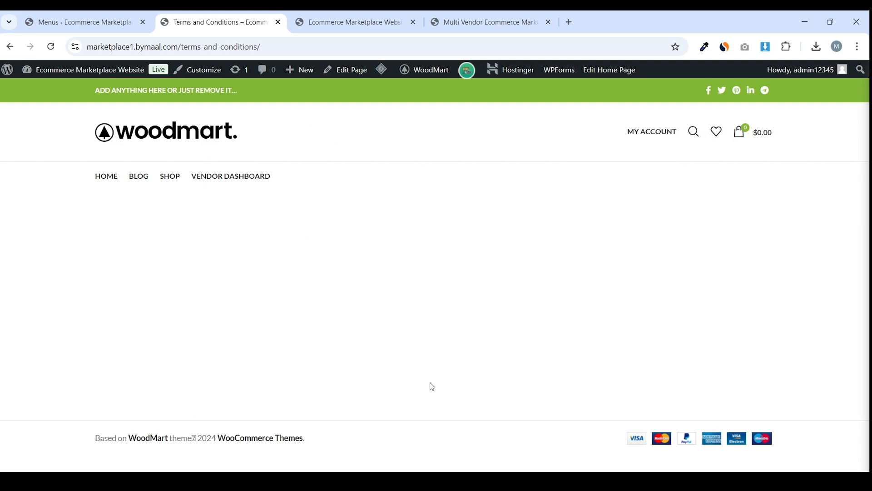
{"action": "left_click", "coordinate": [10, 47]}
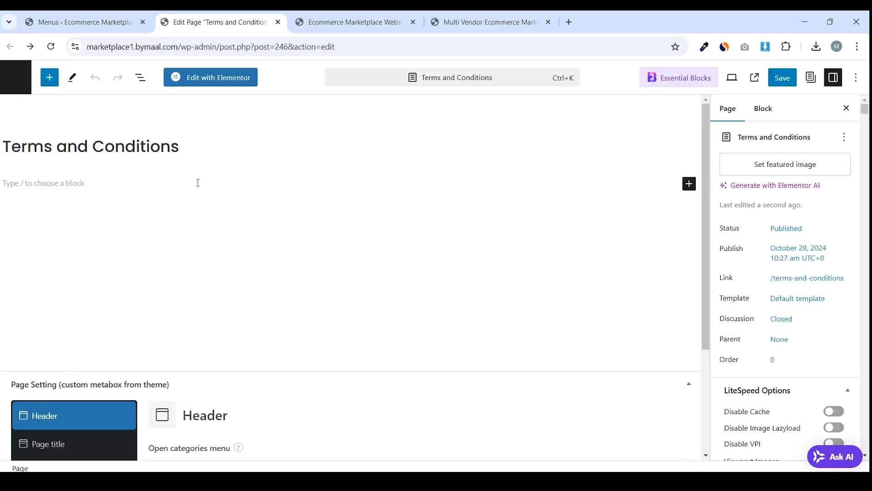
{"action": "left_click", "coordinate": [216, 203]}
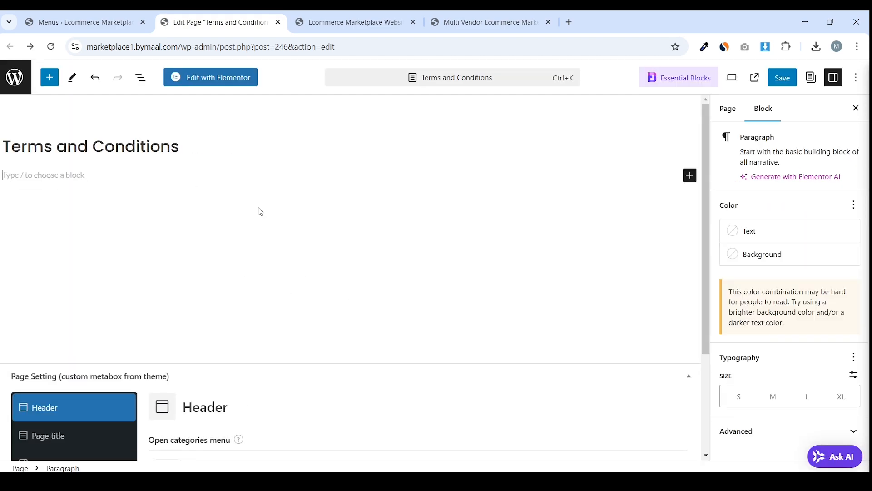
{"action": "left_click", "coordinate": [15, 77]}
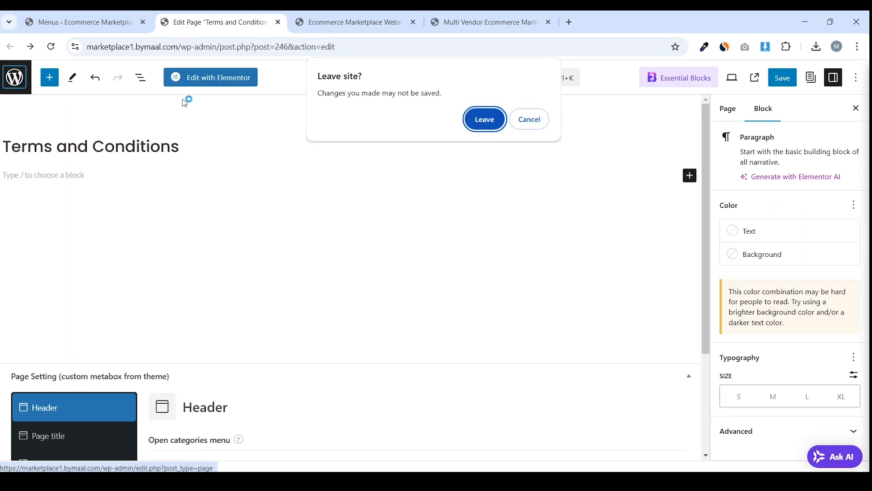
{"action": "left_click", "coordinate": [475, 124]}
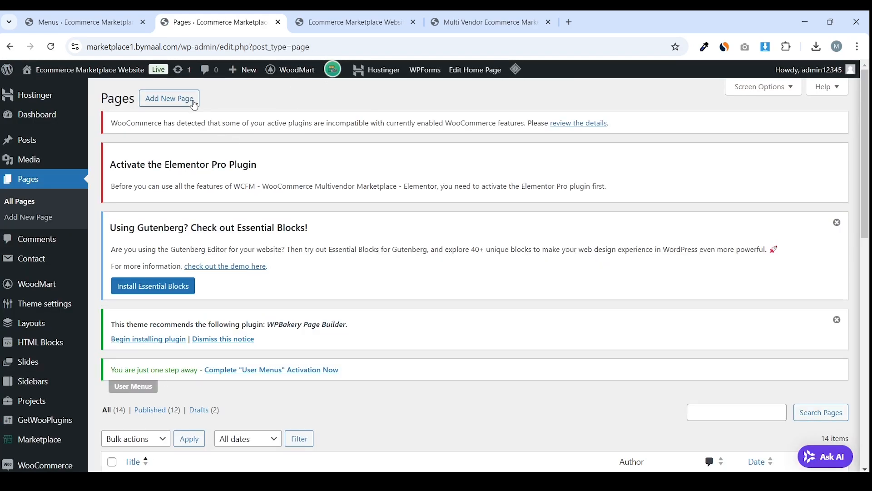
Publish a 'Privacy Policies' page with the page title disabled and no sidebar
{"action": "left_click", "coordinate": [174, 105]}
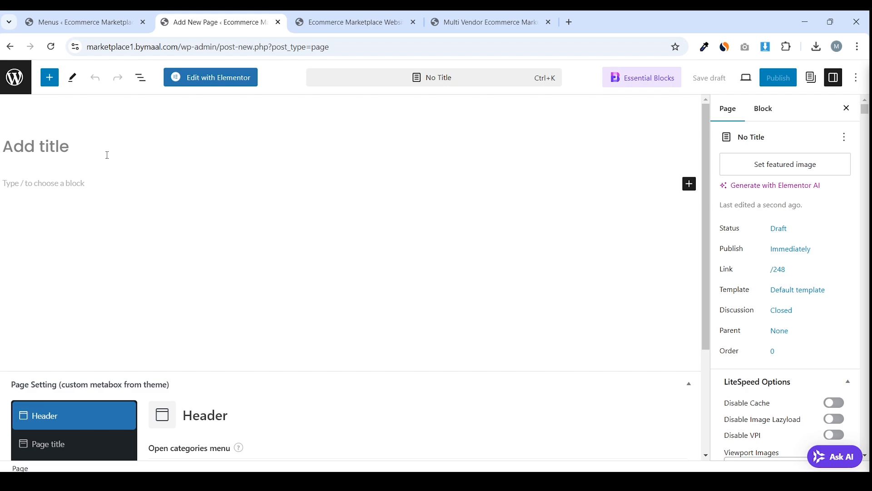
{"action": "type", "text": "Privacy Po"}
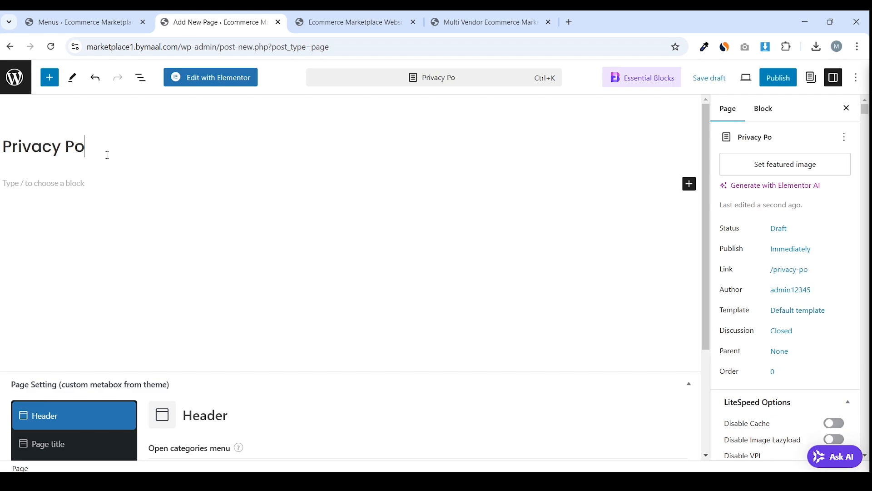
{"action": "type", "text": "licies"}
{"action": "scroll", "coordinate": [106, 163], "scroll_direction": "down", "scroll_amount": 3}
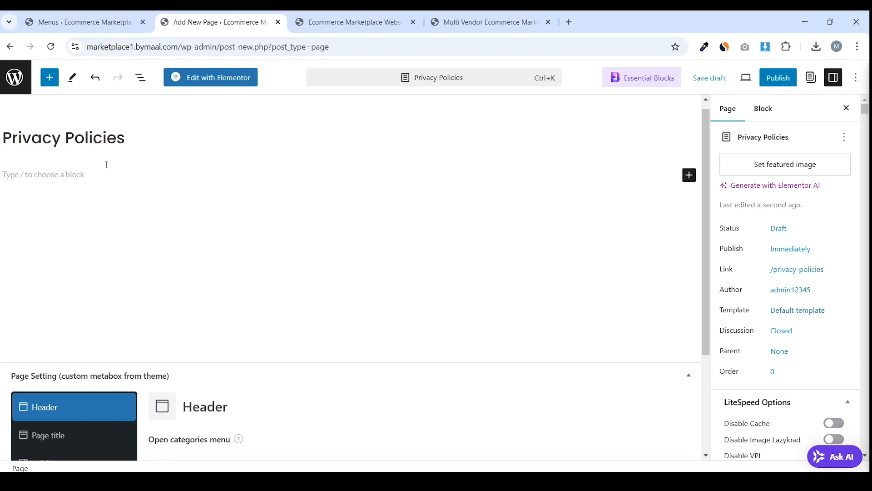
{"action": "left_click", "coordinate": [66, 304]}
{"action": "left_click", "coordinate": [169, 325]}
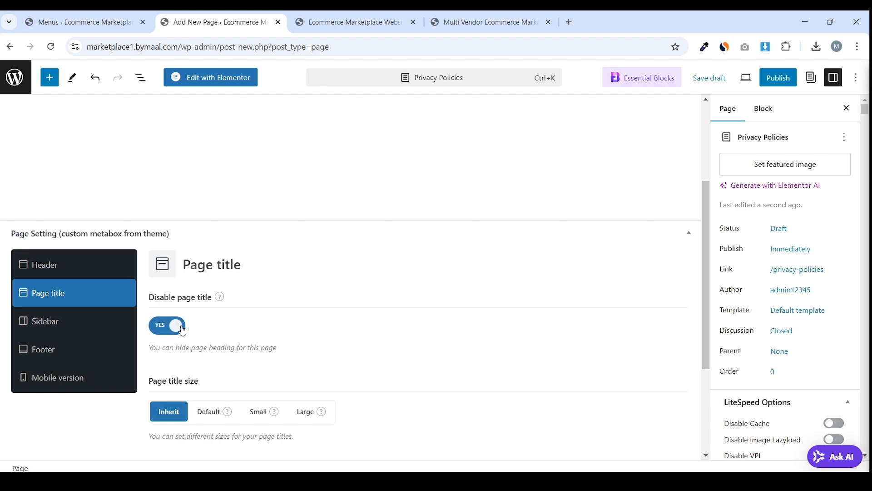
{"action": "left_click", "coordinate": [50, 321]}
{"action": "left_click", "coordinate": [209, 327]}
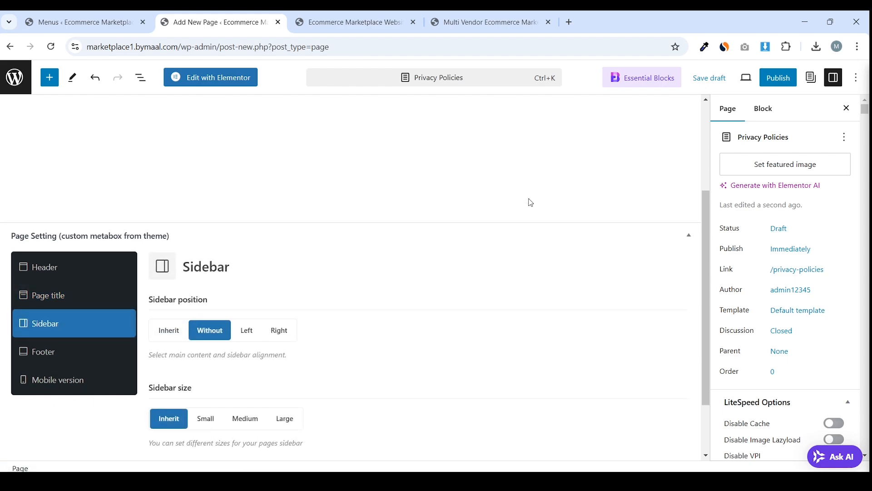
{"action": "scroll", "coordinate": [527, 201], "scroll_direction": "up", "scroll_amount": 3}
{"action": "left_click", "coordinate": [777, 78]}
{"action": "left_click", "coordinate": [774, 79]}
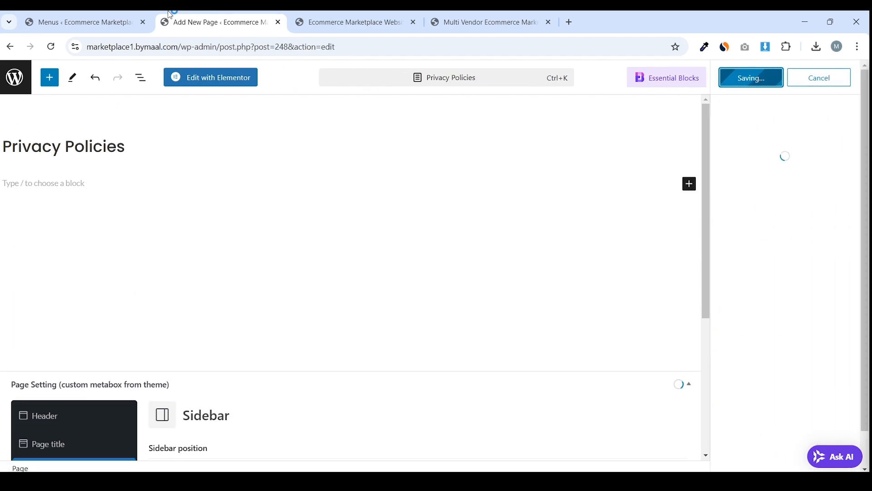
{"action": "left_click", "coordinate": [109, 16]}
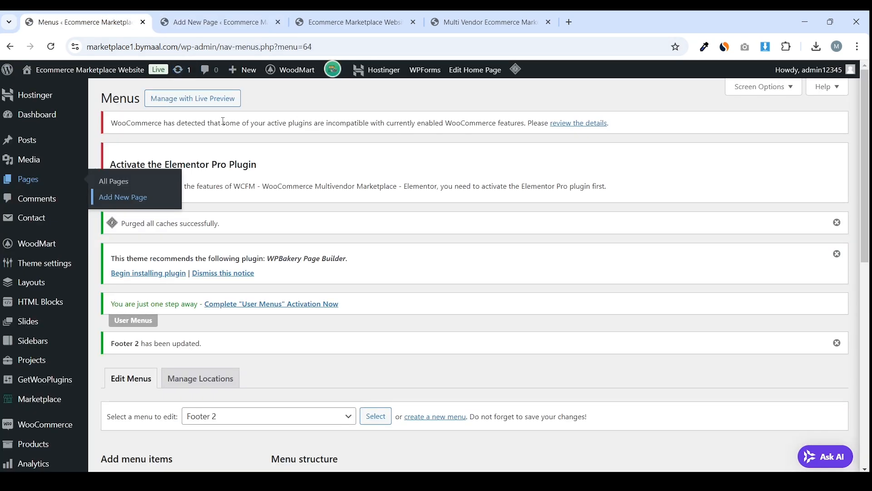
Reload the menus page and select the Privacy Policies, Terms and Conditions and Cart pages
{"action": "left_click", "coordinate": [51, 46]}
{"action": "left_click", "coordinate": [477, 119]}
{"action": "scroll", "coordinate": [449, 133], "scroll_direction": "down", "scroll_amount": 5}
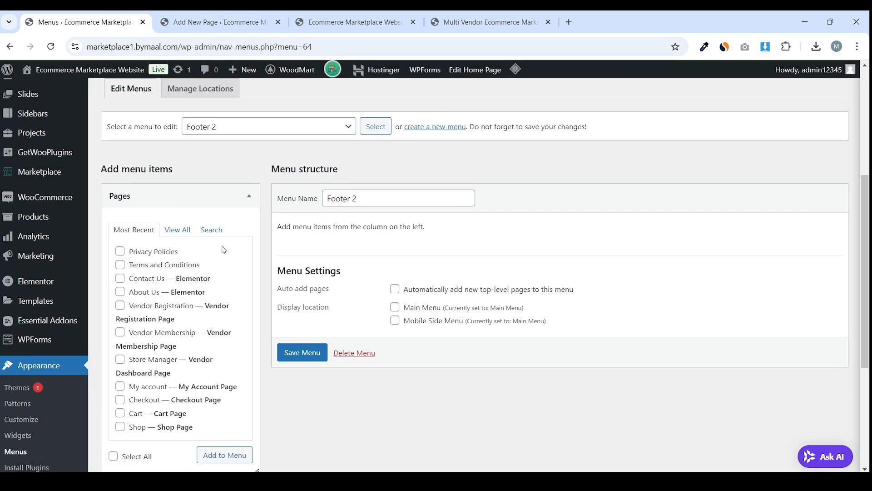
{"action": "left_click", "coordinate": [116, 253]}
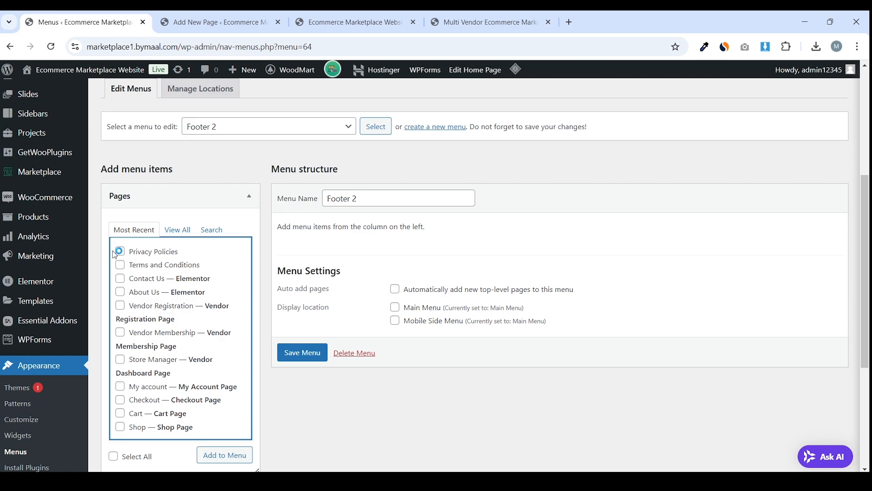
{"action": "left_click", "coordinate": [122, 265]}
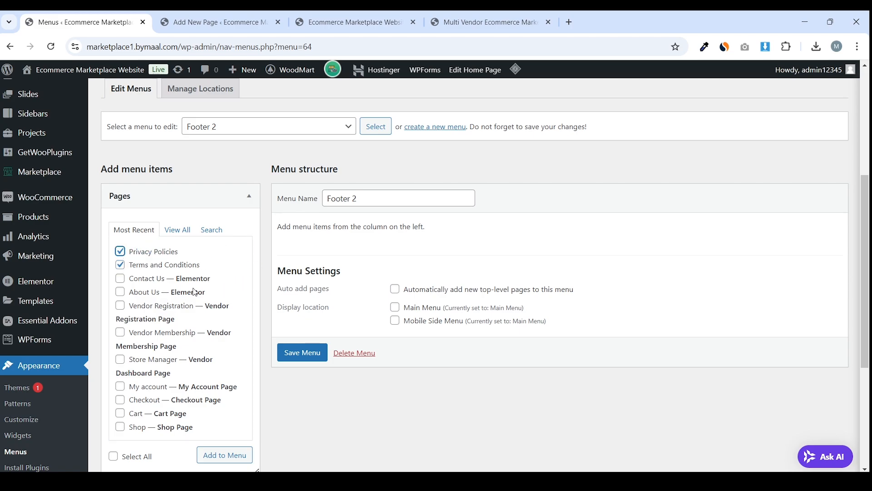
{"action": "scroll", "coordinate": [190, 303], "scroll_direction": "down", "scroll_amount": 1}
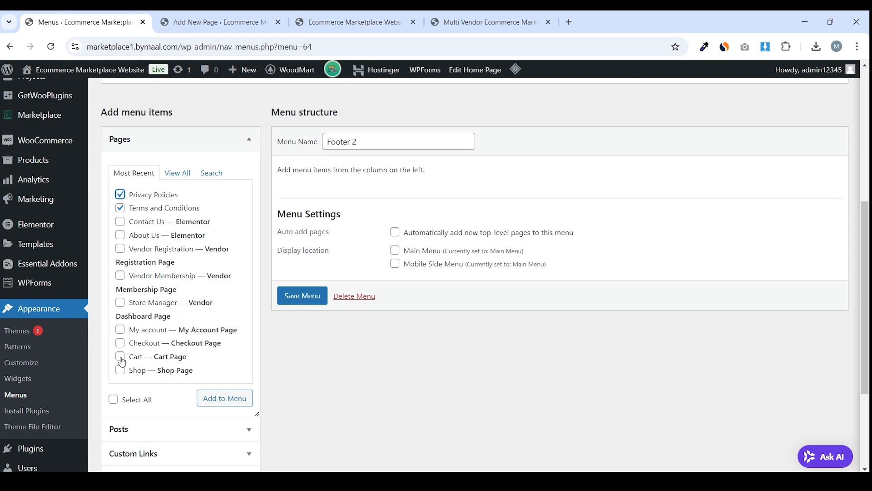
{"action": "left_click", "coordinate": [119, 379]}
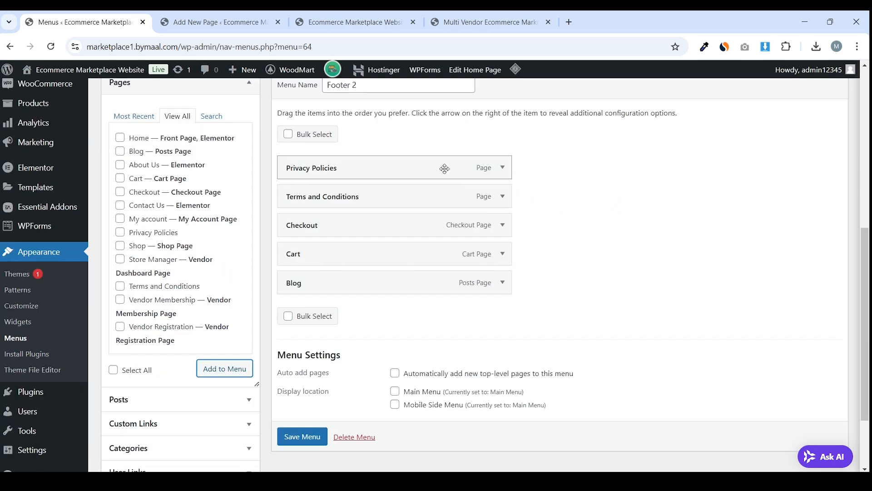
Place Terms and Conditions, then Privacy Policies, after Blog and save Footer 2
{"action": "left_click_drag", "start_coordinate": [443, 167], "coordinate": [441, 276]}
{"action": "left_click_drag", "start_coordinate": [401, 167], "coordinate": [398, 231]}
{"action": "mouse_move", "coordinate": [481, 250]}
{"action": "left_mouse_down"}
{"action": "mouse_move", "coordinate": [464, 253]}
{"action": "mouse_move", "coordinate": [477, 253]}
{"action": "left_mouse_up"}
{"action": "scroll", "coordinate": [499, 256], "scroll_direction": "down", "scroll_amount": 2}
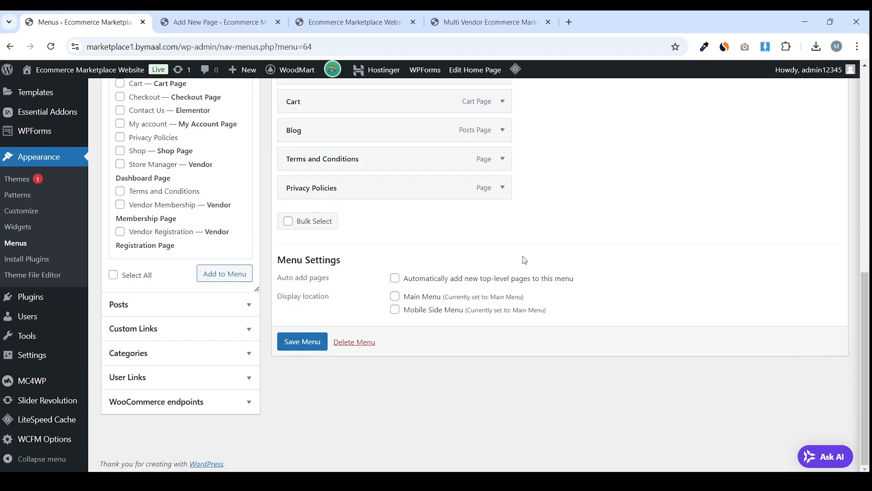
{"action": "left_click", "coordinate": [302, 342]}
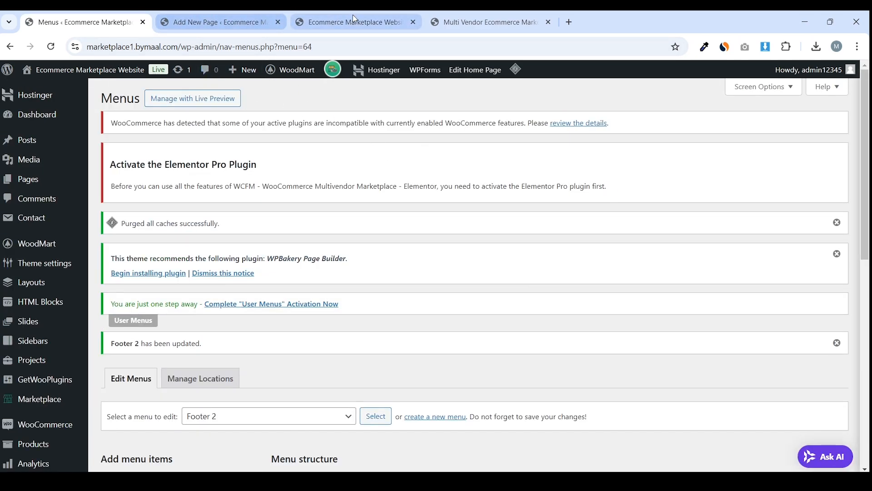
{"action": "left_click", "coordinate": [233, 11]}
{"action": "left_click", "coordinate": [119, 14]}
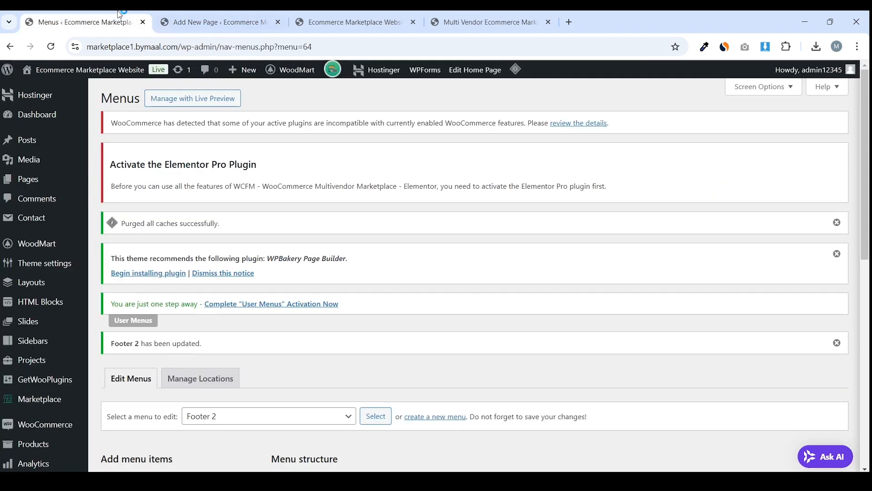
{"action": "left_click", "coordinate": [284, 24]}
Close the Privacy Policies editor, reload the storefront homepage, and go to WoodMart's Header builder
{"action": "left_click", "coordinate": [279, 22]}
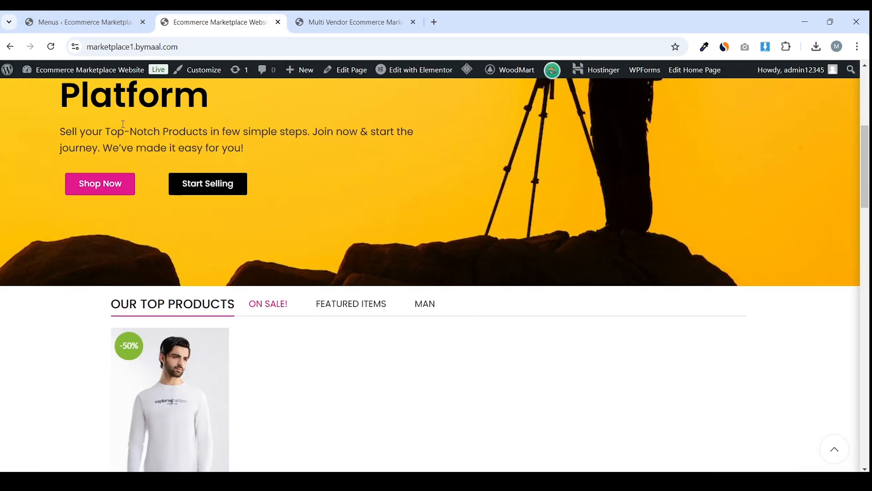
{"action": "scroll", "coordinate": [122, 124], "scroll_direction": "up", "scroll_amount": 6}
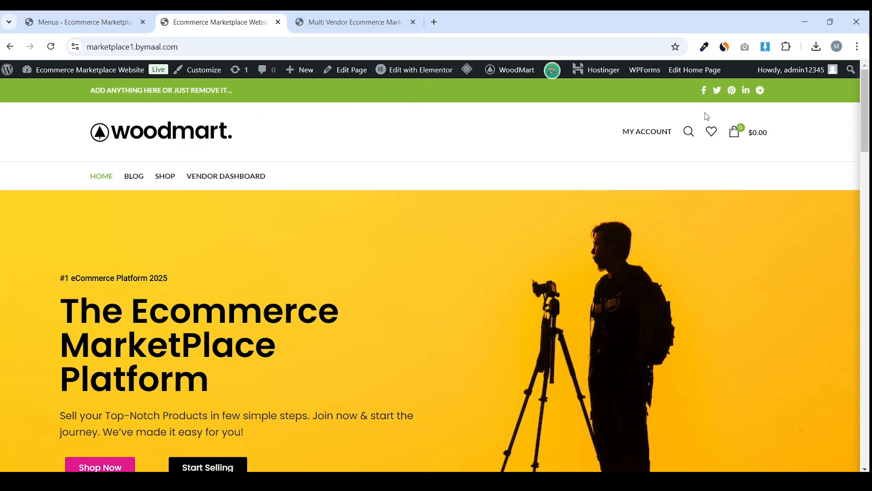
{"action": "left_click_drag", "start_coordinate": [864, 111], "coordinate": [865, 468]}
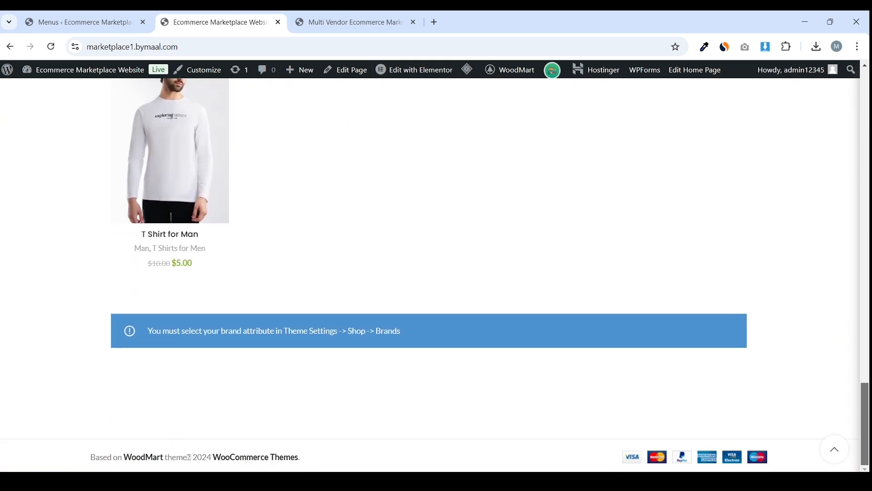
{"action": "left_click", "coordinate": [835, 449]}
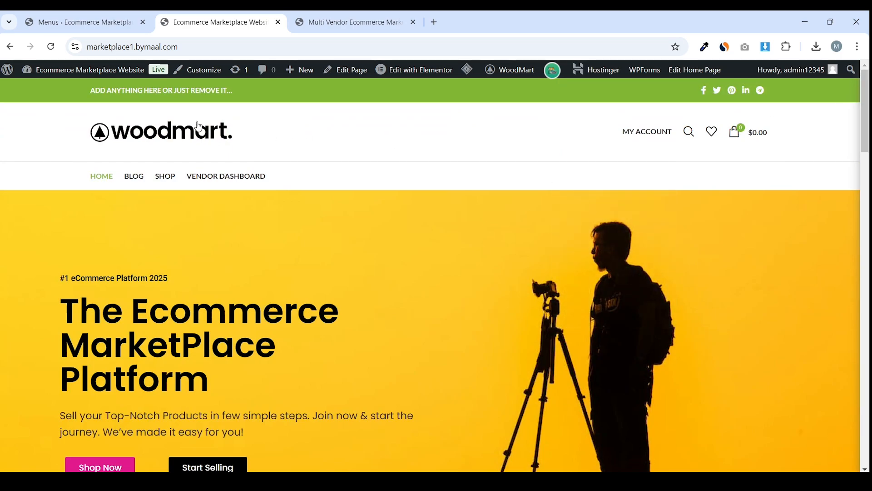
{"action": "left_click", "coordinate": [168, 124]}
{"action": "mouse_move", "coordinate": [521, 72]}
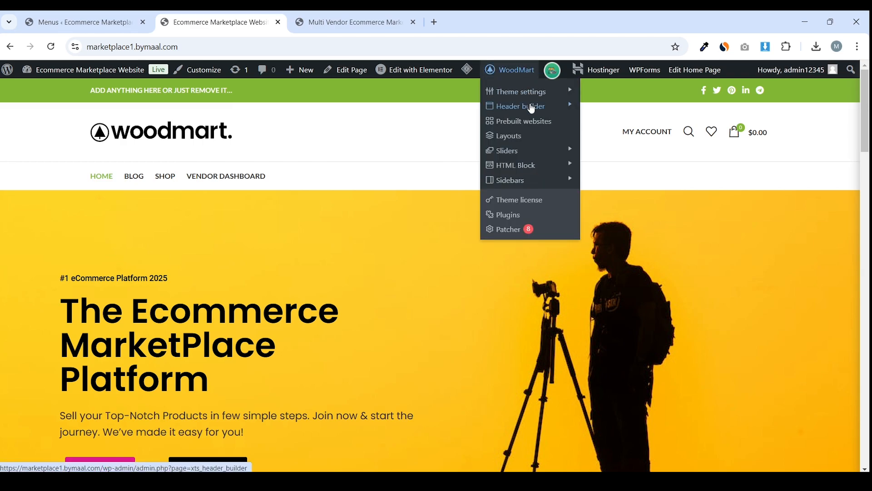
{"action": "mouse_move", "coordinate": [540, 110]}
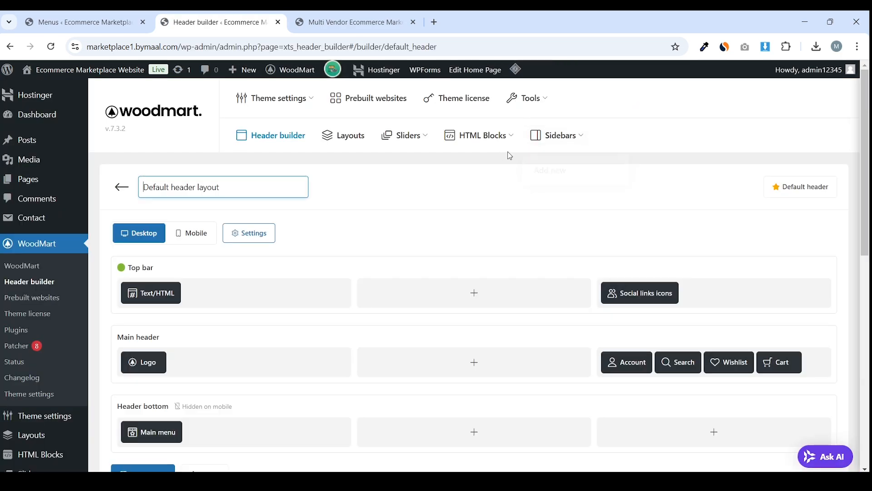
{"action": "mouse_move", "coordinate": [536, 148]}
{"action": "scroll", "coordinate": [409, 175], "scroll_direction": "down", "scroll_amount": 2}
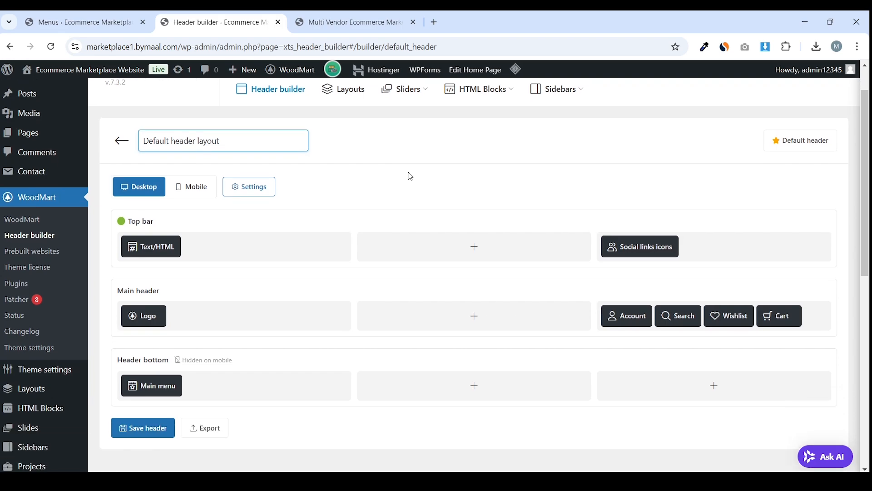
{"action": "scroll", "coordinate": [585, 133], "scroll_direction": "up", "scroll_amount": 1}
{"action": "scroll", "coordinate": [545, 136], "scroll_direction": "down", "scroll_amount": 1}
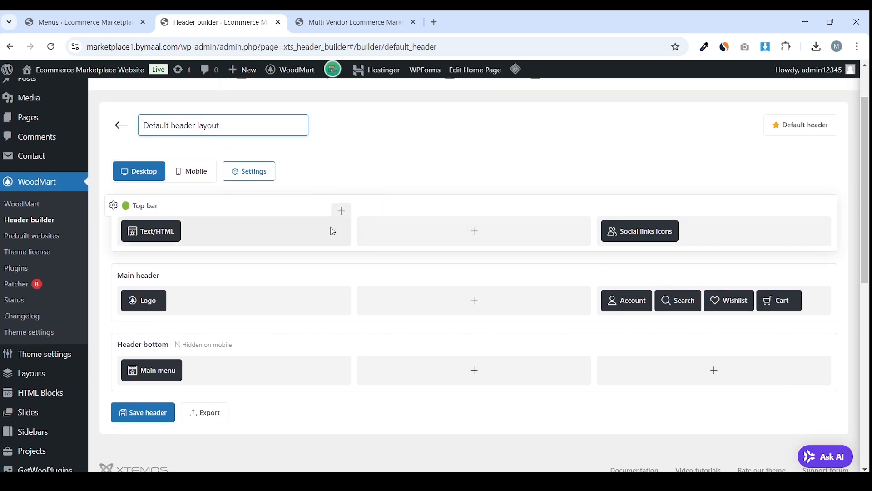
{"action": "left_click", "coordinate": [313, 18]}
{"action": "left_click", "coordinate": [233, 13]}
{"action": "left_click", "coordinate": [69, 22]}
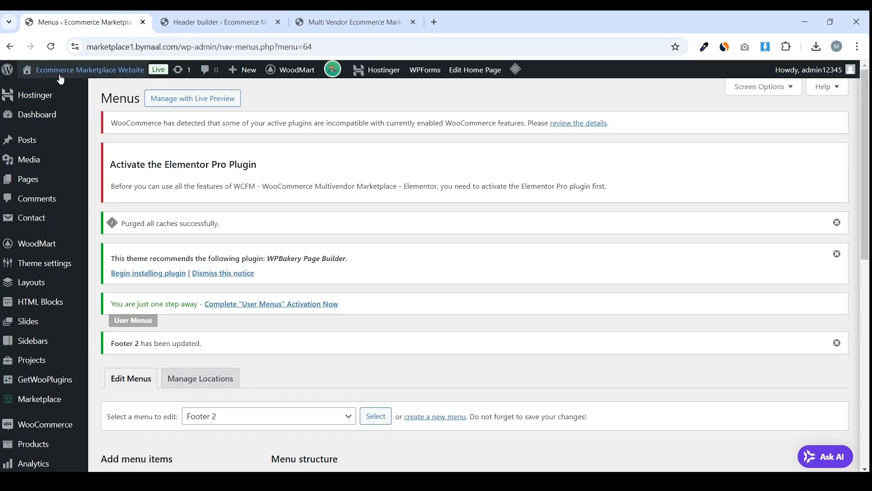
{"action": "mouse_move", "coordinate": [59, 75]}
{"action": "middle_click", "coordinate": [45, 87]}
{"action": "left_click", "coordinate": [313, 21]}
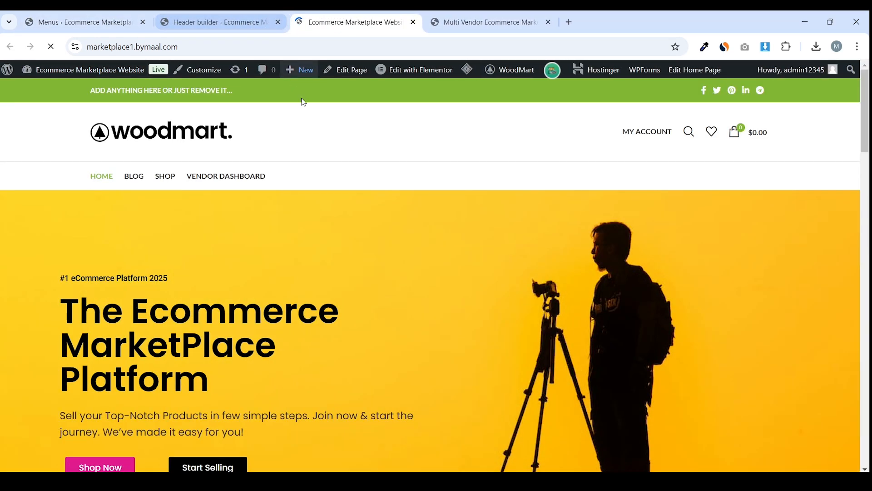
{"action": "key", "text": "ctrl+Tab"}
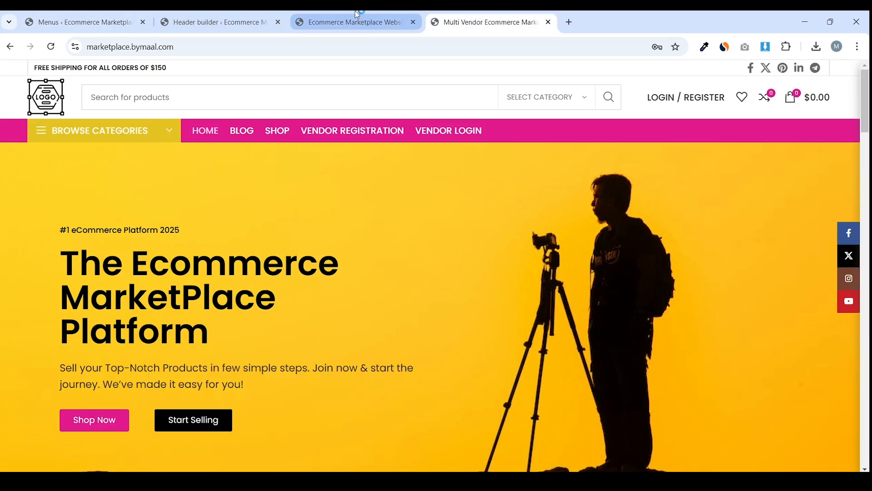
{"action": "left_click", "coordinate": [357, 13]}
{"action": "left_click", "coordinate": [484, 22]}
{"action": "left_click", "coordinate": [355, 22]}
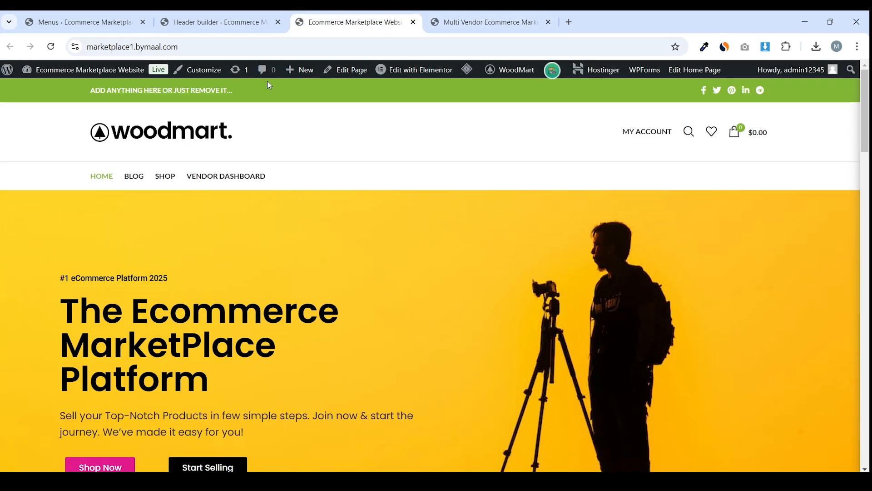
{"action": "left_click", "coordinate": [441, 21]}
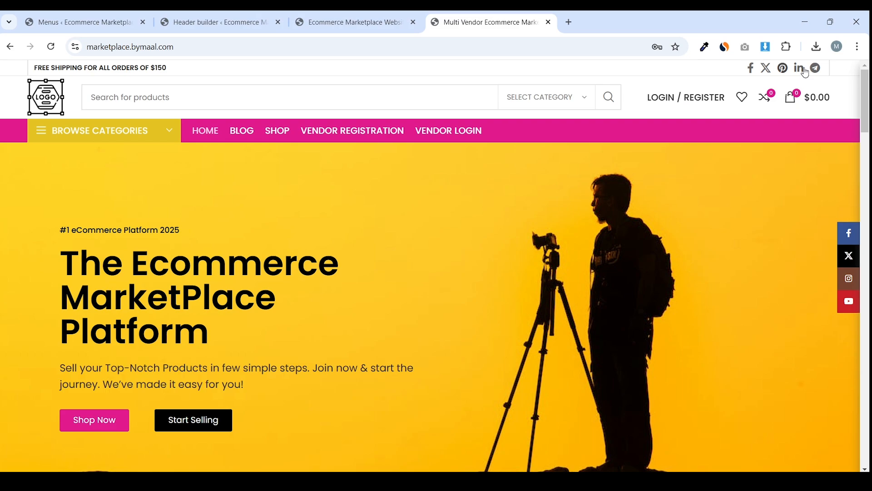
{"action": "left_click", "coordinate": [409, 15]}
{"action": "left_click", "coordinate": [223, 89]}
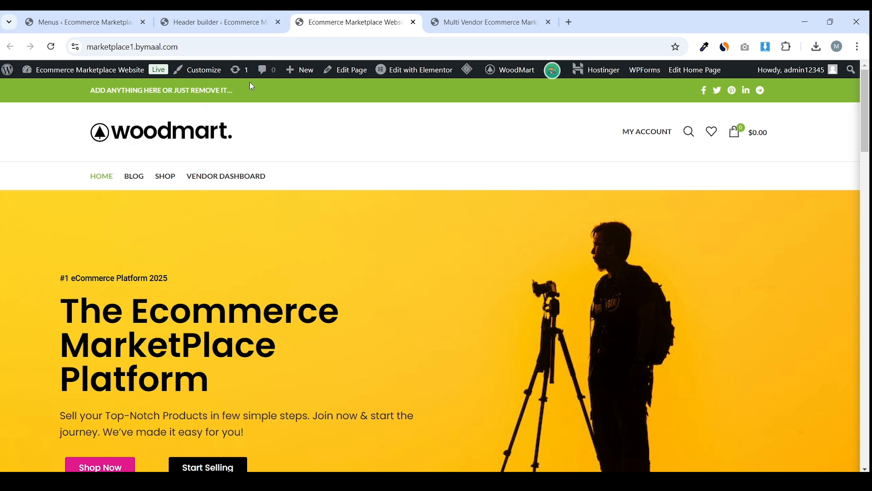
{"action": "left_click", "coordinate": [489, 18]}
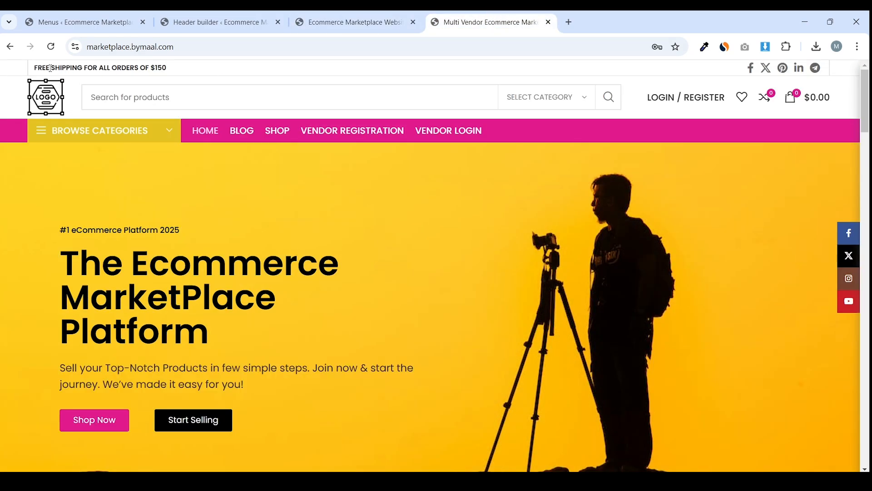
{"action": "left_click", "coordinate": [227, 24]}
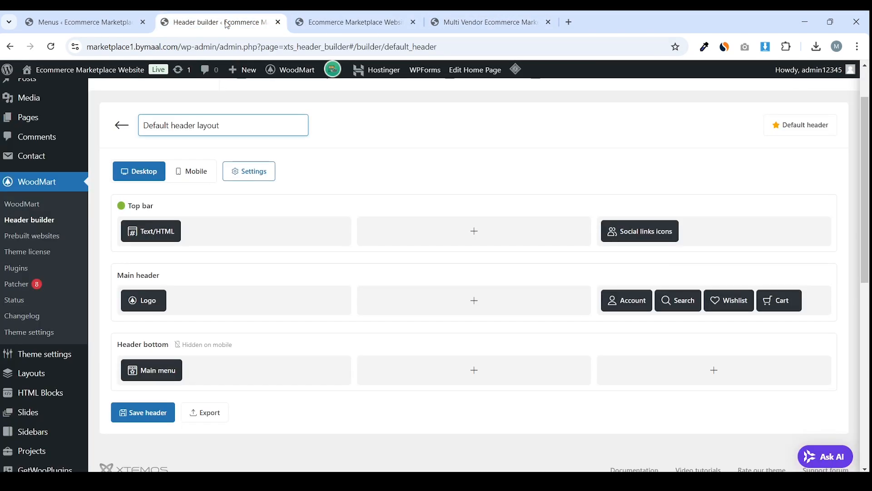
{"action": "mouse_move", "coordinate": [125, 206]}
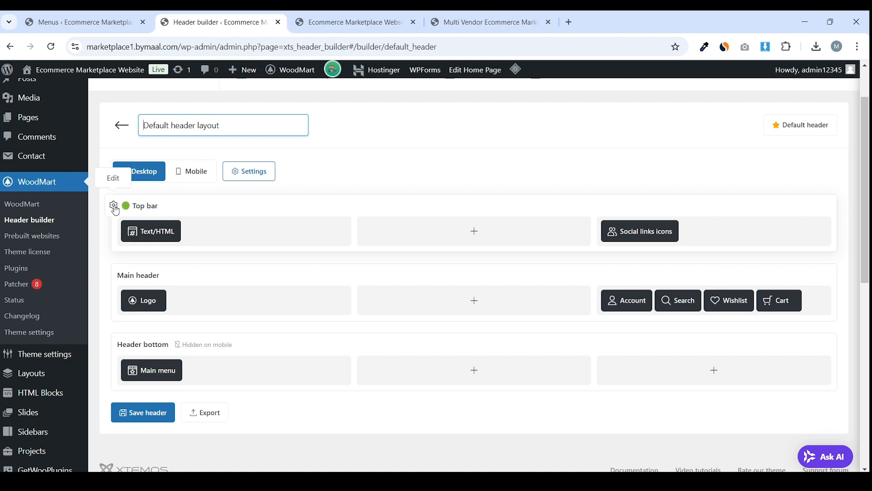
Lower the Top bar row height after comparing it with the live storefront header
{"action": "left_click", "coordinate": [114, 206]}
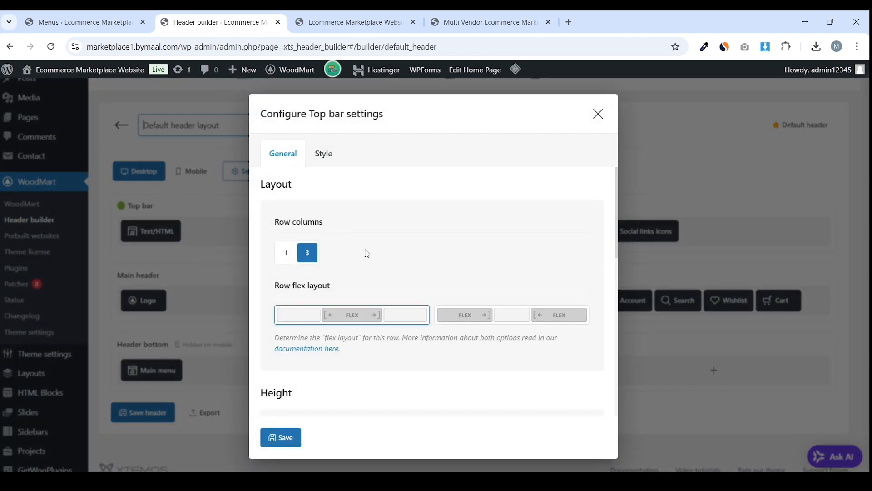
{"action": "scroll", "coordinate": [376, 237], "scroll_direction": "down", "scroll_amount": 4}
{"action": "scroll", "coordinate": [379, 245], "scroll_direction": "down", "scroll_amount": 1}
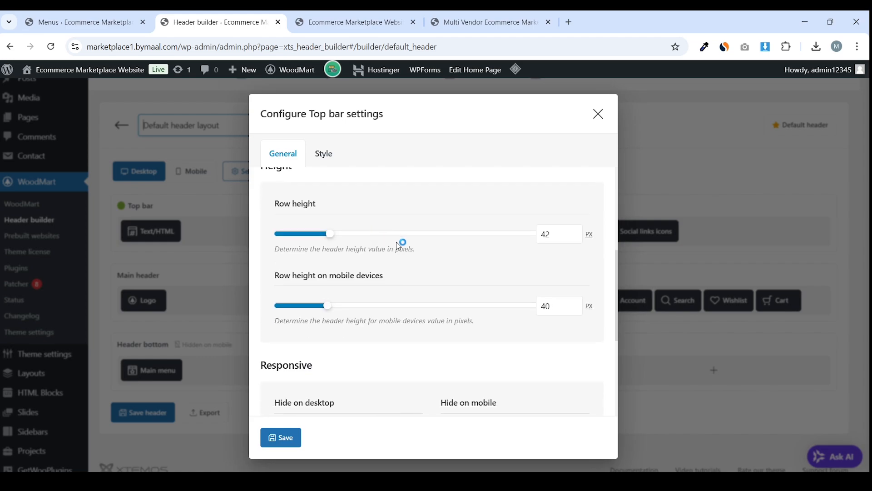
{"action": "left_click", "coordinate": [349, 22]}
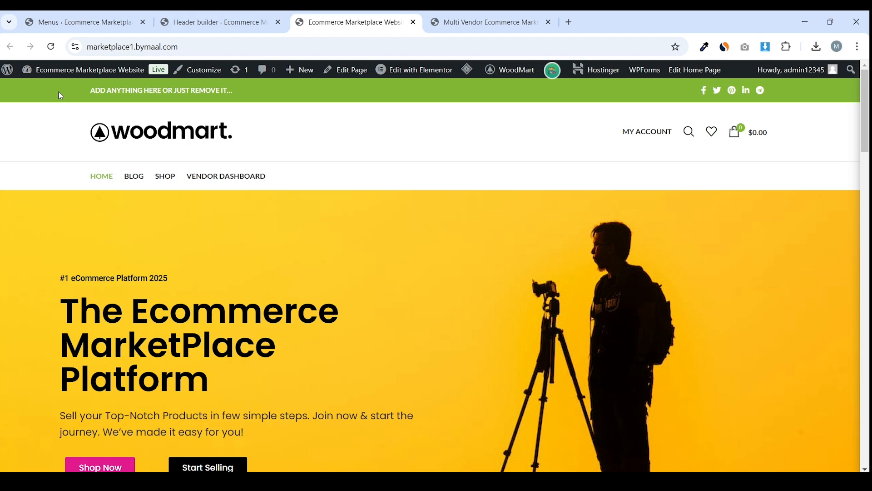
{"action": "left_click", "coordinate": [214, 22]}
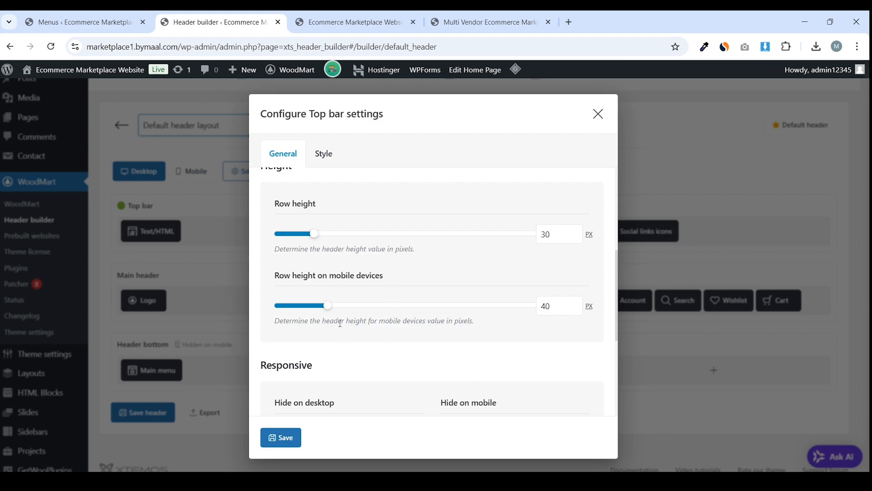
{"action": "left_click_drag", "start_coordinate": [320, 312], "coordinate": [315, 312]}
{"action": "scroll", "coordinate": [392, 289], "scroll_direction": "down", "scroll_amount": 5}
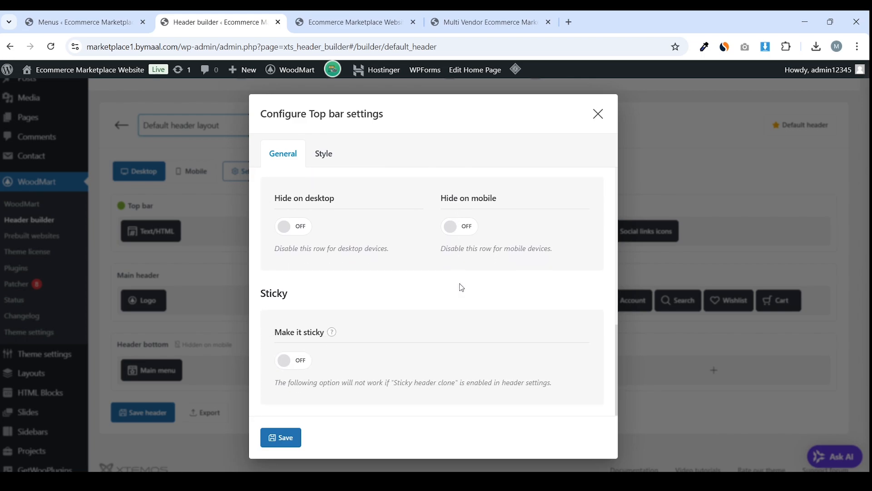
{"action": "scroll", "coordinate": [462, 287], "scroll_direction": "up", "scroll_amount": 6}
Clear the top bar's green background colour and save the row and header
{"action": "left_click", "coordinate": [331, 157]}
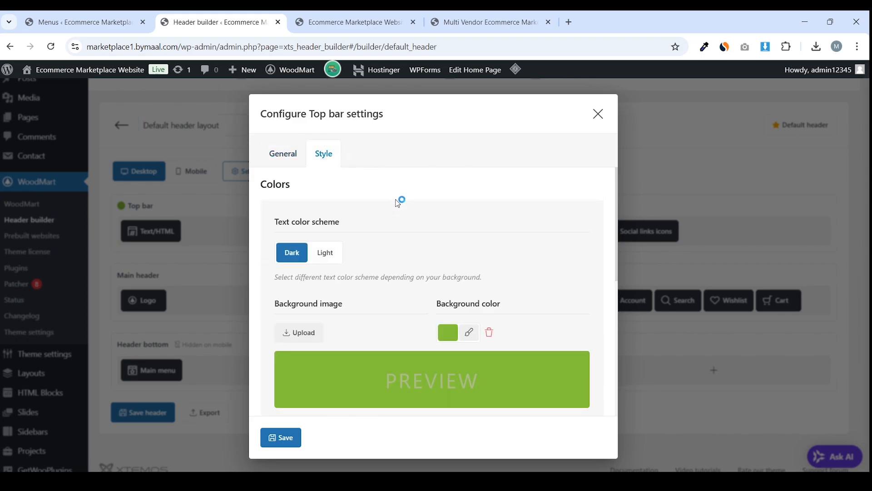
{"action": "scroll", "coordinate": [399, 200], "scroll_direction": "down", "scroll_amount": 1}
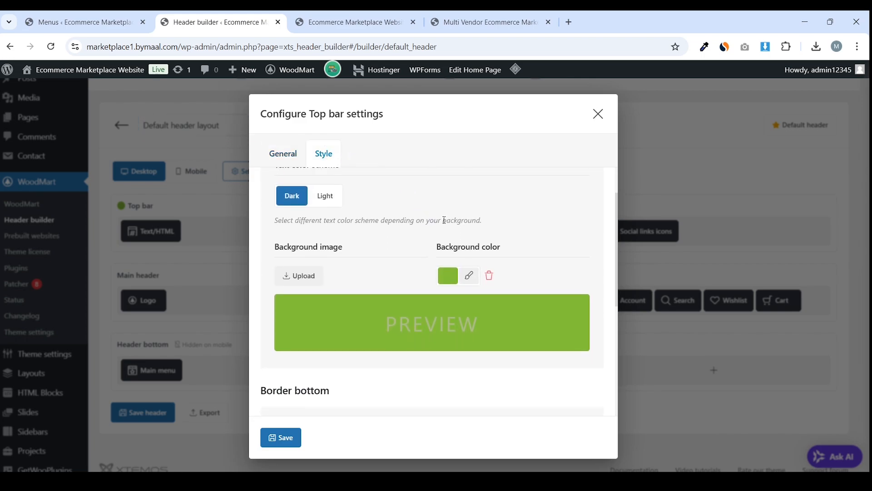
{"action": "left_click", "coordinate": [453, 281]}
{"action": "scroll", "coordinate": [371, 281], "scroll_direction": "down", "scroll_amount": 1}
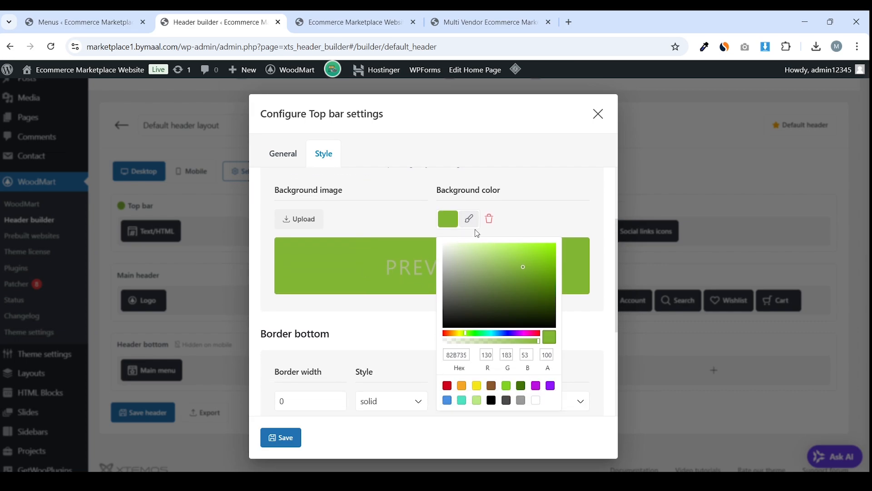
{"action": "left_click", "coordinate": [489, 218]}
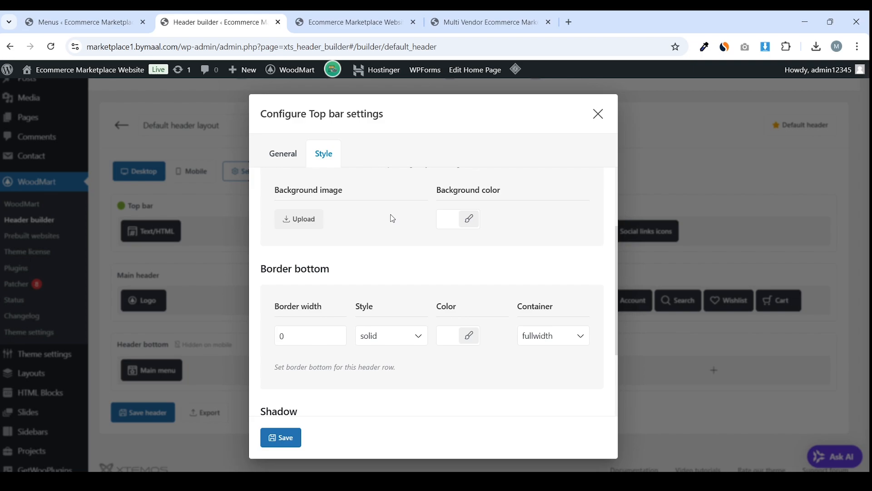
{"action": "scroll", "coordinate": [393, 218], "scroll_direction": "down", "scroll_amount": 2}
{"action": "left_click", "coordinate": [297, 437]}
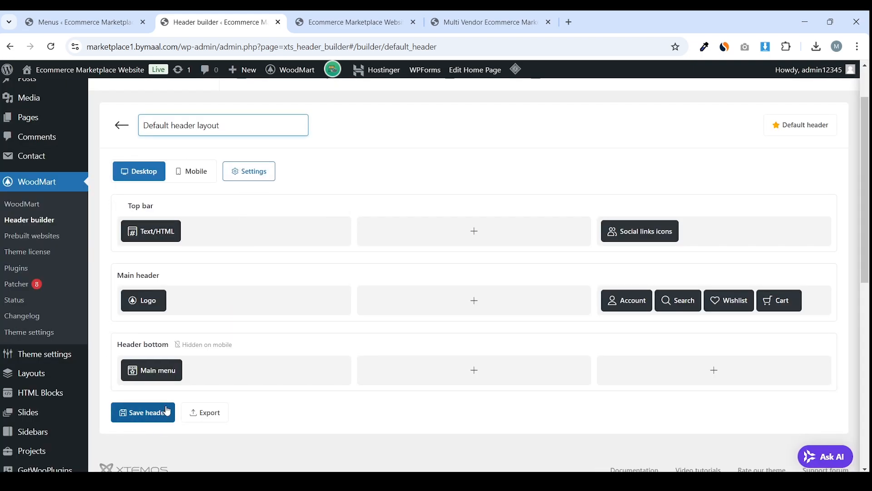
{"action": "left_click", "coordinate": [144, 412]}
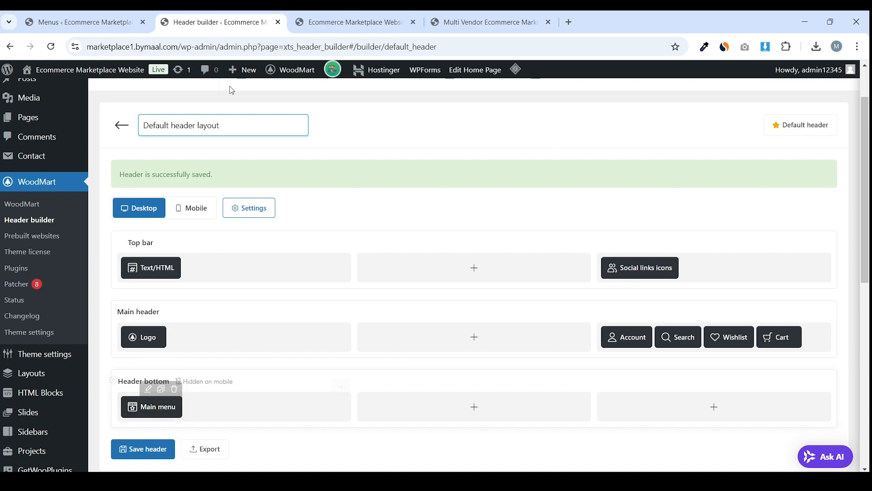
Purge all caches and inspect the storefront top bar for its hidden text
{"action": "left_click", "coordinate": [320, 15]}
{"action": "mouse_move", "coordinate": [467, 69]}
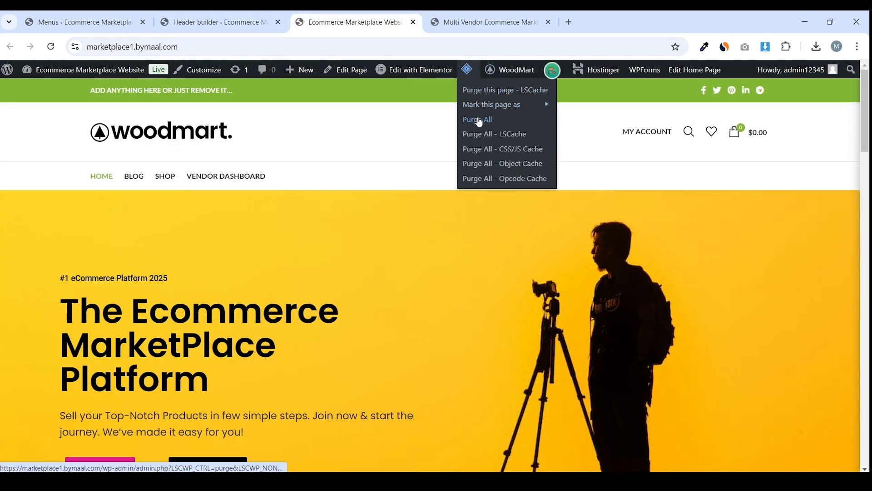
{"action": "left_click", "coordinate": [478, 120]}
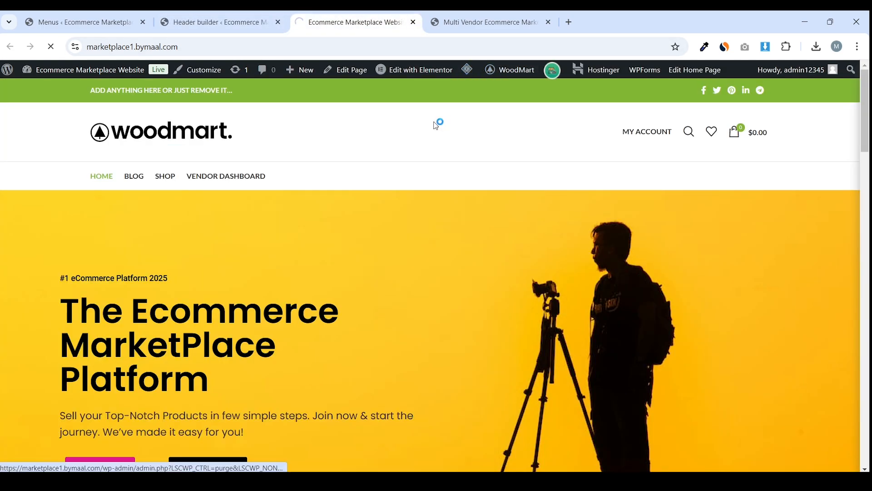
{"action": "left_click_drag", "start_coordinate": [31, 89], "coordinate": [680, 90]}
{"action": "left_click_drag", "start_coordinate": [831, 86], "coordinate": [843, 89]}
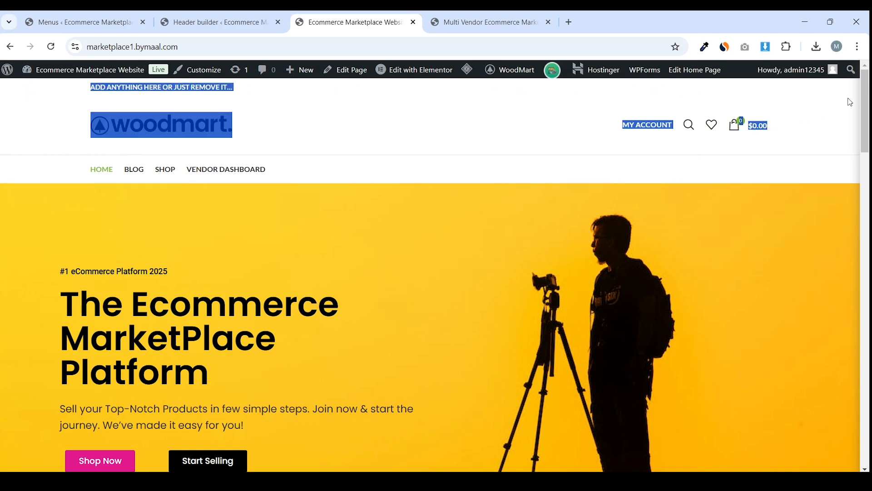
{"action": "left_click", "coordinate": [847, 89]}
{"action": "left_click_drag", "start_coordinate": [305, 89], "coordinate": [38, 89]}
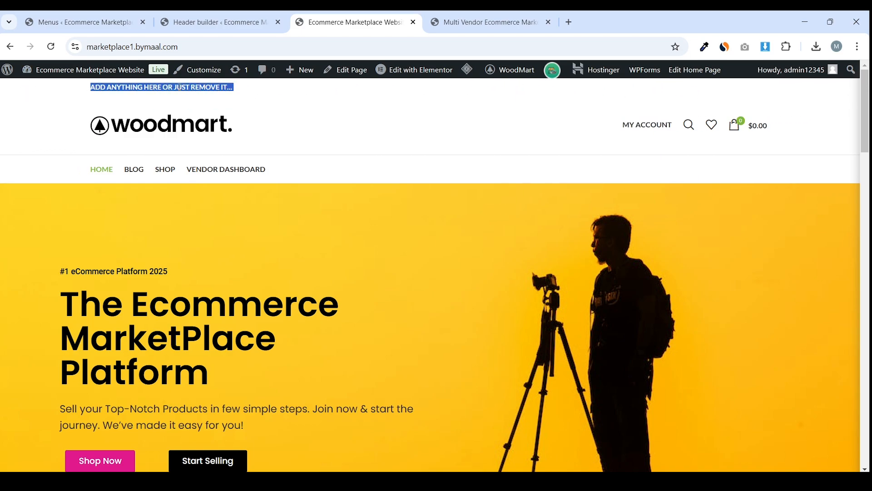
Copy the 'FREE SHIPPING FOR ALL ORDERS OF $150' text from the reference site
{"action": "left_click", "coordinate": [494, 15]}
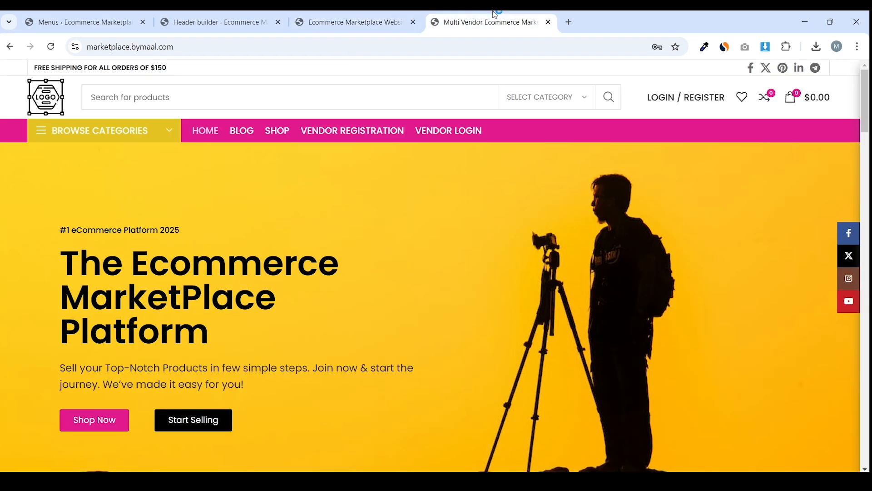
{"action": "triple_click", "coordinate": [145, 69]}
{"action": "right_click", "coordinate": [145, 69]}
{"action": "left_click", "coordinate": [155, 86]}
{"action": "left_click", "coordinate": [218, 22]}
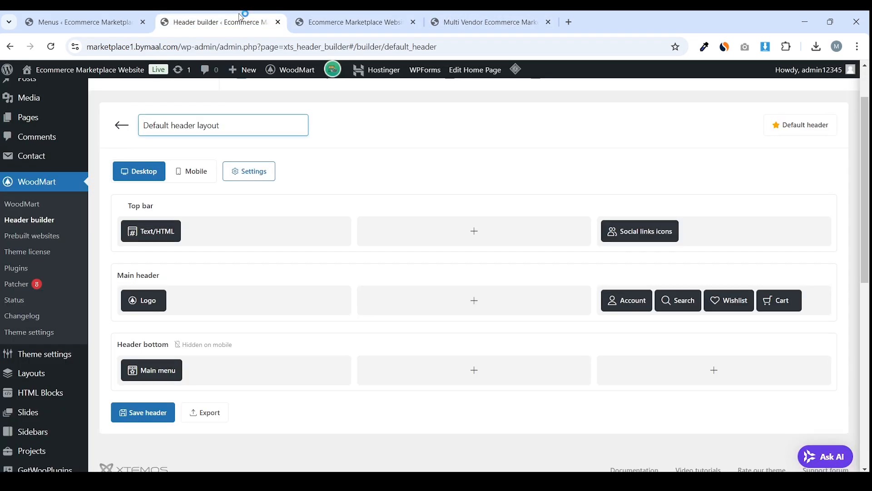
Replace the Text/HTML placeholder with the free-shipping text, save it and save the header
{"action": "left_click", "coordinate": [146, 211]}
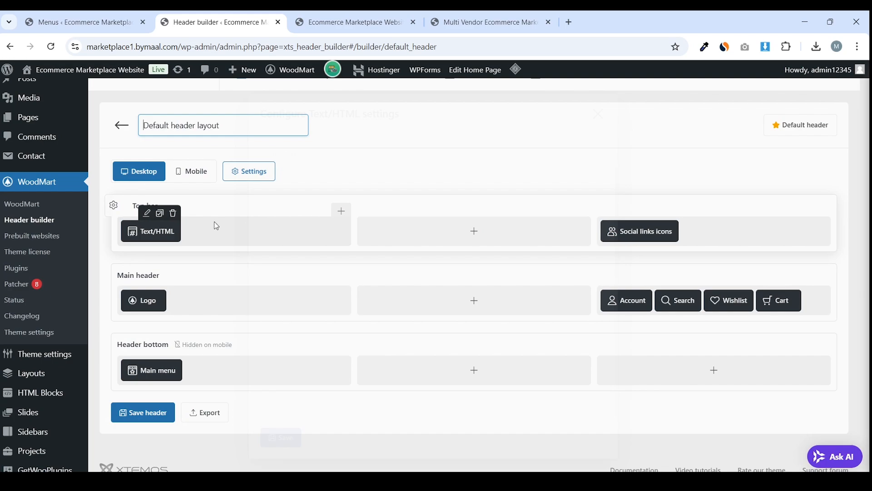
{"action": "triple_click", "coordinate": [393, 258]}
{"action": "key", "text": "BackSpace"}
{"action": "right_click", "coordinate": [388, 258]}
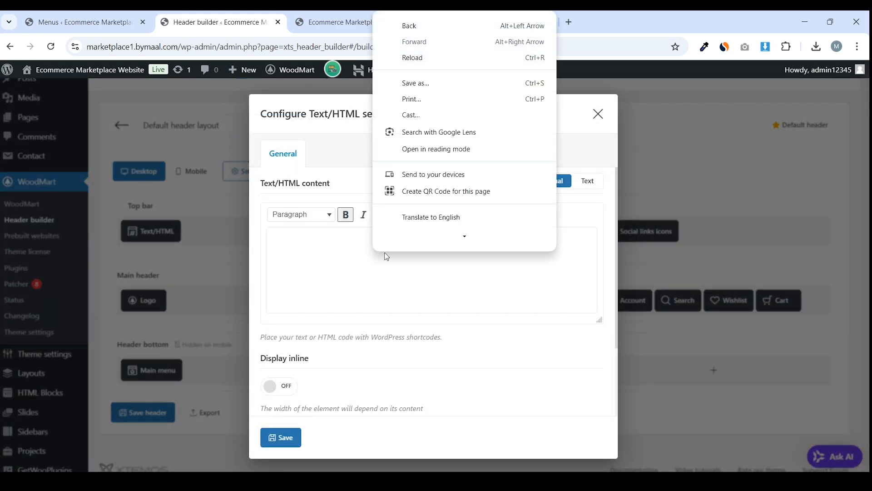
{"action": "left_click", "coordinate": [347, 248]}
{"action": "triple_click", "coordinate": [348, 247]}
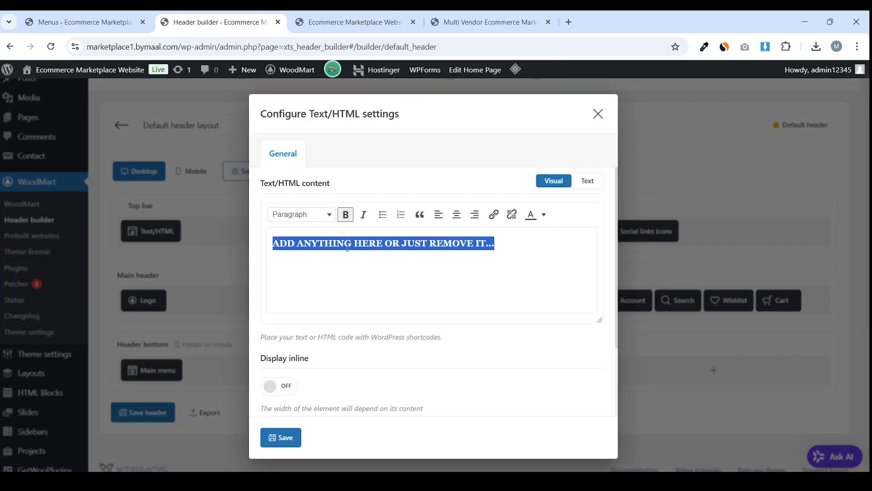
{"action": "key", "text": "BackSpace"}
{"action": "key", "text": "ctrl+v"}
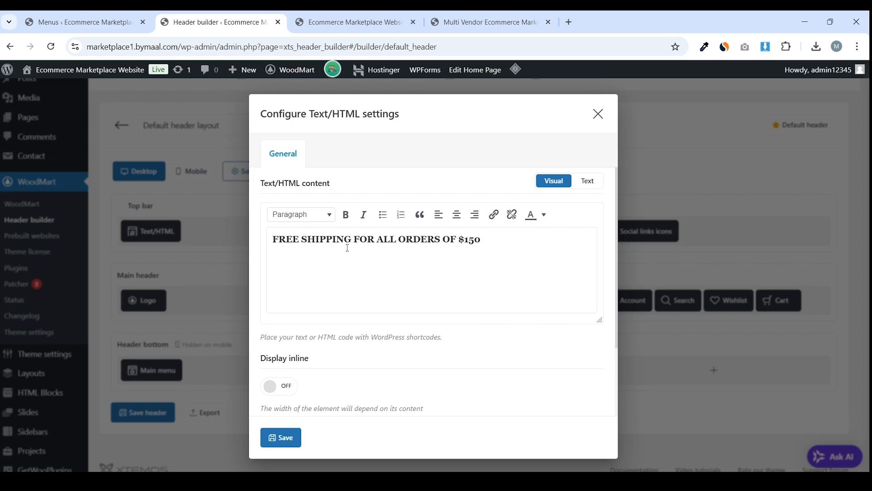
{"action": "scroll", "coordinate": [385, 254], "scroll_direction": "down", "scroll_amount": 2}
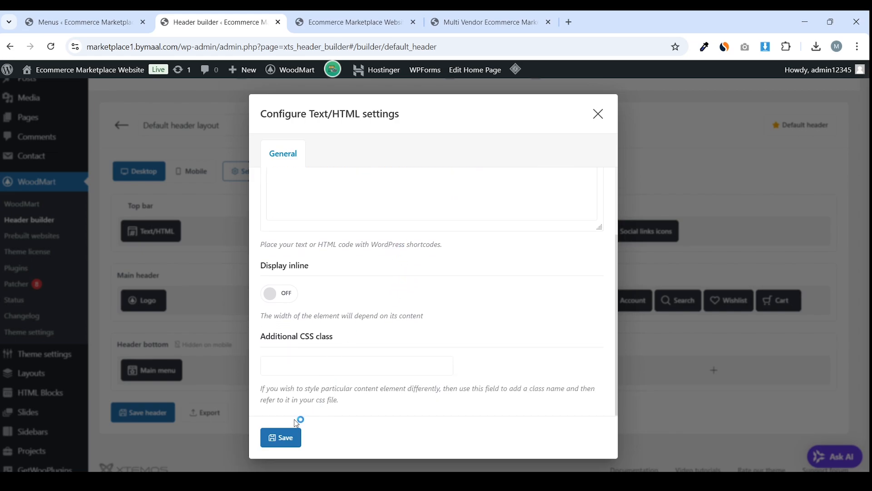
{"action": "left_click", "coordinate": [291, 436]}
{"action": "left_click", "coordinate": [280, 438]}
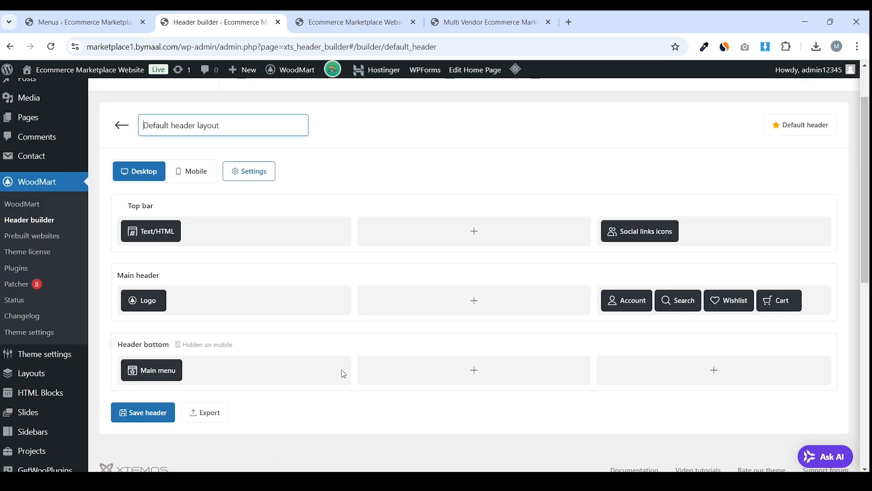
{"action": "left_click", "coordinate": [139, 422]}
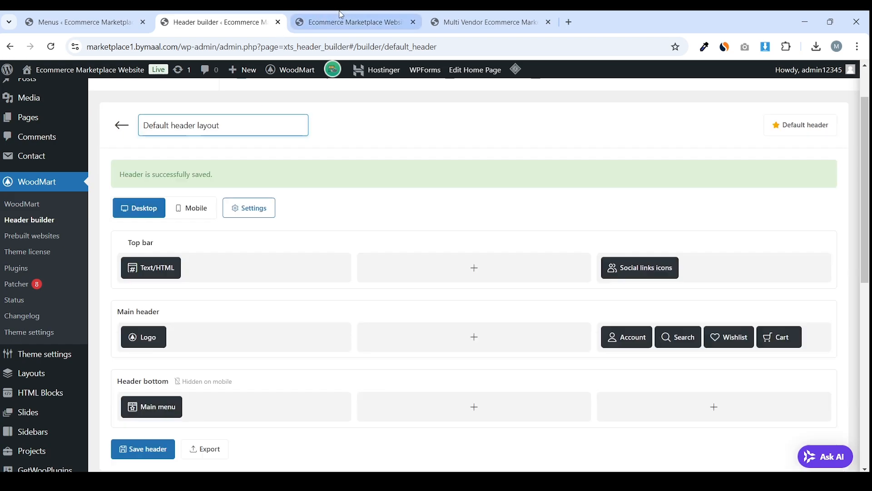
Reload the storefront, purge all caches, and verify the new top bar text
{"action": "left_click", "coordinate": [346, 22]}
{"action": "left_click", "coordinate": [51, 46]}
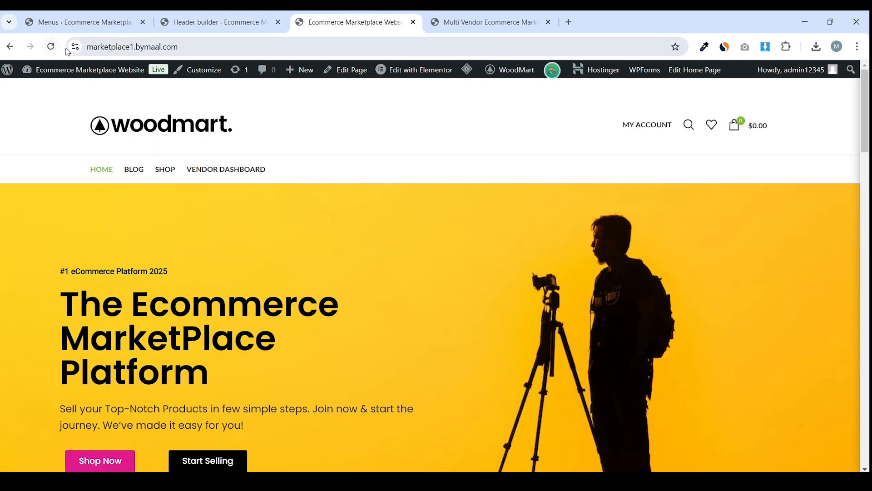
{"action": "mouse_move", "coordinate": [469, 72]}
{"action": "left_click", "coordinate": [477, 119]}
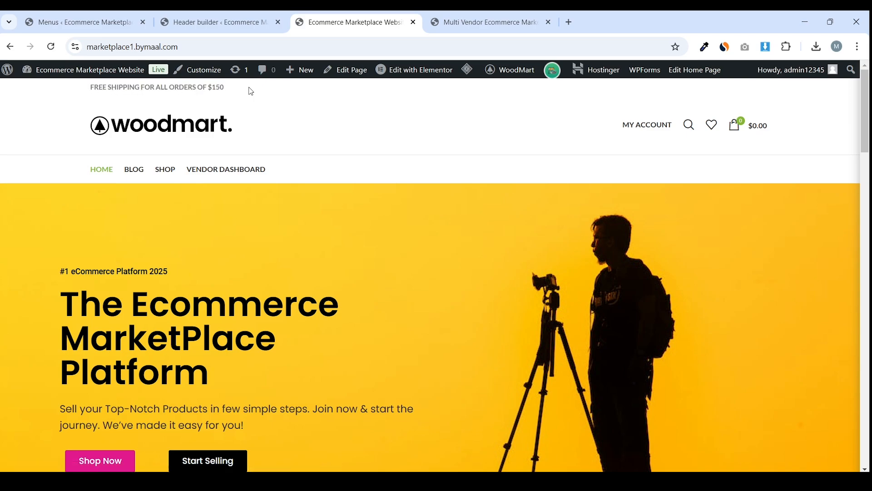
{"action": "left_click_drag", "start_coordinate": [230, 88], "coordinate": [91, 88]}
{"action": "left_click", "coordinate": [486, 22]}
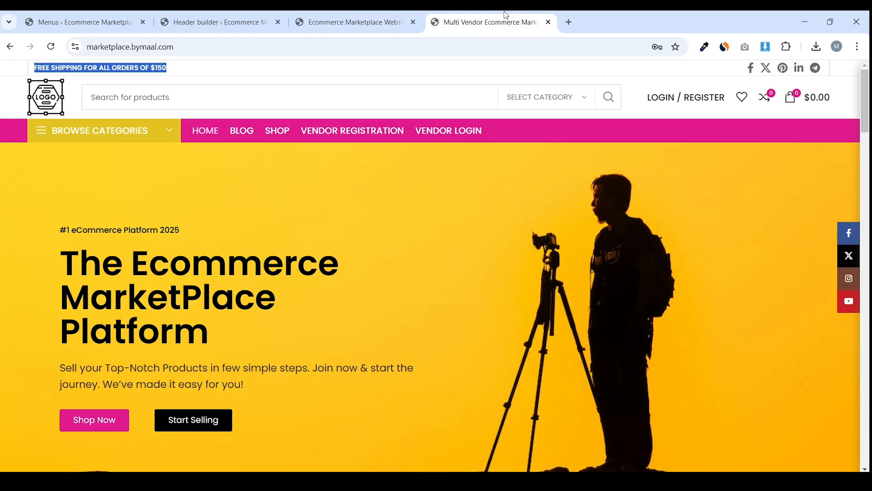
{"action": "left_click", "coordinate": [213, 21]}
Set the Social links icons colour to Light, then save the element and the header
{"action": "left_click", "coordinate": [645, 214]}
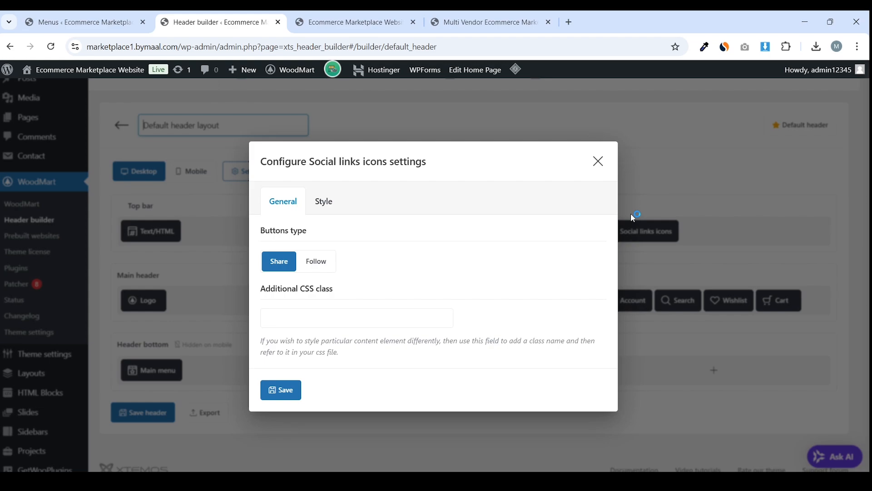
{"action": "left_click", "coordinate": [325, 202]}
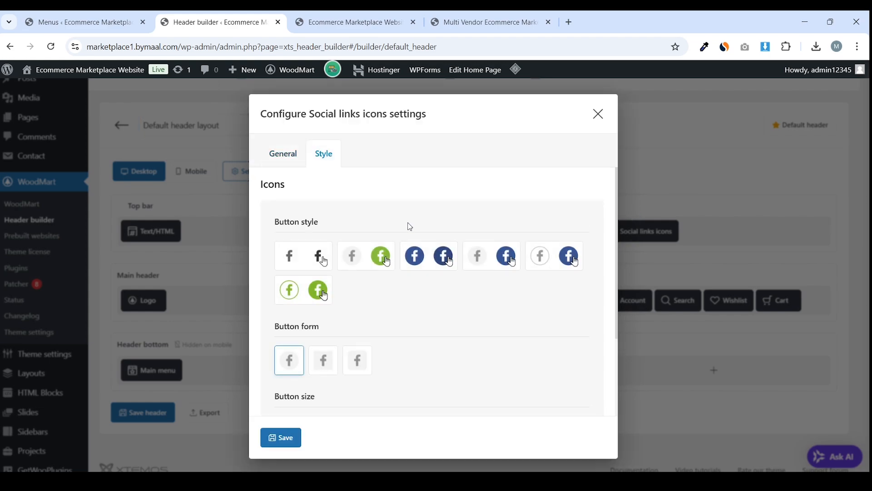
{"action": "scroll", "coordinate": [412, 227], "scroll_direction": "down", "scroll_amount": 2}
{"action": "scroll", "coordinate": [413, 230], "scroll_direction": "up", "scroll_amount": 2}
{"action": "scroll", "coordinate": [409, 232], "scroll_direction": "down", "scroll_amount": 2}
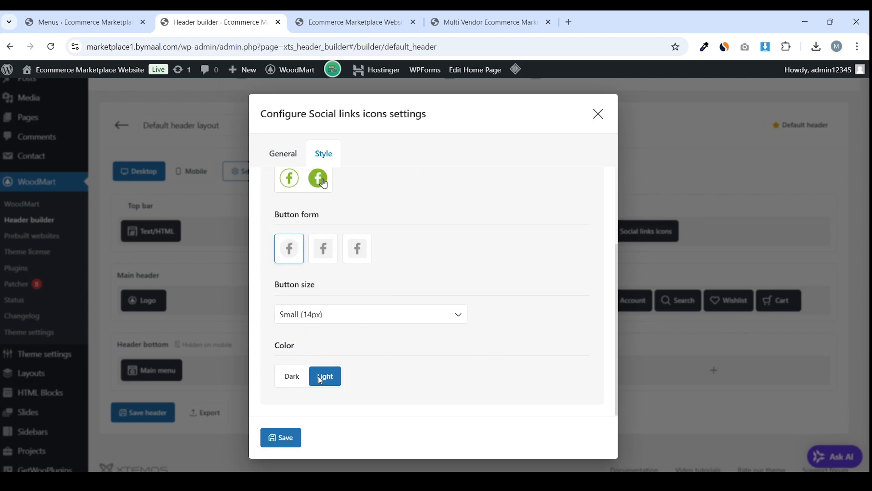
{"action": "left_click", "coordinate": [293, 377]}
{"action": "left_click", "coordinate": [288, 437]}
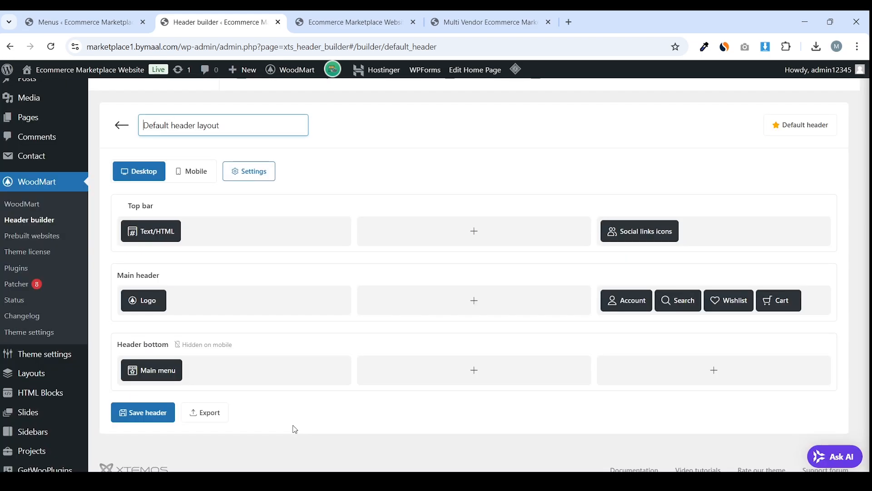
{"action": "left_click", "coordinate": [164, 415]}
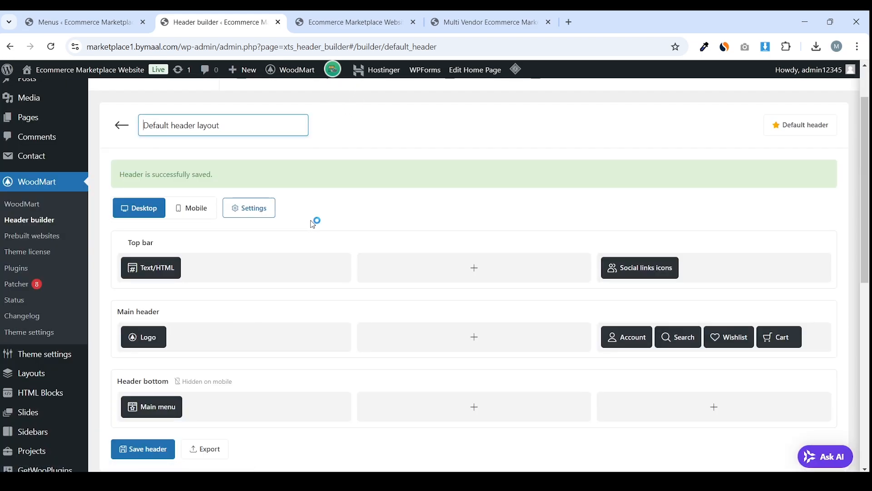
Purge all caches on the storefront to check the updated icons
{"action": "left_click", "coordinate": [350, 22]}
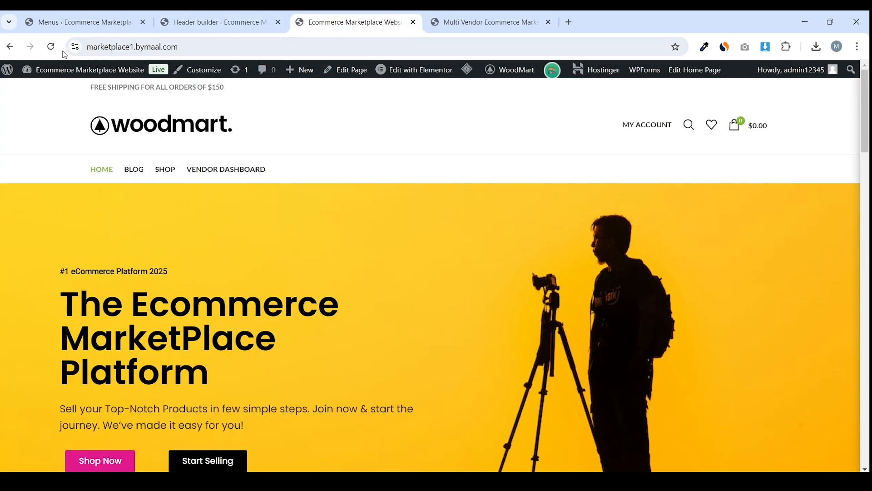
{"action": "mouse_move", "coordinate": [471, 70]}
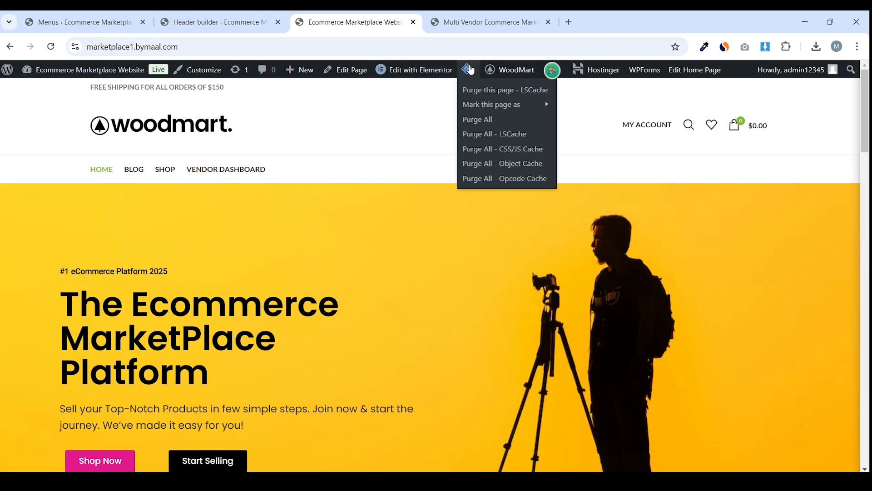
{"action": "left_click", "coordinate": [482, 119]}
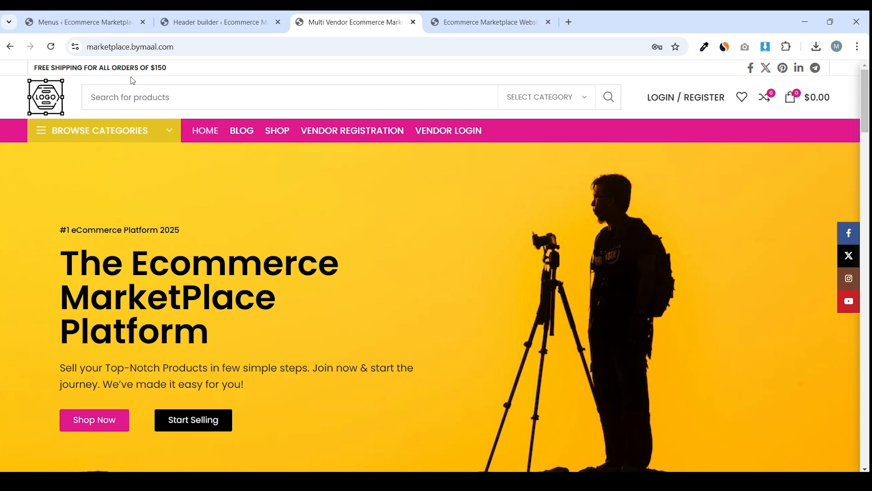
{"action": "left_click", "coordinate": [217, 20]}
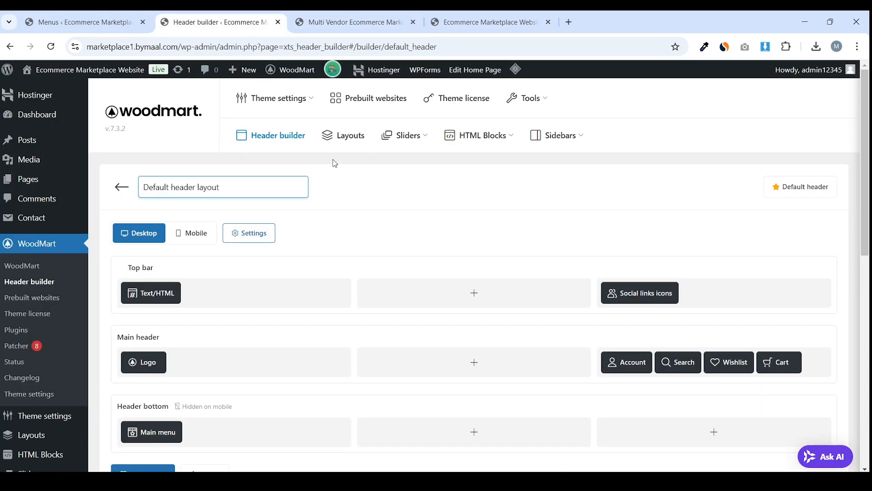
Give the top bar a 1 px solid bottom border
{"action": "scroll", "coordinate": [357, 111], "scroll_direction": "down", "scroll_amount": 1}
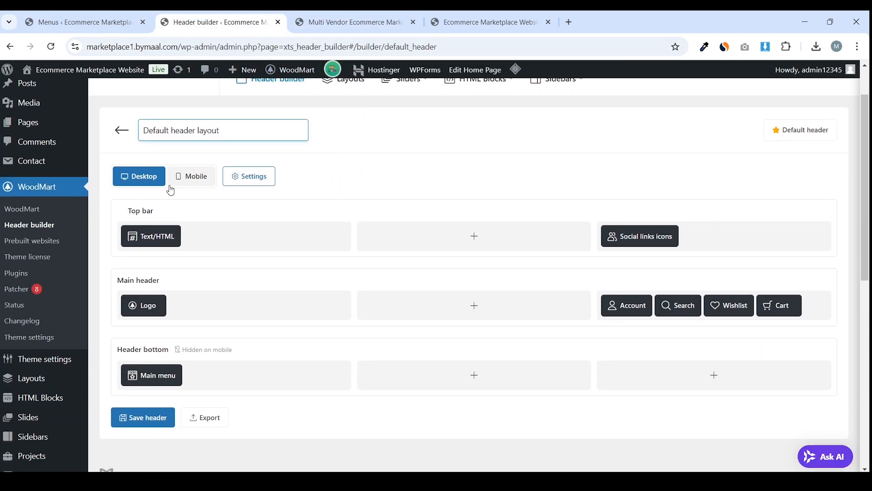
{"action": "left_click", "coordinate": [111, 211]}
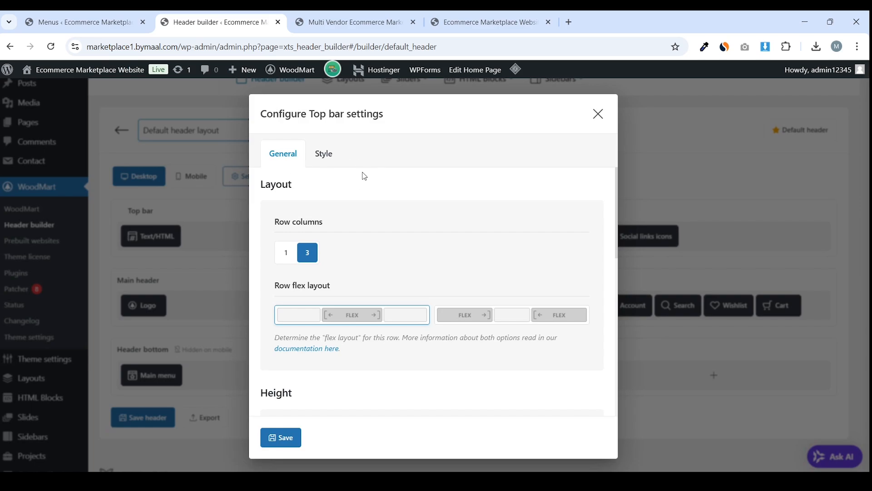
{"action": "left_click", "coordinate": [340, 160]}
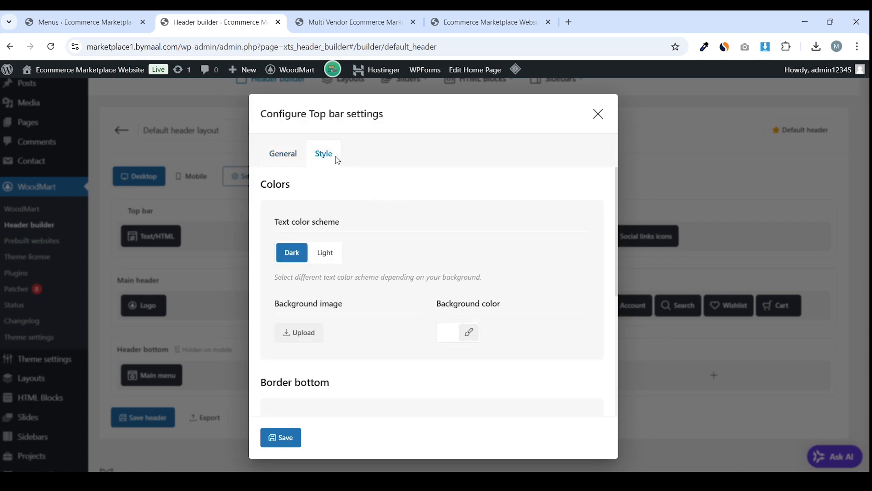
{"action": "scroll", "coordinate": [347, 226], "scroll_direction": "down", "scroll_amount": 5}
{"action": "scroll", "coordinate": [359, 234], "scroll_direction": "up", "scroll_amount": 1}
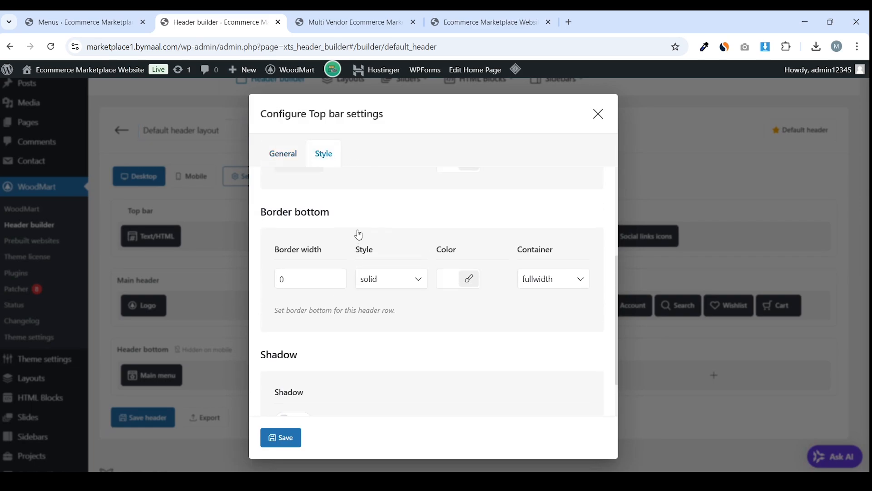
{"action": "left_click", "coordinate": [338, 277]}
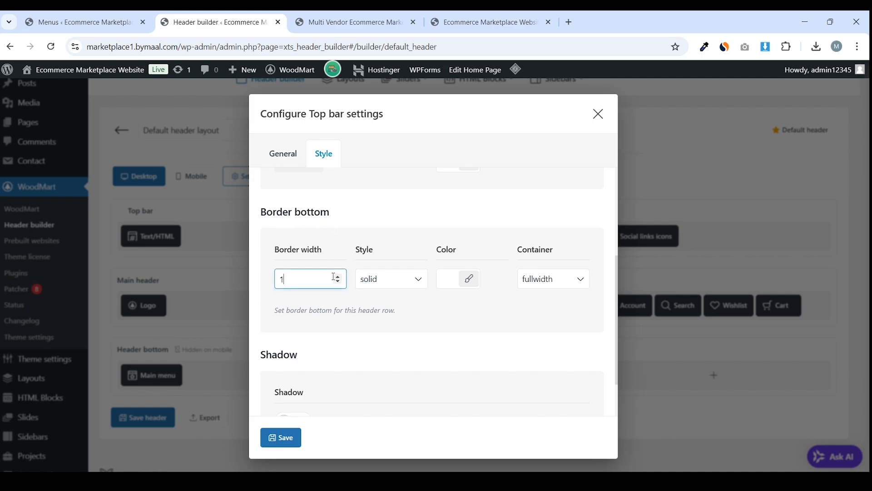
{"action": "left_click", "coordinate": [395, 284]}
{"action": "left_click", "coordinate": [393, 282]}
Color the top bar's bottom border light grey and make it boxed
{"action": "left_click", "coordinate": [447, 284]}
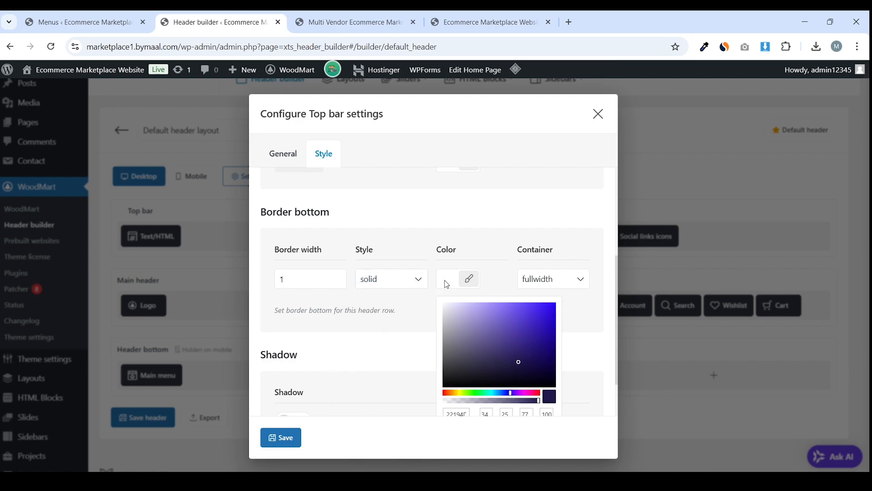
{"action": "mouse_move", "coordinate": [498, 351]}
{"action": "left_mouse_down"}
{"action": "mouse_move", "coordinate": [431, 312]}
{"action": "mouse_move", "coordinate": [433, 326]}
{"action": "left_mouse_up"}
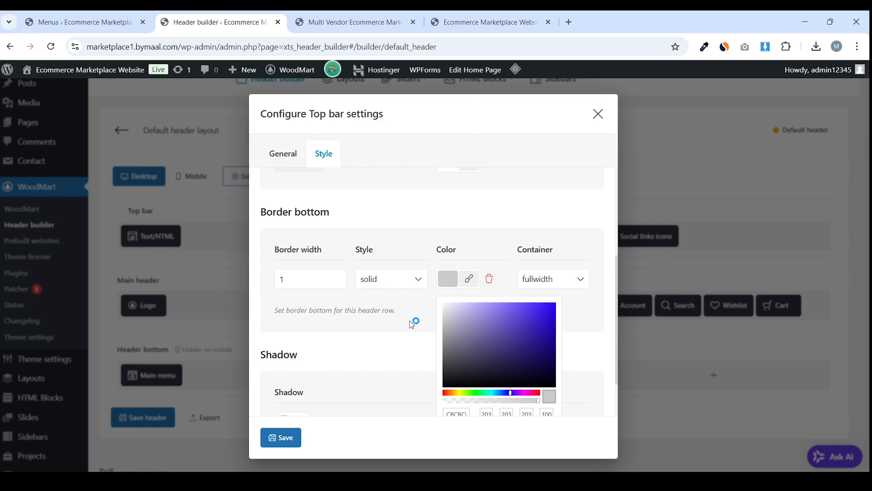
{"action": "left_click", "coordinate": [558, 275]}
{"action": "left_click", "coordinate": [557, 276]}
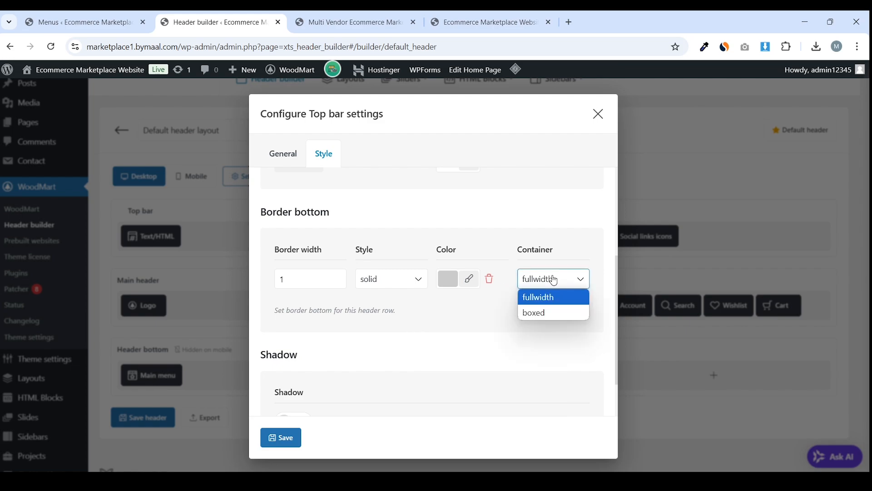
{"action": "left_click", "coordinate": [558, 309]}
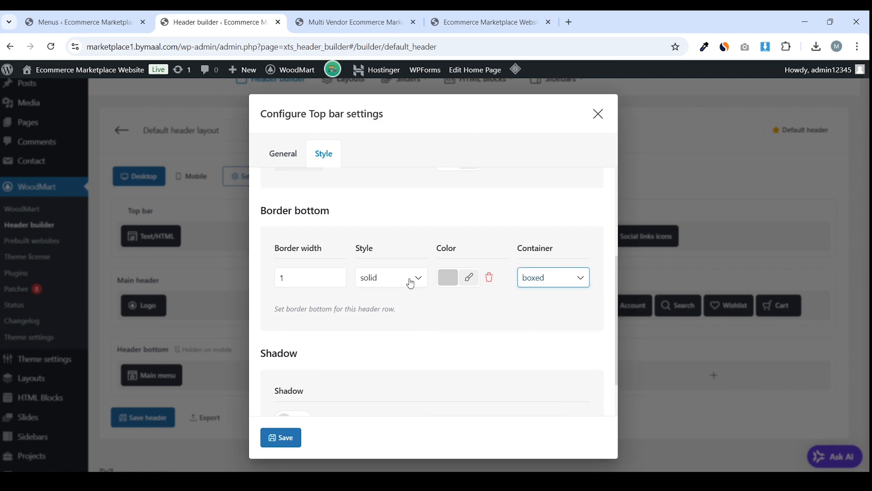
Save the top bar settings and the Default header layout
{"action": "scroll", "coordinate": [411, 283], "scroll_direction": "down", "scroll_amount": 1}
{"action": "scroll", "coordinate": [388, 327], "scroll_direction": "up", "scroll_amount": 3}
{"action": "scroll", "coordinate": [389, 327], "scroll_direction": "down", "scroll_amount": 3}
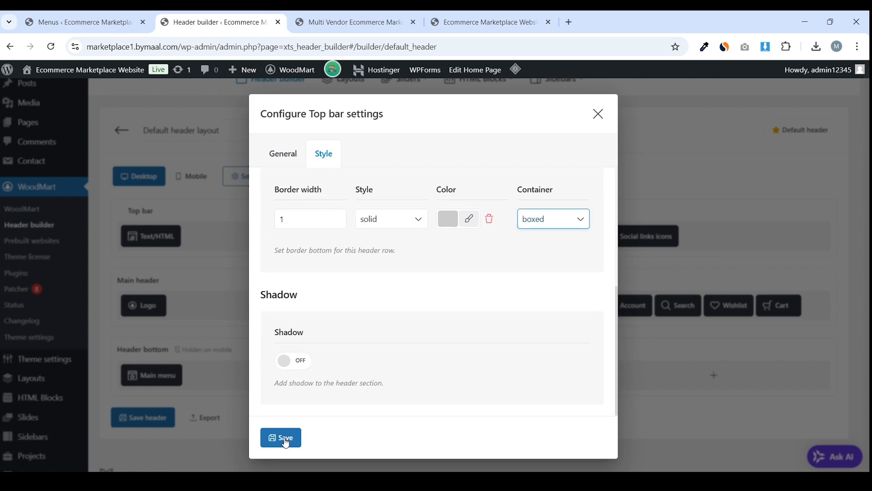
{"action": "left_click", "coordinate": [281, 437]}
{"action": "left_click", "coordinate": [166, 424]}
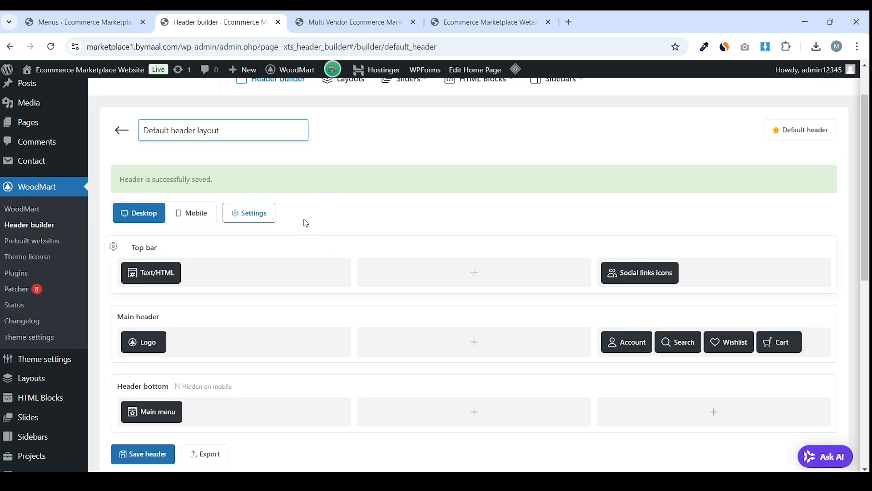
Purge all site cache from the storefront, reorder its tab, and return to the header builder
{"action": "left_click", "coordinate": [391, 23]}
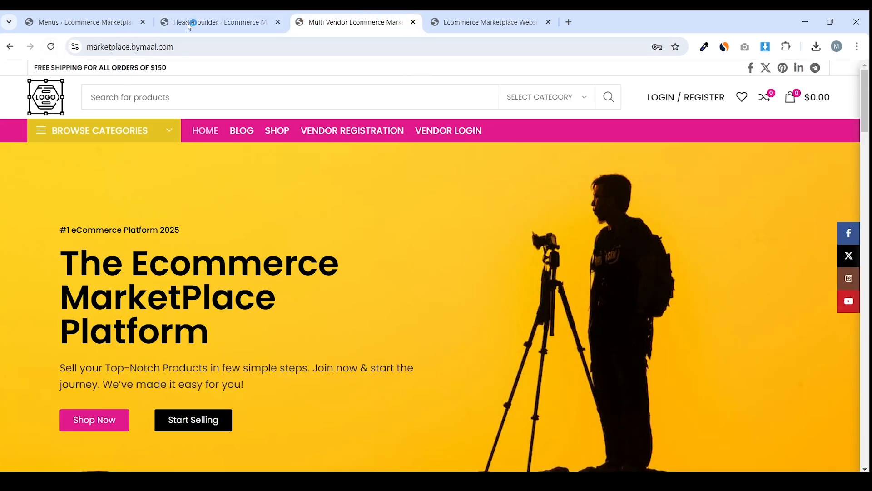
{"action": "left_click", "coordinate": [484, 22]}
{"action": "mouse_move", "coordinate": [468, 70]}
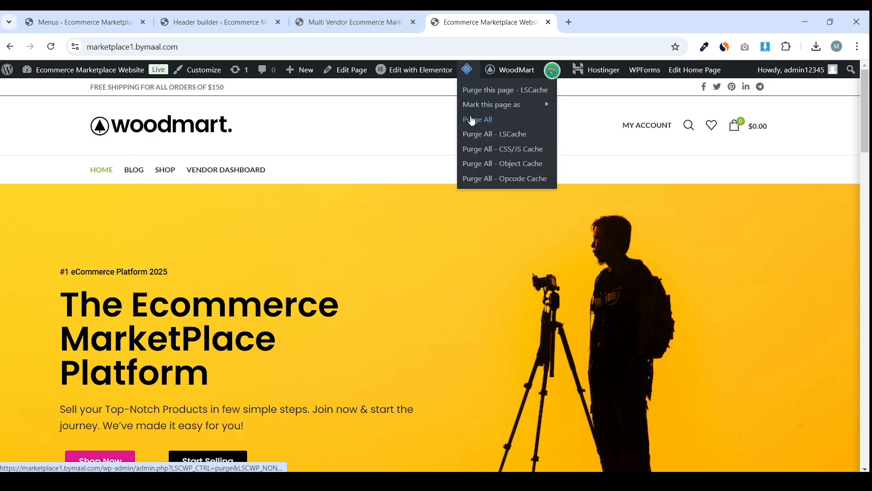
{"action": "left_click", "coordinate": [473, 120]}
{"action": "left_click", "coordinate": [329, 14]}
{"action": "left_click_drag", "start_coordinate": [482, 21], "coordinate": [349, 22]}
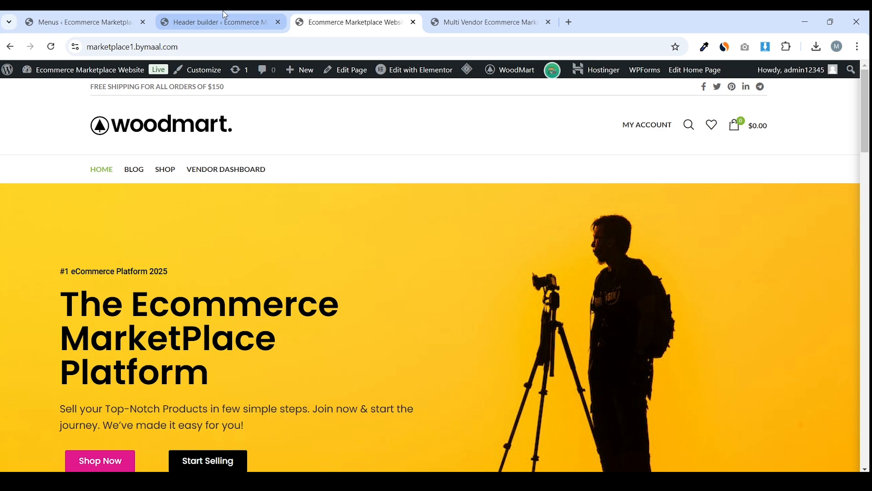
{"action": "left_click", "coordinate": [245, 19]}
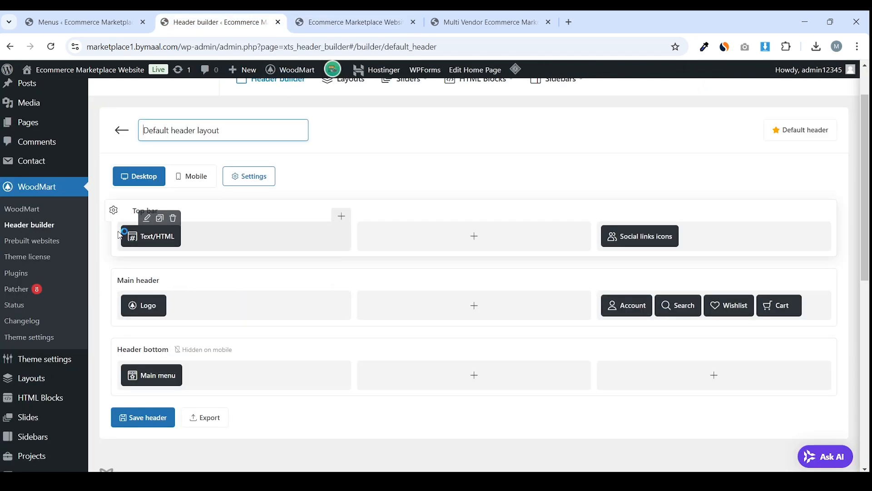
Change the top bar's bottom border container to fullwidth and save the header
{"action": "left_click", "coordinate": [113, 211]}
{"action": "left_click", "coordinate": [333, 161]}
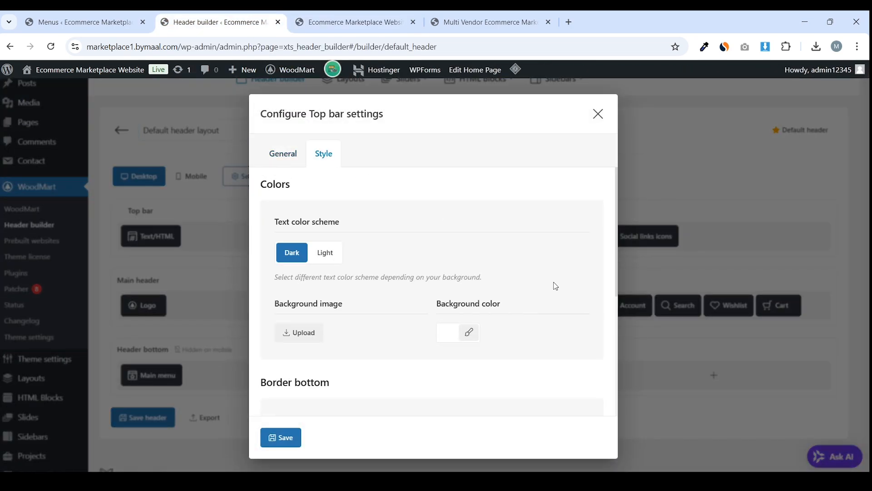
{"action": "scroll", "coordinate": [553, 284], "scroll_direction": "down", "scroll_amount": 3}
{"action": "left_click", "coordinate": [548, 291]}
{"action": "left_click", "coordinate": [542, 294]}
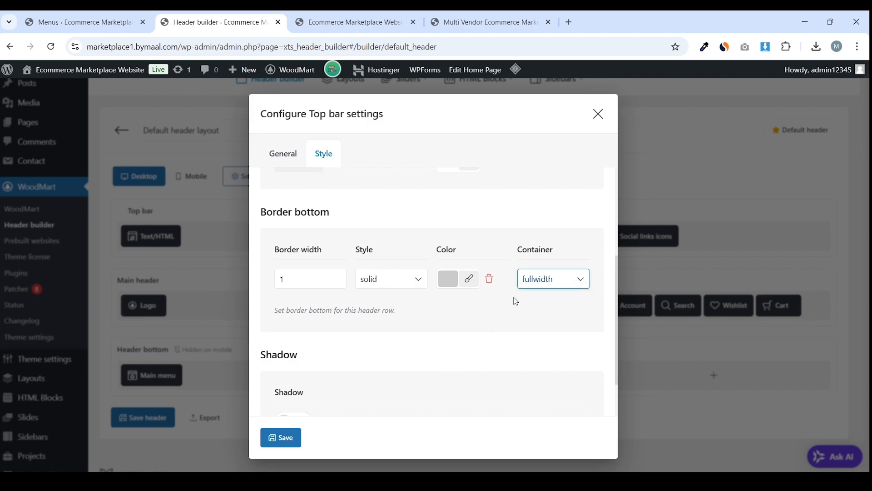
{"action": "scroll", "coordinate": [409, 354], "scroll_direction": "down", "scroll_amount": 2}
{"action": "left_click", "coordinate": [282, 437]}
{"action": "left_click", "coordinate": [139, 417]}
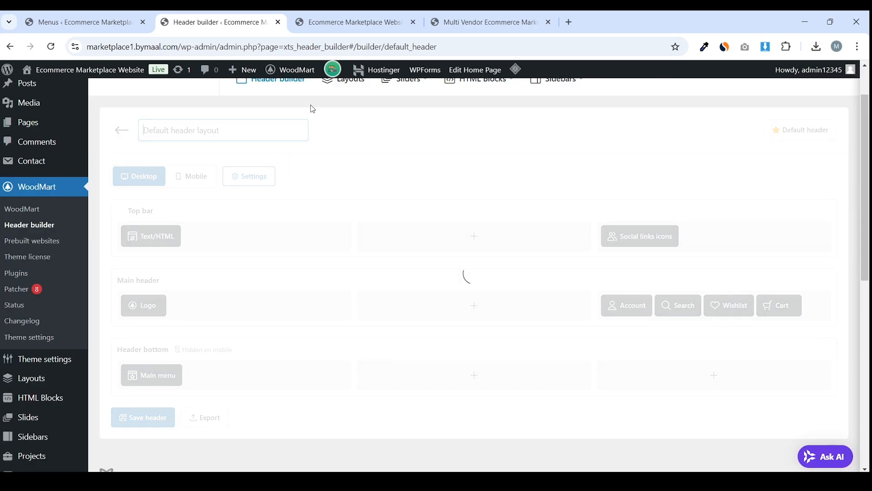
Purge all site cache and compare the storefronts before returning to the header builder
{"action": "left_click", "coordinate": [388, 15]}
{"action": "mouse_move", "coordinate": [467, 69]}
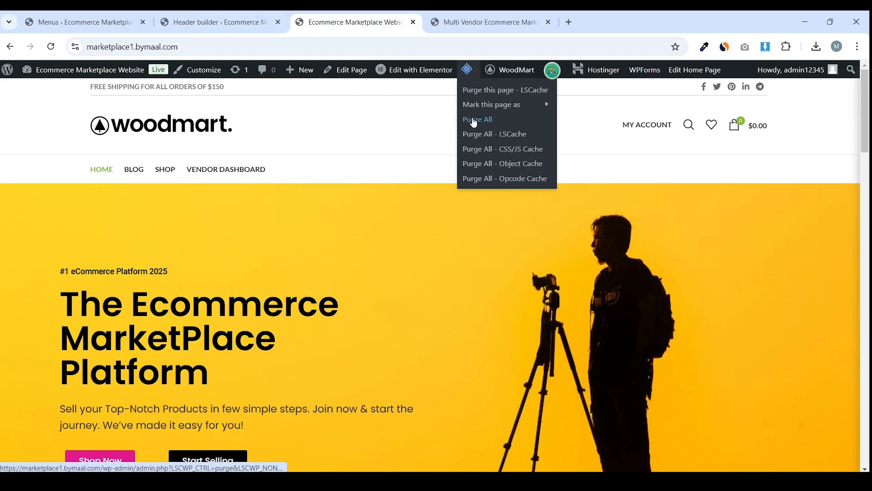
{"action": "left_click", "coordinate": [470, 119]}
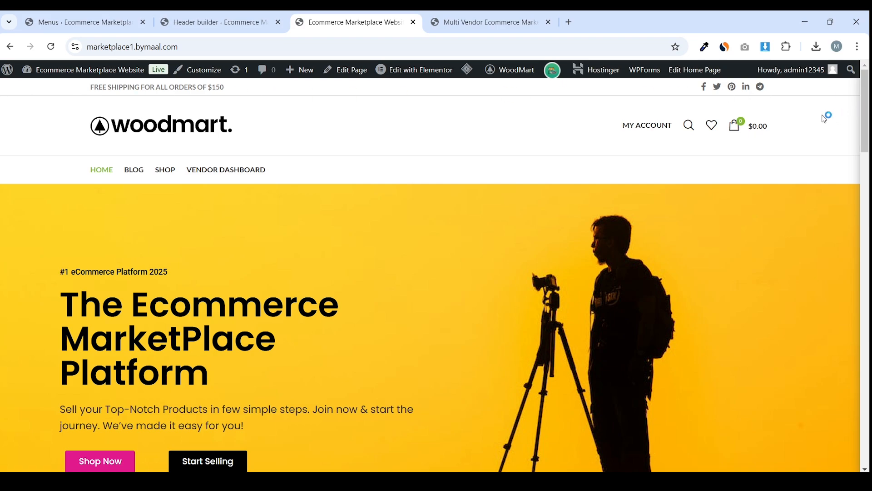
{"action": "left_click", "coordinate": [219, 22]}
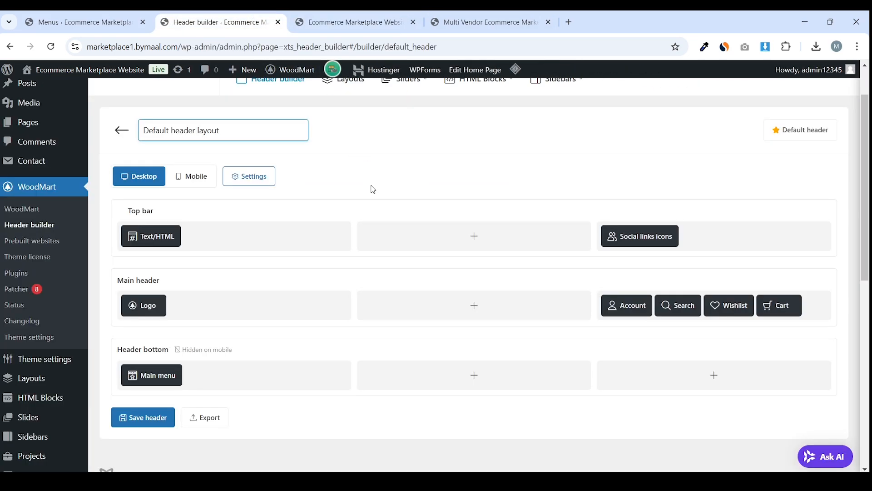
{"action": "left_click", "coordinate": [485, 22]}
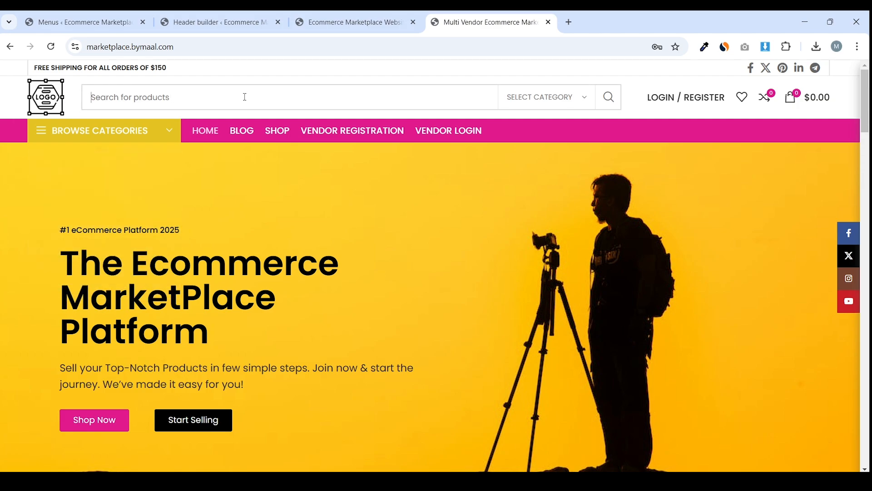
{"action": "left_click", "coordinate": [338, 15]}
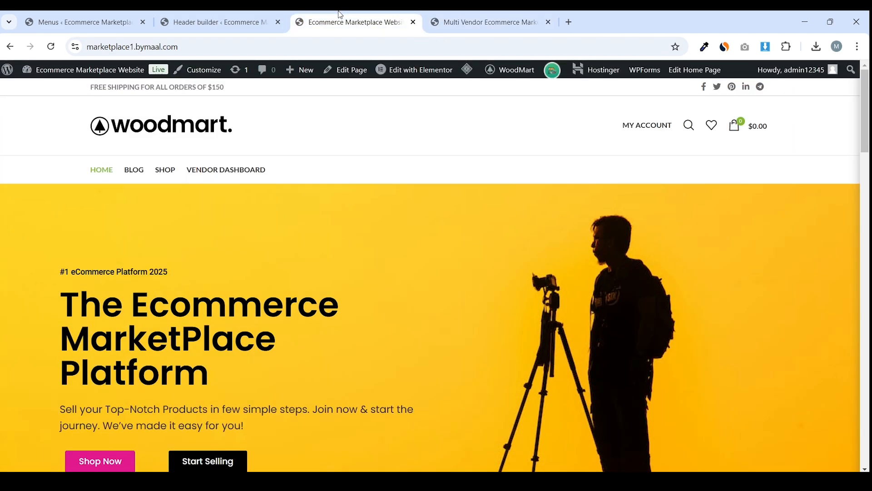
{"action": "left_click", "coordinate": [265, 15]}
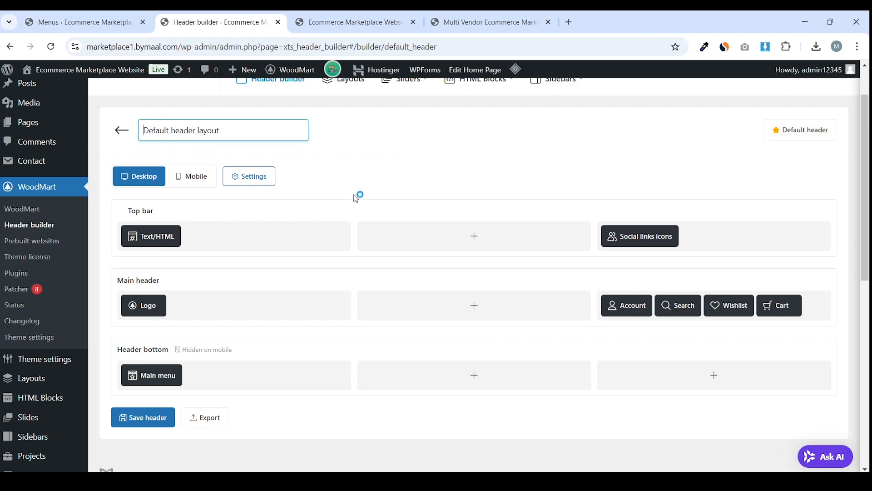
{"action": "scroll", "coordinate": [356, 198], "scroll_direction": "down", "scroll_amount": 1}
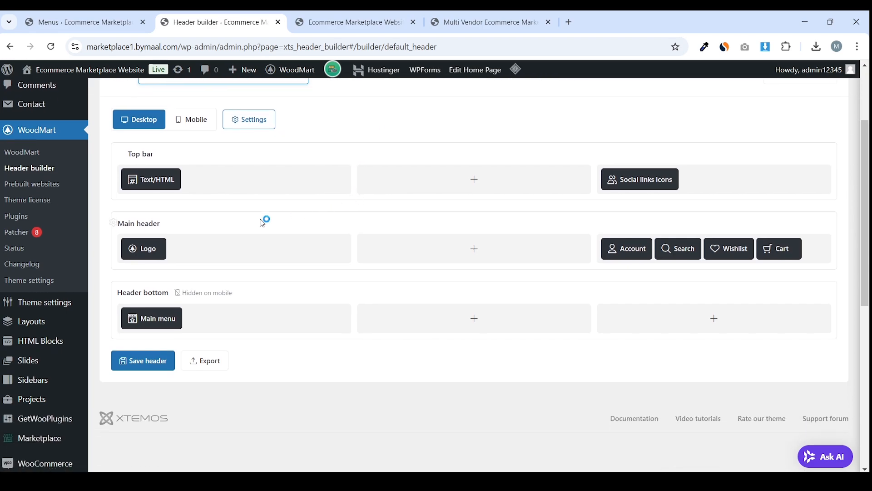
Set the main header row height to 80 px and the mobile height to 50 px
{"action": "left_click", "coordinate": [113, 223]}
{"action": "left_click", "coordinate": [325, 153]}
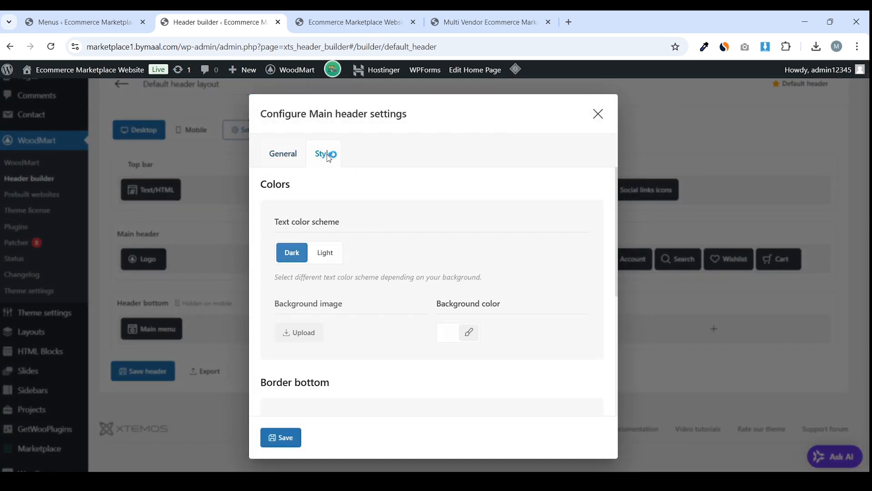
{"action": "scroll", "coordinate": [371, 254], "scroll_direction": "down", "scroll_amount": 2}
{"action": "scroll", "coordinate": [371, 254], "scroll_direction": "up", "scroll_amount": 1}
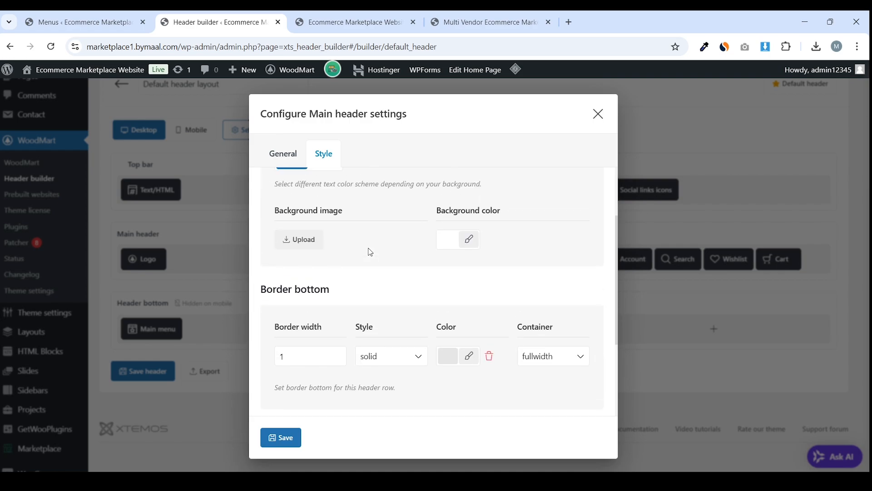
{"action": "scroll", "coordinate": [372, 252], "scroll_direction": "down", "scroll_amount": 3}
{"action": "scroll", "coordinate": [363, 241], "scroll_direction": "up", "scroll_amount": 4}
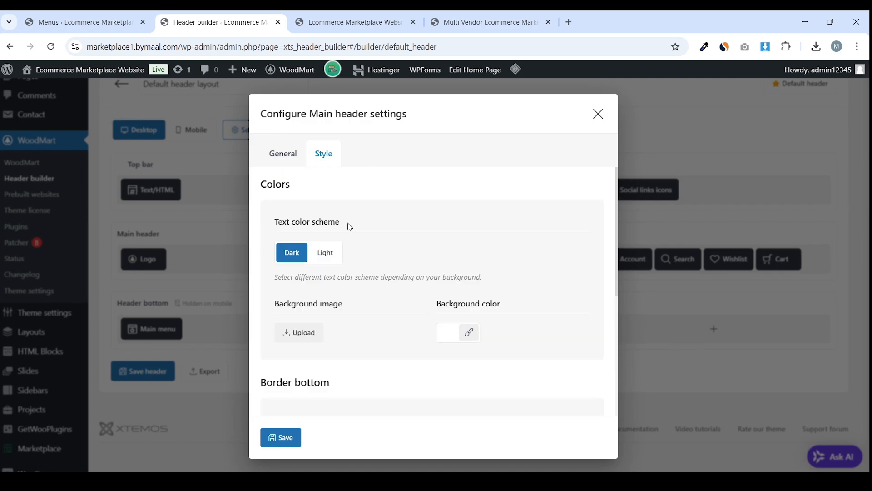
{"action": "left_click", "coordinate": [275, 164]}
{"action": "scroll", "coordinate": [354, 209], "scroll_direction": "down", "scroll_amount": 5}
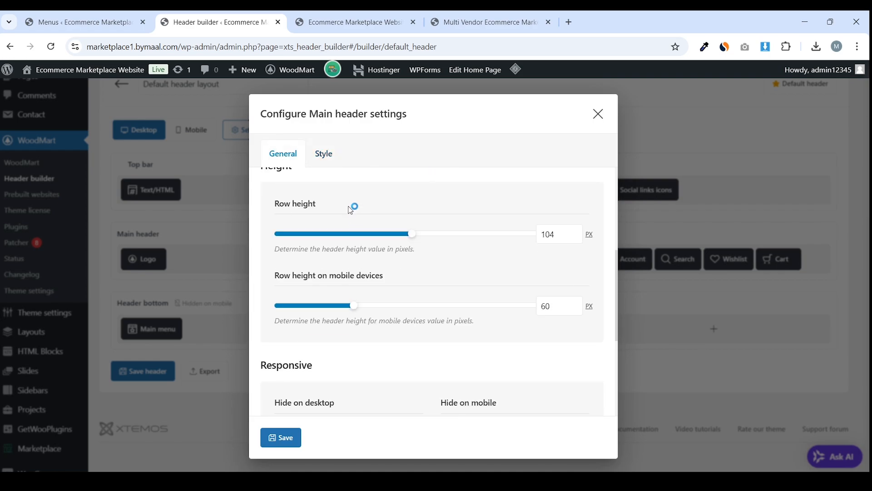
{"action": "scroll", "coordinate": [351, 210], "scroll_direction": "up", "scroll_amount": 2}
{"action": "scroll", "coordinate": [399, 278], "scroll_direction": "down", "scroll_amount": 1}
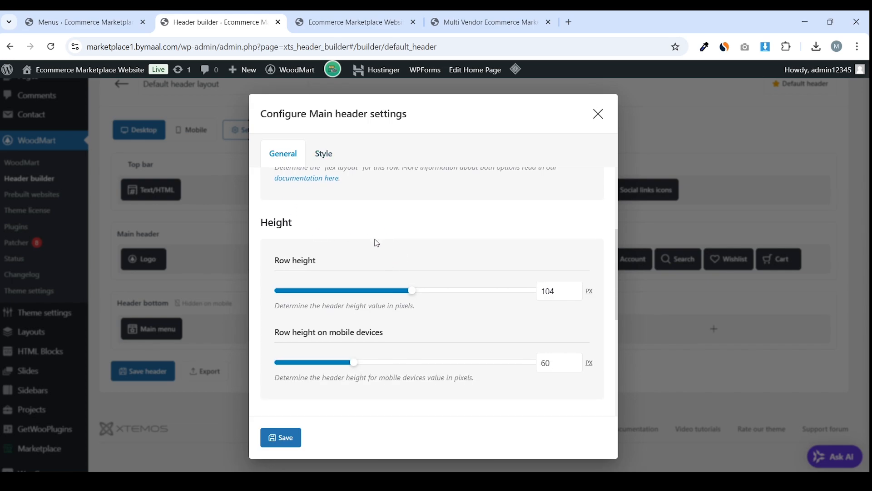
{"action": "left_click_drag", "start_coordinate": [414, 296], "coordinate": [386, 296]}
{"action": "left_click_drag", "start_coordinate": [349, 366], "coordinate": [342, 366]}
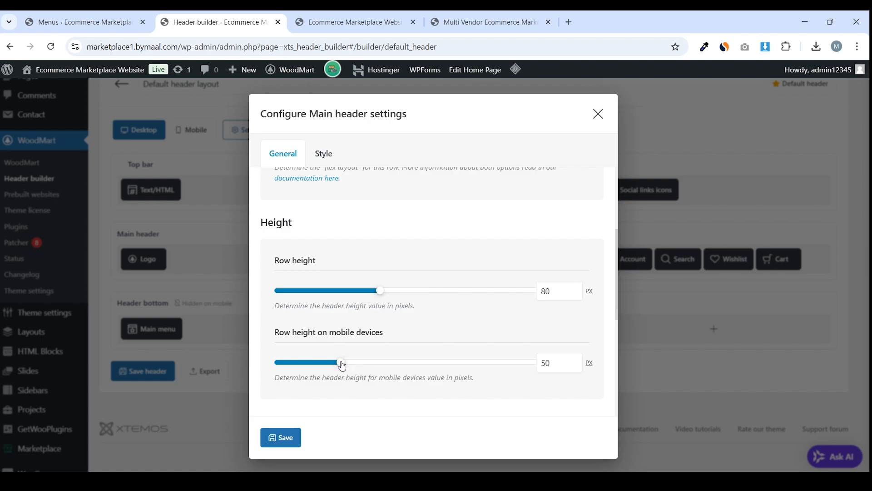
Save the main header settings and header layout, then view the storefront
{"action": "scroll", "coordinate": [384, 314], "scroll_direction": "down", "scroll_amount": 2}
{"action": "left_click", "coordinate": [289, 439]}
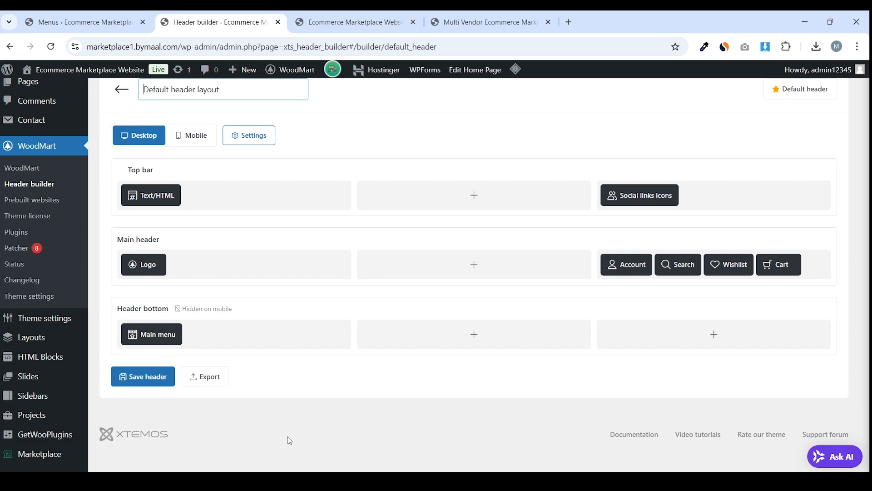
{"action": "left_click", "coordinate": [165, 379]}
{"action": "left_click", "coordinate": [349, 22]}
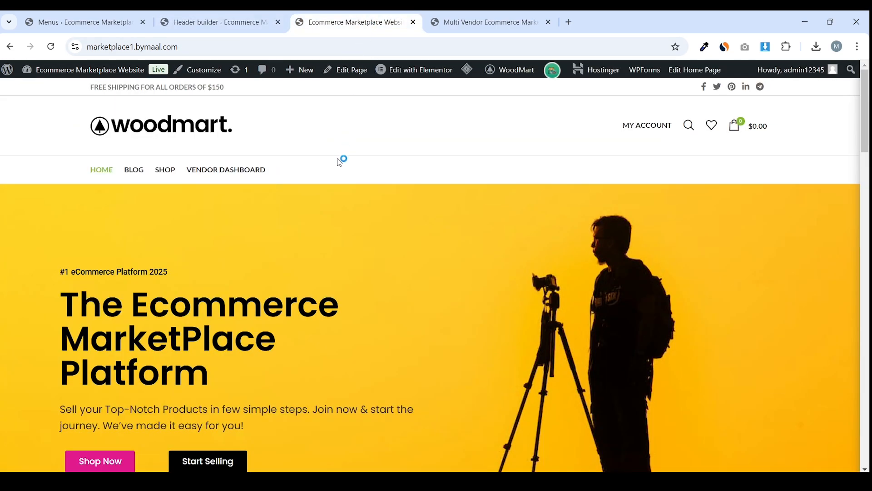
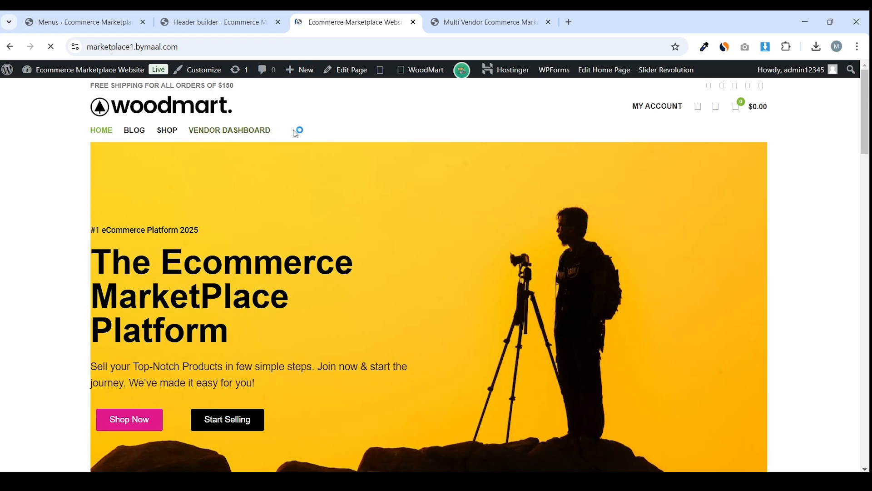
Go to the WoodMart header builder and reposition the Logo element in its main-header slot
{"action": "key", "text": "ctrl+Tab"}
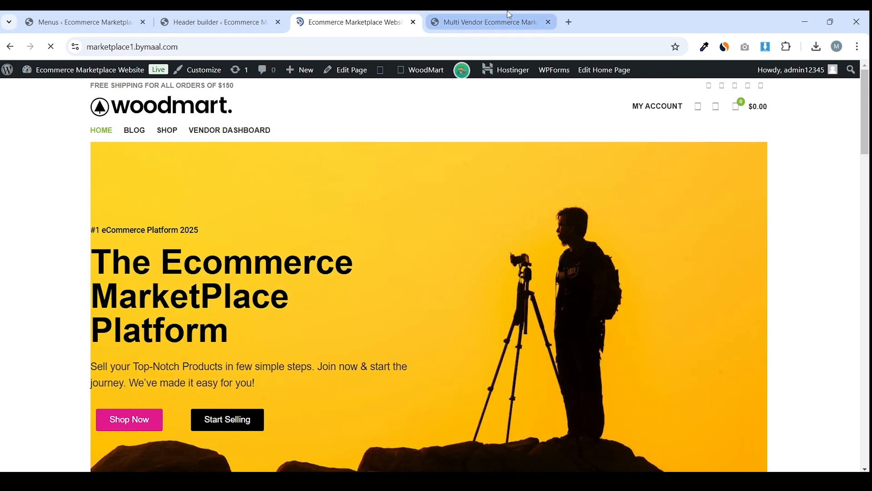
{"action": "key", "text": "ctrl+shift+Tab"}
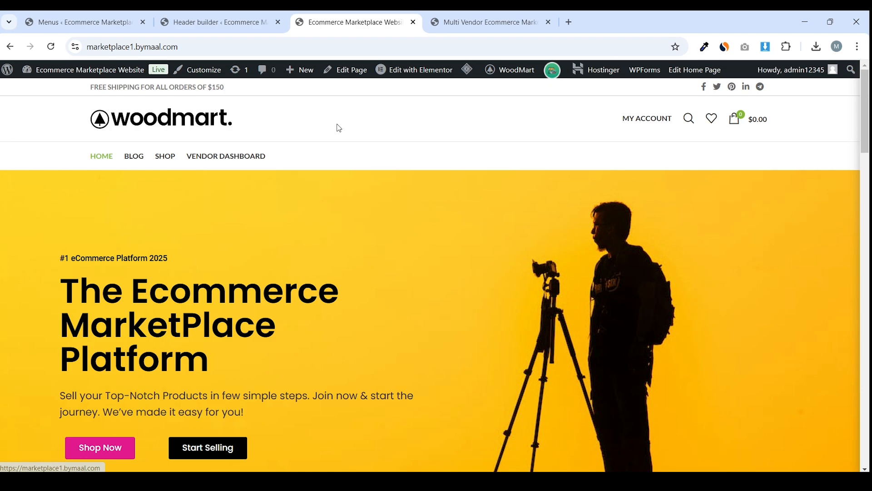
{"action": "key", "text": "ctrl+shift+Tab"}
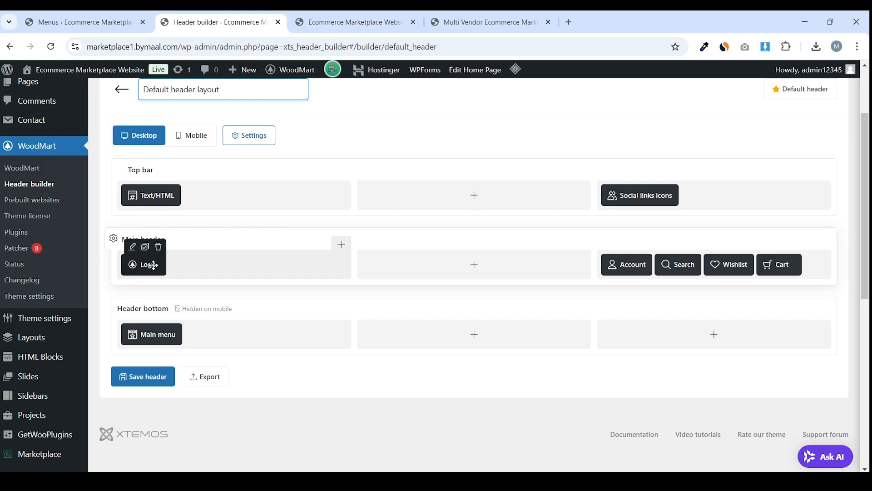
{"action": "left_click_drag", "start_coordinate": [152, 265], "coordinate": [147, 265]}
{"action": "left_click_drag", "start_coordinate": [167, 264], "coordinate": [146, 261]}
Replace the header logo with the LOGO image from the media library at 60 px width
{"action": "left_click", "coordinate": [133, 248]}
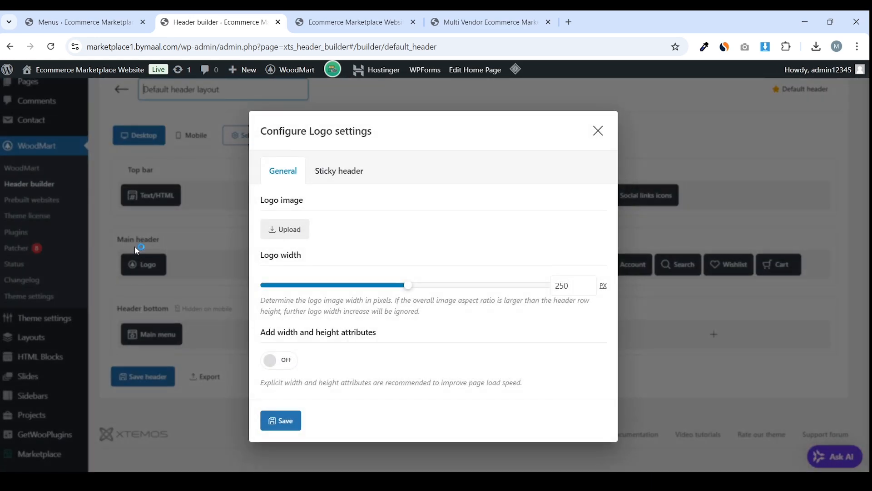
{"action": "left_click_drag", "start_coordinate": [304, 200], "coordinate": [265, 205]}
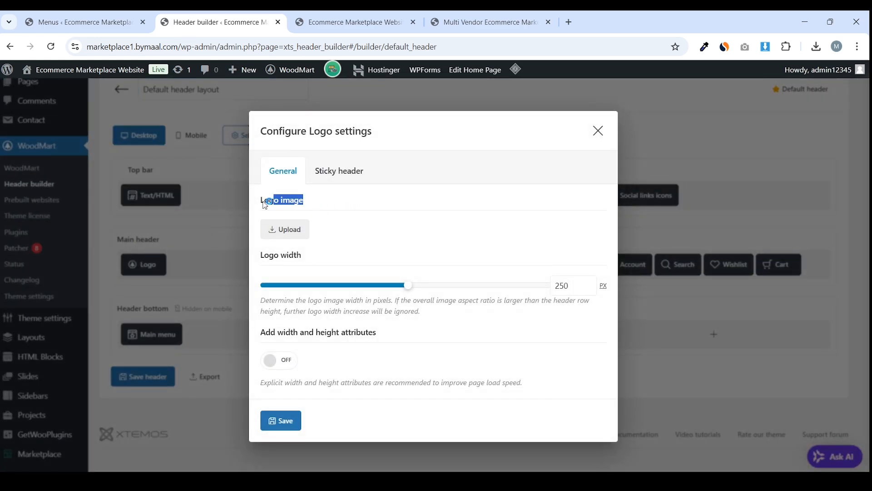
{"action": "left_click", "coordinate": [286, 229]}
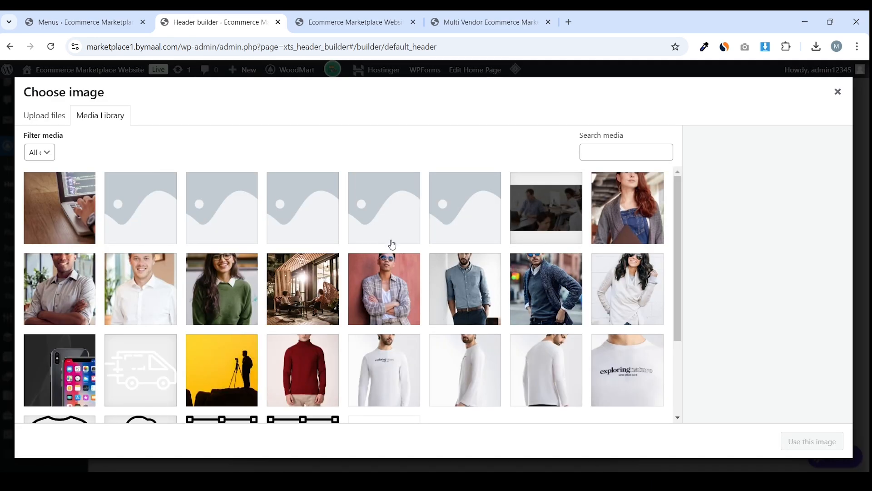
{"action": "scroll", "coordinate": [392, 248], "scroll_direction": "down", "scroll_amount": 5}
{"action": "left_click", "coordinate": [242, 336]}
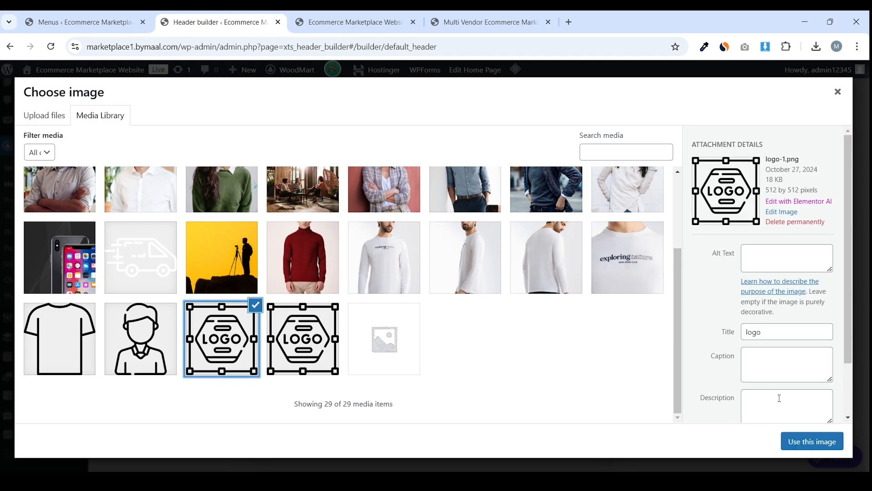
{"action": "left_click", "coordinate": [828, 443]}
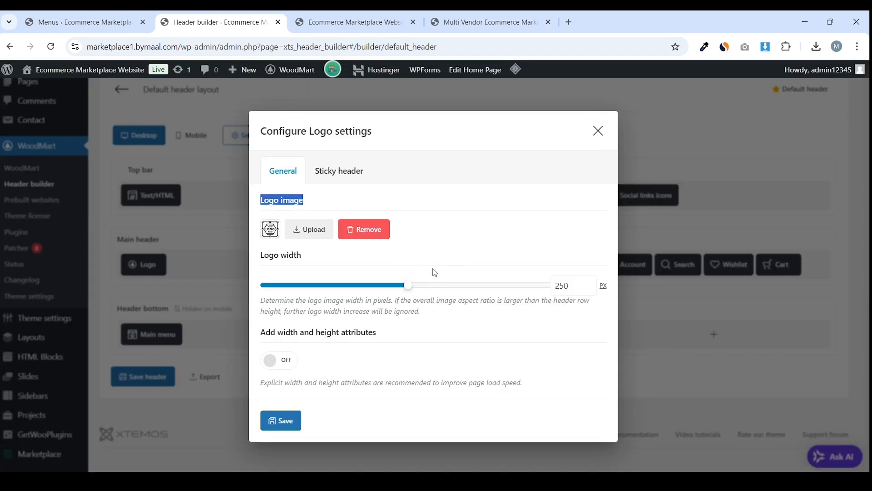
{"action": "left_click_drag", "start_coordinate": [412, 289], "coordinate": [372, 288]}
{"action": "double_click", "coordinate": [562, 286]}
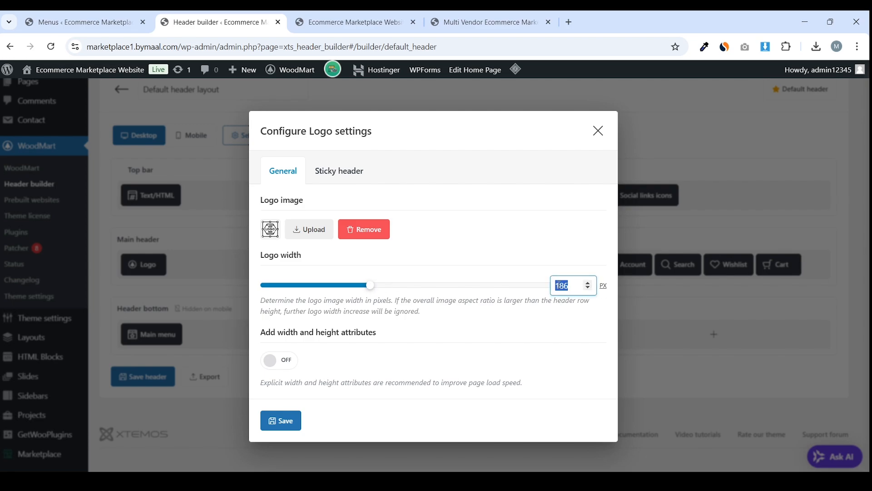
{"action": "type", "text": "60"}
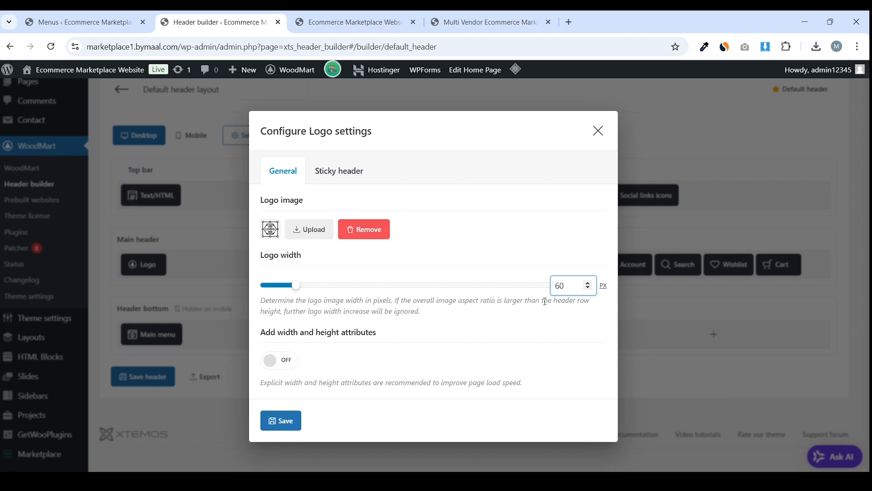
{"action": "left_click", "coordinate": [356, 172]}
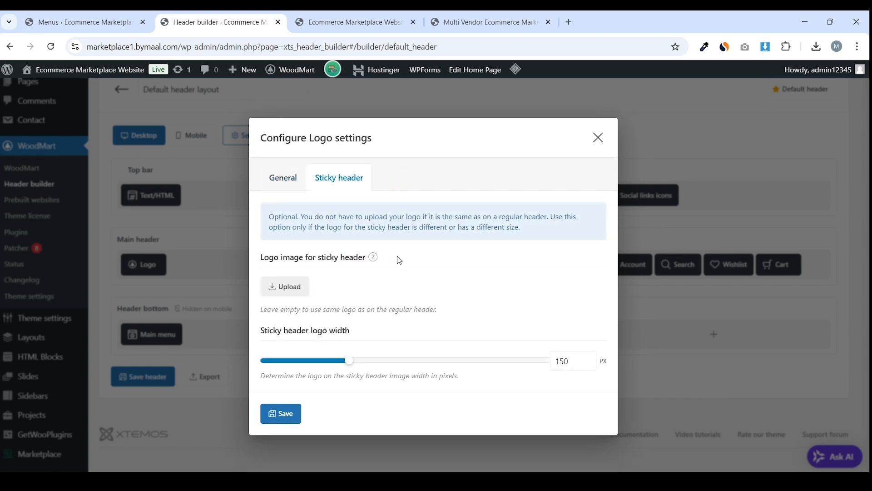
Compare the storefront header with the Multi Vendor store before finishing the logo settings
{"action": "left_click", "coordinate": [352, 22]}
{"action": "scroll", "coordinate": [296, 189], "scroll_direction": "down", "scroll_amount": 6}
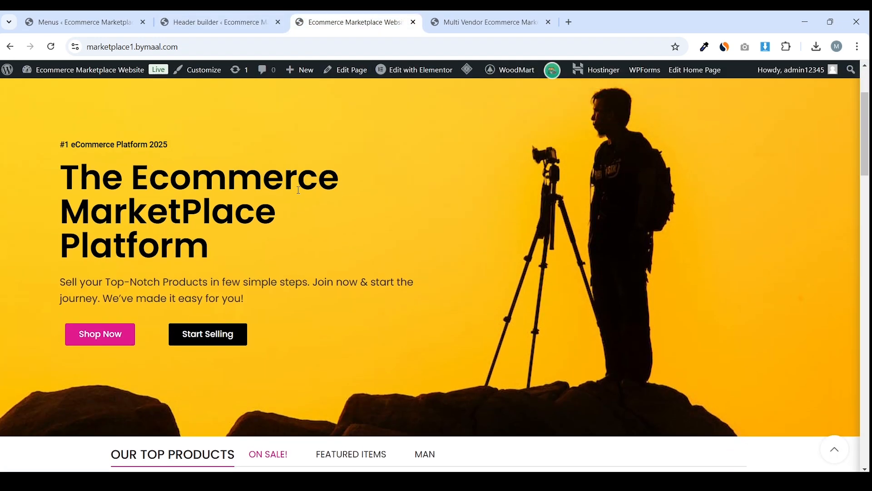
{"action": "scroll", "coordinate": [299, 191], "scroll_direction": "up", "scroll_amount": 3}
{"action": "left_click", "coordinate": [488, 22]}
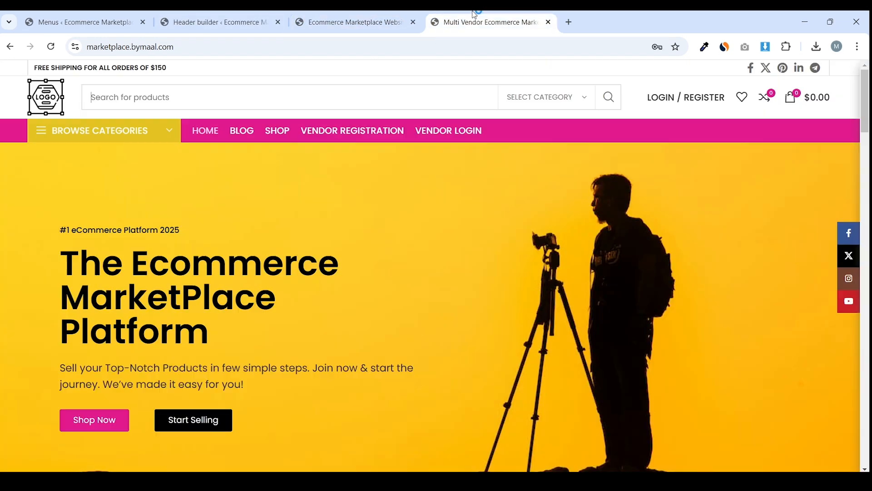
{"action": "scroll", "coordinate": [339, 147], "scroll_direction": "down", "scroll_amount": 6}
{"action": "scroll", "coordinate": [337, 143], "scroll_direction": "up", "scroll_amount": 5}
{"action": "scroll", "coordinate": [364, 142], "scroll_direction": "down", "scroll_amount": 5}
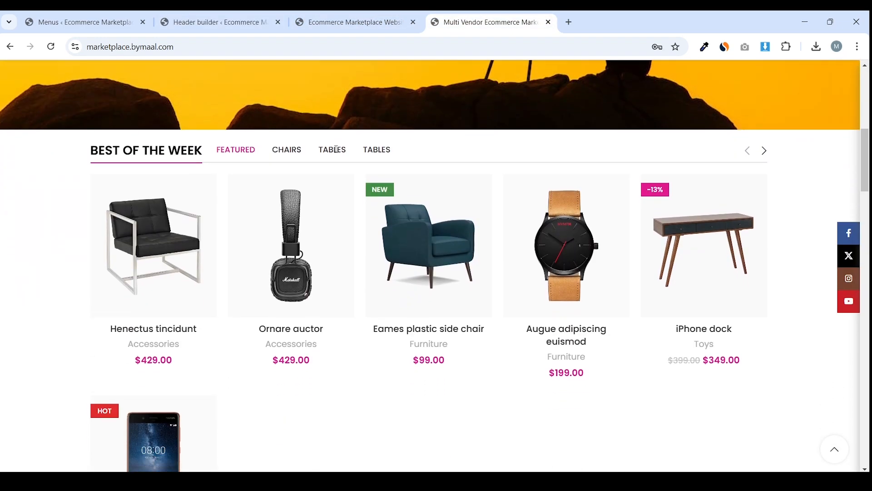
{"action": "scroll", "coordinate": [400, 141], "scroll_direction": "up", "scroll_amount": 4}
{"action": "scroll", "coordinate": [508, 168], "scroll_direction": "down", "scroll_amount": 10}
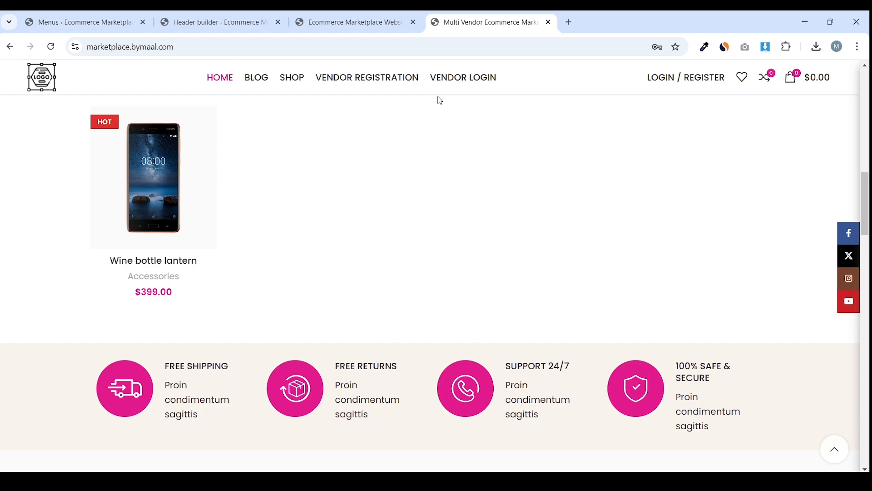
{"action": "left_click", "coordinate": [218, 22]}
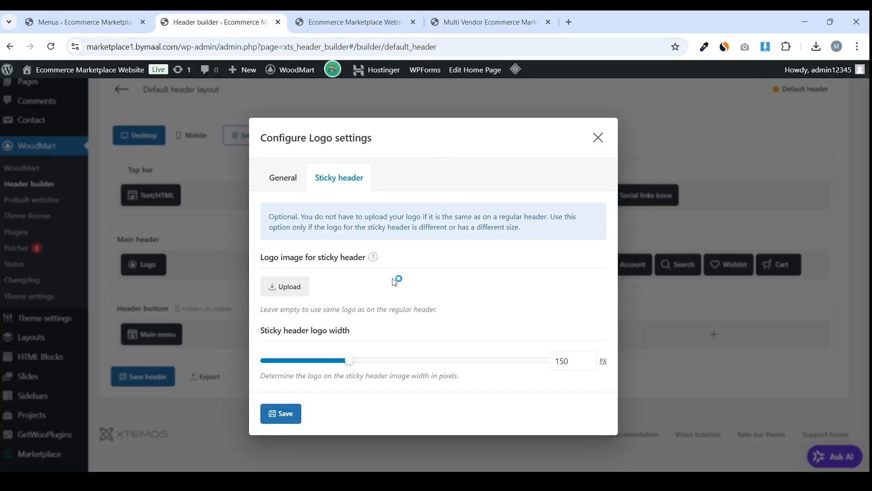
Save the logo settings and header layout, purge all cache, and recheck the storefront
{"action": "left_click", "coordinate": [301, 417]}
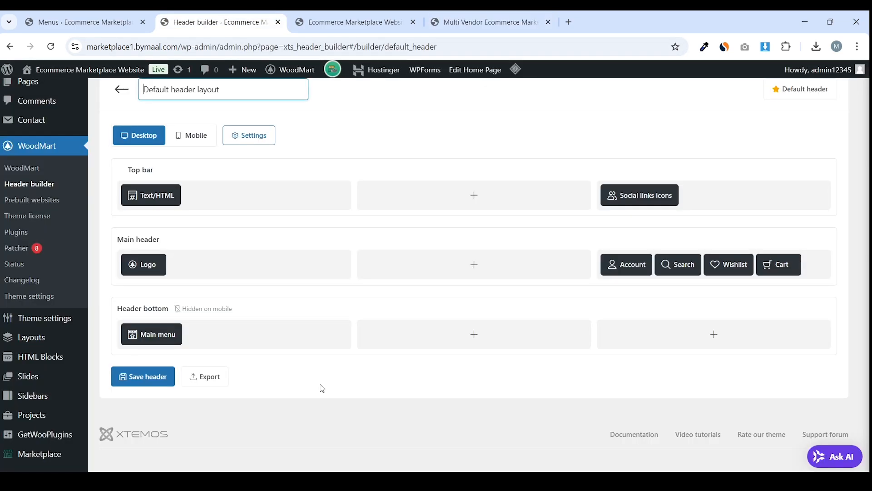
{"action": "left_click", "coordinate": [136, 377]}
{"action": "left_click", "coordinate": [350, 22]}
{"action": "mouse_move", "coordinate": [467, 70]}
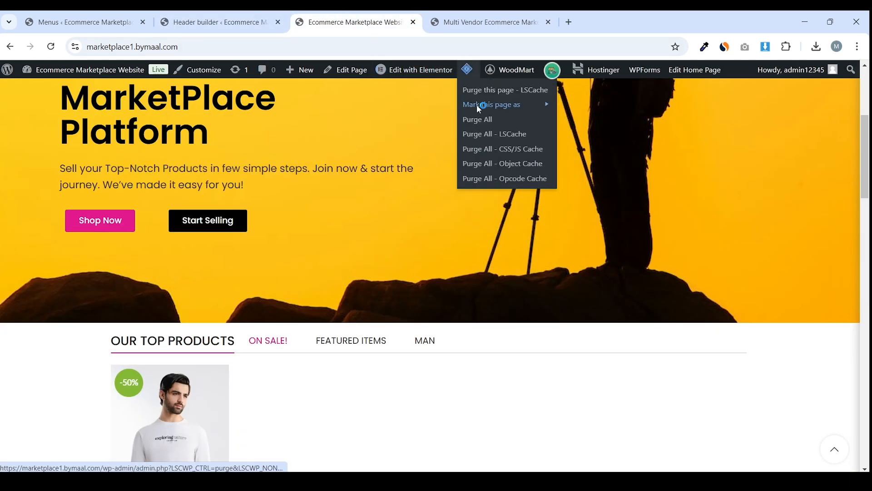
{"action": "left_click", "coordinate": [477, 119]}
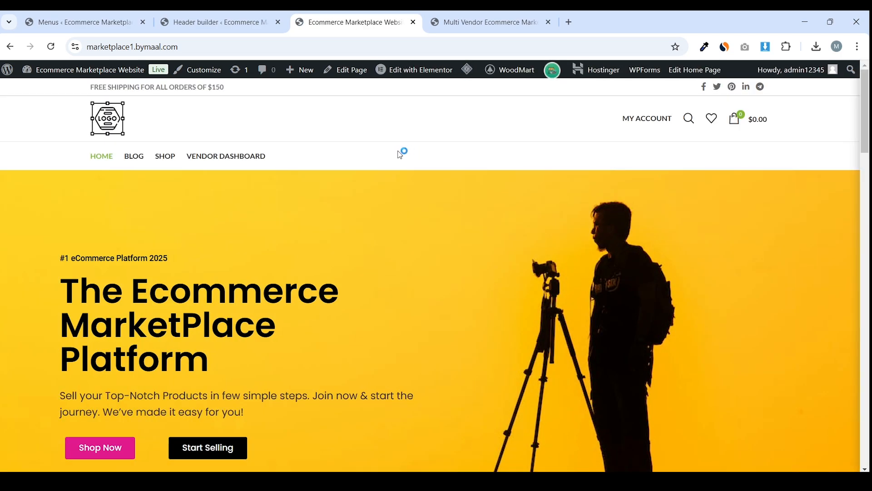
{"action": "left_click_drag", "start_coordinate": [124, 122], "coordinate": [150, 136]}
{"action": "left_click", "coordinate": [200, 15]}
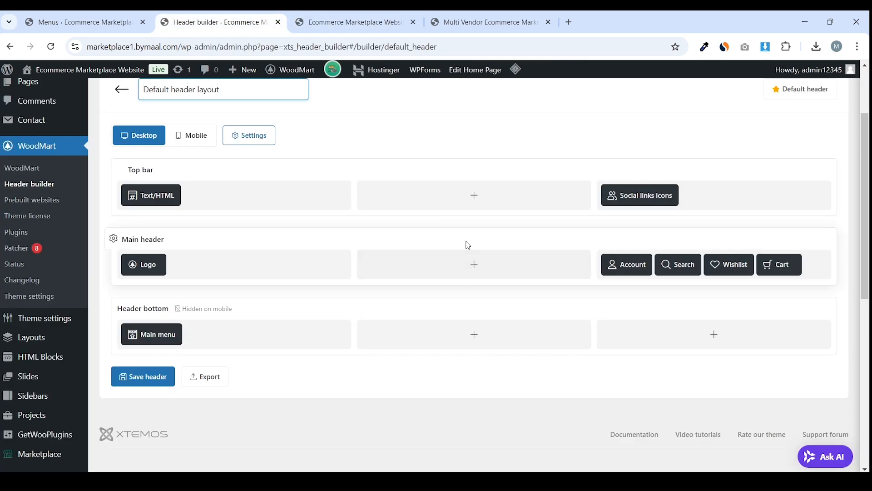
{"action": "left_click", "coordinate": [468, 262]}
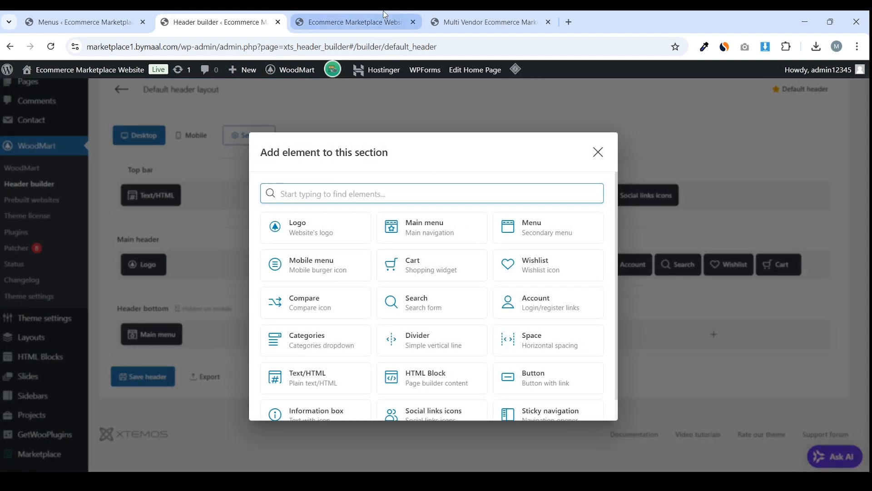
{"action": "left_click", "coordinate": [349, 21]}
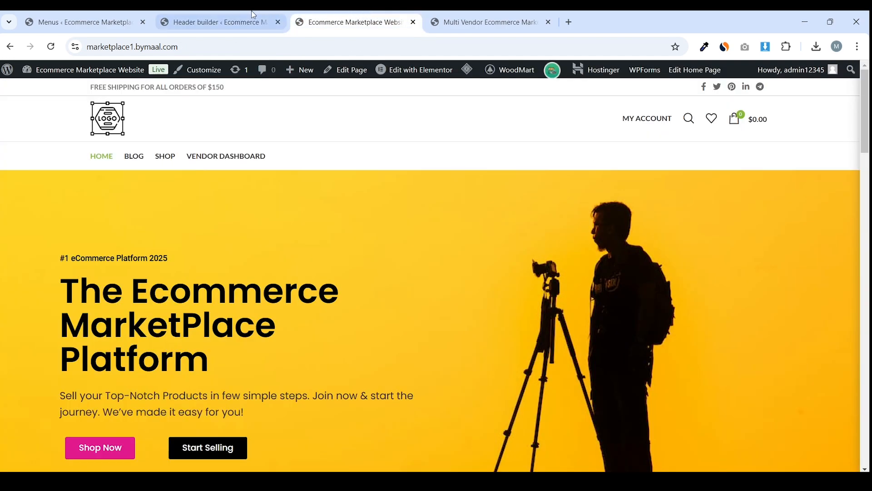
Add a Search element to the main header, comparing it with the other store's search
{"action": "left_click", "coordinate": [268, 18]}
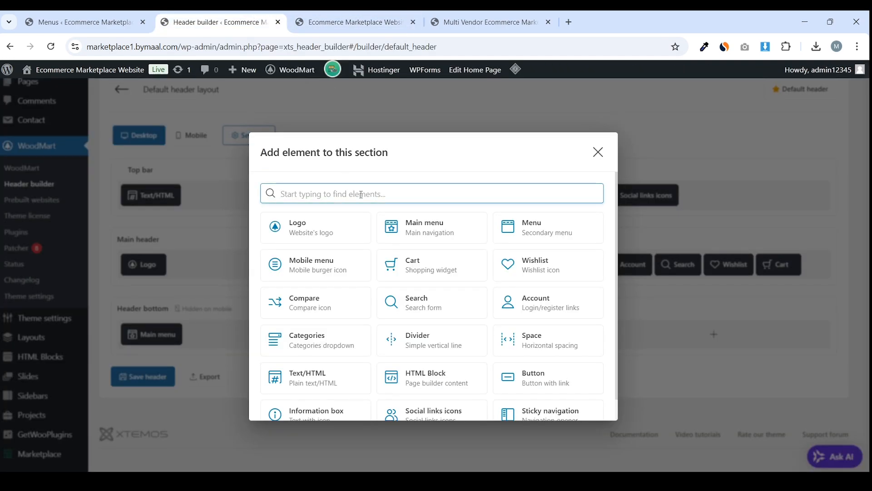
{"action": "type", "text": "sear"}
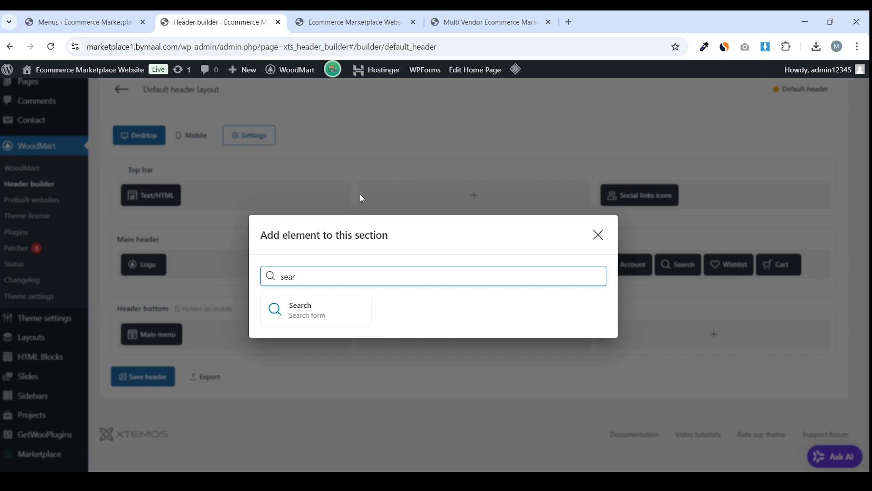
{"action": "left_click", "coordinate": [301, 318]}
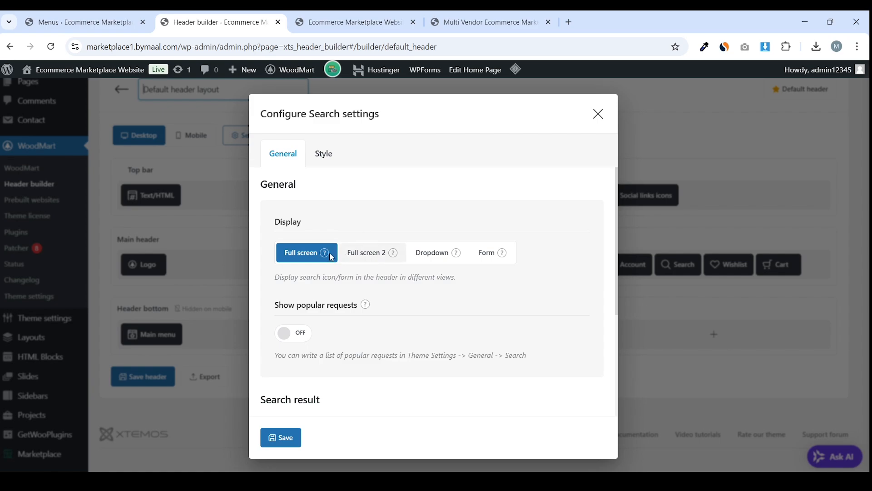
{"action": "mouse_move", "coordinate": [503, 257]}
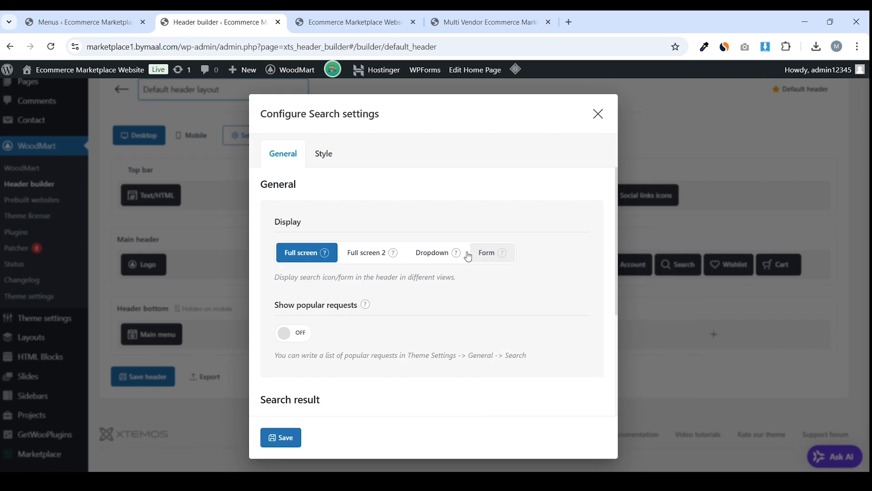
{"action": "mouse_move", "coordinate": [458, 255]}
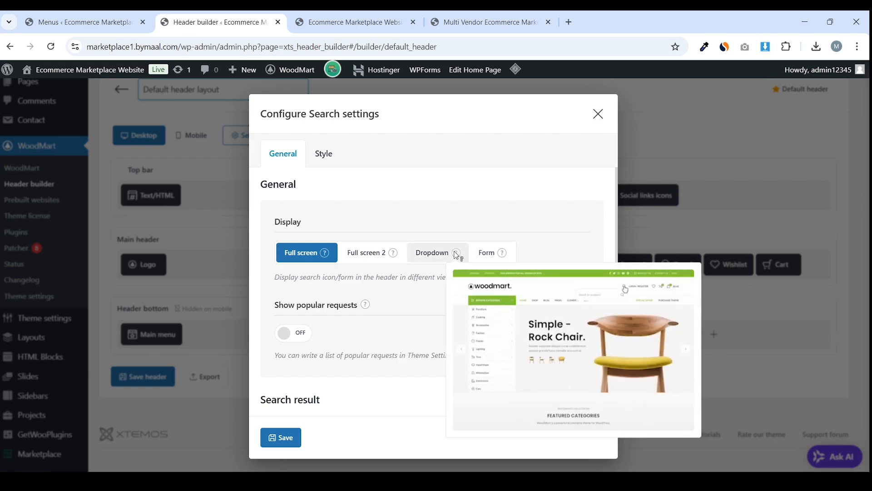
{"action": "mouse_move", "coordinate": [399, 258]}
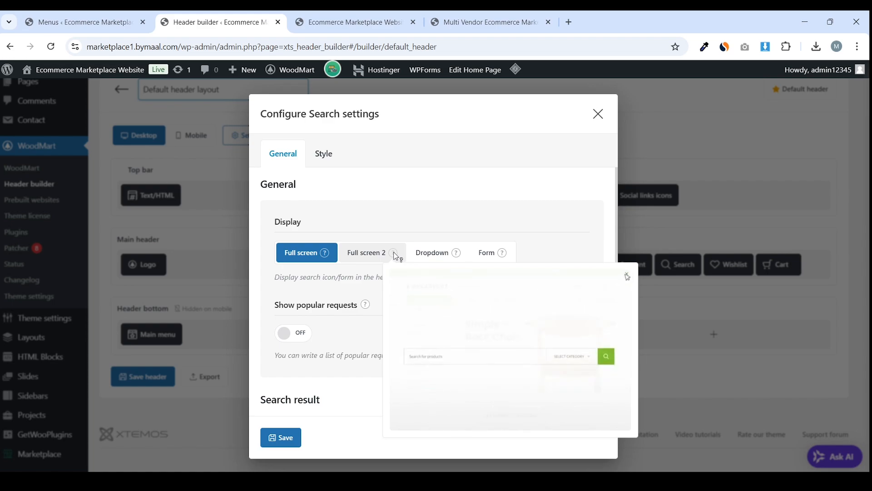
{"action": "mouse_move", "coordinate": [328, 259]}
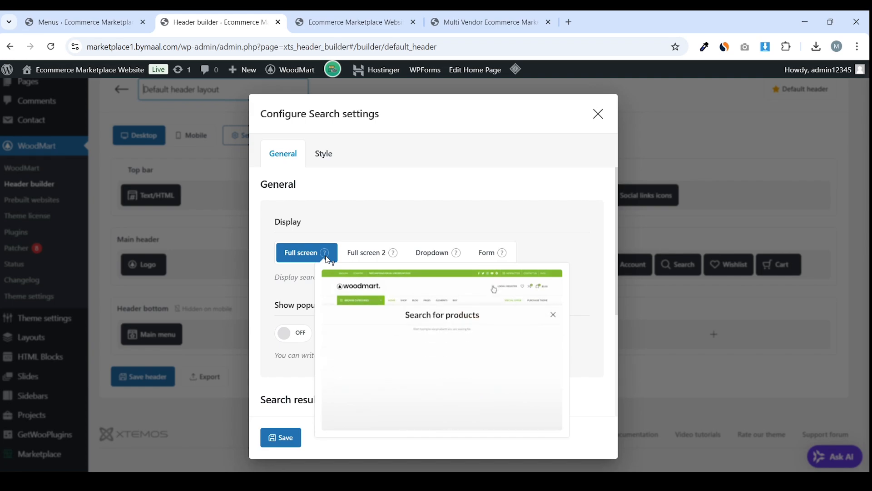
{"action": "left_click", "coordinate": [486, 21]}
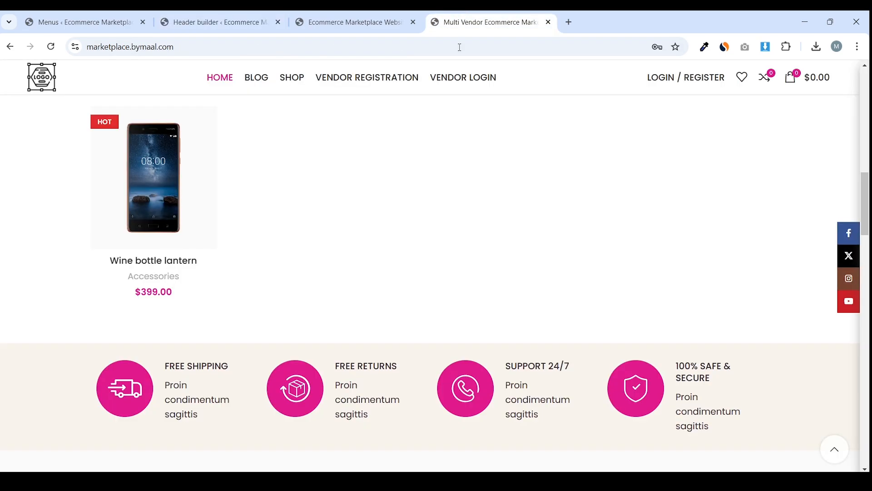
{"action": "scroll", "coordinate": [438, 165], "scroll_direction": "up", "scroll_amount": 15}
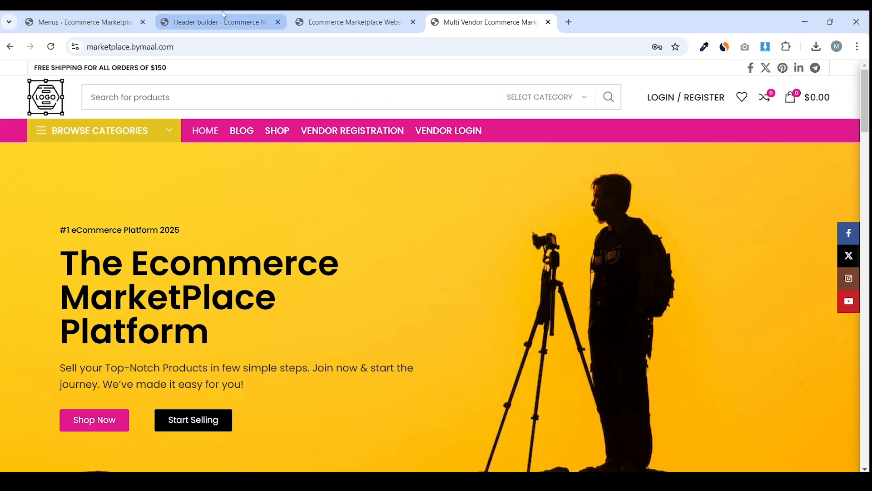
{"action": "left_click", "coordinate": [225, 27]}
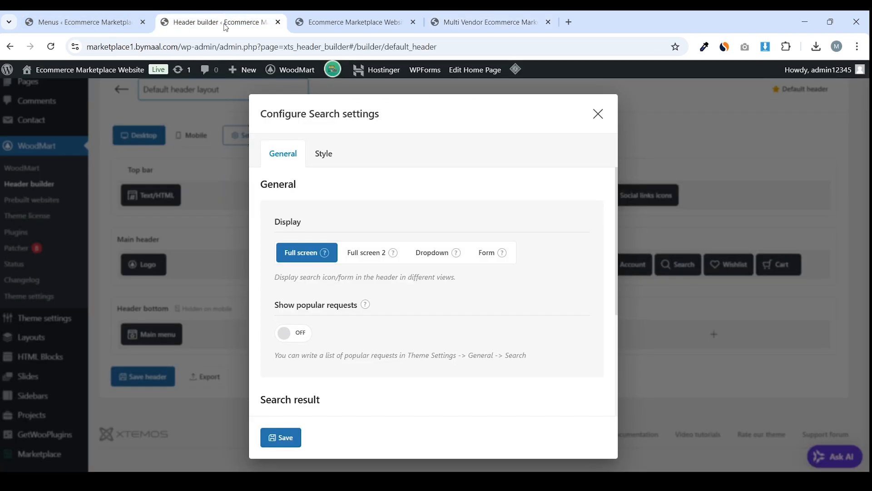
Display the search as an inline form with the product categories dropdown turned on
{"action": "left_click", "coordinate": [491, 256]}
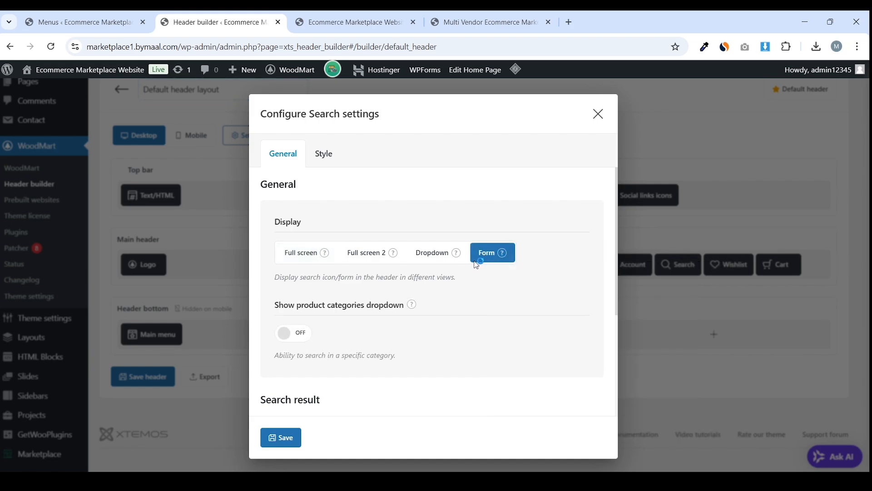
{"action": "scroll", "coordinate": [346, 249], "scroll_direction": "down", "scroll_amount": 3}
{"action": "scroll", "coordinate": [336, 247], "scroll_direction": "up", "scroll_amount": 1}
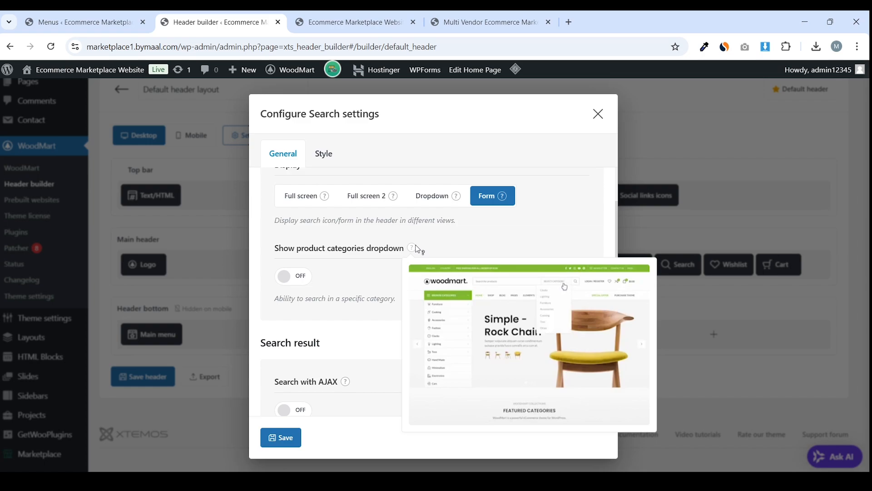
{"action": "left_click", "coordinate": [298, 279]}
{"action": "scroll", "coordinate": [385, 271], "scroll_direction": "down", "scroll_amount": 1}
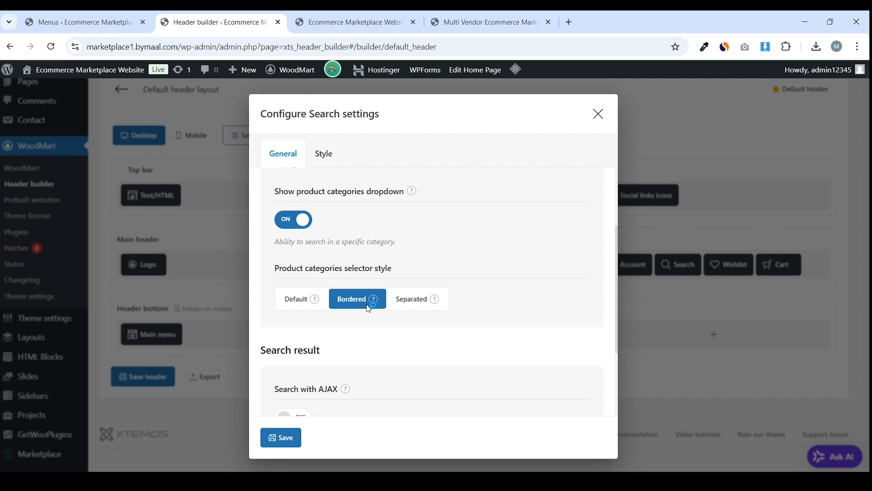
{"action": "scroll", "coordinate": [434, 235], "scroll_direction": "down", "scroll_amount": 2}
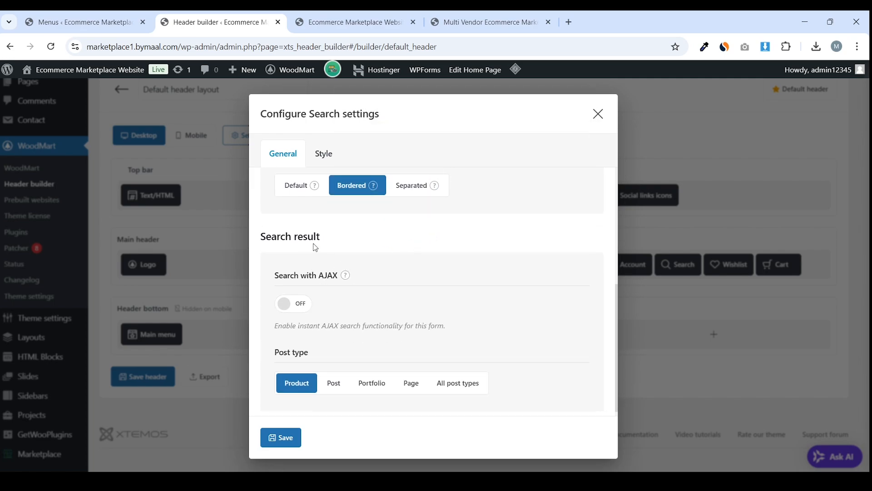
{"action": "left_click_drag", "start_coordinate": [320, 237], "coordinate": [266, 236]}
{"action": "mouse_move", "coordinate": [346, 276]}
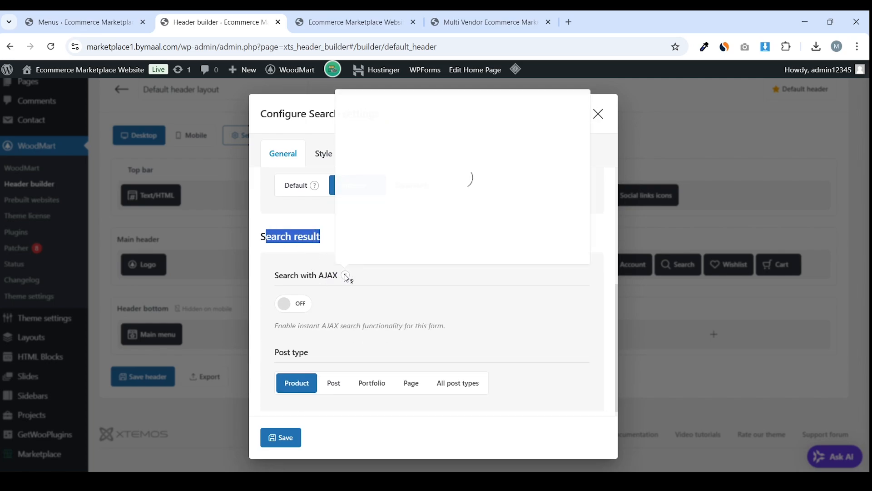
{"action": "left_click_drag", "start_coordinate": [338, 274], "coordinate": [295, 276]}
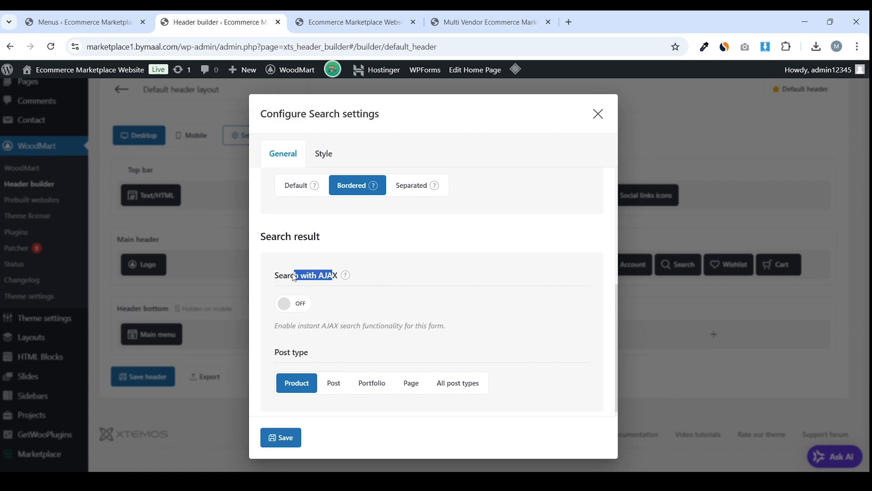
{"action": "left_click", "coordinate": [333, 277]}
Enable AJAX search limited to 10 results and save the search settings
{"action": "scroll", "coordinate": [333, 277], "scroll_direction": "down", "scroll_amount": 1}
{"action": "mouse_move", "coordinate": [346, 271]}
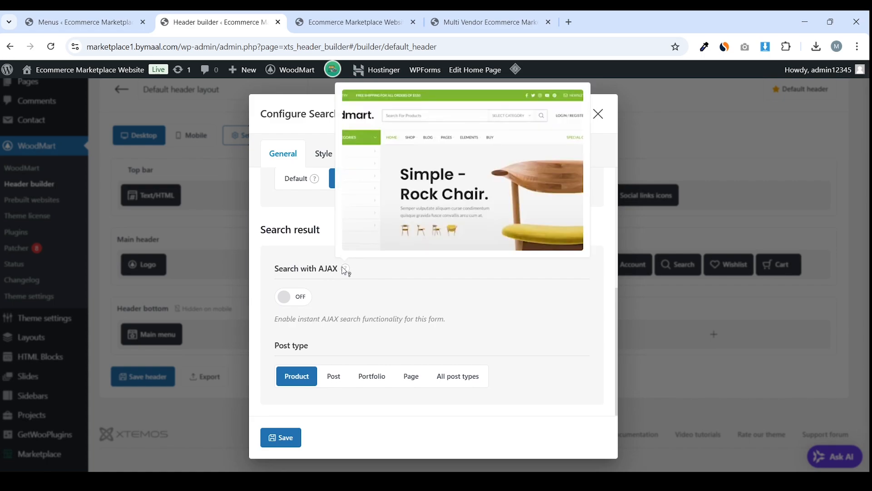
{"action": "left_click", "coordinate": [300, 306]}
{"action": "scroll", "coordinate": [346, 277], "scroll_direction": "down", "scroll_amount": 2}
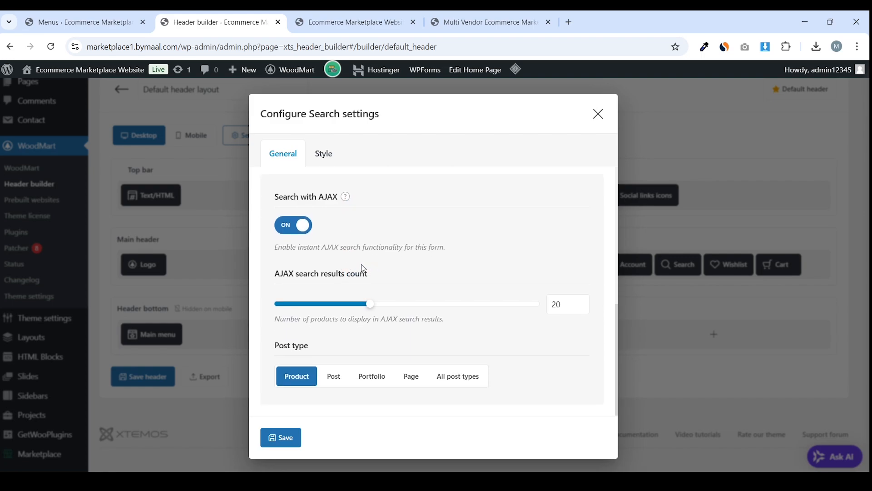
{"action": "left_click_drag", "start_coordinate": [280, 273], "coordinate": [382, 272]}
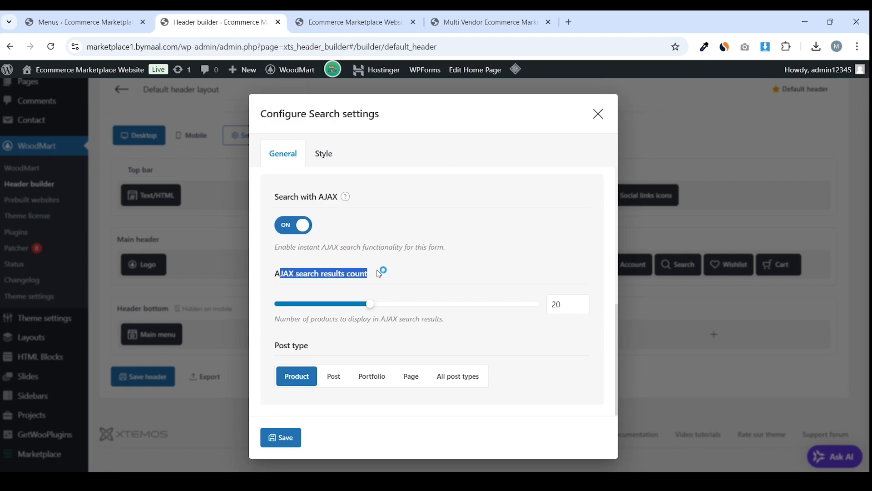
{"action": "left_click", "coordinate": [561, 304]}
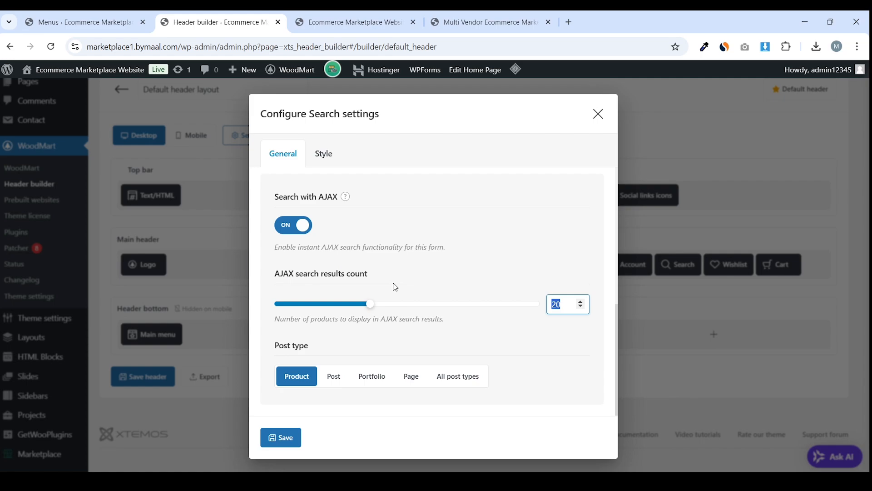
{"action": "double_click", "coordinate": [561, 304]}
{"action": "type", "text": "30"}
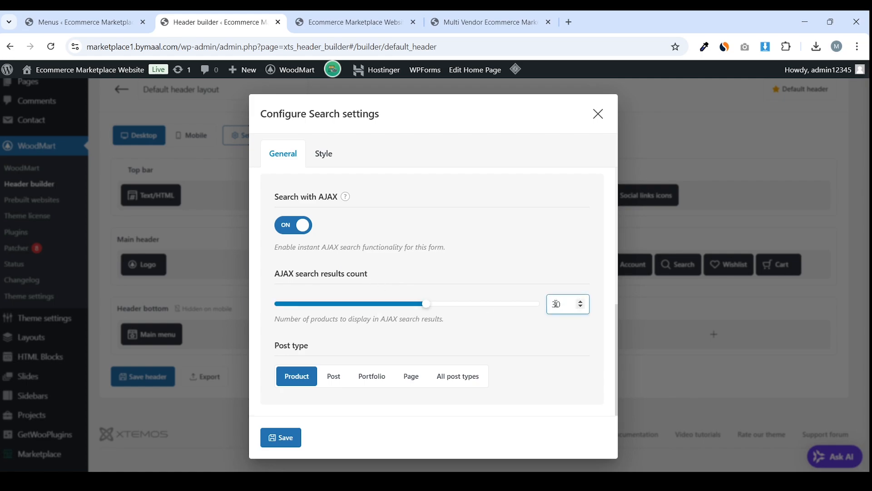
{"action": "key", "text": "BackSpace"}
{"action": "left_click", "coordinate": [551, 306]}
{"action": "type", "text": "1"}
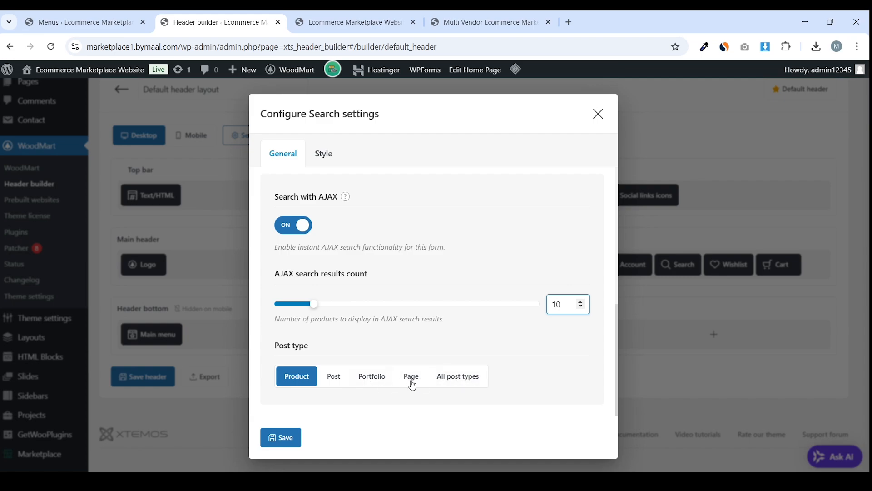
{"action": "left_click", "coordinate": [282, 437]}
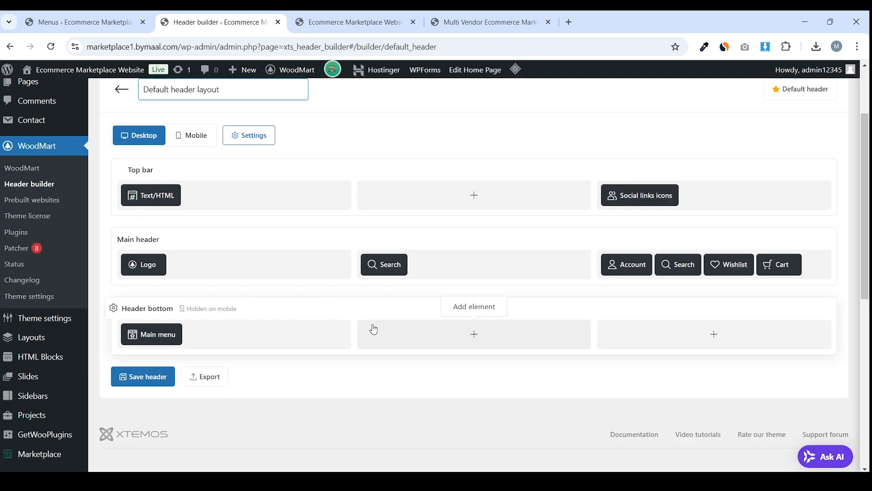
Save the header layout and test the storefront search suggestions for 't shir'
{"action": "left_click", "coordinate": [134, 379]}
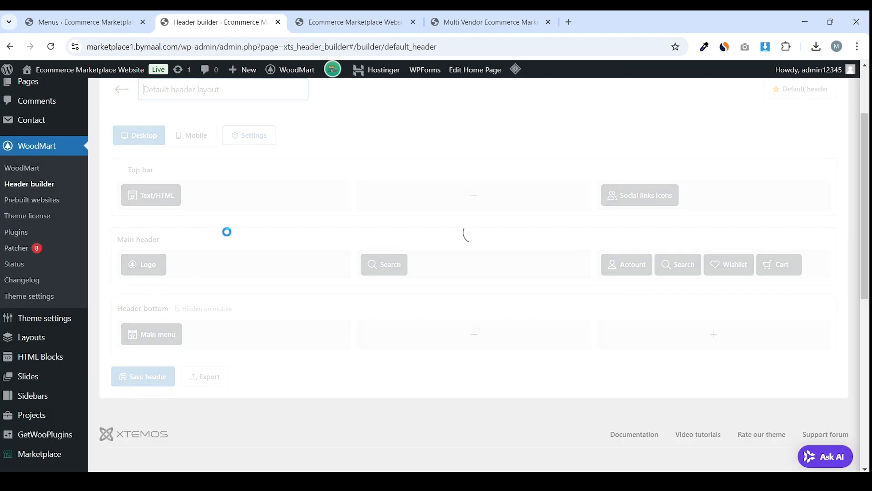
{"action": "left_click", "coordinate": [359, 22]}
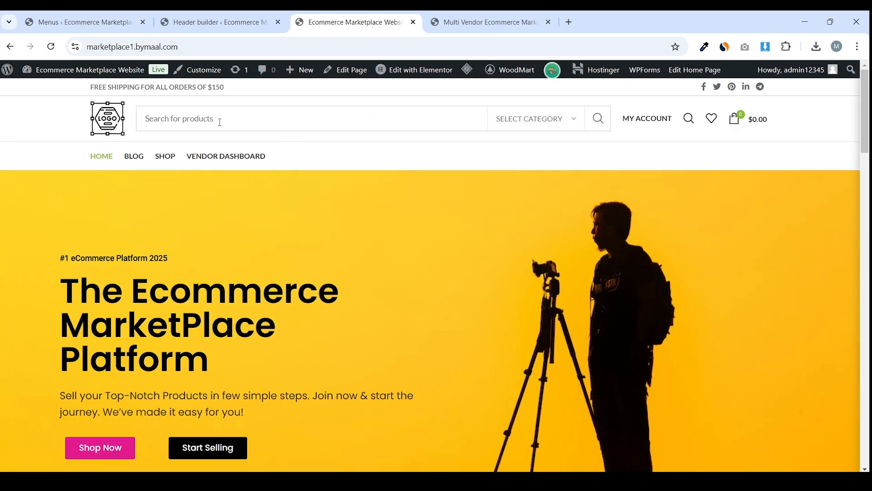
{"action": "left_click", "coordinate": [527, 119]}
{"action": "scroll", "coordinate": [366, 138], "scroll_direction": "down", "scroll_amount": 15}
{"action": "scroll", "coordinate": [276, 203], "scroll_direction": "up", "scroll_amount": 15}
{"action": "type", "text": "t"}
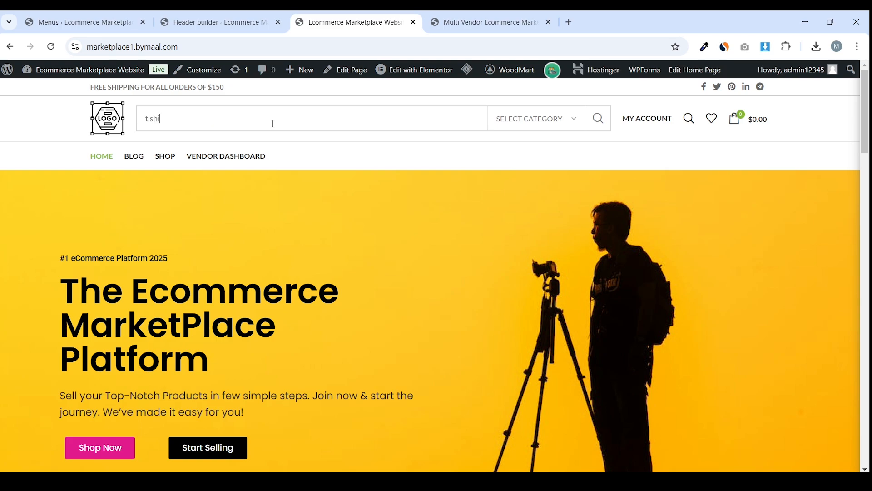
{"action": "type", "text": " shirt"}
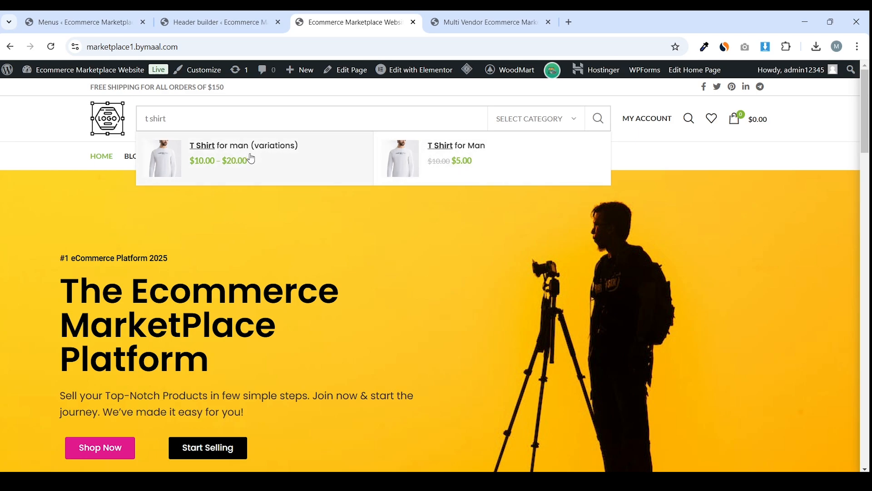
{"action": "left_click", "coordinate": [251, 157]}
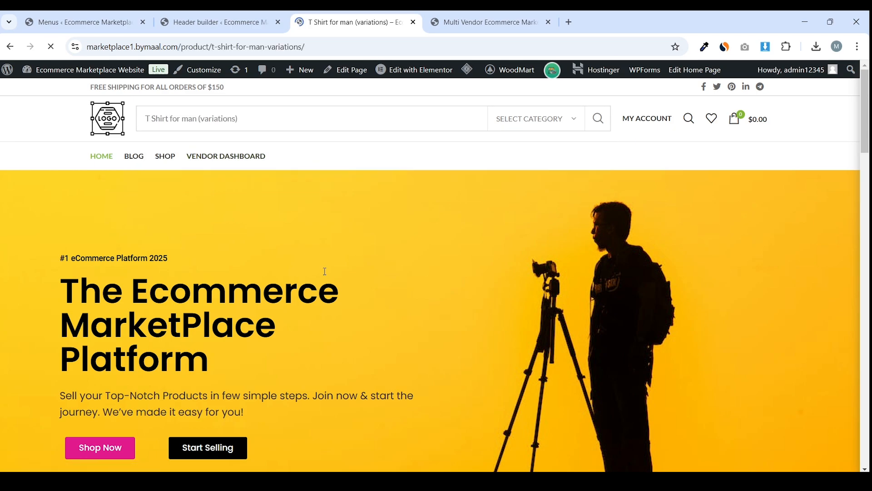
{"action": "scroll", "coordinate": [324, 276], "scroll_direction": "down", "scroll_amount": 4}
{"action": "scroll", "coordinate": [325, 276], "scroll_direction": "up", "scroll_amount": 4}
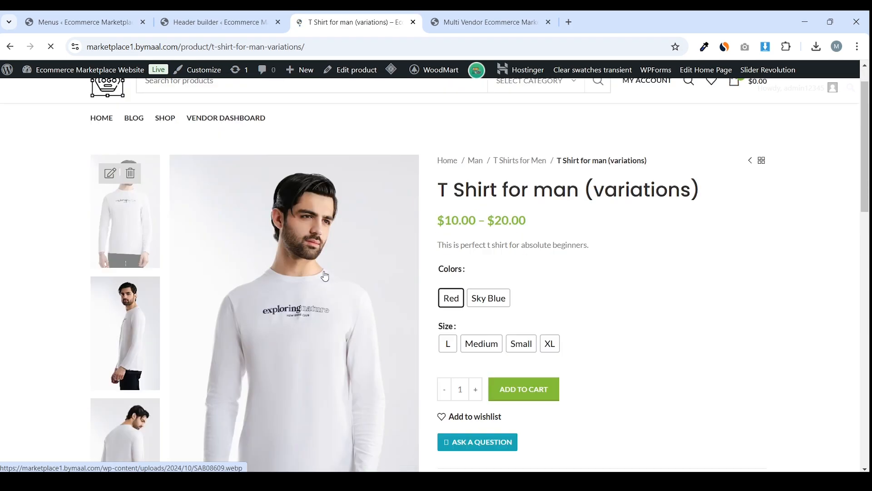
{"action": "left_click", "coordinate": [116, 134]}
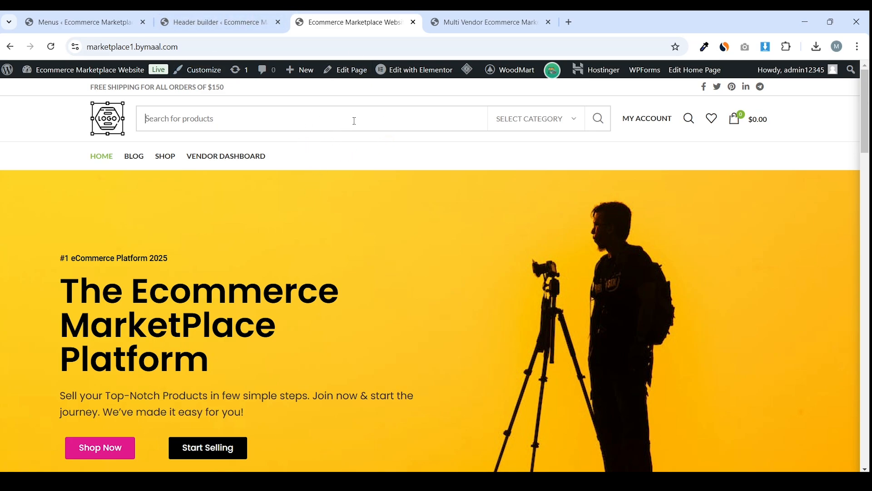
Submit a 't shirt' search on the storefront, then return to the header builder
{"action": "type", "text": "t shirt"}
{"action": "key", "text": "Return"}
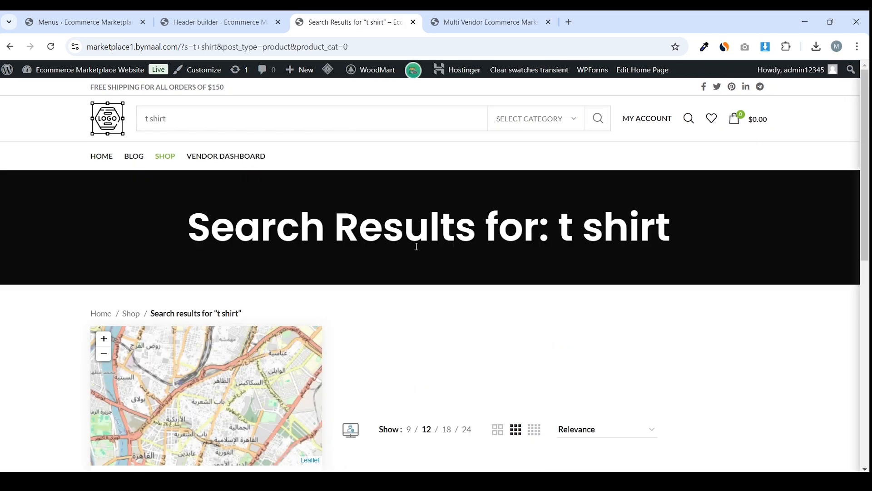
{"action": "scroll", "coordinate": [417, 246], "scroll_direction": "down", "scroll_amount": 10}
{"action": "scroll", "coordinate": [400, 195], "scroll_direction": "up", "scroll_amount": 8}
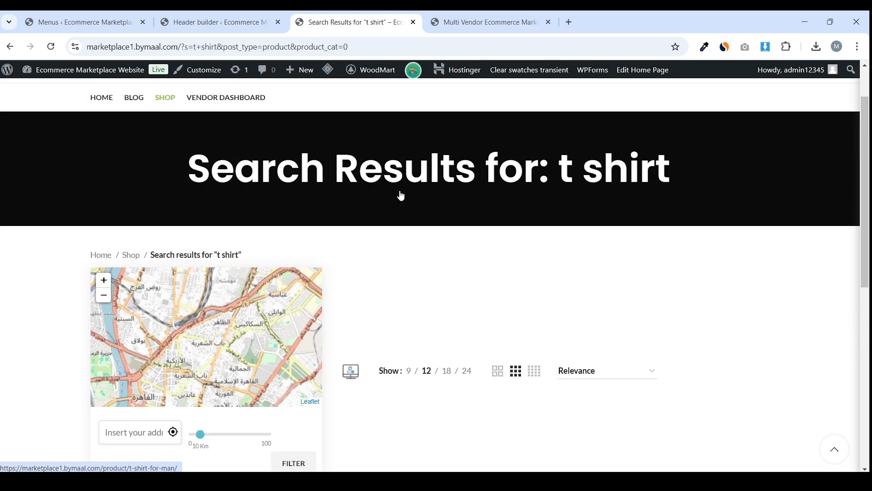
{"action": "scroll", "coordinate": [400, 195], "scroll_direction": "up", "scroll_amount": 3}
{"action": "left_click", "coordinate": [111, 120]}
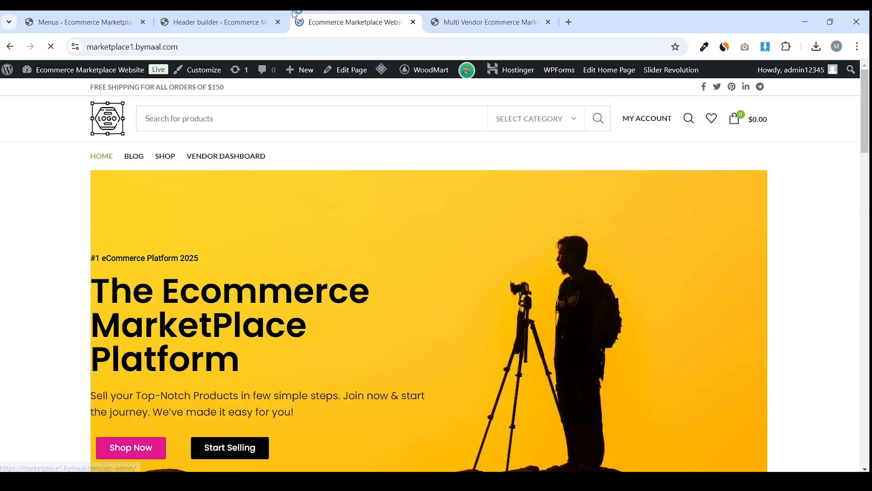
{"action": "left_click", "coordinate": [263, 20]}
{"action": "scroll", "coordinate": [311, 171], "scroll_direction": "down", "scroll_amount": 1}
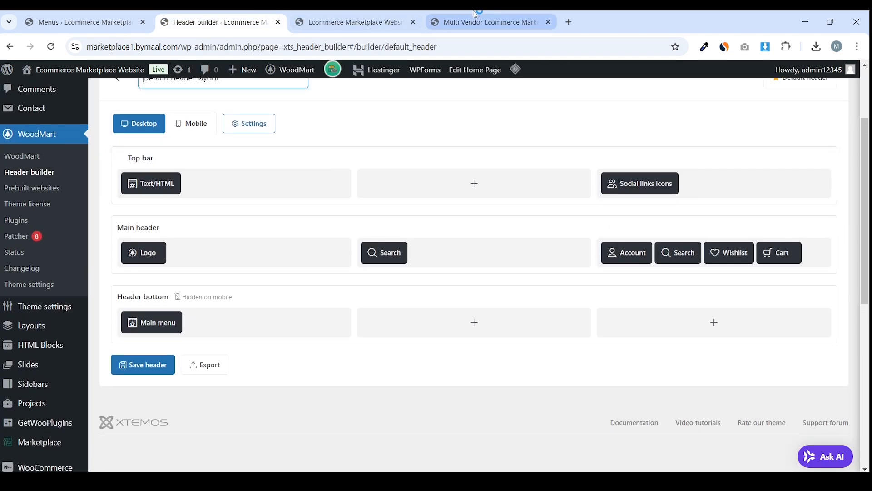
Compare the own and reference storefront headers and view the account dashboard page
{"action": "left_click", "coordinate": [476, 14]}
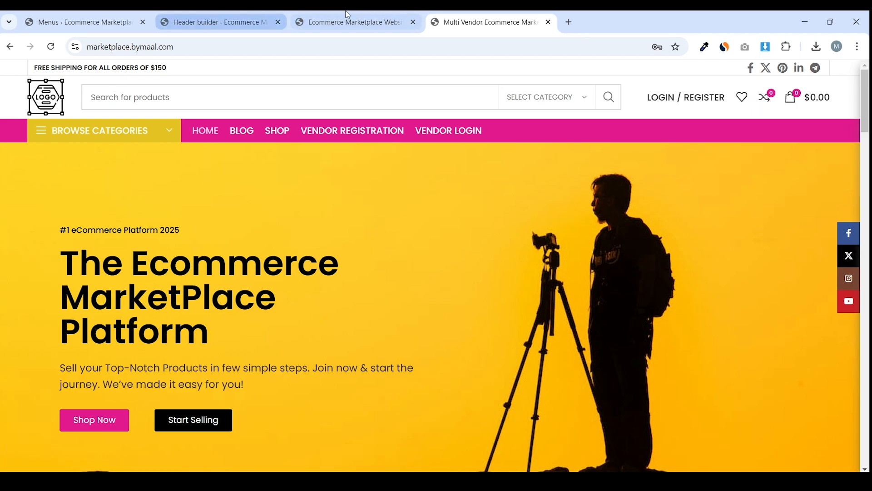
{"action": "left_click", "coordinate": [354, 22]}
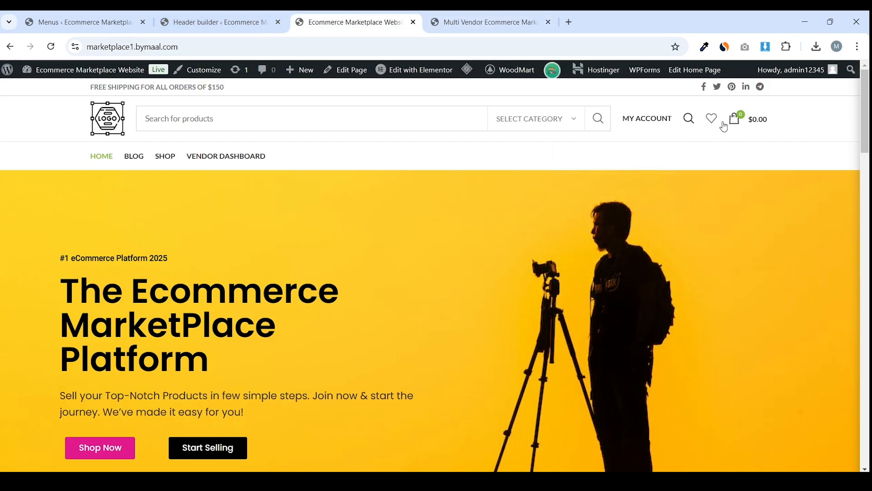
{"action": "left_click", "coordinate": [470, 14]}
{"action": "left_click", "coordinate": [354, 15]}
{"action": "left_click", "coordinate": [242, 14]}
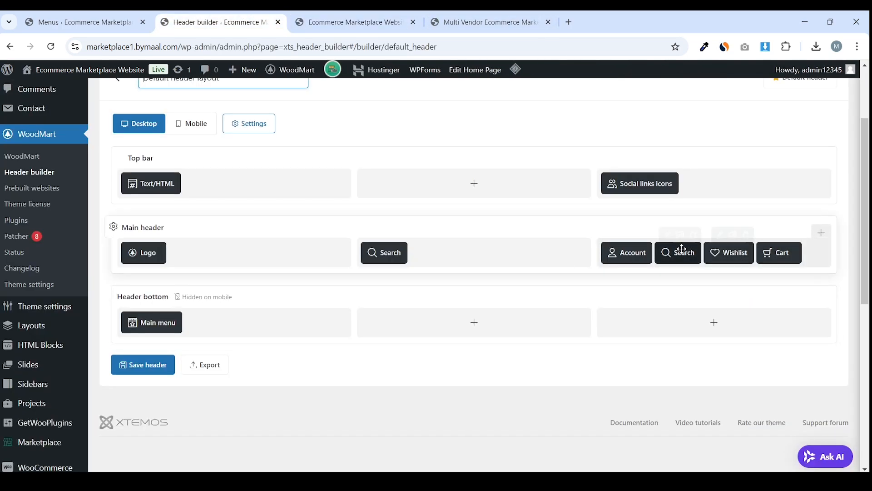
{"action": "left_click", "coordinate": [495, 20]}
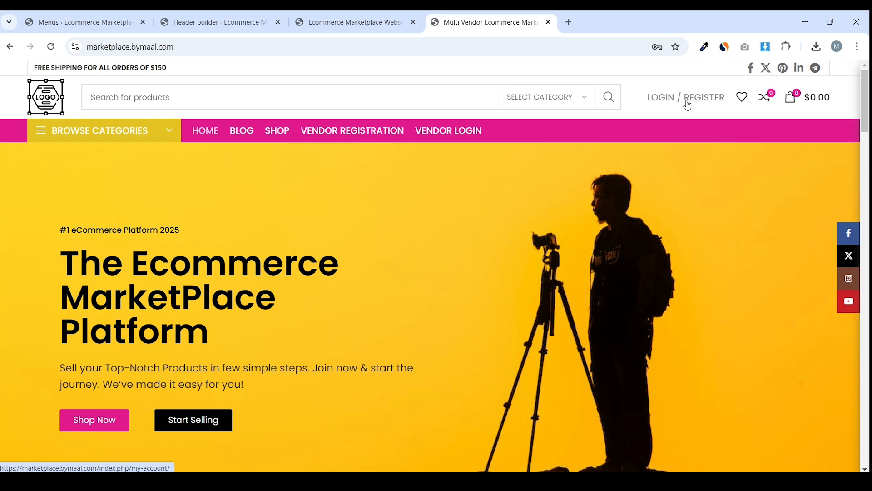
{"action": "left_click", "coordinate": [356, 21]}
{"action": "mouse_move", "coordinate": [670, 120]}
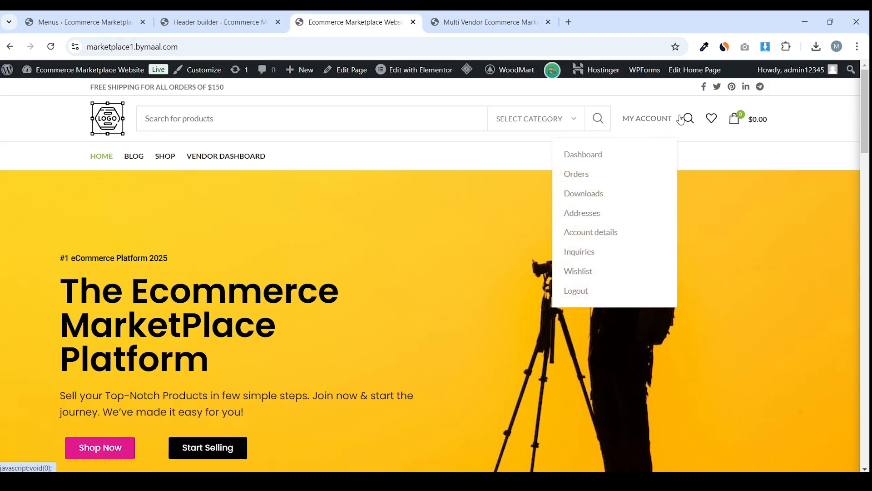
{"action": "left_click", "coordinate": [581, 157]}
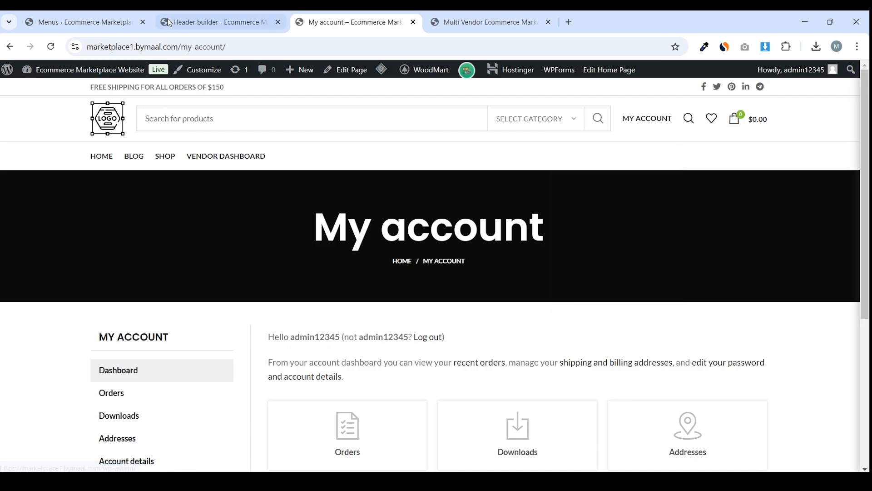
{"action": "left_click", "coordinate": [169, 23]}
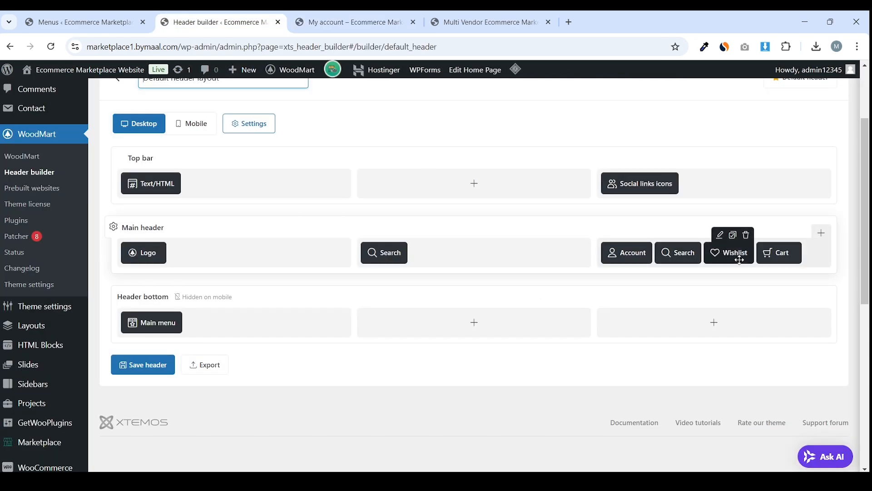
Move Wishlist ahead of the duplicate Search element, delete that Search, and save the header
{"action": "left_click_drag", "start_coordinate": [740, 260], "coordinate": [681, 270]}
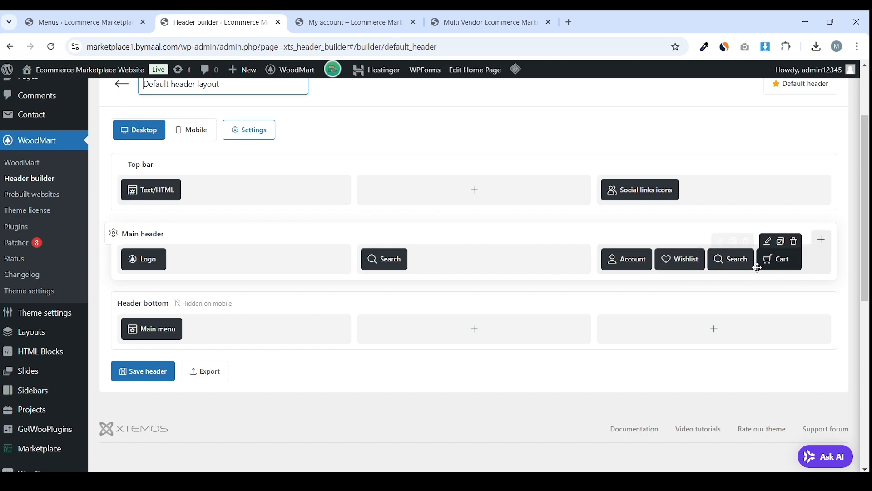
{"action": "left_click", "coordinate": [746, 242]}
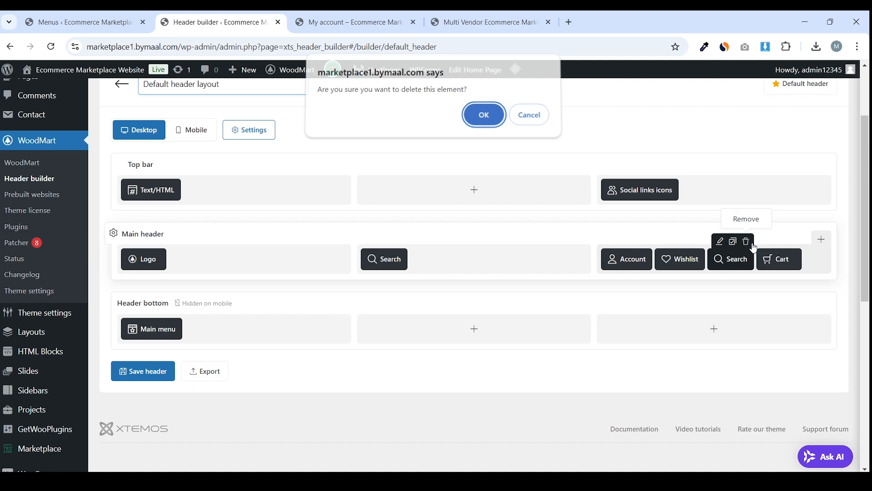
{"action": "left_click", "coordinate": [481, 122]}
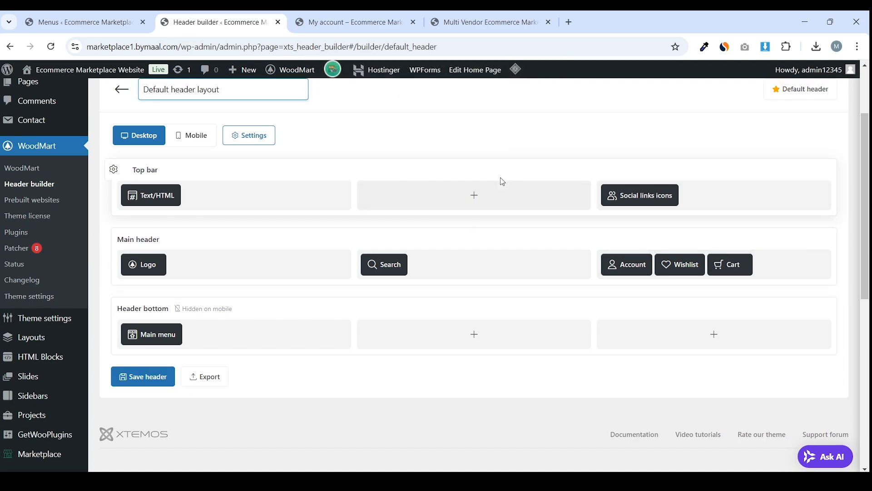
{"action": "scroll", "coordinate": [265, 280], "scroll_direction": "up", "scroll_amount": 2}
{"action": "left_click", "coordinate": [165, 445]}
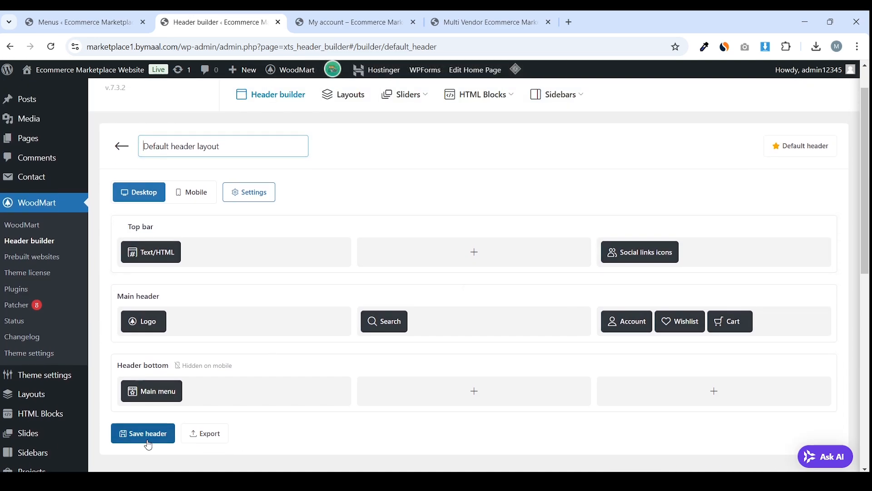
Clear the cache and compare the updated header with the reference store's compare icon
{"action": "left_click", "coordinate": [350, 22]}
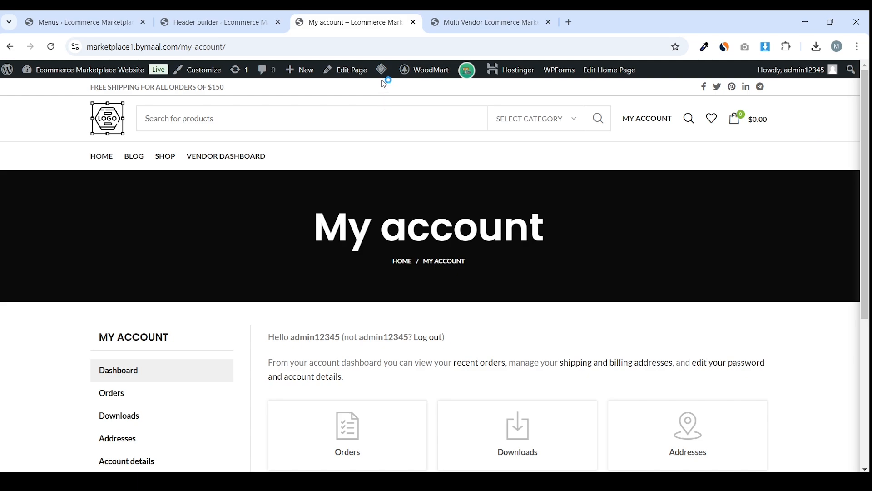
{"action": "left_click", "coordinate": [388, 130]}
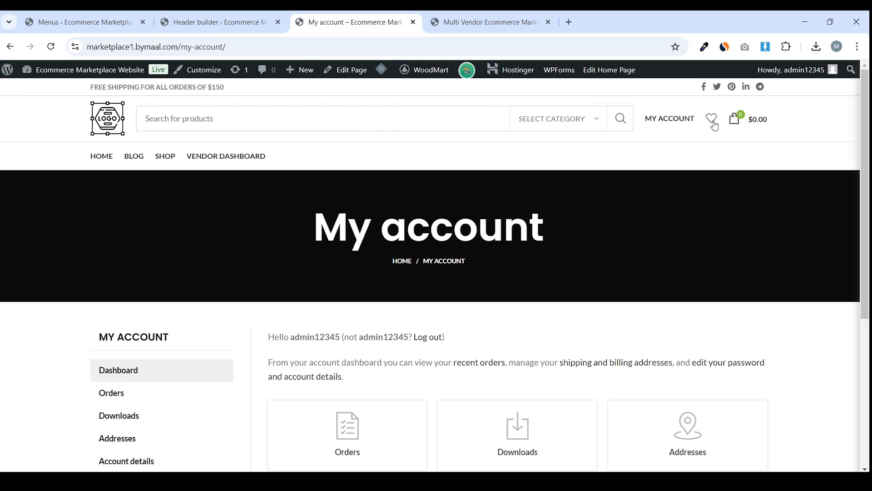
{"action": "left_click", "coordinate": [435, 17]}
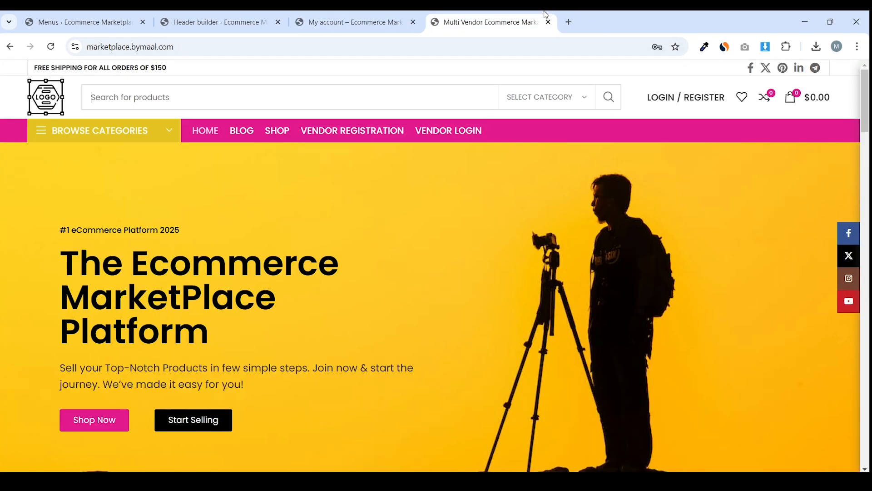
{"action": "left_click", "coordinate": [402, 17]}
{"action": "left_click", "coordinate": [531, 23]}
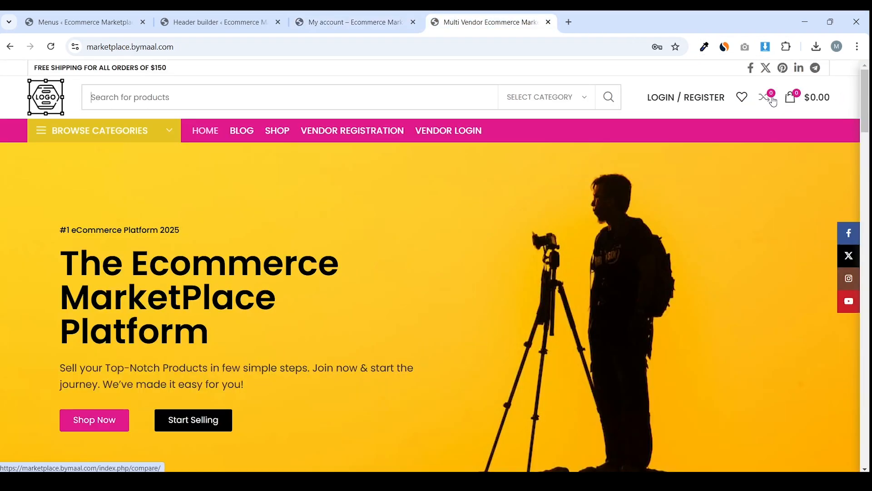
{"action": "left_click", "coordinate": [213, 22]}
{"action": "scroll", "coordinate": [659, 218], "scroll_direction": "down", "scroll_amount": 1}
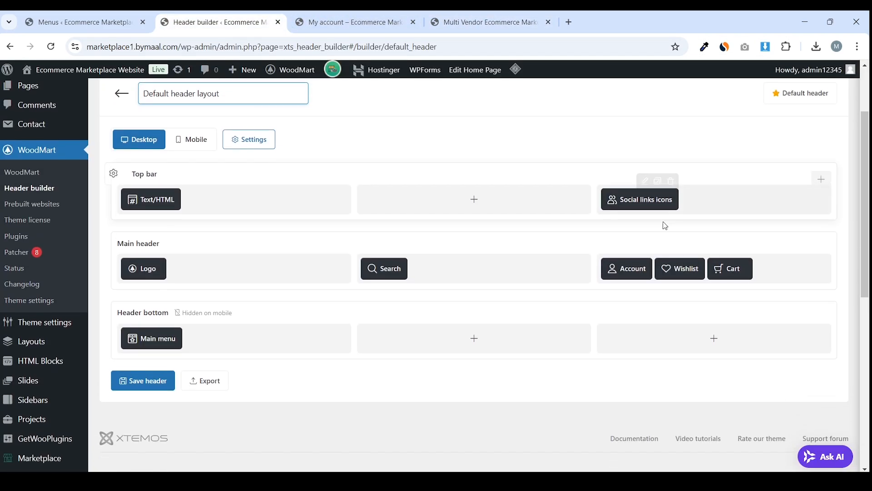
Add a Compare element to the main header using the second icon design
{"action": "left_click", "coordinate": [826, 246]}
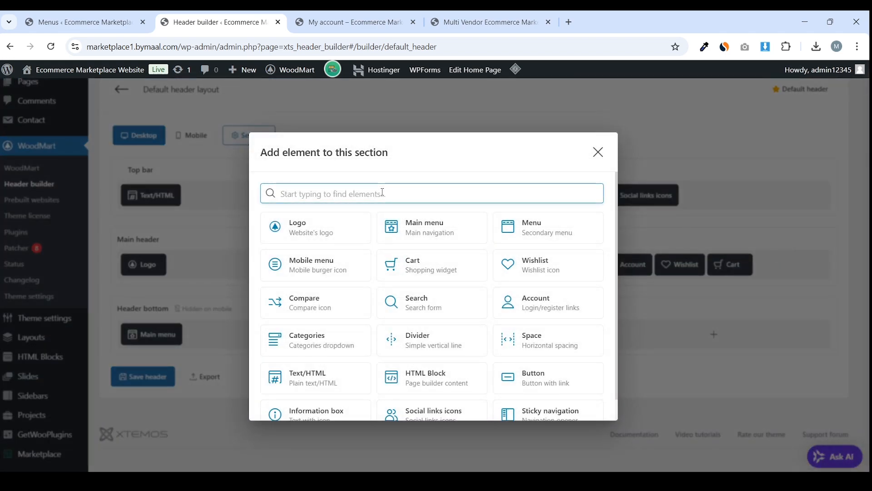
{"action": "type", "text": "com"}
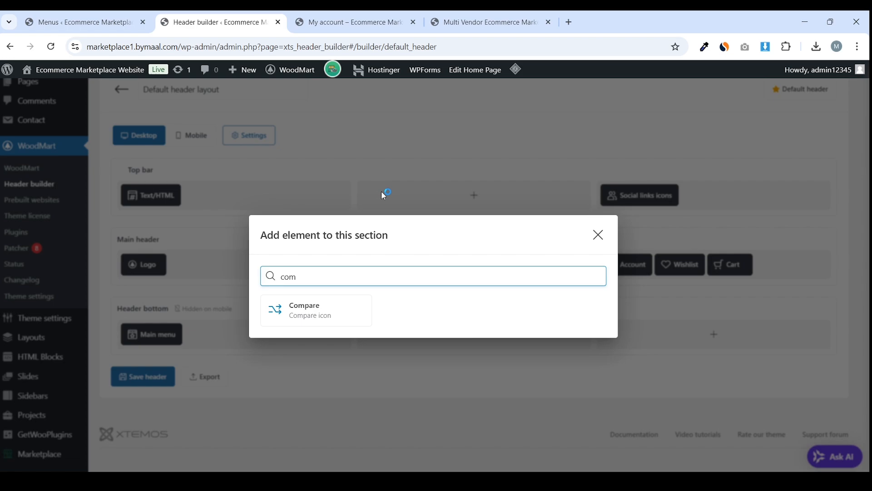
{"action": "left_click", "coordinate": [327, 319]}
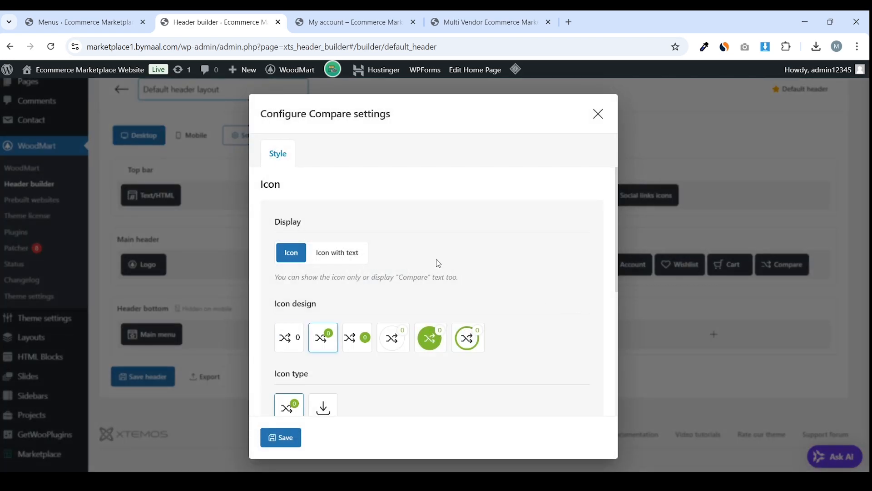
{"action": "scroll", "coordinate": [409, 268], "scroll_direction": "down", "scroll_amount": 3}
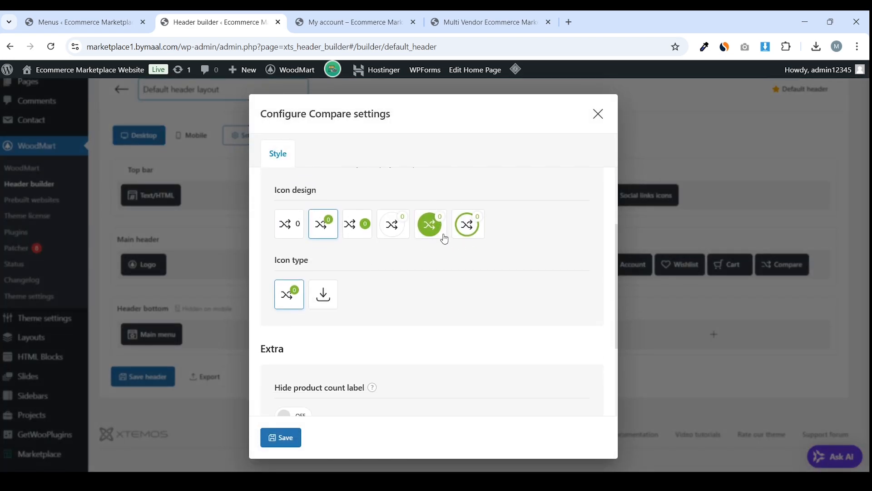
{"action": "left_click", "coordinate": [292, 224]}
{"action": "left_click", "coordinate": [334, 229]}
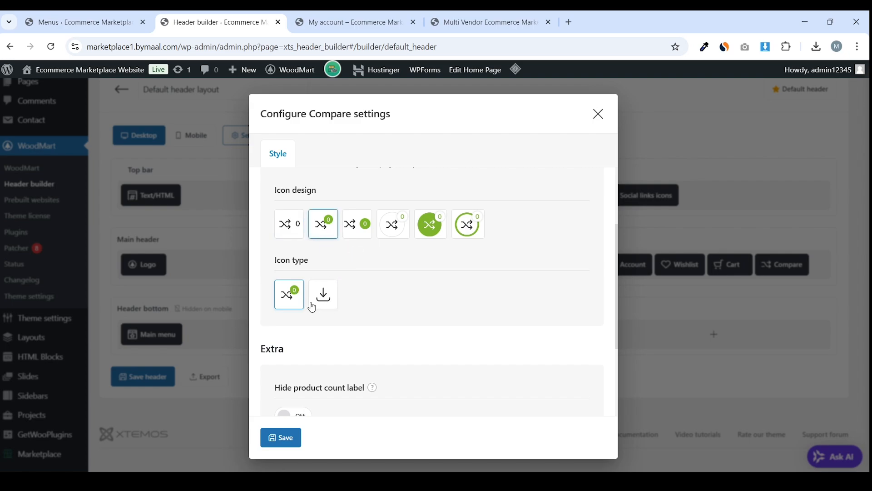
{"action": "scroll", "coordinate": [307, 306], "scroll_direction": "down", "scroll_amount": 3}
{"action": "scroll", "coordinate": [335, 302], "scroll_direction": "up", "scroll_amount": 6}
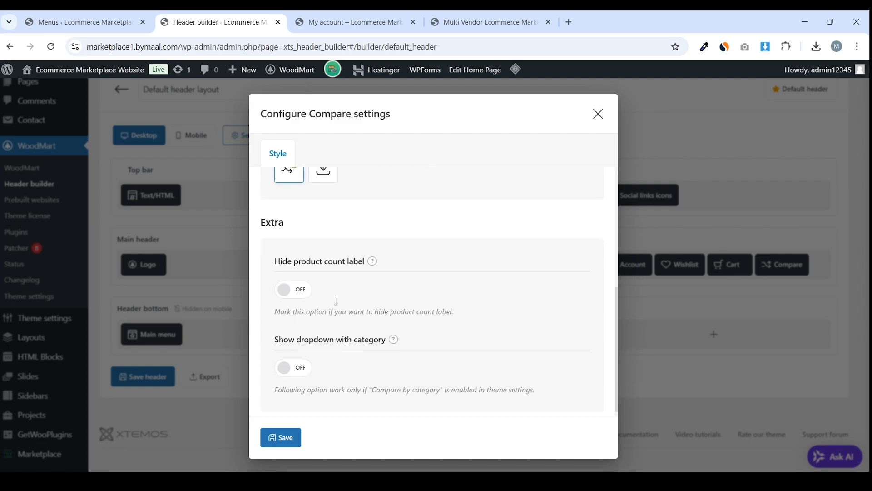
{"action": "scroll", "coordinate": [360, 261], "scroll_direction": "down", "scroll_amount": 3}
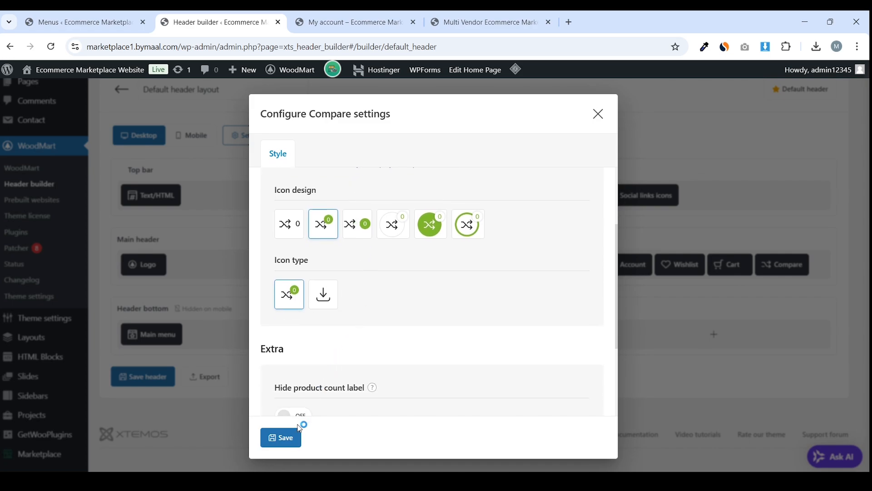
{"action": "left_click", "coordinate": [283, 438]}
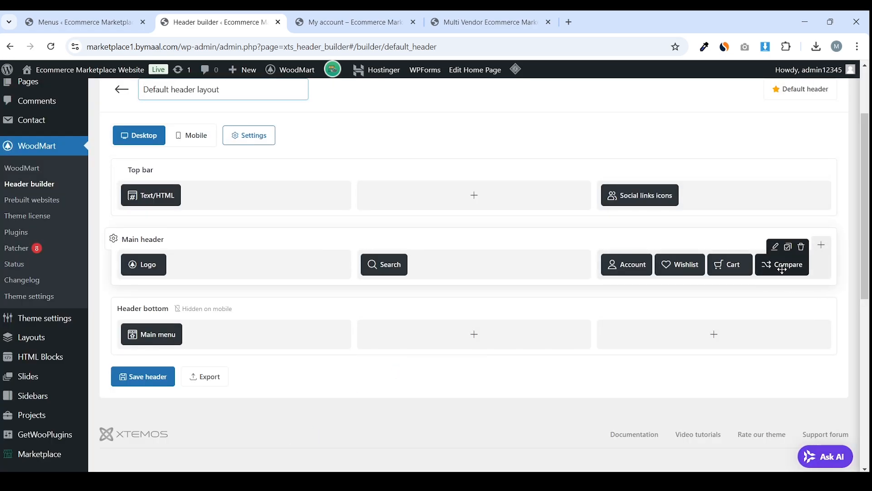
Move Compare before Cart and save the header layout
{"action": "left_click_drag", "start_coordinate": [781, 267], "coordinate": [732, 266]}
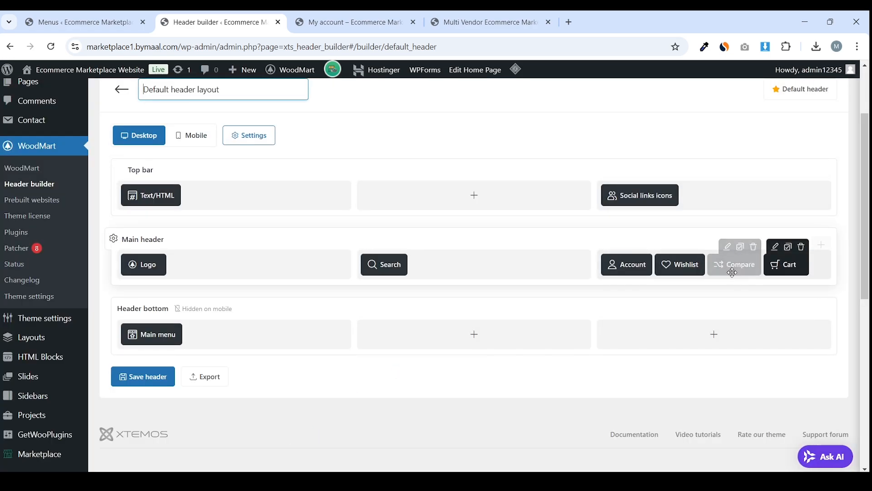
{"action": "left_click", "coordinate": [144, 376]}
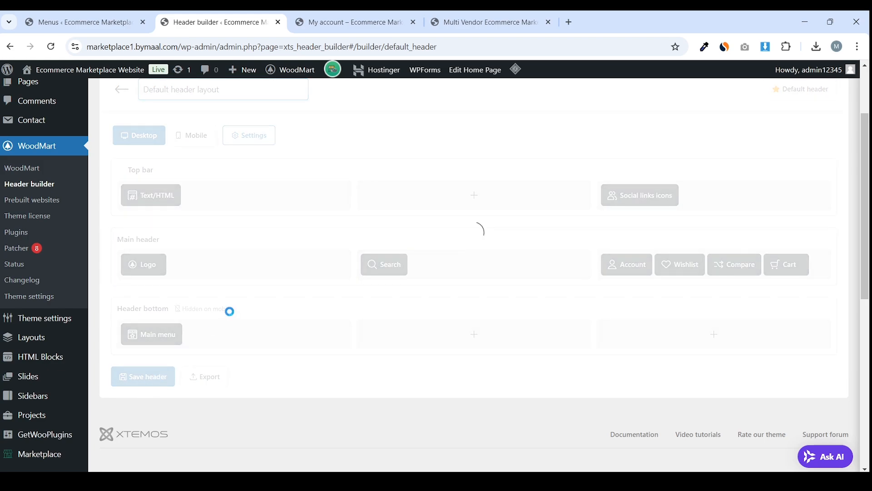
{"action": "key", "text": "ctrl+Tab"}
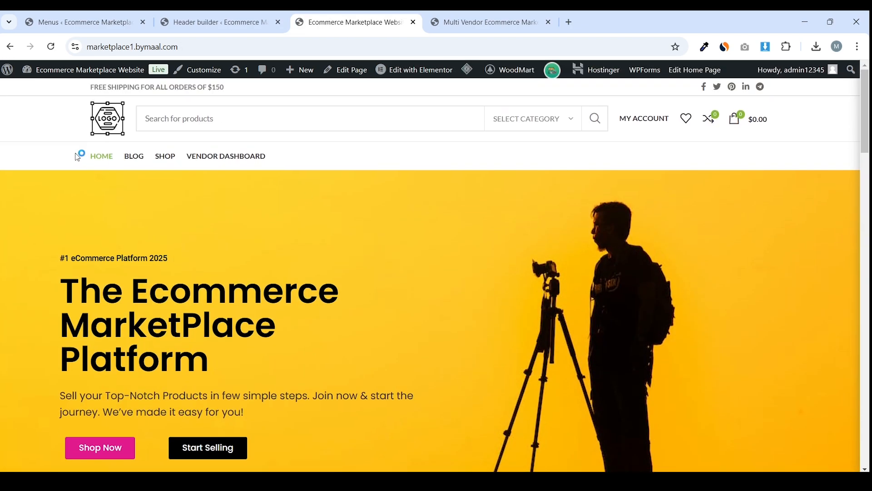
Add a Categories element to the main header's left section beside the Logo
{"action": "left_click", "coordinate": [527, 20]}
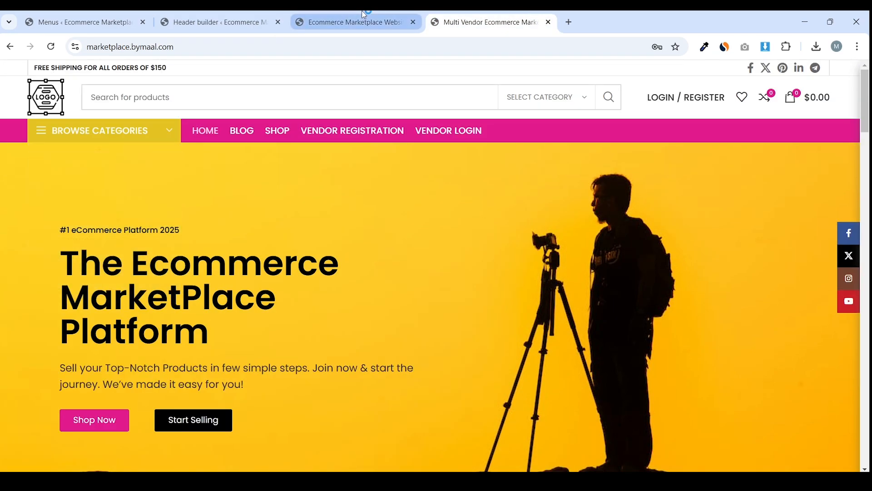
{"action": "left_click", "coordinate": [218, 22]}
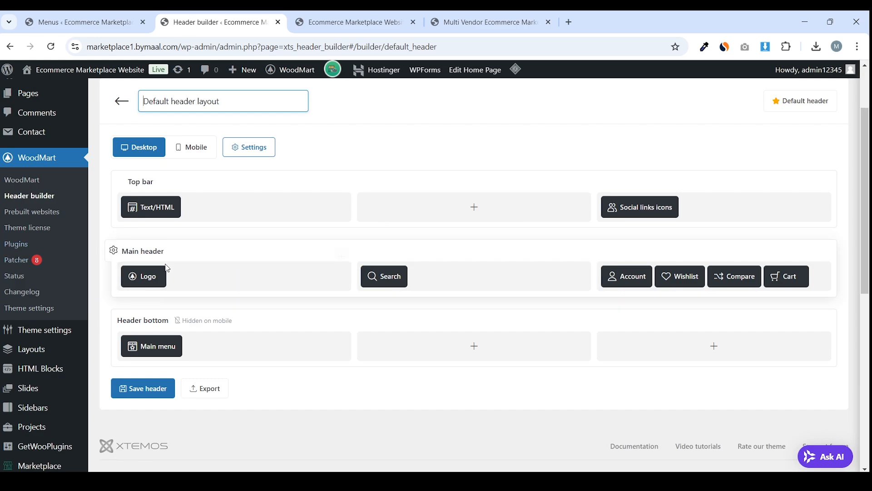
{"action": "mouse_move", "coordinate": [154, 269]}
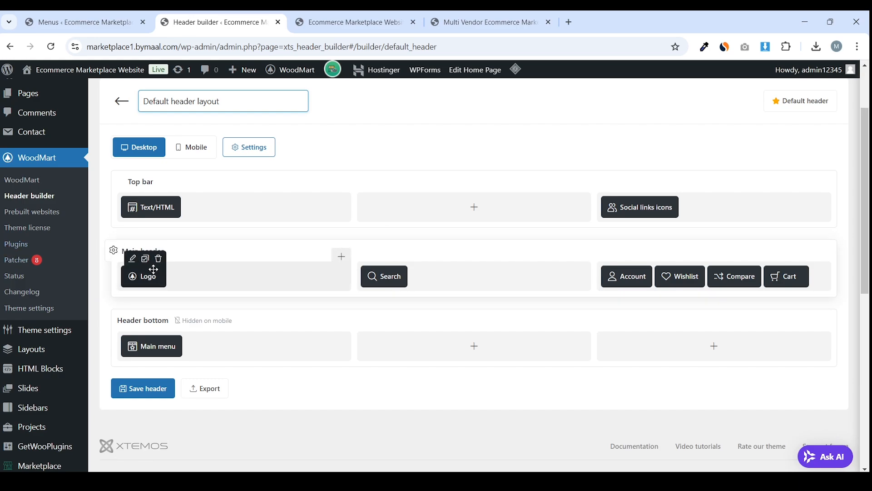
{"action": "left_click", "coordinate": [344, 255]}
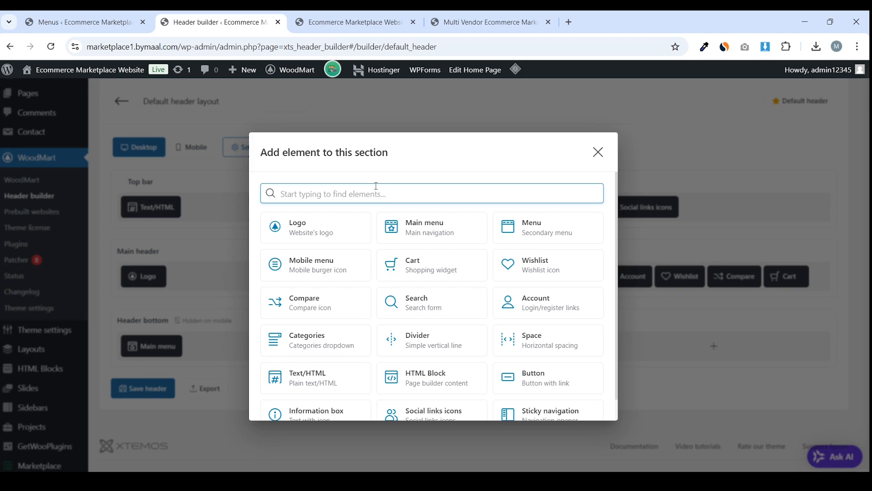
{"action": "type", "text": "cat"}
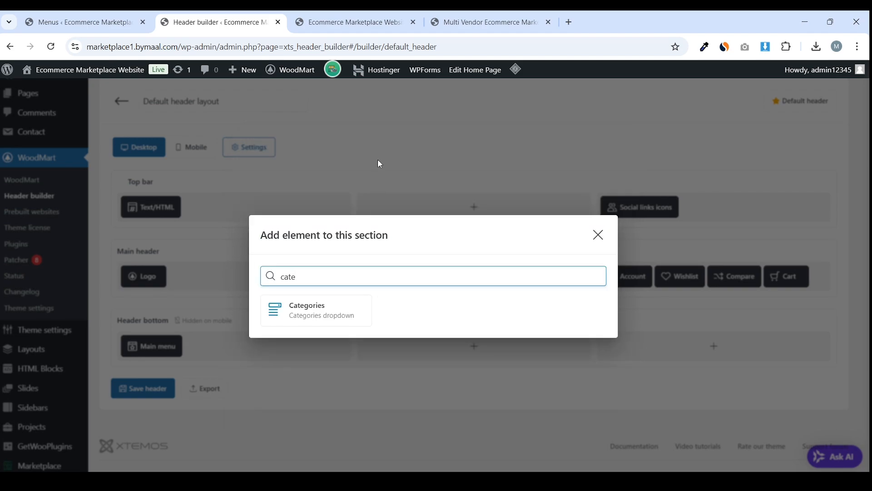
{"action": "type", "text": "e"}
{"action": "left_click", "coordinate": [324, 305]}
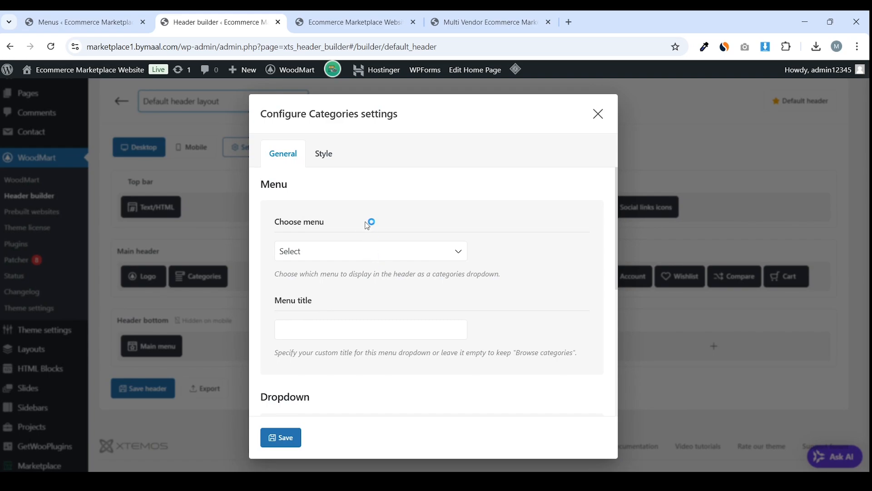
Check which menus the Categories dropdown can use, then go to the Menus page
{"action": "left_click", "coordinate": [359, 251]}
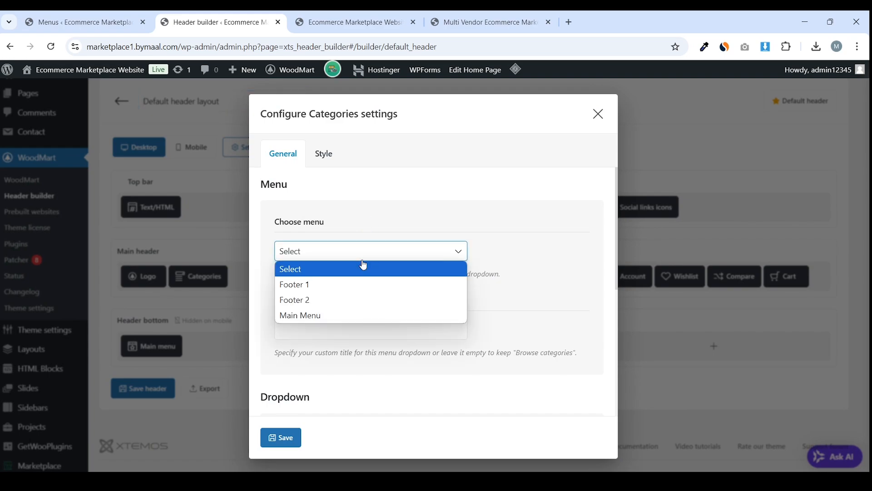
{"action": "left_click", "coordinate": [402, 253]}
{"action": "left_click", "coordinate": [402, 253]}
{"action": "left_click", "coordinate": [403, 256]}
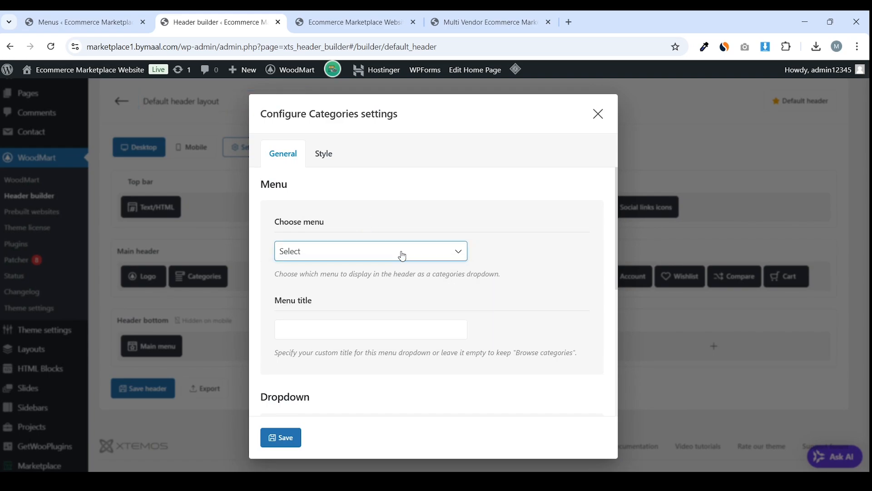
{"action": "left_click", "coordinate": [402, 253]}
{"action": "left_click", "coordinate": [402, 253]}
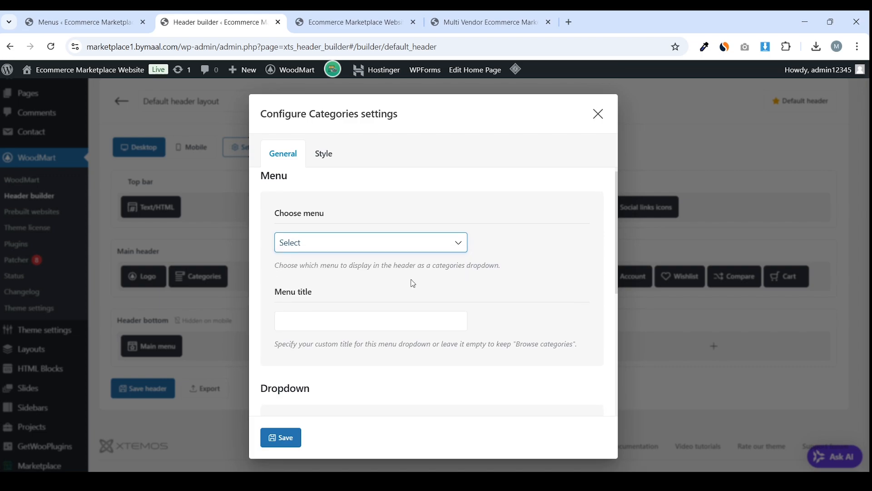
{"action": "scroll", "coordinate": [411, 283], "scroll_direction": "down", "scroll_amount": 5}
{"action": "scroll", "coordinate": [414, 272], "scroll_direction": "up", "scroll_amount": 4}
{"action": "scroll", "coordinate": [417, 262], "scroll_direction": "up", "scroll_amount": 1}
{"action": "left_click", "coordinate": [136, 18]}
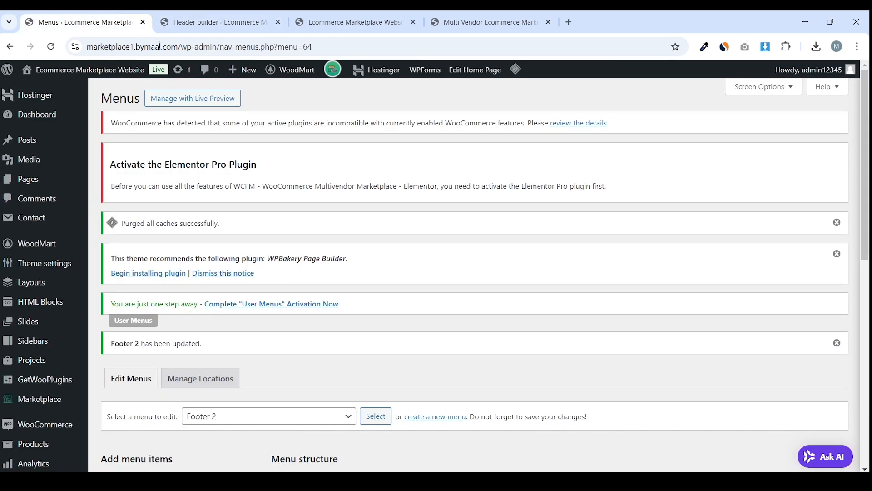
{"action": "scroll", "coordinate": [291, 217], "scroll_direction": "down", "scroll_amount": 5}
Start creating a new menu, confirming you want to leave the current menu page
{"action": "scroll", "coordinate": [391, 226], "scroll_direction": "up", "scroll_amount": 5}
{"action": "scroll", "coordinate": [444, 254], "scroll_direction": "down", "scroll_amount": 2}
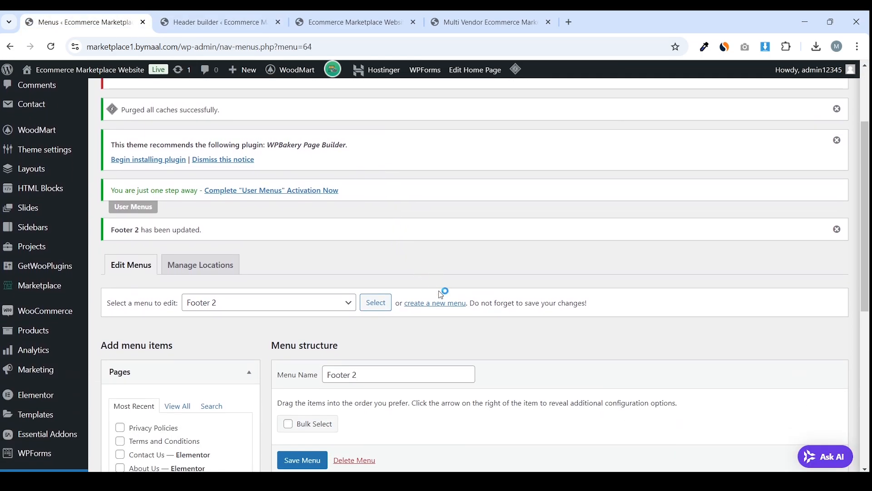
{"action": "left_click", "coordinate": [435, 307]}
{"action": "left_click", "coordinate": [495, 118]}
{"action": "scroll", "coordinate": [468, 182], "scroll_direction": "up", "scroll_amount": 3}
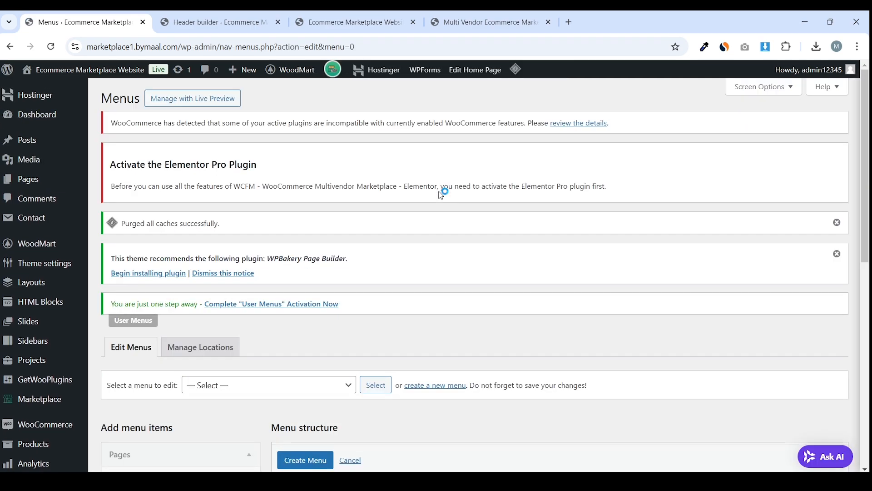
{"action": "scroll", "coordinate": [432, 218], "scroll_direction": "down", "scroll_amount": 3}
Name the new menu 'Categories', fixing the misspelling with the spelling suggestion
{"action": "left_click", "coordinate": [375, 338]}
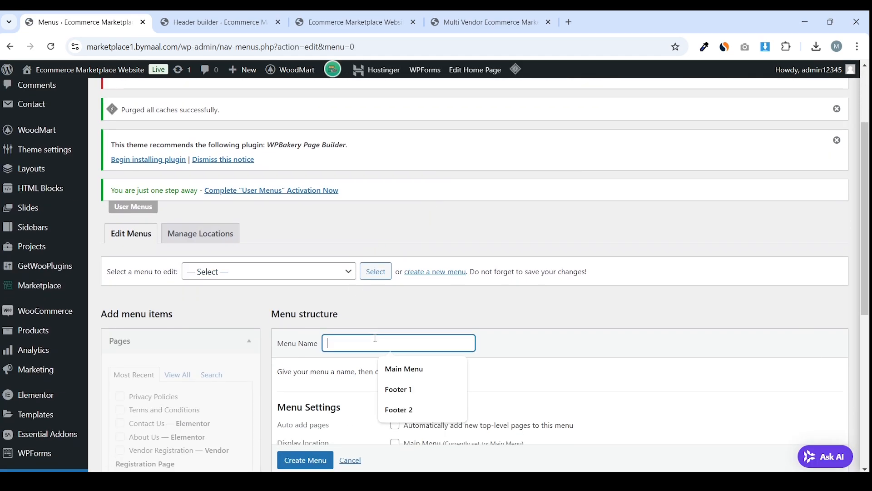
{"action": "type", "text": "Categoires"}
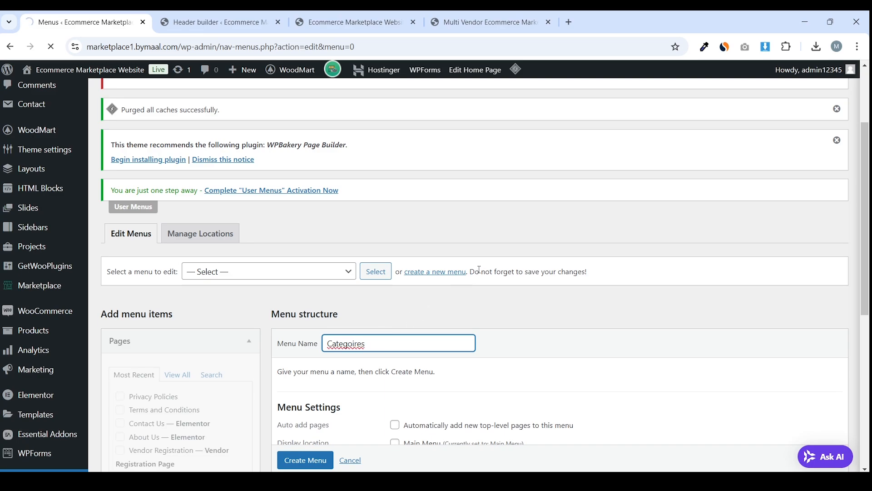
{"action": "scroll", "coordinate": [480, 269], "scroll_direction": "down", "scroll_amount": 3}
{"action": "scroll", "coordinate": [413, 241], "scroll_direction": "down", "scroll_amount": 4}
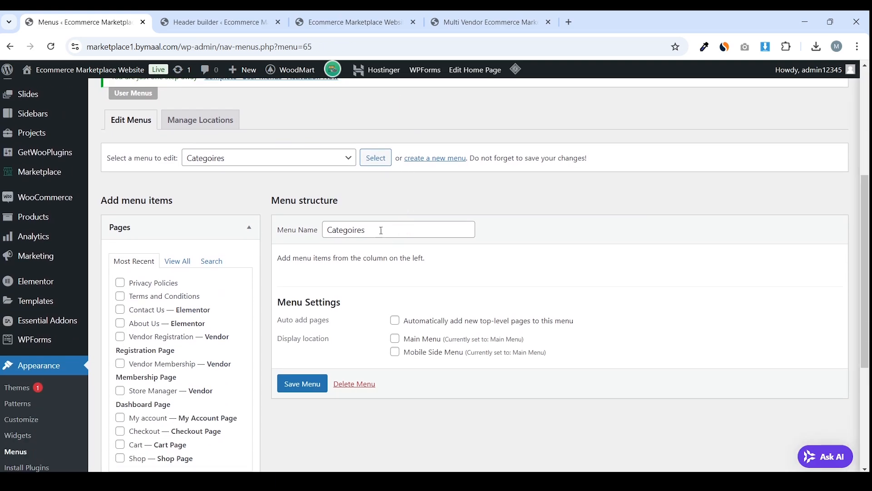
{"action": "left_click", "coordinate": [381, 230]}
{"action": "right_click", "coordinate": [339, 233]}
{"action": "left_click", "coordinate": [359, 247]}
{"action": "left_click", "coordinate": [267, 280]}
Collapse the Pages list and bring up Screen Options to enable Product categories
{"action": "scroll", "coordinate": [246, 259], "scroll_direction": "down", "scroll_amount": 2}
{"action": "scroll", "coordinate": [228, 316], "scroll_direction": "down", "scroll_amount": 3}
{"action": "scroll", "coordinate": [237, 277], "scroll_direction": "up", "scroll_amount": 4}
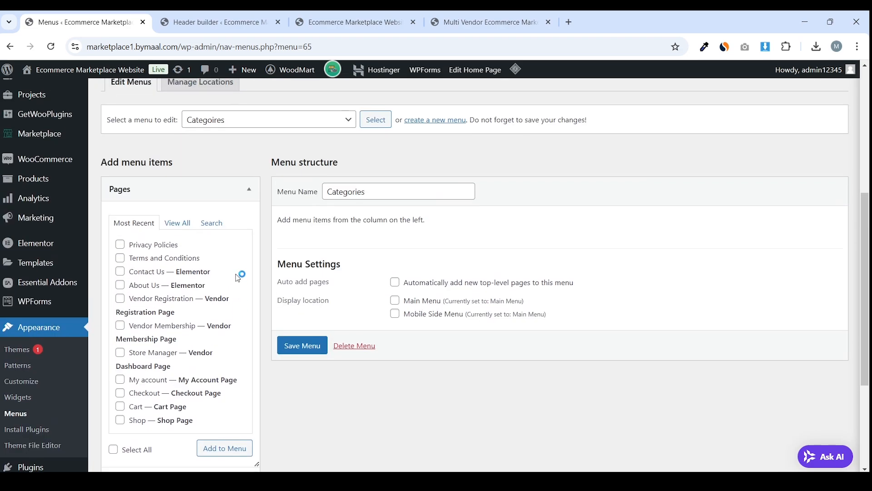
{"action": "left_click", "coordinate": [250, 195]}
{"action": "scroll", "coordinate": [268, 229], "scroll_direction": "down", "scroll_amount": 2}
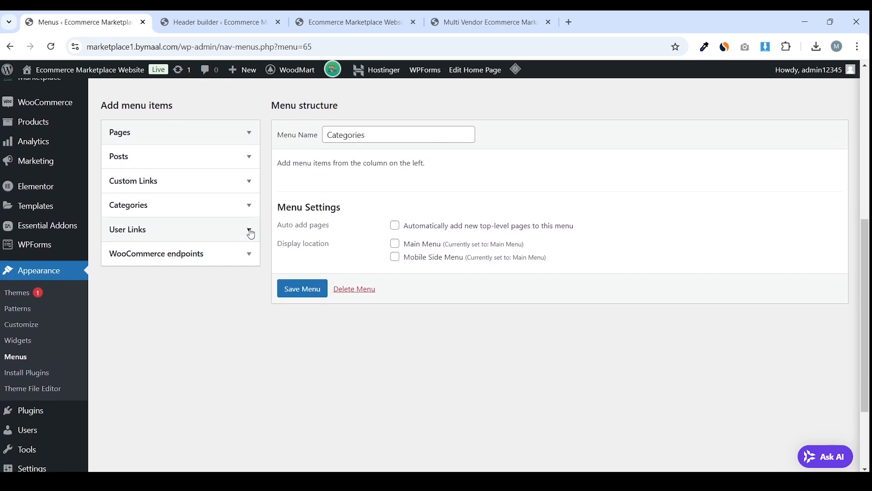
{"action": "scroll", "coordinate": [479, 272], "scroll_direction": "up", "scroll_amount": 7}
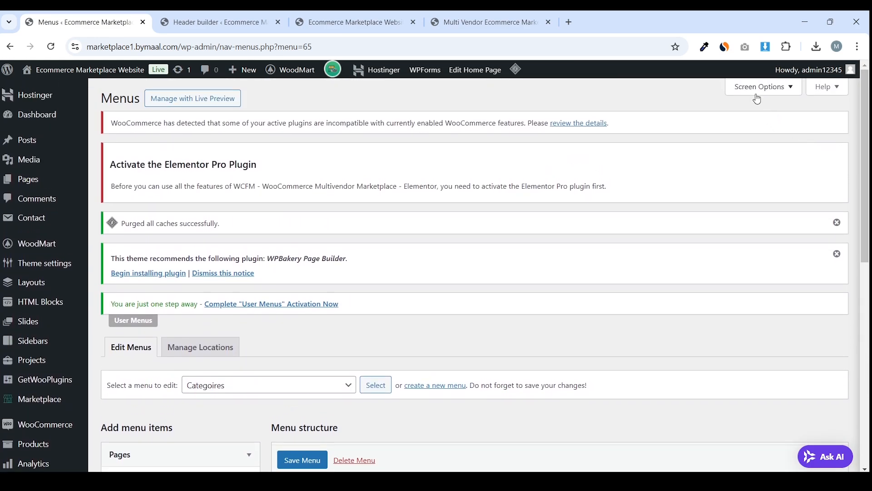
{"action": "left_click", "coordinate": [767, 92]}
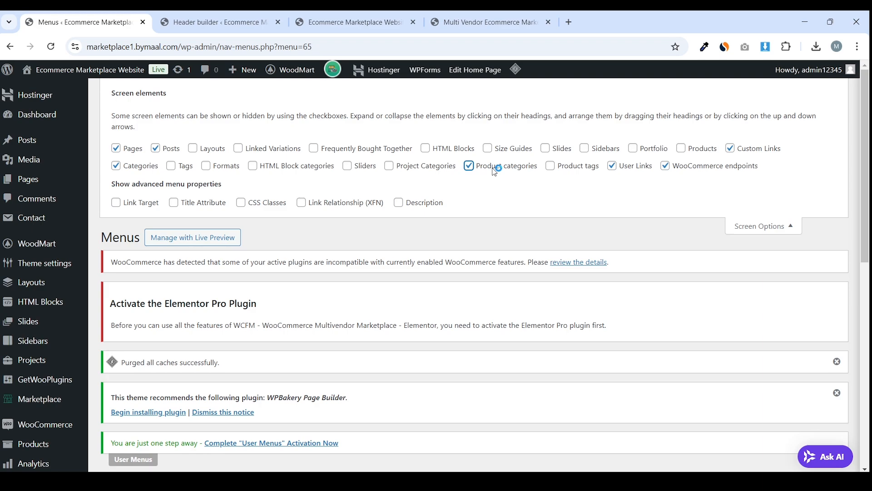
Add every product category to the Categories menu via View All and Select All
{"action": "left_click", "coordinate": [768, 225]}
{"action": "scroll", "coordinate": [463, 205], "scroll_direction": "down", "scroll_amount": 10}
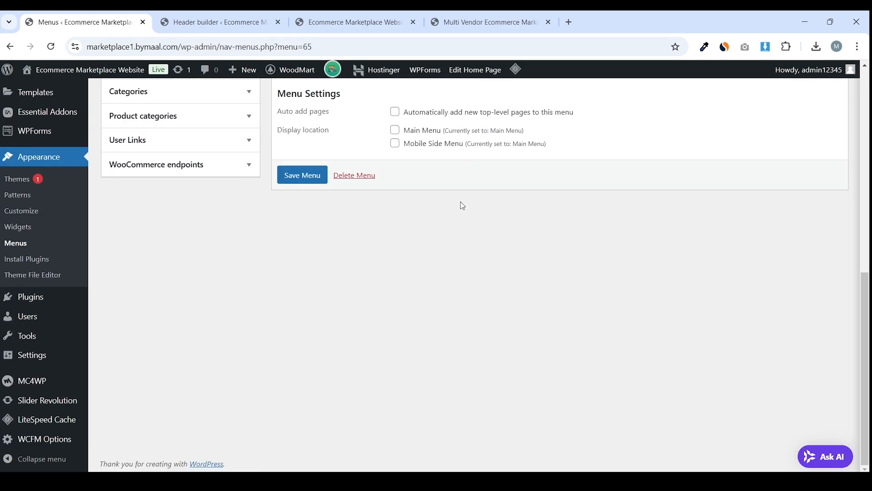
{"action": "scroll", "coordinate": [420, 211], "scroll_direction": "up", "scroll_amount": 3}
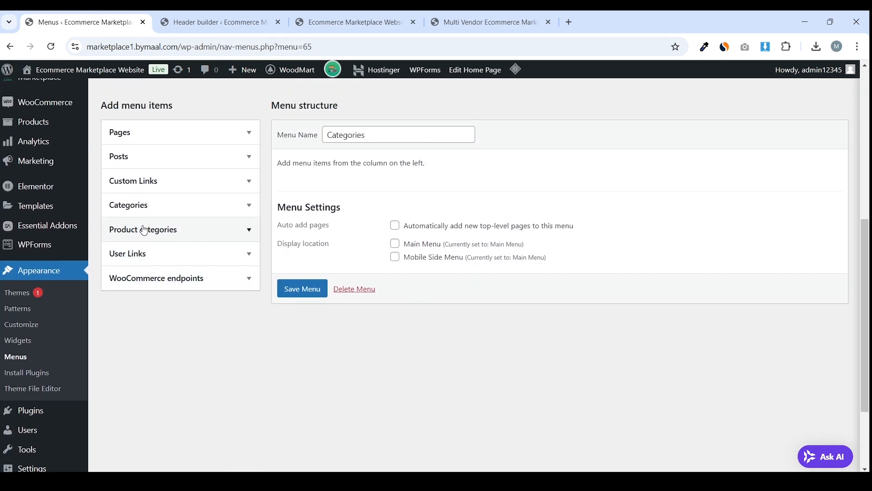
{"action": "left_click", "coordinate": [221, 240]}
{"action": "left_click", "coordinate": [181, 270]}
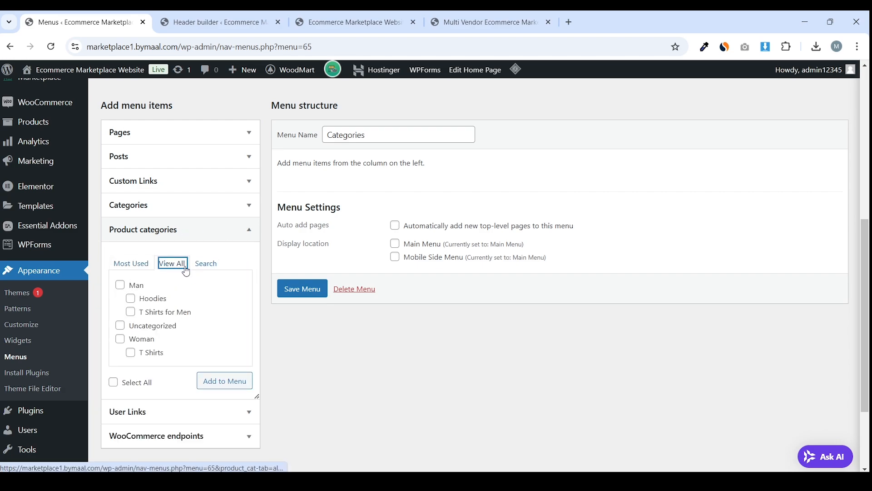
{"action": "left_click", "coordinate": [134, 383]}
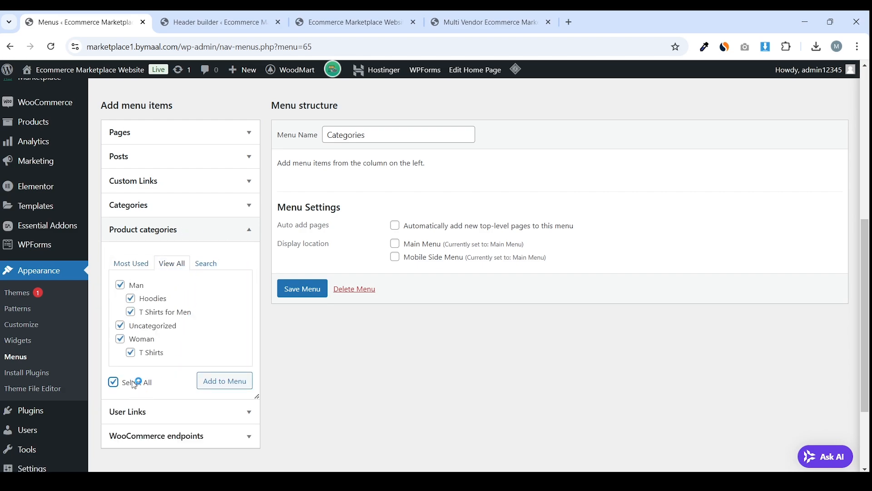
{"action": "left_click", "coordinate": [229, 381]}
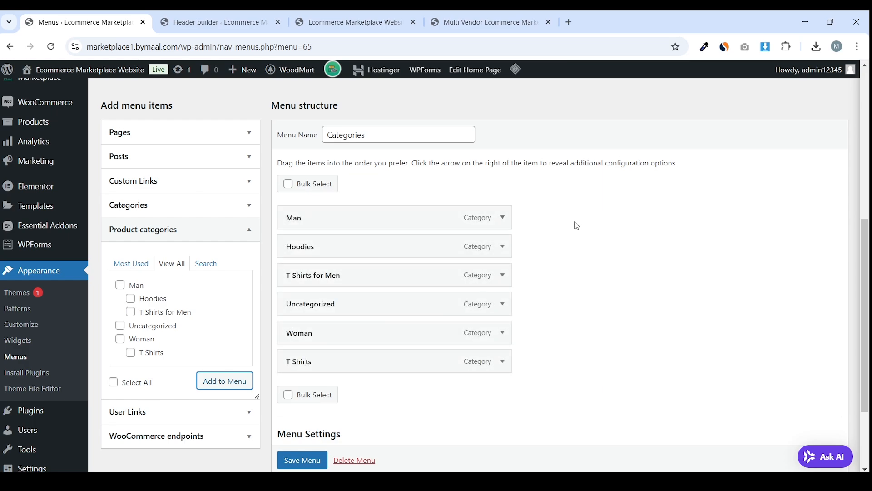
Nest Hoodies under Man and remove Uncategorized from the menu
{"action": "scroll", "coordinate": [575, 234], "scroll_direction": "down", "scroll_amount": 1}
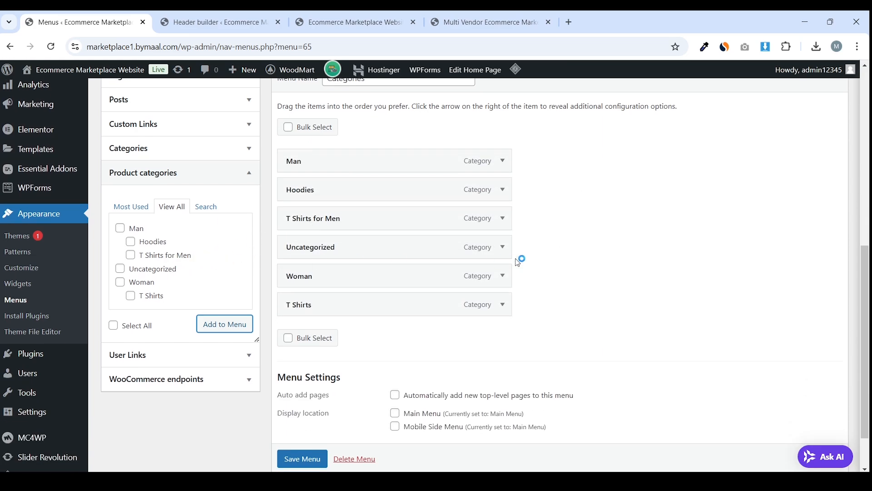
{"action": "scroll", "coordinate": [520, 259], "scroll_direction": "up", "scroll_amount": 1}
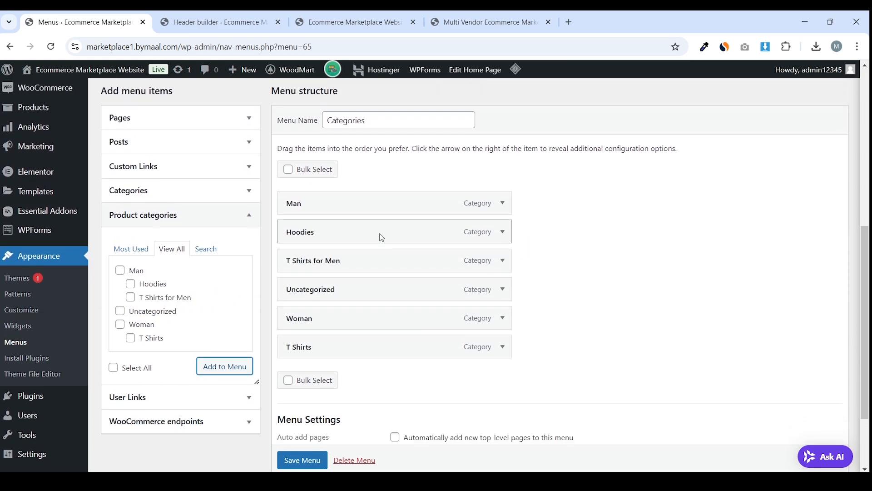
{"action": "scroll", "coordinate": [383, 234], "scroll_direction": "down", "scroll_amount": 1}
{"action": "scroll", "coordinate": [359, 234], "scroll_direction": "up", "scroll_amount": 1}
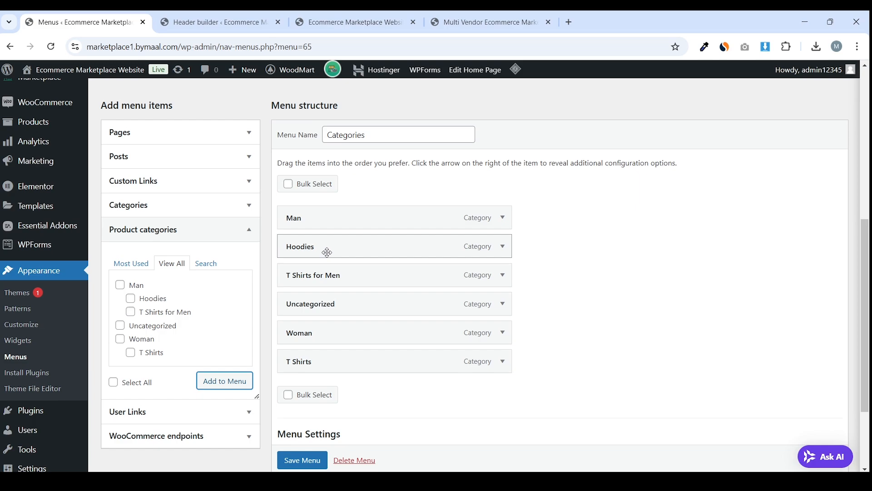
{"action": "left_click_drag", "start_coordinate": [327, 249], "coordinate": [367, 279]}
{"action": "left_click", "coordinate": [502, 304]}
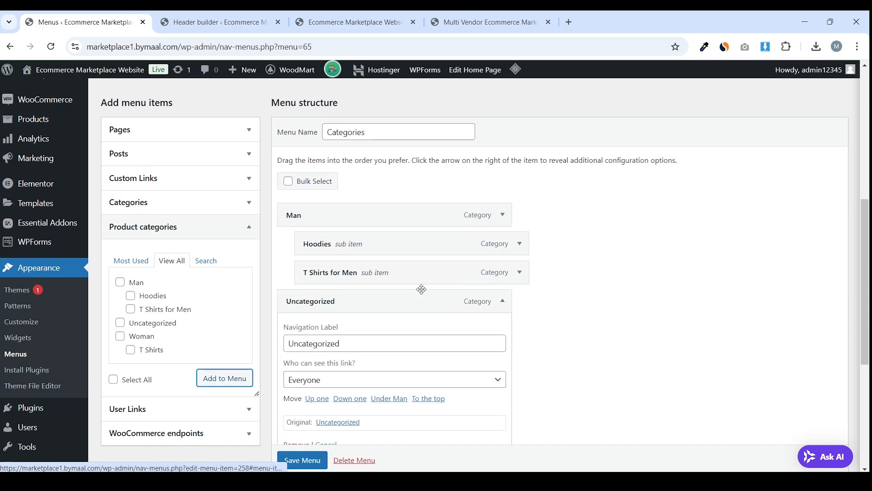
{"action": "scroll", "coordinate": [409, 290], "scroll_direction": "down", "scroll_amount": 5}
{"action": "scroll", "coordinate": [306, 284], "scroll_direction": "up", "scroll_amount": 1}
{"action": "left_click", "coordinate": [297, 277]}
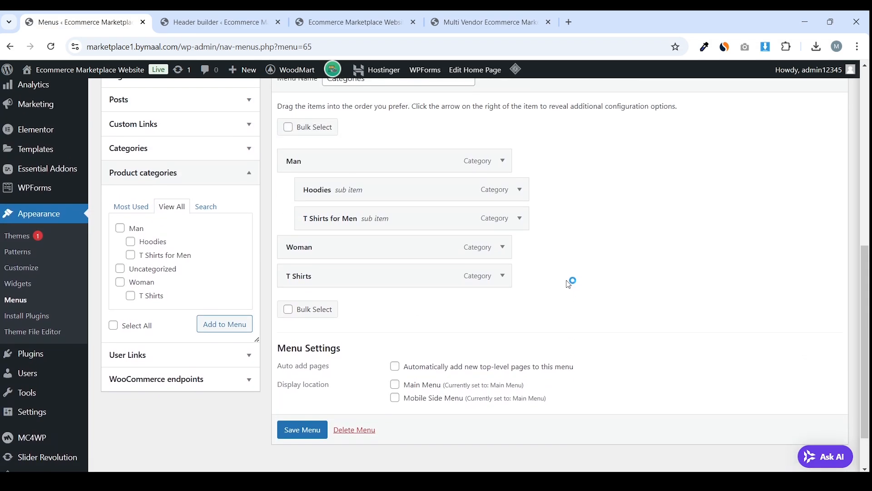
Nest T Shirts under Woman and save the Categories menu
{"action": "left_click_drag", "start_coordinate": [419, 270], "coordinate": [433, 283]}
{"action": "scroll", "coordinate": [500, 277], "scroll_direction": "down", "scroll_amount": 1}
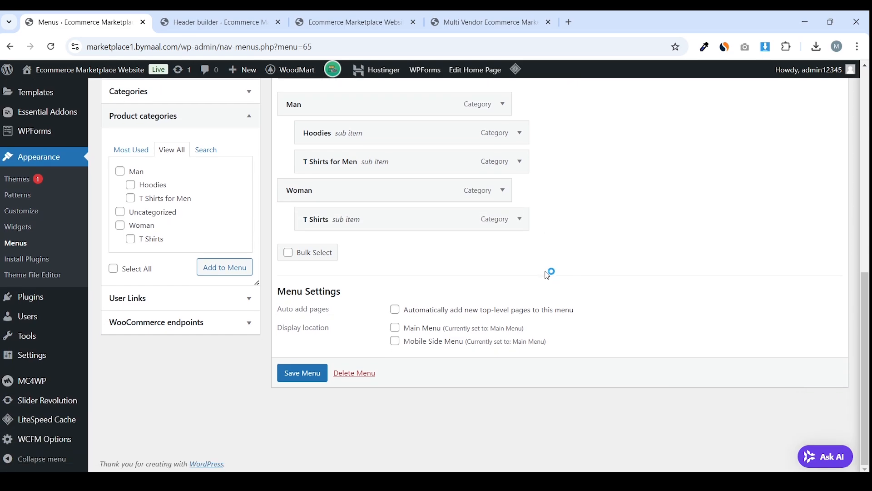
{"action": "left_click", "coordinate": [303, 373]}
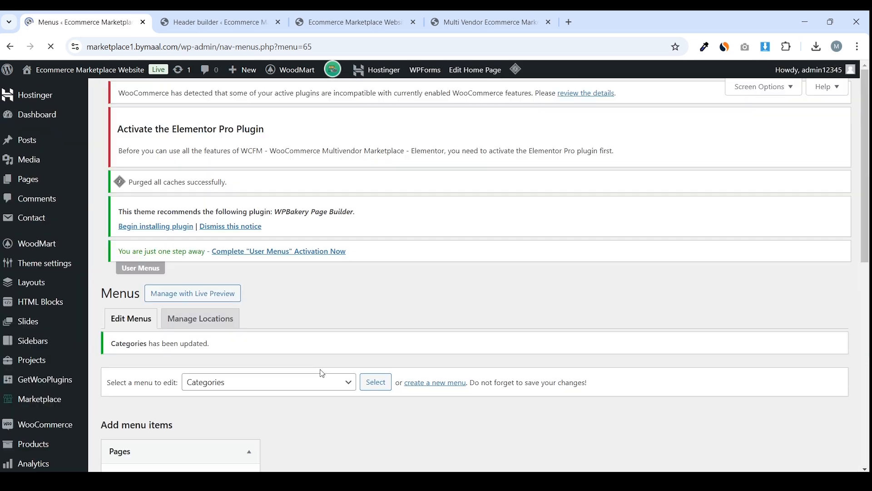
{"action": "scroll", "coordinate": [395, 254], "scroll_direction": "down", "scroll_amount": 6}
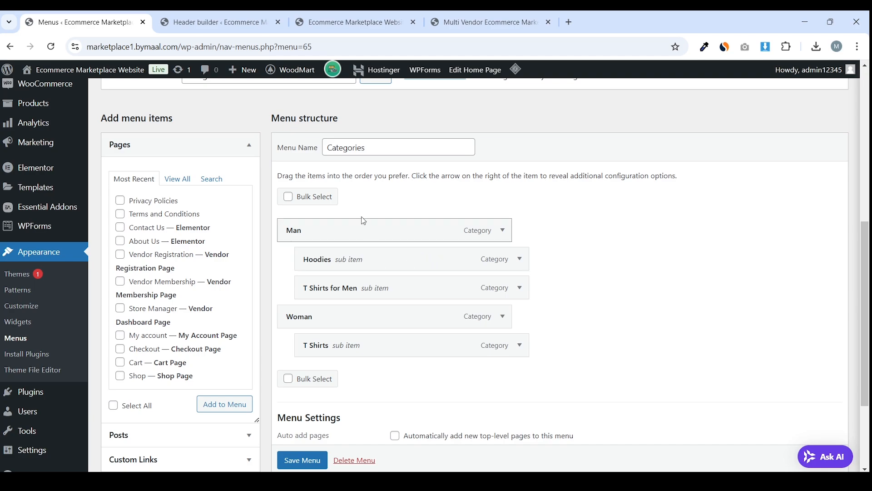
{"action": "left_click", "coordinate": [236, 21]}
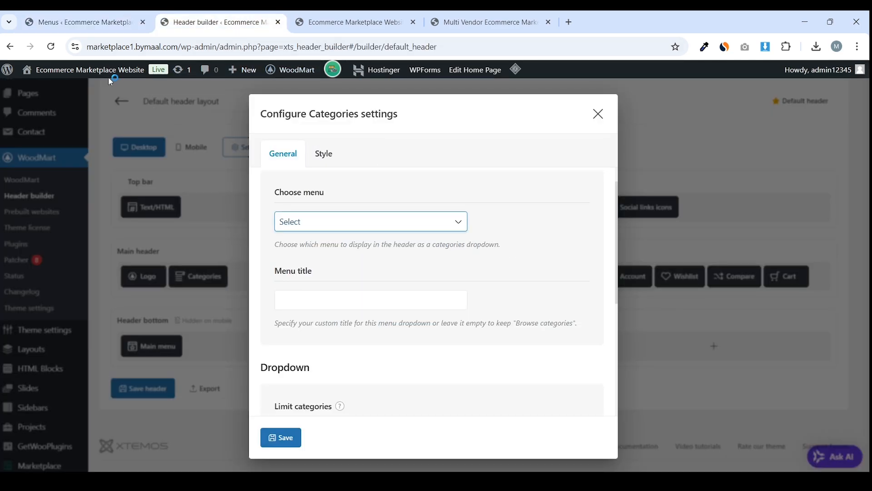
Add a Categories dropdown element to the main header, linked to the Categoires menu
{"action": "left_click", "coordinate": [53, 52]}
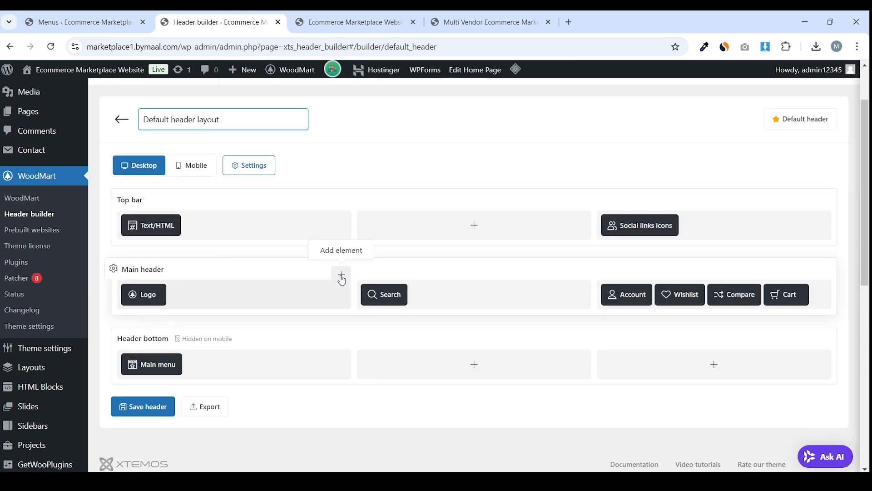
{"action": "left_click", "coordinate": [341, 275]}
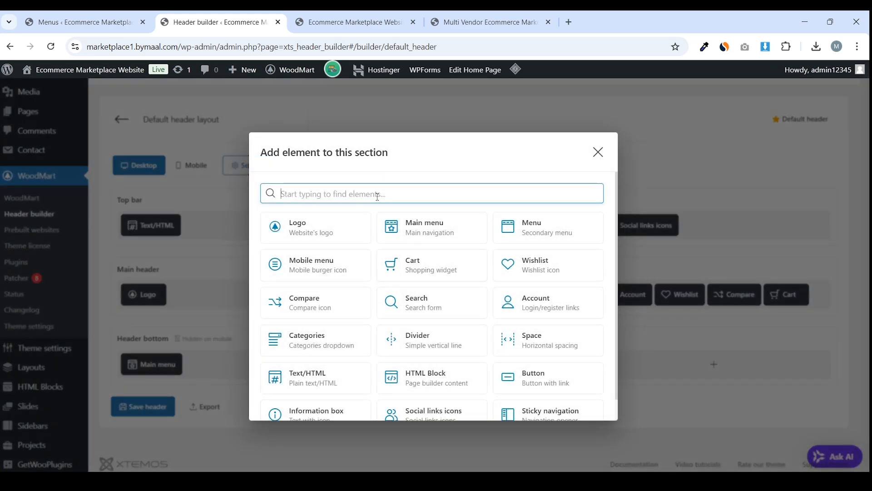
{"action": "type", "text": "cate"}
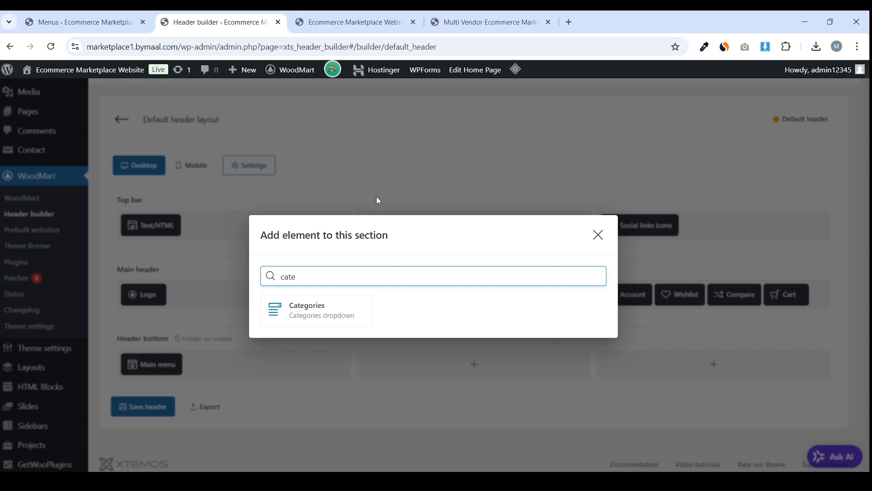
{"action": "left_click", "coordinate": [340, 302]}
{"action": "left_click", "coordinate": [384, 251]}
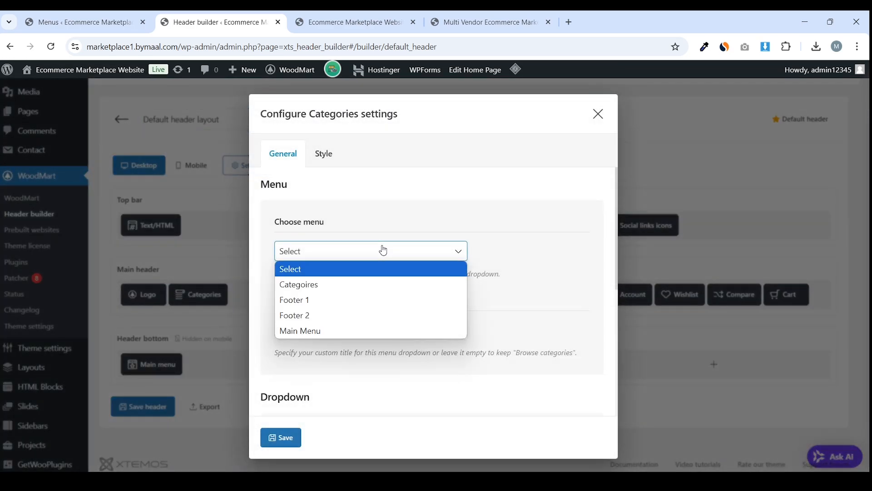
{"action": "left_click", "coordinate": [365, 285]}
Enter the dropdown's menu title, leave category limiting off, and save the element settings
{"action": "scroll", "coordinate": [419, 284], "scroll_direction": "down", "scroll_amount": 3}
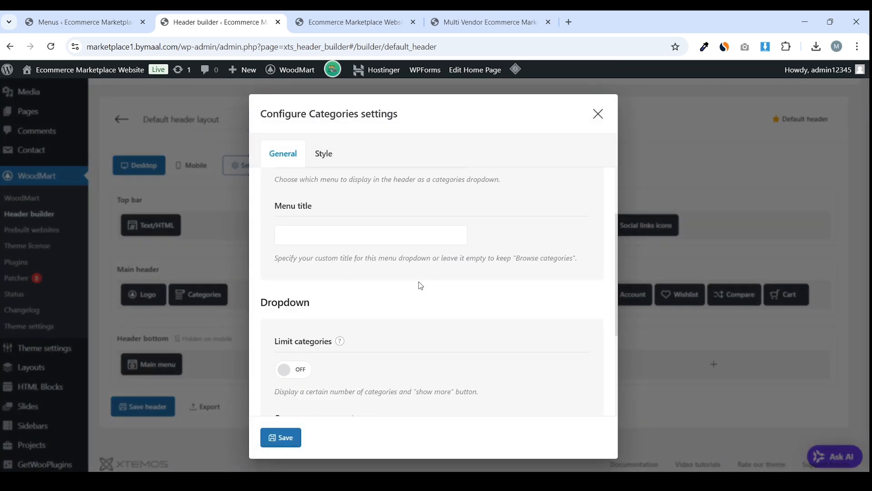
{"action": "left_click", "coordinate": [345, 217]}
{"action": "scroll", "coordinate": [357, 258], "scroll_direction": "up", "scroll_amount": 1}
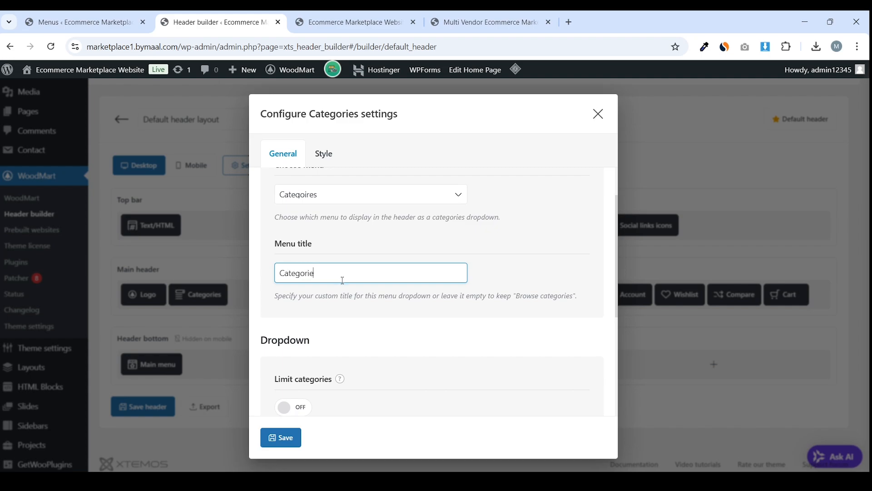
{"action": "scroll", "coordinate": [343, 280], "scroll_direction": "down", "scroll_amount": 4}
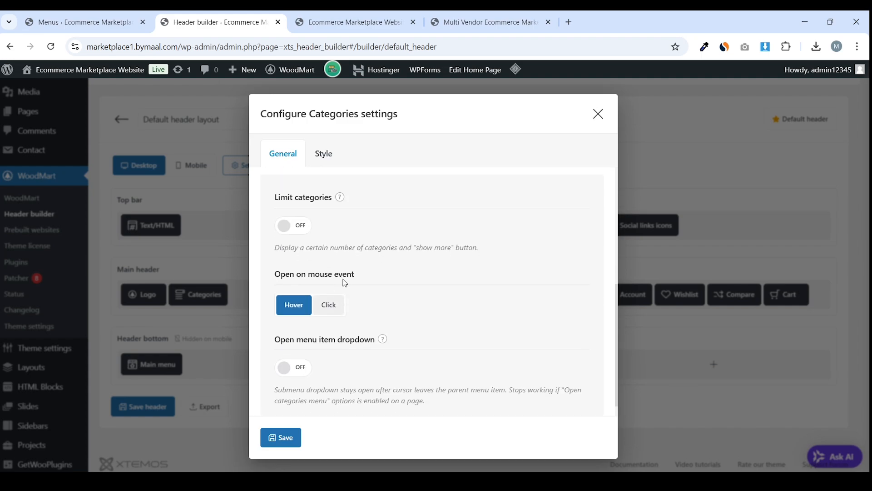
{"action": "left_click", "coordinate": [296, 237]}
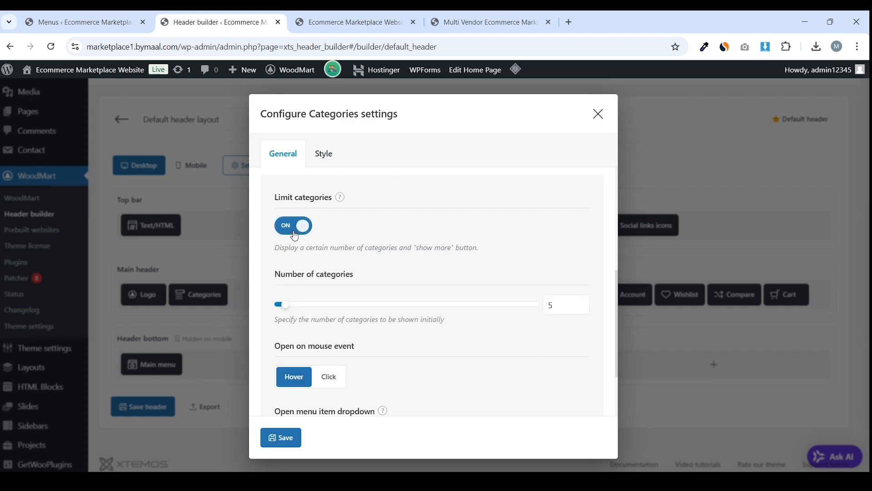
{"action": "left_click", "coordinate": [295, 237]}
{"action": "scroll", "coordinate": [317, 265], "scroll_direction": "down", "scroll_amount": 1}
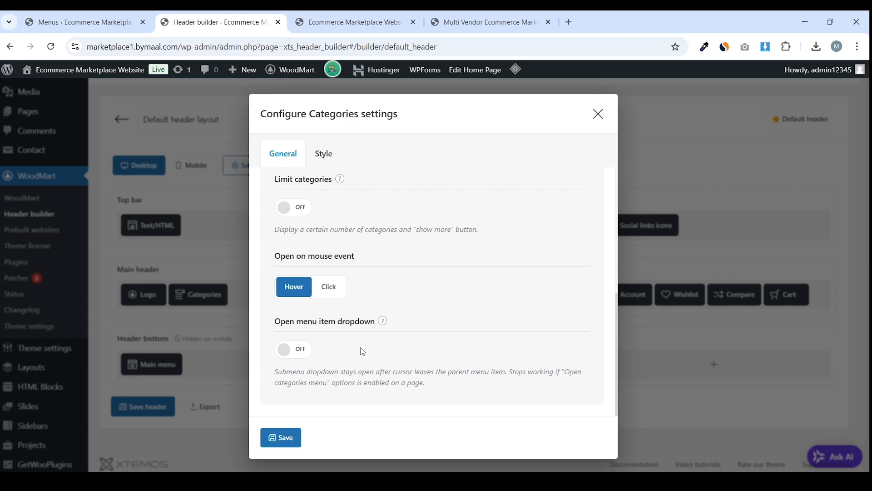
{"action": "left_click", "coordinate": [278, 439]}
Save the header layout and check the new Categories dropdown on the storefront
{"action": "left_click", "coordinate": [131, 408]}
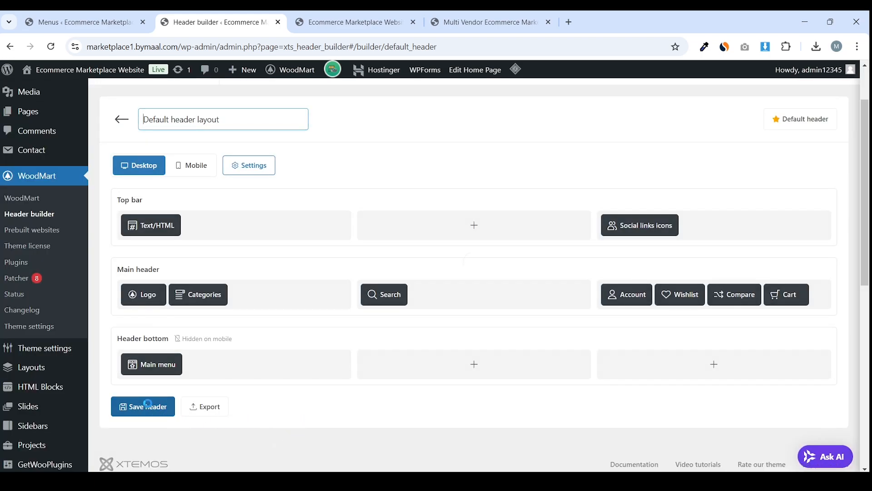
{"action": "left_click", "coordinate": [341, 25]}
{"action": "mouse_move", "coordinate": [261, 121]}
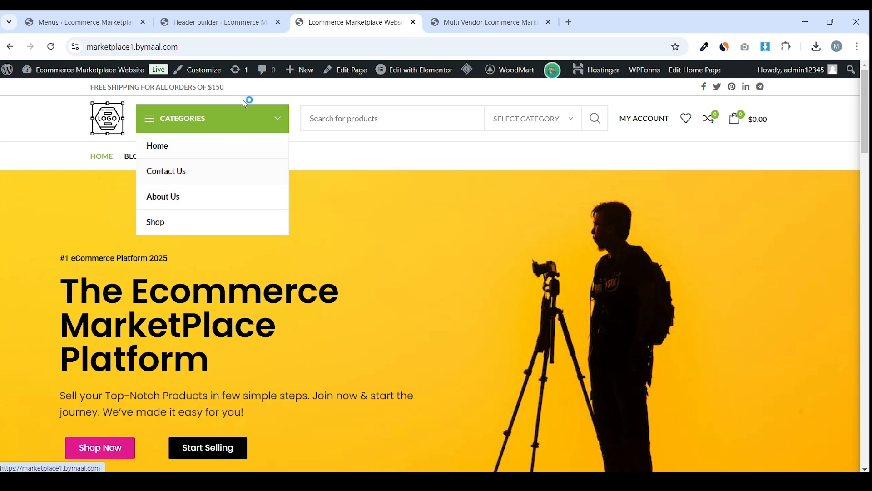
Move the Categories element into Header bottom, just before Main menu
{"action": "left_click", "coordinate": [218, 22]}
{"action": "scroll", "coordinate": [279, 221], "scroll_direction": "down", "scroll_amount": 3}
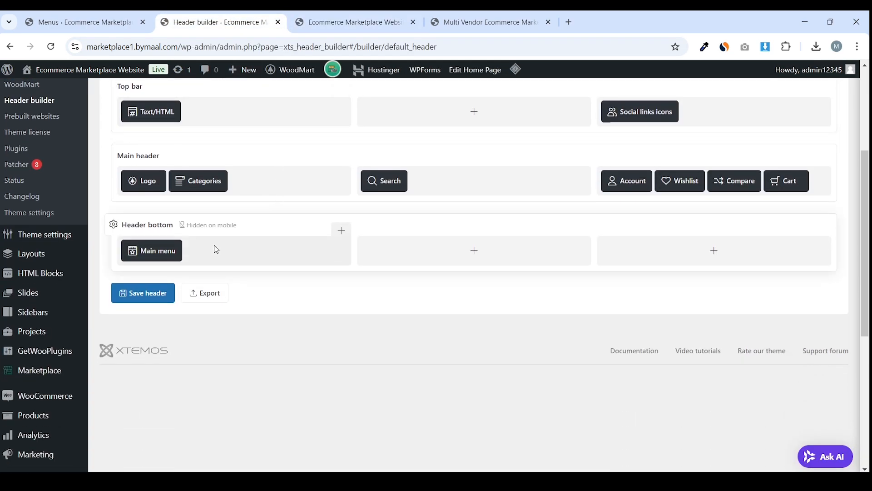
{"action": "scroll", "coordinate": [220, 205], "scroll_direction": "up", "scroll_amount": 1}
{"action": "mouse_move", "coordinate": [207, 233]}
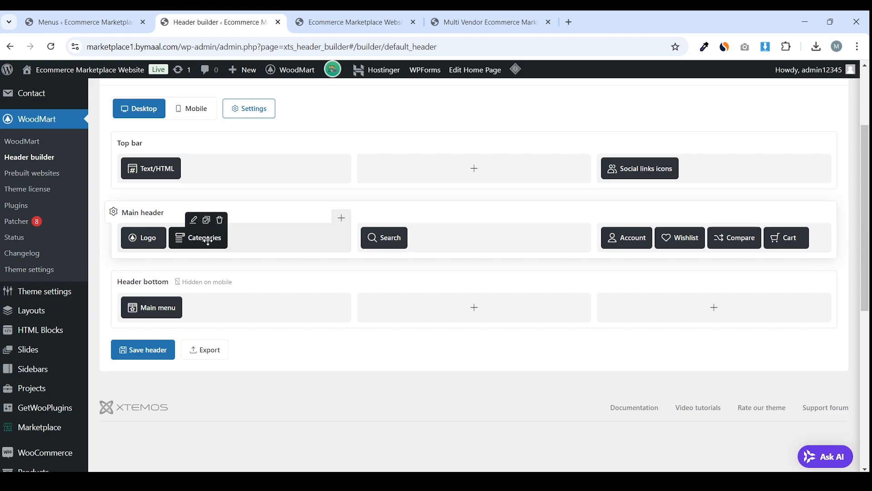
{"action": "left_click_drag", "start_coordinate": [251, 297], "coordinate": [164, 440]}
{"action": "scroll", "coordinate": [232, 372], "scroll_direction": "down", "scroll_amount": 3}
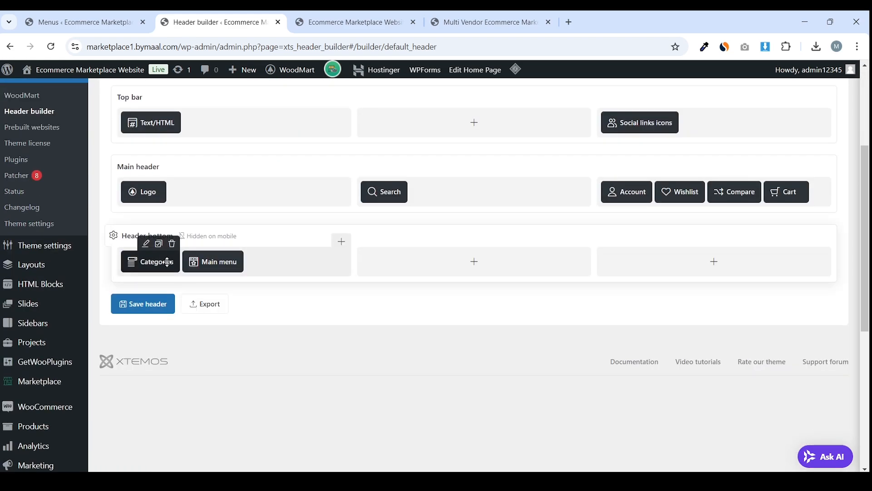
{"action": "left_click", "coordinate": [318, 22]}
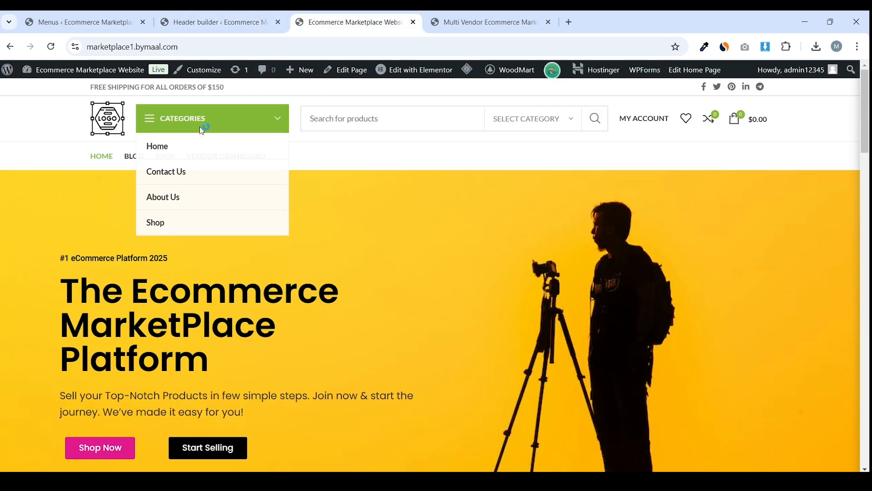
Limit the Categories dropdown to 8 categories and save the element and header
{"action": "left_click", "coordinate": [218, 21]}
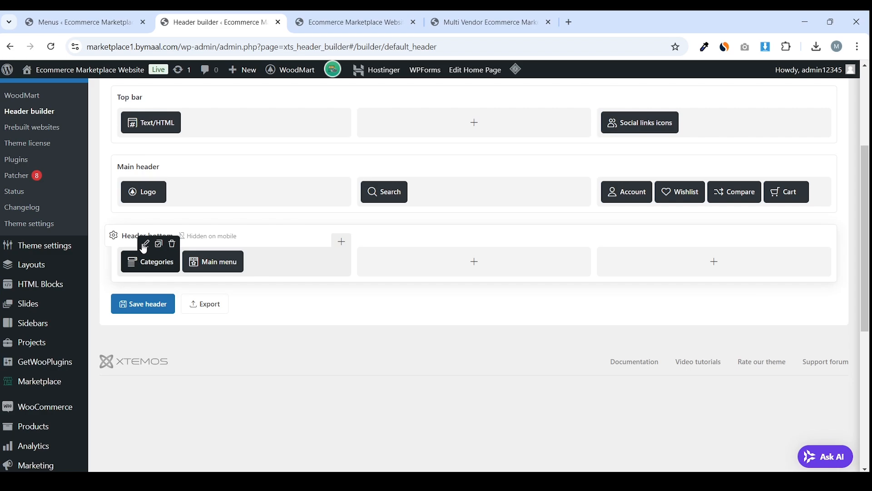
{"action": "left_click", "coordinate": [143, 241]}
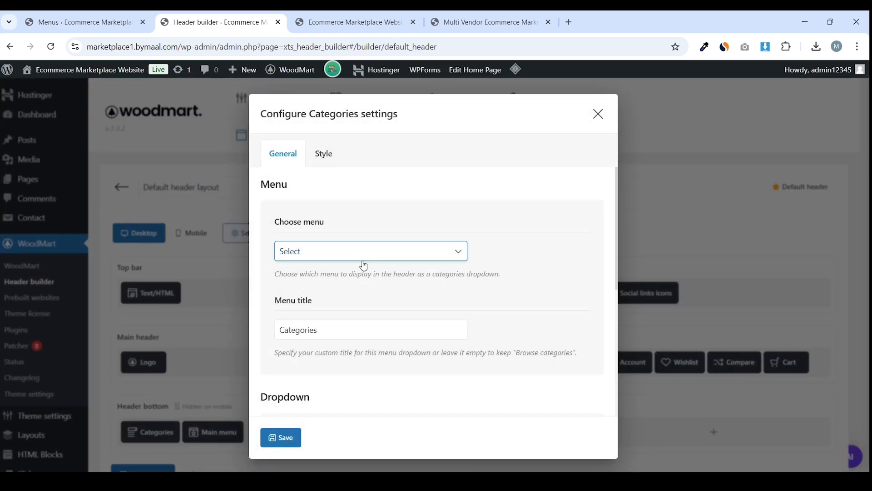
{"action": "scroll", "coordinate": [364, 265], "scroll_direction": "down", "scroll_amount": 5}
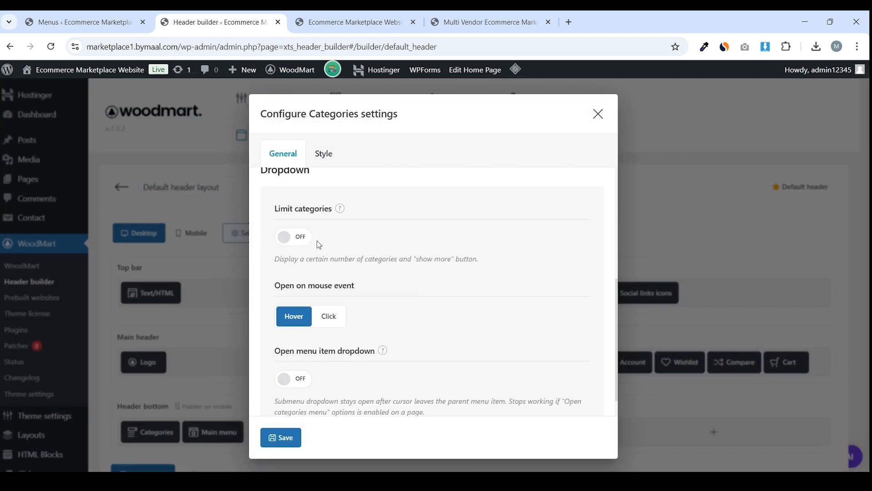
{"action": "left_click", "coordinate": [293, 238]}
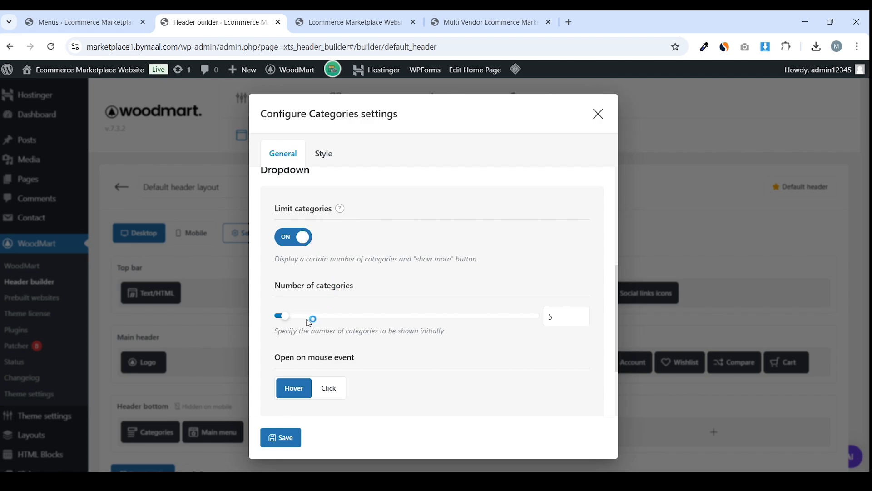
{"action": "left_click_drag", "start_coordinate": [291, 320], "coordinate": [298, 320]}
{"action": "scroll", "coordinate": [359, 293], "scroll_direction": "down", "scroll_amount": 2}
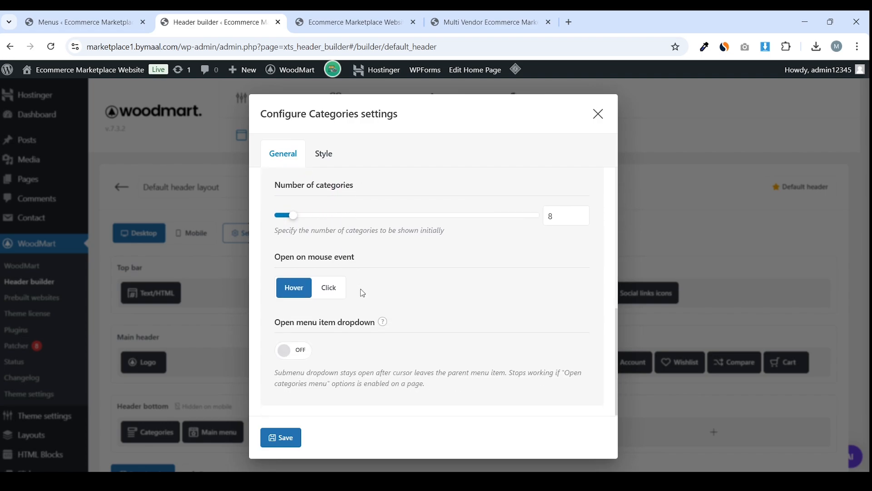
{"action": "left_click", "coordinate": [300, 436]}
{"action": "scroll", "coordinate": [292, 402], "scroll_direction": "down", "scroll_amount": 3}
{"action": "left_click", "coordinate": [156, 308]}
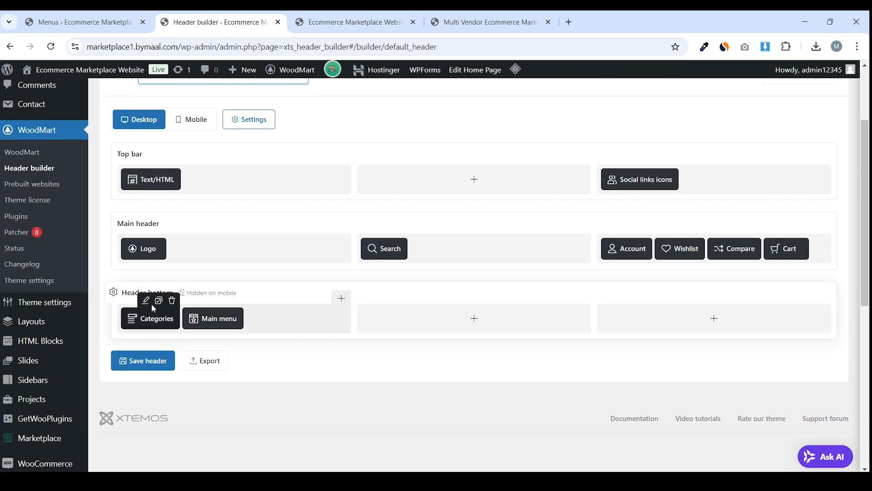
Reselect the Categoires menu, turn category limiting off, and save the element and header
{"action": "left_click", "coordinate": [153, 310]}
{"action": "scroll", "coordinate": [383, 232], "scroll_direction": "down", "scroll_amount": 2}
{"action": "scroll", "coordinate": [363, 255], "scroll_direction": "up", "scroll_amount": 2}
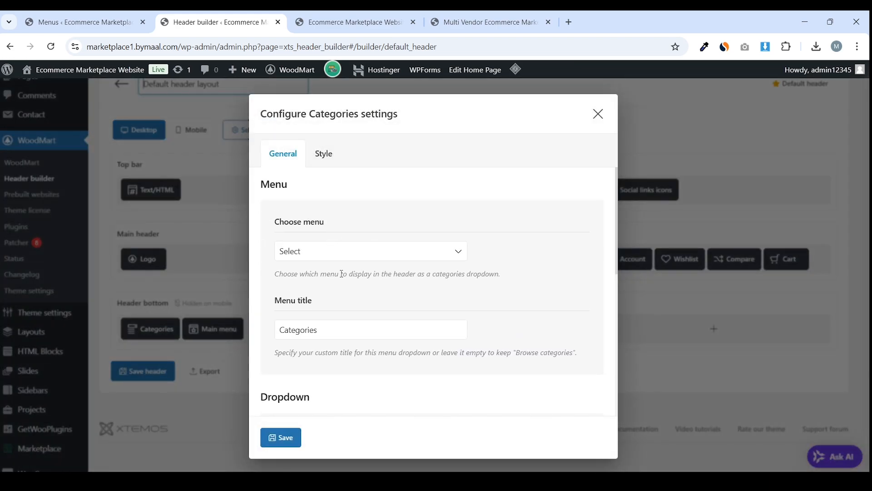
{"action": "left_click", "coordinate": [353, 257]}
{"action": "left_click", "coordinate": [343, 286]}
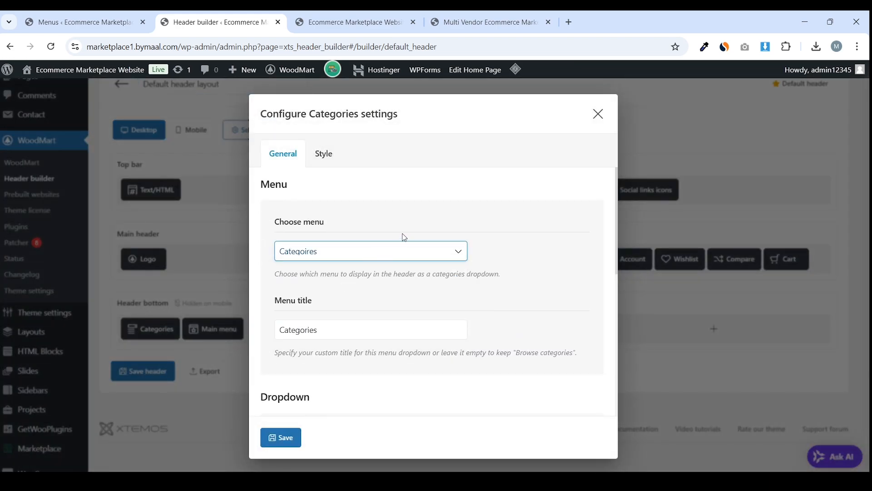
{"action": "scroll", "coordinate": [404, 237], "scroll_direction": "down", "scroll_amount": 5}
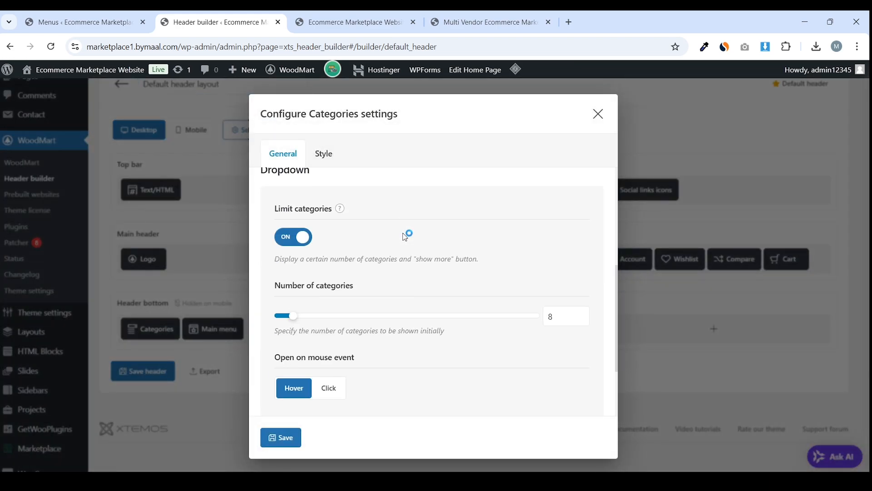
{"action": "left_click", "coordinate": [306, 239]}
{"action": "scroll", "coordinate": [334, 347], "scroll_direction": "down", "scroll_amount": 1}
{"action": "left_click", "coordinate": [281, 437]}
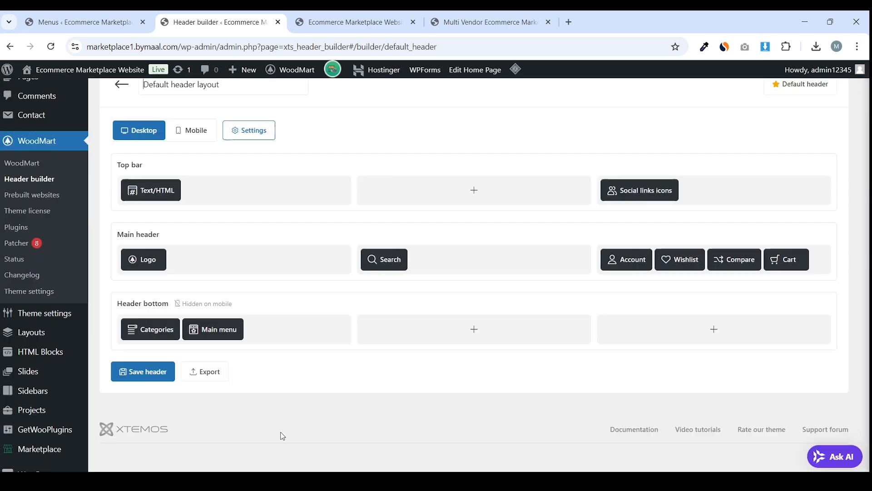
{"action": "left_click", "coordinate": [144, 376]}
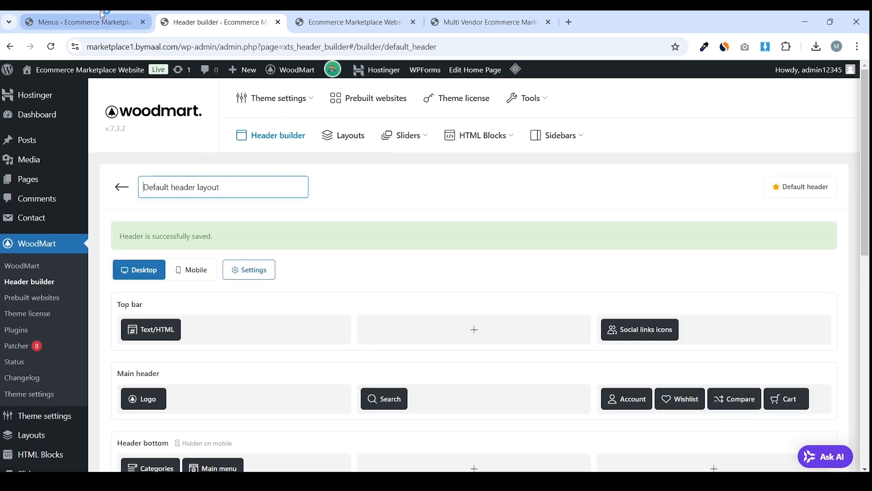
Reload the menus page and inspect the Categories dropdown on the live storefront
{"action": "left_click", "coordinate": [84, 22]}
{"action": "scroll", "coordinate": [262, 157], "scroll_direction": "down", "scroll_amount": 3}
{"action": "scroll", "coordinate": [262, 157], "scroll_direction": "up", "scroll_amount": 2}
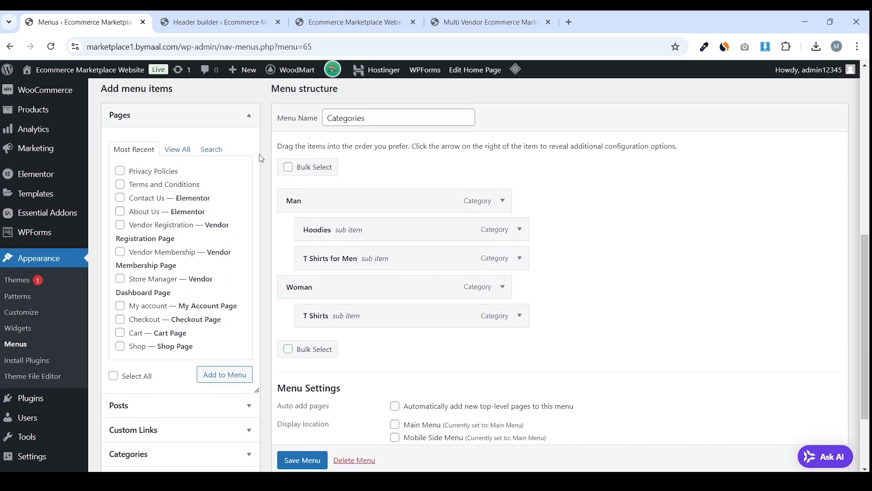
{"action": "left_click", "coordinate": [58, 47]}
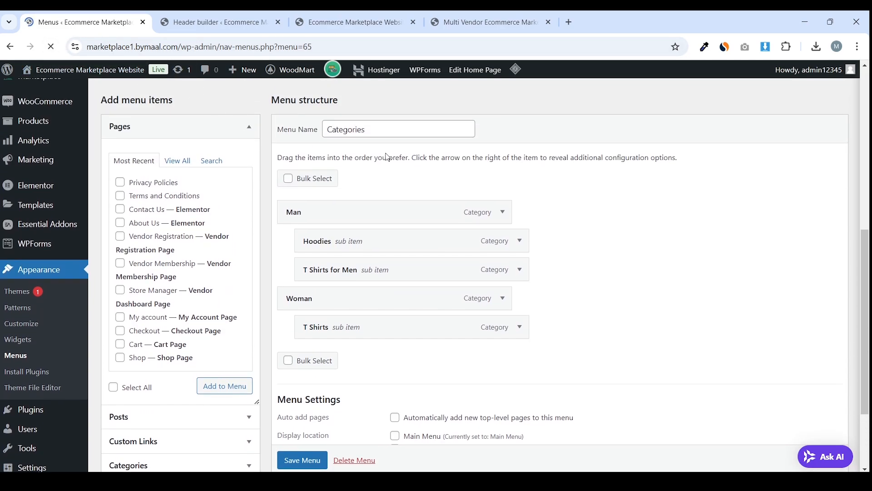
{"action": "left_click", "coordinate": [349, 21]}
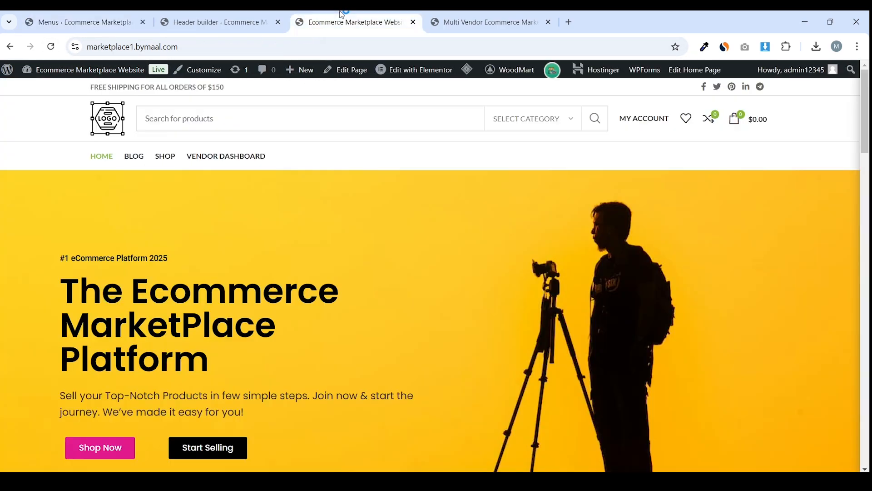
{"action": "mouse_move", "coordinate": [467, 69]}
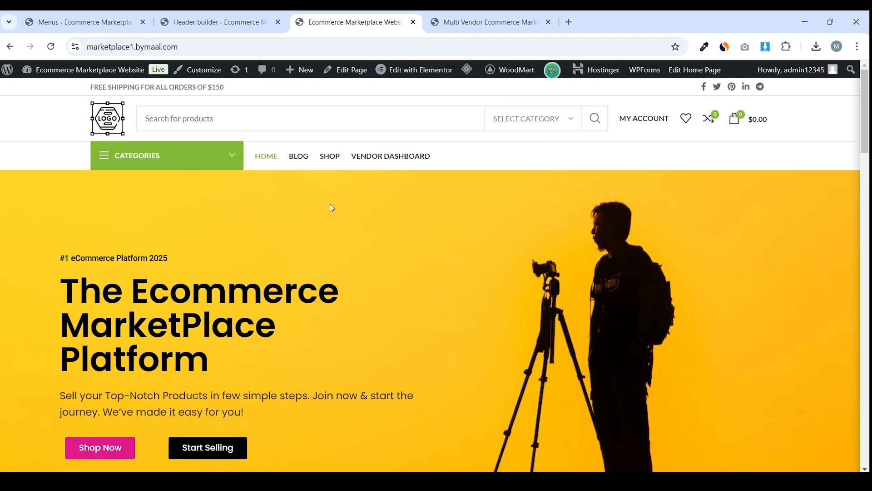
{"action": "mouse_move", "coordinate": [216, 162]}
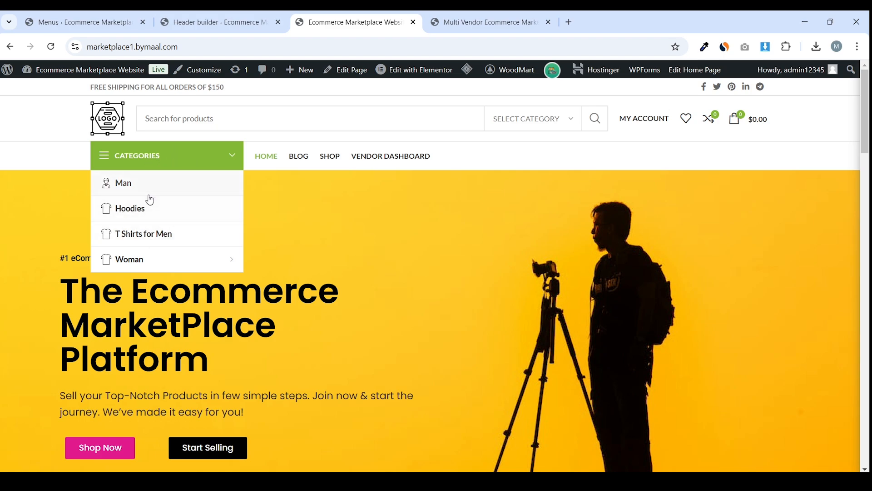
{"action": "mouse_move", "coordinate": [203, 270]}
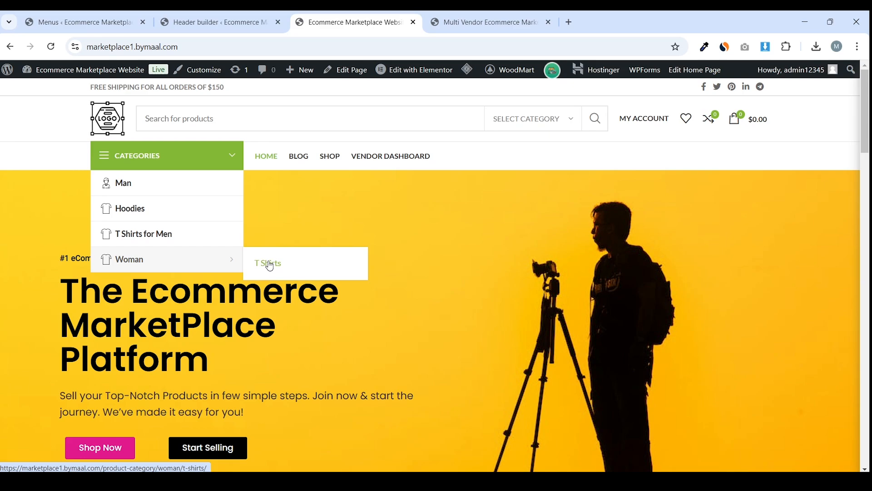
{"action": "left_click", "coordinate": [213, 22]}
{"action": "scroll", "coordinate": [384, 193], "scroll_direction": "down", "scroll_amount": 4}
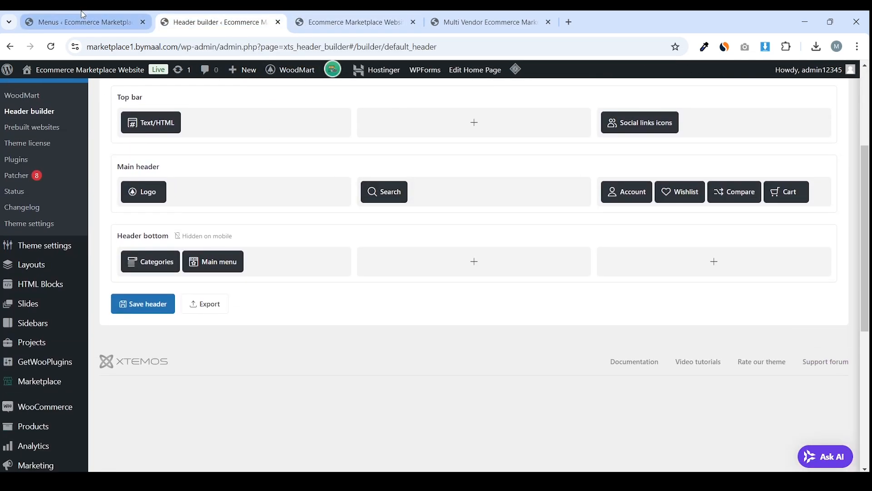
Nest Hoodies under Man in the Categories menu and save the menu
{"action": "key", "text": "ctrl+Page_Up"}
{"action": "left_click_drag", "start_coordinate": [355, 196], "coordinate": [398, 214]}
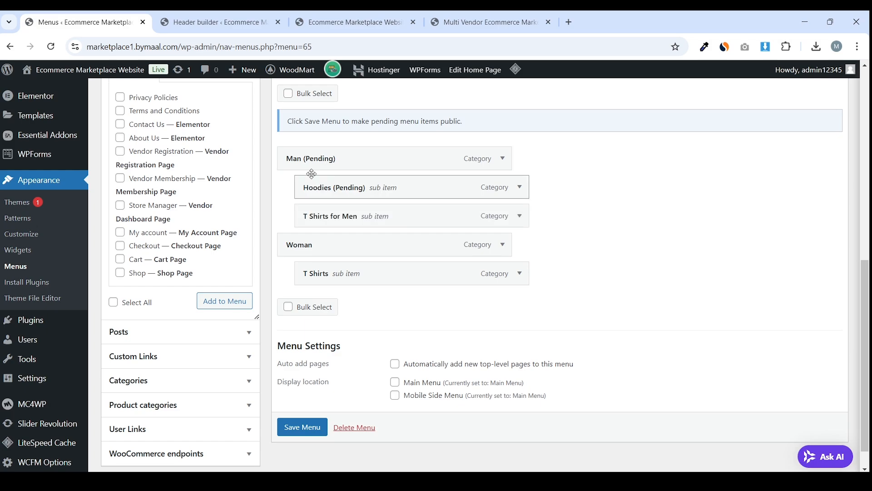
{"action": "scroll", "coordinate": [393, 229], "scroll_direction": "down", "scroll_amount": 1}
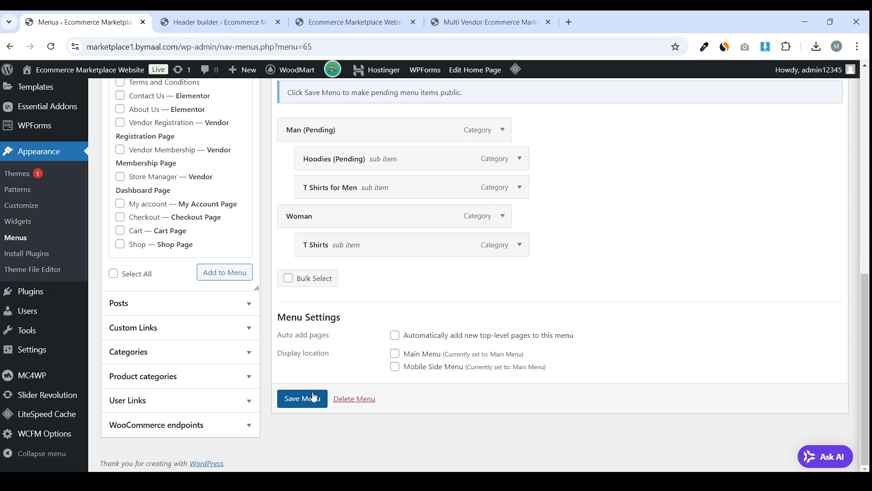
{"action": "left_click", "coordinate": [303, 400]}
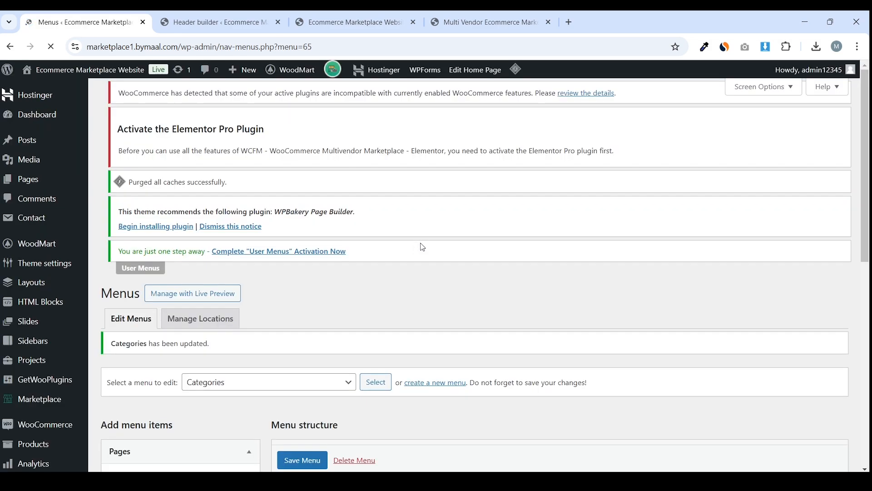
{"action": "scroll", "coordinate": [420, 245], "scroll_direction": "down", "scroll_amount": 9}
Purge all cached pages with LiteSpeed Cache and recheck the storefront dropdown
{"action": "left_click", "coordinate": [409, 14]}
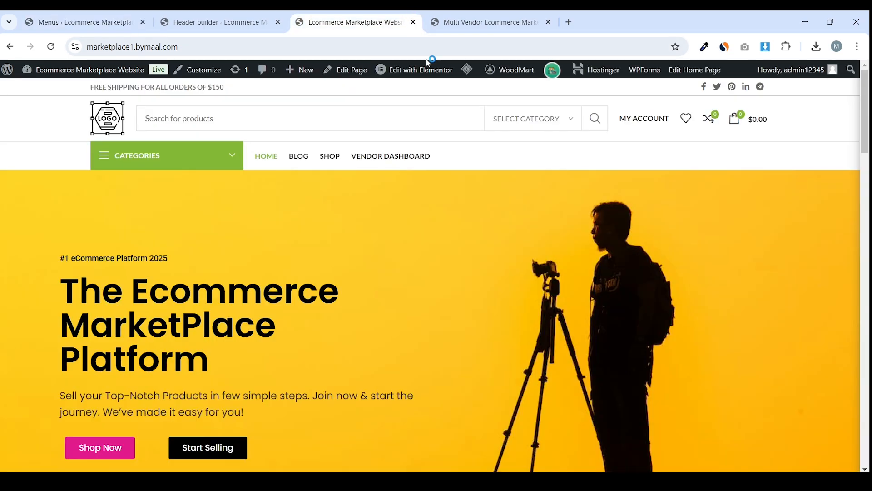
{"action": "left_click", "coordinate": [484, 120]}
{"action": "left_click_drag", "start_coordinate": [372, 14], "coordinate": [236, 15]}
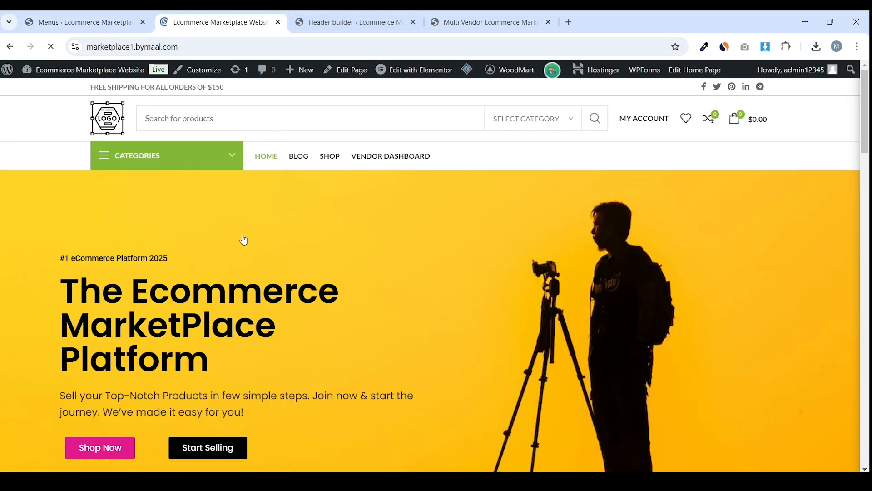
{"action": "mouse_move", "coordinate": [206, 263]}
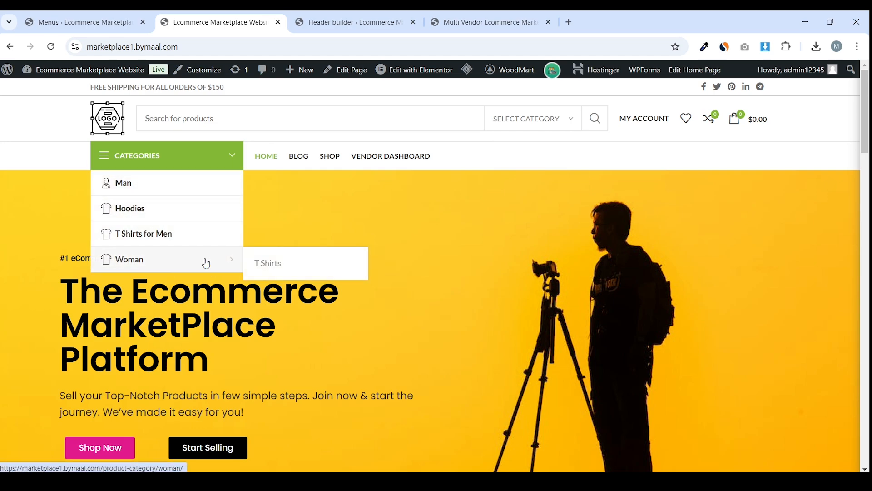
{"action": "left_click", "coordinate": [100, 16]}
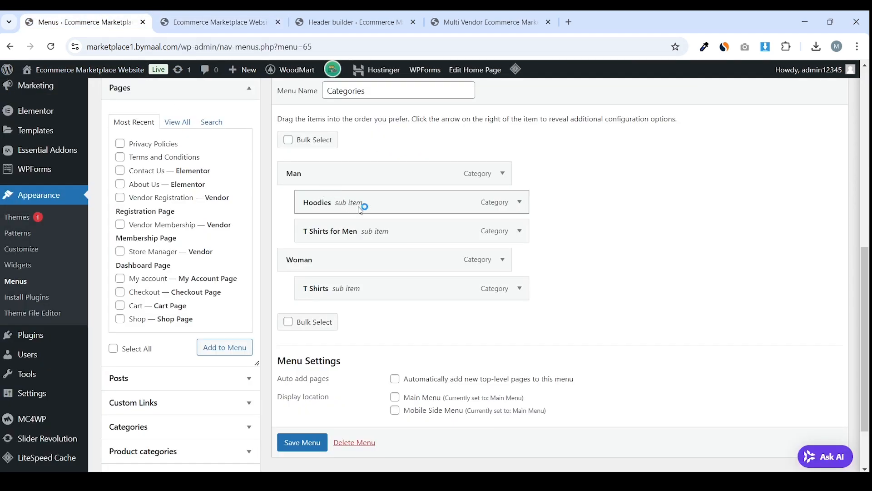
{"action": "left_click", "coordinate": [214, 18]}
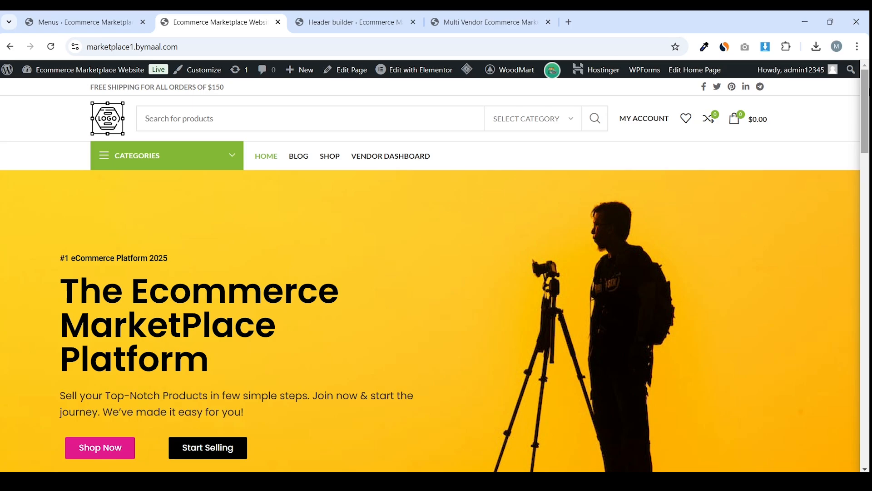
{"action": "left_click_drag", "start_coordinate": [865, 111], "coordinate": [865, 425]}
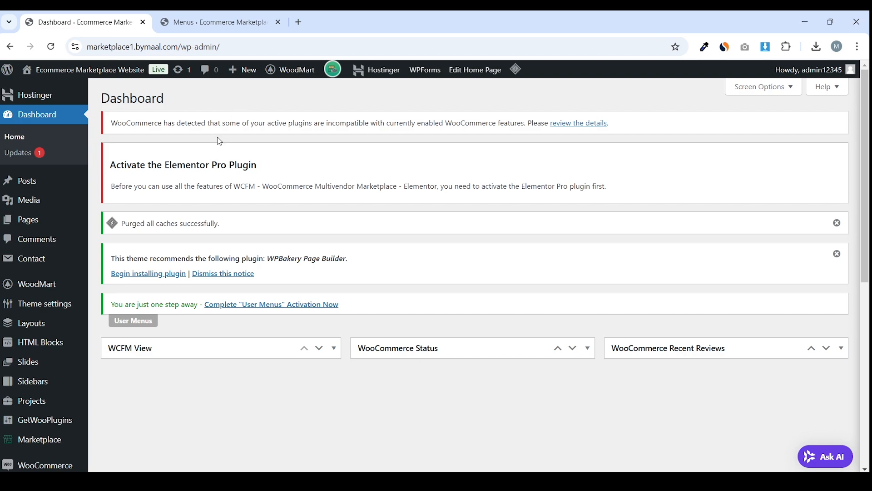
Dismiss the Widgets welcome popup, collapse Main Widget Area and expand Footer Column 1
{"action": "scroll", "coordinate": [231, 154], "scroll_direction": "down", "scroll_amount": 7}
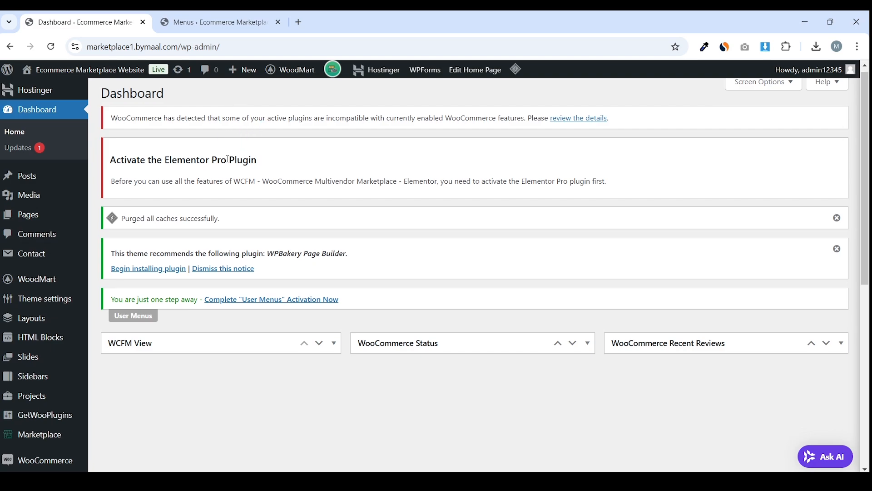
{"action": "scroll", "coordinate": [279, 167], "scroll_direction": "down", "scroll_amount": 1}
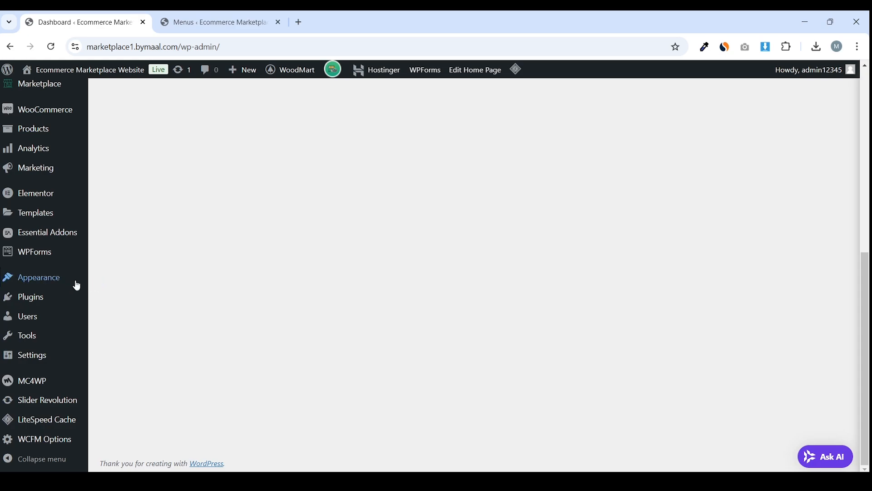
{"action": "mouse_move", "coordinate": [72, 283]}
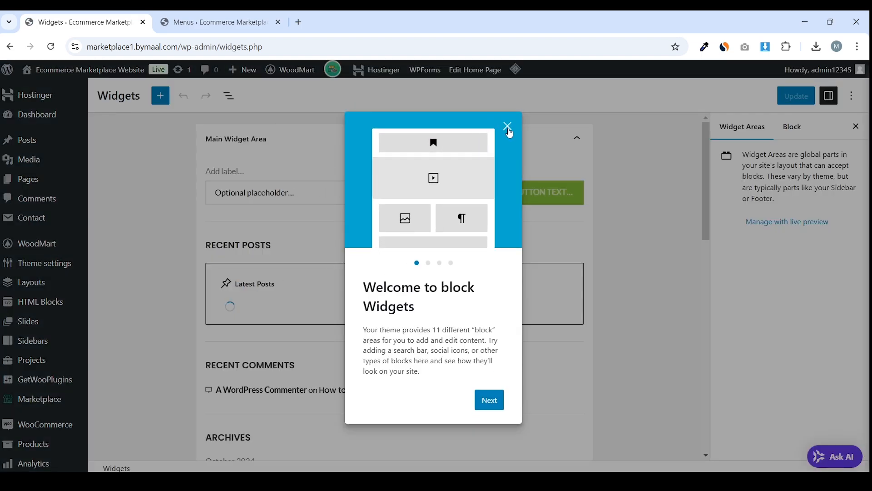
{"action": "left_click", "coordinate": [506, 127]}
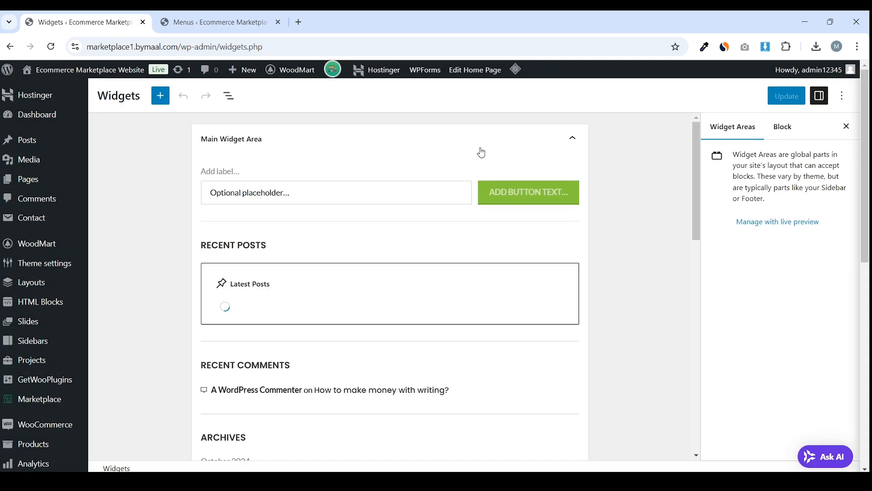
{"action": "left_click", "coordinate": [317, 143]}
{"action": "scroll", "coordinate": [296, 211], "scroll_direction": "down", "scroll_amount": 3}
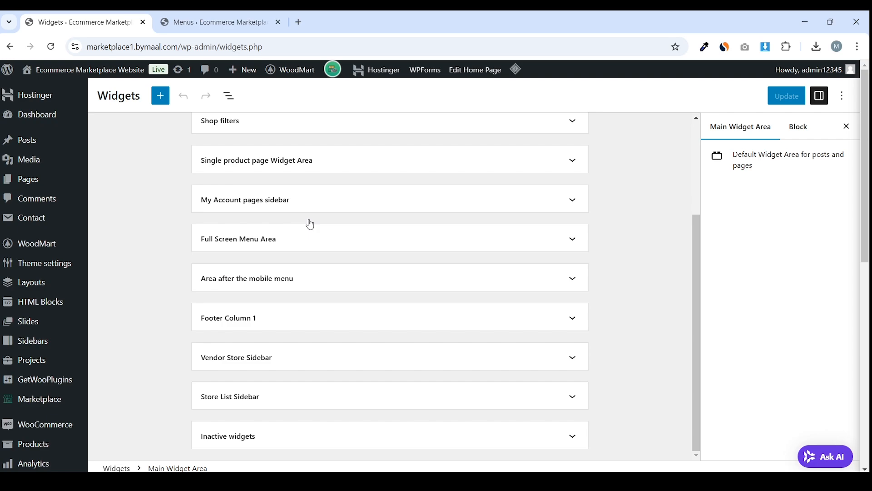
{"action": "left_click", "coordinate": [306, 330]}
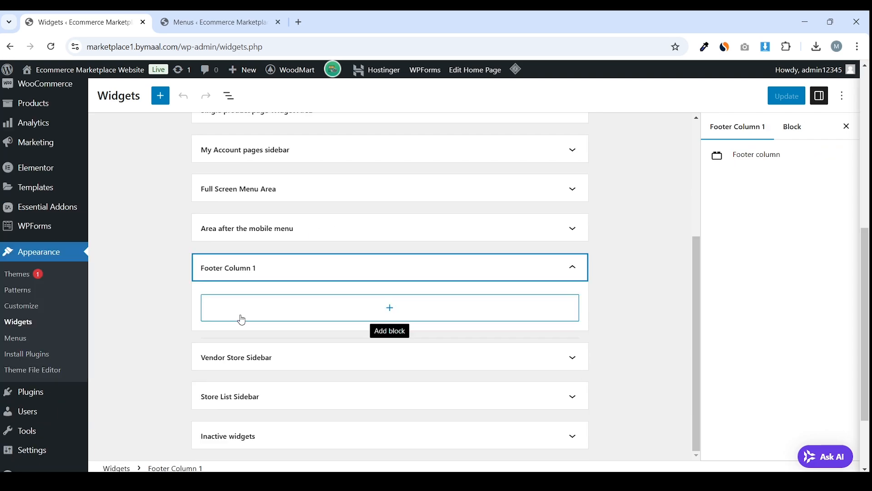
Close the Footer Column 1 block picker without adding a block, leaving the area empty
{"action": "left_click", "coordinate": [381, 321]}
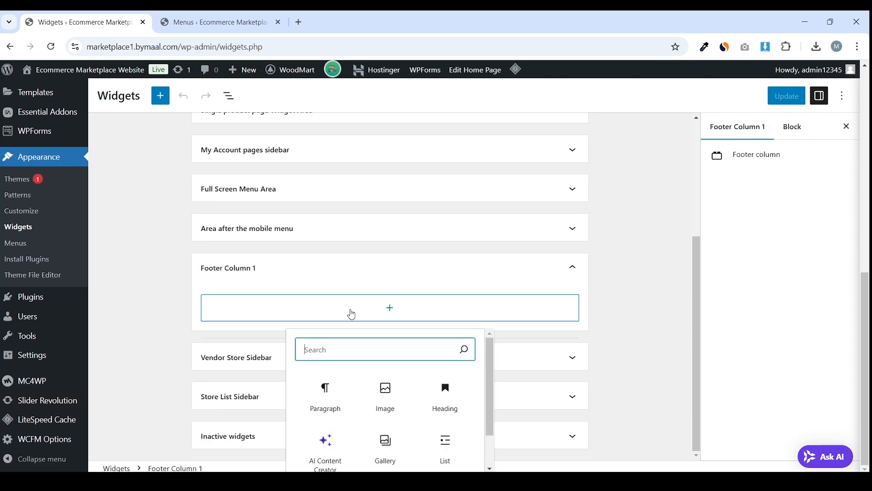
{"action": "left_click", "coordinate": [153, 289]}
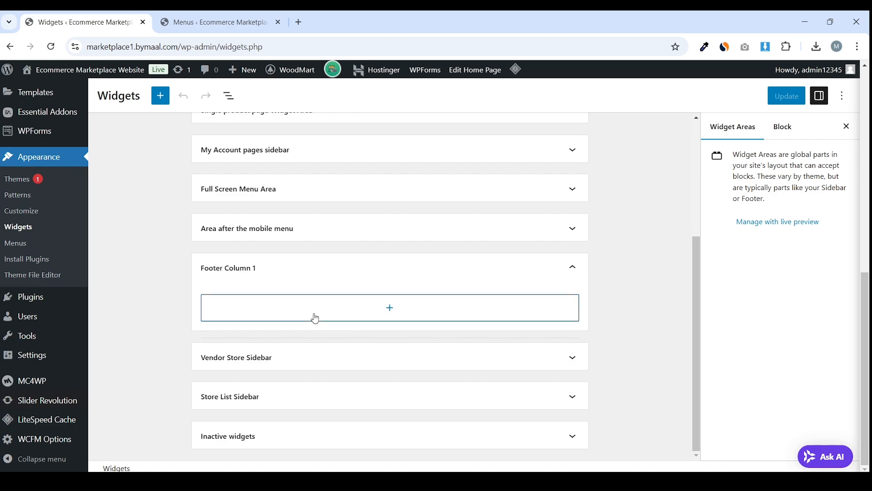
{"action": "scroll", "coordinate": [157, 268], "scroll_direction": "up", "scroll_amount": 4}
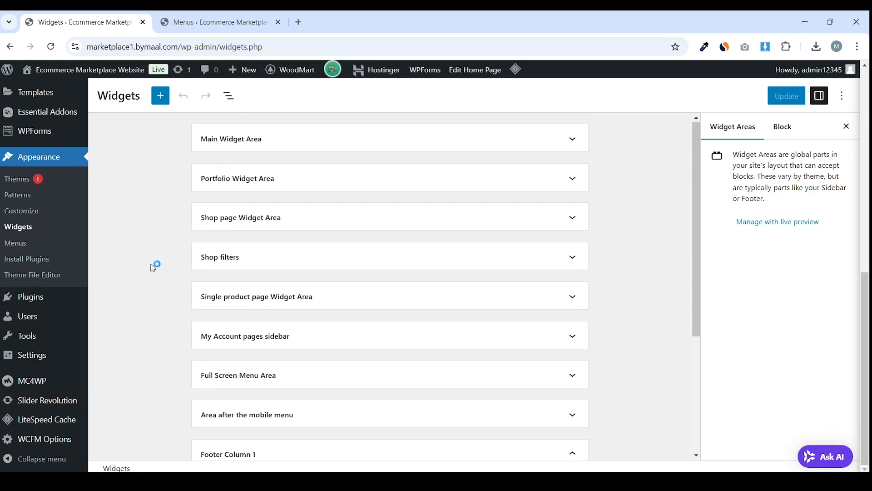
{"action": "scroll", "coordinate": [105, 267], "scroll_direction": "up", "scroll_amount": 5}
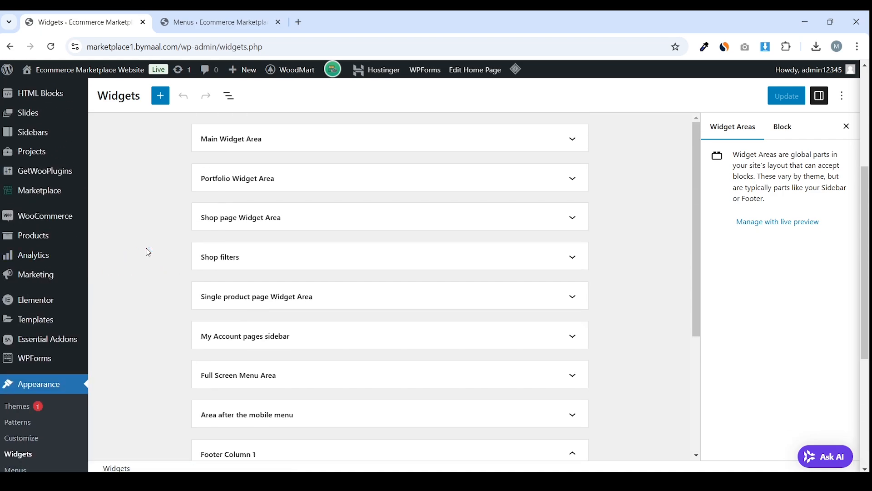
{"action": "scroll", "coordinate": [153, 250], "scroll_direction": "up", "scroll_amount": 3}
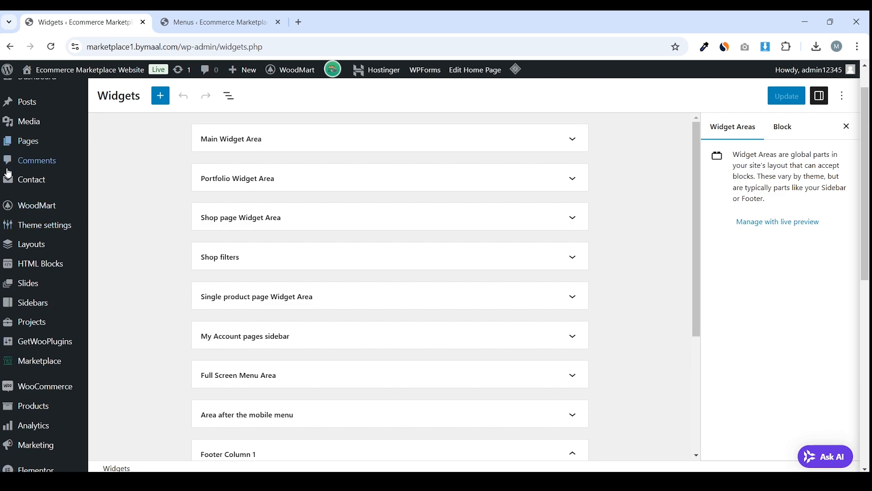
{"action": "mouse_move", "coordinate": [61, 228]}
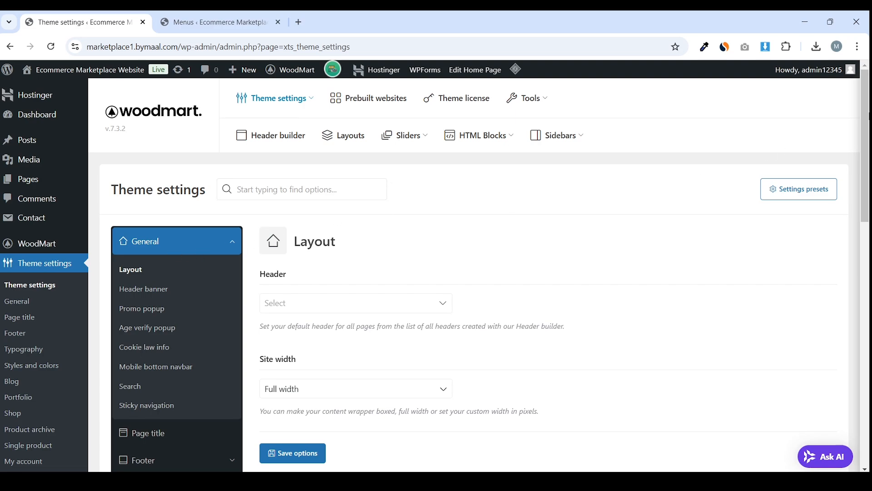
Review the default header layout options in General Layout, leaving the header unchanged
{"action": "scroll", "coordinate": [860, 101], "scroll_direction": "down", "scroll_amount": 8}
{"action": "scroll", "coordinate": [860, 101], "scroll_direction": "up", "scroll_amount": 8}
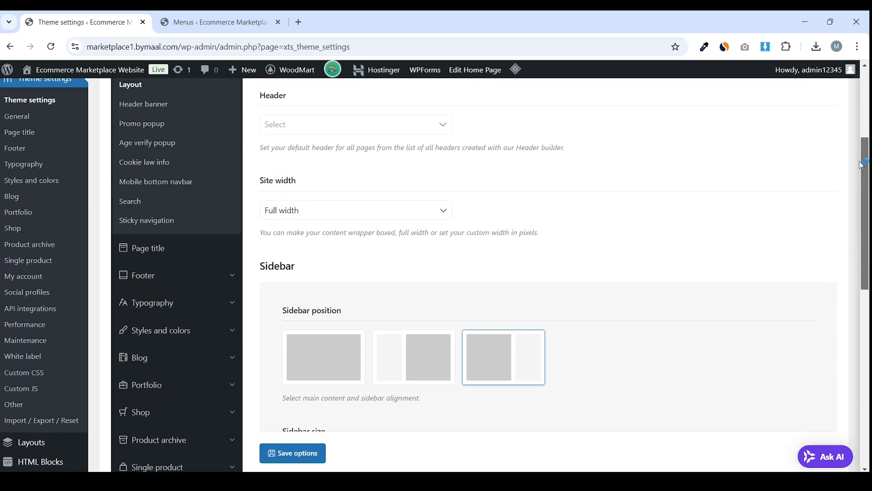
{"action": "scroll", "coordinate": [860, 101], "scroll_direction": "down", "scroll_amount": 2}
{"action": "scroll", "coordinate": [860, 100], "scroll_direction": "up", "scroll_amount": 2}
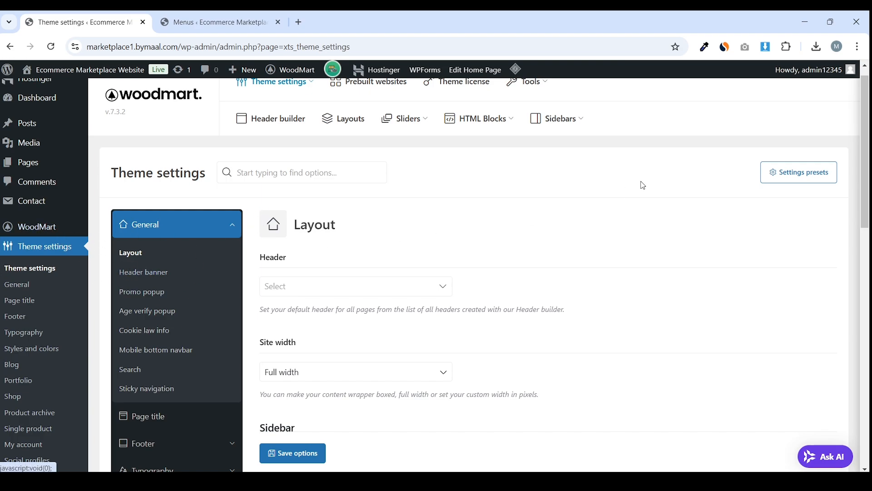
{"action": "scroll", "coordinate": [868, 150], "scroll_direction": "up", "scroll_amount": 1}
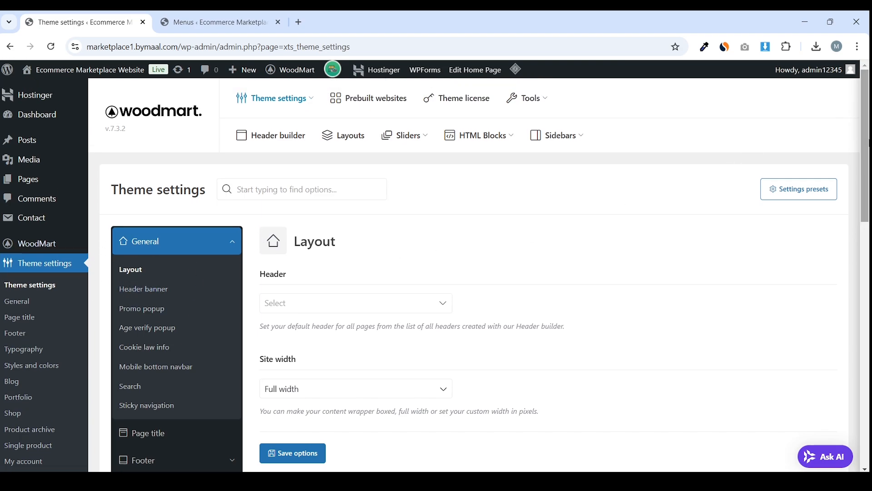
{"action": "scroll", "coordinate": [310, 249], "scroll_direction": "down", "scroll_amount": 1}
{"action": "left_click", "coordinate": [311, 249]}
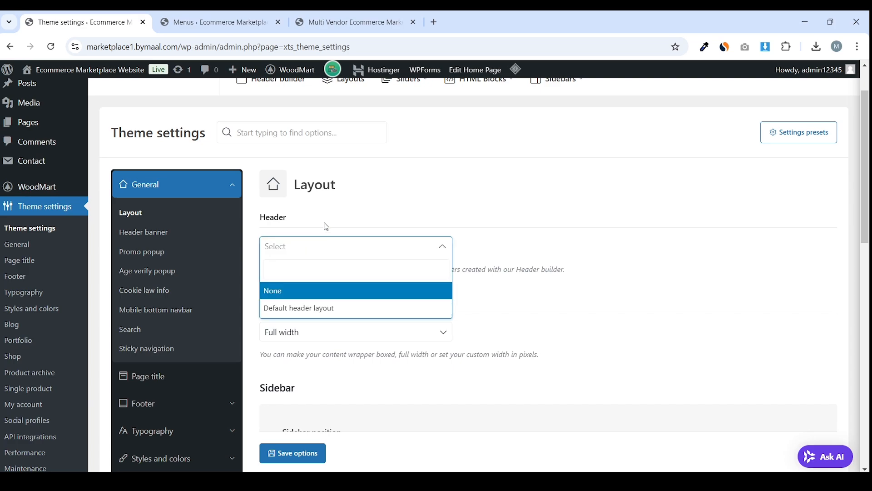
{"action": "left_click", "coordinate": [326, 225]}
Set Sidebar size to Small and save the layout options
{"action": "scroll", "coordinate": [345, 233], "scroll_direction": "down", "scroll_amount": 3}
{"action": "scroll", "coordinate": [332, 221], "scroll_direction": "down", "scroll_amount": 1}
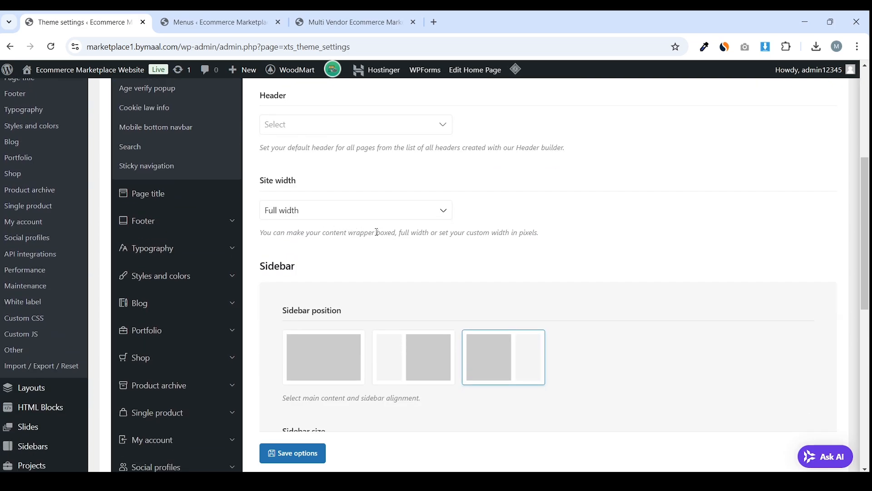
{"action": "scroll", "coordinate": [464, 266], "scroll_direction": "down", "scroll_amount": 2}
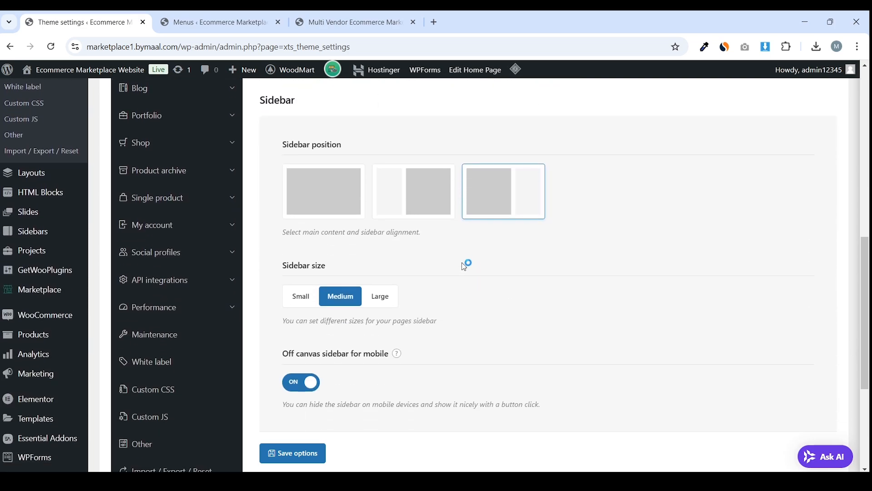
{"action": "left_click_drag", "start_coordinate": [281, 272], "coordinate": [338, 269]}
{"action": "left_click", "coordinate": [347, 268]}
{"action": "left_click", "coordinate": [301, 296]}
{"action": "scroll", "coordinate": [314, 291], "scroll_direction": "down", "scroll_amount": 2}
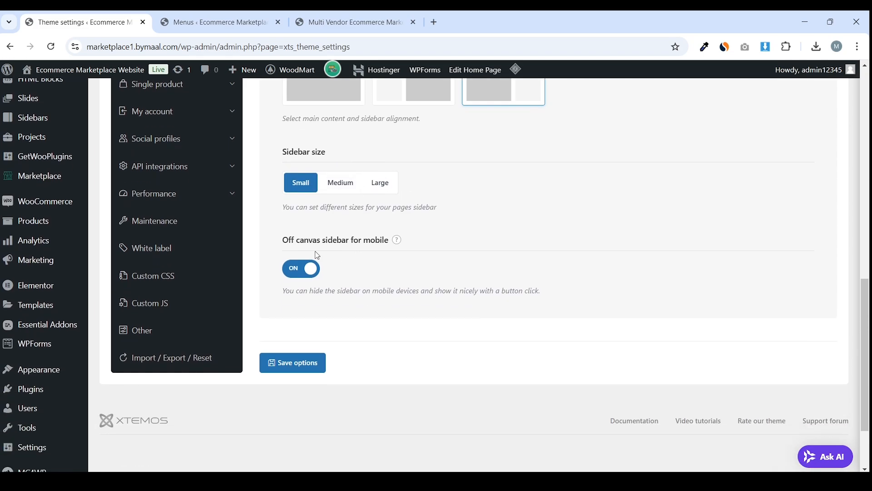
{"action": "scroll", "coordinate": [388, 312], "scroll_direction": "up", "scroll_amount": 3}
{"action": "scroll", "coordinate": [383, 320], "scroll_direction": "down", "scroll_amount": 3}
{"action": "left_click", "coordinate": [311, 360]}
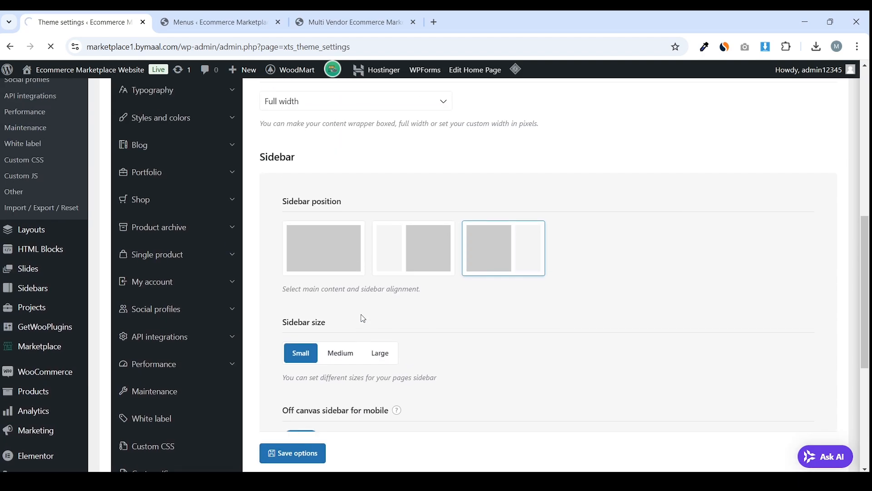
{"action": "scroll", "coordinate": [350, 300], "scroll_direction": "down", "scroll_amount": 1}
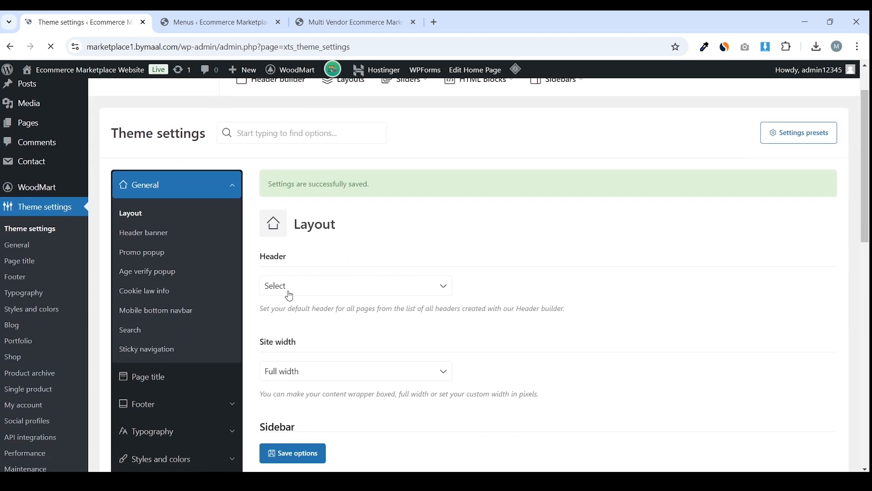
Look through the Header banner settings
{"action": "left_click", "coordinate": [144, 232]}
{"action": "scroll", "coordinate": [409, 234], "scroll_direction": "down", "scroll_amount": 1}
{"action": "scroll", "coordinate": [407, 237], "scroll_direction": "down", "scroll_amount": 1}
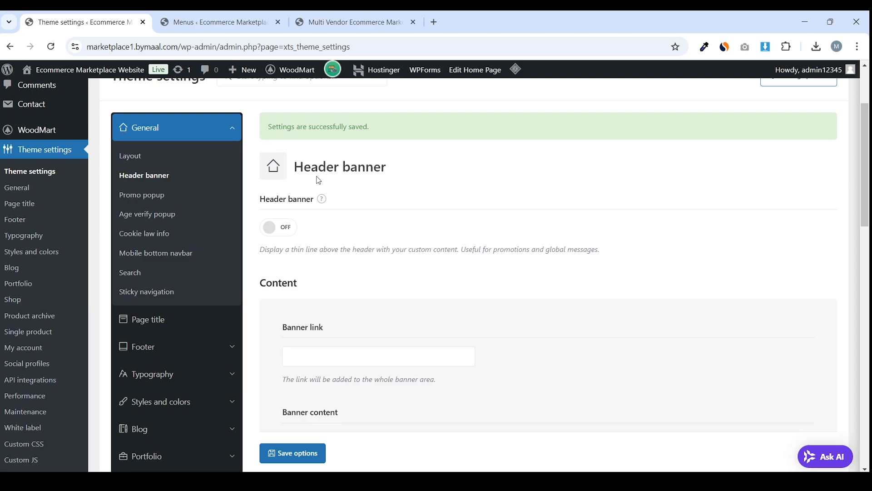
{"action": "left_click_drag", "start_coordinate": [294, 166], "coordinate": [396, 173]}
{"action": "left_click", "coordinate": [397, 173]}
{"action": "scroll", "coordinate": [384, 249], "scroll_direction": "down", "scroll_amount": 5}
{"action": "scroll", "coordinate": [214, 196], "scroll_direction": "up", "scroll_amount": 6}
Set Enable promo popup to YES in the Promo popup settings
{"action": "left_click", "coordinate": [146, 138]}
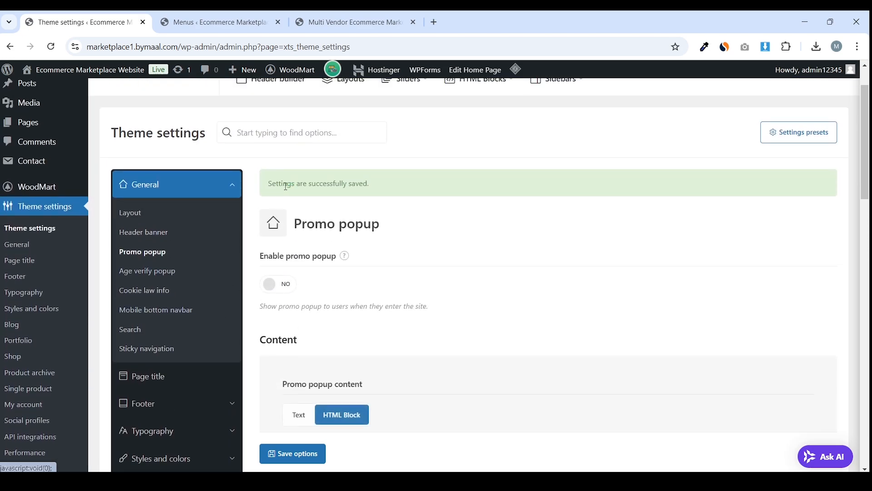
{"action": "scroll", "coordinate": [336, 259], "scroll_direction": "down", "scroll_amount": 1}
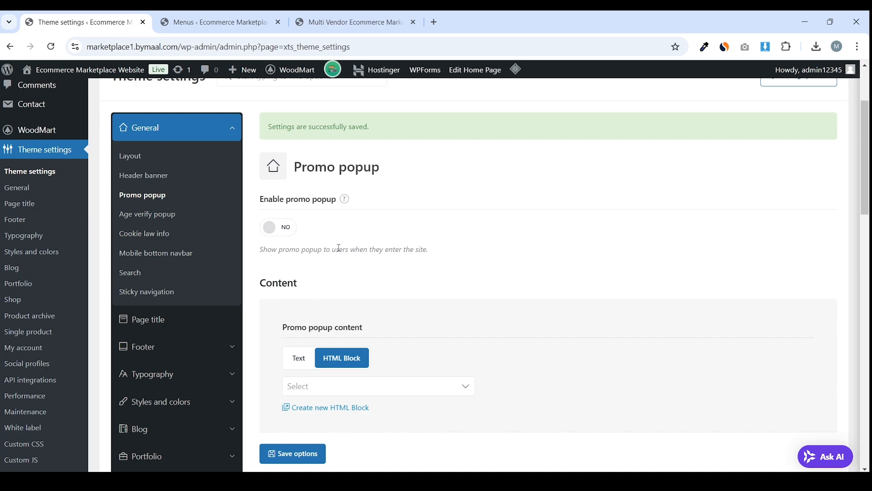
{"action": "scroll", "coordinate": [395, 224], "scroll_direction": "down", "scroll_amount": 2}
{"action": "scroll", "coordinate": [393, 225], "scroll_direction": "up", "scroll_amount": 2}
{"action": "scroll", "coordinate": [384, 230], "scroll_direction": "down", "scroll_amount": 2}
{"action": "scroll", "coordinate": [384, 229], "scroll_direction": "up", "scroll_amount": 2}
{"action": "left_click", "coordinate": [286, 233]}
Check the popup's HTML block list and bring up options for the new HTML block link
{"action": "scroll", "coordinate": [395, 230], "scroll_direction": "down", "scroll_amount": 3}
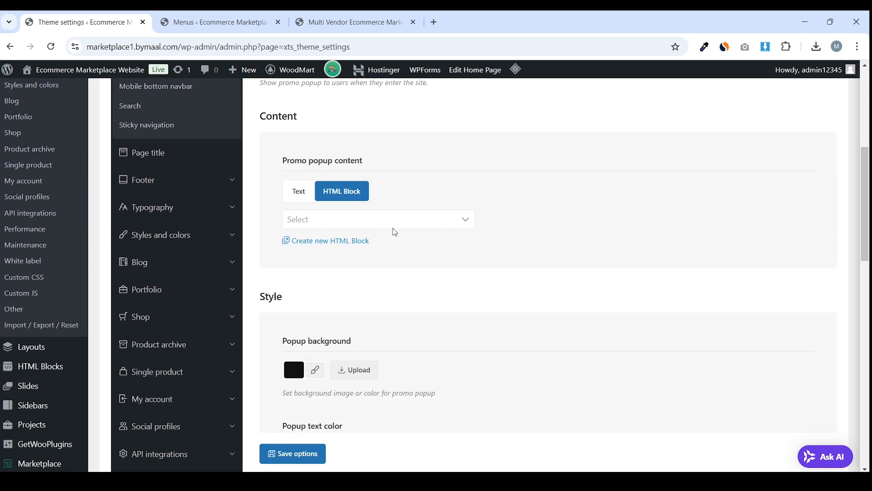
{"action": "left_click", "coordinate": [325, 225]}
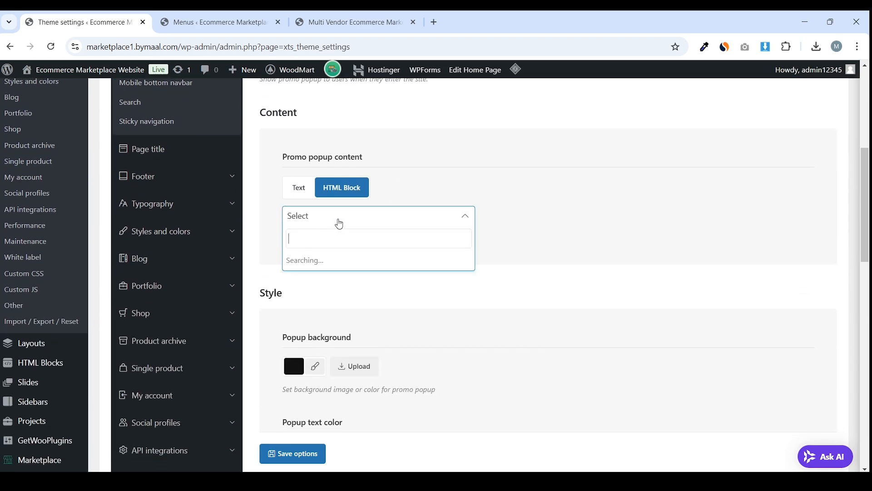
{"action": "left_click", "coordinate": [341, 218]}
{"action": "scroll", "coordinate": [325, 232], "scroll_direction": "up", "scroll_amount": 2}
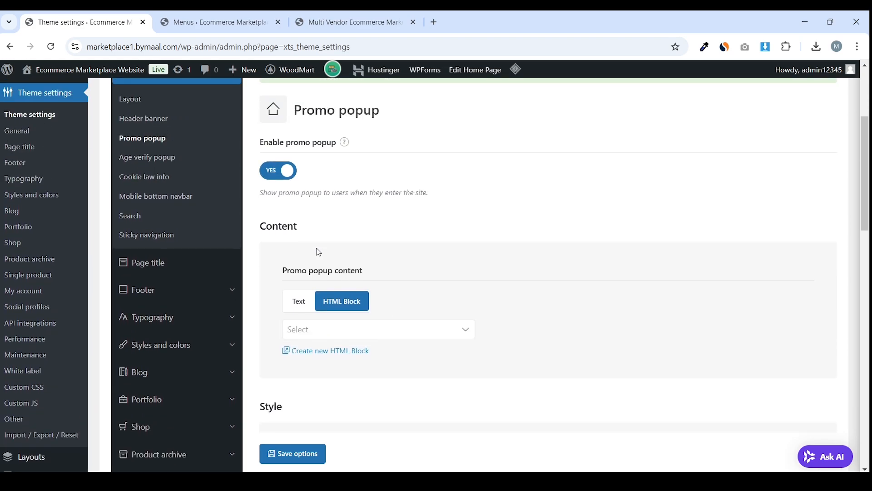
{"action": "scroll", "coordinate": [319, 252], "scroll_direction": "up", "scroll_amount": 2}
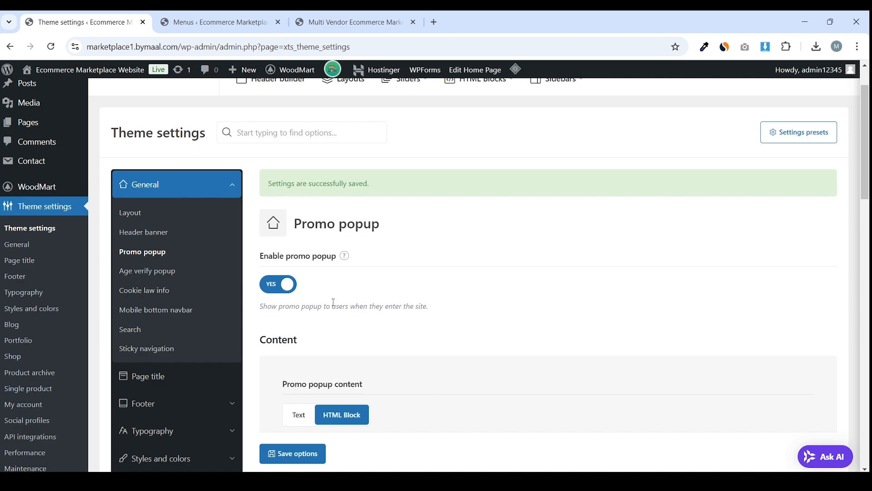
{"action": "scroll", "coordinate": [359, 293], "scroll_direction": "down", "scroll_amount": 2}
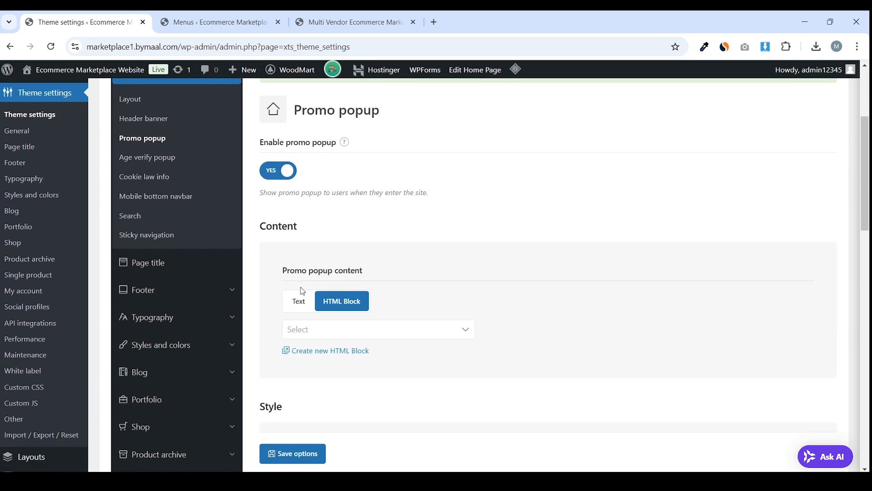
{"action": "right_click", "coordinate": [349, 358]}
Preview and close the new HTML block tab, then switch the promo popup back to NO
{"action": "left_click", "coordinate": [403, 222]}
{"action": "left_click", "coordinate": [240, 23]}
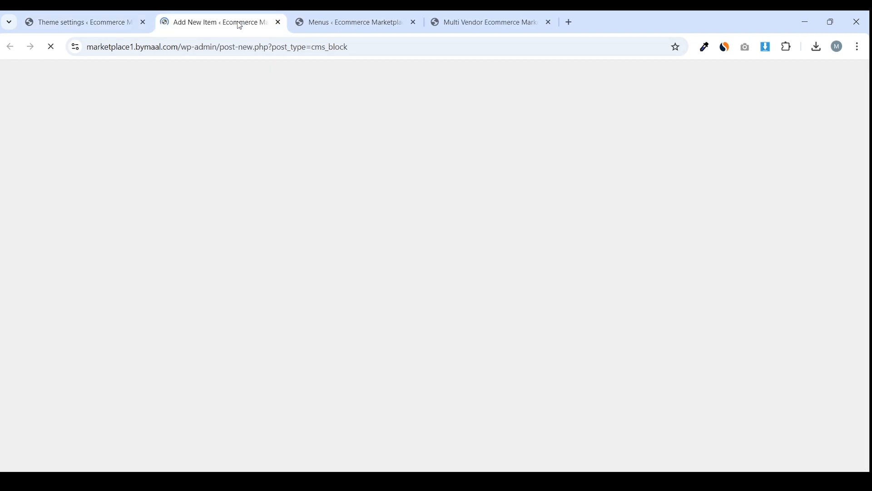
{"action": "scroll", "coordinate": [259, 180], "scroll_direction": "down", "scroll_amount": 5}
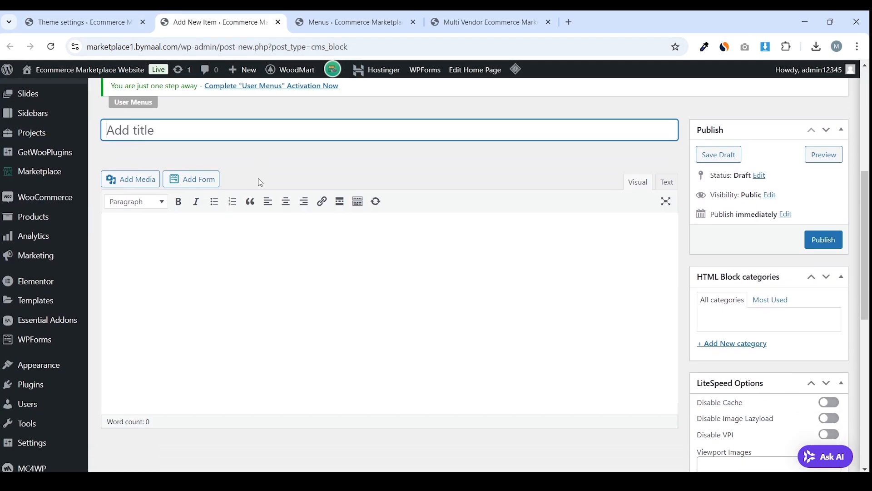
{"action": "scroll", "coordinate": [260, 195], "scroll_direction": "down", "scroll_amount": 3}
{"action": "scroll", "coordinate": [260, 210], "scroll_direction": "up", "scroll_amount": 1}
{"action": "left_click", "coordinate": [73, 22]}
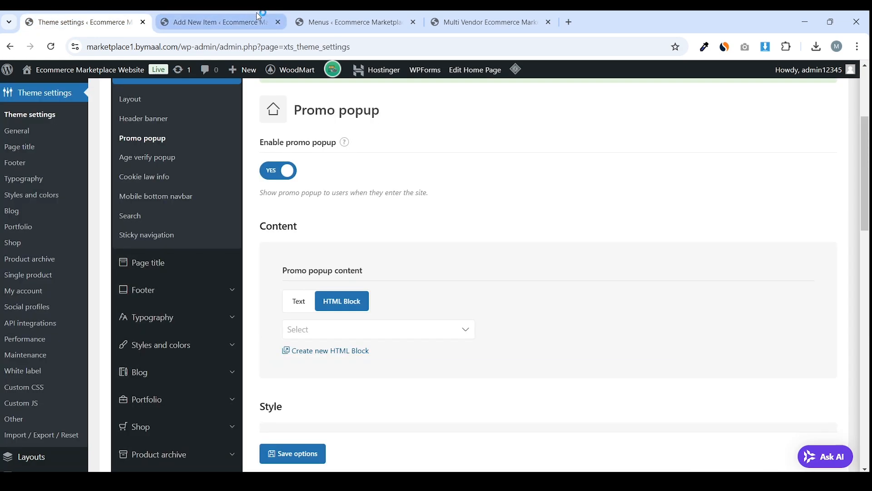
{"action": "left_click", "coordinate": [280, 22]}
{"action": "scroll", "coordinate": [291, 150], "scroll_direction": "up", "scroll_amount": 1}
{"action": "left_click", "coordinate": [283, 230]}
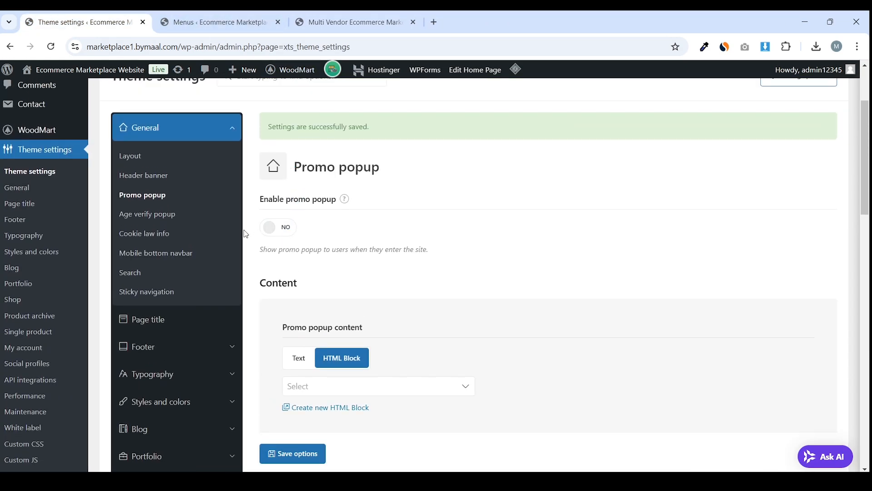
Review the search settings, including the Search by product SKU option
{"action": "left_click", "coordinate": [172, 272]}
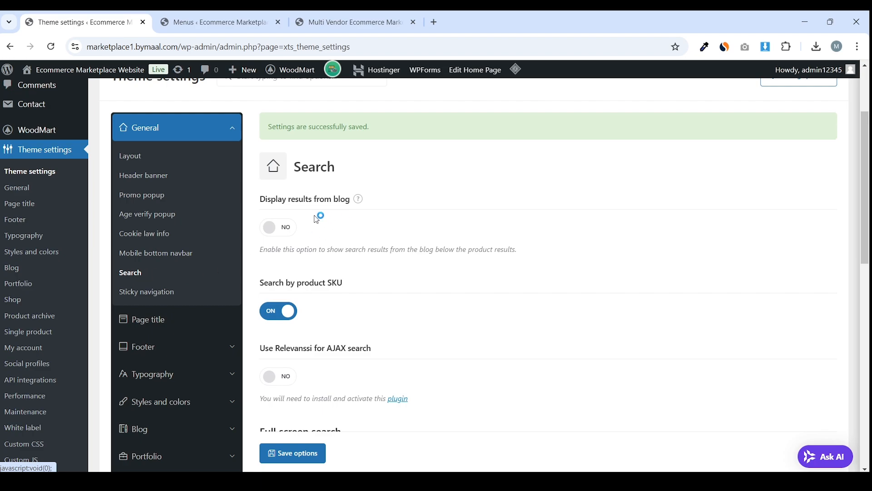
{"action": "scroll", "coordinate": [346, 197], "scroll_direction": "down", "scroll_amount": 3}
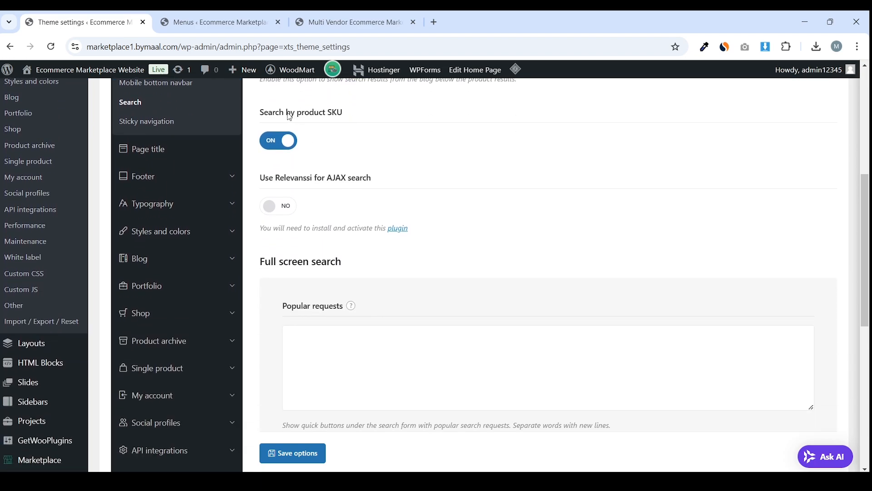
{"action": "left_click_drag", "start_coordinate": [256, 115], "coordinate": [345, 113]}
{"action": "left_click", "coordinate": [324, 158]}
{"action": "scroll", "coordinate": [283, 191], "scroll_direction": "down", "scroll_amount": 5}
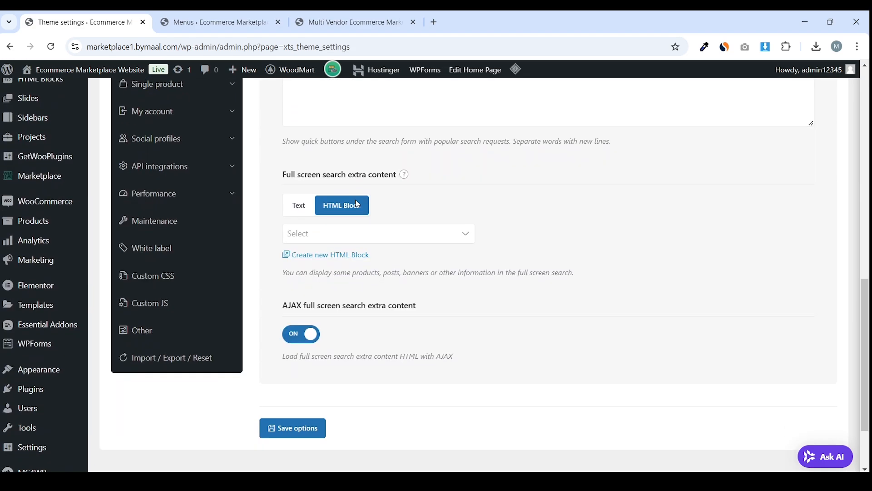
{"action": "scroll", "coordinate": [357, 205], "scroll_direction": "up", "scroll_amount": 8}
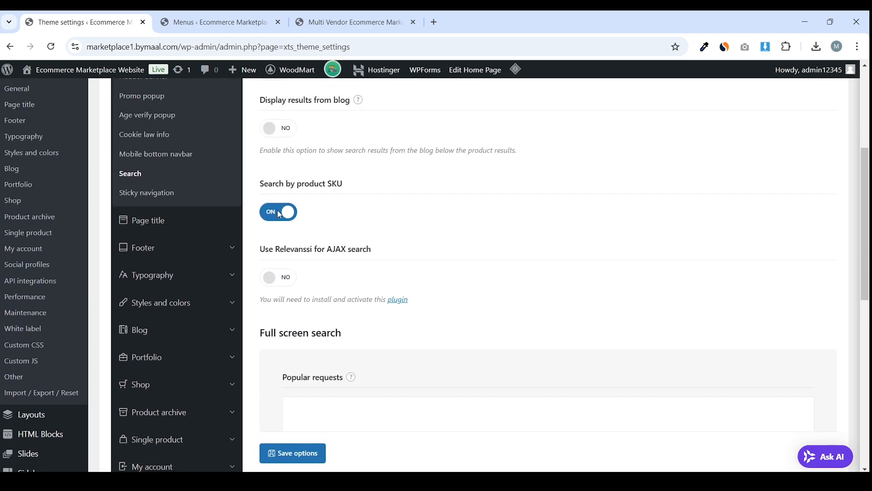
Select Main Menu for sticky navigation and save options
{"action": "left_click", "coordinate": [204, 239]}
{"action": "scroll", "coordinate": [329, 204], "scroll_direction": "down", "scroll_amount": 3}
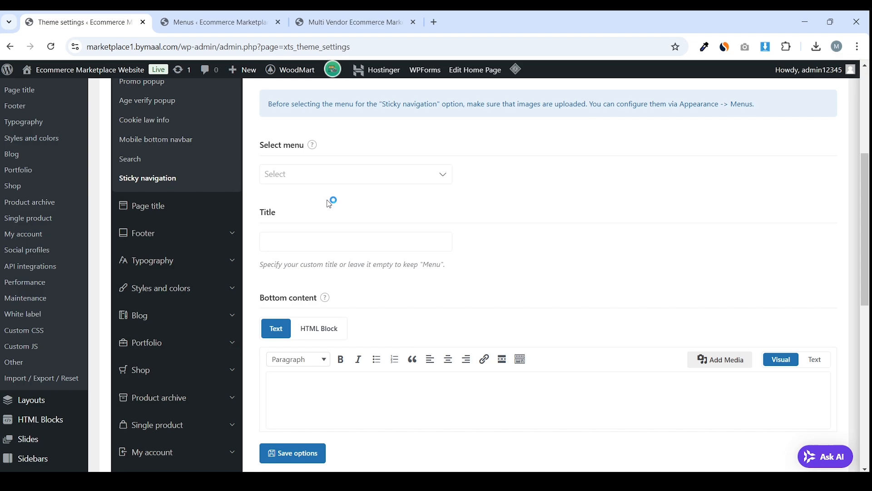
{"action": "scroll", "coordinate": [327, 200], "scroll_direction": "down", "scroll_amount": 2}
{"action": "scroll", "coordinate": [327, 200], "scroll_direction": "up", "scroll_amount": 2}
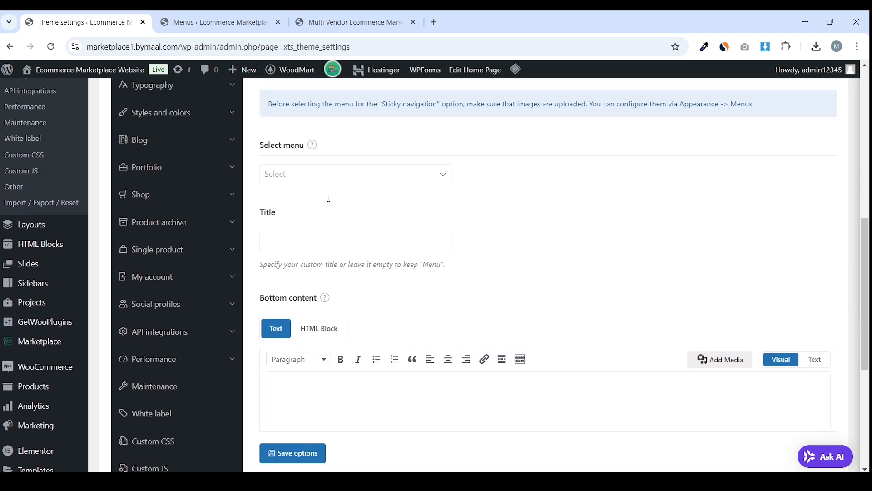
{"action": "left_click", "coordinate": [352, 180]}
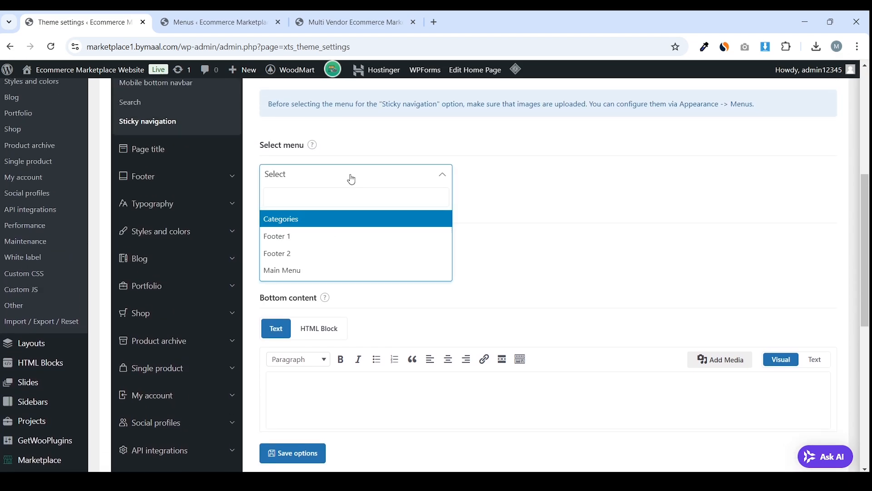
{"action": "left_click", "coordinate": [320, 271]}
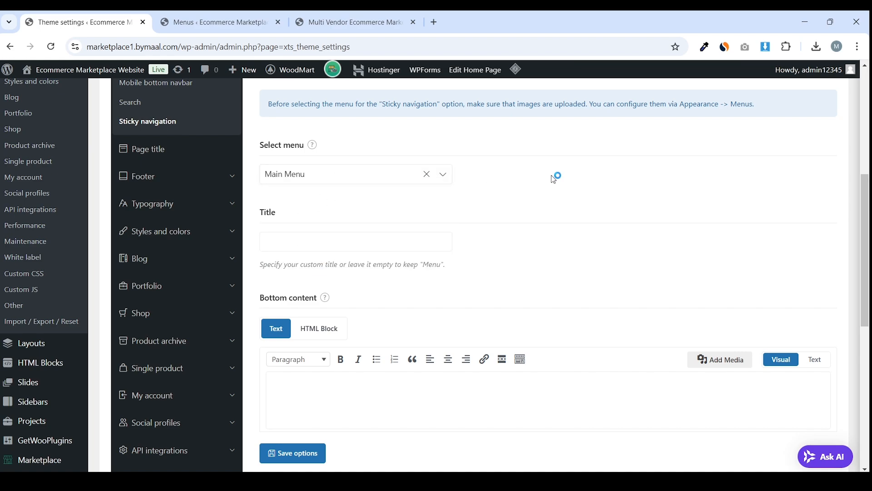
{"action": "scroll", "coordinate": [409, 318], "scroll_direction": "down", "scroll_amount": 2}
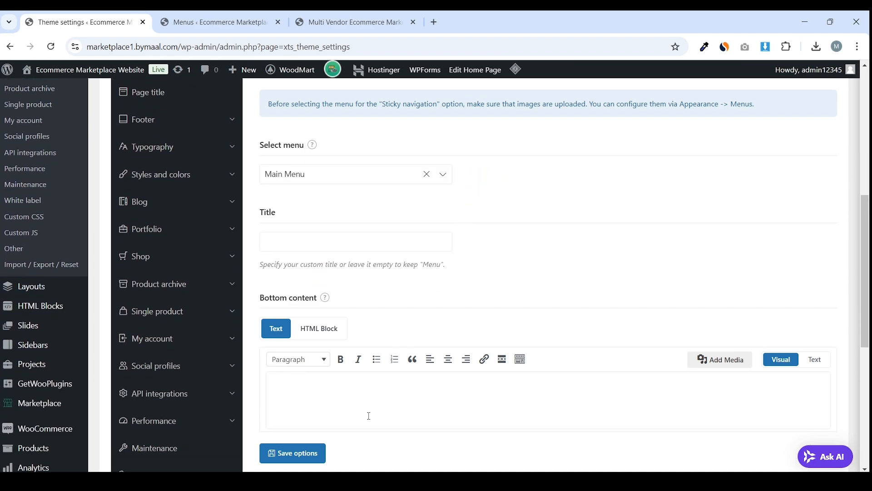
{"action": "left_click", "coordinate": [313, 454]}
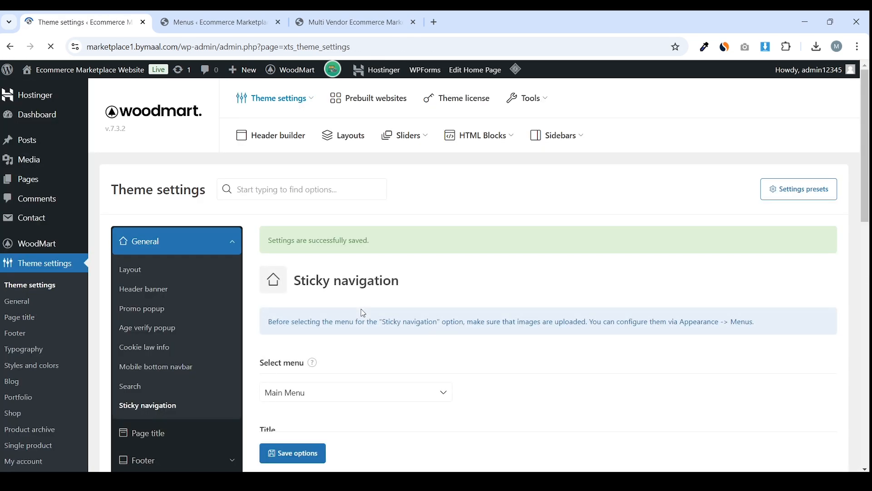
{"action": "scroll", "coordinate": [255, 318], "scroll_direction": "down", "scroll_amount": 2}
Choose the third page title design and review the Page title options
{"action": "left_click", "coordinate": [184, 319]}
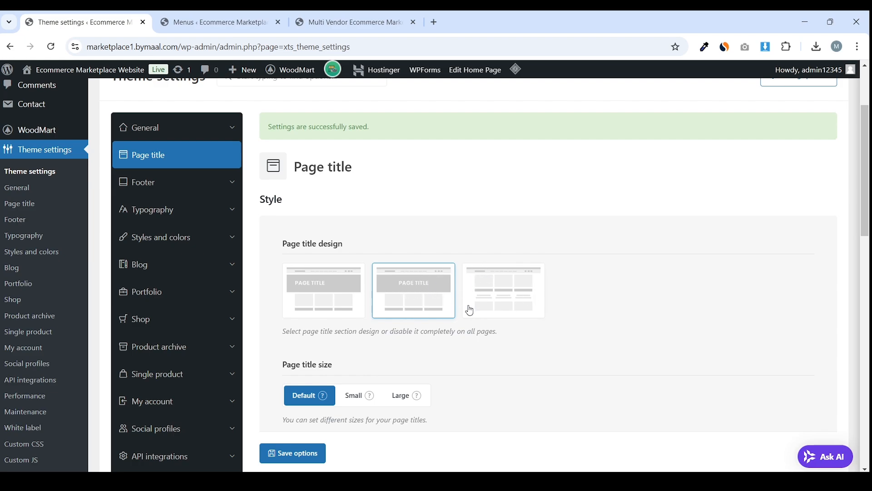
{"action": "left_click", "coordinate": [516, 303]}
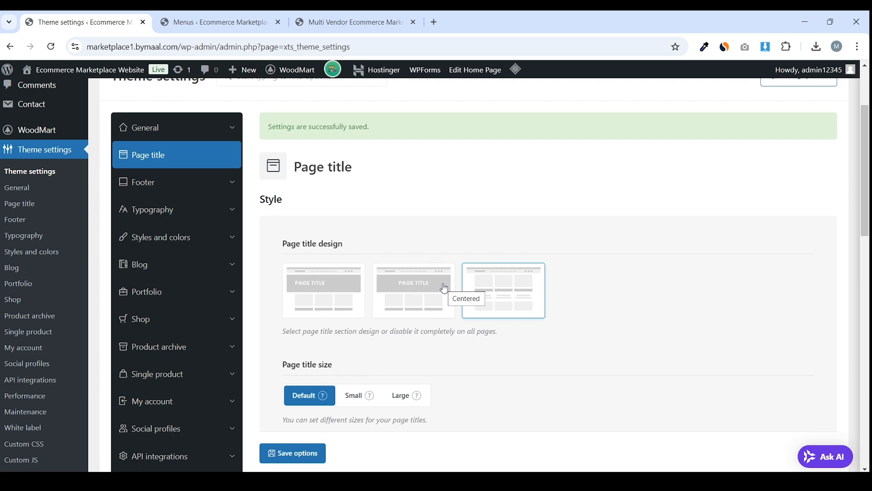
{"action": "scroll", "coordinate": [500, 290], "scroll_direction": "down", "scroll_amount": 2}
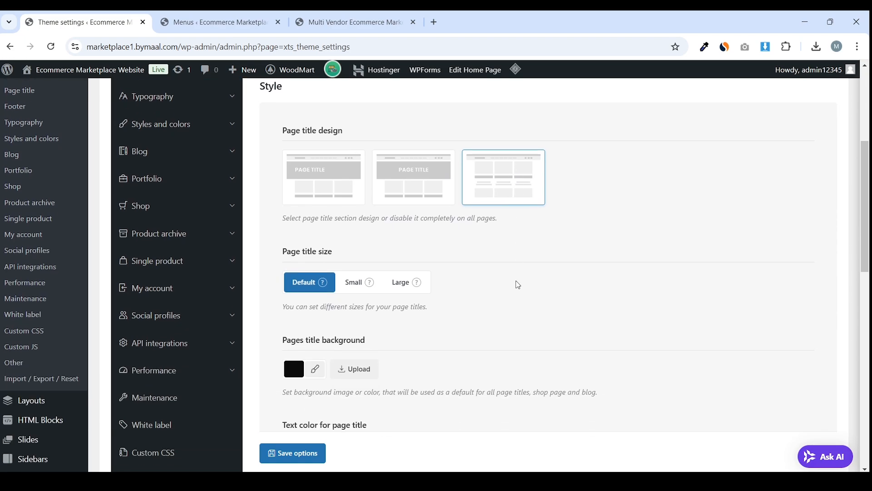
{"action": "scroll", "coordinate": [537, 194], "scroll_direction": "up", "scroll_amount": 2}
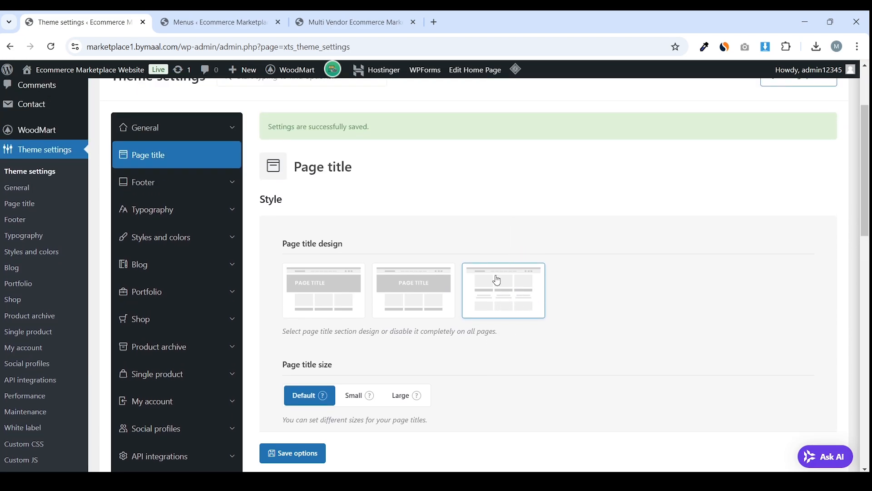
{"action": "scroll", "coordinate": [524, 292], "scroll_direction": "down", "scroll_amount": 6}
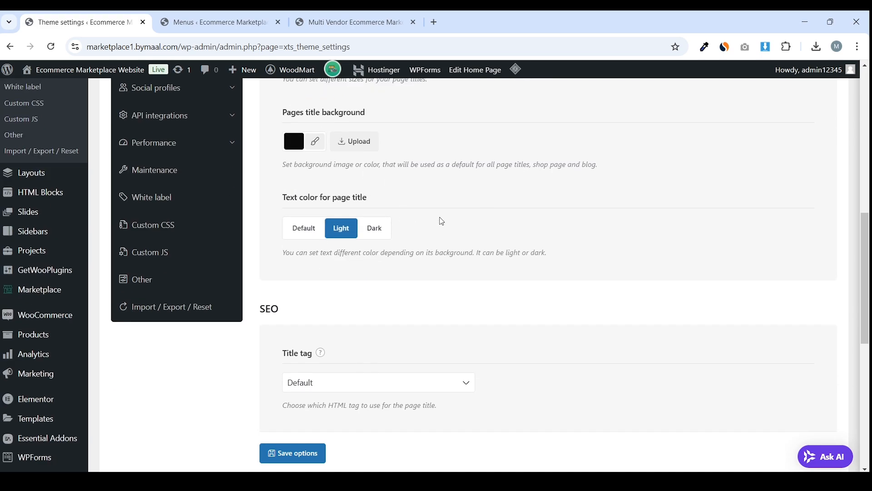
{"action": "scroll", "coordinate": [318, 241], "scroll_direction": "up", "scroll_amount": 2}
{"action": "scroll", "coordinate": [391, 272], "scroll_direction": "down", "scroll_amount": 5}
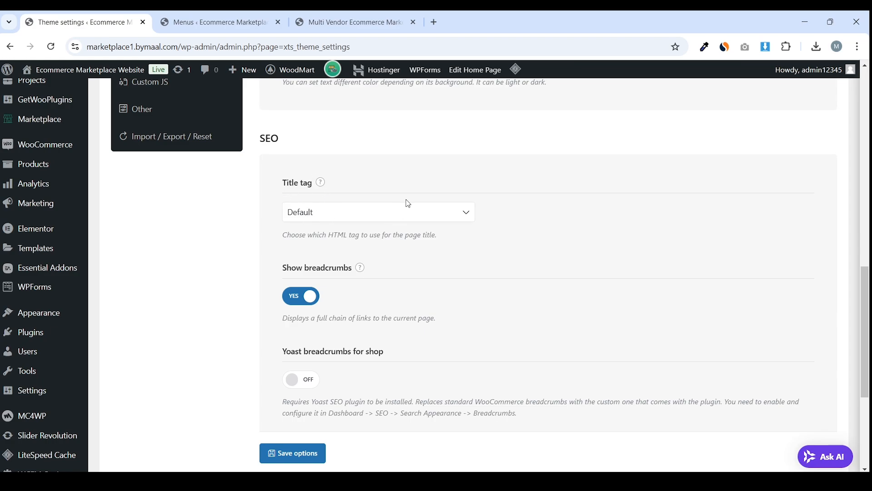
{"action": "scroll", "coordinate": [427, 187], "scroll_direction": "down", "scroll_amount": 2}
{"action": "scroll", "coordinate": [434, 181], "scroll_direction": "up", "scroll_amount": 1}
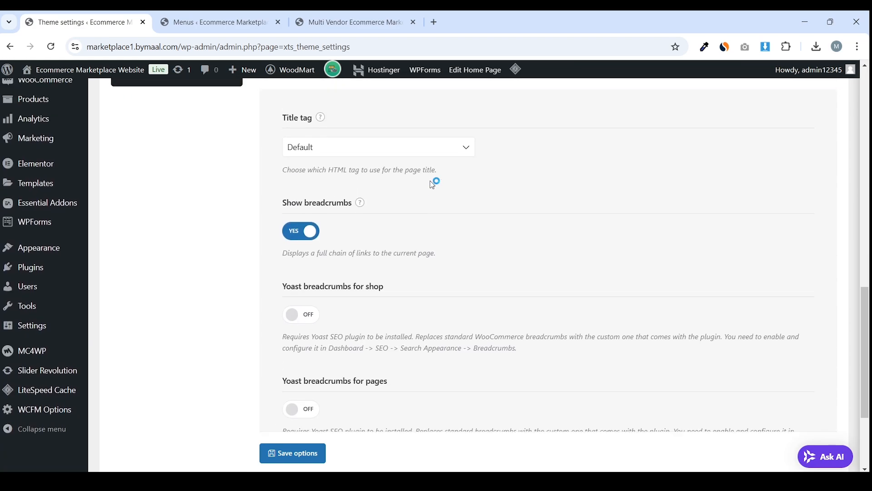
{"action": "mouse_move", "coordinate": [366, 217]}
{"action": "scroll", "coordinate": [361, 214], "scroll_direction": "up", "scroll_amount": 2}
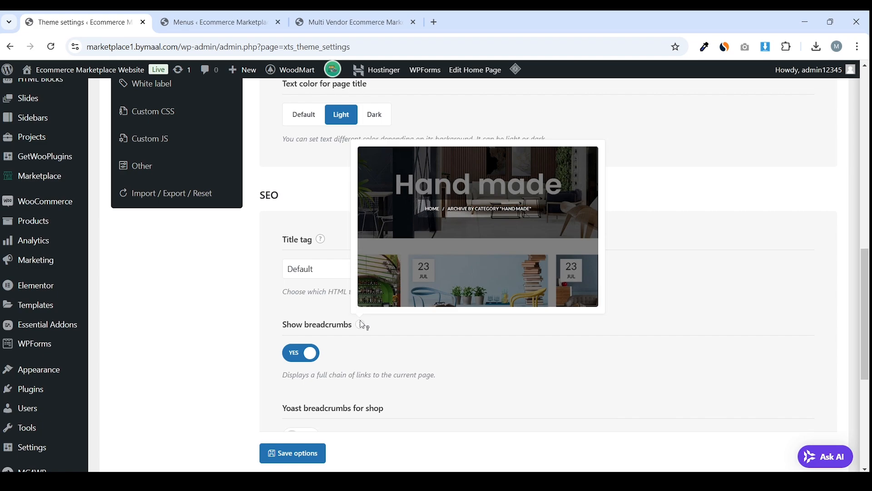
Check the Yoast breadcrumbs for shop option and move on to the Footer settings
{"action": "scroll", "coordinate": [320, 337], "scroll_direction": "down", "scroll_amount": 3}
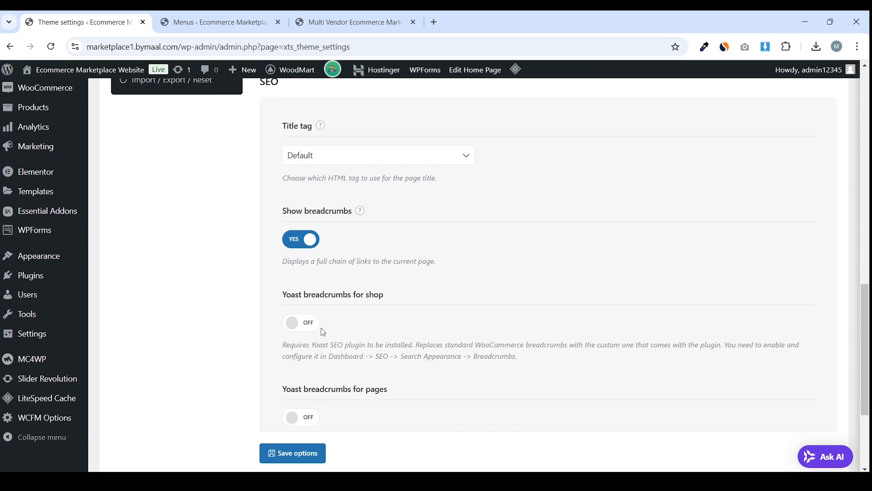
{"action": "triple_click", "coordinate": [370, 300]}
{"action": "scroll", "coordinate": [370, 306], "scroll_direction": "down", "scroll_amount": 1}
{"action": "scroll", "coordinate": [354, 282], "scroll_direction": "down", "scroll_amount": 1}
{"action": "left_click", "coordinate": [435, 237]}
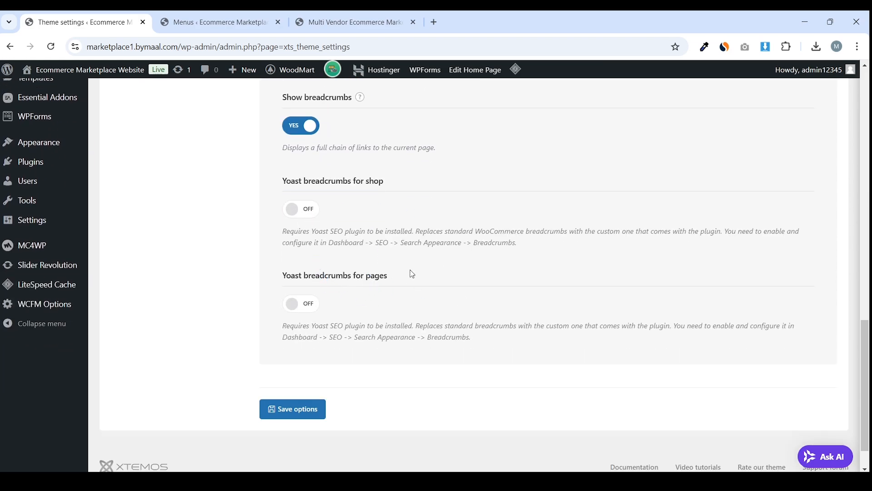
{"action": "scroll", "coordinate": [459, 257], "scroll_direction": "up", "scroll_amount": 20}
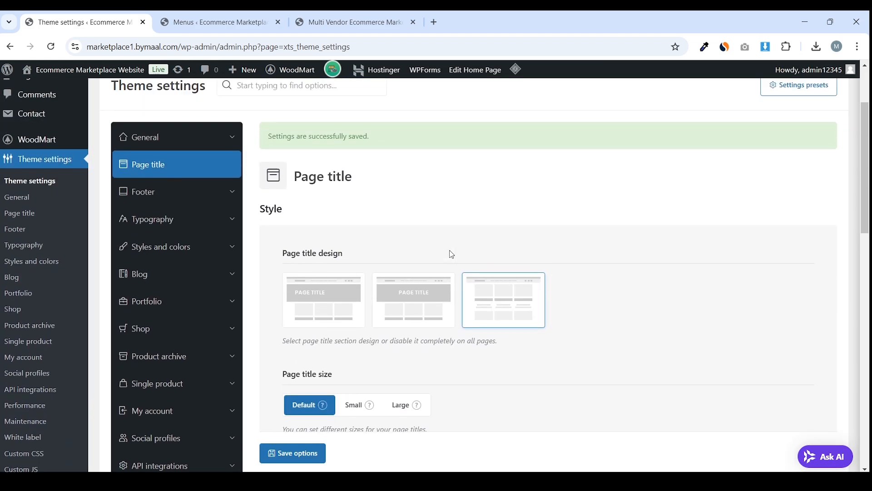
{"action": "left_click", "coordinate": [199, 244]}
Set the footer to the equal four-column layout and save options
{"action": "scroll", "coordinate": [405, 248], "scroll_direction": "down", "scroll_amount": 3}
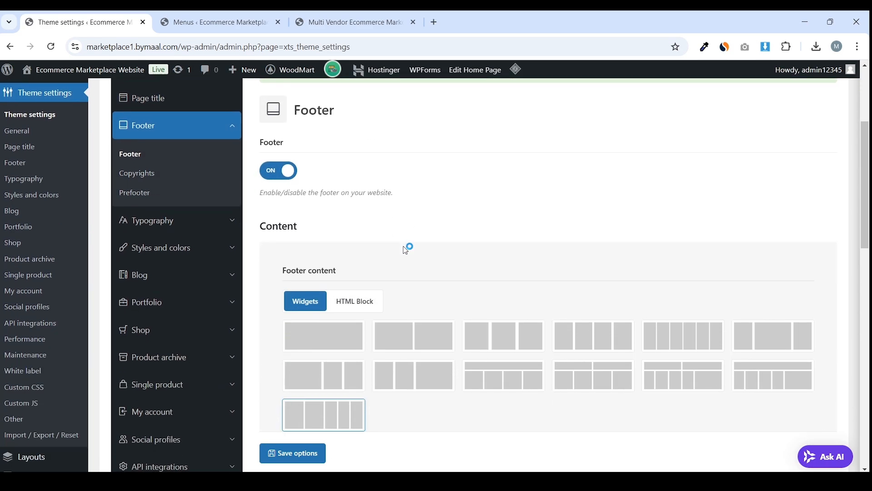
{"action": "scroll", "coordinate": [402, 251], "scroll_direction": "up", "scroll_amount": 2}
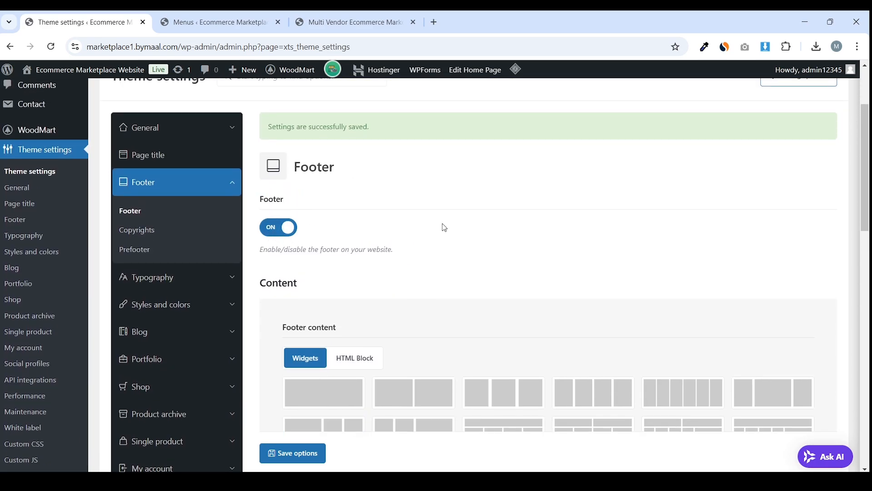
{"action": "scroll", "coordinate": [445, 229], "scroll_direction": "down", "scroll_amount": 2}
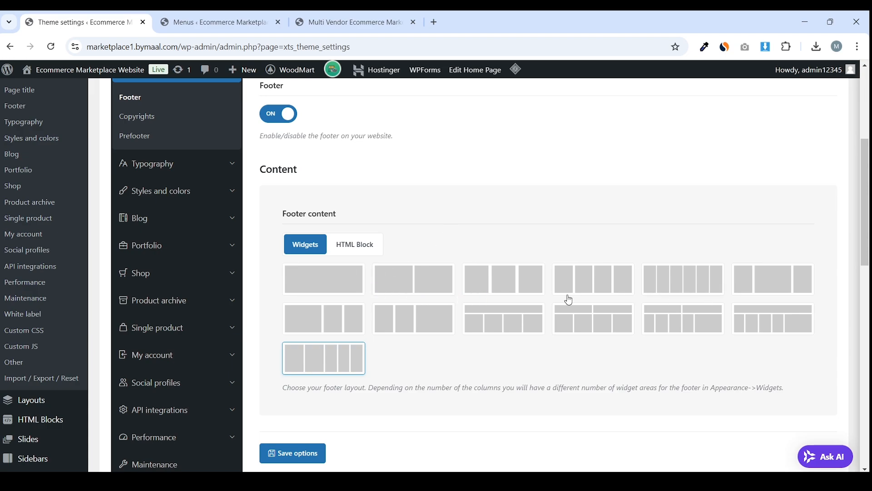
{"action": "left_click", "coordinate": [328, 280]}
{"action": "left_click", "coordinate": [411, 284]}
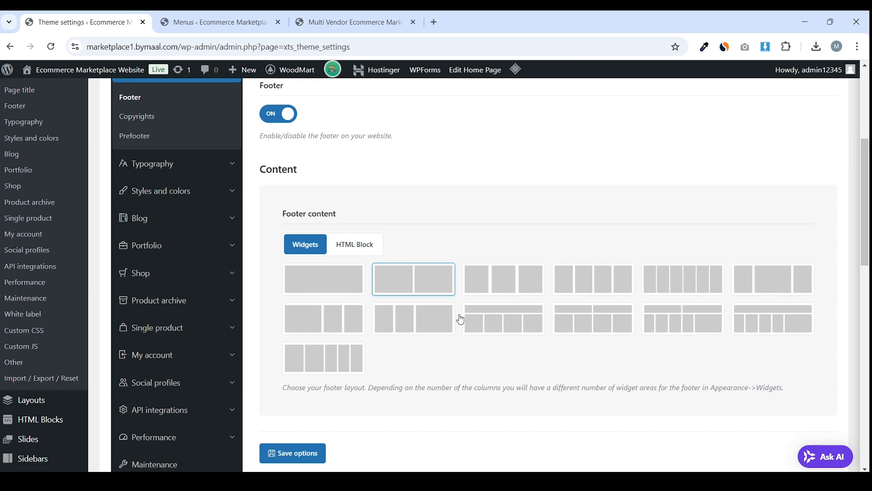
{"action": "left_click", "coordinate": [596, 293]}
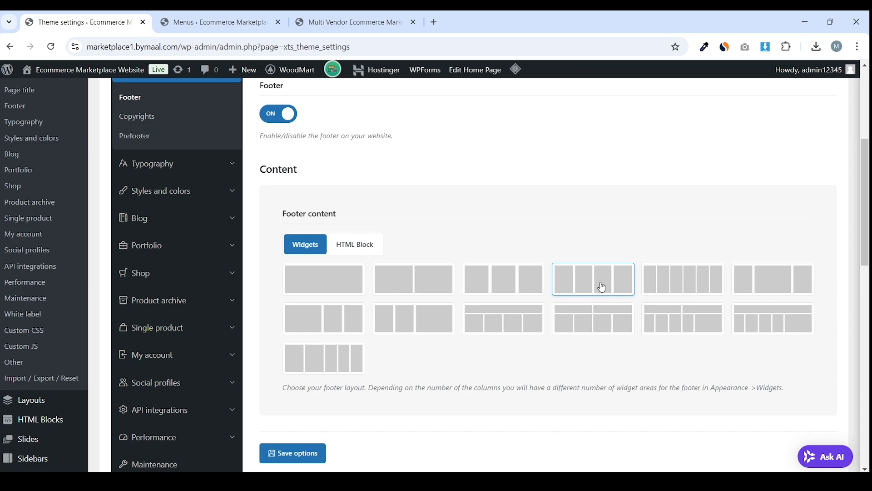
{"action": "scroll", "coordinate": [522, 214], "scroll_direction": "down", "scroll_amount": 5}
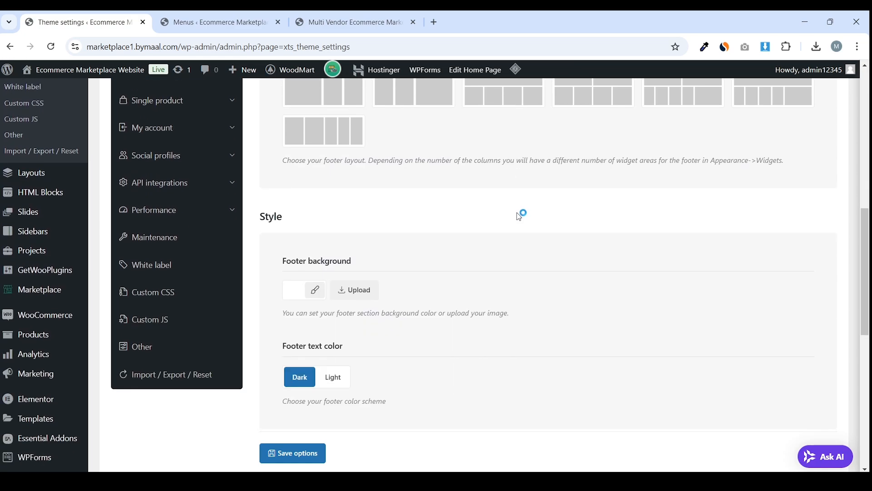
{"action": "scroll", "coordinate": [522, 213], "scroll_direction": "down", "scroll_amount": 8}
{"action": "left_click", "coordinate": [315, 373]}
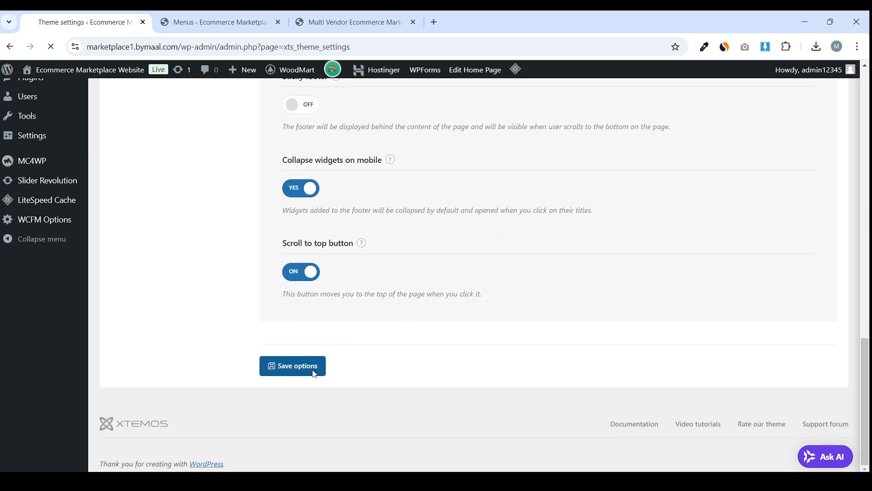
Look over the remaining footer options, such as Footer background
{"action": "scroll", "coordinate": [422, 288], "scroll_direction": "down", "scroll_amount": 10}
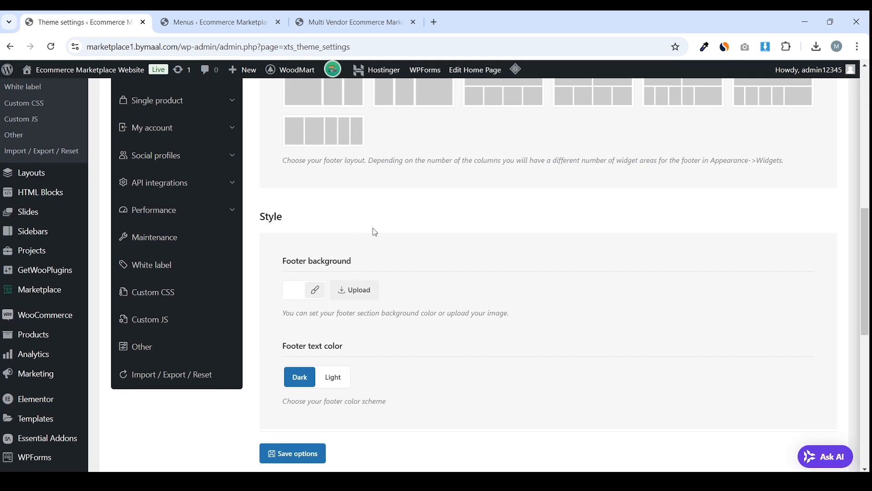
{"action": "scroll", "coordinate": [296, 213], "scroll_direction": "down", "scroll_amount": 1}
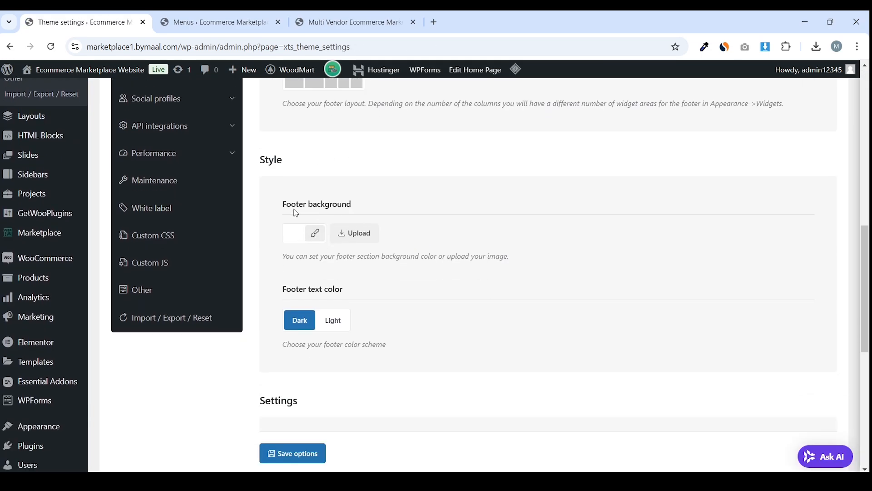
{"action": "triple_click", "coordinate": [344, 200]}
{"action": "scroll", "coordinate": [337, 224], "scroll_direction": "down", "scroll_amount": 1}
{"action": "left_click_drag", "start_coordinate": [276, 237], "coordinate": [352, 237]}
{"action": "left_click", "coordinate": [353, 237]}
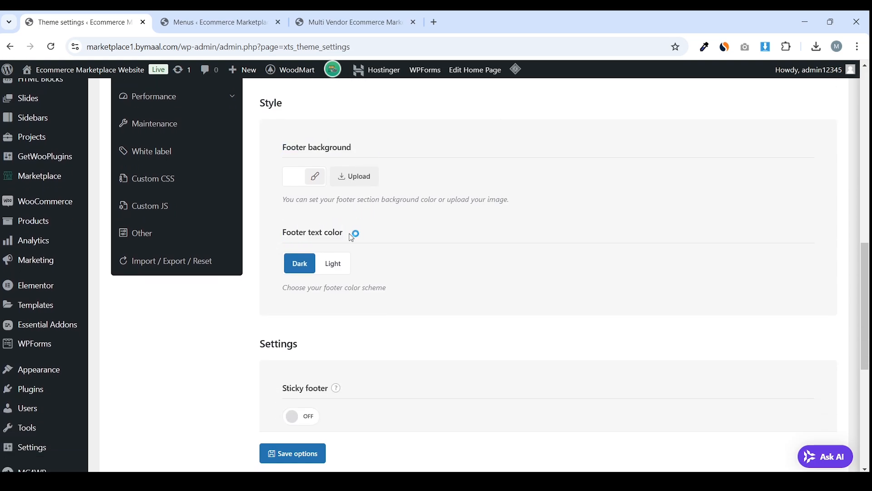
{"action": "scroll", "coordinate": [352, 238], "scroll_direction": "down", "scroll_amount": 5}
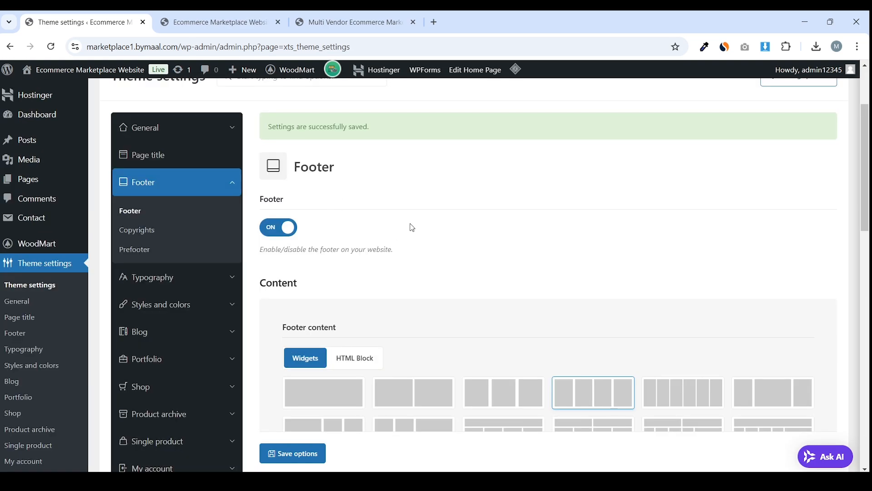
{"action": "scroll", "coordinate": [413, 226], "scroll_direction": "down", "scroll_amount": 1}
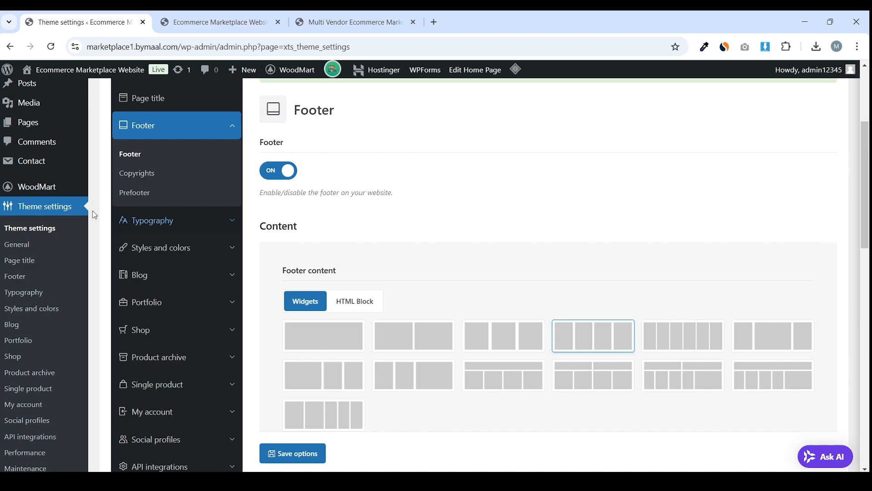
{"action": "scroll", "coordinate": [86, 236], "scroll_direction": "down", "scroll_amount": 3}
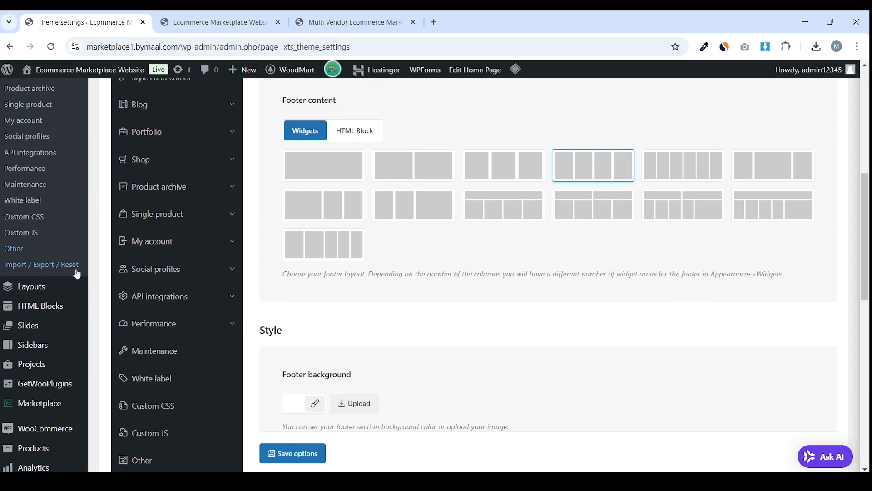
{"action": "scroll", "coordinate": [89, 346], "scroll_direction": "down", "scroll_amount": 3}
Open Appearance > Widgets in a new browser tab
{"action": "mouse_move", "coordinate": [85, 399]}
{"action": "scroll", "coordinate": [85, 399], "scroll_direction": "down", "scroll_amount": 3}
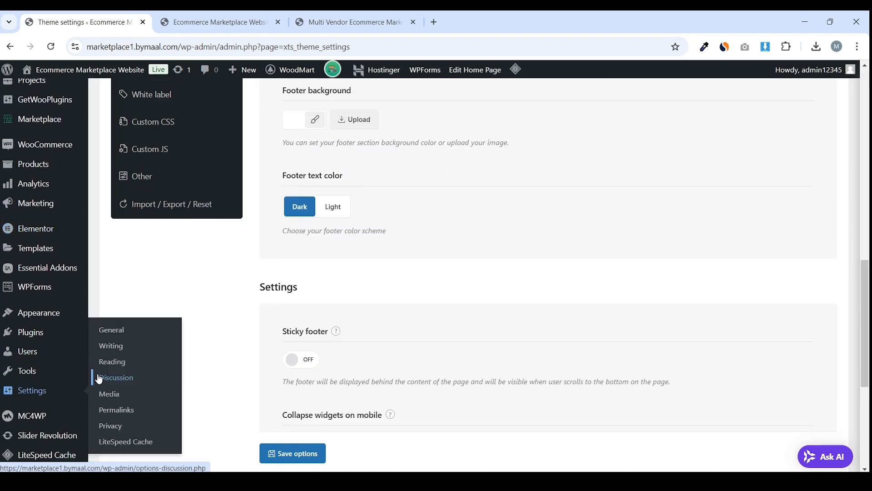
{"action": "mouse_move", "coordinate": [62, 313]}
{"action": "right_click", "coordinate": [124, 360]}
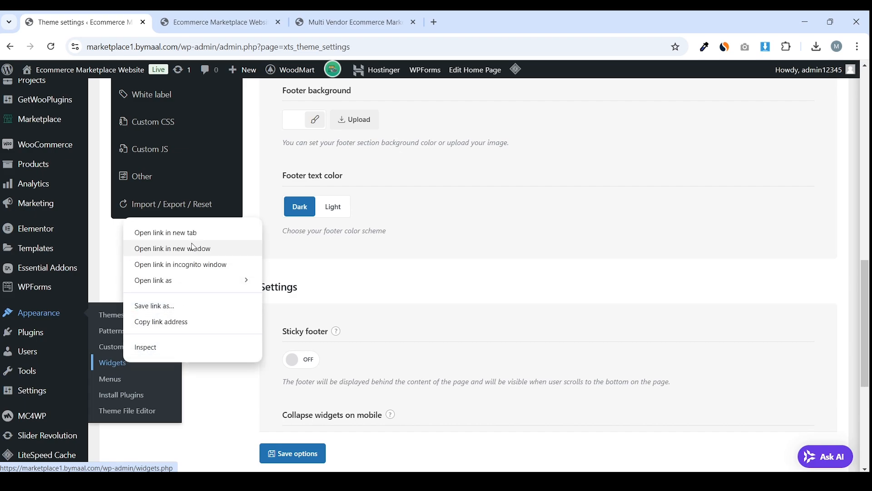
{"action": "left_click", "coordinate": [202, 231]}
{"action": "scroll", "coordinate": [266, 282], "scroll_direction": "up", "scroll_amount": 3}
{"action": "scroll", "coordinate": [266, 281], "scroll_direction": "up", "scroll_amount": 7}
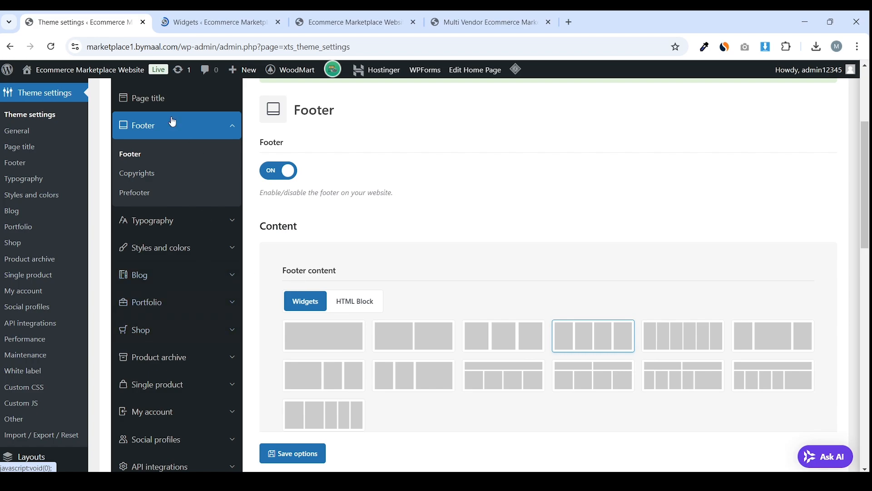
Switch to the Widgets tab and scroll down to the Footer Column 1–4 widget areas
{"action": "left_click", "coordinate": [238, 16]}
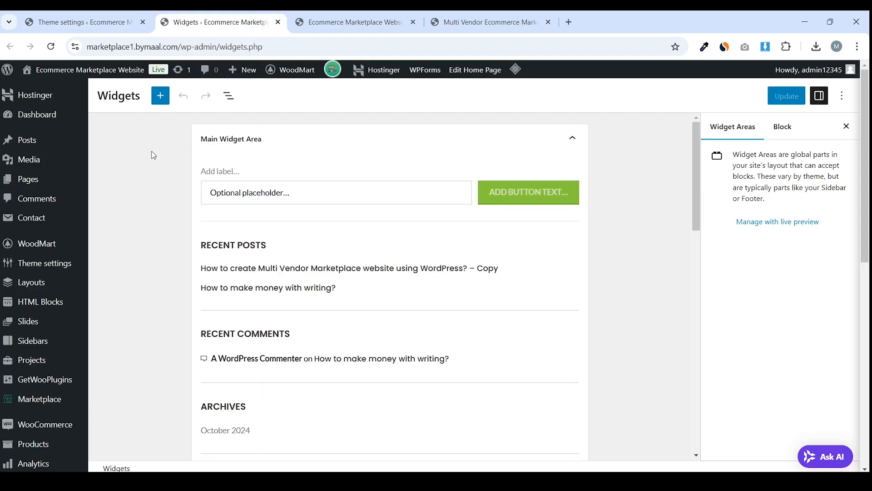
{"action": "scroll", "coordinate": [150, 159], "scroll_direction": "down", "scroll_amount": 15}
{"action": "scroll", "coordinate": [154, 164], "scroll_direction": "down", "scroll_amount": 1}
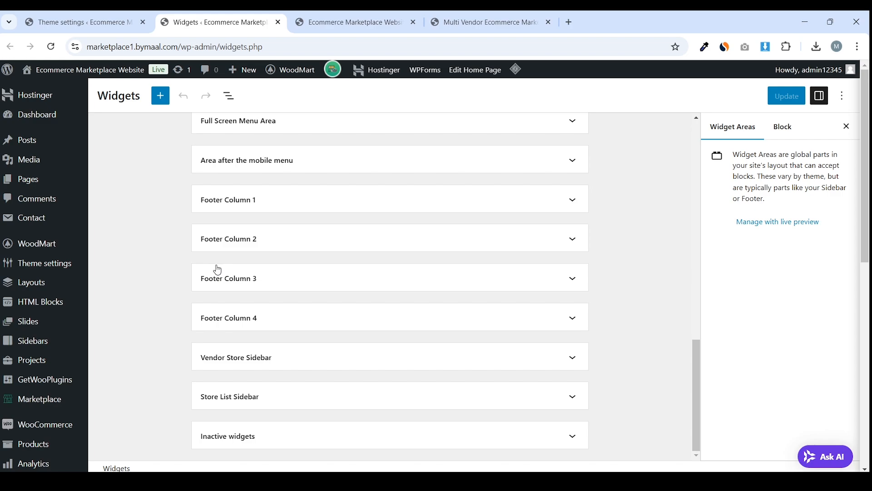
Open Footer Column 1's block inserter and compare against the reference storefront footer
{"action": "left_click", "coordinate": [223, 211]}
{"action": "left_click", "coordinate": [299, 249]}
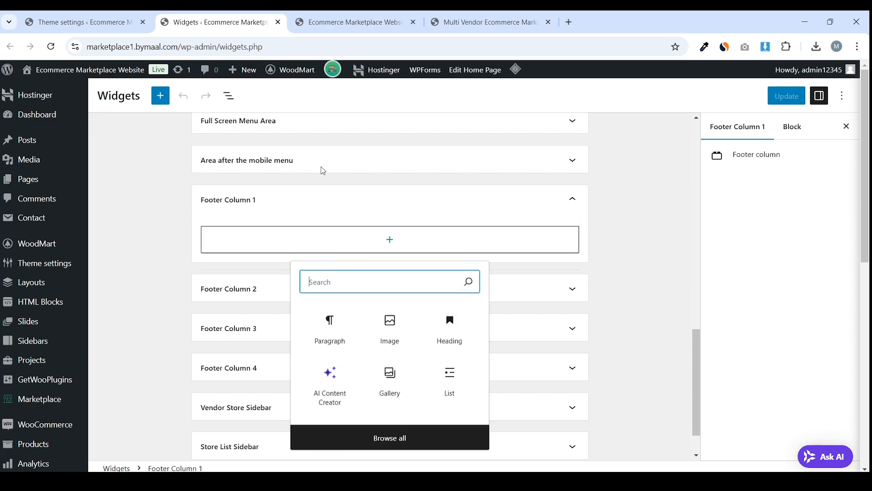
{"action": "left_click", "coordinate": [484, 22]}
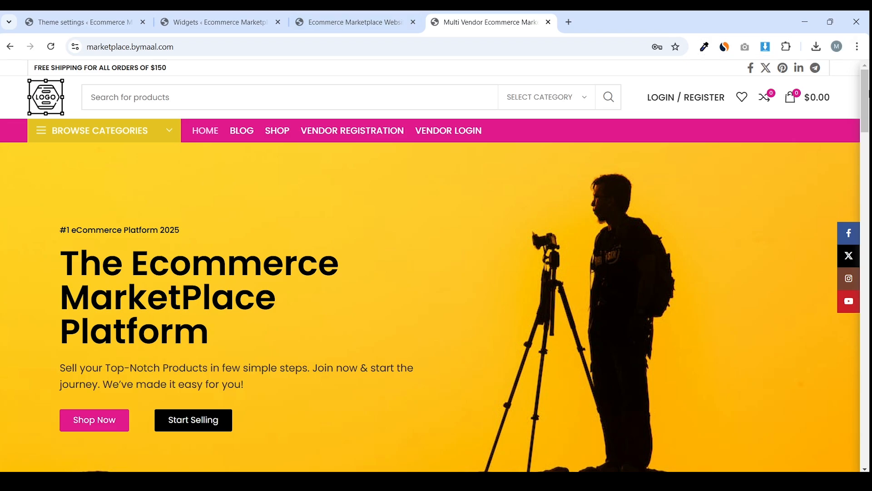
{"action": "scroll", "coordinate": [832, 443], "scroll_direction": "down", "scroll_amount": 20}
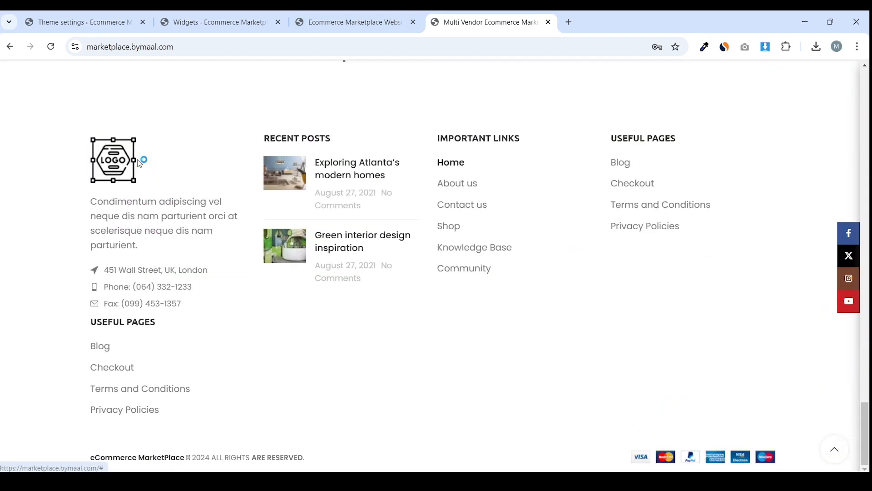
{"action": "left_click", "coordinate": [216, 23]}
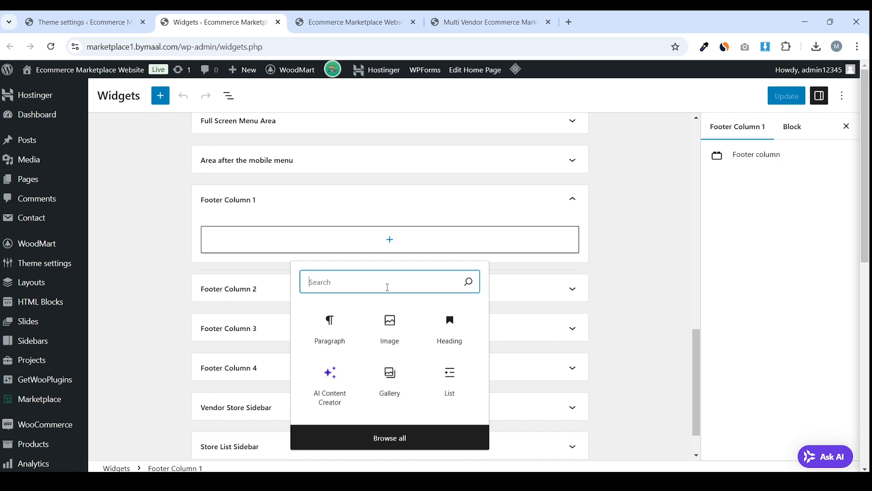
Insert the first LOGO image from the Media Library and shrink it to a small width
{"action": "left_click", "coordinate": [399, 323]}
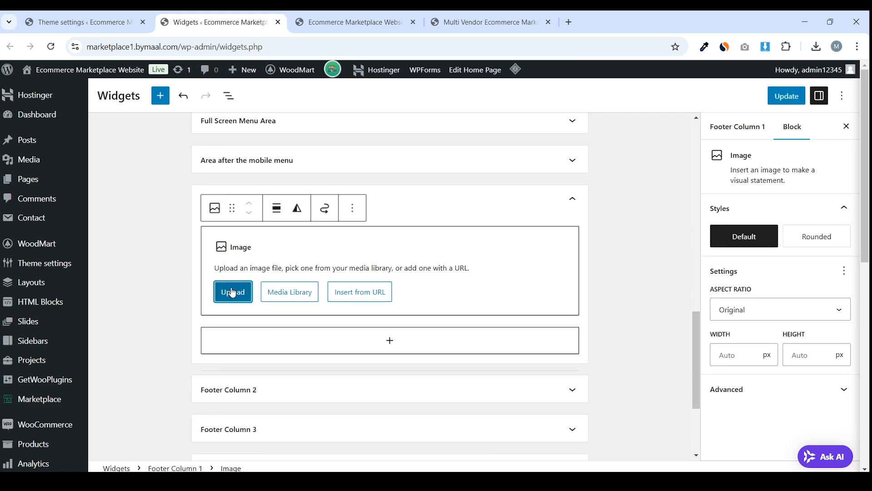
{"action": "left_click", "coordinate": [232, 293]}
{"action": "left_click", "coordinate": [455, 308]}
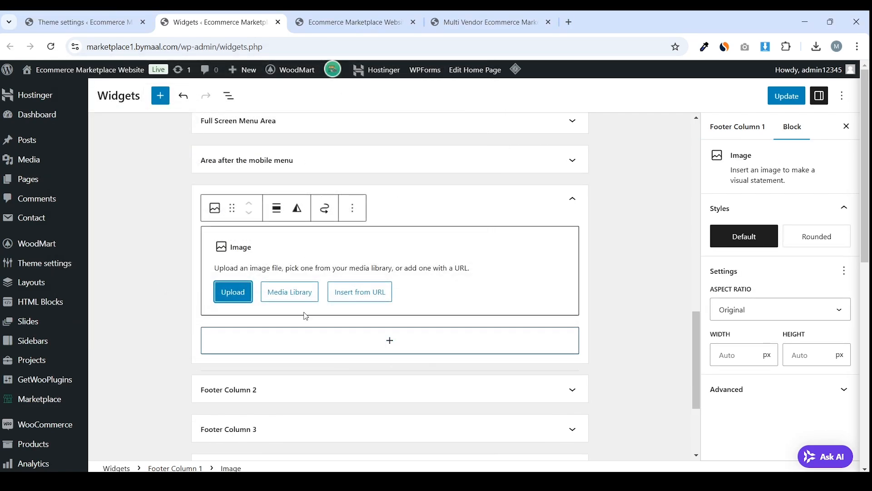
{"action": "left_click", "coordinate": [296, 297]}
{"action": "scroll", "coordinate": [359, 255], "scroll_direction": "down", "scroll_amount": 3}
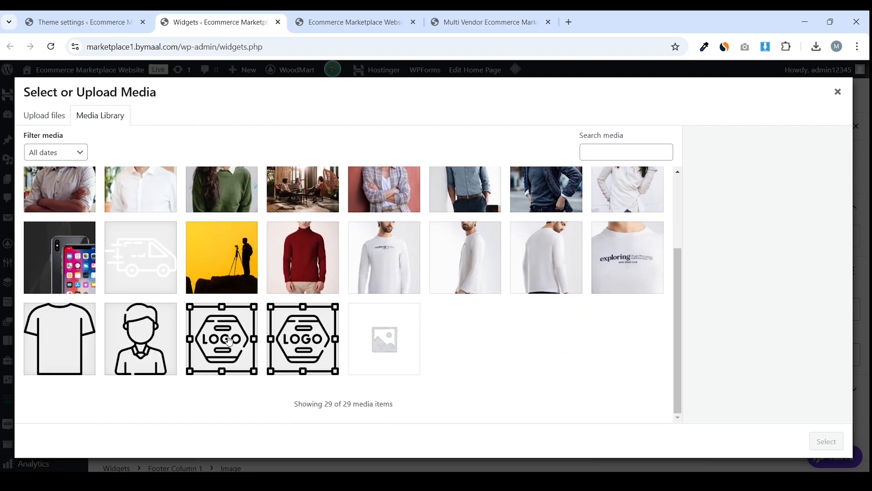
{"action": "left_click", "coordinate": [229, 341]}
{"action": "left_click", "coordinate": [826, 441]}
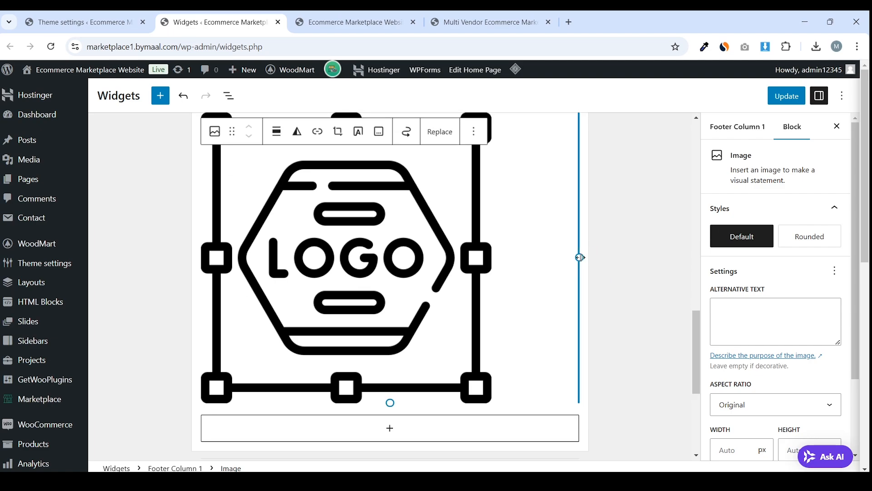
{"action": "left_click_drag", "start_coordinate": [580, 258], "coordinate": [232, 211]}
{"action": "scroll", "coordinate": [327, 282], "scroll_direction": "up", "scroll_amount": 3}
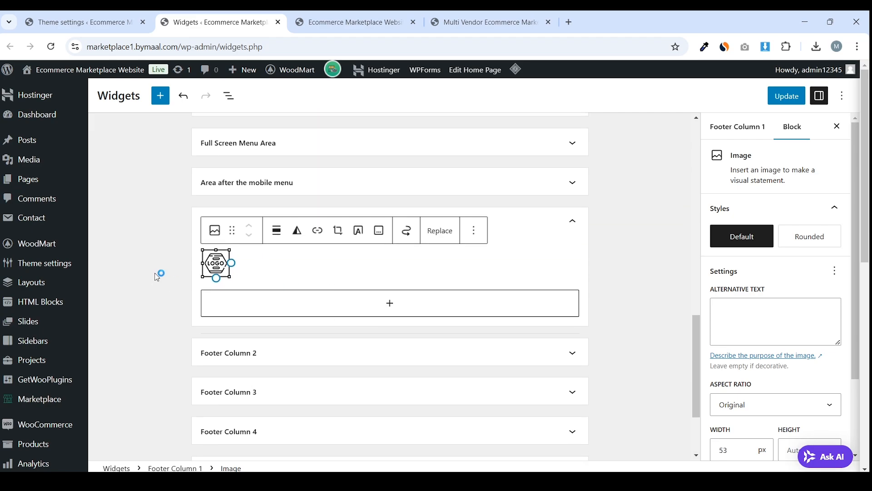
{"action": "left_click", "coordinate": [159, 274]}
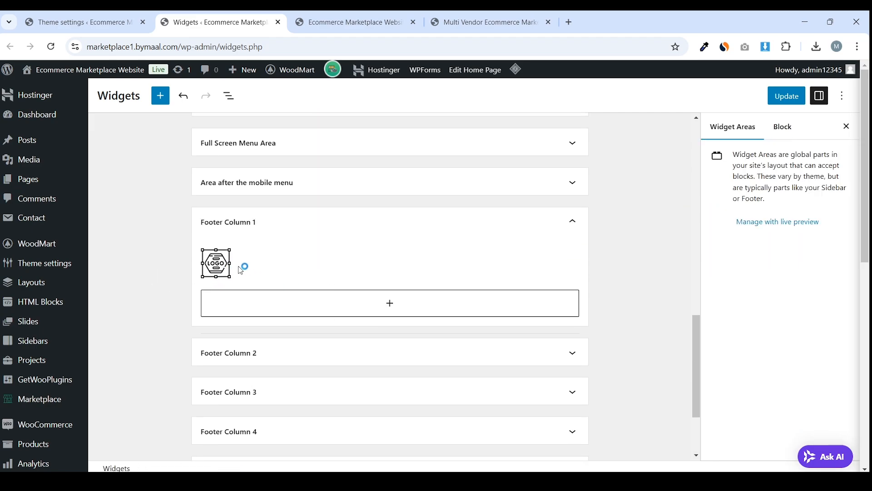
Add a paragraph under the logo holding the Condimentum placeholder text copied from the reference footer
{"action": "left_click", "coordinate": [283, 303]}
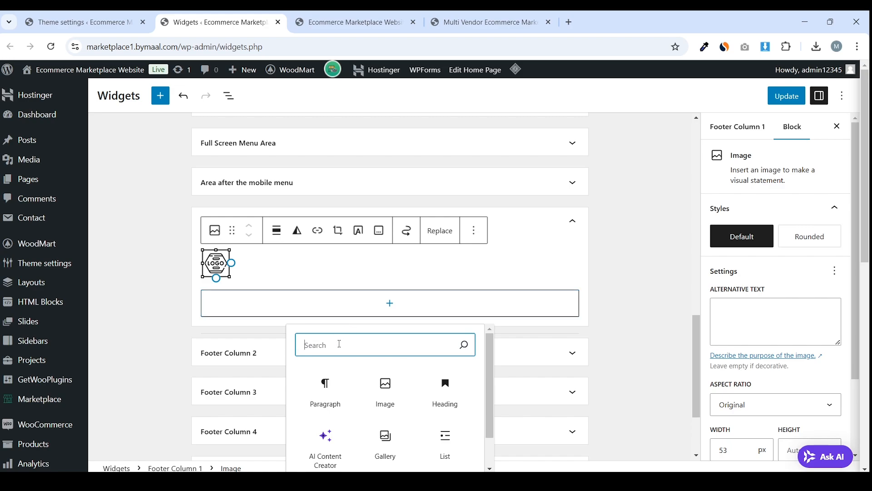
{"action": "left_click", "coordinate": [326, 389]}
{"action": "left_click", "coordinate": [355, 21]}
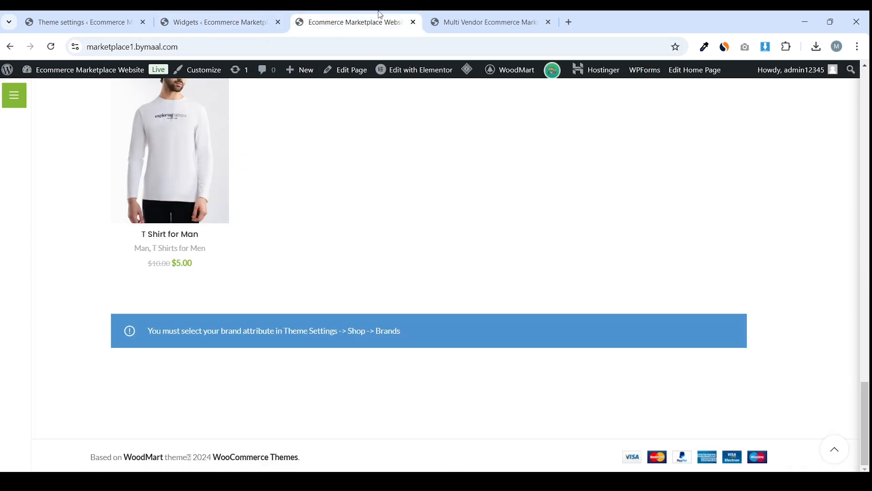
{"action": "left_click_drag", "start_coordinate": [457, 17], "coordinate": [359, 20]}
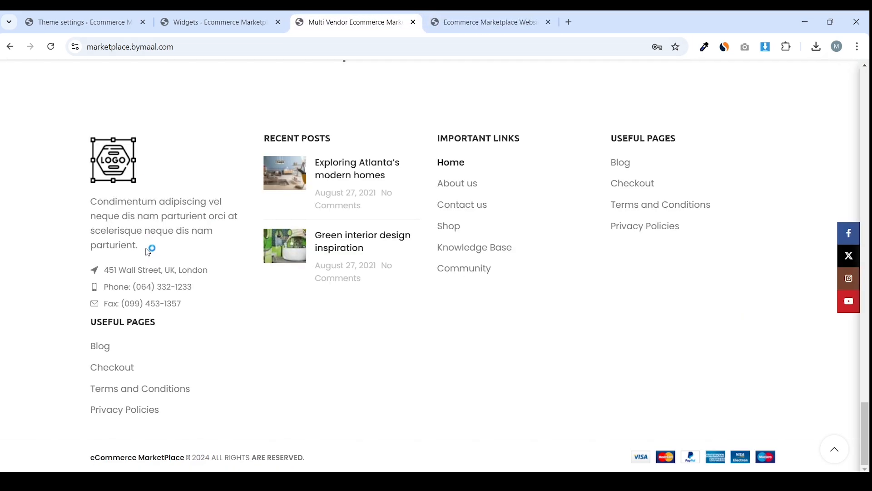
{"action": "left_click_drag", "start_coordinate": [150, 248], "coordinate": [91, 200]}
{"action": "right_click", "coordinate": [120, 212]}
{"action": "left_click", "coordinate": [143, 213]}
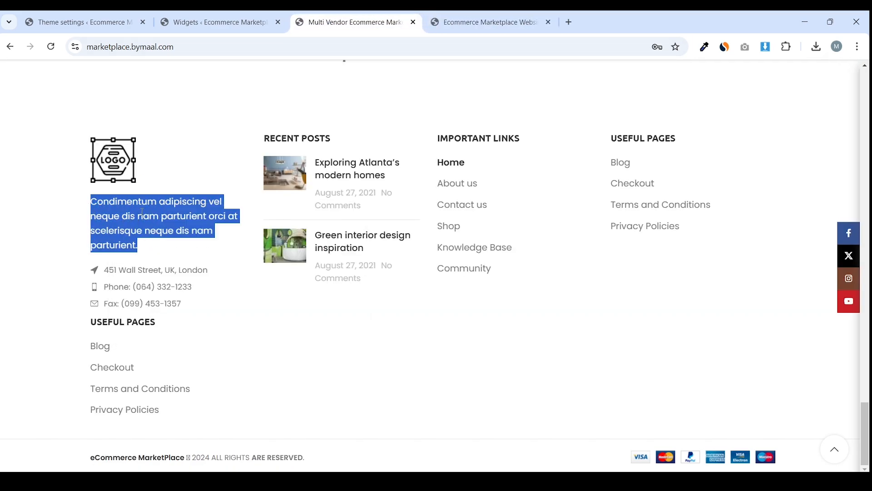
{"action": "left_click", "coordinate": [218, 22]}
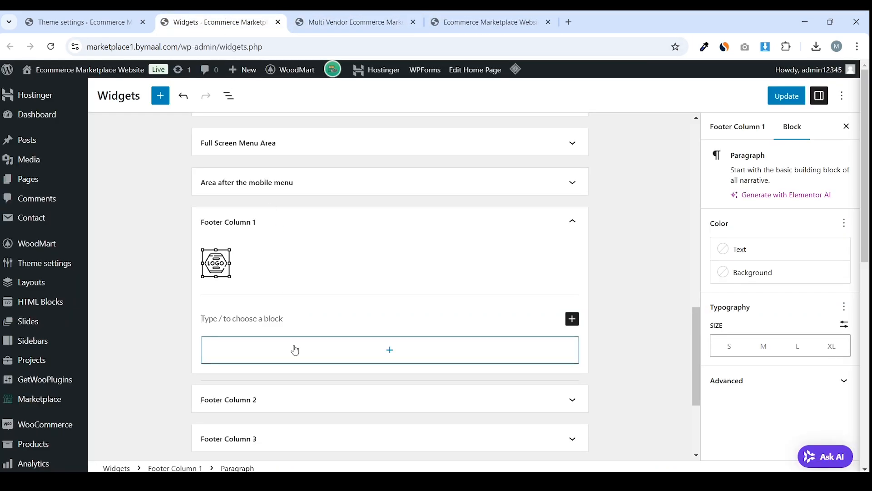
{"action": "left_click", "coordinate": [281, 314]}
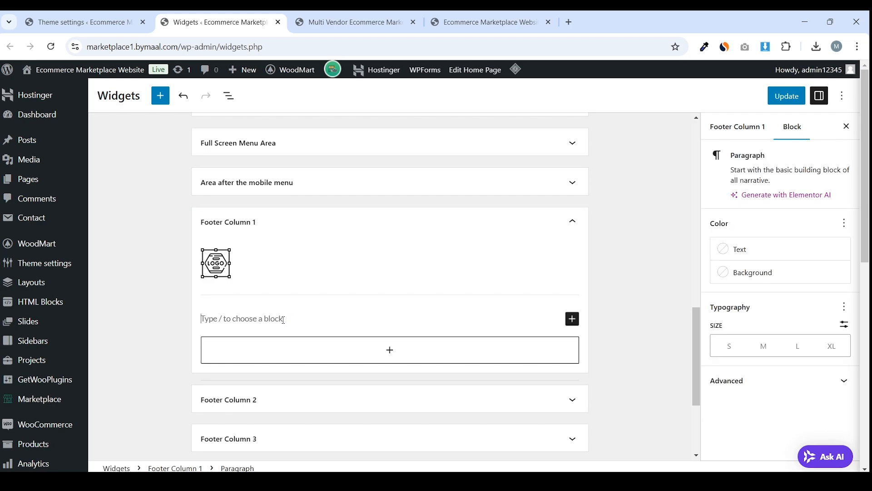
{"action": "key", "text": "ctrl+v"}
Review the reference footer's address, phone and fax lines
{"action": "left_click", "coordinate": [354, 22]}
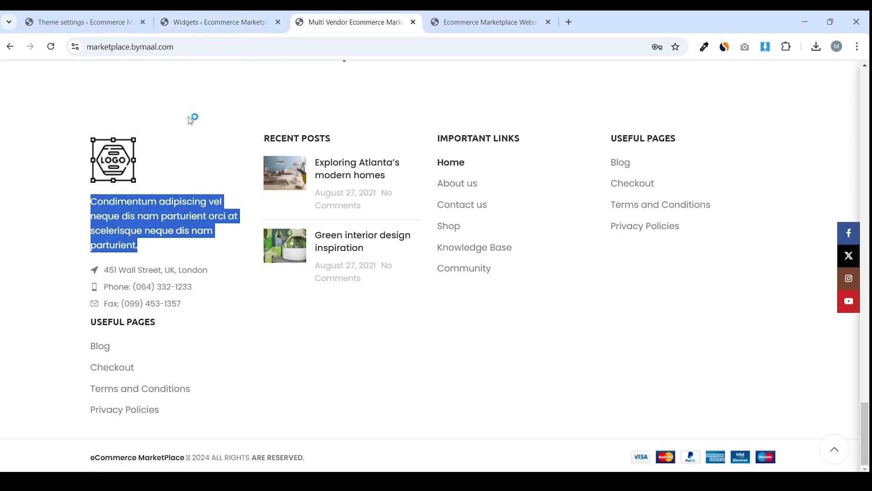
{"action": "left_click", "coordinate": [30, 273]}
{"action": "left_click_drag", "start_coordinate": [90, 269], "coordinate": [64, 271]}
{"action": "left_click", "coordinate": [195, 308]}
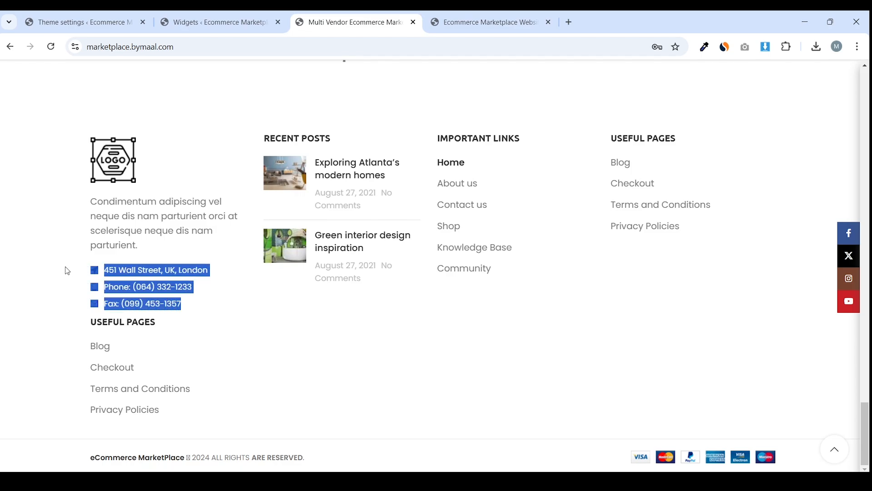
{"action": "left_click", "coordinate": [88, 268]}
{"action": "left_click", "coordinate": [218, 19]}
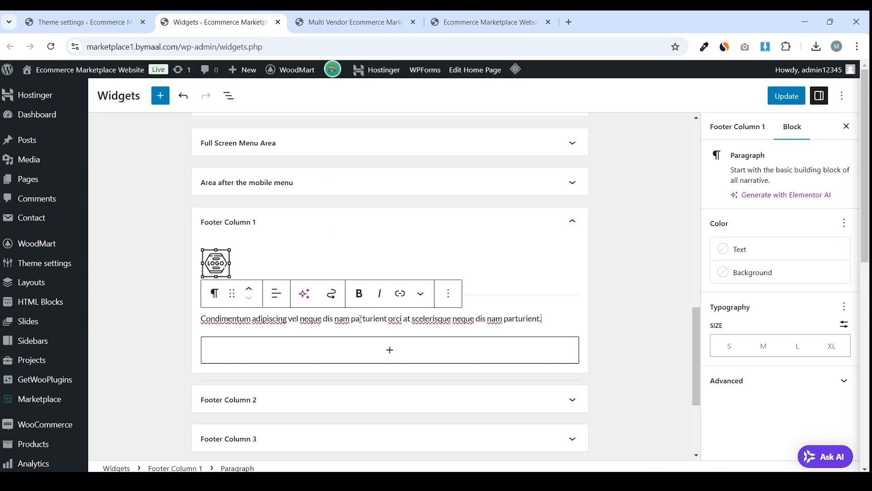
Search blocks for 'add', close the search without adding anything, and save the footer widgets
{"action": "left_click", "coordinate": [344, 352]}
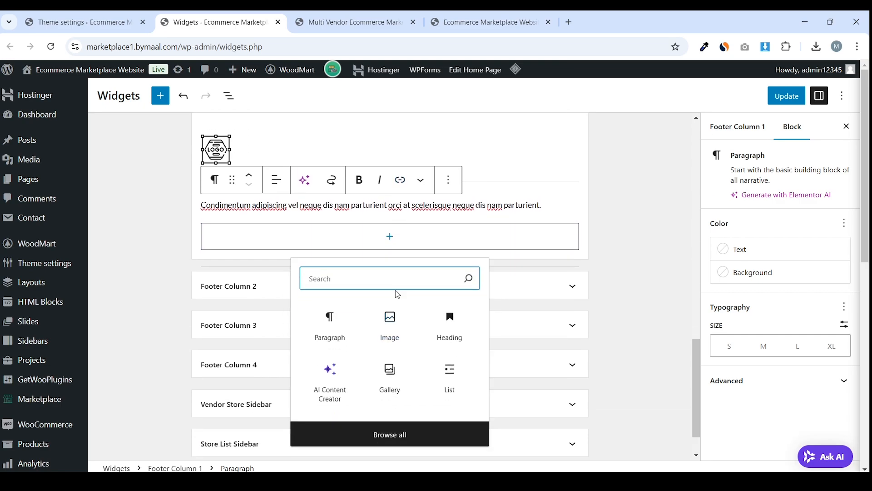
{"action": "type", "text": "add"}
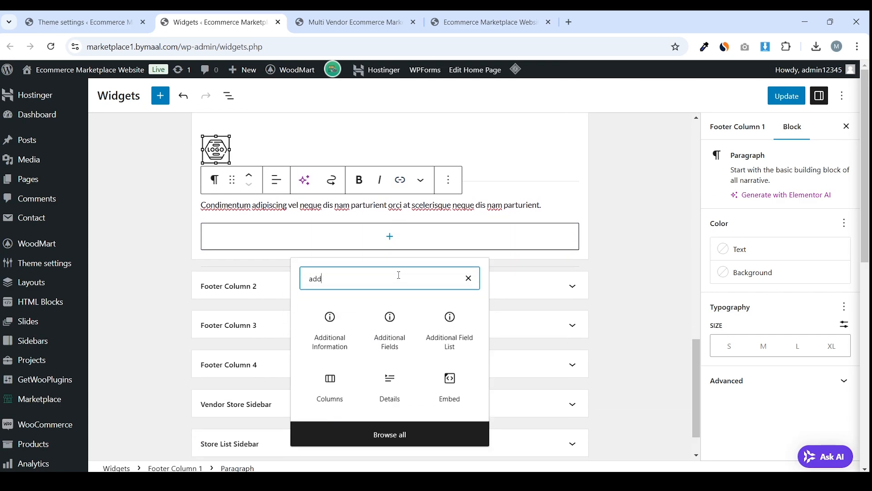
{"action": "key", "text": "ctrl+Tab"}
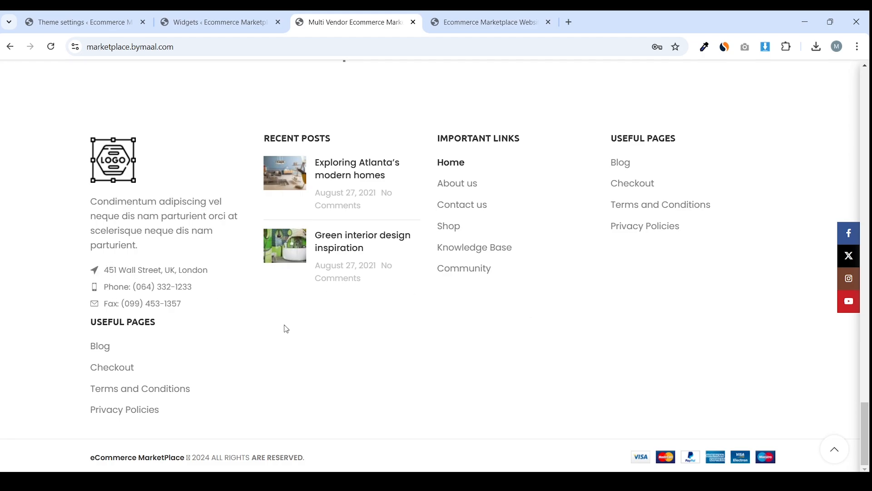
{"action": "left_click", "coordinate": [214, 22]}
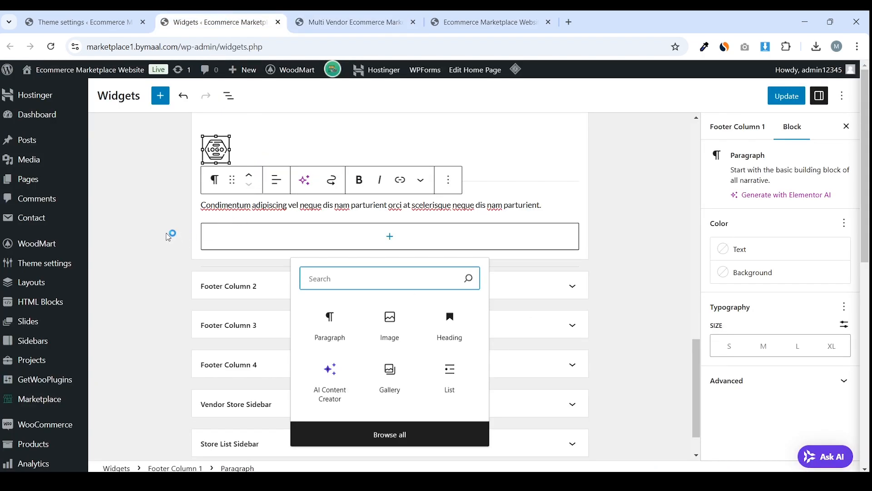
{"action": "left_click", "coordinate": [604, 218]}
{"action": "left_click", "coordinate": [798, 100]}
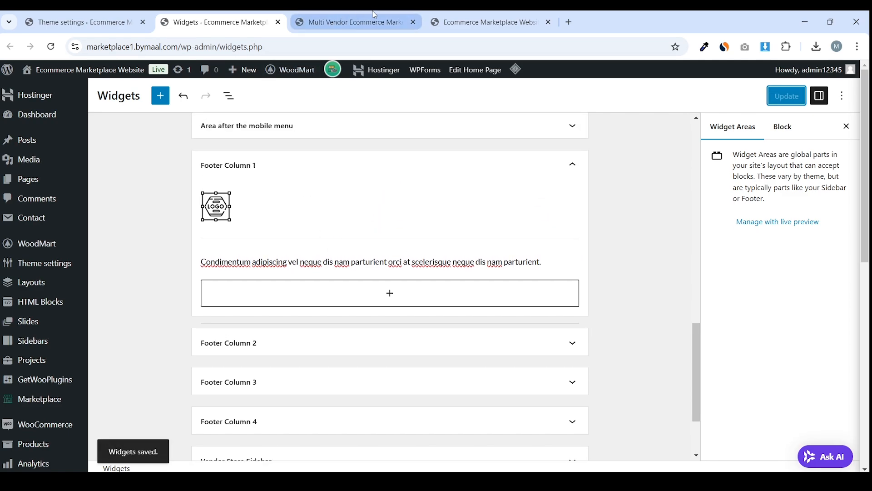
{"action": "left_click", "coordinate": [359, 20]}
{"action": "left_click_drag", "start_coordinate": [486, 22], "coordinate": [355, 22]}
Purge the site cache and check the new footer paragraph on the live site
{"action": "mouse_move", "coordinate": [478, 74]}
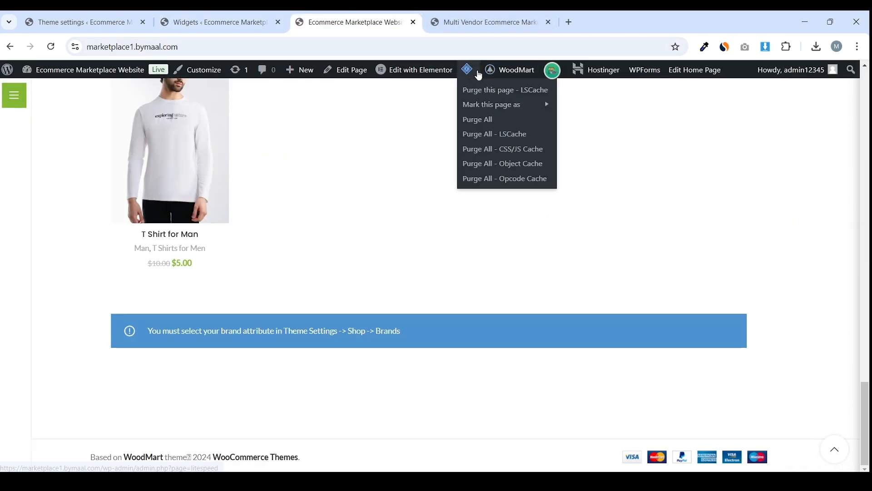
{"action": "left_click", "coordinate": [479, 119]}
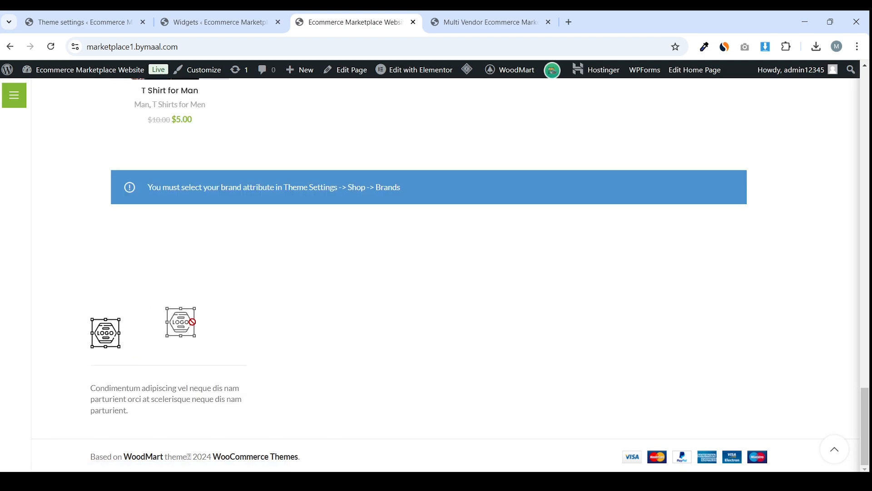
{"action": "left_click_drag", "start_coordinate": [100, 388], "coordinate": [138, 411]}
{"action": "left_click", "coordinate": [161, 422]}
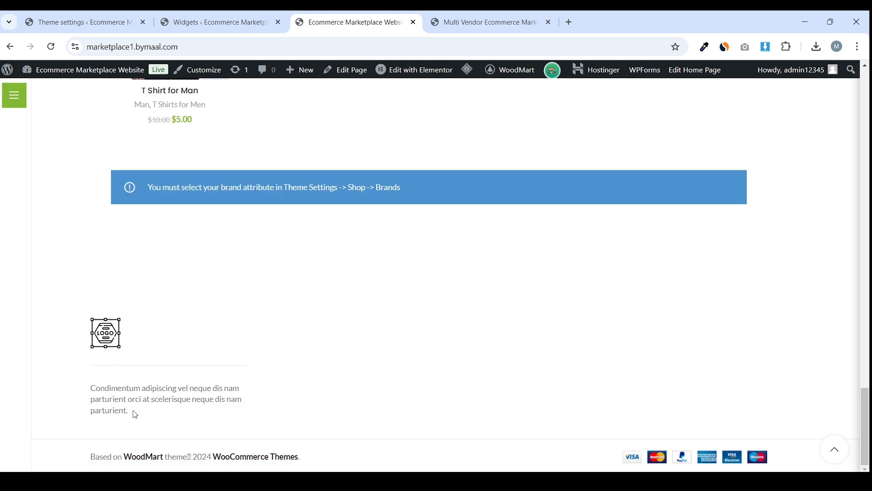
{"action": "left_click", "coordinate": [215, 15]}
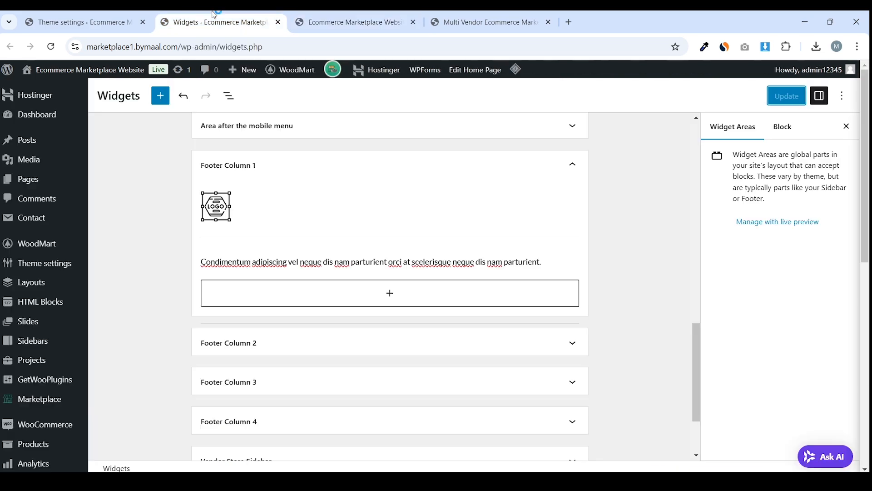
Add a RECENT POSTS heading, copied from the reference footer, to Footer Column 2
{"action": "left_click", "coordinate": [282, 342]}
{"action": "scroll", "coordinate": [309, 318], "scroll_direction": "down", "scroll_amount": 3}
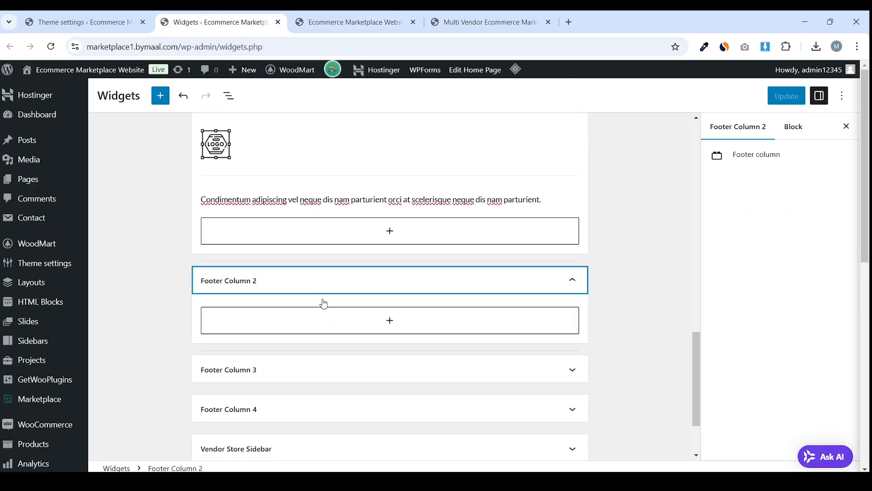
{"action": "left_click", "coordinate": [328, 271]}
{"action": "left_click", "coordinate": [373, 23]}
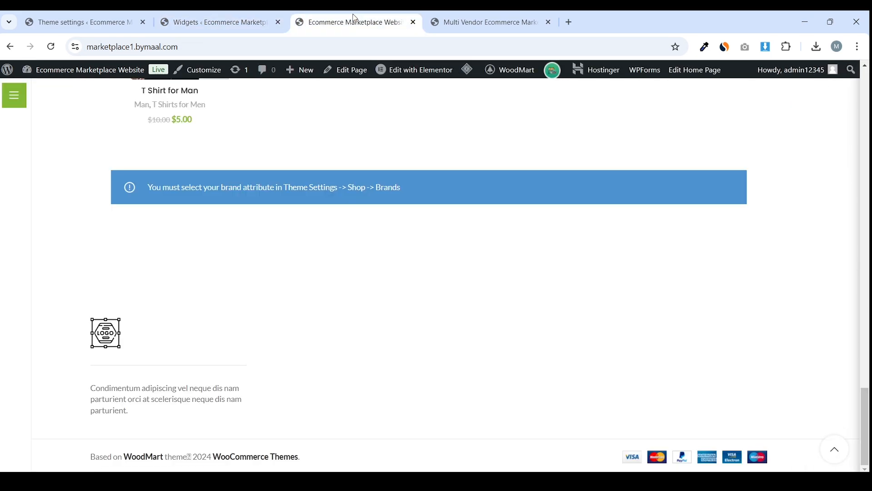
{"action": "left_click", "coordinate": [483, 22]}
{"action": "left_click_drag", "start_coordinate": [484, 21], "coordinate": [356, 25]}
{"action": "left_click_drag", "start_coordinate": [257, 140], "coordinate": [327, 138]}
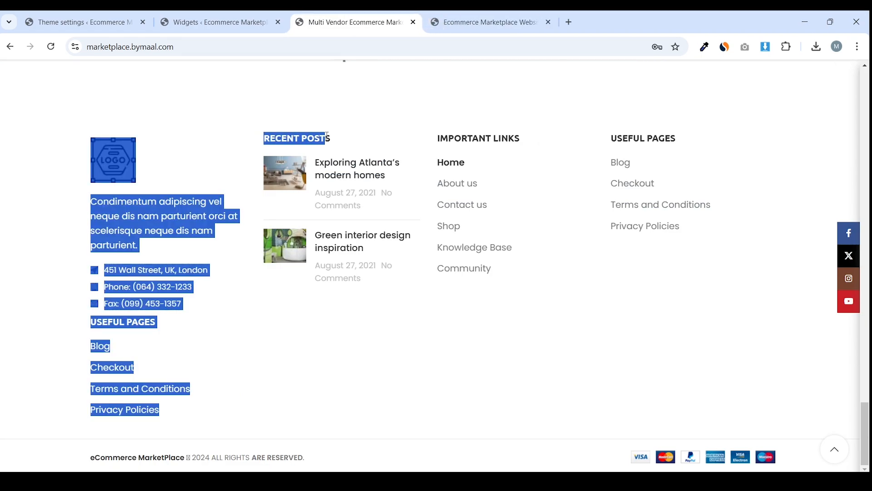
{"action": "triple_click", "coordinate": [324, 139]}
{"action": "right_click", "coordinate": [285, 136]}
{"action": "left_click", "coordinate": [296, 151]}
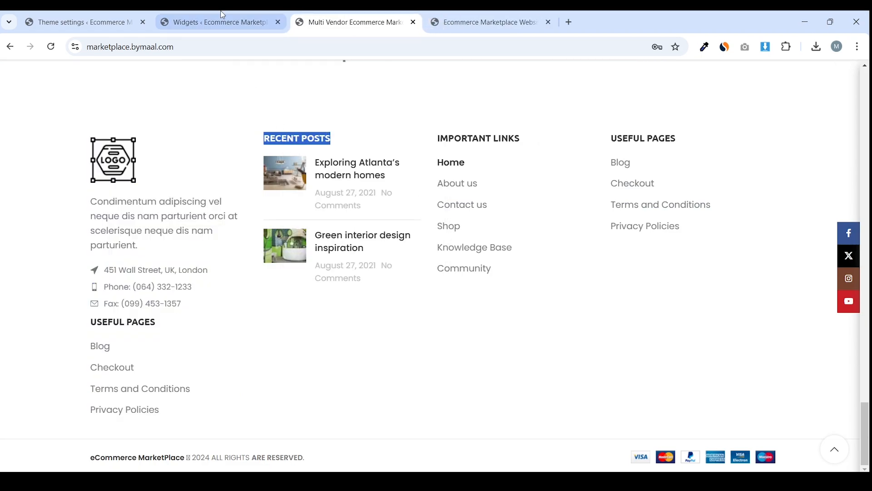
{"action": "left_click", "coordinate": [248, 25]}
{"action": "left_click", "coordinate": [444, 359]}
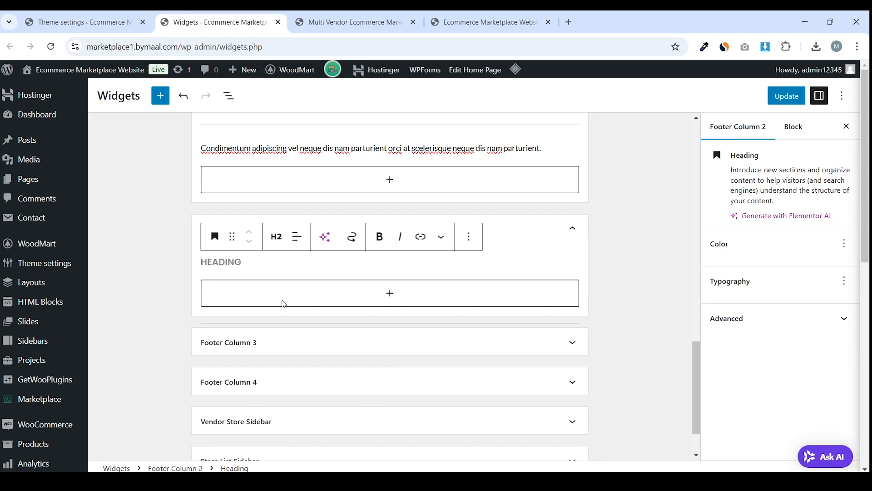
{"action": "key", "text": "ctrl+v"}
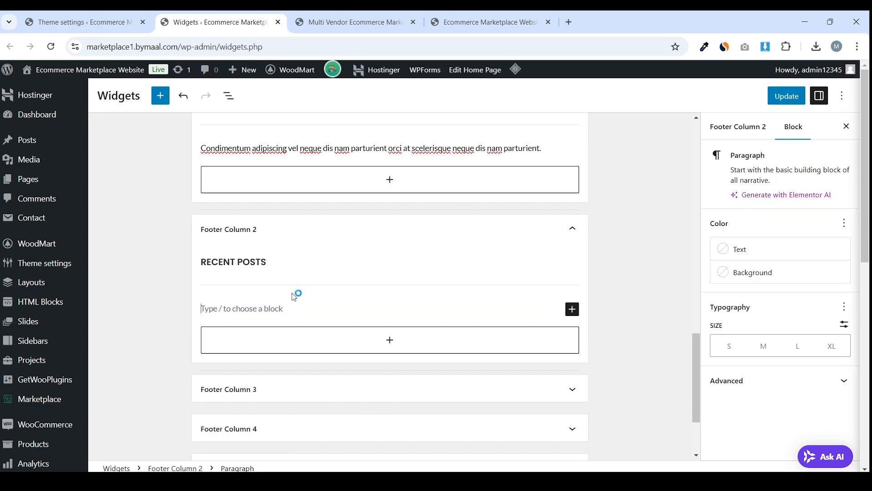
Add a Latest Posts block under the RECENT POSTS heading and save the widgets
{"action": "left_click", "coordinate": [572, 309]}
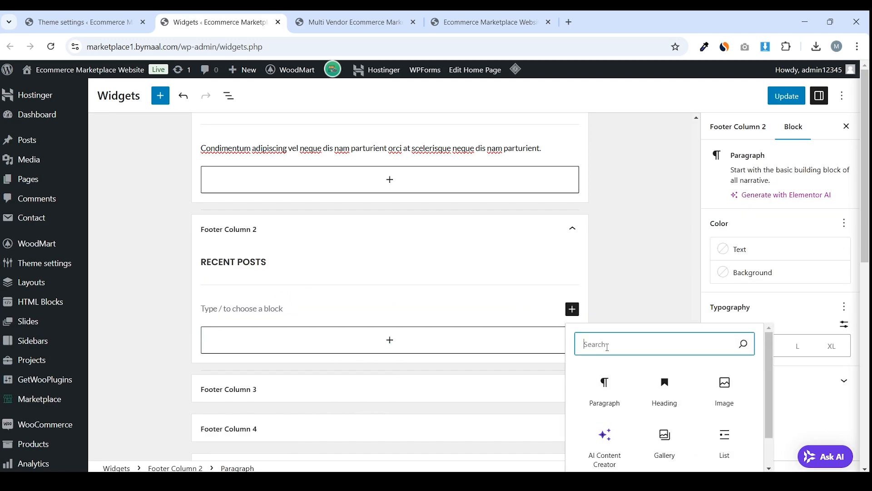
{"action": "type", "text": "blog"}
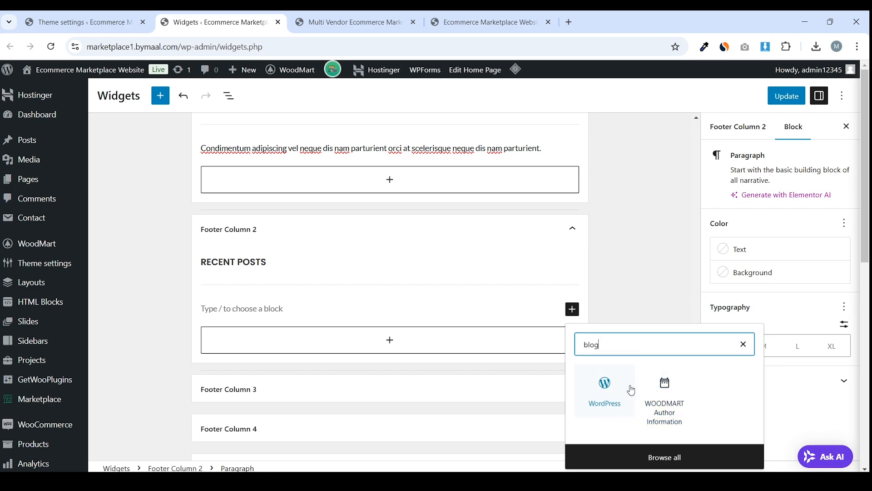
{"action": "double_click", "coordinate": [653, 347]}
{"action": "type", "text": "post"}
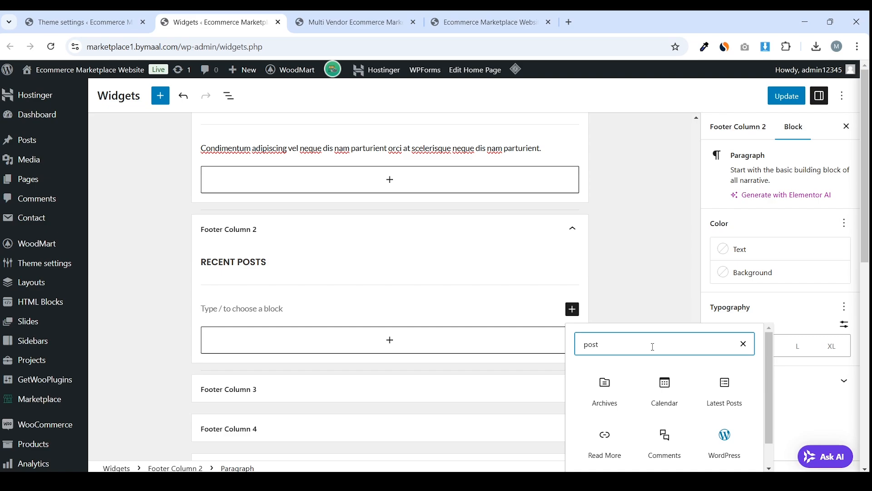
{"action": "scroll", "coordinate": [527, 297], "scroll_direction": "down", "scroll_amount": 2}
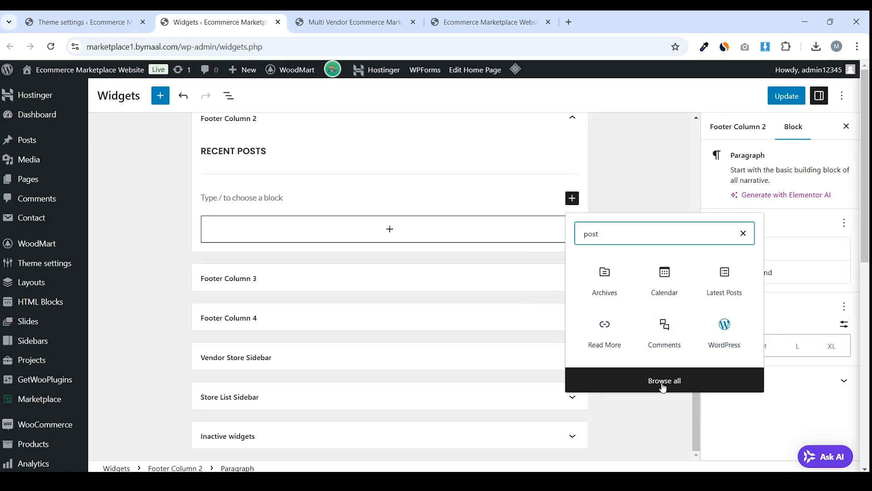
{"action": "left_click", "coordinate": [729, 283]}
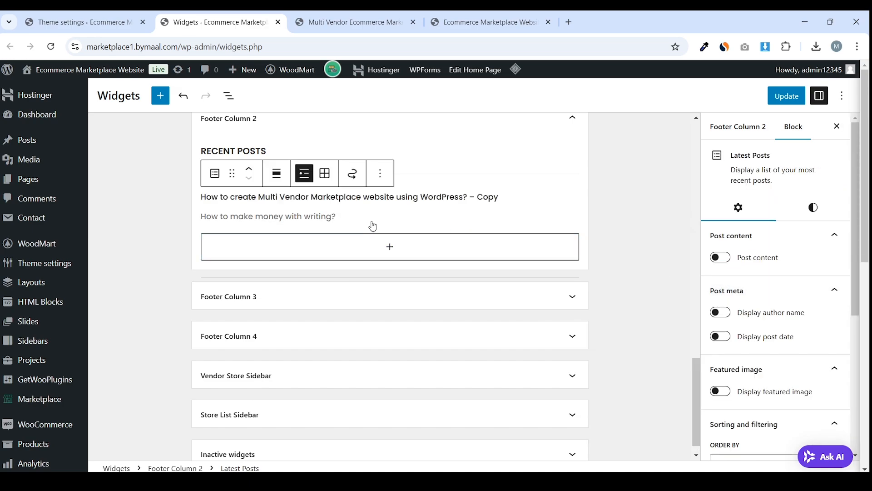
{"action": "left_click", "coordinate": [341, 196]}
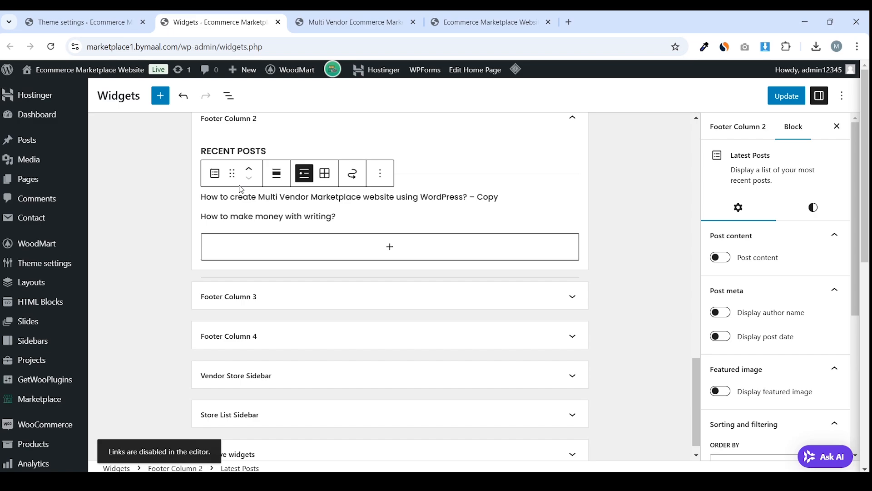
{"action": "left_click", "coordinate": [382, 176]}
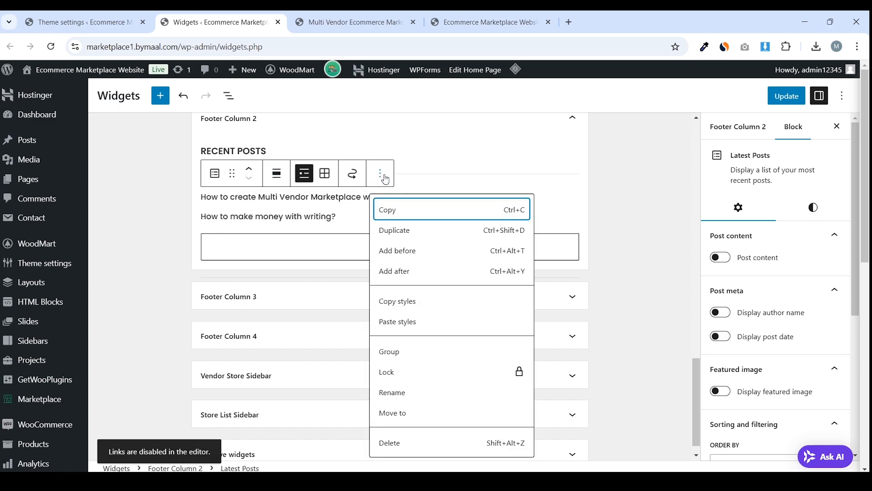
{"action": "key", "text": "ctrl+s"}
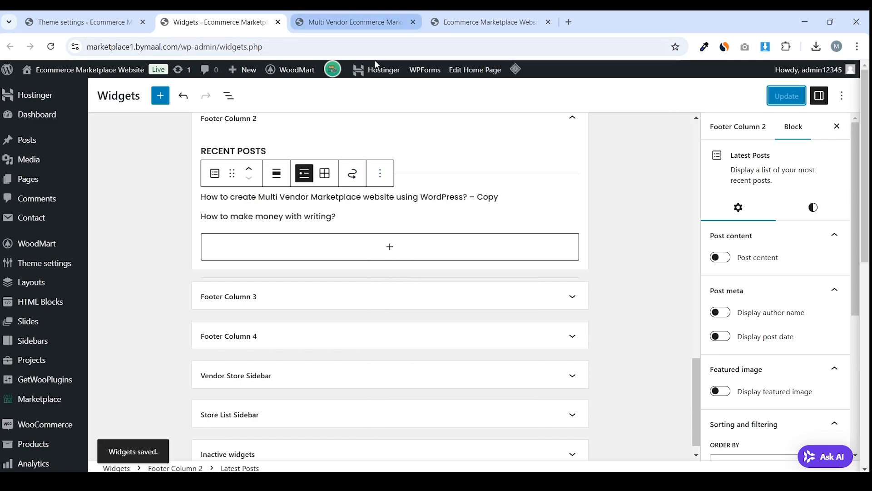
Add an IMPORTANT LINKS heading, copied from the reference footer, to Footer Column 3
{"action": "left_click", "coordinate": [452, 18]}
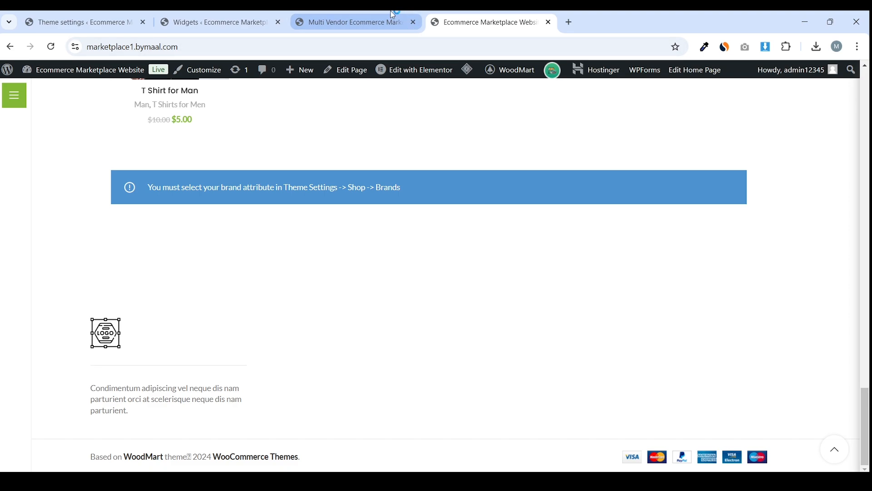
{"action": "left_click", "coordinate": [392, 15]}
{"action": "left_click_drag", "start_coordinate": [439, 132], "coordinate": [520, 136]}
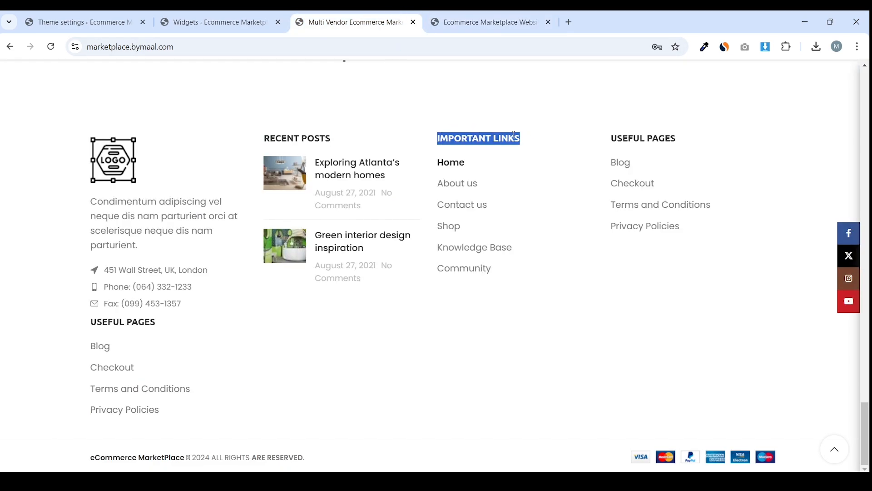
{"action": "right_click", "coordinate": [495, 140]}
{"action": "left_click", "coordinate": [504, 150]}
{"action": "left_click", "coordinate": [230, 25]}
{"action": "scroll", "coordinate": [306, 214], "scroll_direction": "down", "scroll_amount": 1}
{"action": "left_click", "coordinate": [237, 276]}
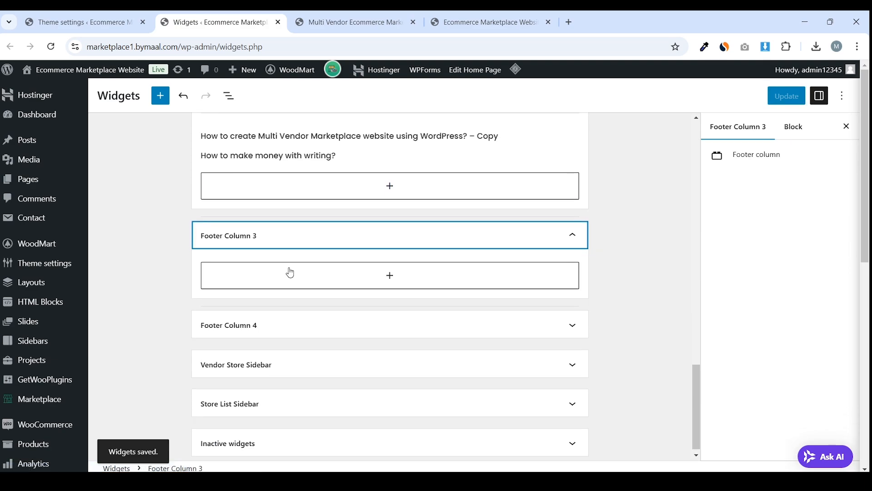
{"action": "left_click", "coordinate": [313, 265]}
{"action": "left_click", "coordinate": [378, 356]}
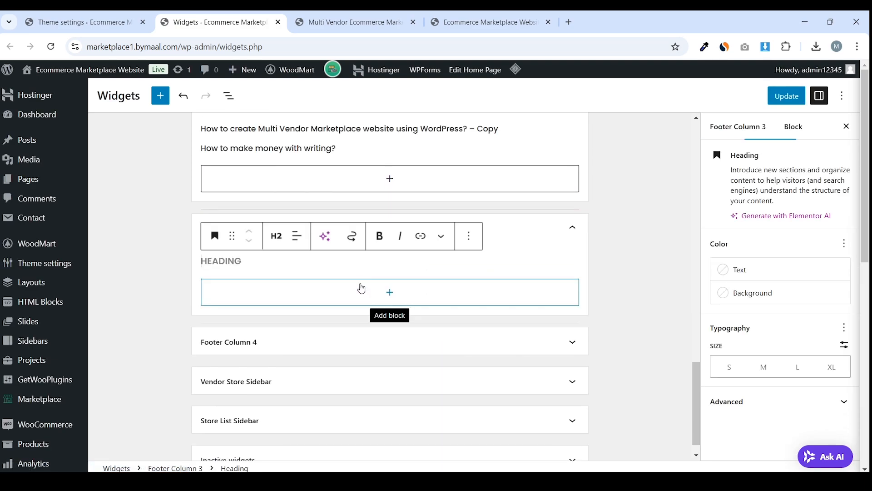
{"action": "key", "text": "ctrl+v"}
Add a Navigation Menu widget showing the Footer 1 menu under it and save
{"action": "left_click", "coordinate": [318, 292]}
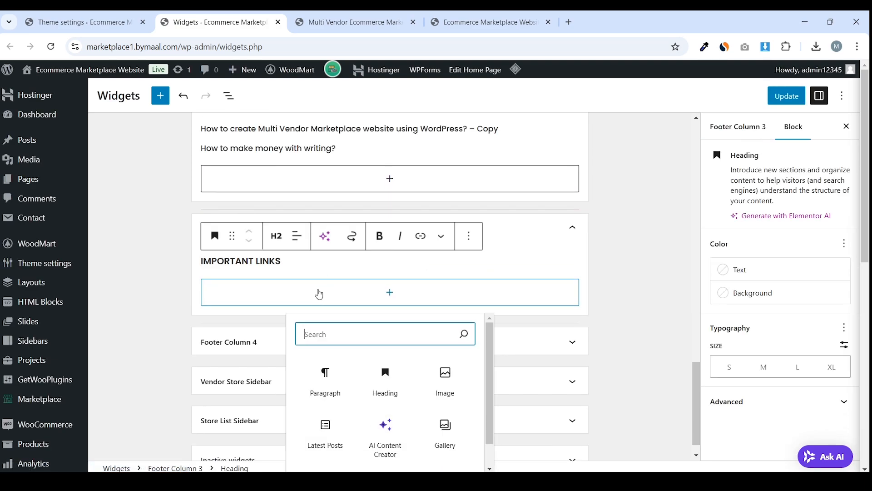
{"action": "scroll", "coordinate": [372, 302], "scroll_direction": "down", "scroll_amount": 1}
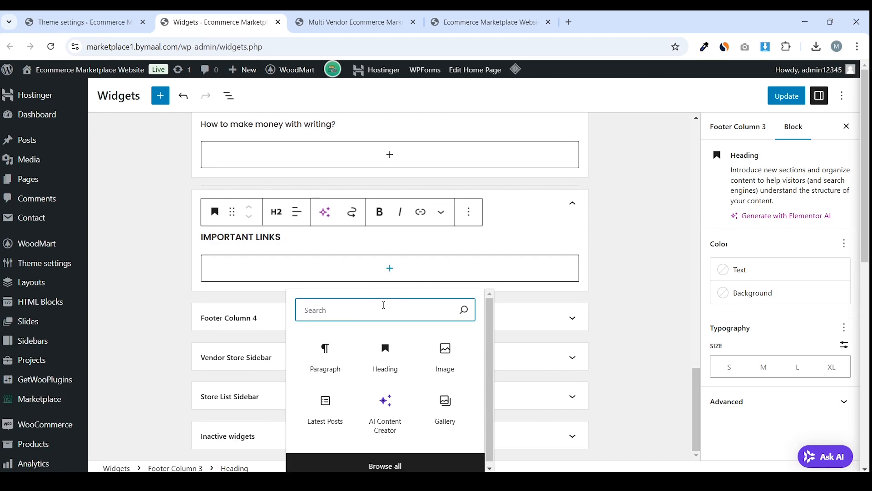
{"action": "type", "text": "navi"}
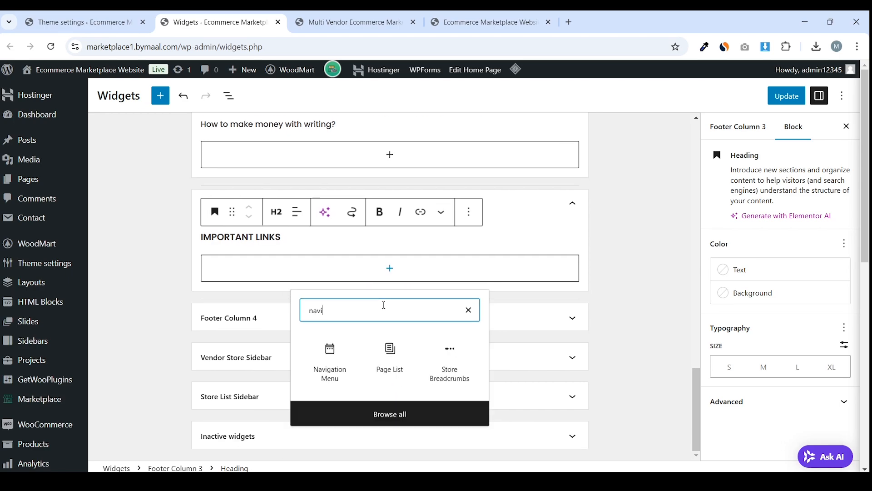
{"action": "left_click", "coordinate": [335, 366]}
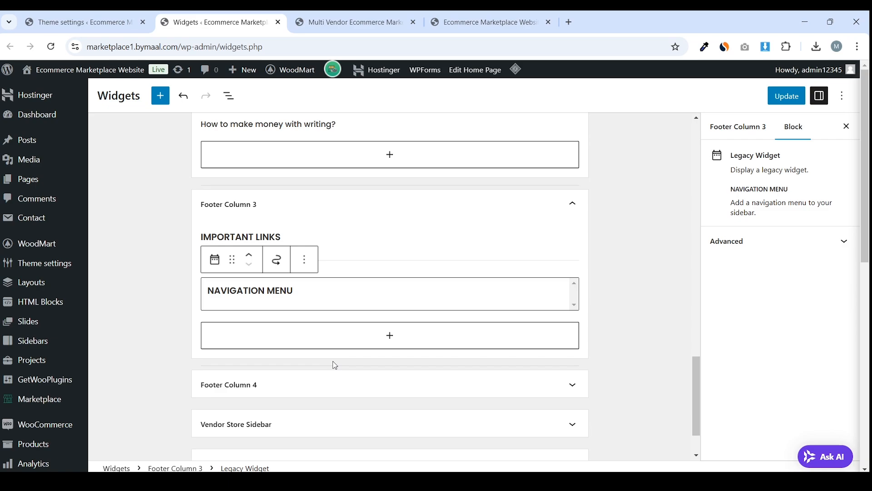
{"action": "left_click", "coordinate": [315, 333]}
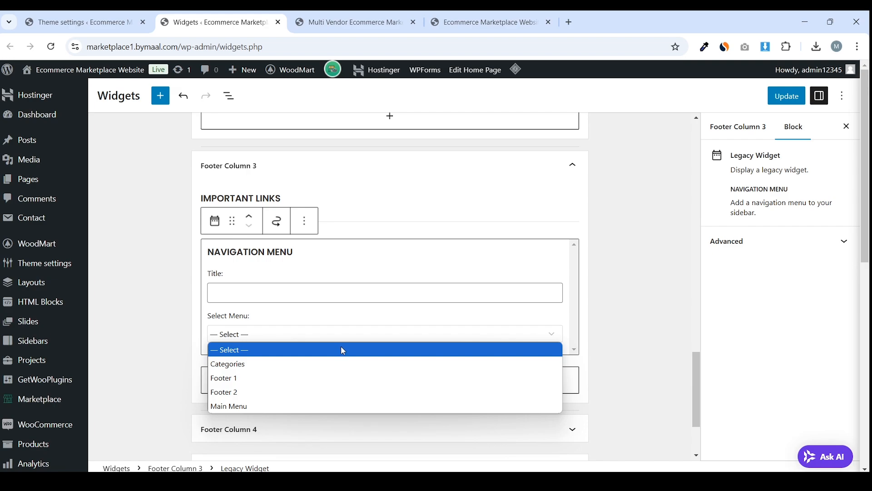
{"action": "left_click", "coordinate": [305, 377]}
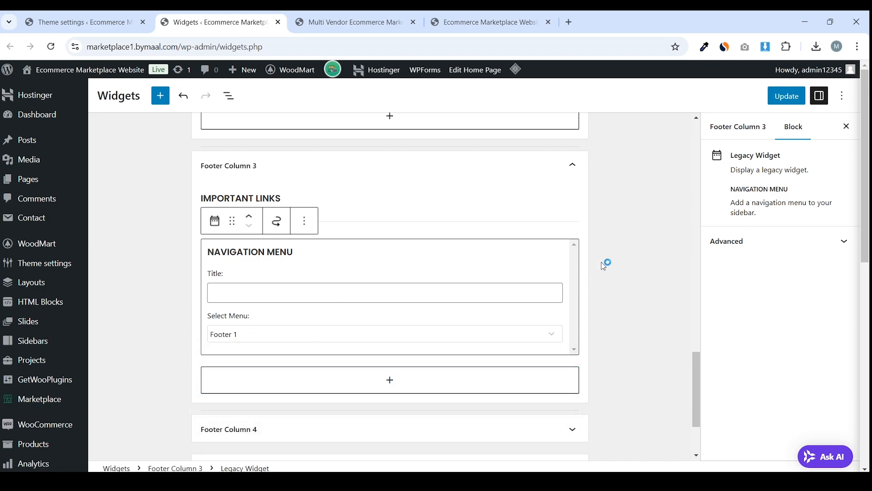
{"action": "left_click", "coordinate": [786, 96]}
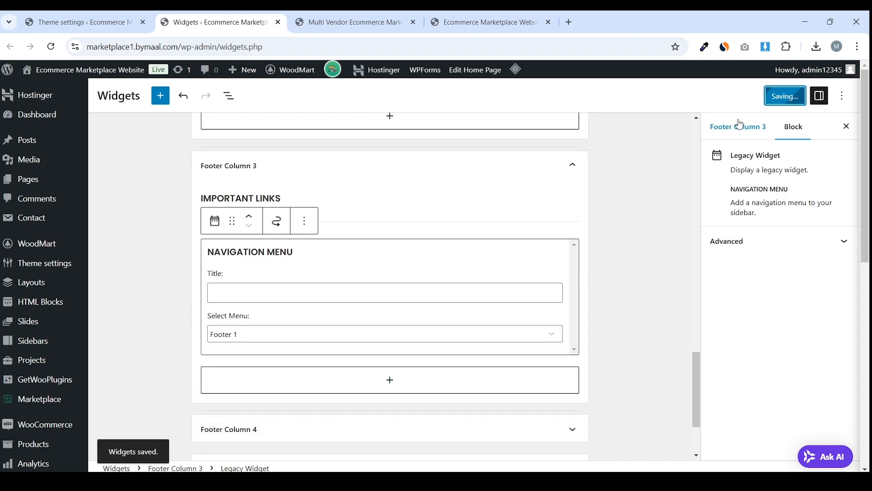
Verify the IMPORTANT LINKS menu appears in the live site footer
{"action": "left_click", "coordinate": [390, 22]}
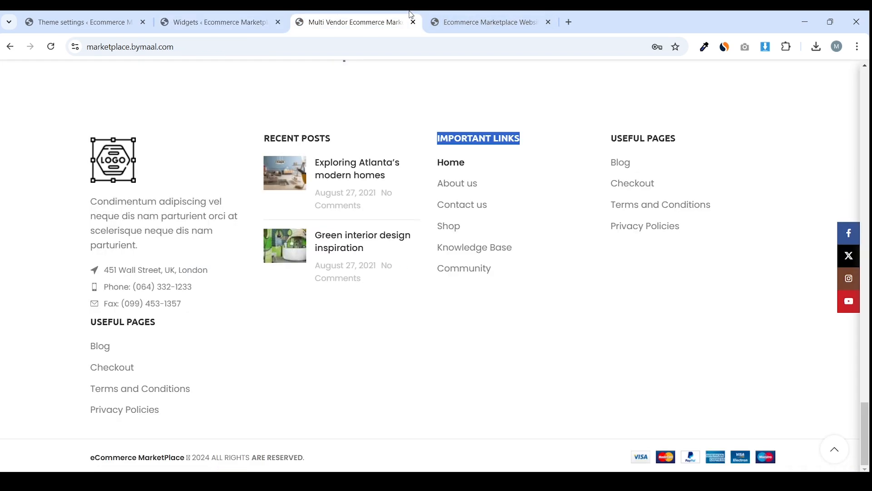
{"action": "left_click", "coordinate": [476, 15]}
{"action": "mouse_move", "coordinate": [467, 69]}
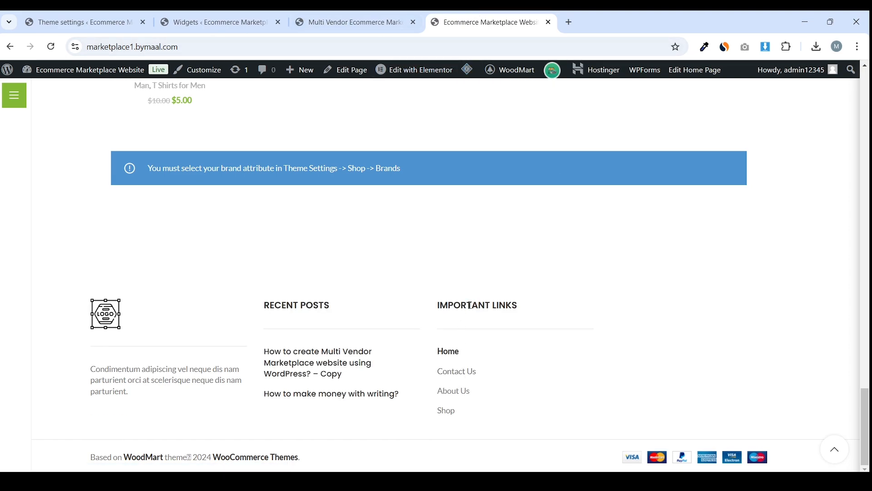
{"action": "triple_click", "coordinate": [470, 305]}
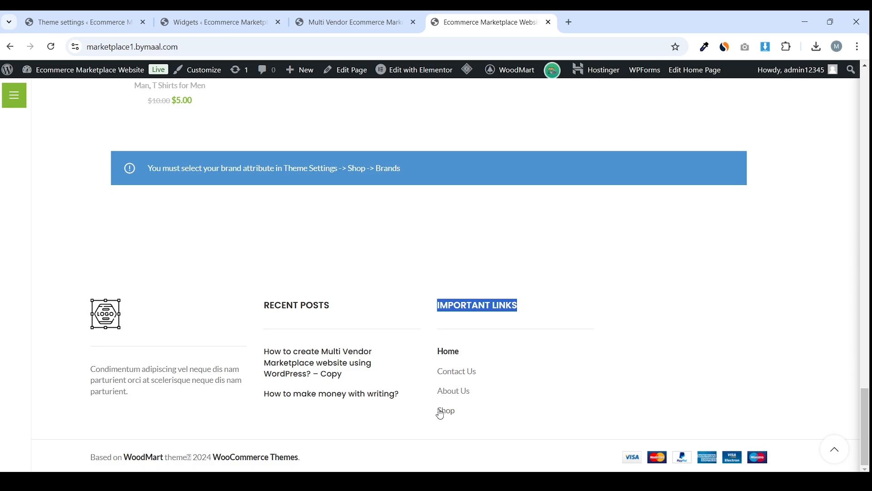
{"action": "scroll", "coordinate": [424, 220], "scroll_direction": "up", "scroll_amount": 5}
{"action": "key", "text": "ctrl+2"}
{"action": "left_click", "coordinate": [246, 323]}
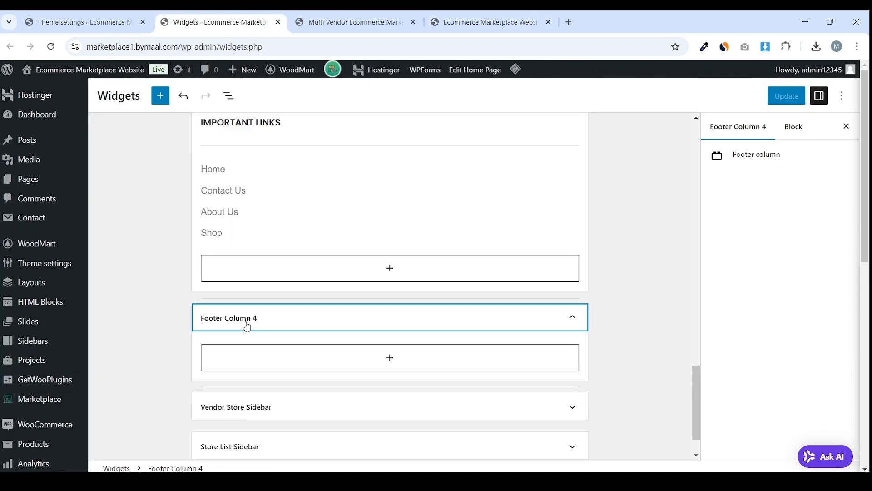
Add a USEFUL PAGES heading, copied from the reference footer, to Footer Column 4
{"action": "scroll", "coordinate": [414, 327], "scroll_direction": "down", "scroll_amount": 1}
{"action": "left_click", "coordinate": [394, 310]}
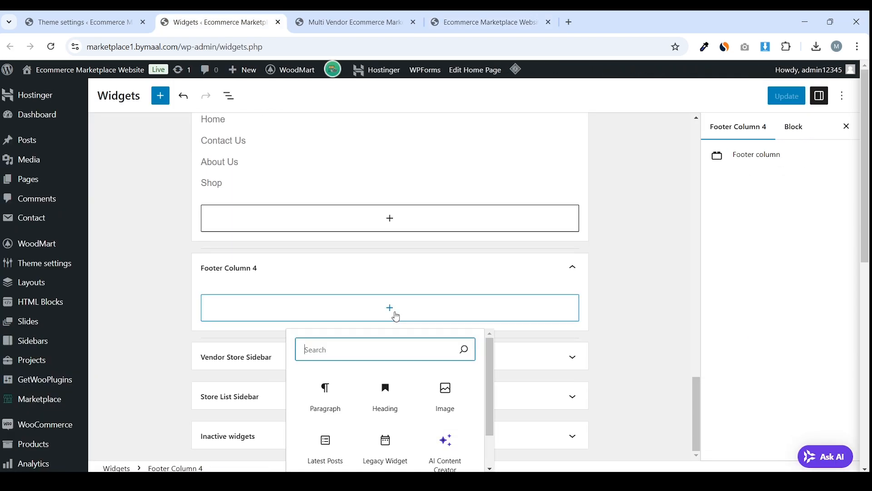
{"action": "left_click", "coordinate": [404, 15]}
{"action": "triple_click", "coordinate": [625, 139]}
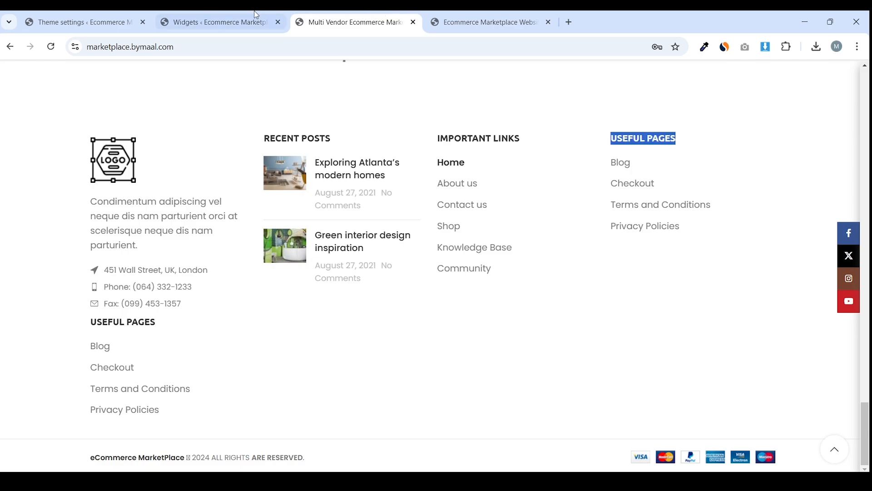
{"action": "left_click", "coordinate": [218, 21]}
{"action": "key", "text": "ctrl+v"}
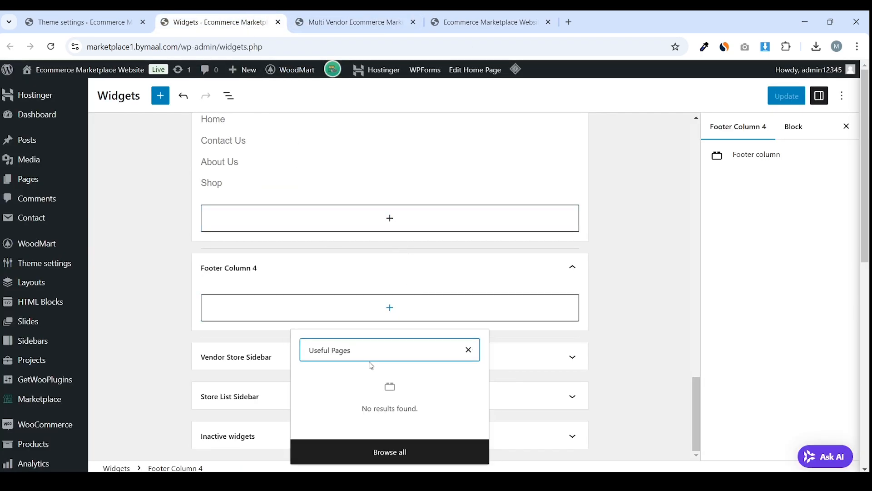
{"action": "left_click", "coordinate": [400, 314]}
{"action": "left_click", "coordinate": [396, 313]}
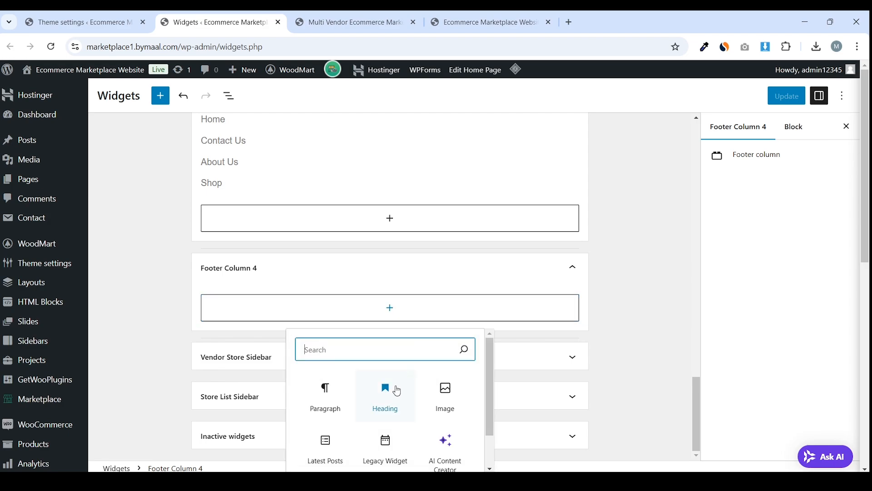
{"action": "left_click", "coordinate": [397, 390]}
{"action": "type", "text": "Useful Pages"}
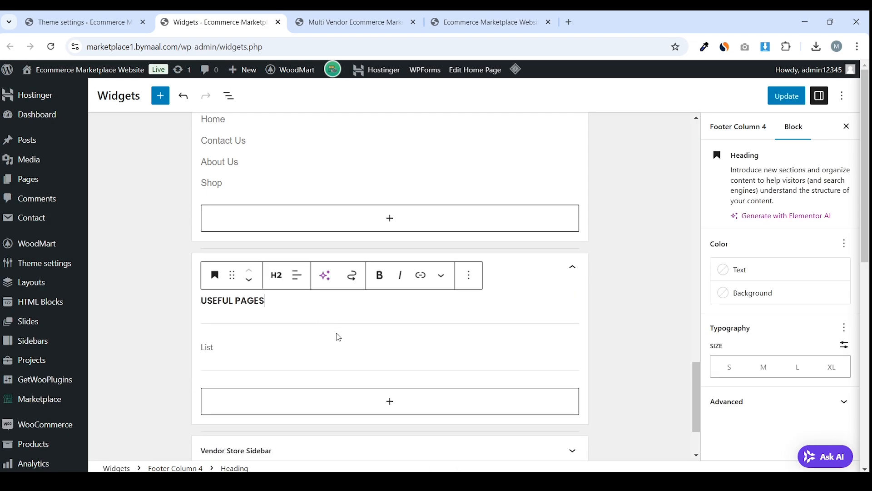
Delete the old list block below the USEFUL PAGES heading
{"action": "left_click", "coordinate": [321, 346]}
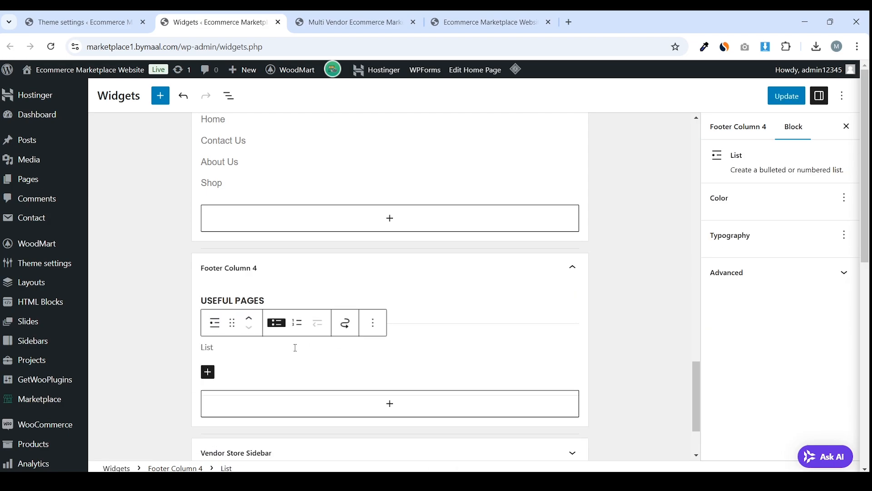
{"action": "left_click", "coordinate": [371, 327]}
{"action": "scroll", "coordinate": [411, 239], "scroll_direction": "down", "scroll_amount": 1}
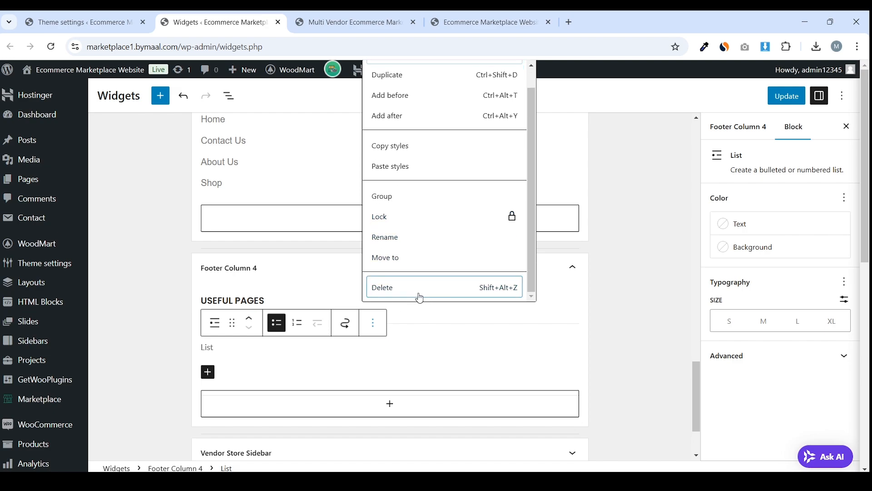
{"action": "left_click", "coordinate": [419, 296]}
Insert a Navigation Menu widget set to the Footer 2 menu and save the widgets
{"action": "left_click", "coordinate": [382, 313]}
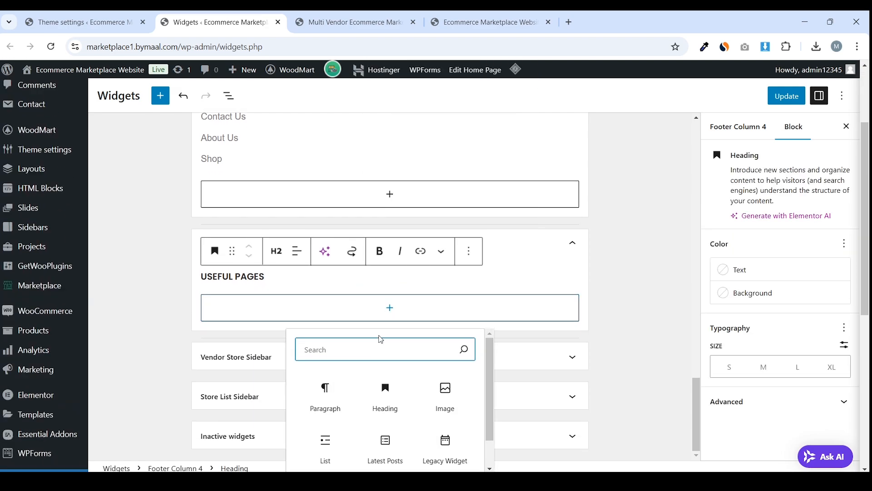
{"action": "type", "text": "navi"}
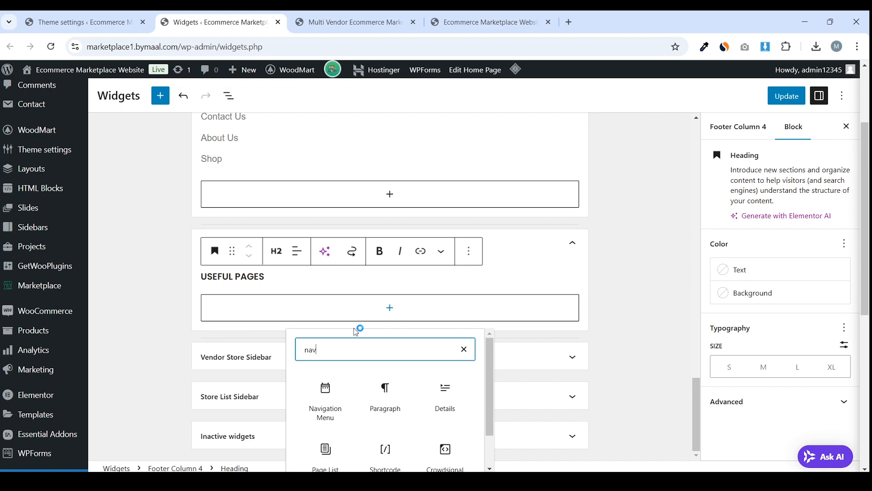
{"action": "left_click", "coordinate": [316, 412]}
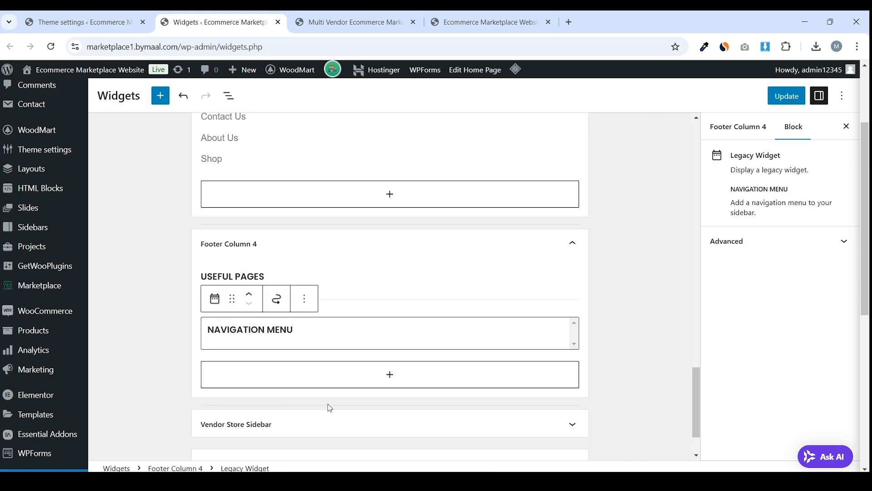
{"action": "scroll", "coordinate": [353, 321], "scroll_direction": "down", "scroll_amount": 2}
{"action": "left_click", "coordinate": [269, 348]}
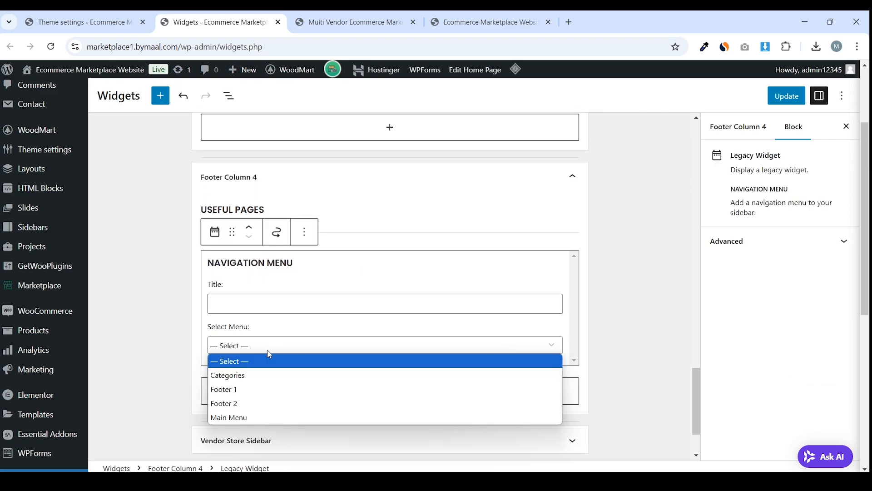
{"action": "left_click", "coordinate": [257, 400]}
{"action": "left_click", "coordinate": [793, 95]}
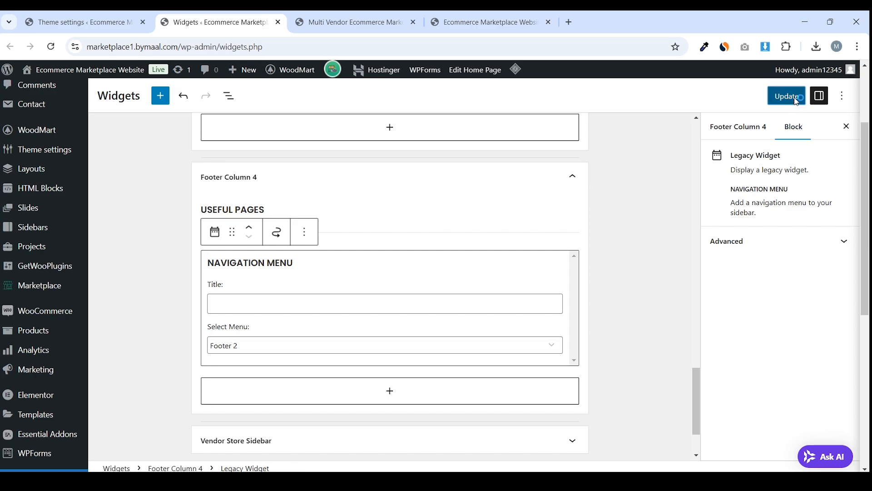
Purge the site cache and check the USEFUL PAGES menu in the live footer
{"action": "left_click", "coordinate": [313, 18]}
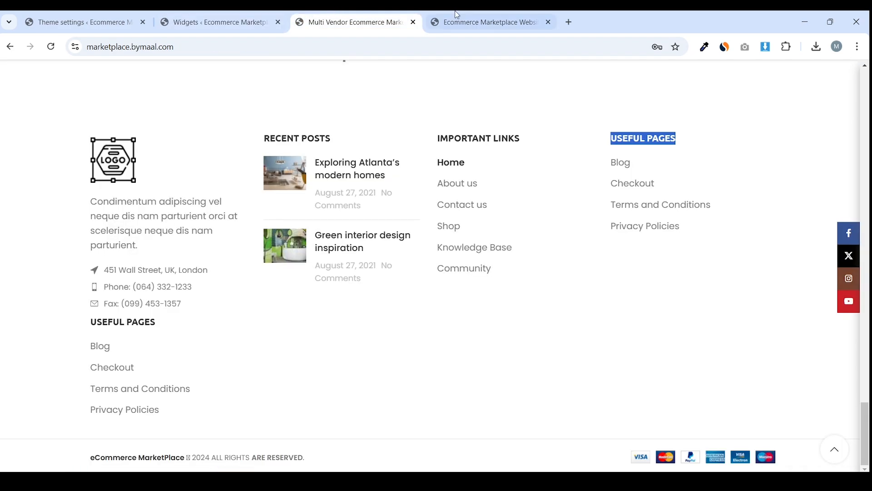
{"action": "left_click_drag", "start_coordinate": [482, 22], "coordinate": [345, 22]}
{"action": "mouse_move", "coordinate": [467, 69]}
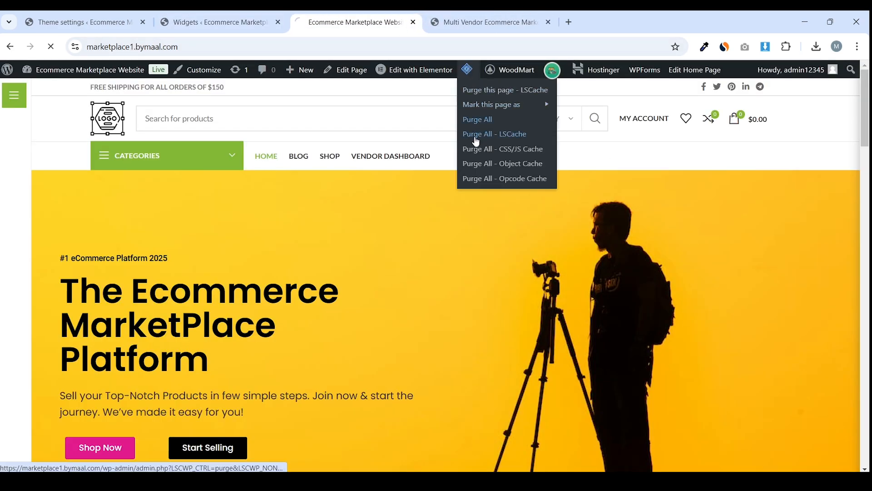
{"action": "left_click", "coordinate": [14, 95]}
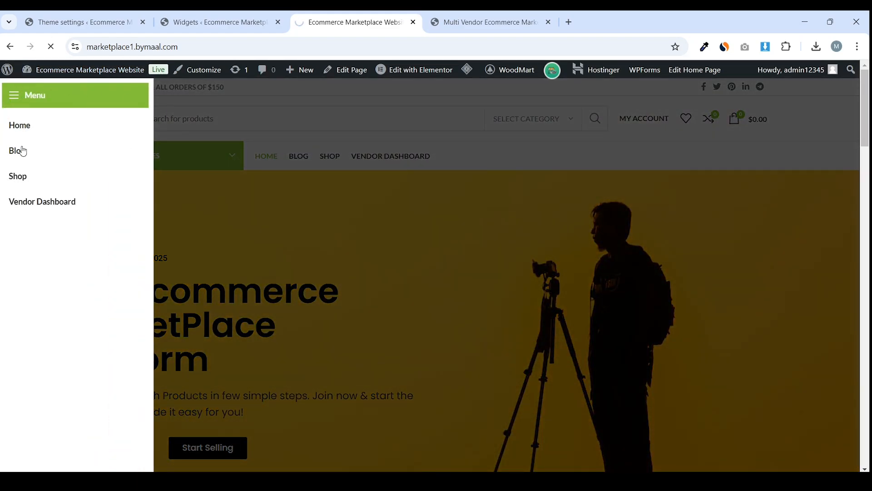
{"action": "left_click", "coordinate": [179, 105]}
{"action": "left_click", "coordinate": [14, 95]}
{"action": "left_click", "coordinate": [511, 144]}
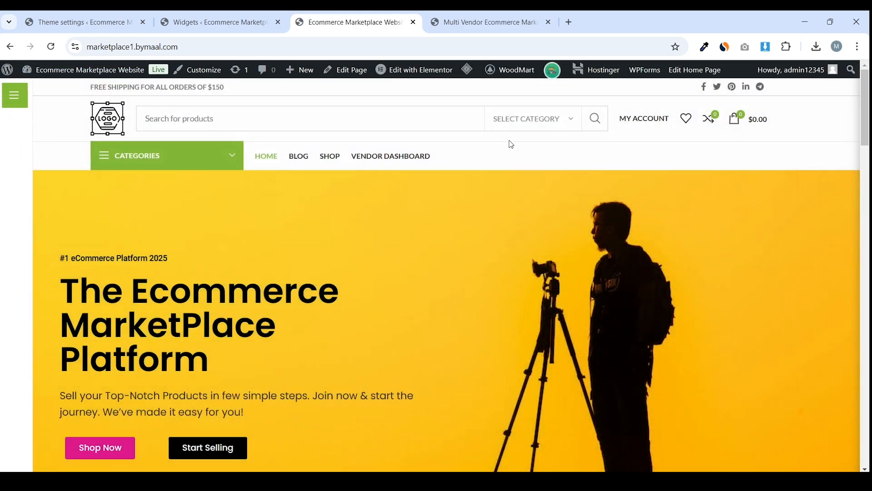
{"action": "left_click_drag", "start_coordinate": [865, 123], "coordinate": [852, 418]}
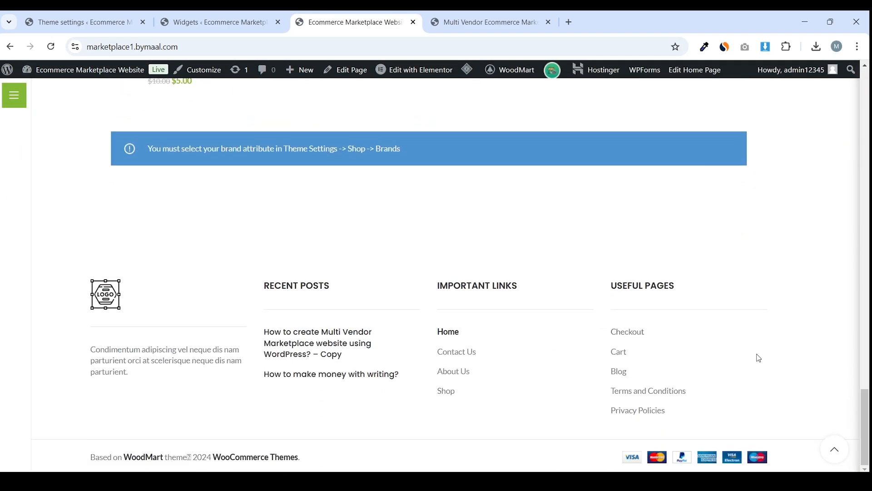
{"action": "left_click", "coordinate": [214, 22]}
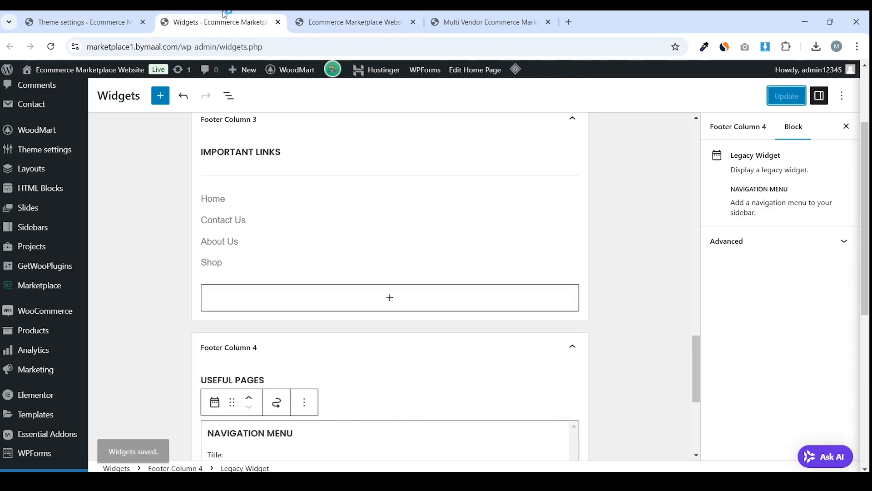
{"action": "scroll", "coordinate": [102, 202], "scroll_direction": "up", "scroll_amount": 5}
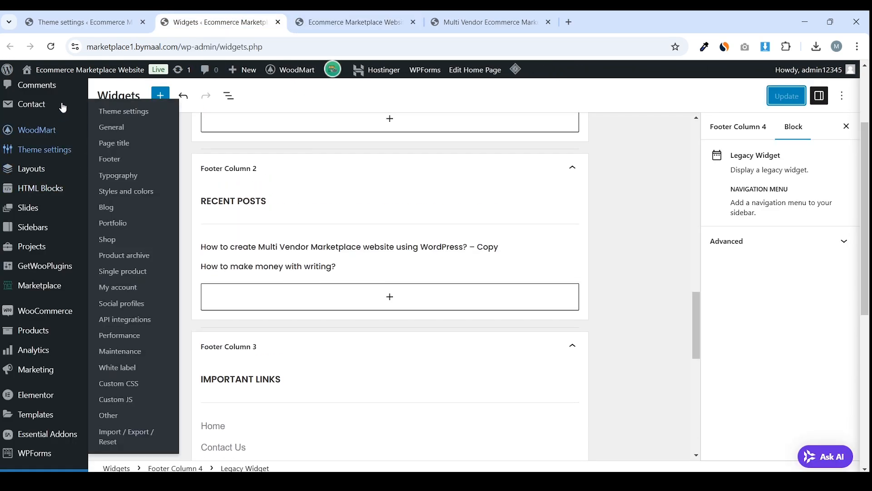
Clear Main Menu from WoodMart's General > Sticky navigation menu selection
{"action": "left_click", "coordinate": [34, 148]}
{"action": "scroll", "coordinate": [175, 199], "scroll_direction": "down", "scroll_amount": 3}
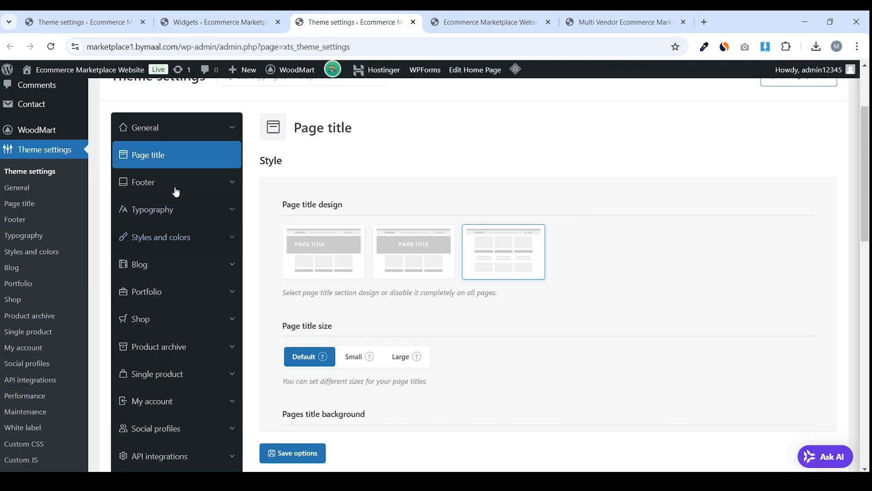
{"action": "left_click", "coordinate": [189, 137]}
{"action": "left_click", "coordinate": [156, 295]}
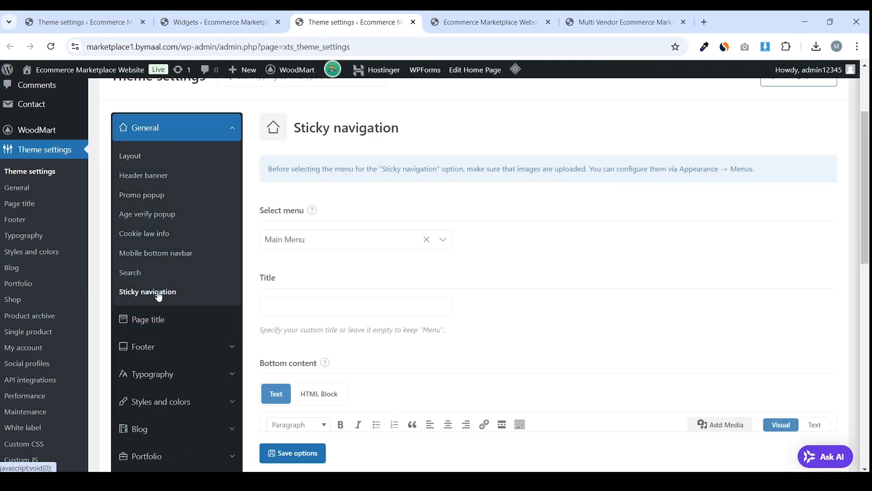
{"action": "scroll", "coordinate": [381, 211], "scroll_direction": "down", "scroll_amount": 2}
{"action": "left_click", "coordinate": [427, 184]}
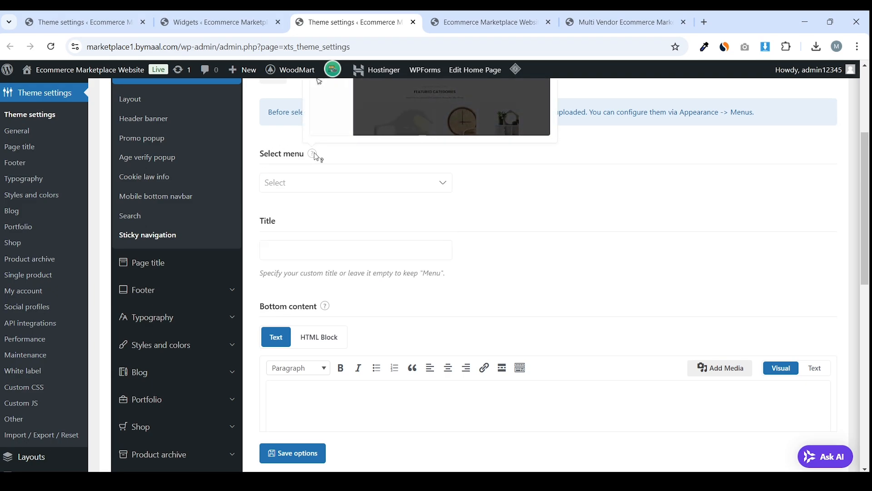
{"action": "scroll", "coordinate": [323, 424], "scroll_direction": "down", "scroll_amount": 3}
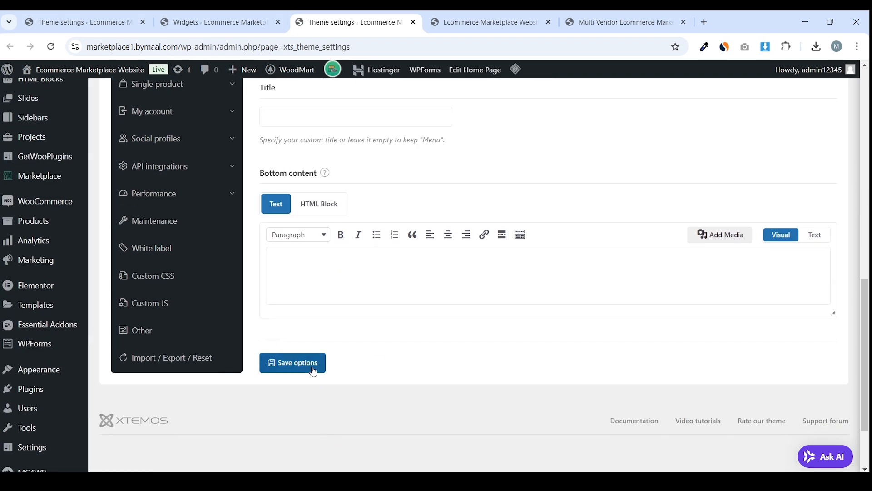
Compare the reference site's footer with the live homepage footer
{"action": "left_click", "coordinate": [638, 20]}
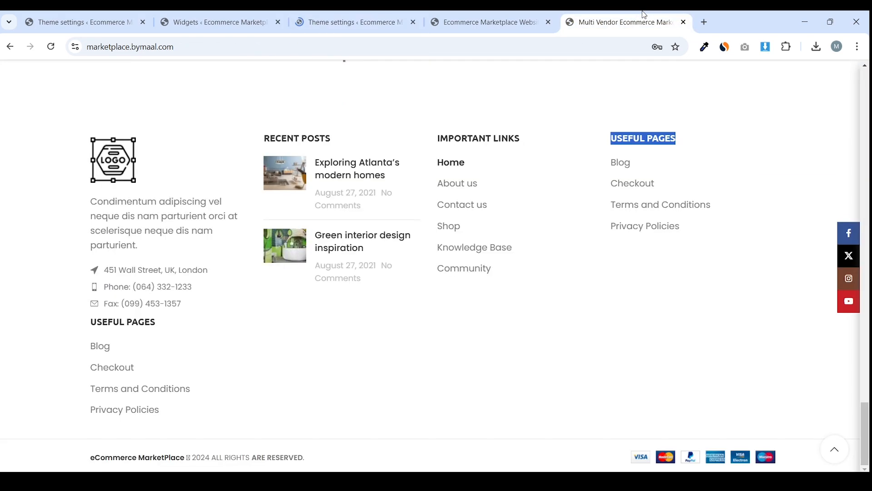
{"action": "left_click", "coordinate": [529, 18]}
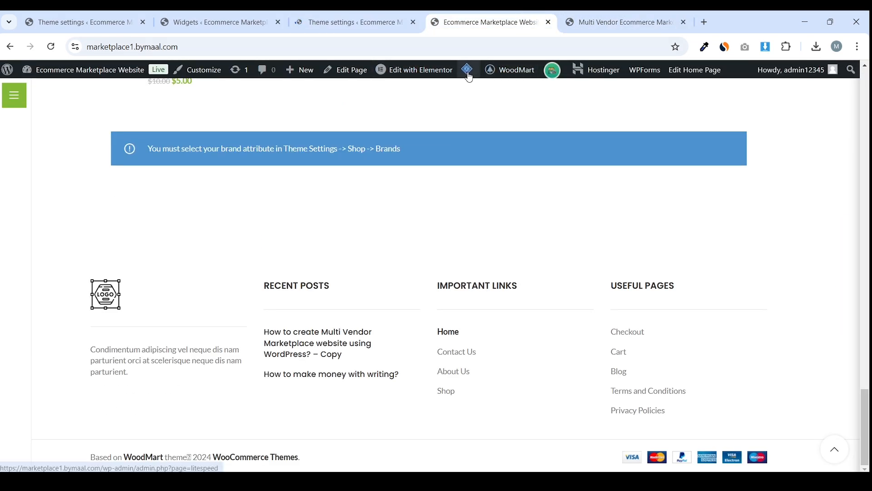
{"action": "mouse_move", "coordinate": [467, 70]}
{"action": "left_click_drag", "start_coordinate": [486, 27], "coordinate": [350, 23]}
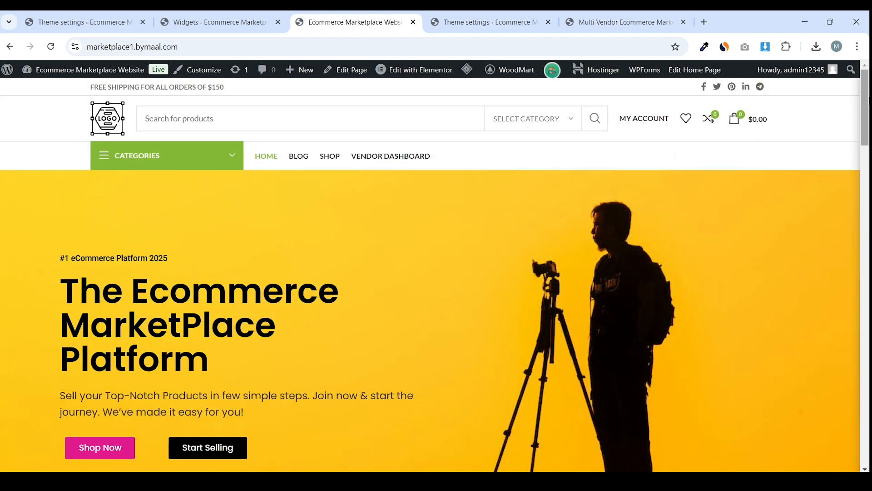
{"action": "key", "text": "End"}
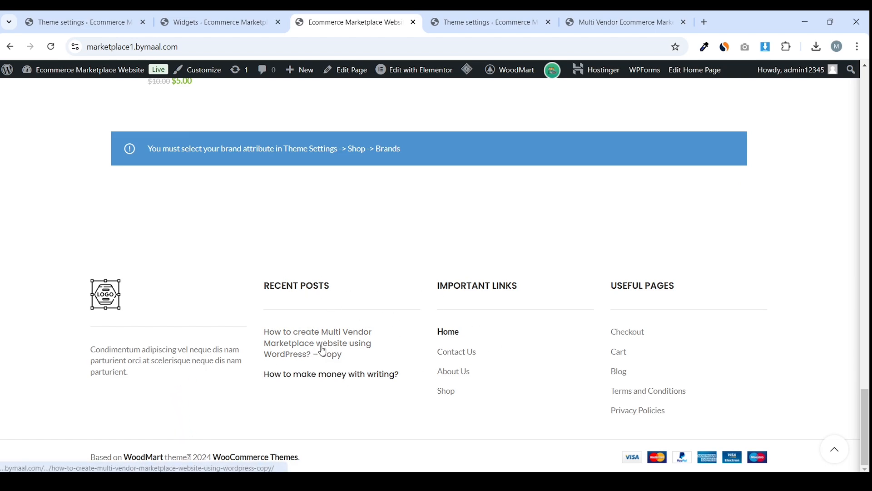
{"action": "left_click_drag", "start_coordinate": [453, 290], "coordinate": [526, 287]}
{"action": "left_click", "coordinate": [527, 287]}
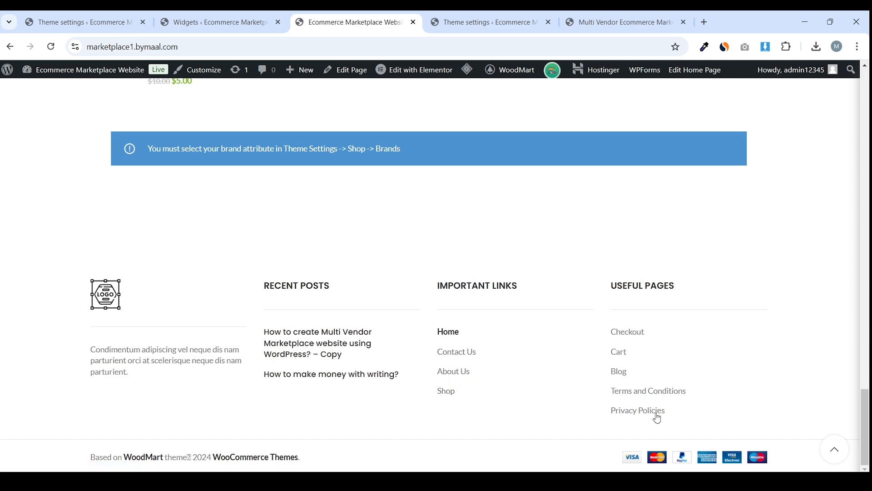
Scroll back to the top of the homepage and return to the Footer theme settings
{"action": "left_click", "coordinate": [835, 450]}
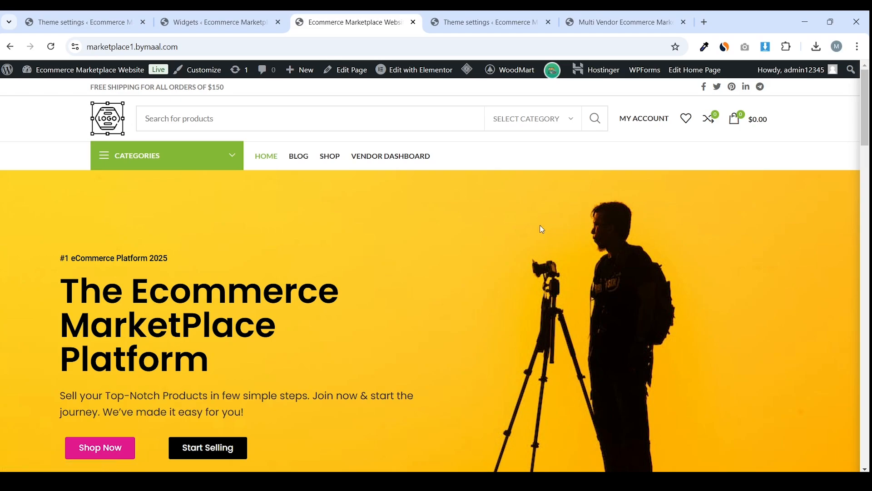
{"action": "scroll", "coordinate": [404, 142], "scroll_direction": "down", "scroll_amount": 15}
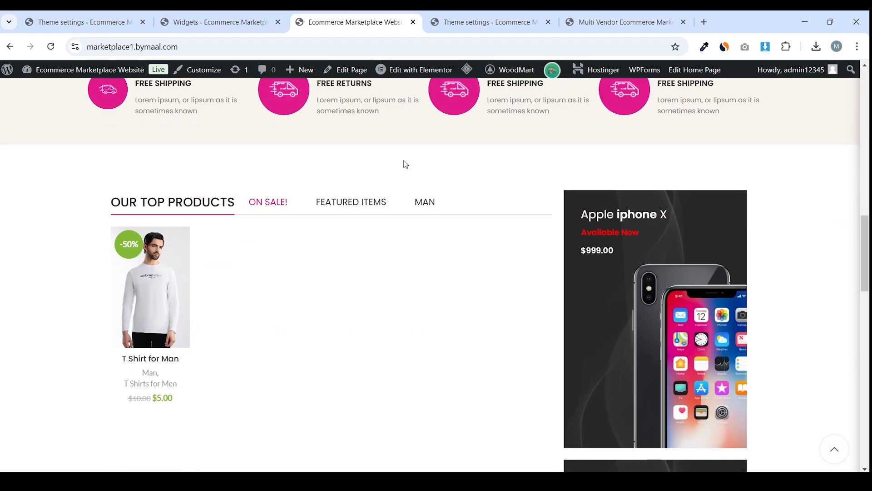
{"action": "scroll", "coordinate": [381, 148], "scroll_direction": "up", "scroll_amount": 15}
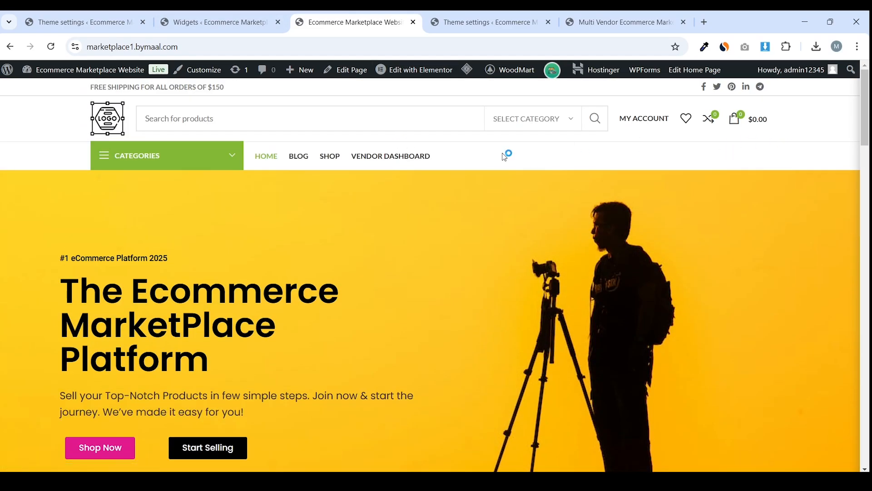
{"action": "left_click", "coordinate": [259, 19]}
{"action": "left_click", "coordinate": [129, 21]}
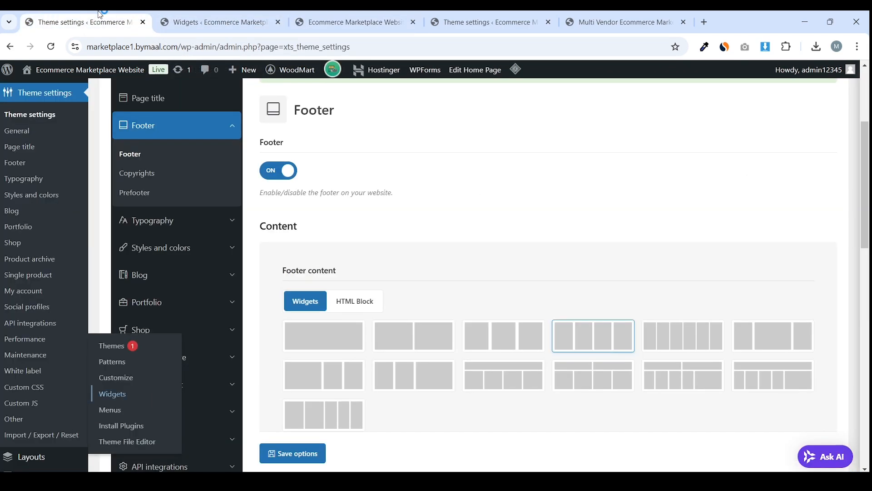
Close the extra browser tabs and set the Basic typography text font to Poppins
{"action": "middle_click", "coordinate": [283, 25]}
{"action": "middle_click", "coordinate": [282, 25]}
{"action": "middle_click", "coordinate": [283, 25]}
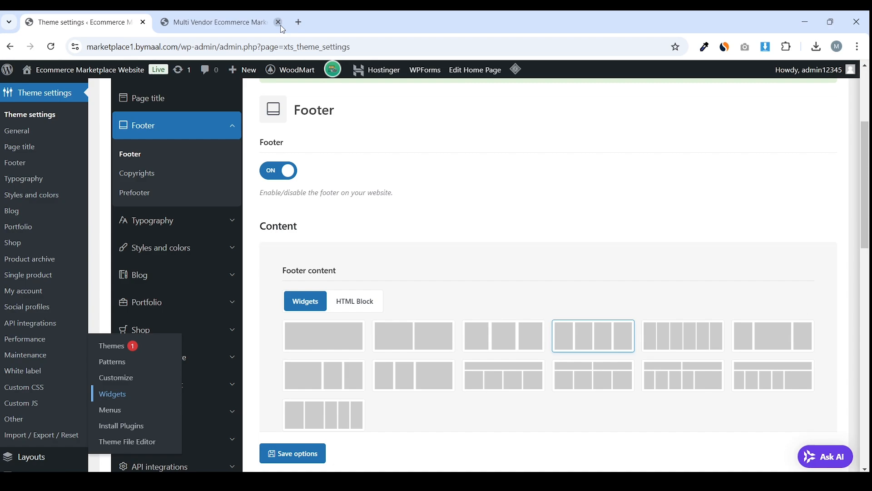
{"action": "middle_click", "coordinate": [196, 22]}
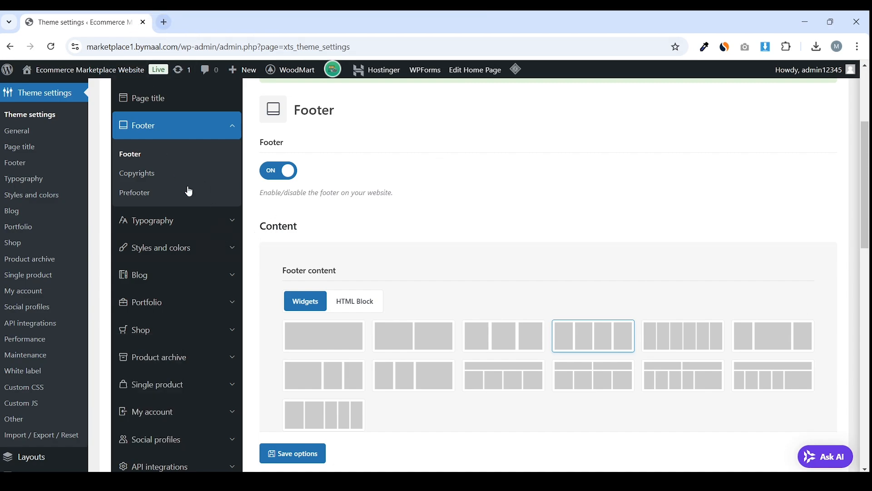
{"action": "left_click", "coordinate": [211, 222]}
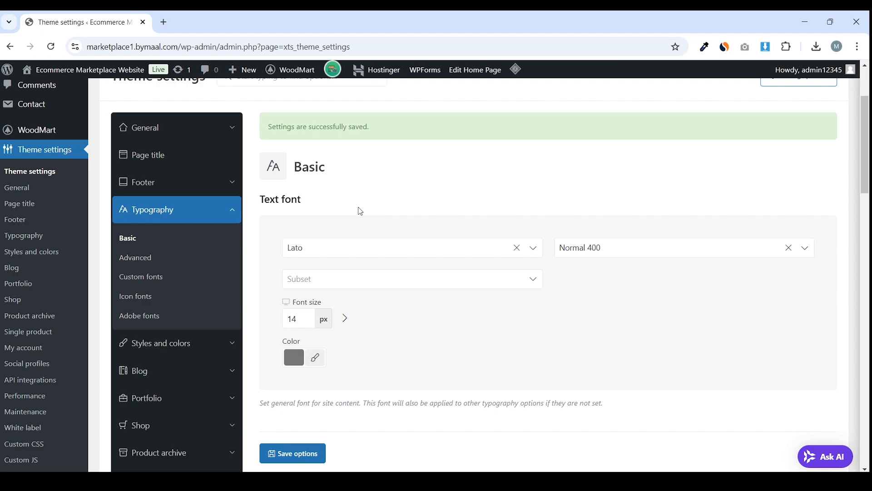
{"action": "left_click", "coordinate": [386, 247]}
{"action": "type", "text": "pop"}
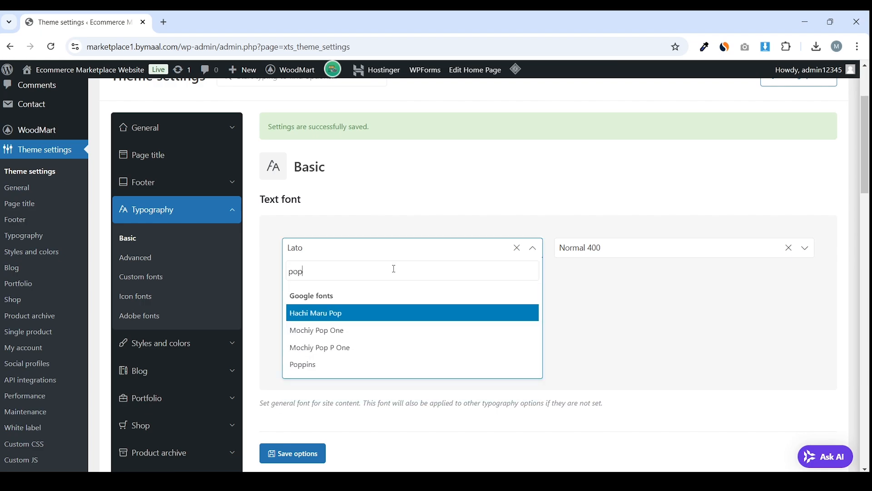
{"action": "left_click", "coordinate": [302, 363]}
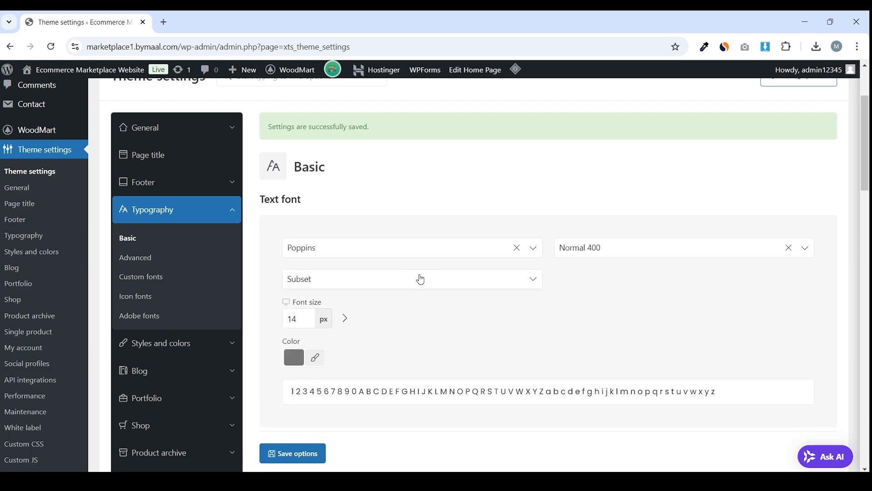
Darken the typography text colour to near black
{"action": "scroll", "coordinate": [306, 251], "scroll_direction": "down", "scroll_amount": 3}
{"action": "left_click", "coordinate": [294, 246]}
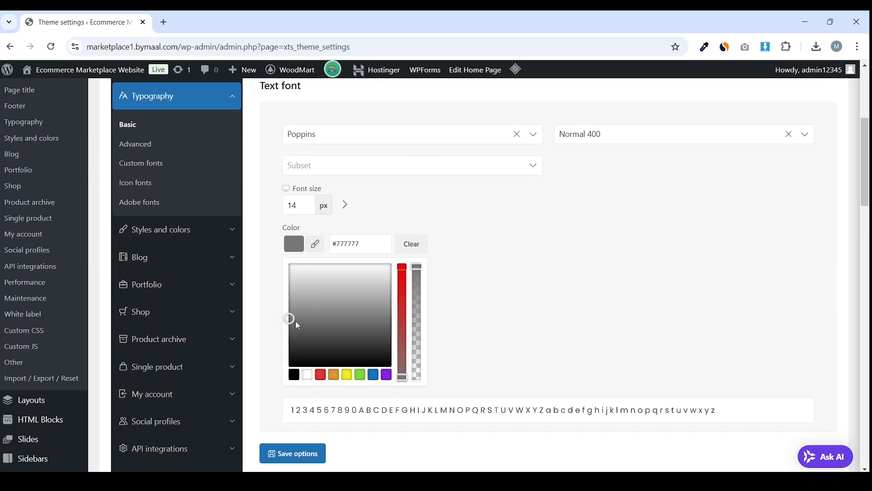
{"action": "left_click_drag", "start_coordinate": [286, 320], "coordinate": [278, 361]}
{"action": "left_click", "coordinate": [278, 360]}
{"action": "scroll", "coordinate": [417, 197], "scroll_direction": "down", "scroll_amount": 3}
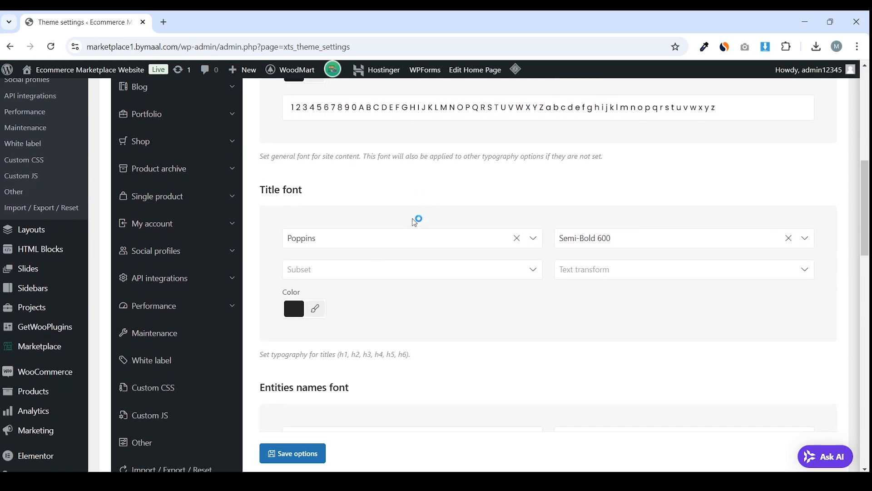
{"action": "scroll", "coordinate": [345, 278], "scroll_direction": "down", "scroll_amount": 2}
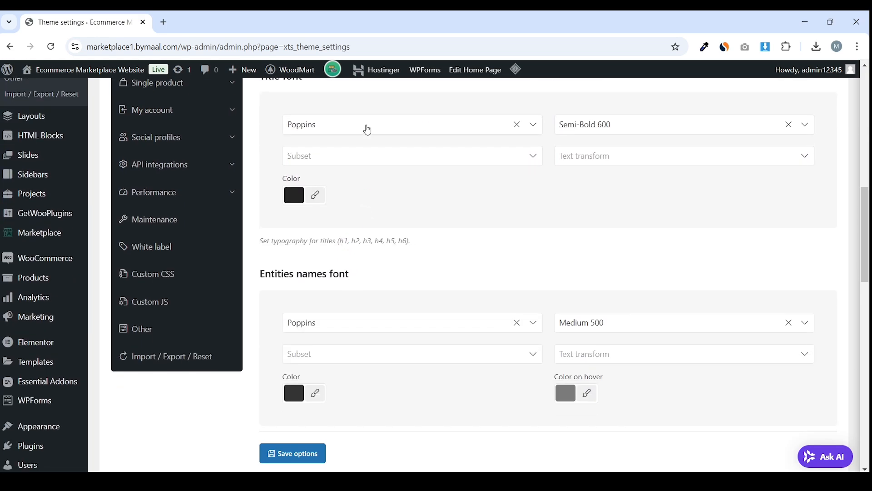
{"action": "scroll", "coordinate": [375, 214], "scroll_direction": "down", "scroll_amount": 1}
{"action": "scroll", "coordinate": [376, 215], "scroll_direction": "down", "scroll_amount": 1}
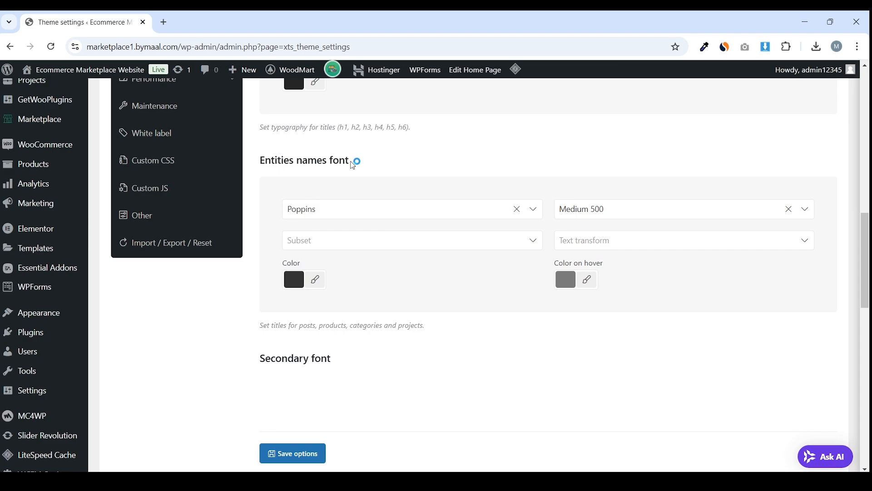
{"action": "left_click_drag", "start_coordinate": [353, 162], "coordinate": [261, 161]}
{"action": "left_click", "coordinate": [291, 191]}
{"action": "scroll", "coordinate": [358, 229], "scroll_direction": "down", "scroll_amount": 4}
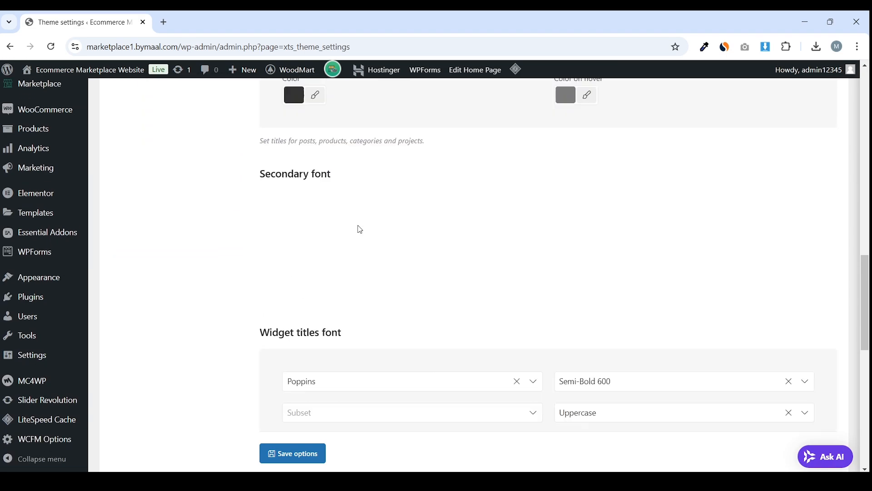
Set both the secondary font and header font to Poppins and save the options
{"action": "left_click", "coordinate": [333, 181]}
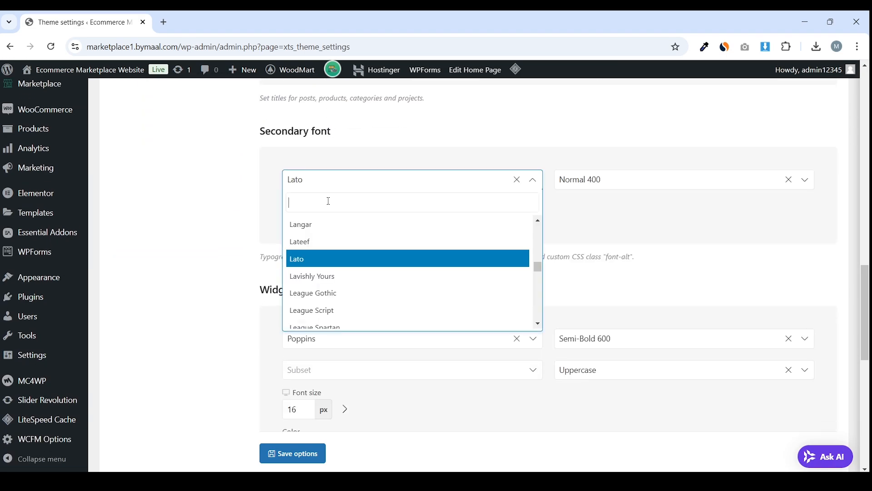
{"action": "type", "text": "pop"}
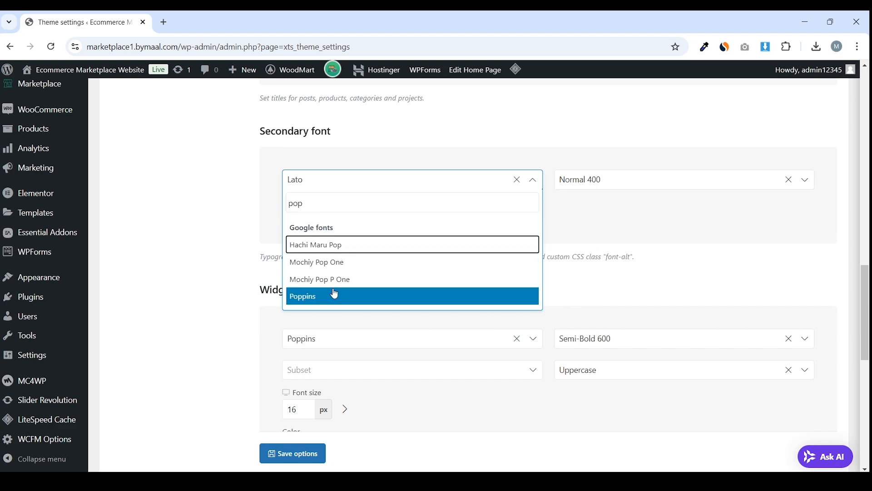
{"action": "left_click", "coordinate": [304, 296]}
{"action": "scroll", "coordinate": [369, 260], "scroll_direction": "down", "scroll_amount": 3}
{"action": "scroll", "coordinate": [351, 183], "scroll_direction": "down", "scroll_amount": 3}
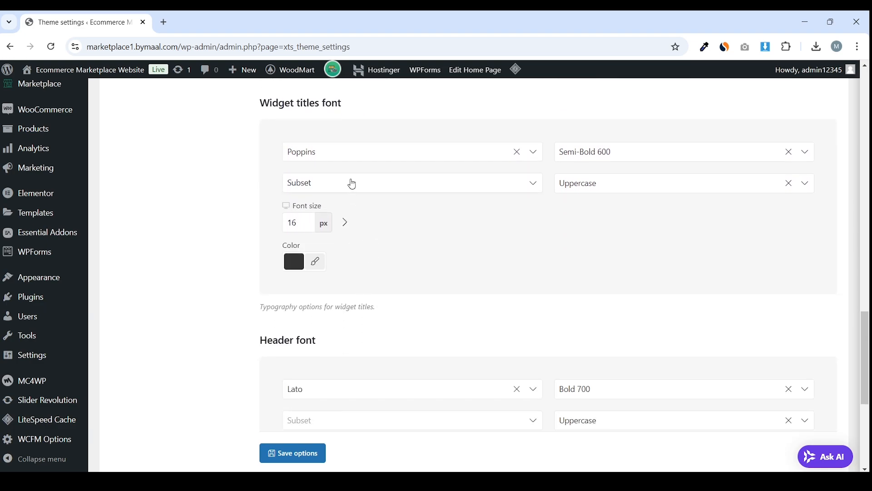
{"action": "scroll", "coordinate": [350, 249], "scroll_direction": "down", "scroll_amount": 4}
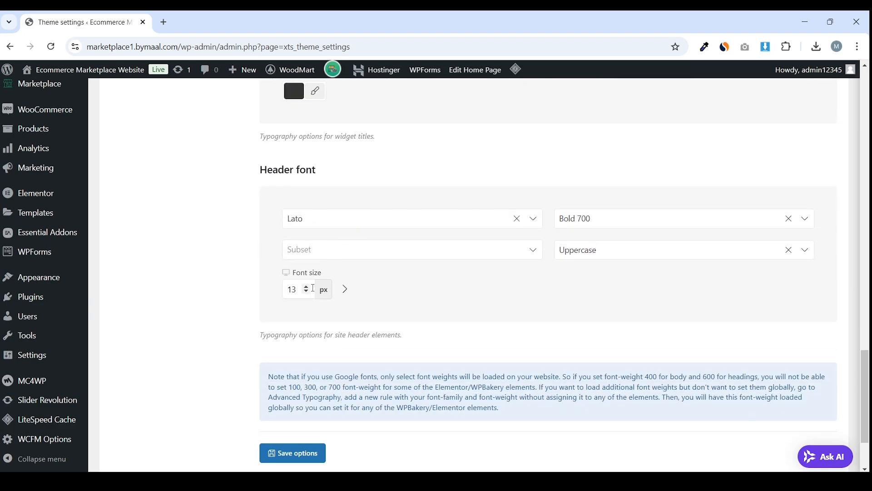
{"action": "left_click", "coordinate": [337, 216]}
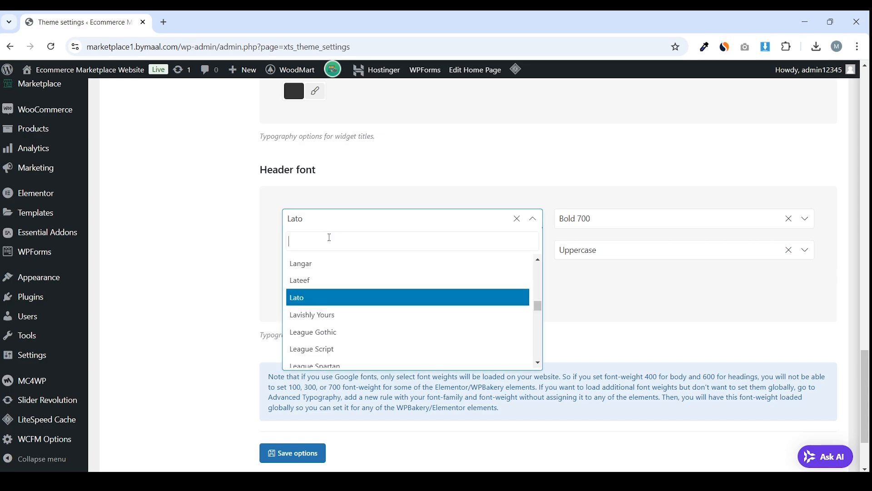
{"action": "type", "text": "pop"}
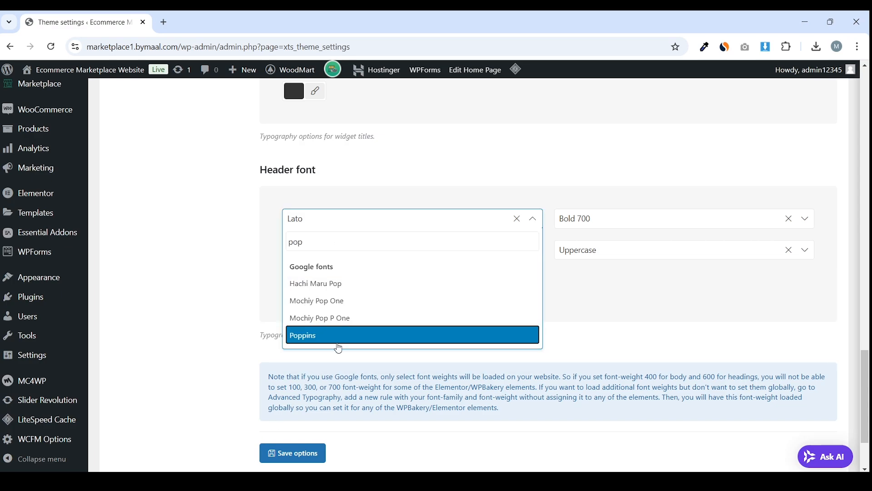
{"action": "left_click", "coordinate": [337, 344]}
{"action": "scroll", "coordinate": [340, 355], "scroll_direction": "down", "scroll_amount": 2}
{"action": "left_click", "coordinate": [305, 373]}
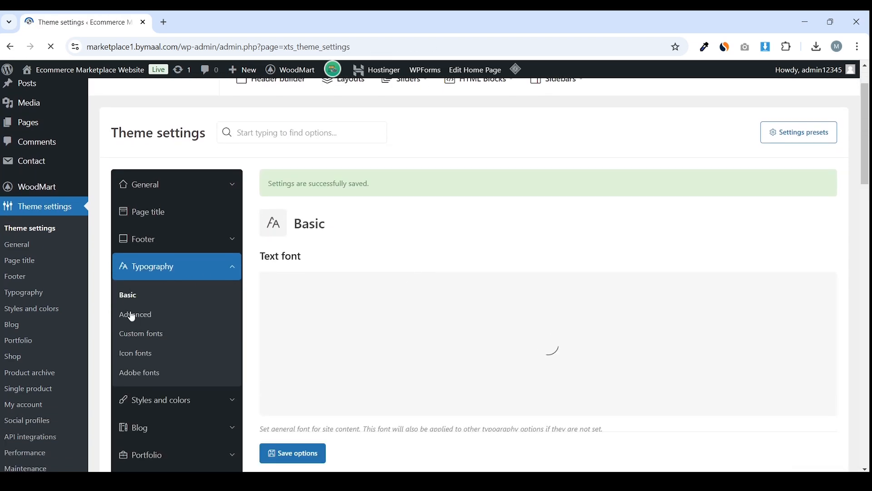
Look over the Custom fonts and Advanced typography pages, then expand Styles and colors
{"action": "left_click", "coordinate": [152, 329]}
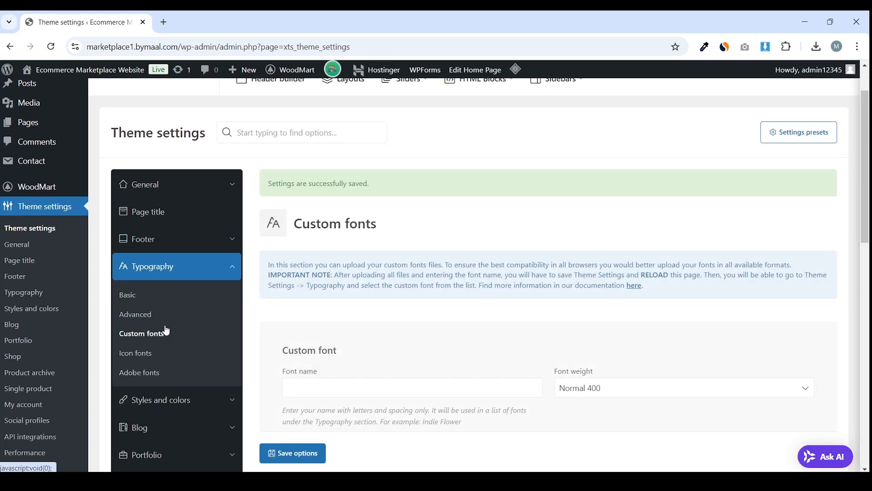
{"action": "scroll", "coordinate": [370, 262], "scroll_direction": "down", "scroll_amount": 5}
{"action": "scroll", "coordinate": [370, 262], "scroll_direction": "up", "scroll_amount": 2}
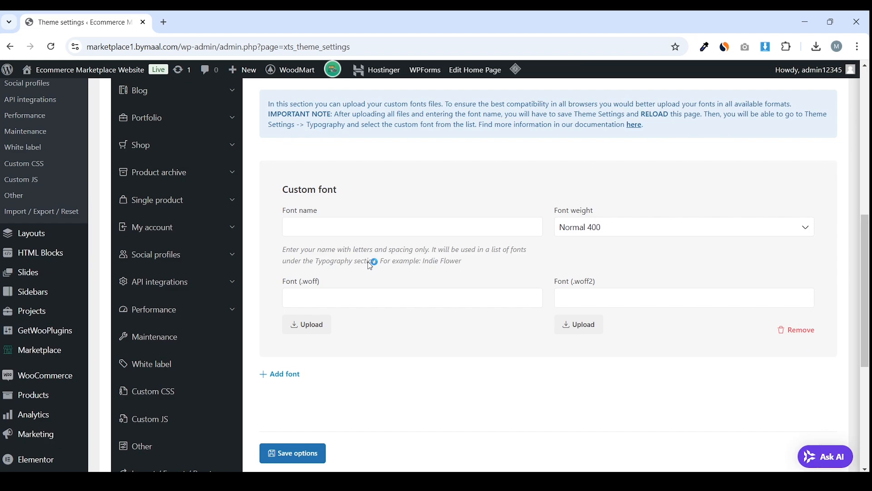
{"action": "left_click", "coordinate": [136, 145]}
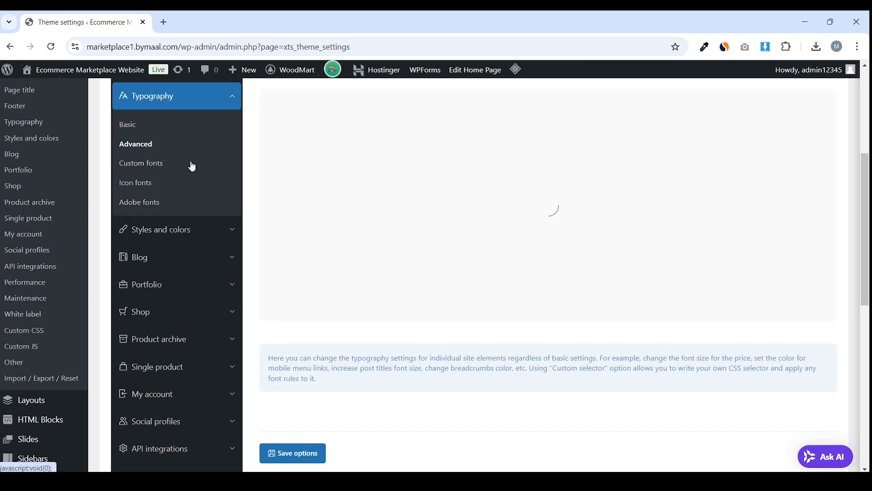
{"action": "scroll", "coordinate": [405, 222], "scroll_direction": "down", "scroll_amount": 4}
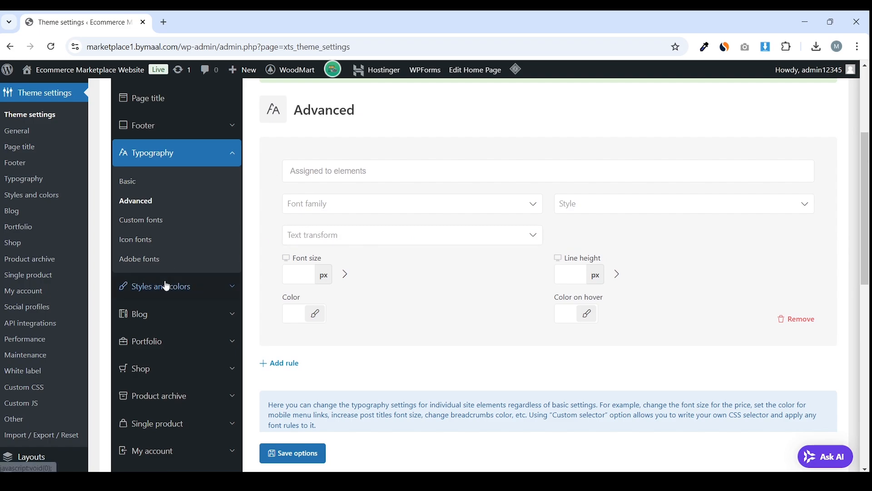
{"action": "left_click", "coordinate": [167, 286]}
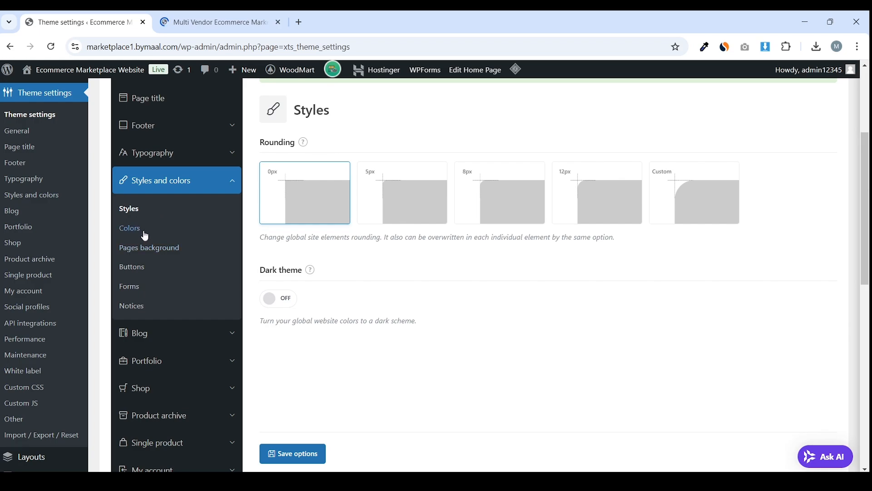
Sample the storefront menu bar's pink with ColorZilla and paste it as the primary colour #E11A8C
{"action": "left_click", "coordinate": [144, 232]}
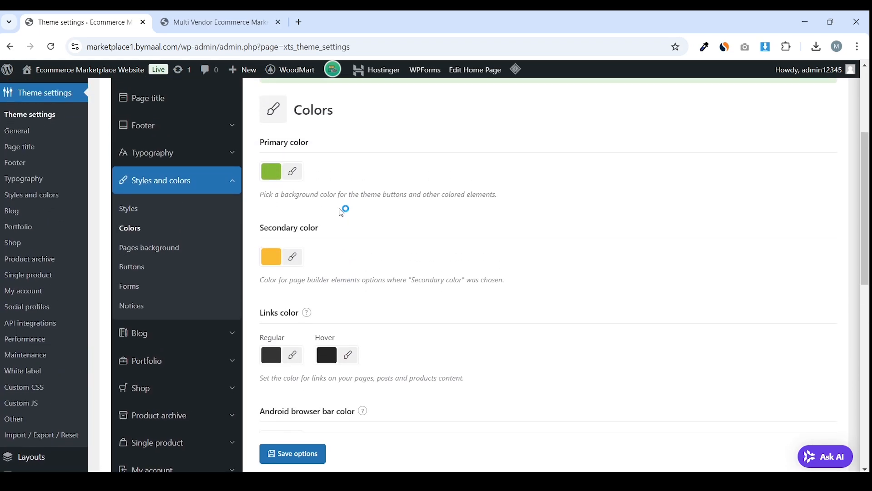
{"action": "left_click", "coordinate": [213, 22]}
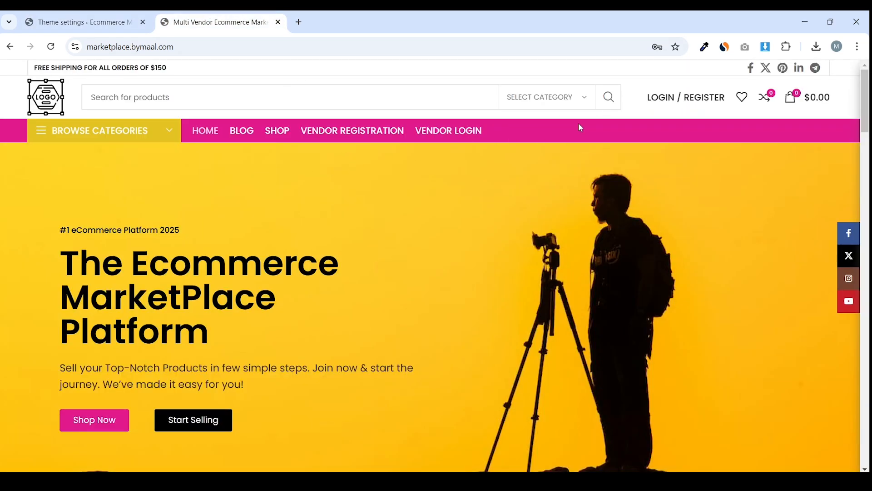
{"action": "left_click", "coordinate": [704, 46]}
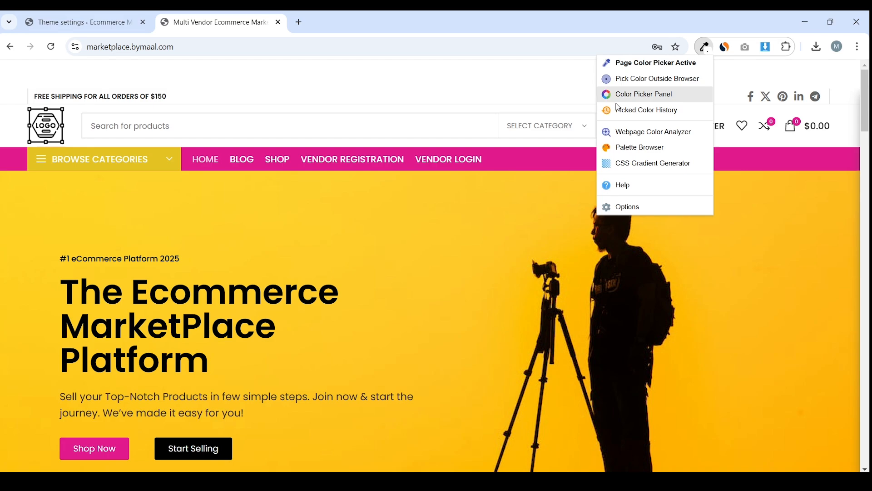
{"action": "left_click", "coordinate": [611, 155]}
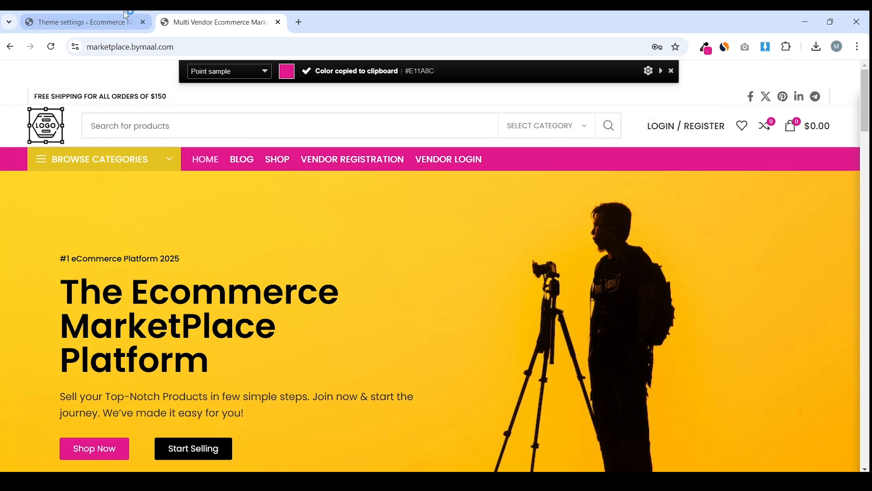
{"action": "left_click", "coordinate": [113, 21]}
{"action": "left_click", "coordinate": [293, 171]}
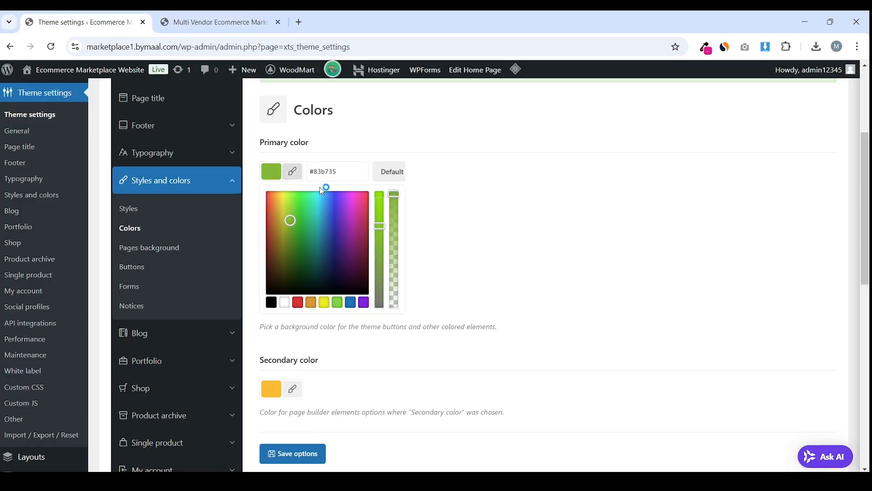
{"action": "triple_click", "coordinate": [353, 168]}
{"action": "type", "text": "rgb(225, 26, 140)"}
{"action": "left_click", "coordinate": [326, 334]}
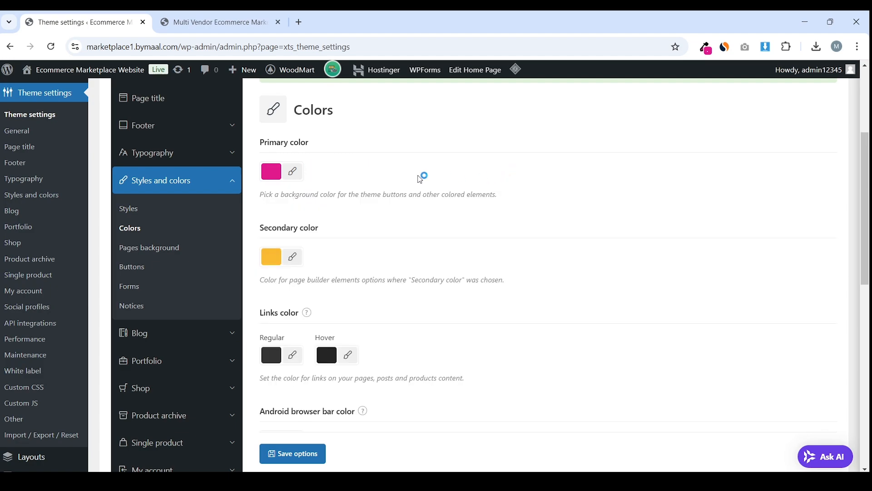
{"action": "left_click_drag", "start_coordinate": [330, 232], "coordinate": [255, 230]}
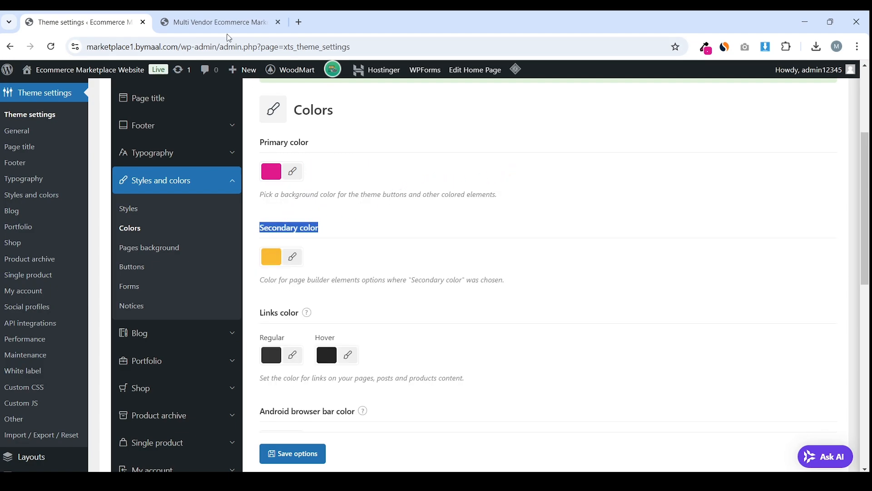
Sample the categories bar's yellow and paste it as the secondary colour #E4C422
{"action": "left_click", "coordinate": [218, 21]}
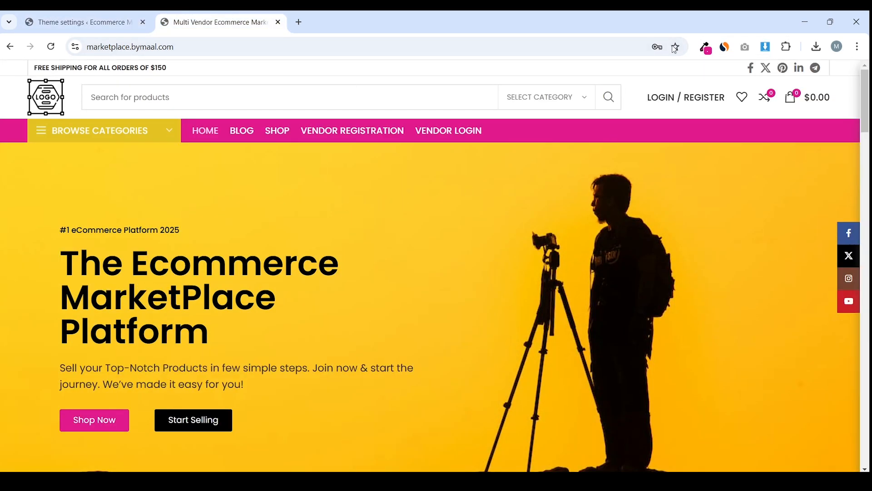
{"action": "left_click", "coordinate": [705, 47]}
{"action": "left_click", "coordinate": [627, 63]}
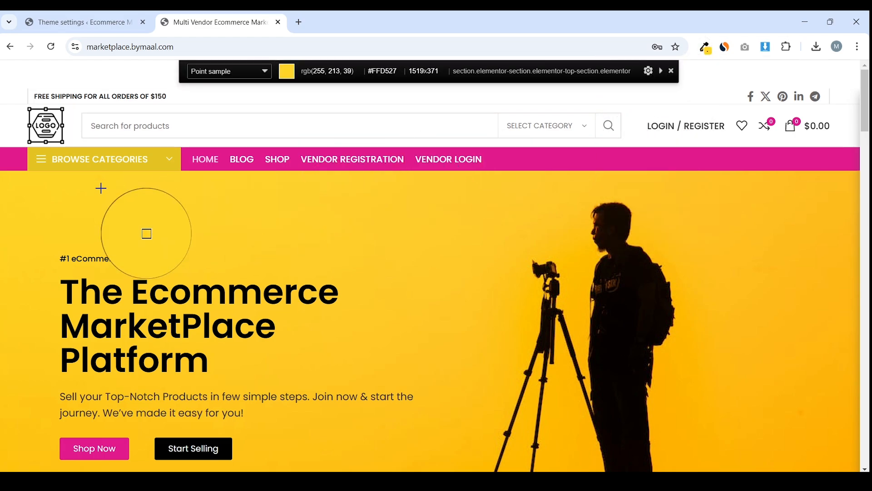
{"action": "left_click", "coordinate": [162, 159]}
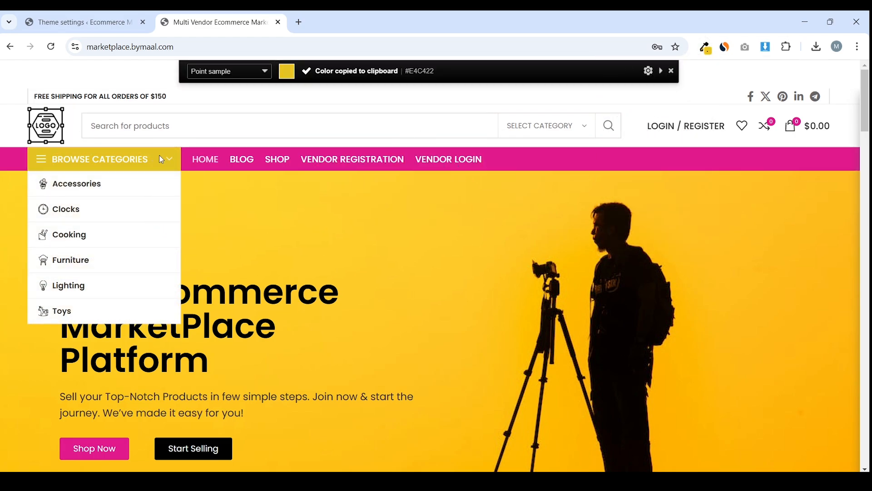
{"action": "left_click", "coordinate": [122, 22]}
{"action": "left_click", "coordinate": [278, 263]}
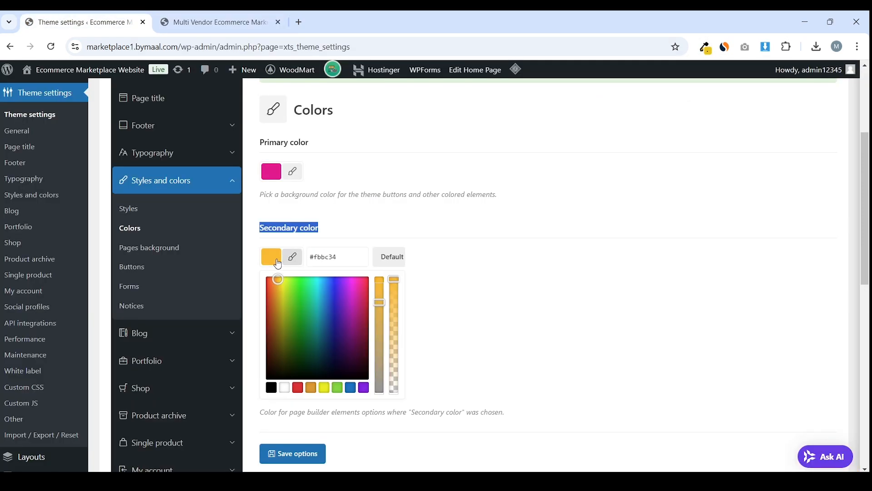
{"action": "left_click", "coordinate": [318, 257]}
{"action": "type", "text": "#E4C422"}
{"action": "left_click", "coordinate": [459, 225]}
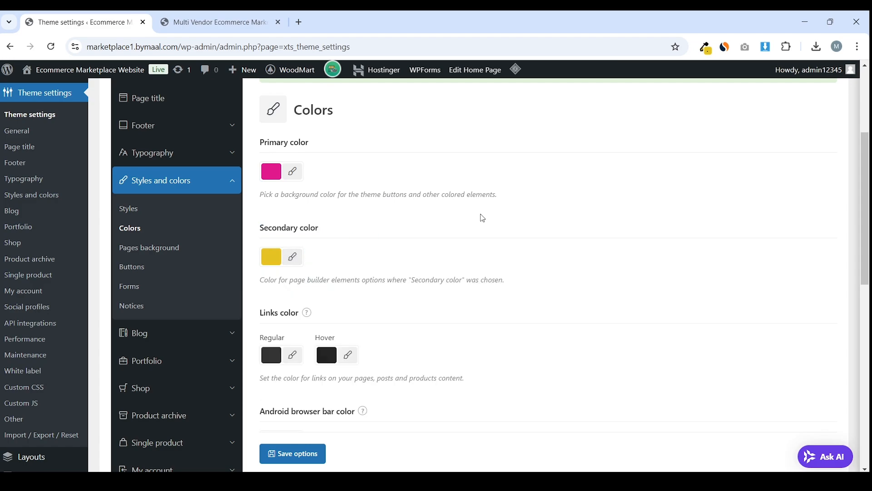
{"action": "scroll", "coordinate": [483, 218], "scroll_direction": "down", "scroll_amount": 3}
{"action": "left_click", "coordinate": [213, 21]}
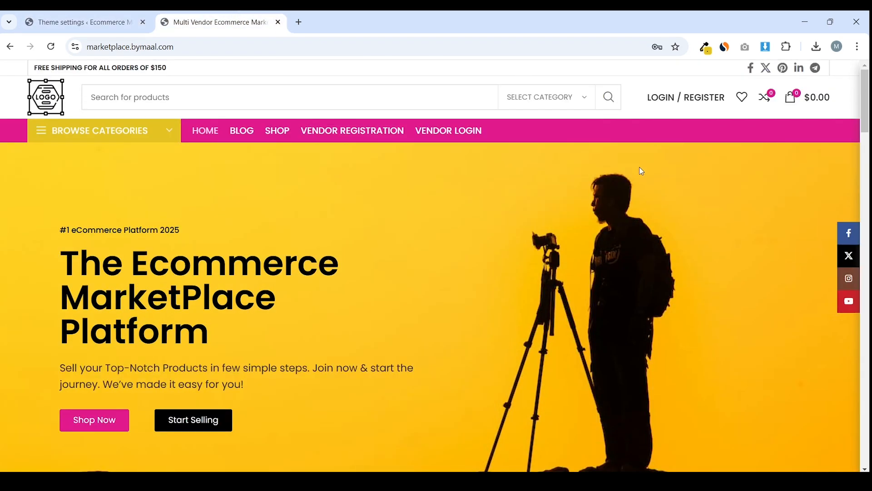
{"action": "left_click", "coordinate": [81, 21]}
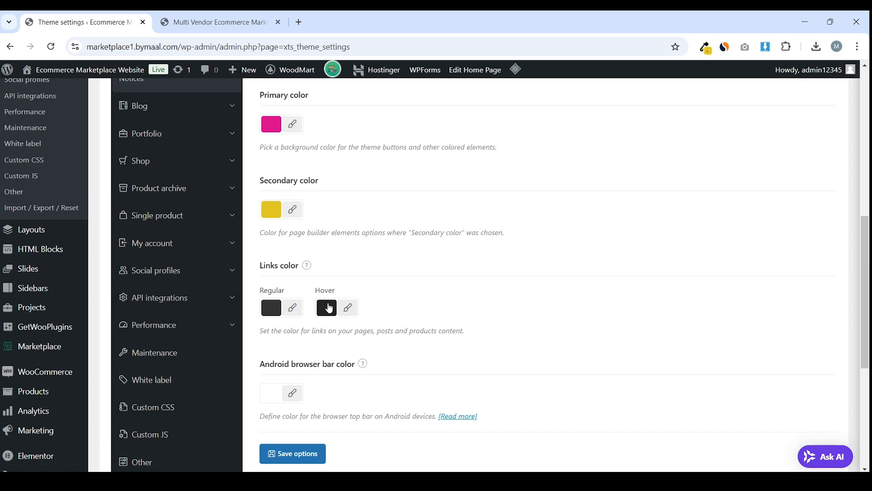
Set the Links Hover colour to a semi-transparent near-black and save the colour settings
{"action": "left_click", "coordinate": [214, 22]}
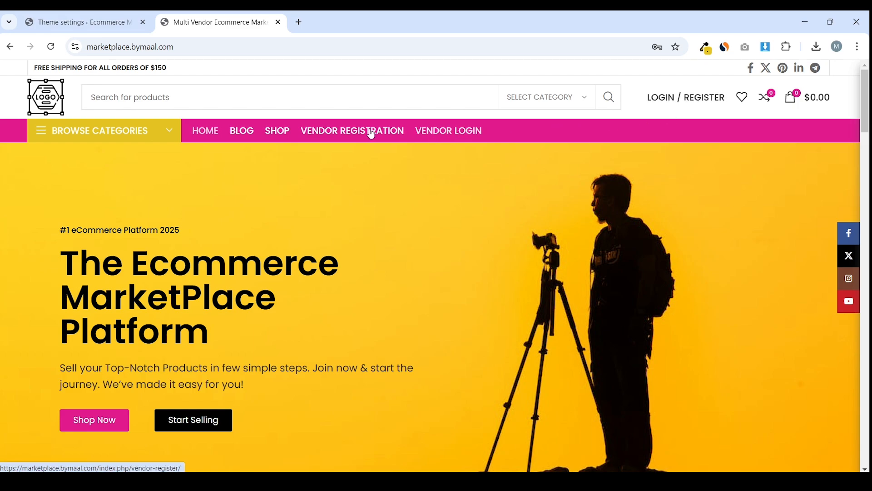
{"action": "left_click", "coordinate": [123, 17]}
{"action": "scroll", "coordinate": [444, 247], "scroll_direction": "down", "scroll_amount": 3}
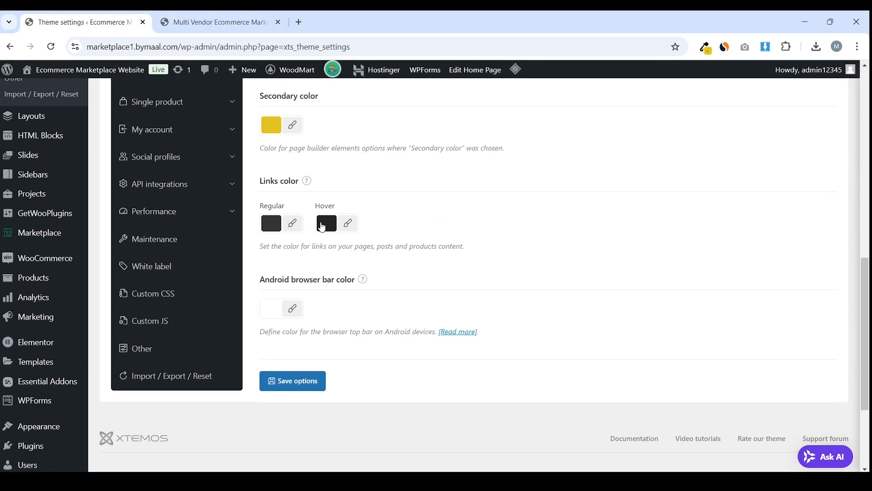
{"action": "left_click", "coordinate": [326, 223]}
{"action": "left_click_drag", "start_coordinate": [337, 202], "coordinate": [316, 209]}
{"action": "left_click", "coordinate": [490, 269]}
{"action": "left_click", "coordinate": [342, 230]}
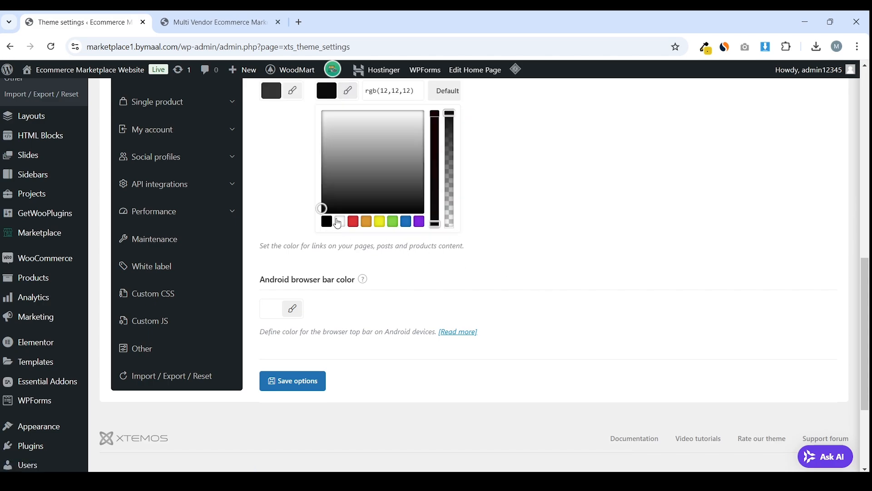
{"action": "left_click_drag", "start_coordinate": [450, 113], "coordinate": [454, 149]}
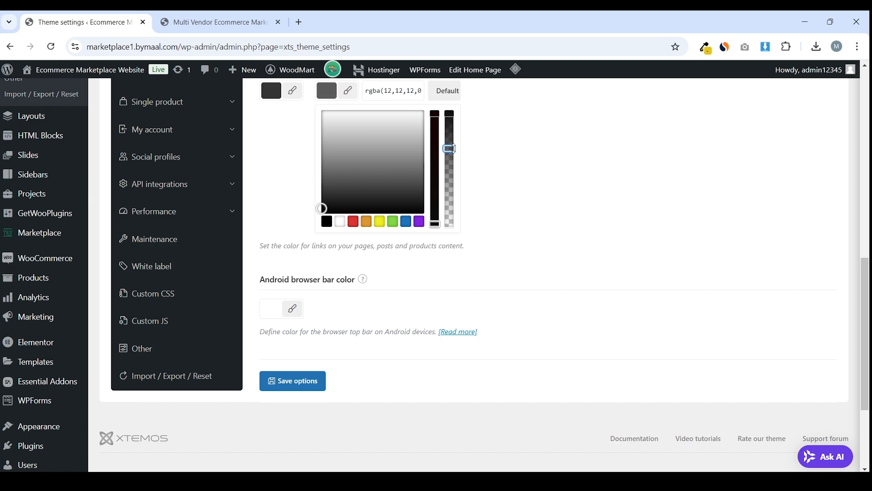
{"action": "left_click", "coordinate": [522, 159]}
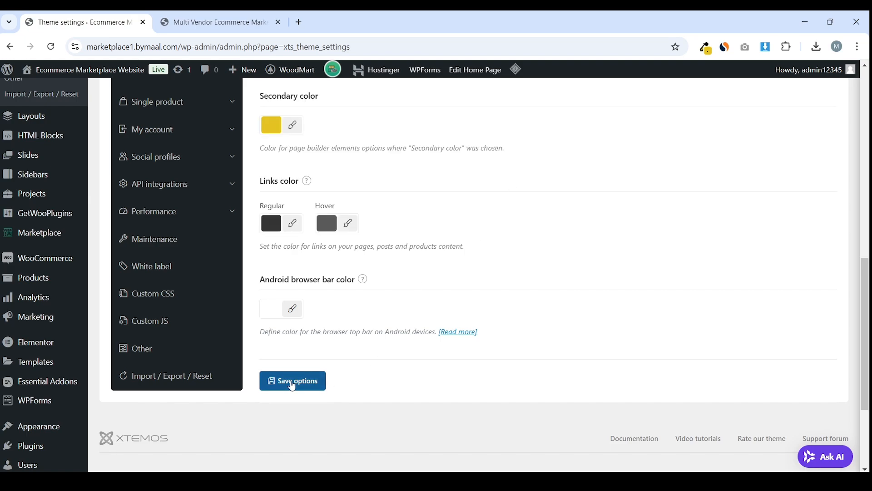
{"action": "left_click", "coordinate": [291, 381]}
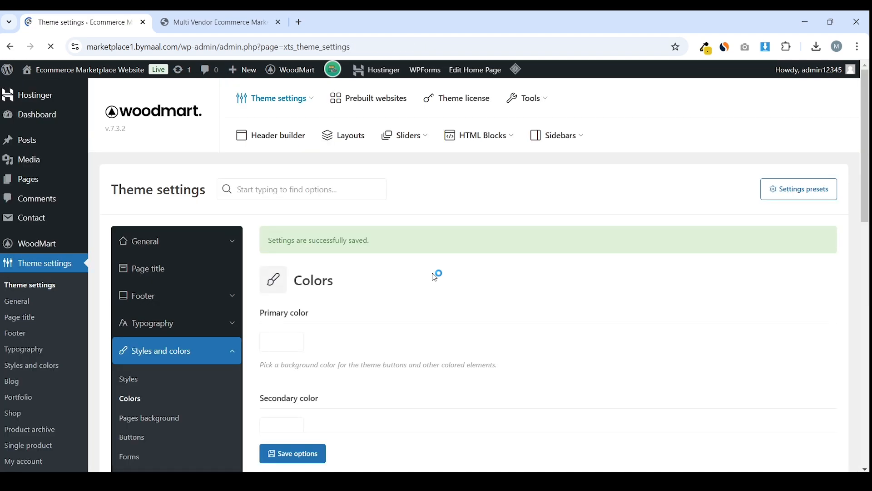
Open the live site from Visit Site in a new tab
{"action": "mouse_move", "coordinate": [59, 73]}
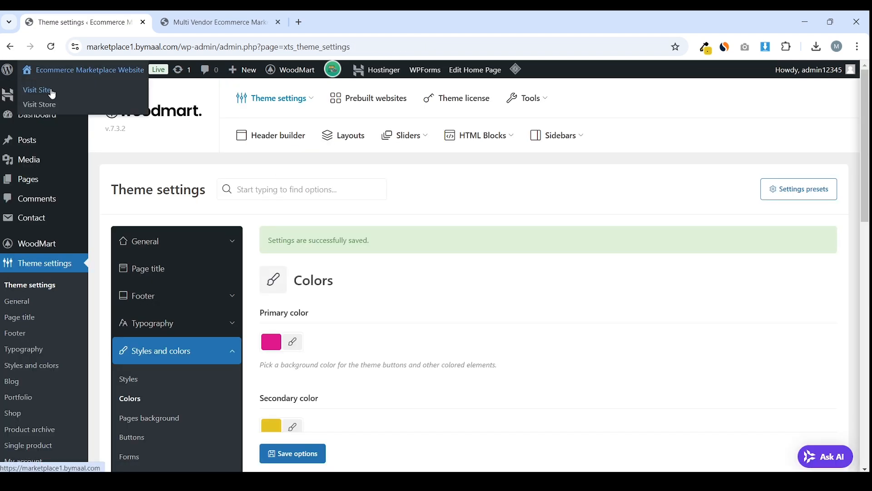
{"action": "right_click", "coordinate": [54, 91]}
{"action": "left_click", "coordinate": [69, 103]}
{"action": "key", "text": "ctrl+Tab"}
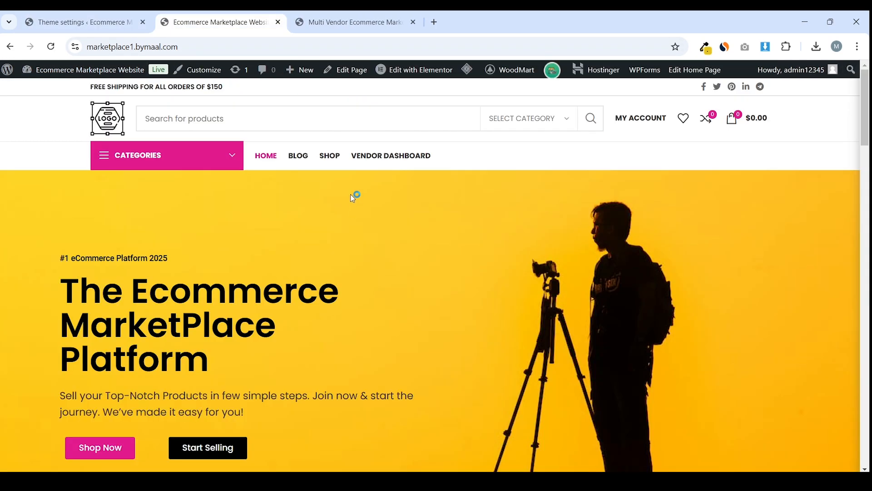
Browse the Categories and My Account menus, view the account addresses page, then return to theme settings
{"action": "mouse_move", "coordinate": [173, 145]}
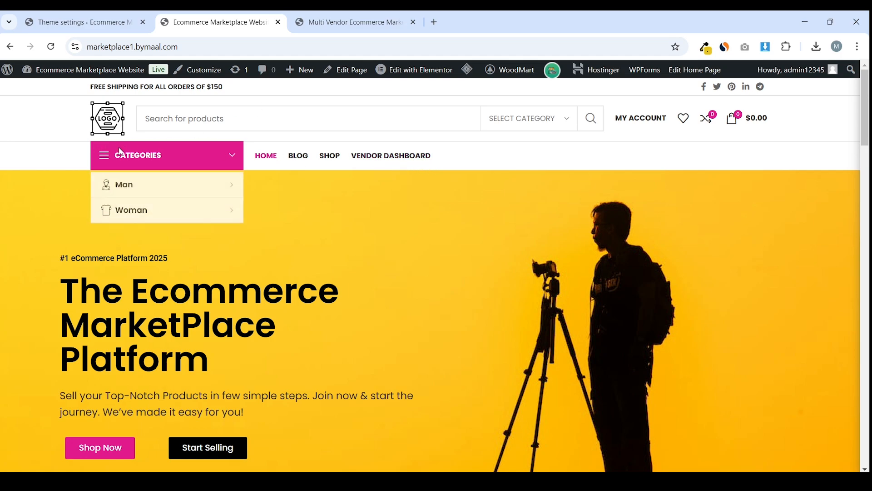
{"action": "mouse_move", "coordinate": [123, 186]}
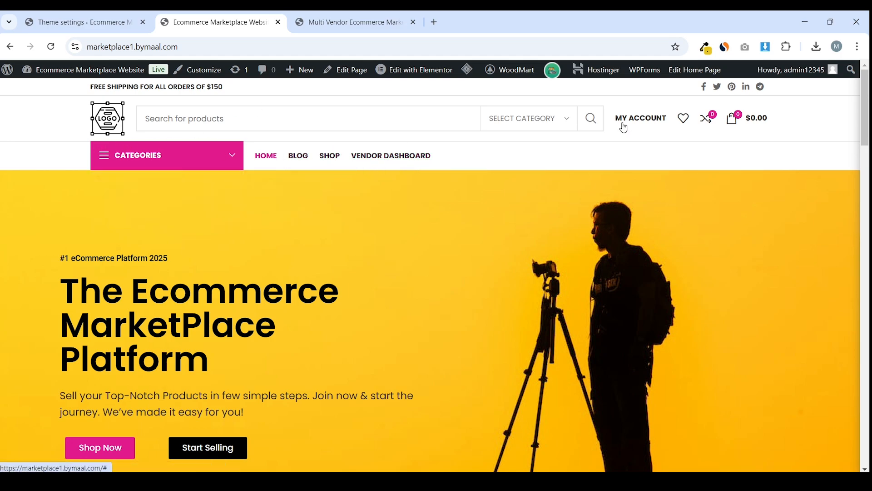
{"action": "mouse_move", "coordinate": [641, 119]}
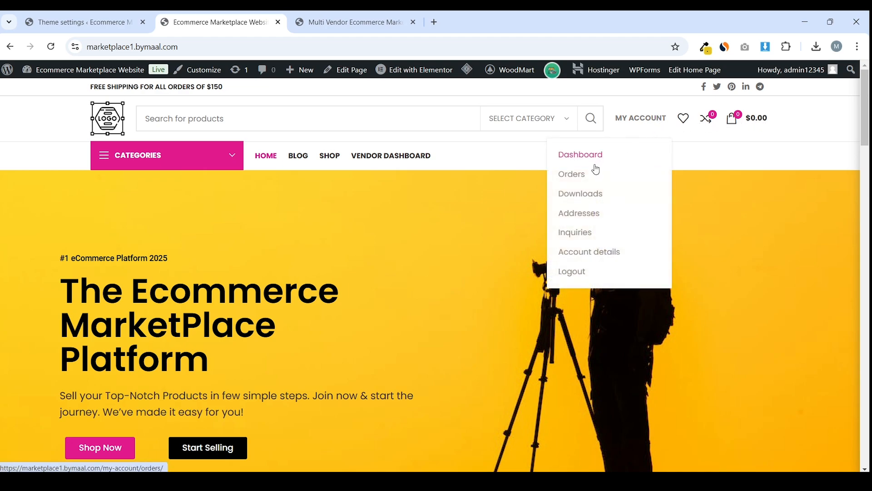
{"action": "left_click", "coordinate": [573, 221]}
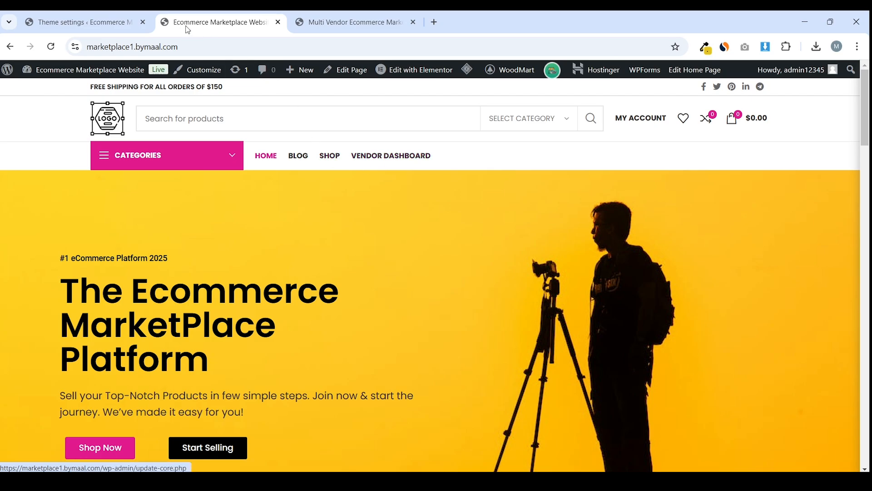
{"action": "left_click", "coordinate": [87, 22]}
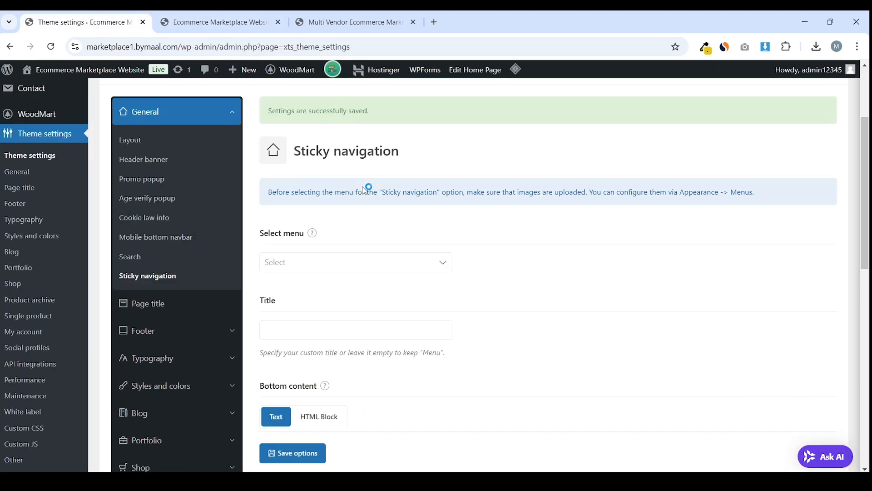
Set the header font to 16 px with Semi-Bold 600 weight and save the typography settings
{"action": "scroll", "coordinate": [228, 229], "scroll_direction": "down", "scroll_amount": 3}
{"action": "left_click", "coordinate": [224, 146]}
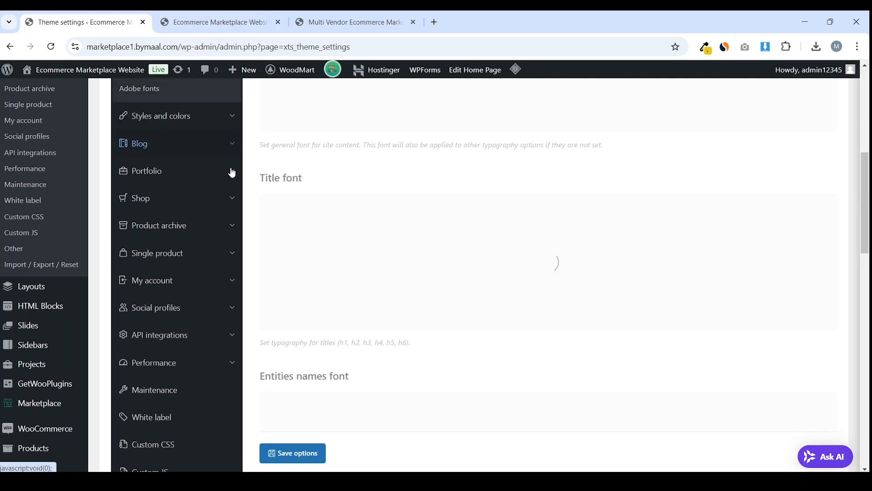
{"action": "scroll", "coordinate": [359, 218], "scroll_direction": "down", "scroll_amount": 15}
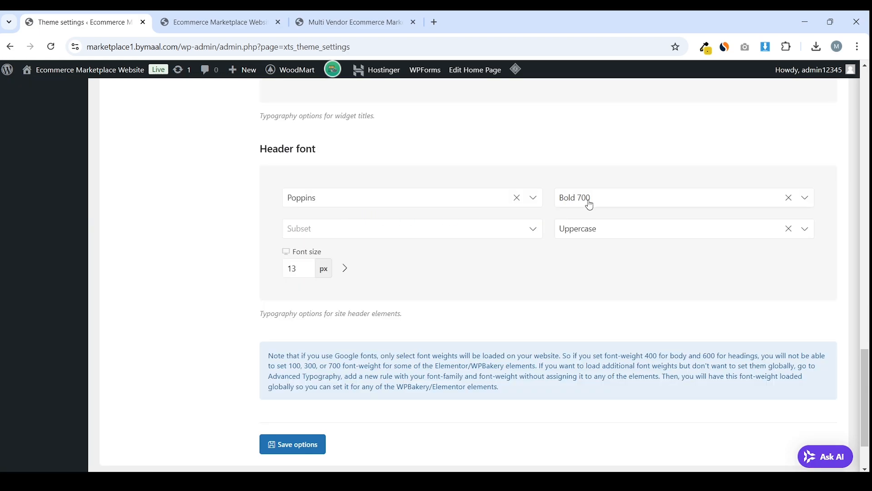
{"action": "left_click", "coordinate": [214, 22]}
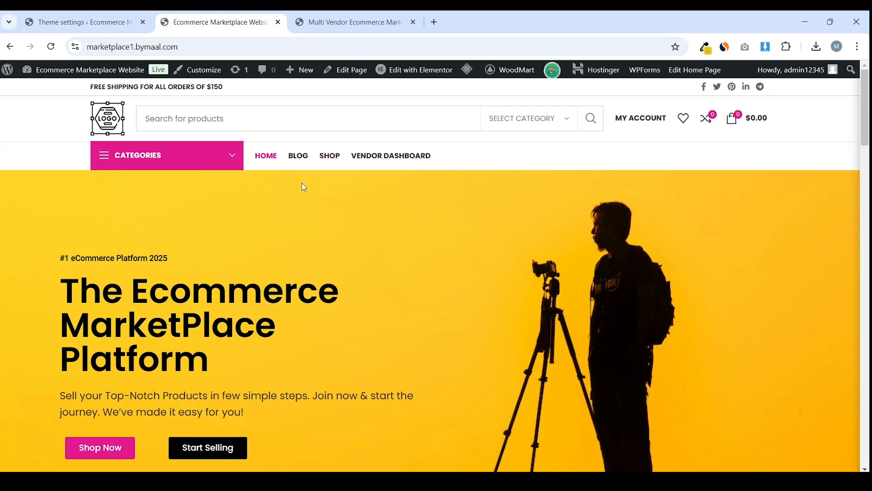
{"action": "left_click", "coordinate": [104, 14]}
{"action": "left_click", "coordinate": [308, 267]}
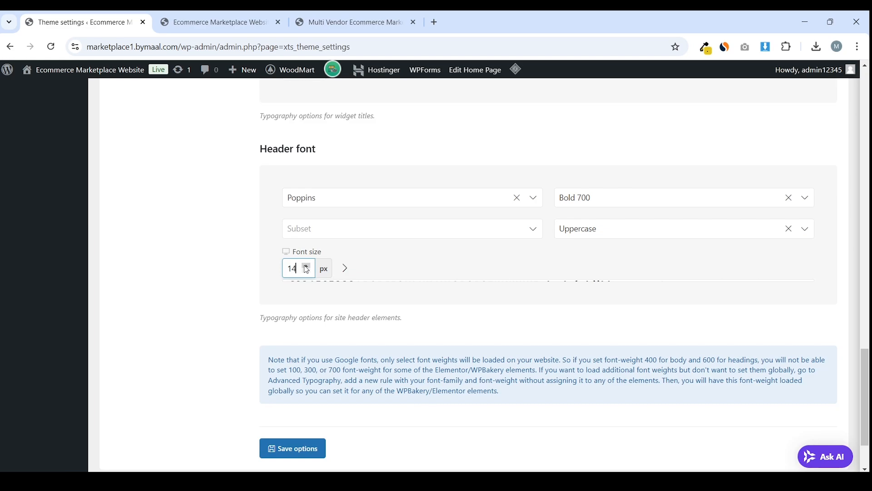
{"action": "left_click", "coordinate": [307, 267]}
{"action": "left_click", "coordinate": [307, 267]}
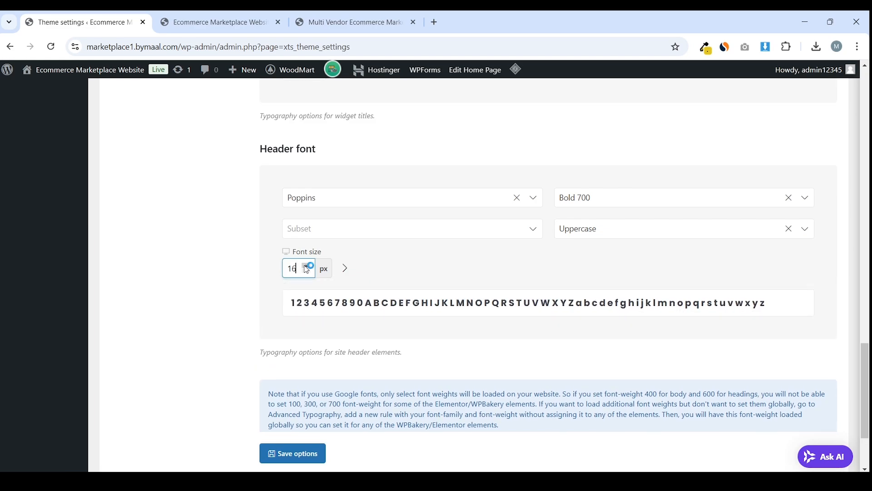
{"action": "left_click", "coordinate": [595, 204]}
{"action": "scroll", "coordinate": [618, 280], "scroll_direction": "up", "scroll_amount": 2}
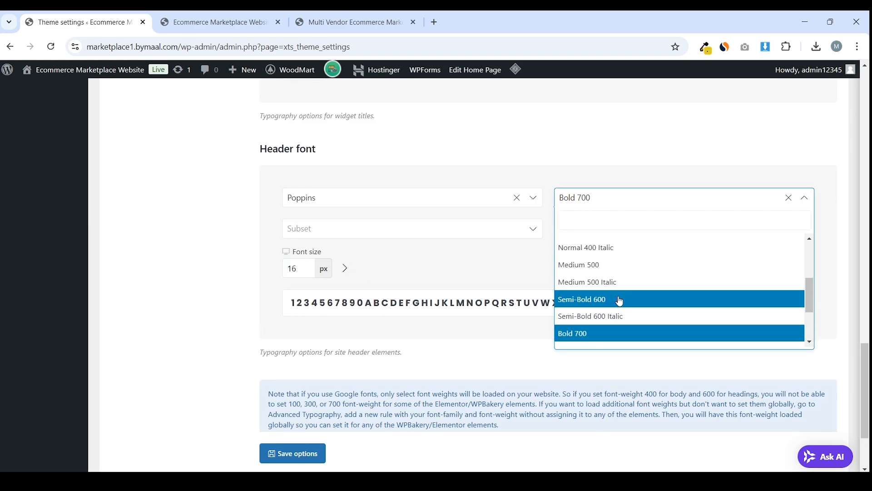
{"action": "left_click", "coordinate": [621, 300]}
{"action": "scroll", "coordinate": [623, 241], "scroll_direction": "down", "scroll_amount": 2}
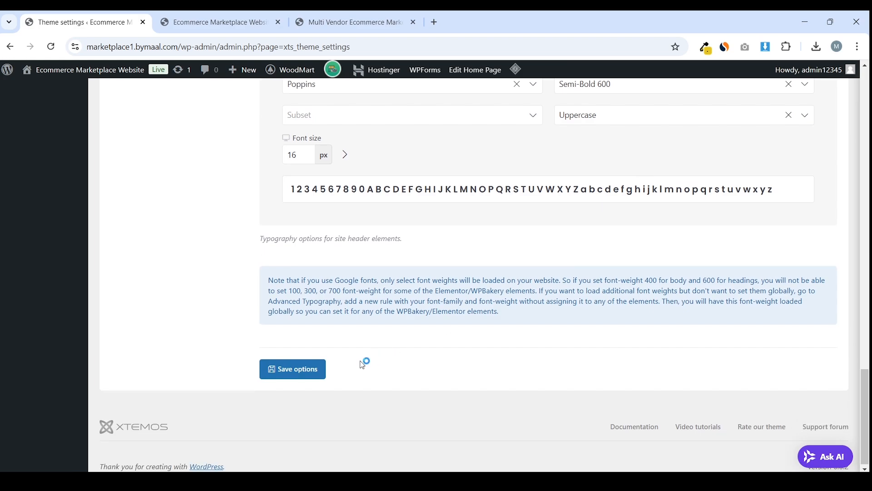
{"action": "left_click", "coordinate": [303, 373]}
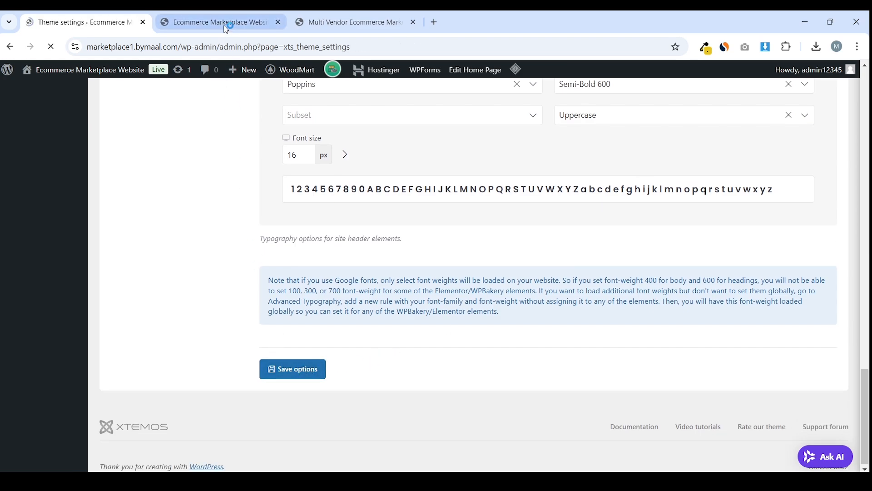
{"action": "left_click", "coordinate": [245, 19]}
Purge all cached pages via LiteSpeed and review the refreshed homepage
{"action": "mouse_move", "coordinate": [467, 69]}
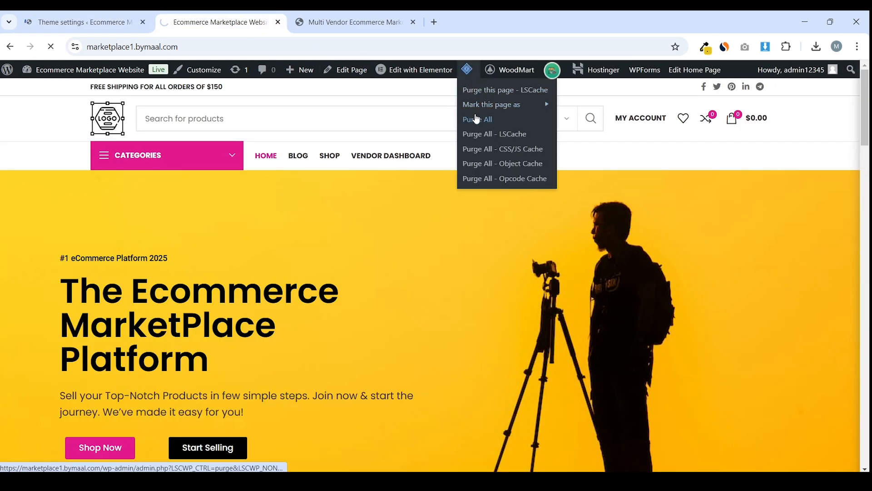
{"action": "left_click", "coordinate": [473, 119]}
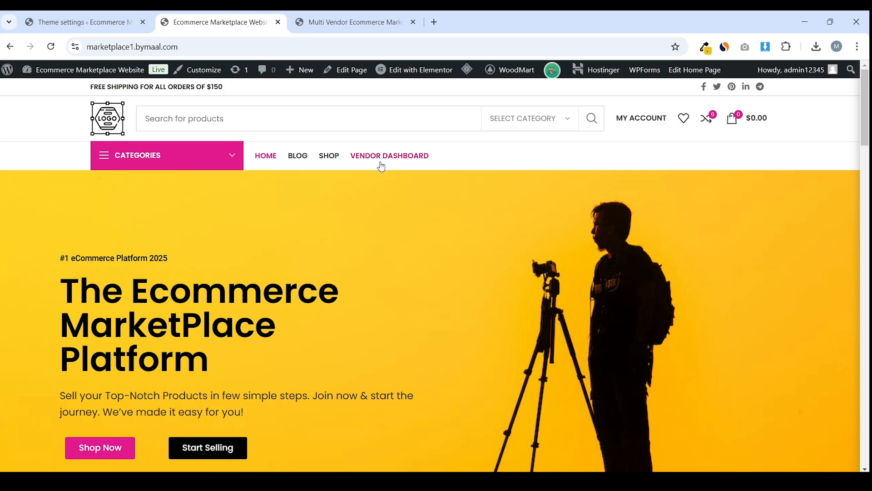
{"action": "scroll", "coordinate": [285, 189], "scroll_direction": "down", "scroll_amount": 10}
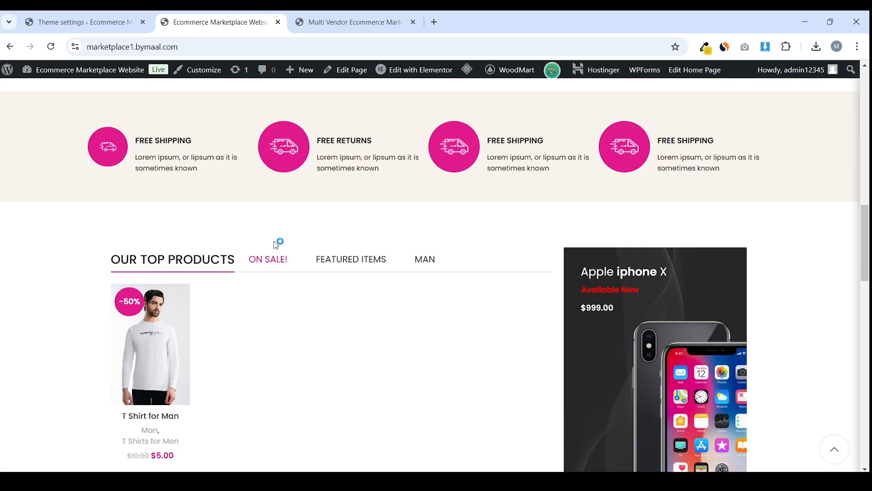
{"action": "scroll", "coordinate": [275, 243], "scroll_direction": "down", "scroll_amount": 10}
Open Styles and colors > Pages background and review the empty general, shop and blog backgrounds
{"action": "key", "text": "ctrl+shift+Tab"}
{"action": "scroll", "coordinate": [185, 282], "scroll_direction": "down", "scroll_amount": 3}
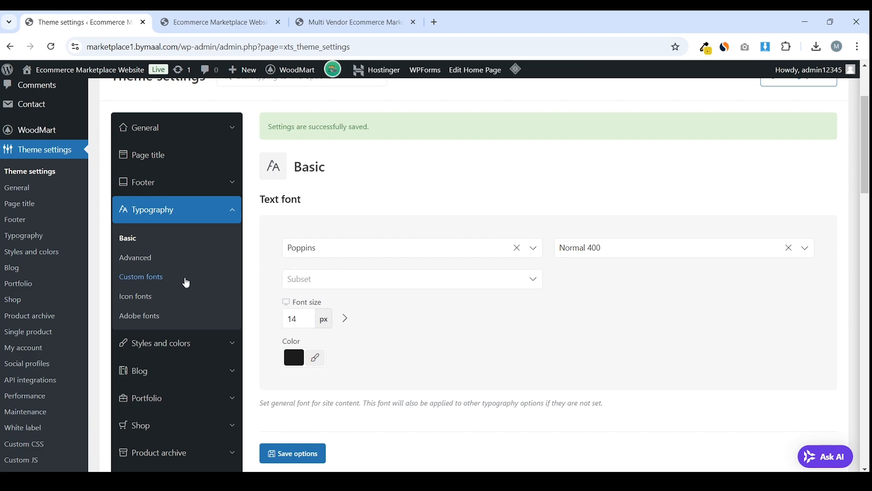
{"action": "scroll", "coordinate": [224, 300], "scroll_direction": "down", "scroll_amount": 3}
{"action": "left_click", "coordinate": [227, 228]}
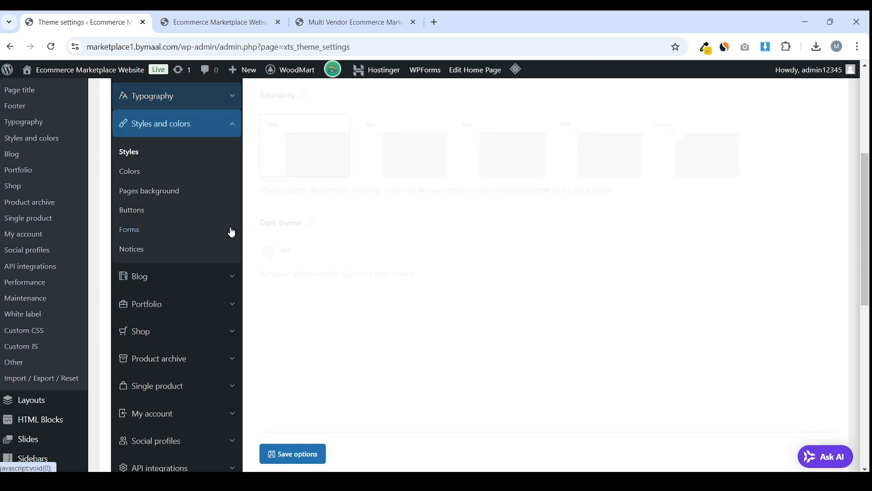
{"action": "left_click", "coordinate": [173, 193]}
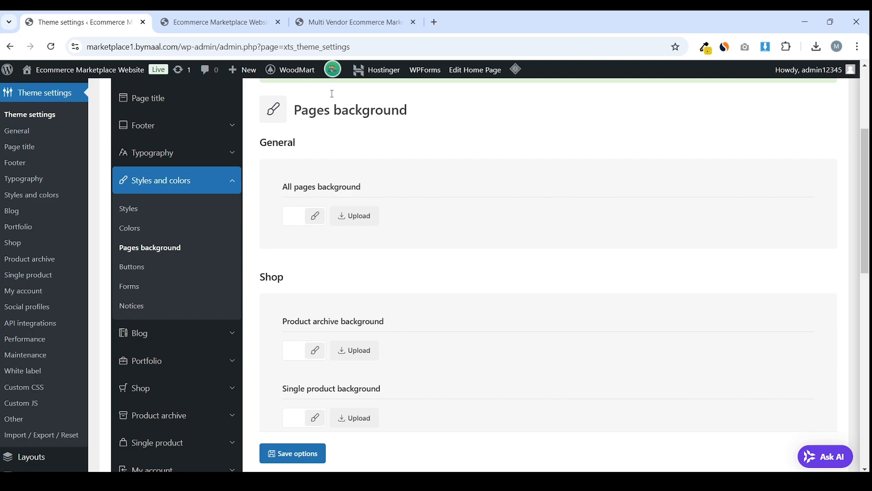
{"action": "left_click", "coordinate": [213, 22]}
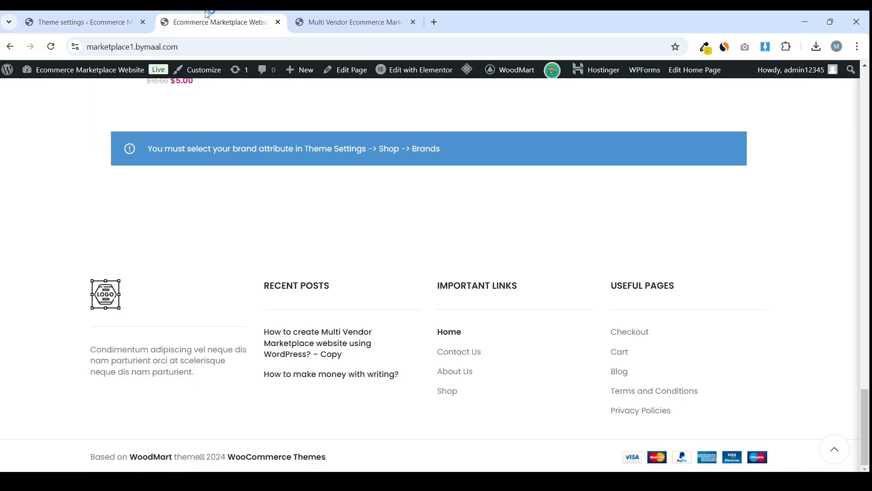
{"action": "left_click", "coordinate": [102, 14]}
{"action": "scroll", "coordinate": [306, 246], "scroll_direction": "down", "scroll_amount": 10}
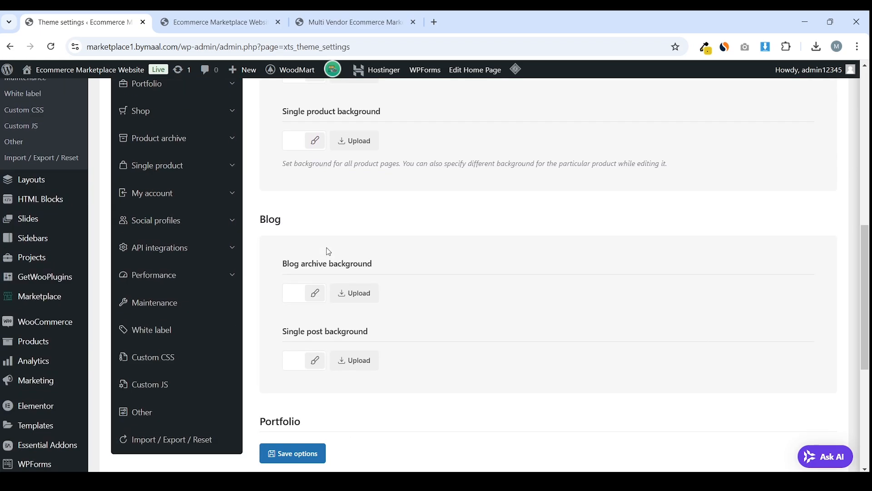
{"action": "scroll", "coordinate": [351, 275], "scroll_direction": "down", "scroll_amount": 2}
{"action": "scroll", "coordinate": [345, 273], "scroll_direction": "up", "scroll_amount": 15}
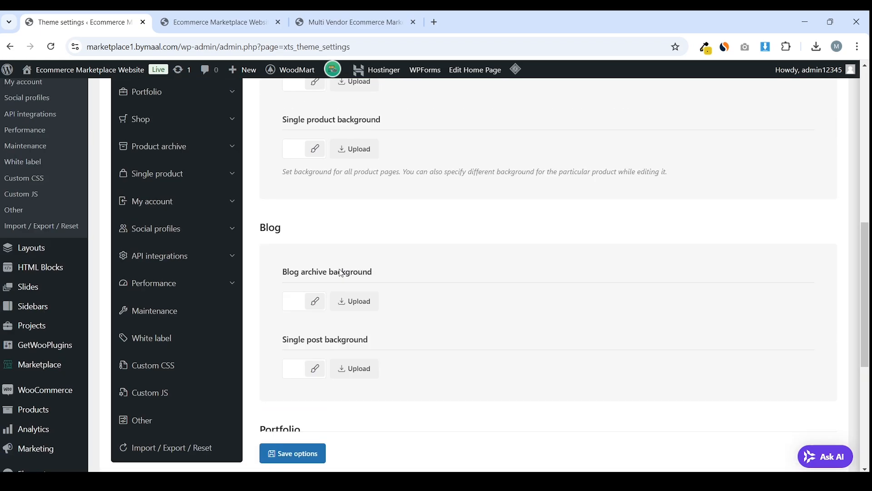
In WoodMart's Buttons settings, set the default button style to rounded
{"action": "left_click", "coordinate": [177, 284]}
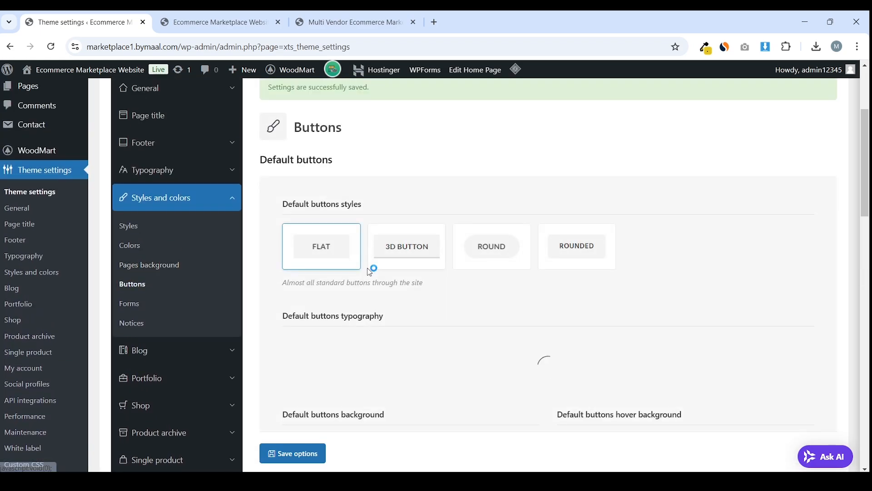
{"action": "scroll", "coordinate": [372, 272], "scroll_direction": "down", "scroll_amount": 4}
{"action": "scroll", "coordinate": [377, 272], "scroll_direction": "up", "scroll_amount": 3}
{"action": "scroll", "coordinate": [382, 268], "scroll_direction": "down", "scroll_amount": 3}
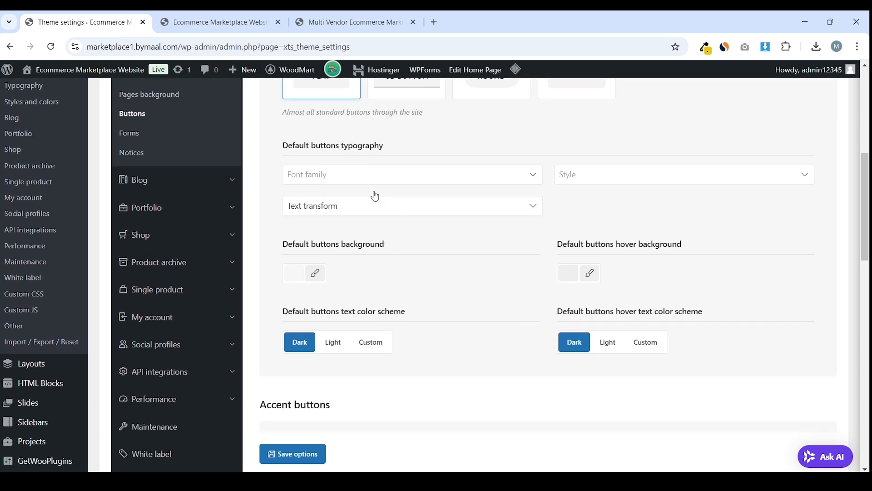
{"action": "scroll", "coordinate": [354, 191], "scroll_direction": "up", "scroll_amount": 1}
{"action": "scroll", "coordinate": [381, 218], "scroll_direction": "down", "scroll_amount": 5}
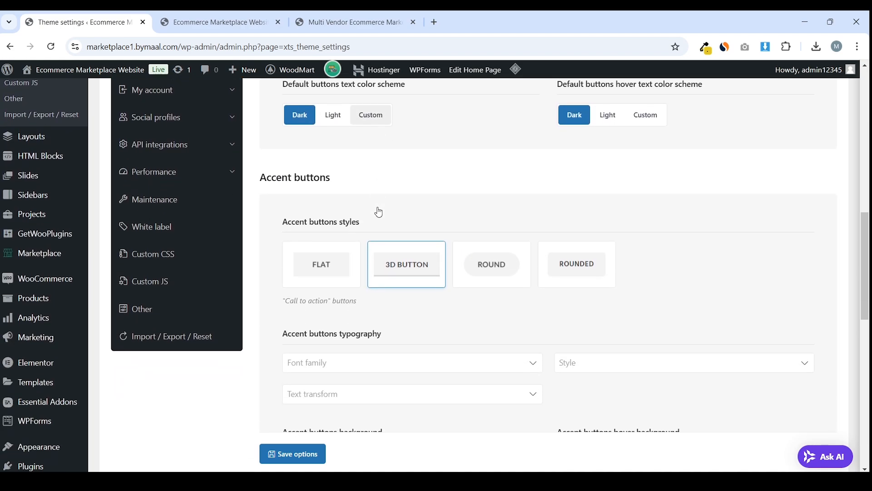
{"action": "scroll", "coordinate": [378, 211], "scroll_direction": "up", "scroll_amount": 5}
{"action": "scroll", "coordinate": [317, 204], "scroll_direction": "up", "scroll_amount": 1}
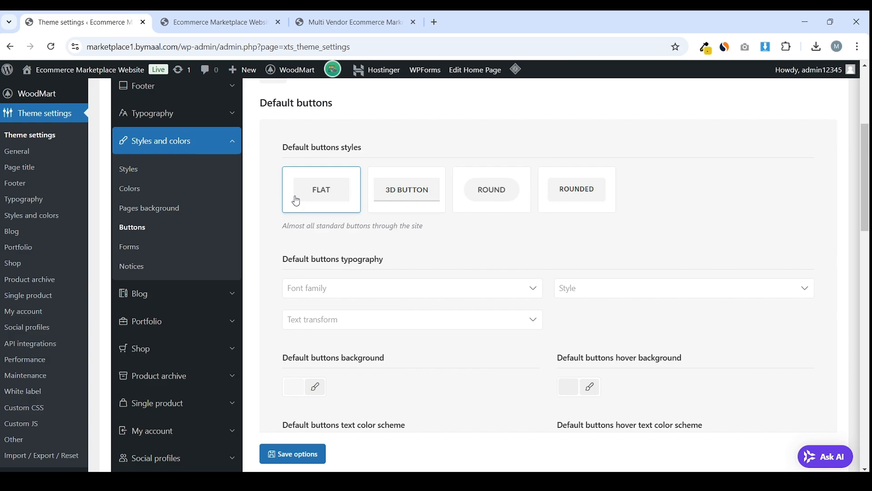
{"action": "left_click", "coordinate": [403, 208]}
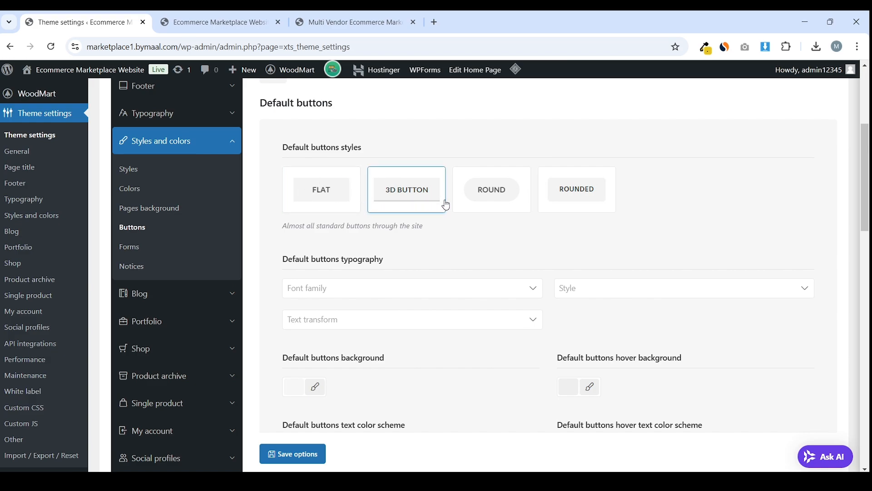
{"action": "left_click", "coordinate": [489, 212]}
{"action": "left_click", "coordinate": [572, 202]}
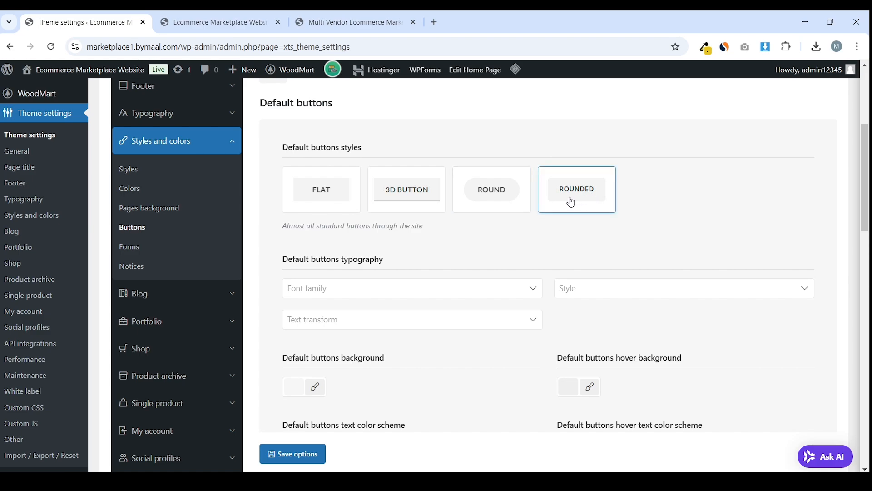
{"action": "left_click", "coordinate": [486, 208]}
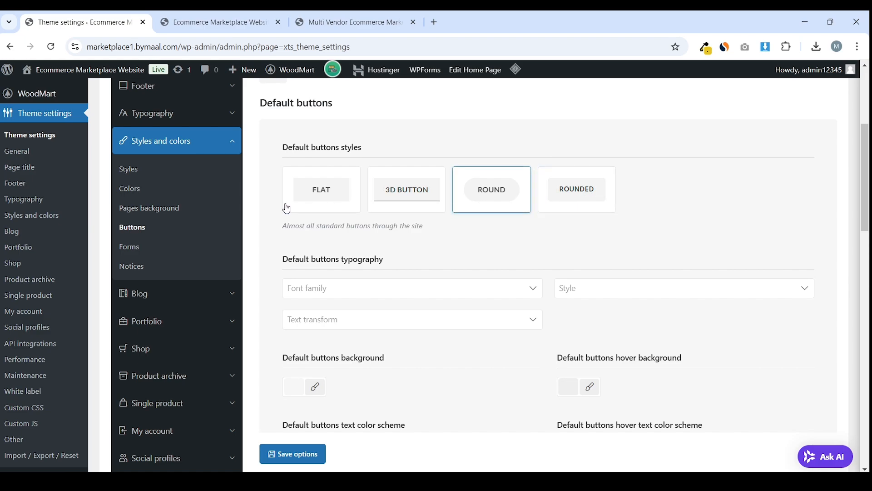
{"action": "left_click", "coordinate": [589, 201]}
Set the default buttons' font family to Poppins
{"action": "scroll", "coordinate": [492, 228], "scroll_direction": "down", "scroll_amount": 3}
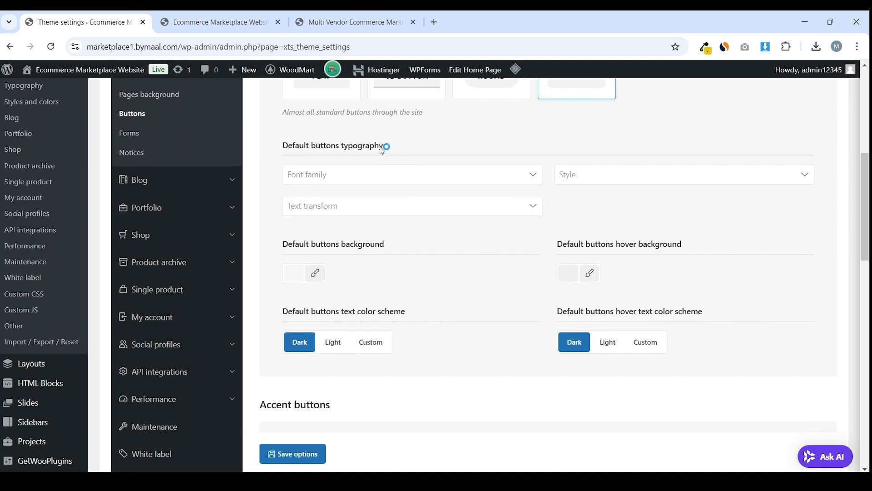
{"action": "left_click_drag", "start_coordinate": [383, 151], "coordinate": [295, 146]}
{"action": "left_click", "coordinate": [312, 191]}
{"action": "left_click", "coordinate": [312, 175]}
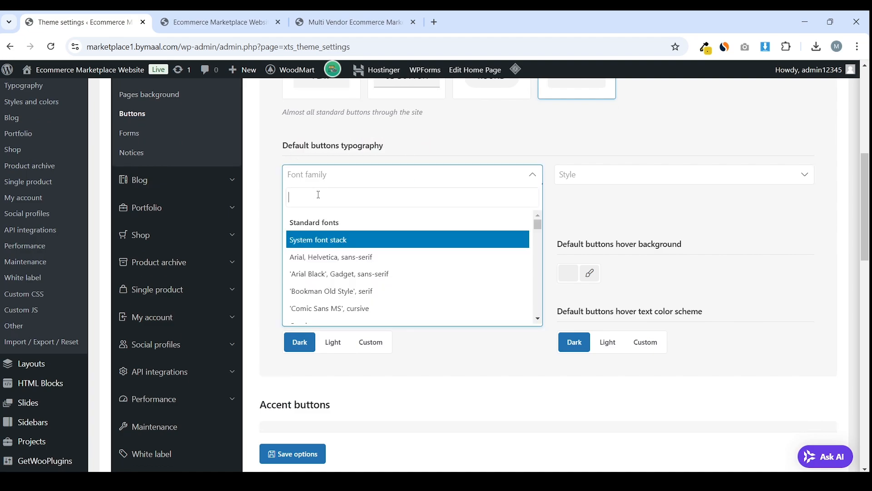
{"action": "type", "text": "pop"}
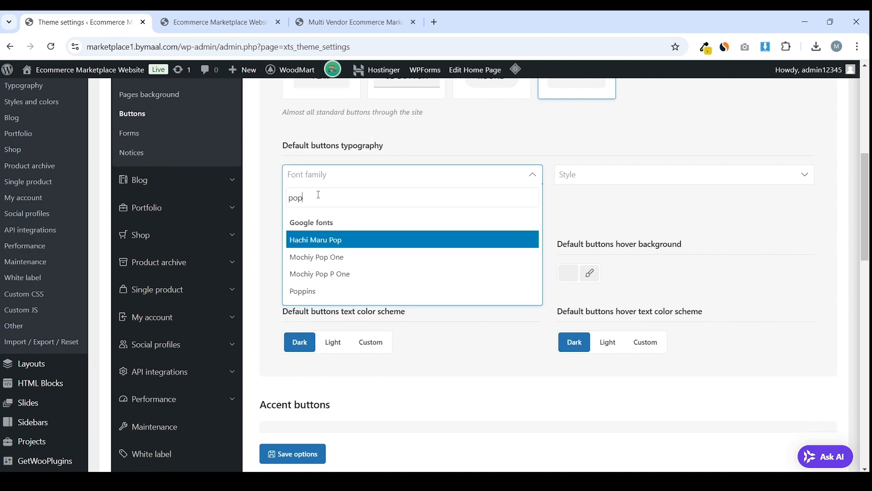
{"action": "left_click", "coordinate": [324, 291]}
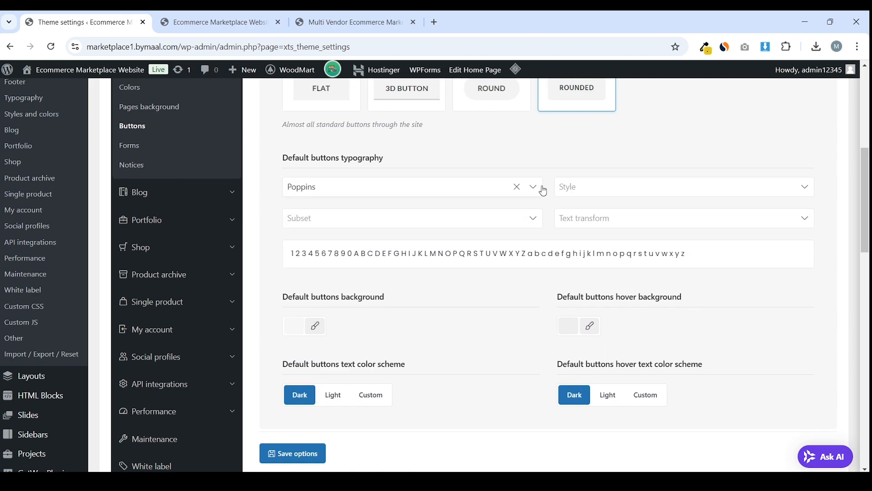
{"action": "scroll", "coordinate": [367, 287], "scroll_direction": "down", "scroll_amount": 1}
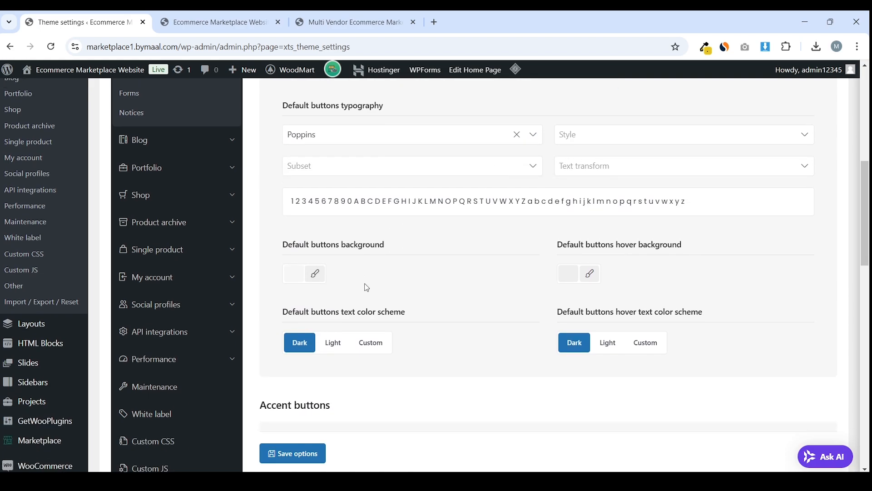
{"action": "left_click_drag", "start_coordinate": [276, 246], "coordinate": [398, 248]}
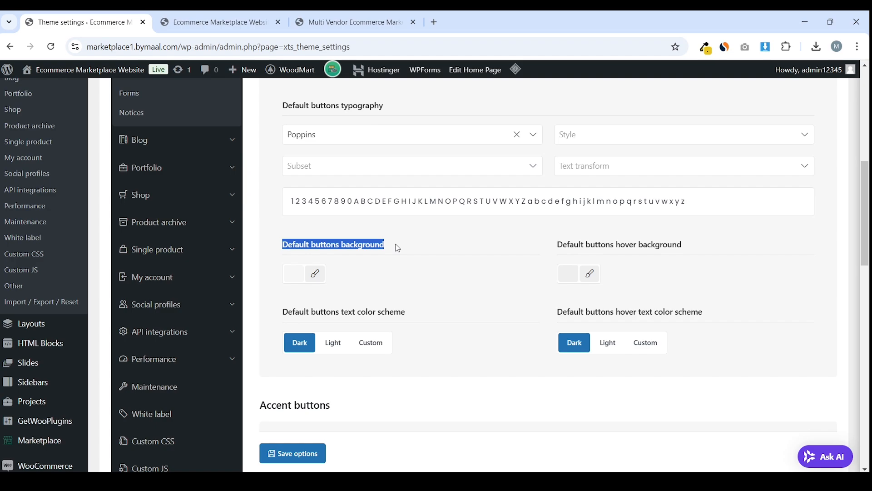
Reload the storefront and copy its categories bar pink with the colour-picker extension
{"action": "left_click", "coordinate": [196, 14]}
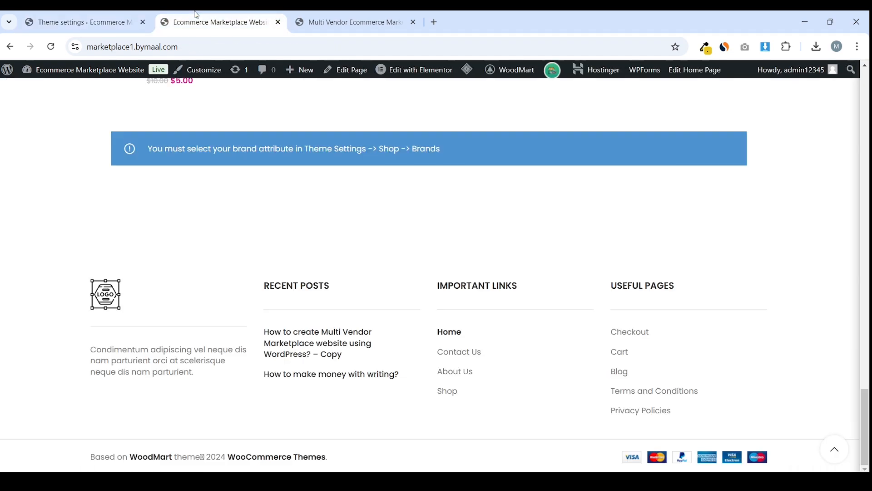
{"action": "key", "text": "F5"}
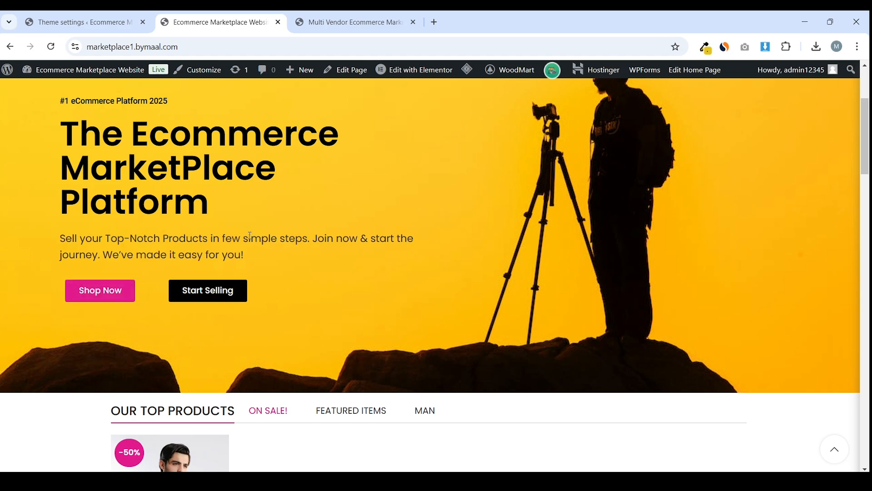
{"action": "scroll", "coordinate": [285, 241], "scroll_direction": "up", "scroll_amount": 3}
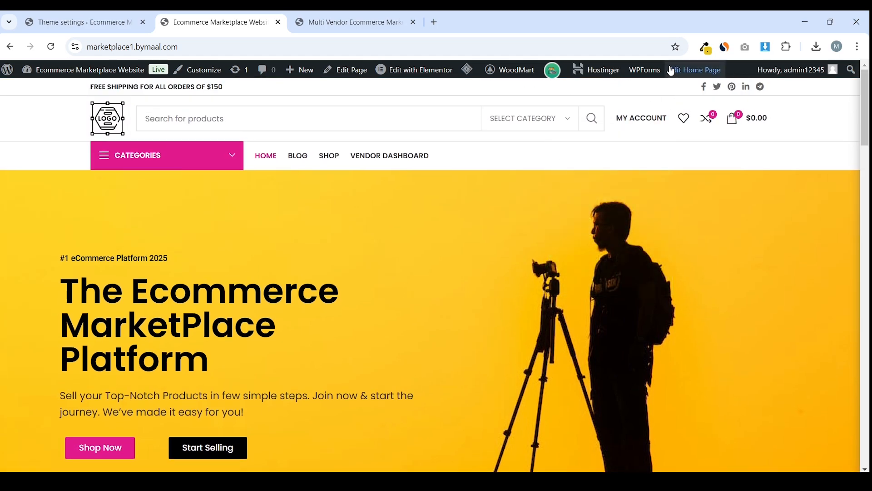
{"action": "left_click", "coordinate": [706, 48]}
{"action": "left_click", "coordinate": [664, 71]}
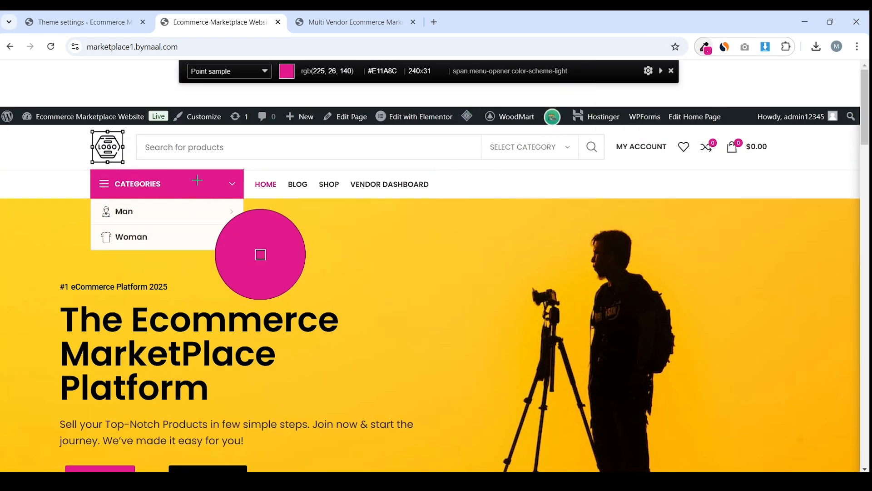
{"action": "left_click", "coordinate": [244, 244]}
{"action": "left_click", "coordinate": [85, 22]}
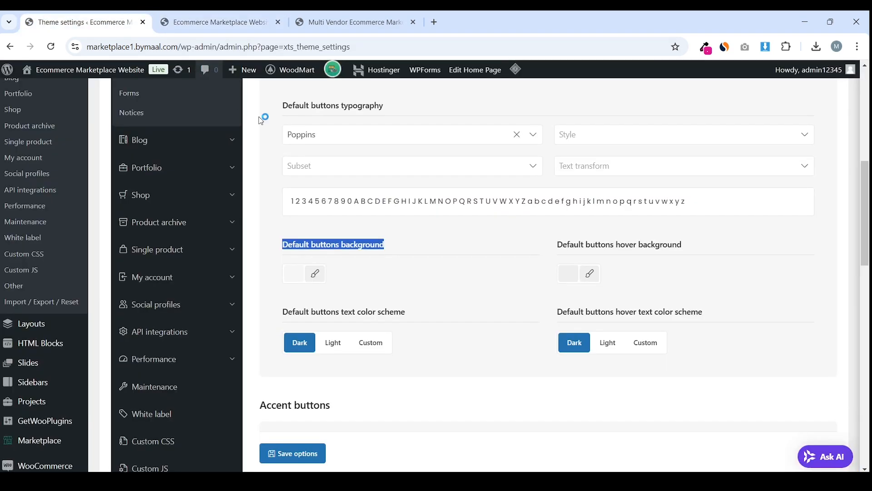
Paste the sampled pink as the default button background colour
{"action": "left_click", "coordinate": [294, 273]}
{"action": "double_click", "coordinate": [362, 275]}
{"action": "key", "text": "ctrl+v"}
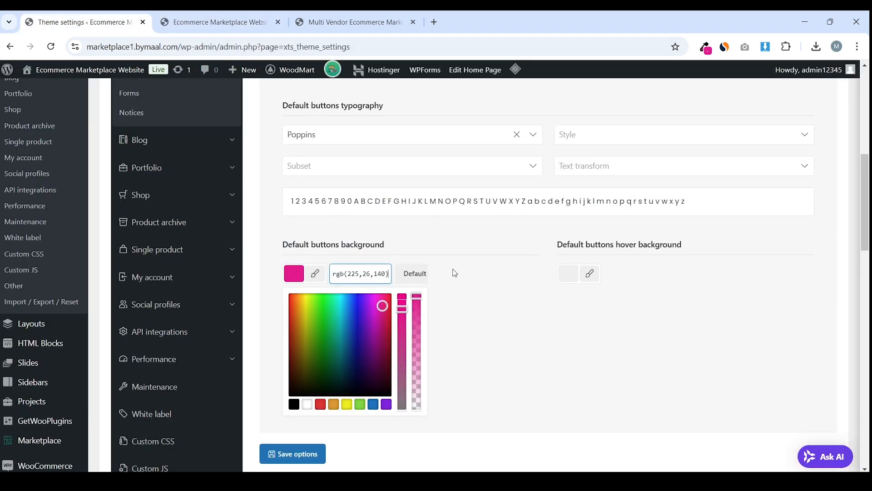
{"action": "left_click", "coordinate": [454, 273]}
{"action": "left_click_drag", "start_coordinate": [702, 253], "coordinate": [569, 247]}
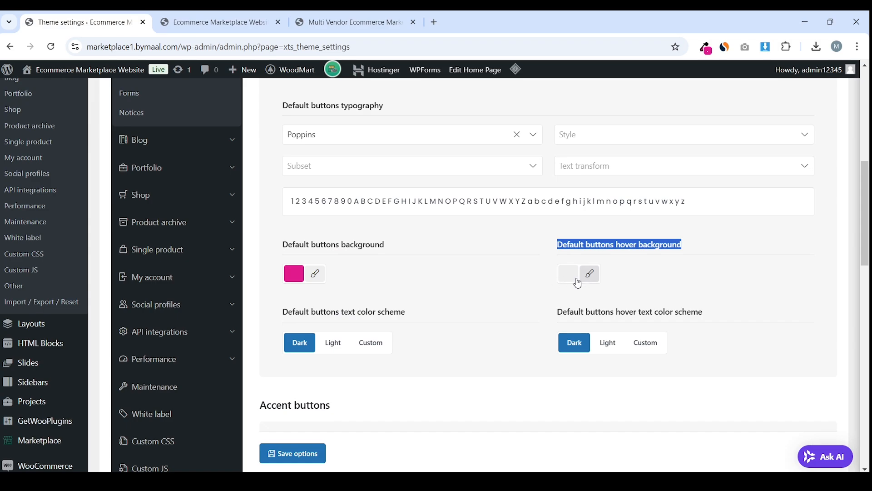
Sample the yellow of the storefront's hero background
{"action": "left_click", "coordinate": [213, 21]}
{"action": "scroll", "coordinate": [199, 289], "scroll_direction": "down", "scroll_amount": 2}
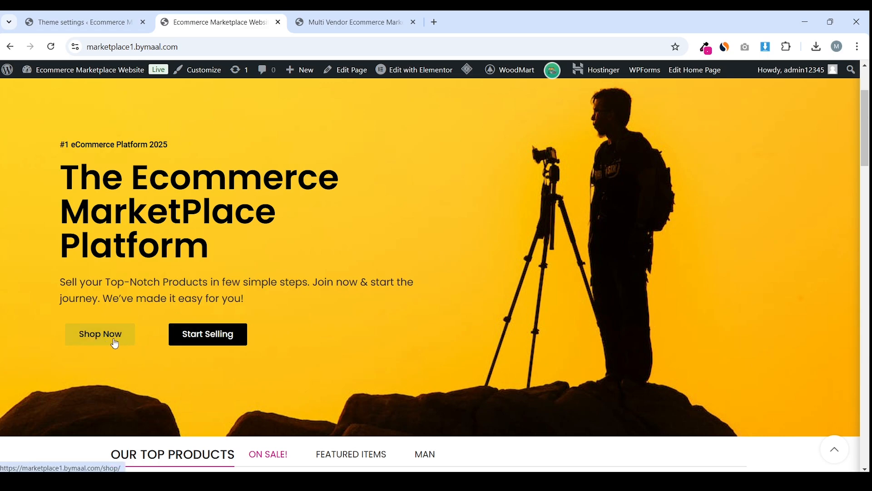
{"action": "scroll", "coordinate": [114, 344], "scroll_direction": "up", "scroll_amount": 3}
{"action": "left_click", "coordinate": [705, 47]}
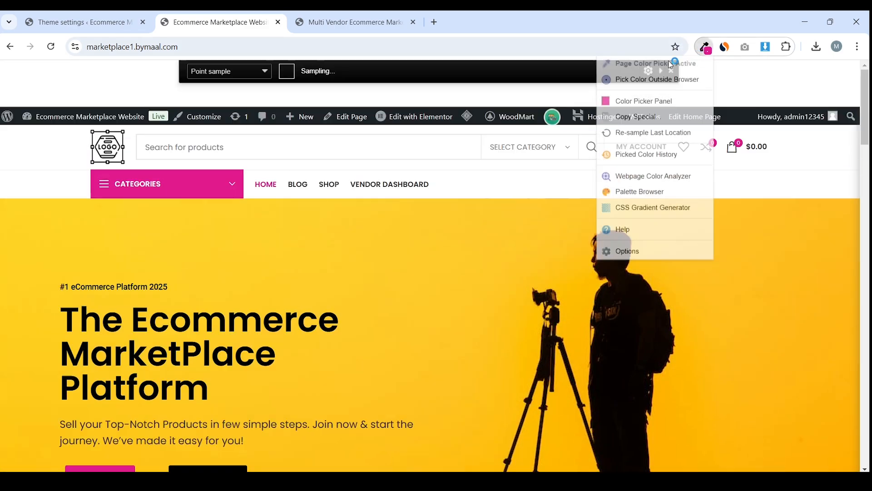
{"action": "left_click", "coordinate": [127, 224]}
{"action": "left_click", "coordinate": [82, 21]}
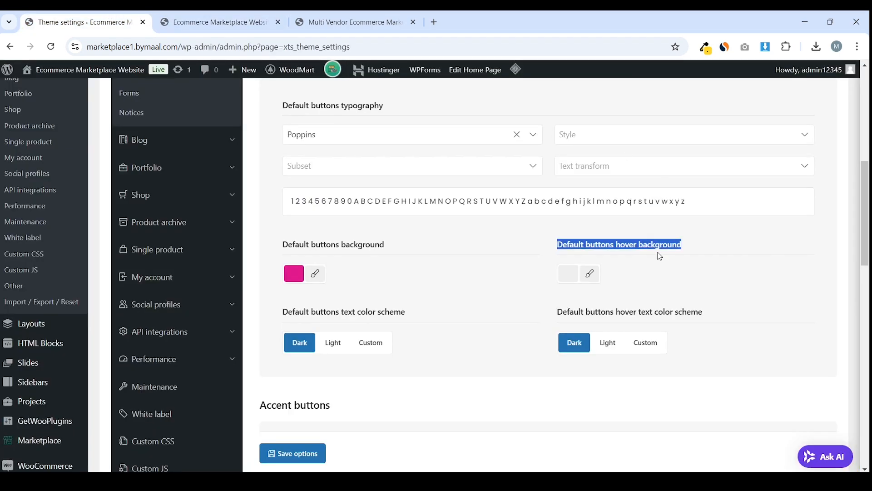
Set the default button hover background to the sampled yellow
{"action": "left_click", "coordinate": [569, 274]}
{"action": "triple_click", "coordinate": [642, 276]}
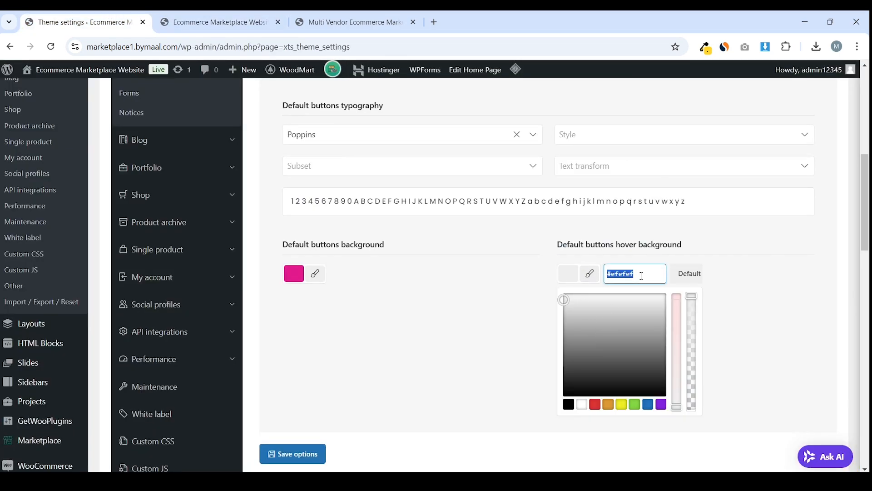
{"action": "right_click", "coordinate": [638, 285]}
{"action": "left_click", "coordinate": [715, 86]}
{"action": "left_click", "coordinate": [464, 237]}
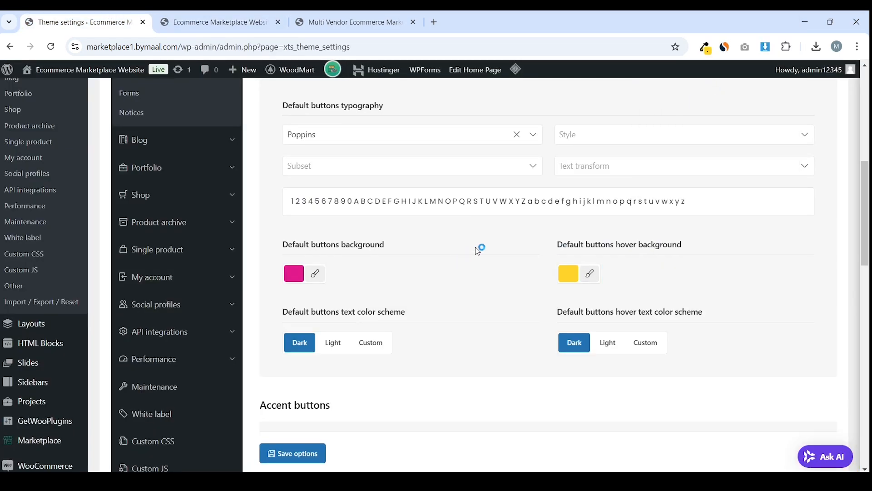
Replace the green accent button hover colour with yellow
{"action": "scroll", "coordinate": [479, 247], "scroll_direction": "down", "scroll_amount": 5}
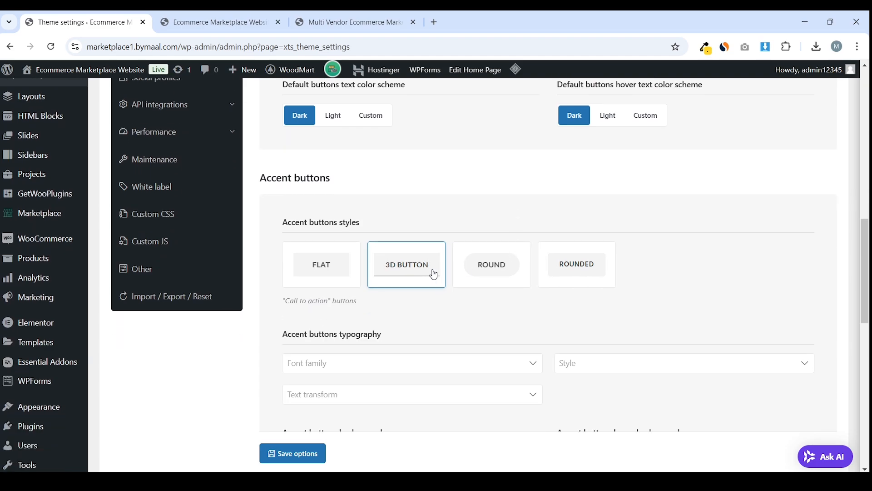
{"action": "scroll", "coordinate": [394, 237], "scroll_direction": "down", "scroll_amount": 3}
{"action": "scroll", "coordinate": [398, 233], "scroll_direction": "down", "scroll_amount": 1}
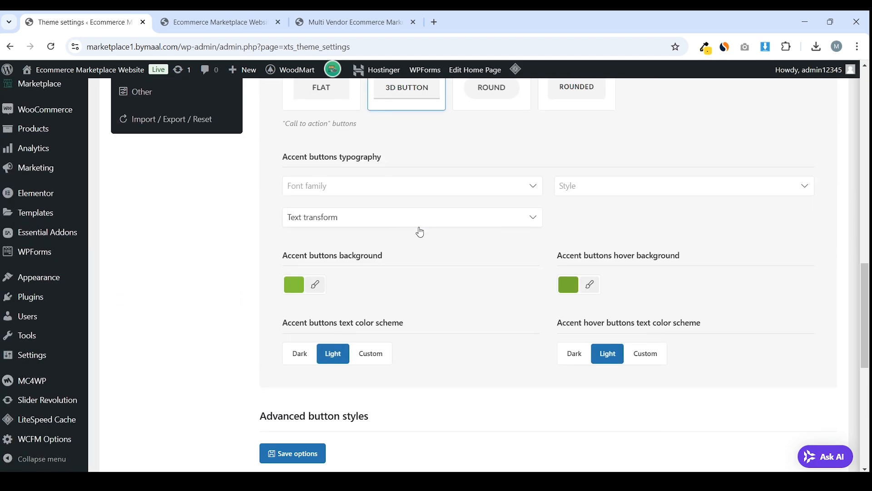
{"action": "scroll", "coordinate": [545, 237], "scroll_direction": "down", "scroll_amount": 1}
{"action": "scroll", "coordinate": [562, 237], "scroll_direction": "up", "scroll_amount": 1}
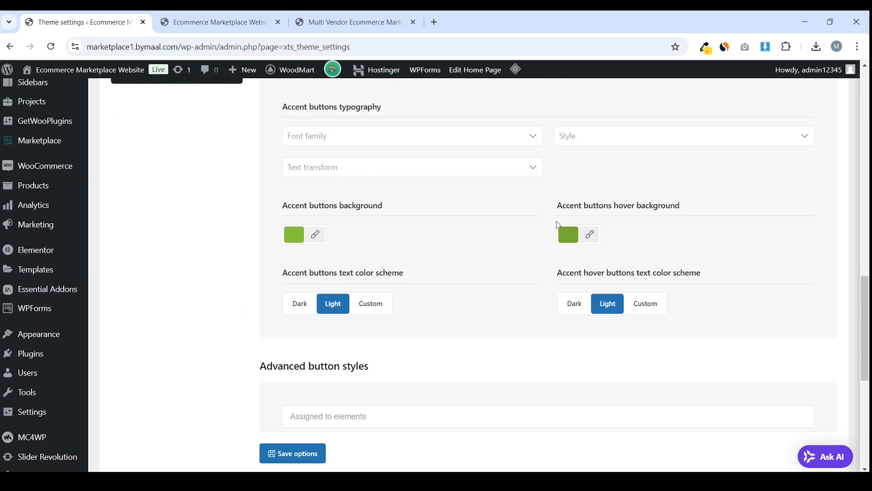
{"action": "left_click", "coordinate": [568, 234]}
{"action": "triple_click", "coordinate": [624, 241]}
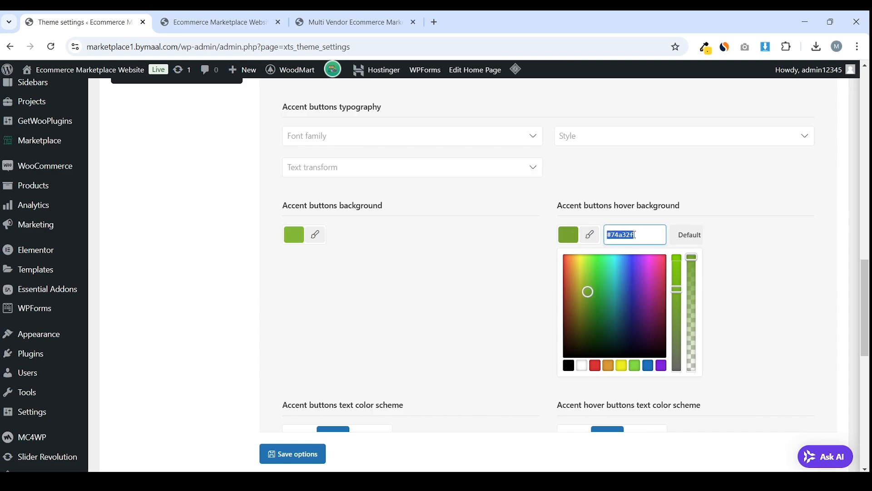
{"action": "right_click", "coordinate": [635, 238]}
{"action": "left_click", "coordinate": [678, 306]}
{"action": "left_click", "coordinate": [458, 291]}
Copy the default button pink and paste it as the accent button background
{"action": "scroll", "coordinate": [458, 291], "scroll_direction": "up", "scroll_amount": 6}
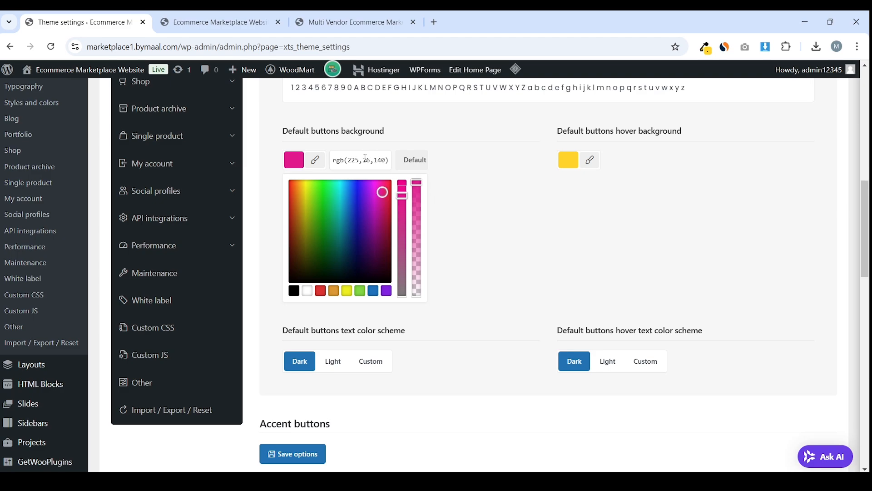
{"action": "triple_click", "coordinate": [365, 160]}
{"action": "right_click", "coordinate": [366, 159]}
{"action": "left_click", "coordinate": [383, 212]}
{"action": "left_click", "coordinate": [497, 218]}
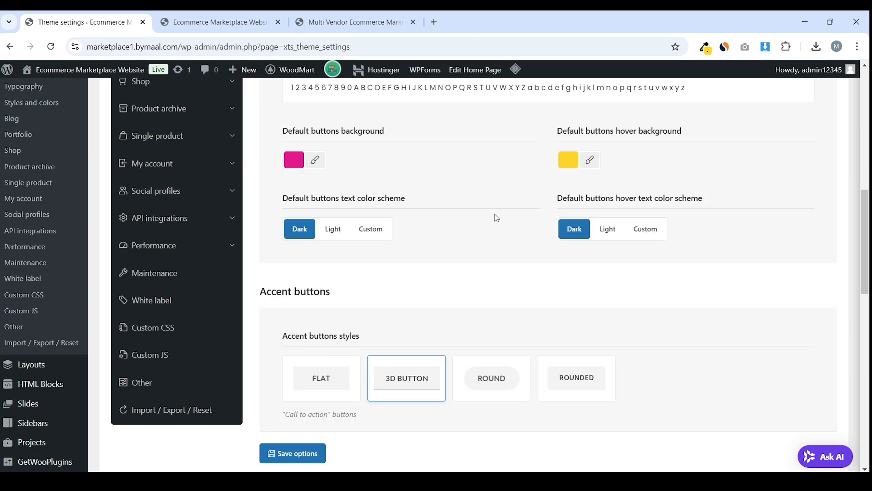
{"action": "scroll", "coordinate": [496, 218], "scroll_direction": "down", "scroll_amount": 9}
{"action": "left_click", "coordinate": [316, 177]}
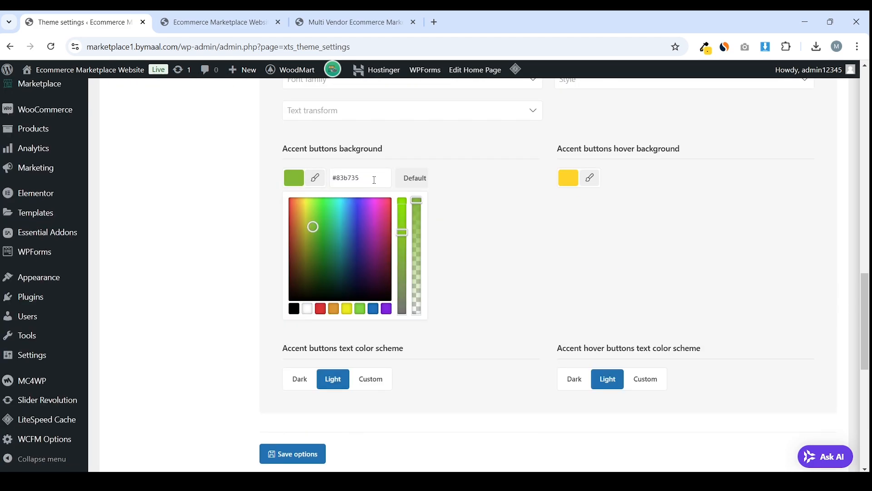
{"action": "triple_click", "coordinate": [375, 180]}
{"action": "right_click", "coordinate": [371, 178]}
{"action": "left_click", "coordinate": [434, 251]}
Save the button settings
{"action": "scroll", "coordinate": [492, 244], "scroll_direction": "down", "scroll_amount": 5}
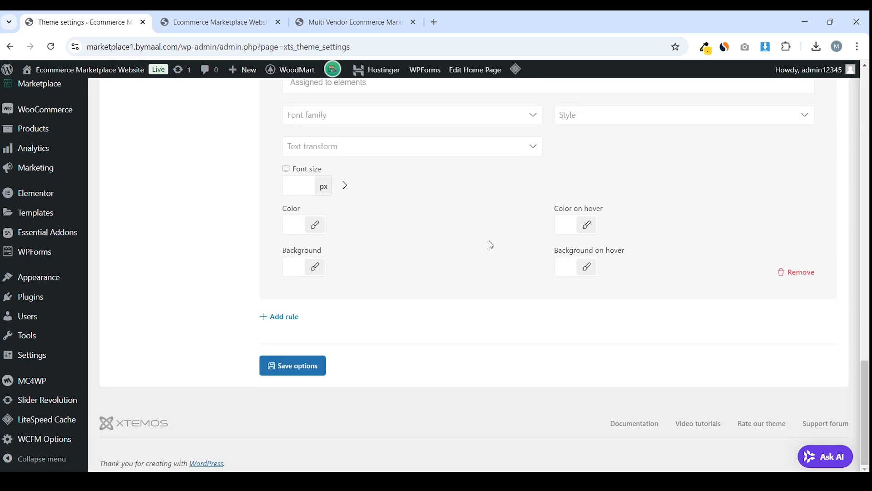
{"action": "left_click", "coordinate": [306, 363]}
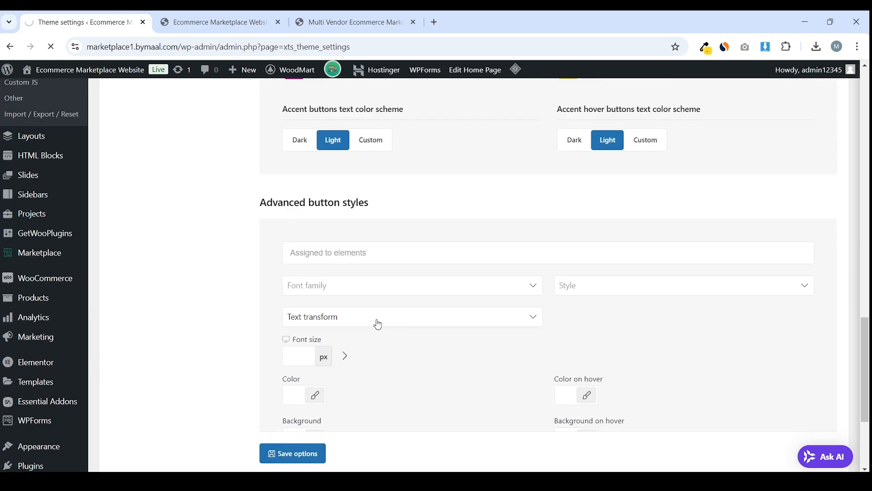
{"action": "scroll", "coordinate": [369, 296], "scroll_direction": "down", "scroll_amount": 1}
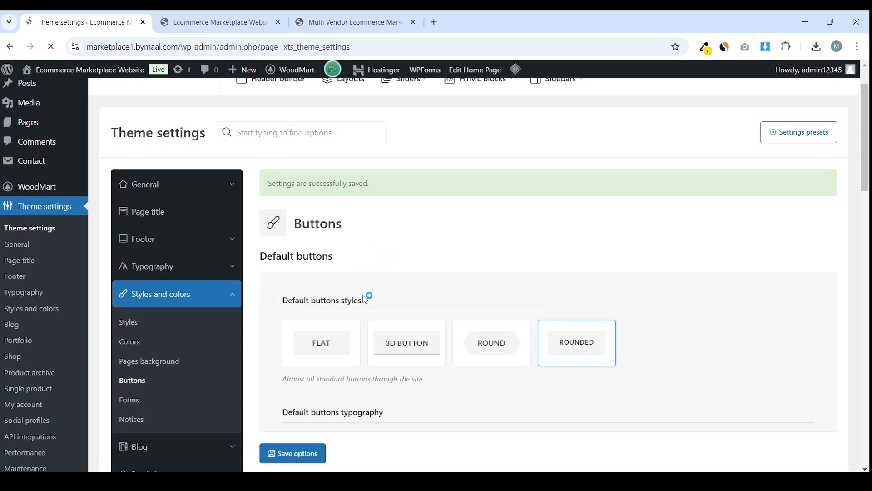
In the Forms settings, choose the pill-shaped rounded form field style
{"action": "left_click", "coordinate": [132, 399]}
{"action": "scroll", "coordinate": [529, 233], "scroll_direction": "down", "scroll_amount": 4}
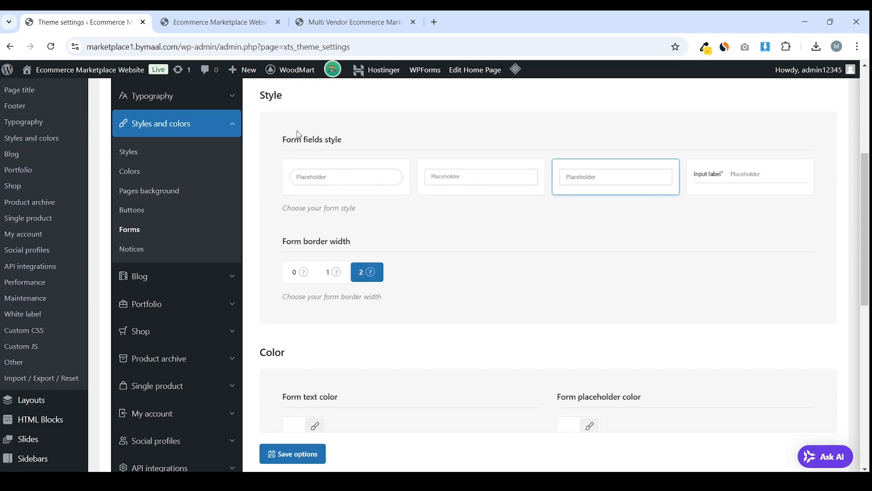
{"action": "scroll", "coordinate": [299, 135], "scroll_direction": "up", "scroll_amount": 1}
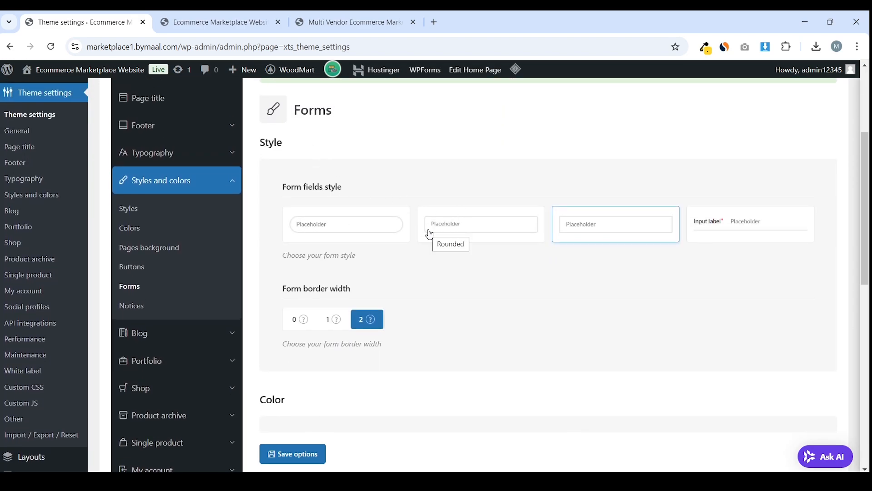
{"action": "left_click", "coordinate": [373, 235]}
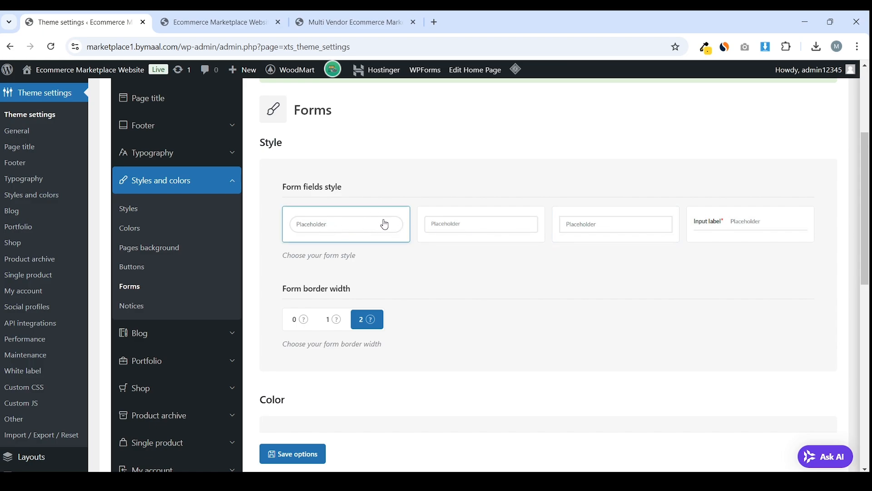
{"action": "scroll", "coordinate": [366, 236], "scroll_direction": "down", "scroll_amount": 1}
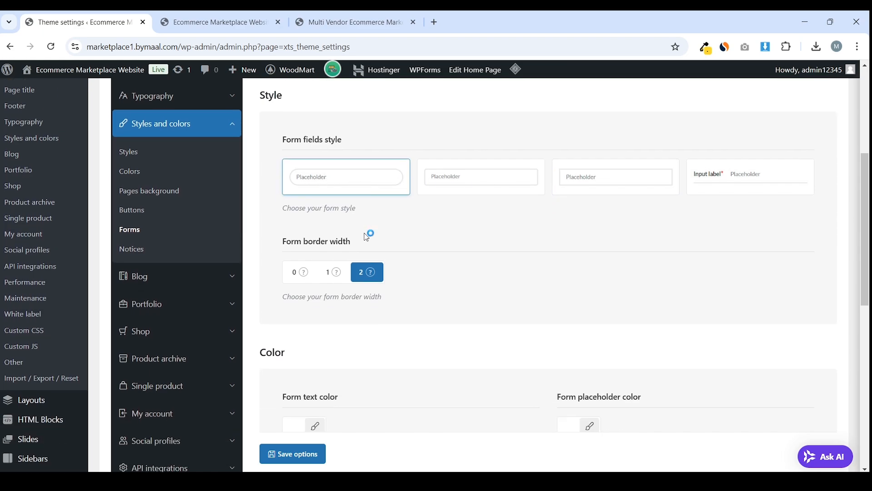
{"action": "left_click_drag", "start_coordinate": [355, 244], "coordinate": [278, 242]}
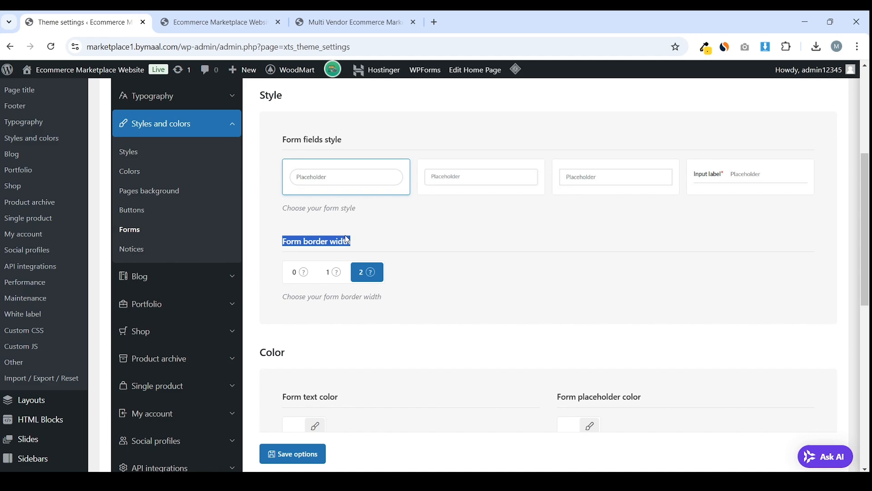
{"action": "scroll", "coordinate": [346, 238], "scroll_direction": "down", "scroll_amount": 3}
{"action": "scroll", "coordinate": [356, 243], "scroll_direction": "down", "scroll_amount": 1}
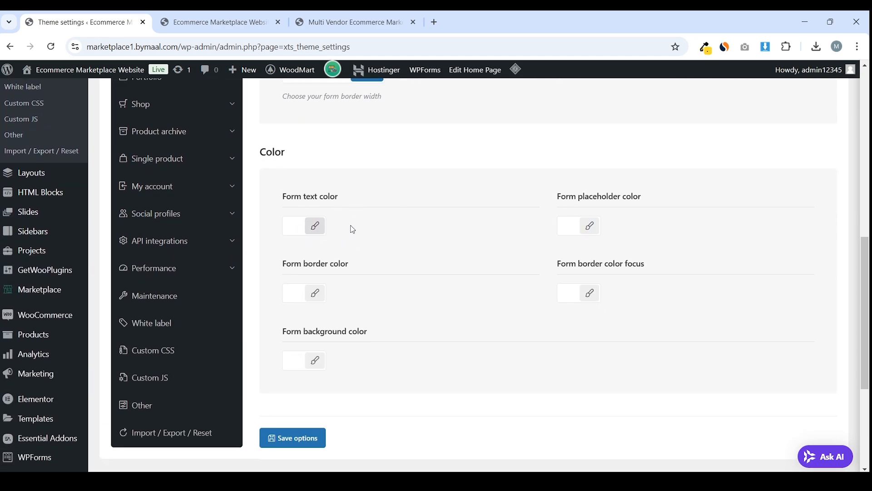
{"action": "scroll", "coordinate": [383, 227], "scroll_direction": "up", "scroll_amount": 4}
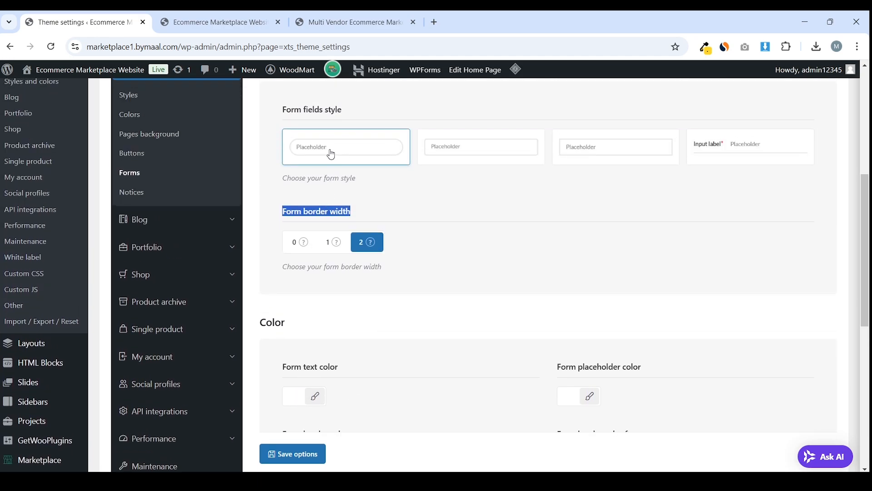
Check the storefront homepage, then return to the form settings
{"action": "left_click", "coordinate": [262, 32]}
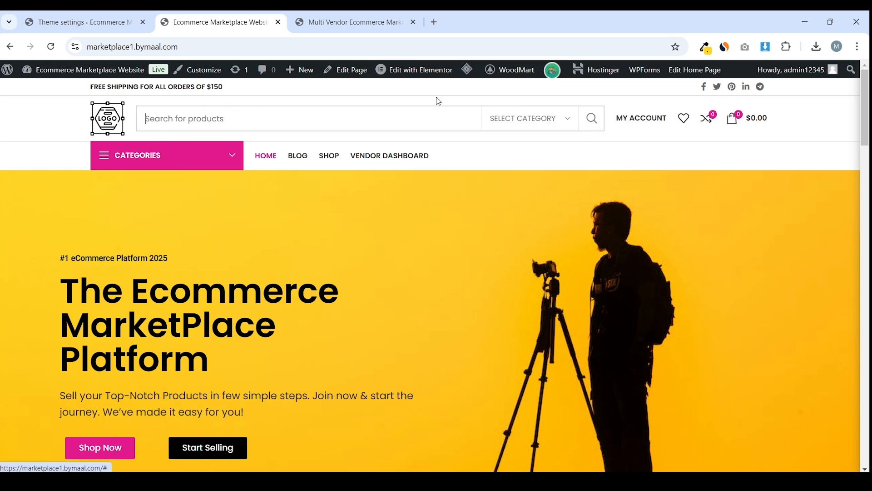
{"action": "left_click", "coordinate": [81, 22]}
{"action": "scroll", "coordinate": [515, 217], "scroll_direction": "up", "scroll_amount": 3}
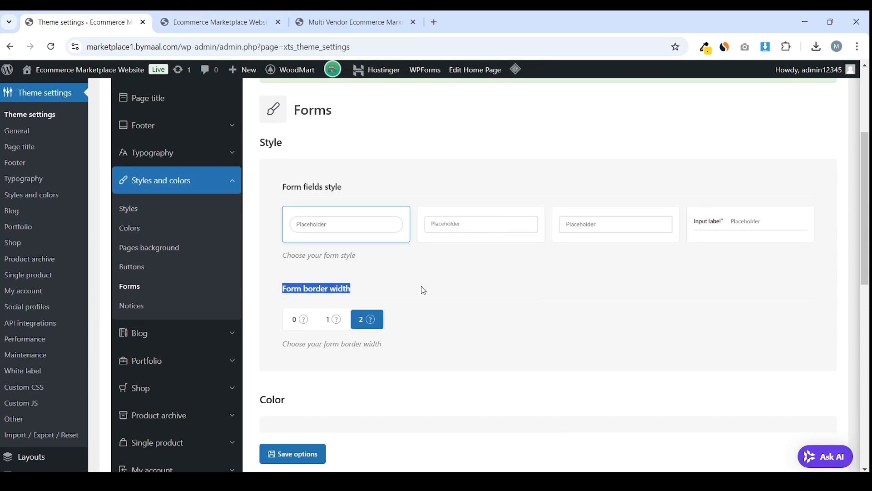
{"action": "scroll", "coordinate": [428, 281], "scroll_direction": "down", "scroll_amount": 5}
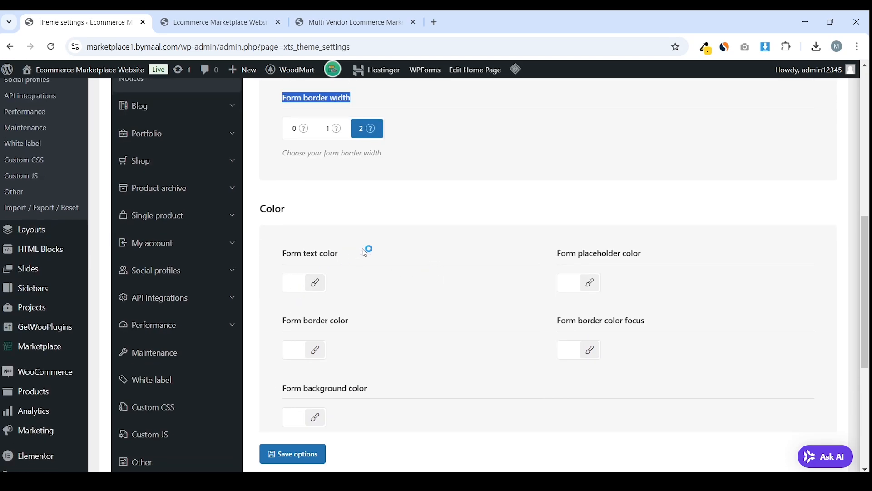
{"action": "scroll", "coordinate": [367, 251], "scroll_direction": "down", "scroll_amount": 2}
Give form text a provisional grey and paste the storefront's sampled pink as form border colour
{"action": "left_click", "coordinate": [285, 233]}
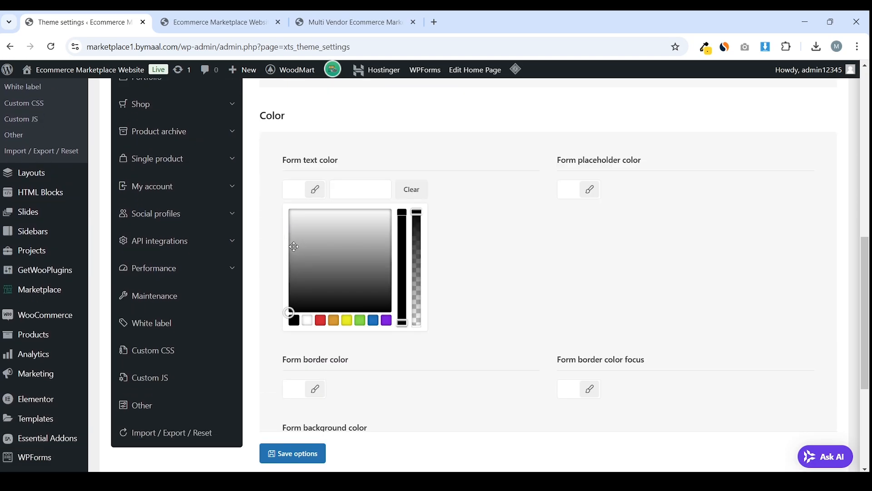
{"action": "left_click_drag", "start_coordinate": [290, 312], "coordinate": [253, 259]}
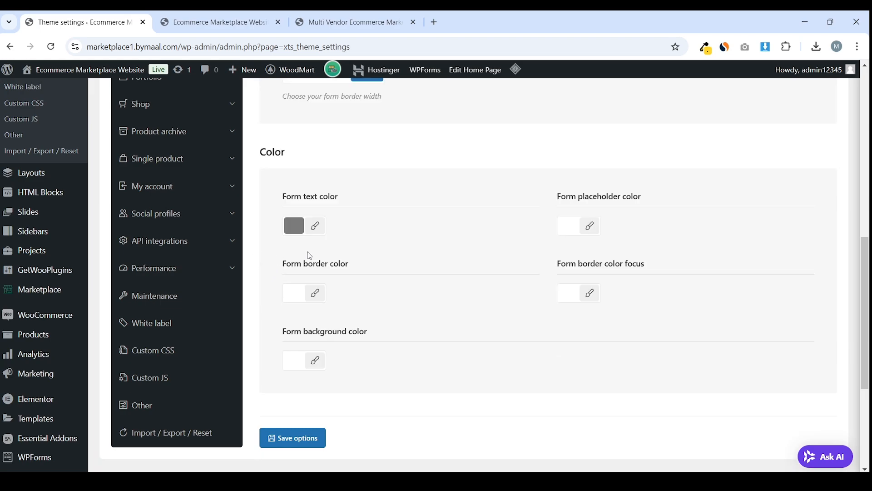
{"action": "left_click", "coordinate": [296, 294]}
{"action": "scroll", "coordinate": [334, 269], "scroll_direction": "down", "scroll_amount": 1}
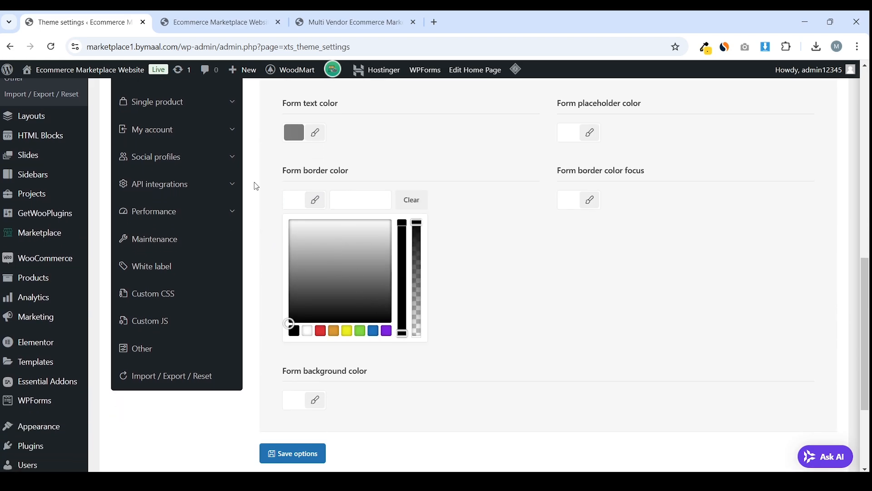
{"action": "left_click", "coordinate": [214, 22]}
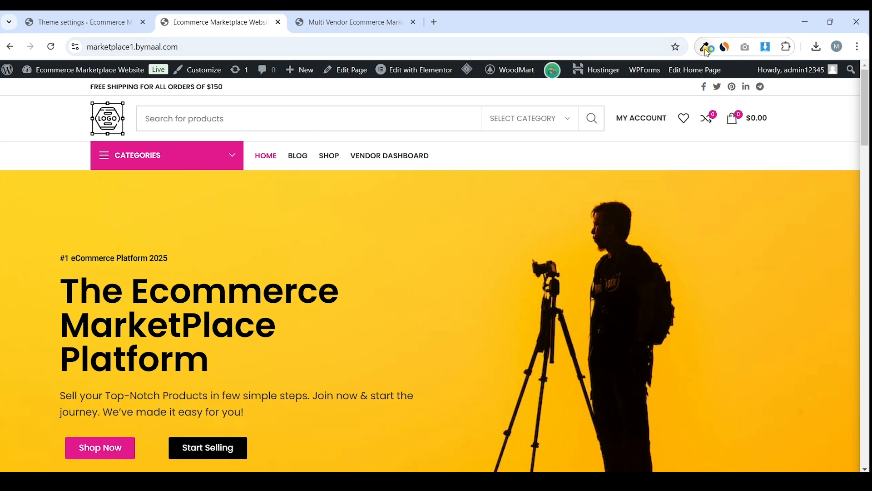
{"action": "left_click", "coordinate": [706, 48]}
{"action": "left_click", "coordinate": [673, 64]}
{"action": "left_click", "coordinate": [209, 184]}
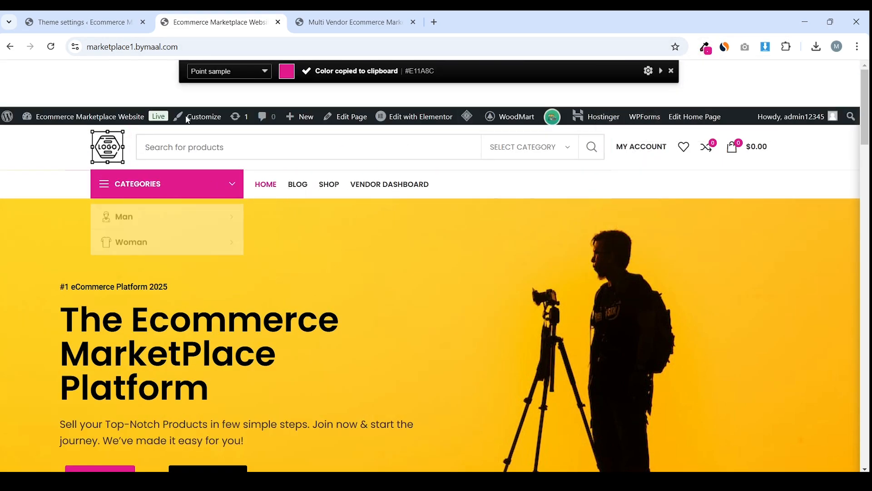
{"action": "left_click", "coordinate": [82, 22]}
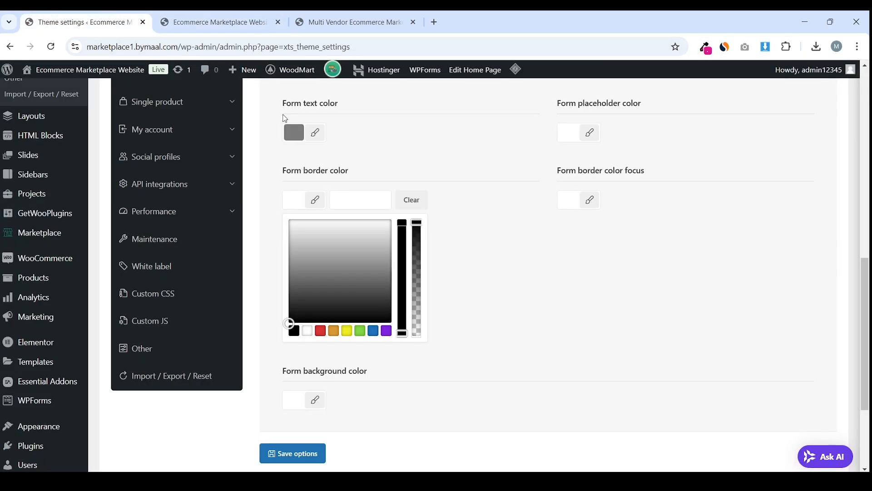
{"action": "left_click", "coordinate": [361, 200]}
{"action": "right_click", "coordinate": [362, 200]}
{"action": "left_click", "coordinate": [437, 315]}
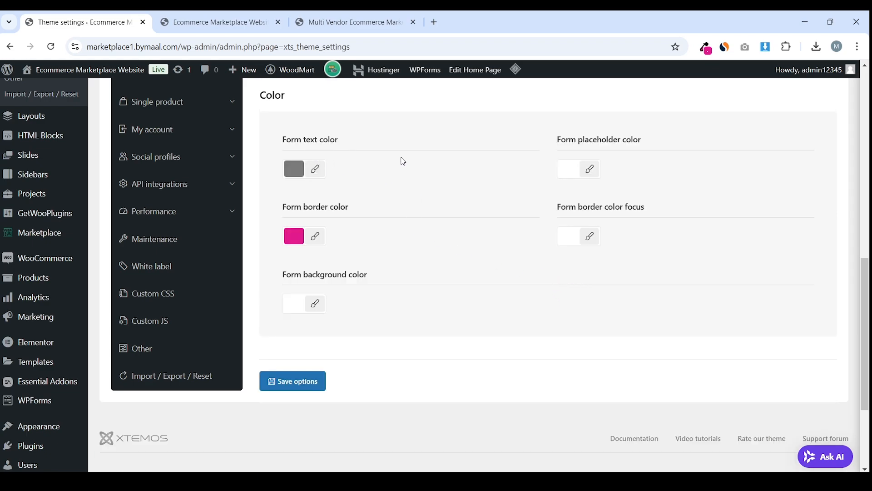
Set the placeholder colour to grey and darken the form text to near black
{"action": "left_click", "coordinate": [573, 164]}
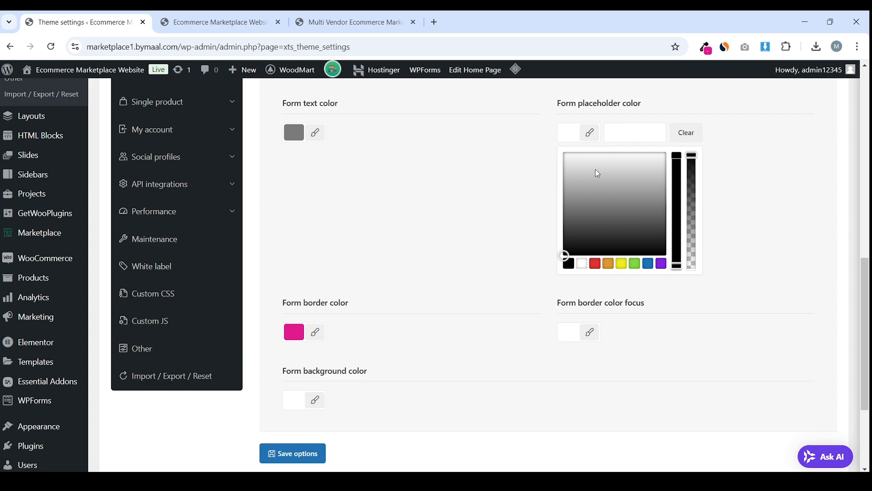
{"action": "mouse_move", "coordinate": [575, 195]}
{"action": "left_mouse_down"}
{"action": "mouse_move", "coordinate": [557, 207]}
{"action": "mouse_move", "coordinate": [559, 190]}
{"action": "left_mouse_up"}
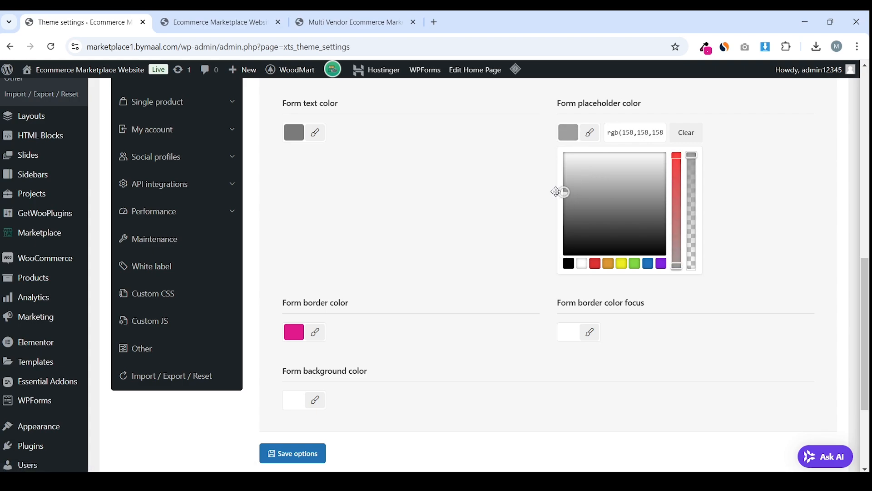
{"action": "left_click", "coordinate": [450, 186]}
{"action": "left_click", "coordinate": [291, 170]}
{"action": "left_click_drag", "start_coordinate": [288, 203], "coordinate": [287, 244]}
{"action": "left_click", "coordinate": [264, 216]}
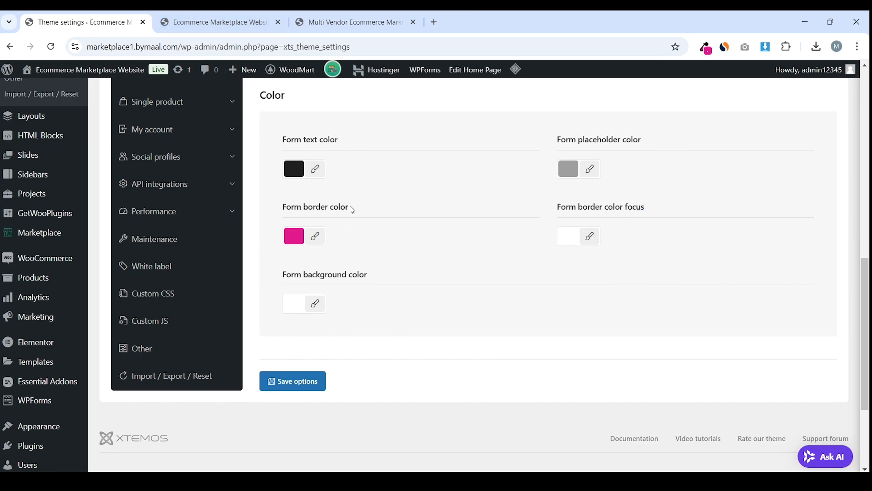
Inspect the storefront search box border and sample the hero's yellow
{"action": "left_click", "coordinate": [196, 20]}
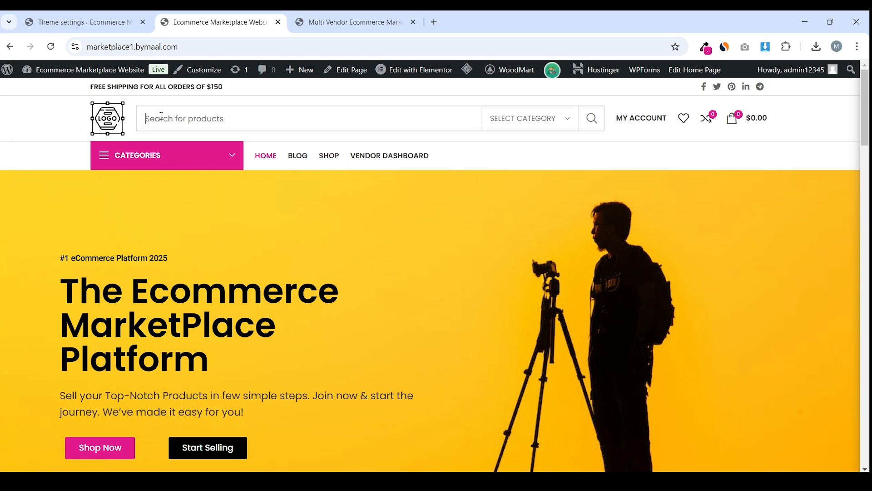
{"action": "left_click", "coordinate": [245, 127]}
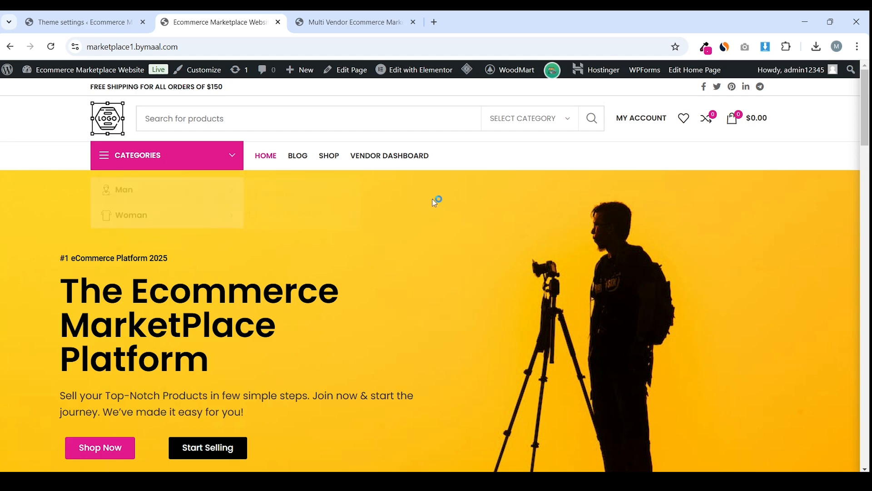
{"action": "left_click", "coordinate": [704, 46]}
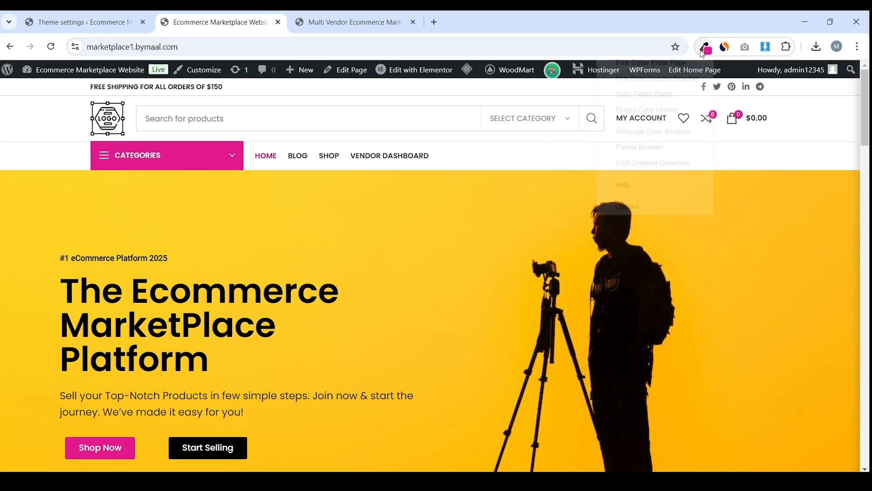
{"action": "left_click", "coordinate": [301, 236]}
{"action": "key", "text": "ctrl+Page_Up"}
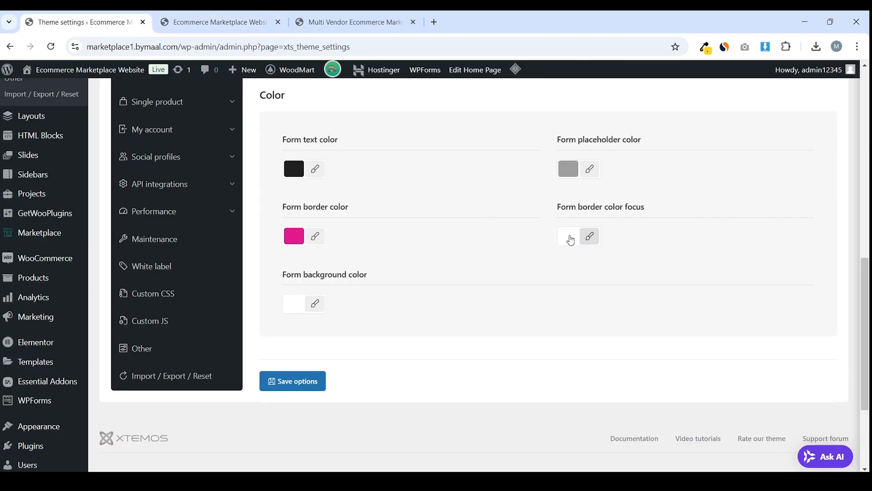
Paste the sampled yellow as the Form border color focus and save the settings
{"action": "left_click", "coordinate": [571, 241]}
{"action": "left_click", "coordinate": [625, 200]}
{"action": "right_click", "coordinate": [625, 200]}
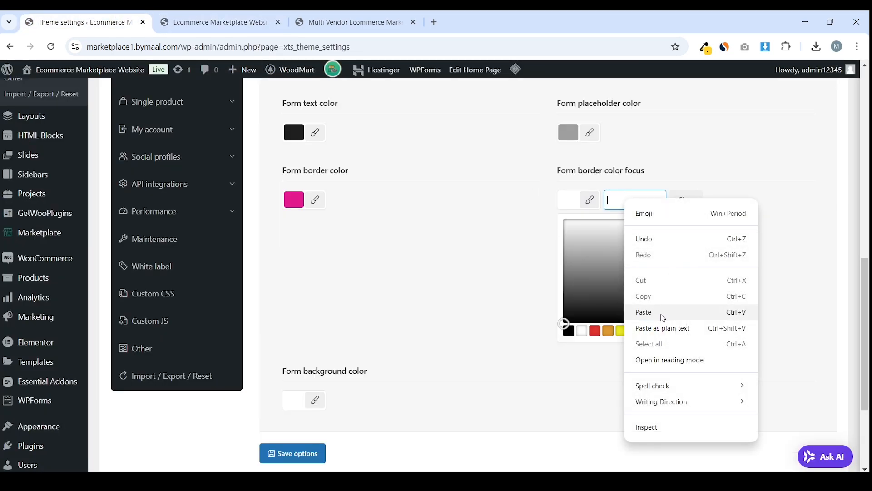
{"action": "left_click", "coordinate": [663, 312]}
{"action": "left_click", "coordinate": [511, 270]}
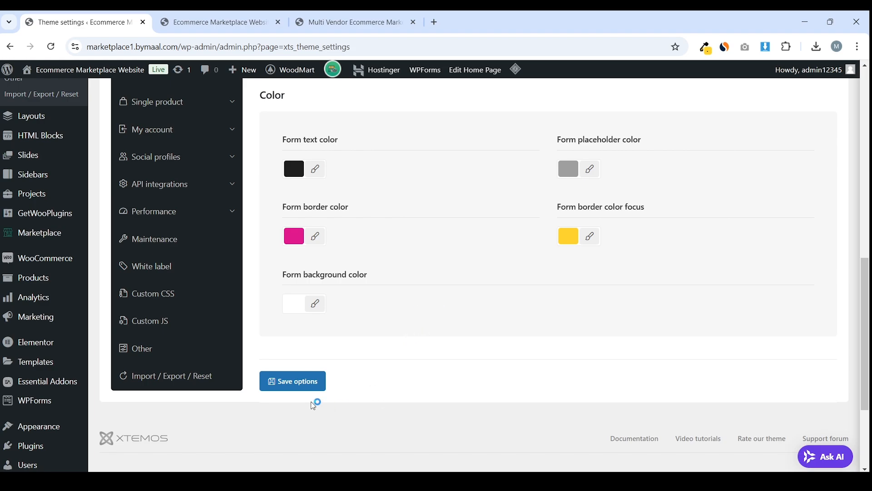
{"action": "left_click", "coordinate": [310, 386]}
Test the storefront search box's yellow focus border by typing and clearing 'e'
{"action": "key", "text": "ctrl+Tab"}
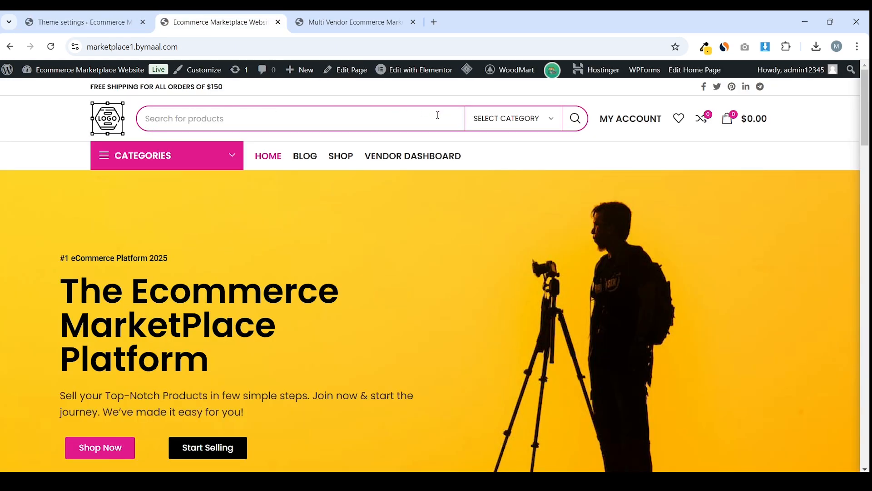
{"action": "left_click", "coordinate": [203, 117]}
{"action": "left_click", "coordinate": [209, 220]}
{"action": "left_click", "coordinate": [241, 117]}
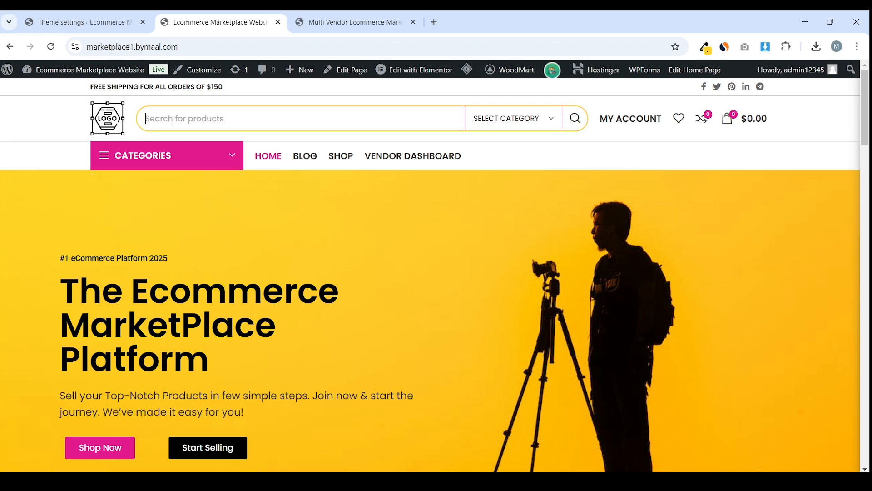
{"action": "type", "text": "ejakljf"}
{"action": "key", "text": "ctrl+a"}
{"action": "key", "text": "BackSpace"}
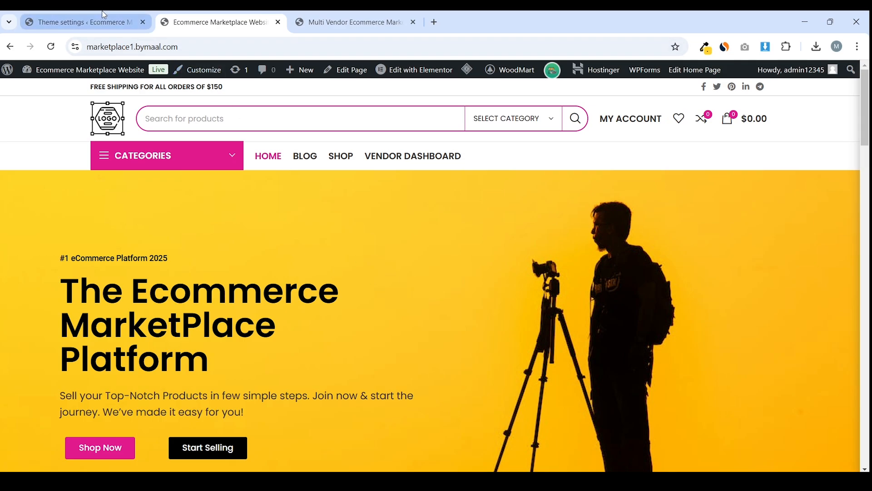
{"action": "left_click", "coordinate": [82, 22]}
{"action": "scroll", "coordinate": [292, 278], "scroll_direction": "down", "scroll_amount": 5}
{"action": "scroll", "coordinate": [368, 278], "scroll_direction": "up", "scroll_amount": 5}
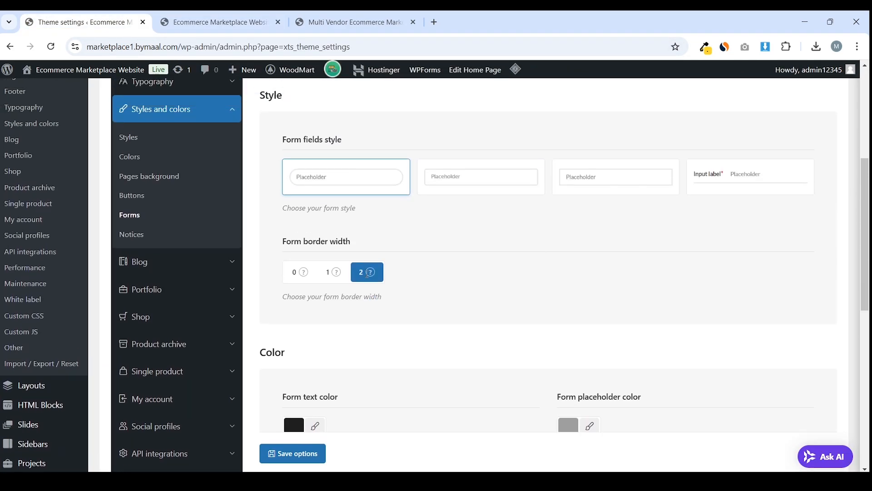
Open the notice colour settings and copy the storefront's pink Categories bar colour
{"action": "left_click", "coordinate": [135, 236]}
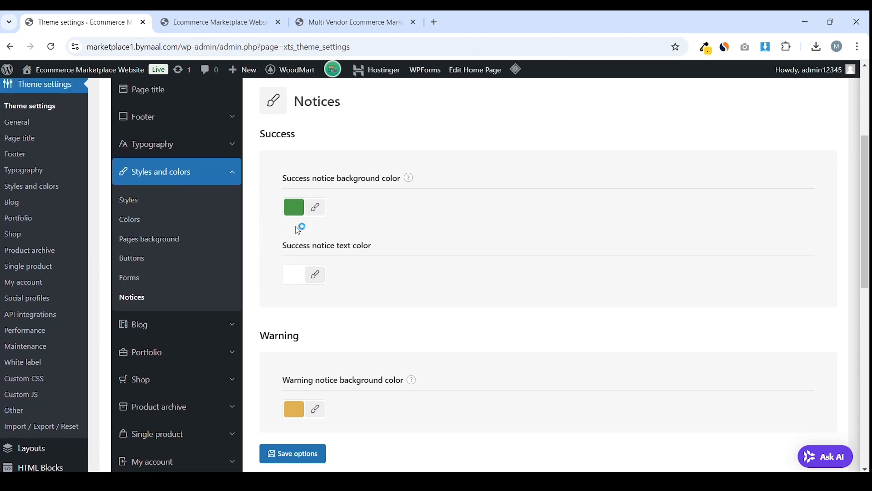
{"action": "left_click", "coordinate": [211, 22]}
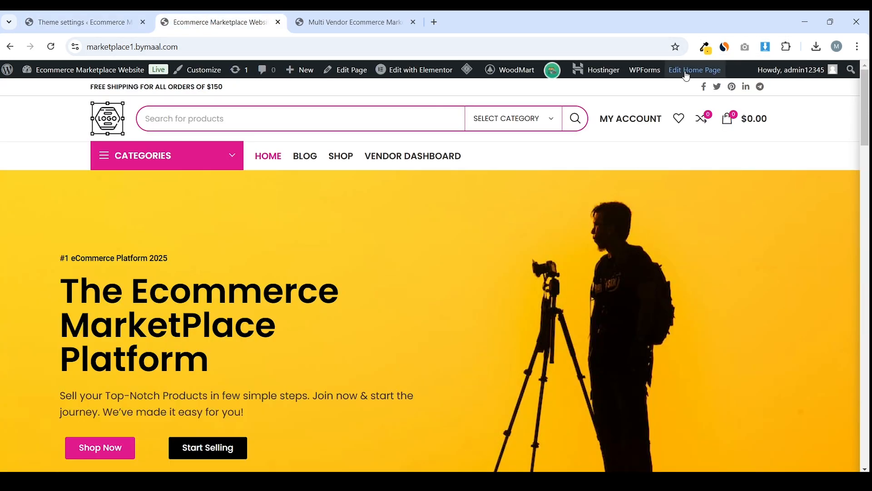
{"action": "left_click", "coordinate": [705, 46]}
{"action": "left_click", "coordinate": [653, 64]}
{"action": "left_click", "coordinate": [205, 156]}
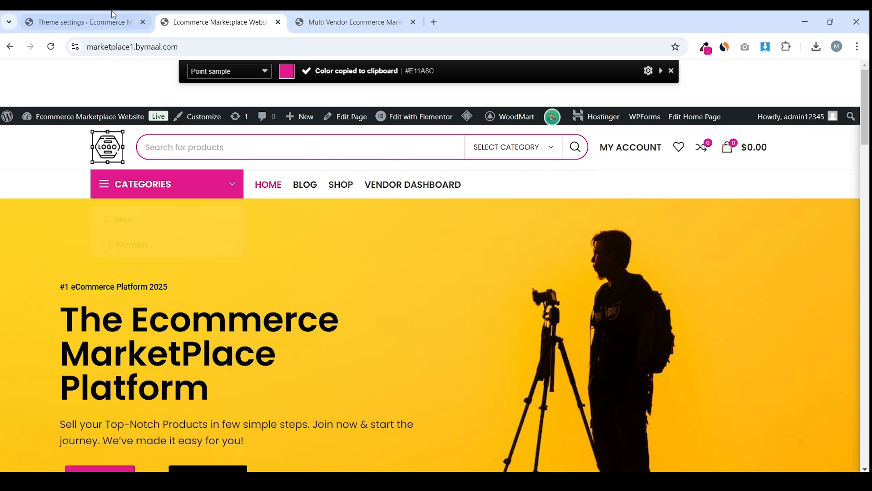
{"action": "left_click", "coordinate": [119, 20]}
Replace the green success notice background with pink rgb(225,26,140), then open Blog settings
{"action": "left_click", "coordinate": [294, 207]}
{"action": "triple_click", "coordinate": [361, 207]}
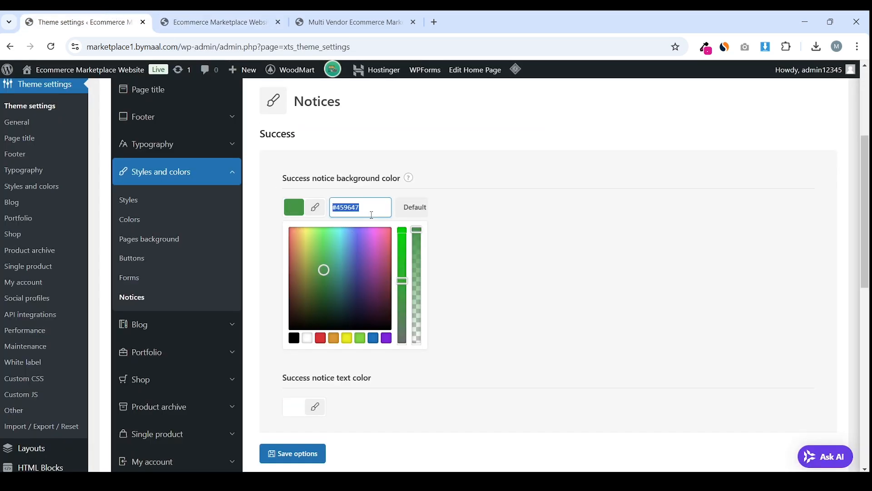
{"action": "key", "text": "ctrl+v"}
{"action": "left_click", "coordinate": [588, 208]}
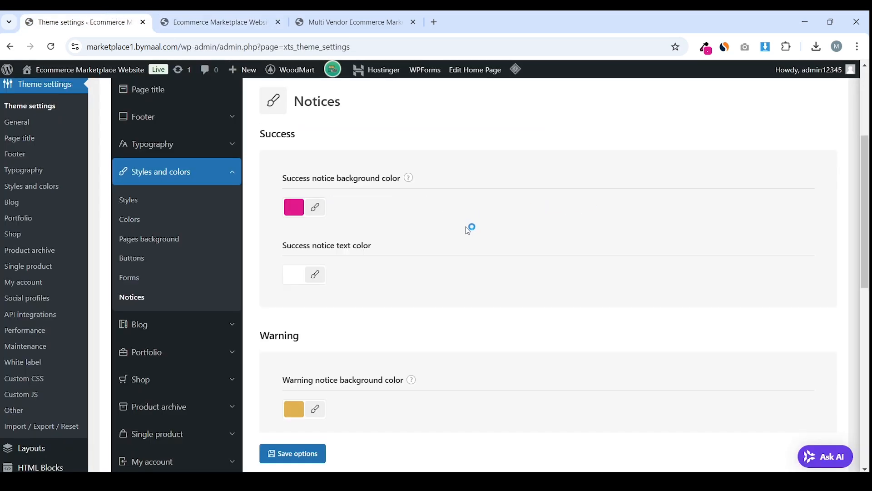
{"action": "left_click", "coordinate": [214, 320]}
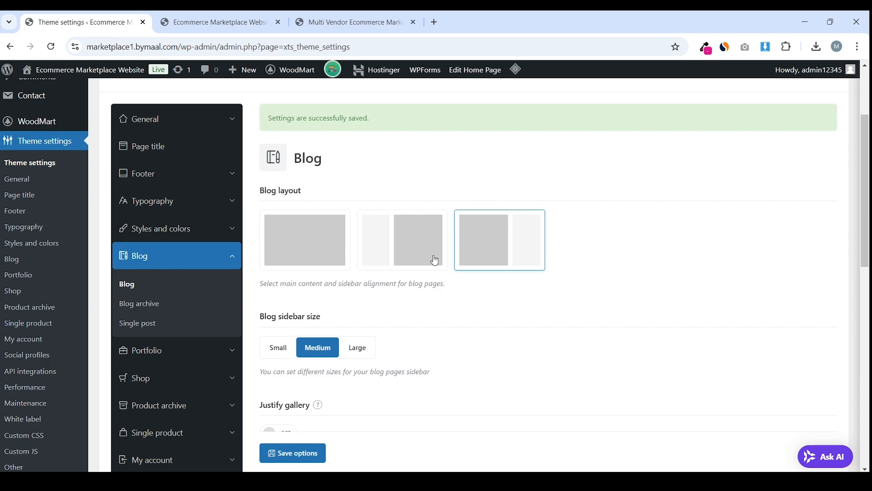
Look over the Blog layout options in the WoodMart theme settings
{"action": "left_click_drag", "start_coordinate": [260, 191], "coordinate": [302, 191]}
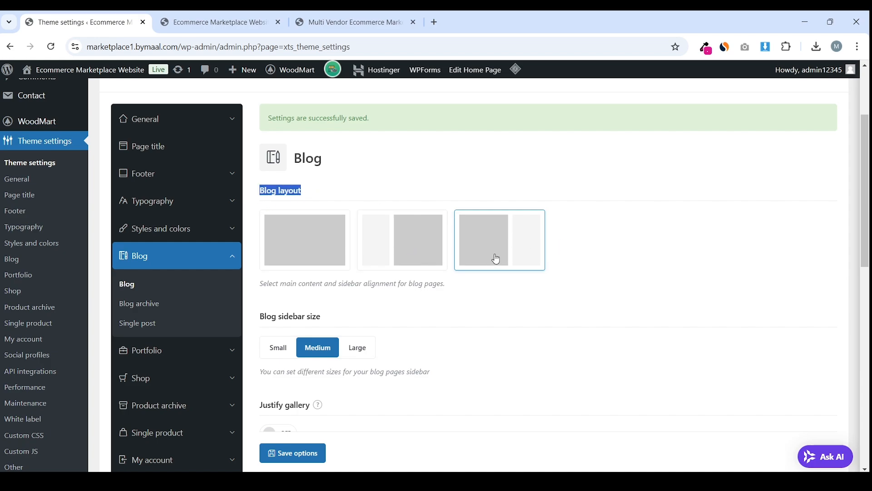
{"action": "scroll", "coordinate": [492, 259], "scroll_direction": "down", "scroll_amount": 3}
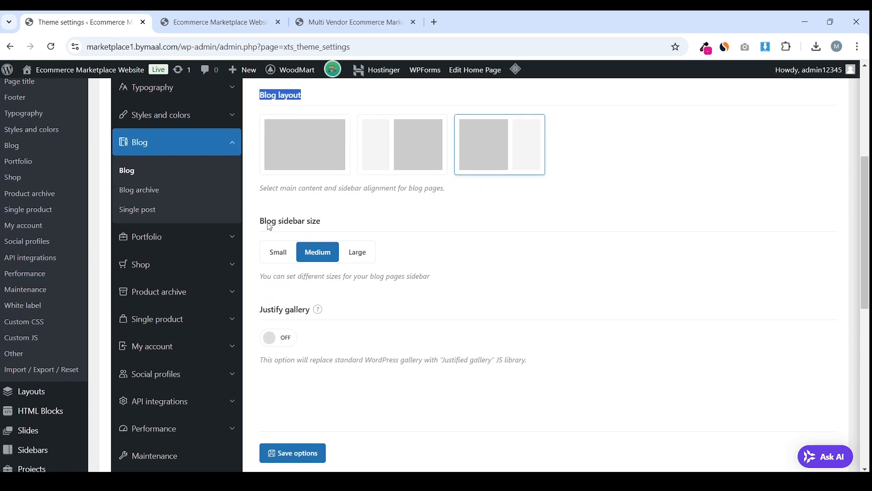
{"action": "left_click_drag", "start_coordinate": [270, 227], "coordinate": [323, 221]}
{"action": "left_click", "coordinate": [323, 221]}
{"action": "scroll", "coordinate": [390, 259], "scroll_direction": "down", "scroll_amount": 3}
{"action": "scroll", "coordinate": [386, 261], "scroll_direction": "up", "scroll_amount": 1}
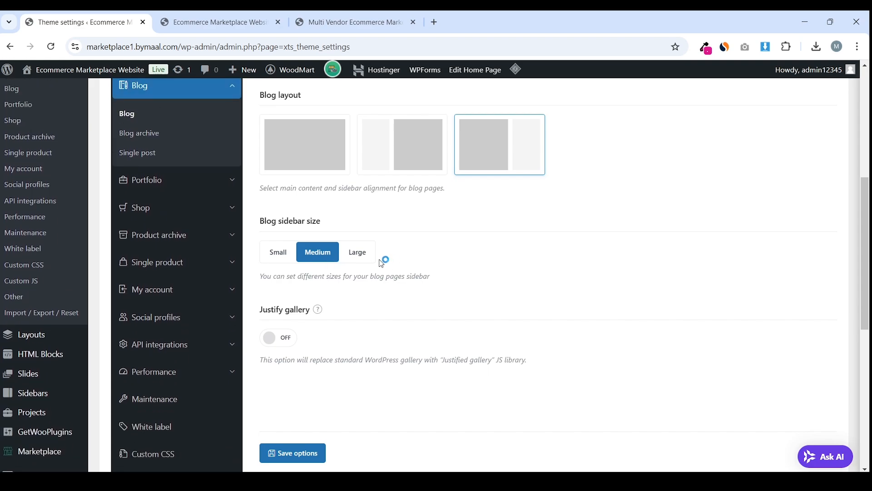
Set the Blog archive design to Small images and save the theme options
{"action": "left_click", "coordinate": [140, 189]}
{"action": "scroll", "coordinate": [439, 231], "scroll_direction": "down", "scroll_amount": 3}
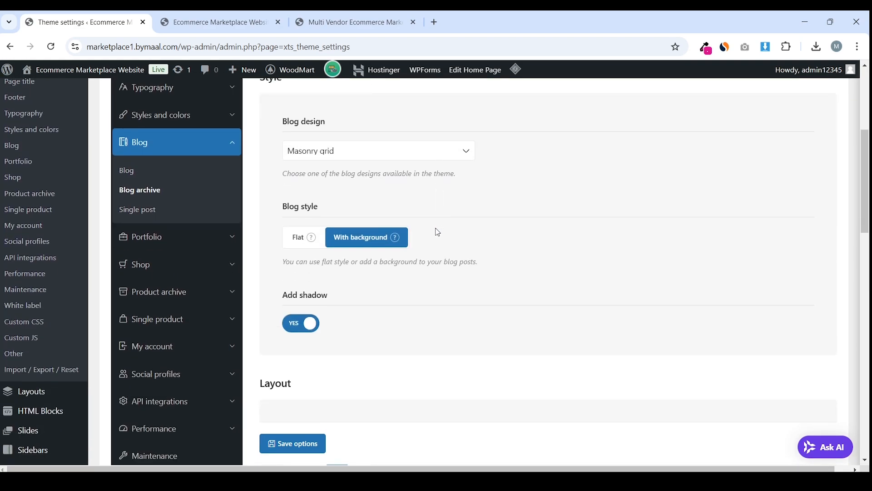
{"action": "scroll", "coordinate": [437, 231], "scroll_direction": "down", "scroll_amount": 2}
{"action": "scroll", "coordinate": [409, 225], "scroll_direction": "up", "scroll_amount": 5}
{"action": "left_click", "coordinate": [394, 265]}
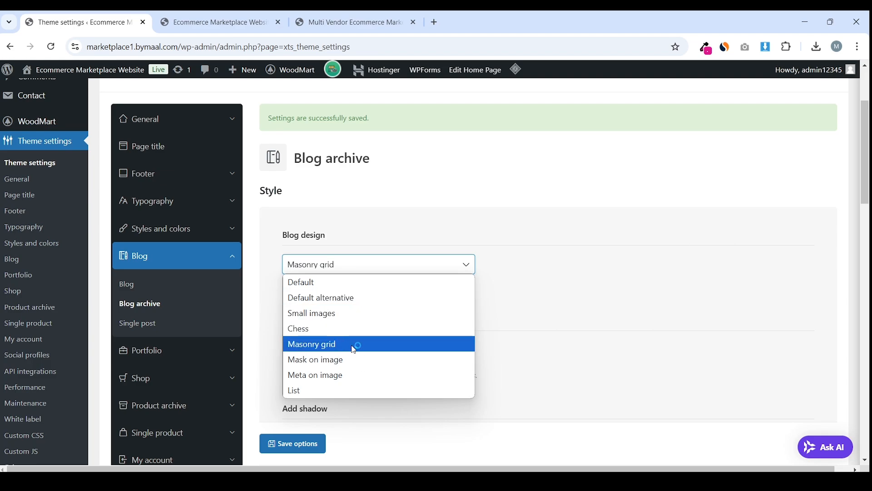
{"action": "left_click", "coordinate": [354, 315]}
{"action": "scroll", "coordinate": [401, 308], "scroll_direction": "down", "scroll_amount": 3}
{"action": "scroll", "coordinate": [401, 308], "scroll_direction": "down", "scroll_amount": 4}
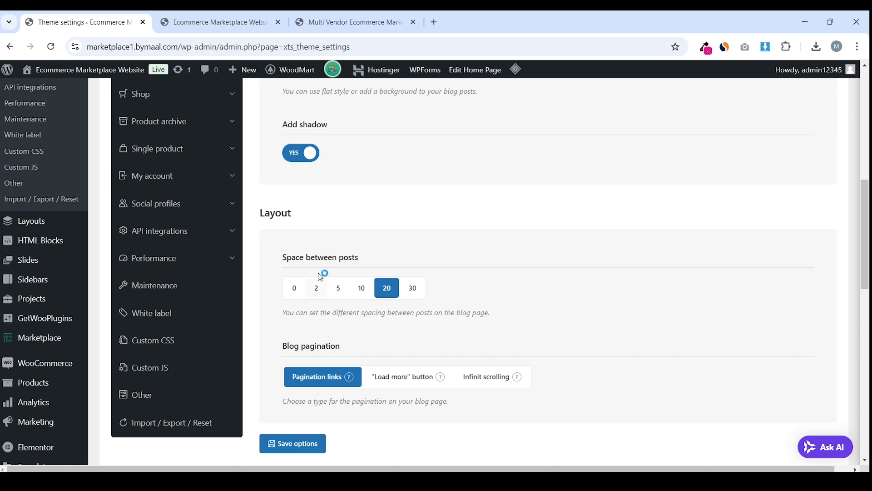
{"action": "scroll", "coordinate": [321, 277], "scroll_direction": "down", "scroll_amount": 14}
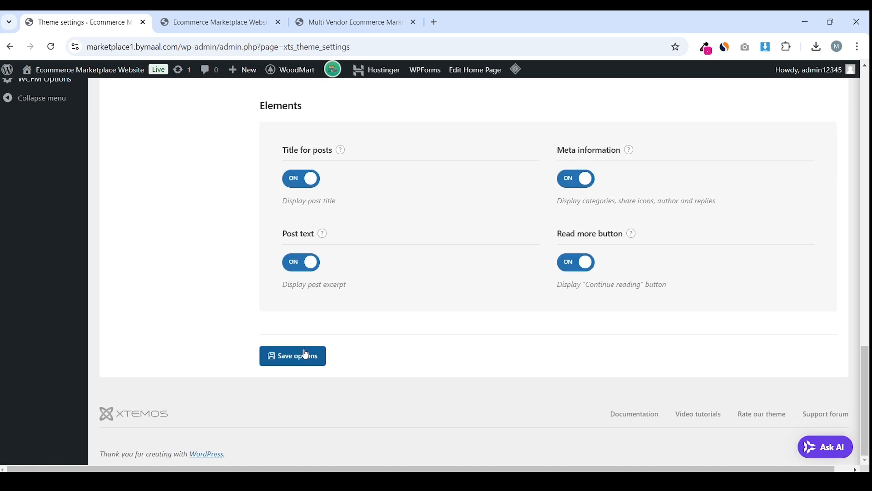
{"action": "left_click", "coordinate": [240, 20]}
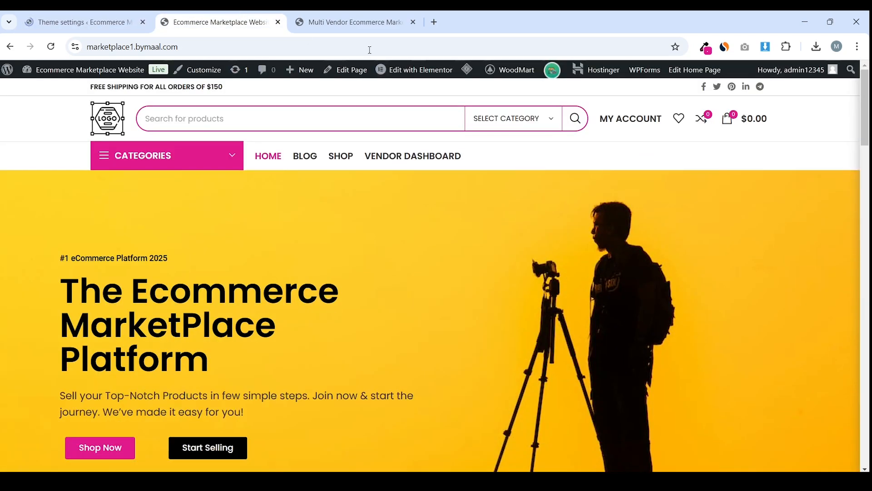
Preview the site's Blog page on the storefront
{"action": "scroll", "coordinate": [436, 273], "scroll_direction": "down", "scroll_amount": 15}
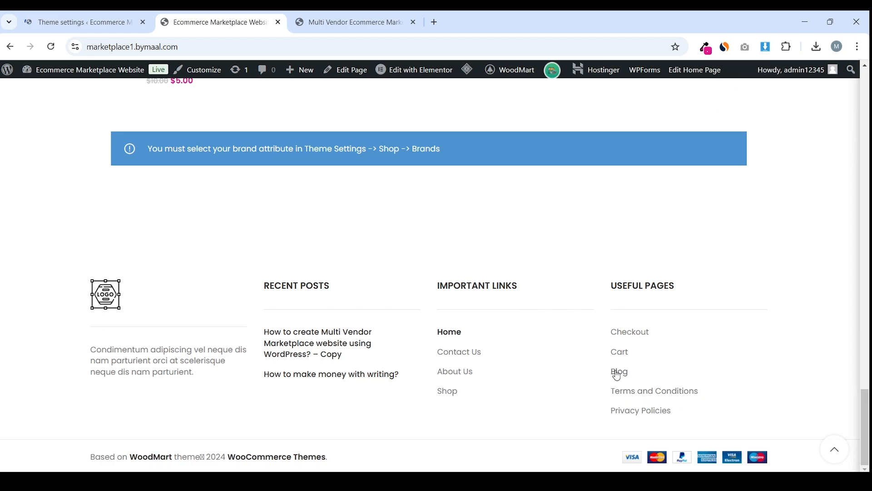
{"action": "left_click", "coordinate": [614, 372]}
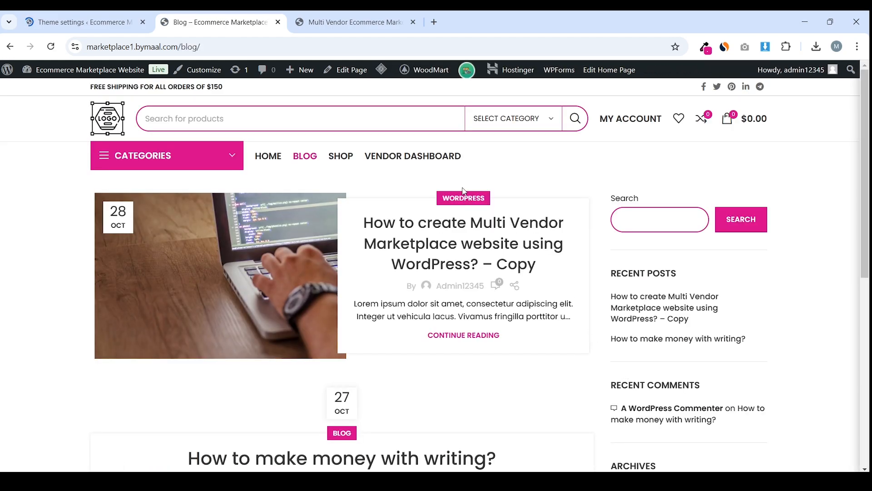
{"action": "scroll", "coordinate": [273, 257], "scroll_direction": "down", "scroll_amount": 5}
{"action": "scroll", "coordinate": [273, 257], "scroll_direction": "up", "scroll_amount": 5}
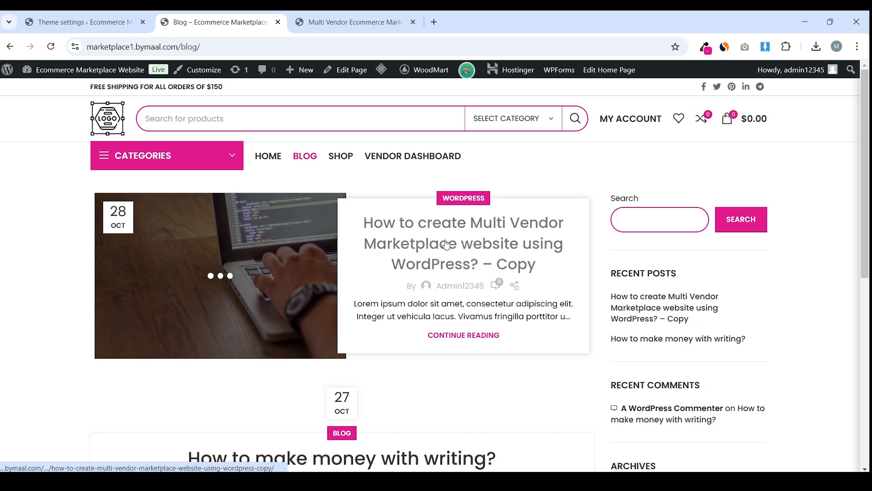
Back in Theme settings, change the blog design to Masonry grid
{"action": "key", "text": "ctrl+shift+Tab"}
{"action": "scroll", "coordinate": [318, 181], "scroll_direction": "down", "scroll_amount": 4}
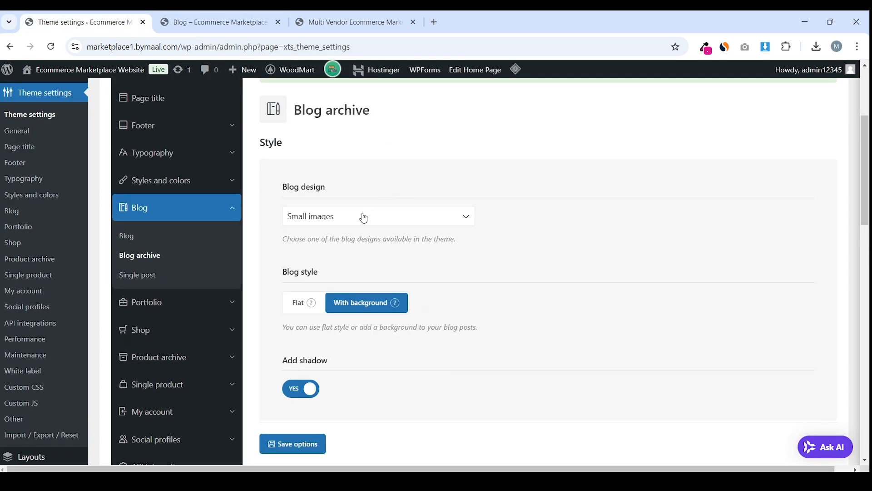
{"action": "left_click", "coordinate": [364, 218]}
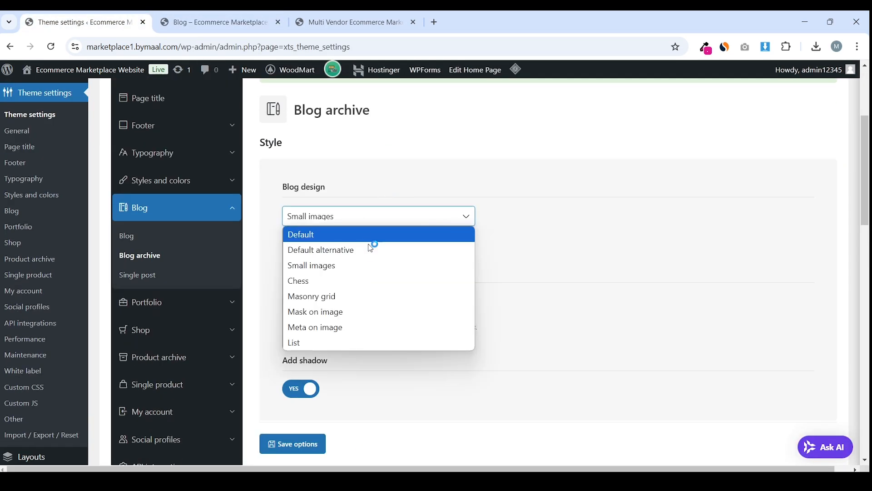
{"action": "left_click", "coordinate": [365, 297]}
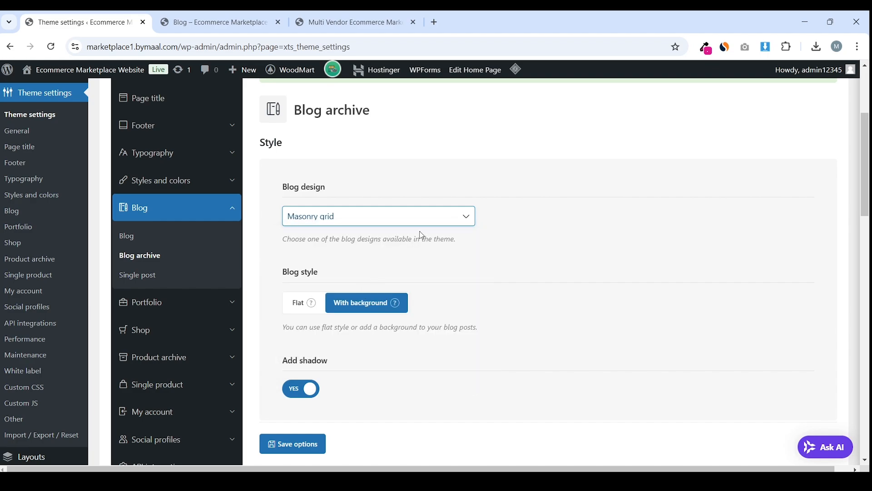
Set the Blog layout to full width without a sidebar and save options
{"action": "scroll", "coordinate": [422, 234], "scroll_direction": "down", "scroll_amount": 10}
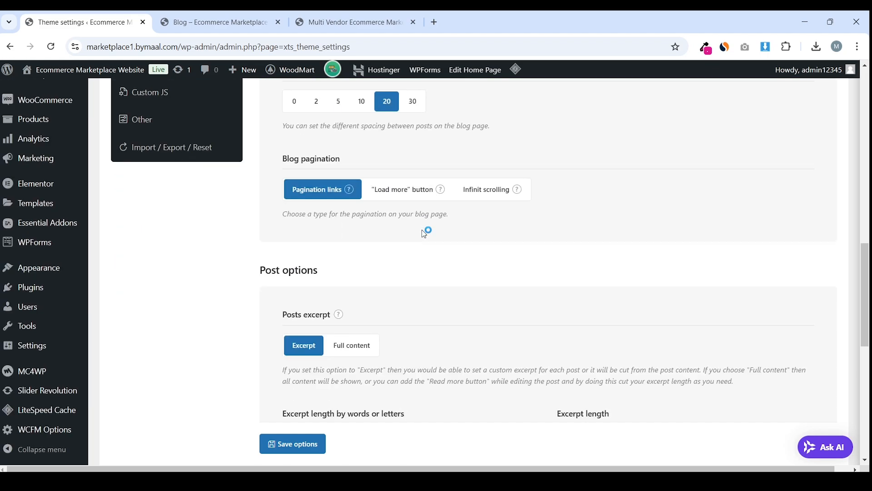
{"action": "scroll", "coordinate": [425, 234], "scroll_direction": "up", "scroll_amount": 10}
{"action": "left_click", "coordinate": [154, 182]}
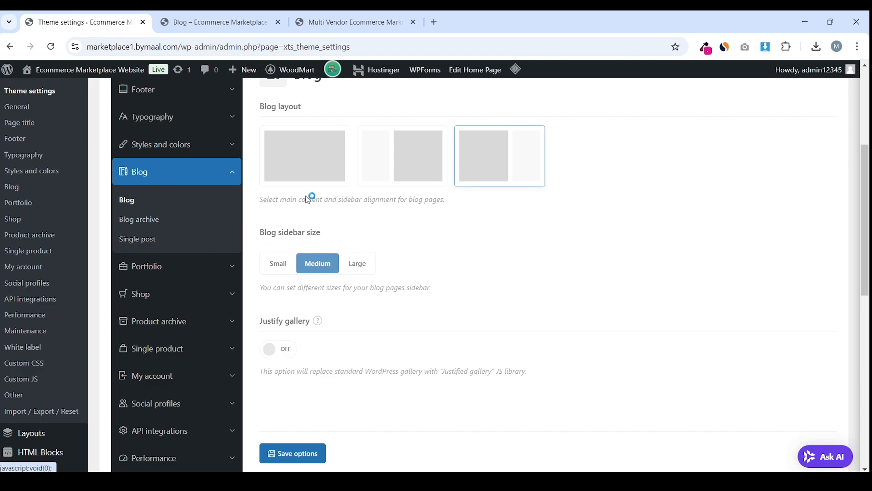
{"action": "left_click", "coordinate": [329, 202]}
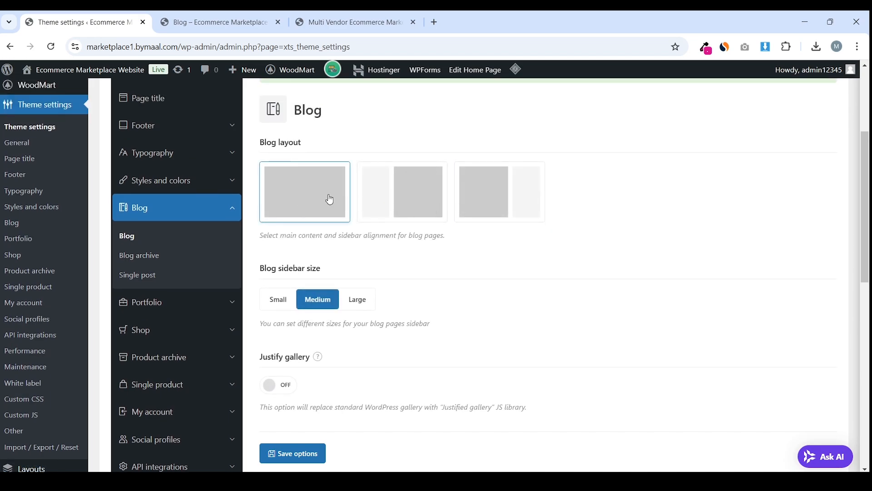
{"action": "scroll", "coordinate": [374, 194], "scroll_direction": "down", "scroll_amount": 6}
{"action": "left_click", "coordinate": [307, 169]}
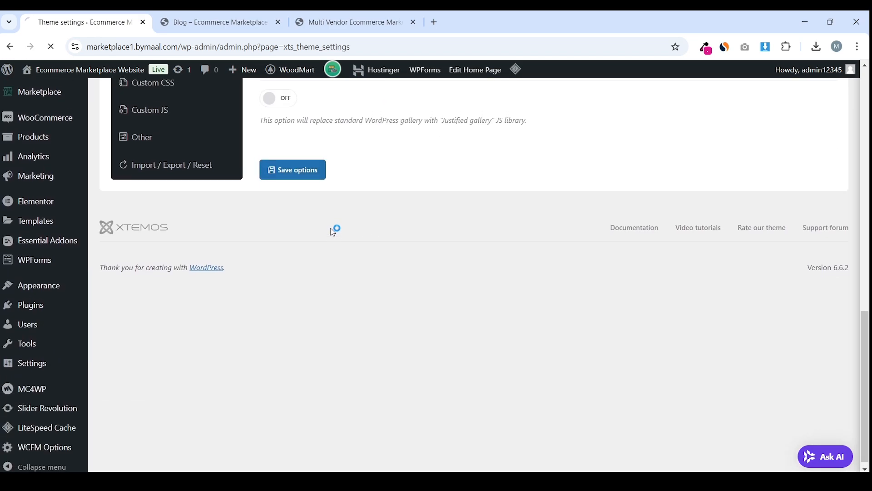
{"action": "left_click", "coordinate": [240, 23]}
{"action": "scroll", "coordinate": [270, 253], "scroll_direction": "down", "scroll_amount": 3}
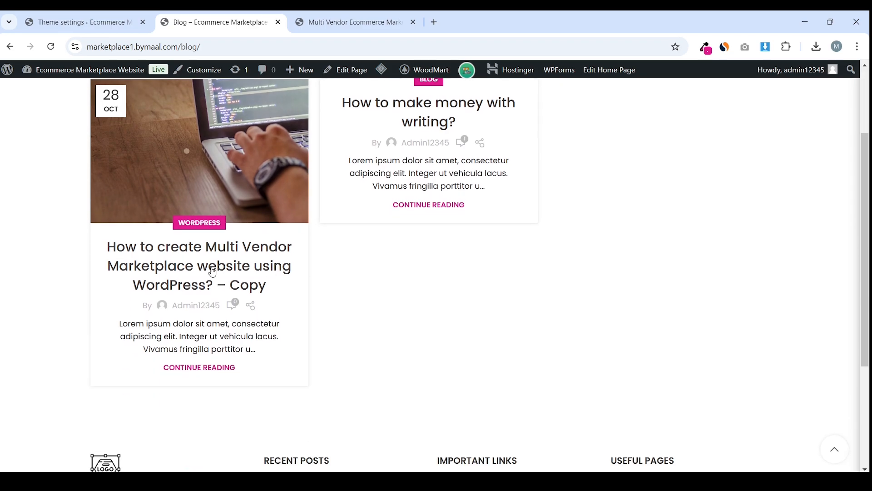
{"action": "scroll", "coordinate": [270, 253], "scroll_direction": "up", "scroll_amount": 3}
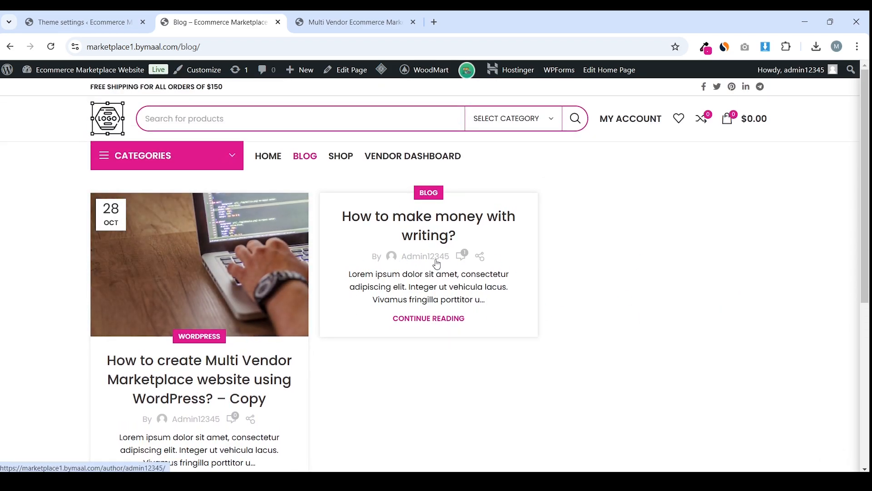
{"action": "scroll", "coordinate": [398, 282], "scroll_direction": "down", "scroll_amount": 1}
{"action": "scroll", "coordinate": [399, 282], "scroll_direction": "down", "scroll_amount": 1}
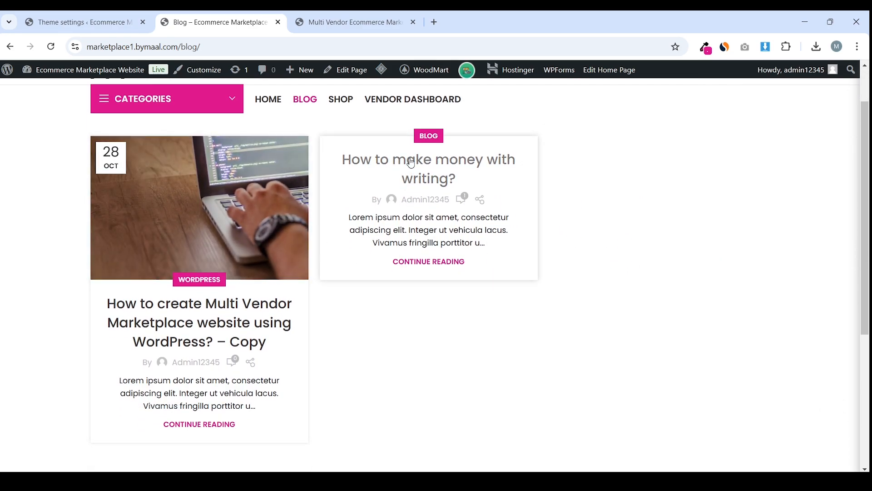
{"action": "left_click_drag", "start_coordinate": [424, 169], "coordinate": [505, 254]}
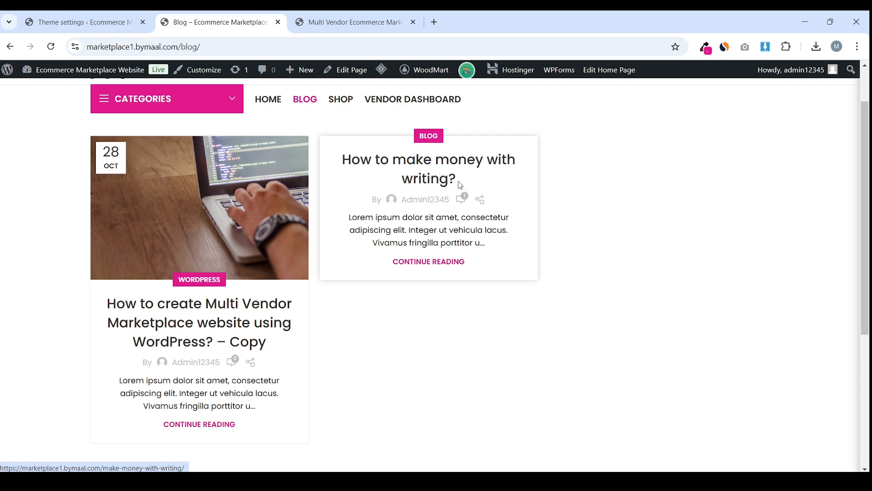
{"action": "left_click_drag", "start_coordinate": [436, 170], "coordinate": [409, 236]}
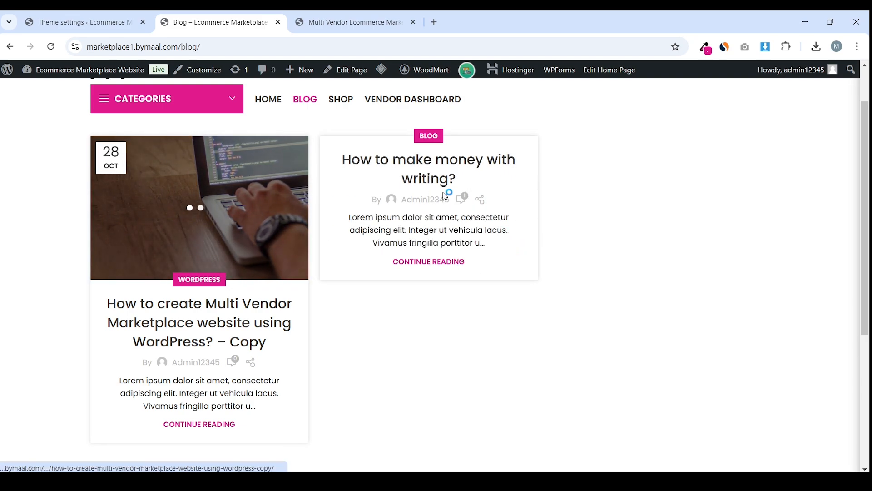
{"action": "scroll", "coordinate": [283, 263], "scroll_direction": "down", "scroll_amount": 2}
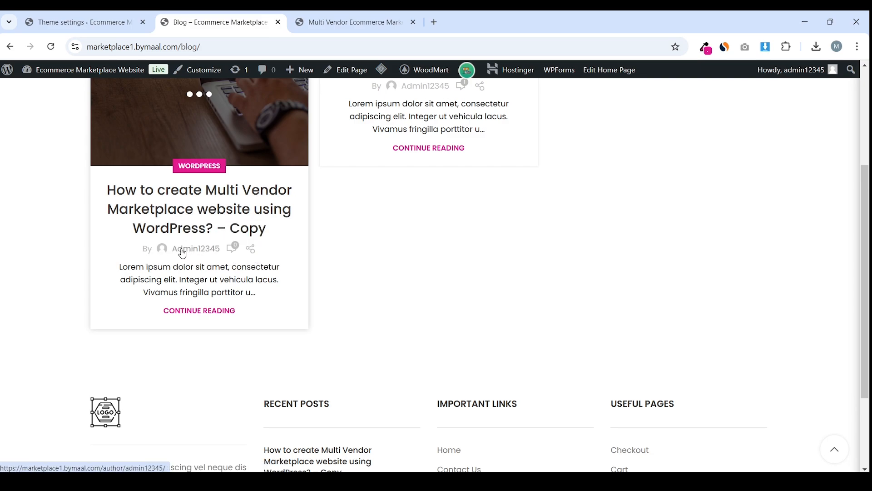
{"action": "mouse_move", "coordinate": [105, 273]}
{"action": "left_mouse_down"}
{"action": "mouse_move", "coordinate": [277, 294]}
{"action": "mouse_move", "coordinate": [119, 280]}
{"action": "mouse_move", "coordinate": [106, 269]}
{"action": "left_mouse_up"}
{"action": "left_click", "coordinate": [274, 297]}
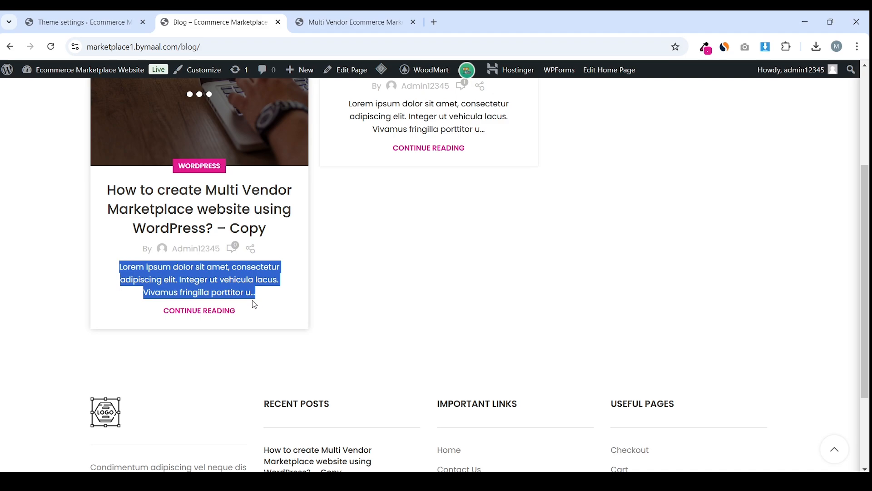
{"action": "triple_click", "coordinate": [238, 248]}
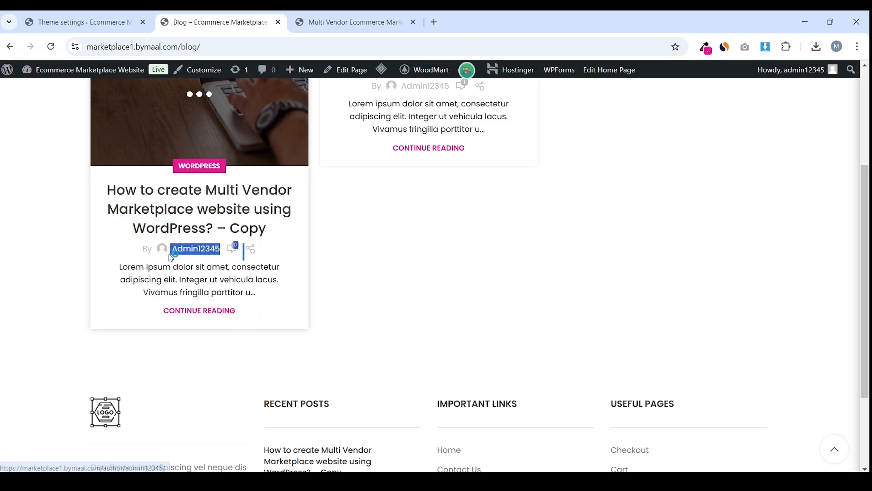
{"action": "left_click", "coordinate": [237, 248]}
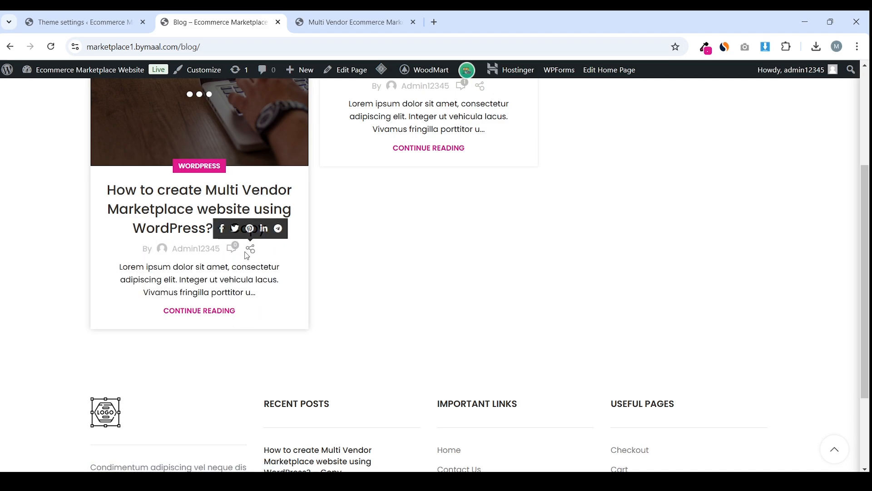
{"action": "left_click", "coordinate": [79, 22]}
{"action": "scroll", "coordinate": [329, 212], "scroll_direction": "down", "scroll_amount": 4}
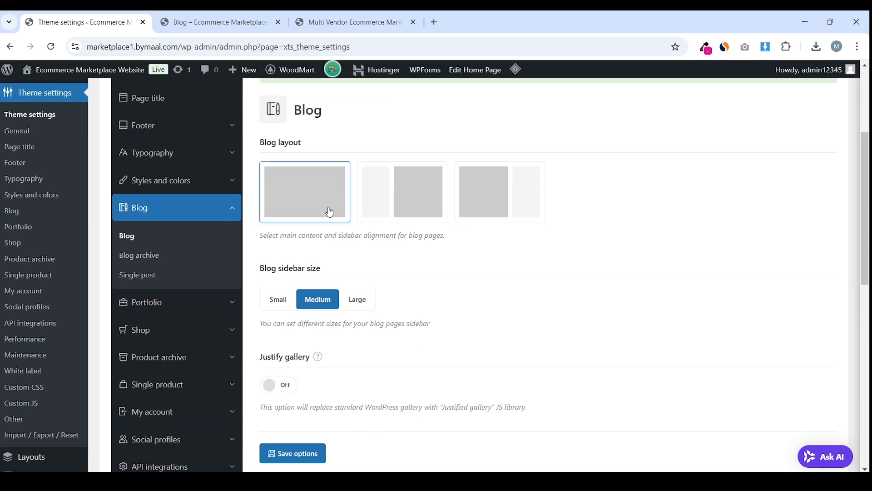
In Blog archive settings, clear the Excerpt length value
{"action": "left_click", "coordinate": [164, 260]}
{"action": "scroll", "coordinate": [359, 234], "scroll_direction": "down", "scroll_amount": 7}
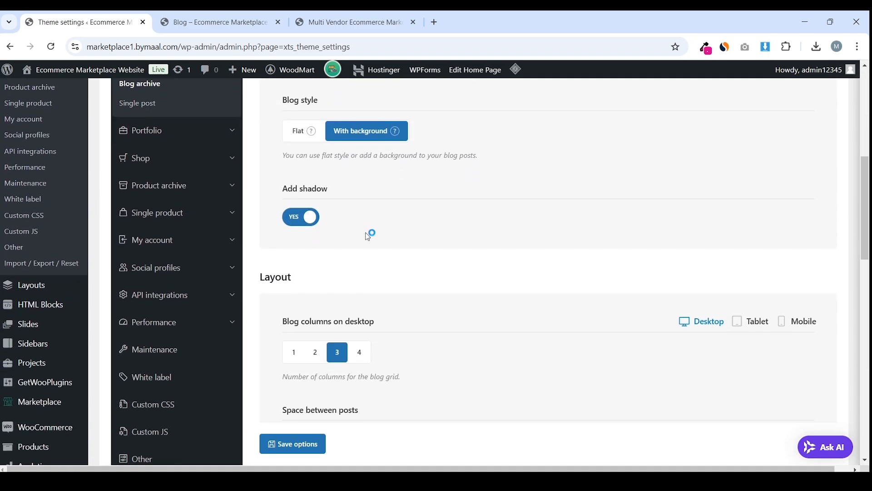
{"action": "scroll", "coordinate": [371, 231], "scroll_direction": "down", "scroll_amount": 6}
{"action": "scroll", "coordinate": [375, 222], "scroll_direction": "down", "scroll_amount": 3}
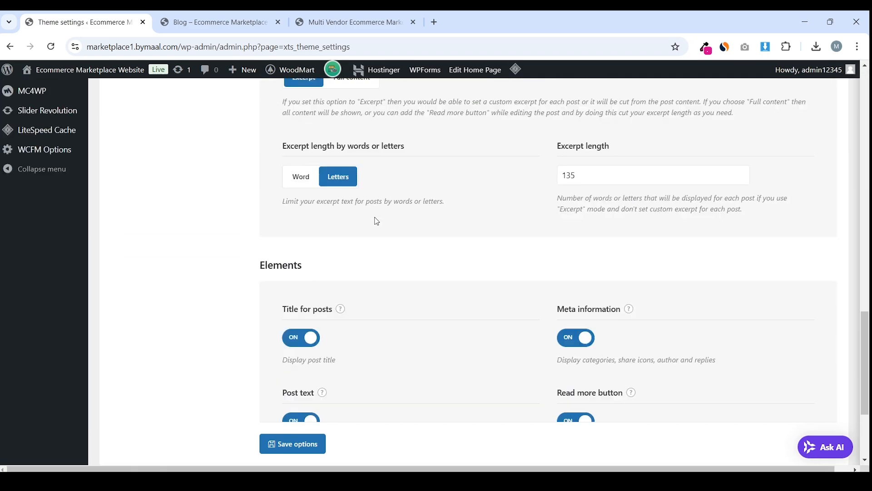
{"action": "scroll", "coordinate": [310, 243], "scroll_direction": "up", "scroll_amount": 3}
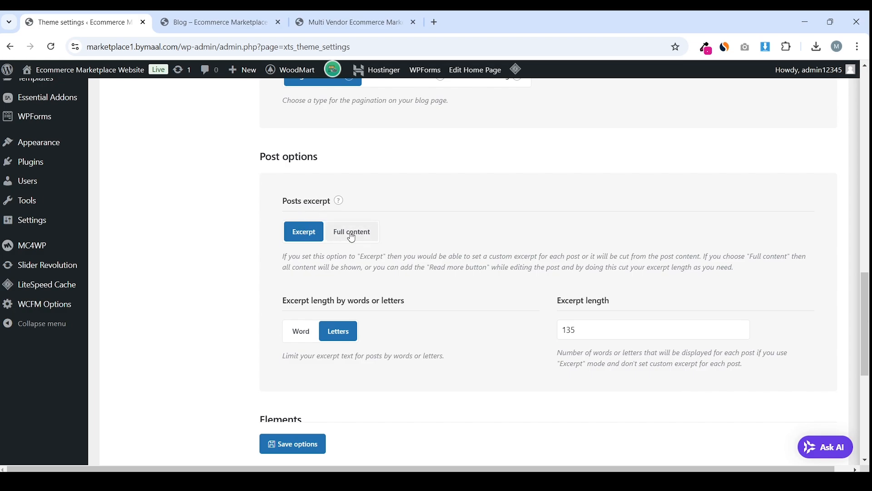
{"action": "scroll", "coordinate": [359, 234], "scroll_direction": "up", "scroll_amount": 3}
{"action": "scroll", "coordinate": [362, 236], "scroll_direction": "down", "scroll_amount": 3}
{"action": "scroll", "coordinate": [364, 238], "scroll_direction": "down", "scroll_amount": 3}
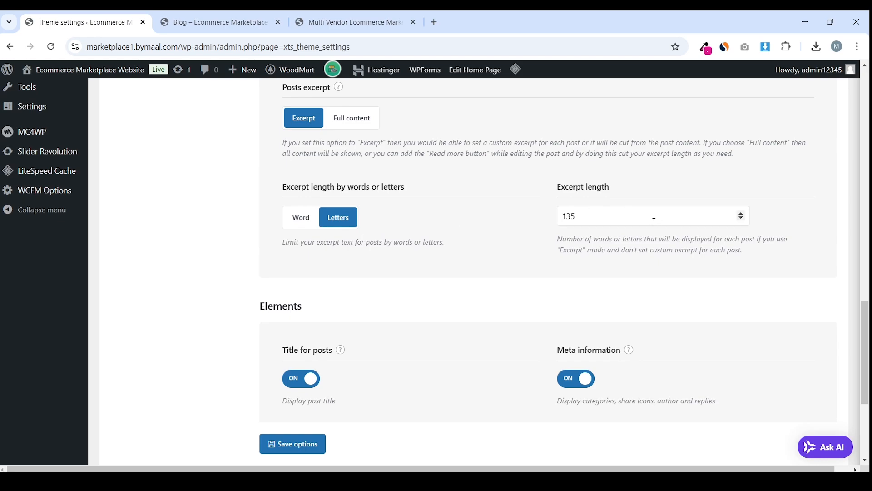
{"action": "left_click_drag", "start_coordinate": [654, 222], "coordinate": [553, 222]}
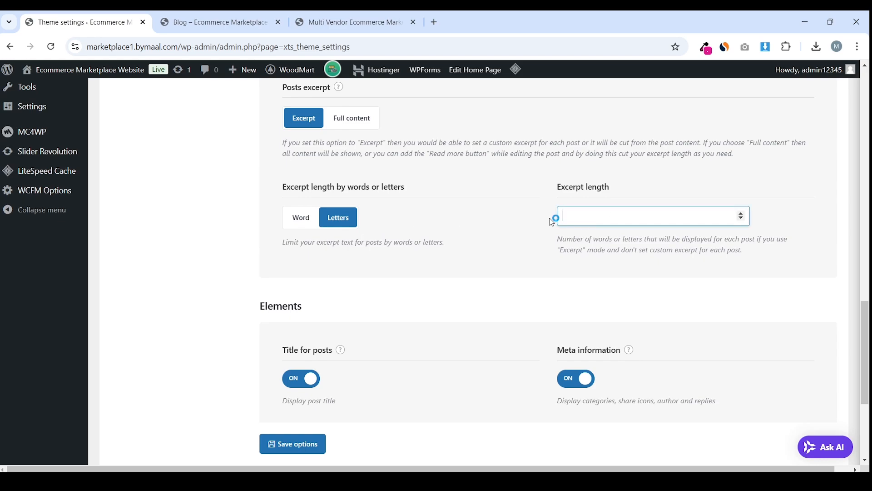
Turn off Meta information and the Read more button, then save the blog settings
{"action": "scroll", "coordinate": [483, 243], "scroll_direction": "down", "scroll_amount": 4}
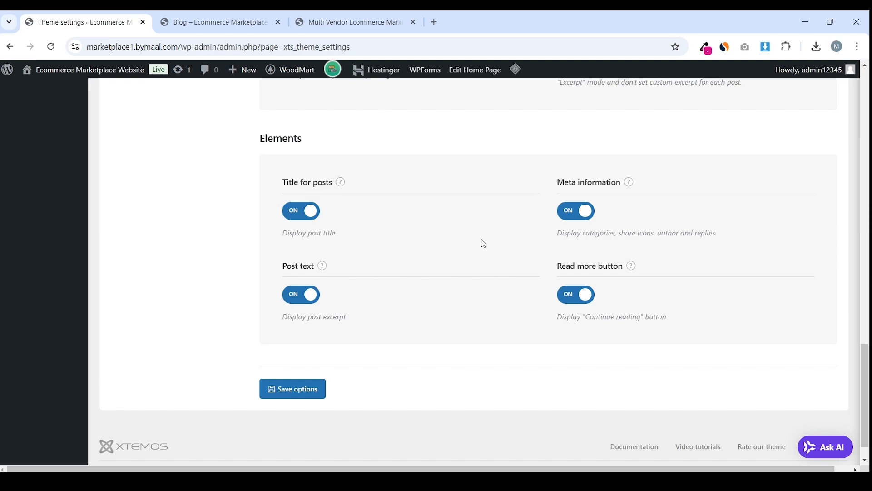
{"action": "left_click", "coordinate": [587, 214]}
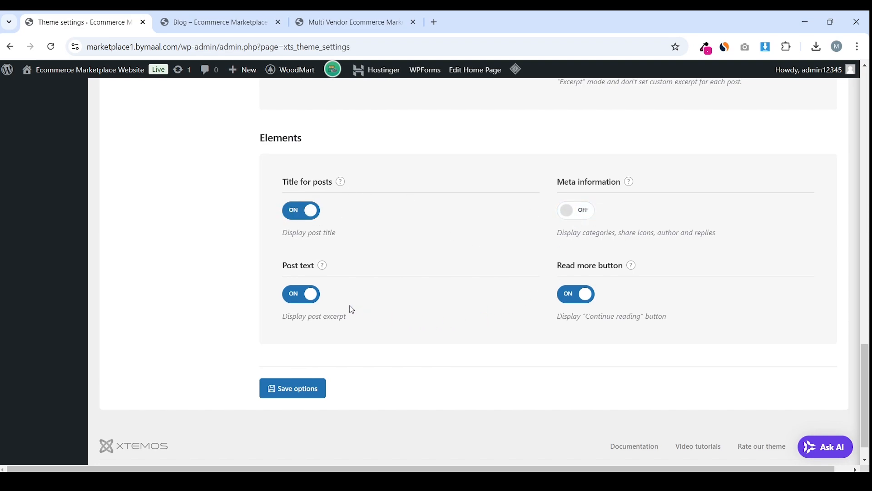
{"action": "left_click", "coordinate": [583, 296]}
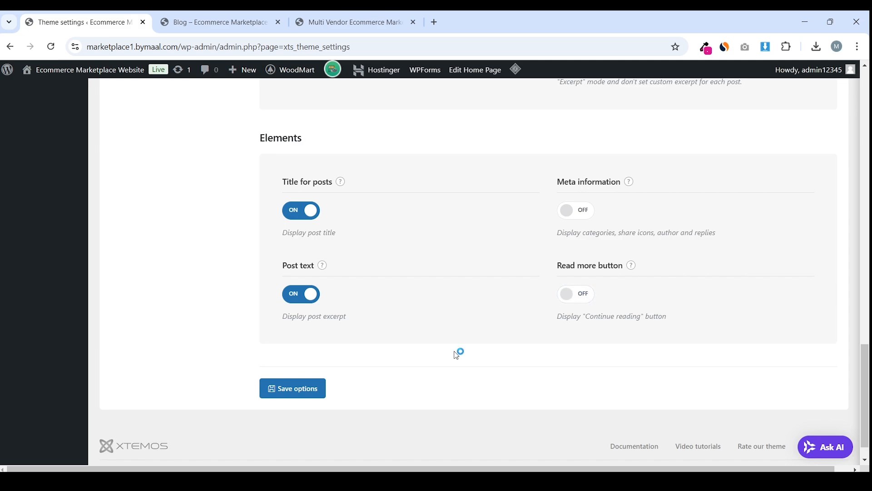
{"action": "left_click", "coordinate": [300, 399]}
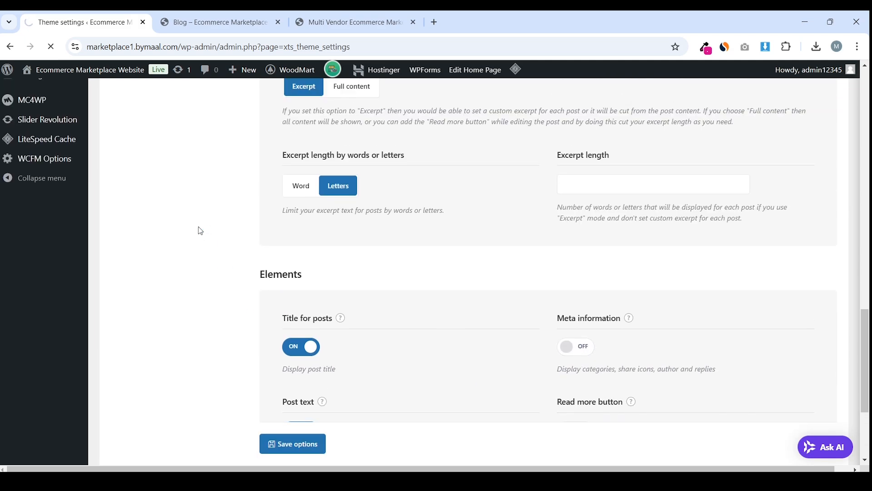
Preview the blog page with titles only, then go back to Theme settings
{"action": "key", "text": "ctrl+Tab"}
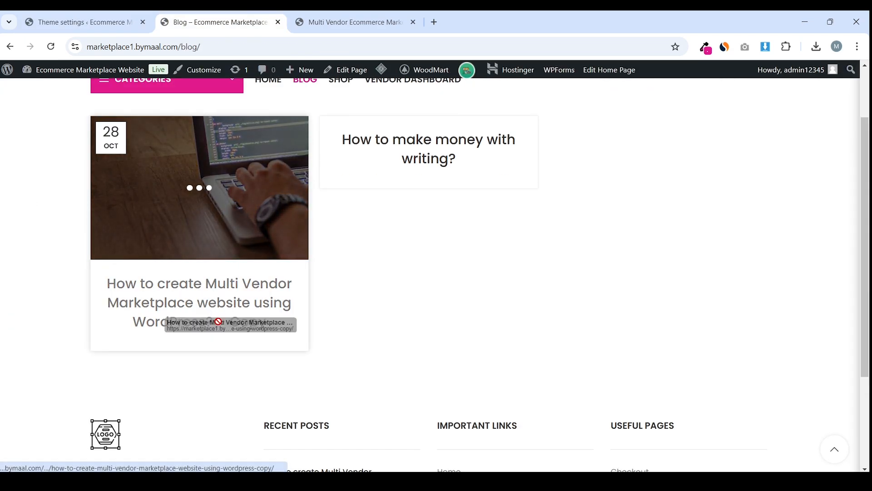
{"action": "left_click", "coordinate": [129, 14]}
{"action": "scroll", "coordinate": [169, 191], "scroll_direction": "down", "scroll_amount": 3}
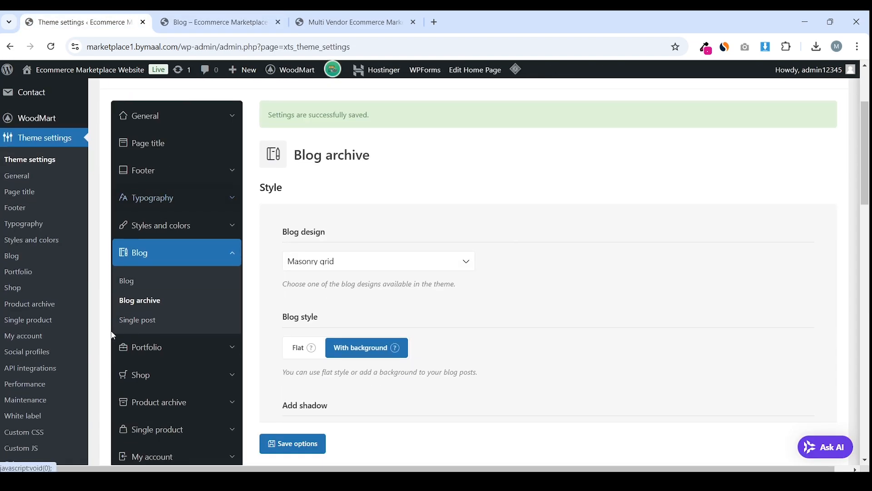
Open Blog > Single post settings and review the Default design and share options
{"action": "left_click", "coordinate": [126, 331]}
{"action": "scroll", "coordinate": [323, 229], "scroll_direction": "down", "scroll_amount": 6}
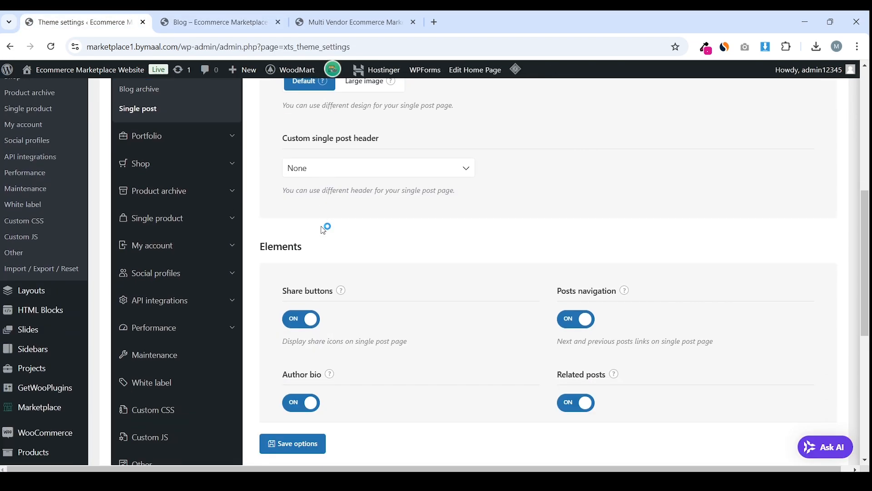
{"action": "scroll", "coordinate": [323, 230], "scroll_direction": "down", "scroll_amount": 1}
{"action": "scroll", "coordinate": [323, 230], "scroll_direction": "up", "scroll_amount": 1}
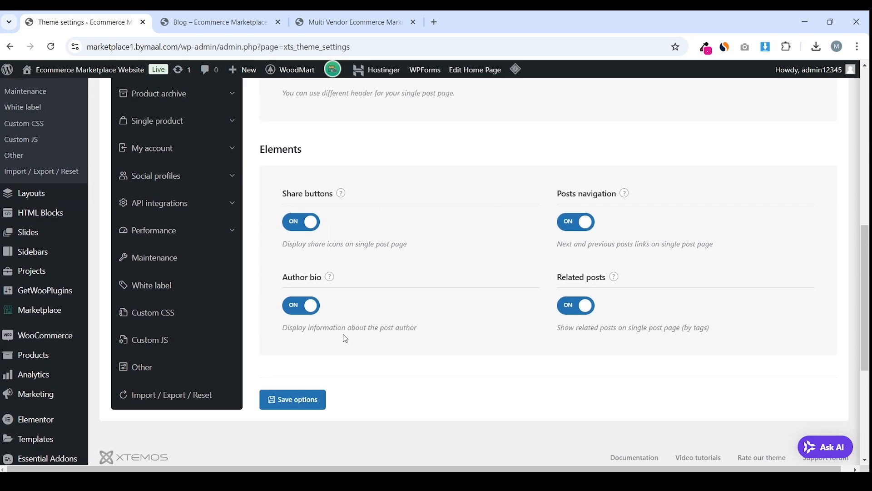
{"action": "scroll", "coordinate": [443, 256], "scroll_direction": "up", "scroll_amount": 5}
{"action": "scroll", "coordinate": [445, 255], "scroll_direction": "down", "scroll_amount": 1}
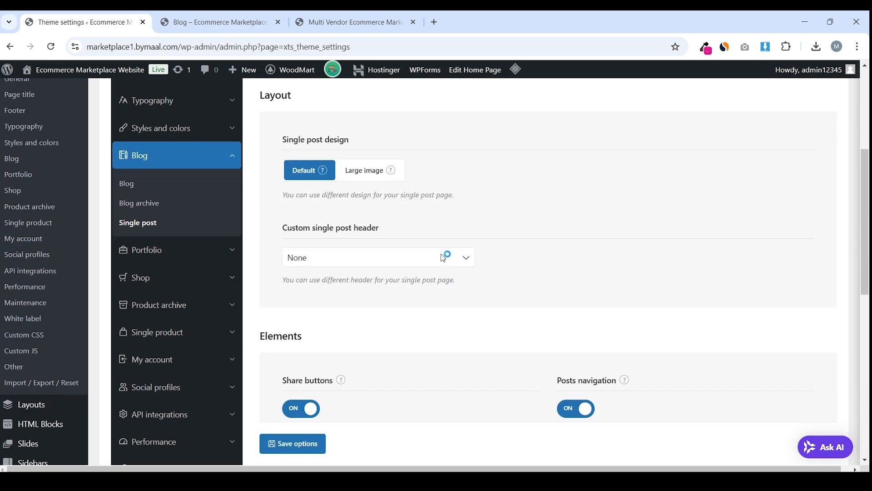
Preview a blog post and its comment form, then return to Theme settings
{"action": "left_click", "coordinate": [226, 14]}
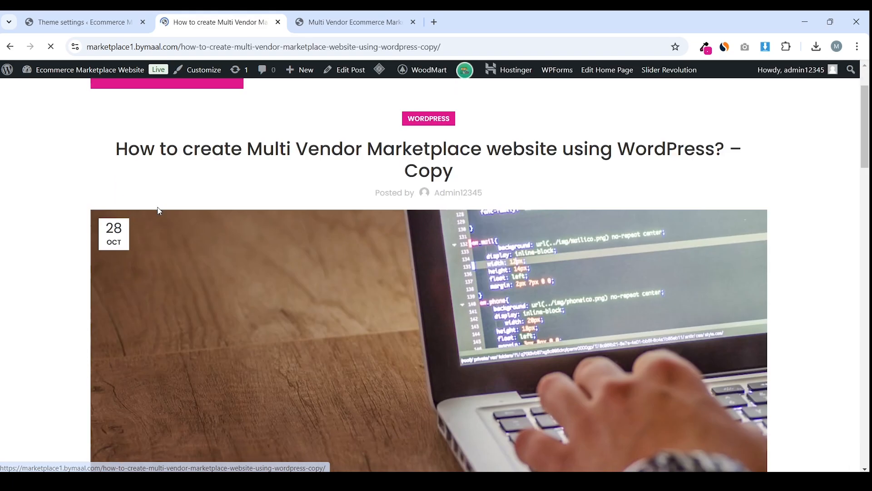
{"action": "scroll", "coordinate": [157, 206], "scroll_direction": "down", "scroll_amount": 12}
{"action": "scroll", "coordinate": [158, 207], "scroll_direction": "down", "scroll_amount": 15}
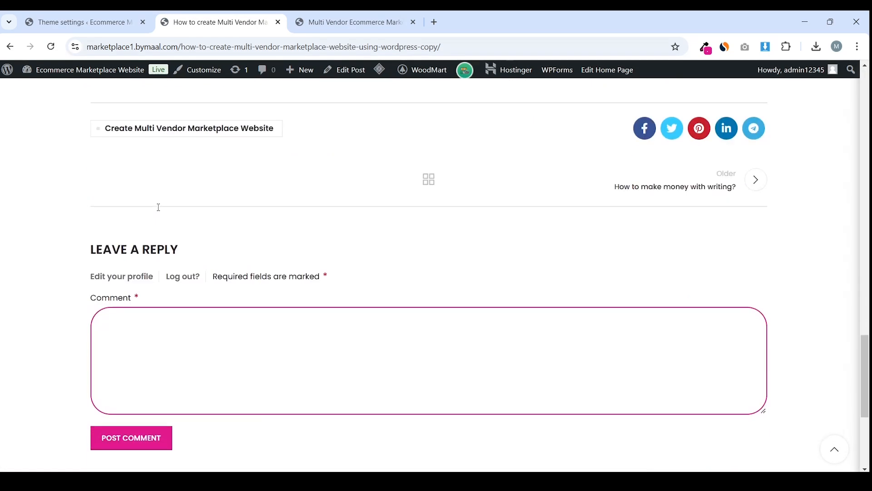
{"action": "left_click", "coordinate": [87, 15]}
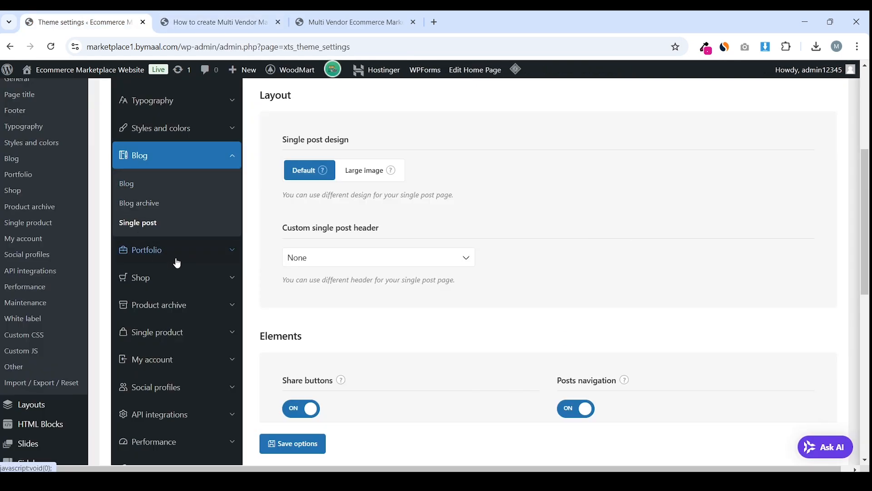
Open Shop > Variable products settings showing Quick shop with Select options
{"action": "left_click", "coordinate": [188, 272]}
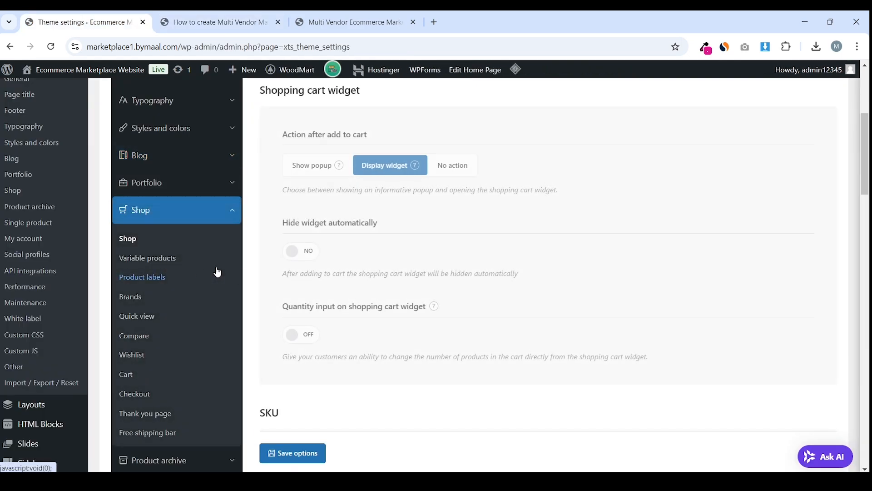
{"action": "scroll", "coordinate": [389, 228], "scroll_direction": "down", "scroll_amount": 3}
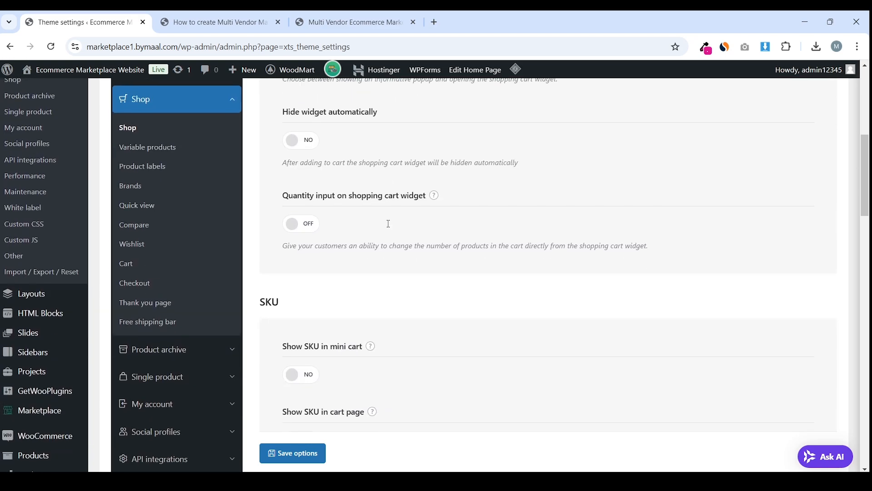
{"action": "left_click", "coordinate": [176, 192]}
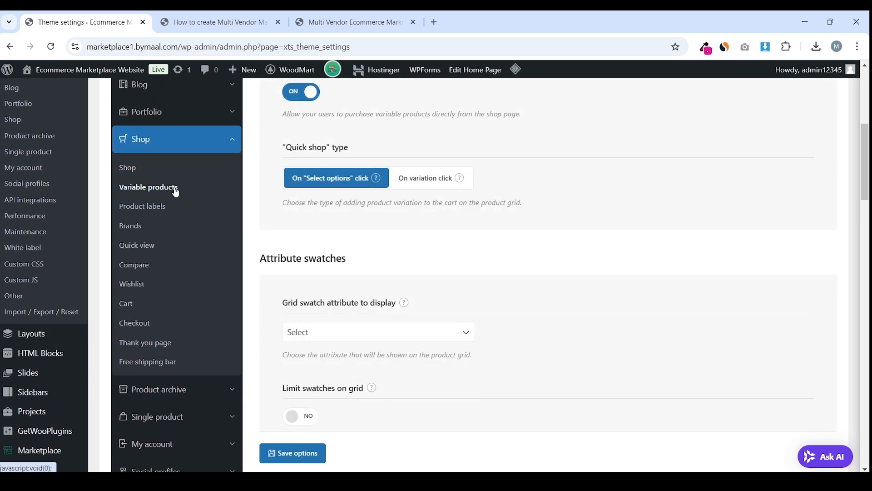
{"action": "scroll", "coordinate": [517, 267], "scroll_direction": "down", "scroll_amount": 8}
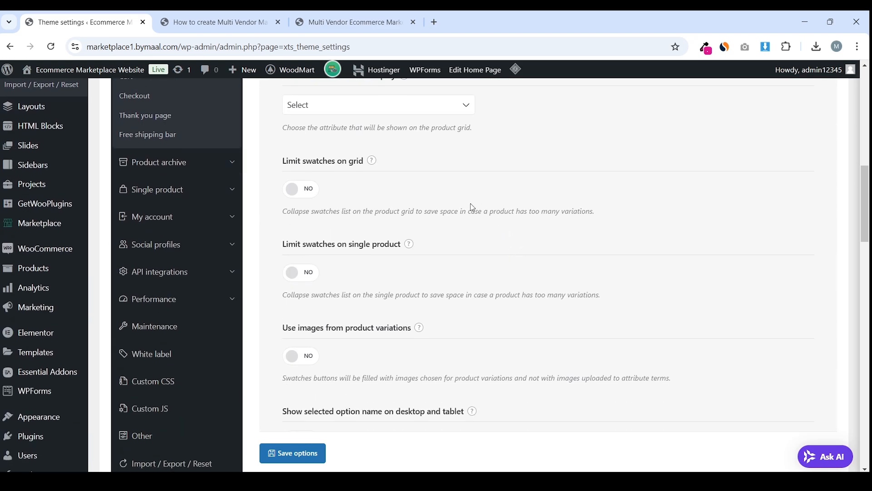
{"action": "scroll", "coordinate": [448, 195], "scroll_direction": "up", "scroll_amount": 6}
{"action": "scroll", "coordinate": [450, 196], "scroll_direction": "up", "scroll_amount": 3}
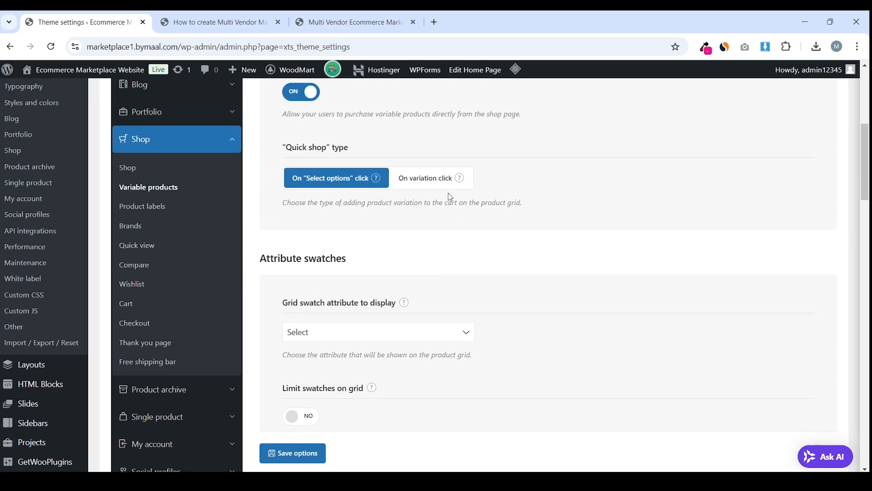
Preview the SHOP page and its sorting choices, then return to Theme settings
{"action": "key", "text": "ctrl+Tab"}
{"action": "scroll", "coordinate": [516, 161], "scroll_direction": "up", "scroll_amount": 20}
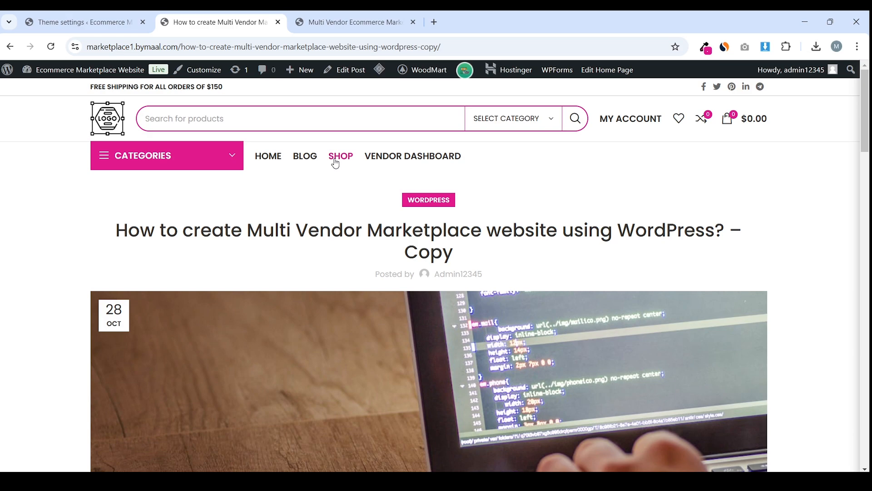
{"action": "left_click", "coordinate": [346, 163]}
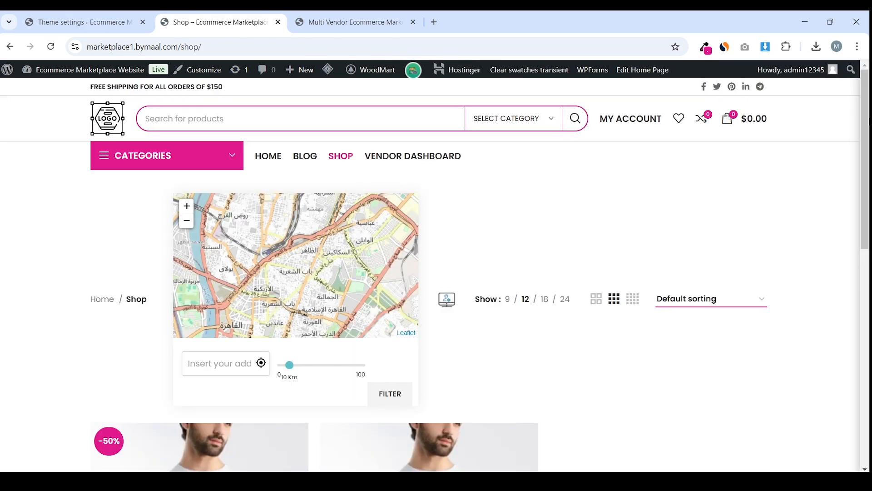
{"action": "scroll", "coordinate": [556, 234], "scroll_direction": "down", "scroll_amount": 5}
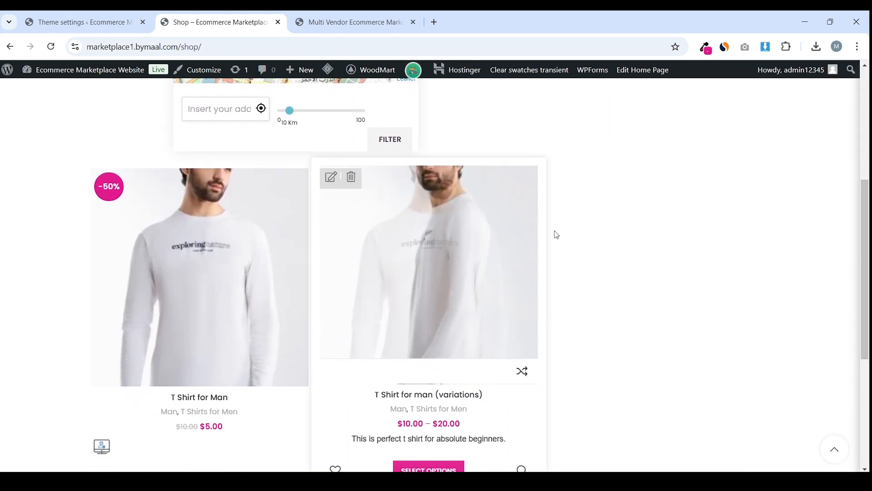
{"action": "scroll", "coordinate": [556, 234], "scroll_direction": "up", "scroll_amount": 3}
{"action": "left_click", "coordinate": [692, 214]}
{"action": "left_click", "coordinate": [692, 215]}
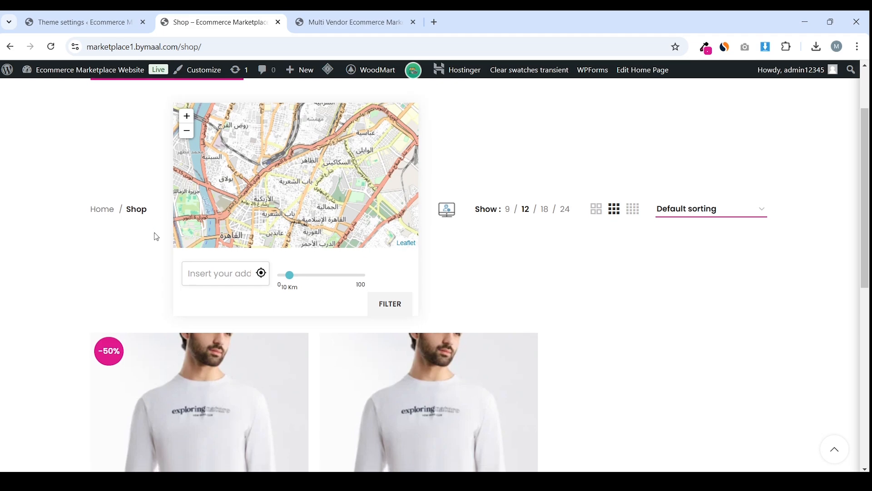
{"action": "scroll", "coordinate": [267, 267], "scroll_direction": "down", "scroll_amount": 7}
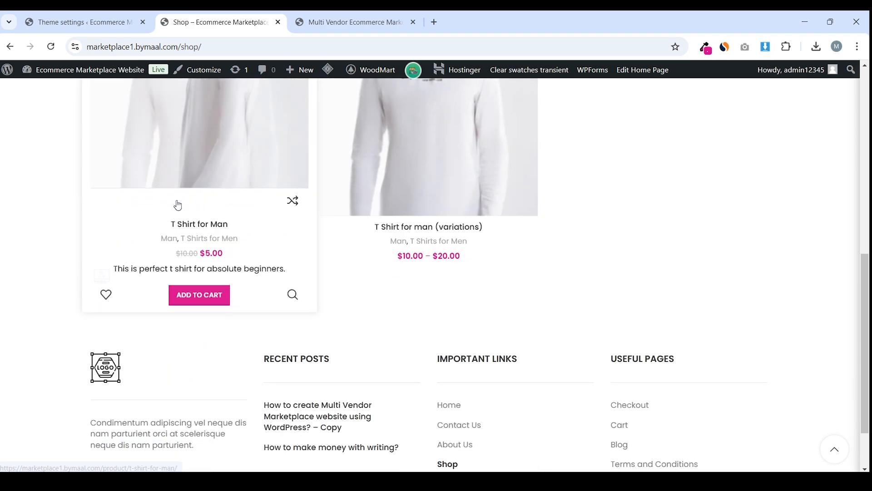
{"action": "left_click", "coordinate": [84, 22]}
{"action": "scroll", "coordinate": [392, 200], "scroll_direction": "up", "scroll_amount": 1}
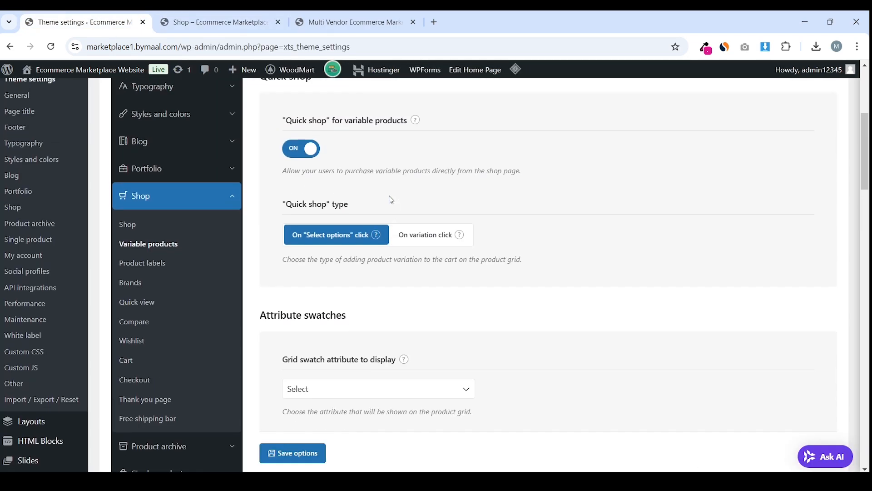
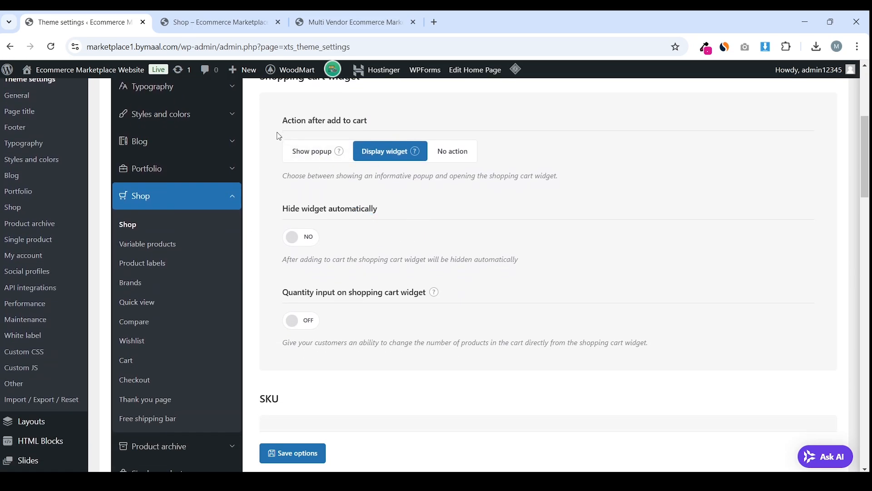
Turn on Show SKU in the mini cart and on the cart page
{"action": "left_click_drag", "start_coordinate": [279, 137], "coordinate": [378, 126]}
{"action": "left_click", "coordinate": [387, 151]}
{"action": "scroll", "coordinate": [387, 151], "scroll_direction": "up", "scroll_amount": 1}
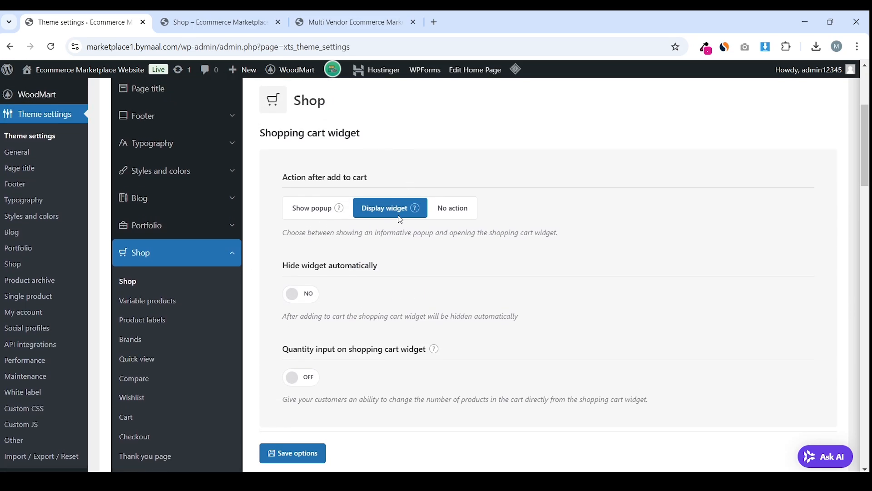
{"action": "mouse_move", "coordinate": [415, 209]}
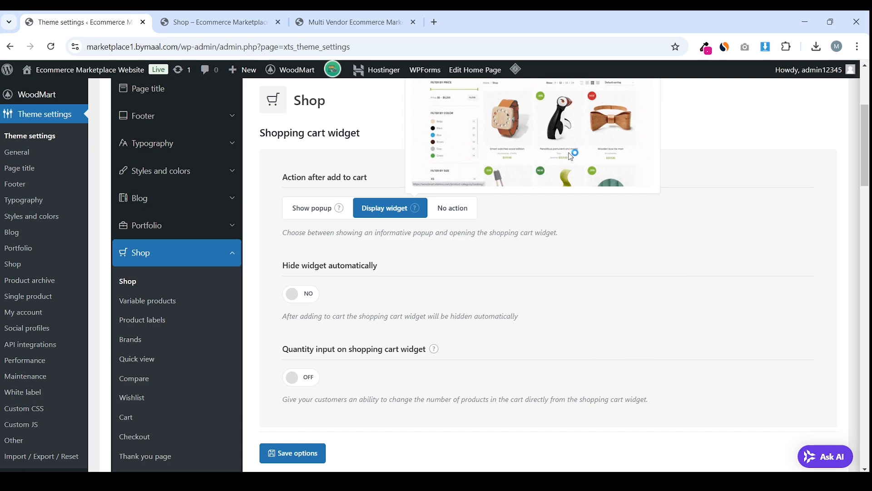
{"action": "scroll", "coordinate": [361, 256], "scroll_direction": "down", "scroll_amount": 7}
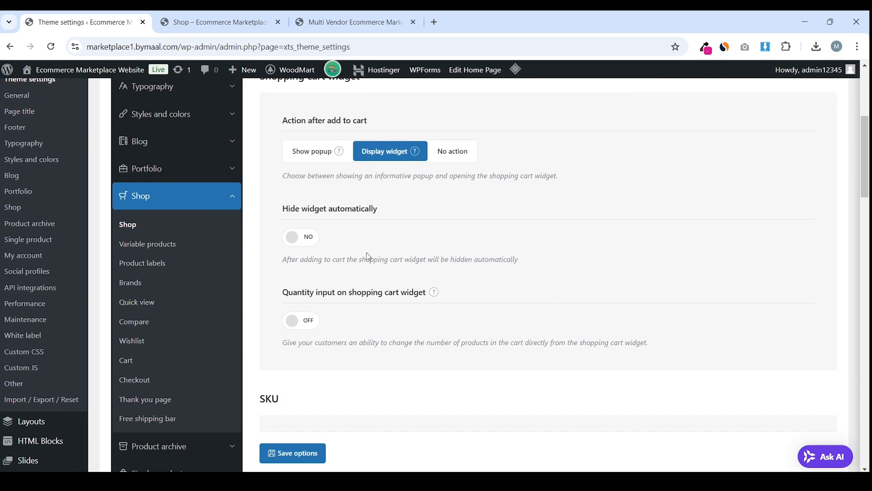
{"action": "scroll", "coordinate": [327, 234], "scroll_direction": "down", "scroll_amount": 1}
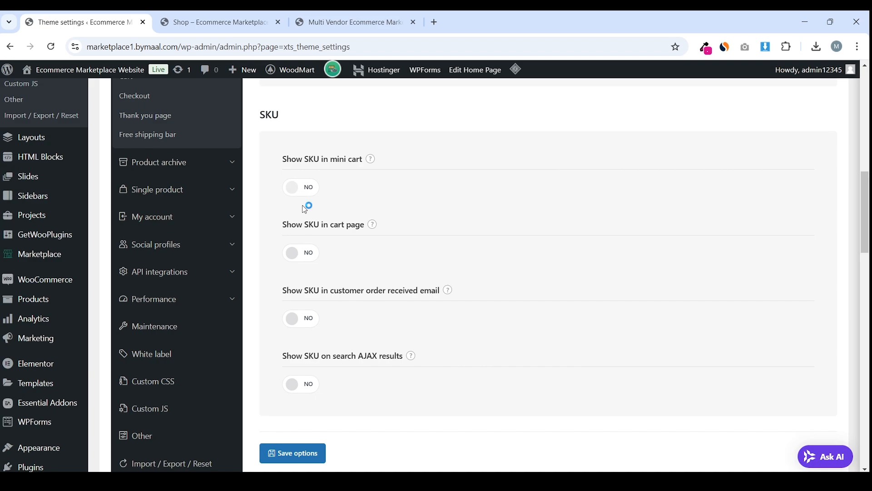
{"action": "left_click", "coordinate": [293, 188]}
{"action": "left_click", "coordinate": [308, 262]}
Save the Shop settings with Ctrl+S
{"action": "scroll", "coordinate": [328, 247], "scroll_direction": "down", "scroll_amount": 3}
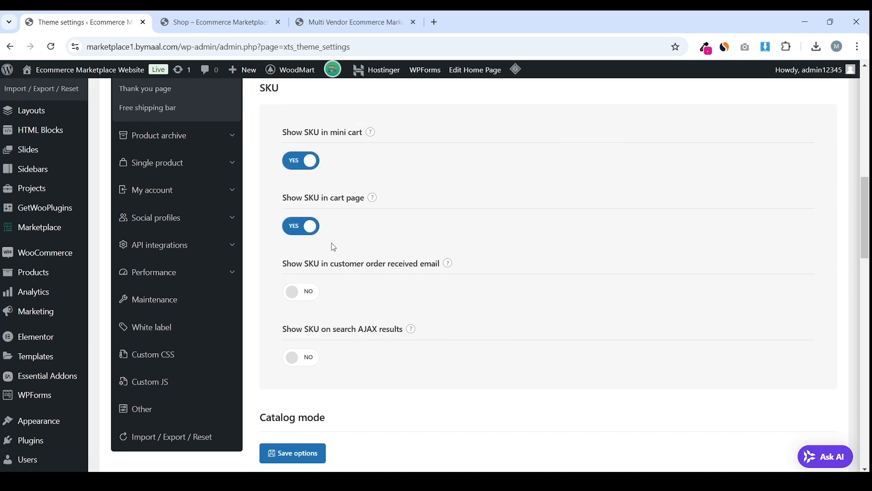
{"action": "left_click_drag", "start_coordinate": [286, 245], "coordinate": [376, 241]}
{"action": "left_click", "coordinate": [325, 260]}
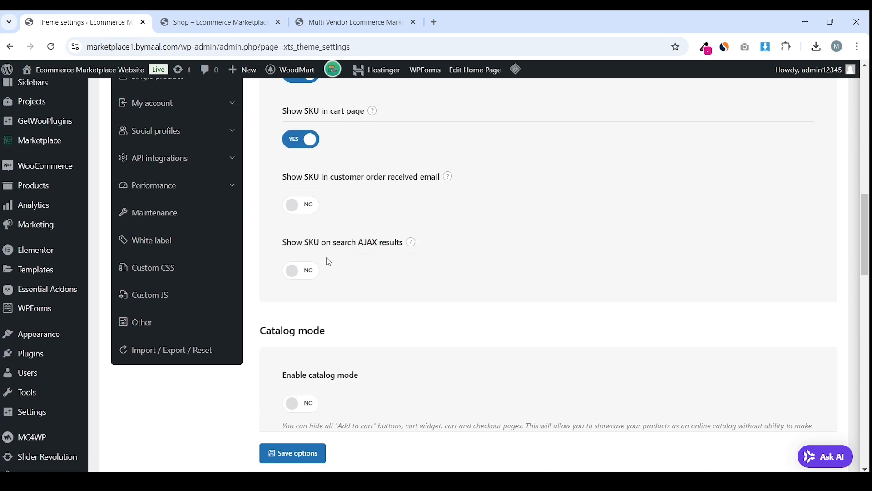
{"action": "scroll", "coordinate": [327, 255], "scroll_direction": "down", "scroll_amount": 7}
{"action": "scroll", "coordinate": [295, 241], "scroll_direction": "down", "scroll_amount": 5}
{"action": "key", "text": "ctrl+s"}
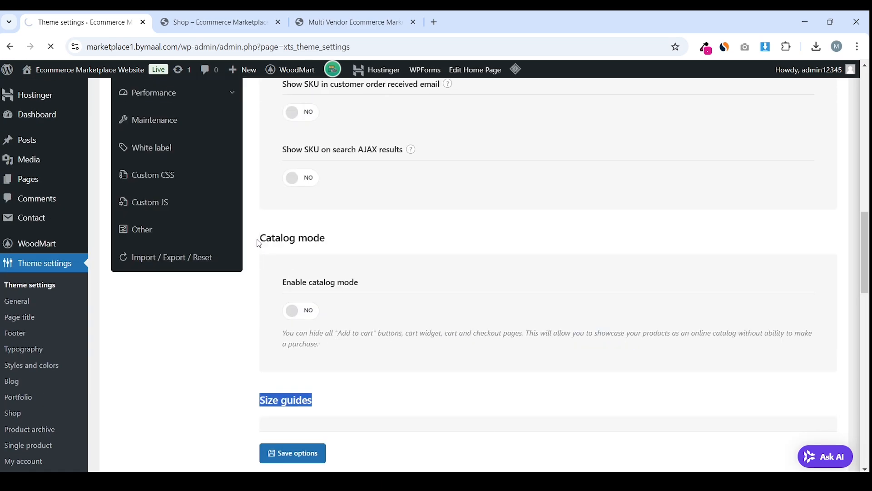
Open the Variable products settings, which show Quick shop enabled
{"action": "scroll", "coordinate": [286, 250], "scroll_direction": "down", "scroll_amount": 4}
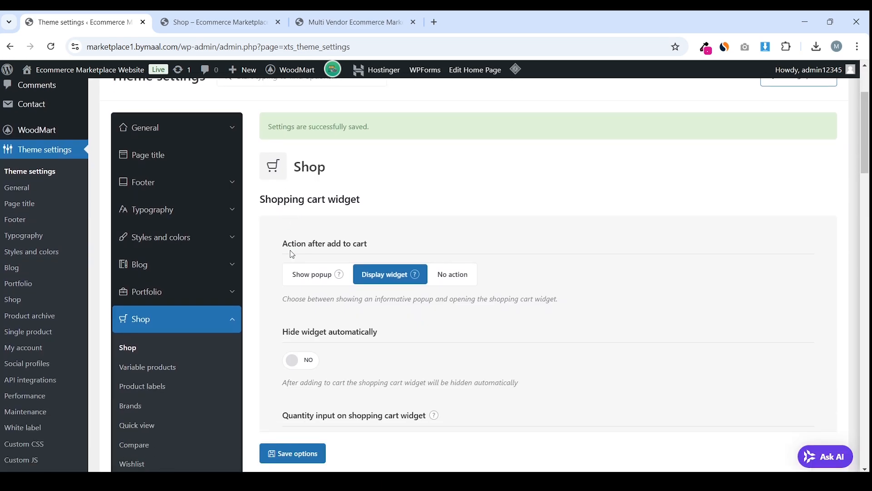
{"action": "left_click", "coordinate": [161, 316]}
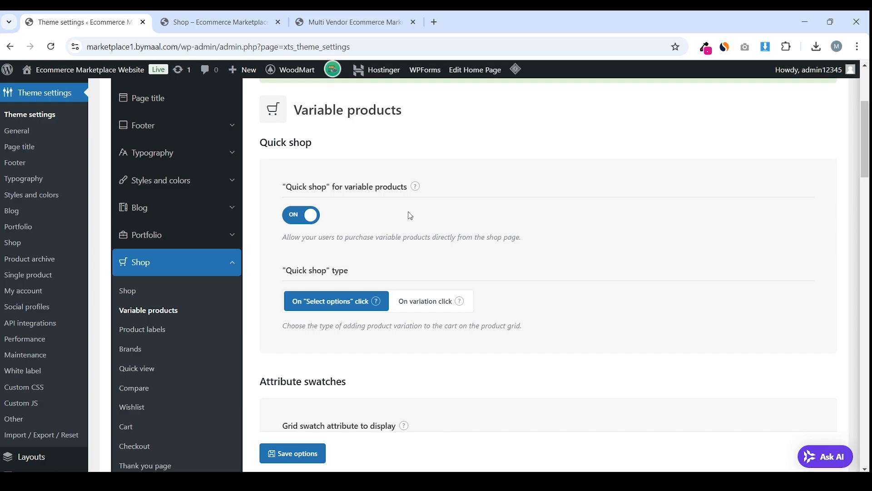
{"action": "mouse_move", "coordinate": [416, 188]}
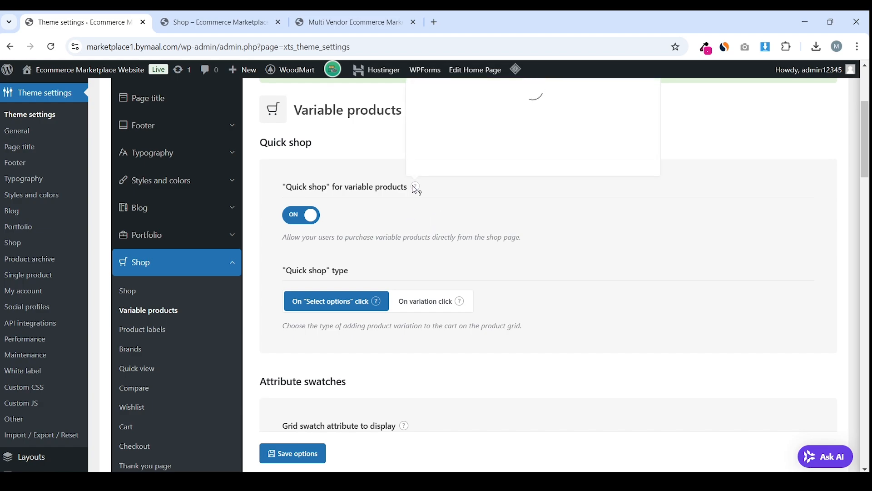
{"action": "scroll", "coordinate": [416, 189], "scroll_direction": "up", "scroll_amount": 1}
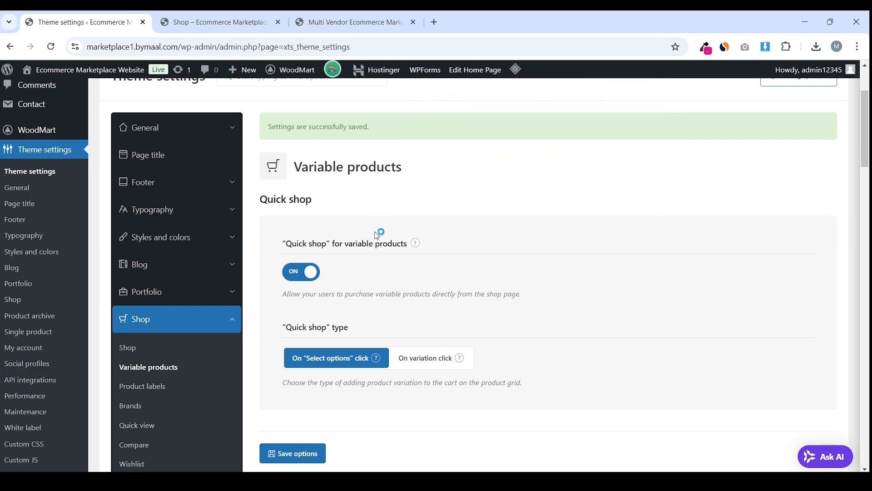
Compare the live shop page with the Product labels settings
{"action": "left_click", "coordinate": [159, 19]}
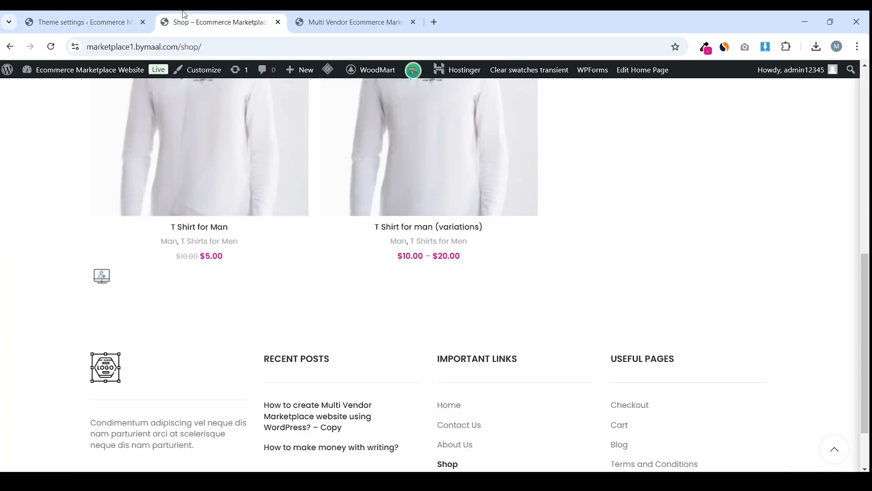
{"action": "scroll", "coordinate": [224, 325], "scroll_direction": "up", "scroll_amount": 5}
{"action": "scroll", "coordinate": [216, 249], "scroll_direction": "down", "scroll_amount": 3}
{"action": "key", "text": "ctrl+shift+Tab"}
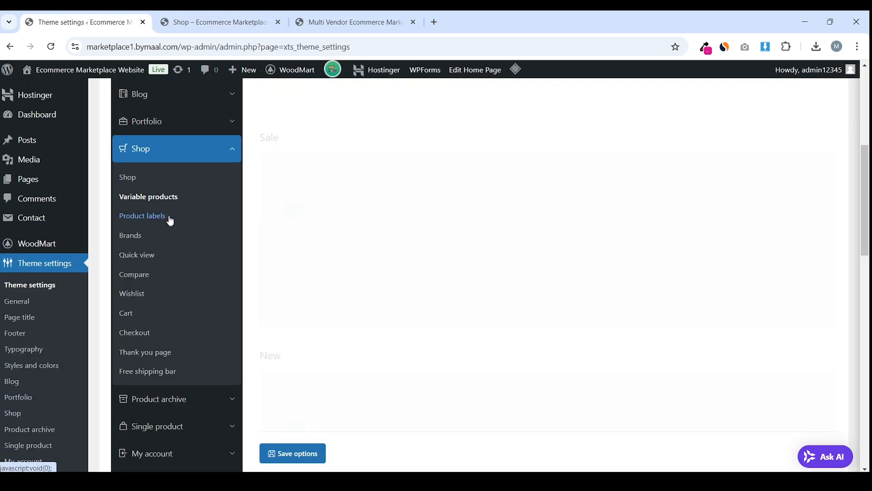
{"action": "scroll", "coordinate": [374, 220], "scroll_direction": "up", "scroll_amount": 4}
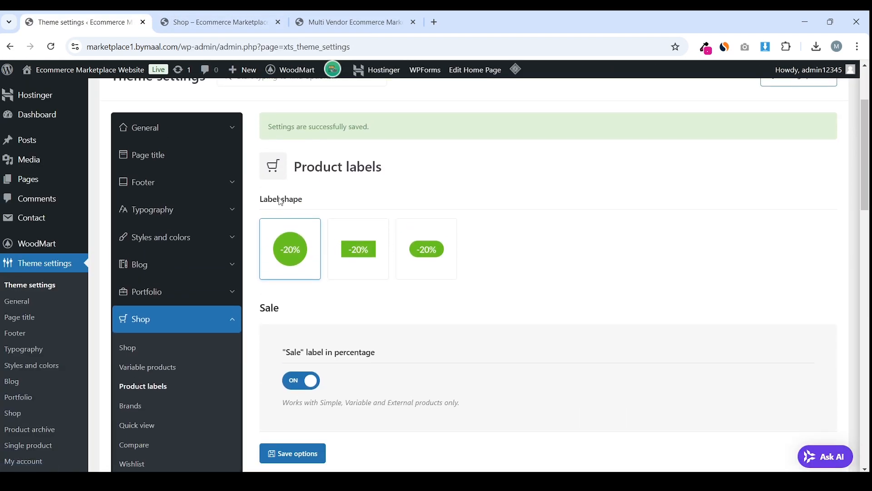
{"action": "mouse_move", "coordinate": [271, 201]}
{"action": "left_mouse_down"}
{"action": "mouse_move", "coordinate": [316, 200]}
{"action": "mouse_move", "coordinate": [286, 200]}
{"action": "left_mouse_up"}
{"action": "left_click", "coordinate": [486, 215]}
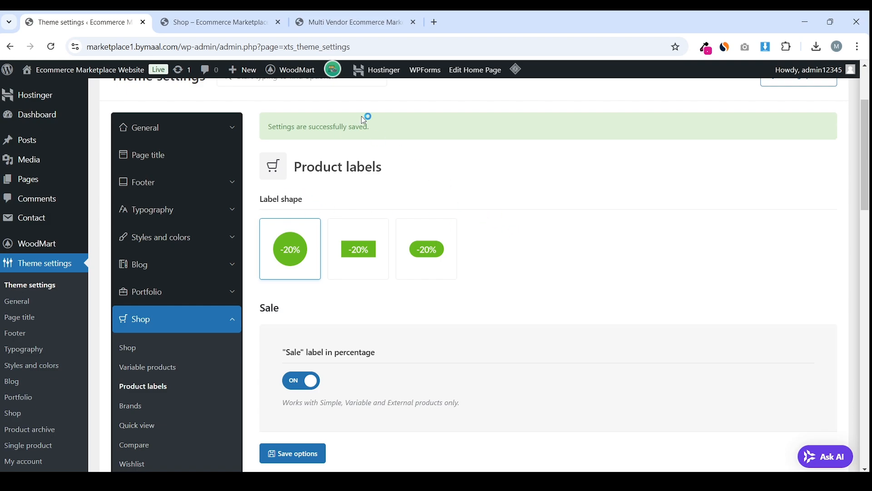
Choose the rounded pill shape for product labels
{"action": "left_click", "coordinate": [157, 18]}
{"action": "scroll", "coordinate": [273, 136], "scroll_direction": "up", "scroll_amount": 4}
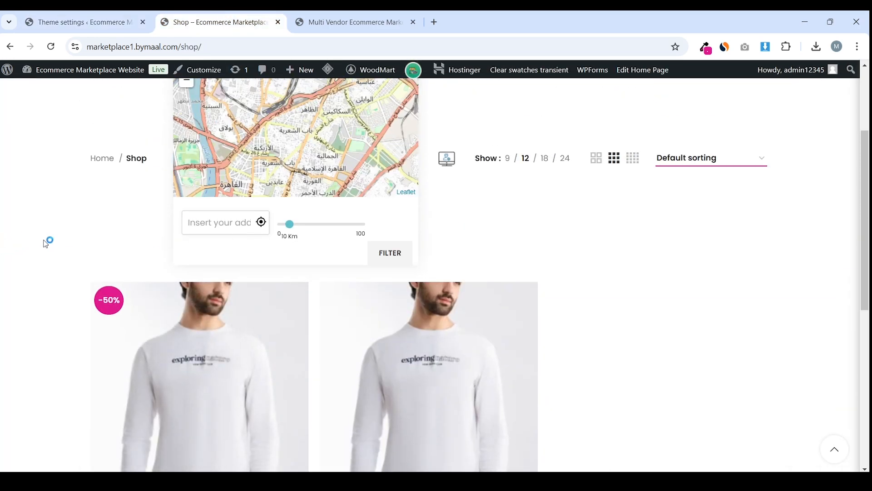
{"action": "left_click", "coordinate": [113, 22]}
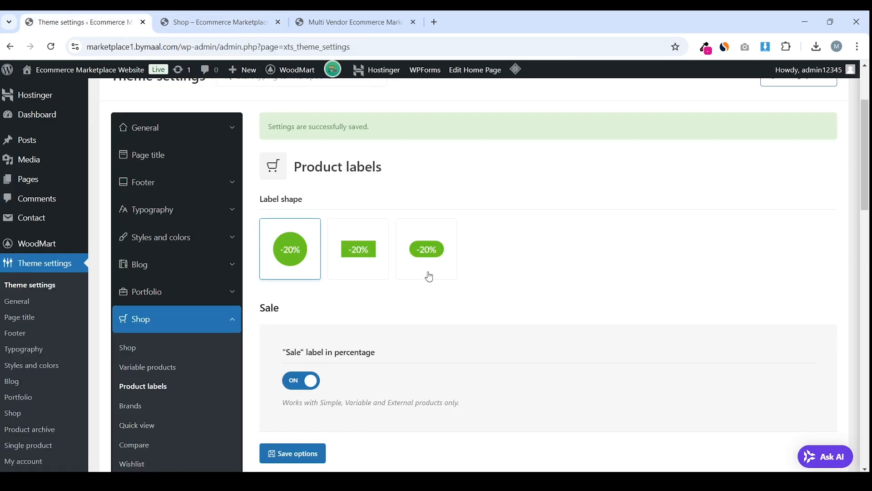
{"action": "left_click", "coordinate": [431, 252]}
{"action": "scroll", "coordinate": [377, 253], "scroll_direction": "down", "scroll_amount": 2}
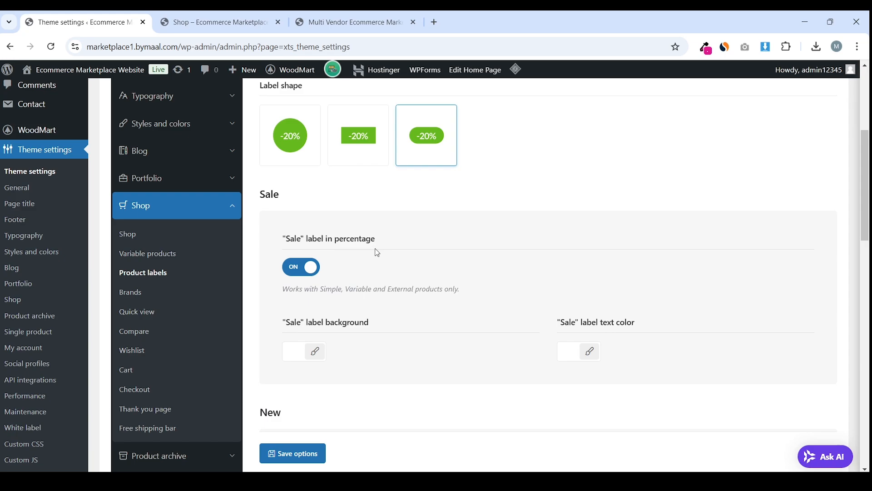
{"action": "scroll", "coordinate": [343, 252], "scroll_direction": "down", "scroll_amount": 1}
{"action": "triple_click", "coordinate": [284, 181]}
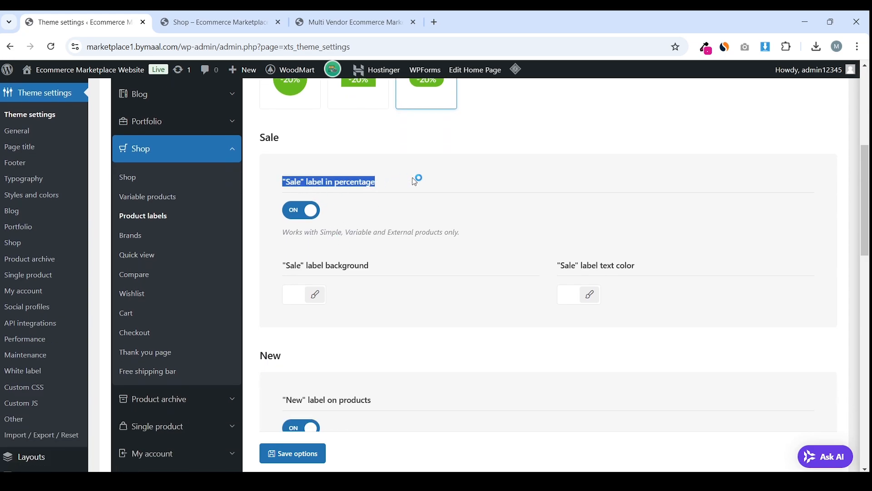
Recheck the shop page, then save the product label settings
{"action": "left_click", "coordinate": [214, 22]}
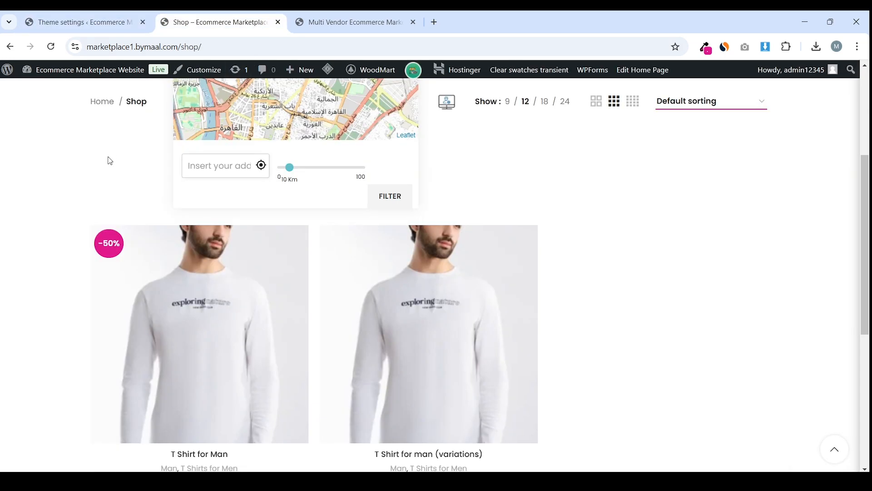
{"action": "left_click", "coordinate": [80, 16]}
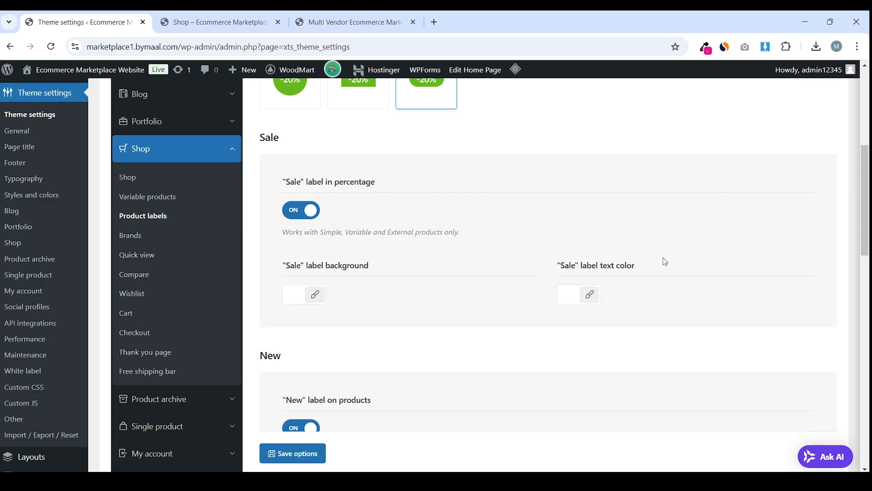
{"action": "left_click_drag", "start_coordinate": [666, 262], "coordinate": [574, 255]}
{"action": "scroll", "coordinate": [572, 259], "scroll_direction": "down", "scroll_amount": 4}
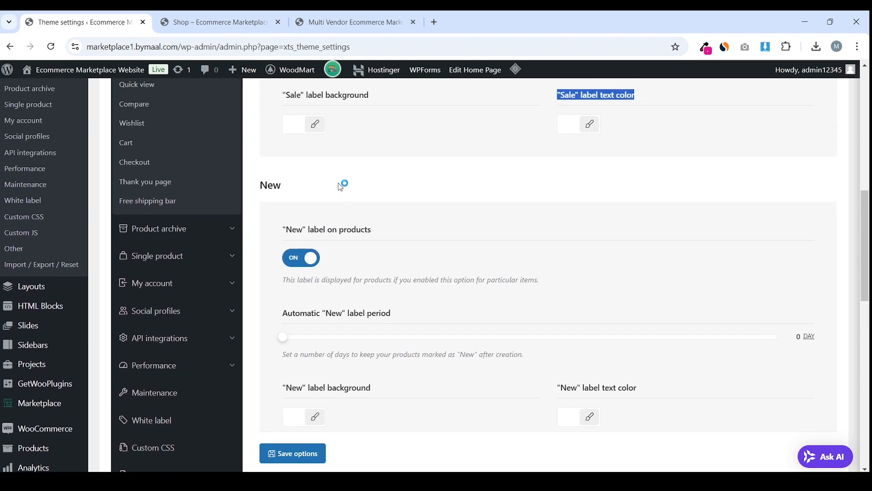
{"action": "left_click_drag", "start_coordinate": [290, 229], "coordinate": [391, 227]}
{"action": "left_click", "coordinate": [391, 227]}
{"action": "scroll", "coordinate": [442, 240], "scroll_direction": "down", "scroll_amount": 3}
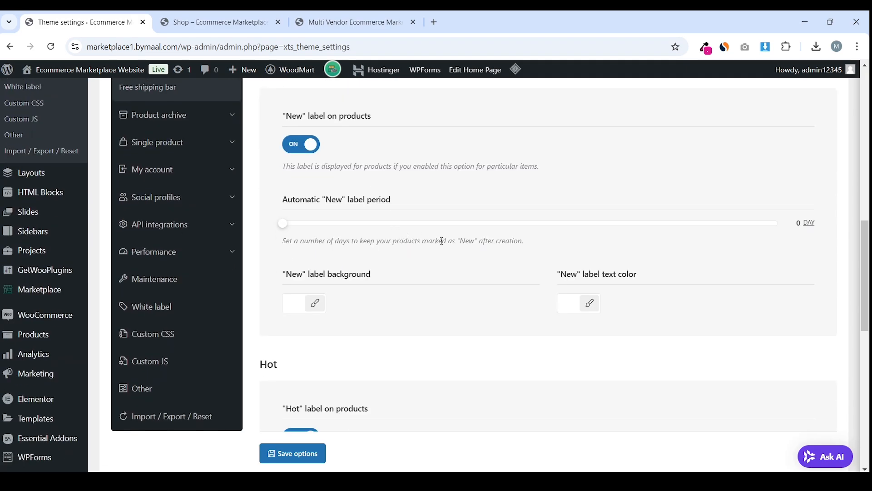
{"action": "scroll", "coordinate": [428, 257], "scroll_direction": "down", "scroll_amount": 1}
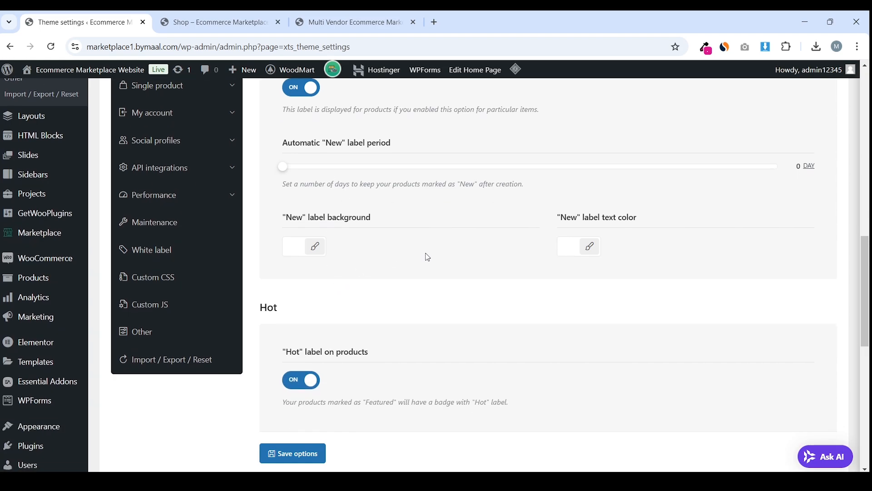
{"action": "scroll", "coordinate": [660, 251], "scroll_direction": "down", "scroll_amount": 7}
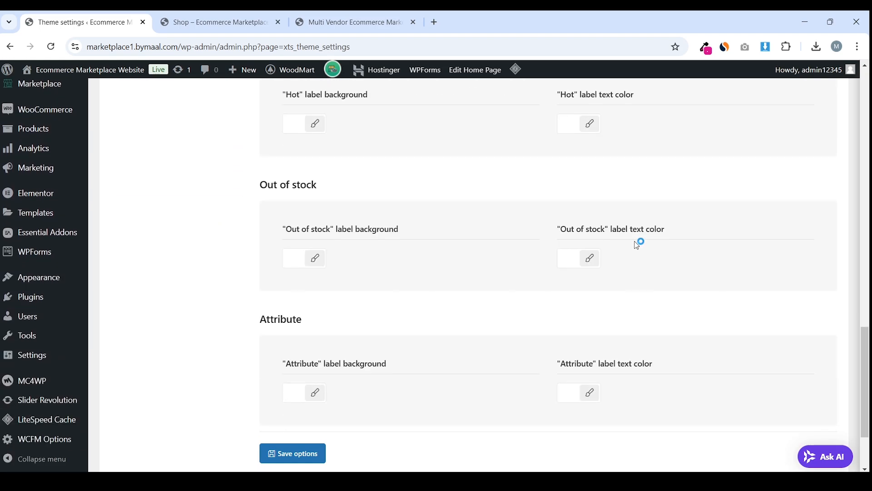
{"action": "scroll", "coordinate": [506, 249], "scroll_direction": "down", "scroll_amount": 1}
{"action": "left_click", "coordinate": [307, 366]}
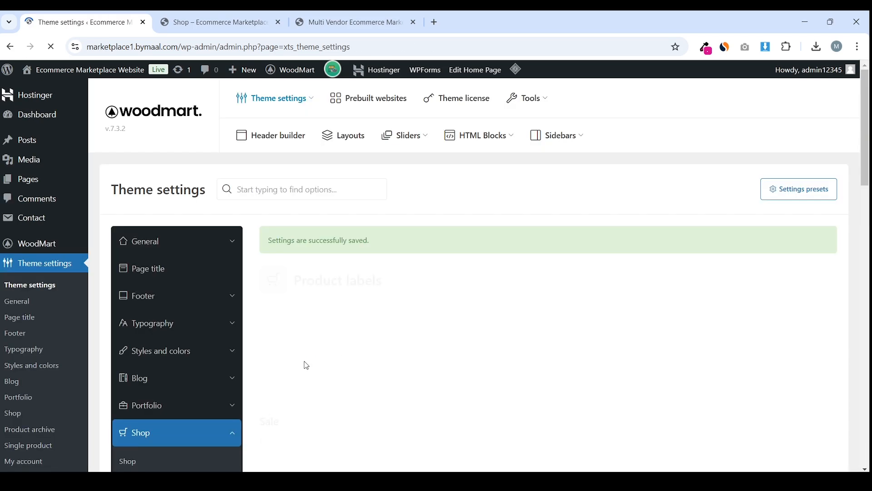
Preview the -50% pill sale badge on the shop page and return to Theme settings
{"action": "left_click", "coordinate": [227, 17]}
{"action": "mouse_move", "coordinate": [351, 77]}
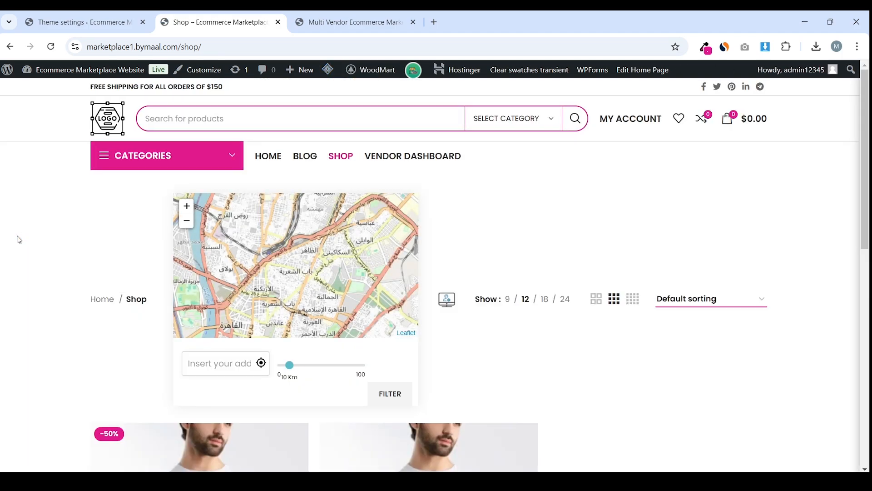
{"action": "scroll", "coordinate": [19, 240], "scroll_direction": "down", "scroll_amount": 6}
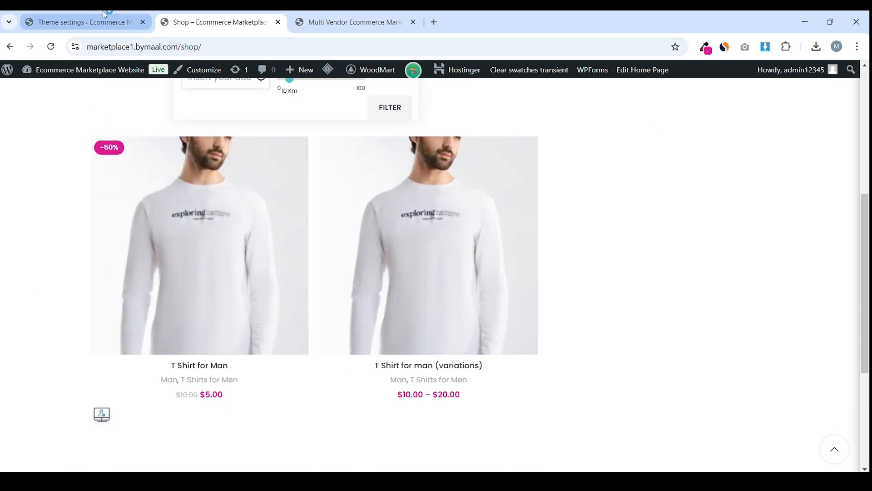
{"action": "left_click", "coordinate": [100, 19]}
{"action": "scroll", "coordinate": [271, 262], "scroll_direction": "down", "scroll_amount": 4}
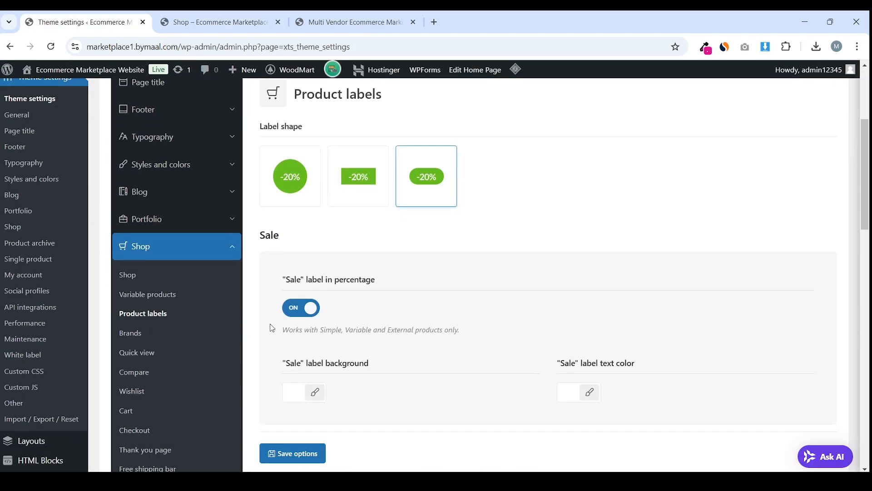
Look through the Quick view and Compare settings pages
{"action": "left_click", "coordinate": [169, 357]}
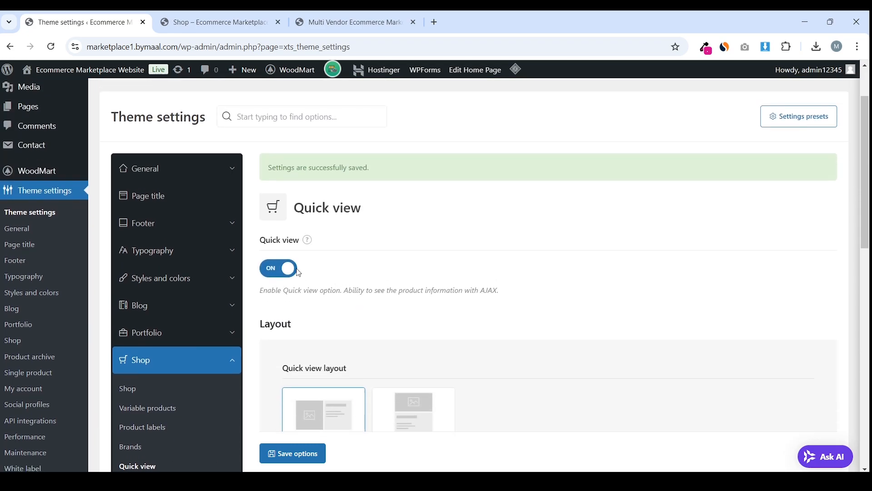
{"action": "scroll", "coordinate": [302, 263], "scroll_direction": "down", "scroll_amount": 4}
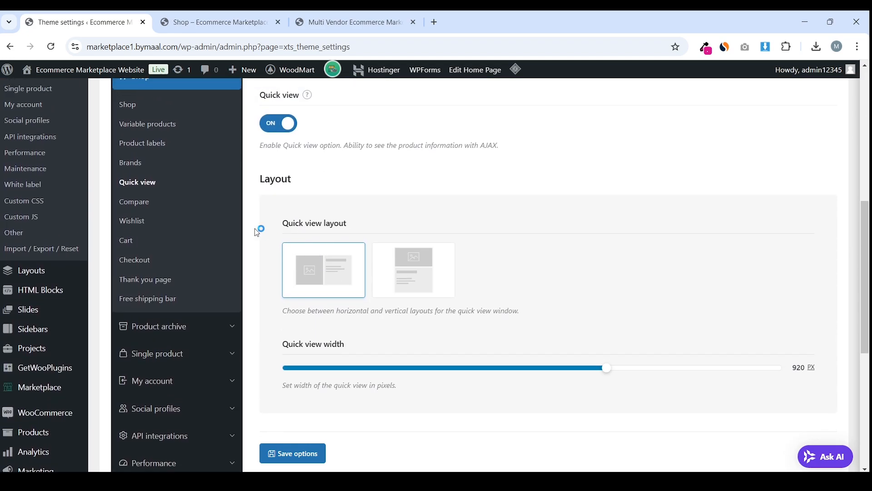
{"action": "left_click", "coordinate": [141, 203]}
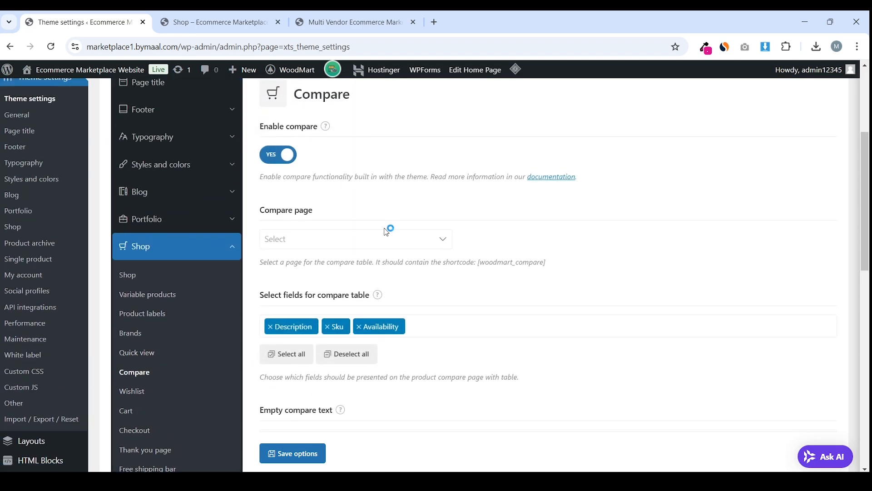
{"action": "scroll", "coordinate": [358, 225], "scroll_direction": "down", "scroll_amount": 4}
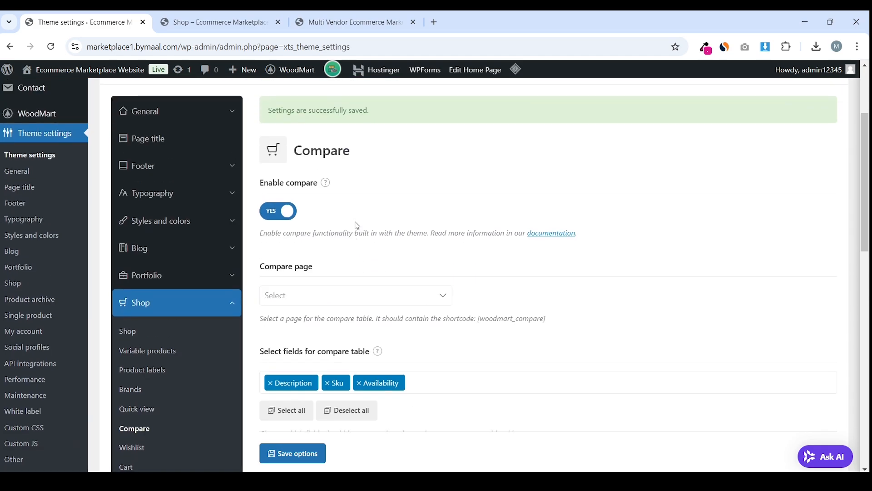
{"action": "scroll", "coordinate": [219, 284], "scroll_direction": "down", "scroll_amount": 3}
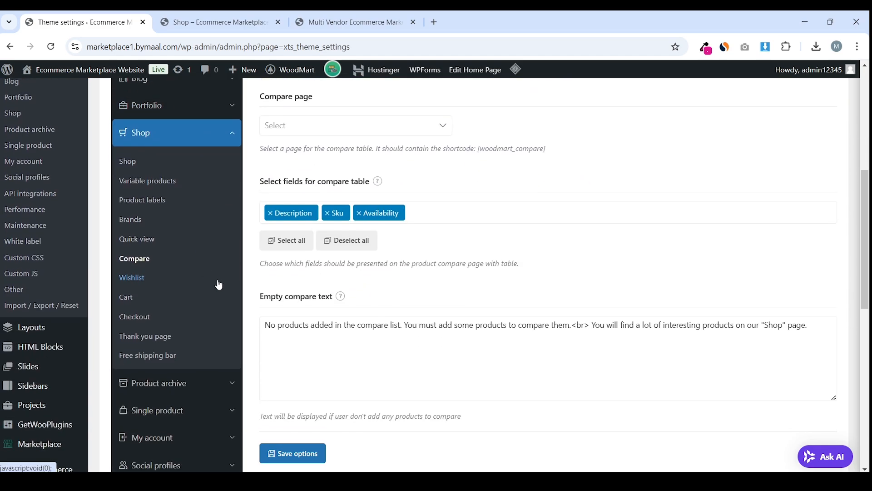
Switch Product image on in the Checkout settings and save
{"action": "left_click", "coordinate": [150, 317]}
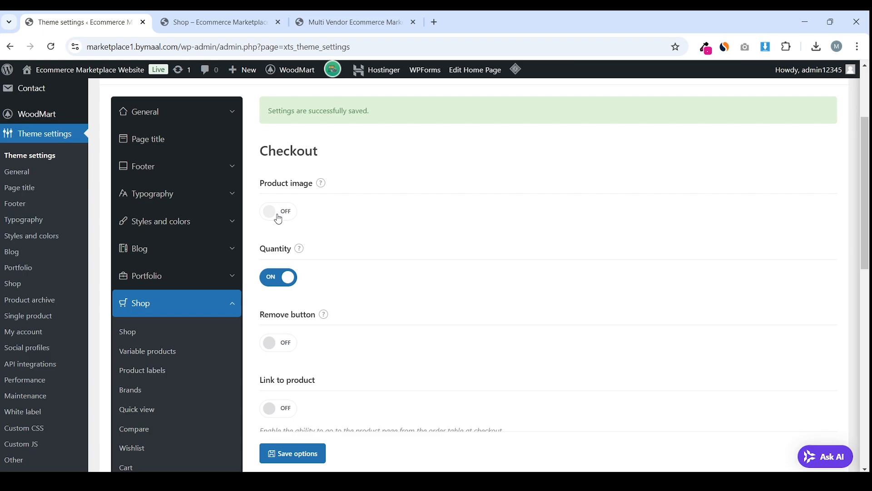
{"action": "left_click", "coordinate": [279, 211]}
{"action": "scroll", "coordinate": [327, 255], "scroll_direction": "down", "scroll_amount": 2}
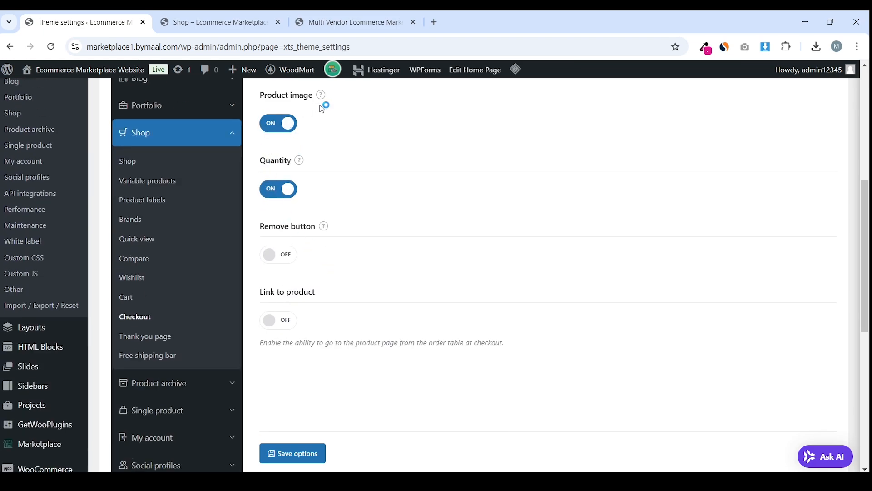
{"action": "left_click", "coordinate": [296, 449]}
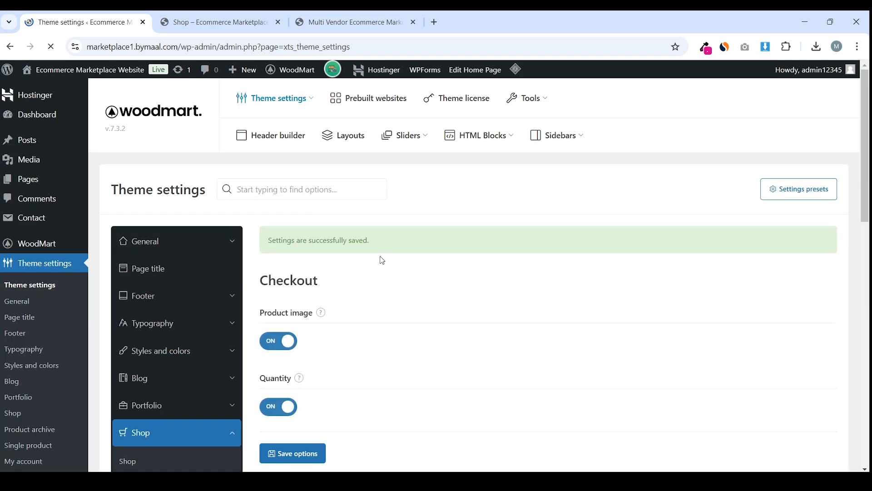
Open the Product archive settings and check the live shop page against them
{"action": "left_click", "coordinate": [229, 341]}
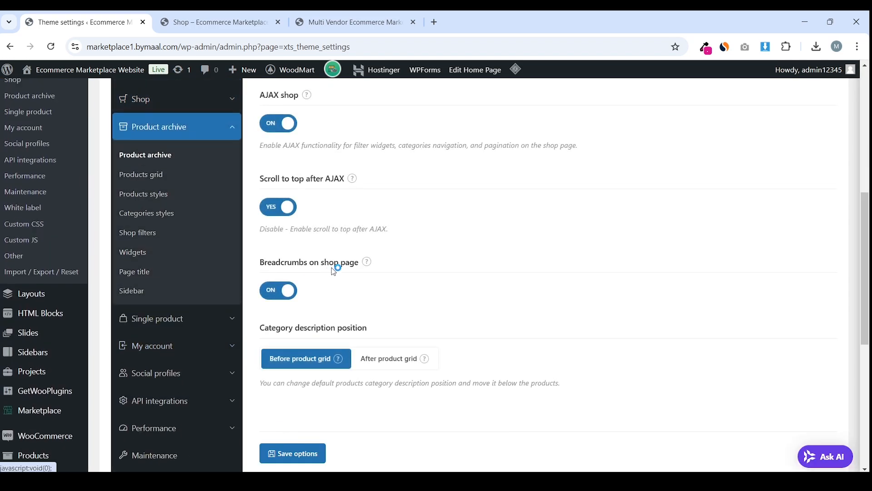
{"action": "scroll", "coordinate": [333, 224], "scroll_direction": "down", "scroll_amount": 3}
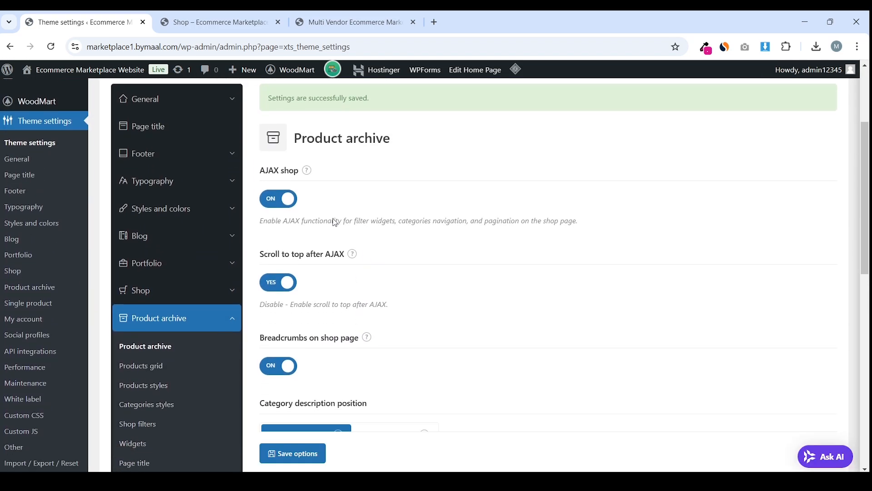
{"action": "left_click", "coordinate": [214, 22]}
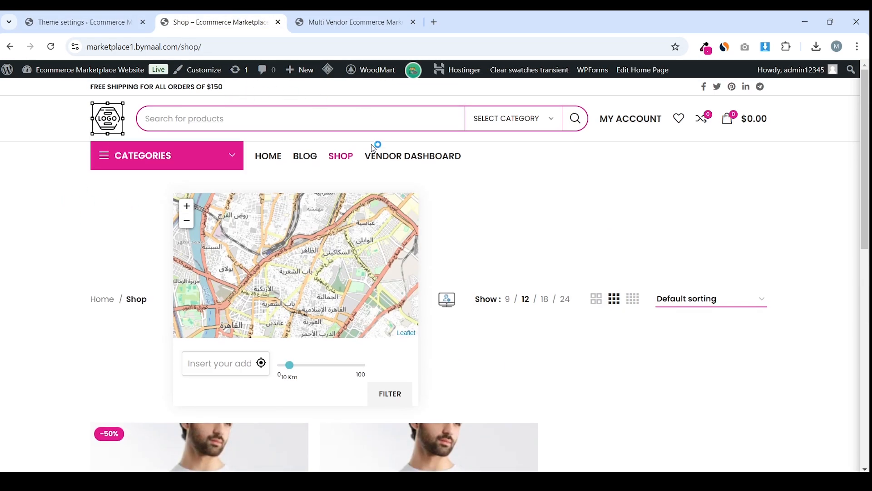
{"action": "scroll", "coordinate": [75, 197], "scroll_direction": "down", "scroll_amount": 5}
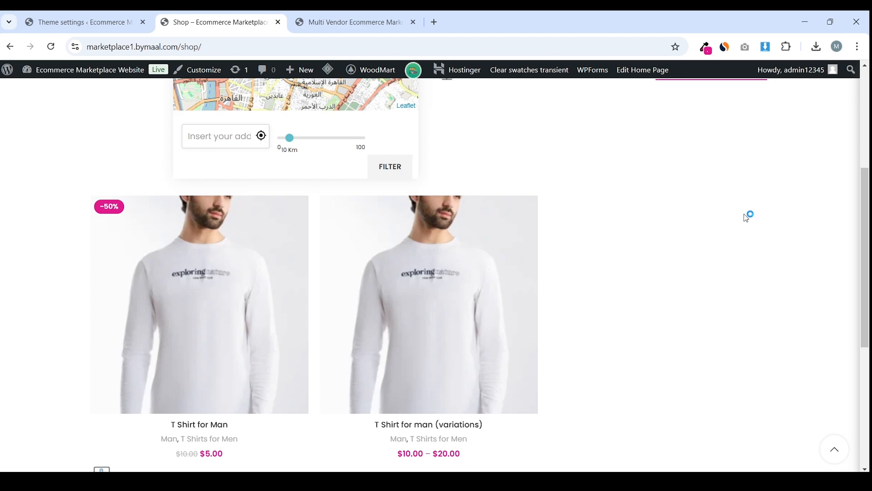
{"action": "key", "text": "ctrl+shift+Tab"}
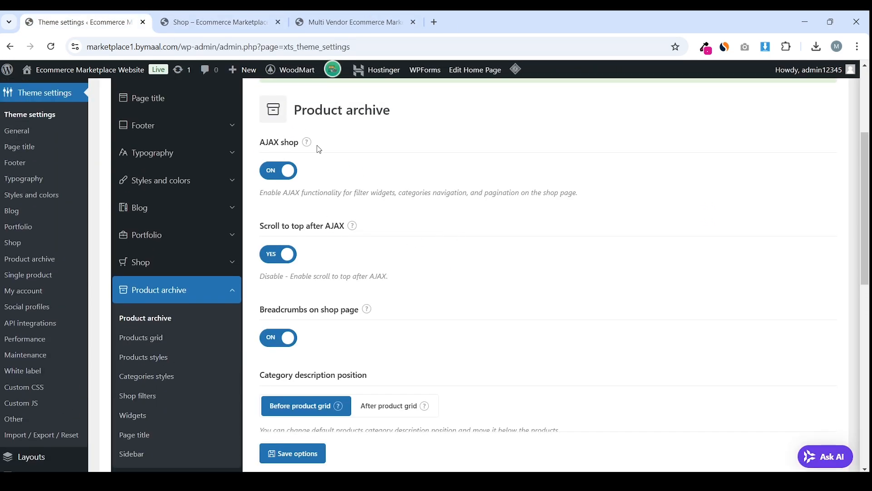
Review the Product archive options in Theme settings
{"action": "mouse_move", "coordinate": [307, 142]}
{"action": "scroll", "coordinate": [302, 243], "scroll_direction": "up", "scroll_amount": 3}
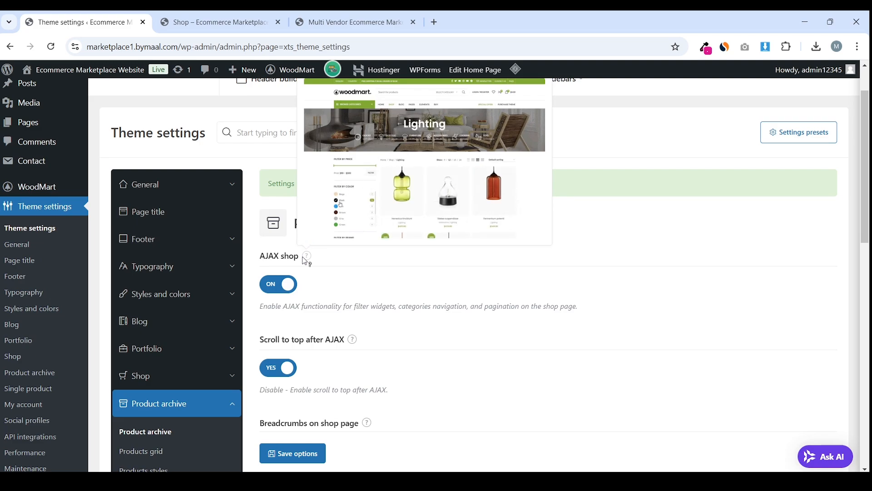
{"action": "scroll", "coordinate": [296, 286], "scroll_direction": "down", "scroll_amount": 2}
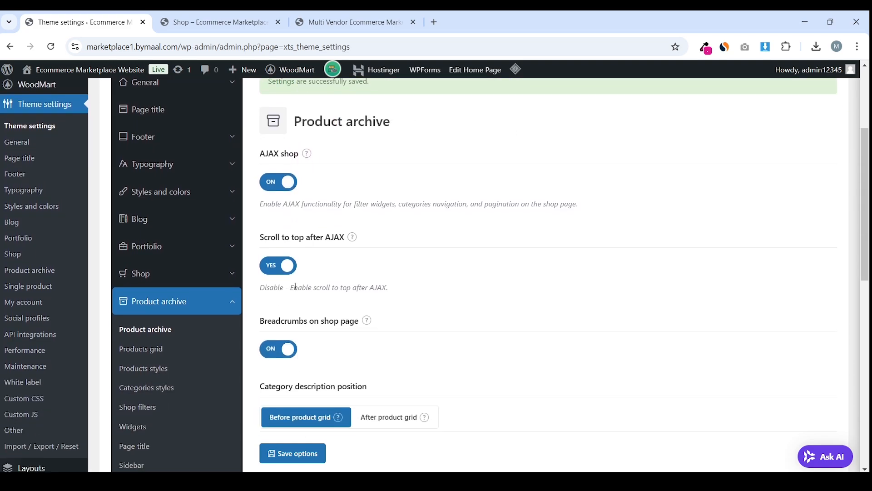
{"action": "mouse_move", "coordinate": [357, 227]}
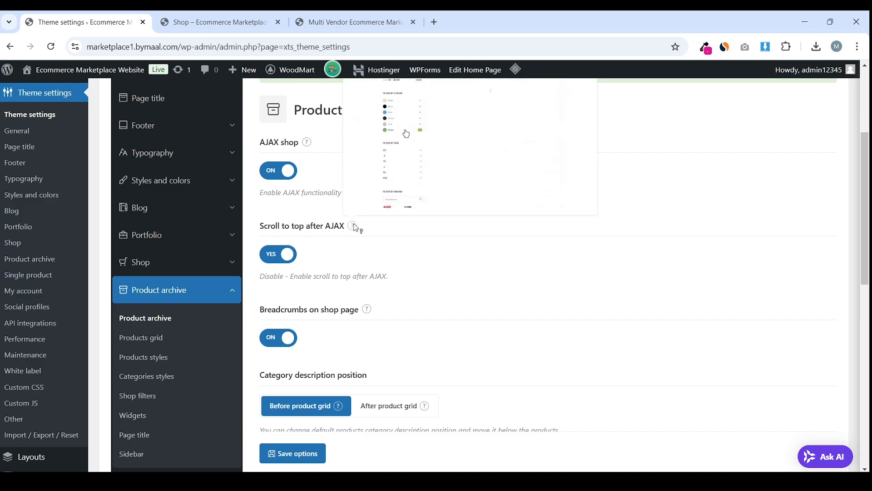
{"action": "scroll", "coordinate": [356, 228], "scroll_direction": "up", "scroll_amount": 1}
{"action": "scroll", "coordinate": [349, 234], "scroll_direction": "down", "scroll_amount": 2}
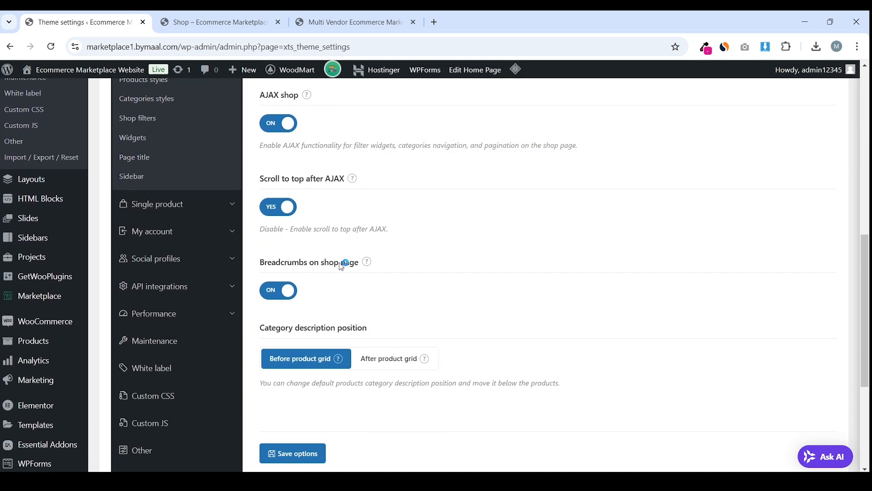
{"action": "scroll", "coordinate": [342, 266], "scroll_direction": "up", "scroll_amount": 1}
Check the shop page again, then open the Products grid settings
{"action": "left_click", "coordinate": [179, 18]}
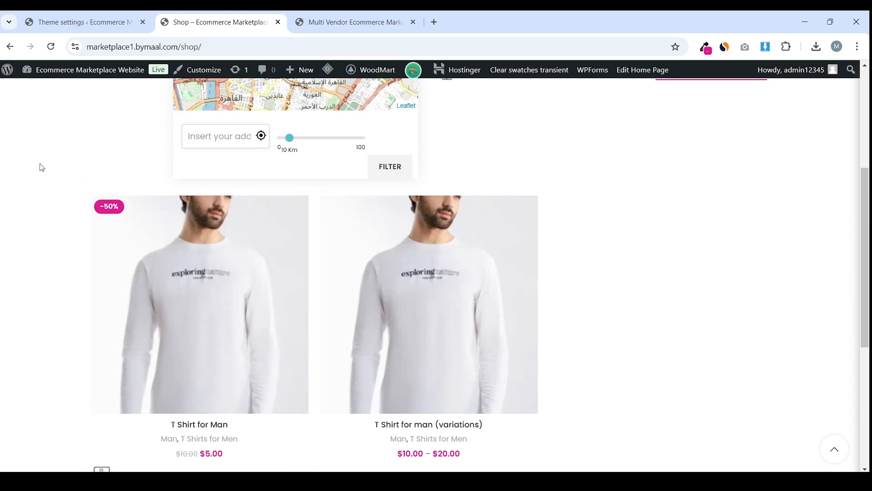
{"action": "scroll", "coordinate": [78, 218], "scroll_direction": "up", "scroll_amount": 3}
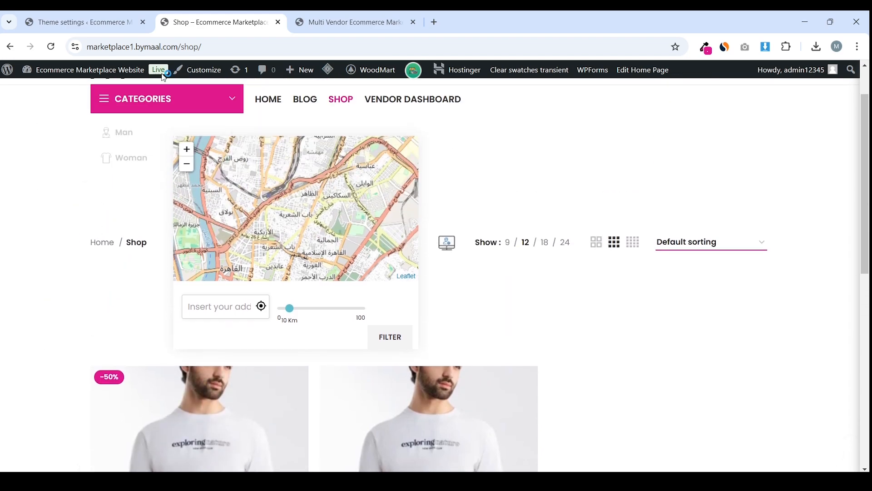
{"action": "left_click", "coordinate": [122, 16]}
{"action": "scroll", "coordinate": [280, 203], "scroll_direction": "down", "scroll_amount": 2}
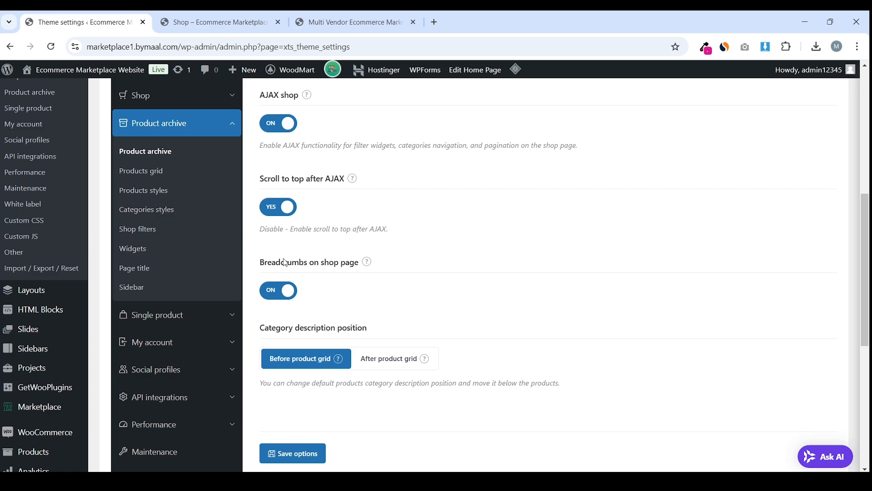
{"action": "scroll", "coordinate": [141, 260], "scroll_direction": "up", "scroll_amount": 2}
{"action": "scroll", "coordinate": [269, 279], "scroll_direction": "down", "scroll_amount": 5}
{"action": "scroll", "coordinate": [269, 279], "scroll_direction": "up", "scroll_amount": 3}
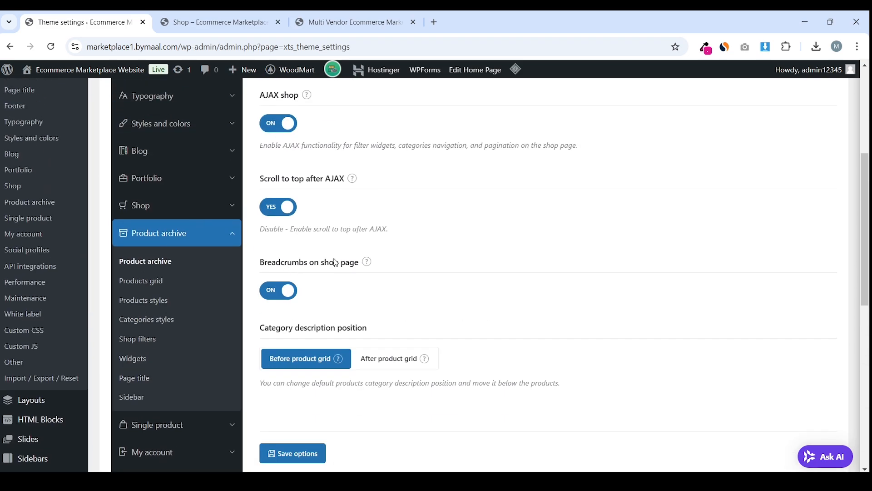
{"action": "left_click", "coordinate": [158, 287]}
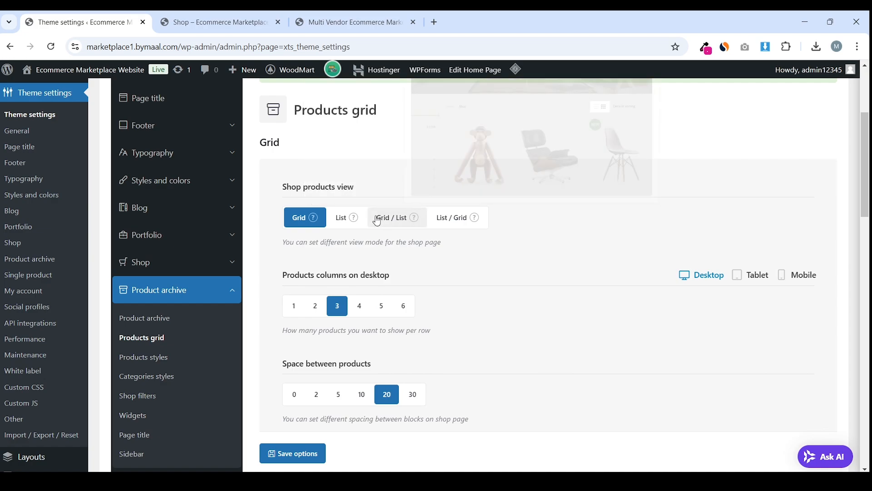
Set Shop products view to Grid / List
{"action": "mouse_move", "coordinate": [315, 274]}
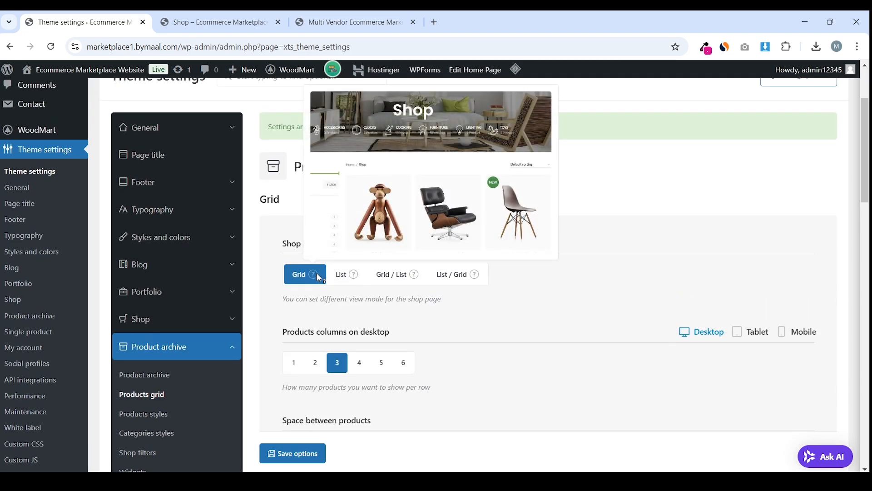
{"action": "mouse_move", "coordinate": [355, 278]}
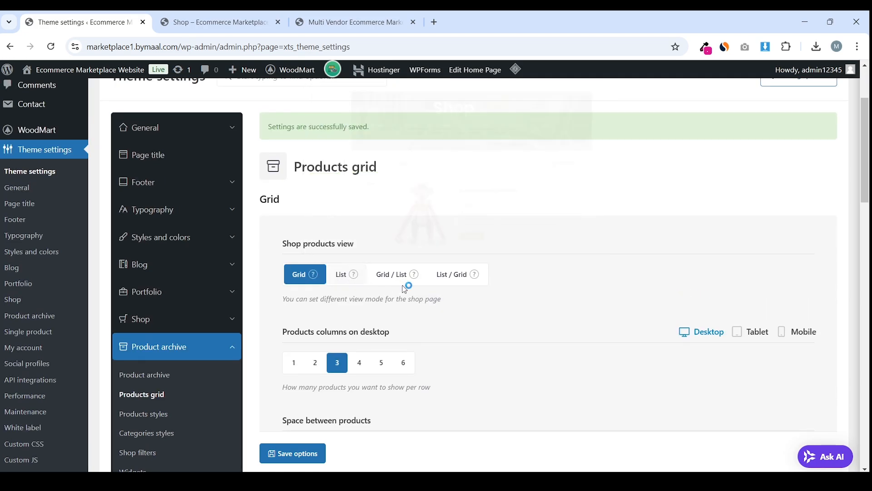
{"action": "mouse_move", "coordinate": [415, 279]}
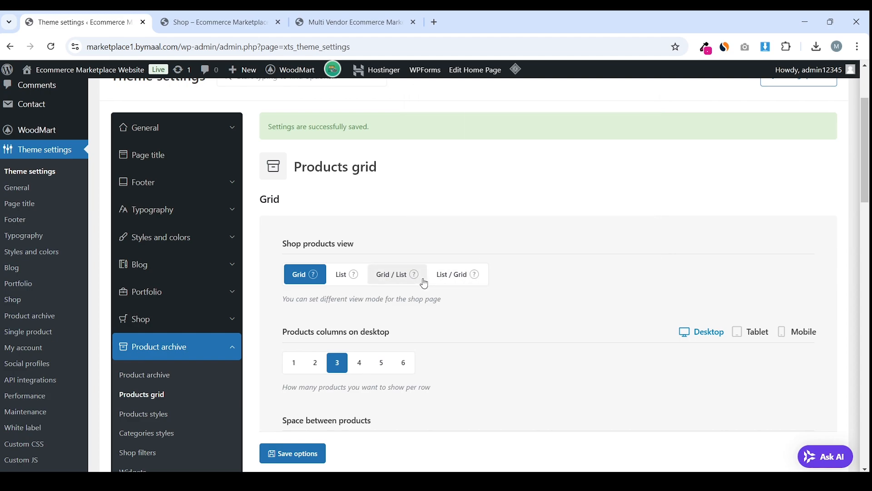
{"action": "left_click", "coordinate": [417, 272]}
{"action": "mouse_move", "coordinate": [420, 271]}
{"action": "scroll", "coordinate": [420, 271], "scroll_direction": "down", "scroll_amount": 2}
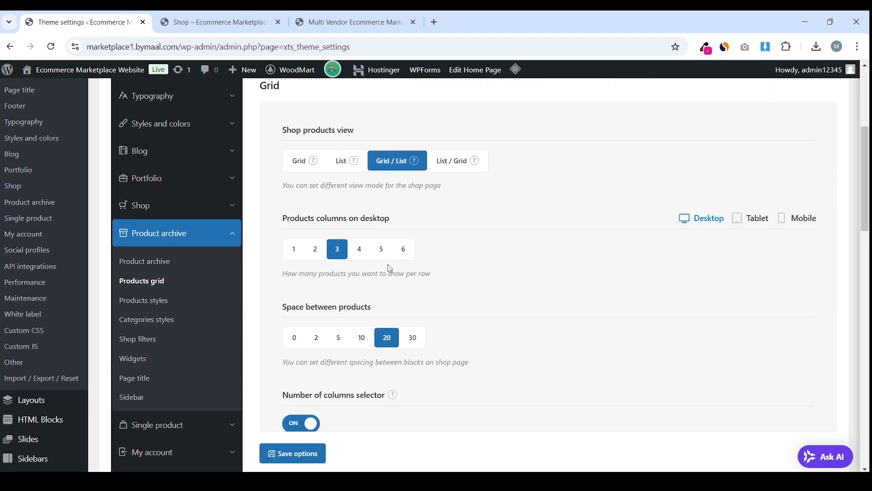
{"action": "left_click_drag", "start_coordinate": [280, 218], "coordinate": [381, 220]}
{"action": "left_click", "coordinate": [387, 220]}
After checking the shop page, set Products columns on desktop to 4
{"action": "left_click", "coordinate": [214, 22]}
{"action": "scroll", "coordinate": [451, 223], "scroll_direction": "down", "scroll_amount": 5}
{"action": "left_click", "coordinate": [77, 22]}
{"action": "left_click", "coordinate": [359, 250]}
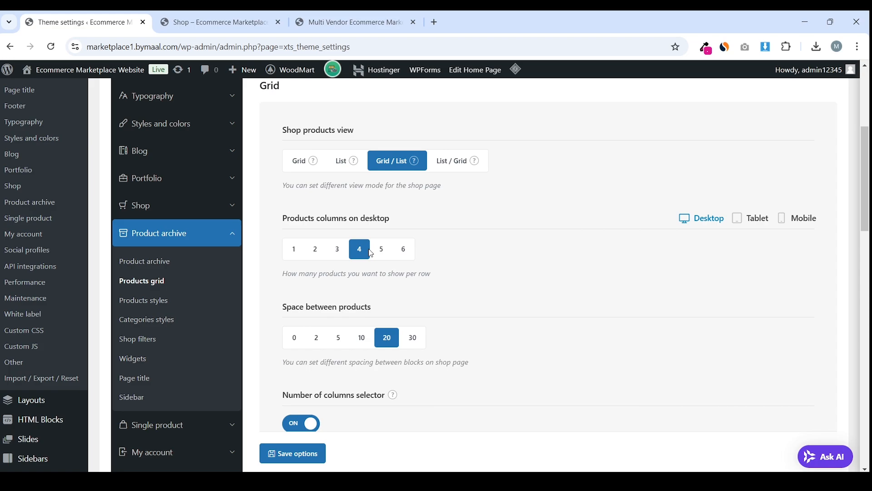
{"action": "scroll", "coordinate": [381, 256], "scroll_direction": "down", "scroll_amount": 1}
Check the shop layout, then review the products column variation choices
{"action": "key", "text": "ctrl+Tab"}
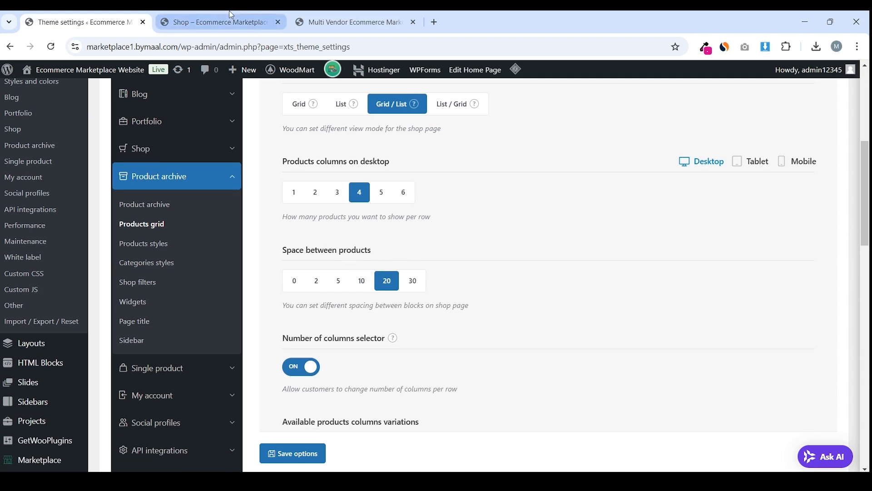
{"action": "left_click", "coordinate": [105, 22]}
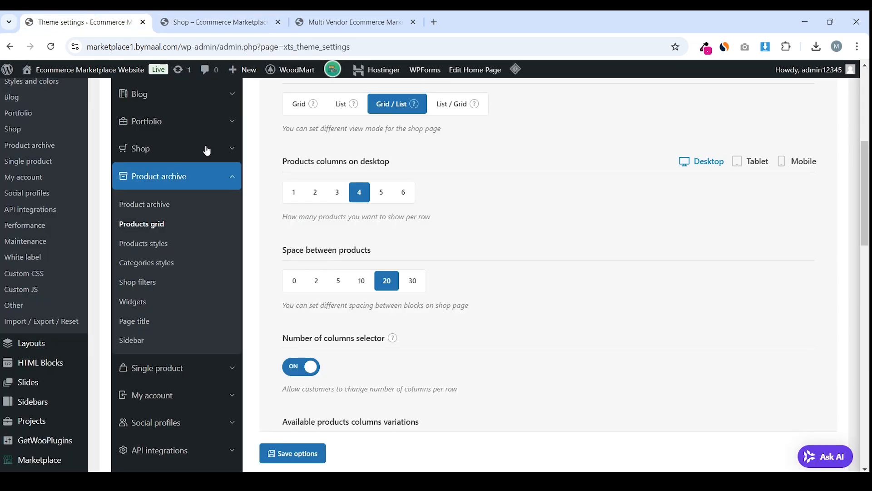
{"action": "scroll", "coordinate": [395, 264], "scroll_direction": "down", "scroll_amount": 4}
{"action": "left_click_drag", "start_coordinate": [286, 179], "coordinate": [373, 172]}
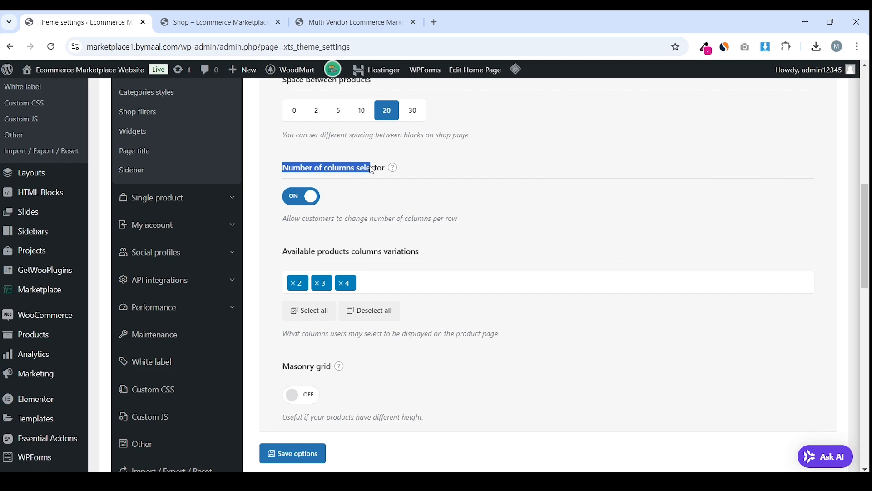
{"action": "left_click", "coordinate": [366, 199]}
{"action": "scroll", "coordinate": [325, 241], "scroll_direction": "down", "scroll_amount": 2}
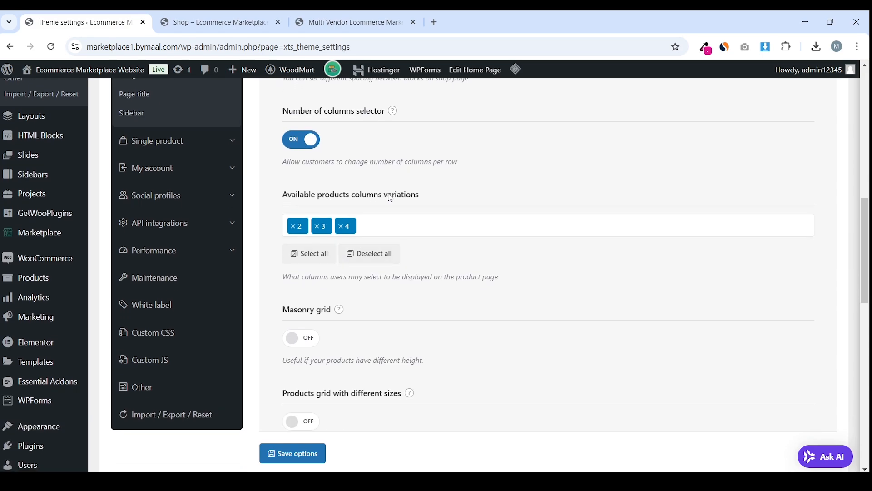
{"action": "left_click_drag", "start_coordinate": [405, 200], "coordinate": [295, 200]}
{"action": "left_click", "coordinate": [299, 201]}
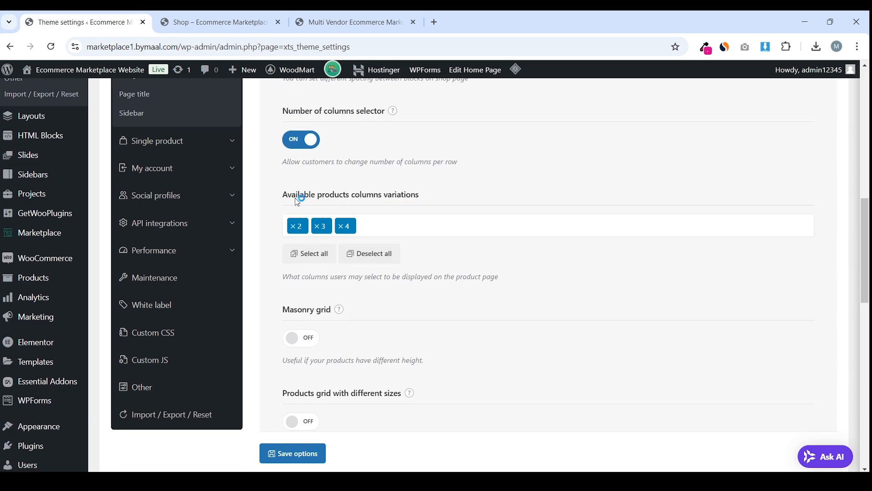
{"action": "left_click", "coordinate": [400, 223]}
{"action": "left_click", "coordinate": [413, 205]}
Compare the shop page with the Products grid settings
{"action": "left_click", "coordinate": [213, 22]}
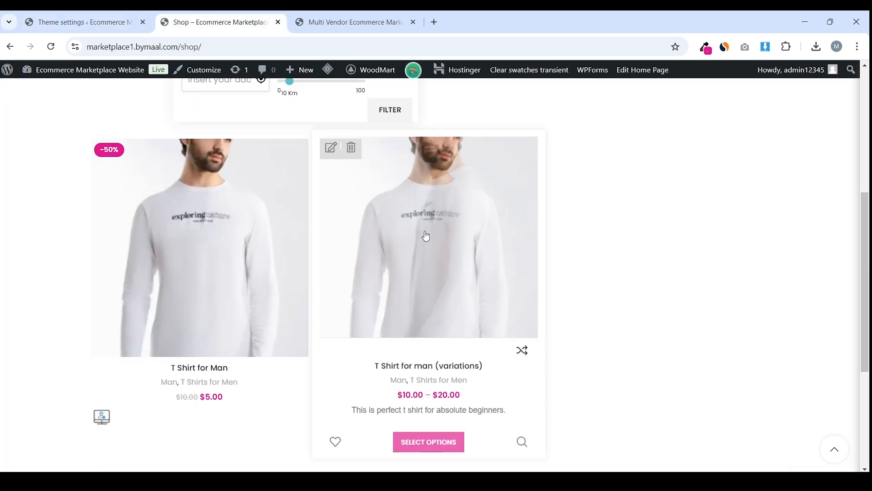
{"action": "scroll", "coordinate": [426, 236], "scroll_direction": "up", "scroll_amount": 3}
{"action": "scroll", "coordinate": [432, 234], "scroll_direction": "down", "scroll_amount": 1}
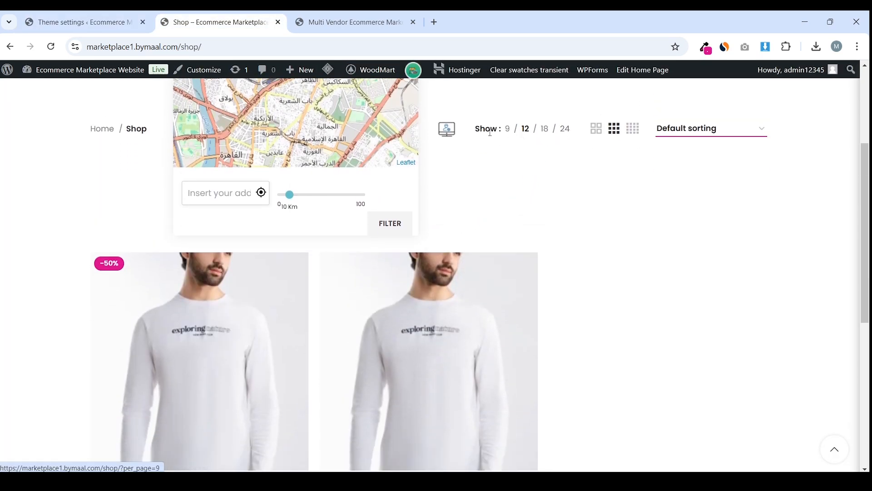
{"action": "key", "text": "ctrl+shift+Tab"}
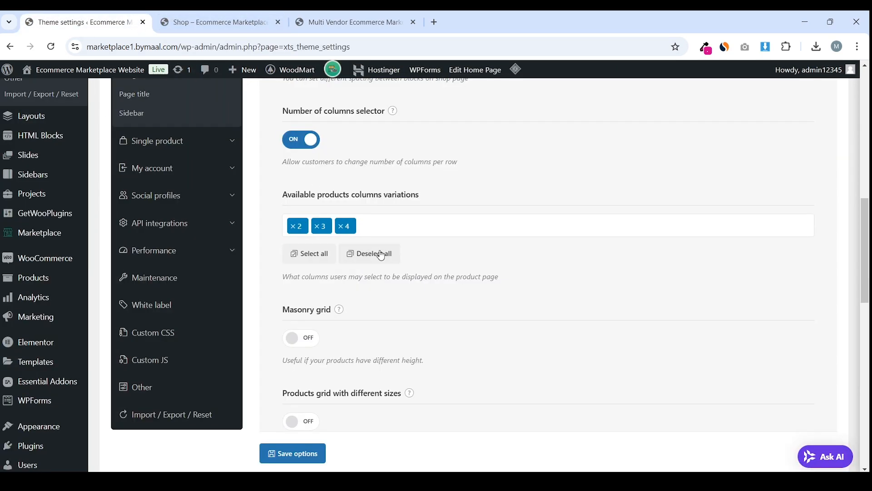
{"action": "scroll", "coordinate": [395, 255], "scroll_direction": "down", "scroll_amount": 3}
{"action": "left_click_drag", "start_coordinate": [279, 202], "coordinate": [307, 200]}
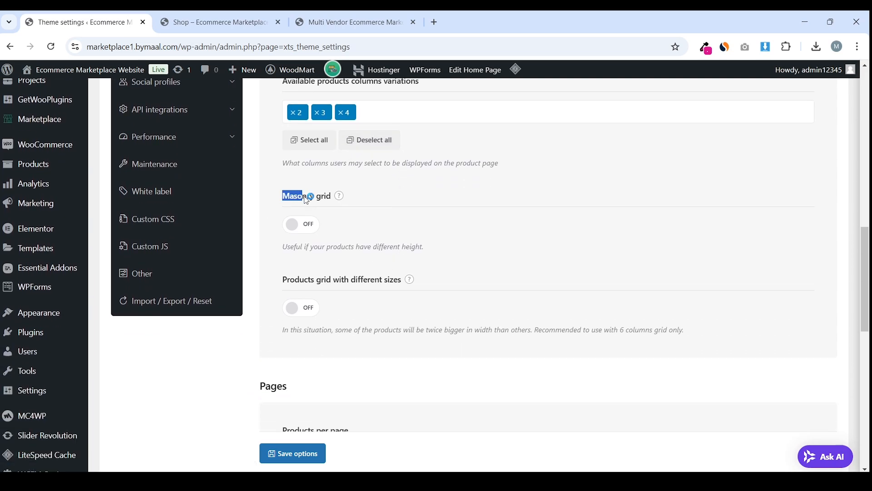
{"action": "mouse_move", "coordinate": [342, 197]}
{"action": "scroll", "coordinate": [343, 198], "scroll_direction": "up", "scroll_amount": 1}
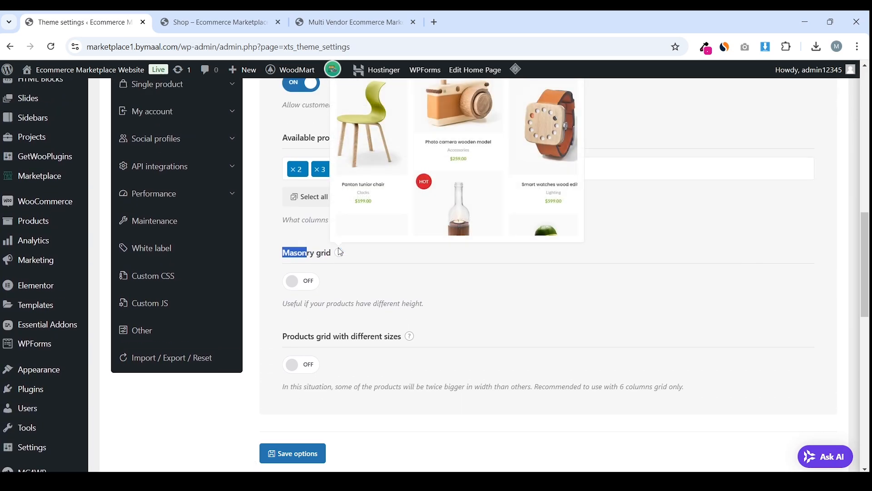
{"action": "scroll", "coordinate": [341, 254], "scroll_direction": "down", "scroll_amount": 6}
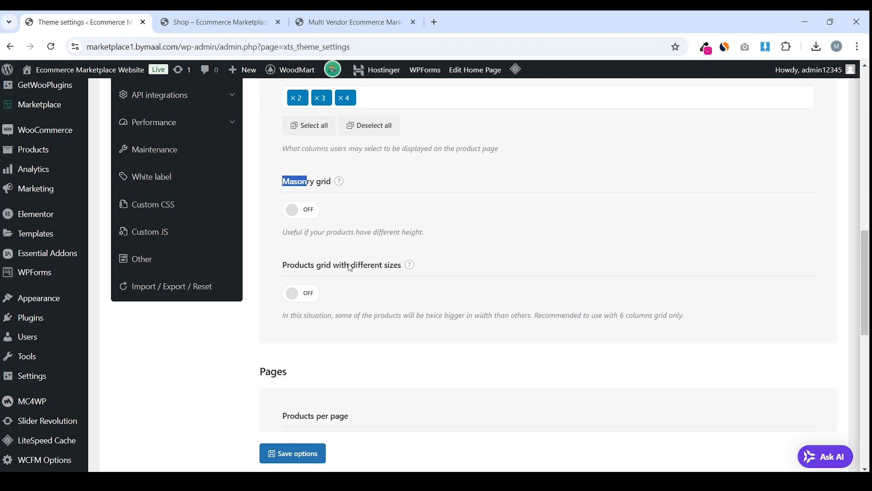
Review the Products per page value 12 and its variations list
{"action": "double_click", "coordinate": [309, 232]}
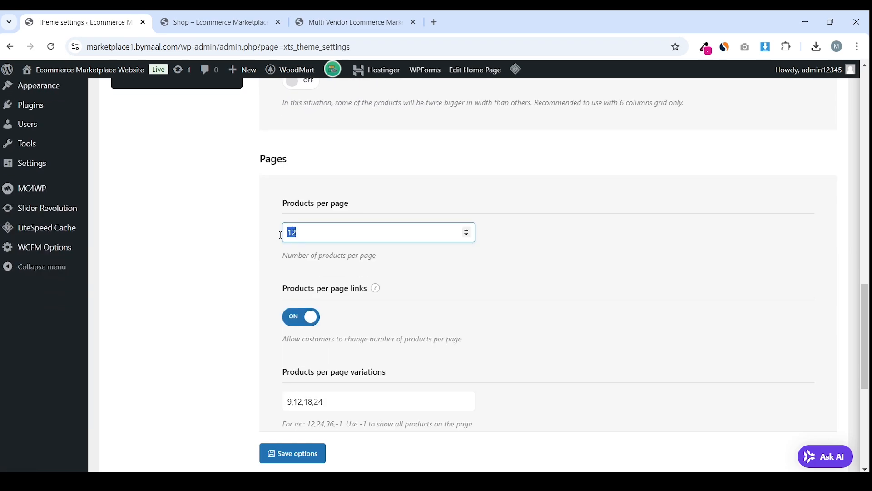
{"action": "scroll", "coordinate": [262, 229], "scroll_direction": "down", "scroll_amount": 2}
{"action": "left_click", "coordinate": [329, 285]}
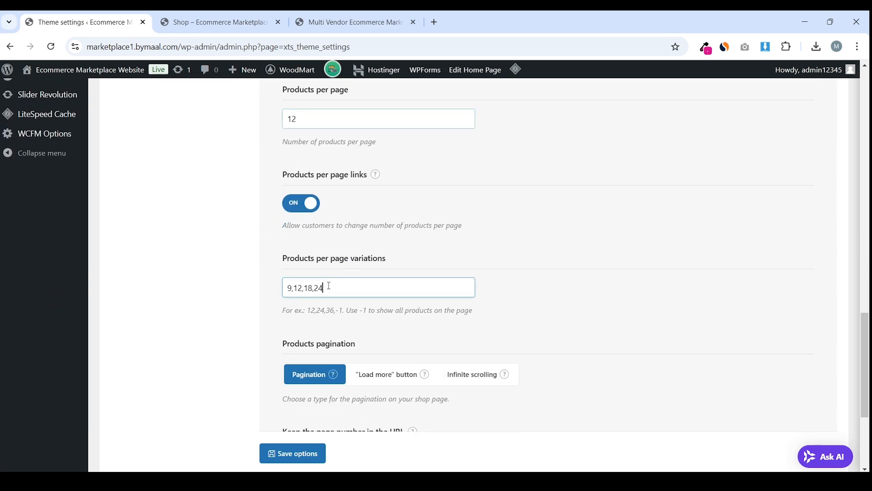
{"action": "left_click", "coordinate": [252, 280]}
{"action": "scroll", "coordinate": [355, 305], "scroll_direction": "down", "scroll_amount": 1}
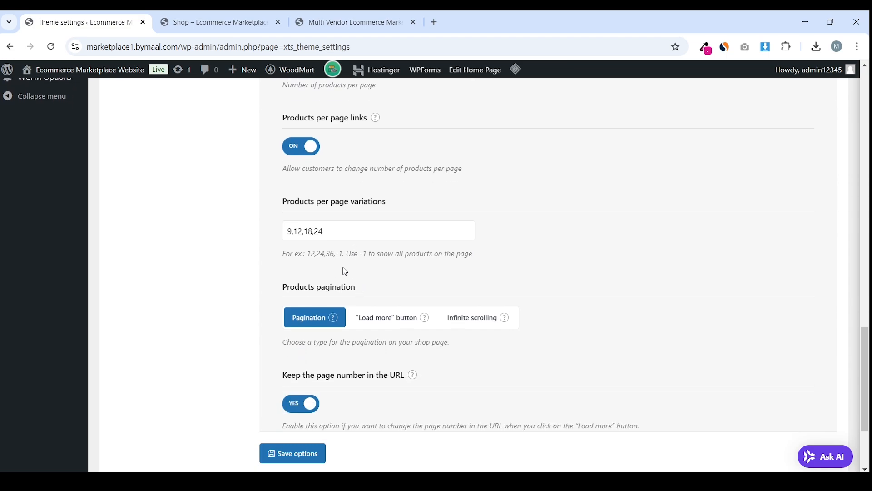
{"action": "left_click_drag", "start_coordinate": [326, 262], "coordinate": [356, 264]}
{"action": "left_click", "coordinate": [356, 263]}
{"action": "scroll", "coordinate": [364, 266], "scroll_direction": "down", "scroll_amount": 3}
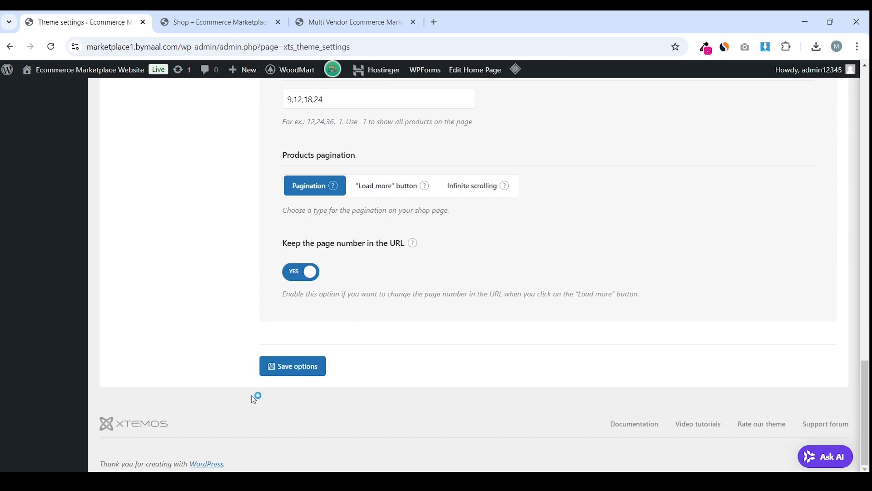
Save the Products grid settings and check the result on the shop page
{"action": "left_click", "coordinate": [314, 370]}
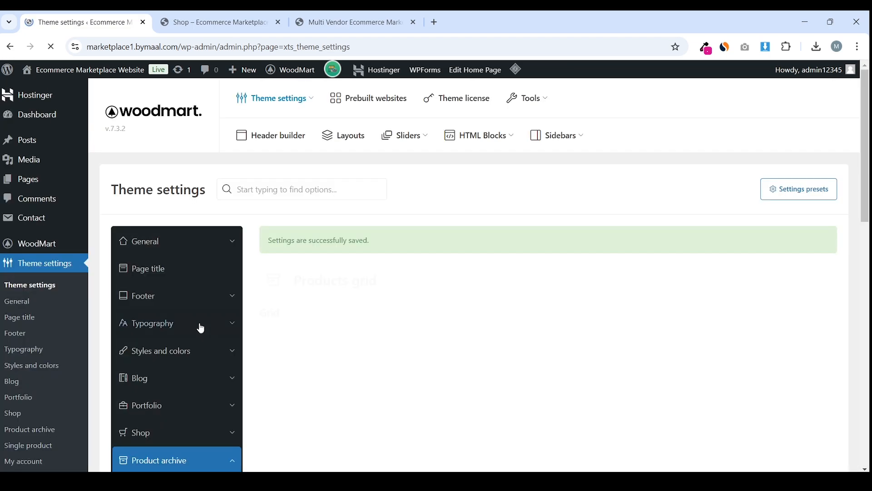
{"action": "left_click", "coordinate": [213, 22]}
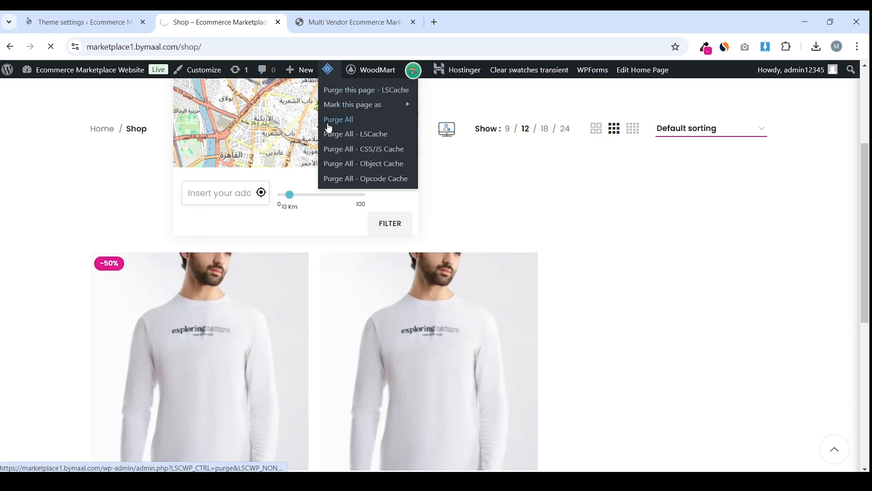
{"action": "scroll", "coordinate": [555, 266], "scroll_direction": "down", "scroll_amount": 3}
{"action": "scroll", "coordinate": [555, 266], "scroll_direction": "up", "scroll_amount": 1}
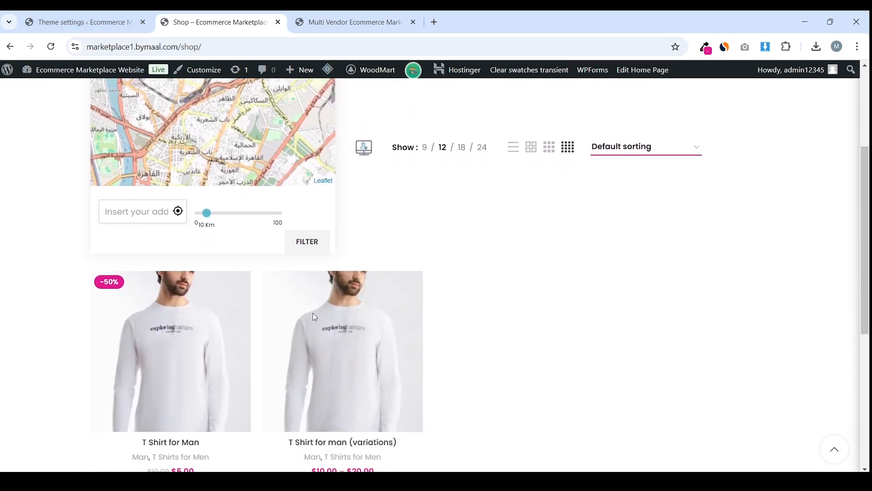
{"action": "key", "text": "ctrl+shift+Tab"}
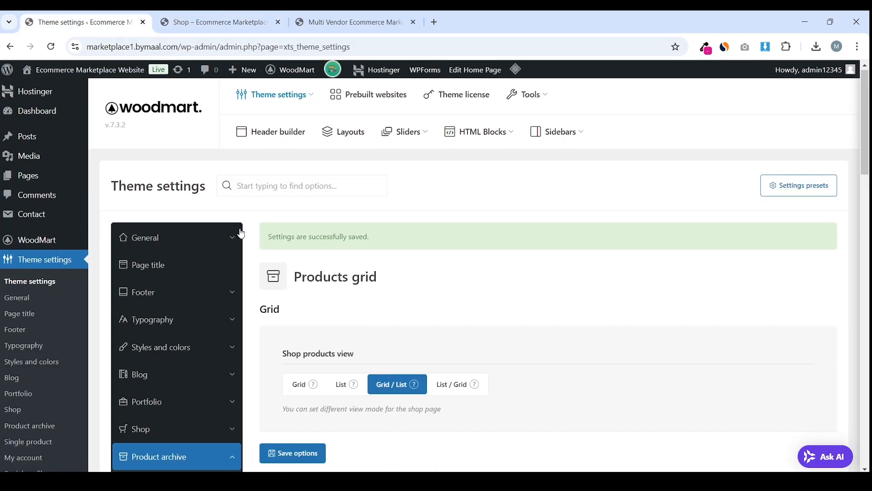
{"action": "scroll", "coordinate": [207, 290], "scroll_direction": "down", "scroll_amount": 5}
Try several product hover effects in Products styles, settling on the third
{"action": "left_click", "coordinate": [167, 301]}
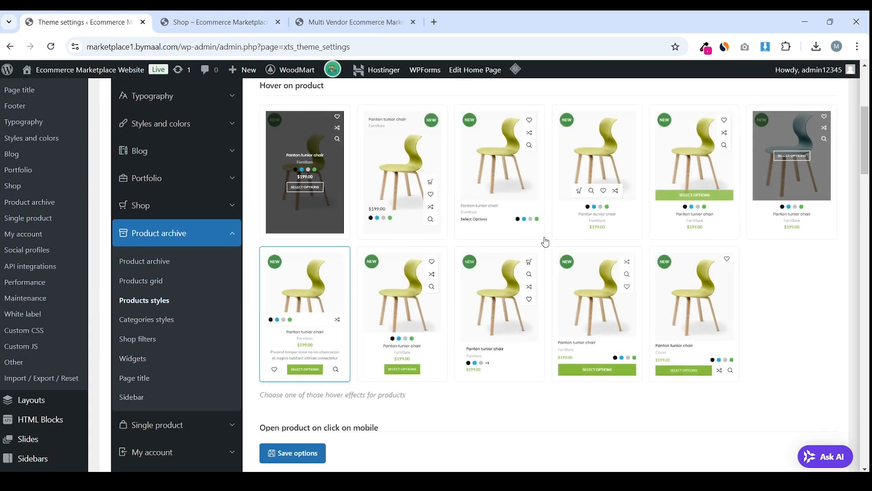
{"action": "scroll", "coordinate": [590, 232], "scroll_direction": "up", "scroll_amount": 1}
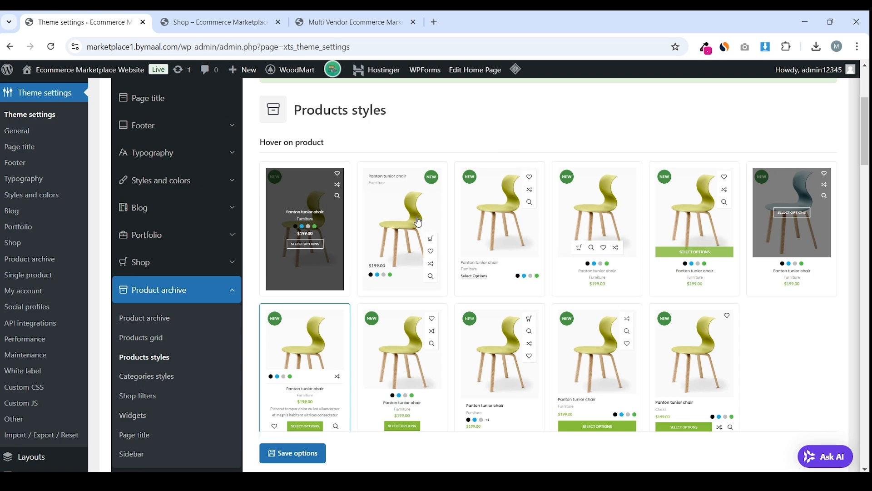
{"action": "left_click", "coordinate": [417, 253]}
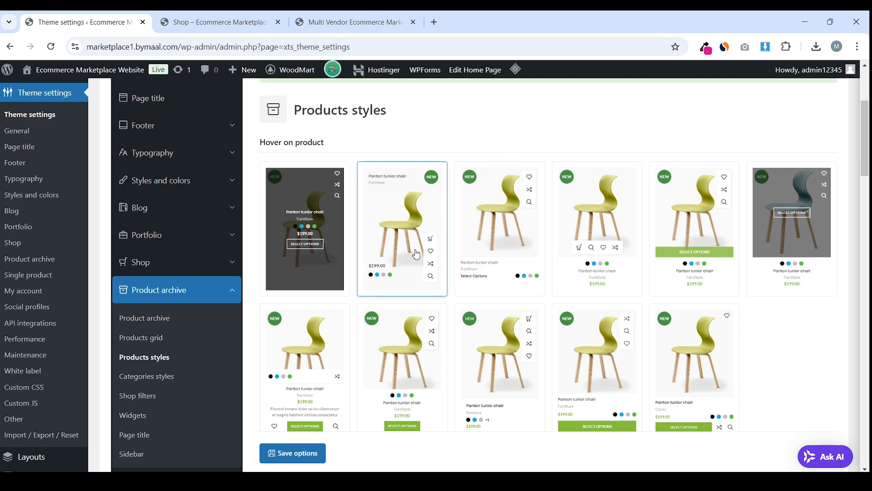
{"action": "left_click", "coordinate": [495, 240]}
{"action": "scroll", "coordinate": [541, 272], "scroll_direction": "down", "scroll_amount": 3}
{"action": "scroll", "coordinate": [333, 237], "scroll_direction": "up", "scroll_amount": 3}
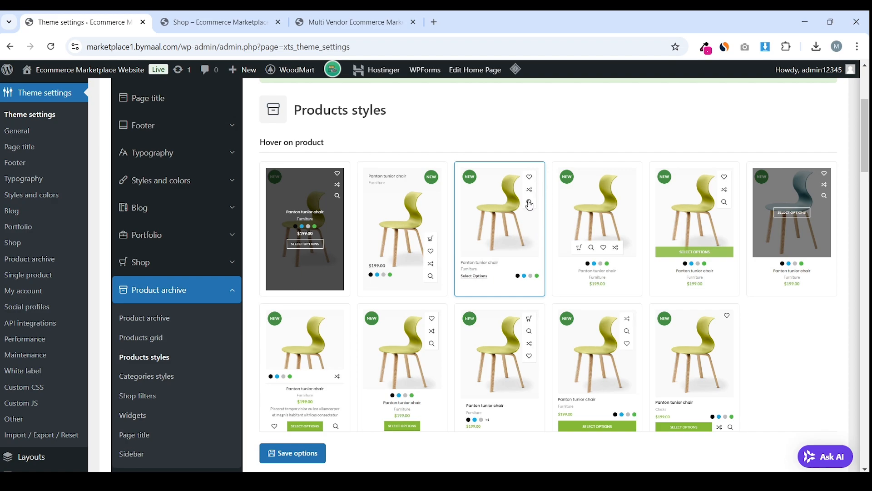
{"action": "left_click", "coordinate": [403, 239]}
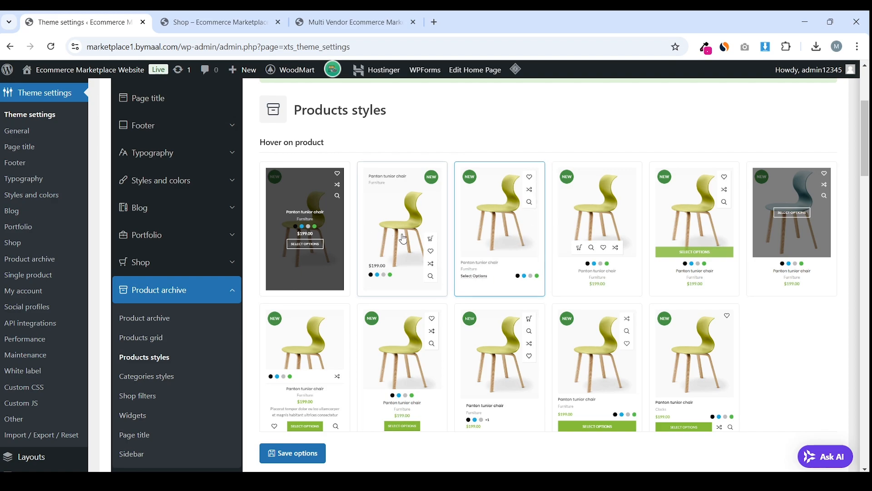
{"action": "left_click", "coordinate": [604, 244]}
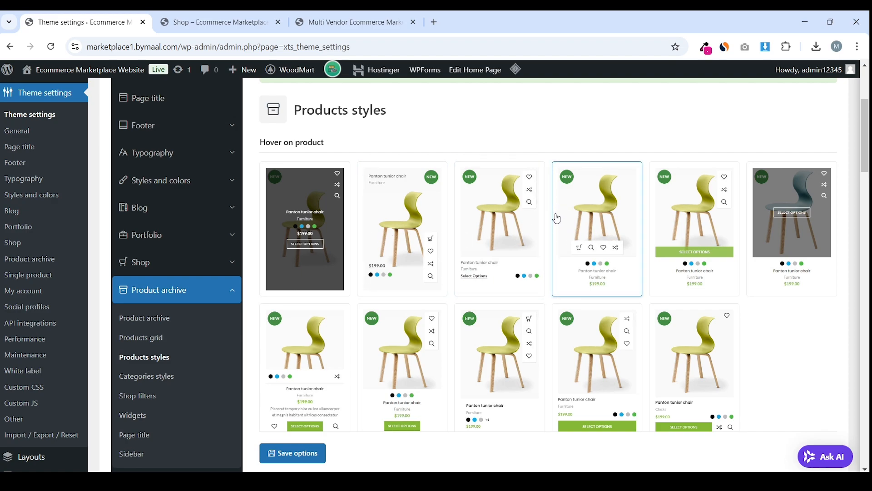
{"action": "left_click", "coordinate": [525, 216]}
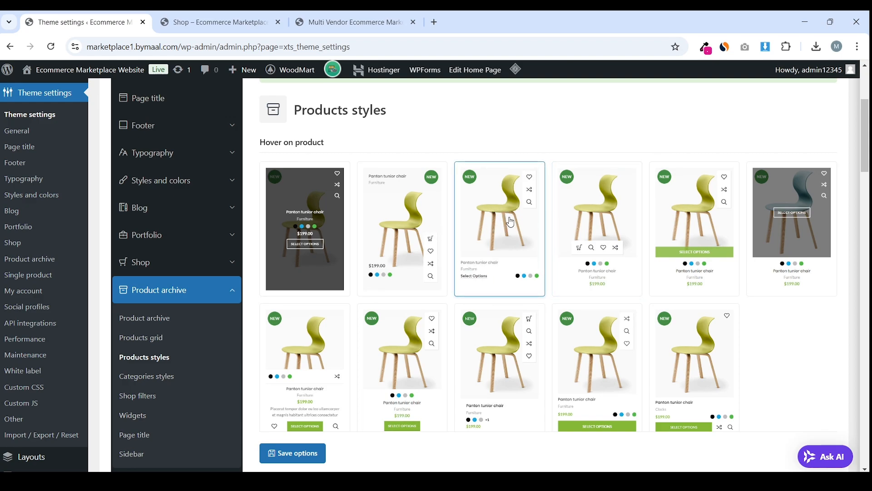
Save the third hover effect and preview it on the shop page
{"action": "scroll", "coordinate": [479, 284], "scroll_direction": "down", "scroll_amount": 4}
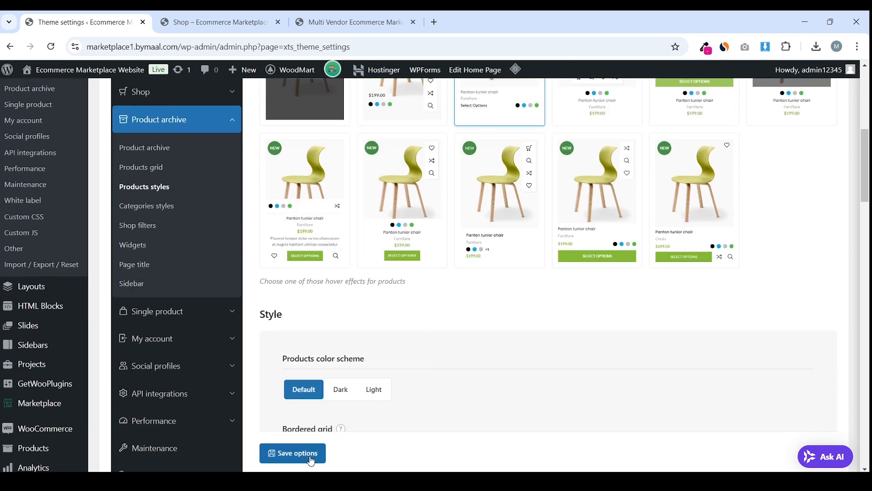
{"action": "left_click", "coordinate": [293, 453]}
{"action": "scroll", "coordinate": [442, 255], "scroll_direction": "down", "scroll_amount": 7}
{"action": "key", "text": "ctrl+Tab"}
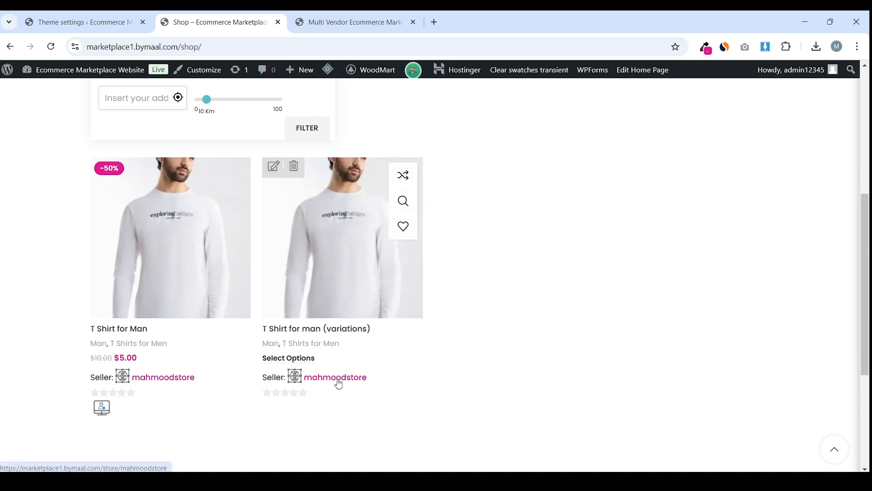
Pick the fifth hover effect, then open the Categories styles settings
{"action": "key", "text": "ctrl+Page_Up"}
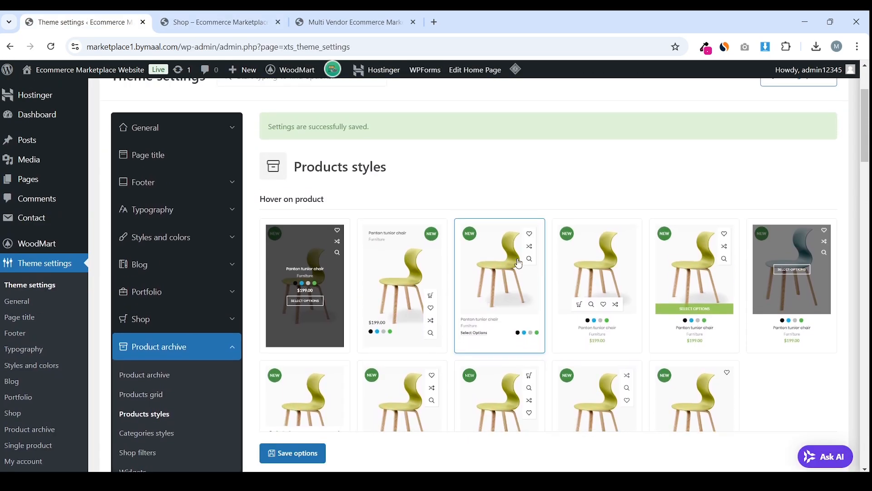
{"action": "scroll", "coordinate": [675, 306], "scroll_direction": "down", "scroll_amount": 3}
{"action": "left_click", "coordinate": [705, 179]}
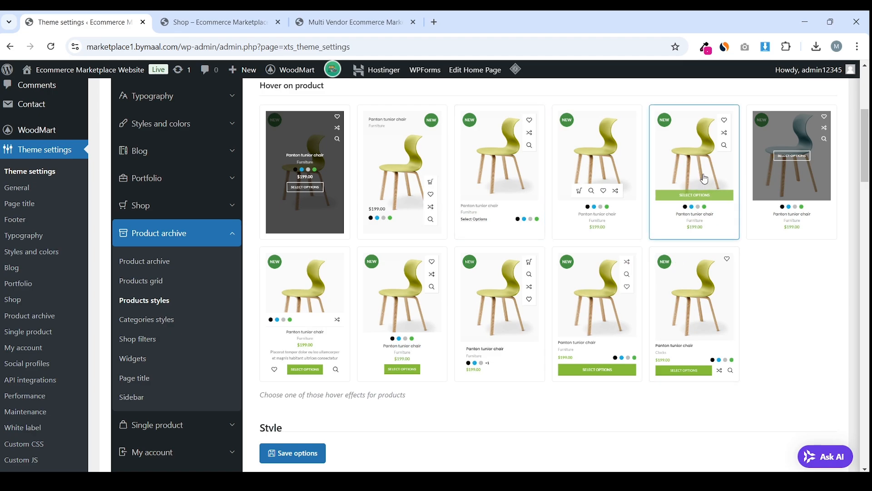
{"action": "left_click", "coordinate": [159, 321]}
Switch on the WoodMart Shop filters area with Widgets content and save the options
{"action": "scroll", "coordinate": [380, 253], "scroll_direction": "down", "scroll_amount": 5}
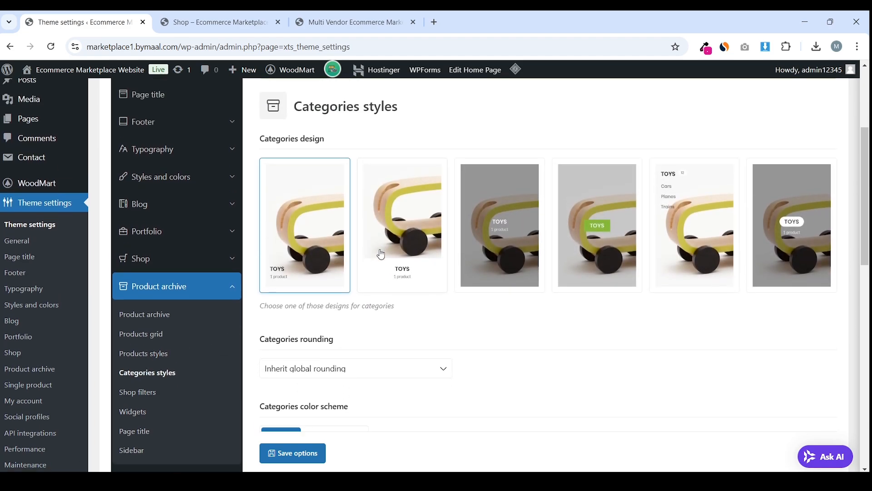
{"action": "left_click", "coordinate": [231, 283]}
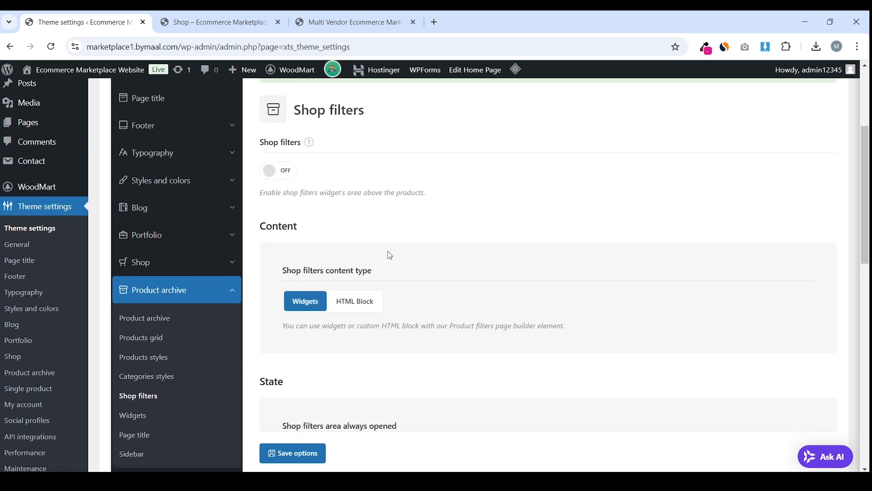
{"action": "left_click", "coordinate": [297, 226]}
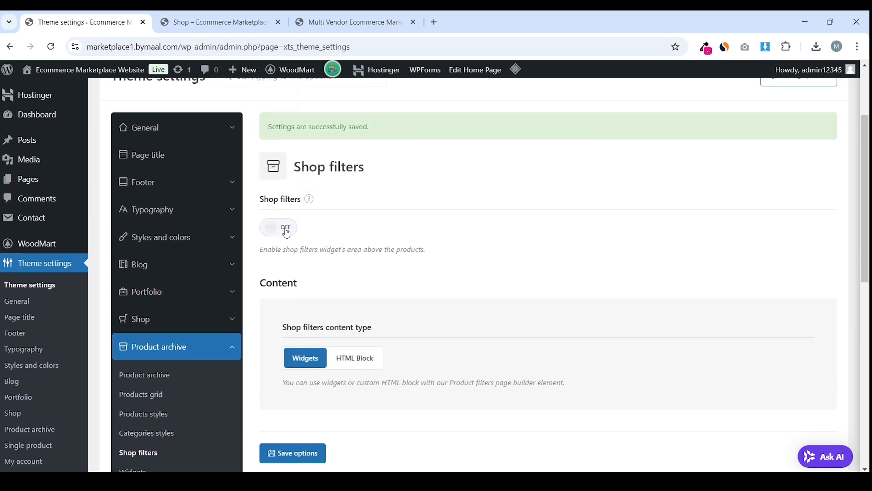
{"action": "mouse_move", "coordinate": [310, 203]}
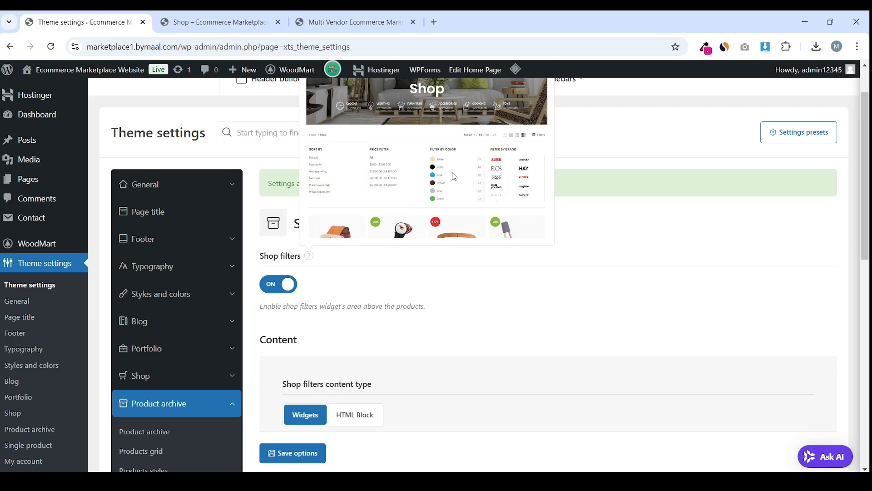
{"action": "scroll", "coordinate": [498, 192], "scroll_direction": "down", "scroll_amount": 4}
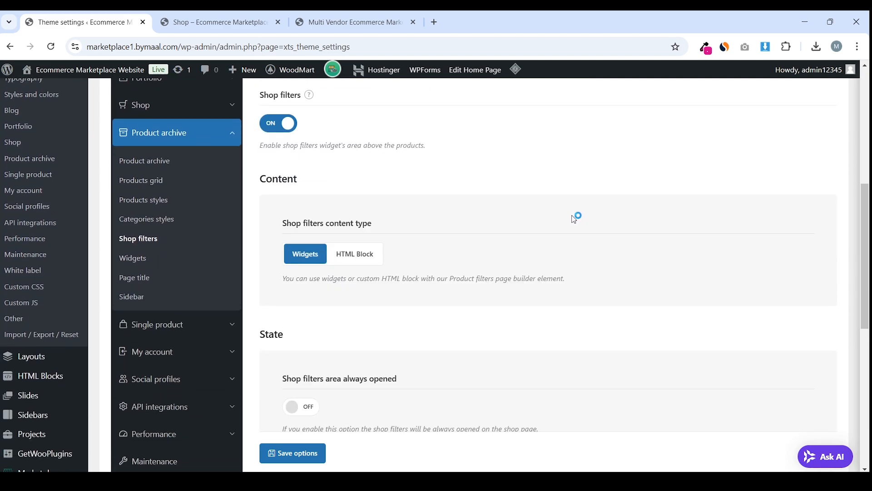
{"action": "mouse_move", "coordinate": [284, 224]}
{"action": "left_mouse_down"}
{"action": "mouse_move", "coordinate": [380, 225]}
{"action": "mouse_move", "coordinate": [287, 225]}
{"action": "left_mouse_up"}
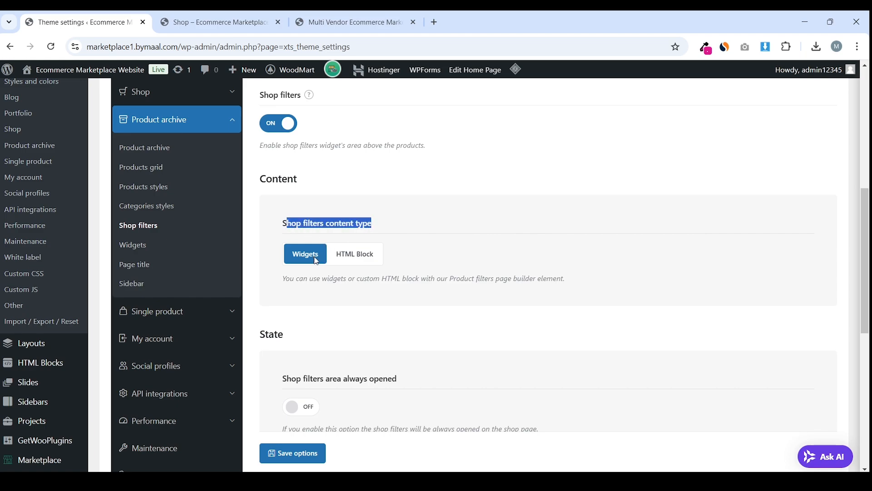
{"action": "scroll", "coordinate": [321, 257], "scroll_direction": "down", "scroll_amount": 3}
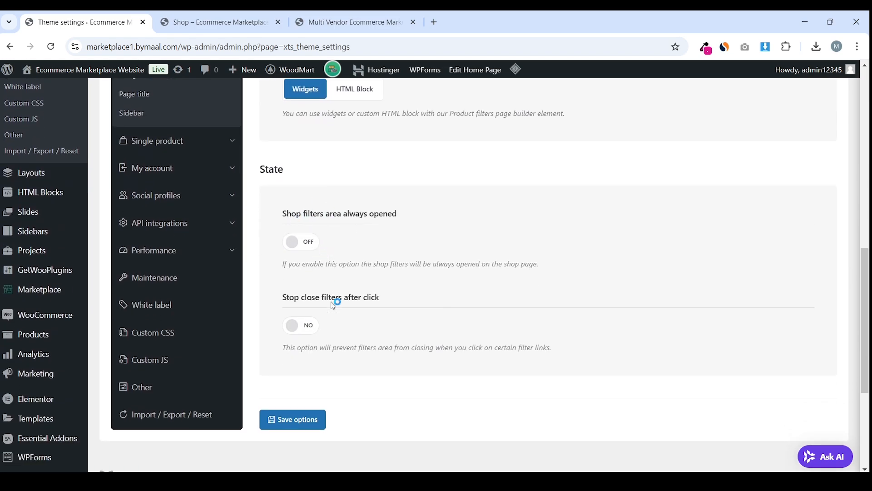
{"action": "left_click", "coordinate": [292, 427]}
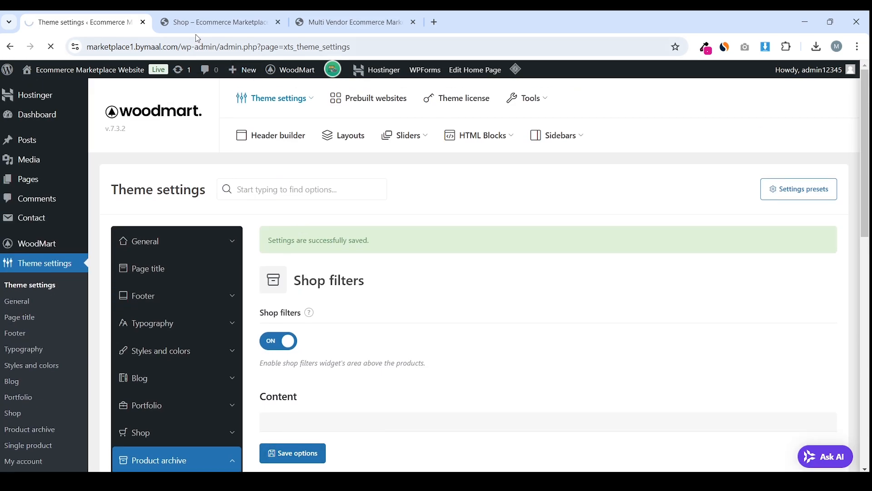
On the live shop page, purge all cached pages with LiteSpeed Cache
{"action": "left_click", "coordinate": [197, 14]}
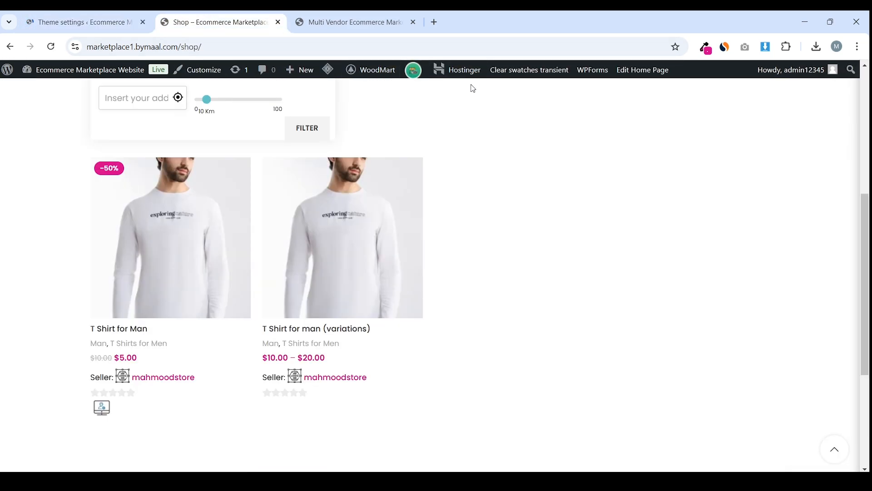
{"action": "left_click", "coordinate": [328, 69]}
{"action": "left_click", "coordinate": [338, 120]}
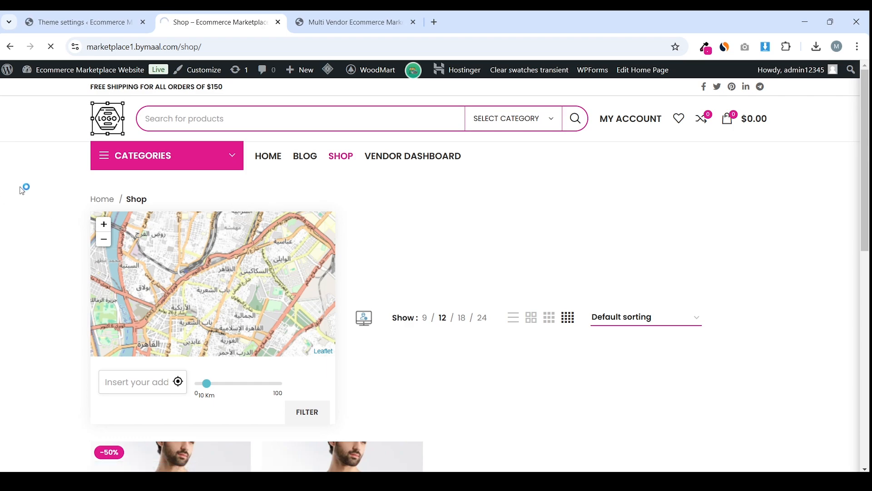
Return to the theme settings page and bring up link options for Appearance > Widgets
{"action": "key", "text": "ctrl+shift+Tab"}
{"action": "scroll", "coordinate": [102, 152], "scroll_direction": "down", "scroll_amount": 5}
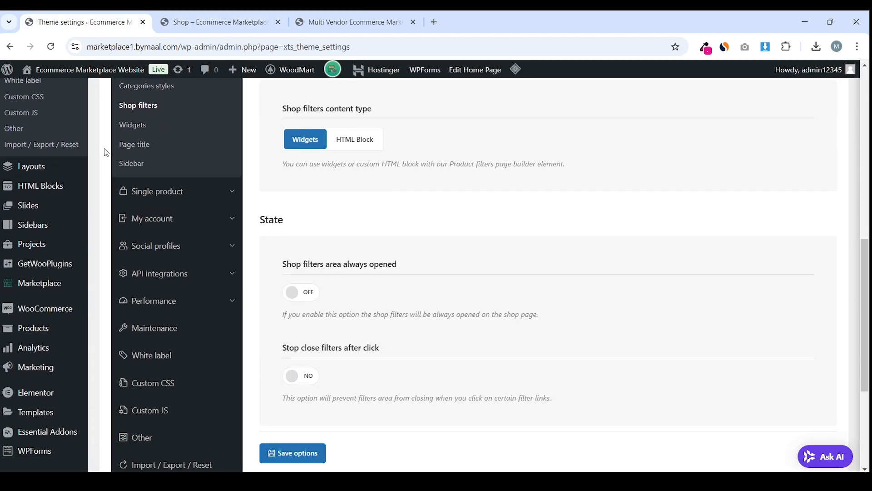
{"action": "scroll", "coordinate": [106, 152], "scroll_direction": "down", "scroll_amount": 1}
{"action": "scroll", "coordinate": [120, 268], "scroll_direction": "down", "scroll_amount": 1}
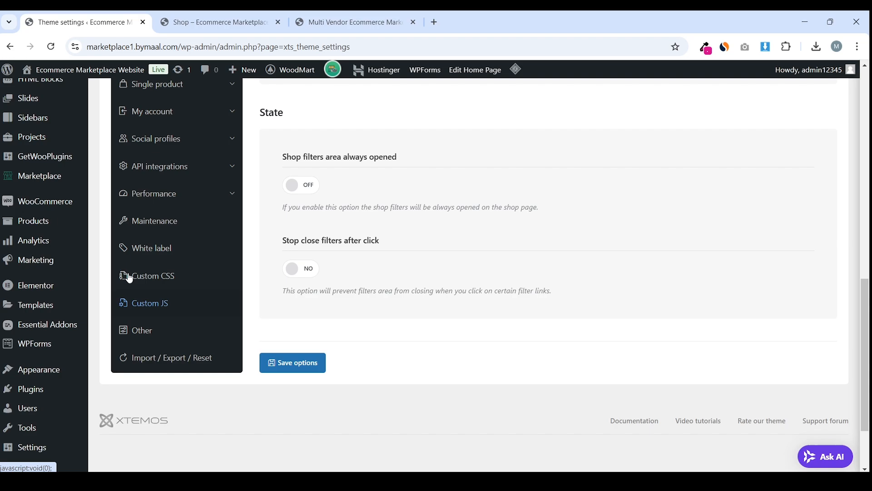
{"action": "scroll", "coordinate": [121, 278], "scroll_direction": "down", "scroll_amount": 2}
{"action": "mouse_move", "coordinate": [84, 283]}
{"action": "right_click", "coordinate": [116, 328]}
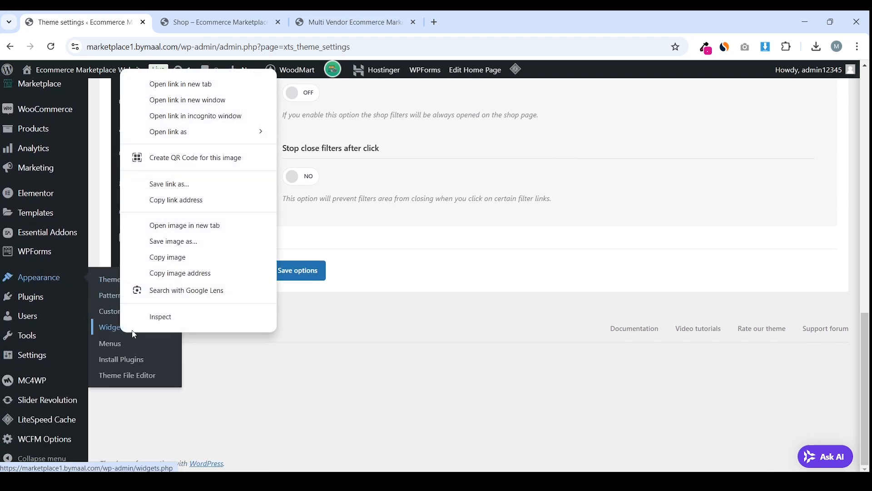
Open Widgets in a new tab beside theme settings and expand the Shop page Widget Area
{"action": "left_click", "coordinate": [225, 85]}
{"action": "left_click_drag", "start_coordinate": [318, 21], "coordinate": [189, 20]}
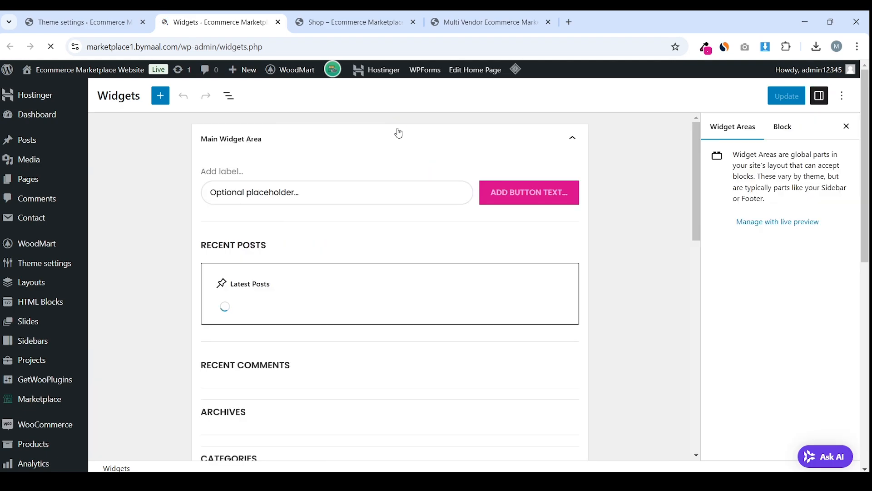
{"action": "scroll", "coordinate": [397, 132], "scroll_direction": "down", "scroll_amount": 9}
{"action": "scroll", "coordinate": [372, 184], "scroll_direction": "down", "scroll_amount": 2}
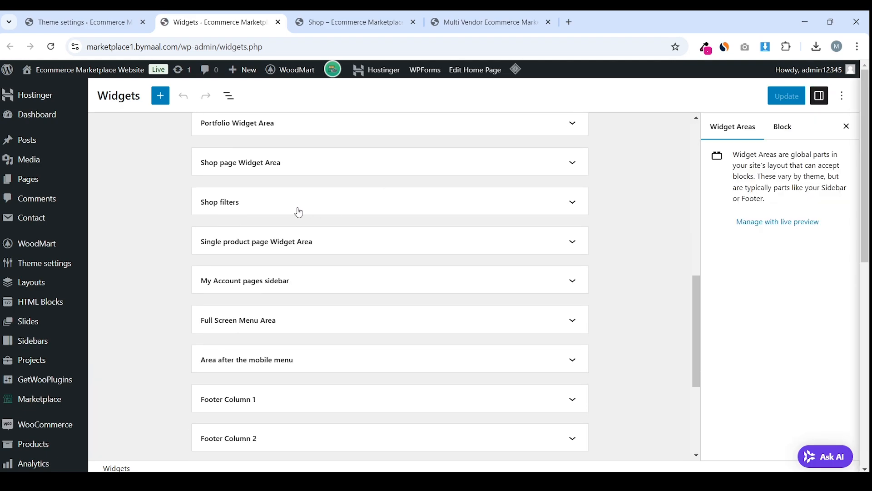
{"action": "left_click", "coordinate": [267, 208]}
{"action": "left_click", "coordinate": [293, 174]}
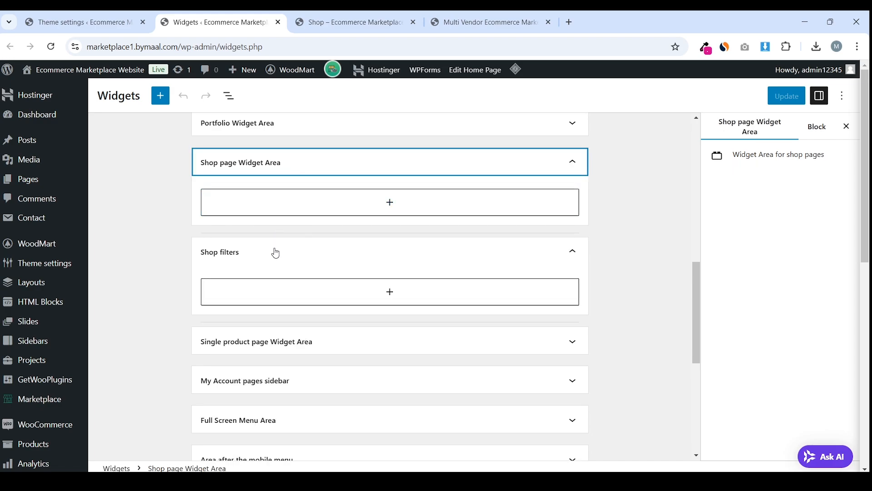
Add a Filter Products by Price widget to the Shop page Widget Area
{"action": "left_click", "coordinate": [309, 209]}
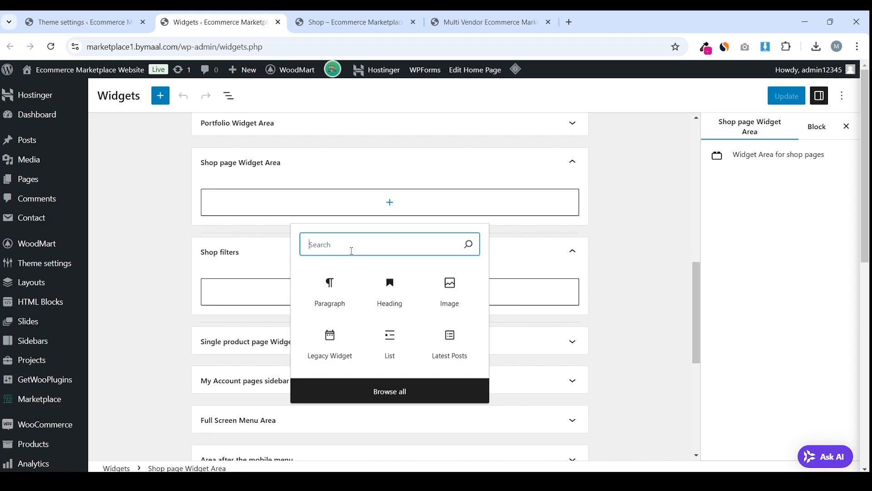
{"action": "type", "text": "filter"}
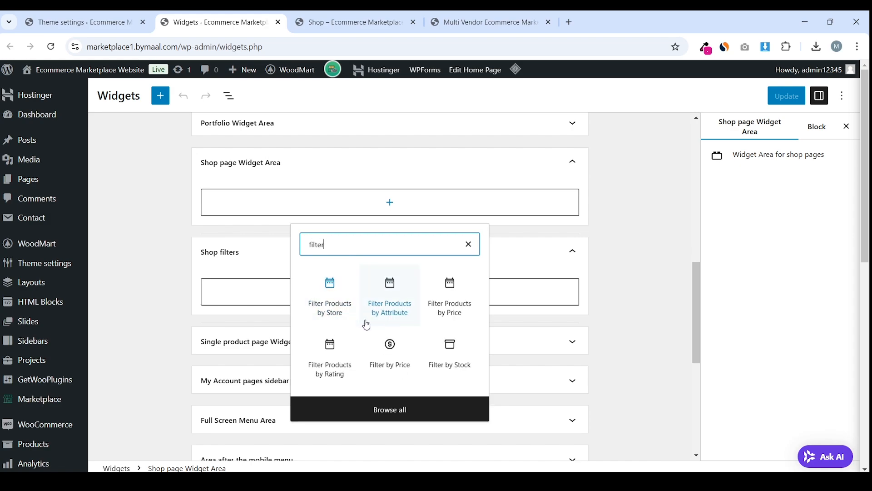
{"action": "left_click", "coordinate": [446, 305]}
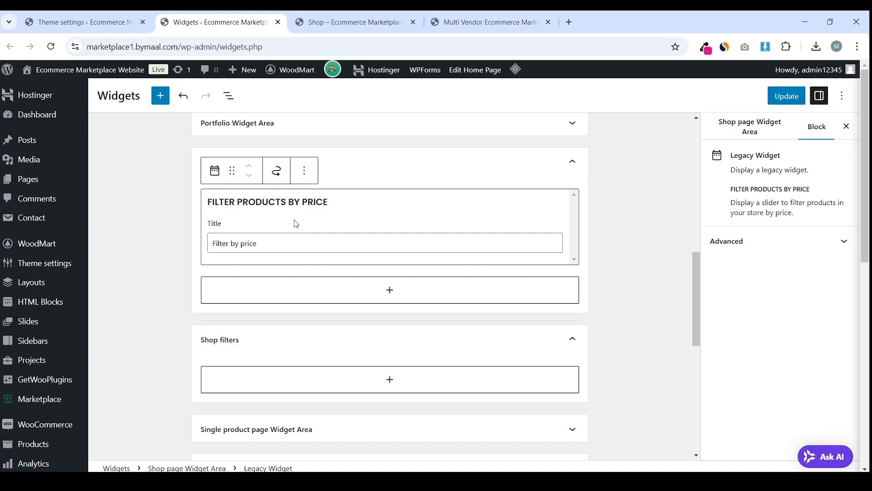
{"action": "left_click", "coordinate": [185, 232]}
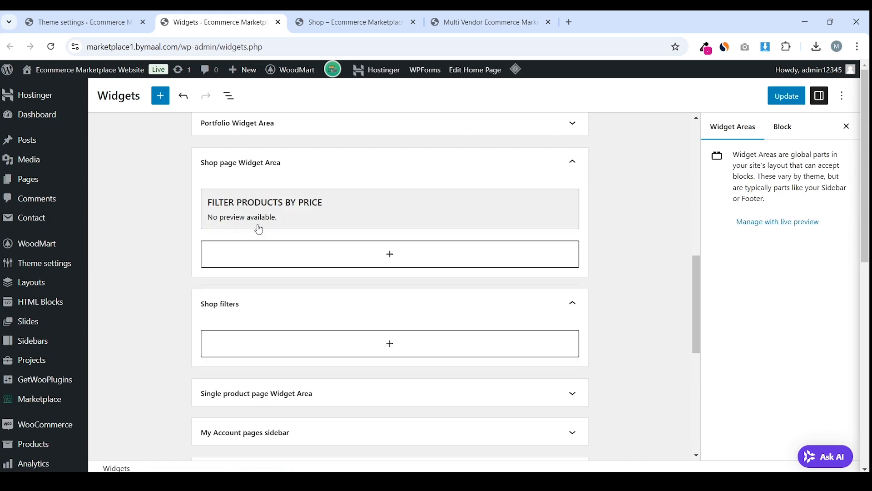
Add a Filter Products by Attribute widget using the colors attribute with List display
{"action": "left_click", "coordinate": [298, 253]}
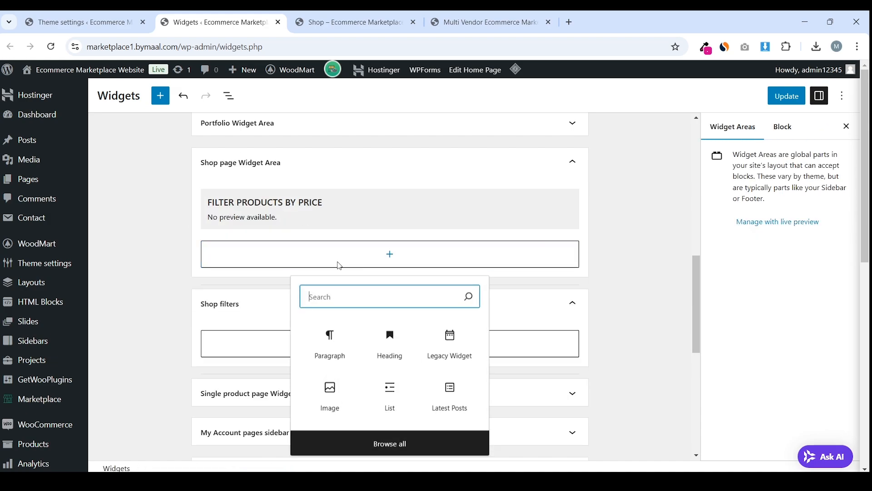
{"action": "type", "text": "filter"}
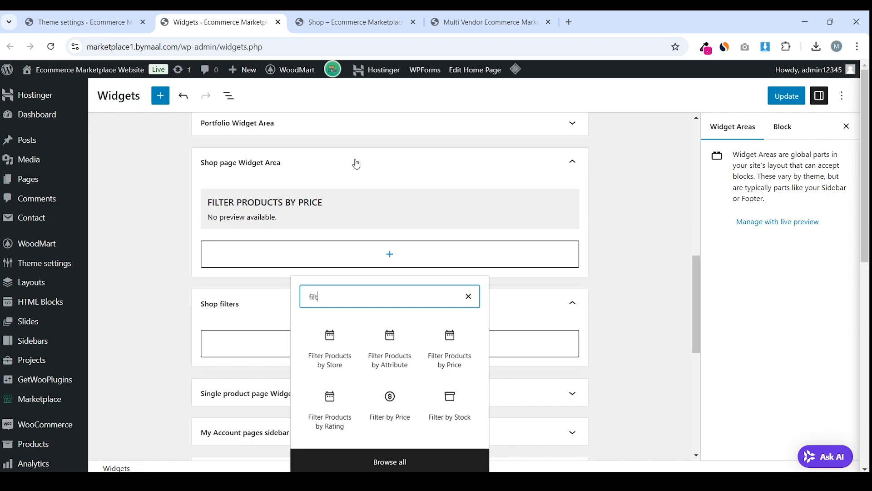
{"action": "left_click", "coordinate": [390, 348]}
{"action": "scroll", "coordinate": [282, 336], "scroll_direction": "down", "scroll_amount": 3}
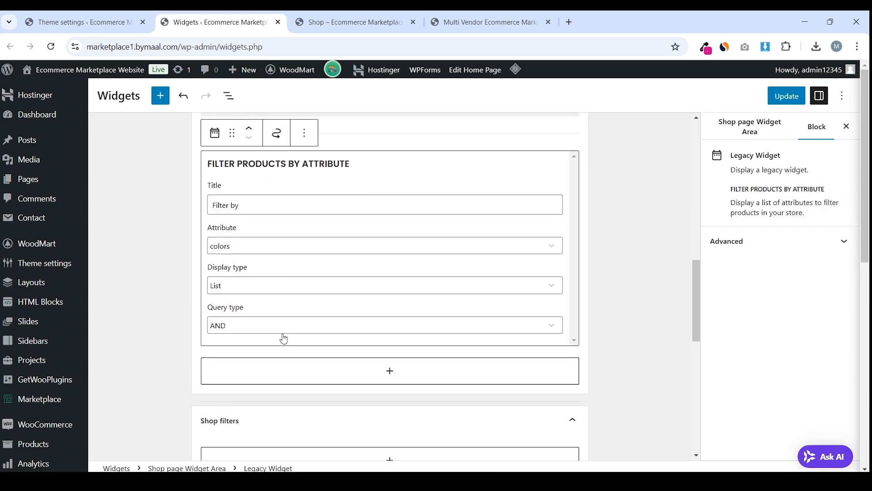
{"action": "left_click", "coordinate": [284, 252]}
{"action": "left_click", "coordinate": [281, 259]}
{"action": "left_click", "coordinate": [271, 286]}
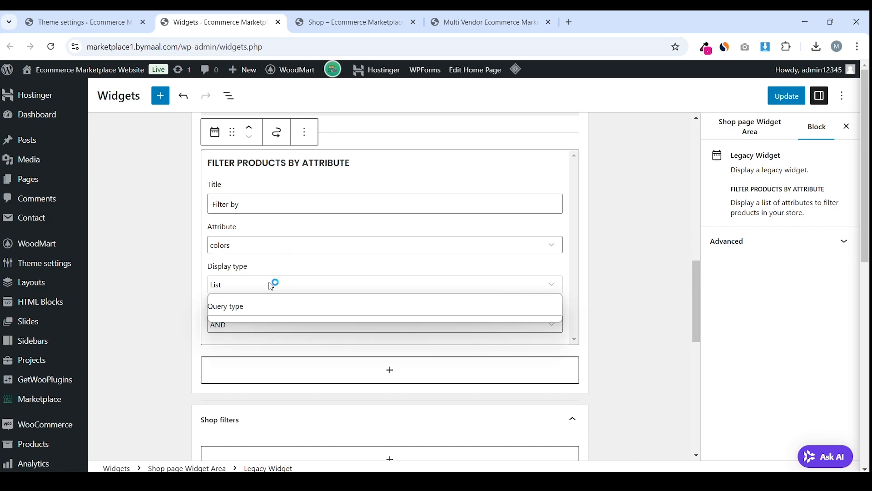
{"action": "left_click", "coordinate": [271, 286]}
{"action": "left_click", "coordinate": [291, 245]}
{"action": "left_click", "coordinate": [292, 246]}
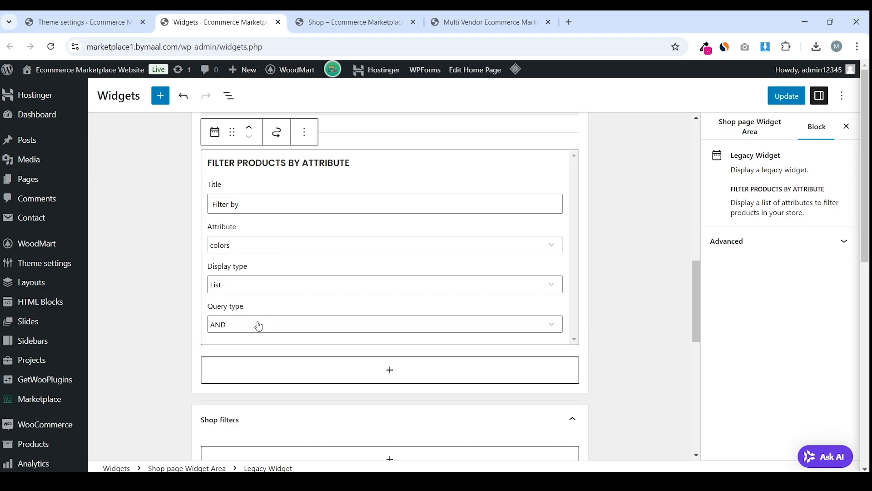
Set the colors attribute filter's query type to OR
{"action": "left_click", "coordinate": [258, 326]}
{"action": "left_click", "coordinate": [285, 318]}
{"action": "scroll", "coordinate": [312, 314], "scroll_direction": "down", "scroll_amount": 3}
{"action": "scroll", "coordinate": [276, 369], "scroll_direction": "up", "scroll_amount": 3}
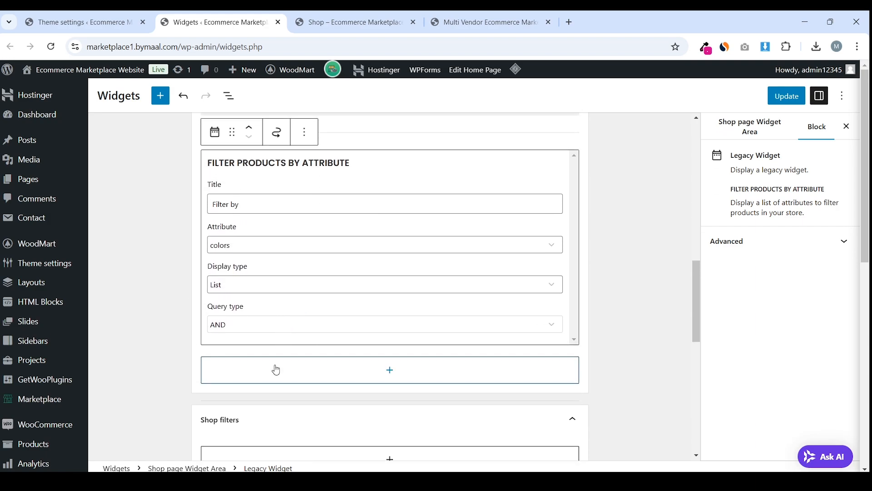
{"action": "left_click", "coordinate": [276, 369]}
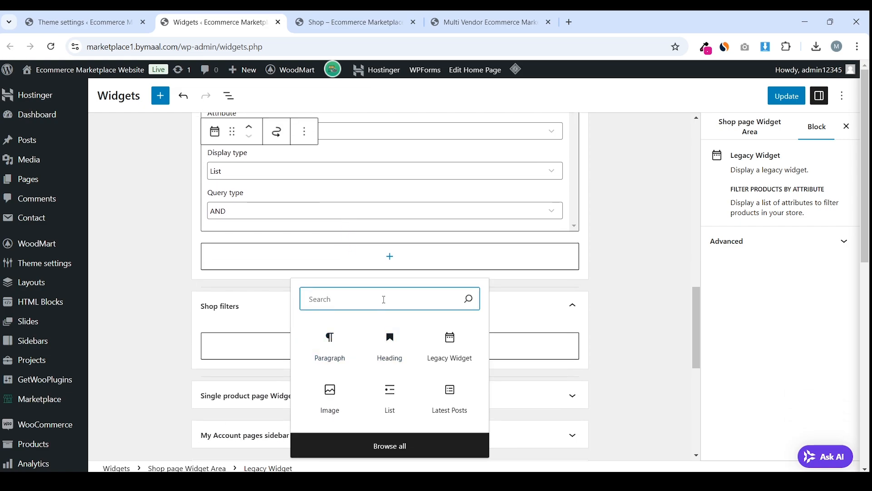
{"action": "left_click", "coordinate": [249, 213]}
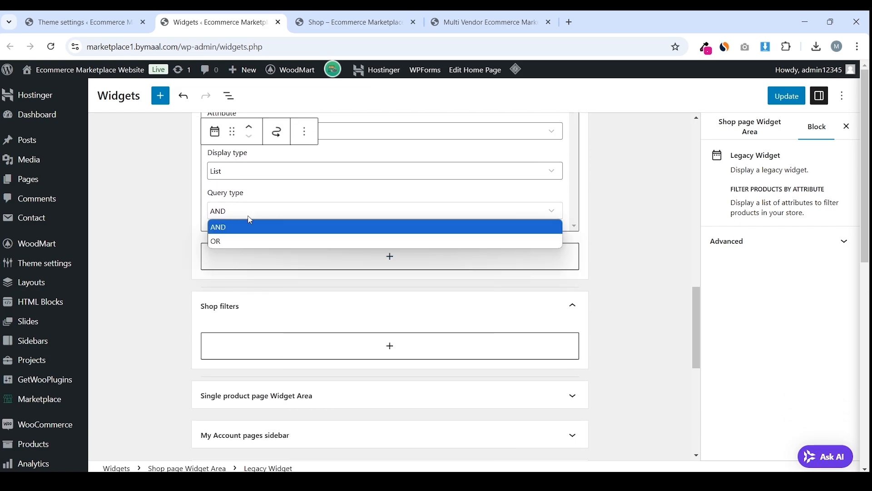
{"action": "left_click", "coordinate": [252, 236]}
Keep the filter on List display and colors attribute after briefly trying Dropdown
{"action": "left_click", "coordinate": [270, 224]}
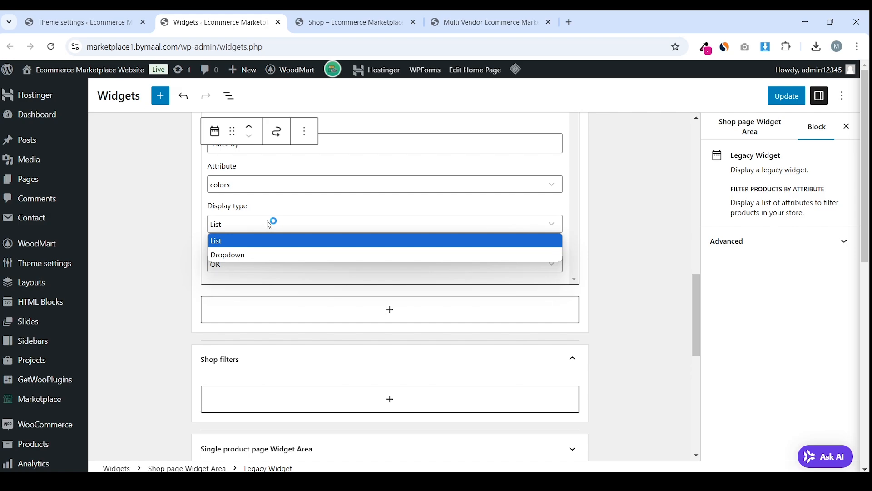
{"action": "left_click", "coordinate": [270, 223]}
{"action": "left_click", "coordinate": [270, 224]}
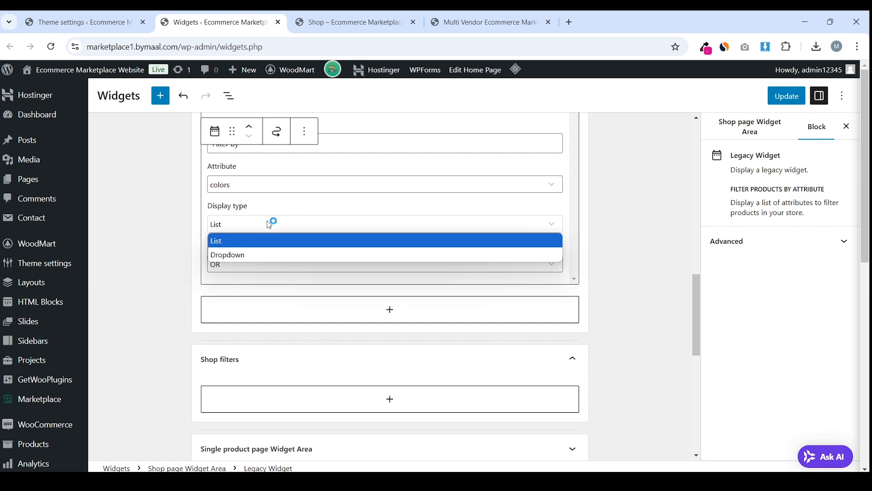
{"action": "left_click", "coordinate": [267, 254]}
{"action": "left_click", "coordinate": [288, 220]}
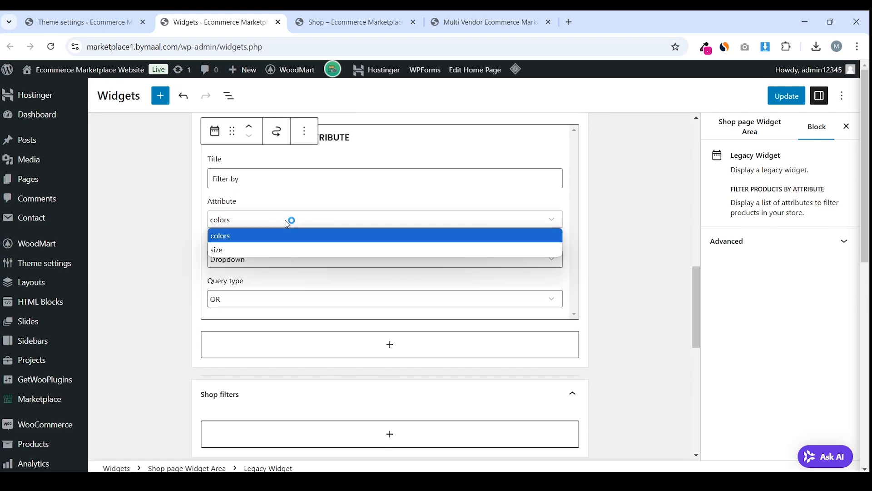
{"action": "left_click", "coordinate": [288, 223]}
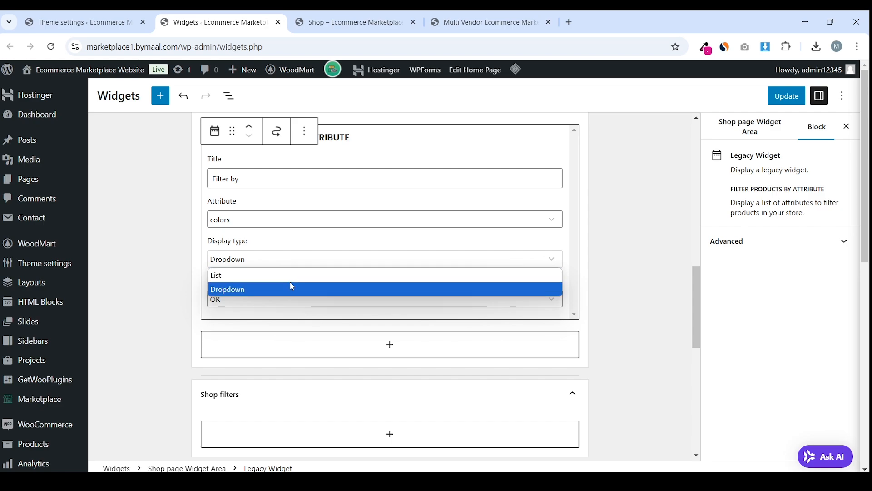
{"action": "left_click", "coordinate": [296, 275]}
{"action": "left_click", "coordinate": [318, 349]}
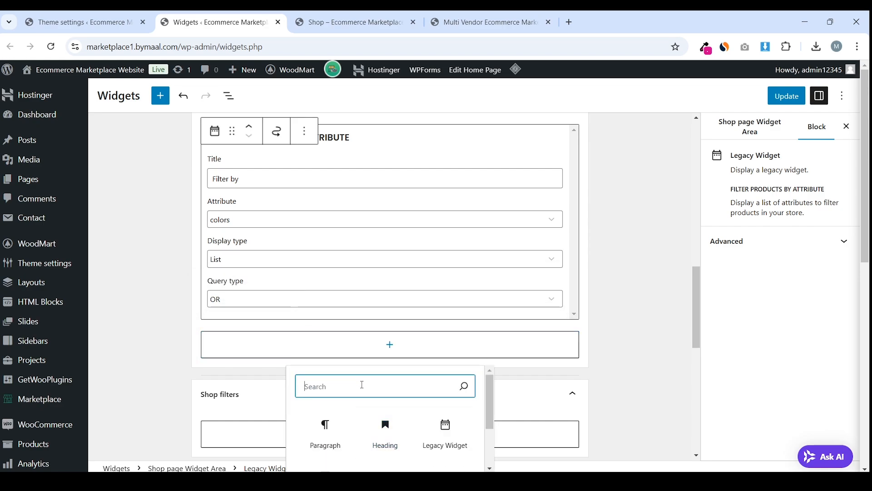
Add a second Filter Products by Attribute widget using size with OR query type
{"action": "type", "text": "filter"}
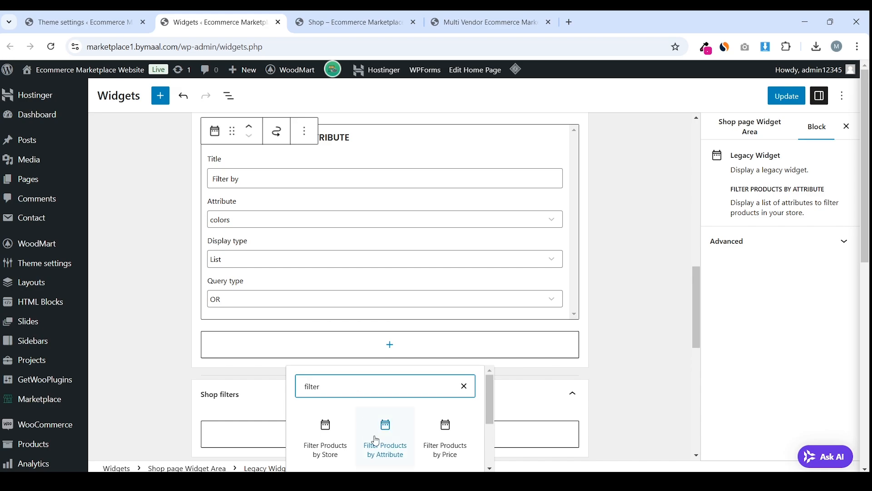
{"action": "left_click", "coordinate": [385, 436]}
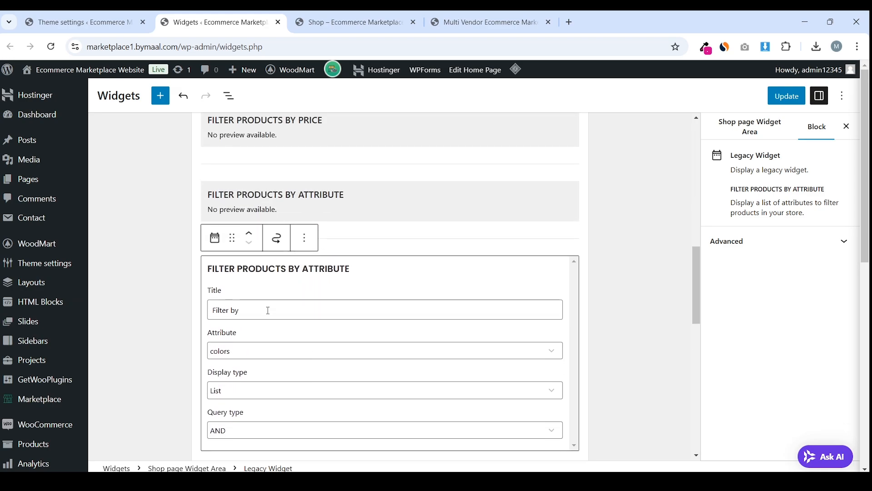
{"action": "left_click", "coordinate": [276, 240]}
{"action": "left_click", "coordinate": [275, 268]}
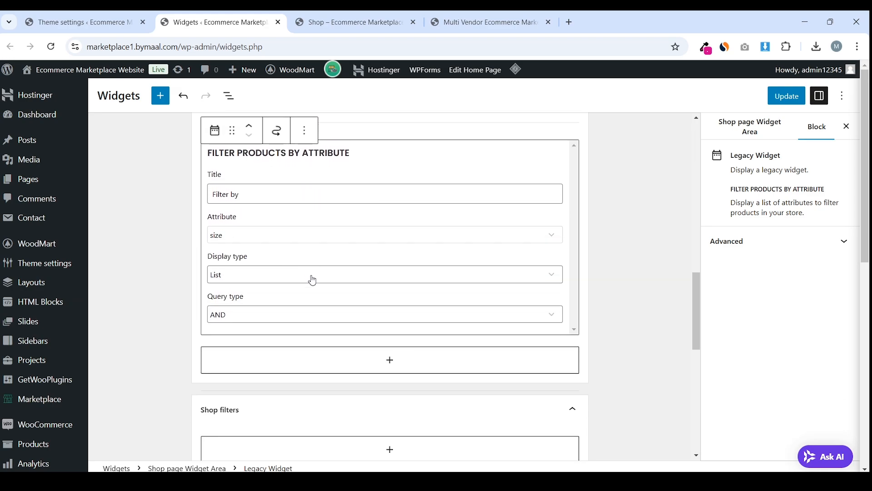
{"action": "scroll", "coordinate": [311, 279], "scroll_direction": "down", "scroll_amount": 1}
{"action": "left_click", "coordinate": [284, 259]}
{"action": "left_click", "coordinate": [275, 291]}
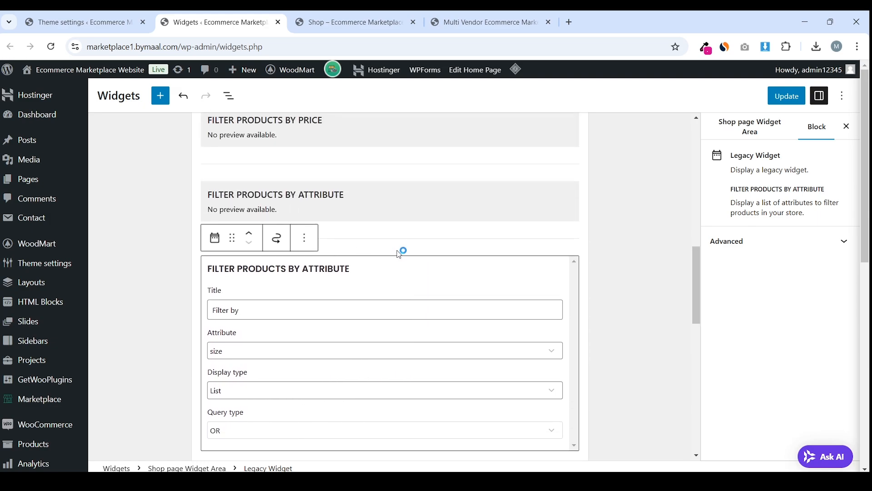
Insert a Products by Rating widget showing the Top rated products list
{"action": "scroll", "coordinate": [350, 264], "scroll_direction": "down", "scroll_amount": 4}
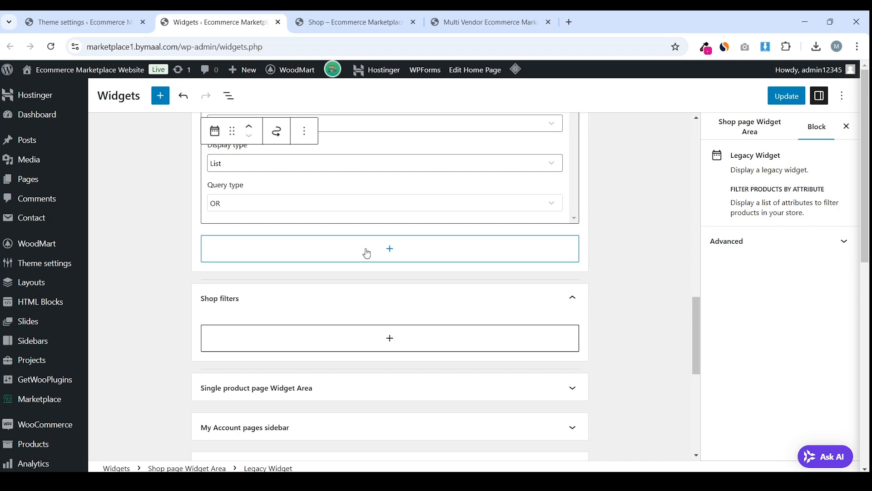
{"action": "left_click", "coordinate": [401, 257]}
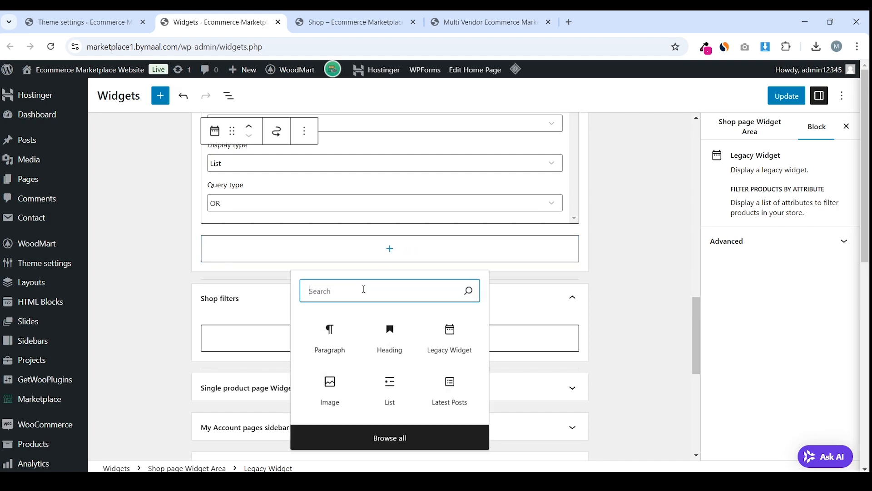
{"action": "type", "text": "product"}
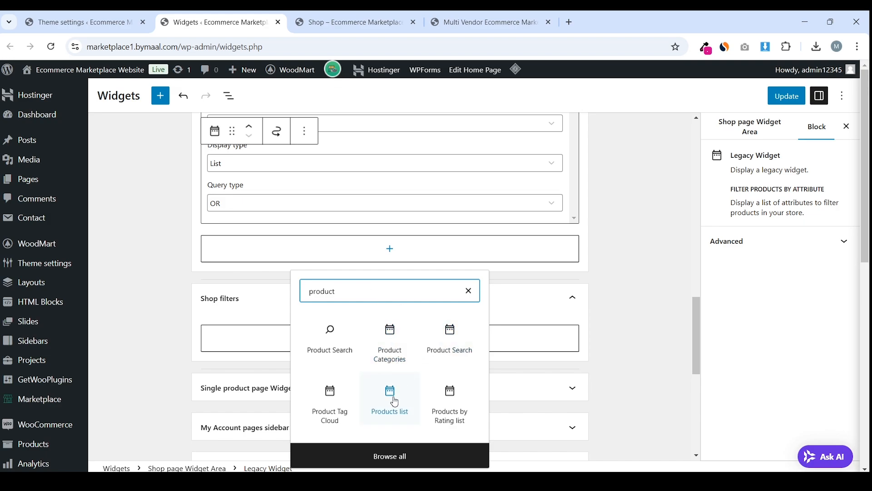
{"action": "left_click", "coordinate": [451, 402]}
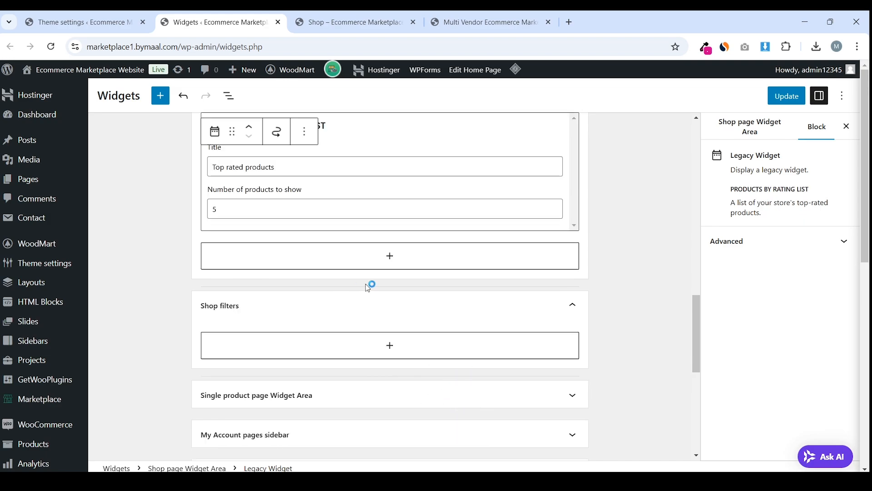
{"action": "left_click", "coordinate": [186, 250]}
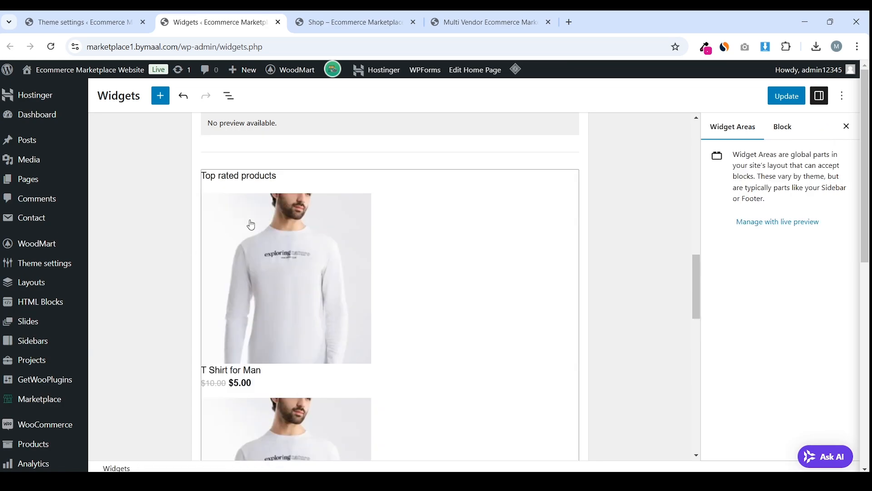
Save the Shop page Widget Area changes with Update
{"action": "scroll", "coordinate": [319, 226], "scroll_direction": "up", "scroll_amount": 6}
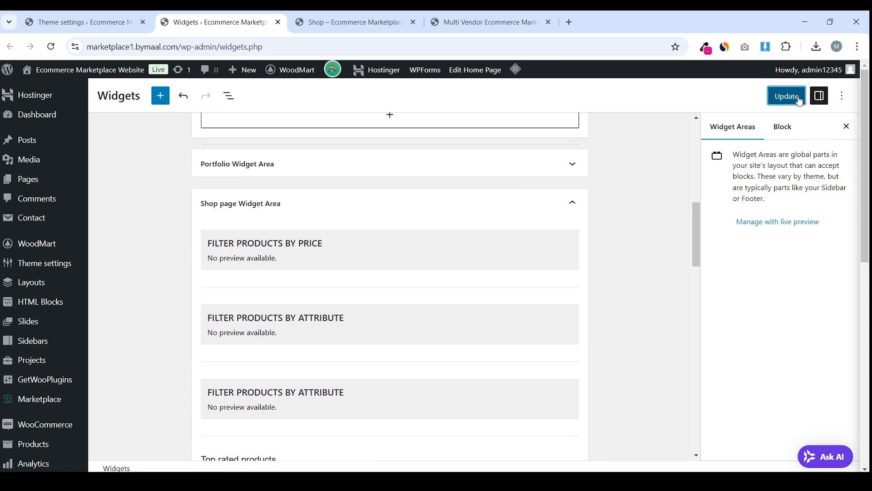
{"action": "left_click", "coordinate": [791, 95]}
{"action": "scroll", "coordinate": [396, 232], "scroll_direction": "down", "scroll_amount": 8}
{"action": "scroll", "coordinate": [410, 248], "scroll_direction": "down", "scroll_amount": 3}
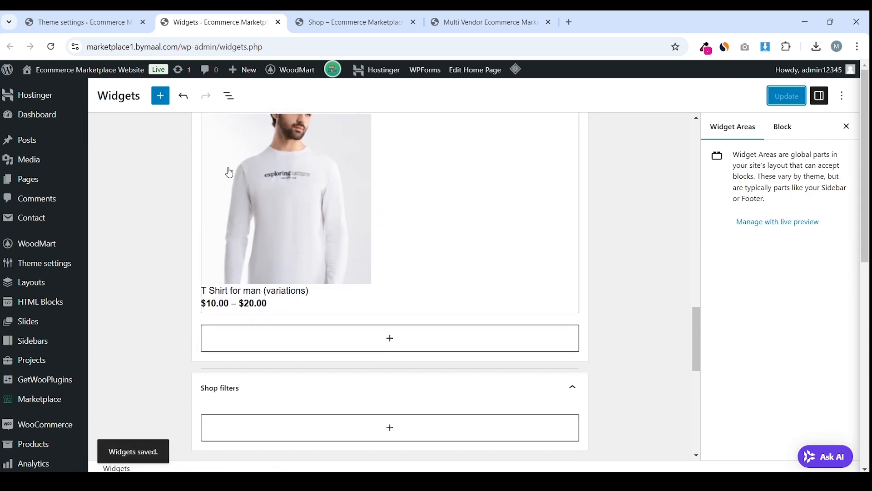
{"action": "left_click", "coordinate": [354, 22]}
Purge all cached pages via LiteSpeed Cache from the shop page's admin bar
{"action": "mouse_move", "coordinate": [330, 74]}
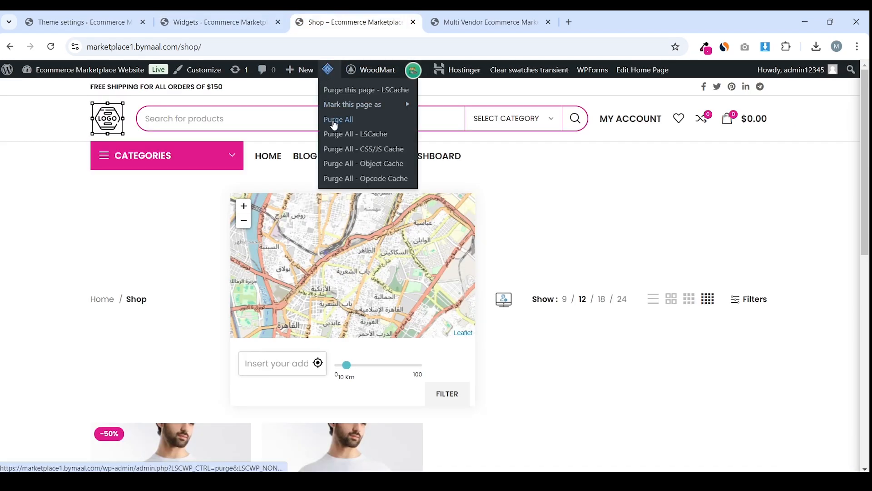
{"action": "left_click", "coordinate": [339, 119]}
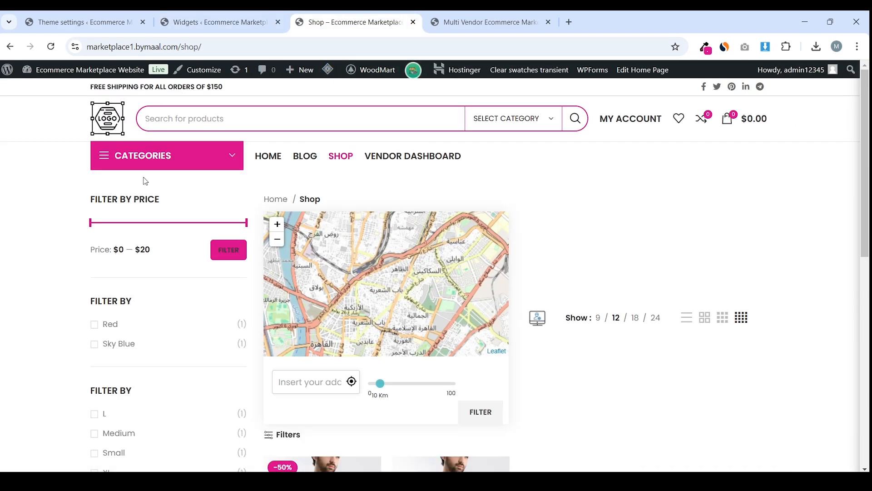
{"action": "scroll", "coordinate": [636, 272], "scroll_direction": "down", "scroll_amount": 6}
{"action": "scroll", "coordinate": [636, 273], "scroll_direction": "up", "scroll_amount": 4}
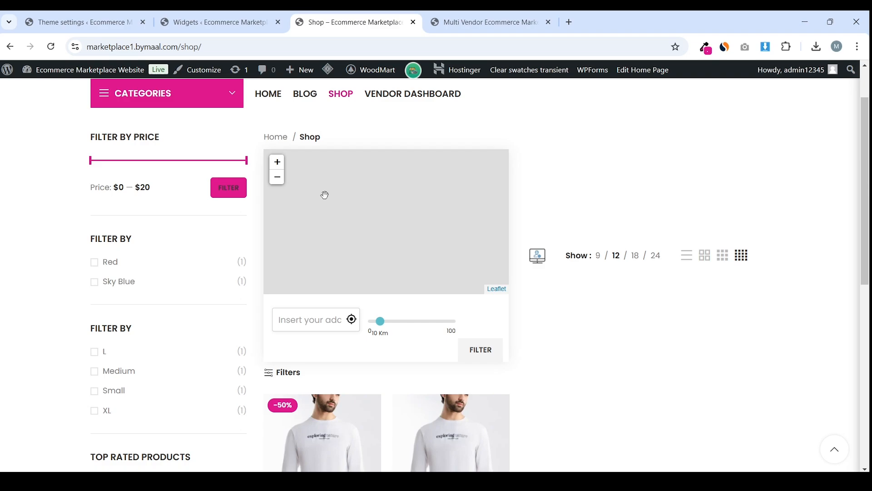
{"action": "scroll", "coordinate": [148, 226], "scroll_direction": "up", "scroll_amount": 2}
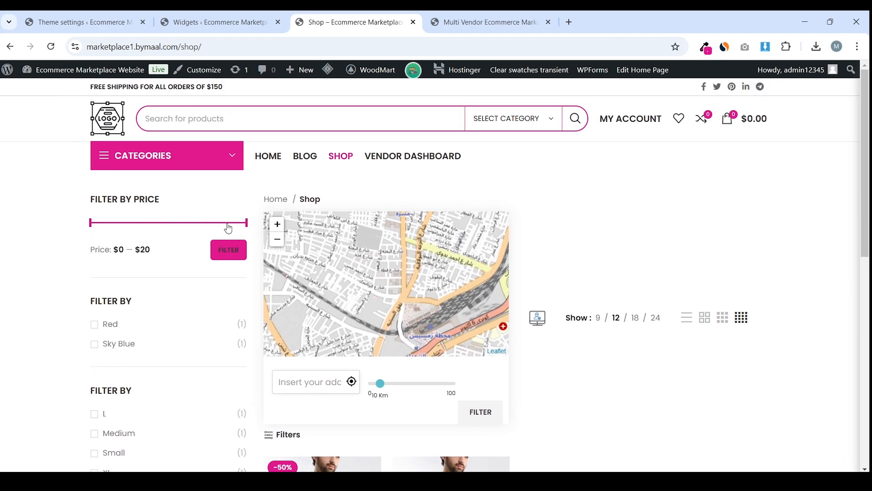
Narrow the shop's price filter to $0–$10 and look over the color and size filters
{"action": "left_click_drag", "start_coordinate": [247, 222], "coordinate": [191, 227]}
{"action": "scroll", "coordinate": [133, 320], "scroll_direction": "down", "scroll_amount": 1}
{"action": "scroll", "coordinate": [114, 284], "scroll_direction": "down", "scroll_amount": 2}
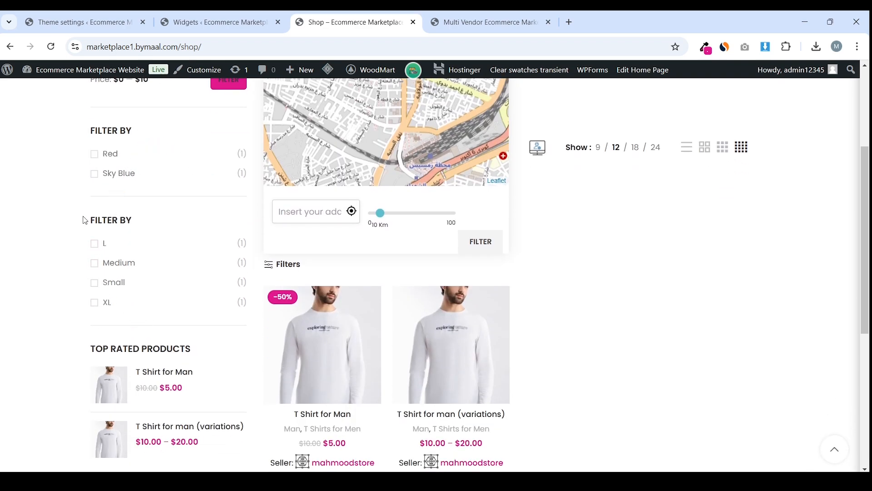
{"action": "left_click_drag", "start_coordinate": [84, 220], "coordinate": [162, 222]}
{"action": "scroll", "coordinate": [116, 283], "scroll_direction": "down", "scroll_amount": 2}
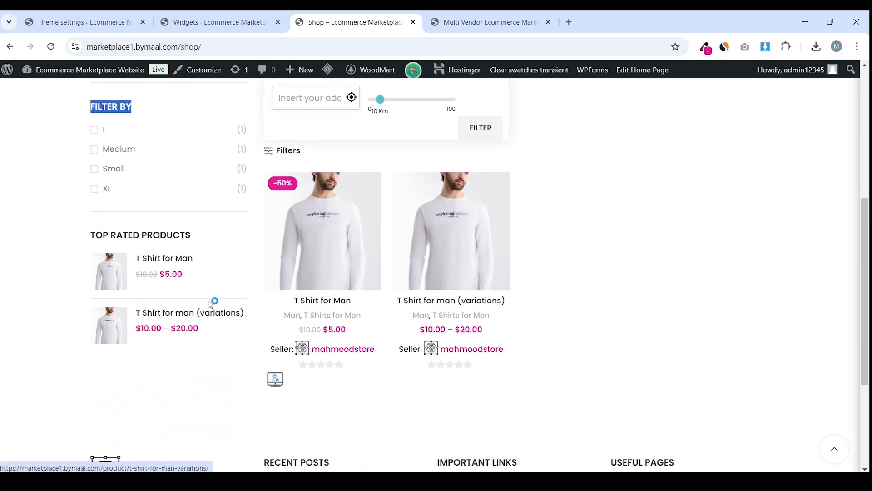
{"action": "scroll", "coordinate": [210, 305], "scroll_direction": "up", "scroll_amount": 5}
{"action": "scroll", "coordinate": [470, 283], "scroll_direction": "down", "scroll_amount": 3}
{"action": "scroll", "coordinate": [530, 301], "scroll_direction": "down", "scroll_amount": 1}
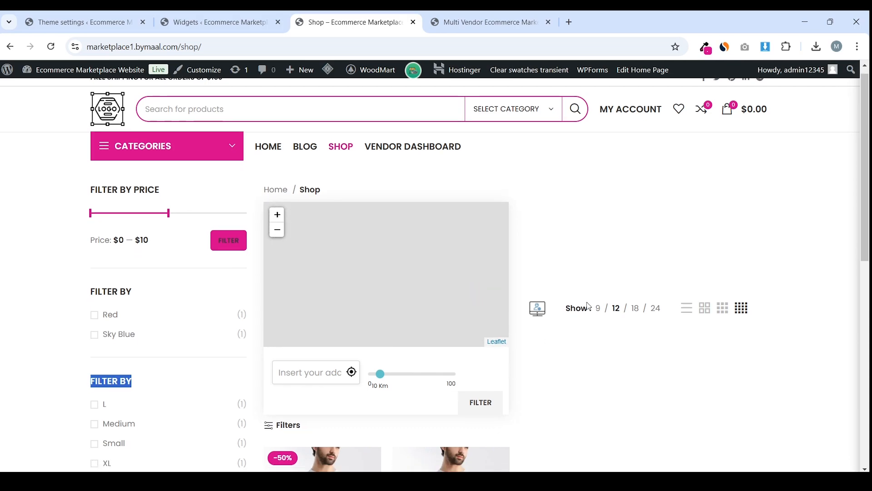
{"action": "scroll", "coordinate": [530, 302], "scroll_direction": "up", "scroll_amount": 2}
Try the distance range, leaving it at 0 Km, and review the Top rated products list
{"action": "mouse_move", "coordinate": [380, 383]}
{"action": "left_mouse_down"}
{"action": "mouse_move", "coordinate": [407, 388]}
{"action": "mouse_move", "coordinate": [381, 377]}
{"action": "left_mouse_up"}
{"action": "scroll", "coordinate": [582, 197], "scroll_direction": "down", "scroll_amount": 3}
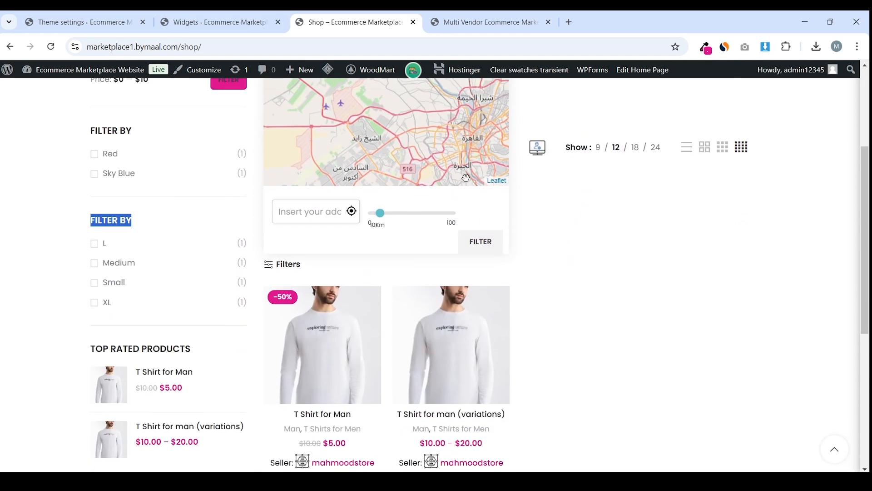
{"action": "scroll", "coordinate": [491, 184], "scroll_direction": "up", "scroll_amount": 2}
{"action": "scroll", "coordinate": [554, 186], "scroll_direction": "up", "scroll_amount": 3}
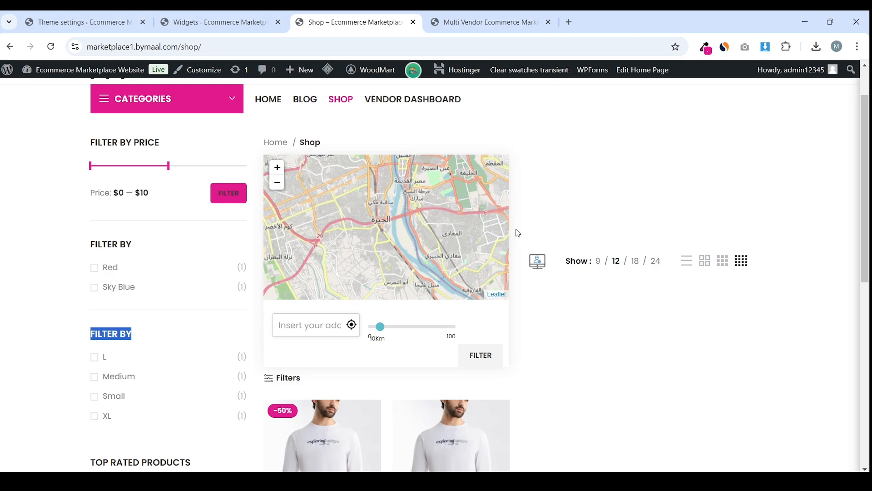
{"action": "scroll", "coordinate": [558, 253], "scroll_direction": "down", "scroll_amount": 5}
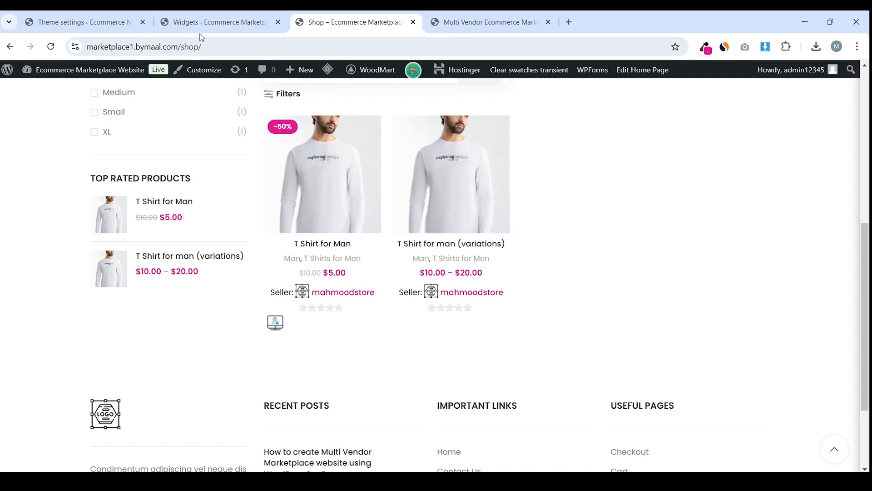
Return to WoodMart theme settings and expand the Single product section
{"action": "left_click", "coordinate": [214, 22]}
{"action": "key", "text": "ctrl+Page_Up"}
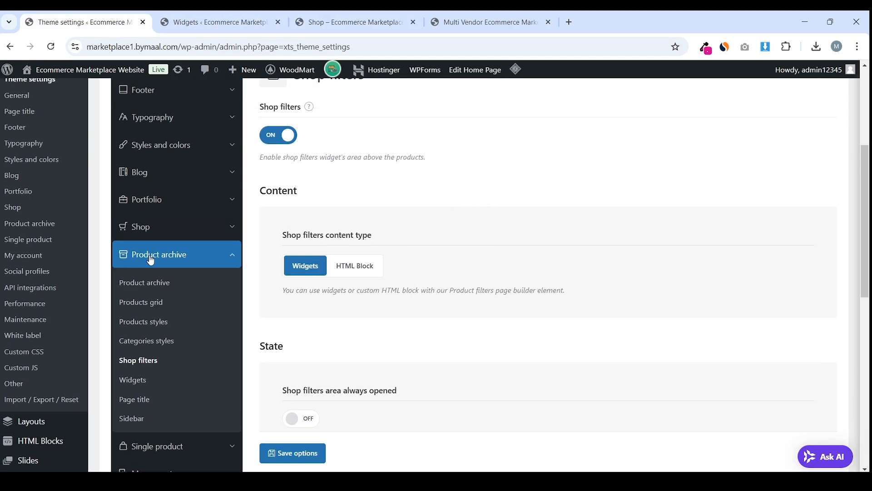
{"action": "left_click", "coordinate": [152, 446]}
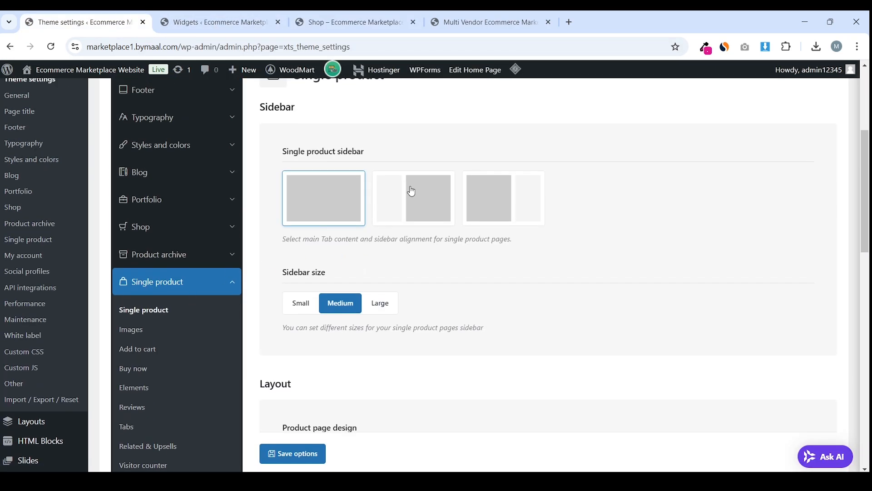
{"action": "scroll", "coordinate": [454, 245], "scroll_direction": "down", "scroll_amount": 15}
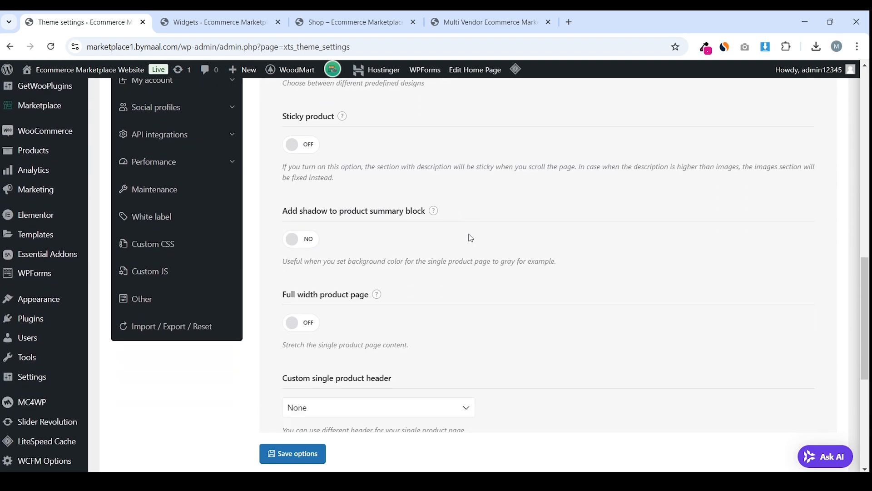
{"action": "scroll", "coordinate": [469, 238], "scroll_direction": "down", "scroll_amount": 3}
{"action": "scroll", "coordinate": [436, 240], "scroll_direction": "up", "scroll_amount": 10}
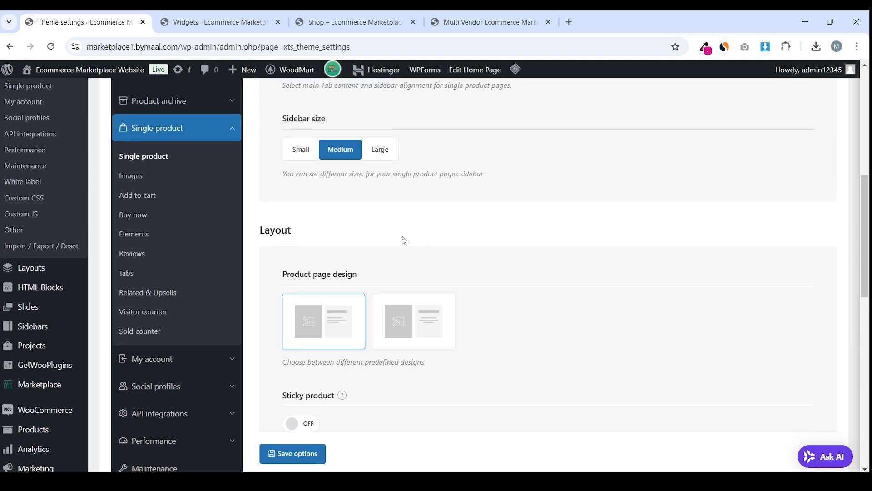
Look over the Images settings, then turn on the Buy now button
{"action": "left_click", "coordinate": [132, 176]}
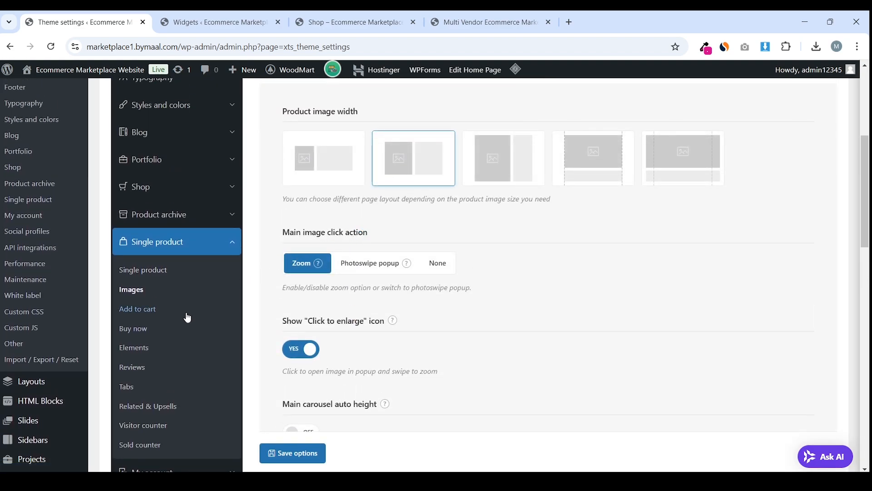
{"action": "scroll", "coordinate": [188, 320], "scroll_direction": "down", "scroll_amount": 1}
{"action": "left_click", "coordinate": [140, 269]}
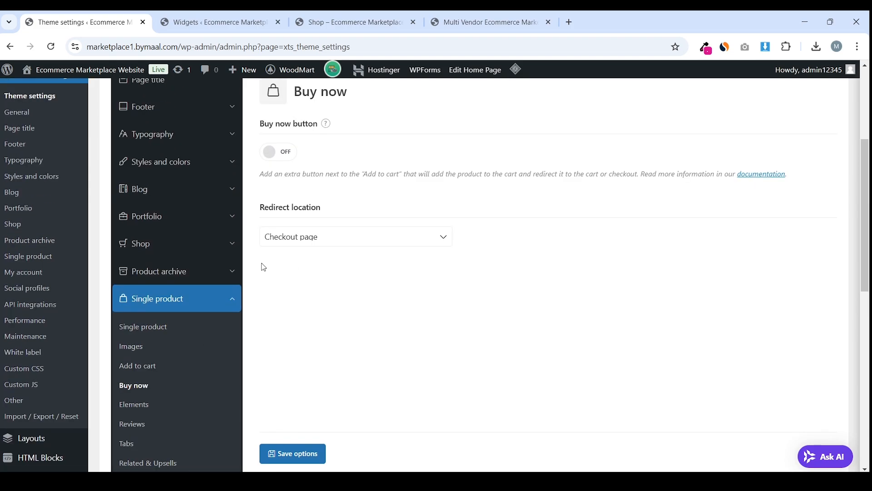
{"action": "scroll", "coordinate": [216, 278], "scroll_direction": "down", "scroll_amount": 3}
{"action": "scroll", "coordinate": [330, 227], "scroll_direction": "up", "scroll_amount": 2}
{"action": "left_click", "coordinate": [271, 123]}
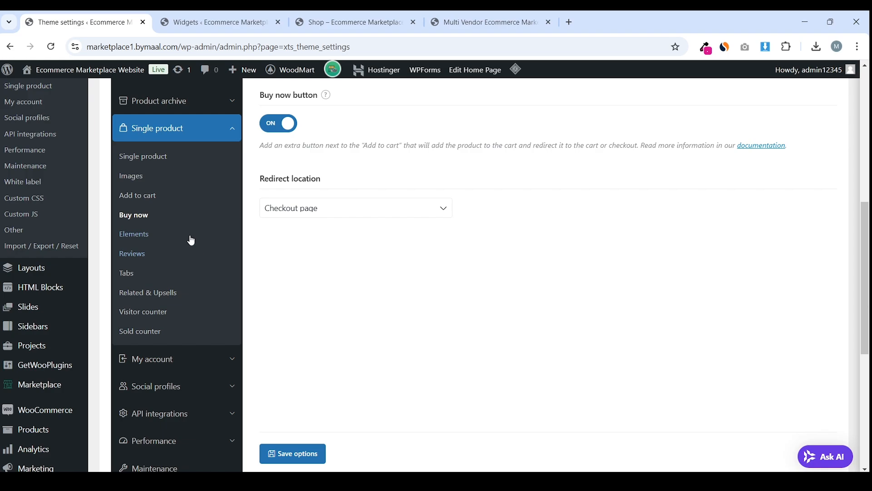
In Single product Elements, choose the second stock status design
{"action": "left_click", "coordinate": [154, 237]}
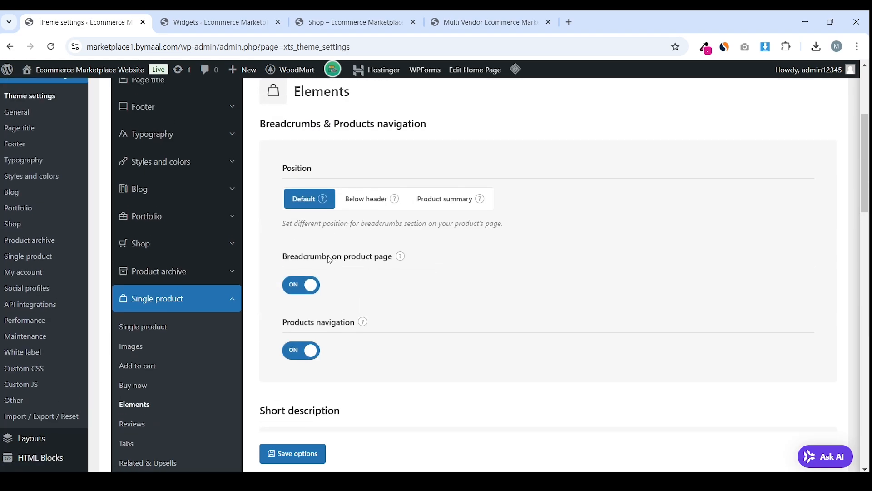
{"action": "scroll", "coordinate": [347, 267], "scroll_direction": "down", "scroll_amount": 10}
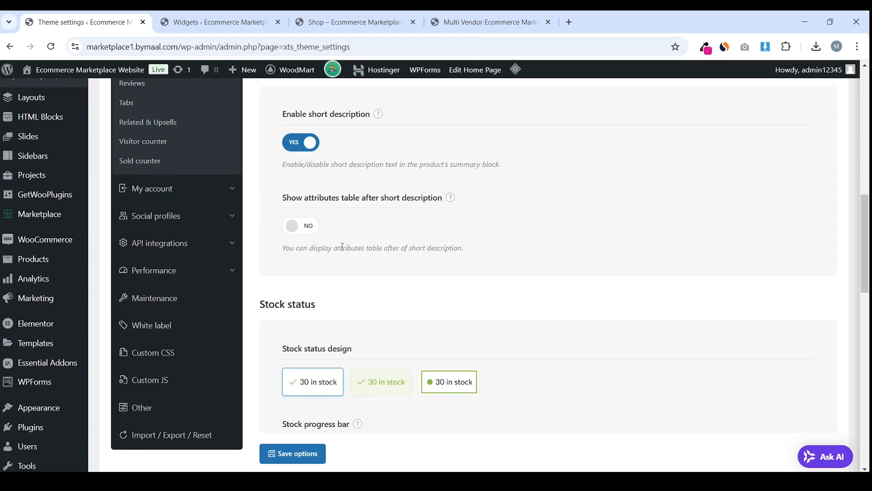
{"action": "left_click_drag", "start_coordinate": [285, 178], "coordinate": [309, 179]}
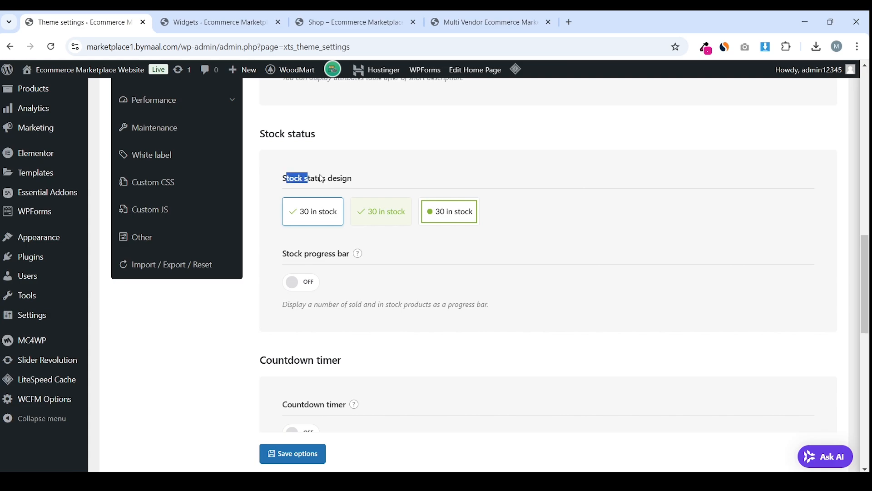
{"action": "left_click", "coordinate": [398, 185]}
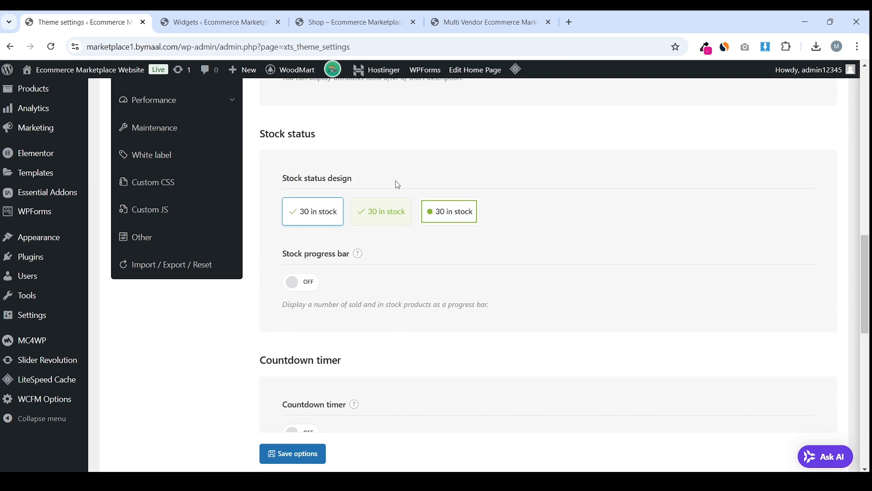
{"action": "left_click", "coordinate": [393, 225]}
{"action": "scroll", "coordinate": [390, 241], "scroll_direction": "down", "scroll_amount": 3}
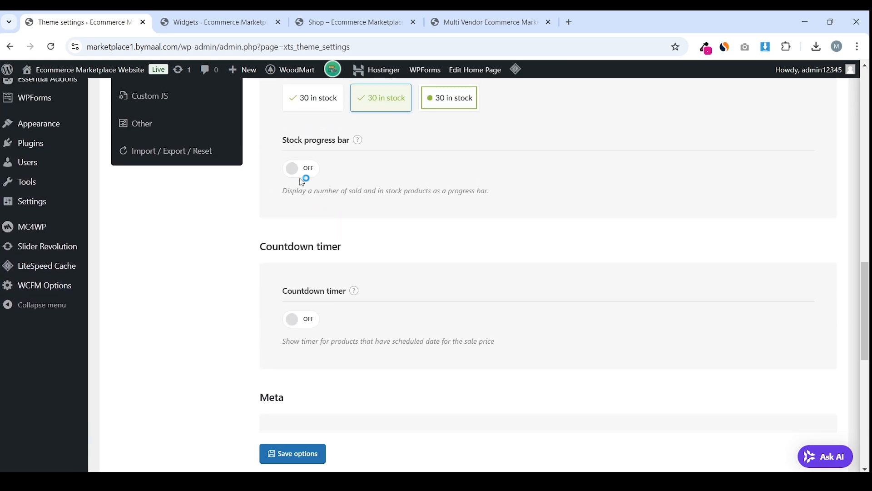
{"action": "scroll", "coordinate": [345, 205], "scroll_direction": "up", "scroll_amount": 3}
Switch the stock progress bar on and save the theme options
{"action": "left_click", "coordinate": [293, 283]}
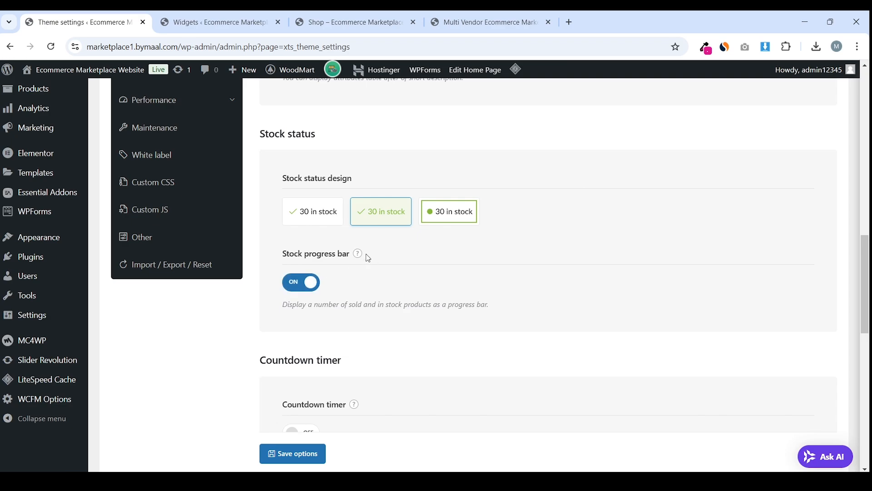
{"action": "mouse_move", "coordinate": [360, 256]}
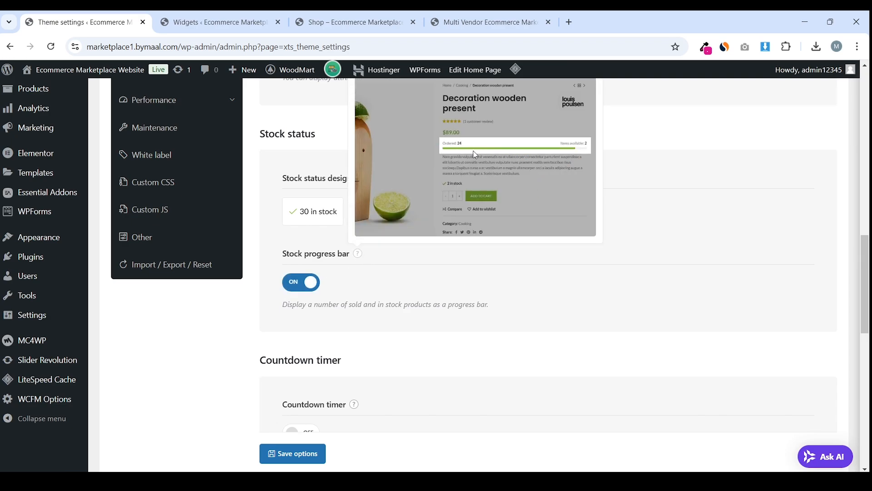
{"action": "scroll", "coordinate": [453, 249], "scroll_direction": "down", "scroll_amount": 5}
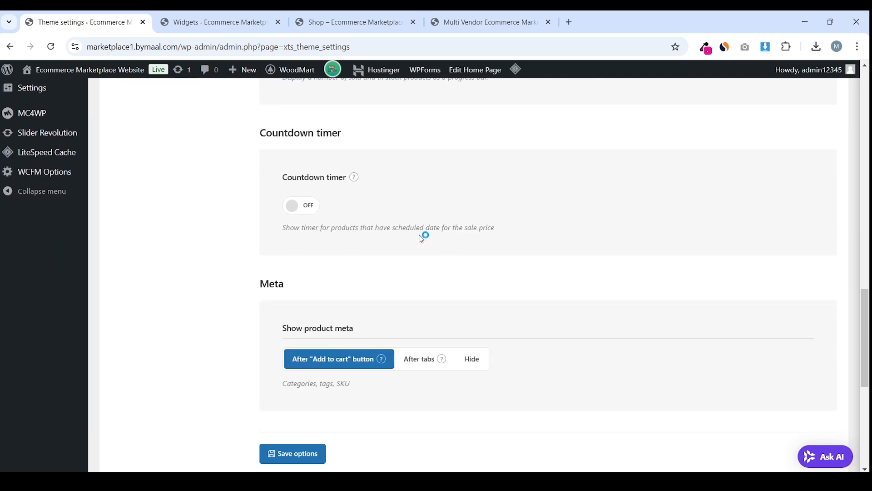
{"action": "scroll", "coordinate": [422, 239], "scroll_direction": "down", "scroll_amount": 7}
{"action": "left_click", "coordinate": [298, 366]}
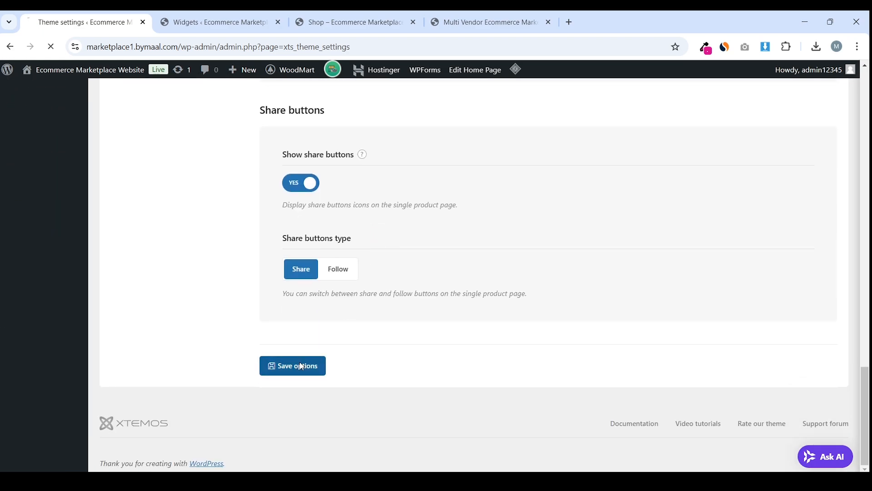
{"action": "scroll", "coordinate": [236, 267], "scroll_direction": "up", "scroll_amount": 10}
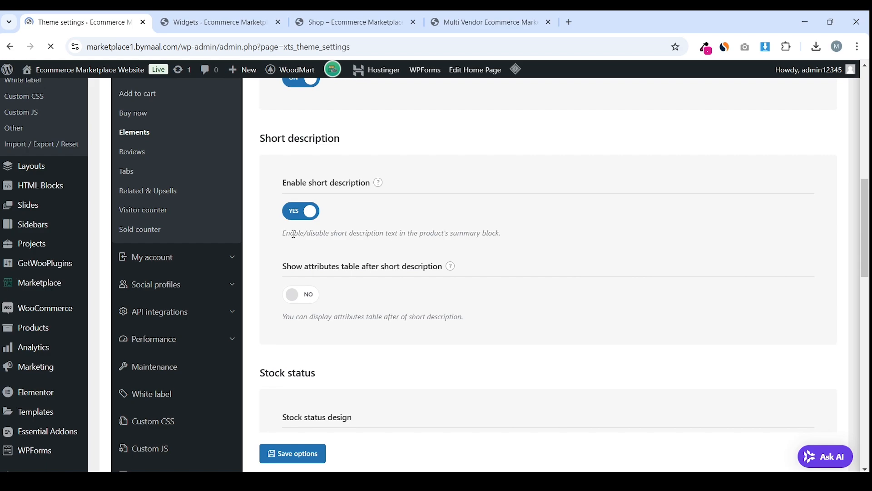
{"action": "scroll", "coordinate": [300, 234], "scroll_direction": "down", "scroll_amount": 5}
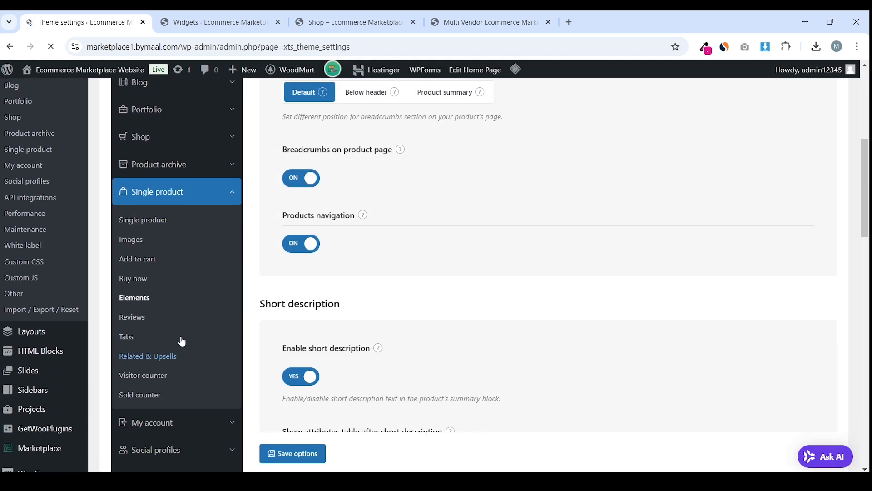
Look over the single-product Reviews settings
{"action": "left_click", "coordinate": [134, 274]}
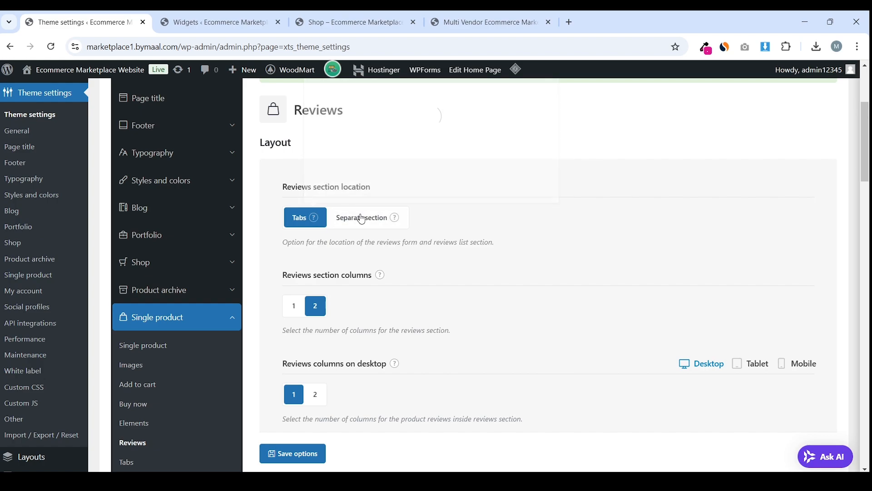
{"action": "scroll", "coordinate": [368, 222], "scroll_direction": "up", "scroll_amount": 3}
{"action": "mouse_move", "coordinate": [395, 335]}
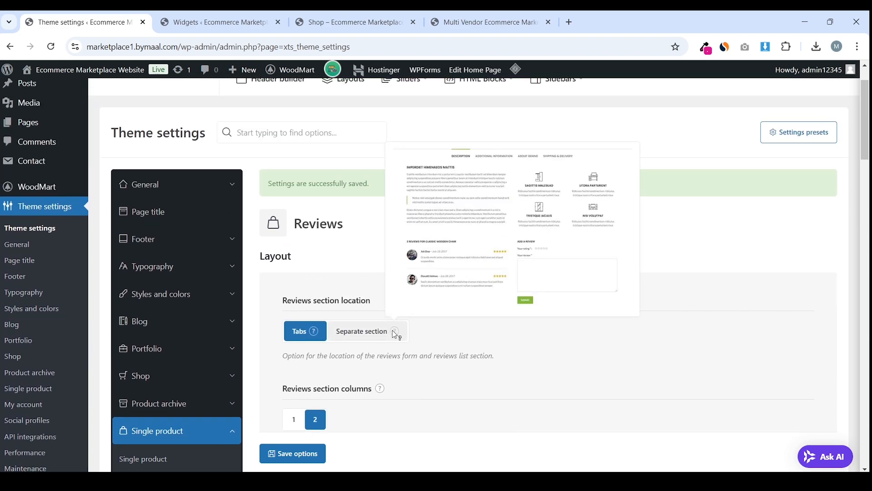
{"action": "mouse_move", "coordinate": [316, 333]}
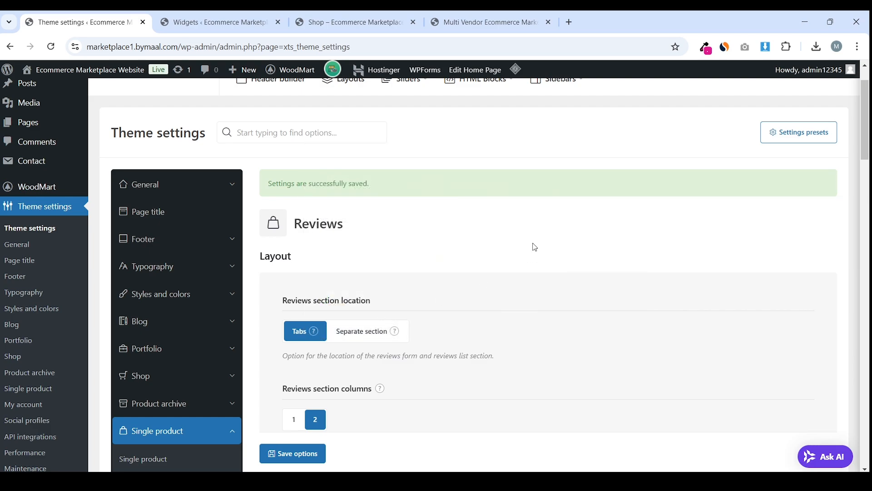
{"action": "scroll", "coordinate": [535, 247], "scroll_direction": "down", "scroll_amount": 3}
{"action": "scroll", "coordinate": [514, 268], "scroll_direction": "down", "scroll_amount": 3}
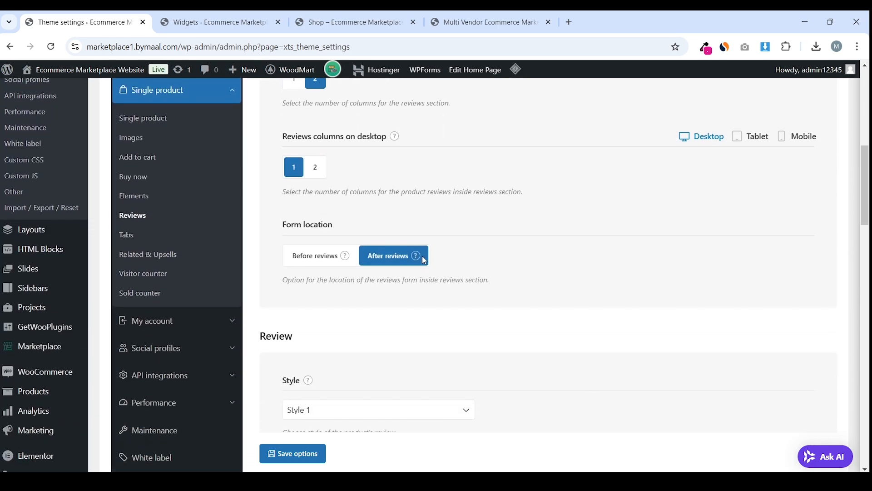
In Single product Tabs, check Tab [1] titled 'Shipping & Delivery' and the empty Tab [2] title
{"action": "left_click", "coordinate": [133, 235]}
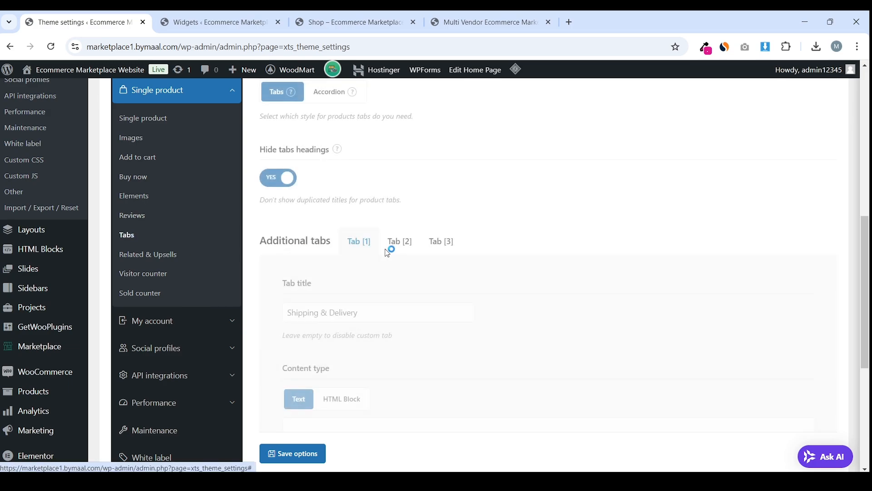
{"action": "scroll", "coordinate": [182, 239], "scroll_direction": "down", "scroll_amount": 1}
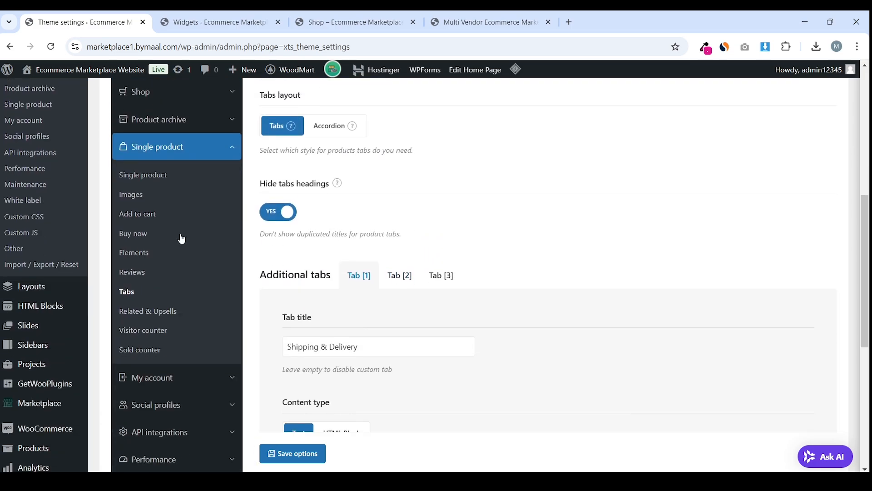
{"action": "scroll", "coordinate": [389, 284], "scroll_direction": "down", "scroll_amount": 2}
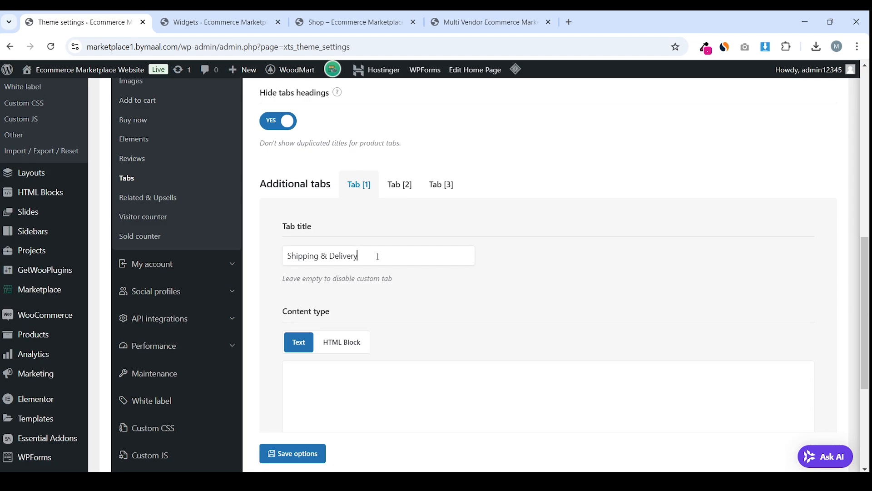
{"action": "left_click_drag", "start_coordinate": [378, 256], "coordinate": [293, 257]}
{"action": "left_click", "coordinate": [348, 256]}
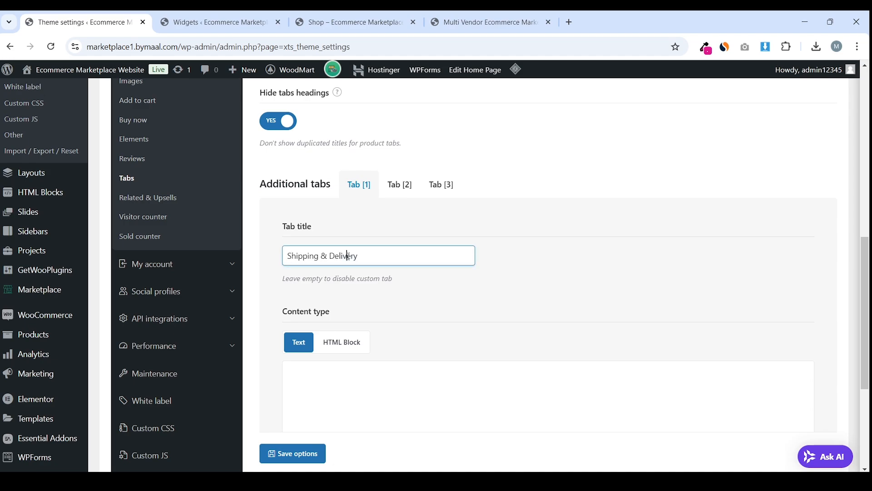
{"action": "left_click", "coordinate": [401, 193]}
{"action": "left_click", "coordinate": [382, 255]}
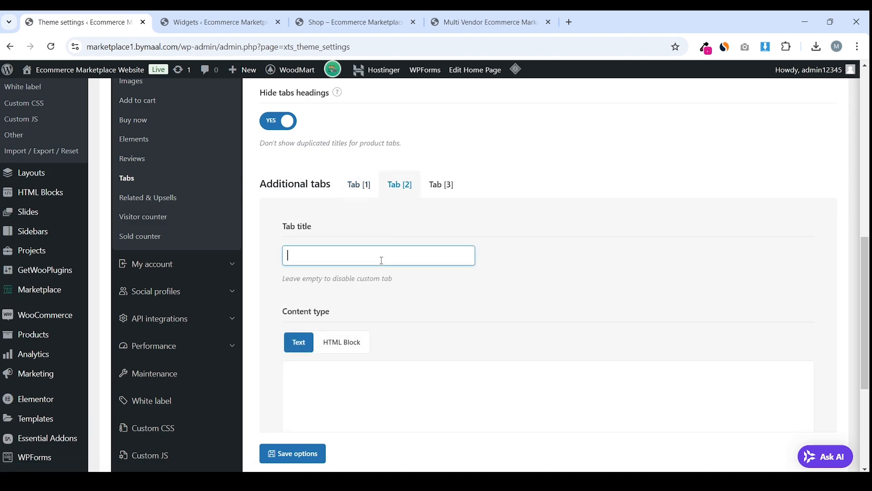
{"action": "left_click", "coordinate": [369, 190]}
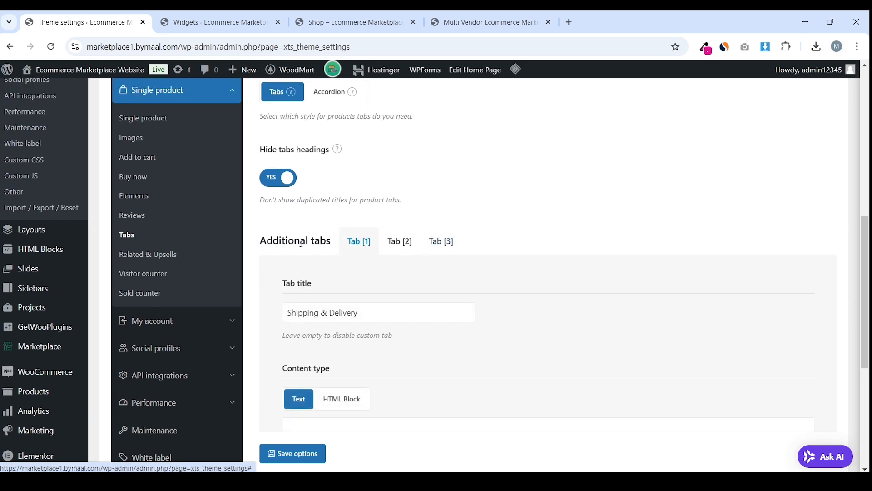
Inspect the content areas of the first and second additional tabs
{"action": "scroll", "coordinate": [352, 270], "scroll_direction": "down", "scroll_amount": 1}
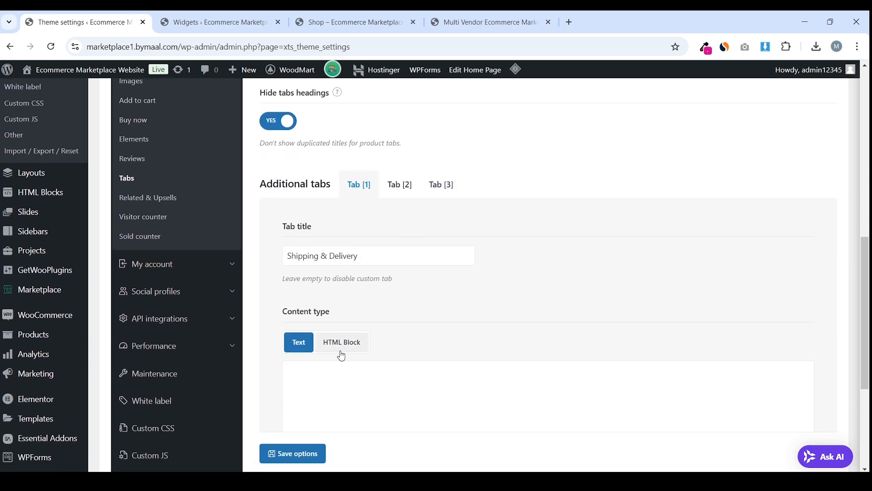
{"action": "scroll", "coordinate": [341, 353], "scroll_direction": "down", "scroll_amount": 2}
{"action": "left_click", "coordinate": [388, 268]}
{"action": "scroll", "coordinate": [386, 227], "scroll_direction": "up", "scroll_amount": 1}
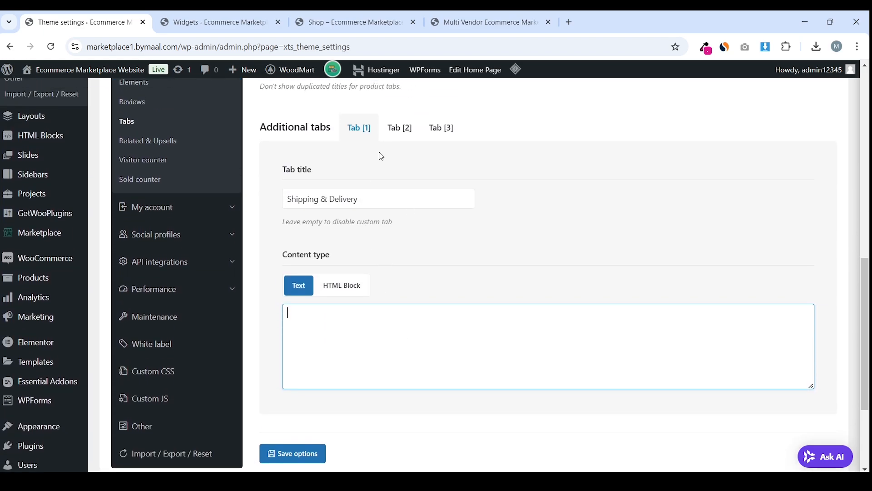
{"action": "left_click", "coordinate": [399, 124]}
{"action": "scroll", "coordinate": [378, 241], "scroll_direction": "down", "scroll_amount": 2}
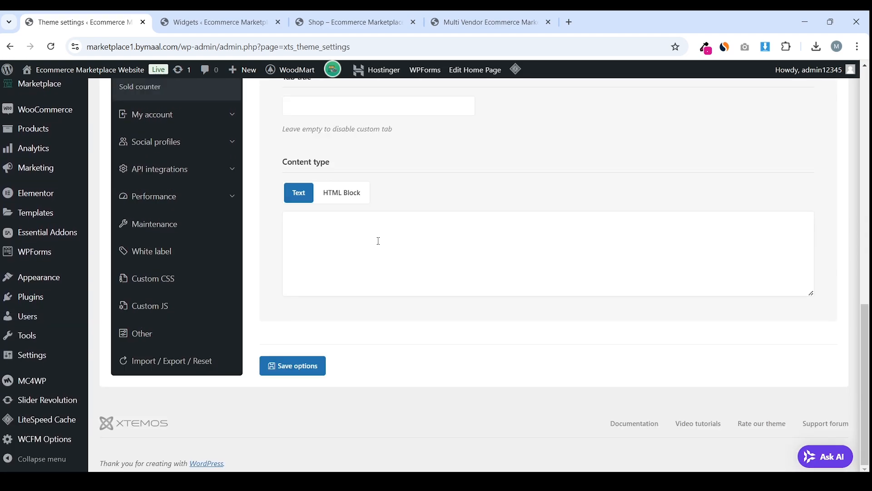
{"action": "left_click", "coordinate": [398, 264]}
{"action": "scroll", "coordinate": [402, 257], "scroll_direction": "up", "scroll_amount": 4}
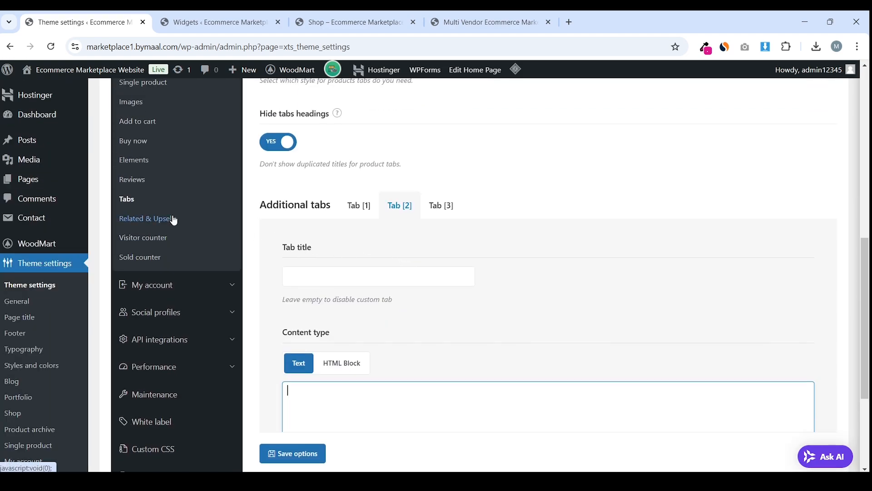
Review the My account login and registration settings, including the registration text
{"action": "left_click", "coordinate": [219, 287]}
{"action": "scroll", "coordinate": [418, 249], "scroll_direction": "down", "scroll_amount": 5}
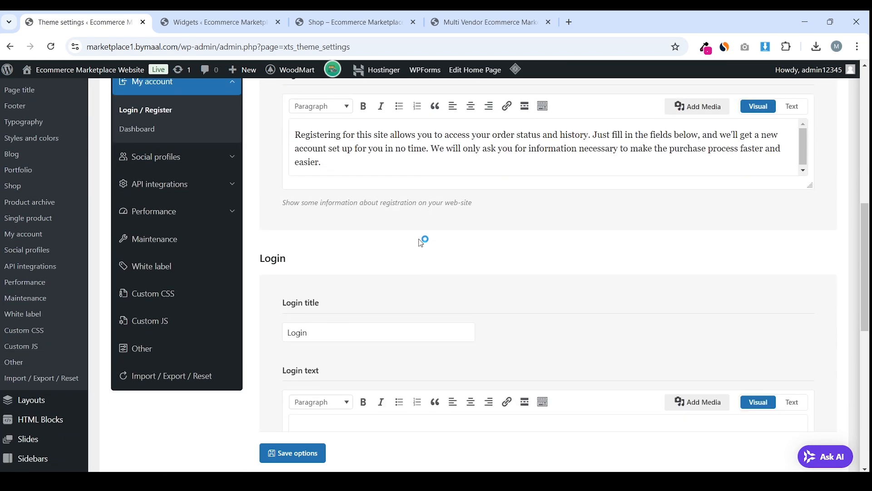
{"action": "scroll", "coordinate": [418, 237], "scroll_direction": "down", "scroll_amount": 4}
{"action": "left_click", "coordinate": [372, 166]}
{"action": "scroll", "coordinate": [418, 214], "scroll_direction": "up", "scroll_amount": 6}
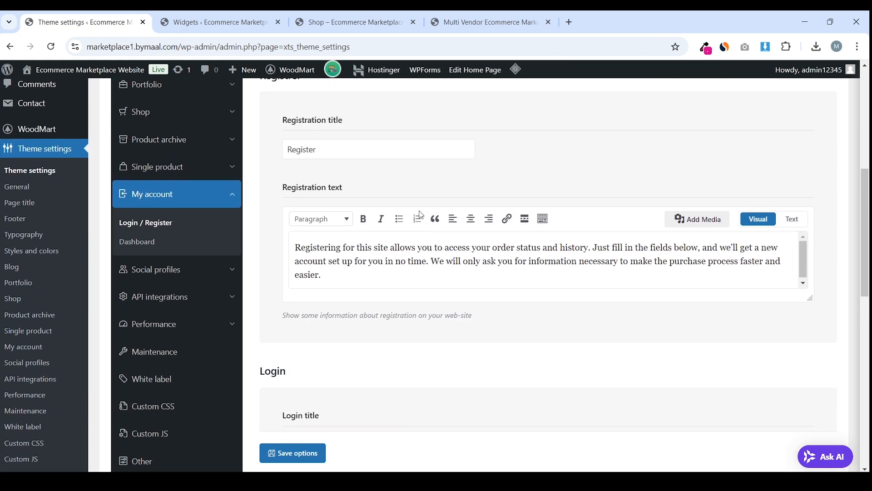
{"action": "left_click_drag", "start_coordinate": [412, 277], "coordinate": [298, 247]}
{"action": "double_click", "coordinate": [438, 268]}
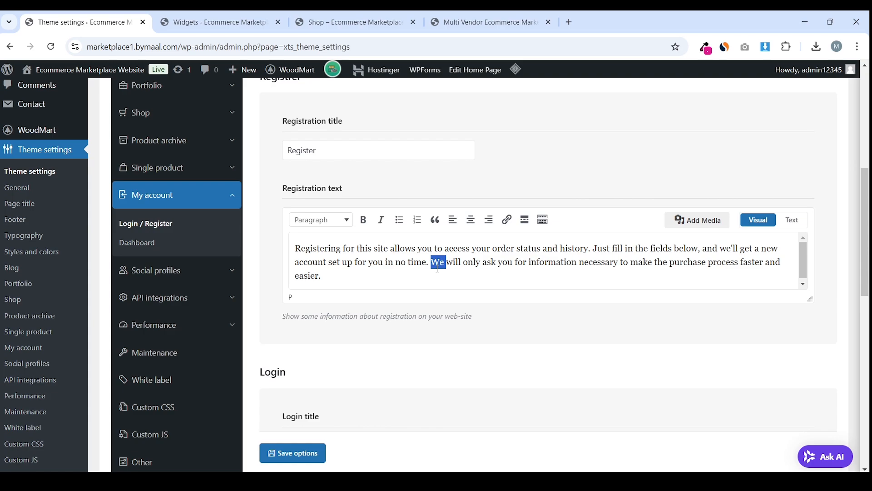
{"action": "left_click", "coordinate": [433, 272]}
Check the Facebook, Instagram and YouTube social profile link fields and save the theme options
{"action": "left_click", "coordinate": [137, 242]}
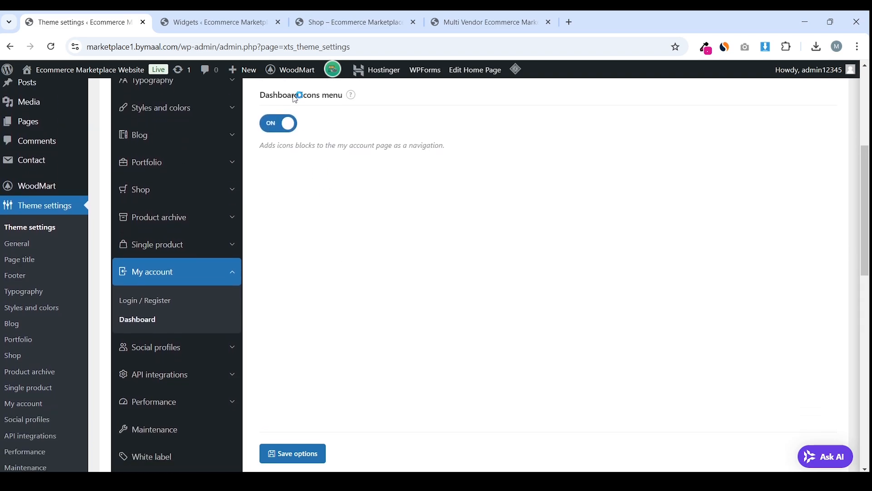
{"action": "scroll", "coordinate": [196, 259], "scroll_direction": "down", "scroll_amount": 2}
{"action": "left_click", "coordinate": [214, 280]}
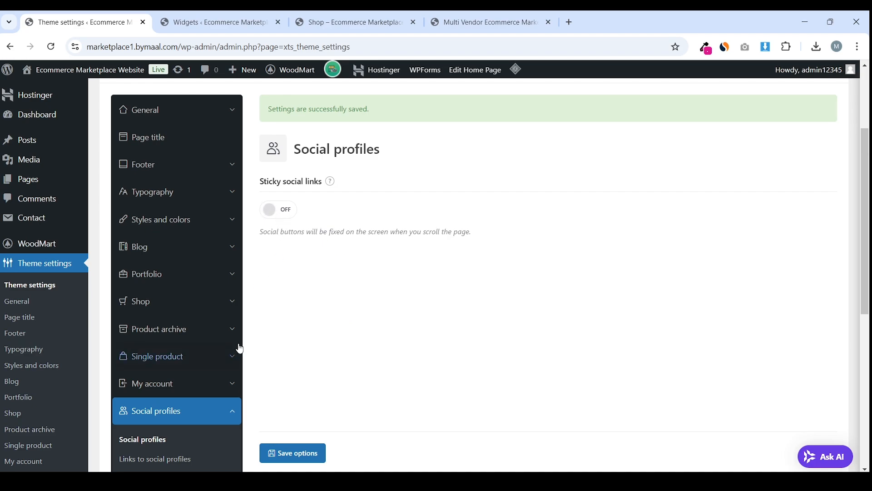
{"action": "scroll", "coordinate": [227, 350], "scroll_direction": "down", "scroll_amount": 2}
{"action": "left_click", "coordinate": [177, 363]}
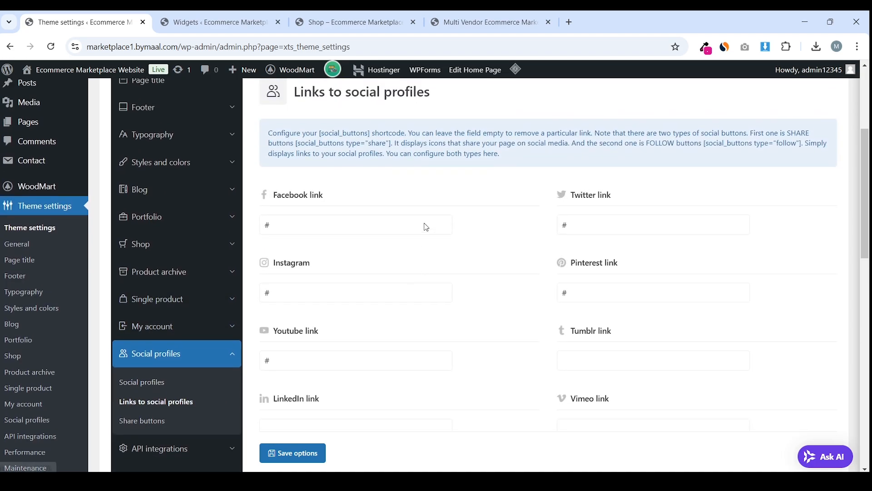
{"action": "double_click", "coordinate": [339, 228]}
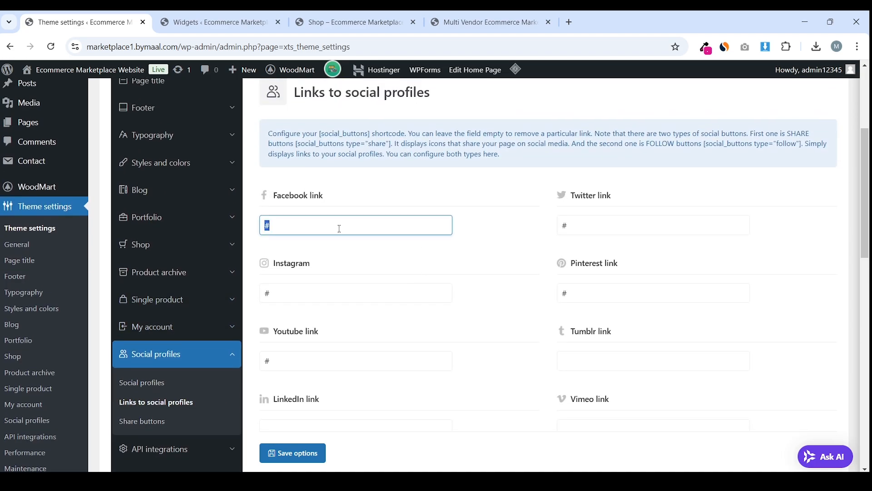
{"action": "scroll", "coordinate": [364, 222], "scroll_direction": "down", "scroll_amount": 5}
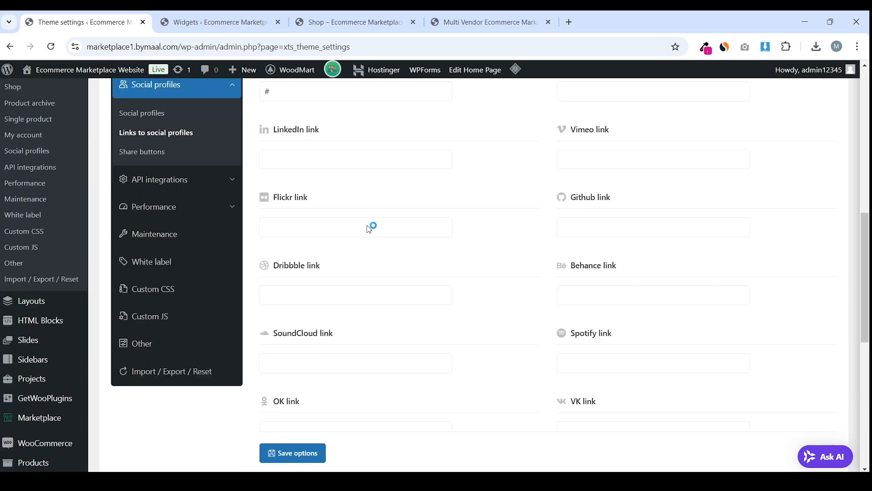
{"action": "scroll", "coordinate": [366, 227], "scroll_direction": "up", "scroll_amount": 4}
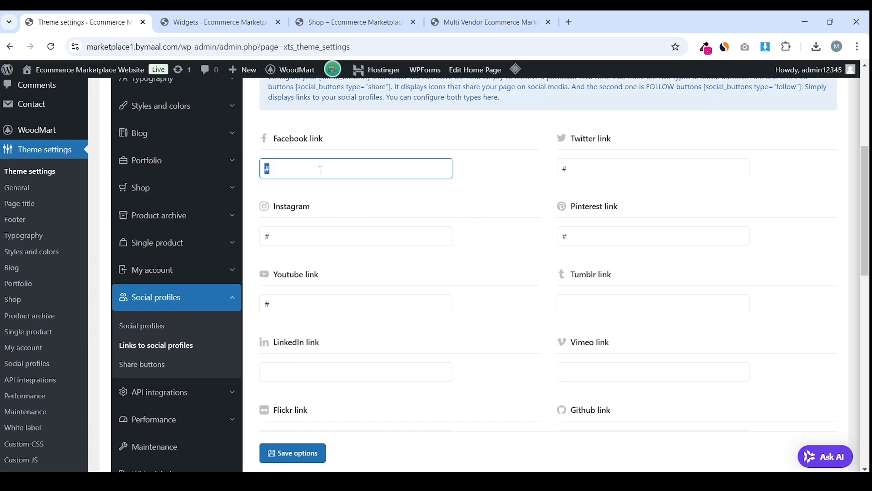
{"action": "double_click", "coordinate": [339, 240]}
{"action": "double_click", "coordinate": [339, 301]}
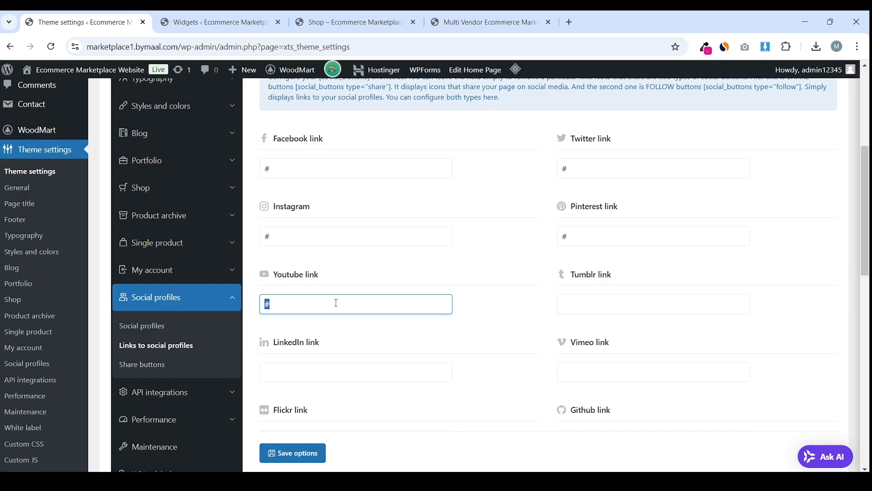
{"action": "scroll", "coordinate": [360, 220], "scroll_direction": "down", "scroll_amount": 6}
{"action": "left_click", "coordinate": [321, 455]}
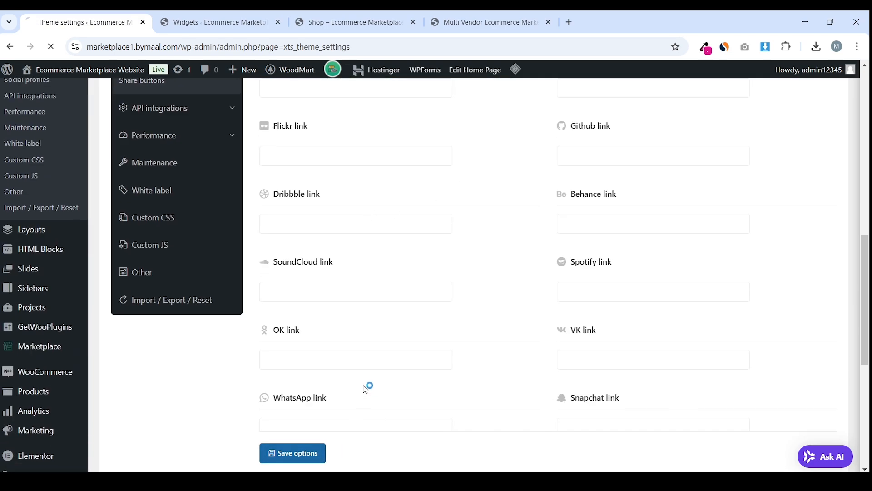
Browse the API integrations: Instagram API, Google map API and social authentication
{"action": "scroll", "coordinate": [367, 385], "scroll_direction": "up", "scroll_amount": 4}
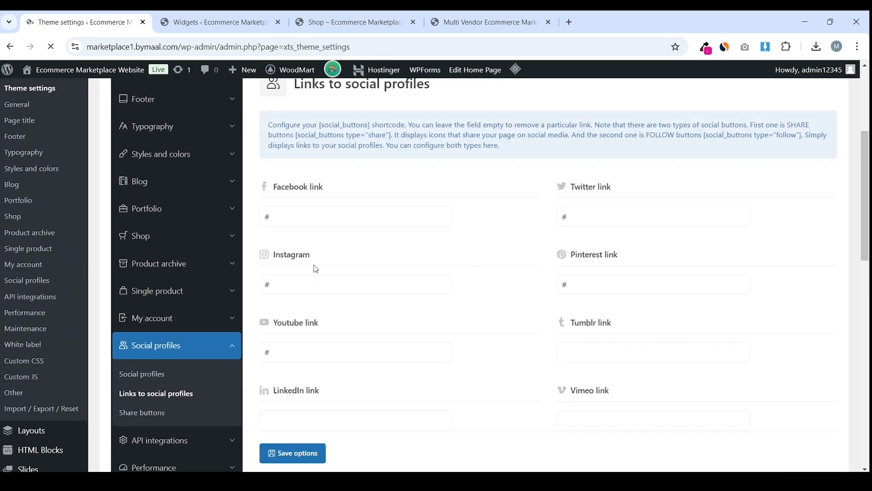
{"action": "left_click", "coordinate": [212, 300]}
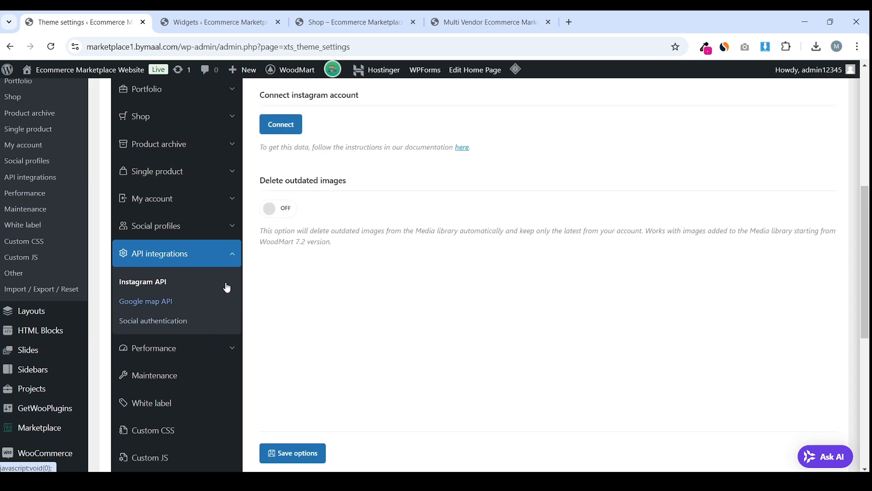
{"action": "left_click", "coordinate": [176, 339]}
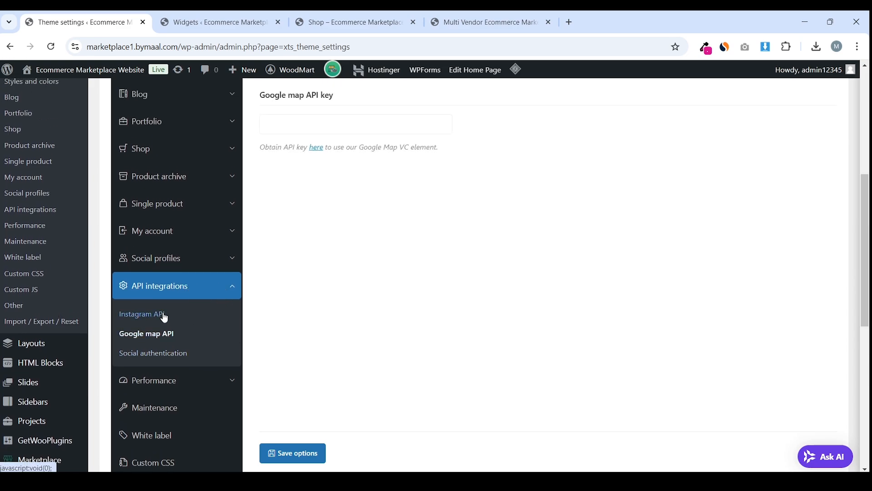
{"action": "left_click", "coordinate": [163, 315]}
{"action": "left_click", "coordinate": [186, 352]}
{"action": "scroll", "coordinate": [345, 257], "scroll_direction": "down", "scroll_amount": 4}
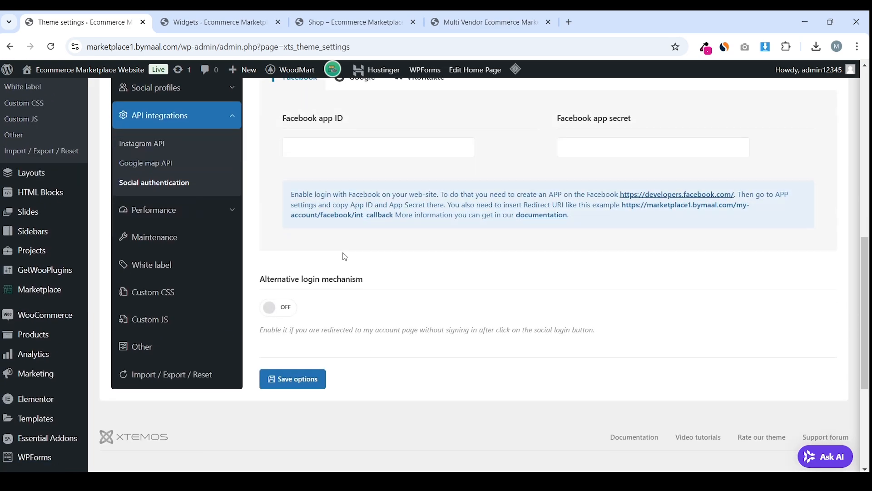
{"action": "scroll", "coordinate": [345, 257], "scroll_direction": "up", "scroll_amount": 2}
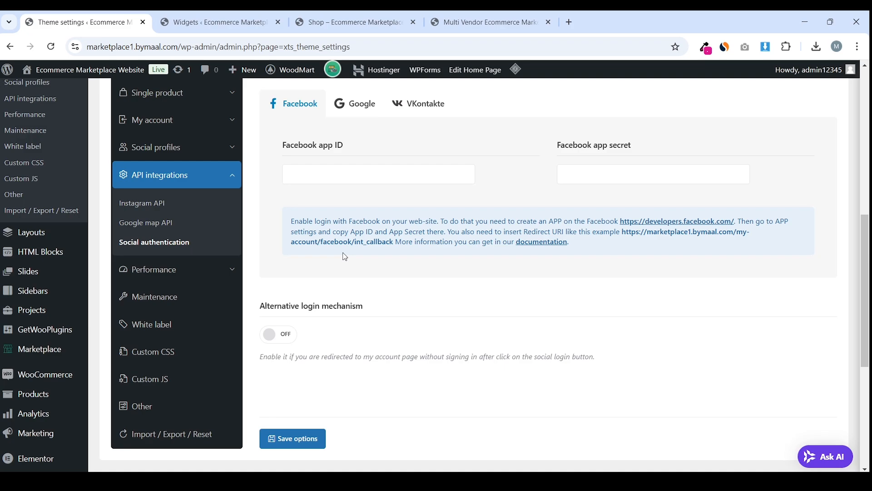
Look through Performance and Lazy loading, then save the options on the Other settings page
{"action": "left_click", "coordinate": [176, 286]}
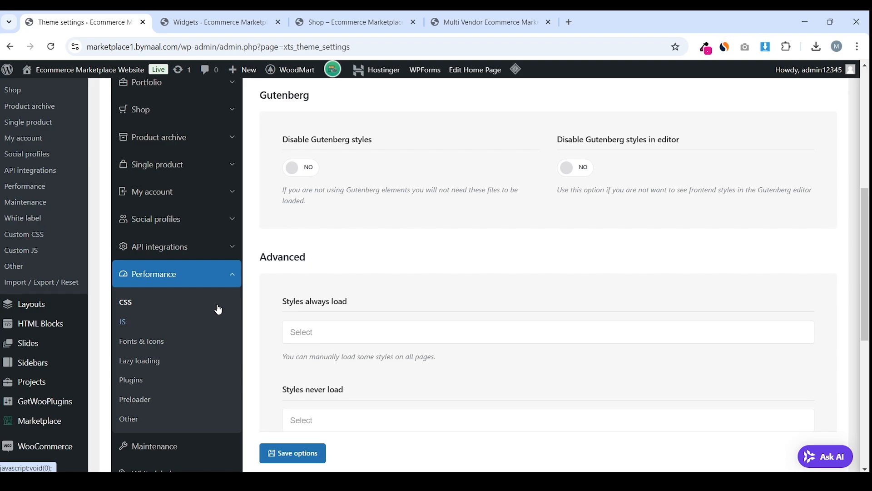
{"action": "scroll", "coordinate": [234, 336], "scroll_direction": "down", "scroll_amount": 2}
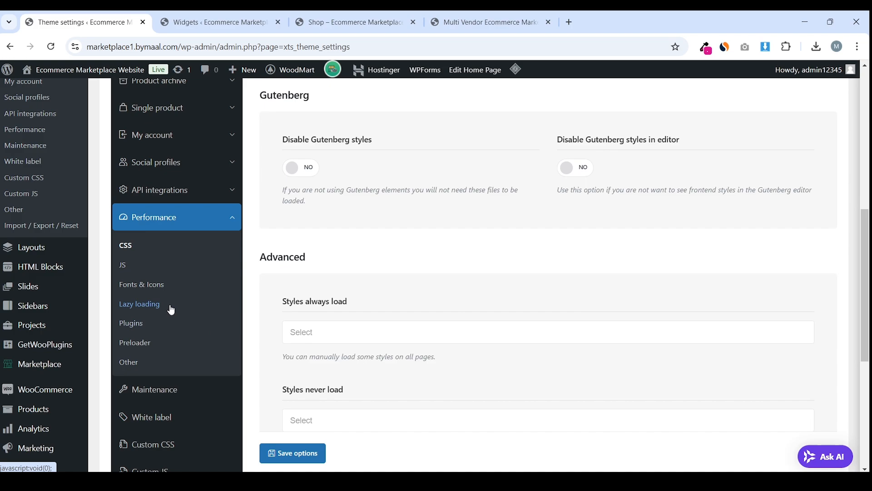
{"action": "left_click", "coordinate": [158, 308]}
{"action": "scroll", "coordinate": [158, 308], "scroll_direction": "up", "scroll_amount": 4}
{"action": "scroll", "coordinate": [250, 306], "scroll_direction": "down", "scroll_amount": 1}
{"action": "scroll", "coordinate": [249, 306], "scroll_direction": "up", "scroll_amount": 5}
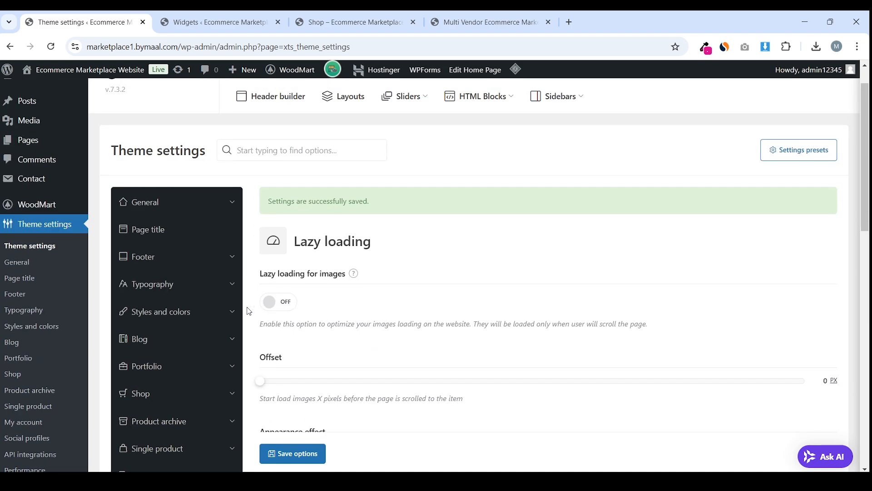
{"action": "scroll", "coordinate": [223, 317], "scroll_direction": "down", "scroll_amount": 3}
{"action": "scroll", "coordinate": [223, 317], "scroll_direction": "down", "scroll_amount": 5}
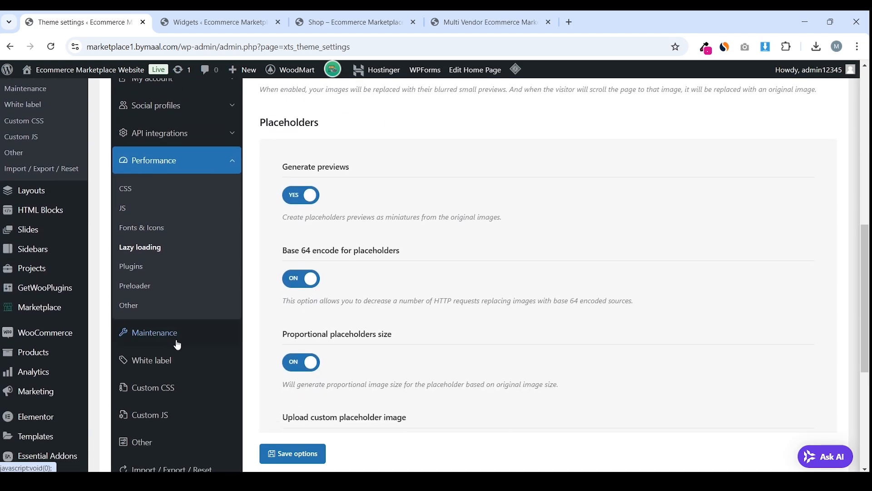
{"action": "scroll", "coordinate": [177, 344], "scroll_direction": "down", "scroll_amount": 1}
{"action": "left_click", "coordinate": [166, 393]}
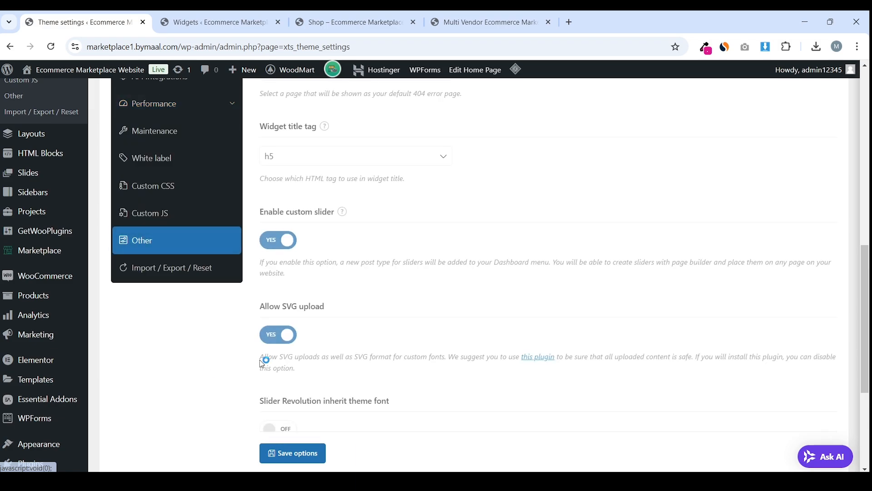
{"action": "scroll", "coordinate": [329, 318], "scroll_direction": "down", "scroll_amount": 1}
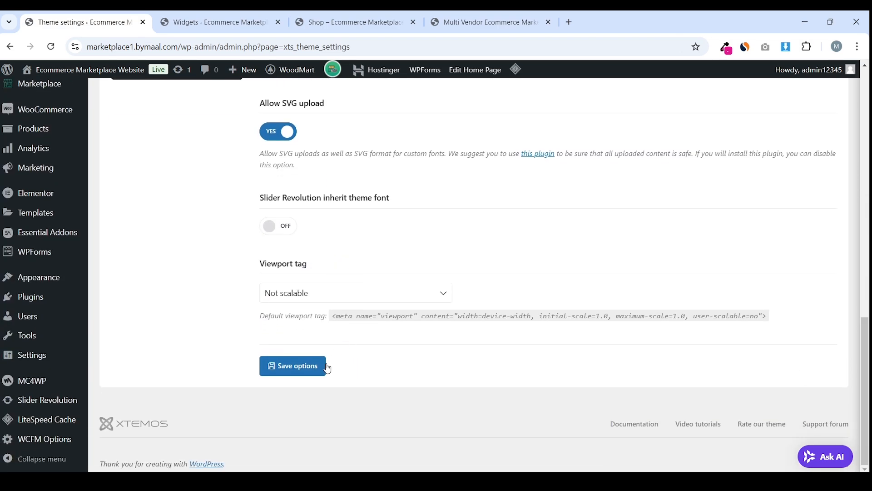
{"action": "left_click", "coordinate": [307, 373]}
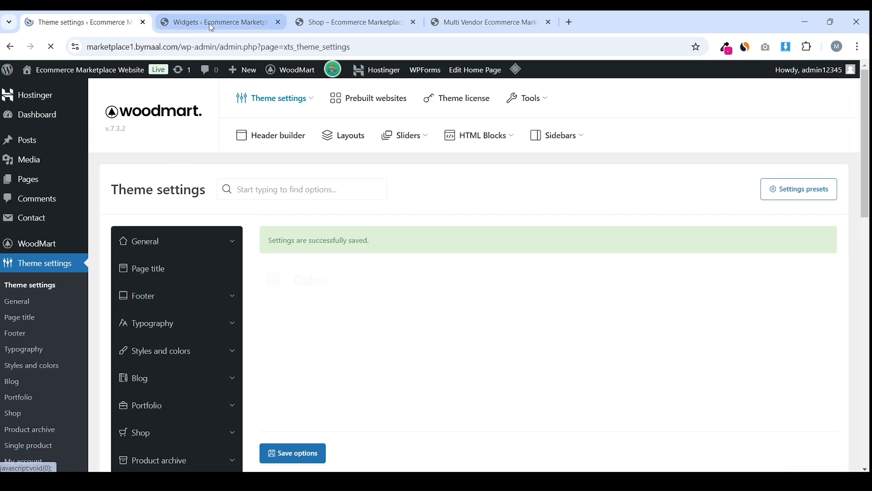
Visit the live site homepage from the Widgets tab to check its footer, then return to Theme settings
{"action": "left_click", "coordinate": [214, 22]}
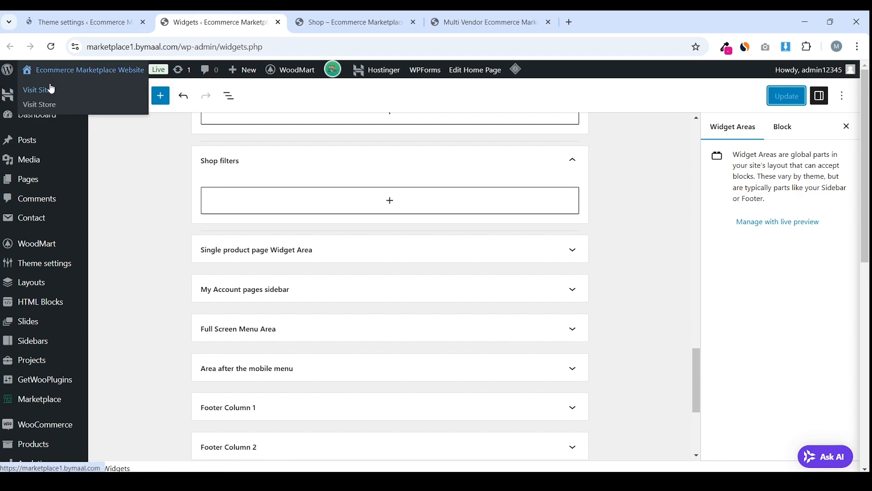
{"action": "left_click_drag", "start_coordinate": [213, 22], "coordinate": [78, 22]}
{"action": "left_click", "coordinate": [269, 47]}
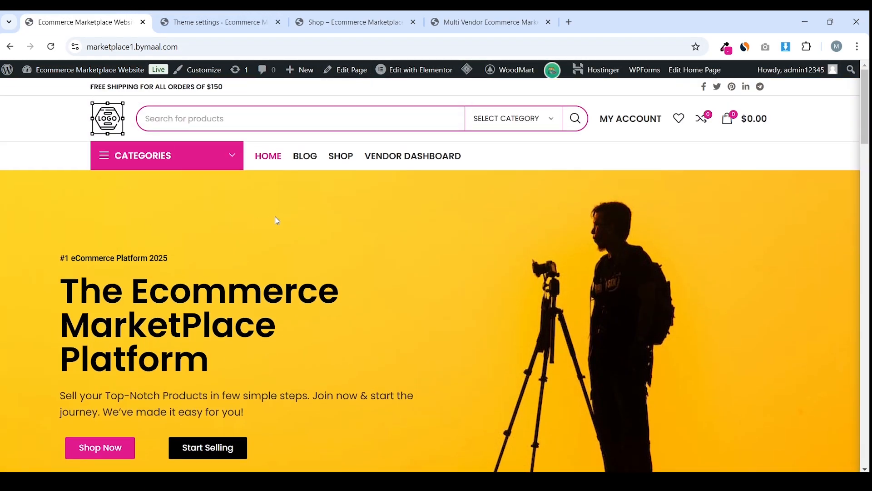
{"action": "scroll", "coordinate": [434, 175], "scroll_direction": "down", "scroll_amount": 20}
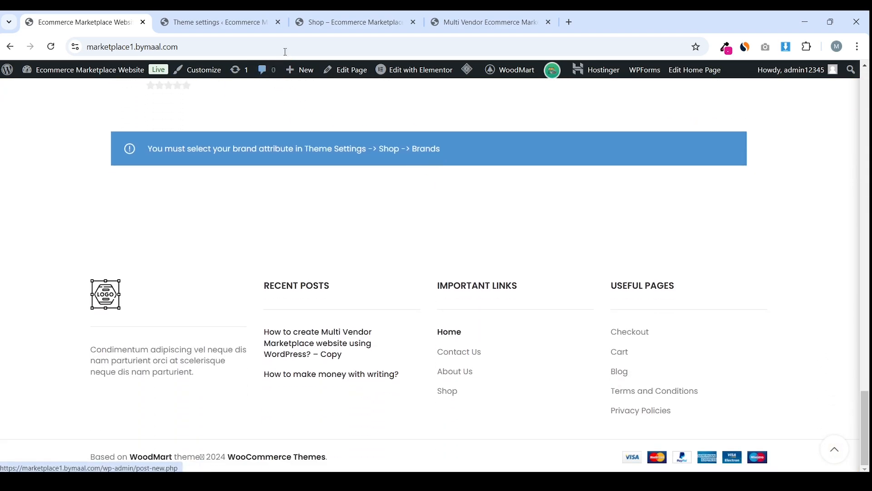
{"action": "scroll", "coordinate": [246, 132], "scroll_direction": "up", "scroll_amount": 10}
{"action": "scroll", "coordinate": [243, 136], "scroll_direction": "up", "scroll_amount": 10}
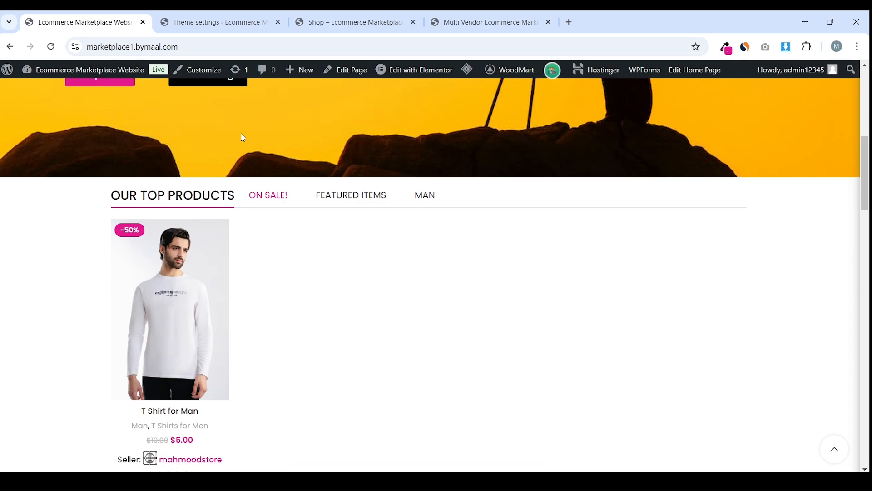
{"action": "left_click_drag", "start_coordinate": [218, 22], "coordinate": [117, 14]}
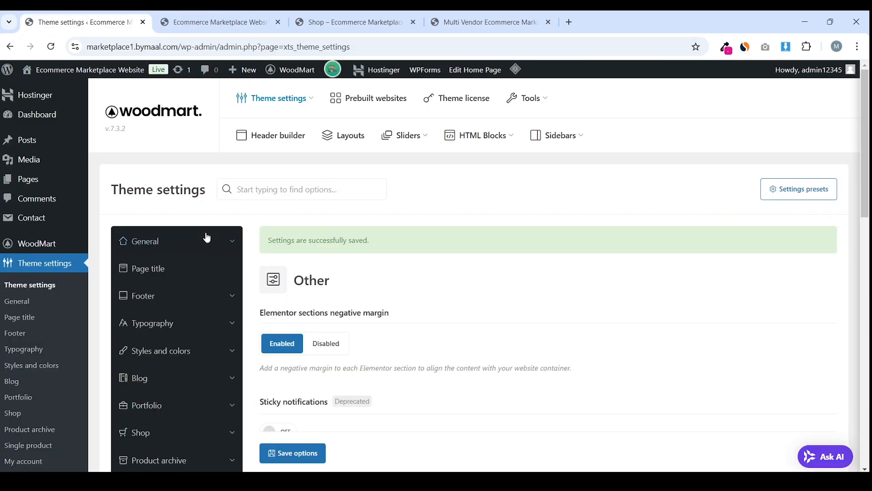
Open Footer > Copyrights and place the cursor in the Copyrights text box
{"action": "scroll", "coordinate": [207, 237], "scroll_direction": "down", "scroll_amount": 2}
{"action": "scroll", "coordinate": [198, 259], "scroll_direction": "up", "scroll_amount": 1}
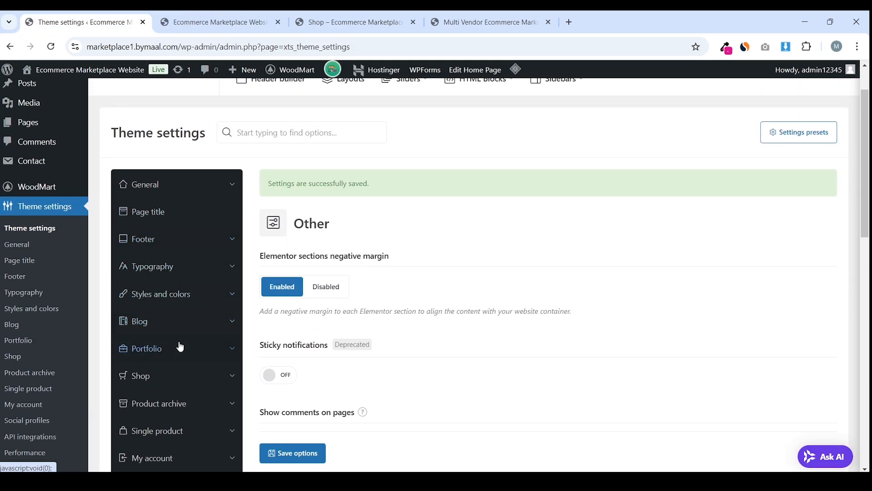
{"action": "left_click", "coordinate": [182, 237]}
{"action": "left_click", "coordinate": [149, 286]}
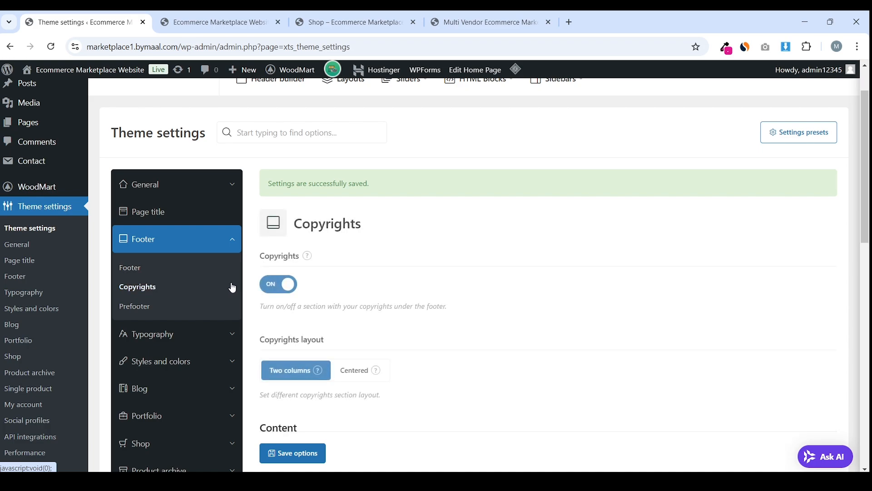
{"action": "scroll", "coordinate": [409, 253], "scroll_direction": "down", "scroll_amount": 5}
{"action": "scroll", "coordinate": [393, 256], "scroll_direction": "up", "scroll_amount": 1}
{"action": "scroll", "coordinate": [394, 255], "scroll_direction": "down", "scroll_amount": 1}
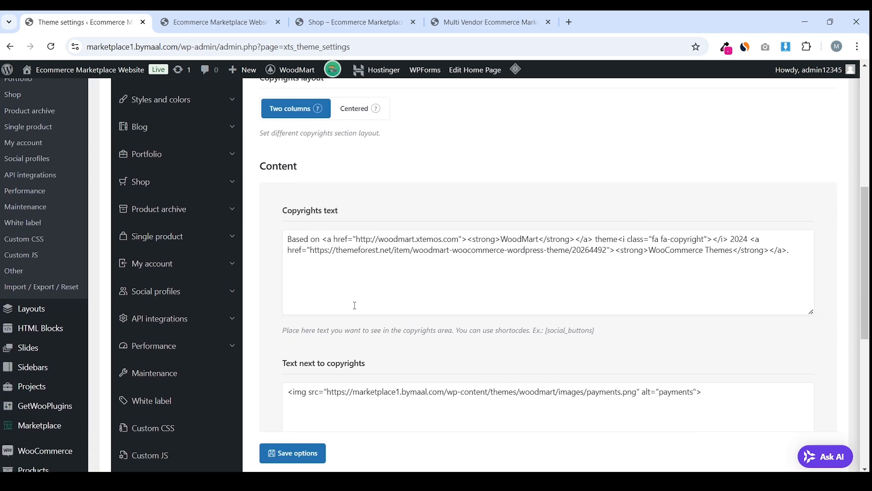
{"action": "left_click", "coordinate": [370, 278]}
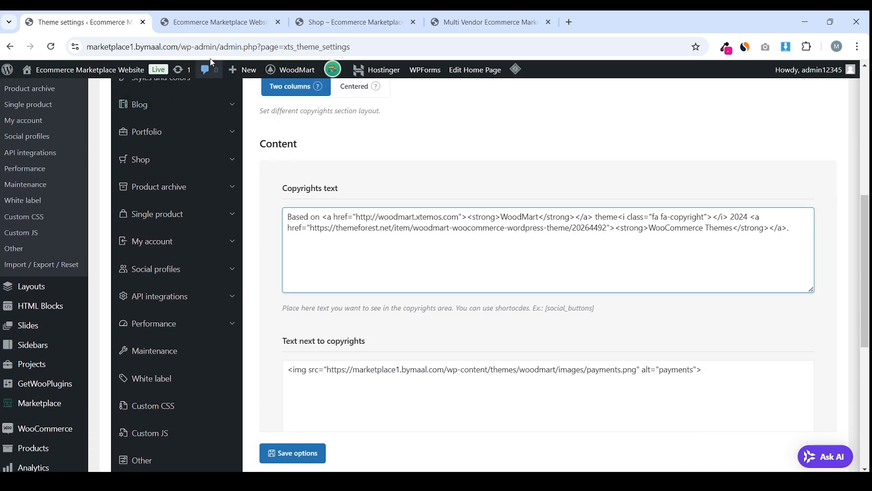
Compare the footer credit lines on both live marketplace sites before returning to Theme settings
{"action": "left_click", "coordinate": [214, 22]}
{"action": "key", "text": "End"}
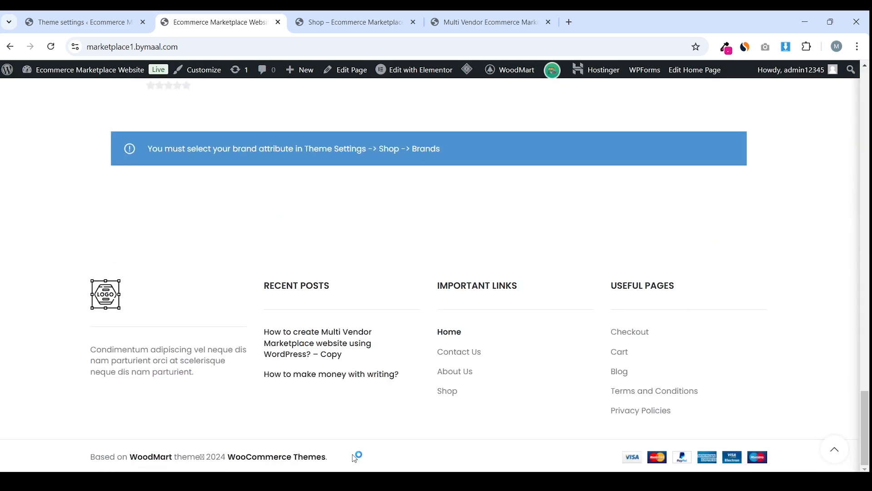
{"action": "left_click_drag", "start_coordinate": [356, 456], "coordinate": [86, 456]}
{"action": "left_click", "coordinate": [171, 460]}
{"action": "left_click", "coordinate": [461, 18]}
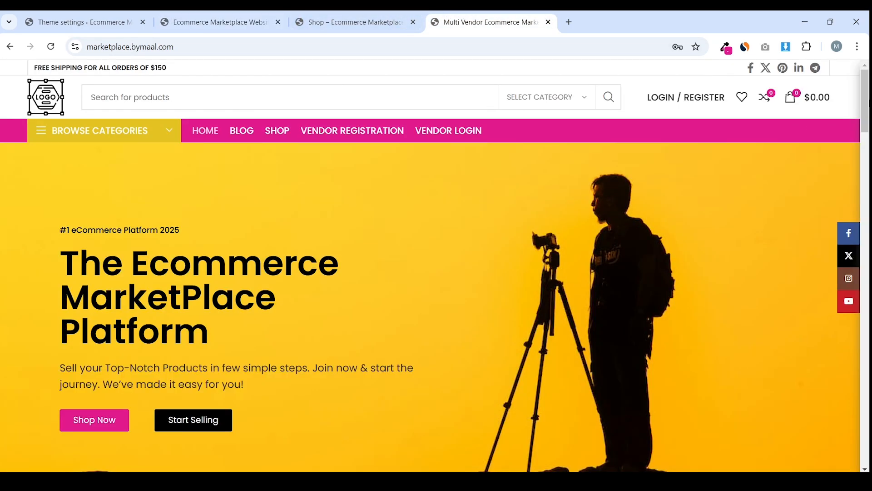
{"action": "key", "text": "End"}
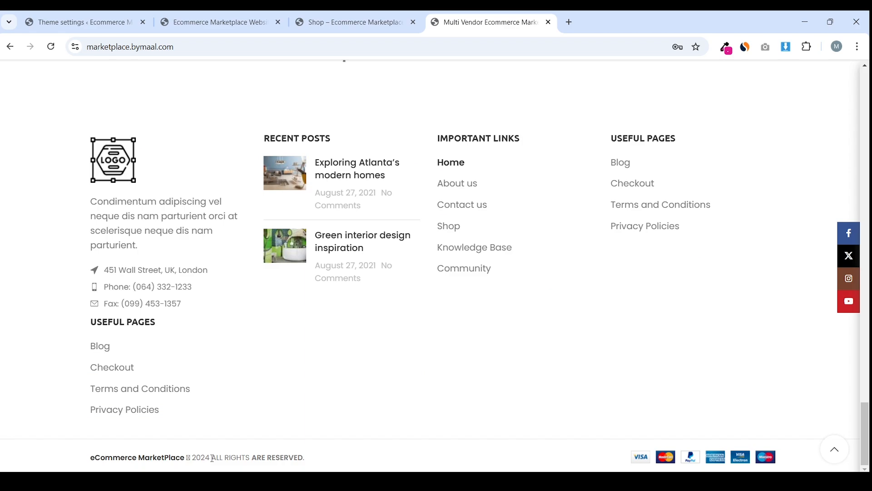
{"action": "left_click_drag", "start_coordinate": [326, 458], "coordinate": [220, 458]}
{"action": "left_click", "coordinate": [209, 459]}
{"action": "left_click_drag", "start_coordinate": [328, 458], "coordinate": [209, 458]}
{"action": "left_click", "coordinate": [209, 460]}
{"action": "left_click", "coordinate": [96, 18]}
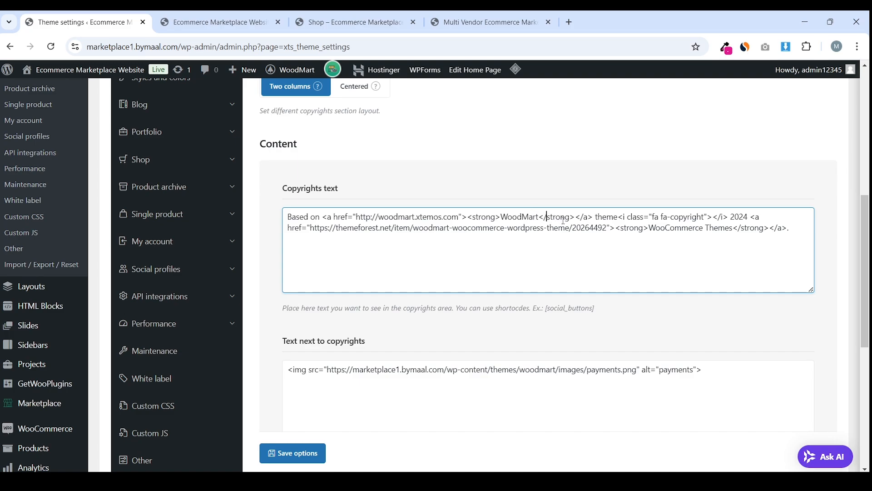
Replace 'Based on' with 'MarketPlace Website' and point the link to the site's home address
{"action": "left_click_drag", "start_coordinate": [284, 216], "coordinate": [322, 219]}
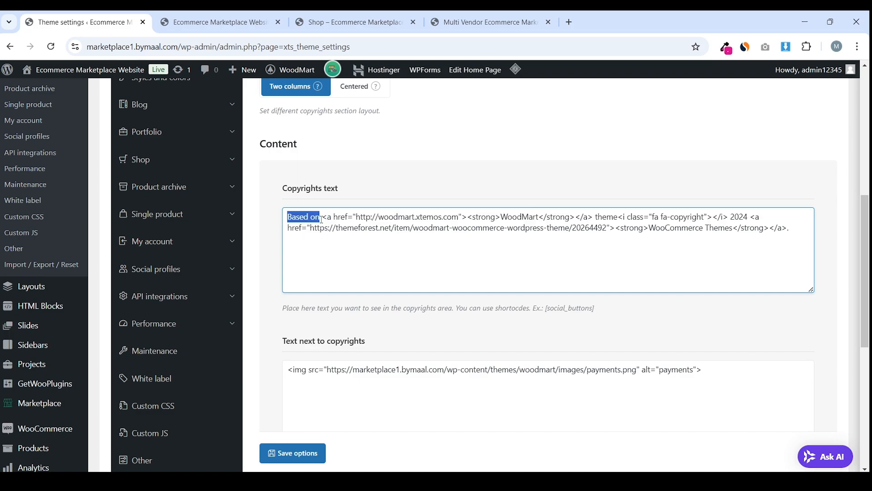
{"action": "type", "text": "MarketPlace"}
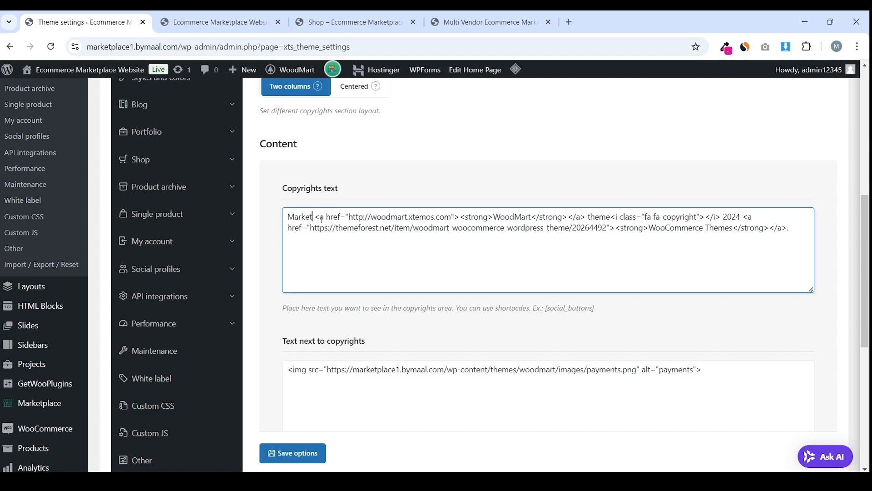
{"action": "type", "text": " Web"}
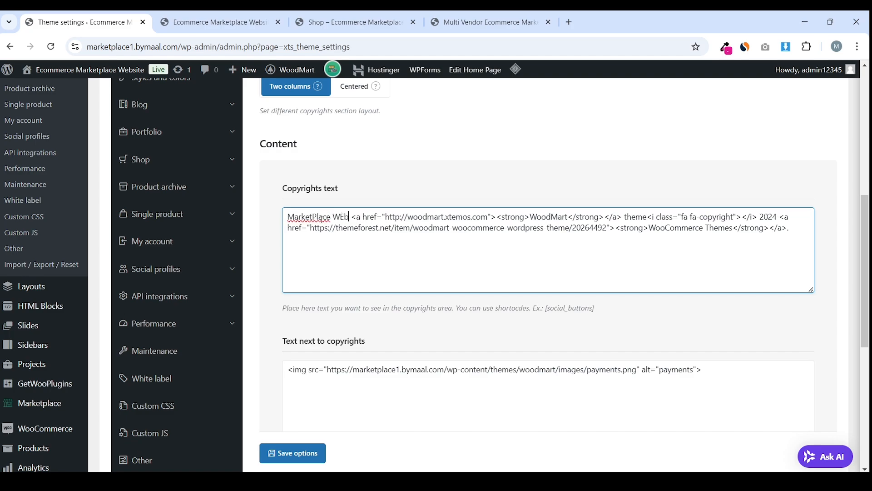
{"action": "type", "text": "site"}
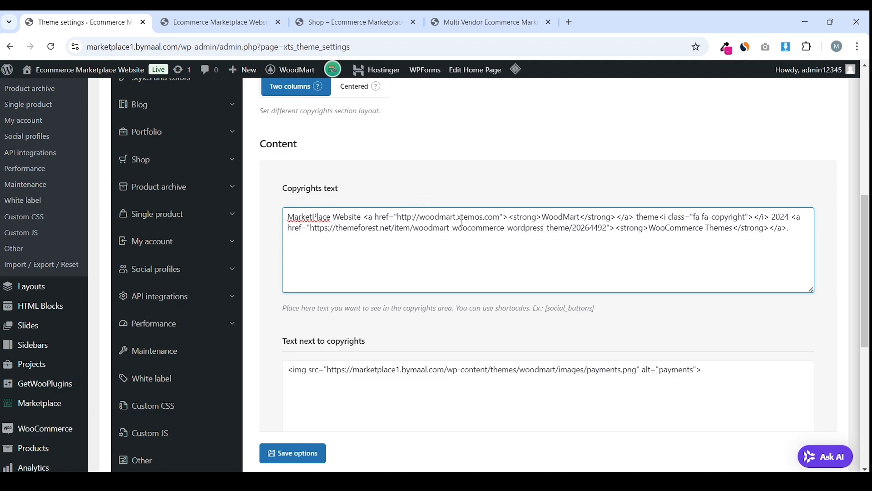
{"action": "left_click_drag", "start_coordinate": [184, 50], "coordinate": [64, 54]}
{"action": "key", "text": "ctrl+c"}
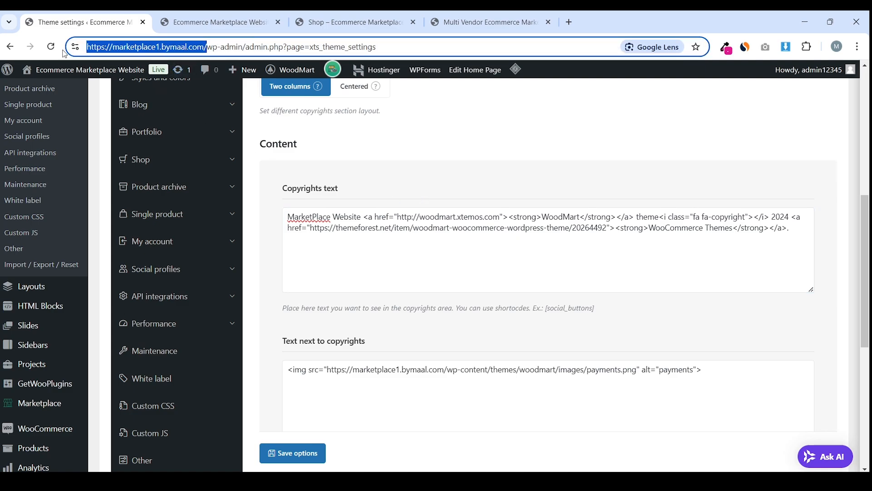
{"action": "left_click", "coordinate": [407, 217]}
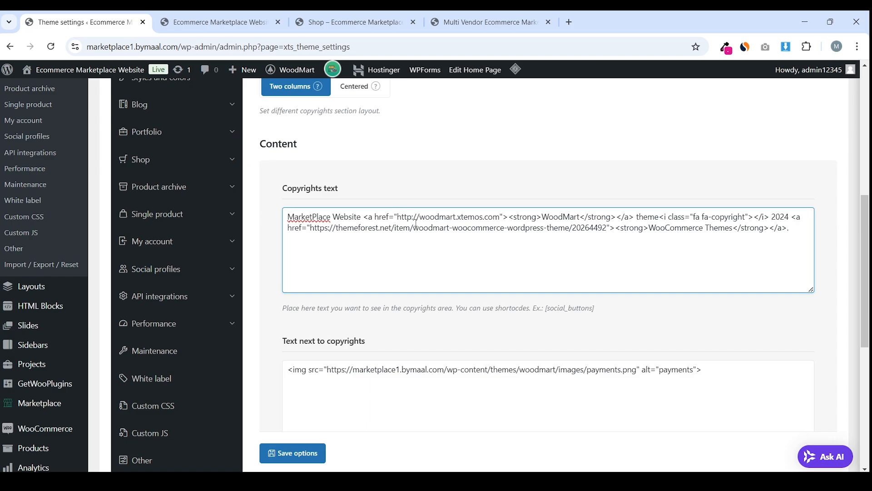
{"action": "scroll", "coordinate": [416, 223], "scroll_direction": "up", "scroll_amount": 5}
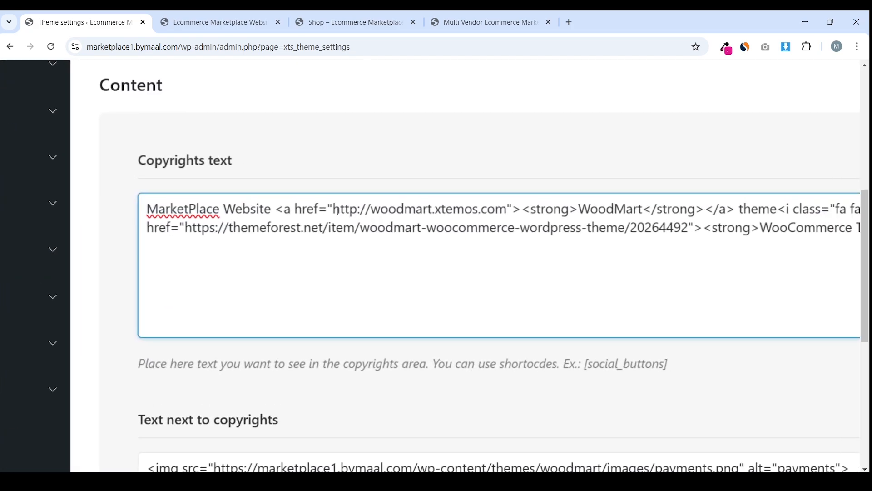
{"action": "left_click_drag", "start_coordinate": [335, 212], "coordinate": [511, 211]}
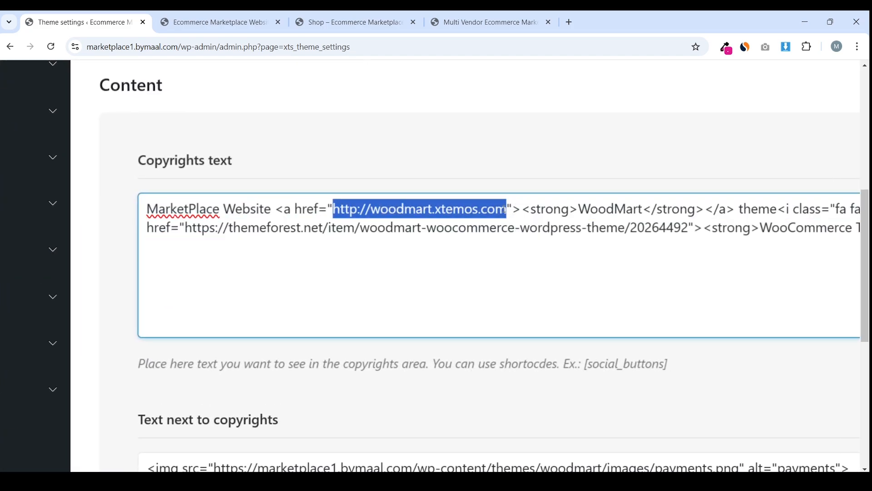
{"action": "key", "text": "BackSpace"}
{"action": "key", "text": "ctrl+v"}
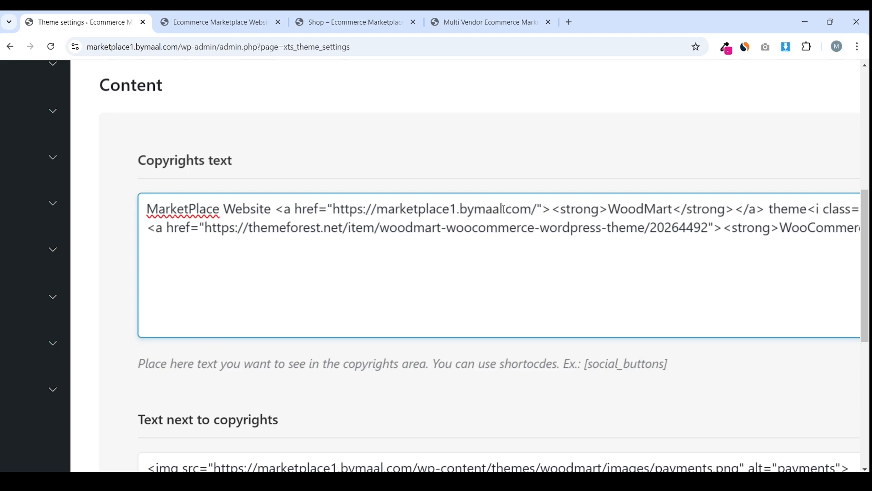
{"action": "key", "text": "BackSpace"}
Change WoodMart to 'ByMaal', remove the themeforest link, and end with 'All Rights are Rserved'
{"action": "scroll", "coordinate": [504, 209], "scroll_direction": "right", "scroll_amount": 3}
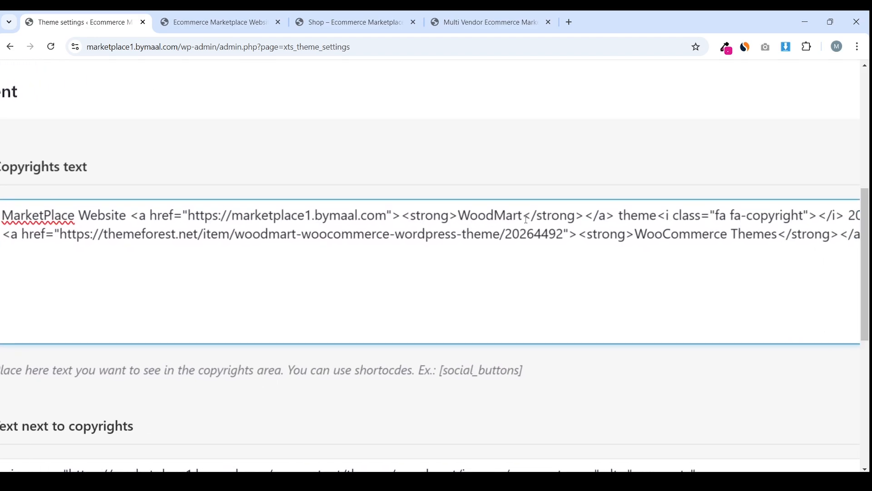
{"action": "double_click", "coordinate": [516, 214]}
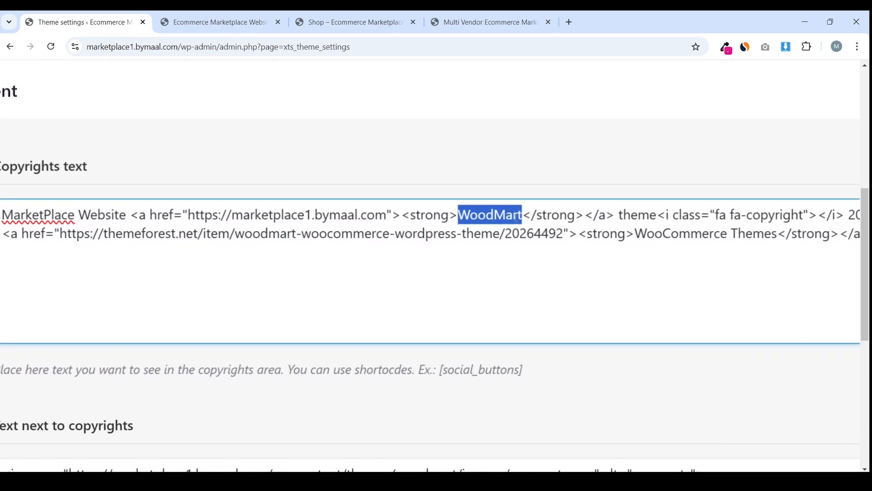
{"action": "type", "text": "ByMaal"}
{"action": "scroll", "coordinate": [586, 256], "scroll_direction": "right", "scroll_amount": 3}
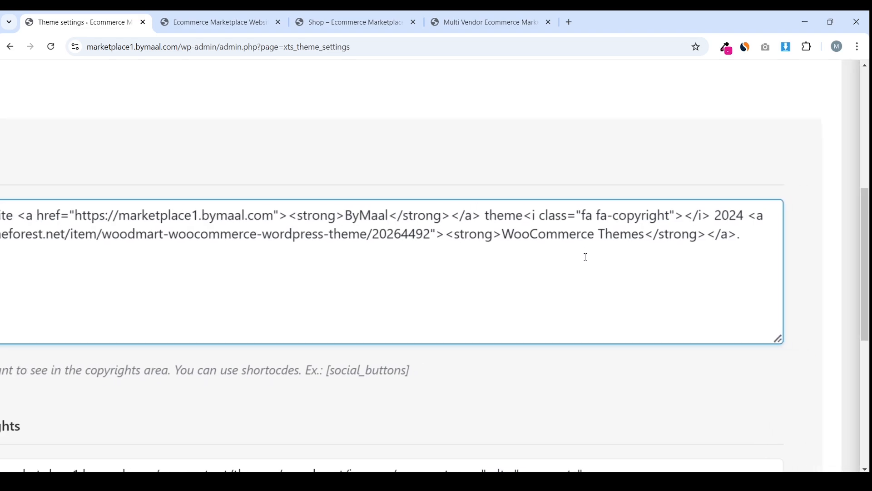
{"action": "key", "text": "ctrl+0"}
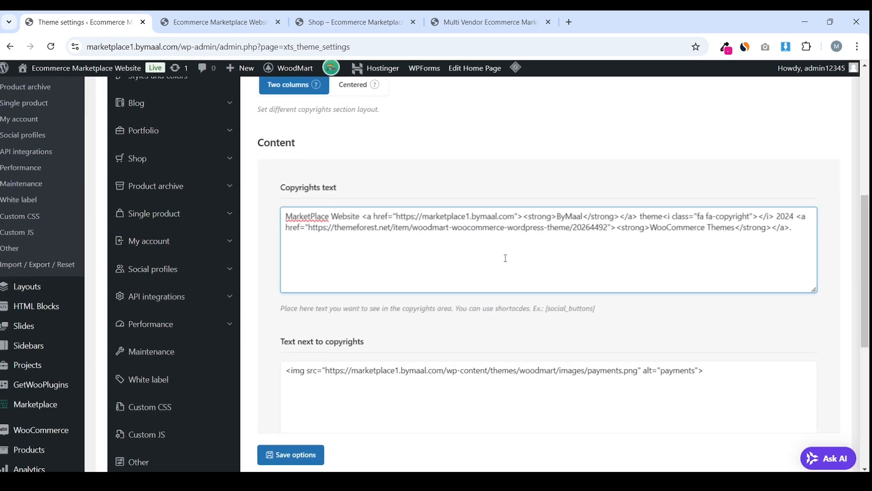
{"action": "key", "text": "ctrl+plus"}
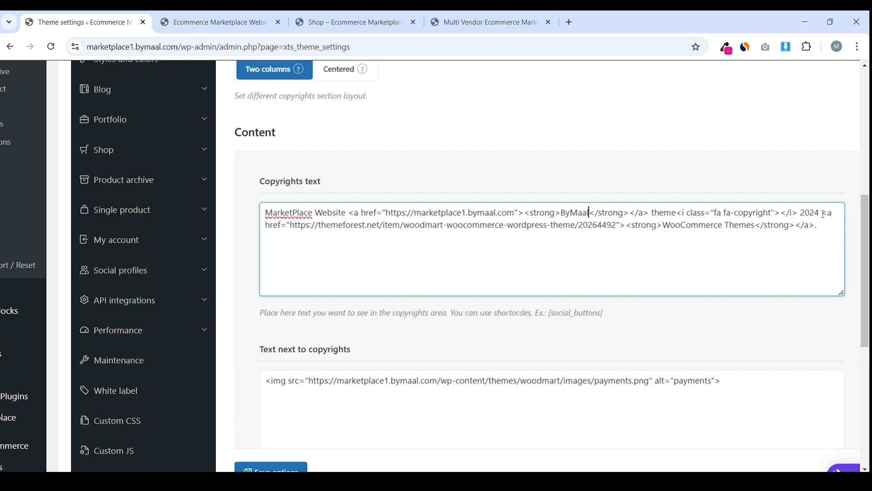
{"action": "left_click_drag", "start_coordinate": [823, 214], "coordinate": [625, 238]}
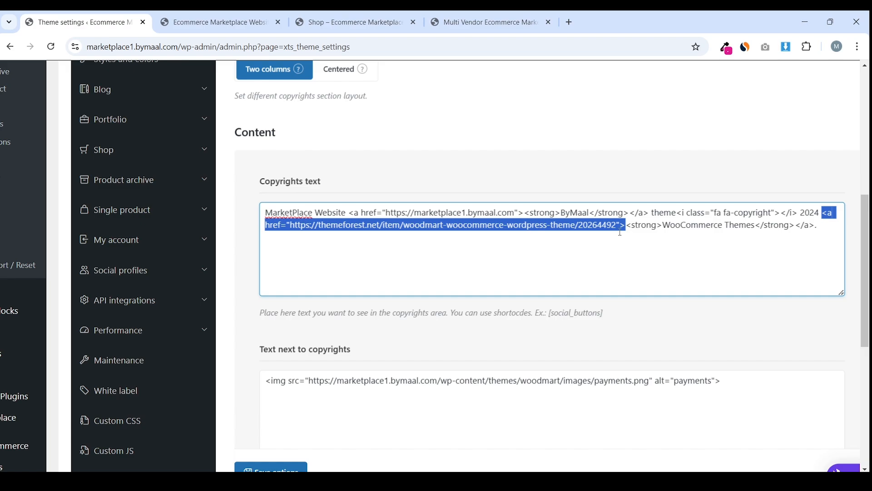
{"action": "key", "text": "BackSpace"}
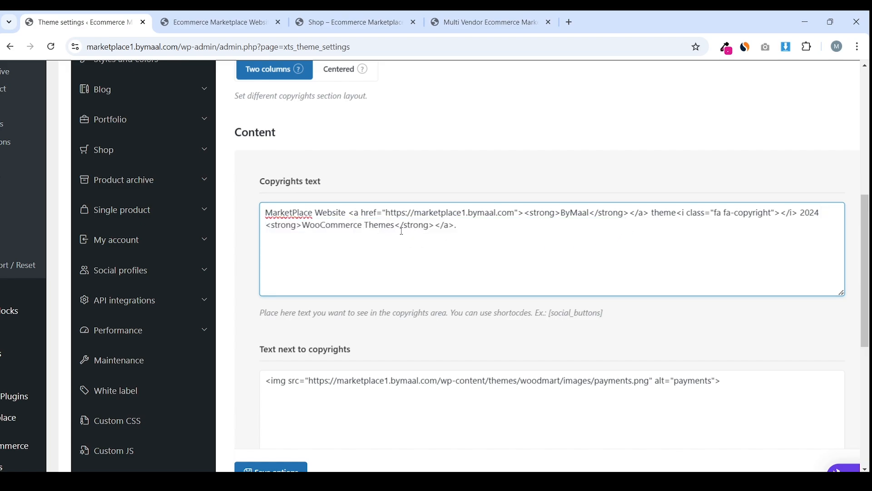
{"action": "left_click_drag", "start_coordinate": [394, 227], "coordinate": [311, 226]}
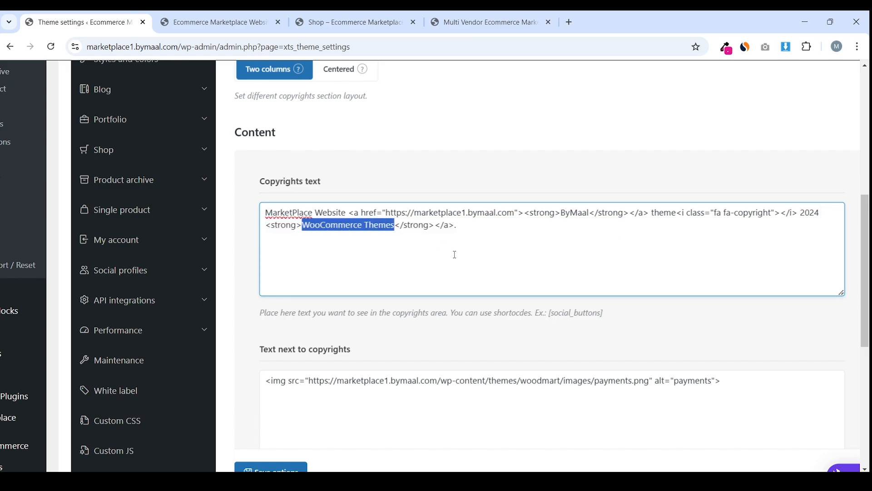
{"action": "type", "text": "All Rights"}
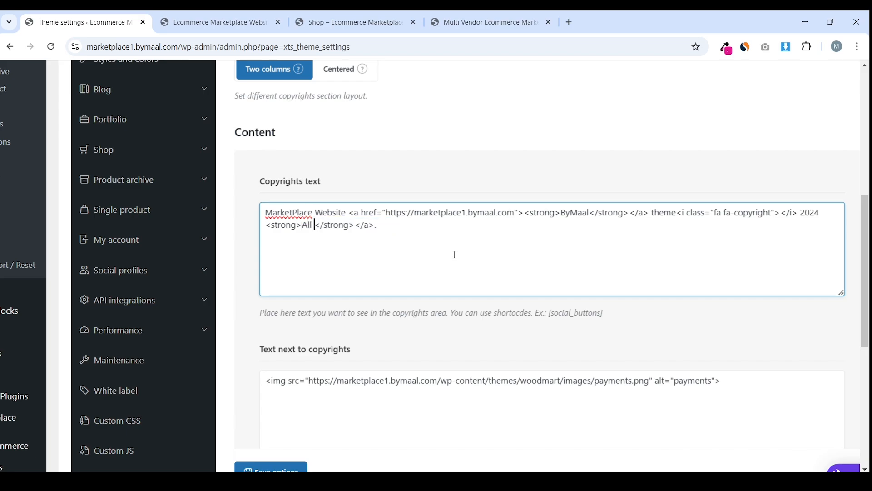
{"action": "type", "text": " are REse"}
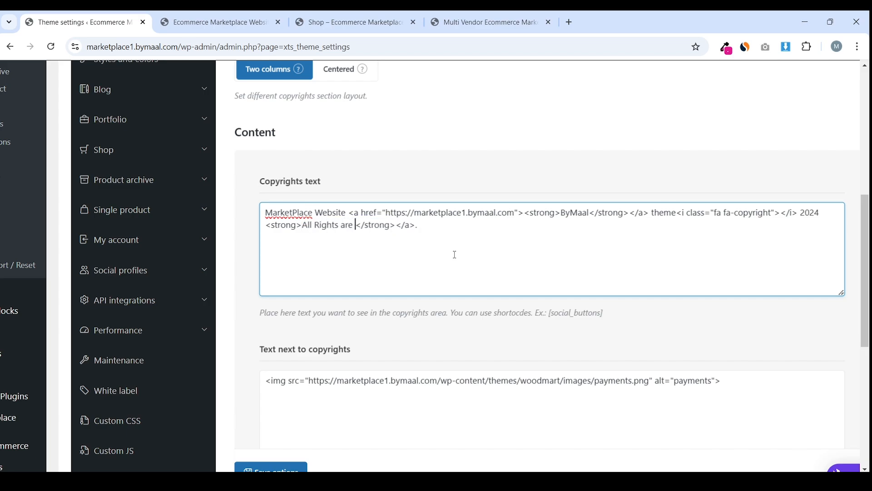
{"action": "key", "text": "BackSpace"}
{"action": "key", "text": "BackSpace"}
{"action": "key", "text": "BackSpace"}
{"action": "type", "text": "served"}
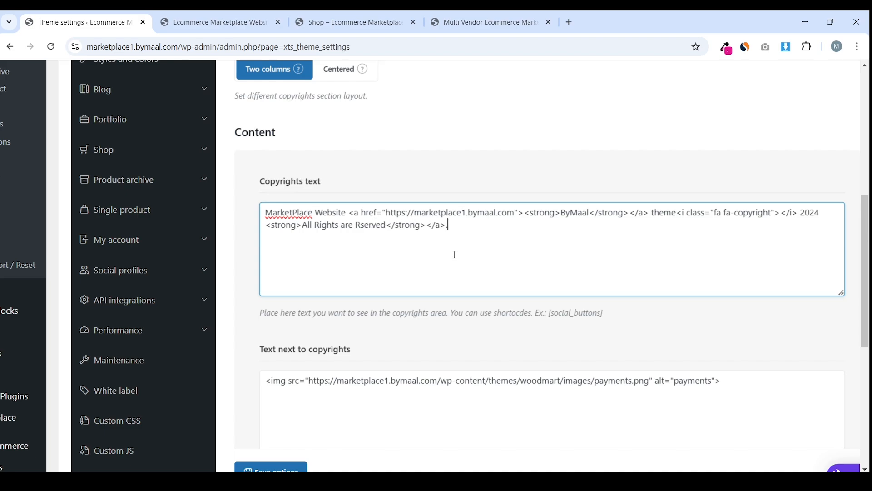
Review the edited copyright text and save the options
{"action": "left_click_drag", "start_coordinate": [589, 213], "coordinate": [570, 212]}
{"action": "left_click", "coordinate": [590, 236]}
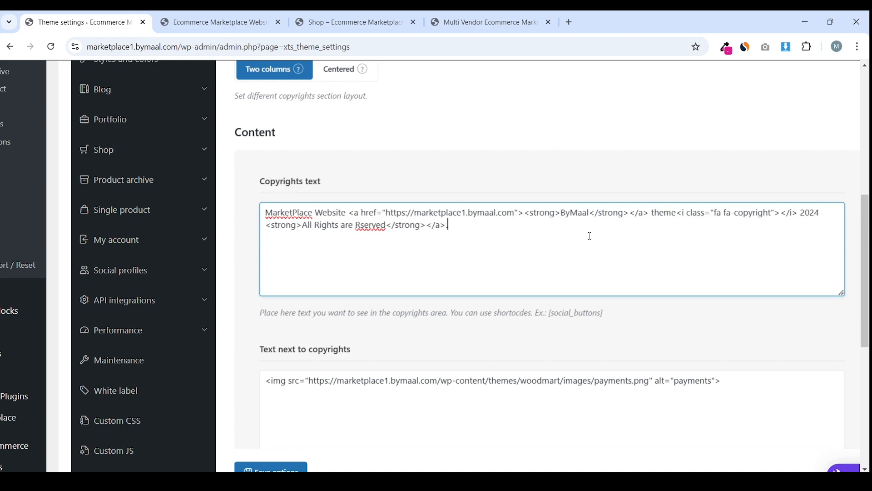
{"action": "double_click", "coordinate": [563, 215]}
{"action": "left_click", "coordinate": [568, 246]}
{"action": "left_click_drag", "start_coordinate": [344, 210], "coordinate": [276, 213]}
{"action": "left_click", "coordinate": [293, 213]}
{"action": "left_click_drag", "start_coordinate": [800, 212], "coordinate": [452, 227]}
{"action": "left_click", "coordinate": [452, 227]}
{"action": "scroll", "coordinate": [432, 240], "scroll_direction": "down", "scroll_amount": 3}
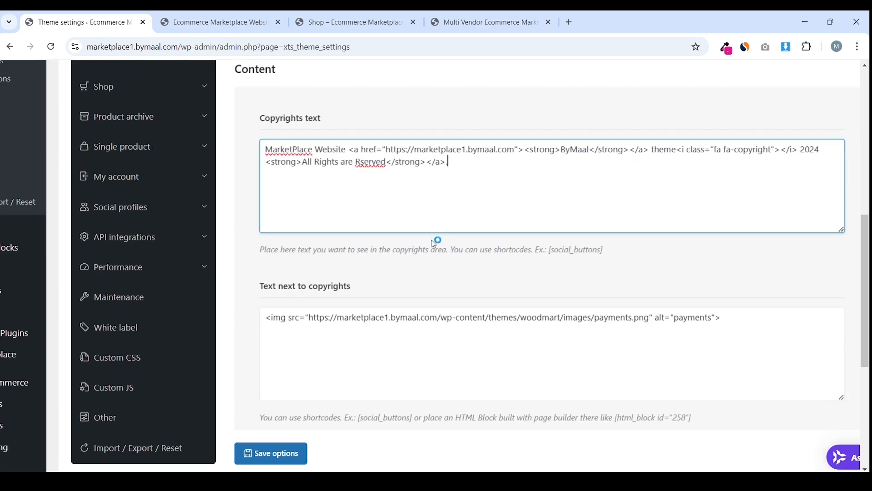
{"action": "left_click", "coordinate": [274, 450]}
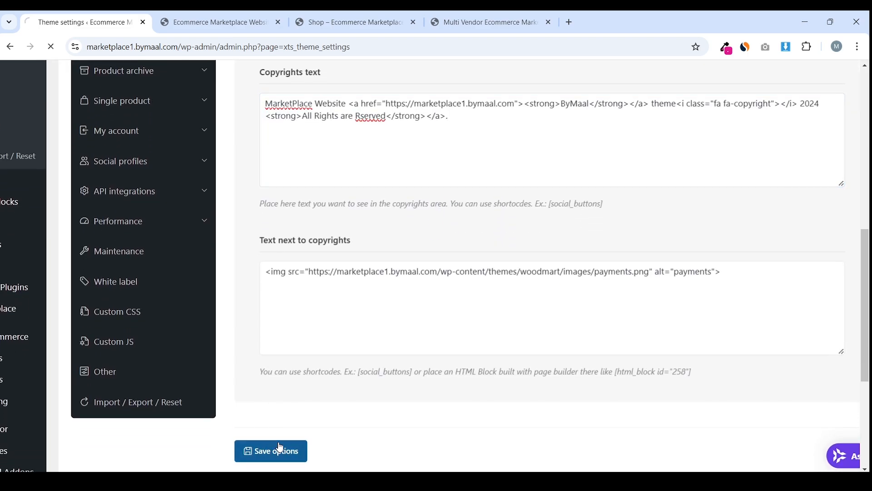
{"action": "key", "text": "ctrl+Tab"}
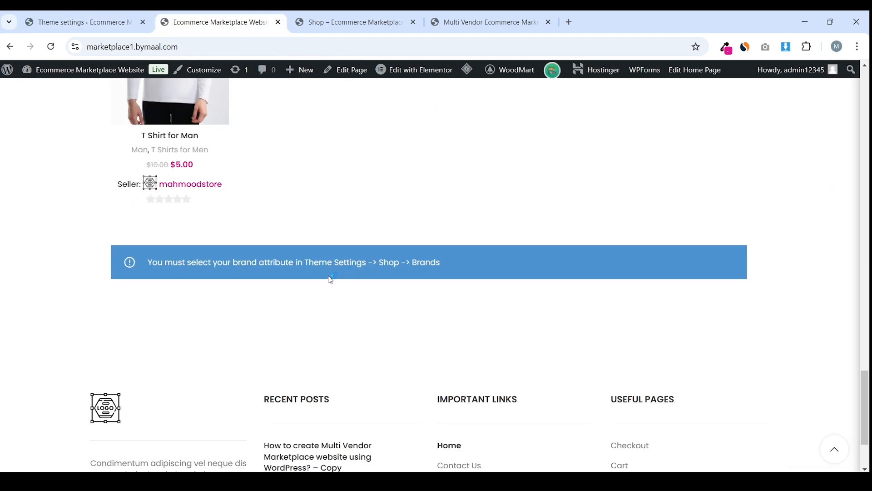
Read the storefront's brand attribute notice, noting the Shop -> Brands path
{"action": "scroll", "coordinate": [330, 280], "scroll_direction": "down", "scroll_amount": 3}
{"action": "scroll", "coordinate": [330, 281], "scroll_direction": "up", "scroll_amount": 3}
{"action": "left_click_drag", "start_coordinate": [445, 262], "coordinate": [151, 263]}
{"action": "left_click", "coordinate": [157, 256]}
{"action": "left_click_drag", "start_coordinate": [437, 261], "coordinate": [152, 262]}
{"action": "left_click", "coordinate": [154, 259]}
{"action": "left_click_drag", "start_coordinate": [472, 265], "coordinate": [341, 263]}
{"action": "left_click", "coordinate": [381, 263]}
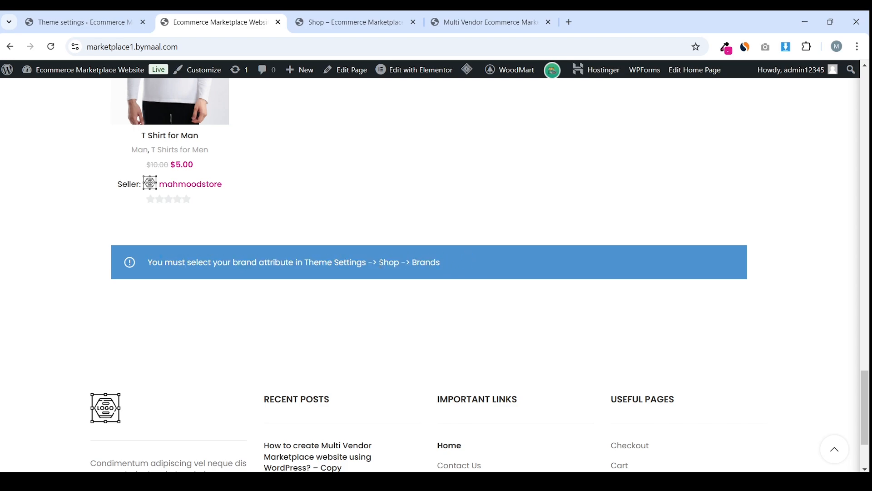
Return to the WordPress admin and go to Products > Attributes
{"action": "left_click", "coordinate": [89, 21]}
{"action": "scroll", "coordinate": [191, 198], "scroll_direction": "down", "scroll_amount": 3}
{"action": "scroll", "coordinate": [191, 199], "scroll_direction": "up", "scroll_amount": 3}
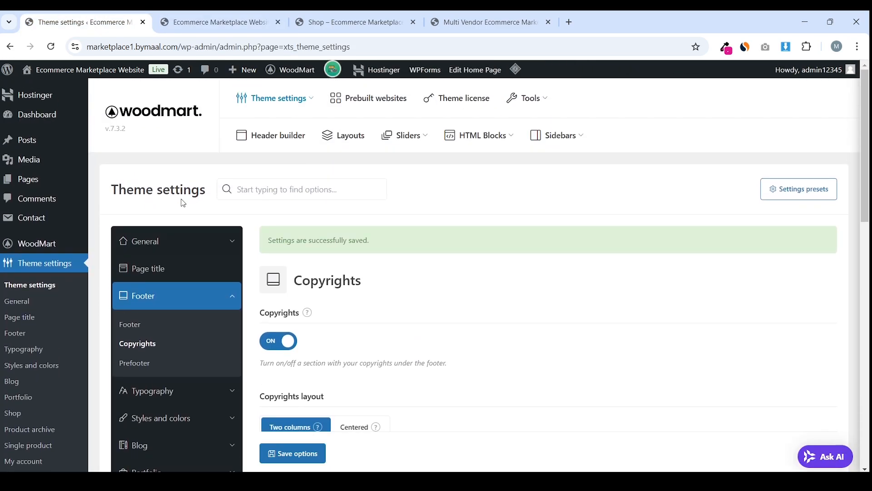
{"action": "scroll", "coordinate": [191, 198], "scroll_direction": "down", "scroll_amount": 6}
{"action": "left_click", "coordinate": [223, 22]}
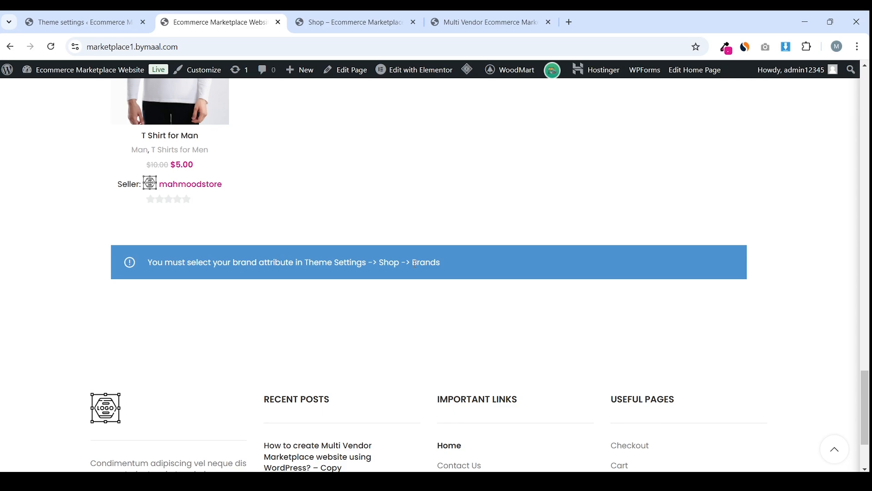
{"action": "key", "text": "ctrl+Page_Up"}
{"action": "scroll", "coordinate": [68, 164], "scroll_direction": "up", "scroll_amount": 3}
{"action": "scroll", "coordinate": [68, 208], "scroll_direction": "down", "scroll_amount": 5}
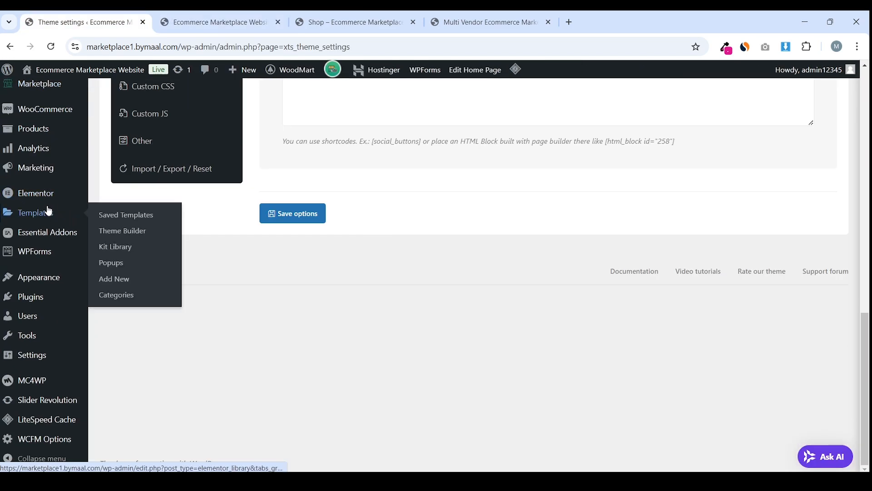
{"action": "mouse_move", "coordinate": [58, 132]}
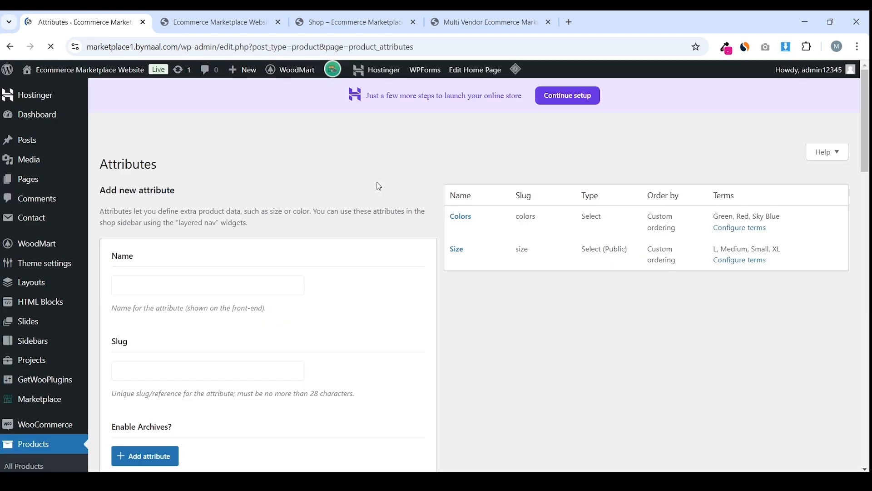
Add a Brand product attribute and open its terms list
{"action": "scroll", "coordinate": [242, 311], "scroll_direction": "down", "scroll_amount": 2}
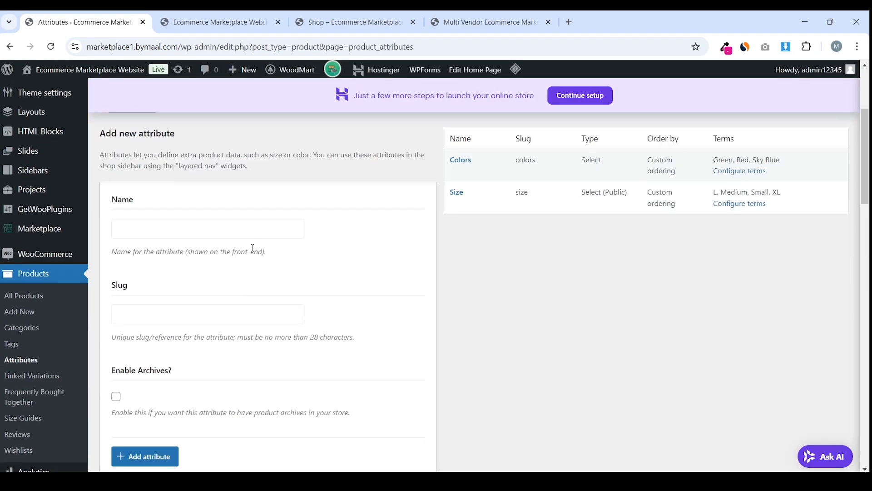
{"action": "left_click", "coordinate": [253, 231]}
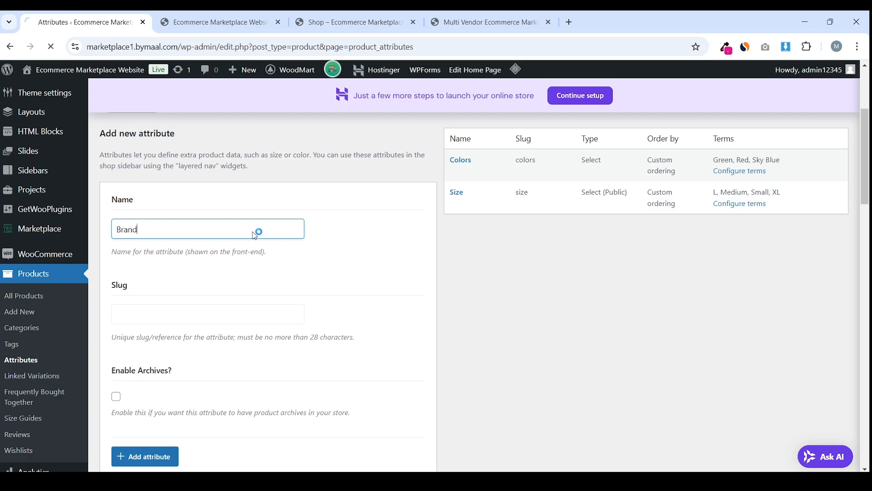
{"action": "key", "text": "Return"}
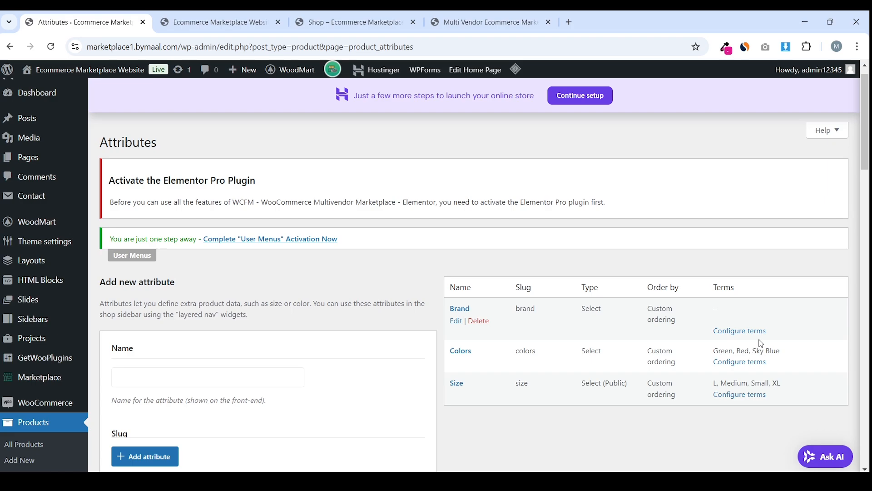
{"action": "left_click", "coordinate": [748, 335]}
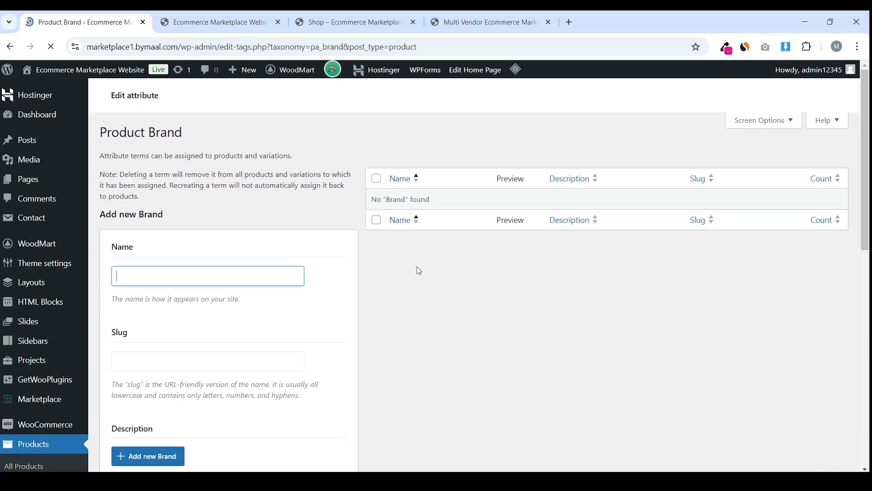
Add Intel as a Brand term alongside Nike, then edit the Nike term
{"action": "scroll", "coordinate": [419, 271], "scroll_direction": "down", "scroll_amount": 2}
{"action": "scroll", "coordinate": [419, 271], "scroll_direction": "down", "scroll_amount": 3}
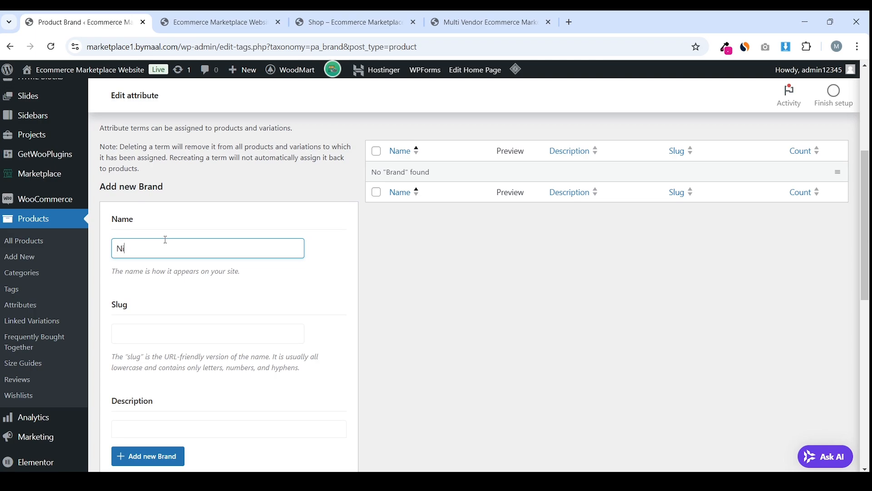
{"action": "scroll", "coordinate": [165, 241], "scroll_direction": "down", "scroll_amount": 1}
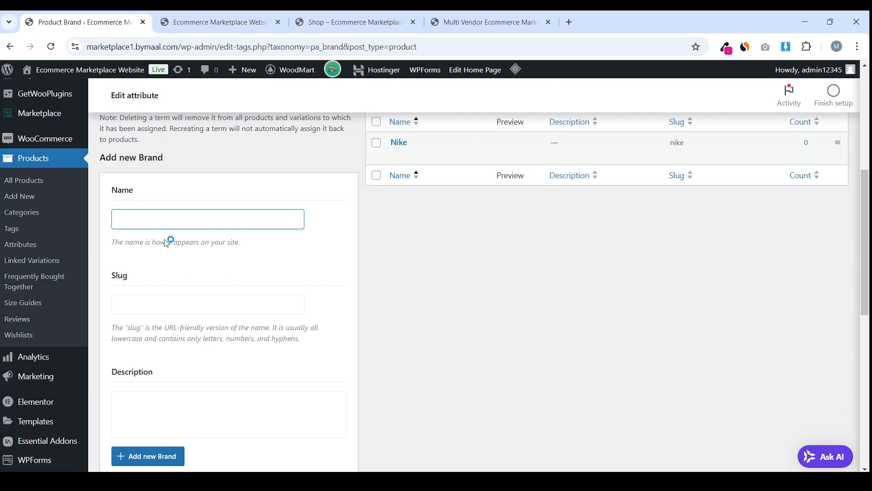
{"action": "left_click", "coordinate": [176, 227]}
{"action": "type", "text": "Intel"}
{"action": "key", "text": "Return"}
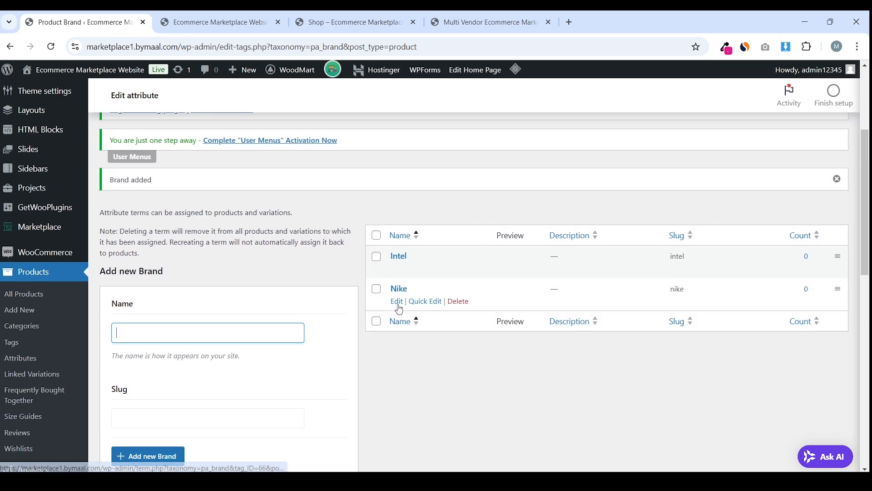
{"action": "left_click", "coordinate": [395, 301]}
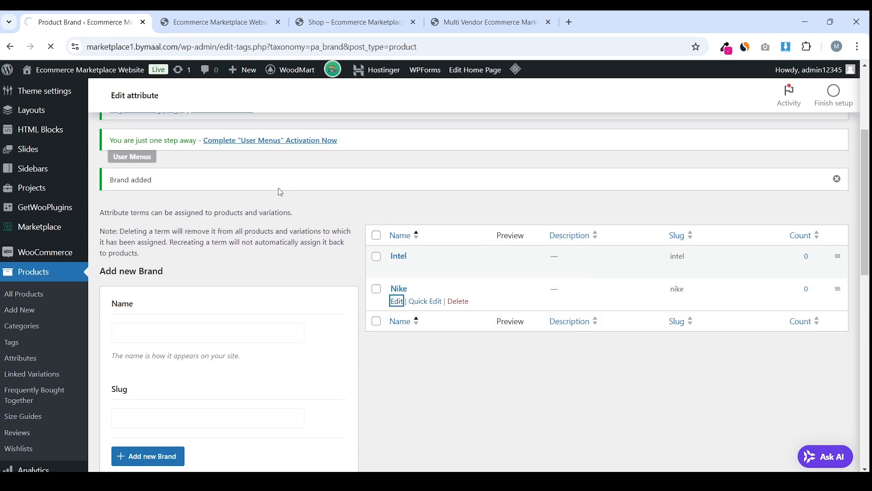
Upload Nike-Logo-1971-present.jpg as the Nike brand's image swatch and update the brand
{"action": "scroll", "coordinate": [240, 208], "scroll_direction": "down", "scroll_amount": 10}
{"action": "left_click", "coordinate": [149, 218]}
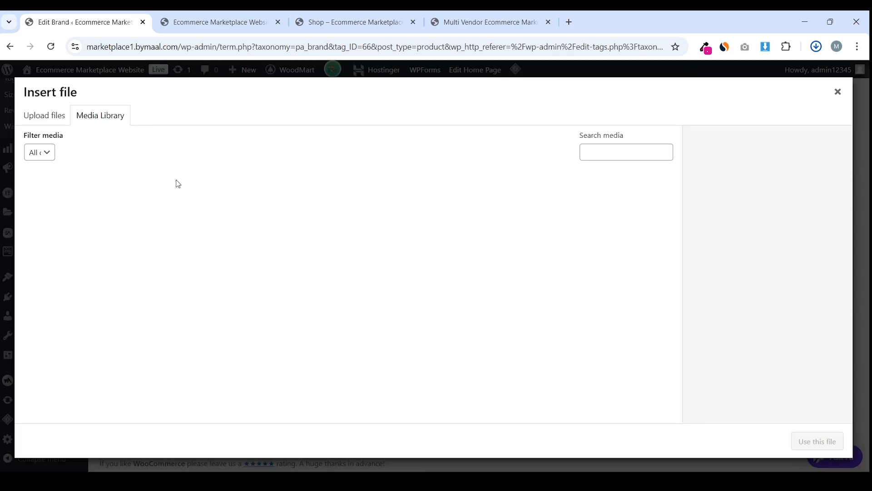
{"action": "left_click", "coordinate": [42, 115]}
{"action": "left_click", "coordinate": [459, 277]}
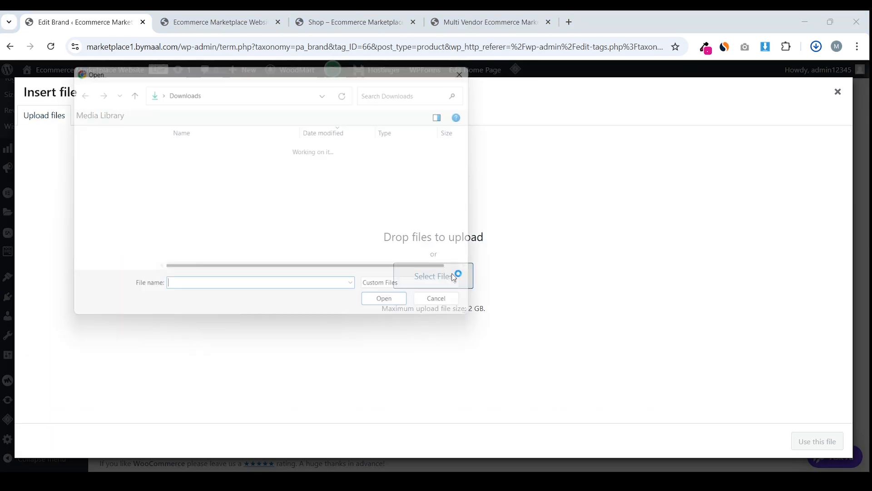
{"action": "double_click", "coordinate": [235, 163]}
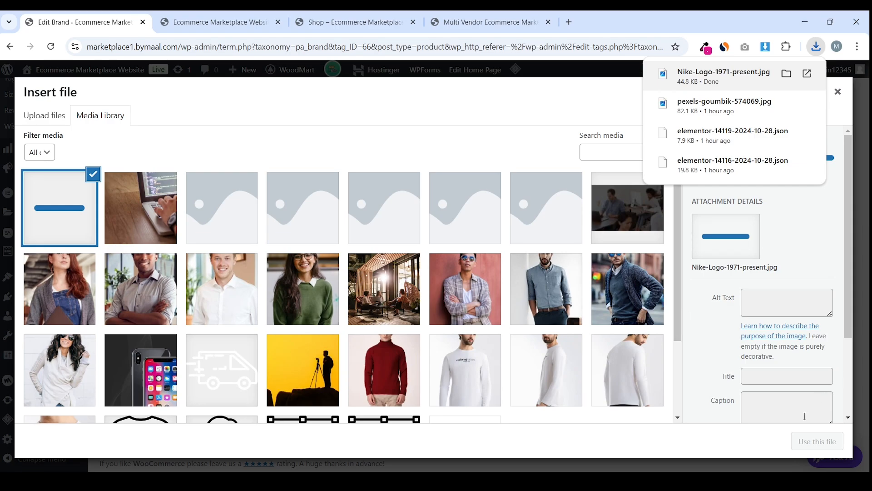
{"action": "left_click", "coordinate": [817, 441]}
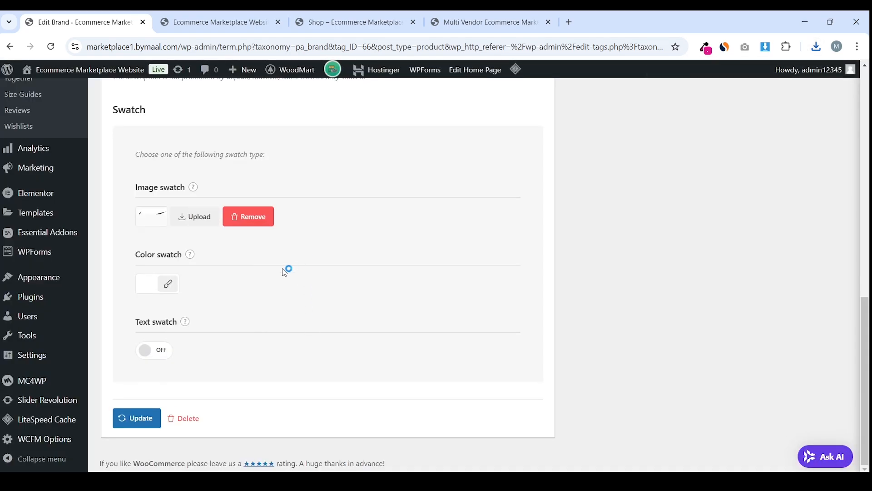
{"action": "scroll", "coordinate": [275, 302], "scroll_direction": "up", "scroll_amount": 10}
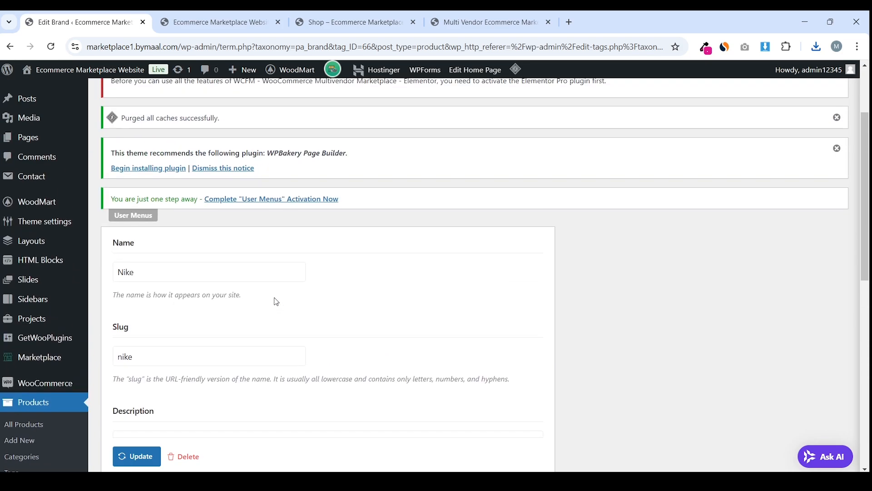
{"action": "scroll", "coordinate": [197, 373], "scroll_direction": "down", "scroll_amount": 10}
{"action": "left_click", "coordinate": [139, 456]}
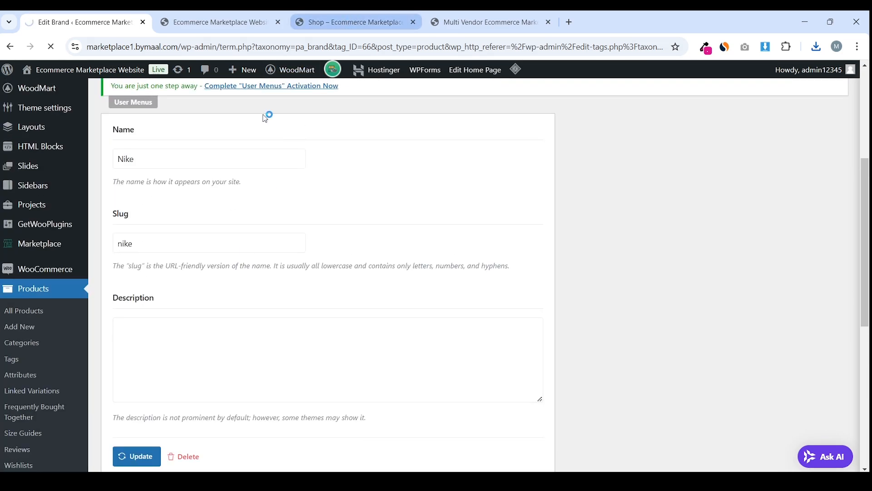
Purge the site's cached pages from the storefront tab
{"action": "scroll", "coordinate": [269, 274], "scroll_direction": "down", "scroll_amount": 4}
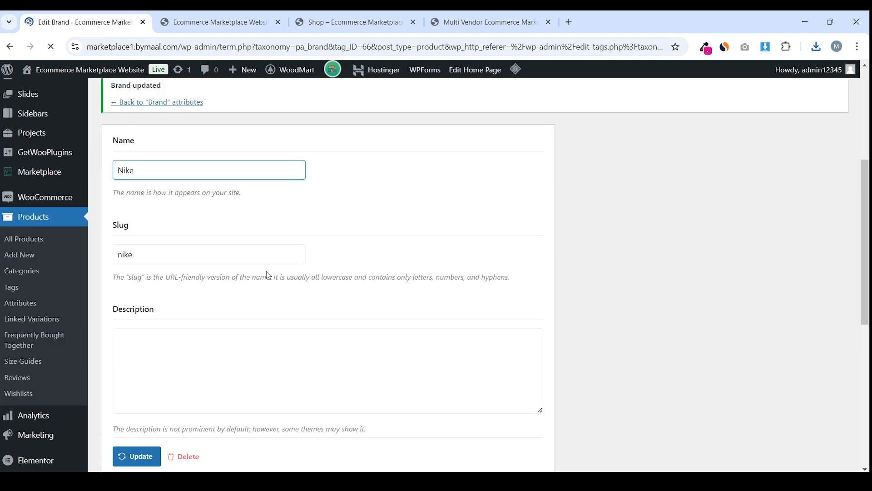
{"action": "left_click", "coordinate": [214, 22]}
{"action": "mouse_move", "coordinate": [436, 66]}
{"action": "mouse_move", "coordinate": [467, 69]}
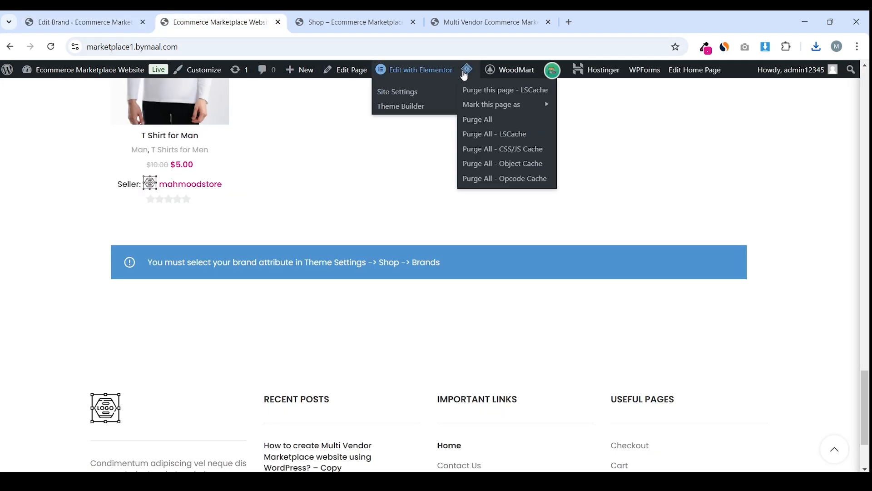
{"action": "left_click", "coordinate": [468, 117]}
{"action": "scroll", "coordinate": [418, 157], "scroll_direction": "down", "scroll_amount": 3}
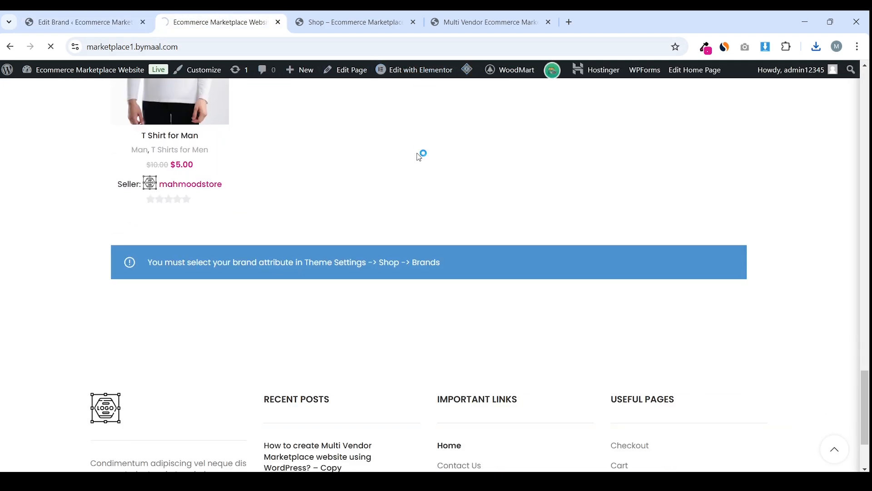
Return to the brand edit page and go to WoodMart's Theme settings
{"action": "left_click", "coordinate": [82, 22]}
{"action": "scroll", "coordinate": [150, 189], "scroll_direction": "down", "scroll_amount": 10}
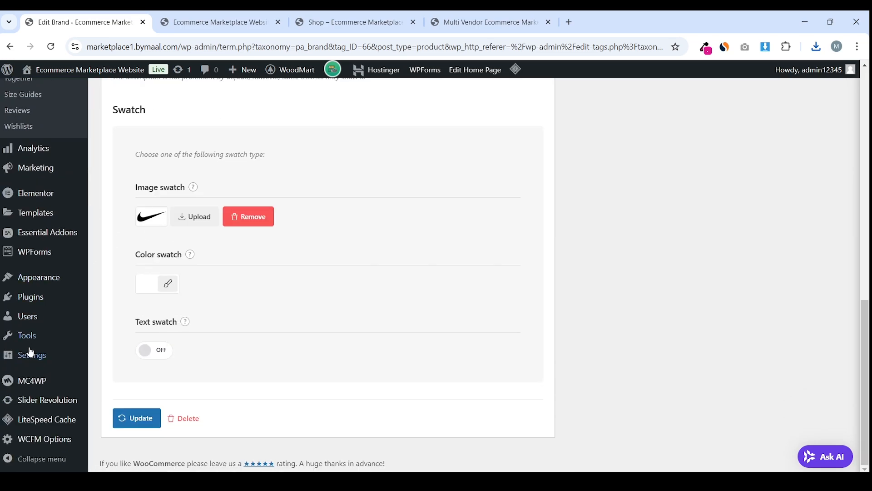
{"action": "scroll", "coordinate": [70, 271], "scroll_direction": "up", "scroll_amount": 10}
{"action": "left_click", "coordinate": [69, 171]}
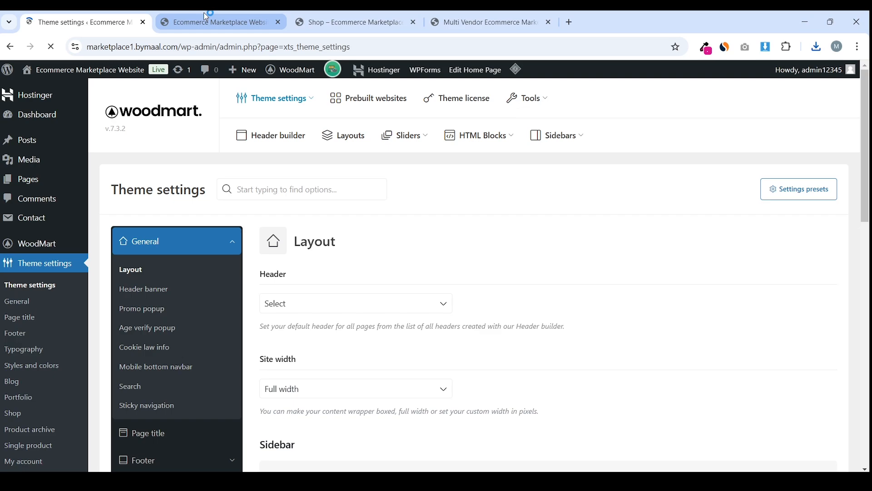
Go to the Shop > Brands section of WoodMart Theme settings
{"action": "left_click", "coordinate": [166, 14]}
{"action": "mouse_move", "coordinate": [97, 14]}
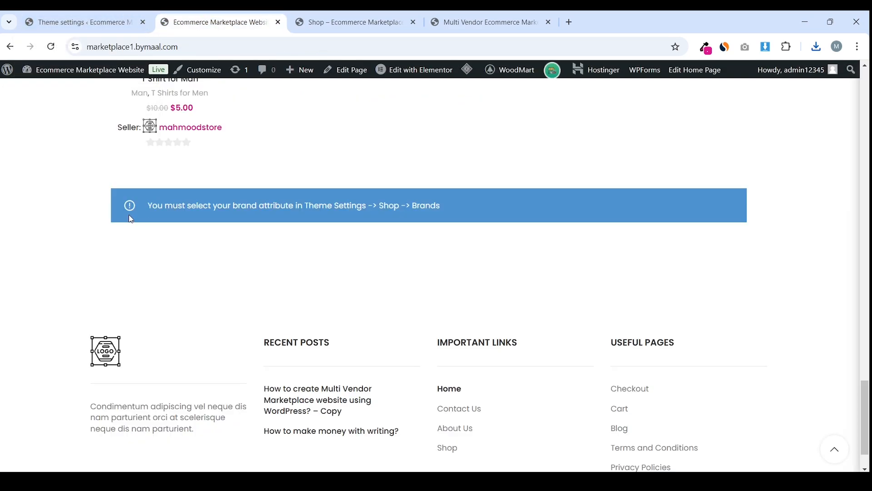
{"action": "left_click", "coordinate": [67, 18]}
{"action": "scroll", "coordinate": [280, 248], "scroll_direction": "down", "scroll_amount": 4}
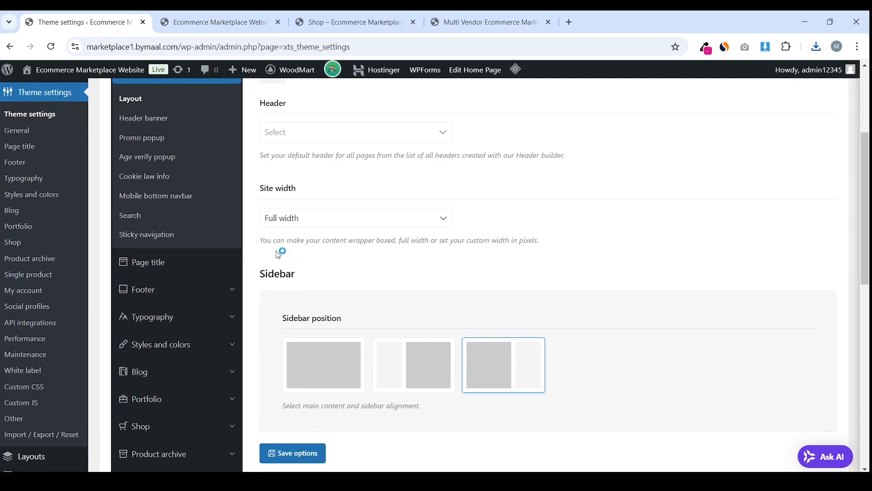
{"action": "left_click", "coordinate": [173, 317]}
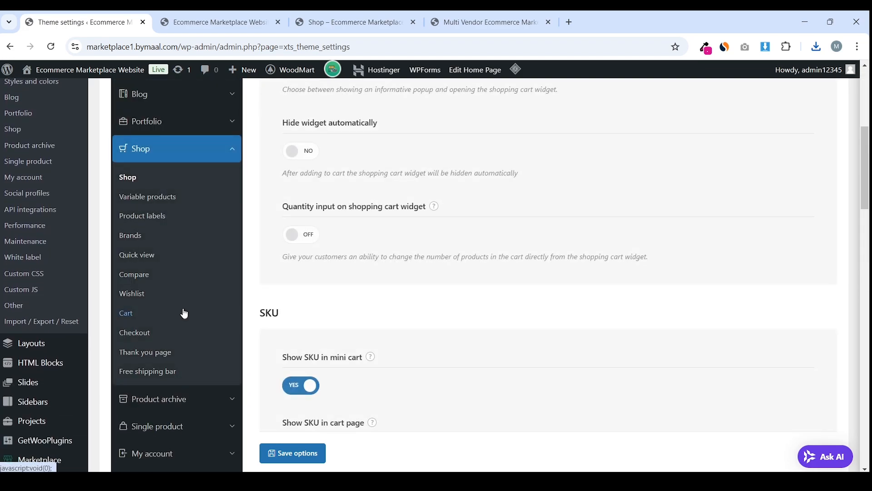
{"action": "left_click", "coordinate": [132, 238]}
Set the Brand attribute option to Brand and save the theme options
{"action": "scroll", "coordinate": [334, 286], "scroll_direction": "up", "scroll_amount": 2}
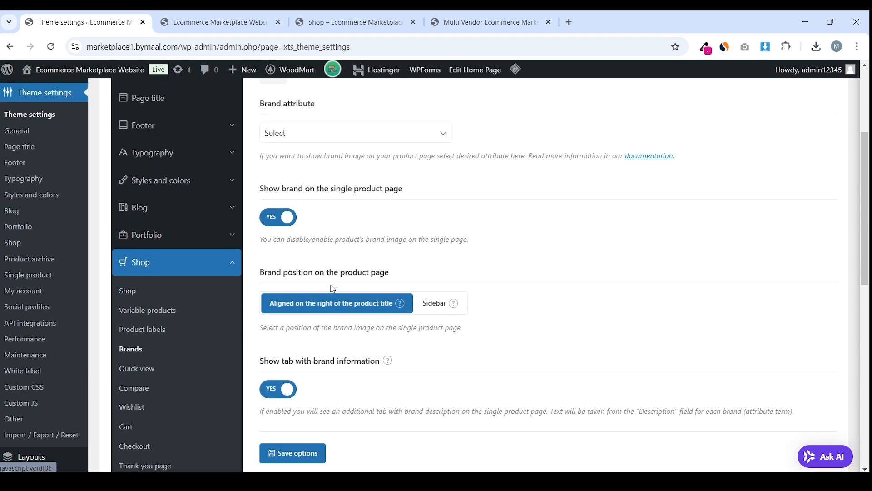
{"action": "left_click", "coordinate": [327, 189]}
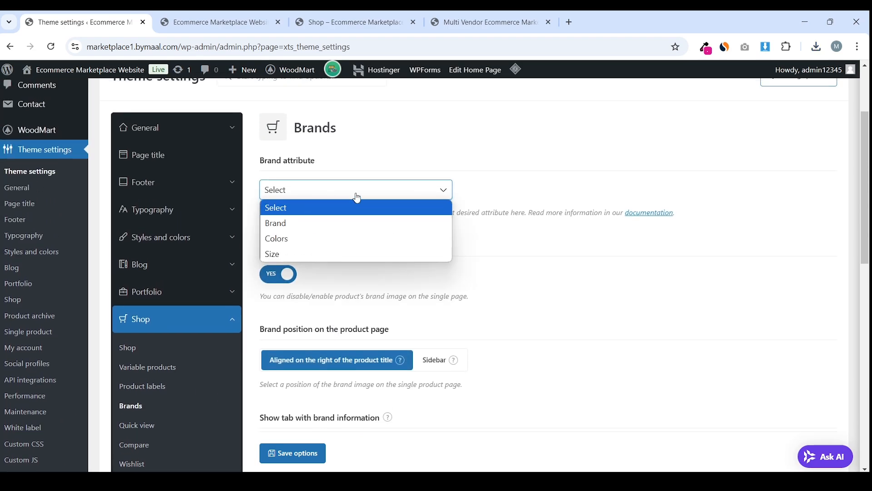
{"action": "left_click", "coordinate": [304, 224]}
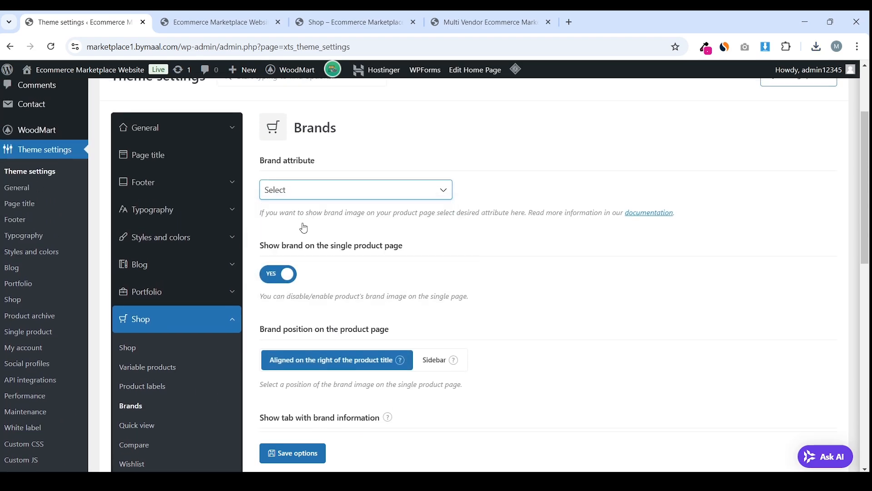
{"action": "left_click", "coordinate": [319, 195]}
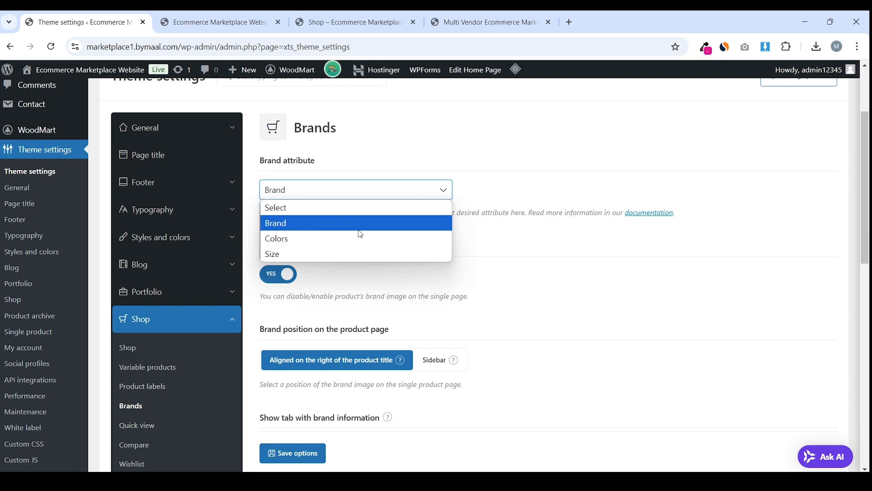
{"action": "left_click", "coordinate": [341, 225]}
{"action": "scroll", "coordinate": [388, 235], "scroll_direction": "down", "scroll_amount": 1}
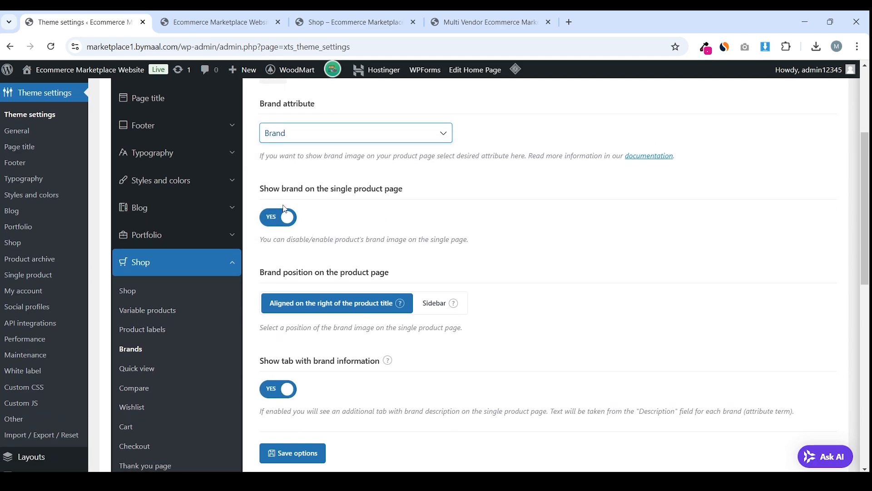
{"action": "left_click_drag", "start_coordinate": [259, 190], "coordinate": [409, 193]}
{"action": "left_click", "coordinate": [409, 193]}
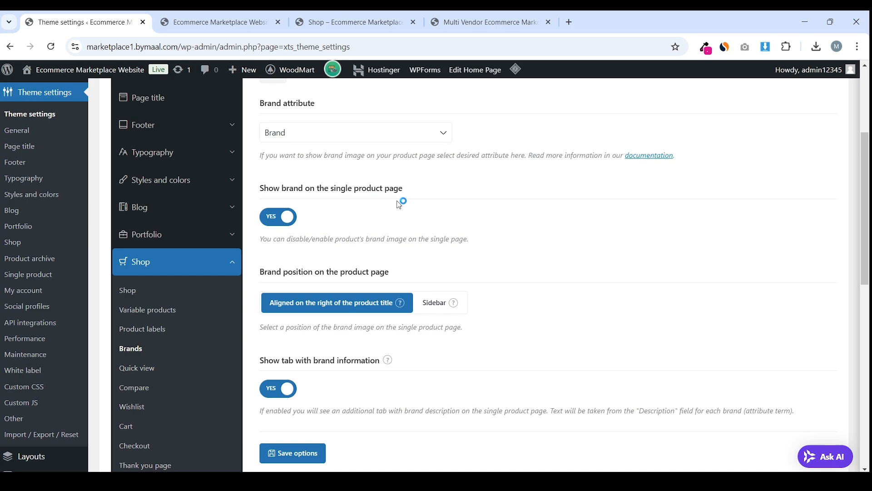
{"action": "scroll", "coordinate": [399, 203], "scroll_direction": "down", "scroll_amount": 6}
{"action": "scroll", "coordinate": [398, 365], "scroll_direction": "down", "scroll_amount": 3}
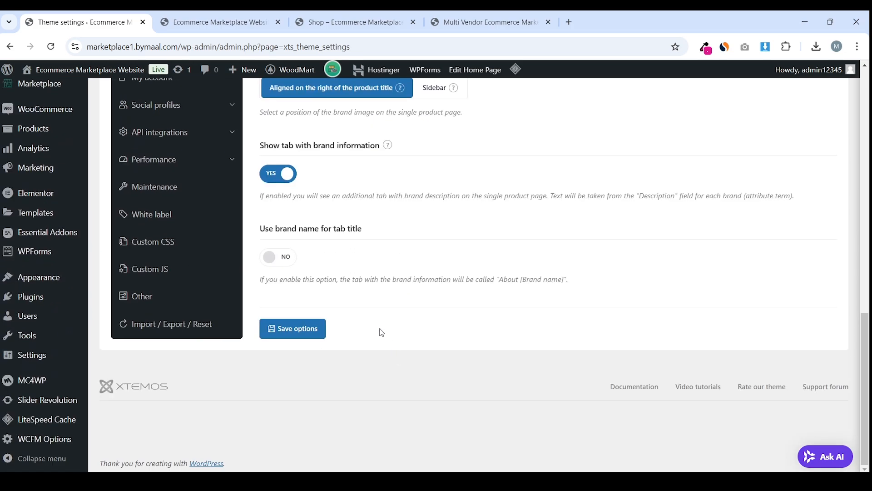
{"action": "left_click", "coordinate": [312, 336]}
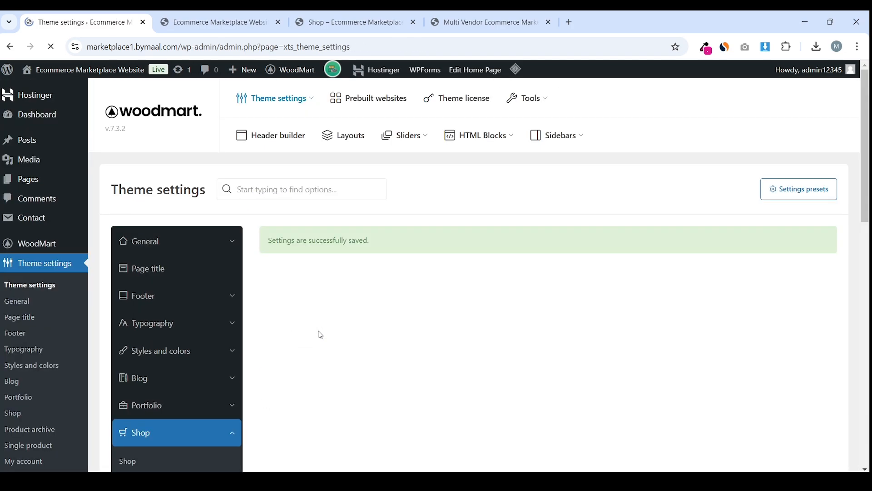
{"action": "left_click", "coordinate": [213, 22]}
Purge all cached pages, open Nike's filtered shop from its logo, then return home
{"action": "mouse_move", "coordinate": [467, 69]}
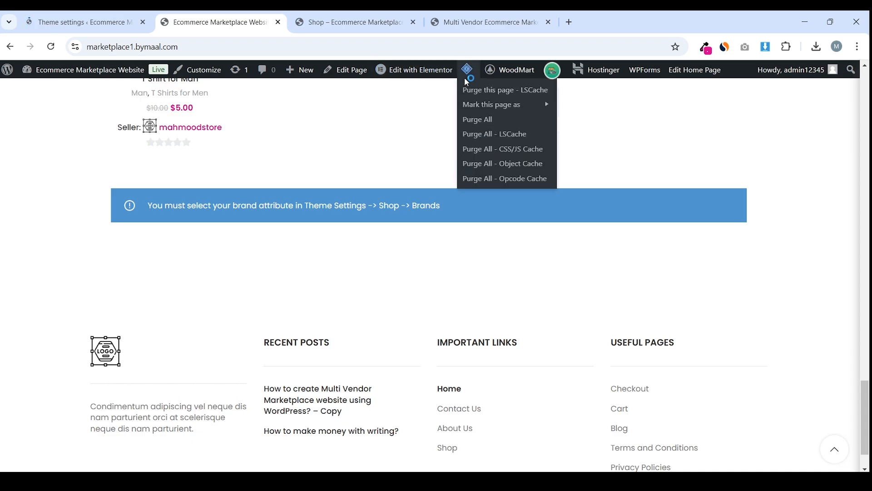
{"action": "left_click", "coordinate": [470, 119]}
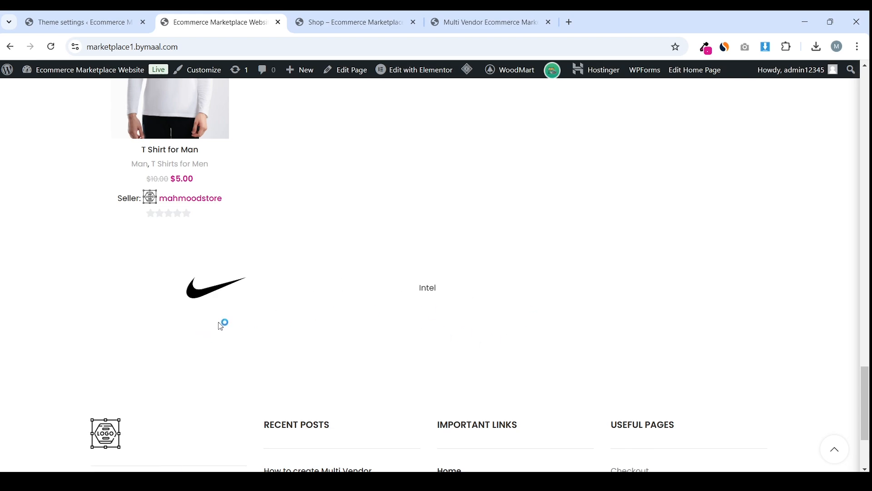
{"action": "left_click", "coordinate": [209, 293]}
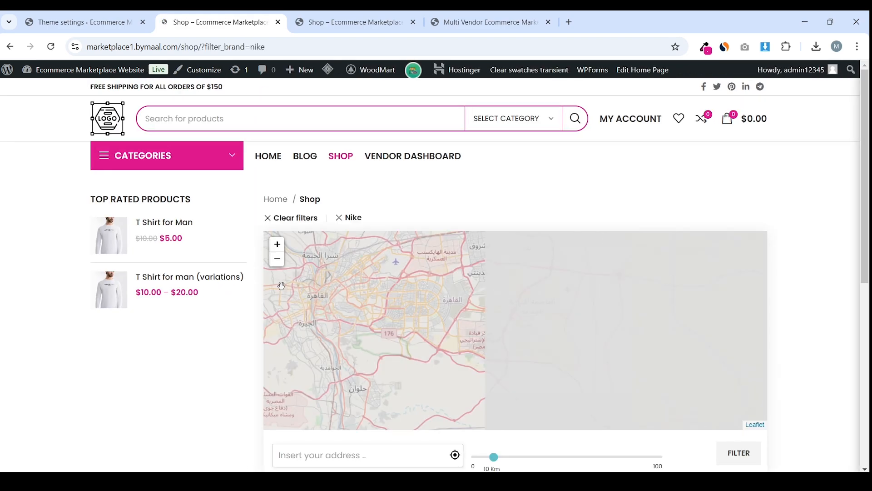
{"action": "scroll", "coordinate": [179, 352], "scroll_direction": "down", "scroll_amount": 4}
{"action": "scroll", "coordinate": [179, 352], "scroll_direction": "up", "scroll_amount": 4}
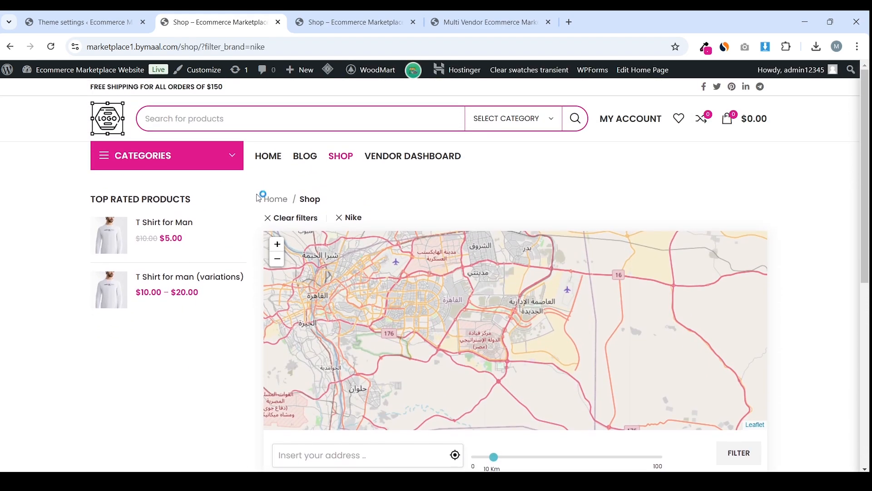
{"action": "left_click", "coordinate": [106, 134]}
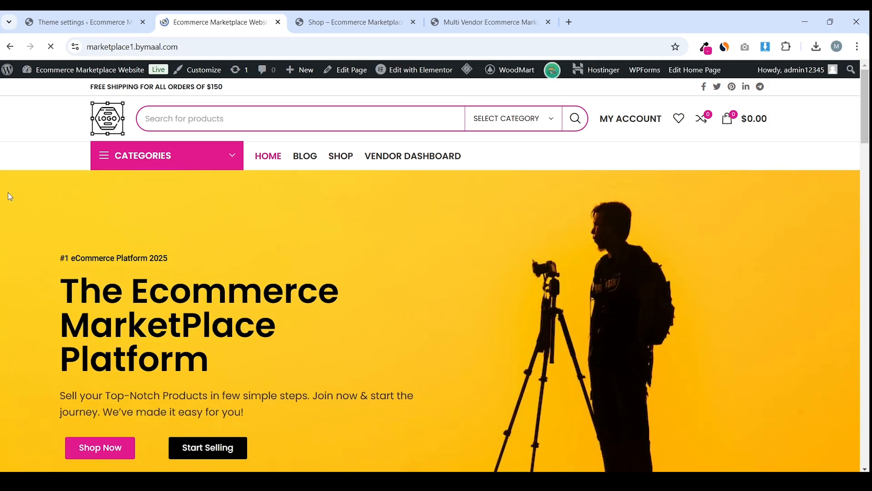